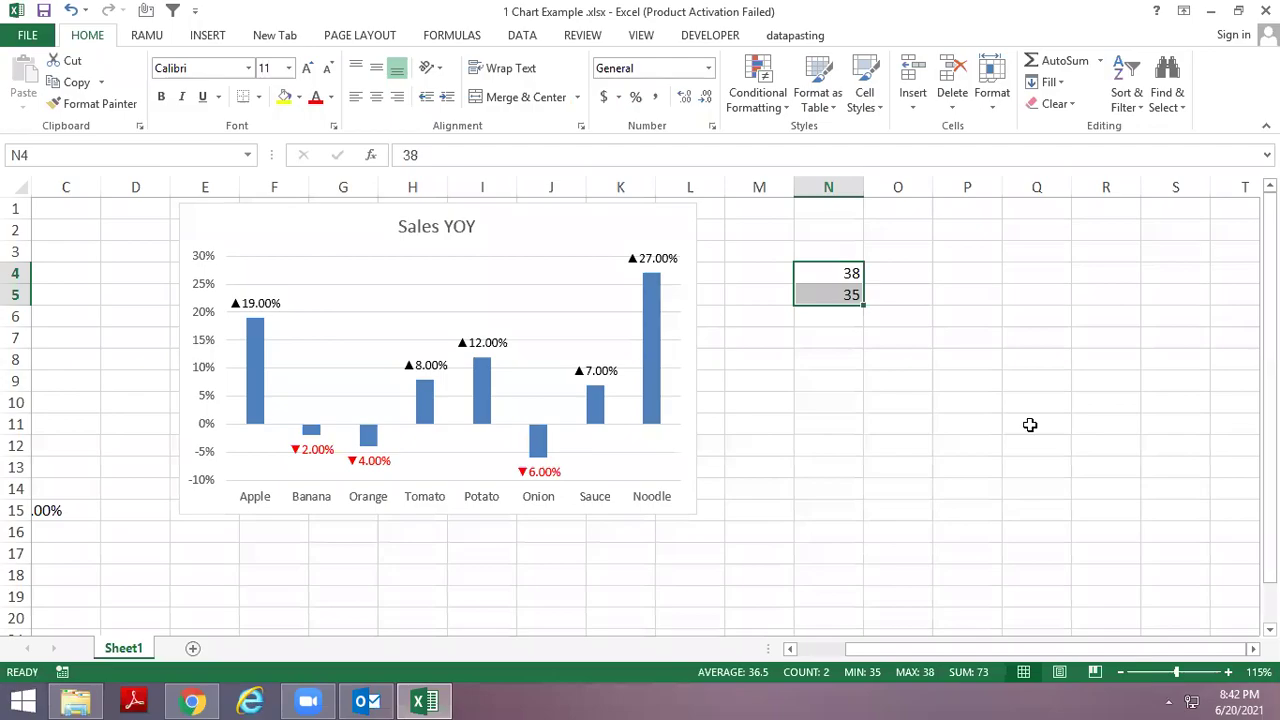
Select N4:N5 and open Format Cells at the Custom number category.
click(915, 342)
drag(843, 272, 841, 300)
key(ctrl+1)
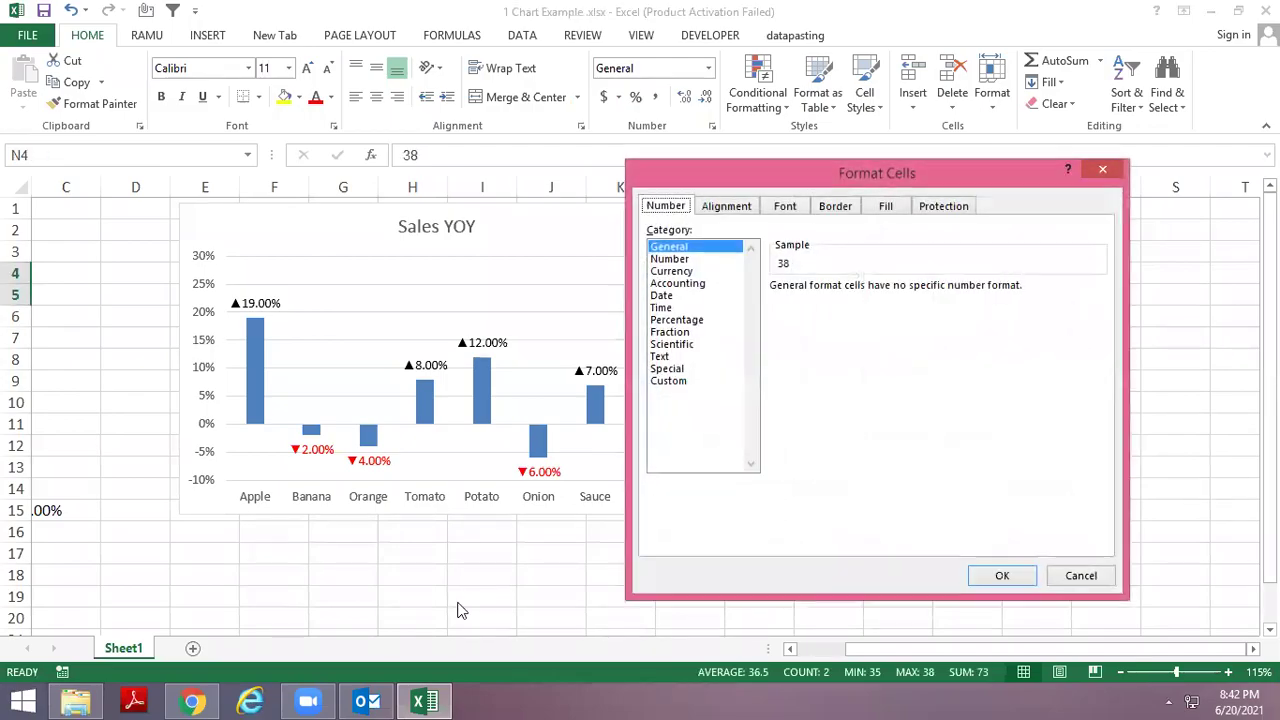
click(670, 382)
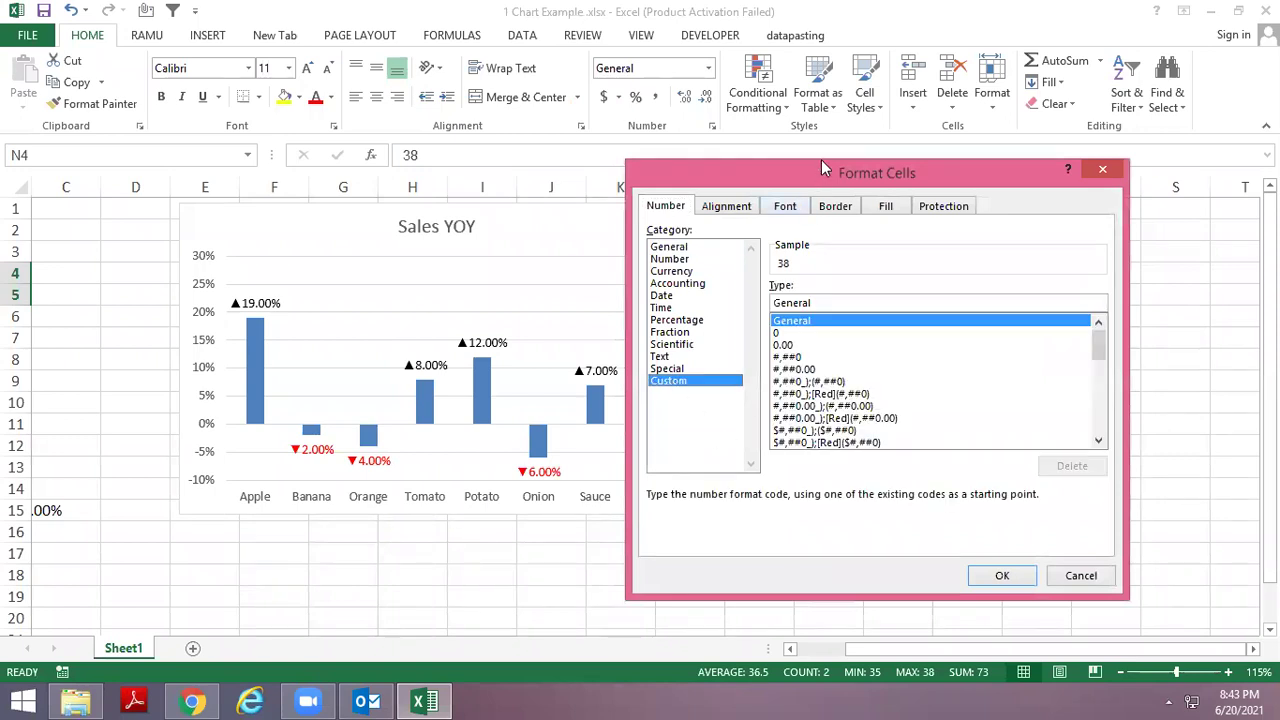
drag(798, 167, 349, 209)
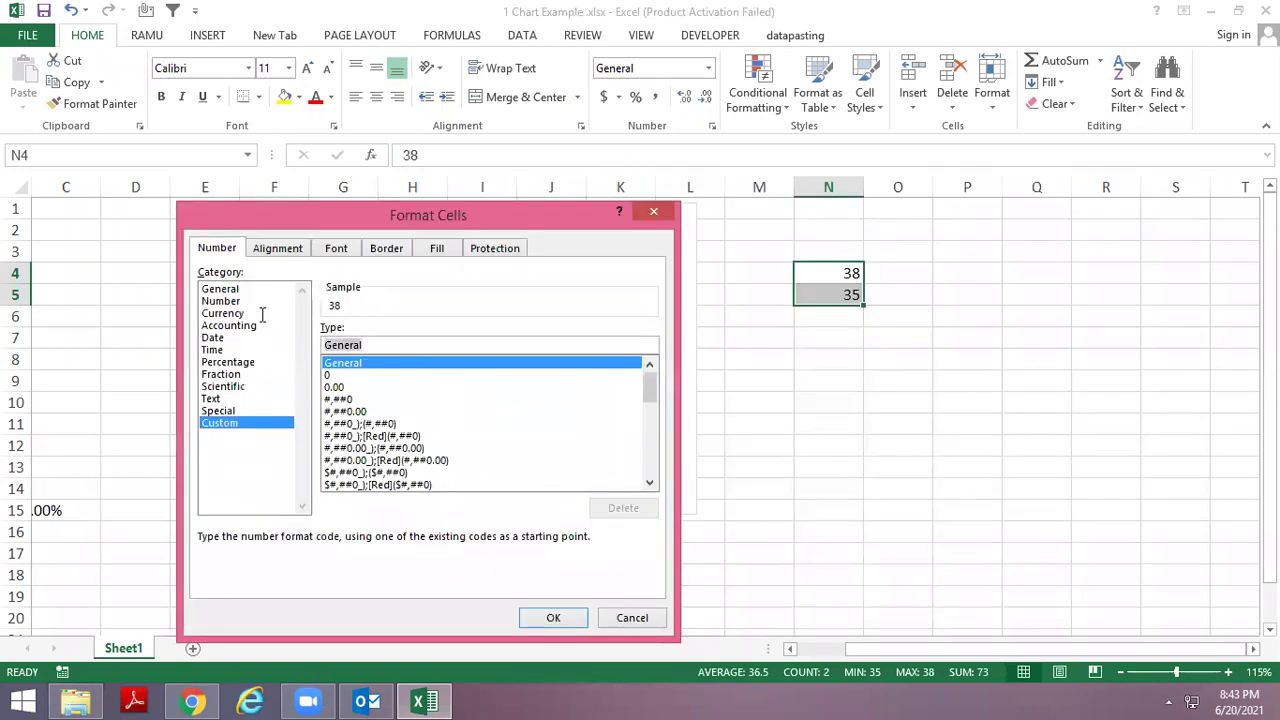
Enter the custom format [>20][Red]General, correct the invalid-format error, and apply it.
text([)
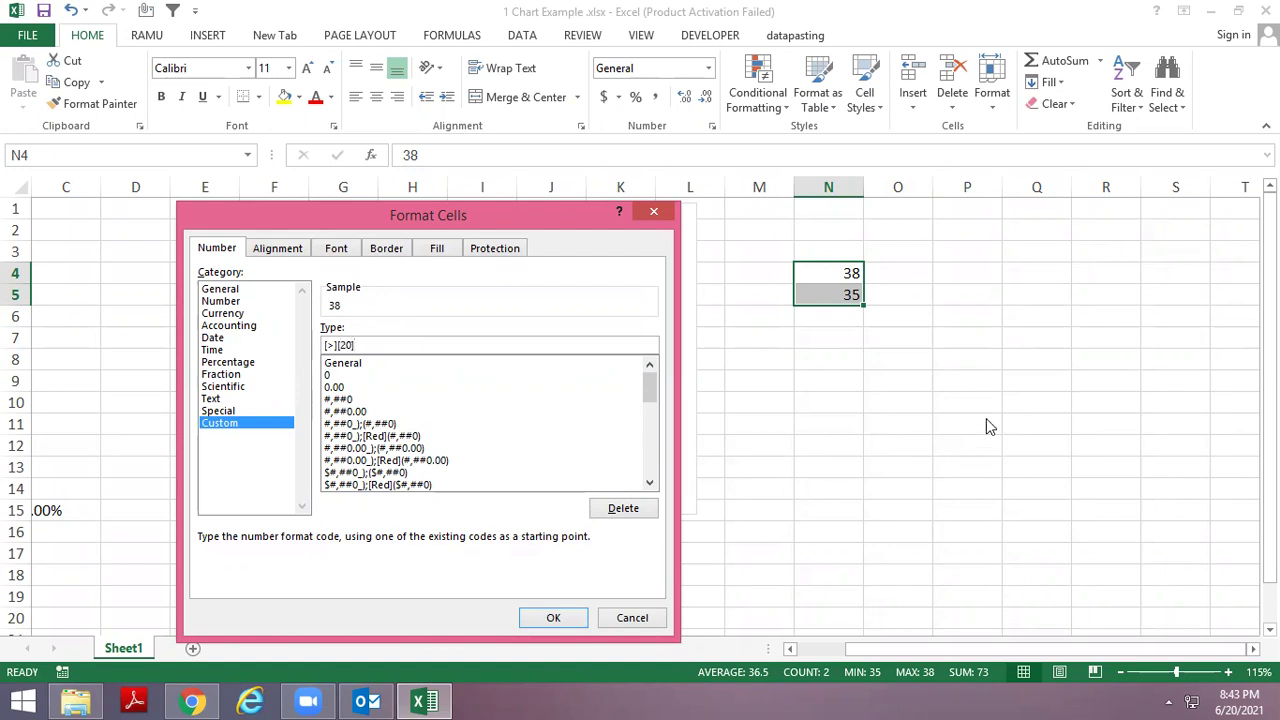
text(d)
click(557, 618)
click(604, 415)
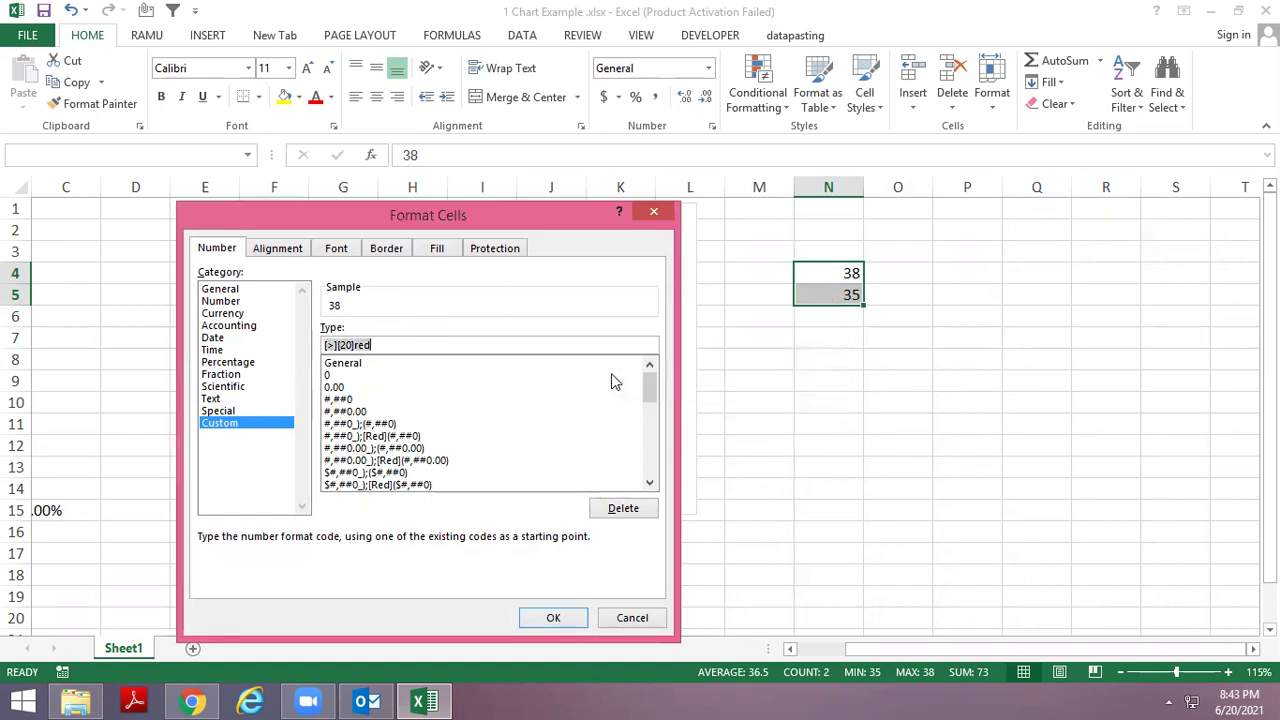
key(End)
text(20)
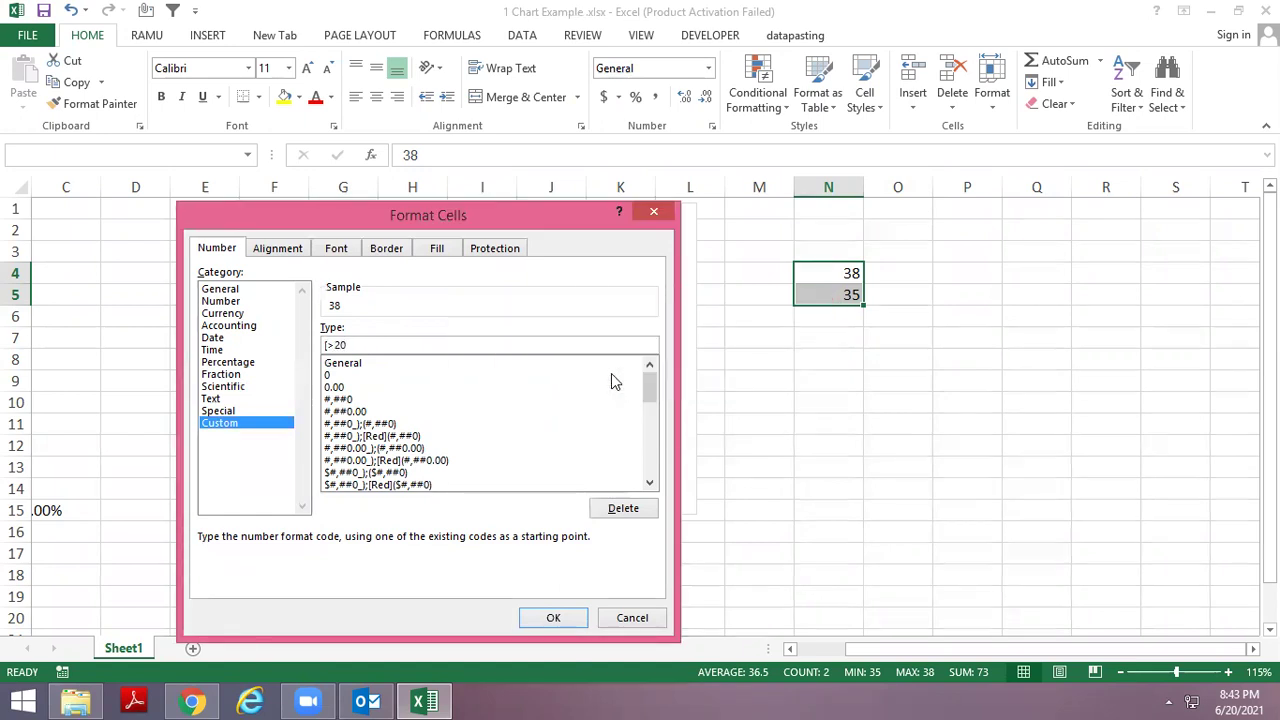
key(BackSpace)
click(555, 617)
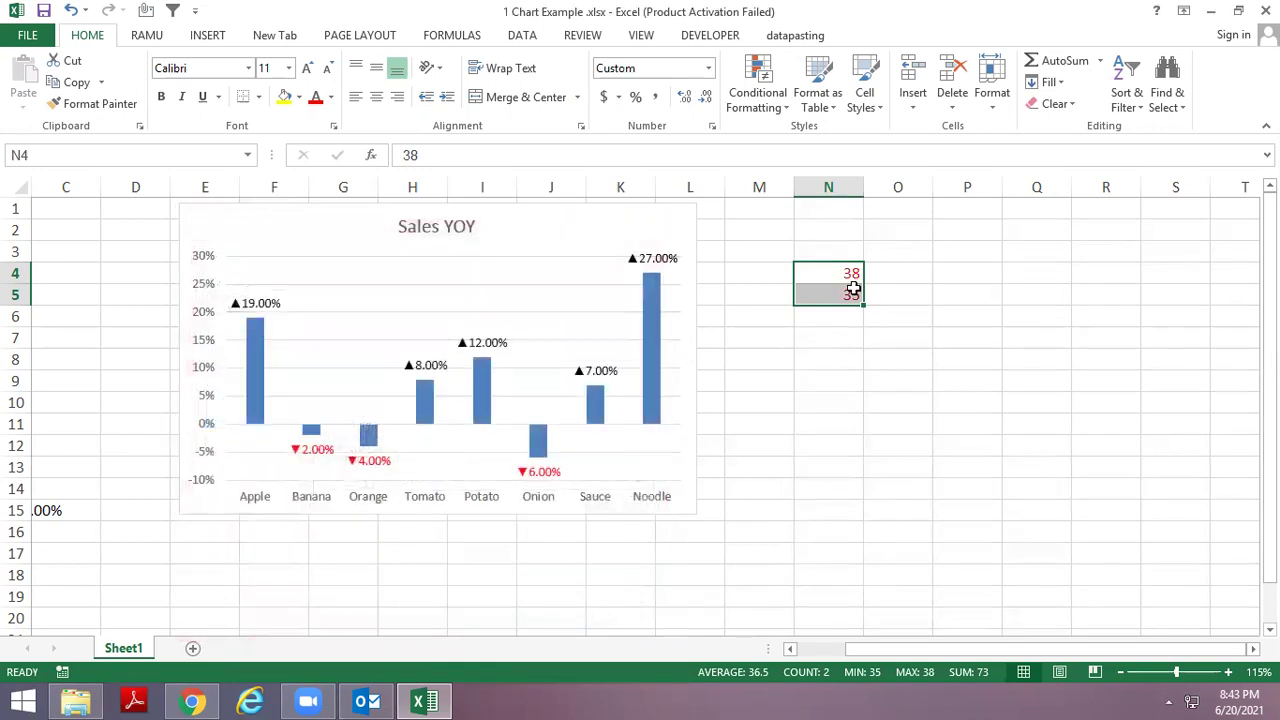
click(894, 289)
click(826, 272)
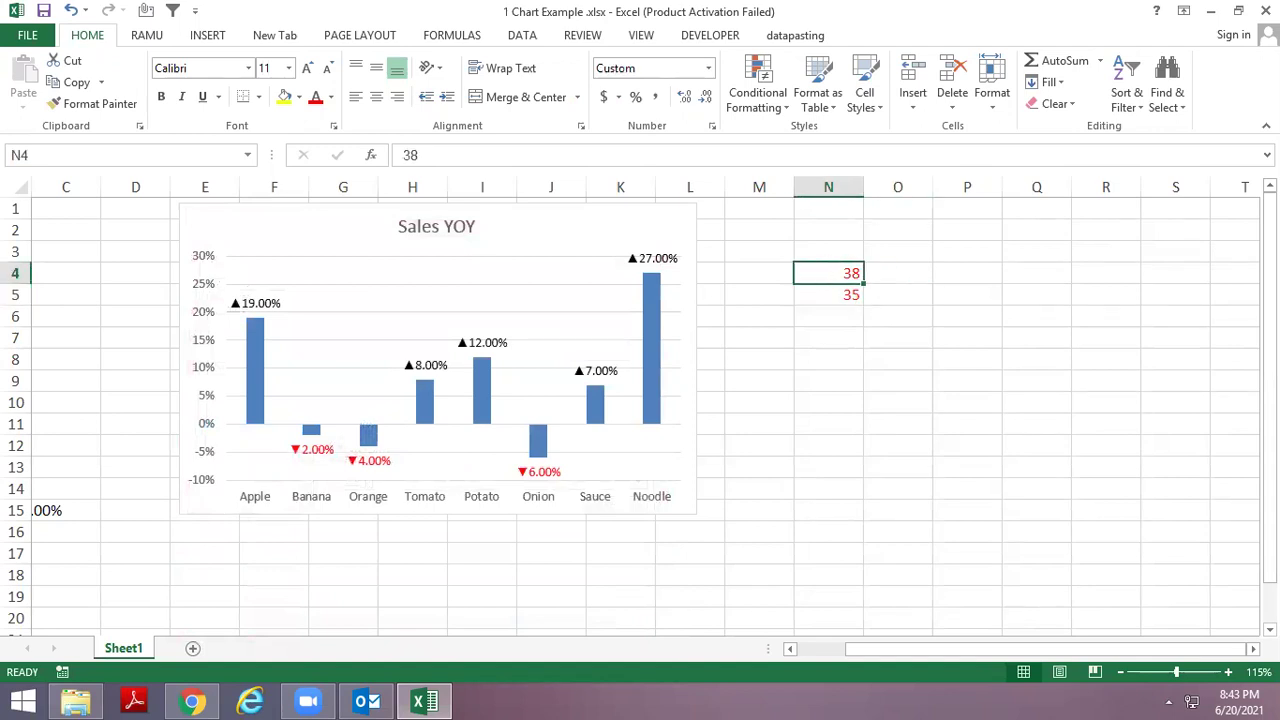
text(-50)
key(ctrl+Return)
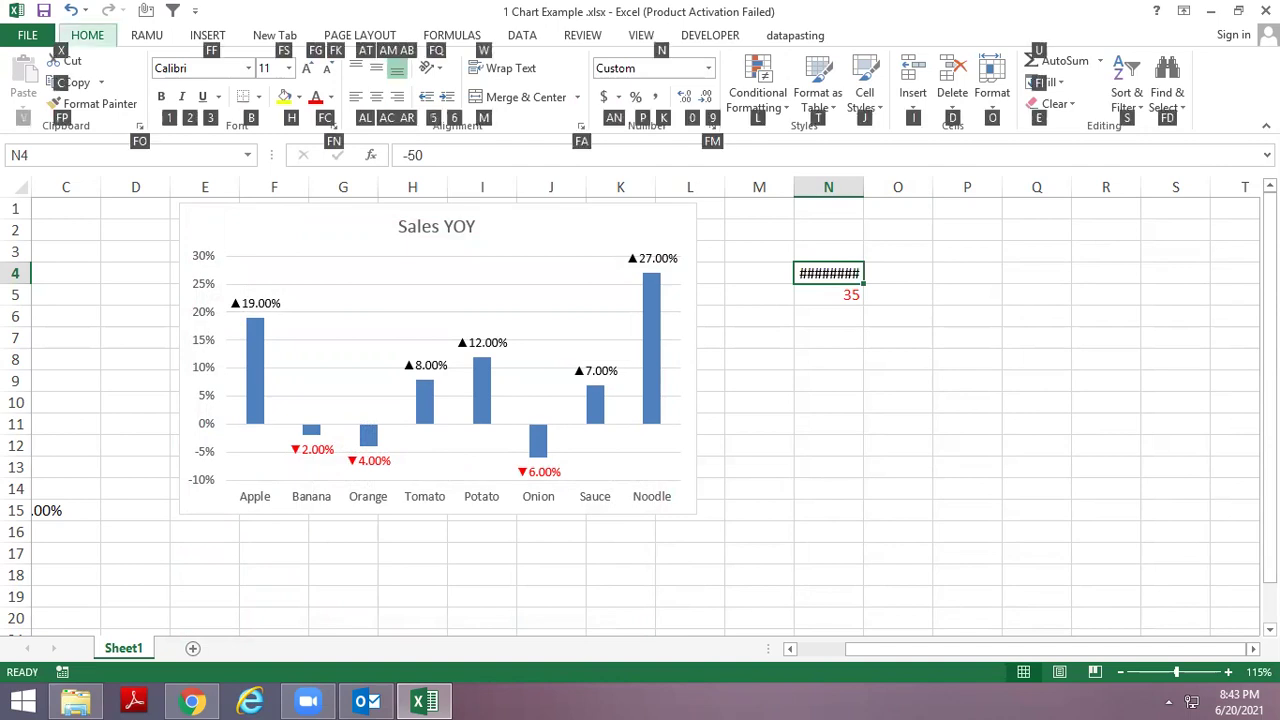
key(Down)
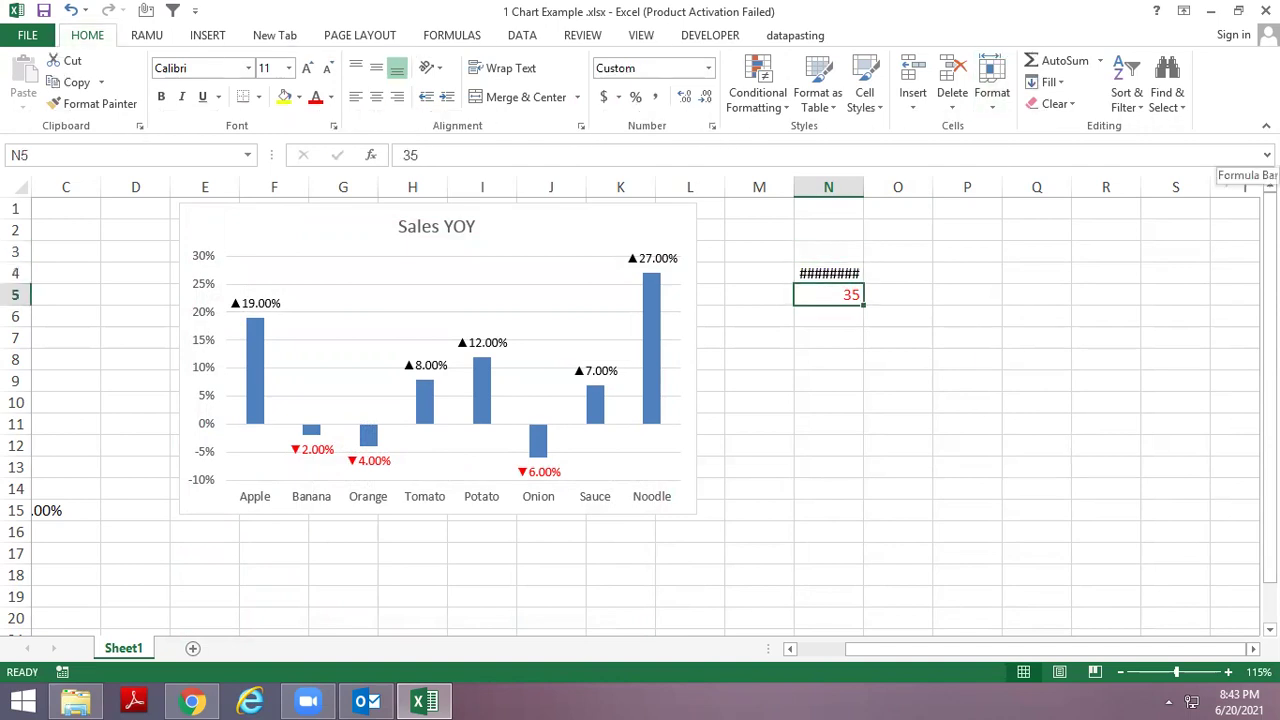
key(Up)
text(-3)
key(Escape)
key(Down)
key(Up)
text(38)
key(ctrl+Return)
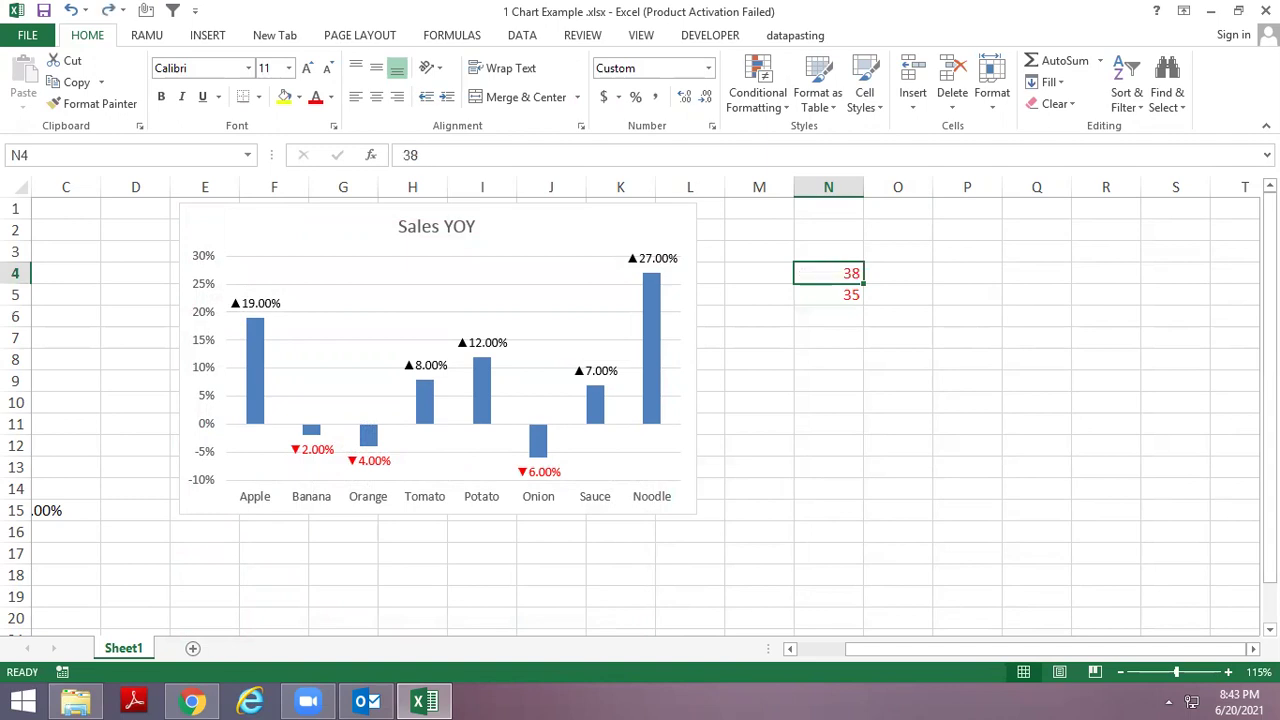
text(5)
key(Return)
key(Up)
text(3)
key(Return)
key(Up)
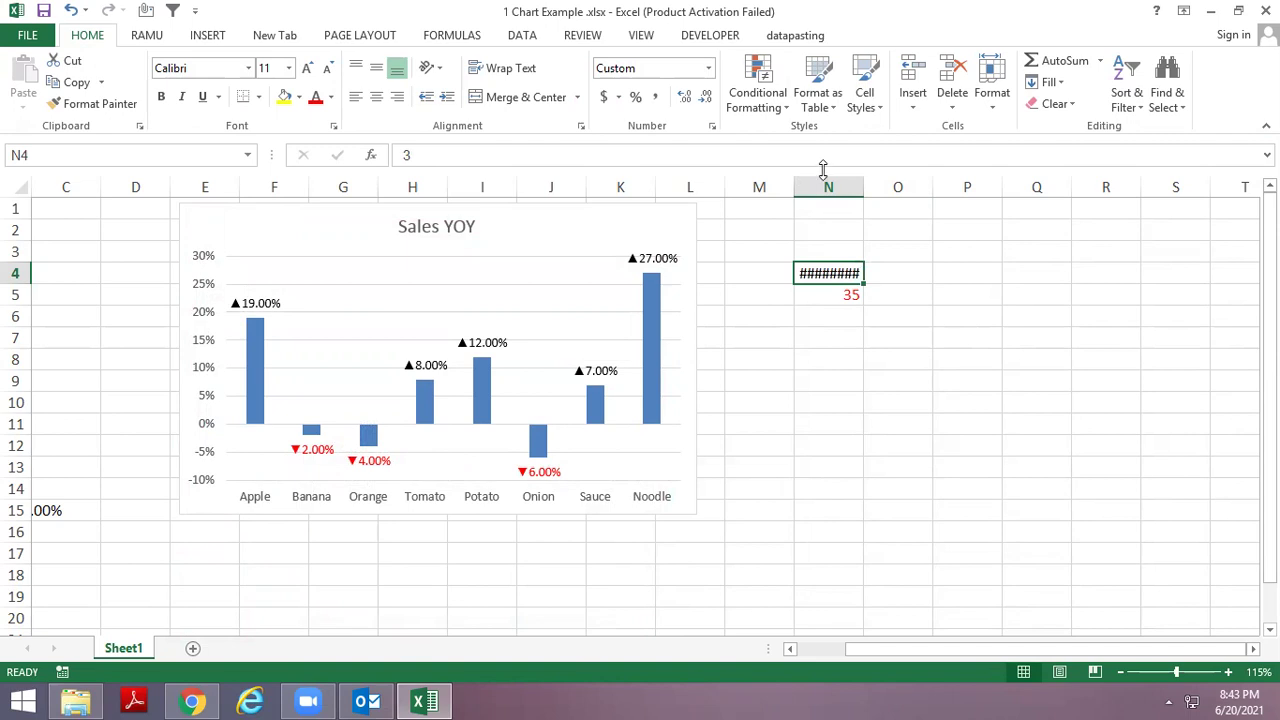
drag(855, 175, 930, 180)
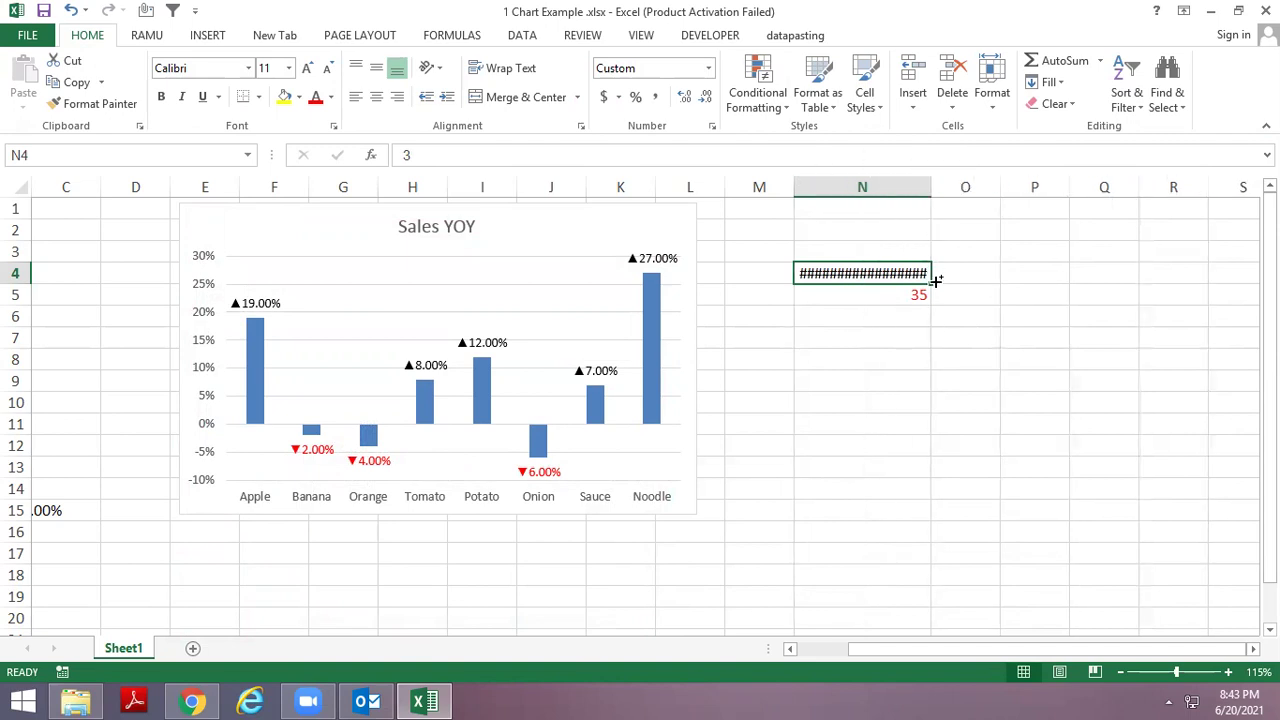
drag(934, 282, 930, 296)
key(ctrl+1)
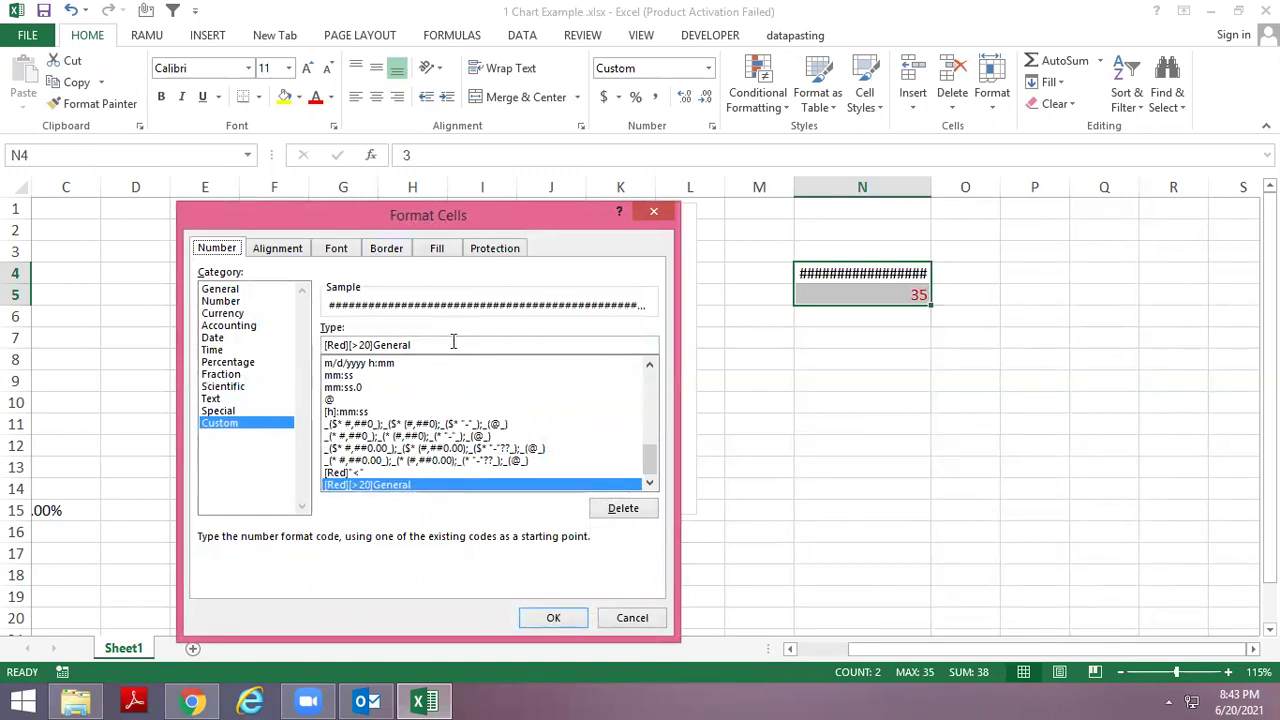
key(Return)
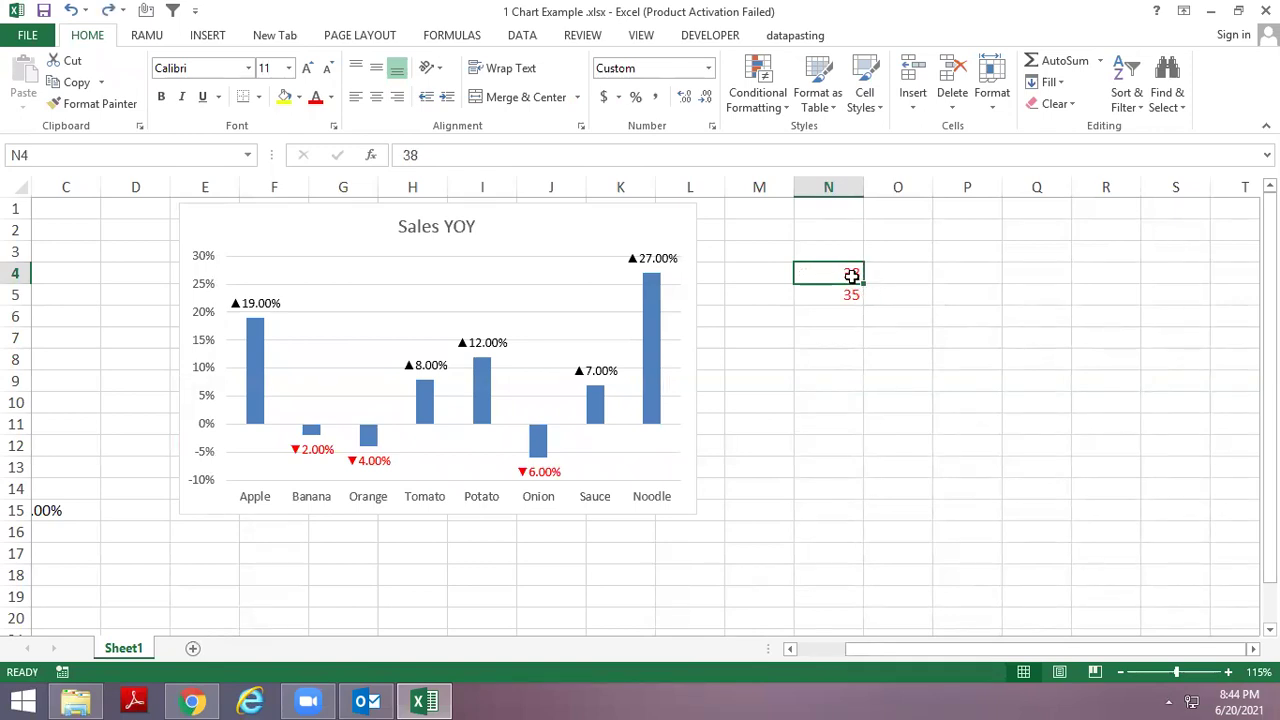
drag(851, 297, 851, 276)
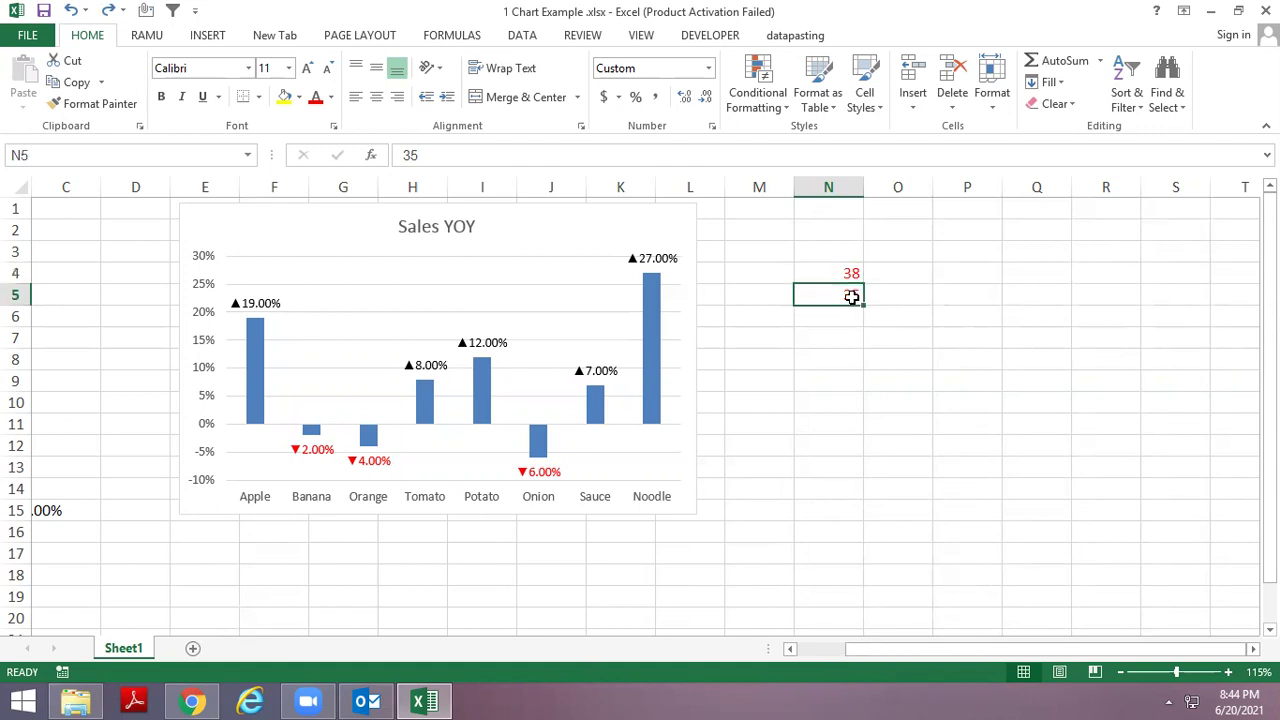
click(851, 277)
key(Right)
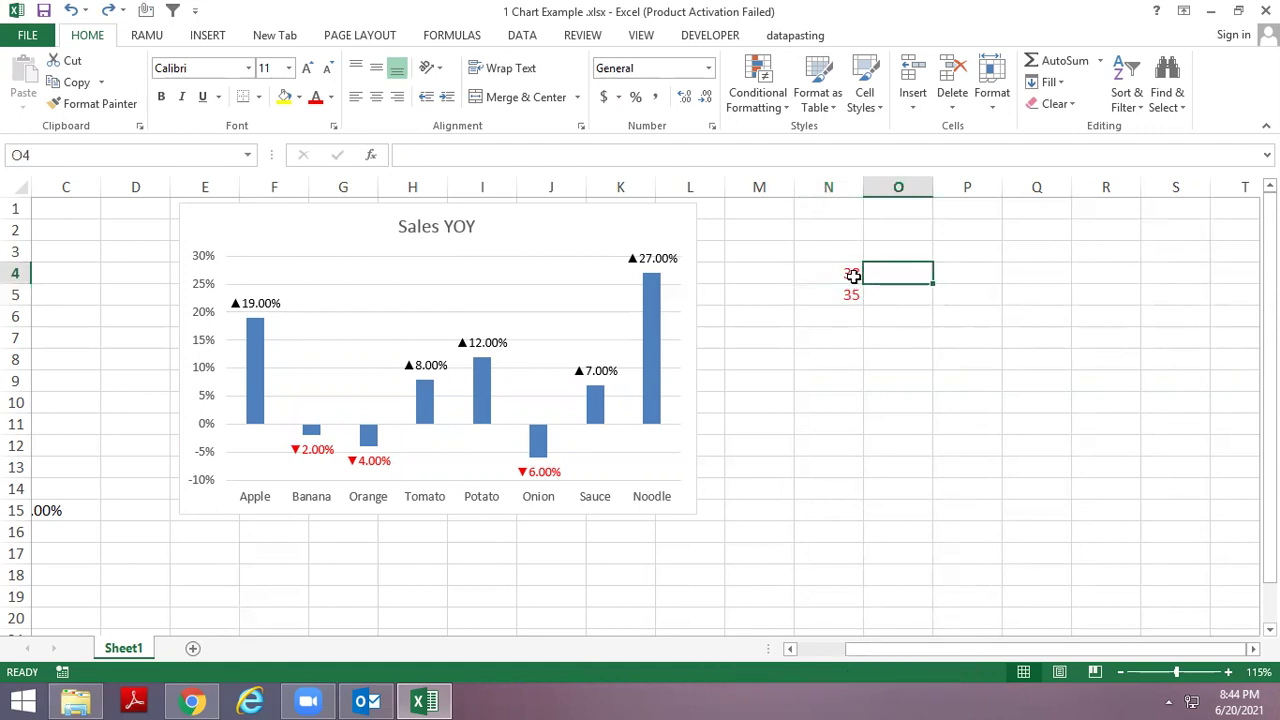
drag(849, 277, 838, 294)
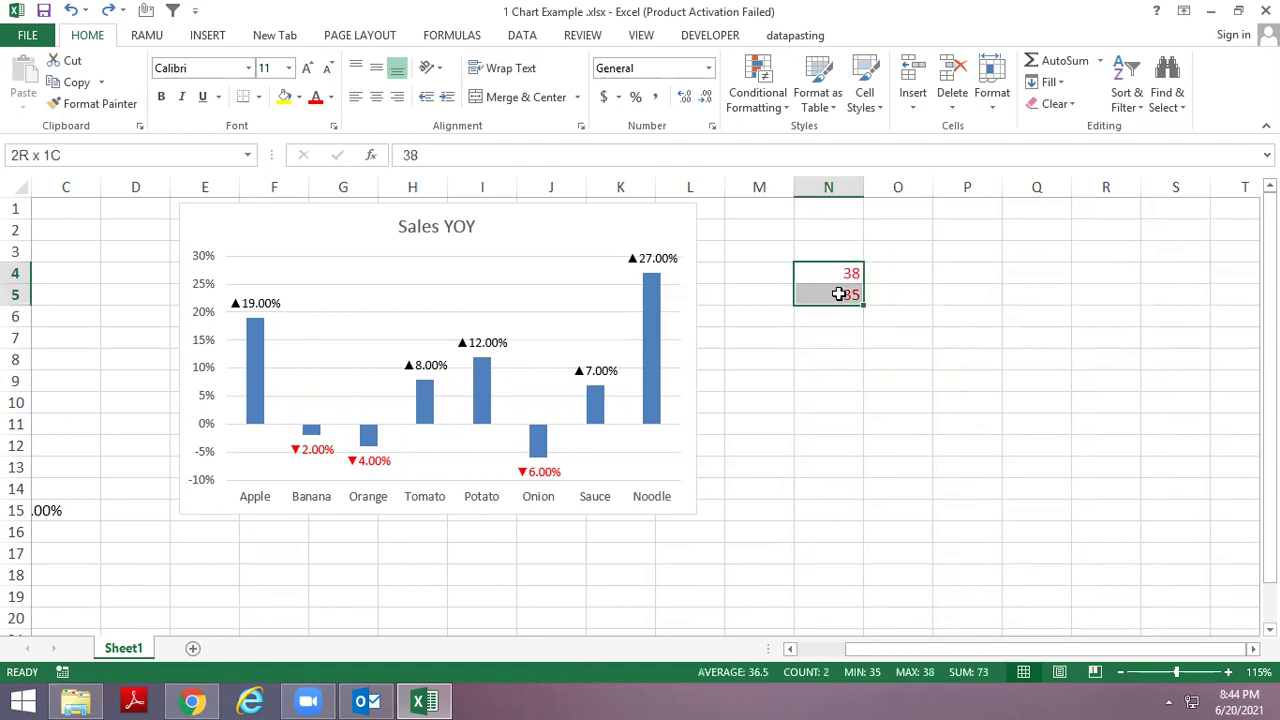
Browse the Conditional Formatting rules list and reselect the N4:N5 values.
click(767, 108)
mouse_move(820, 137)
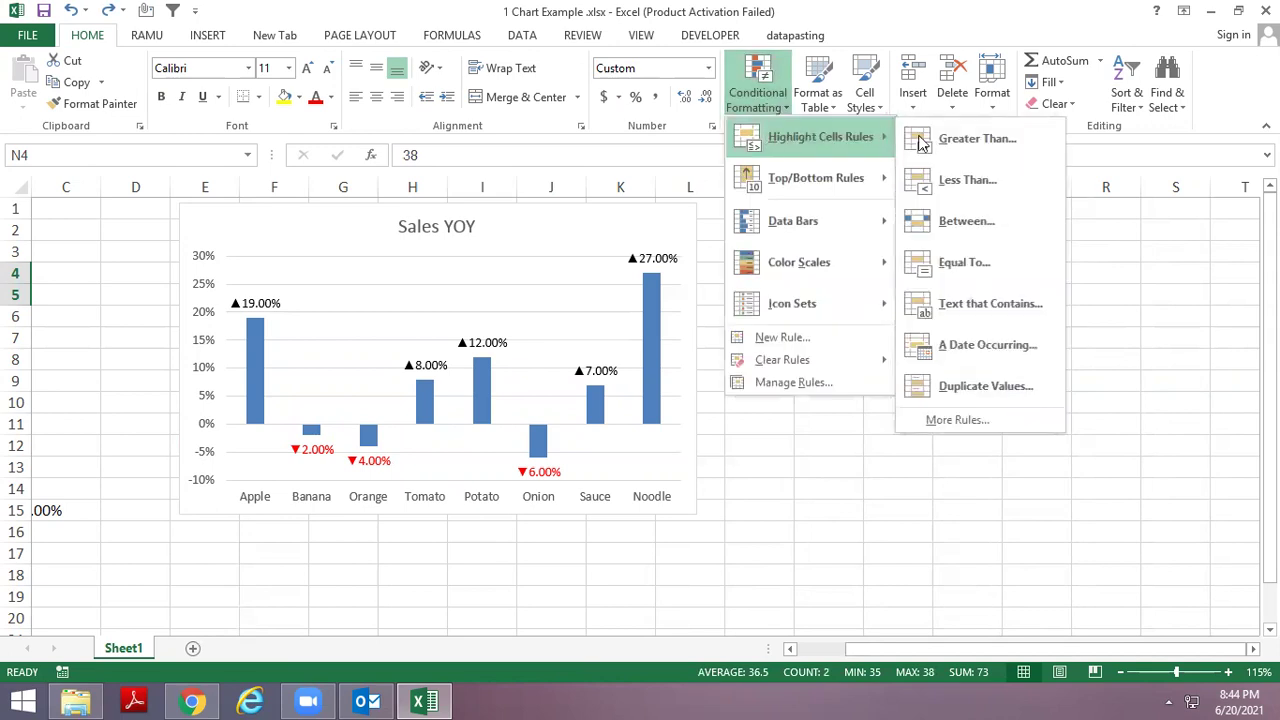
key(Escape)
key(Escape)
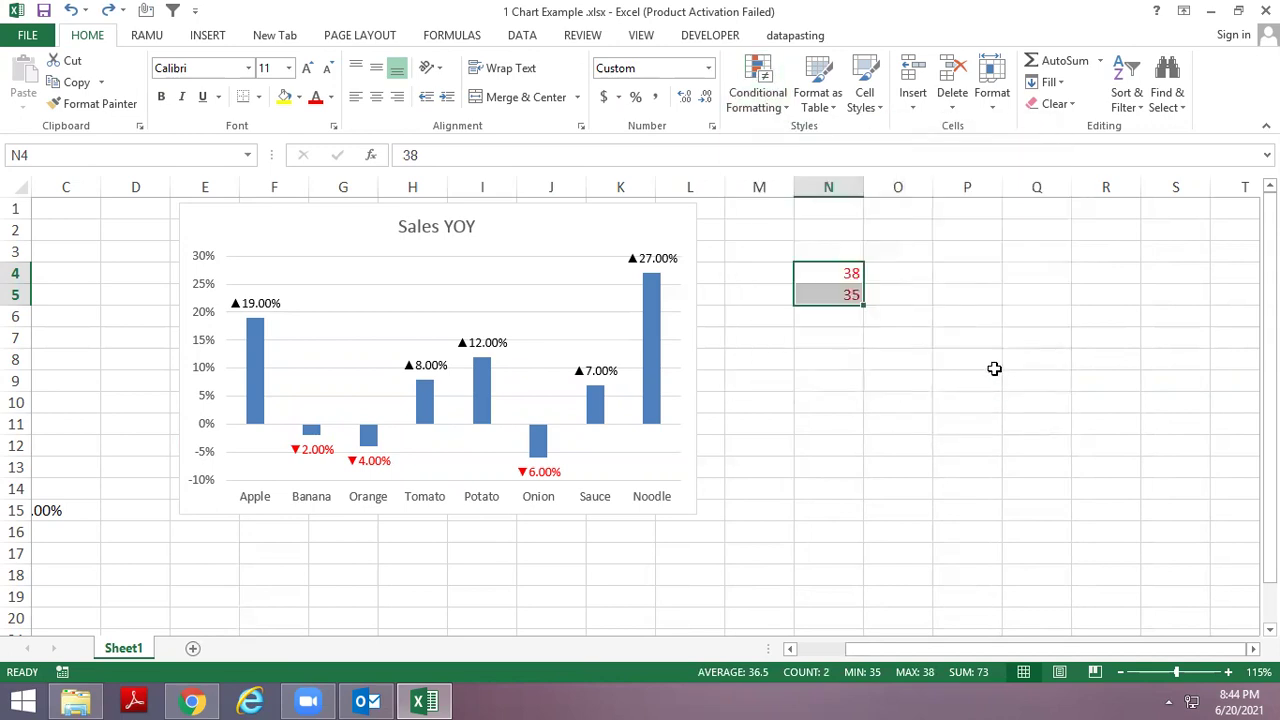
click(914, 266)
drag(846, 274, 845, 293)
click(902, 363)
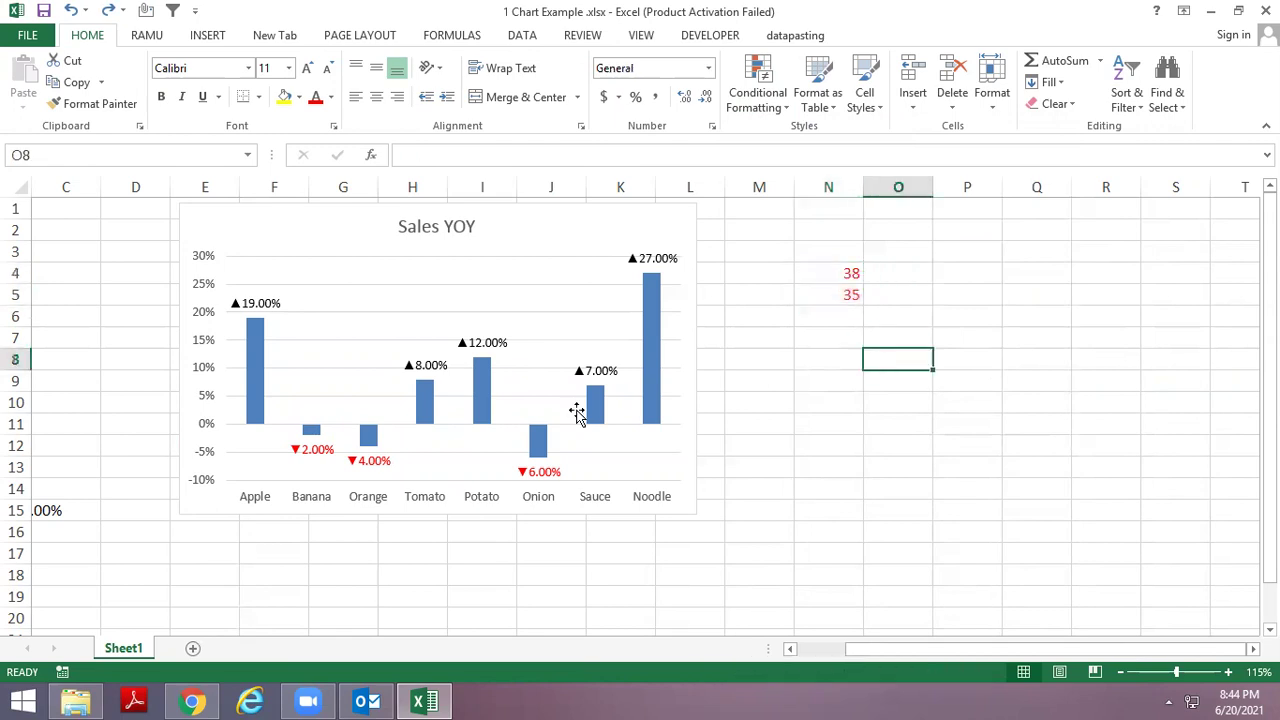
Inspect the Sales YOY data labels and A15's format-code note, then return to A1.
click(545, 483)
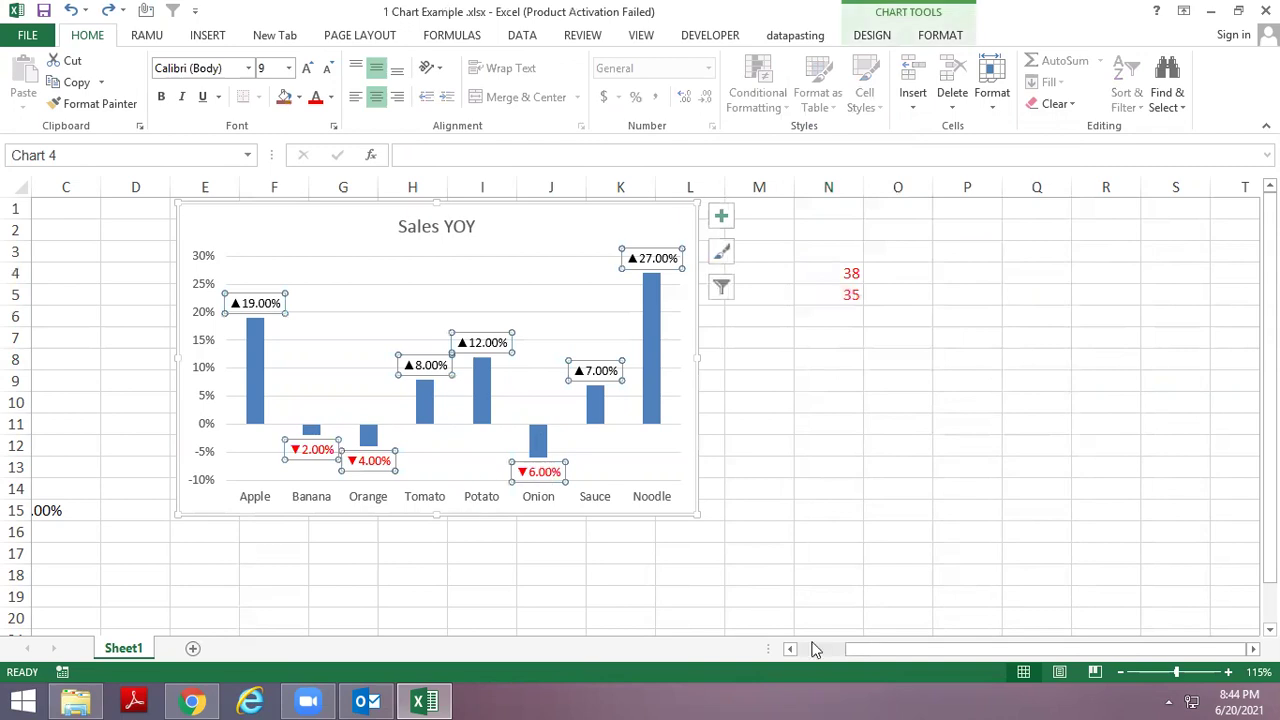
scroll(717, 532, down, 2)
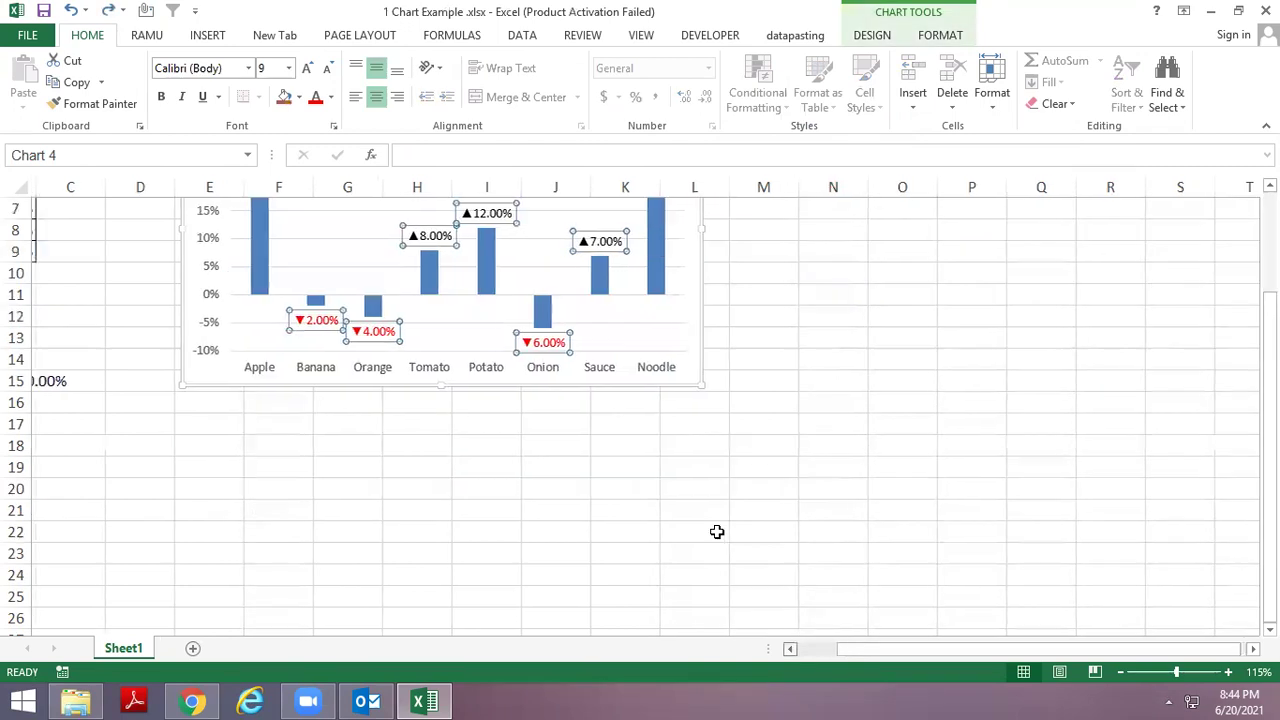
scroll(717, 532, left, 2)
click(175, 381)
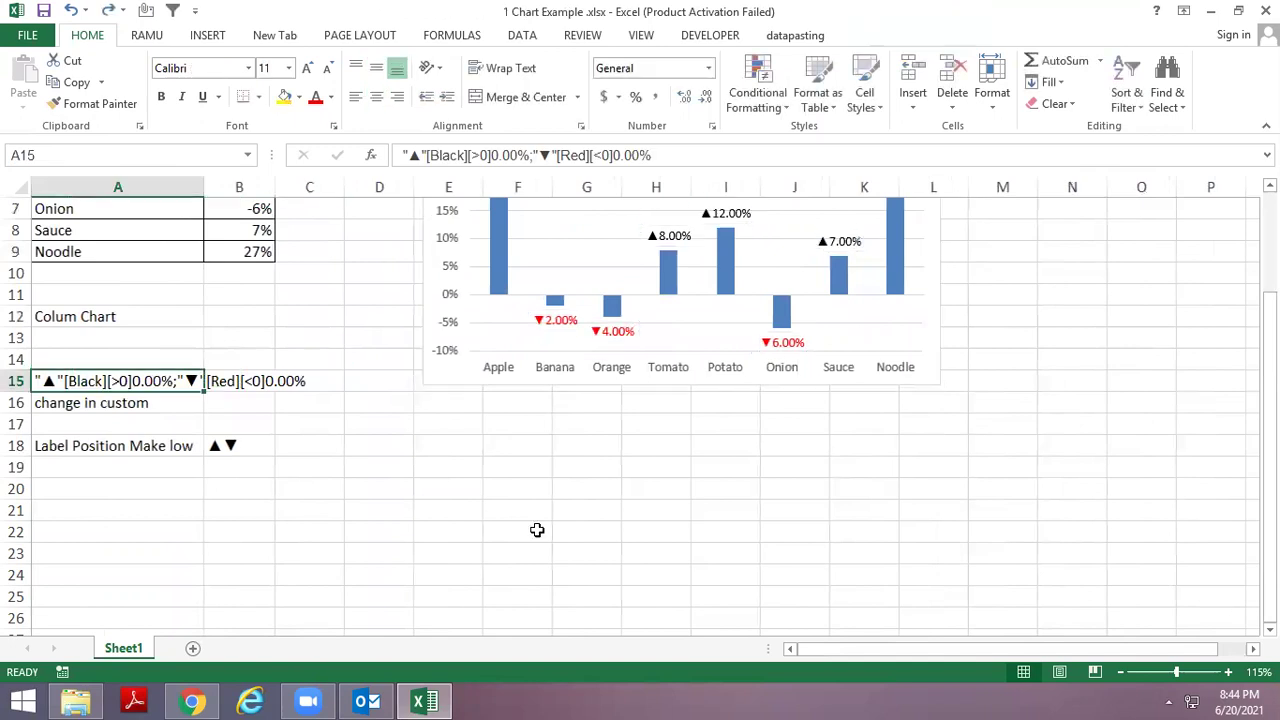
key(F2)
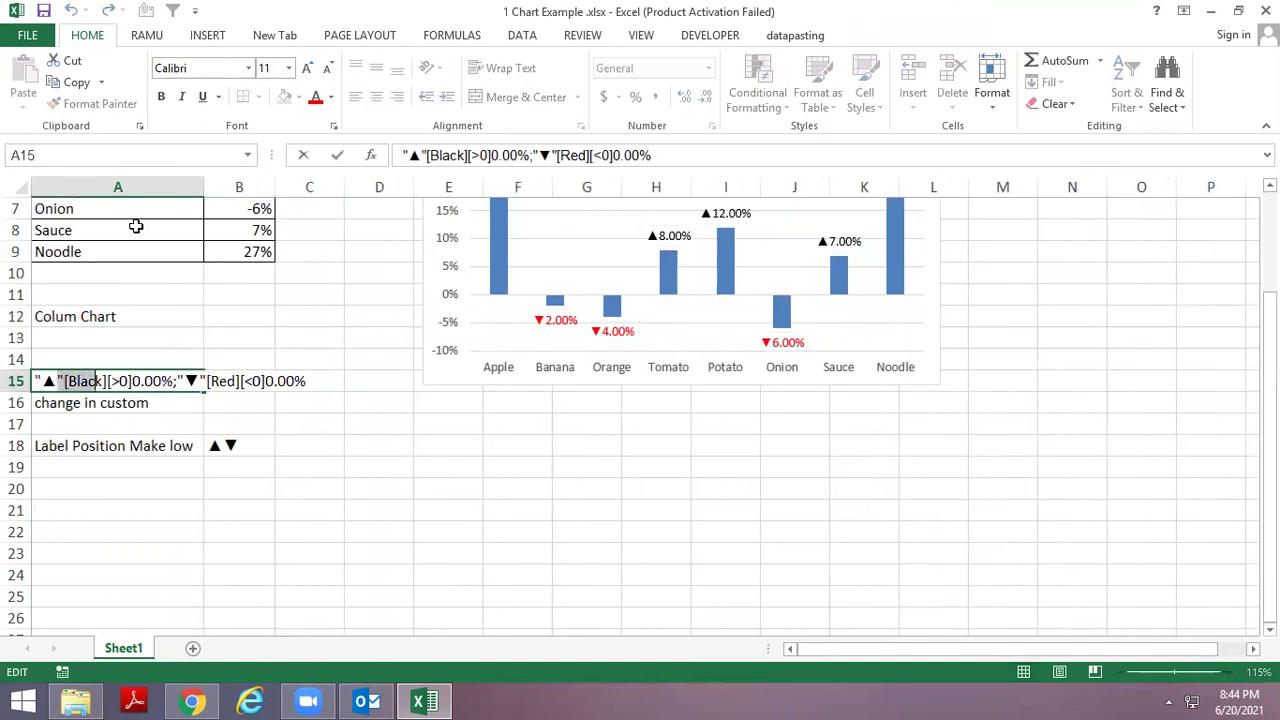
key(shift+Right)
key(shift+Right)
key(shift+Right)
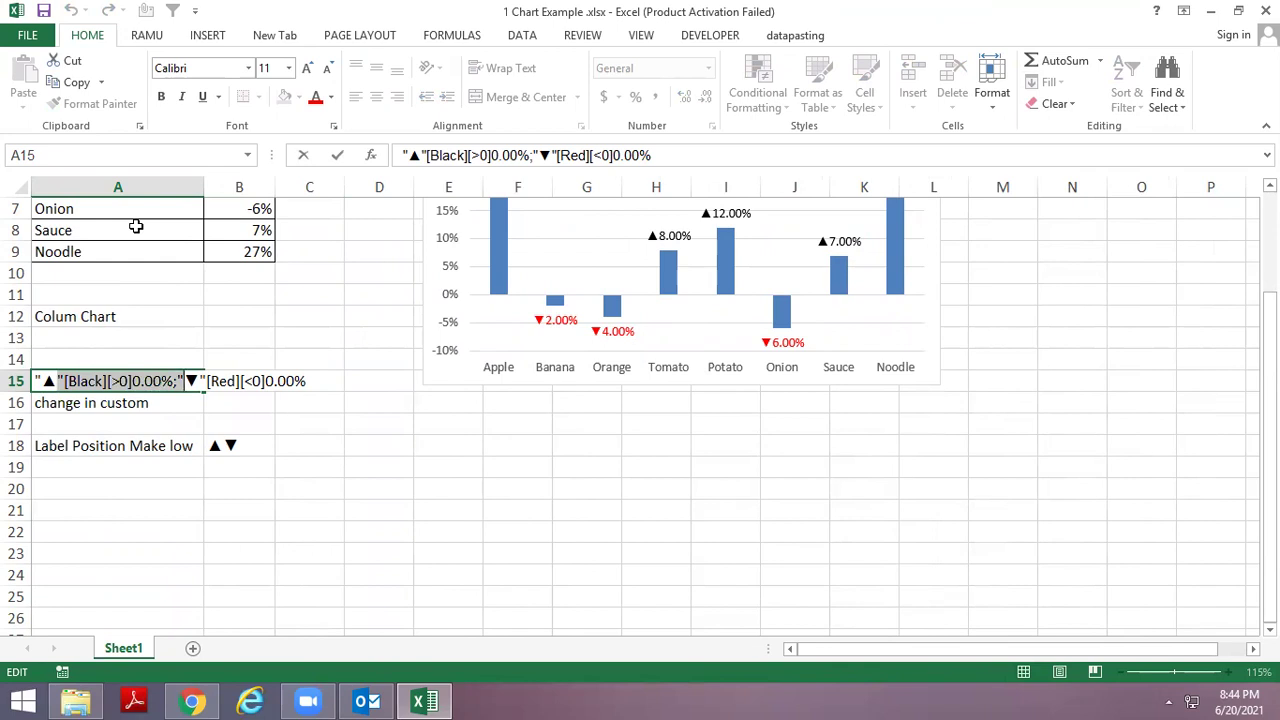
key(shift+Right)
key(shift+Right)
key(shift+Right)
key(shift+Right)
key(shift+Right)
key(shift+Right)
key(Escape)
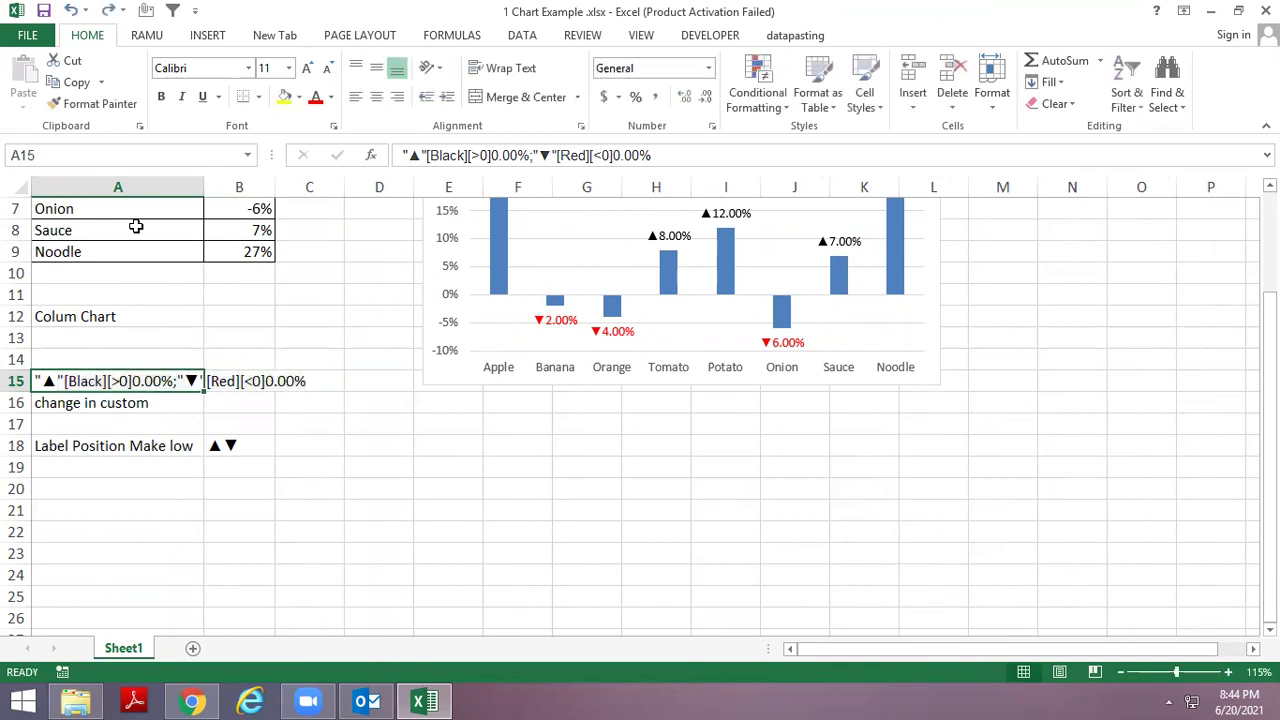
scroll(135, 227, up, 2)
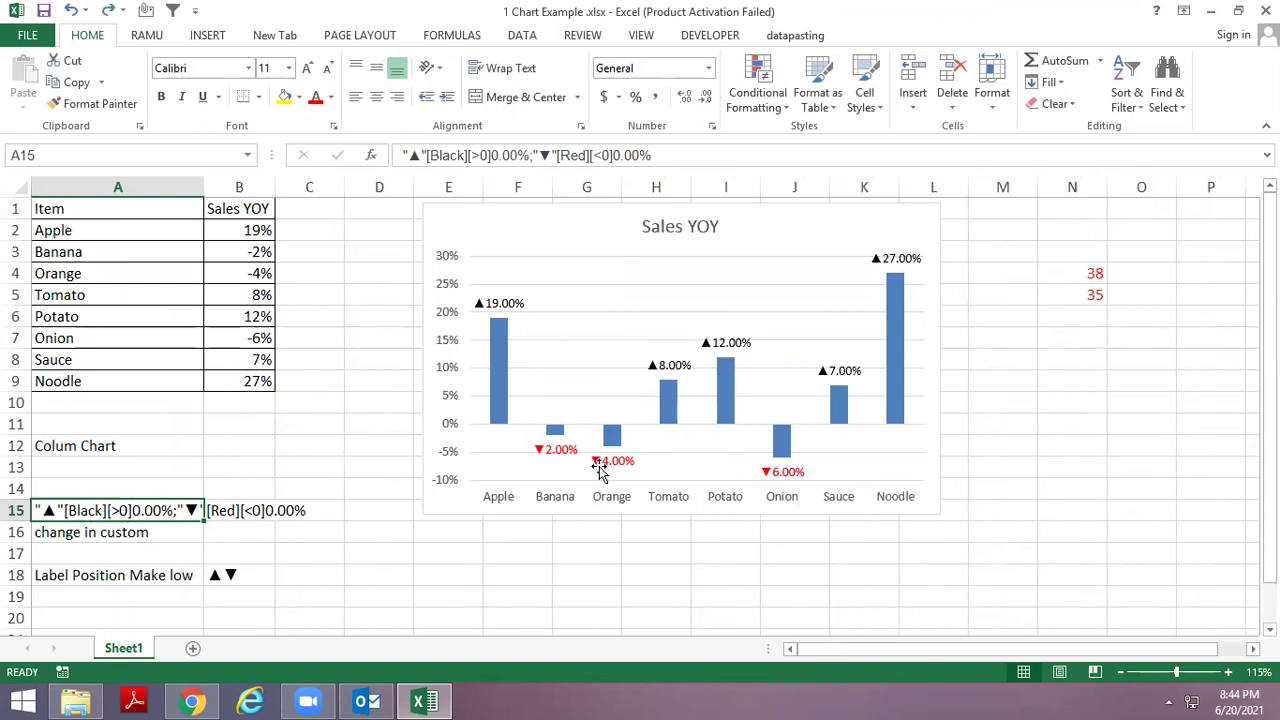
key(ctrl+Up)
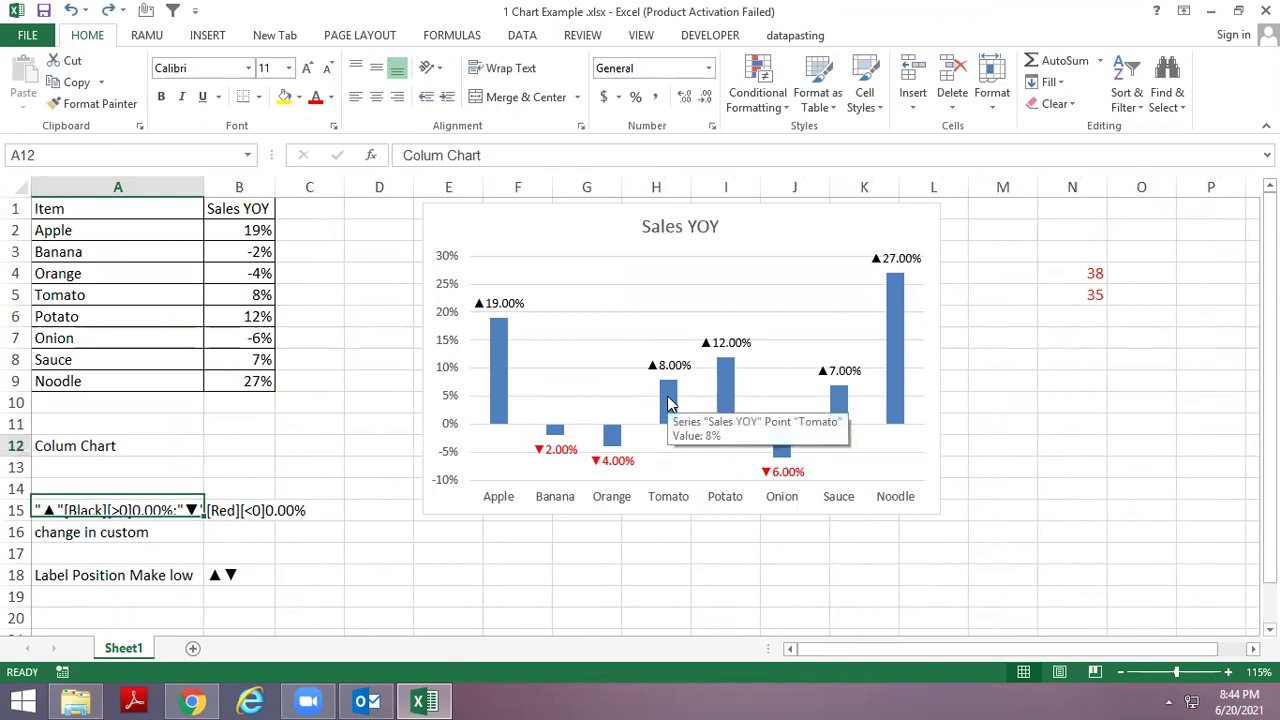
key(ctrl+Up)
key(ctrl+Up)
Close the workbook without saving and dismiss the activation notice.
key(alt+F4)
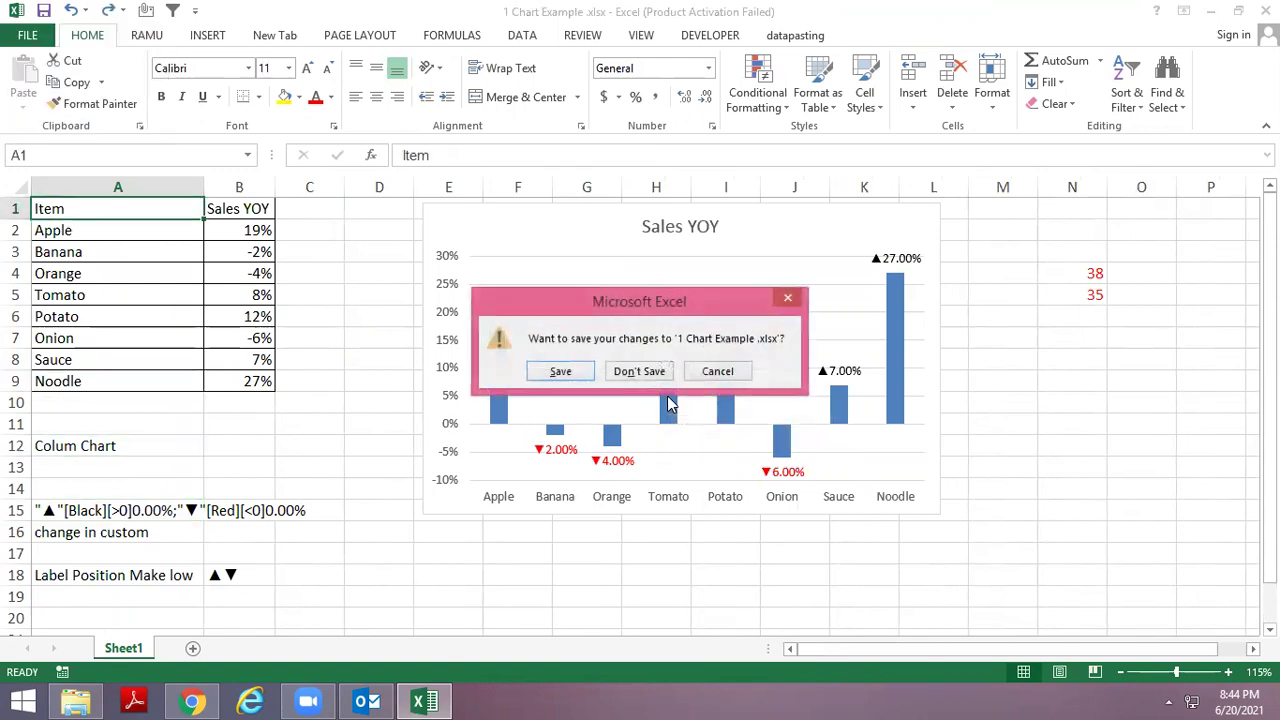
key(n)
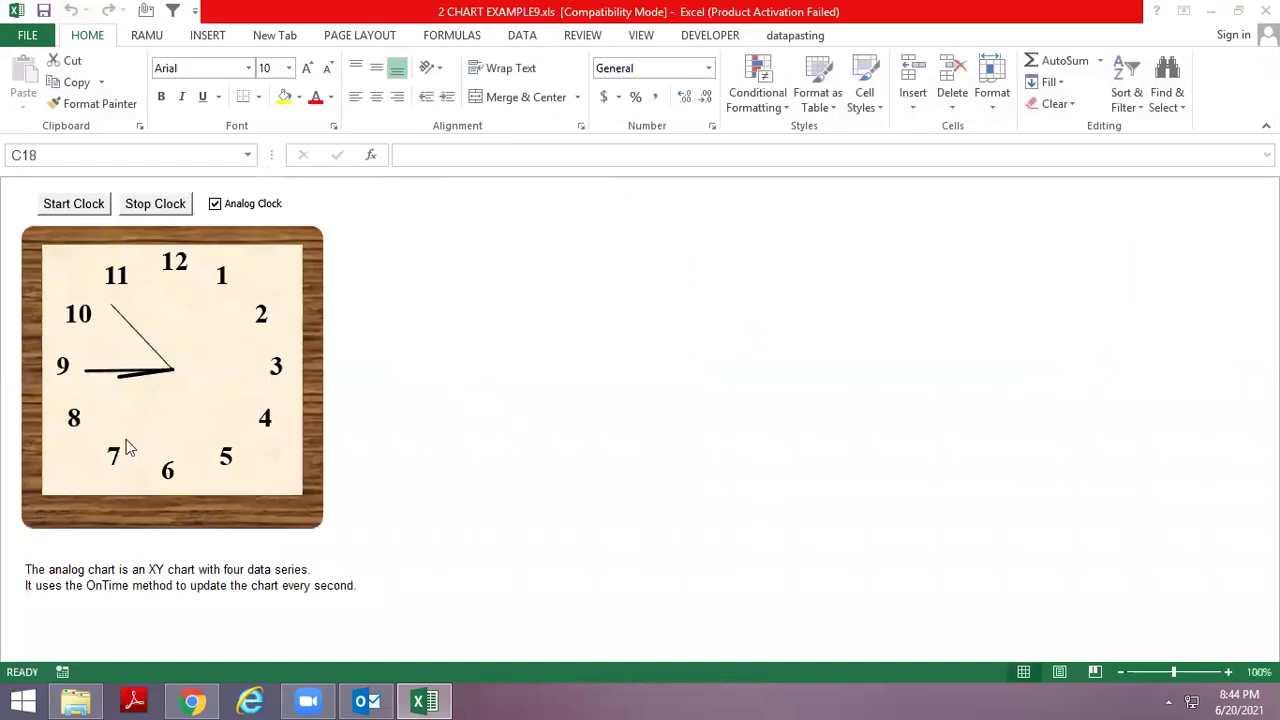
click(826, 530)
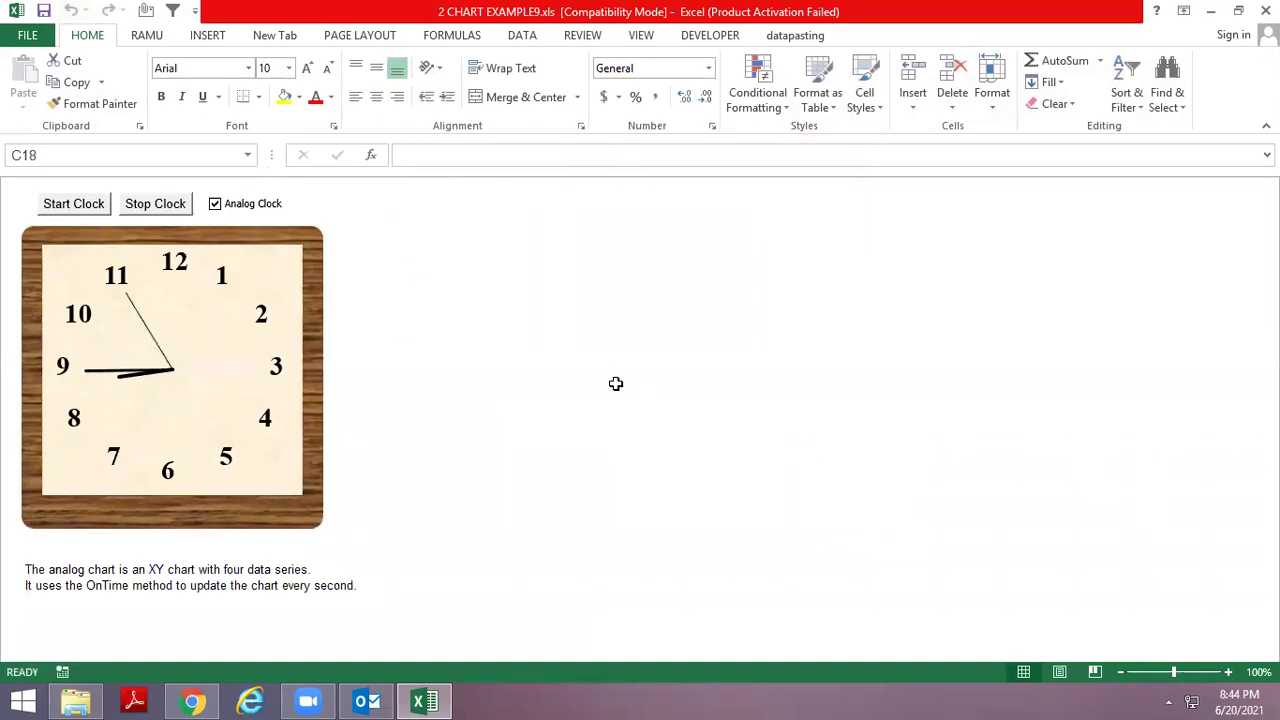
click(616, 380)
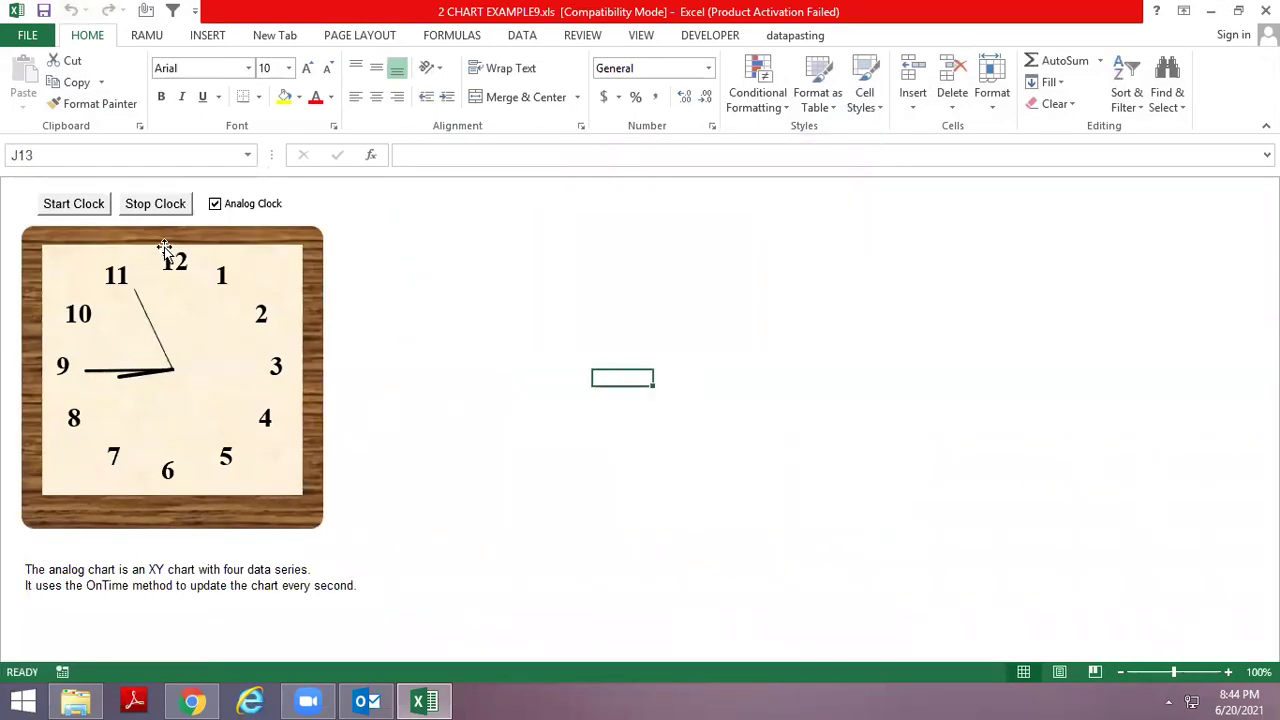
Toggle the Analog Clock checkbox, drag the clock chart right, and shift its plot area.
click(225, 210)
click(225, 207)
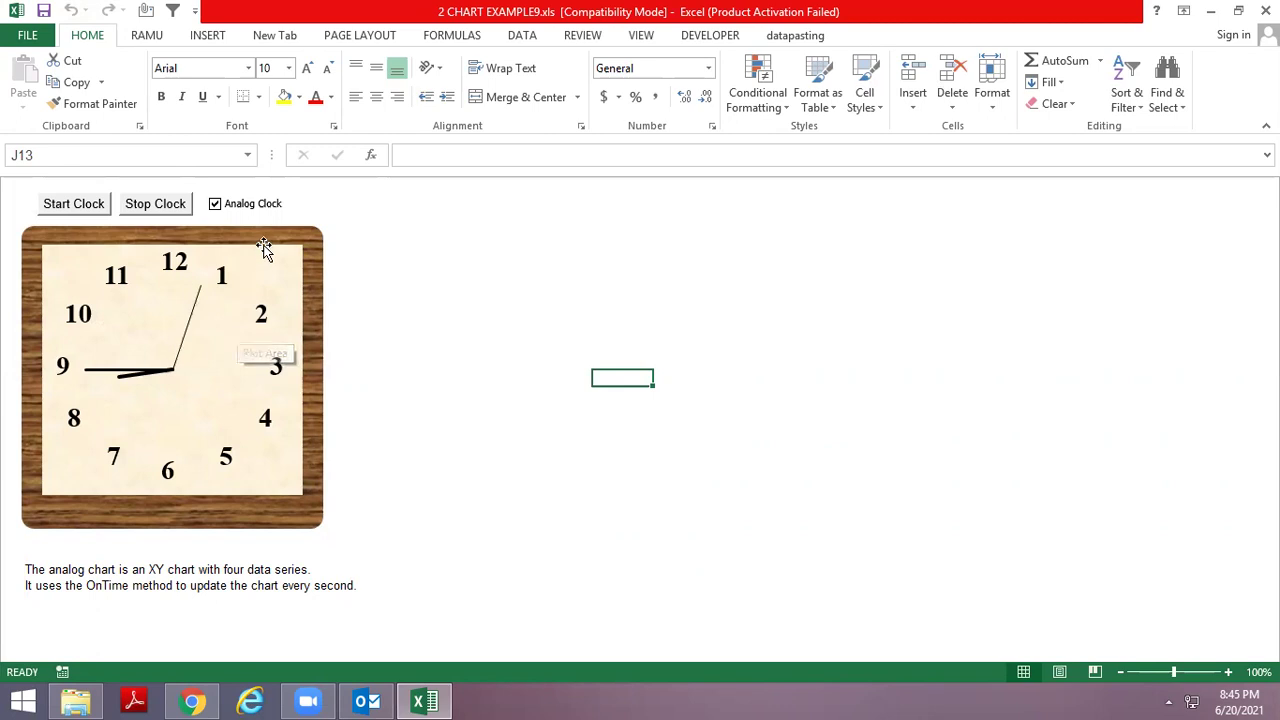
click(260, 302)
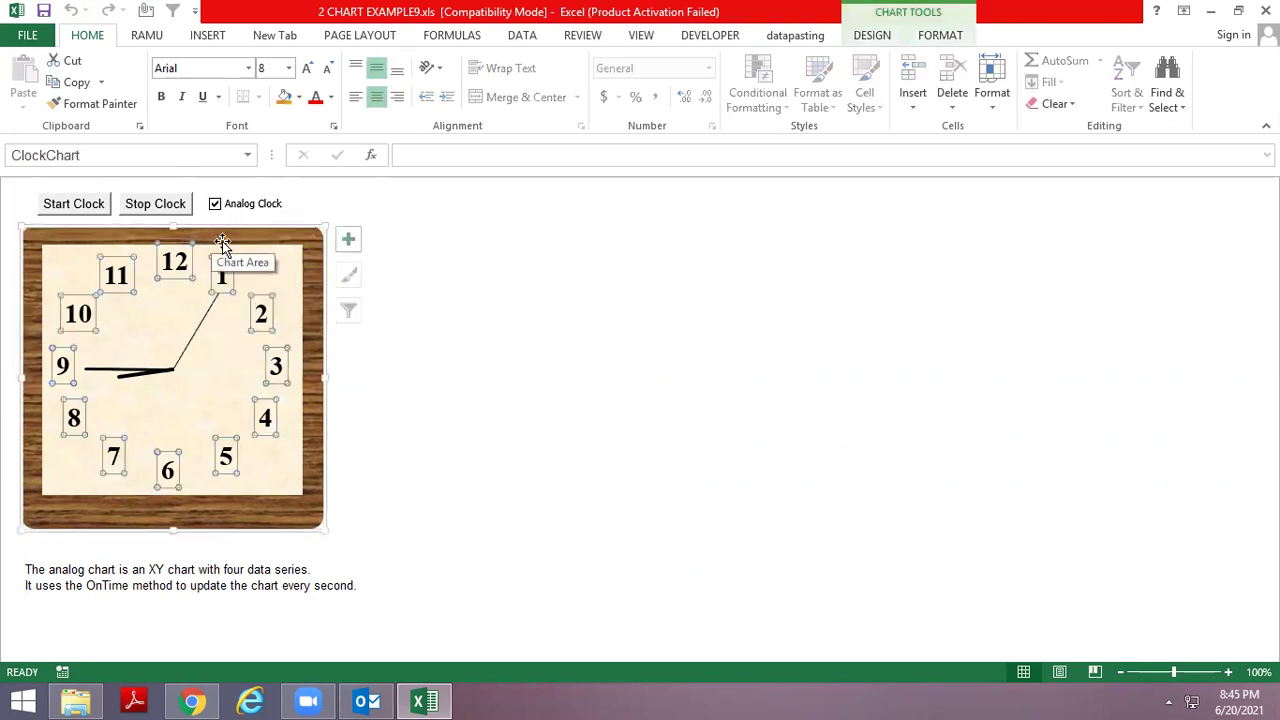
drag(206, 243, 642, 260)
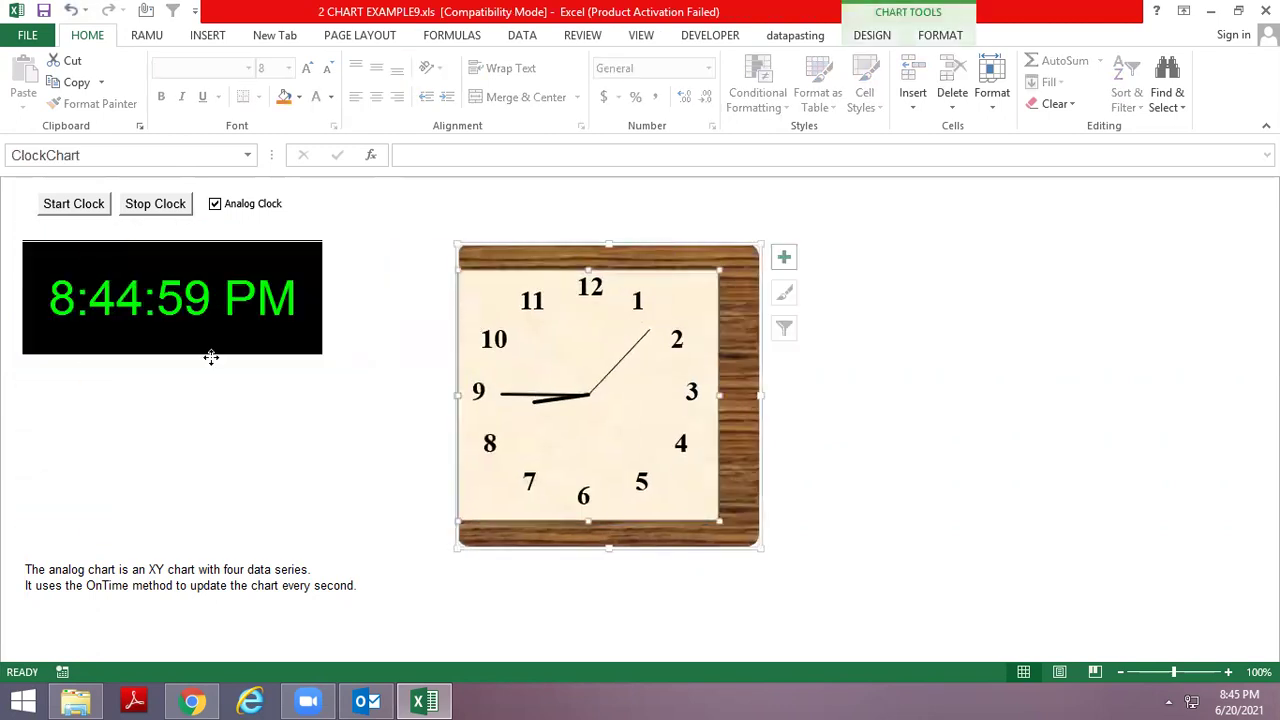
drag(627, 396, 607, 430)
click(603, 422)
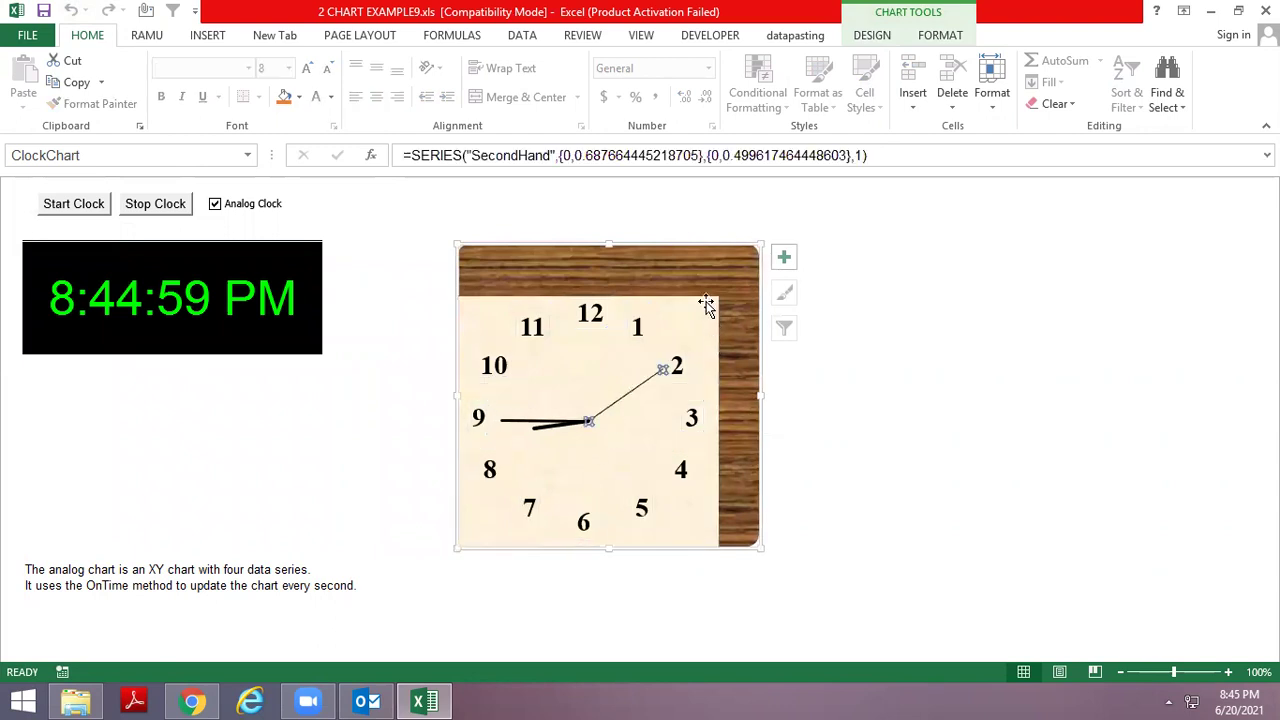
click(670, 364)
click(676, 362)
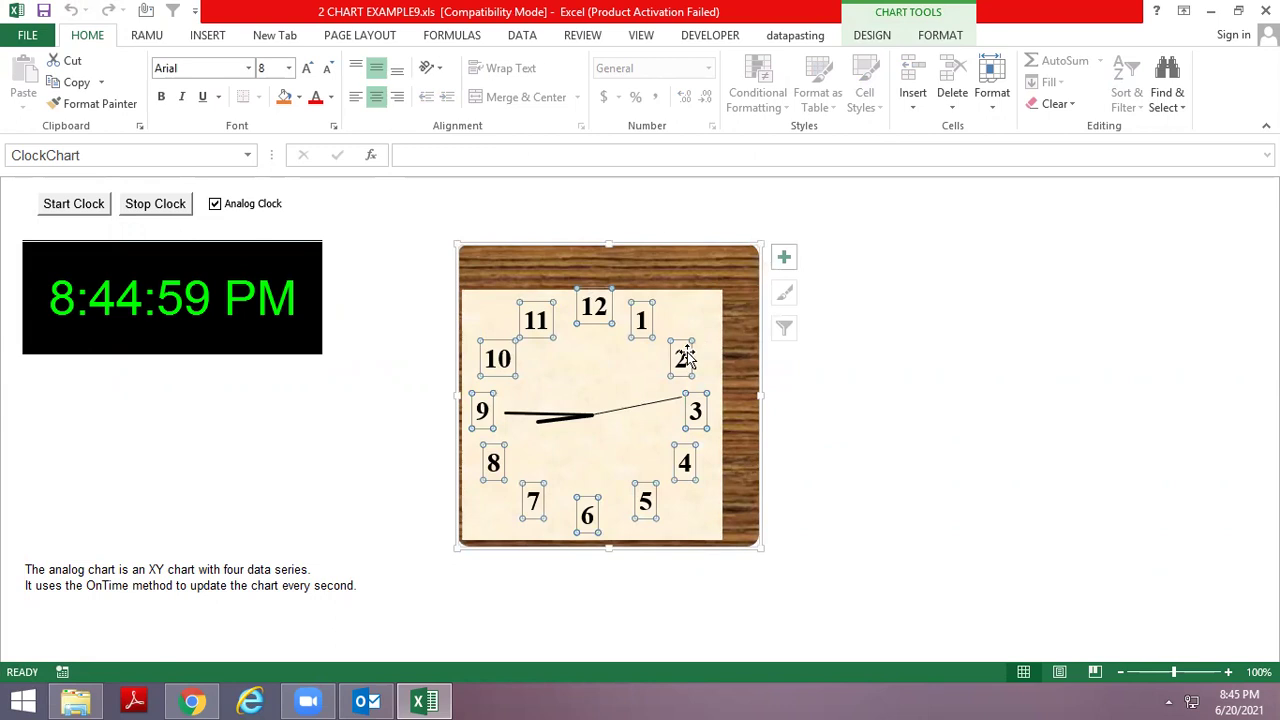
Test Center, Left and Above positions for the hour labels, then move the clock chart left.
right_click(687, 352)
click(759, 555)
drag(723, 197, 1043, 191)
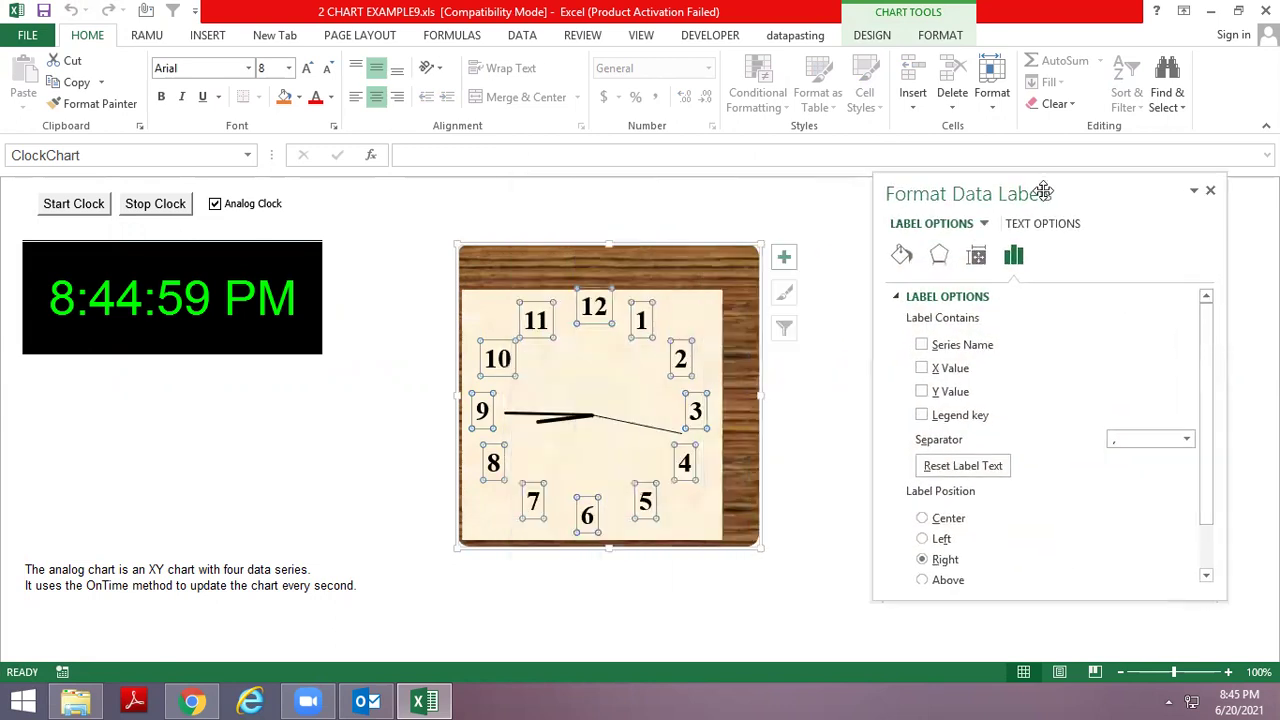
click(935, 518)
click(935, 539)
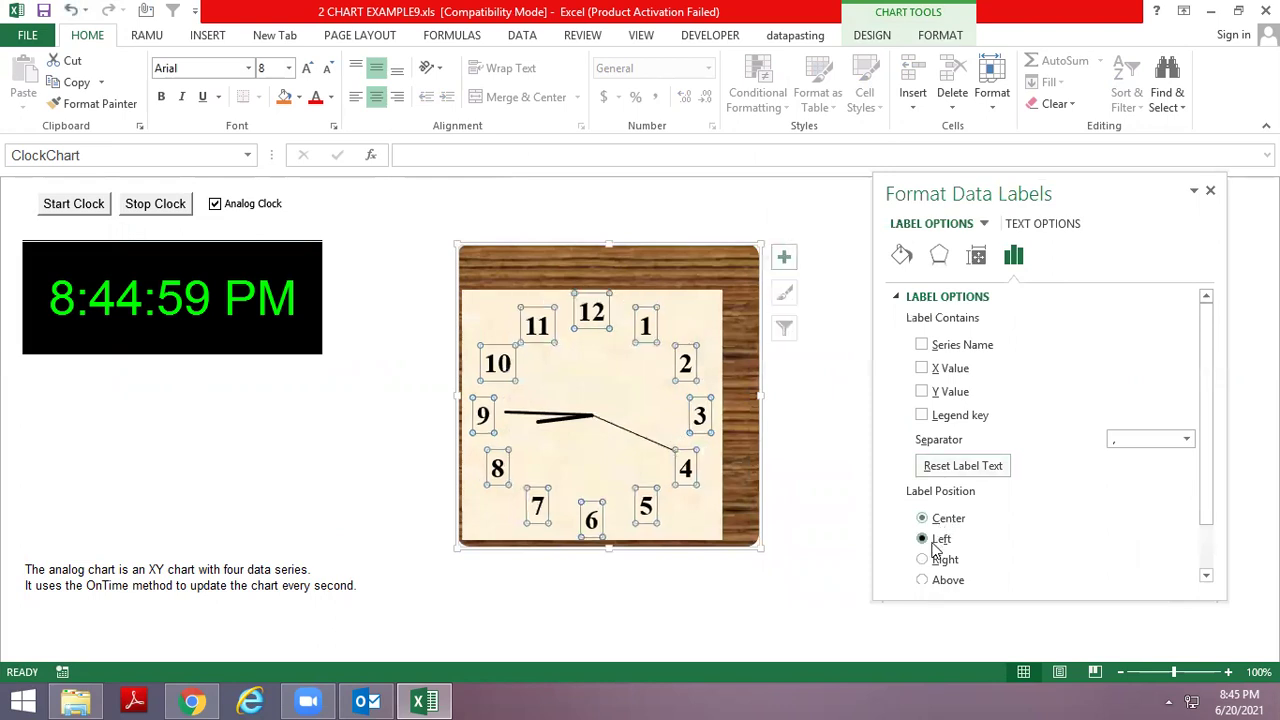
click(942, 392)
click(942, 368)
click(941, 345)
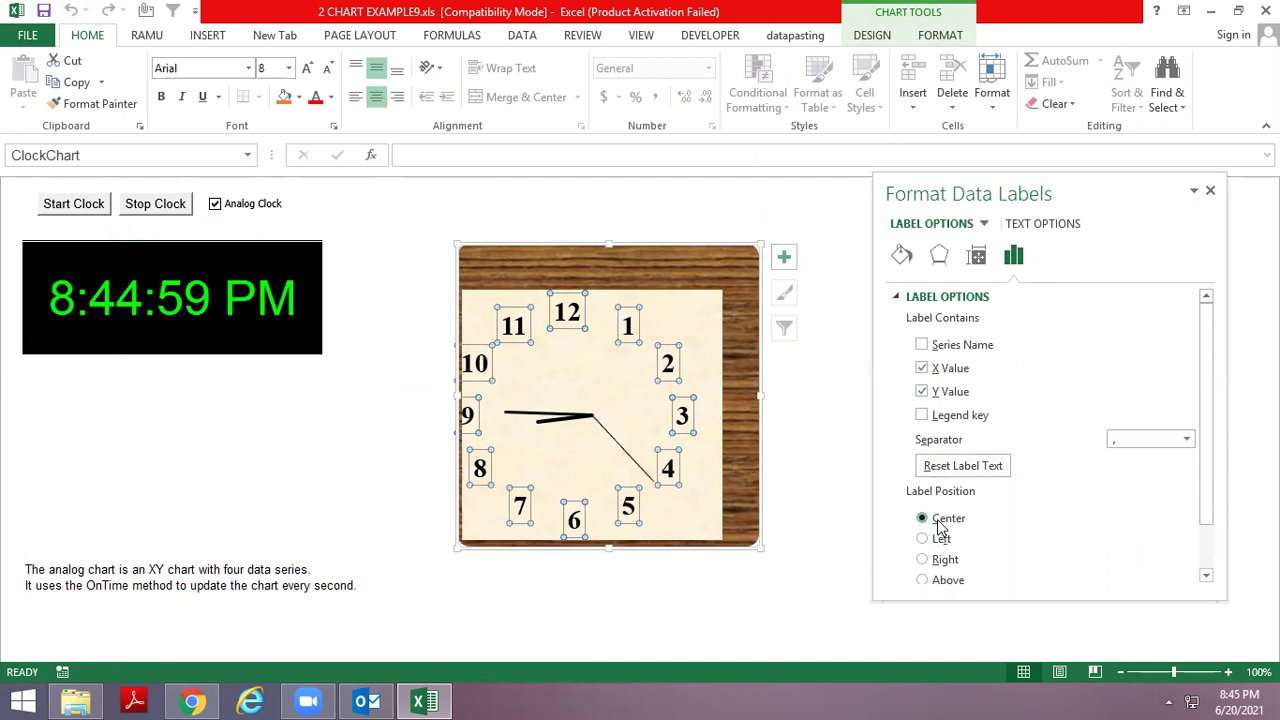
click(942, 559)
click(940, 580)
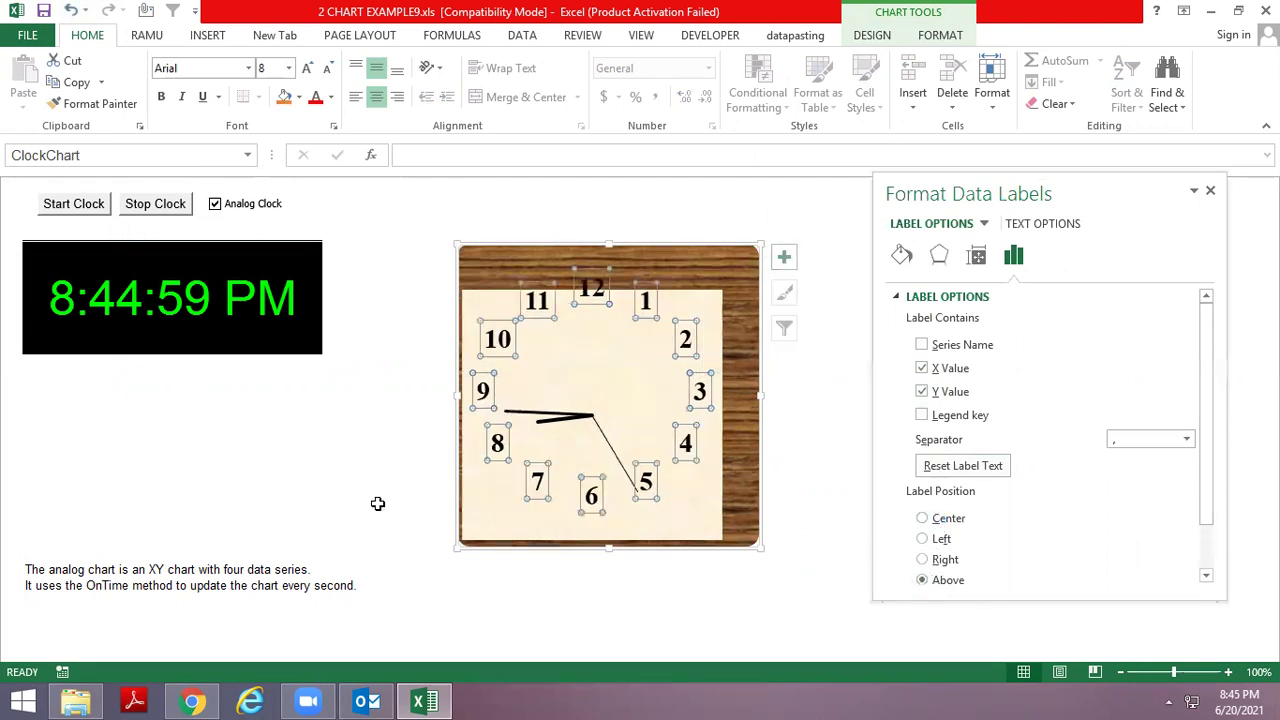
mouse_move(490, 280)
mouse_down()
mouse_move(265, 318)
mouse_move(363, 270)
mouse_up()
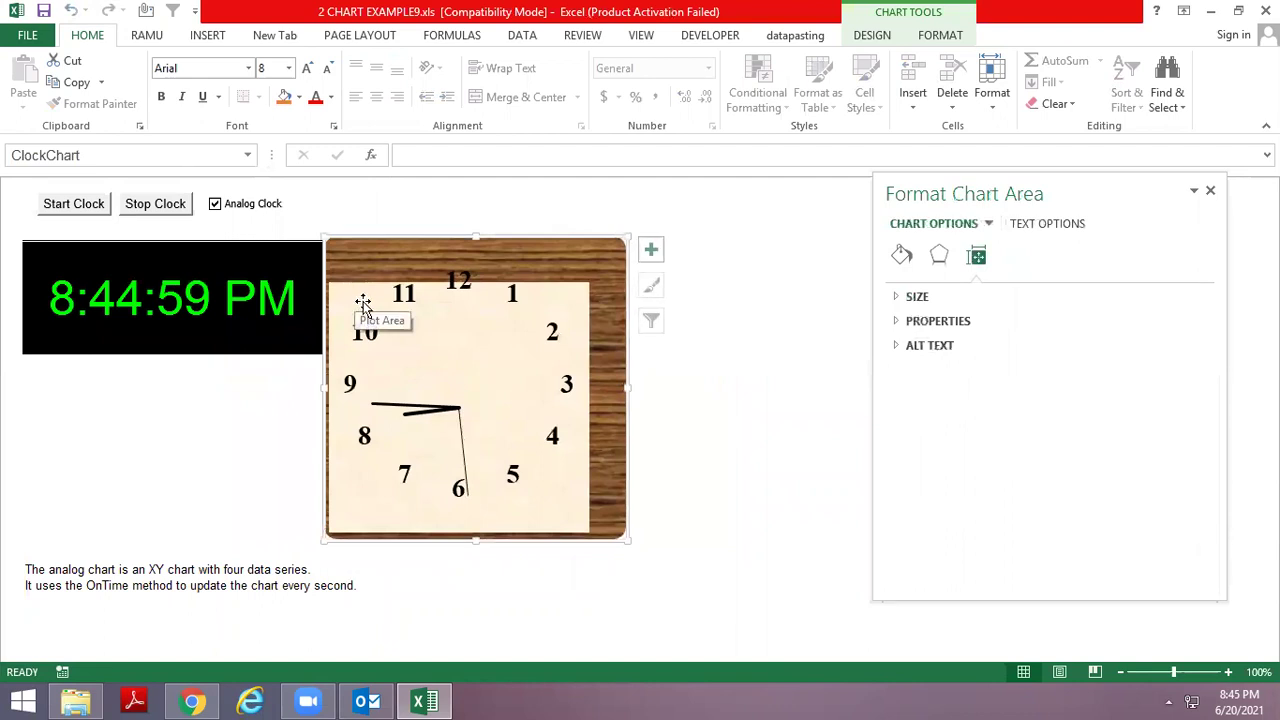
click(1210, 190)
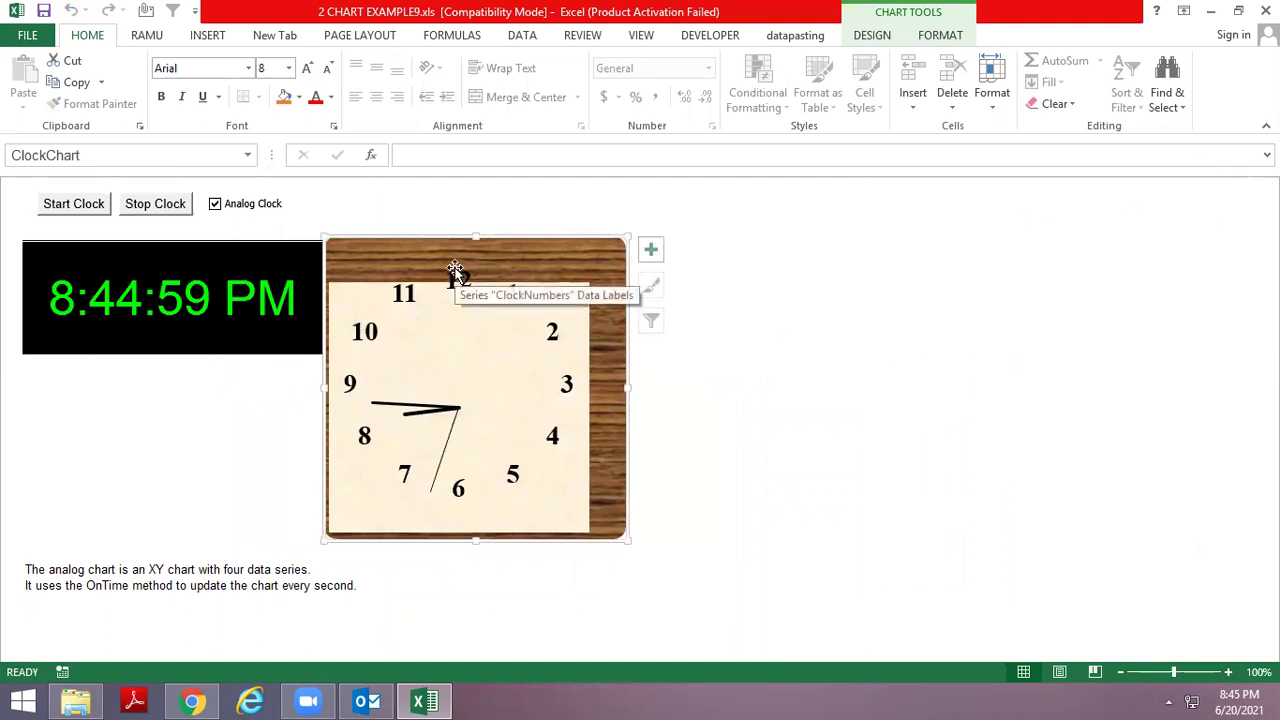
Review the StartClock, StopClock and UpdateClock macros in the VBA editor, then close it.
key(alt+F11)
scroll(740, 429, down, 5)
scroll(741, 425, down, 5)
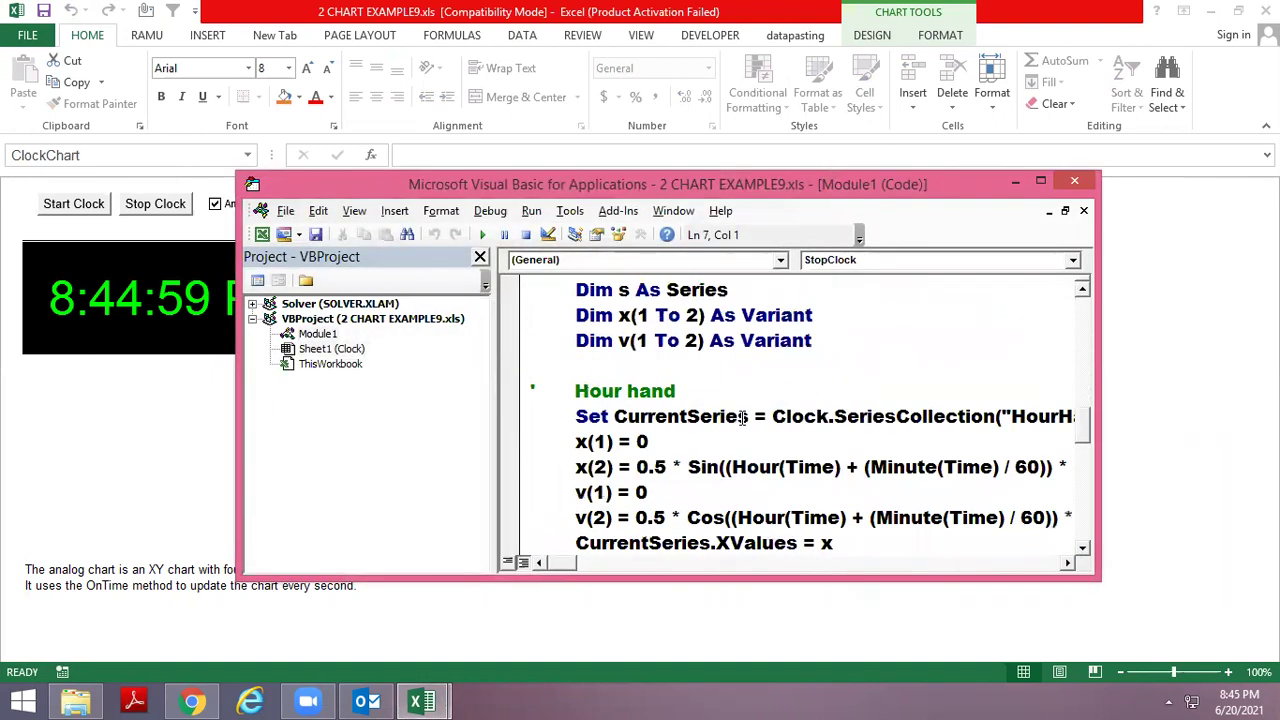
scroll(743, 419, up, 4)
key(alt+space)
key(Up)
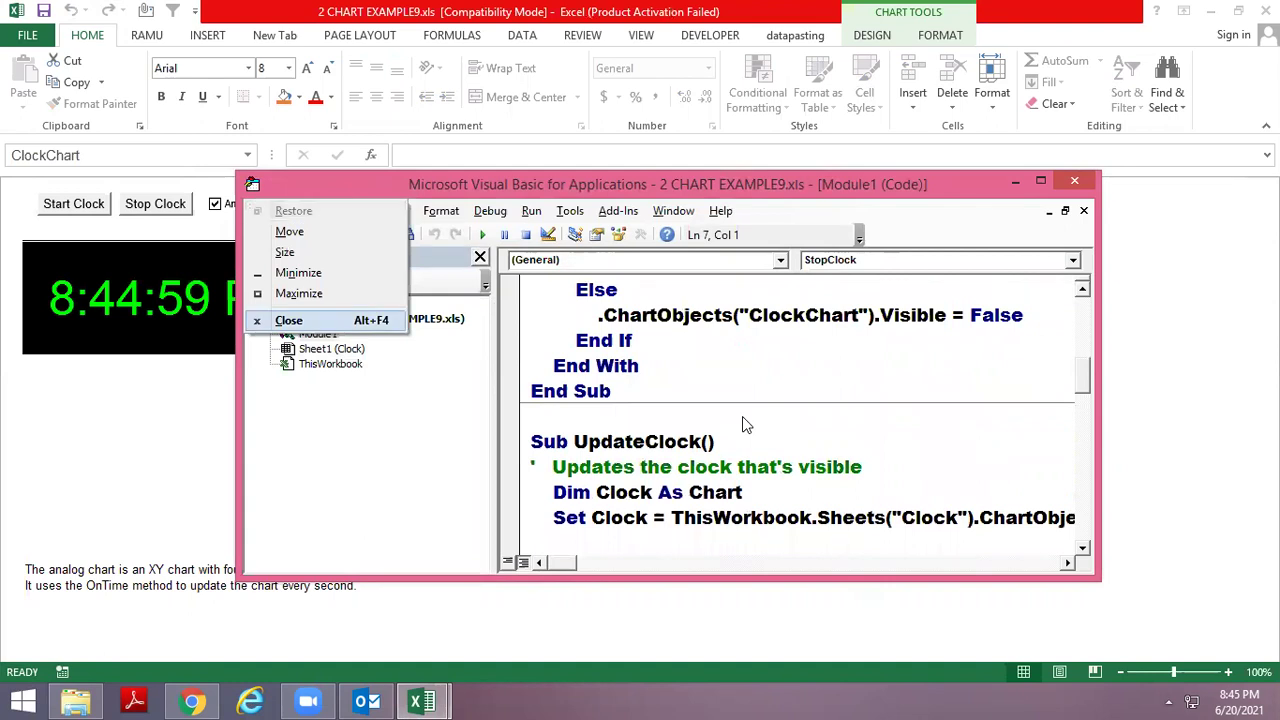
key(Return)
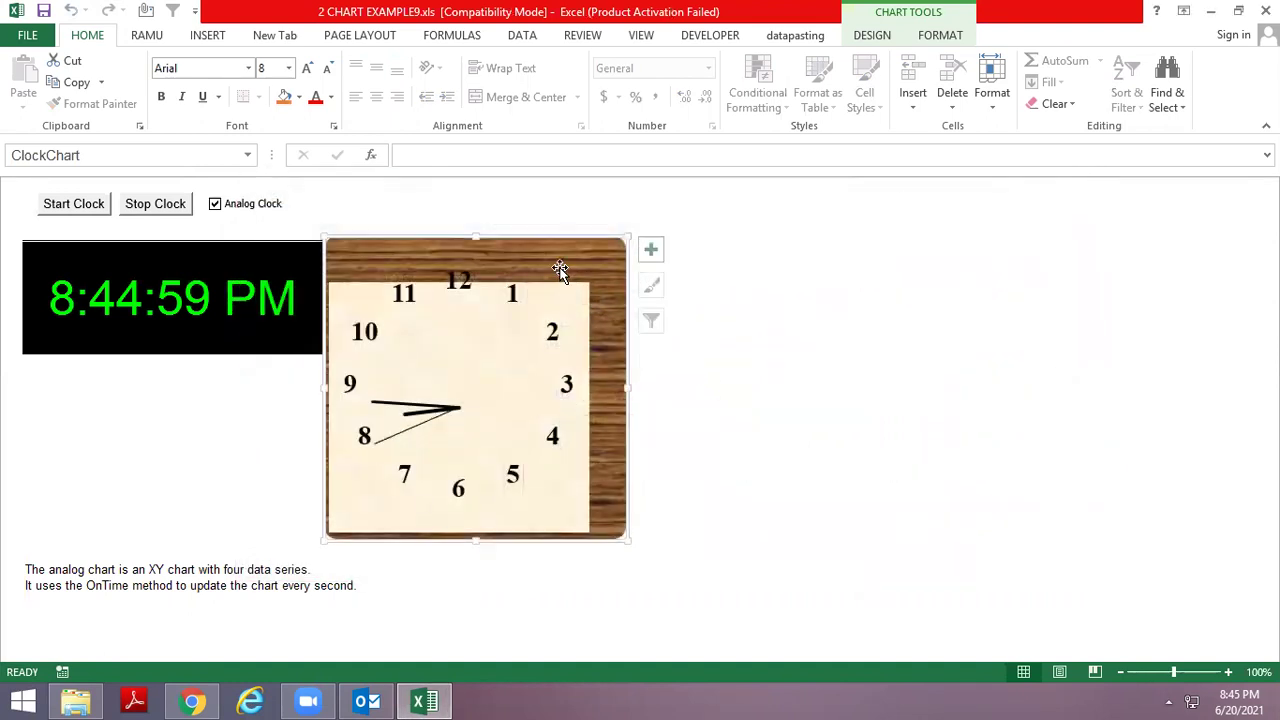
Move the clock chart to the sheet's left edge and inspect the hour hand series formatting.
drag(560, 270, 206, 262)
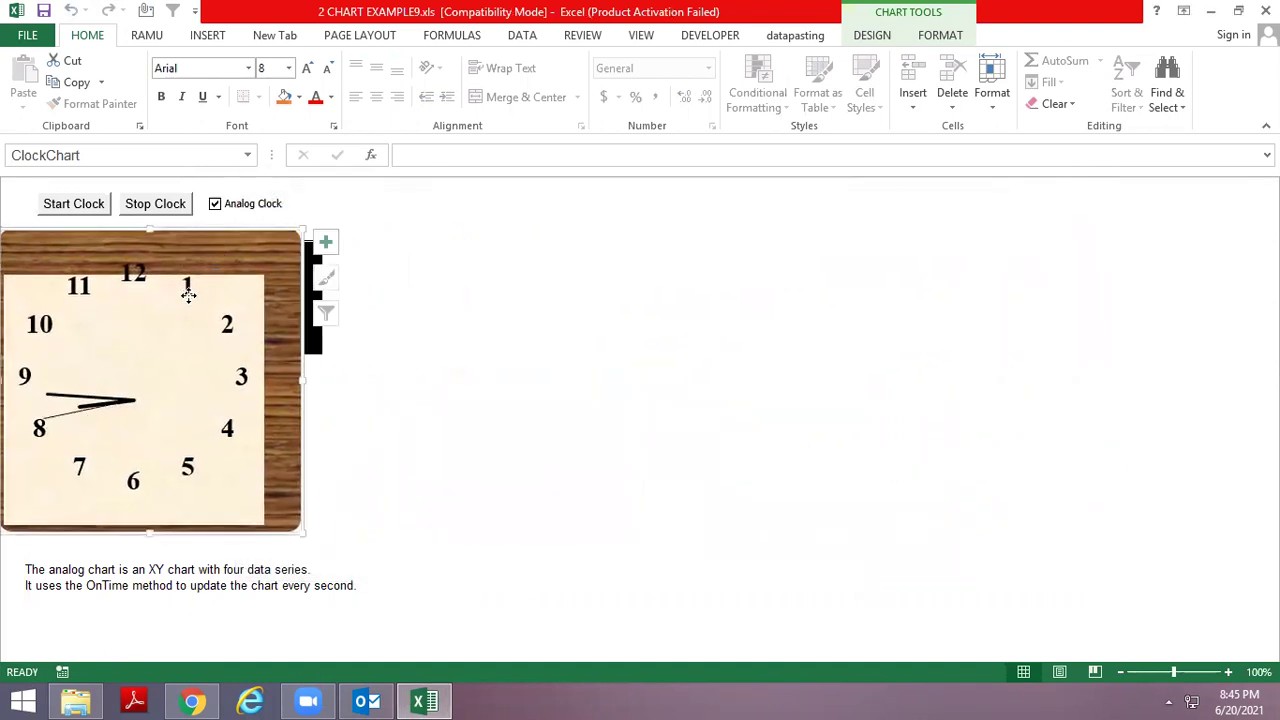
click(188, 294)
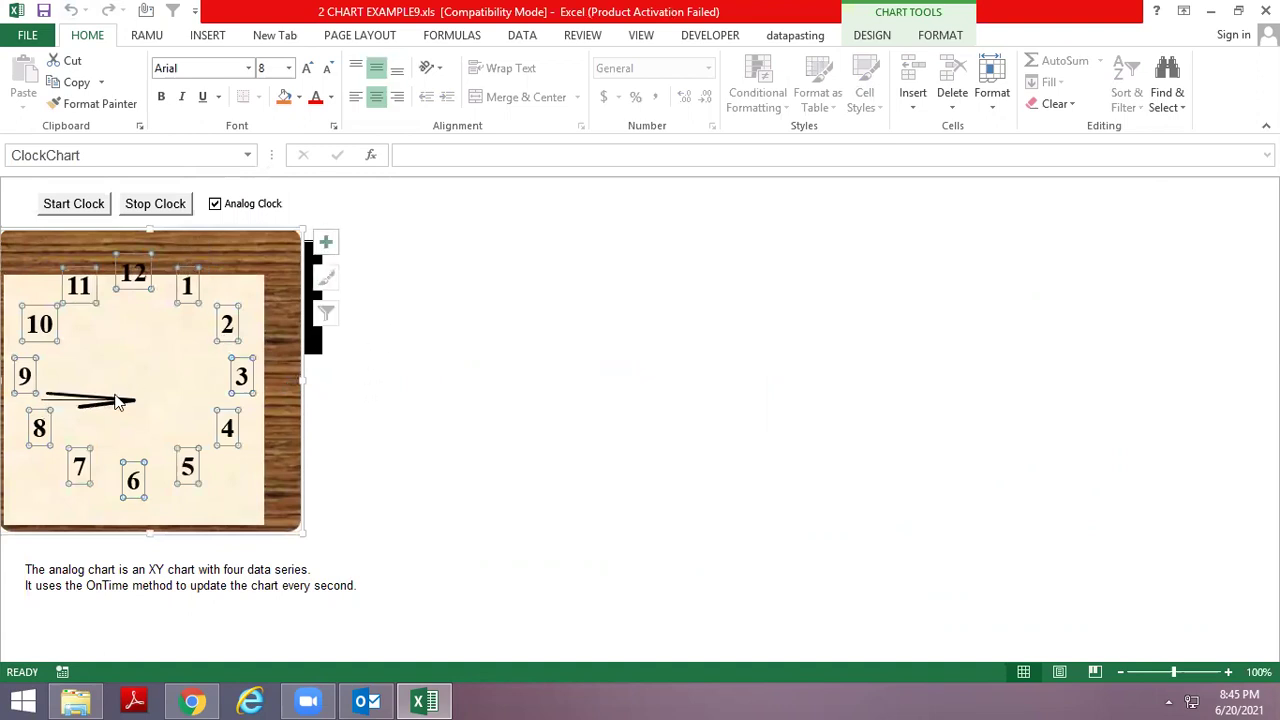
click(117, 401)
right_click(108, 402)
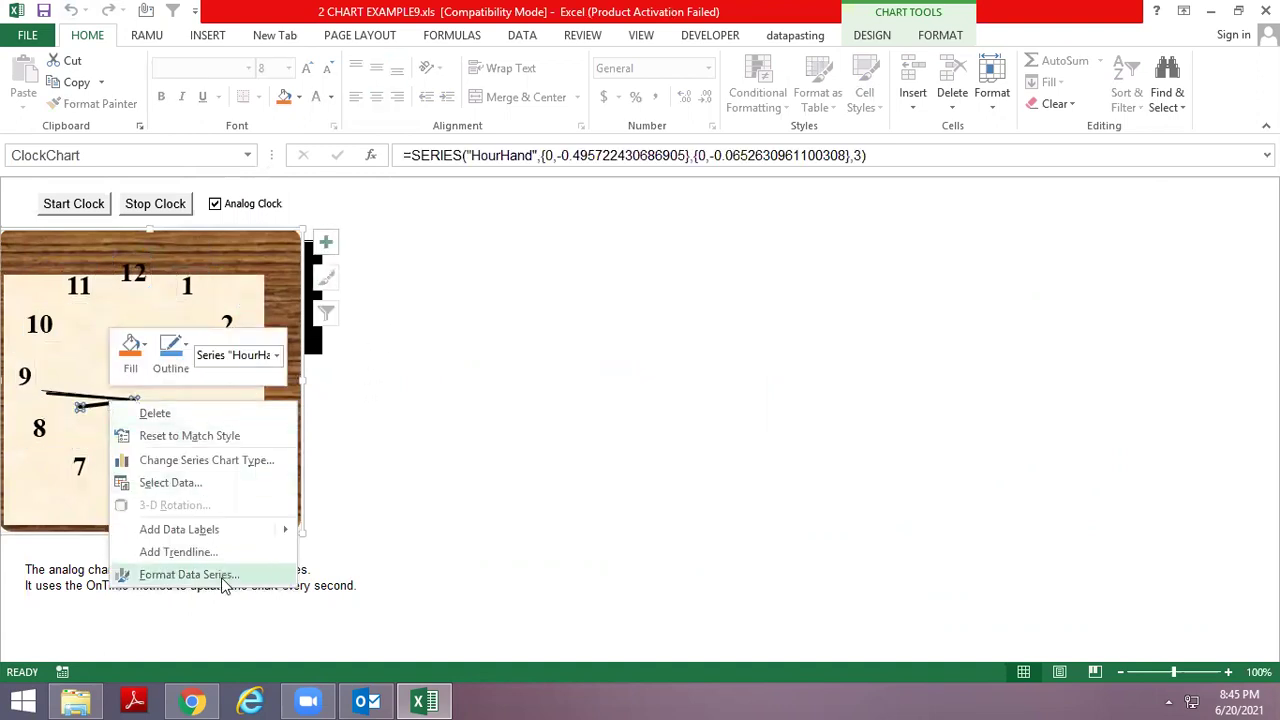
click(189, 574)
click(940, 223)
click(897, 240)
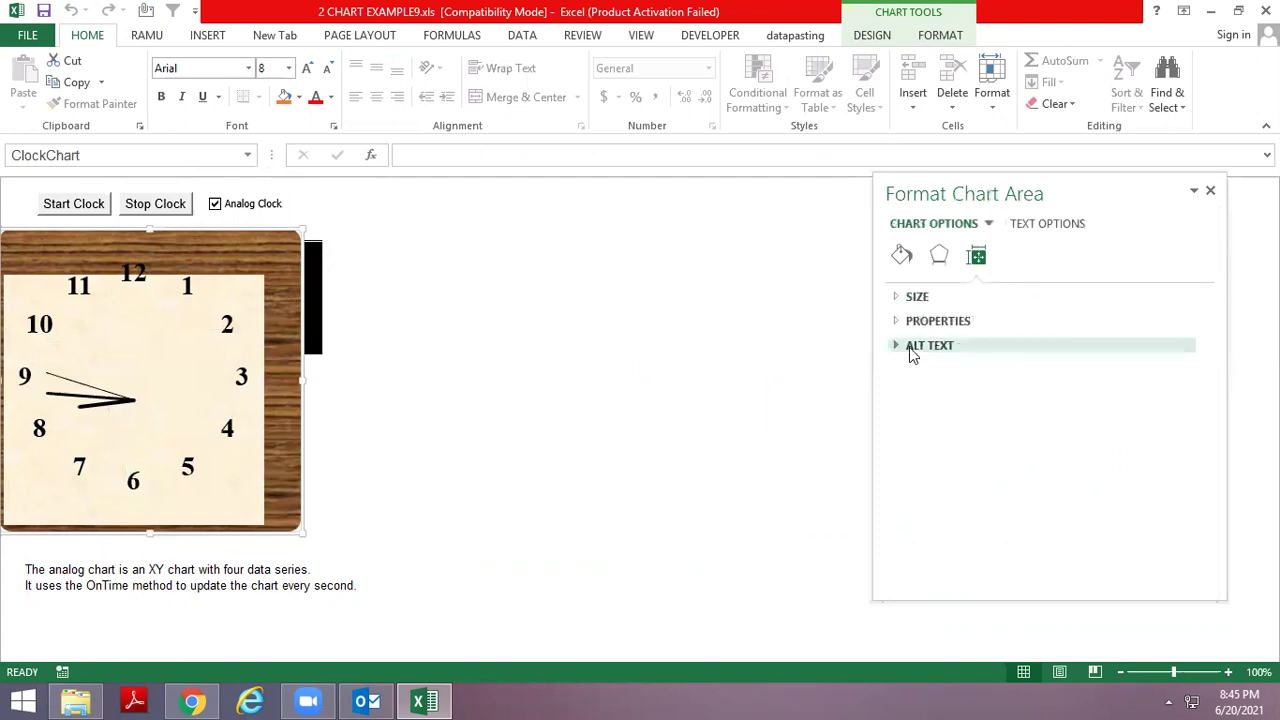
click(100, 372)
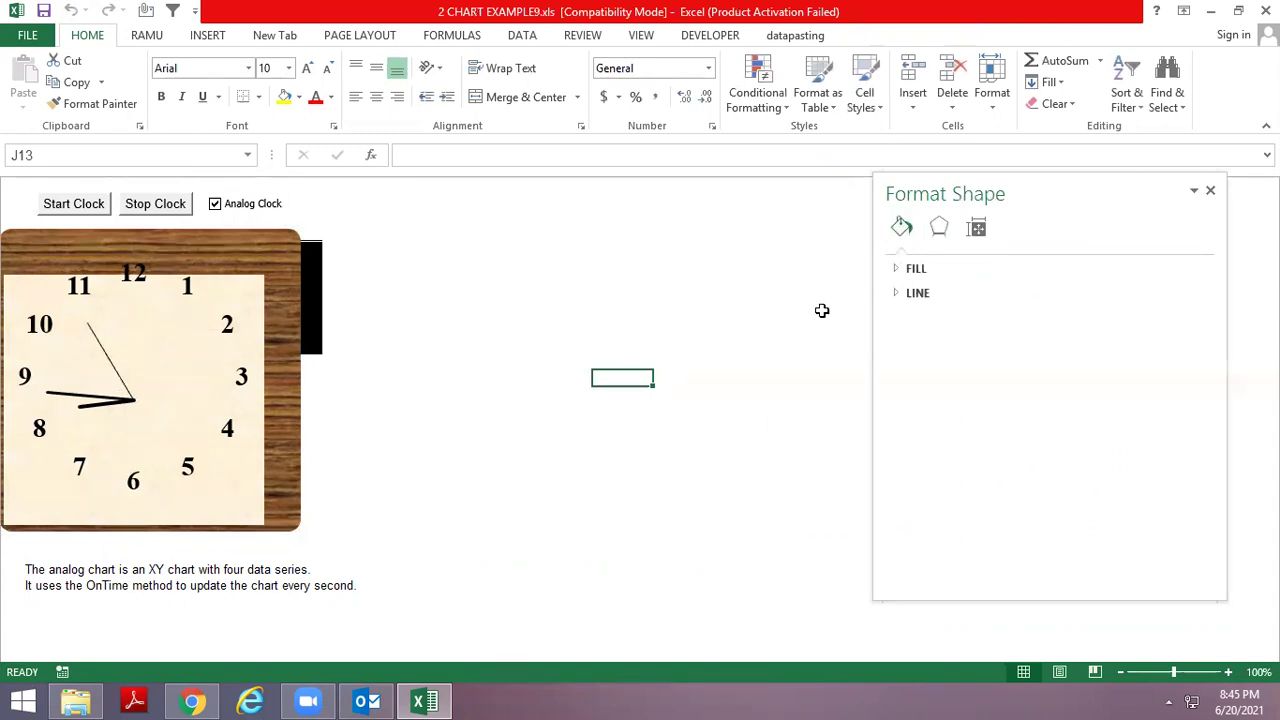
Close the clock workbook, choosing Don't Save.
key(alt+space)
key(Up)
key(Return)
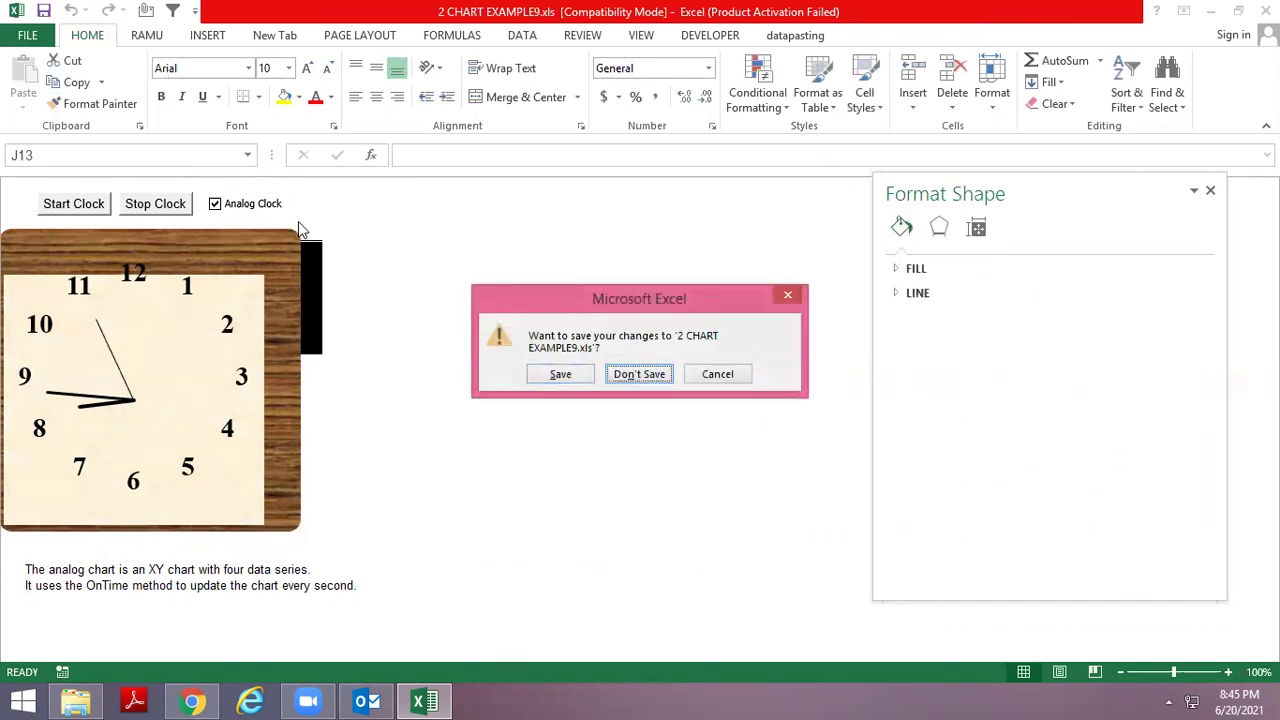
key(Return)
click(281, 341)
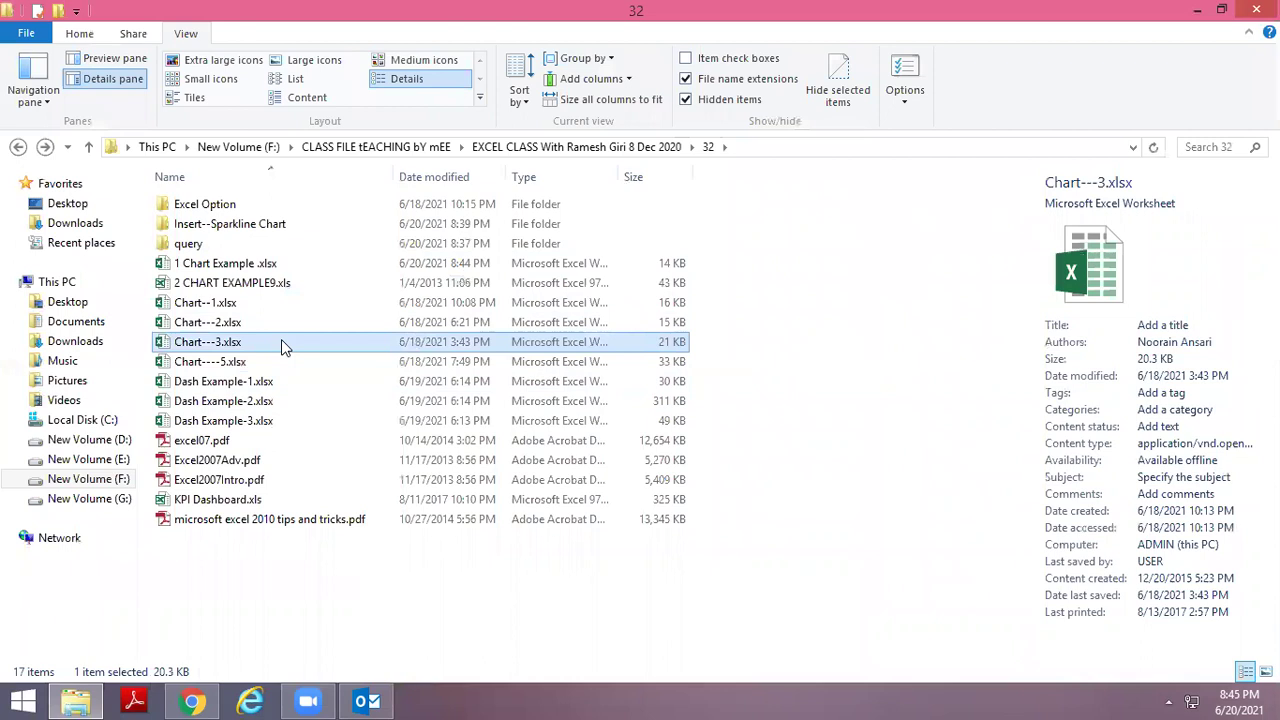
Open Chart--1.xlsx from the File Explorer folder.
key(Up)
key(Up)
key(Down)
key(Up)
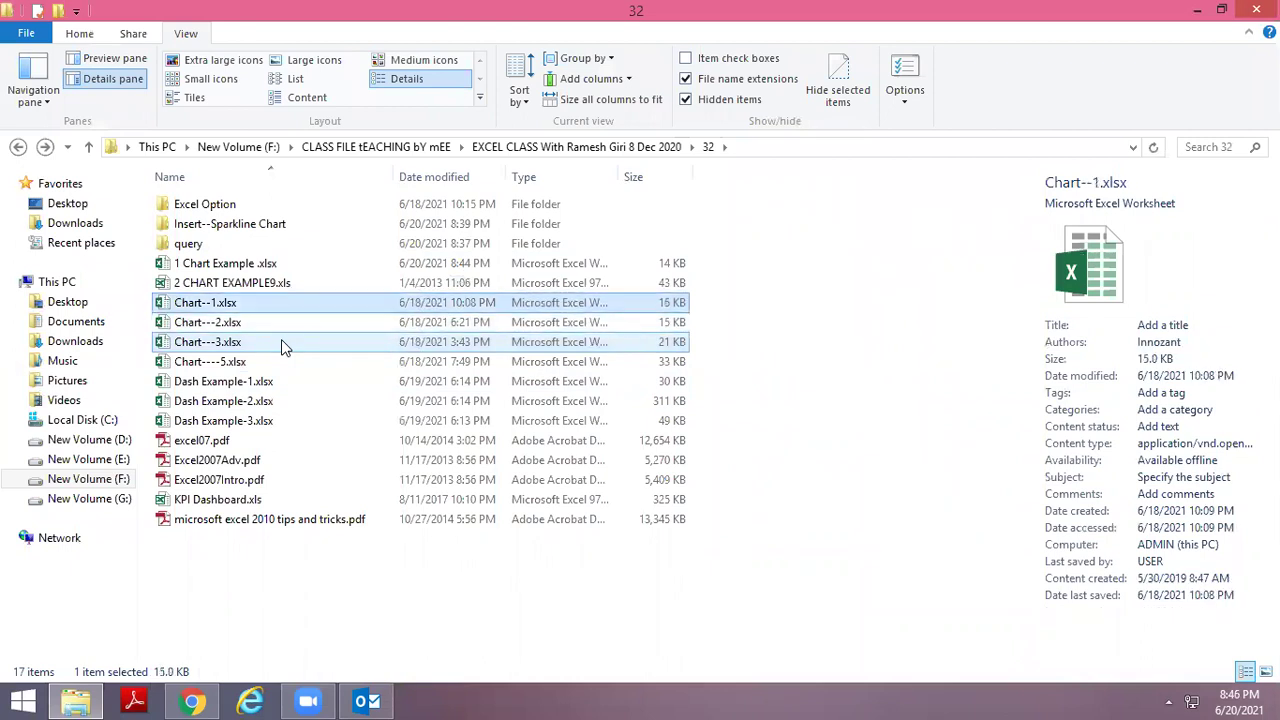
key(Return)
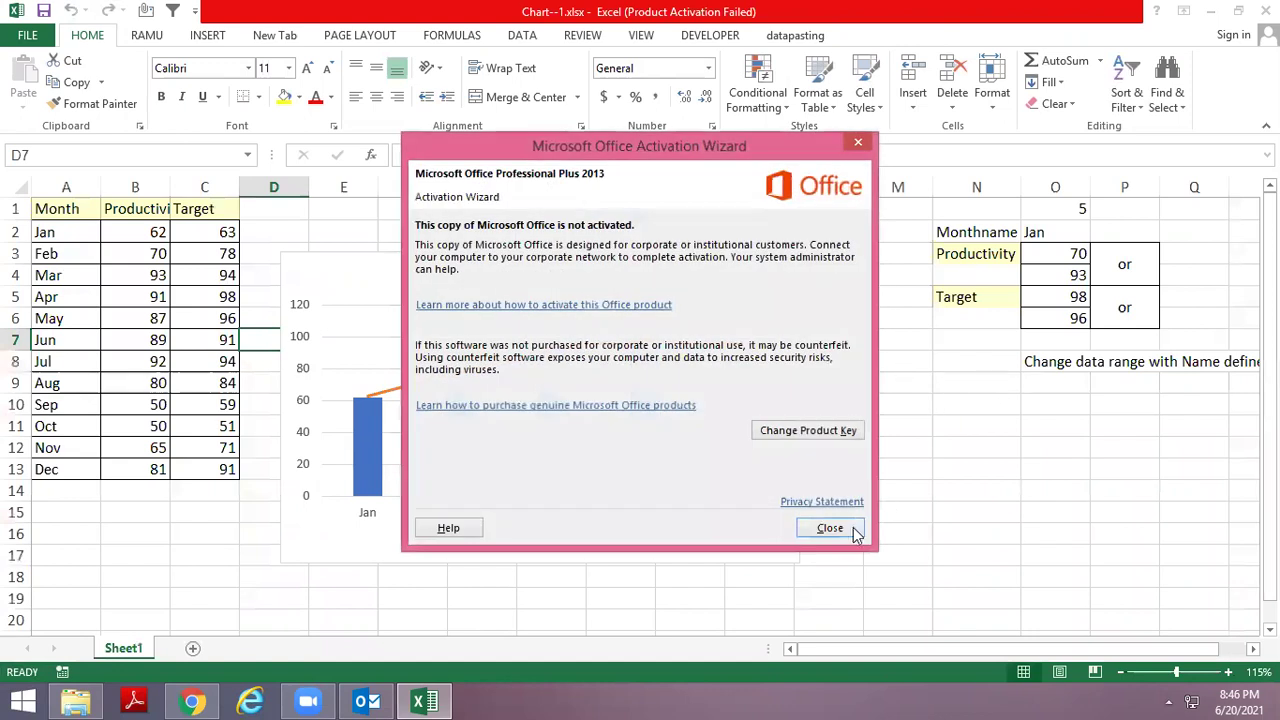
Dismiss the activation notice, inspect the Productivity chart, and move to the month cell I1.
click(845, 528)
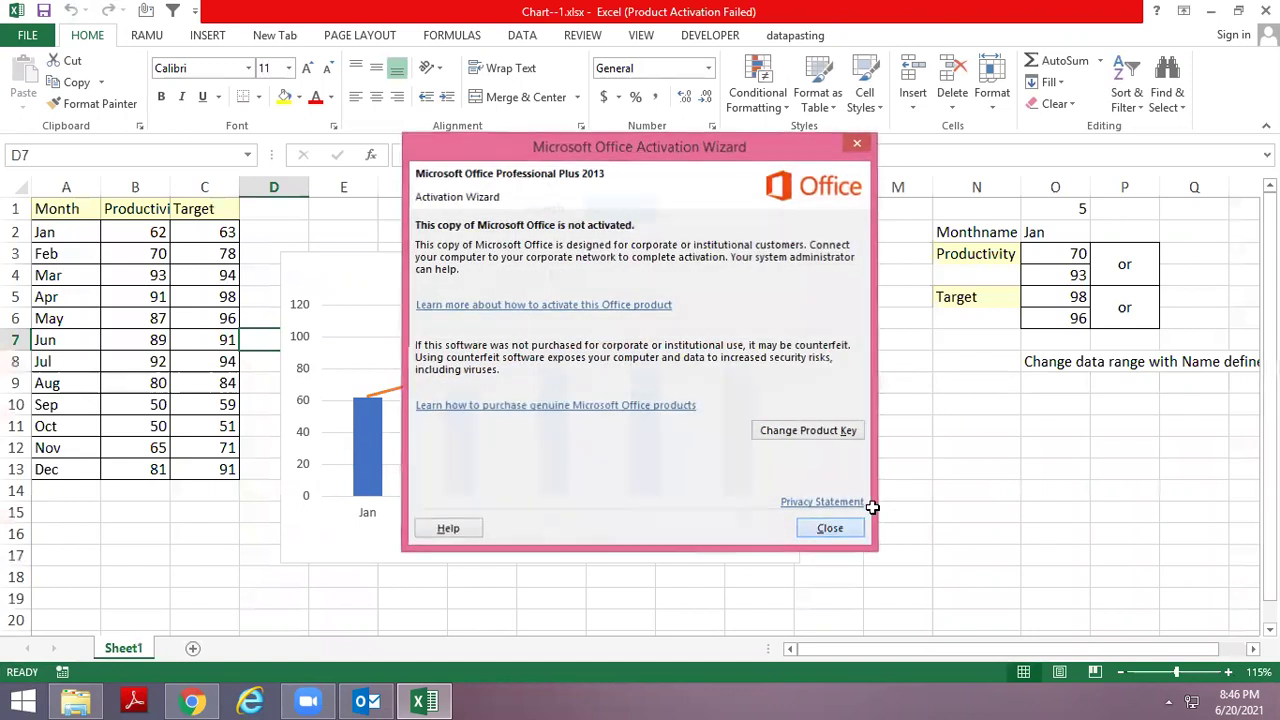
ctrl+scroll(713, 298, up, 1)
click(651, 277)
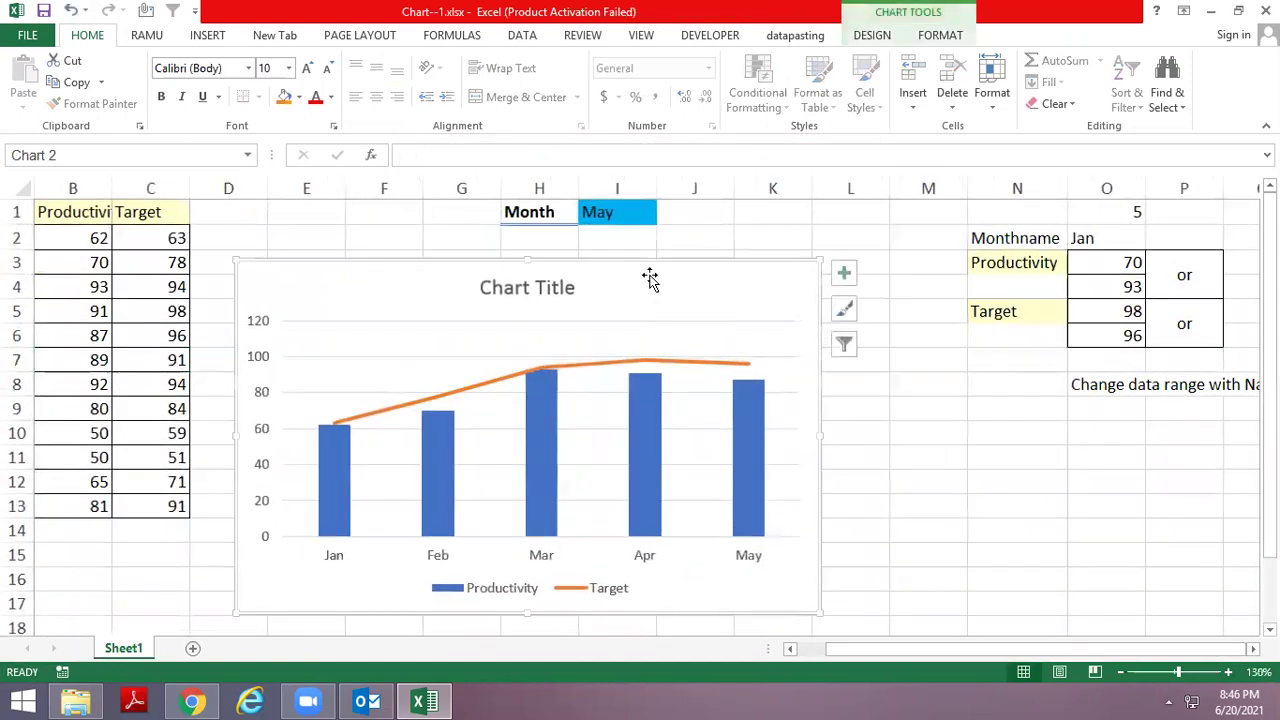
key(Down)
key(Up)
key(Up)
click(85, 308)
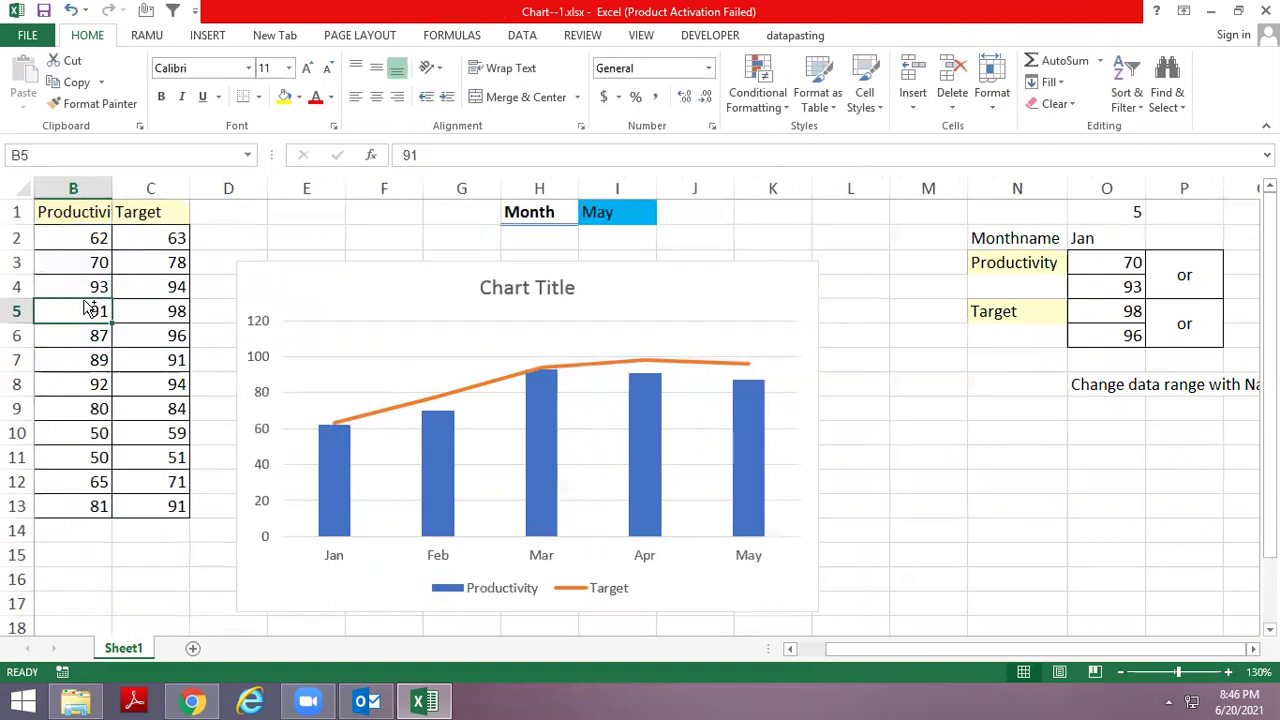
key(Left)
key(Up)
key(Up)
key(Up)
key(Up)
key(Right)
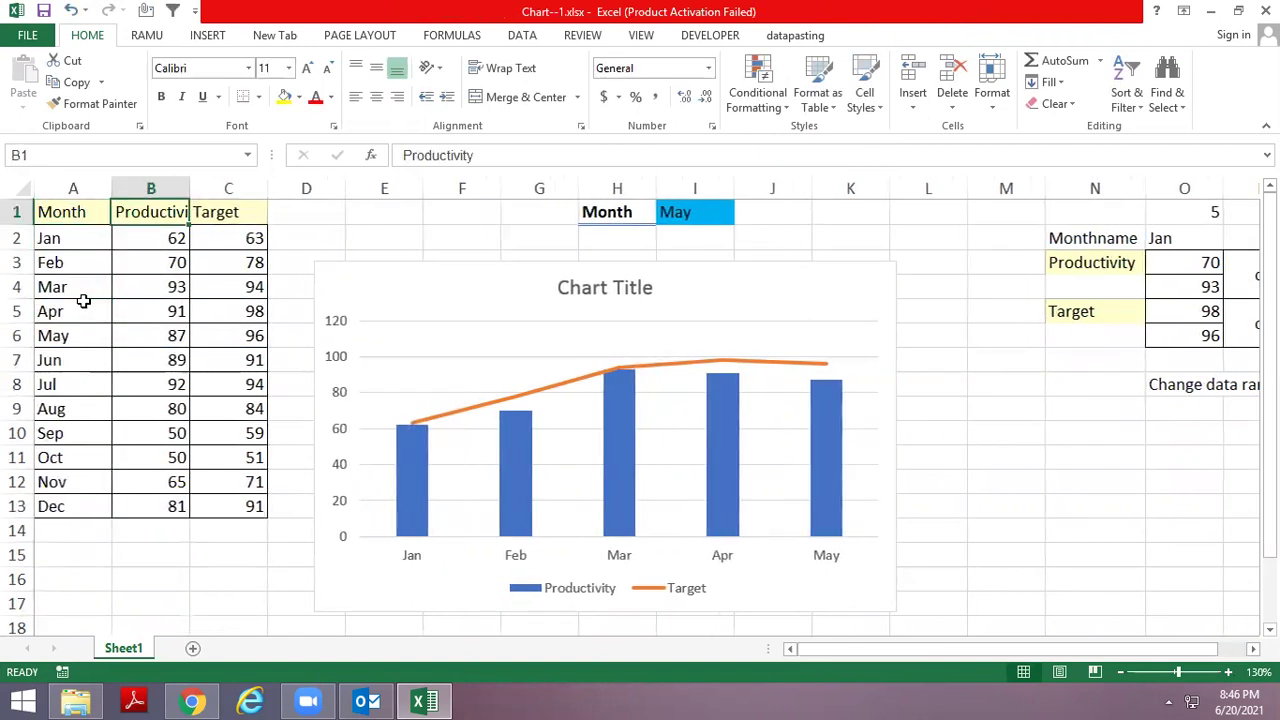
key(Right)
key(Right)
key(Right)
key(Right)
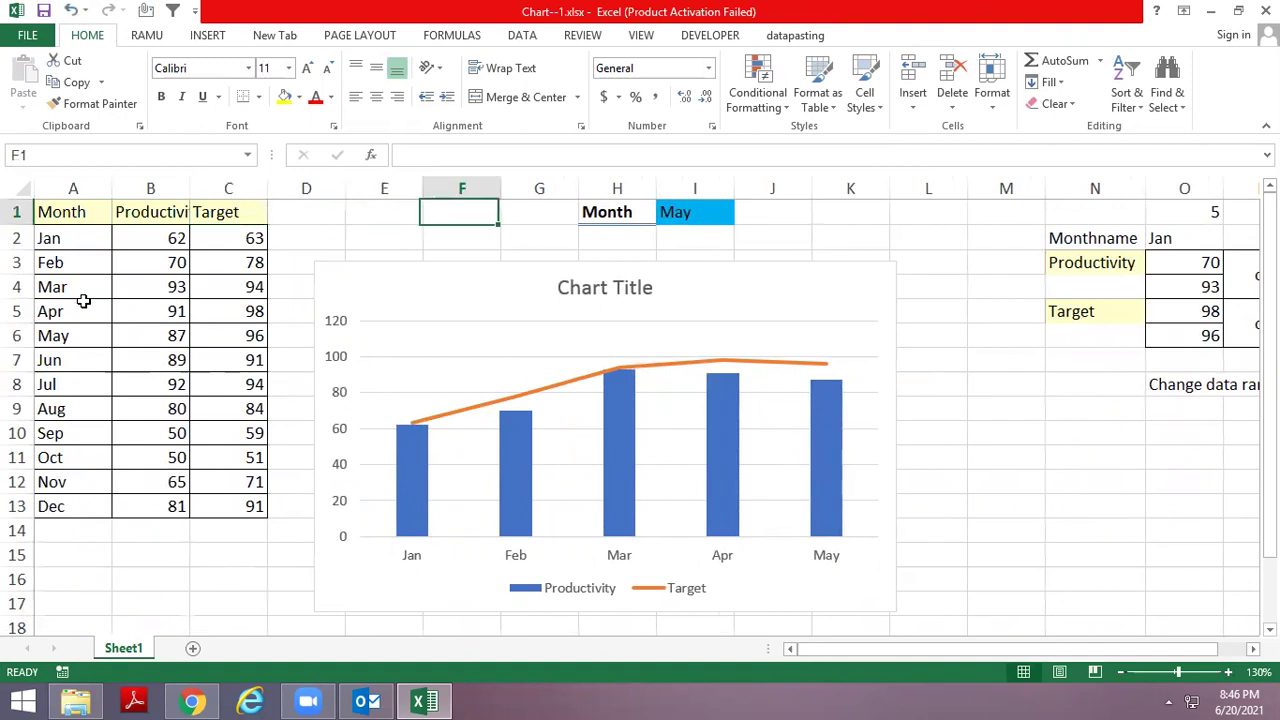
key(Right)
key(Right)
key(Right)
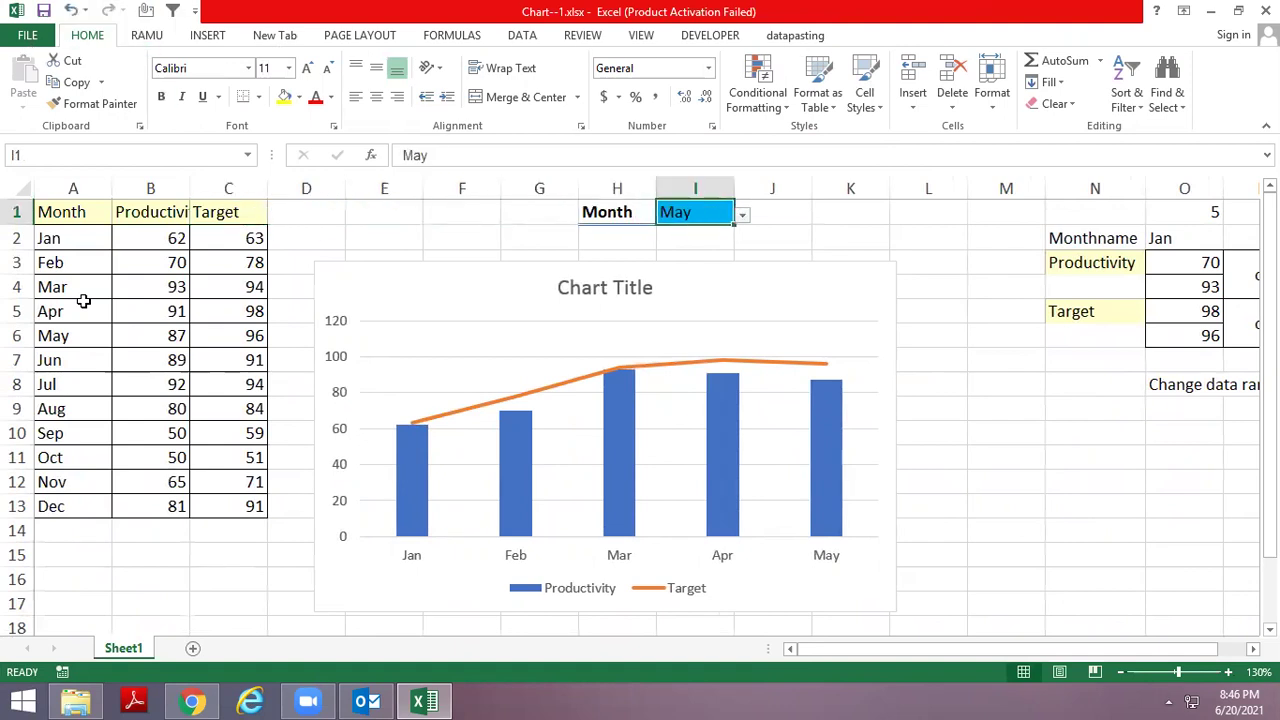
Try Jul and then Nov in the I1 month dropdown.
key(alt+Down)
key(Down)
key(Down)
key(Return)
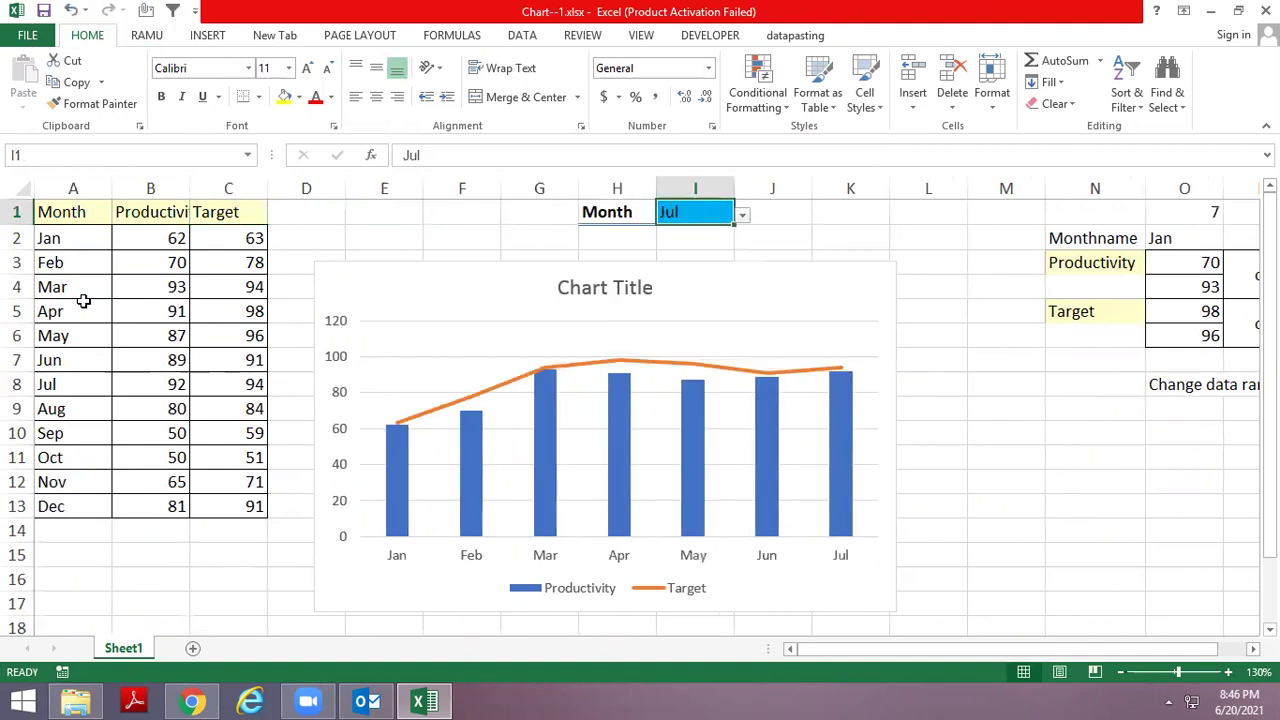
key(alt+Down)
key(Down)
key(Down)
Cycle through Aug and Dec, finally settling on Sep in I1.
key(Down)
key(Down)
key(Return)
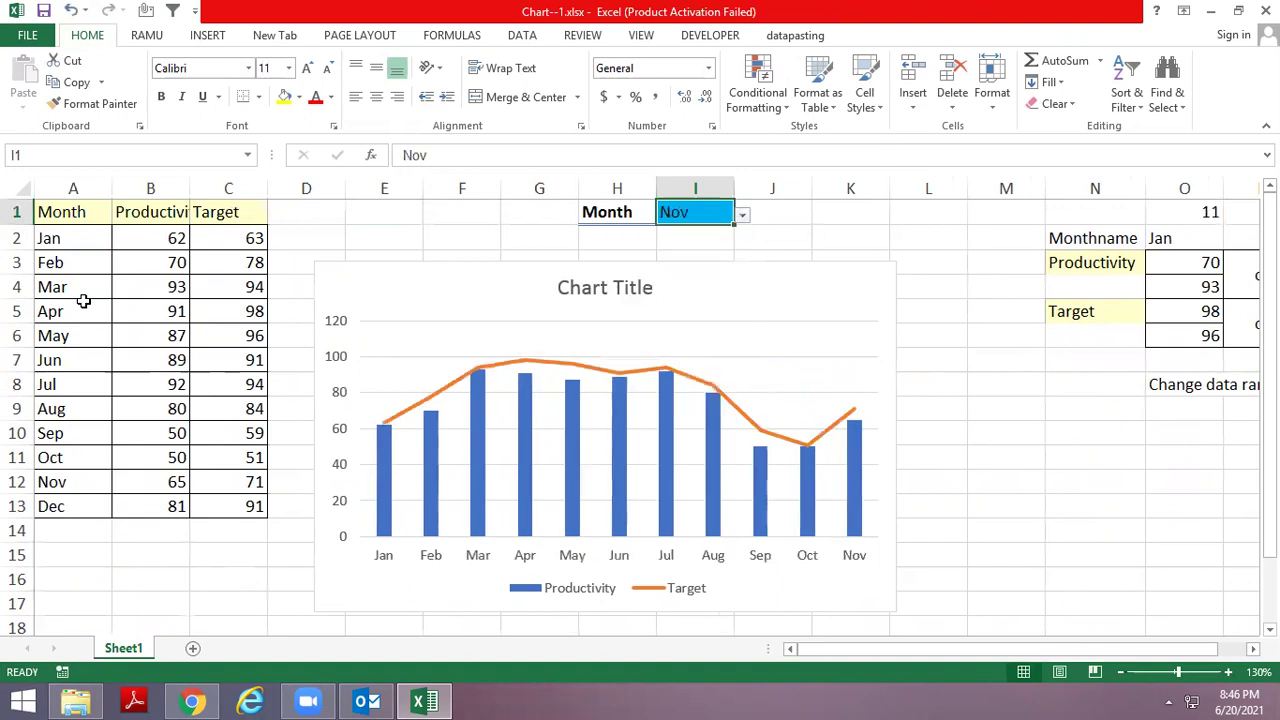
key(alt+Down)
key(Up)
key(Up)
key(Up)
key(Return)
key(alt+Down)
key(Down)
key(Down)
key(Down)
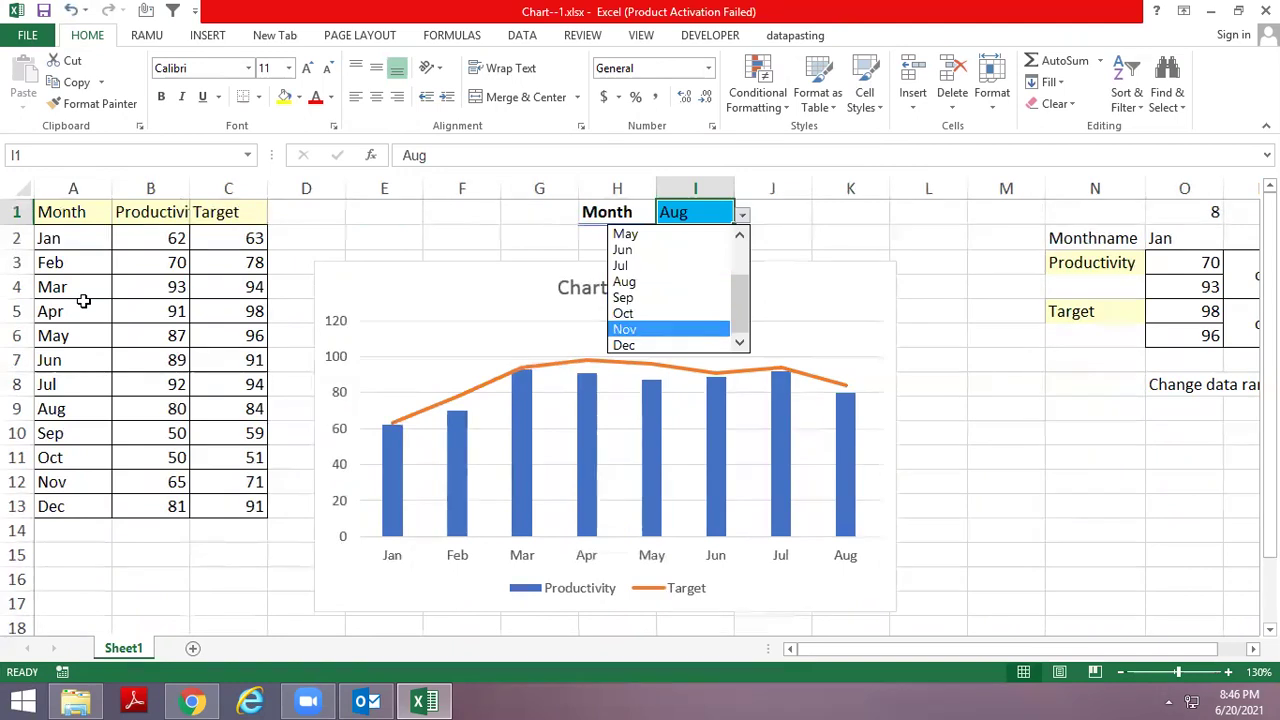
key(Down)
key(Return)
key(alt+Down)
key(Up)
key(Up)
key(Up)
key(Return)
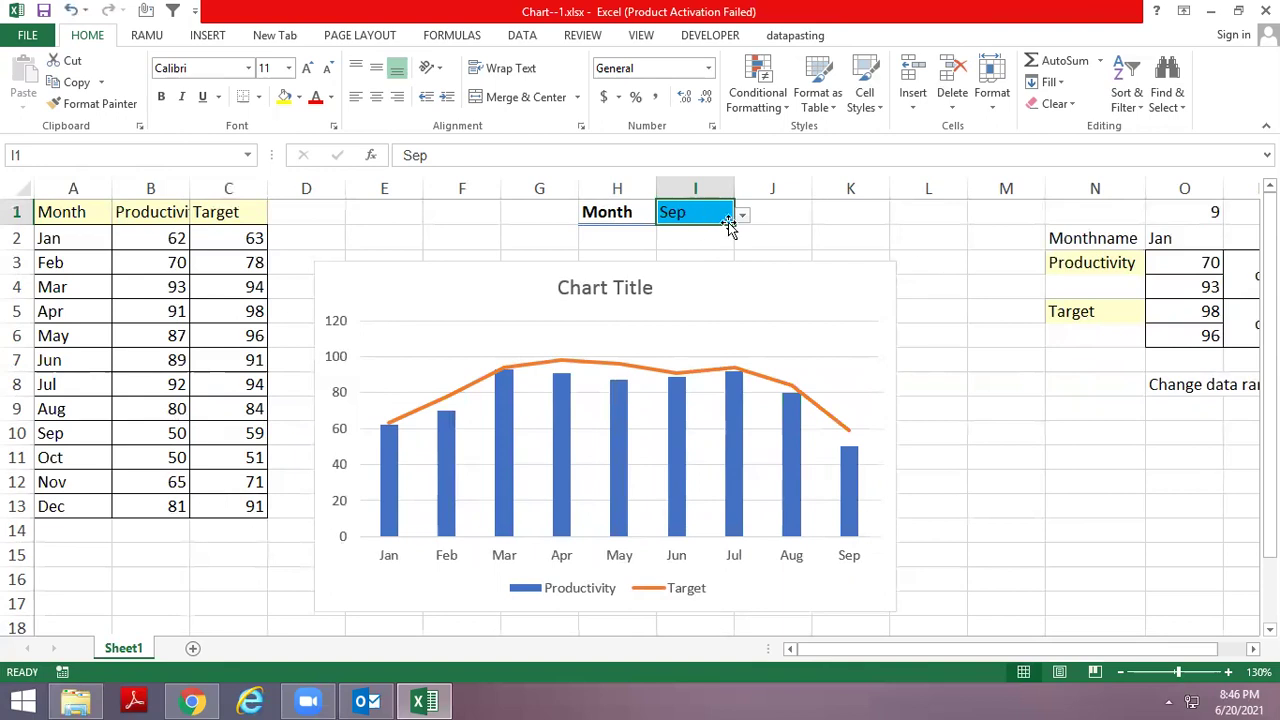
click(1157, 263)
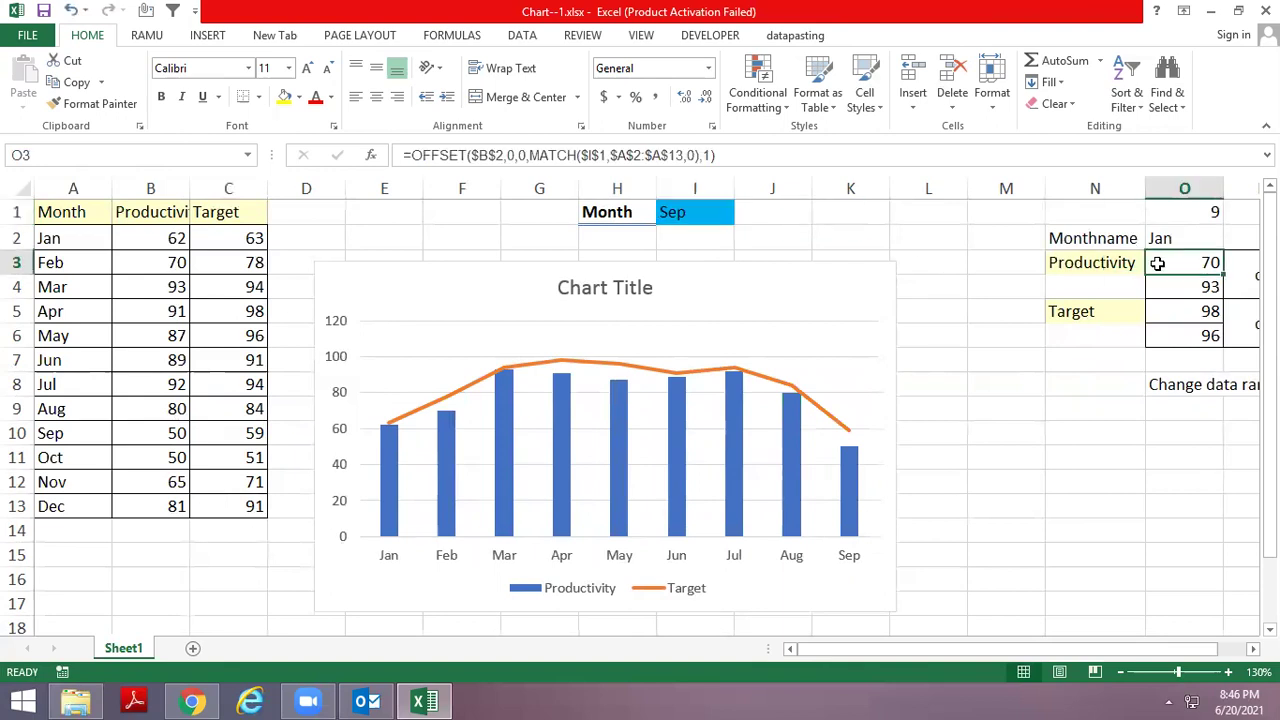
scroll(1157, 263, right, 3)
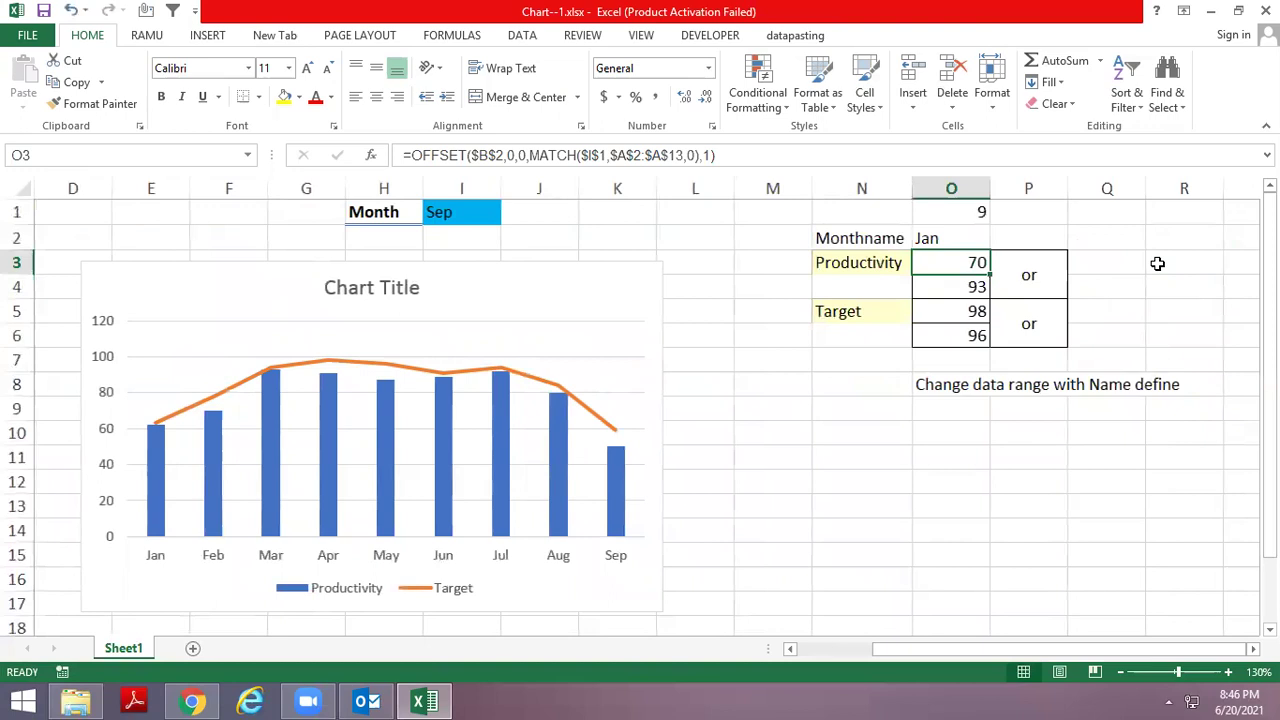
key(F2)
key(Escape)
key(Left)
key(Up)
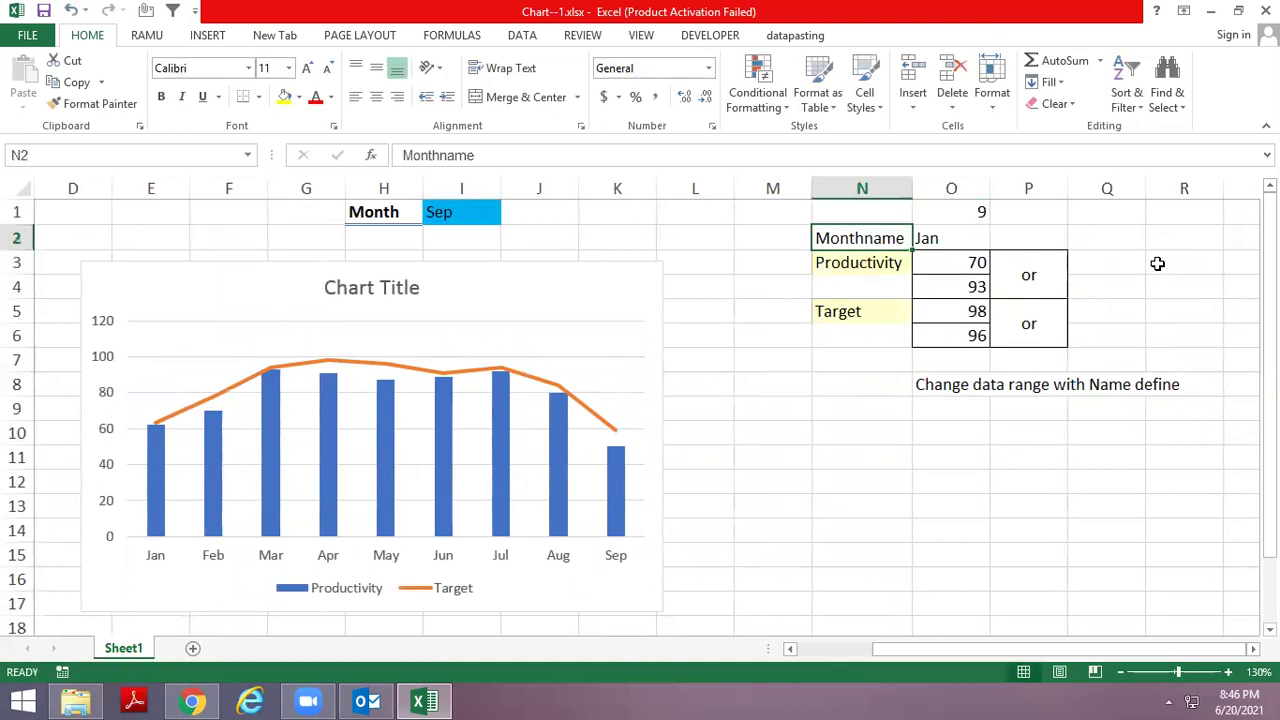
key(Down)
key(Right)
key(Left)
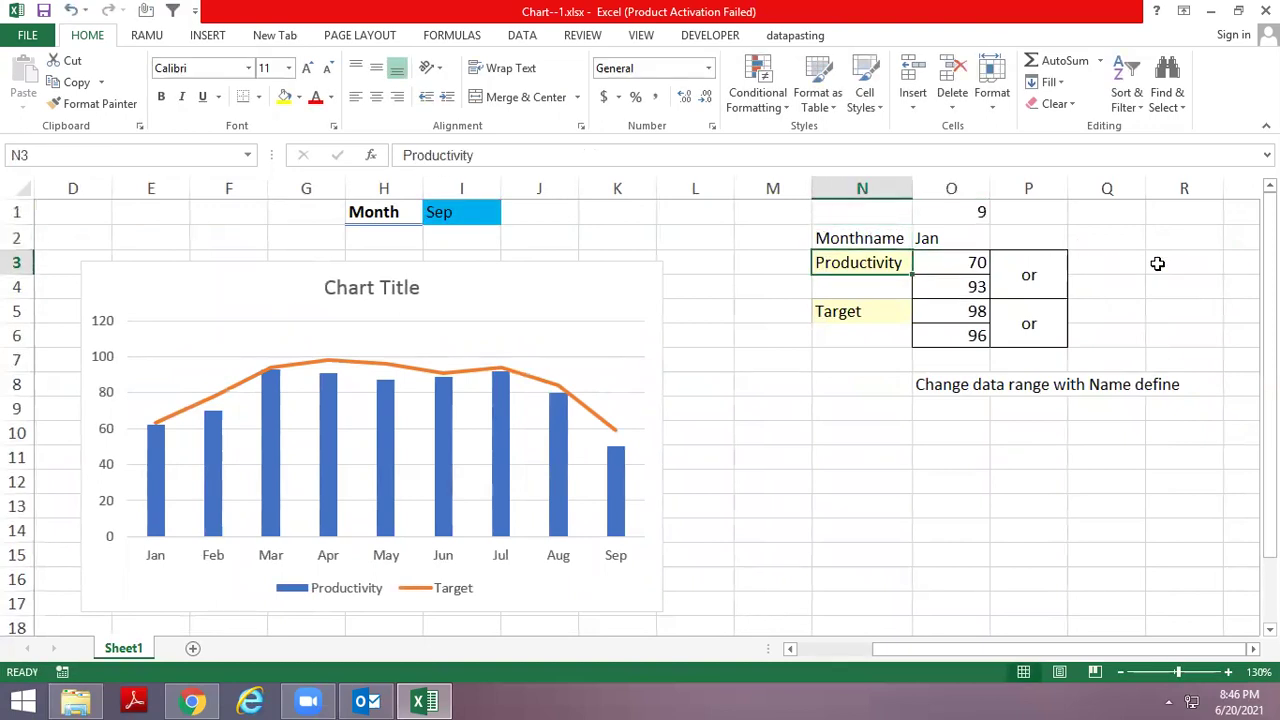
key(Up)
key(Right)
key(Left)
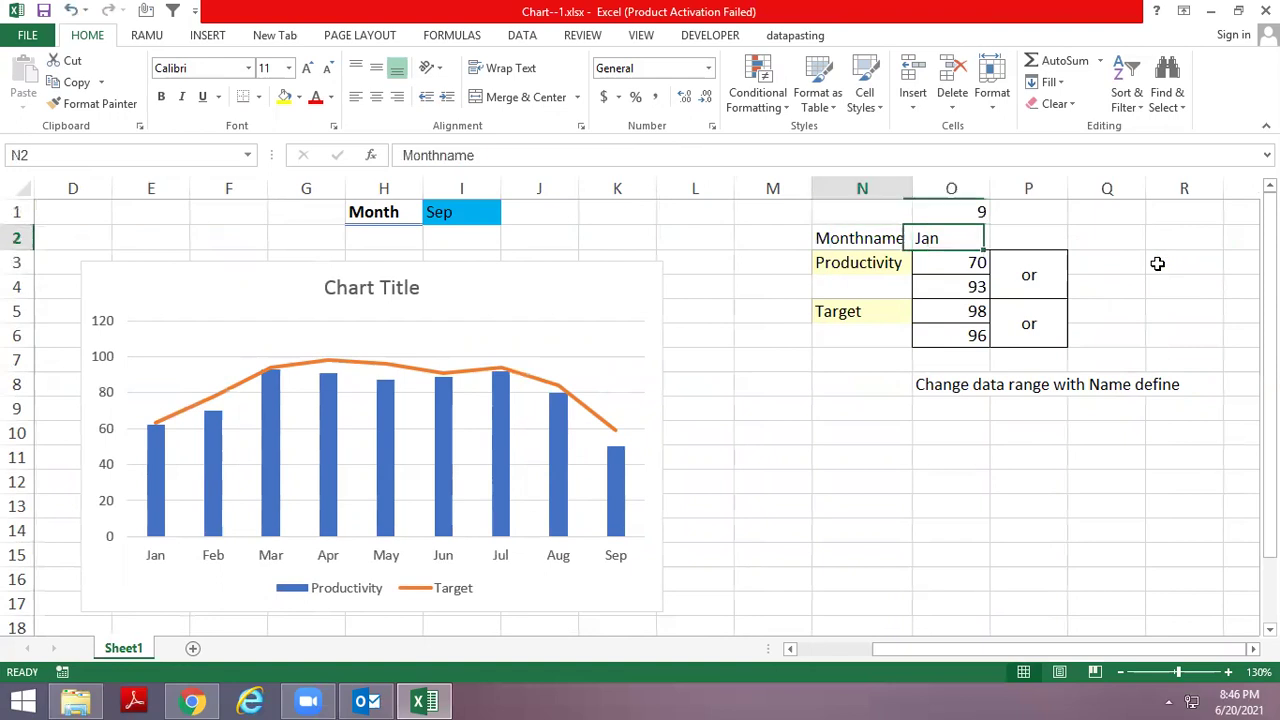
key(Down)
key(Down)
key(Down)
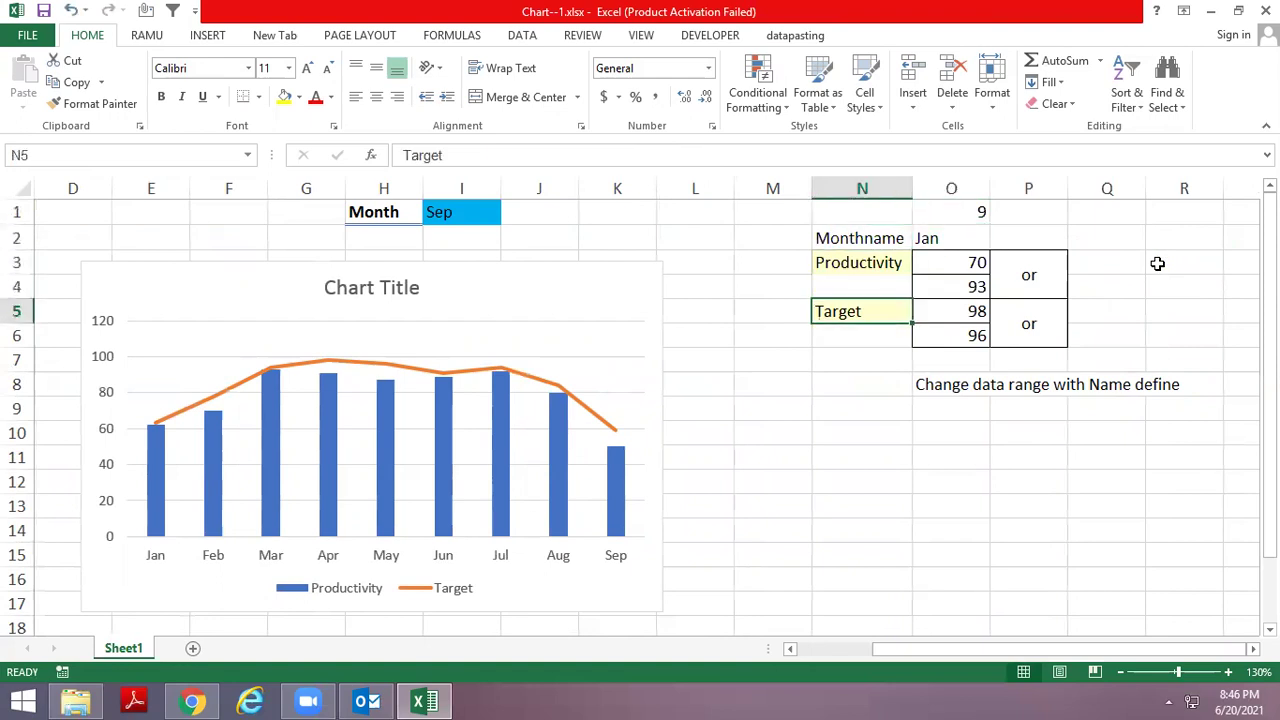
key(Up)
key(Up)
key(Up)
key(ctrl+F3)
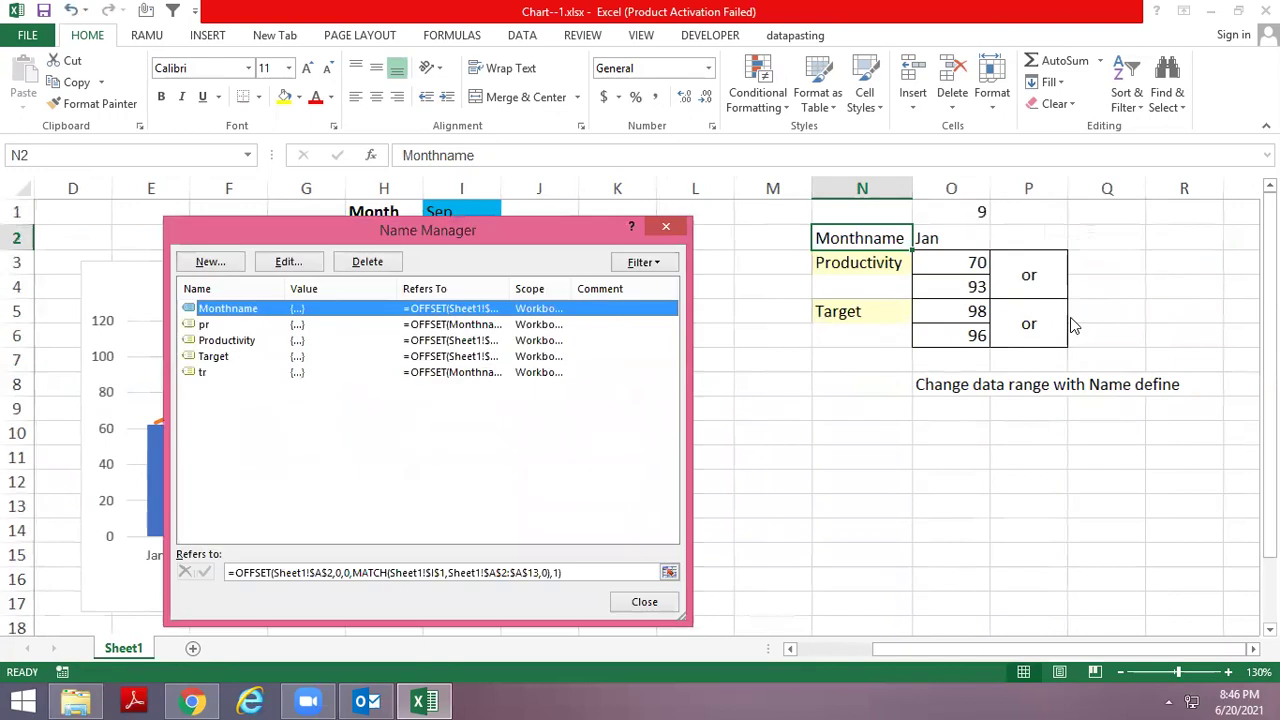
click(243, 325)
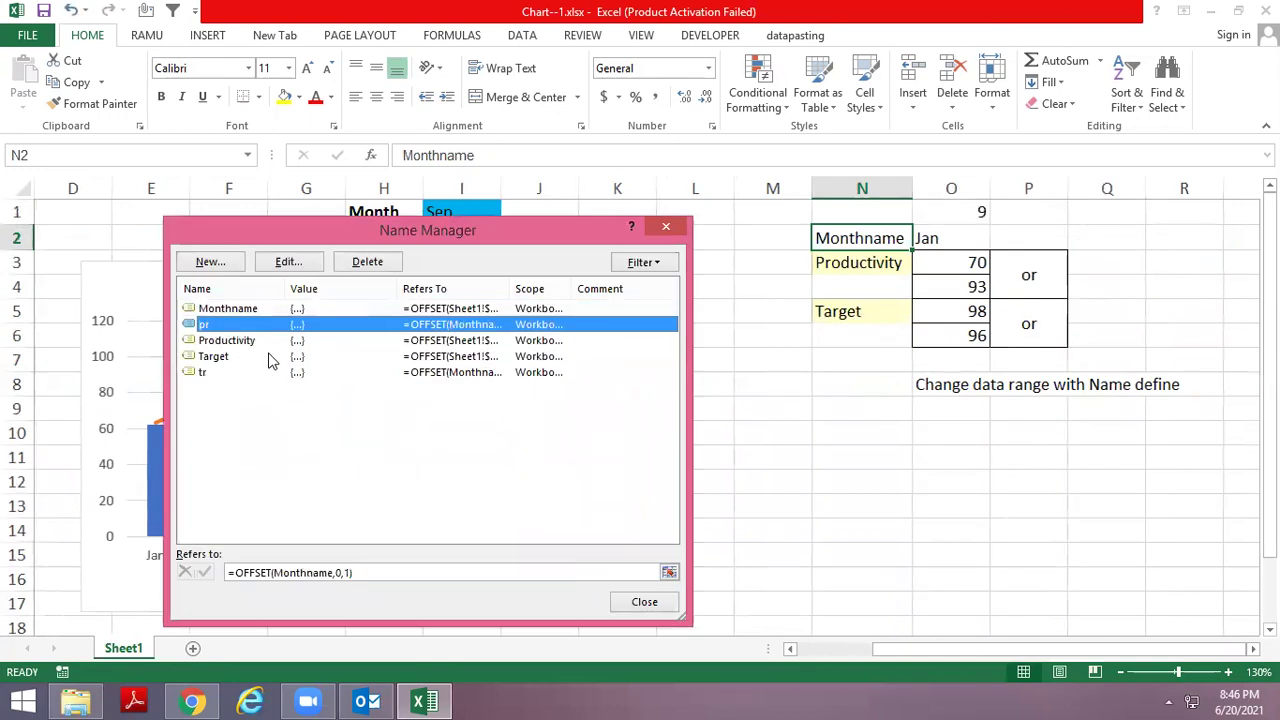
click(271, 357)
click(218, 374)
key(Escape)
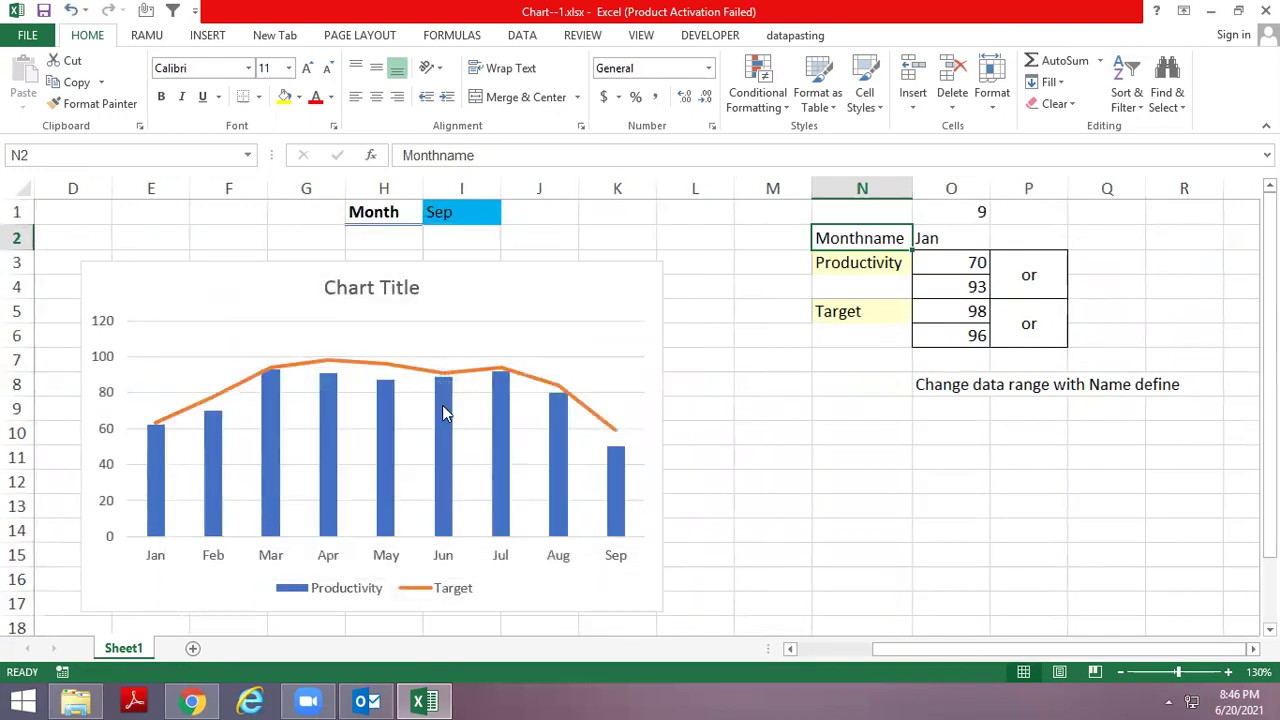
click(447, 403)
Open Select Data for the chart and review the month axis label range.
right_click(446, 398)
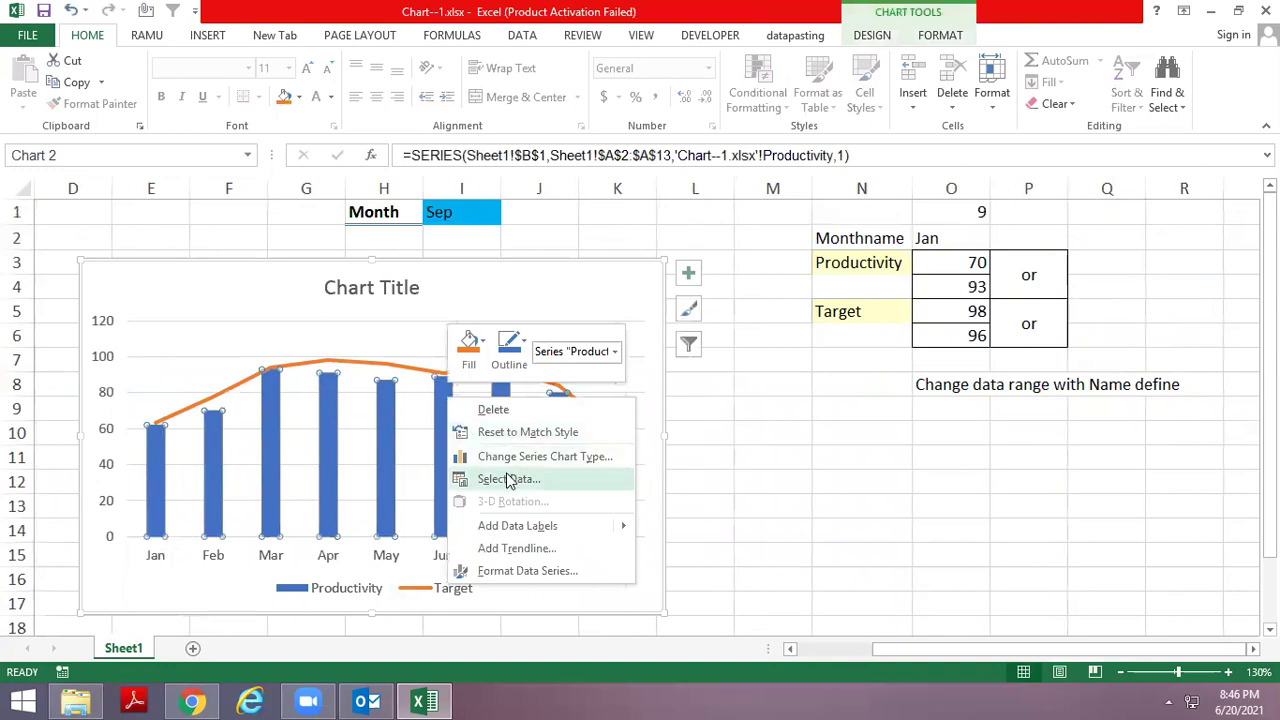
click(506, 478)
drag(440, 319, 842, 234)
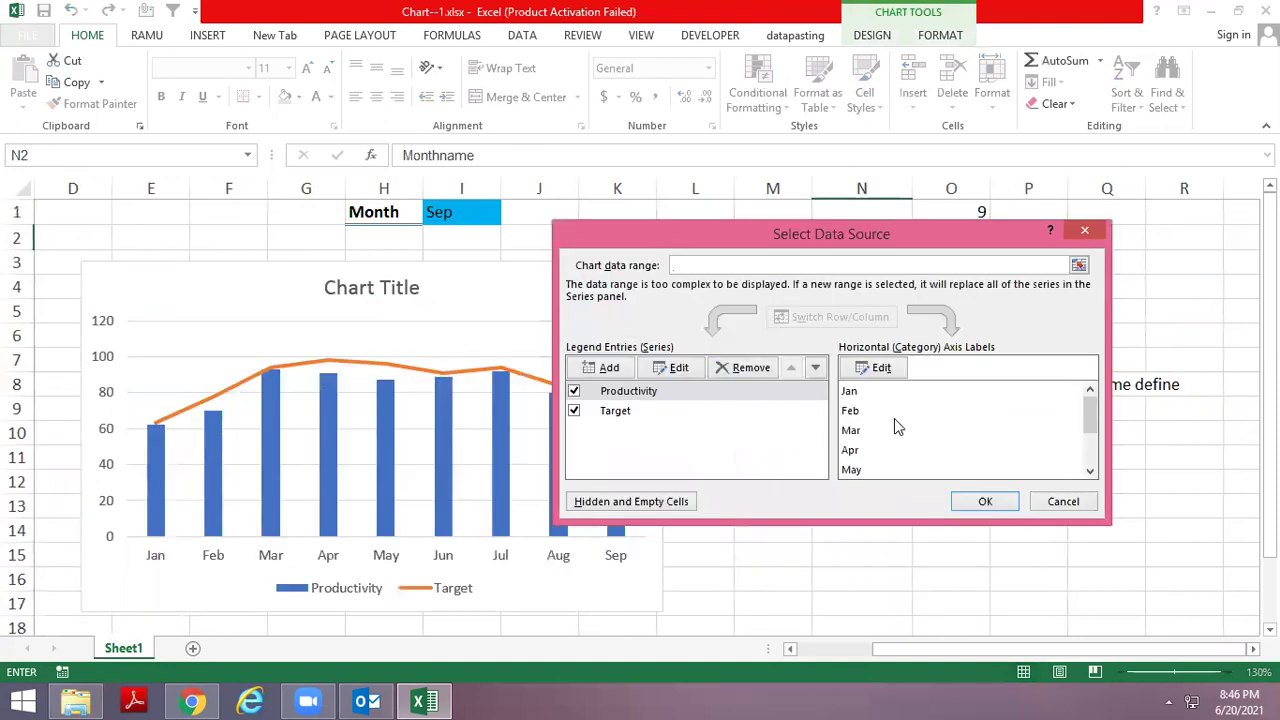
click(883, 365)
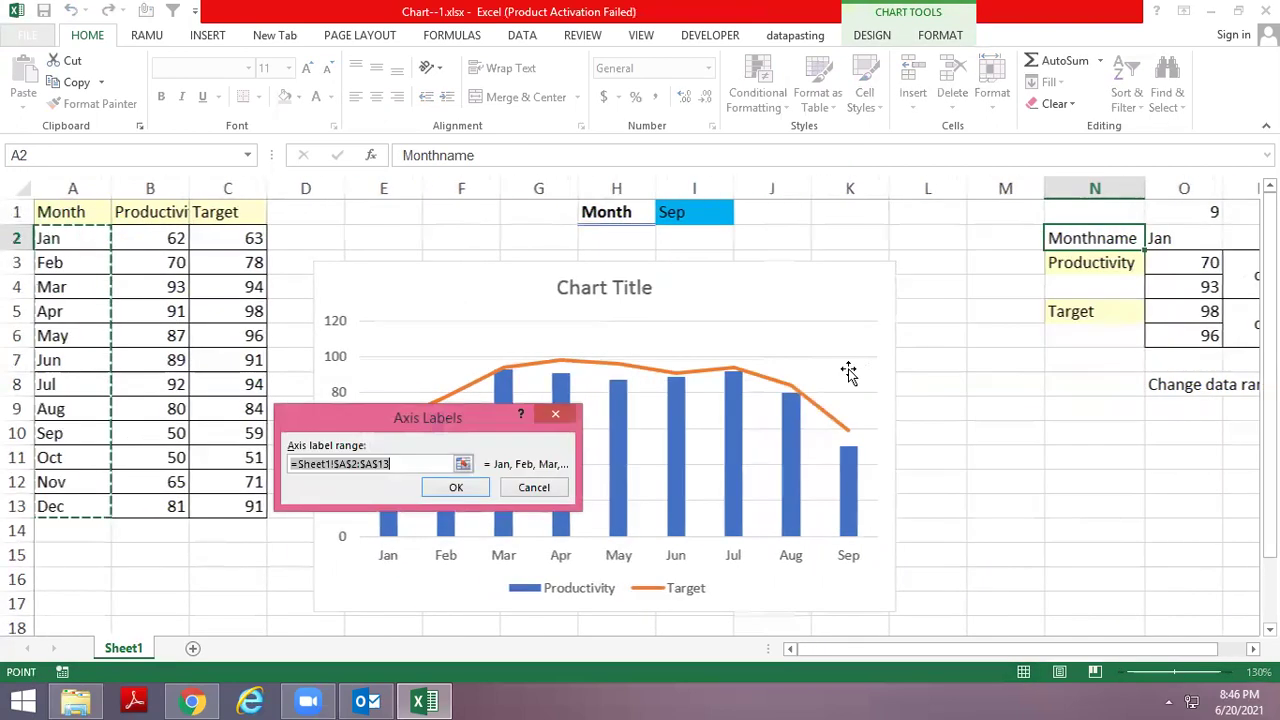
click(414, 463)
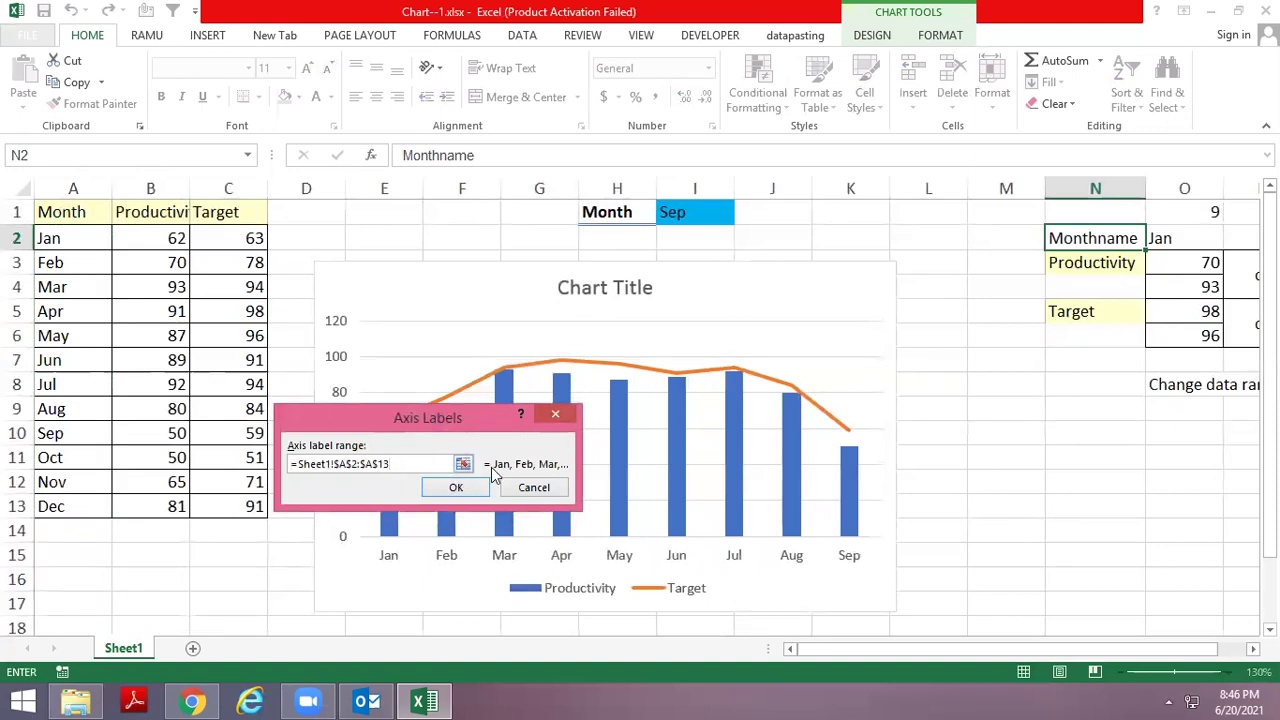
key(Return)
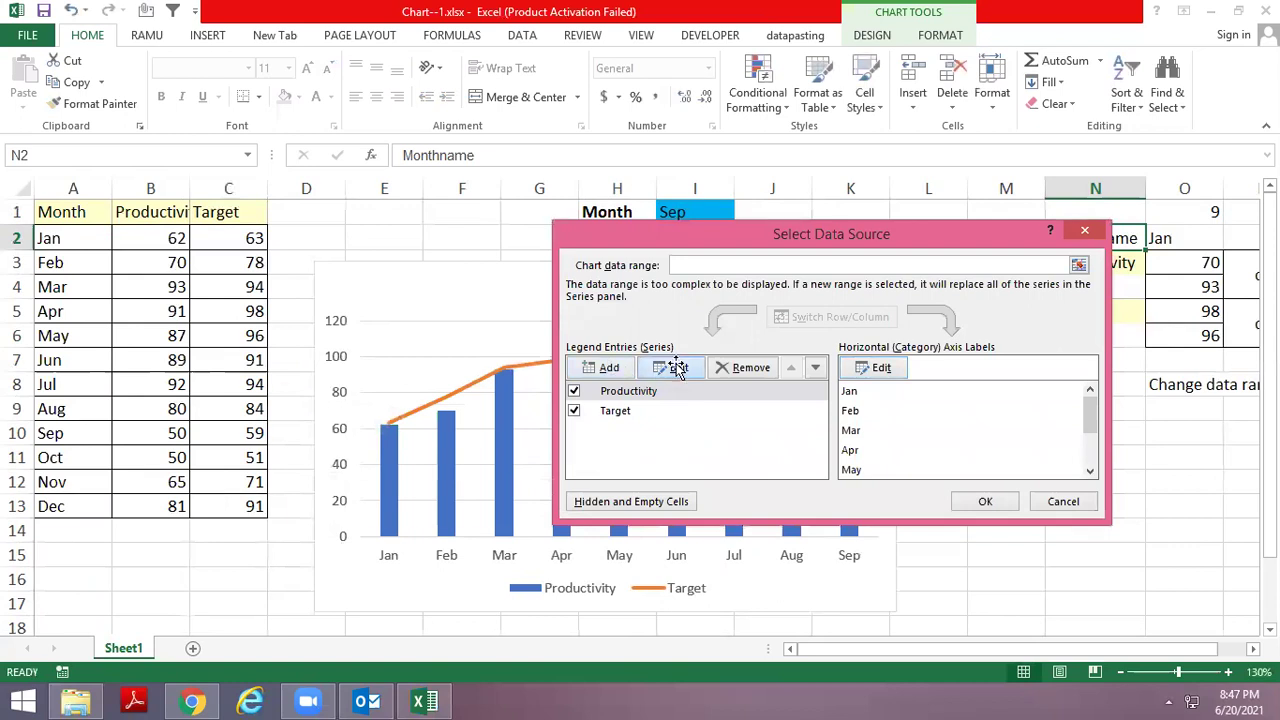
Check that the Productivity and Target series reference their named ranges.
click(678, 368)
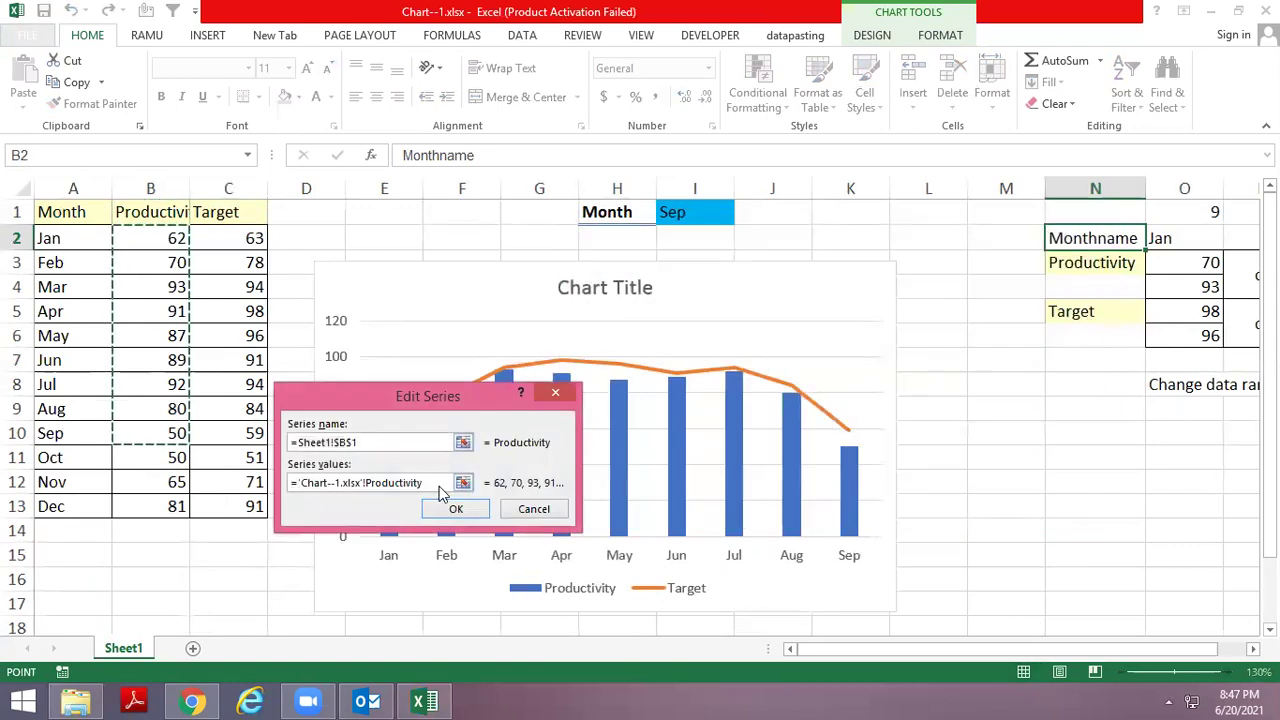
drag(426, 484, 360, 490)
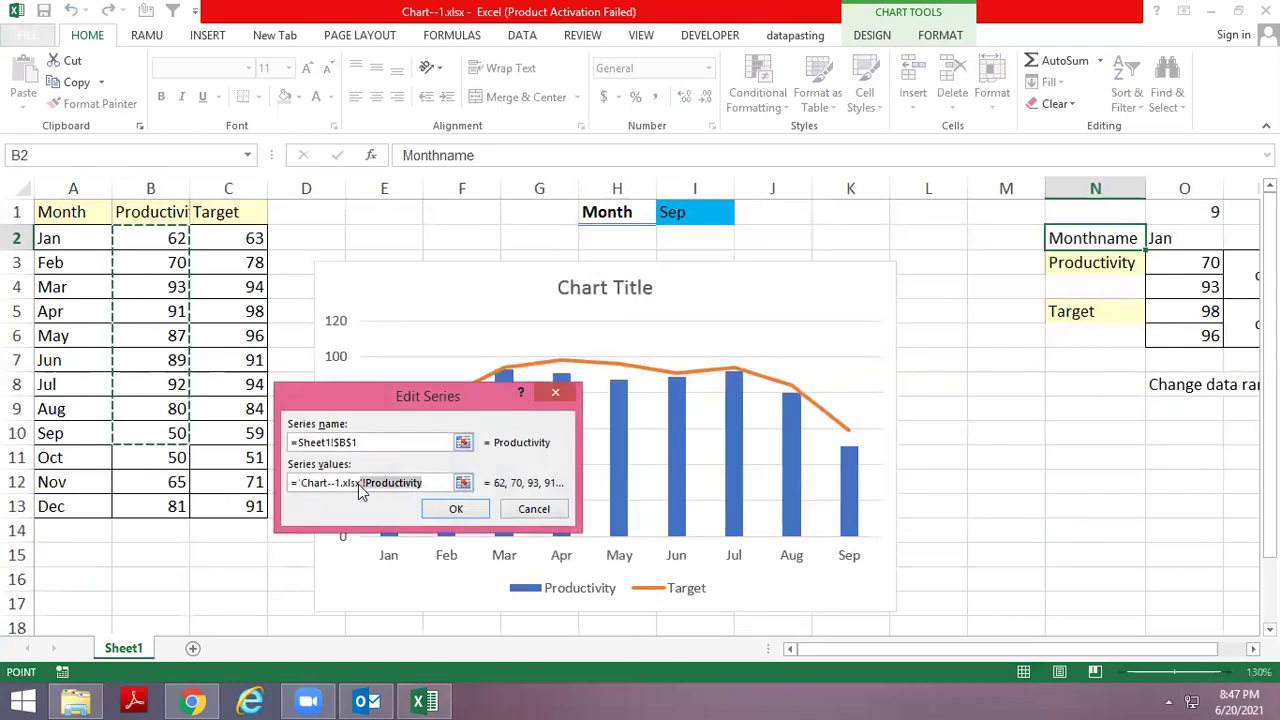
click(466, 508)
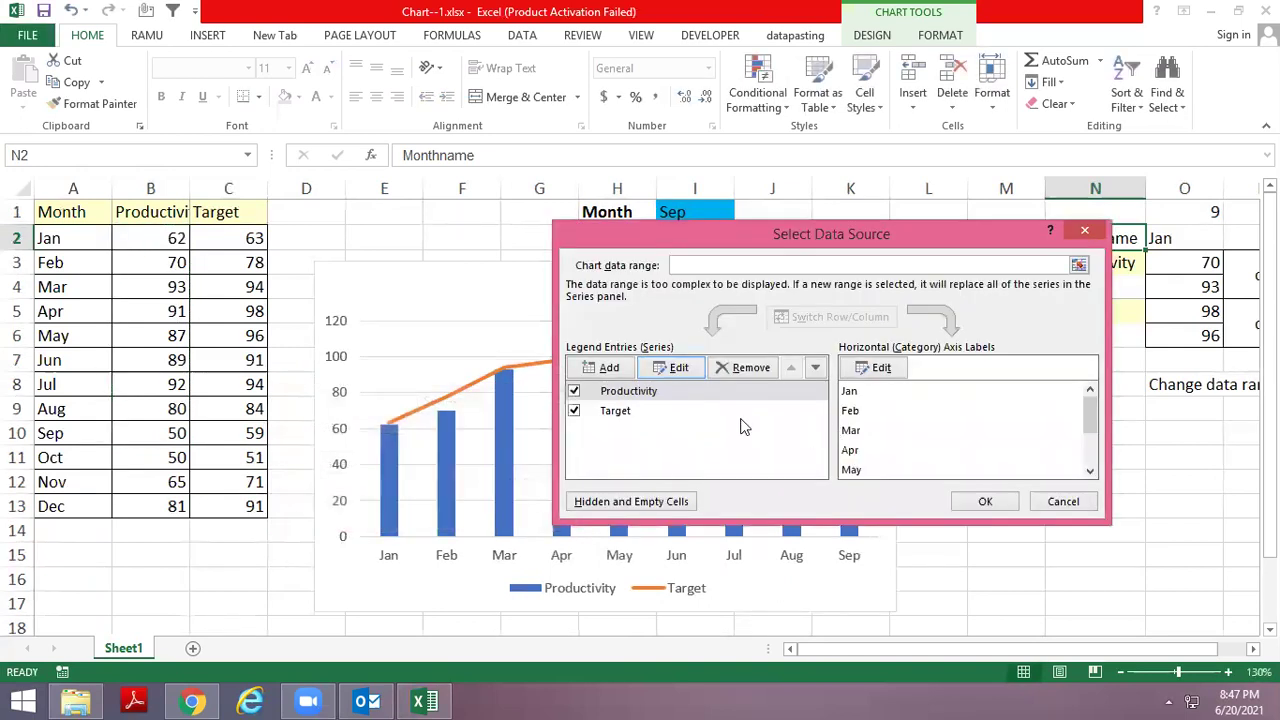
click(615, 411)
click(674, 369)
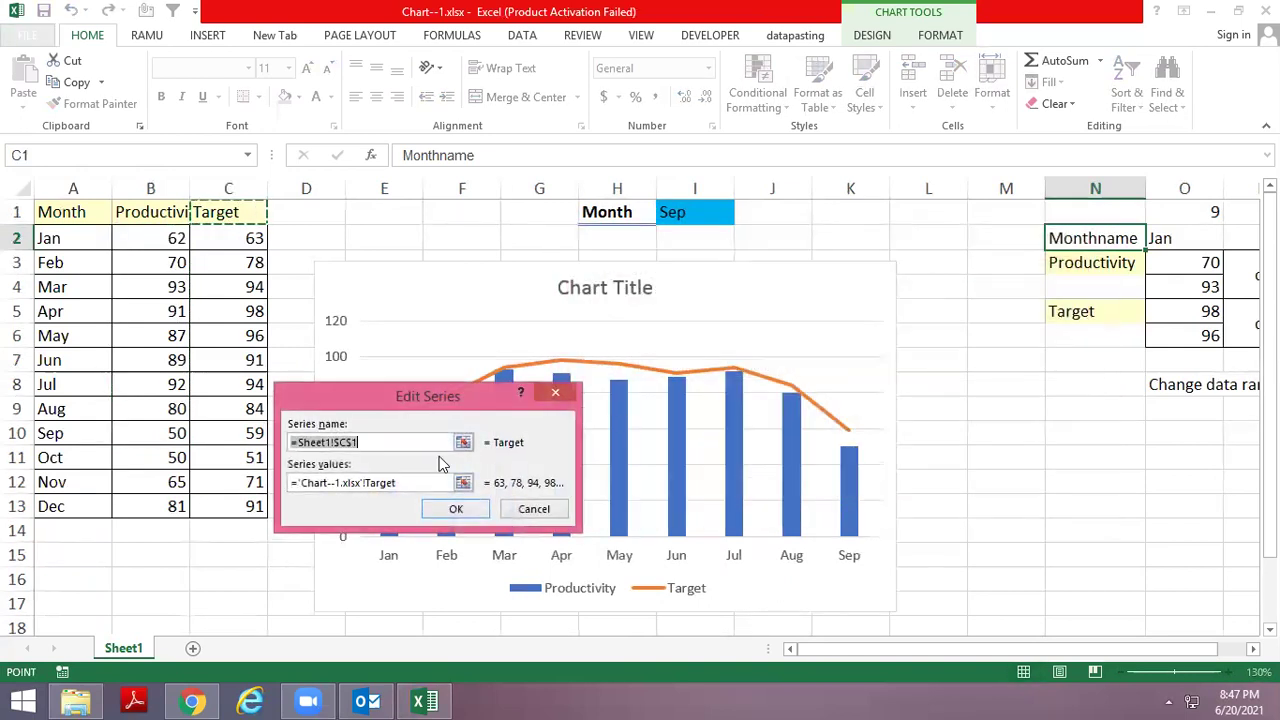
click(404, 485)
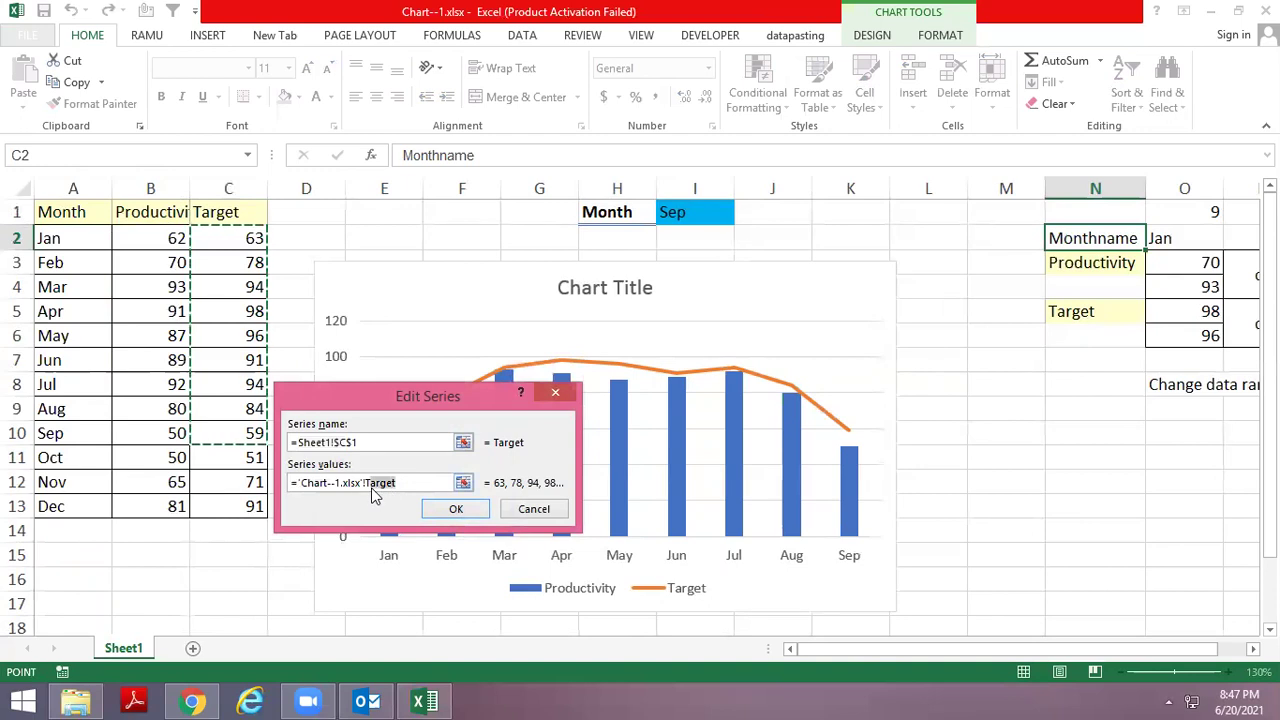
click(565, 507)
Set the axis labels to ='Chart--1.xlsx'!Monthname and confirm Select Data.
click(880, 368)
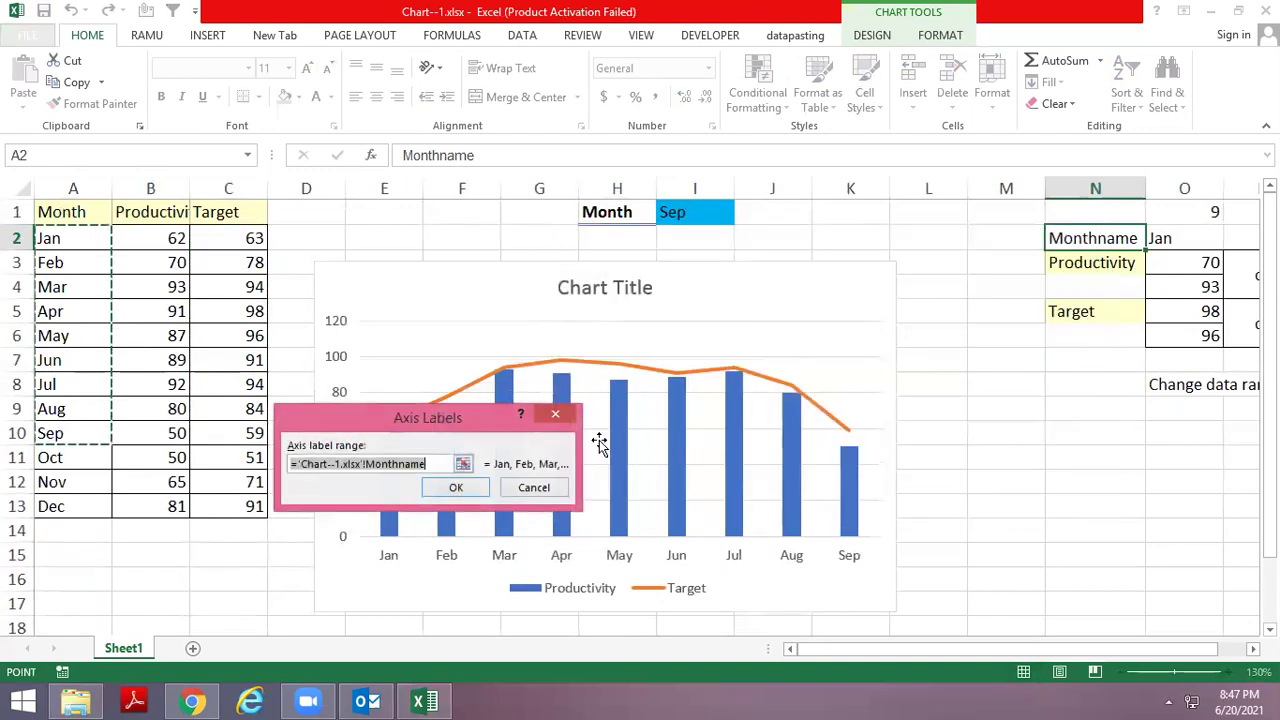
click(428, 465)
drag(428, 465, 382, 468)
key(Return)
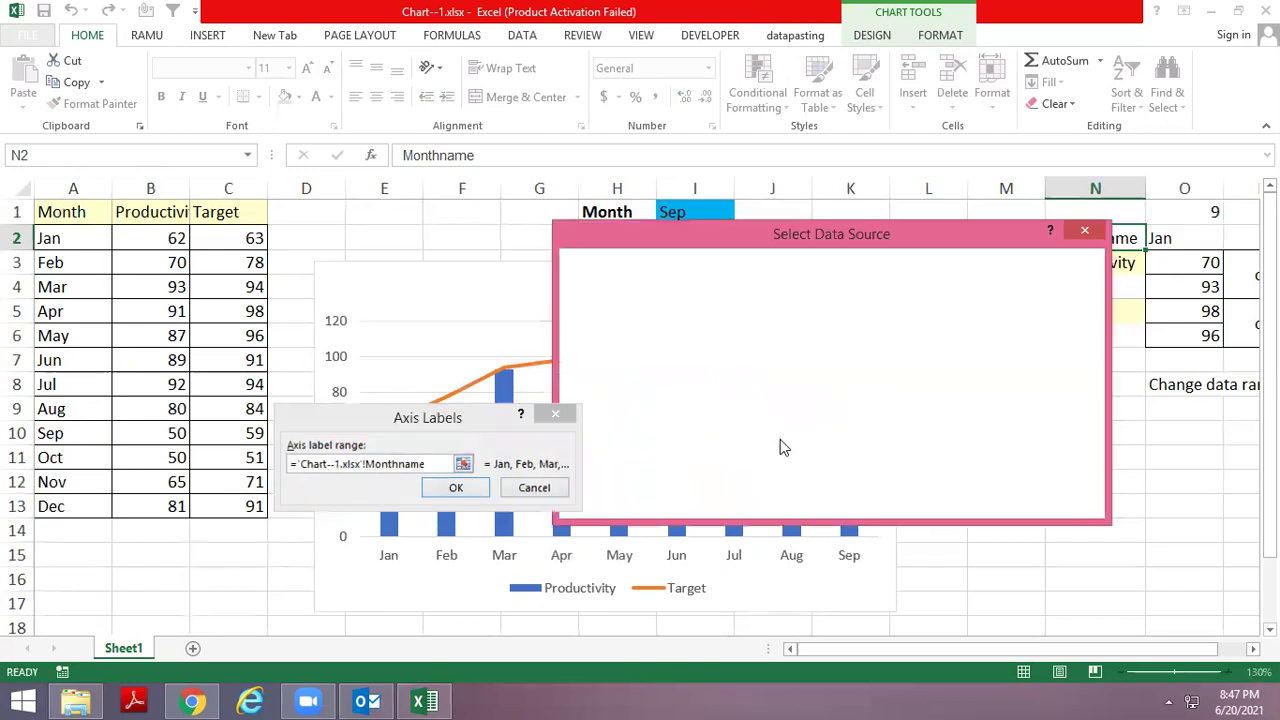
key(Return)
click(717, 213)
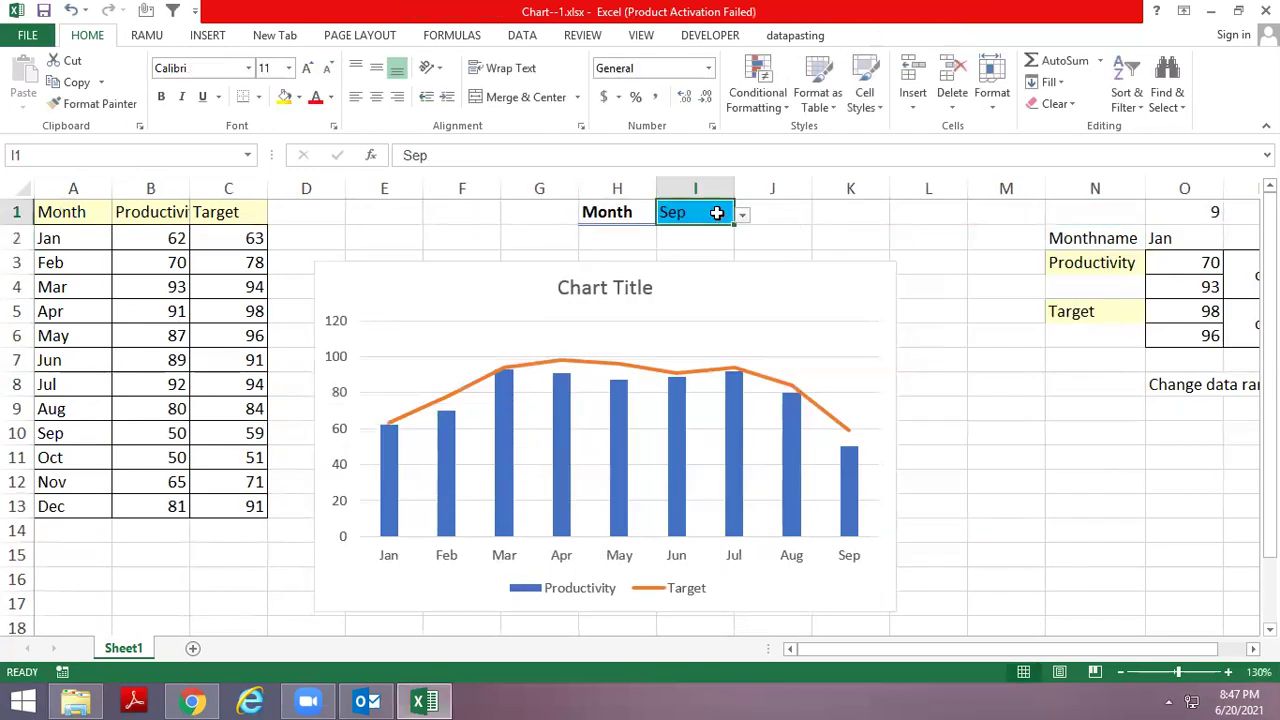
key(Down)
key(Up)
key(Right)
key(Right)
key(Down)
text(=oc)
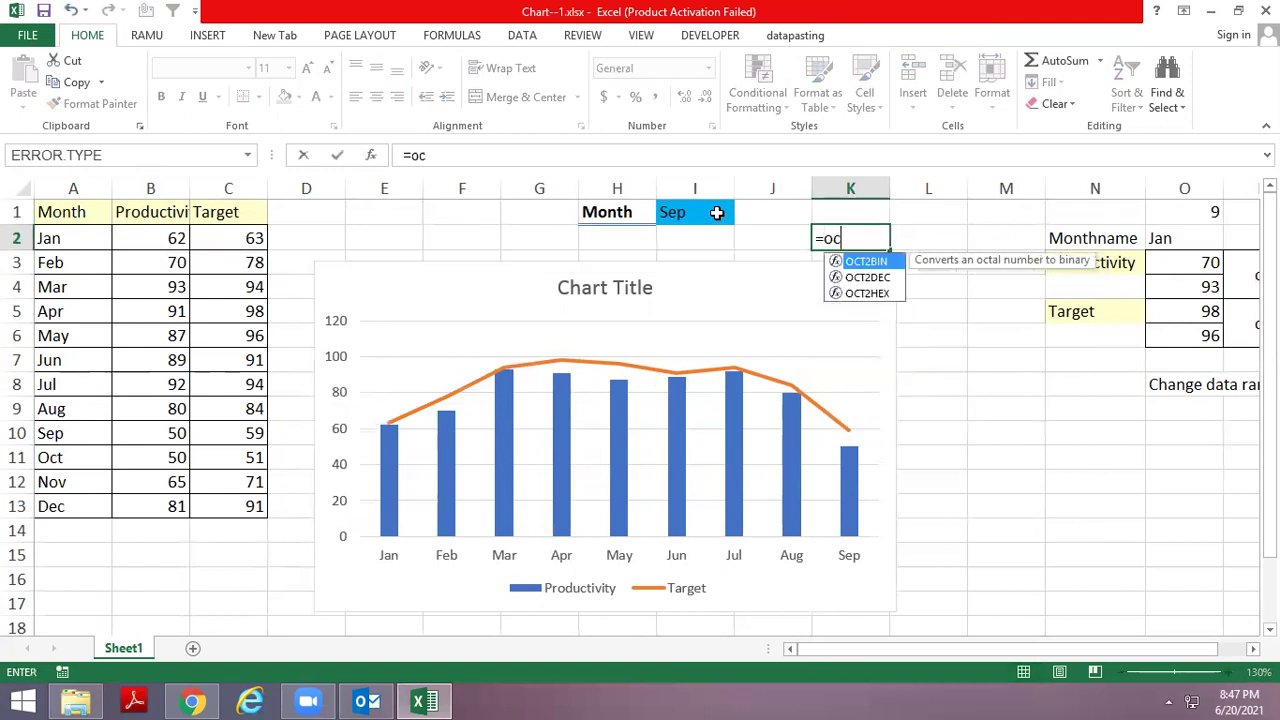
key(Tab)
key(Escape)
text(=)
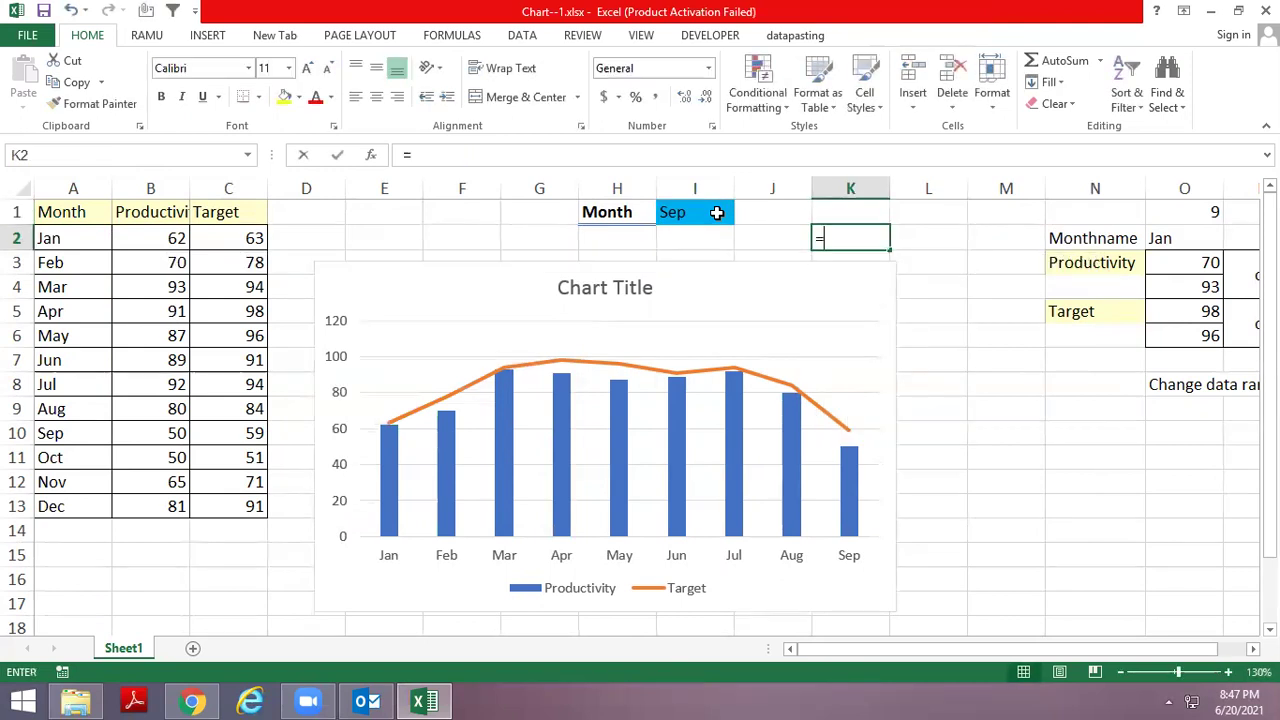
text(s)
text(i)
key(BackSpace)
text(u)
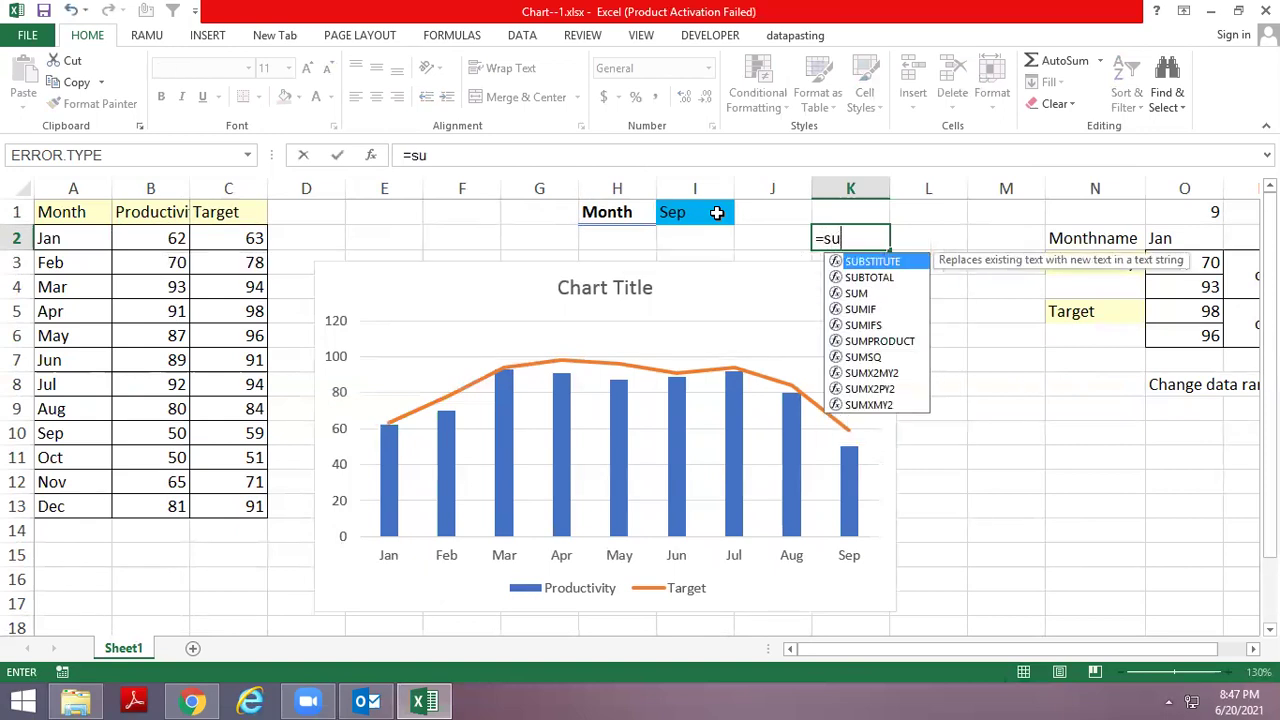
text(m)
key(Tab)
text(o)
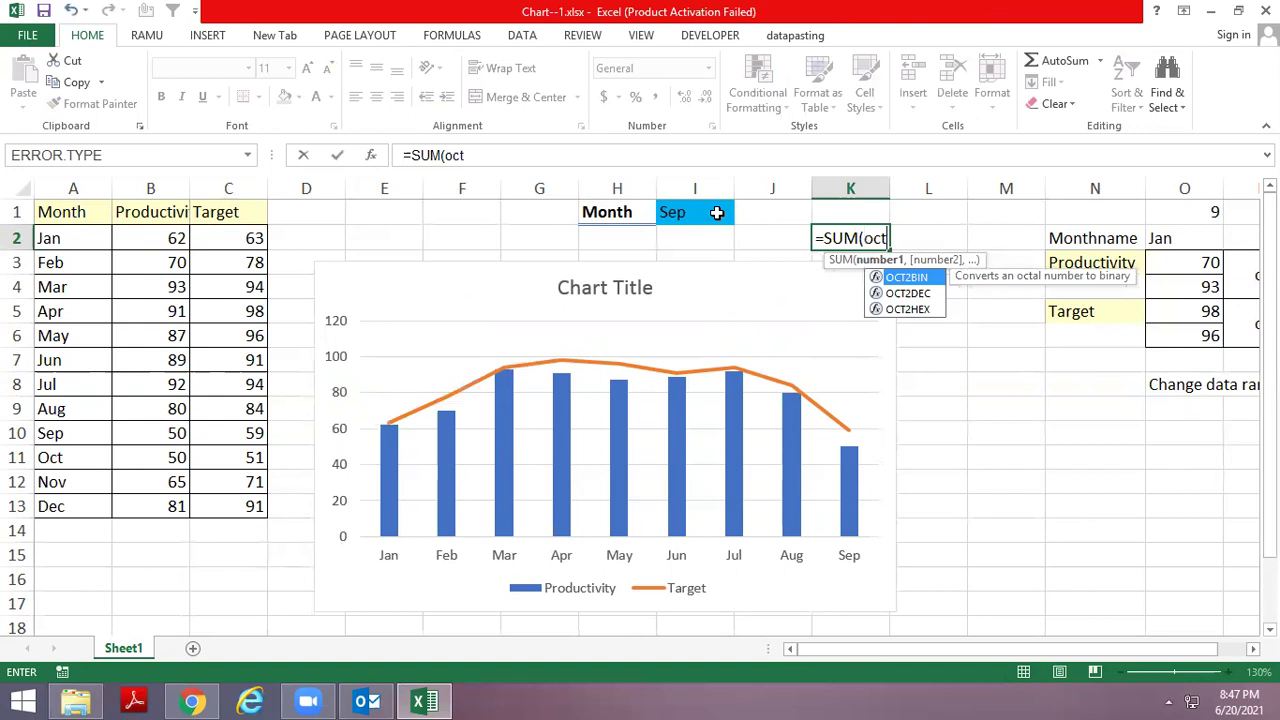
key(BackSpace)
key(BackSpace)
key(BackSpace)
text(mn)
key(BackSpace)
text(on)
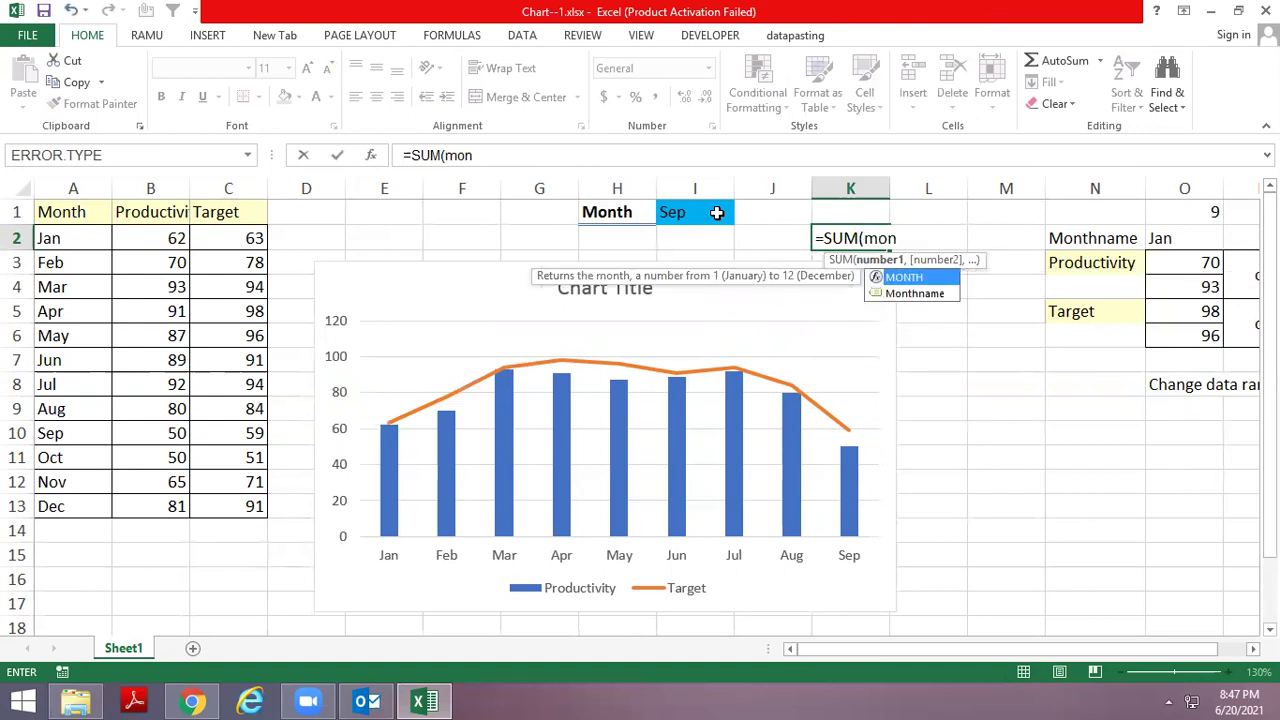
key(Down)
key(Tab)
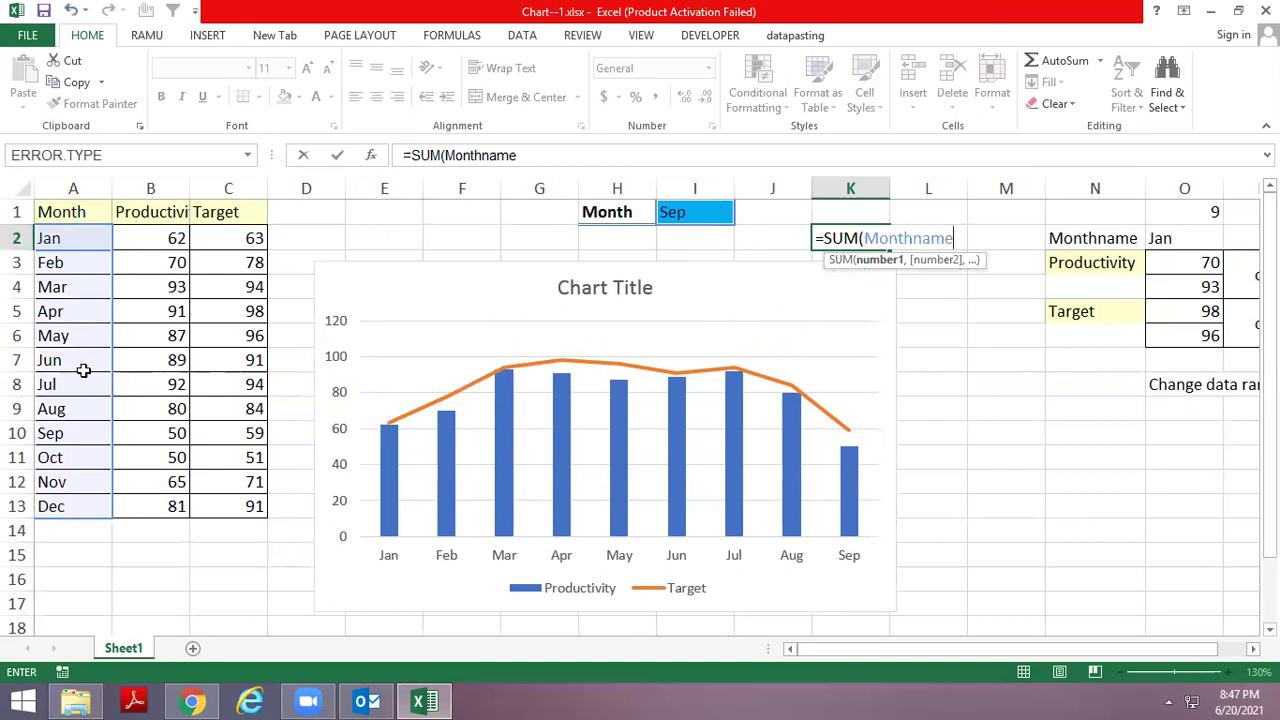
key(Escape)
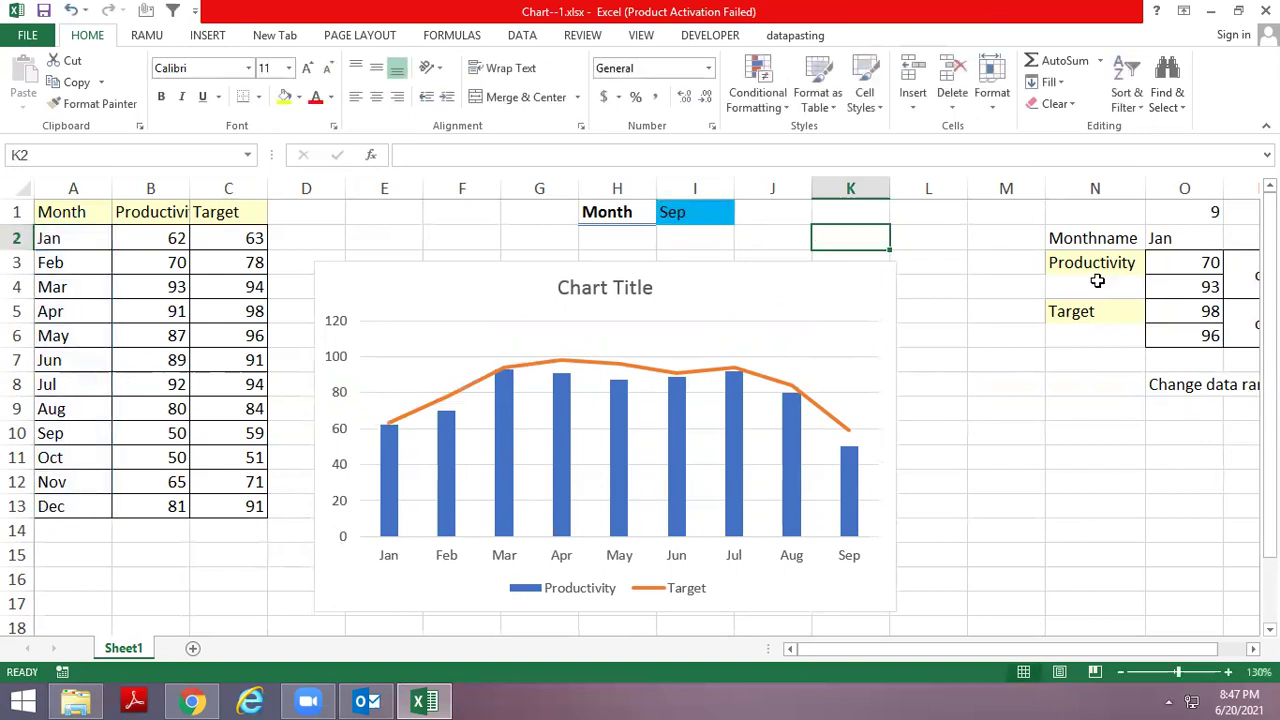
click(1080, 254)
key(Up)
key(Right)
key(F2)
key(Escape)
key(Left)
key(Left)
key(Left)
key(Left)
key(Left)
key(Up)
key(Left)
key(Right)
key(Right)
key(Right)
key(Right)
key(Right)
key(Left)
key(Left)
key(Left)
key(Left)
key(Left)
key(Left)
key(ctrl+Left)
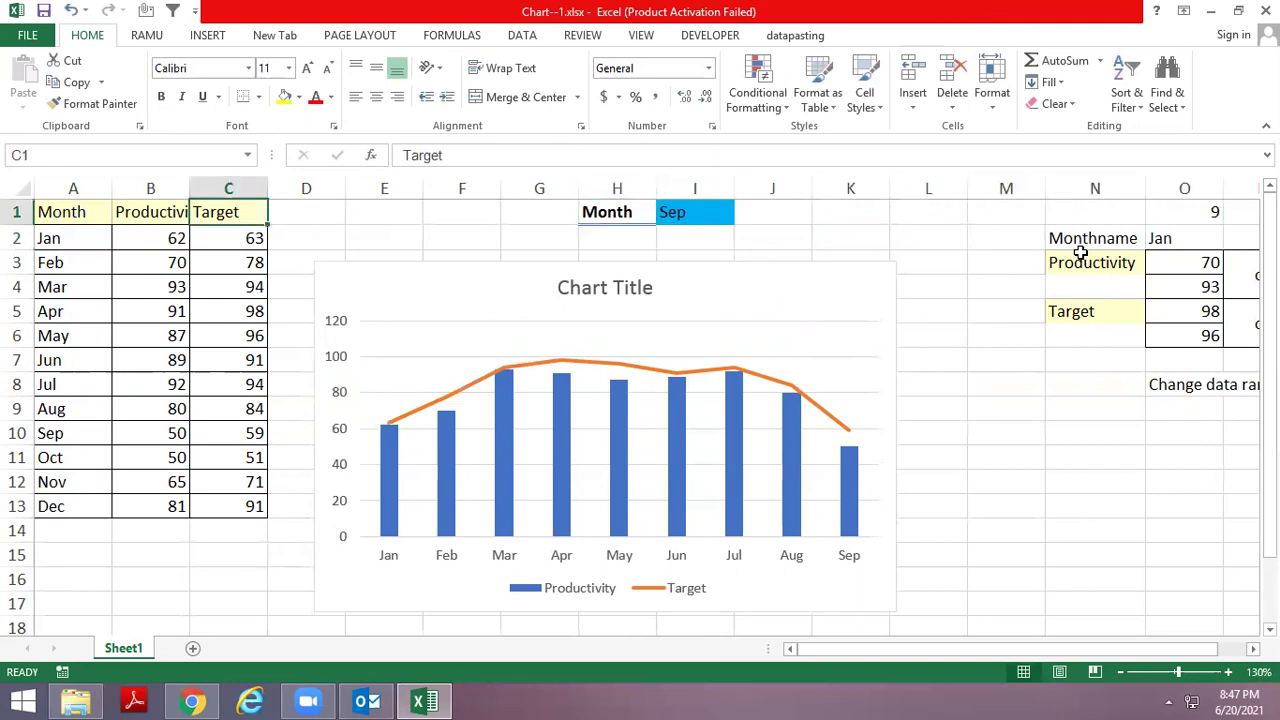
key(Left)
key(Left)
key(Down)
key(shift+Down)
key(shift+Down)
key(shift+Down)
key(shift+Down)
key(shift+Down)
key(shift+Down)
key(shift+Down)
key(shift+Down)
key(shift+Down)
key(Right)
key(Right)
key(Right)
key(Right)
key(Right)
key(Right)
key(Right)
key(Right)
key(Right)
key(Right)
key(Right)
key(Right)
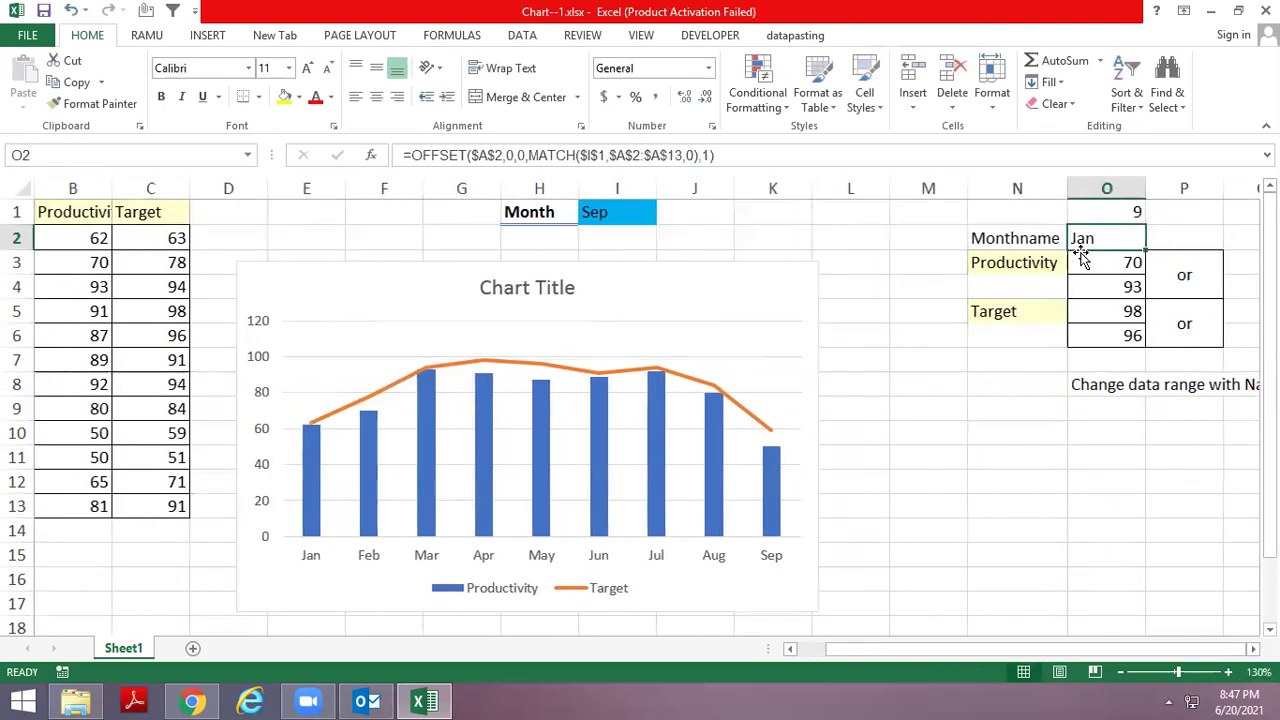
key(F2)
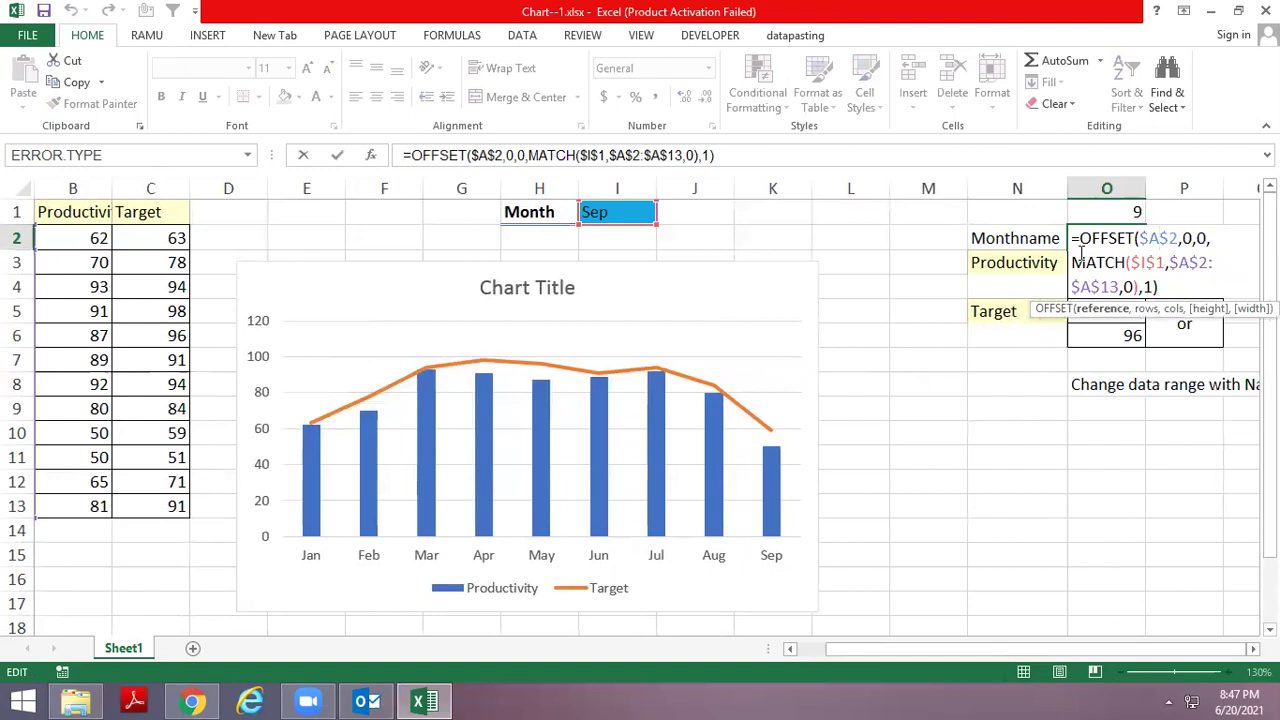
key(Right)
key(shift+Right)
key(shift+Right)
key(shift+Right)
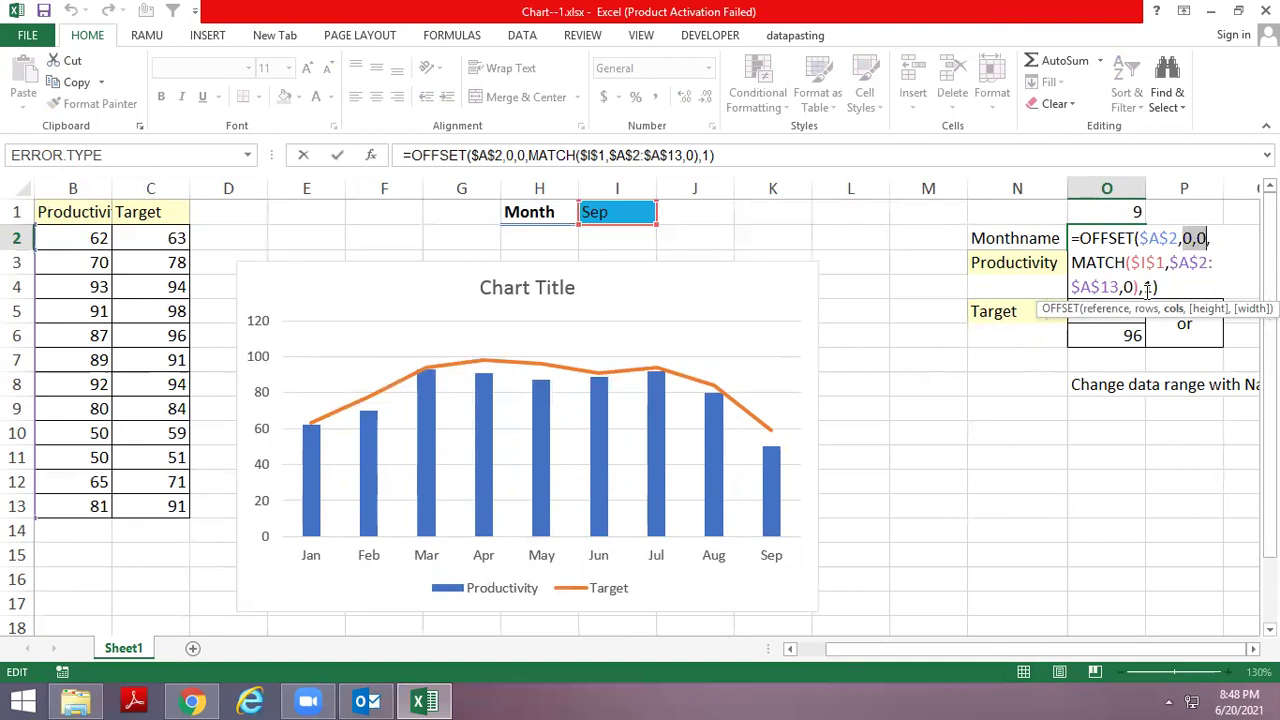
key(Escape)
Select the month cells from Jan downward in column A.
click(114, 292)
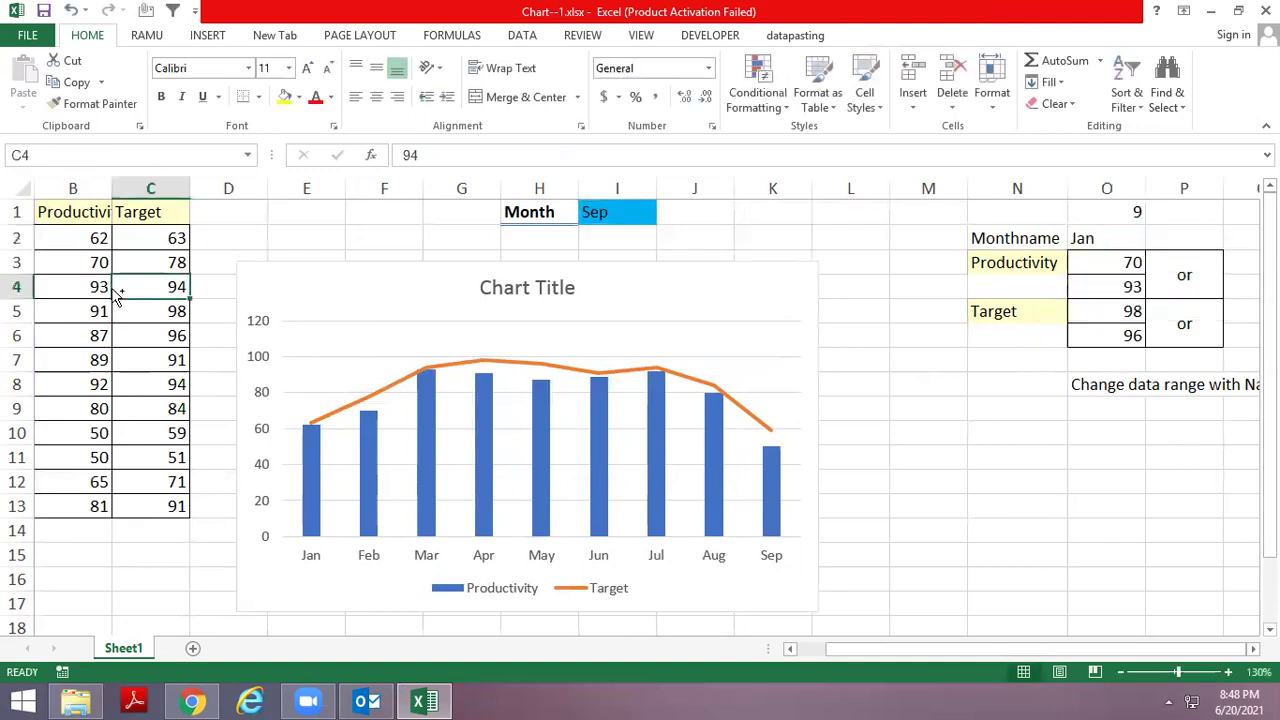
key(Home)
key(Up)
key(Up)
key(shift+Down)
key(shift+Down)
key(shift+Down)
key(shift+Down)
key(shift+Down)
key(shift+Down)
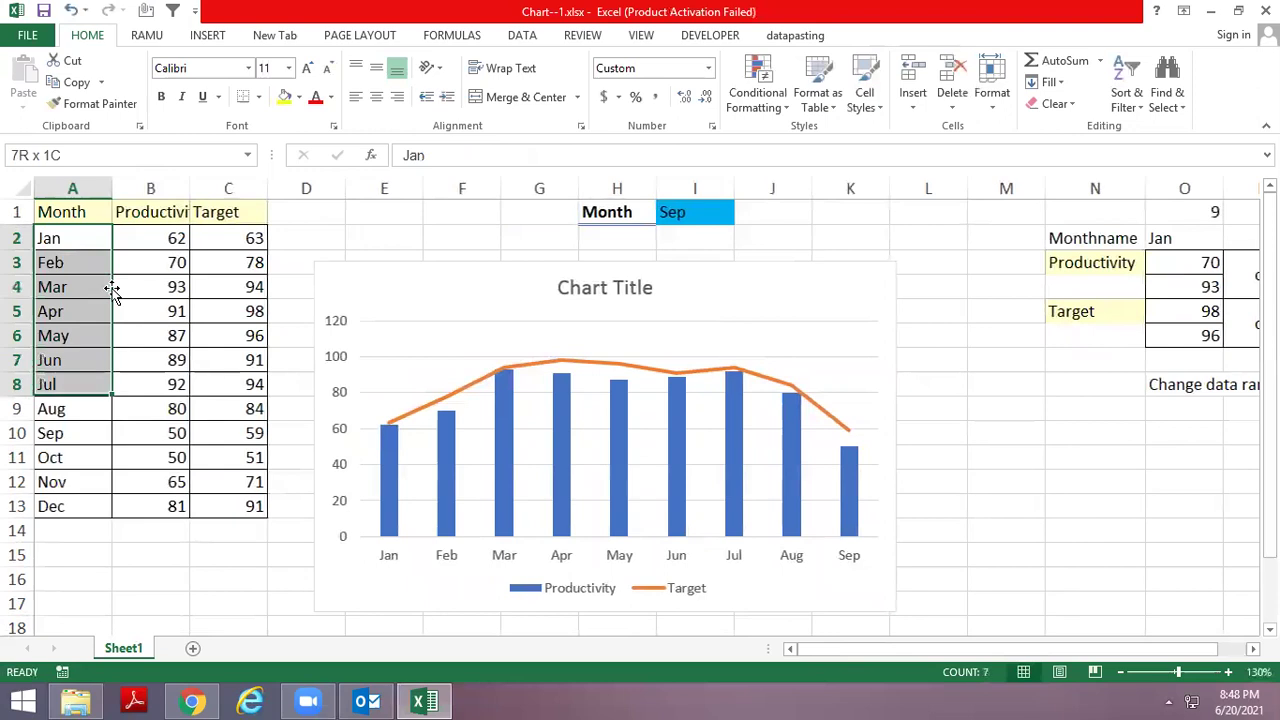
key(shift+Down)
key(shift+Down)
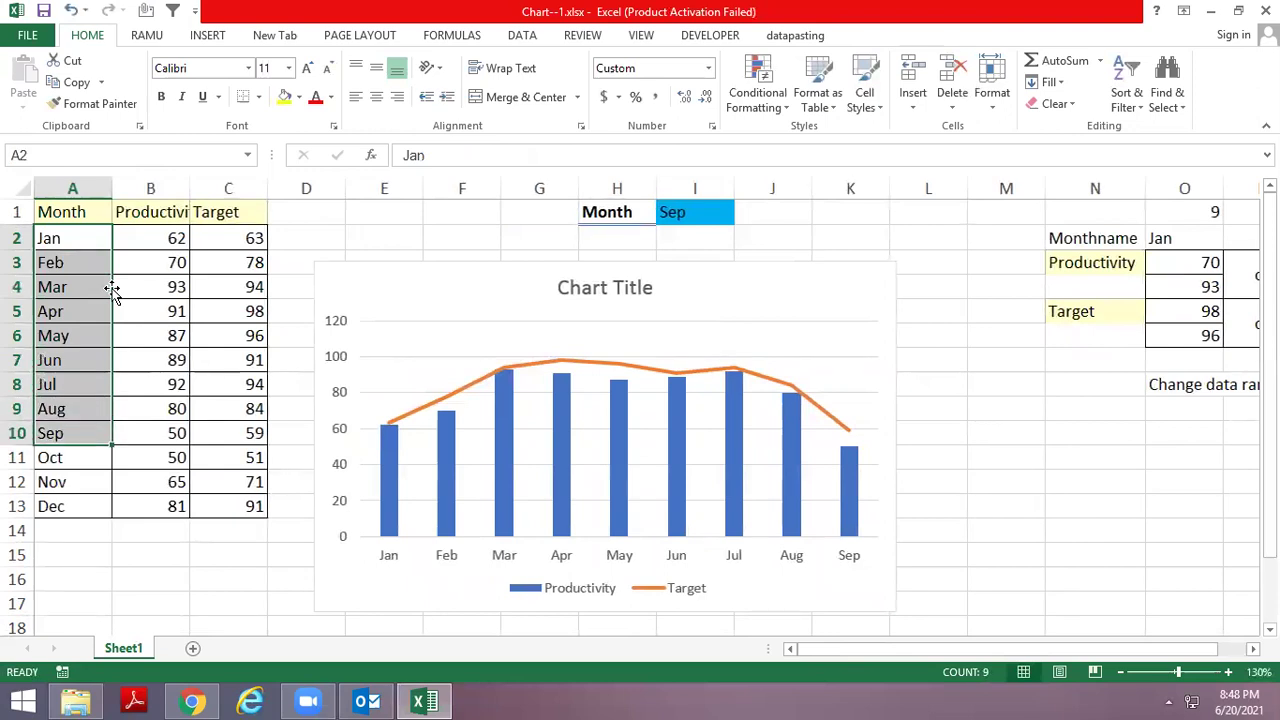
Select the whole A1:C13 Month, Productivity and Target table and copy it.
click(463, 435)
click(994, 327)
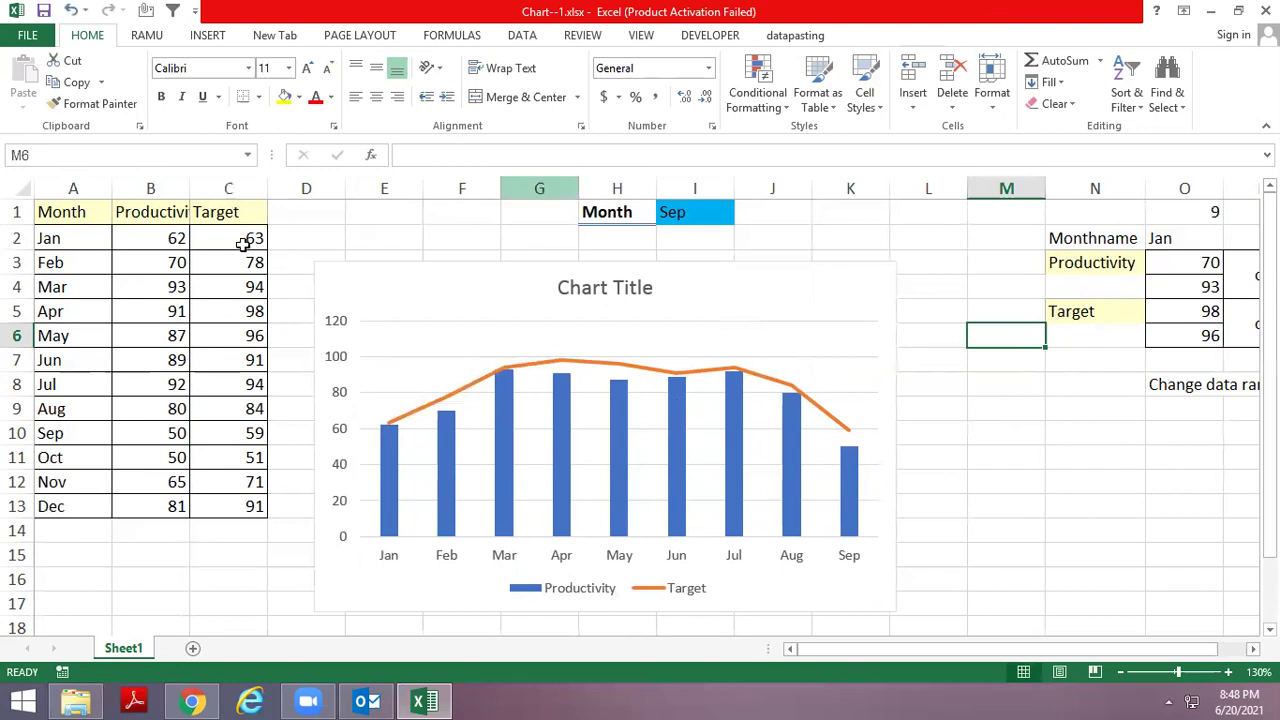
mouse_move(68, 213)
mouse_down()
mouse_move(76, 376)
mouse_move(222, 510)
mouse_up()
key(ctrl+c)
Paste the table into a new workbook at A1 and insert a clustered column chart of it.
key(ctrl+n)
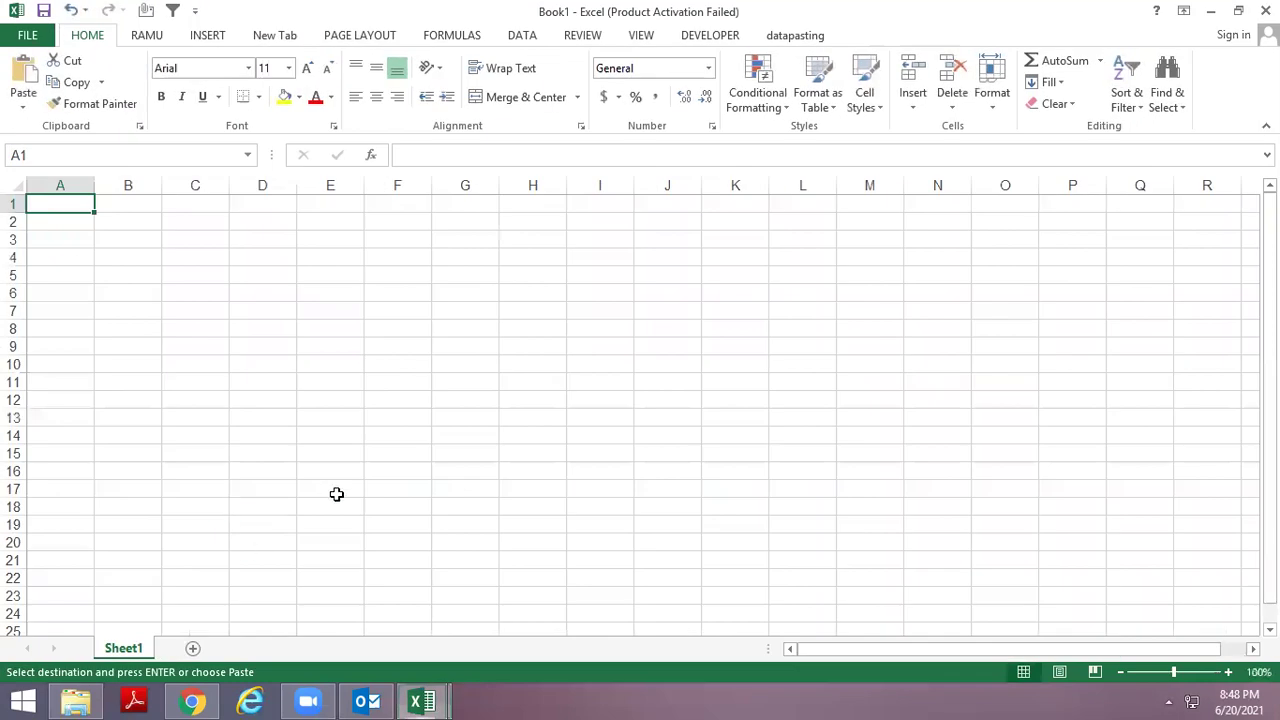
key(ctrl+v)
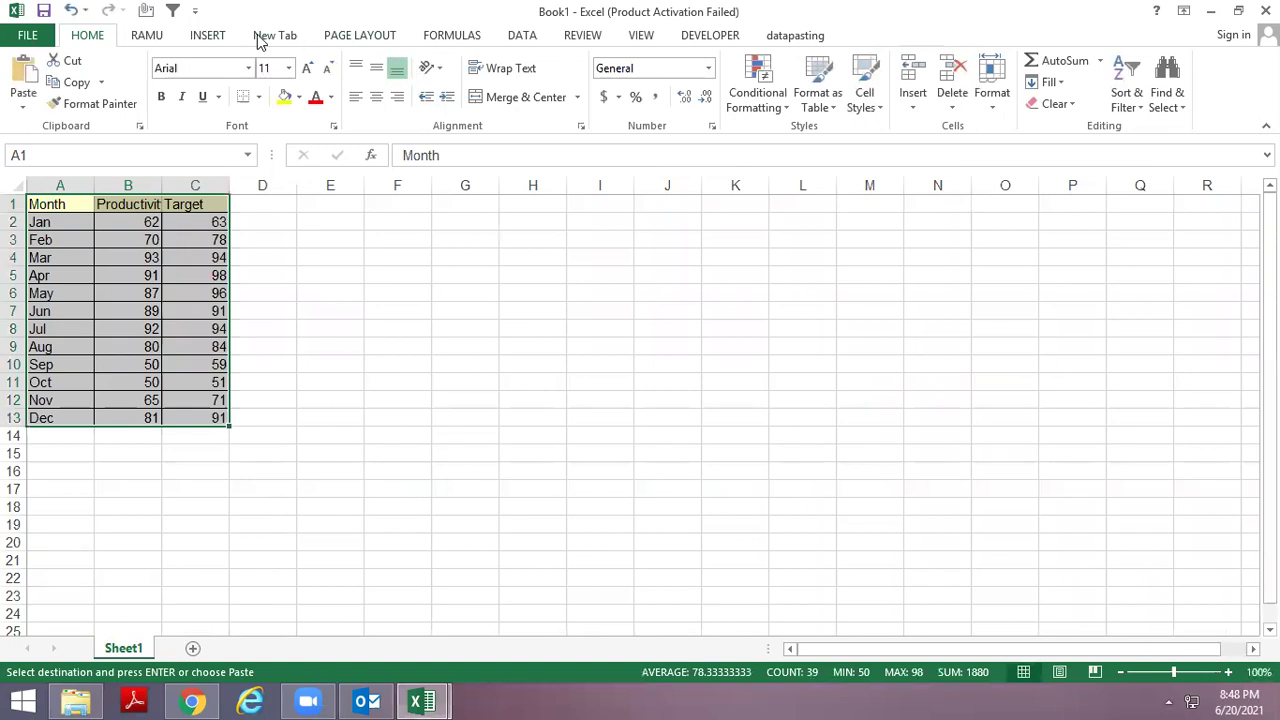
click(222, 36)
click(522, 62)
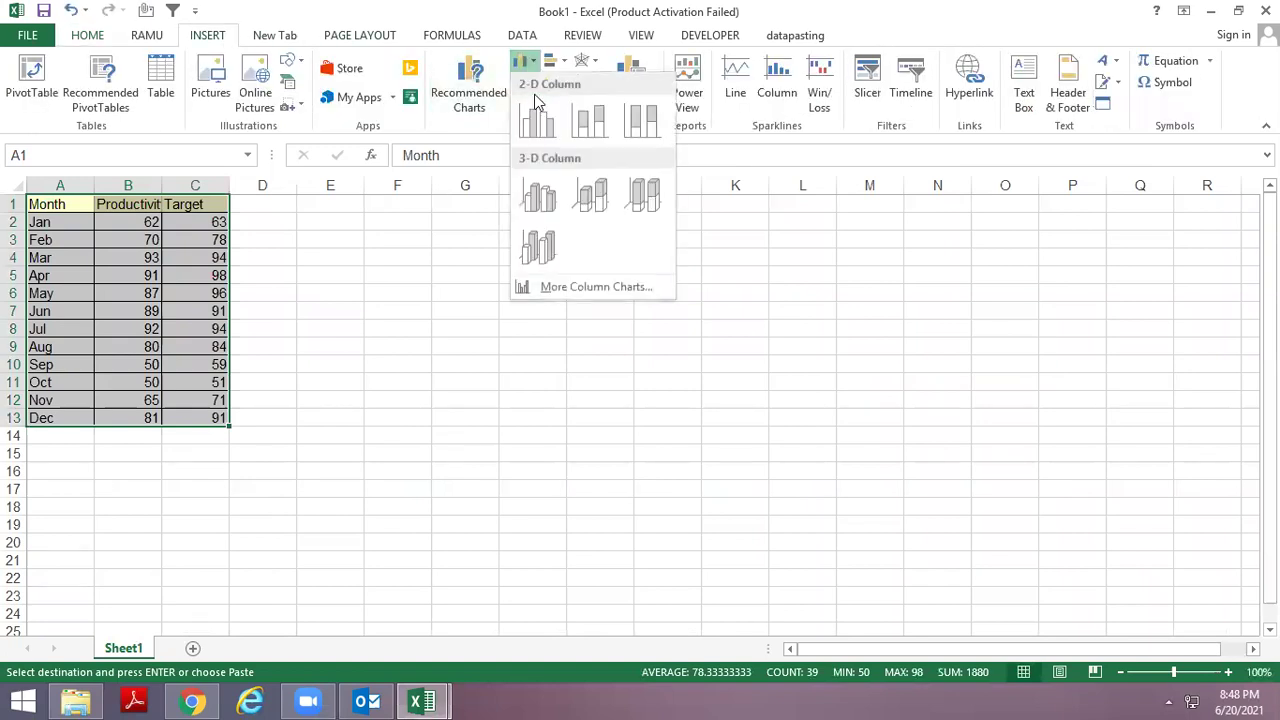
click(536, 118)
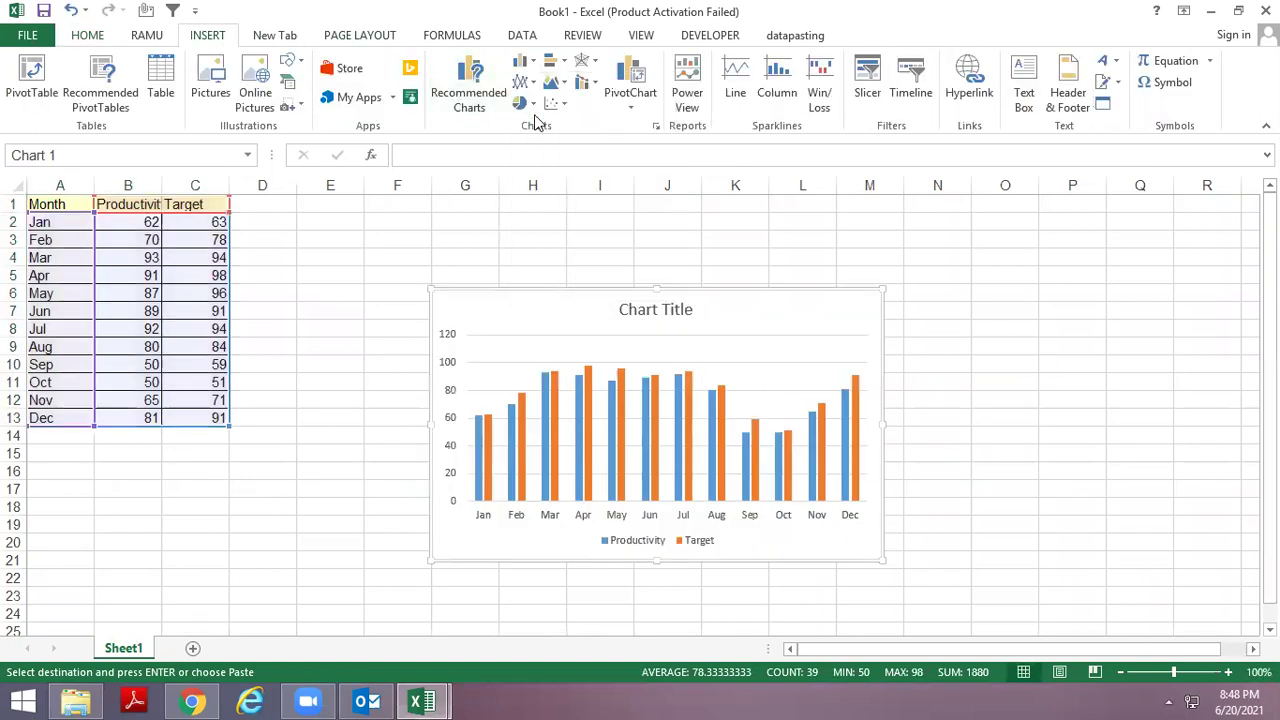
Review the Productivity and Target series in Select Data and close it unchanged.
click(688, 388)
right_click(688, 388)
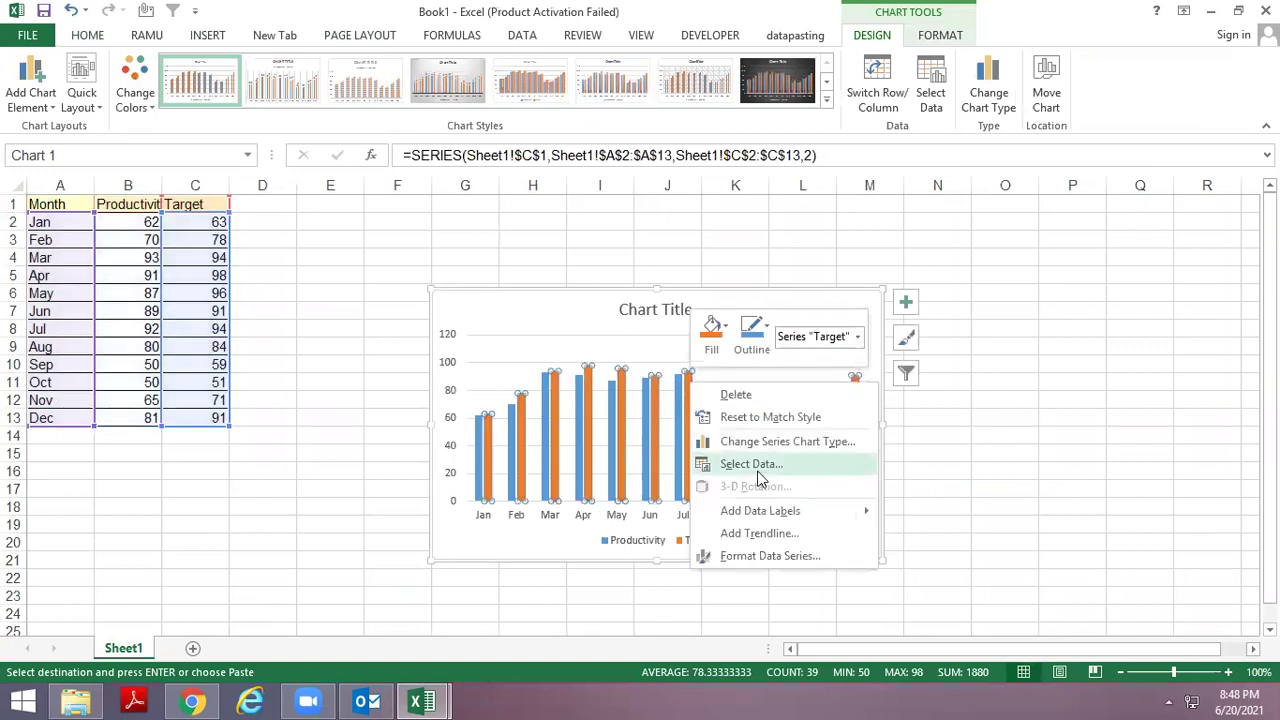
click(757, 459)
click(678, 368)
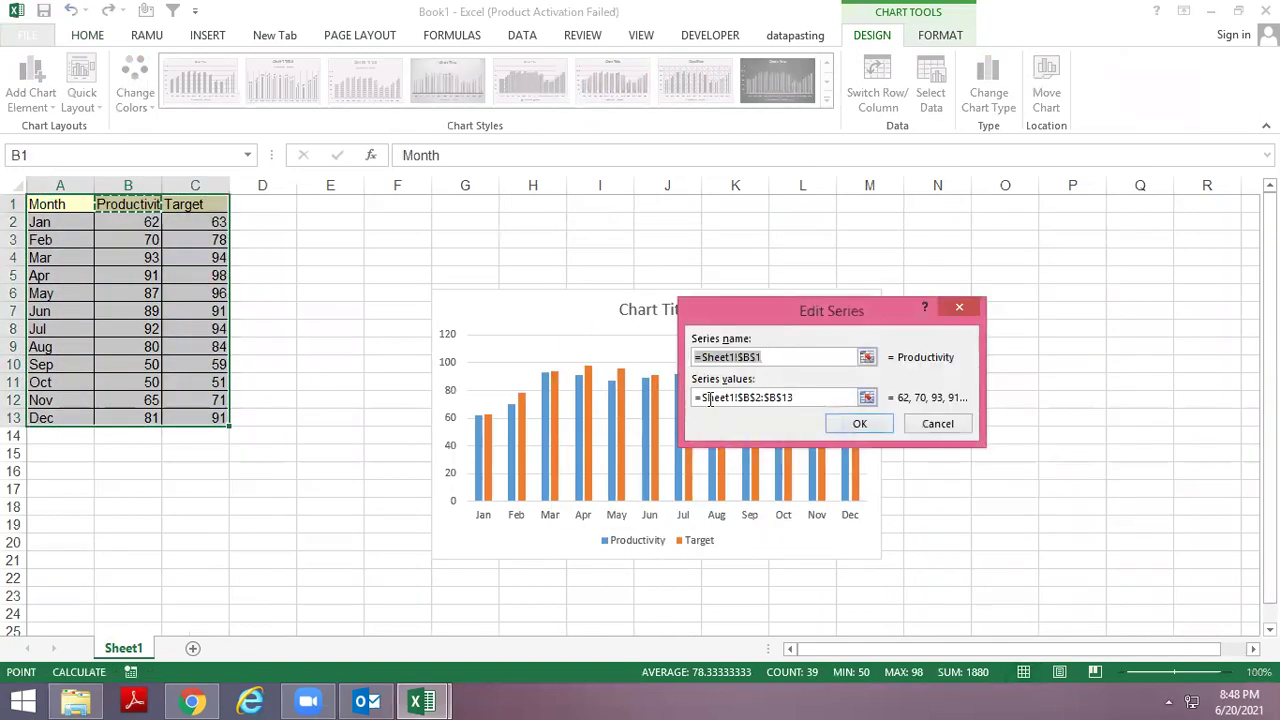
click(866, 398)
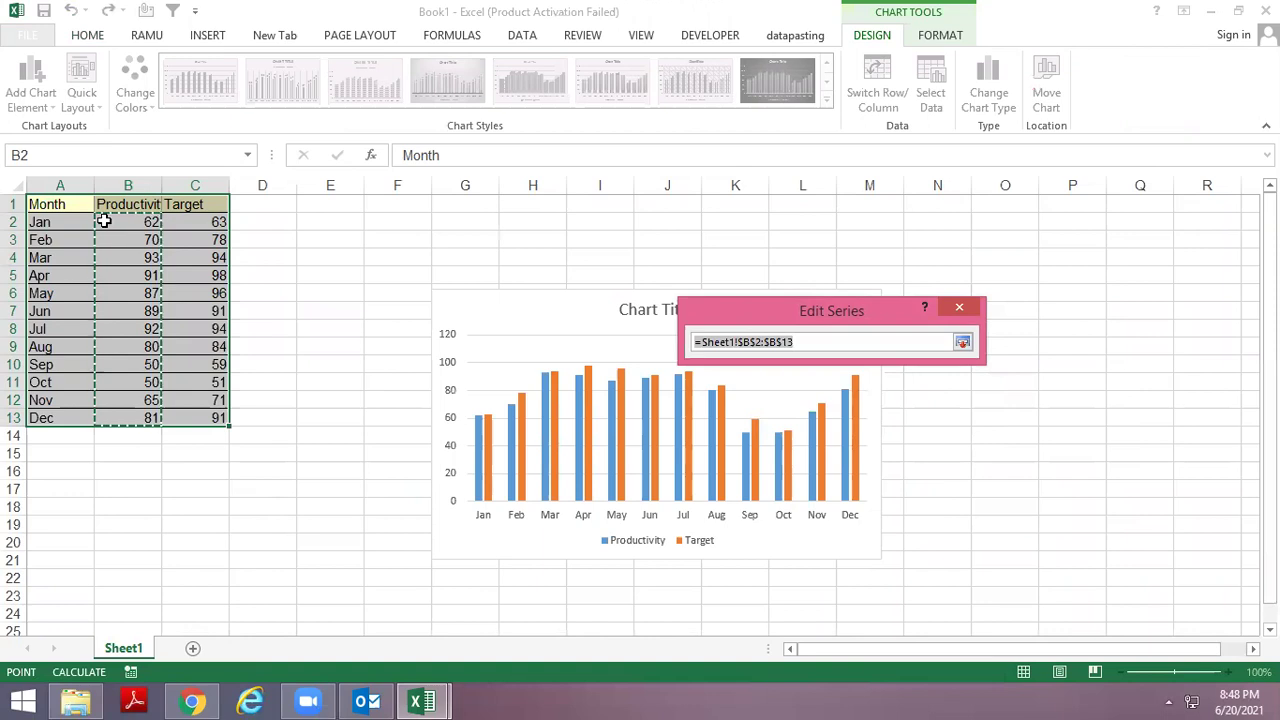
key(Return)
key(Return)
key(Return)
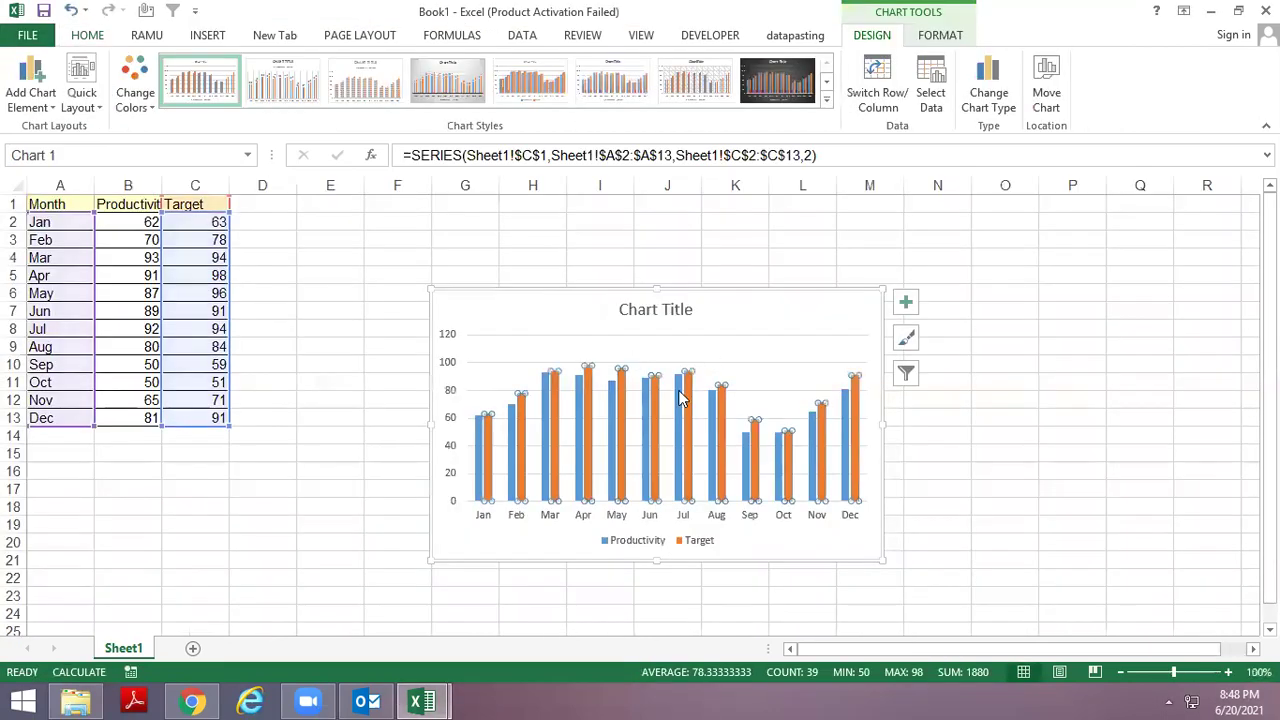
right_click(682, 386)
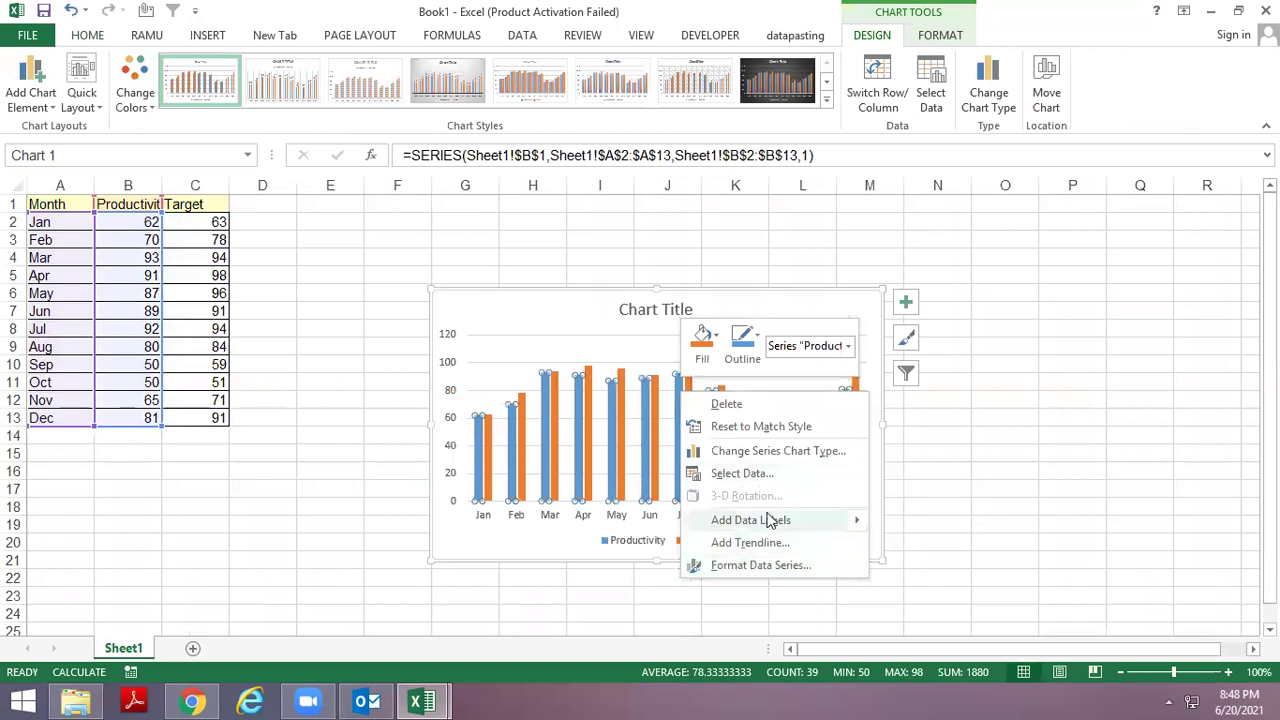
Change the chart to a Clustered Column - Line combo with Target drawn as the line.
click(797, 457)
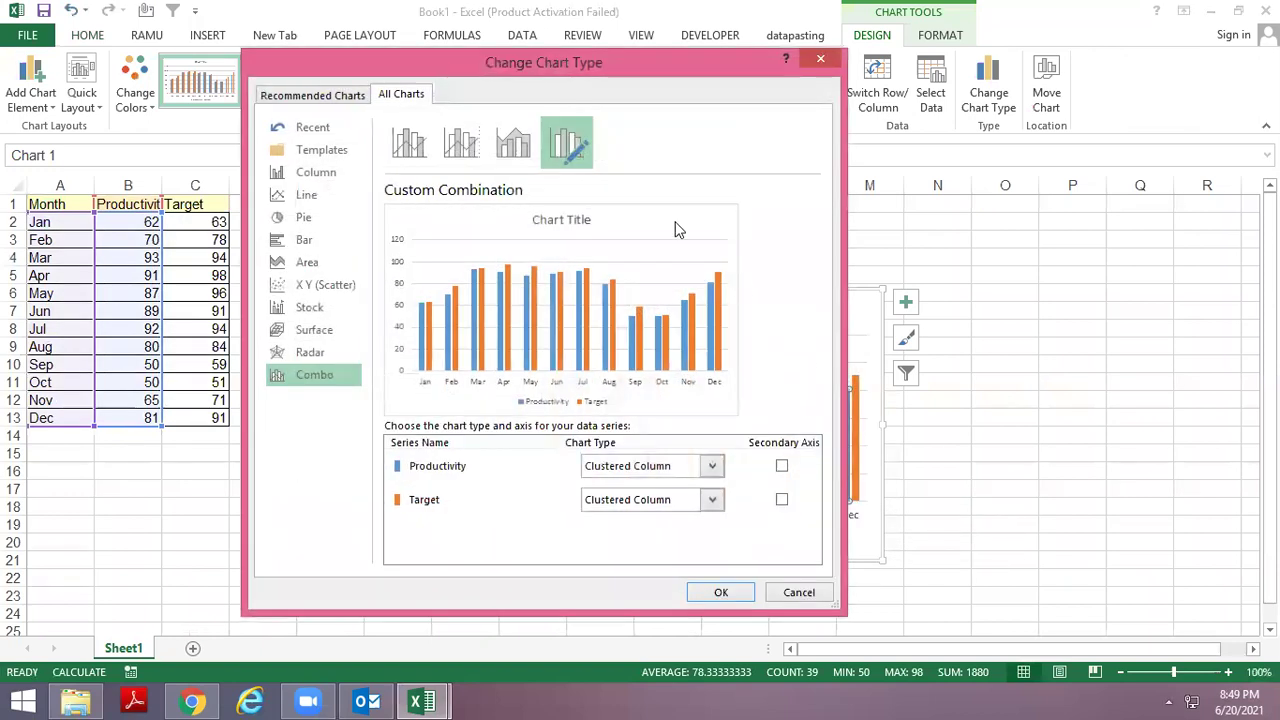
click(416, 145)
click(737, 594)
click(977, 376)
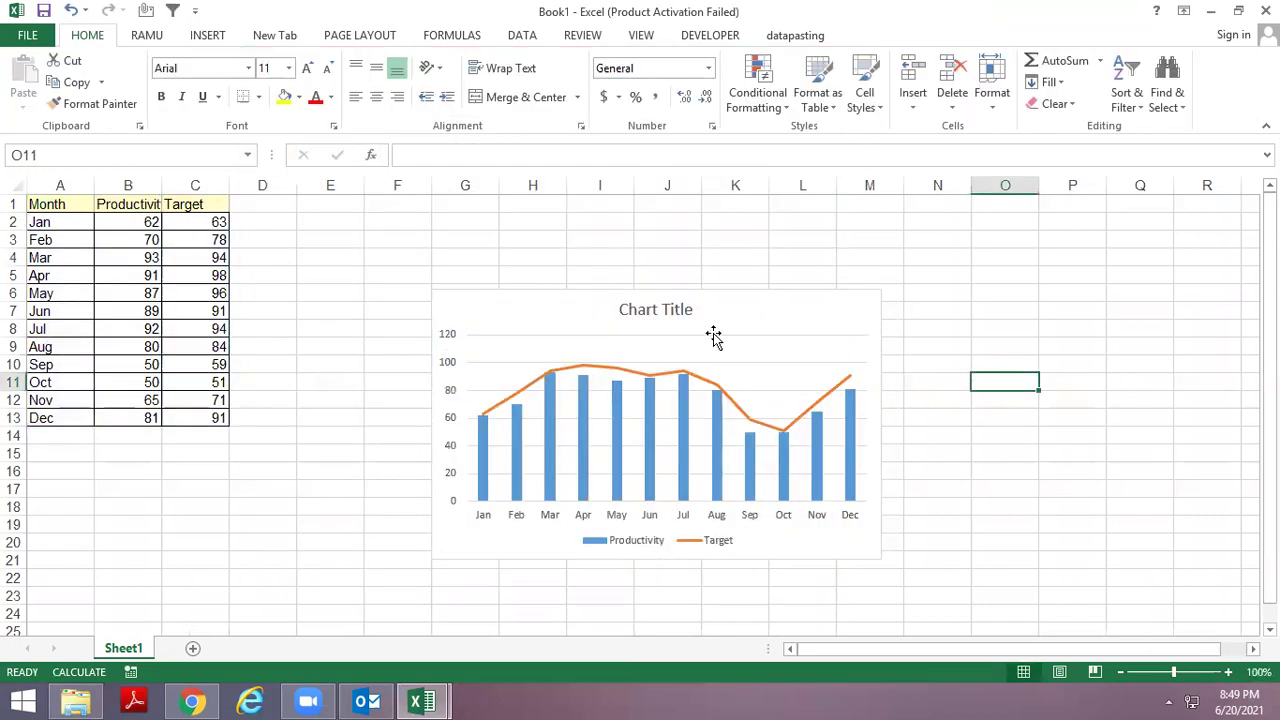
click(670, 379)
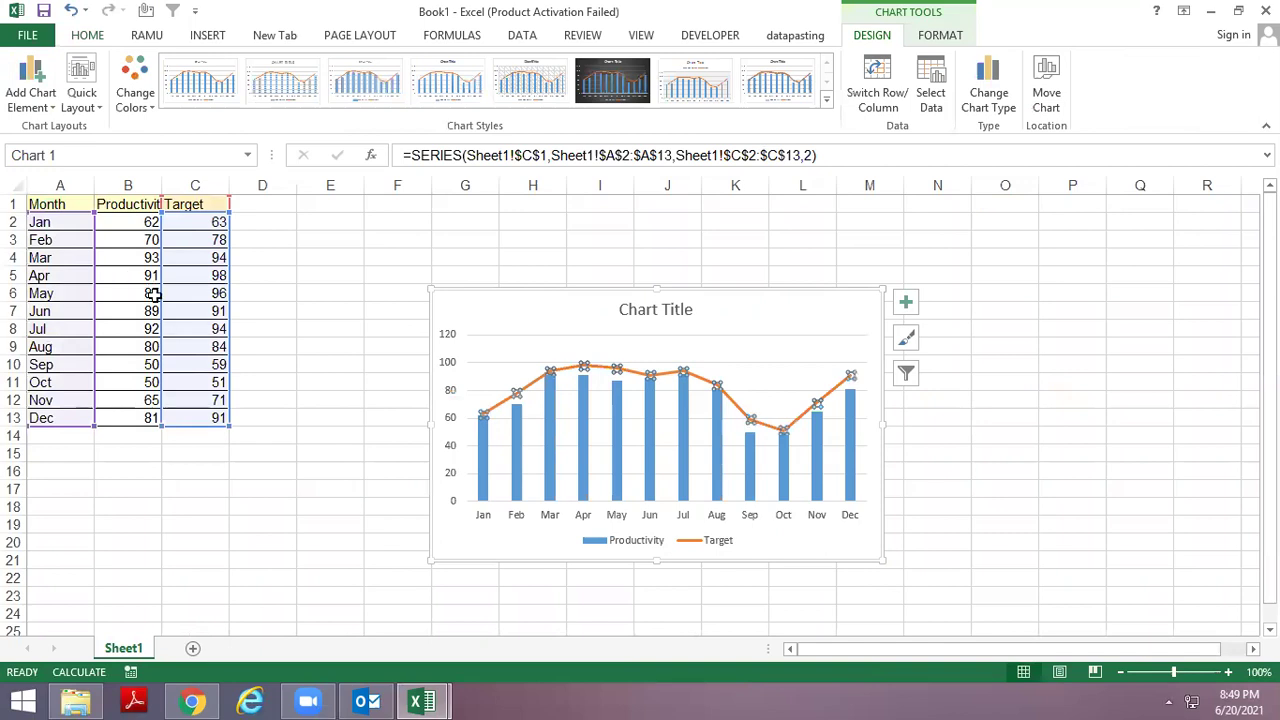
key(Escape)
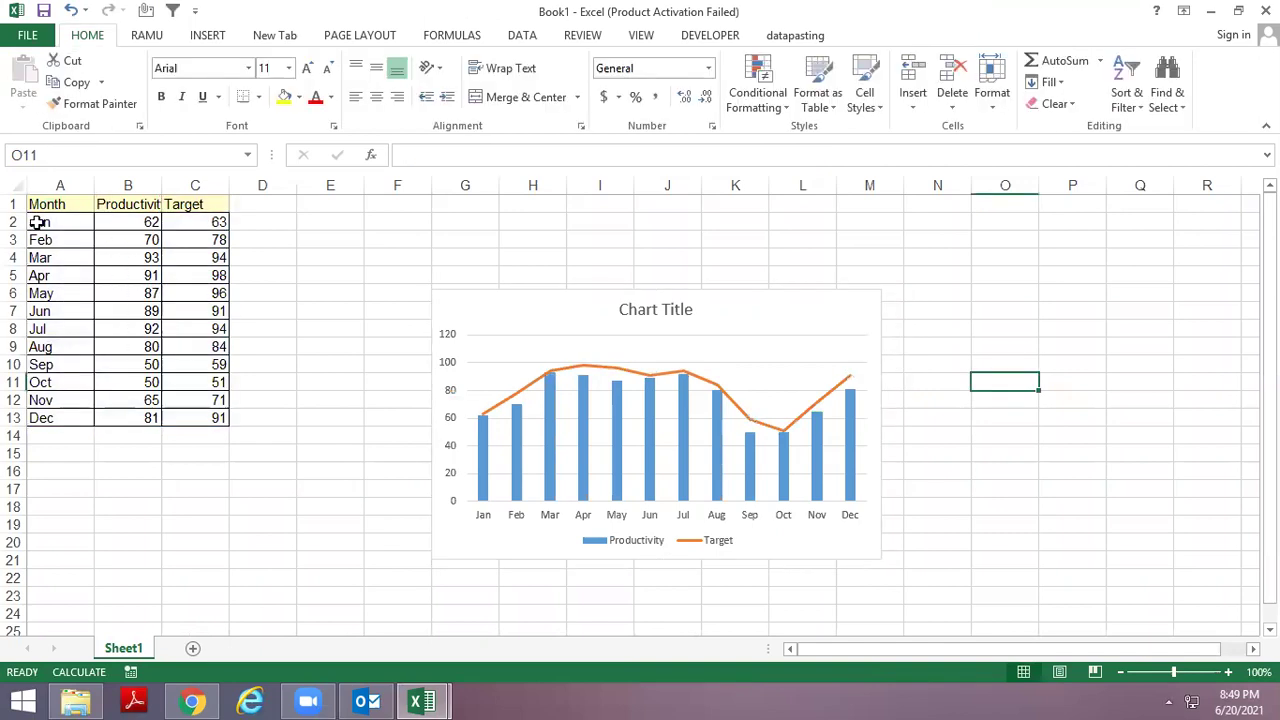
drag(37, 222, 40, 418)
ctrl+click(135, 222)
drag(135, 222, 135, 364)
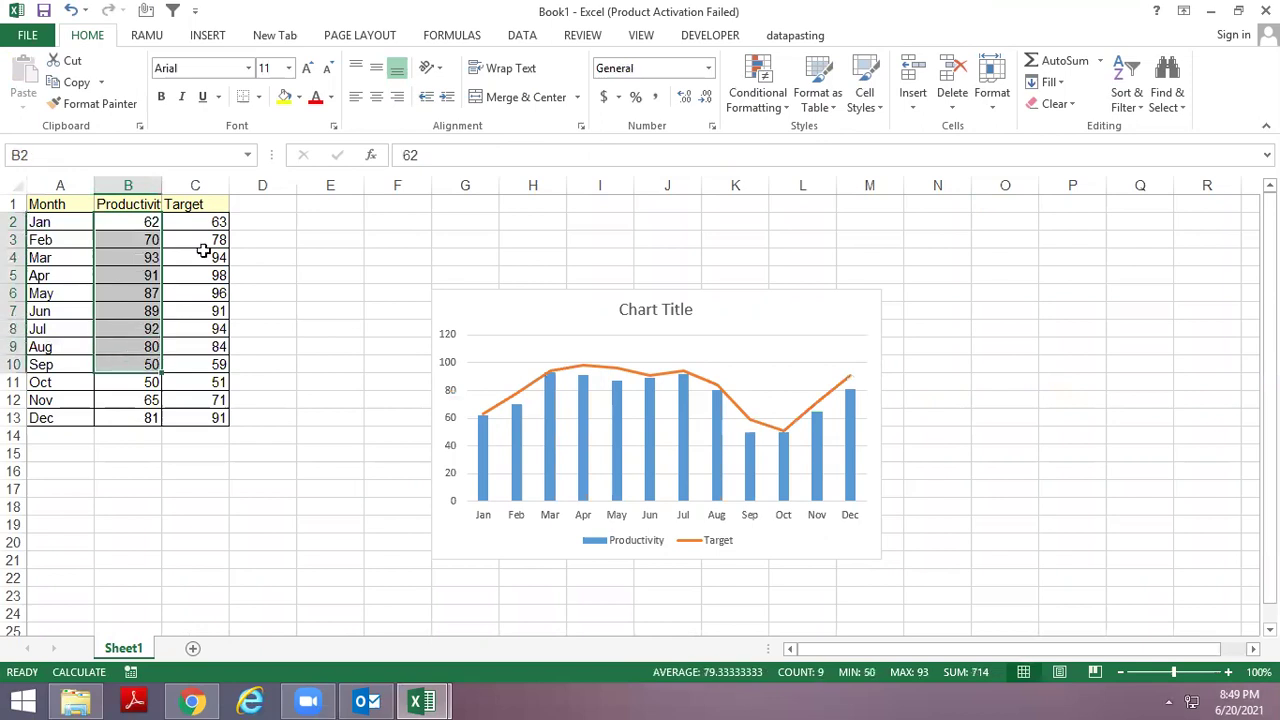
drag(210, 222, 191, 364)
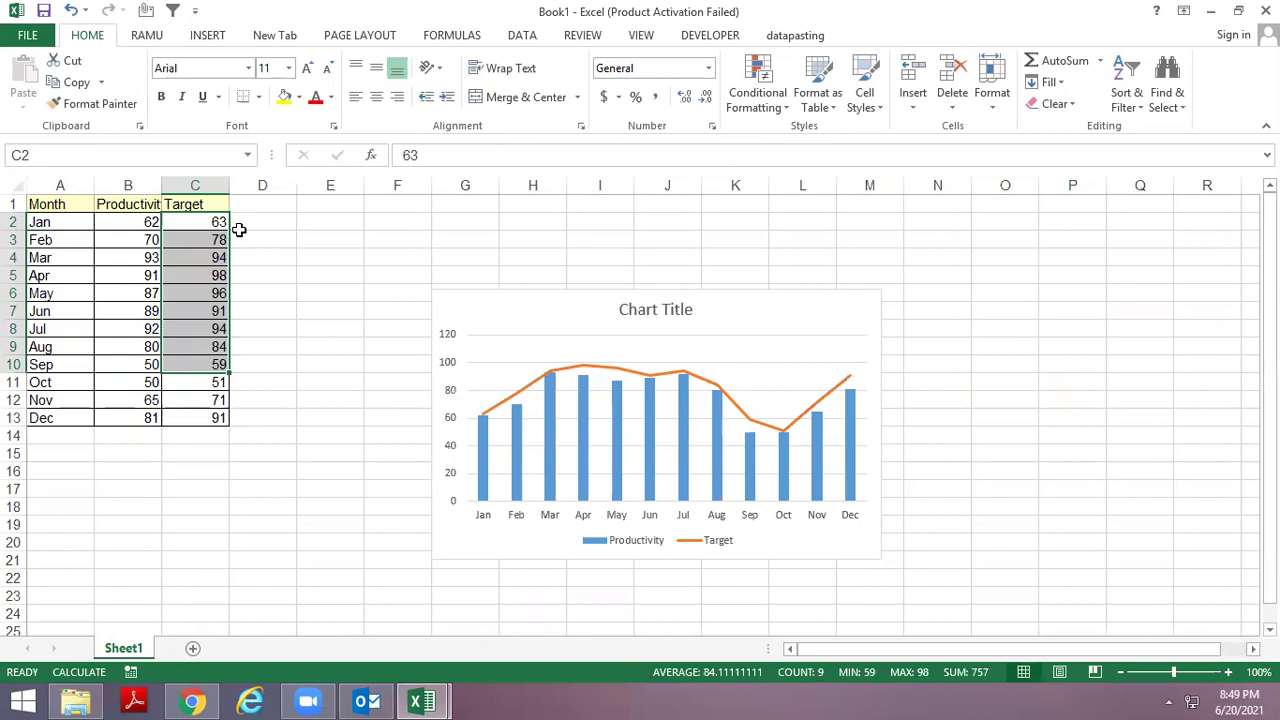
click(331, 279)
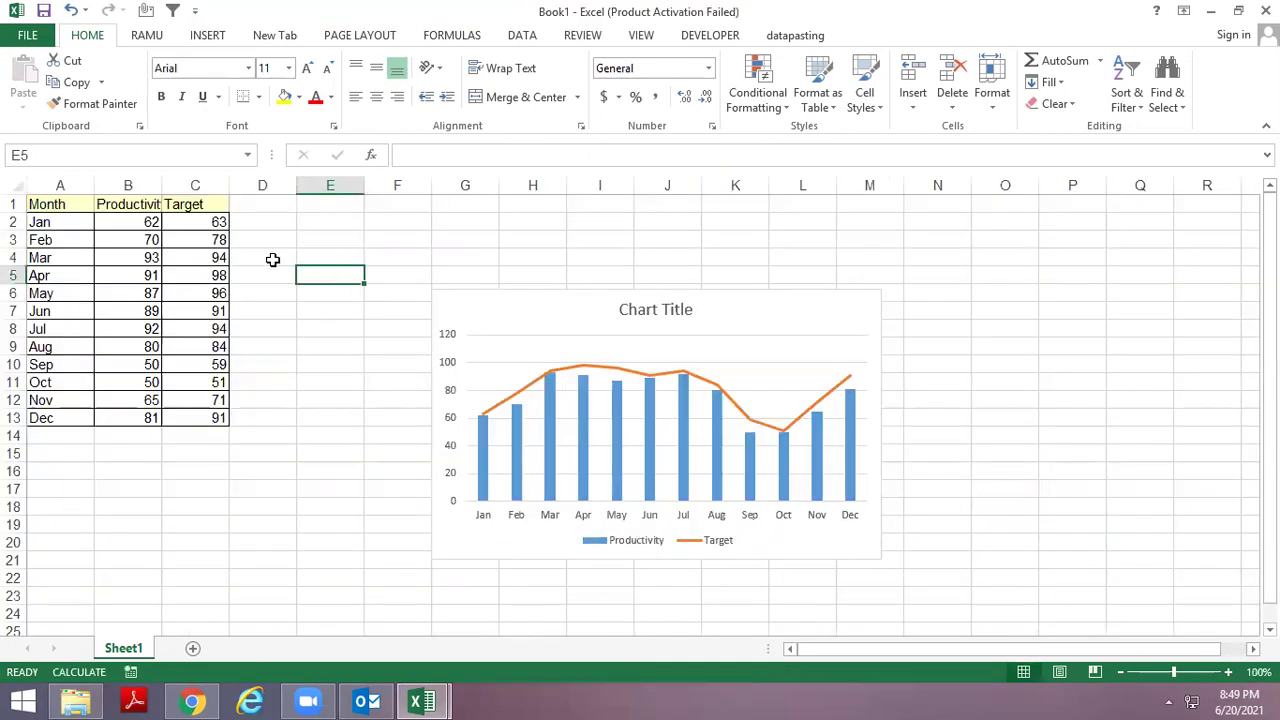
click(272, 259)
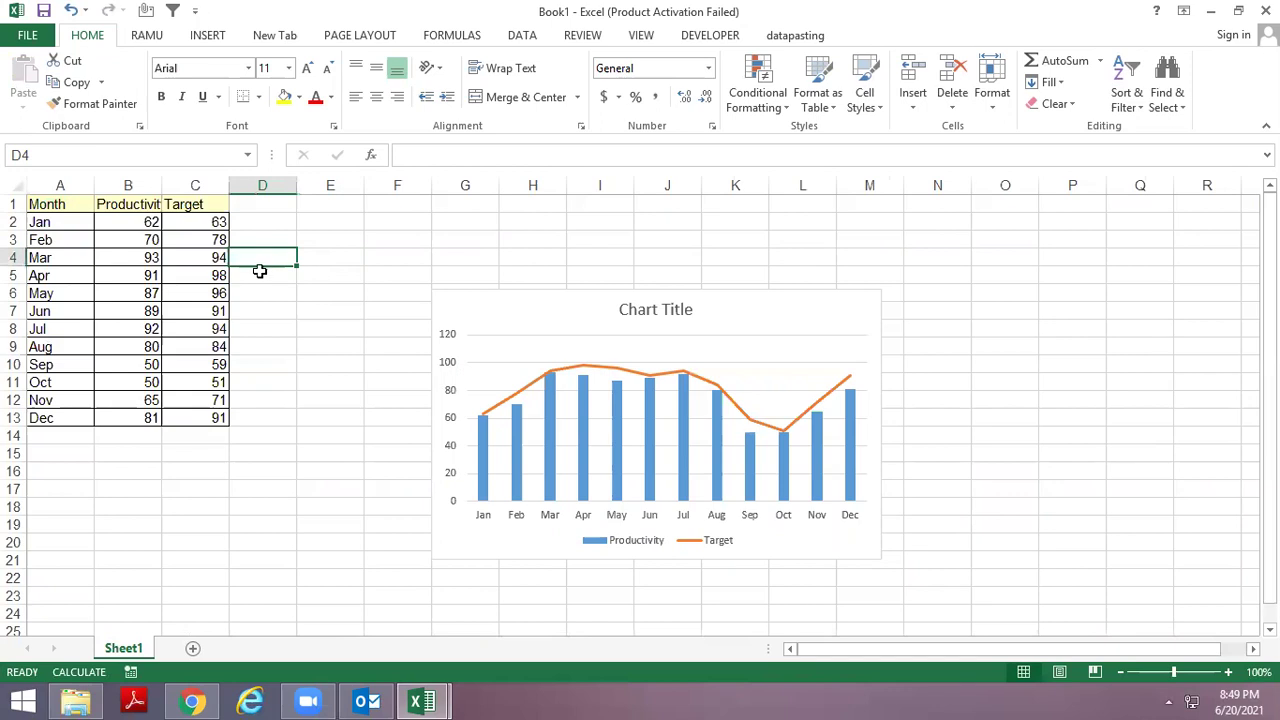
click(47, 221)
key(Up)
key(ctrl+shift+Down)
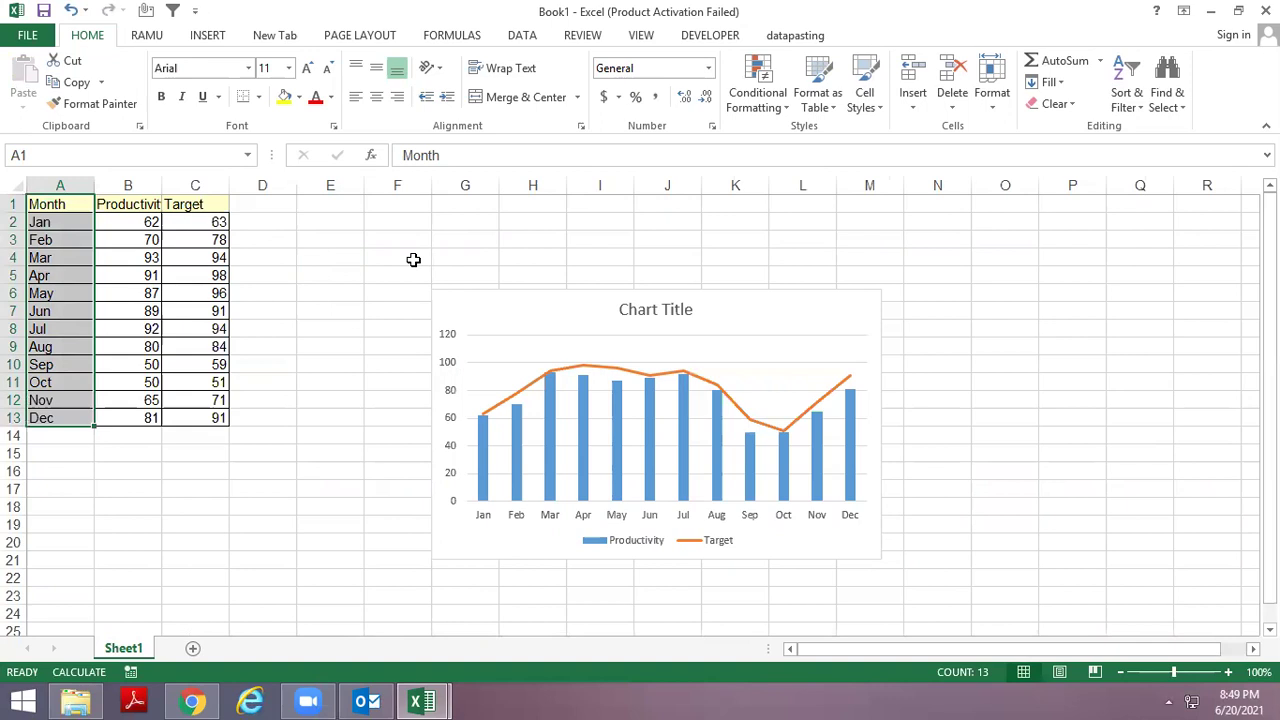
click(631, 518)
click(626, 524)
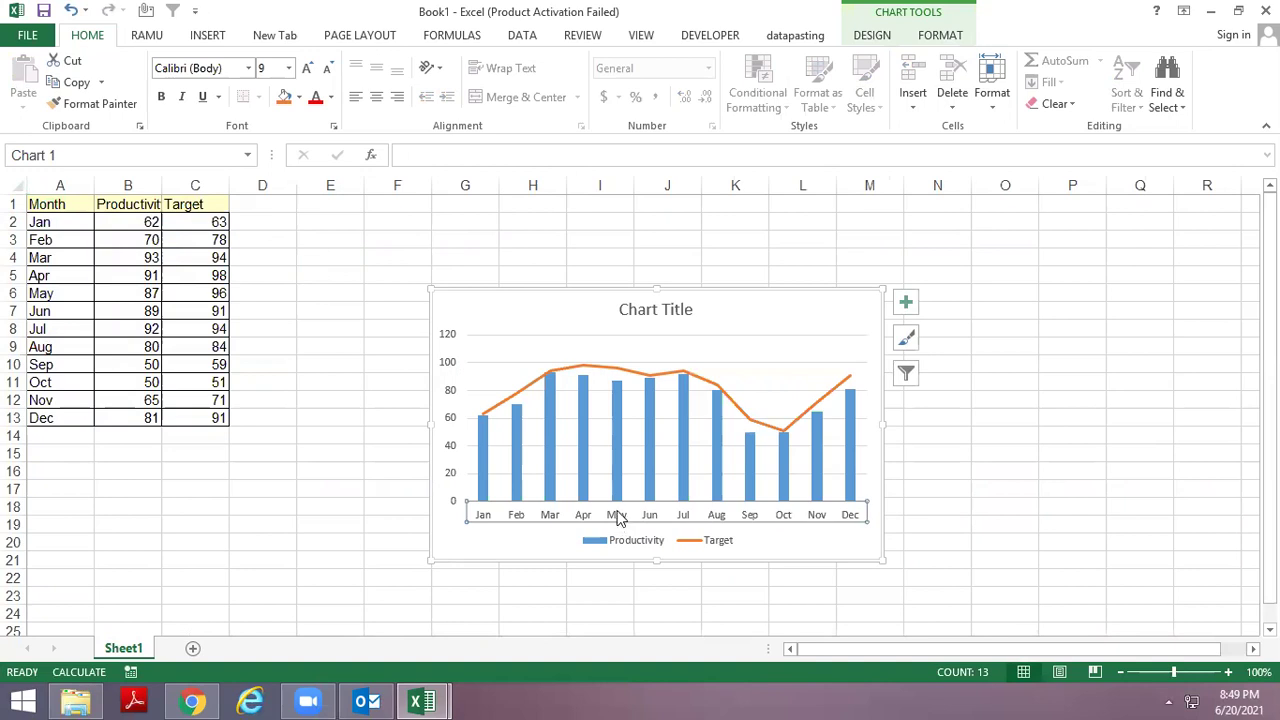
key(Escape)
key(Escape)
Select the whole Productivity and Target combo chart and delete it.
click(630, 305)
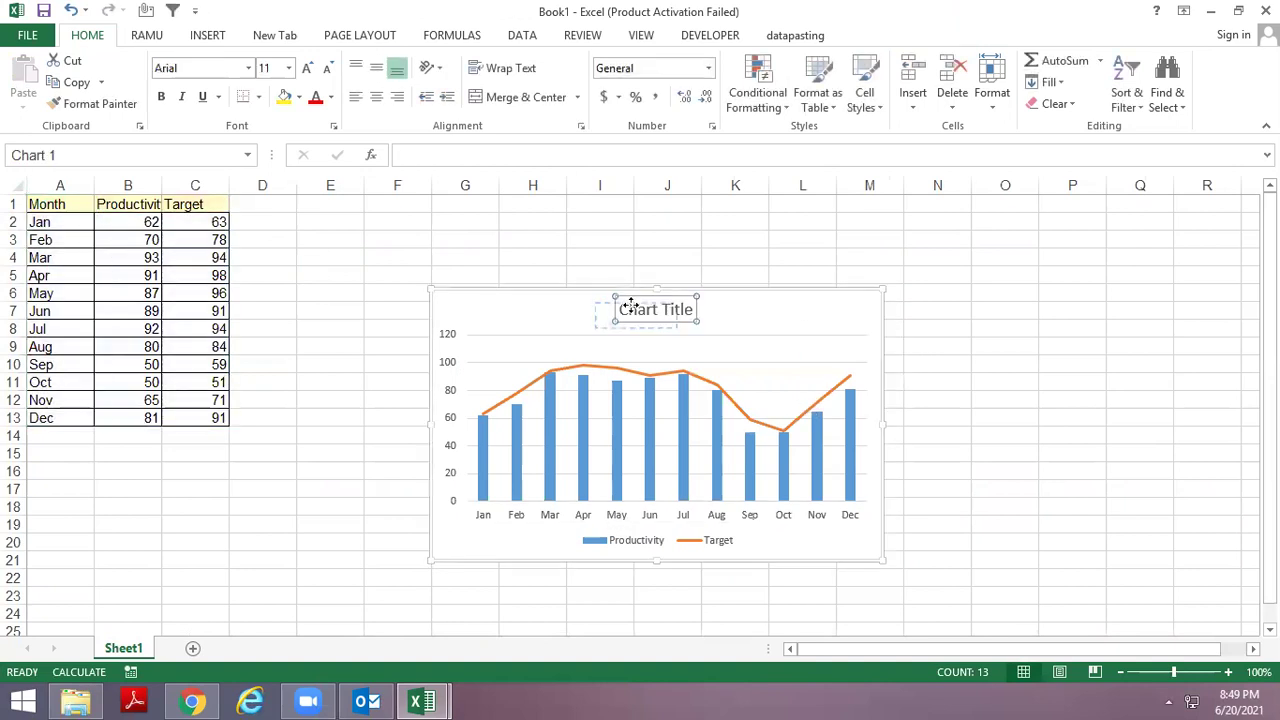
drag(630, 305, 630, 306)
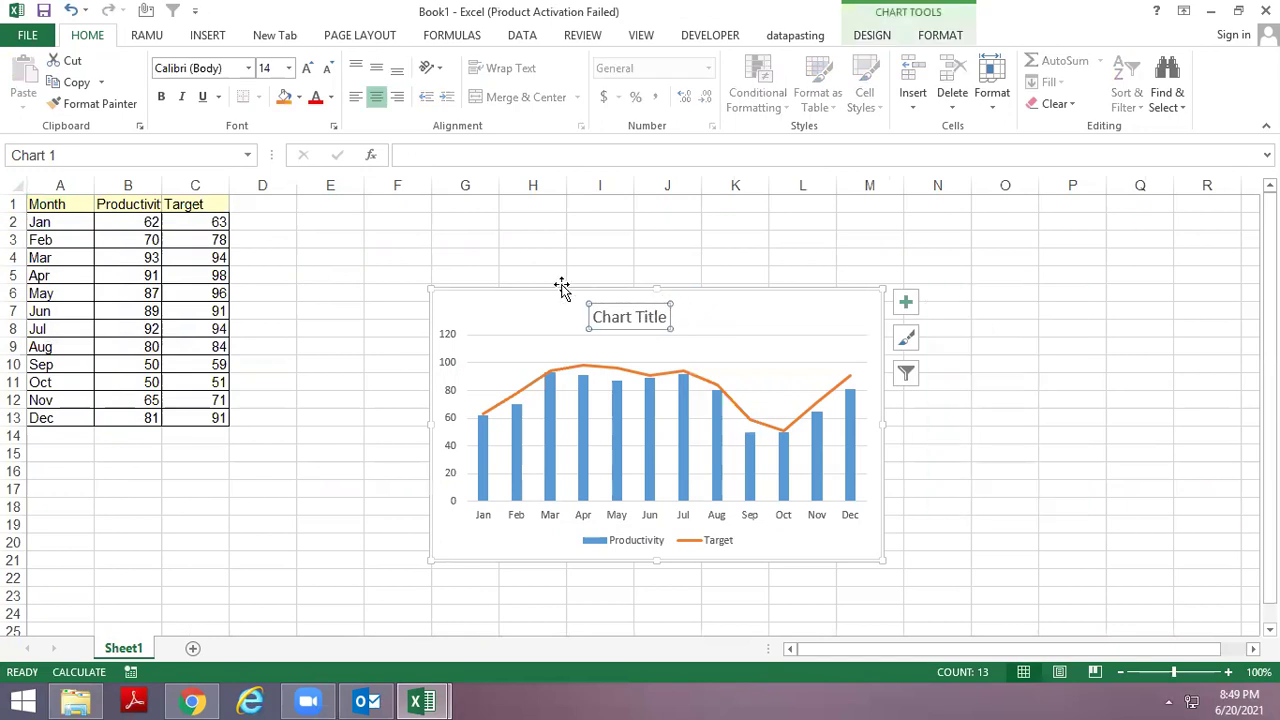
click(565, 281)
click(600, 305)
click(572, 296)
right_click(570, 294)
key(Escape)
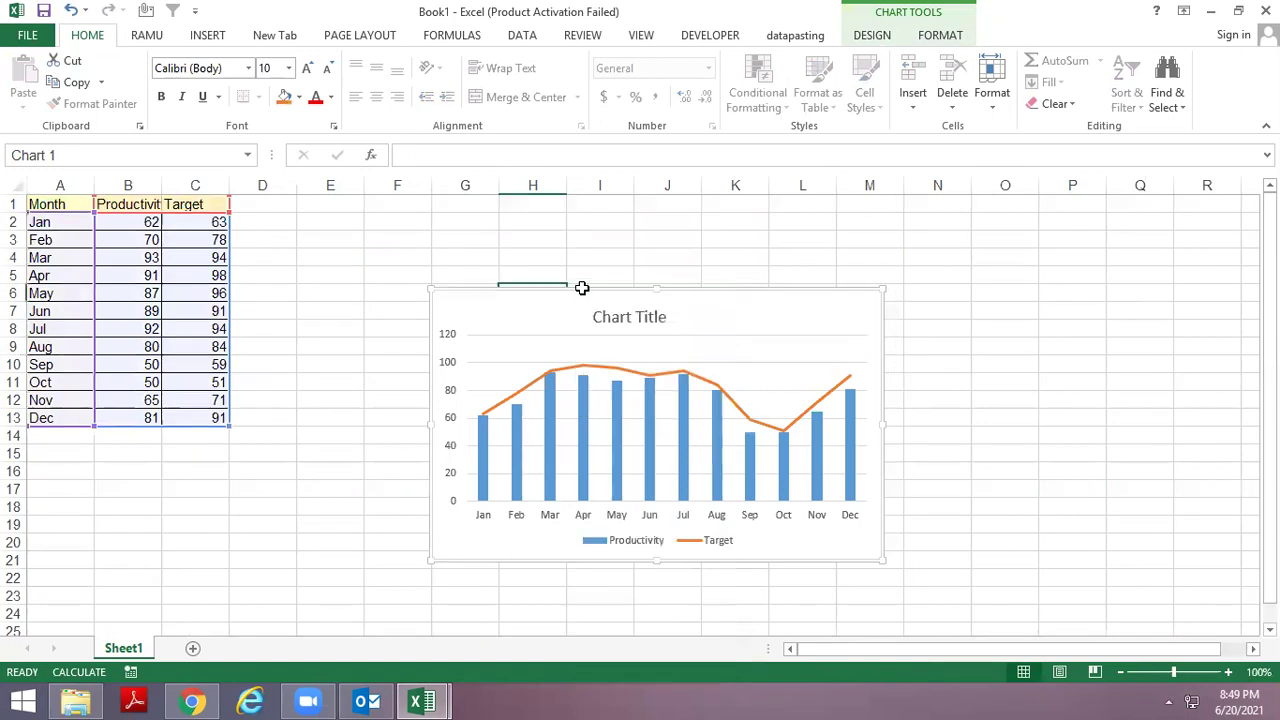
key(Delete)
Select cell J1 and bring up Data Validation from the Data tools.
click(610, 225)
key(Up)
key(Right)
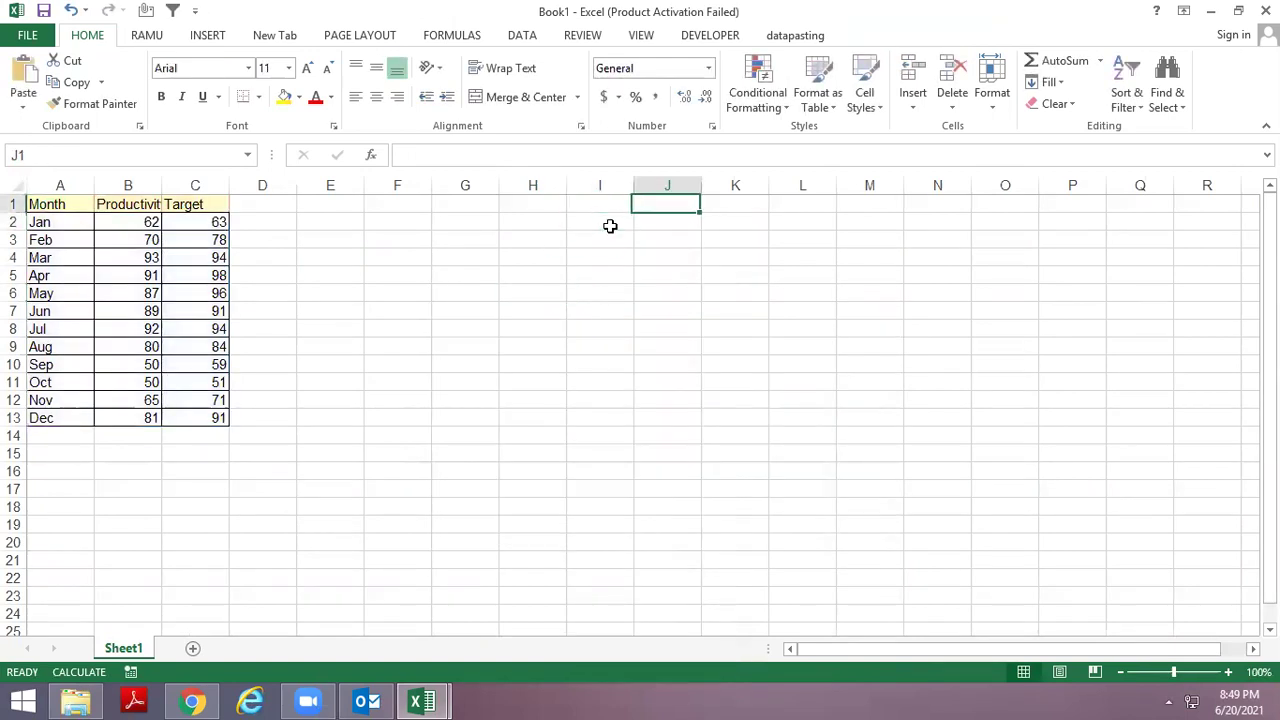
text(=)
key(Escape)
click(522, 36)
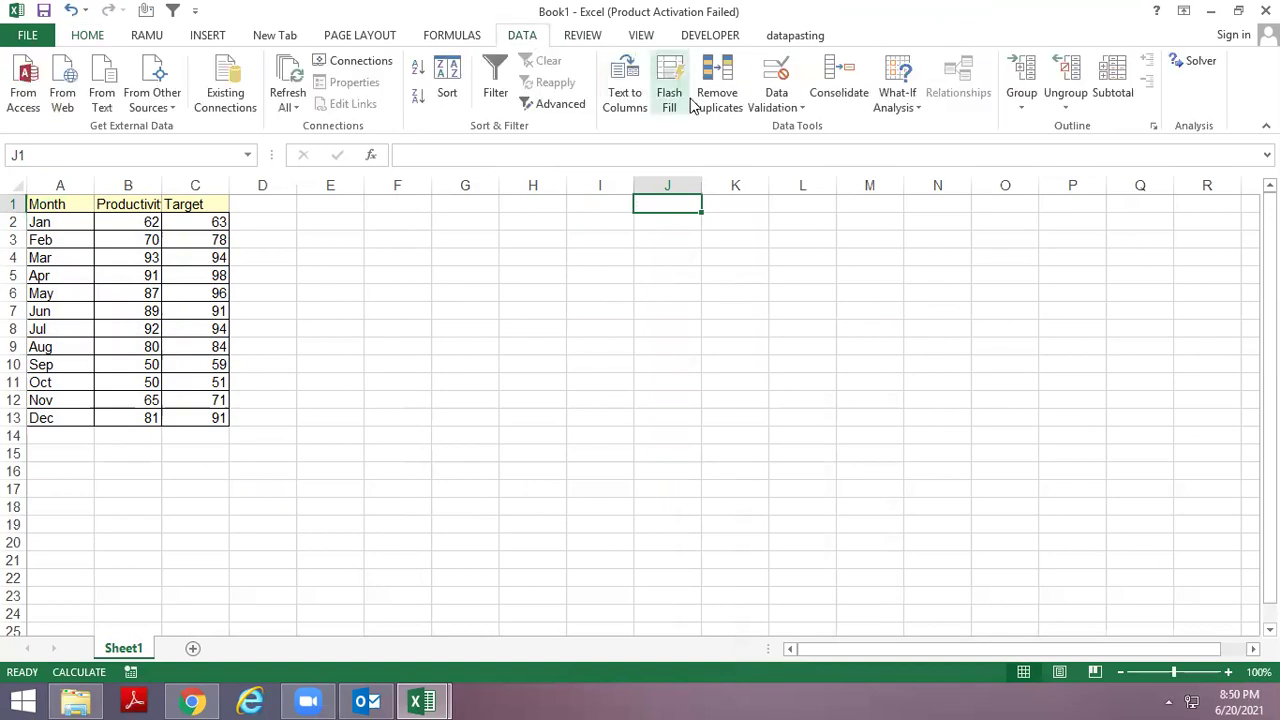
click(779, 104)
click(815, 126)
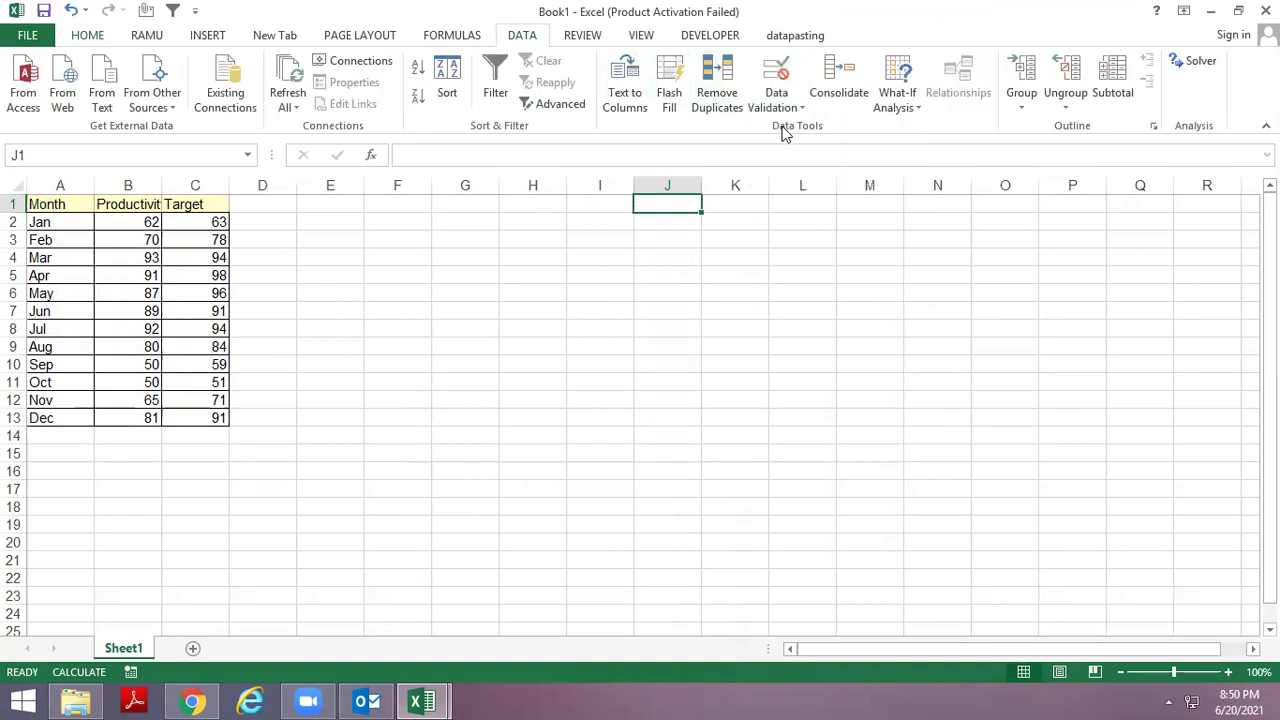
Give J1 a List validation sourced from the months $A$2:$A$13.
click(807, 292)
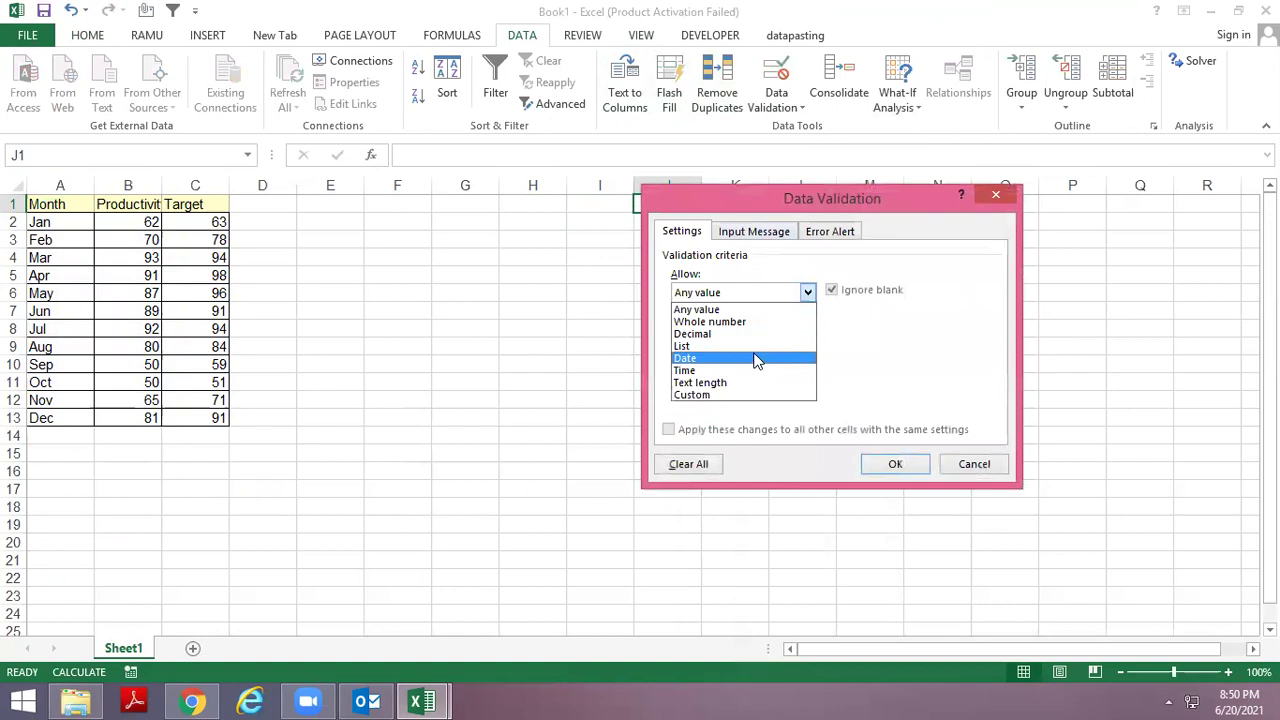
click(770, 356)
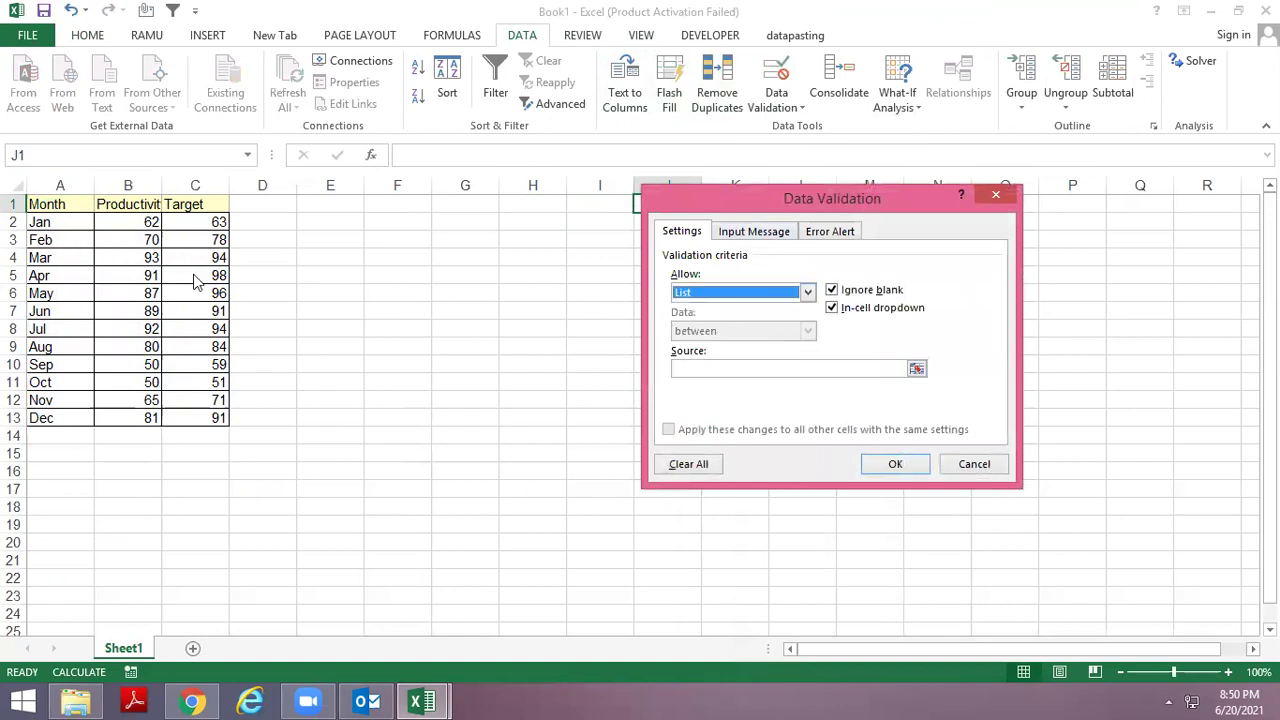
click(917, 369)
click(917, 369)
drag(58, 224, 50, 419)
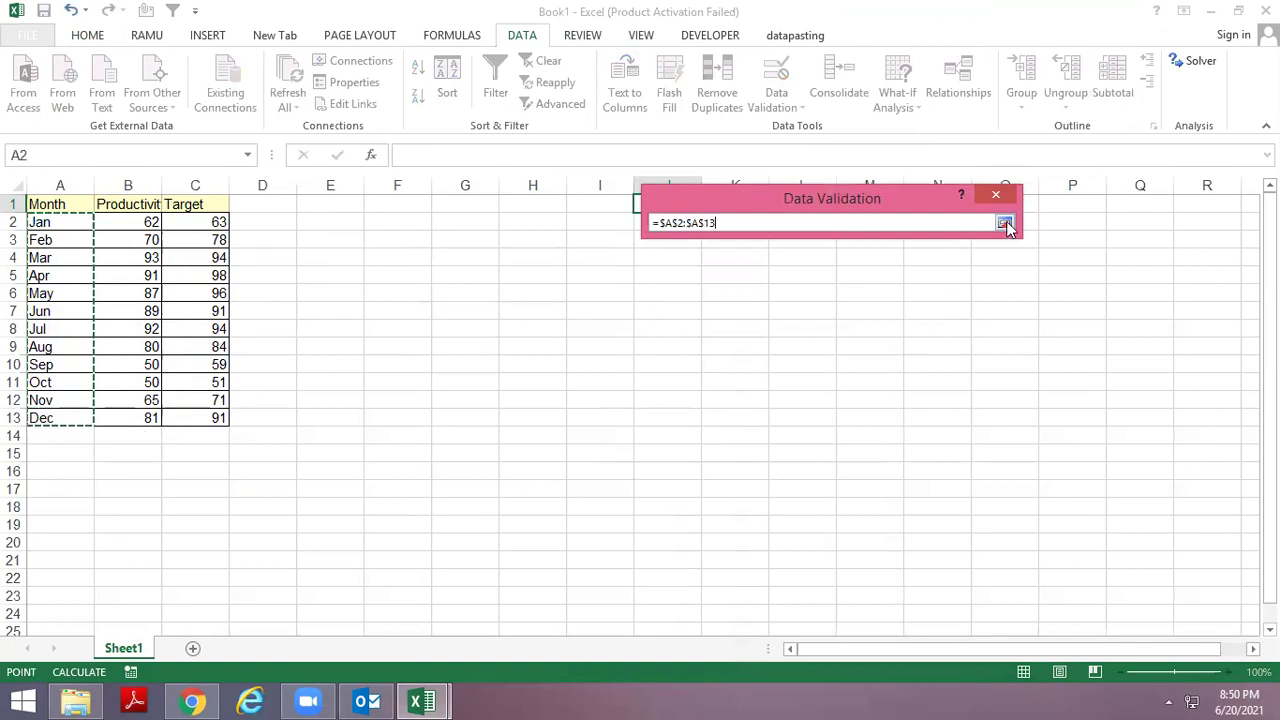
click(1004, 222)
click(896, 465)
Choose Apr from J1's month dropdown.
click(688, 200)
click(709, 203)
click(680, 256)
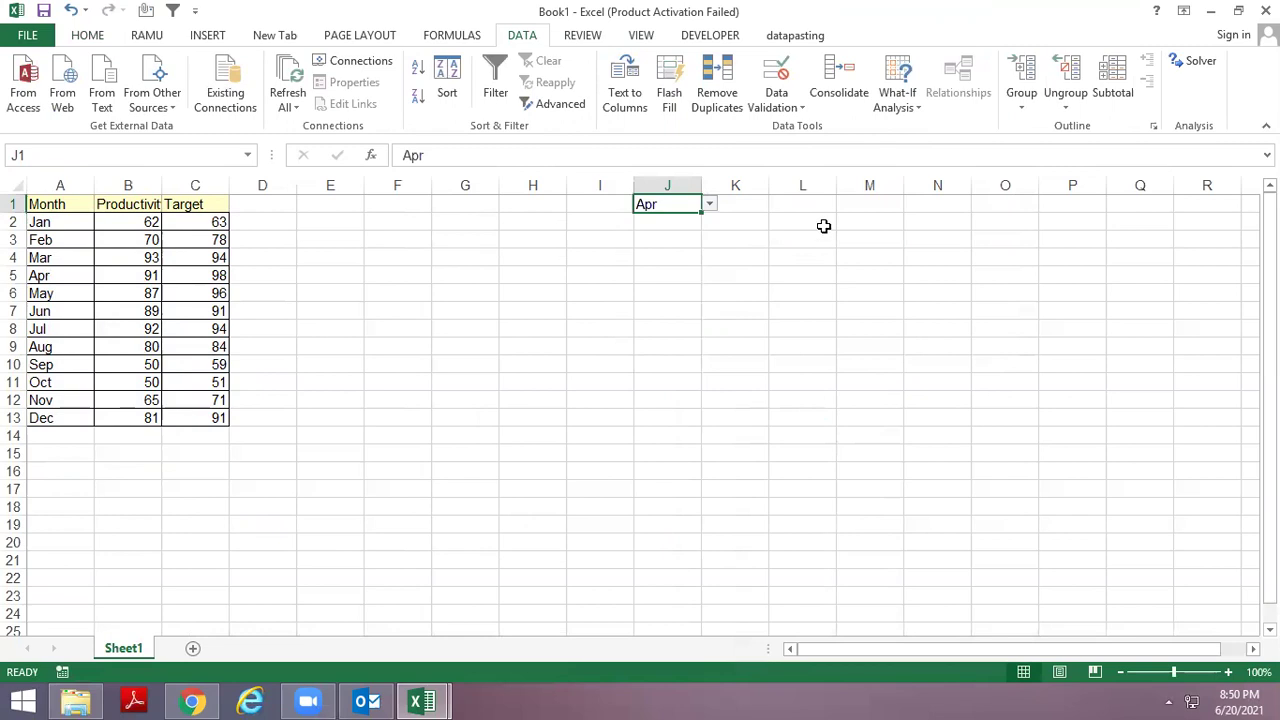
click(824, 226)
Enter =MATCH(J1,$A$2:$A$13,0) in L1 to return the month's position.
key(Up)
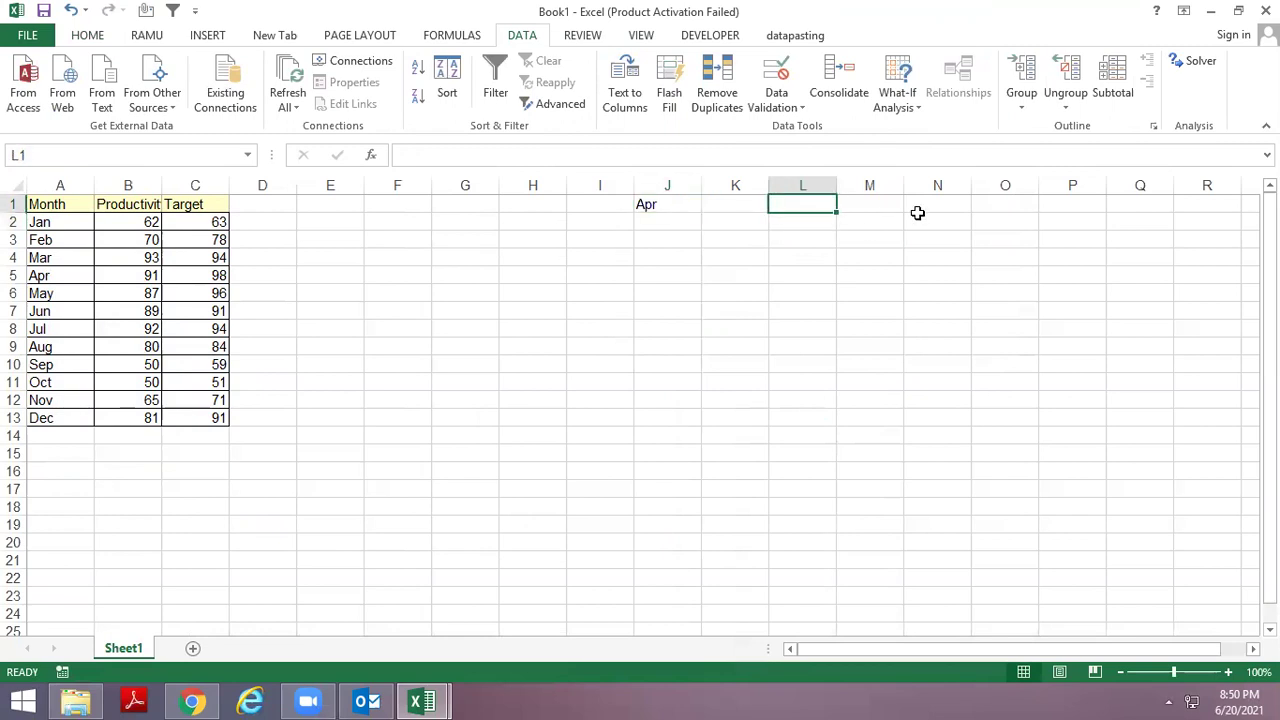
text(=matc)
key(Tab)
key(BackSpace)
text(()
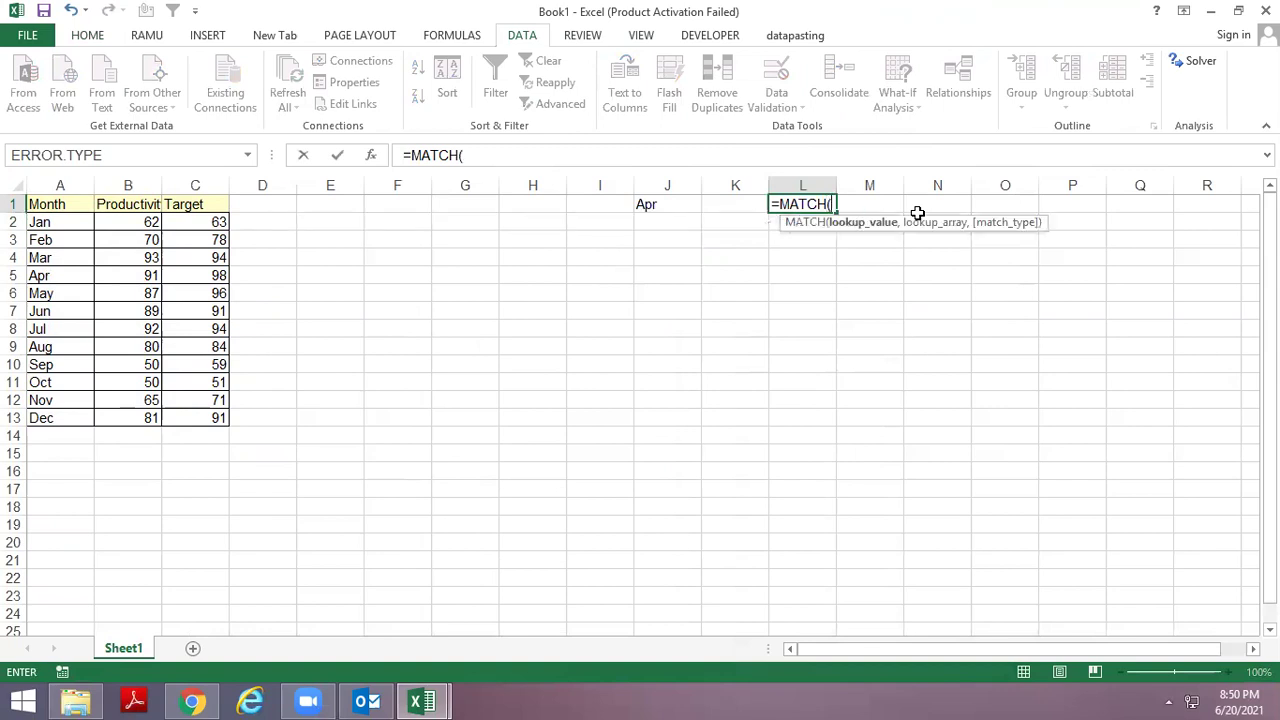
key(Left)
key(Left)
text(,)
key(Left)
key(Left)
key(Left)
key(Left)
key(Left)
key(Down)
key(ctrl+shift+Down)
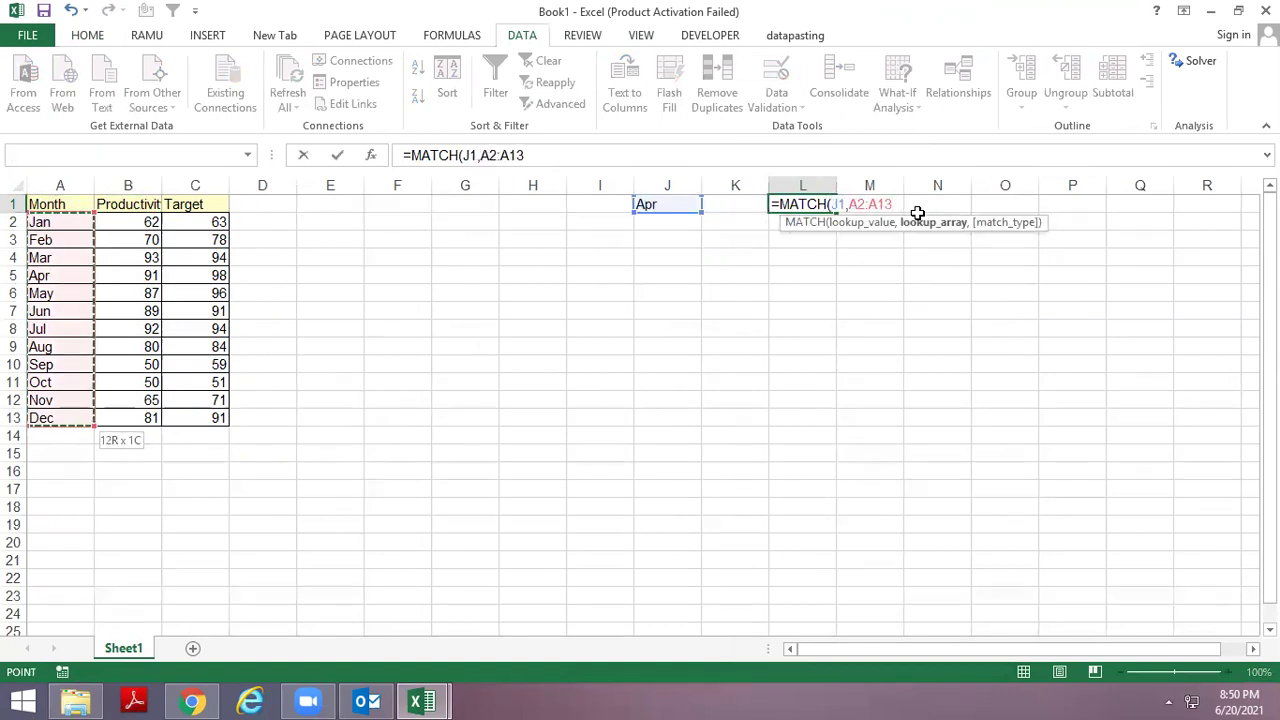
key(F4)
text($A$13,0)
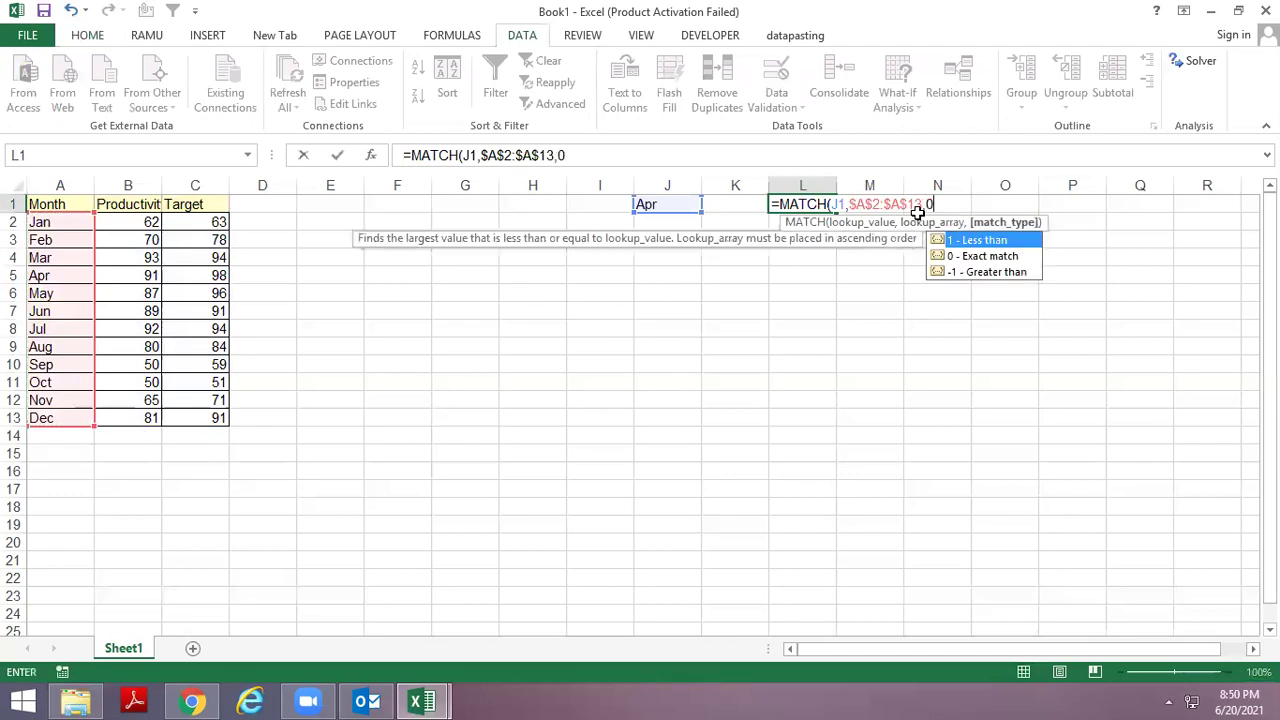
key(Return)
Make the J1 reference in L1's MATCH formula absolute.
key(Up)
key(F2)
key(Left)
key(Left)
key(Left)
key(Left)
key(Left)
key(F4)
key(Return)
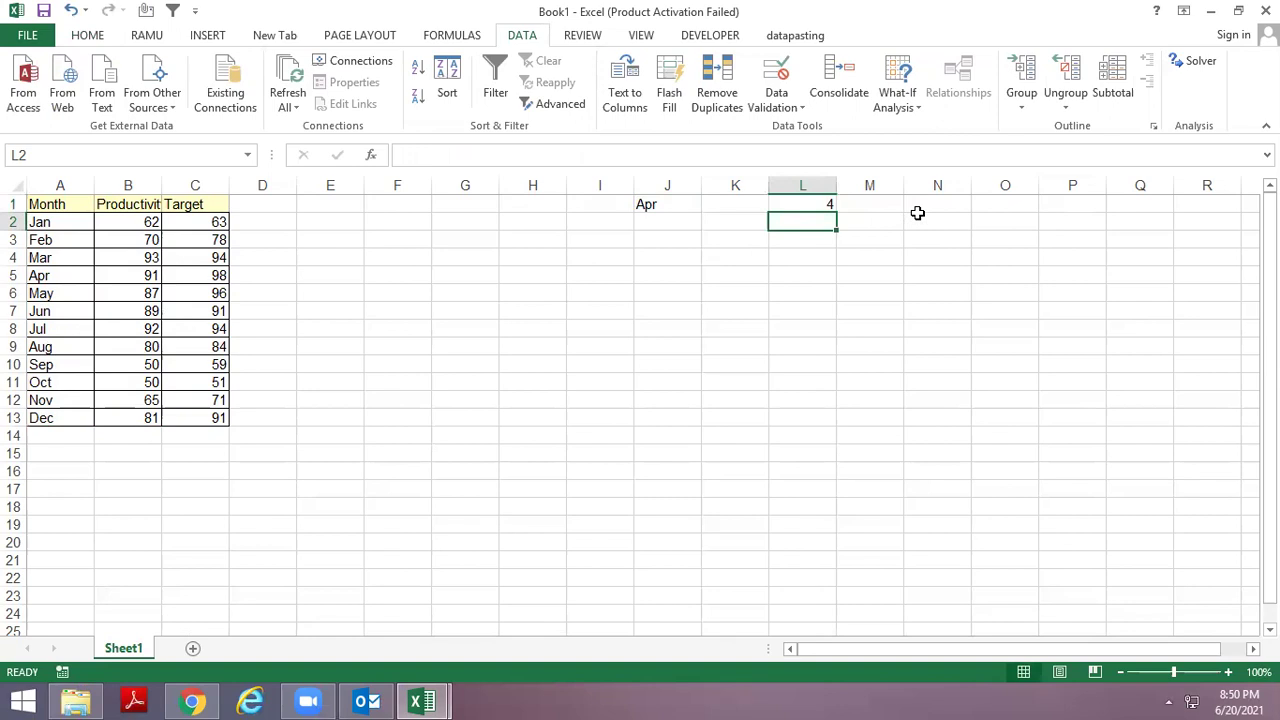
Type the label mth in cell L3.
key(Down)
key(Right)
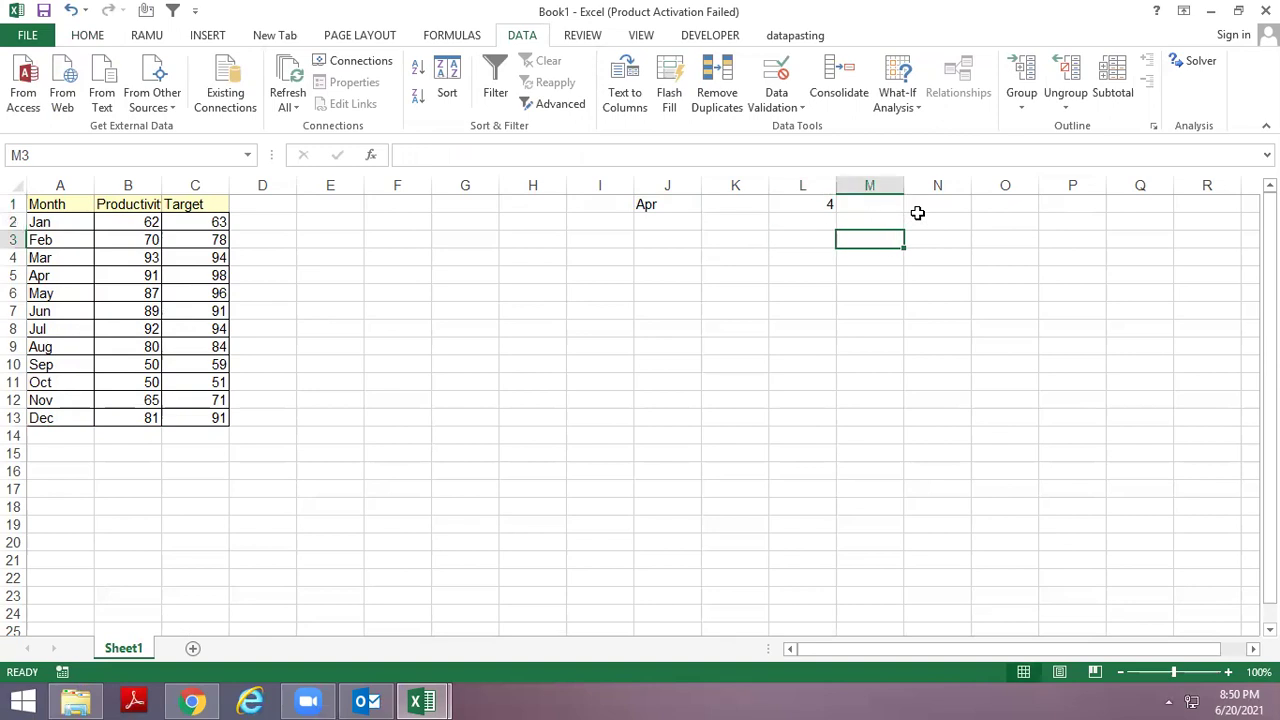
key(Left)
key(Up)
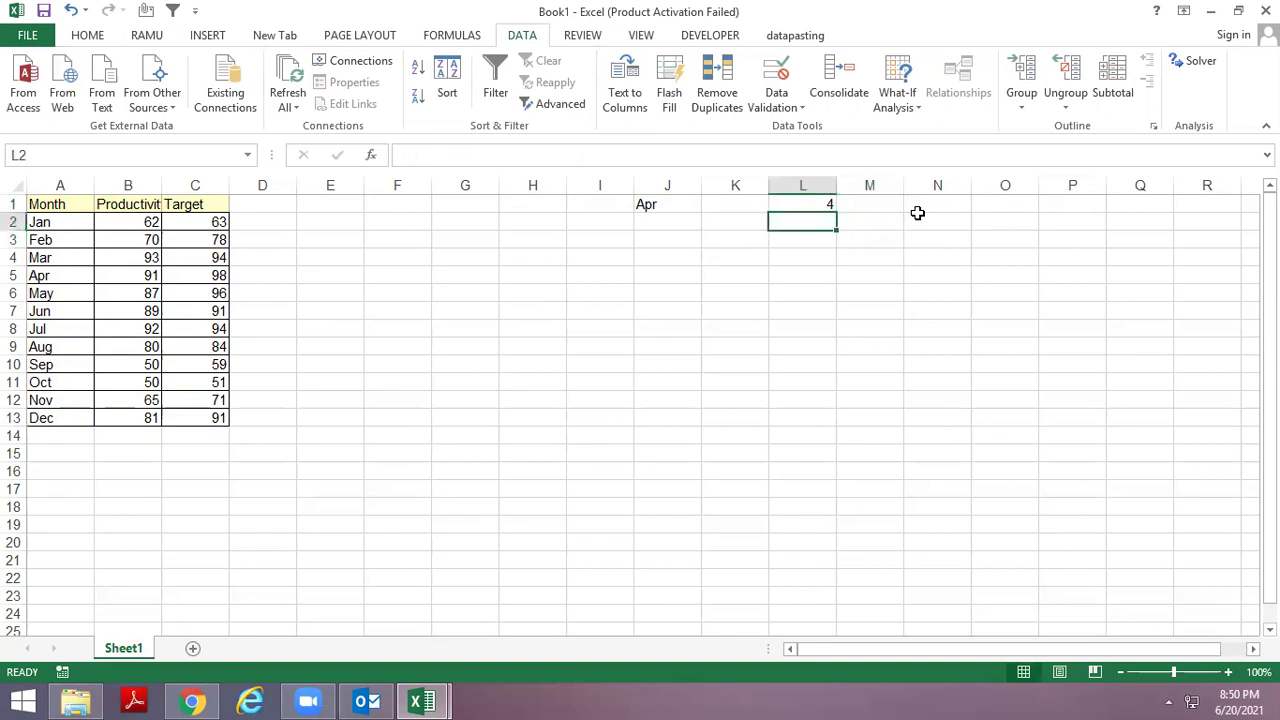
key(Down)
text(mth)
key(Return)
Enter an OFFSET formula in M3 anchored at $A$2 with offsets 0,0 and height L1.
key(Up)
key(Right)
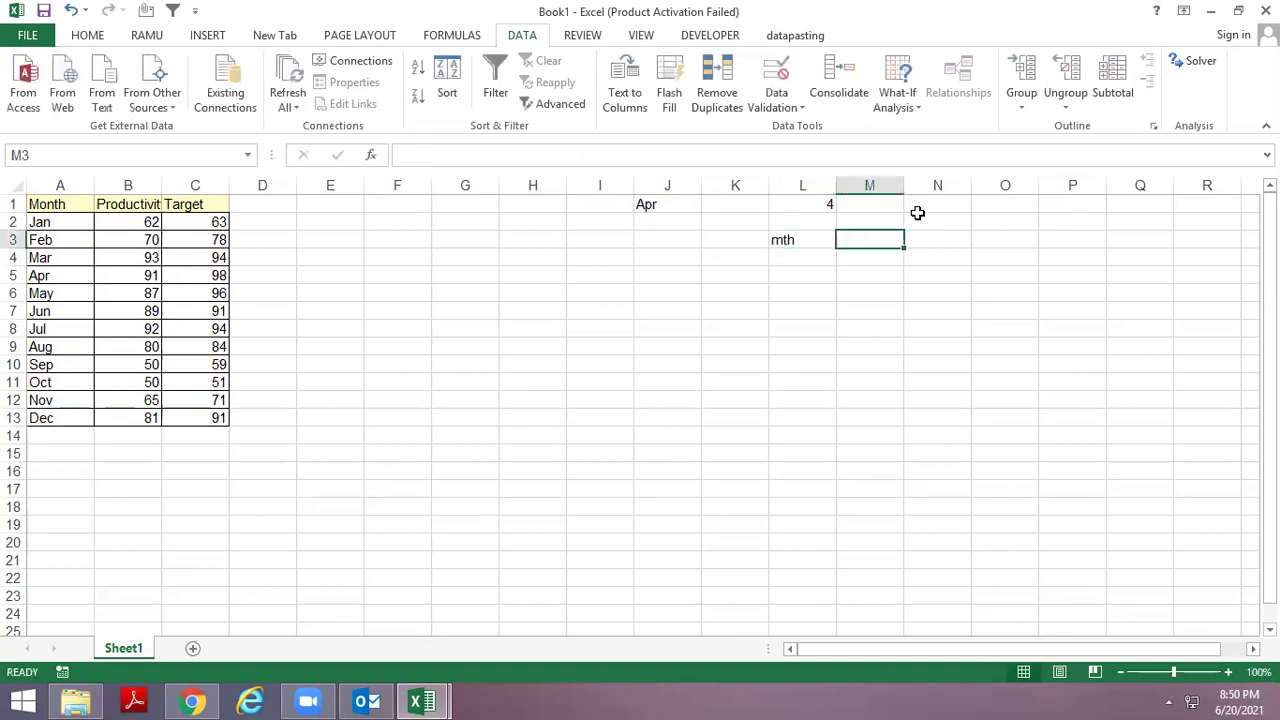
text(=off)
key(Tab)
key(ctrl+Left)
key(ctrl+Left)
key(Left)
key(Left)
key(Up)
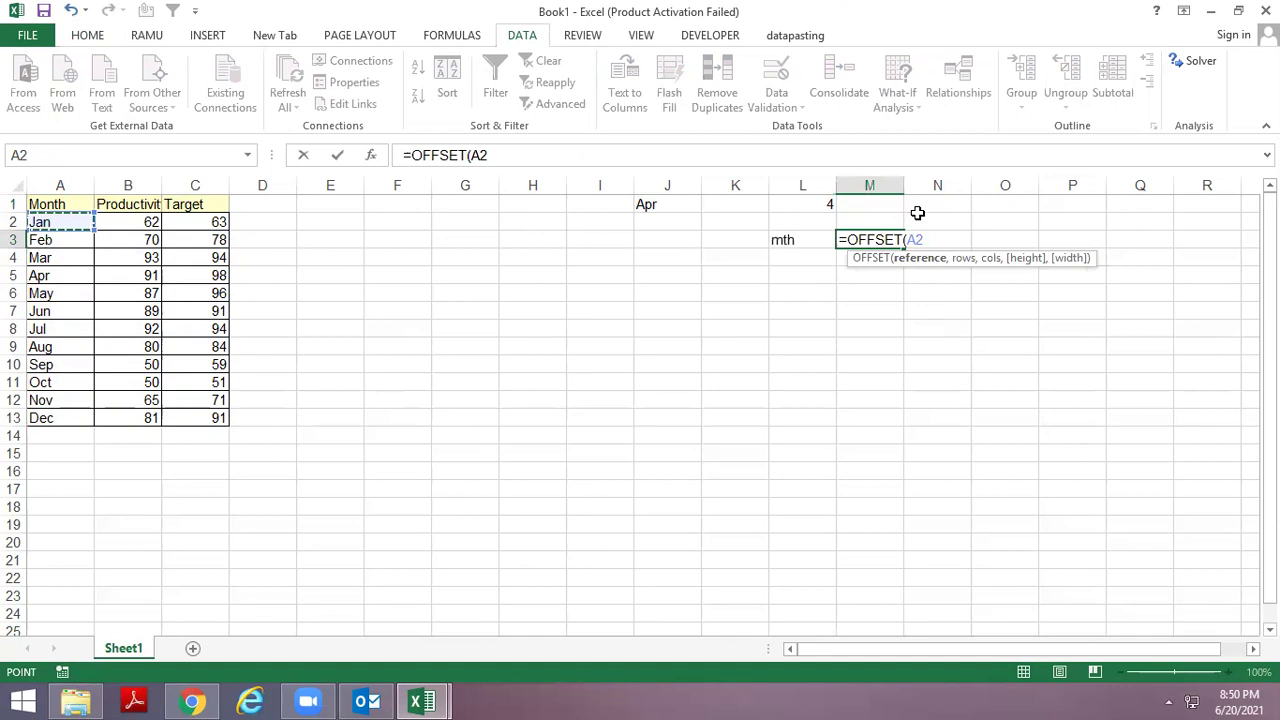
key(F4)
text($A$2,)
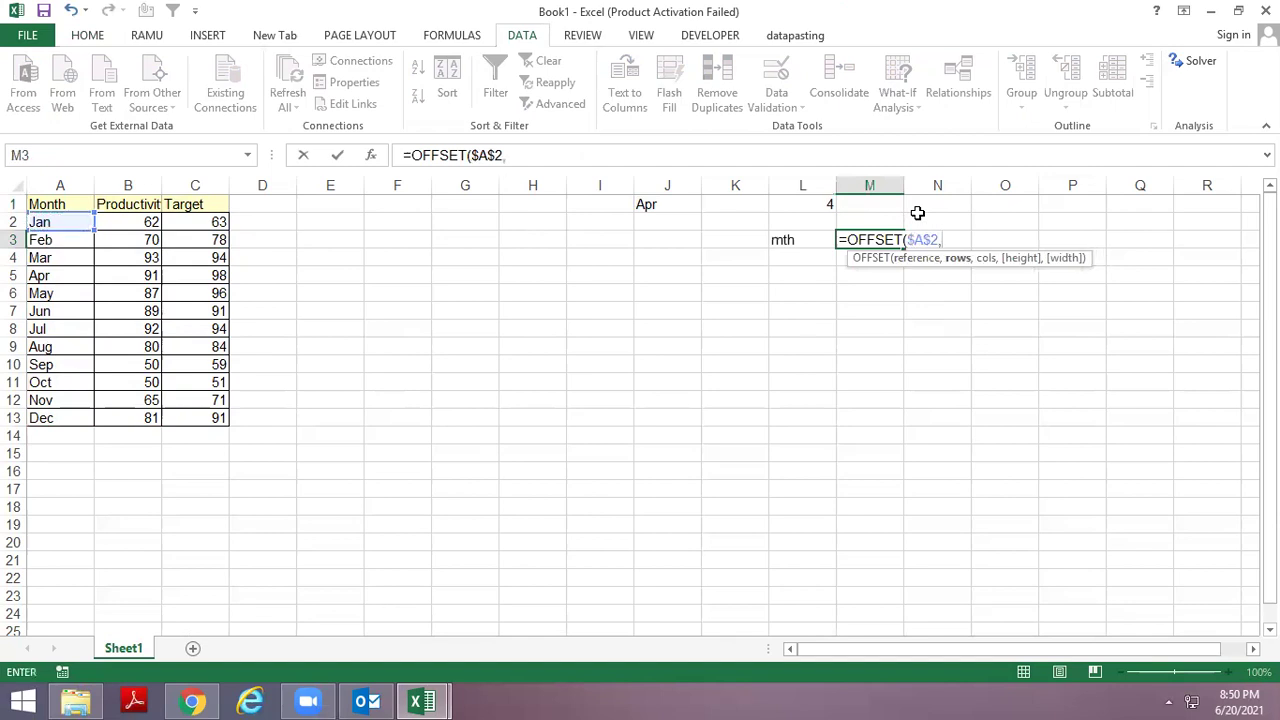
text(0,0,)
key(Up)
key(Left)
key(Up)
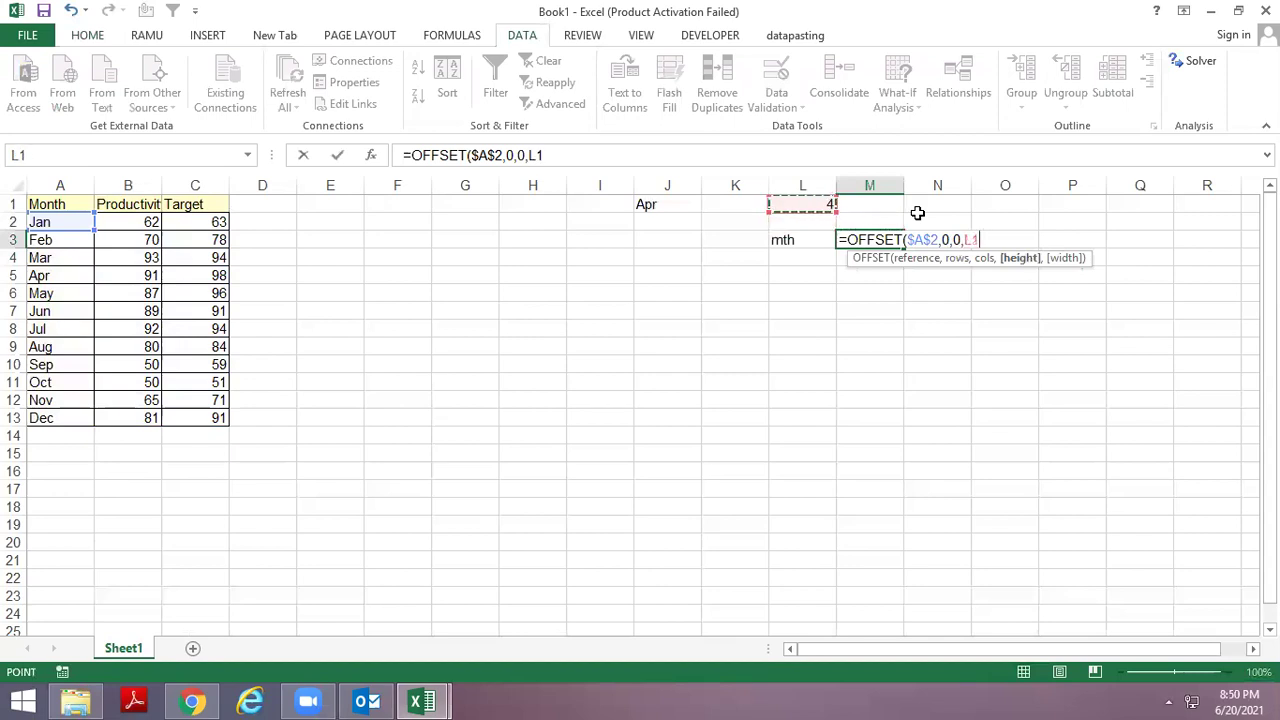
text(,)
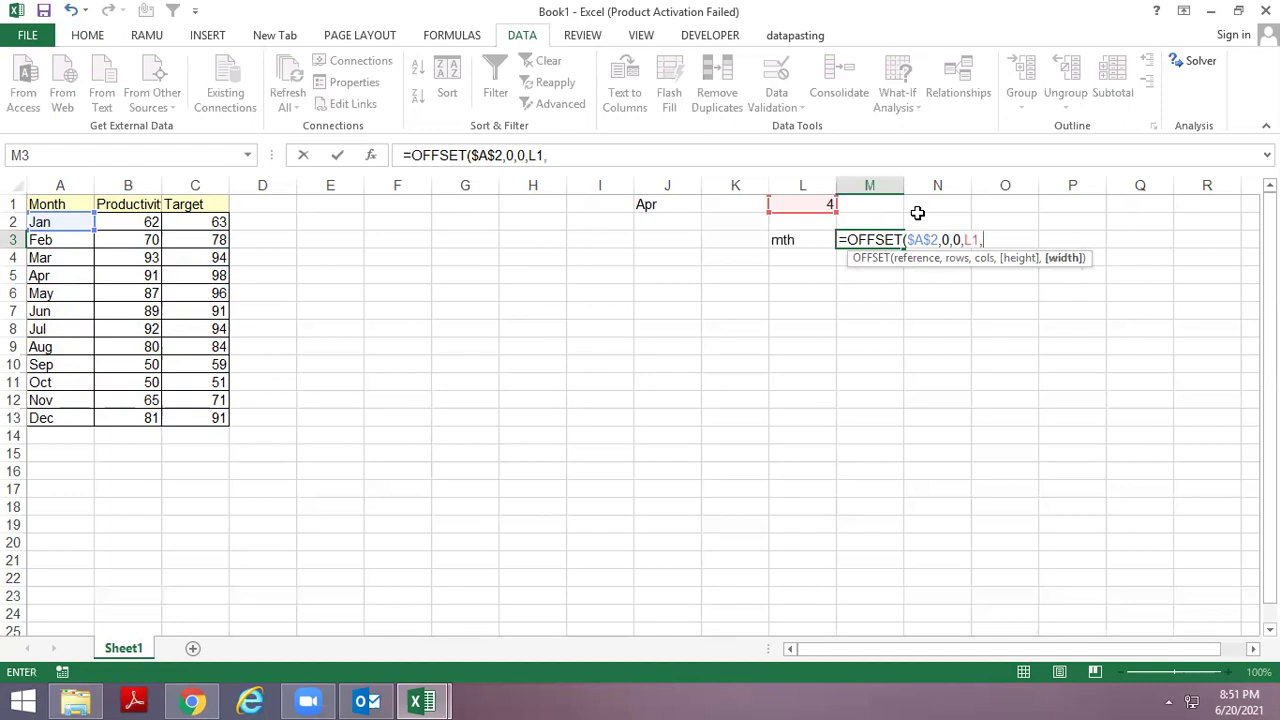
key(BackSpace)
key(Return)
Add width 1 to M3's OFFSET formula.
key(Up)
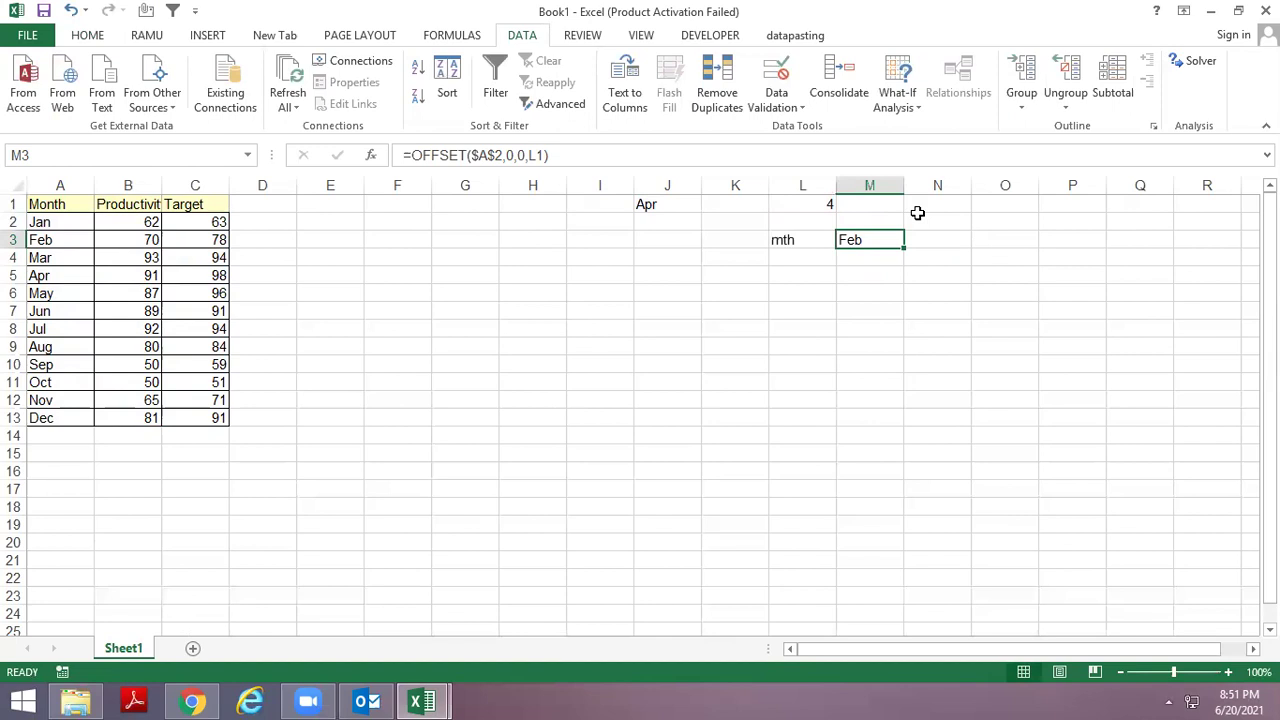
key(F2)
text(,1)
key(Return)
Replace M3's L1 height with the MATCH($J$1,$A$2:$A$13,0) formula copied from L1.
key(F2)
key(shift+Home)
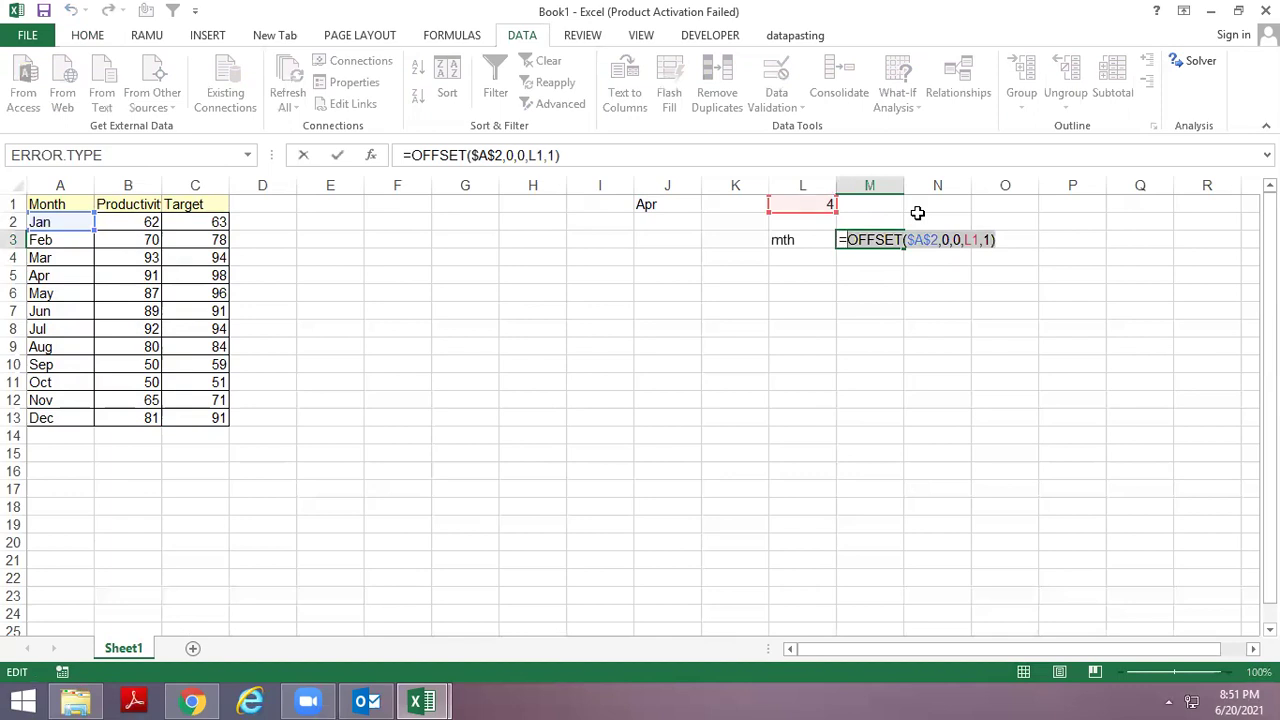
key(Escape)
key(Up)
key(Up)
key(Left)
key(F2)
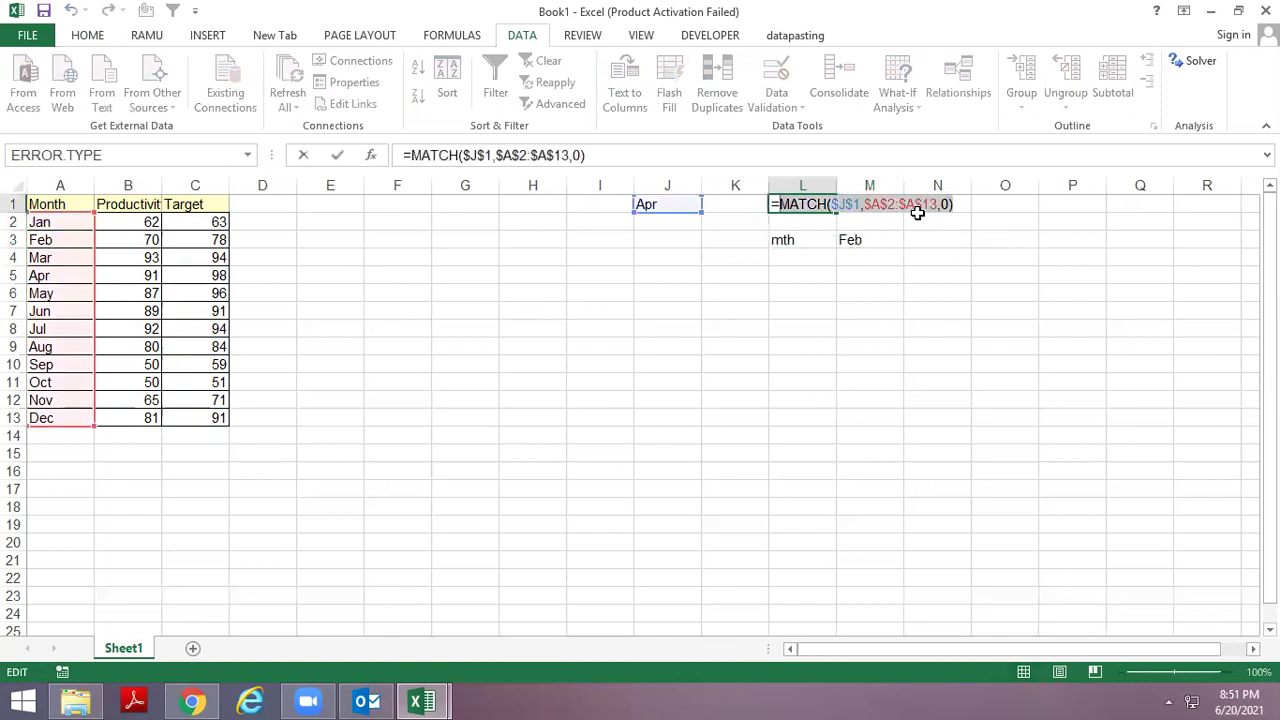
key(Escape)
key(Down)
key(Down)
key(Right)
key(F2)
key(Left)
key(Left)
key(Left)
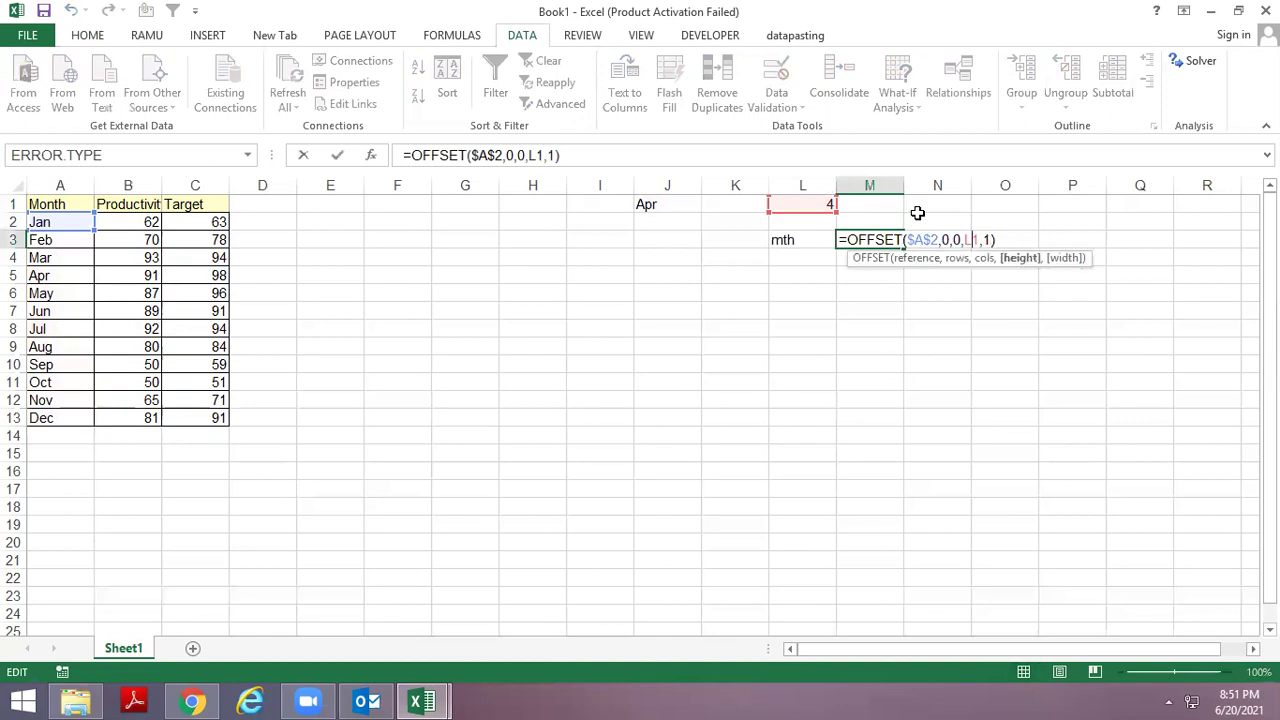
key(BackSpace)
key(BackSpace)
key(ctrl+v)
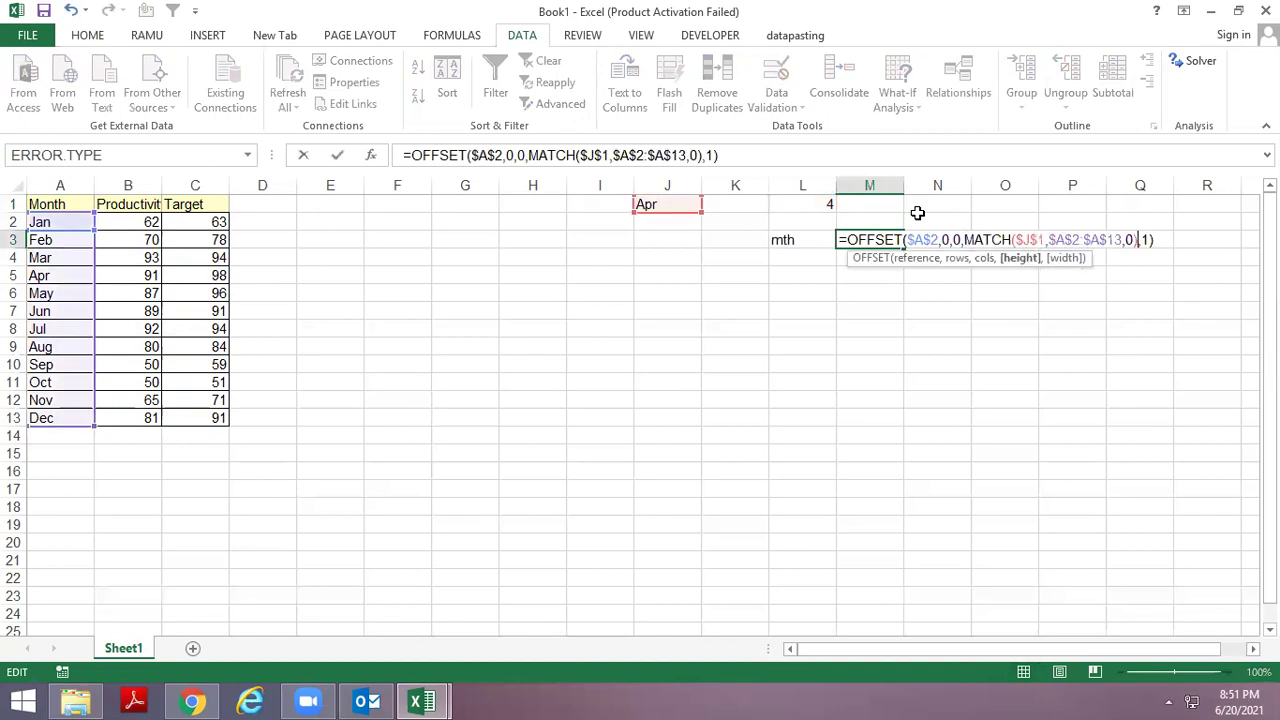
key(Return)
key(Up)
key(F2)
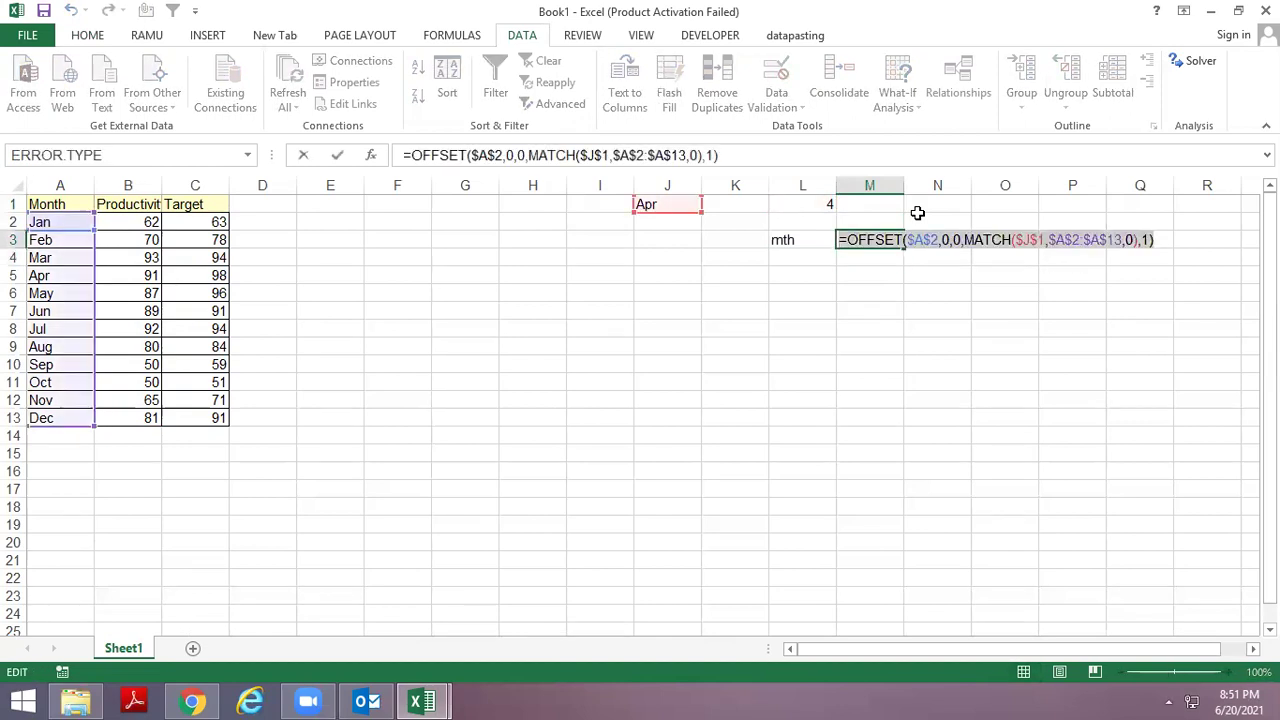
key(Escape)
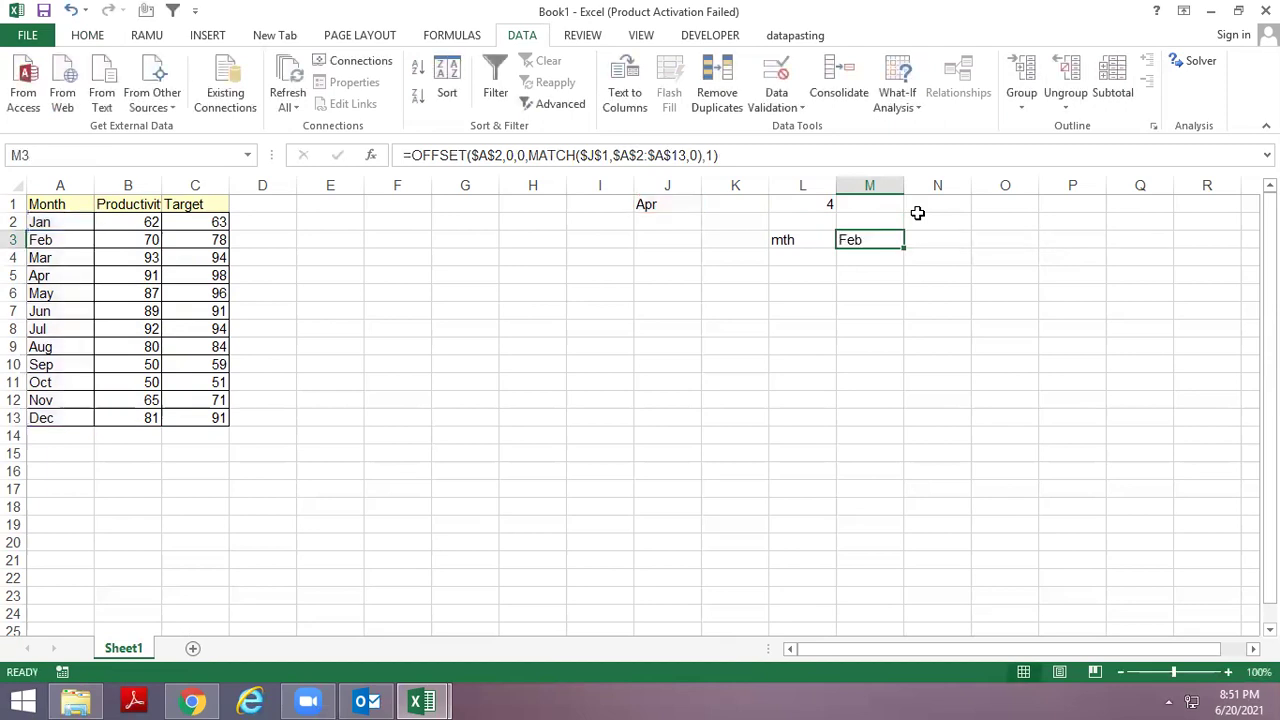
key(ctrl+F3)
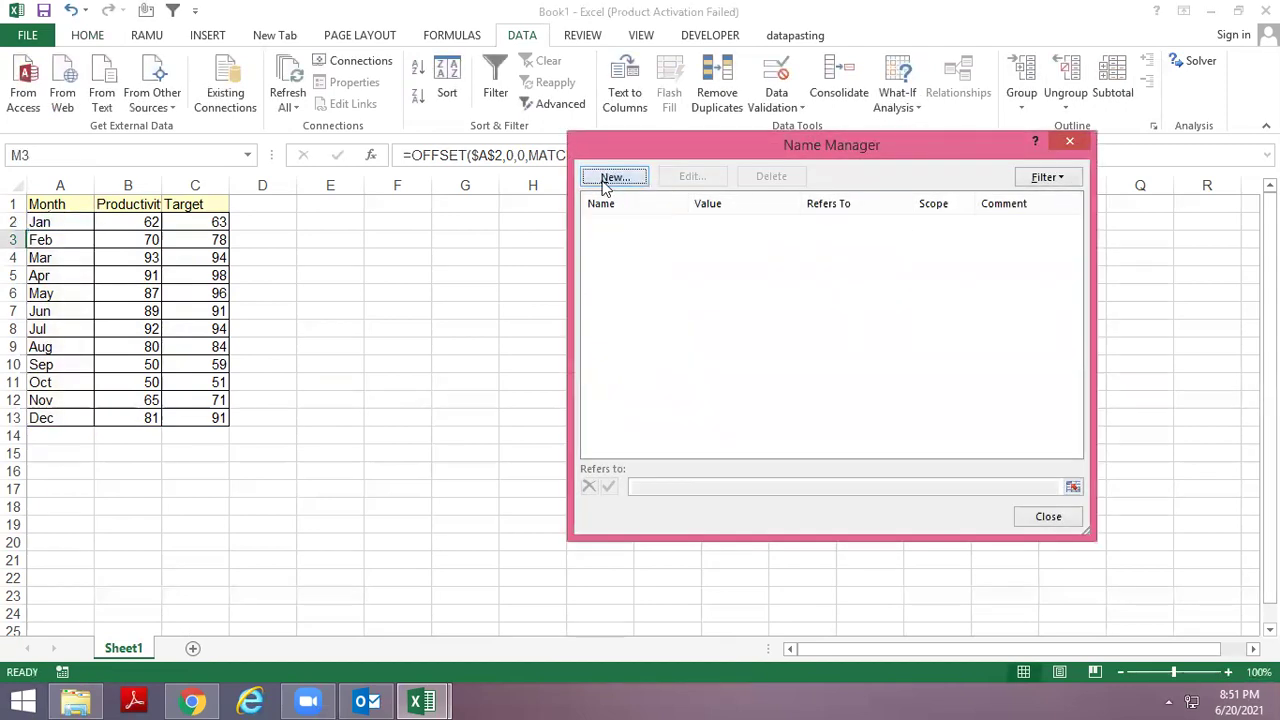
Define the name mth as the pasted OFFSET-MATCH formula and close Name Manager.
click(612, 177)
text(mth)
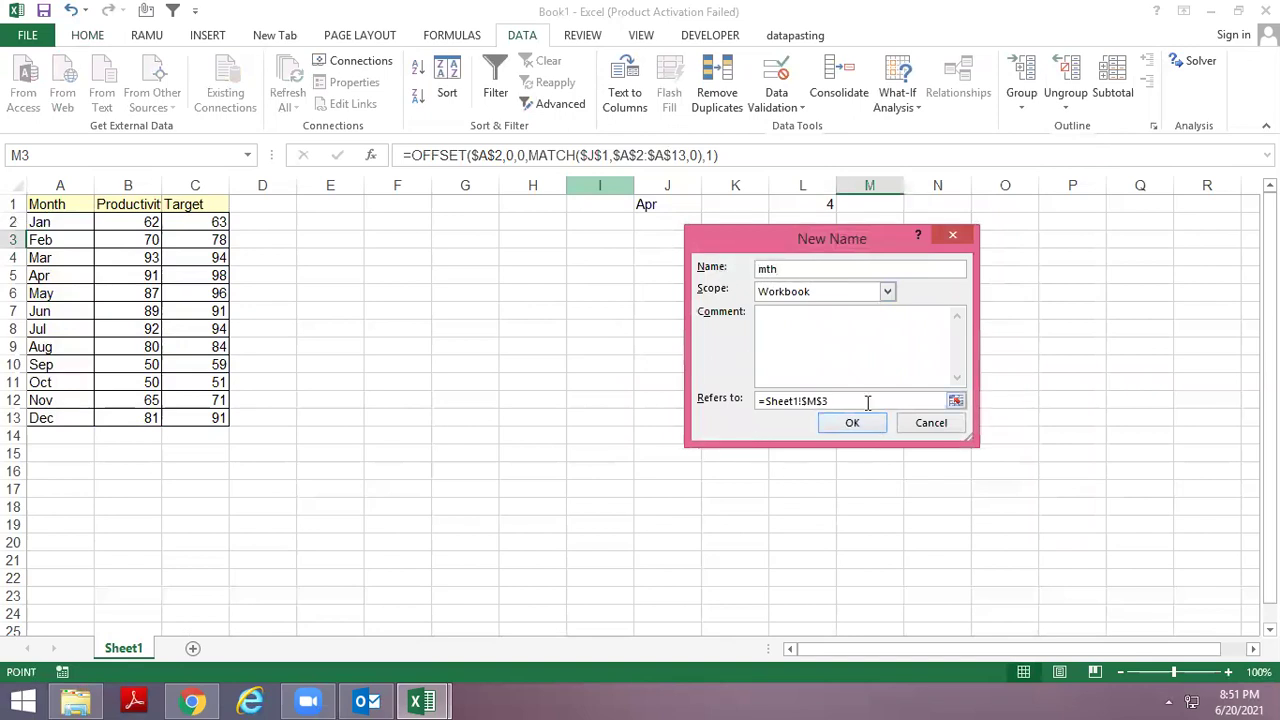
drag(866, 400, 700, 395)
key(ctrl+v)
click(850, 424)
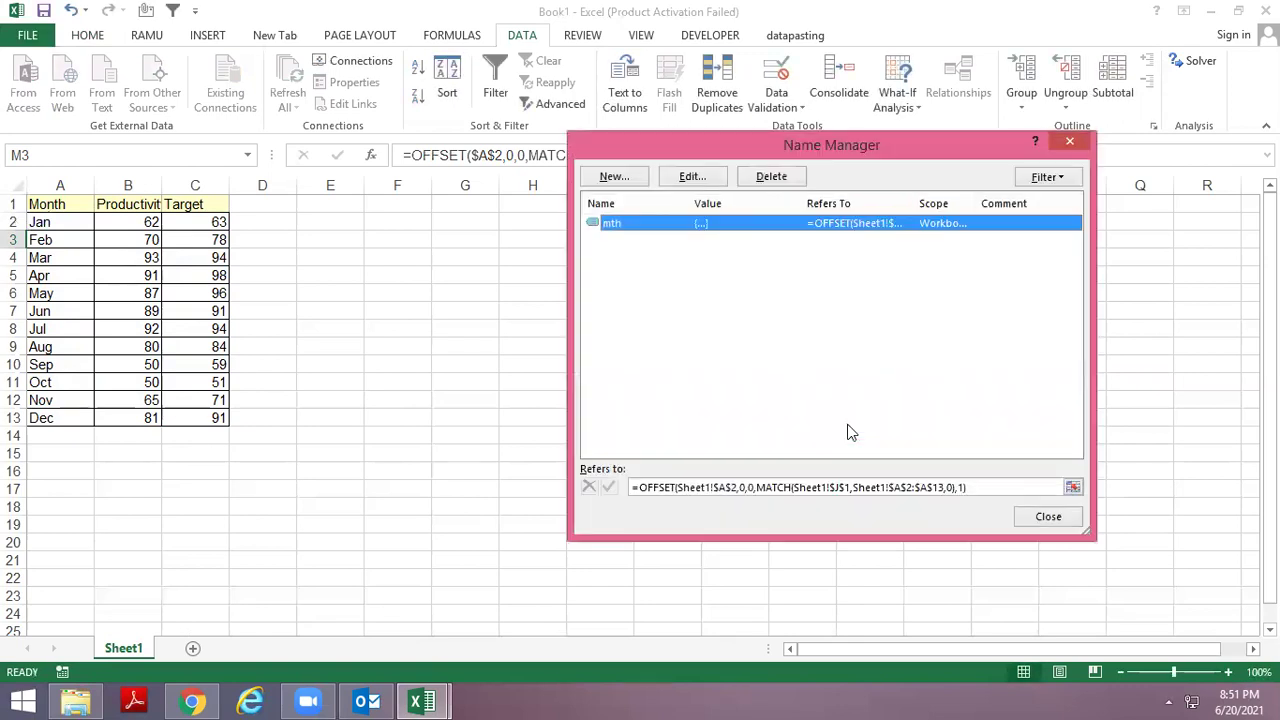
click(1030, 518)
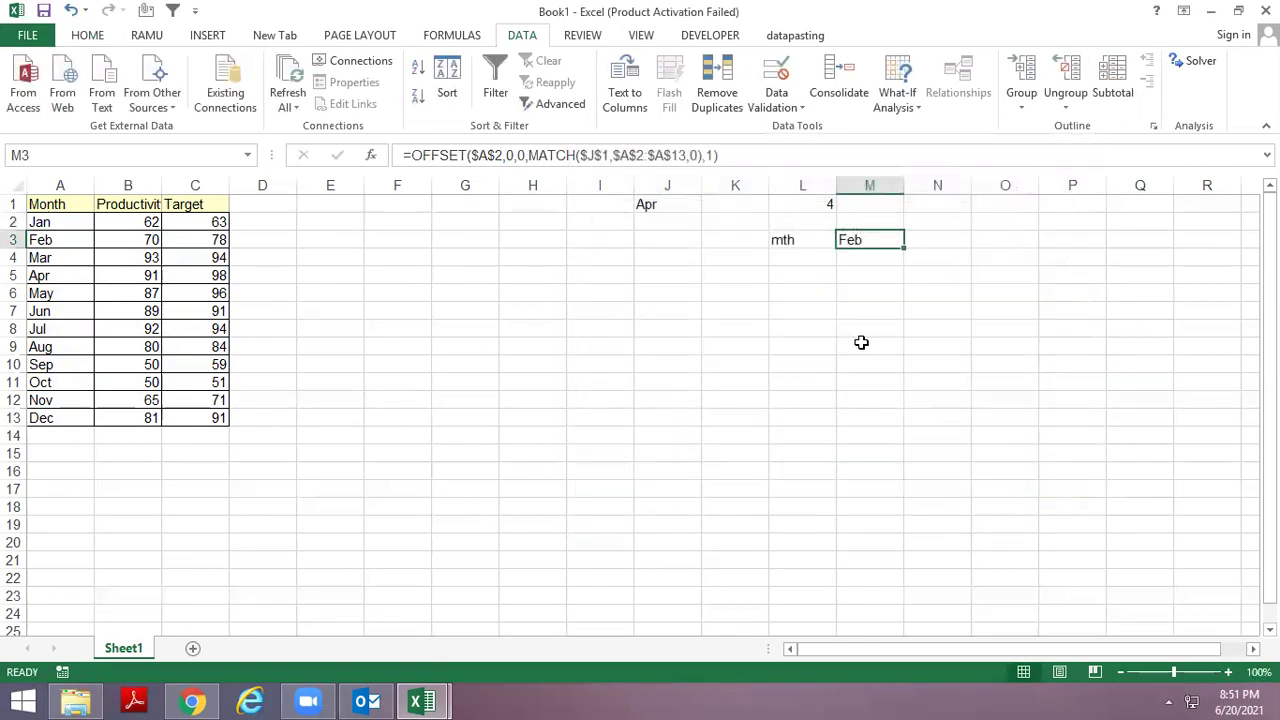
Enter =INDEX(mth,1) in K8 to return the first month.
click(800, 258)
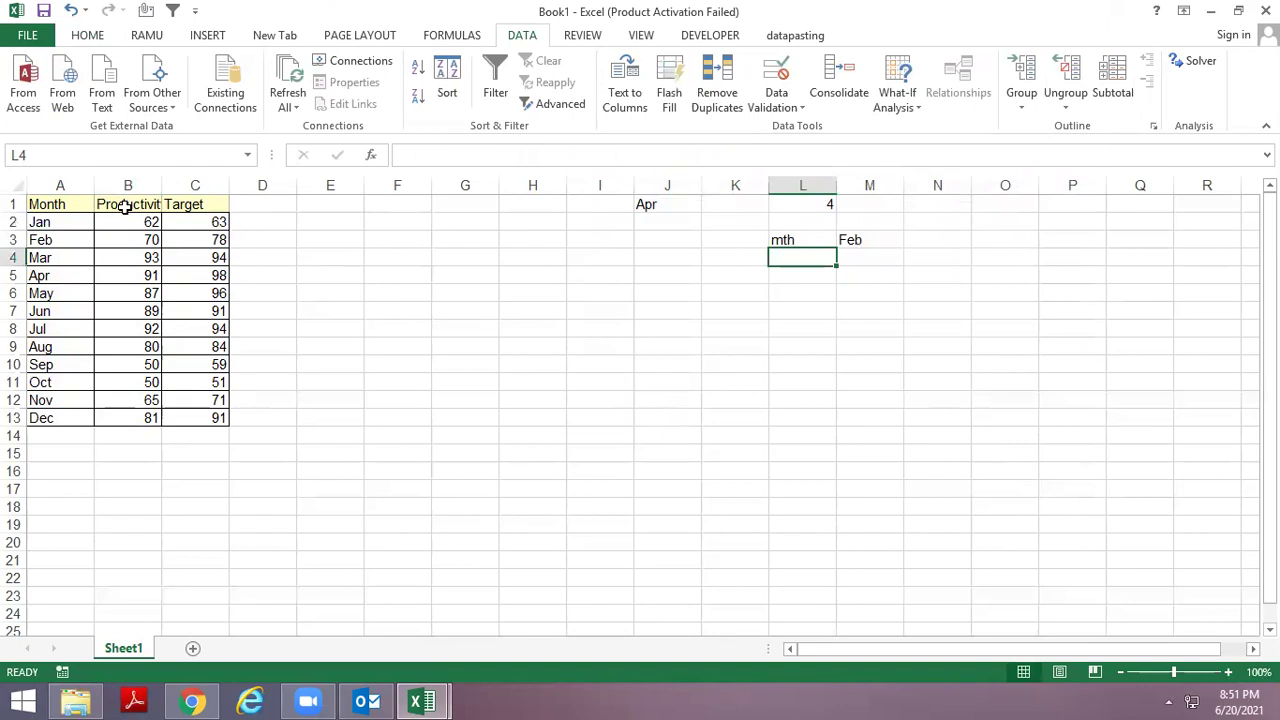
click(698, 205)
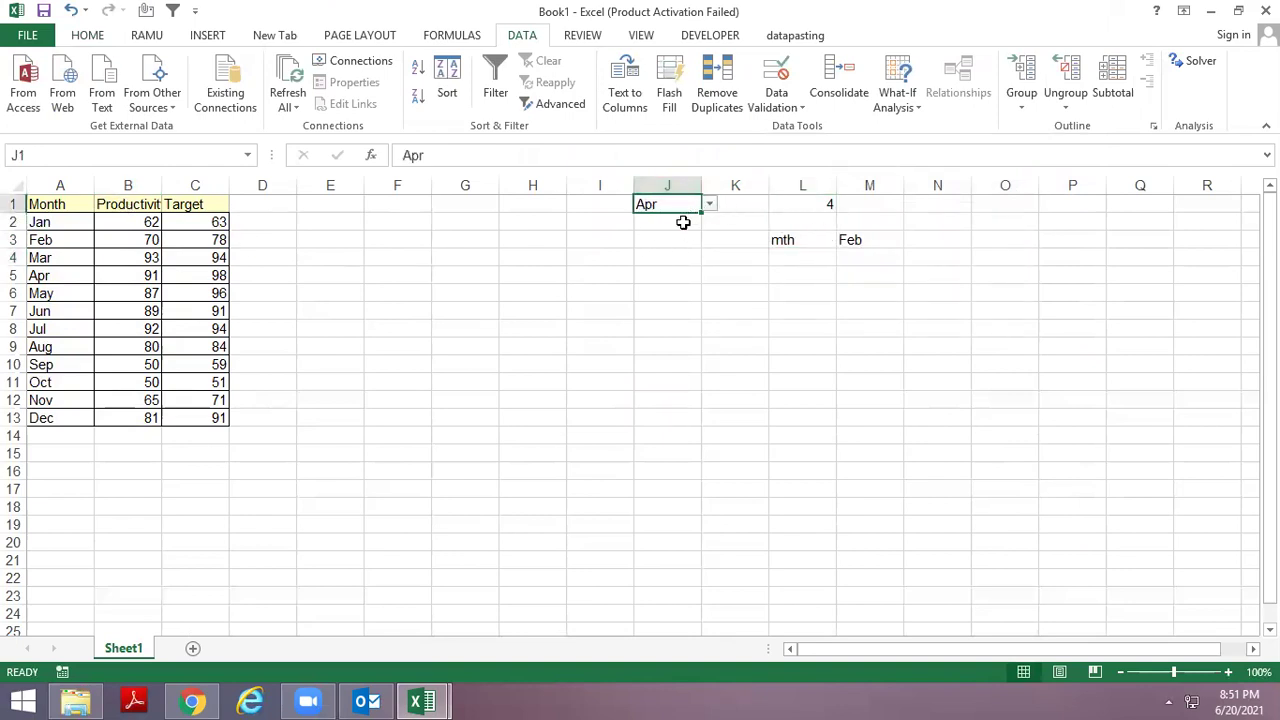
click(703, 322)
text(=)
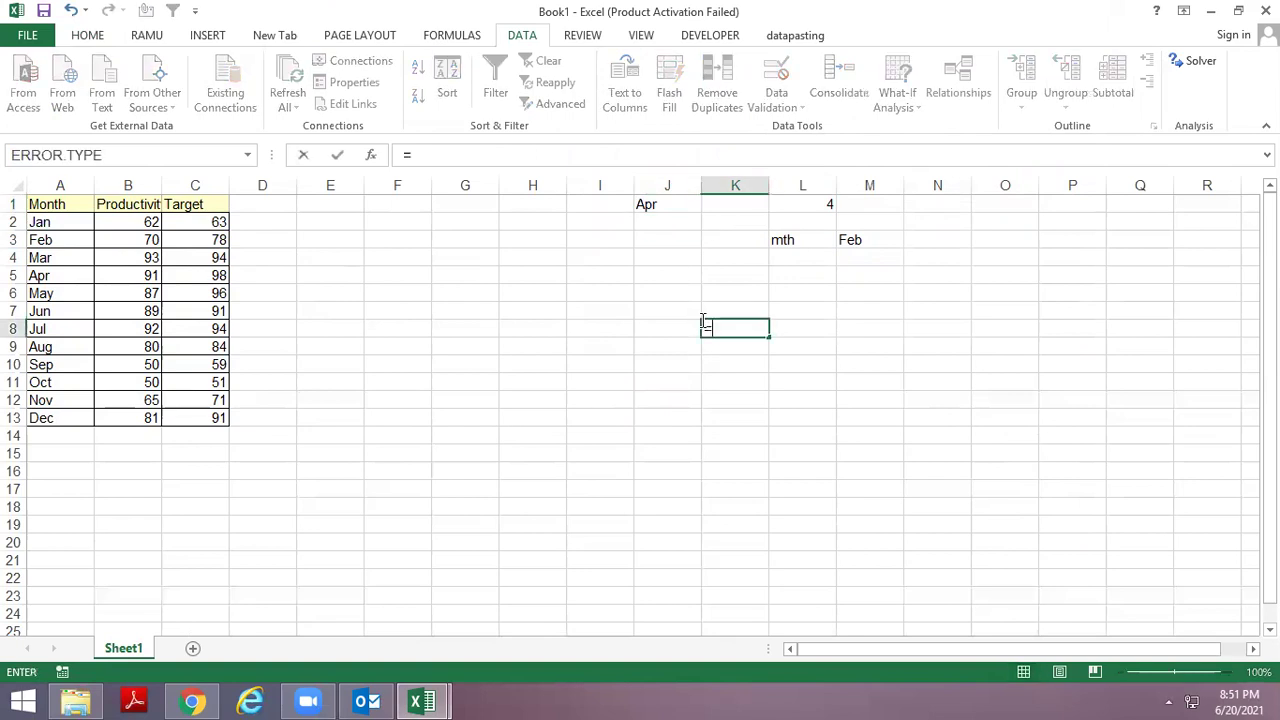
text(index)
key(Tab)
text(mth,1)
key(Return)
Fill K9:K12 with =INDEX(mth,2) through =INDEX(mth,5).
key(ctrl+d)
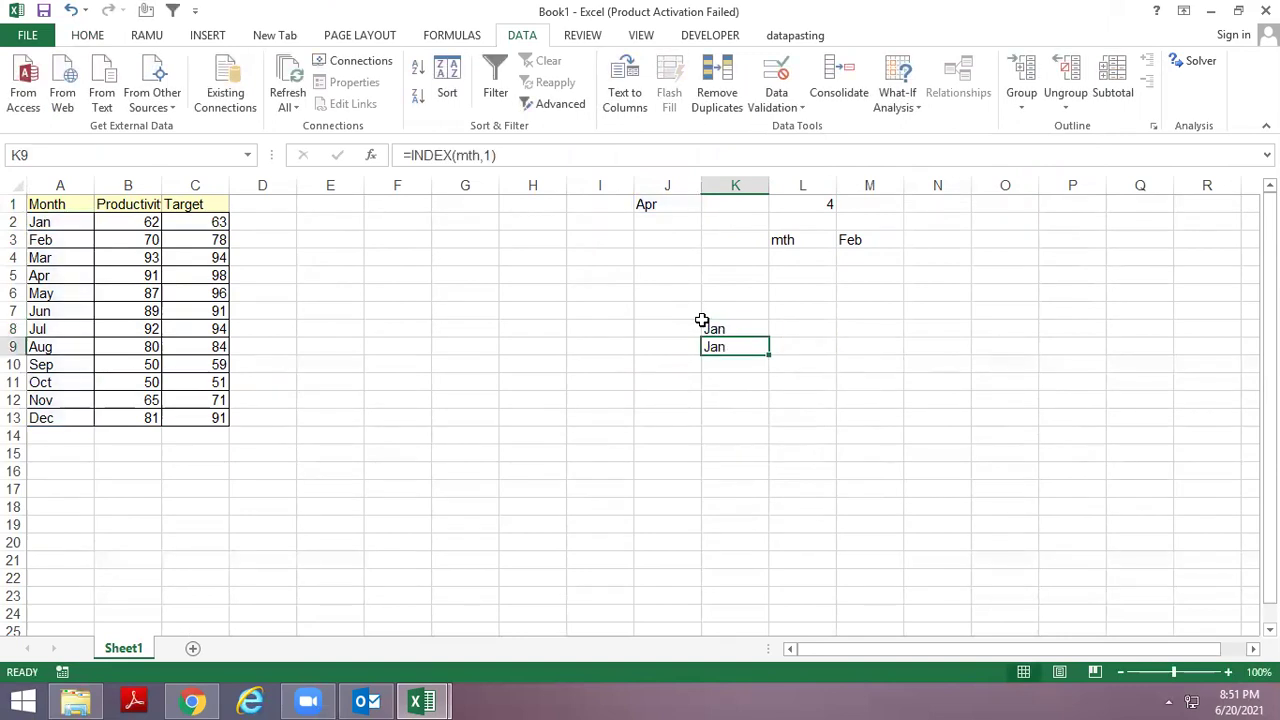
key(F2)
key(BackSpace)
key(BackSpace)
text(2))
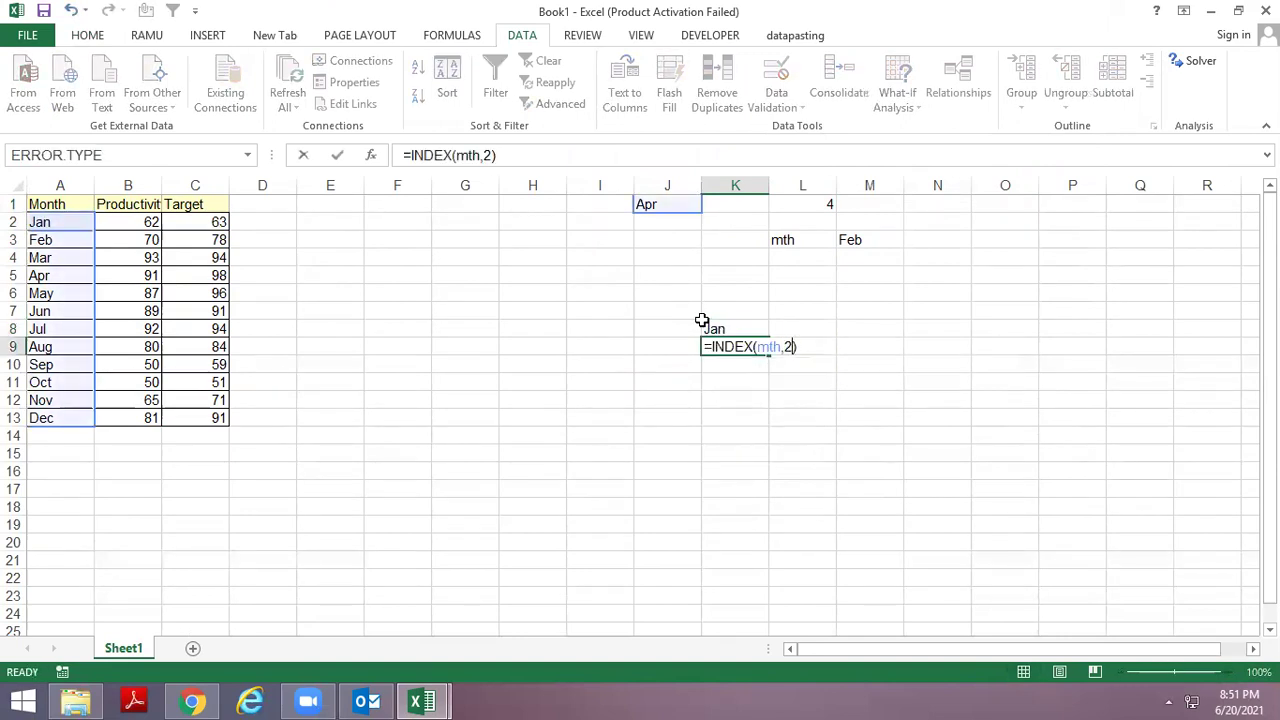
key(Return)
key(ctrl+d)
key(F2)
key(BackSpace)
key(BackSpace)
text(3))
key(Return)
key(ctrl+d)
key(F2)
key(BackSpace)
key(BackSpace)
text(4))
key(Return)
key(ctrl+d)
key(F2)
key(BackSpace)
key(BackSpace)
text(5))
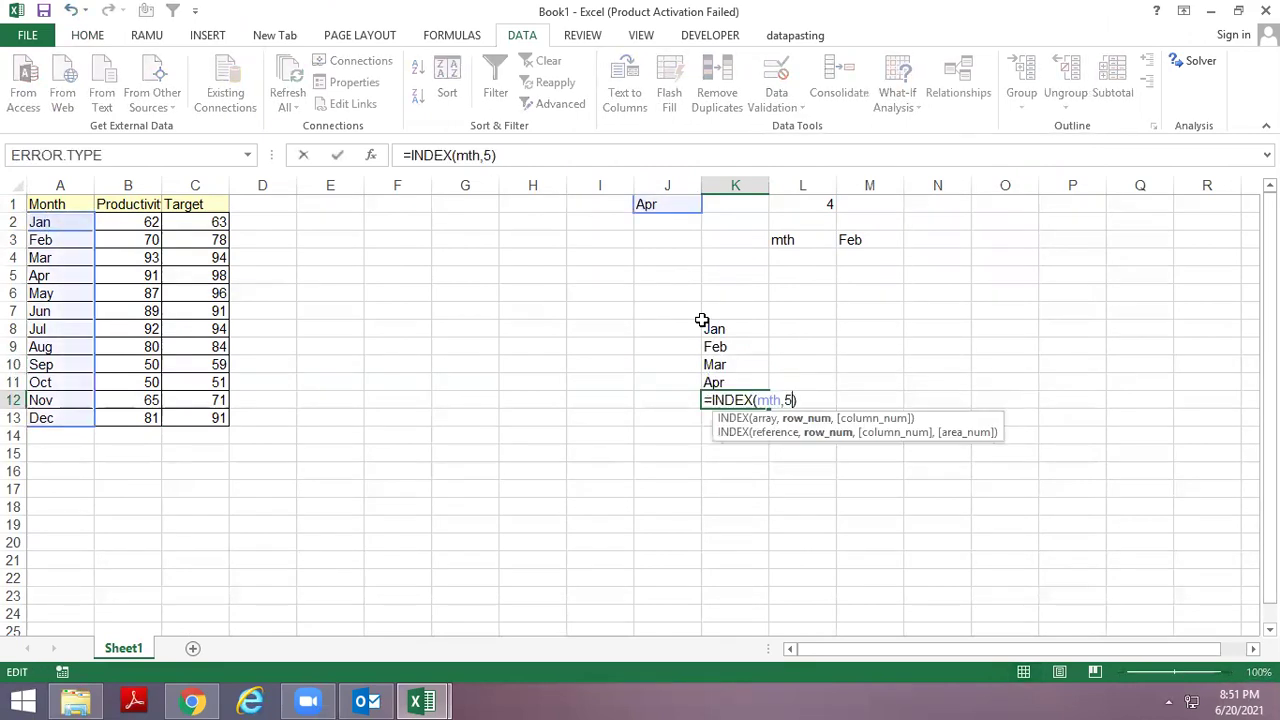
key(ctrl+Return)
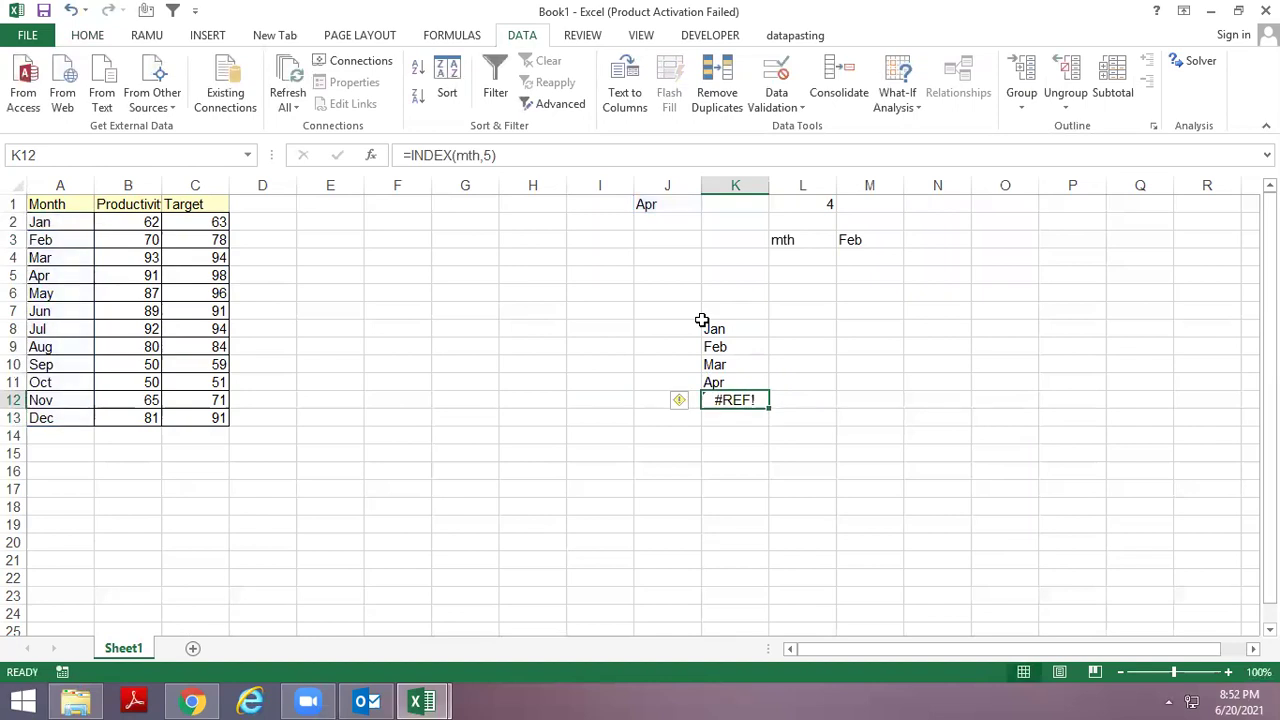
Set J1 to May from its month dropdown.
key(ctrl+Up)
key(ctrl+Up)
key(Left)
key(alt+Down)
key(Down)
key(Down)
key(Down)
key(Down)
key(Up)
key(Up)
key(Up)
key(Return)
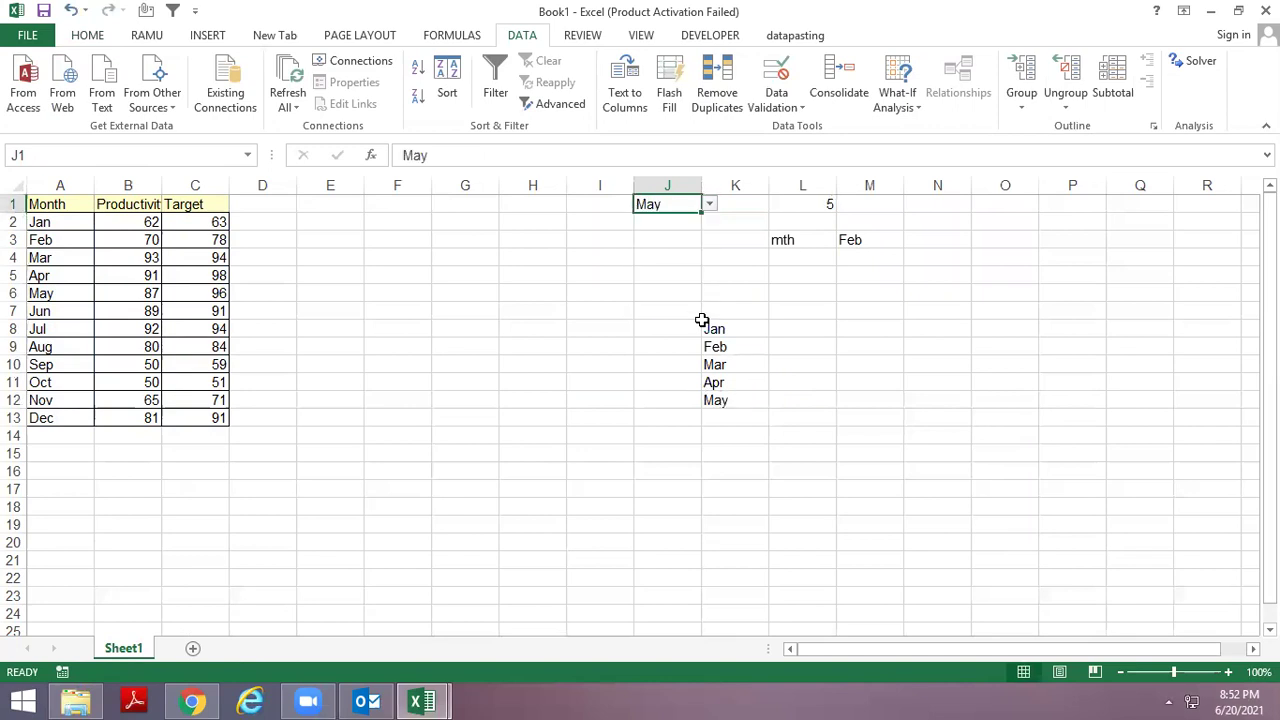
key(Down)
key(Down)
key(Down)
key(Down)
key(Down)
key(Down)
key(Right)
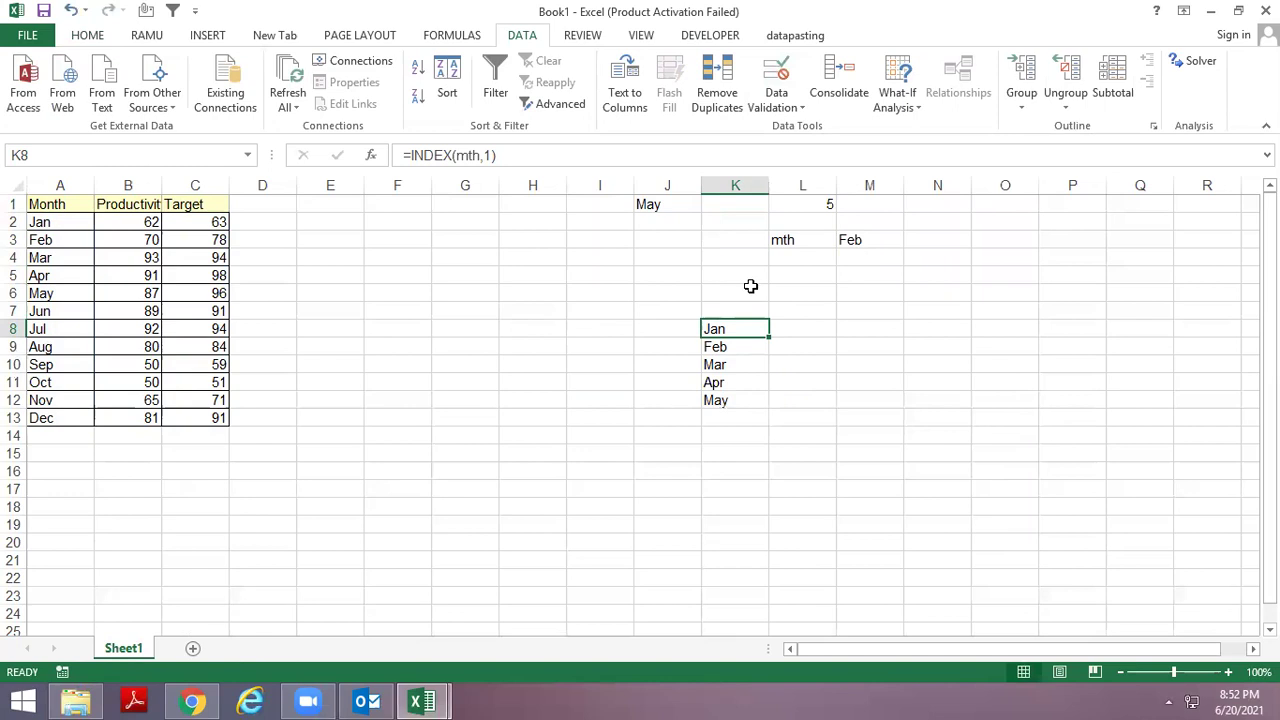
Label cell L4 as prd.
key(Up)
key(Up)
Enter =OFFSET(mth,0,1) in M4 to return the Productivity values.
key(Up)
key(Up)
key(Right)
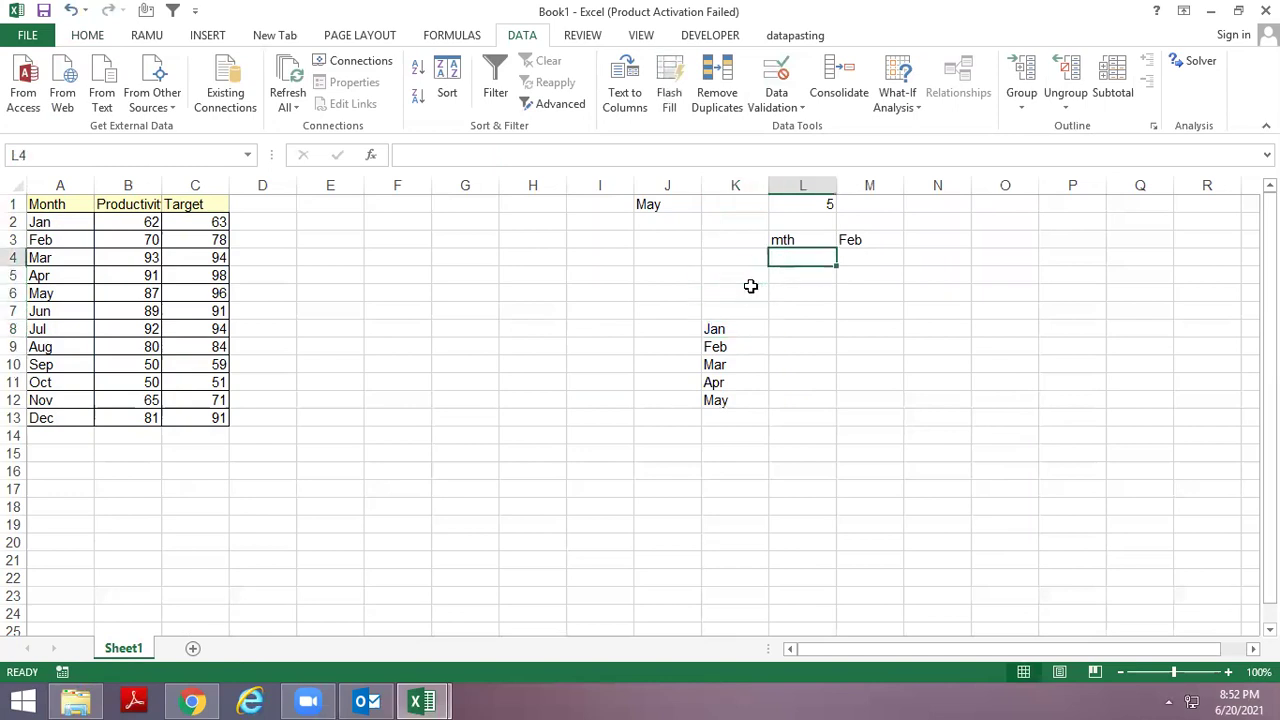
text(prd)
key(Return)
key(Up)
key(Right)
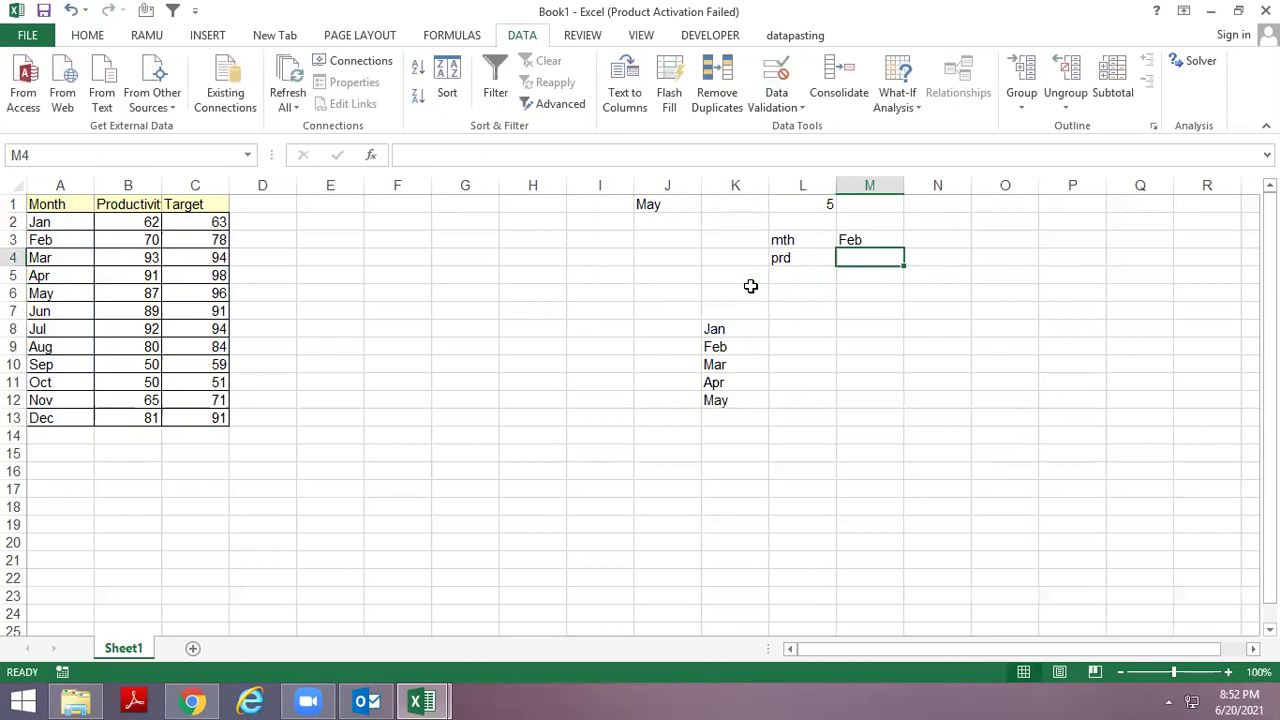
key(Left)
key(Up)
key(Down)
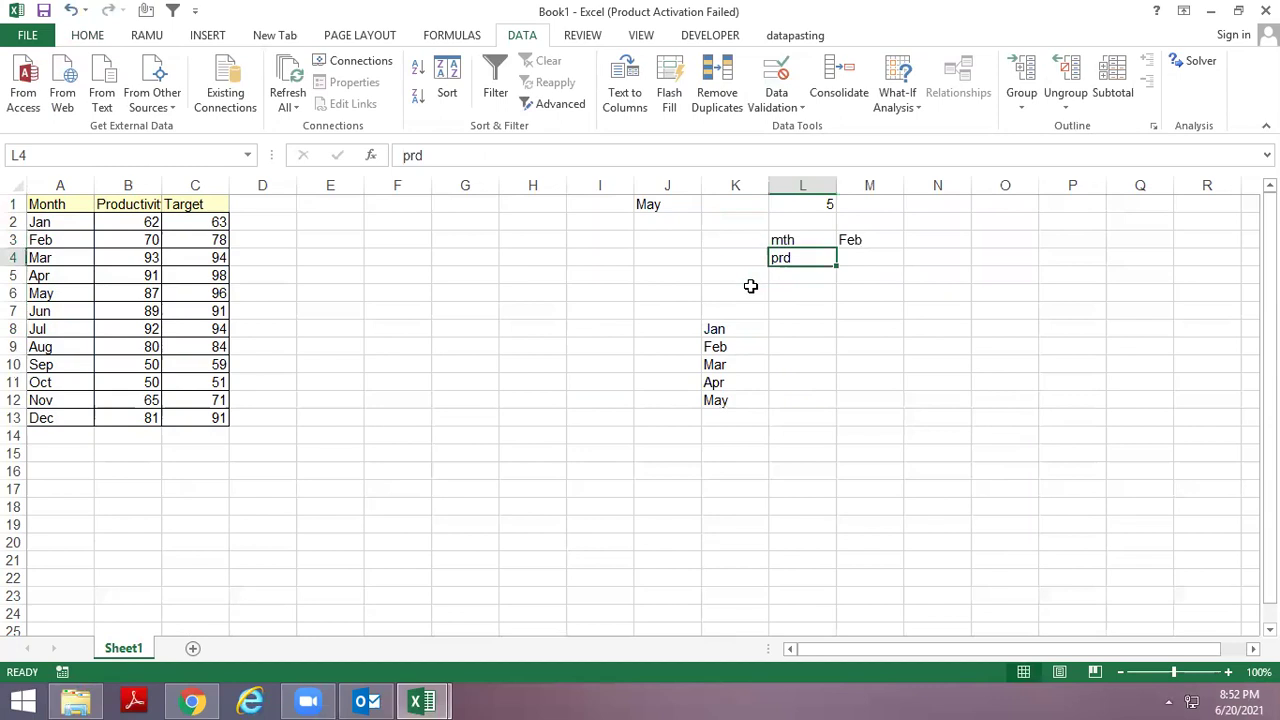
key(Right)
text(=off)
key(Tab)
text(mth)
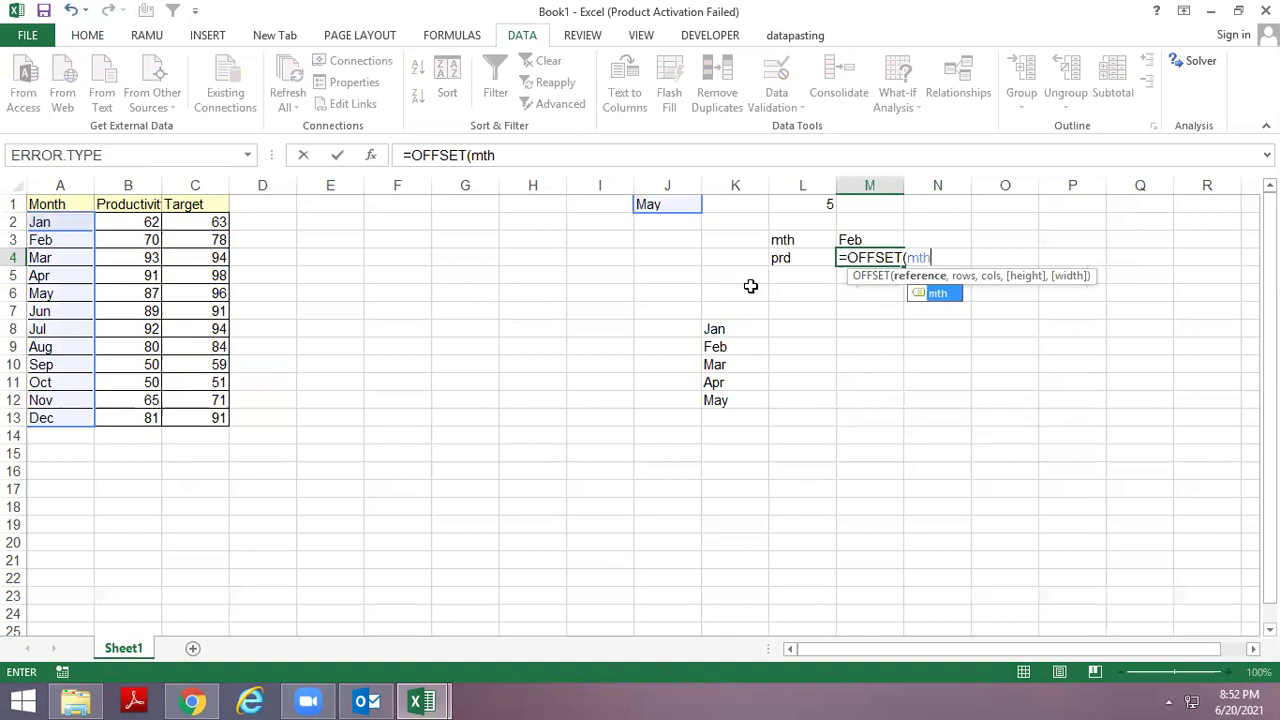
text(,)
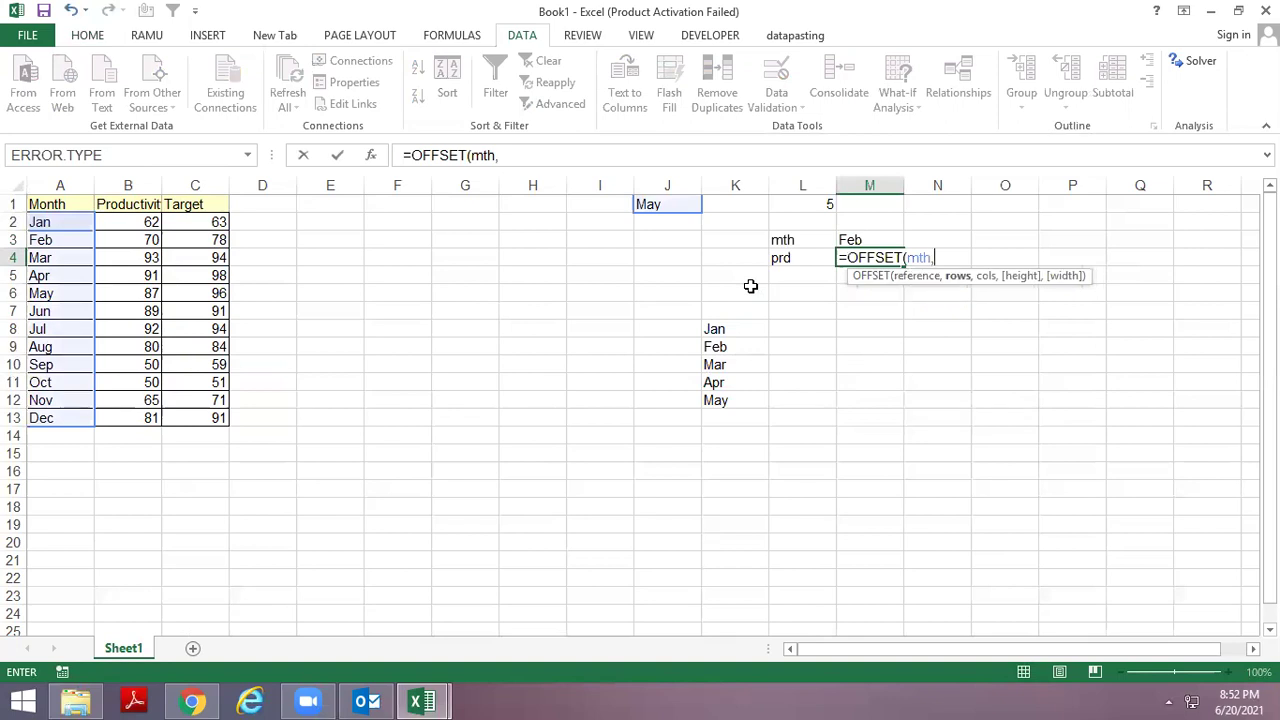
text(0,1)
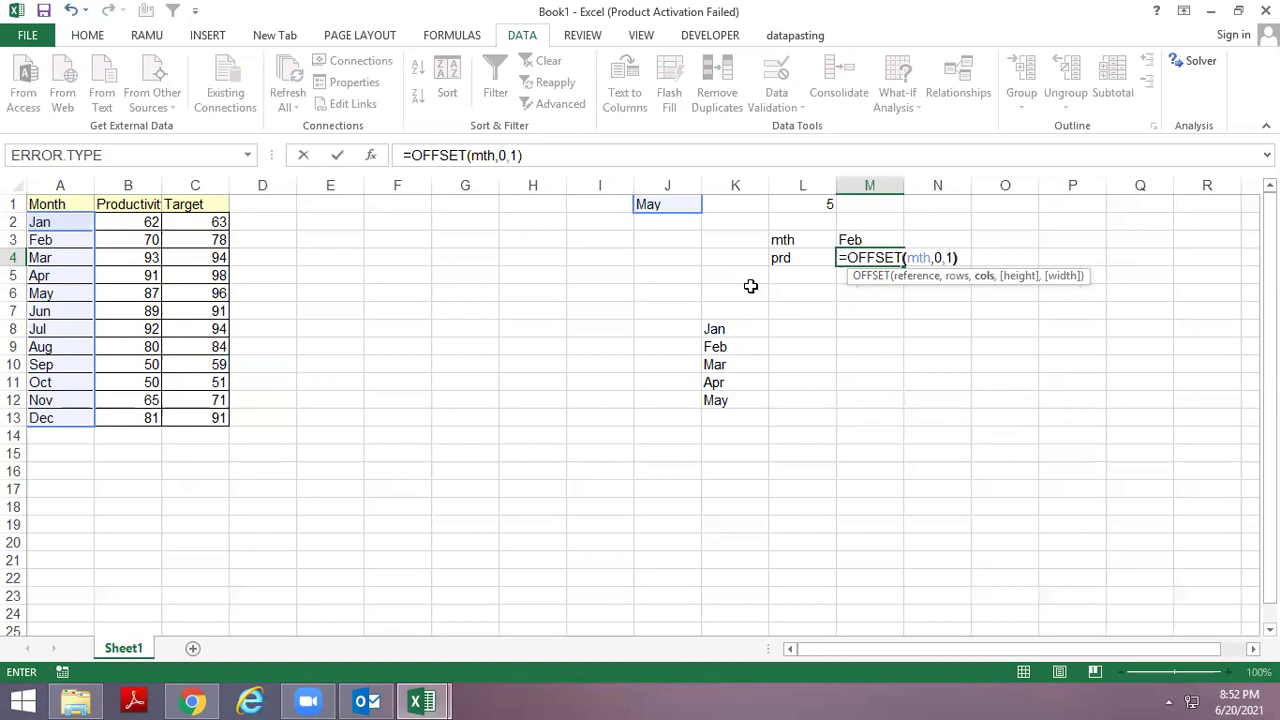
key(Return)
Copy the M4 OFFSET formula text without changing the cell.
key(Up)
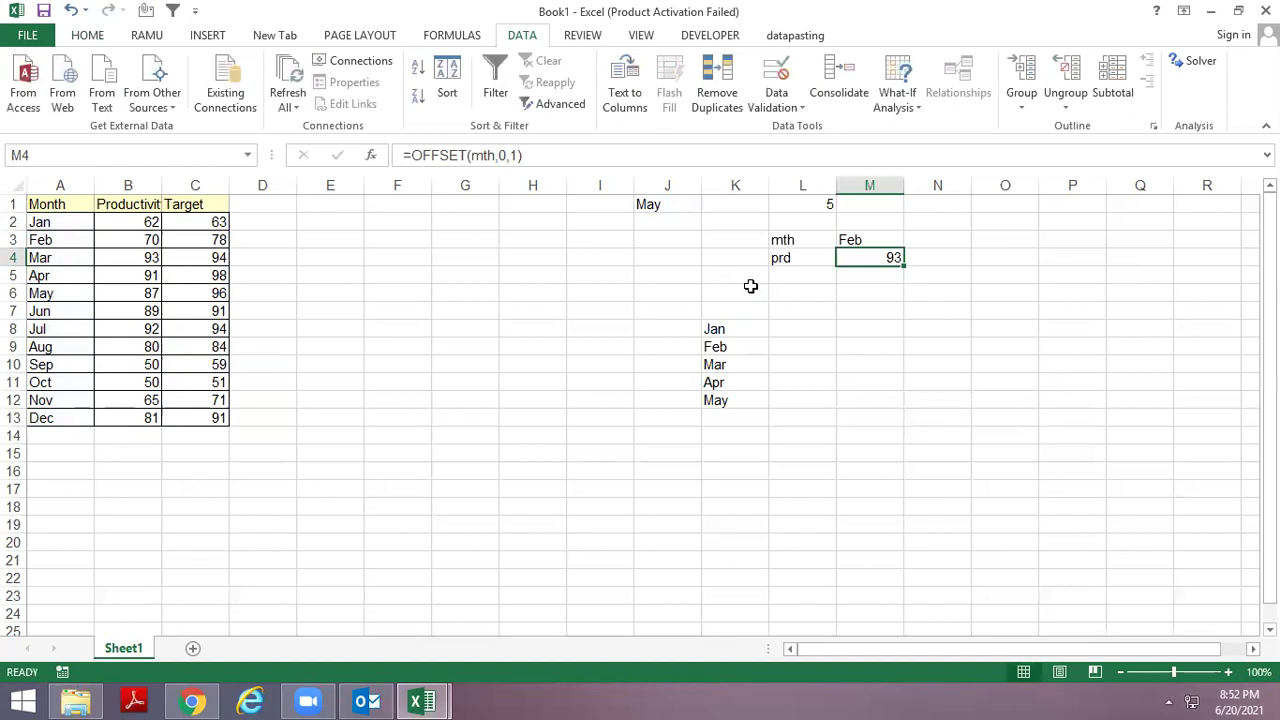
key(Left)
key(Right)
key(F2)
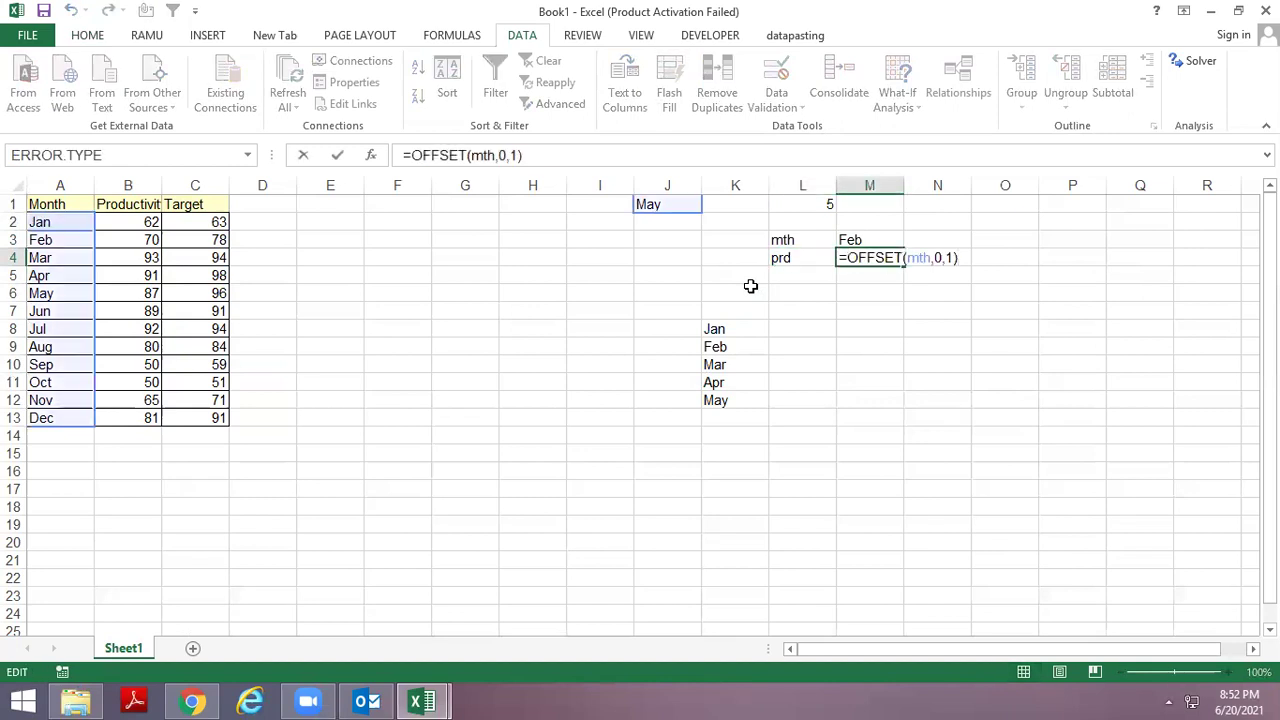
key(shift+Home)
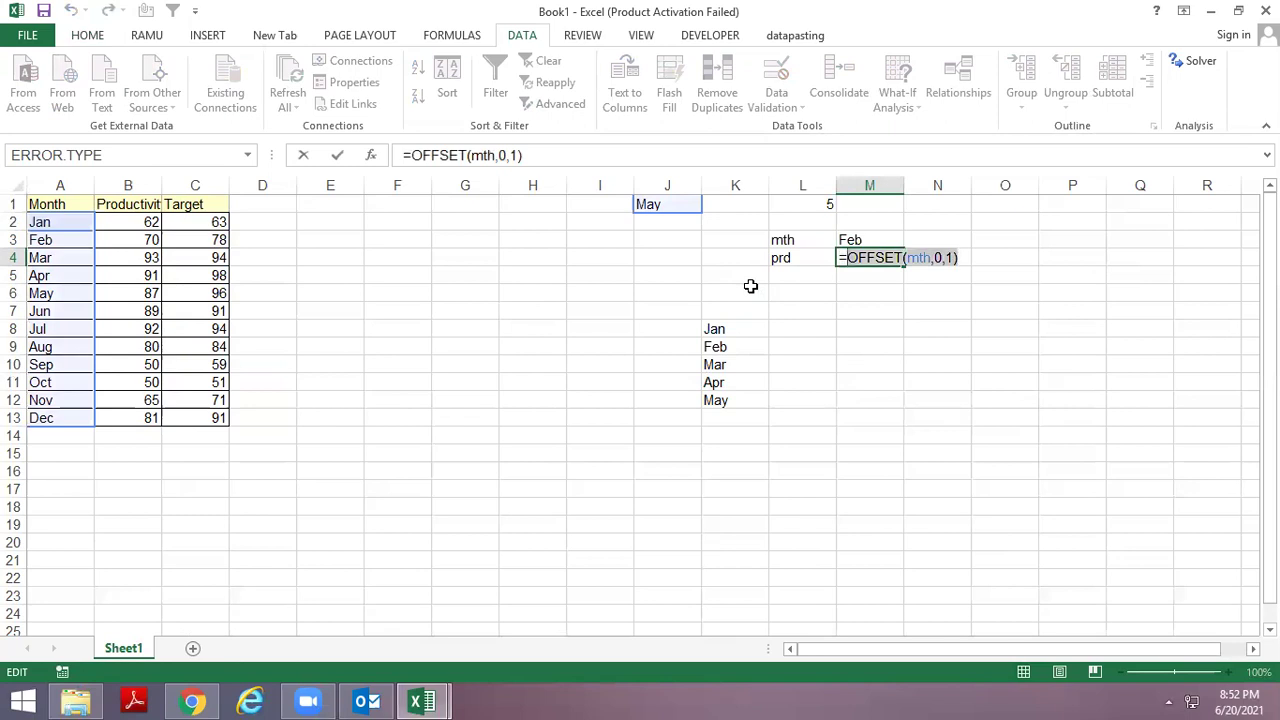
key(Escape)
Define the name prd as =OFFSET(mth,0,1) in Name Manager.
key(ctrl+F3)
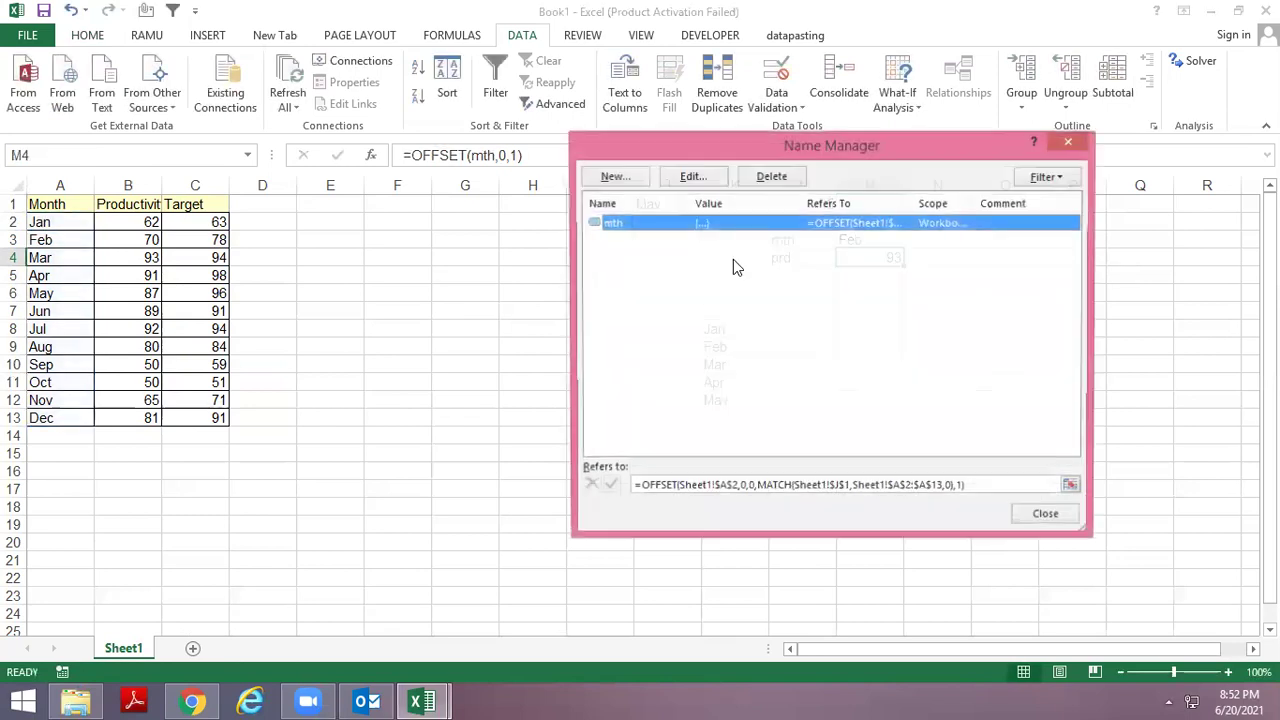
click(612, 177)
text(prd)
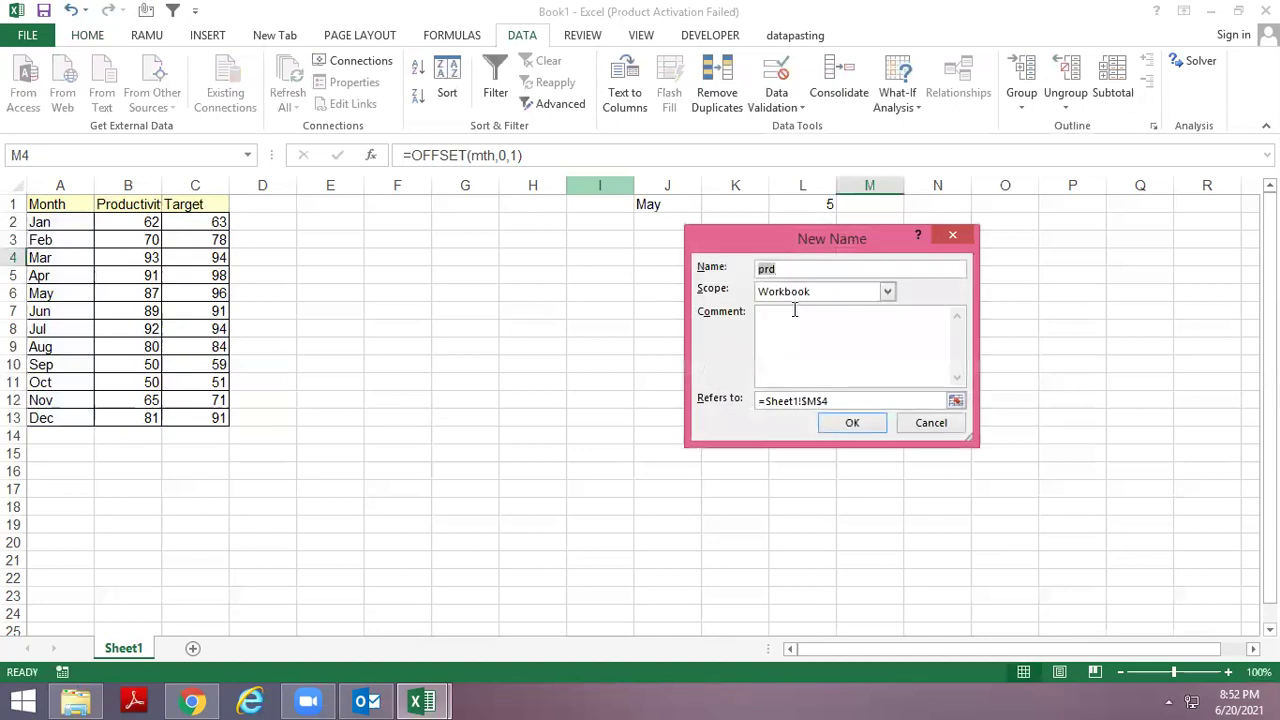
key(BackSpace)
drag(828, 401, 742, 400)
text(=OFFSET(mth,0,1))
click(850, 422)
click(1026, 516)
Label L5 as tgt and copy the M4 OFFSET formula.
click(786, 279)
text(t)
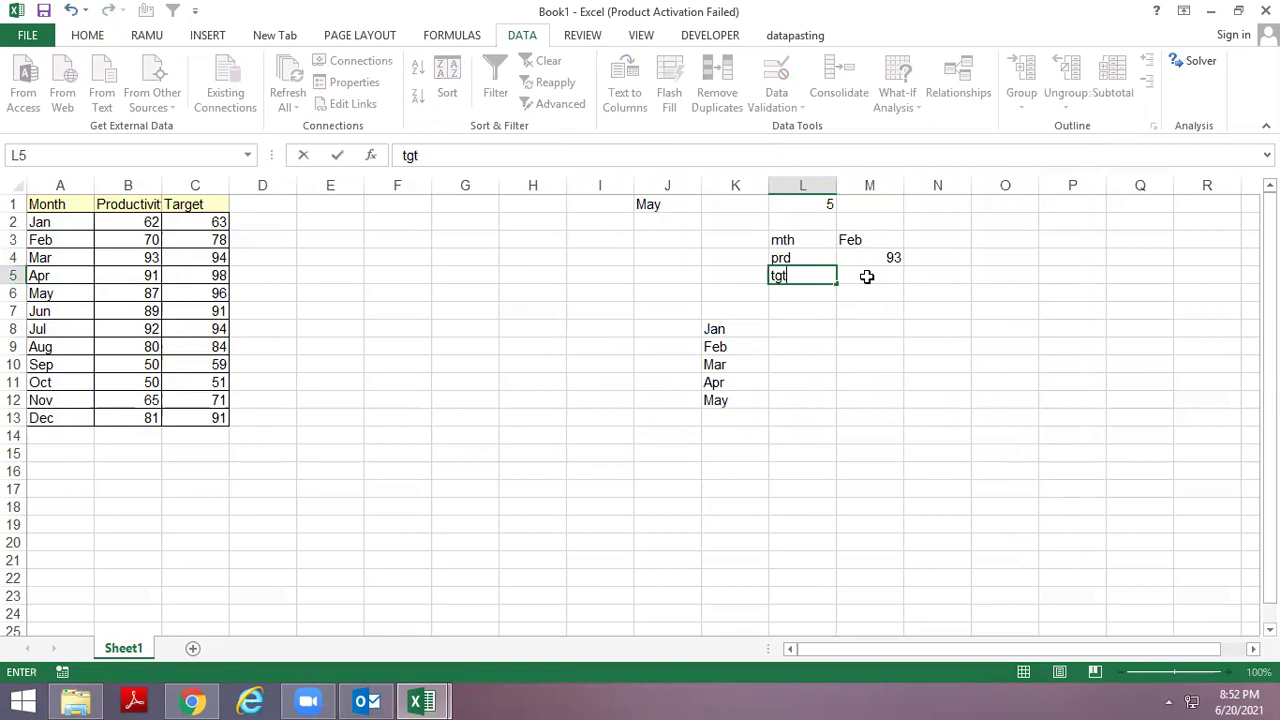
key(Return)
click(867, 277)
key(Up)
key(F2)
key(shift+Home)
key(ctrl+c)
key(Escape)
Enter =OFFSET(mth,0,2) in M5, showing 98, and copy its text.
double_click(867, 277)
key(ctrl+v)
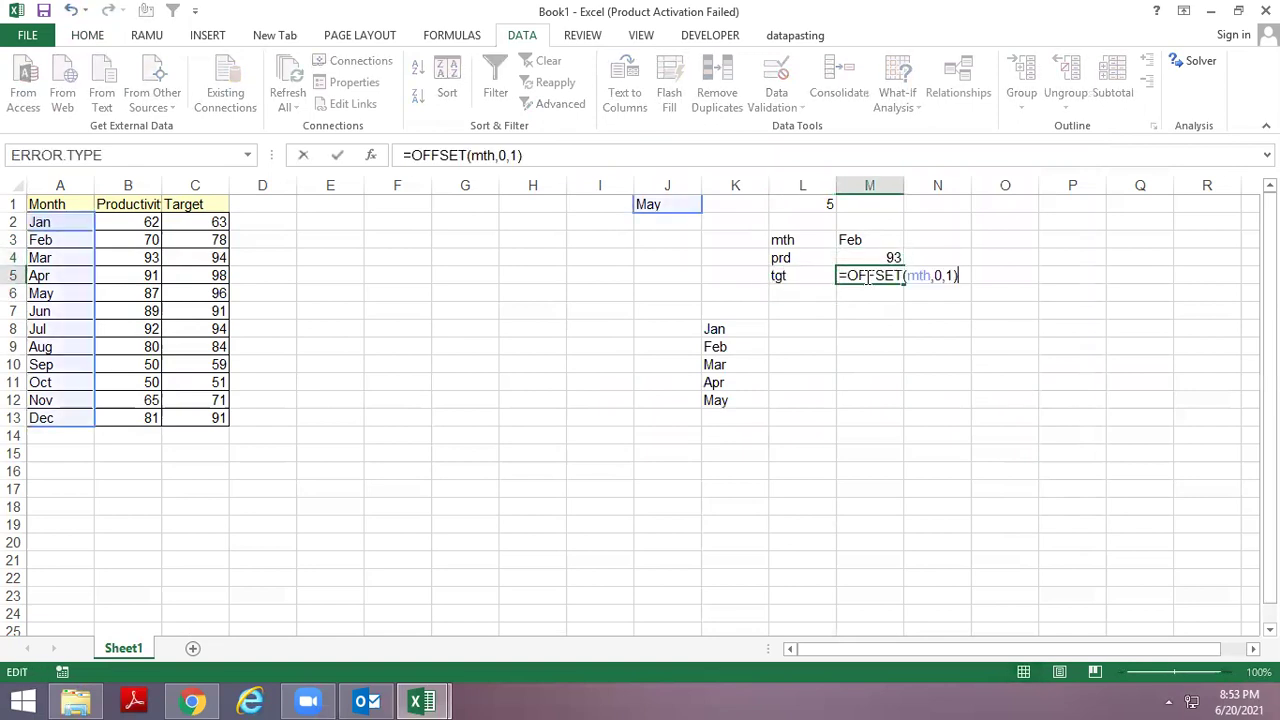
key(Left)
key(Left)
text(2)
key(Return)
double_click(867, 277)
key(shift+Home)
key(Escape)
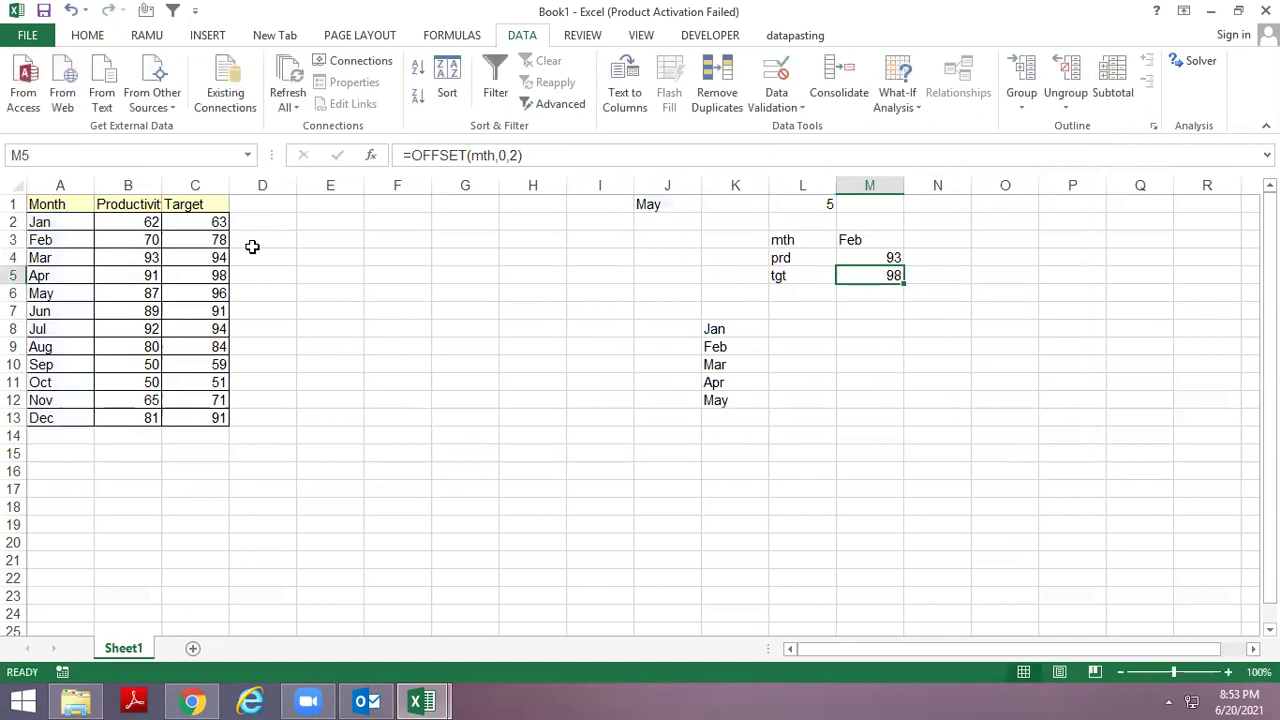
Define the name tgt as =OFFSET(mth,0,2), then select the table A1:C13.
drag(45, 240, 62, 366)
drag(120, 242, 137, 362)
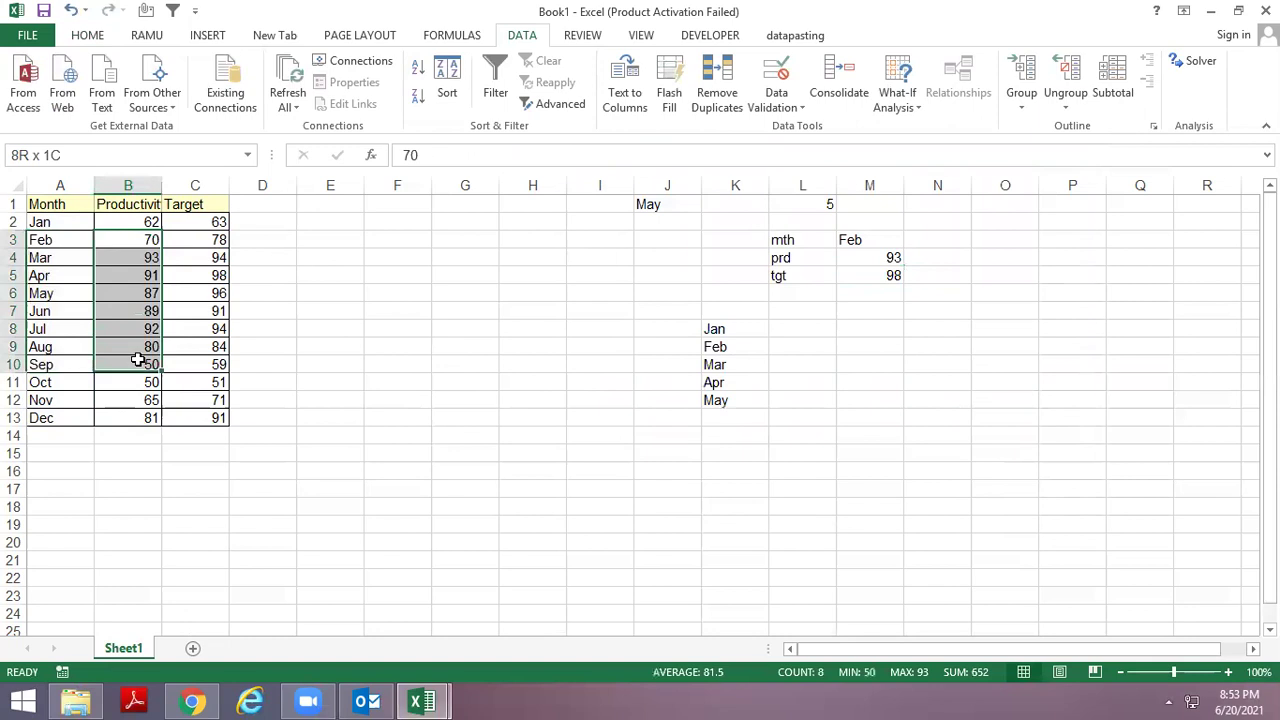
key(ctrl+F3)
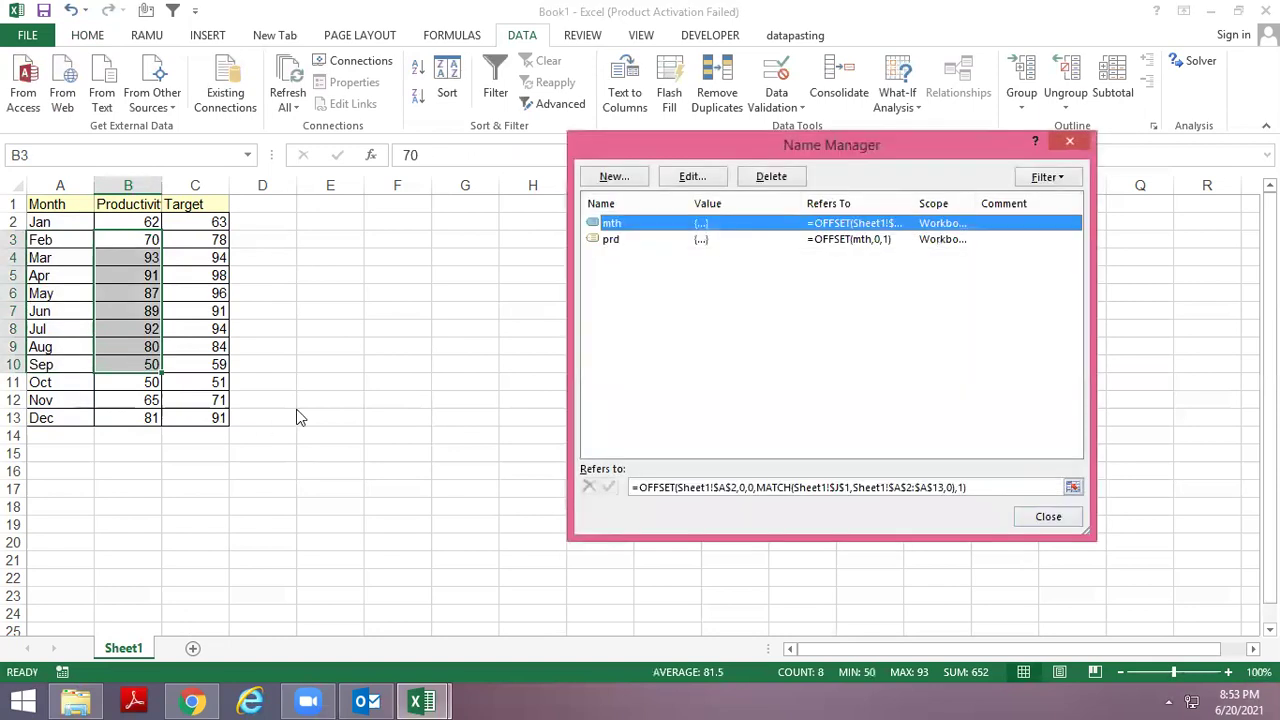
click(612, 177)
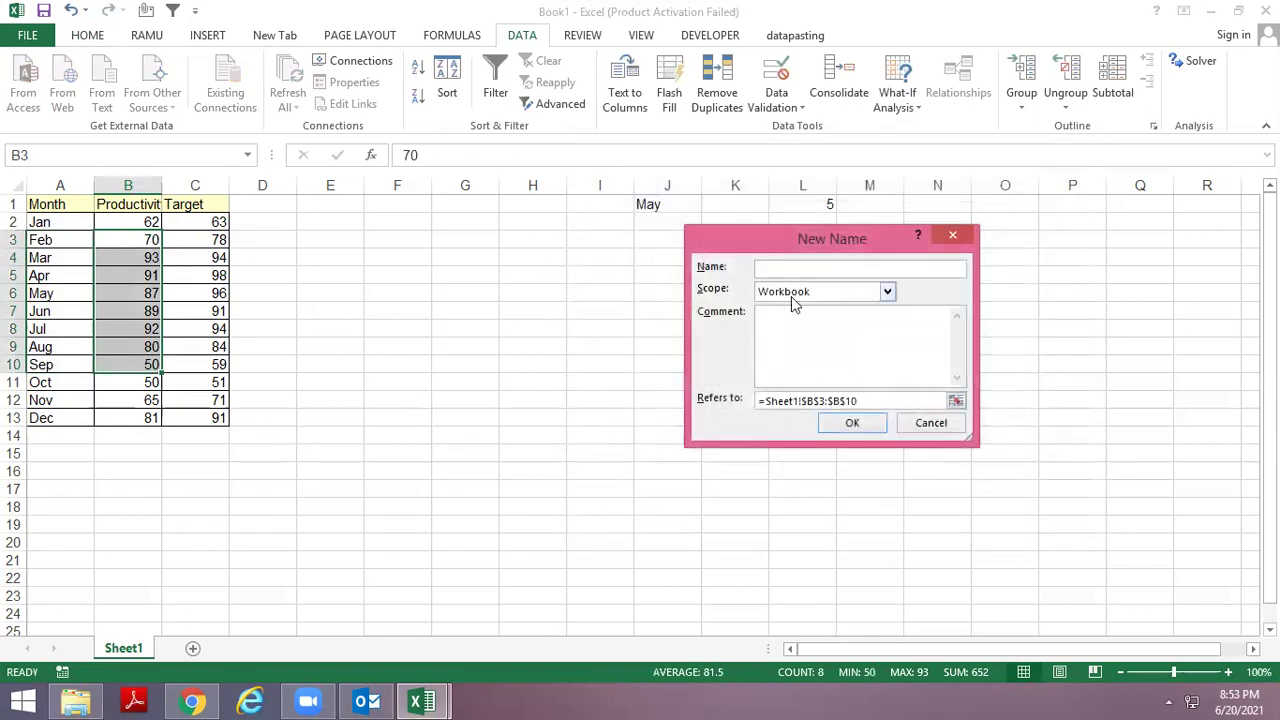
text(tgt)
click(872, 402)
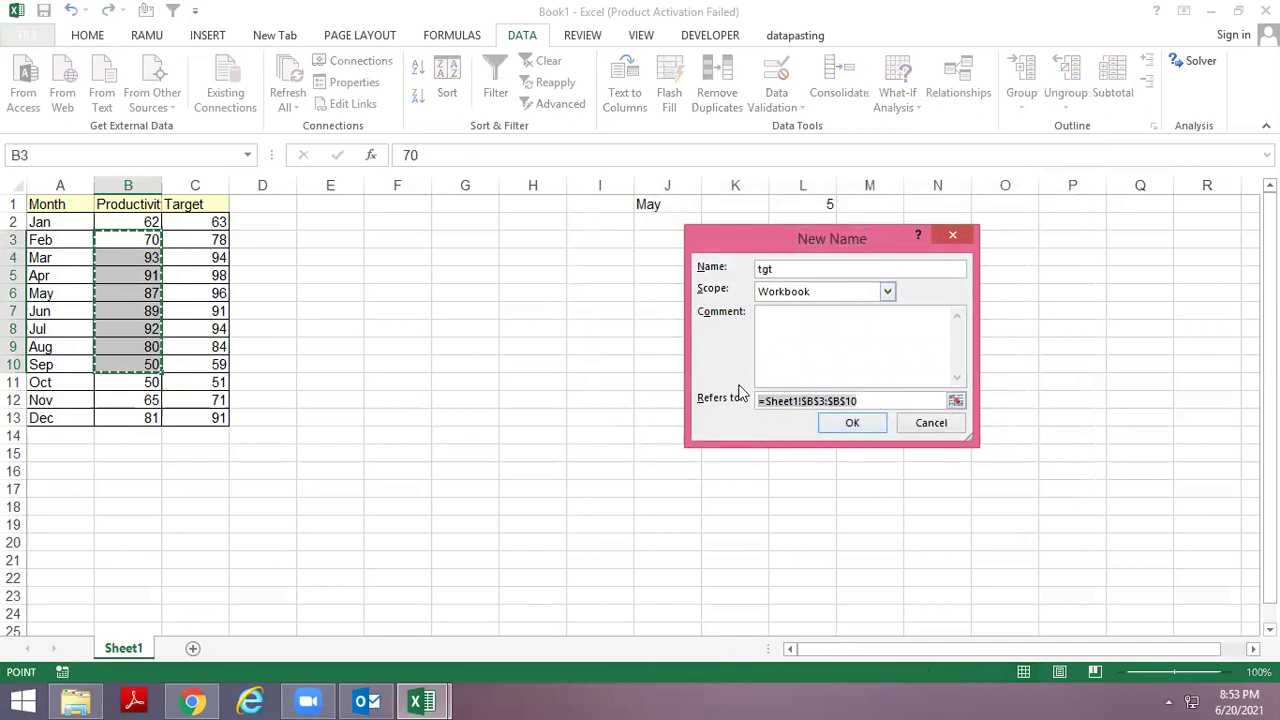
key(ctrl+v)
click(850, 423)
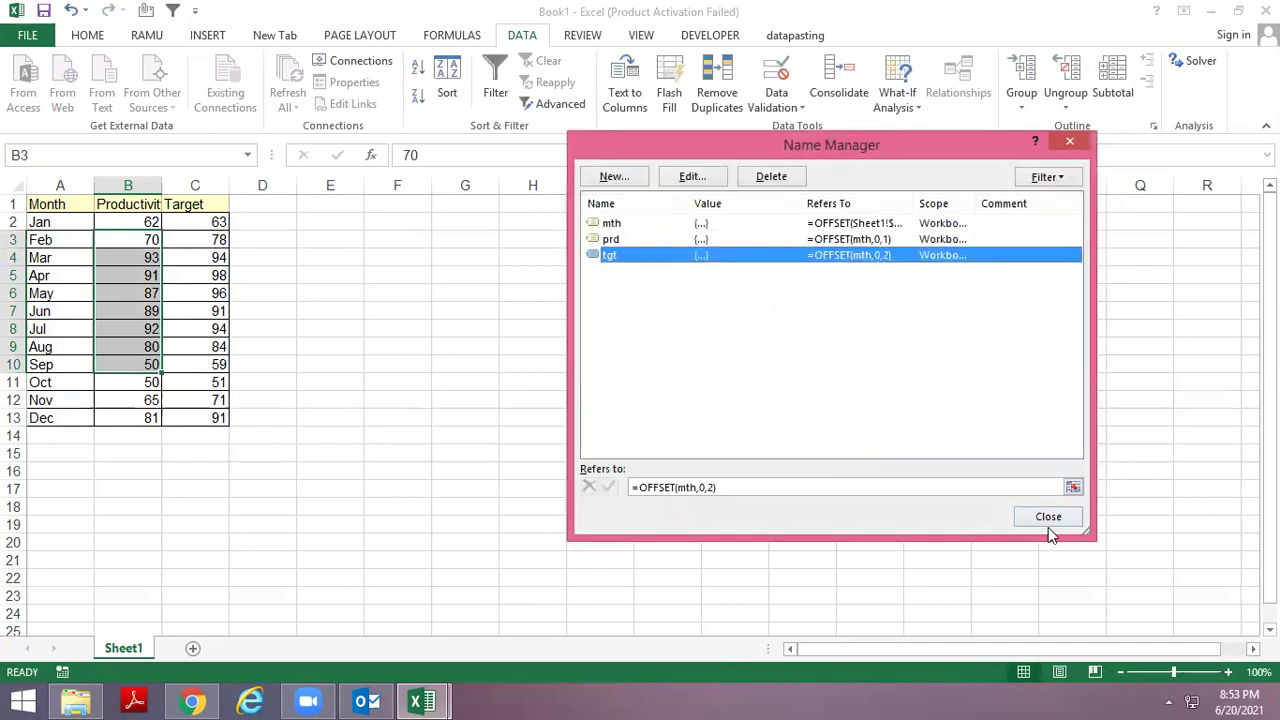
click(1048, 528)
click(410, 452)
drag(47, 205, 218, 416)
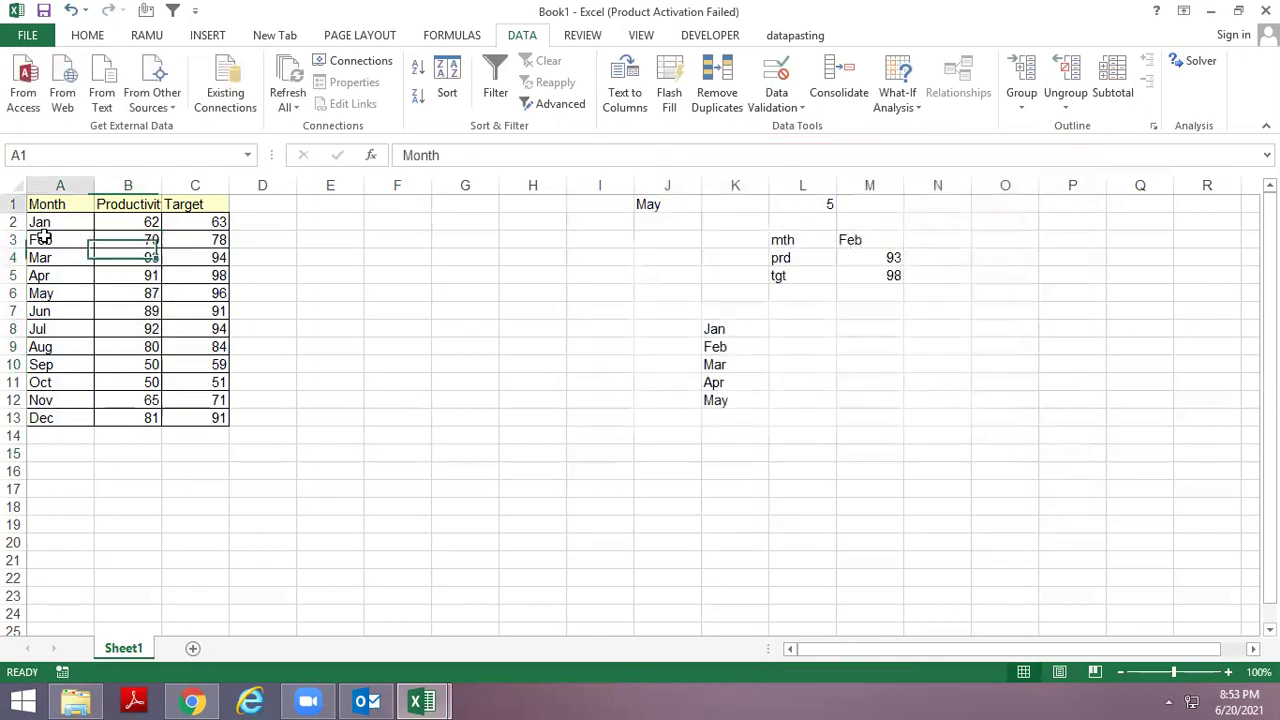
Insert a clustered column chart of the table and move it beside the data.
click(200, 38)
click(522, 62)
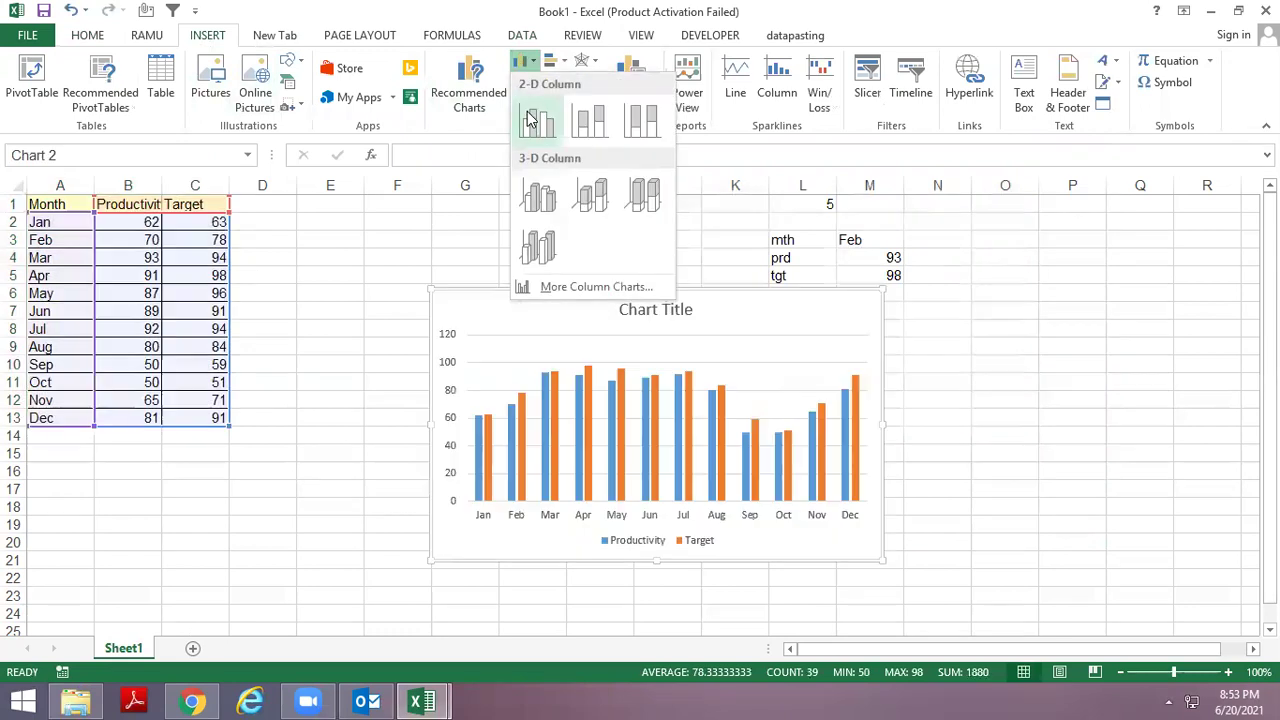
click(531, 165)
drag(596, 292, 481, 292)
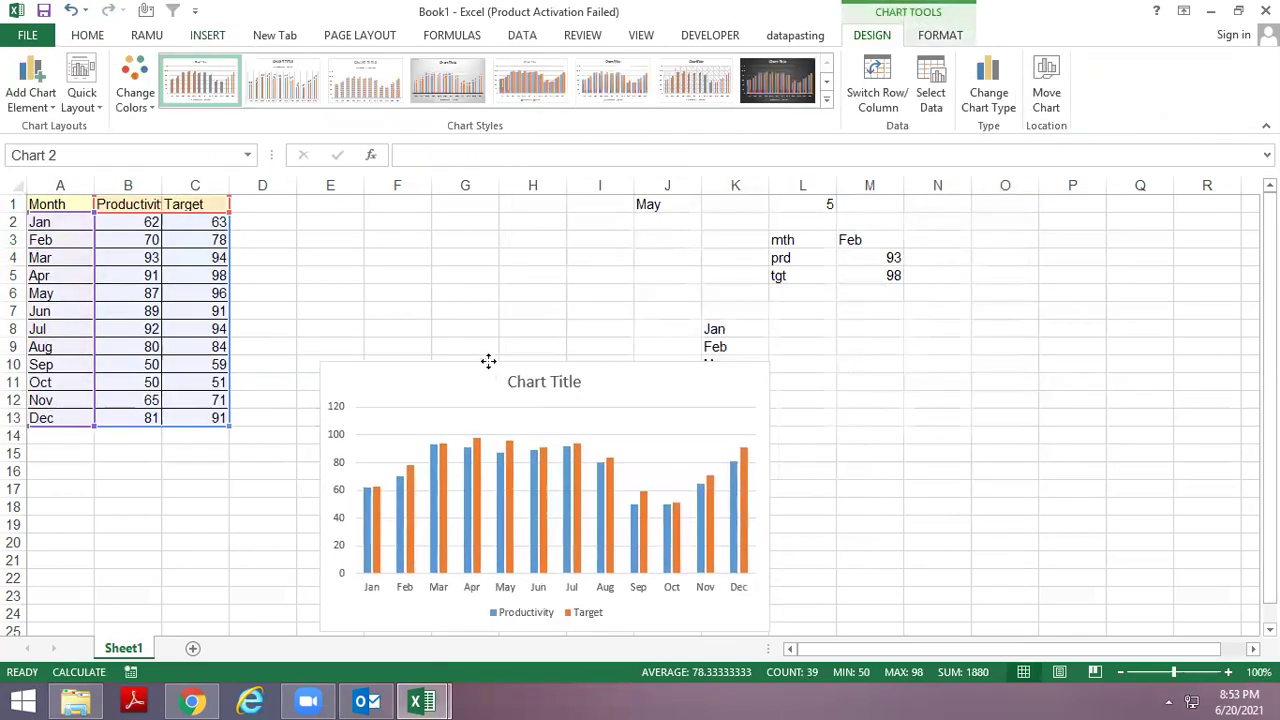
Change the Target series to a line via the Clustered Column - Line combo.
right_click(701, 428)
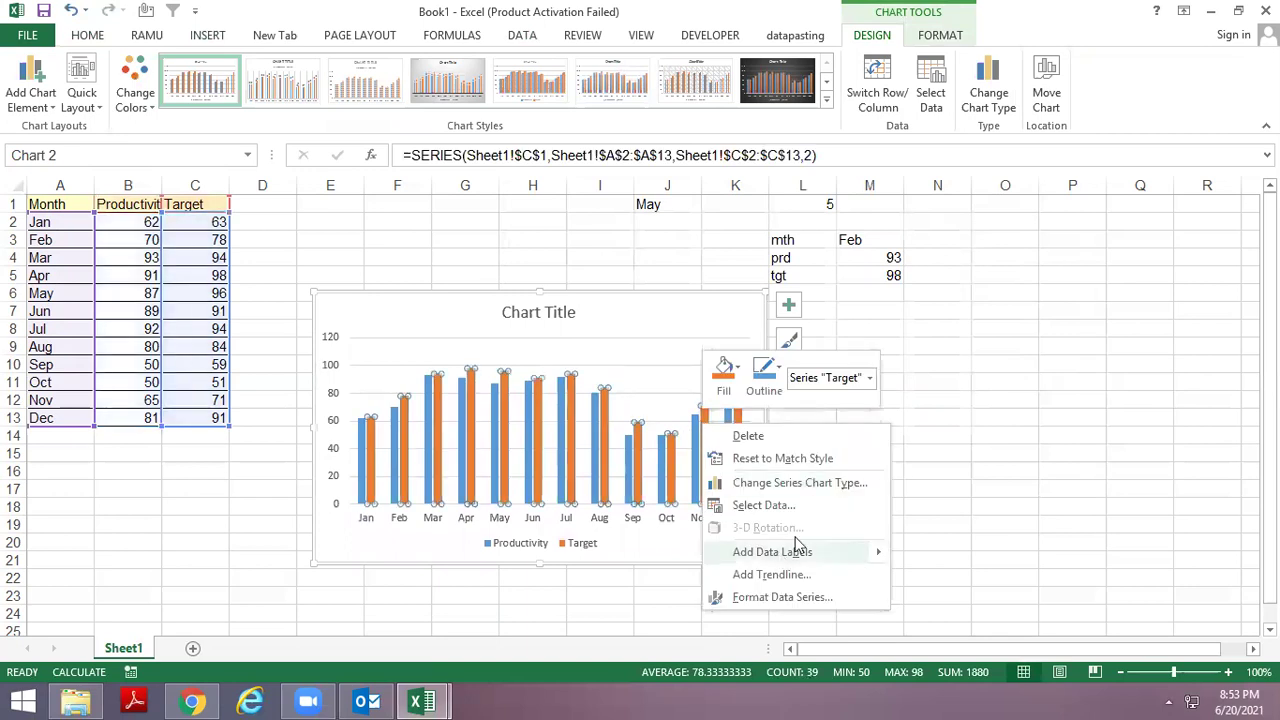
click(795, 482)
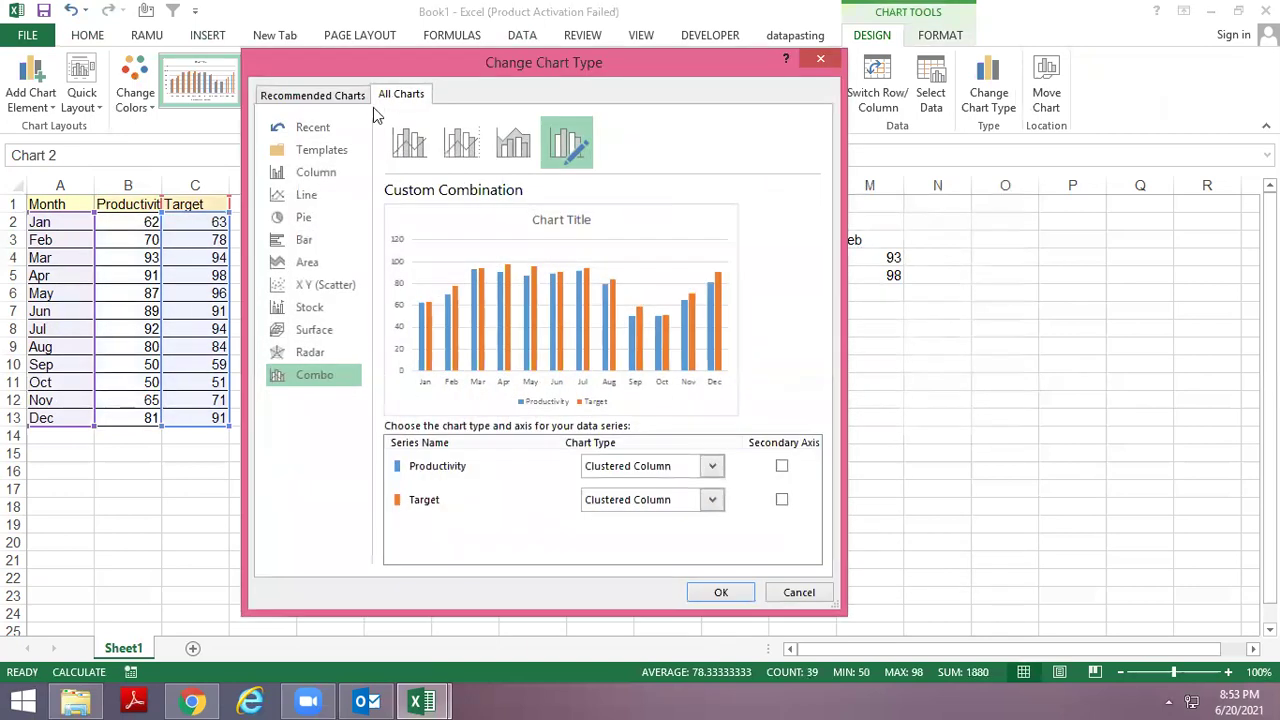
click(409, 142)
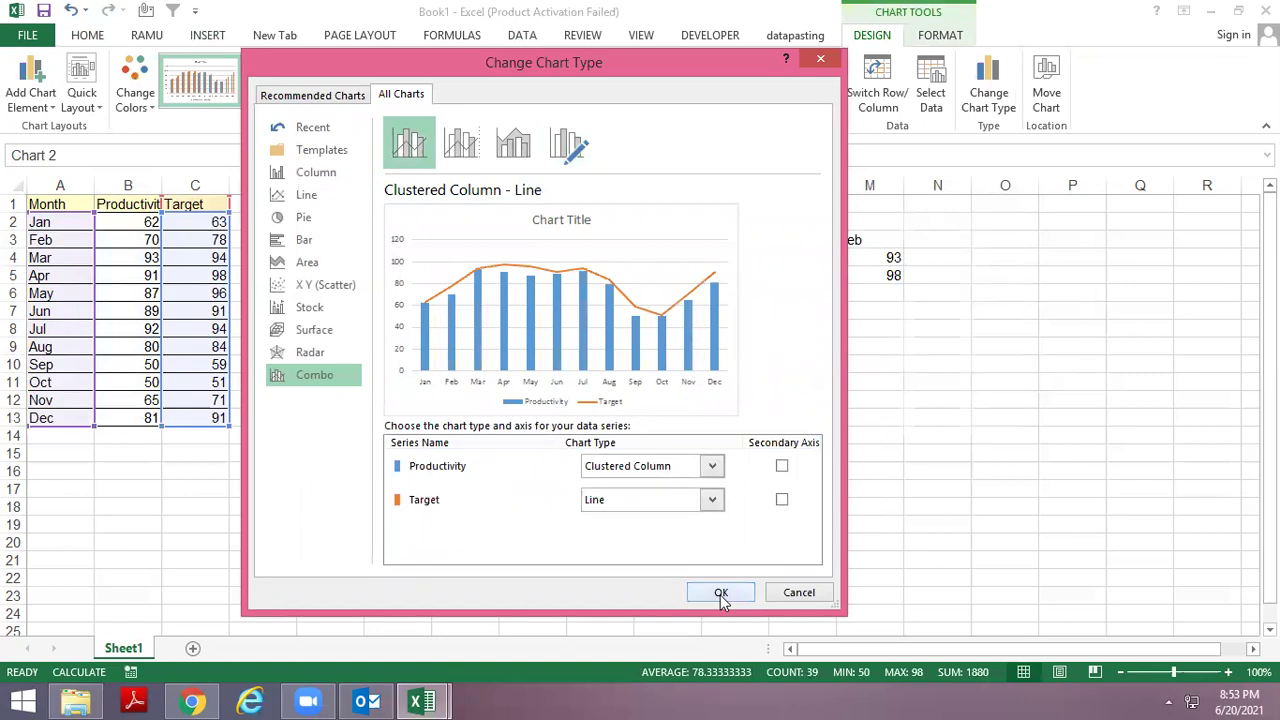
click(720, 594)
click(995, 485)
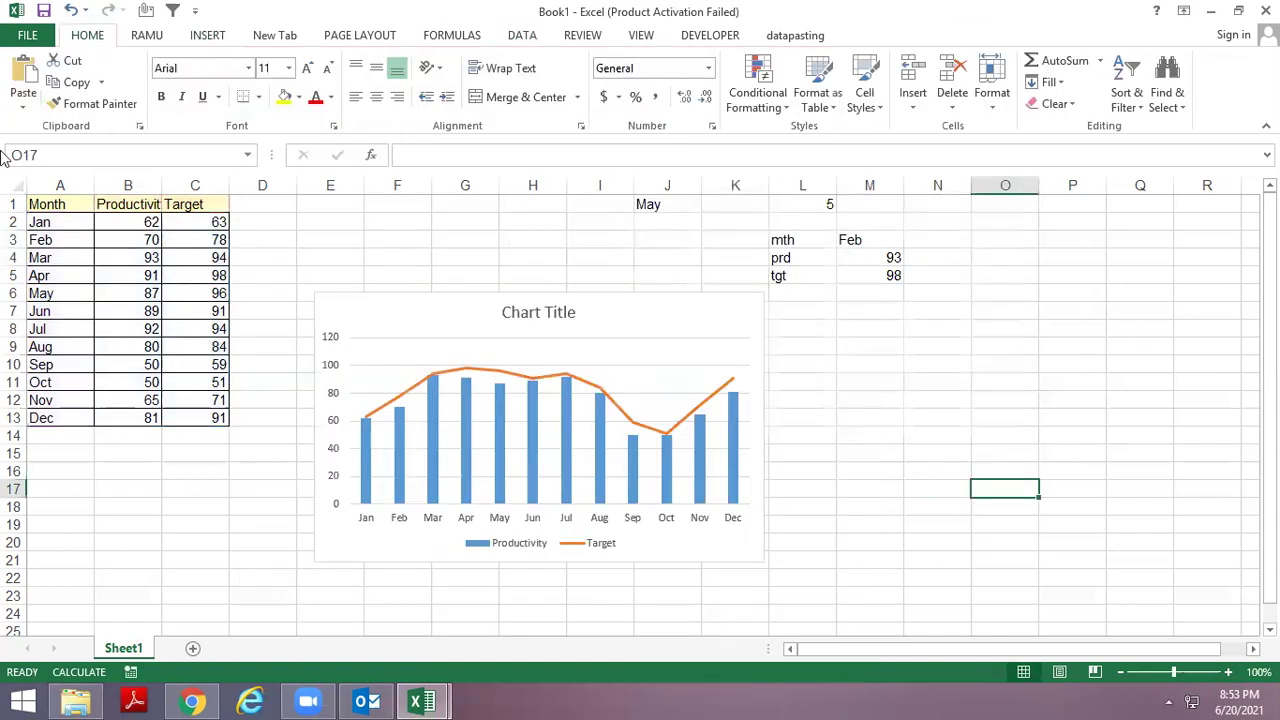
click(106, 258)
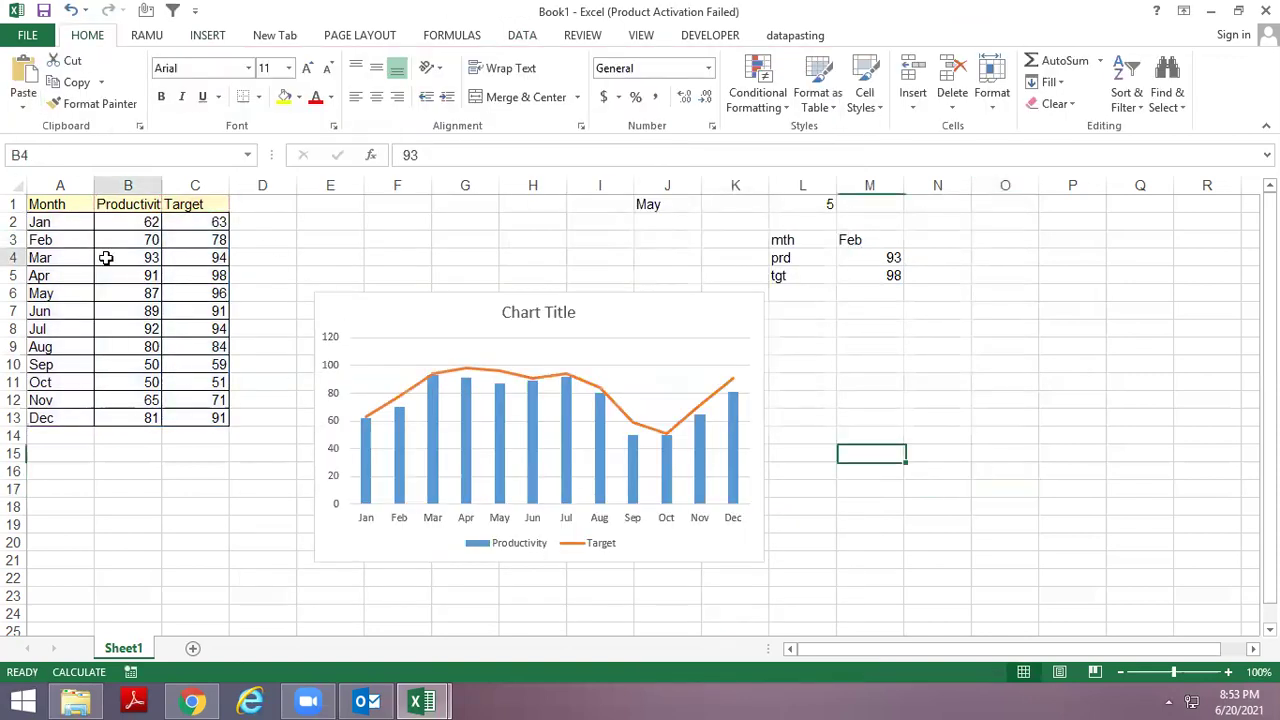
In the chart's Select Data, set the Productivity series values to =Sheet1!prd.
click(530, 383)
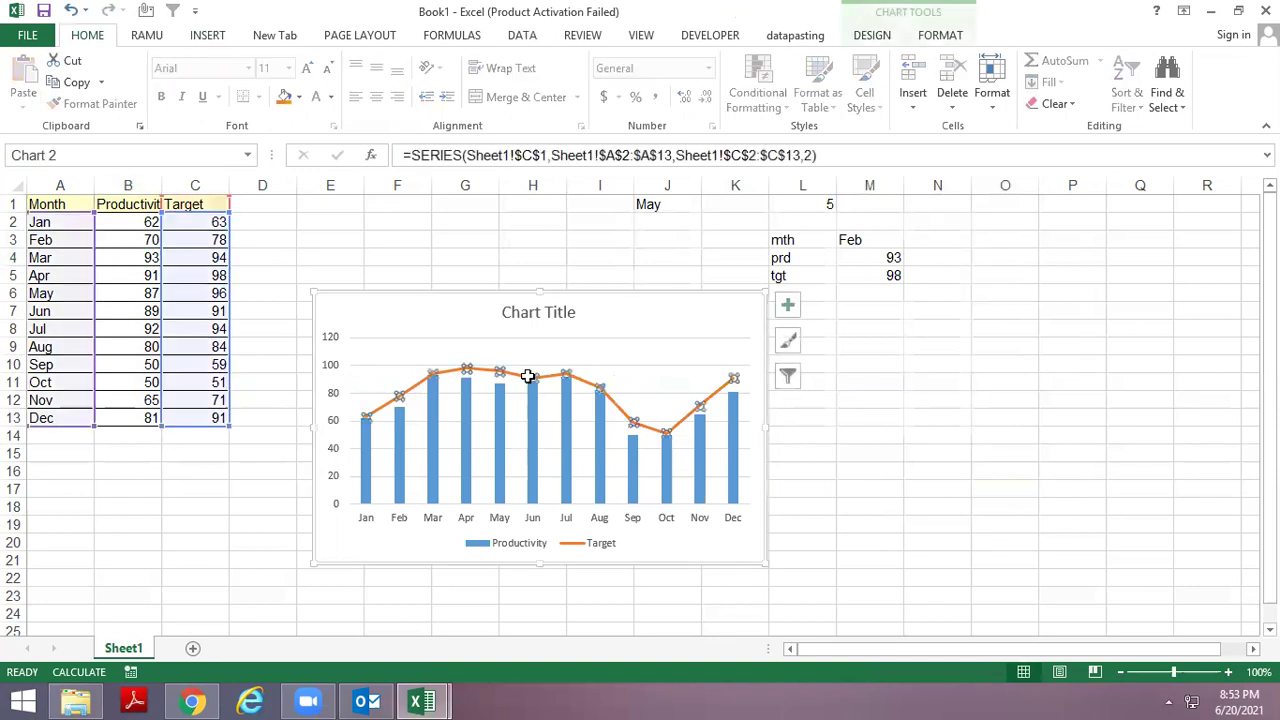
right_click(531, 381)
click(575, 460)
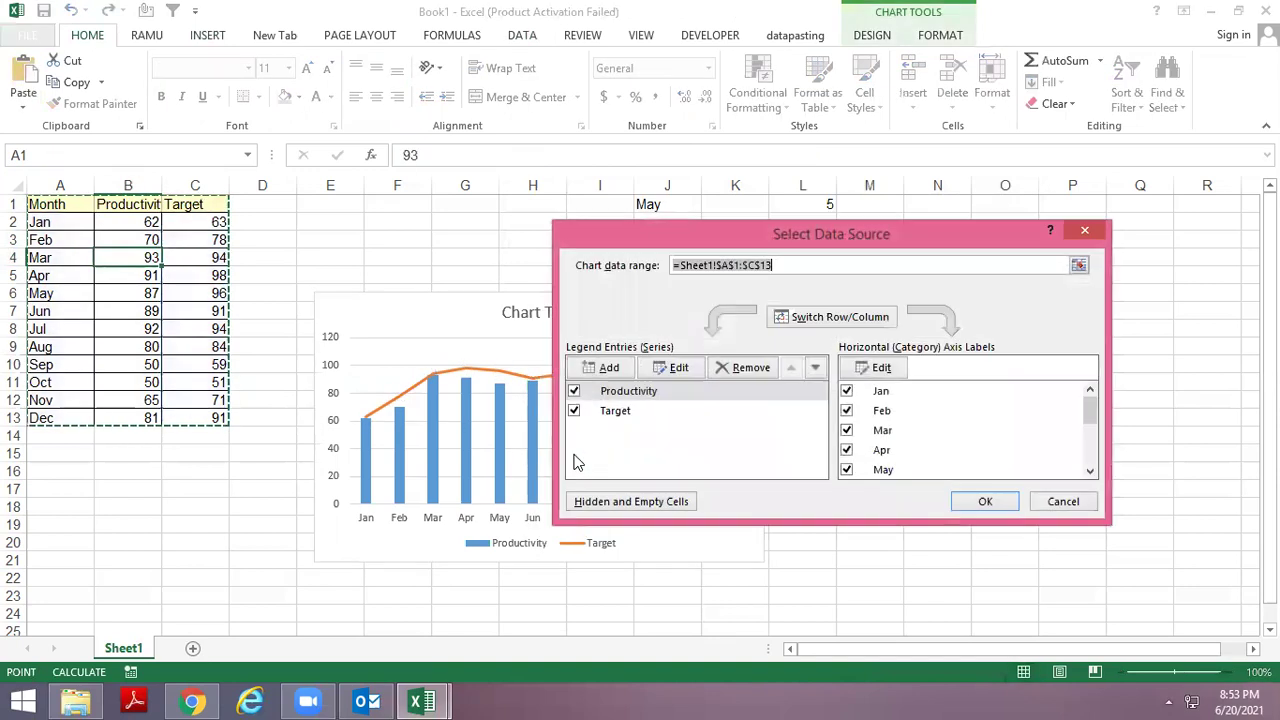
click(622, 393)
click(680, 369)
click(793, 398)
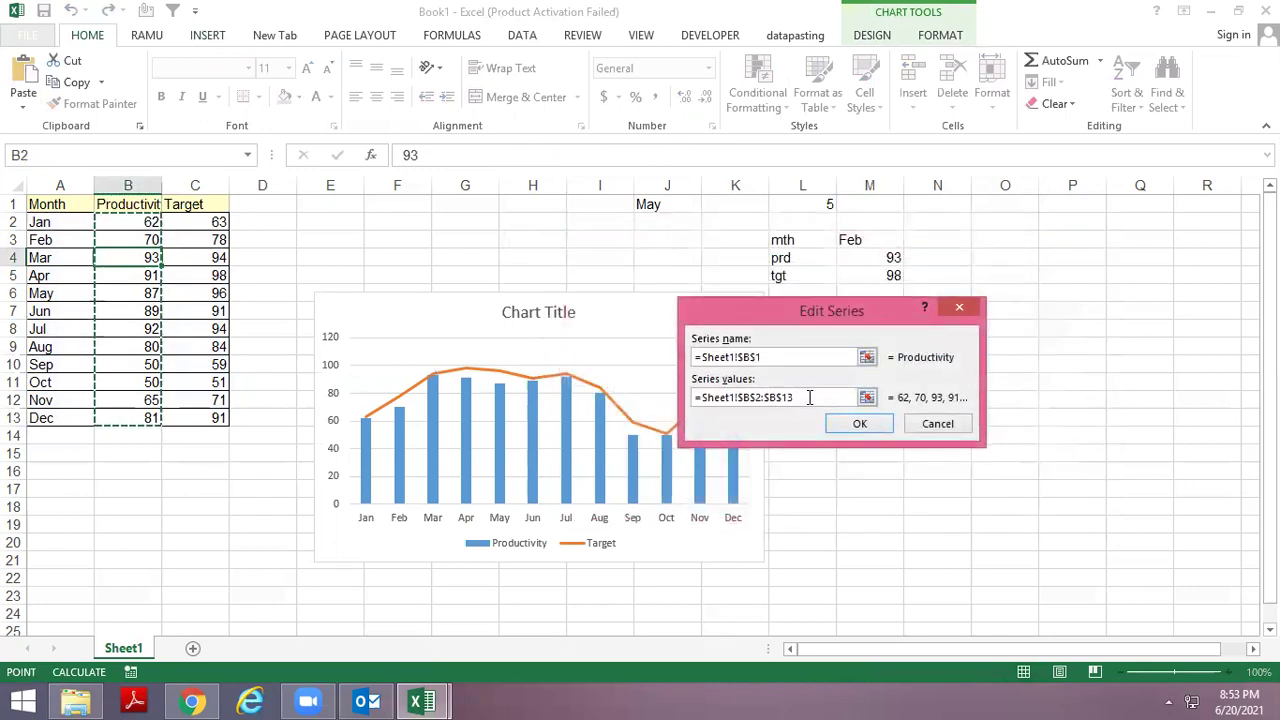
key(BackSpace)
key(BackSpace)
key(BackSpace)
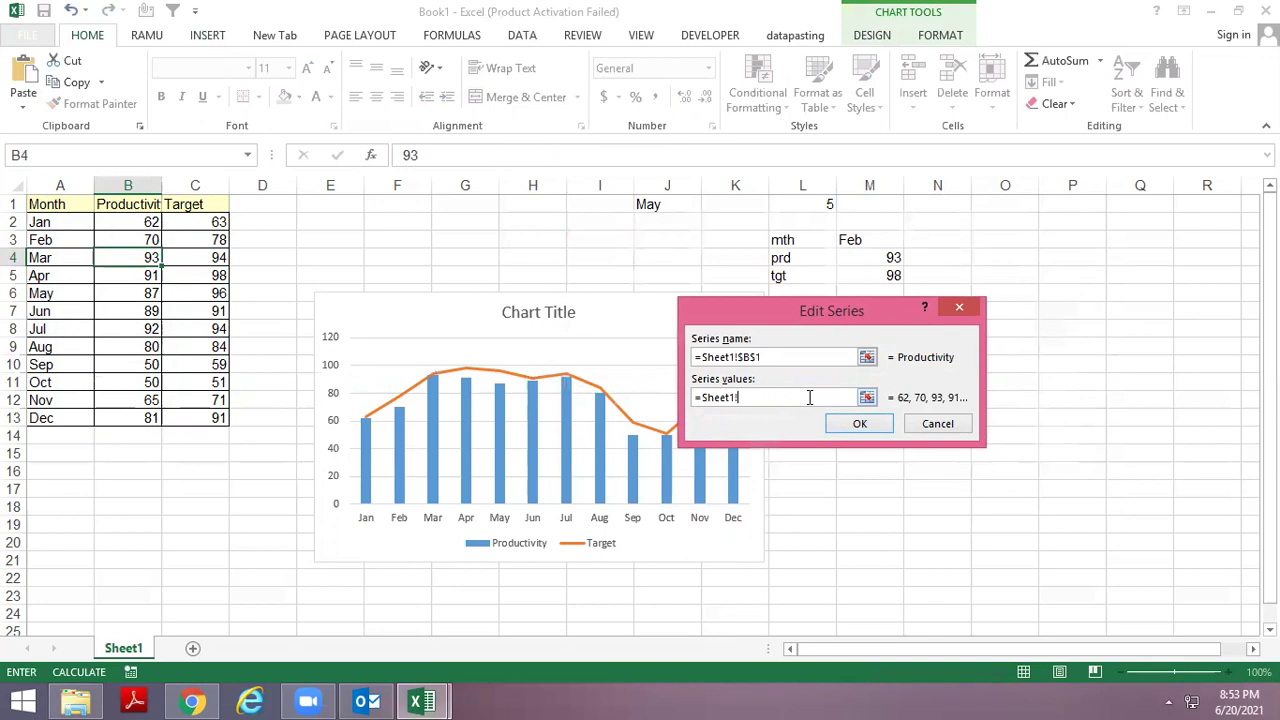
key(F3)
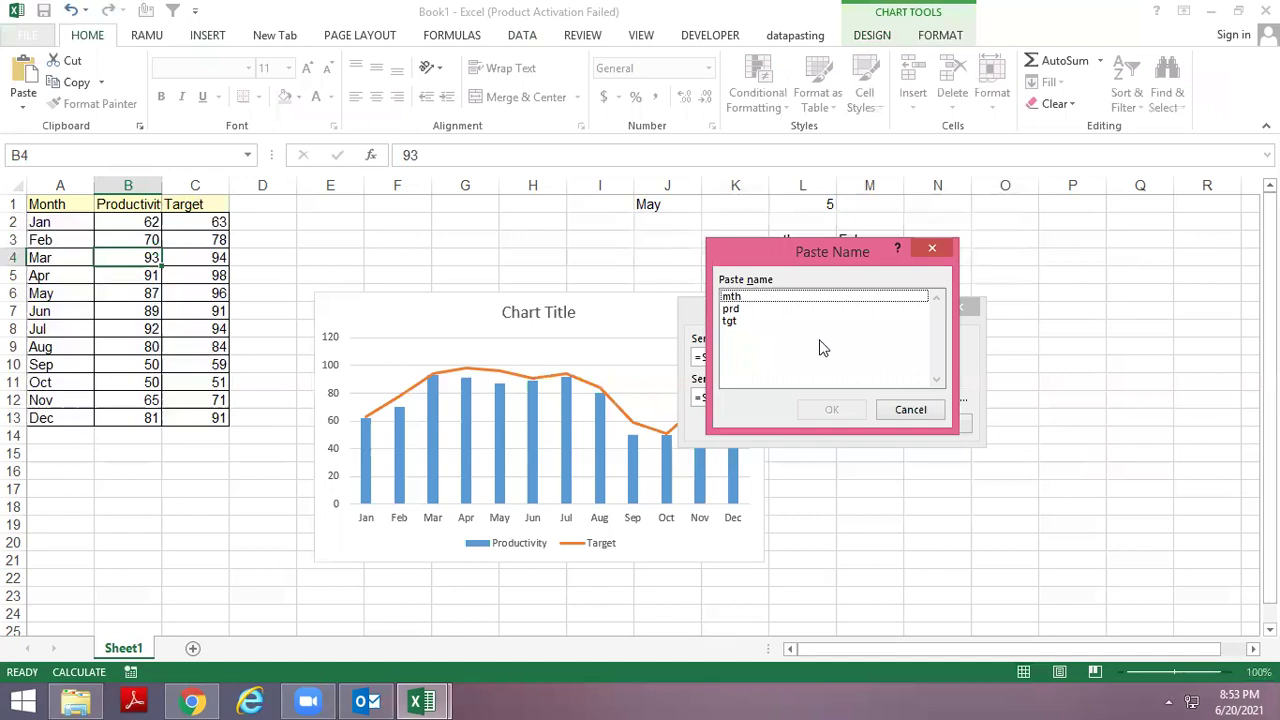
click(733, 308)
click(833, 409)
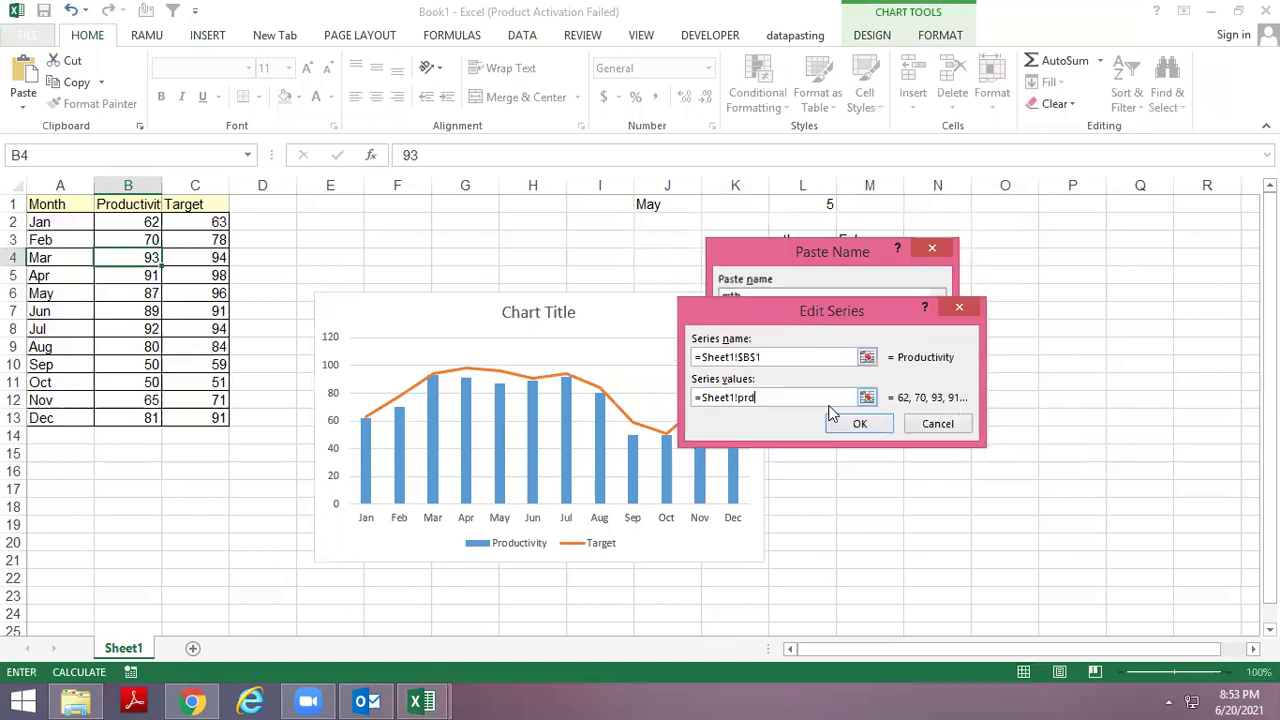
click(849, 426)
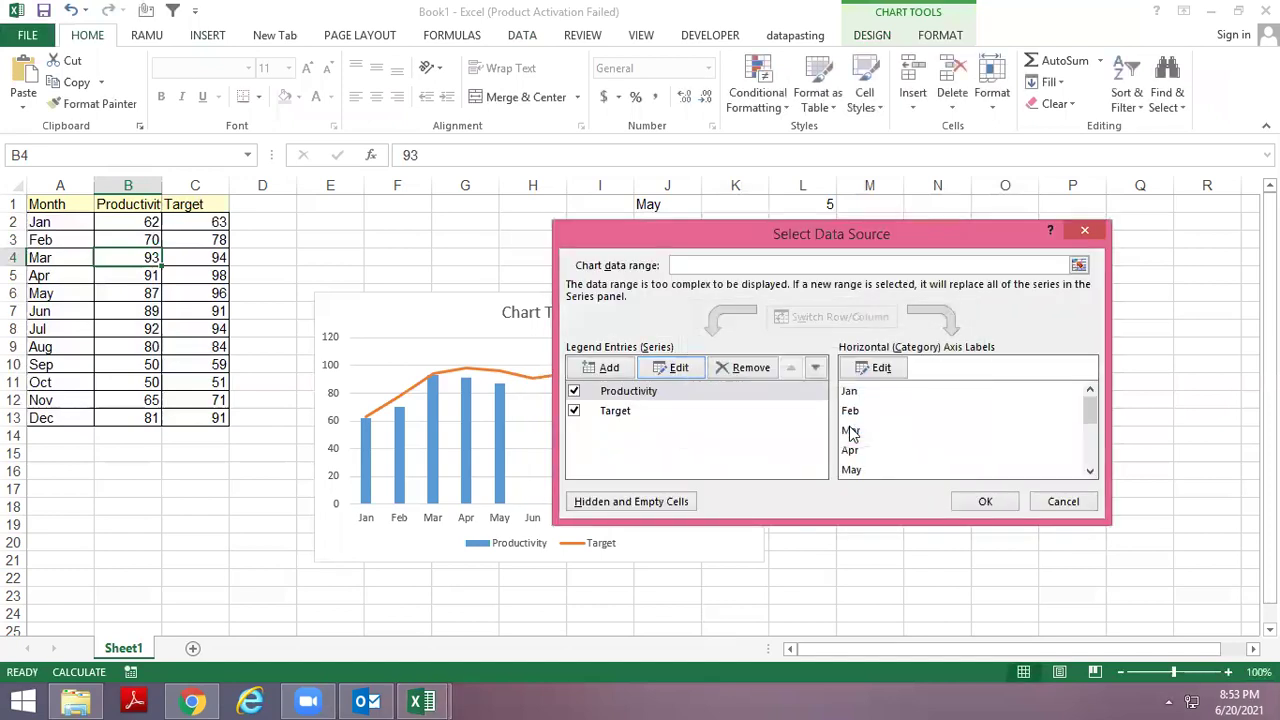
Set the Target series values to =Sheet1!tgt.
click(619, 416)
click(684, 368)
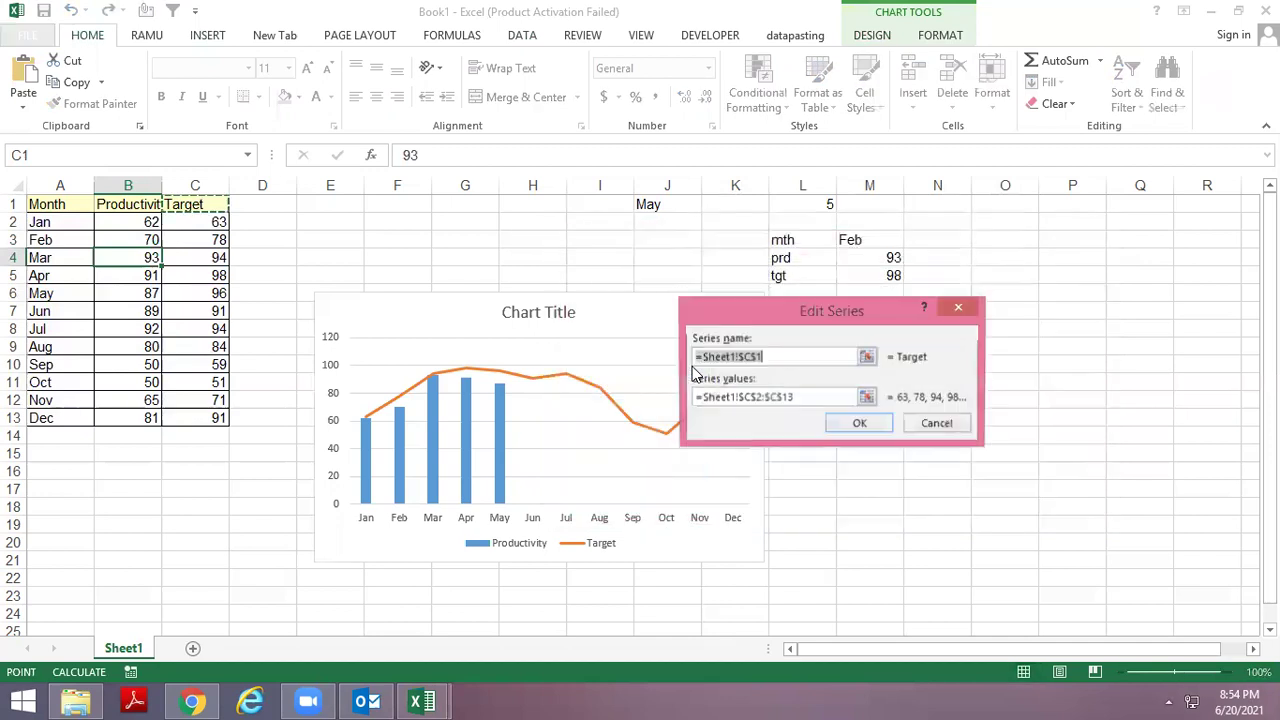
click(794, 397)
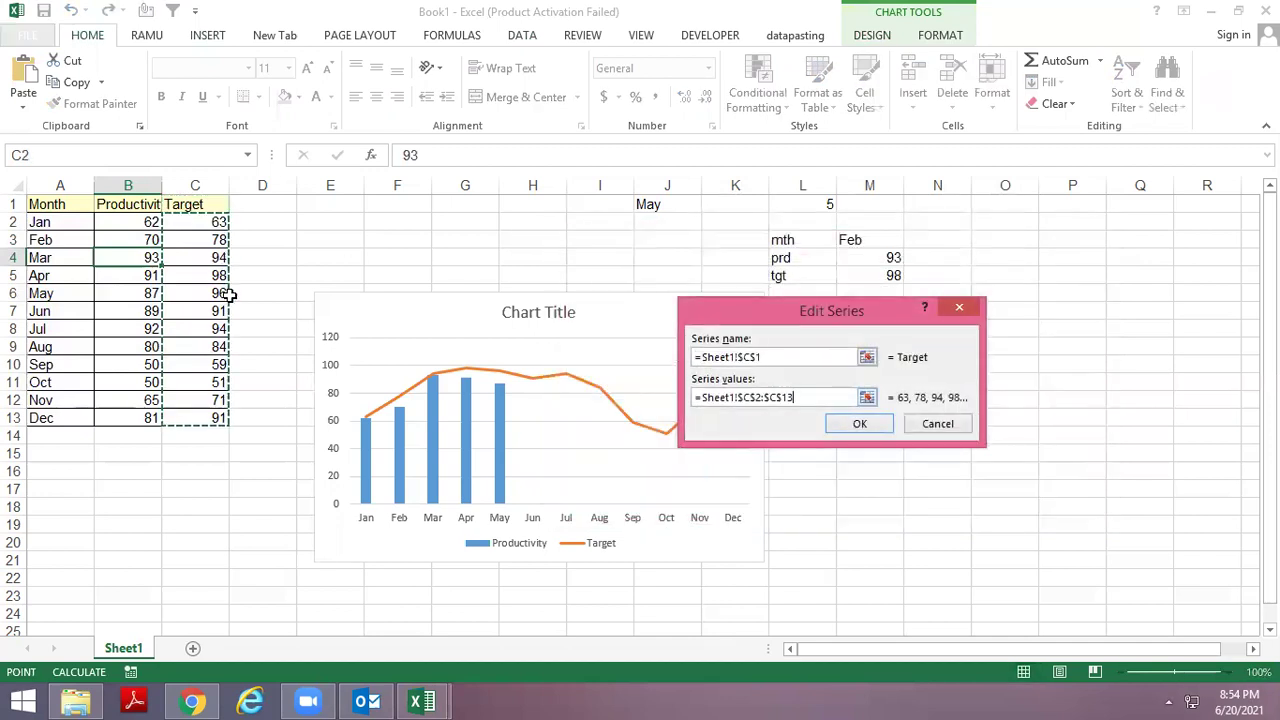
key(BackSpace)
key(BackSpace)
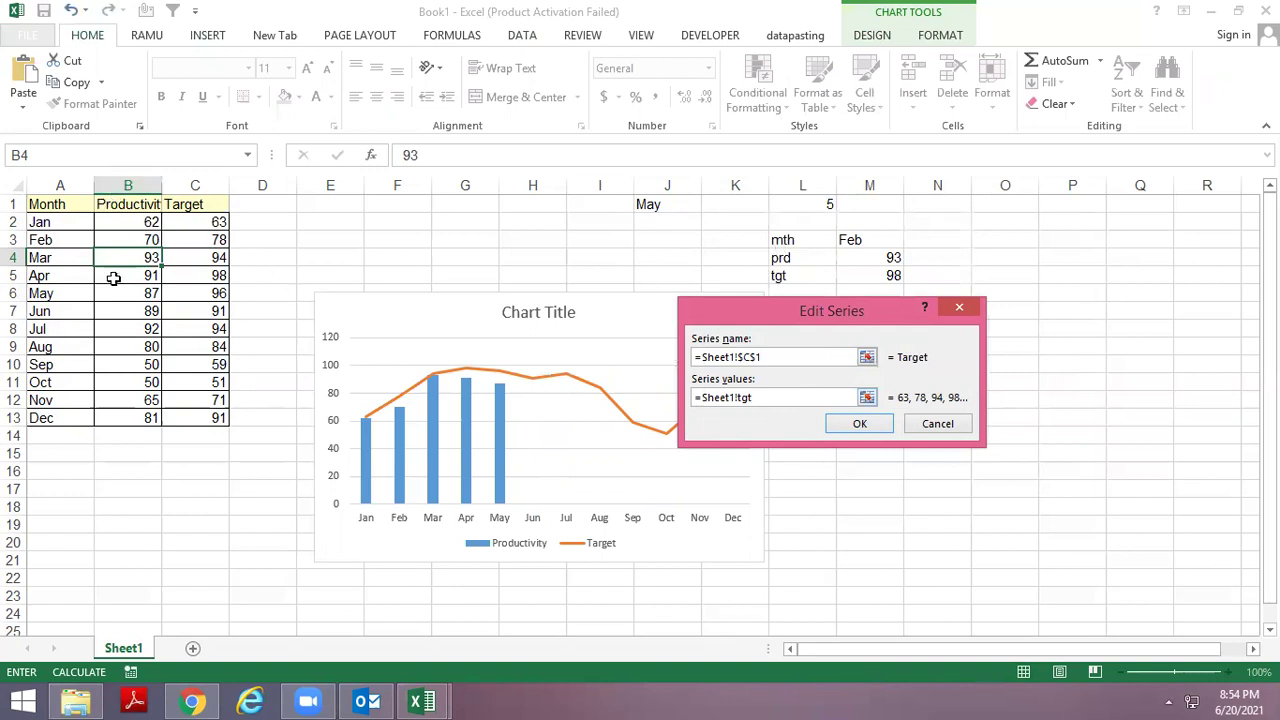
click(856, 423)
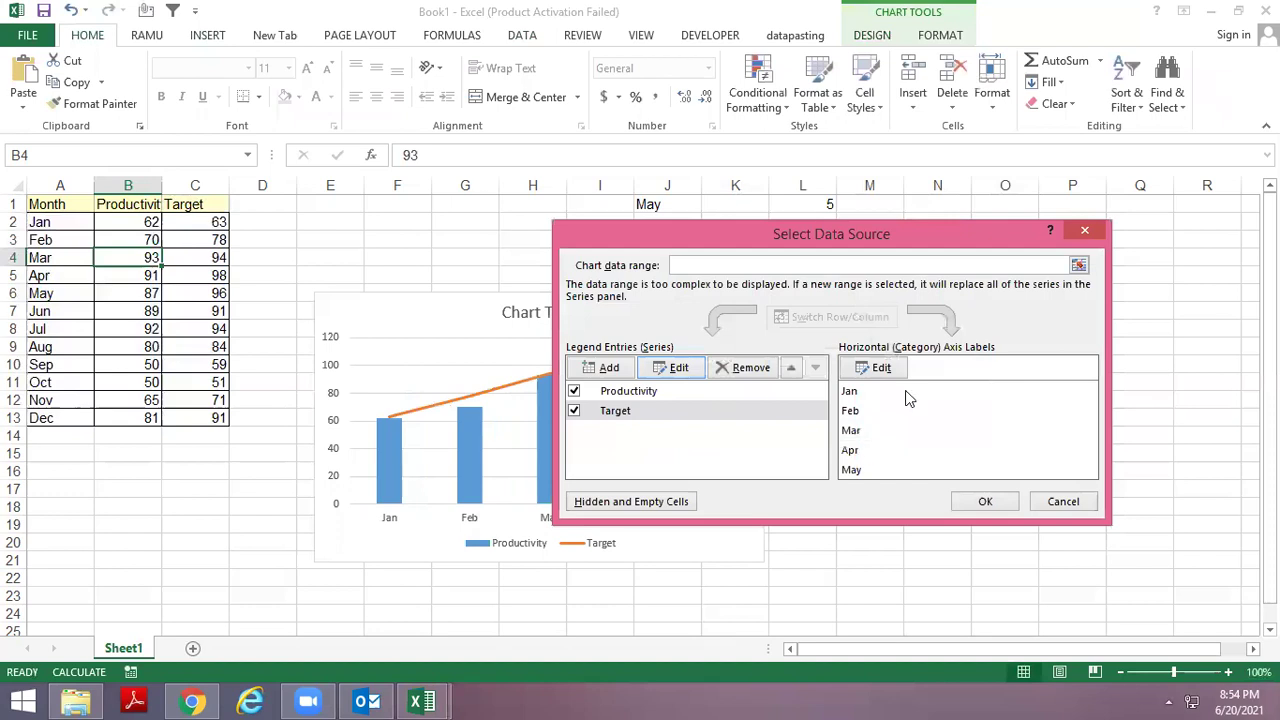
Set the horizontal axis labels to =Sheet1!mth and apply the changes.
click(881, 367)
click(822, 377)
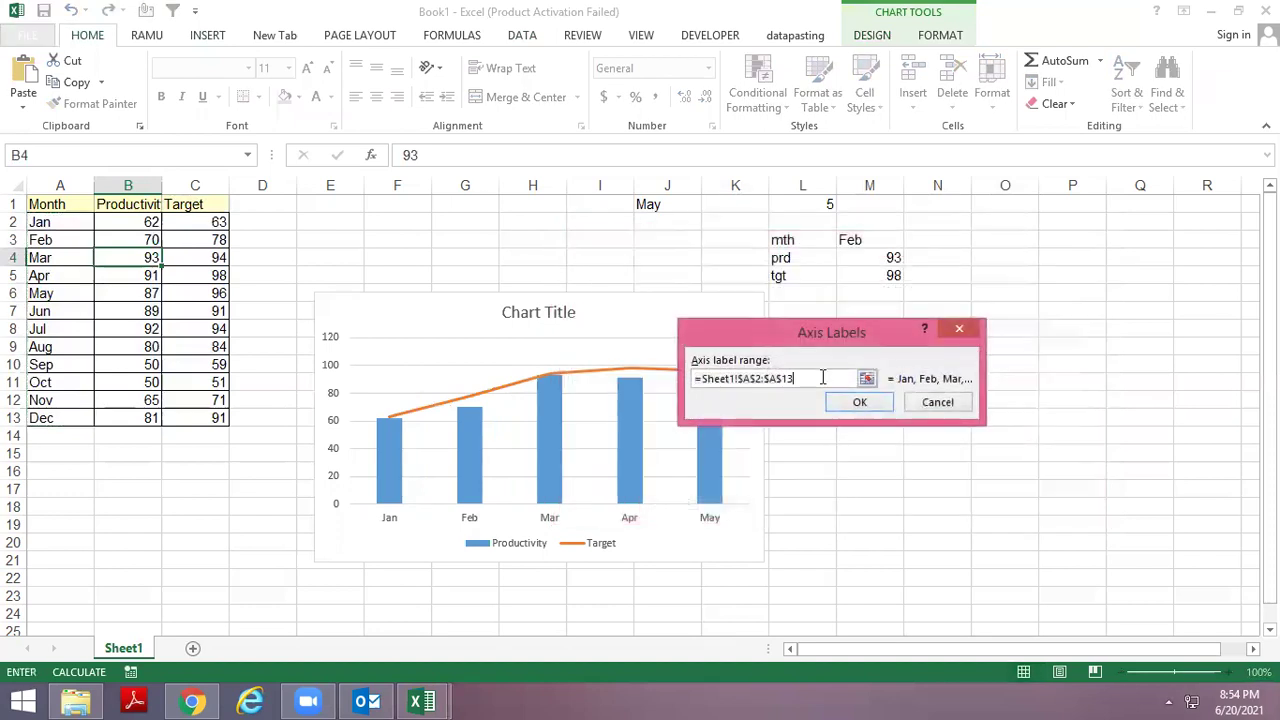
key(BackSpace)
text(=Sheet1!mth)
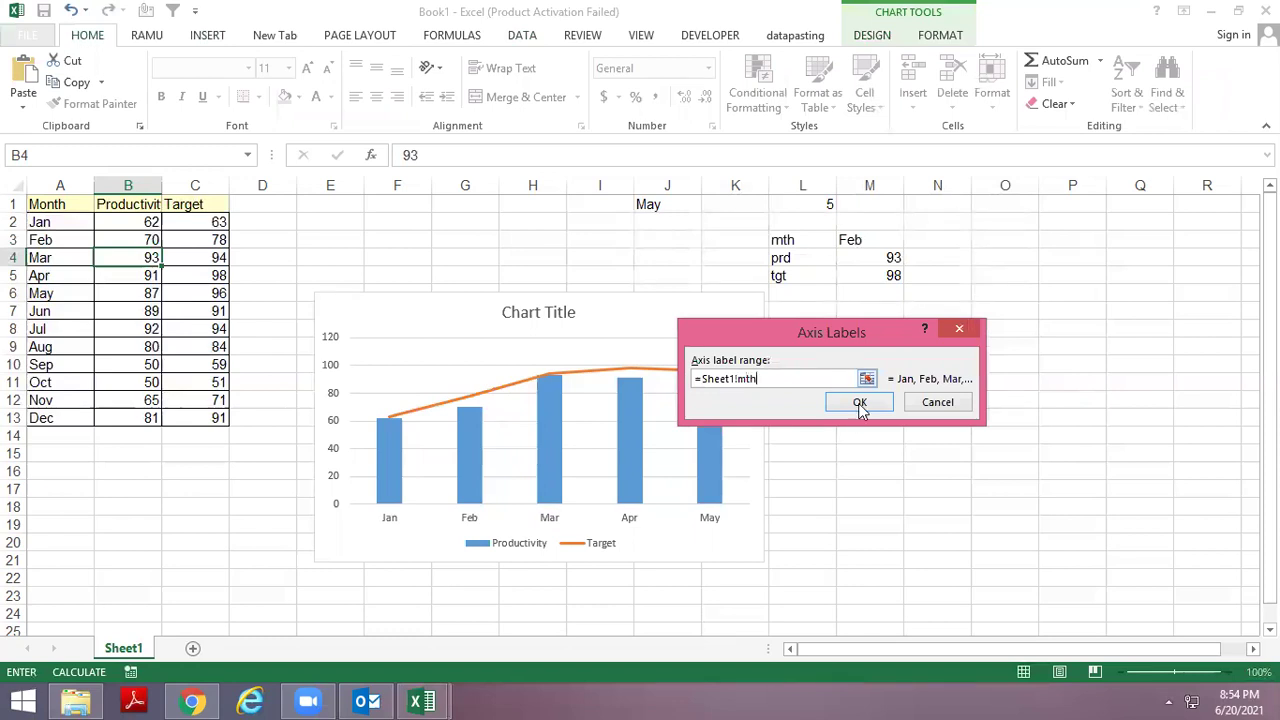
click(860, 401)
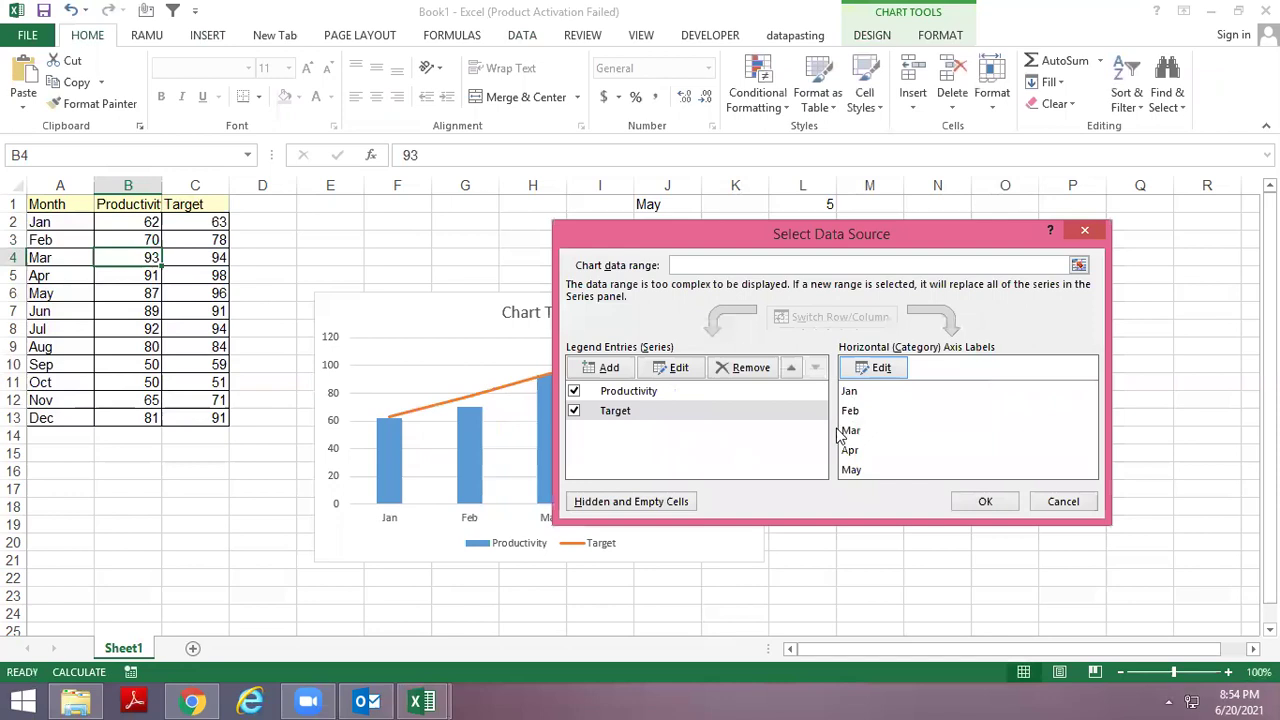
mouse_move(772, 229)
mouse_down()
mouse_move(943, 248)
mouse_move(628, 107)
mouse_up()
click(850, 391)
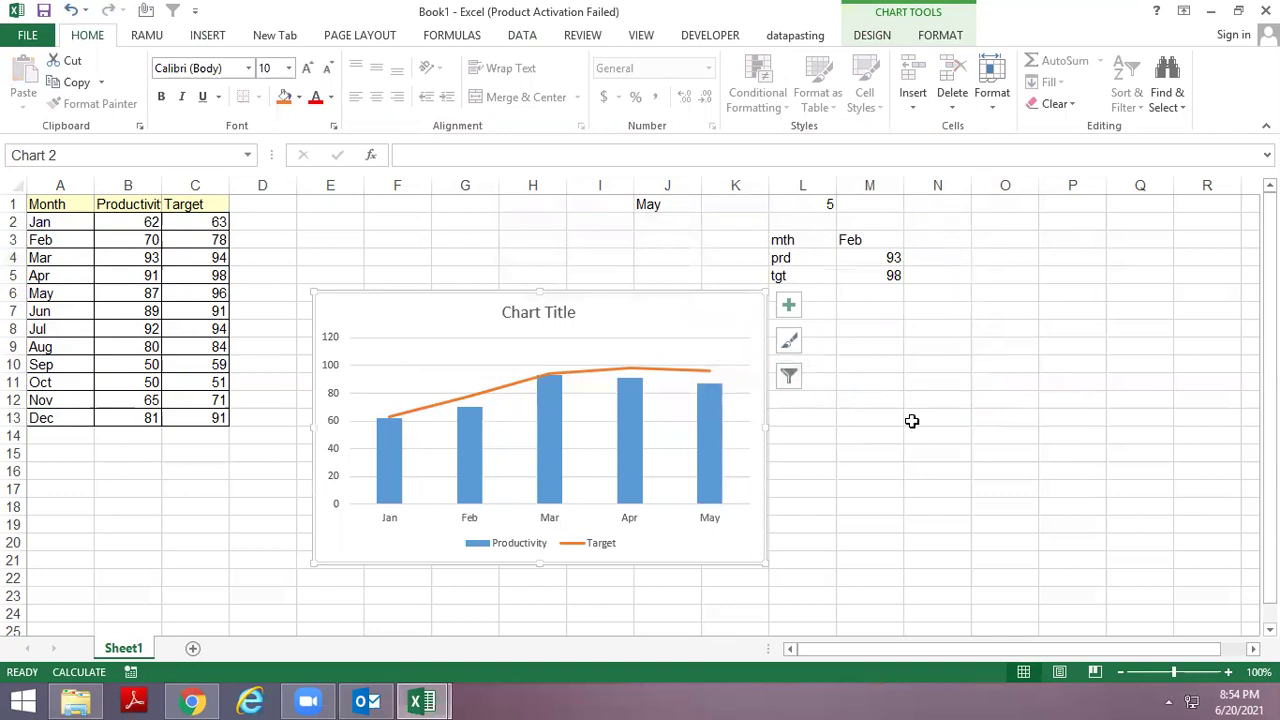
Choose Aug in J1 and check the chart against the data table.
click(686, 205)
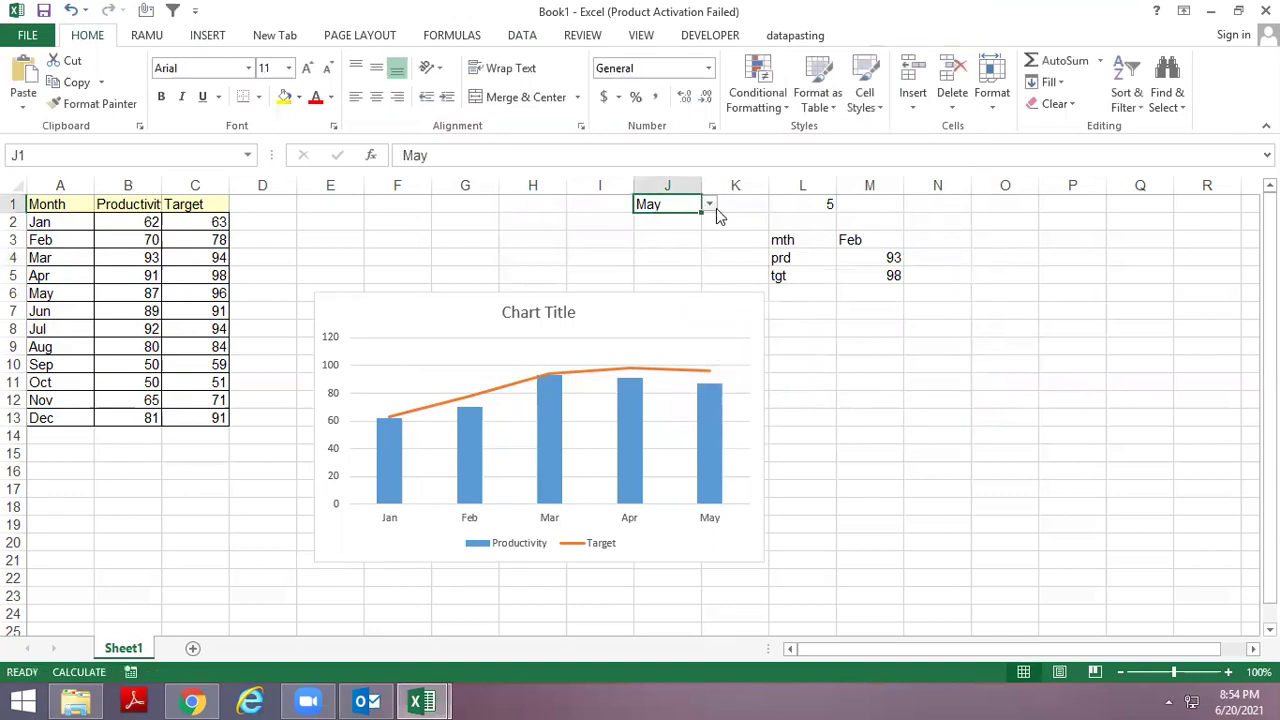
click(709, 205)
click(648, 256)
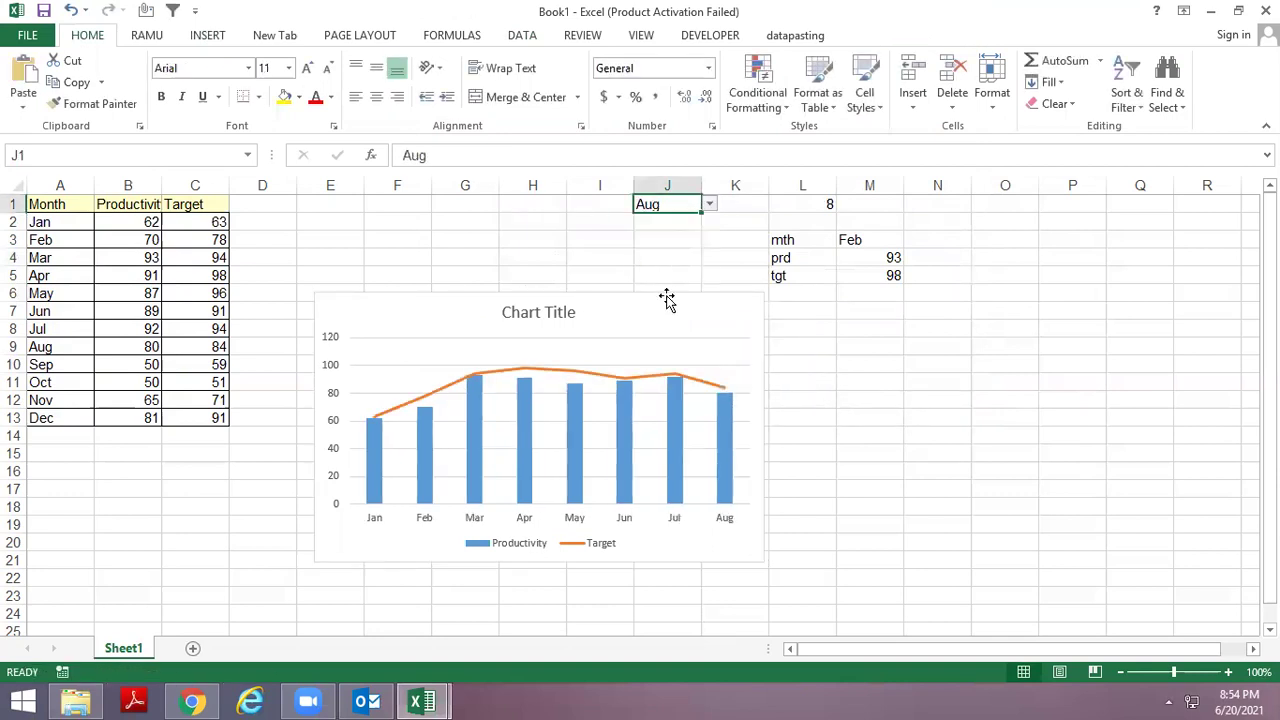
drag(44, 224, 192, 416)
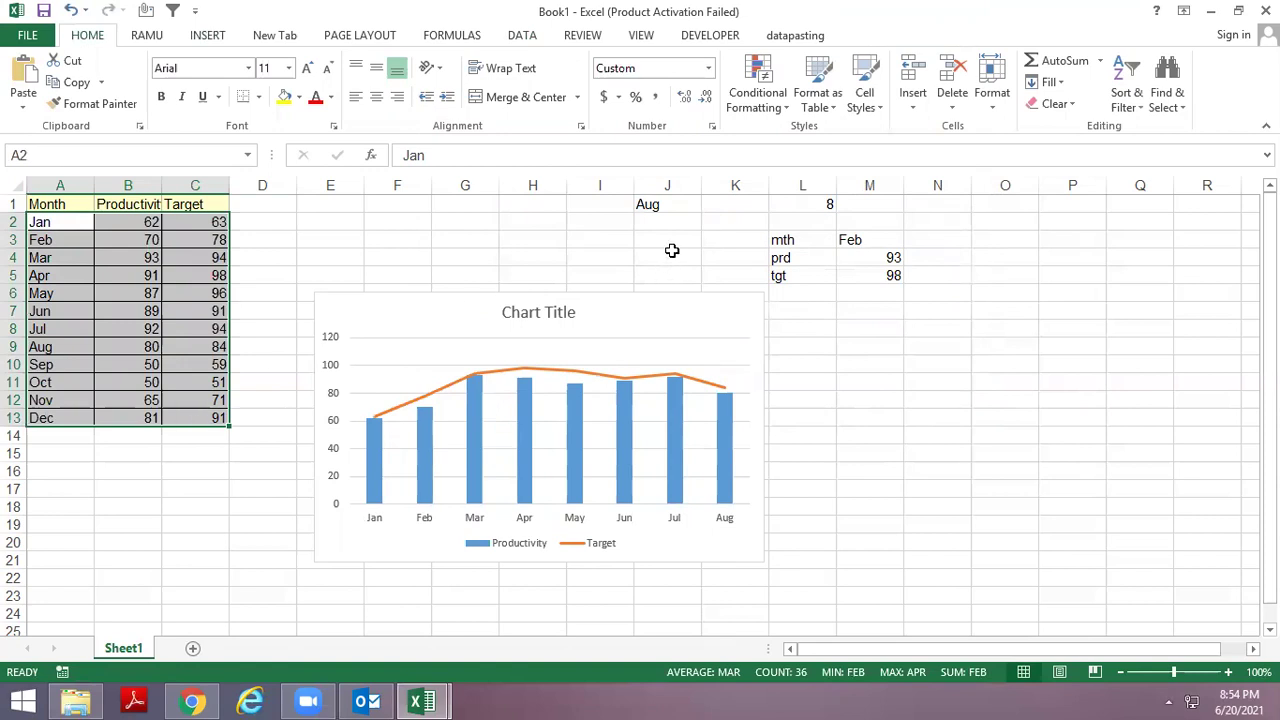
click(680, 203)
click(709, 203)
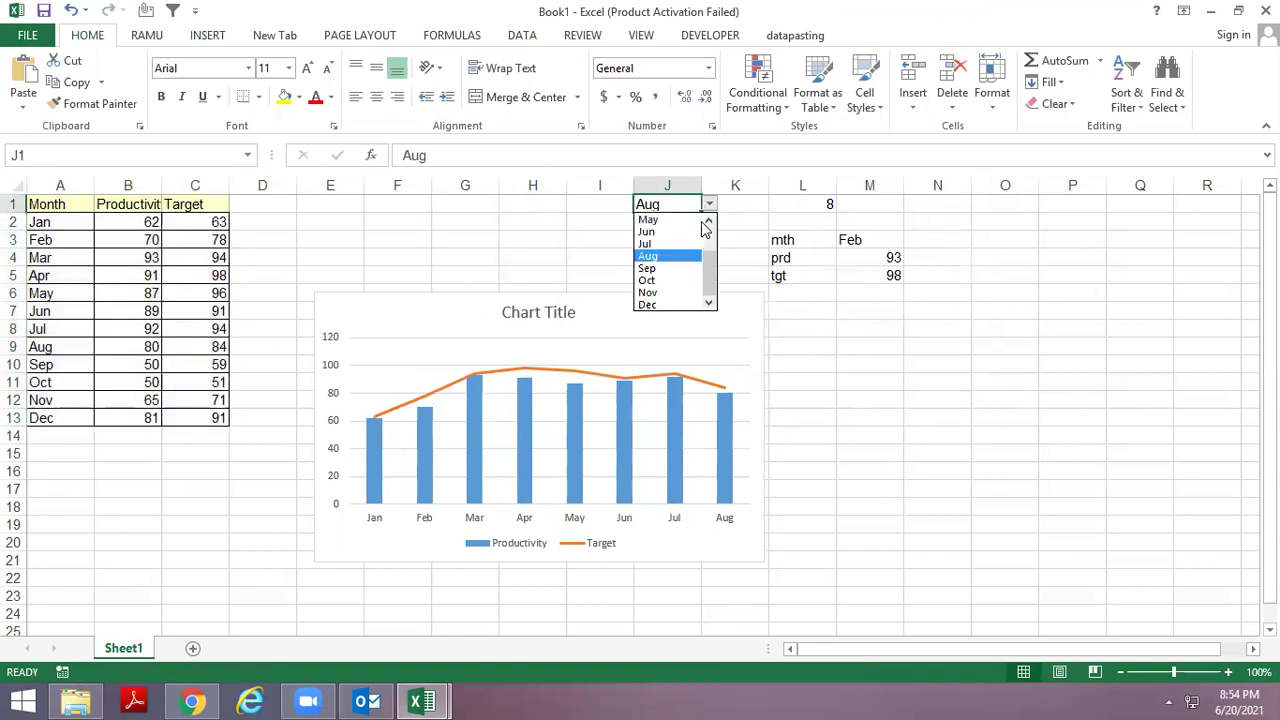
click(680, 262)
click(712, 204)
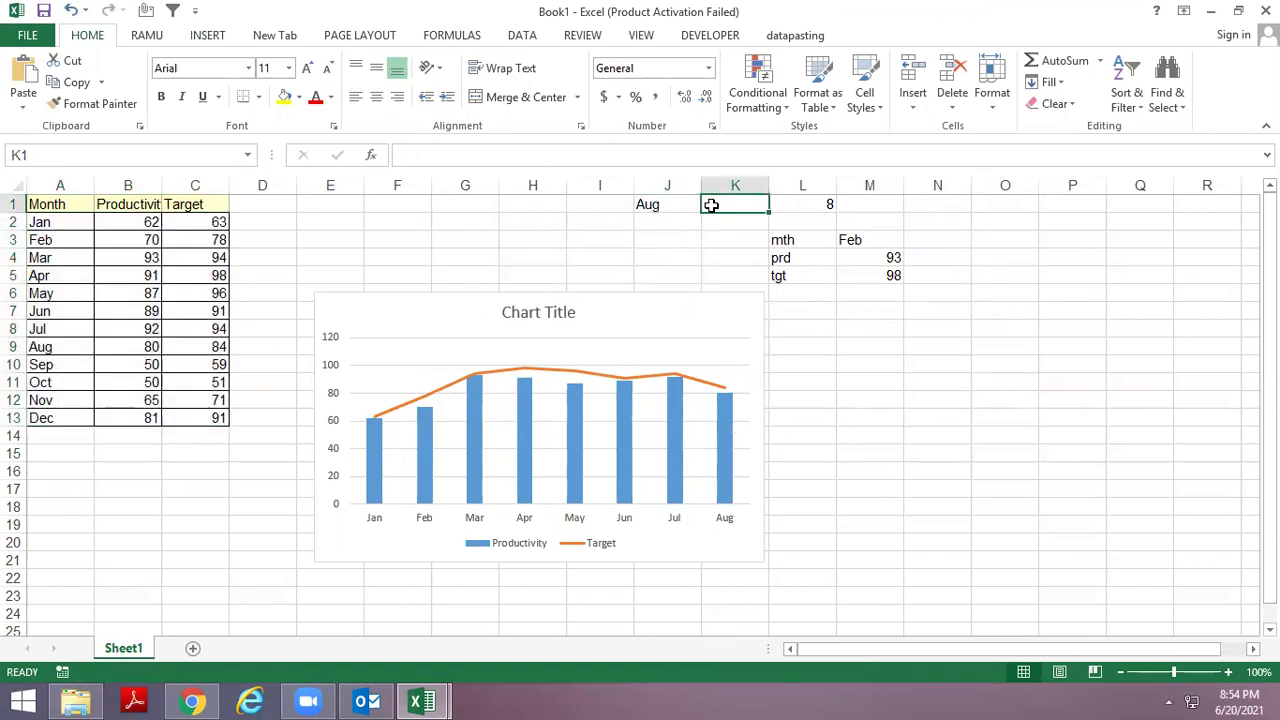
Test J1 with Nov and Jun, settle on Aug, and nudge the chart up-left.
click(694, 204)
click(709, 204)
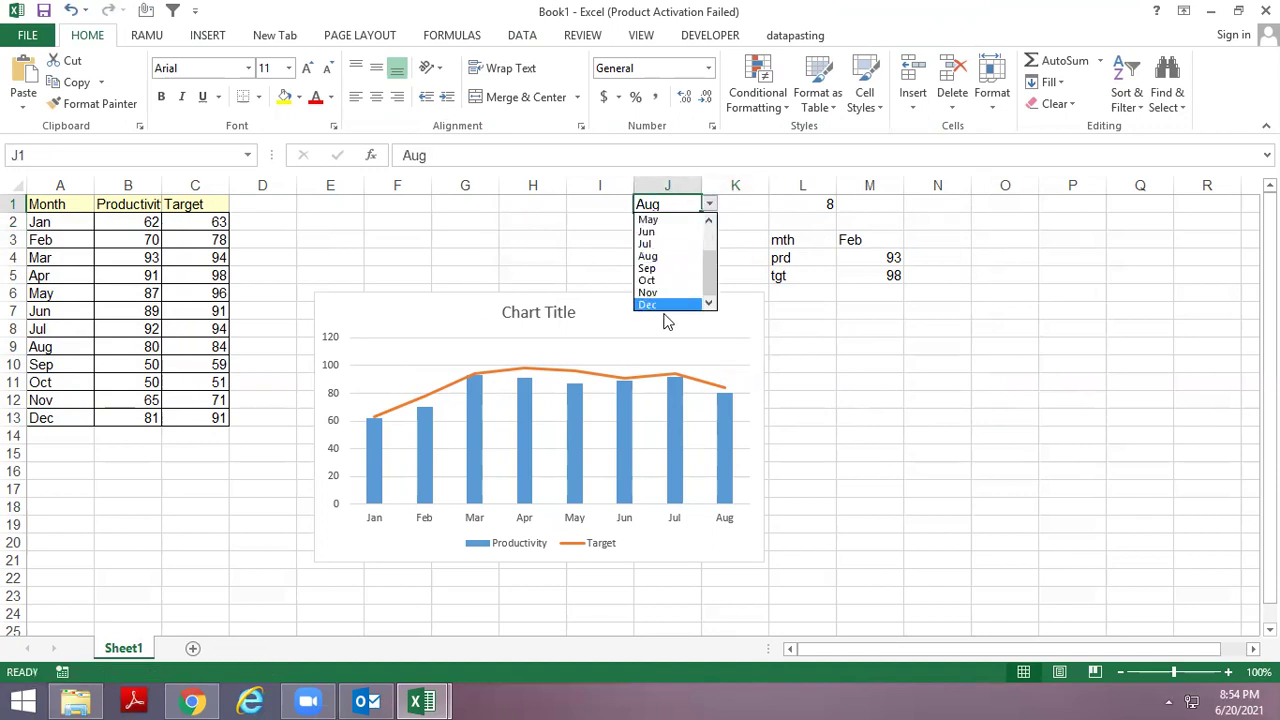
click(667, 300)
click(709, 204)
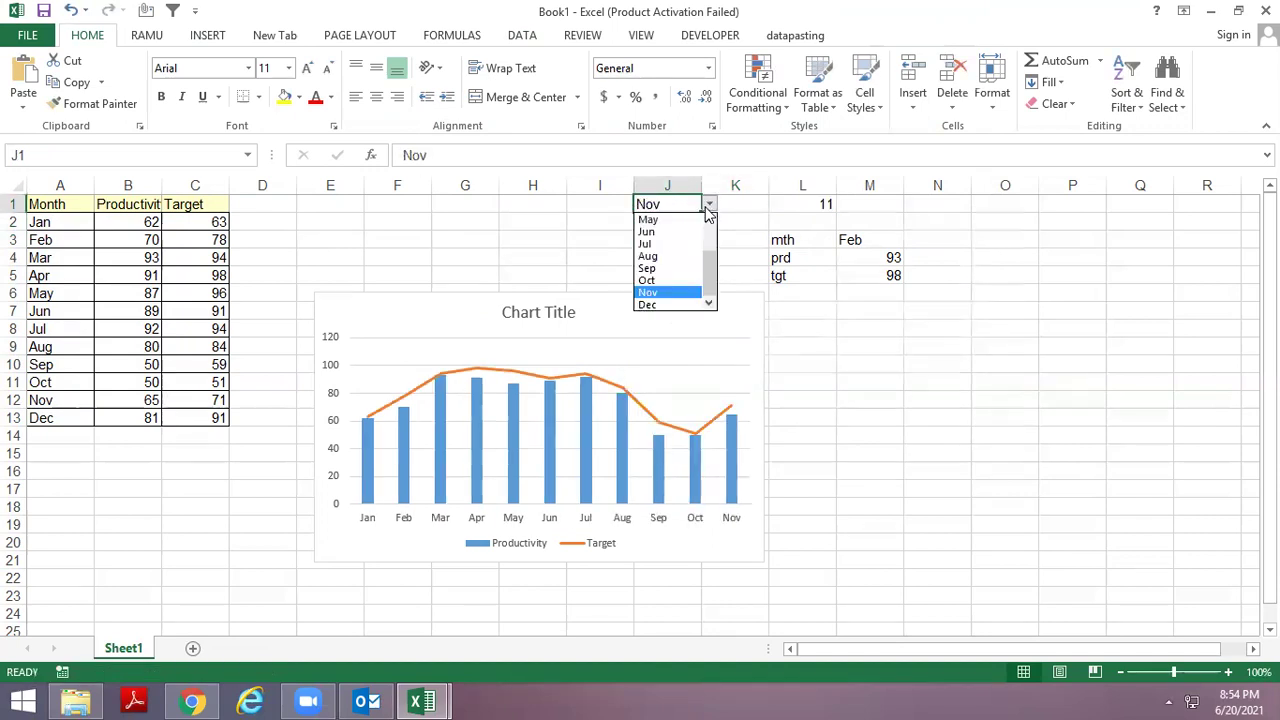
click(686, 240)
click(709, 204)
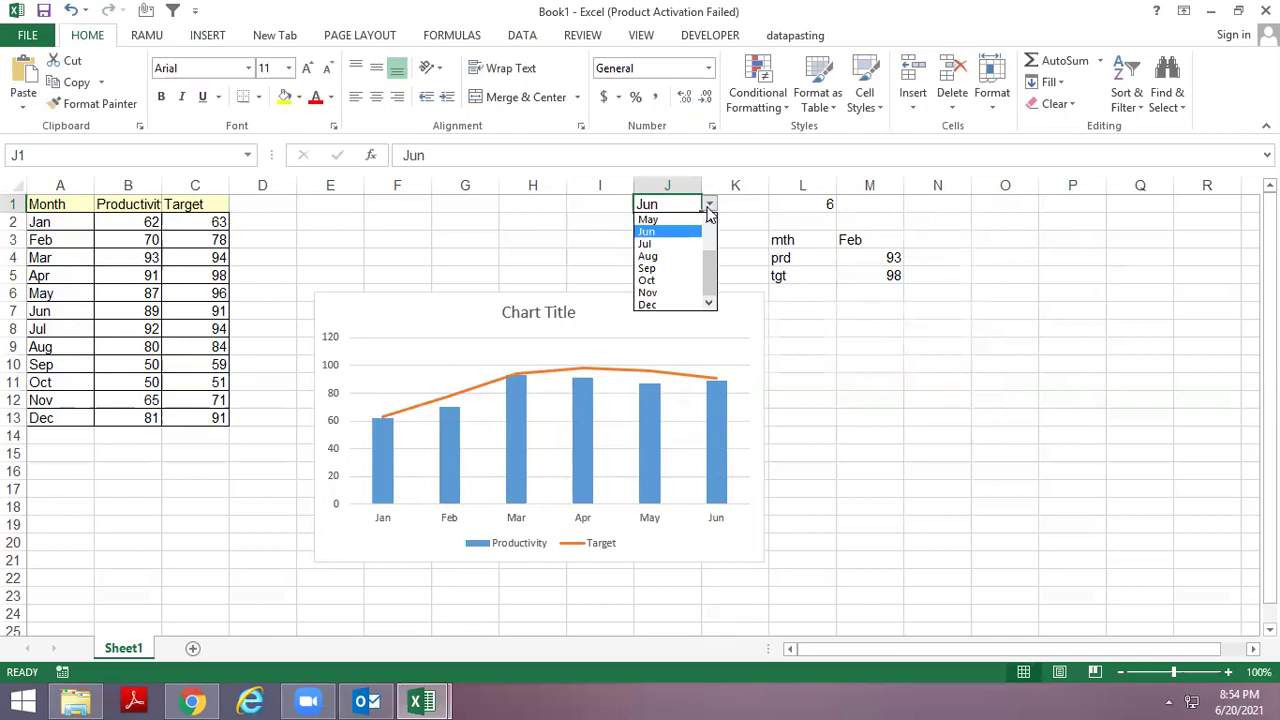
click(677, 268)
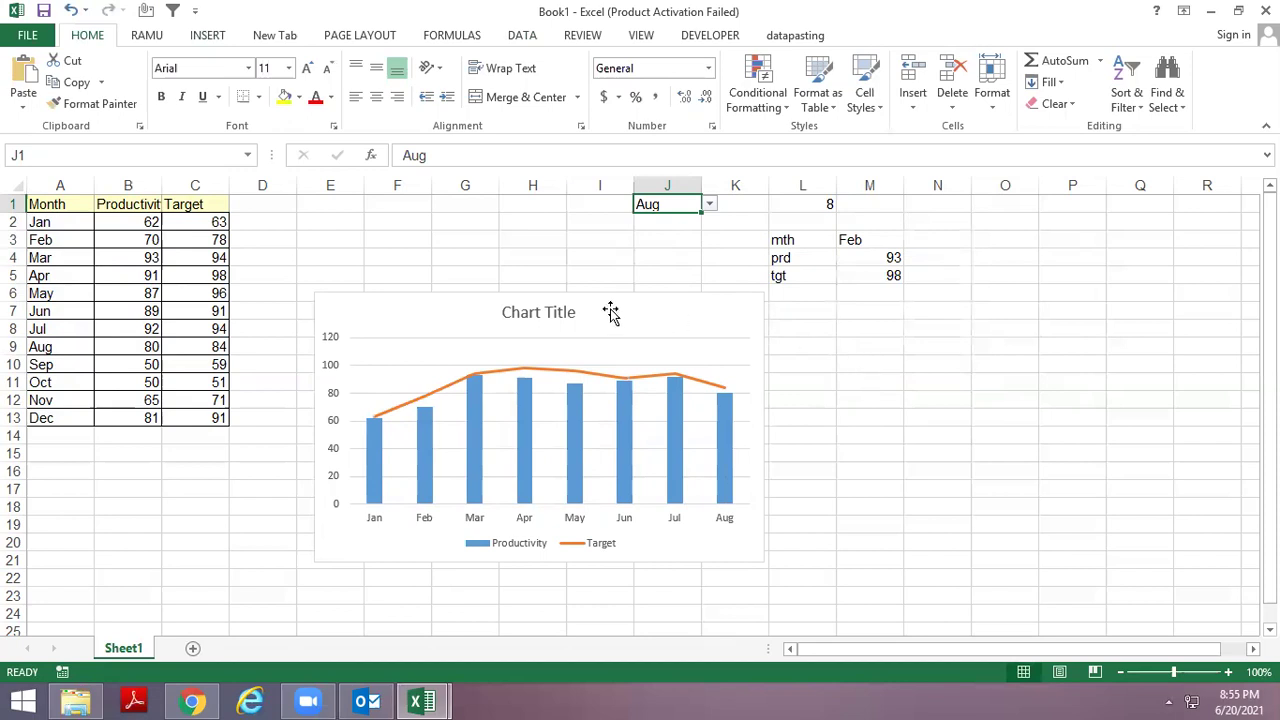
drag(589, 296, 575, 271)
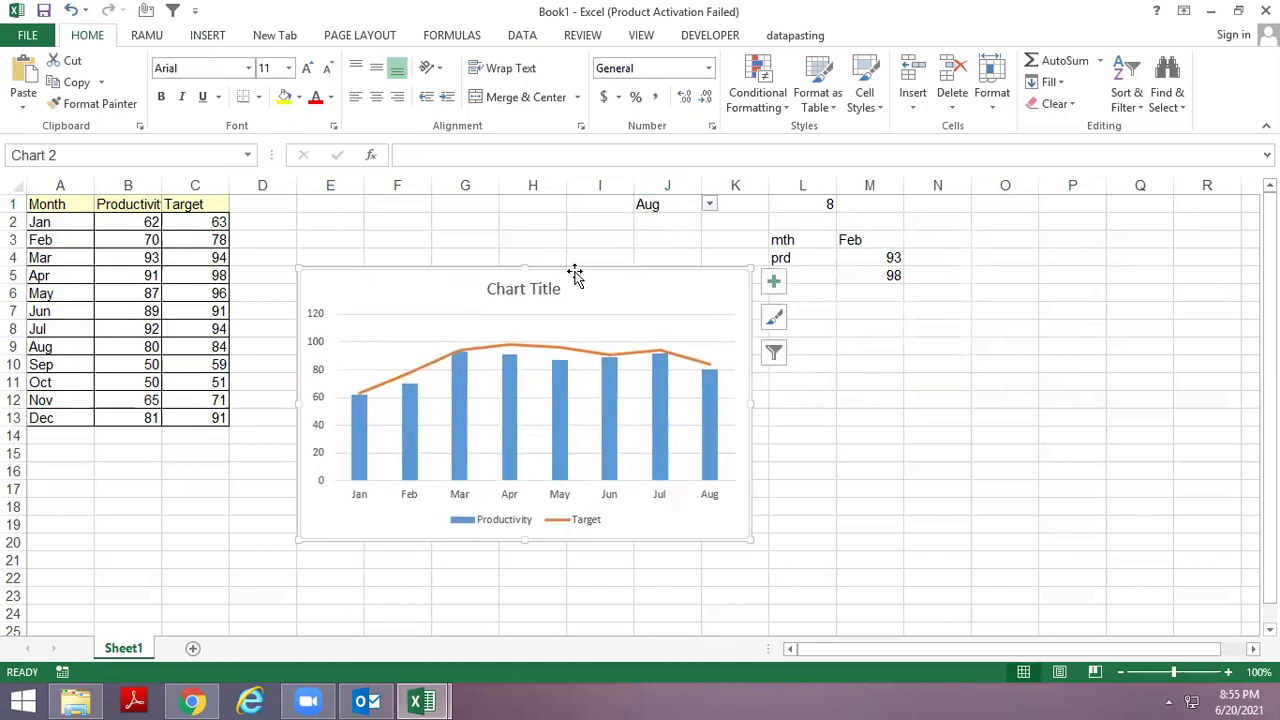
click(906, 384)
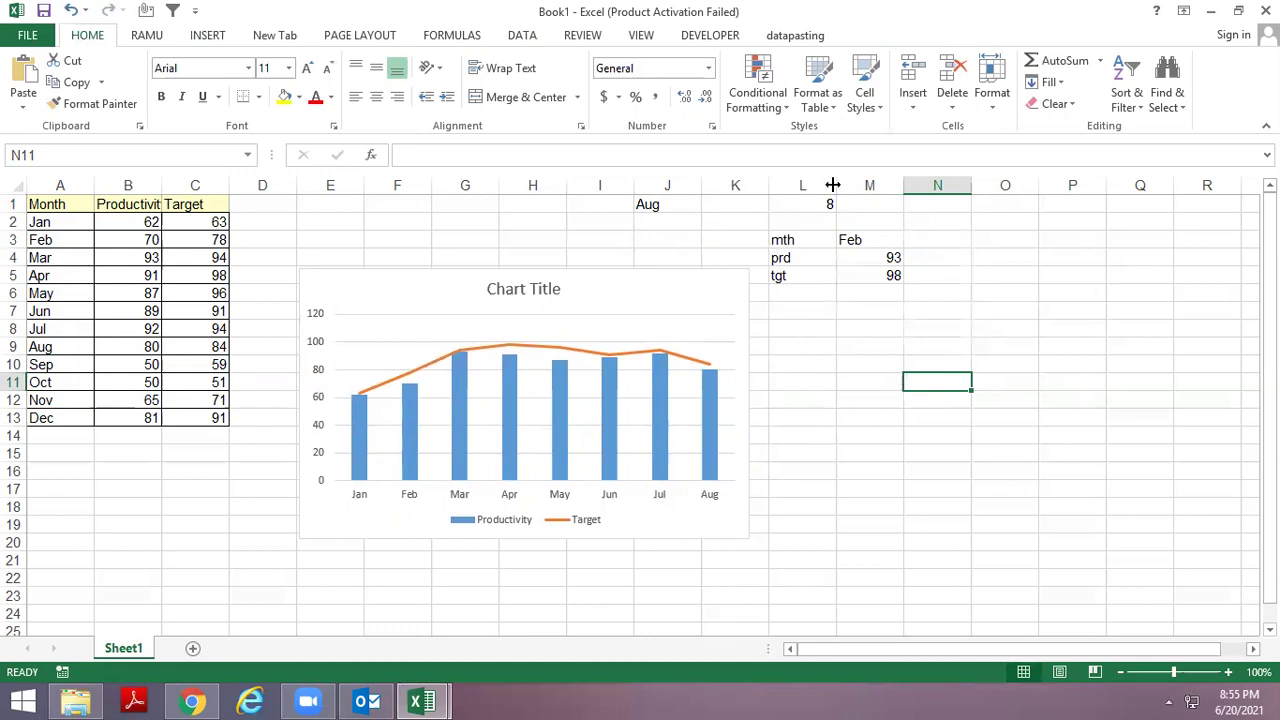
mouse_move(822, 204)
mouse_down()
mouse_move(819, 276)
mouse_move(903, 318)
mouse_up()
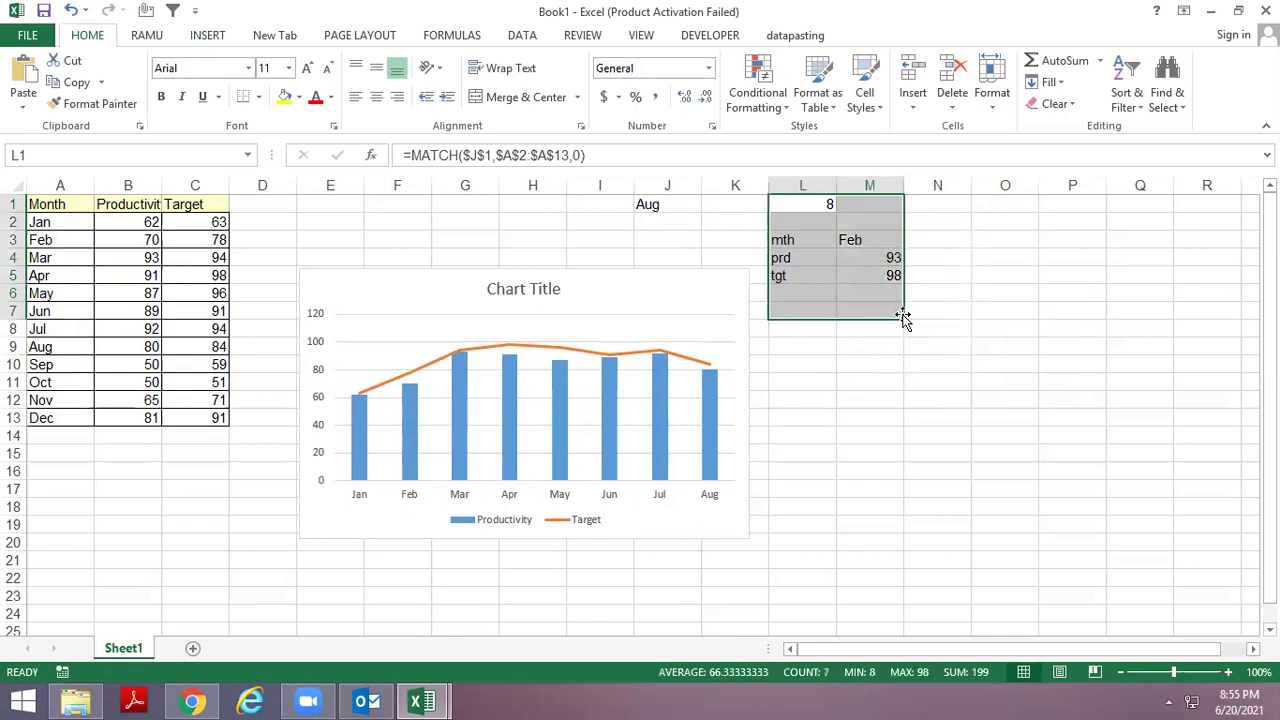
key(Delete)
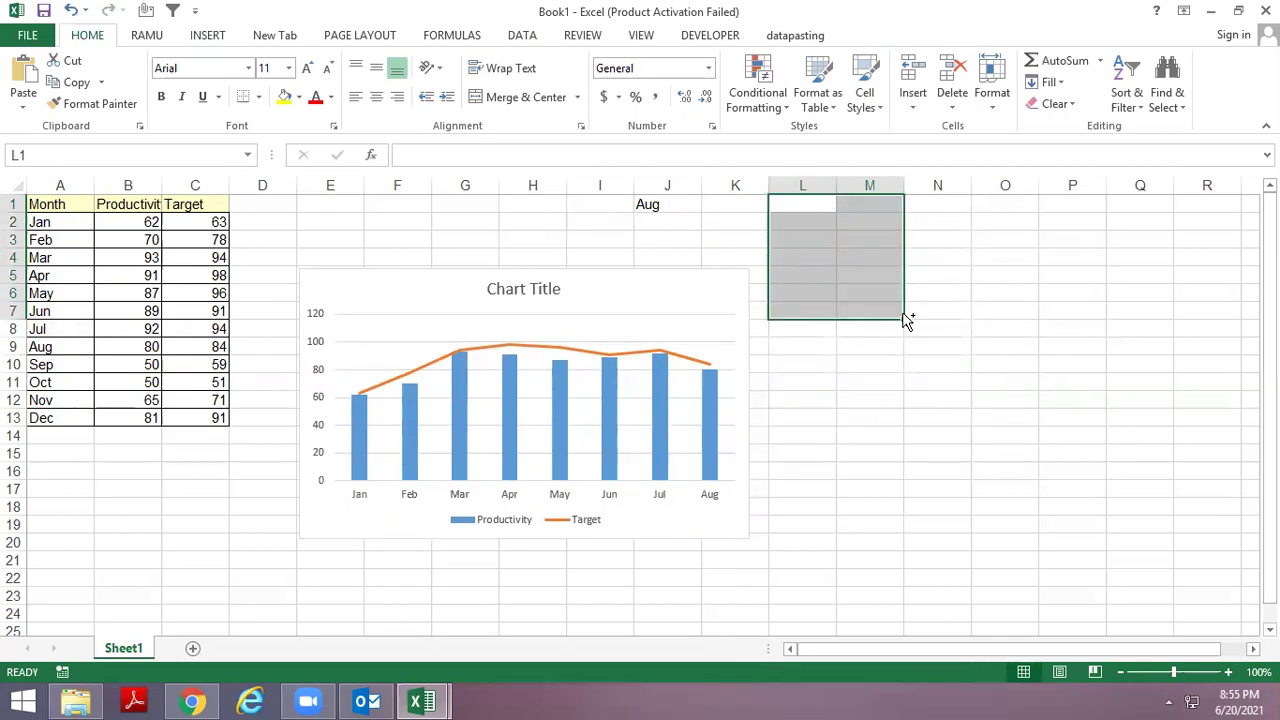
key(ctrl+z)
key(Down)
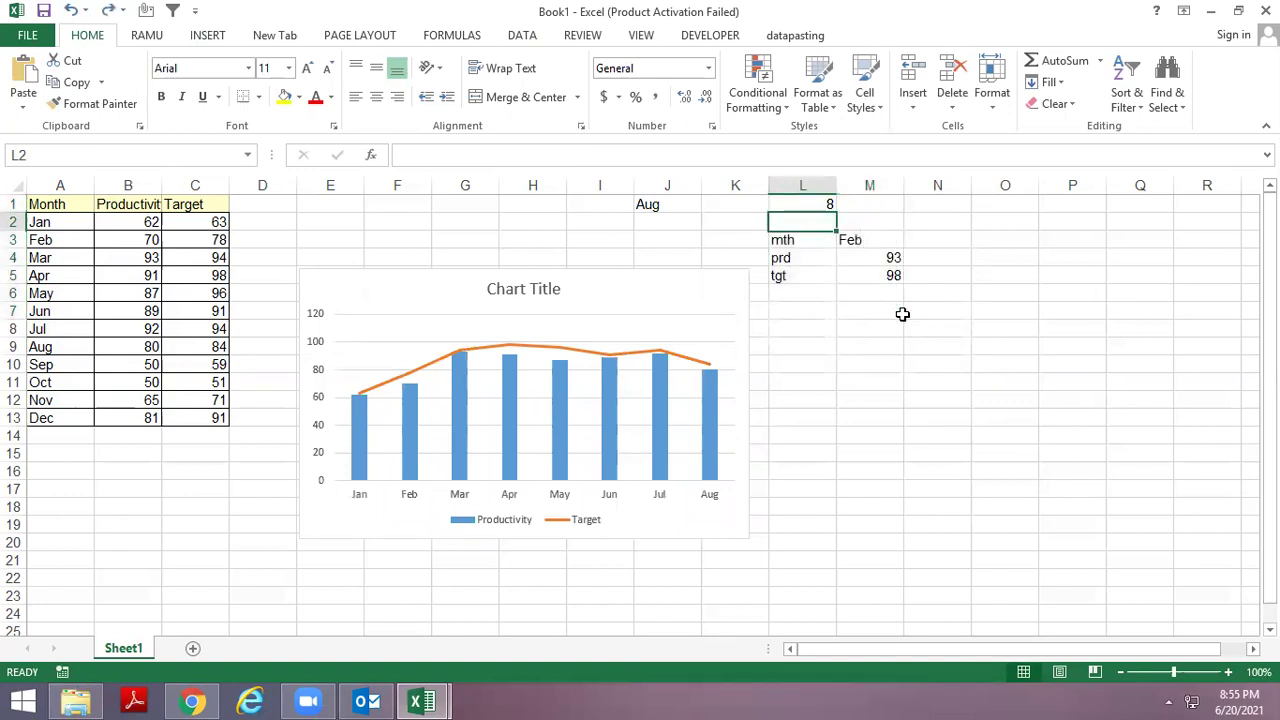
key(Down)
key(Right)
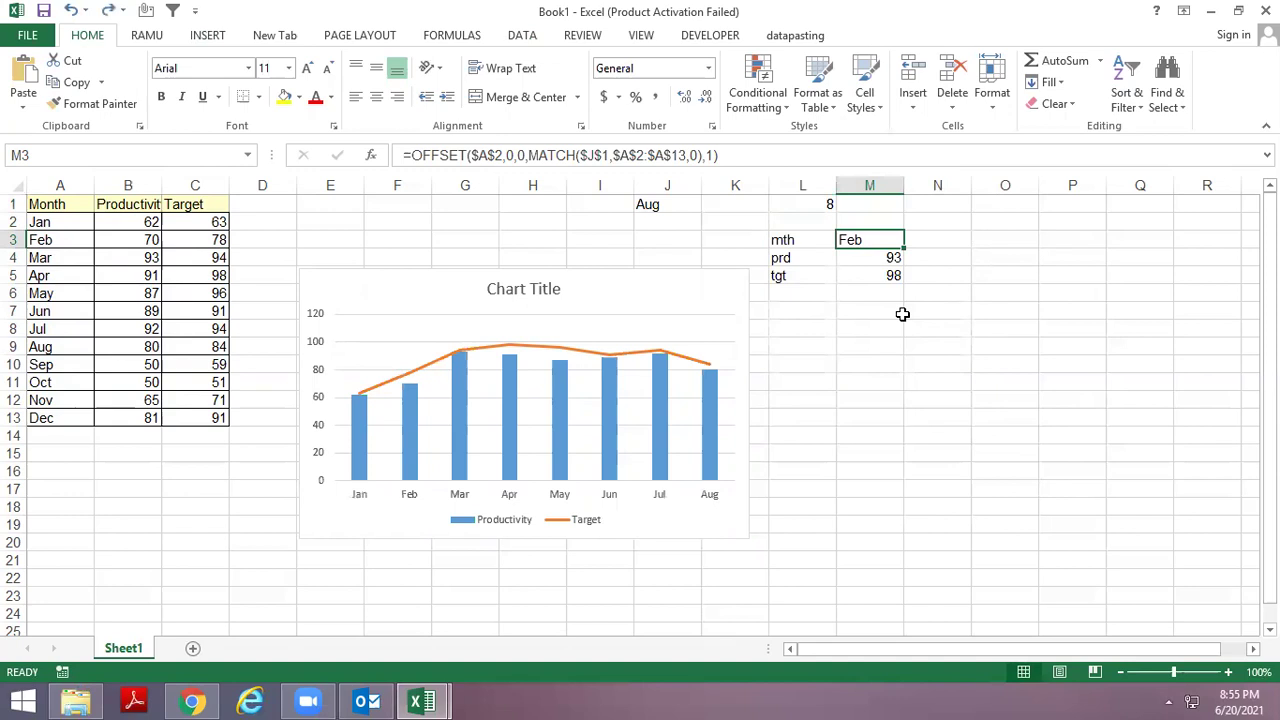
On a new Sheet2, enter =SUM(tgt) in H5 to check the total is 698.
click(193, 648)
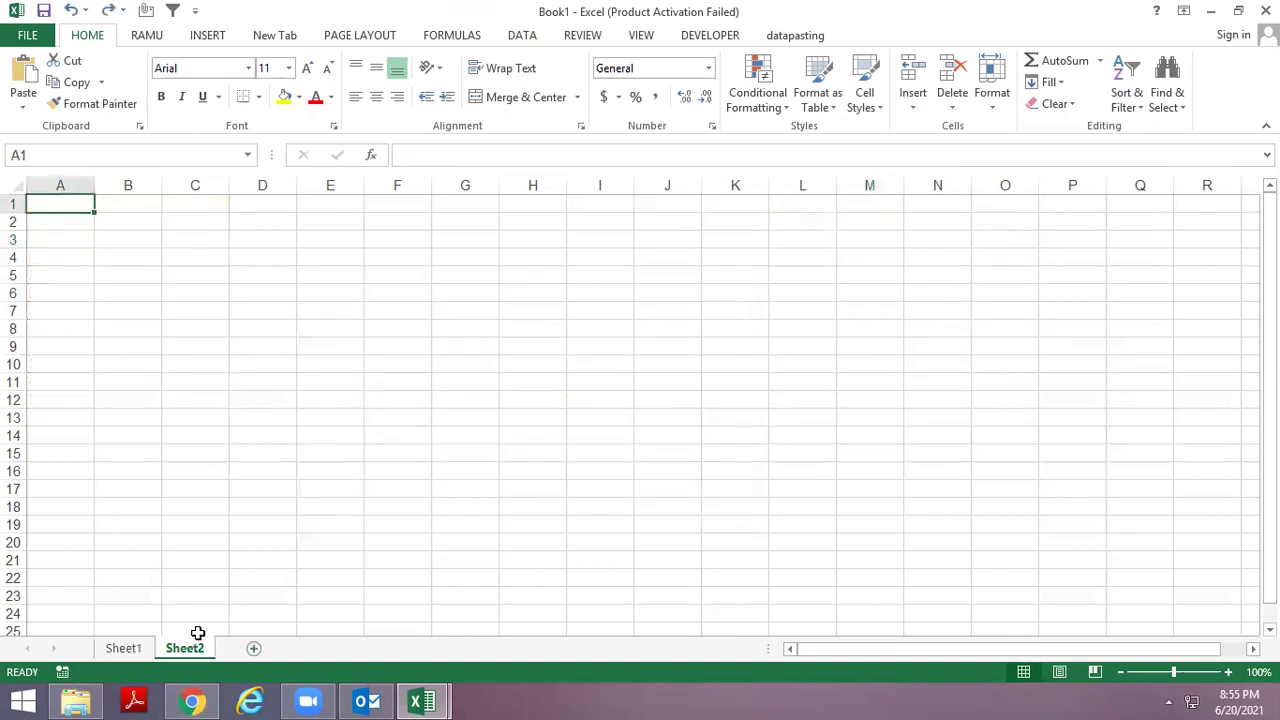
click(546, 277)
text(=SUM(mt)
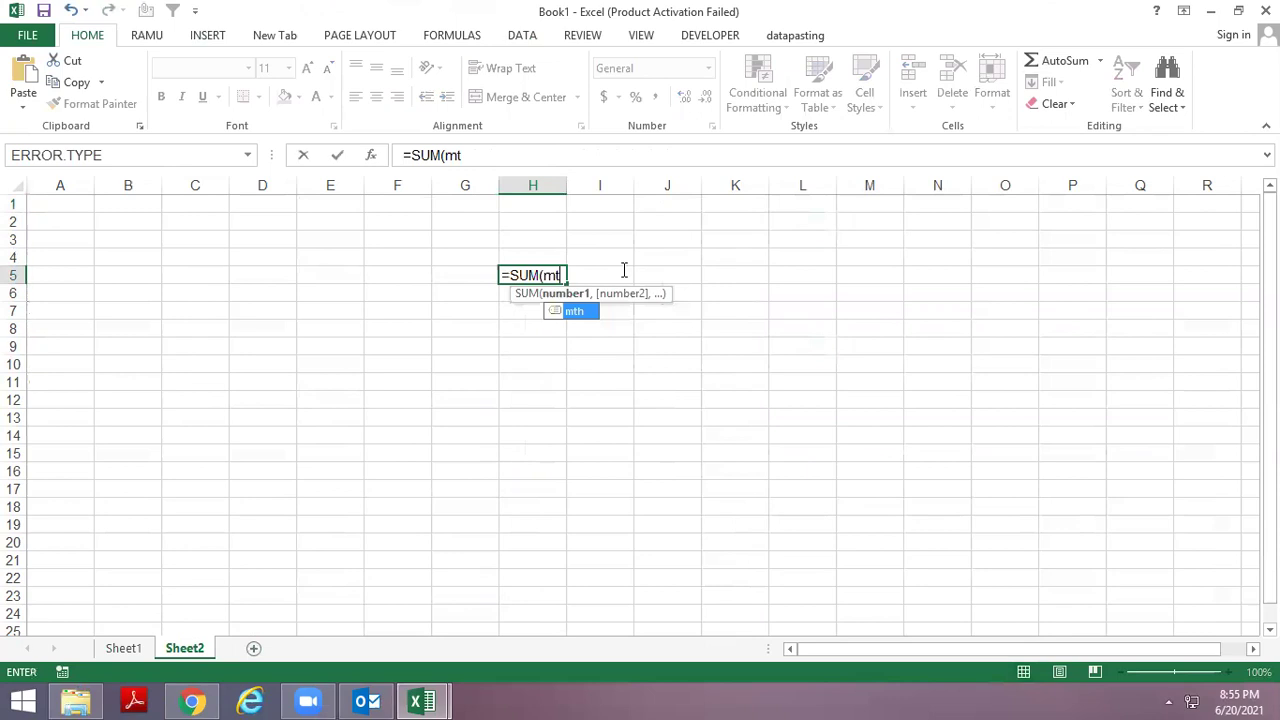
key(BackSpace)
key(BackSpace)
key(BackSpace)
text(tgt))
key(Return)
key(Up)
Back on Sheet1, copy the Jan–Aug Target values C2:C9 and paste them at P11.
key(ctrl+Page_Up)
key(Up)
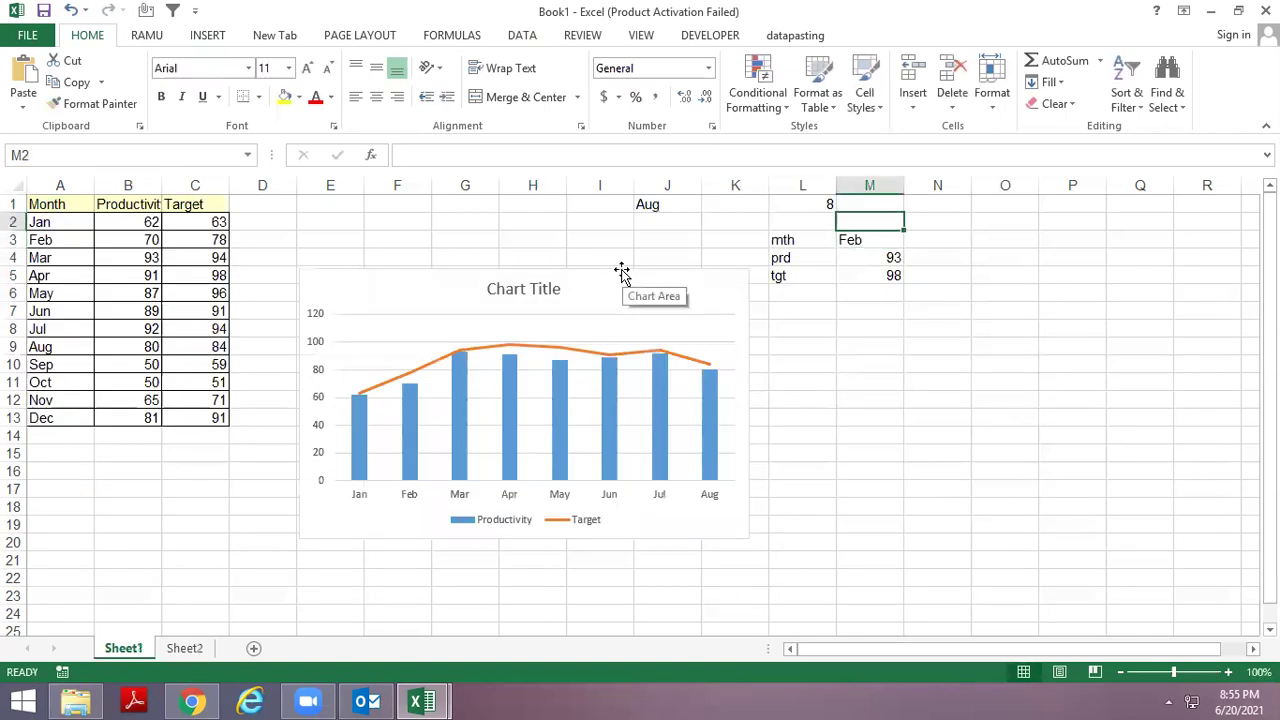
key(Left)
key(Left)
key(Left)
key(Left)
key(Left)
key(Left)
key(Left)
key(Left)
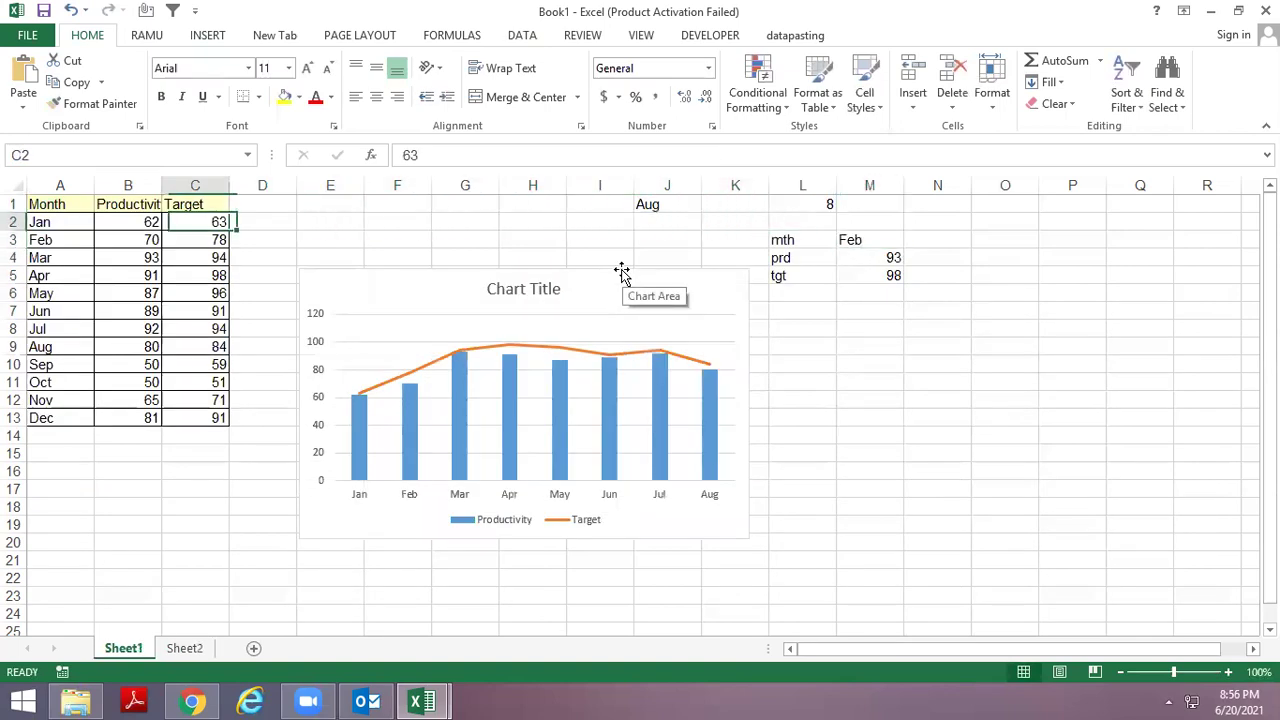
key(shift+Down)
key(shift+Down)
key(shift+Down)
key(shift+Down)
key(shift+Down)
key(shift+Down)
key(shift+Down)
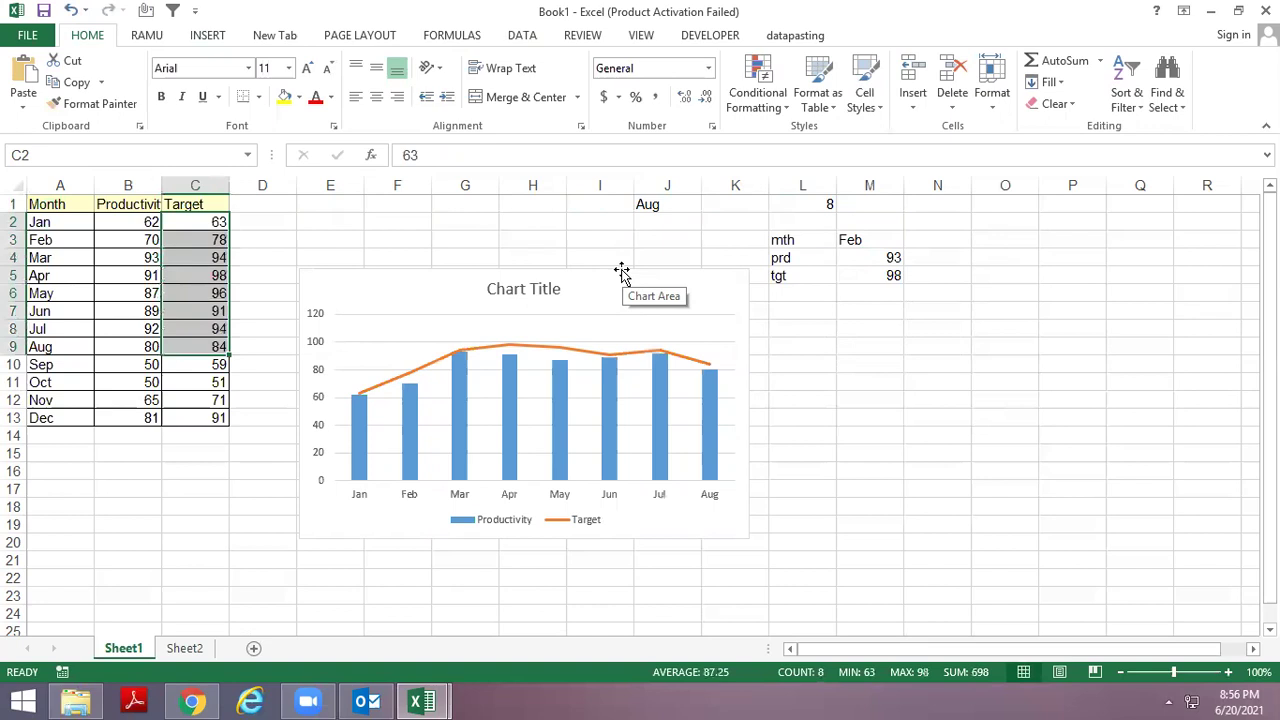
key(ctrl+c)
click(1065, 380)
key(ctrl+v)
AutoSum the pasted targets in P22 to confirm the 698 total.
scroll(1086, 514, down, 1)
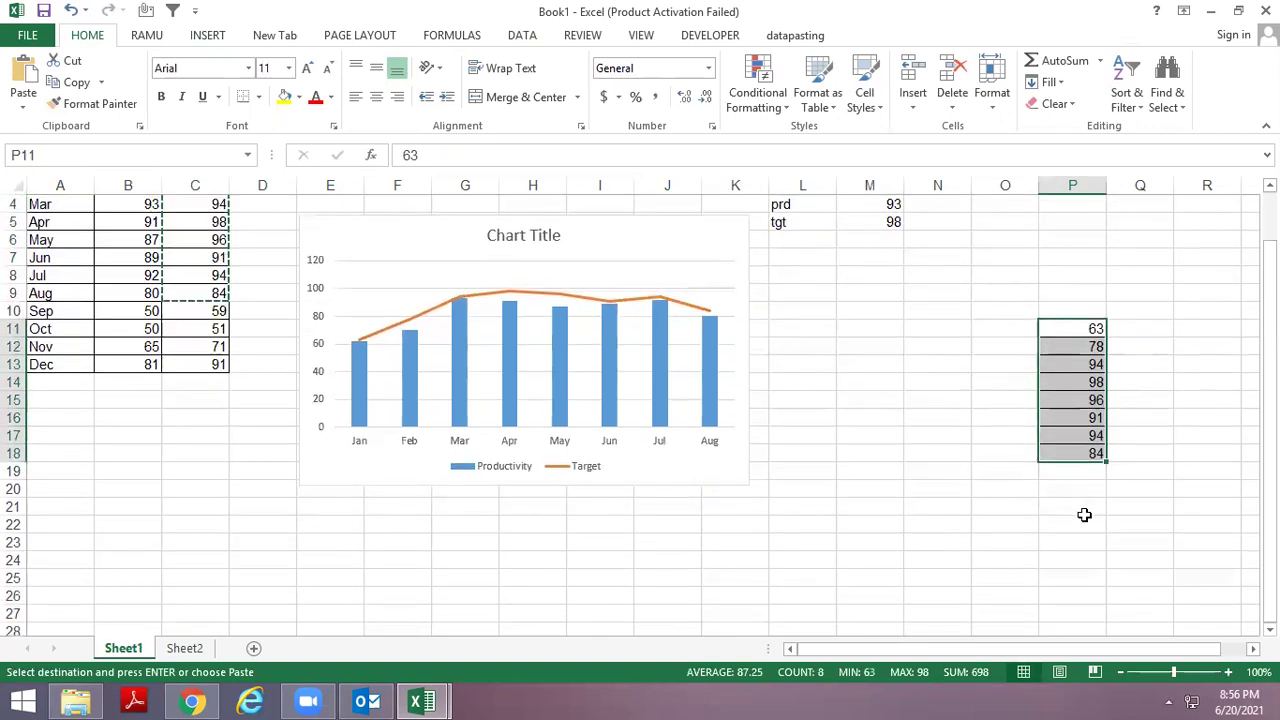
click(1086, 517)
key(Escape)
key(alt+equal)
key(Return)
key(ctrl+Up)
key(ctrl+Up)
key(ctrl+Up)
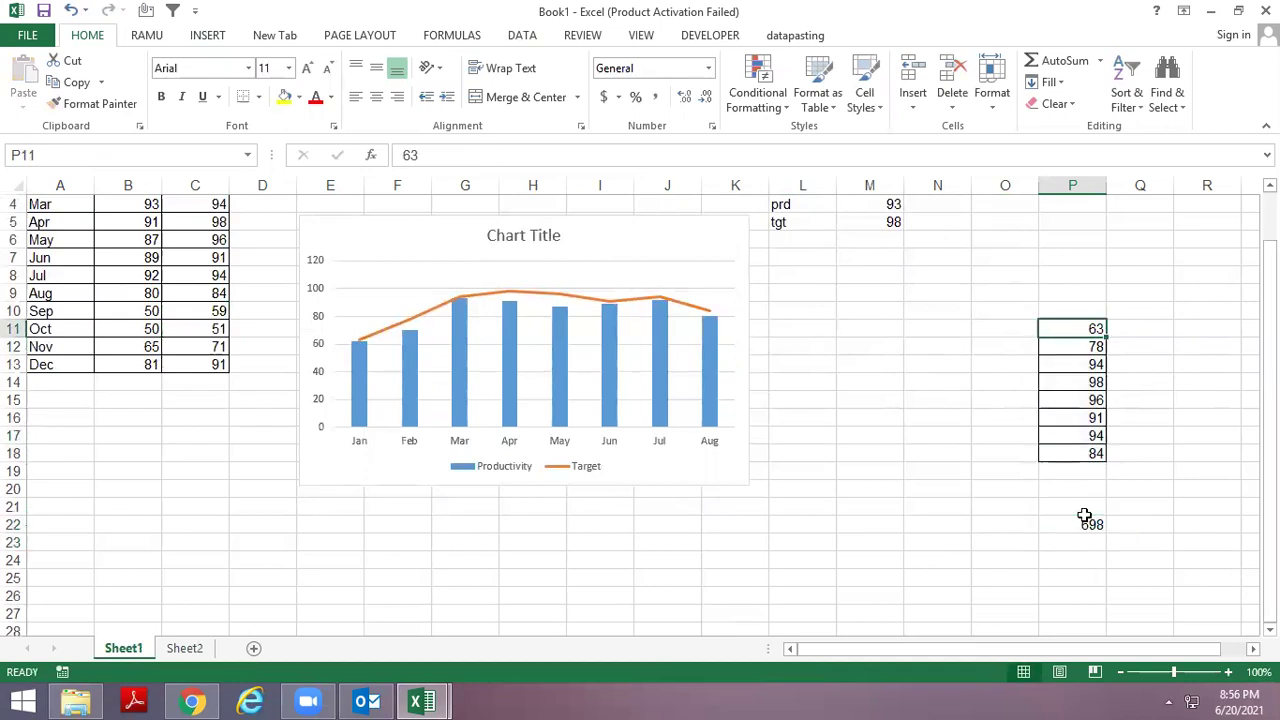
Return to A1 and select the whole Month, Productivity, Target table.
key(ctrl+Up)
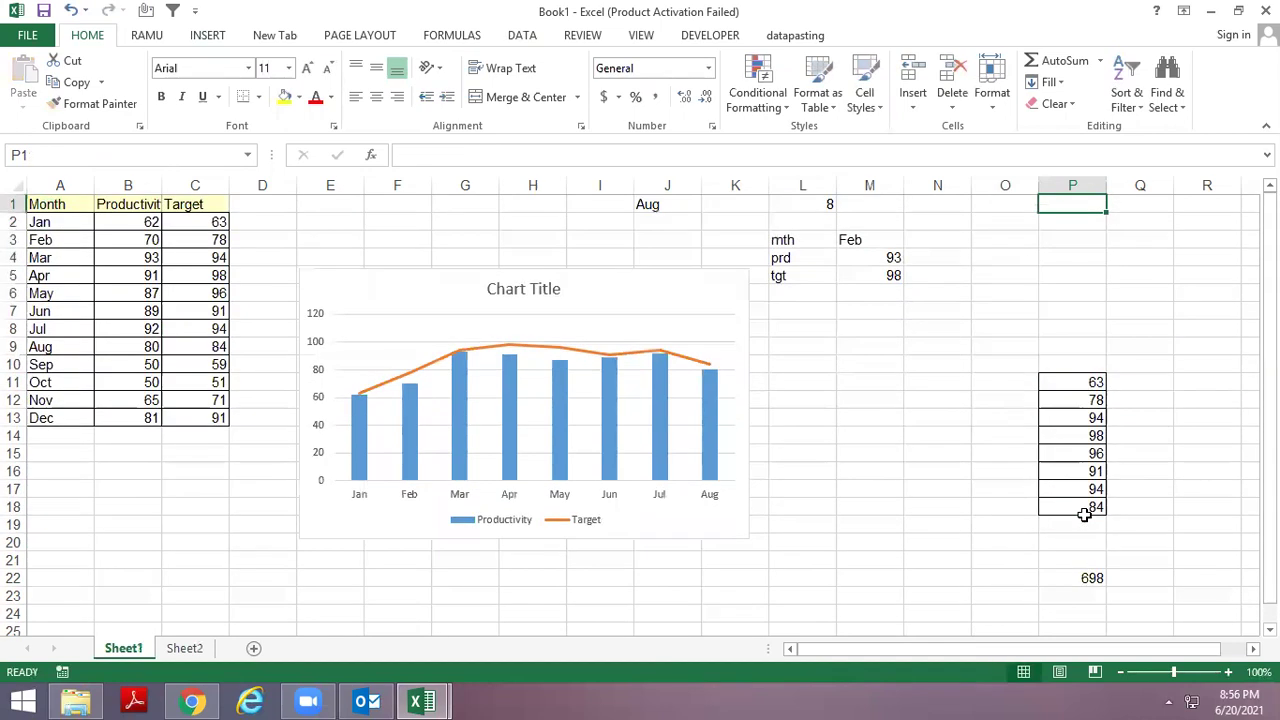
key(ctrl+Left)
key(ctrl+Left)
key(ctrl+Left)
key(Down)
key(Down)
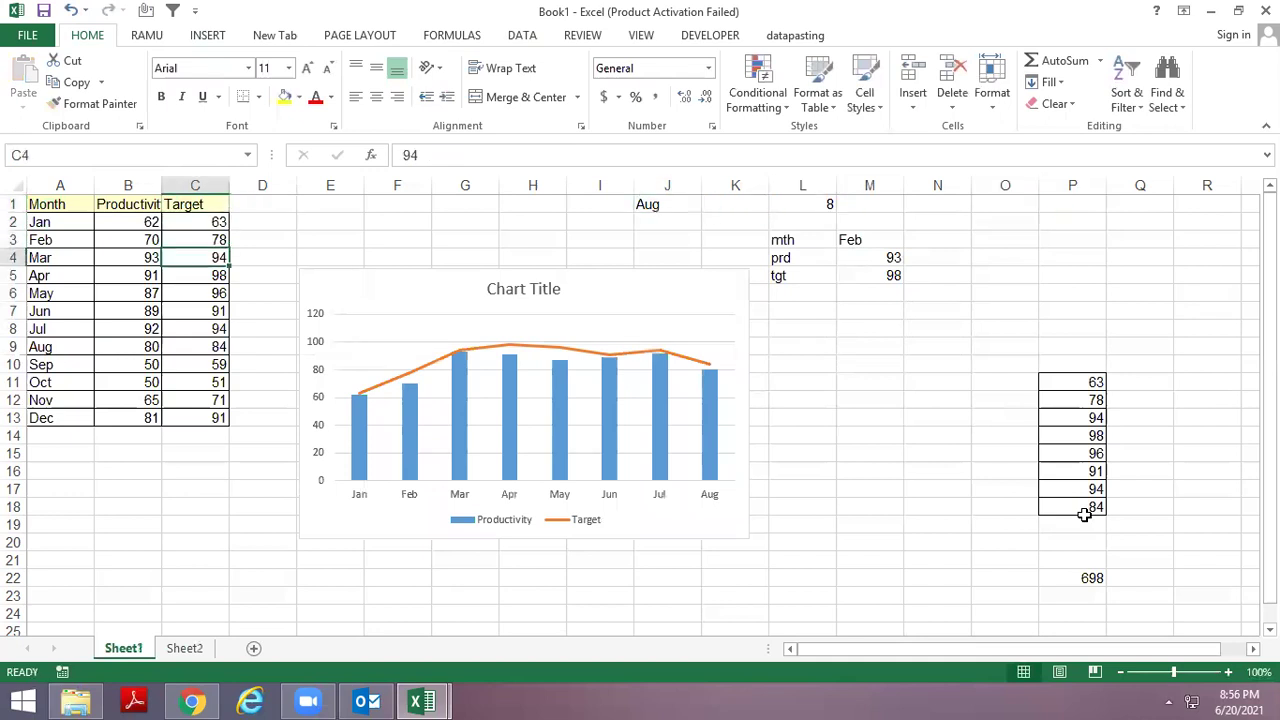
key(ctrl+Home)
key(ctrl+shift+Right)
key(ctrl+shift+Down)
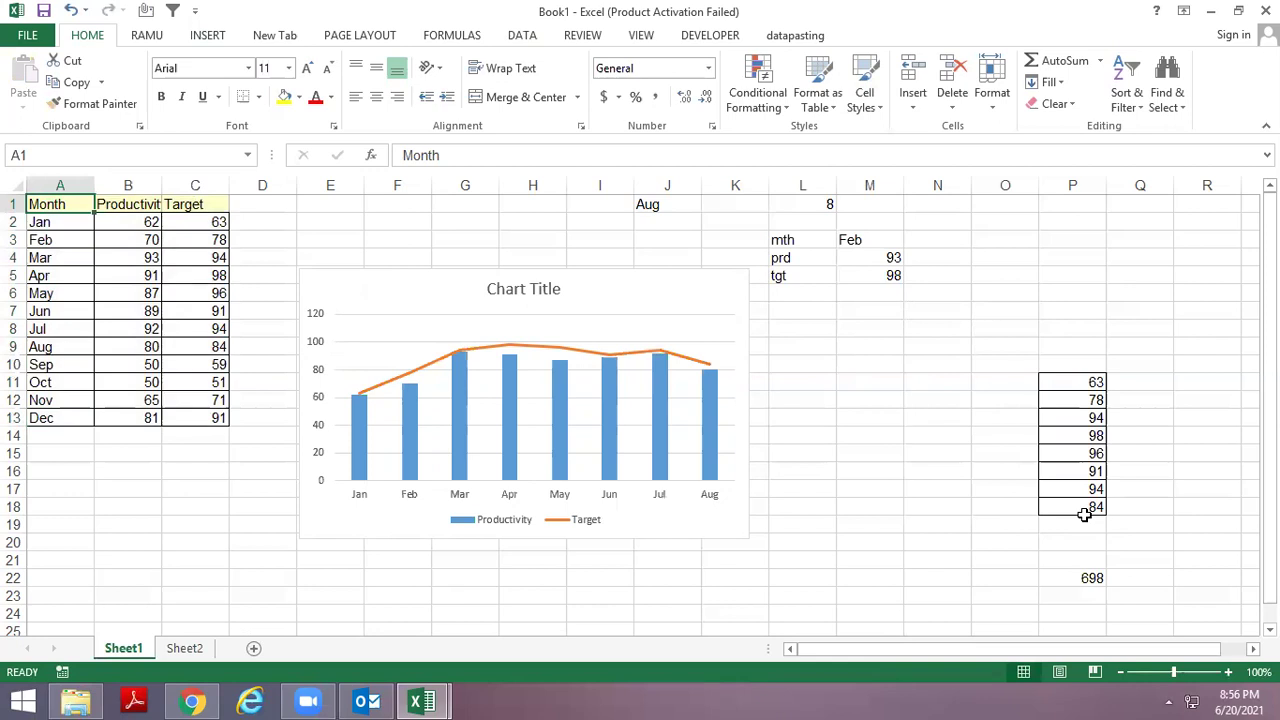
Review the table's headers and the Productivity values in B2:B13.
key(ctrl+a)
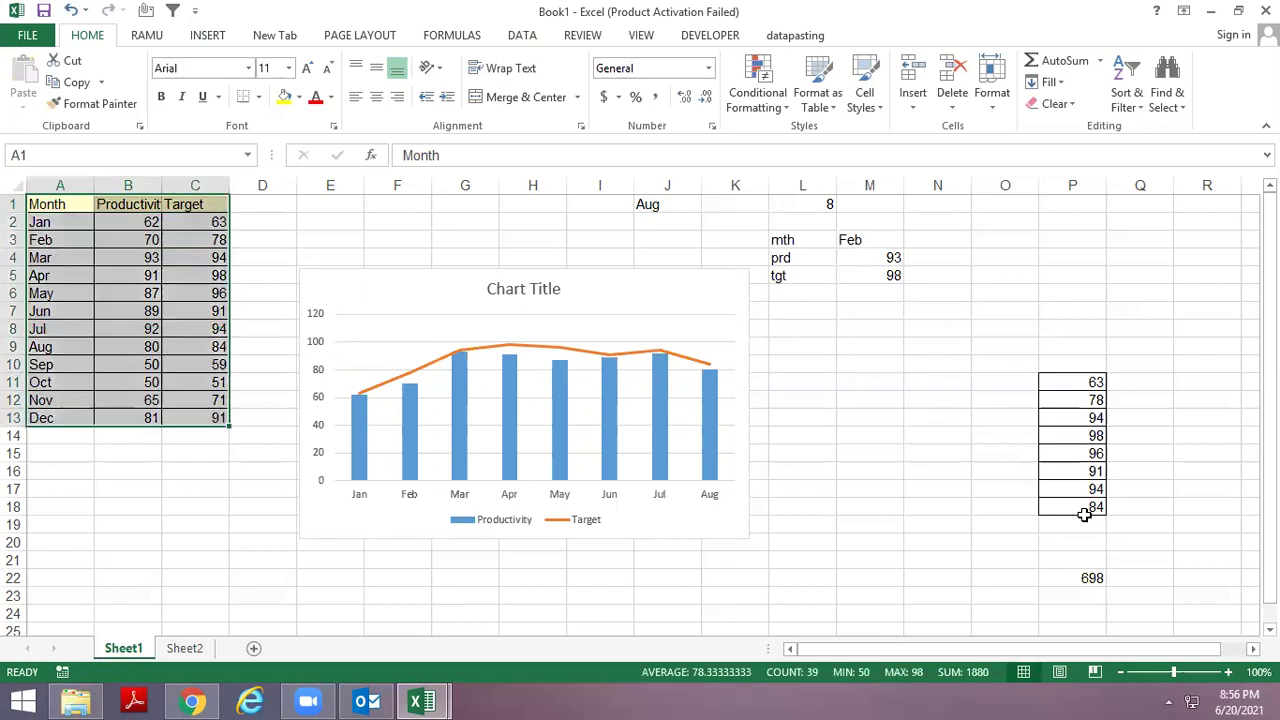
key(Down)
key(Up)
key(Right)
key(Right)
key(Left)
key(Left)
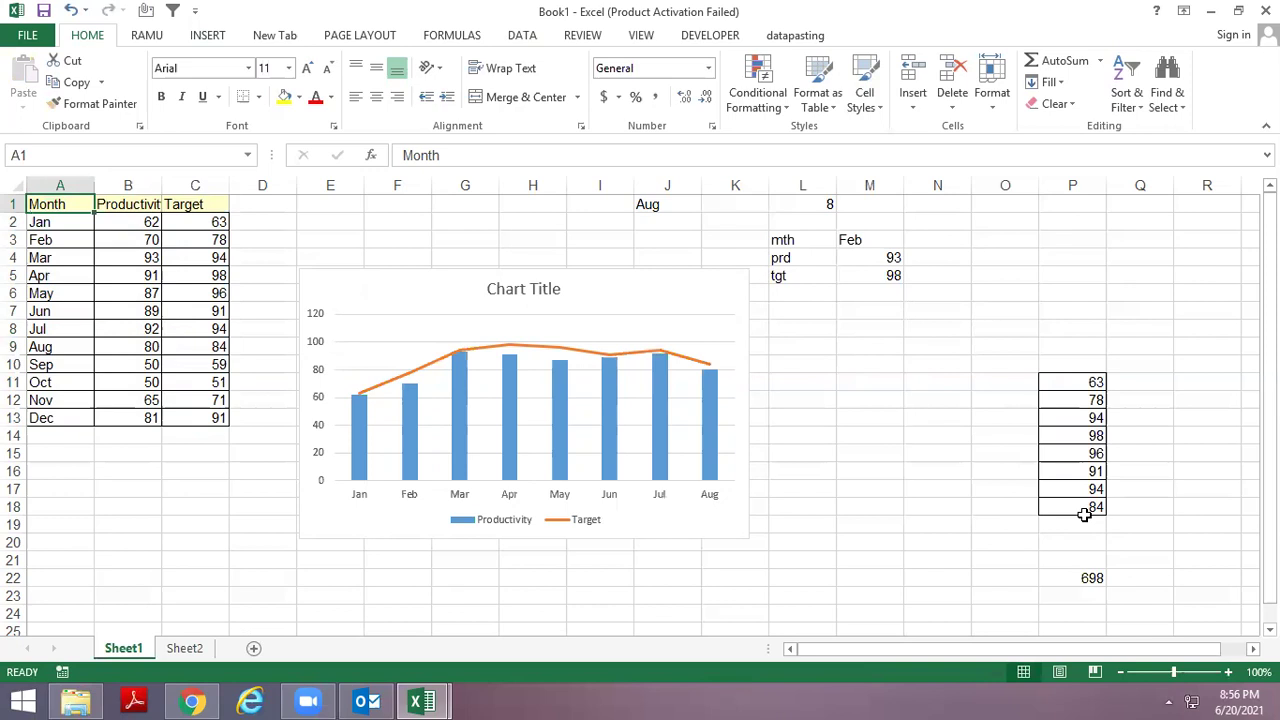
key(Down)
key(Right)
key(ctrl+shift+Down)
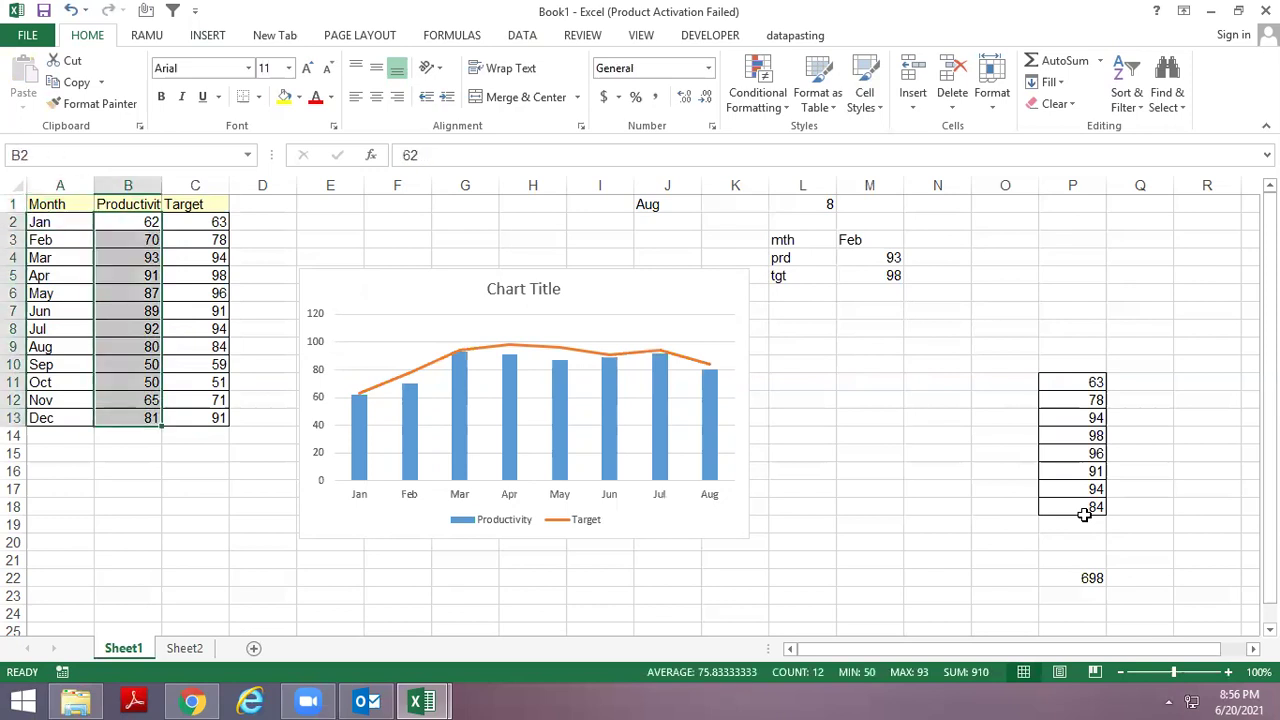
key(Up)
key(Left)
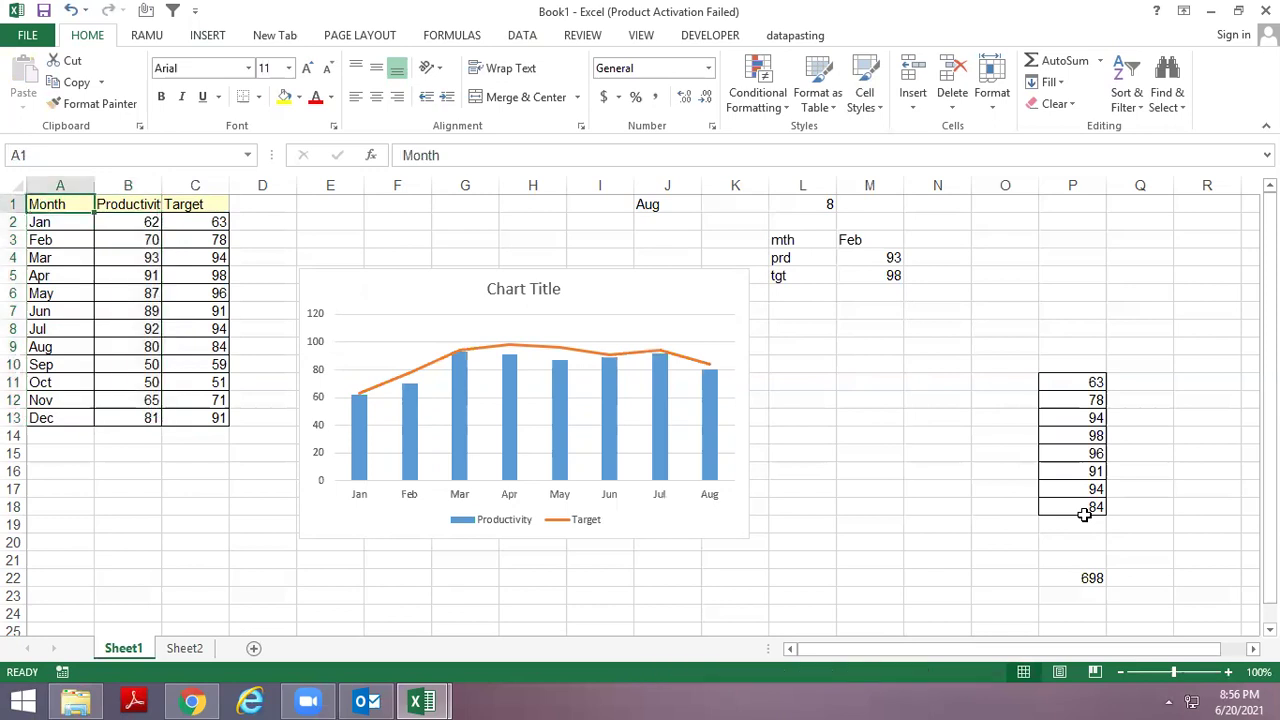
key(Down)
key(Right)
key(Left)
key(Right)
key(Down)
key(Down)
key(Down)
key(Up)
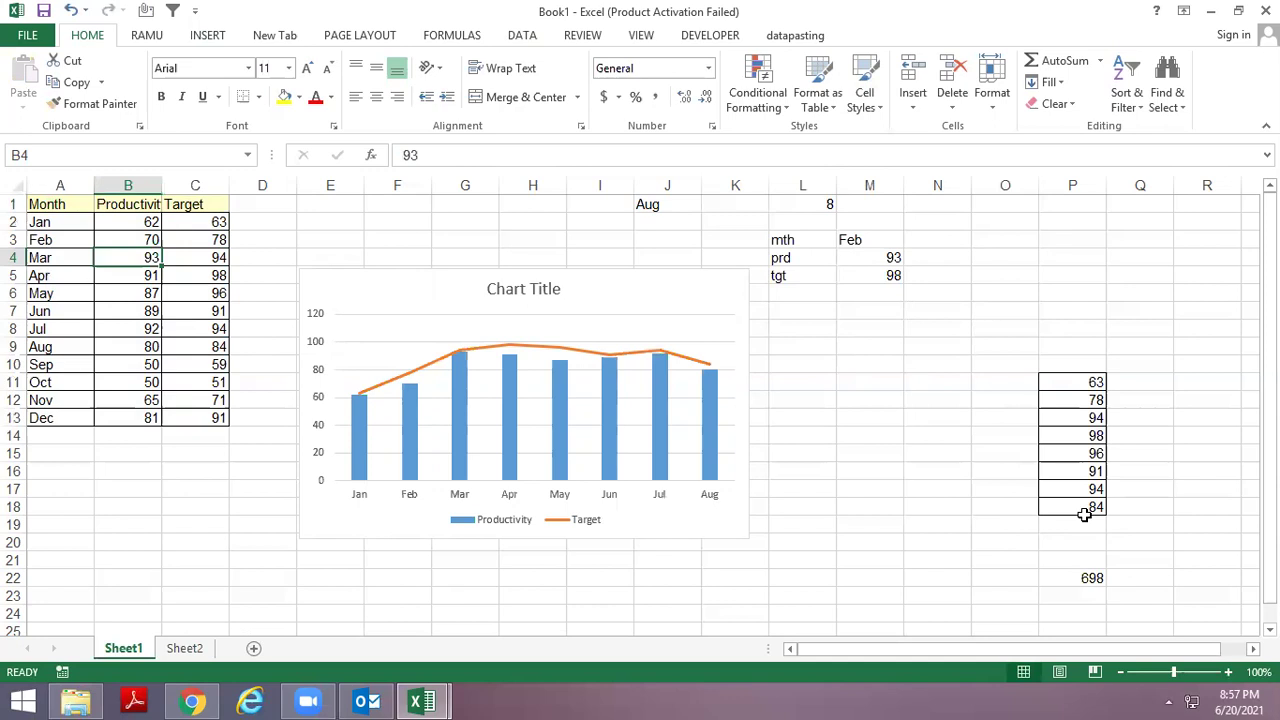
Select the full table A1:C13 starting from the Month header.
key(Up)
key(Up)
key(Up)
key(Left)
key(Right)
key(Down)
key(Right)
key(Left)
key(Left)
key(Up)
key(ctrl+shift+Right)
key(ctrl+shift+Down)
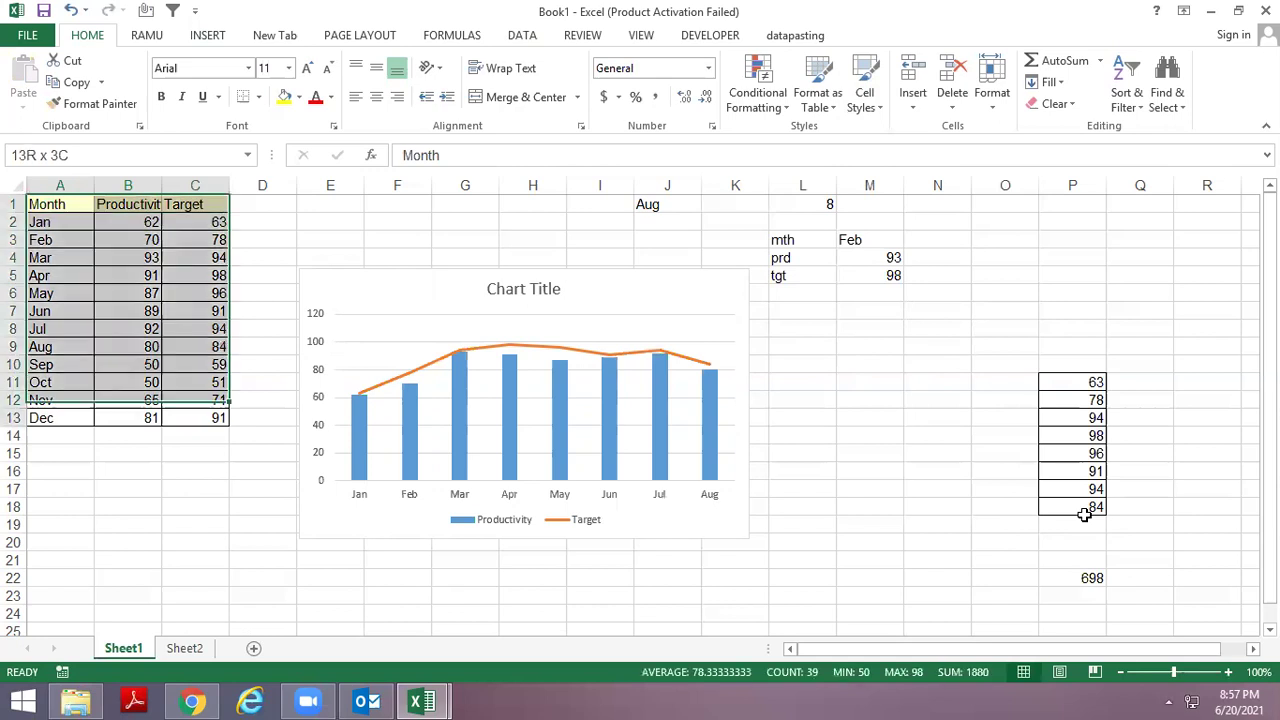
Create names from the Top row only with Left column unchecked, then select A1:A13.
key(ctrl+shift+F3)
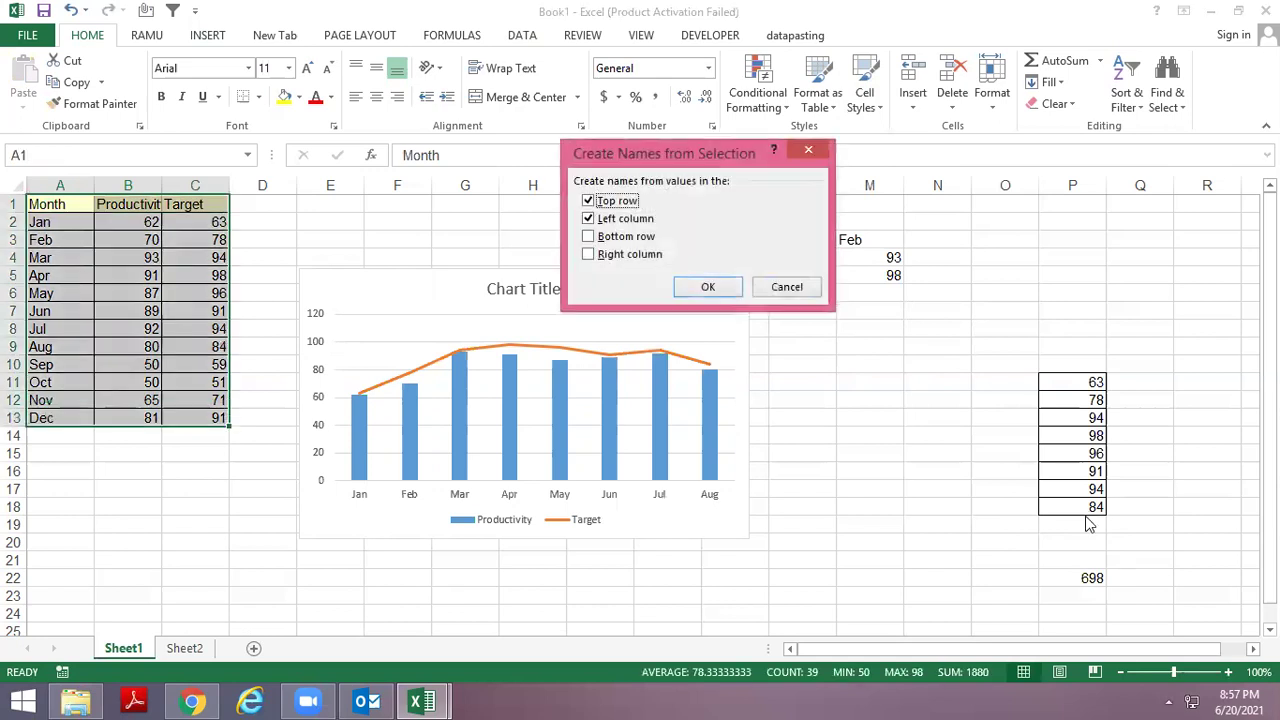
click(620, 220)
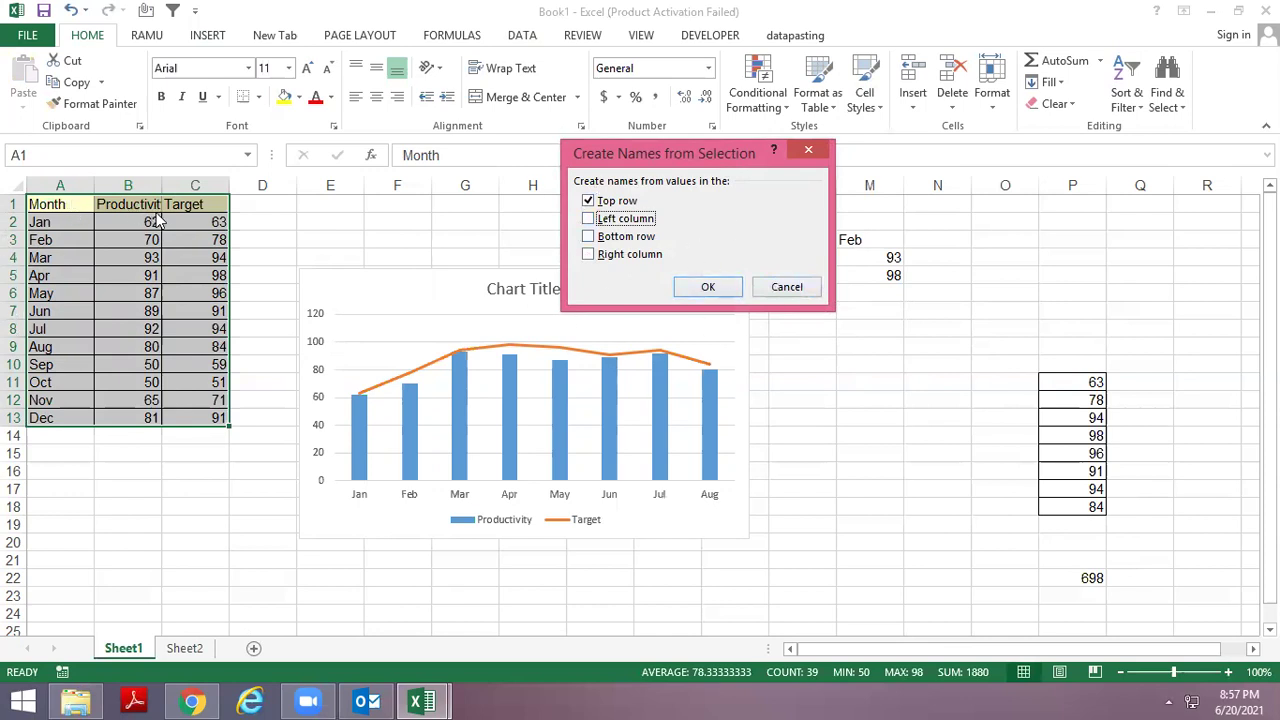
key(Return)
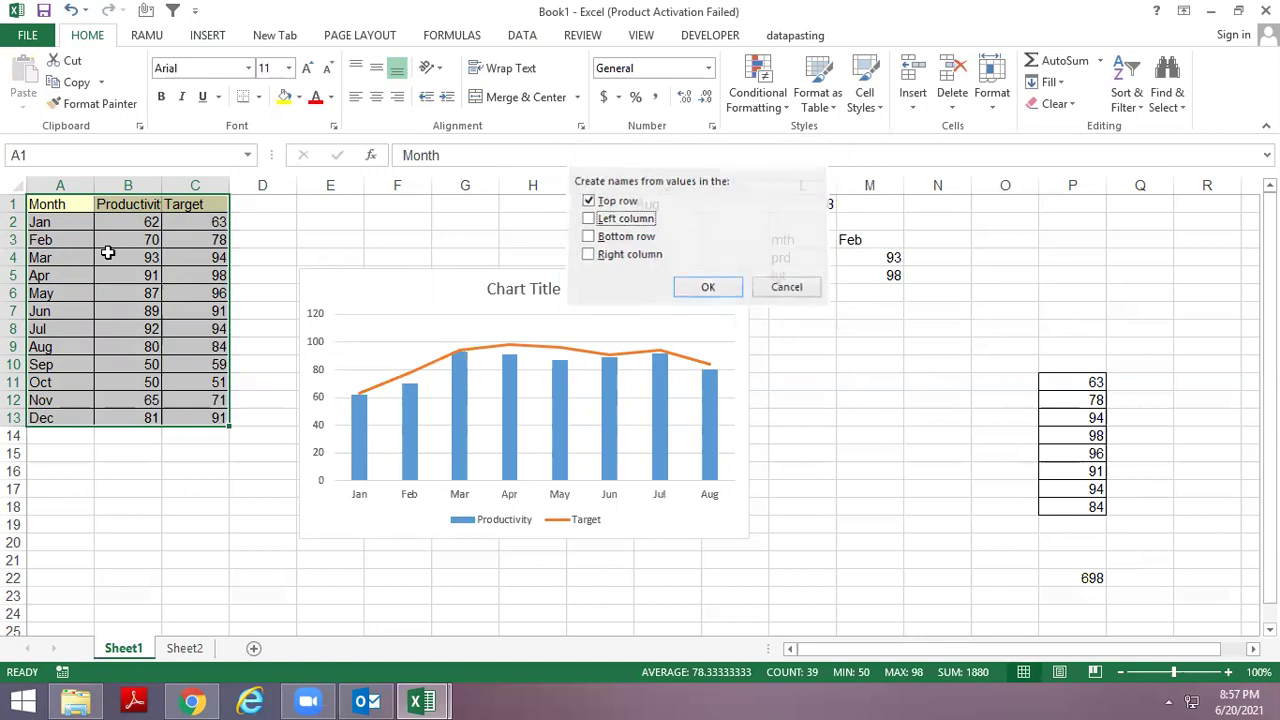
drag(57, 205, 52, 410)
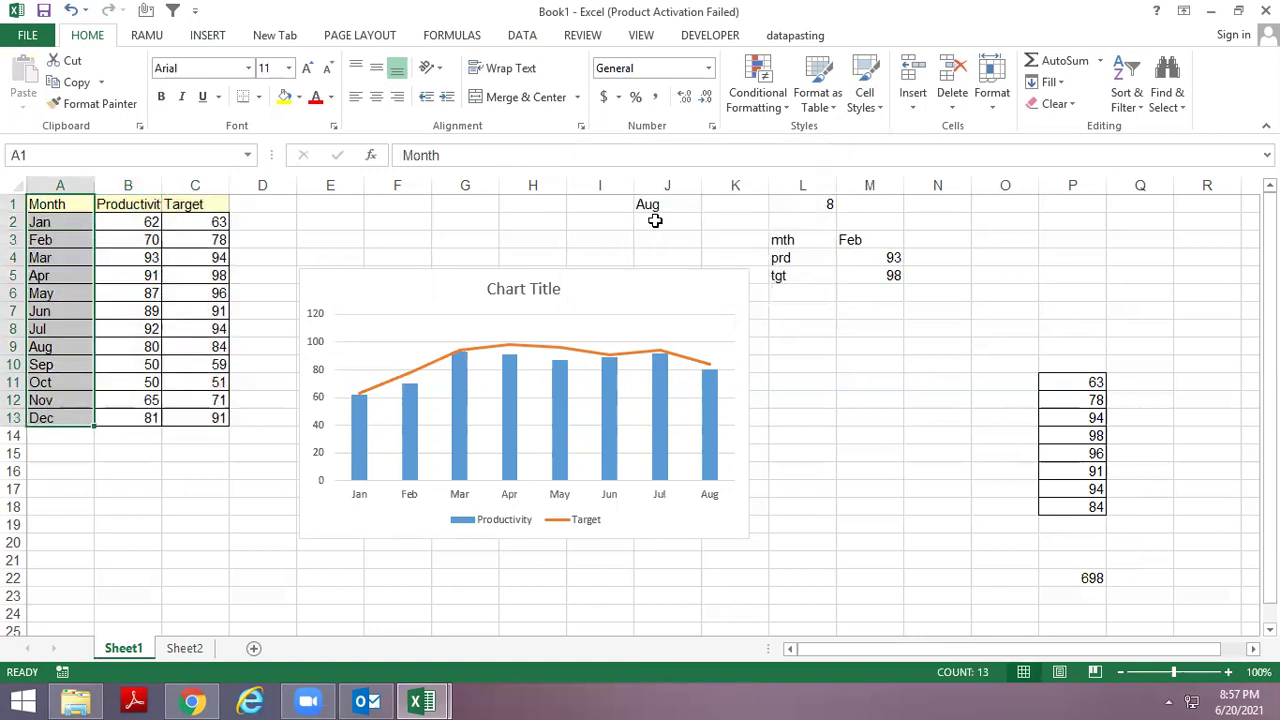
Choose Jul in the J1 dropdown, then select the table A1:C13.
click(628, 238)
click(668, 206)
click(709, 204)
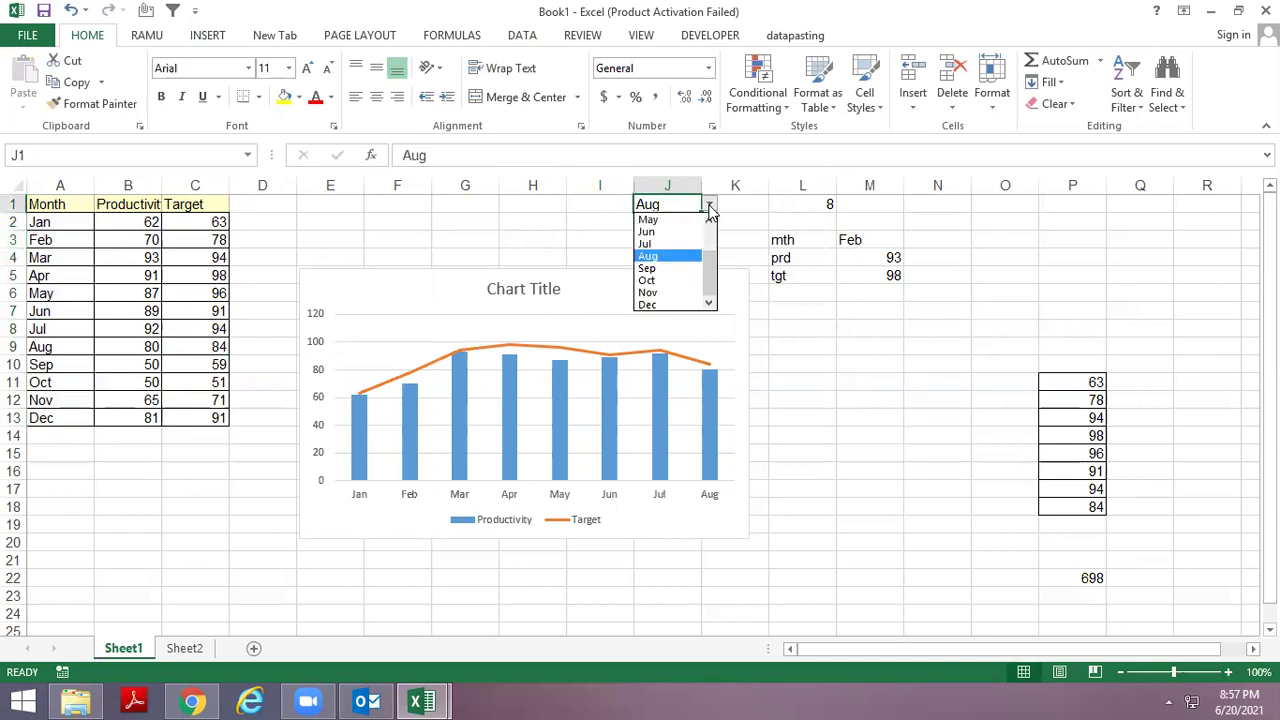
click(686, 250)
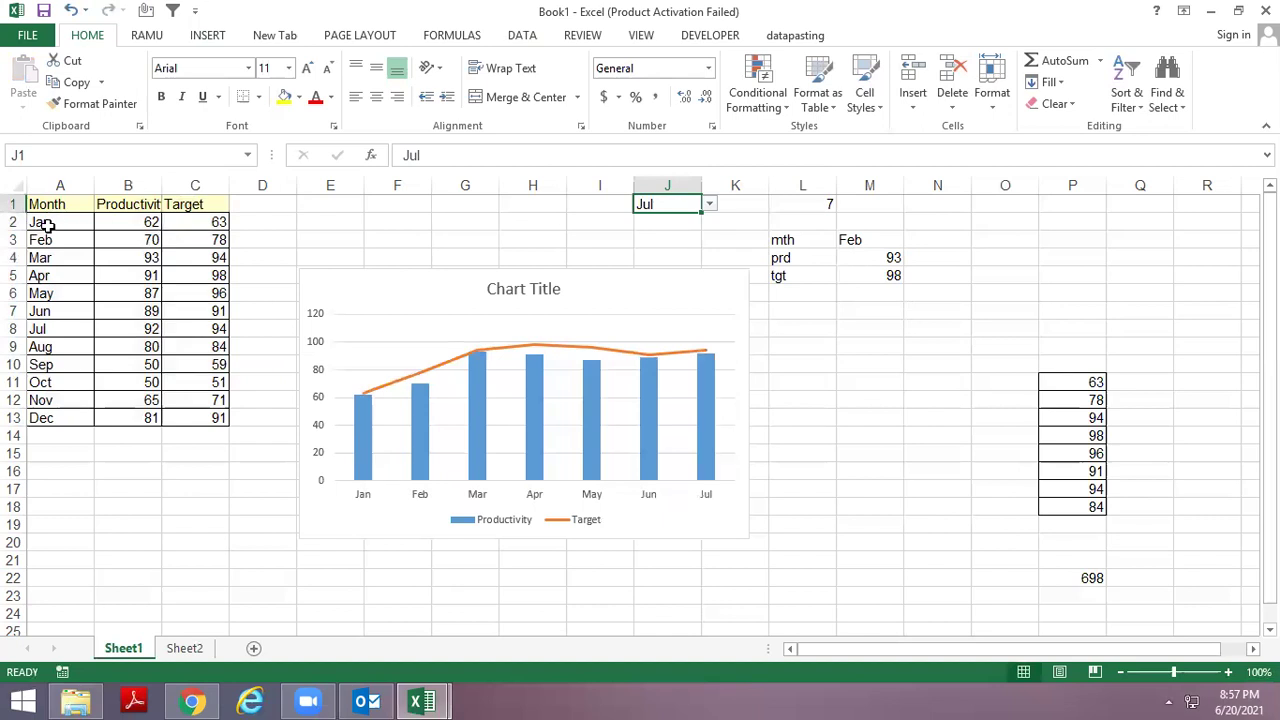
mouse_move(47, 204)
mouse_down()
mouse_move(57, 371)
mouse_move(209, 414)
mouse_up()
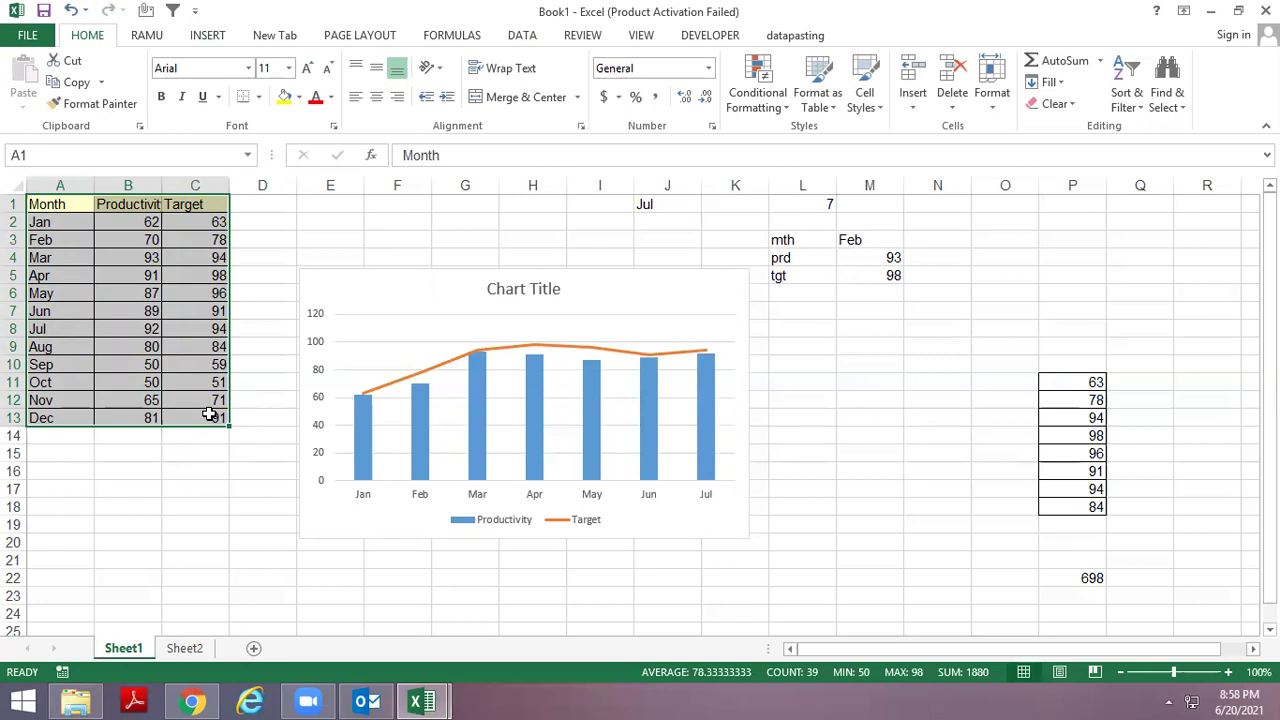
Deselect the data table, glance at Sheet2, and return to cell A1 on Sheet1.
key(Down)
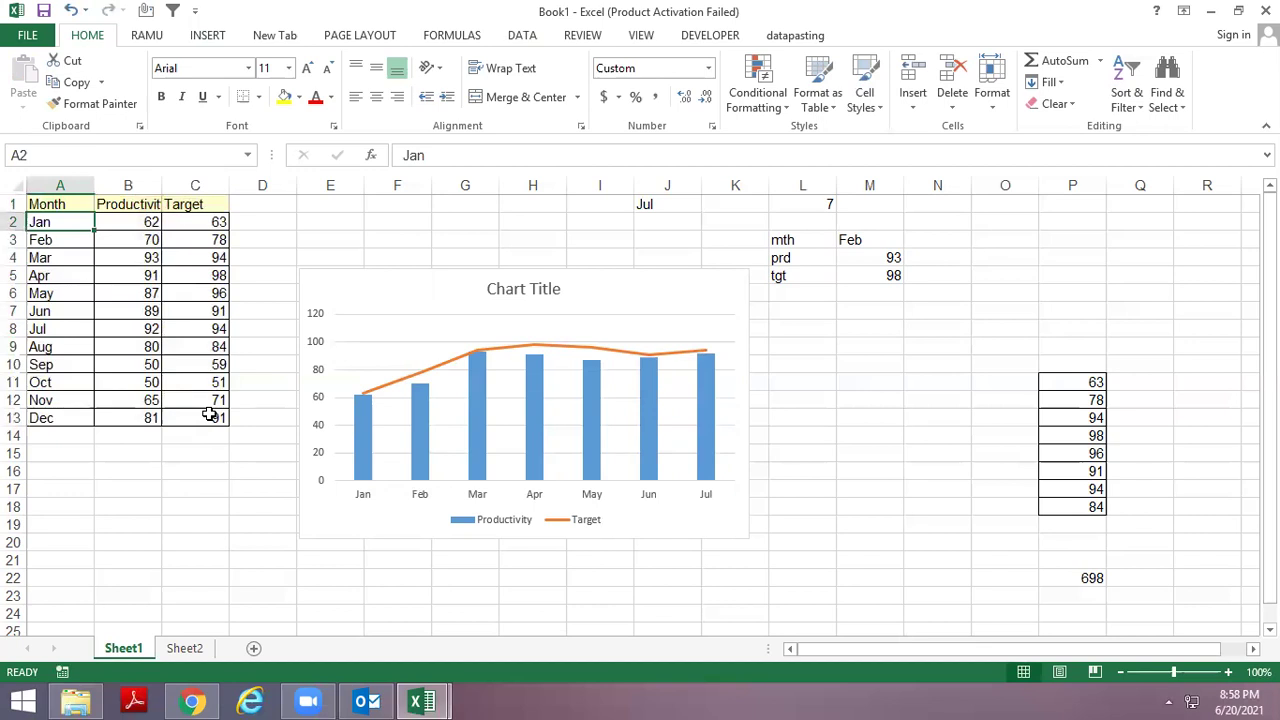
key(ctrl+Page_Down)
key(ctrl+Page_Up)
key(Up)
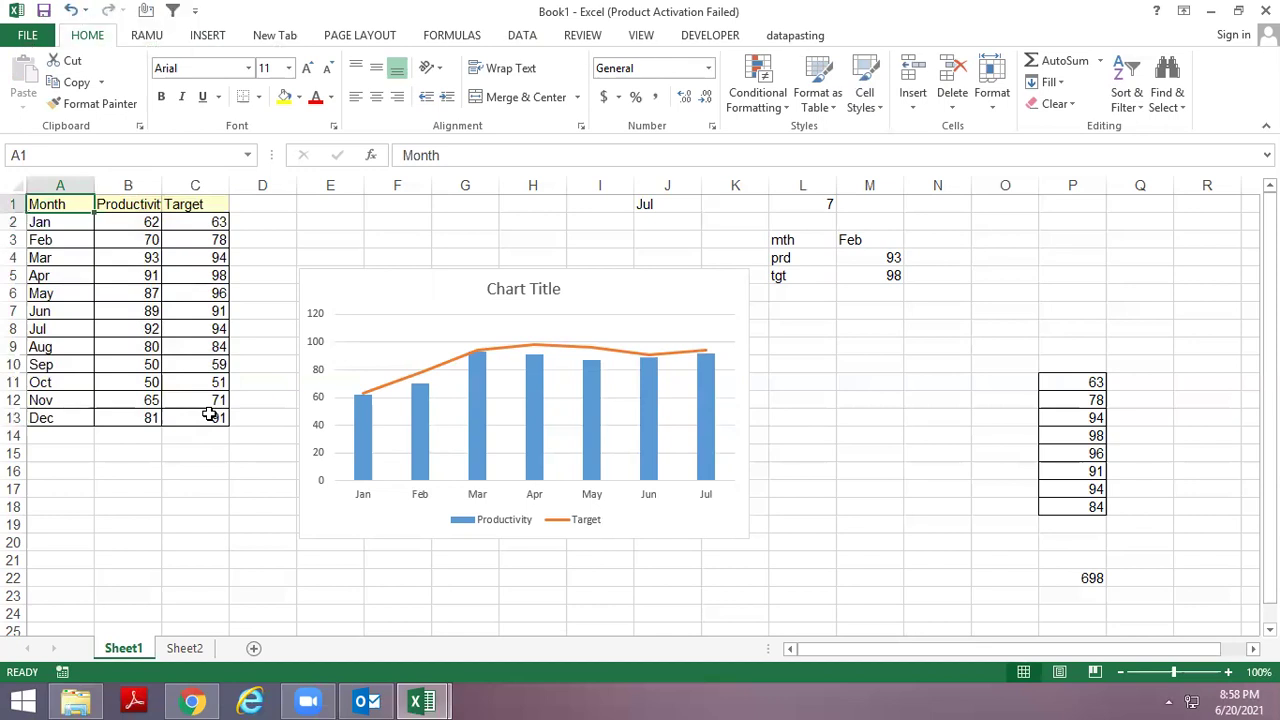
Save the workbook as '20 jun 2021' in folder 32, using the path copied from Explorer.
key(F12)
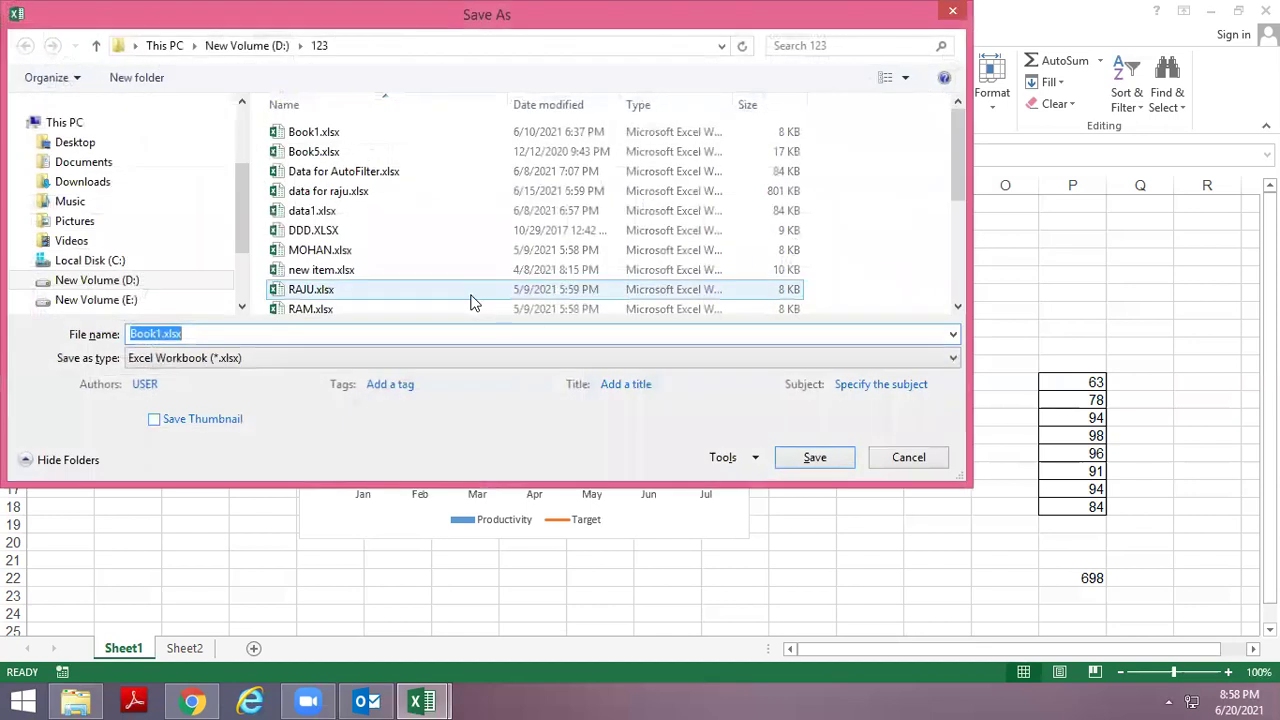
key(alt+Tab)
key(alt+Tab)
key(alt+Tab)
key(alt+Tab)
key(alt+Tab)
key(alt+Tab)
key(alt+Tab)
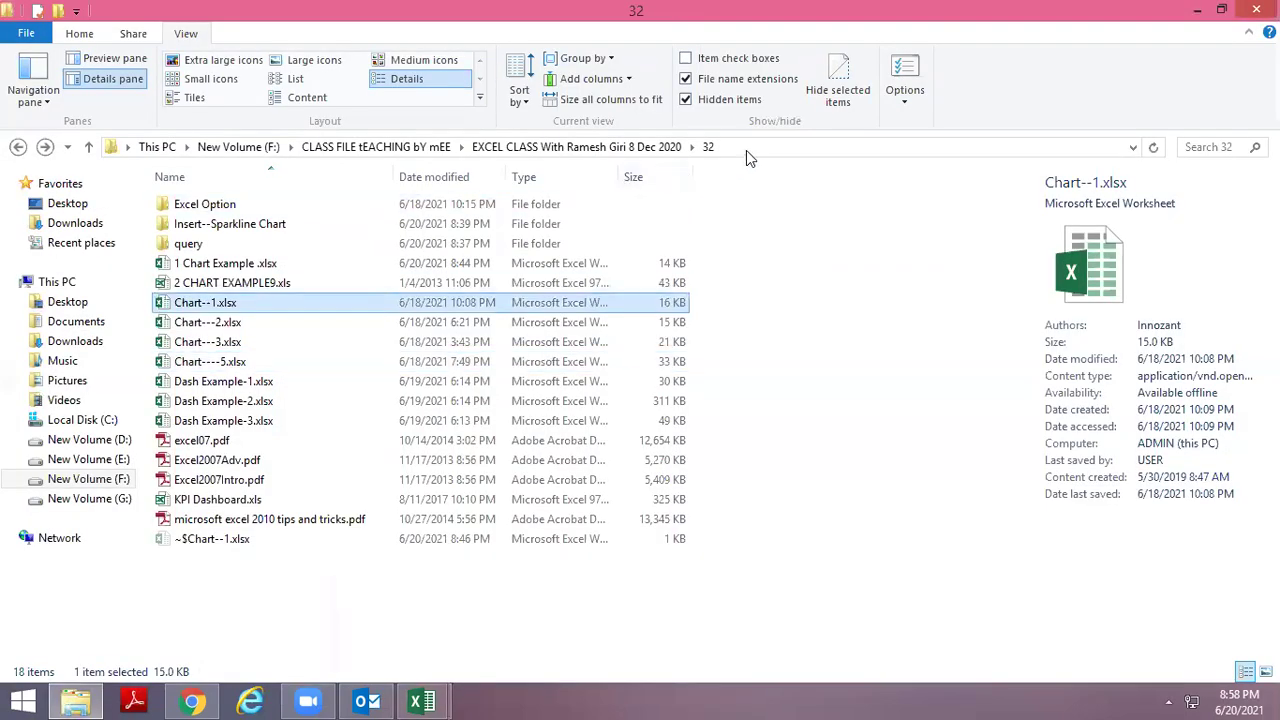
click(746, 149)
key(ctrl+c)
key(alt+Tab)
key(ctrl+v)
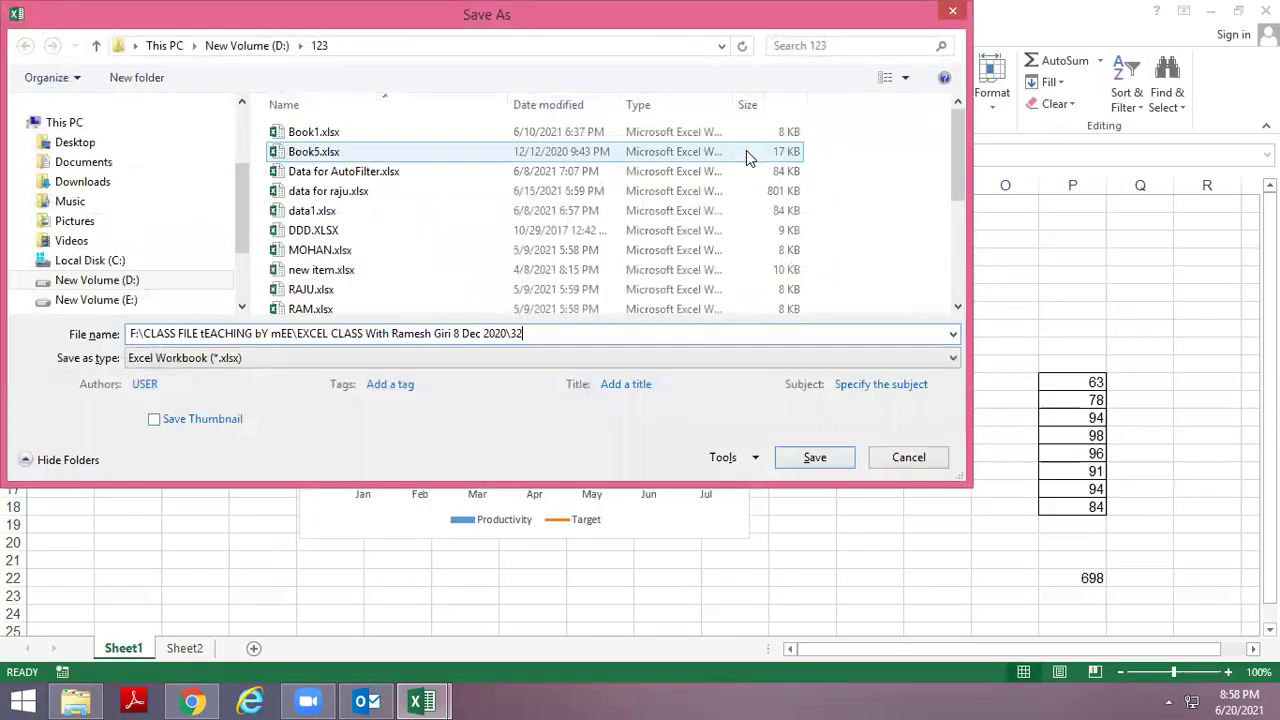
key(Return)
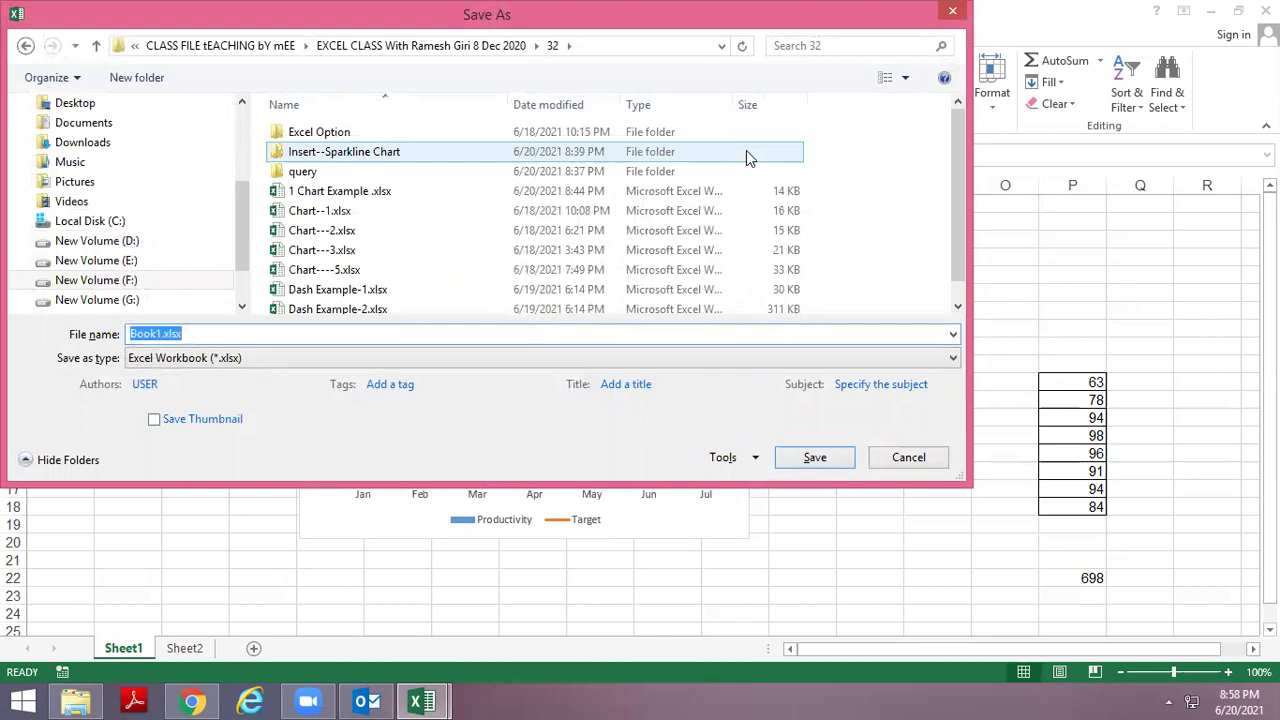
text(20)
text( jun 2021)
key(Return)
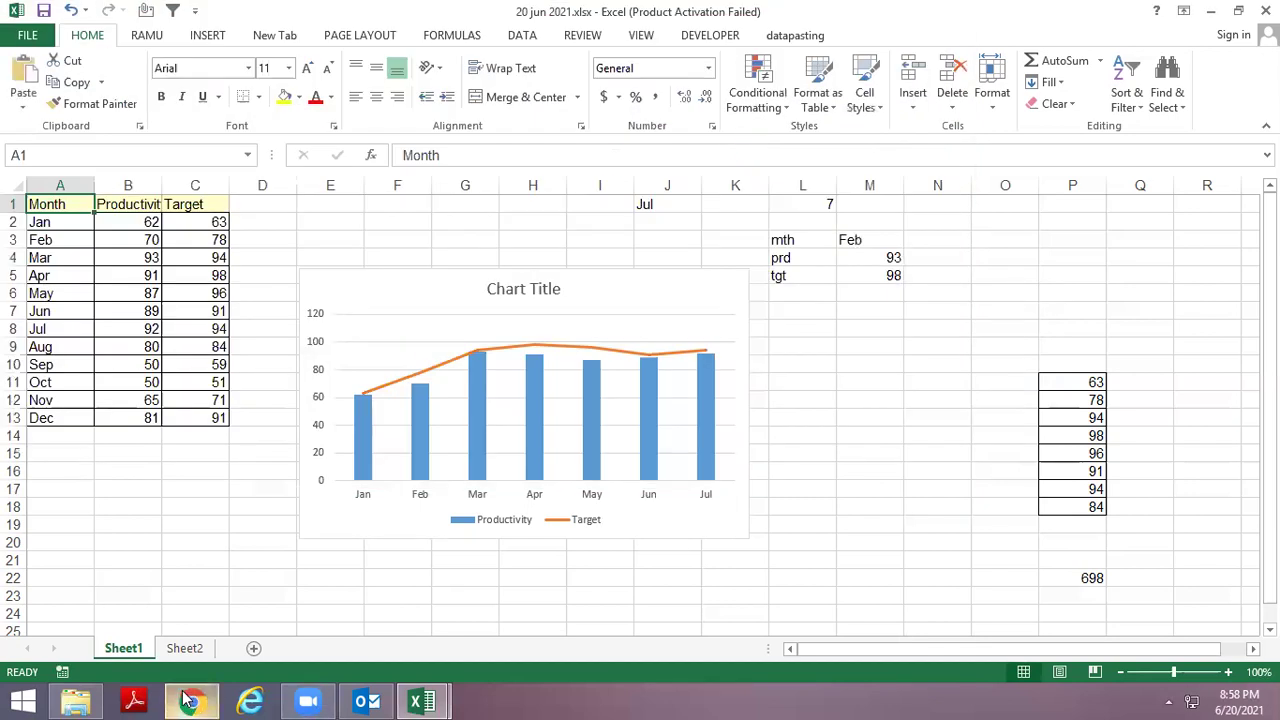
Search 'chandoo org' in a new browser tab and open the Chandoo.org site.
click(193, 701)
click(252, 16)
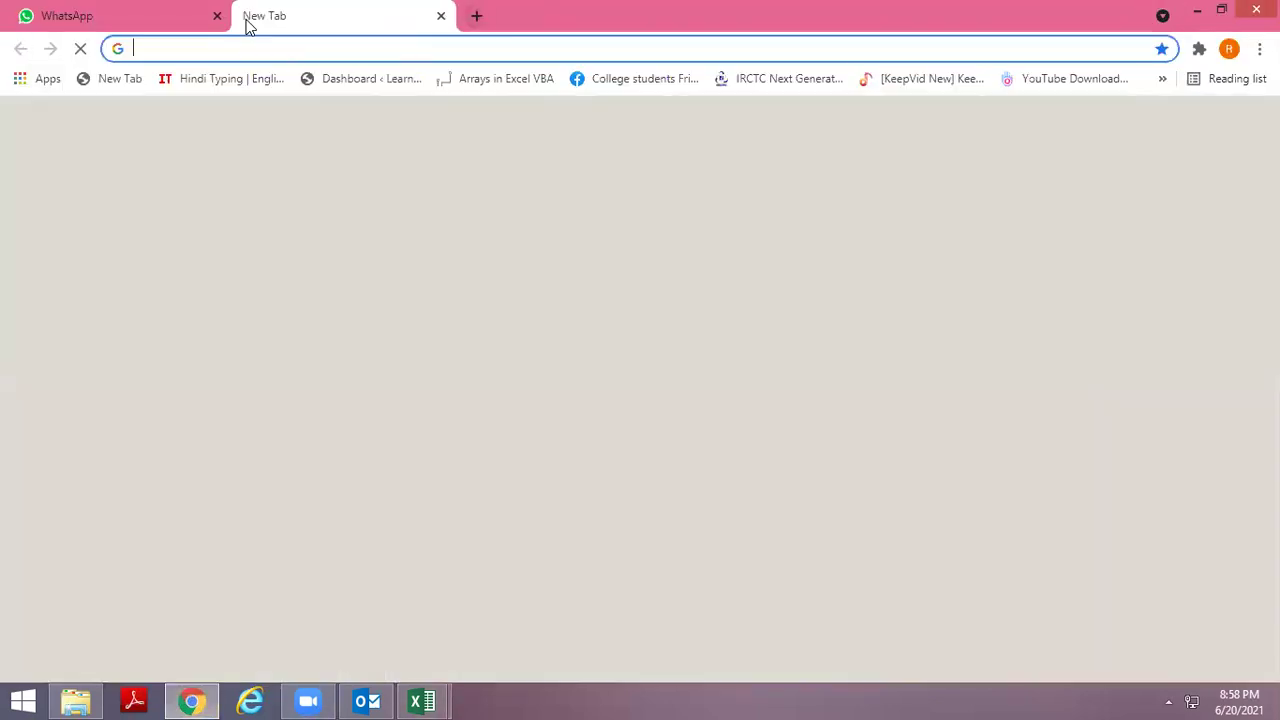
text(chan)
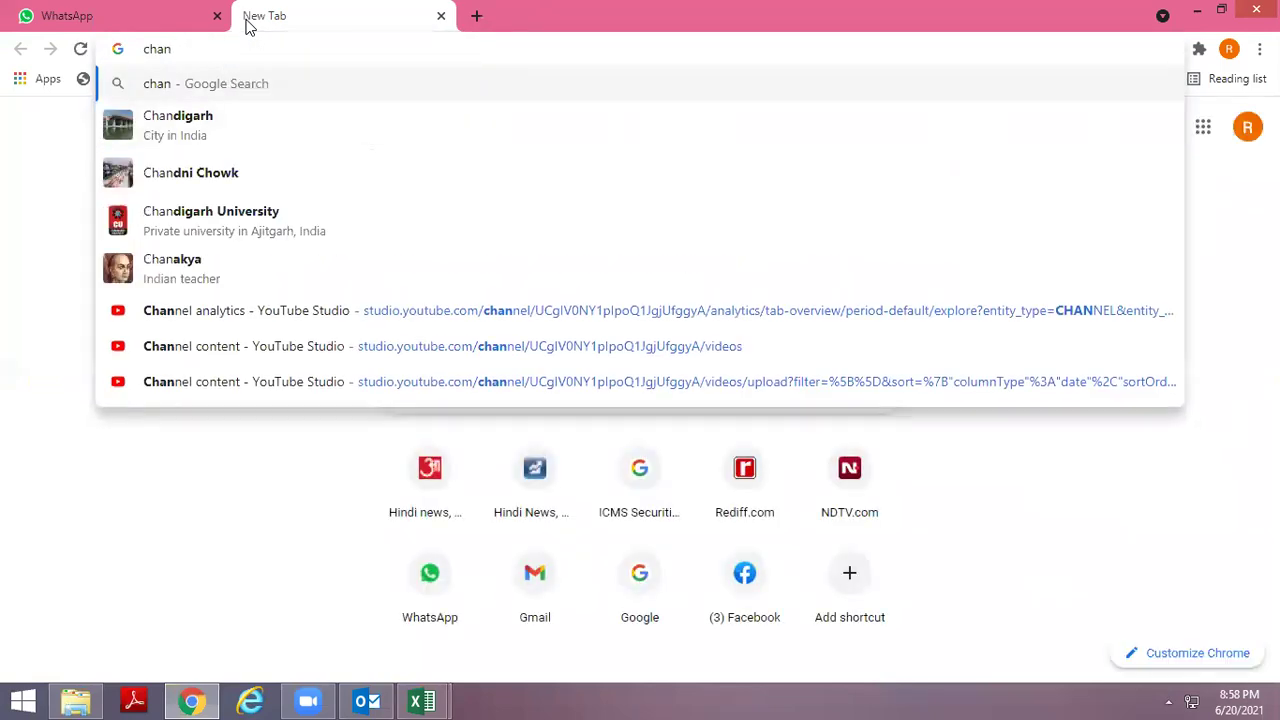
text(doo org)
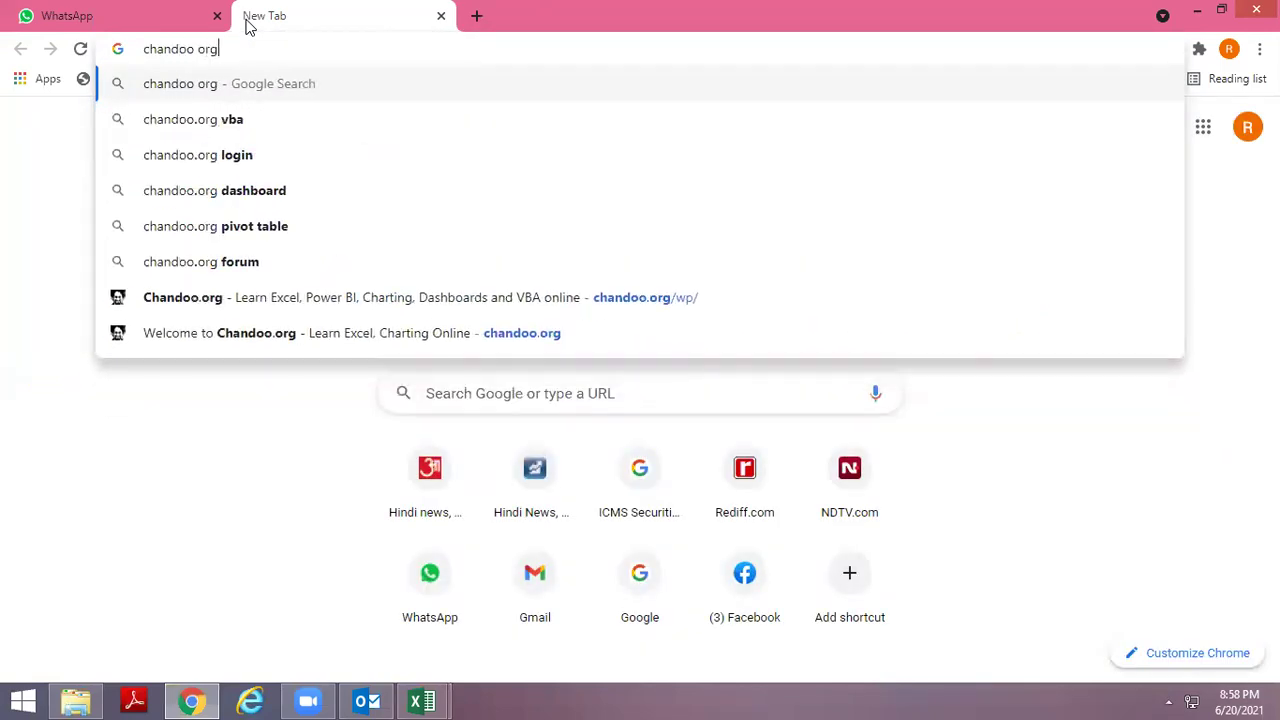
key(Return)
click(306, 292)
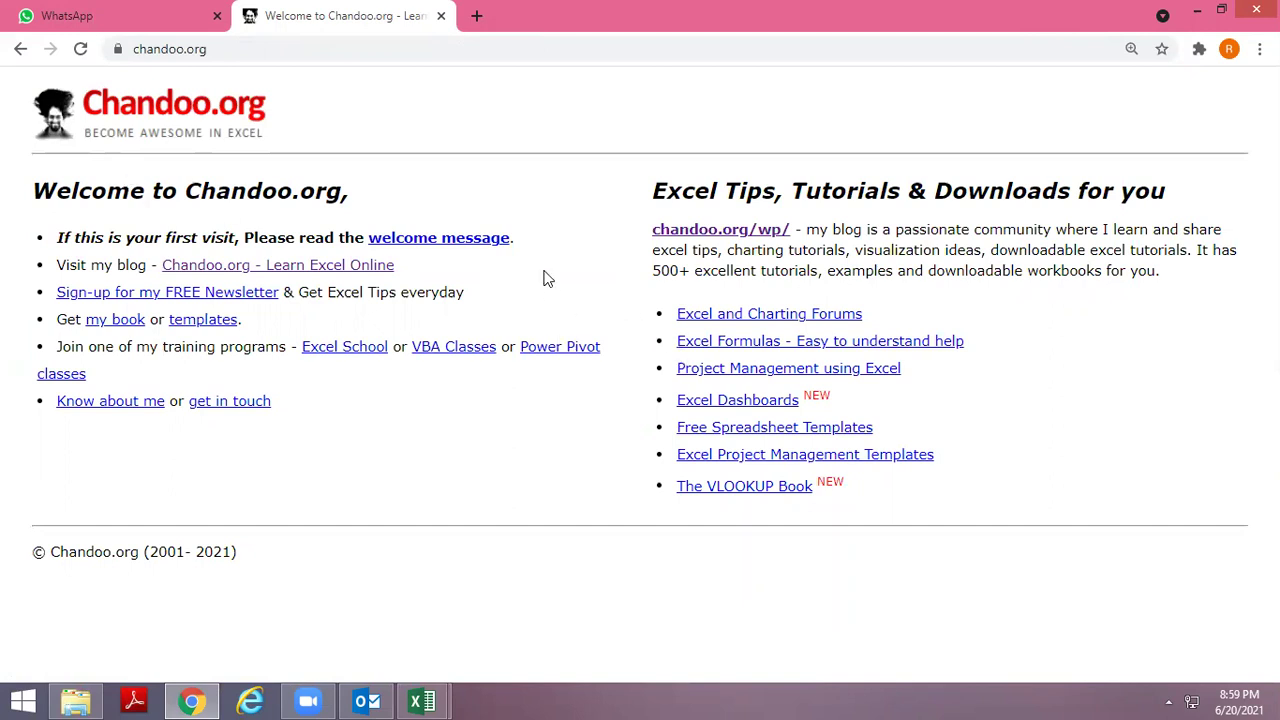
Look at the Chandoo.org Excel forums, then go to the blog home page.
click(705, 322)
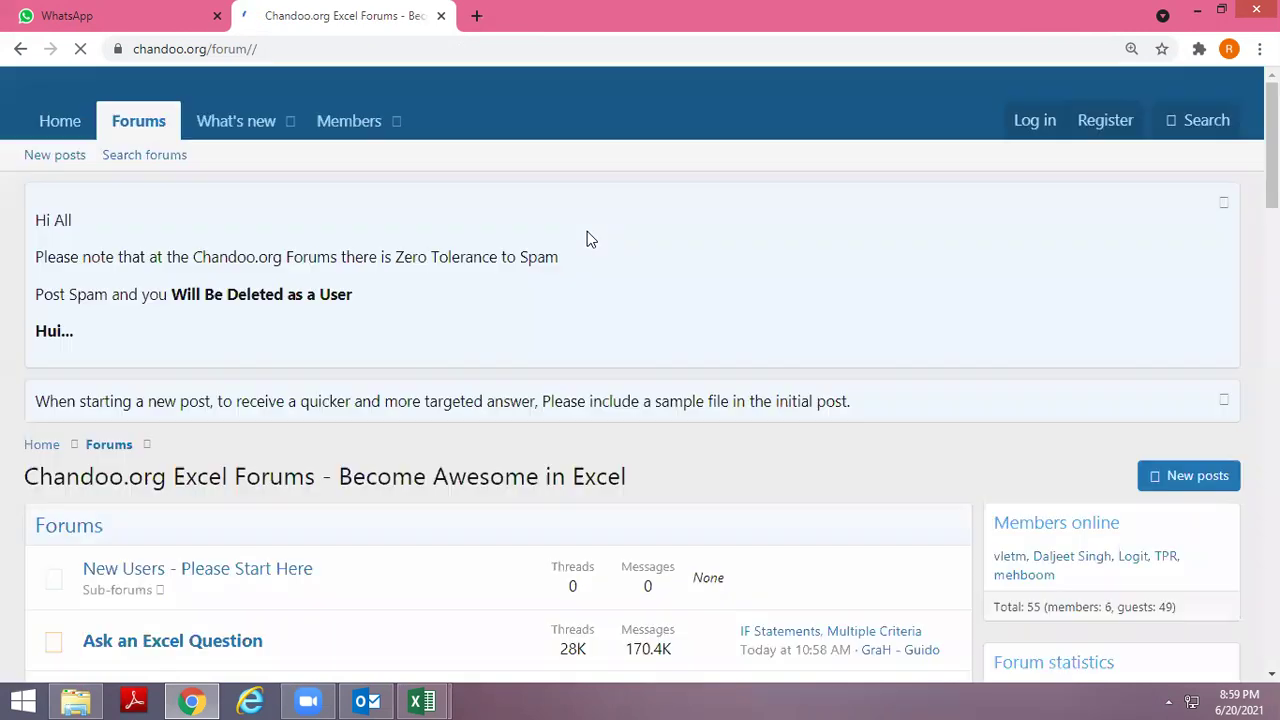
scroll(587, 238, down, 5)
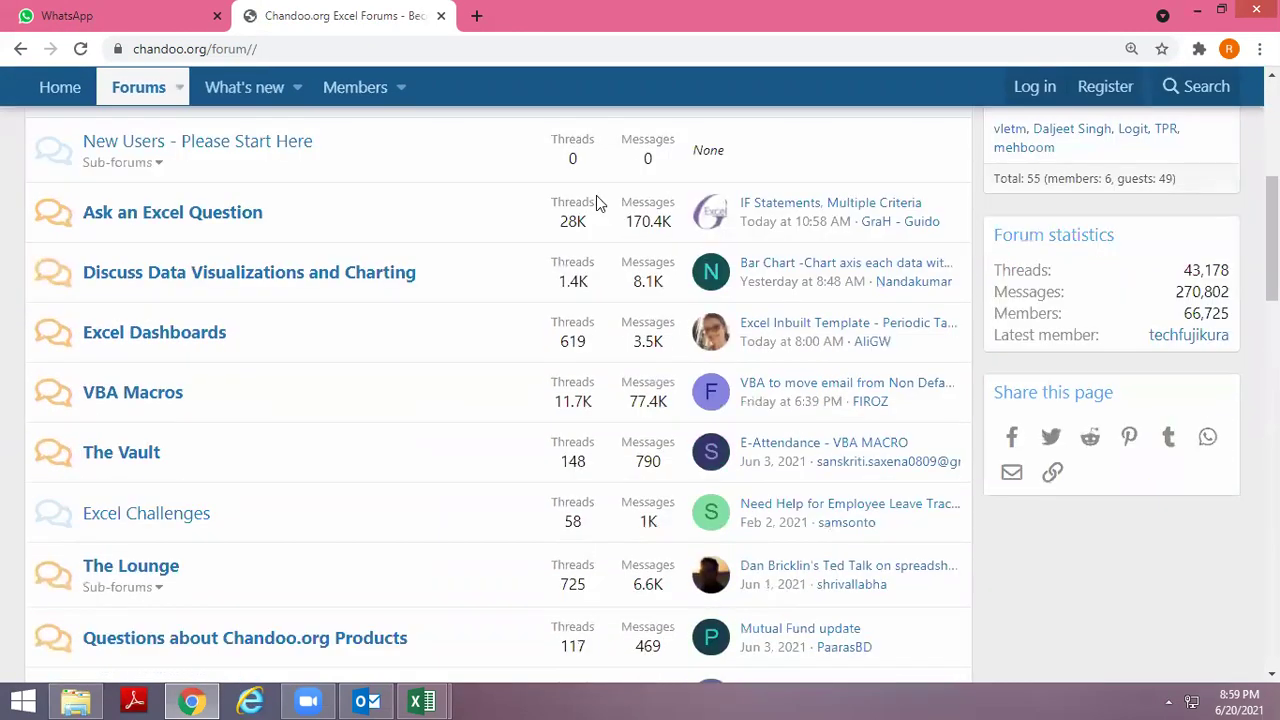
scroll(451, 243, up, 1)
scroll(451, 245, up, 4)
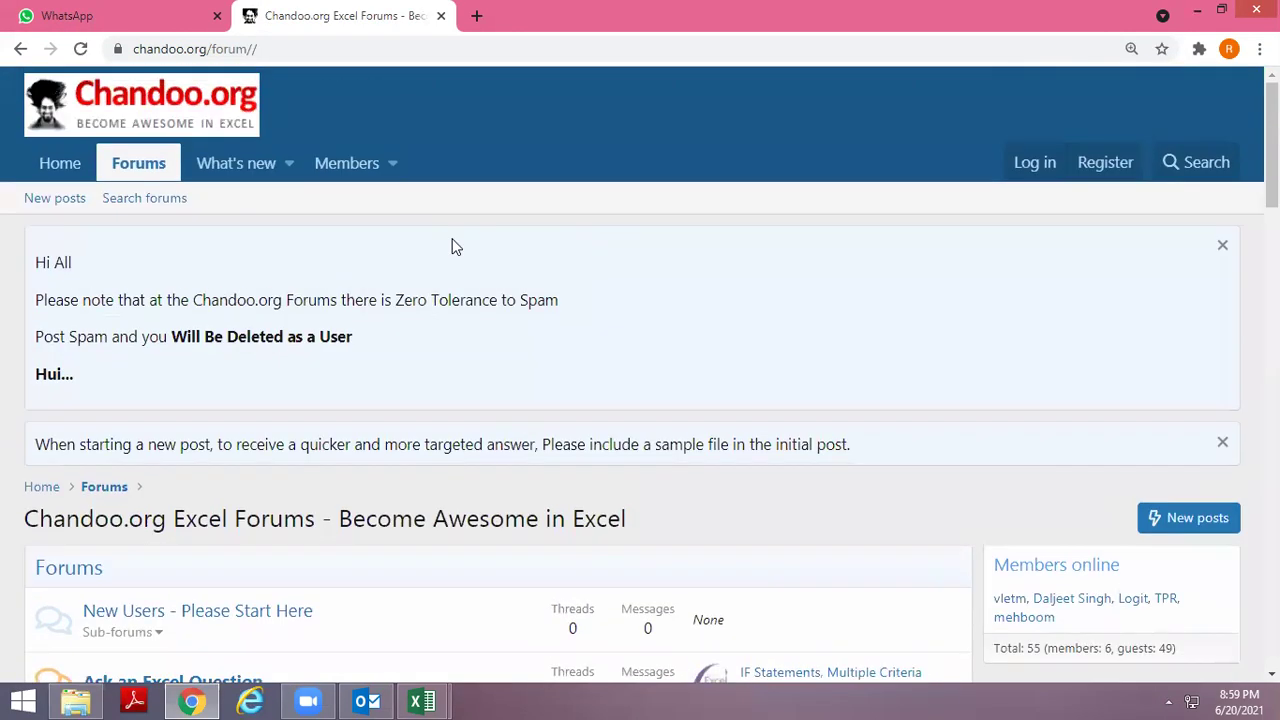
click(60, 165)
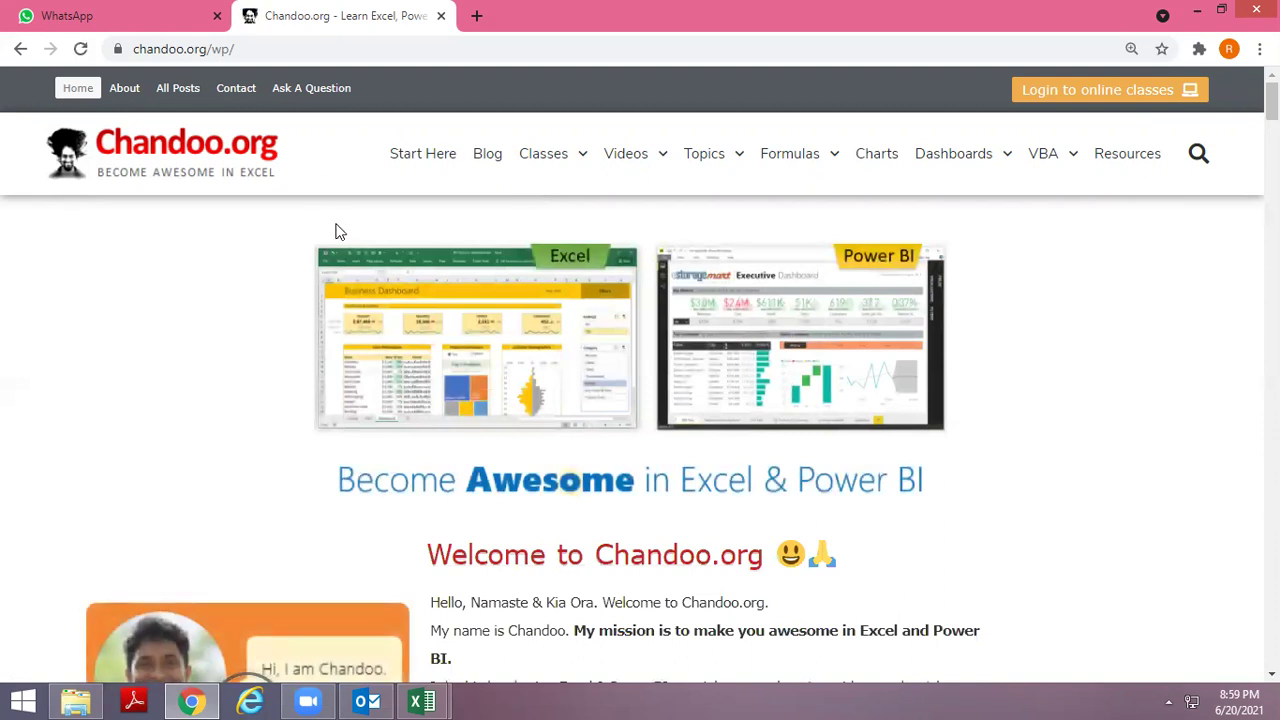
Play and then close the welcome video on the Chandoo.org home page.
scroll(277, 411, down, 1)
scroll(277, 411, down, 2)
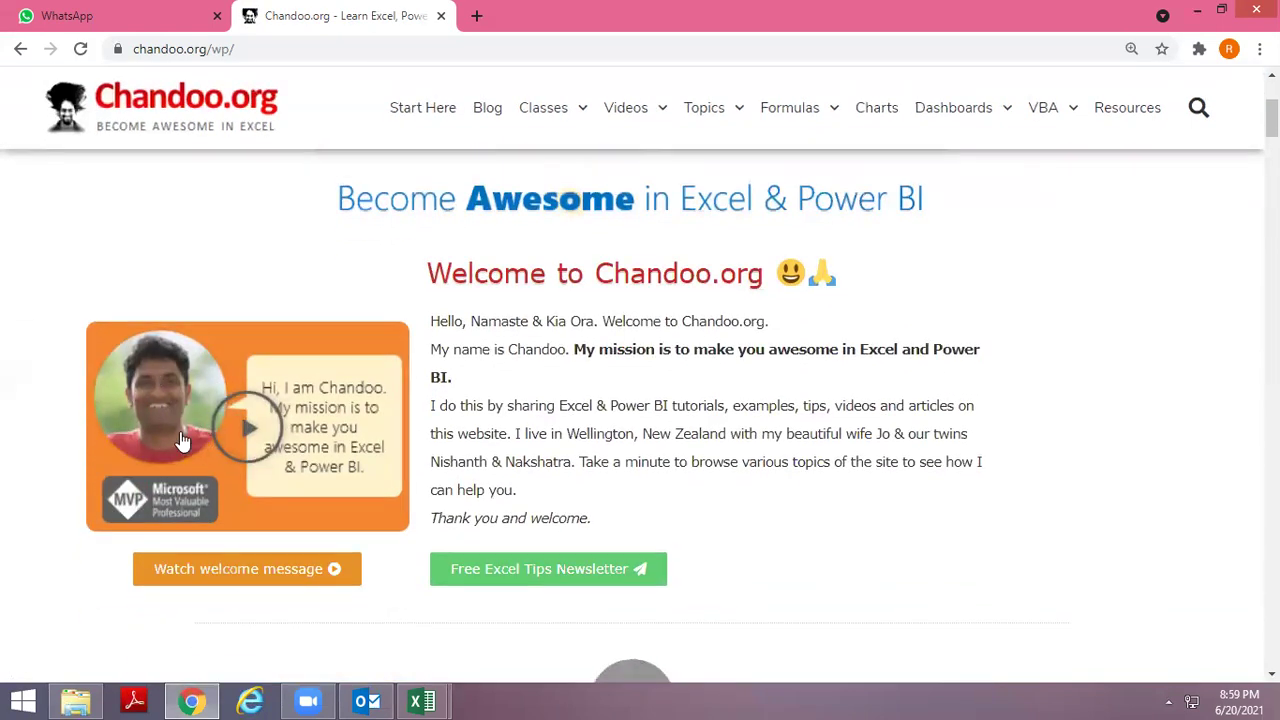
click(163, 397)
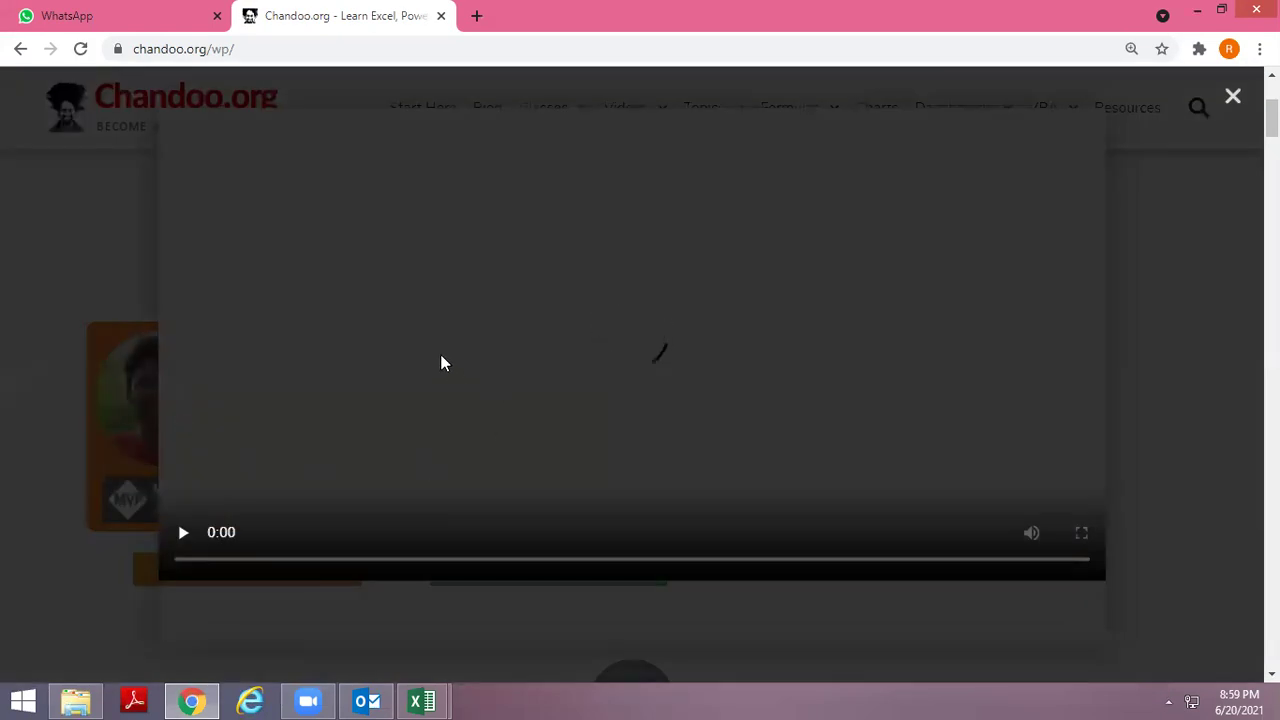
click(1139, 183)
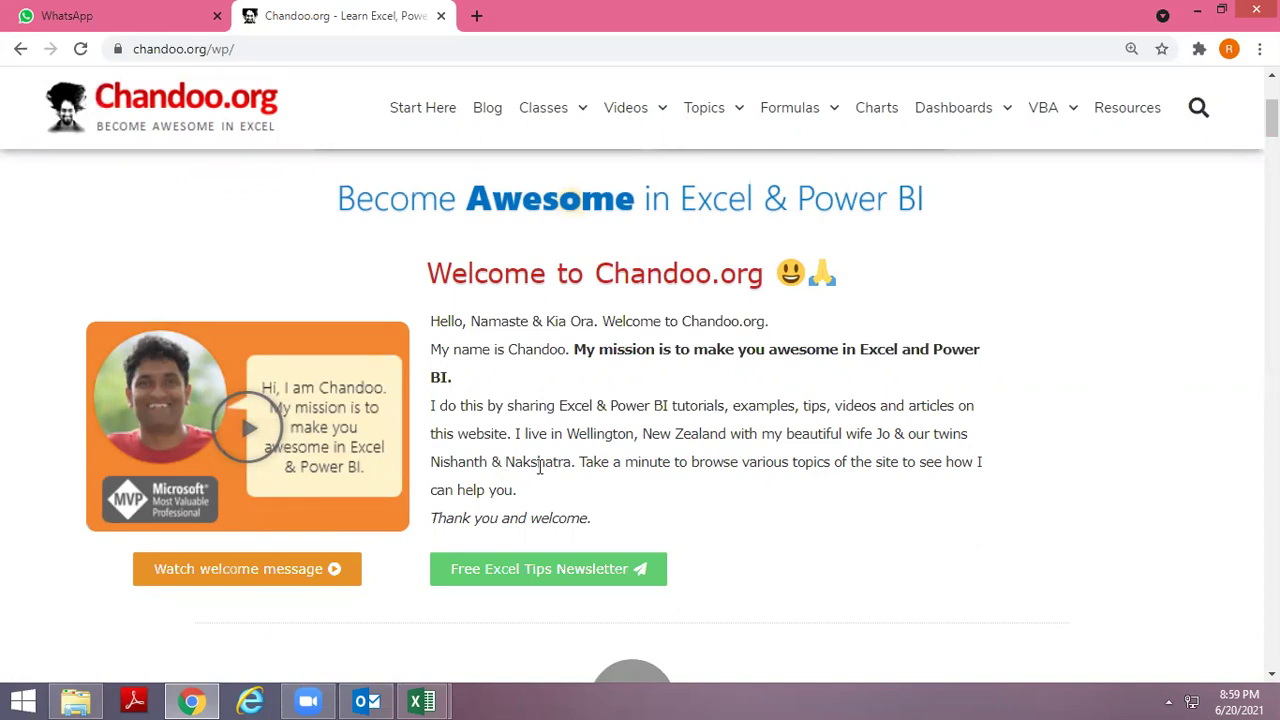
Browse down the Chandoo.org recent post list and back up to the top.
scroll(588, 487, down, 3)
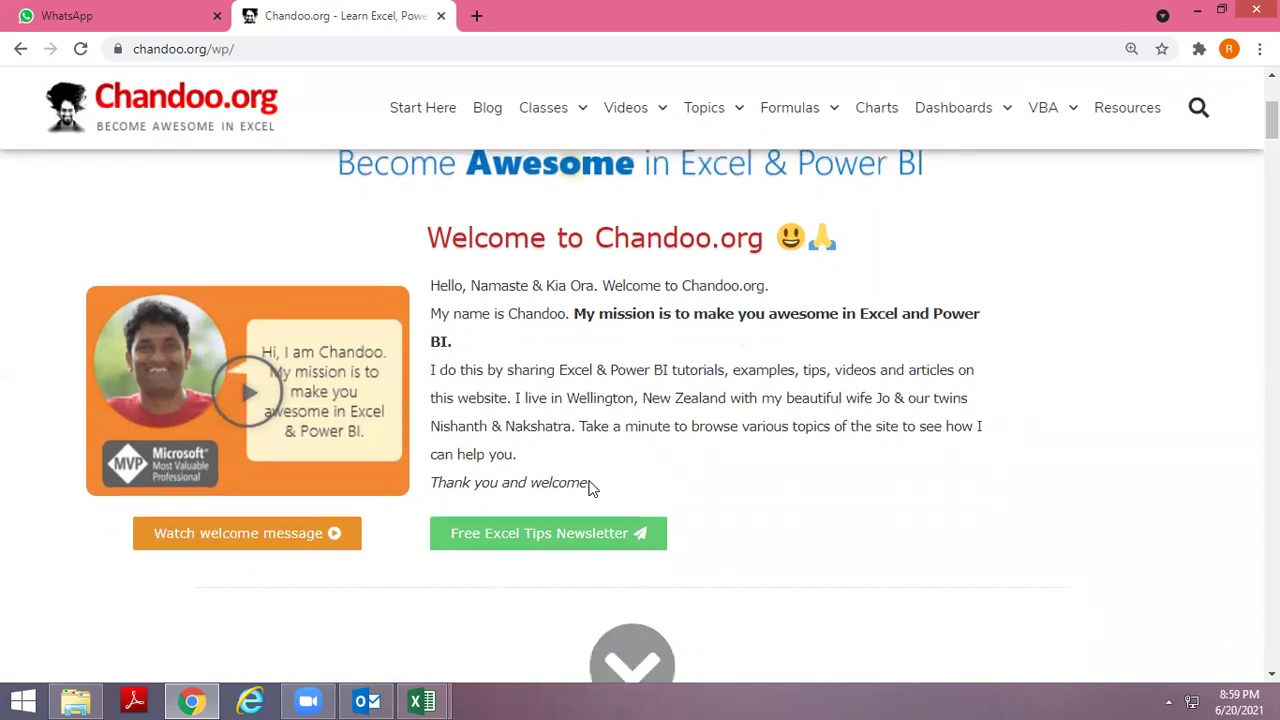
scroll(590, 487, down, 2)
scroll(591, 491, down, 1)
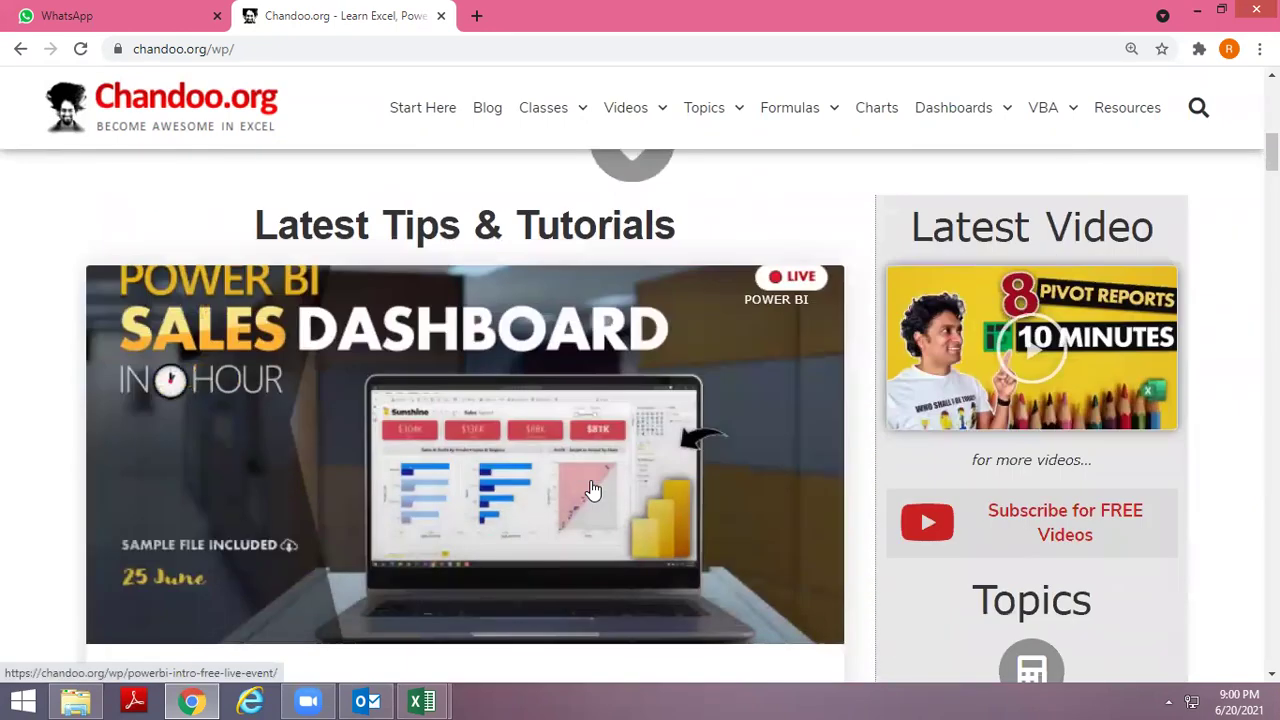
scroll(591, 491, down, 4)
scroll(591, 493, down, 3)
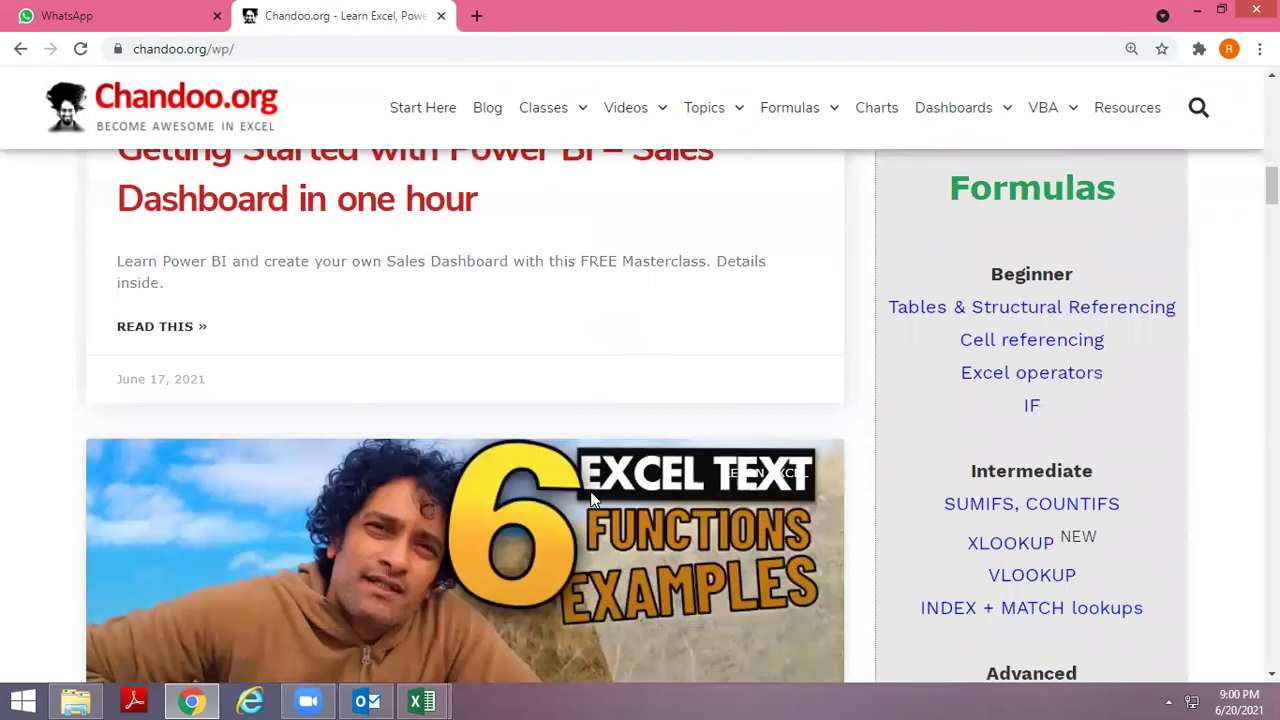
scroll(594, 503, down, 1)
scroll(594, 505, up, 3)
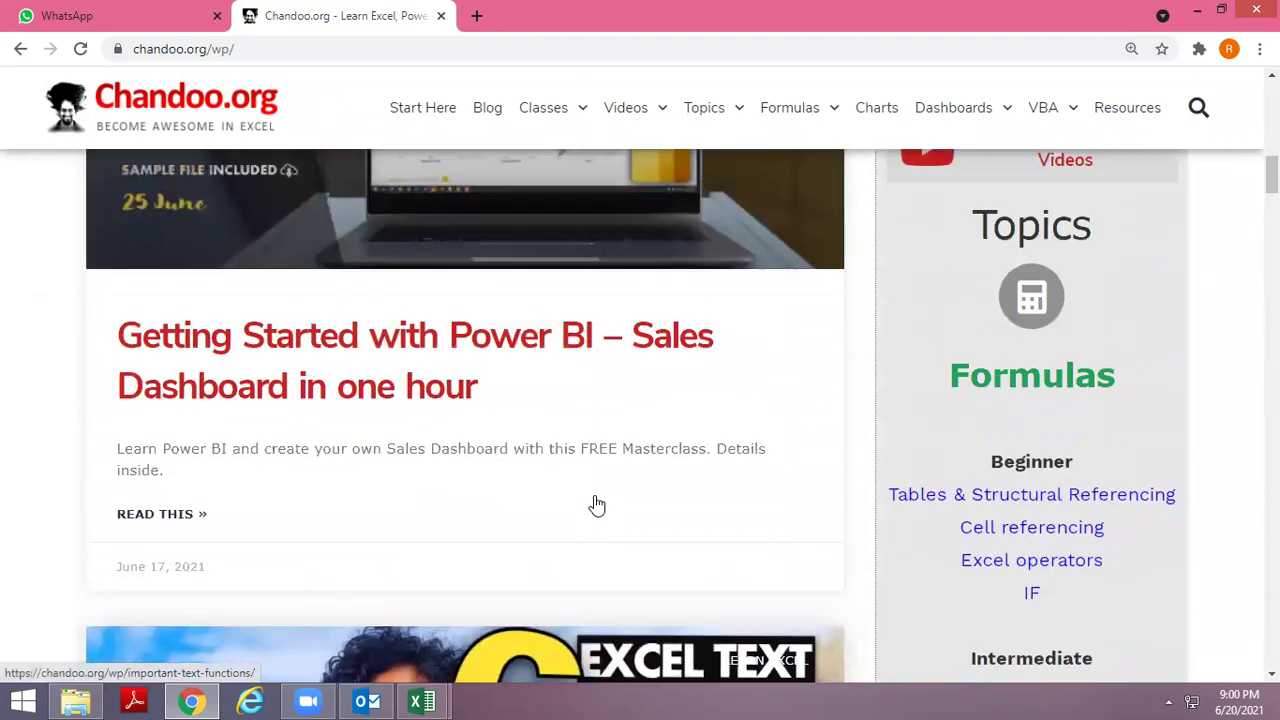
scroll(594, 508, up, 2)
scroll(594, 510, up, 3)
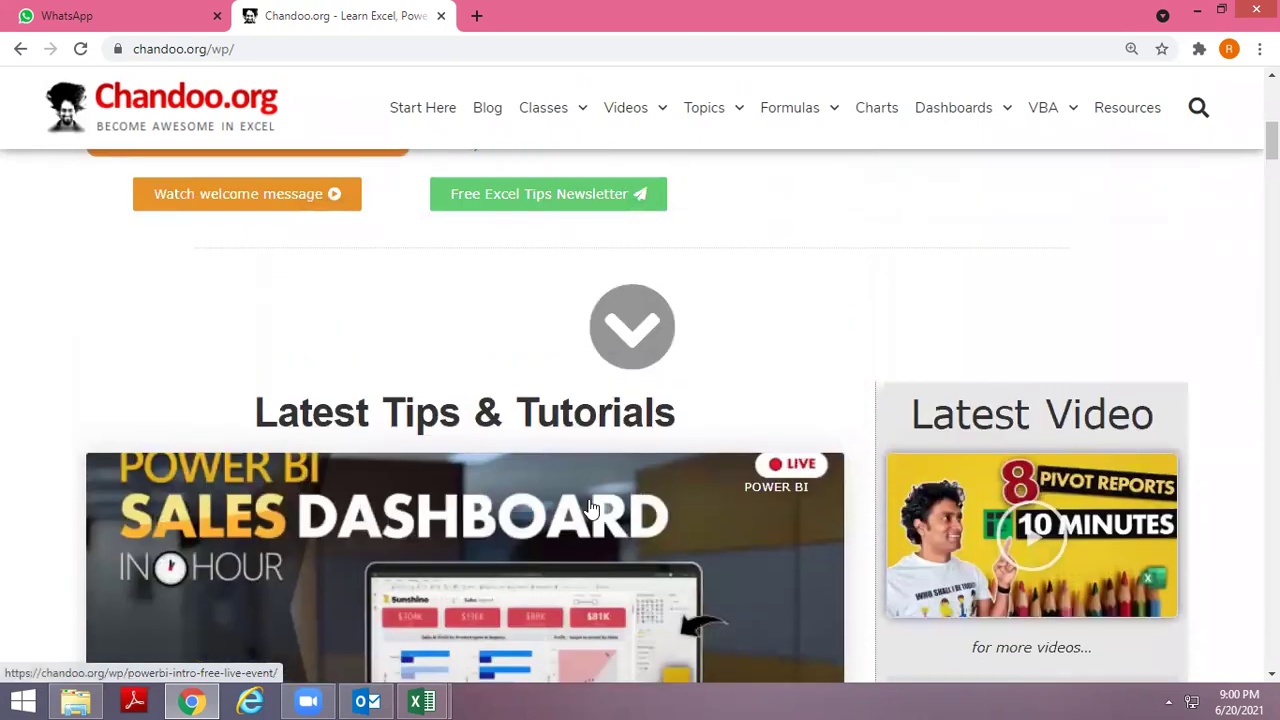
scroll(568, 502, up, 2)
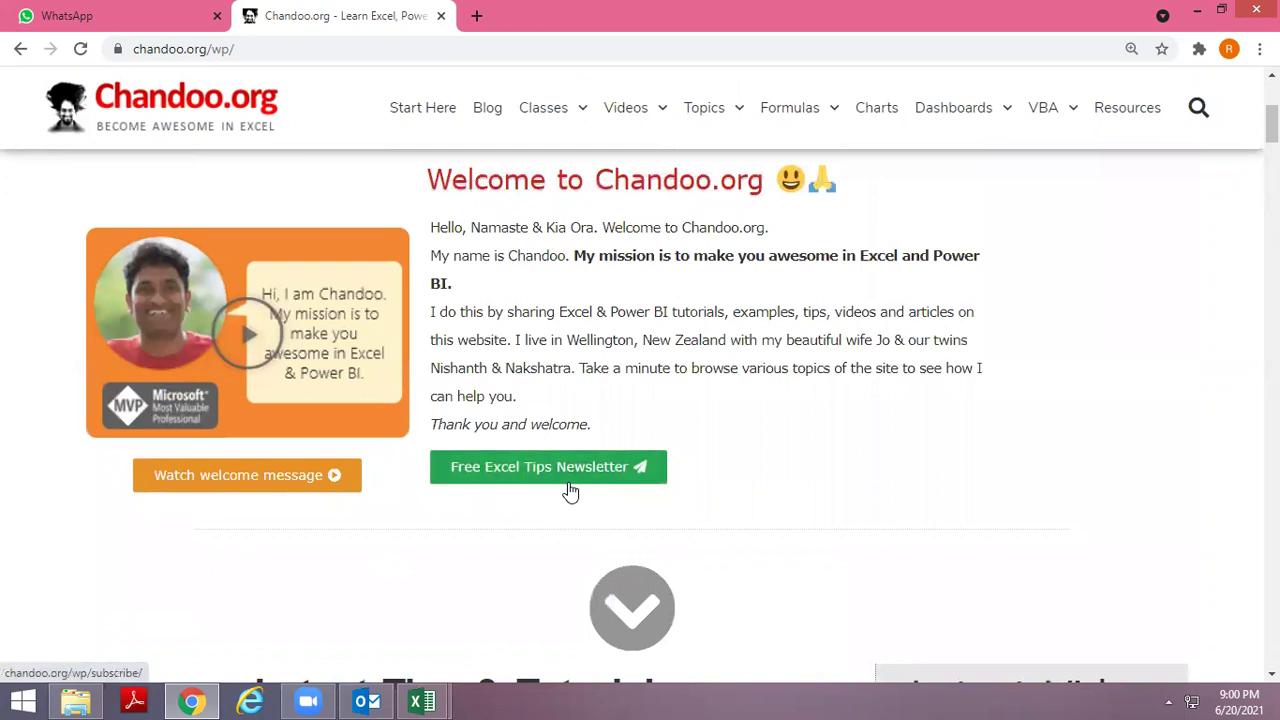
scroll(570, 492, down, 4)
scroll(570, 492, down, 2)
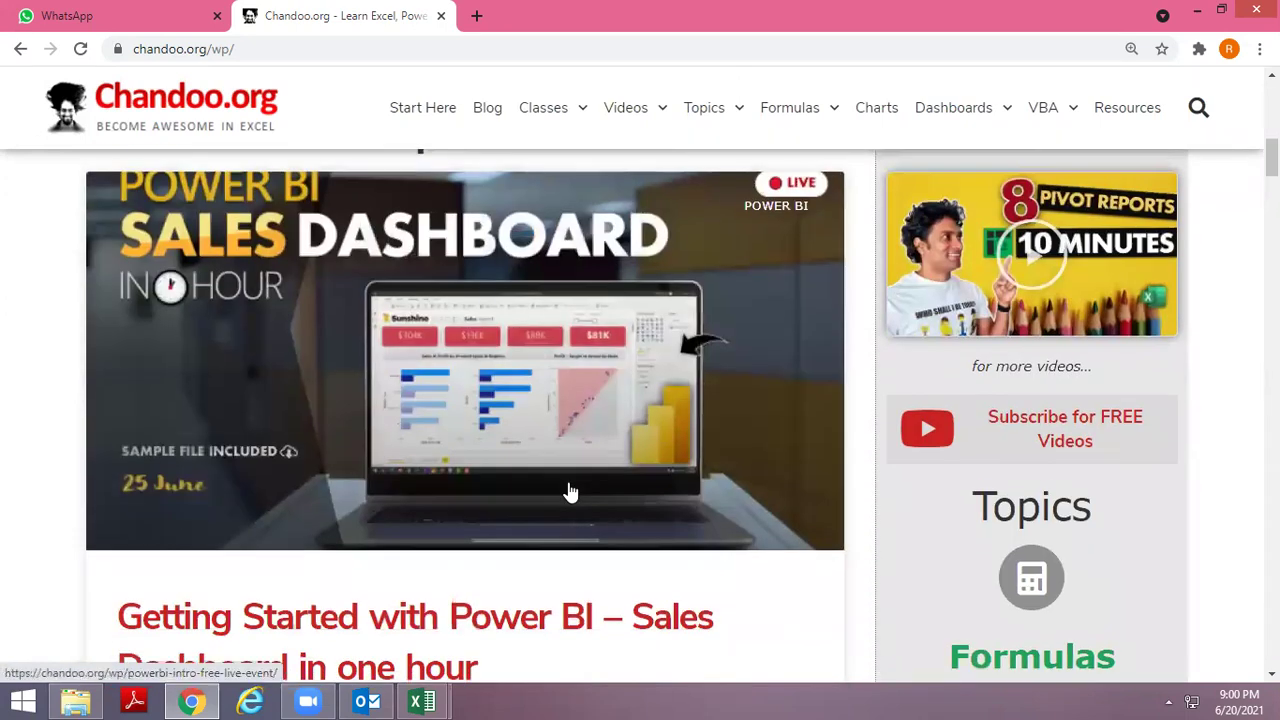
scroll(570, 492, down, 1)
scroll(568, 490, down, 1)
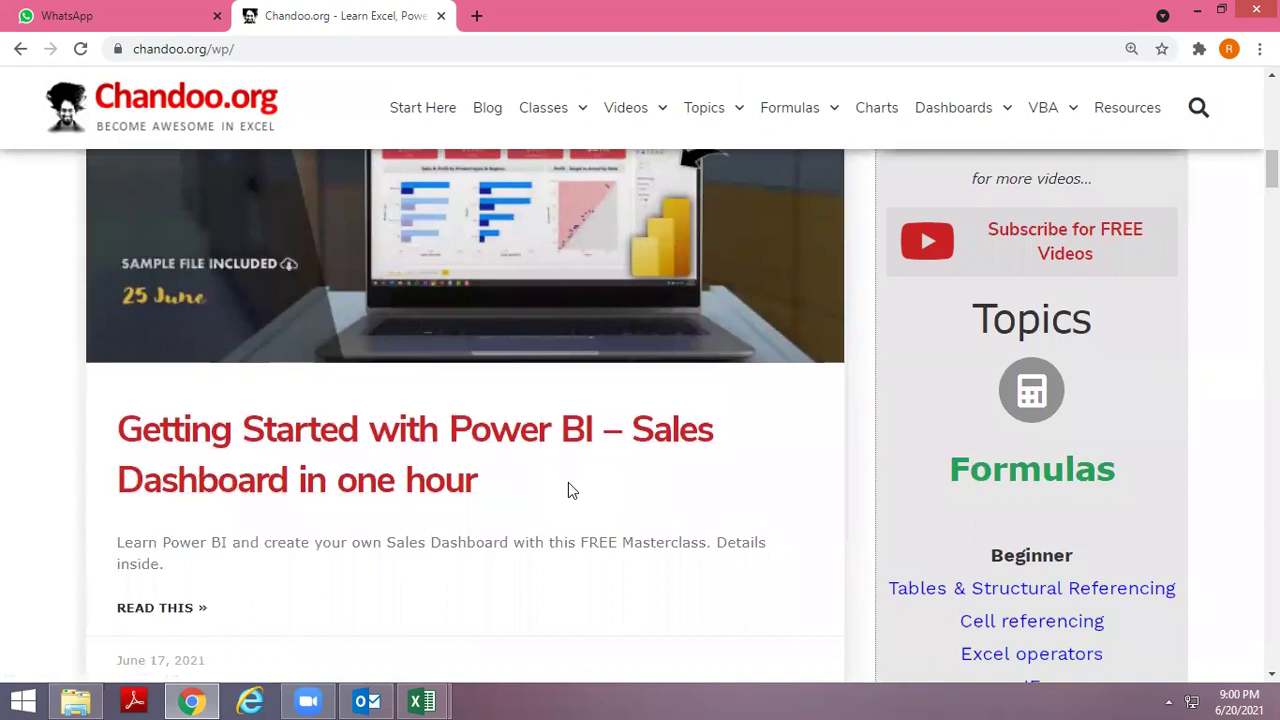
scroll(568, 490, down, 1)
scroll(568, 490, down, 1)
scroll(568, 490, down, 1)
scroll(568, 490, down, 2)
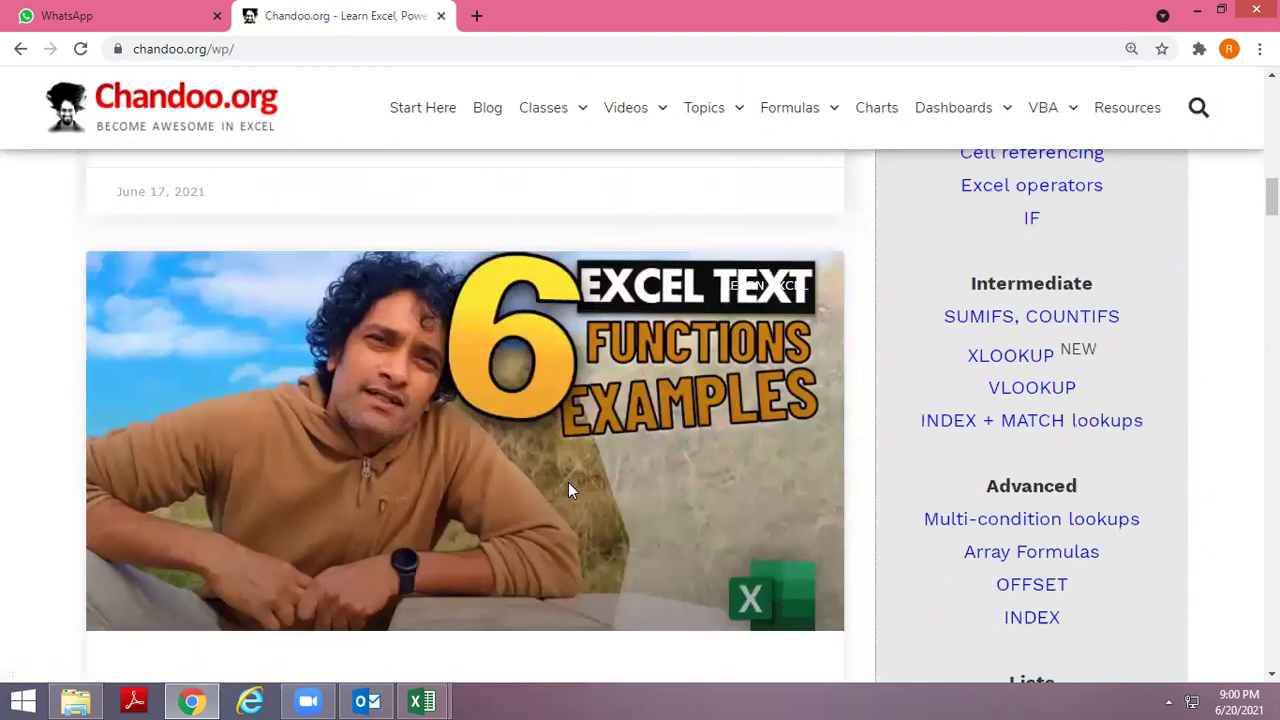
scroll(583, 485, down, 1)
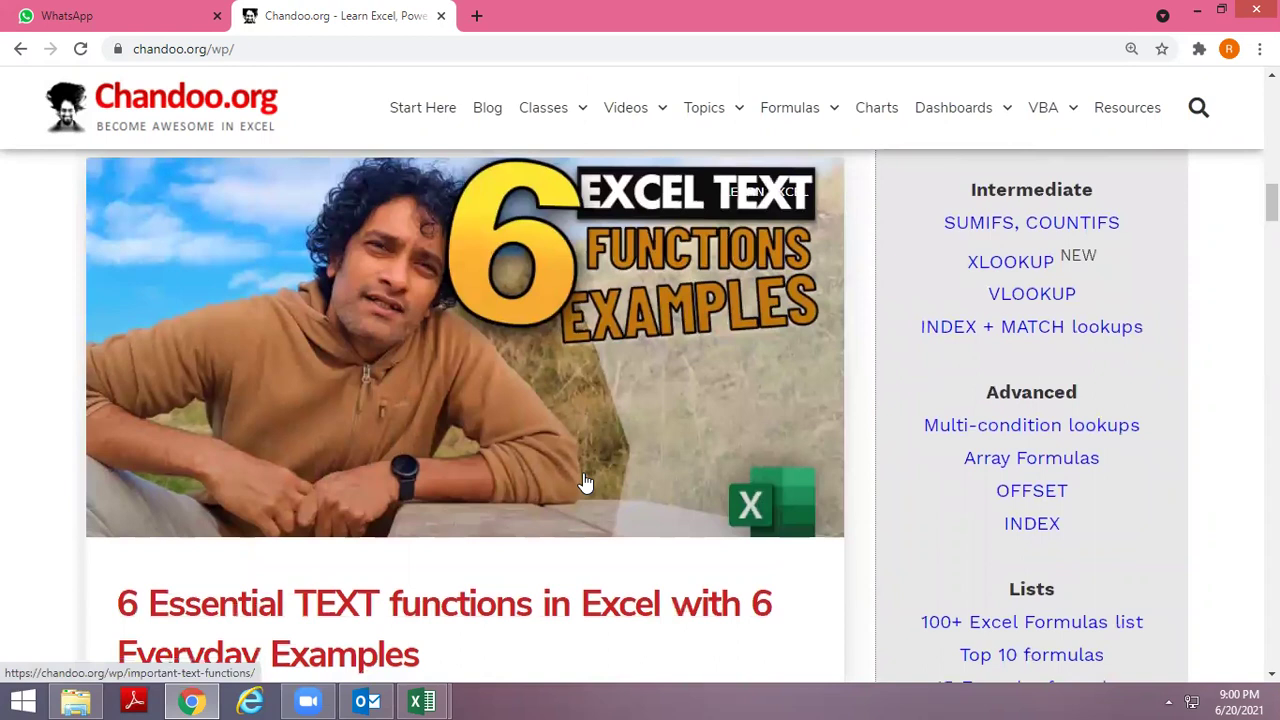
scroll(585, 483, down, 1)
scroll(585, 483, down, 1)
scroll(585, 483, down, 1)
scroll(585, 483, down, 2)
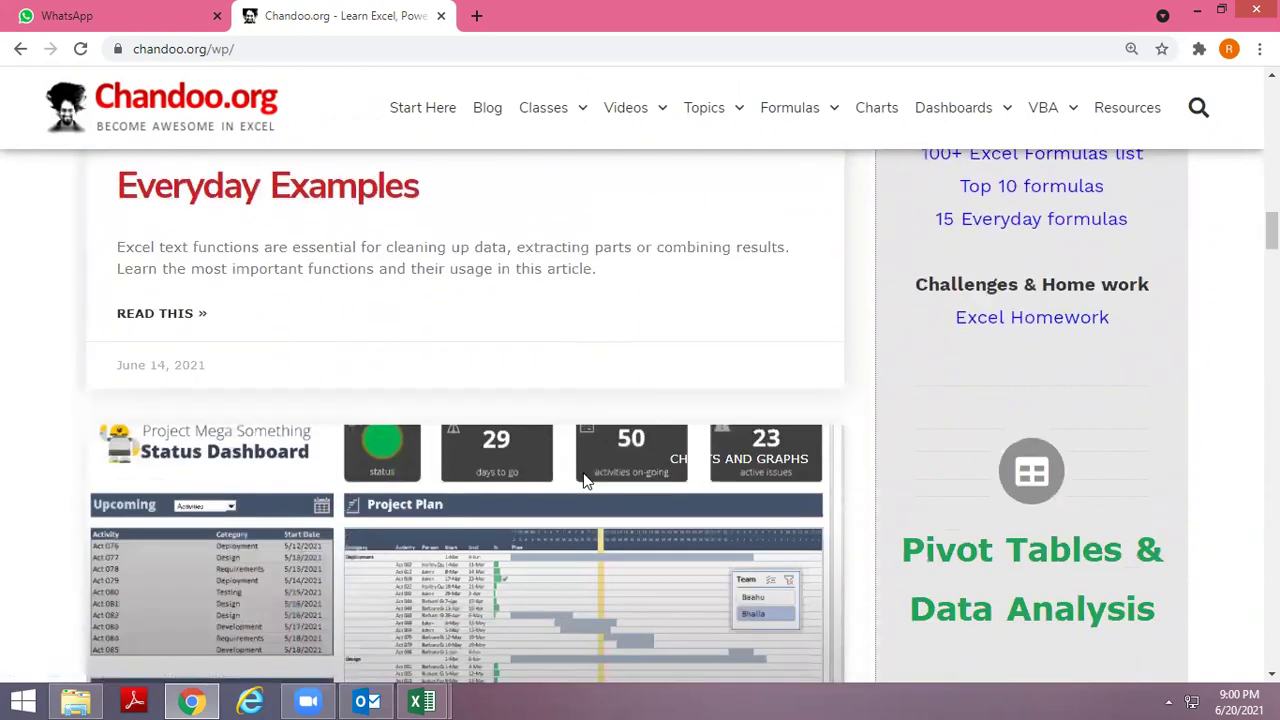
scroll(585, 483, up, 2)
scroll(585, 483, down, 4)
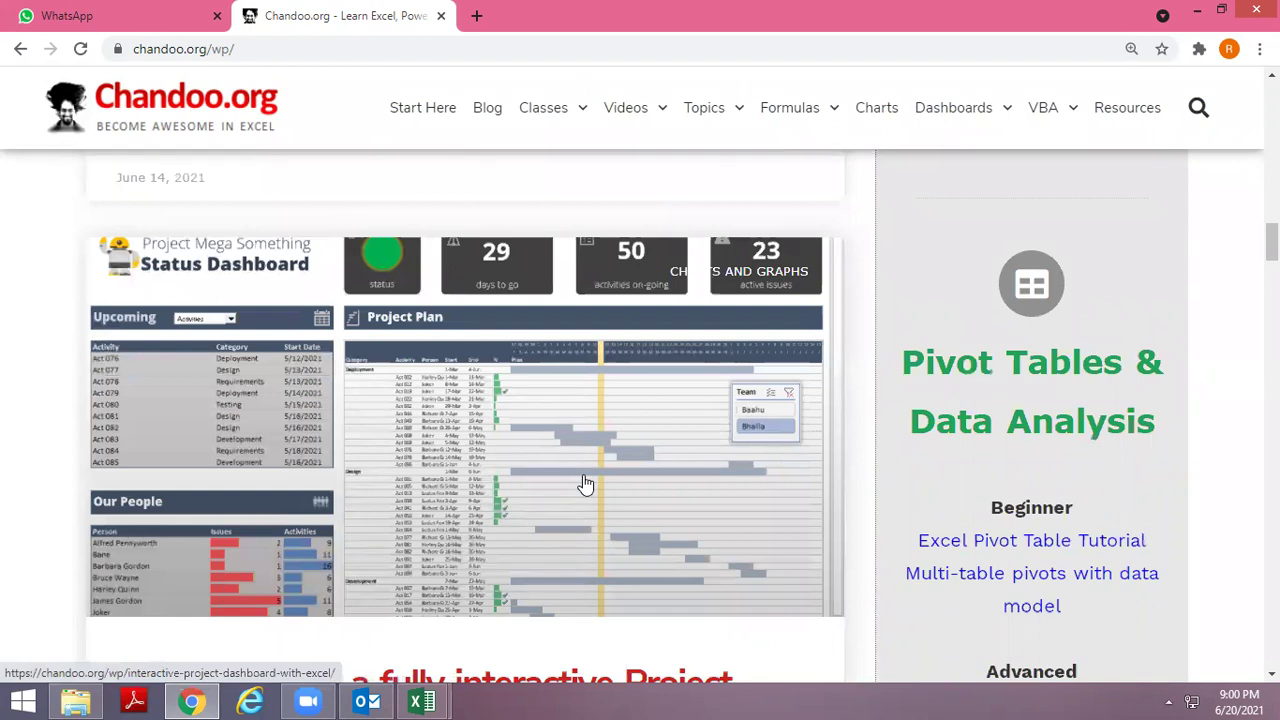
scroll(585, 483, down, 3)
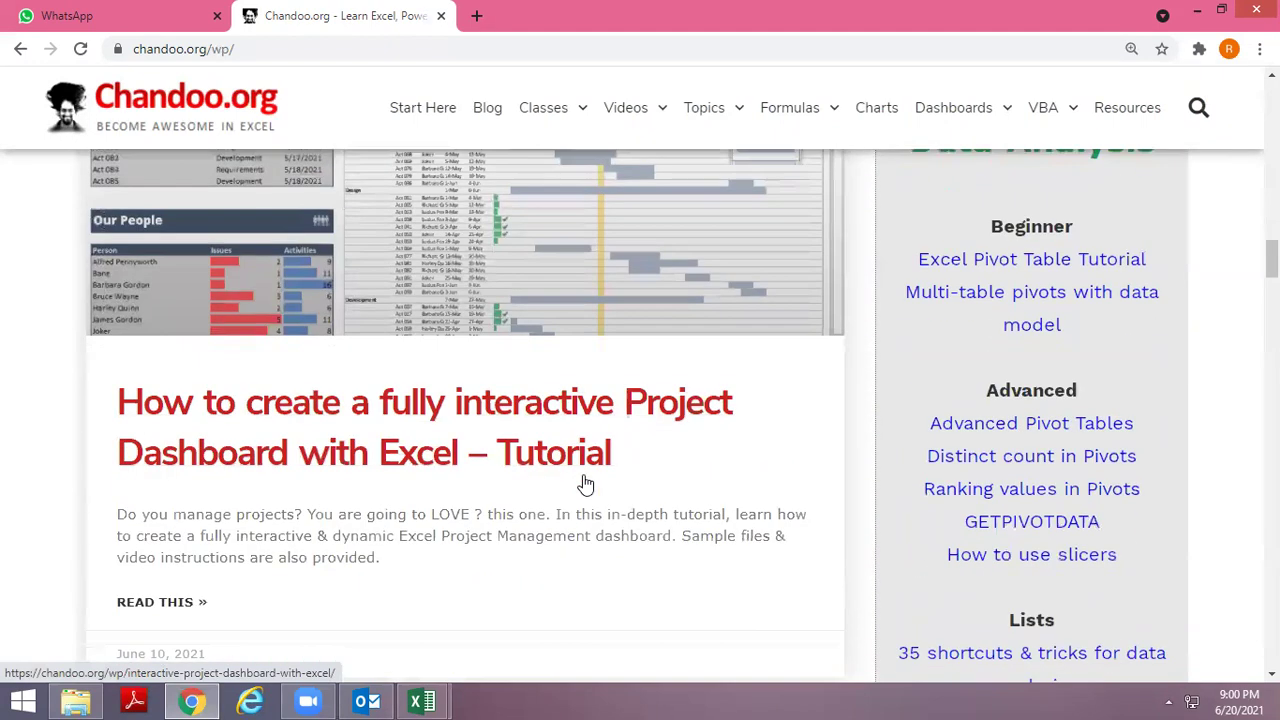
scroll(585, 483, up, 3)
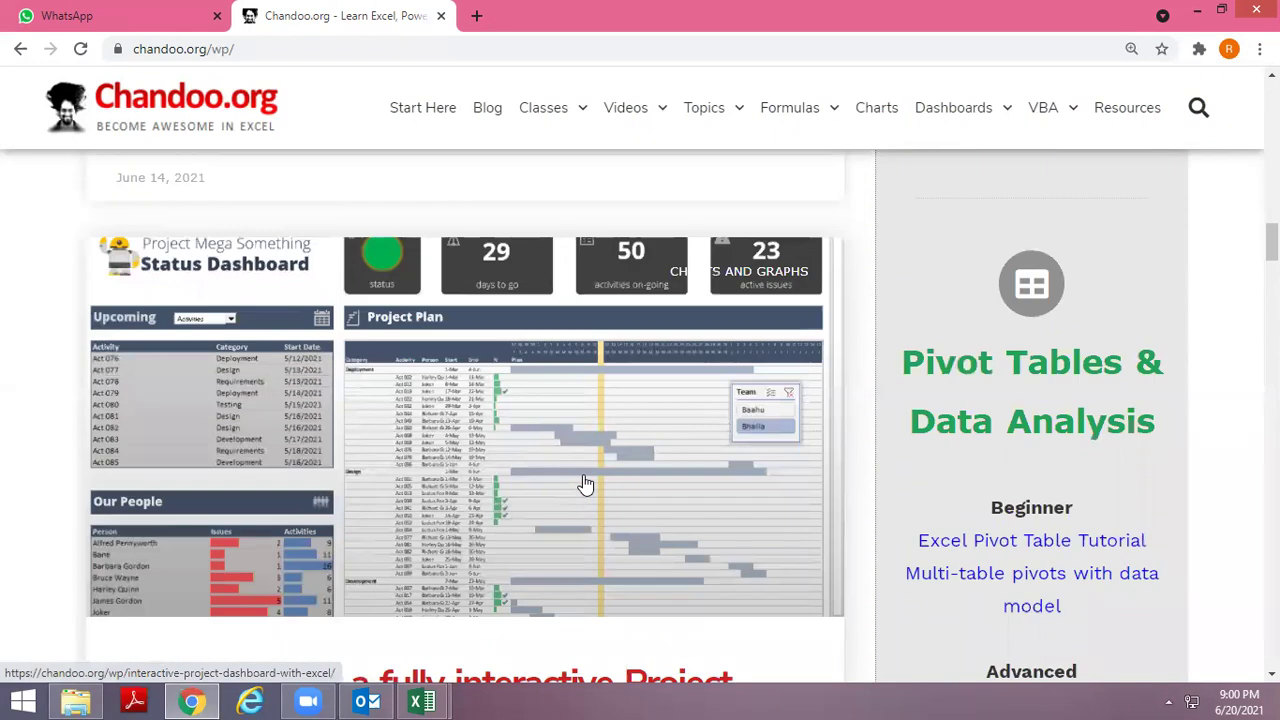
scroll(585, 483, up, 2)
scroll(430, 420, up, 3)
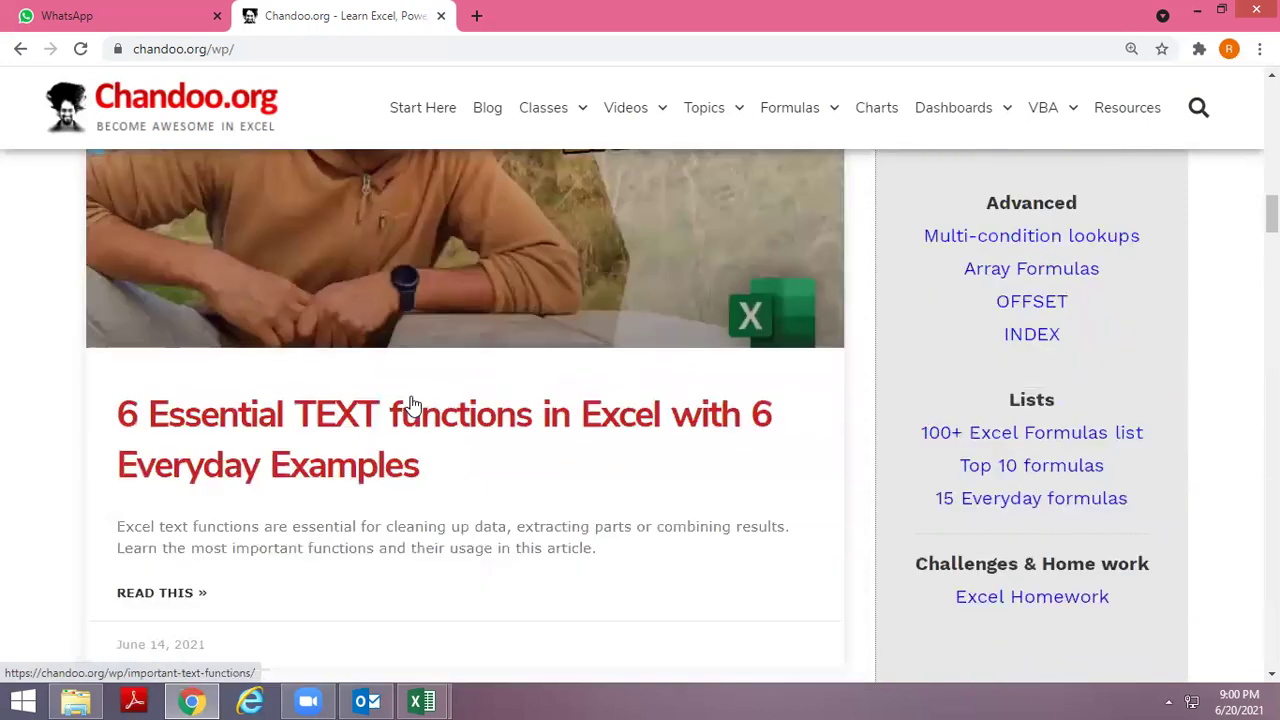
scroll(409, 405, up, 2)
scroll(412, 390, up, 2)
scroll(408, 376, up, 1)
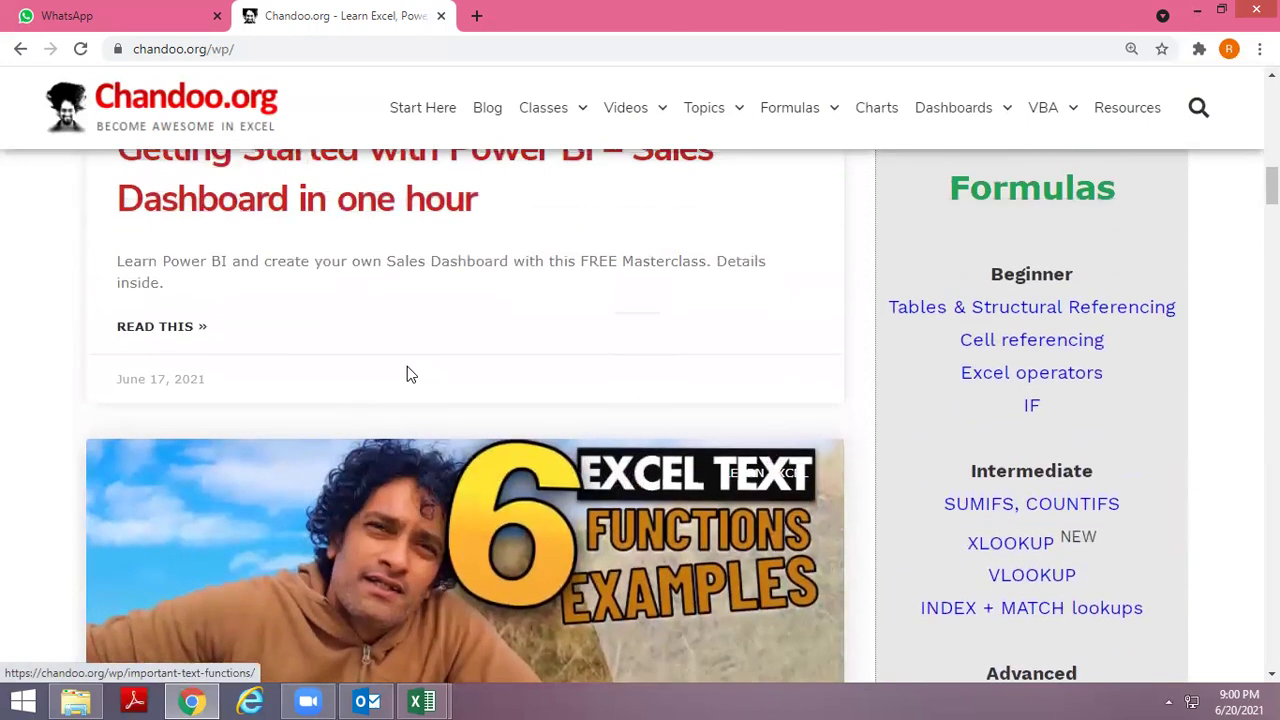
scroll(401, 285, up, 1)
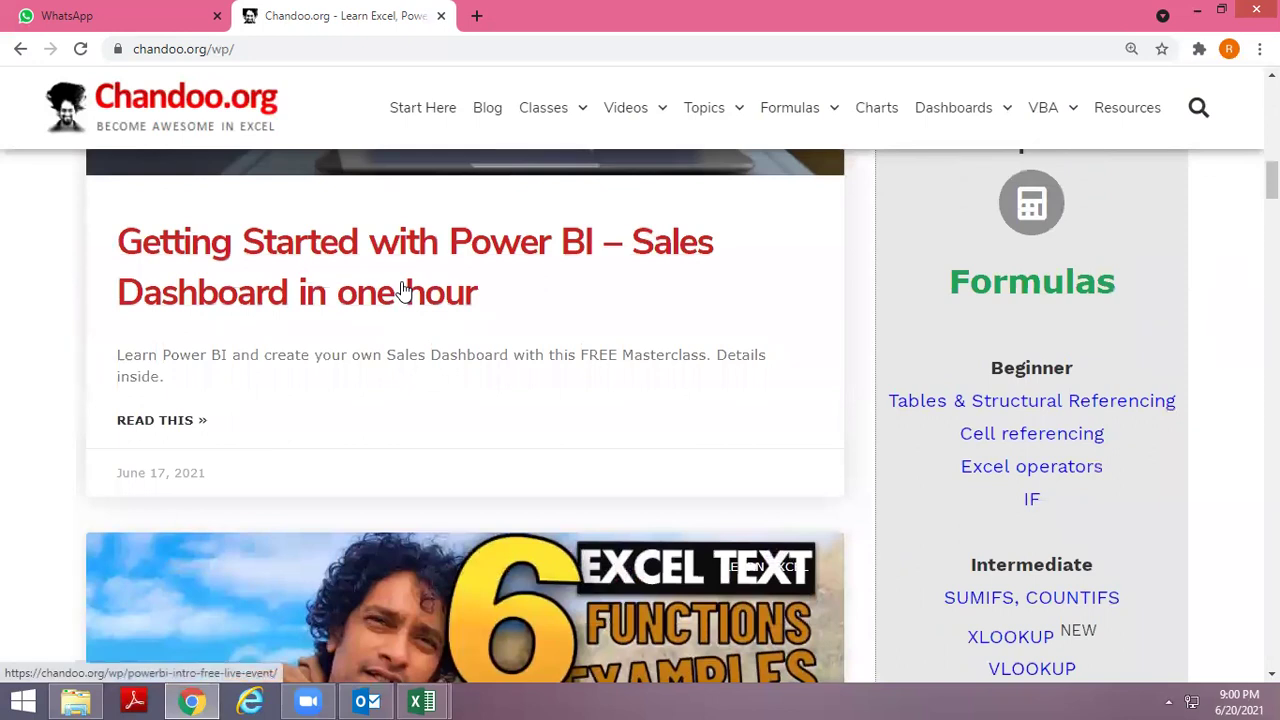
scroll(401, 289, up, 1)
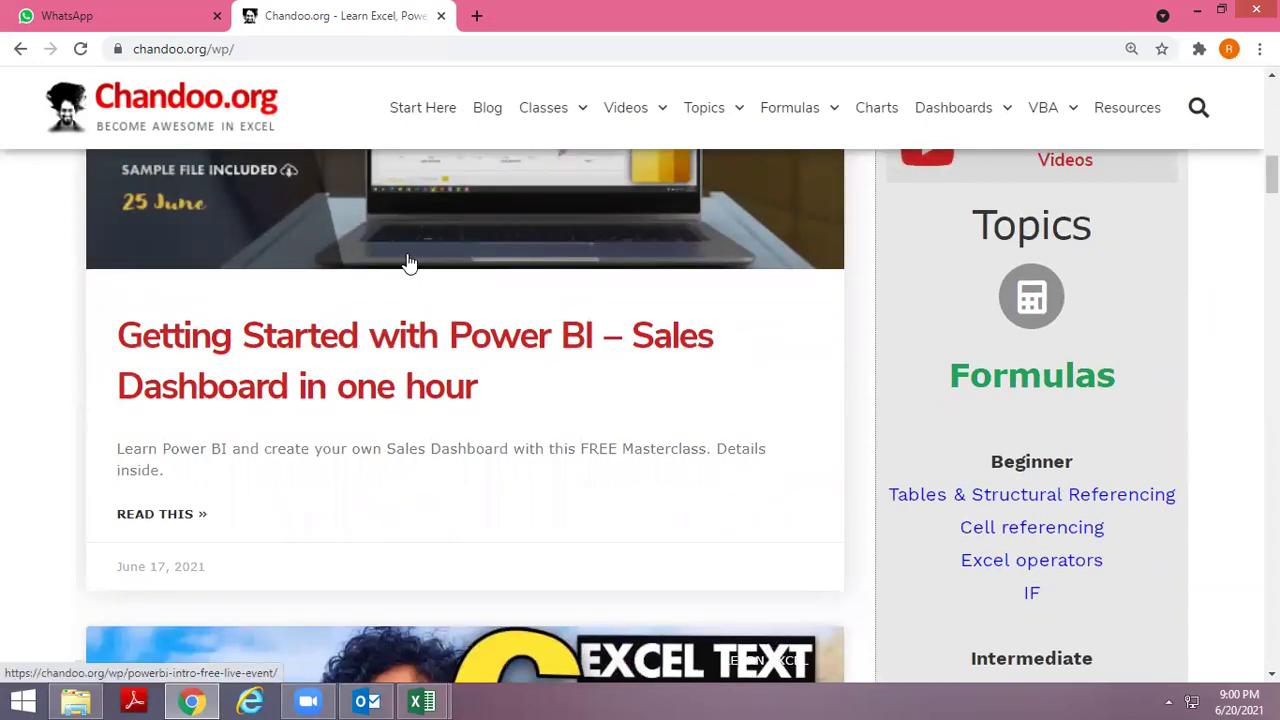
scroll(531, 309, up, 2)
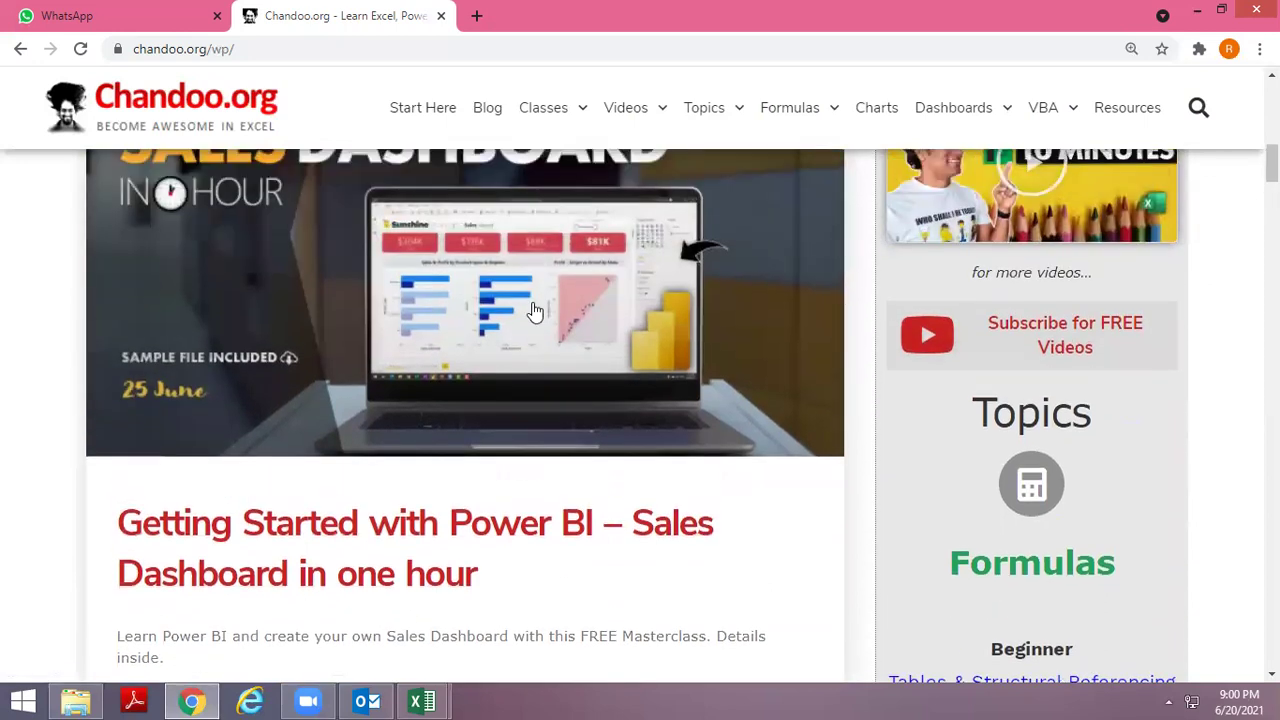
scroll(523, 313, up, 1)
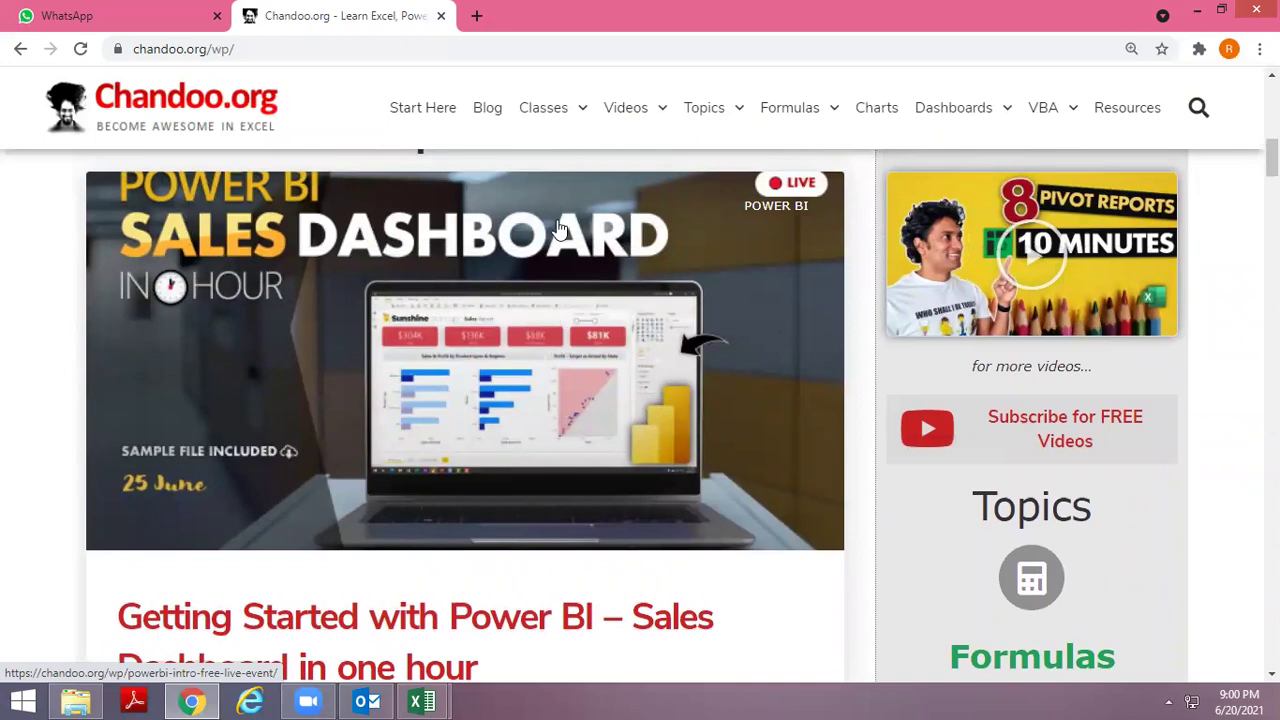
Close the Chandoo.org tab and the 20 jun 2021 and Chart--1 workbooks, exiting Excel.
click(441, 16)
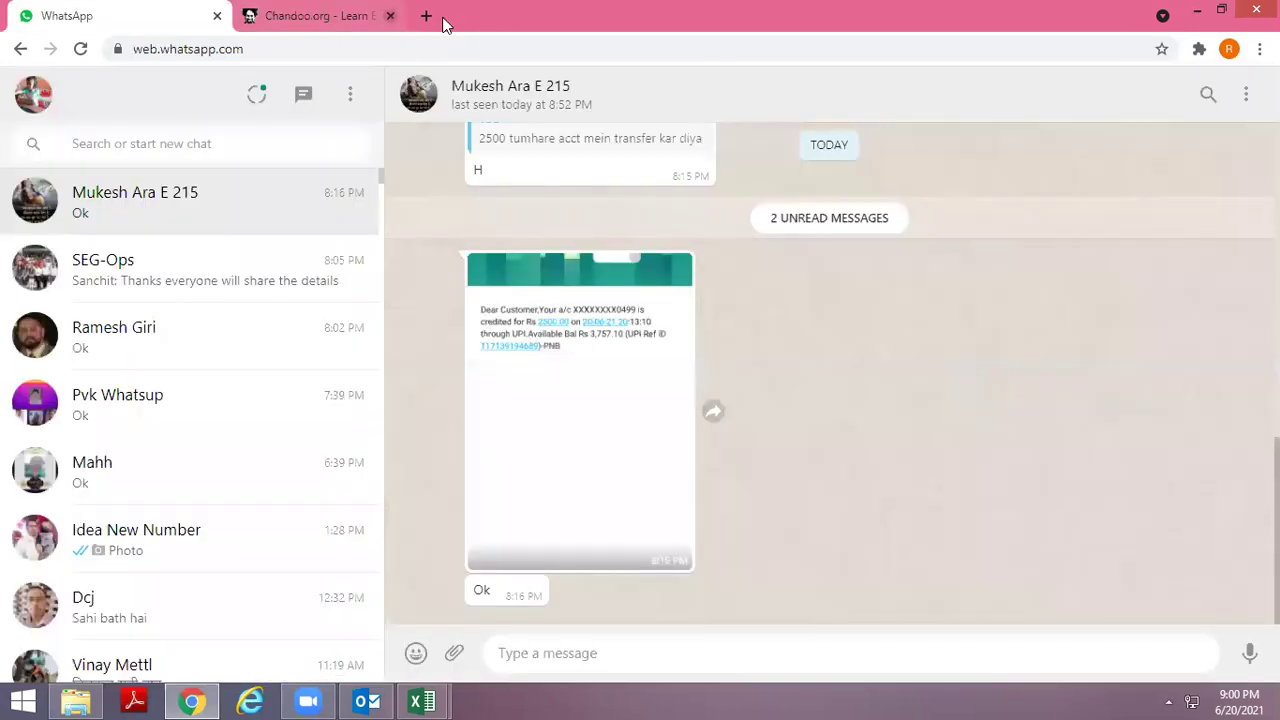
key(alt+Tab)
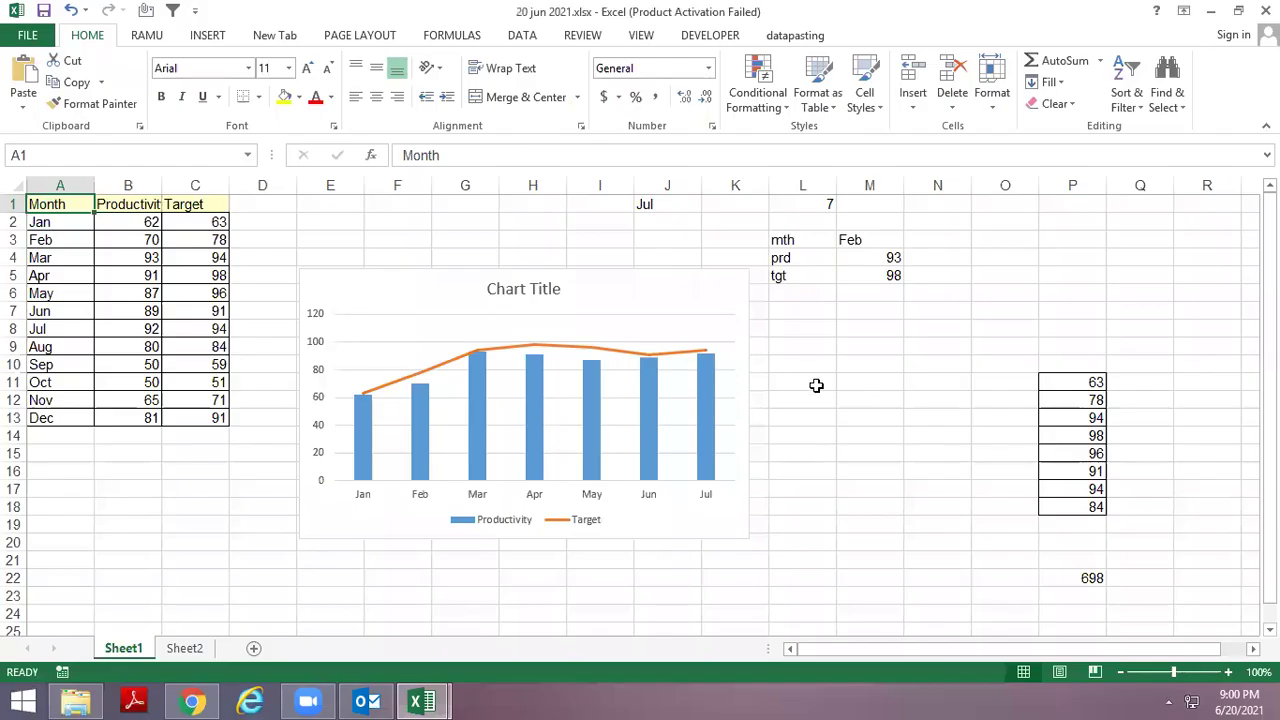
key(alt+space)
key(c)
key(alt+space)
key(c)
key(n)
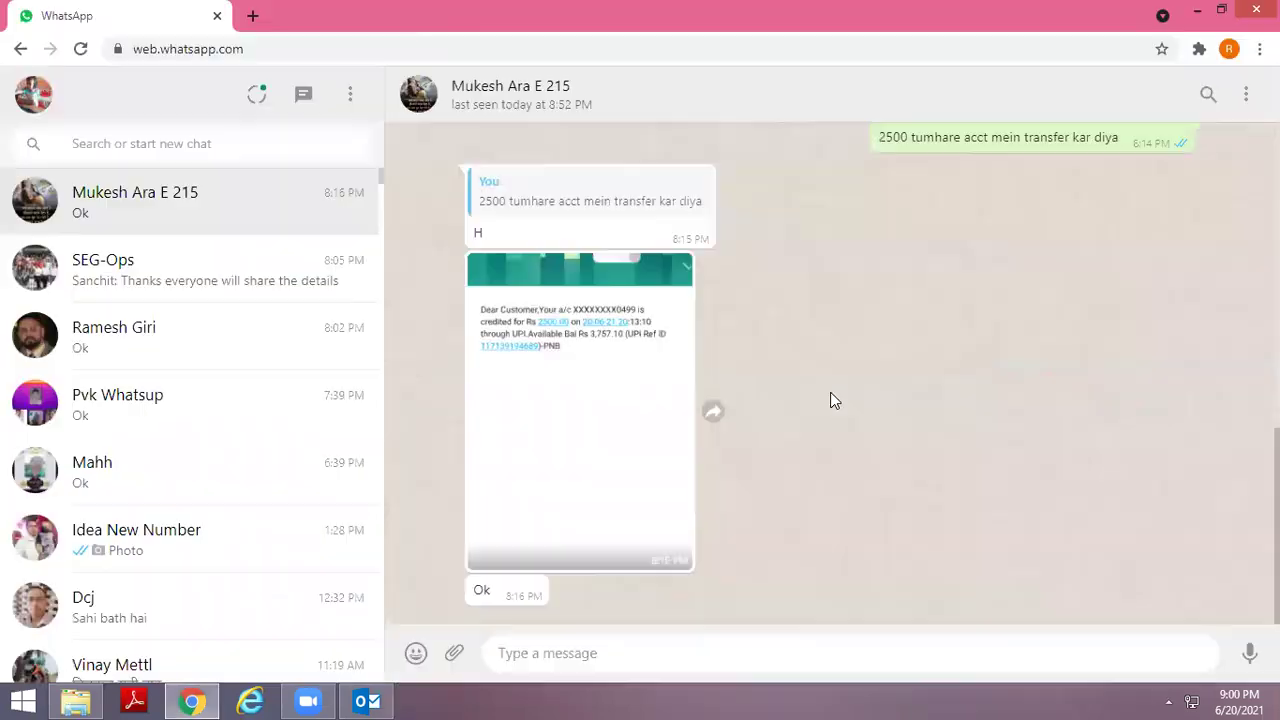
Open Chart---2.xlsx from File Explorer and review its Jan–Apr month list from A2.
key(alt+Tab)
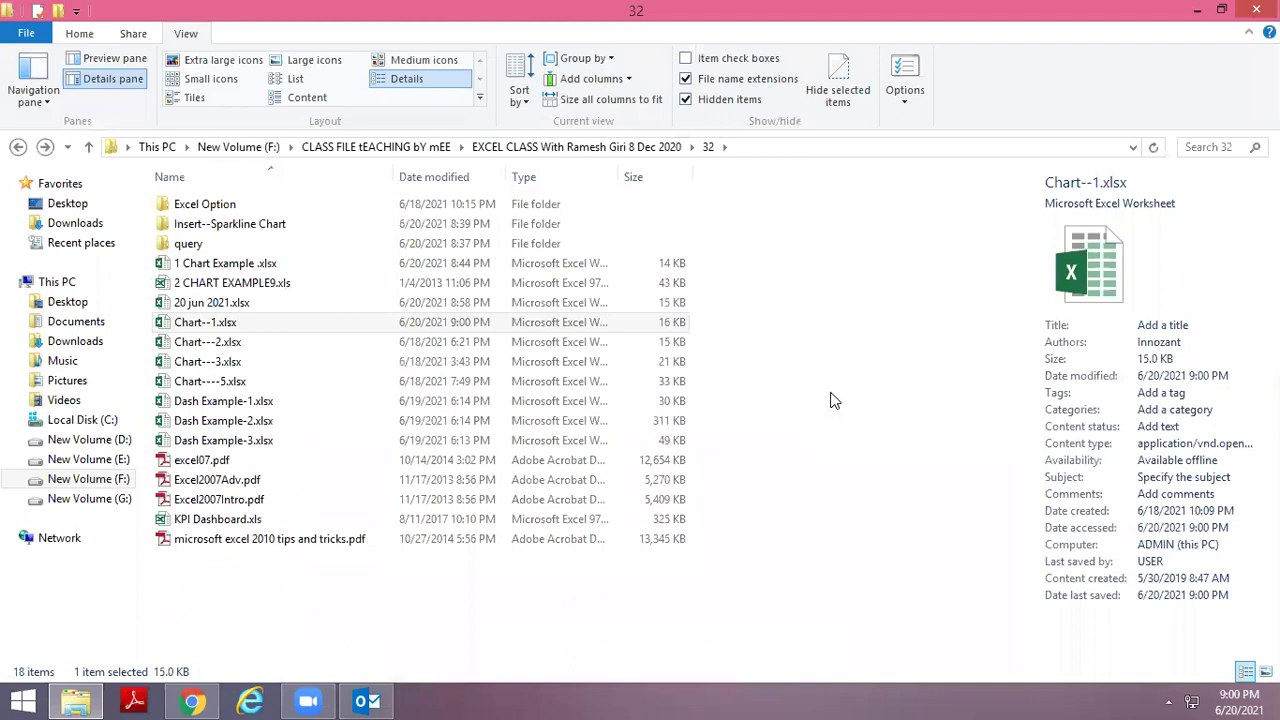
click(296, 341)
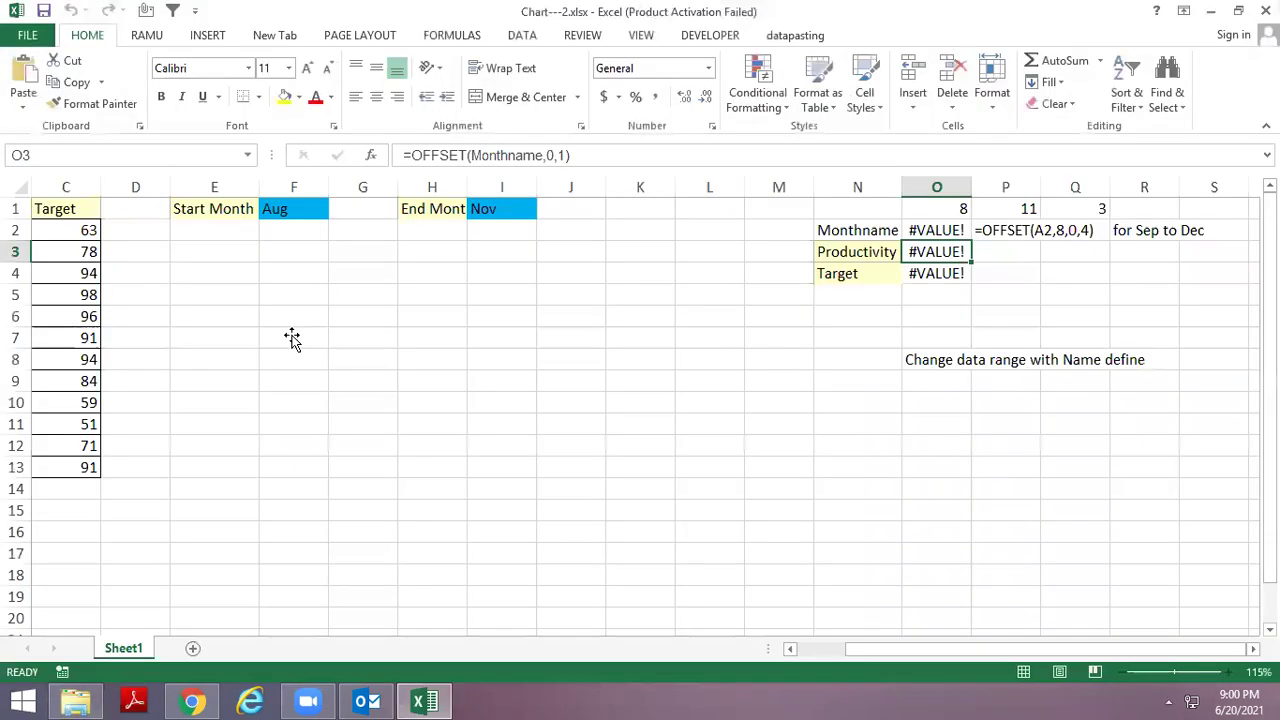
click(829, 531)
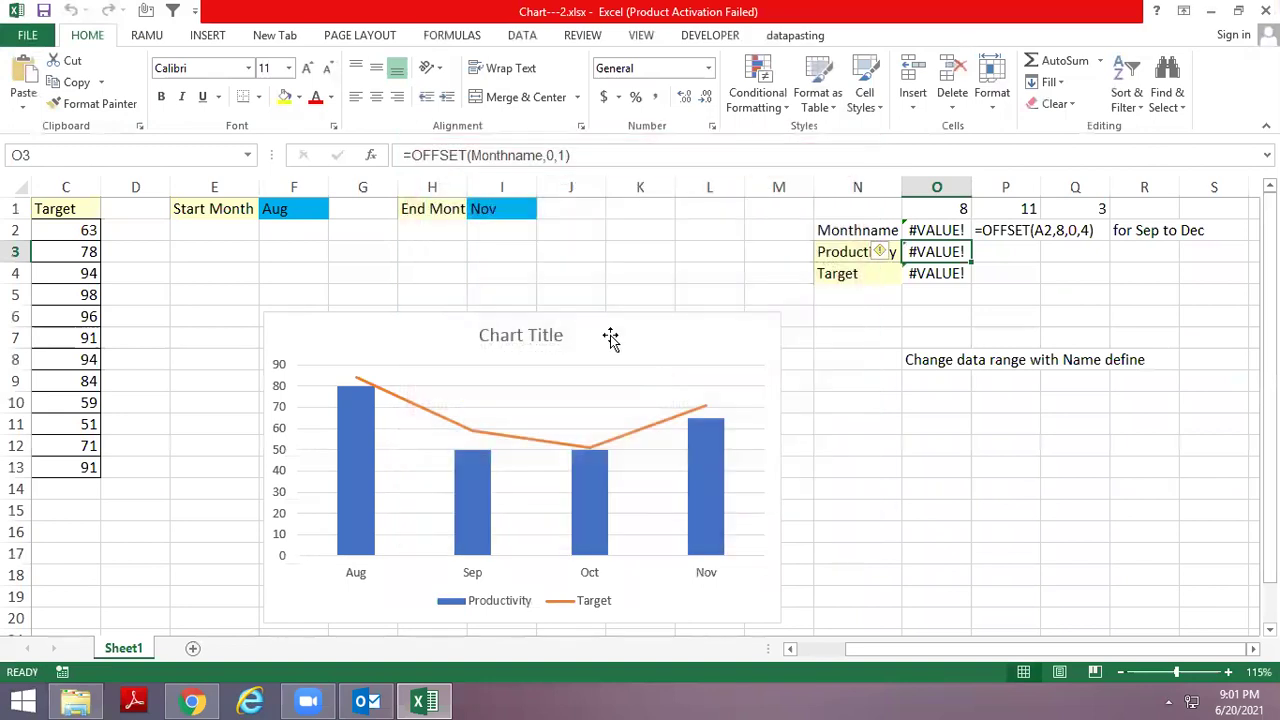
click(387, 247)
key(ctrl+Left)
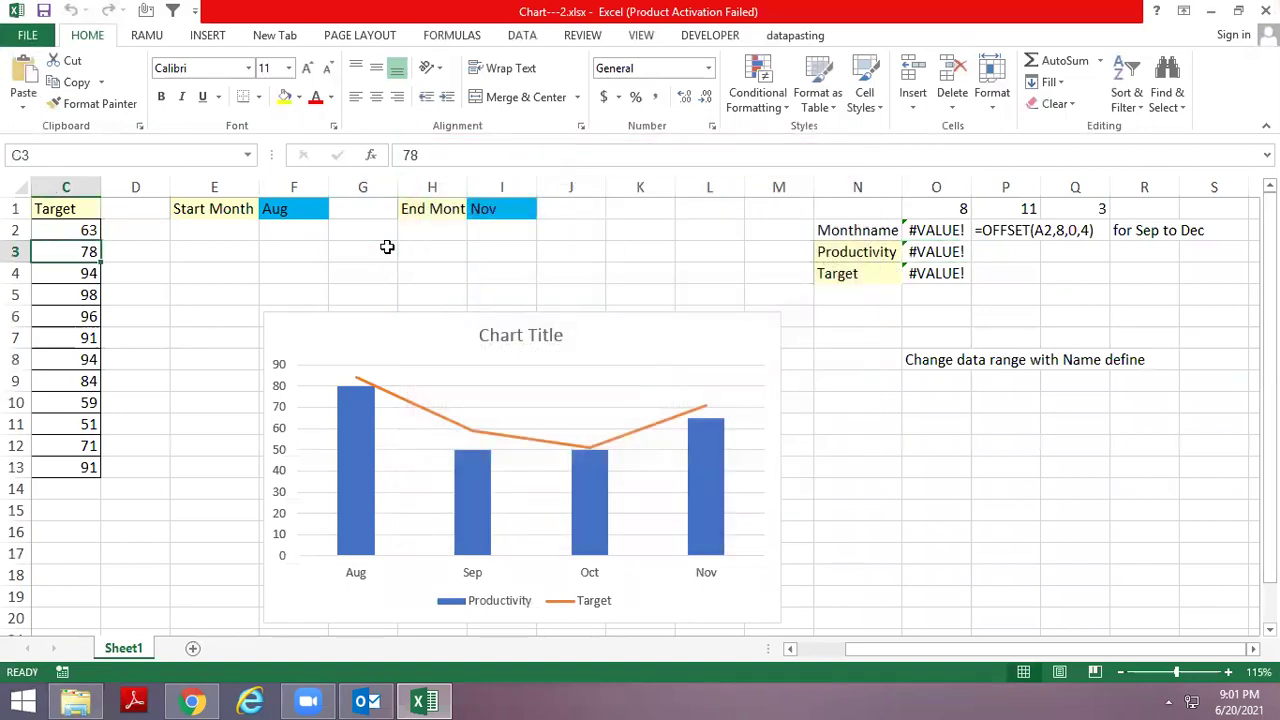
key(ctrl+Home)
key(Down)
key(shift+Down)
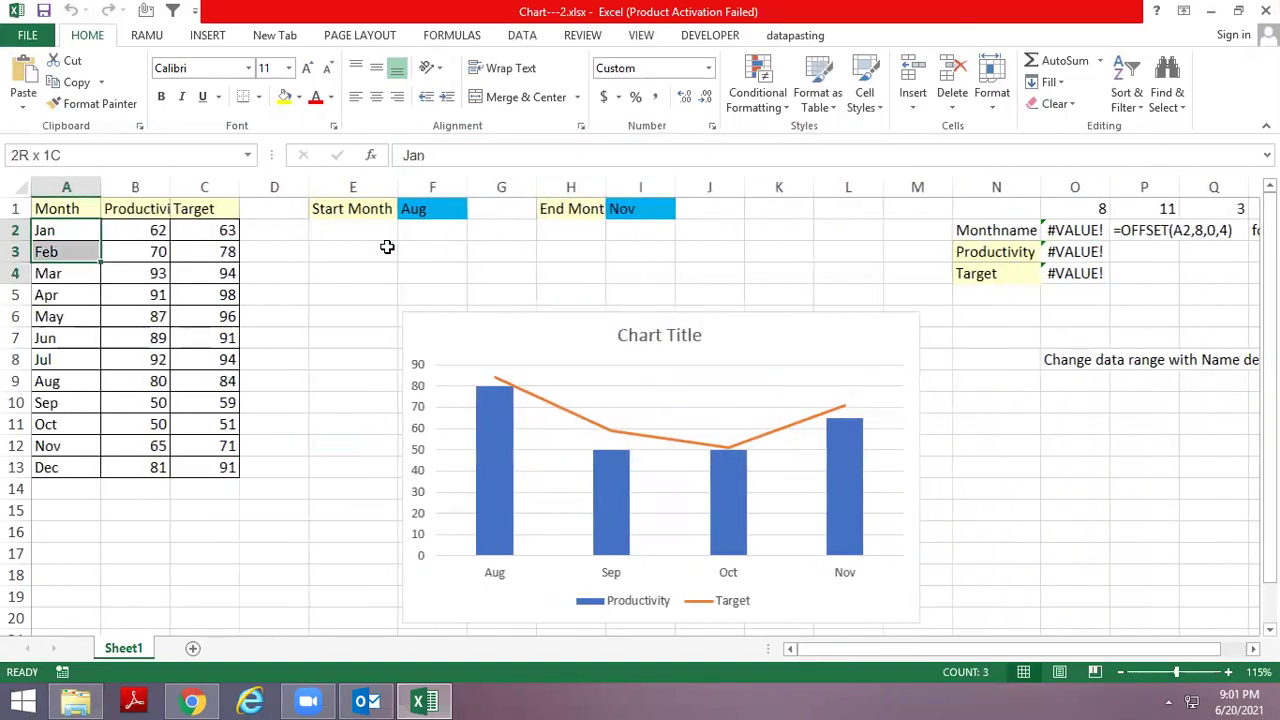
key(shift+Down)
key(shift+Down)
key(Down)
key(Up)
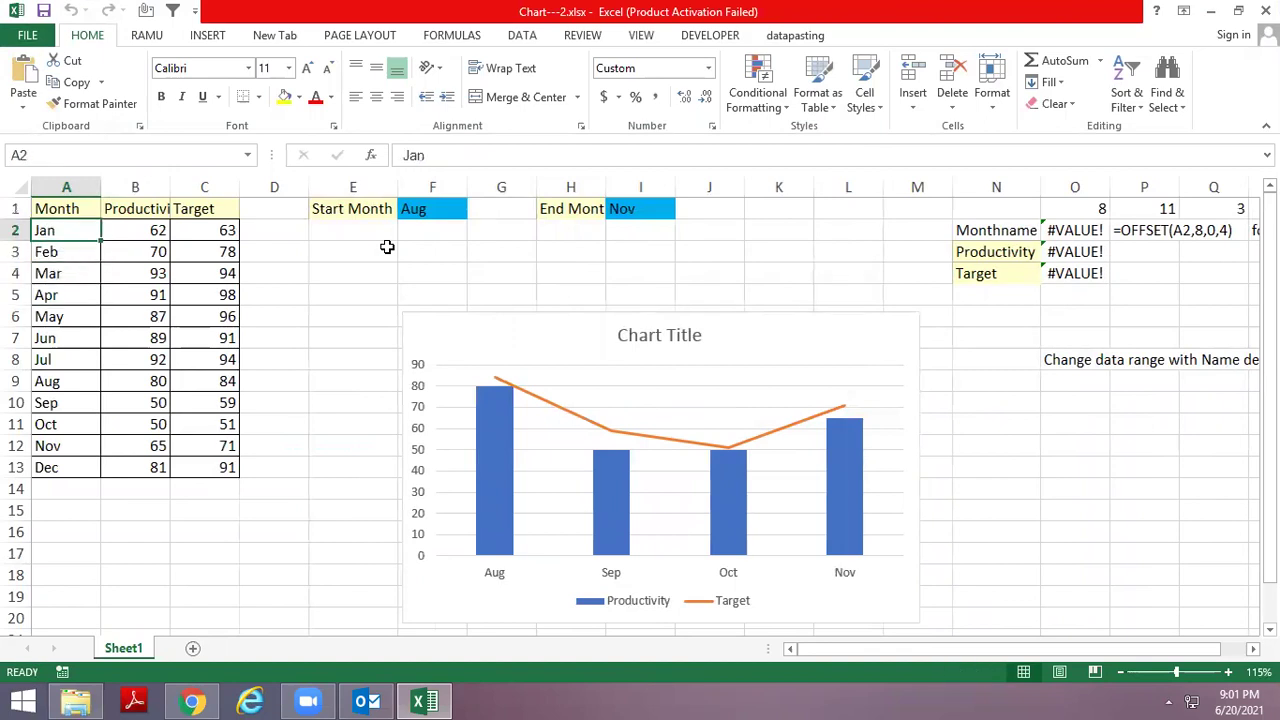
Highlight the Feb and Mar month names, ending on the Start Month cell F1.
key(Up)
key(Right)
key(Right)
key(Right)
key(Right)
key(Right)
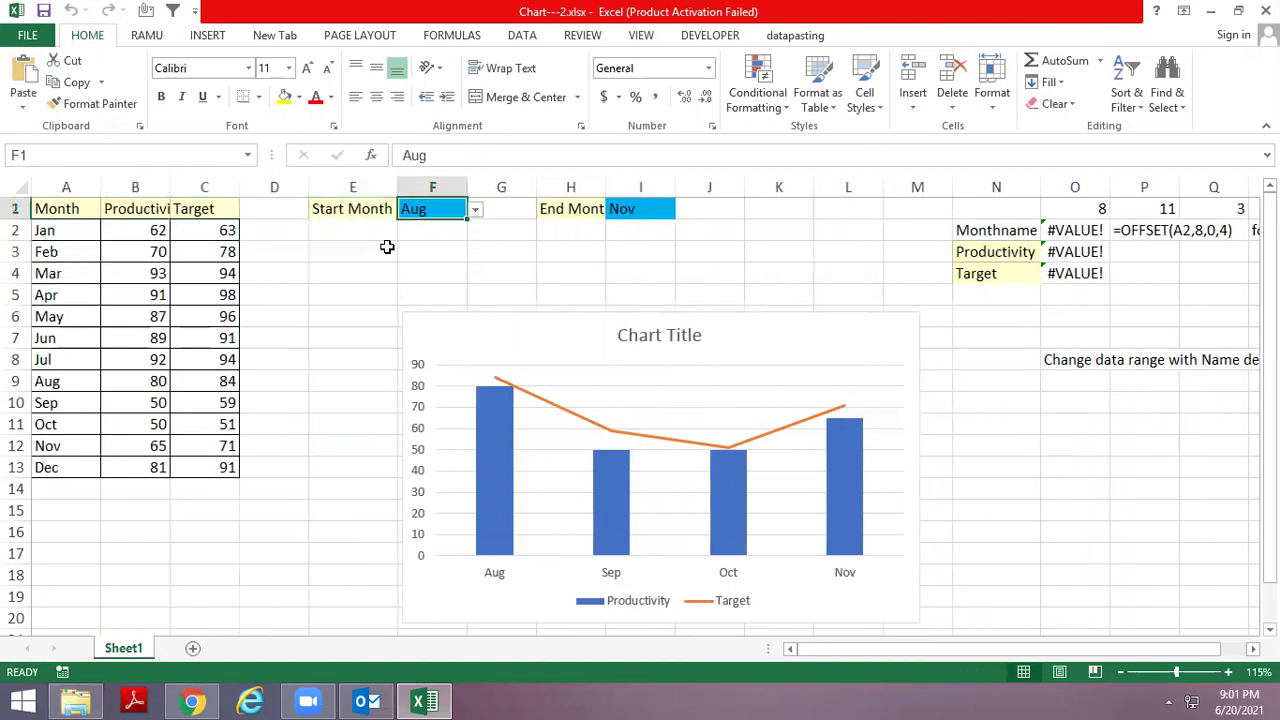
key(Down)
key(Left)
key(Left)
key(Left)
key(Left)
key(Down)
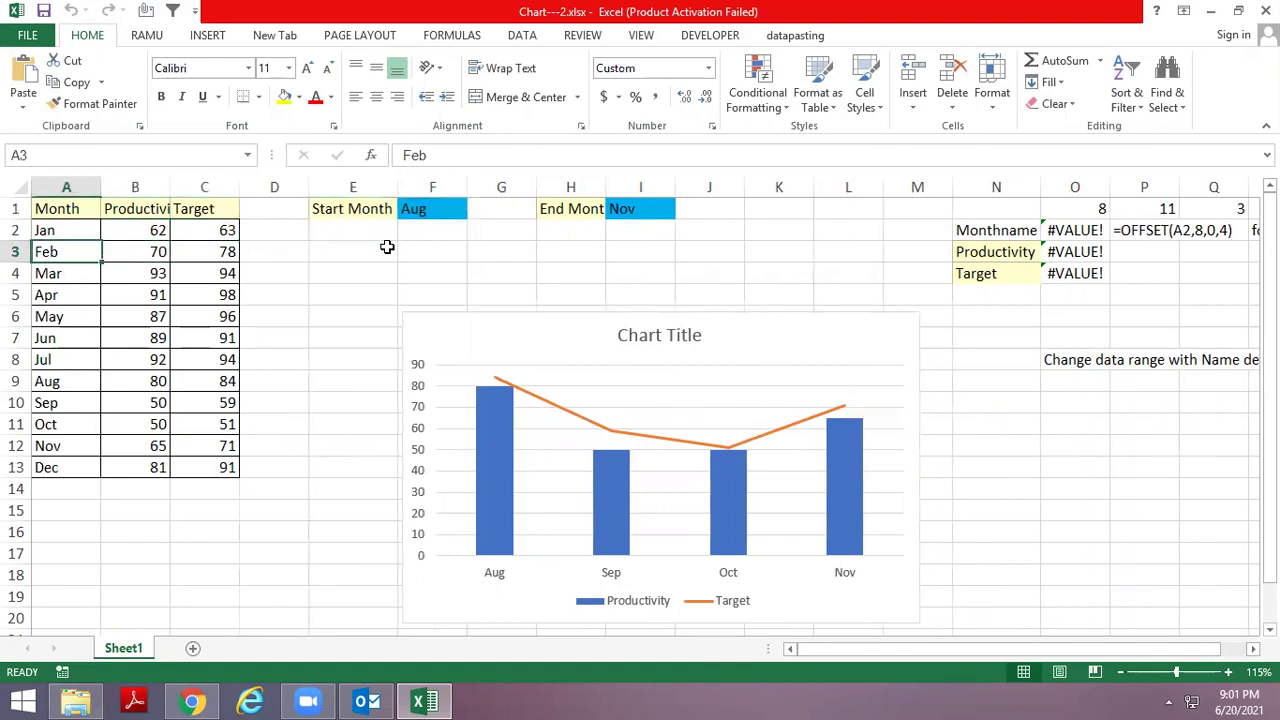
key(shift+Down)
key(shift+Down)
key(shift+Down)
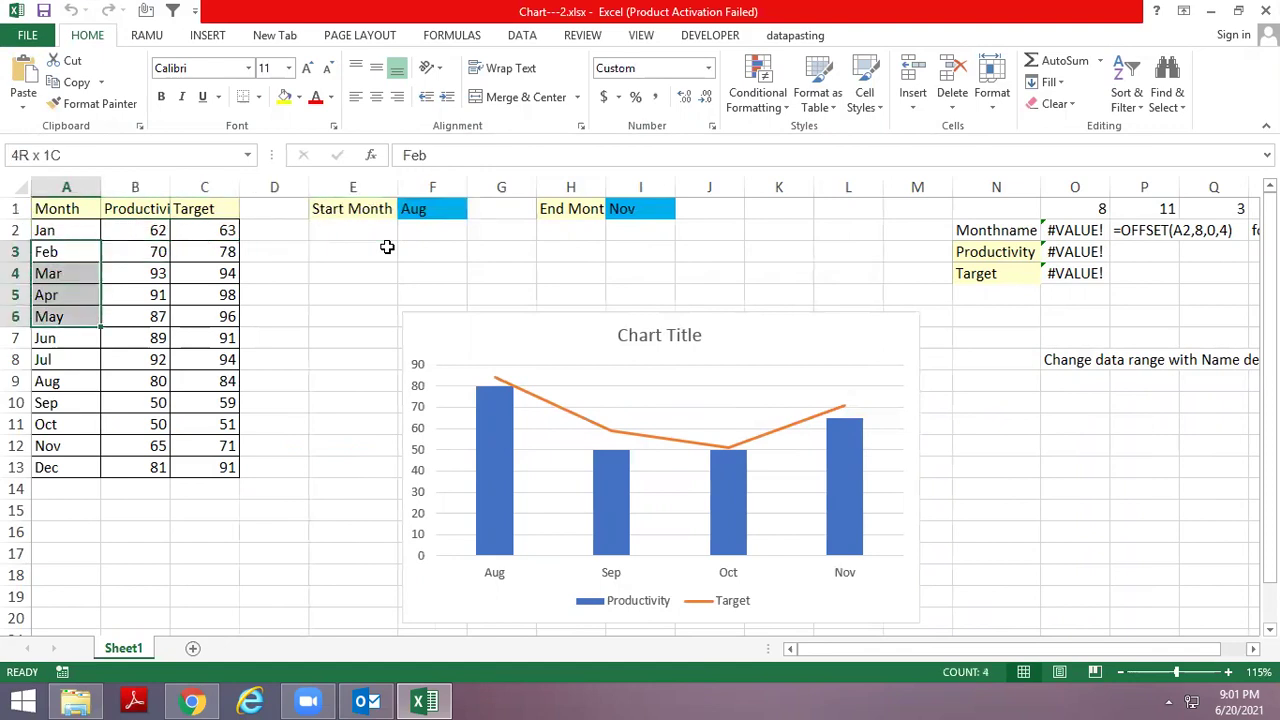
key(Right)
key(Right)
key(Up)
key(Up)
key(Right)
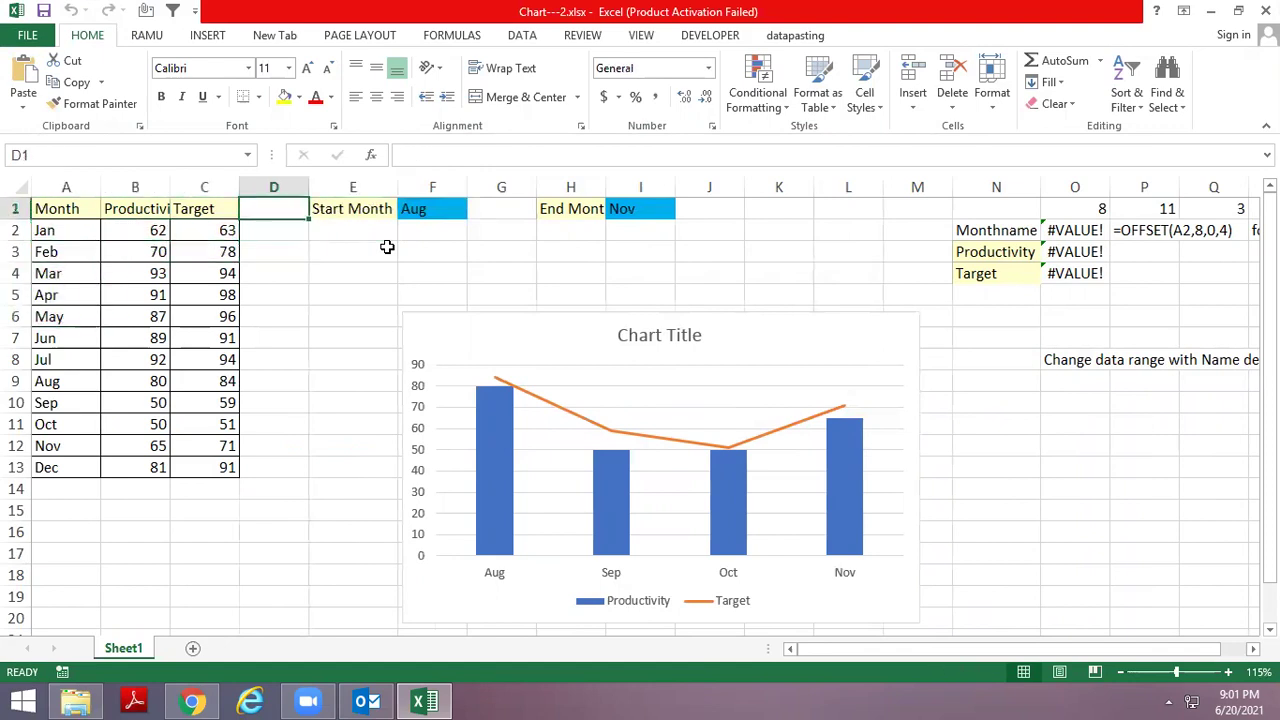
key(Right)
key(Right)
Set Start Month in F1 to Jul and End Month in I1 to Oct.
key(alt+Down)
key(Up)
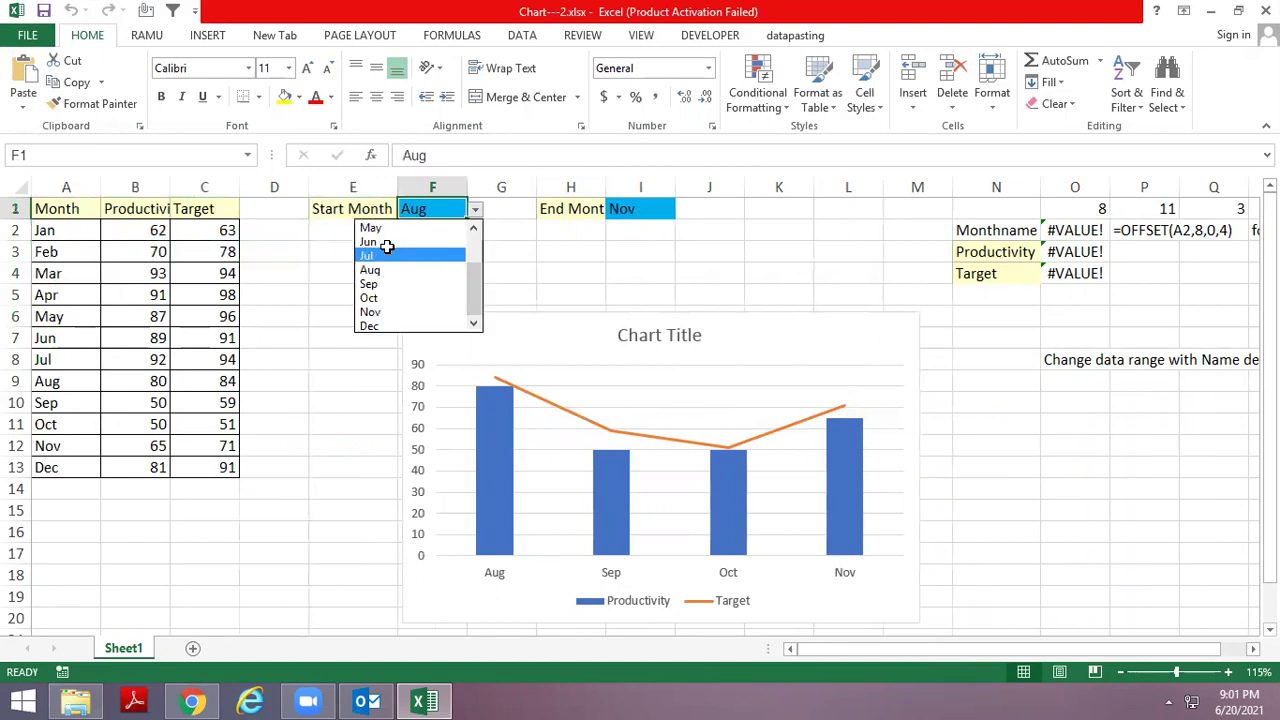
key(Tab)
key(Right)
key(Right)
key(alt+Down)
key(Down)
key(Up)
key(Up)
key(Up)
key(Up)
key(Up)
key(Down)
key(Down)
key(Down)
key(Return)
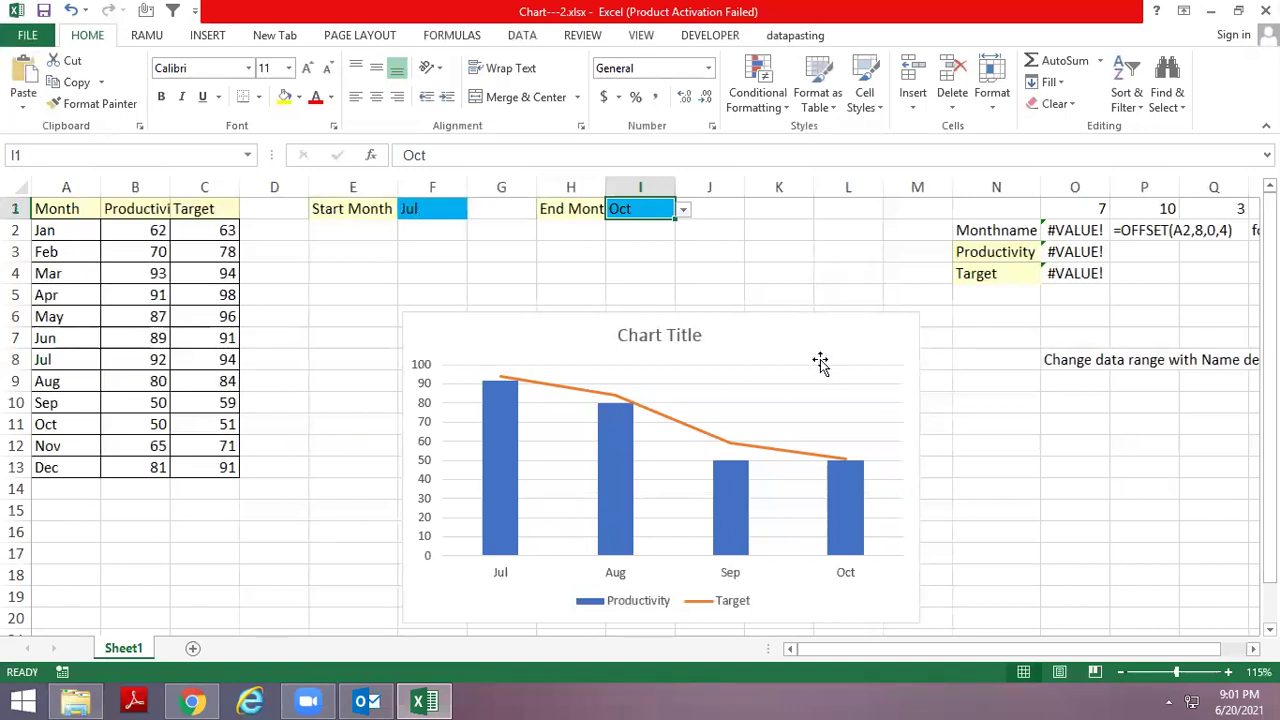
key(Right)
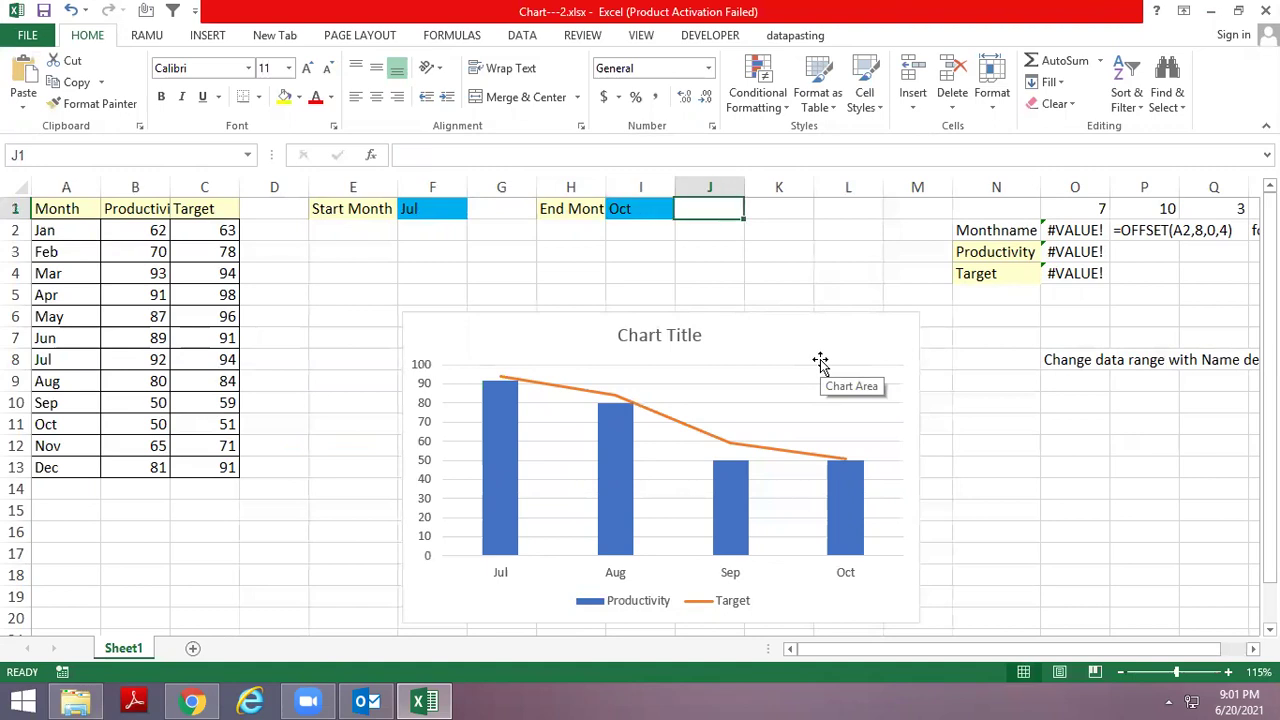
key(Right)
key(Right)
key(Right)
key(Down)
key(Right)
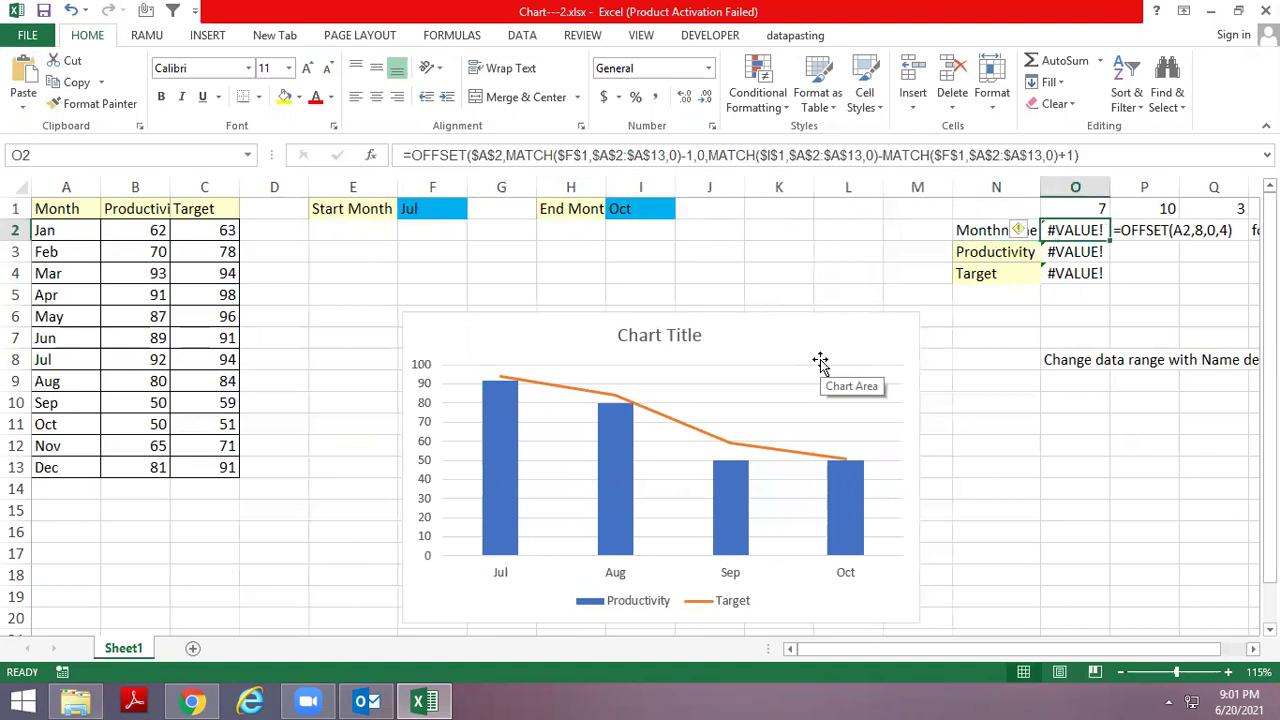
key(Down)
key(Down)
key(Up)
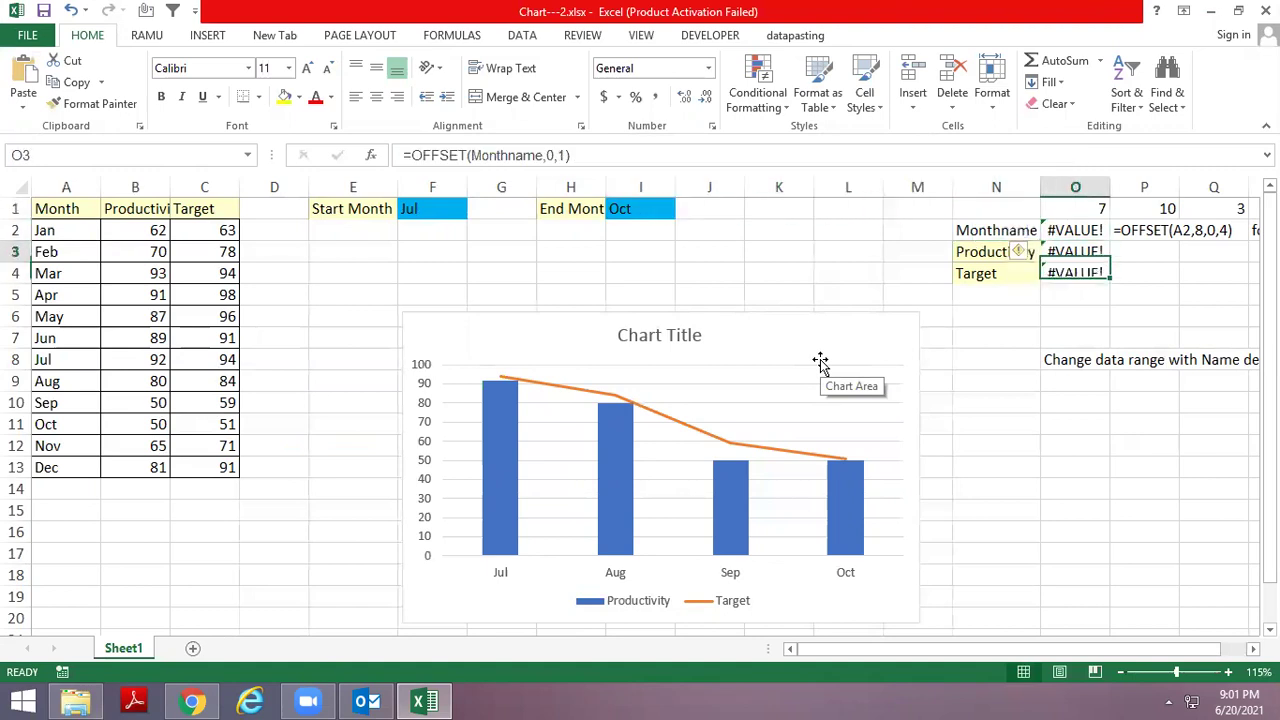
key(Up)
key(F2)
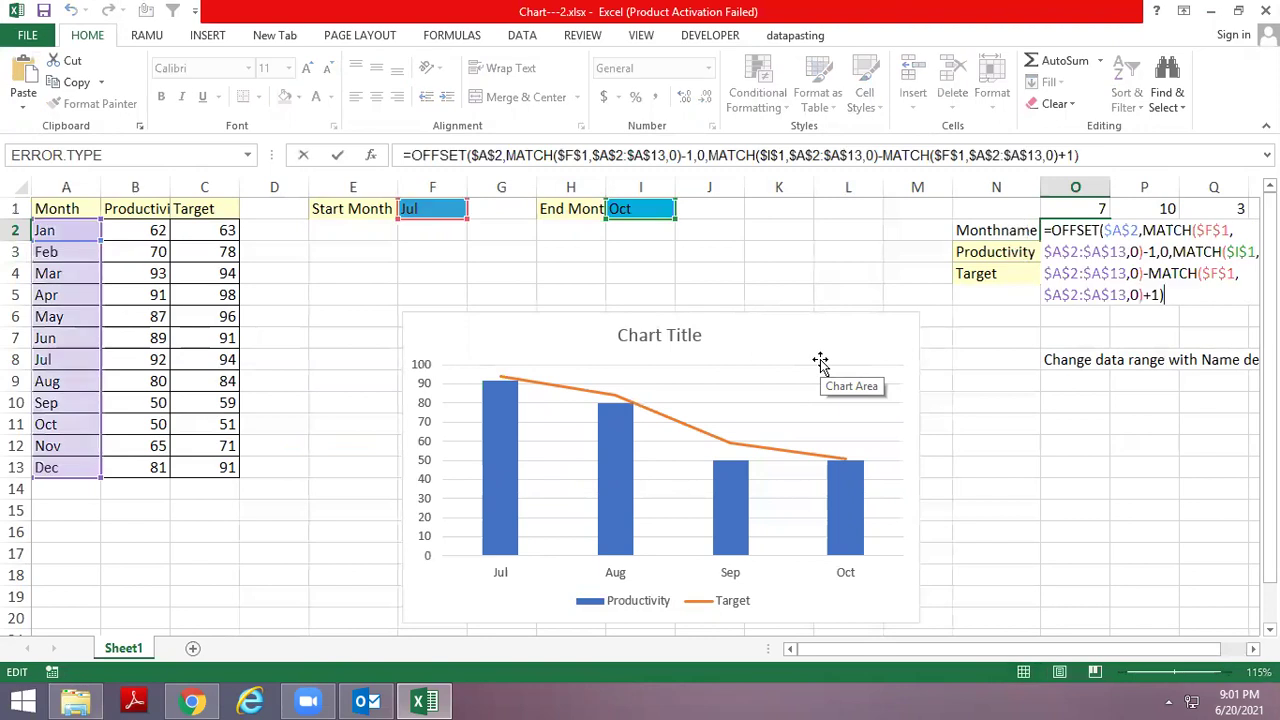
key(Escape)
key(Left)
key(Left)
key(Left)
key(Left)
key(Left)
key(Left)
key(Left)
key(Left)
key(Left)
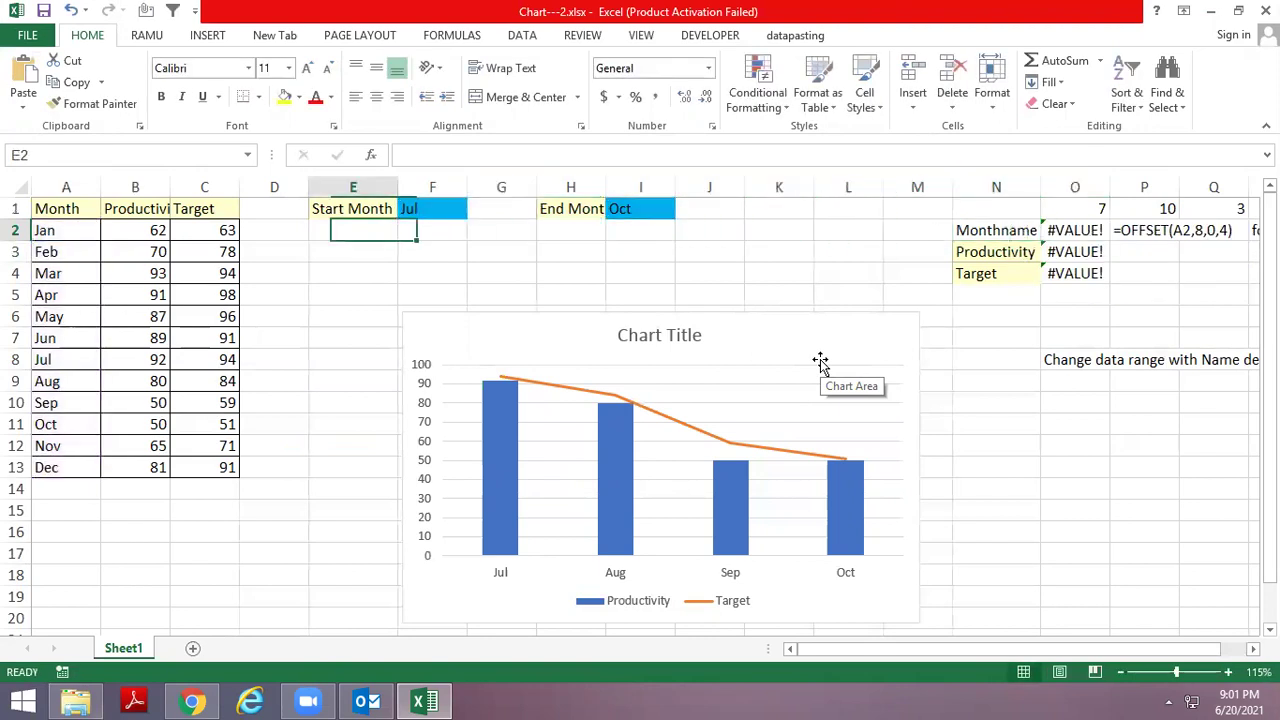
key(Home)
key(shift+Down)
key(shift+Down)
key(shift+Up)
key(Down)
key(Right)
key(Right)
key(Right)
key(Right)
key(Right)
key(Right)
key(Right)
key(Right)
key(Right)
key(Up)
key(Up)
key(Right)
key(Right)
key(Right)
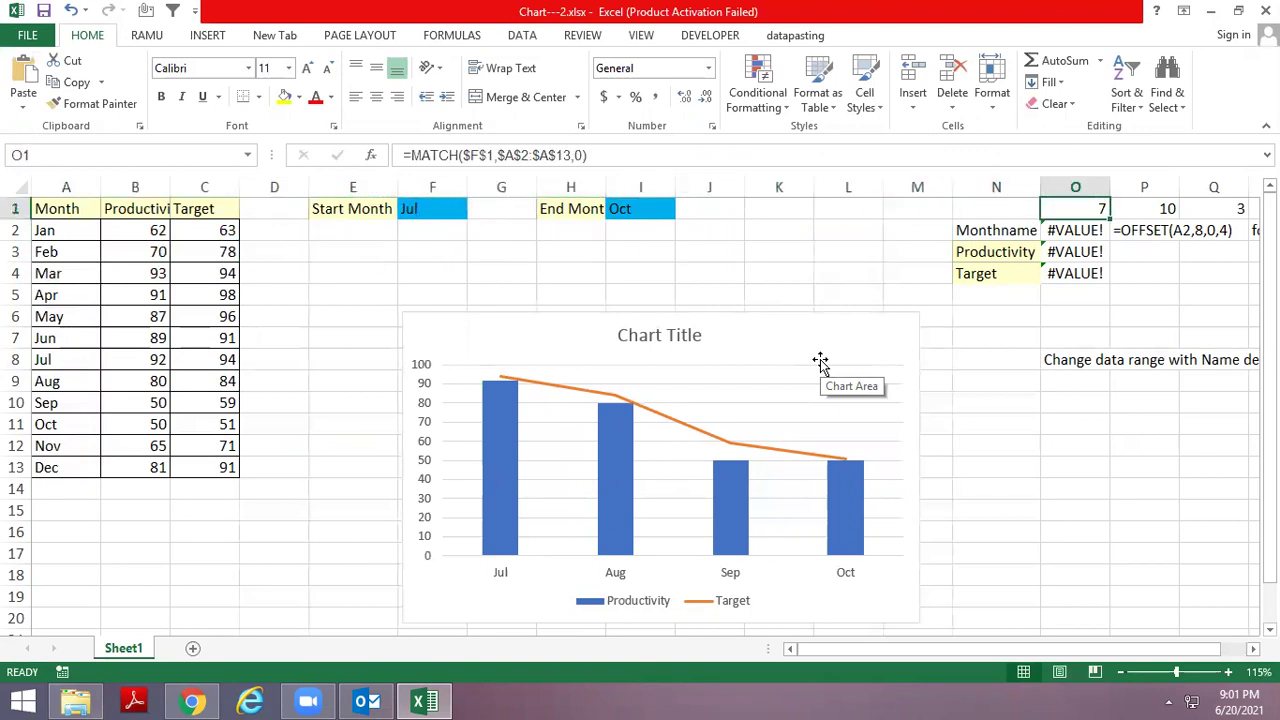
key(Right)
key(Left)
key(Left)
key(Left)
key(Left)
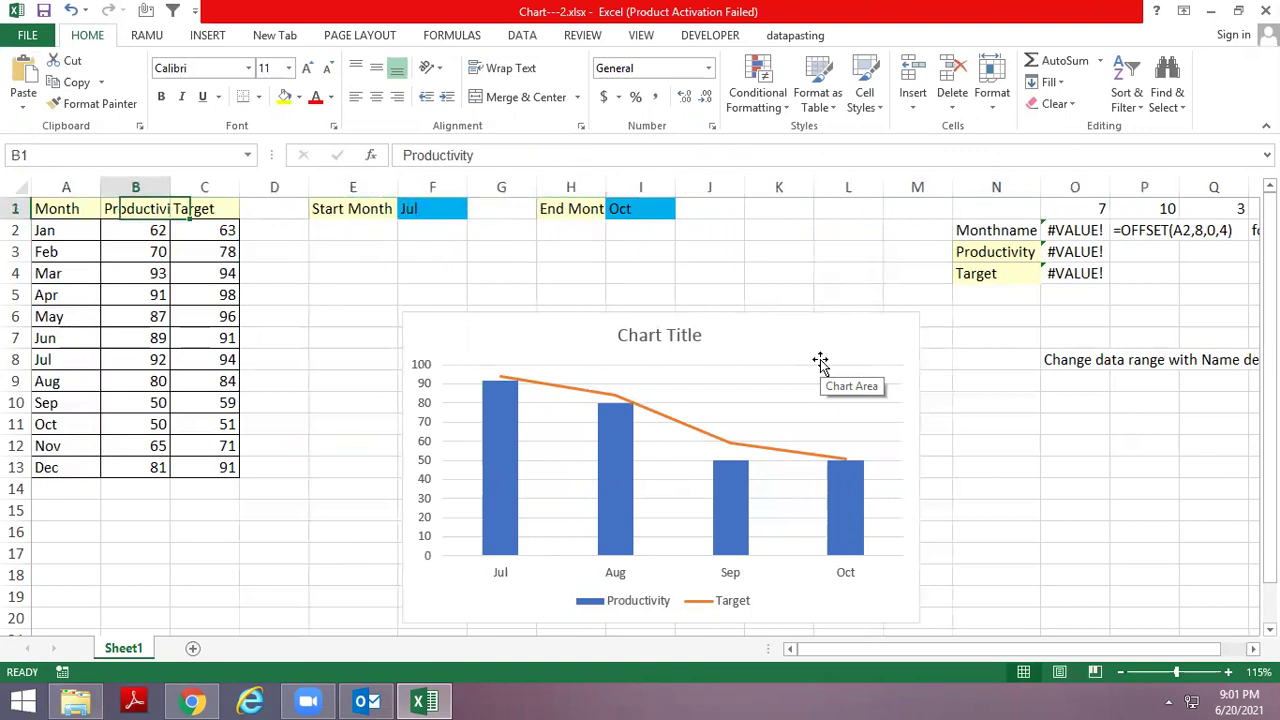
key(Down)
key(Down)
key(Down)
key(Down)
key(Down)
key(Left)
key(Down)
key(shift+Down)
key(shift+Down)
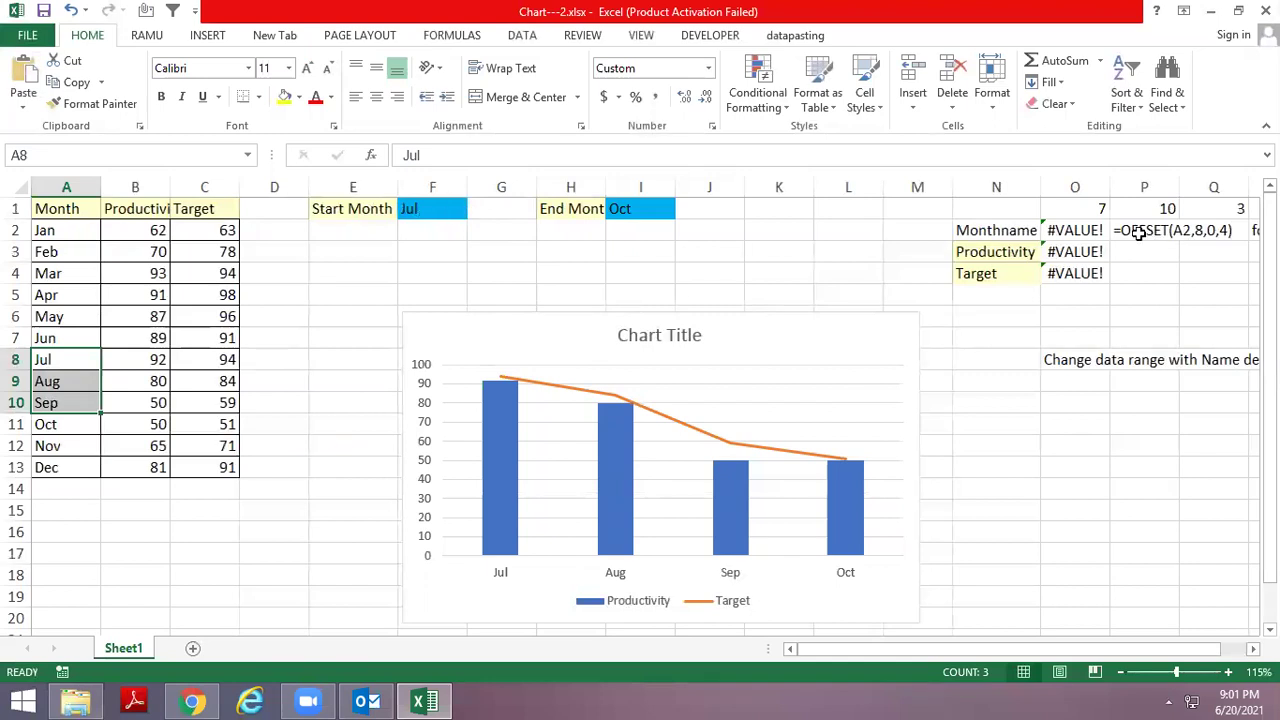
click(1077, 208)
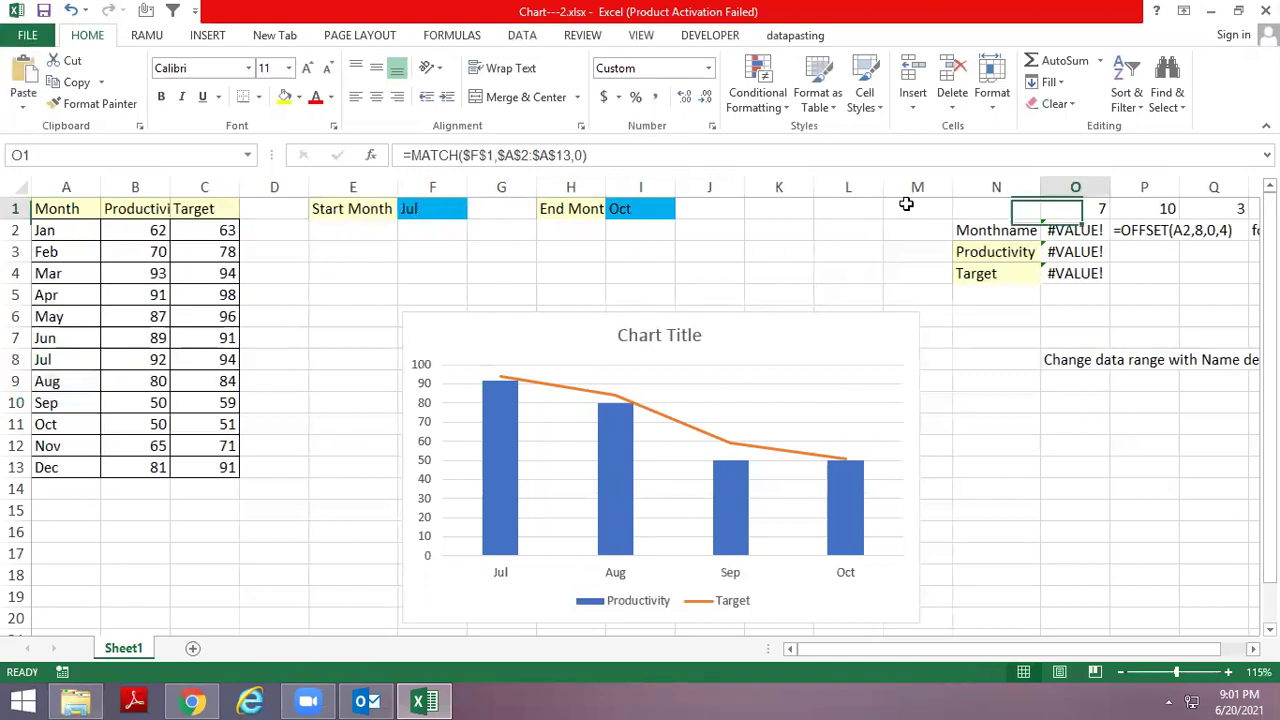
click(59, 362)
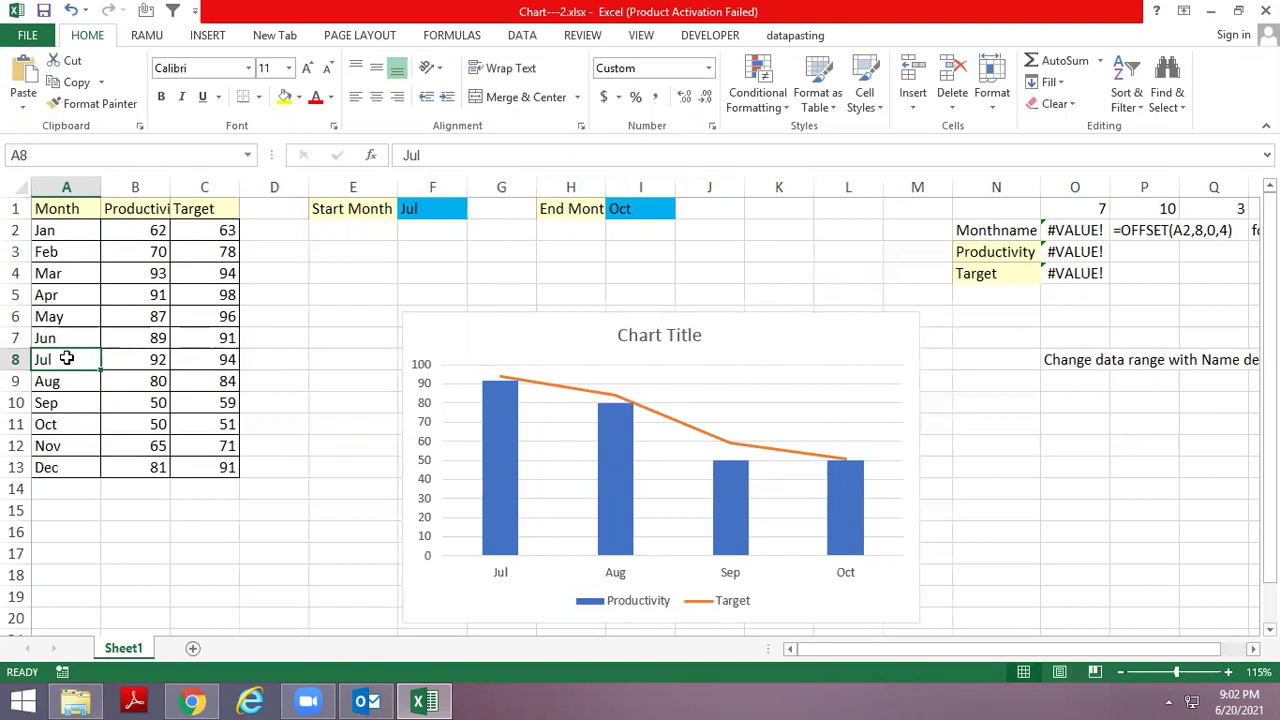
drag(64, 361, 62, 424)
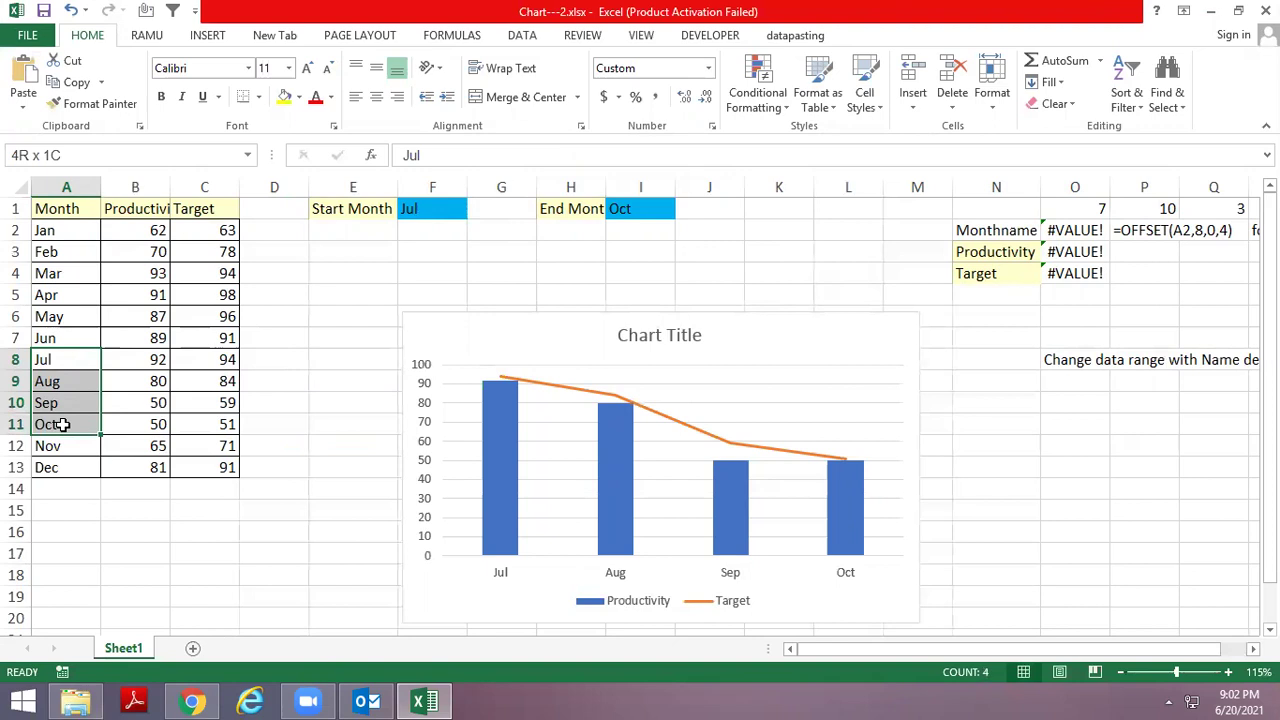
click(62, 424)
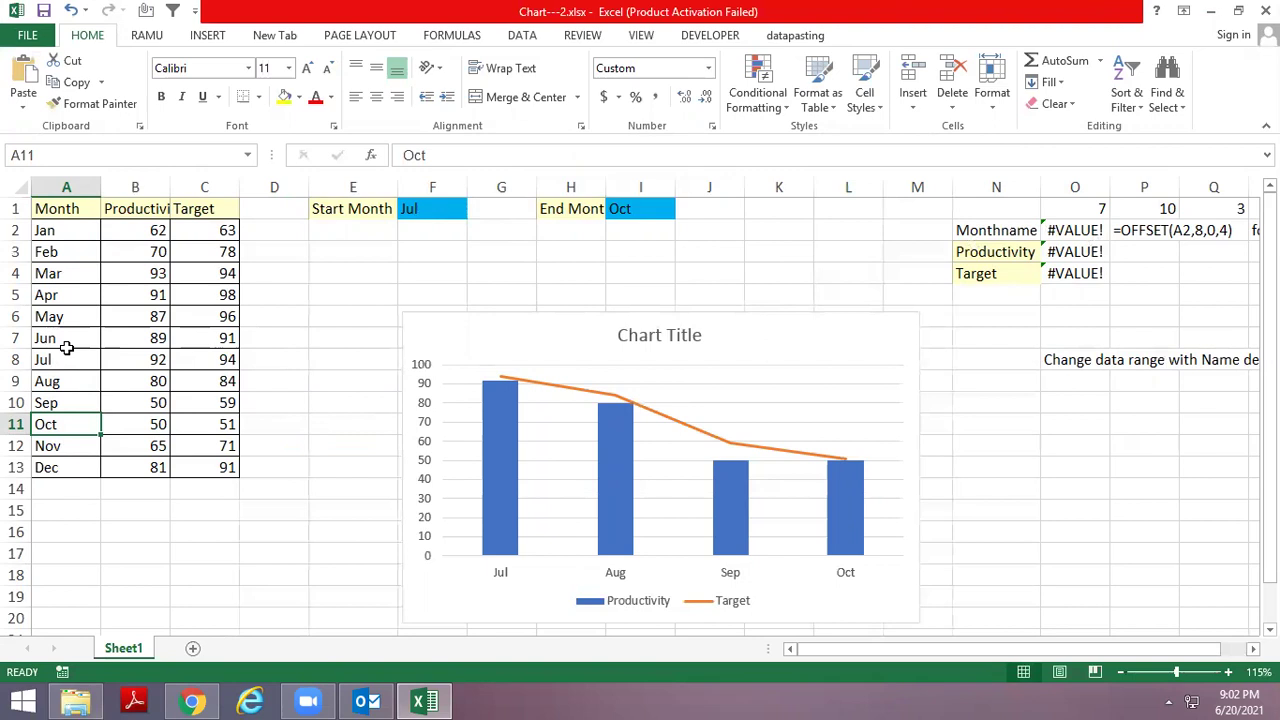
click(493, 256)
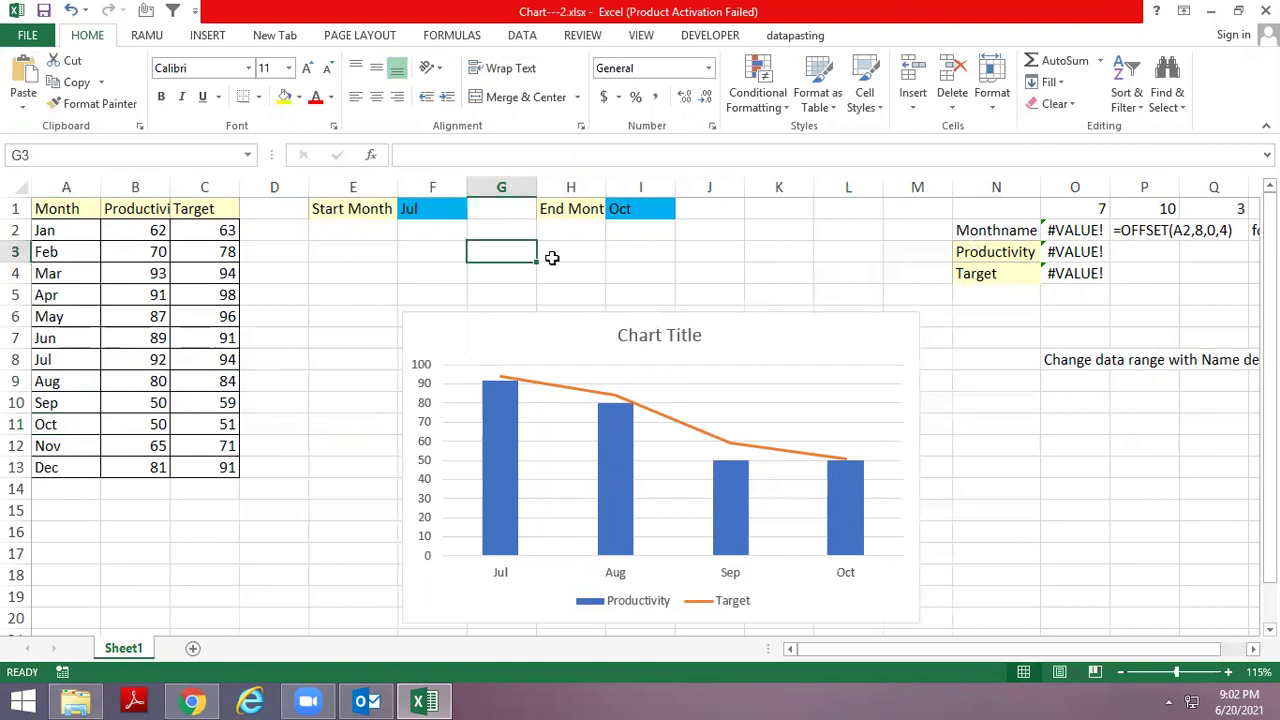
text(=off)
key(Tab)
text(a2,)
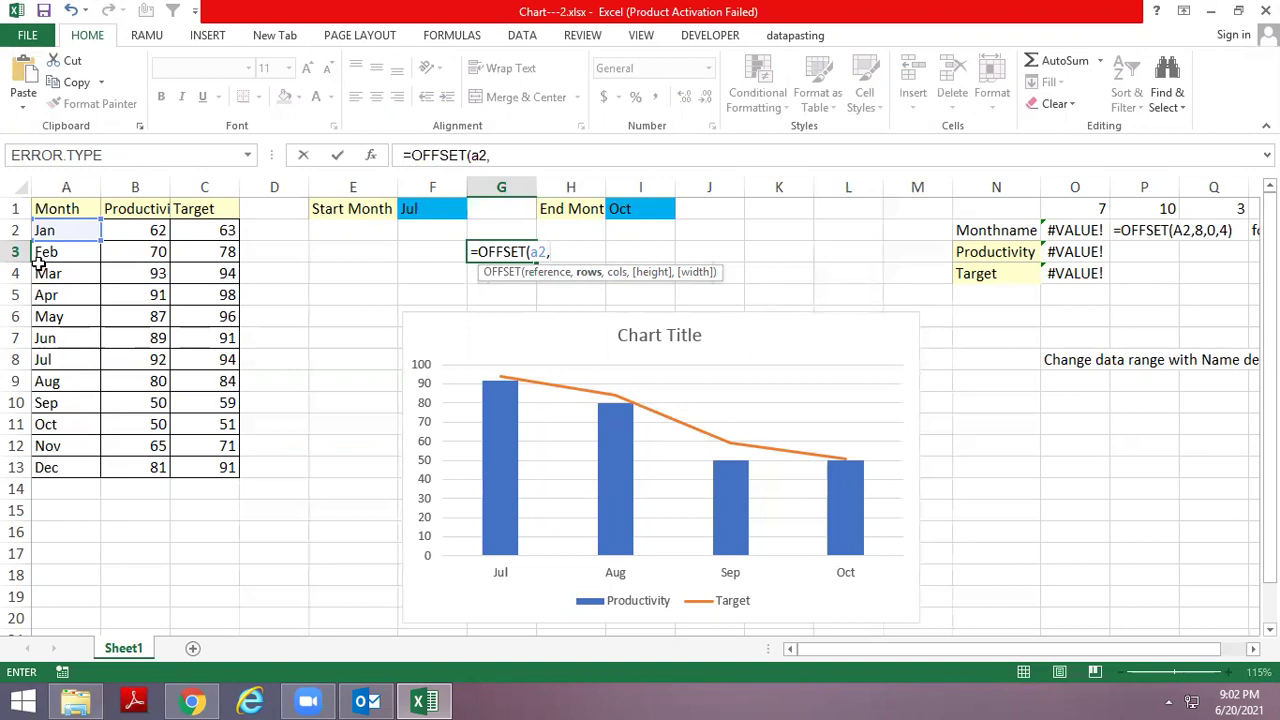
key(Escape)
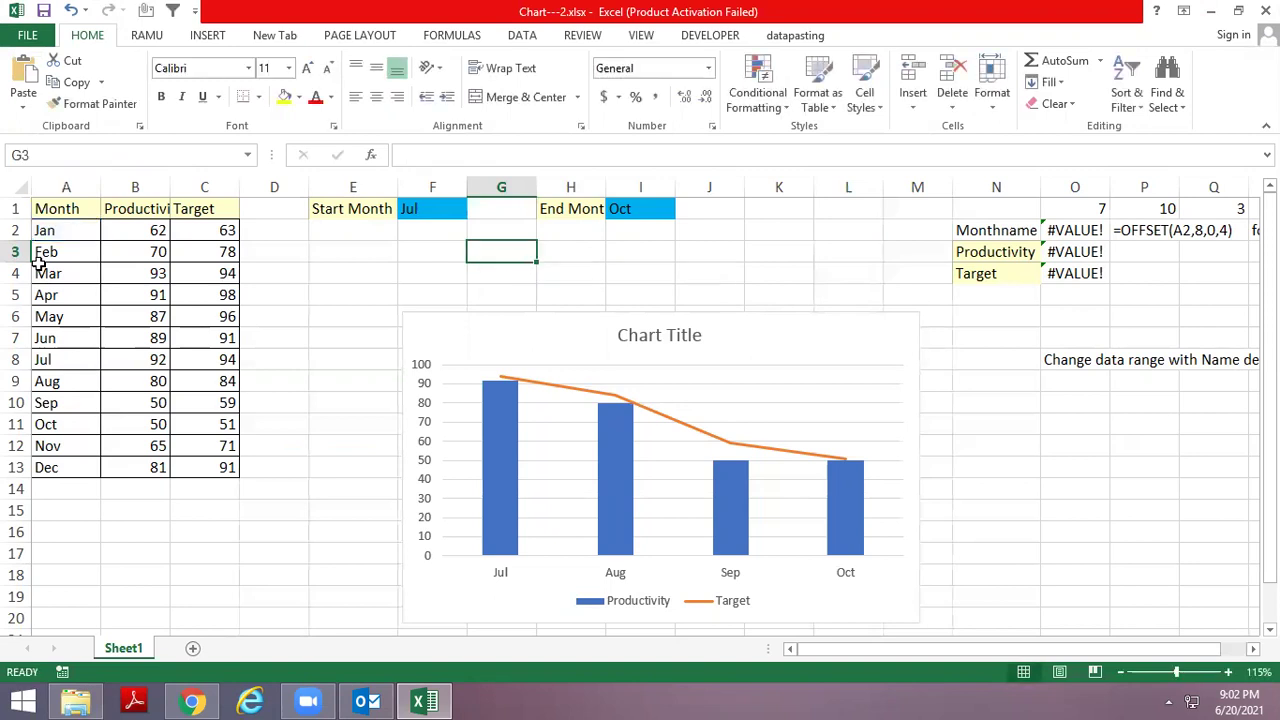
key(Left)
key(Left)
key(Left)
key(Left)
key(Left)
key(Up)
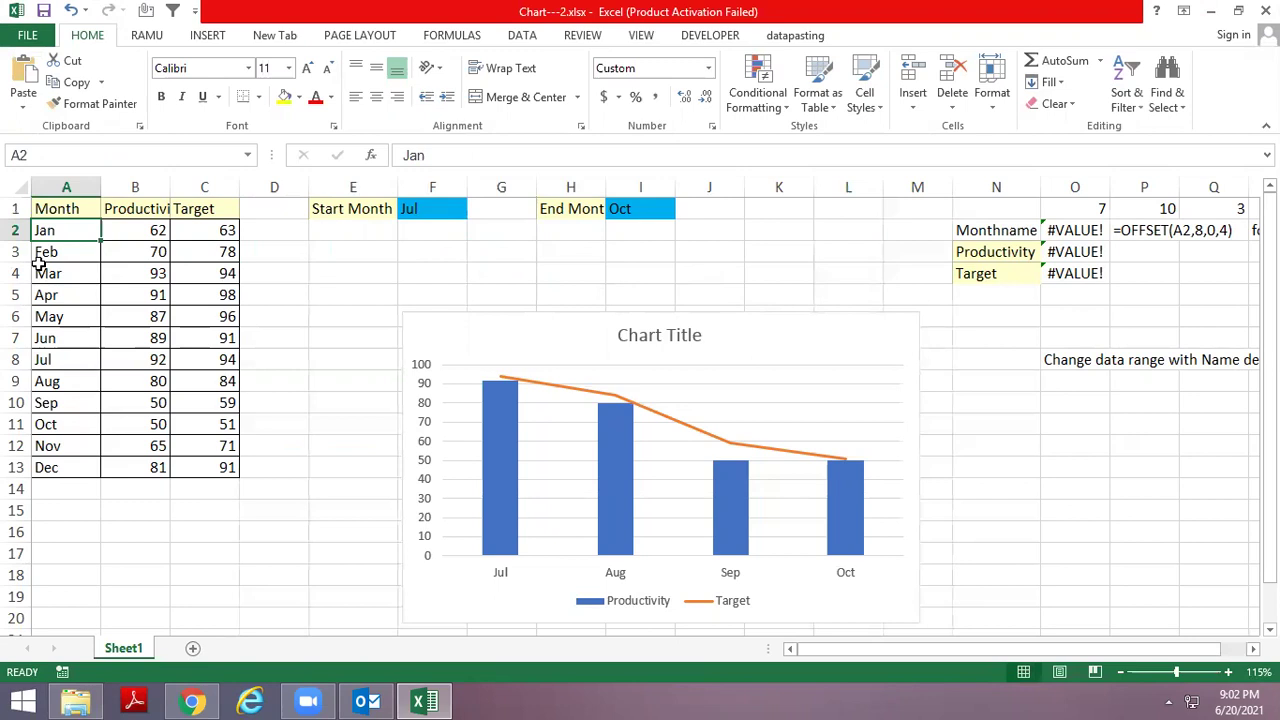
Set Start Month in F1 to Aug and End Month in I1 to May.
key(Up)
key(Right)
key(Right)
key(Right)
key(Right)
key(Right)
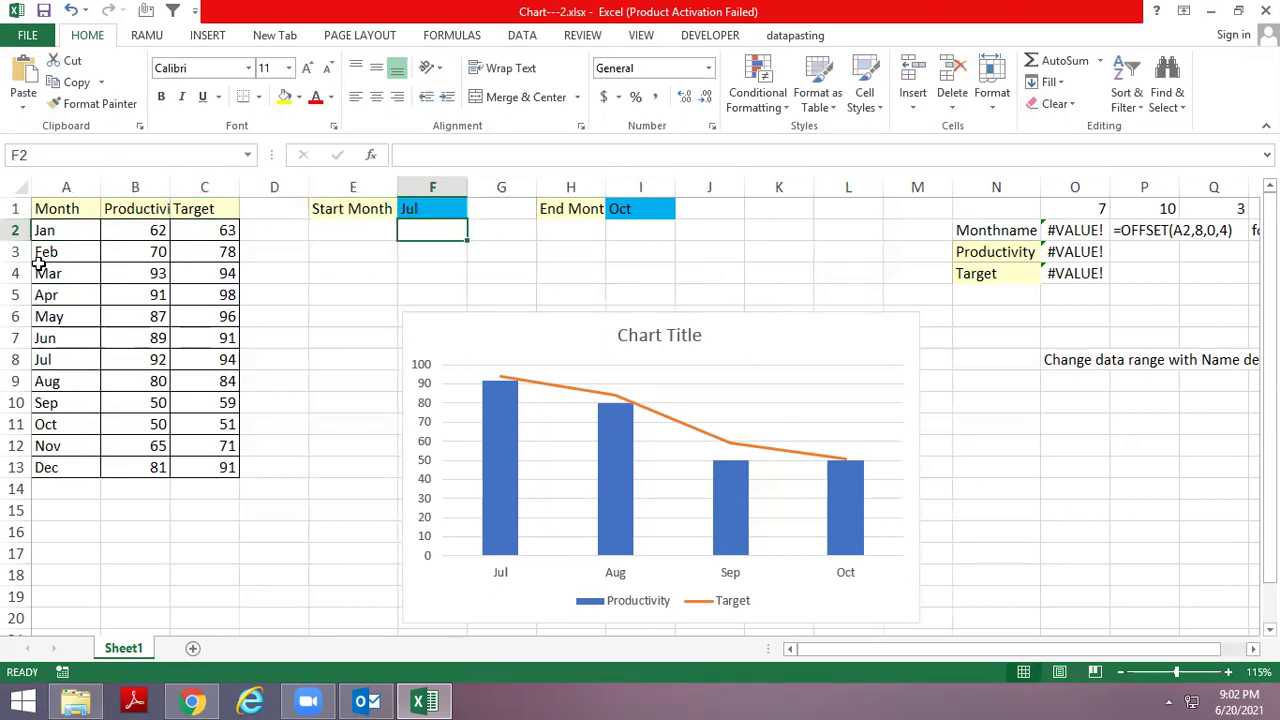
key(alt+Down)
key(Down)
key(Down)
key(Down)
key(Down)
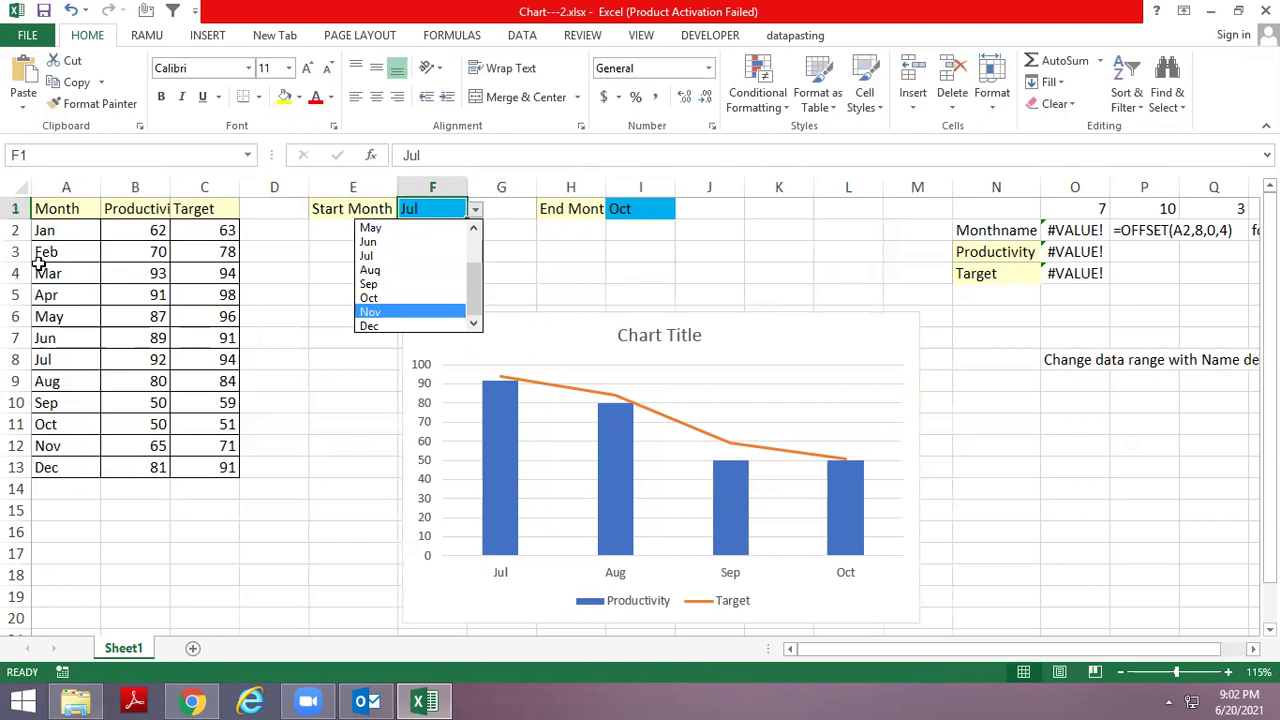
key(Up)
key(Up)
key(Up)
key(Return)
key(Right)
key(Right)
key(Right)
key(alt+Down)
key(Up)
key(Up)
key(Up)
key(Up)
key(Up)
key(Return)
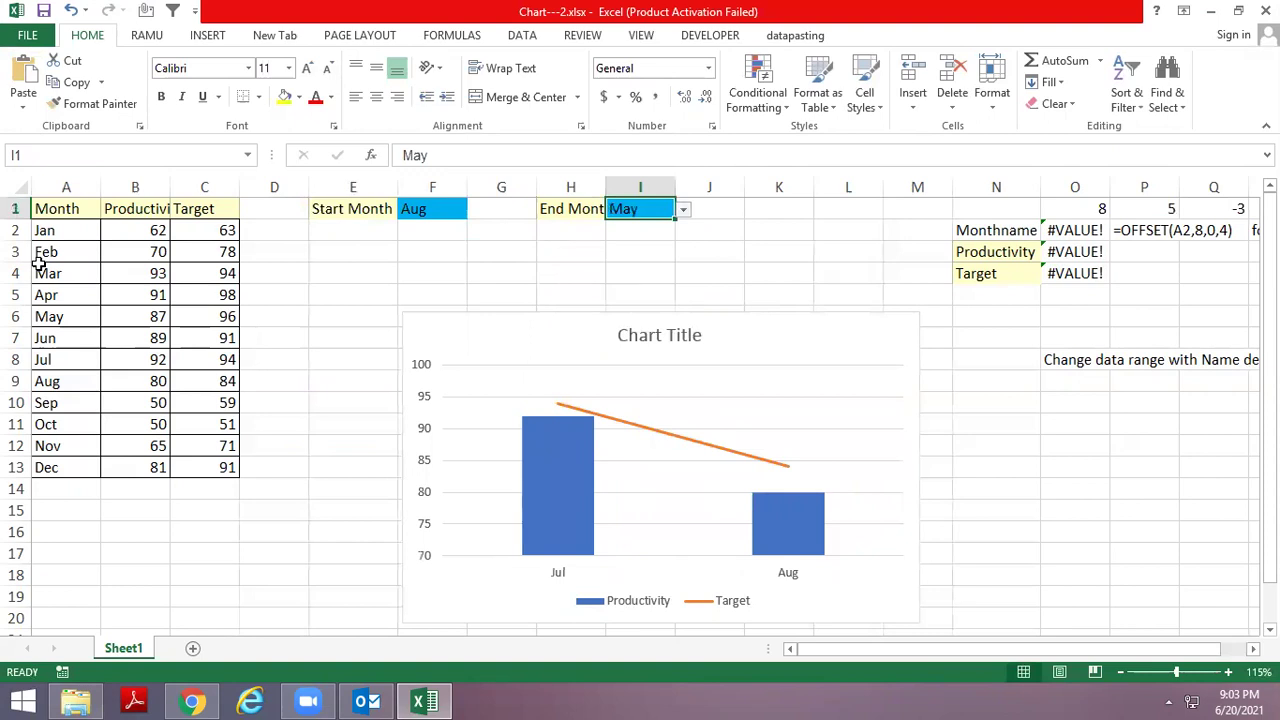
Inspect the O1:Q1 helper values and O2's OFFSET/MATCH formula before closing the workbook.
key(Right)
key(Right)
key(Right)
key(Right)
key(Right)
key(shift+Right)
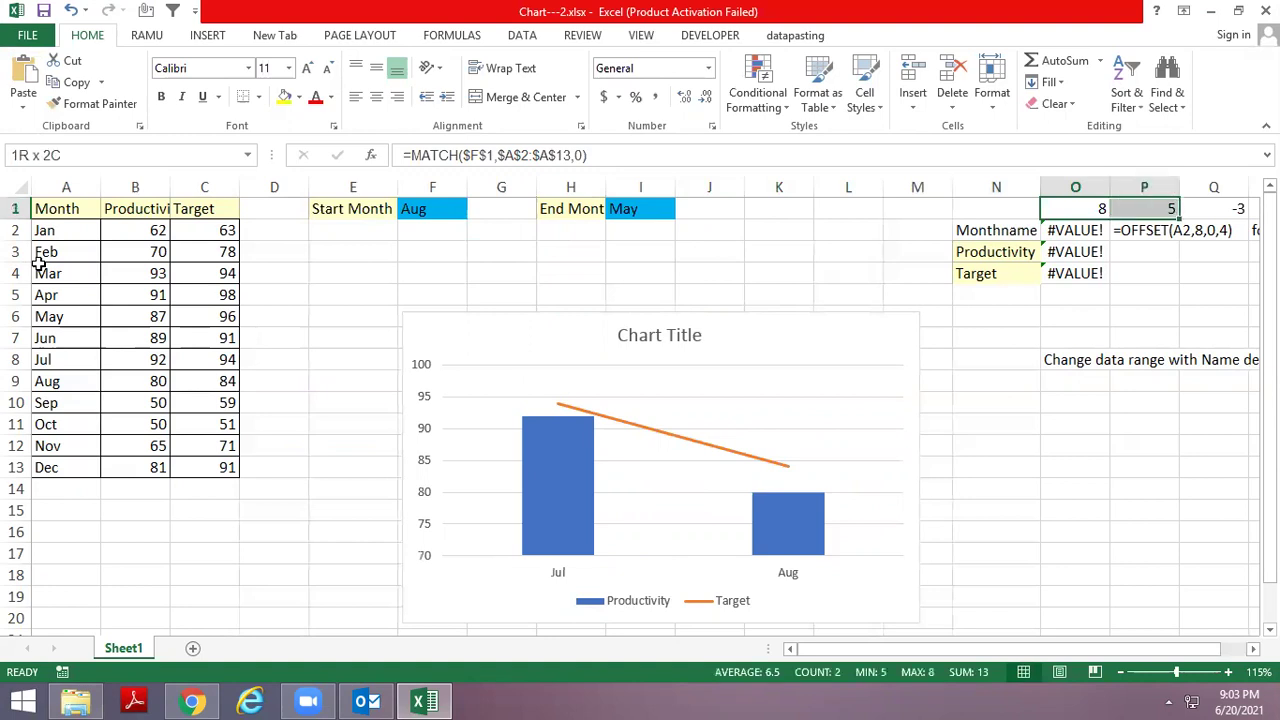
key(shift+Right)
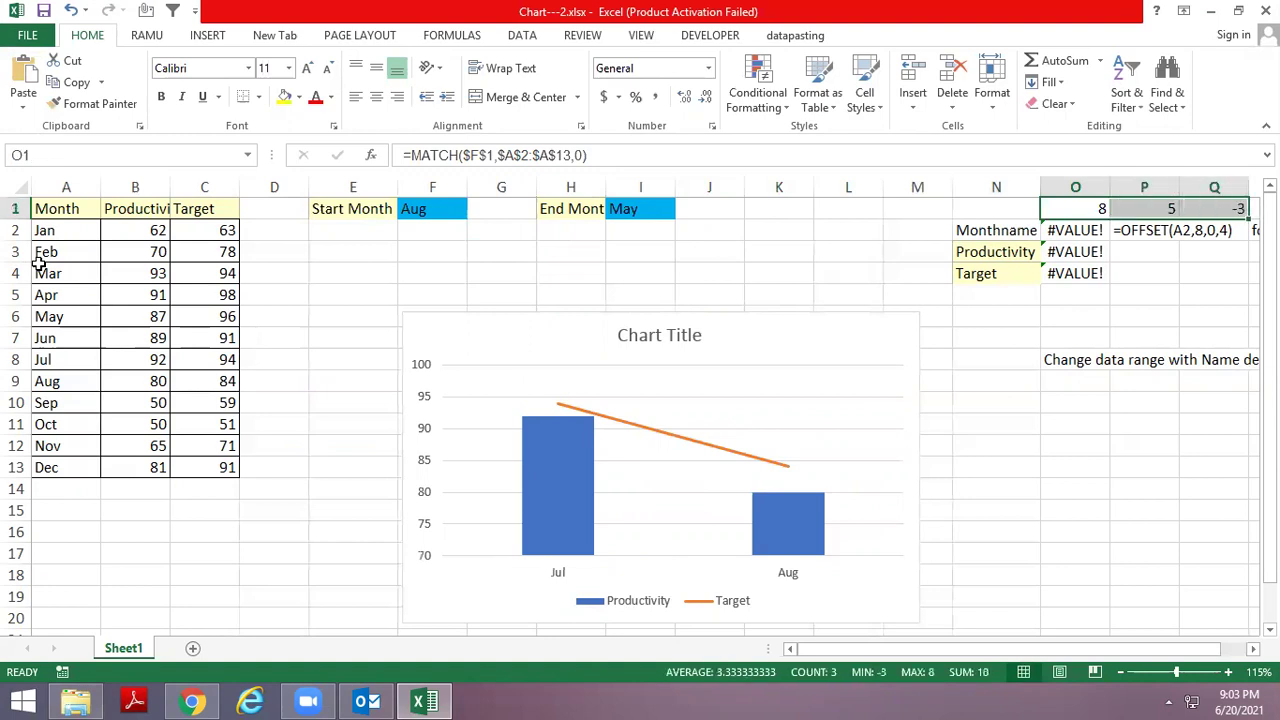
key(Left)
key(Left)
key(Left)
key(Left)
key(Down)
key(Down)
key(Down)
key(Down)
key(Down)
key(Left)
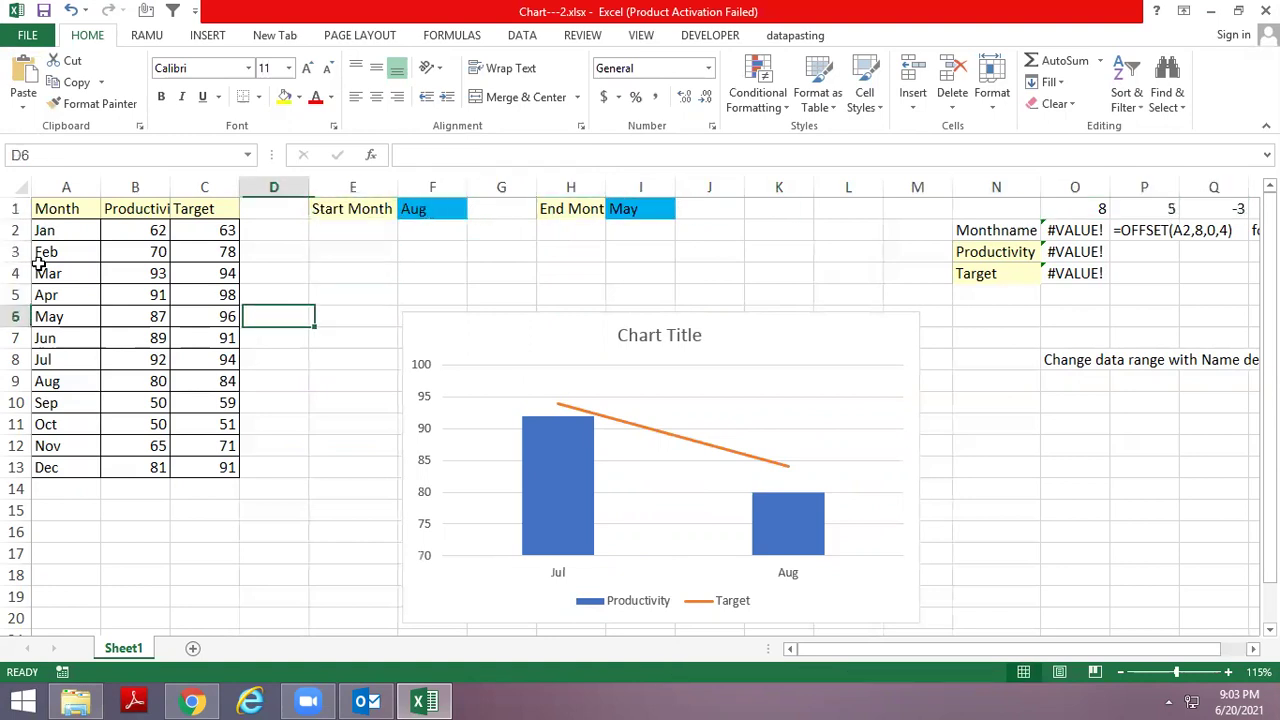
key(Left)
key(Left)
key(Left)
key(Down)
key(Down)
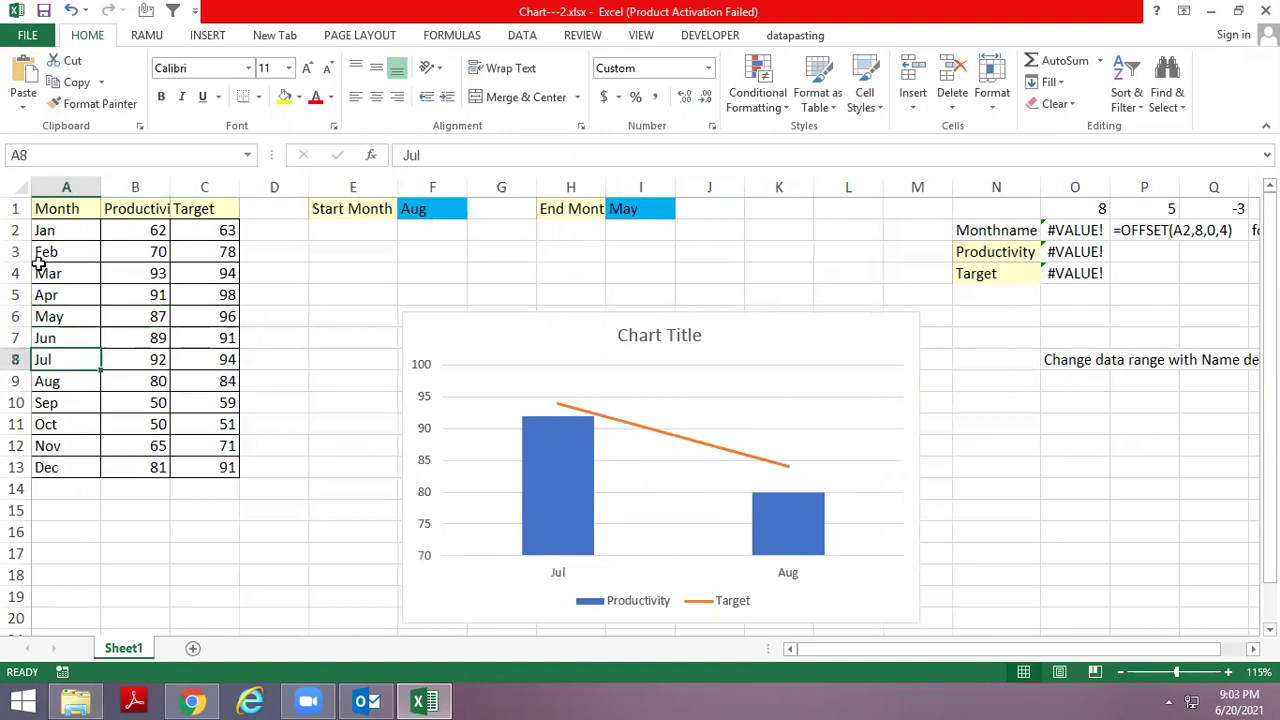
key(shift+Down)
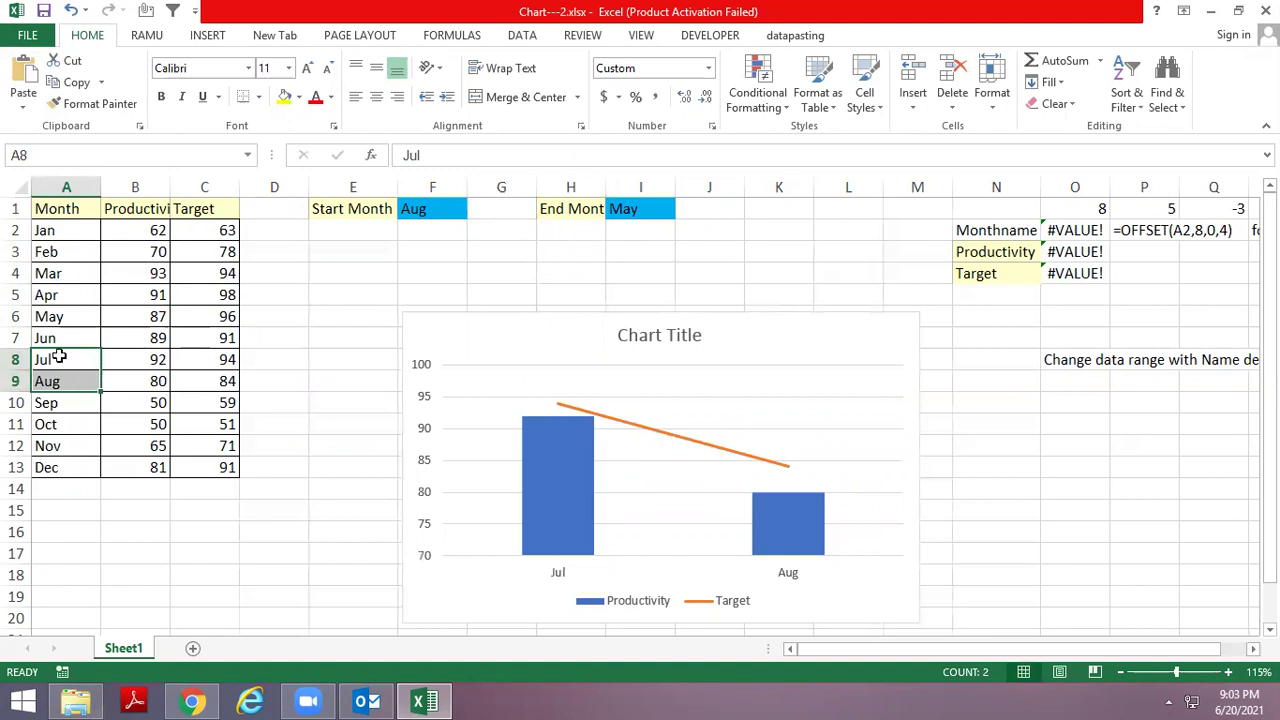
click(60, 315)
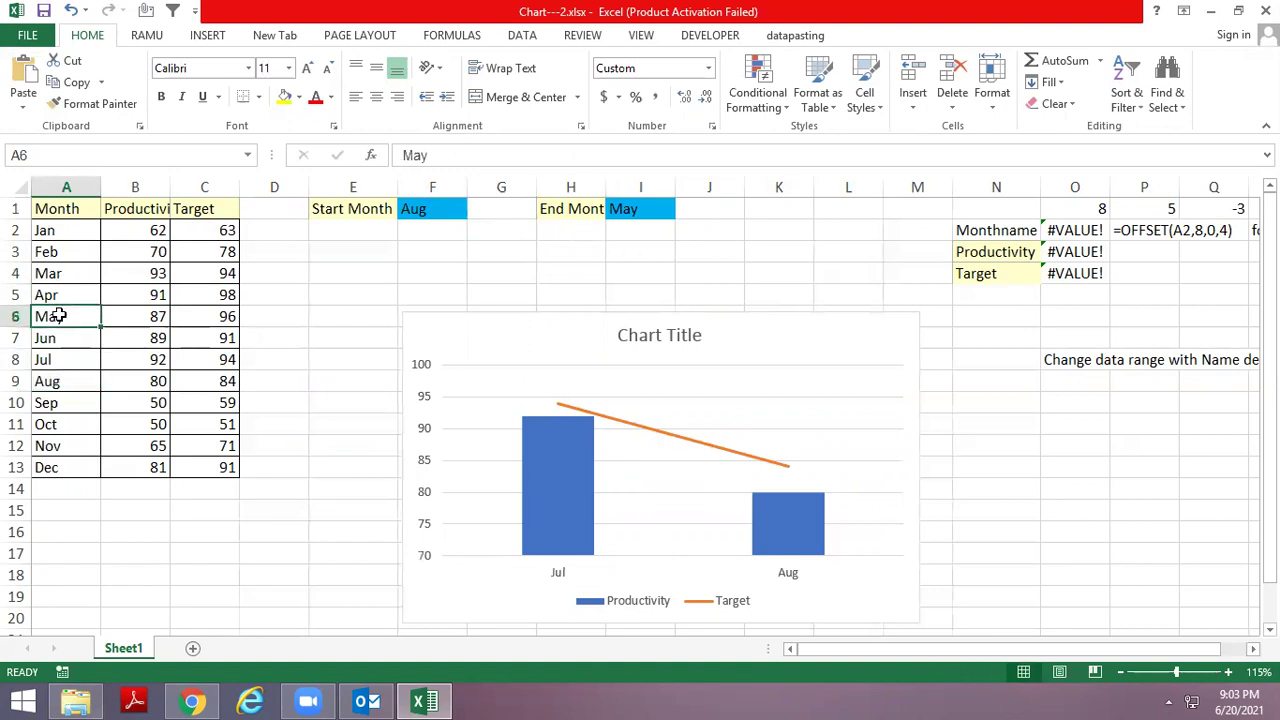
click(1075, 230)
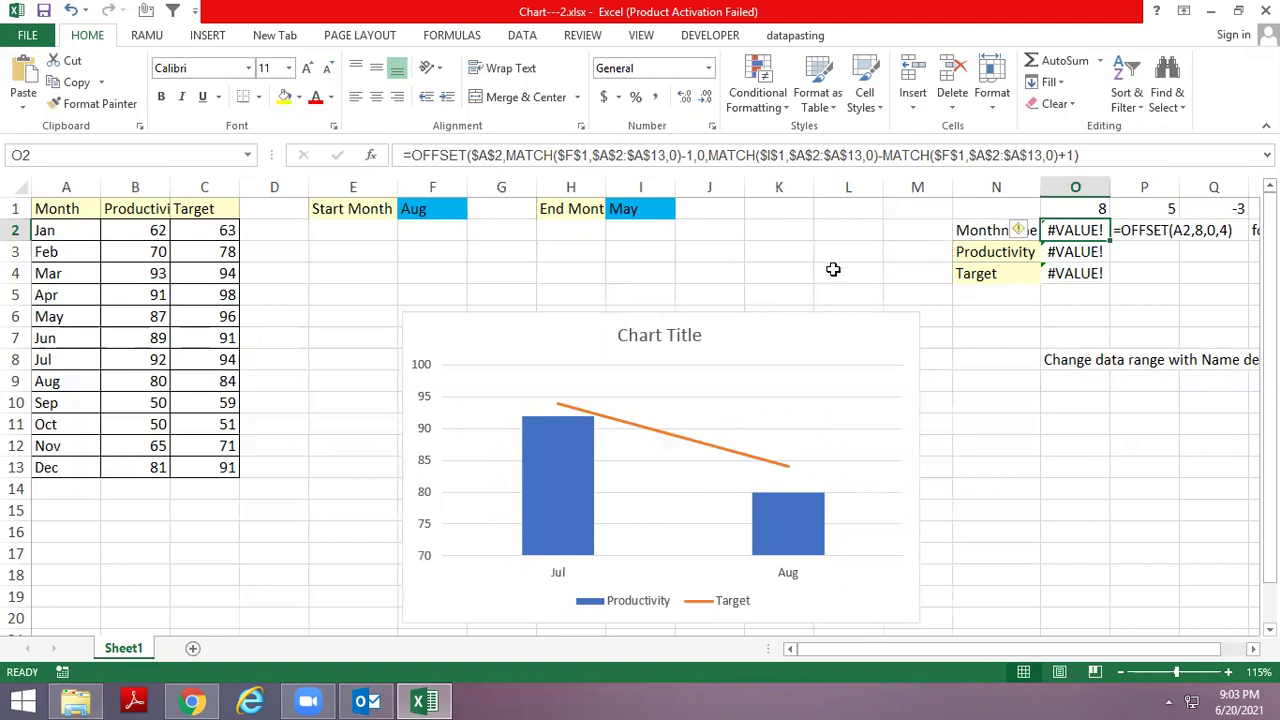
click(638, 269)
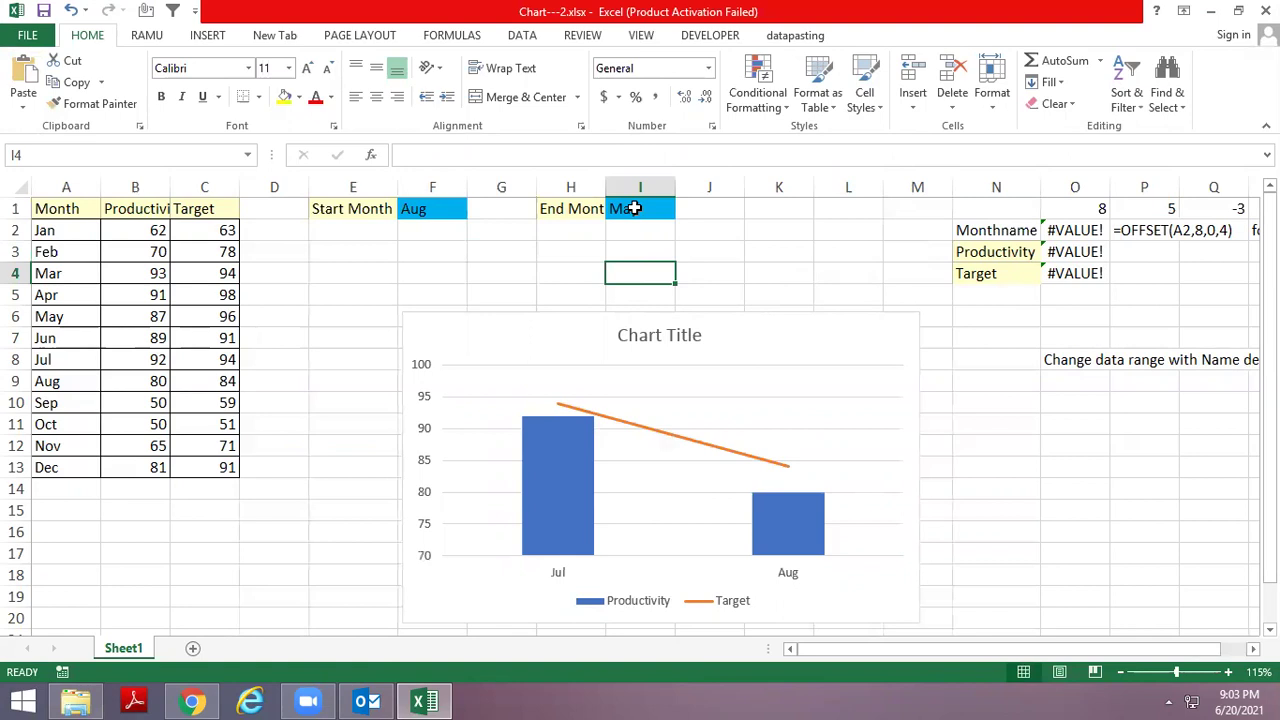
key(alt+space)
Exit Excel, then open Chart---3.xlsx and look at its RawData and Dashboard-1 sheets.
key(c)
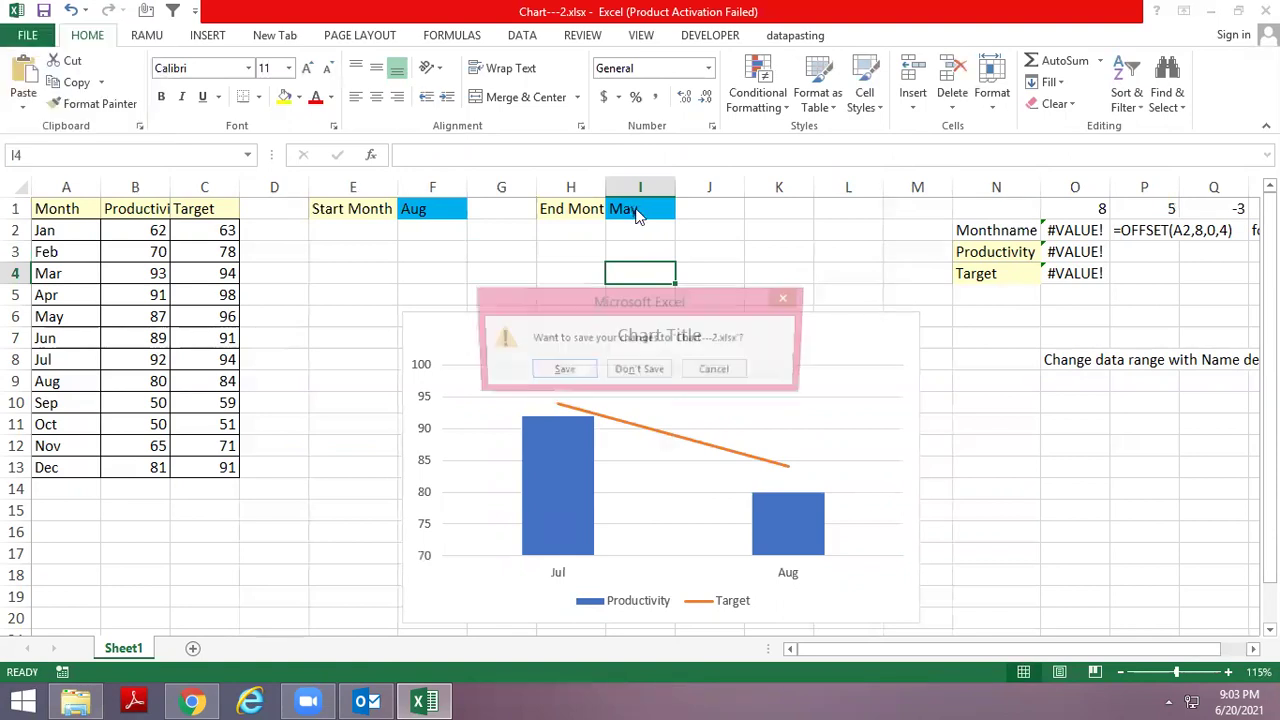
key(Return)
key(Down)
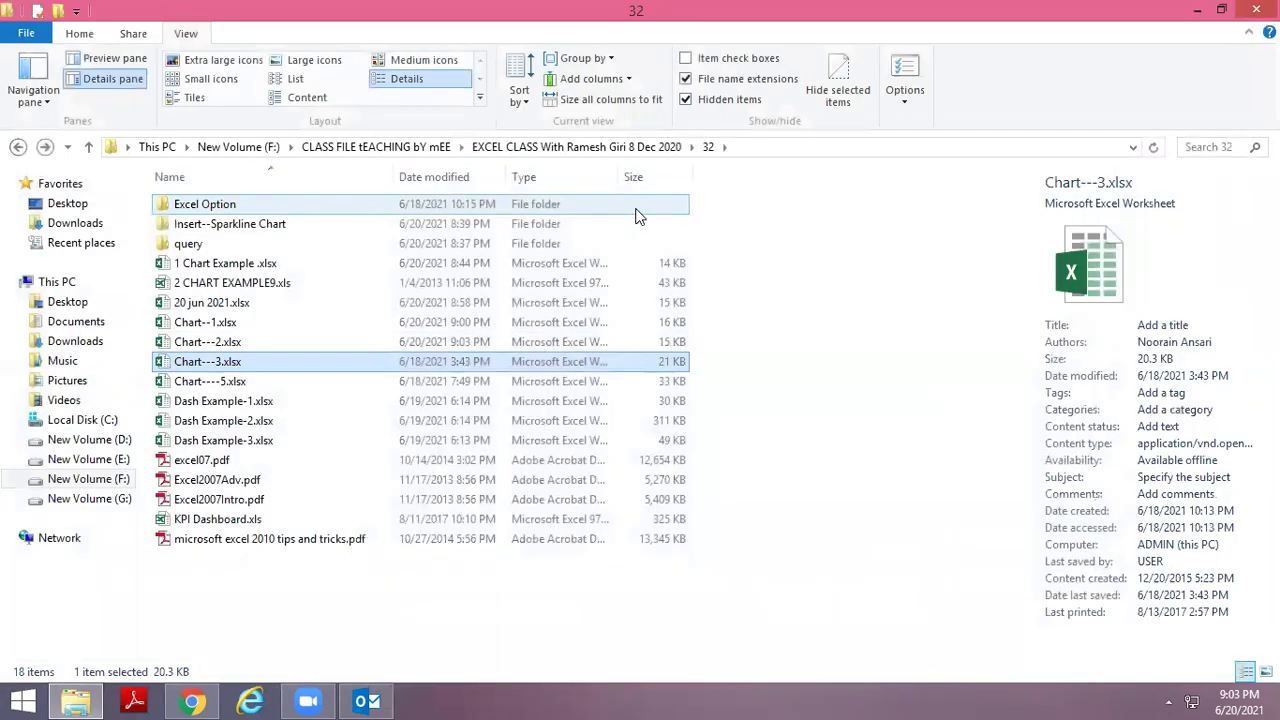
key(Return)
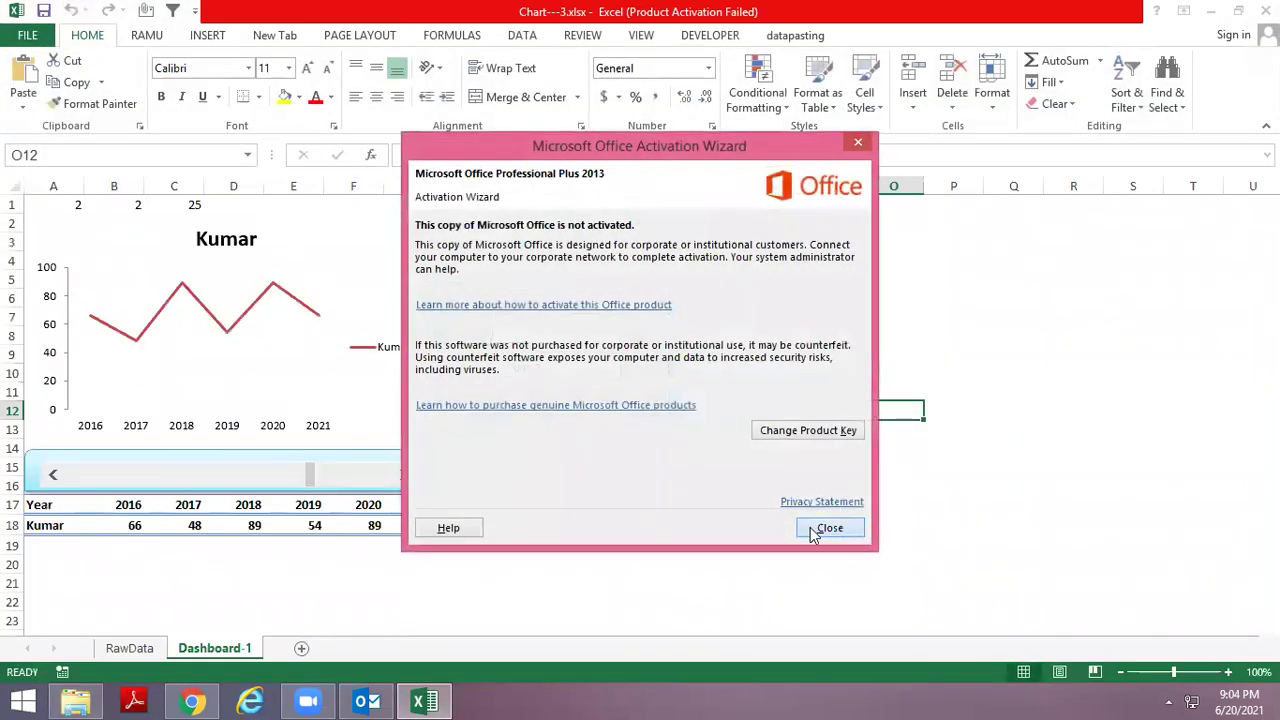
click(829, 527)
click(868, 312)
key(ctrl+Page_Up)
key(ctrl+Page_Down)
key(ctrl+Page_Up)
Close Chart---3 without saving and open the Chart----5.xlsx cricket scores workbook.
key(alt+space)
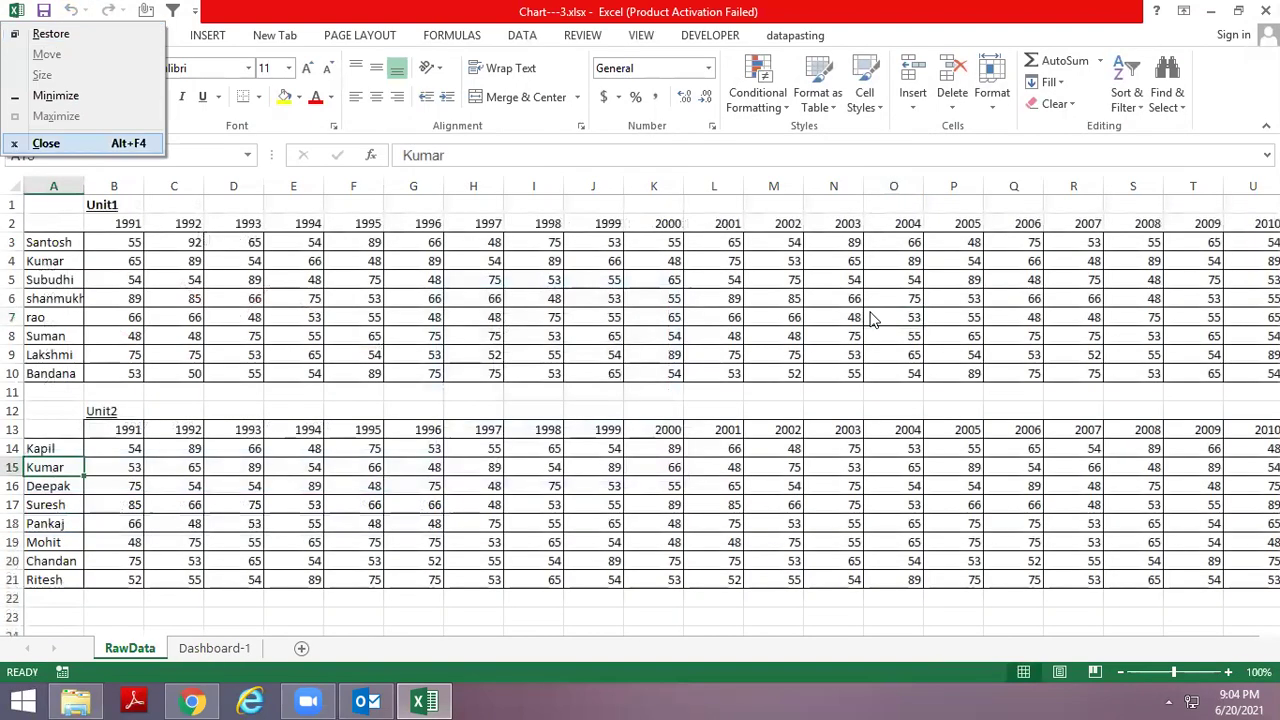
key(c)
key(Tab)
key(Return)
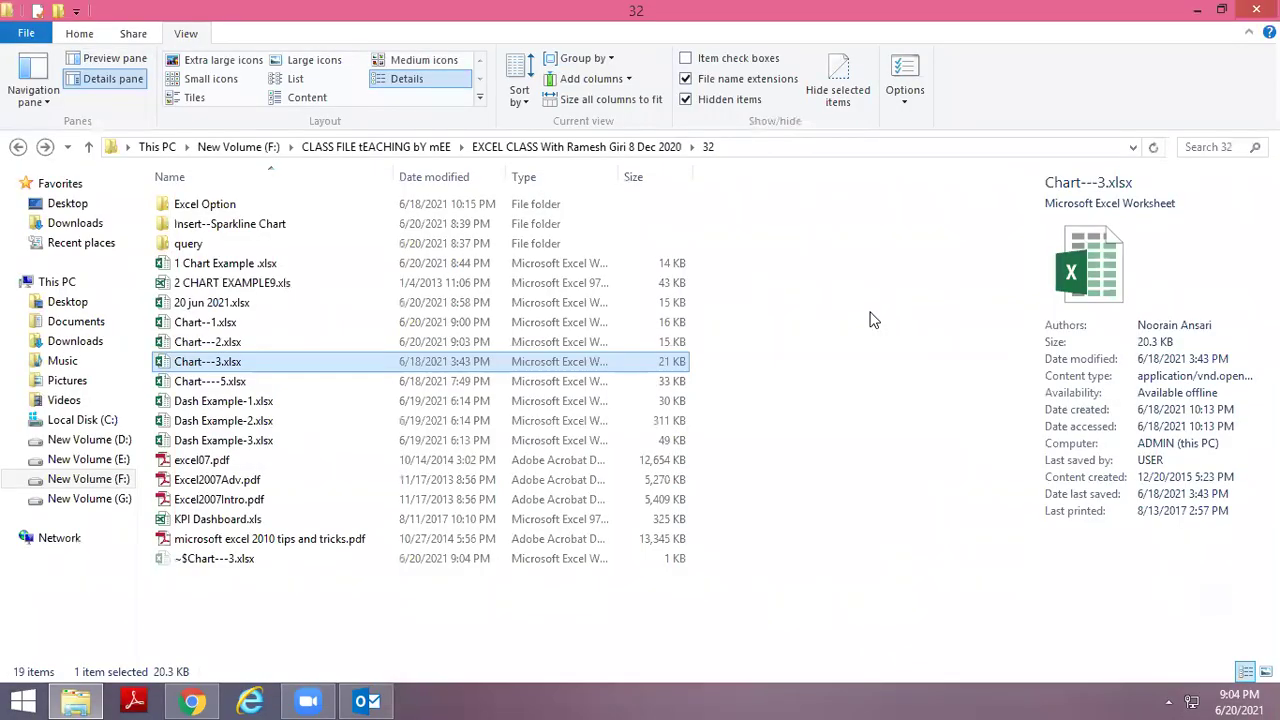
key(Down)
key(Return)
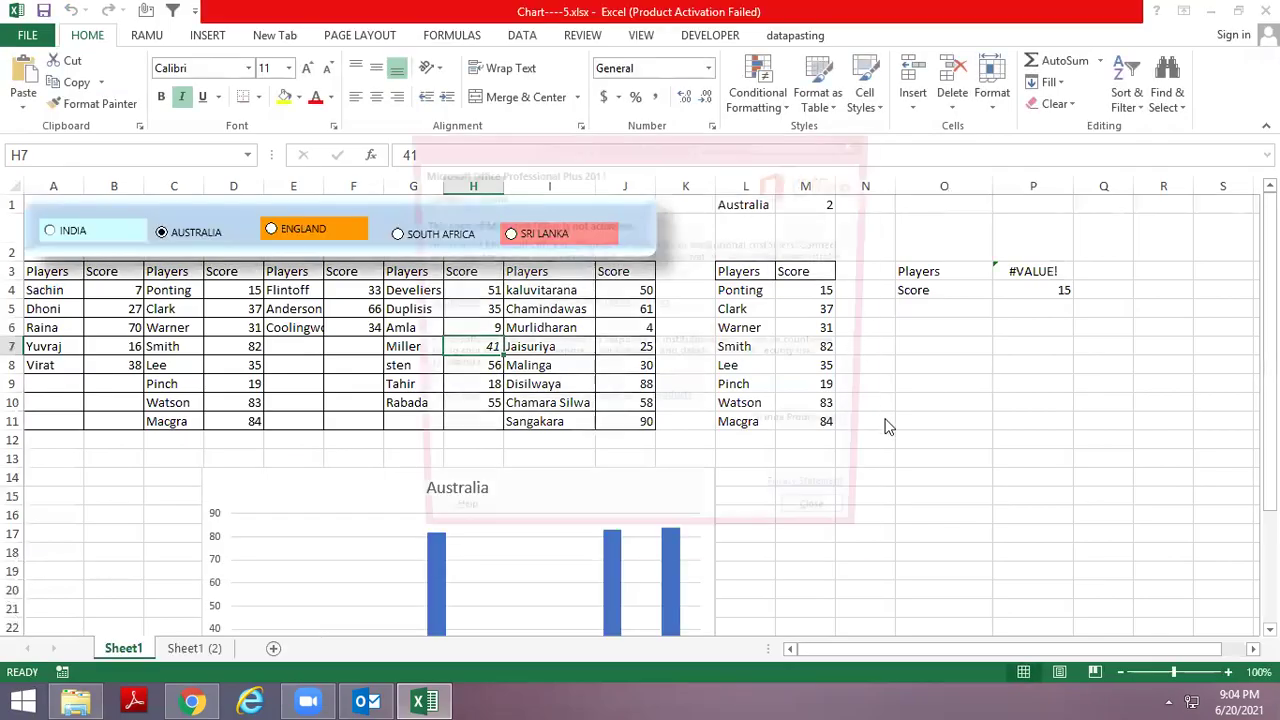
Dismiss the activation notice and review each country's player and score columns on Sheet1 (2).
click(810, 518)
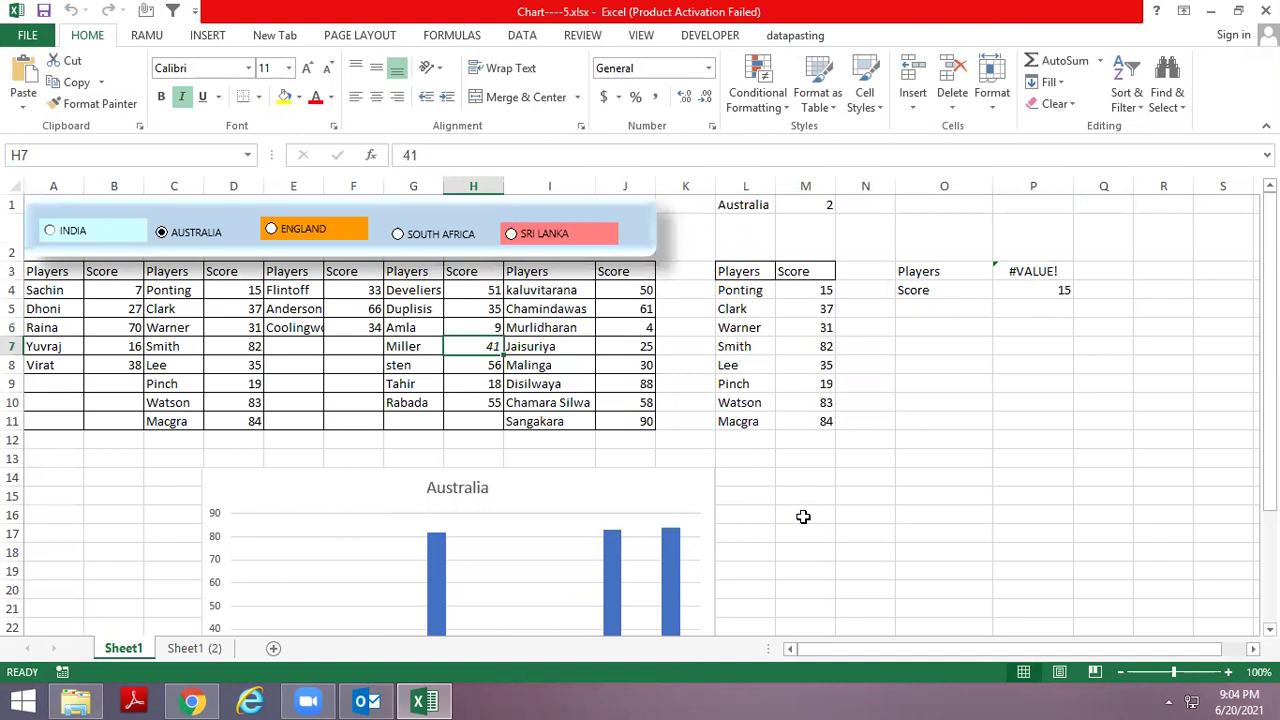
key(ctrl+Page_Down)
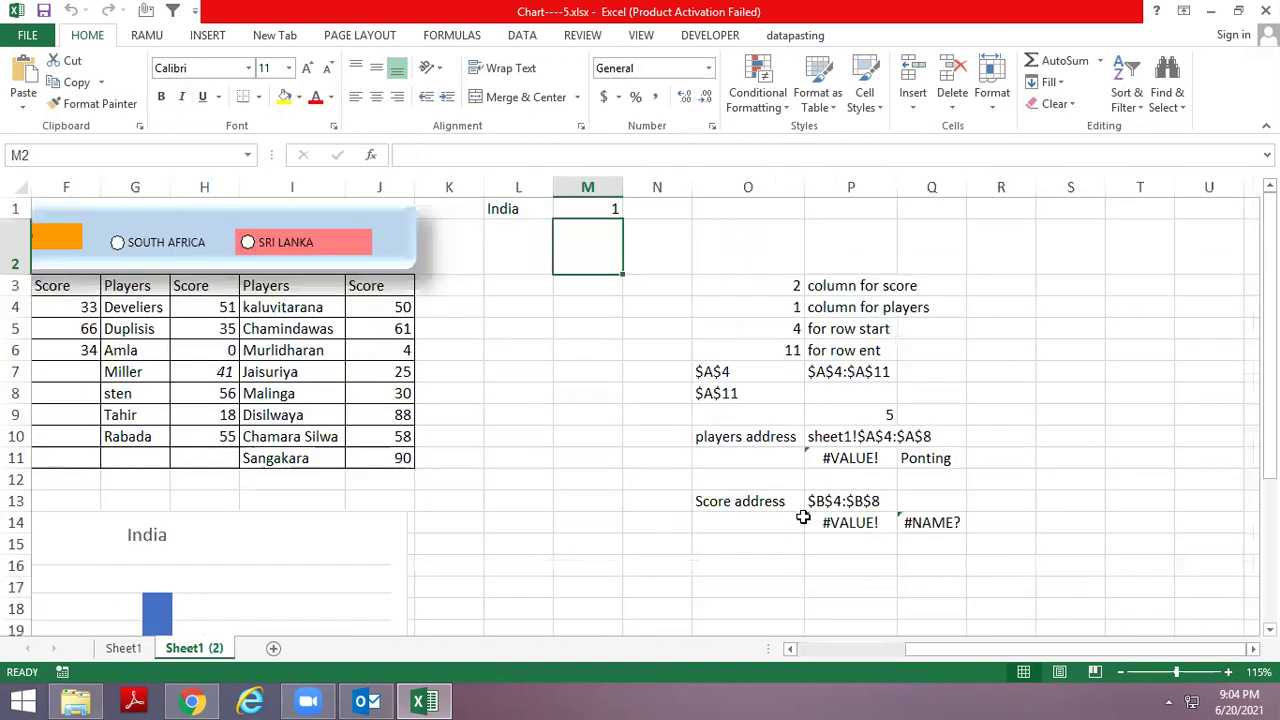
key(ctrl+Home)
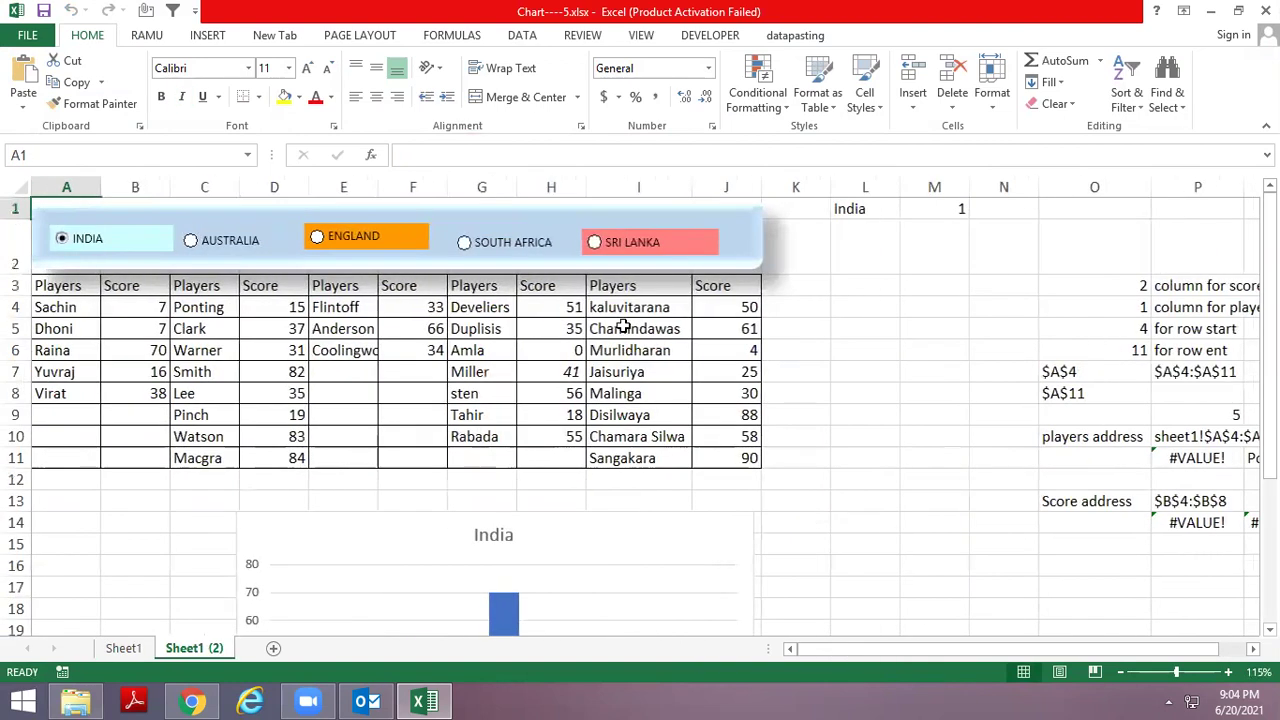
drag(57, 306, 62, 403)
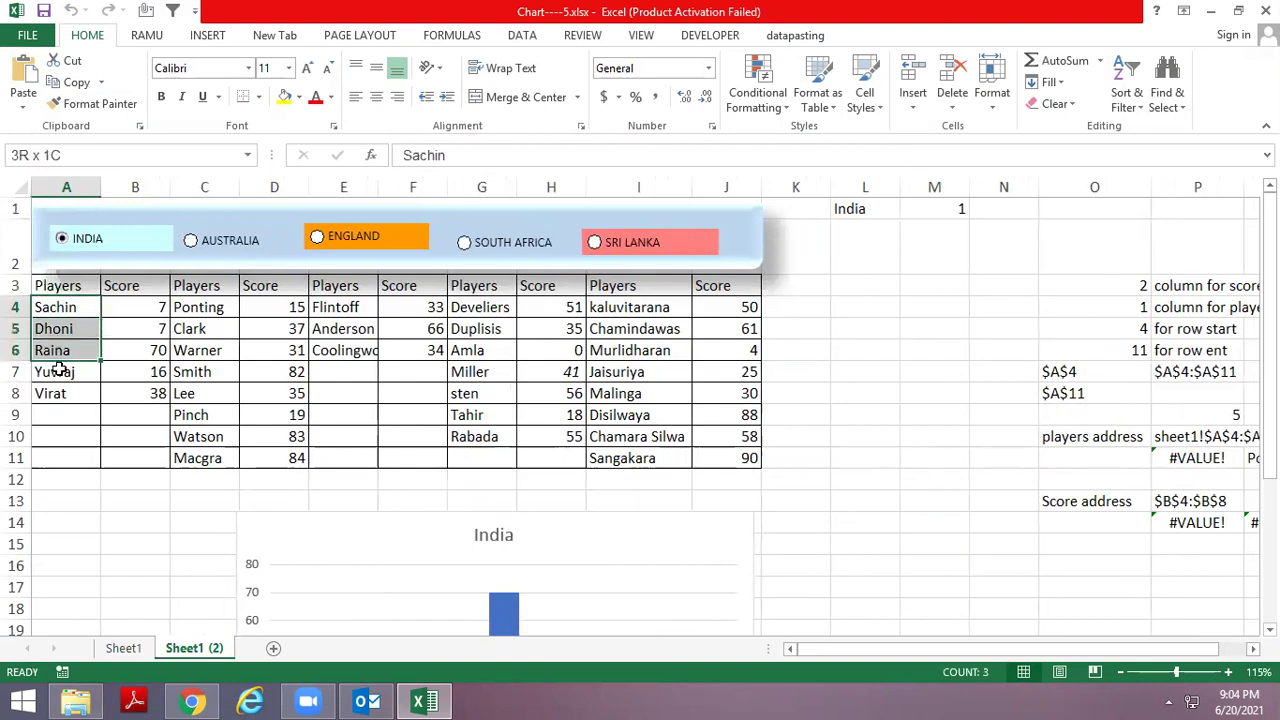
drag(140, 308, 138, 392)
drag(282, 314, 274, 458)
drag(343, 307, 343, 350)
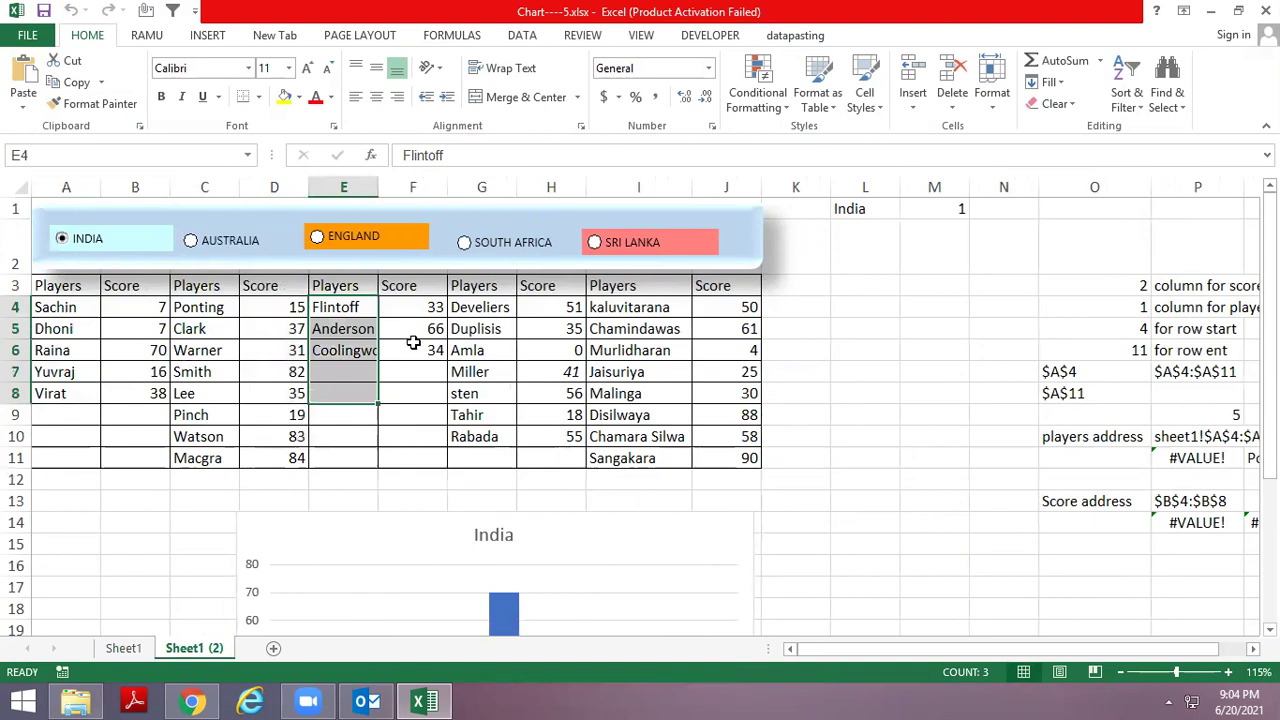
drag(412, 328, 412, 436)
drag(484, 327, 484, 436)
drag(629, 308, 630, 414)
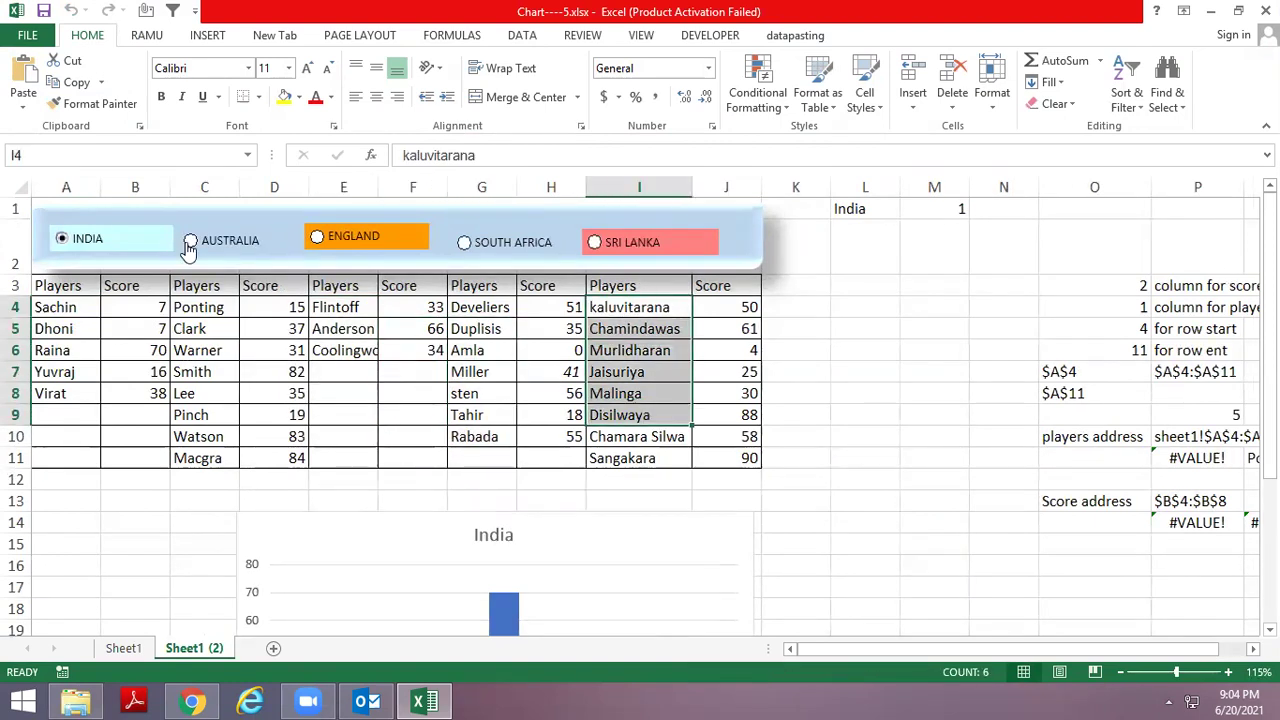
Hide the ribbon and cycle the Sheet1 (2) dashboard through Australia, England, South Africa and Sri Lanka.
key(ctrl+F1)
scroll(400, 510, down, 3)
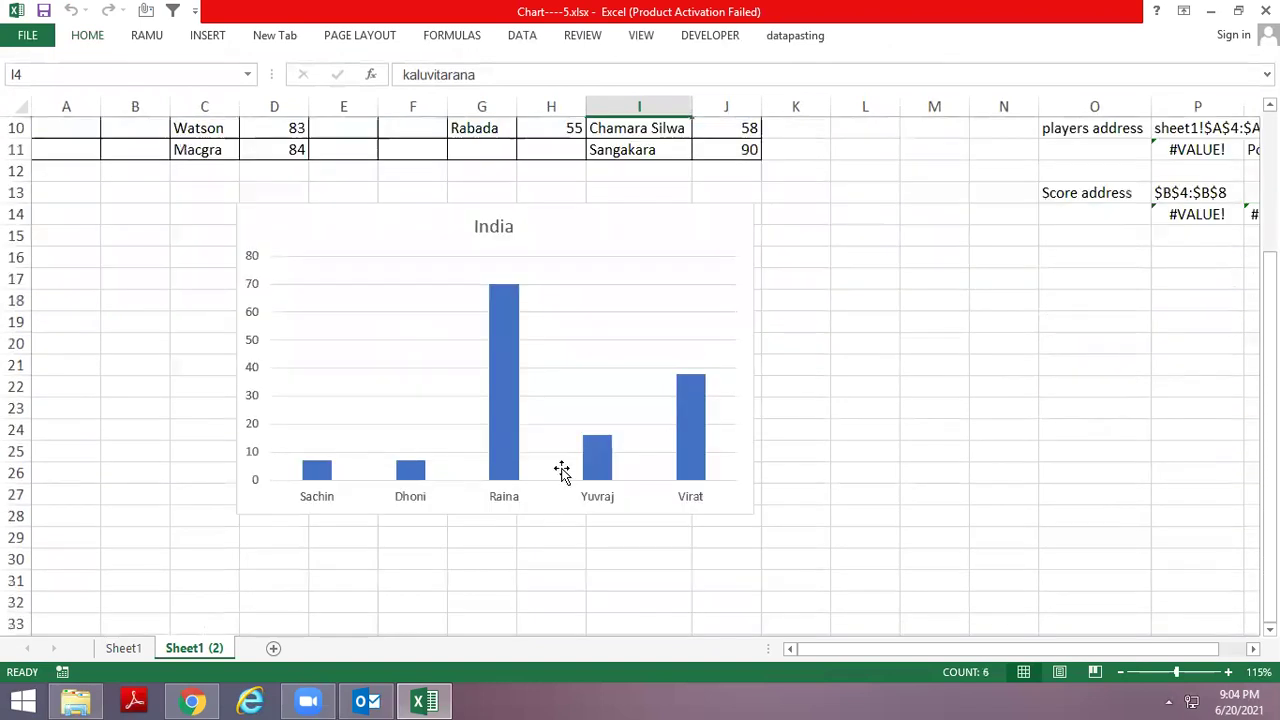
scroll(561, 470, up, 3)
click(213, 170)
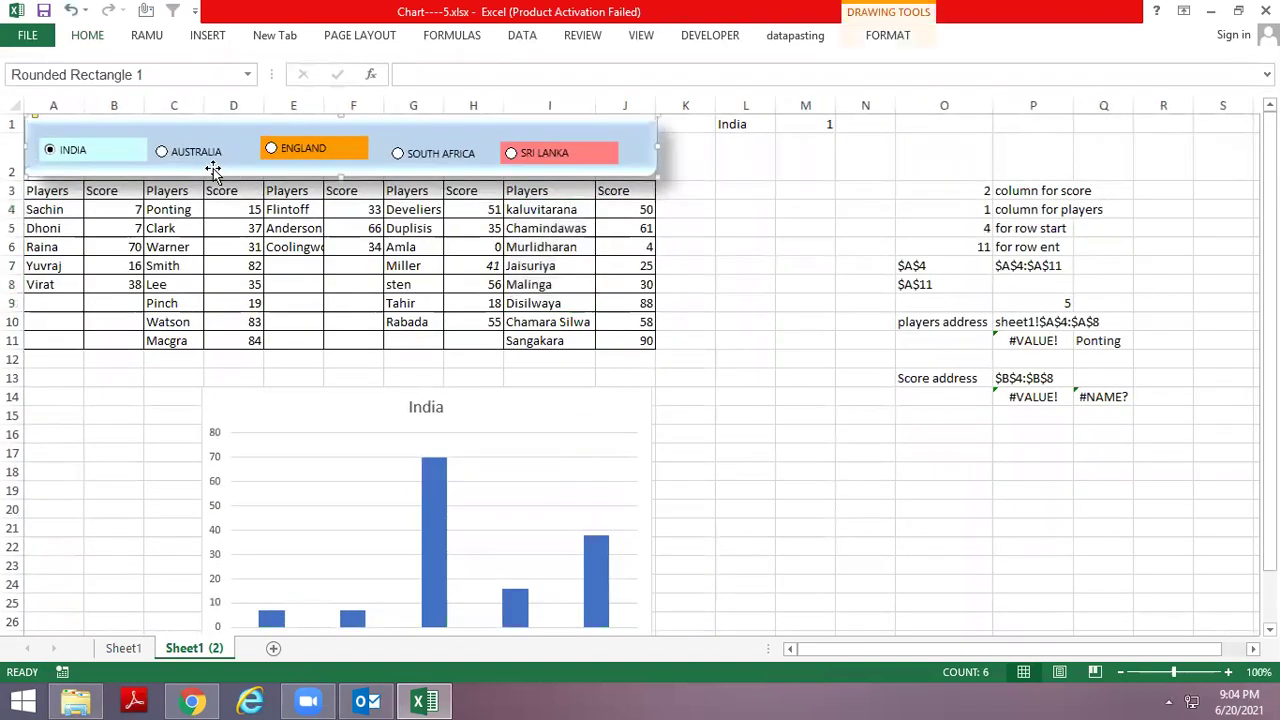
click(185, 155)
click(305, 150)
click(480, 155)
click(578, 157)
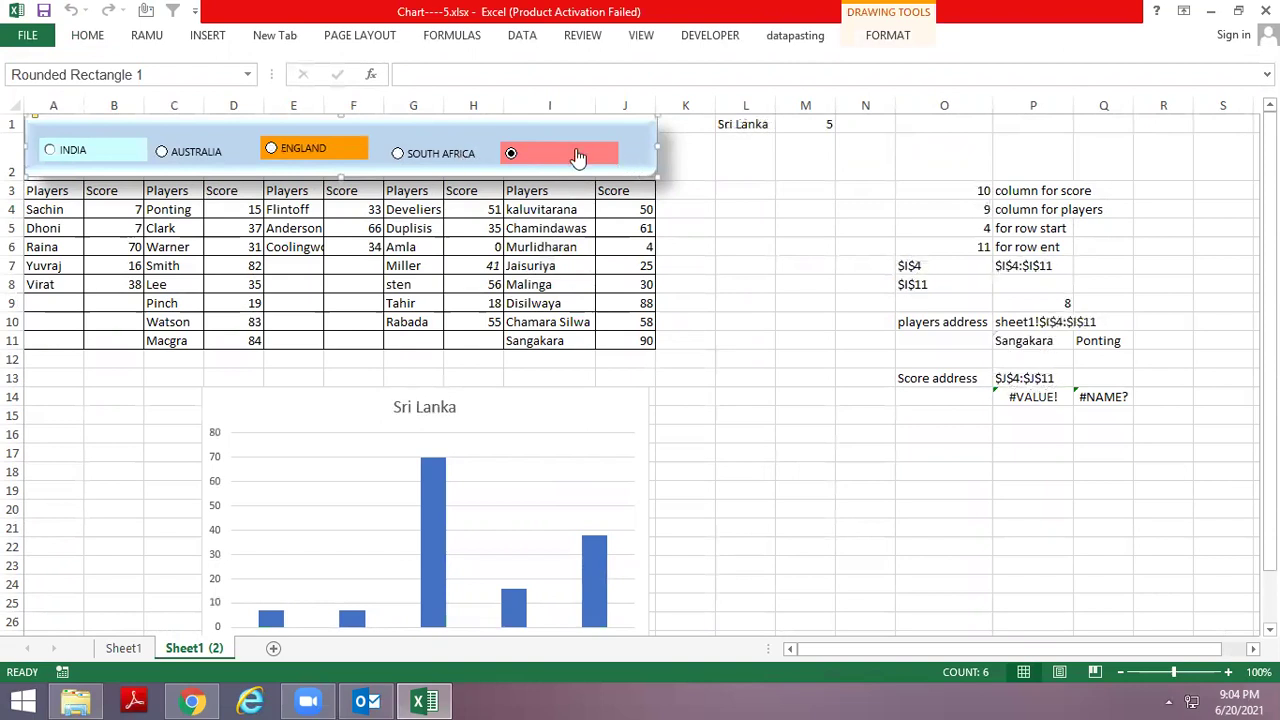
click(415, 156)
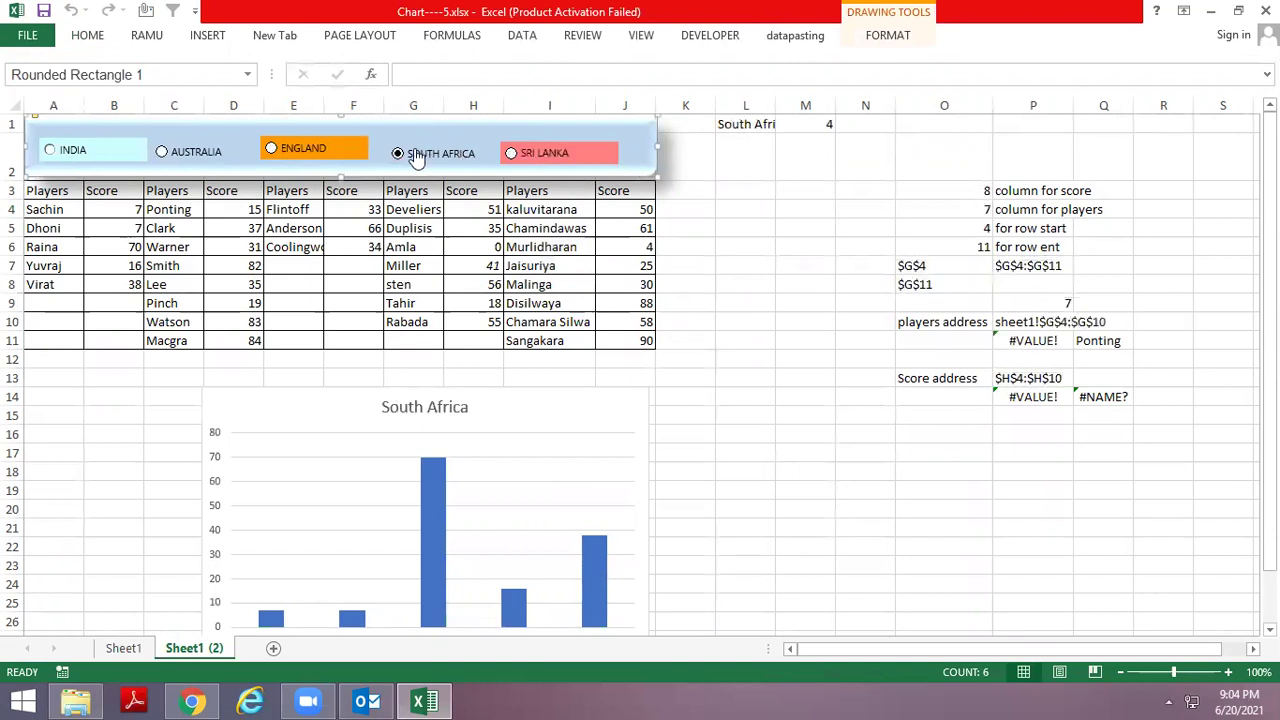
Select the score chart and recheck it with England, Australia, then South Africa chosen.
click(447, 510)
scroll(723, 477, down, 2)
scroll(734, 466, up, 2)
scroll(733, 468, down, 2)
scroll(734, 467, up, 2)
click(308, 152)
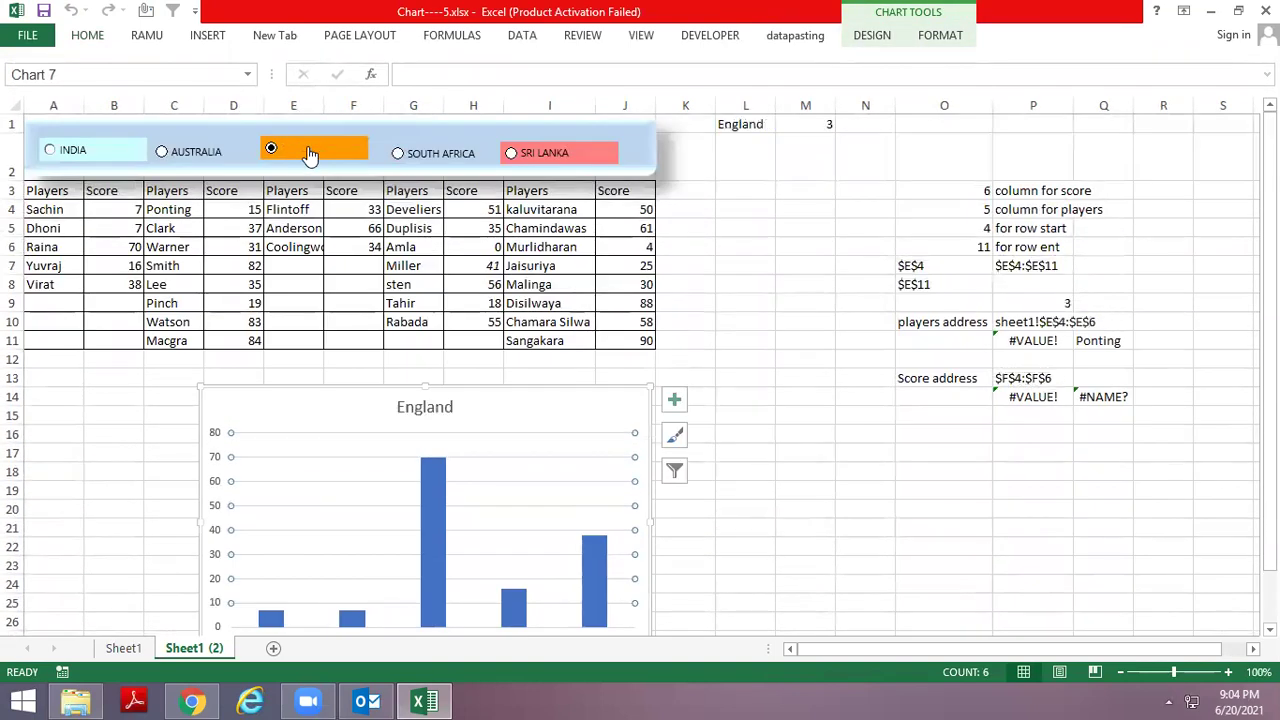
click(188, 153)
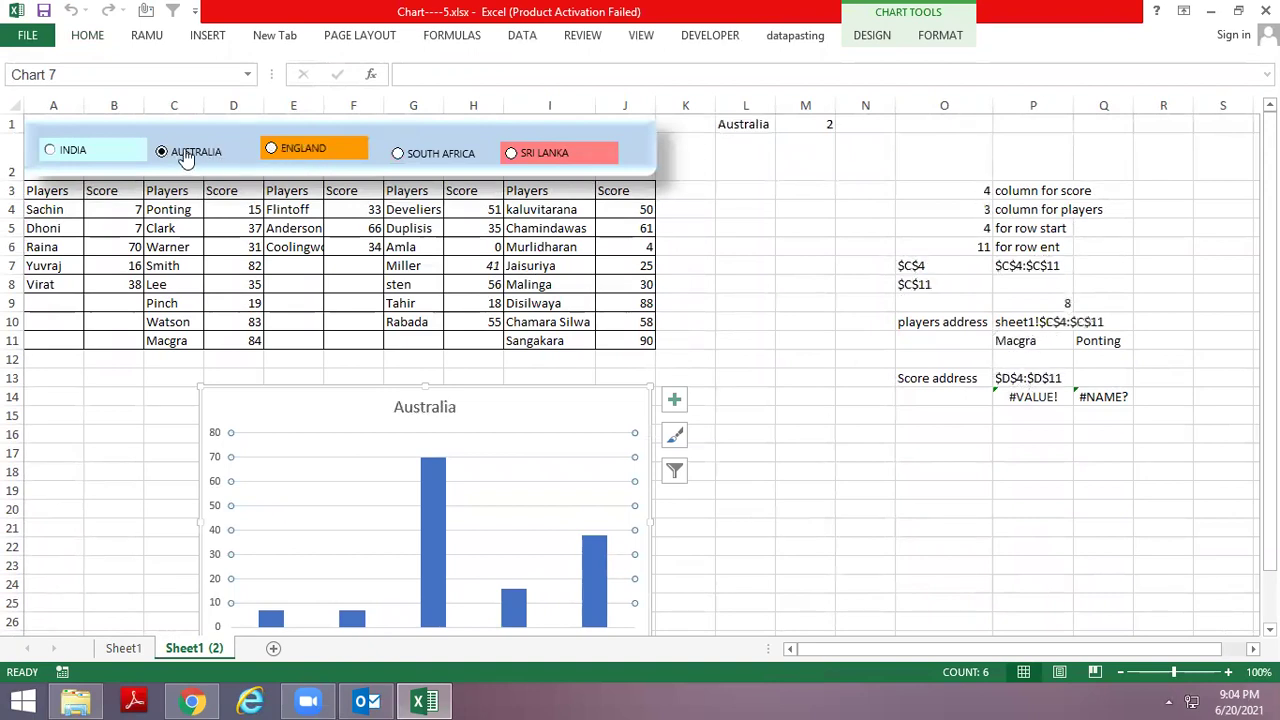
click(421, 153)
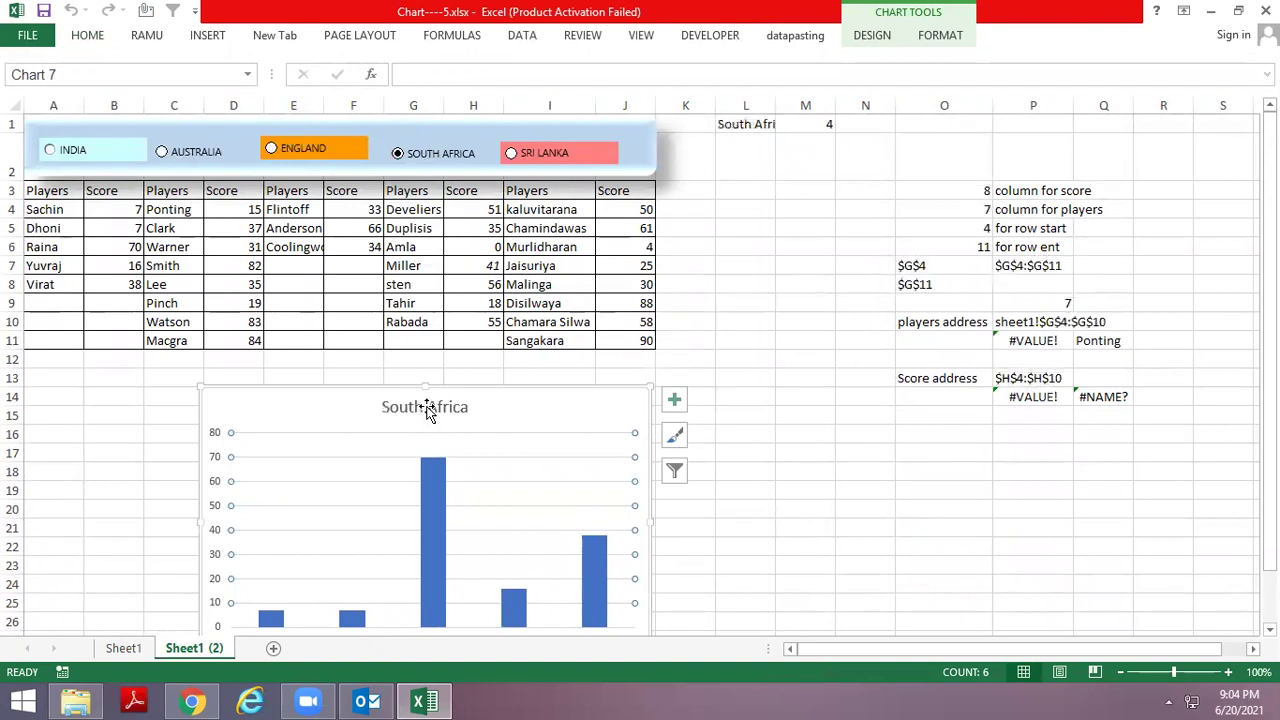
On Sheet1, try South Africa, Sri Lanka and Australia, finishing on India.
click(120, 648)
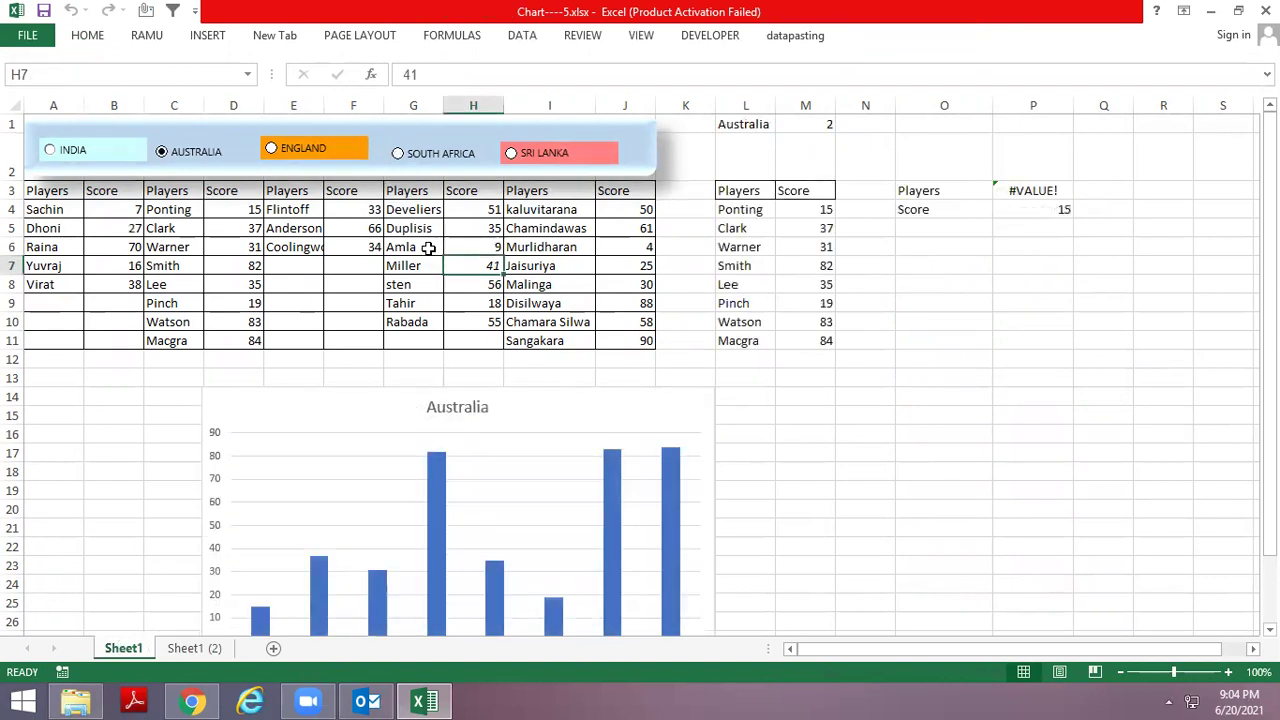
click(408, 156)
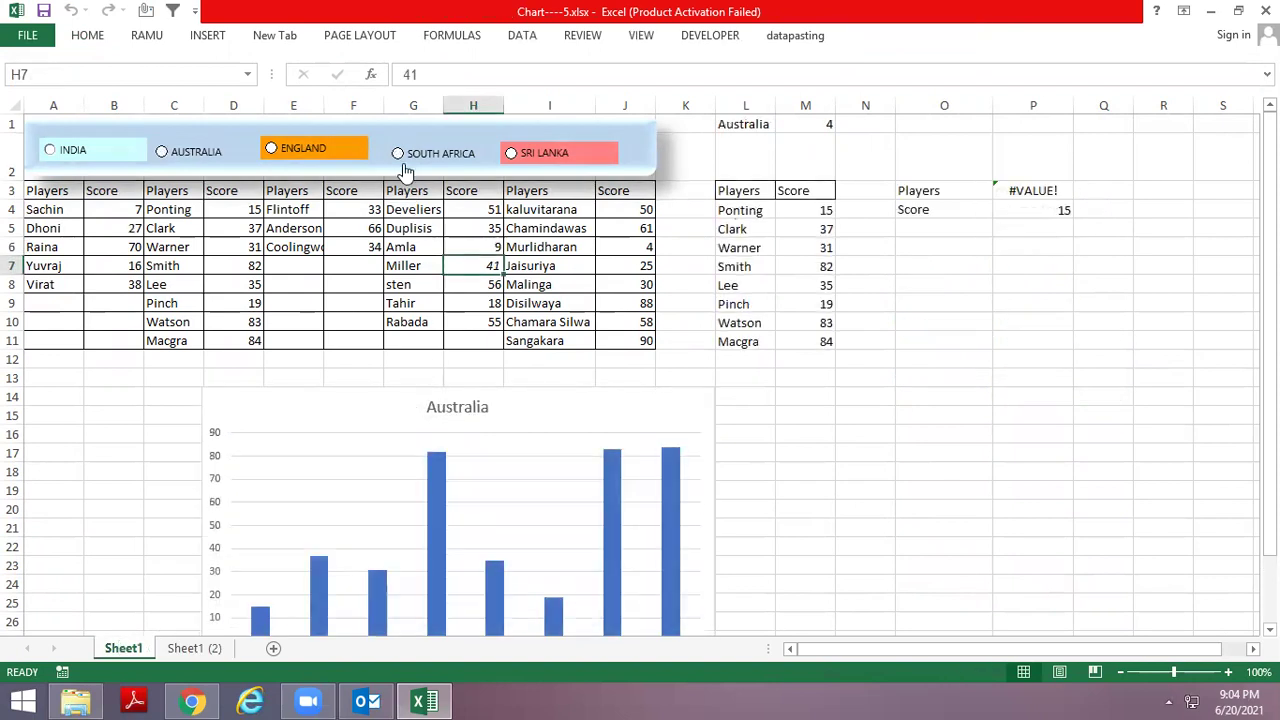
click(561, 157)
click(176, 152)
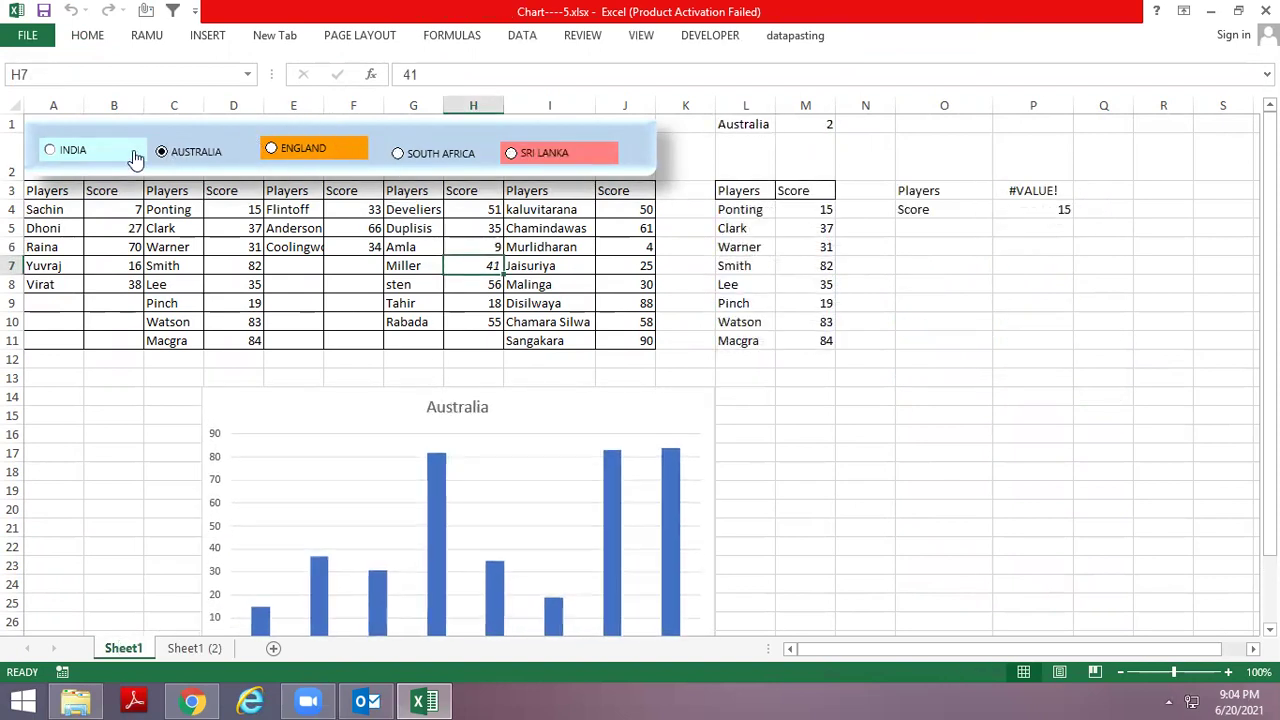
click(78, 154)
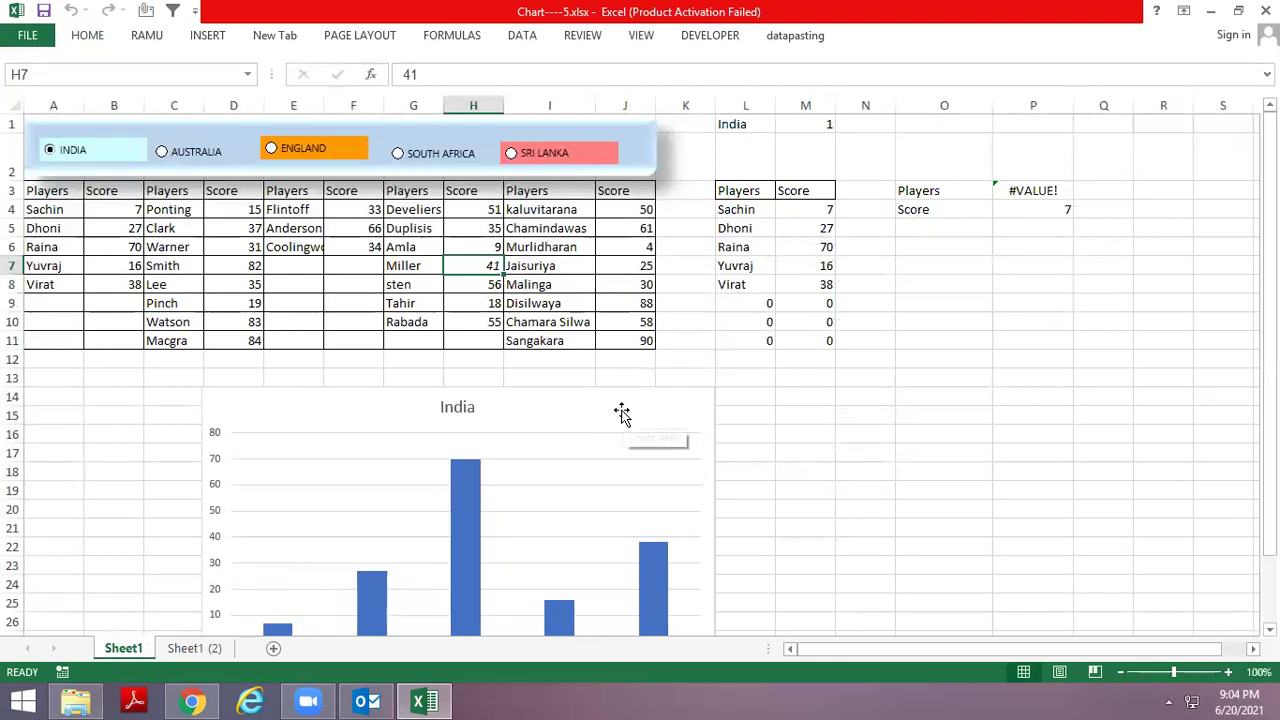
Inspect the players address formula in P10 on Sheet1 (2), leaving it unchanged.
key(ctrl+Page_Down)
click(1013, 321)
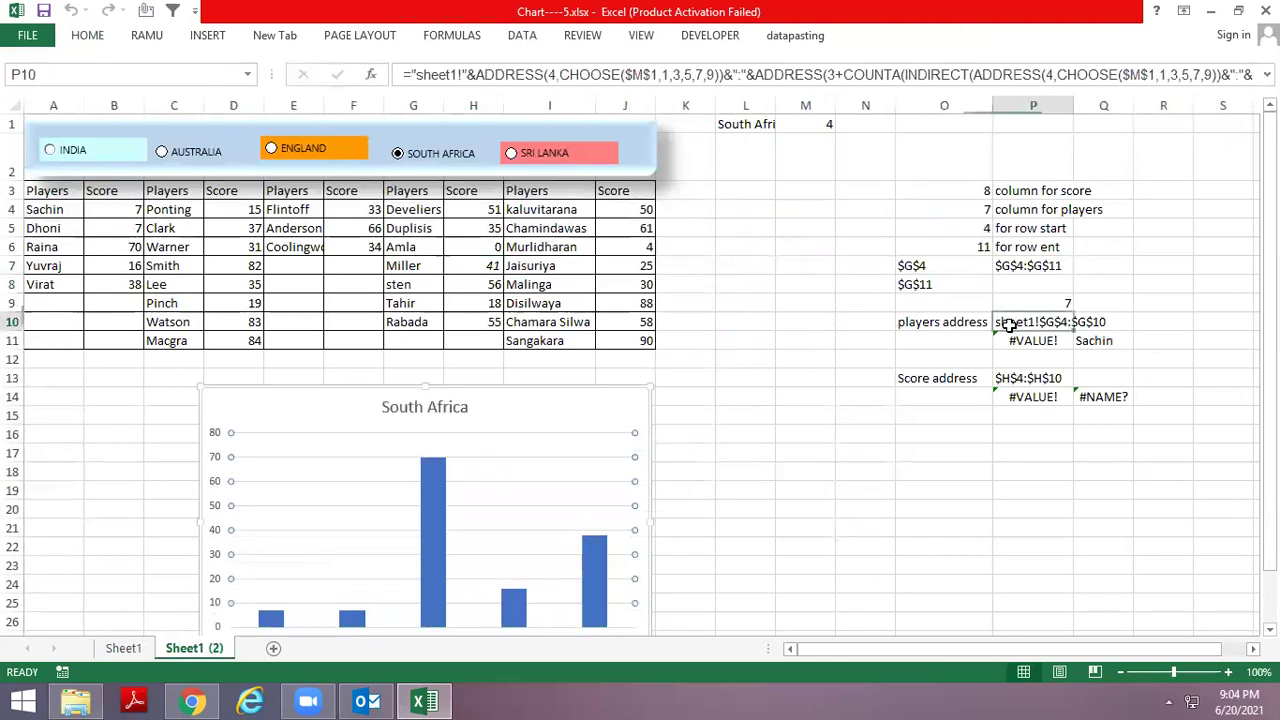
double_click(1007, 323)
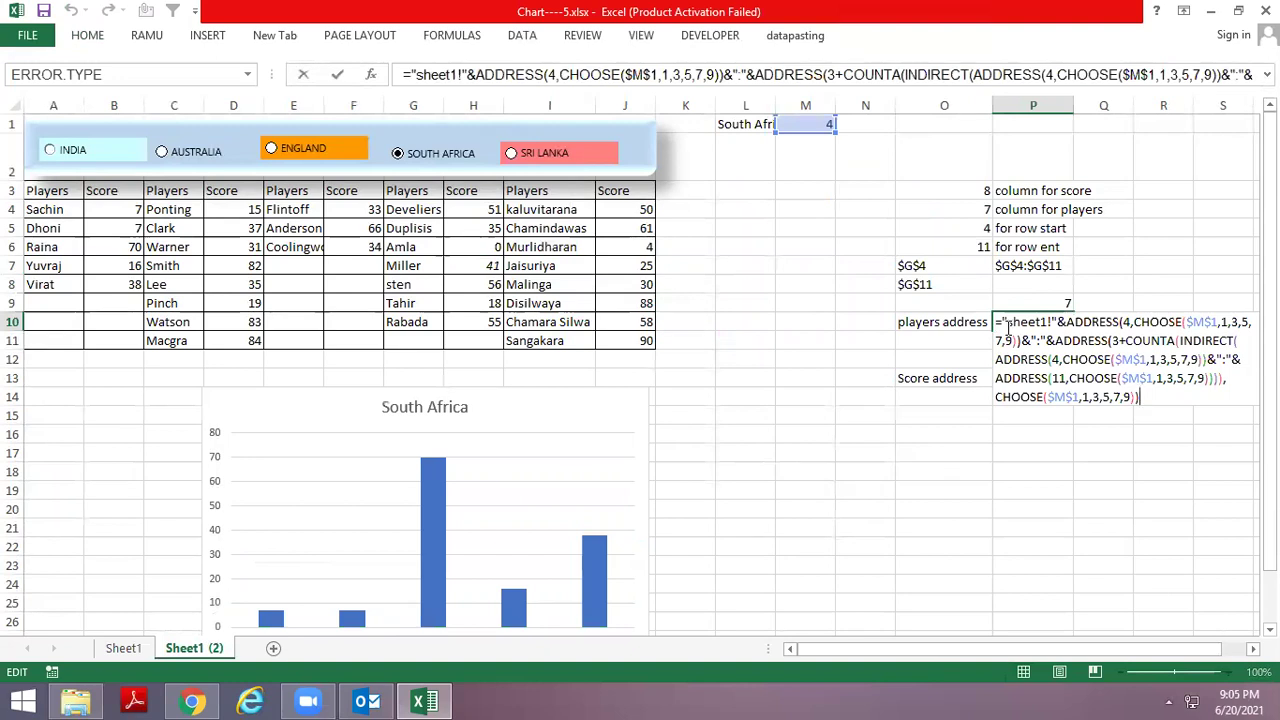
key(Escape)
key(ctrl+Page_Up)
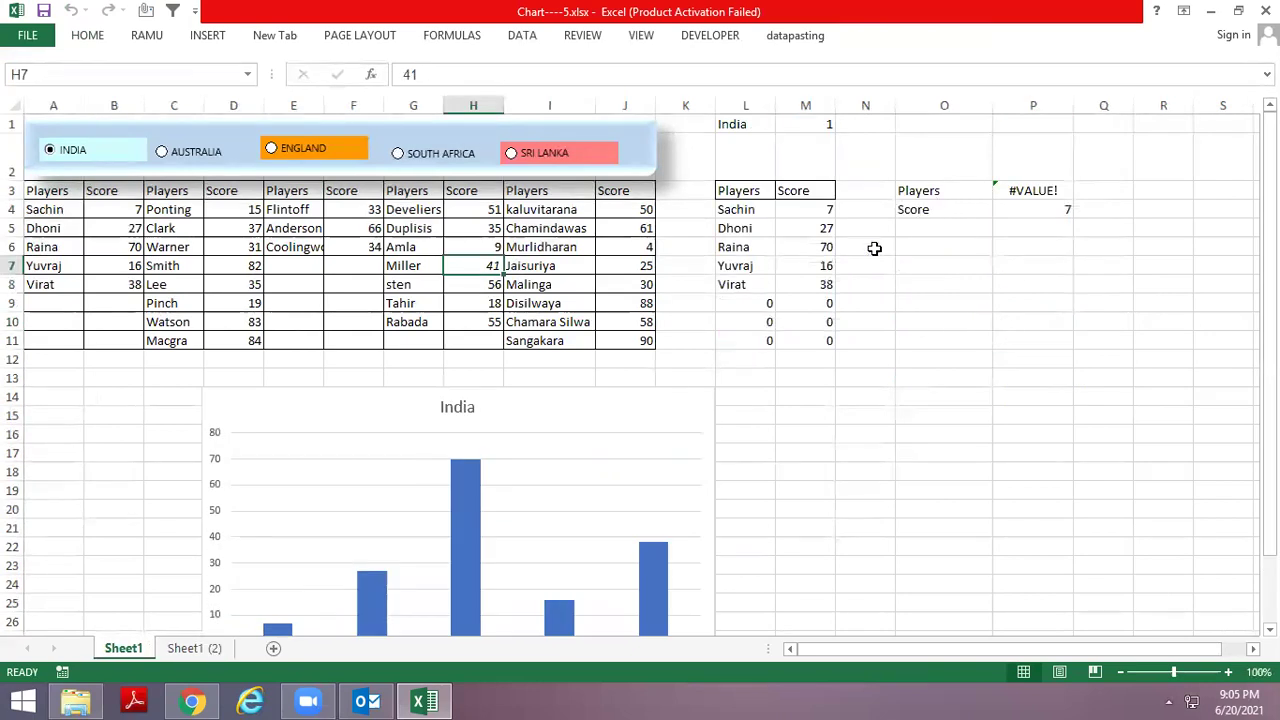
Examine the CHOOSE formulas in helper table L4:M11, including M11 and L5.
drag(737, 209, 799, 343)
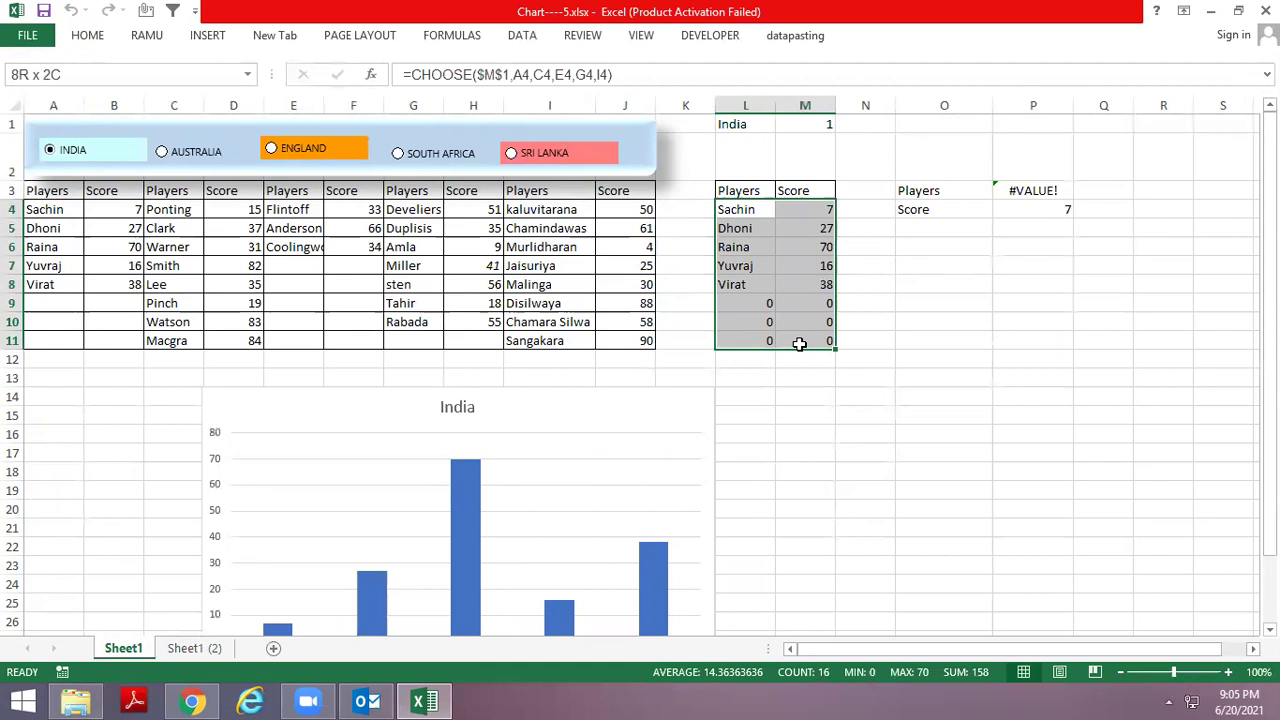
click(799, 343)
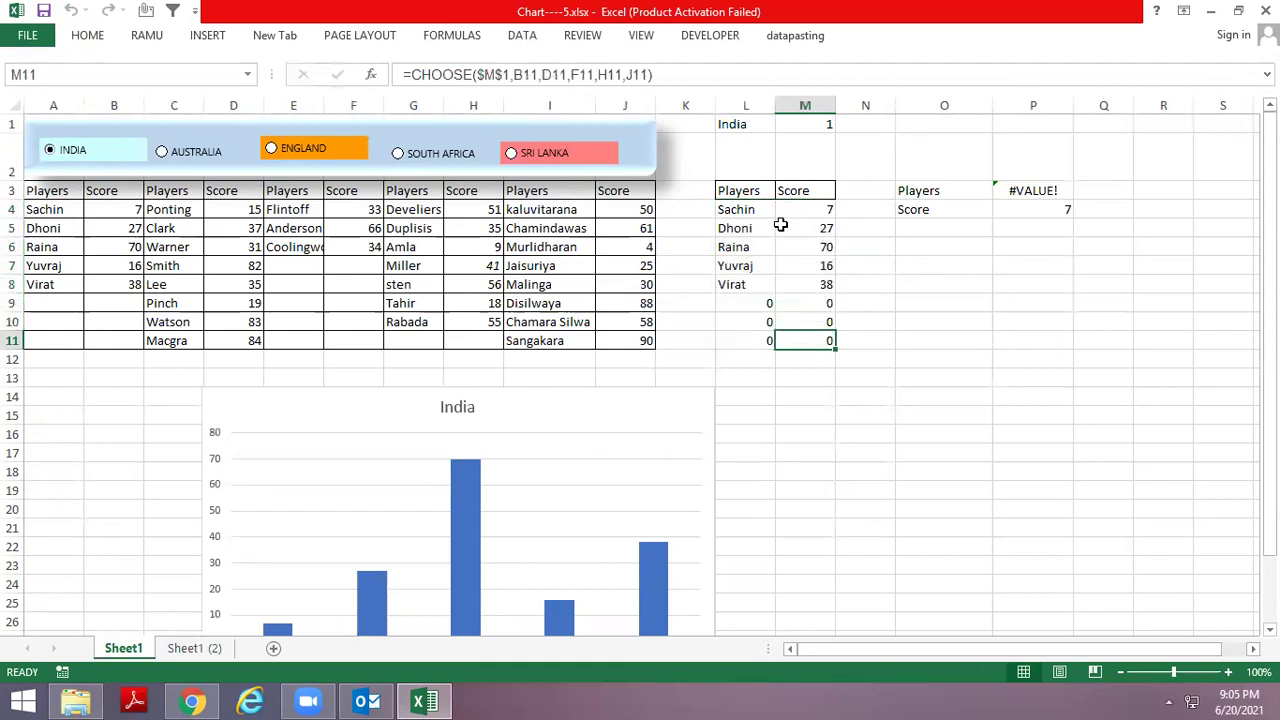
click(742, 192)
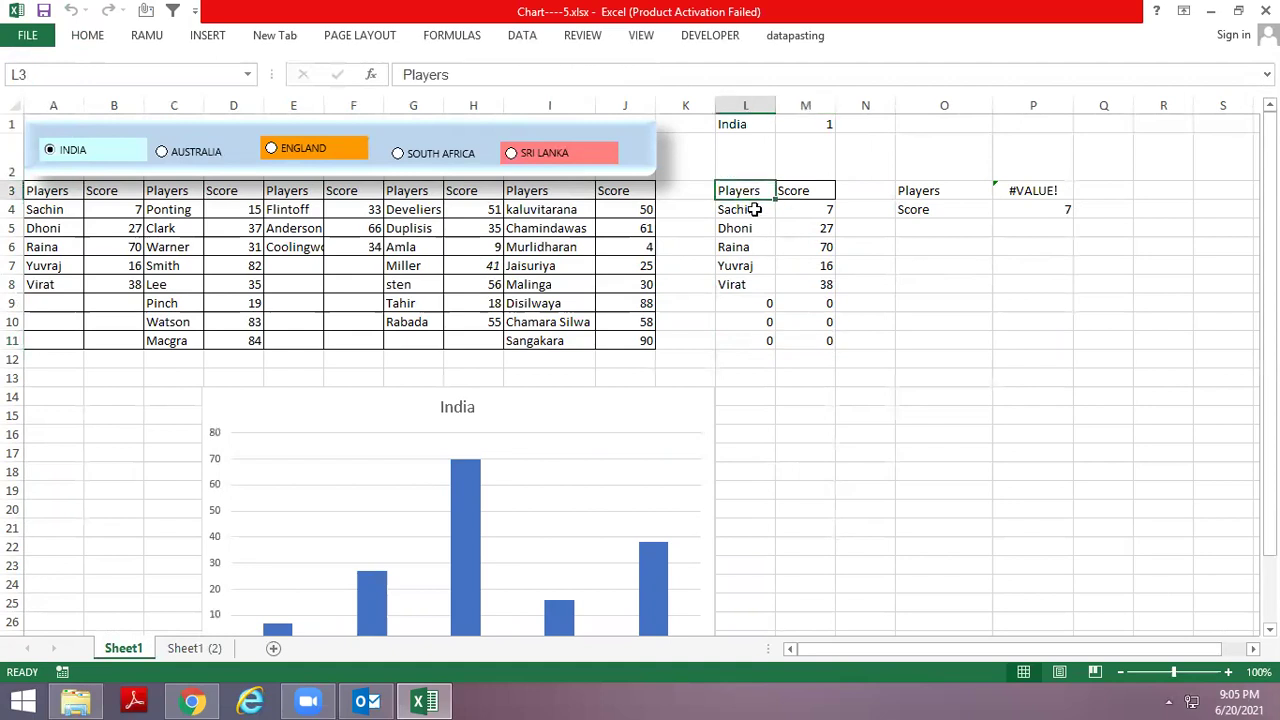
click(740, 228)
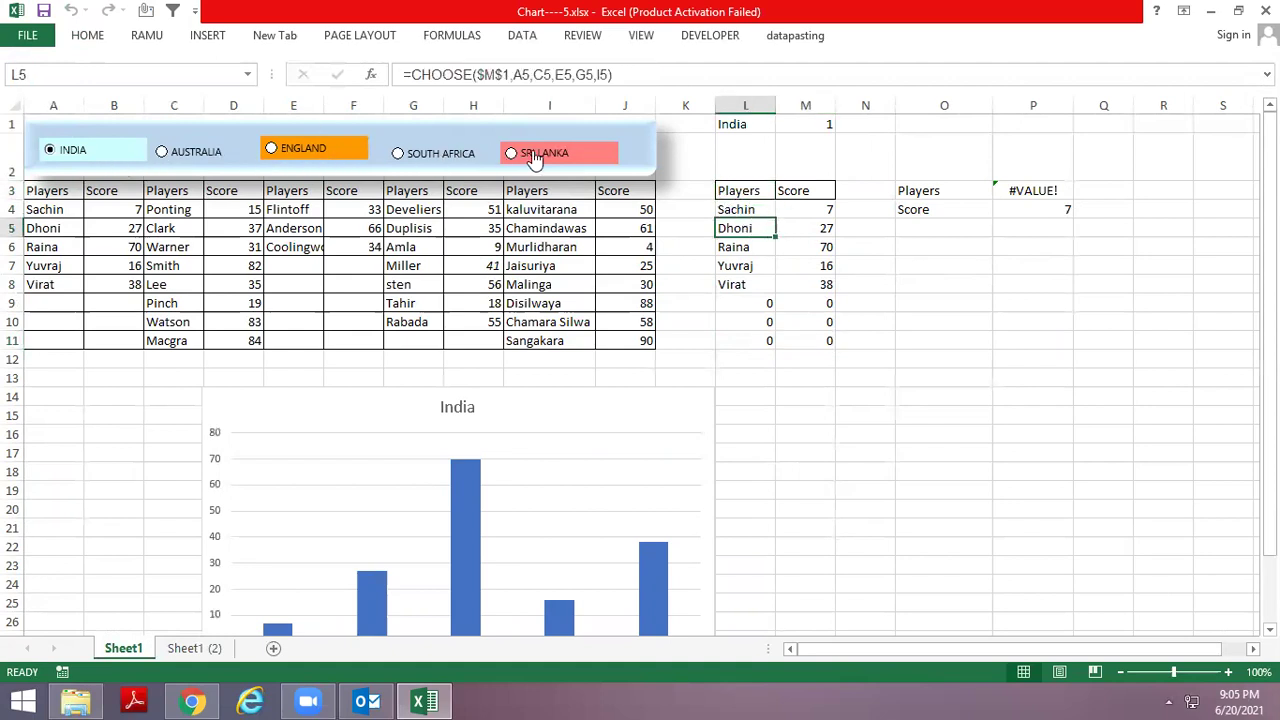
Switch through Australia, England, Sri Lanka and India, checking which L4:M11 rows fill or stay zero.
click(163, 153)
click(290, 148)
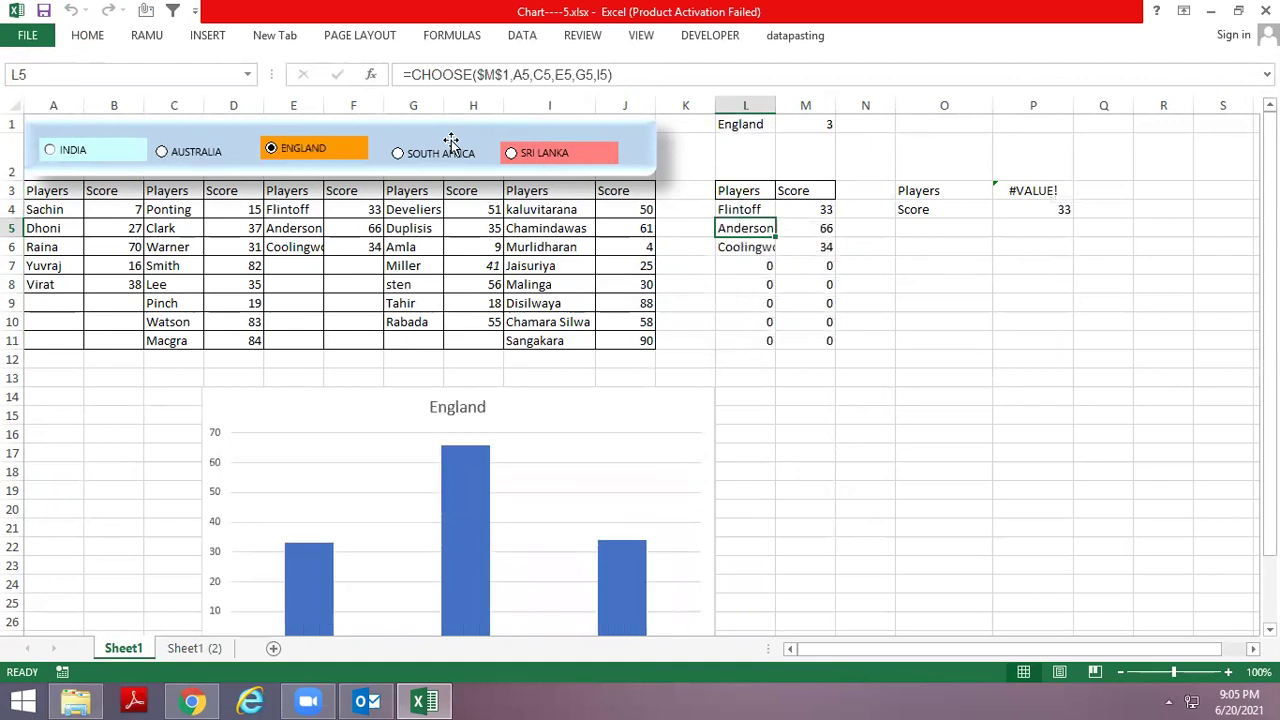
click(451, 140)
click(545, 153)
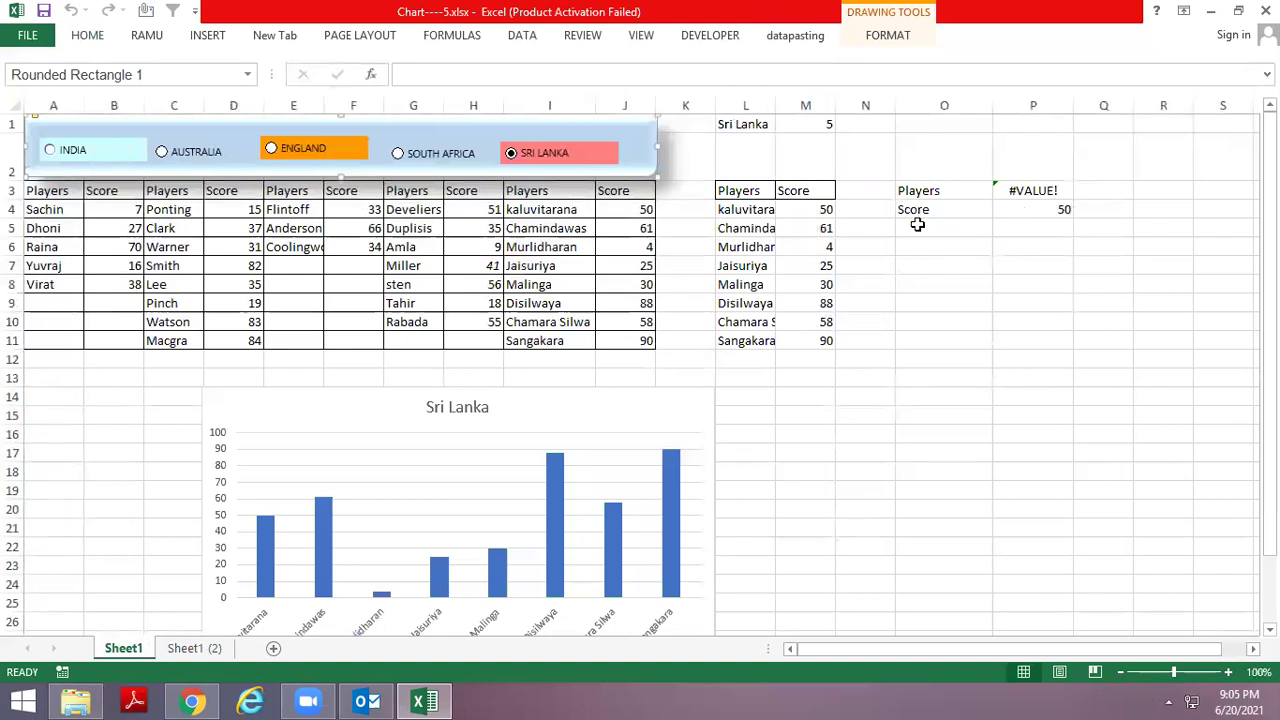
click(818, 210)
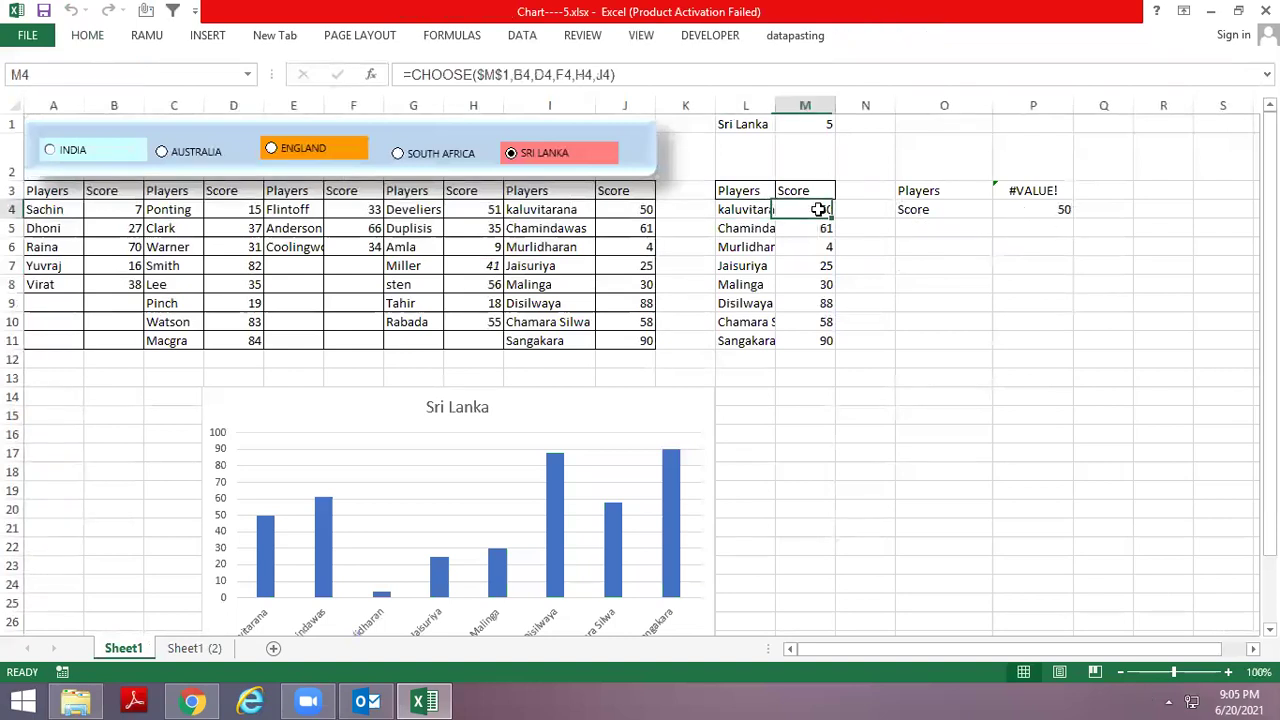
click(738, 204)
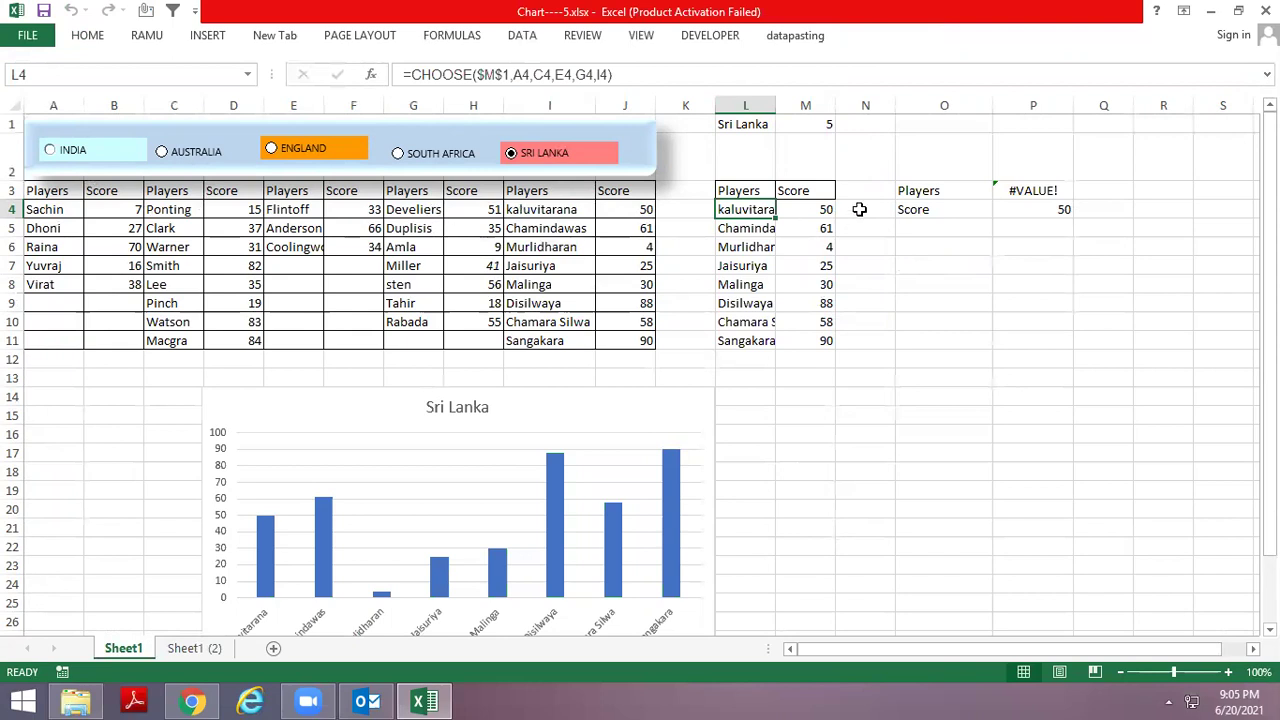
key(shift+Right)
key(ctrl+shift+Down)
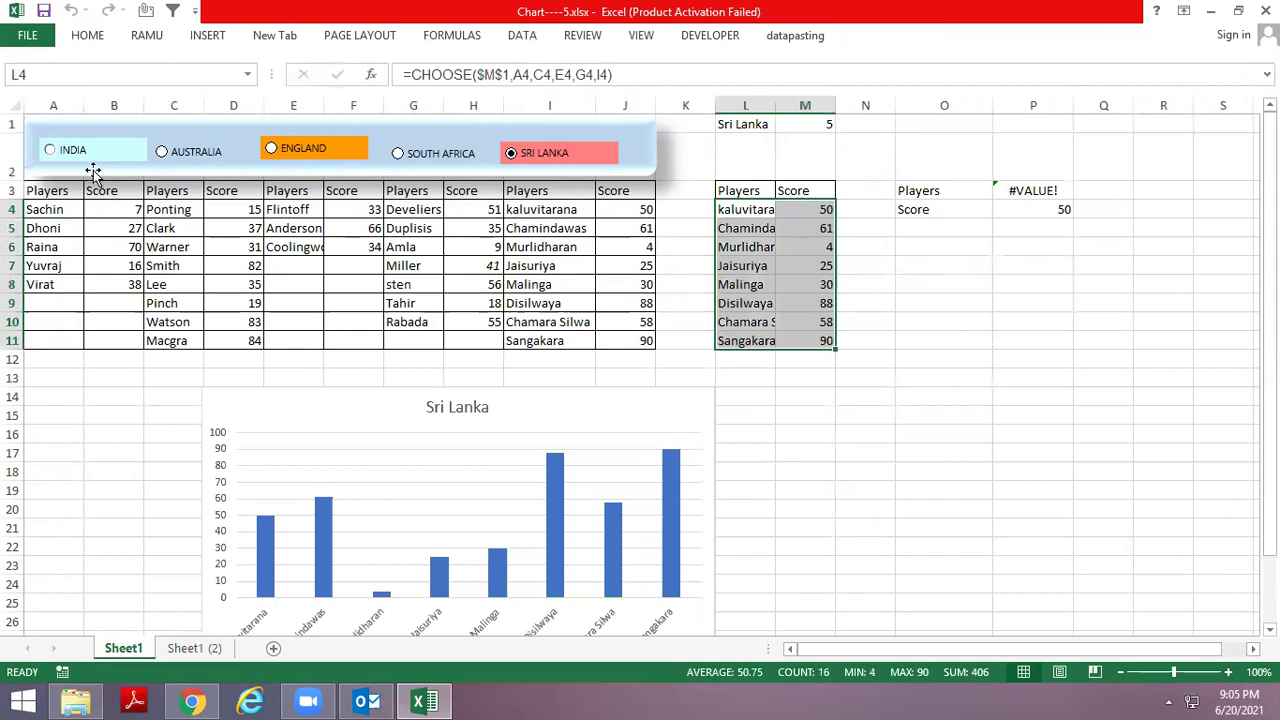
click(70, 152)
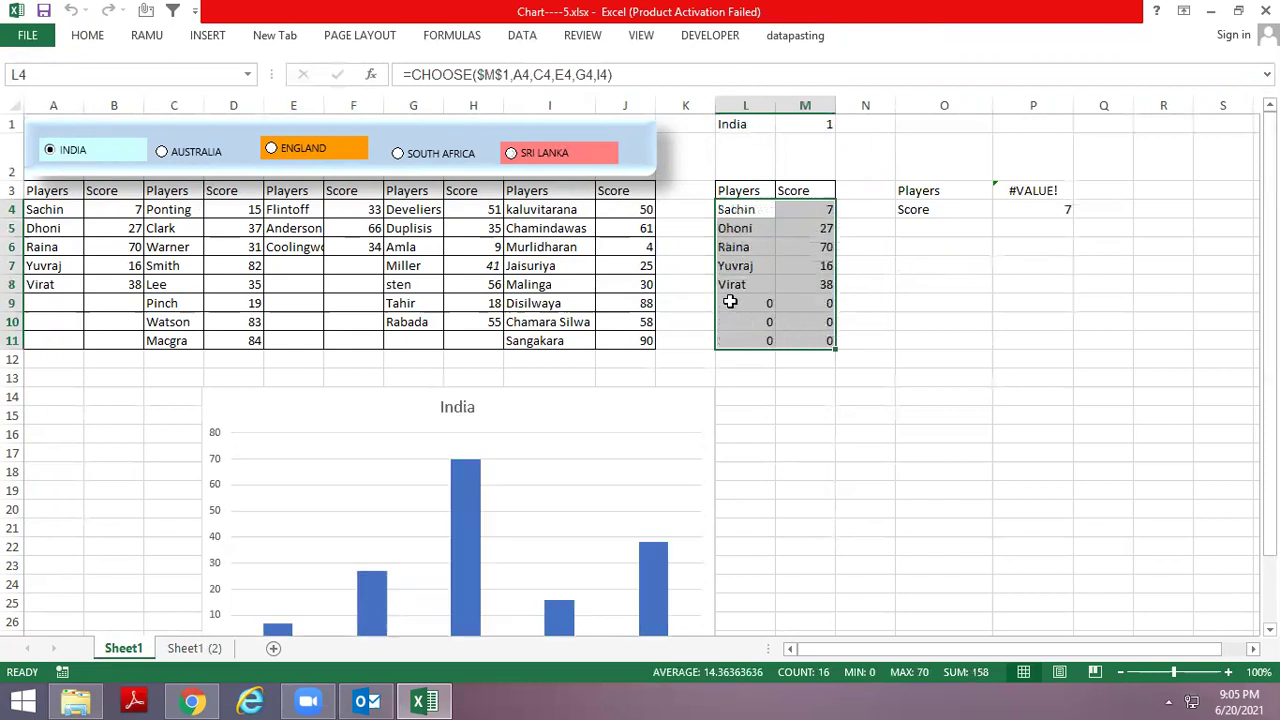
drag(735, 306, 805, 340)
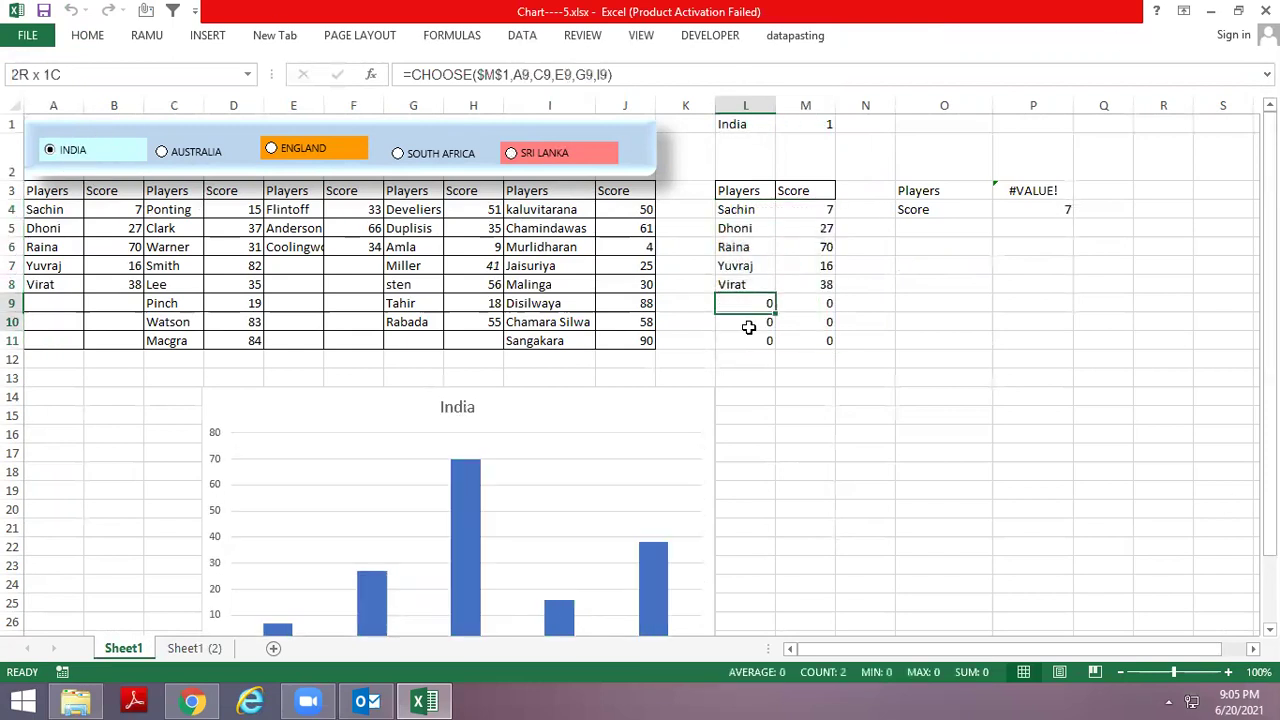
Step through P3's OFFSET/COUNTIF players formula without changing it.
click(1030, 173)
key(Down)
key(F2)
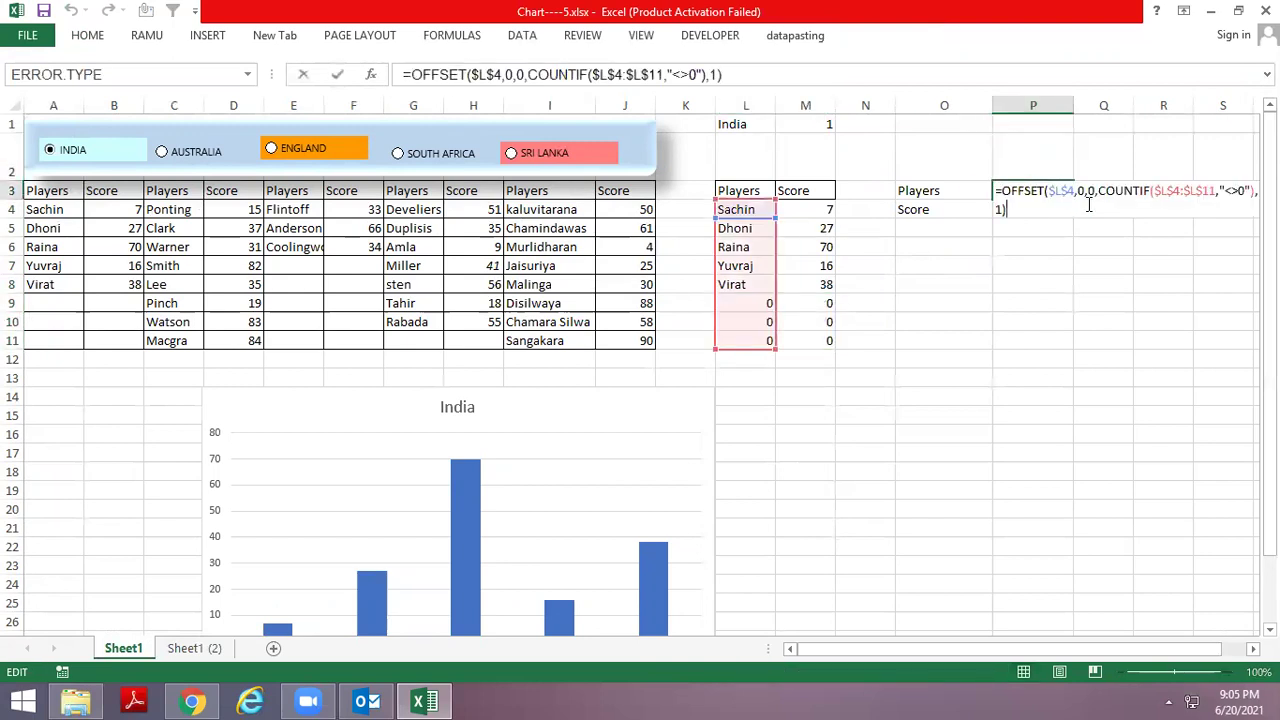
key(Right)
key(Right)
key(Right)
key(Right)
key(Right)
key(Right)
key(Right)
key(Right)
key(Right)
key(Right)
key(Right)
key(Right)
key(Escape)
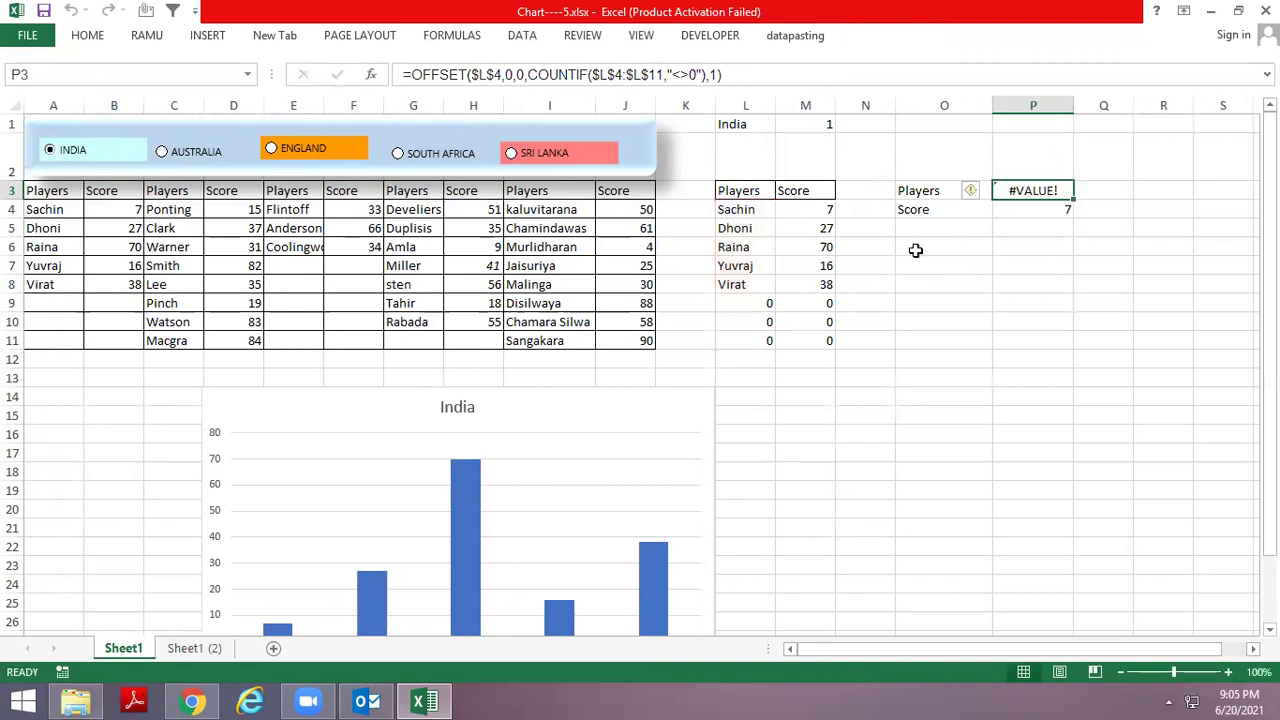
Choose South Africa and compare its filled rows L4:M10 with India's L4:M8.
mouse_move(734, 209)
mouse_down()
mouse_move(735, 267)
mouse_move(786, 280)
mouse_up()
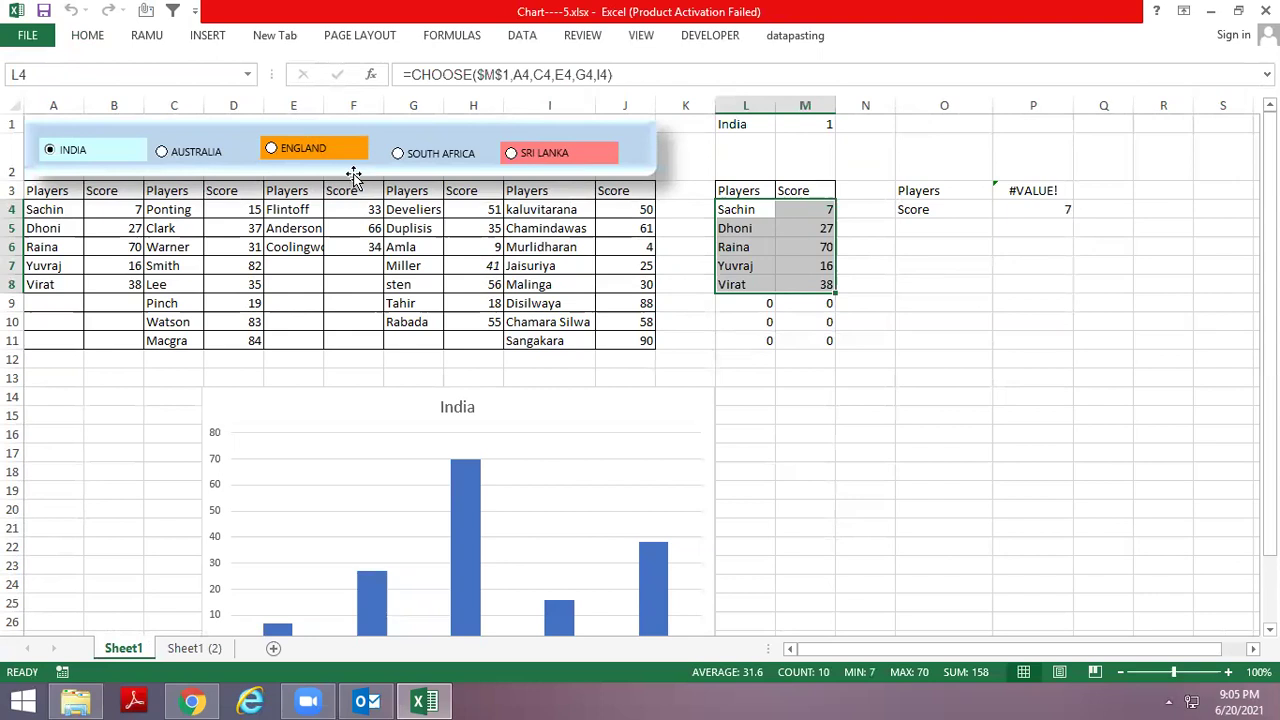
click(435, 155)
click(822, 347)
drag(740, 209, 810, 315)
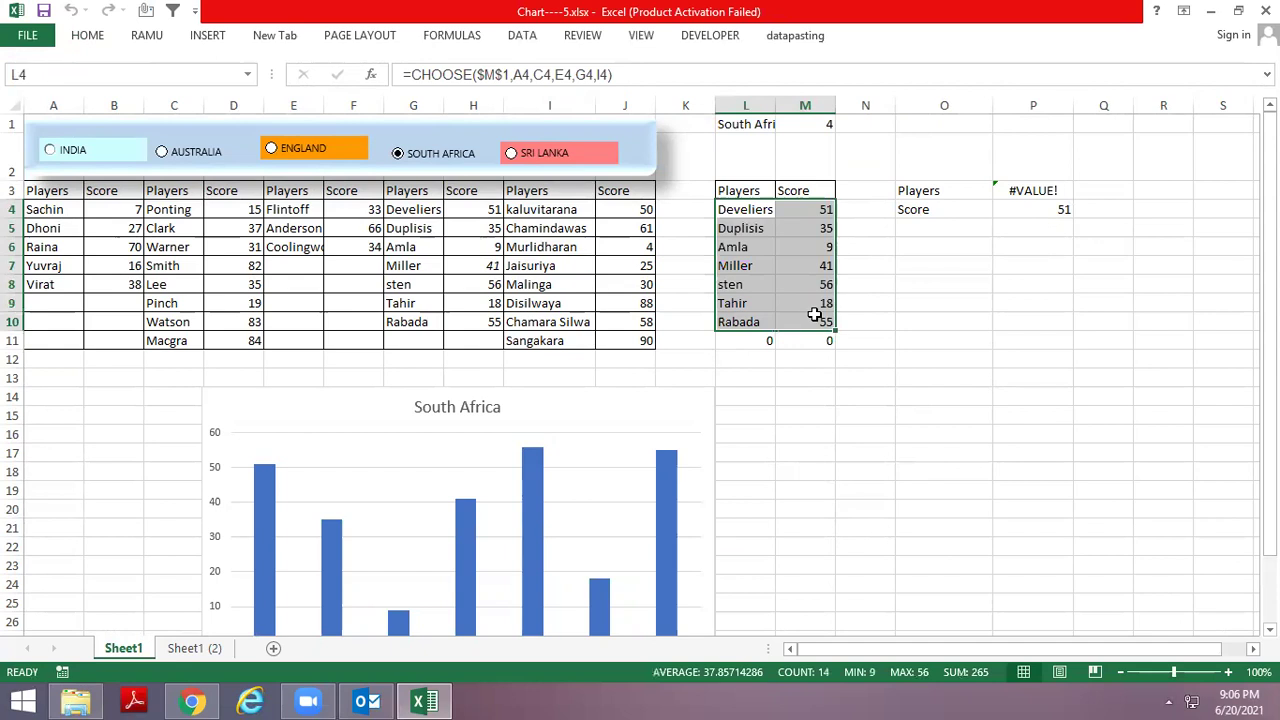
click(1180, 518)
click(538, 495)
Review the chart's source data and its South Africa series without making changes.
right_click(540, 497)
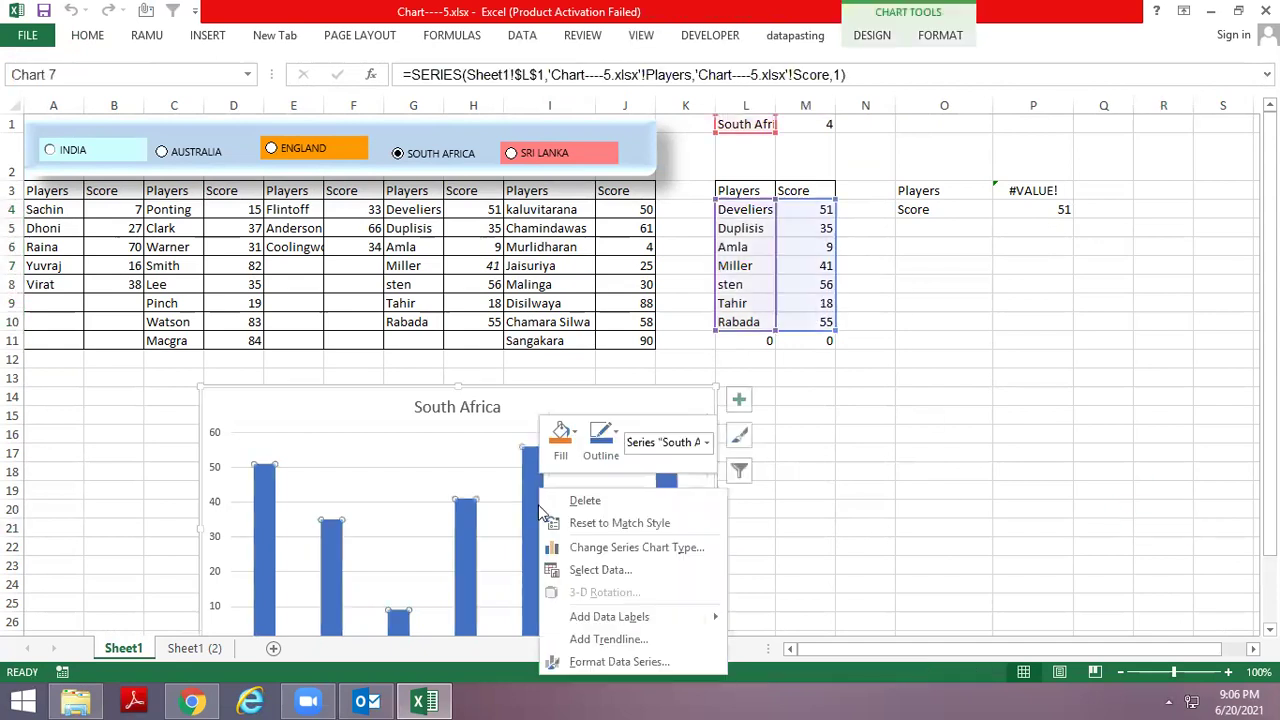
click(590, 572)
click(522, 281)
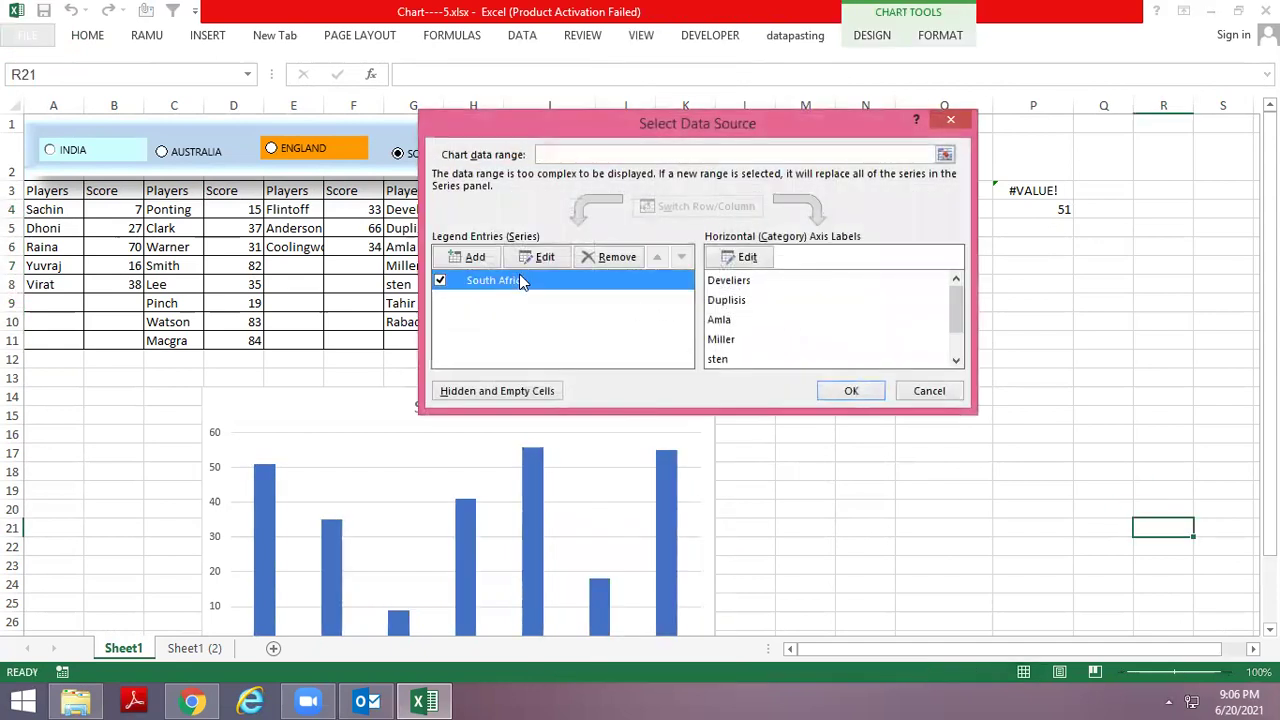
click(529, 257)
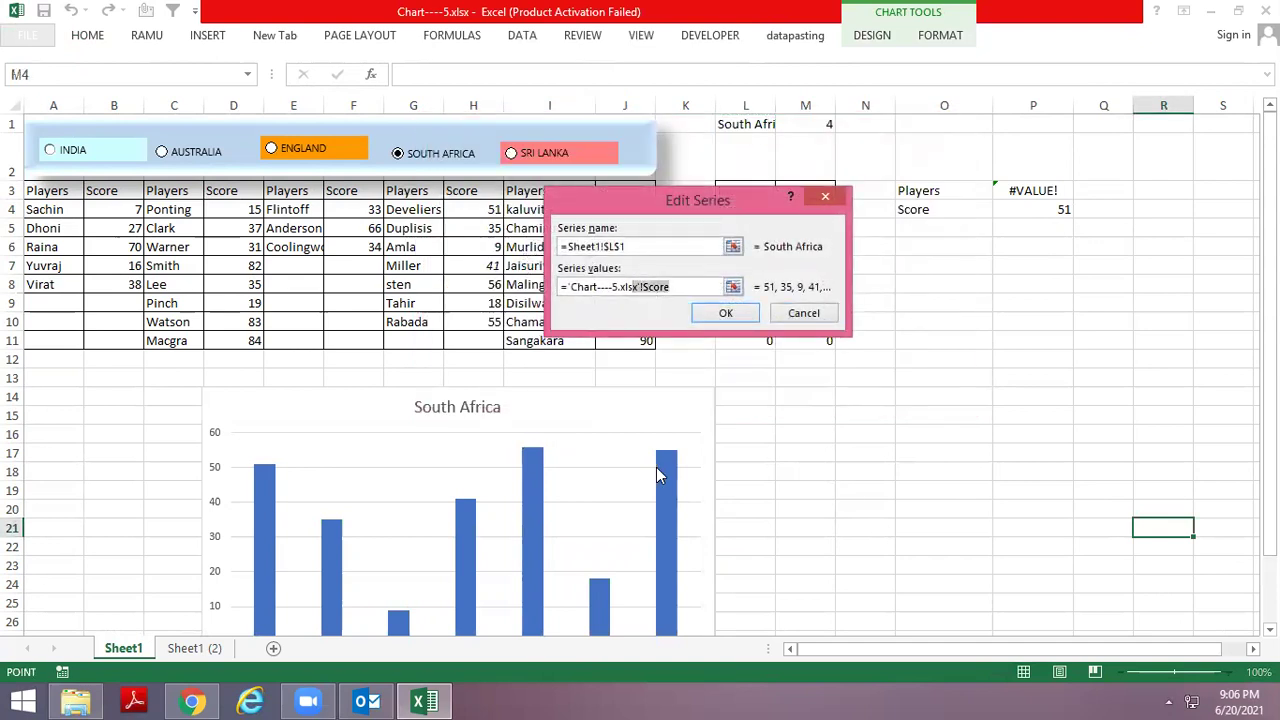
key(Return)
key(Return)
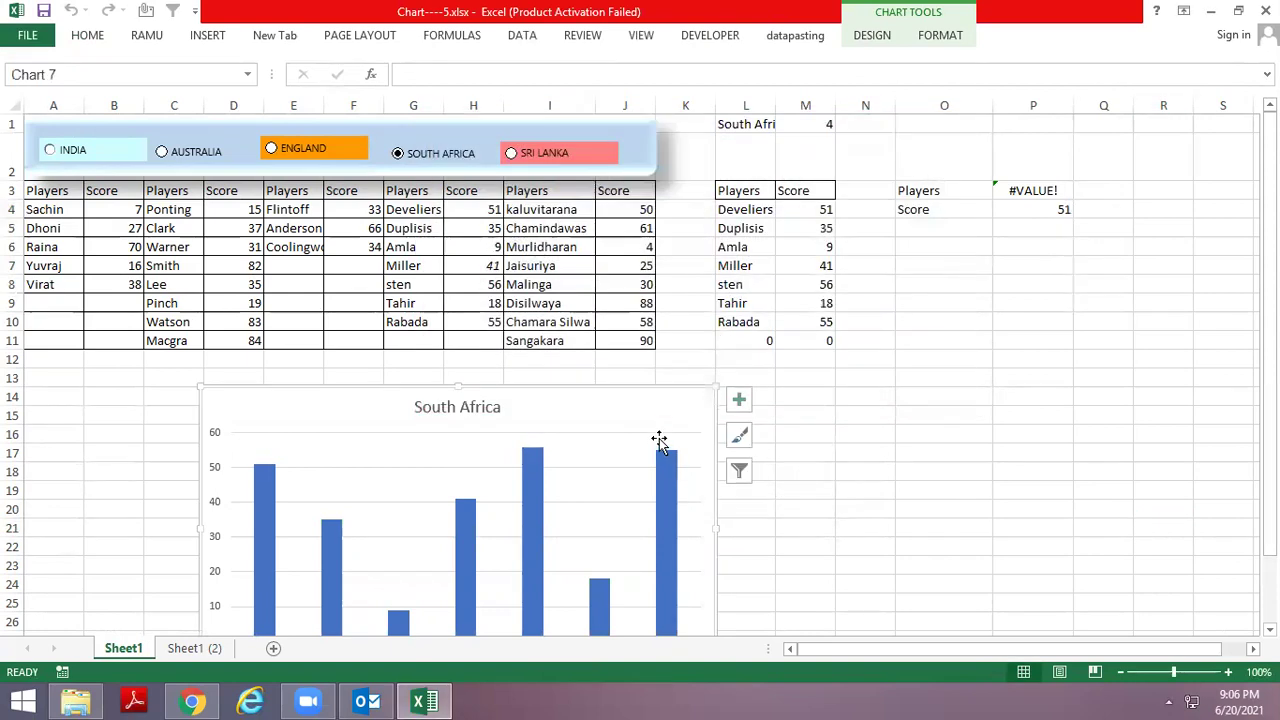
click(851, 393)
click(669, 474)
right_click(669, 474)
click(726, 559)
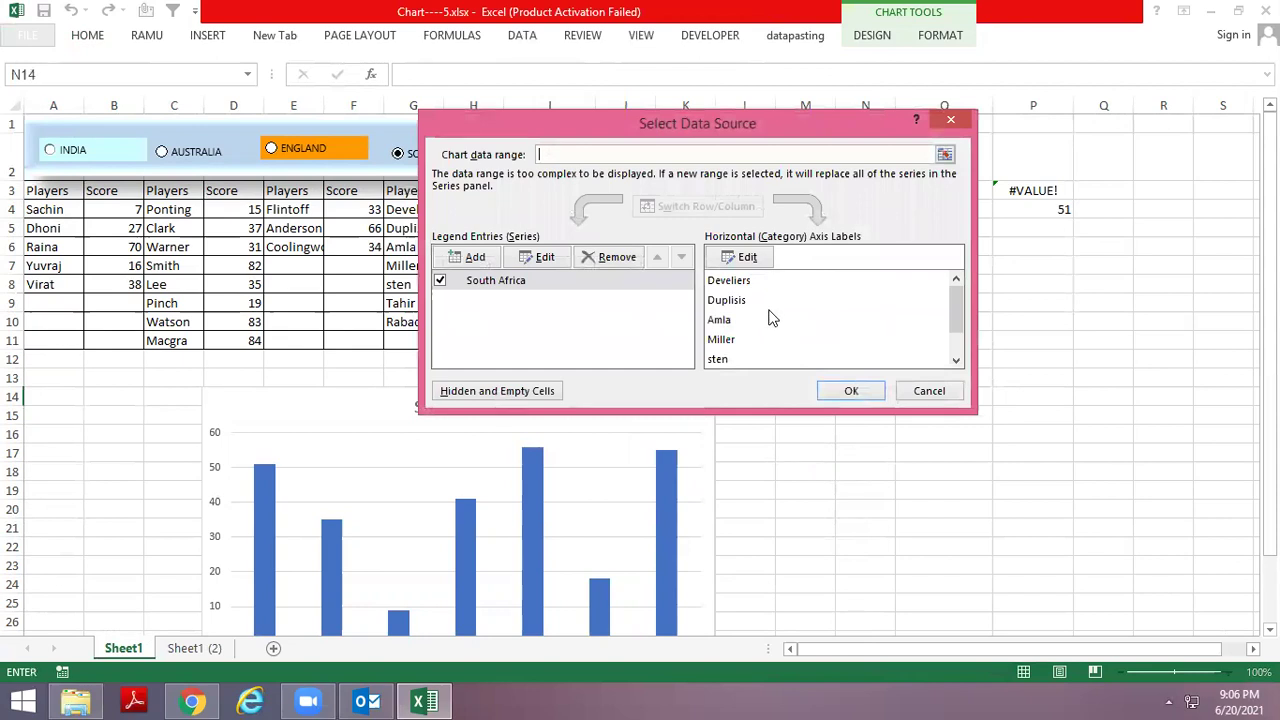
key(Escape)
Switch the table and chart to Australia, then back to India.
click(760, 209)
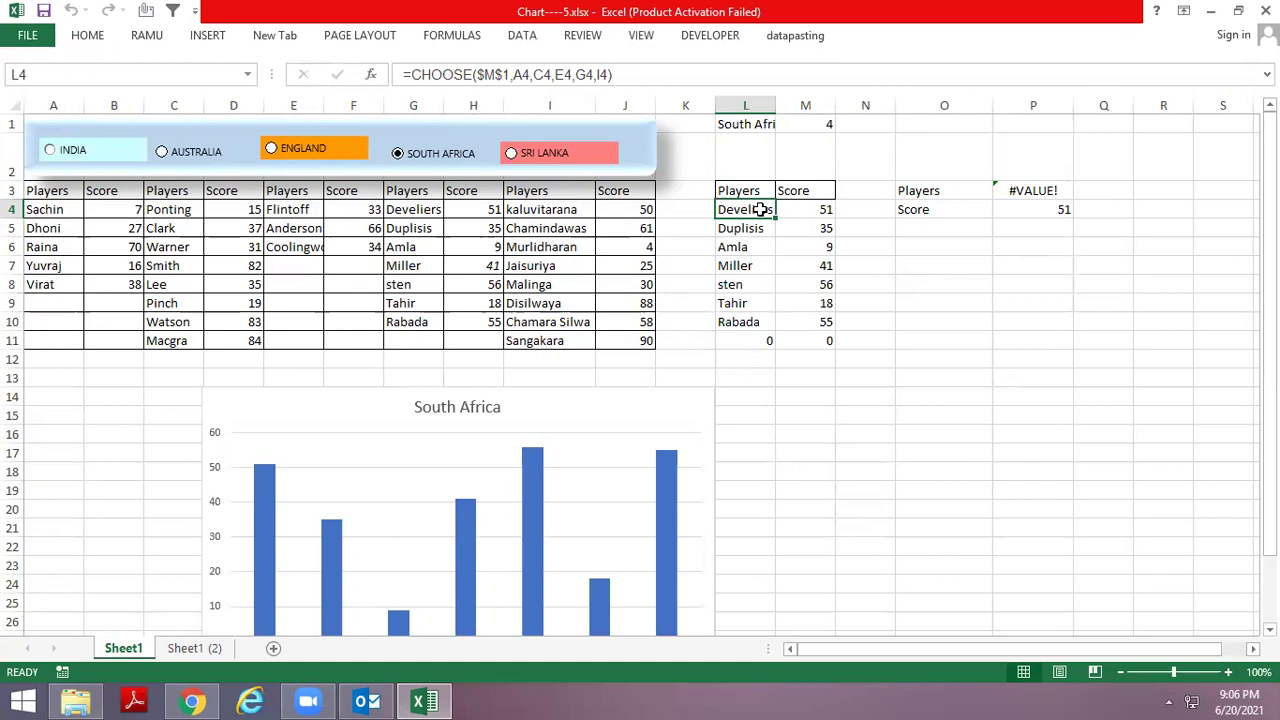
click(163, 158)
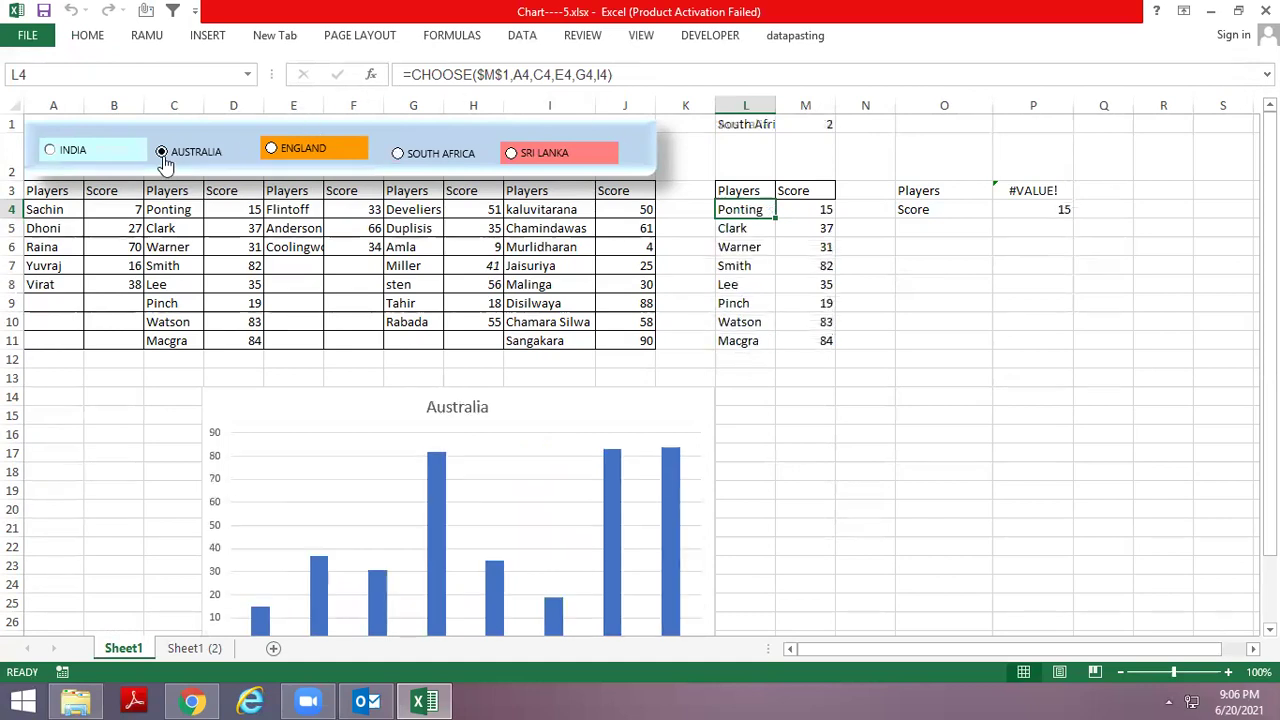
click(80, 158)
scroll(700, 490, down, 2)
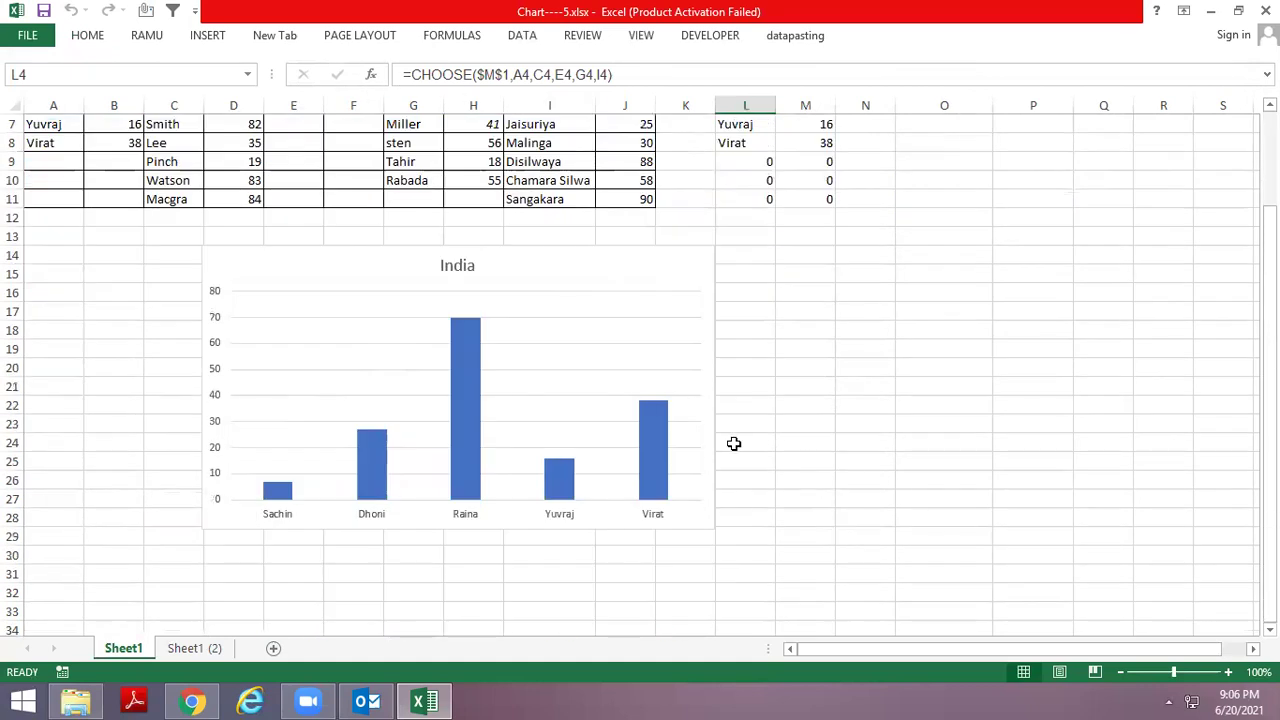
scroll(756, 441, up, 2)
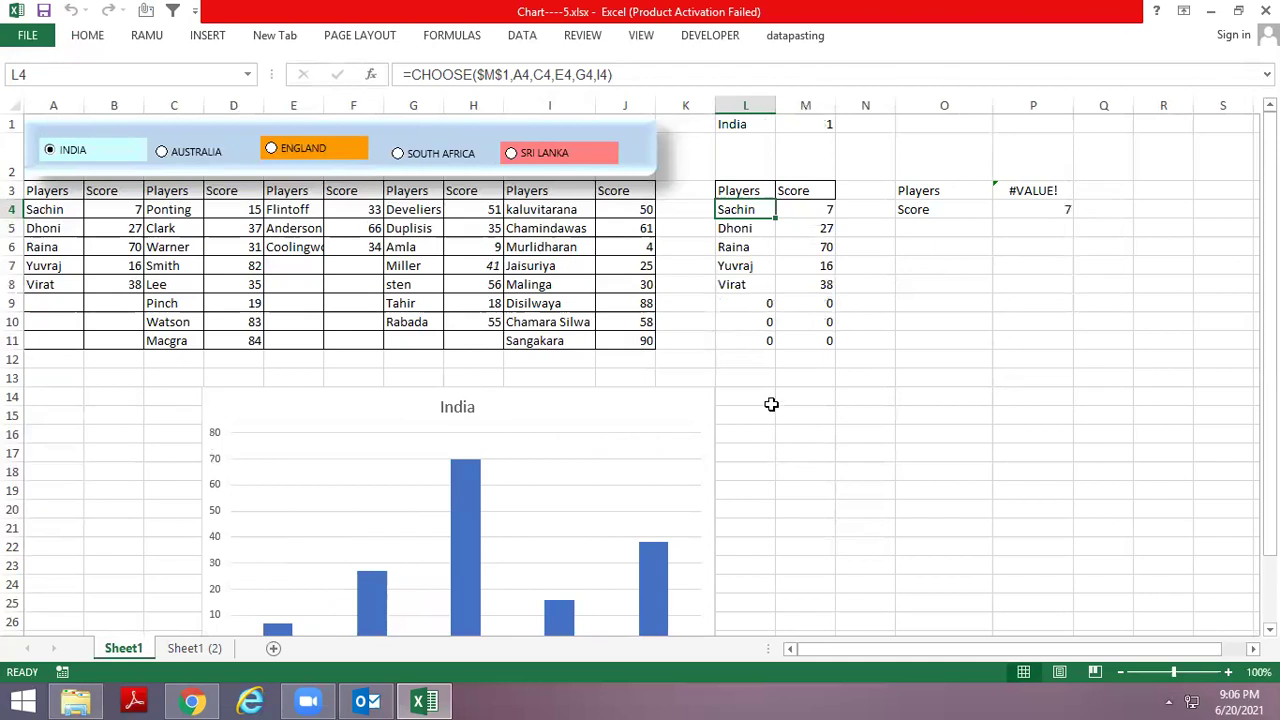
Save Chart----5.xlsx and close Excel.
key(alt+space)
key(Up)
key(Return)
key(Return)
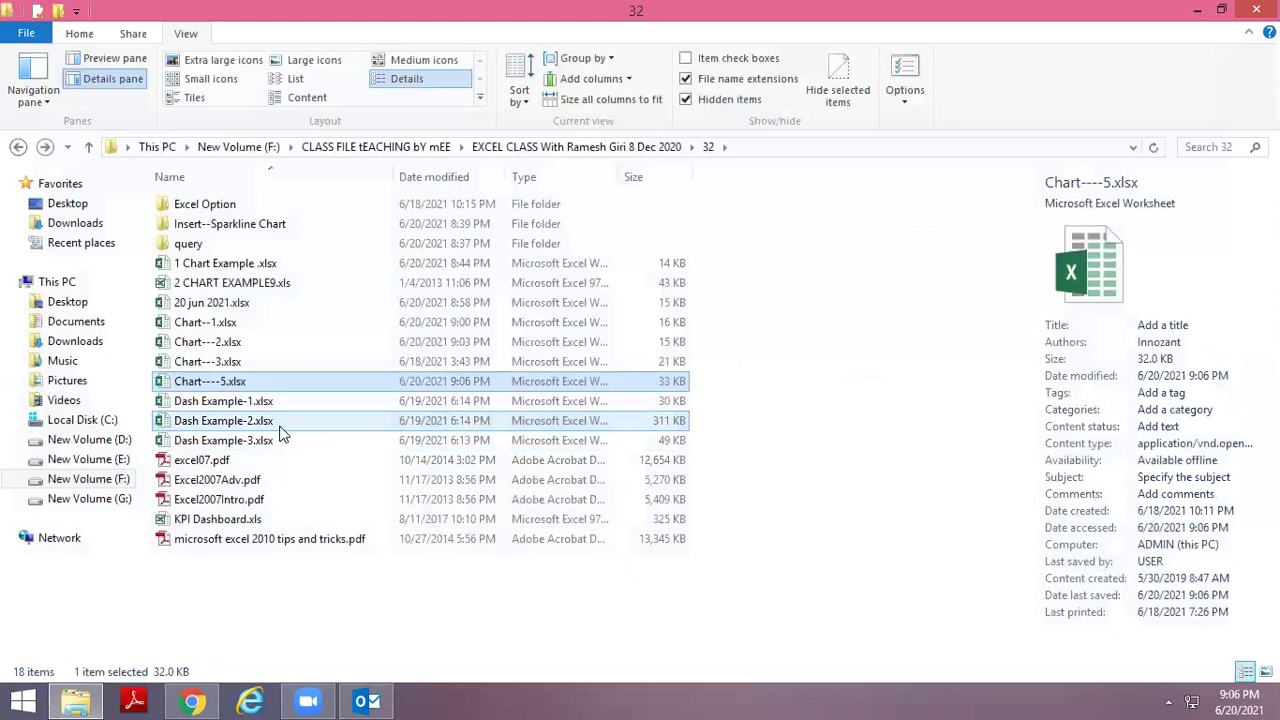
Open Dash Example-1.xlsx from folder 32.
click(286, 404)
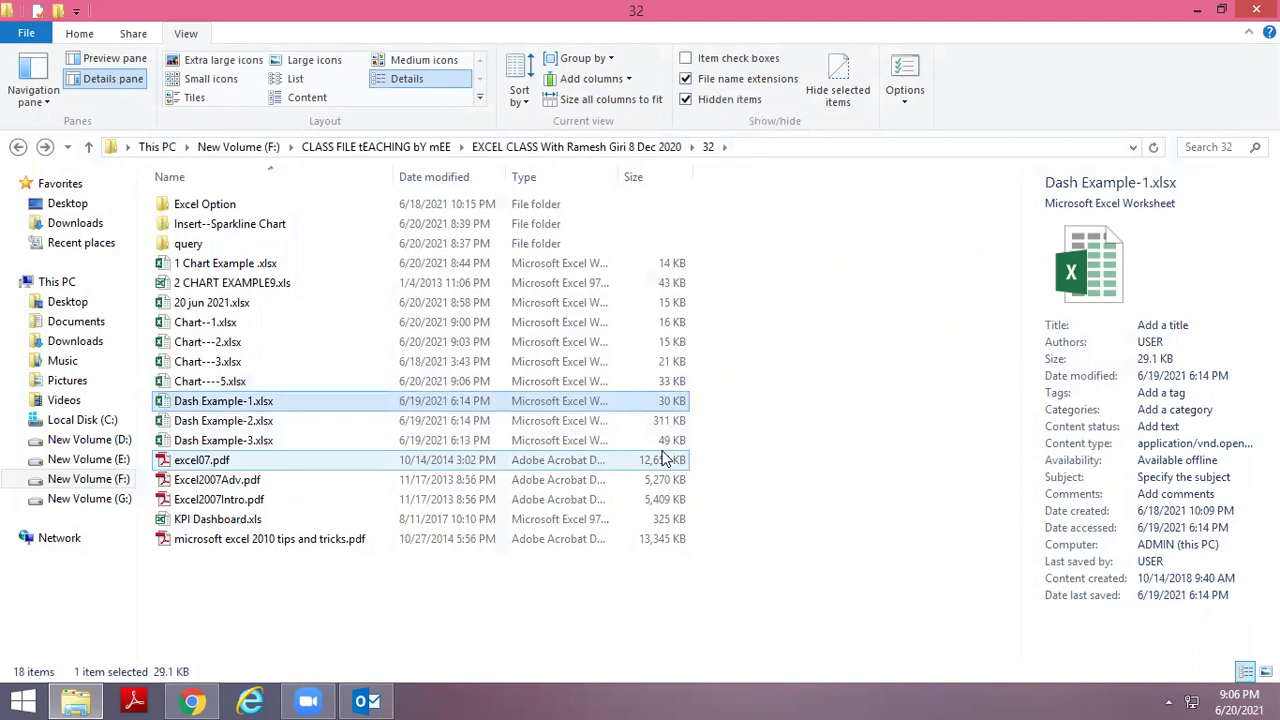
key(Return)
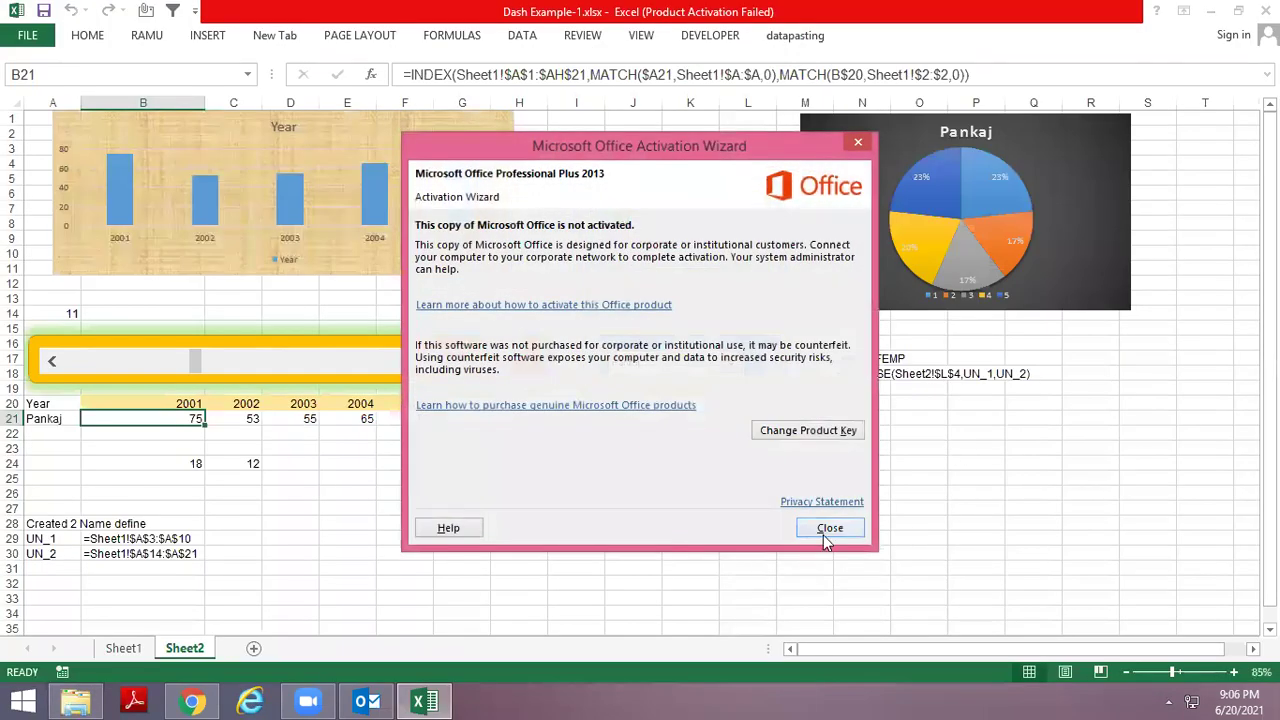
Dismiss the notice, toggle Unit-1/Unit-2, advance years to 2006–2010 and pick another employee.
click(826, 530)
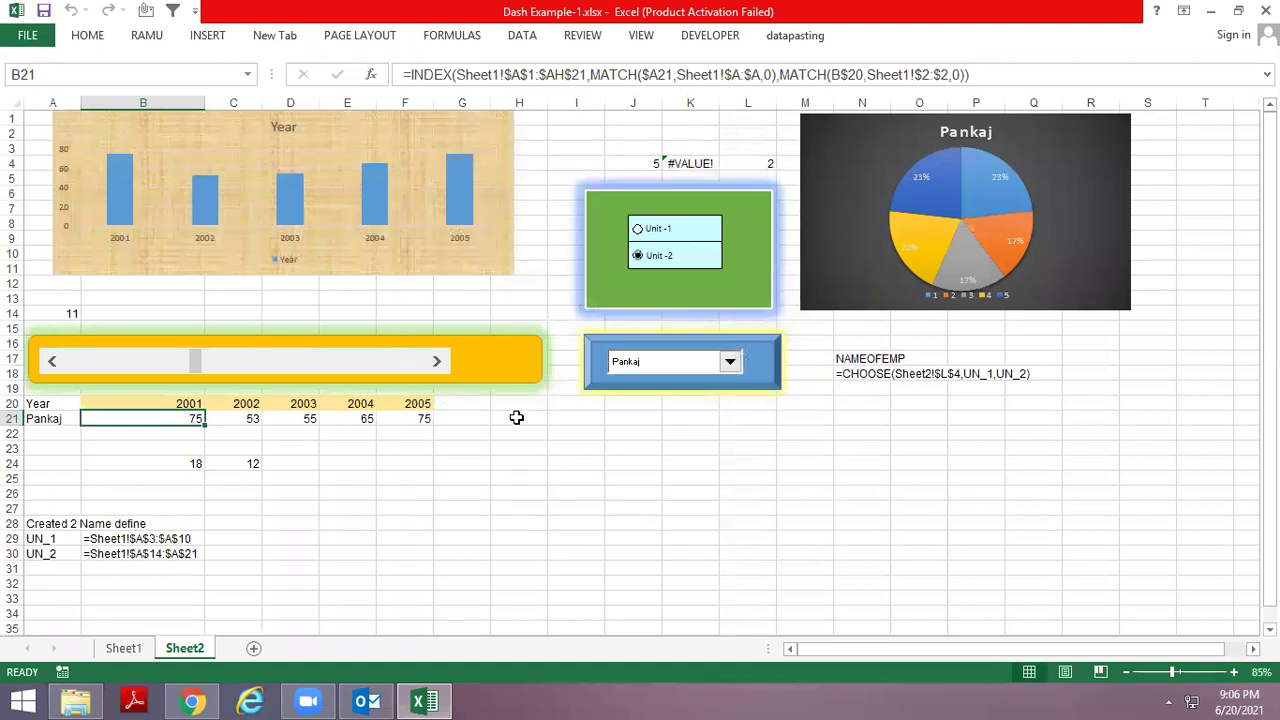
click(654, 229)
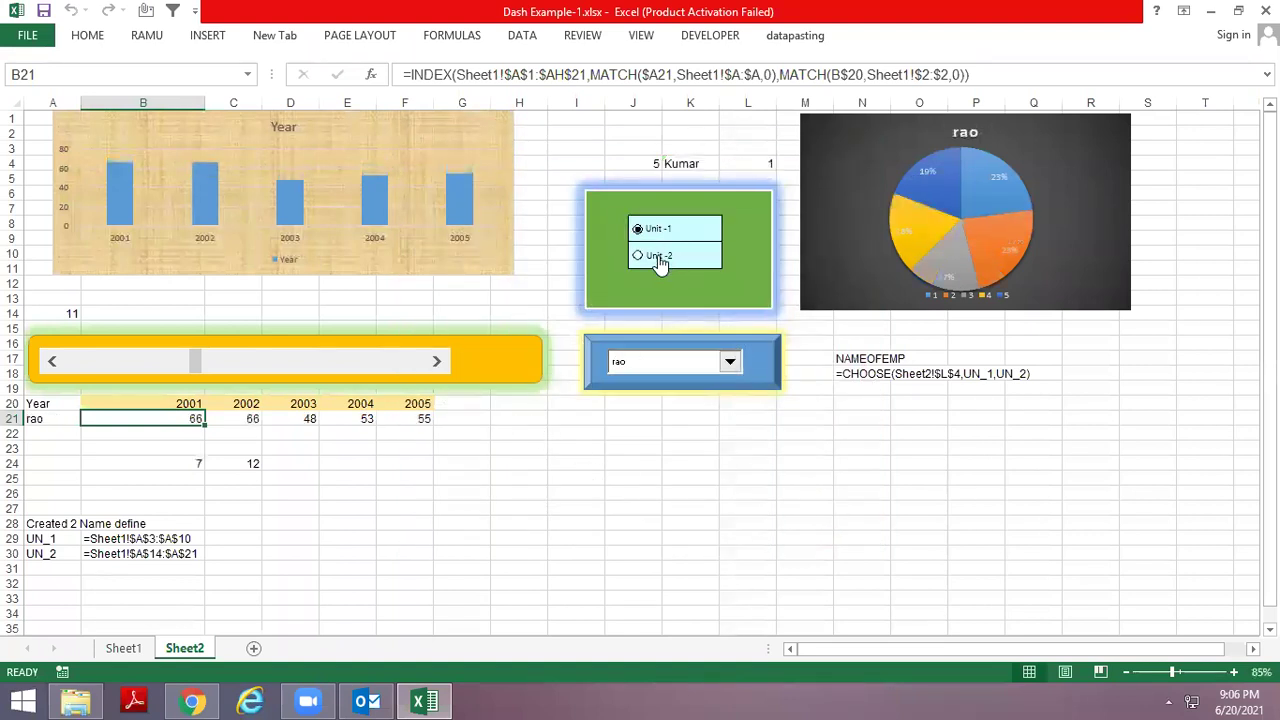
click(659, 257)
click(437, 361)
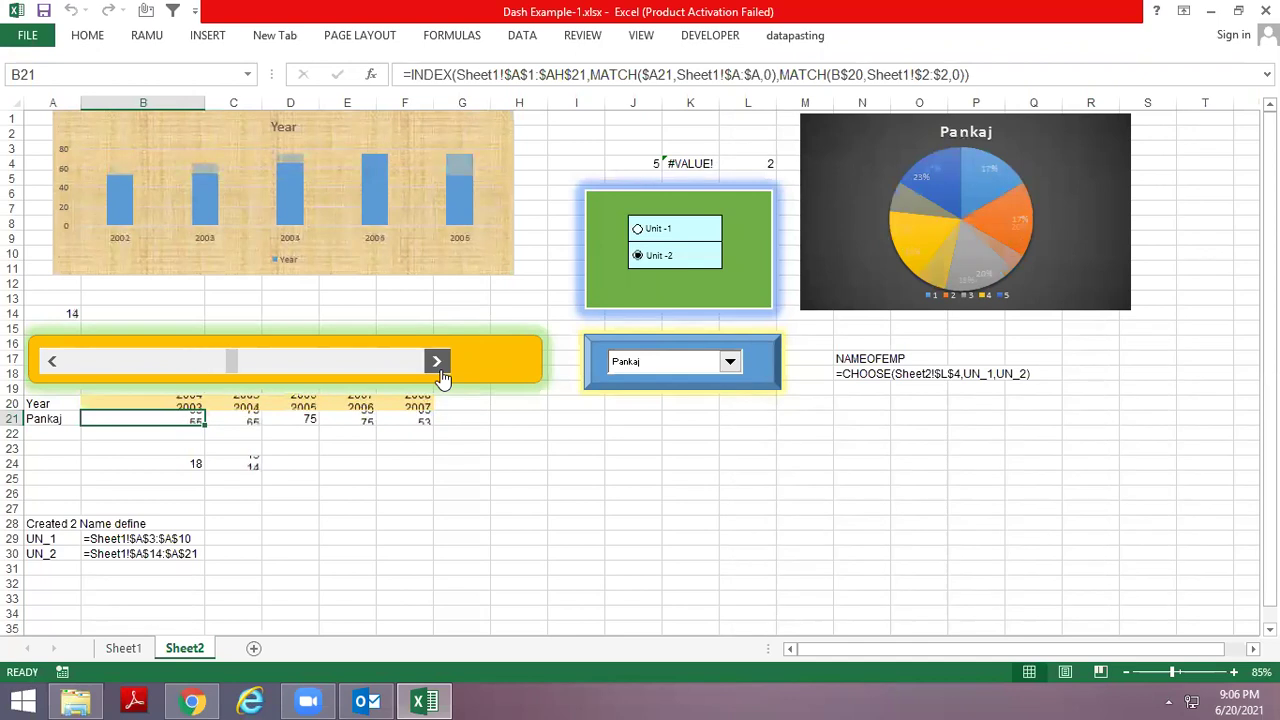
click(731, 363)
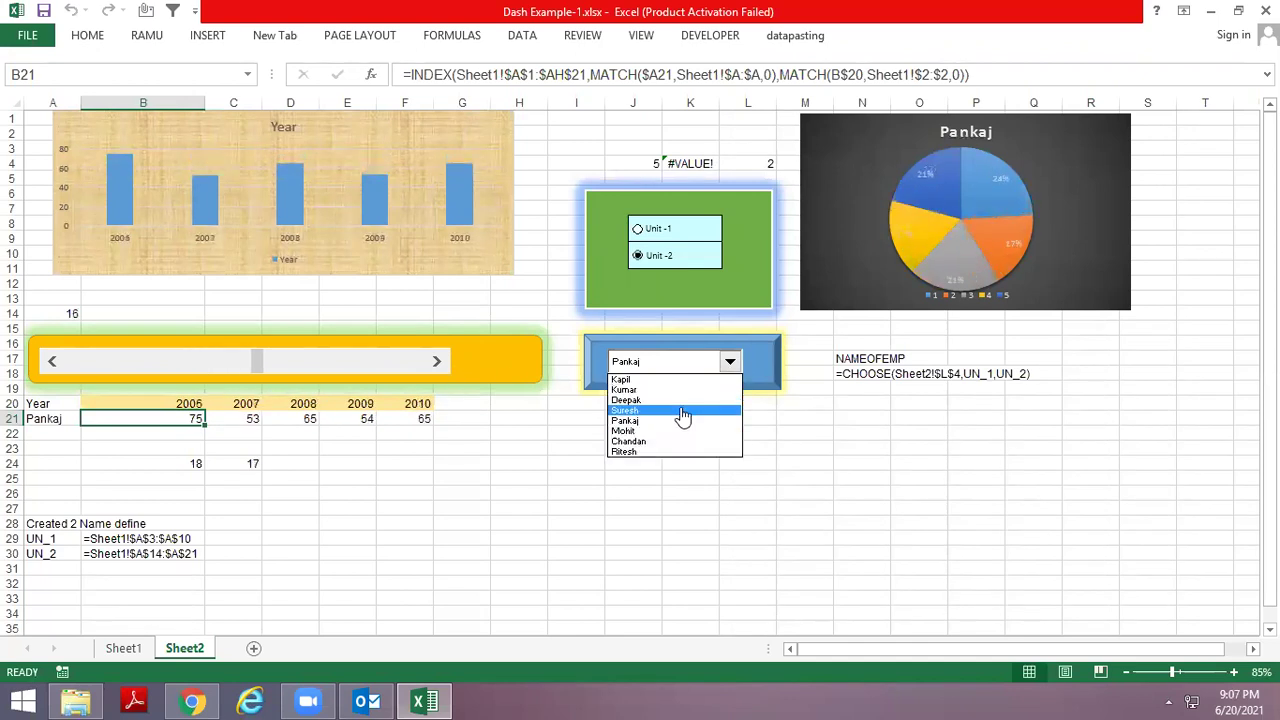
click(678, 411)
click(730, 362)
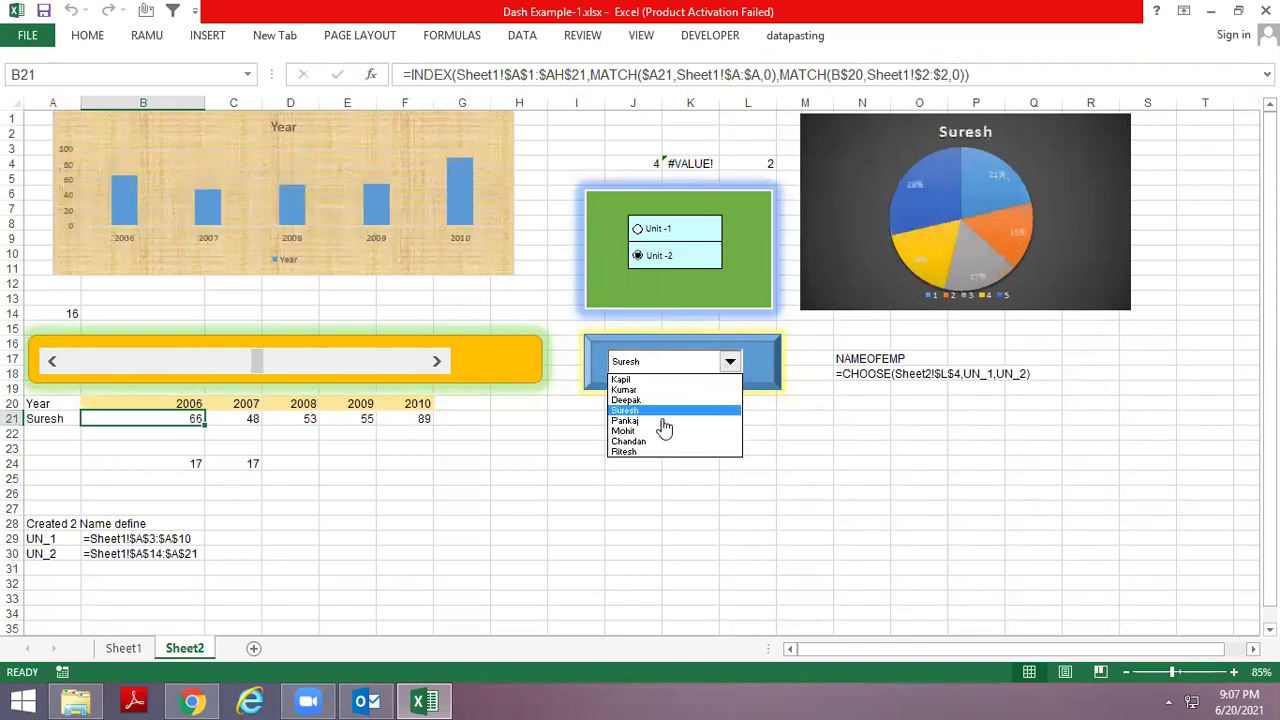
click(655, 443)
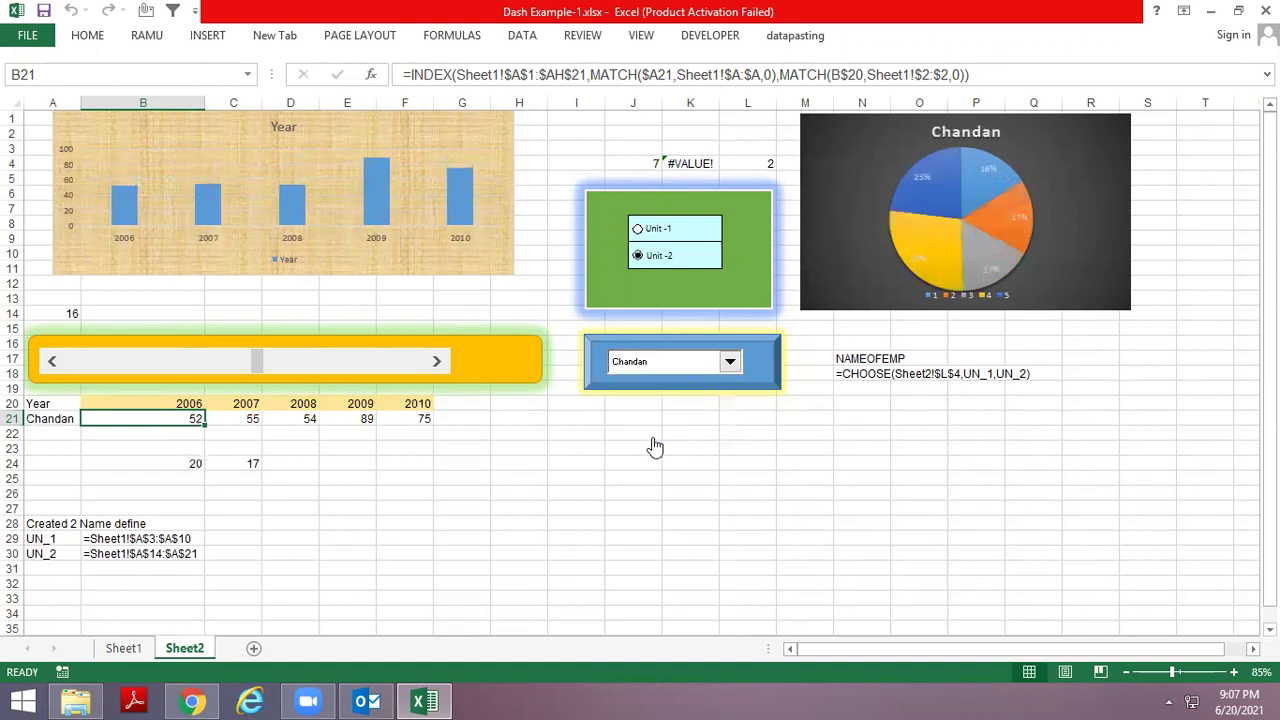
Save and close Dash Example-1, then open Dash Example-2.xlsx.
key(alt+F4)
key(Return)
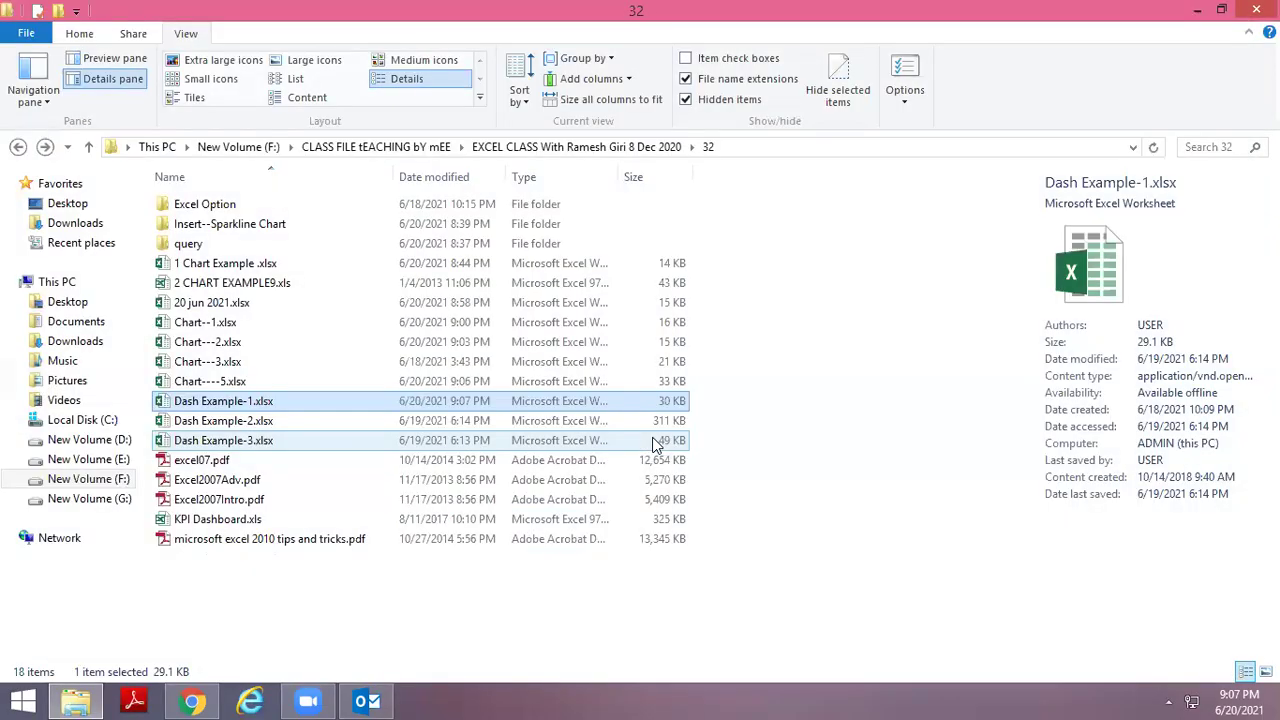
key(Down)
key(Return)
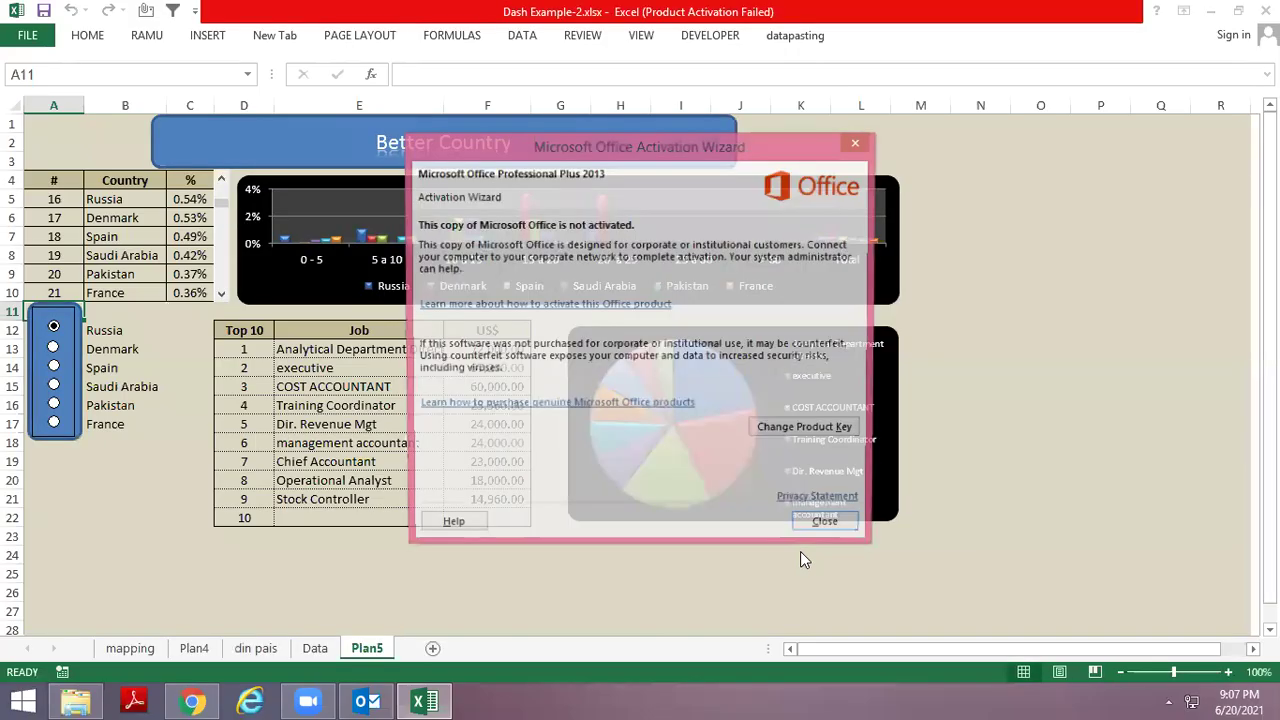
Dismiss the notice and compare countries in the list, Portugal then France.
click(822, 522)
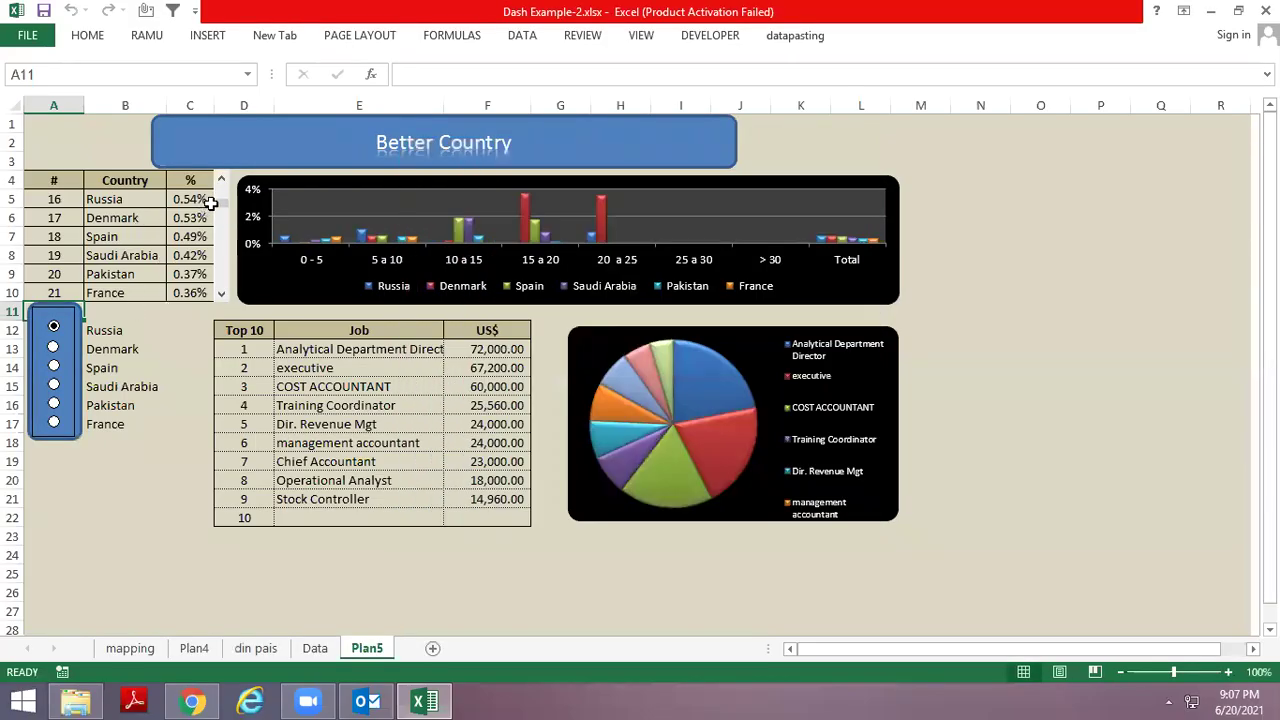
click(221, 293)
click(221, 293)
click(221, 293)
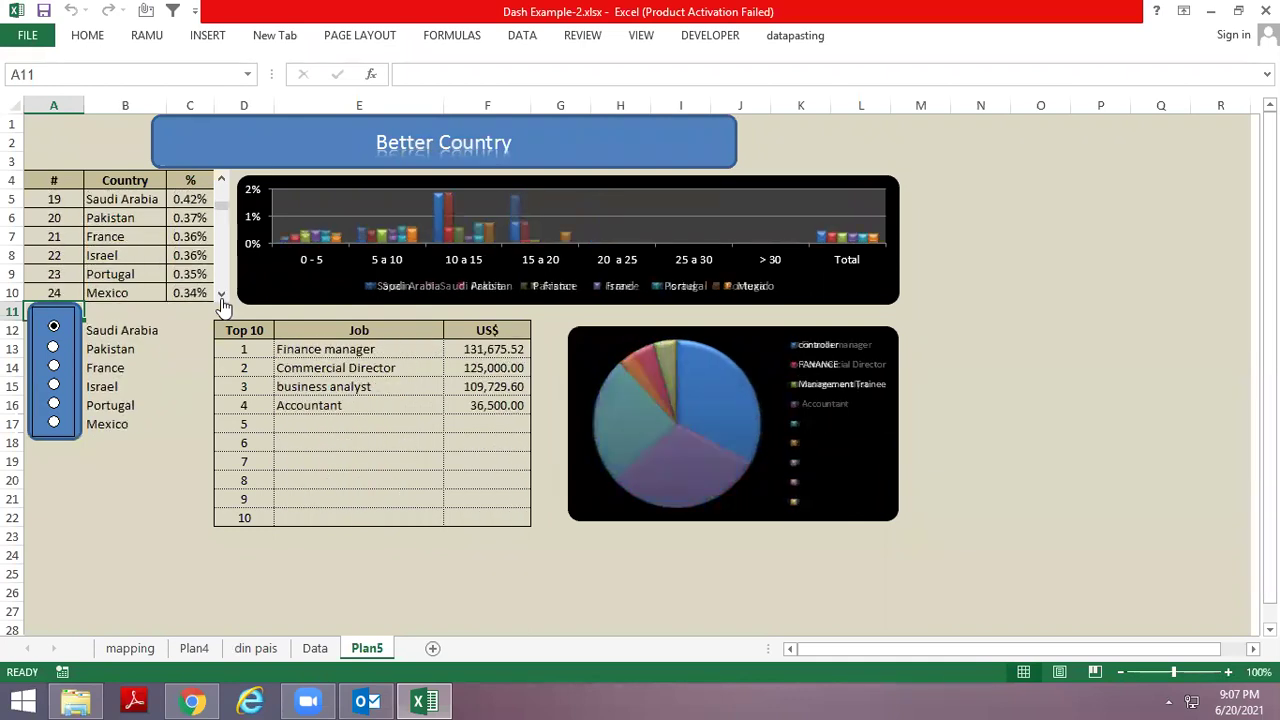
click(53, 386)
click(53, 405)
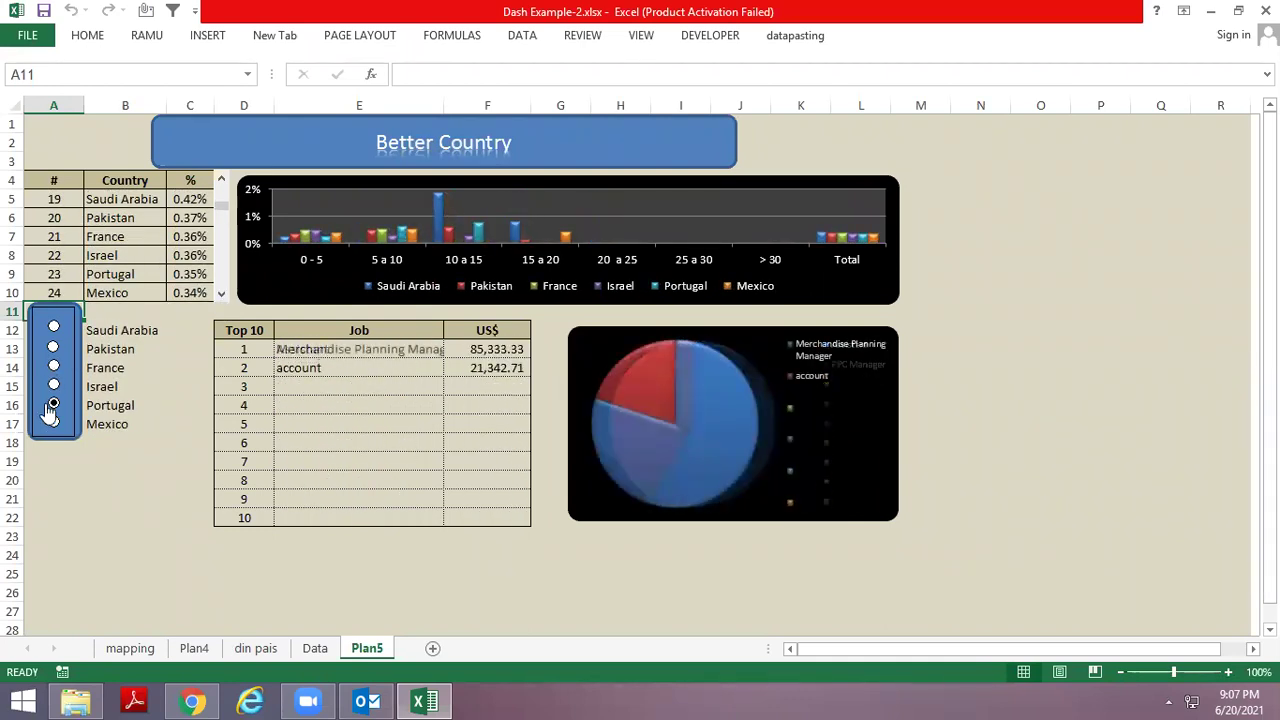
click(53, 367)
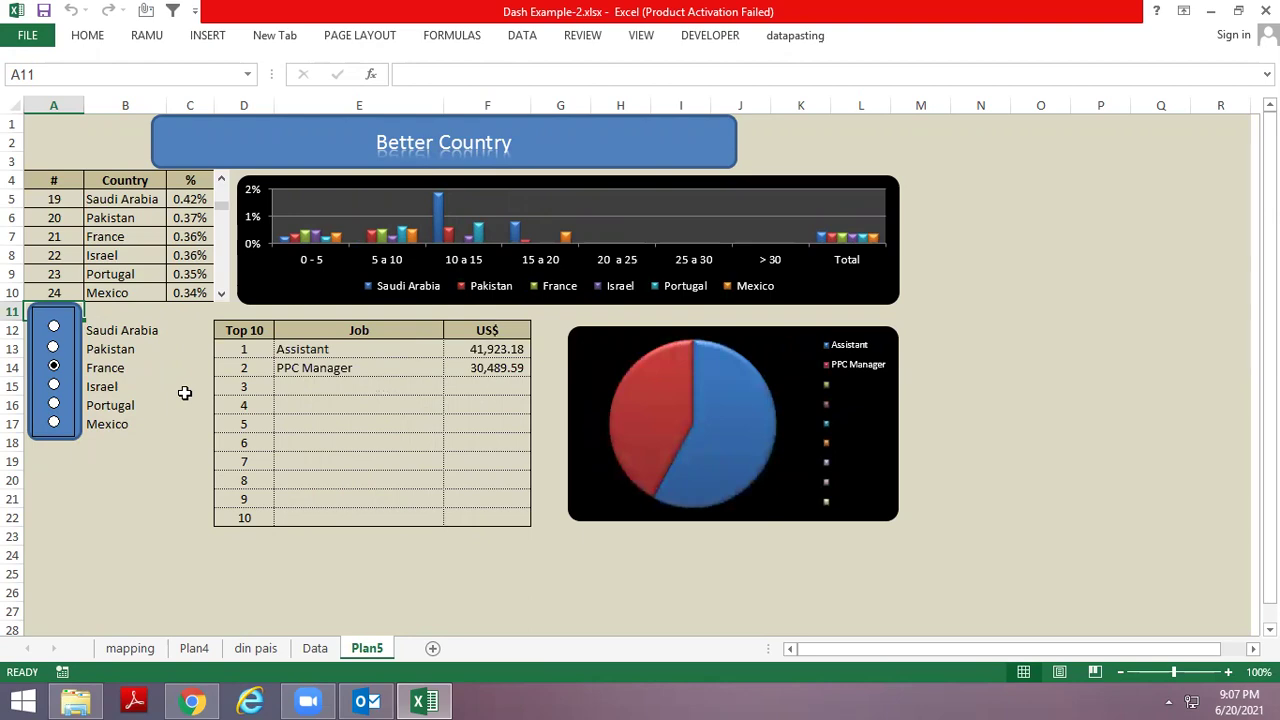
key(ctrl+Page_Up)
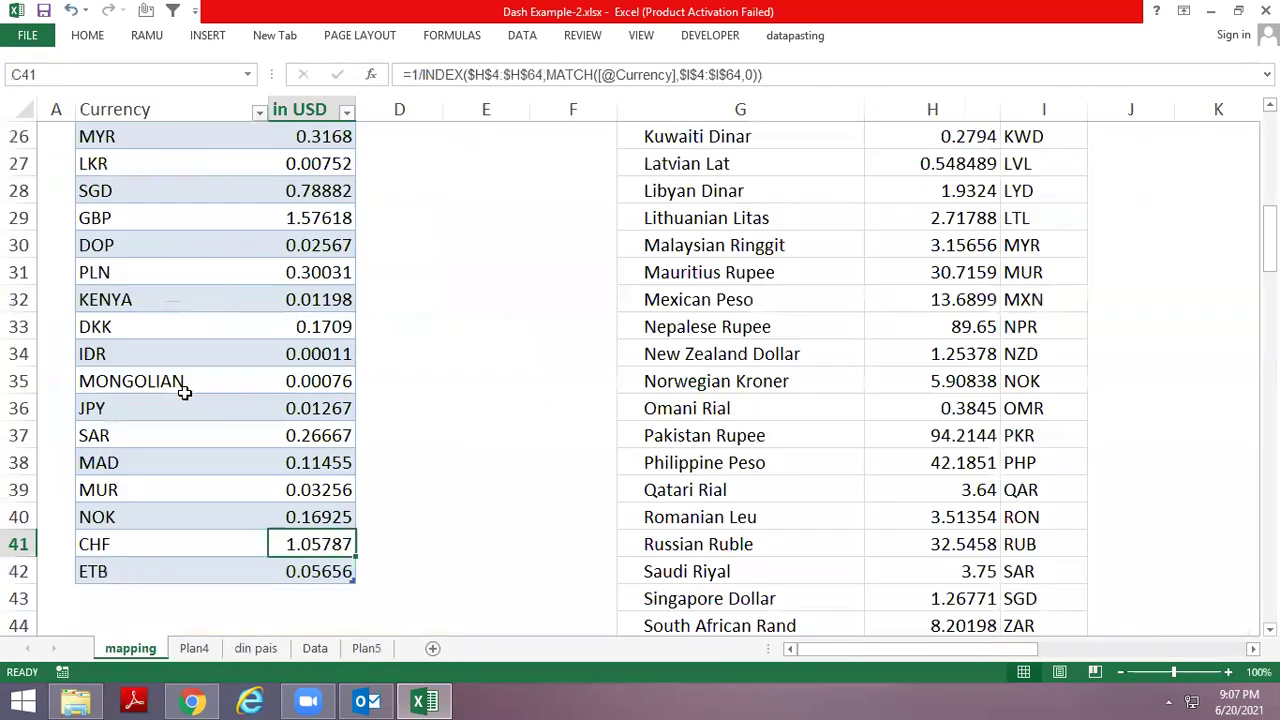
Save and close the workbook, then open Dash Example-3.xlsx.
key(Return)
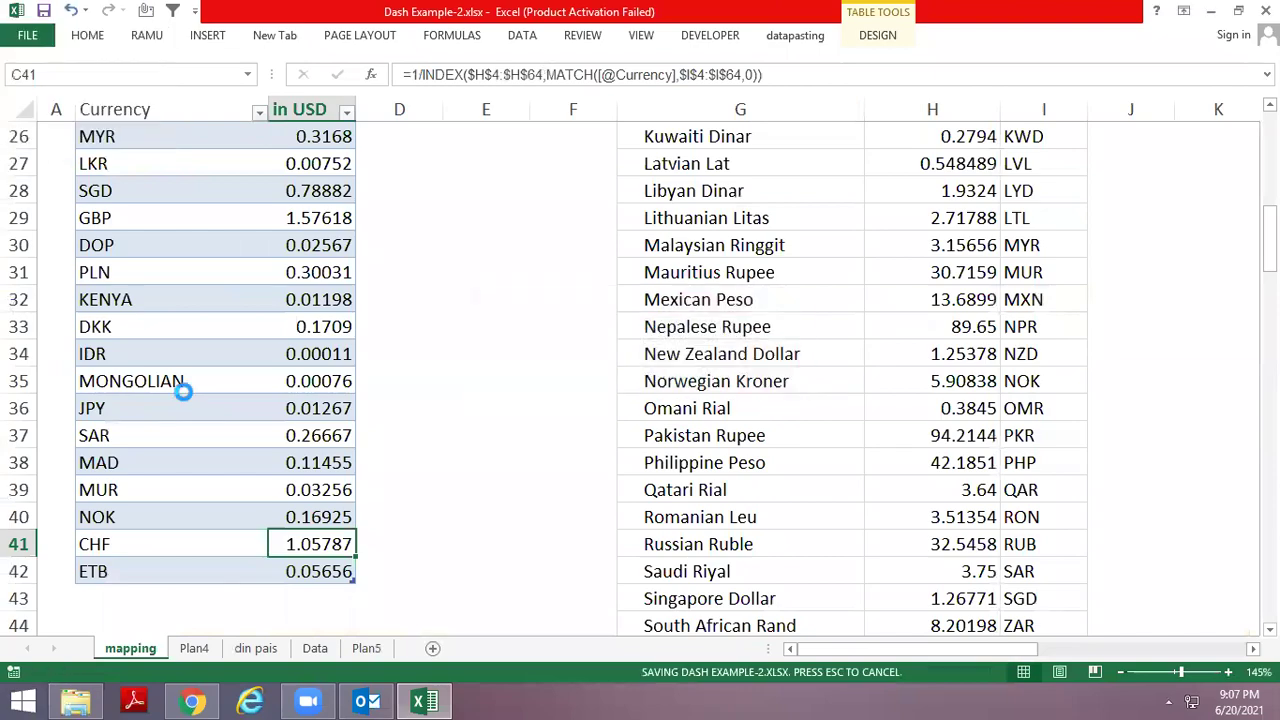
key(Down)
double_click(187, 400)
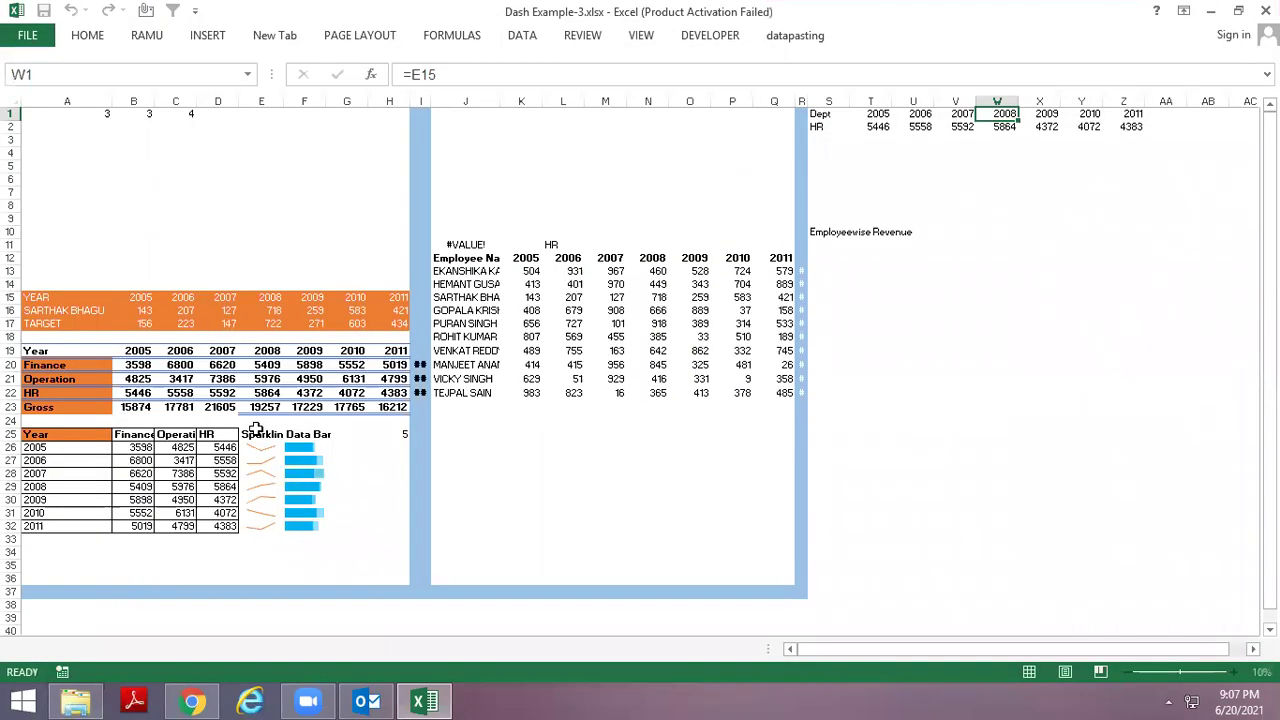
Dismiss the notice, cycle Finance, Operation and HR, and choose a different employee.
click(826, 527)
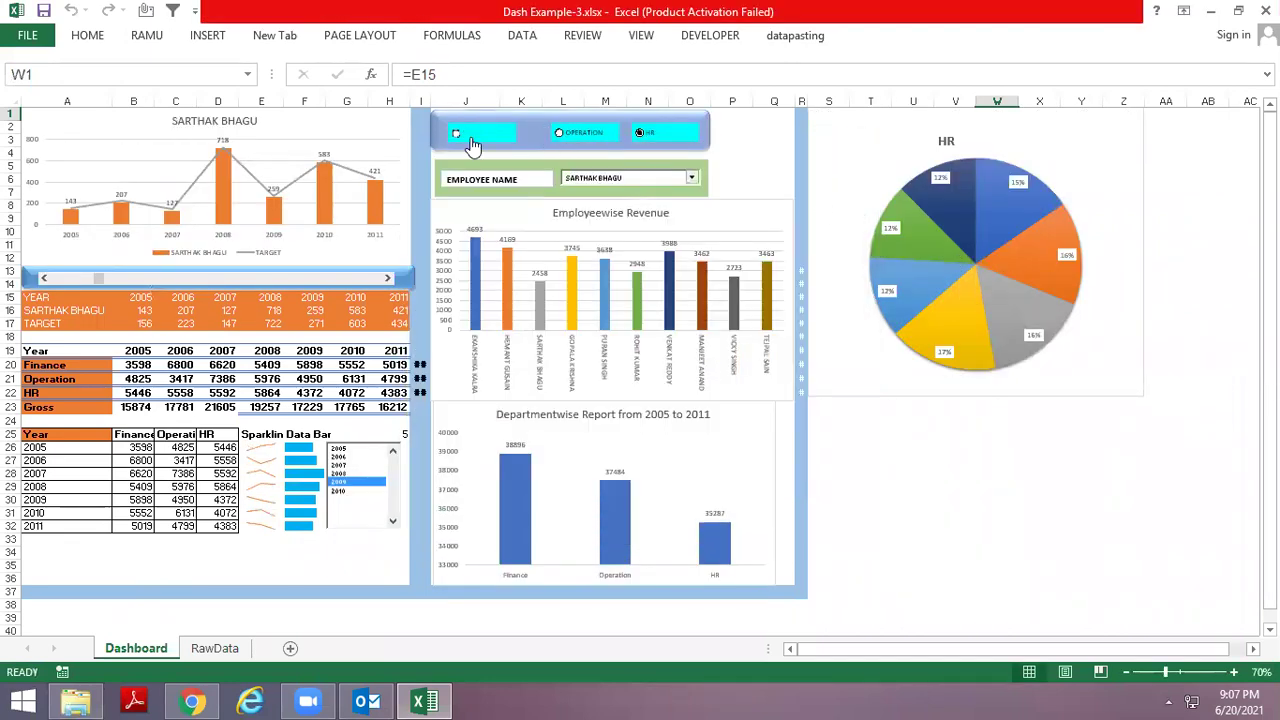
click(470, 136)
click(560, 134)
click(640, 134)
click(622, 185)
click(600, 246)
click(548, 183)
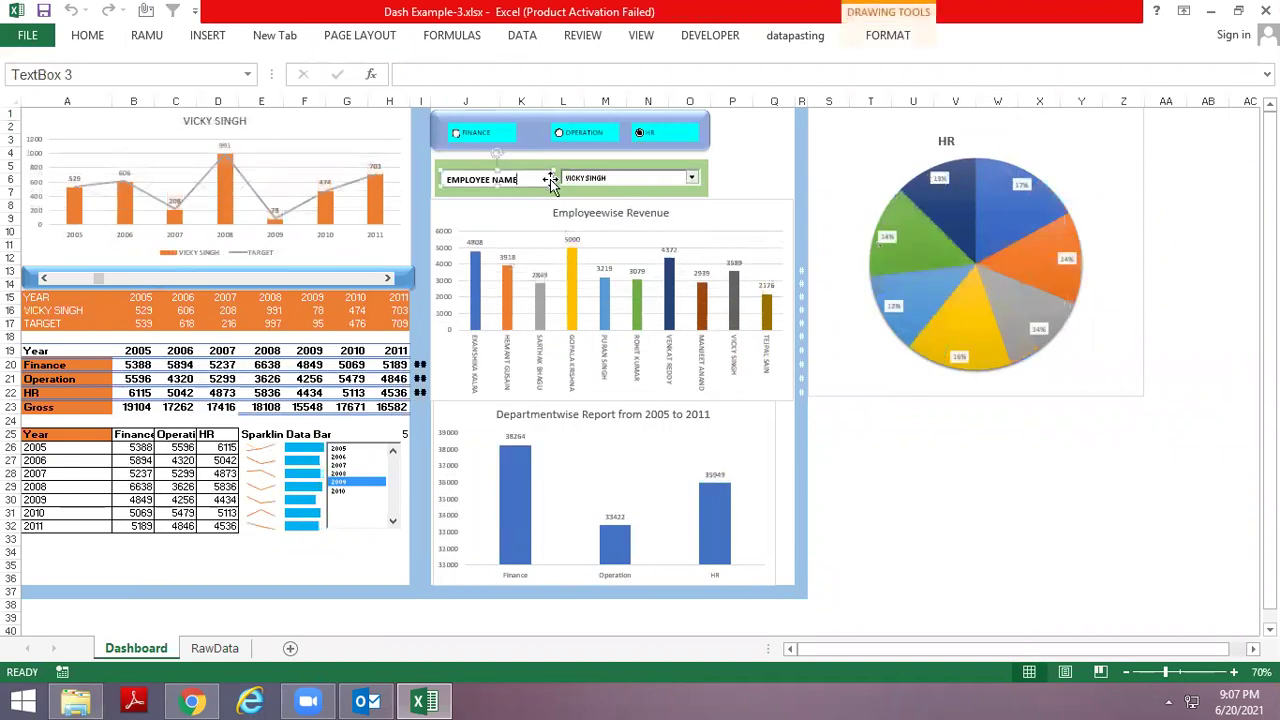
Inspect the HR pie chart, E26 sparkline and department-wise report chart, then close the workbook.
click(871, 162)
click(262, 448)
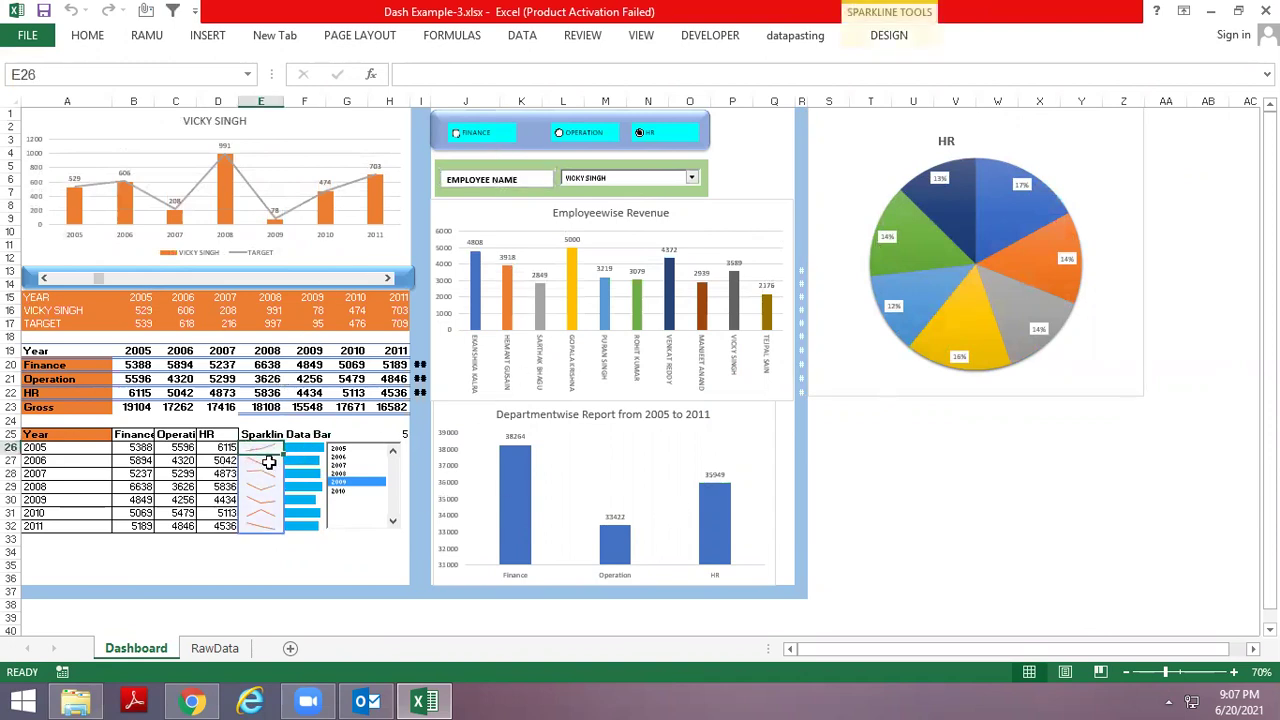
click(254, 461)
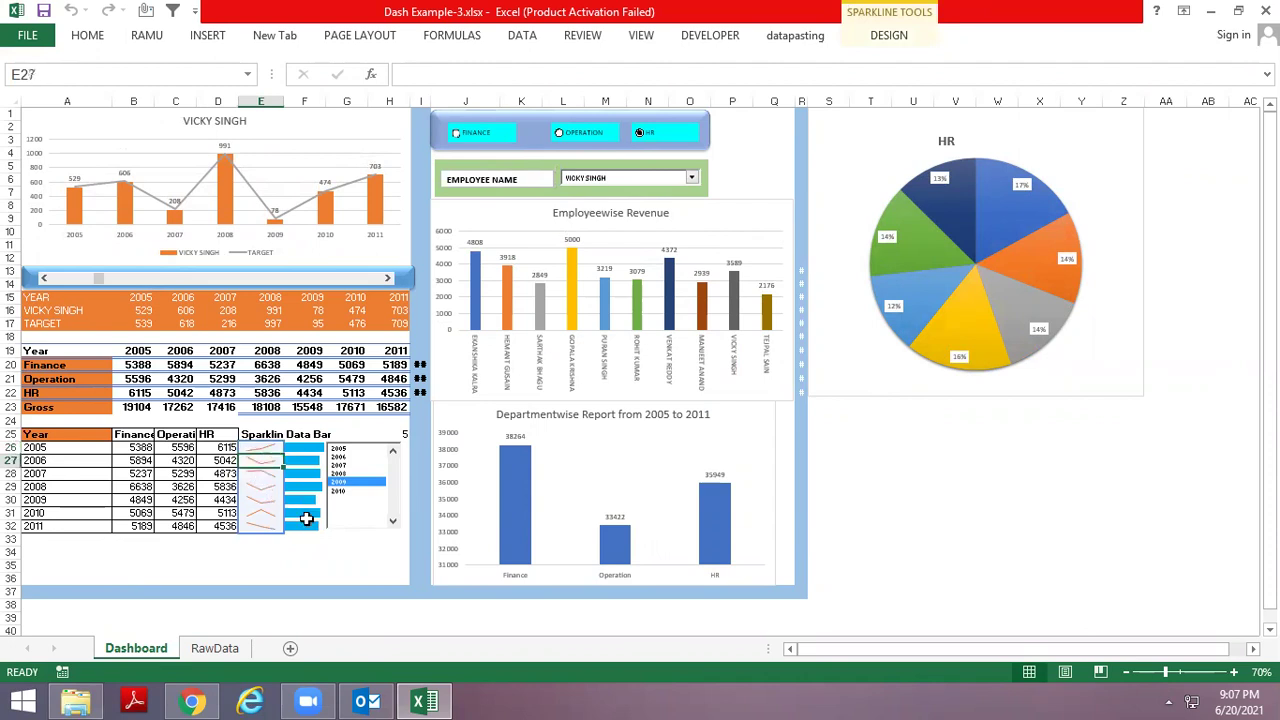
click(516, 468)
key(alt+space)
key(c)
key(n)
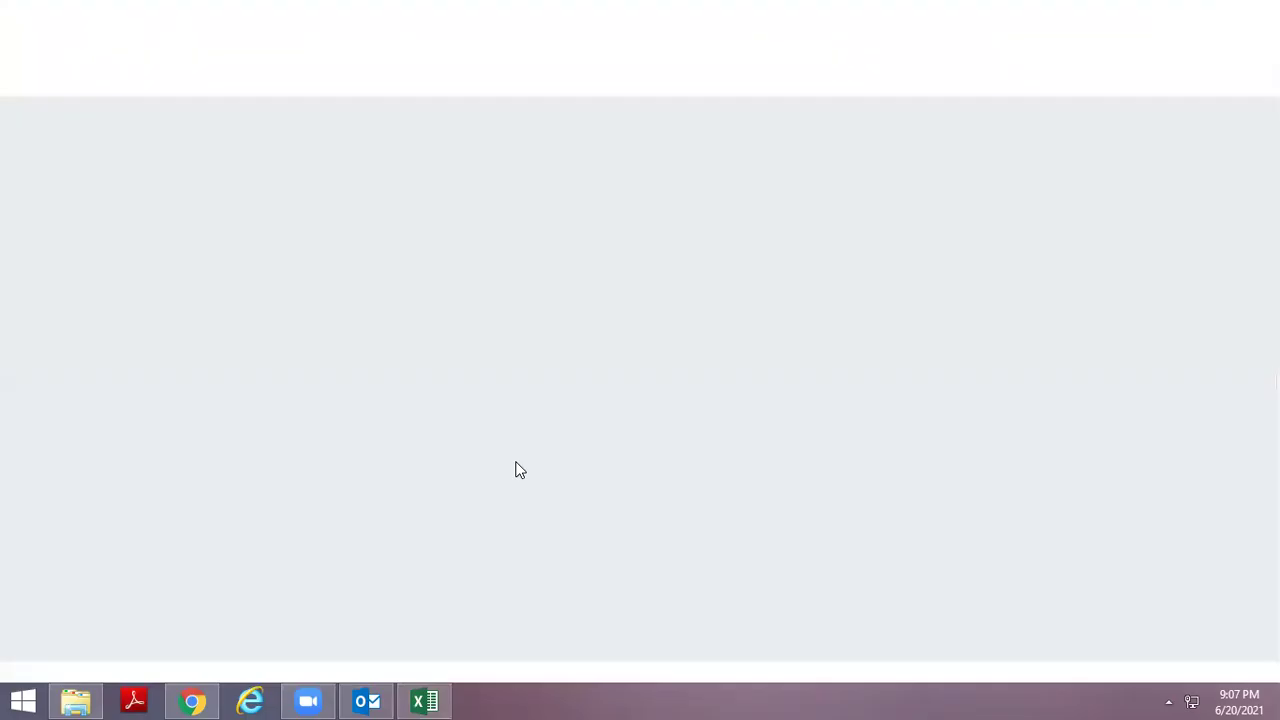
key(Down)
key(Down)
key(Down)
key(Down)
key(Return)
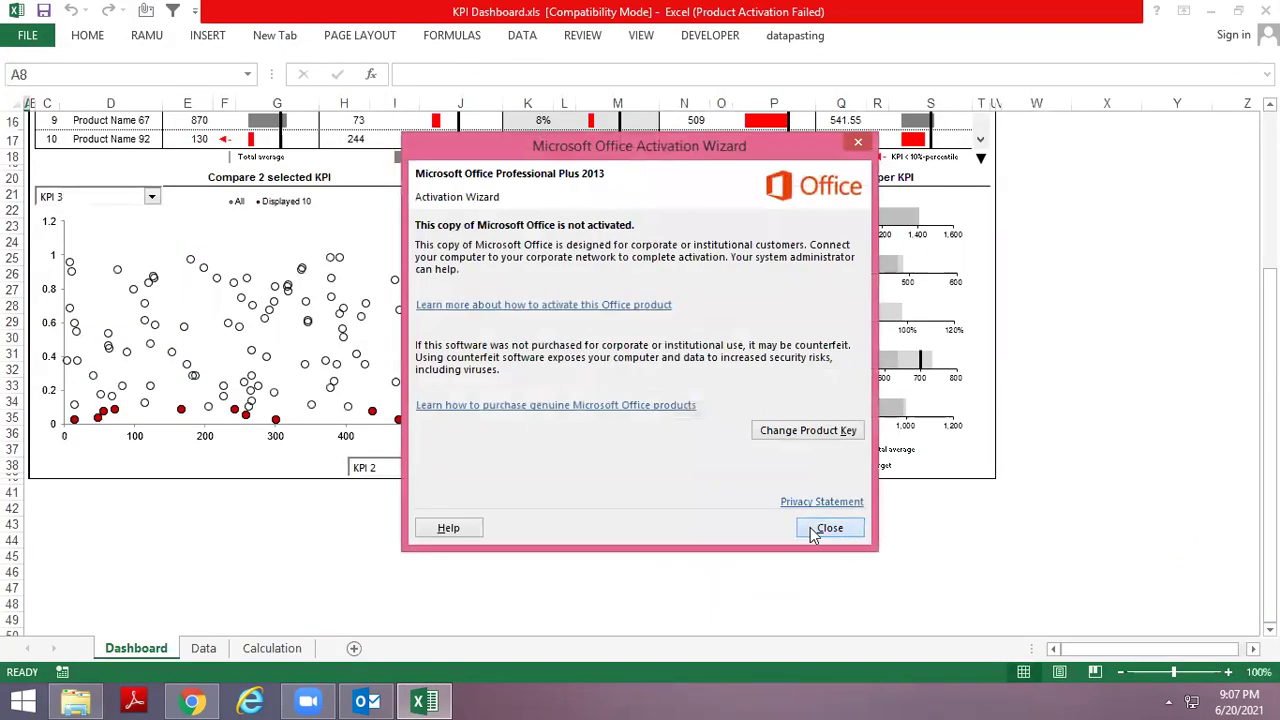
click(827, 528)
click(228, 236)
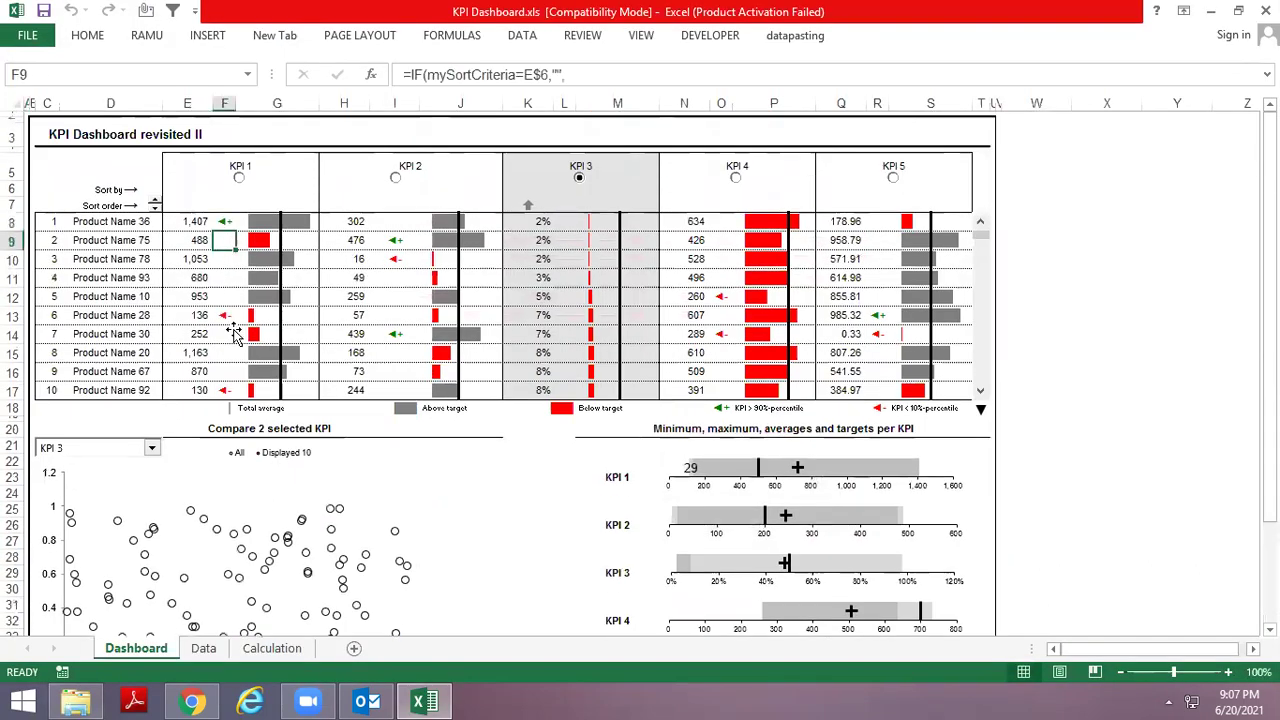
key(ctrl+Page_Down)
key(ctrl+Page_Down)
key(ctrl+Page_Up)
key(Left)
key(Left)
key(Left)
key(Down)
key(Down)
key(Down)
key(Left)
key(Down)
key(Down)
key(Down)
key(Down)
key(Down)
key(Down)
key(Down)
key(Up)
key(Right)
key(Right)
key(Right)
key(ctrl+Page_Up)
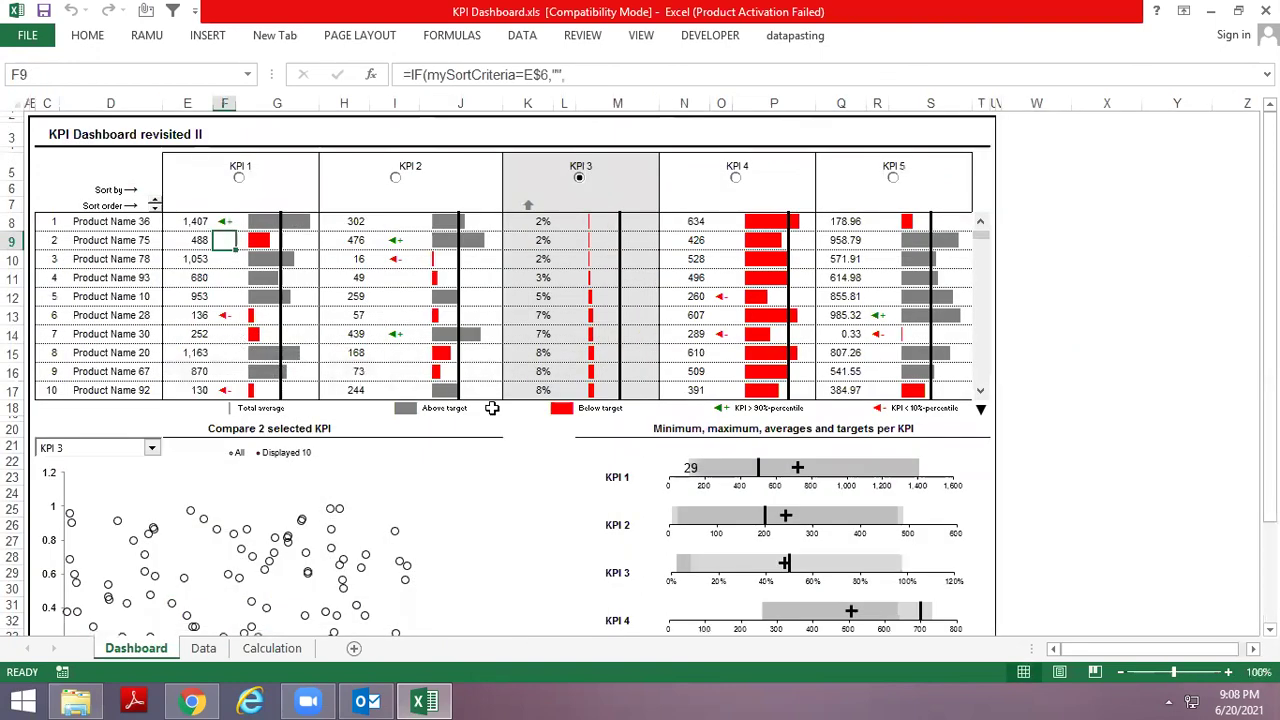
scroll(490, 415, up, 2)
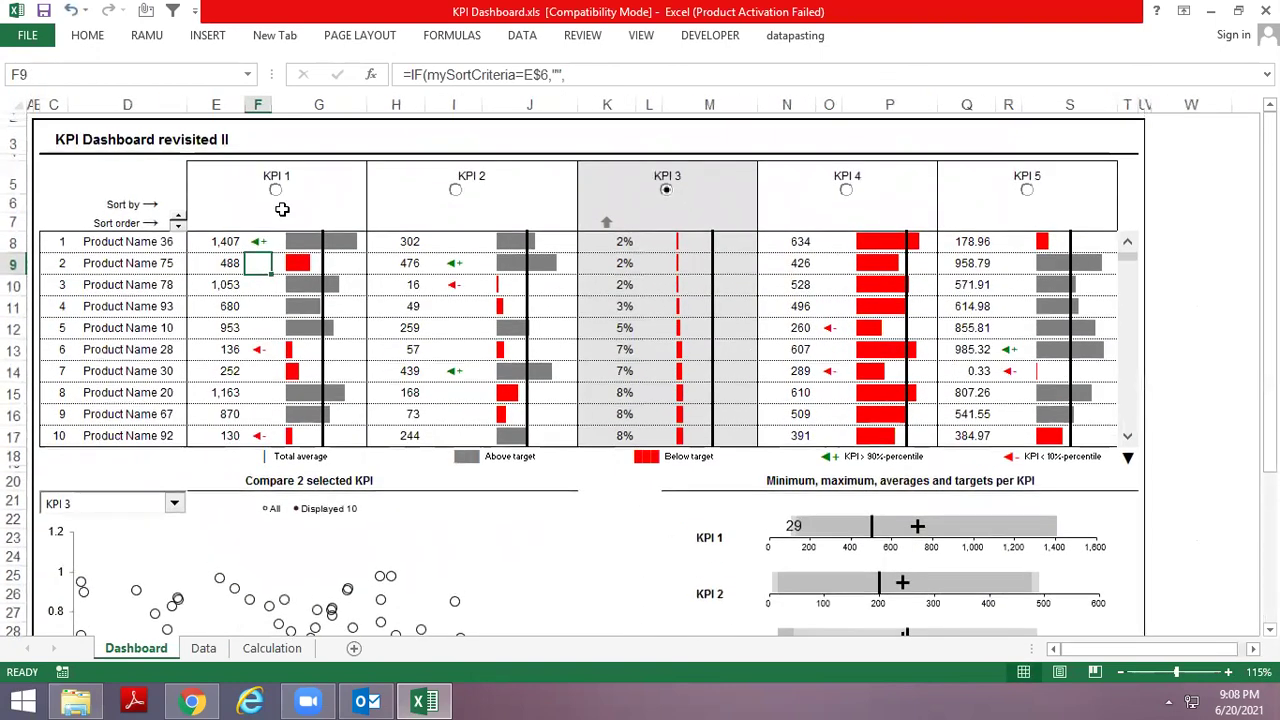
click(276, 190)
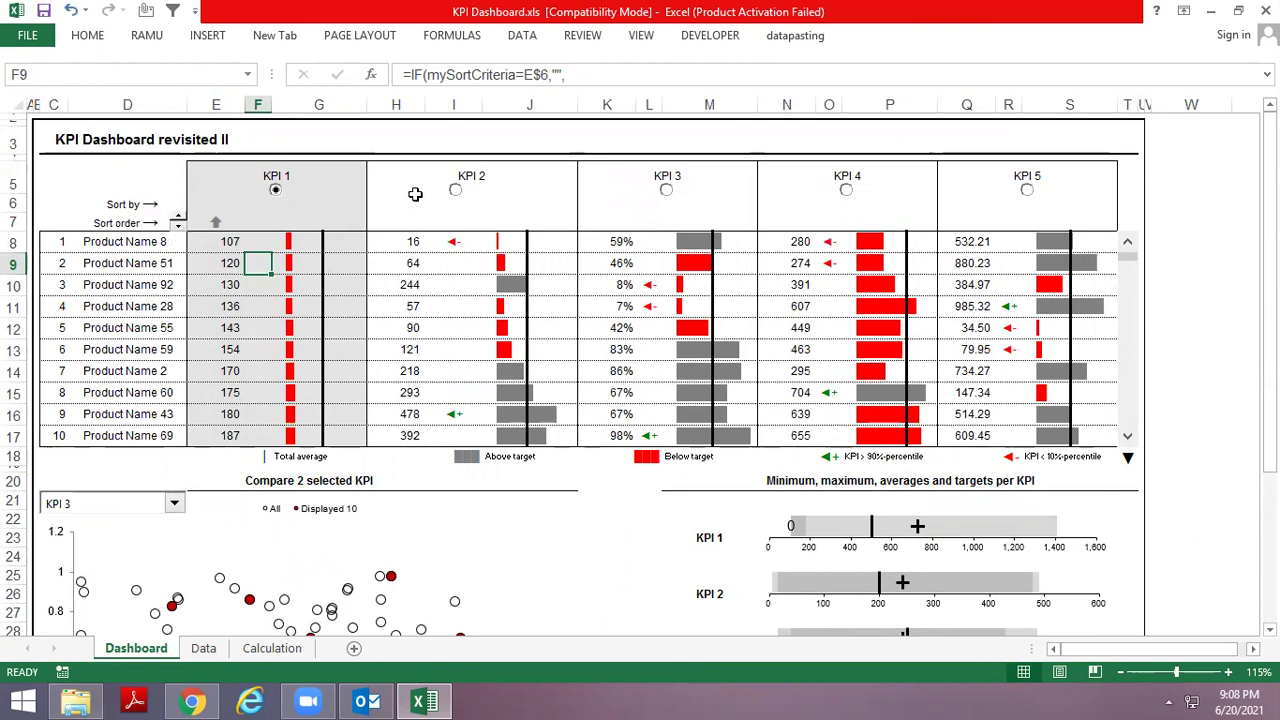
click(455, 190)
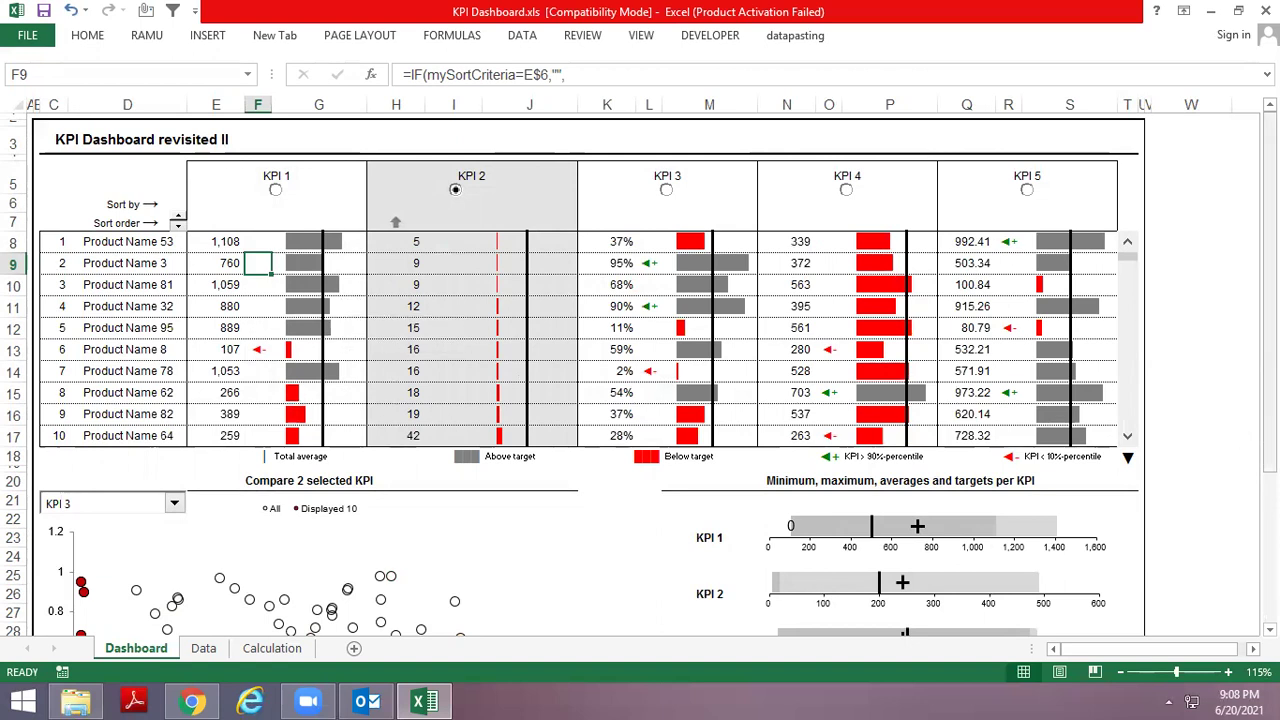
scroll(360, 625, down, 3)
scroll(360, 625, up, 4)
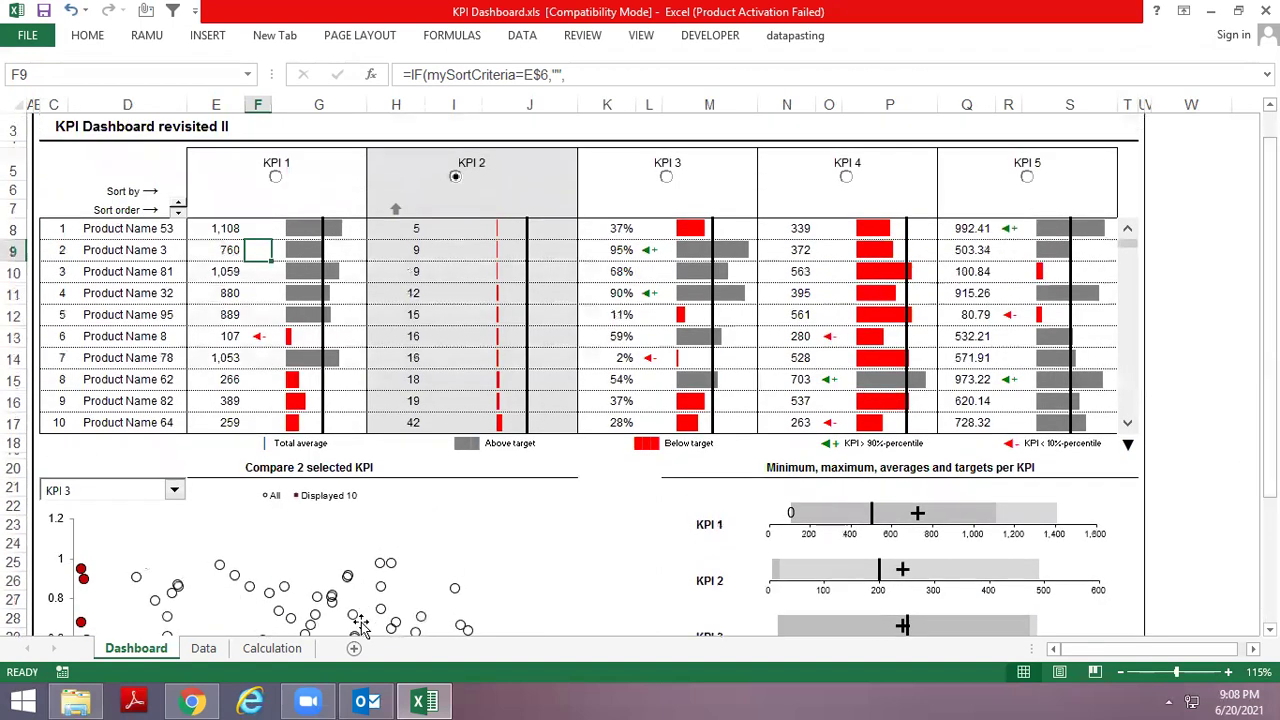
click(347, 566)
scroll(516, 174, up, 1)
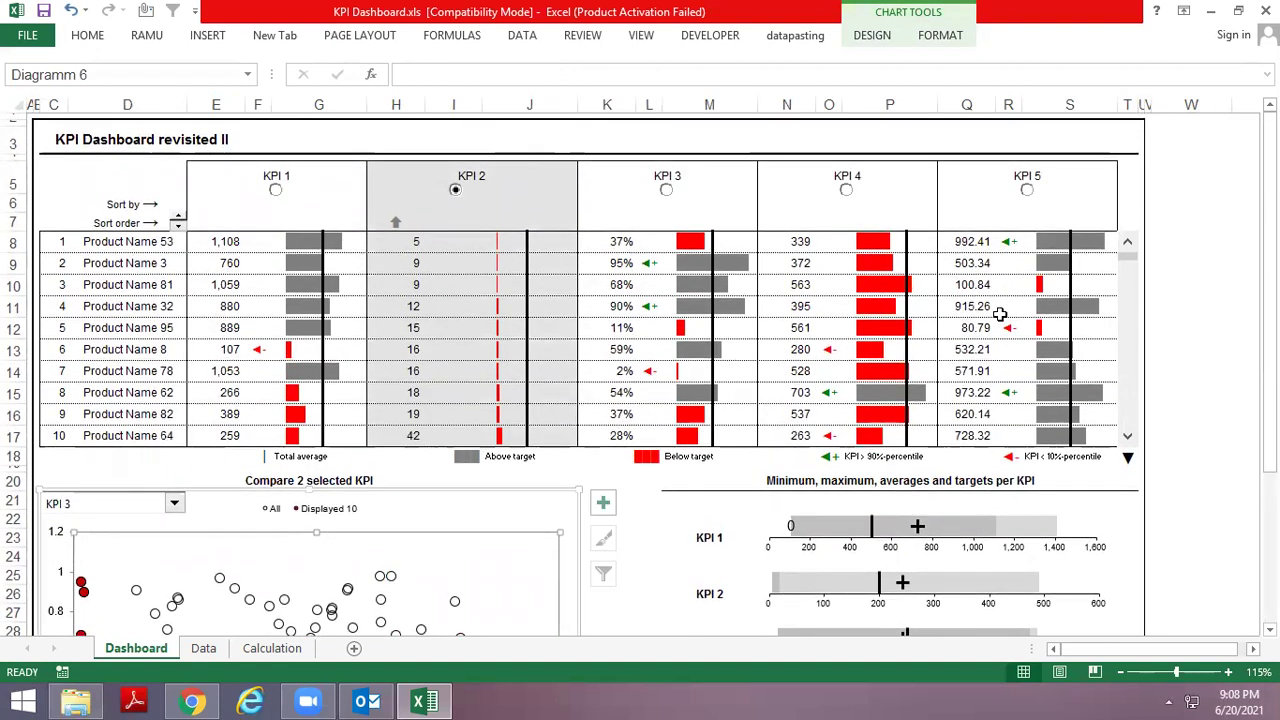
Reverse the ranking to highest first and scroll down the product list.
click(175, 226)
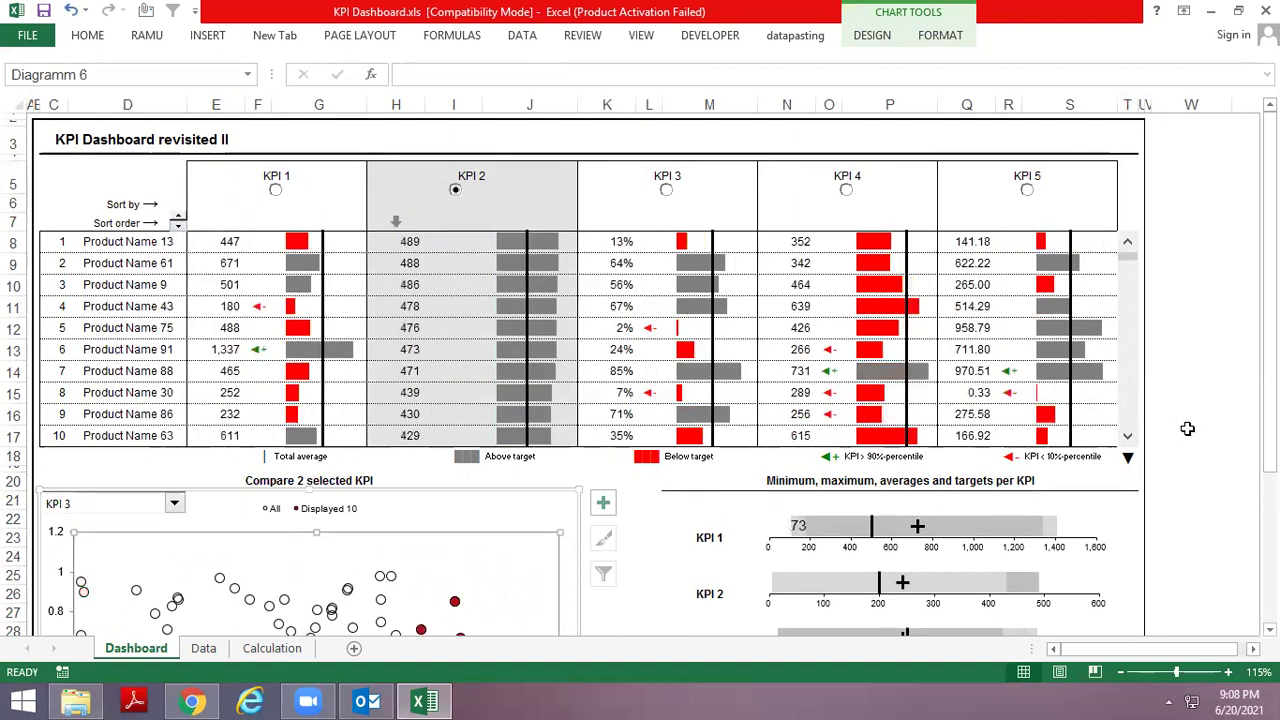
click(1127, 436)
click(1127, 436)
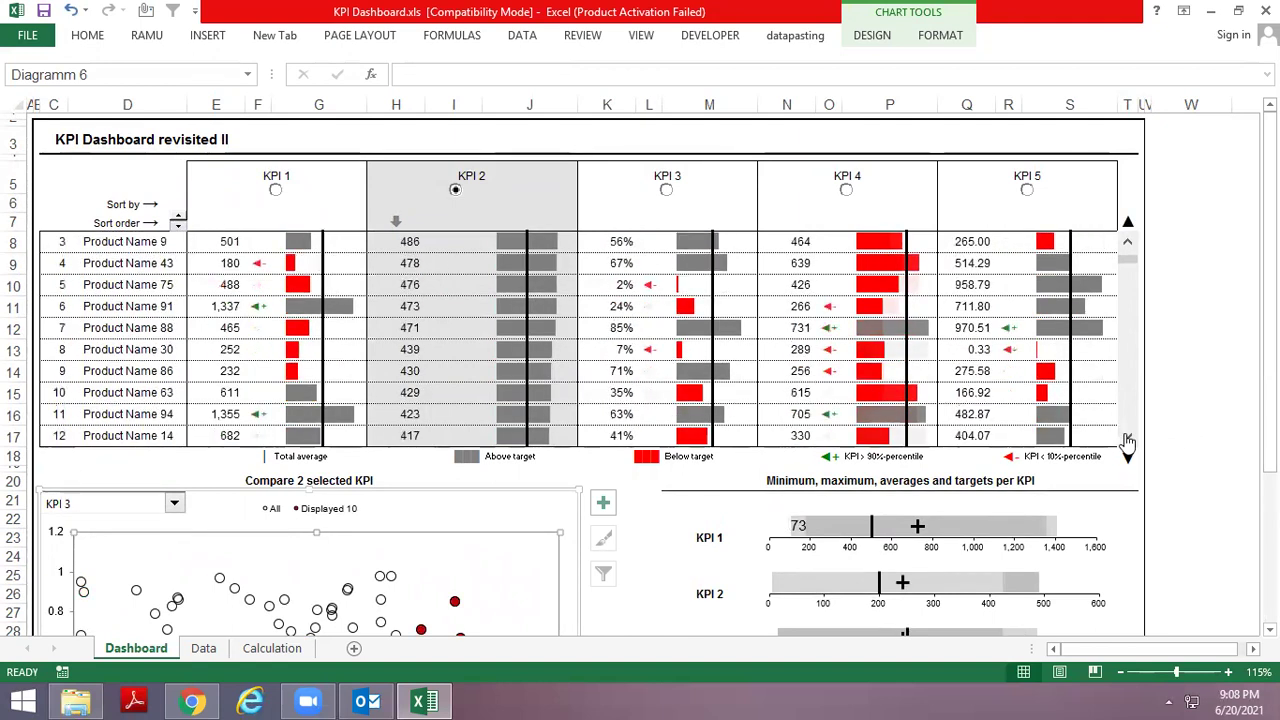
click(1127, 440)
click(1127, 440)
click(1127, 440)
click(1127, 440)
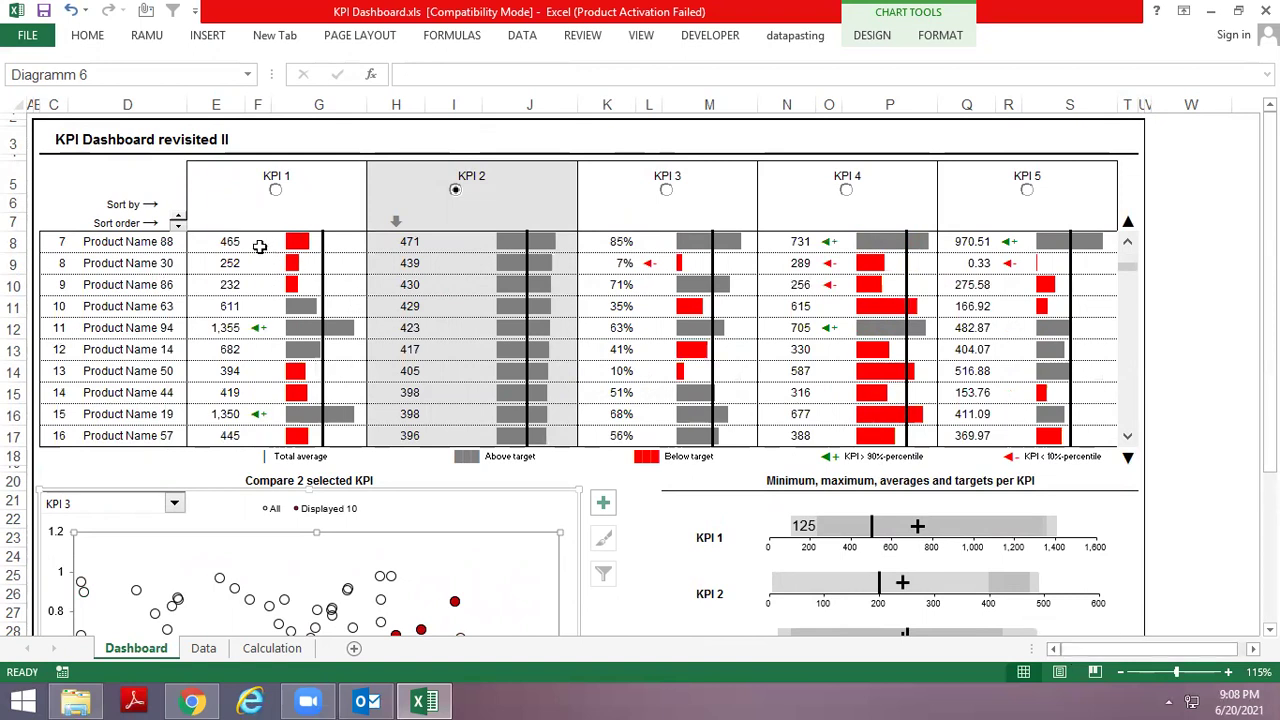
Sort the product table by KPI 1, KPI 2, finally KPI 3, then shrink the window.
click(275, 190)
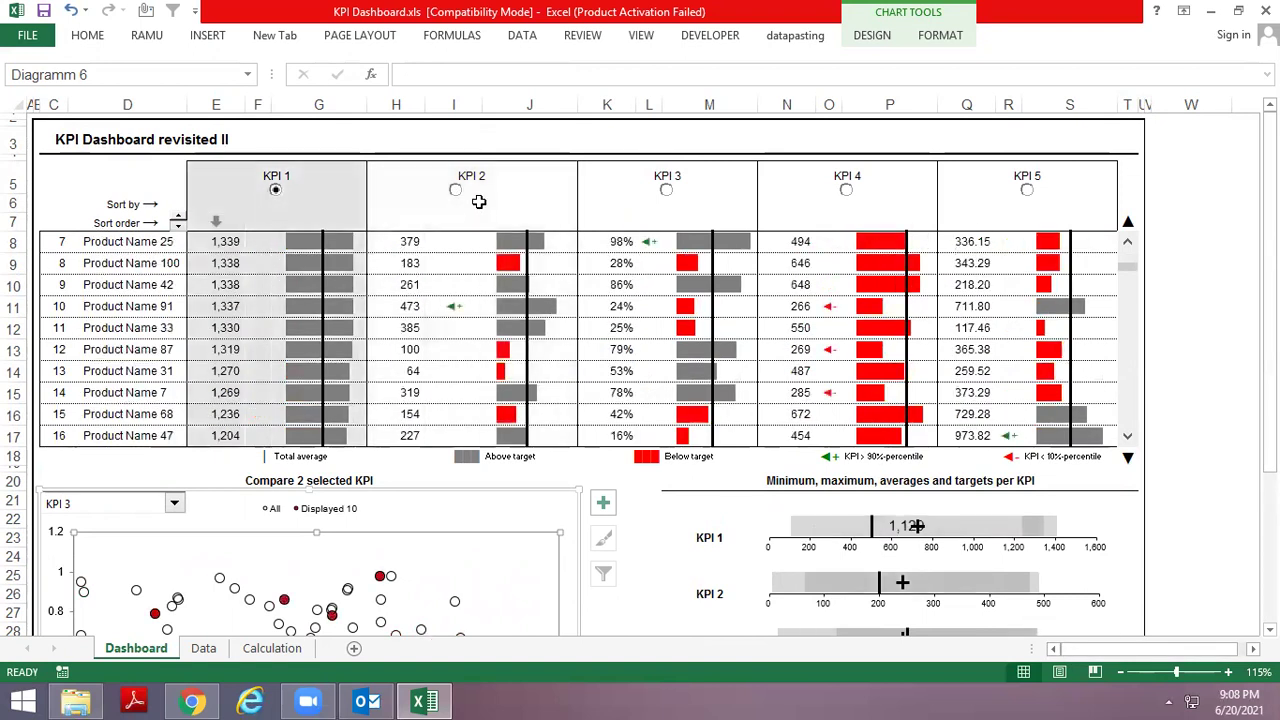
click(456, 191)
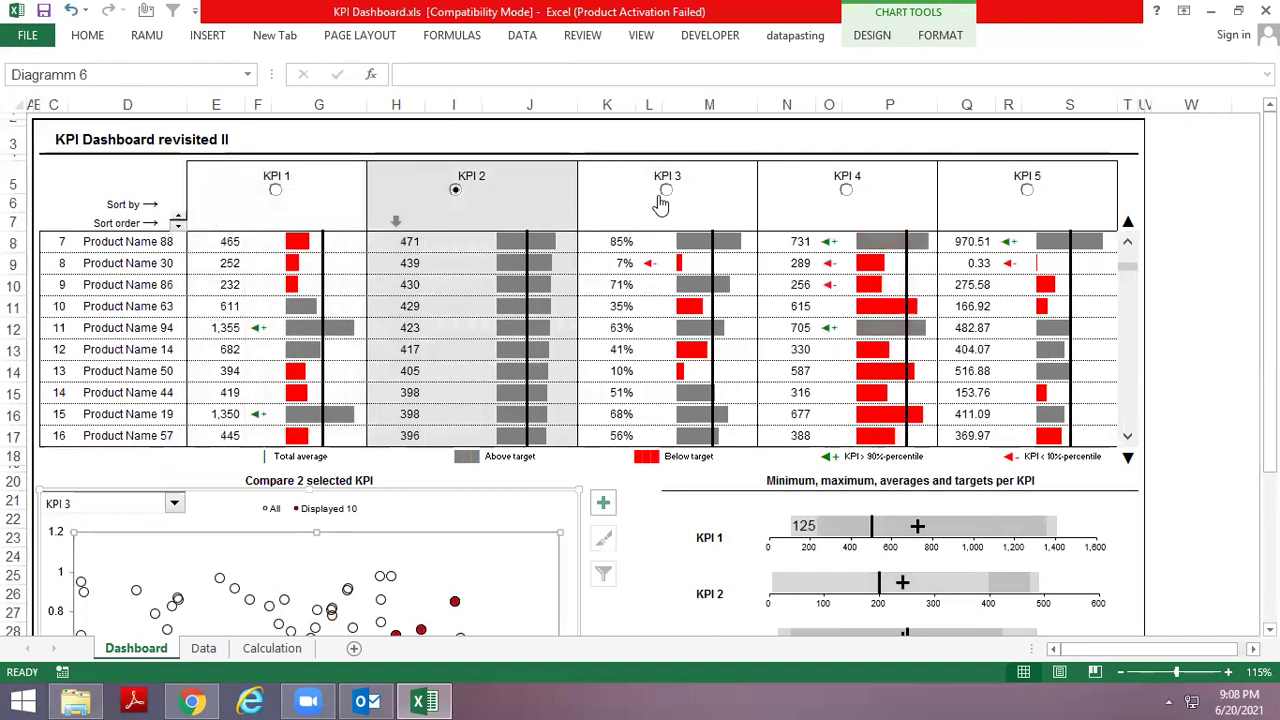
click(660, 198)
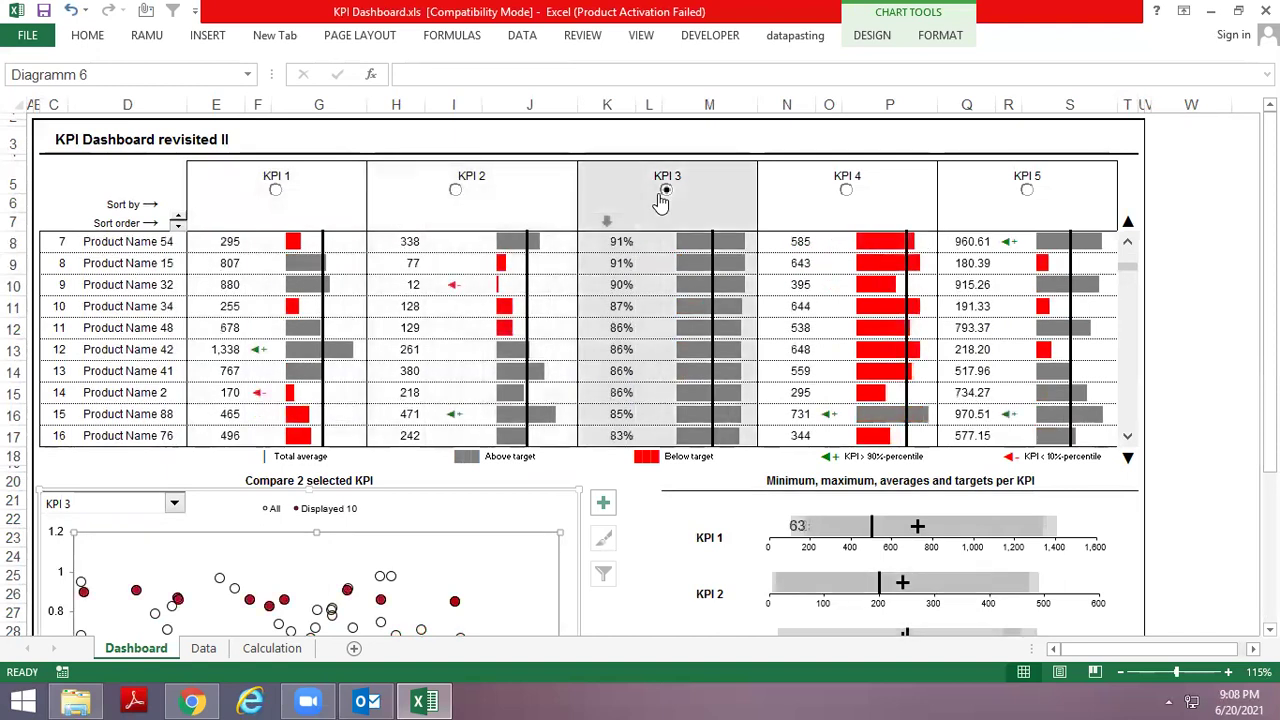
double_click(478, 14)
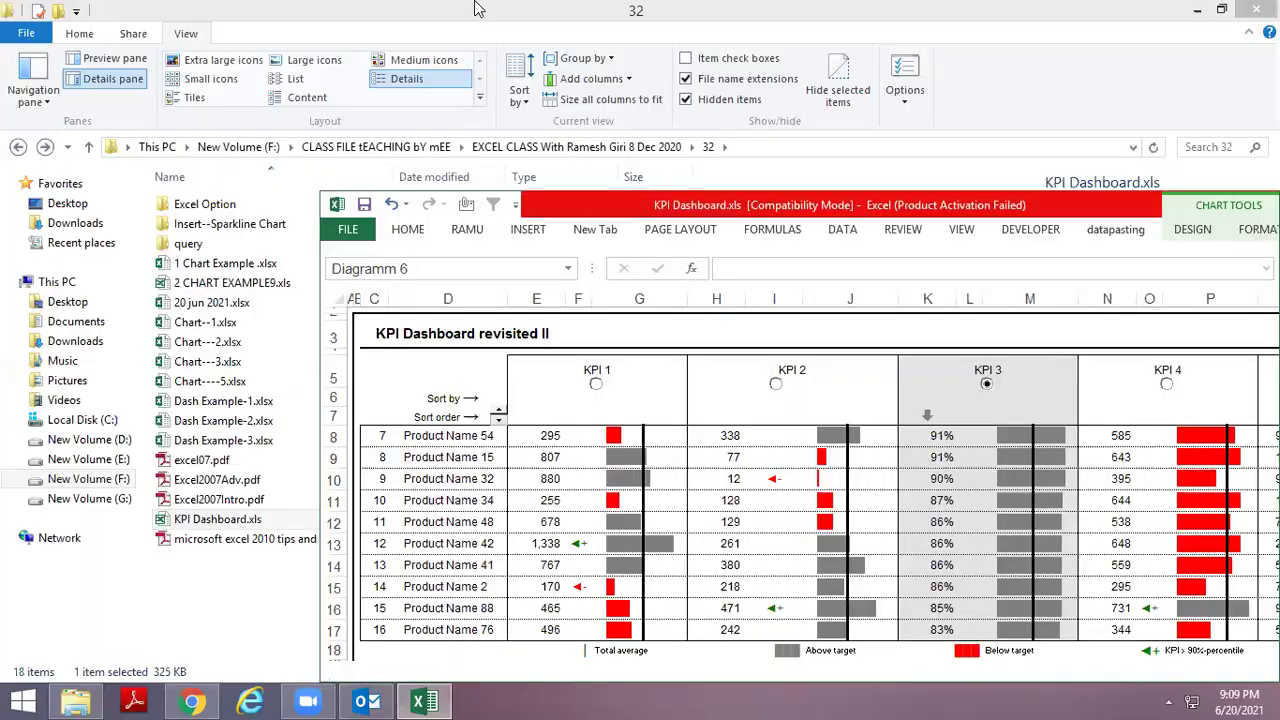
Toggle the KPI 3 sort direction, then rank the products by KPI 1 highest first.
click(497, 418)
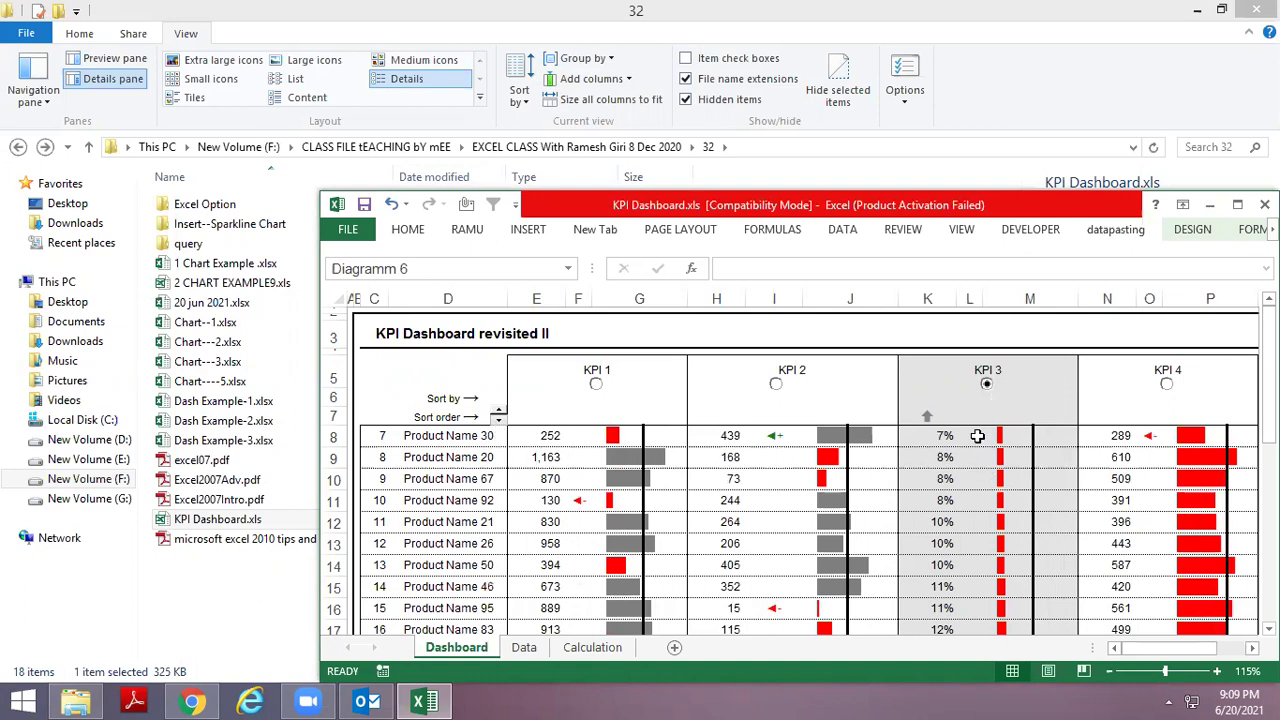
click(498, 417)
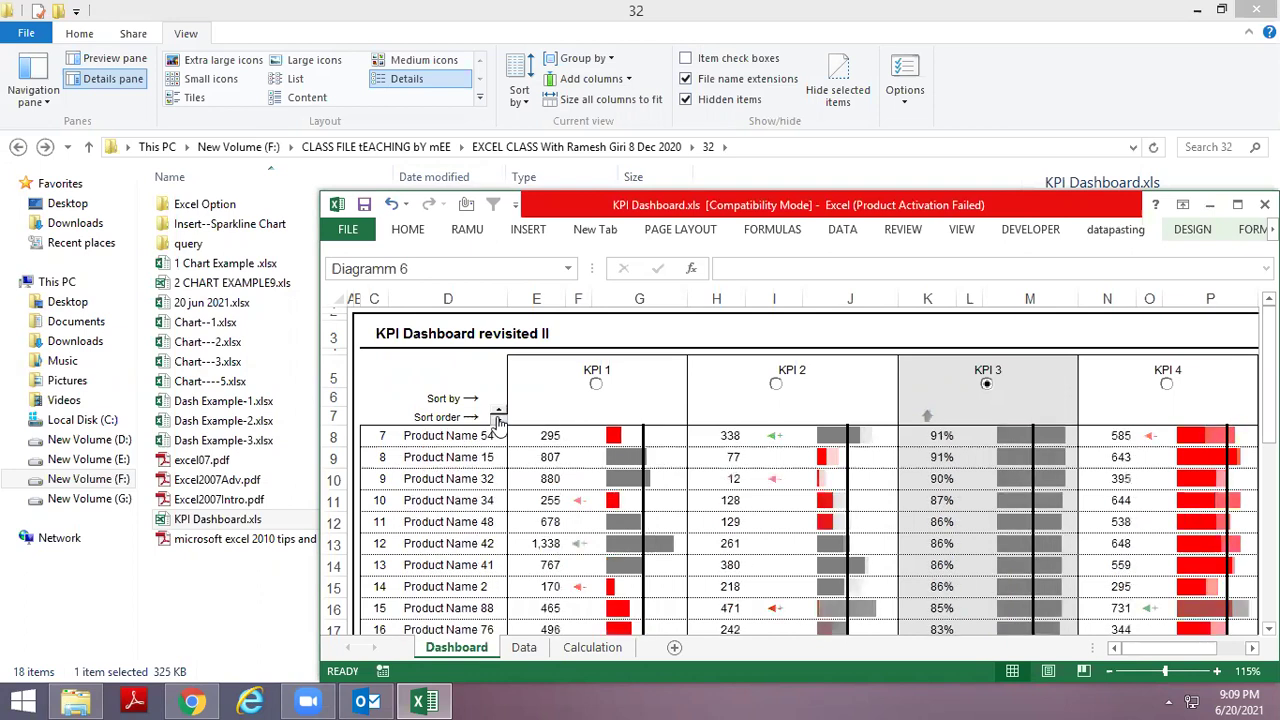
click(596, 386)
click(498, 417)
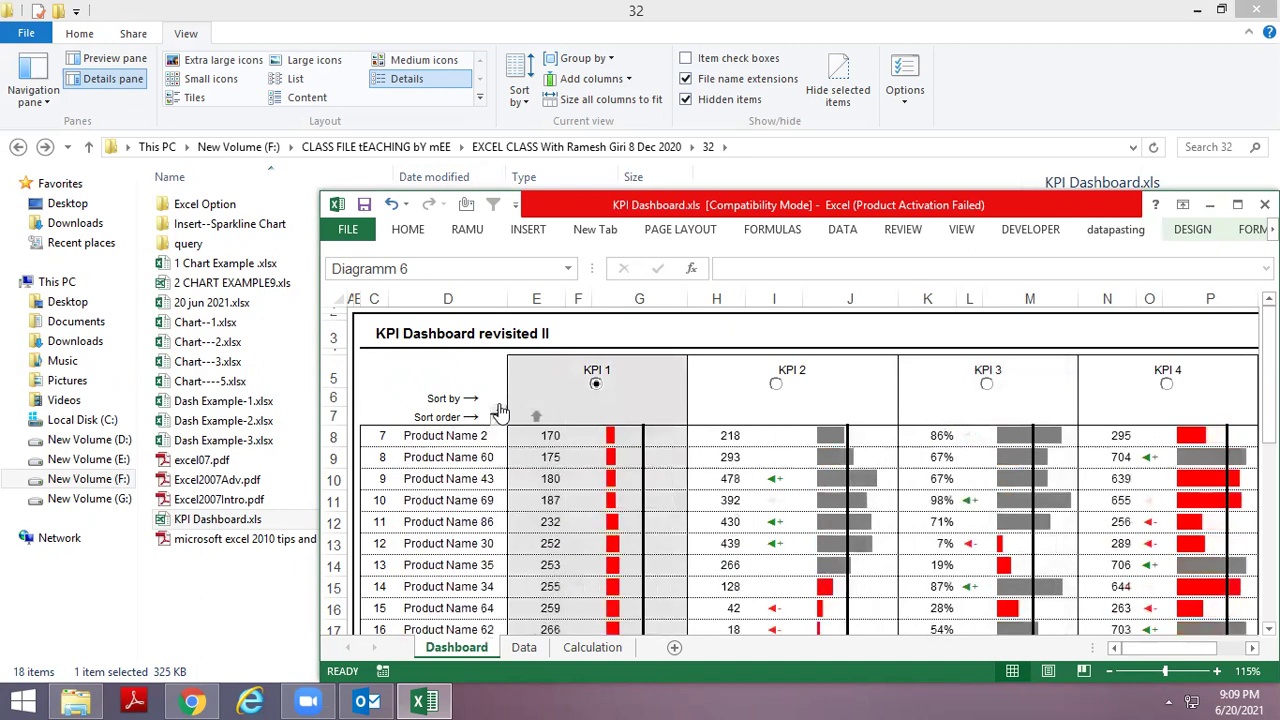
click(498, 417)
click(498, 417)
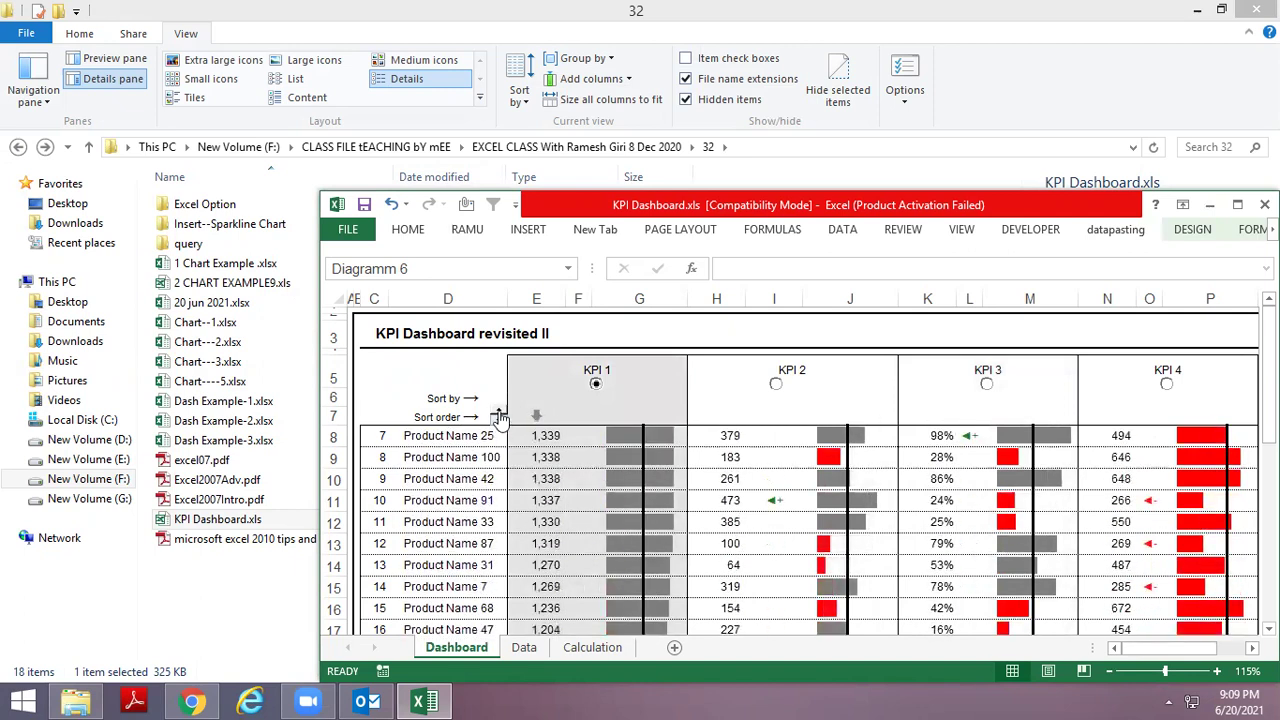
click(498, 417)
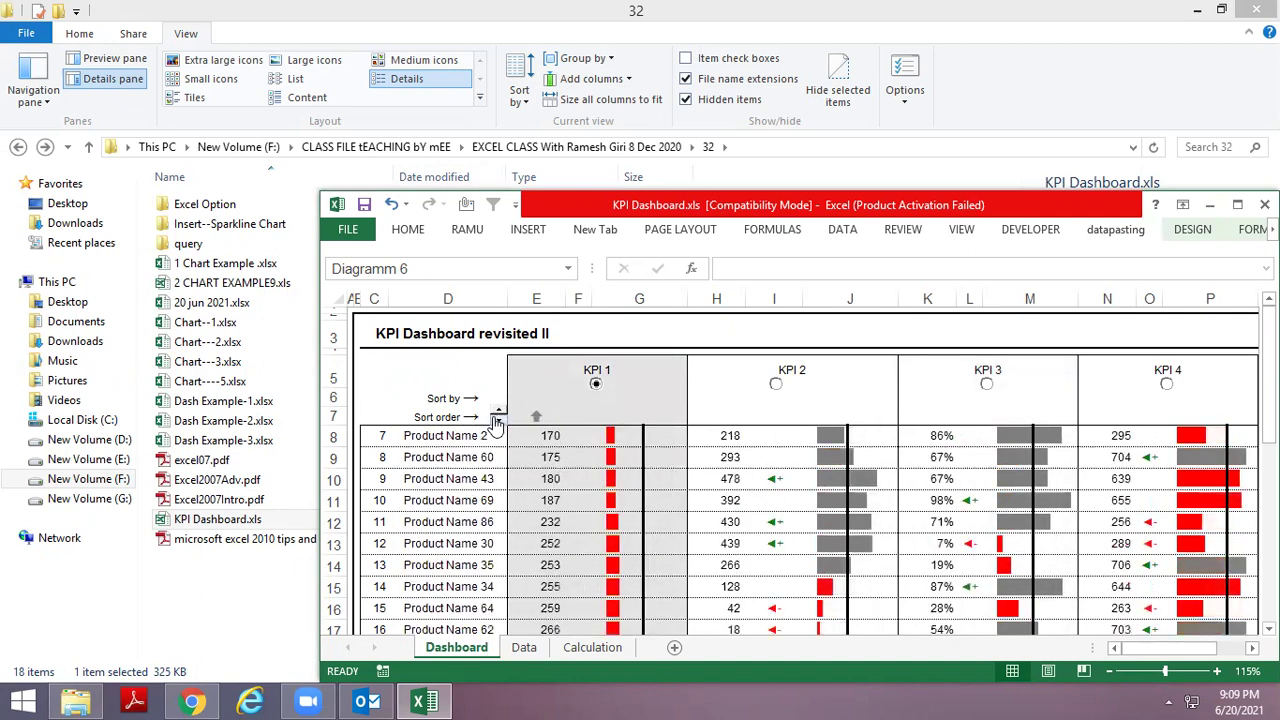
Maximize the workbook window and rank the products by KPI 3, lowest first.
click(1237, 204)
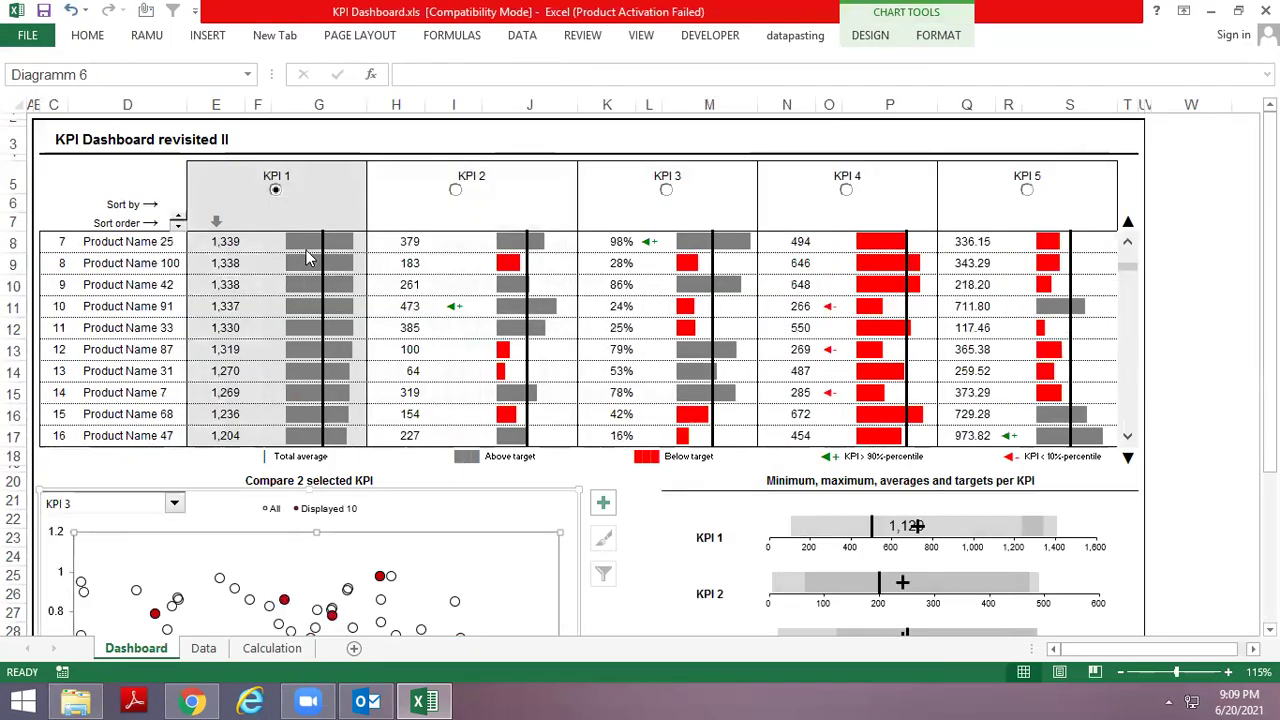
click(456, 198)
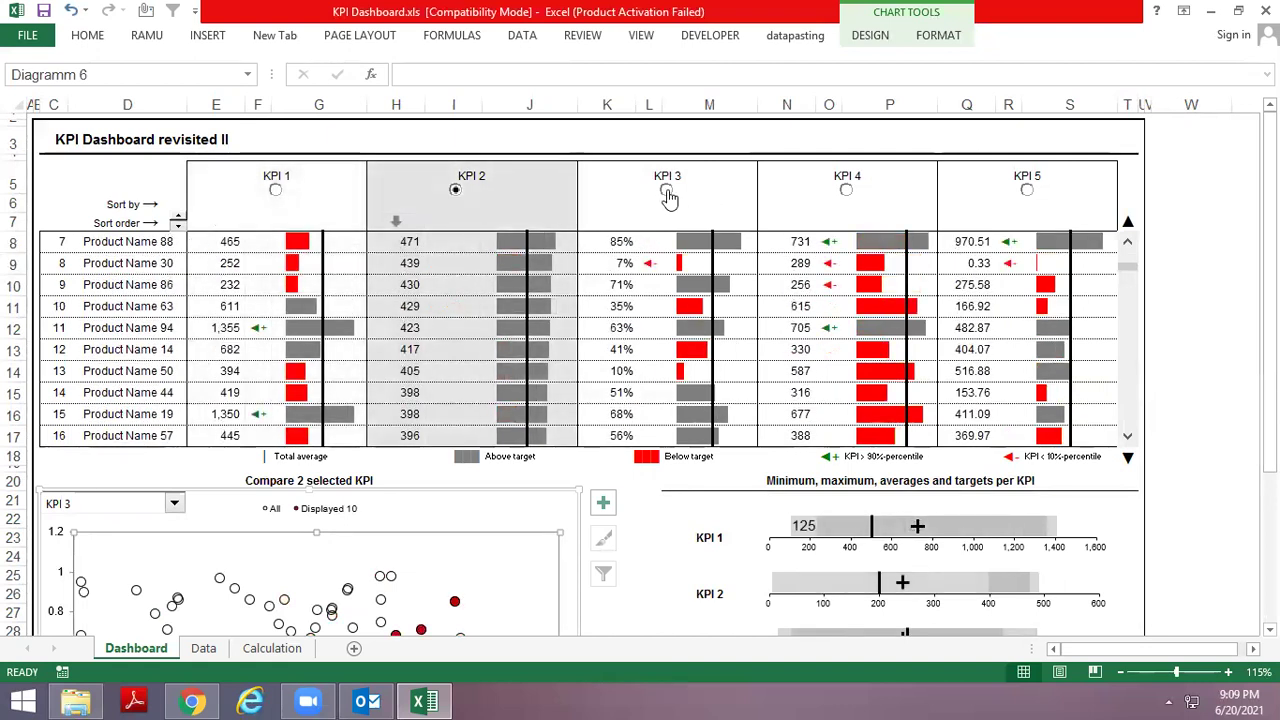
click(666, 190)
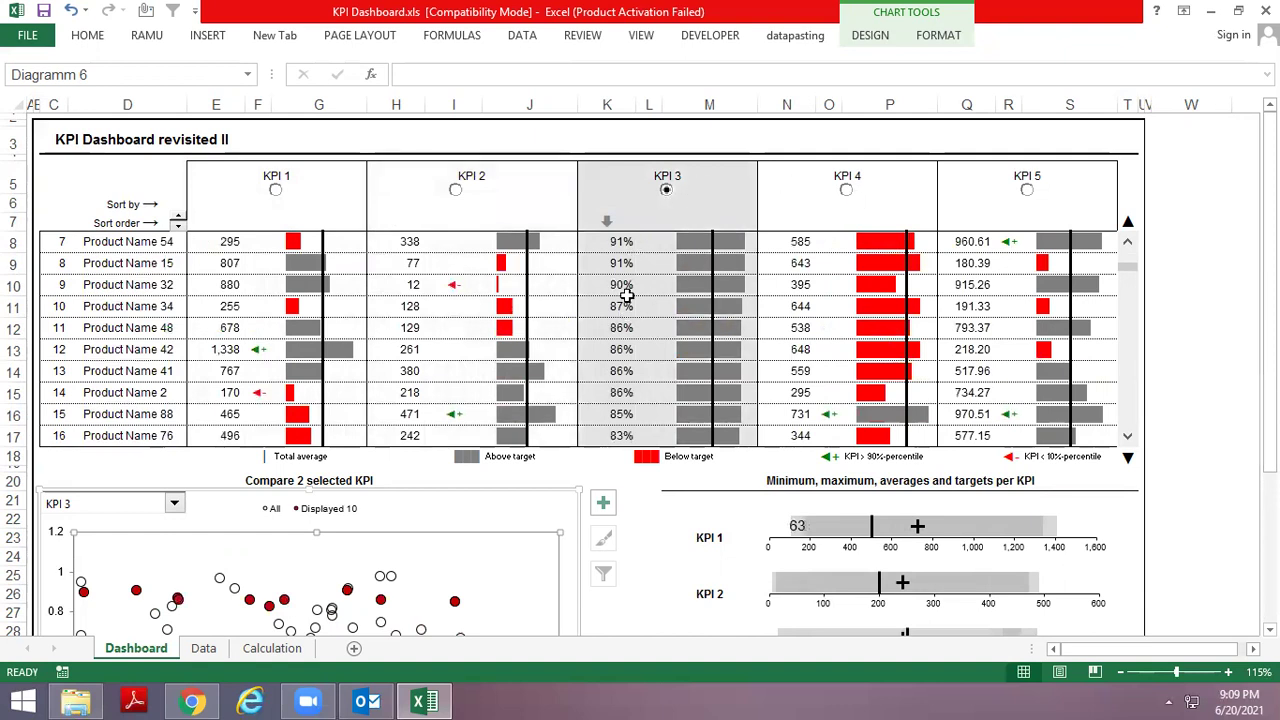
click(177, 218)
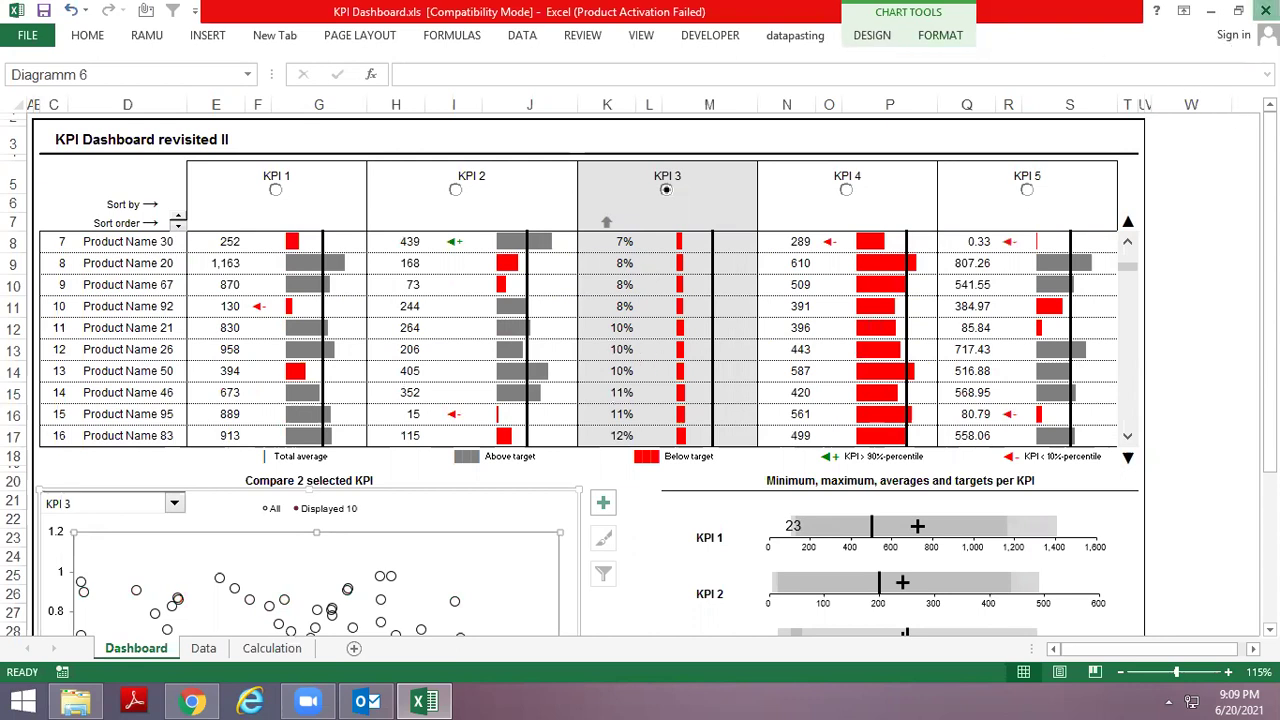
Close the KPI Dashboard workbook, answering the save prompt.
click(1266, 11)
click(557, 377)
key(Up)
key(Up)
key(Up)
key(Up)
key(Up)
Open Dash Example-1 and Dash Example-2 together and flip to the Plan4 and din pais sheets.
key(shift+Up)
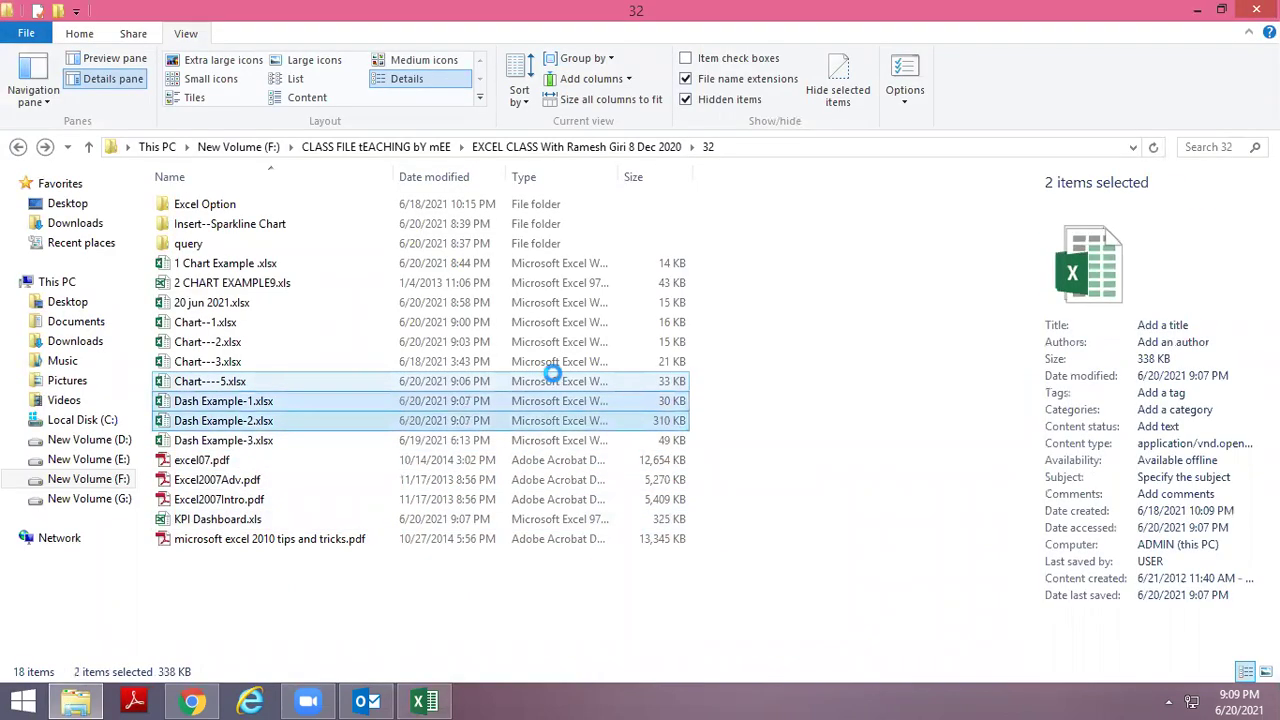
key(Return)
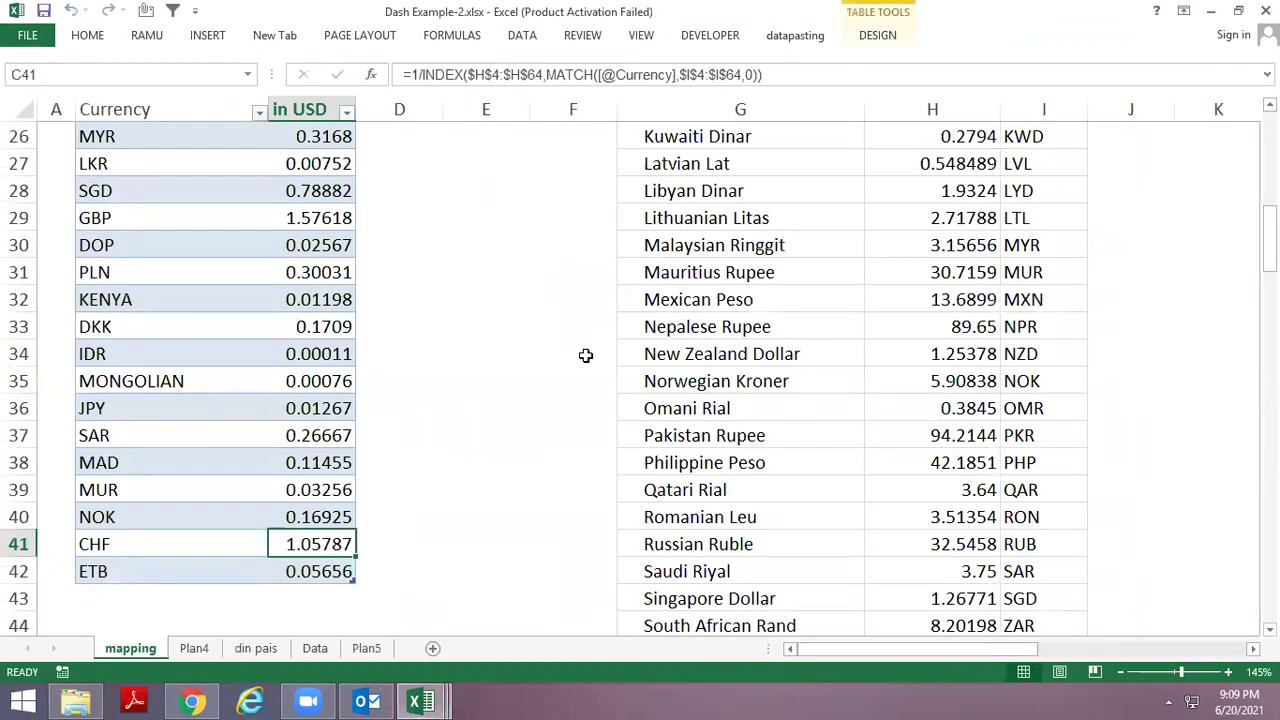
key(ctrl+Page_Down)
key(ctrl+Page_Down)
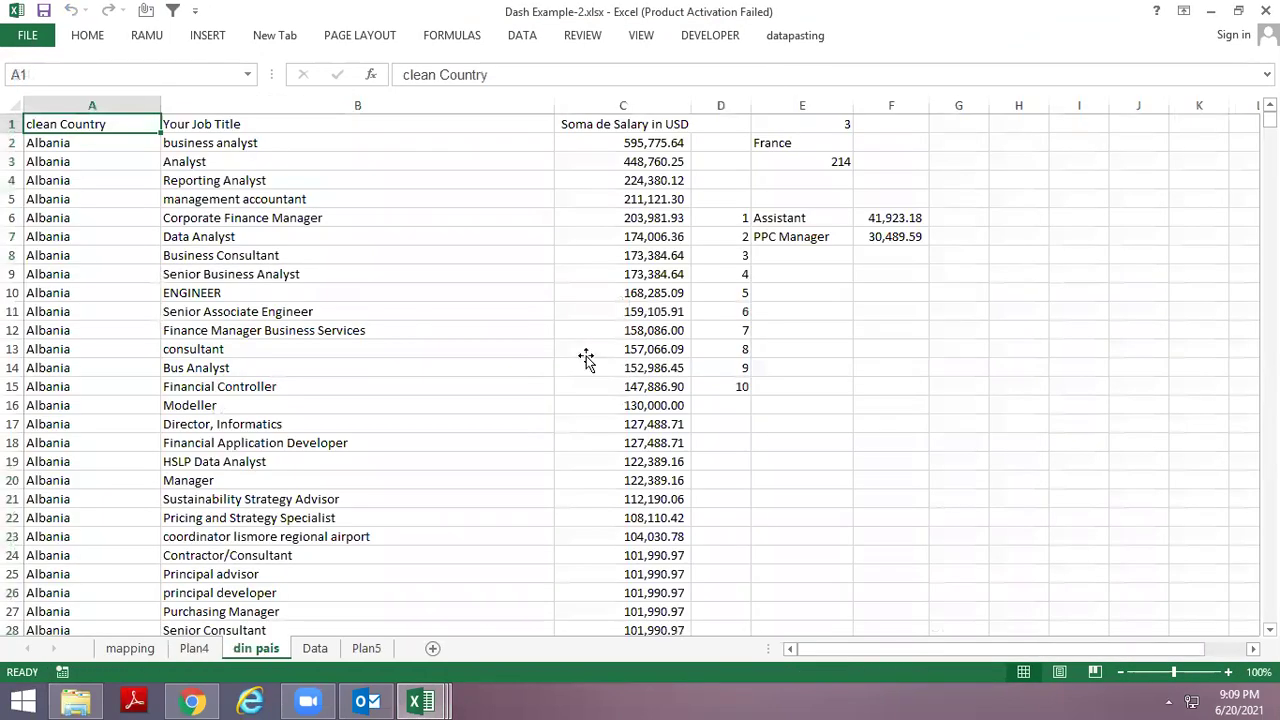
key(ctrl+Page_Down)
key(ctrl+Page_Down)
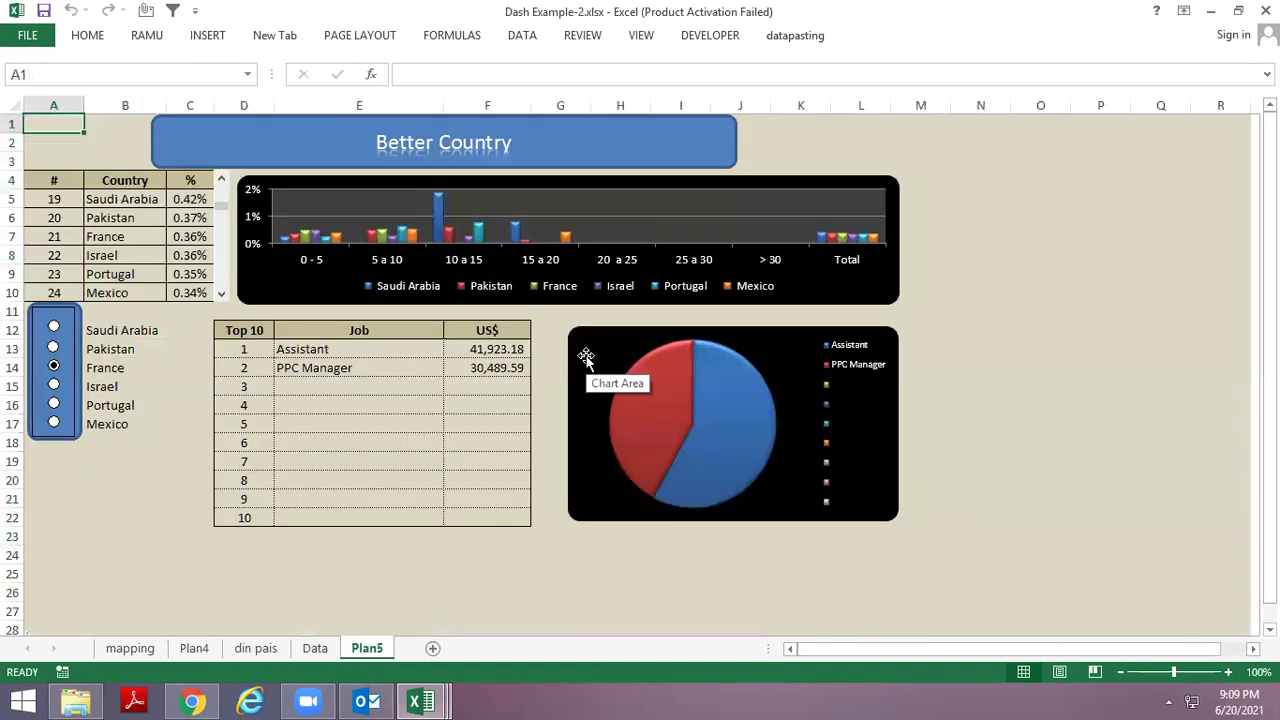
key(Down)
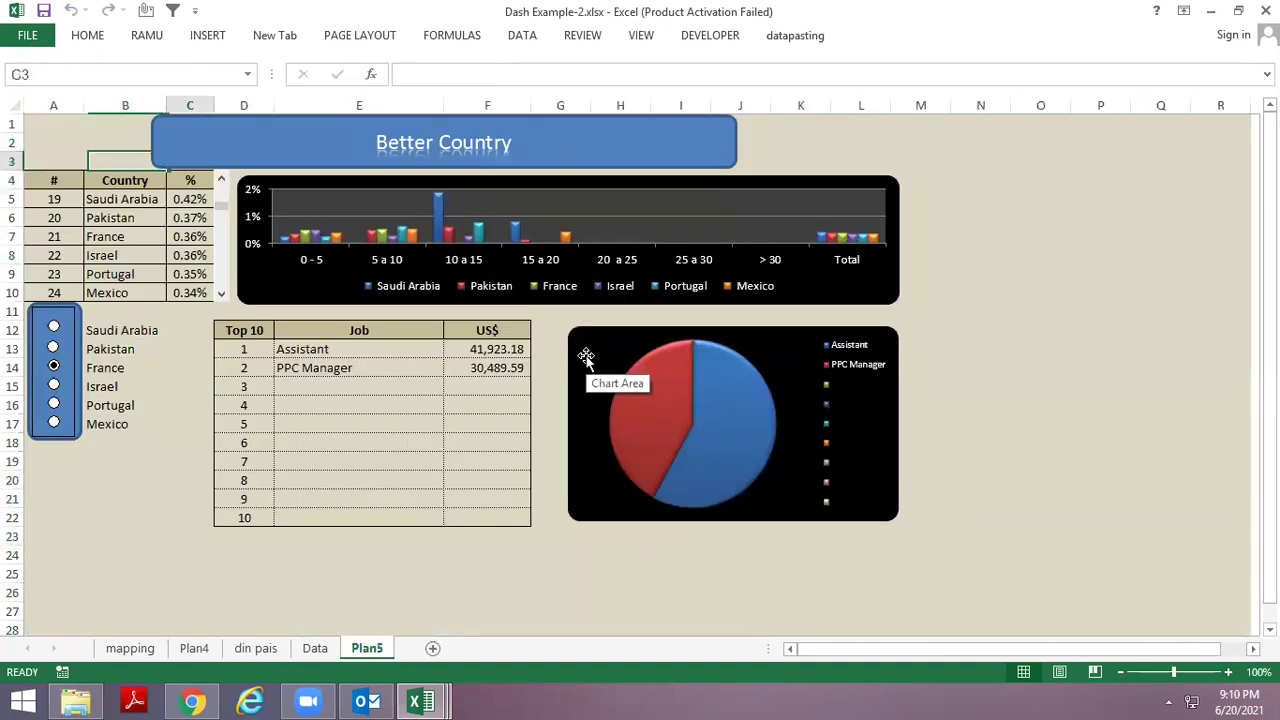
Cycle between the Dash Example-1, KPI Dashboard and Dash Example-2 workbook windows.
key(ctrl+Tab)
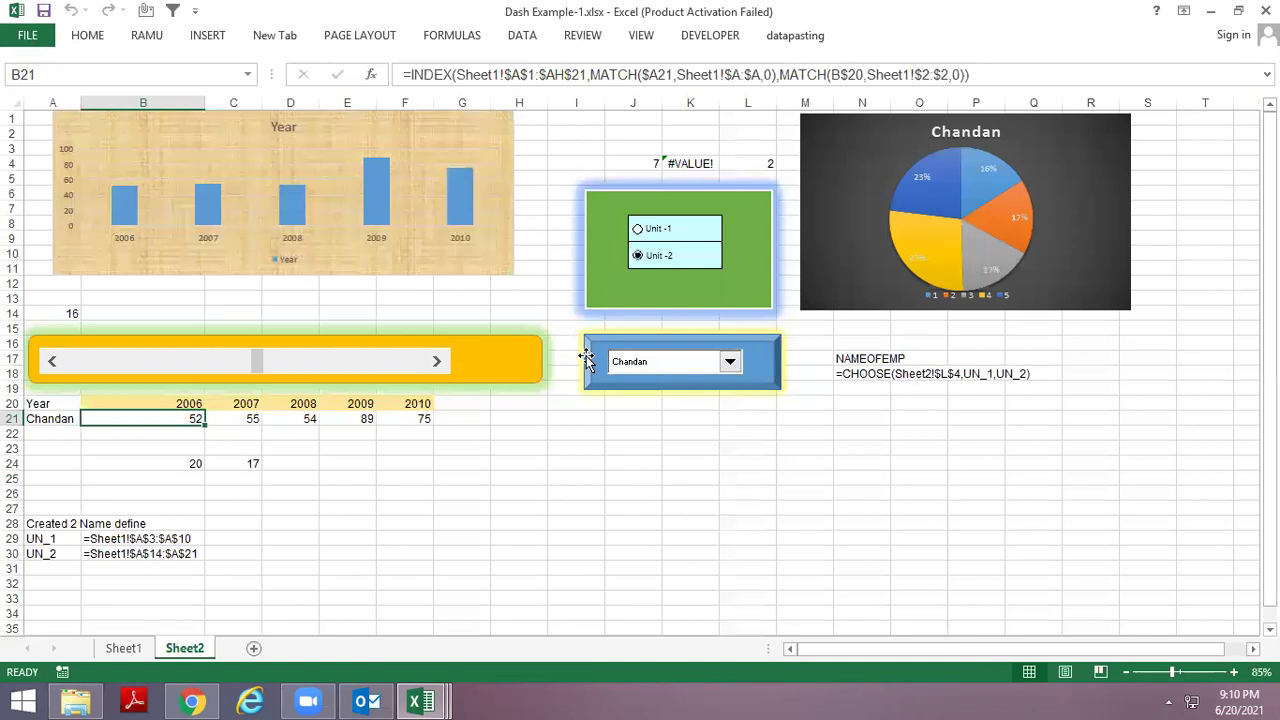
key(alt+Tab)
key(alt+Tab)
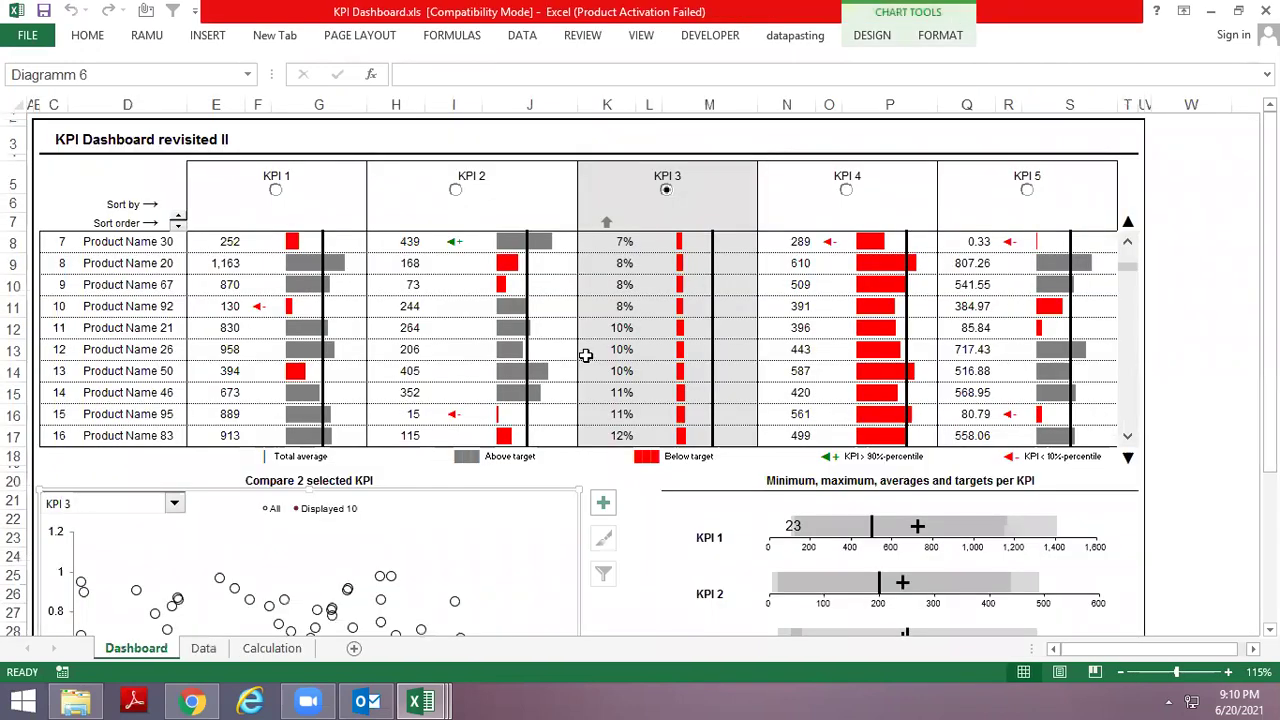
key(ctrl+Tab)
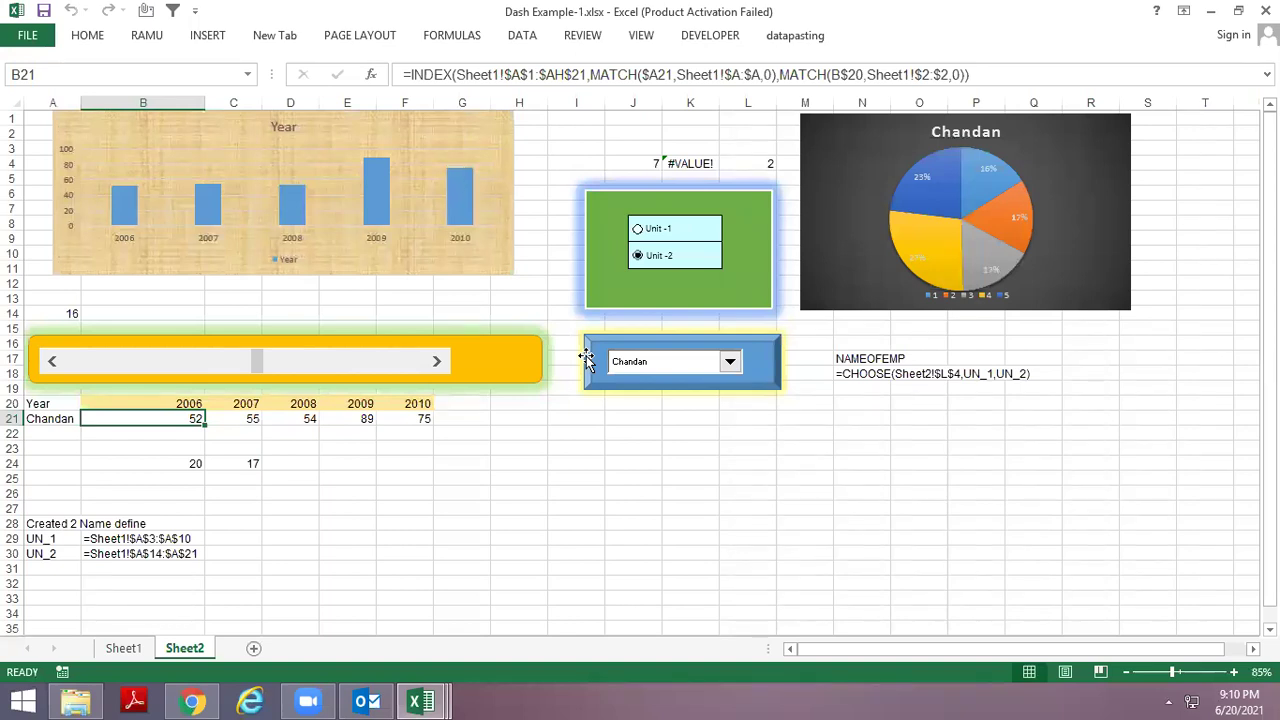
key(ctrl+Tab)
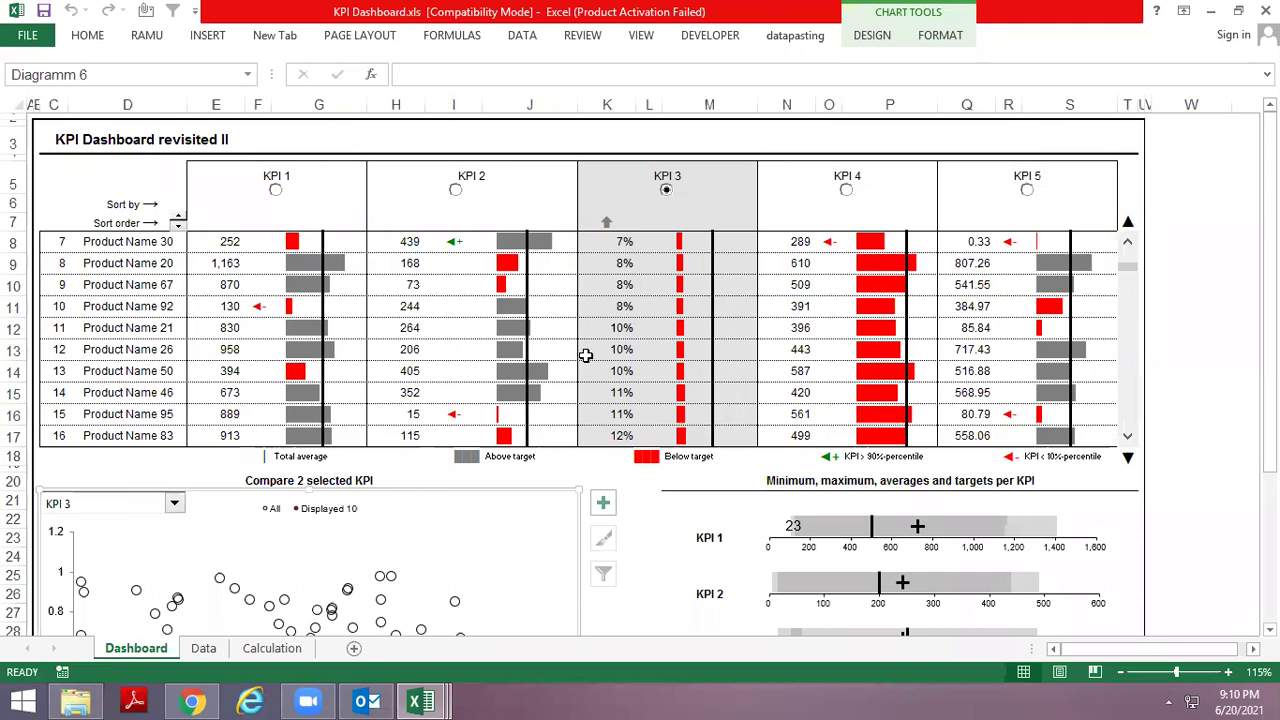
key(ctrl+Tab)
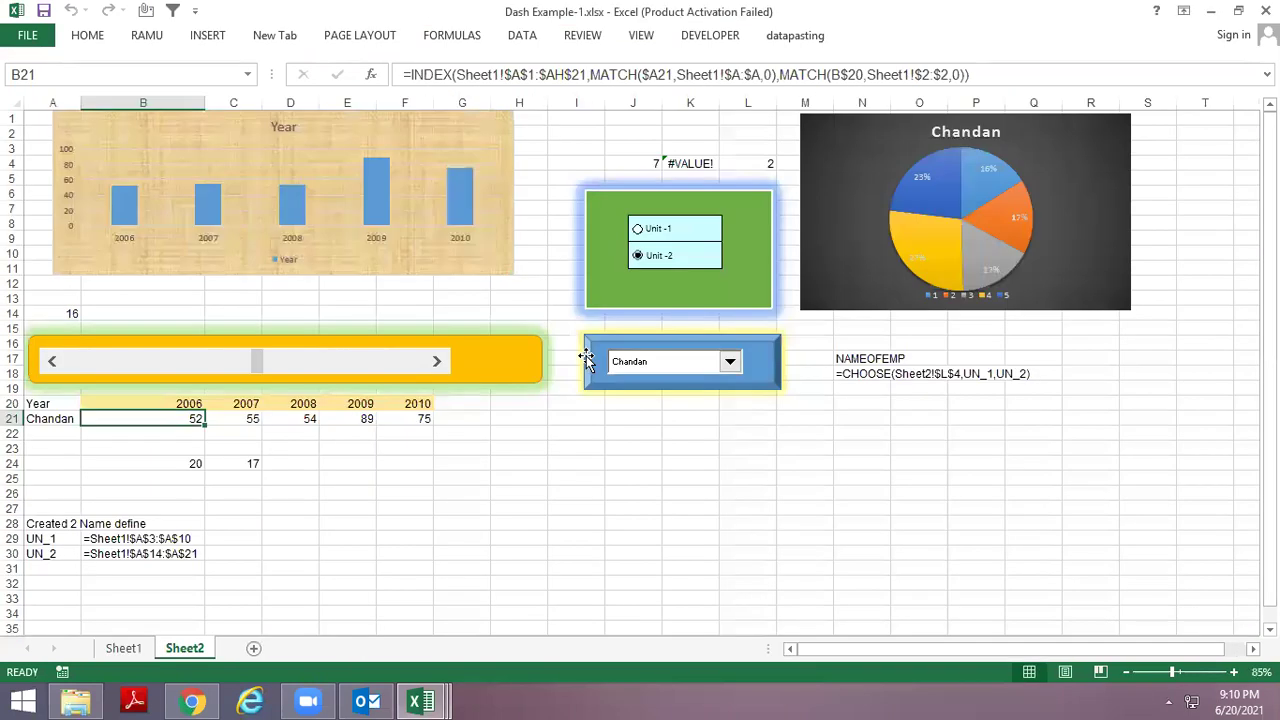
key(alt+space)
key(Escape)
key(ctrl+Tab)
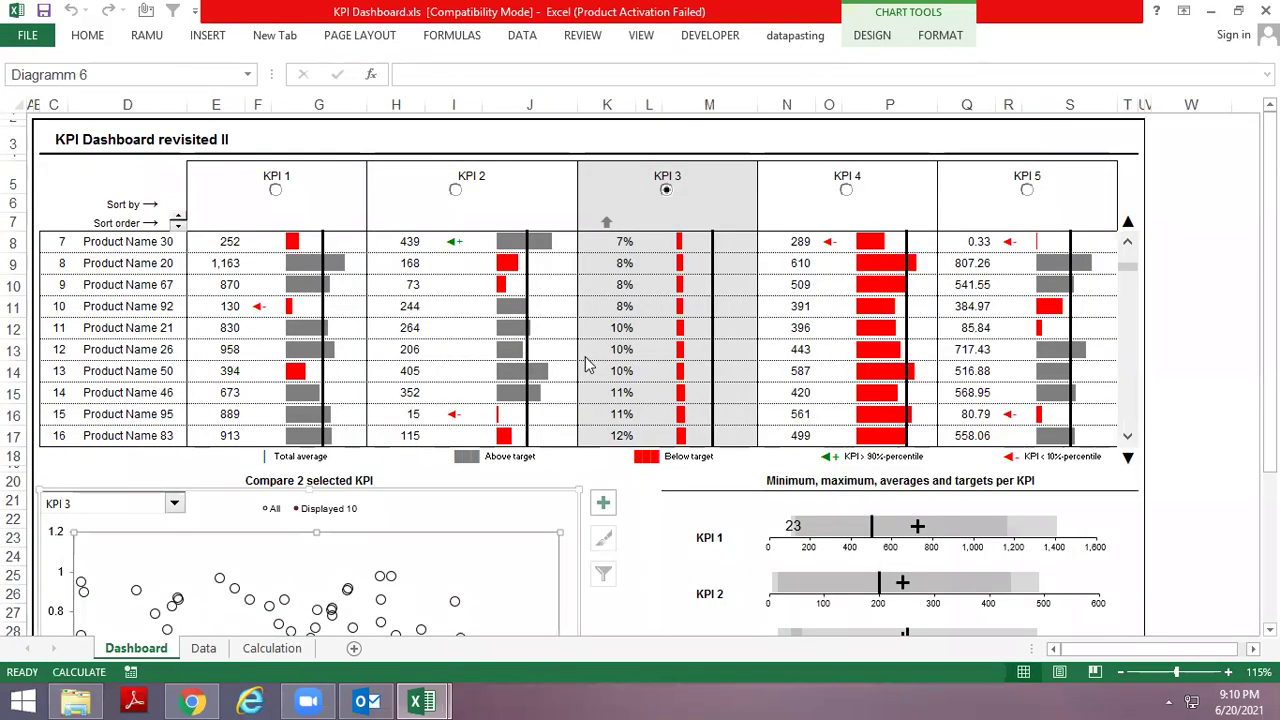
key(ctrl+Tab)
Cancel closing Dash Example-2 so it stays open, then view its Data sheet.
key(alt+space)
key(Up)
key(Return)
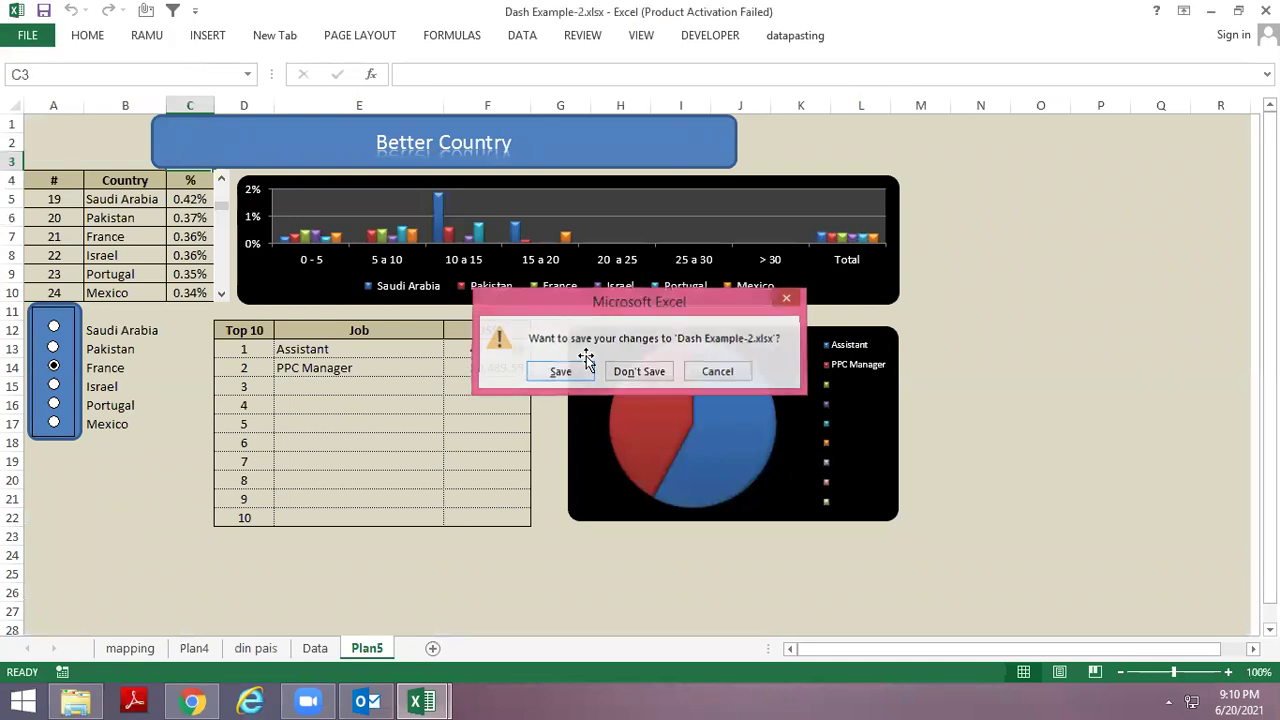
key(Escape)
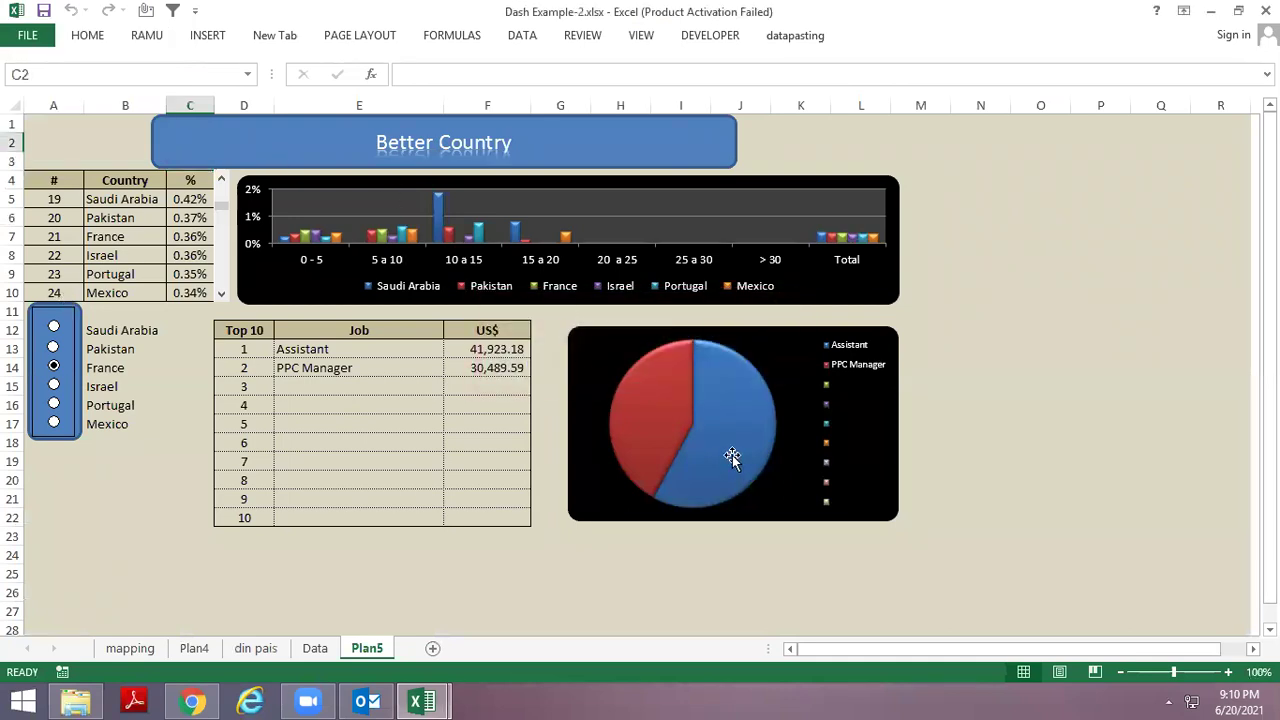
click(716, 432)
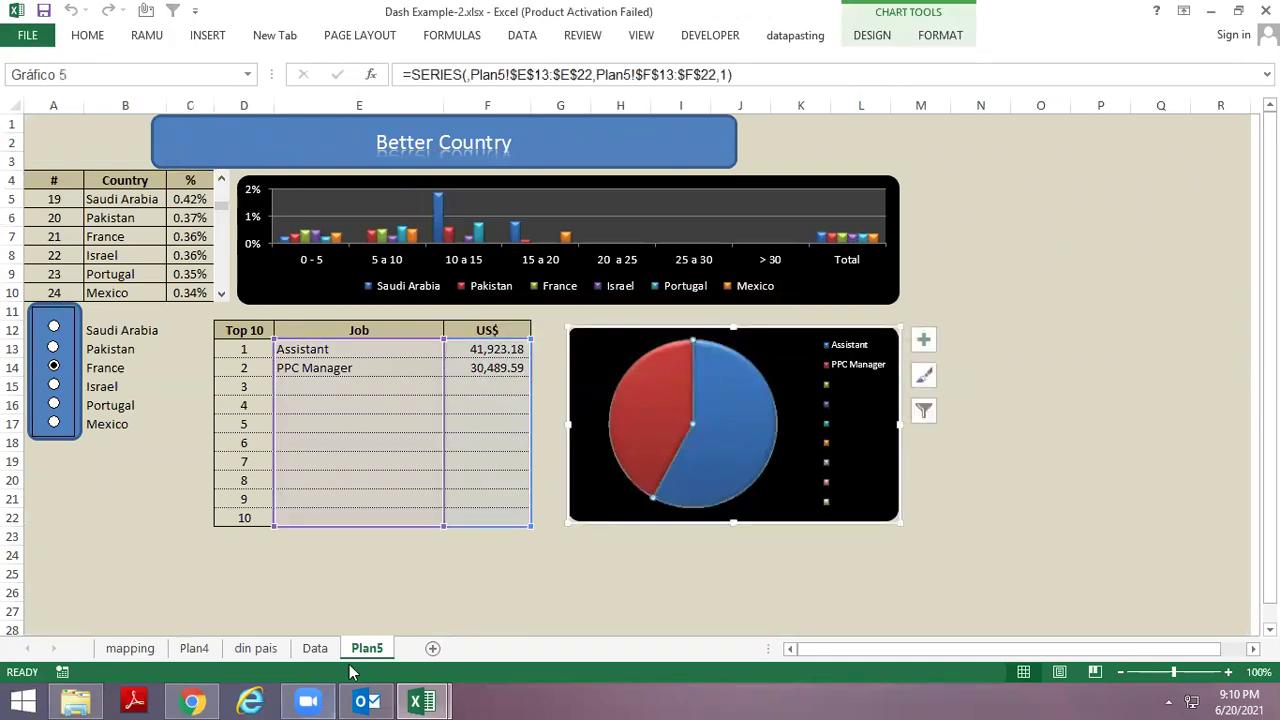
click(315, 648)
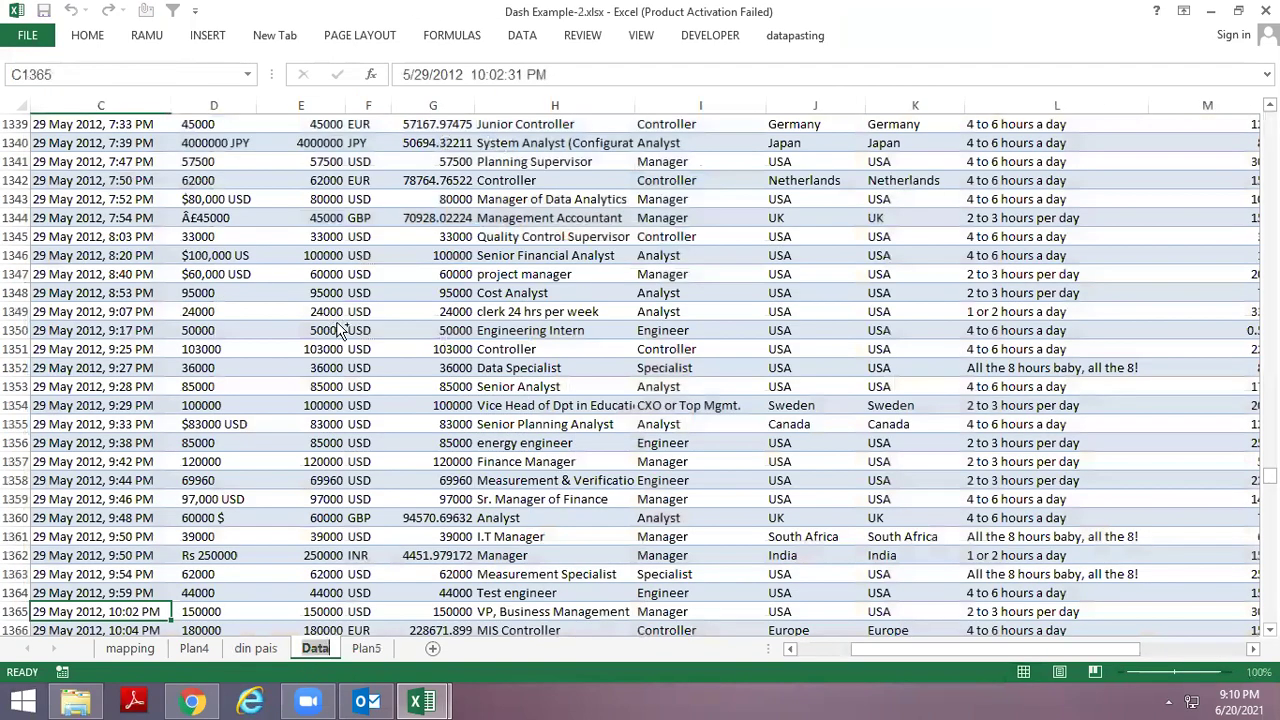
Insert blank Sheet1 after Data with the new-sheet button, then cycle tabs to Plan5.
click(337, 327)
key(ctrl+Page_Up)
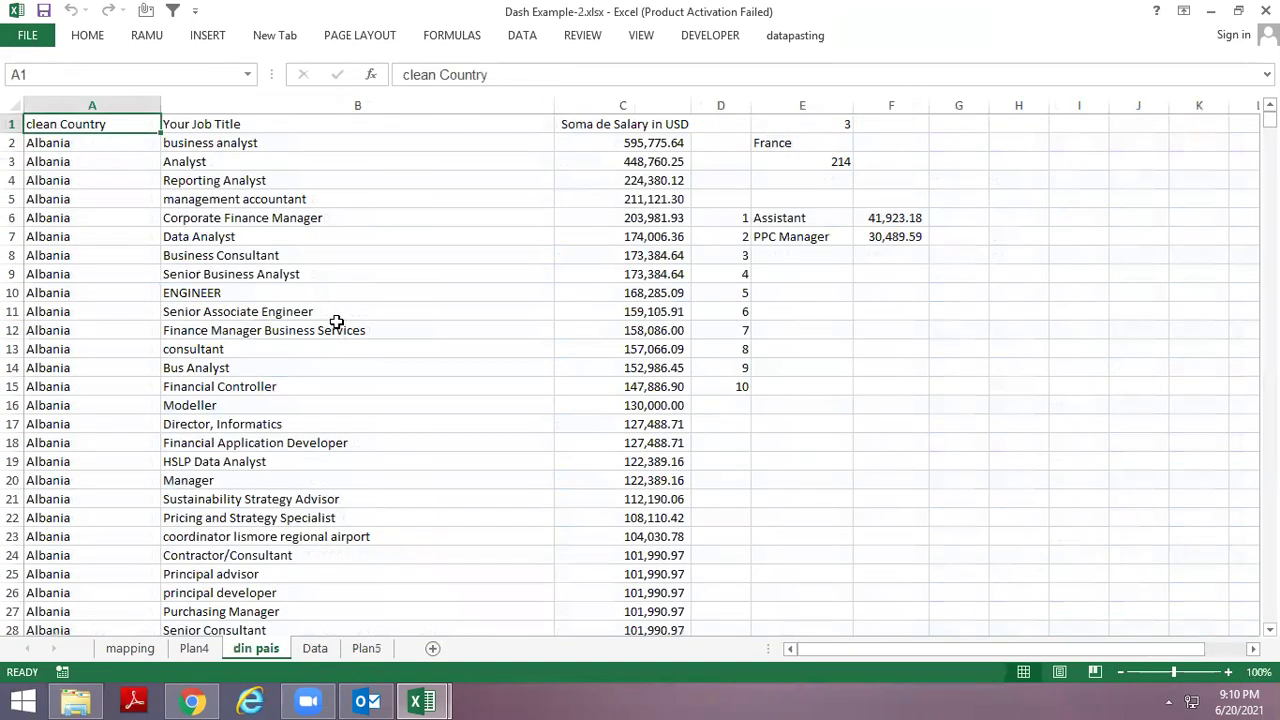
click(305, 652)
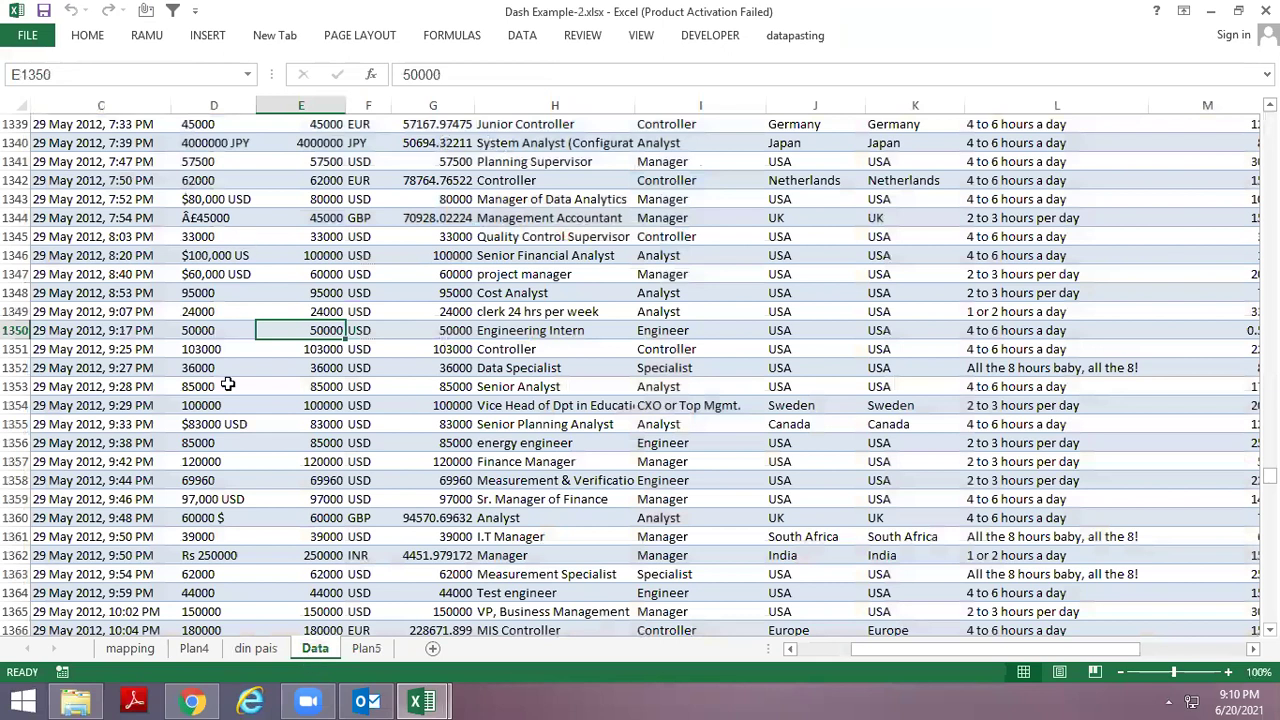
click(433, 648)
drag(580, 277, 582, 293)
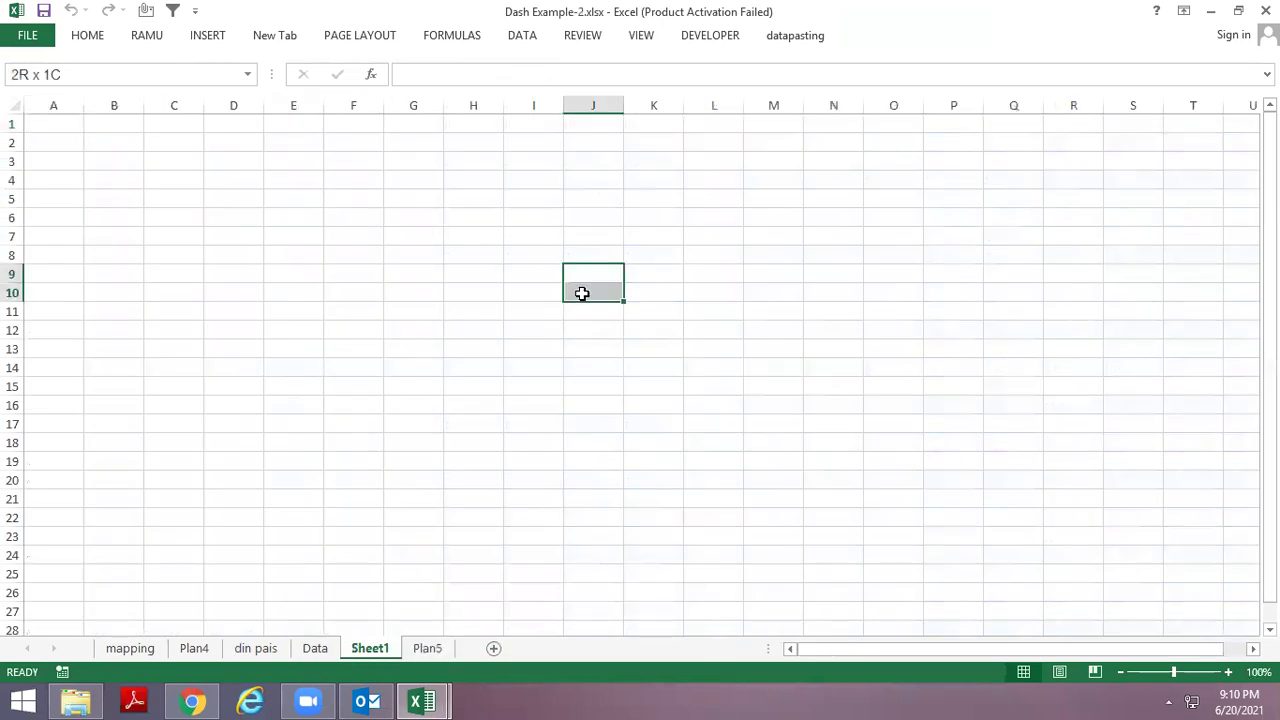
key(ctrl+Page_Up)
key(ctrl+Page_Up)
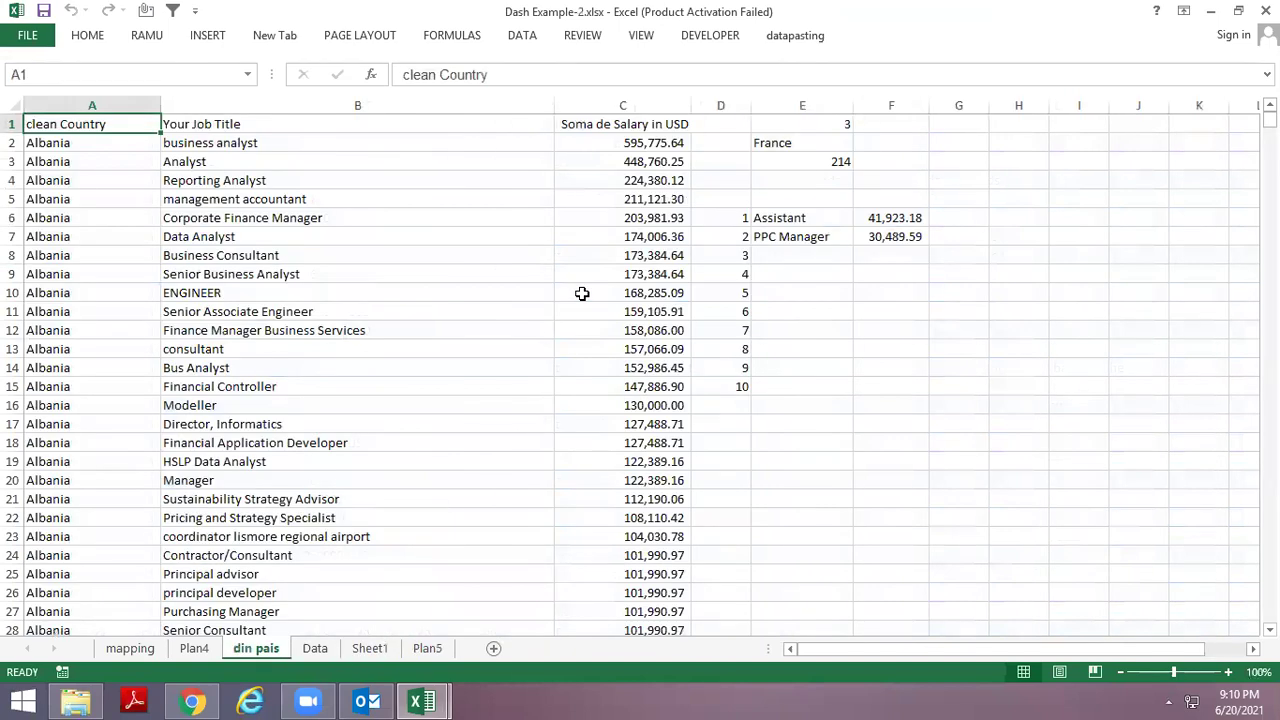
key(ctrl+Page_Down)
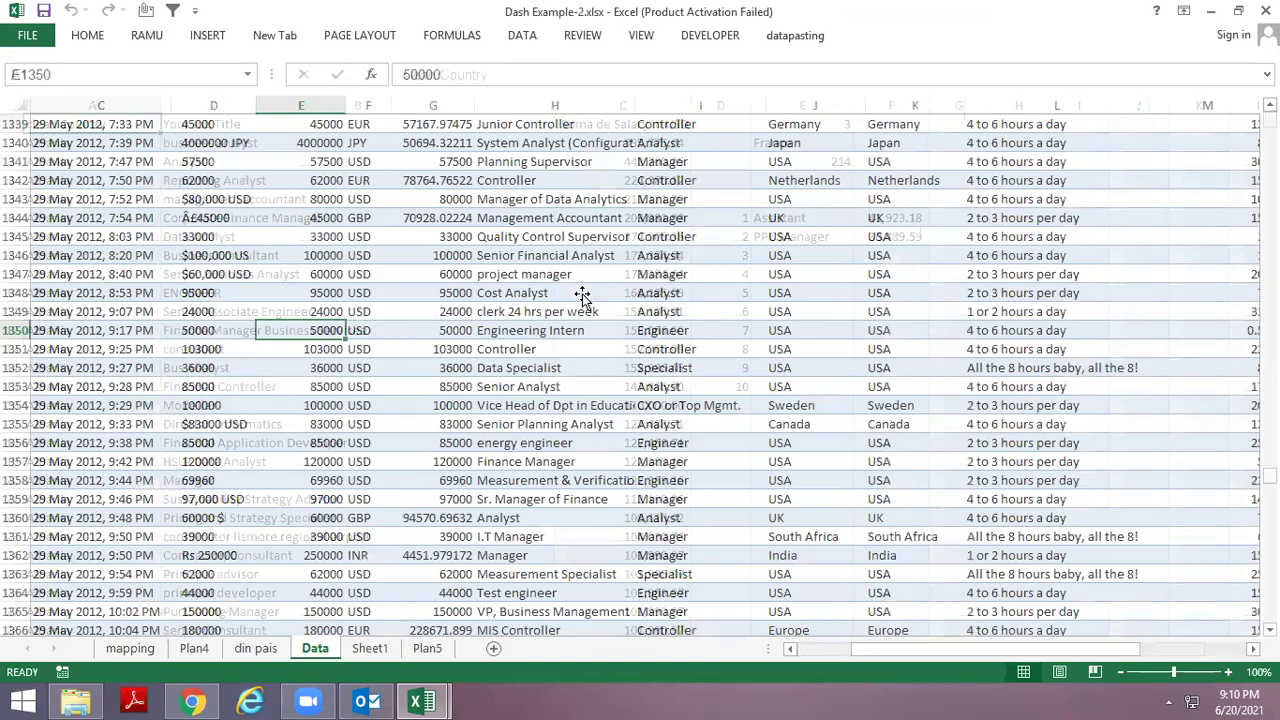
key(ctrl+Page_Down)
key(ctrl+Page_Down)
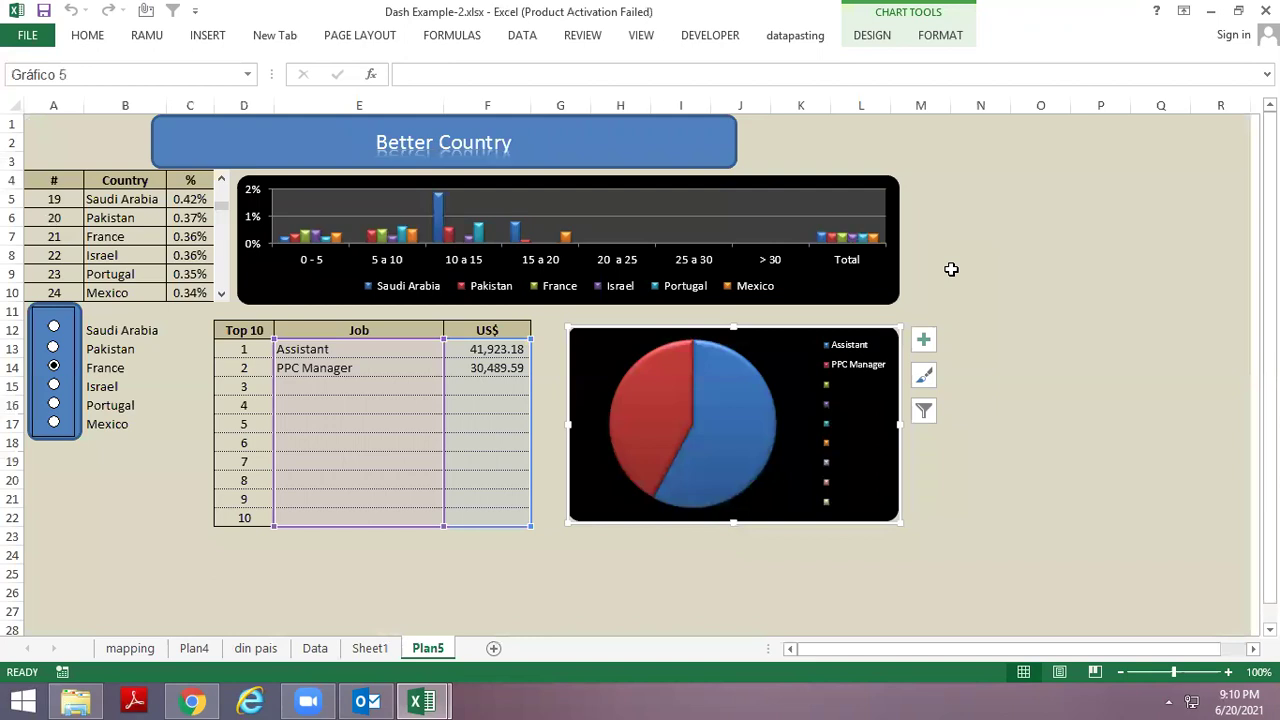
Choose Pakistan instead of Saudi Arabia on the Plan5 dashboard, then bring KPI Dashboard forward.
click(994, 309)
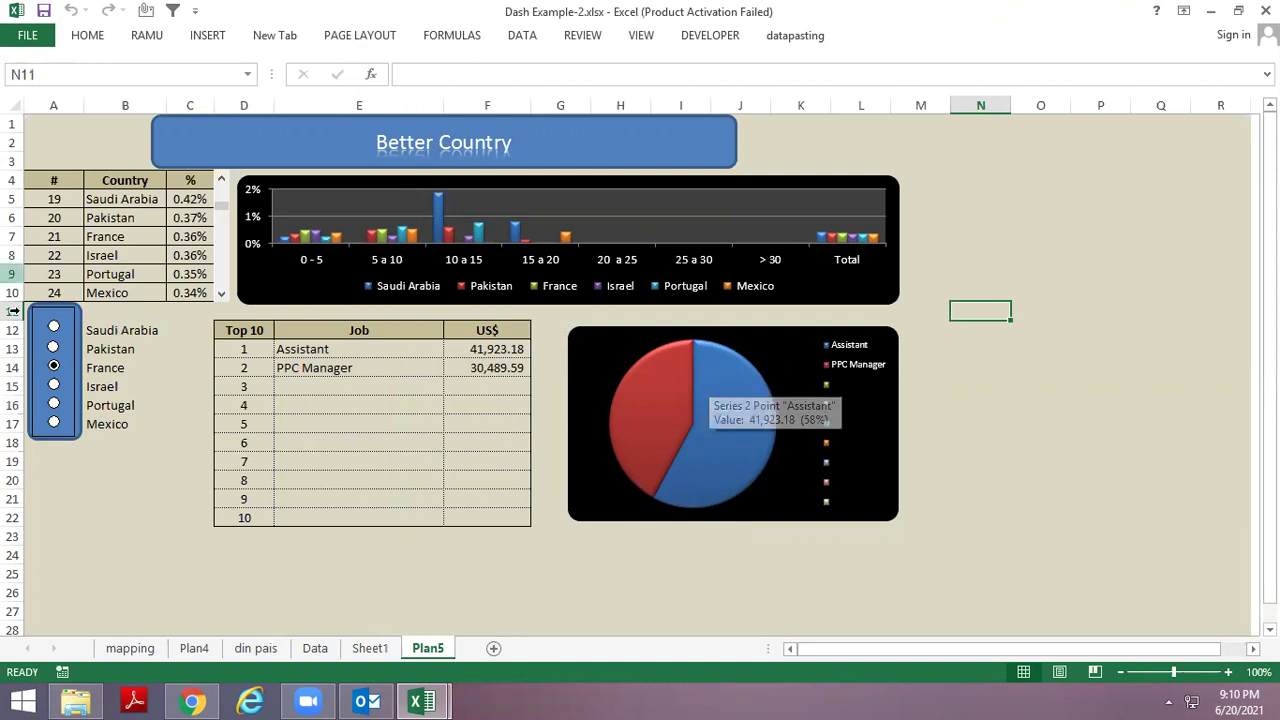
click(54, 329)
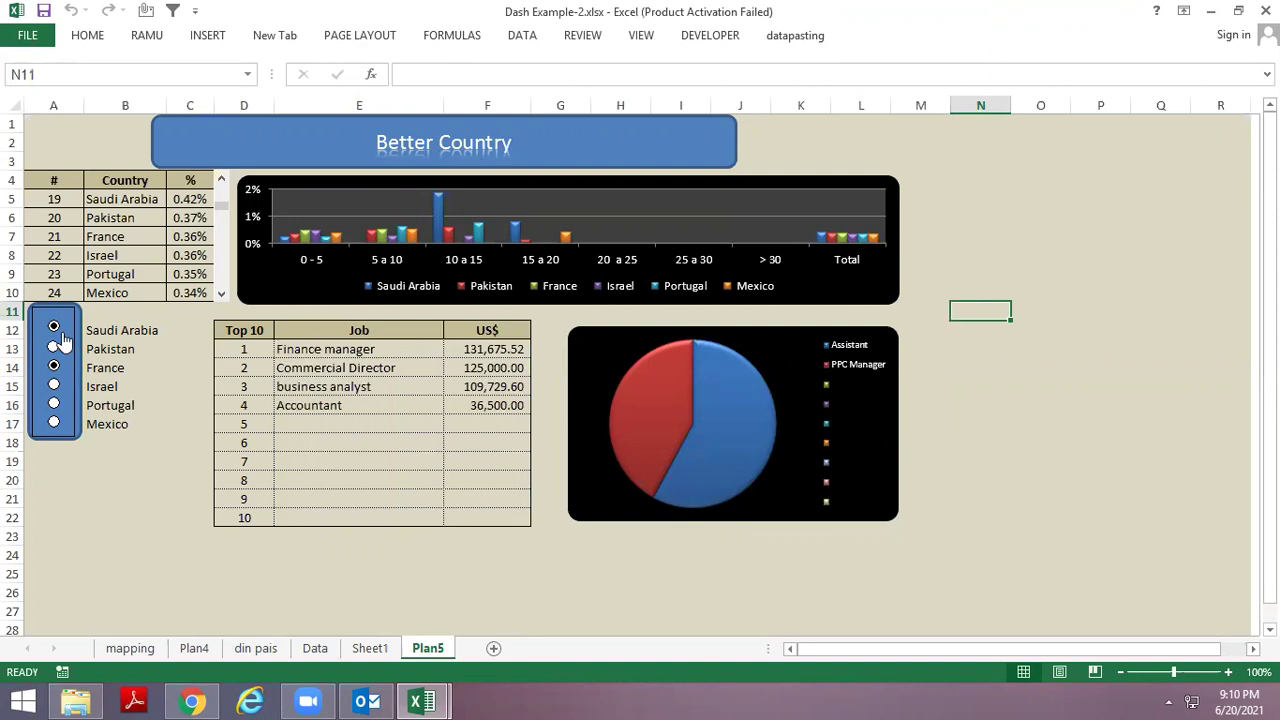
click(58, 348)
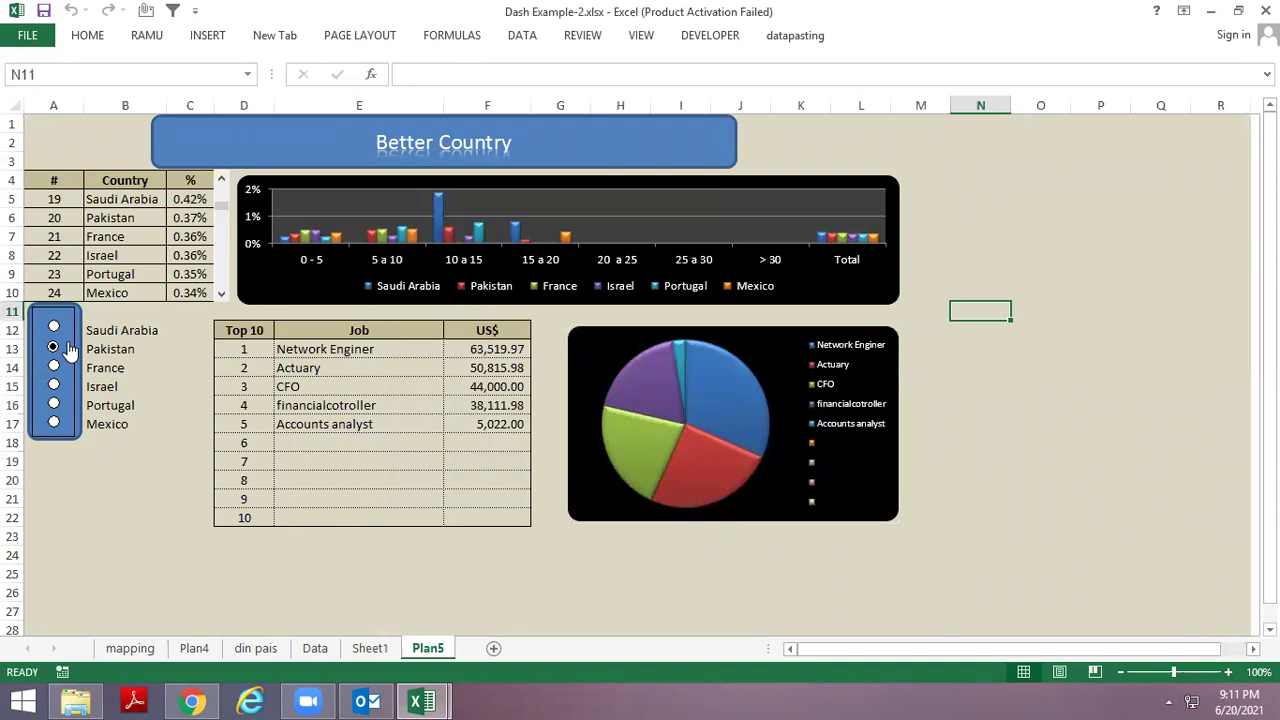
key(ctrl+w)
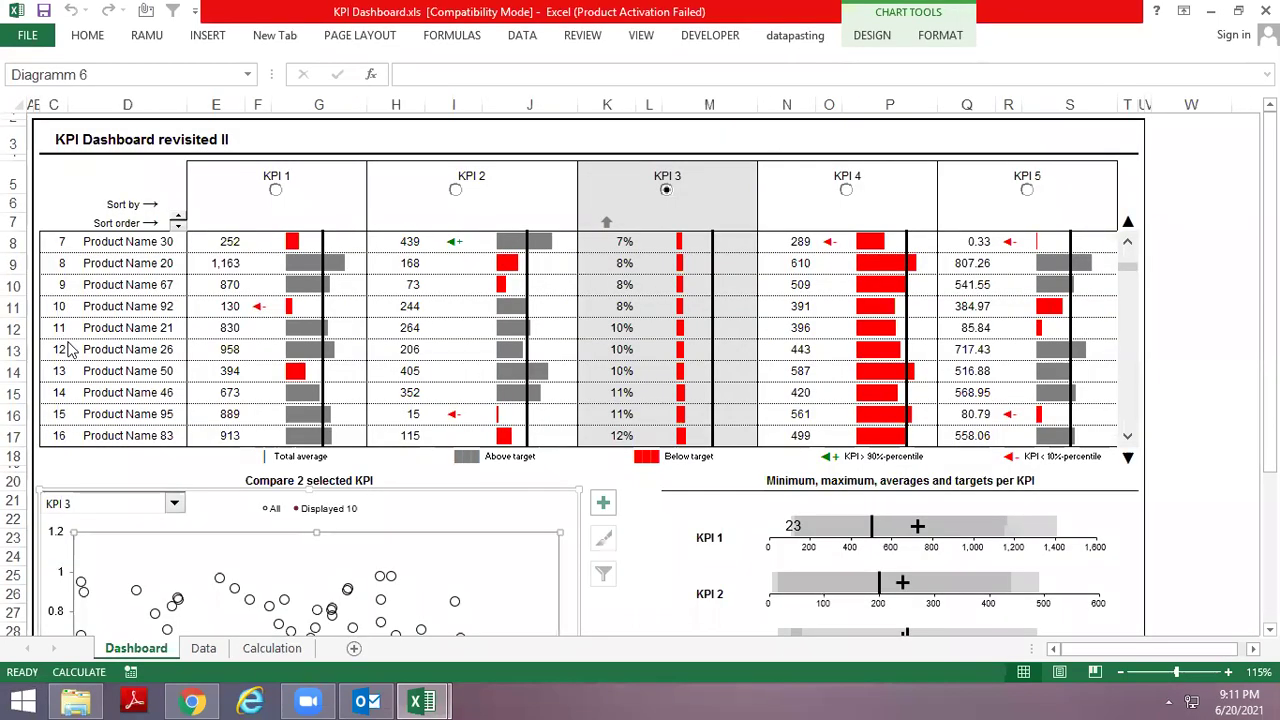
Close KPI Dashboard.xls through the save prompt, then move to Dash Example-2's mapping sheet.
key(ctrl+w)
key(Return)
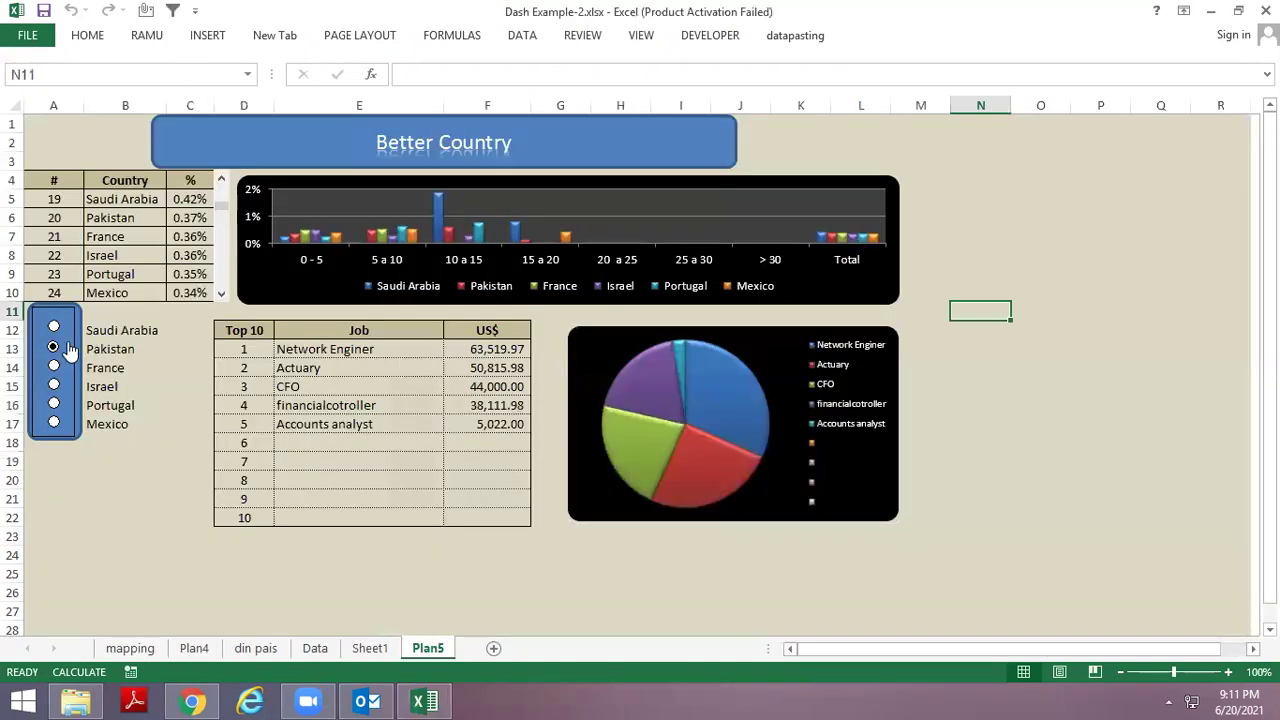
click(377, 595)
key(ctrl+Page_Up)
key(ctrl+Page_Up)
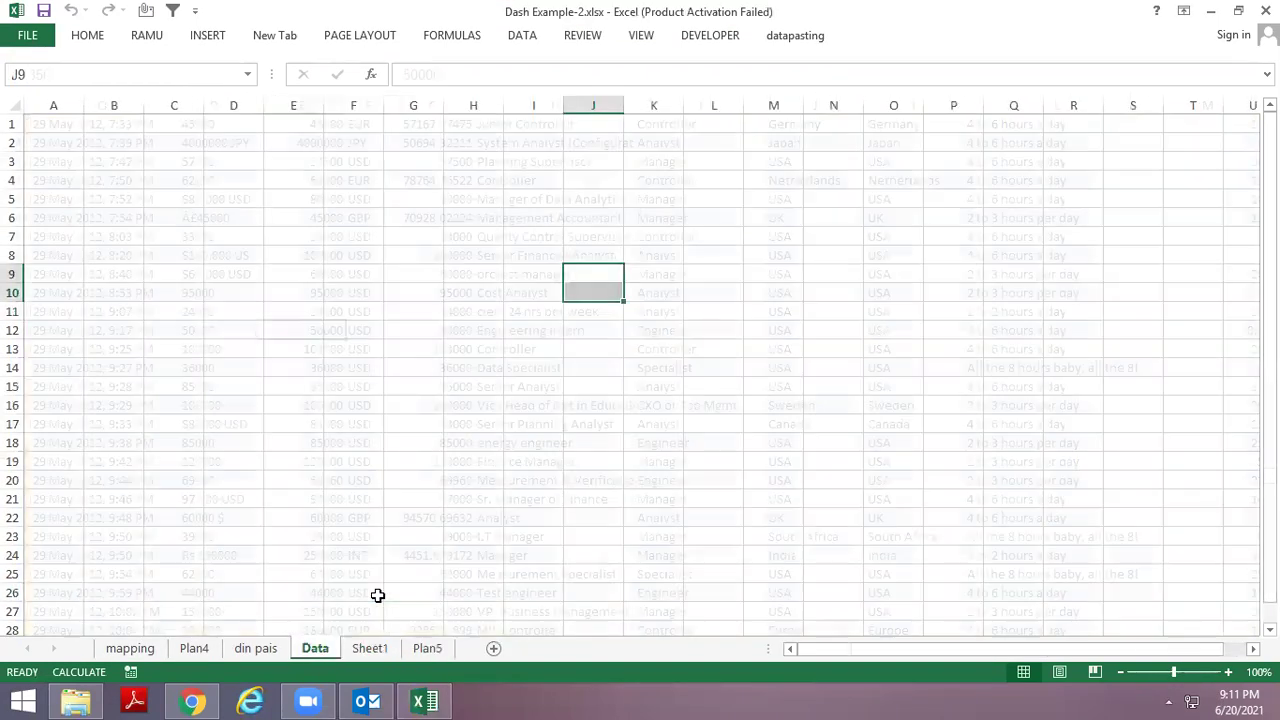
key(ctrl+Page_Up)
key(ctrl+Page_Up)
key(ctrl+Page_Up)
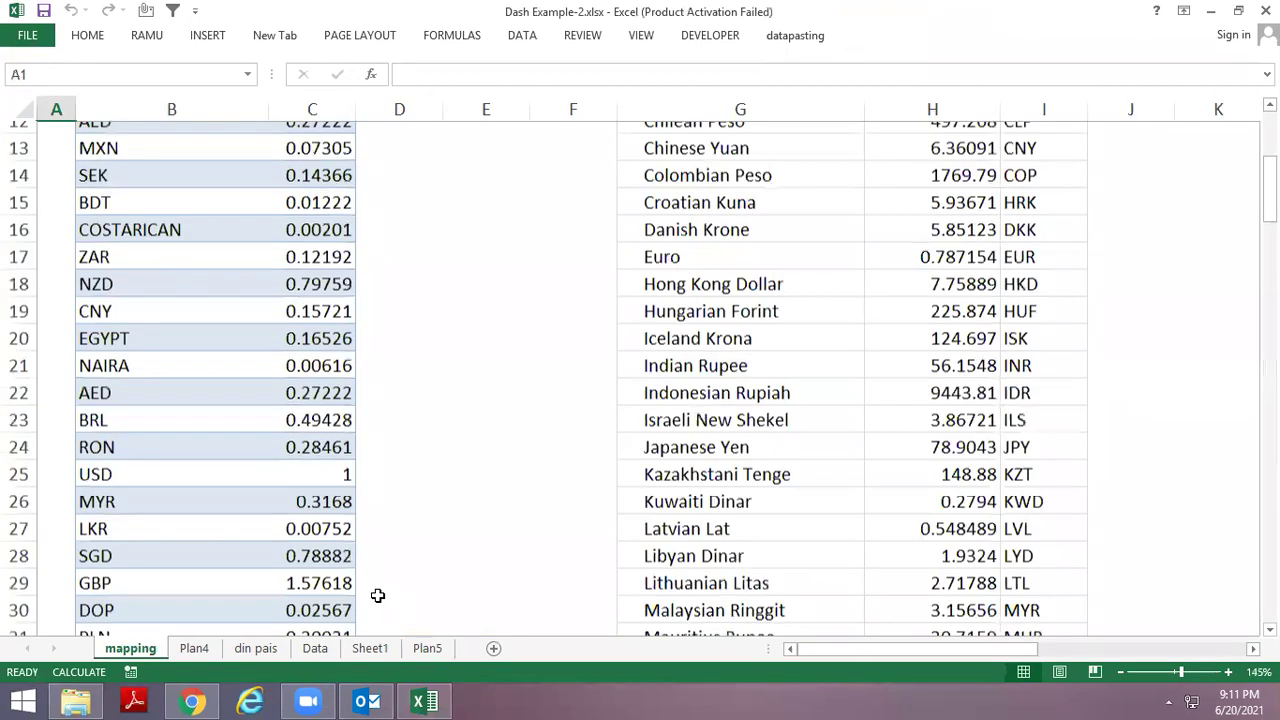
key(alt+Tab)
key(alt+Tab)
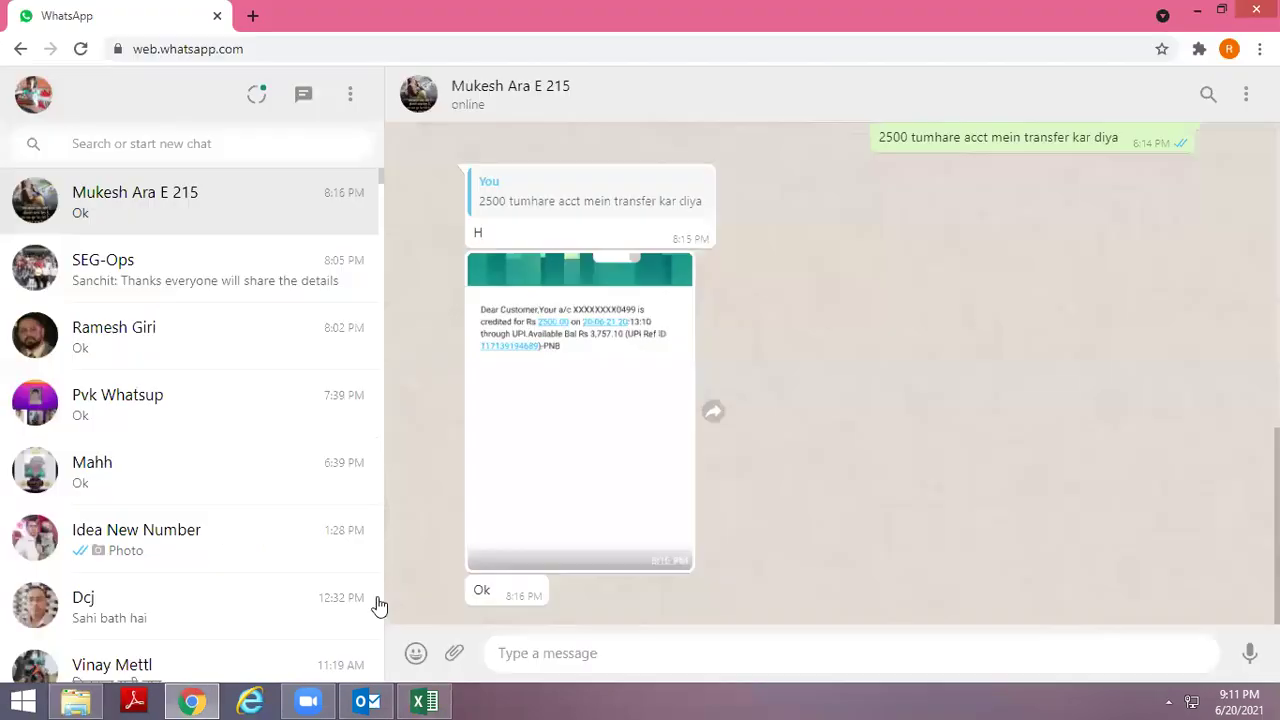
key(alt+Tab)
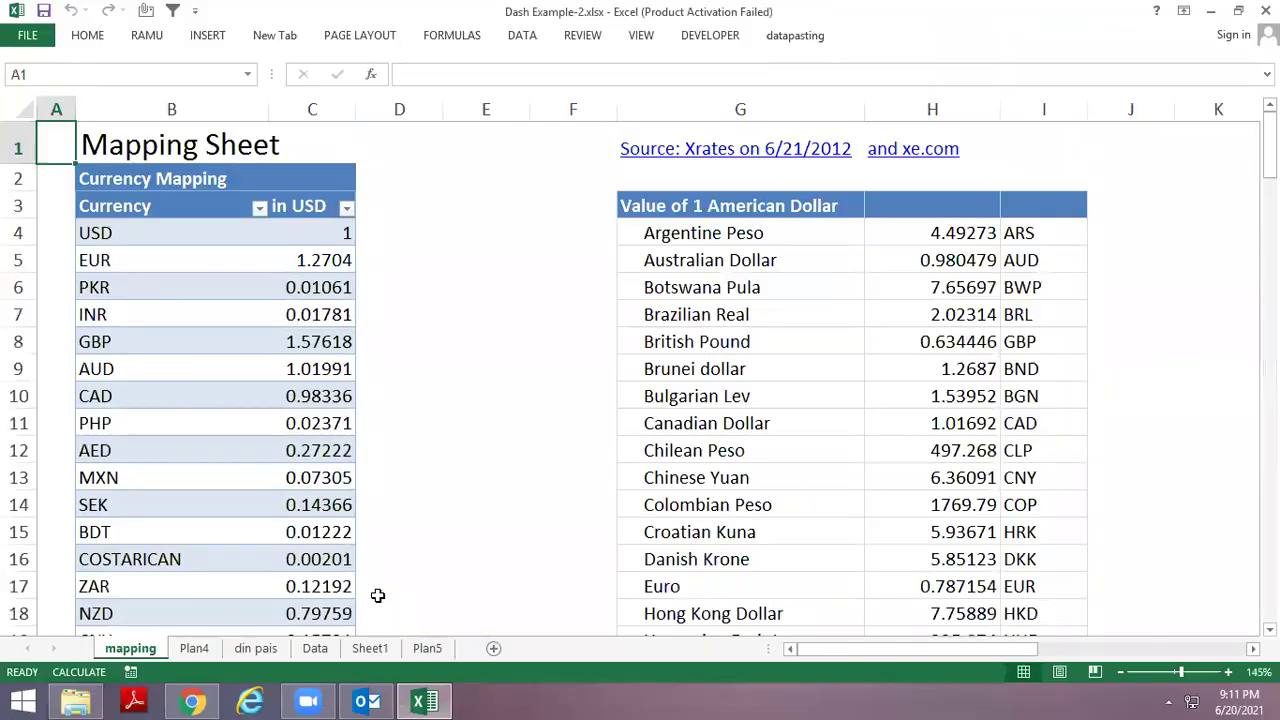
Move from mapping through Plan4 to the Plan5 dashboard and jump back to the top.
key(ctrl+Page_Down)
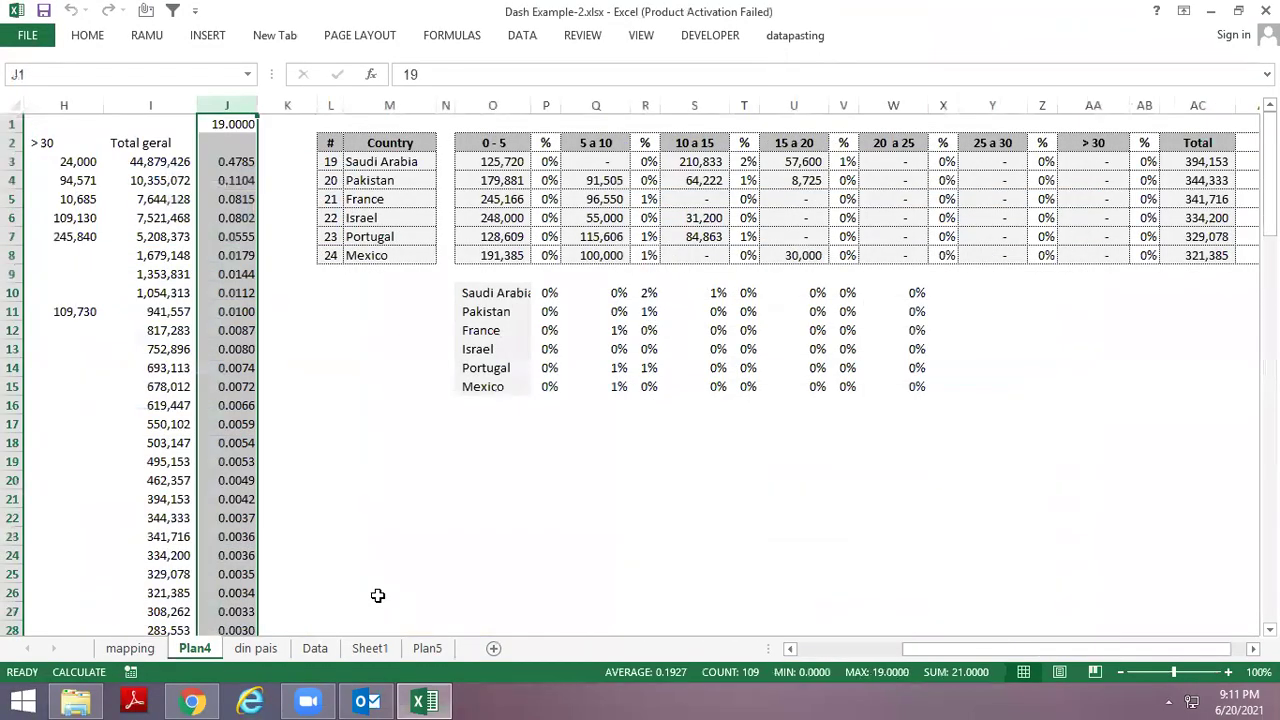
key(ctrl+Page_Down)
key(ctrl+Page_Down)
key(ctrl+Page_Down)
key(ctrl+Up)
key(ctrl+Up)
key(ctrl+Up)
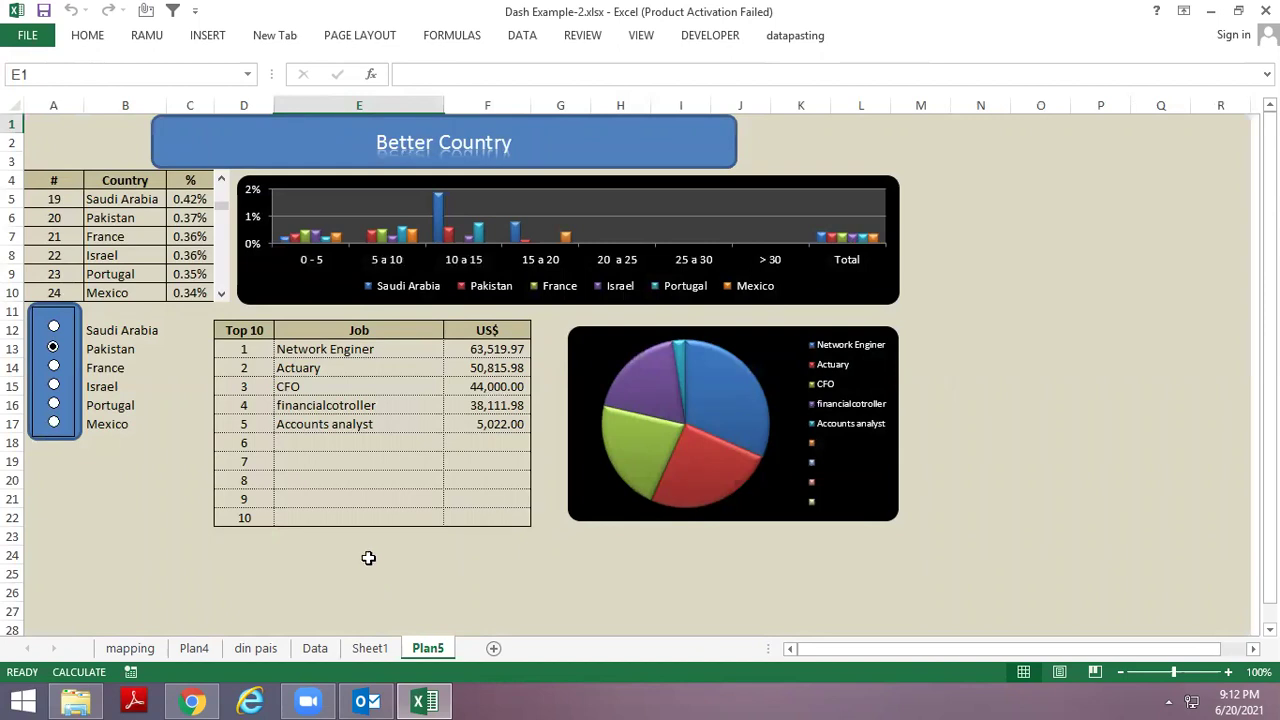
scroll(215, 280, up, 1)
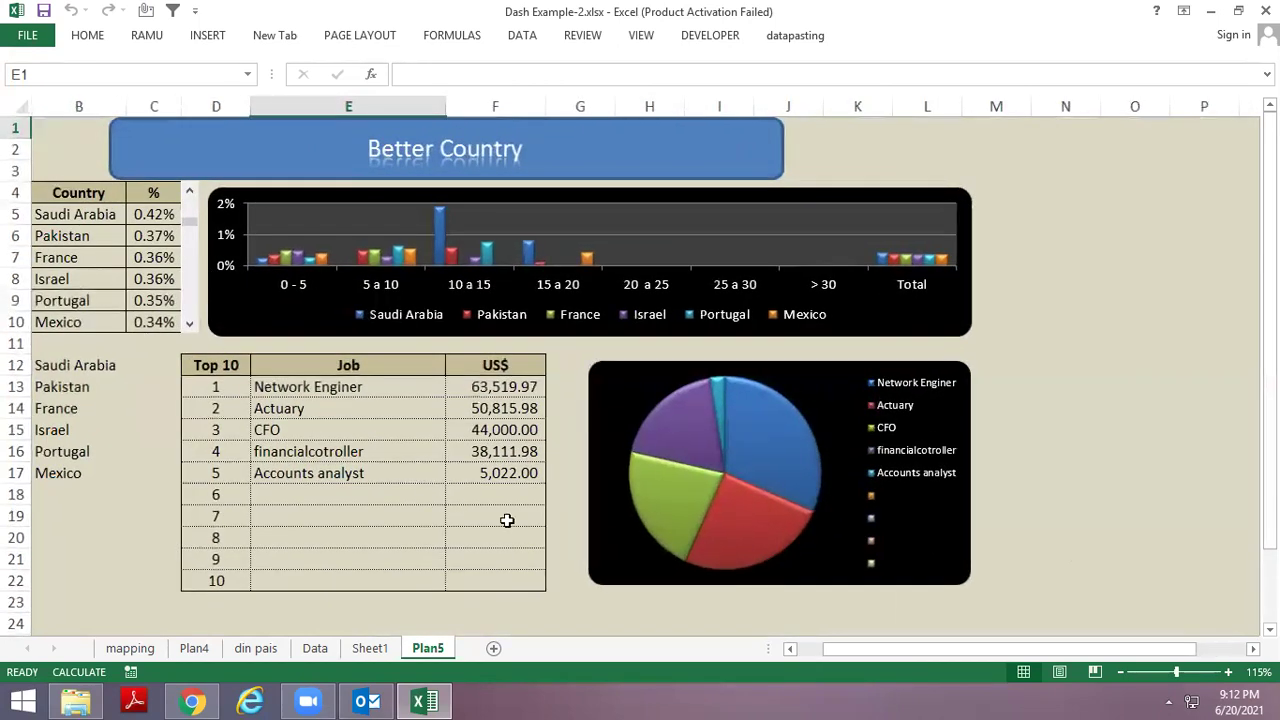
click(377, 650)
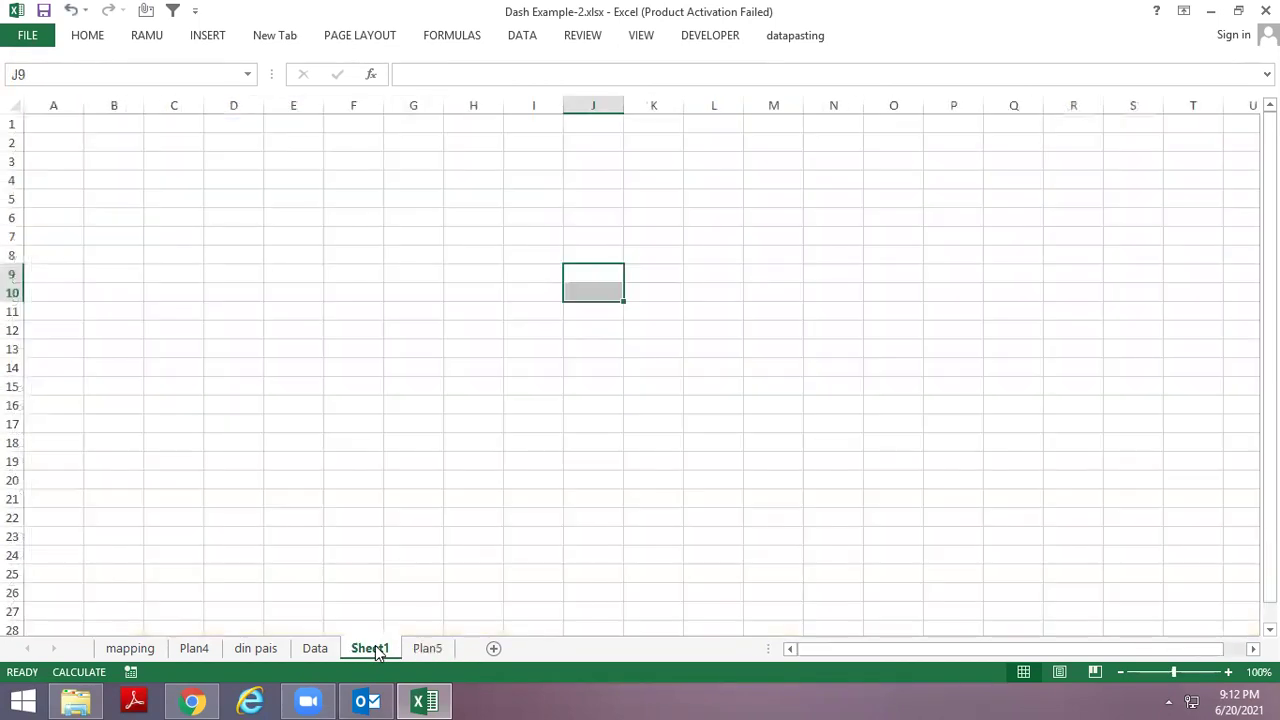
key(ctrl+Page_Up)
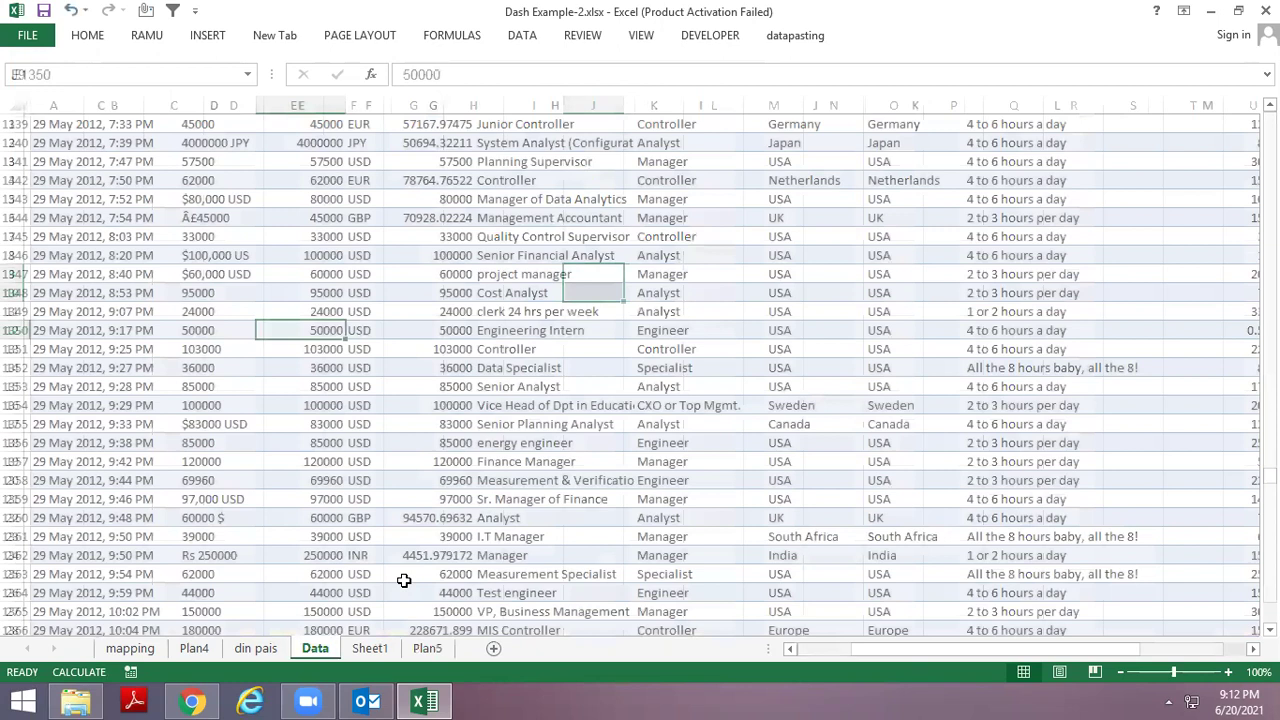
key(ctrl+Page_Down)
key(ctrl+Page_Down)
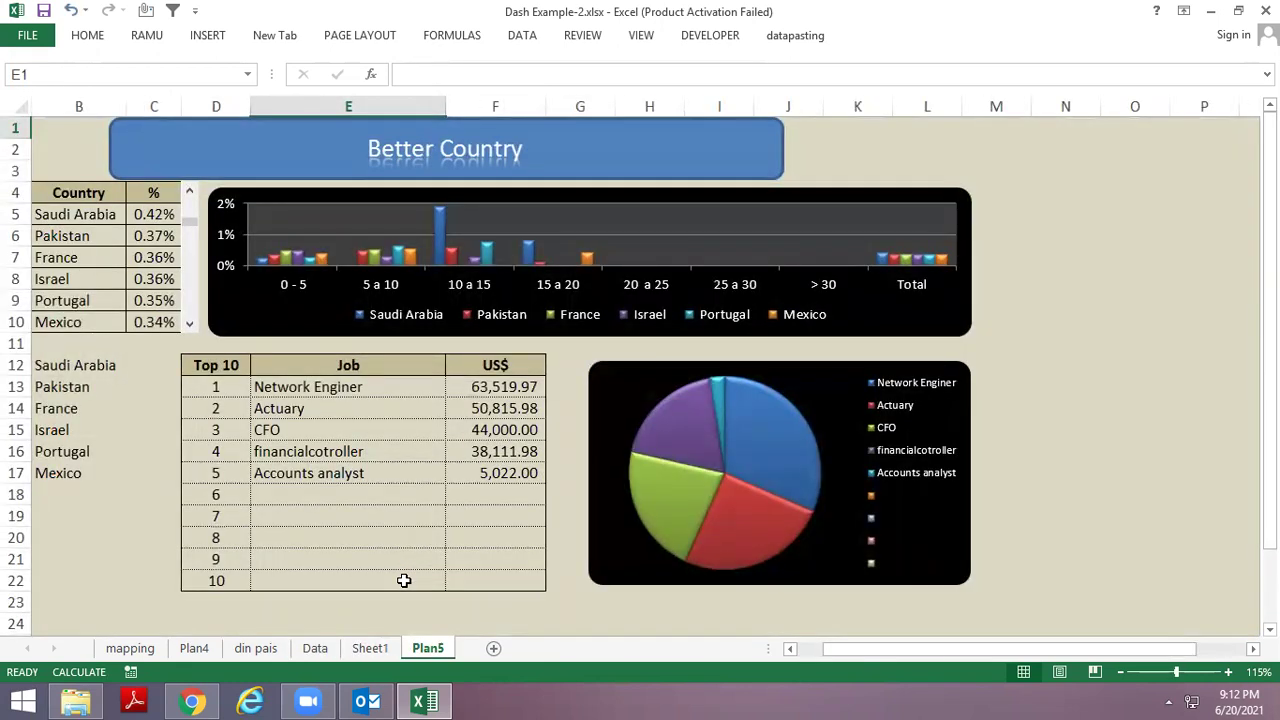
key(ctrl+Home)
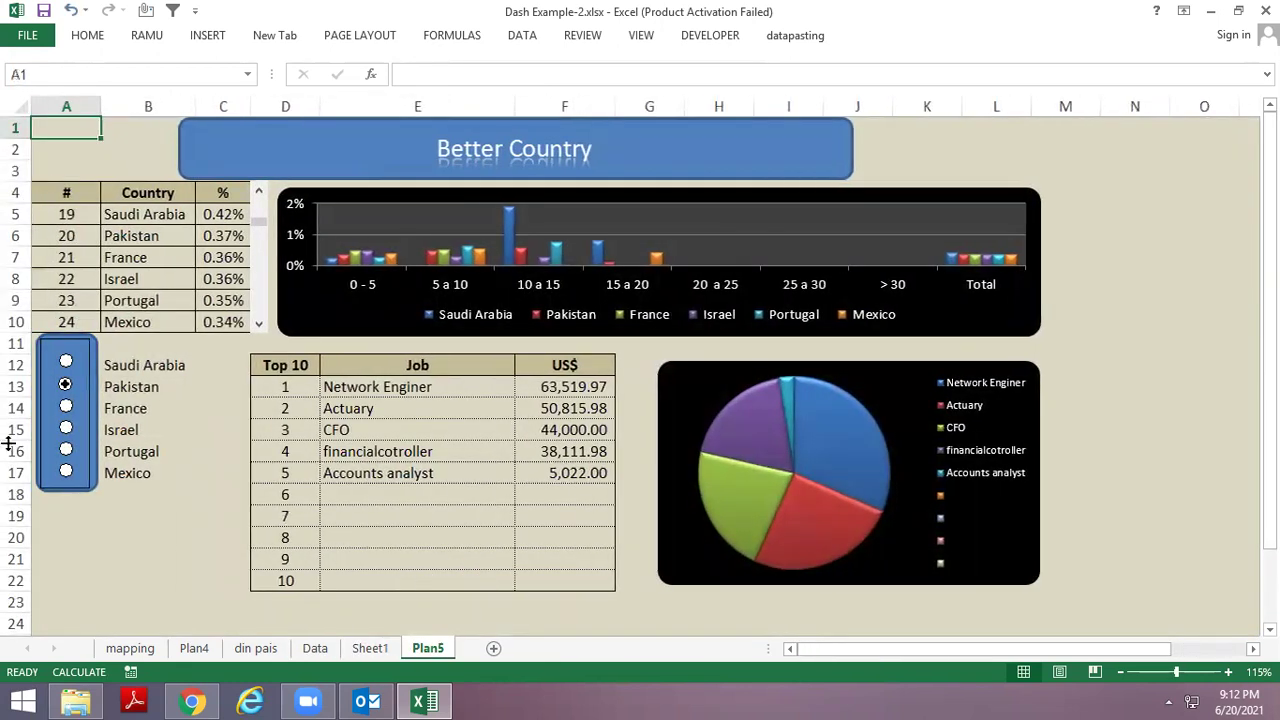
click(79, 240)
Scroll the country list up three places so it starts at Russia, showing Denmark's jobs.
click(190, 261)
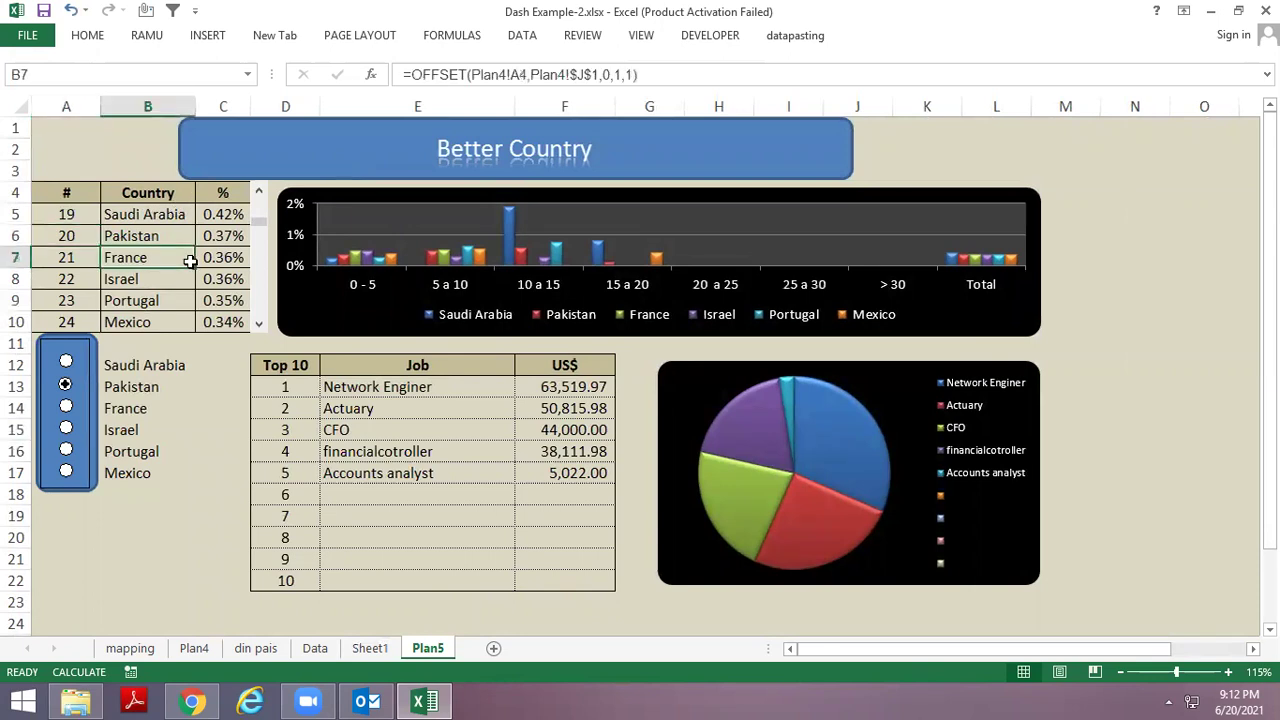
click(259, 196)
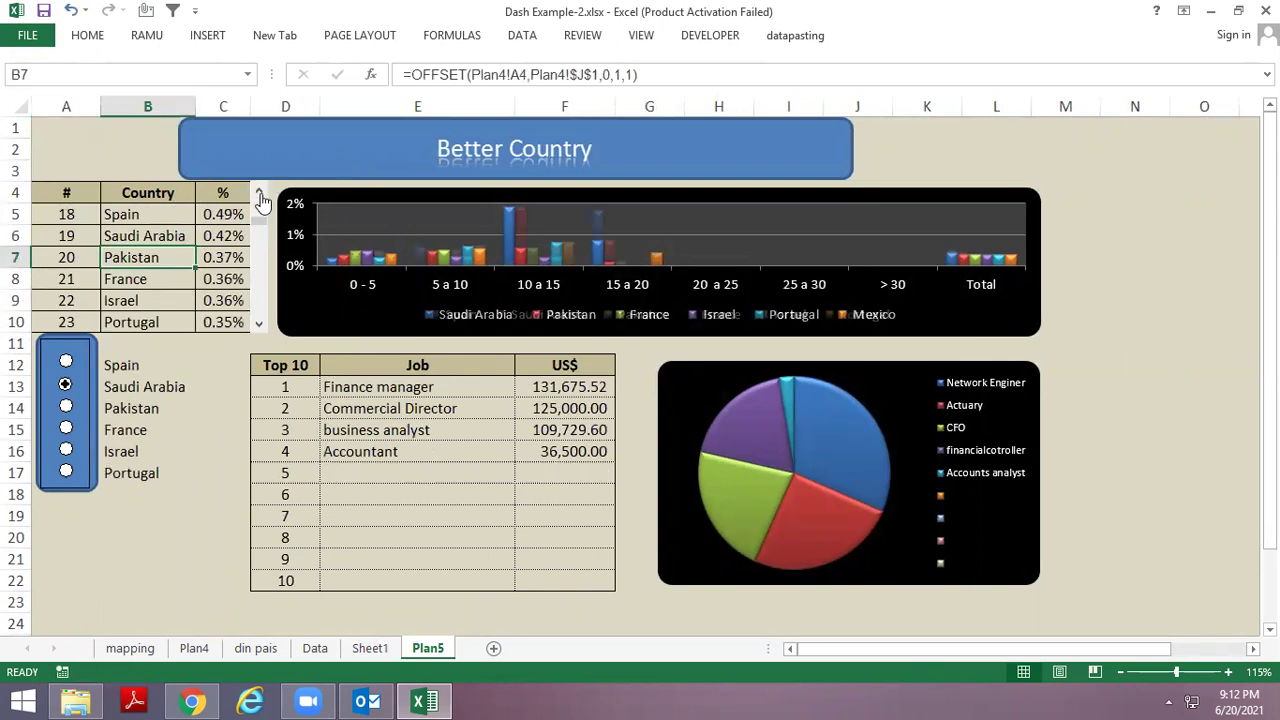
click(259, 196)
click(259, 196)
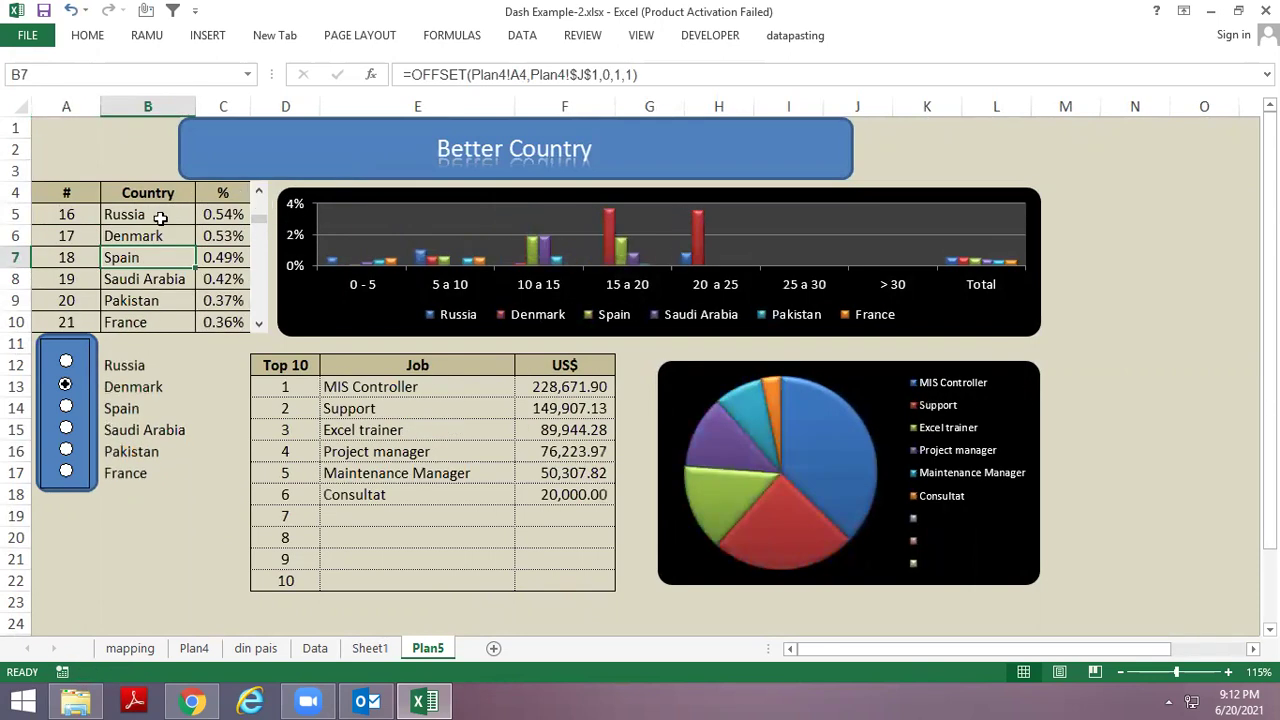
Inspect the country, job and salary ranges and the pie and column chart sources.
drag(130, 214, 130, 257)
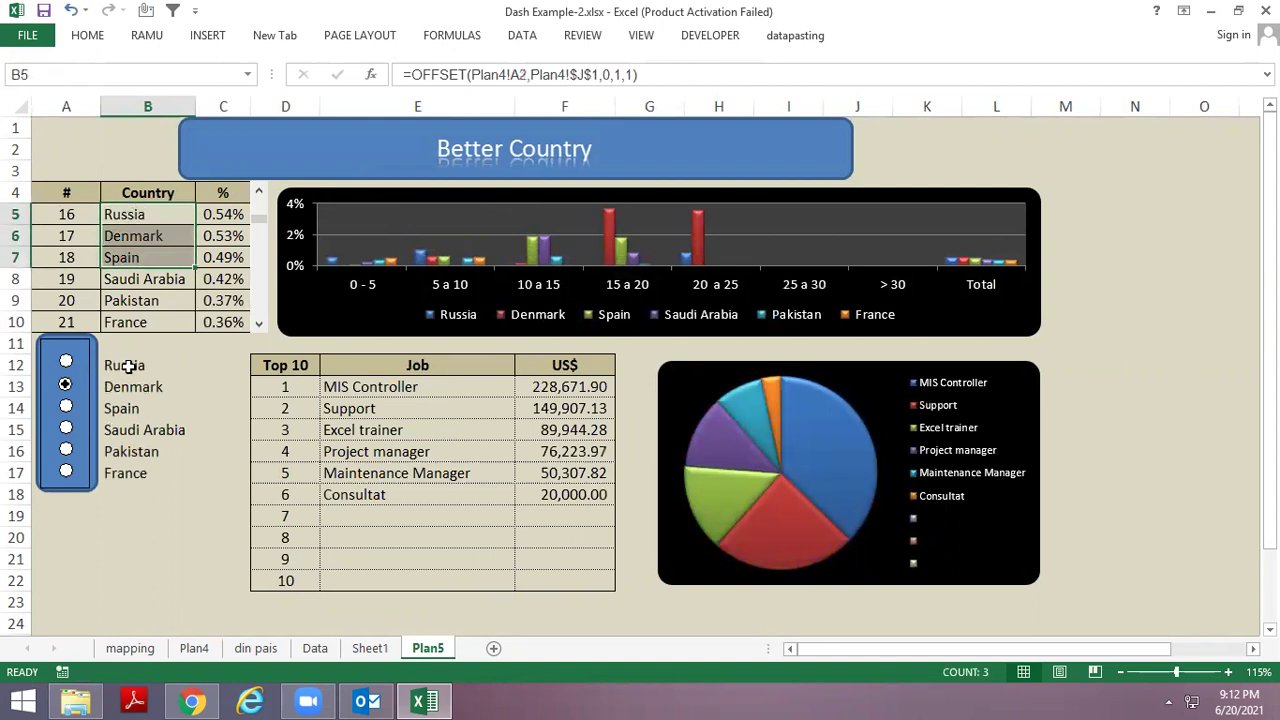
drag(115, 366, 130, 476)
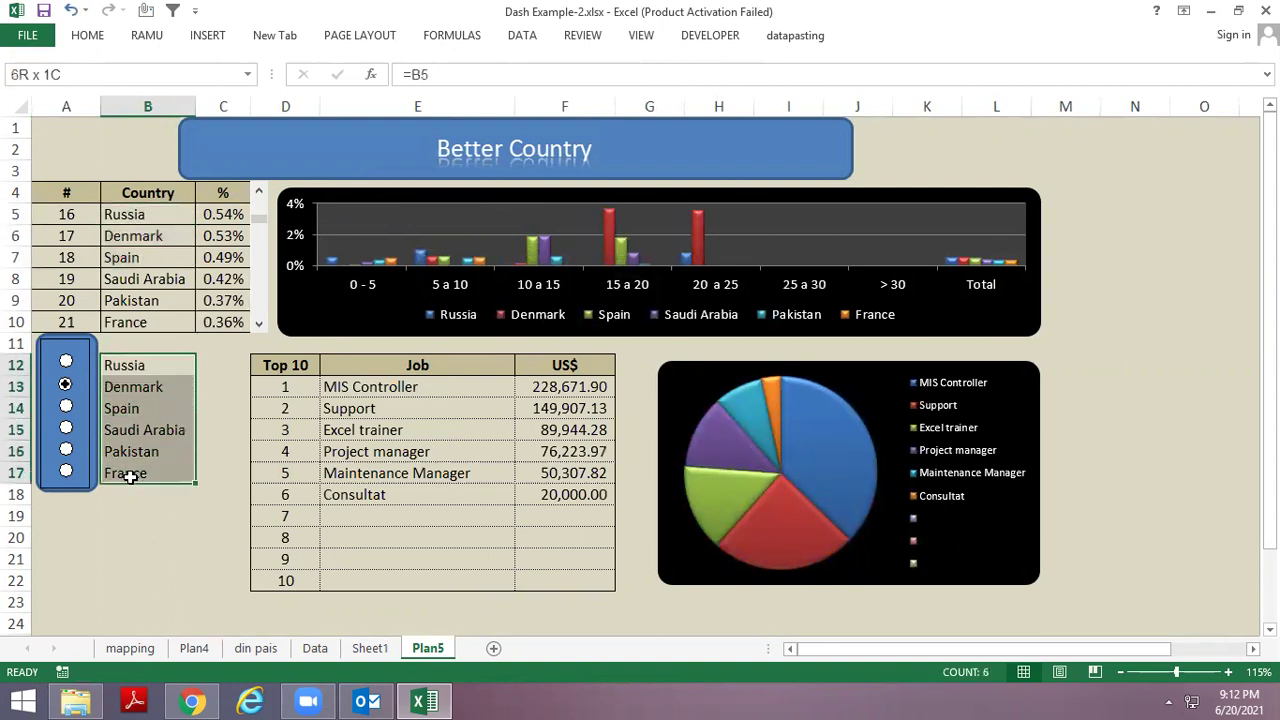
drag(380, 392, 383, 498)
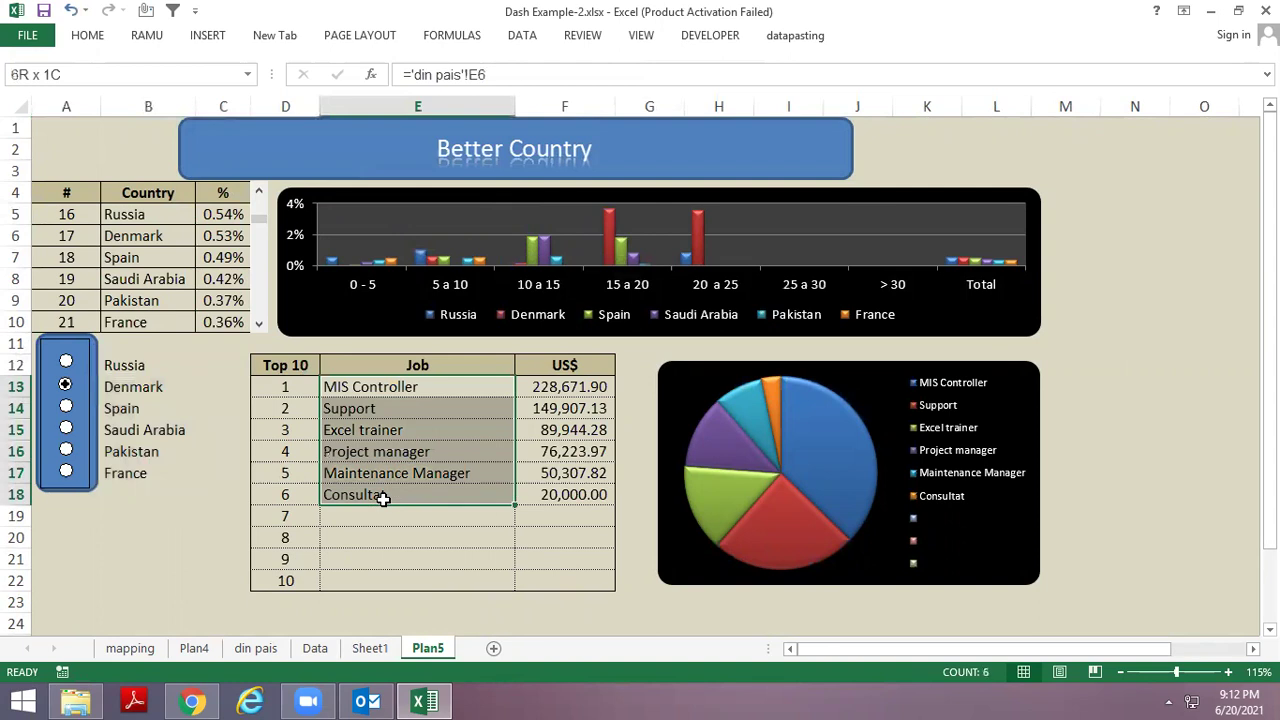
drag(565, 408, 565, 451)
click(816, 462)
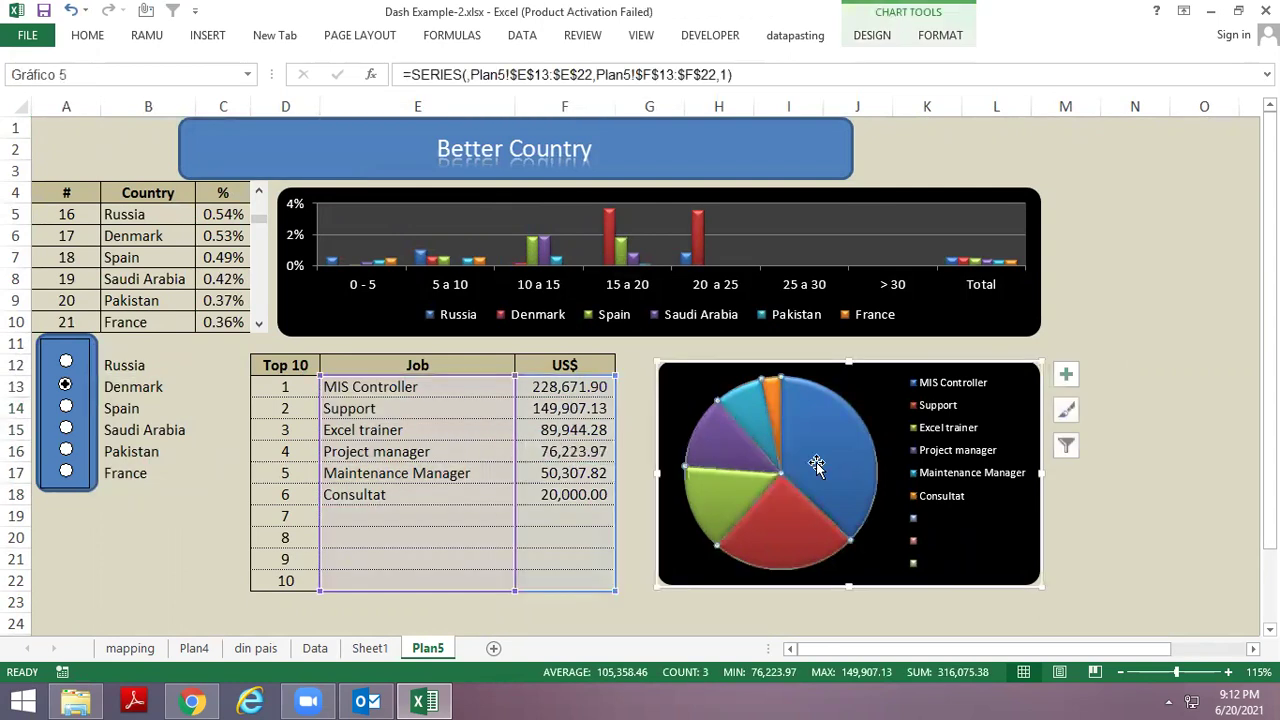
click(611, 231)
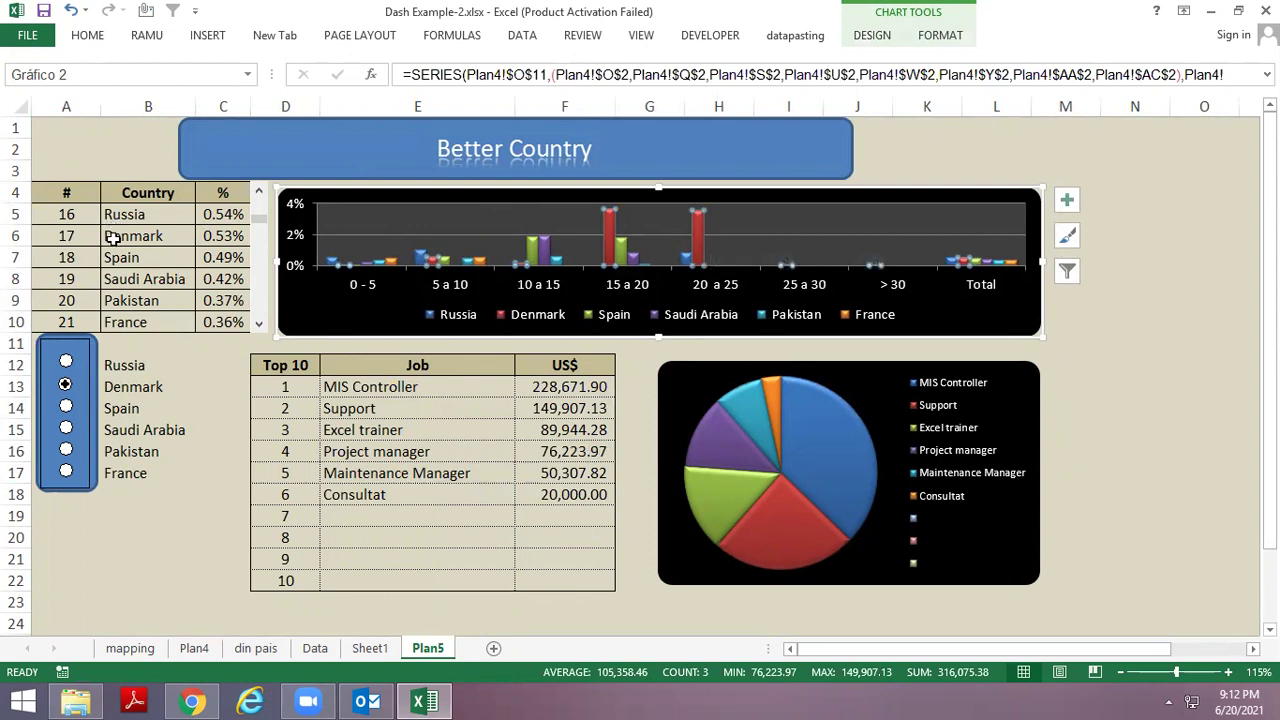
Copy the #, Country, % header row A4:C4.
key(Escape)
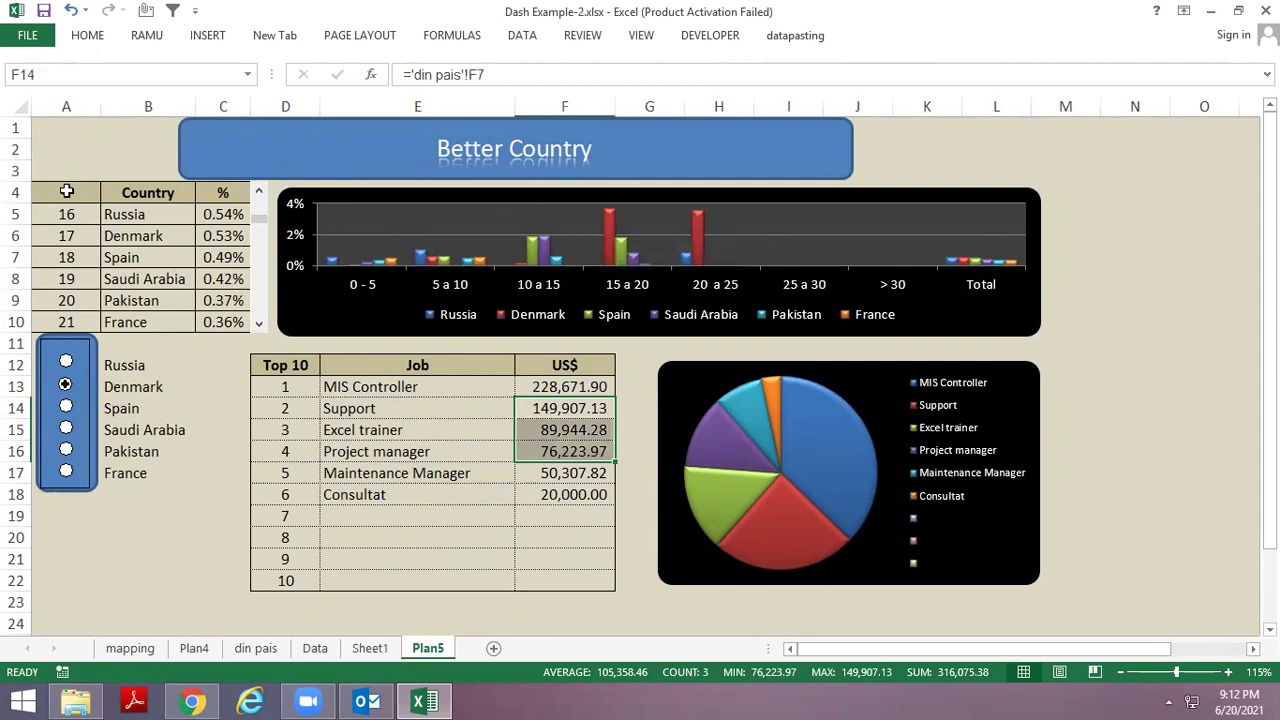
drag(63, 192, 255, 205)
key(ctrl+c)
Paste the #, Country, % header row into Sheet1 at A5.
click(369, 648)
click(50, 192)
key(ctrl+v)
Copy the Plan5 sheet into a new workbook using Move or Copy with Create a copy.
key(ctrl+Page_Up)
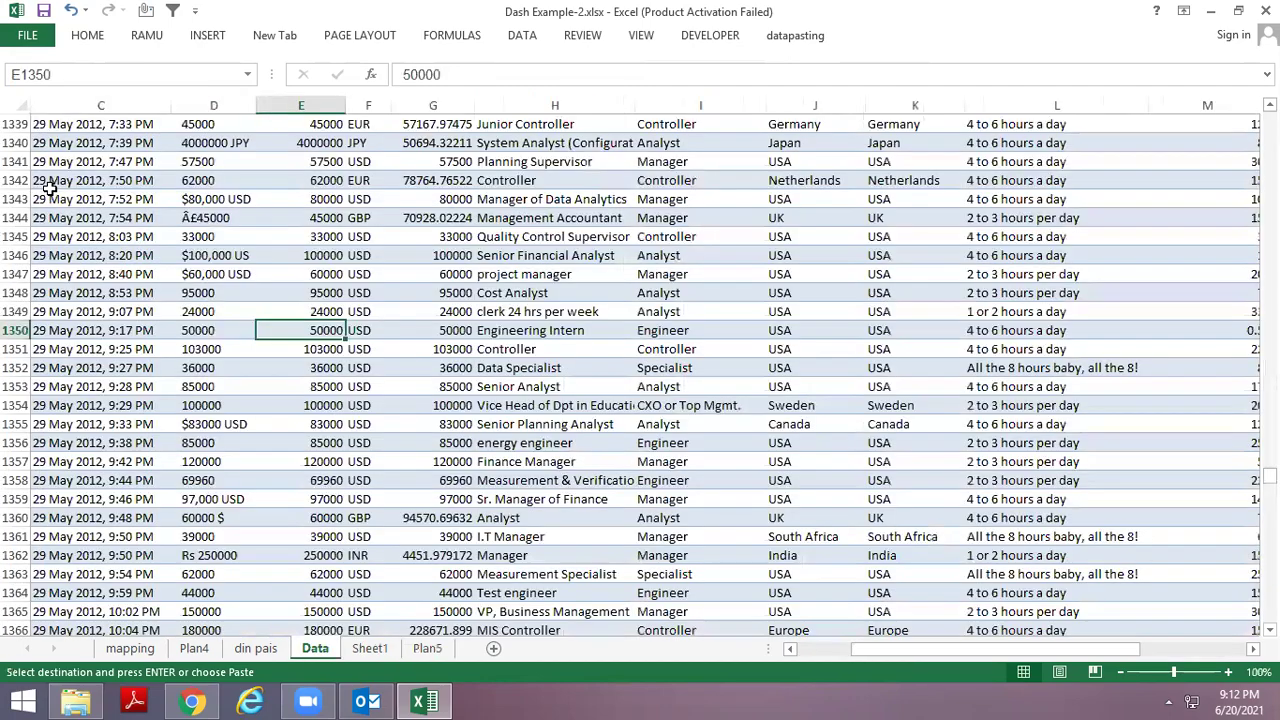
key(ctrl+Page_Up)
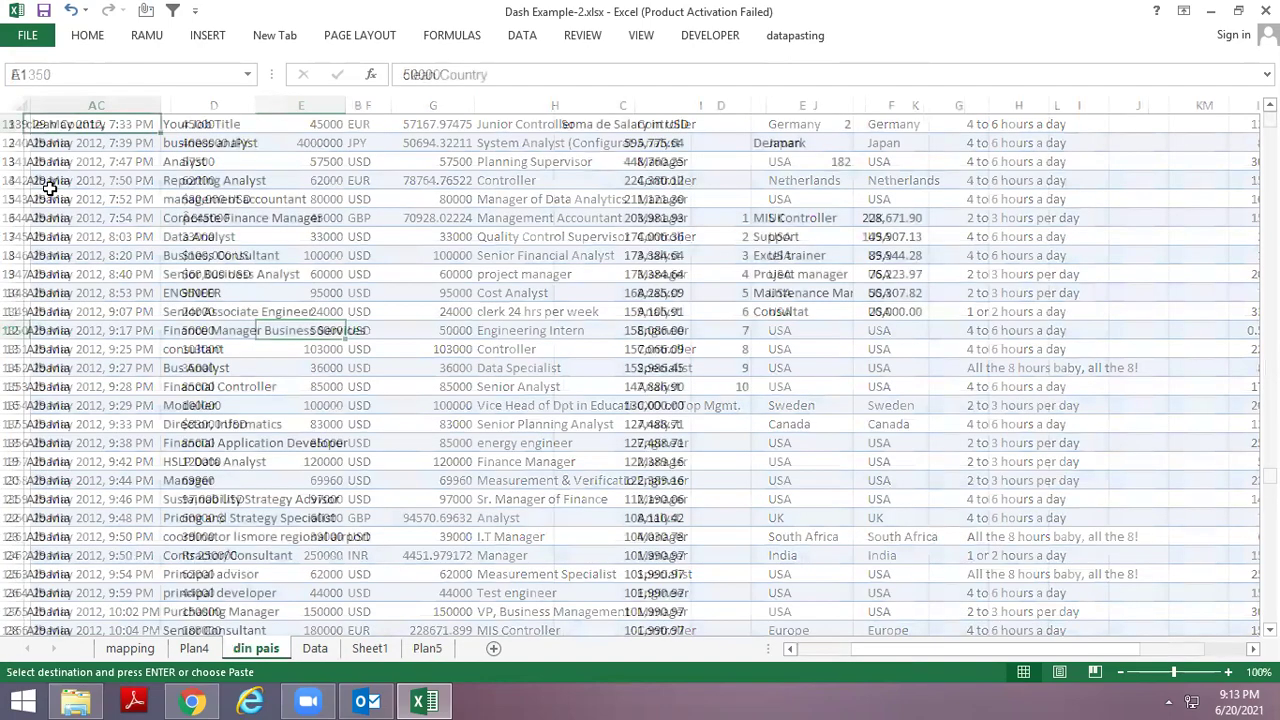
key(ctrl+Page_Up)
key(ctrl+Page_Up)
key(ctrl+Page_Down)
key(ctrl+Page_Down)
key(ctrl+Page_Down)
key(ctrl+Page_Down)
key(ctrl+Page_Down)
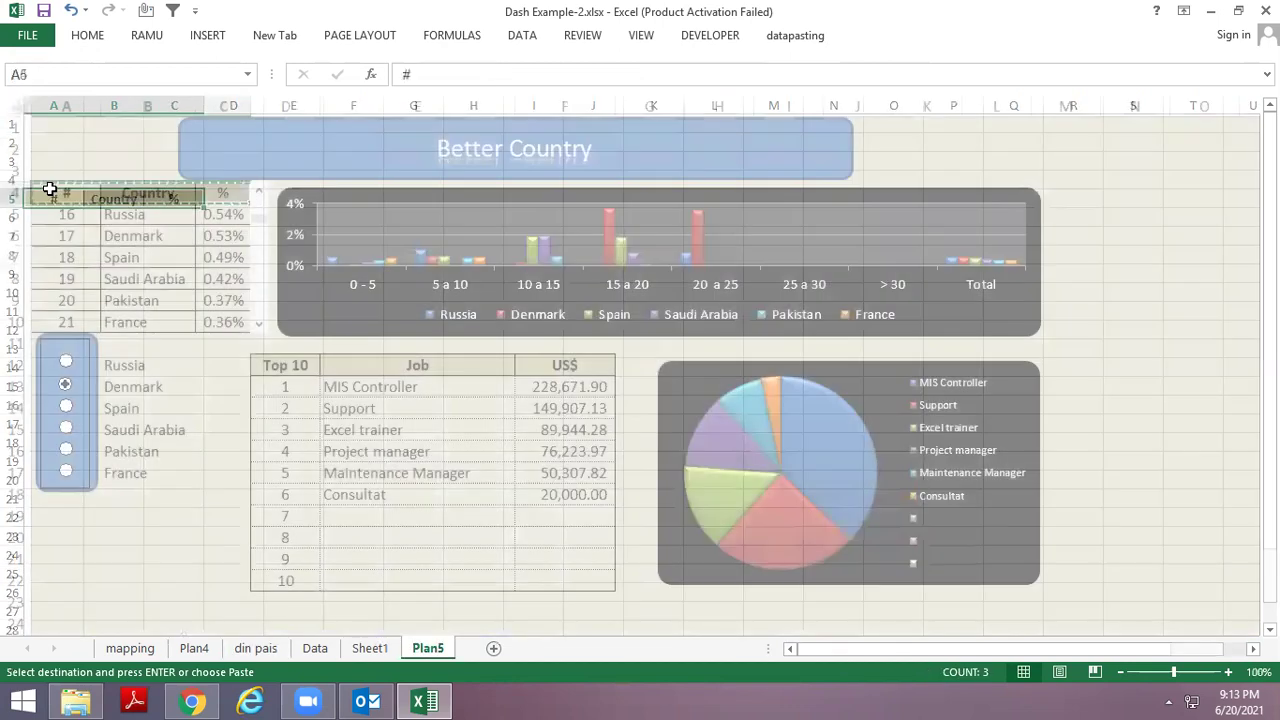
right_click(421, 633)
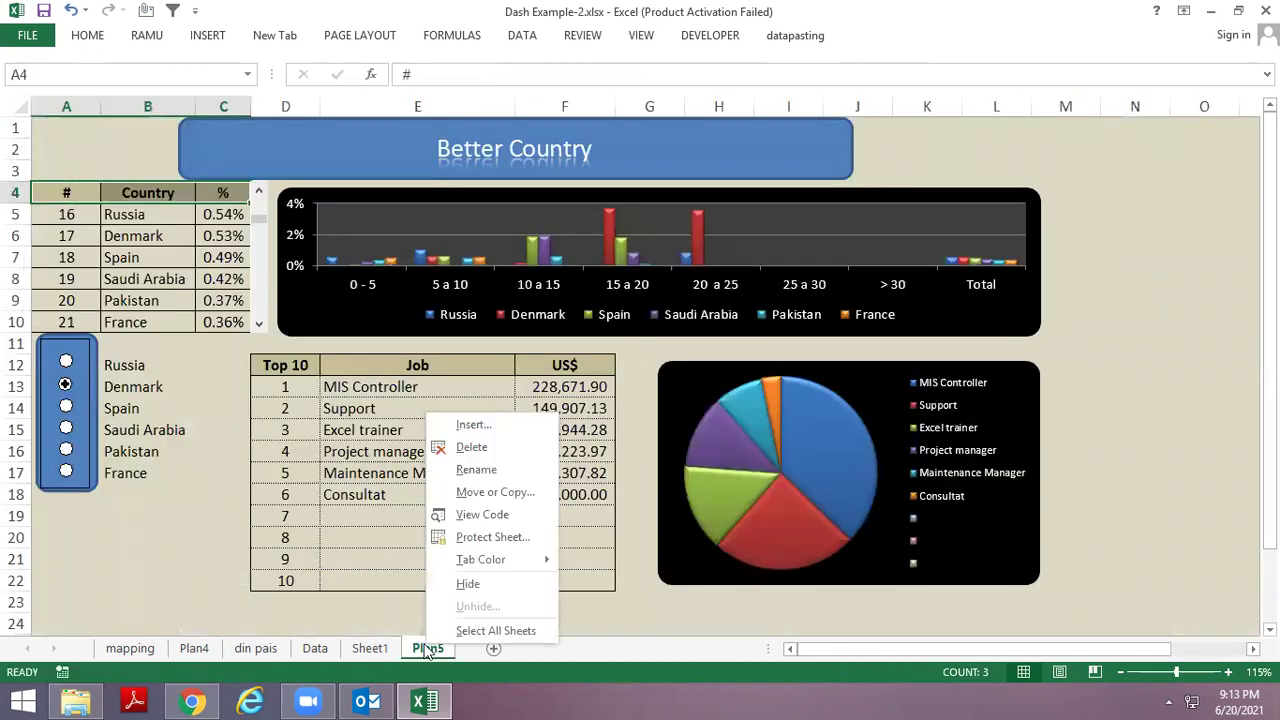
click(465, 492)
click(440, 418)
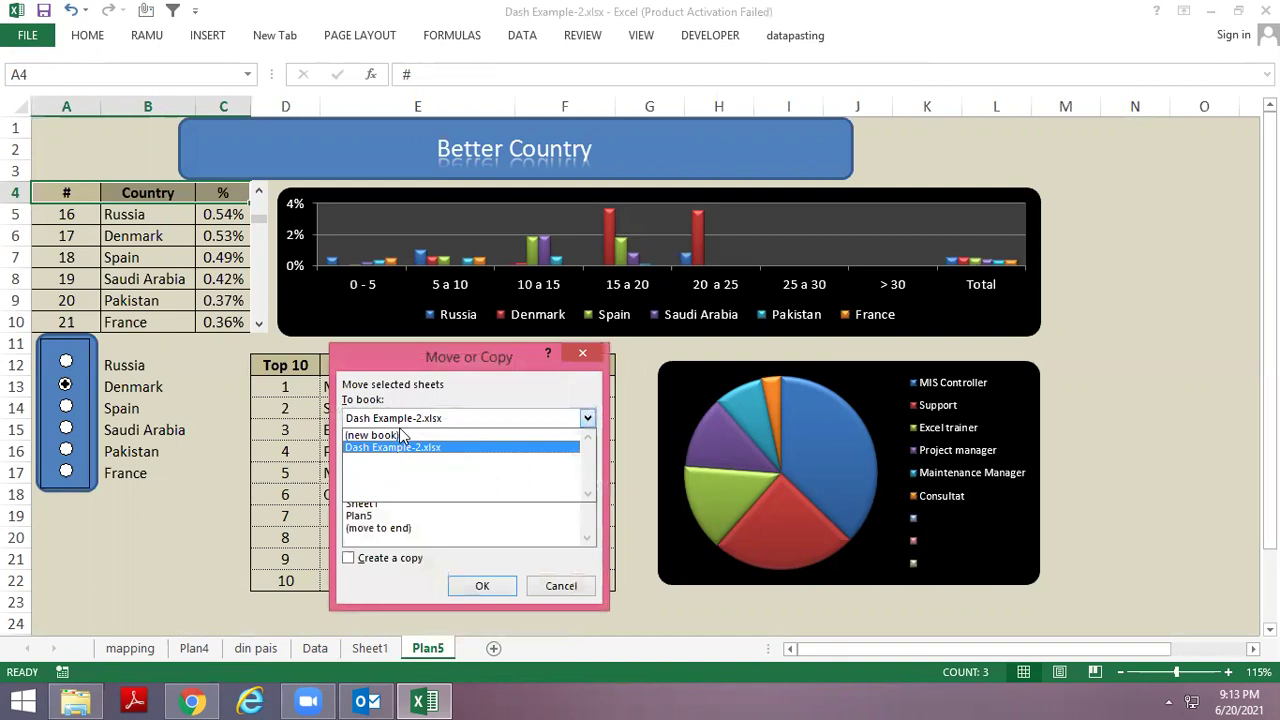
click(400, 432)
click(390, 557)
click(470, 584)
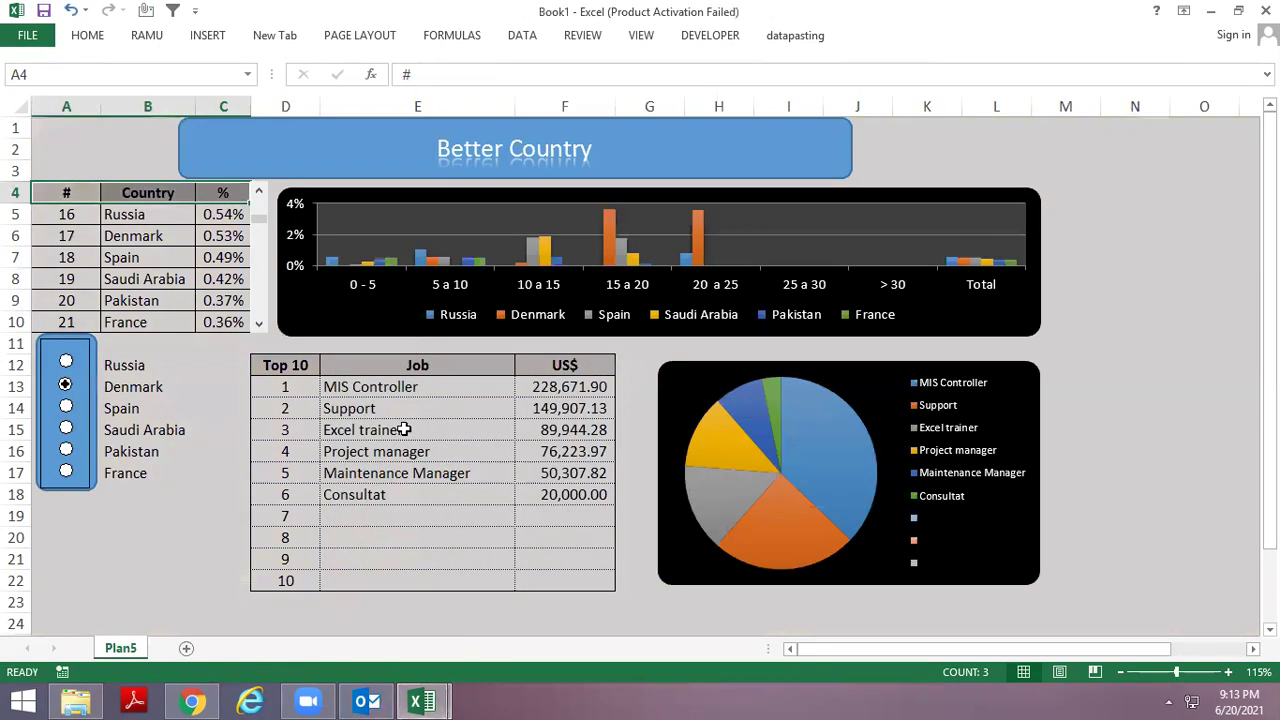
Return to Dash Example-2 and open its Data sheet.
key(alt+Tab)
click(370, 648)
click(315, 648)
click(514, 311)
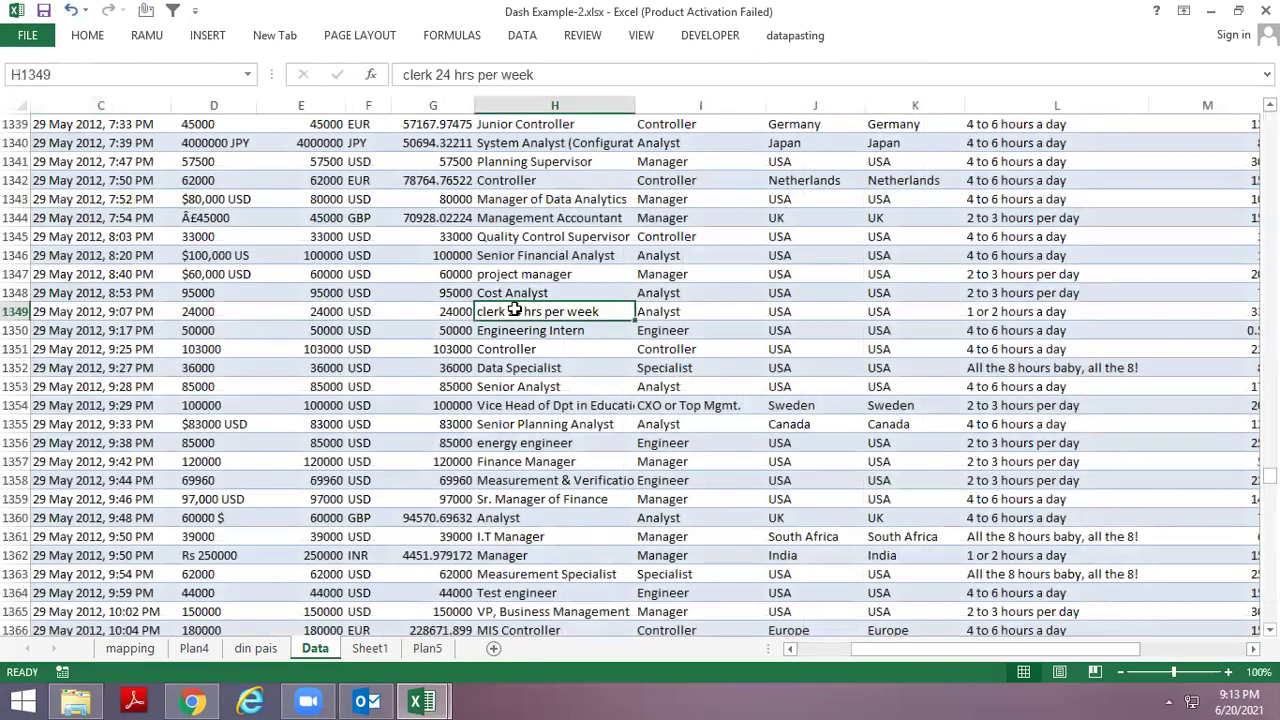
Turn on filters for the salary table's row 5 headers.
key(ctrl+Up)
key(Down)
key(Down)
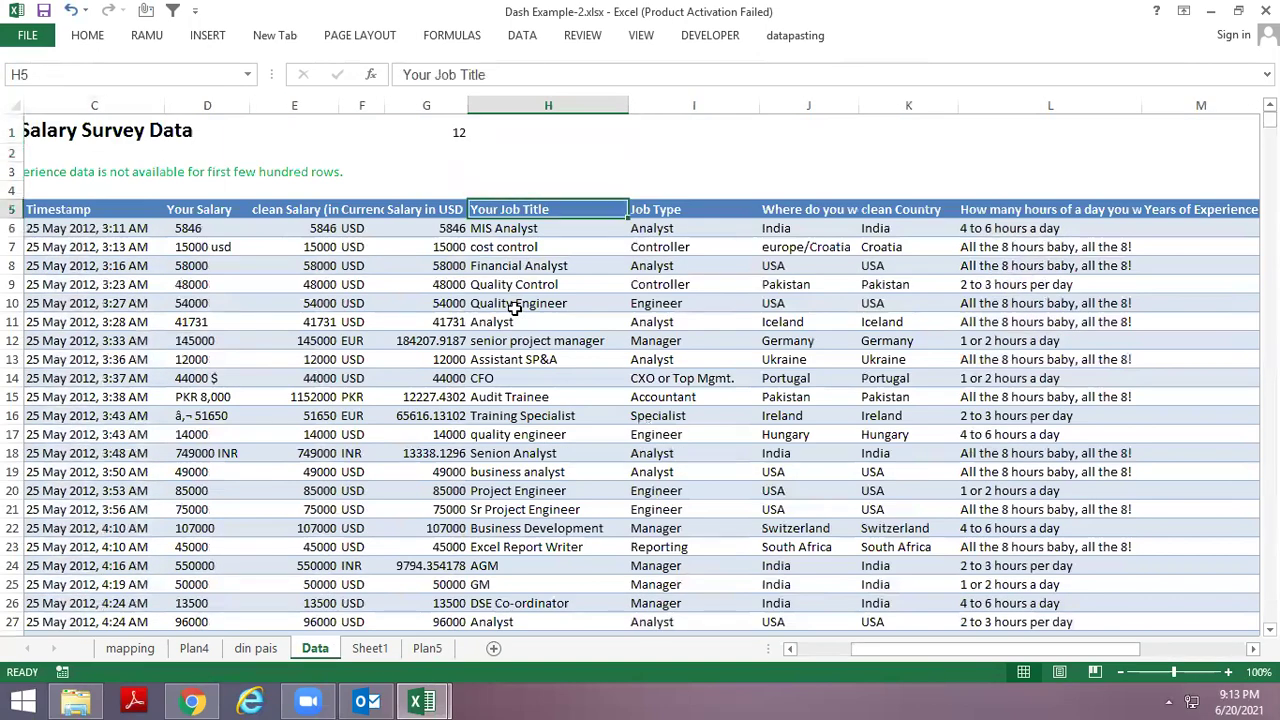
key(Right)
key(Right)
key(Left)
key(Left)
key(ctrl+shift+l)
scroll(514, 311, left, 1)
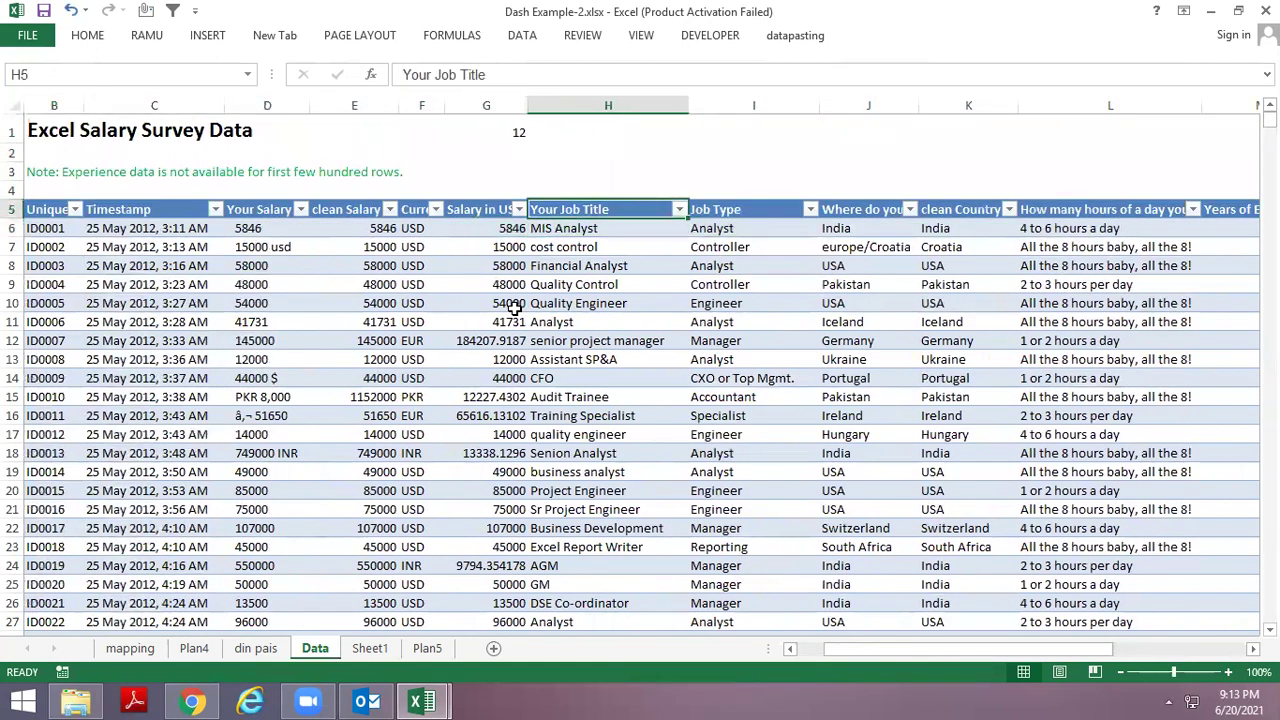
key(Left)
key(Left)
key(Left)
key(Left)
key(Left)
key(Left)
key(Right)
Check where the data table ends and inspect the experience lookup formulas in column N.
key(ctrl+Right)
key(ctrl+Down)
key(ctrl+Up)
key(ctrl+Left)
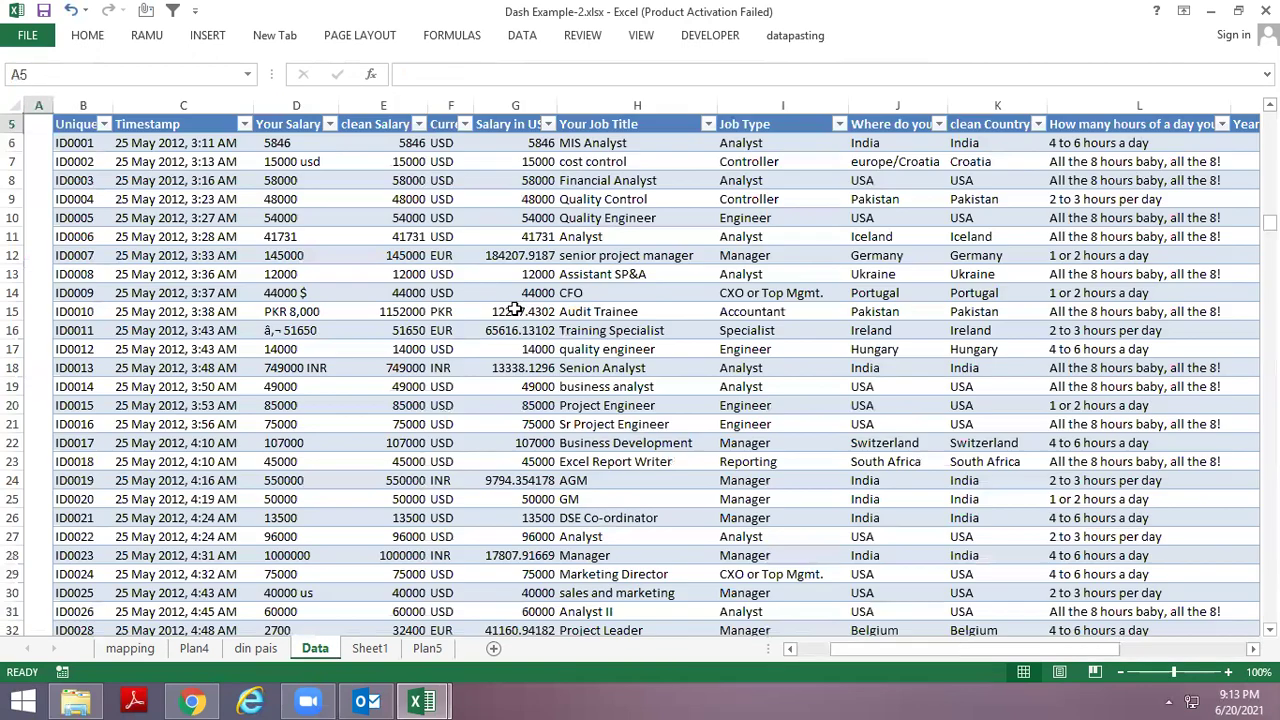
key(Up)
key(Down)
key(Right)
key(ctrl+shift+Right)
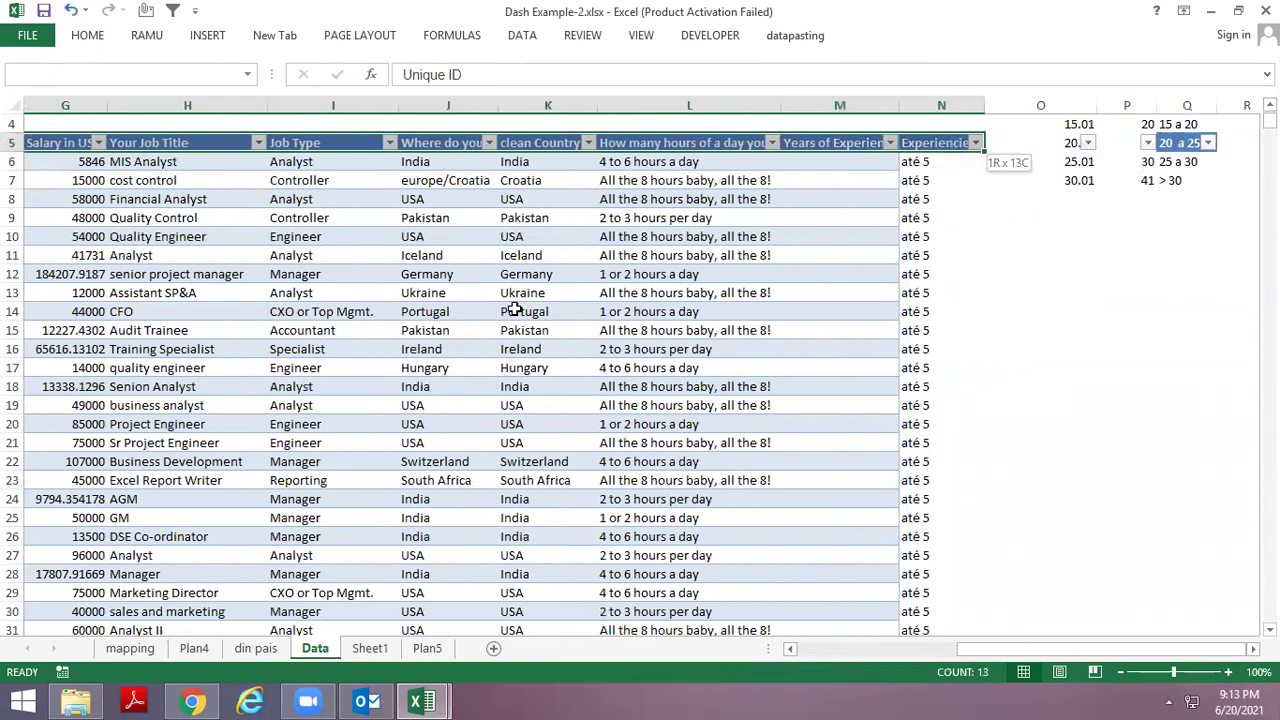
key(Down)
key(Down)
key(ctrl+Right)
key(ctrl+Right)
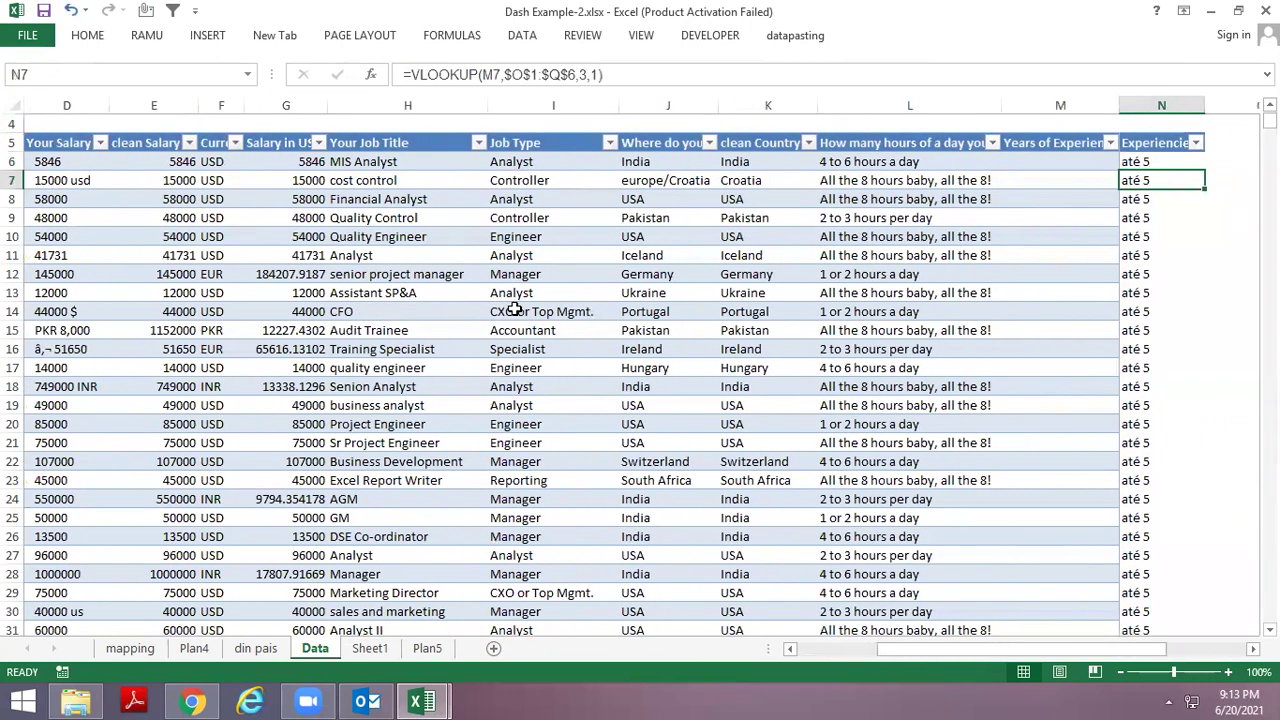
key(Down)
key(Down)
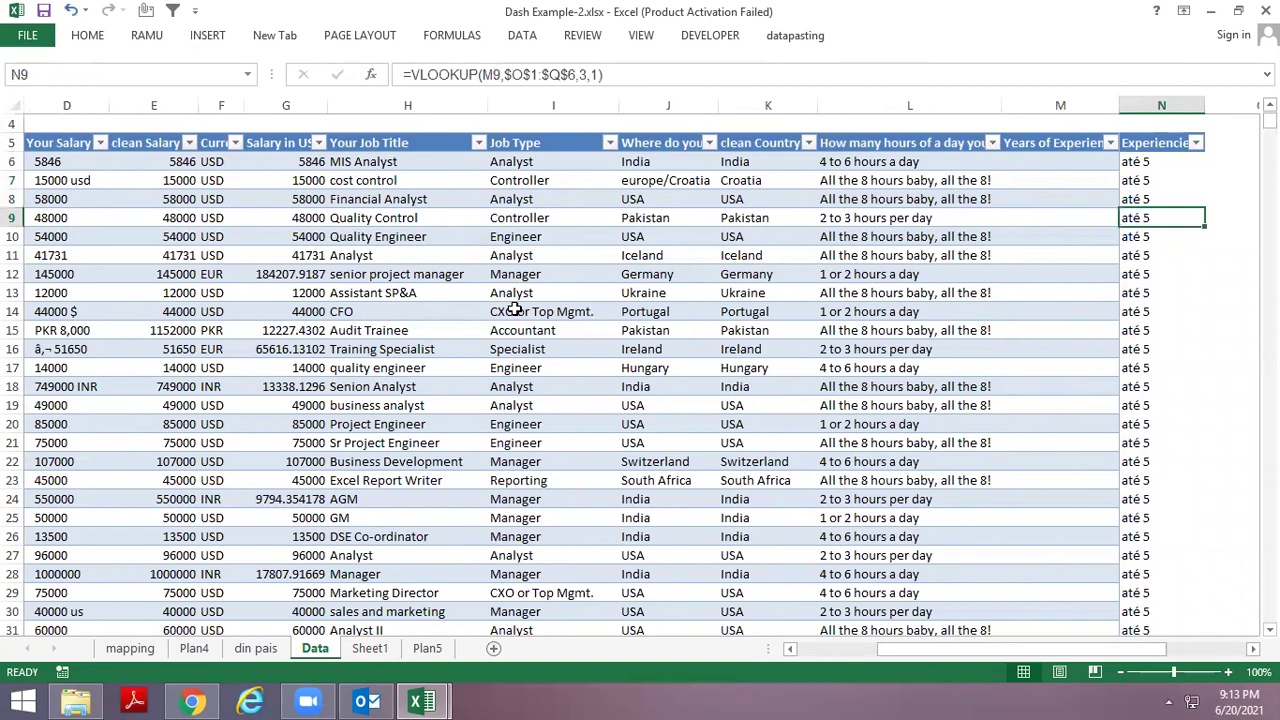
key(Up)
key(Up)
key(Up)
key(Up)
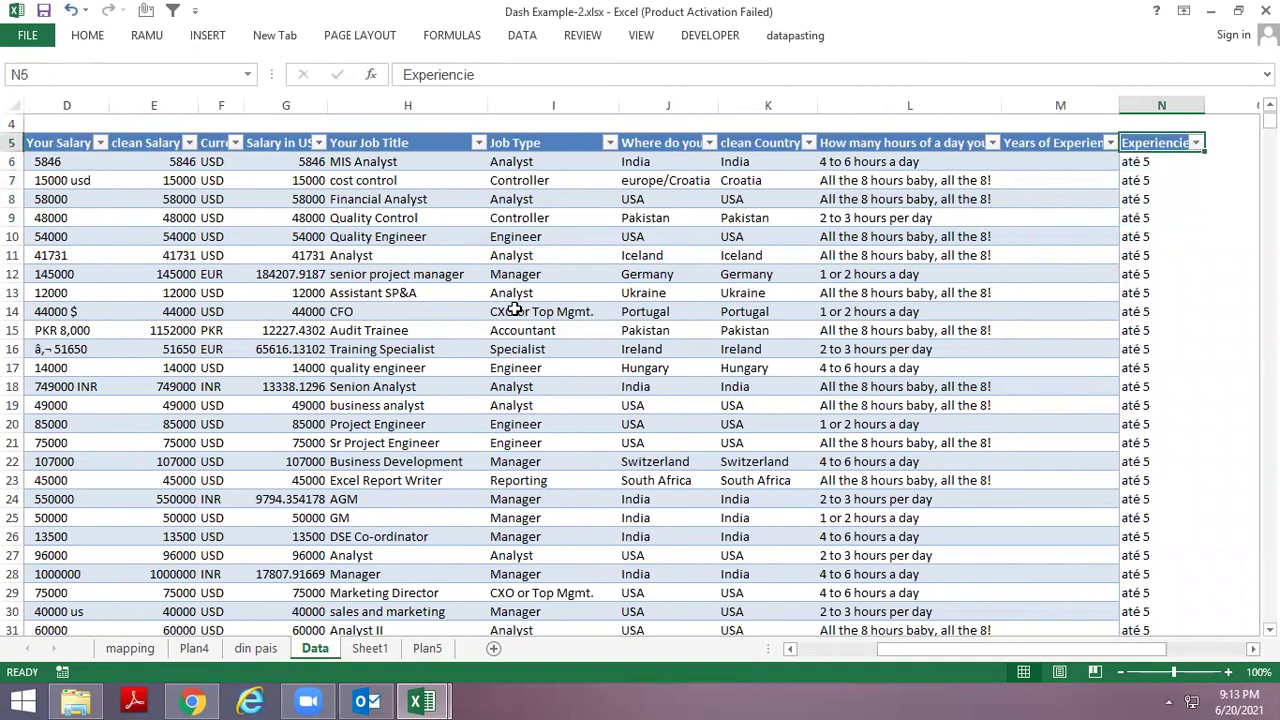
key(ctrl+Left)
Select the entire data table down to row 1888 and copy it.
key(ctrl+space)
key(ctrl+shift+Right)
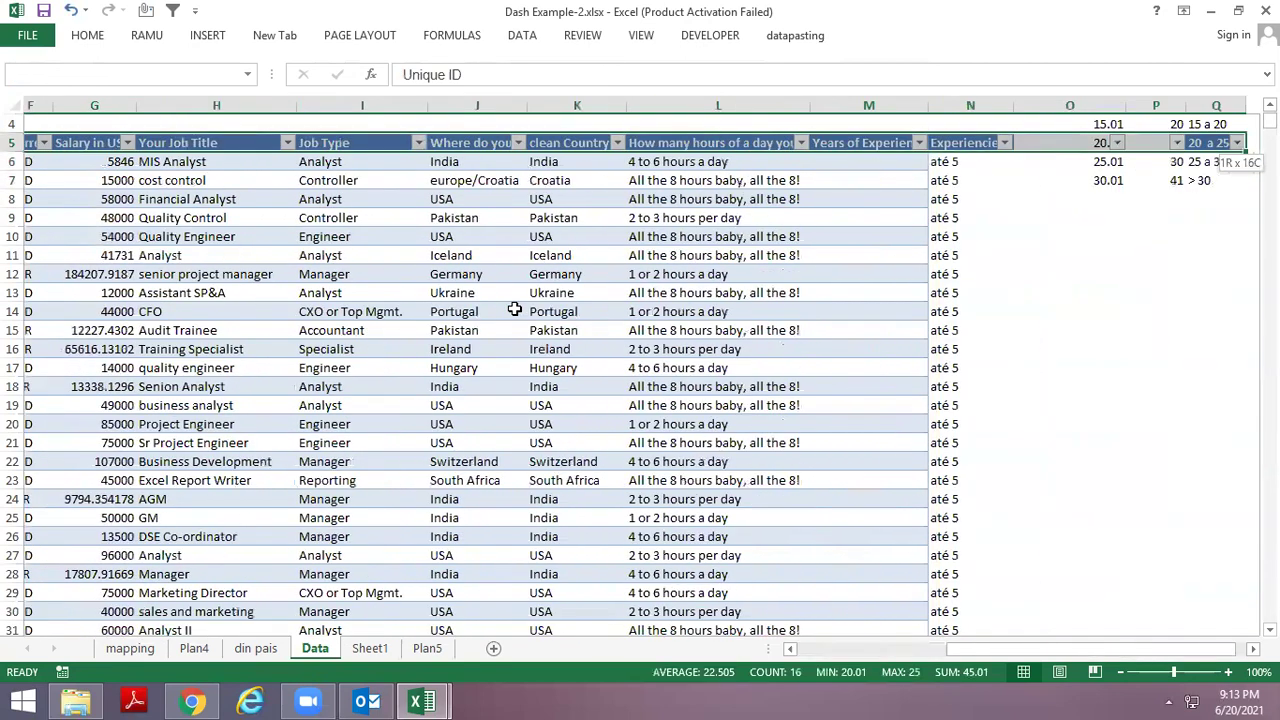
key(ctrl+shift+Down)
key(ctrl+c)
key(alt+Tab)
key(alt+Tab)
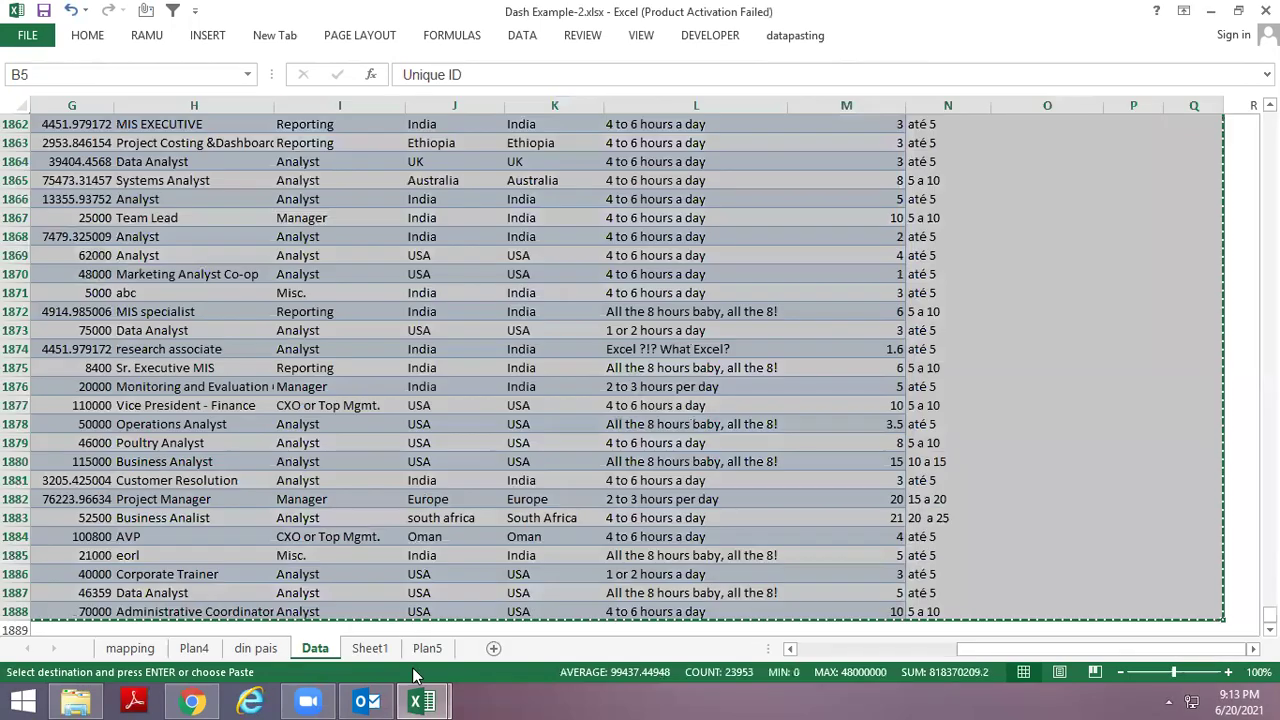
key(alt+Tab)
Paste the copied survey table into the new workbook and auto-fit its columns.
key(ctrl+v)
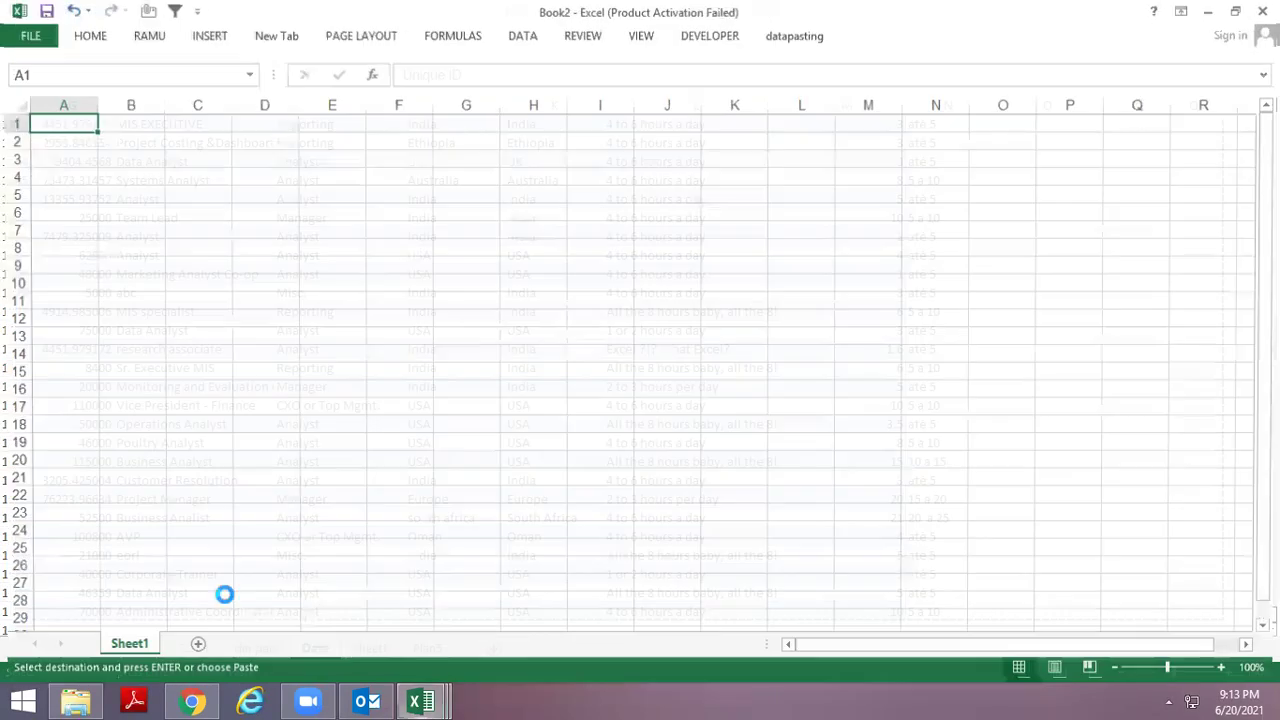
key(alt+h)
key(o)
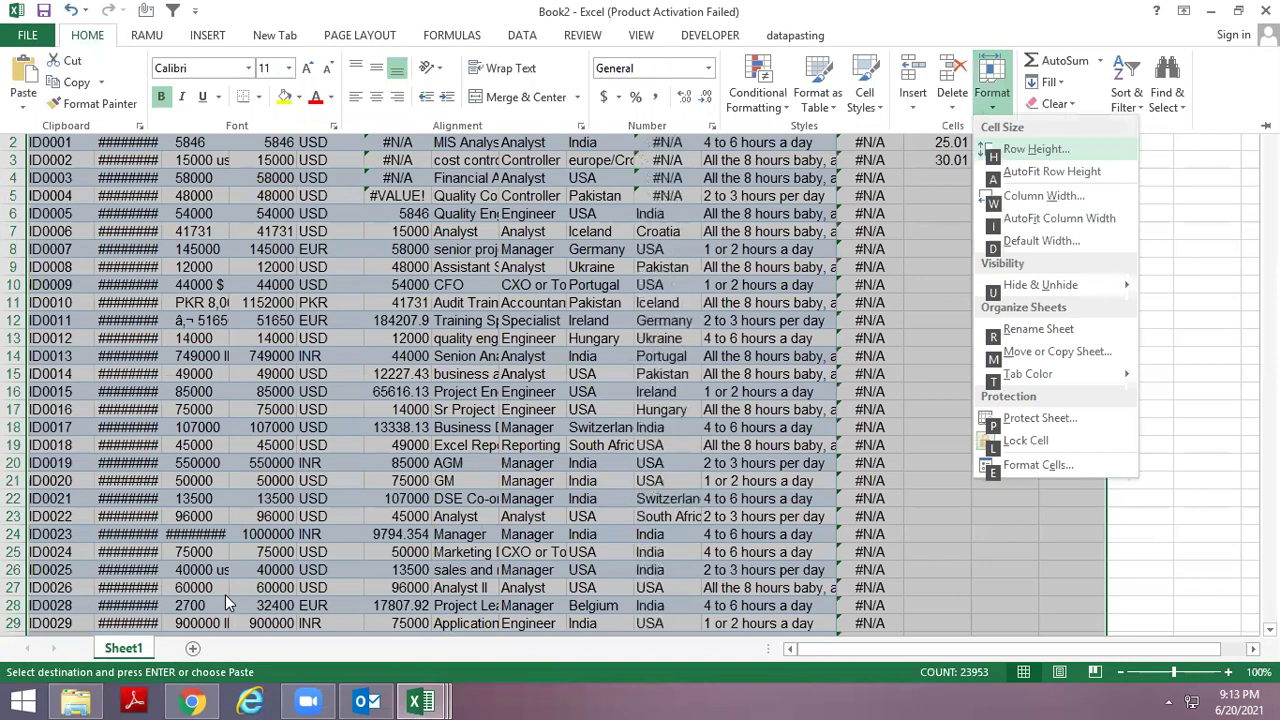
key(i)
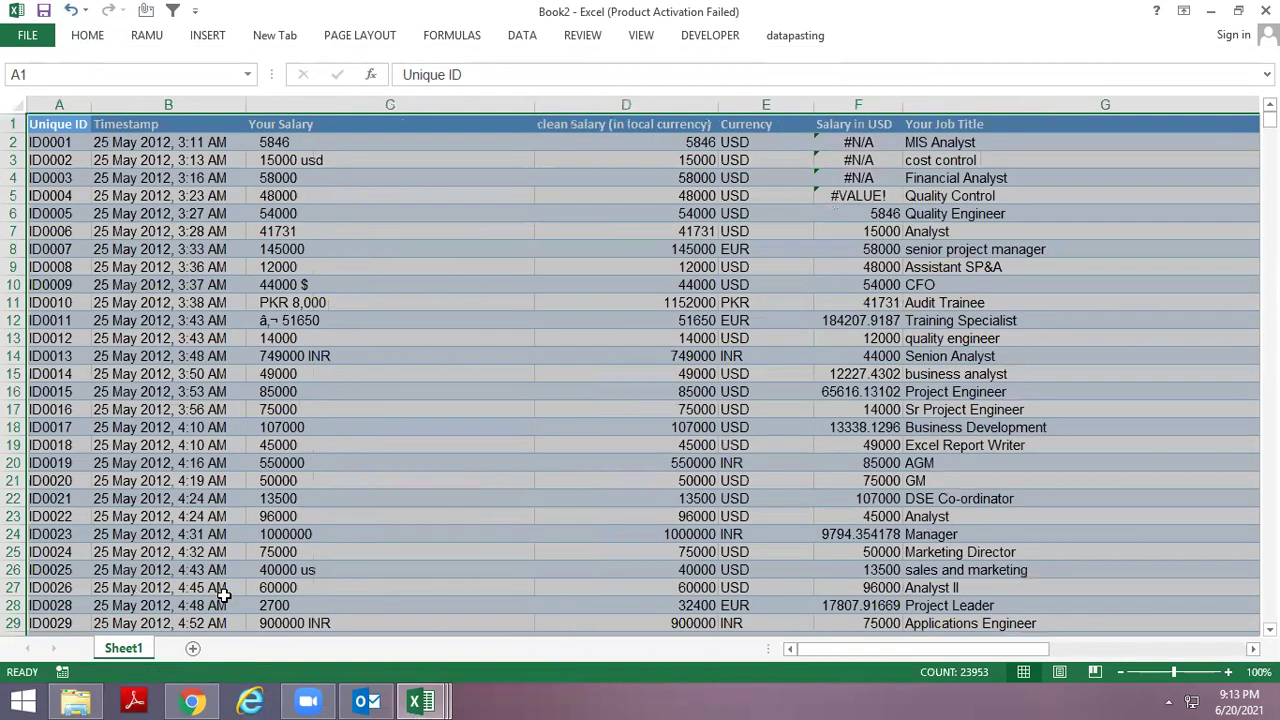
key(ctrl+Home)
key(Right)
key(Right)
key(Right)
Re-copy the data table from the original workbook and paste it as values to clear #N/A errors.
key(alt+Tab)
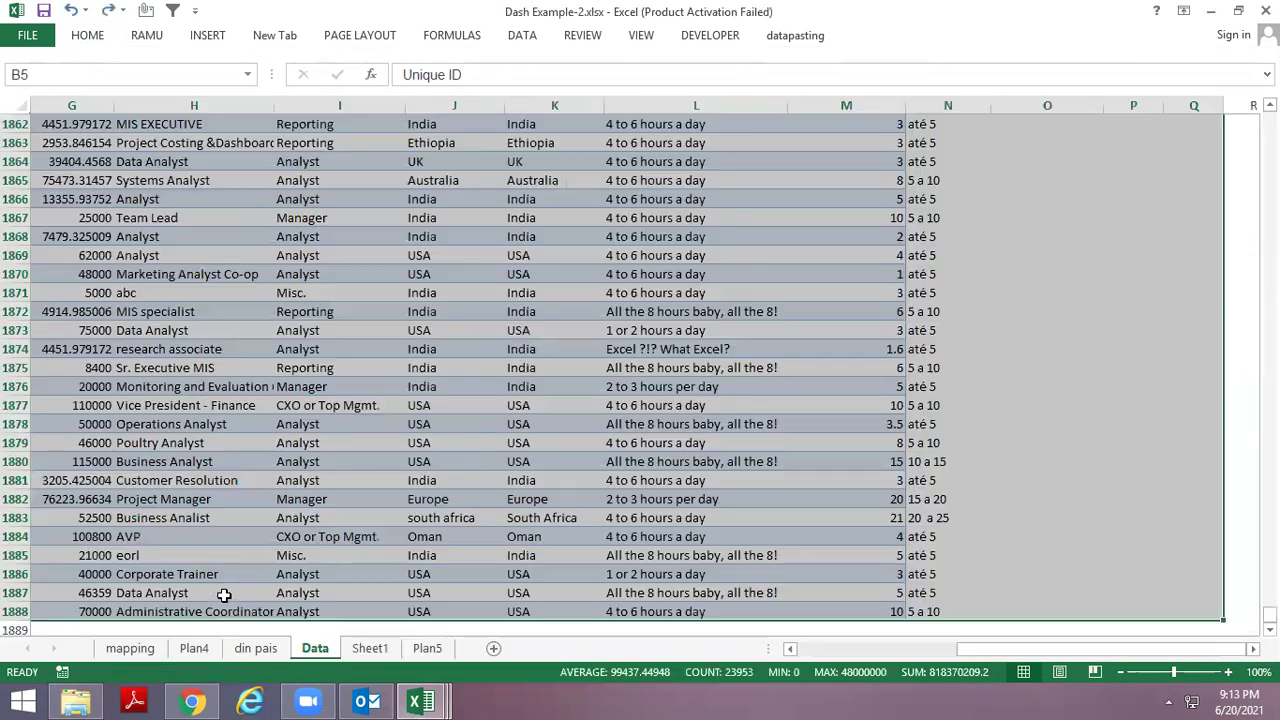
key(ctrl+c)
key(alt+Tab)
key(ctrl+alt+v)
key(v)
key(Return)
key(ctrl+Right)
Delete the stray helper values in N1:P3 beside the table.
key(ctrl+Left)
key(ctrl+Left)
key(ctrl+shift+Right)
key(ctrl+shift+Down)
key(Delete)
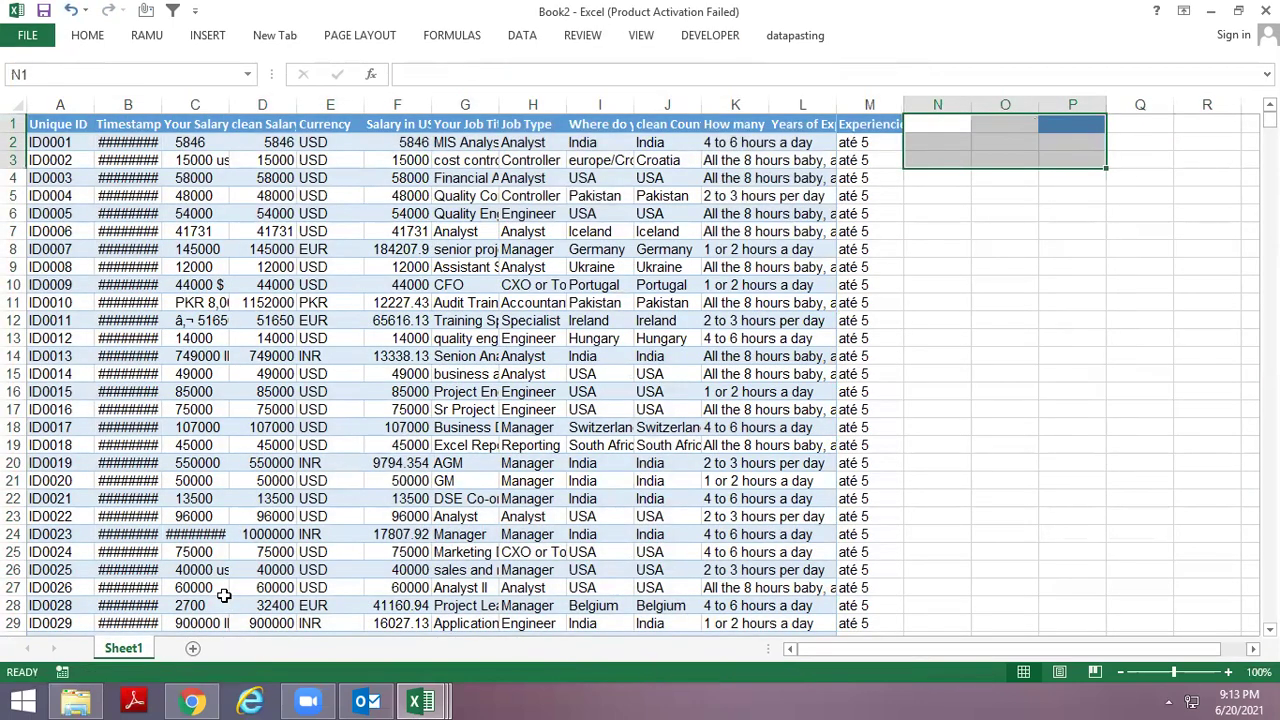
key(ctrl+Right)
key(ctrl+Home)
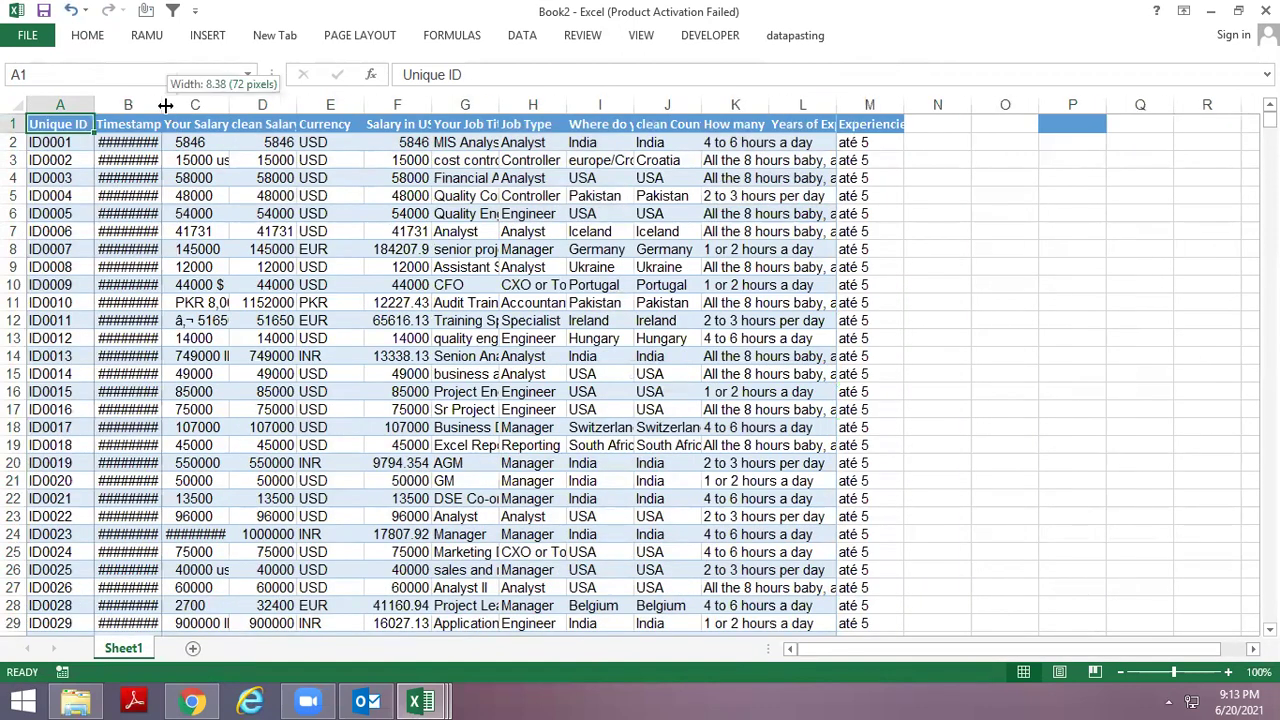
Widen the Timestamp and Your Salary columns to fit their contents.
double_click(163, 105)
scroll(279, 417, down, 3)
scroll(279, 427, up, 3)
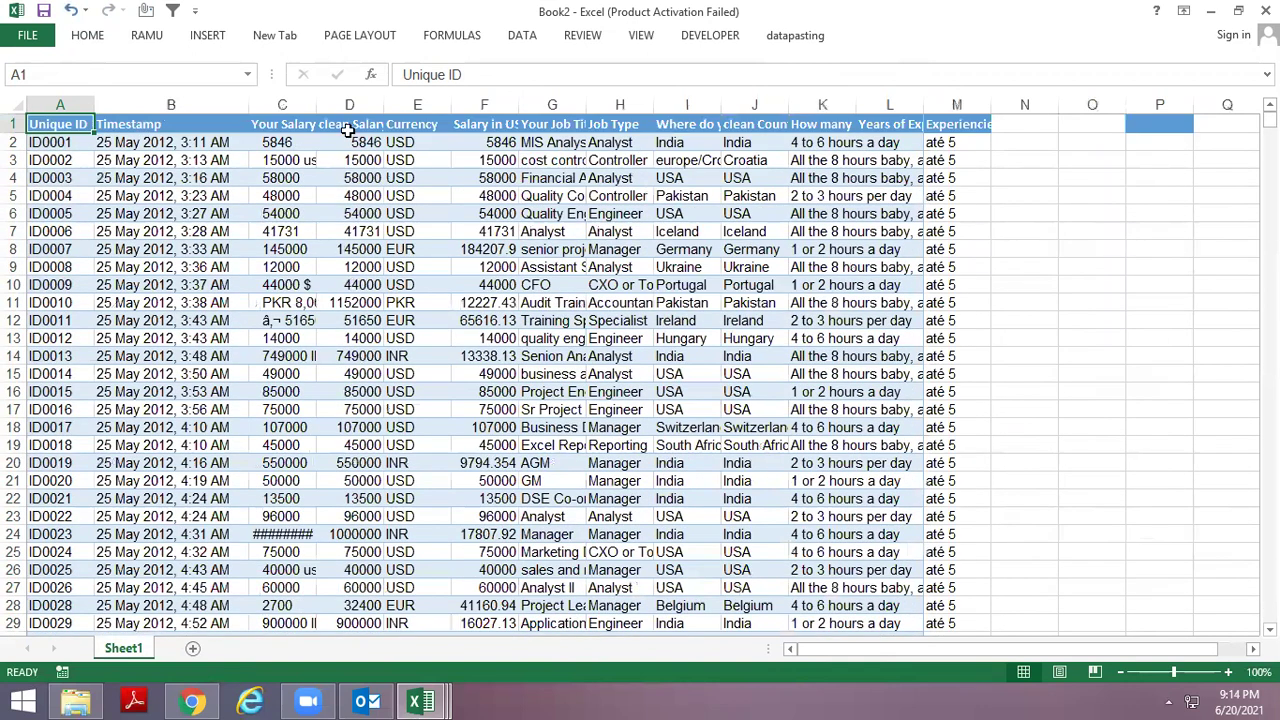
double_click(315, 107)
click(260, 333)
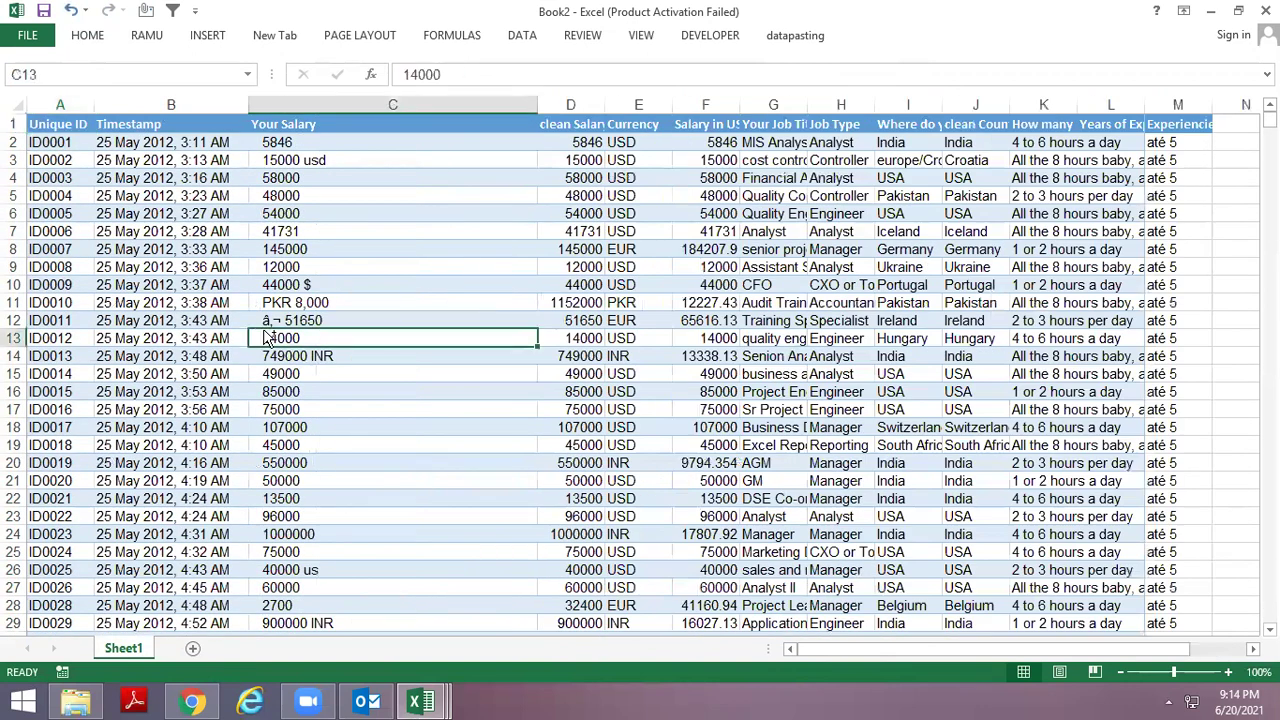
key(ctrl+Up)
key(Down)
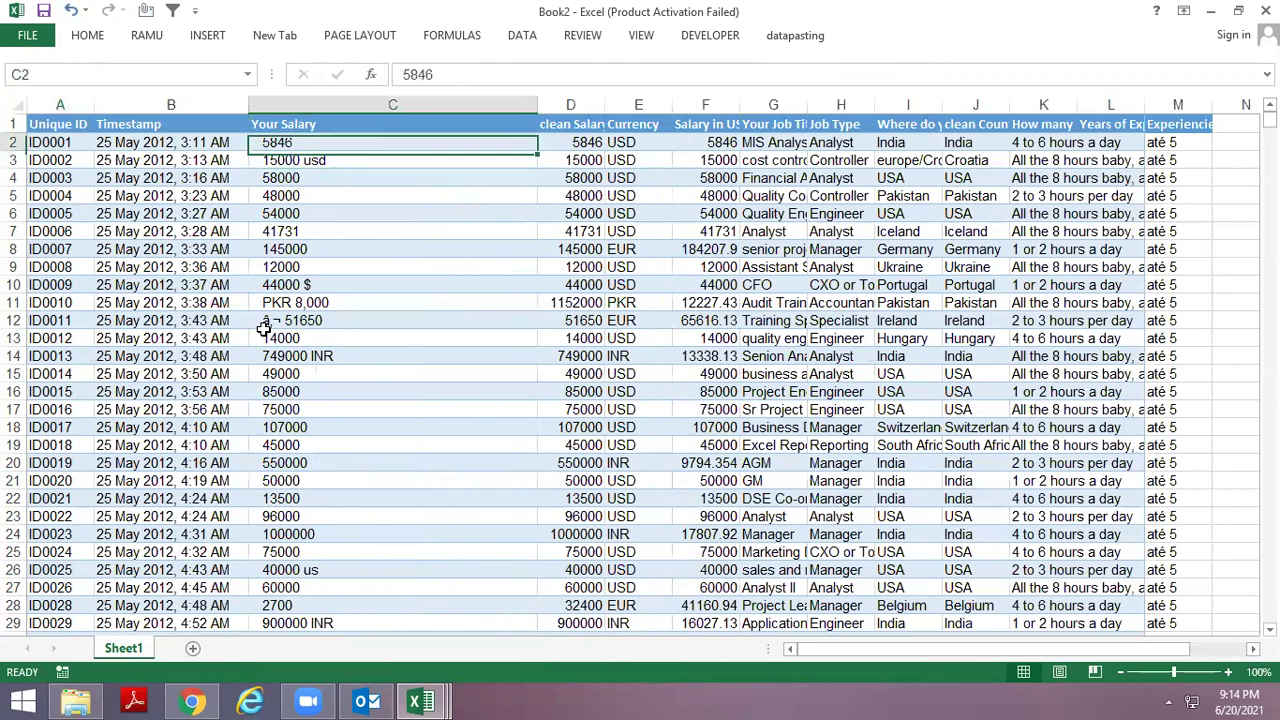
key(Right)
key(Right)
key(Right)
key(Right)
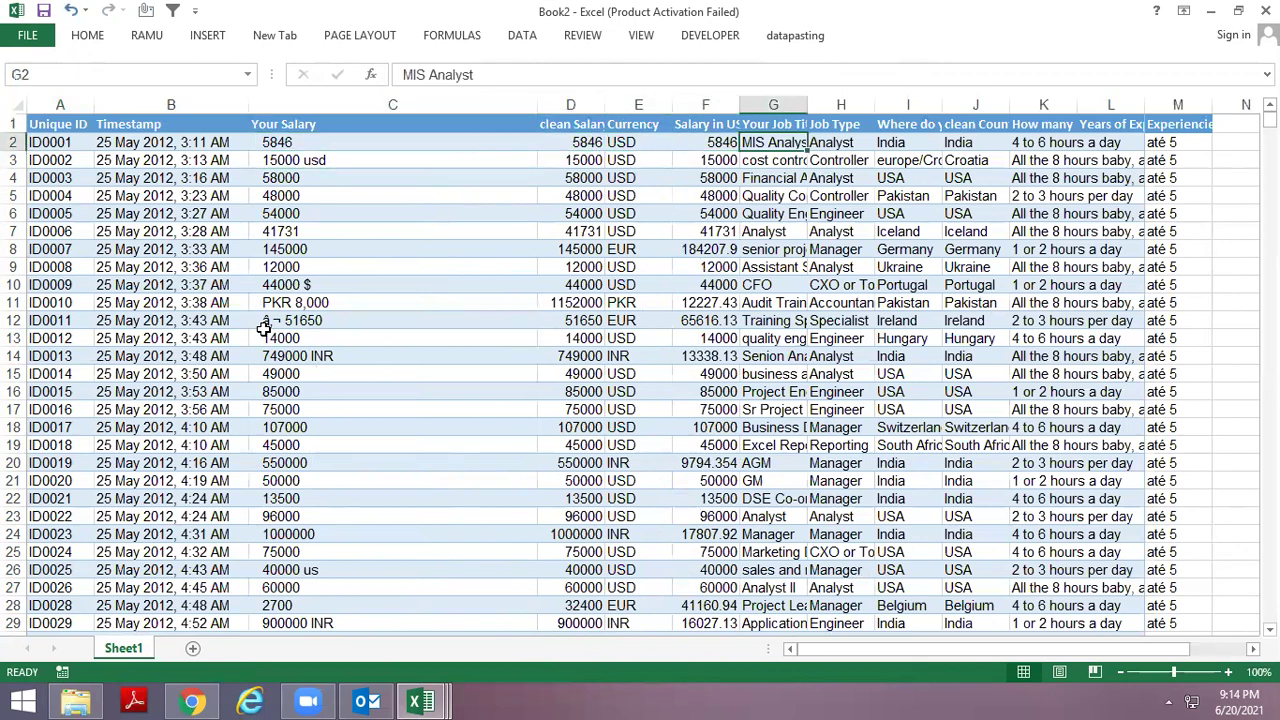
Select the whole sheet and auto-fit every column to its contents.
key(ctrl+a)
key(alt)
key(h)
key(o)
key(i)
key(Up)
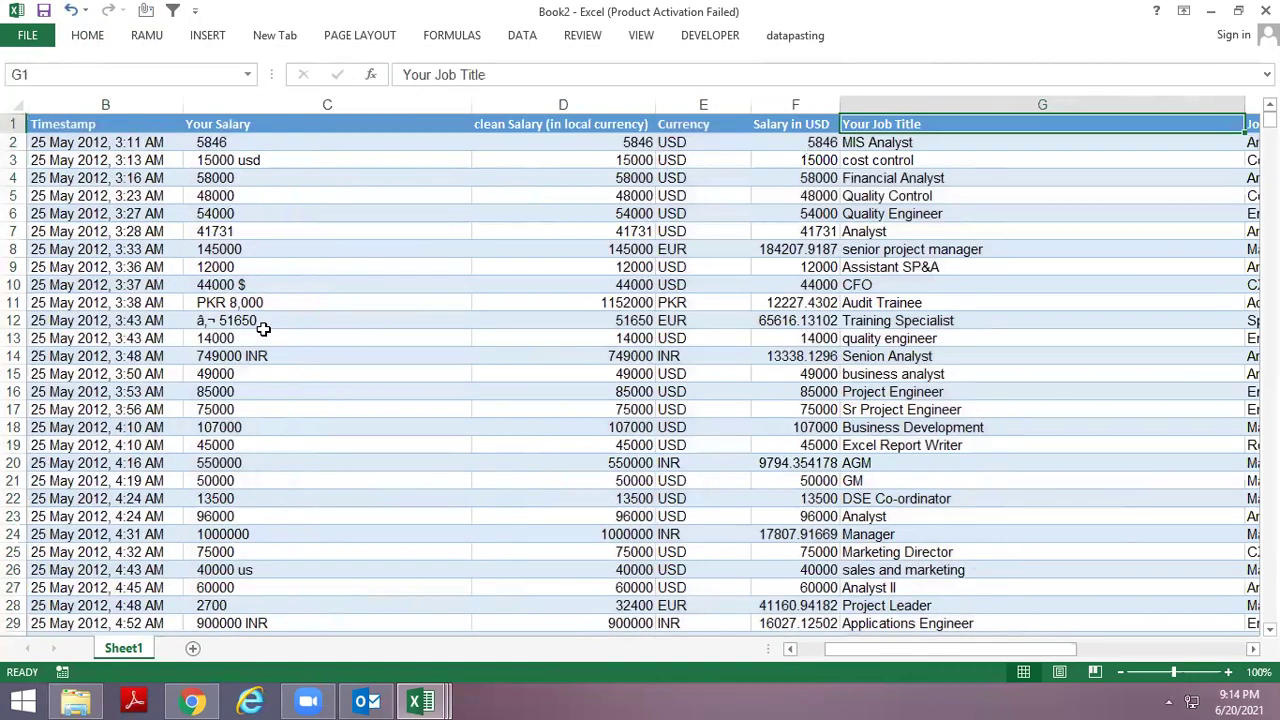
key(Home)
key(Down)
key(Right)
key(Right)
key(Right)
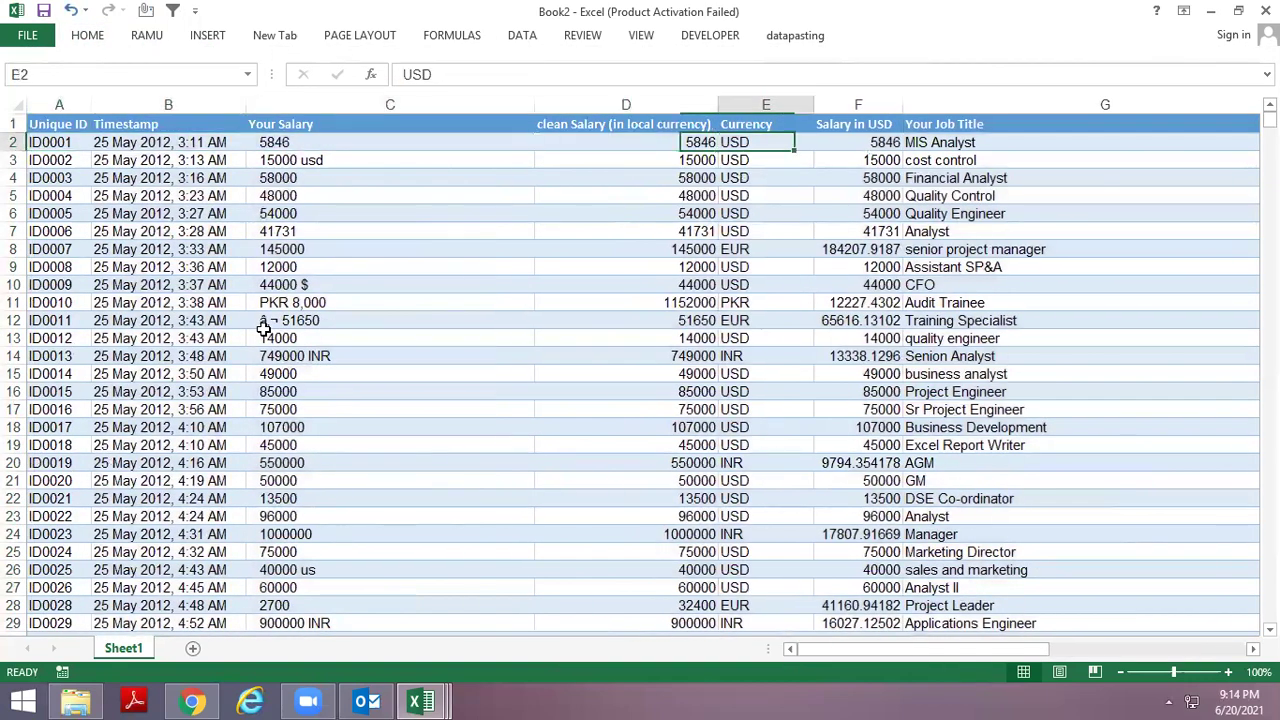
key(Right)
key(Right)
key(Right)
key(Right)
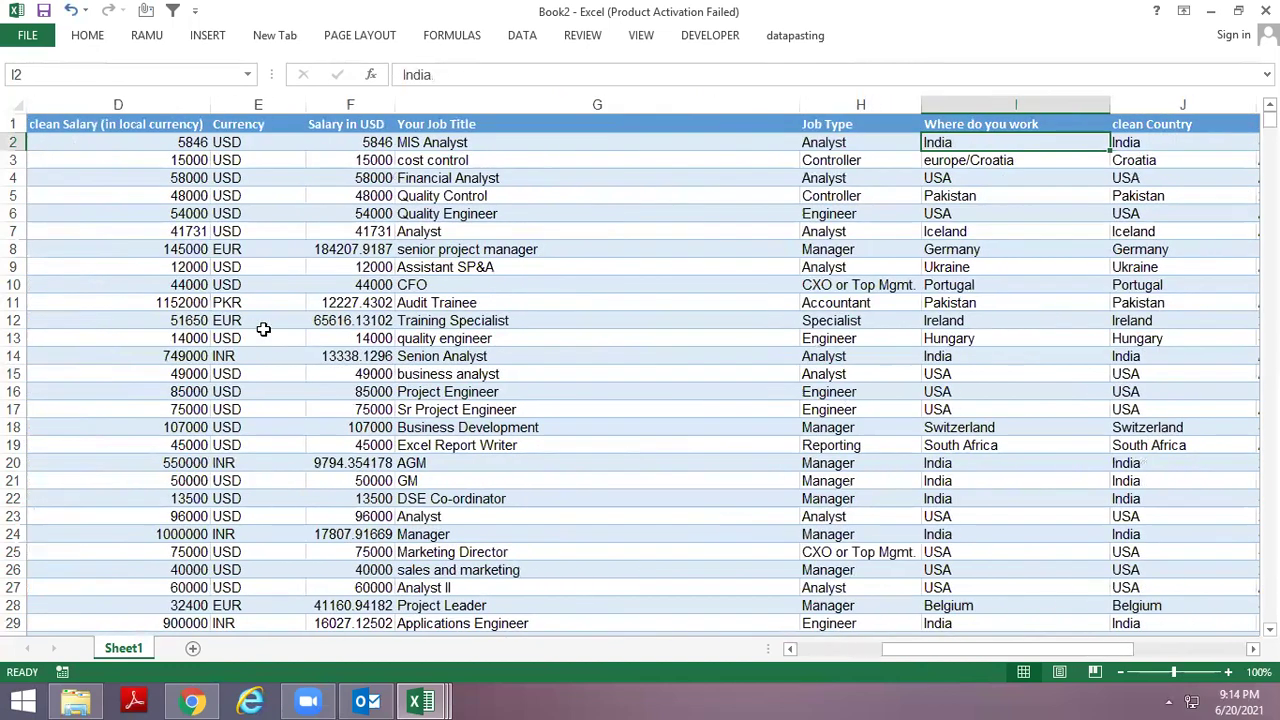
key(Right)
key(Right)
Turn on header filters and check the clean Country filter list.
key(Up)
key(Left)
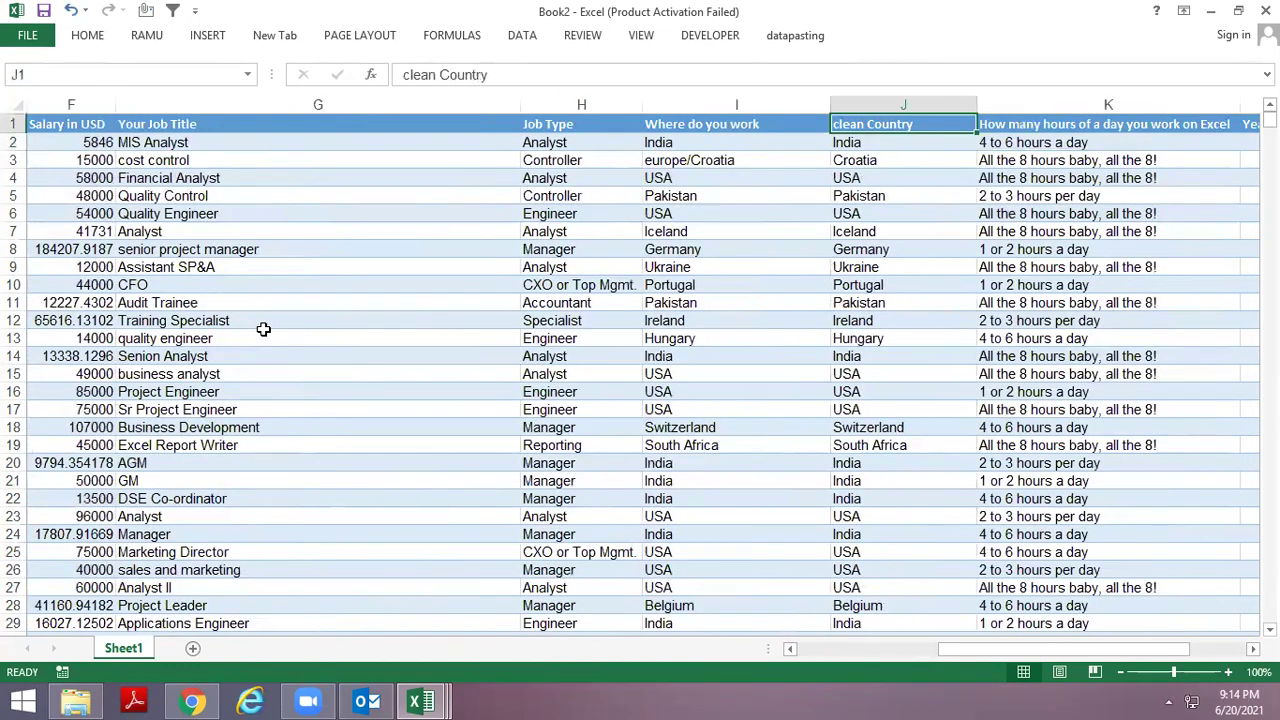
key(ctrl+shift+l)
key(Down)
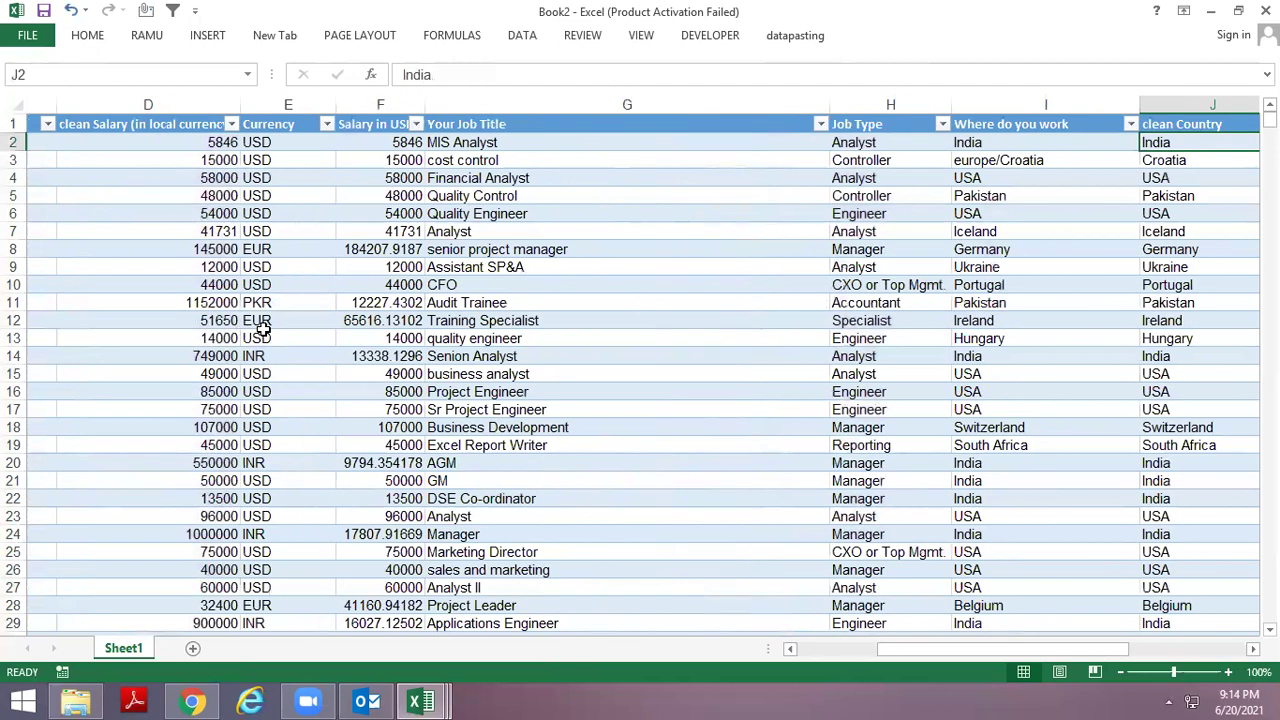
key(Up)
key(alt+Down)
key(Down)
key(Down)
key(Down)
key(Down)
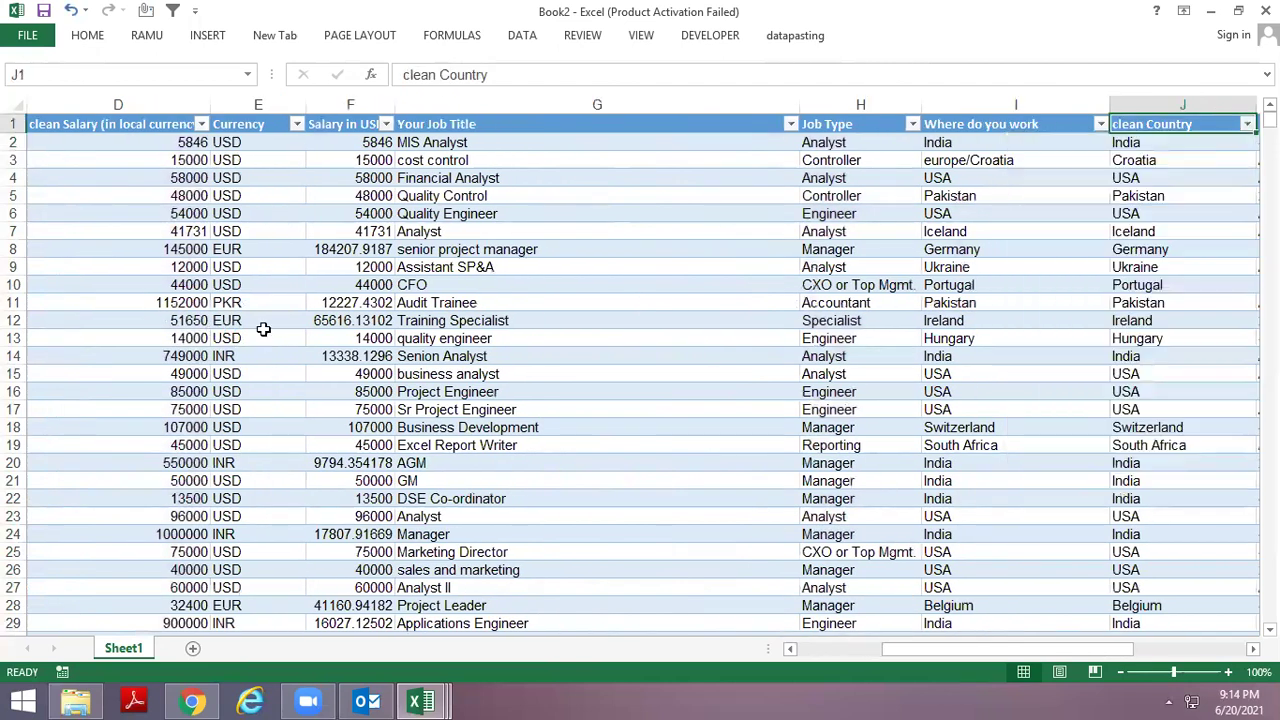
key(Escape)
key(Right)
key(Left)
key(Down)
key(Down)
key(Down)
key(Down)
key(Down)
key(Down)
Go to cell P1 beside the table and clear its stray blue fill.
key(ctrl+Up)
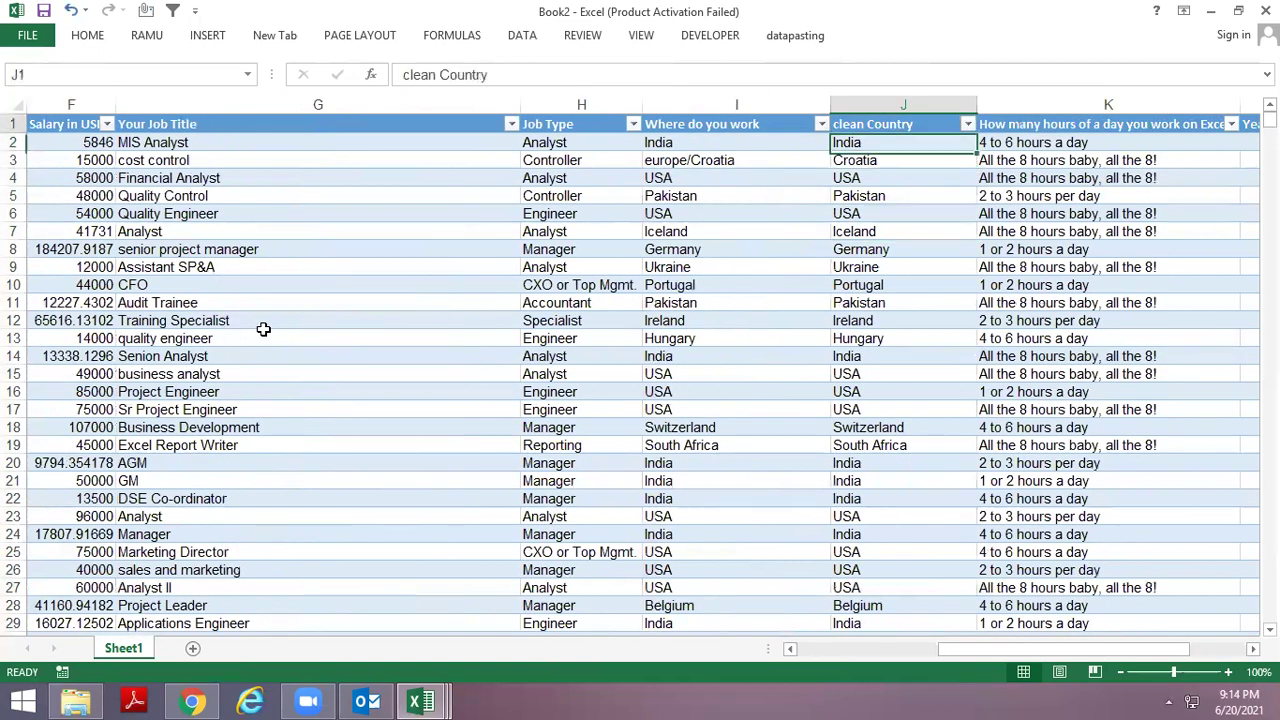
key(Right)
key(Right)
key(Right)
key(Right)
key(Right)
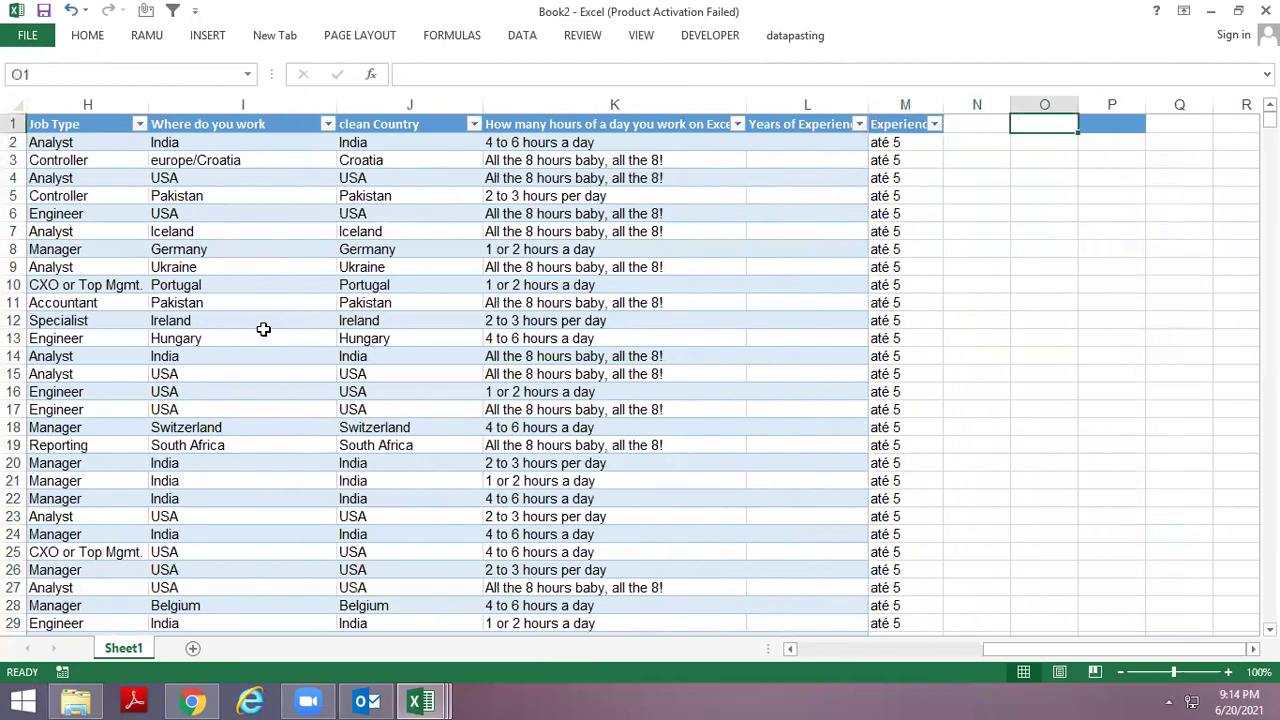
key(Right)
key(Down)
key(Up)
key(ctrl+c)
key(Escape)
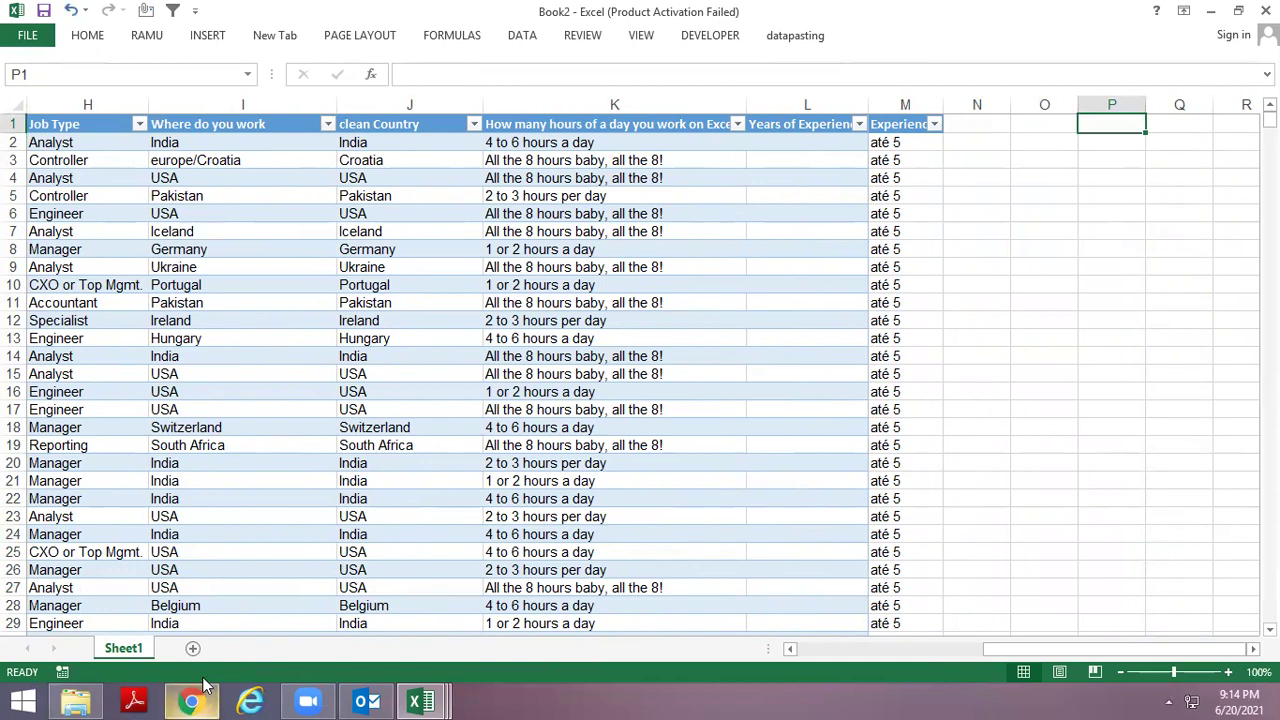
Add a new worksheet and name it calc.
click(193, 648)
double_click(185, 648)
text(calc)
key(Return)
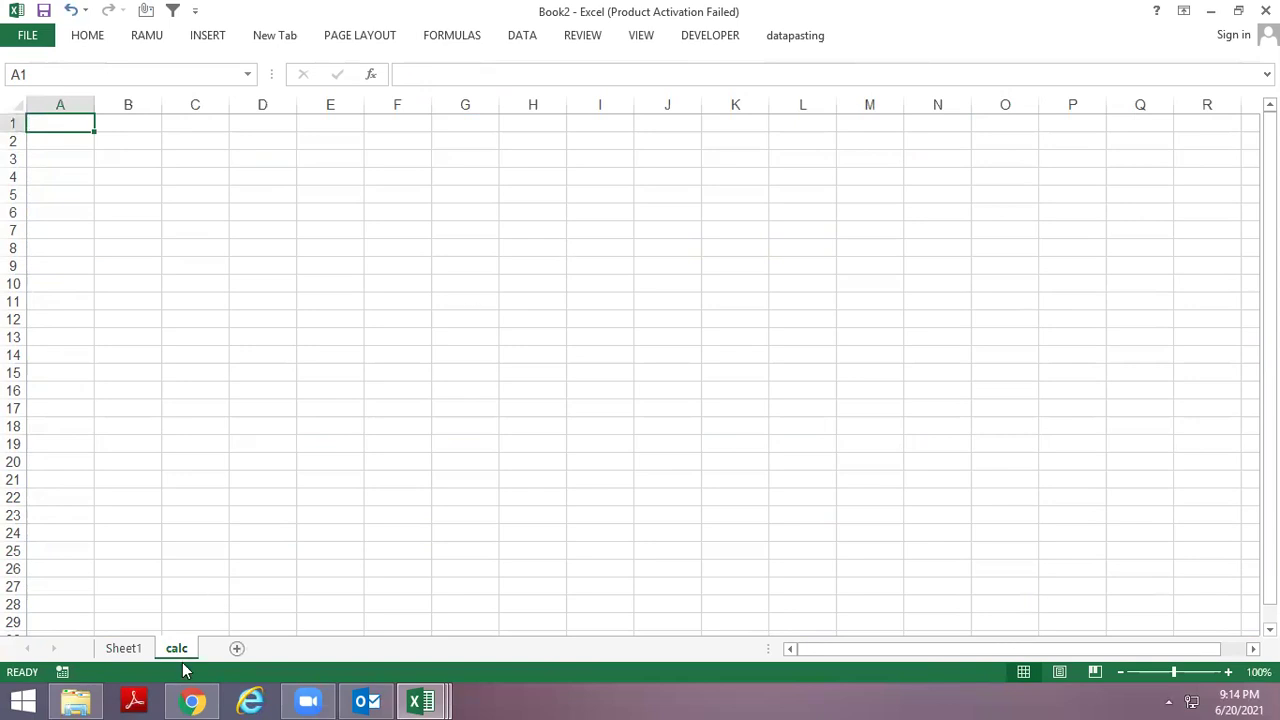
Copy the clean Country heading from Sheet1!J1 into calc!A1.
key(ctrl+Page_Up)
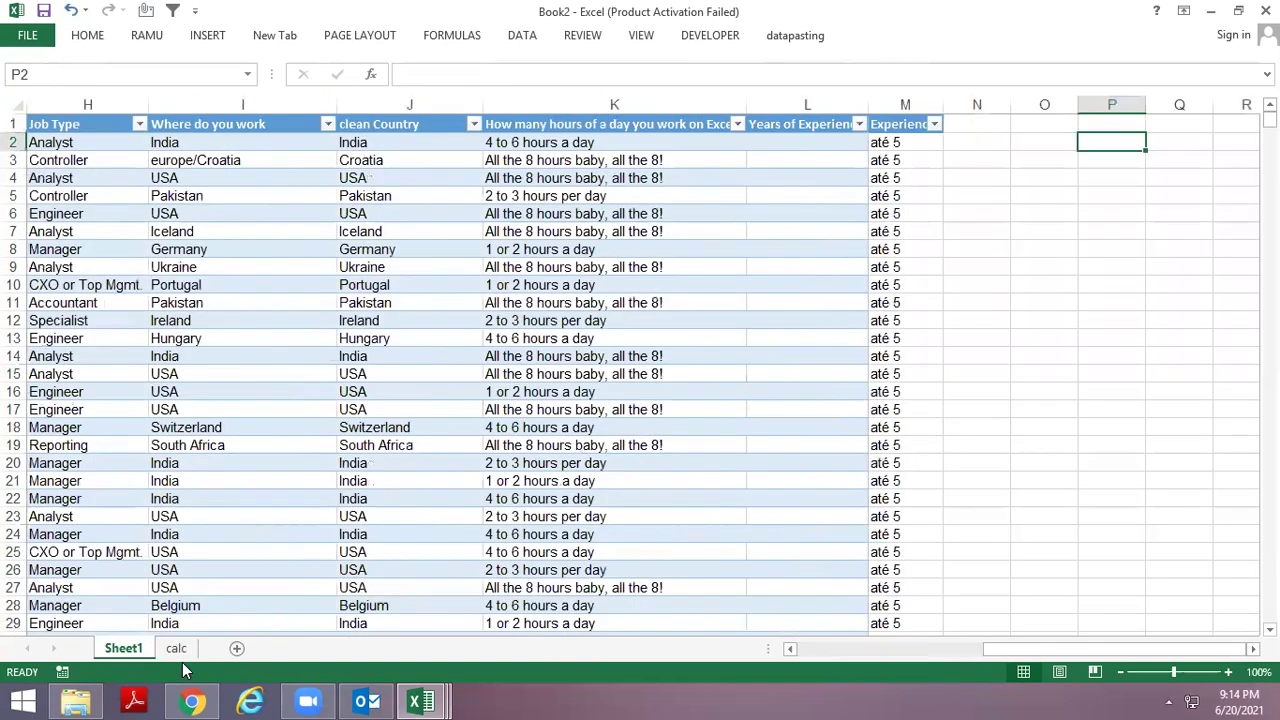
key(ctrl+Page_Down)
key(ctrl+Page_Up)
key(Left)
key(Left)
key(Left)
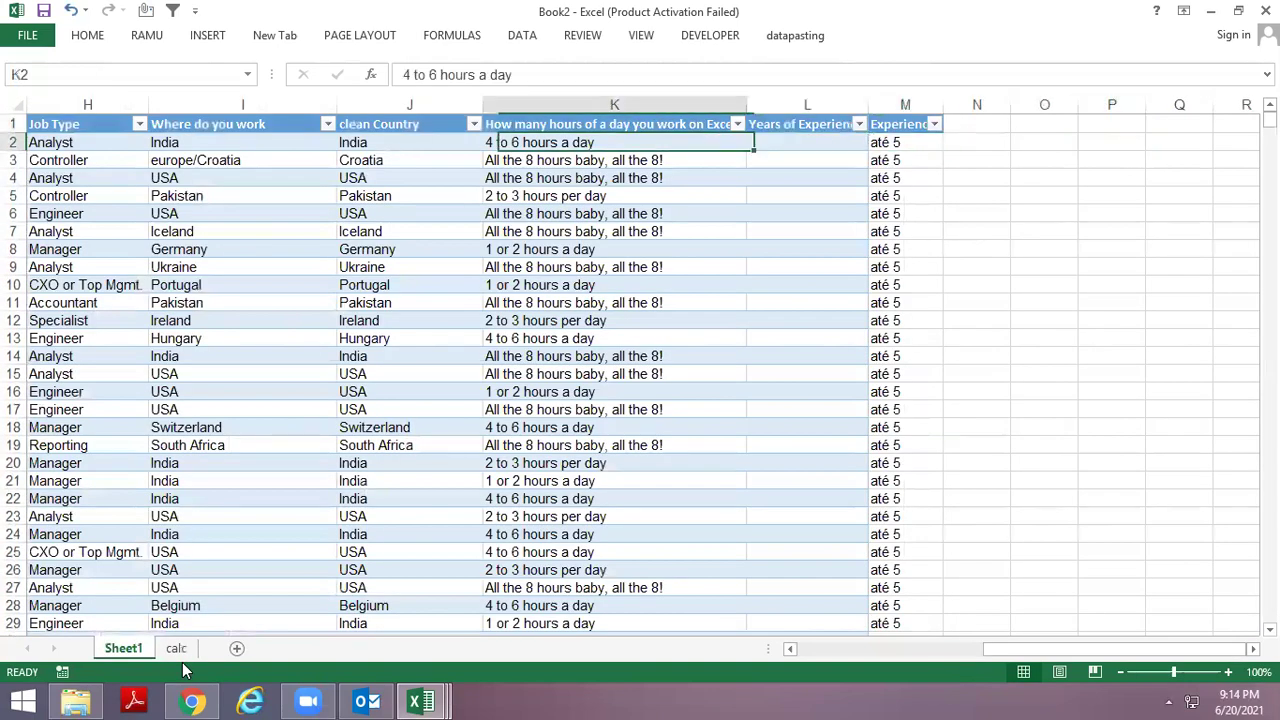
key(Left)
key(Left)
key(Up)
key(Right)
key(Left)
key(Left)
key(Right)
key(Right)
key(ctrl+c)
key(ctrl+Page_Down)
key(ctrl+v)
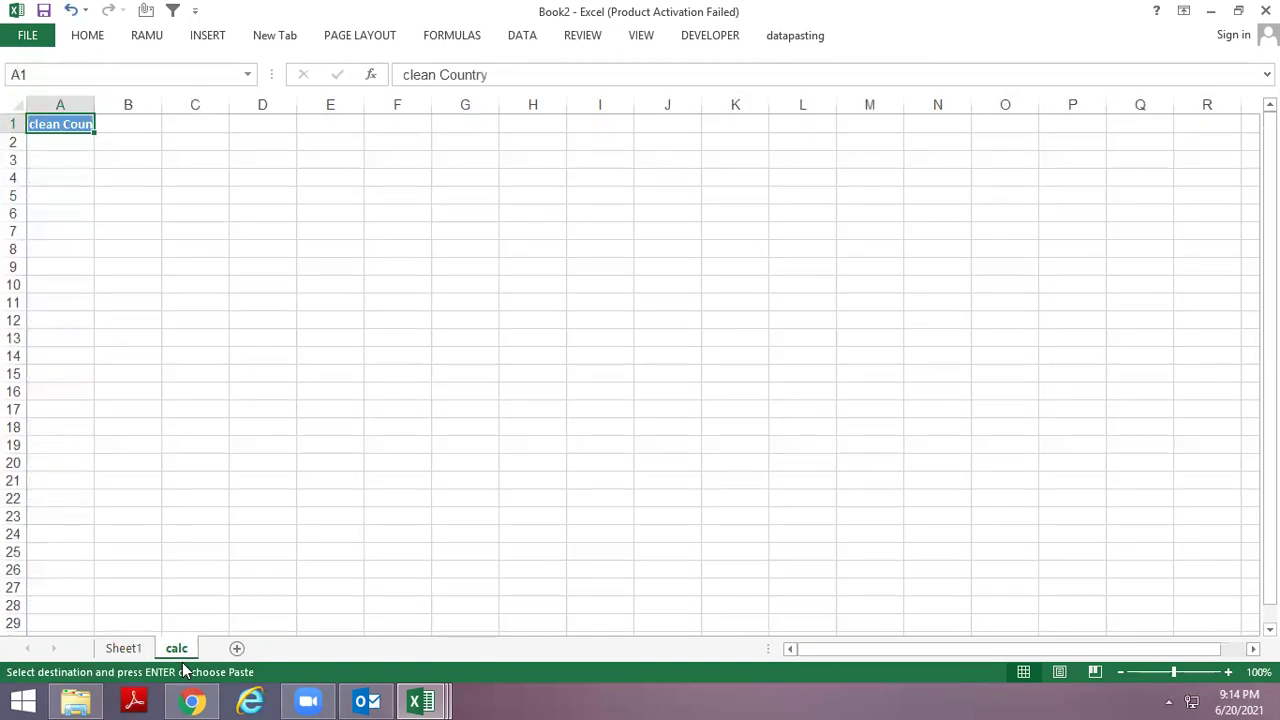
key(Return)
Enter a formula in calc!A2 linking to Sheet1!J2.
key(ctrl+Page_Up)
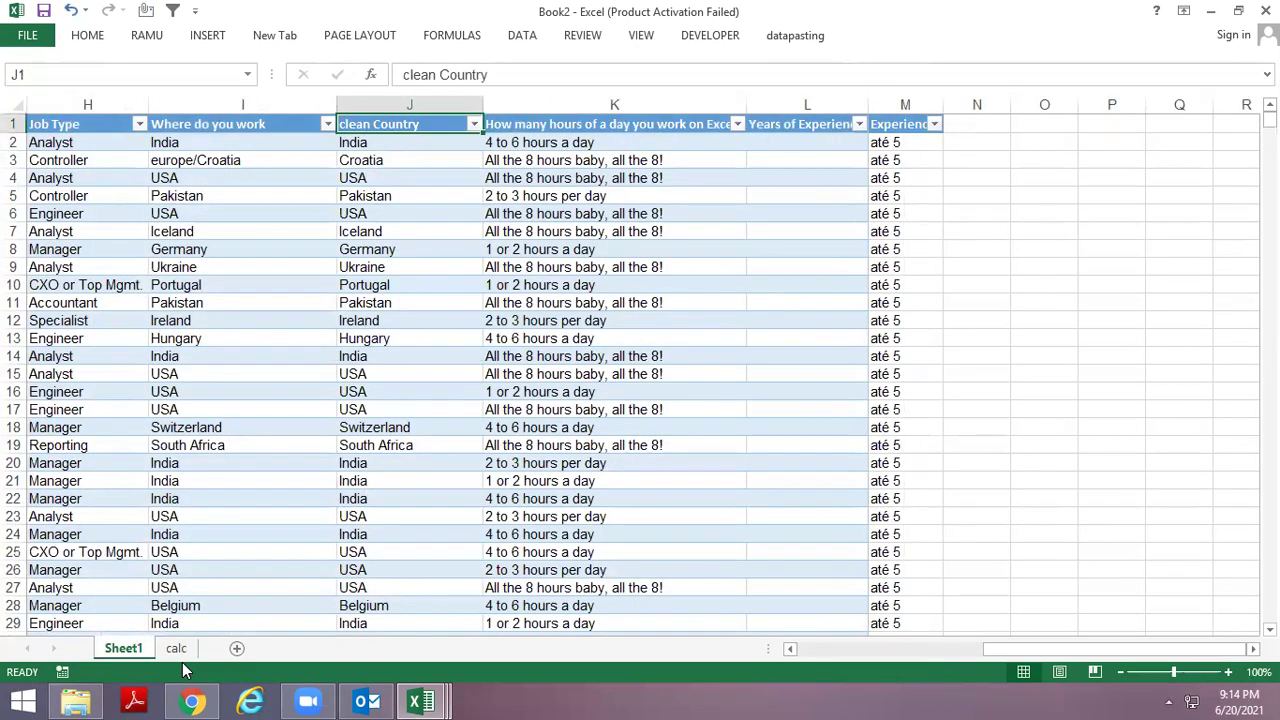
key(ctrl+Page_Down)
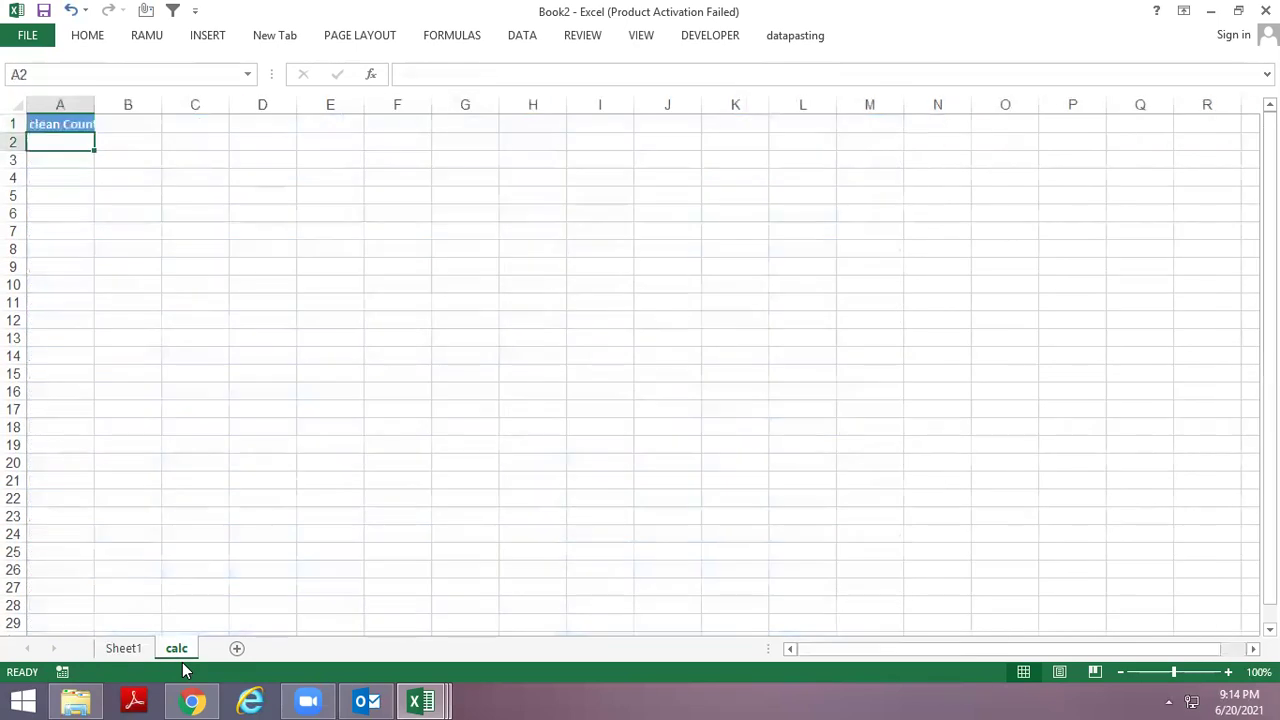
text(=)
key(Up)
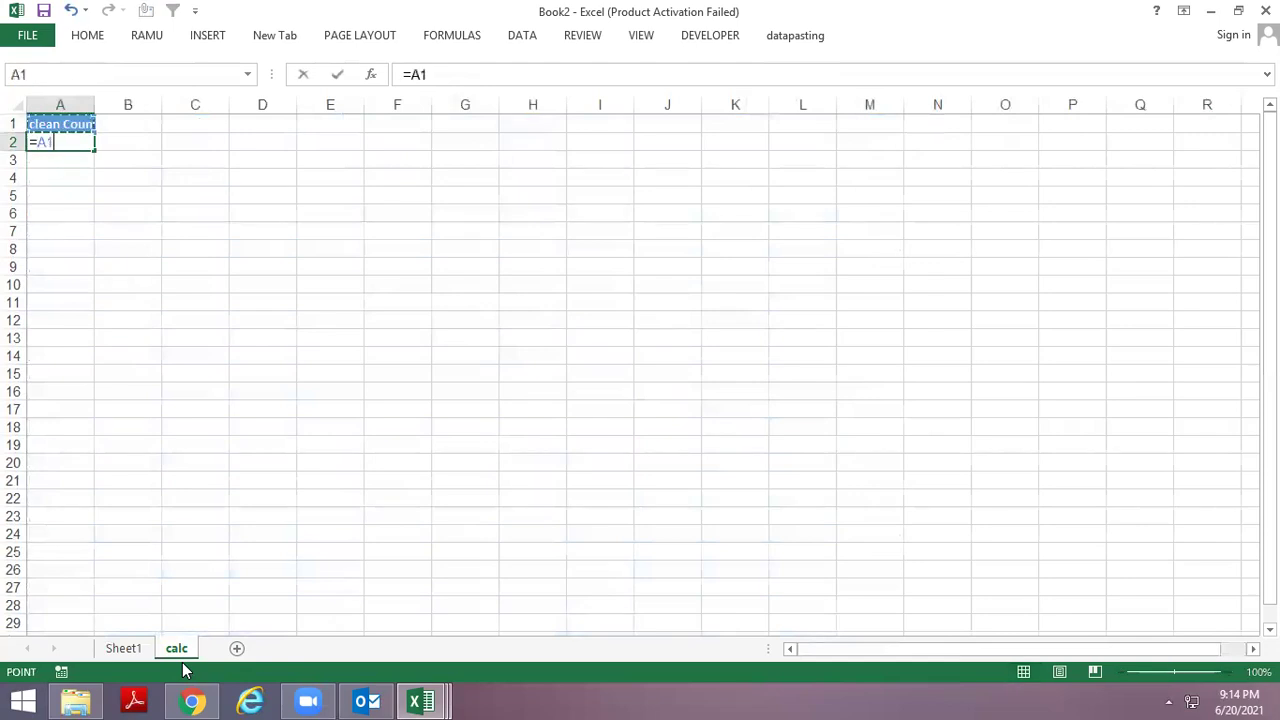
key(ctrl+Page_Up)
key(Down)
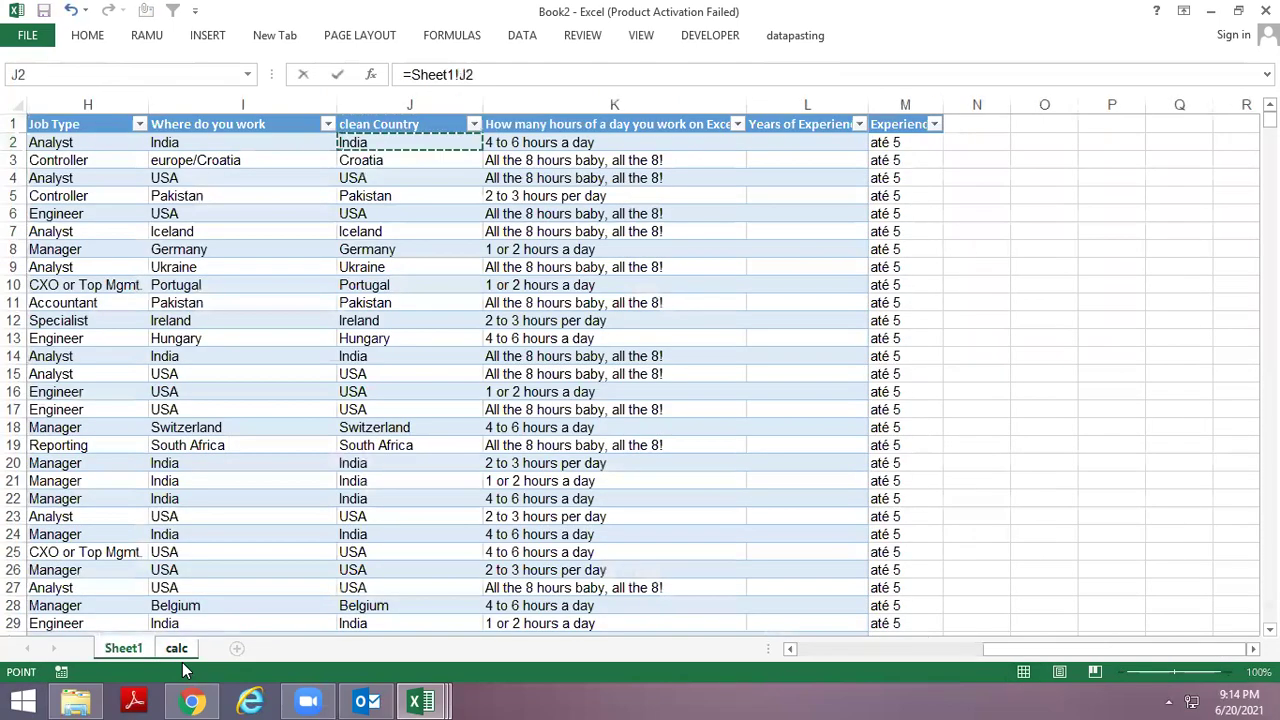
key(Return)
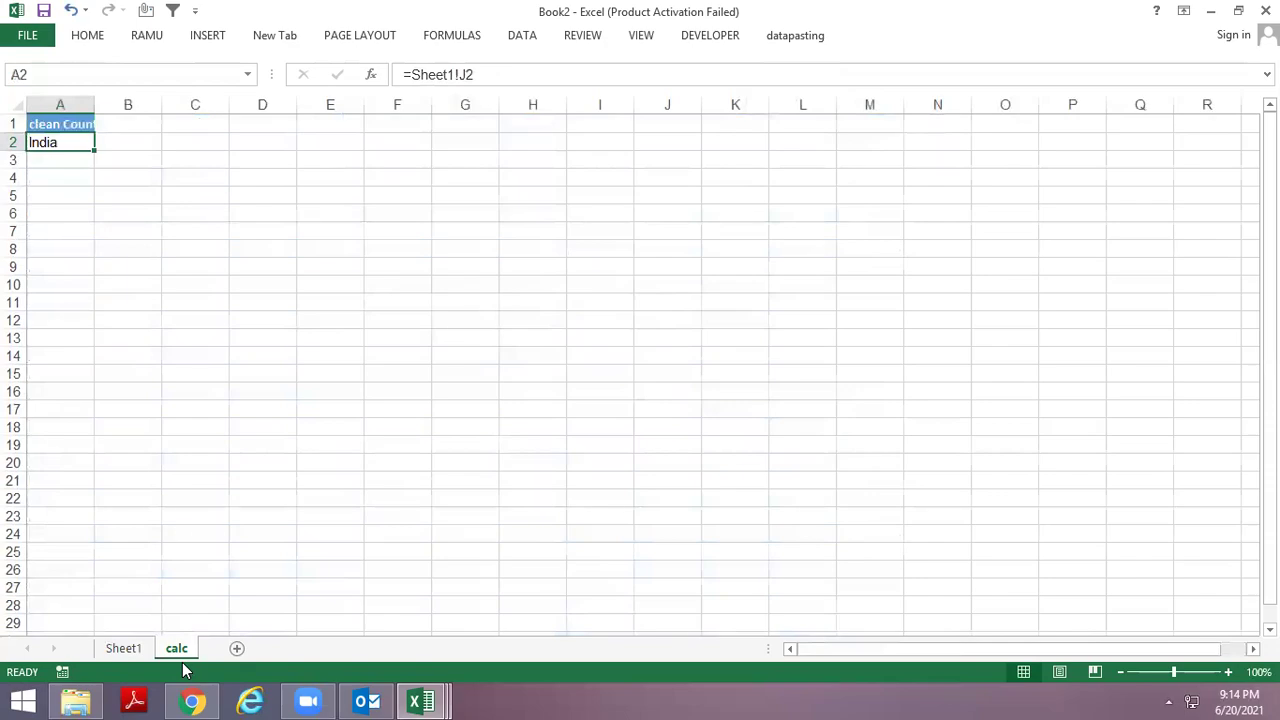
Fill the =Sheet1!J2 link formula down column A to row 758.
key(ctrl+Page_Up)
key(ctrl+Home)
key(Right)
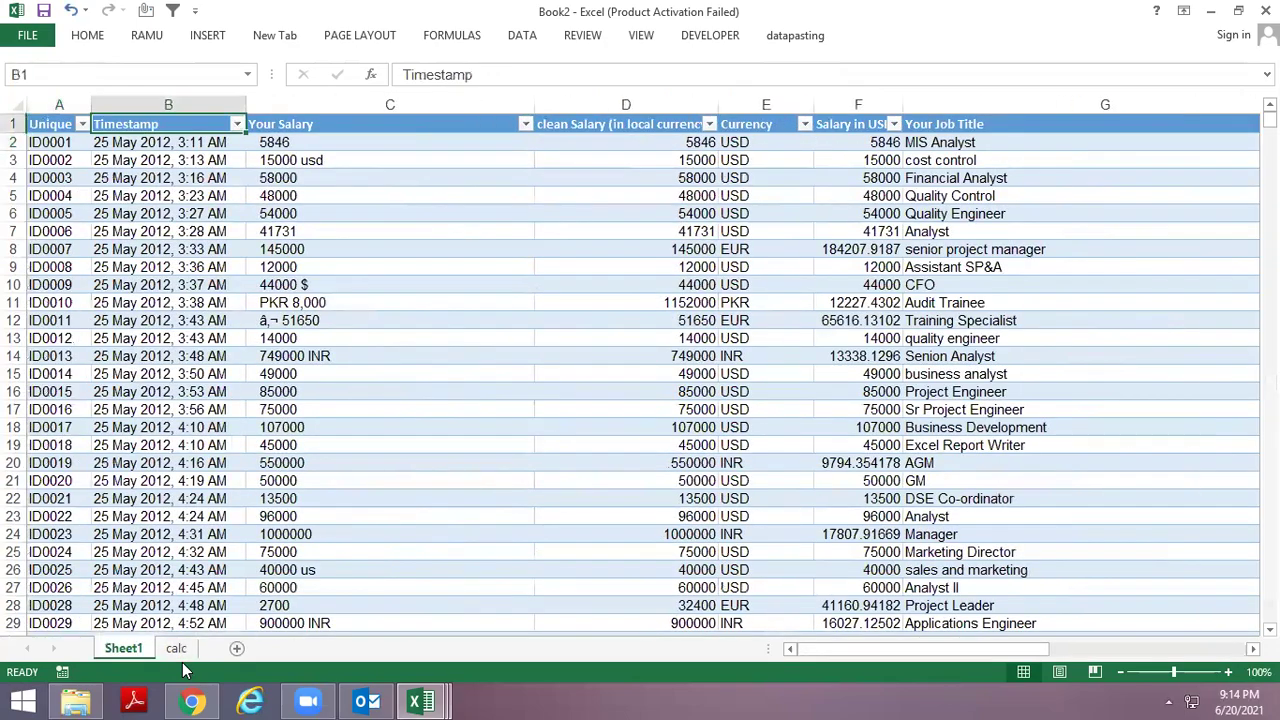
key(Left)
key(ctrl+Page_Down)
key(Up)
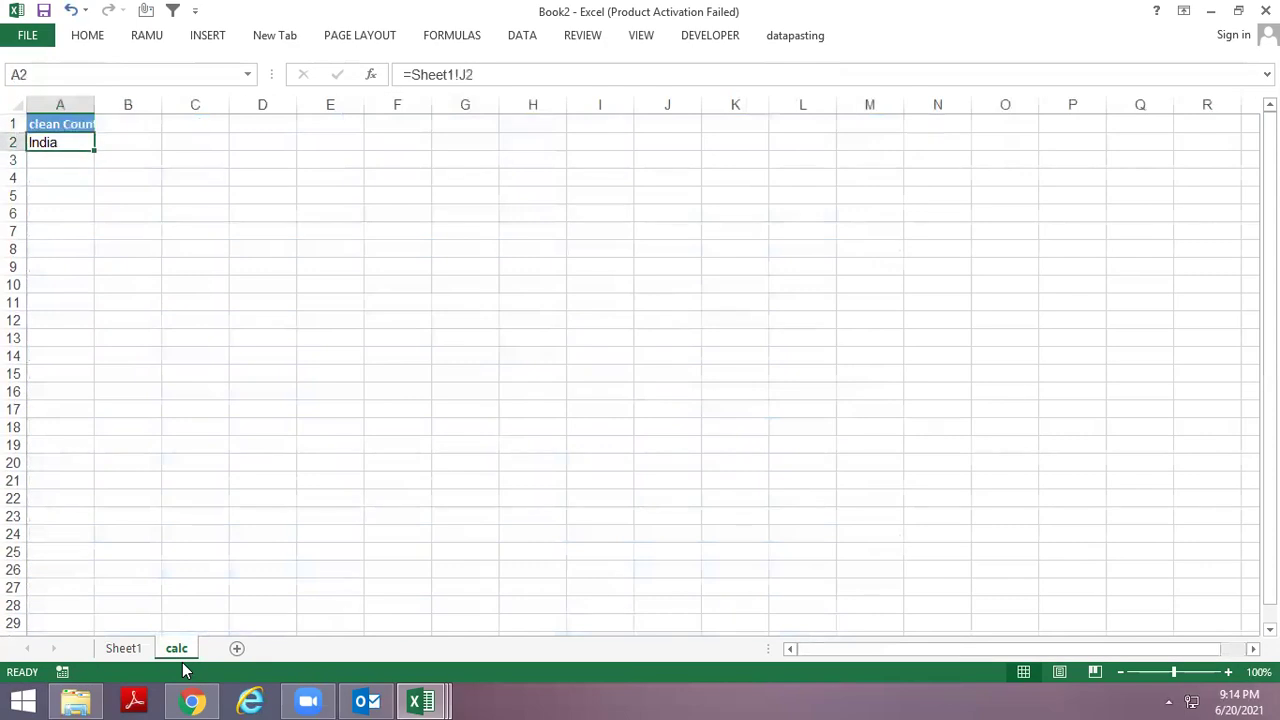
key(shift+Down)
key(shift+Down)
key(shift+Down)
key(shift+Down)
key(shift+Down)
key(shift+Down)
key(shift+Down)
key(shift+Down)
key(shift+Down)
key(shift+Down)
key(shift+Down)
key(shift+Down)
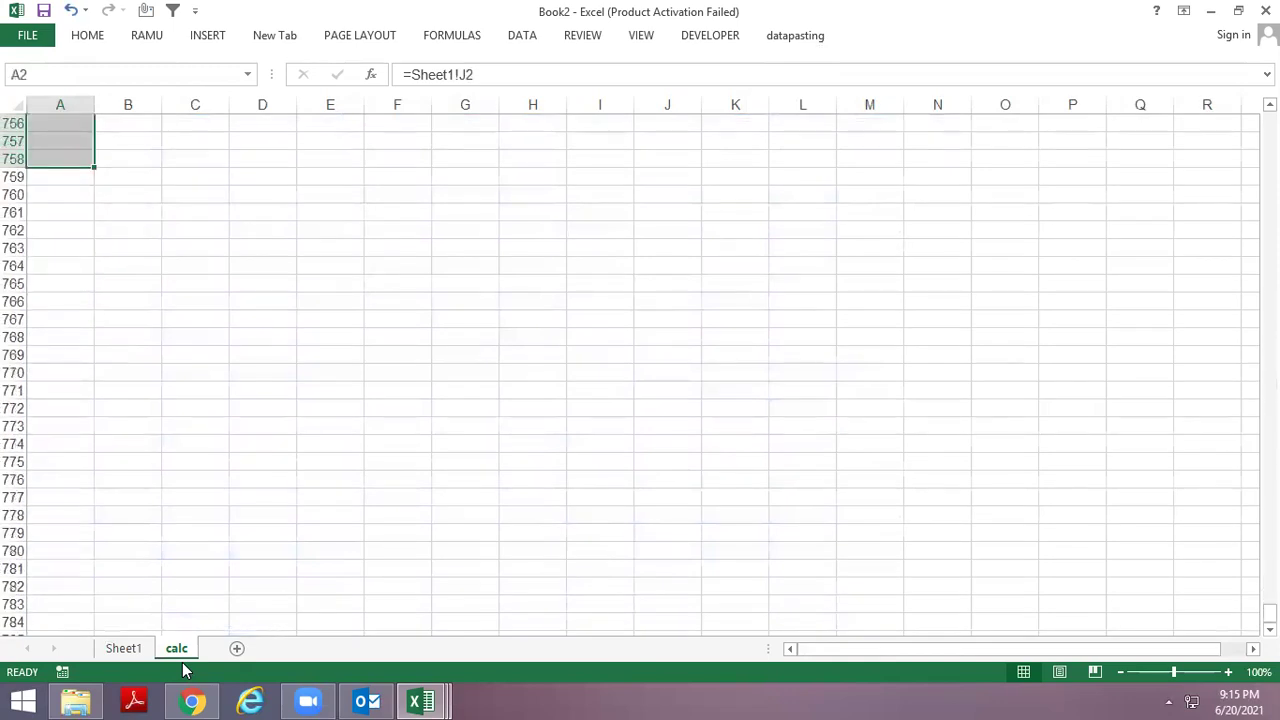
key(ctrl+d)
Clear the filled formulas from A2:A758, leaving only the A1 heading.
key(ctrl+Home)
key(Down)
key(Down)
key(Up)
key(ctrl+shift+Down)
key(Delete)
key(ctrl+Home)
key(Down)
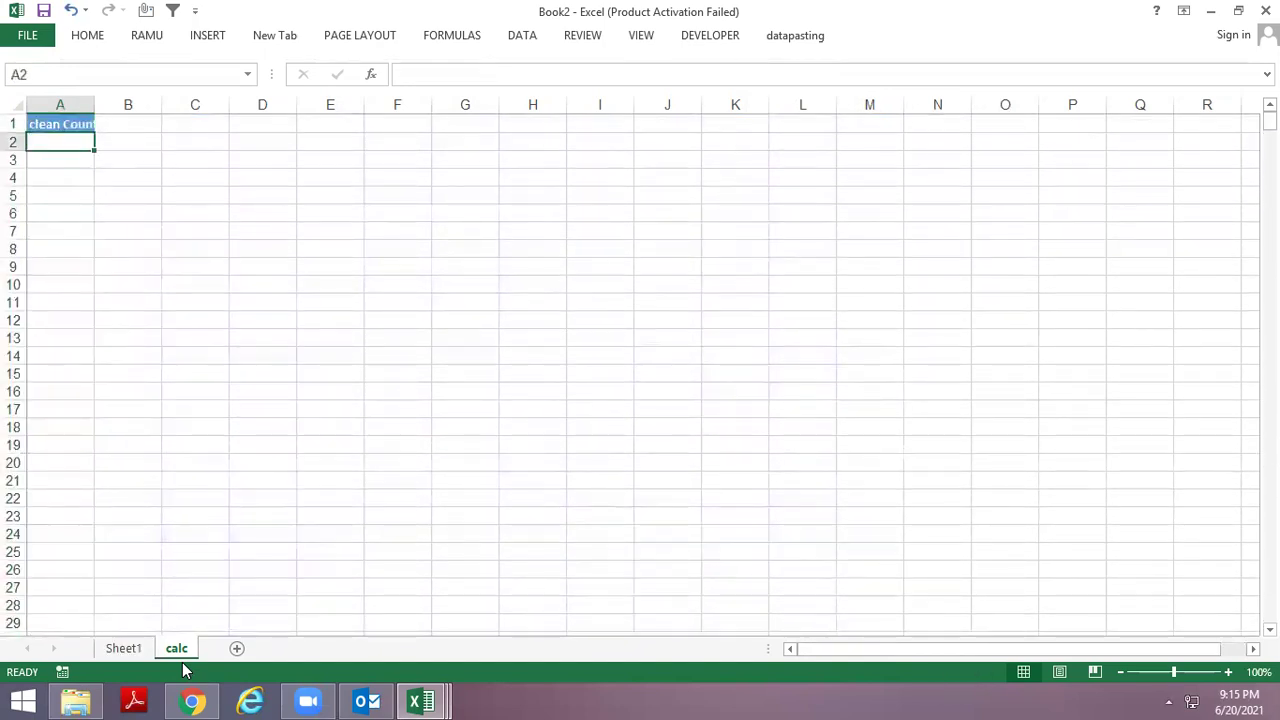
Start a COUNTIF in calc!A2 with range Sheet1!J2:J2.
text(=con)
text(u)
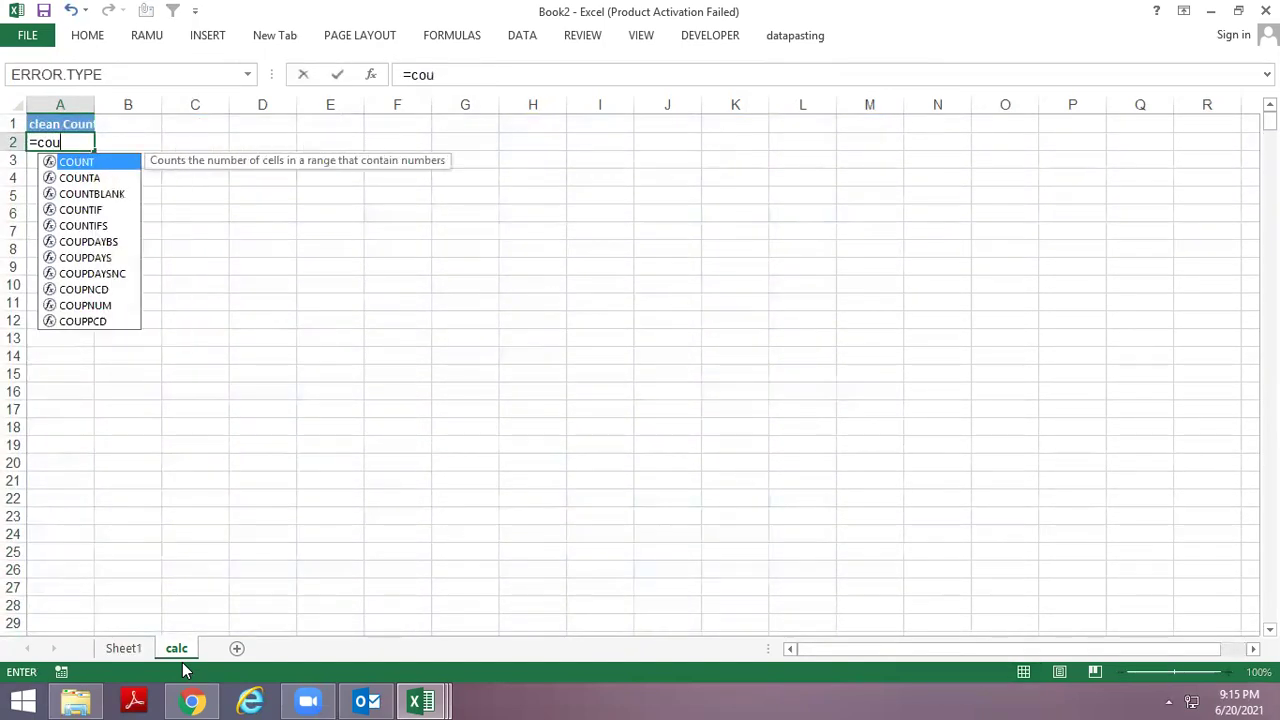
text(ntif)
key(Tab)
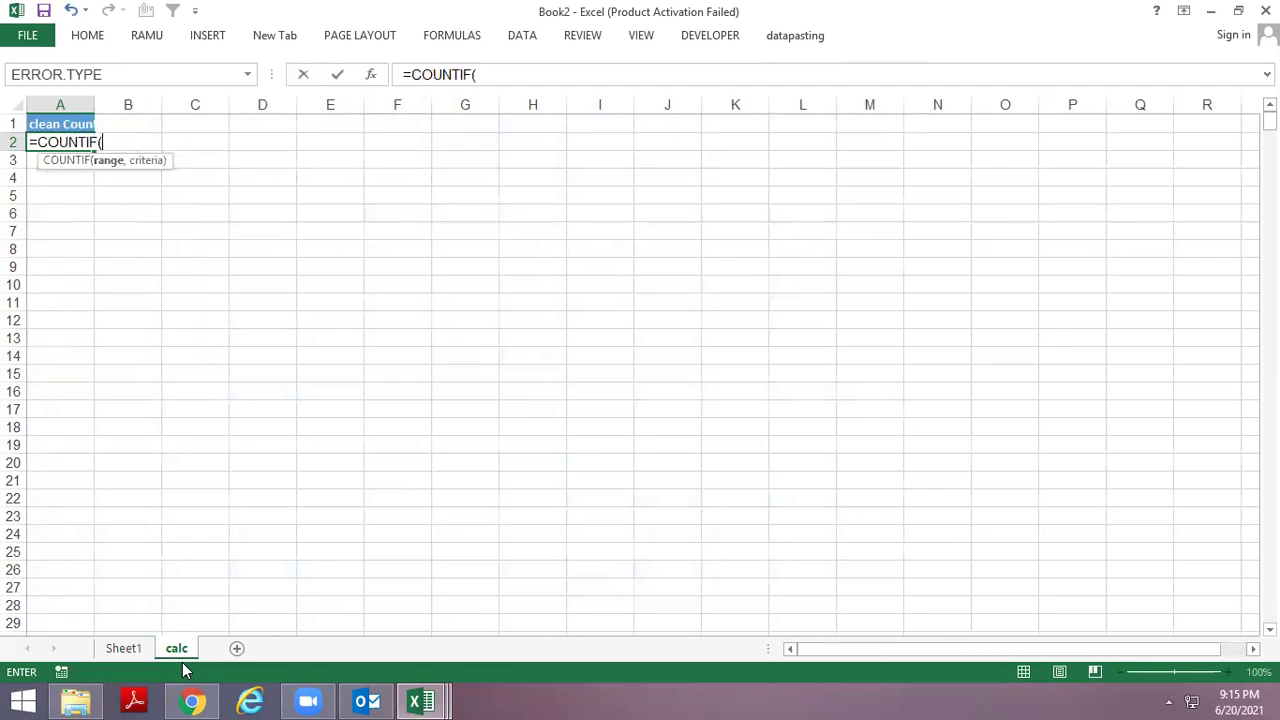
key(ctrl+Page_Up)
click(791, 178)
key(Up)
key(Up)
key(Up)
key(Right)
key(Right)
key(Right)
key(Right)
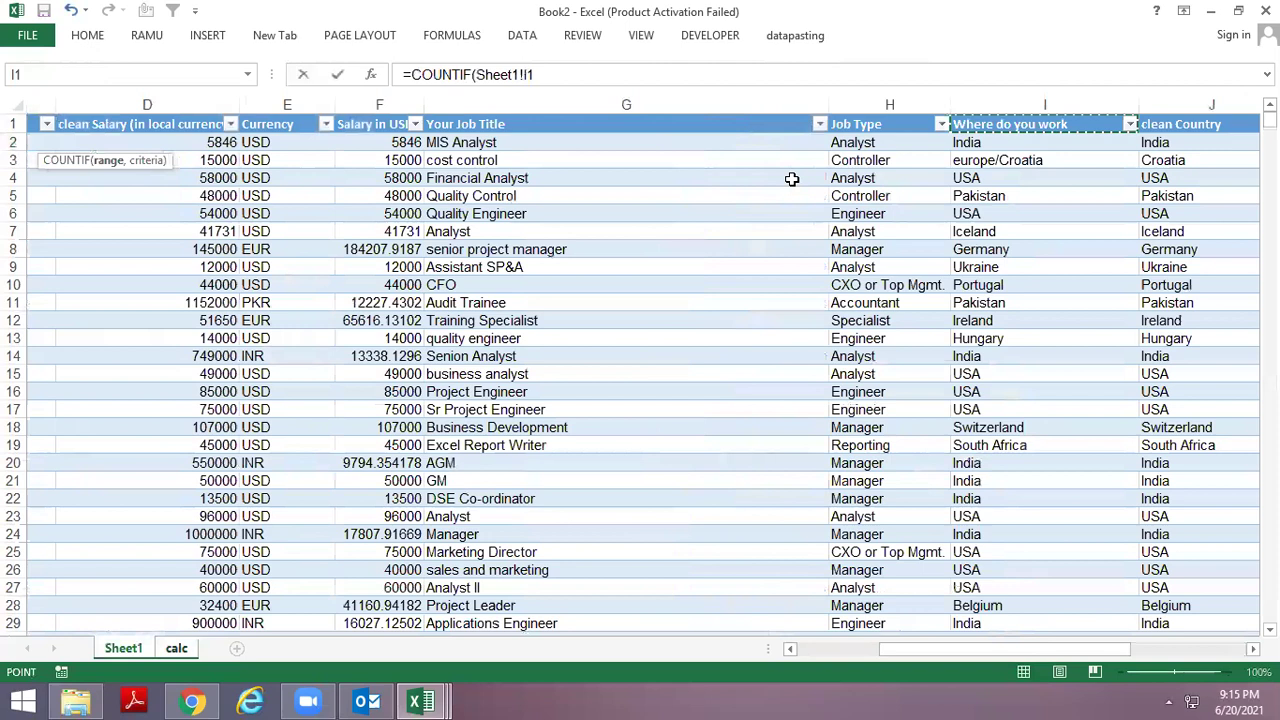
key(Right)
key(Right)
key(Right)
key(Left)
key(Left)
key(Down)
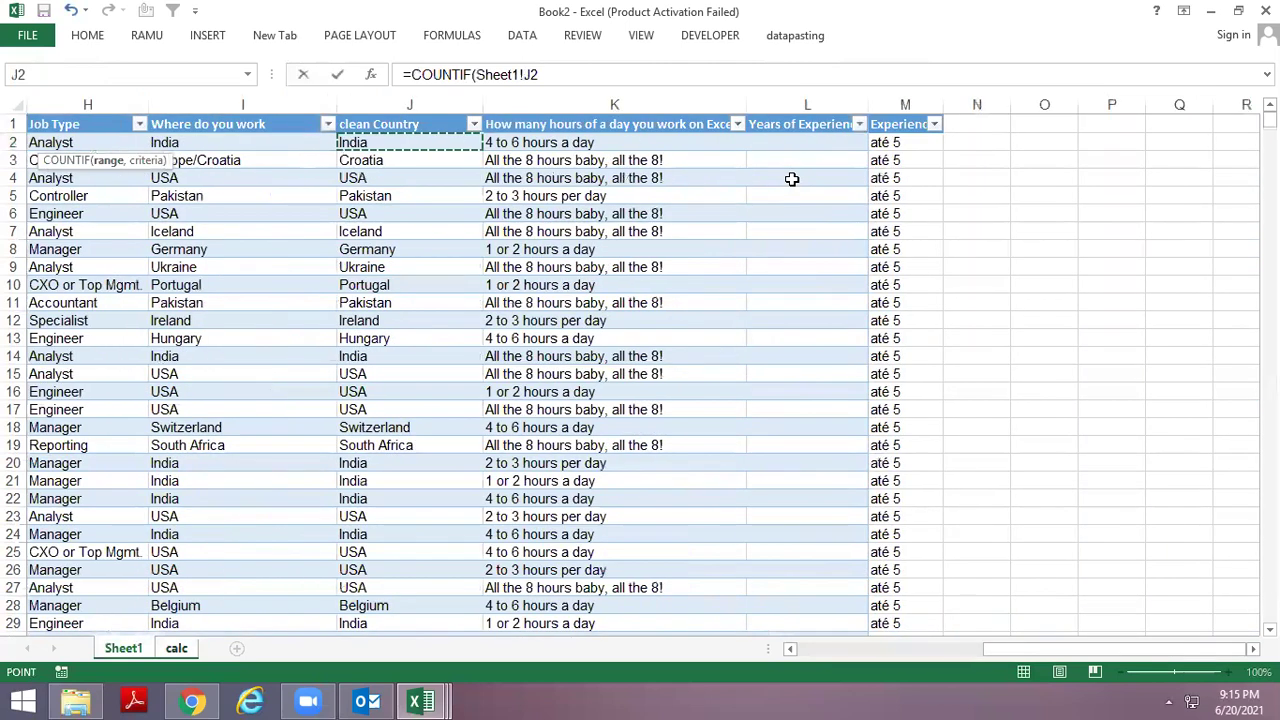
key(F8)
key(Return)
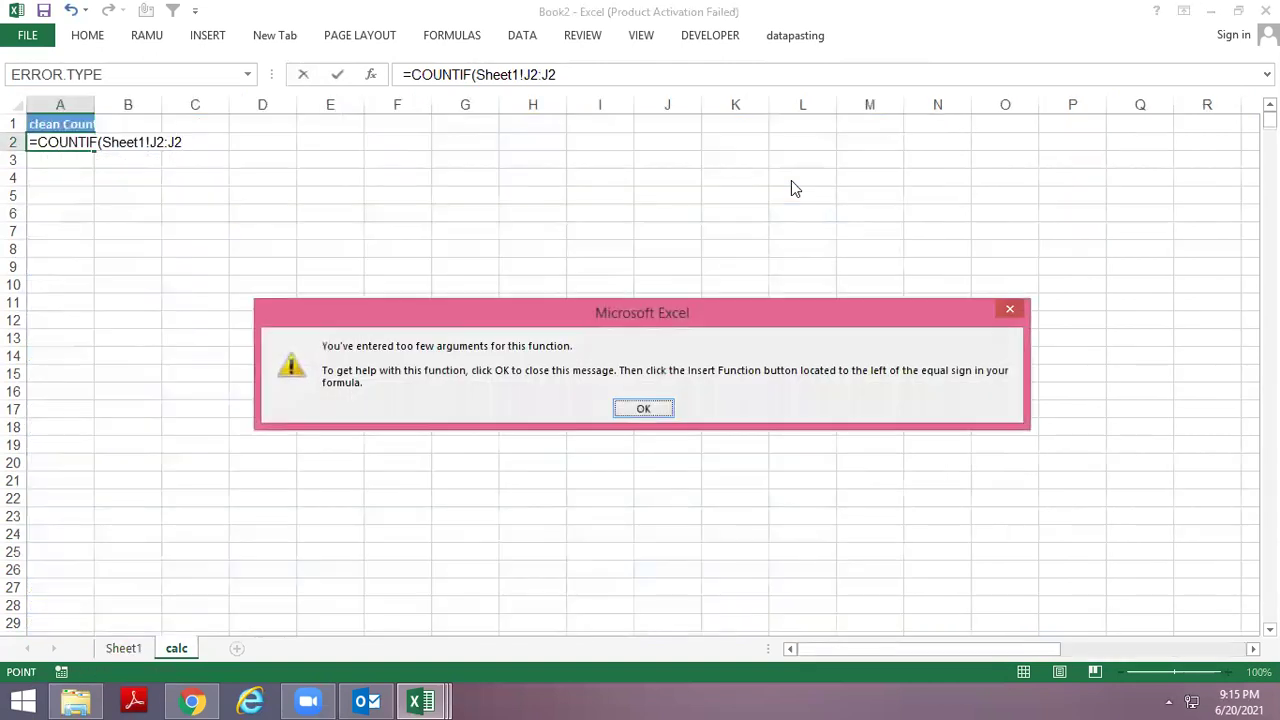
key(Return)
Add Sheet1!J2 as the criteria, anchor the range start, and commit =COUNTIF(Sheet1!$J$2:J2,Sheet1!J2).
text(,)
key(ctrl+Page_Up)
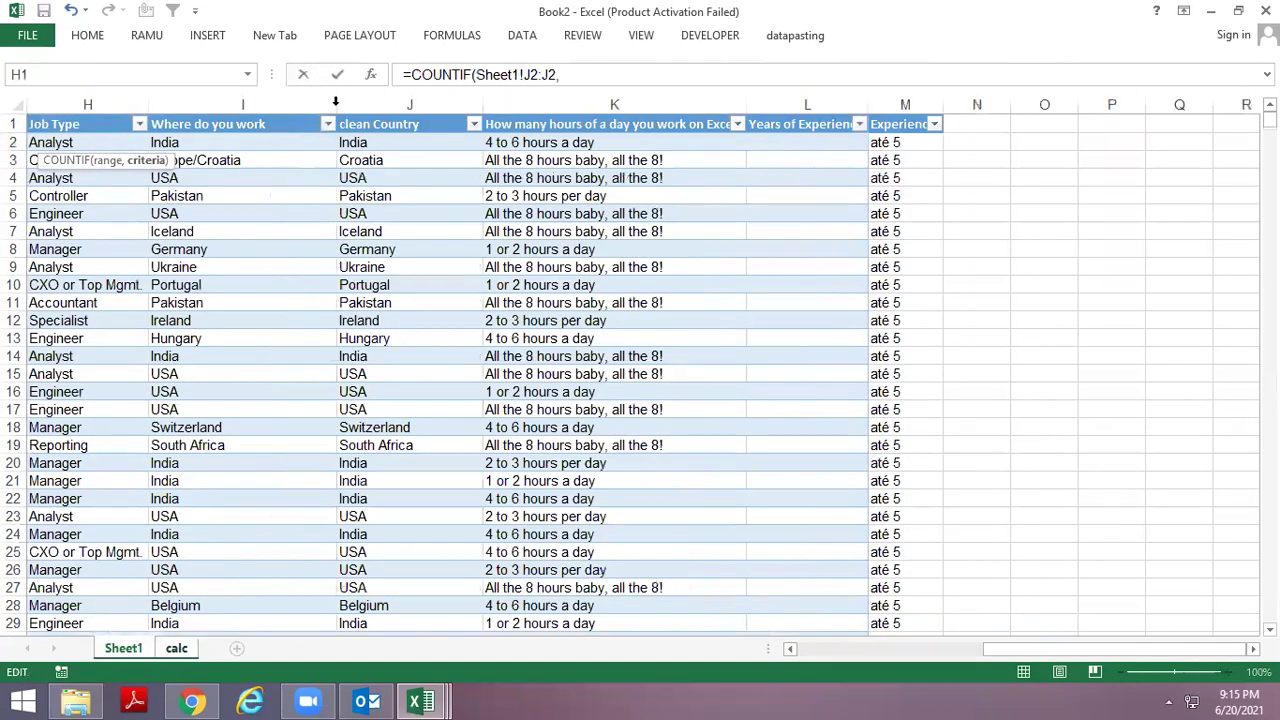
click(357, 142)
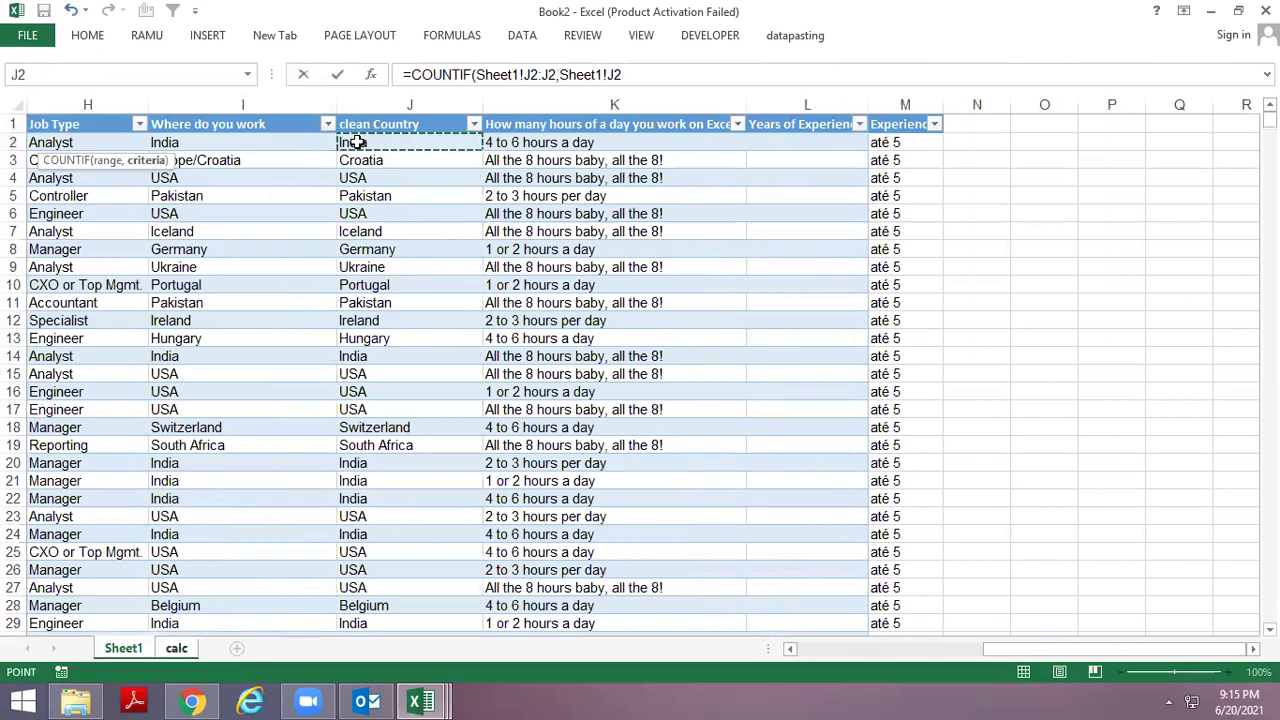
key(ctrl+Page_Down)
text())
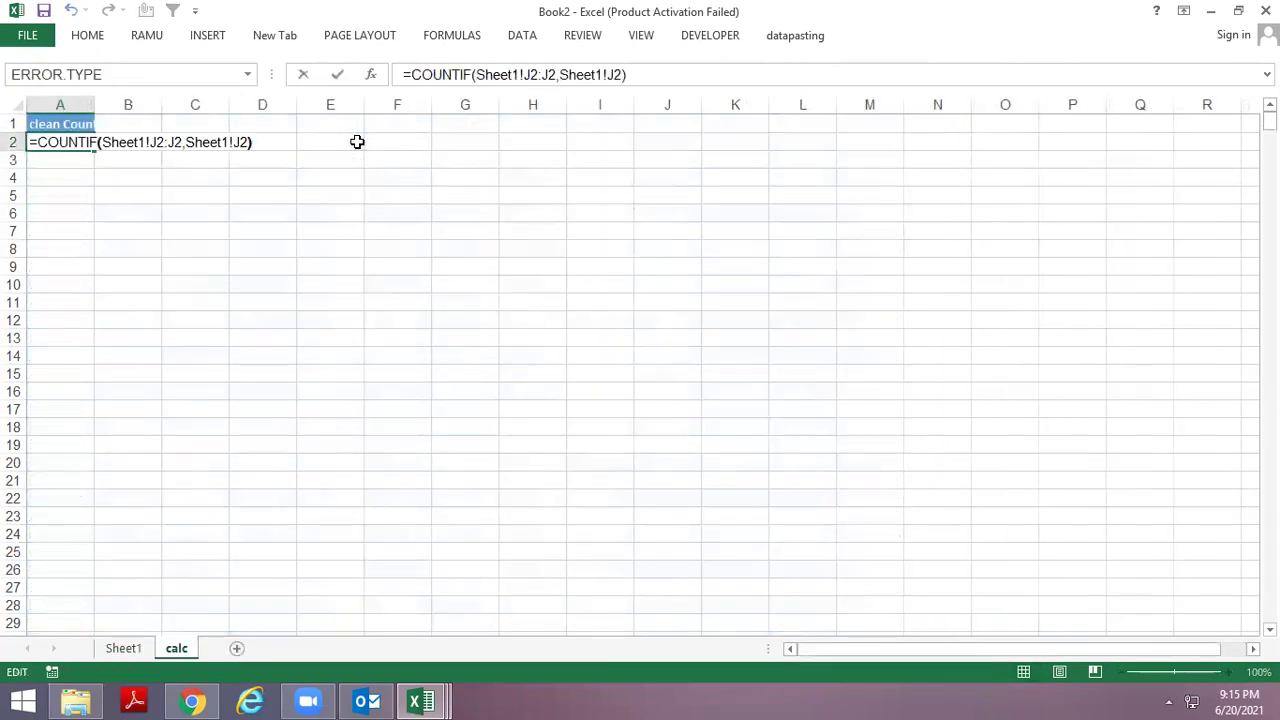
key(F4)
key(Return)
Fill the running COUNTIF down to A7, giving counts 1,1,1,1,2,1.
key(ctrl+d)
key(Down)
key(ctrl+d)
key(Down)
key(ctrl+d)
key(Down)
key(ctrl+d)
key(Down)
key(ctrl+d)
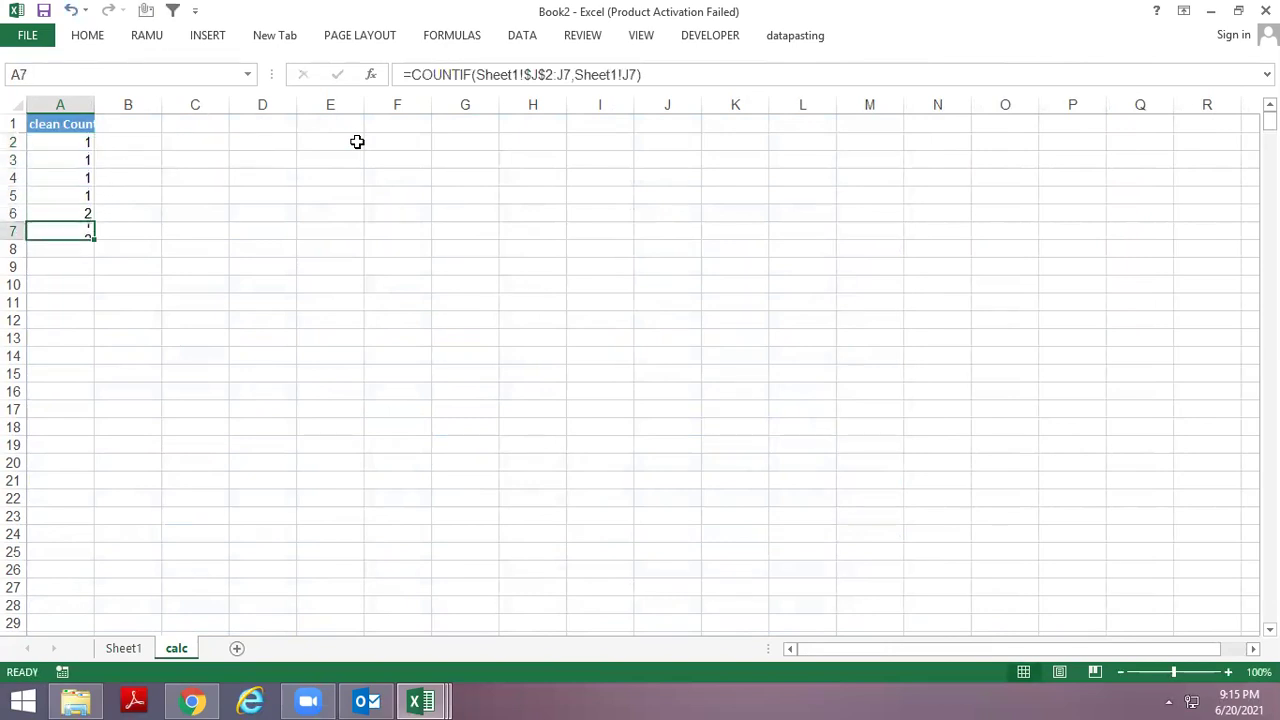
key(ctrl+Home)
key(Right)
key(Down)
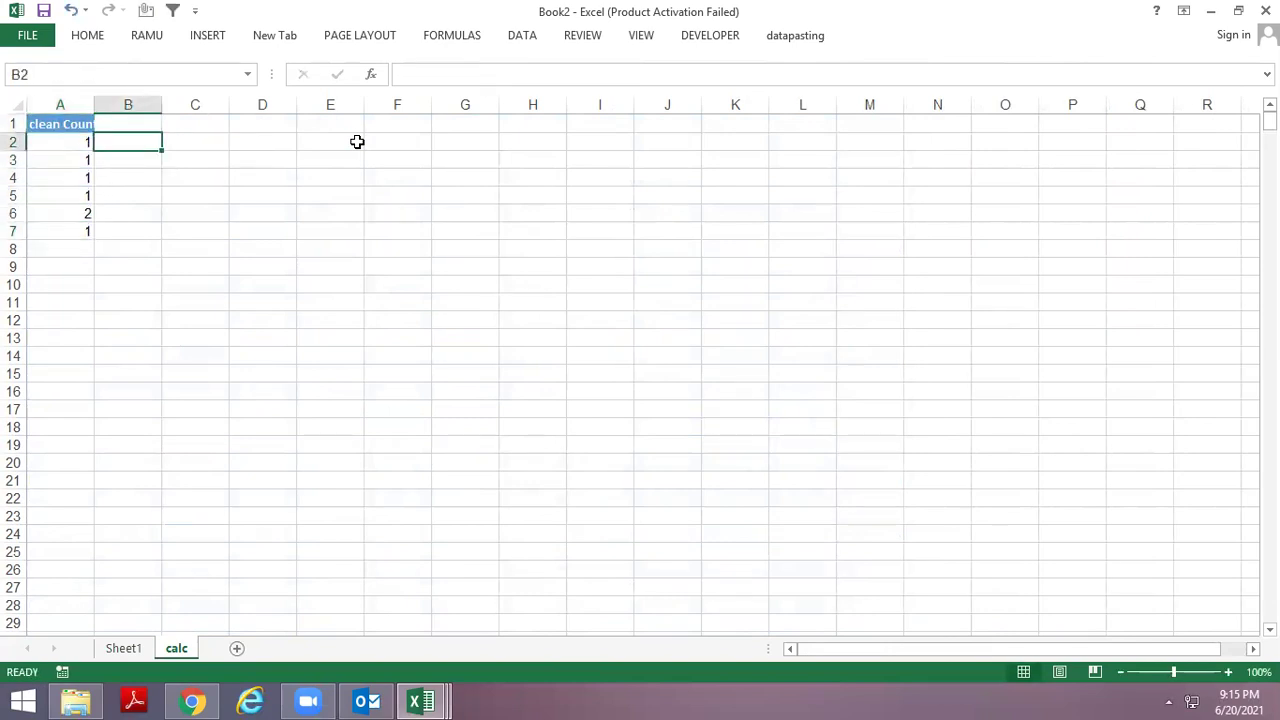
Begin the formula =IF(A2< in cell B2.
text(=if)
key(Tab)
key(Left)
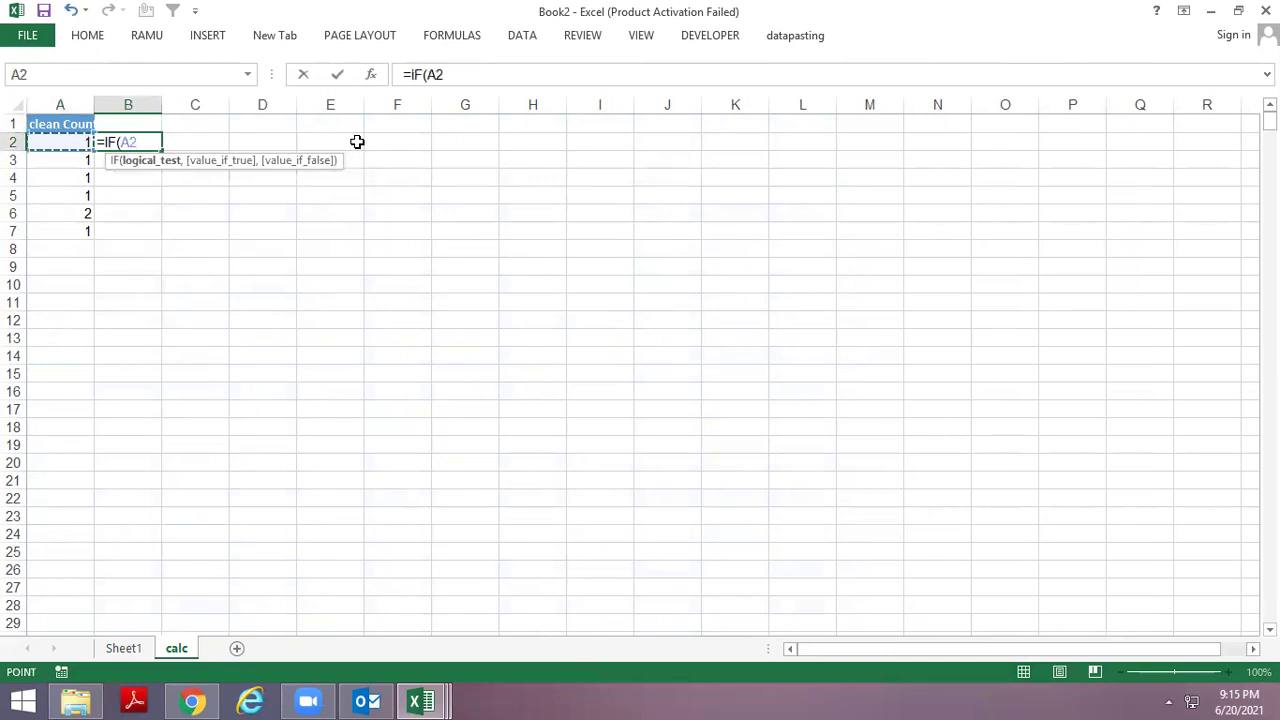
text(<1)
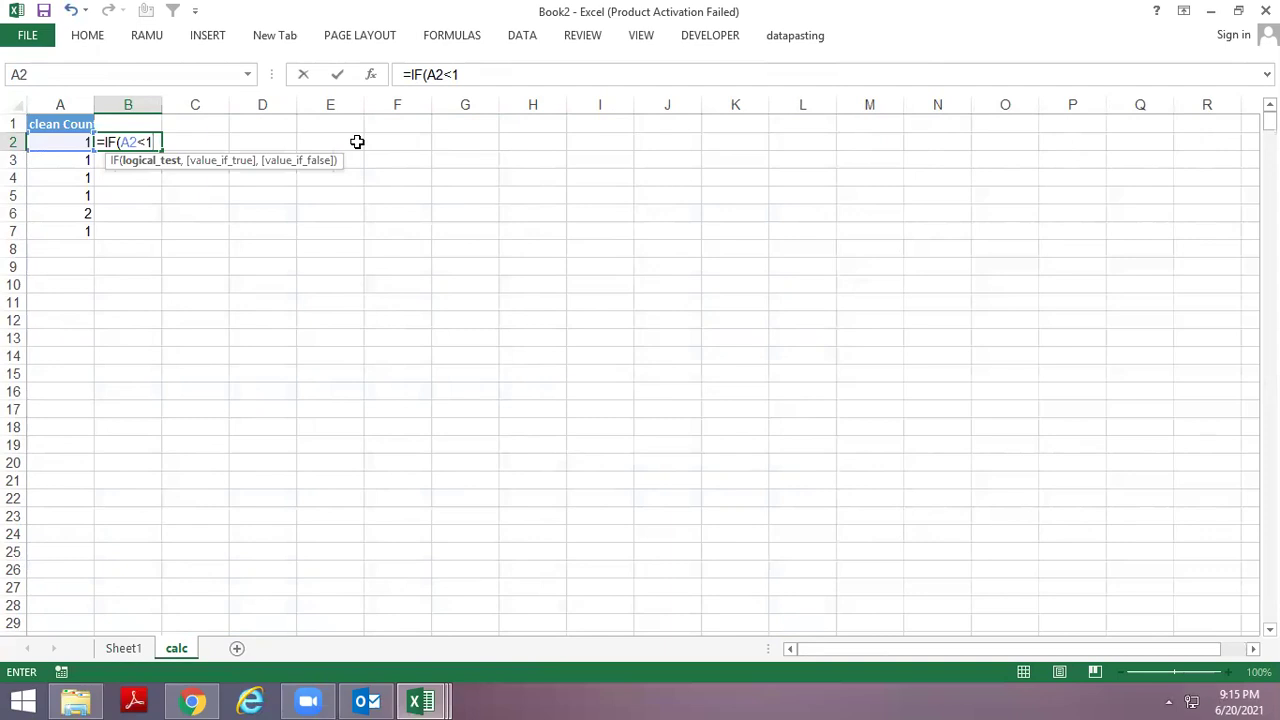
Cancel the unfinished B2 formula and review Sheet1's clean Country values in column J.
key(Escape)
key(ctrl+Page_Up)
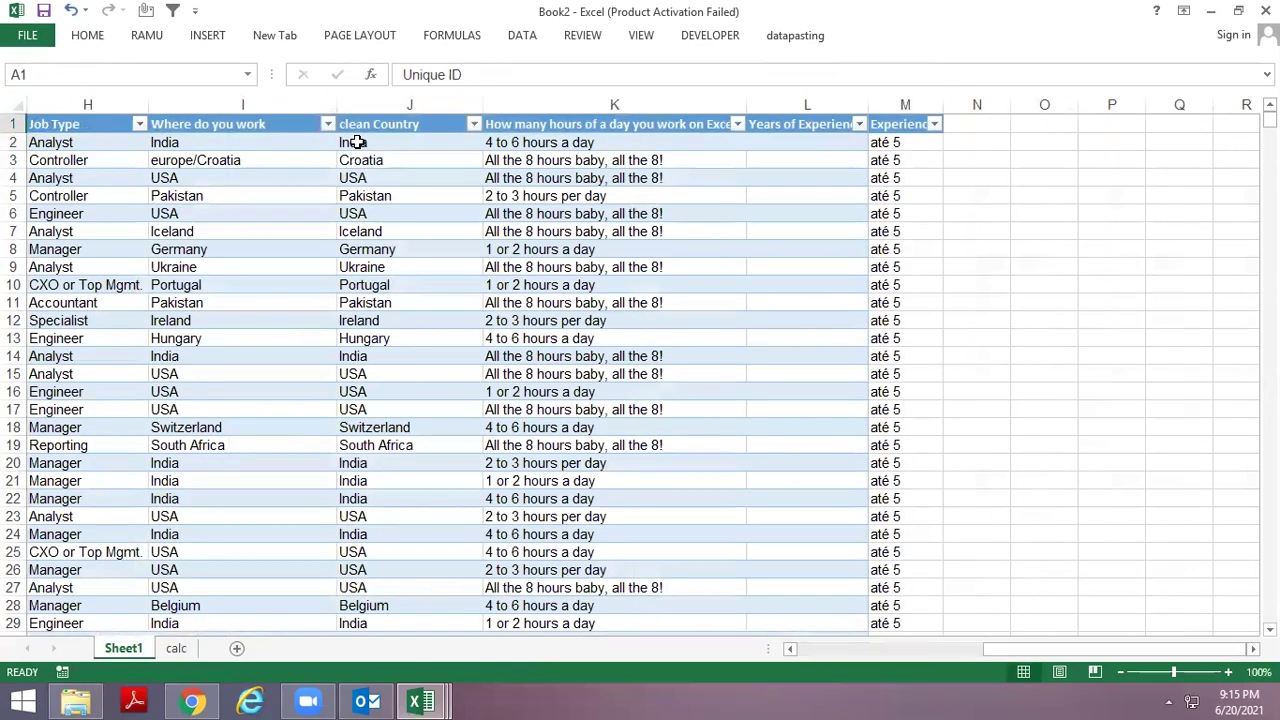
key(Down)
key(Right)
key(Right)
key(Right)
key(Right)
key(Right)
key(Right)
key(Right)
key(Right)
key(Right)
key(Right)
key(Left)
key(Left)
key(Up)
key(Down)
key(Down)
key(Up)
key(Down)
key(Up)
key(Up)
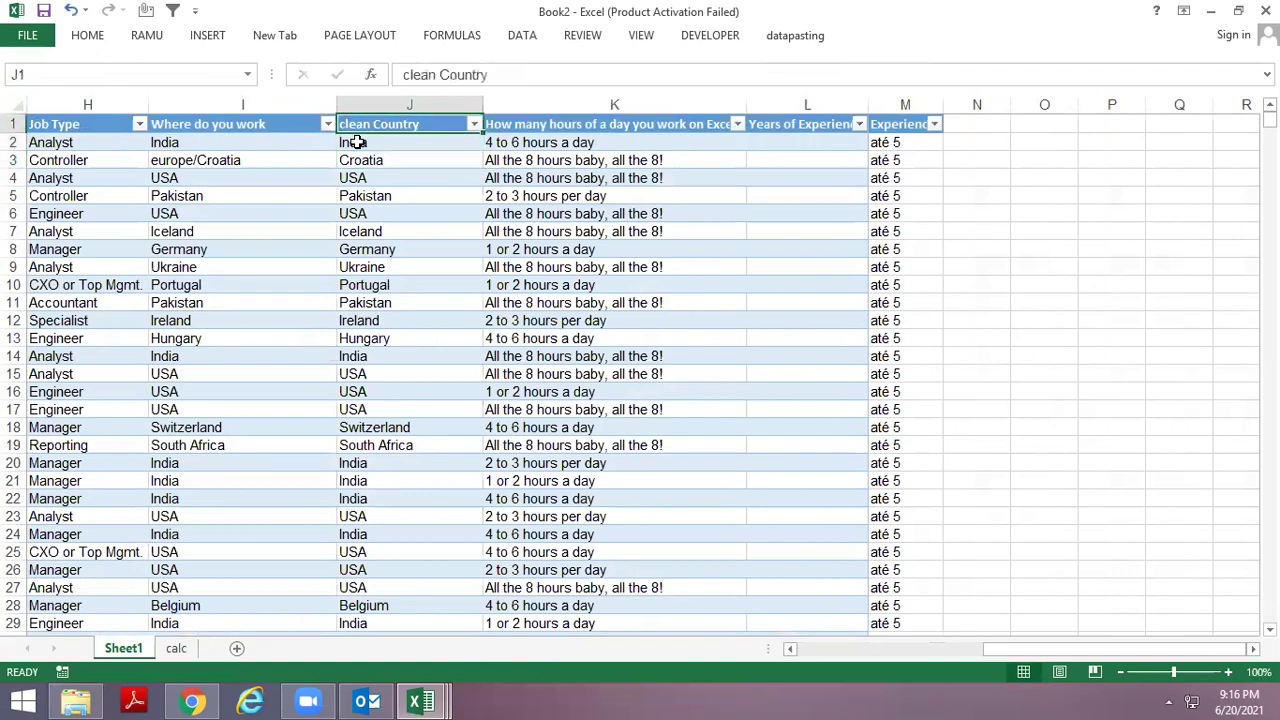
key(ctrl+Page_Down)
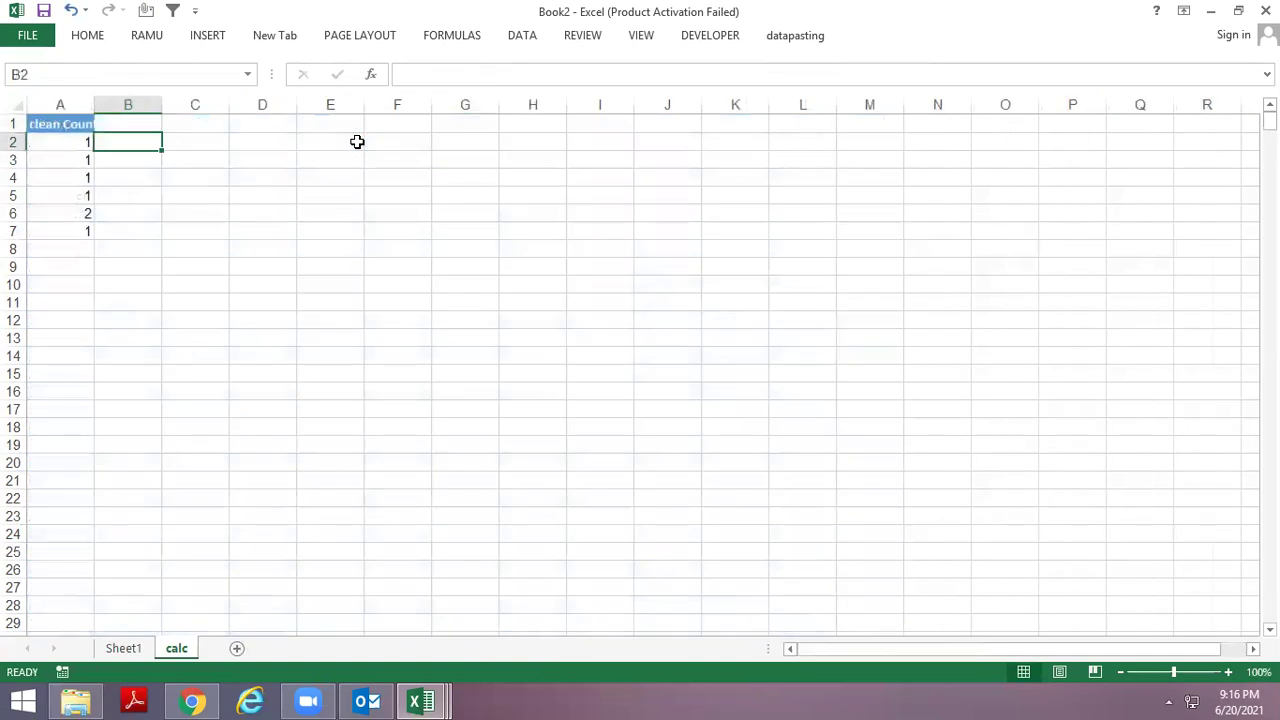
Enter =IF(A2=1,1,0) in B2 to flag a count of 1 with 1, otherwise 0.
key(Left)
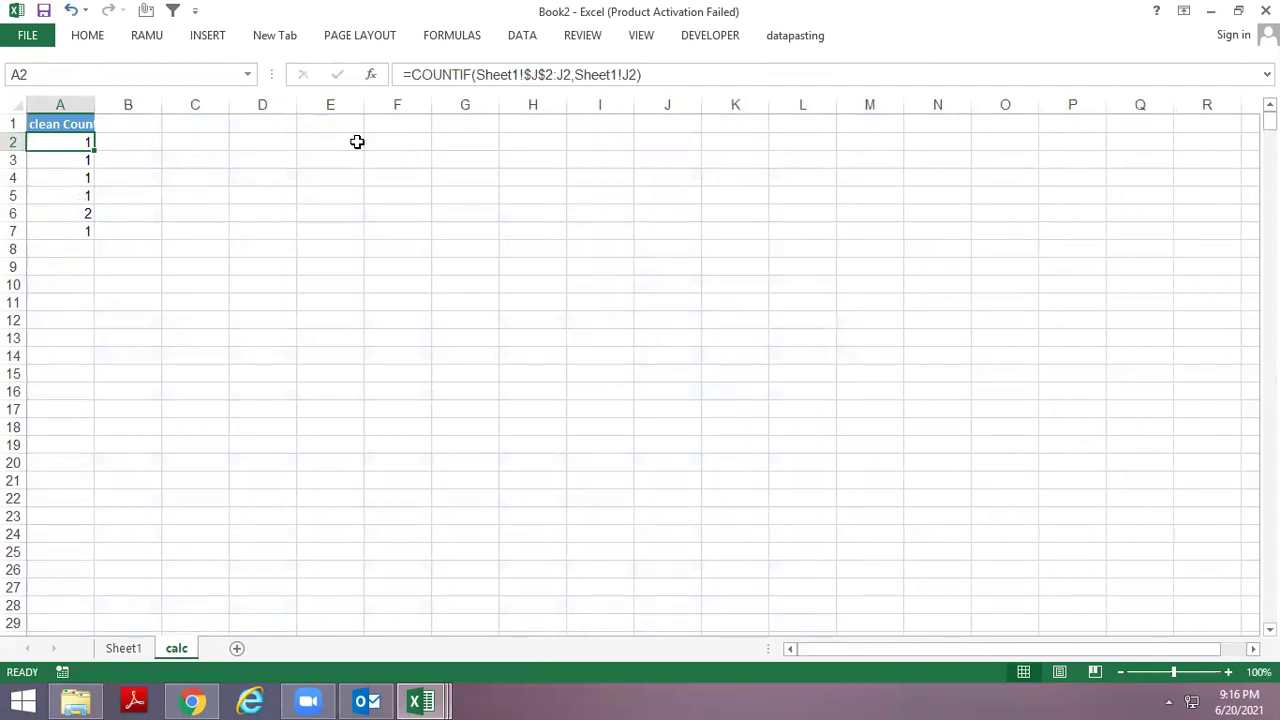
key(Right)
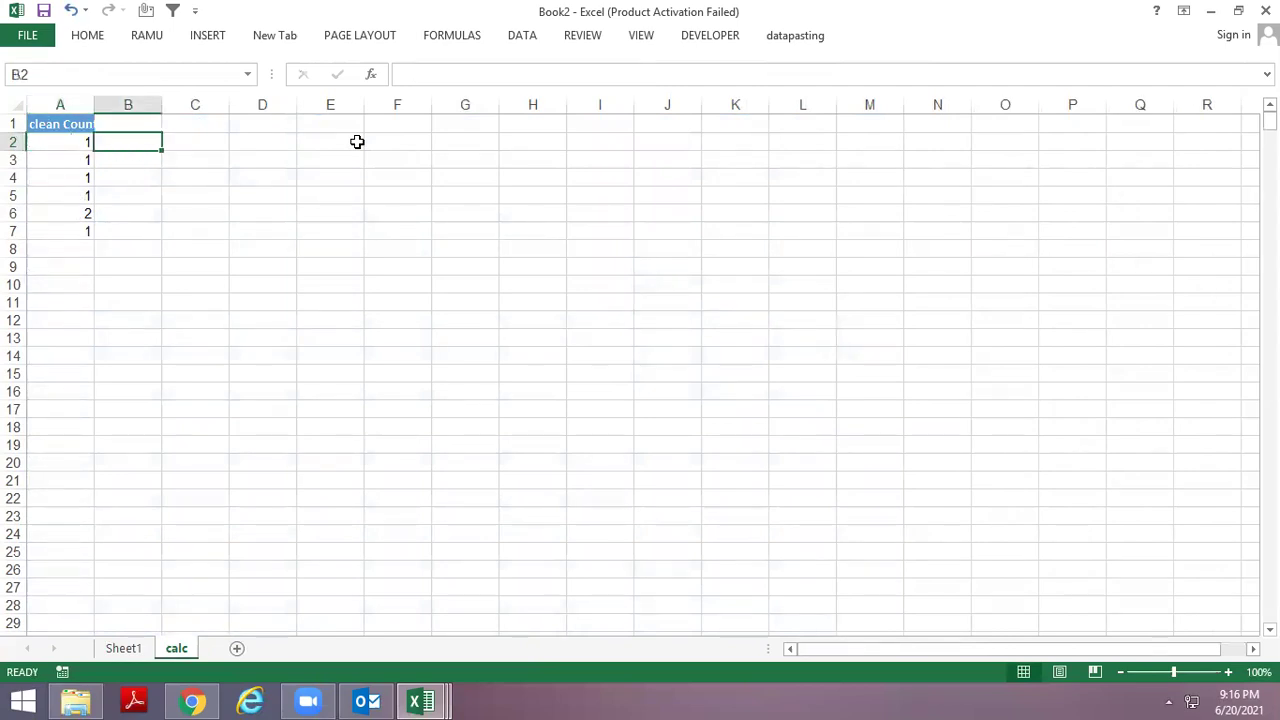
key(Left)
key(Right)
text(=i)
key(Tab)
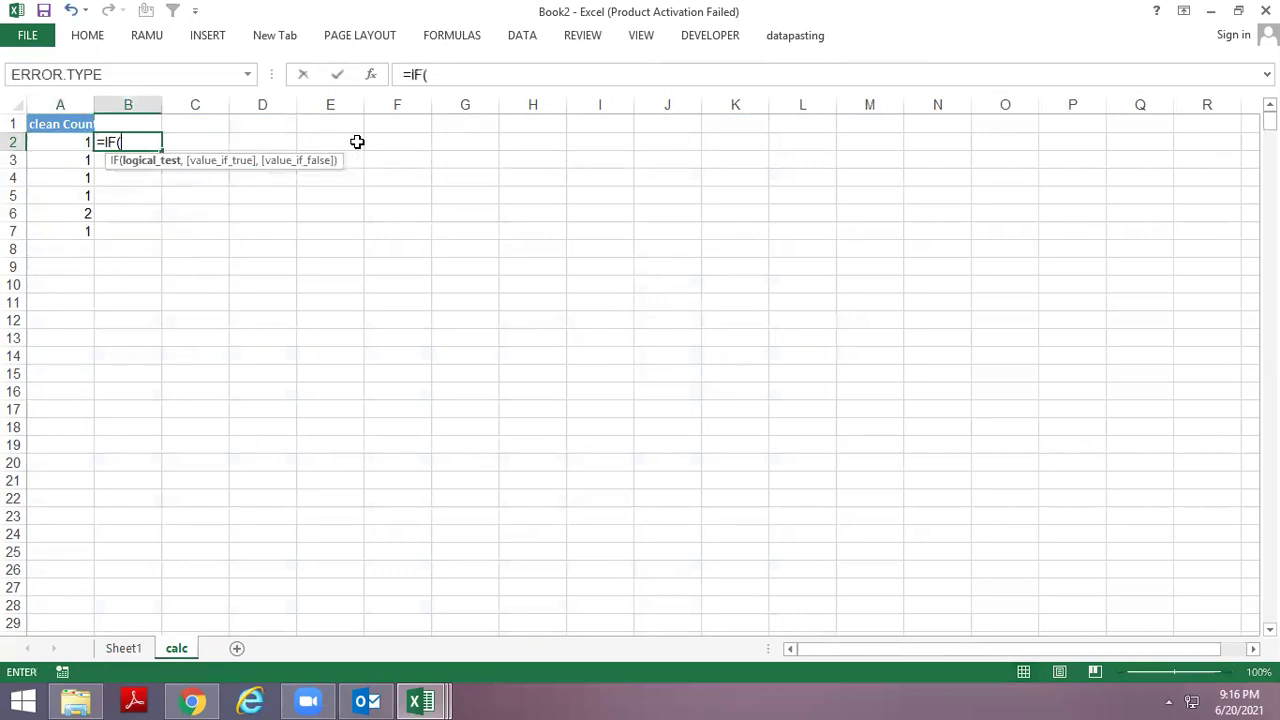
key(Left)
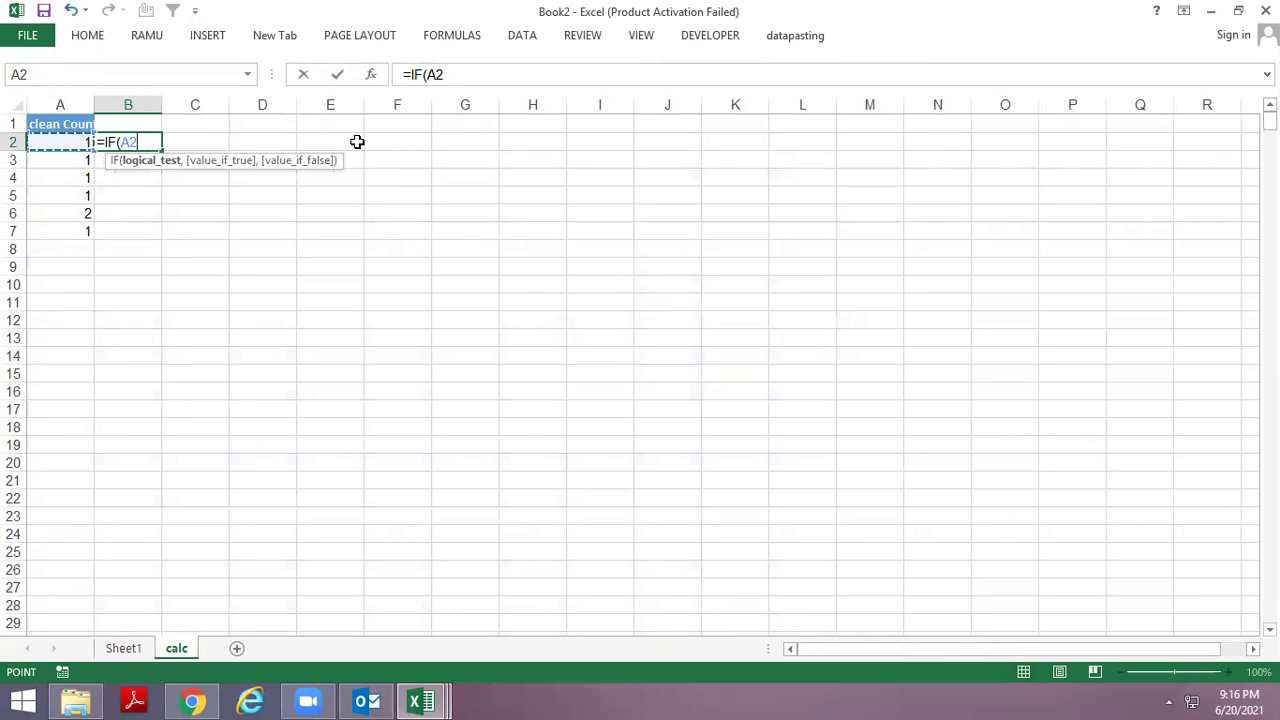
text(=1,1)
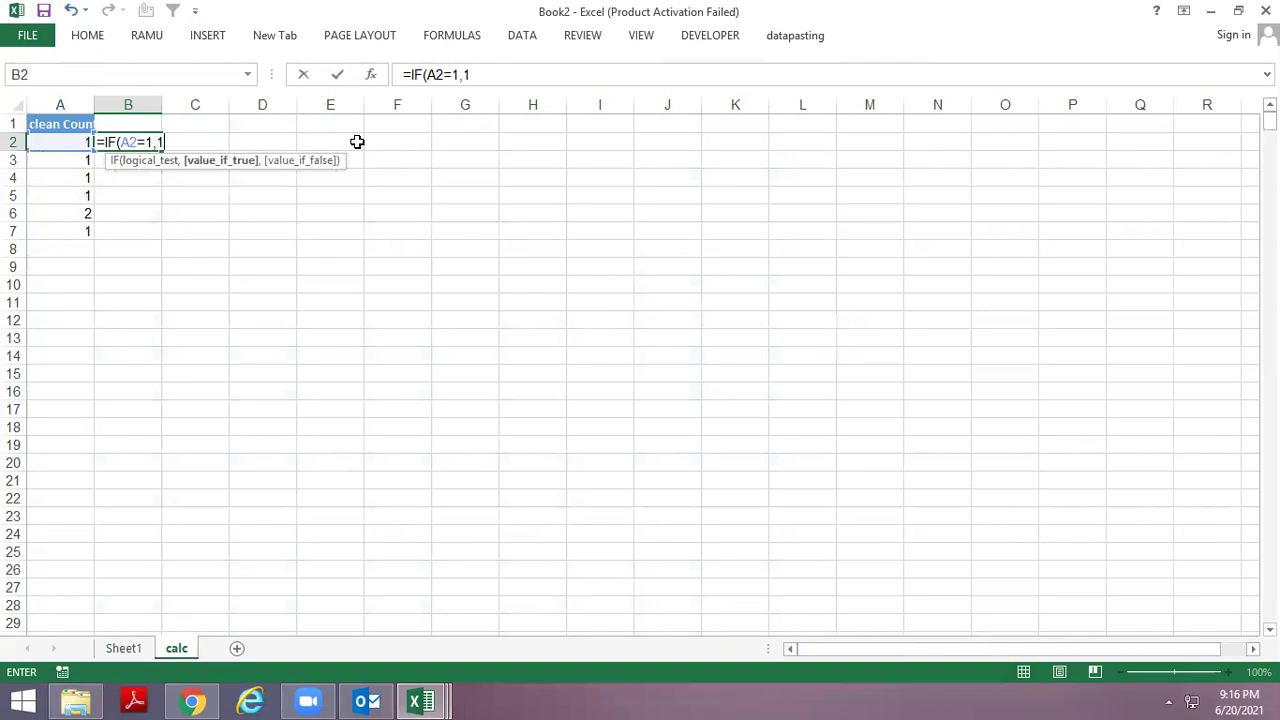
text(,0)
key(Return)
Fill the IF flag formula down column B to row 9.
key(ctrl+d)
key(Return)
key(ctrl+d)
key(Return)
key(ctrl+d)
key(Return)
key(ctrl+d)
key(Return)
key(ctrl+d)
key(Return)
Enter counts of 1 in A8 and A9, and fill the COUNTIF into A10 and the IF flag into B10.
key(ctrl+d)
key(Return)
key(ctrl+d)
key(Return)
key(Up)
key(Up)
key(Left)
text(1)
key(Return)
text(1)
key(Tab)
key(Return)
key(Left)
key(ctrl+d)
key(Right)
key(Right)
key(Left)
key(ctrl+d)
key(ctrl+Up)
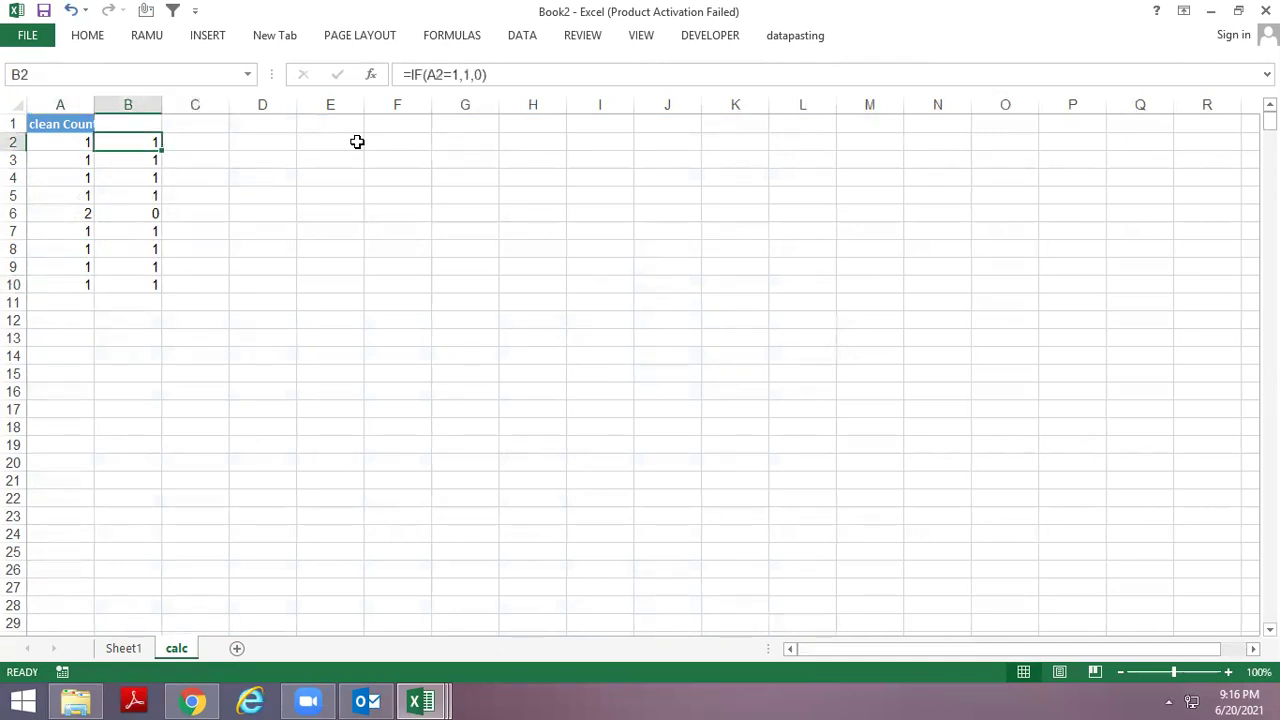
Recheck the country in Sheet1's J2, then return to the calc sheet.
key(ctrl+Page_Up)
key(Down)
key(Up)
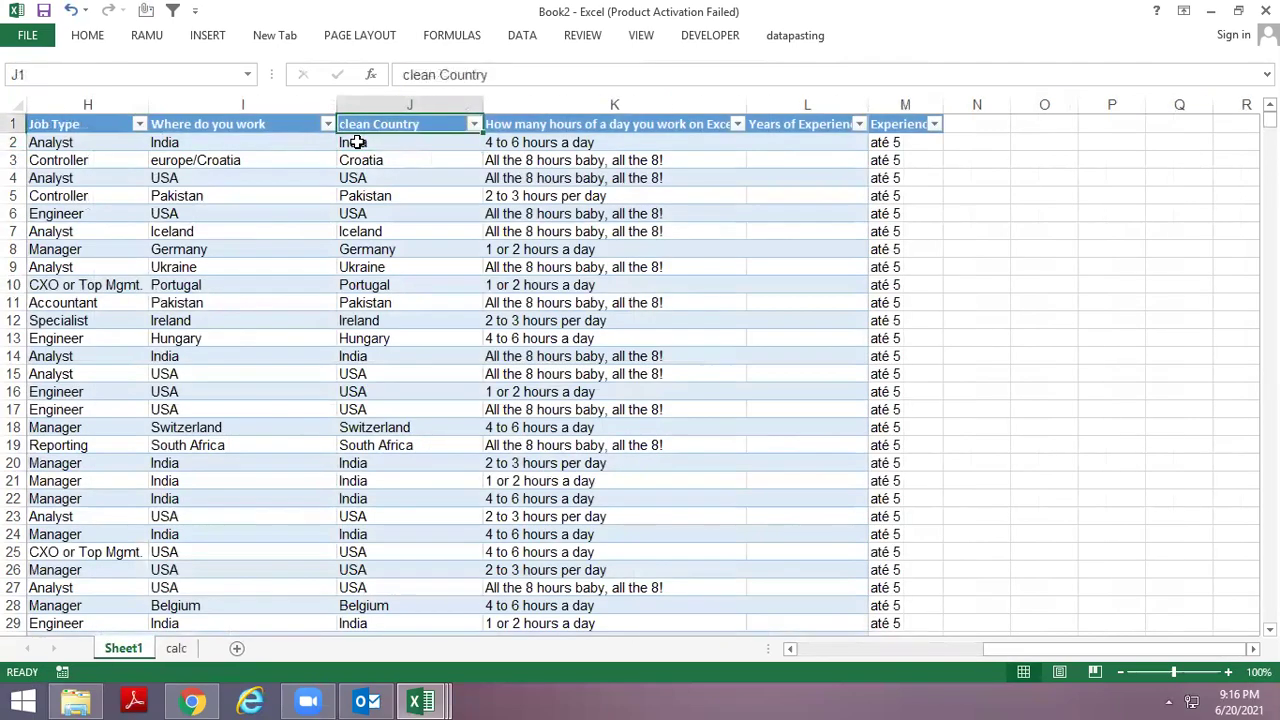
key(ctrl+Page_Down)
key(Left)
Insert a blank column A and copy the clean Country header into A1.
key(Up)
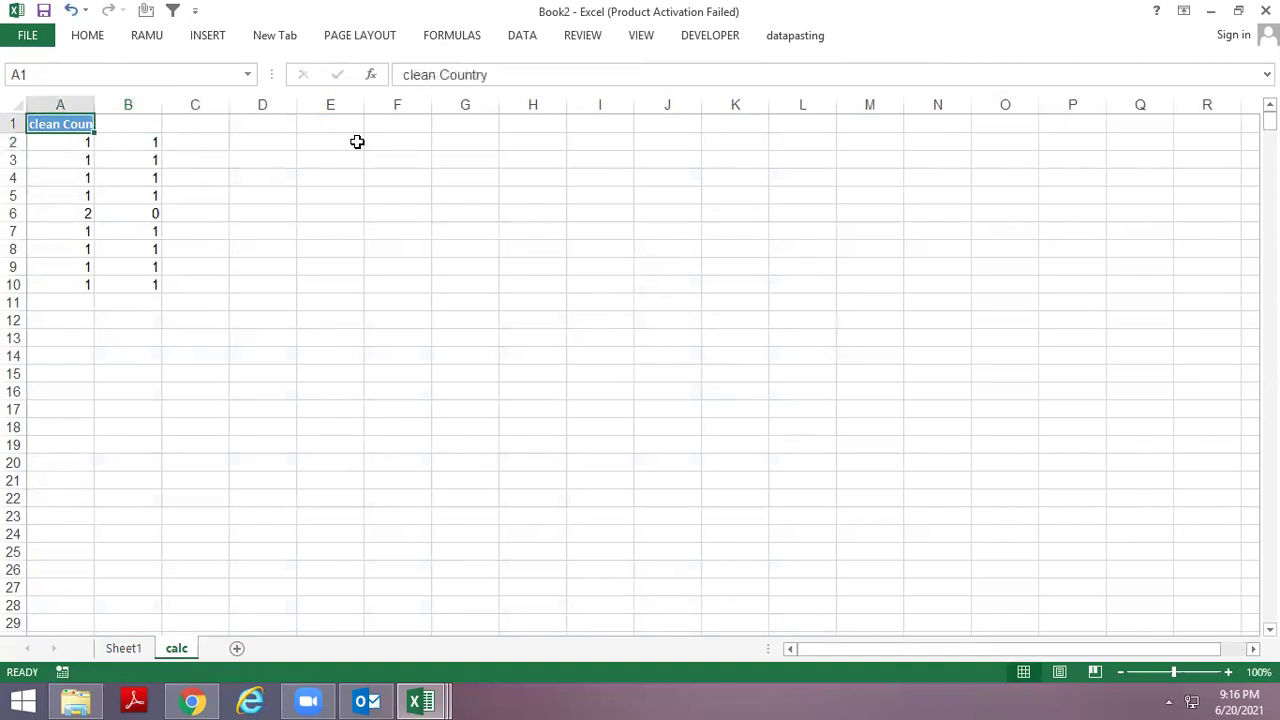
key(ctrl+space)
key(ctrl+shift+plus)
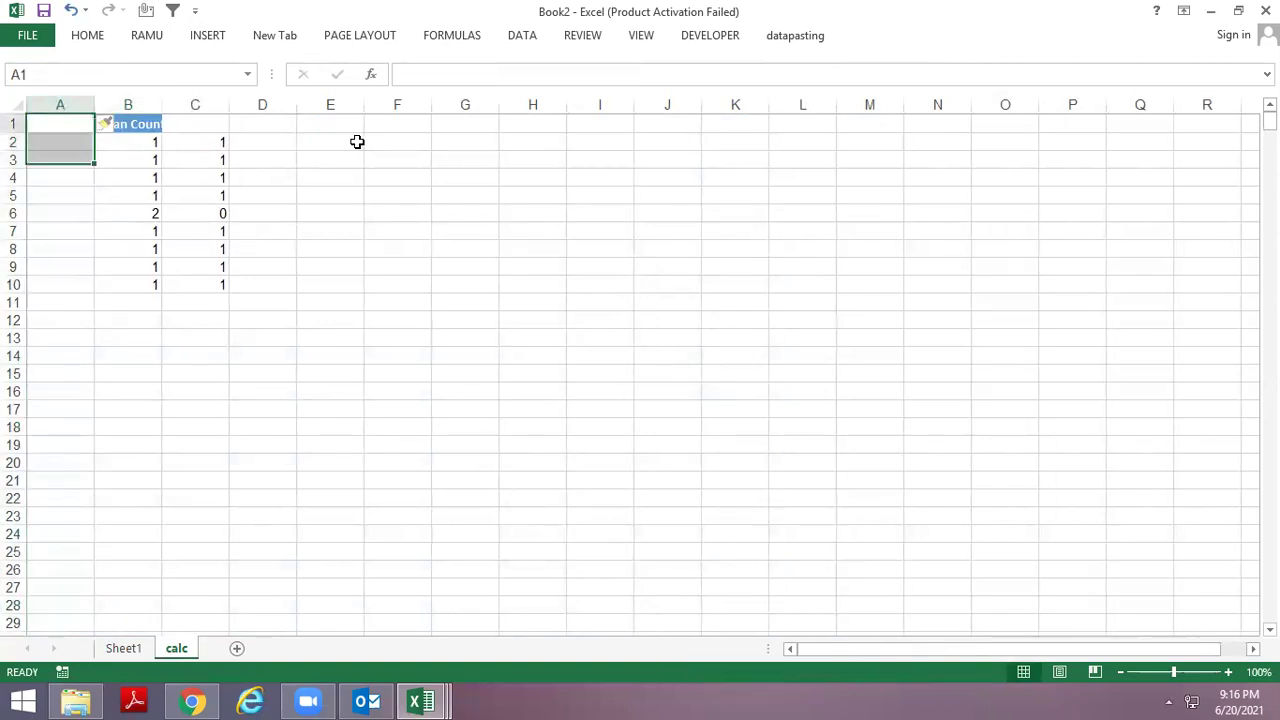
key(Right)
key(ctrl+c)
key(Left)
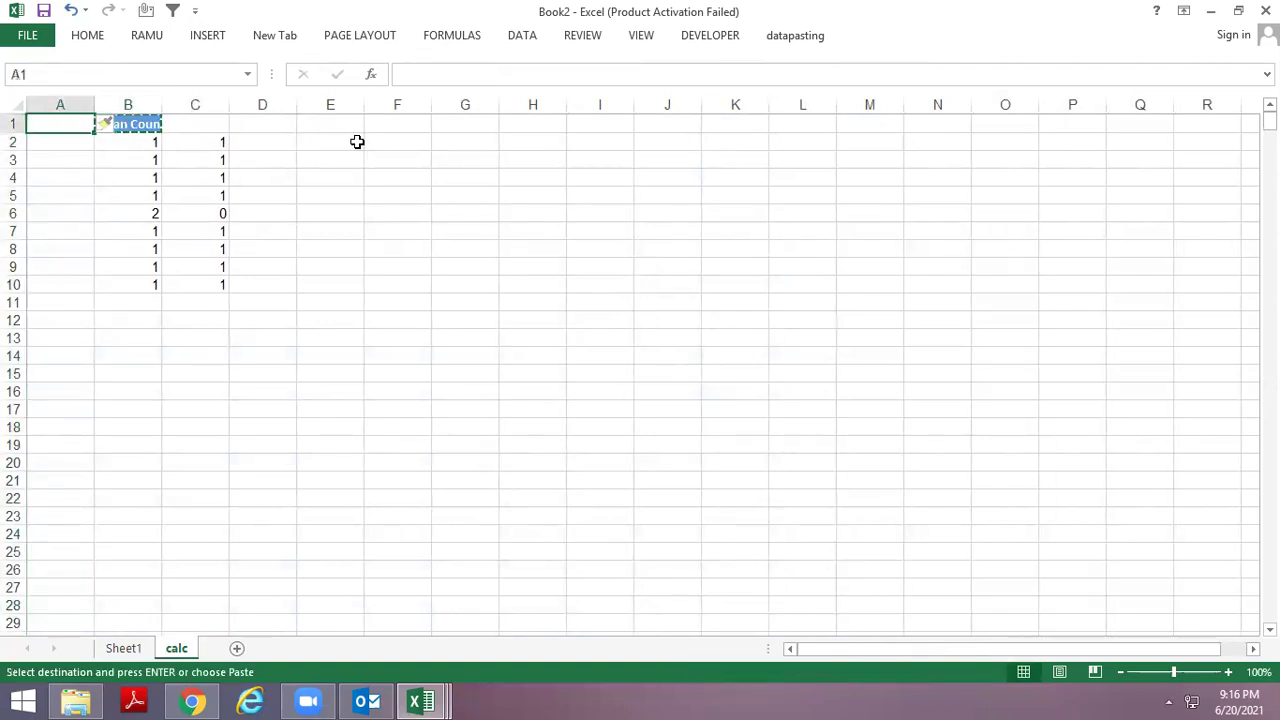
key(Return)
Link A2 to Sheet1's J2 with =Sheet1!J2 and copy it to the next row.
text(=)
key(ctrl+Page_Up)
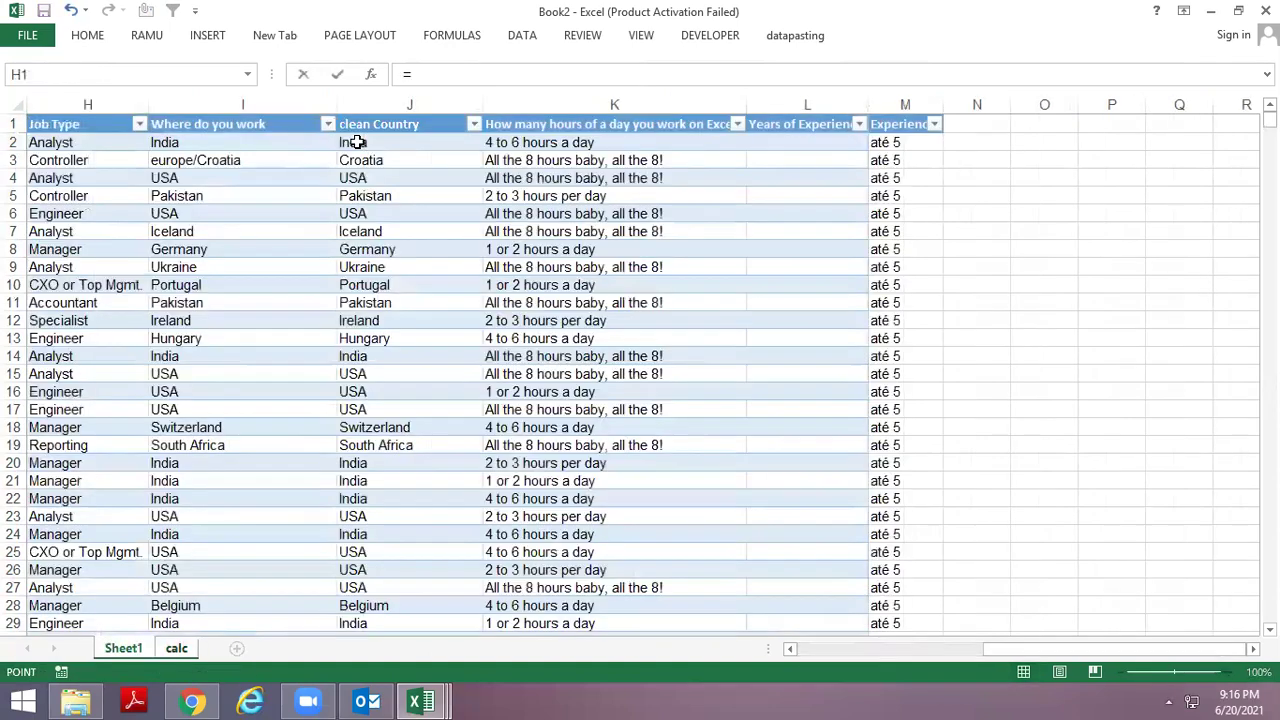
click(398, 141)
key(Return)
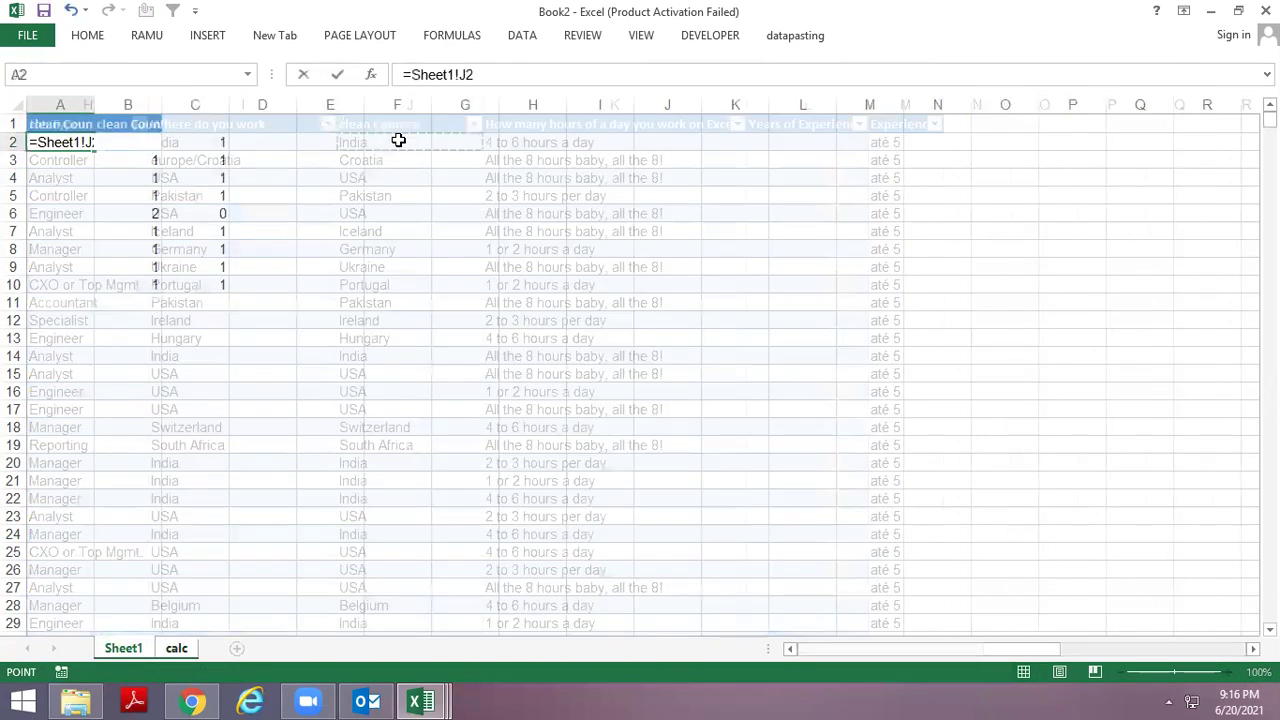
key(ctrl+d)
key(Down)
Fill the country link formula down the rest of column A.
key(ctrl+Down)
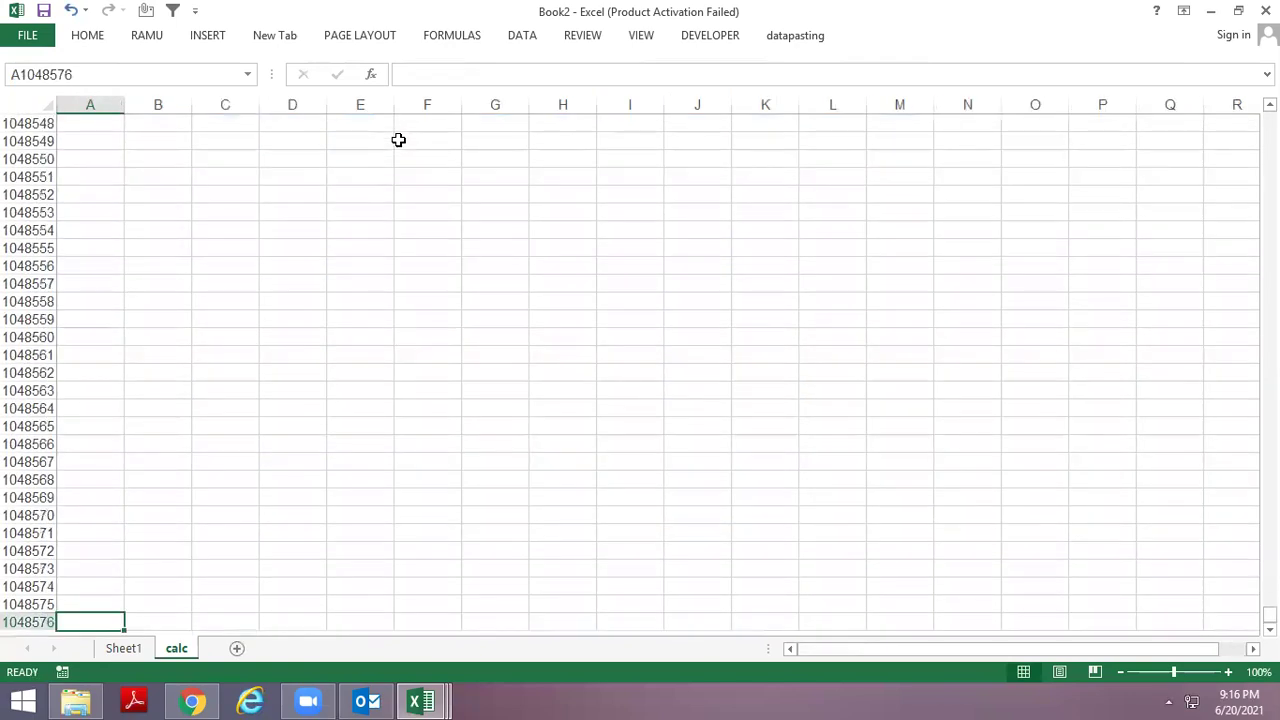
key(ctrl+shift+Up)
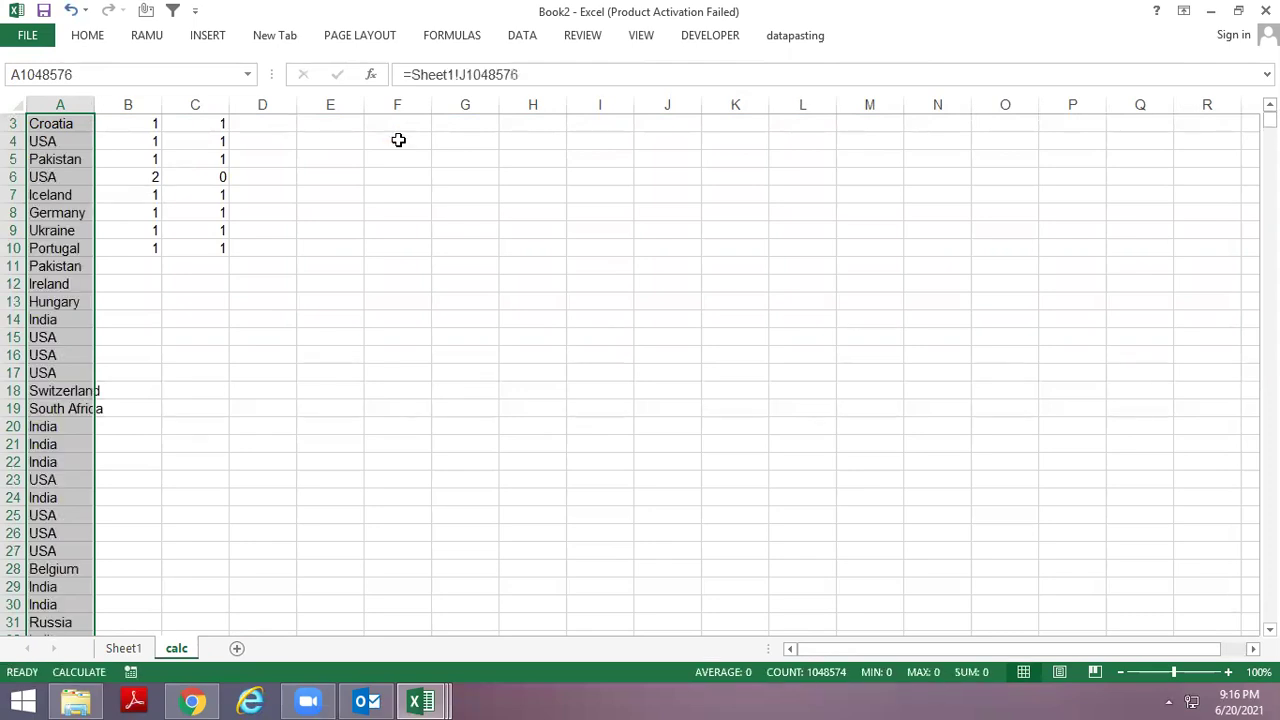
key(ctrl+Down)
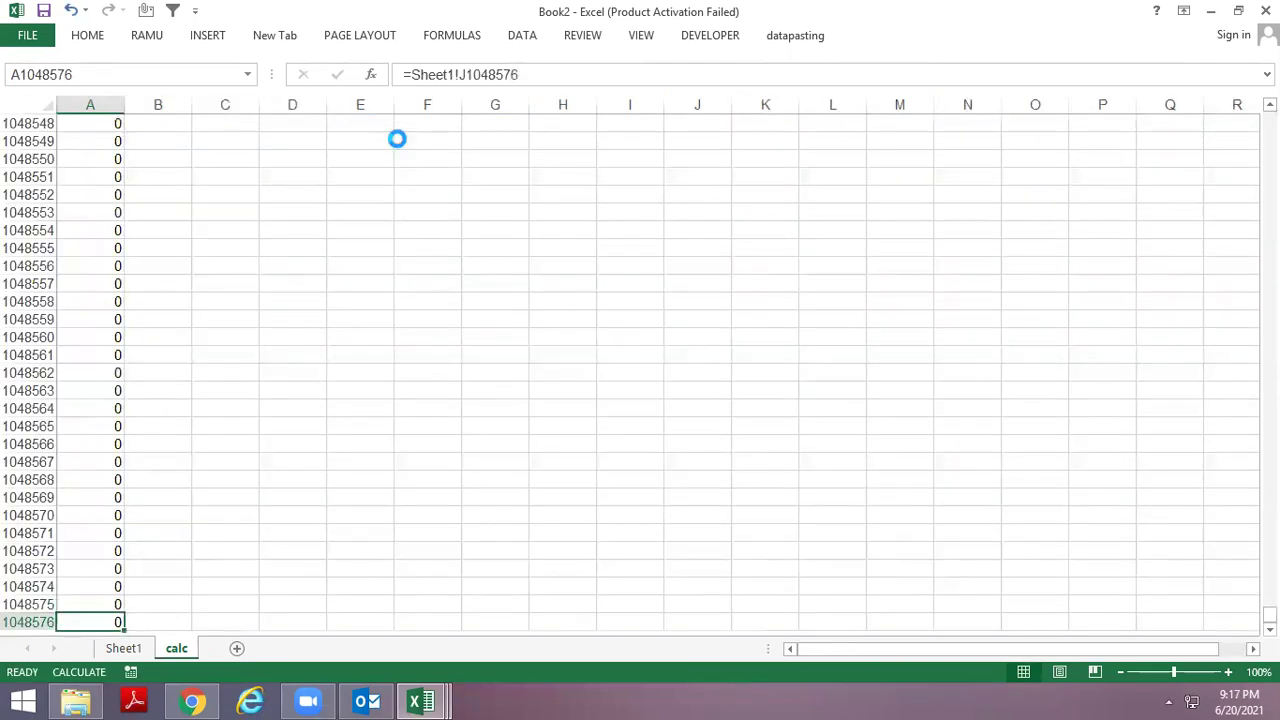
key(Up)
key(Up)
key(Up)
key(Up)
Compare with Sheet1's last country entry and go to cell A1885 on the calc sheet.
key(ctrl+Page_Up)
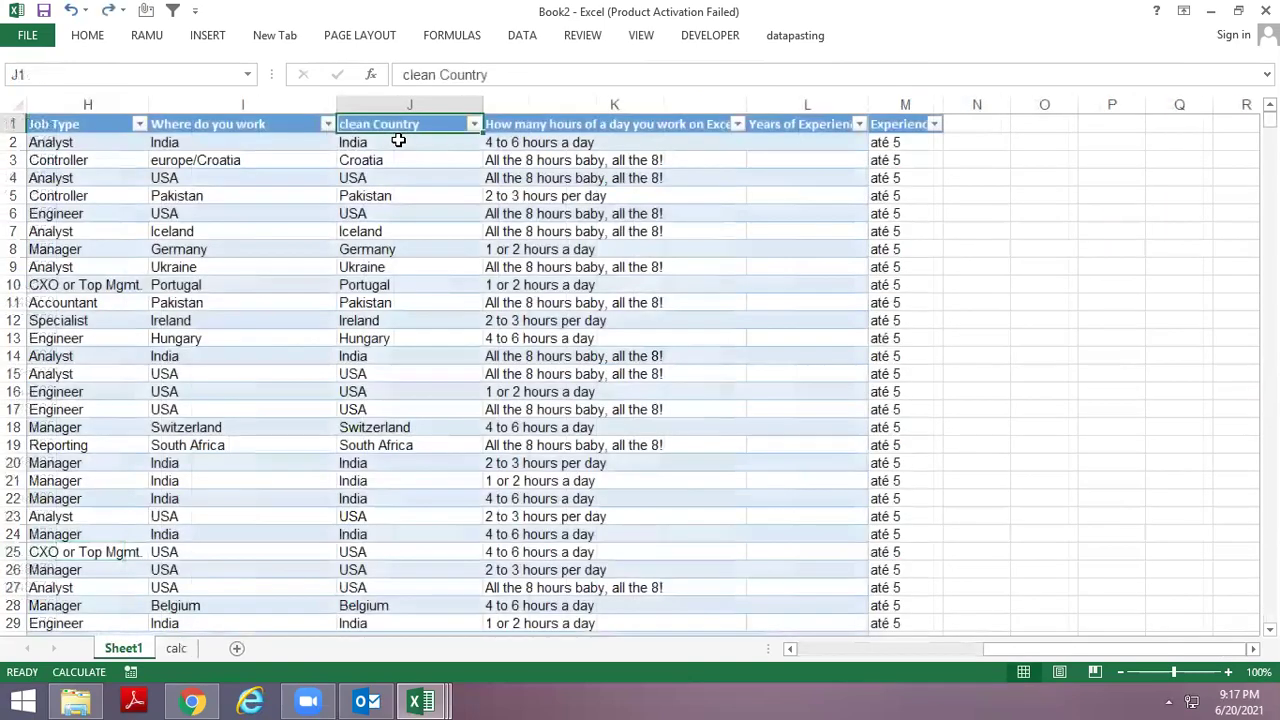
key(ctrl+Down)
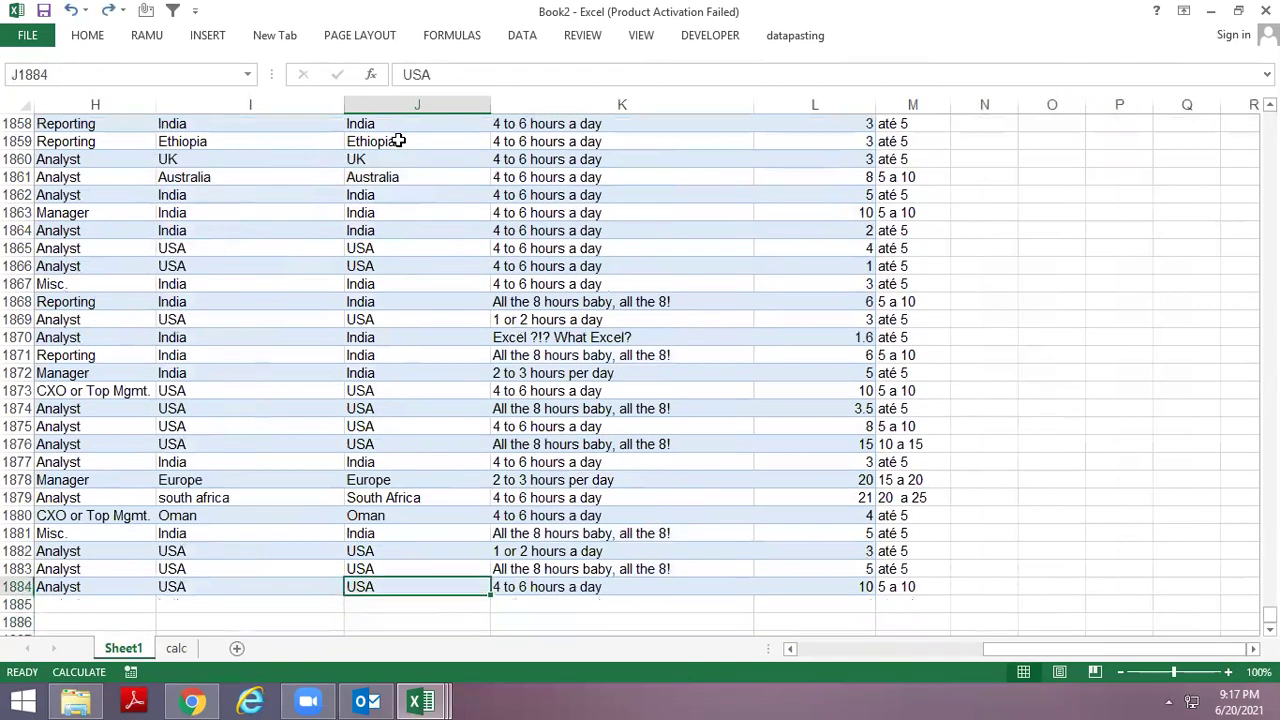
key(ctrl+Page_Down)
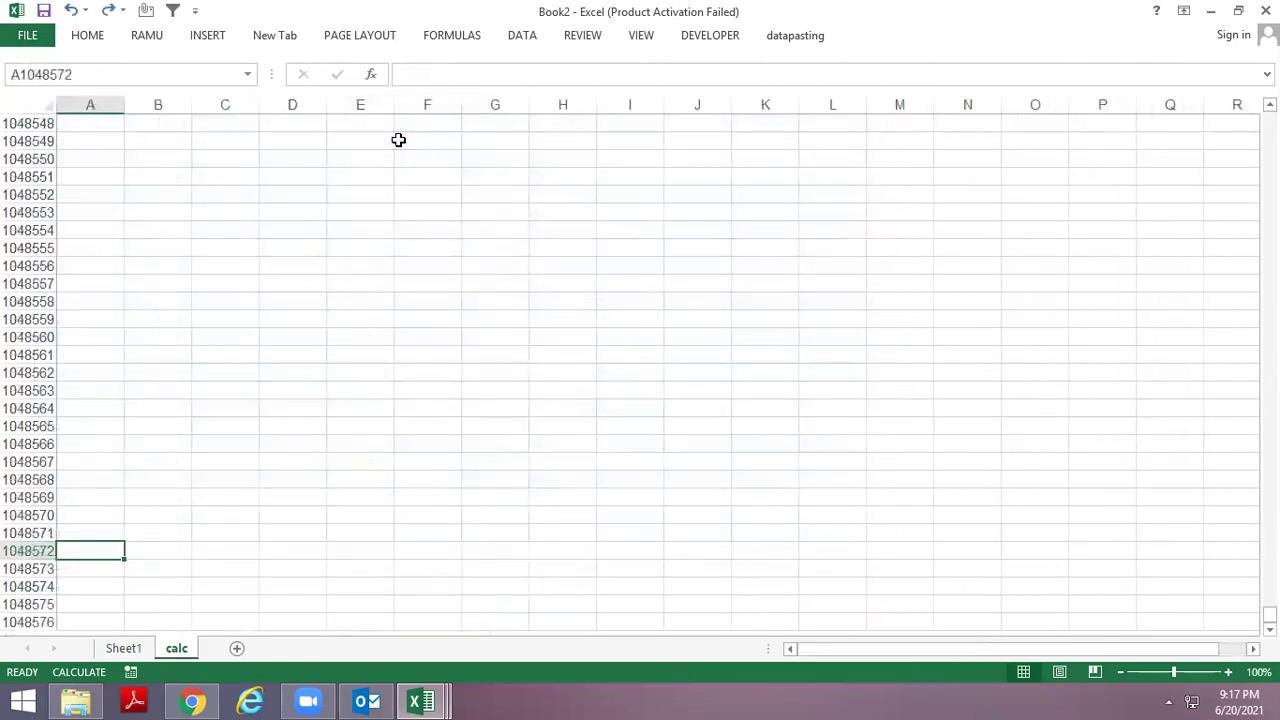
key(ctrl+g)
text(a1885)
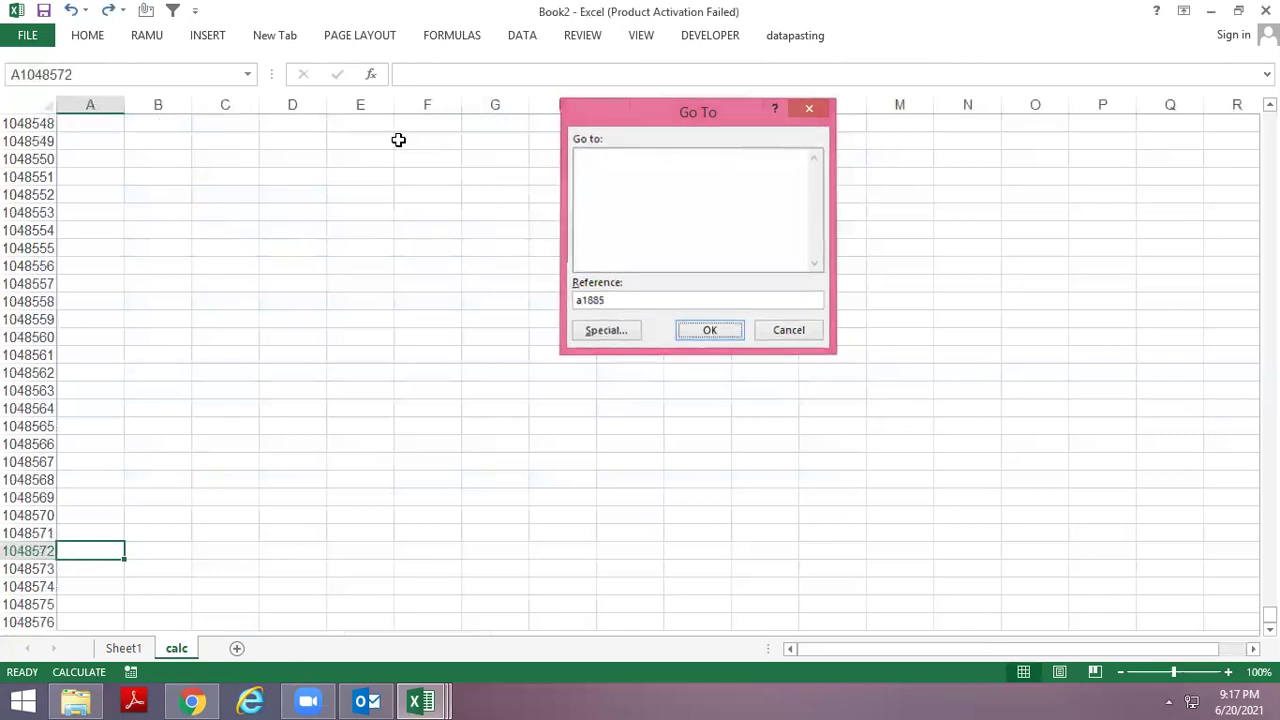
key(Return)
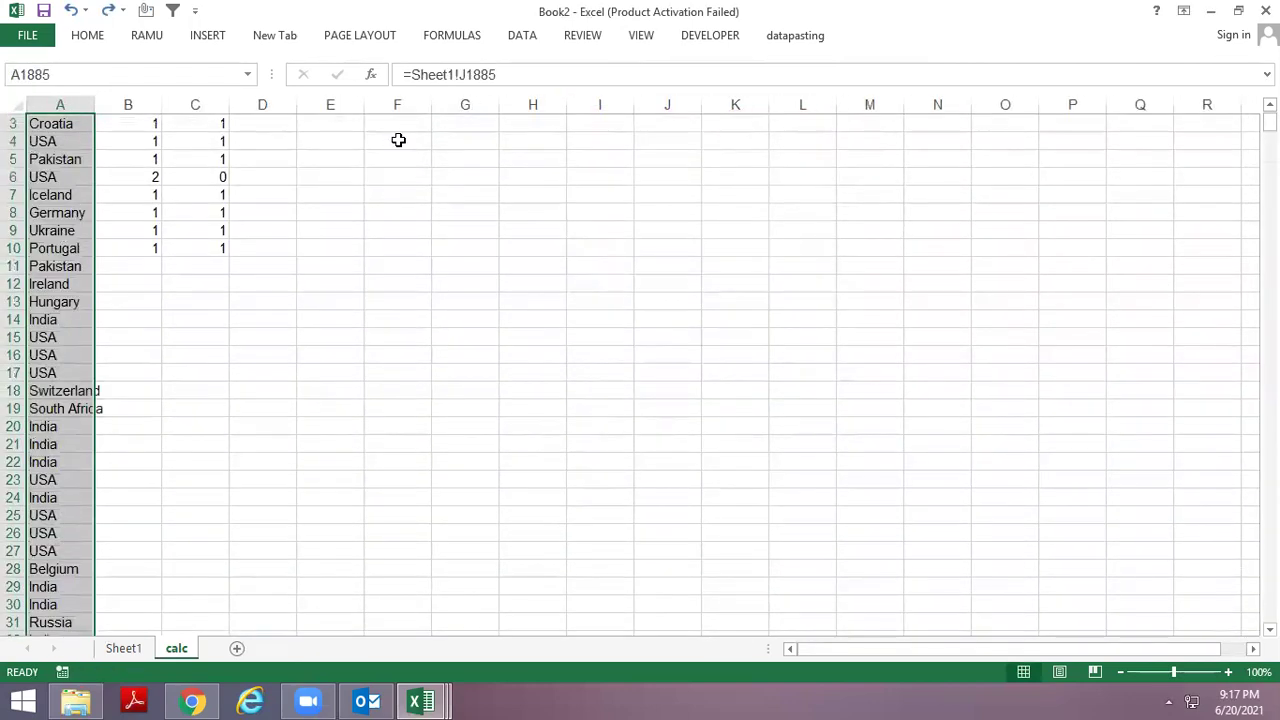
ctrl+scroll(371, 209, up, 3)
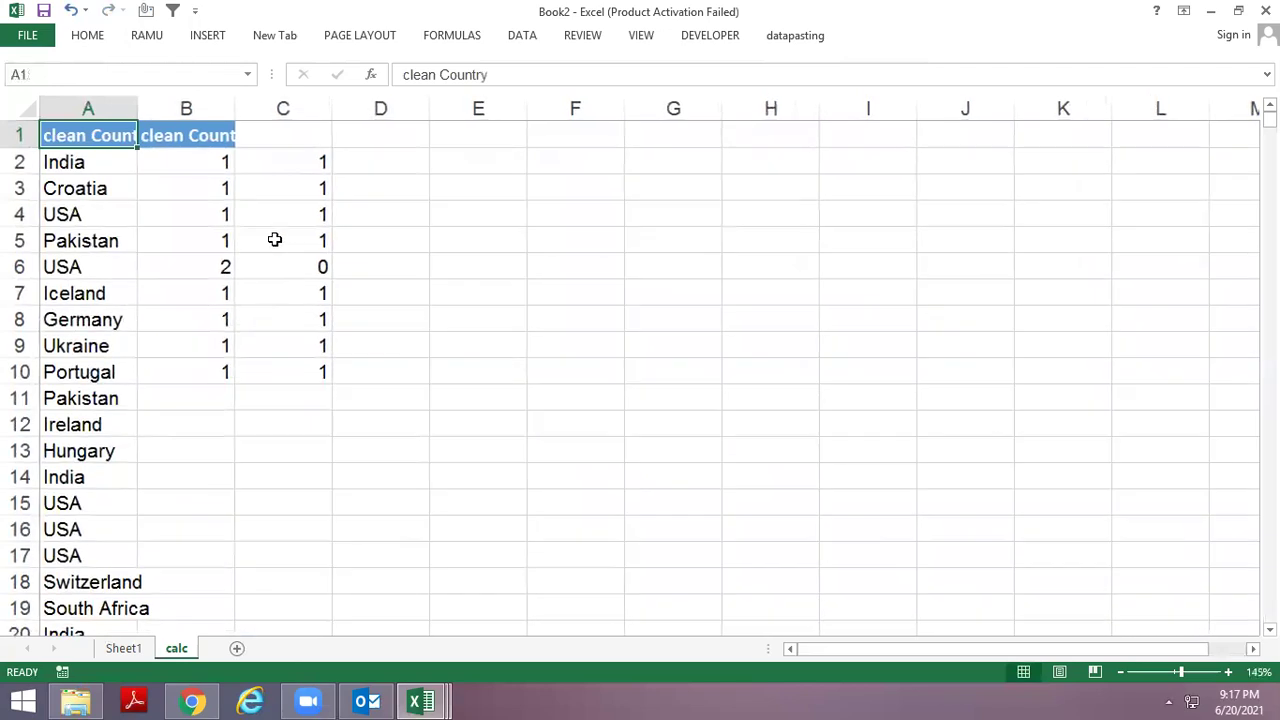
Inspect column C's formulas and clear the old flags in C2:C10.
click(223, 163)
key(Right)
key(Down)
key(Down)
key(Down)
key(Down)
key(Down)
key(F2)
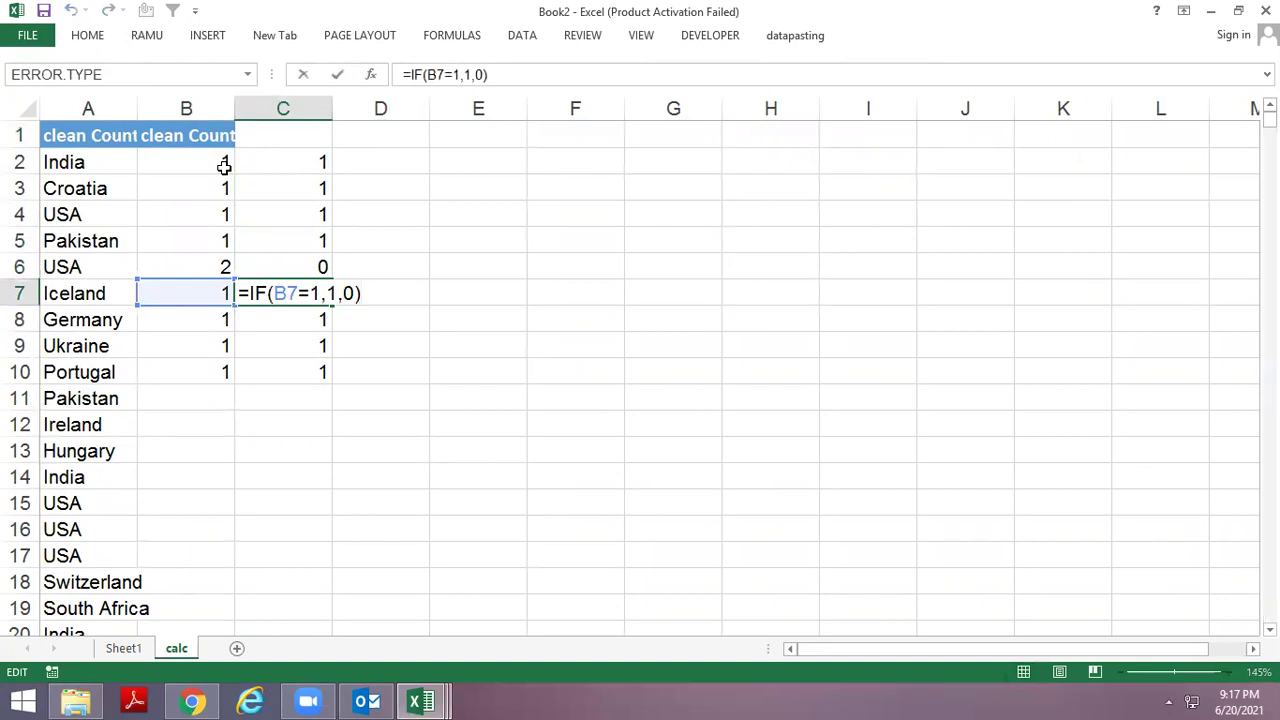
key(Escape)
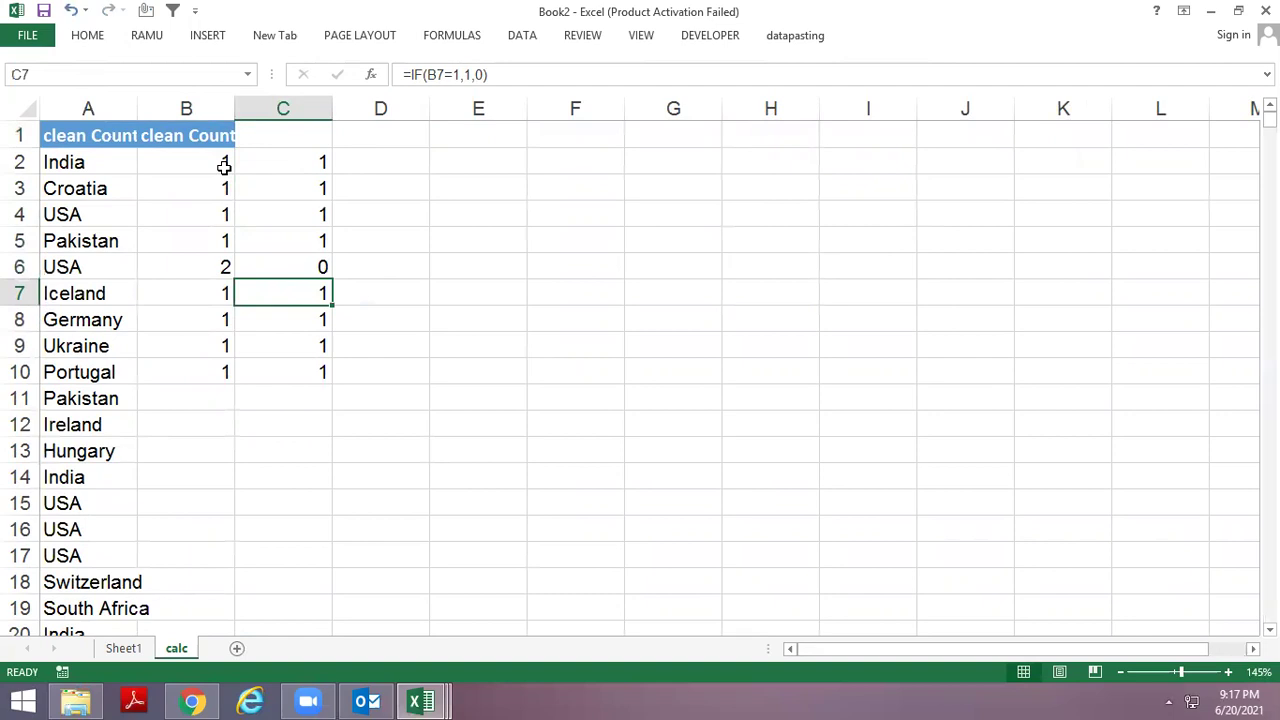
key(Up)
key(Up)
key(Up)
key(Up)
key(ctrl+shift+Down)
key(Delete)
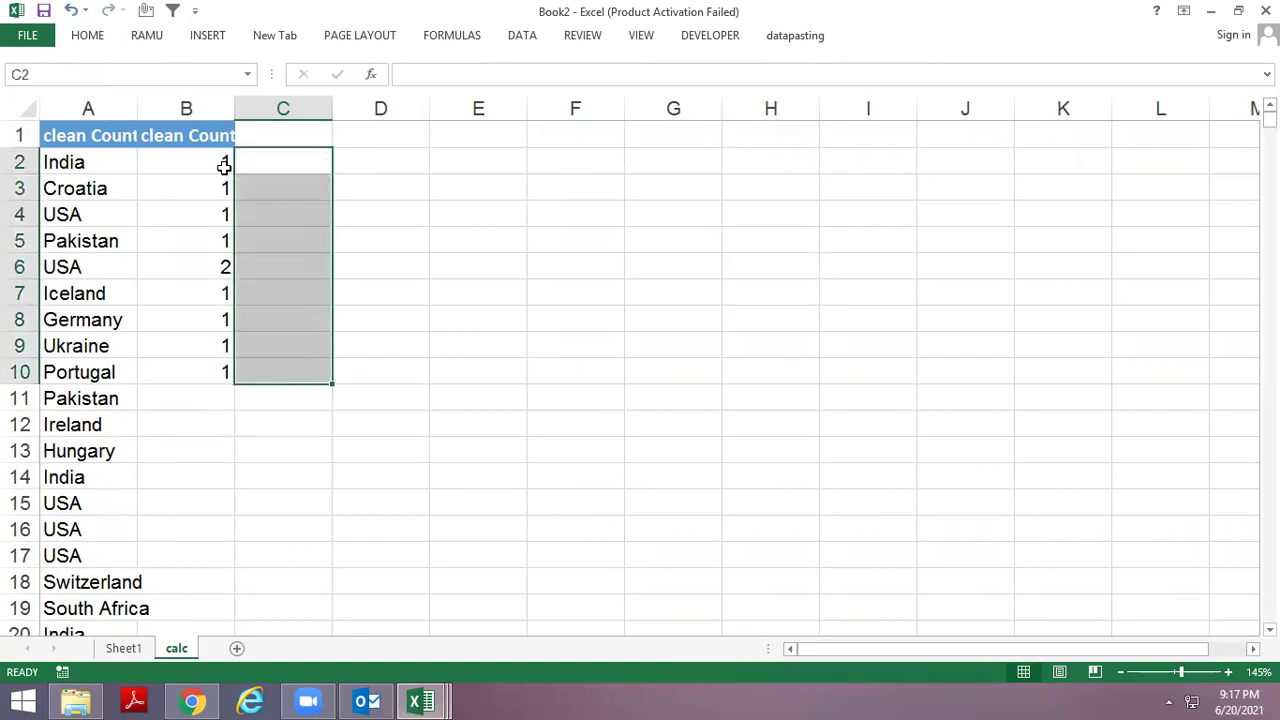
key(Up)
key(Down)
Enter the numbering formula =IF(B2>1,"",MAX(C1:C1)+1) in C2.
text(=if)
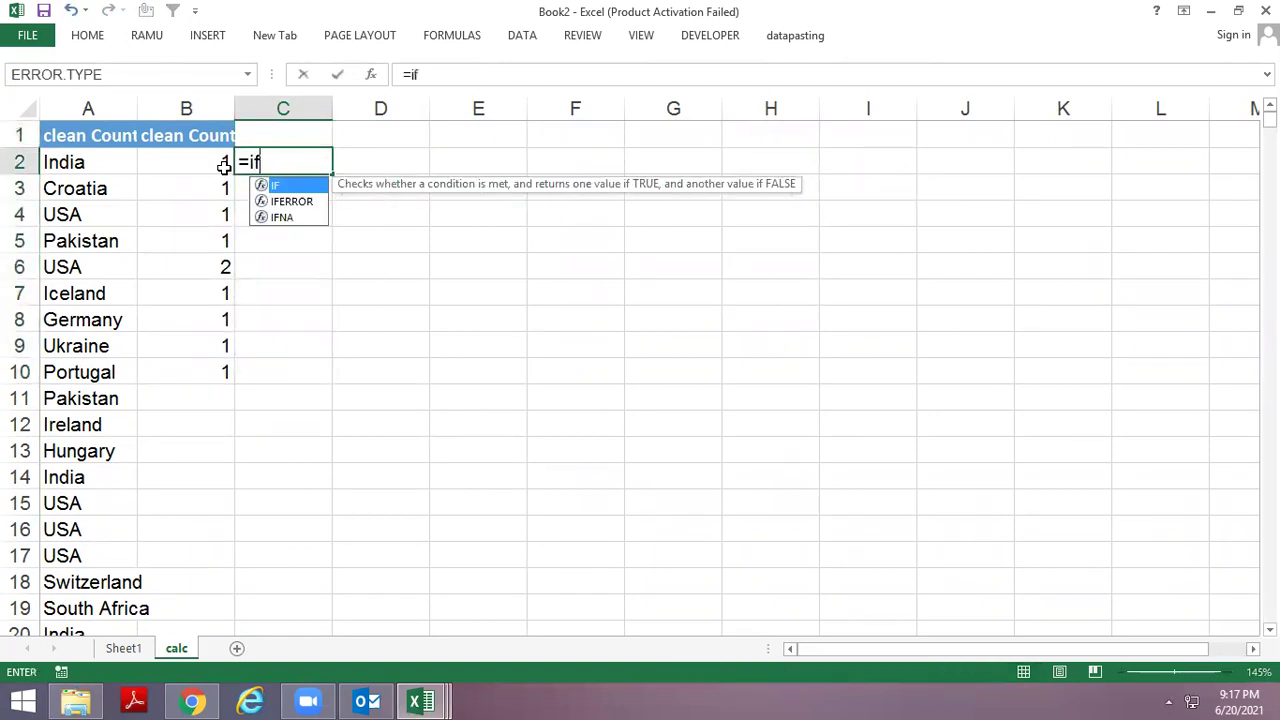
key(Tab)
click(224, 166)
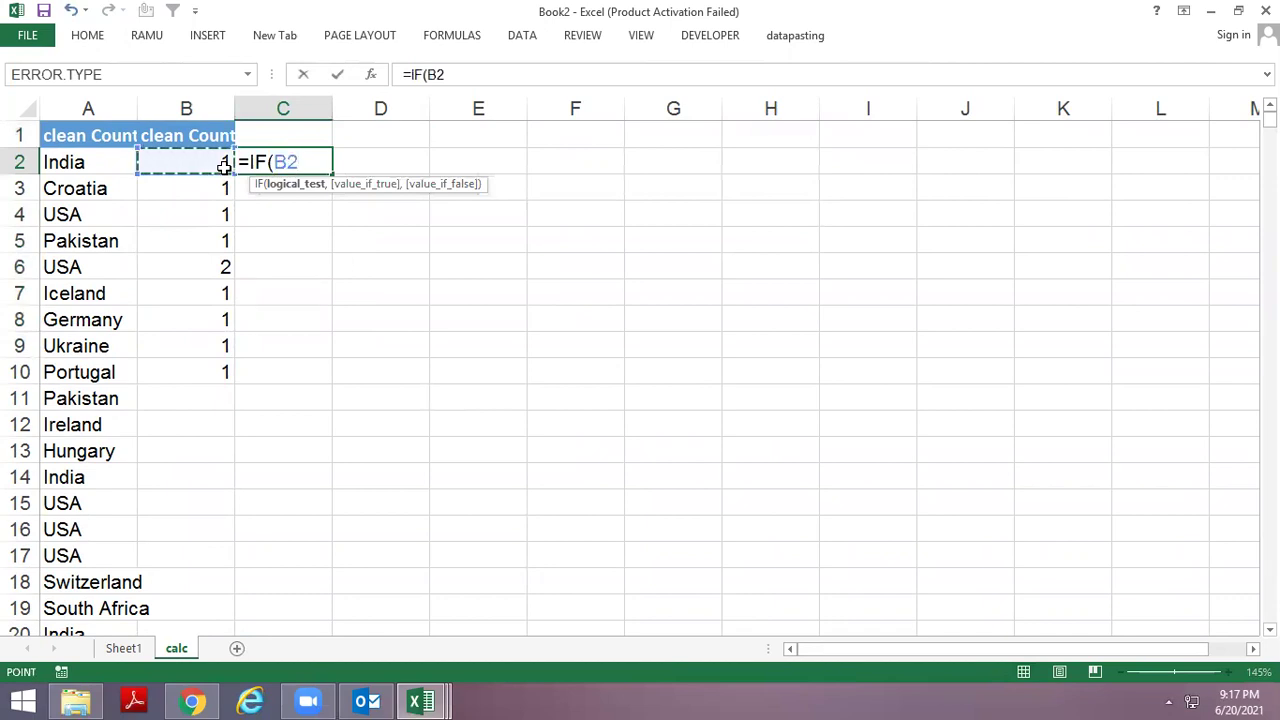
text(>1)
text(,)
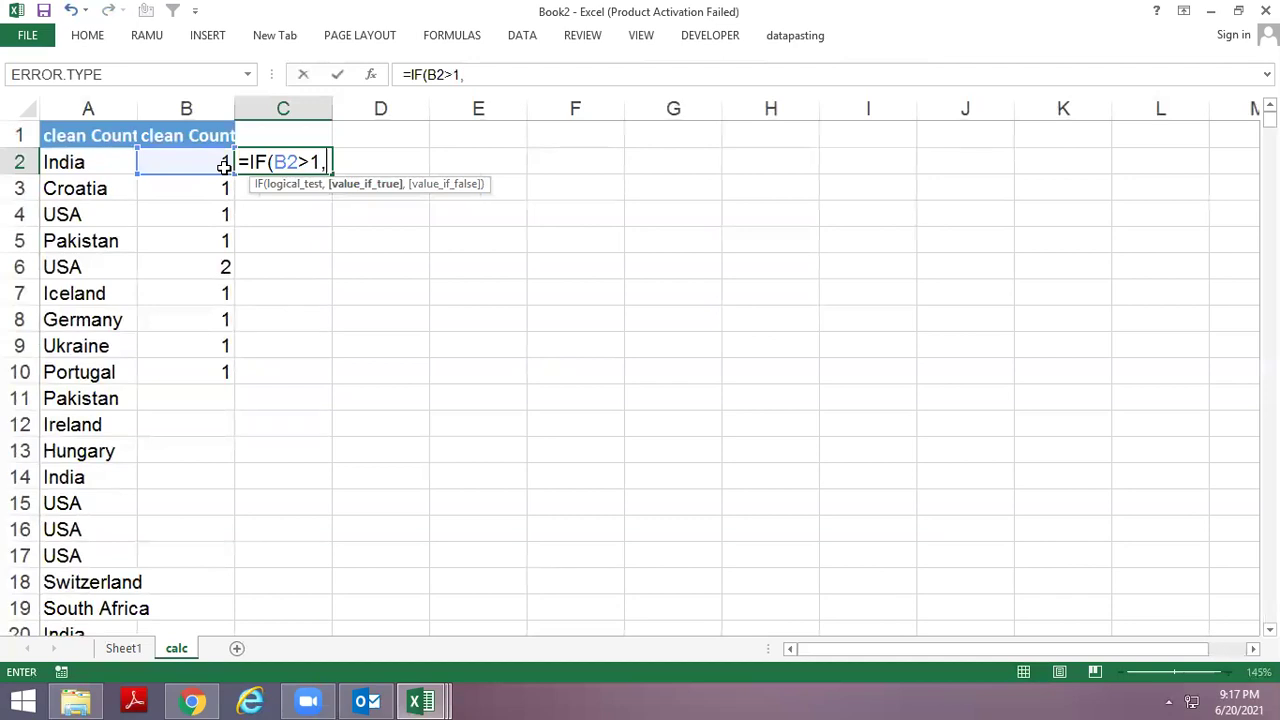
text("",)
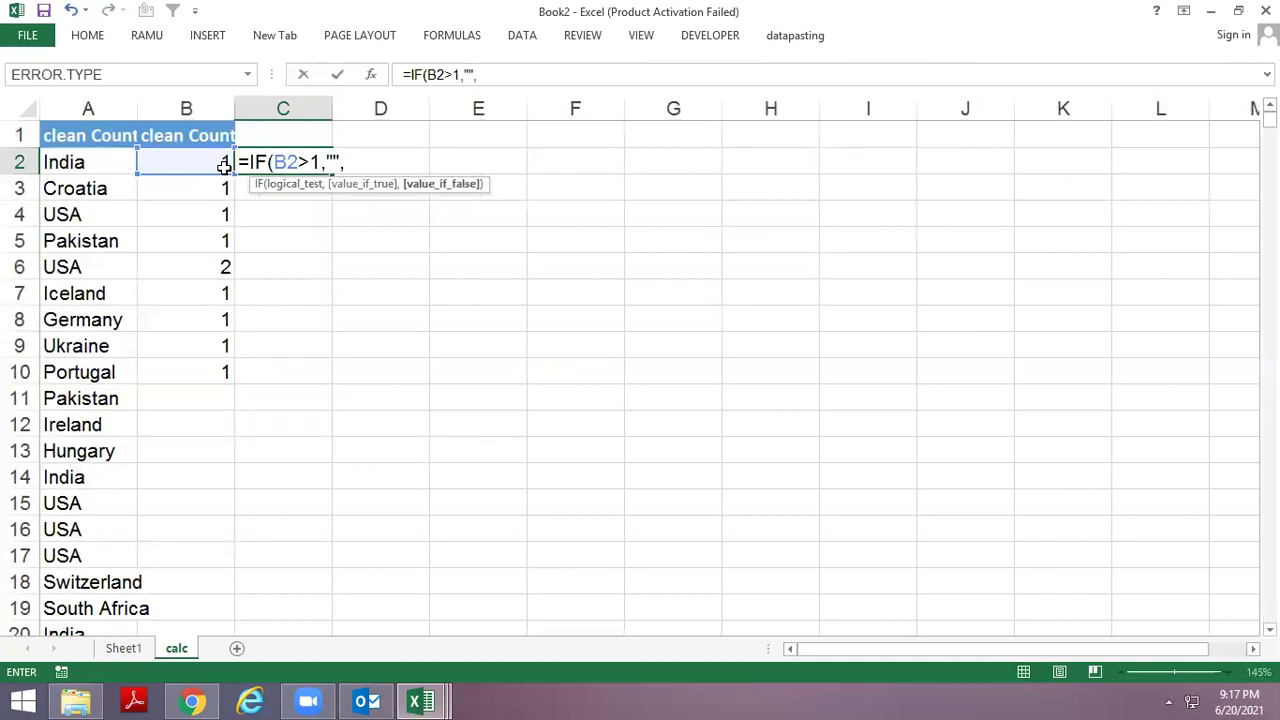
text(max)
key(Tab)
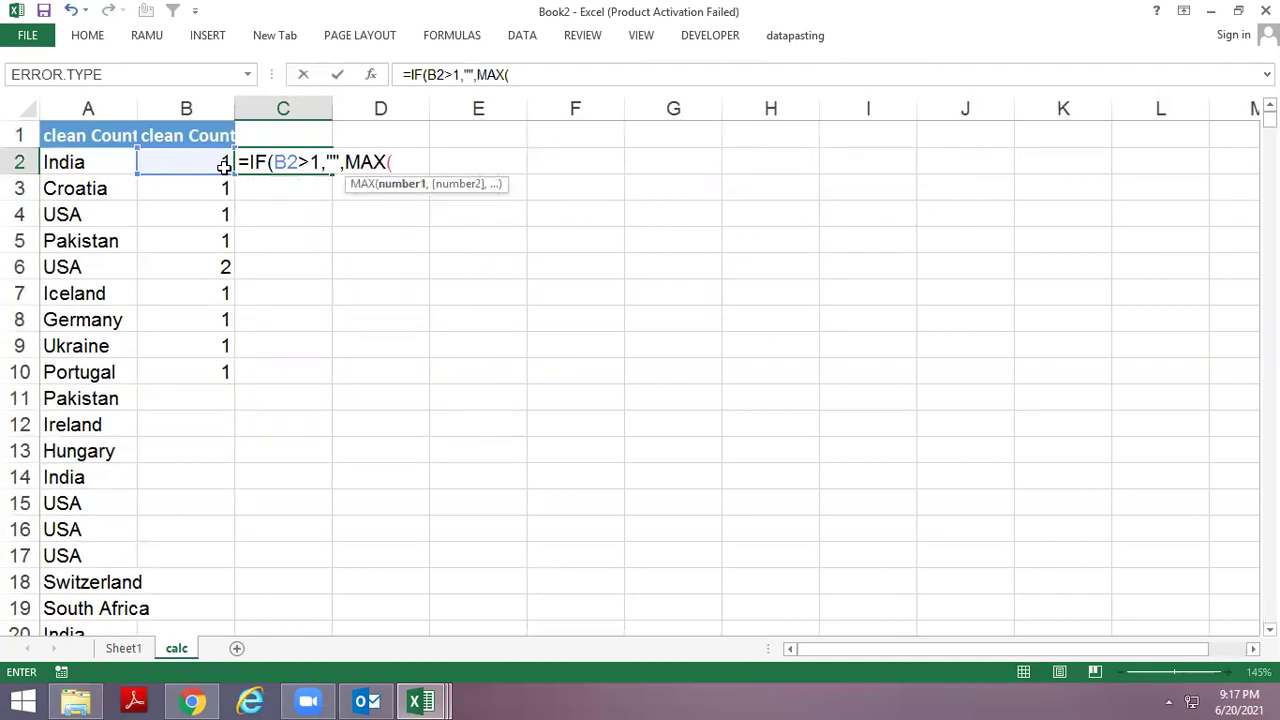
click(303, 136)
key(F8)
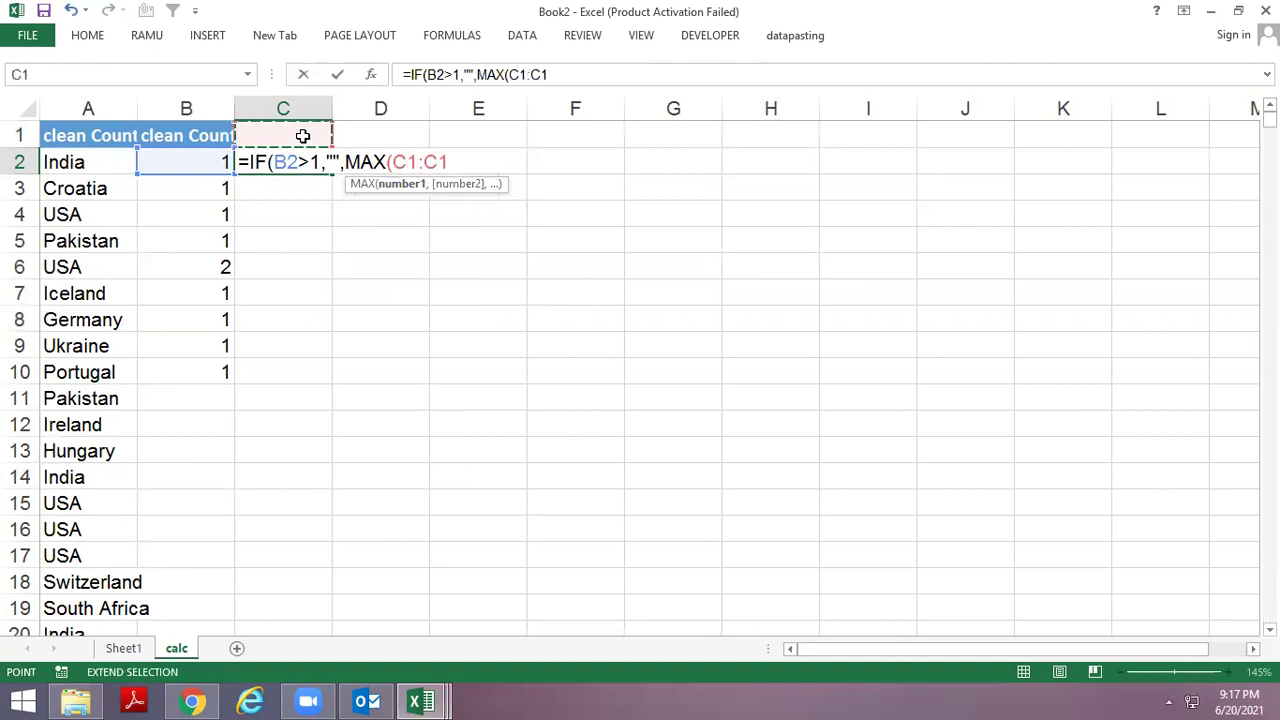
text(+1)
key(Return)
key(Return)
Anchor the MAX range start as $C$1 in C2's formula.
key(Up)
key(F2)
key(Left)
key(Left)
key(Left)
key(Left)
key(Left)
key(Left)
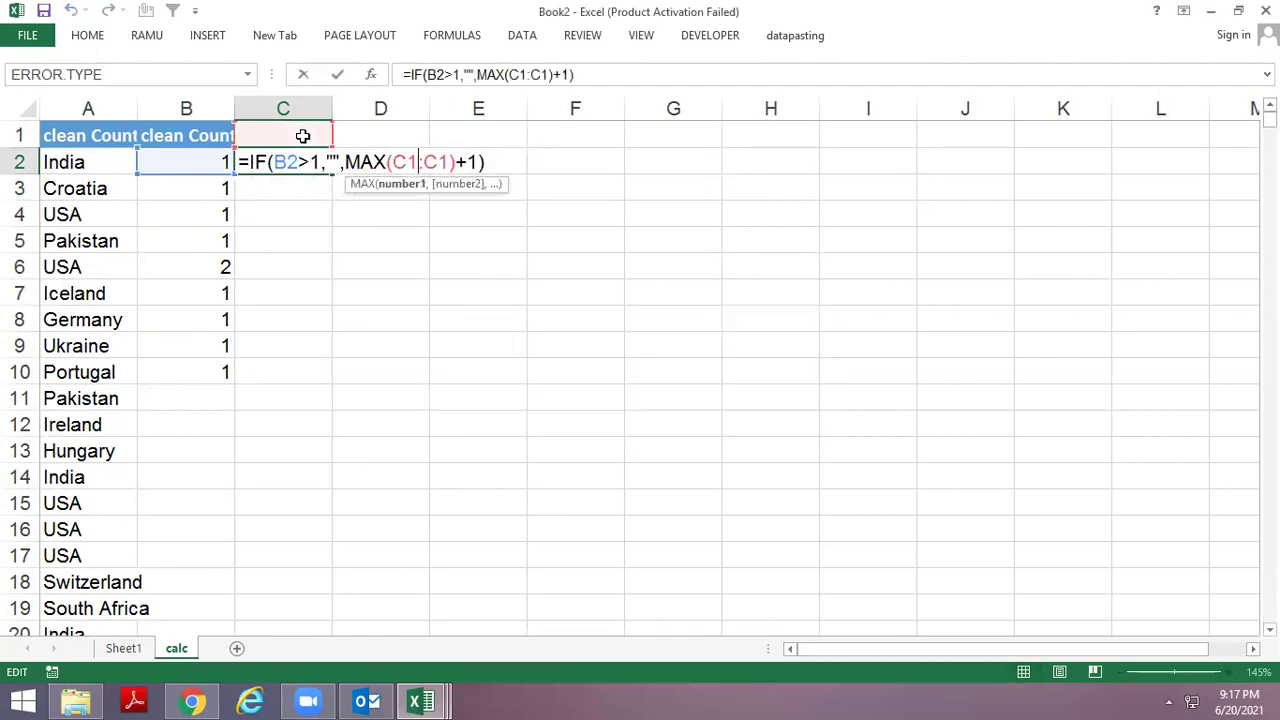
key(F4)
key(Return)
Fill the numbering formula down column C to C10.
key(ctrl+d)
key(Return)
key(ctrl+d)
key(Return)
key(ctrl+d)
key(Return)
key(ctrl+d)
key(Return)
key(ctrl+d)
key(Return)
key(ctrl+d)
key(Return)
key(ctrl+d)
key(Return)
key(ctrl+d)
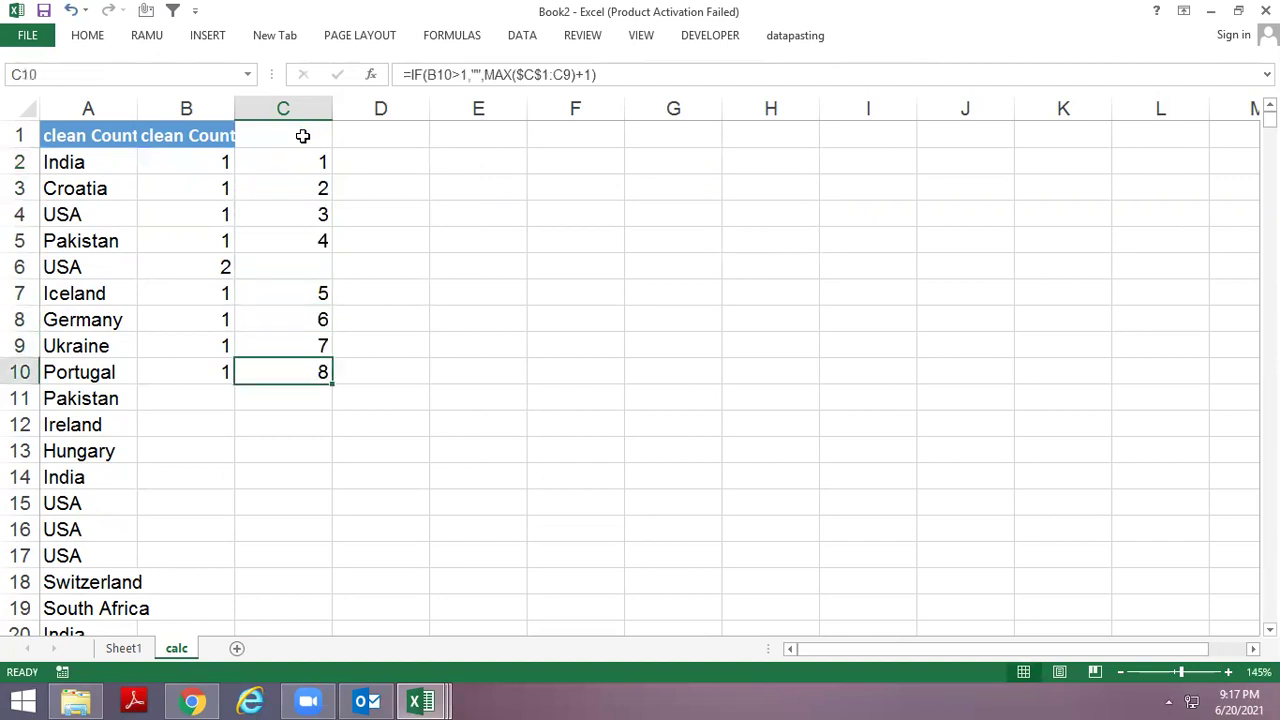
key(ctrl+Up)
Select a range down to the data's bottom row and fill, then undo the accidental overwrite of clean Country.
key(shift+Down)
key(ctrl+shift+Down)
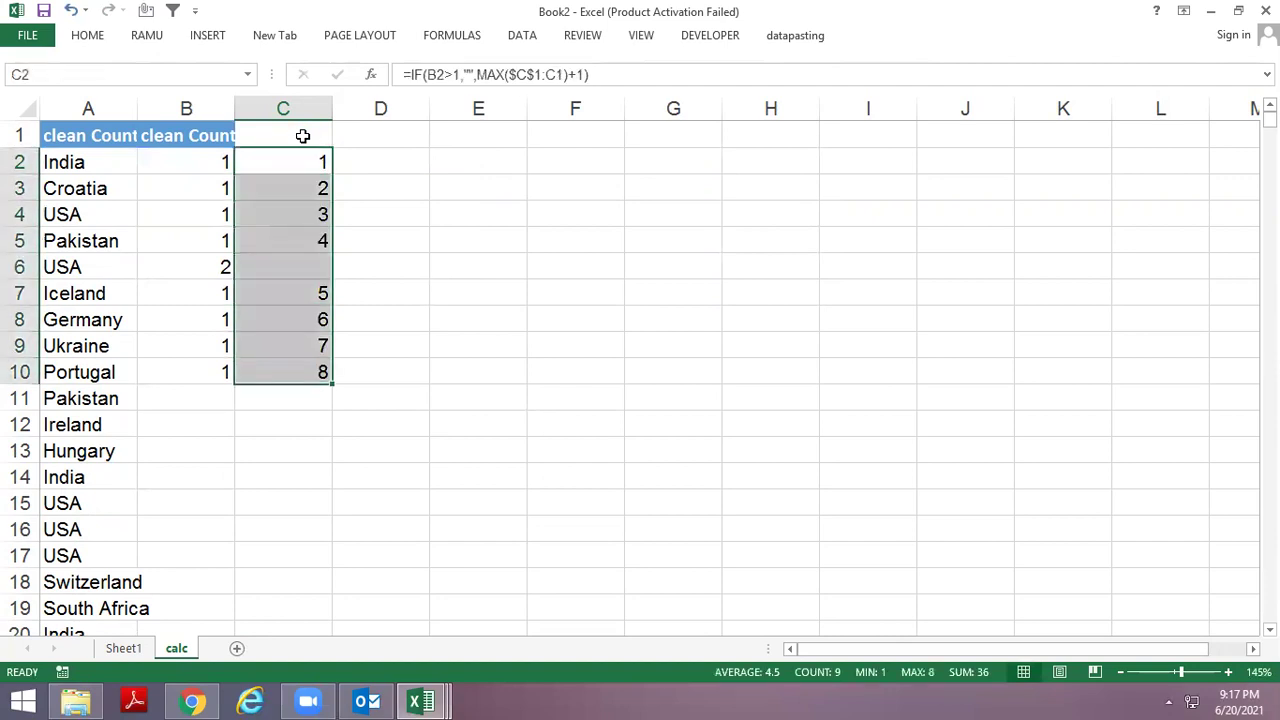
key(Left)
key(Left)
key(Down)
key(ctrl+Down)
key(shift+Right)
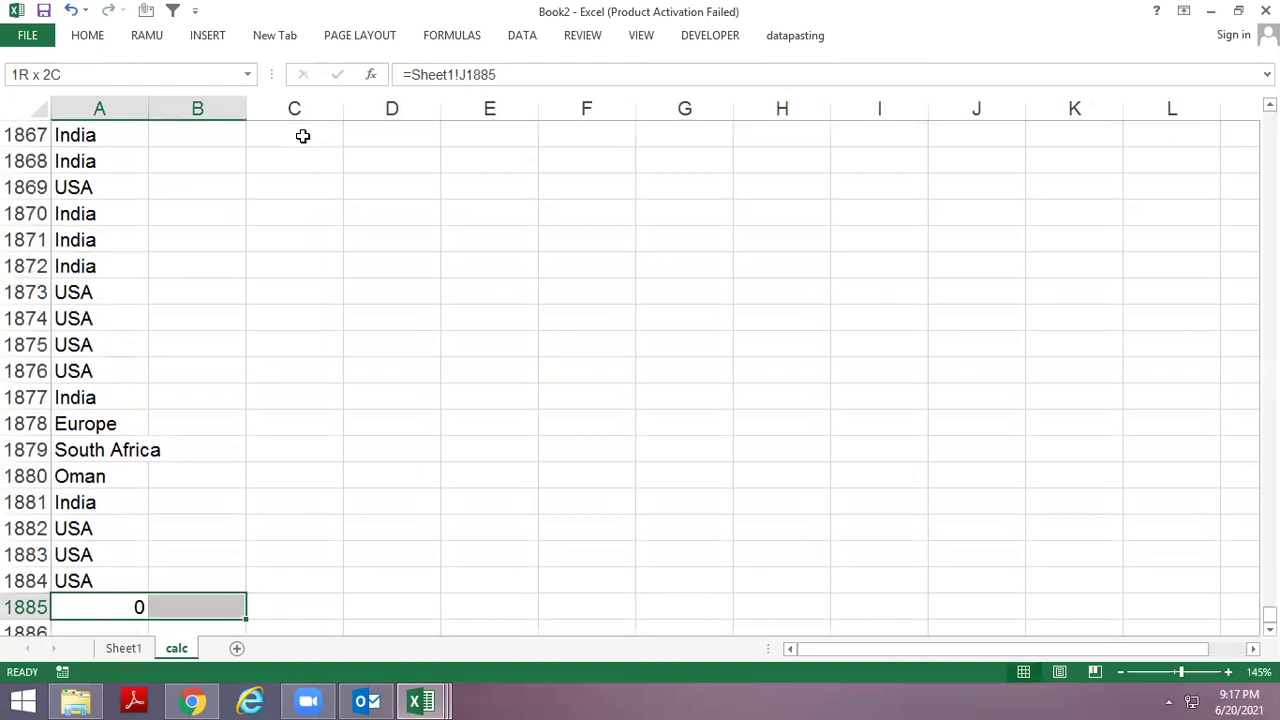
key(shift+Right)
key(ctrl+shift+Up)
key(ctrl+d)
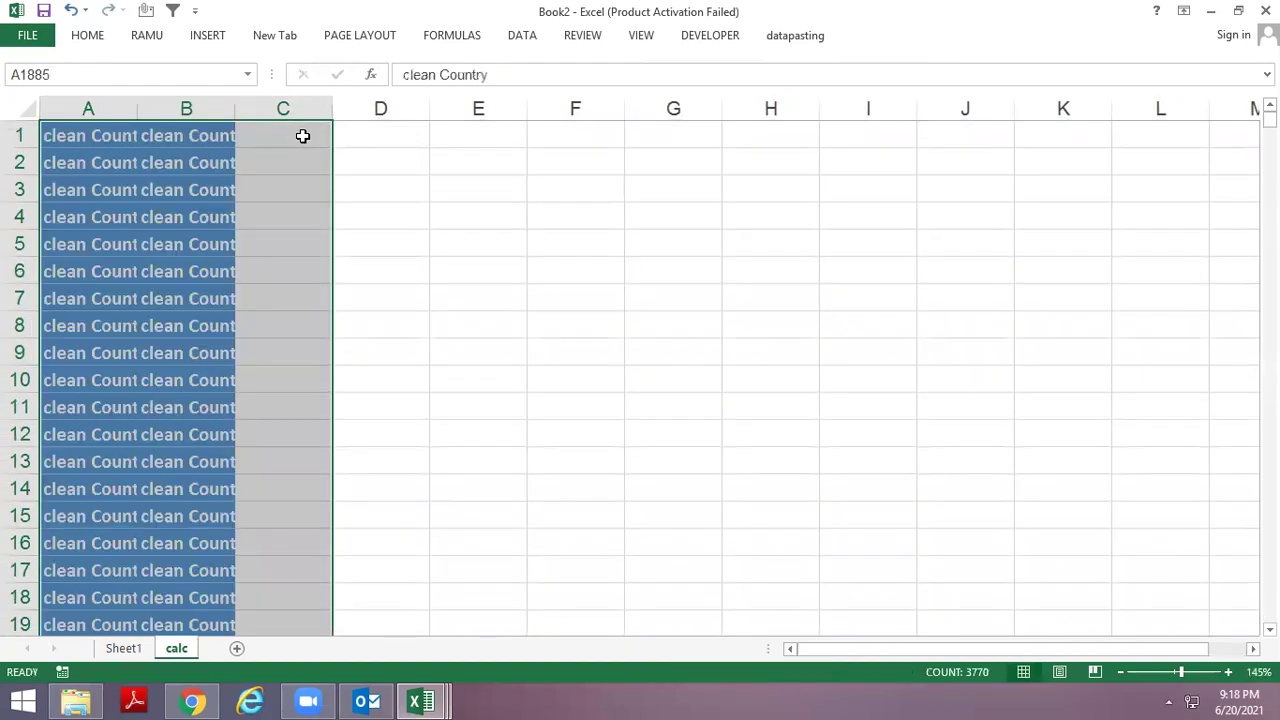
key(ctrl+z)
Select B2:C1884 and fill the count and numbering formulas down the whole list.
key(Up)
key(Right)
key(shift+Right)
key(ctrl+shift+Up)
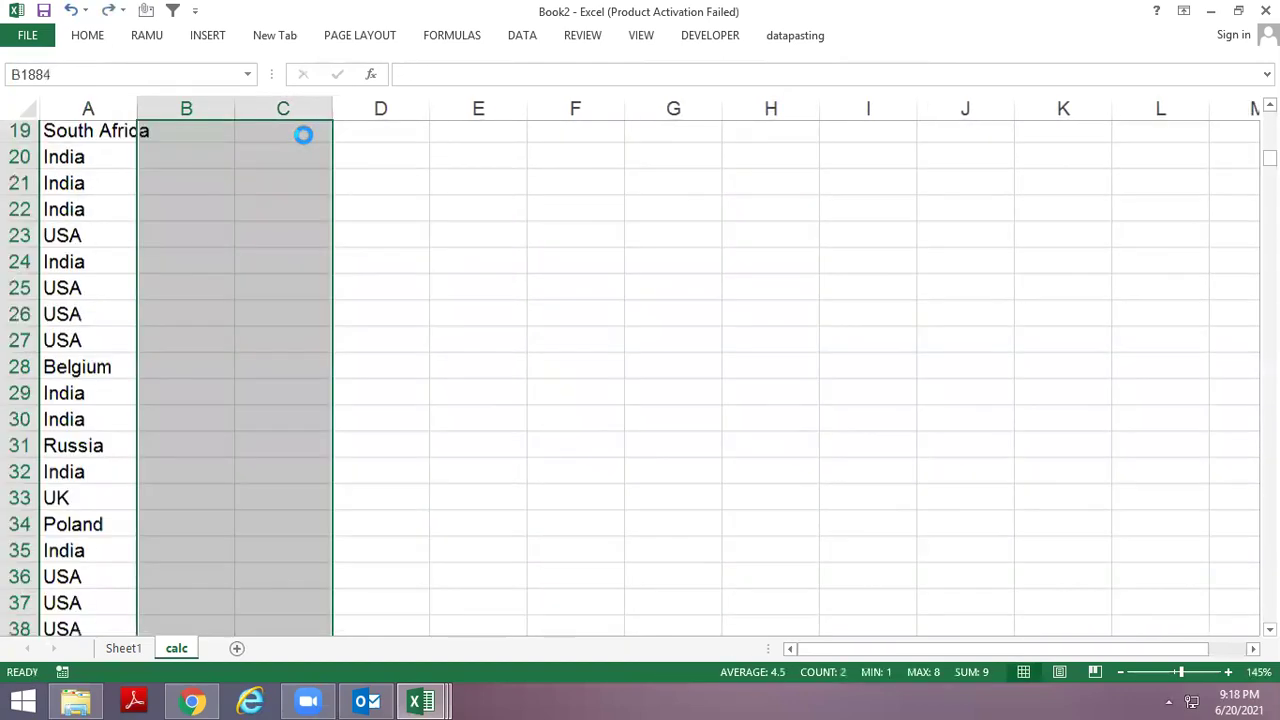
key(Up)
key(Right)
key(Right)
key(Right)
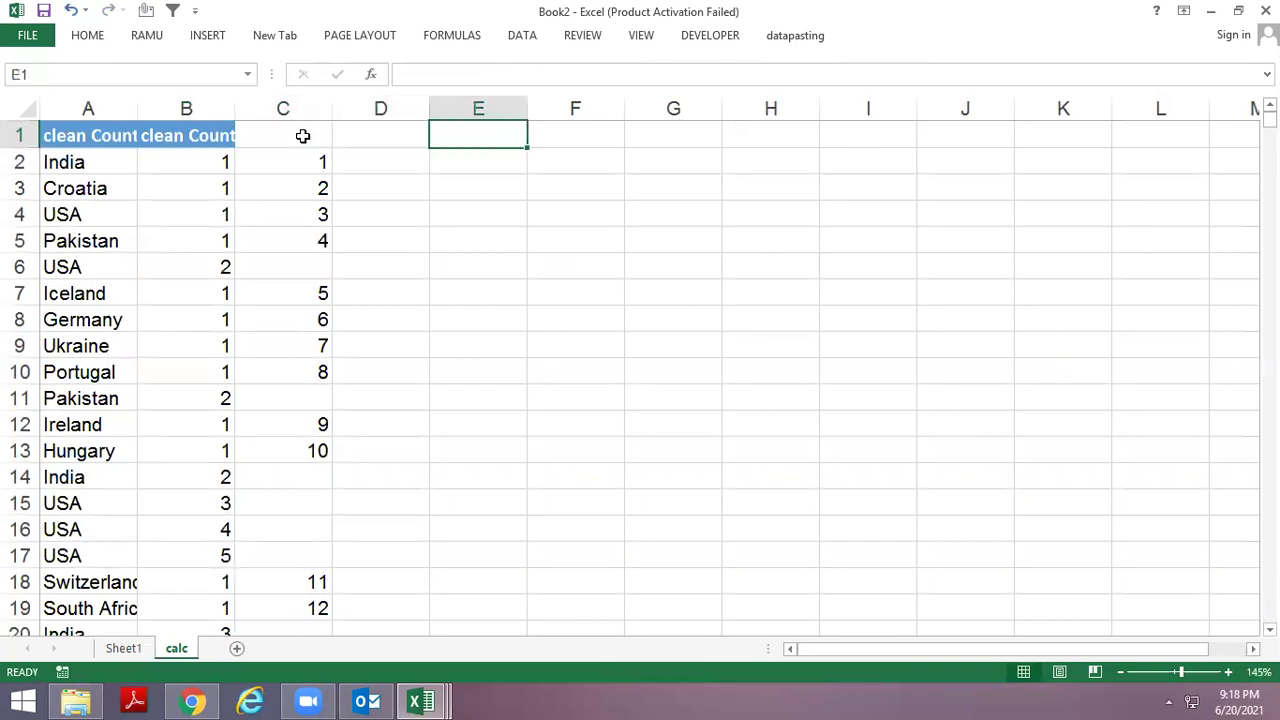
key(Left)
Start a MATCH formula in D2, then abandon it.
key(Down)
text(=mat)
key(Tab)
key(Left)
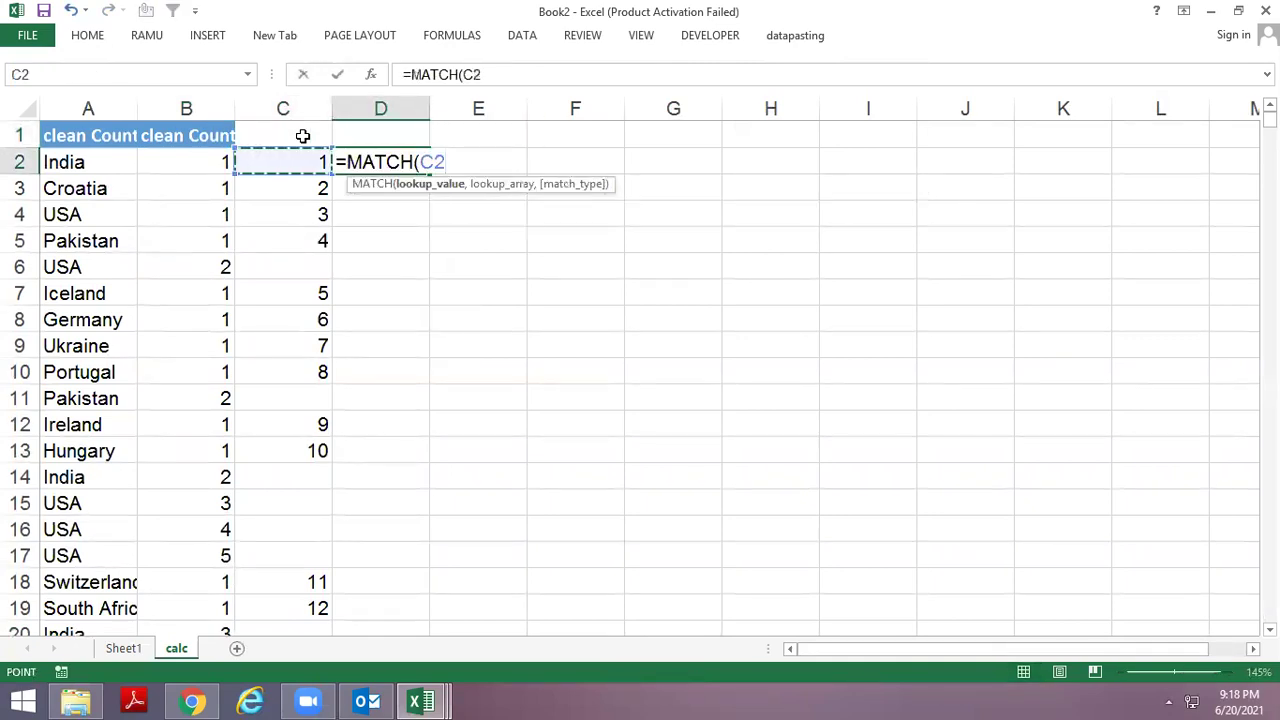
text(,)
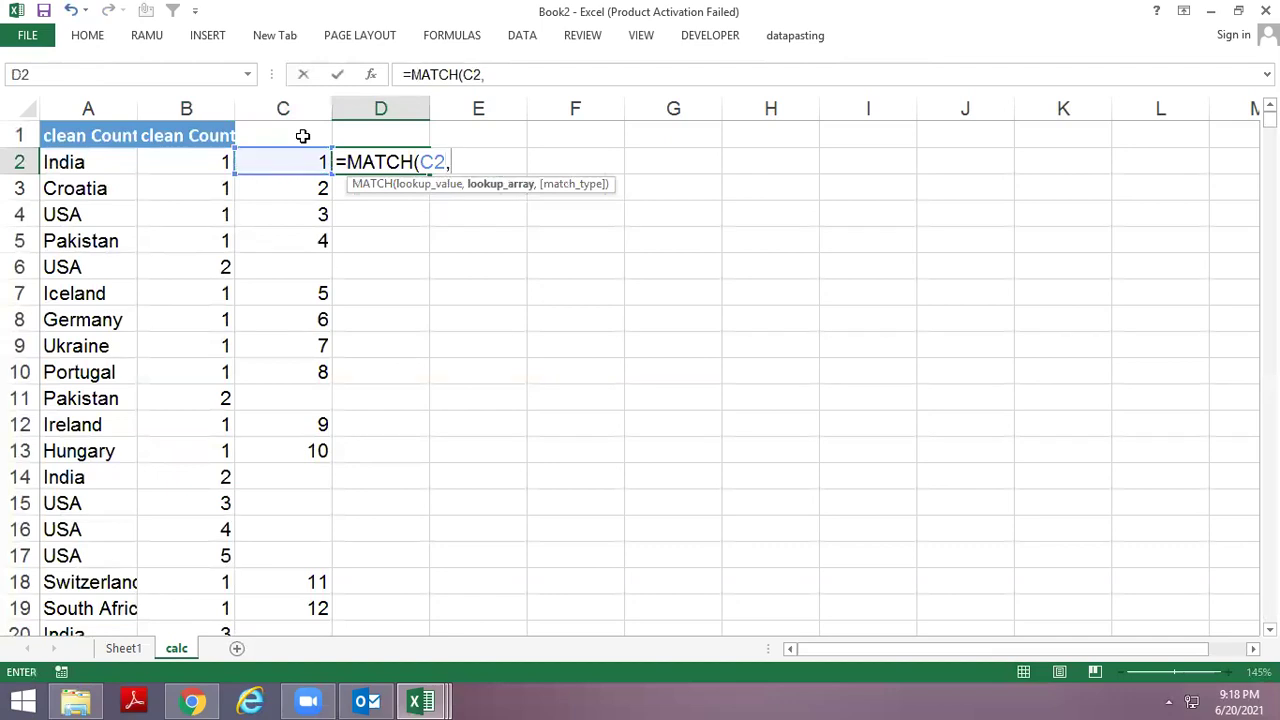
key(Escape)
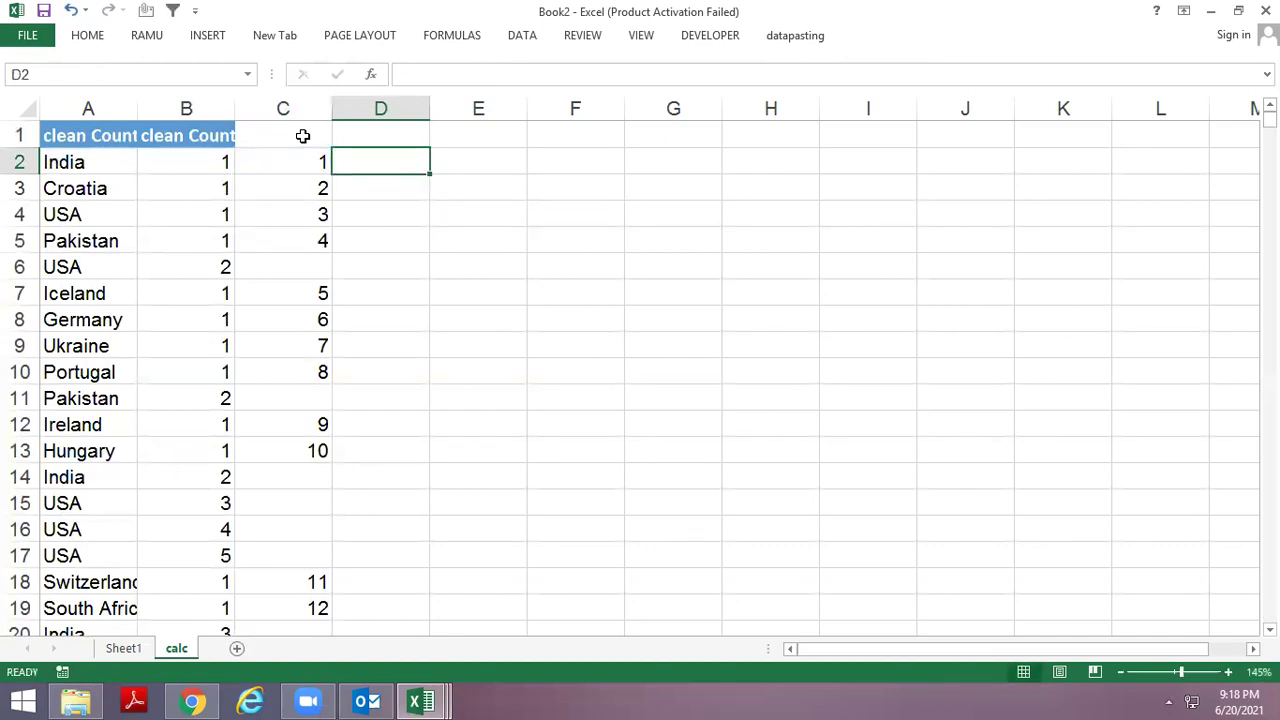
text(=match)
key(Escape)
key(Escape)
Enter =ROW()-1 in D2 as the running index.
text(=row)
key(Tab)
key(Return)
key(Up)
key(F2)
text(=ROW()-1)
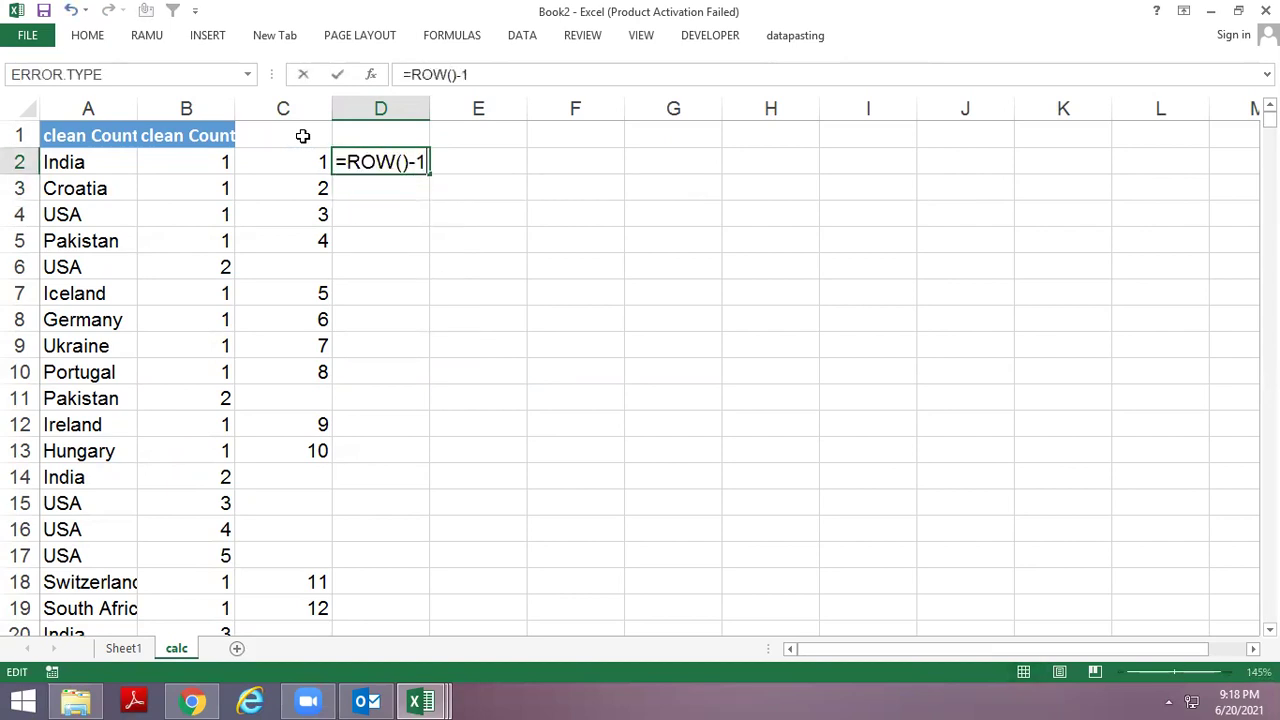
key(Return)
Fill the index down so D2:D5 show 1–4, then switch to Sheet1.
key(ctrl+d)
key(Down)
key(ctrl+d)
key(Down)
key(ctrl+d)
key(ctrl+Page_Up)
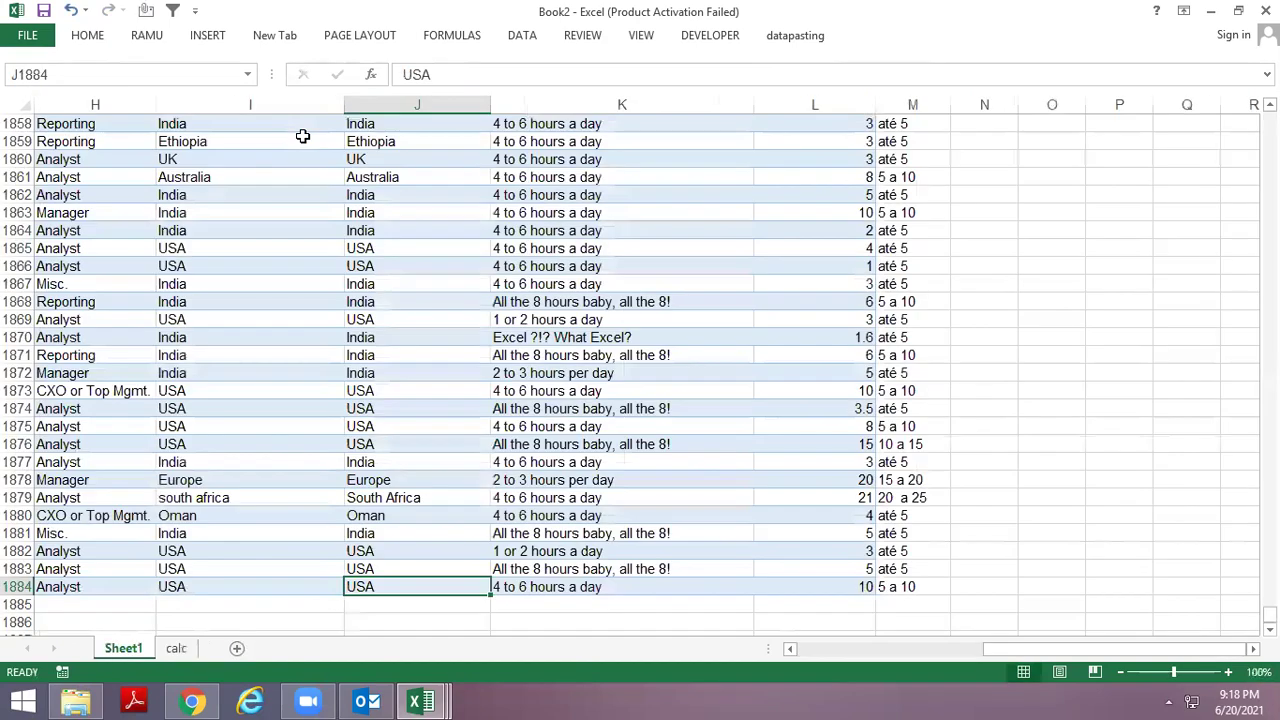
key(ctrl+Tab)
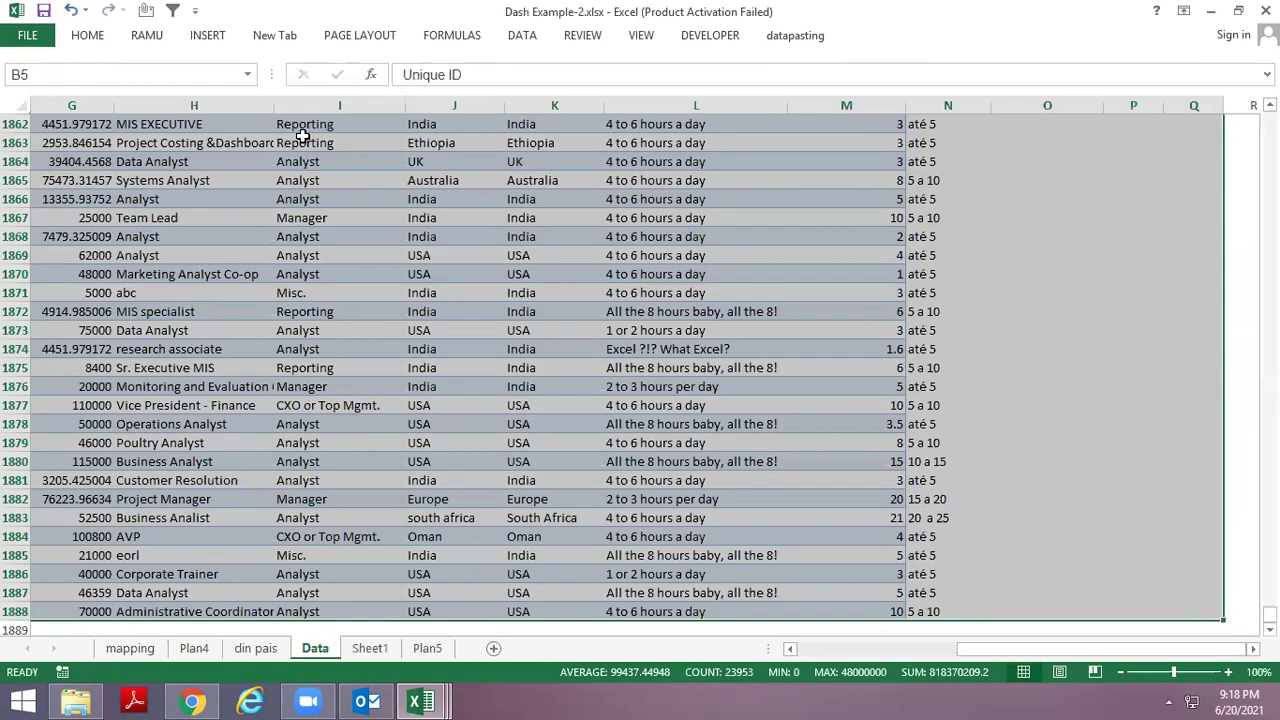
key(ctrl+Page_Down)
key(ctrl+Page_Down)
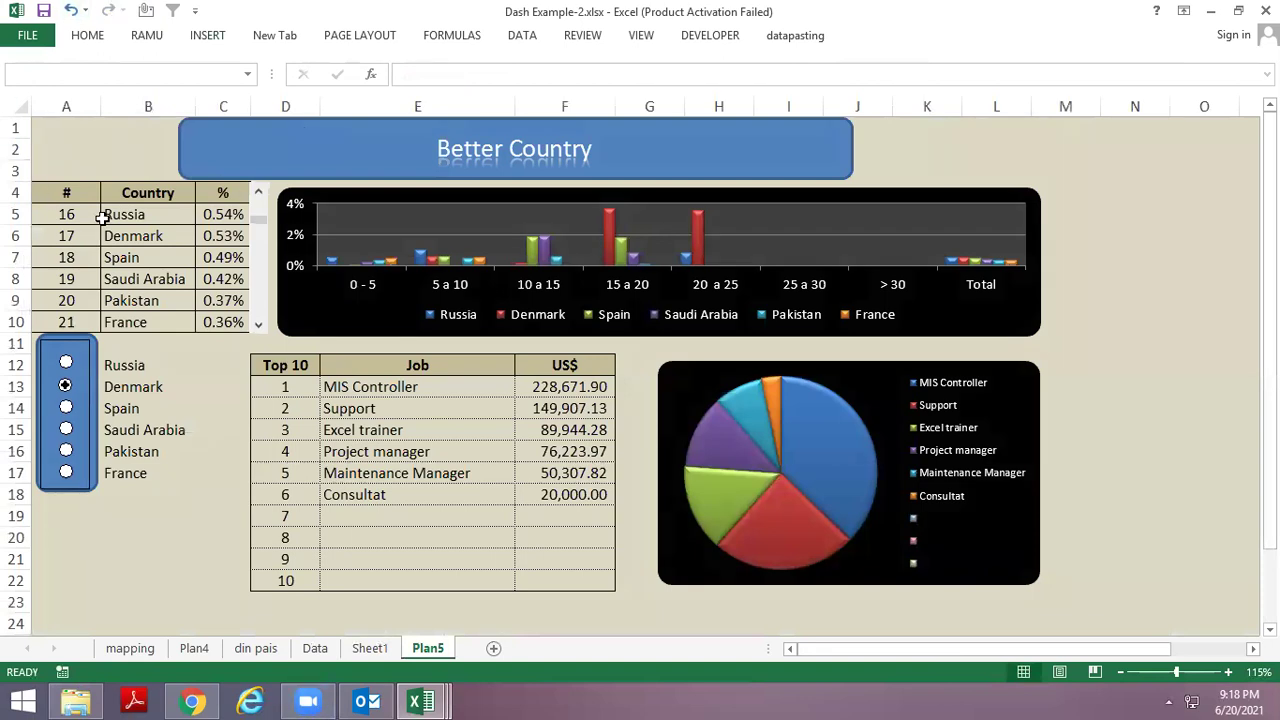
click(131, 256)
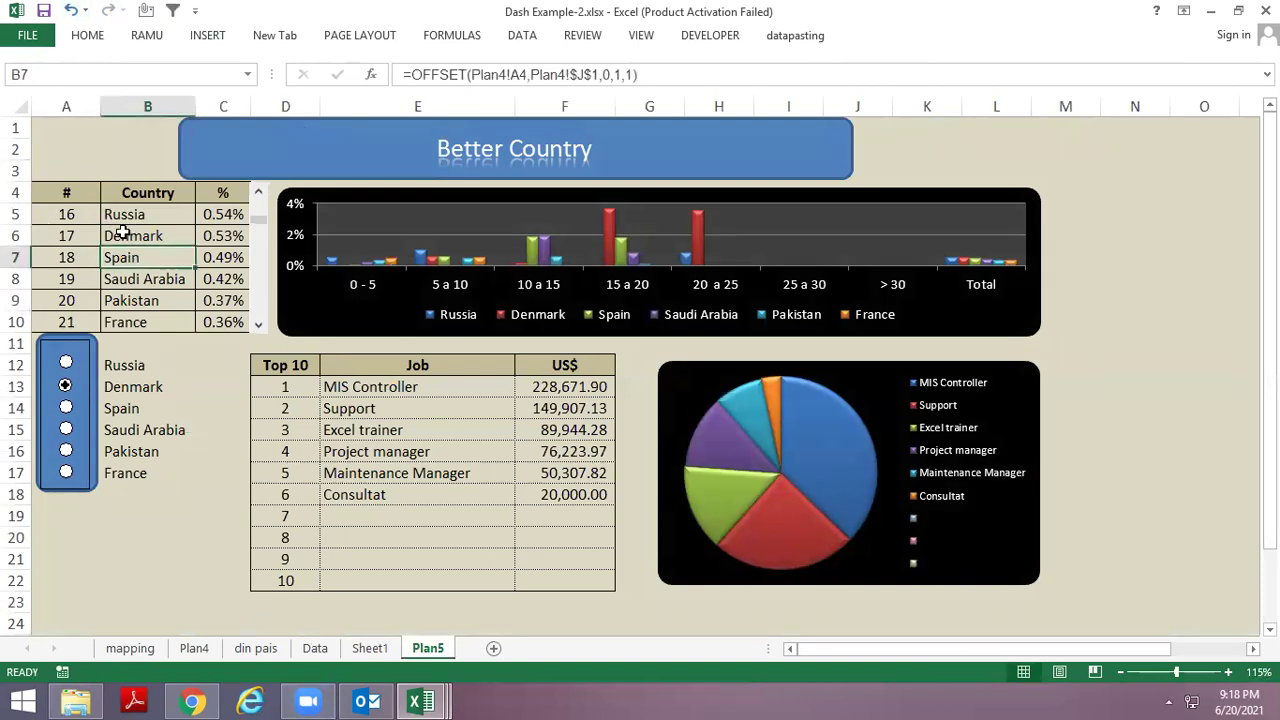
click(258, 191)
click(258, 191)
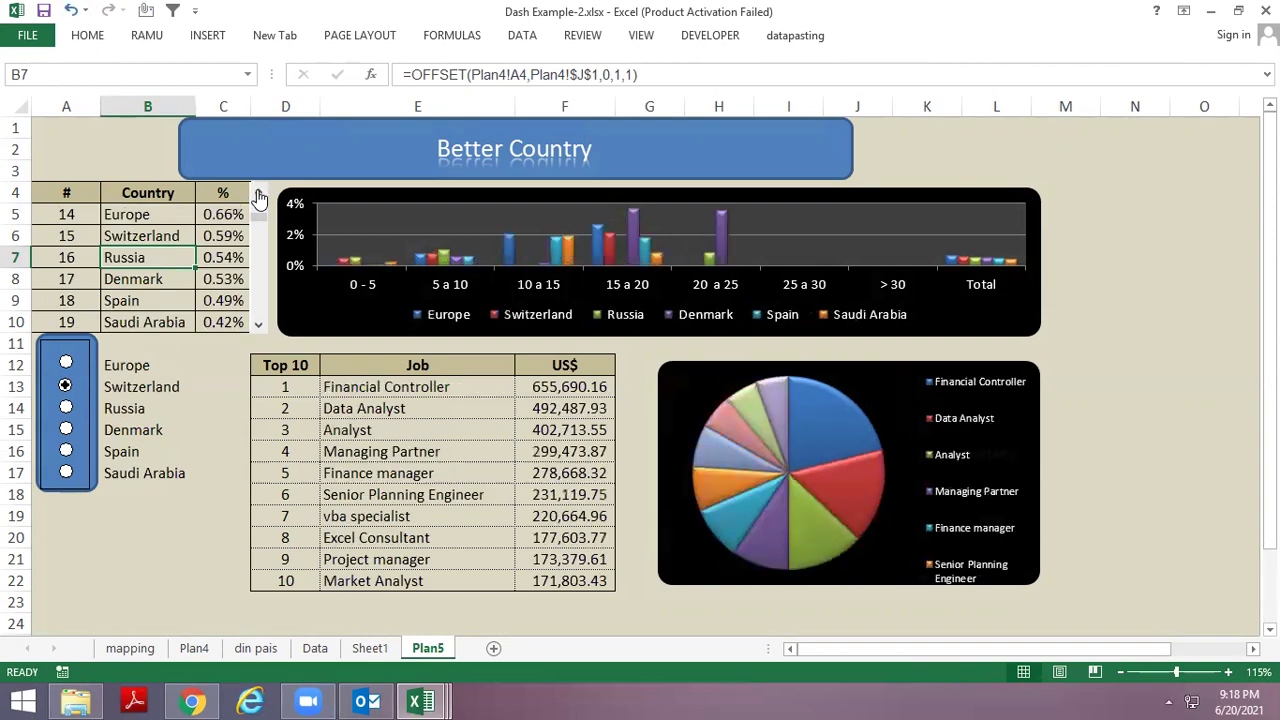
key(ctrl+Tab)
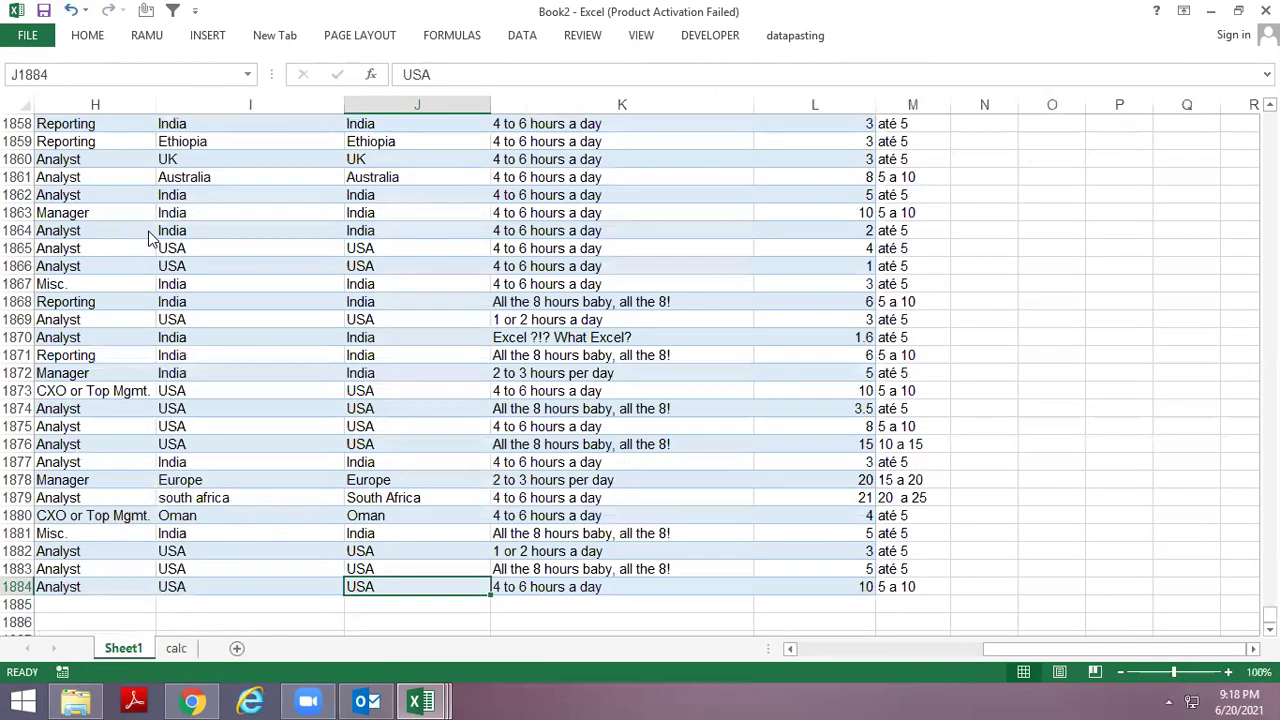
On the calc sheet, extend the =ROW()-1 index in column D down to row 1884.
key(ctrl+Page_Down)
key(ctrl+Page_Up)
key(ctrl+Page_Down)
key(ctrl+Up)
key(Right)
key(Down)
key(Down)
key(Left)
key(Down)
key(Left)
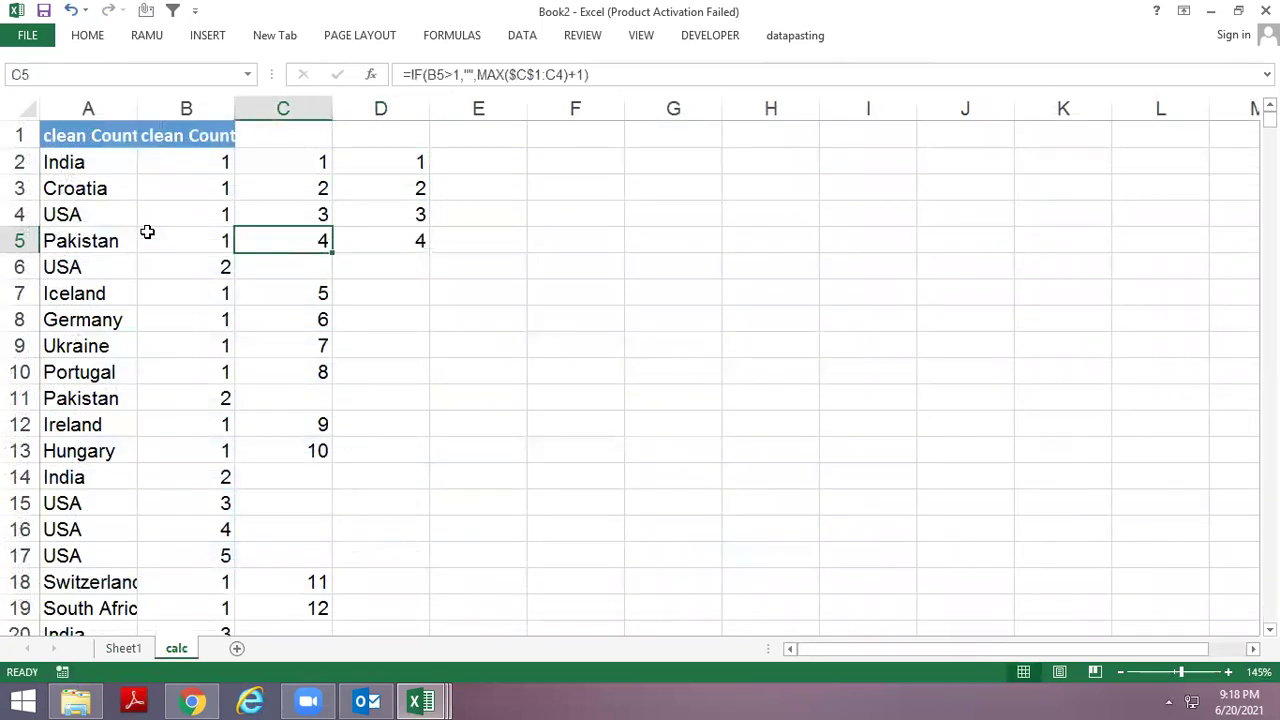
key(ctrl+Down)
key(Right)
key(ctrl+shift+Up)
key(ctrl+d)
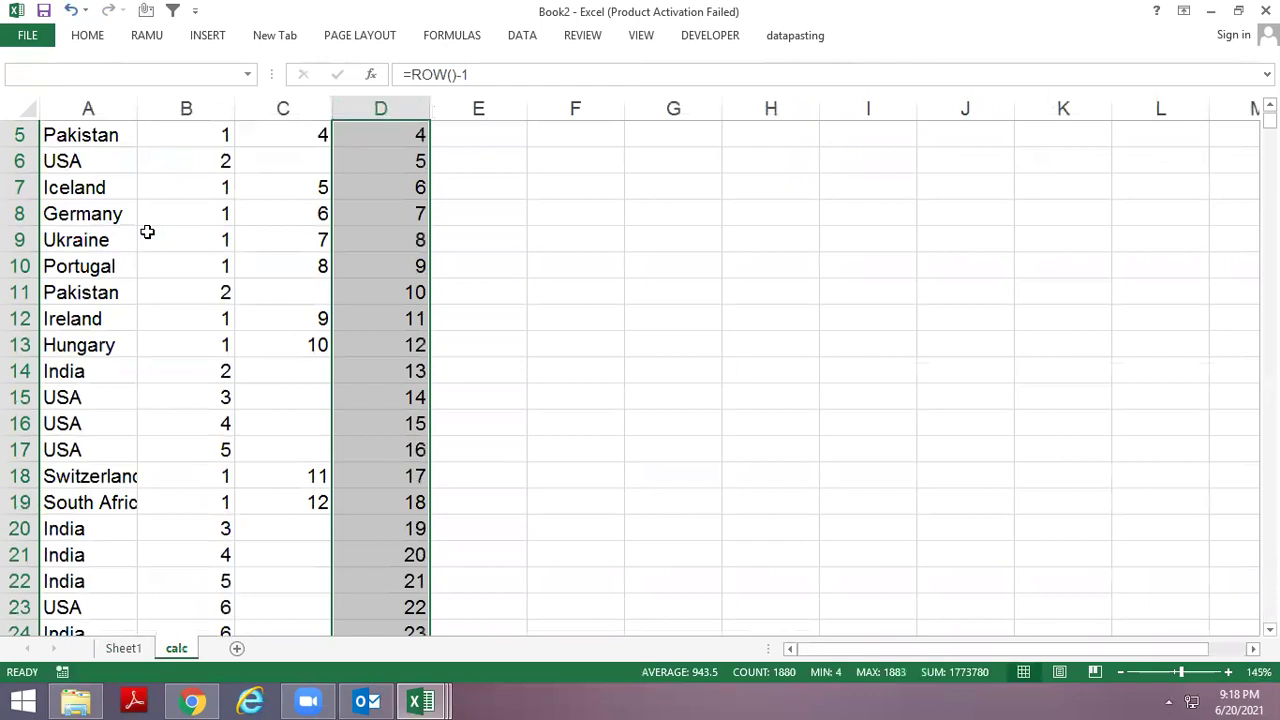
key(ctrl+shift+Down)
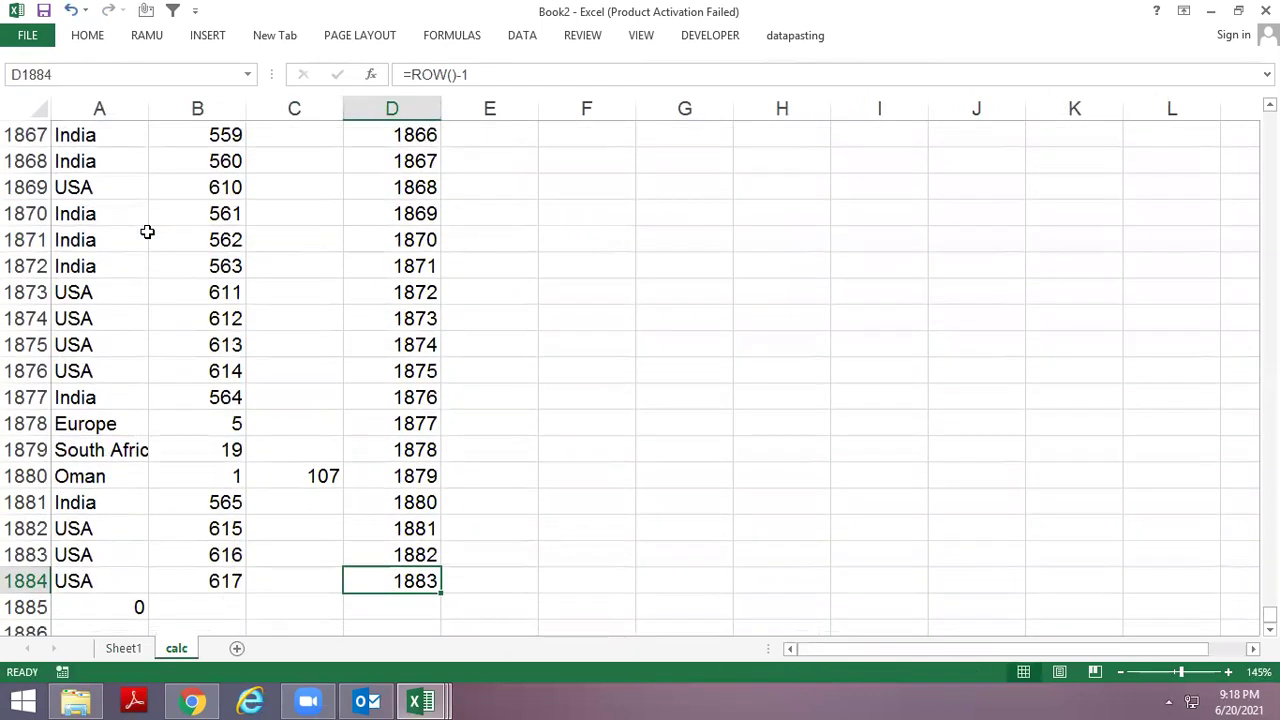
Check the last numbered entries in column C, then settle on cell E2.
key(ctrl+Up)
key(Right)
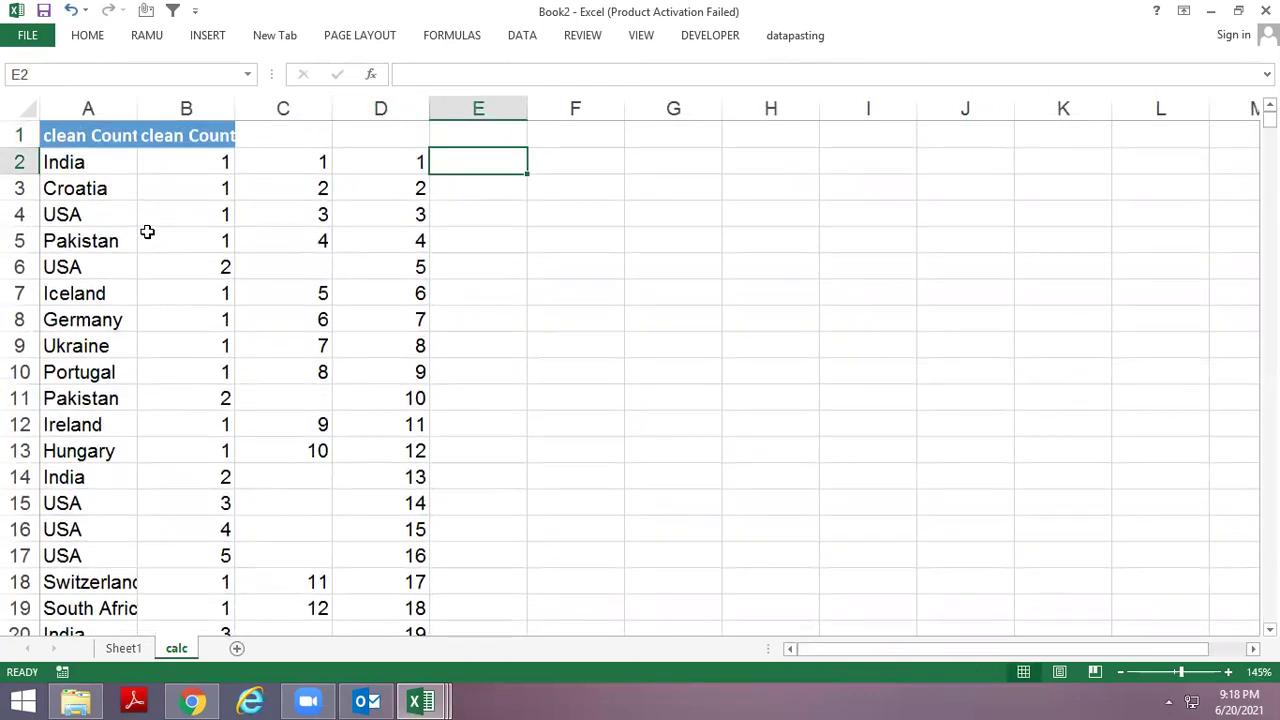
key(Left)
key(Left)
key(ctrl+Down)
key(Up)
key(Up)
key(Up)
key(Up)
key(Up)
key(ctrl+Up)
key(Right)
key(Down)
key(Up)
key(Right)
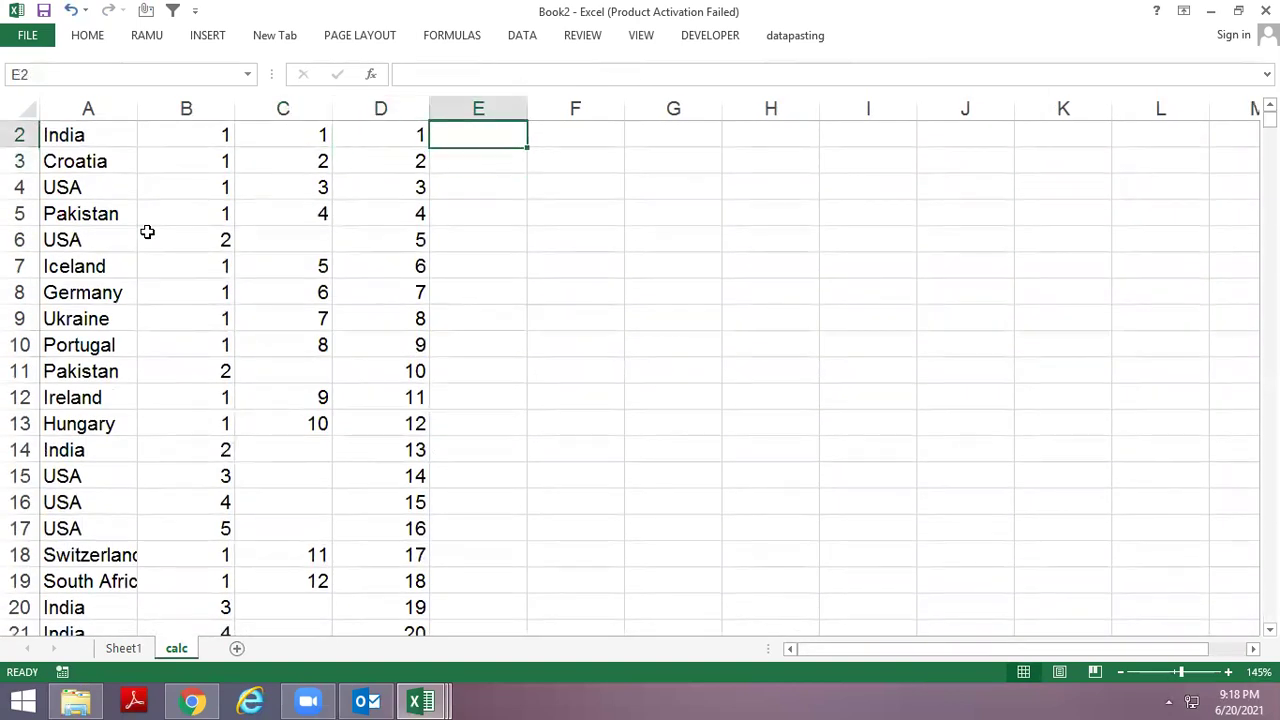
scroll(147, 232, up, 1)
Enter =MATCH(D2,C:C,0) in E2.
text(=ma)
key(BackSpace)
text(atc)
key(Tab)
key(Left)
text(,)
key(Left)
key(Left)
key(ctrl+space)
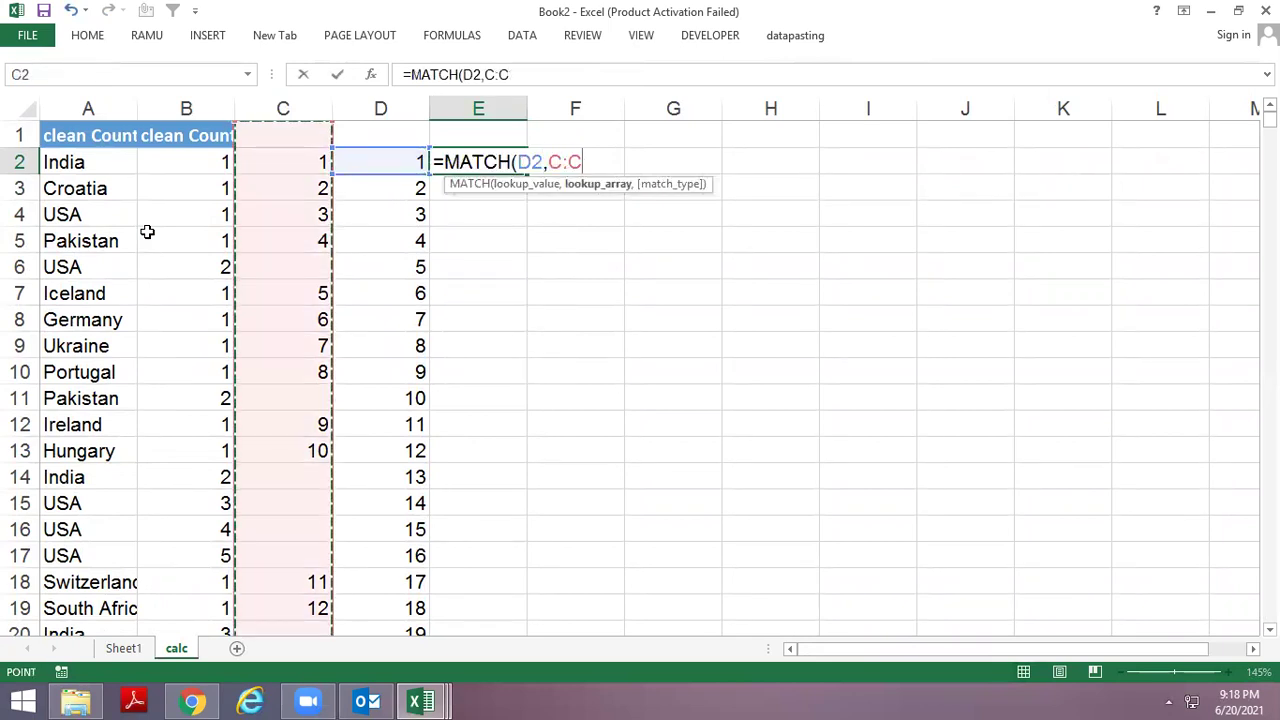
text(,0)
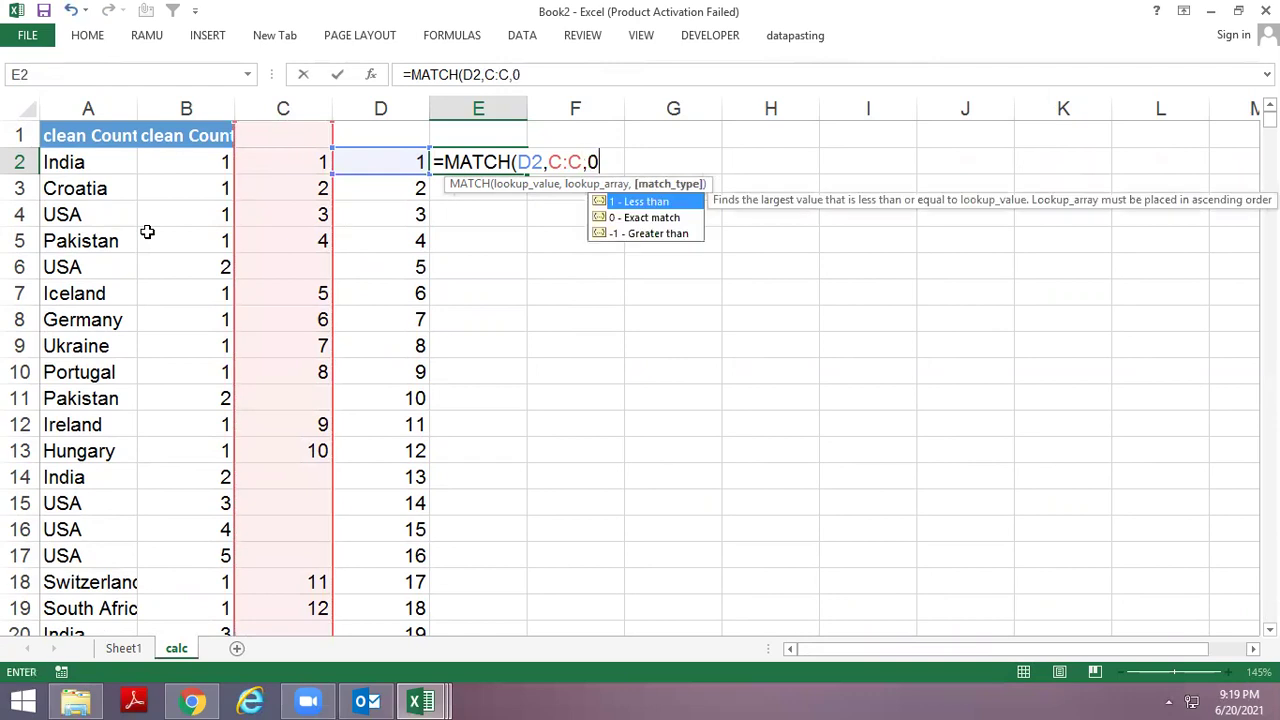
key(Return)
Wrap E2's formula as =INDEX(A:A,MATCH(D2,C:C,0)).
key(Up)
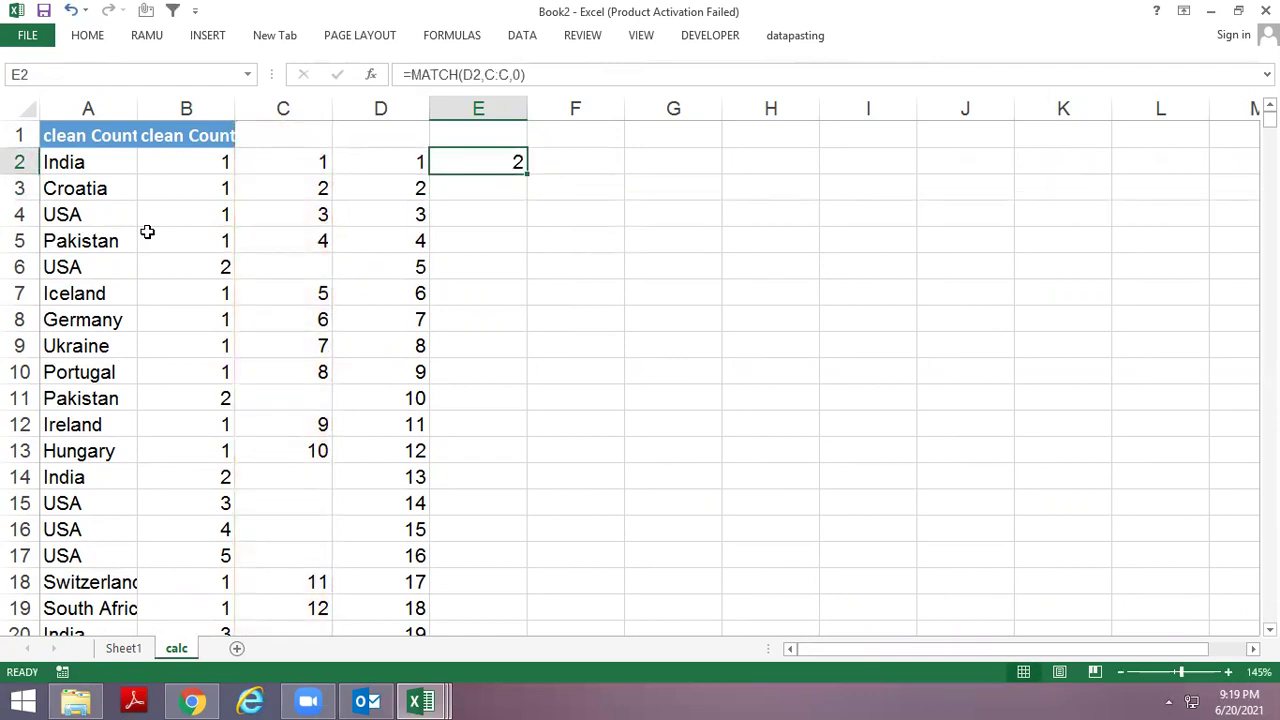
key(F2)
text(index)
key(Tab)
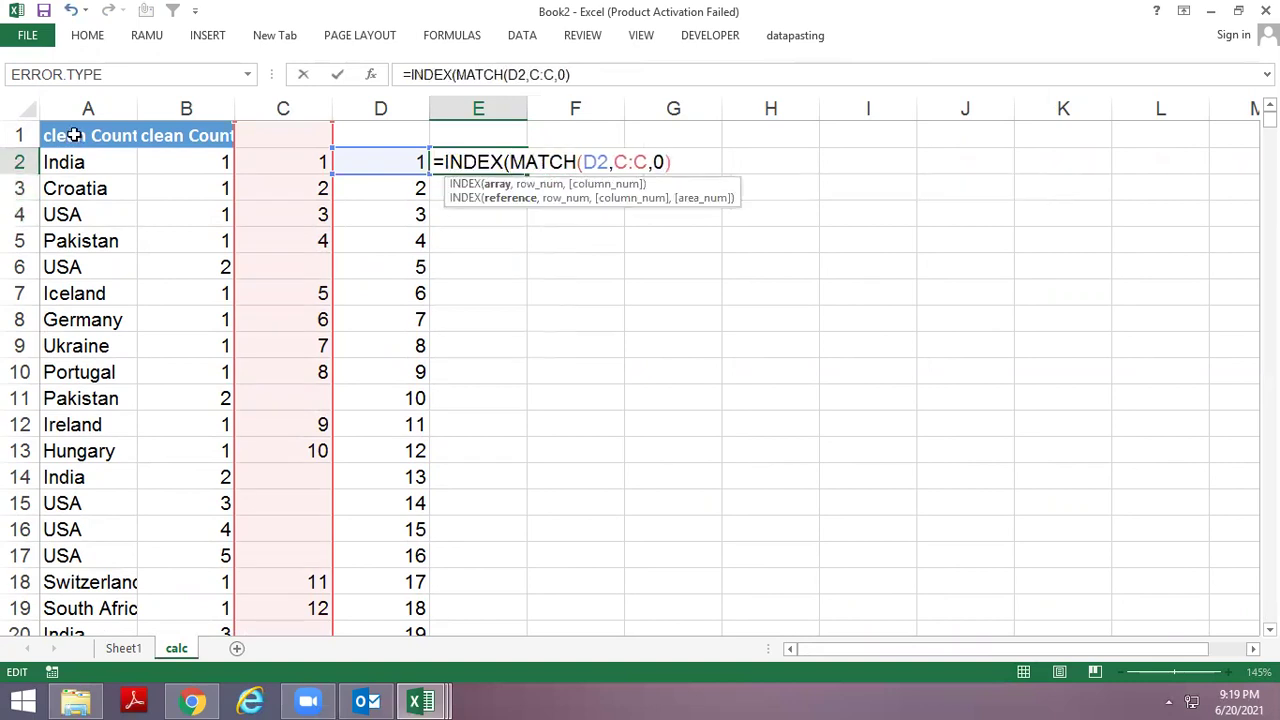
click(48, 113)
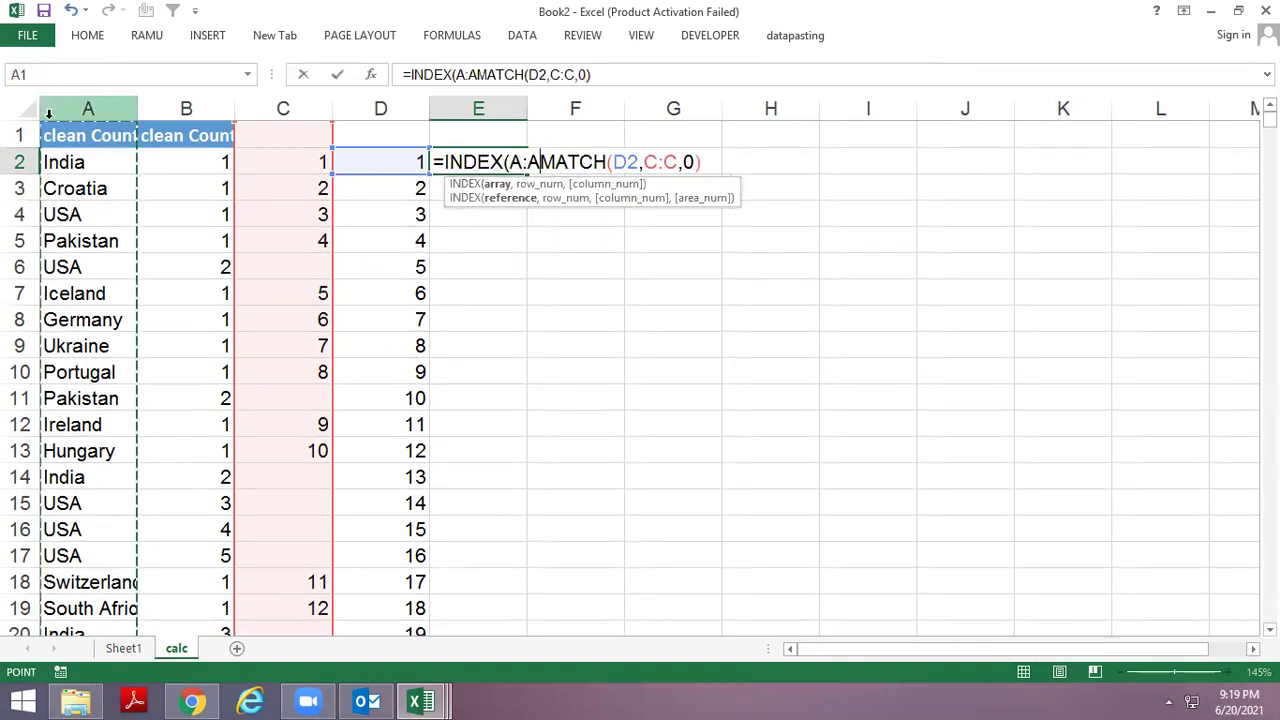
text(,)
key(Return)
key(Return)
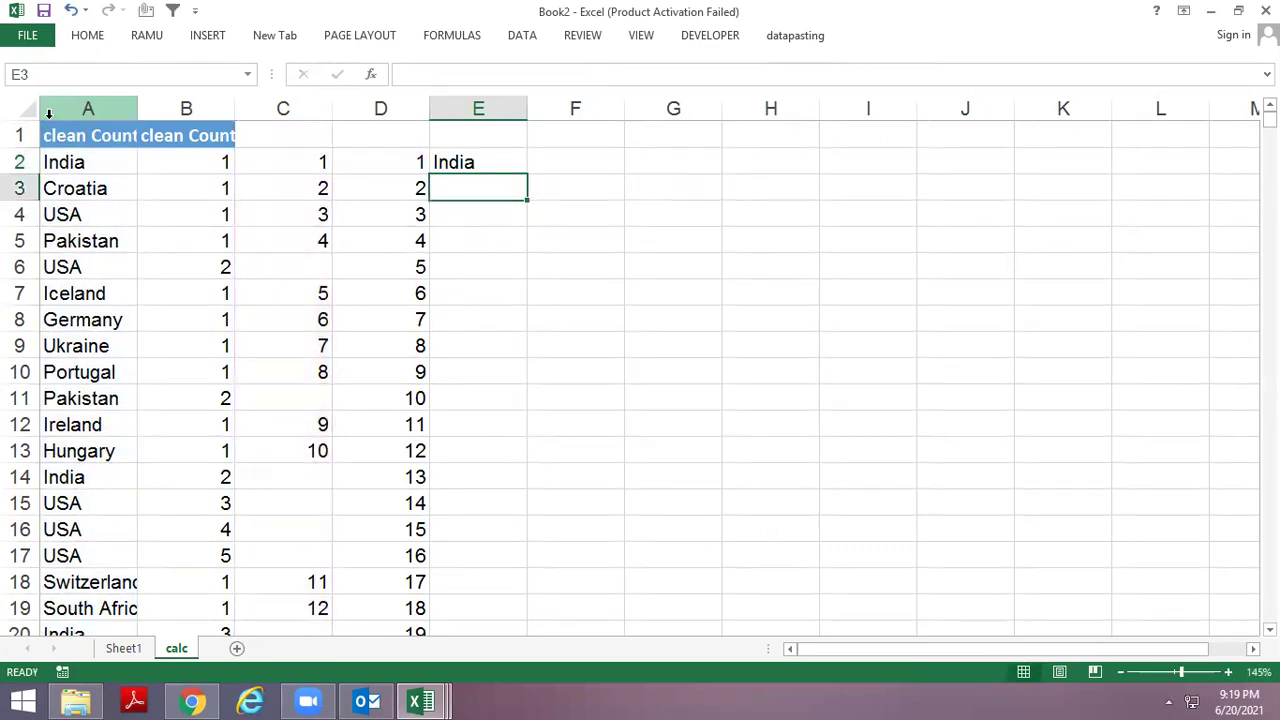
key(Left)
Fill the INDEX/MATCH formula down E2:E1884.
key(ctrl+Down)
key(Right)
key(ctrl+shift+Up)
key(ctrl+d)
key(Down)
key(Up)
key(ctrl+Up)
key(Up)
Auto-fit column E's width to the country names.
key(ctrl+shift+Down)
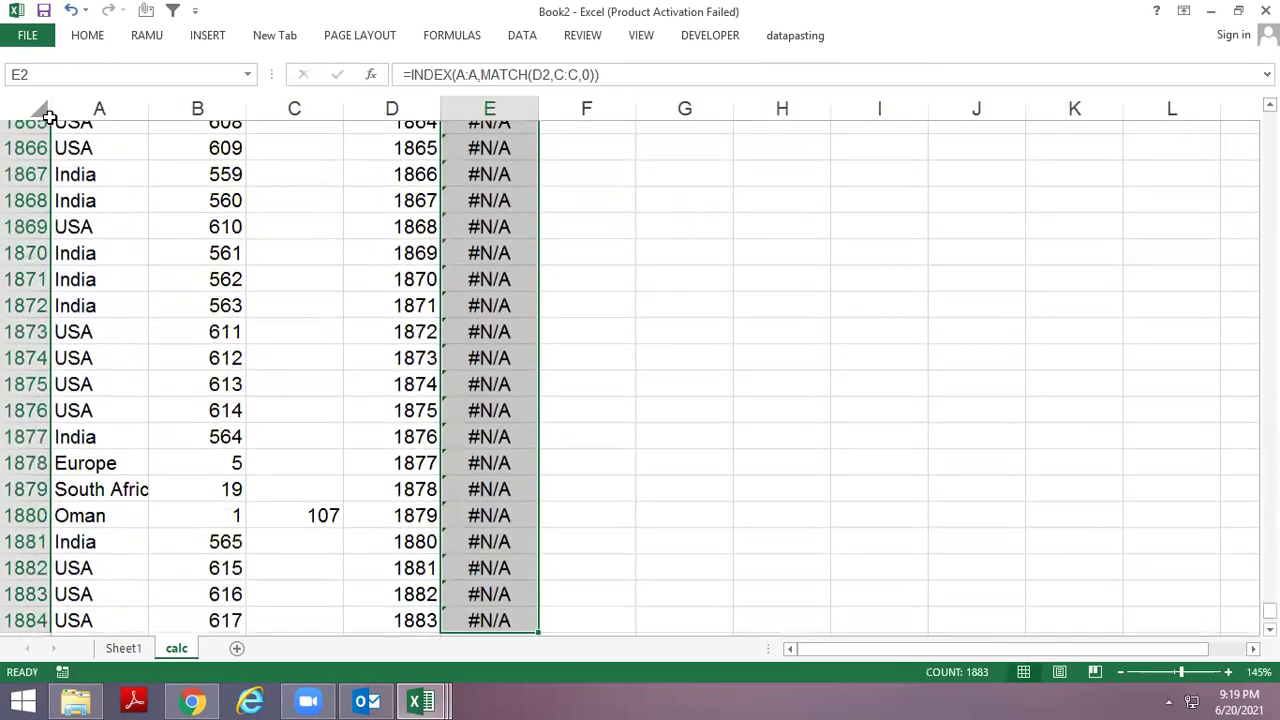
key(alt)
key(h)
key(o)
key(i)
Review the country results down to the #N/A rows and return to E1.
key(Up)
key(Down)
key(Down)
key(Page_Down)
key(Down)
key(Down)
key(ctrl+Down)
key(Down)
key(Up)
key(Up)
key(Up)
key(Up)
key(ctrl+Up)
key(Up)
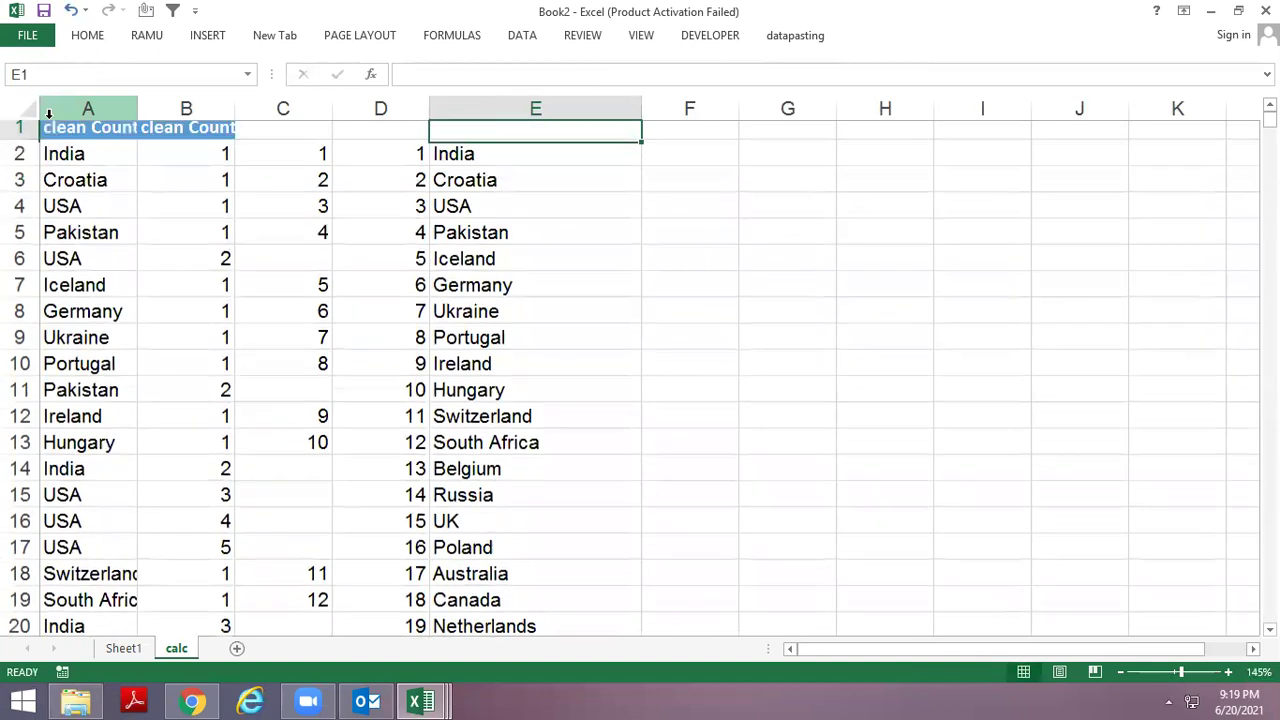
key(Down)
key(Up)
Begin typing the 'uqique Country' header in E1.
text(qi)
key(BackSpace)
text(a)
key(BackSpace)
key(BackSpace)
key(BackSpace)
text(uq)
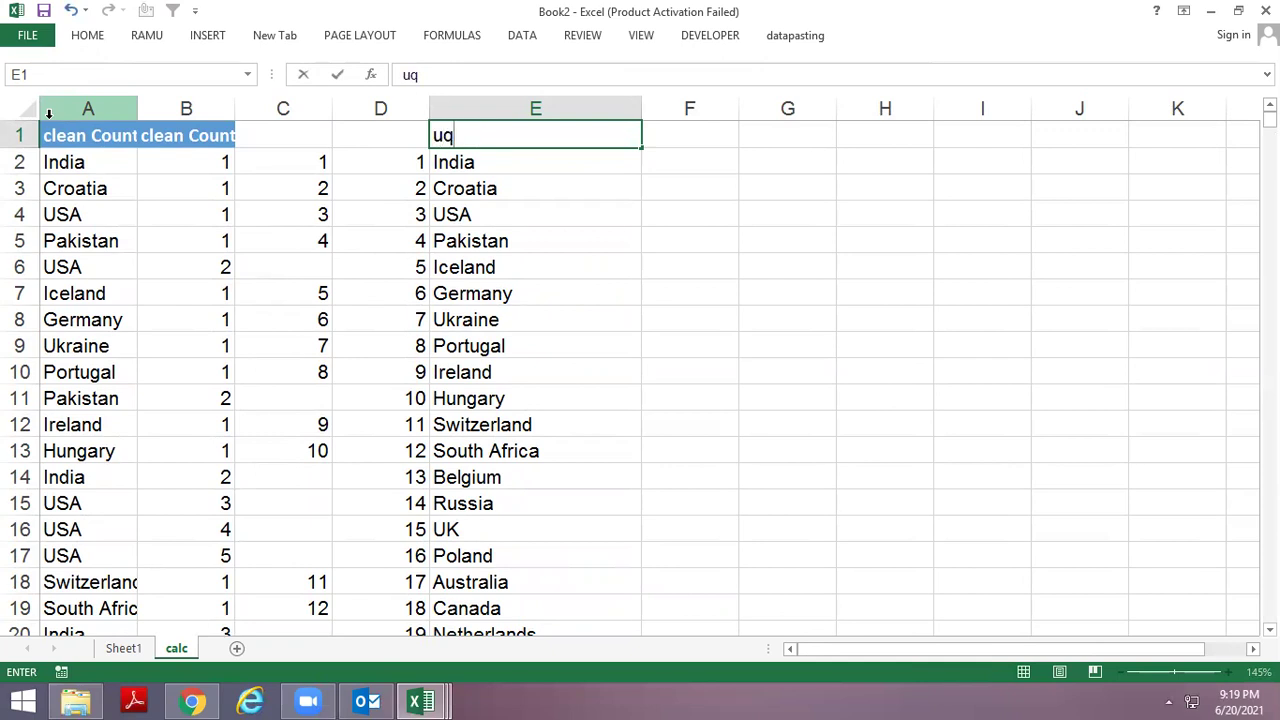
text(iqu)
text(ue )
text(C)
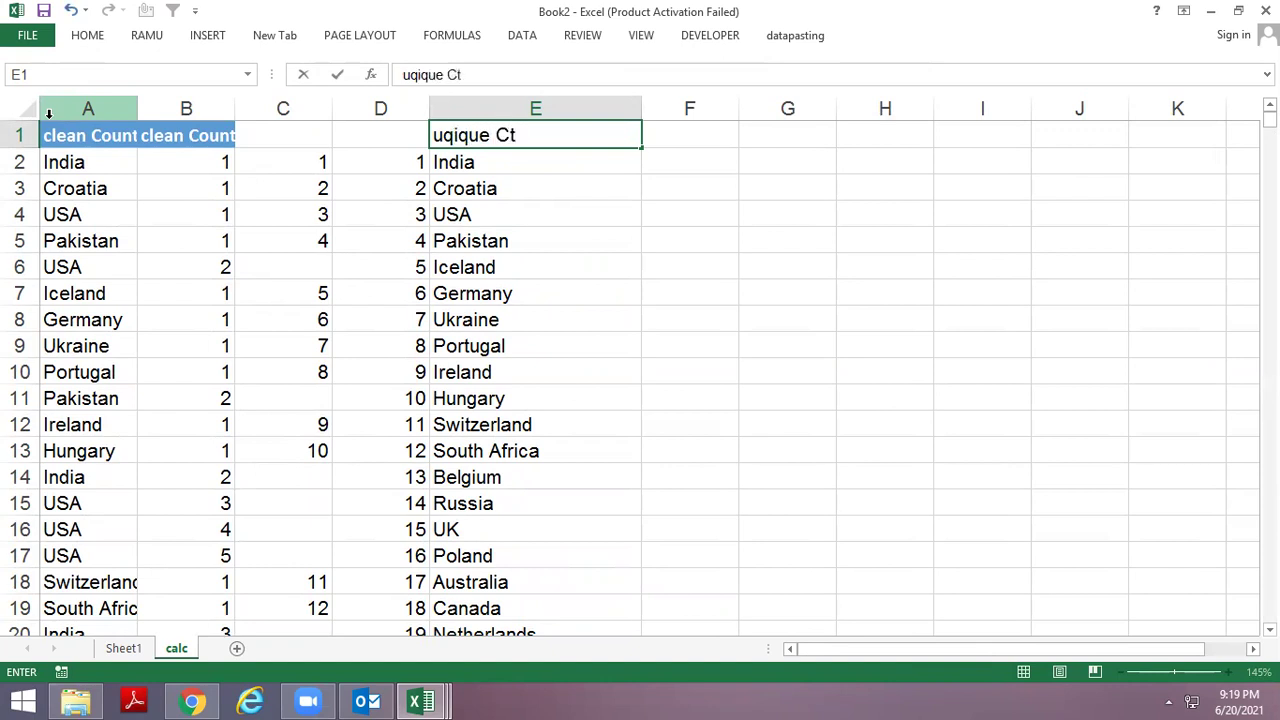
Commit the 'uqique Country' header and nudge the dashboard's country list scroll bar.
text(ountry)
key(Return)
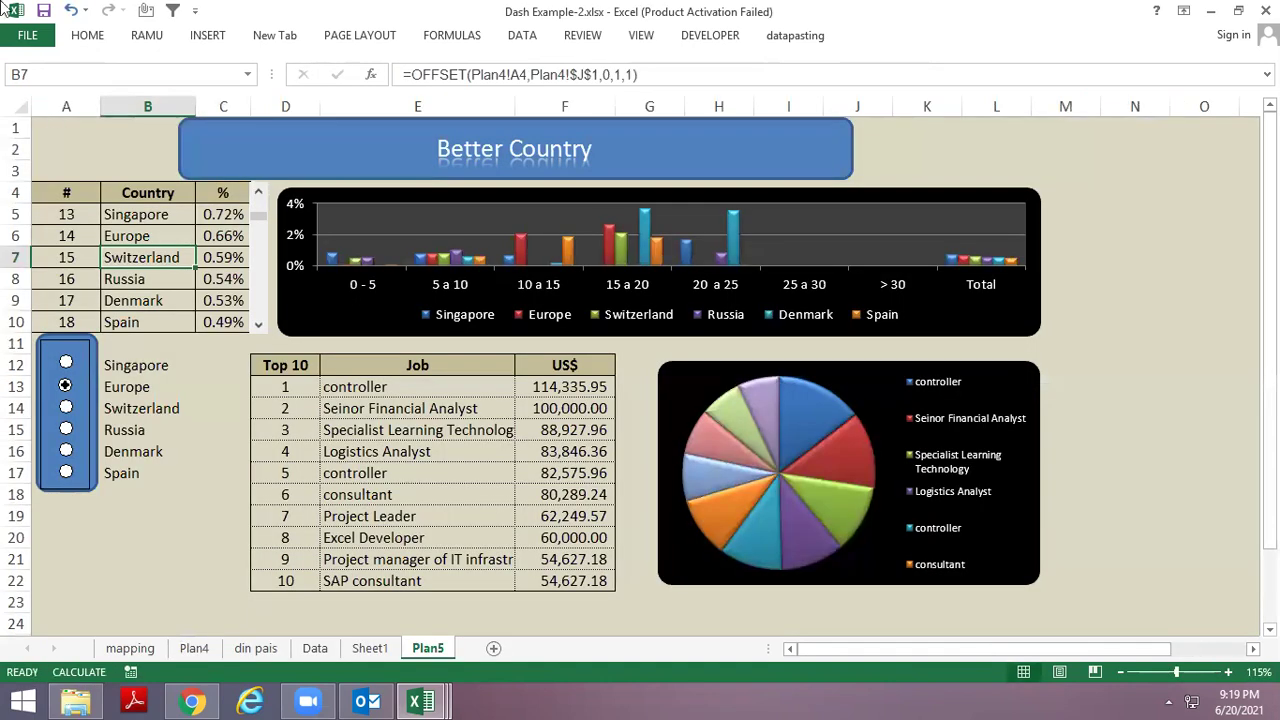
click(258, 325)
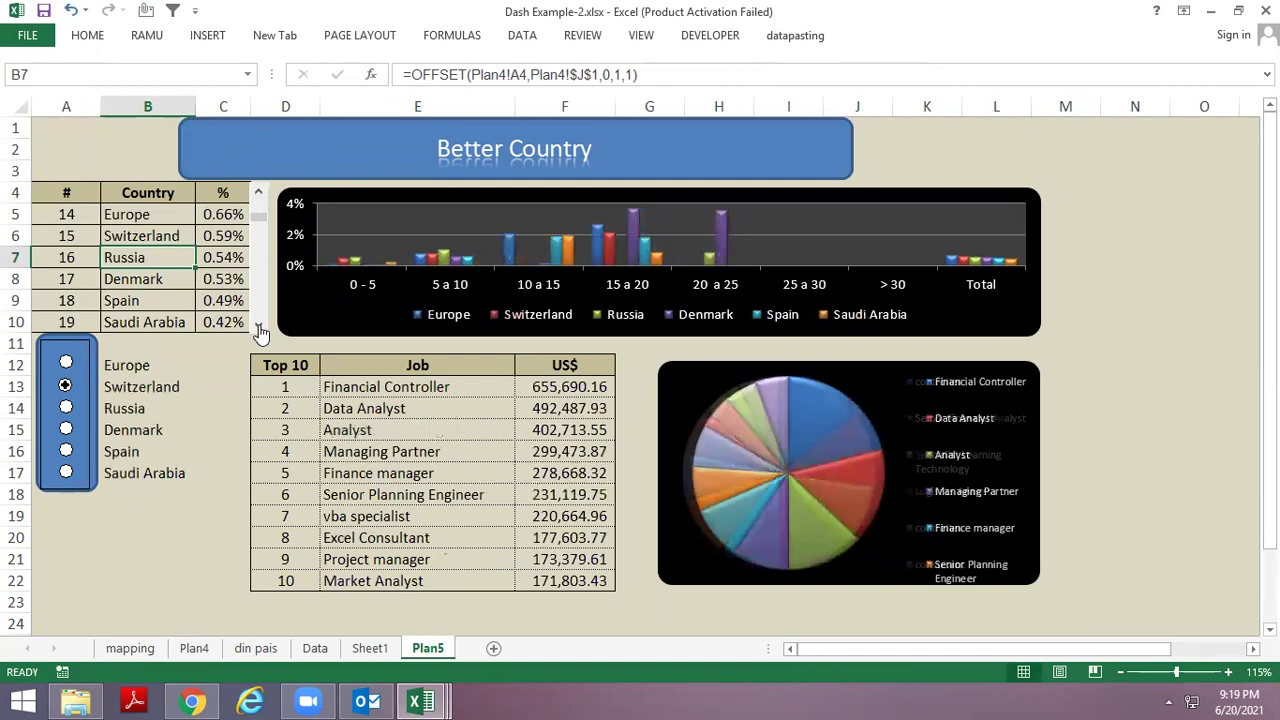
click(263, 193)
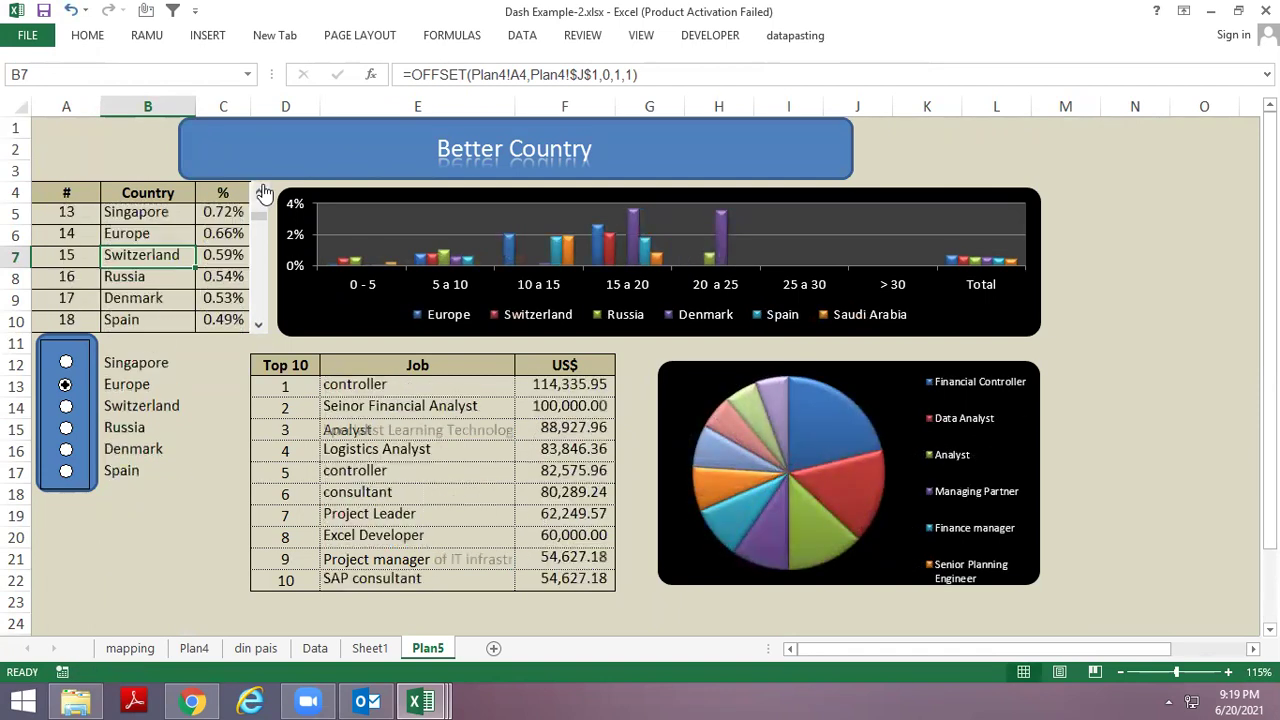
click(205, 235)
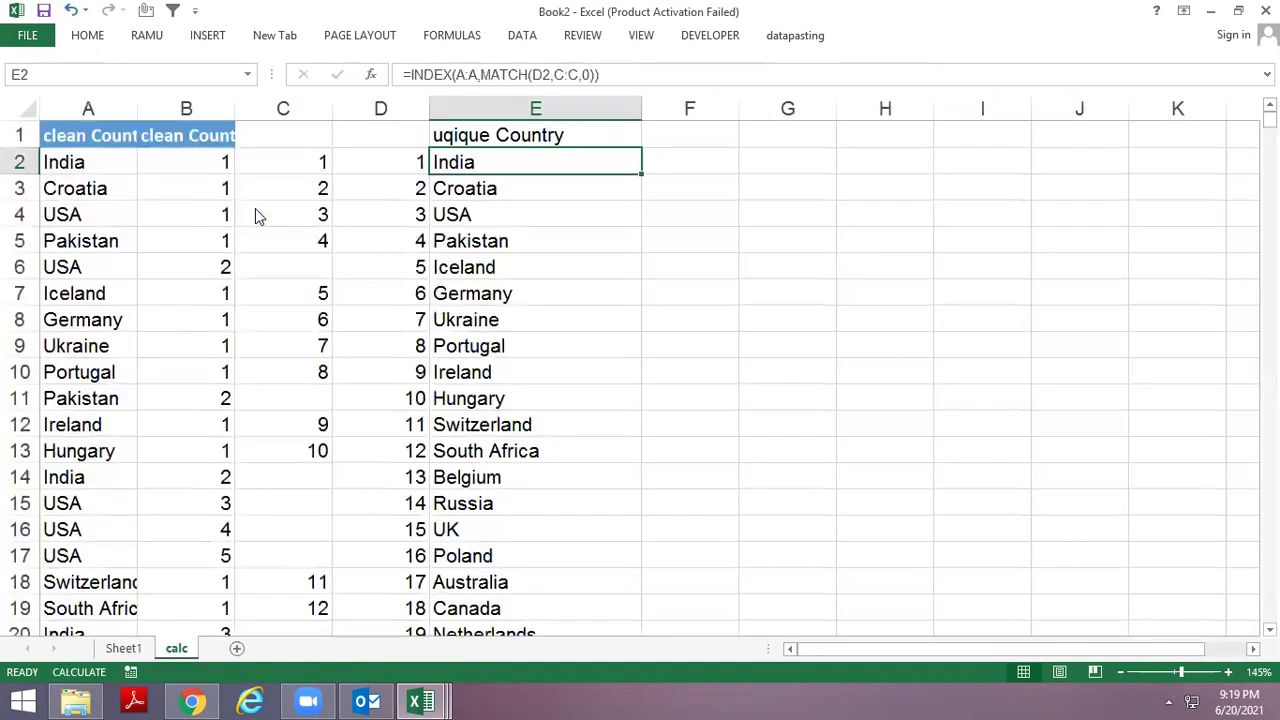
Glance at Sheet1 and calc, then add a new blank Sheet3.
key(Up)
key(Right)
key(Down)
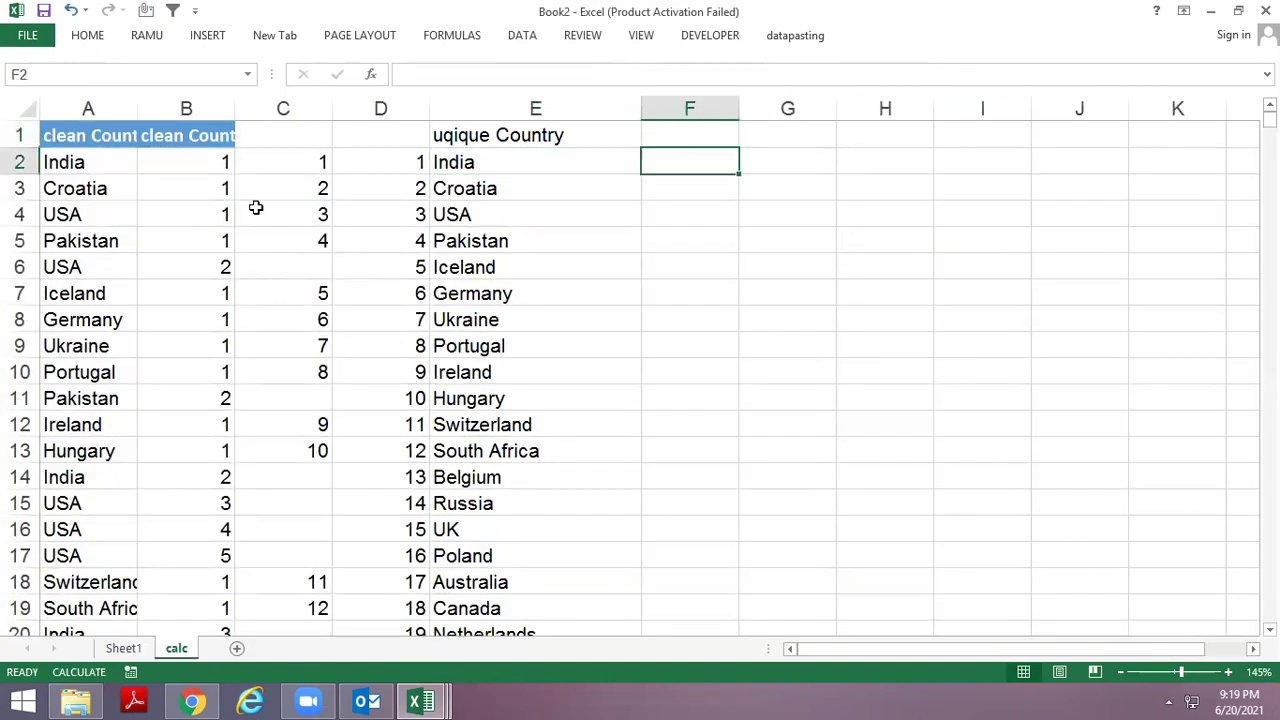
key(ctrl+Page_Up)
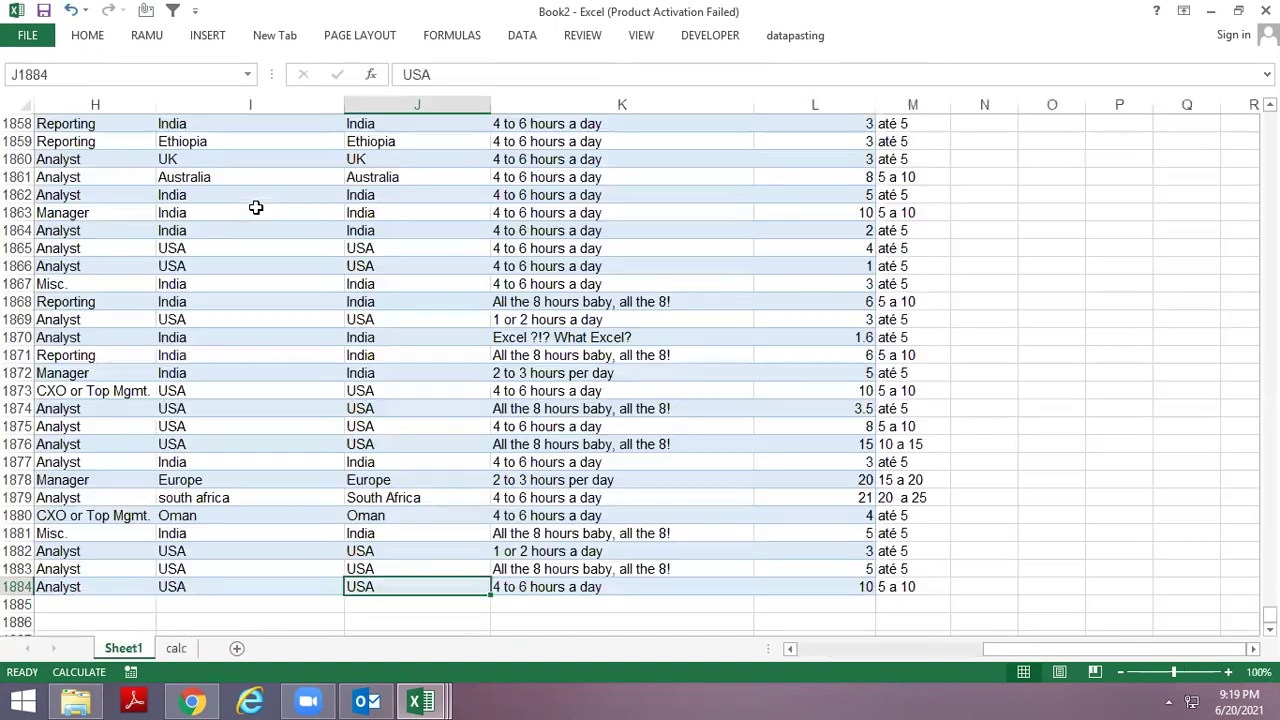
key(ctrl+Page_Down)
click(237, 649)
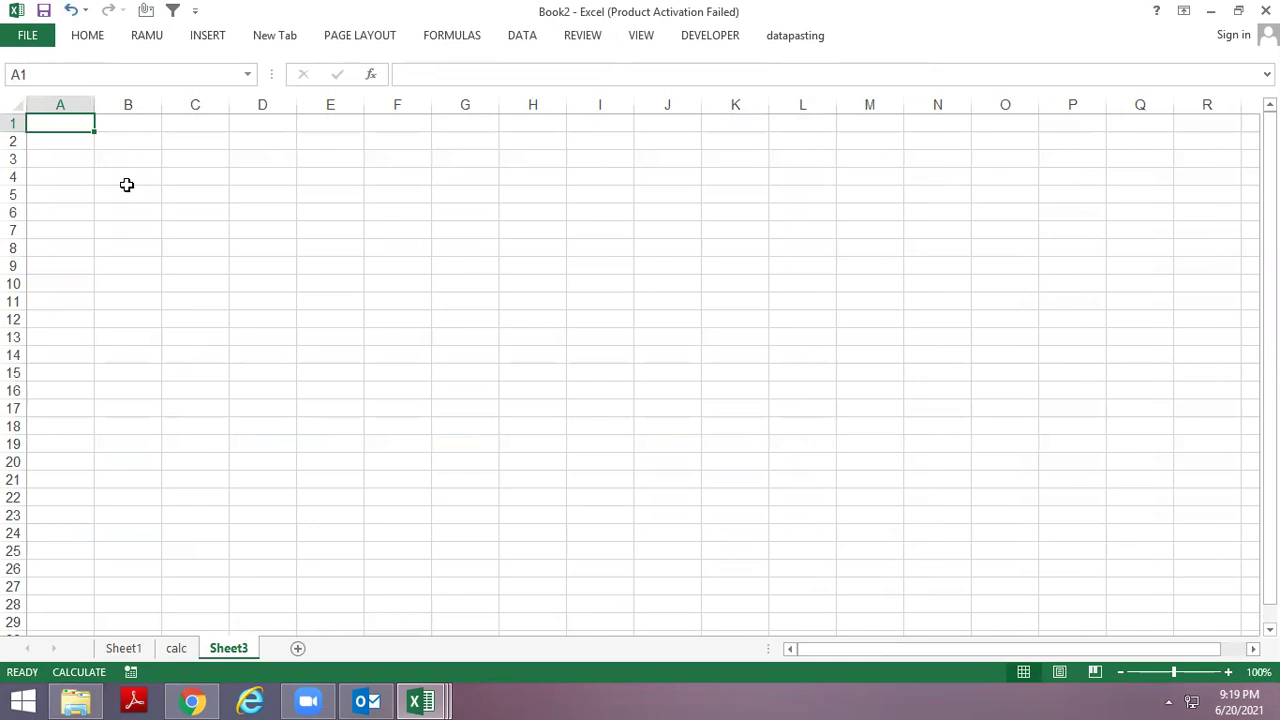
Copy the dashboard's #, Country and % headers into A4:C4 of Sheet3.
click(114, 174)
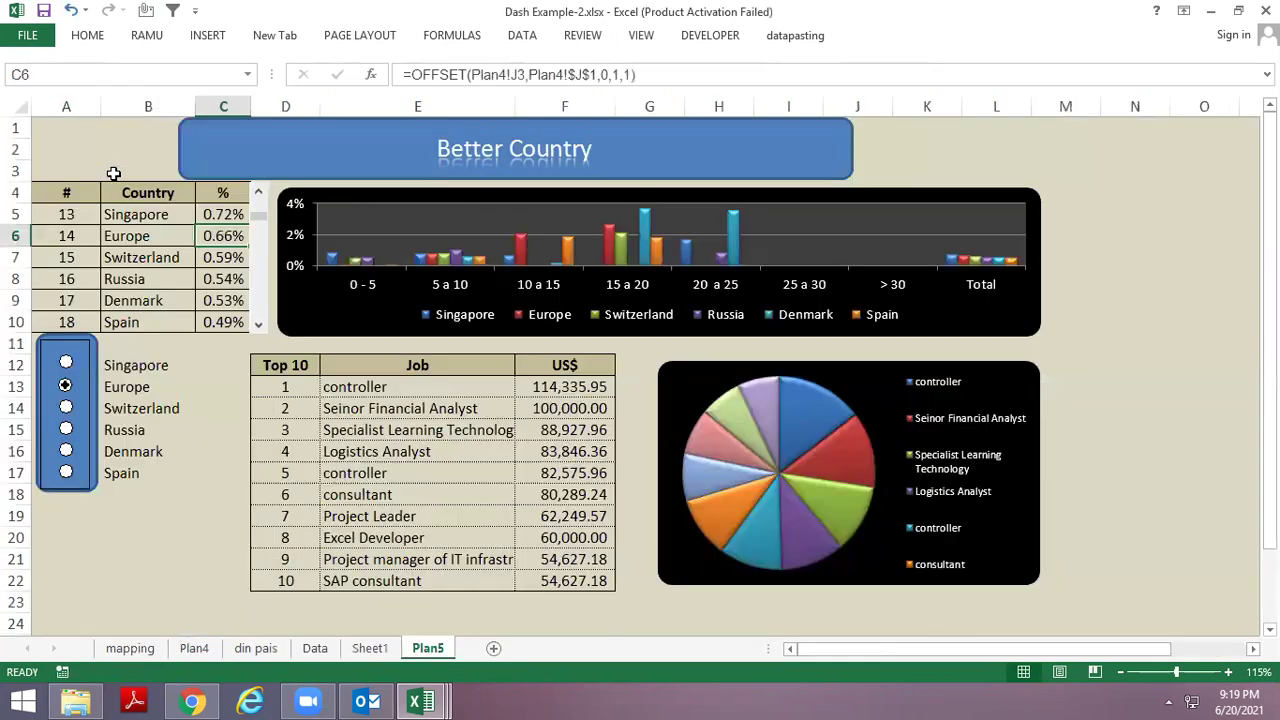
key(ctrl+c)
key(ctrl+Tab)
key(Left)
key(ctrl+v)
key(Return)
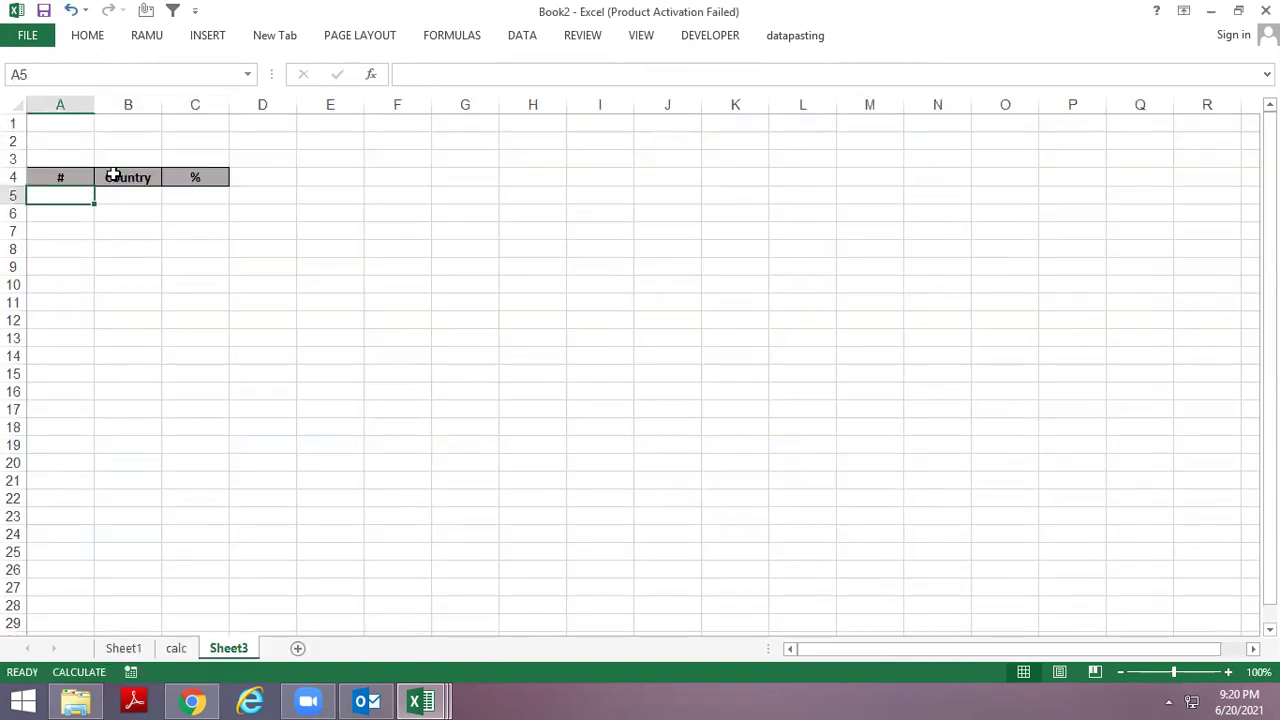
key(Down)
Inspect the dashboard's A5 formula and scroll its country list upward.
key(ctrl+Tab)
key(Down)
key(Up)
key(Down)
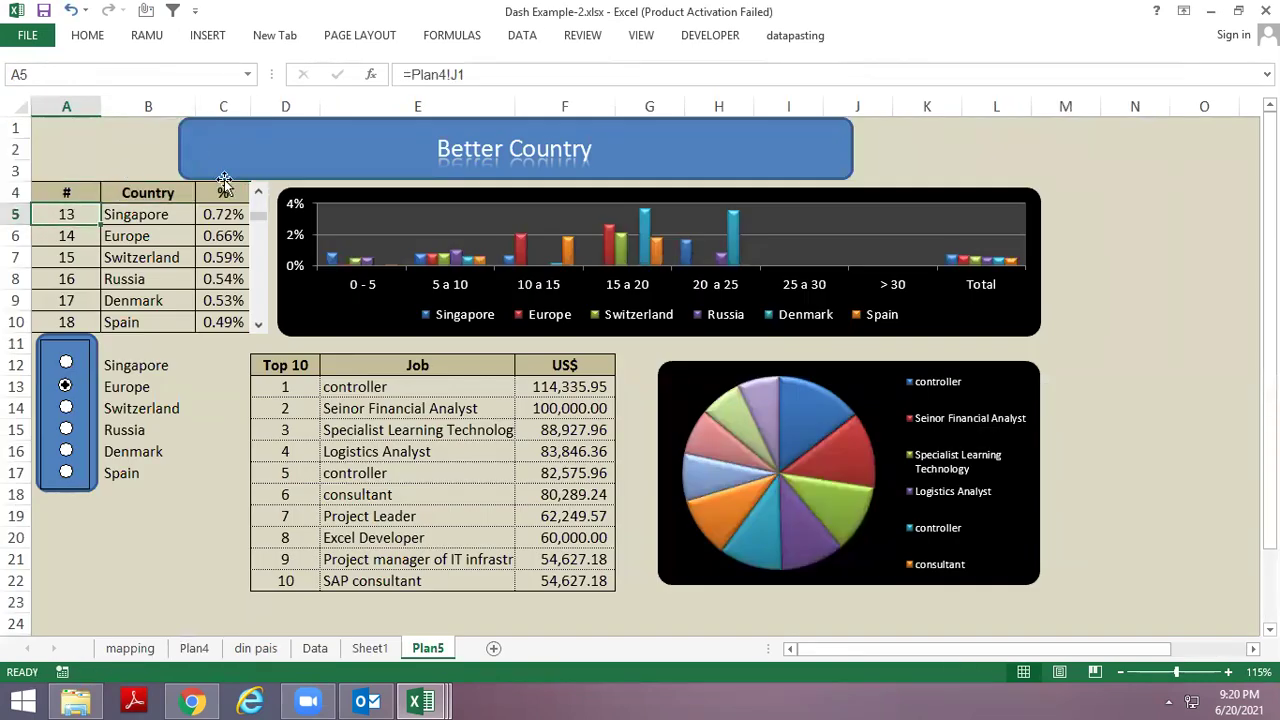
click(258, 192)
click(258, 192)
click(259, 195)
click(259, 195)
click(259, 195)
click(259, 195)
click(259, 195)
click(259, 195)
Check the =ROW()-1 index in calc column D, then return to Sheet3.
key(ctrl+Tab)
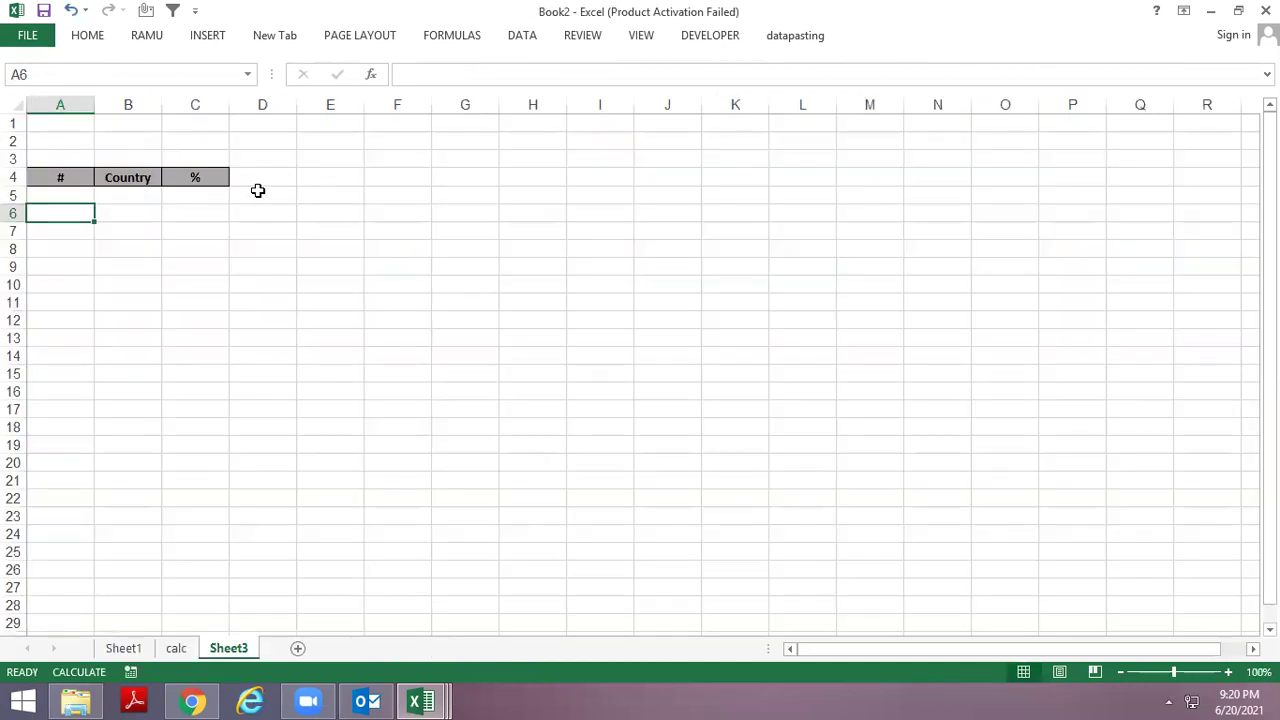
key(ctrl+Page_Up)
key(Left)
key(Left)
key(Left)
key(Down)
key(Right)
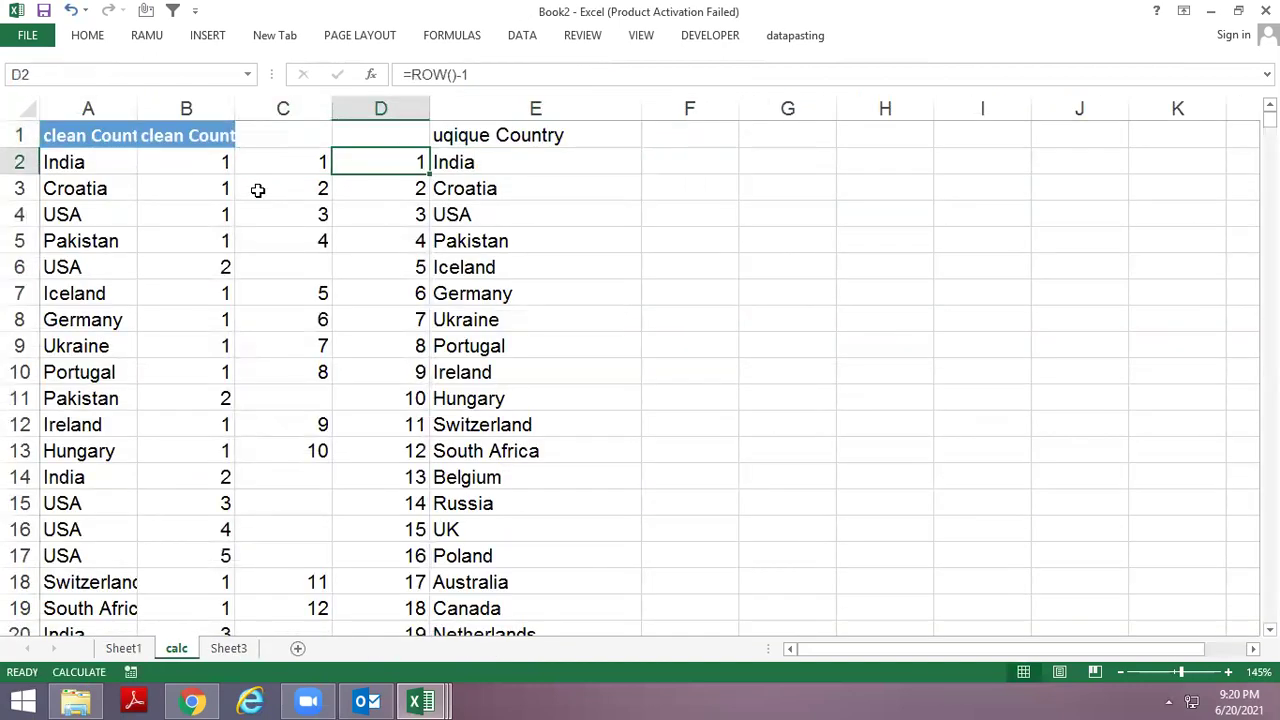
key(Down)
key(Down)
key(Down)
key(Down)
key(Down)
key(Down)
key(Down)
key(Down)
key(Down)
key(Down)
key(Down)
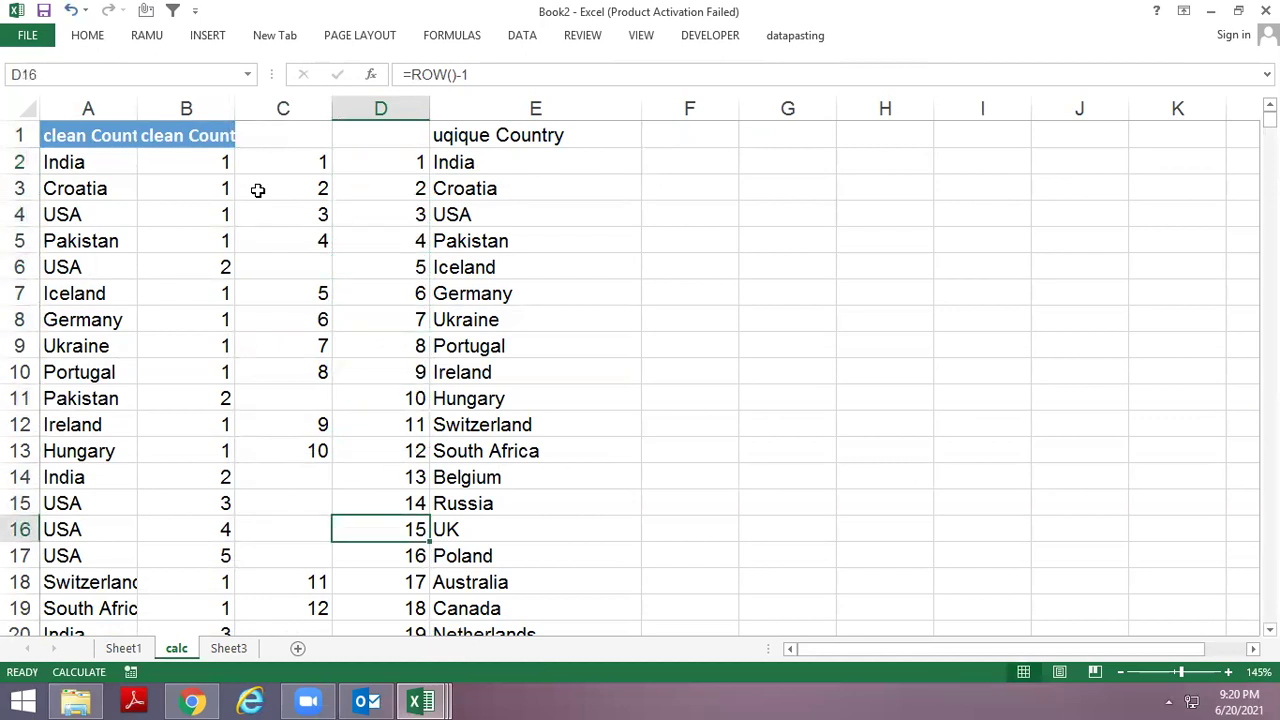
key(ctrl+Up)
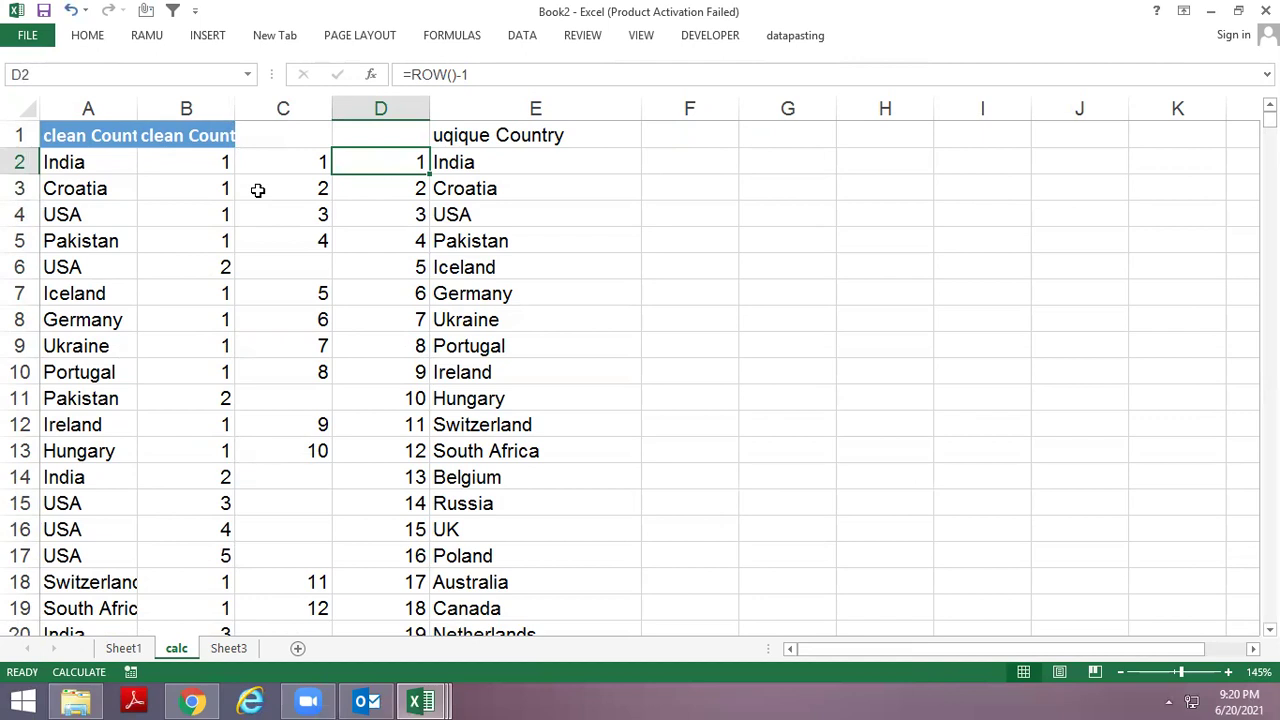
key(ctrl+Page_Down)
key(ctrl+Tab)
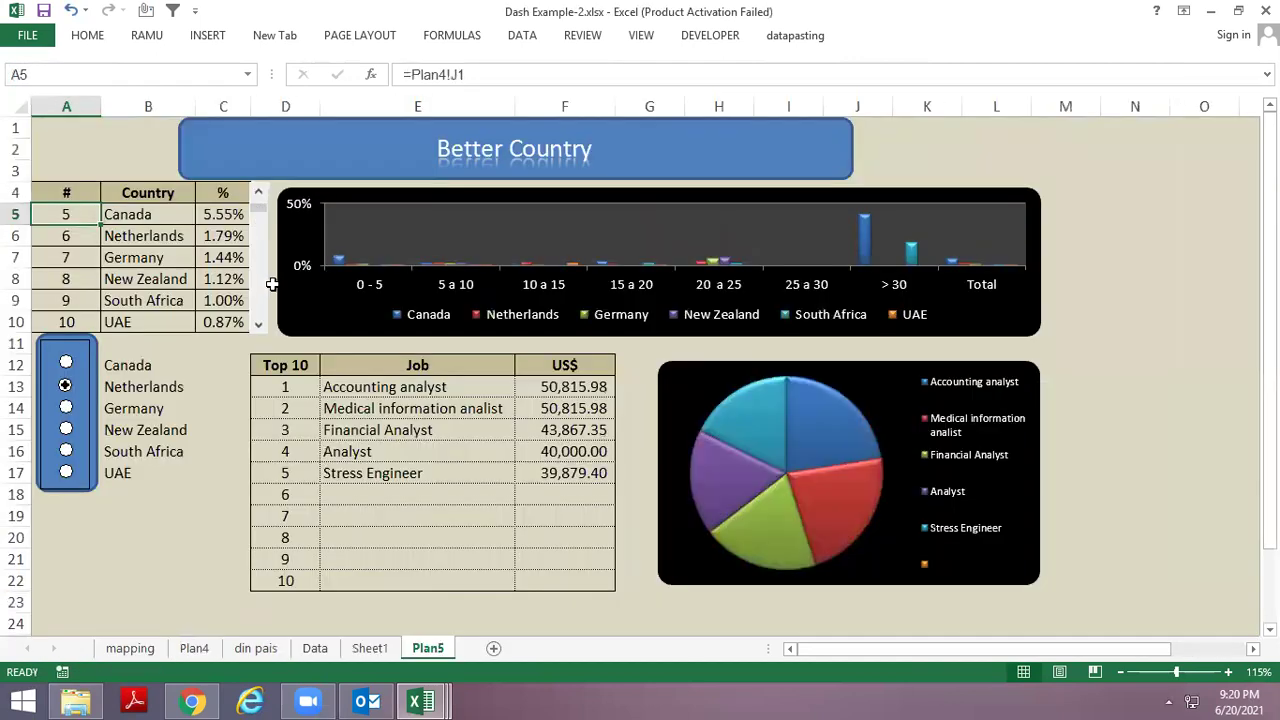
key(ctrl+Tab)
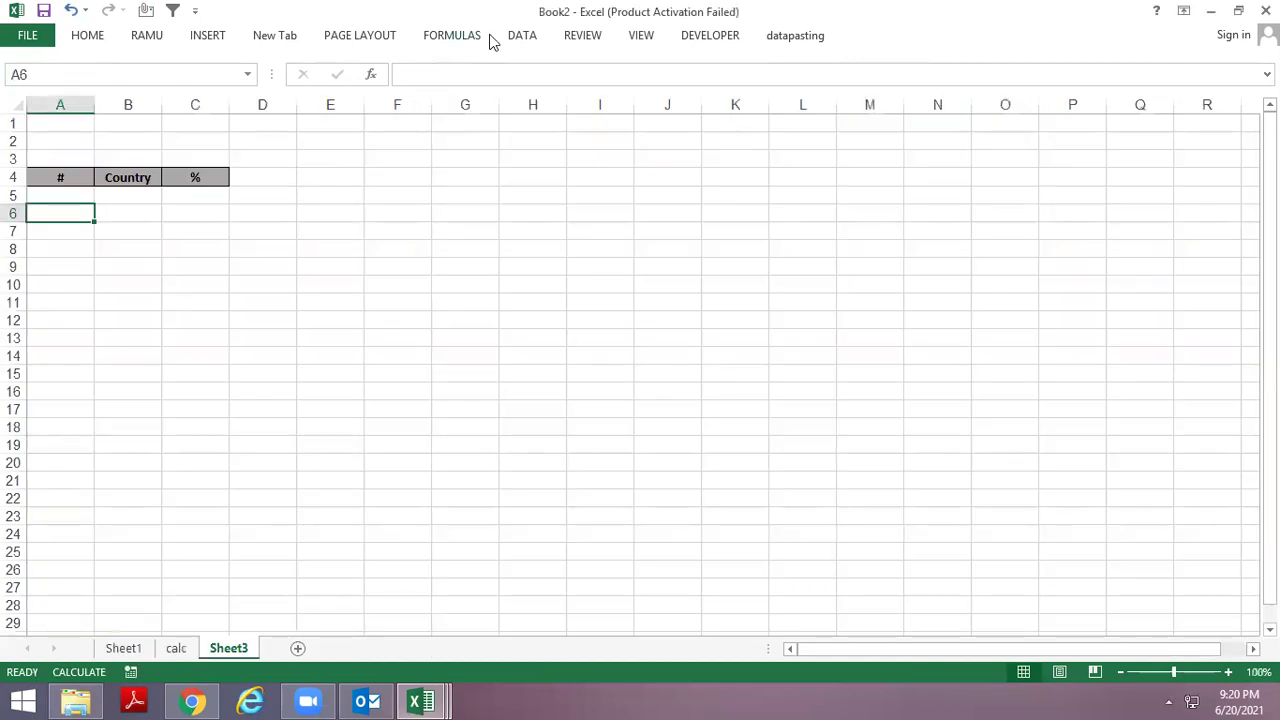
Draw a scroll bar form control on Sheet3 over column D, rows 5–16.
click(528, 38)
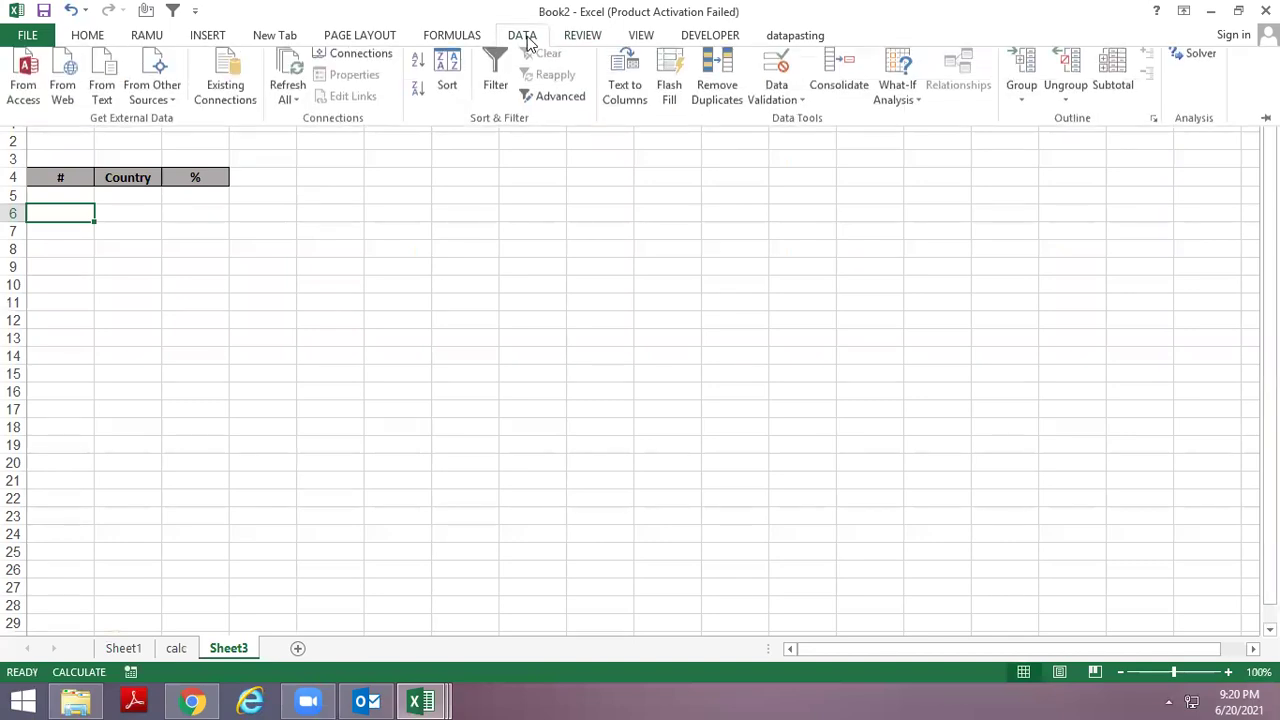
click(706, 36)
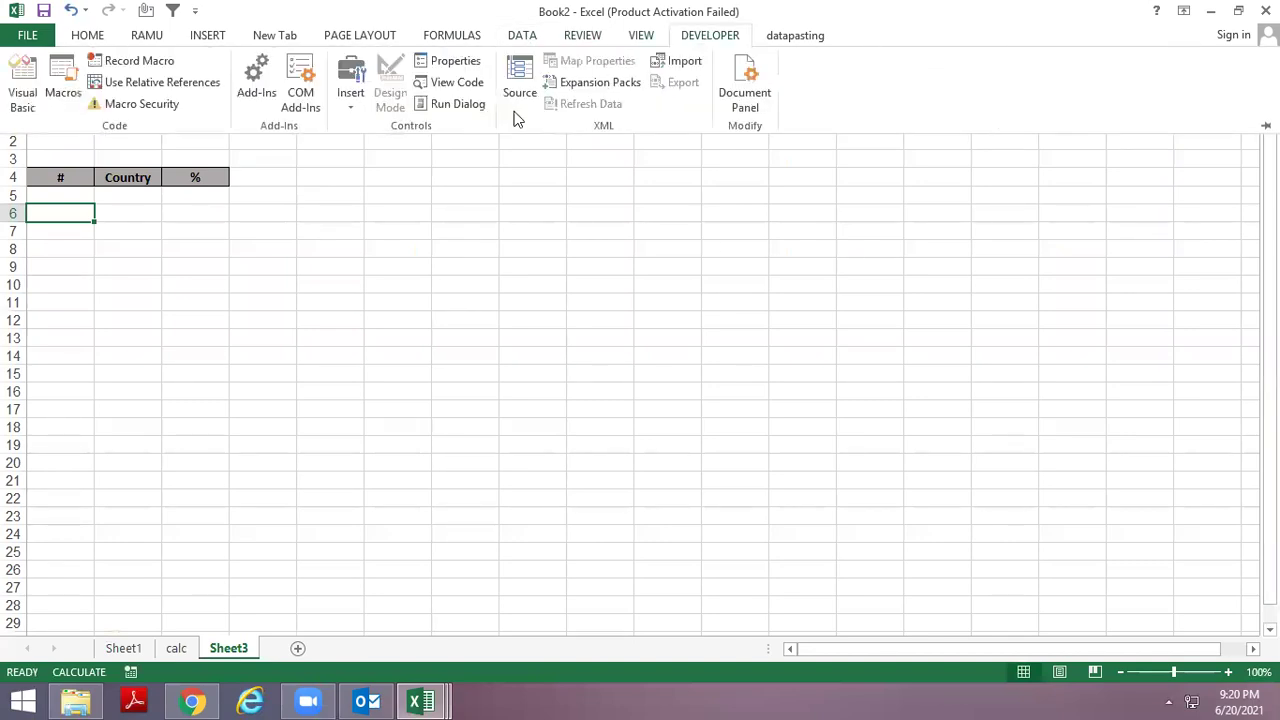
click(358, 108)
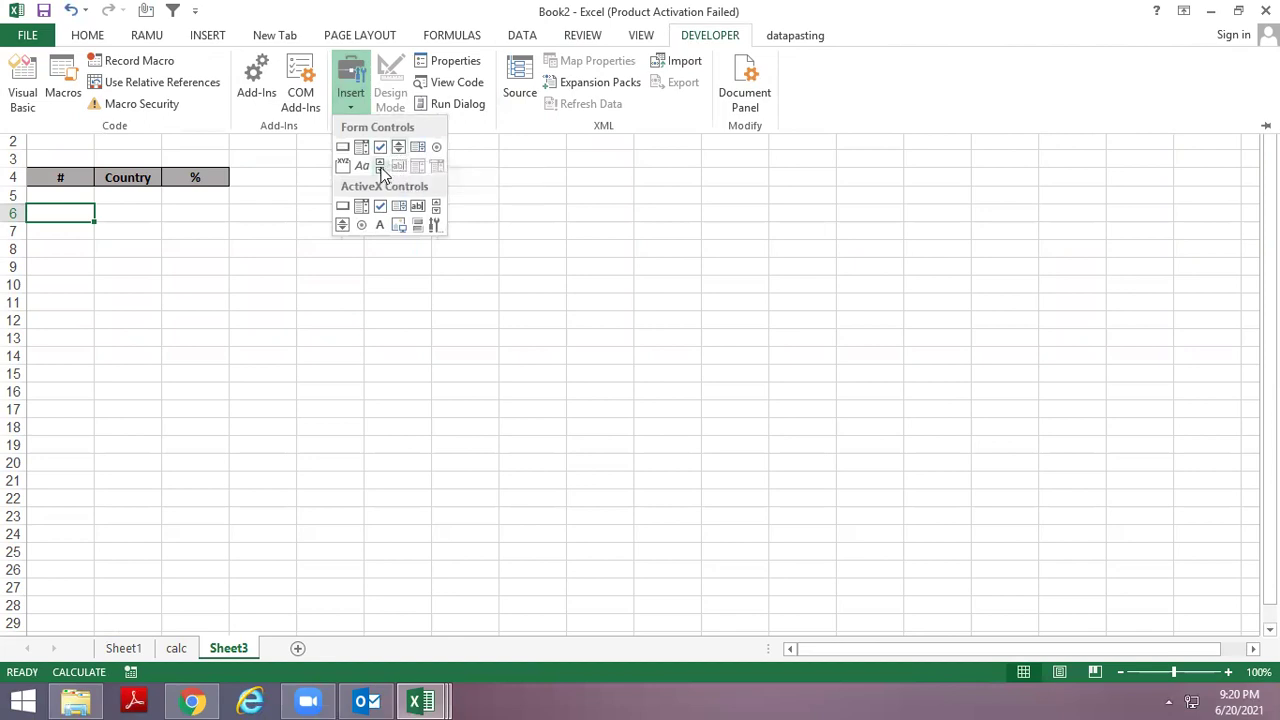
click(381, 166)
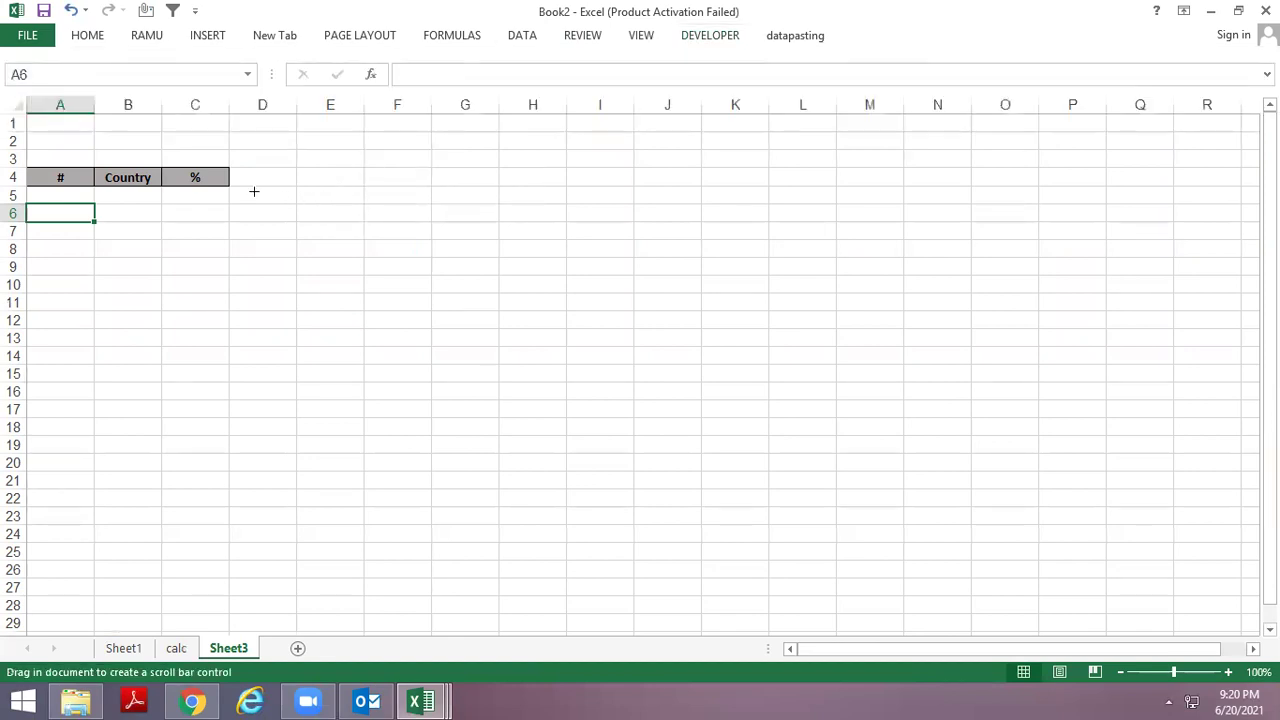
drag(235, 185, 256, 394)
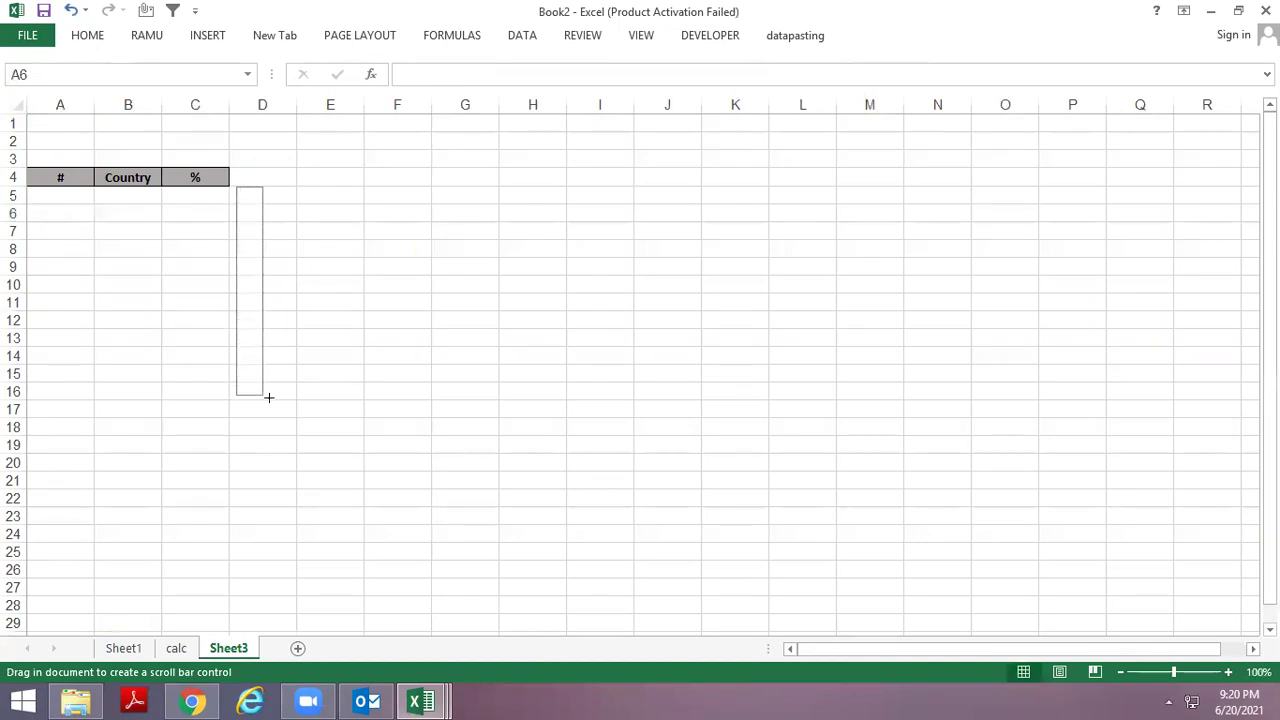
click(469, 372)
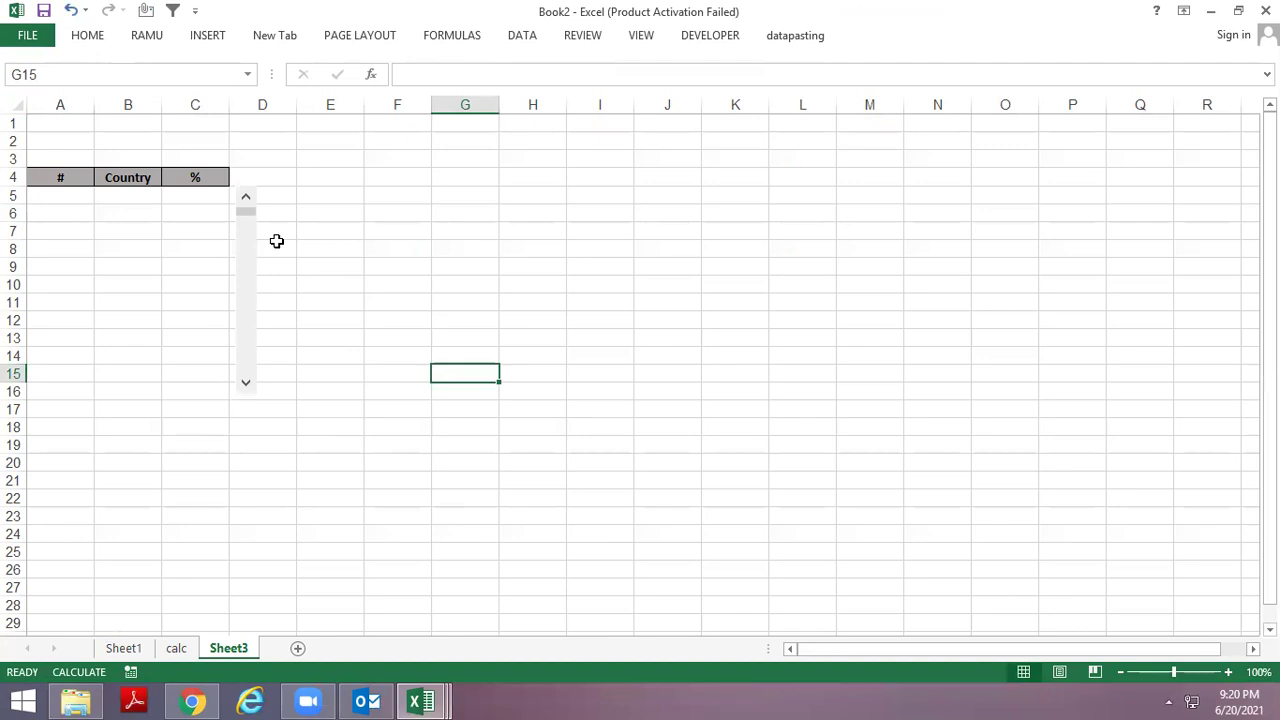
Inspect the calc sheet's column C data down to its last row.
key(ctrl+Page_Up)
key(Left)
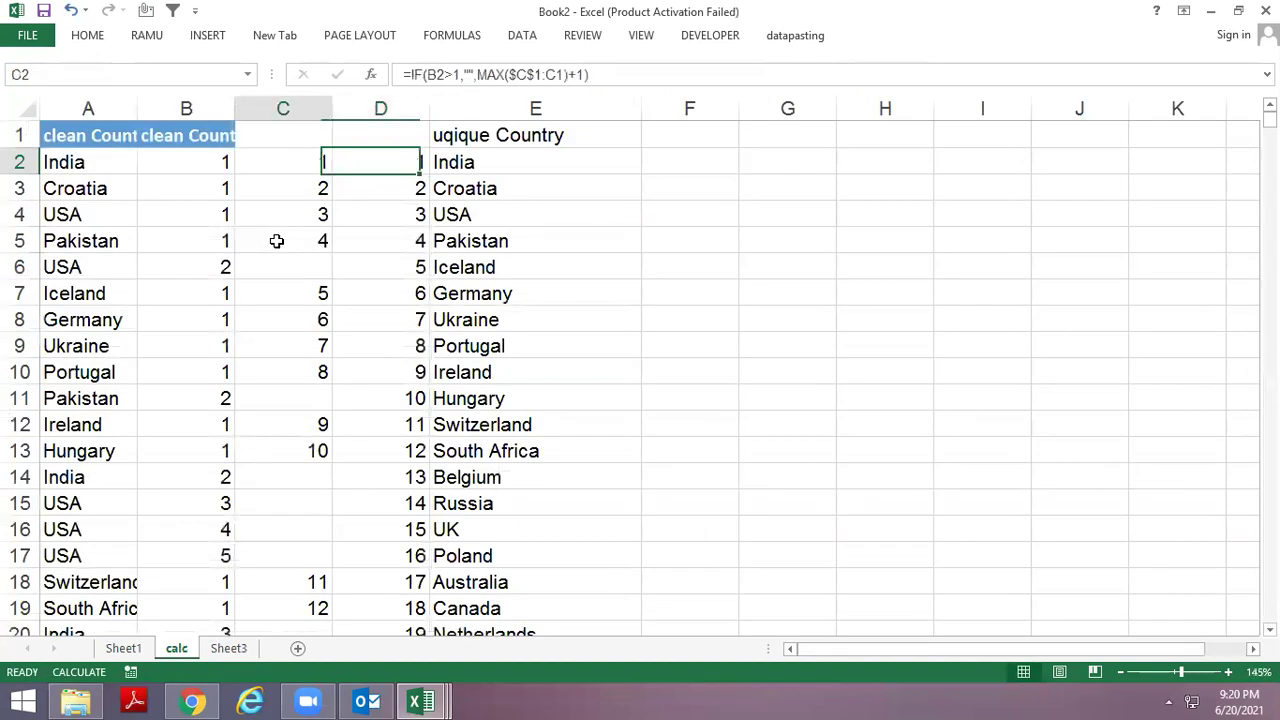
key(ctrl+Down)
key(Up)
key(Up)
key(Up)
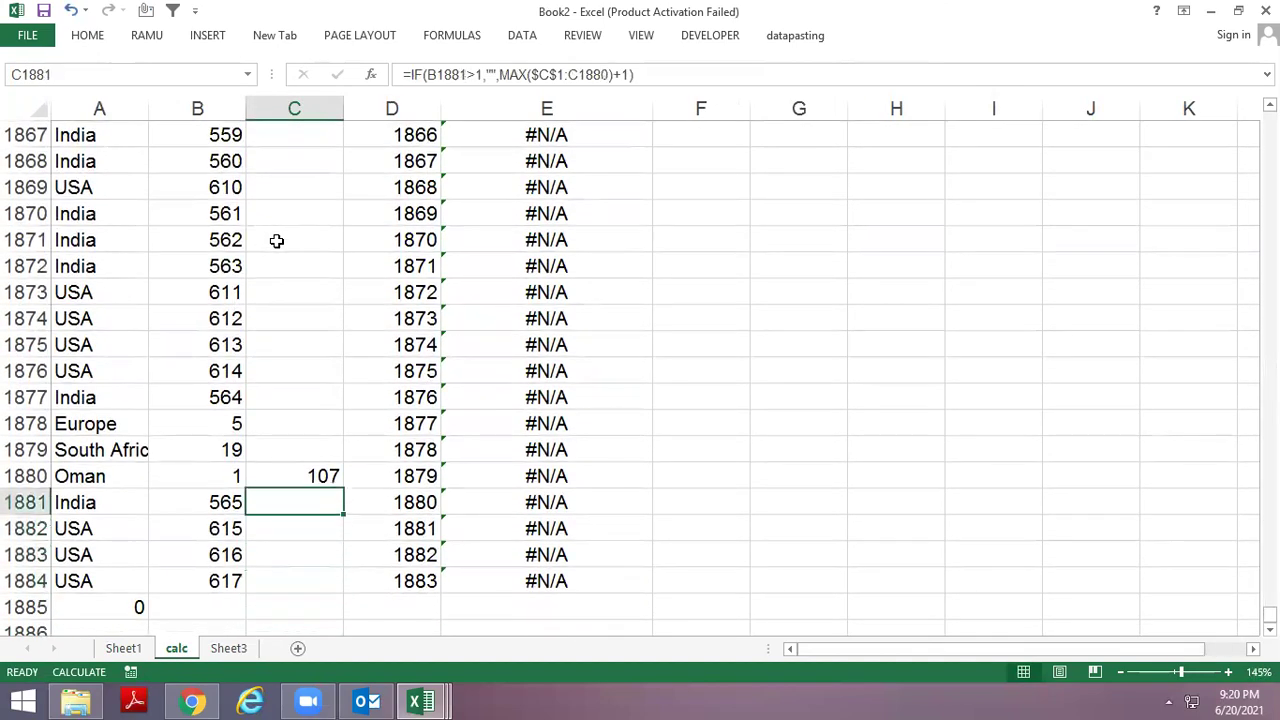
key(ctrl+Page_Down)
key(Right)
key(ctrl+Up)
key(Left)
key(Left)
key(Left)
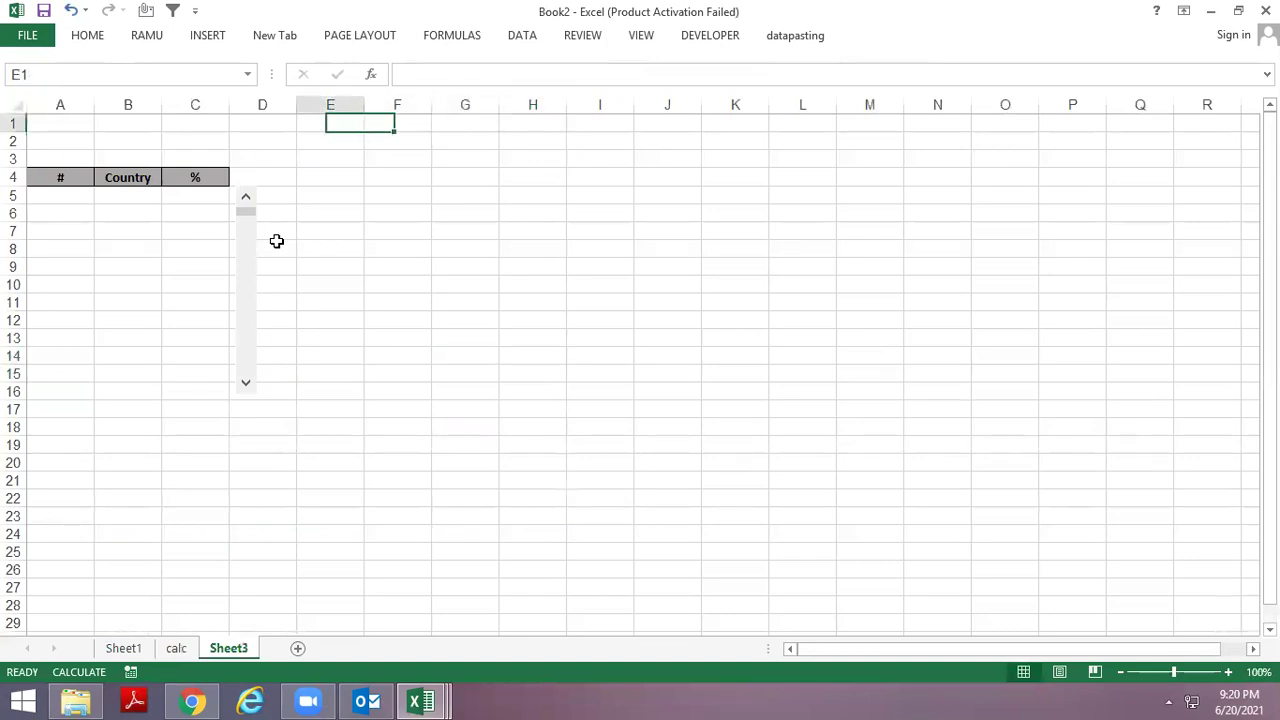
key(ctrl+Page_Up)
key(Right)
key(ctrl+Up)
key(ctrl+Up)
key(Right)
key(Right)
key(Down)
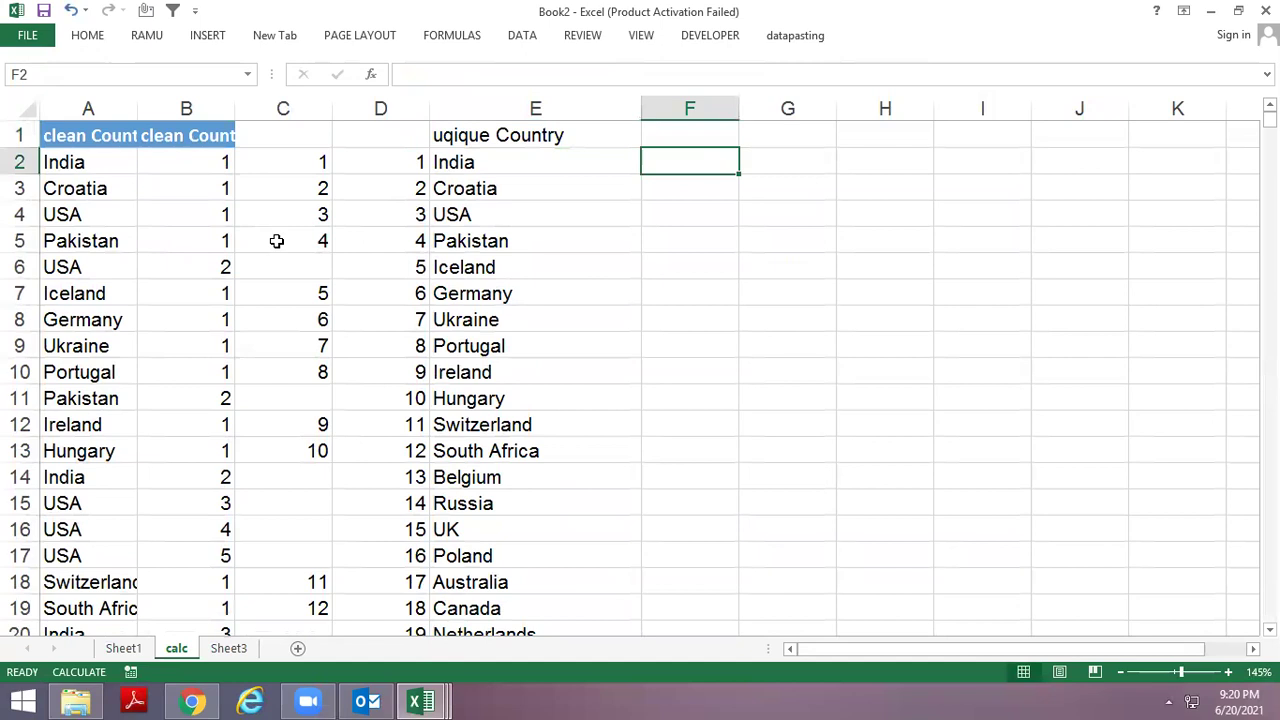
Enter =MAX(C:C) in calc cell D1, giving 107.
key(Left)
key(Left)
key(Up)
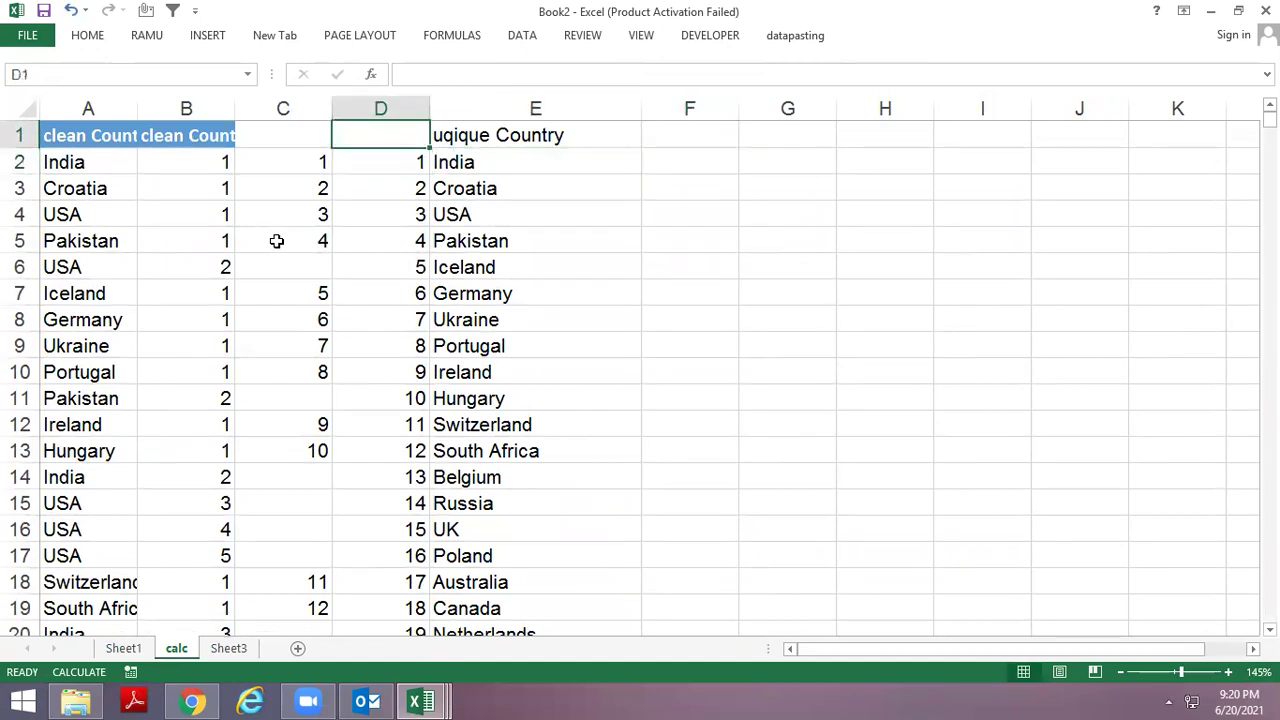
text(=max)
key(Tab)
key(Left)
key(BackSpace)
text(:C3)
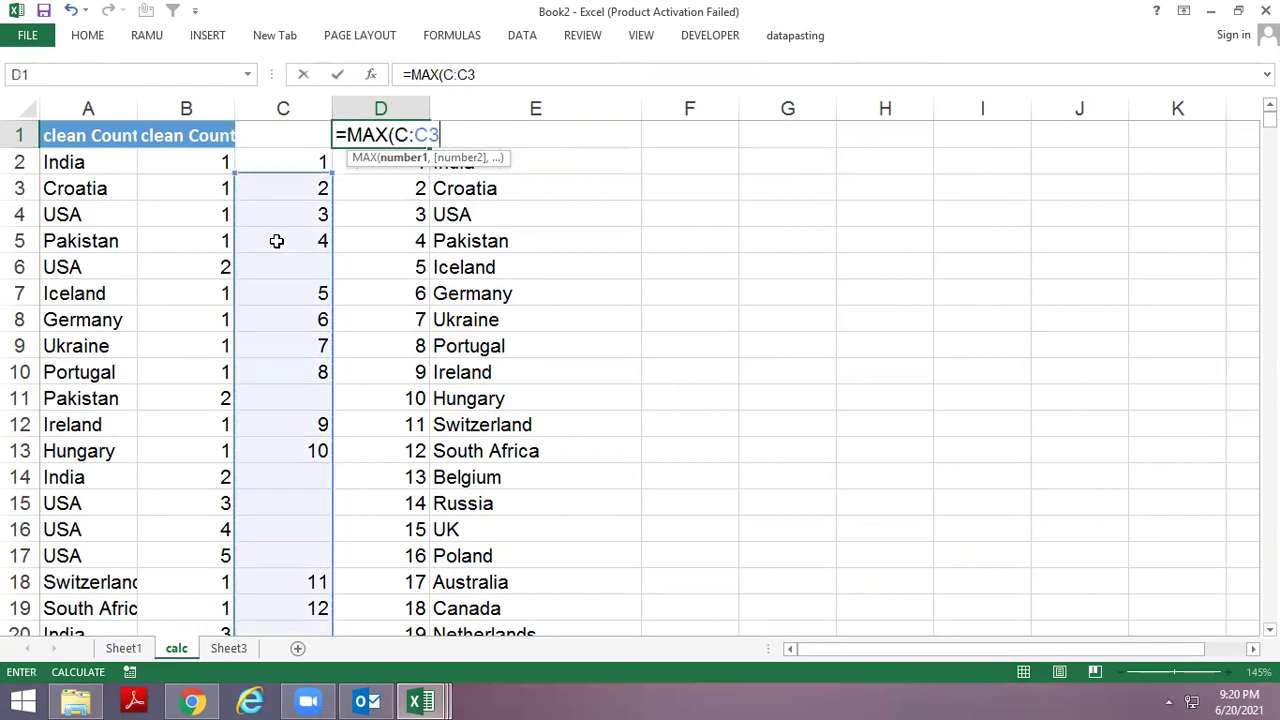
key(BackSpace)
key(Return)
key(Up)
key(ctrl+Page_Down)
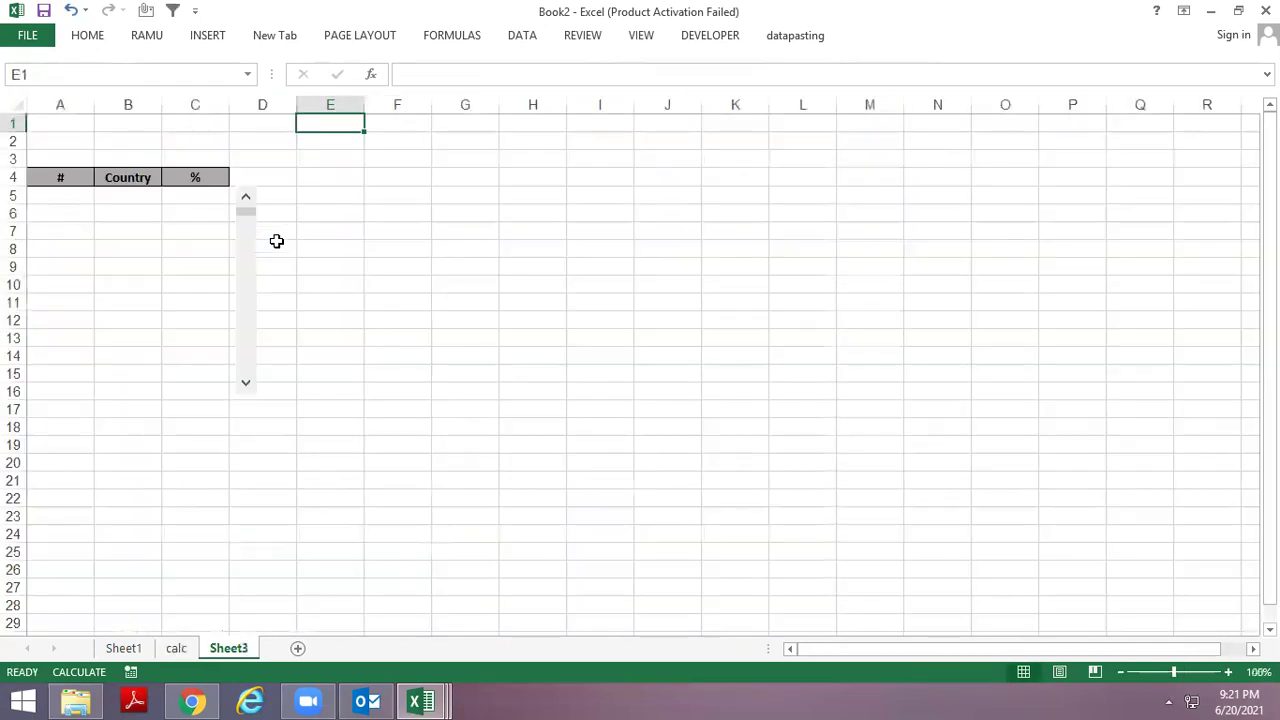
Set the scroll bar's minimum to 1 and maximum to 107.
right_click(253, 258)
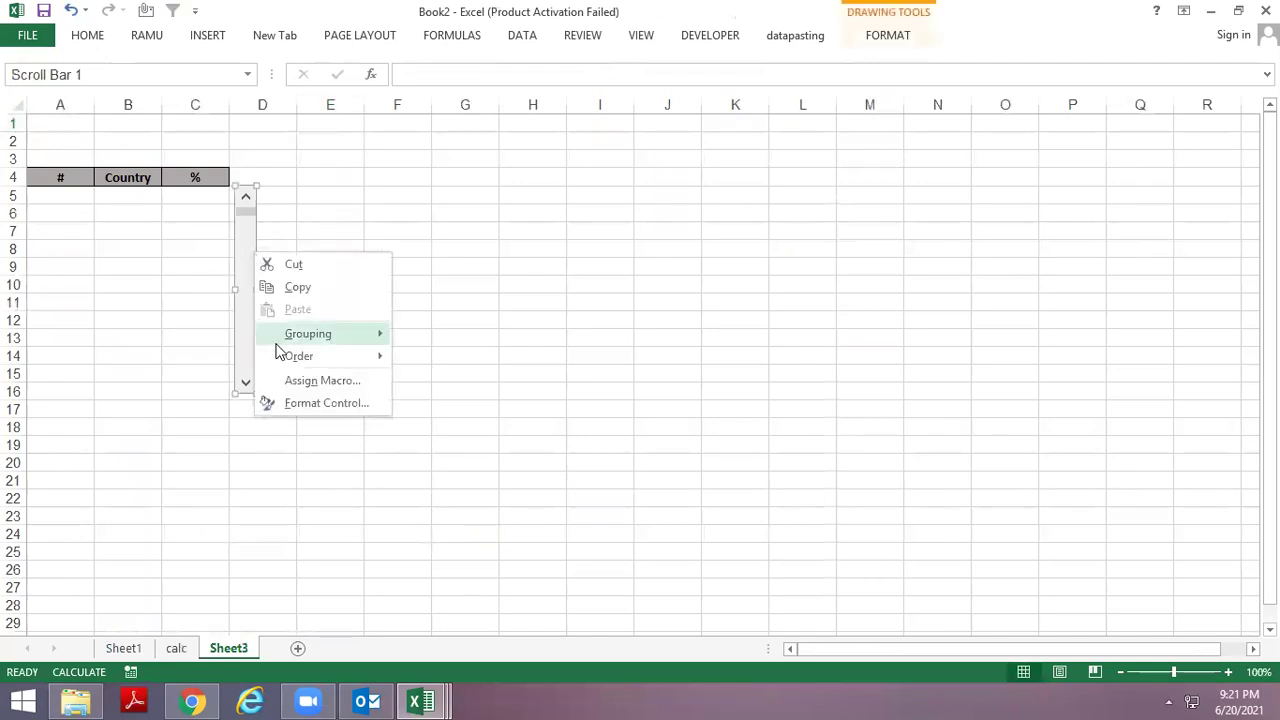
click(302, 406)
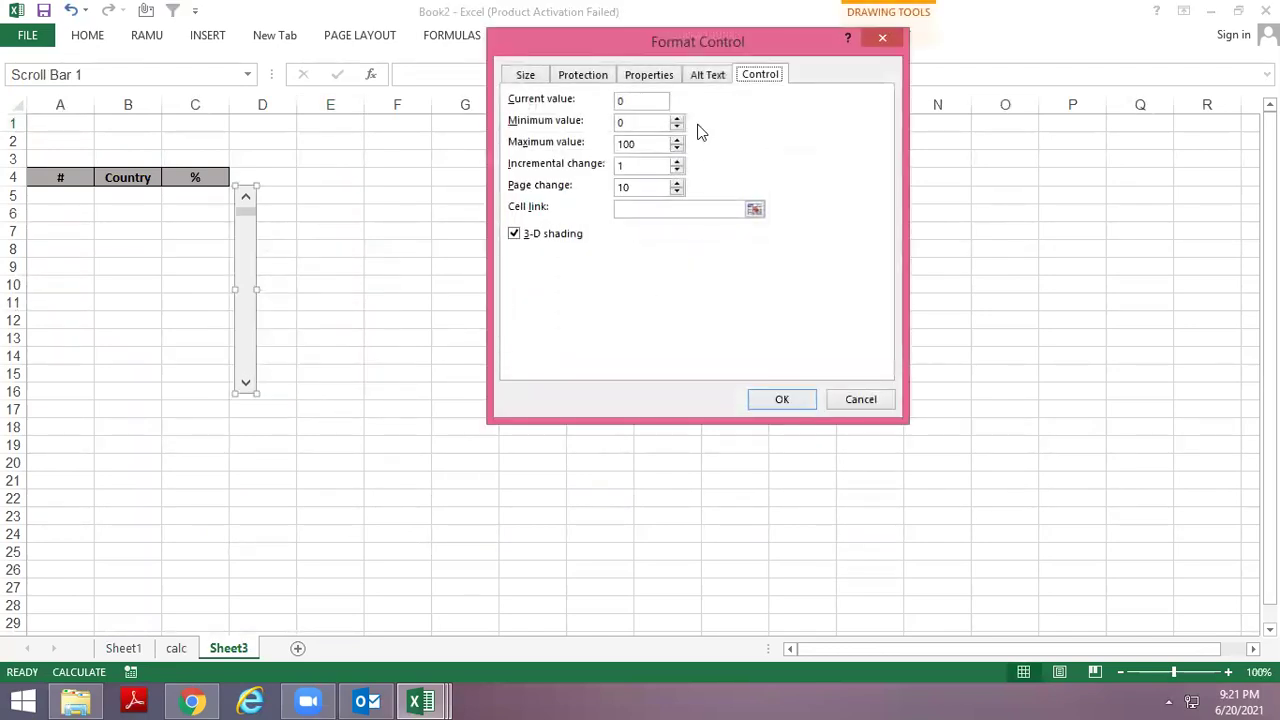
drag(671, 41, 653, 242)
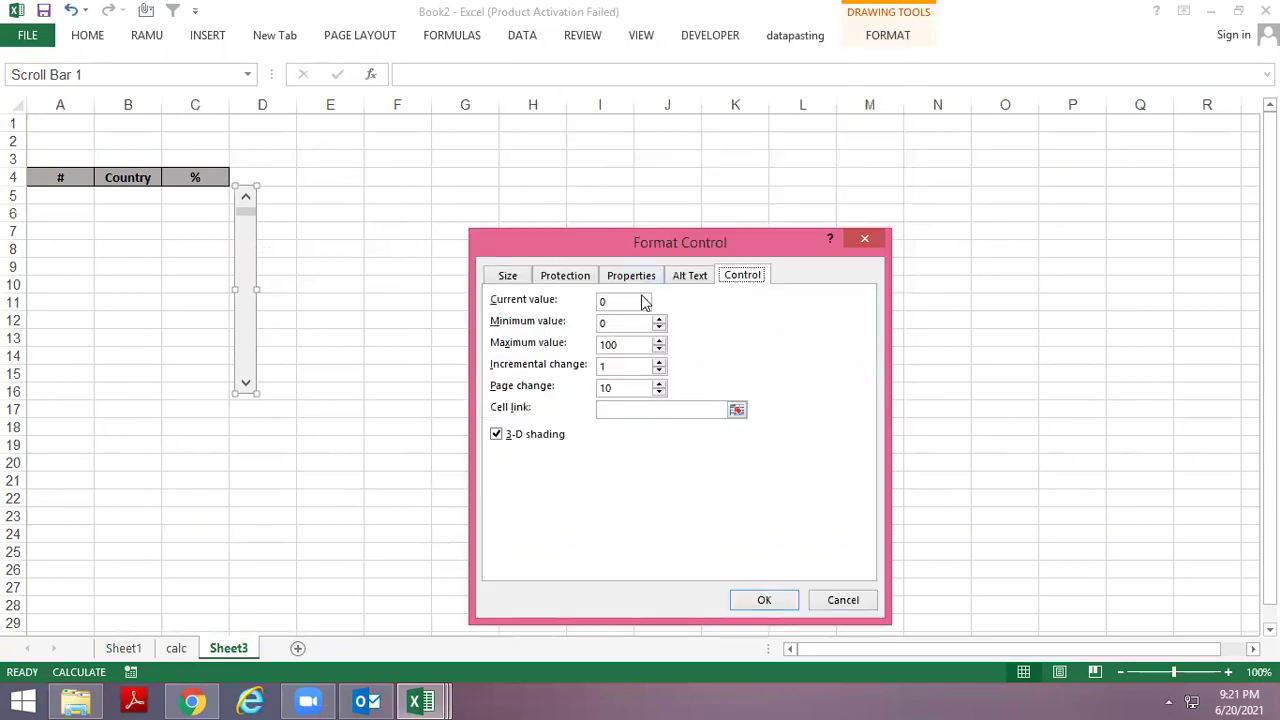
double_click(630, 322)
text(1)
key(Tab)
text(107)
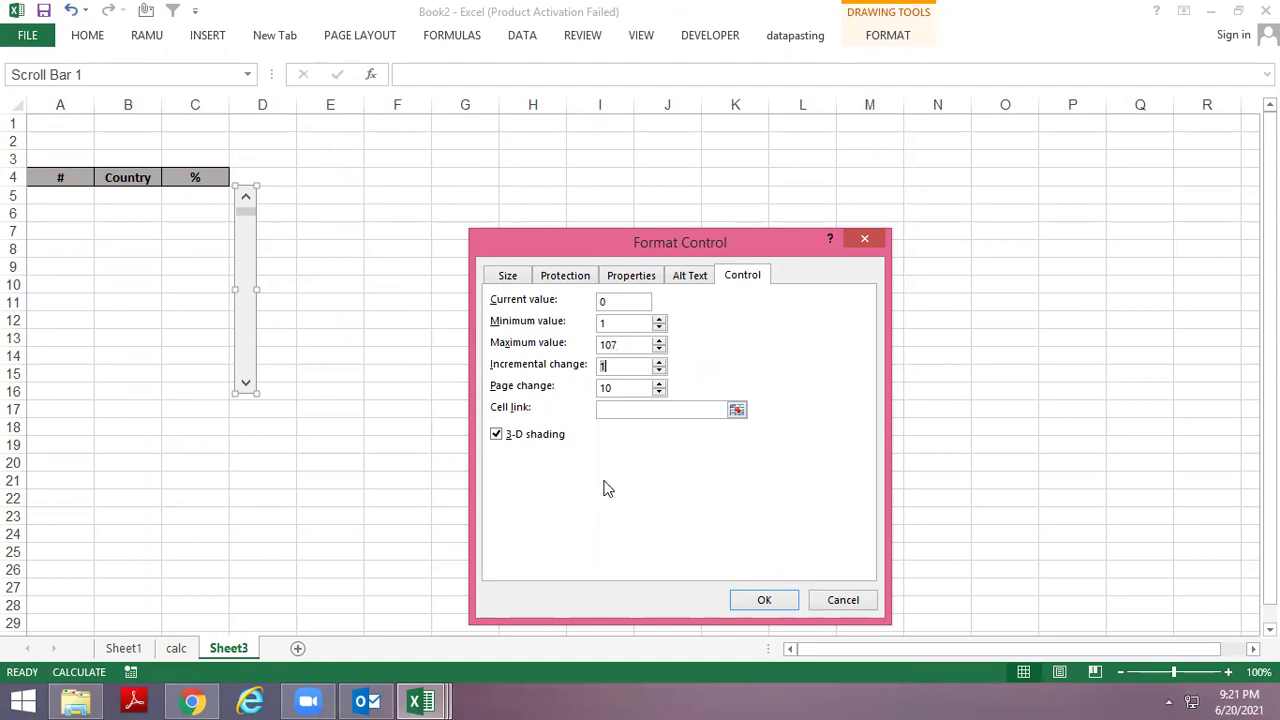
click(759, 601)
click(531, 480)
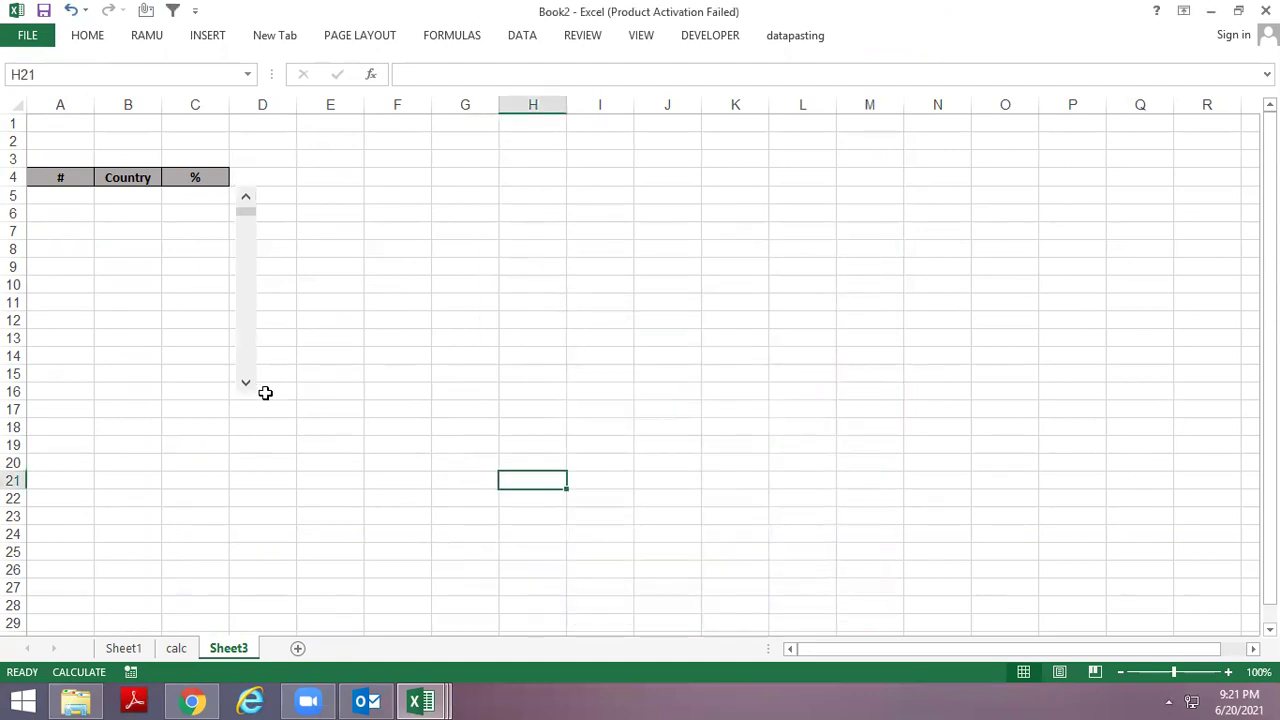
click(246, 388)
ctrl+click(249, 208)
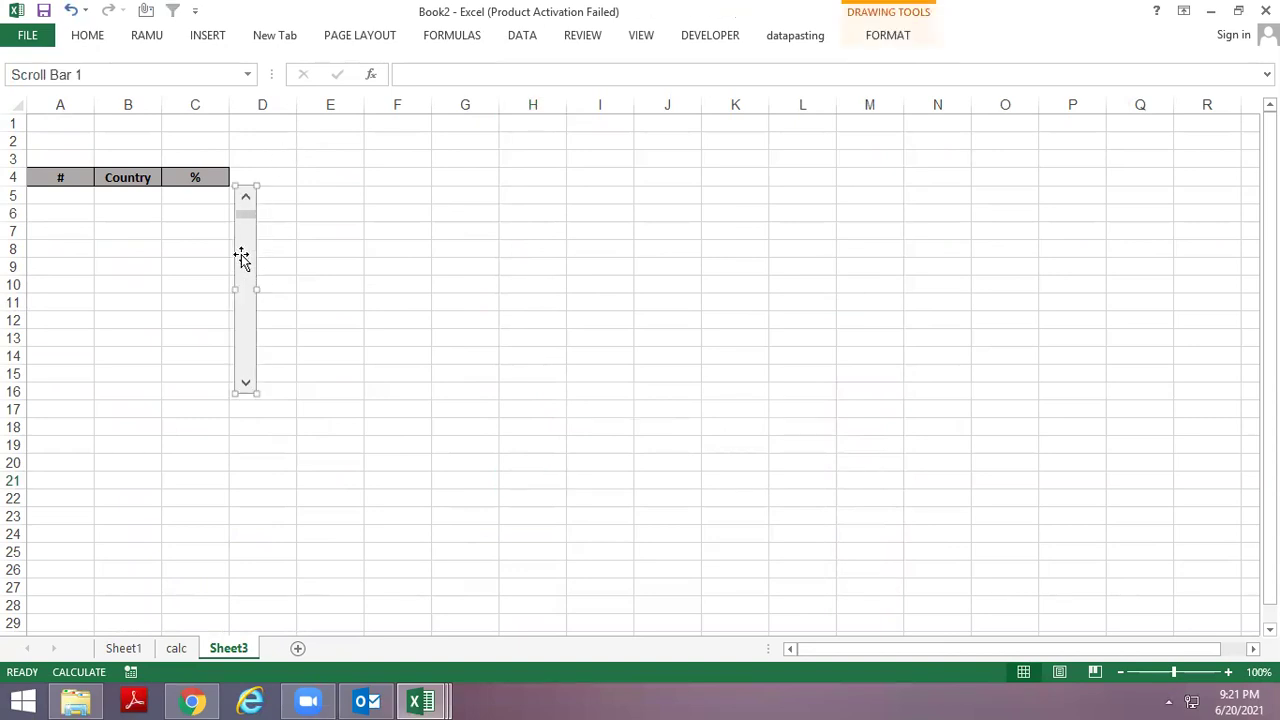
Link the scroll bar to cell calc!$F$1.
right_click(243, 254)
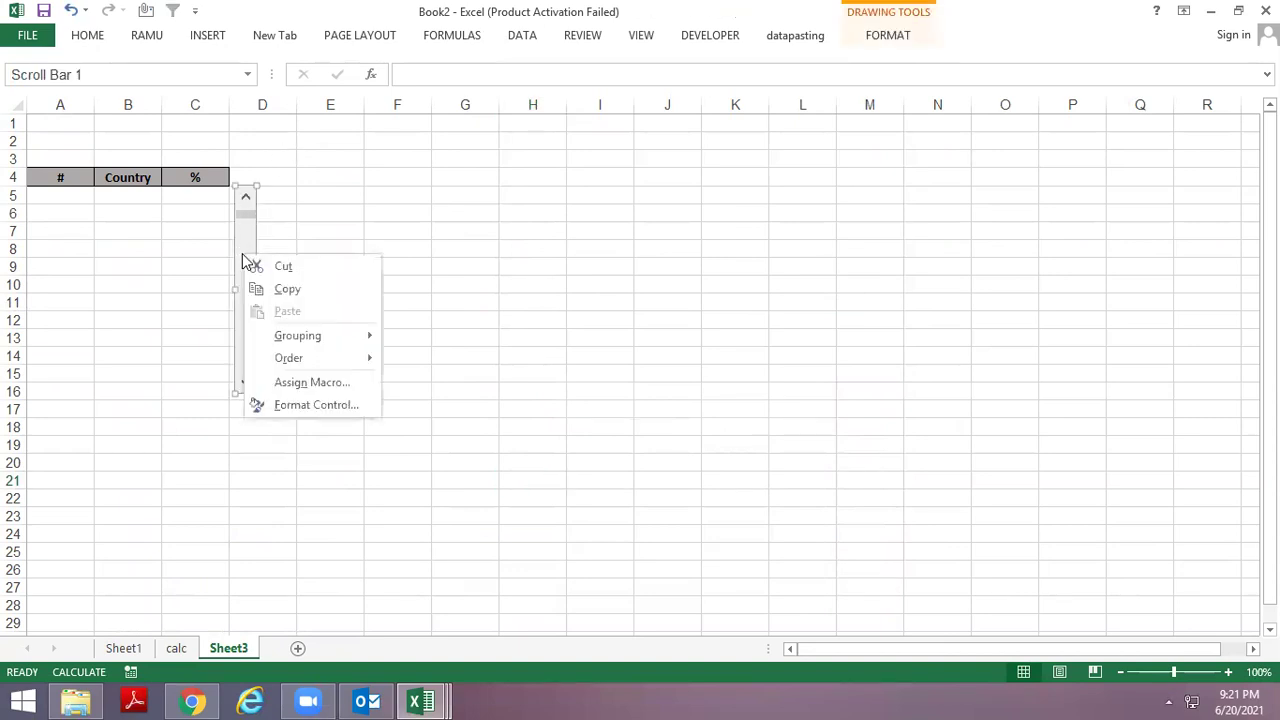
click(316, 405)
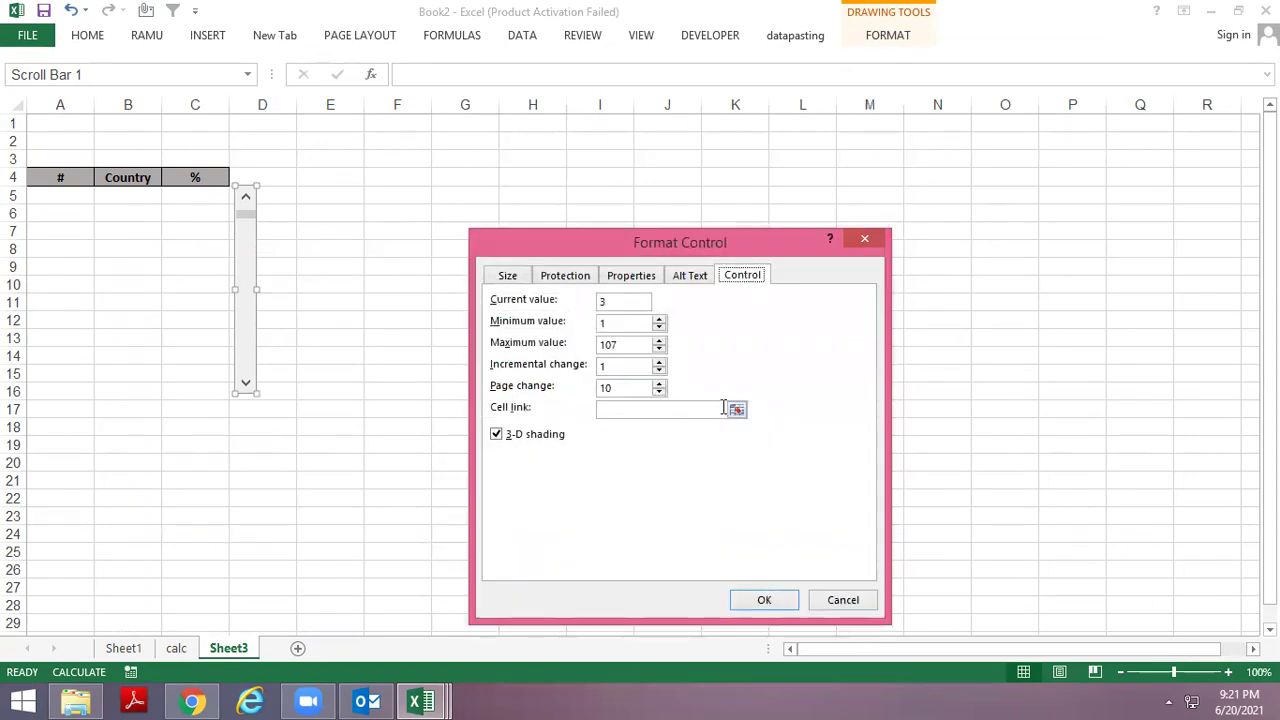
click(735, 409)
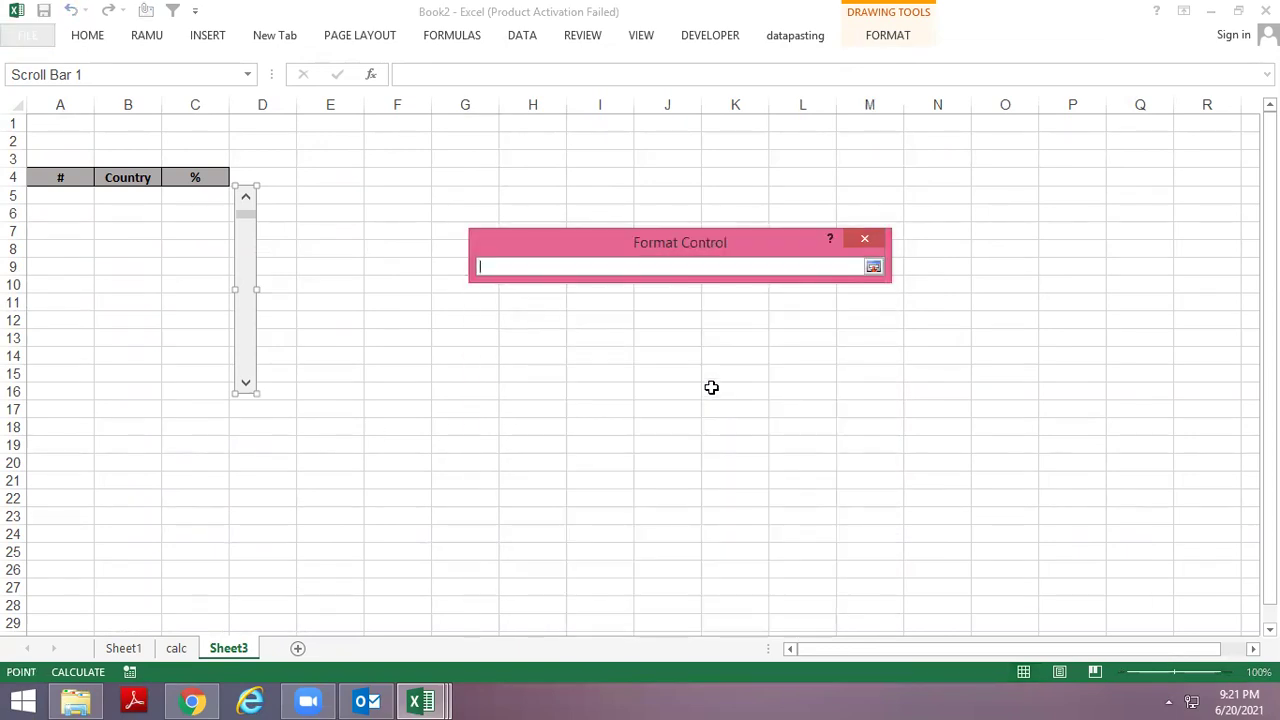
click(176, 648)
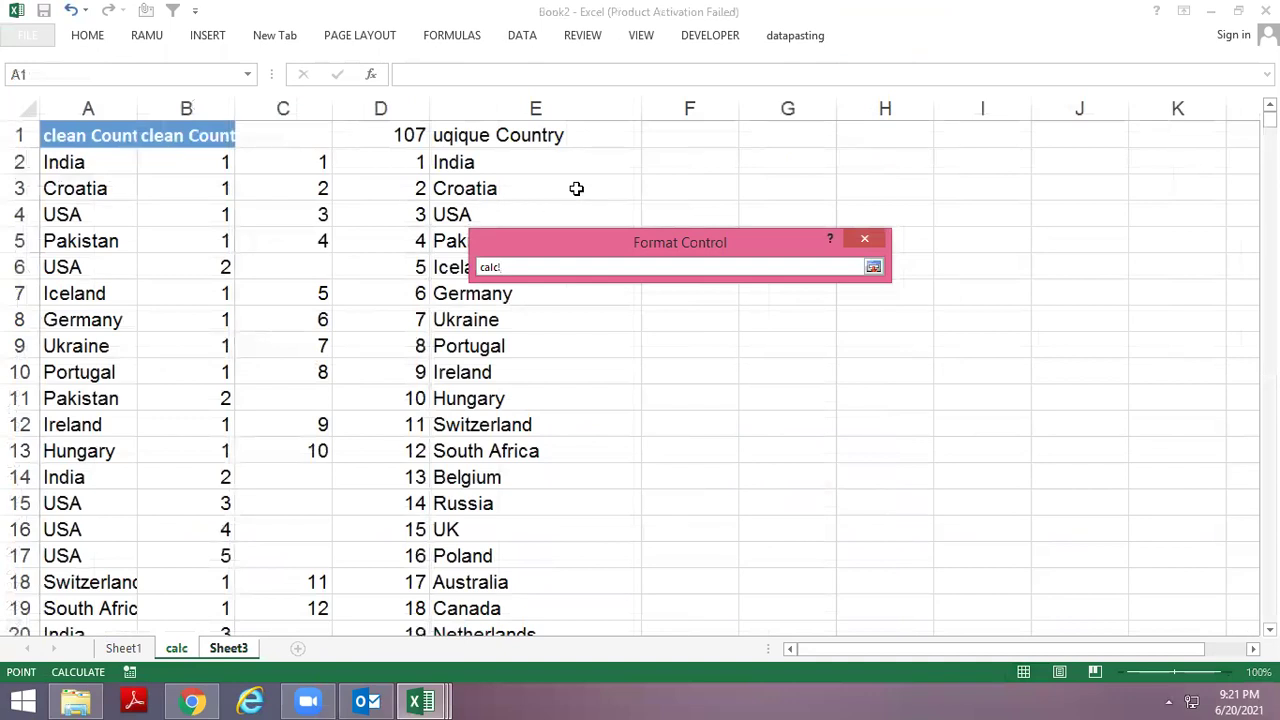
click(654, 136)
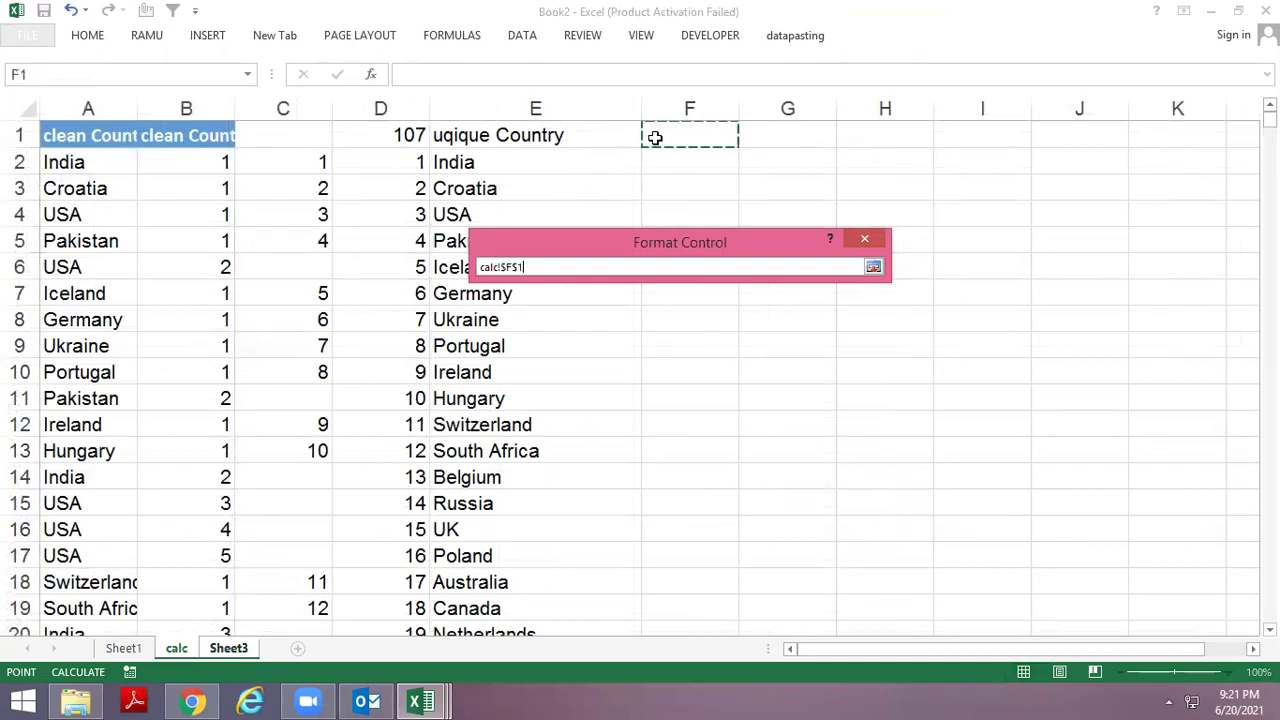
click(874, 268)
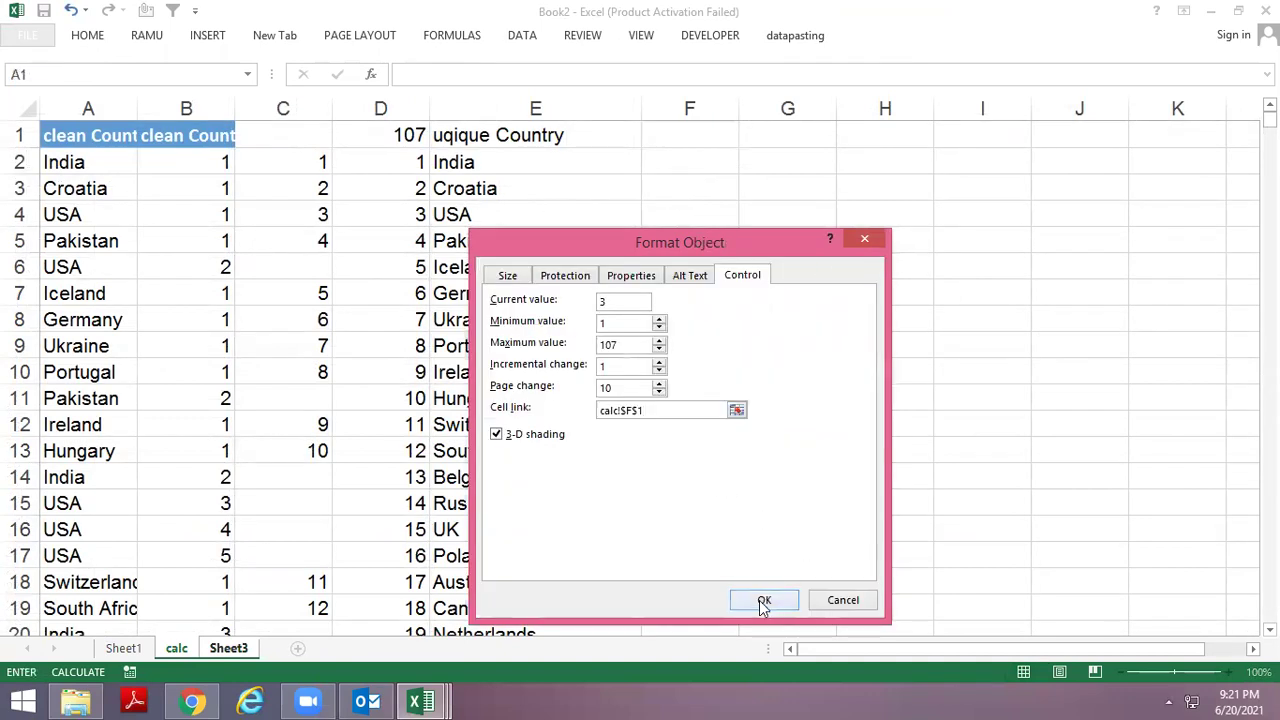
click(760, 600)
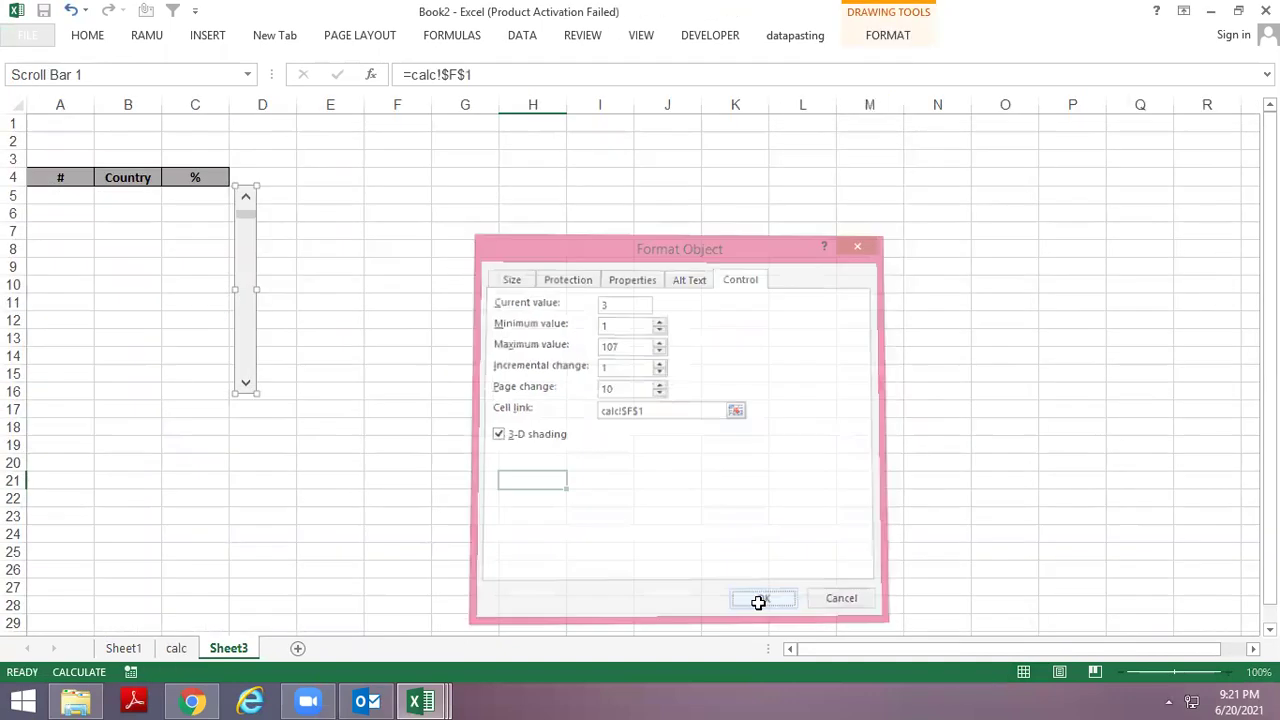
click(548, 190)
Check the linked cell F1 on the calc sheet and glance at Sheet1's data.
key(ctrl+Up)
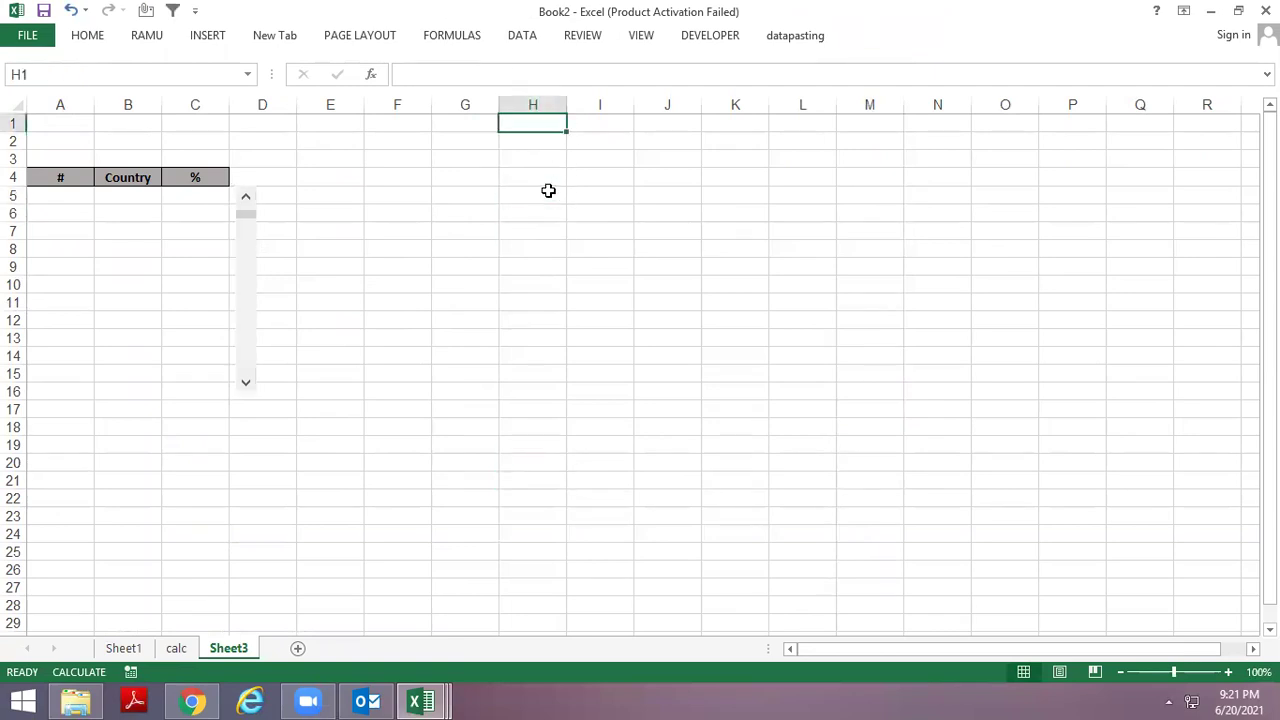
key(ctrl+Page_Up)
key(Down)
key(Right)
key(Right)
key(Right)
key(Left)
key(Up)
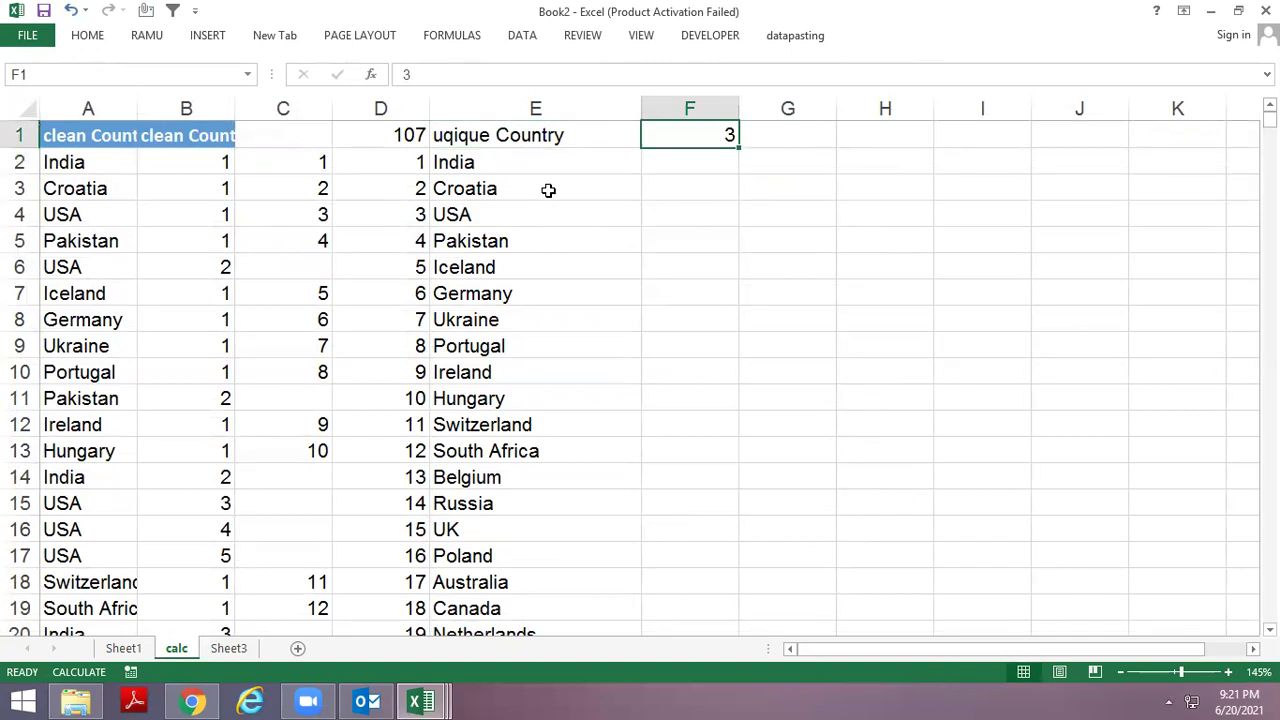
key(ctrl+Page_Up)
key(ctrl+Page_Down)
key(ctrl+Page_Up)
key(ctrl+Page_Down)
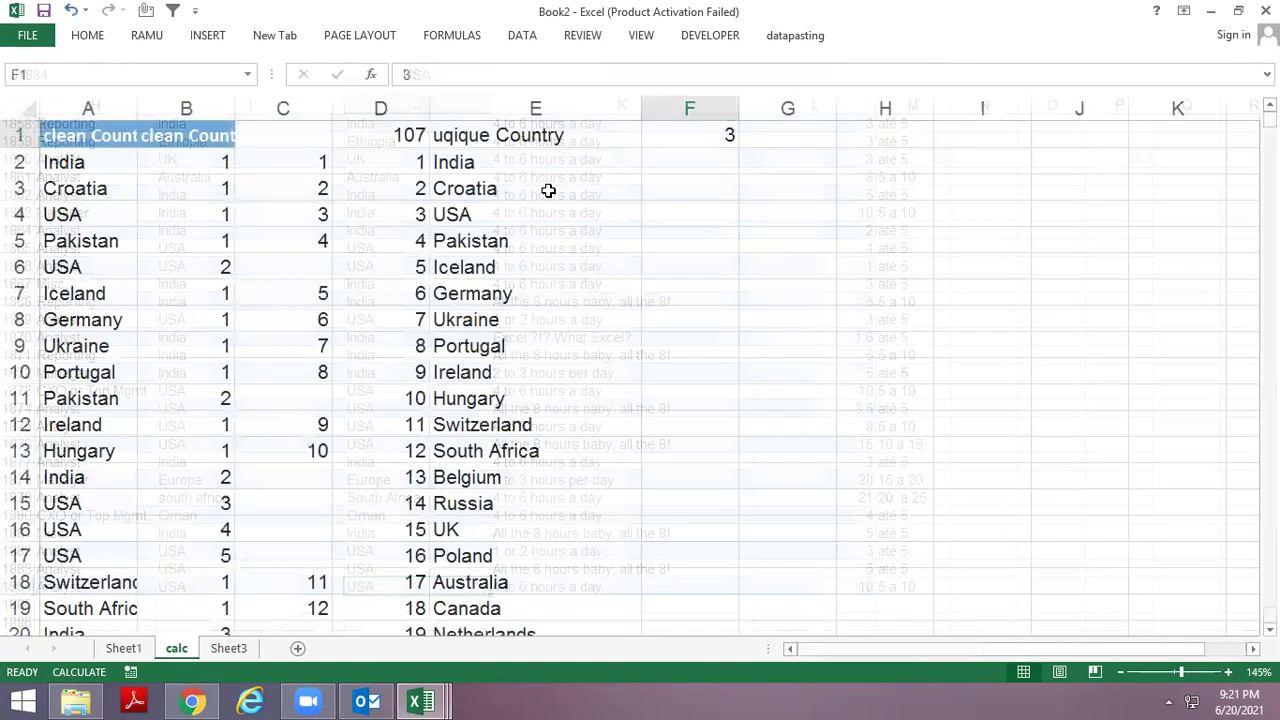
Link Sheet3 cell A5 to calc!F1, clearing the stray copies in A6:A8.
key(ctrl+Page_Down)
key(Down)
key(Down)
key(Down)
key(Down)
text(=)
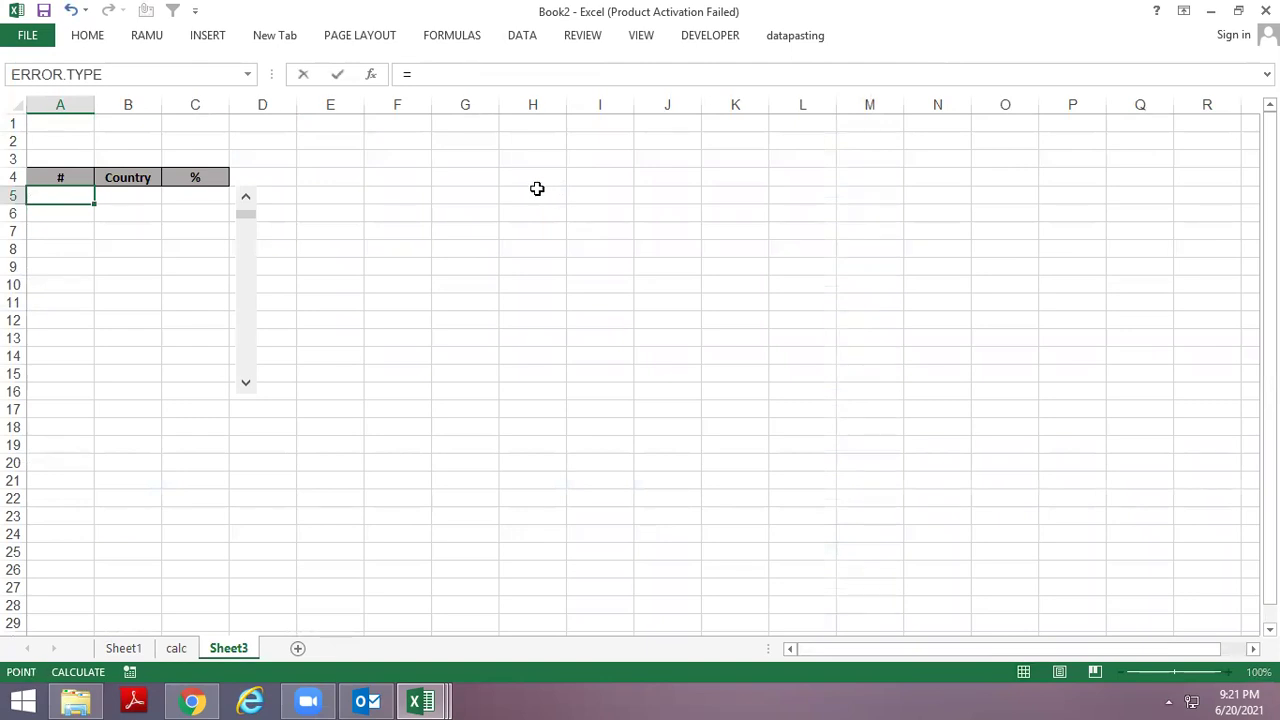
key(ctrl+Page_Up)
click(700, 131)
key(Return)
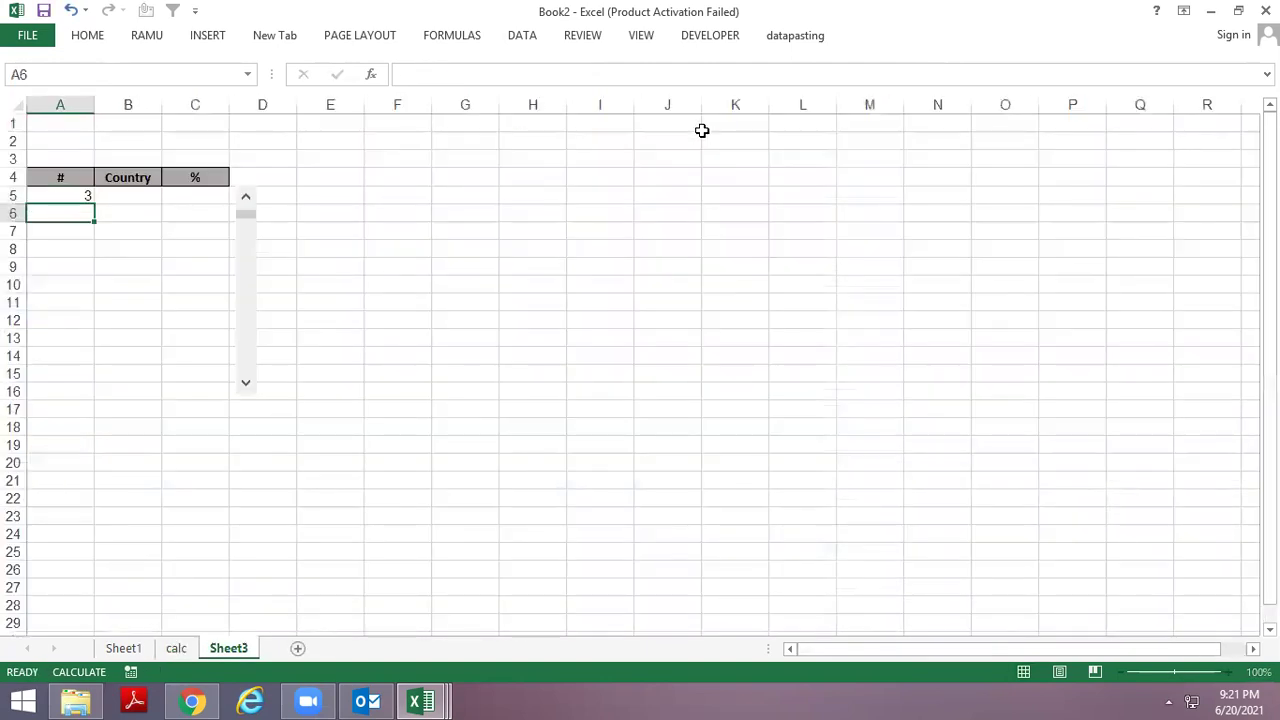
key(ctrl+d)
key(Down)
key(ctrl+d)
key(Down)
key(ctrl+d)
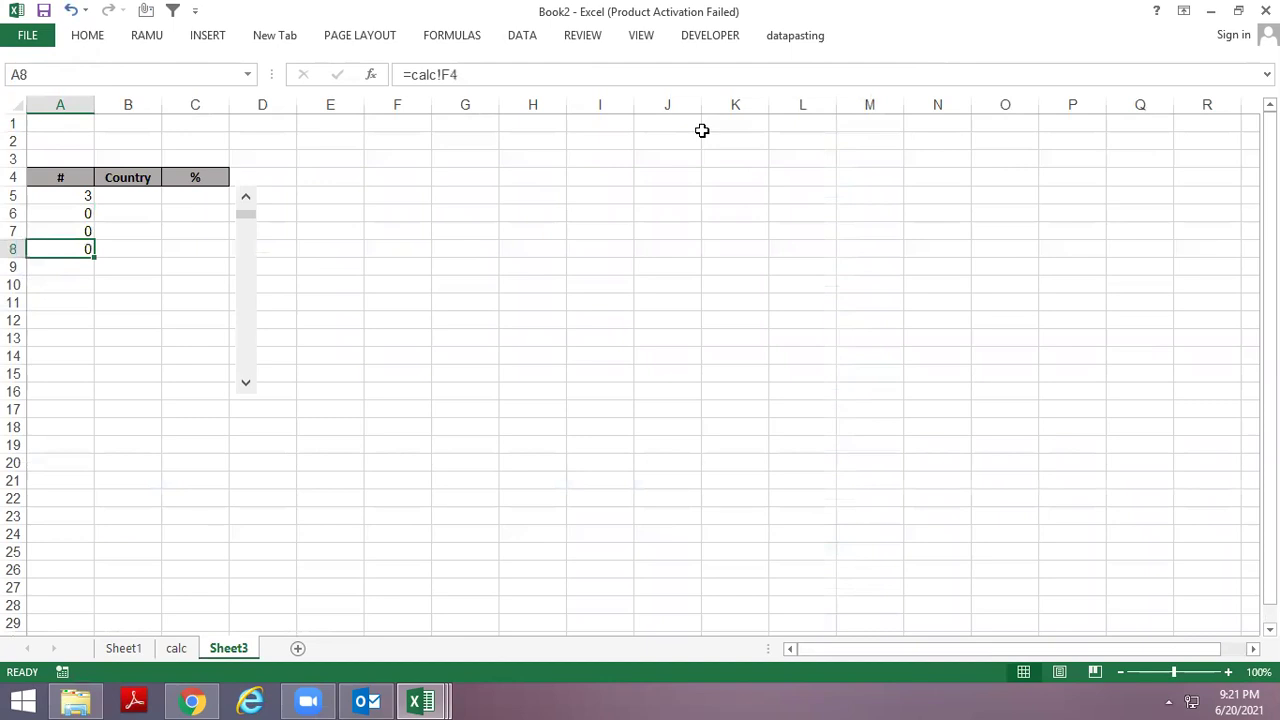
key(Up)
key(Up)
key(shift+Down)
key(shift+Down)
key(Delete)
key(shift+Up)
key(shift+Up)
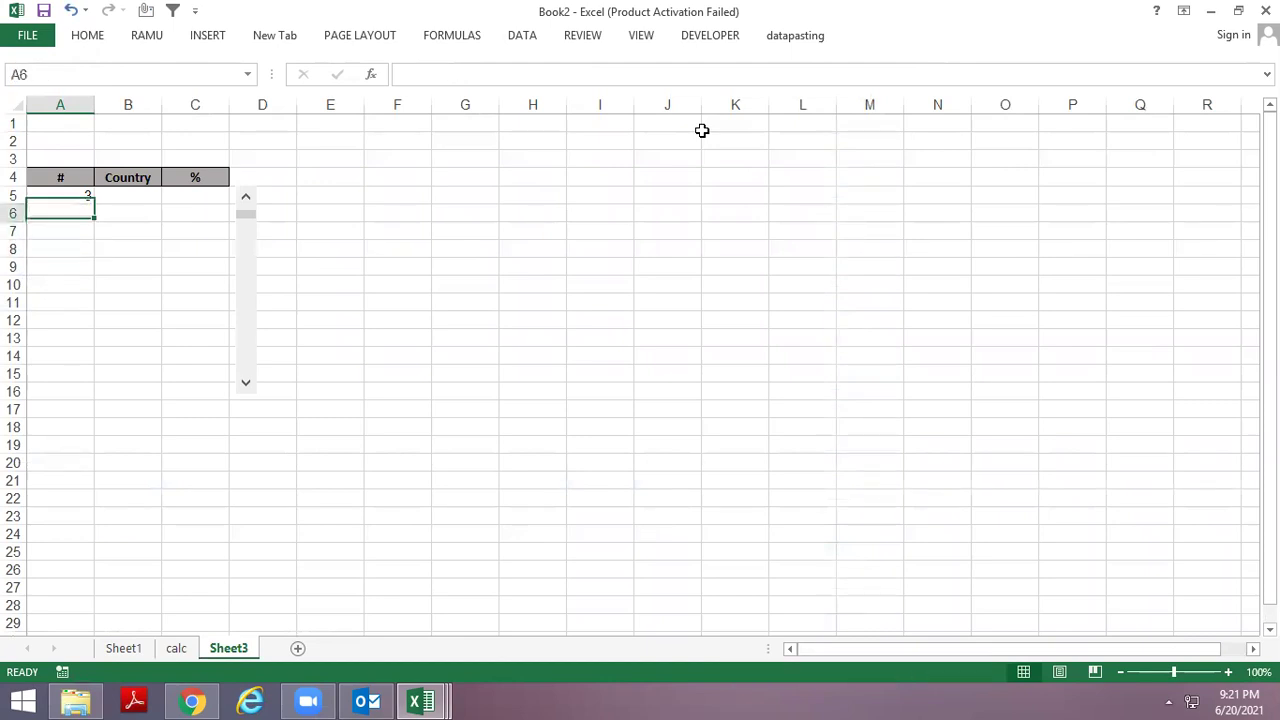
Enter =A5+1 in A6 and fill it down to A15.
text(=)
key(Up)
text(+1)
key(Return)
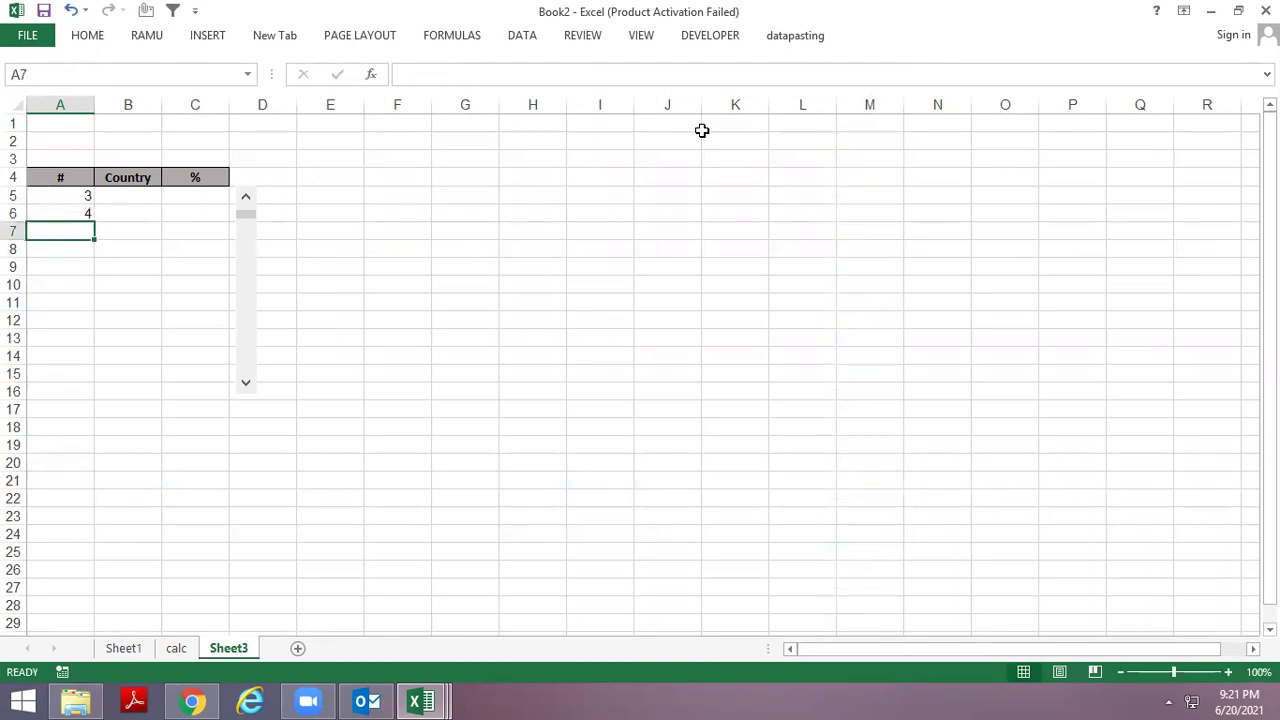
key(Up)
key(shift+Down)
key(shift+Down)
key(shift+Down)
key(shift+Down)
key(shift+Down)
key(shift+Down)
key(shift+Down)
key(shift+Down)
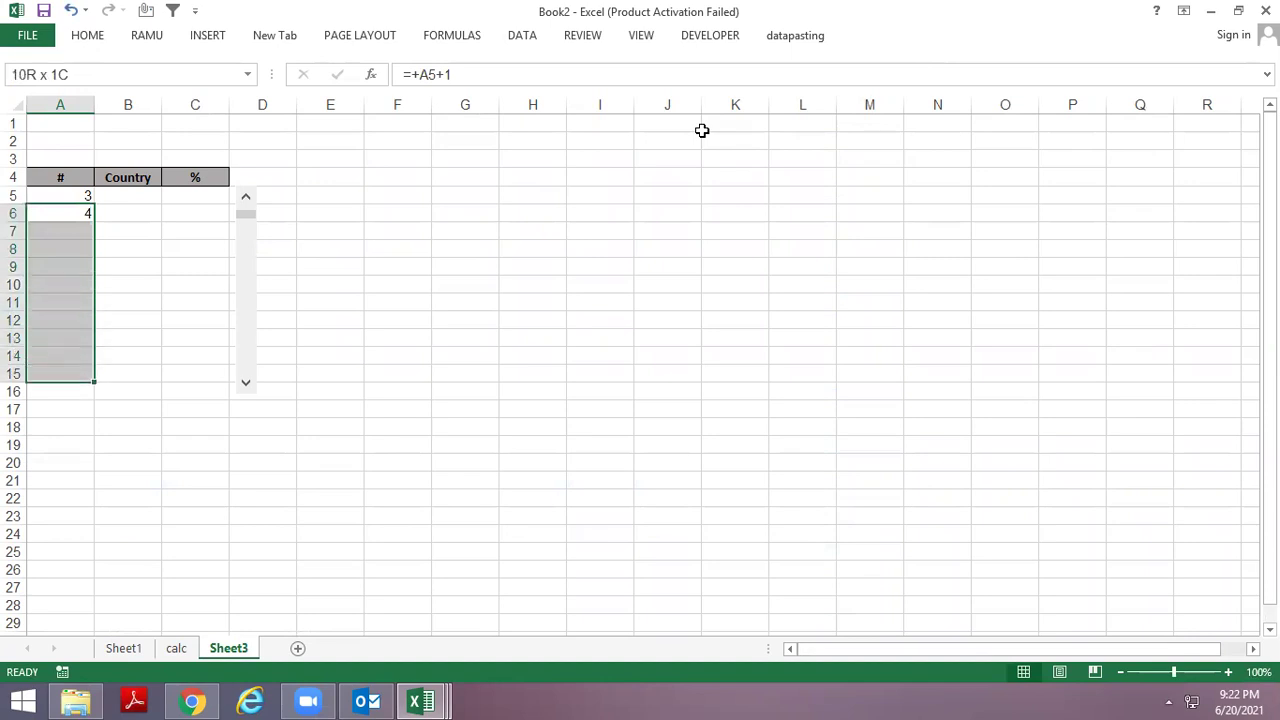
key(ctrl+d)
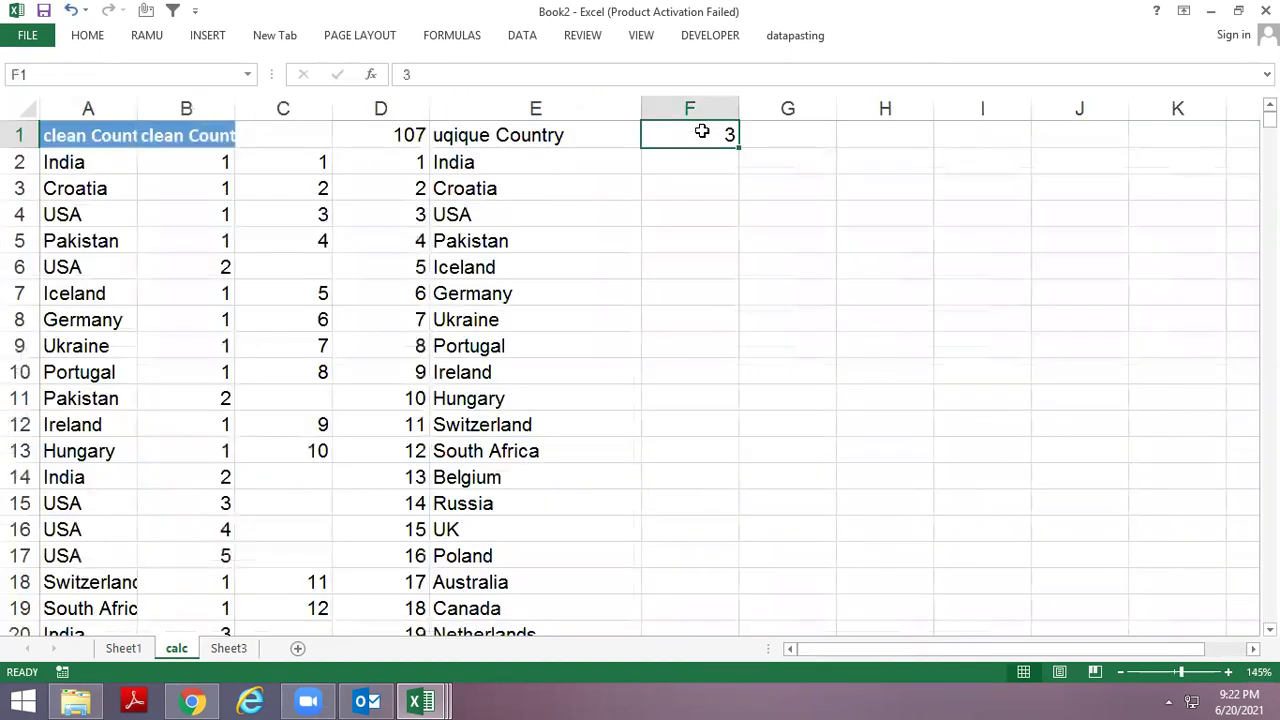
Clear A11:A15 so the numbered list stops at A10.
key(Up)
key(Up)
key(Down)
key(Down)
key(Down)
key(Down)
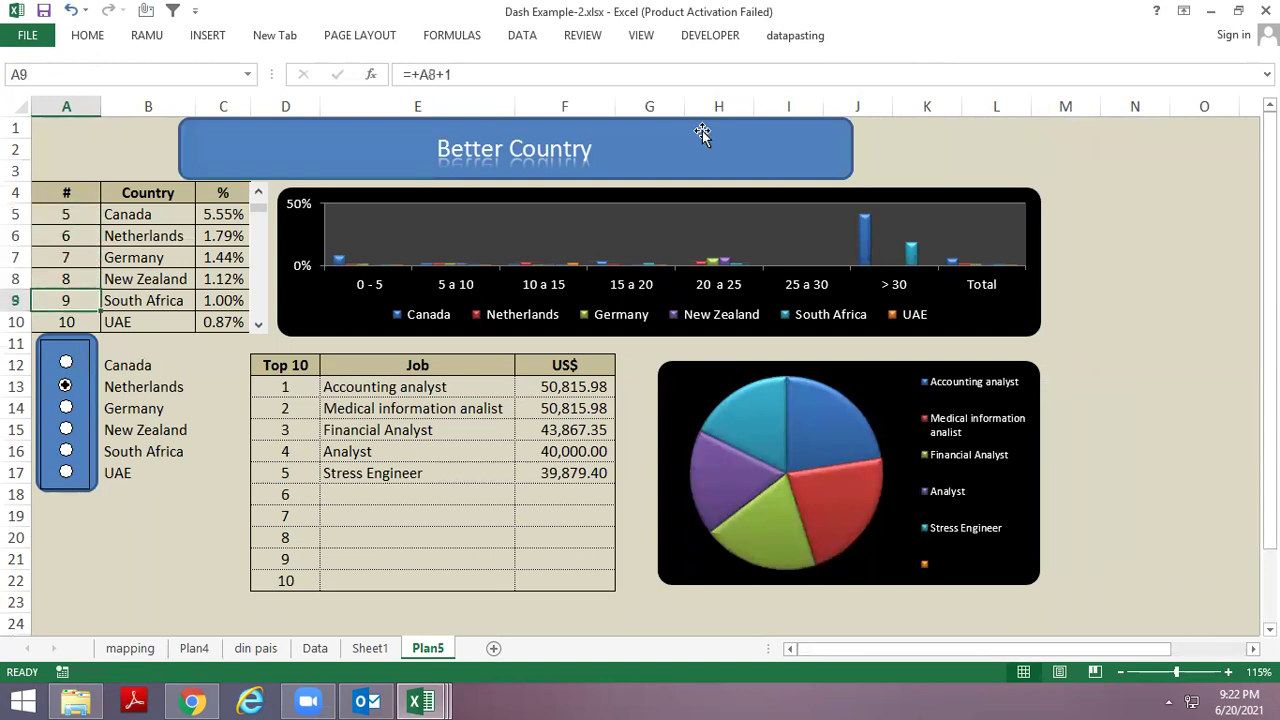
key(Down)
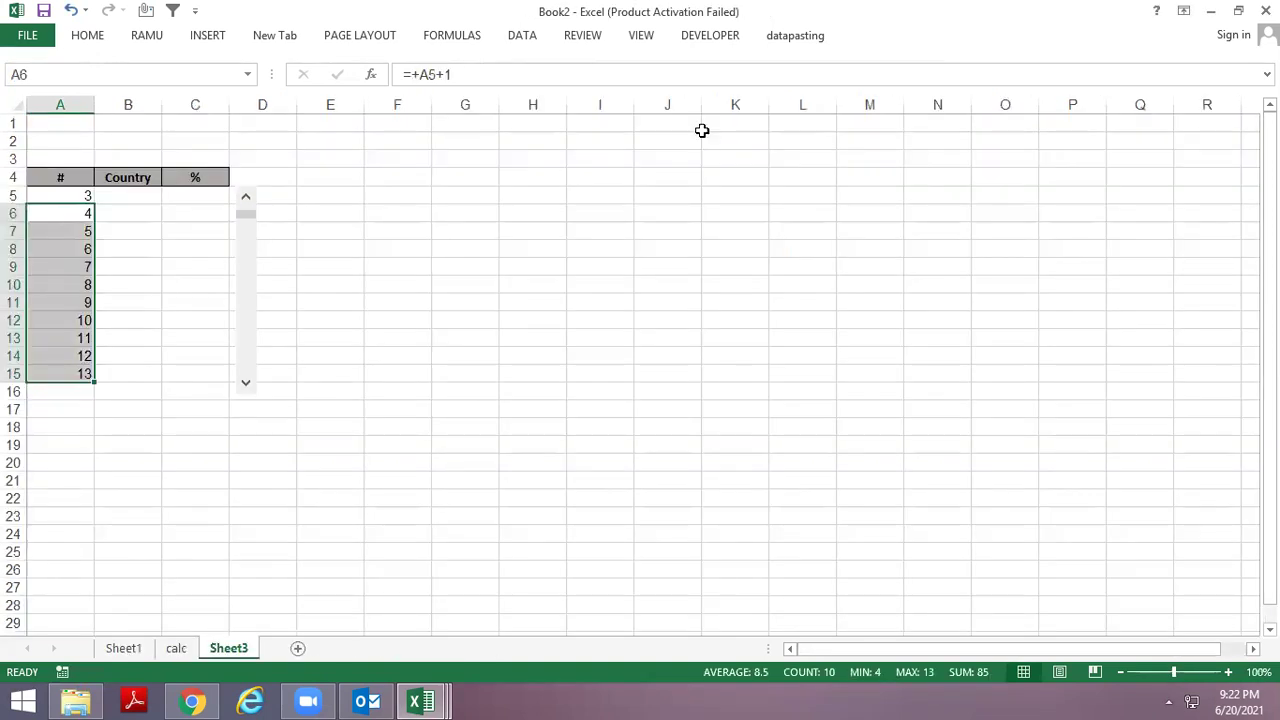
key(Down)
key(Down)
key(Up)
key(Up)
key(Down)
key(Down)
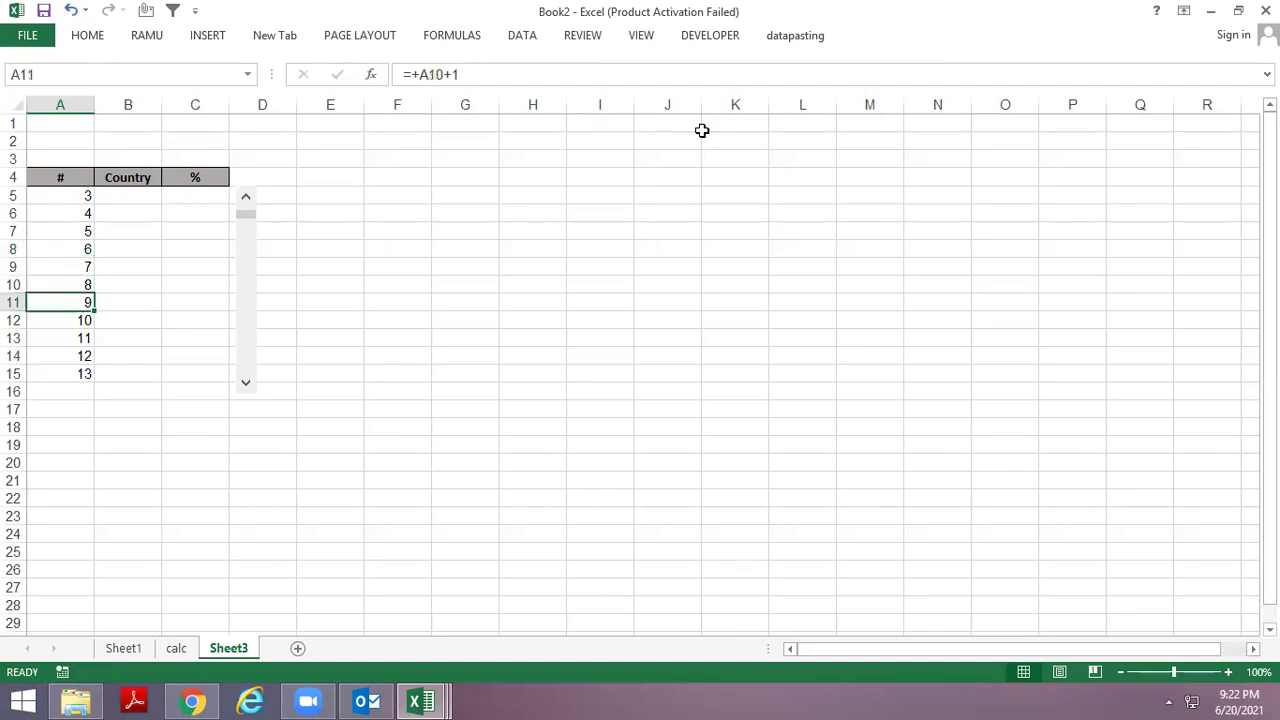
key(Down)
key(Up)
key(ctrl+shift+Down)
key(Delete)
key(ctrl+Up)
key(ctrl+Up)
key(Down)
key(Down)
key(Down)
key(Down)
key(Down)
key(Down)
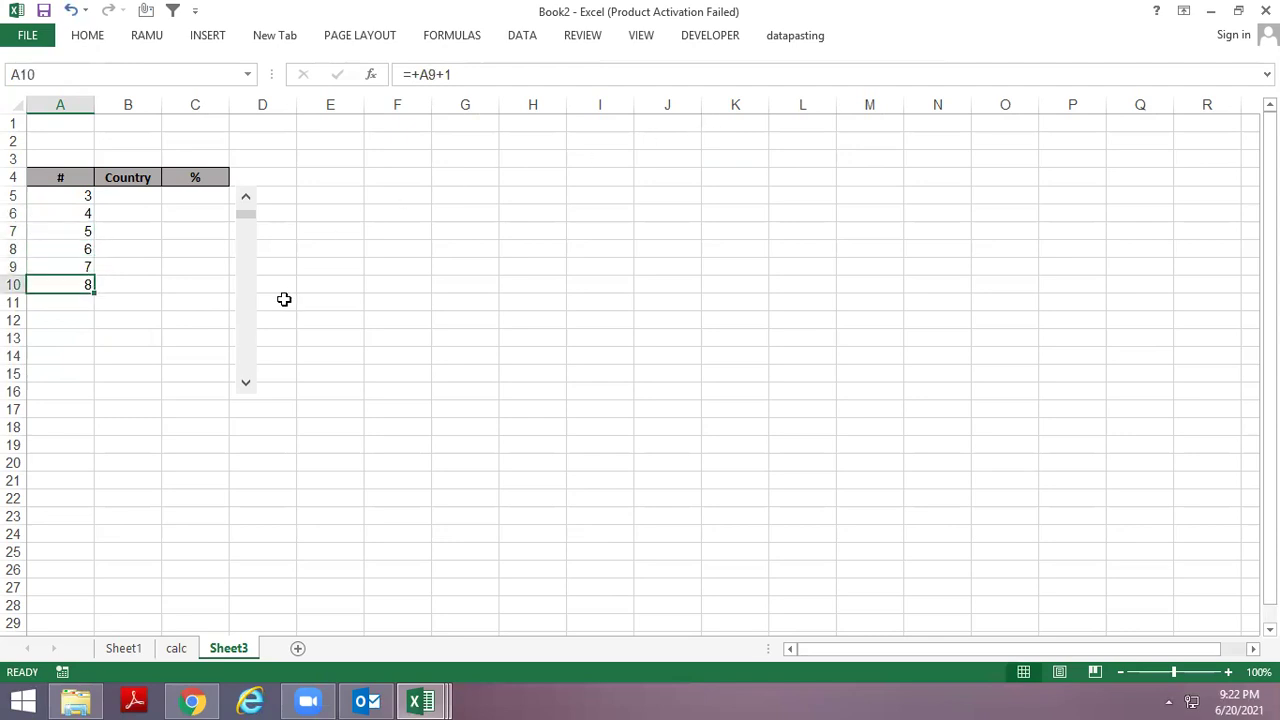
Shrink the scroll bar to rows 5–10 and step the list back to start at 1.
right_click(240, 298)
click(294, 424)
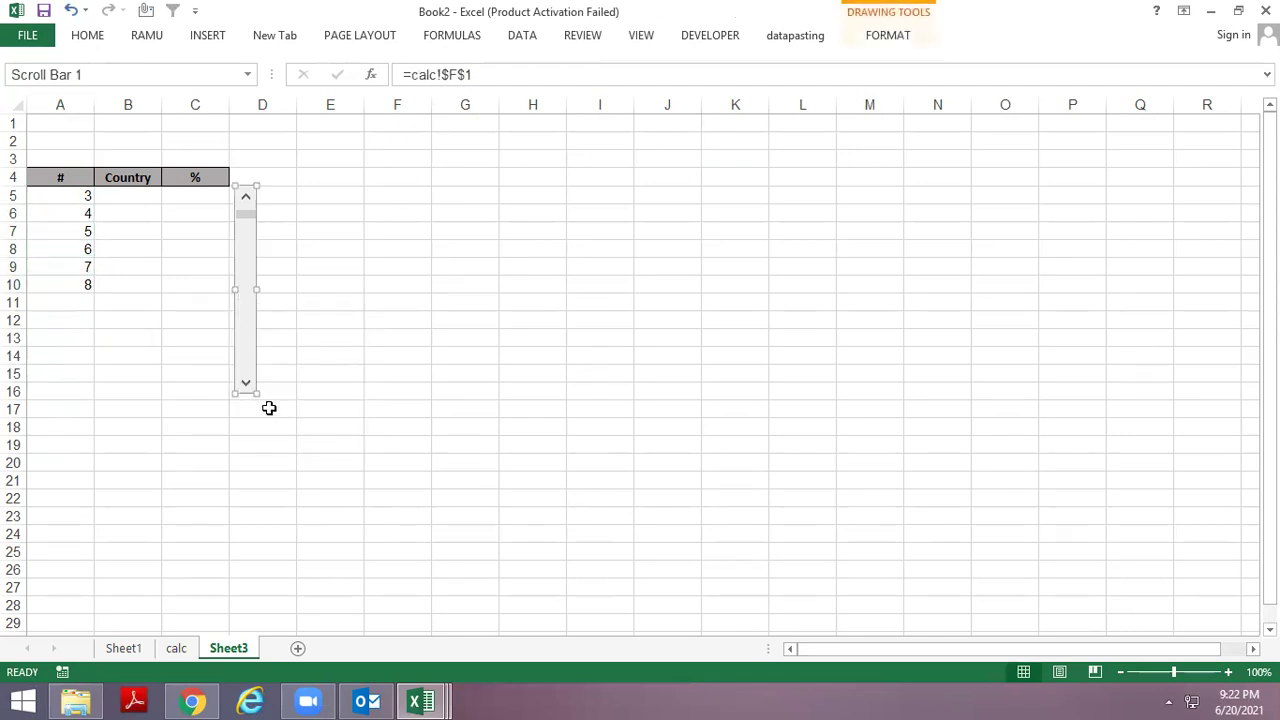
drag(255, 392, 249, 298)
click(336, 320)
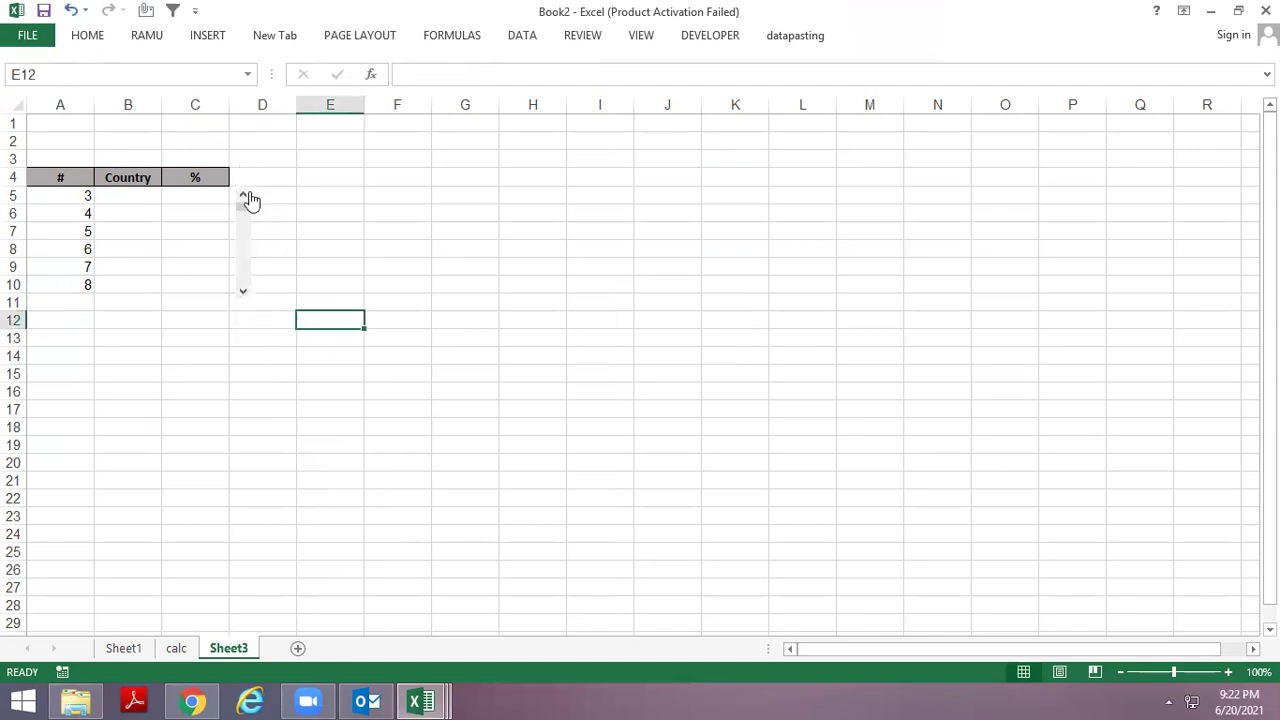
click(245, 199)
click(245, 199)
Enter =INDEX(calc!$E$2:$E$1884,A5) in B5 to return the first country.
click(128, 196)
text(=inde)
key(Tab)
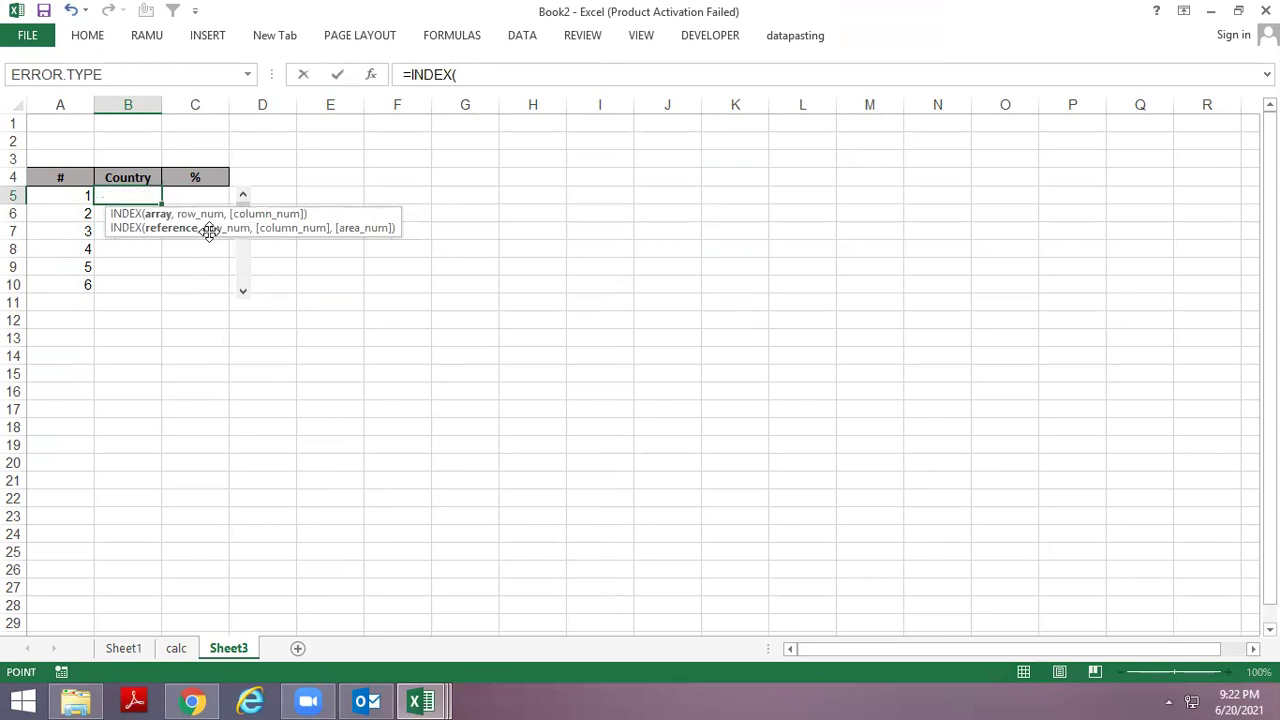
key(ctrl+Page_Up)
key(Right)
key(Right)
key(Right)
key(Right)
key(Down)
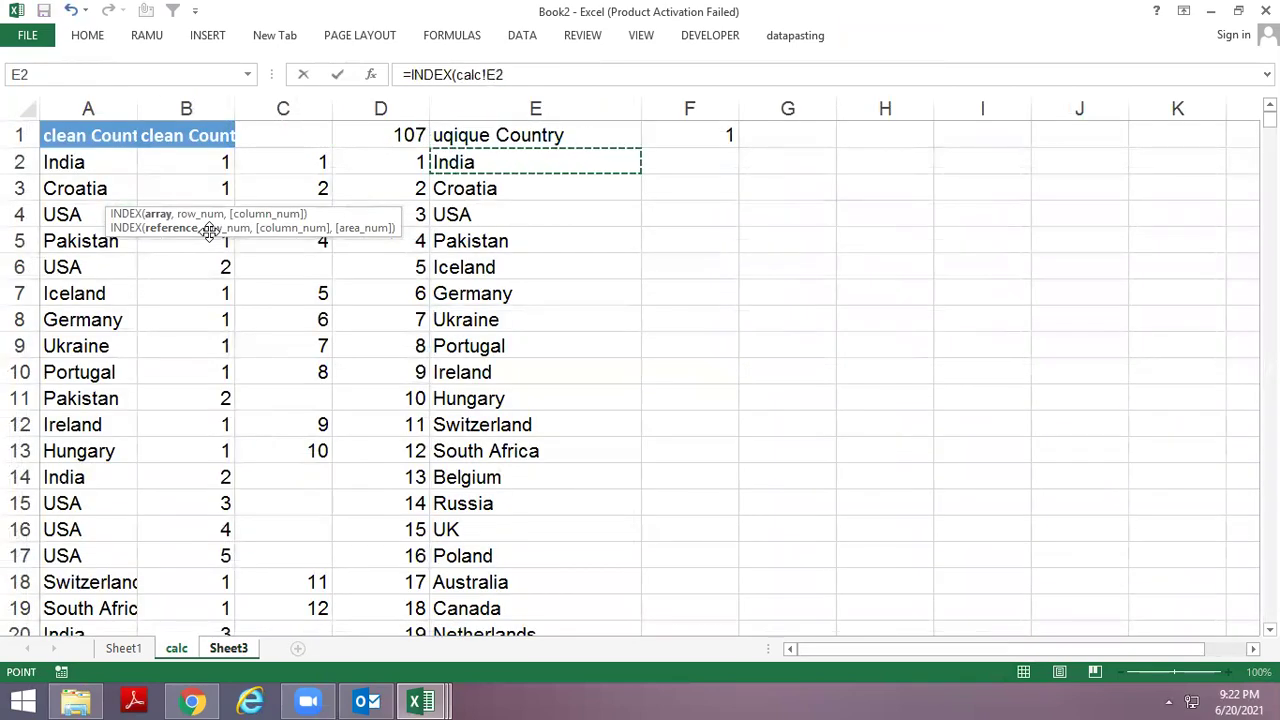
key(ctrl+shift+Down)
key(F4)
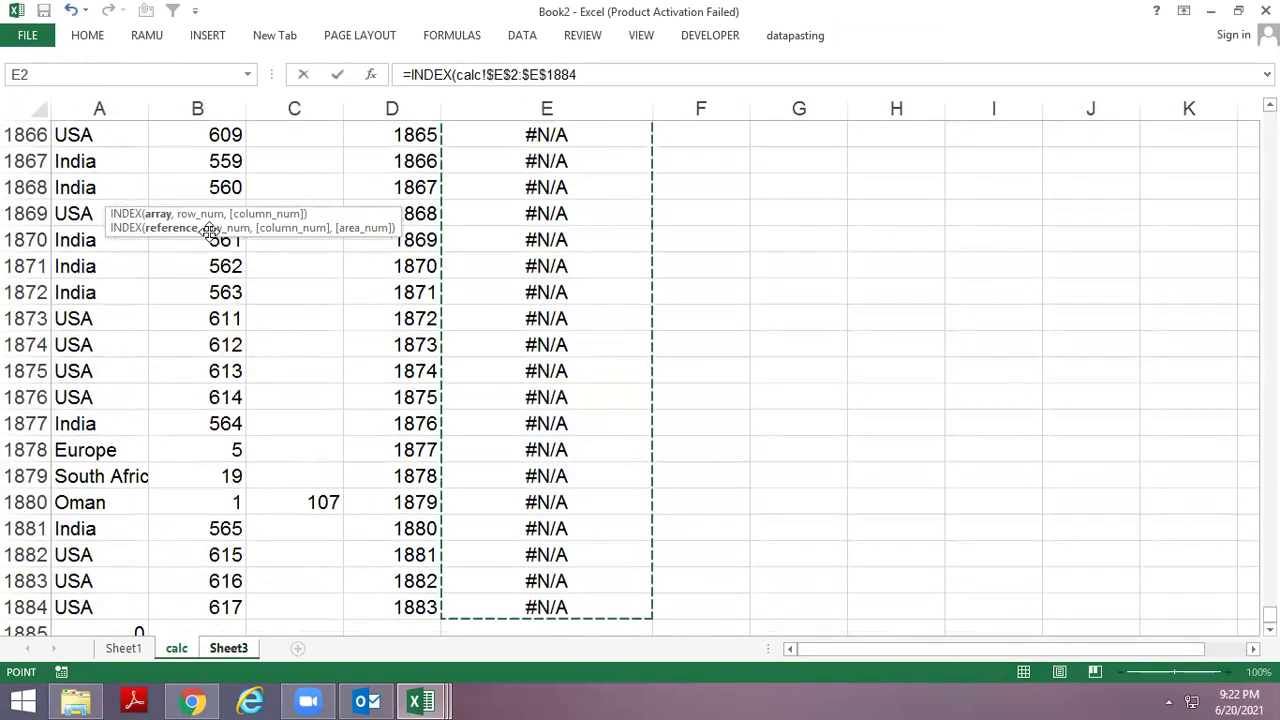
text(,)
key(ctrl+Page_Down)
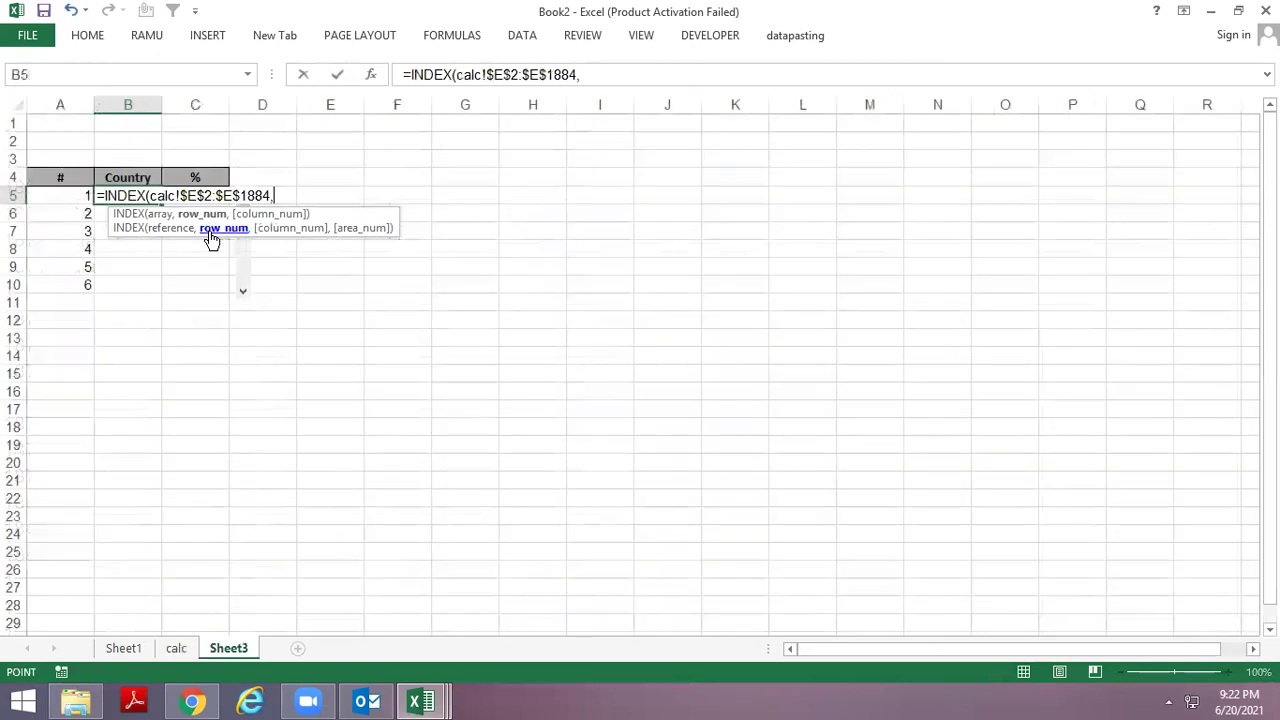
key(Left)
key(Up)
key(Return)
Copy the INDEX formula down the Country column to B10.
key(ctrl+d)
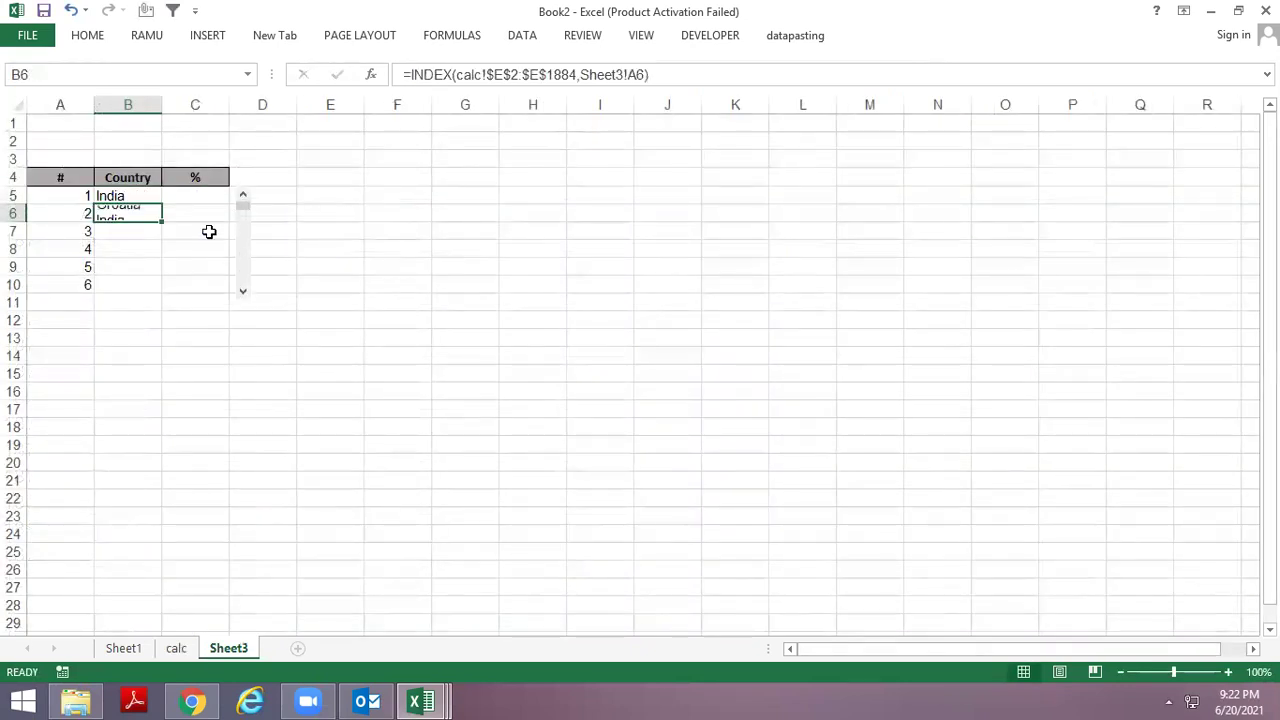
key(Down)
key(ctrl+d)
key(Down)
key(ctrl+d)
key(Down)
key(ctrl+d)
key(Down)
key(ctrl+d)
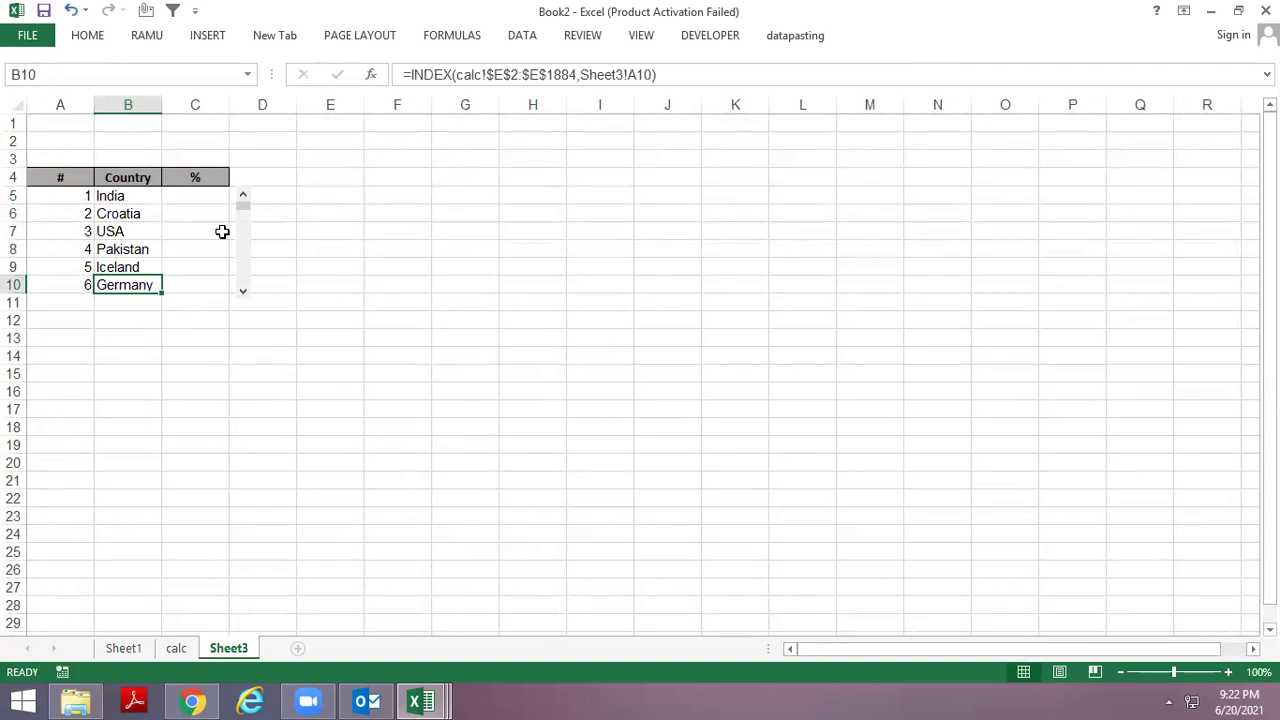
Click the scroll bar seven times so the list shows 8–13, Portugal through Belgium.
click(243, 291)
click(243, 291)
click(243, 291)
click(243, 291)
click(244, 291)
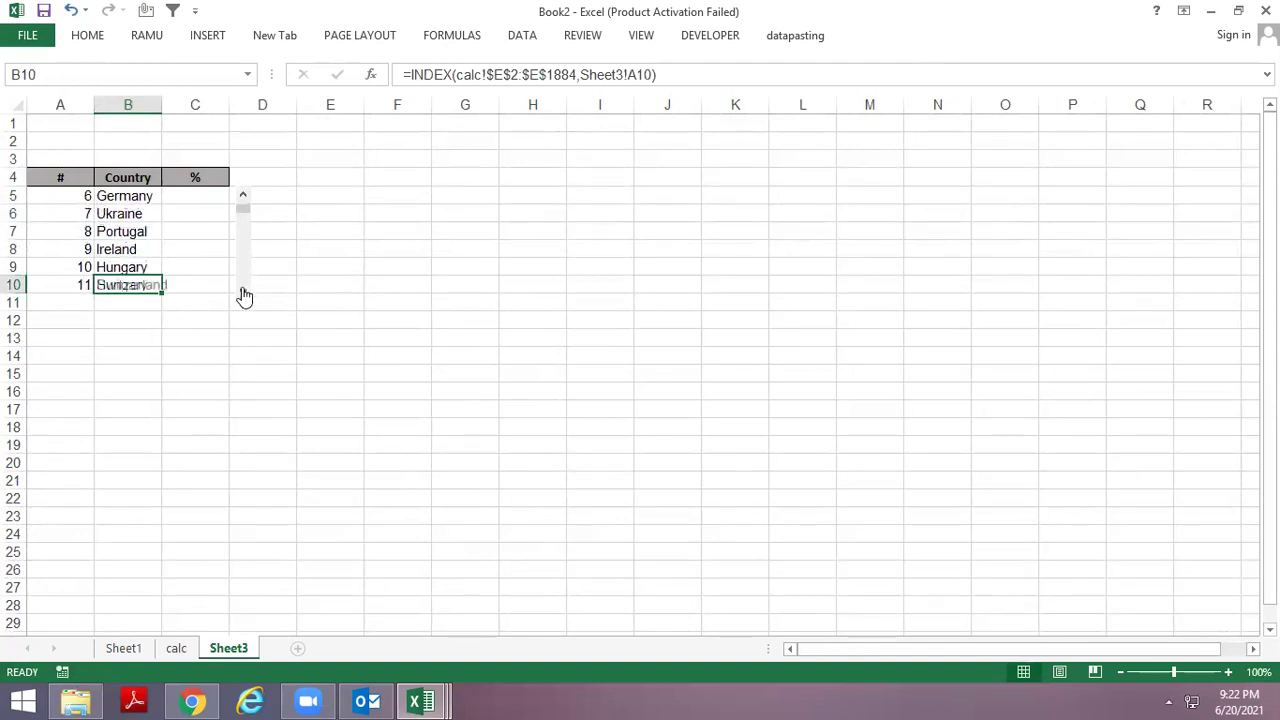
click(244, 291)
click(244, 291)
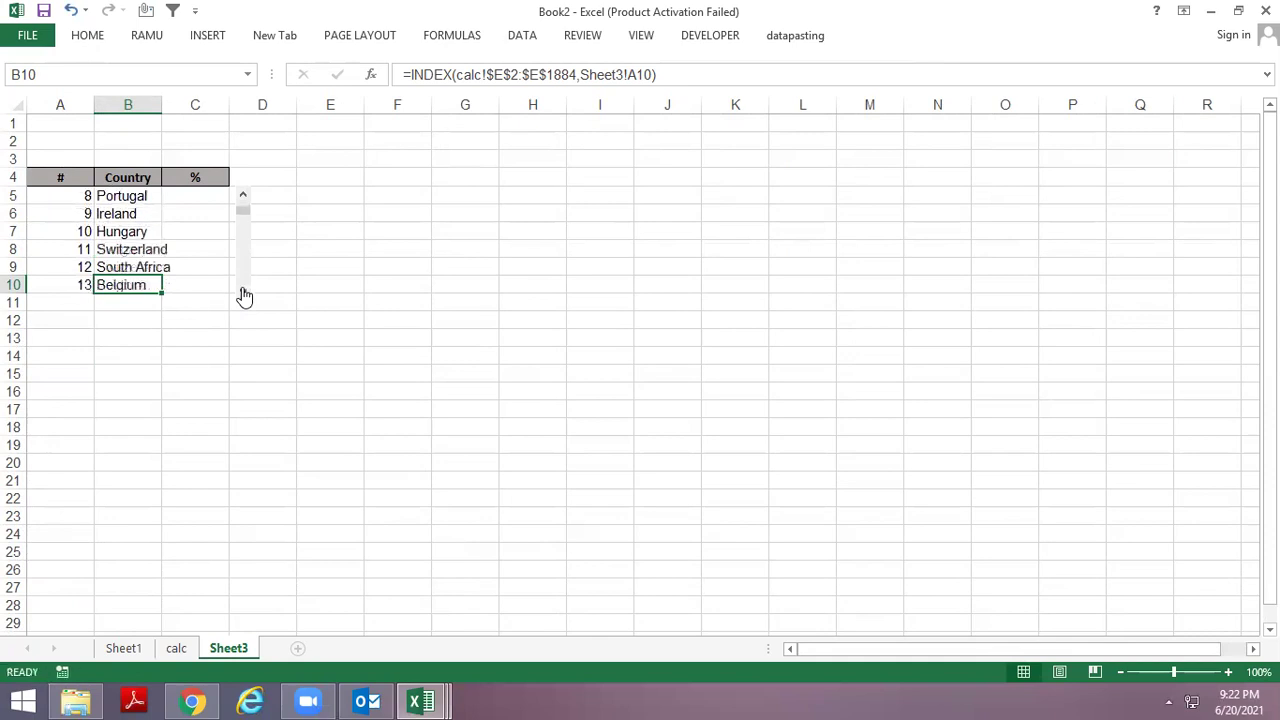
Review the calc sheet, the Dash Example dashboard and Sheet1's Country column.
key(ctrl+Page_Up)
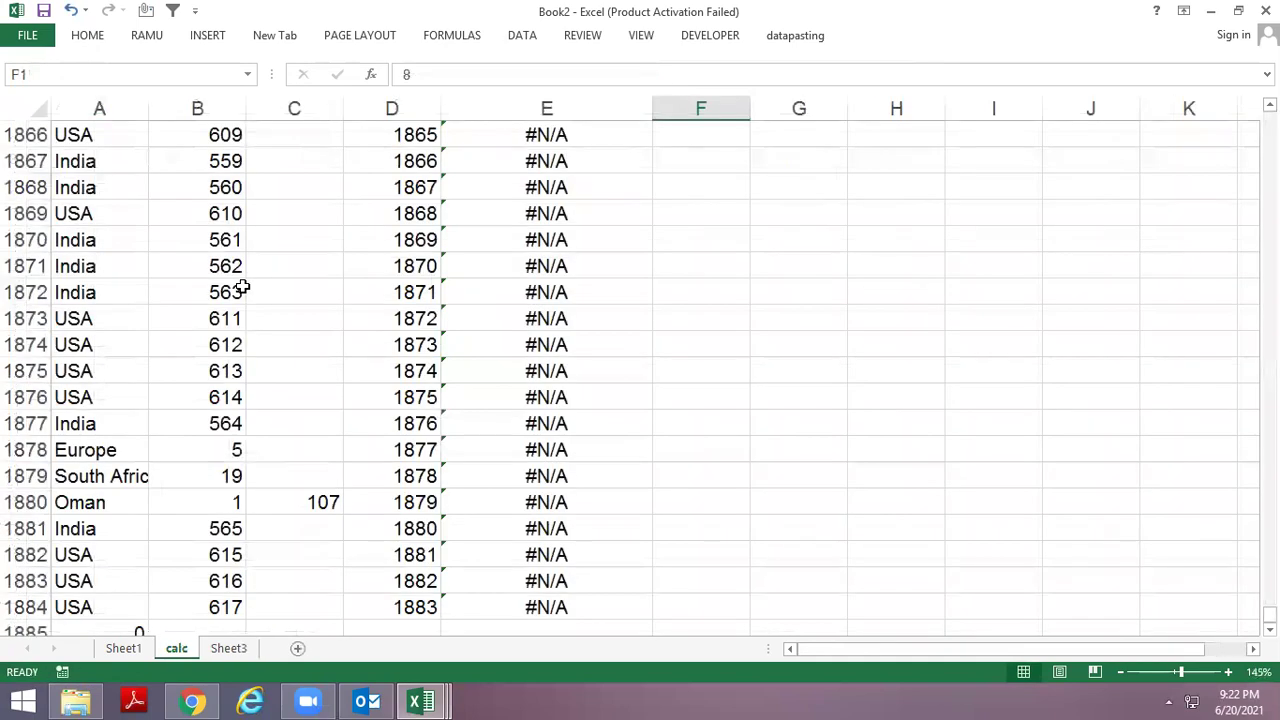
key(ctrl+Up)
key(Right)
key(Right)
key(Down)
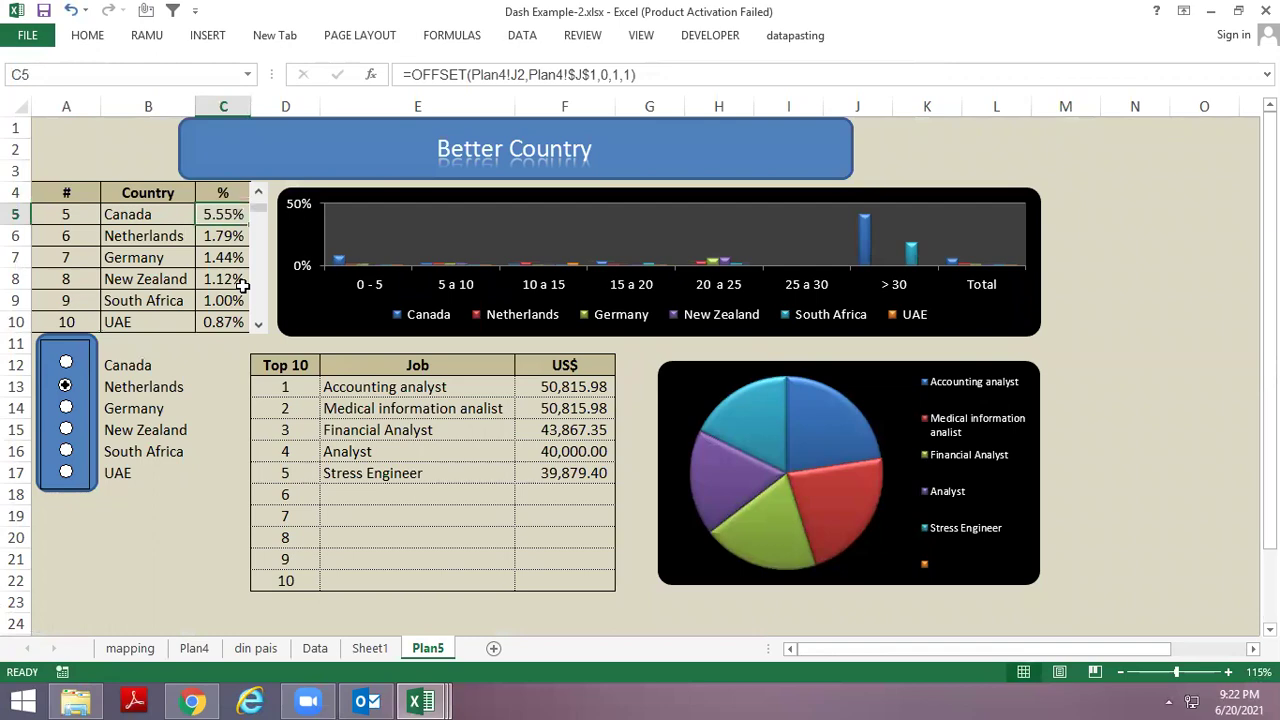
key(ctrl+Page_Up)
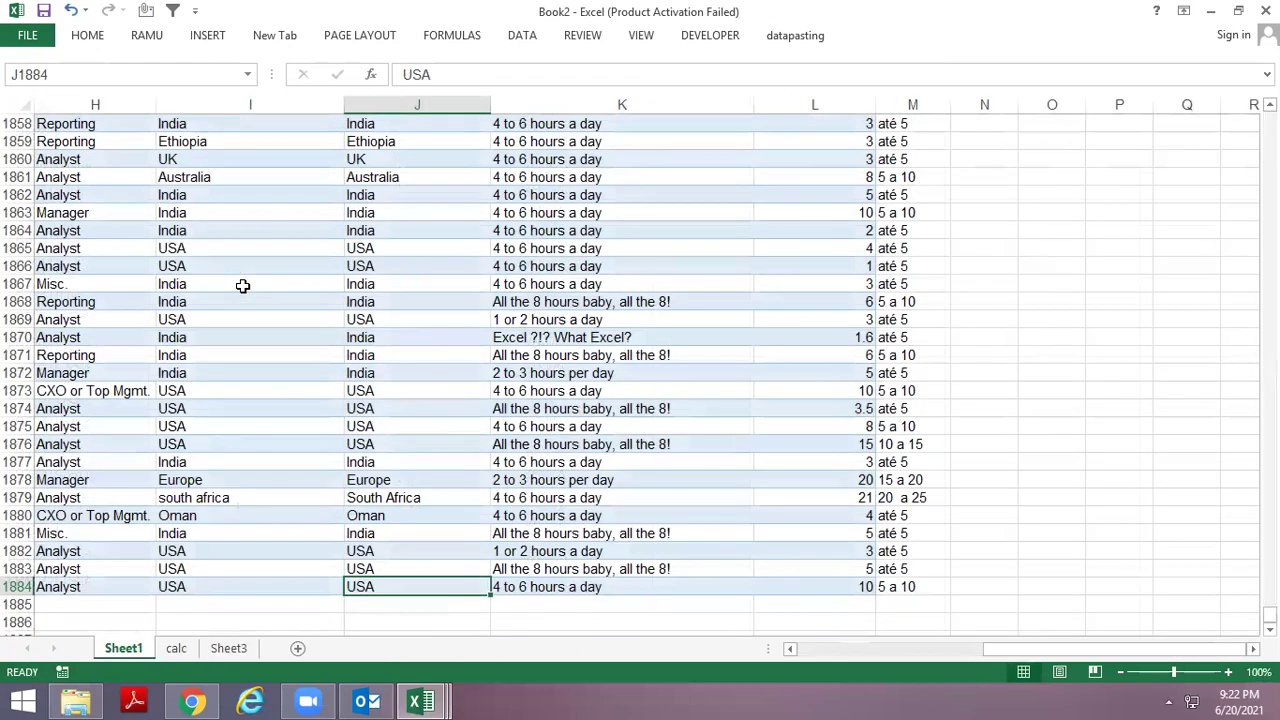
key(ctrl+Up)
key(Down)
Inspect Sheet1's Salary in USD column and its filter list, then return to Sheet3.
key(Left)
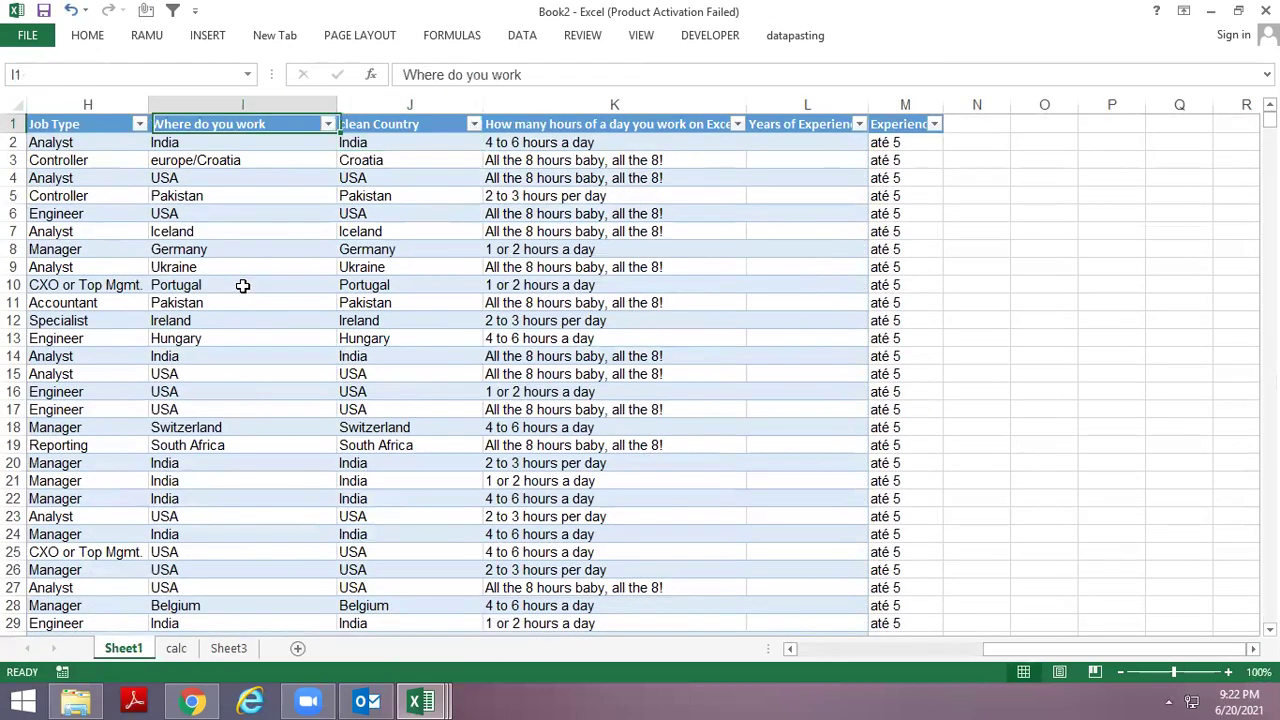
key(Left)
key(Left)
key(Left)
key(Left)
key(Left)
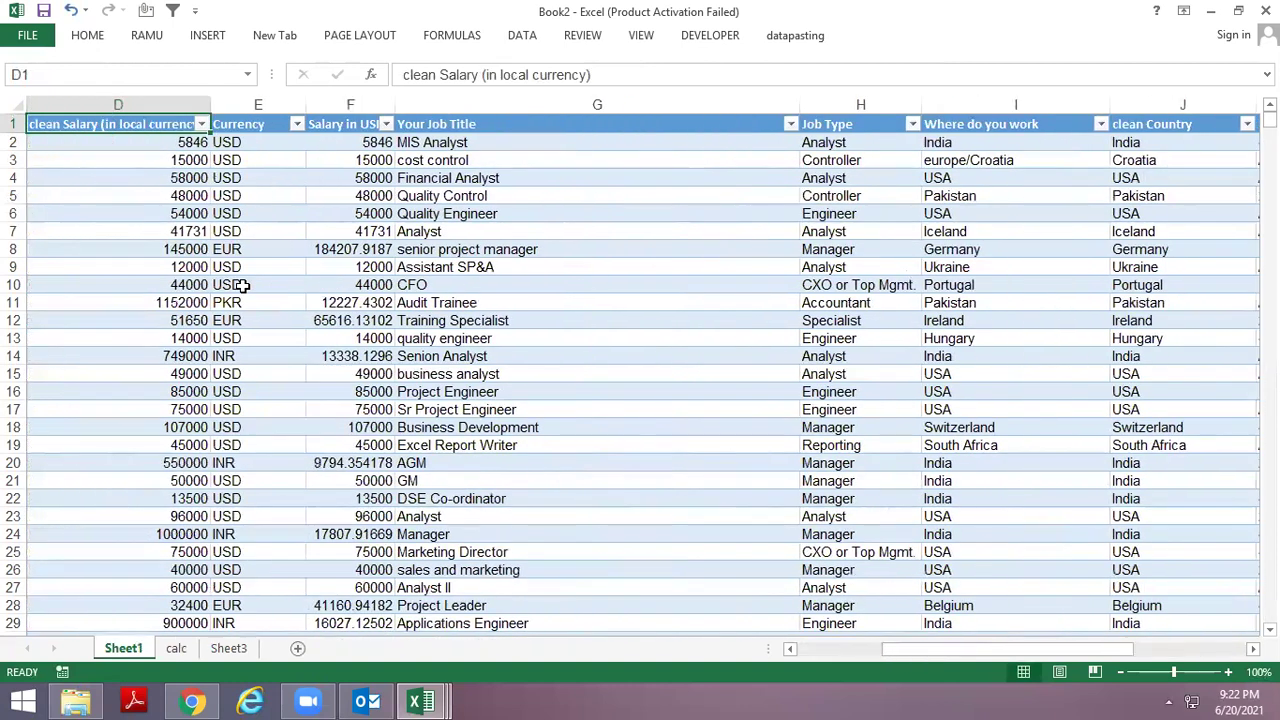
key(Right)
key(Right)
key(alt+Down)
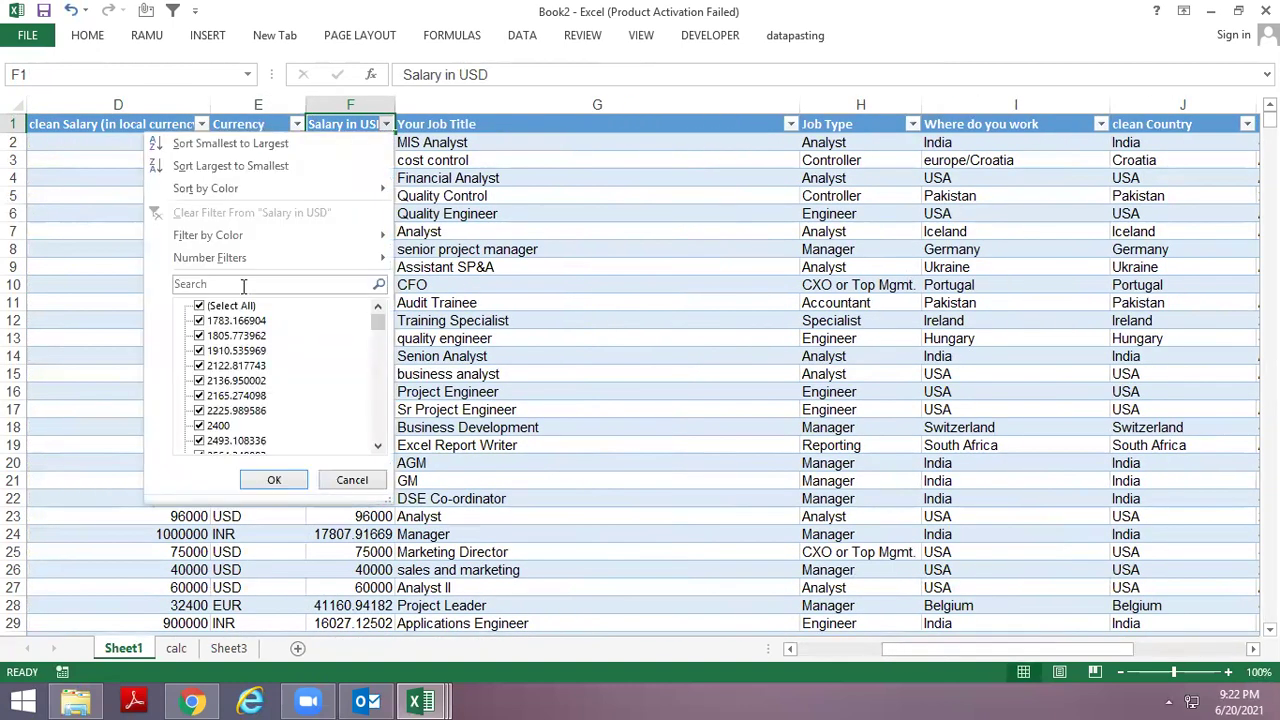
key(Escape)
key(Down)
key(Down)
key(Down)
key(Down)
key(Down)
key(Down)
key(Down)
key(Down)
key(Down)
key(ctrl+Down)
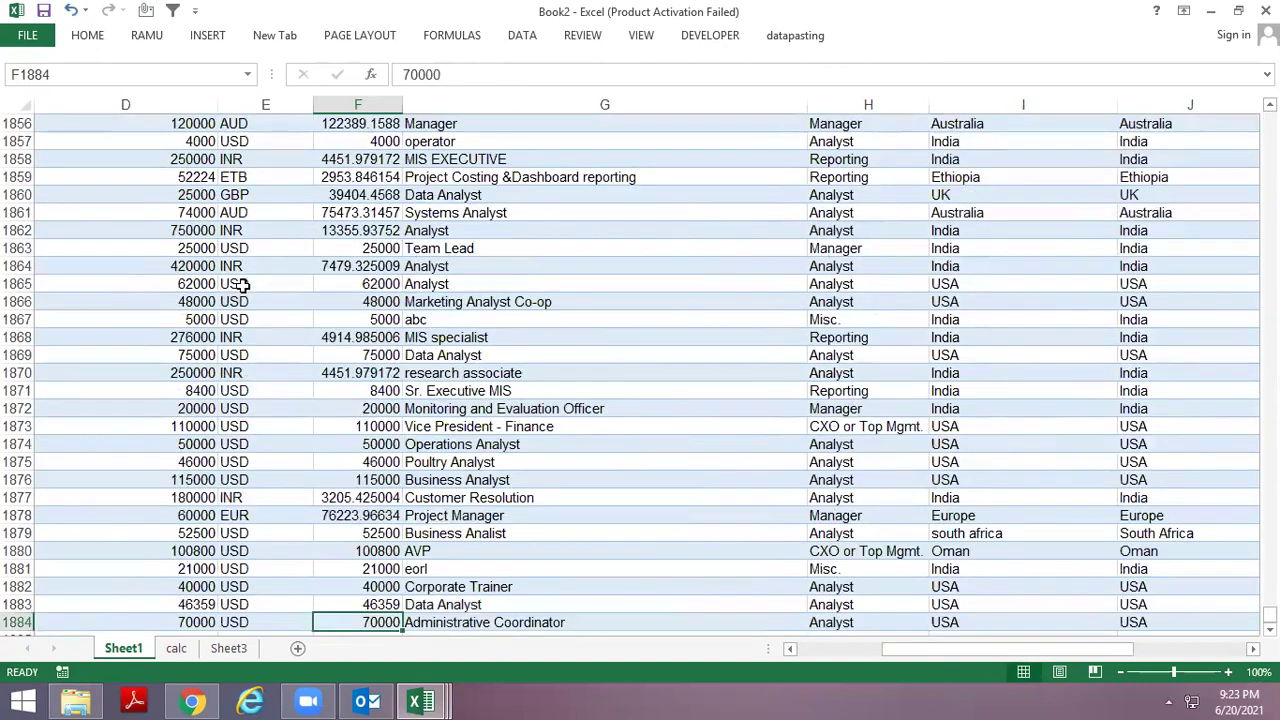
key(ctrl+Up)
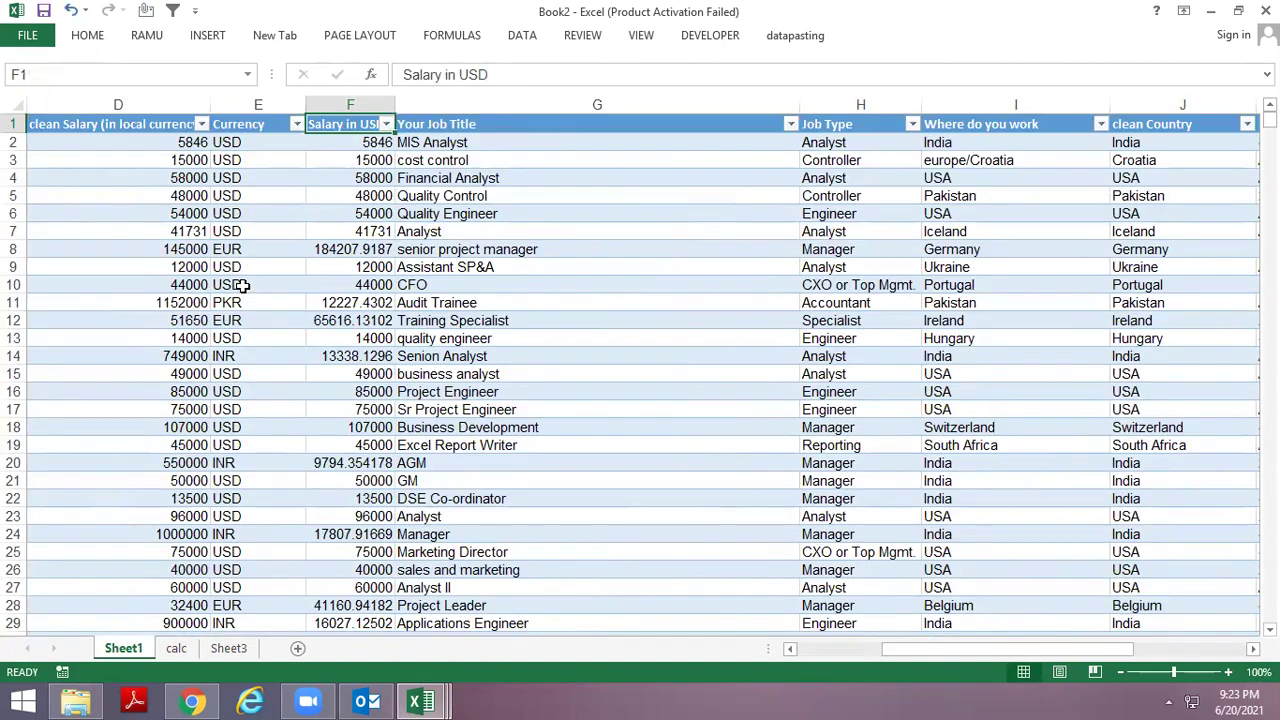
key(ctrl+Page_Down)
key(ctrl+Page_Down)
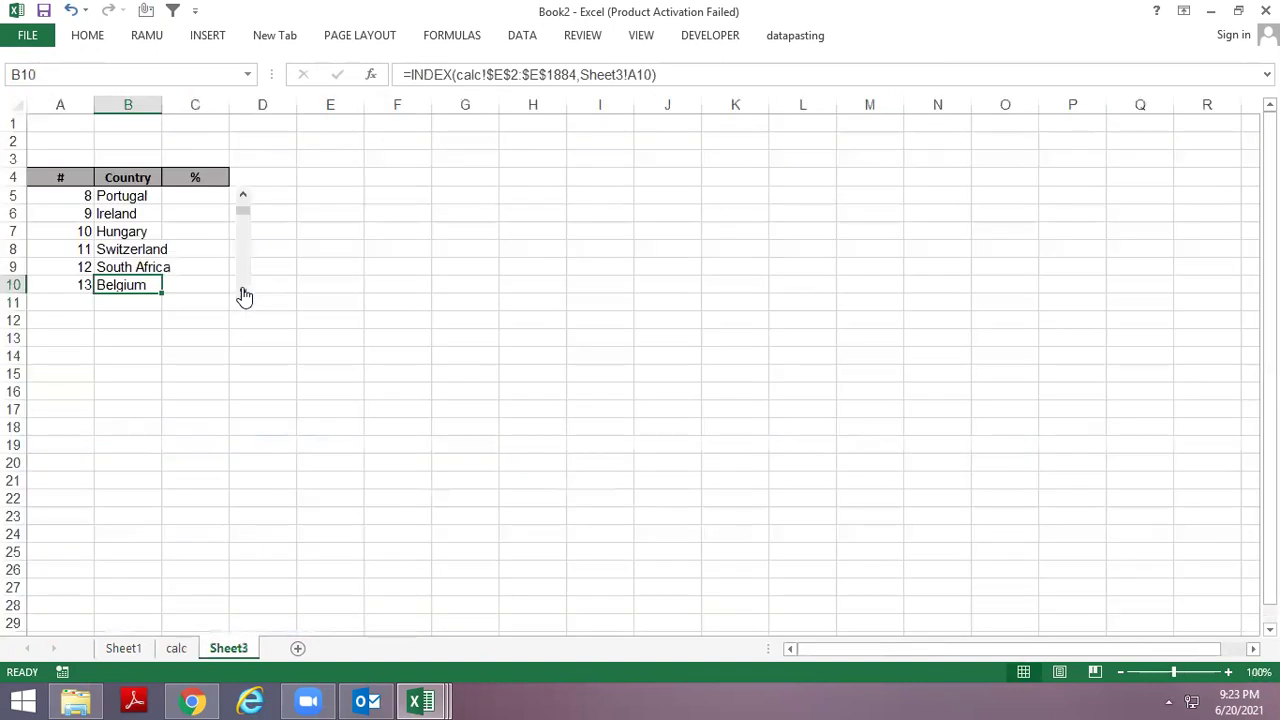
key(ctrl+Up)
key(Right)
Add the Salary header and start a SUMIF using Sheet1's Country column as the range.
text(Sa;lar)
text(ary)
key(Return)
text(=c)
key(BackSpace)
text(sumif)
key(Tab)
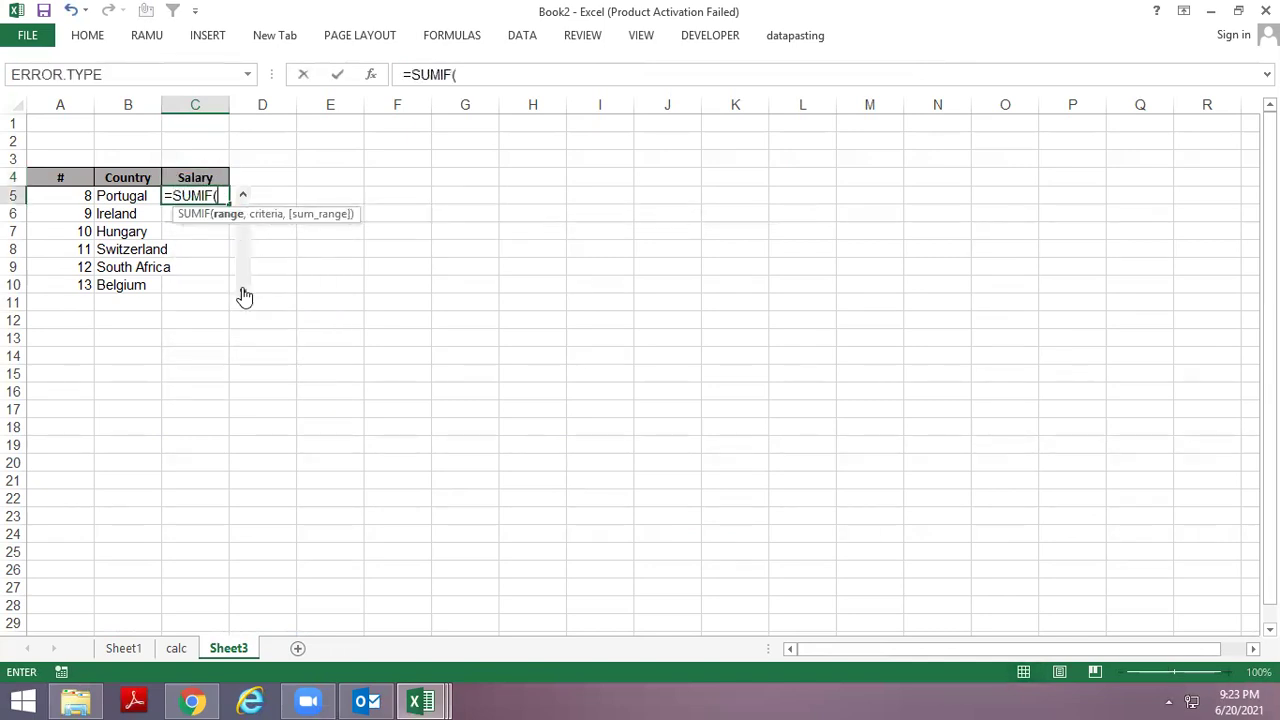
key(ctrl+Page_Up)
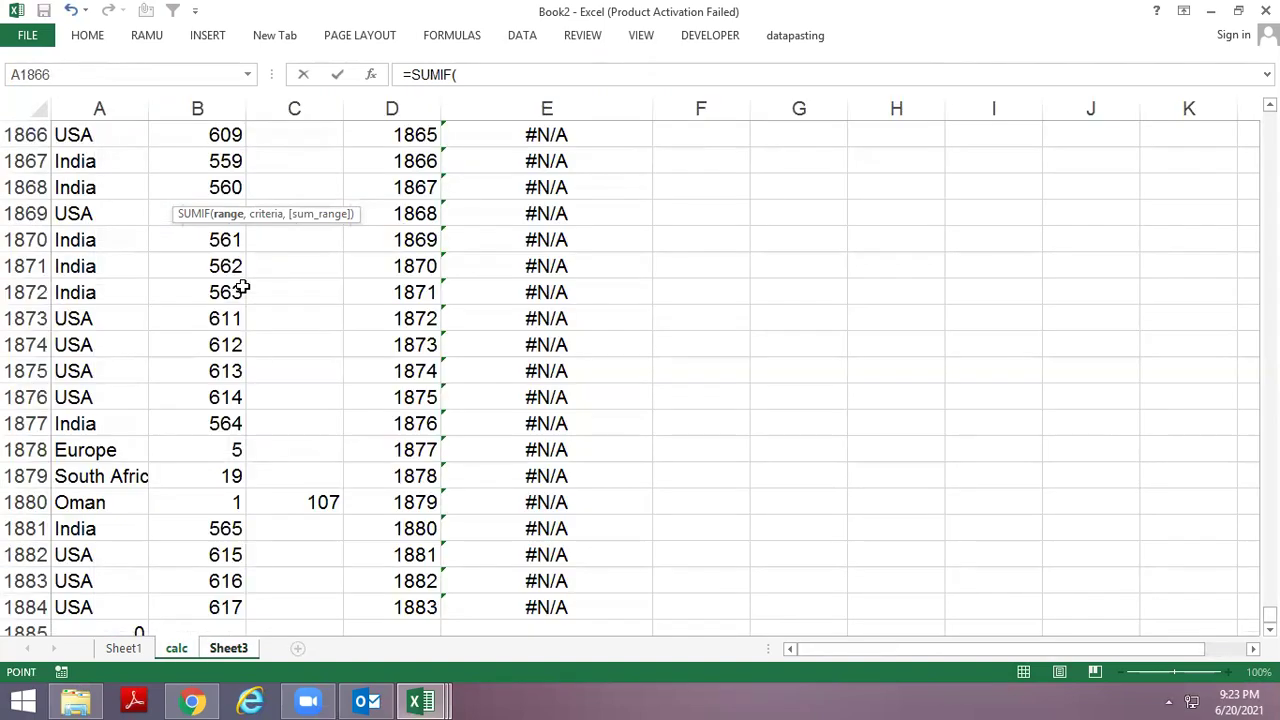
key(ctrl+Page_Up)
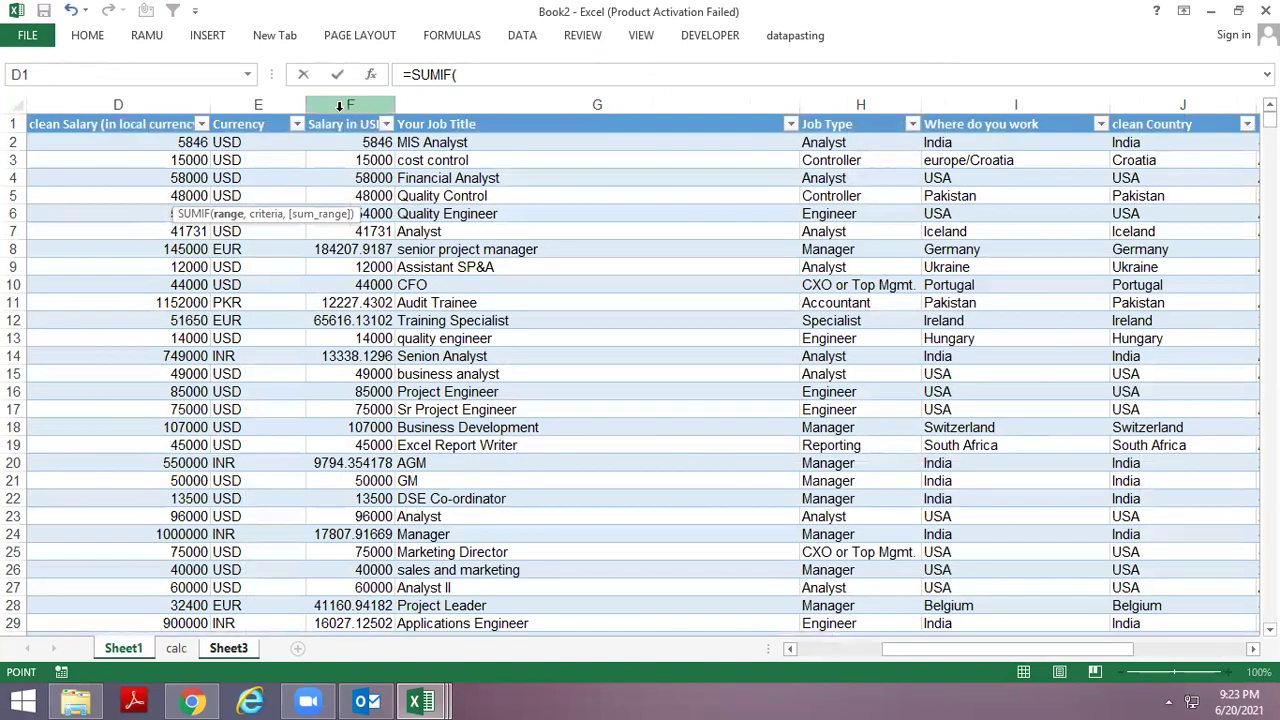
click(340, 106)
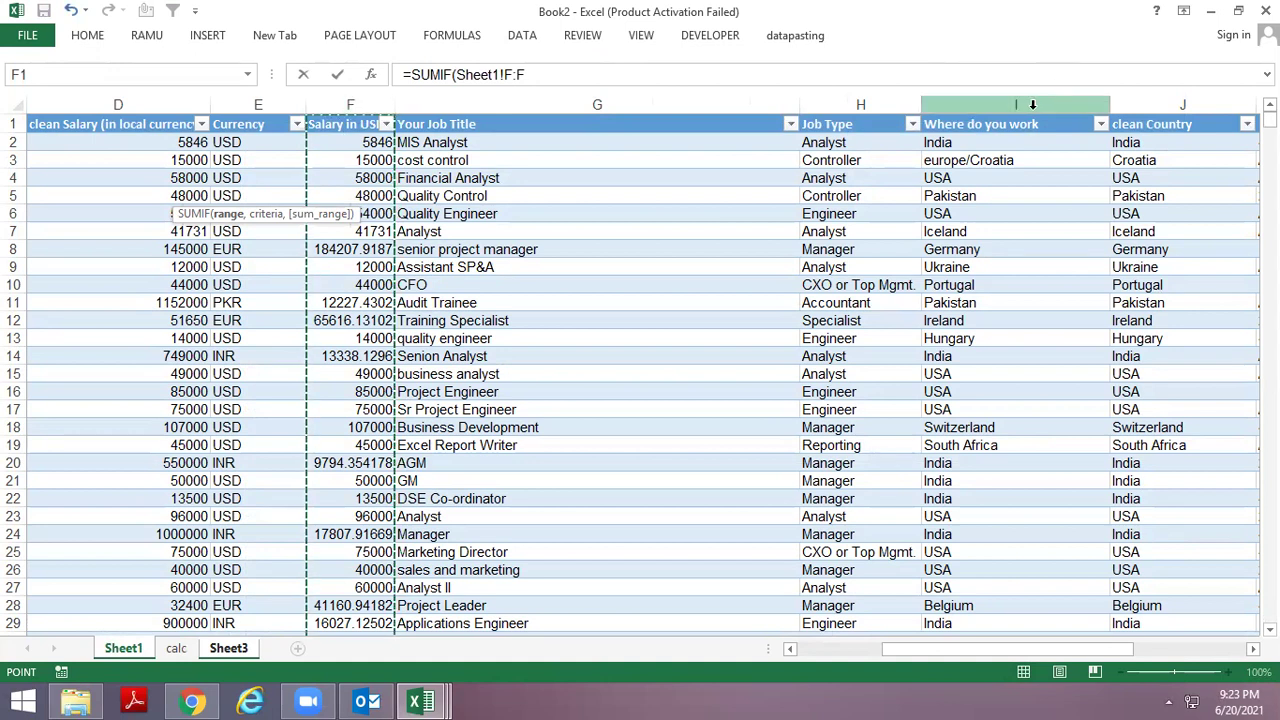
click(1139, 106)
text(,)
Complete the SUMIF with criterion B5 and Sheet1's Salary in USD column as sum range.
key(ctrl+Page_Down)
key(ctrl+Page_Down)
key(ctrl+Page_Up)
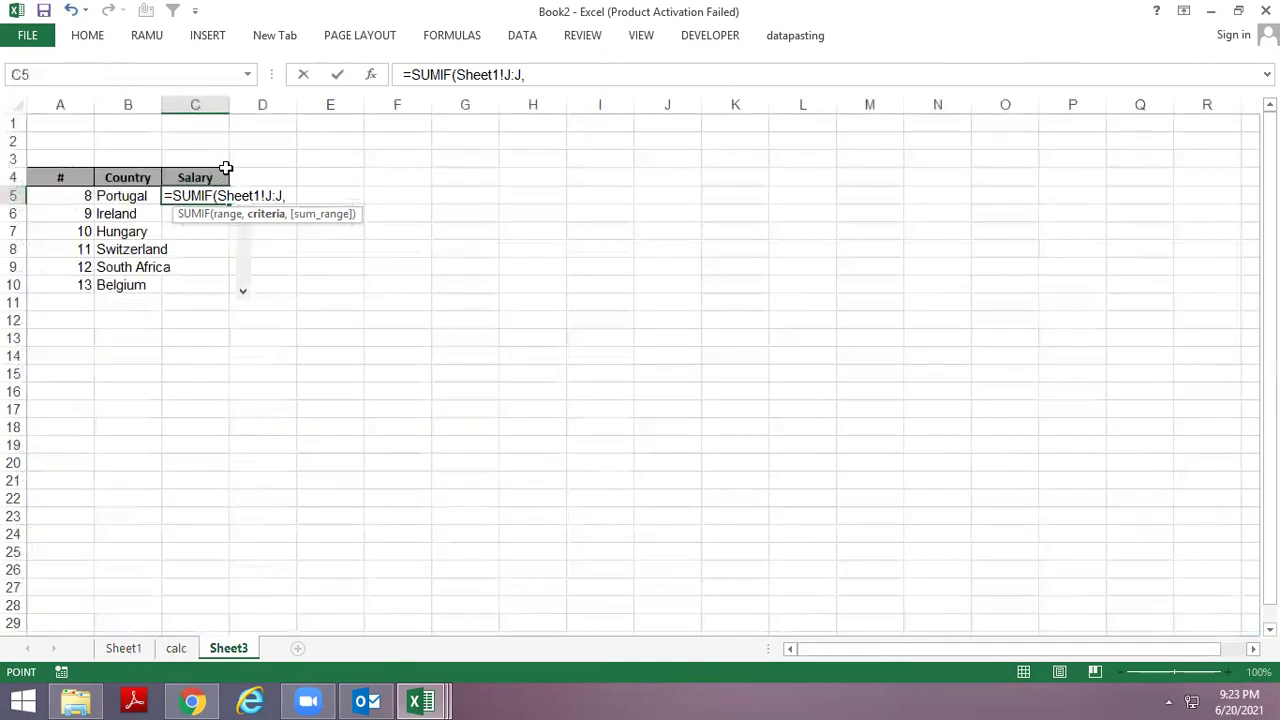
click(115, 197)
text(,)
key(ctrl+Page_Up)
key(ctrl+Page_Up)
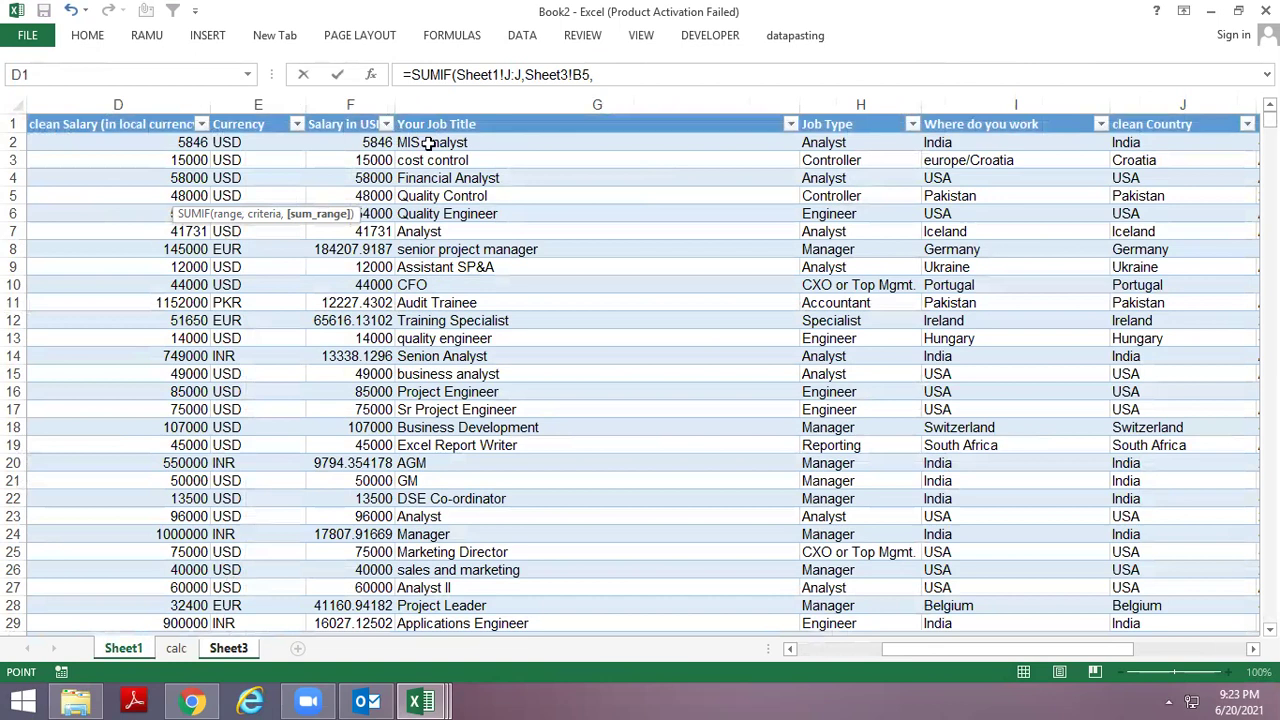
click(357, 104)
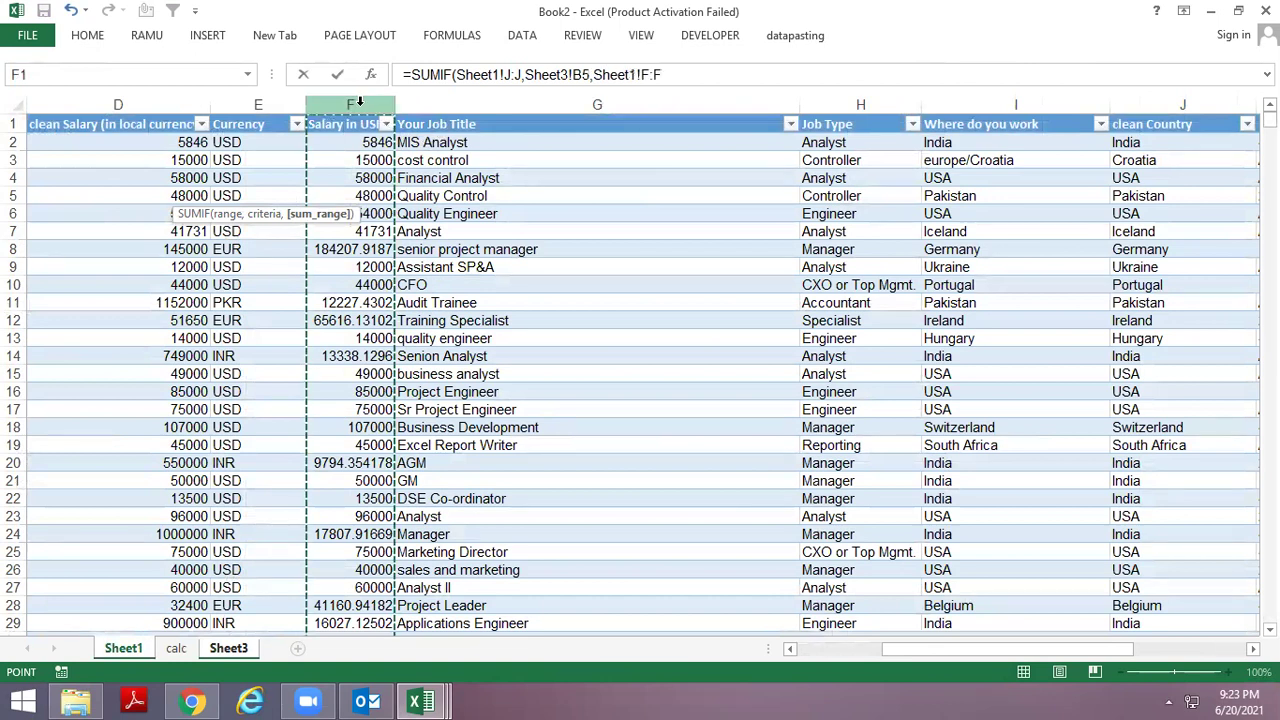
key(Return)
Copy the SUMIF formula down the Salary column to C10.
key(ctrl+d)
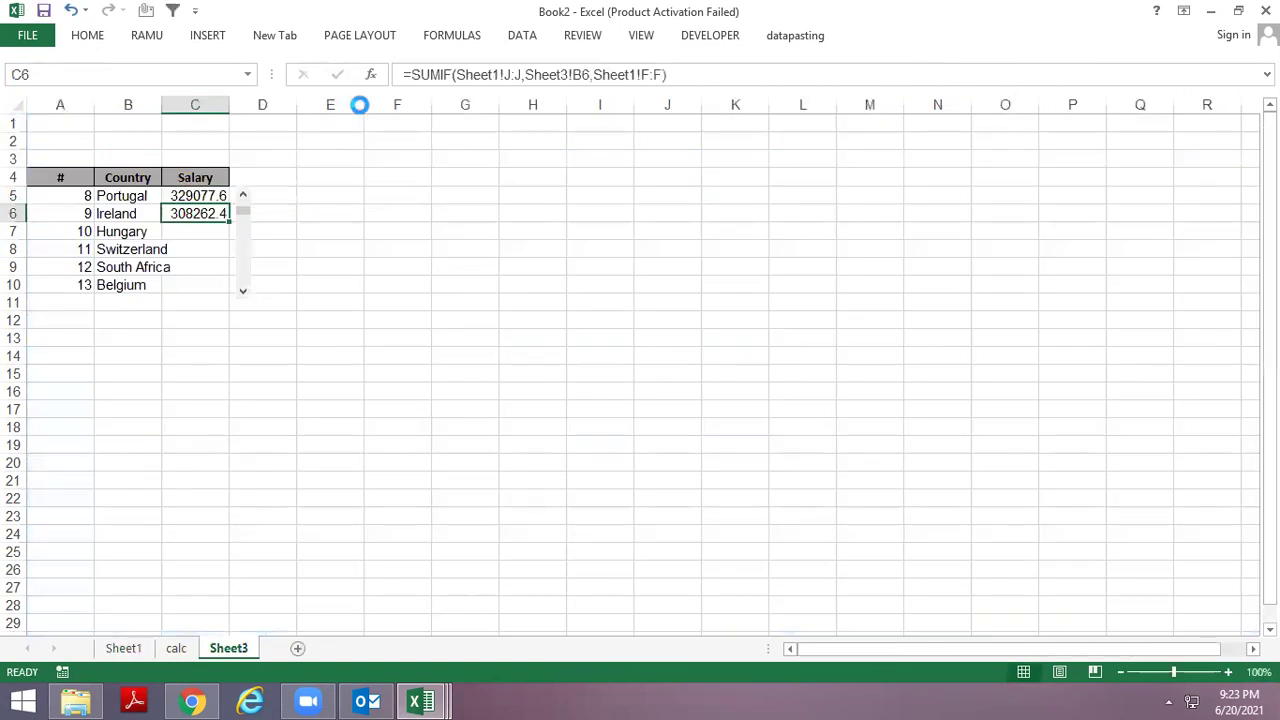
key(Down)
key(ctrl+d)
key(Down)
key(ctrl+d)
key(Down)
key(ctrl+d)
key(Down)
key(ctrl+d)
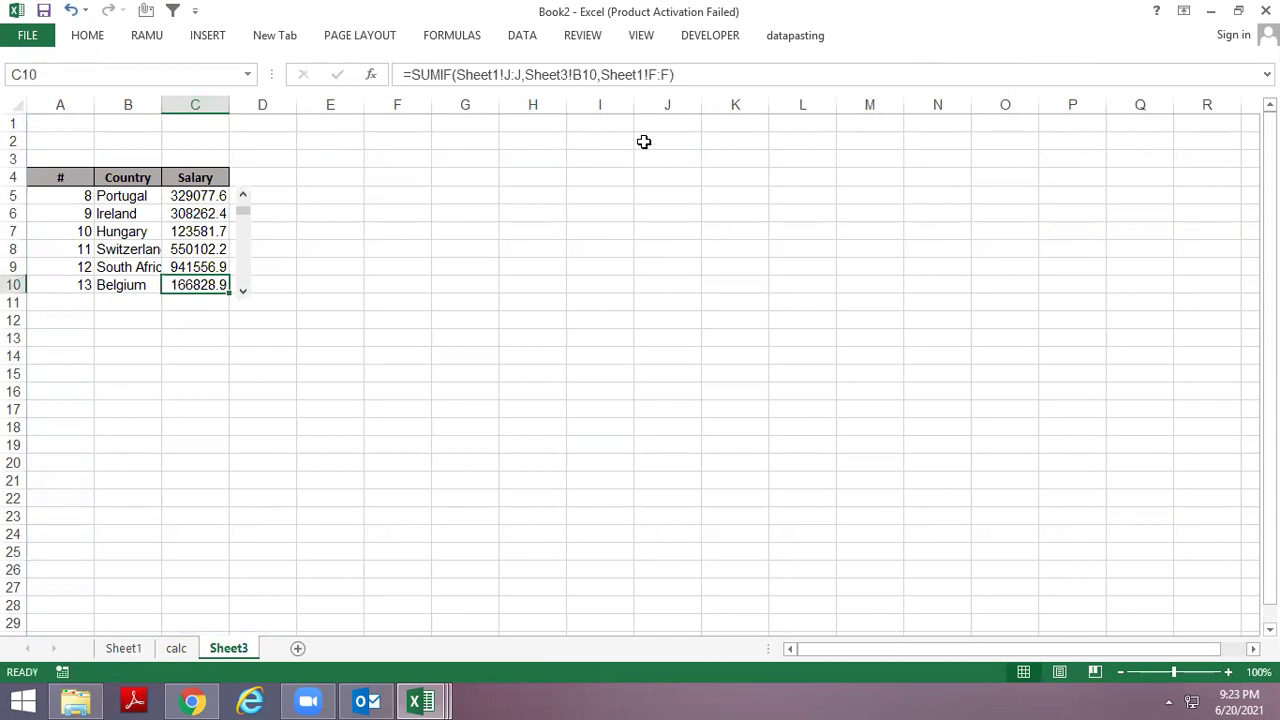
Move the table back one entry with the scroll bar so it starts at 7 Ukraine.
ctrl+scroll(637, 189, up, 1)
ctrl+scroll(637, 189, up, 1)
ctrl+scroll(637, 189, up, 1)
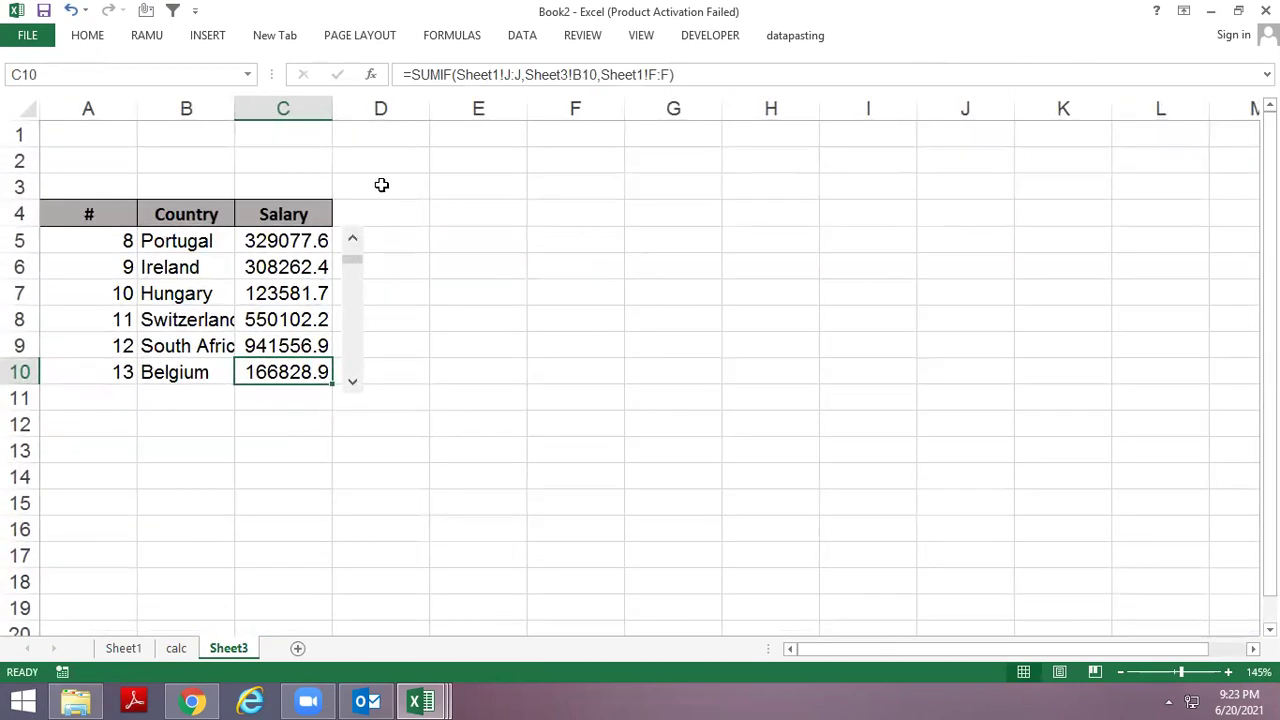
click(364, 220)
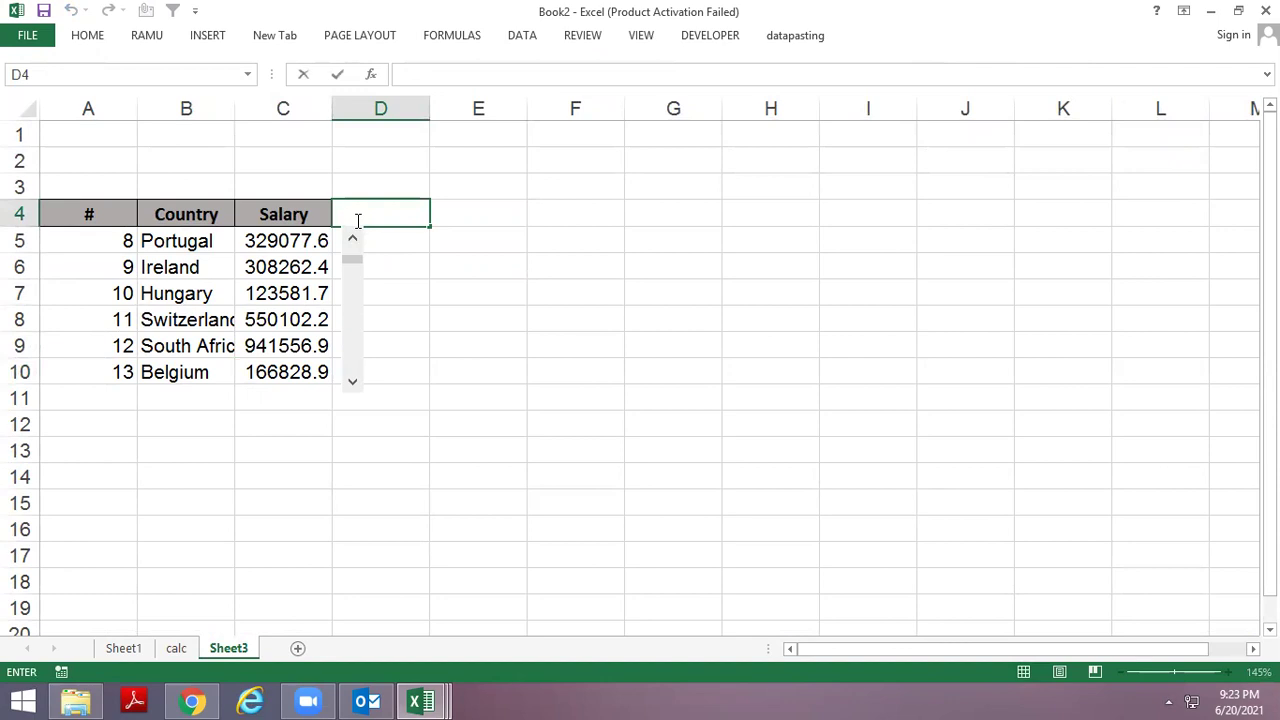
click(355, 236)
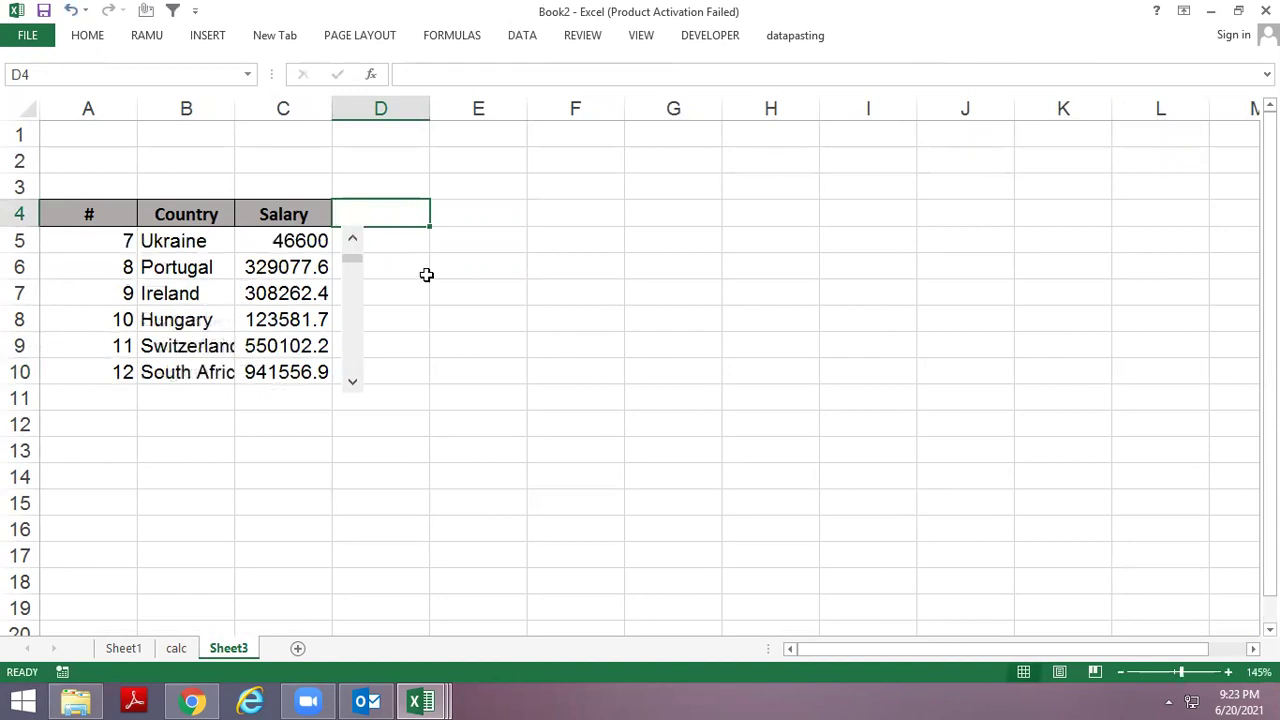
Advance the table six entries with the scroll bar so it starts at 13 Belgium.
click(353, 386)
click(353, 386)
click(353, 386)
click(353, 386)
click(353, 386)
click(353, 386)
Review Dash Example-2's country table A4:C10 and its column chart, then return to Book2.
key(alt+Tab)
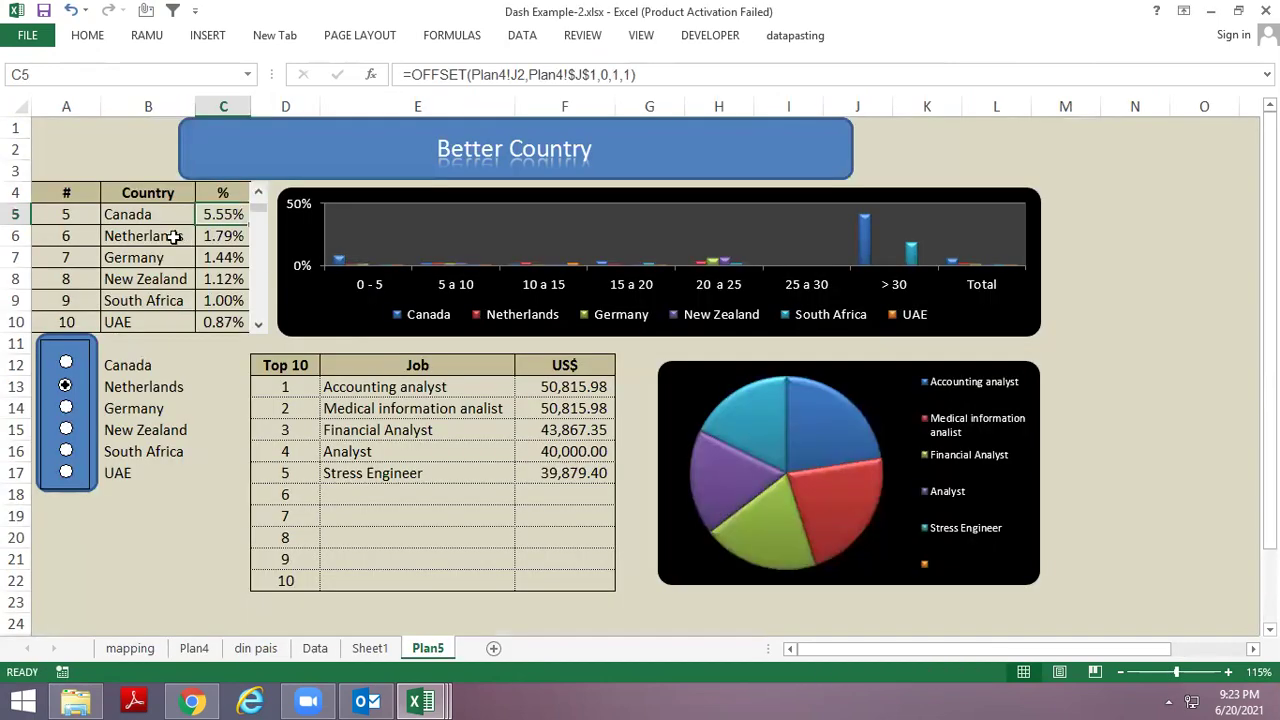
drag(86, 202, 216, 323)
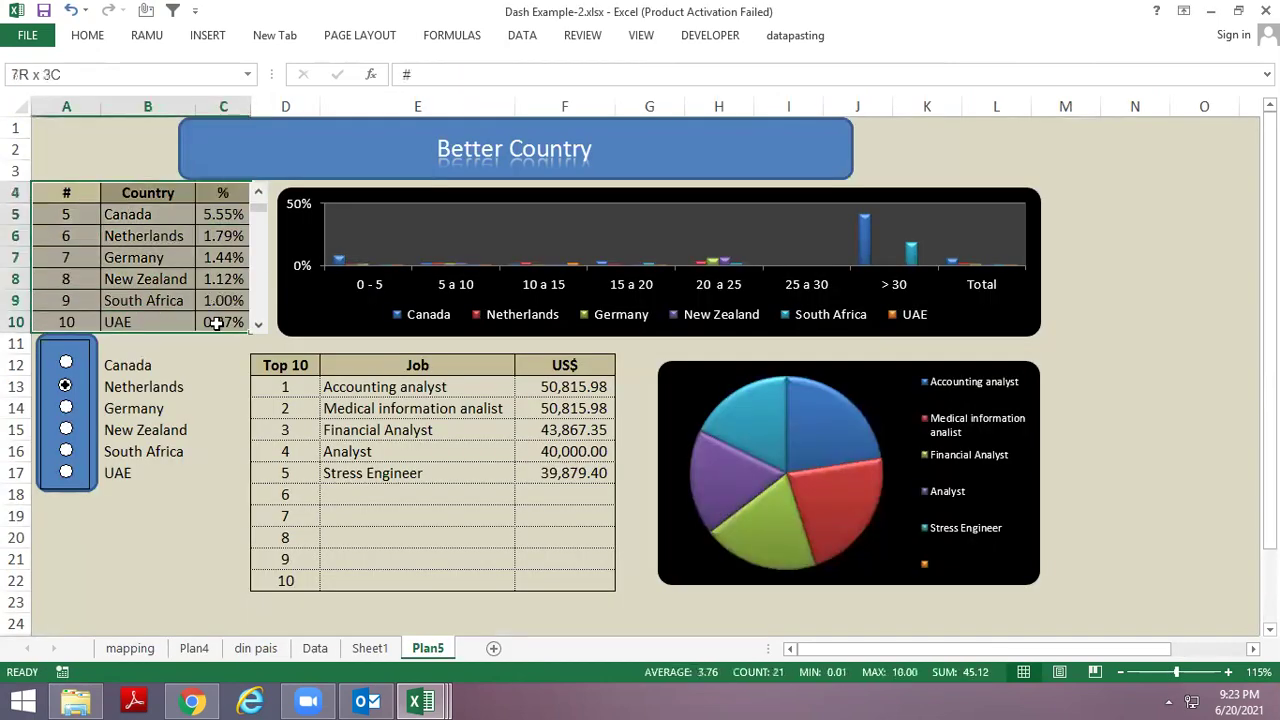
click(635, 230)
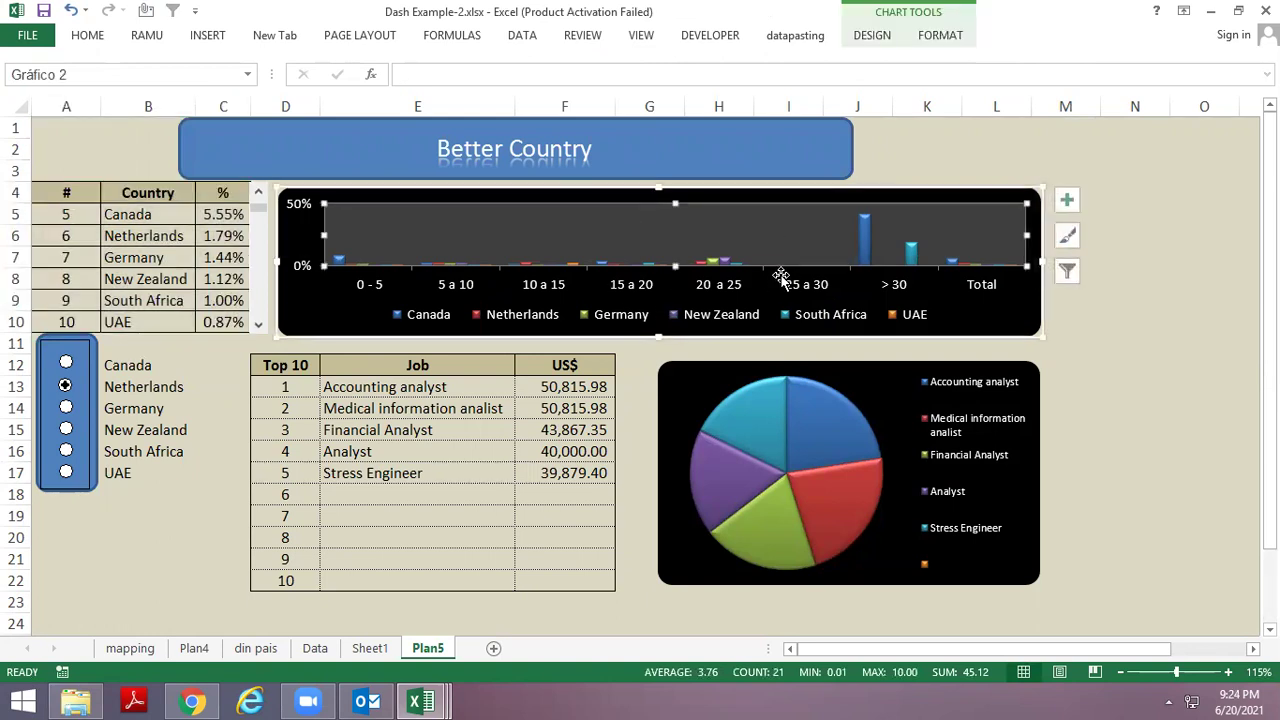
key(alt+Tab)
key(alt+Tab)
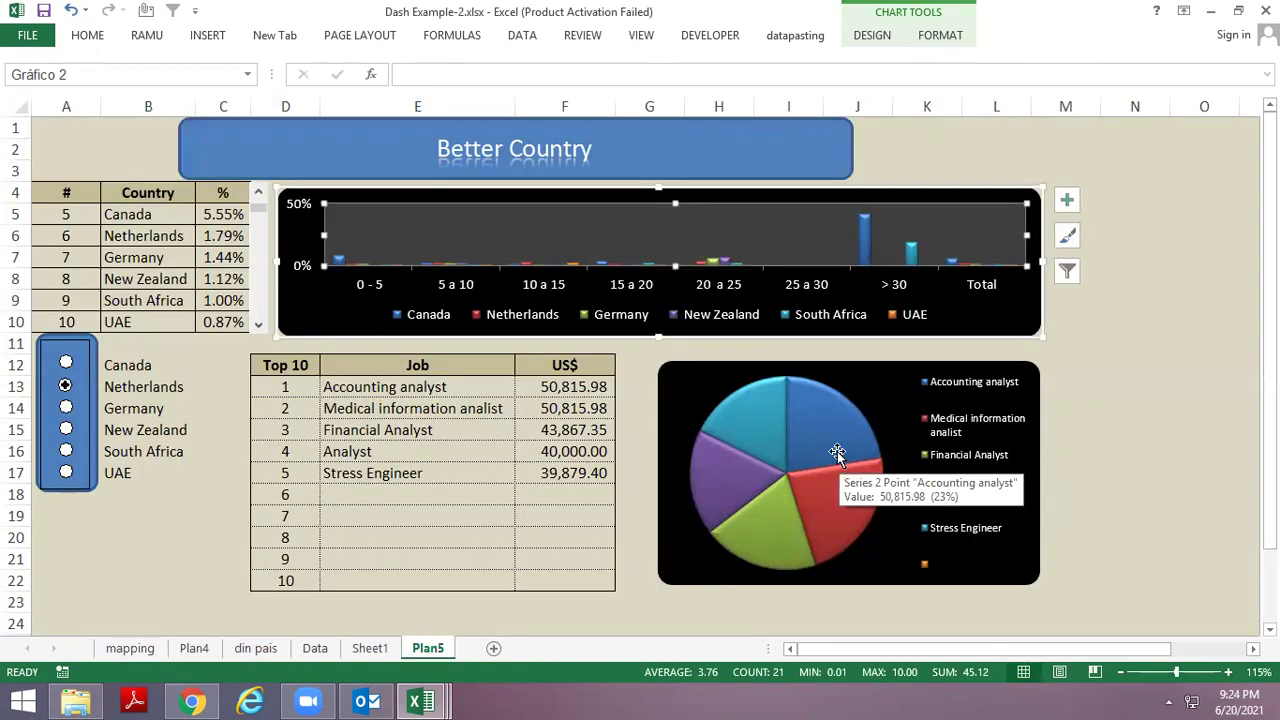
key(alt+Tab)
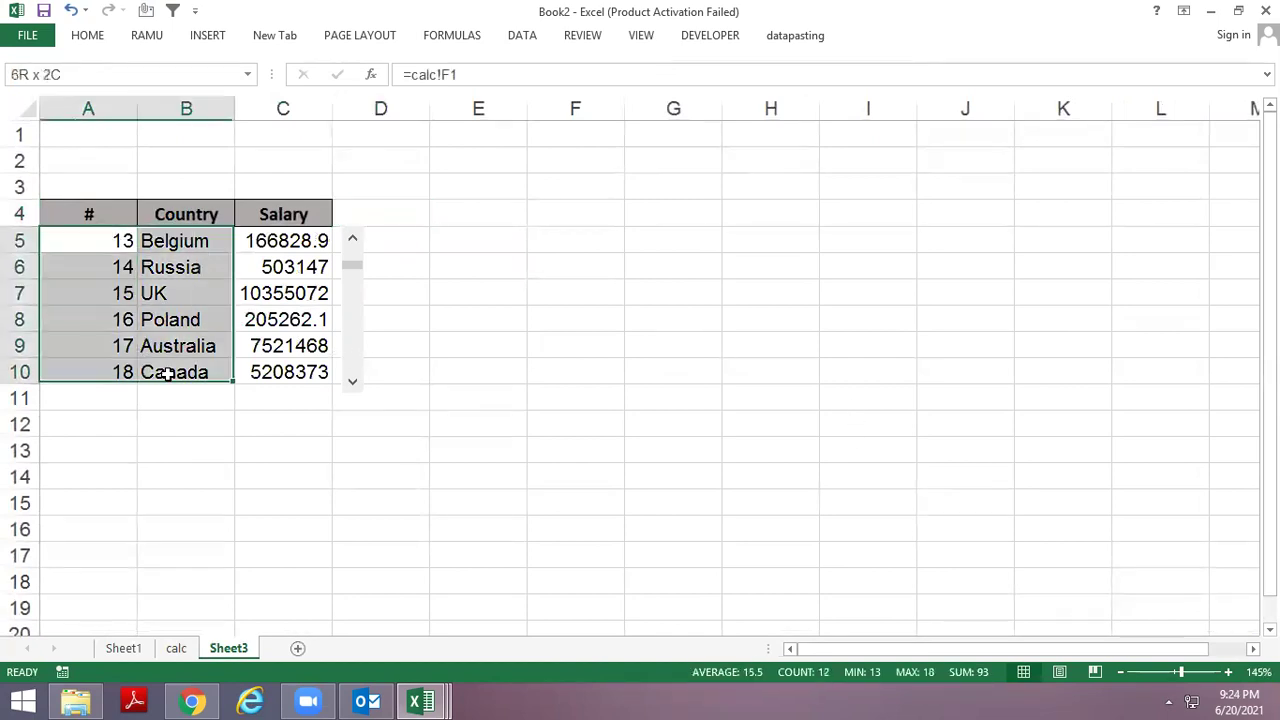
Insert a clustered column chart from the table data A5:C10.
drag(111, 240, 283, 371)
click(199, 37)
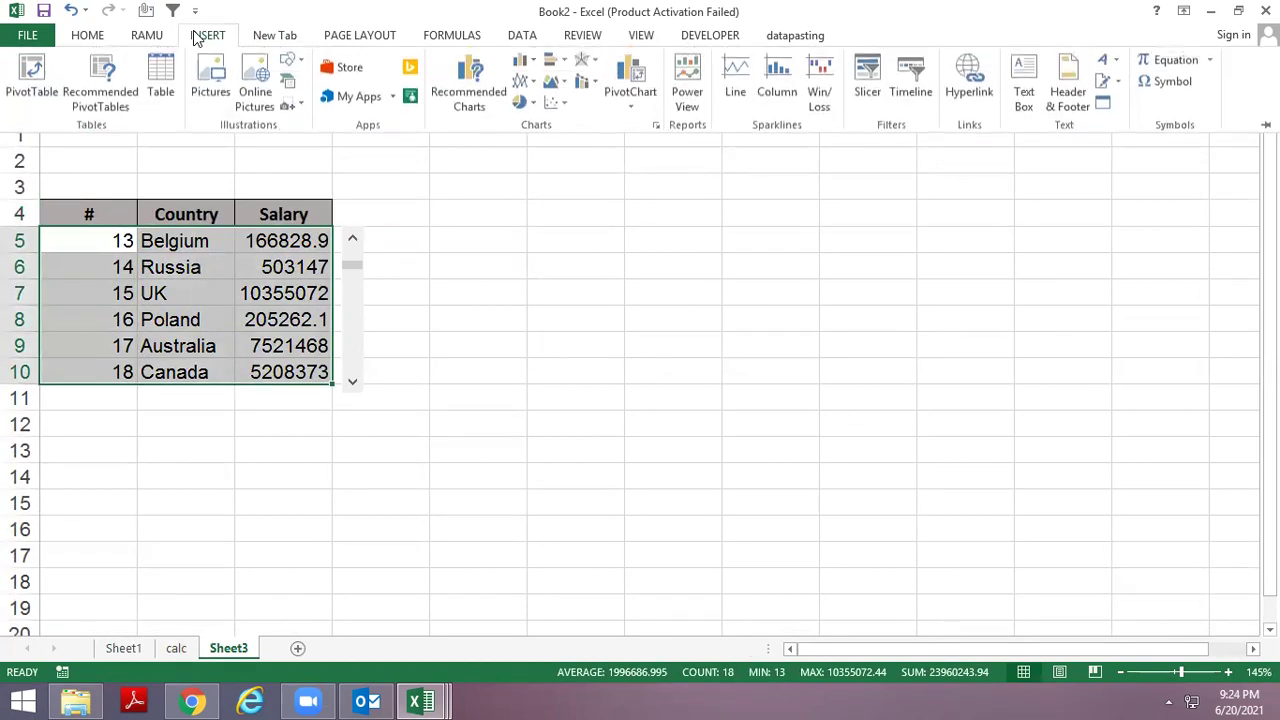
click(537, 66)
click(534, 126)
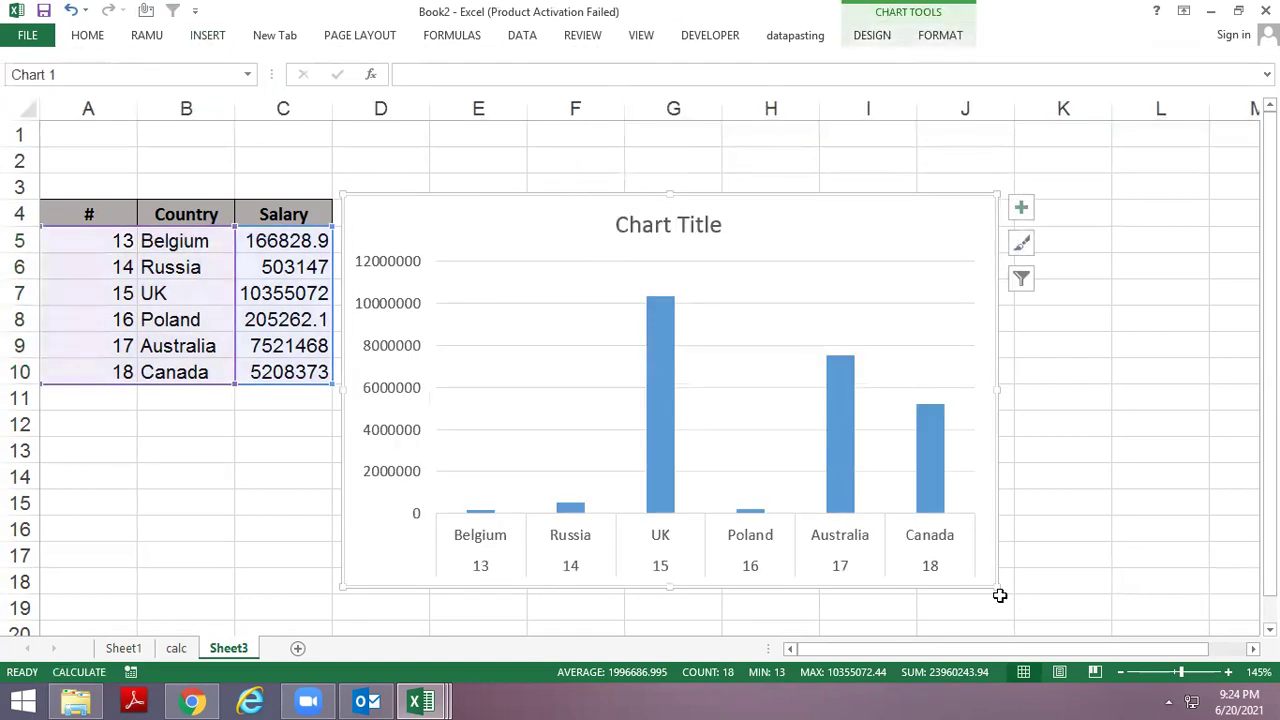
Adjust the chart's height so the bars show fully and select its horizontal axis.
mouse_move(993, 588)
mouse_down()
mouse_move(1006, 377)
mouse_move(1050, 378)
mouse_up()
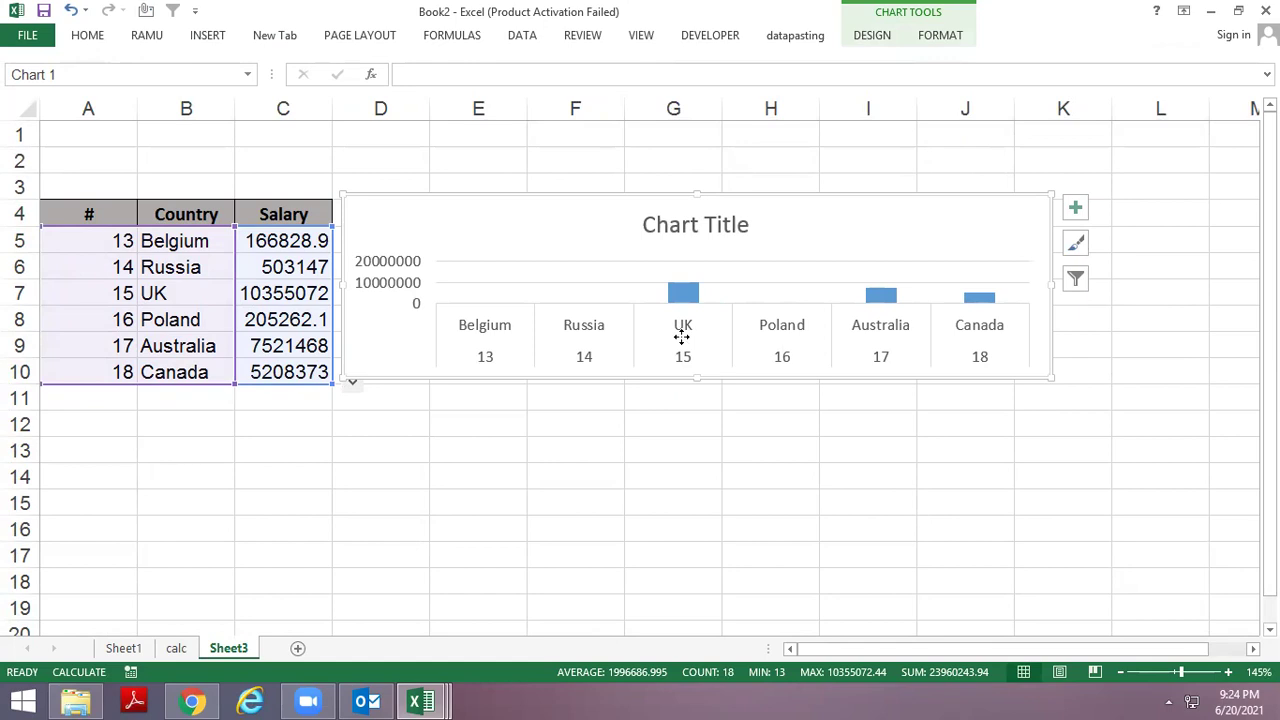
right_click(681, 337)
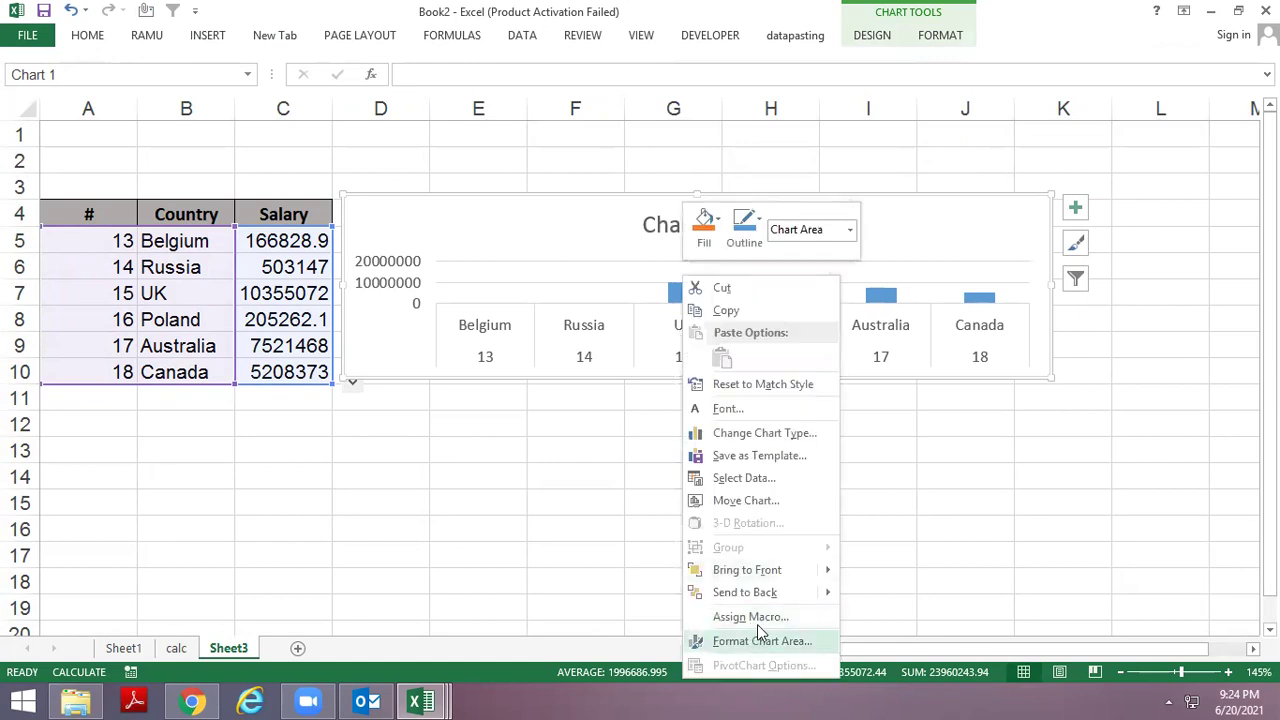
click(883, 18)
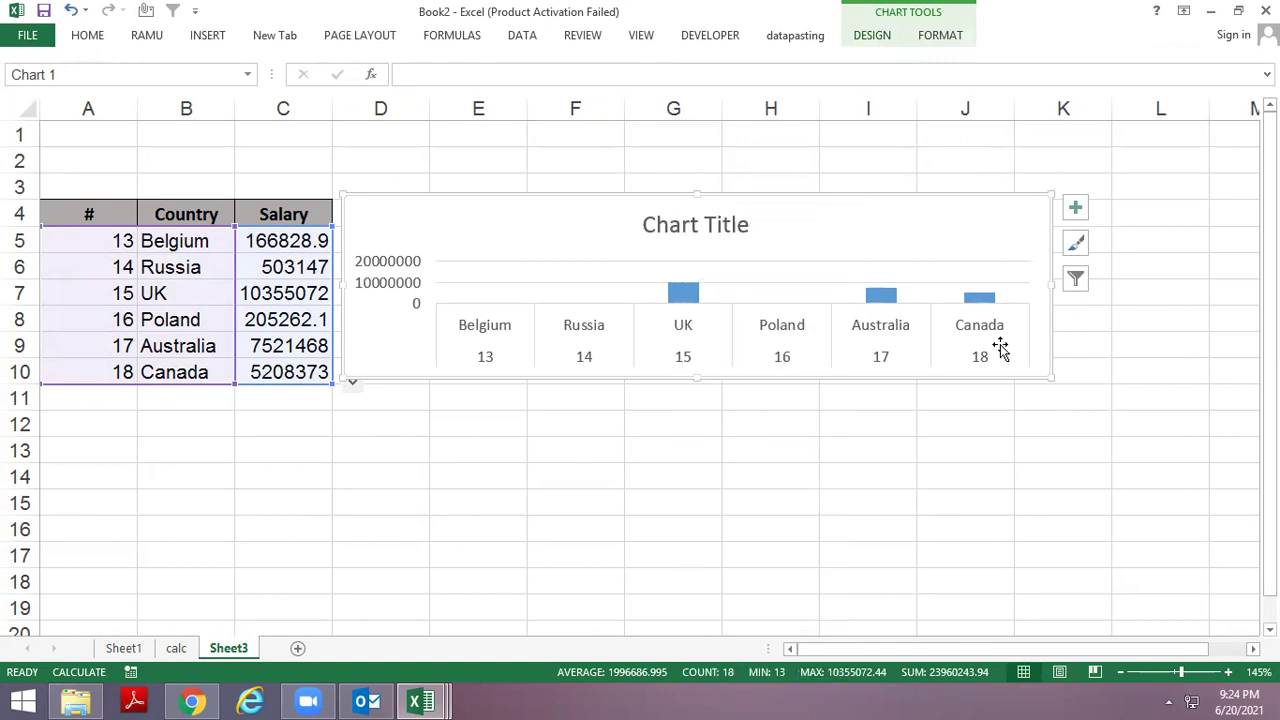
drag(1053, 378, 1055, 525)
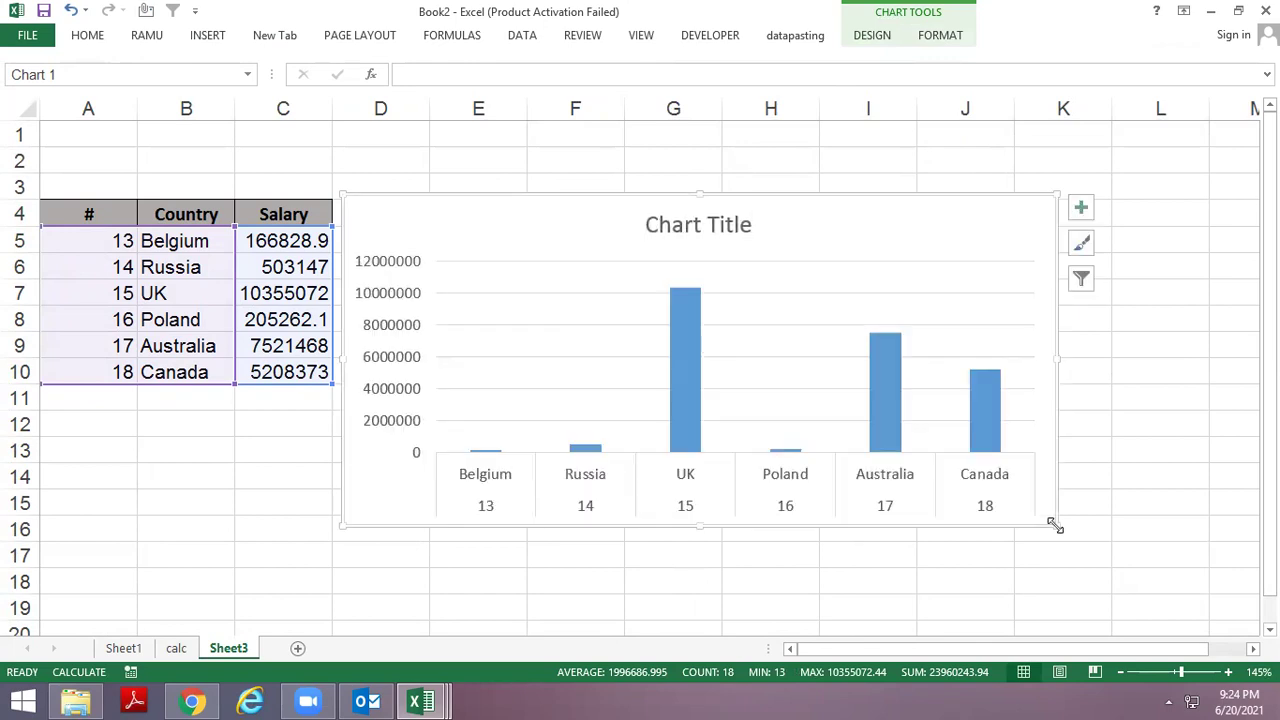
click(800, 489)
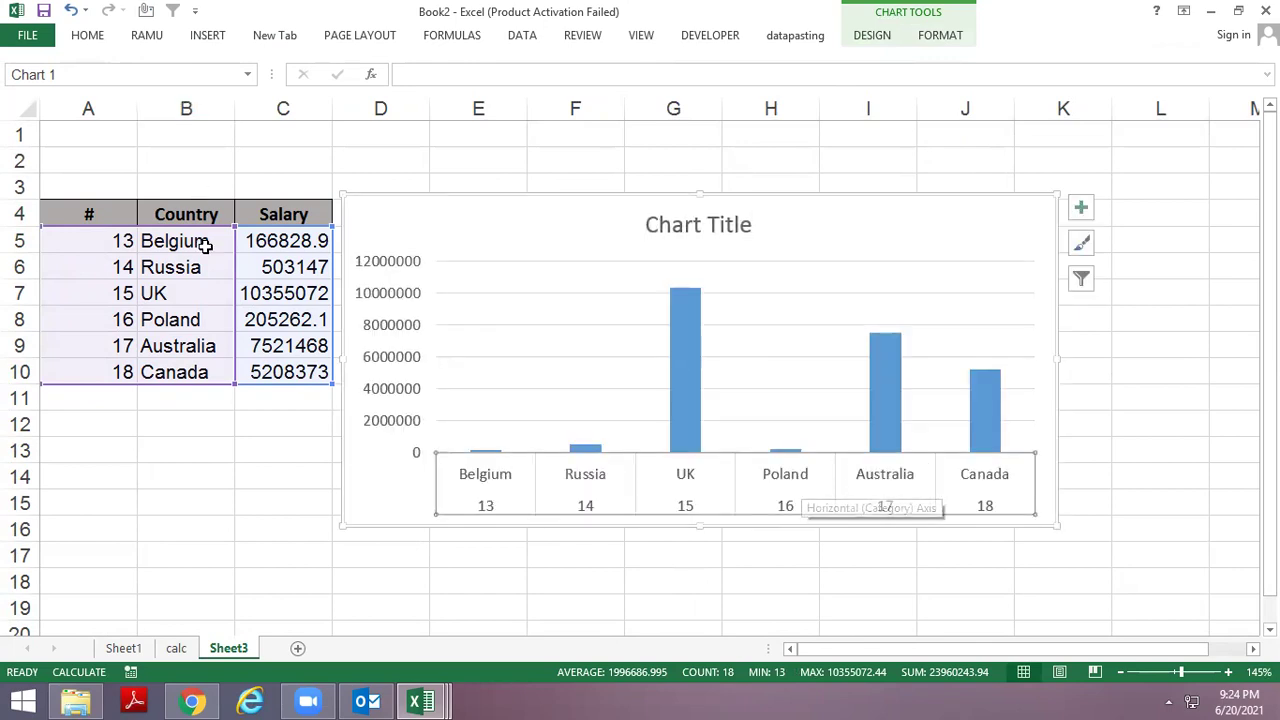
right_click(686, 479)
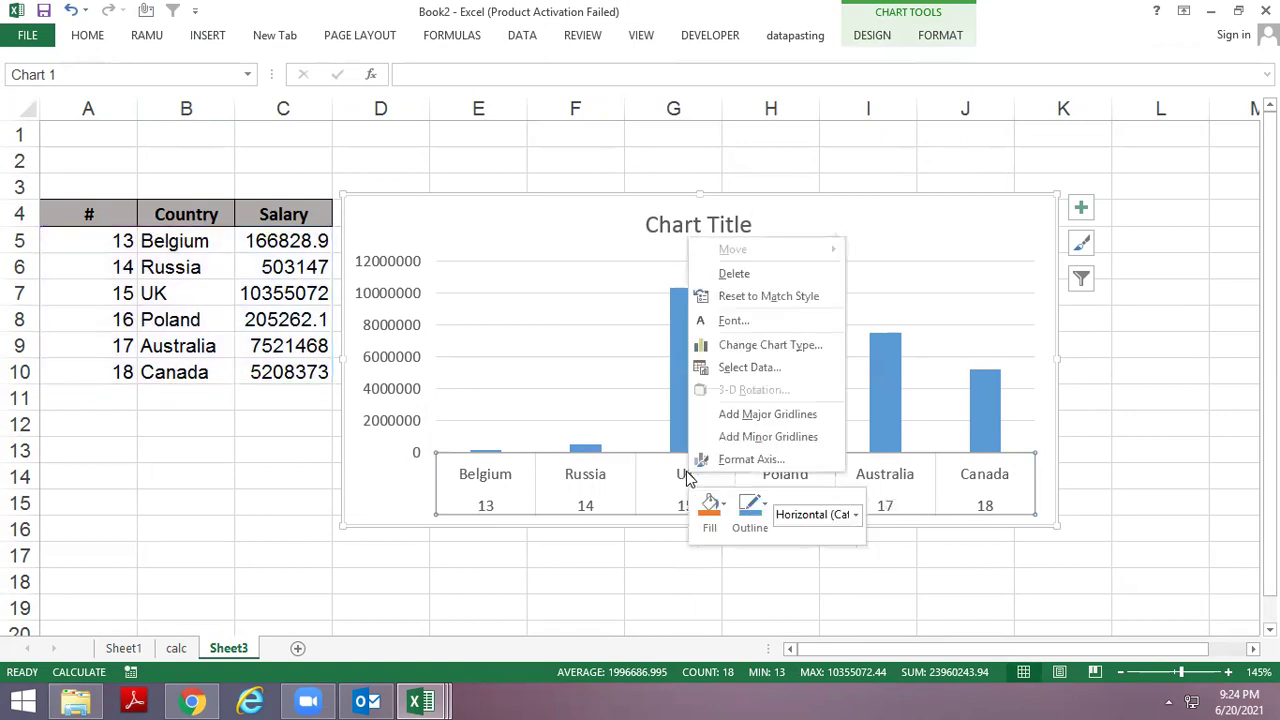
Set the chart's horizontal axis labels to Sheet3!$B$5:$B$10, showing country names only.
click(748, 366)
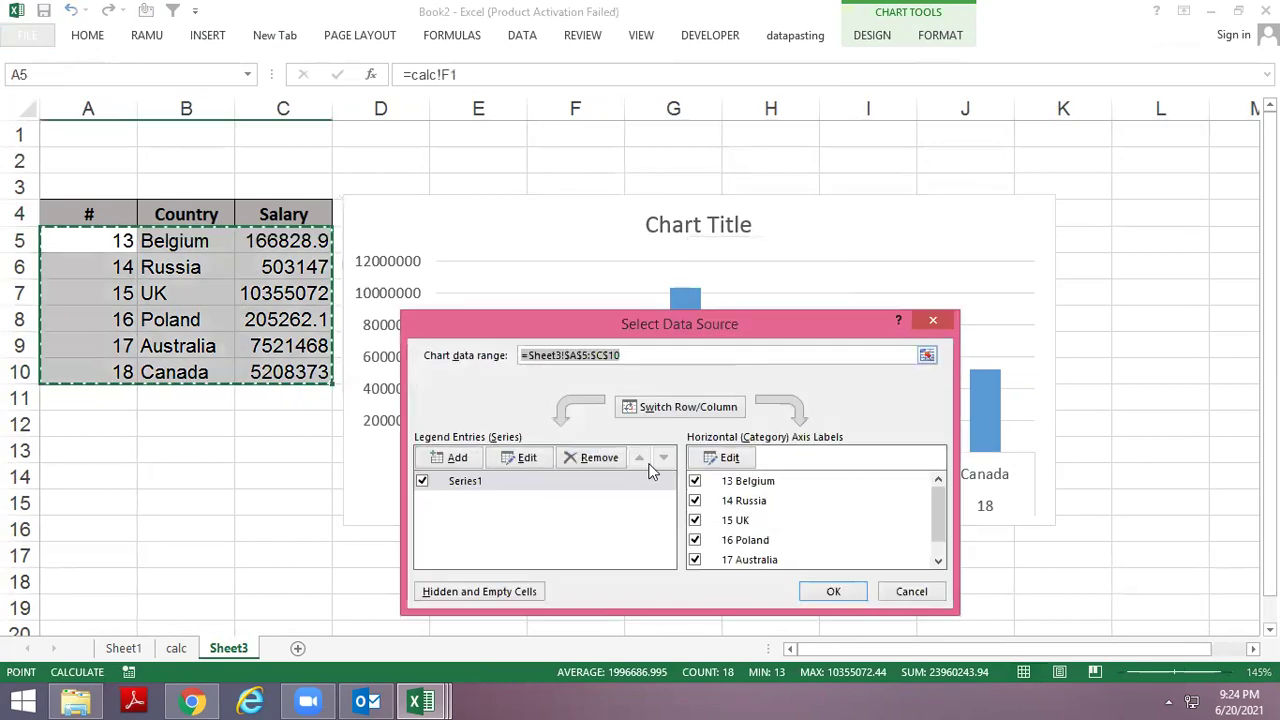
drag(658, 318, 768, 128)
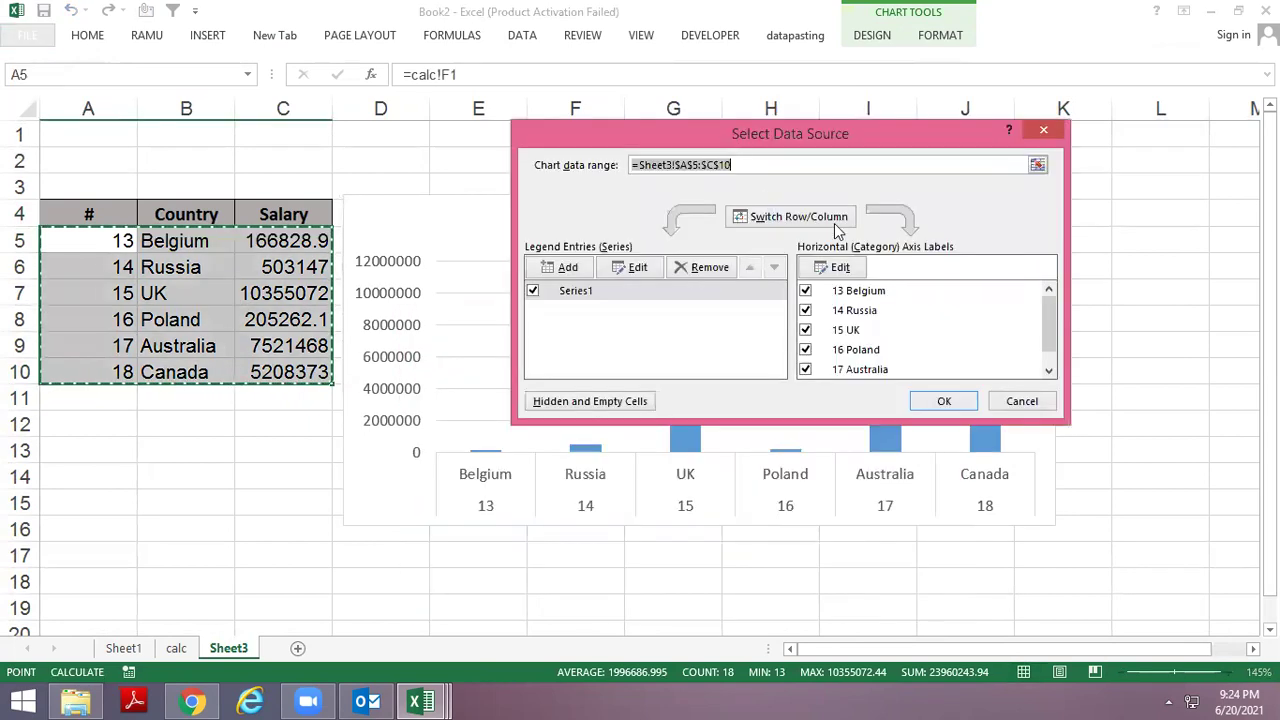
click(840, 267)
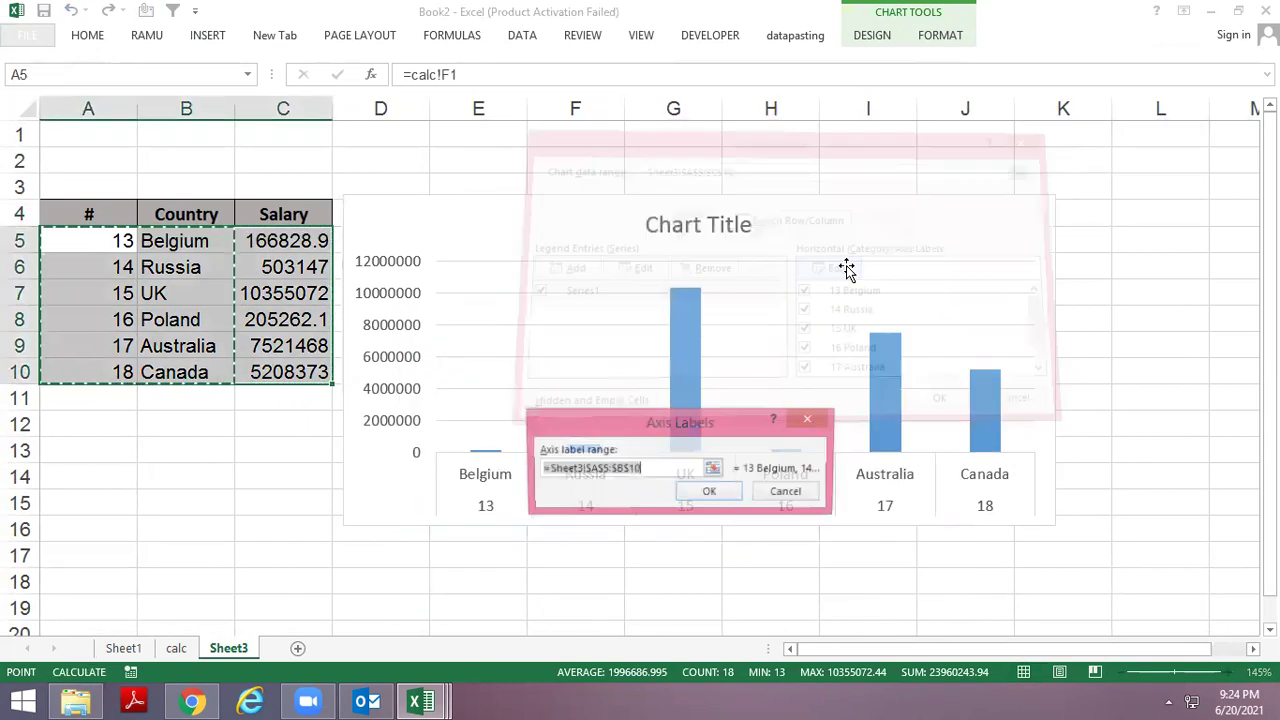
click(712, 468)
drag(200, 241, 200, 370)
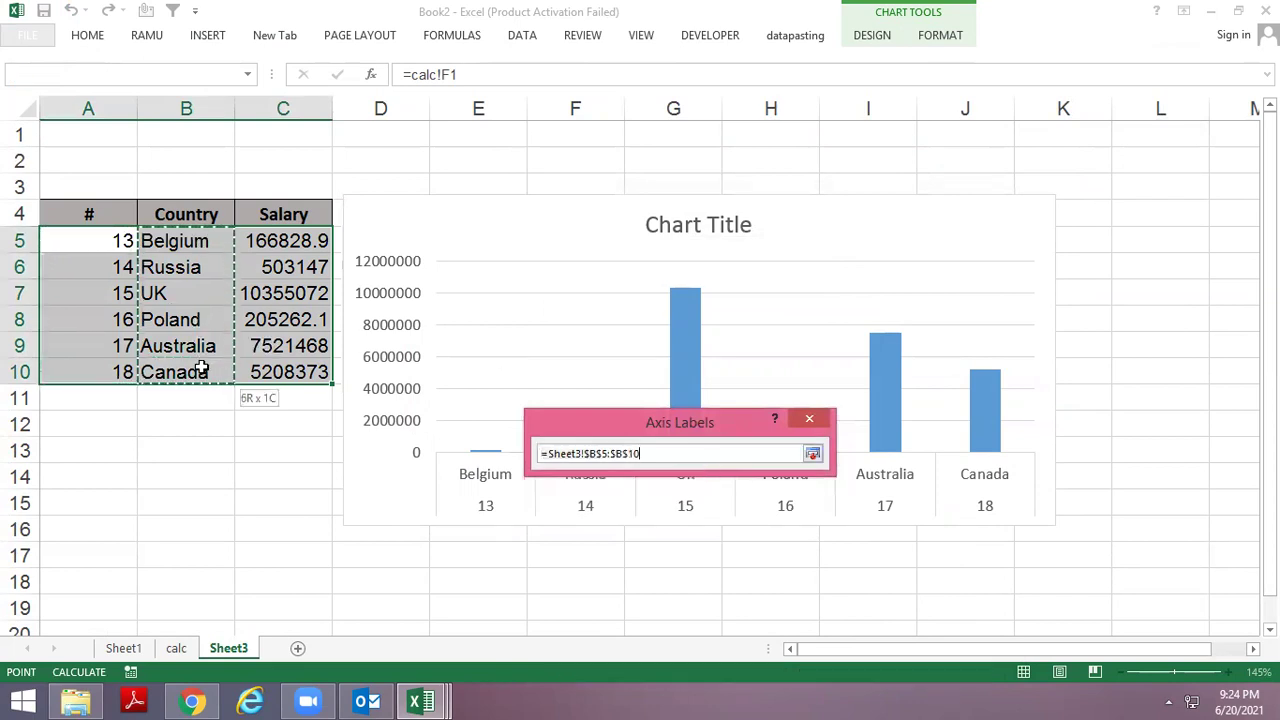
click(812, 453)
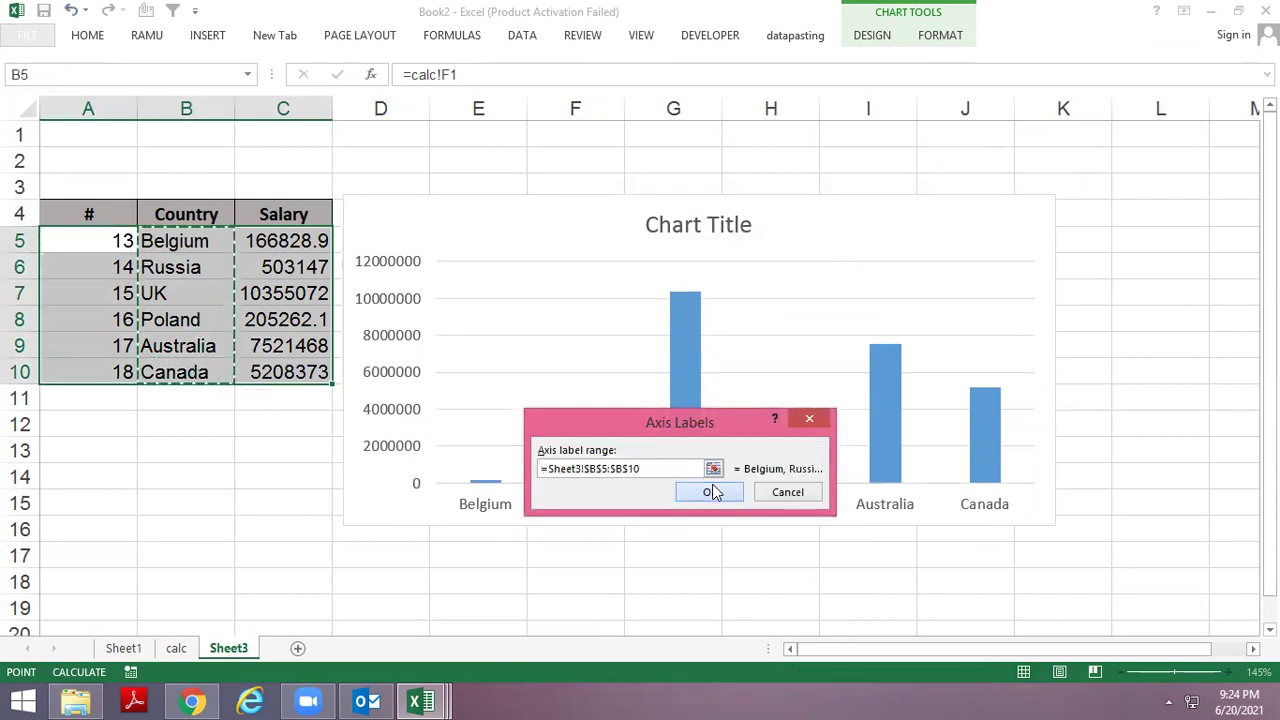
click(713, 492)
click(940, 401)
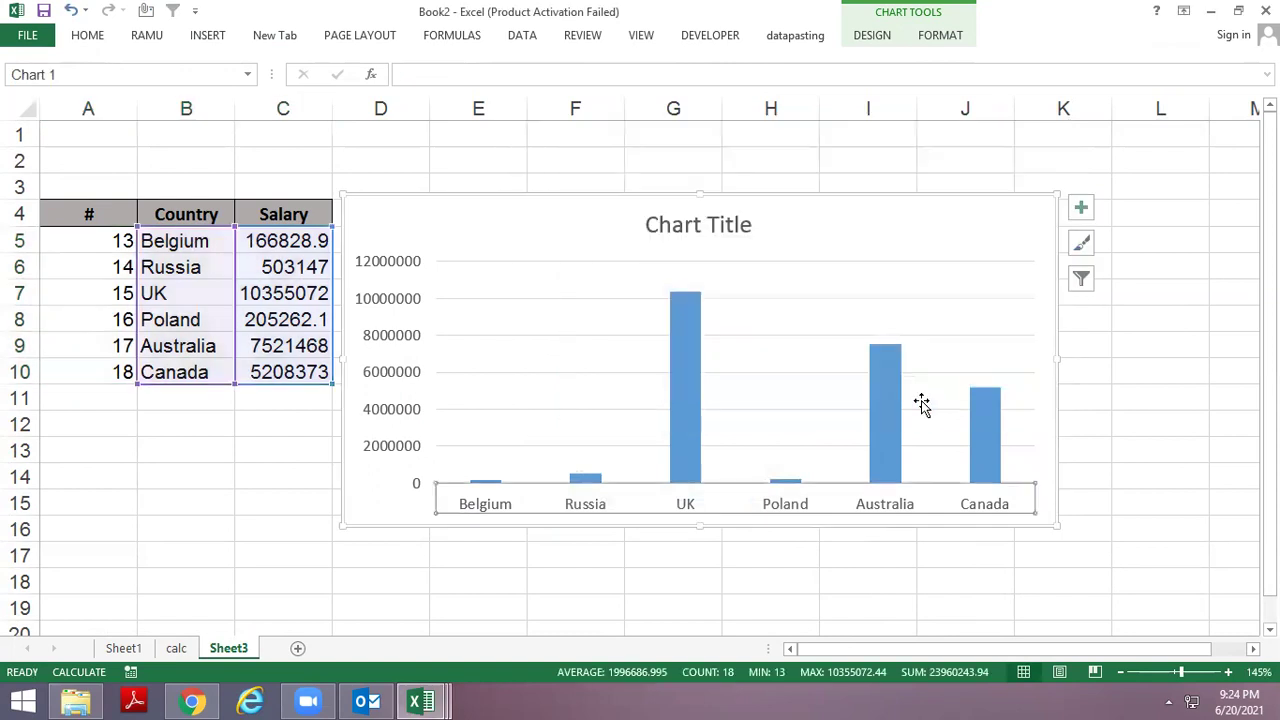
Set the vertical axis display units to Thousands and shorten the chart.
click(392, 263)
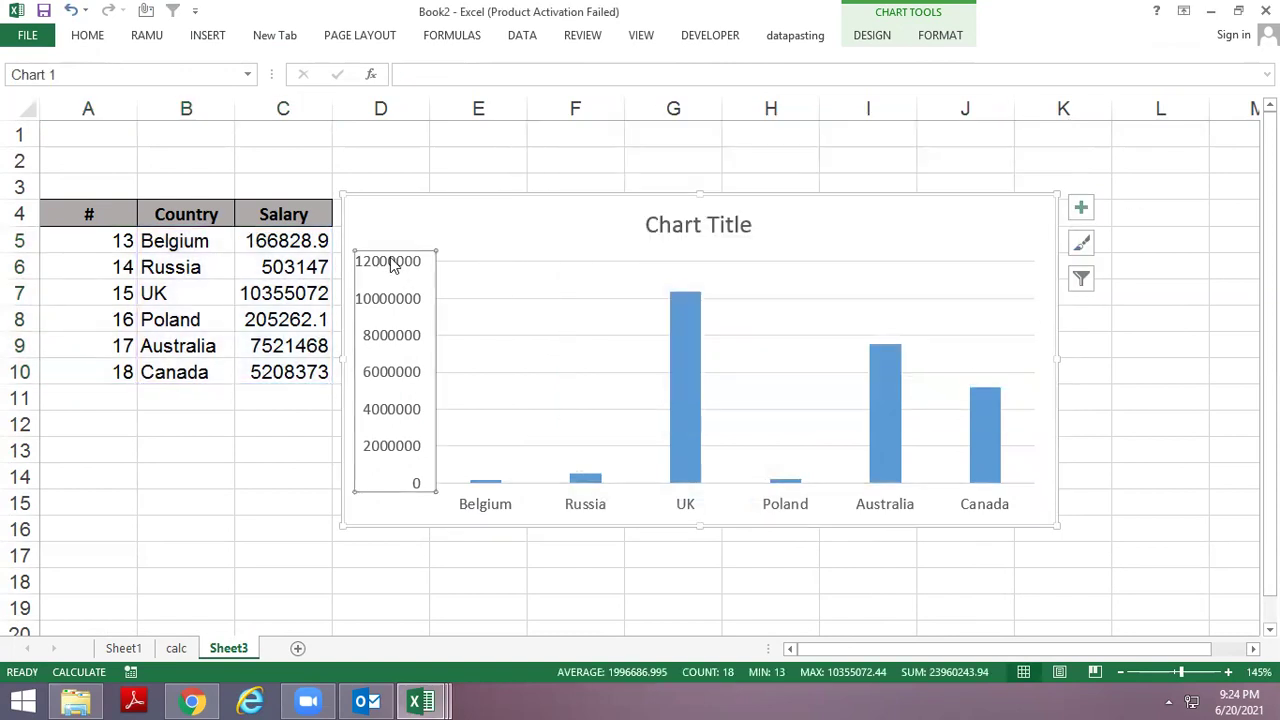
right_click(392, 263)
click(456, 456)
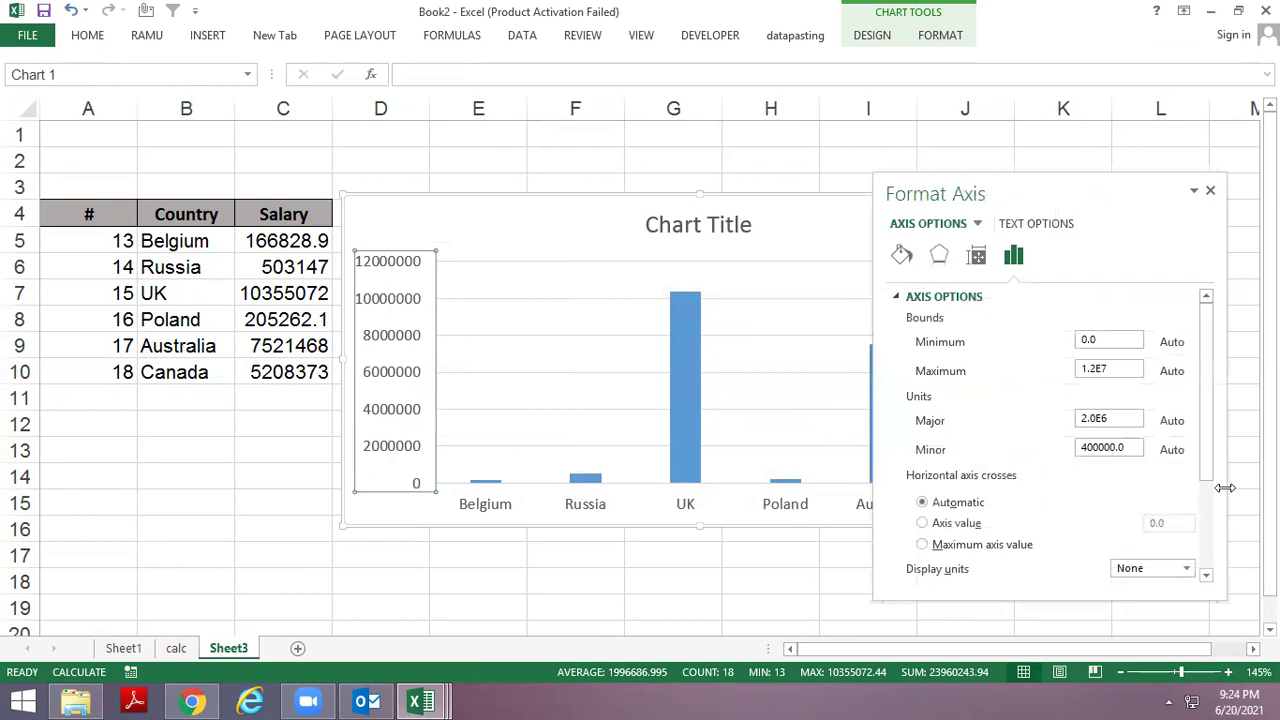
drag(1205, 476, 1216, 547)
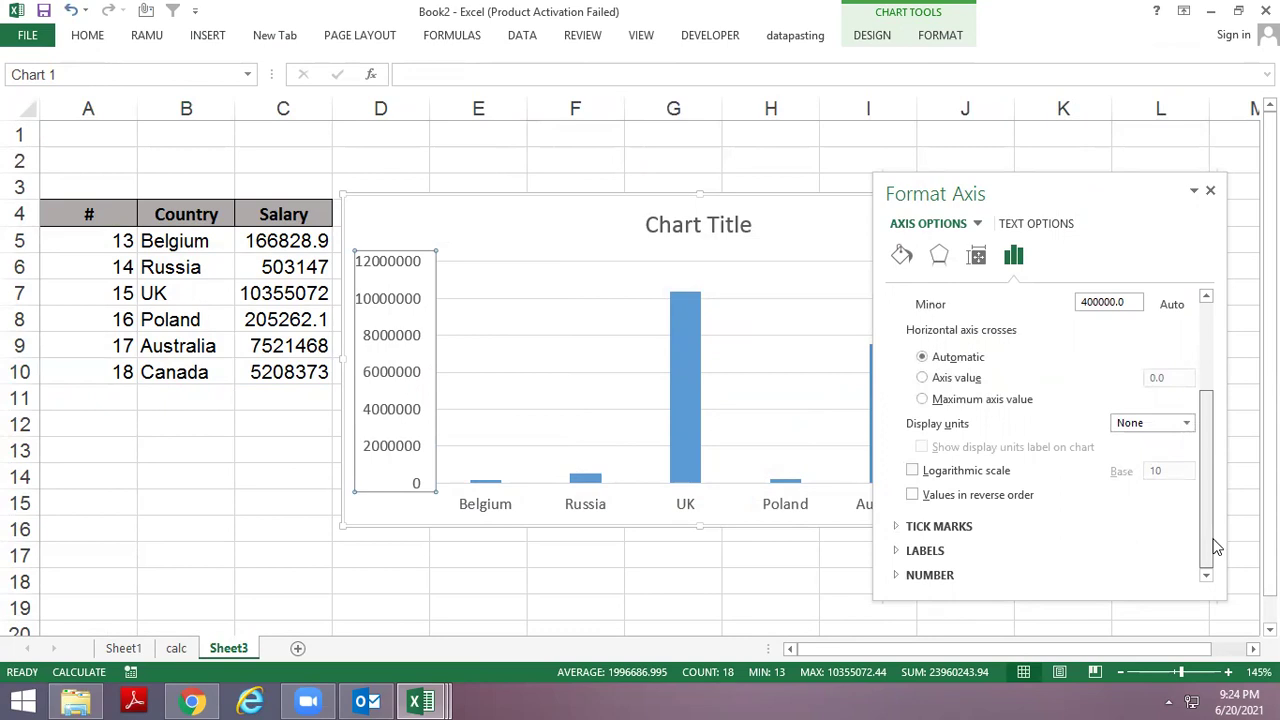
click(1188, 426)
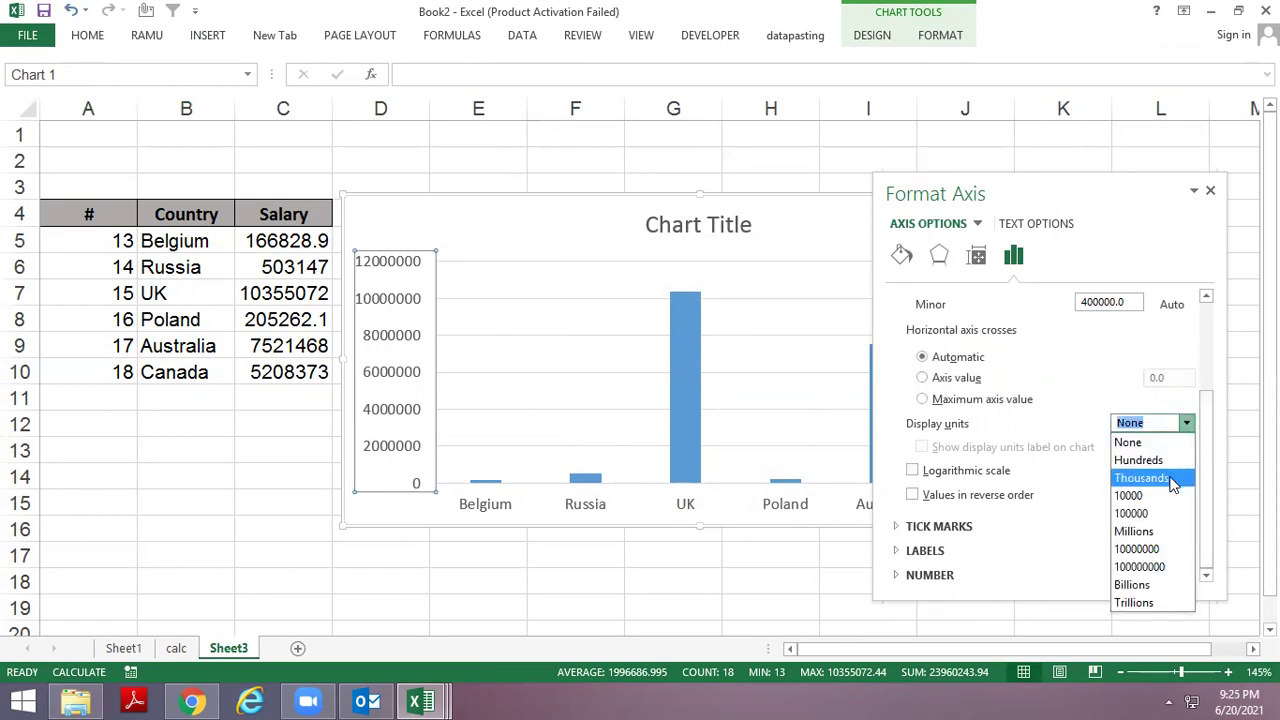
click(1134, 531)
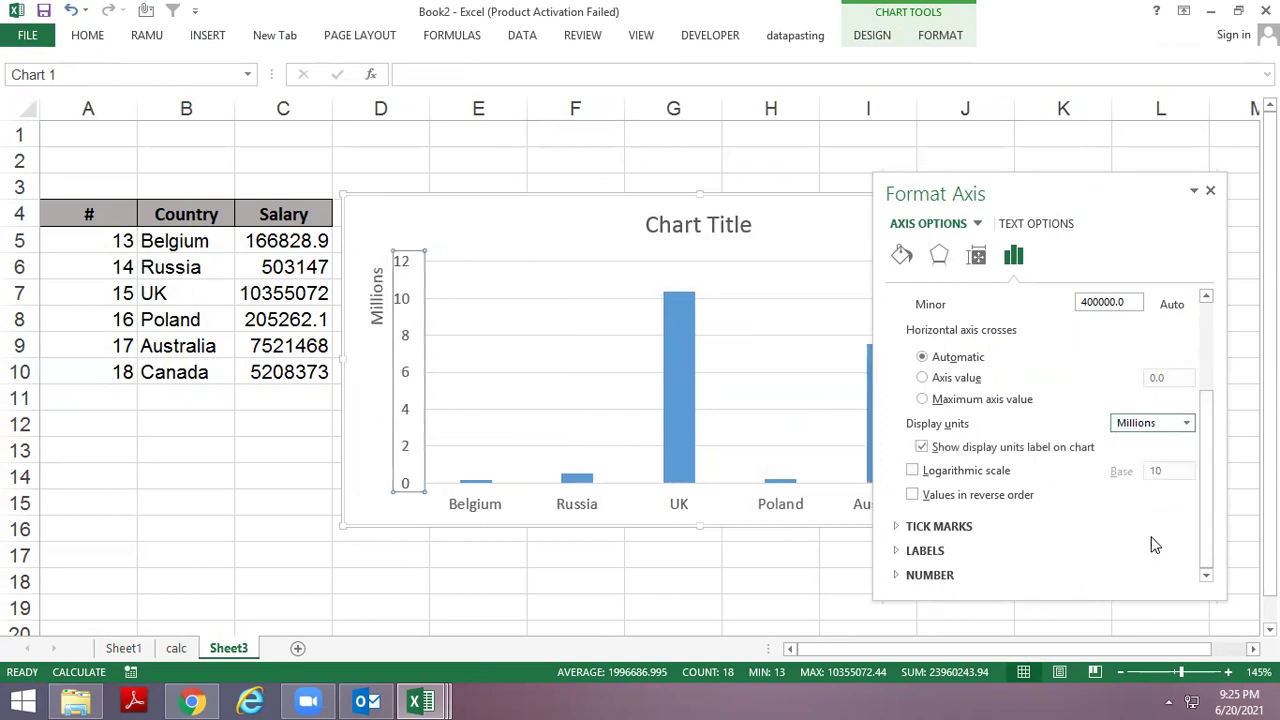
click(1186, 423)
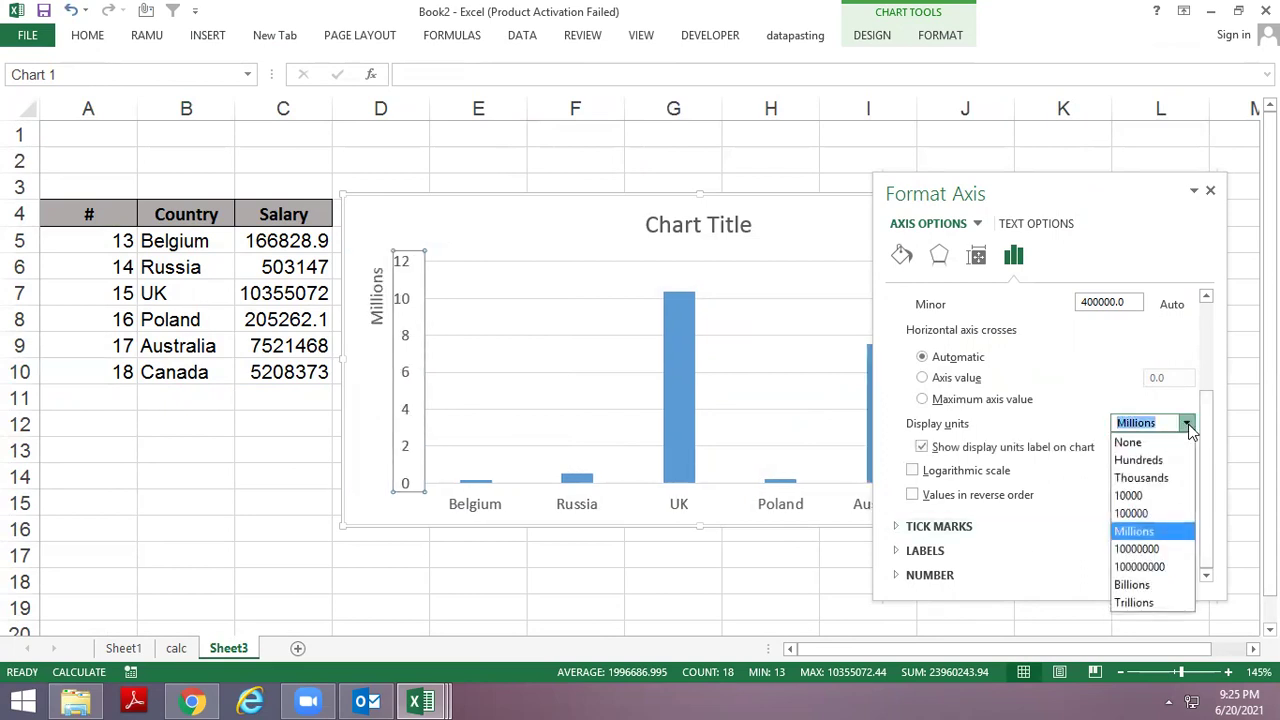
click(1175, 480)
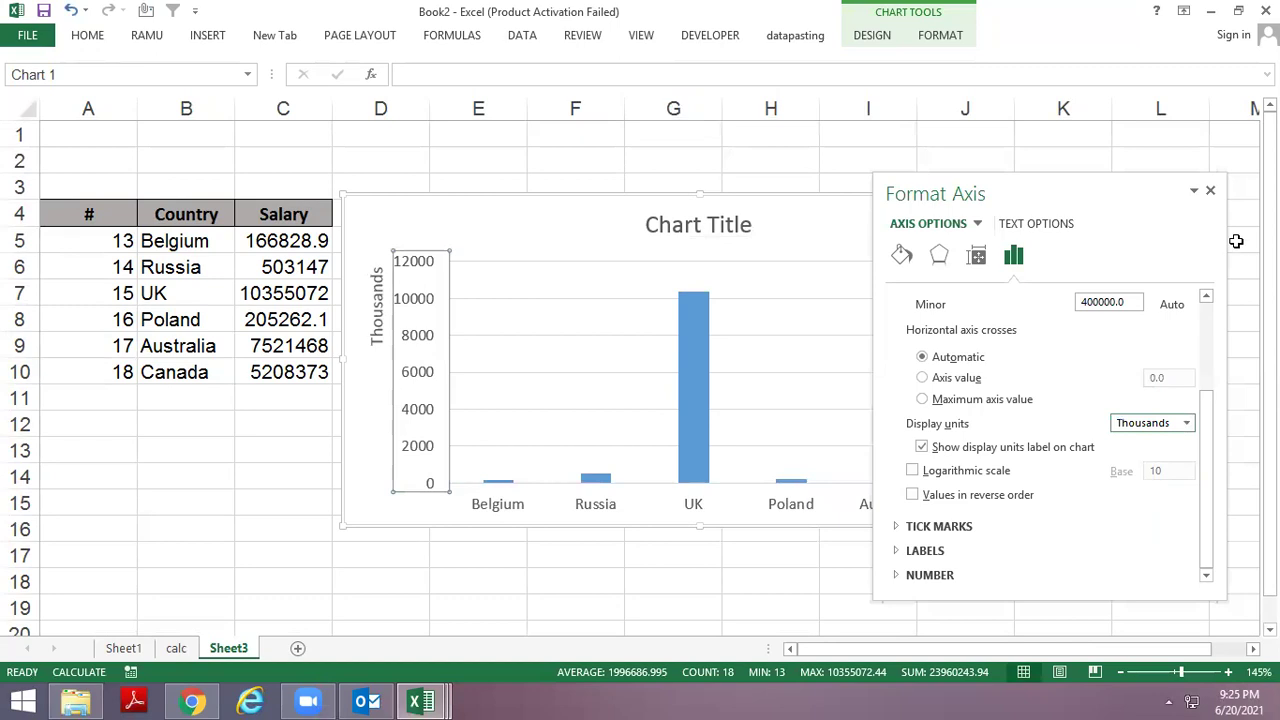
click(1207, 191)
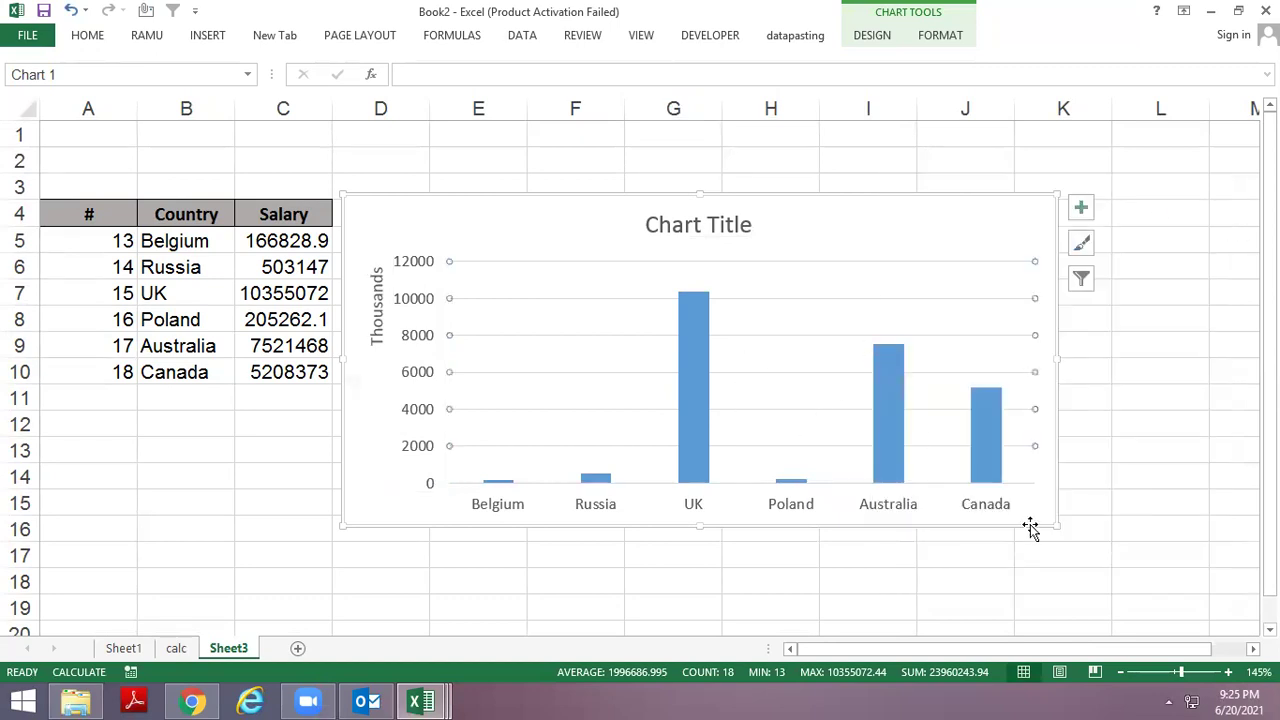
mouse_move(1056, 526)
mouse_down()
mouse_move(1057, 357)
mouse_move(1049, 386)
mouse_up()
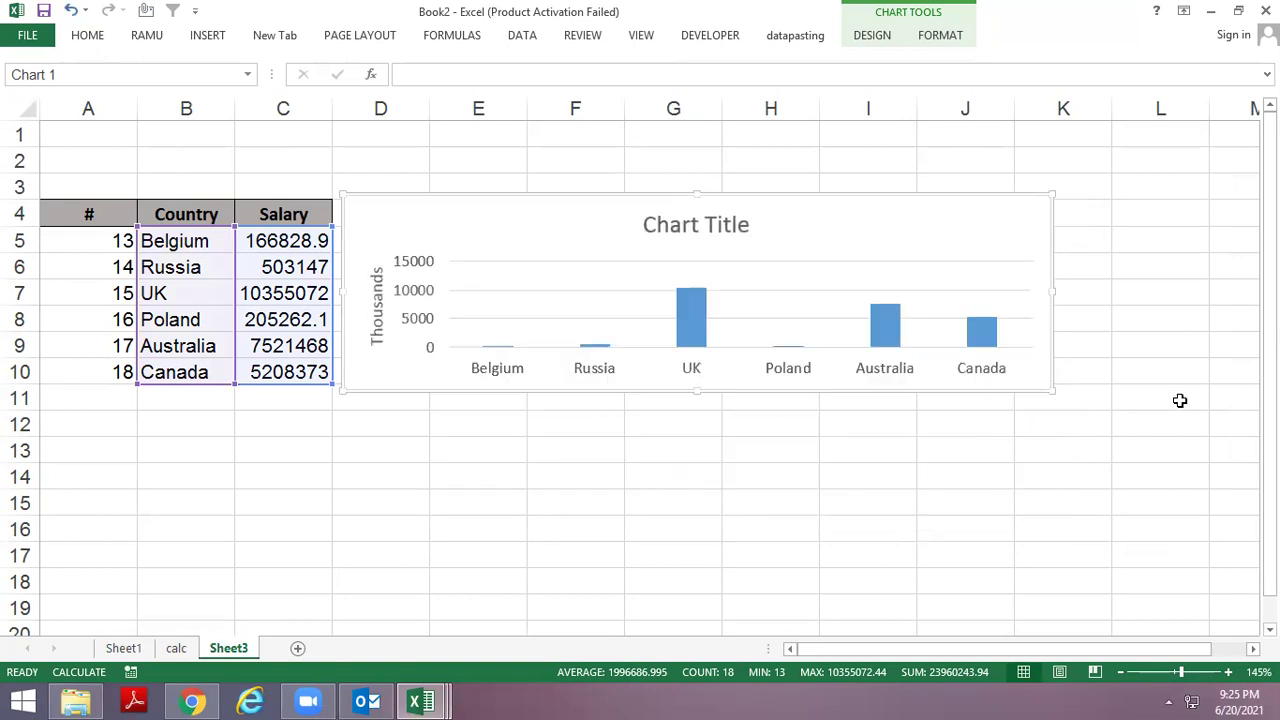
Nudge the chart right, then advance the table and chart twelve entries to end at Singapore.
click(1177, 400)
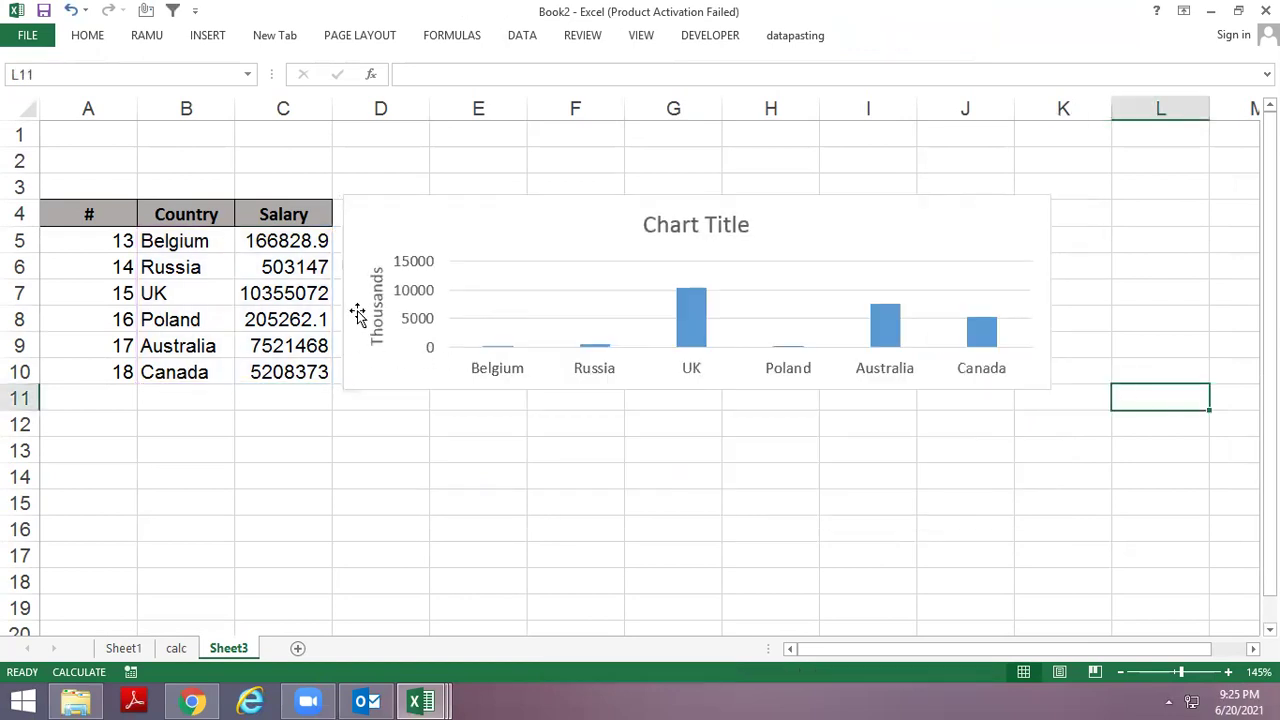
drag(475, 207, 491, 209)
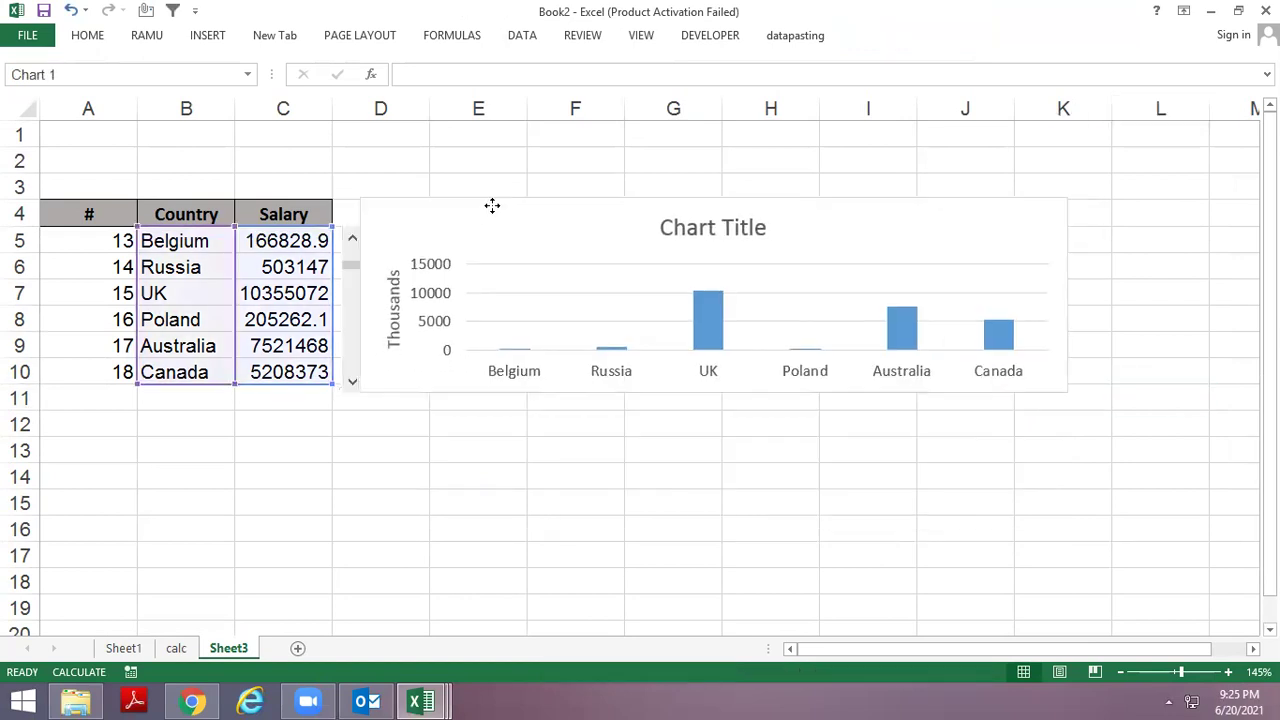
click(351, 381)
click(351, 381)
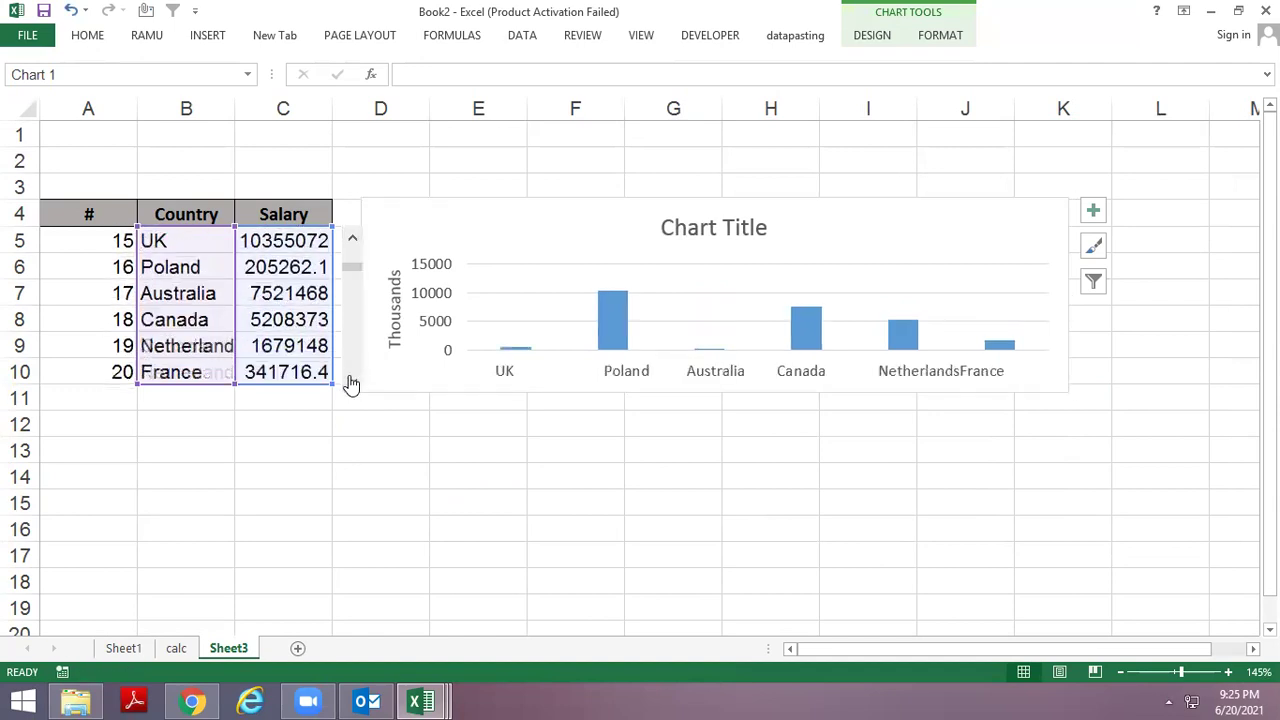
click(351, 381)
click(351, 381)
click(351, 381)
click(351, 381)
click(351, 381)
click(351, 381)
click(351, 381)
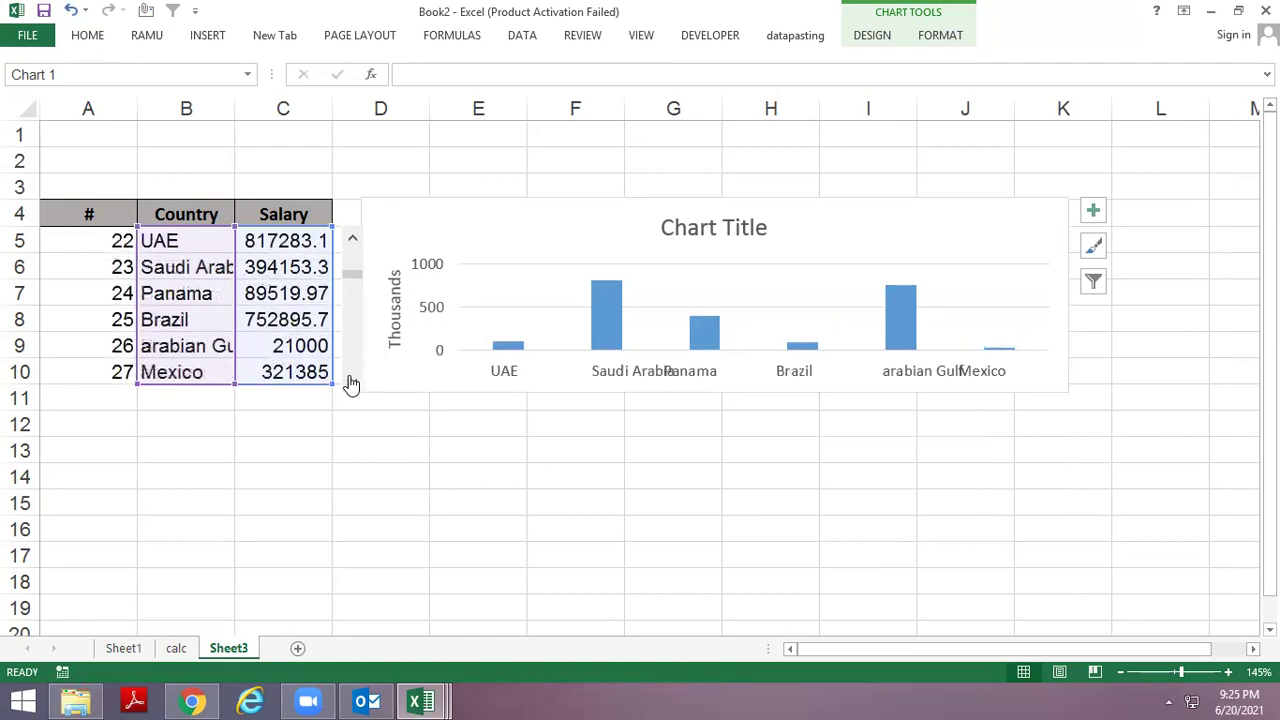
click(351, 381)
click(351, 381)
click(351, 381)
click(351, 381)
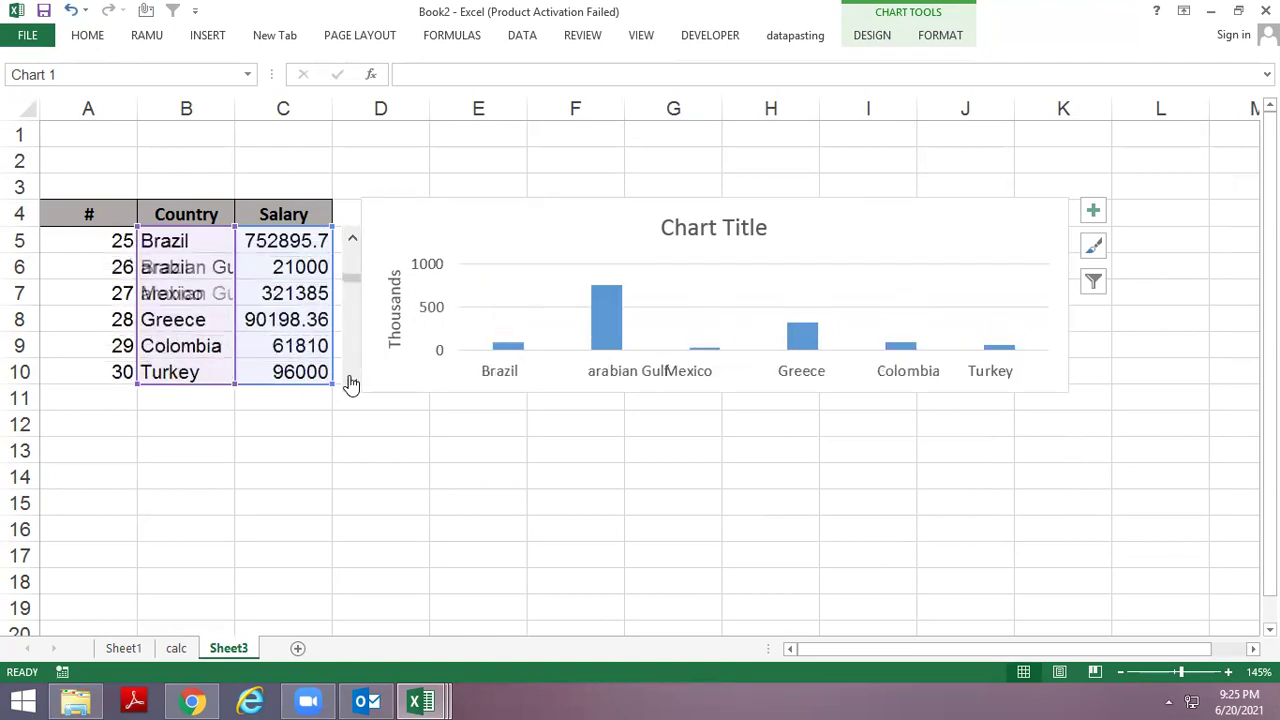
click(351, 381)
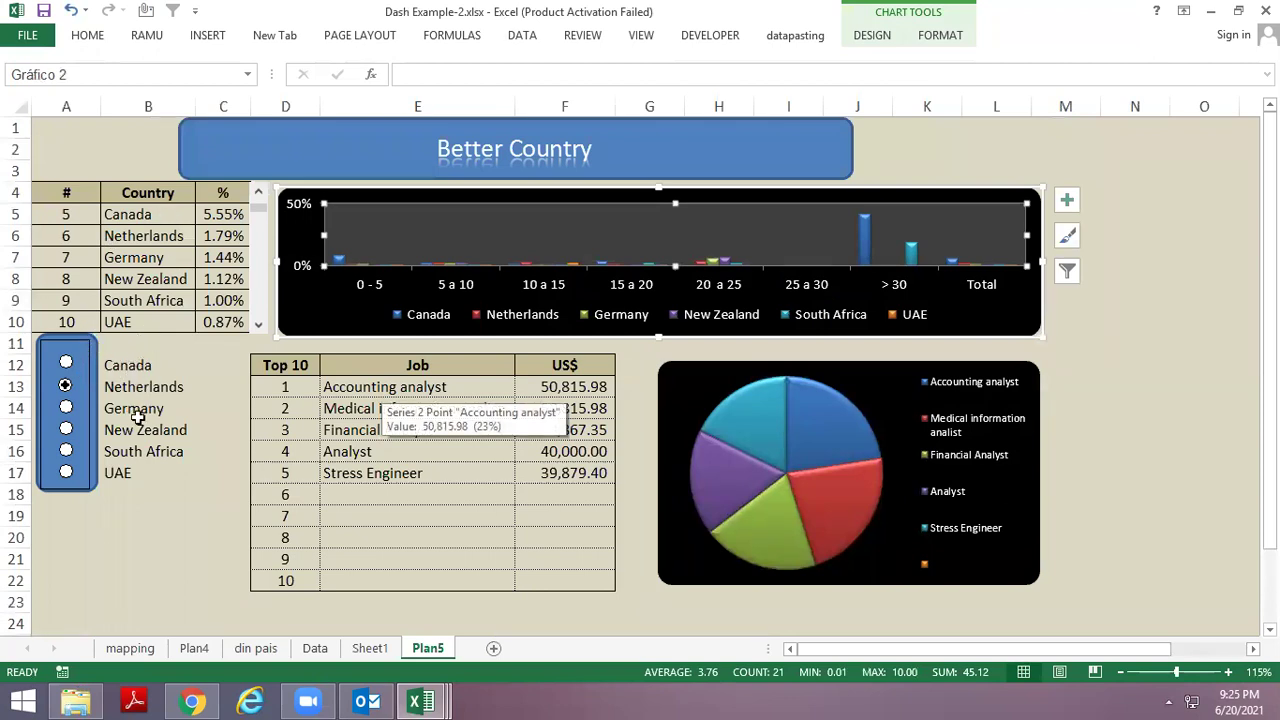
On Dash Example-2, choose Canada, inspect the US$ formula in F13, then choose Netherlands.
click(76, 366)
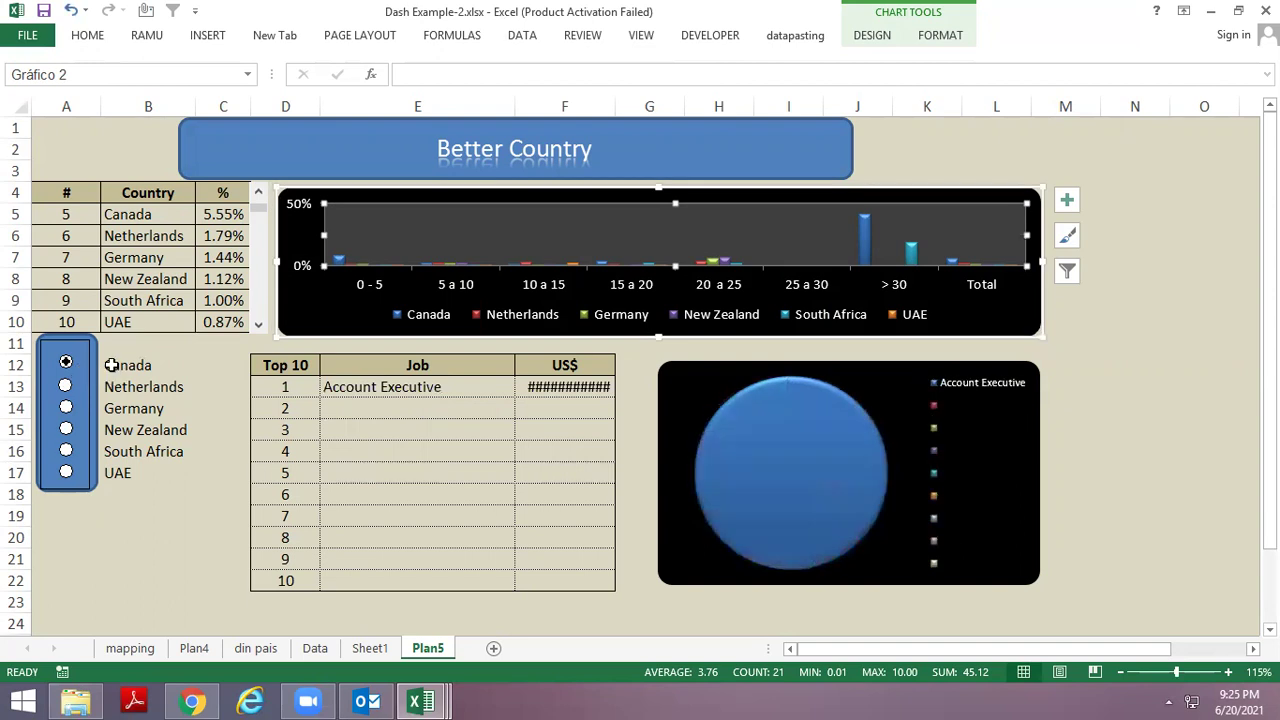
click(374, 390)
click(597, 389)
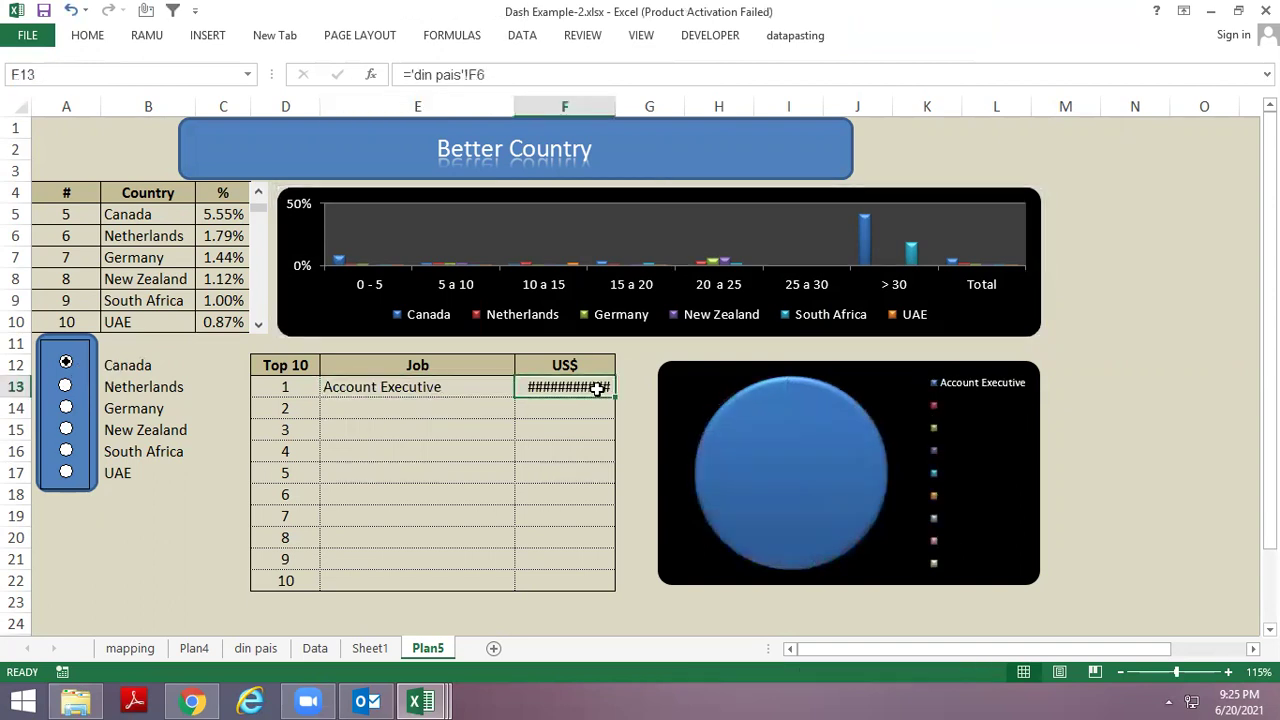
click(65, 387)
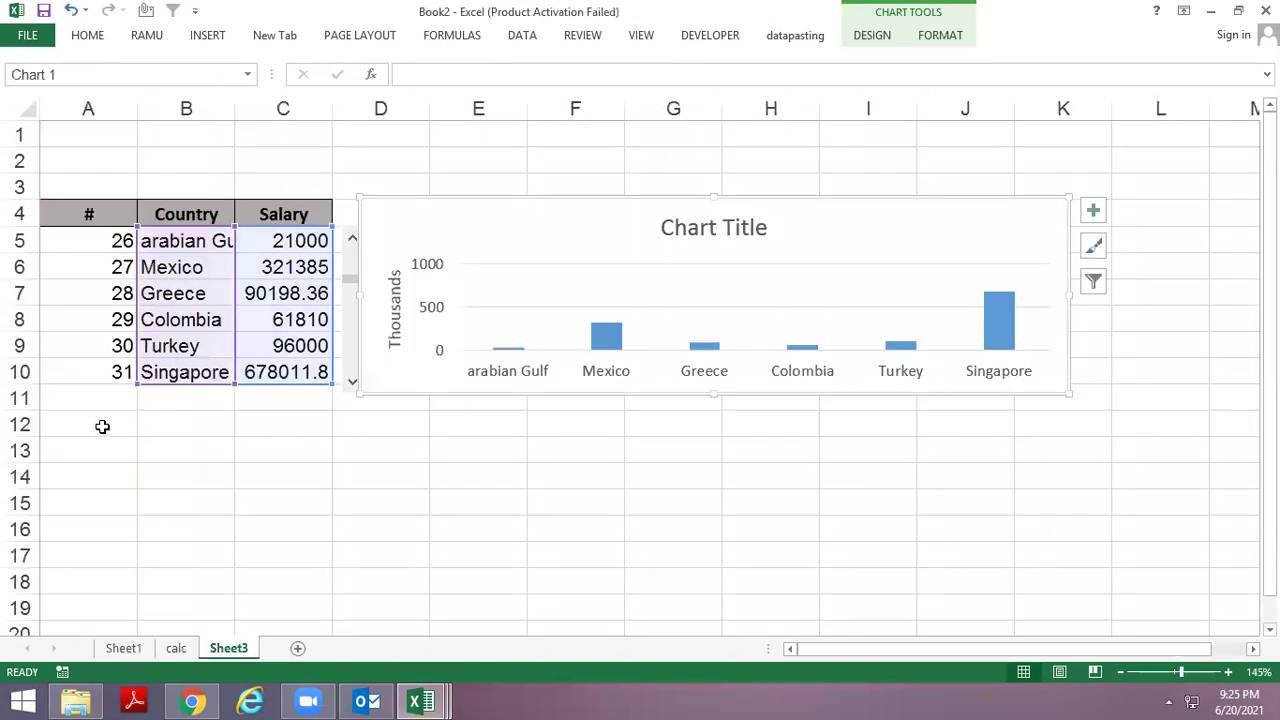
Switch to Book2, then restore its window and move it up and left.
click(102, 426)
key(alt+Tab)
key(alt+Tab)
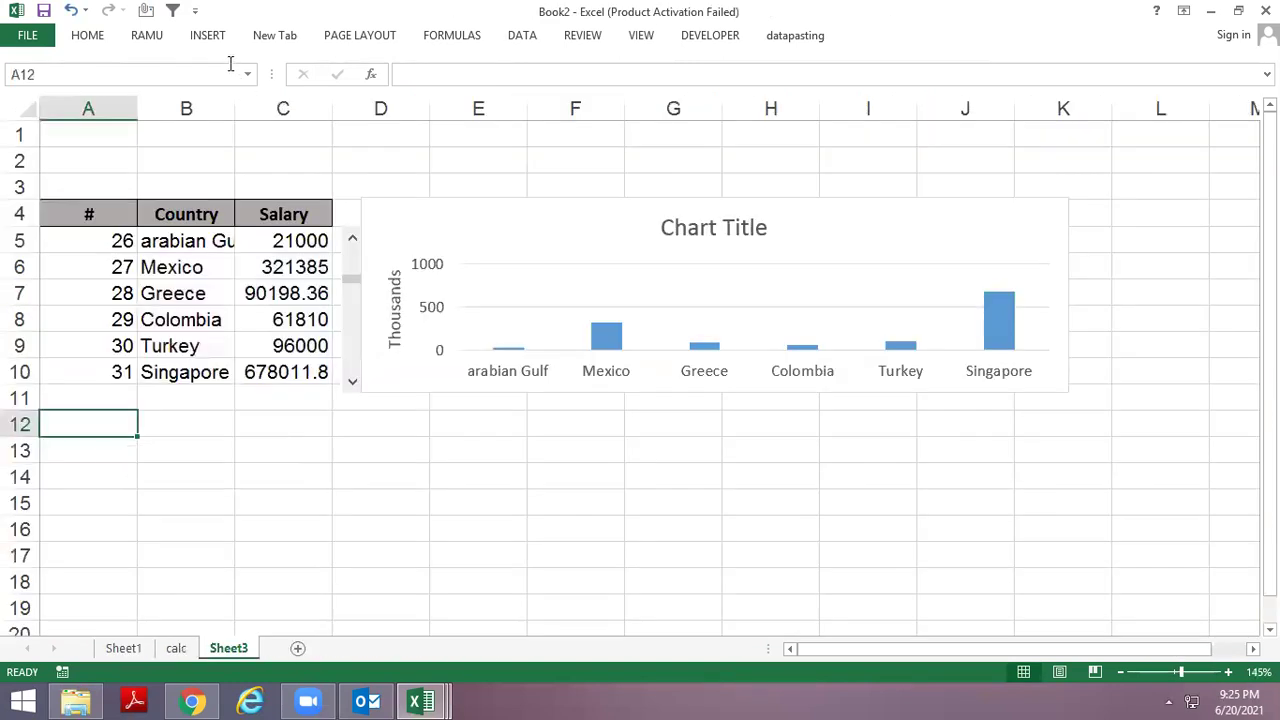
click(205, 37)
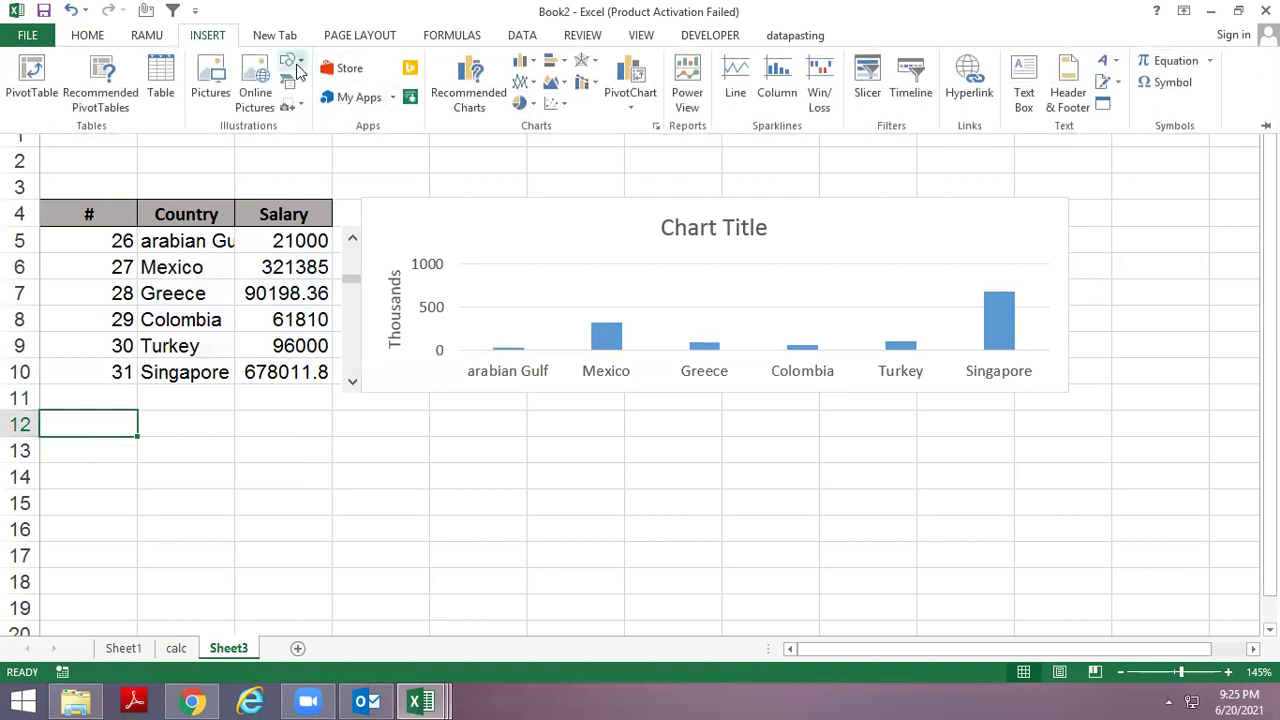
click(291, 64)
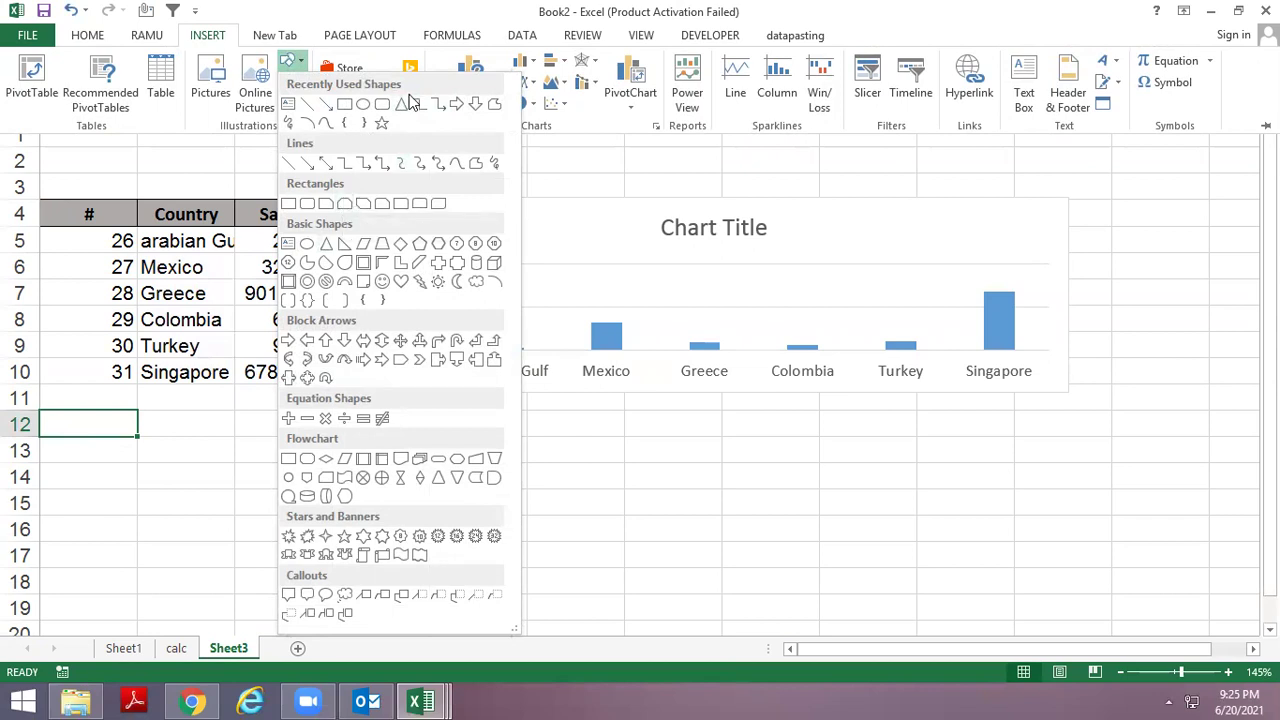
double_click(604, 10)
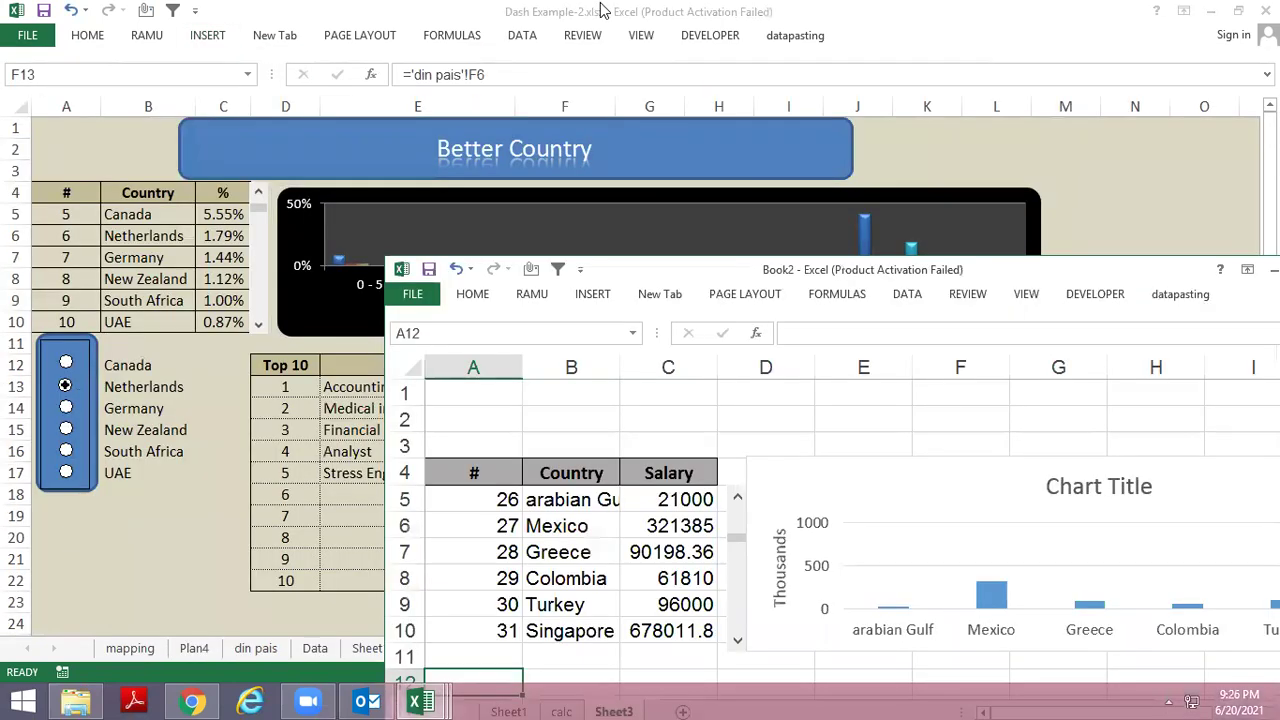
drag(655, 277, 507, 114)
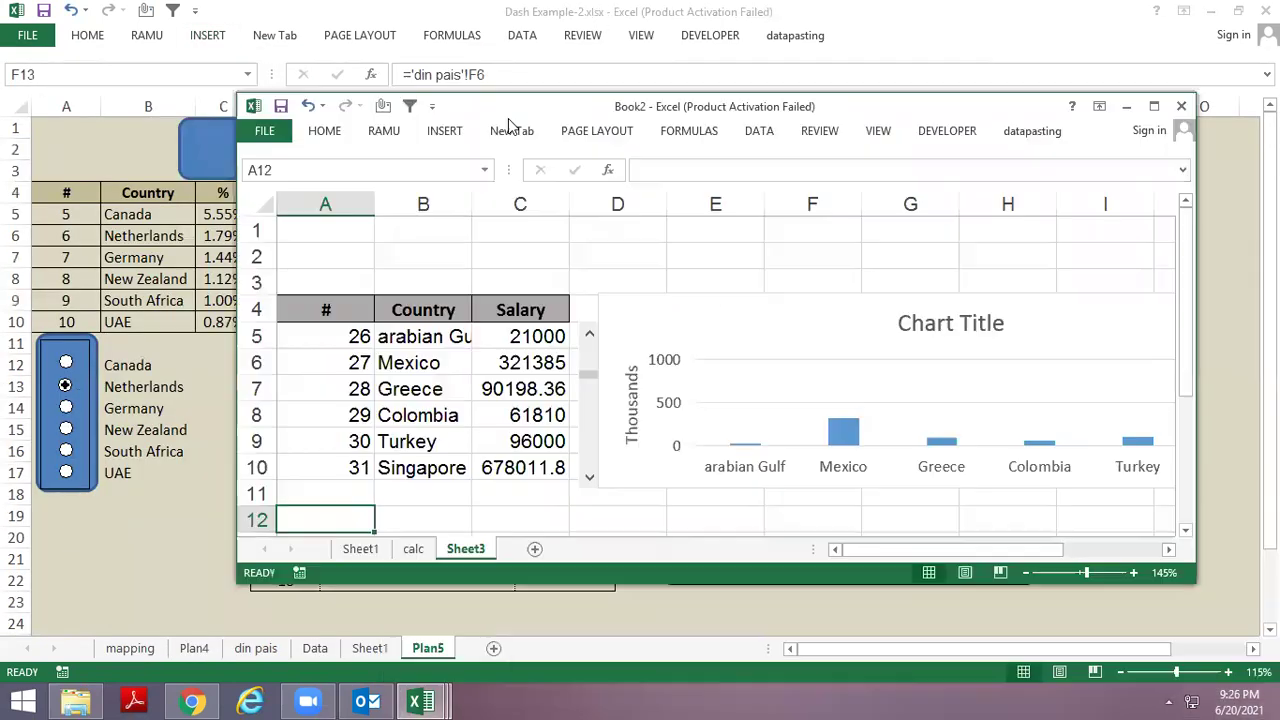
Choose the Bevel shape from Insert > Illustrations > Shapes.
click(444, 130)
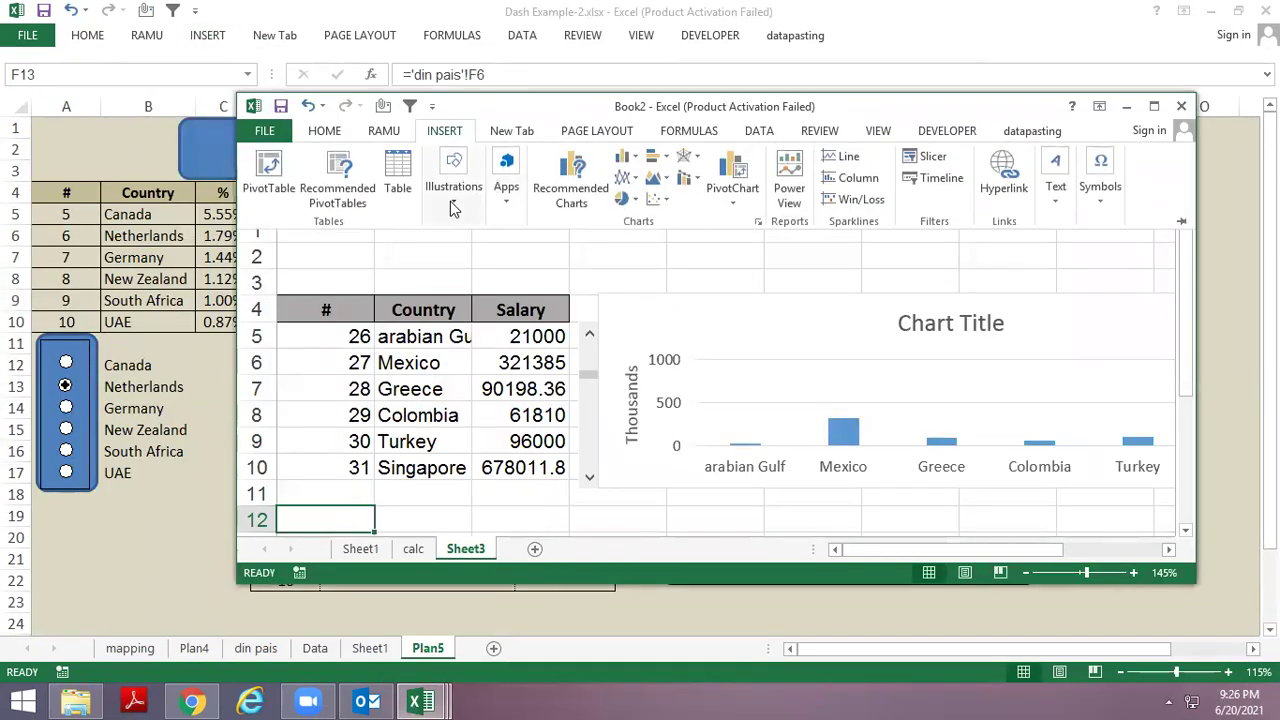
click(452, 190)
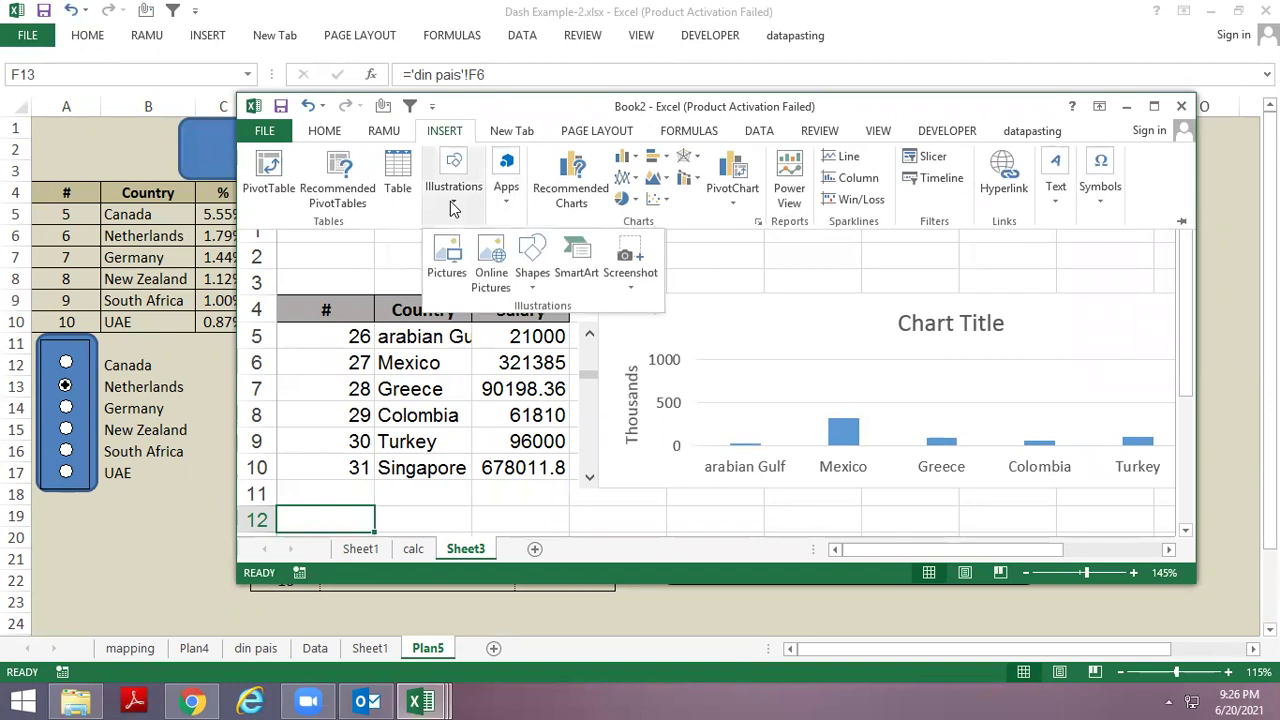
click(538, 285)
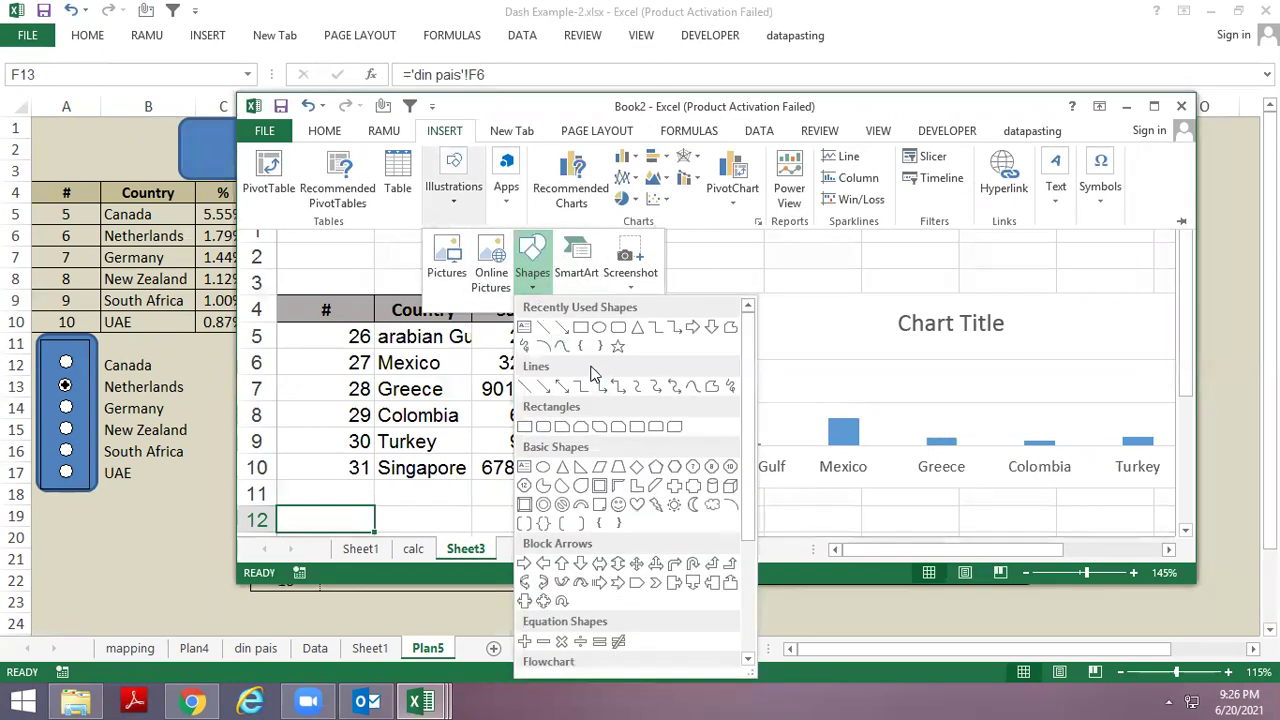
drag(752, 441, 752, 549)
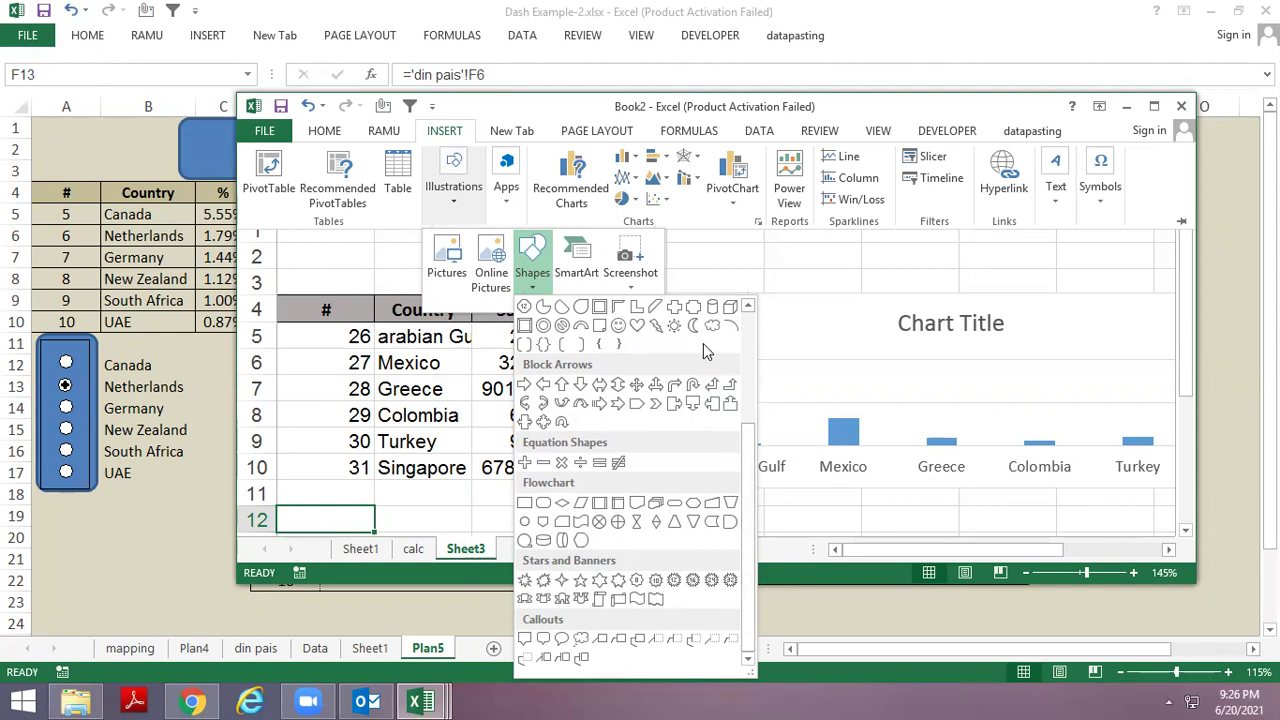
click(524, 330)
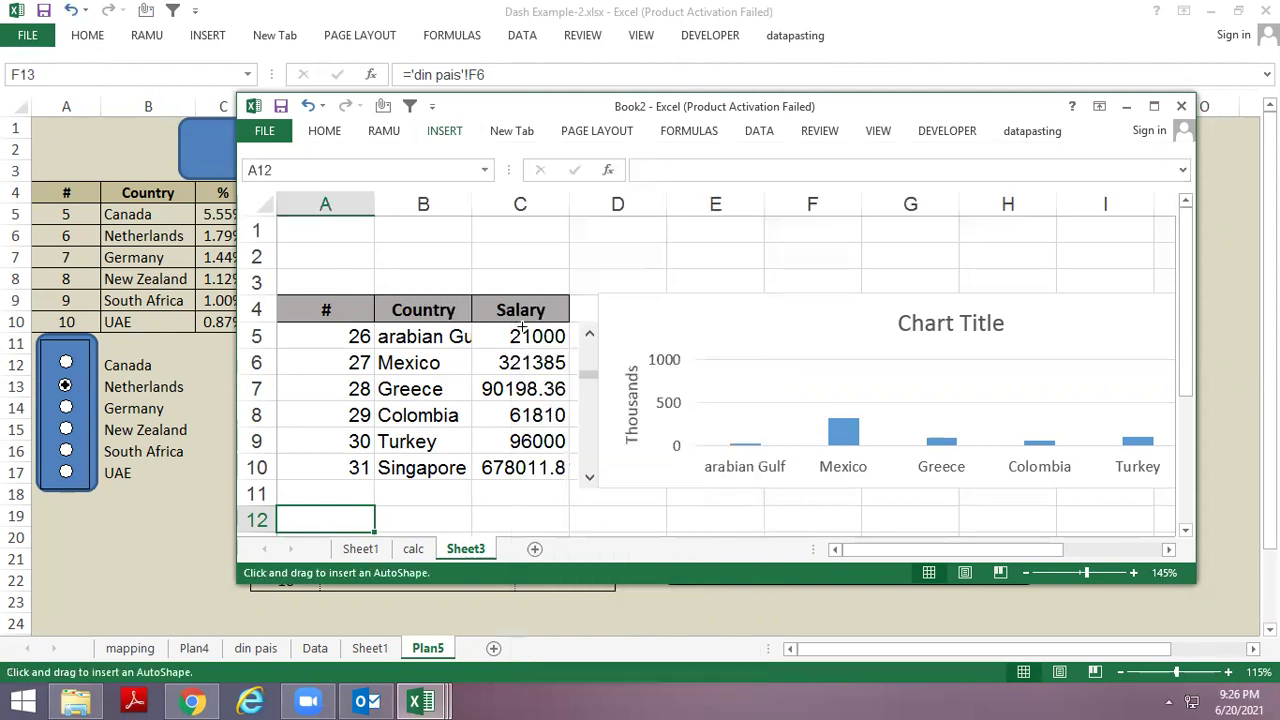
Maximize Book2 and draw a narrow Bevel panel in column A below the table.
key(alt+space)
key(x)
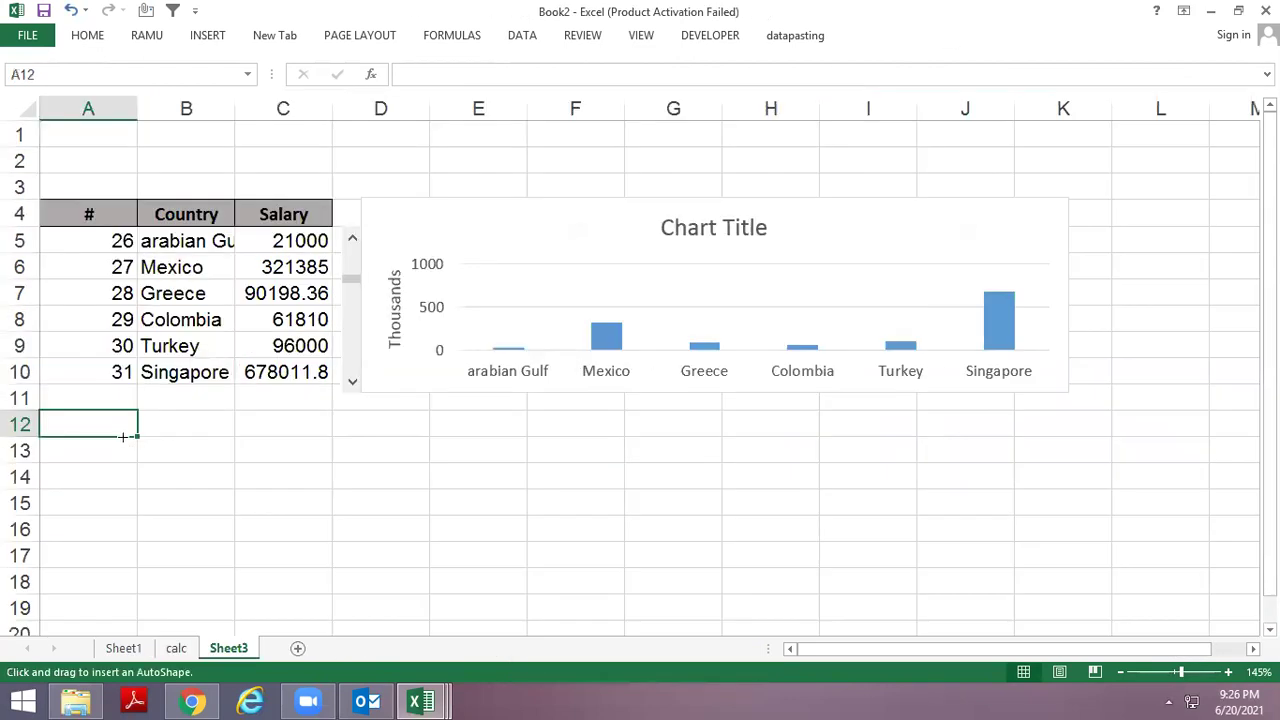
drag(88, 410, 166, 593)
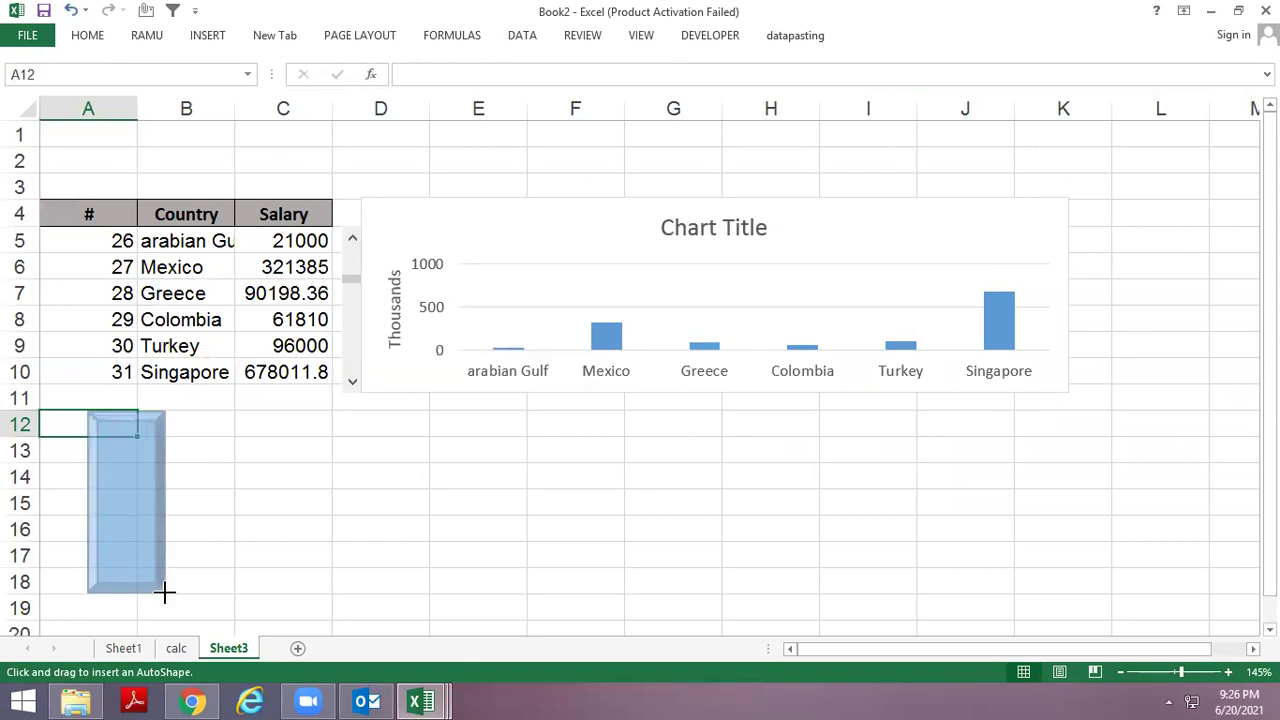
drag(145, 453, 114, 427)
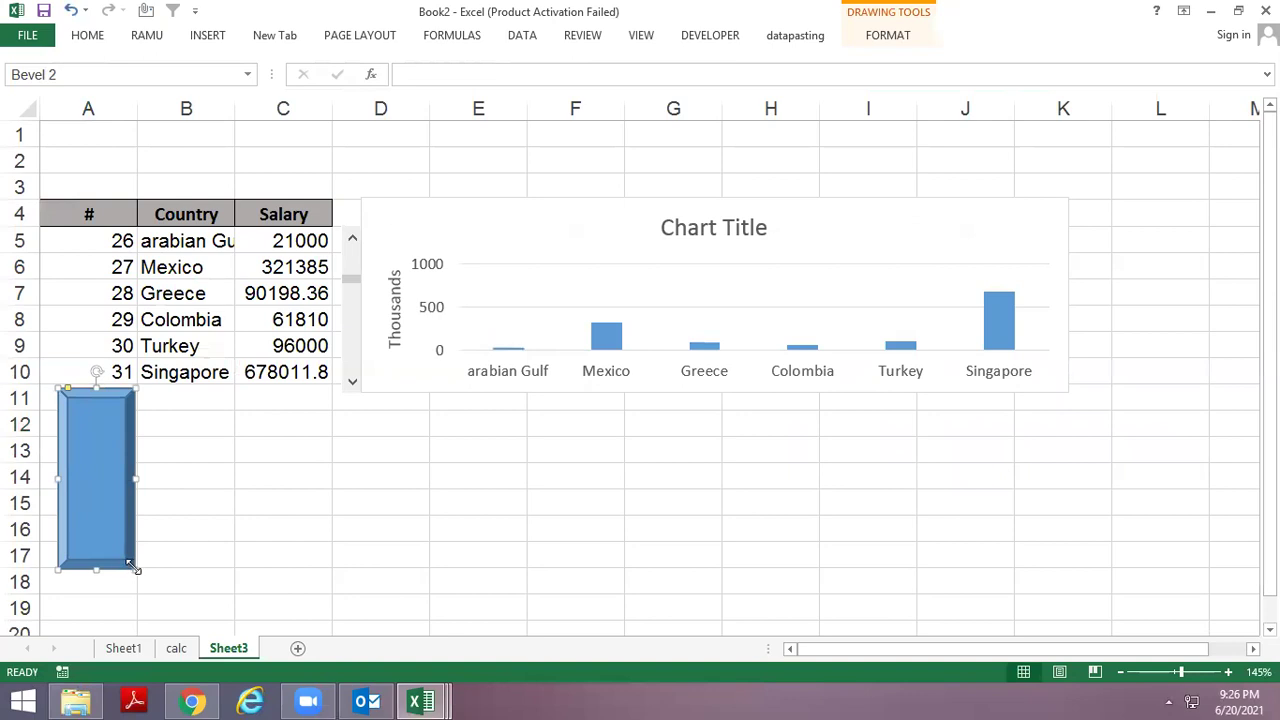
drag(135, 568, 105, 556)
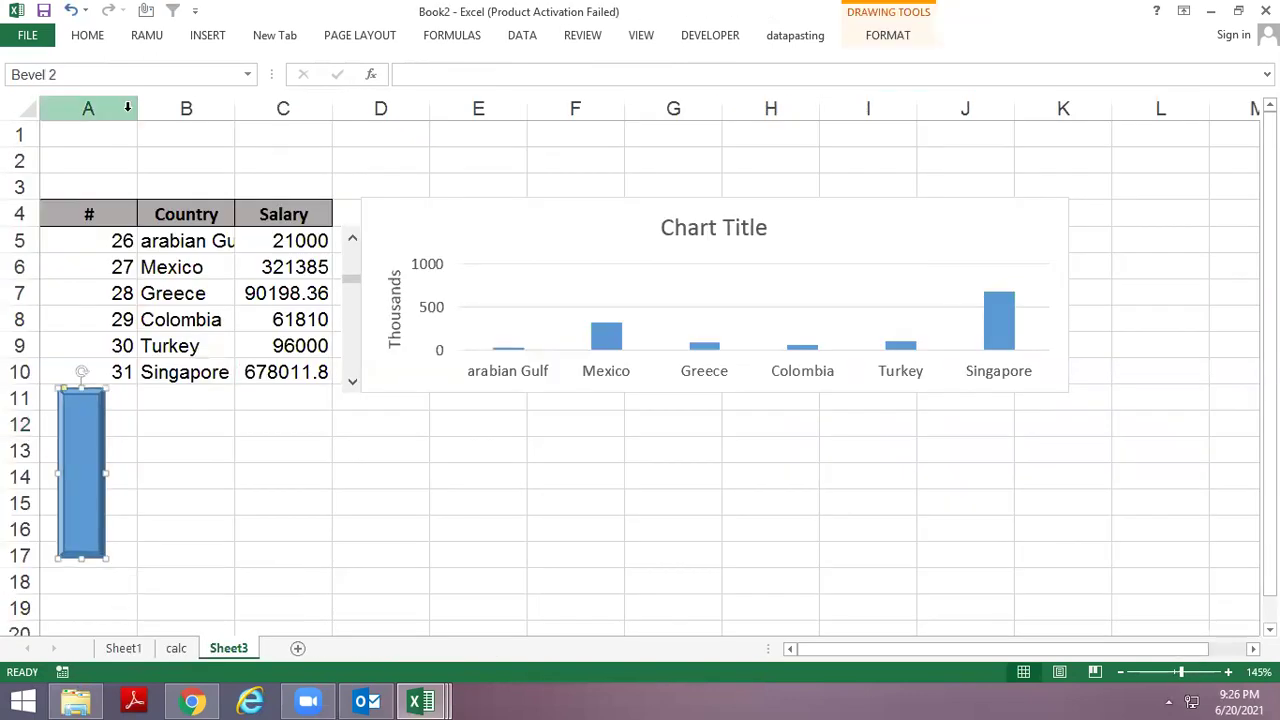
Narrow column A and nudge the panel left to fit it.
drag(136, 107, 105, 107)
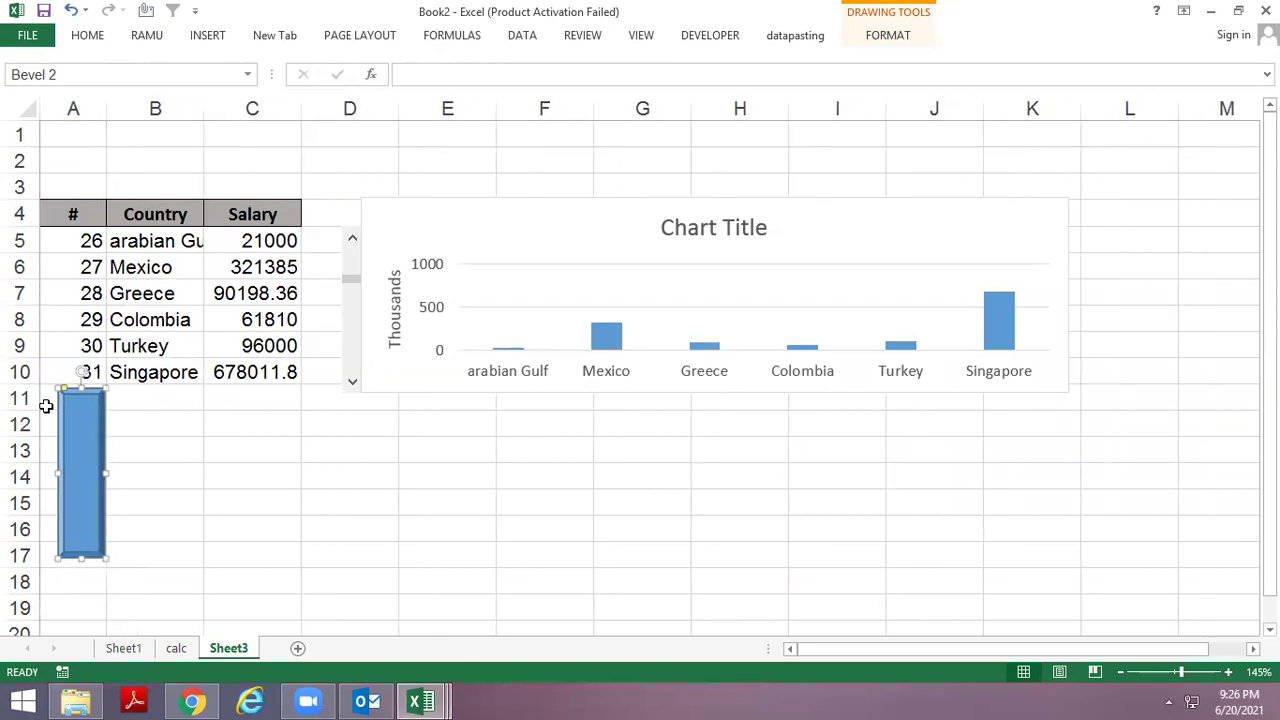
drag(78, 410, 70, 413)
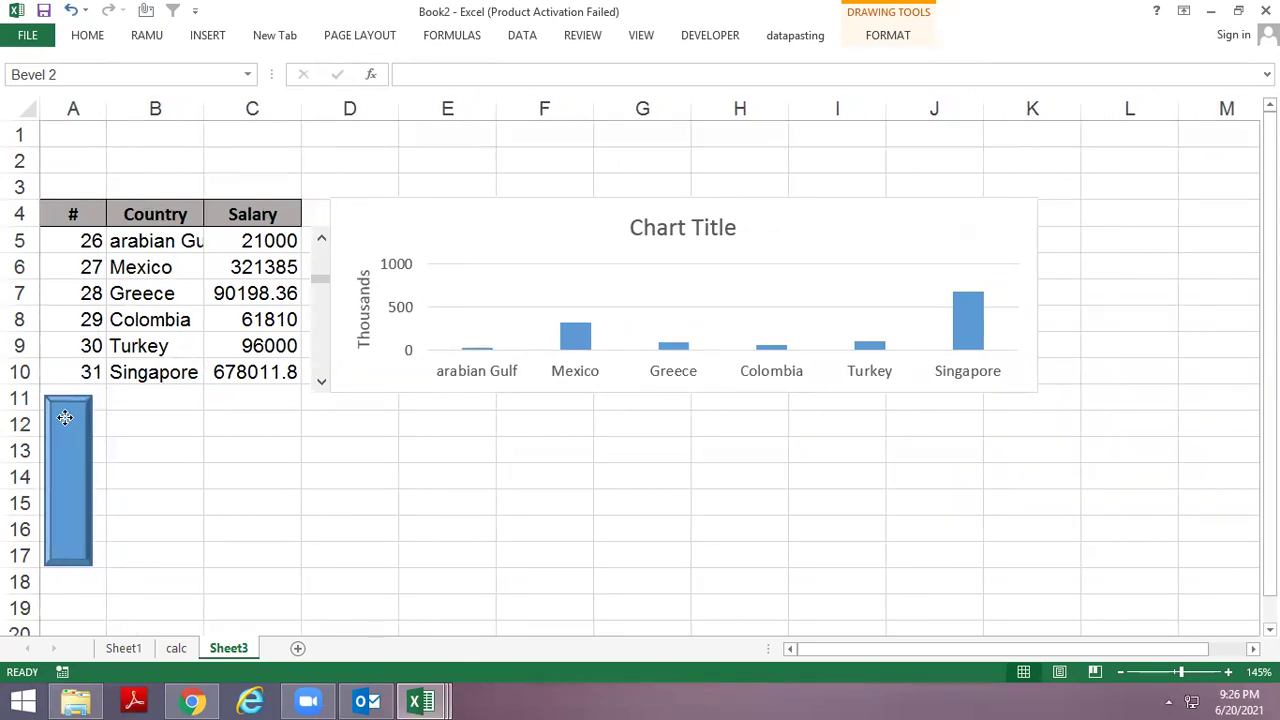
click(202, 405)
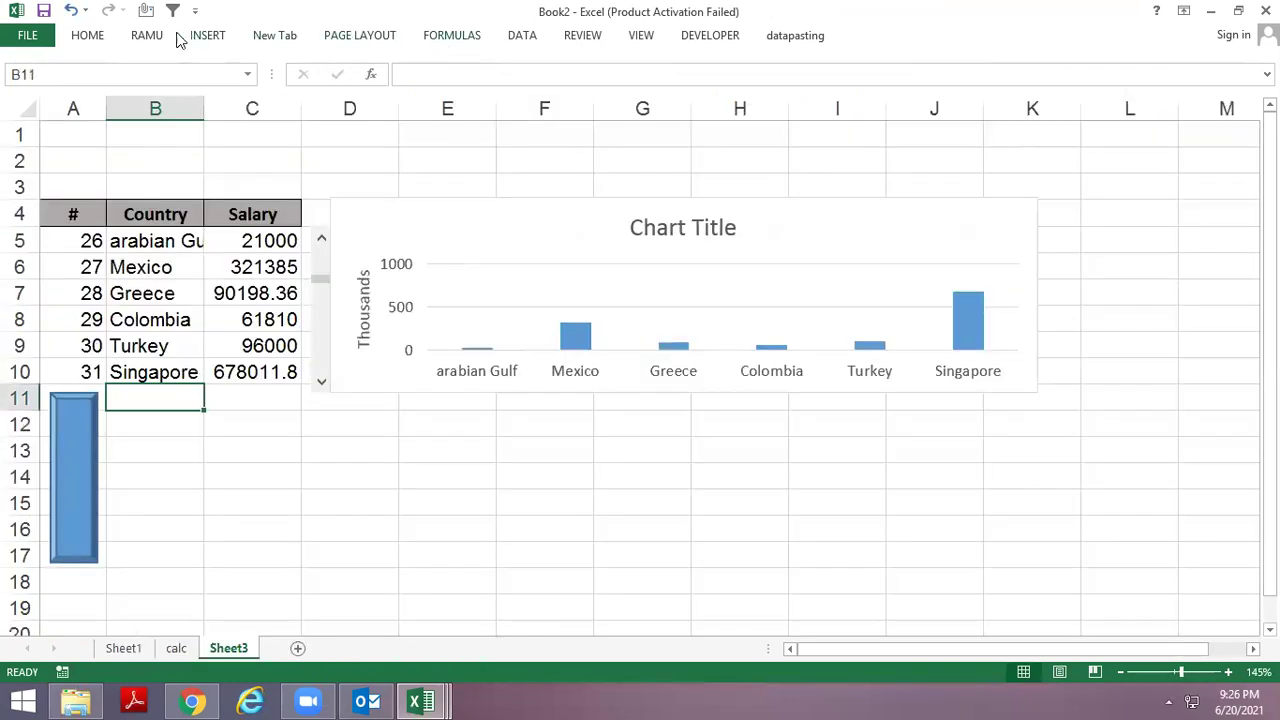
Draw an option button from the Developer form controls onto the panel at row 12.
click(683, 38)
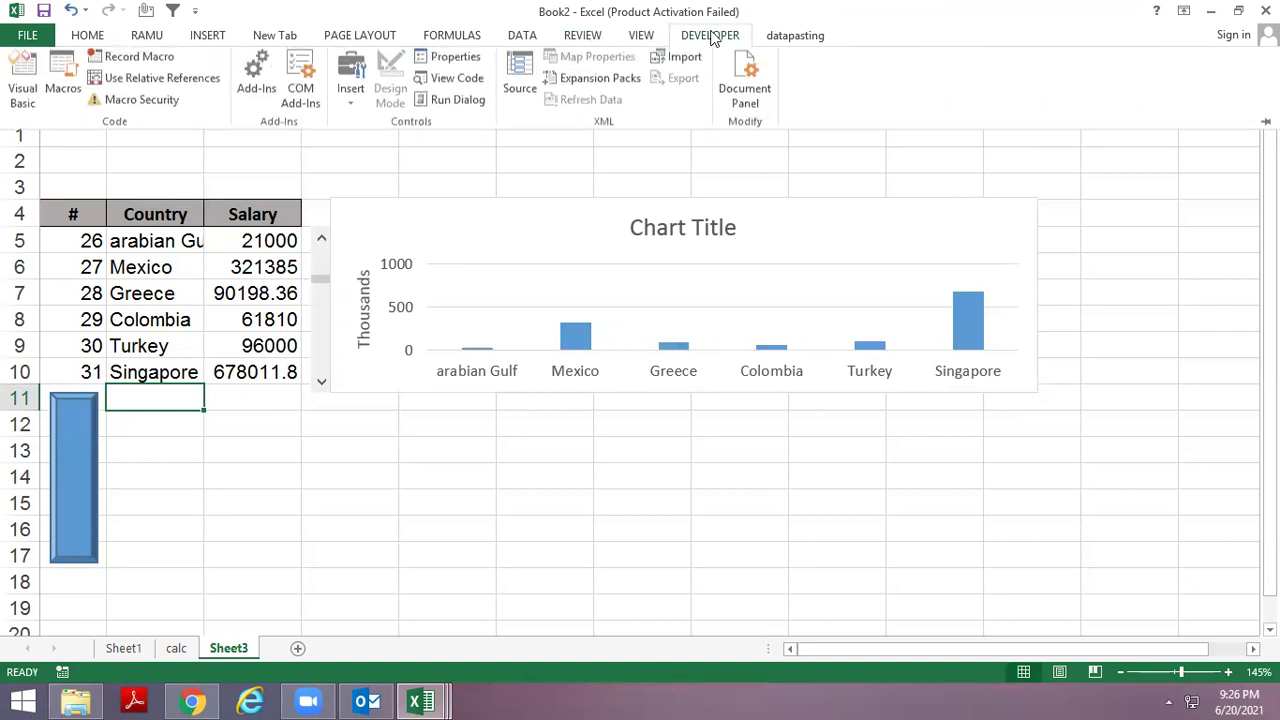
click(350, 88)
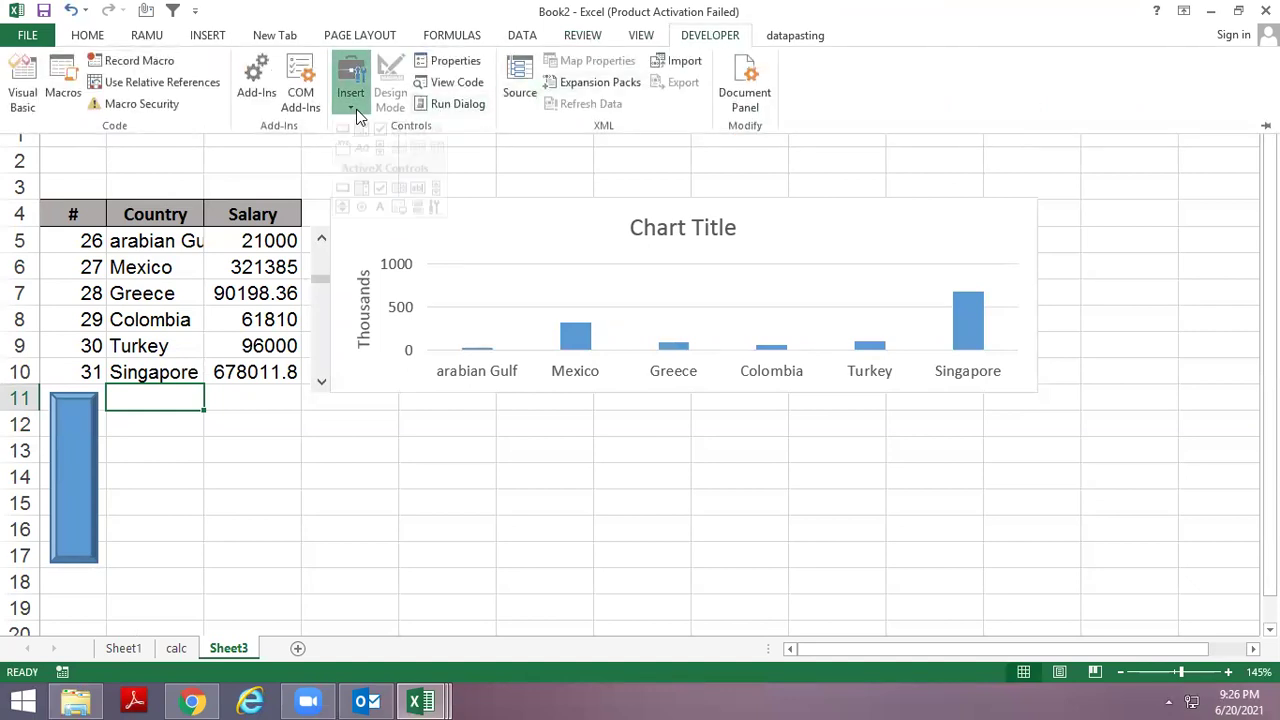
click(434, 146)
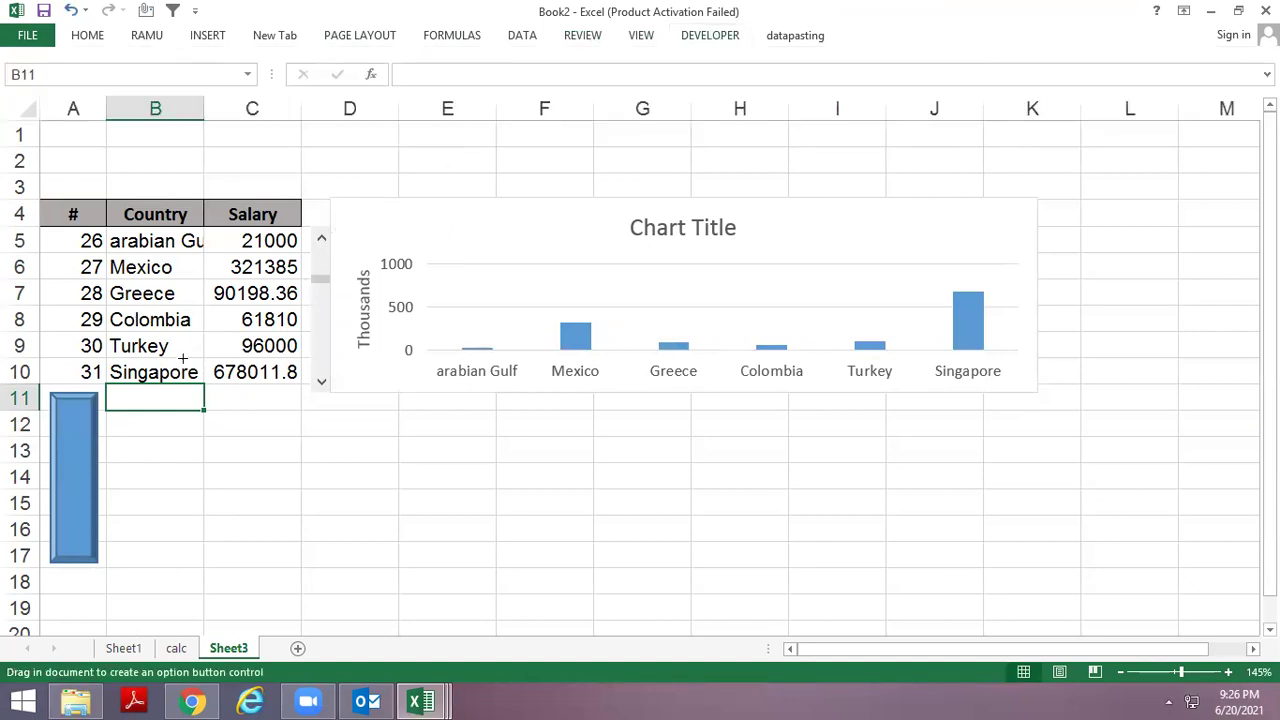
mouse_move(65, 409)
mouse_down()
mouse_move(110, 443)
mouse_move(72, 425)
mouse_up()
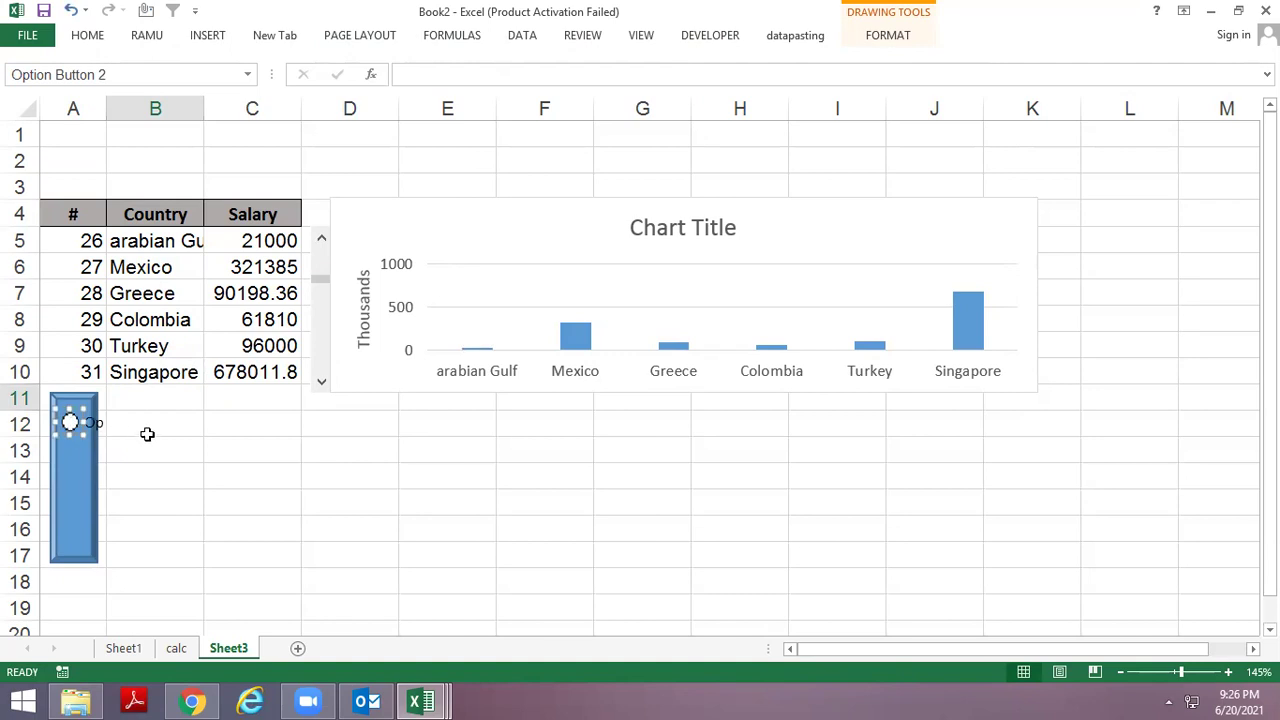
Duplicate the option button and place a copy in row 13.
key(ctrl+d)
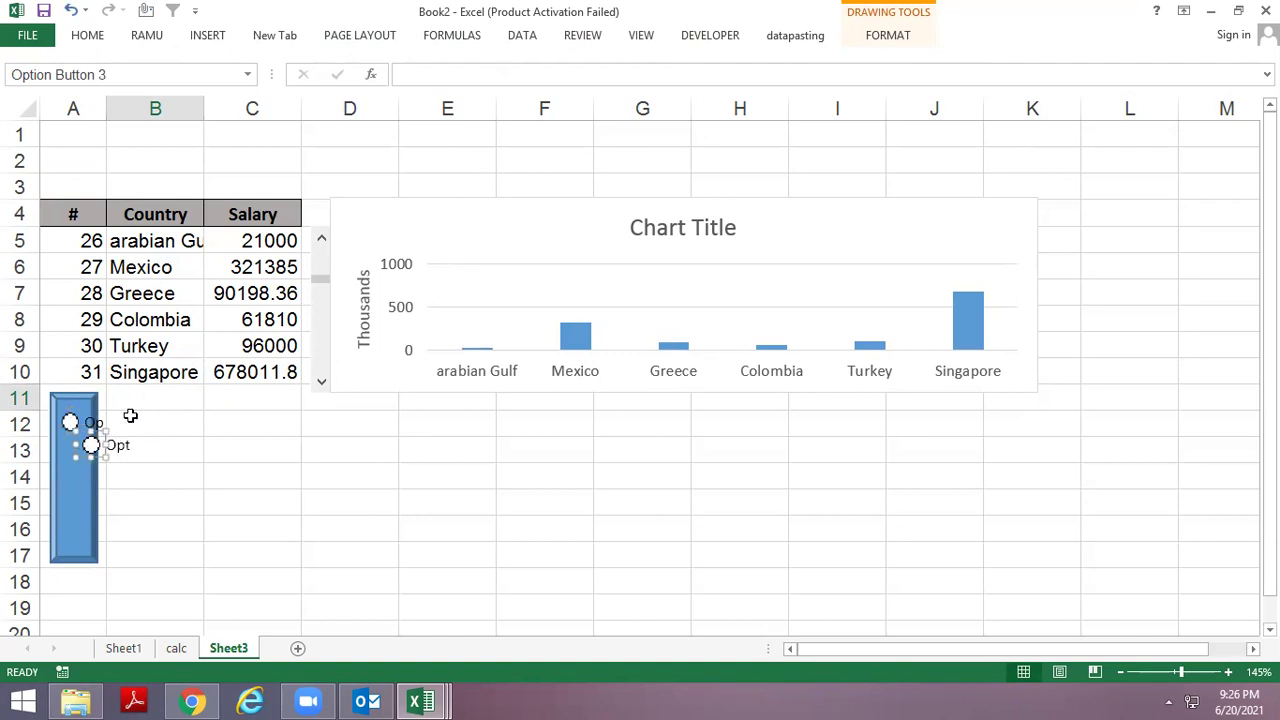
mouse_move(87, 443)
mouse_down()
mouse_move(70, 451)
mouse_move(74, 479)
mouse_up()
key(ctrl+d)
key(ctrl+d)
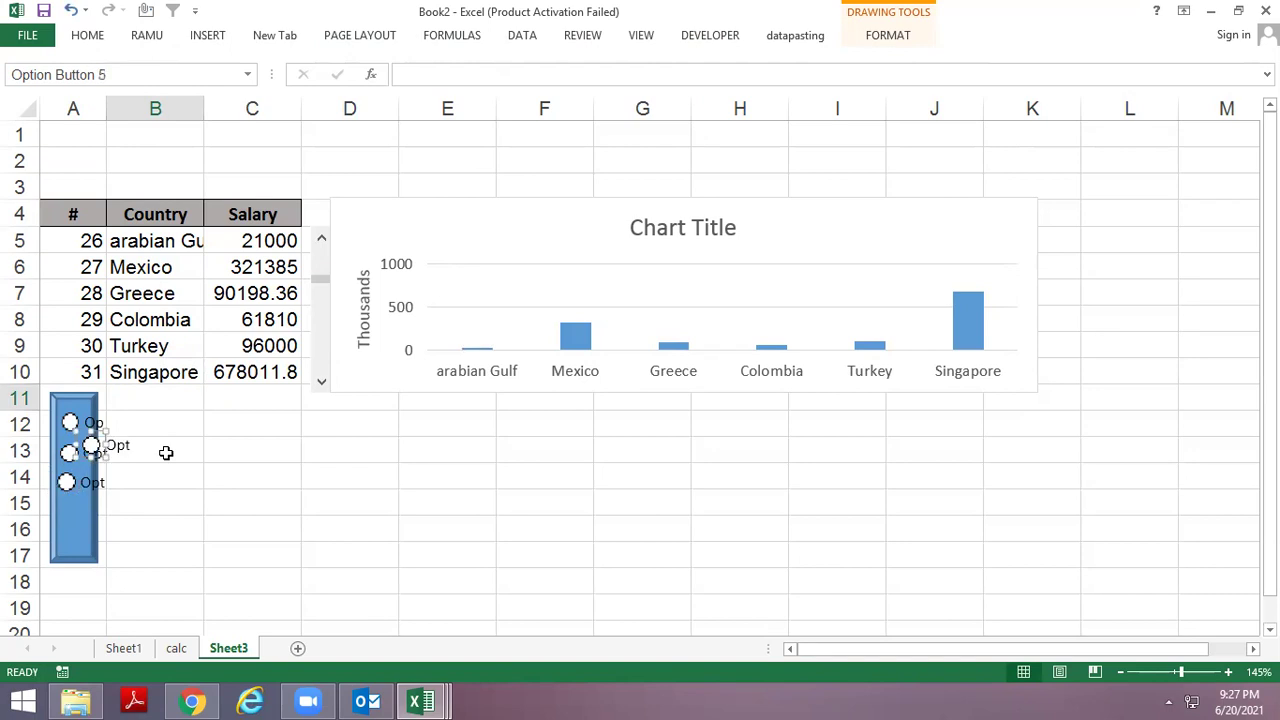
mouse_move(117, 430)
mouse_down()
mouse_move(100, 440)
mouse_move(270, 505)
mouse_up()
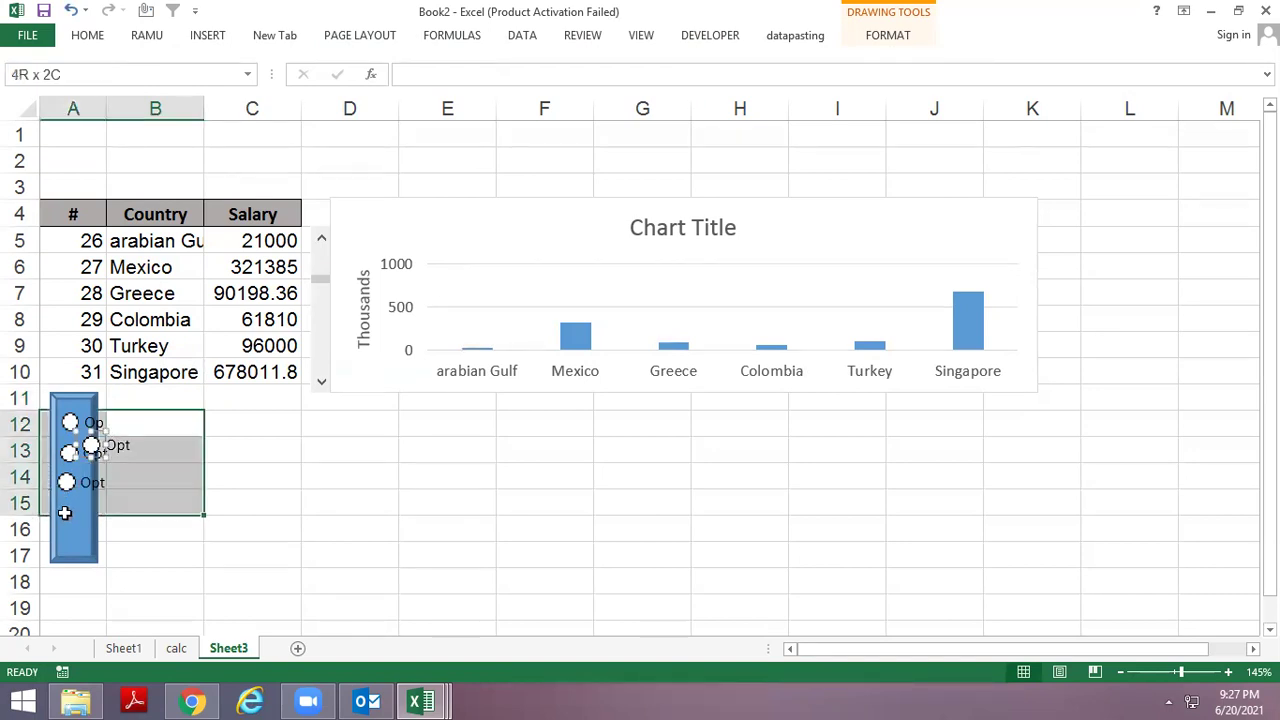
click(286, 477)
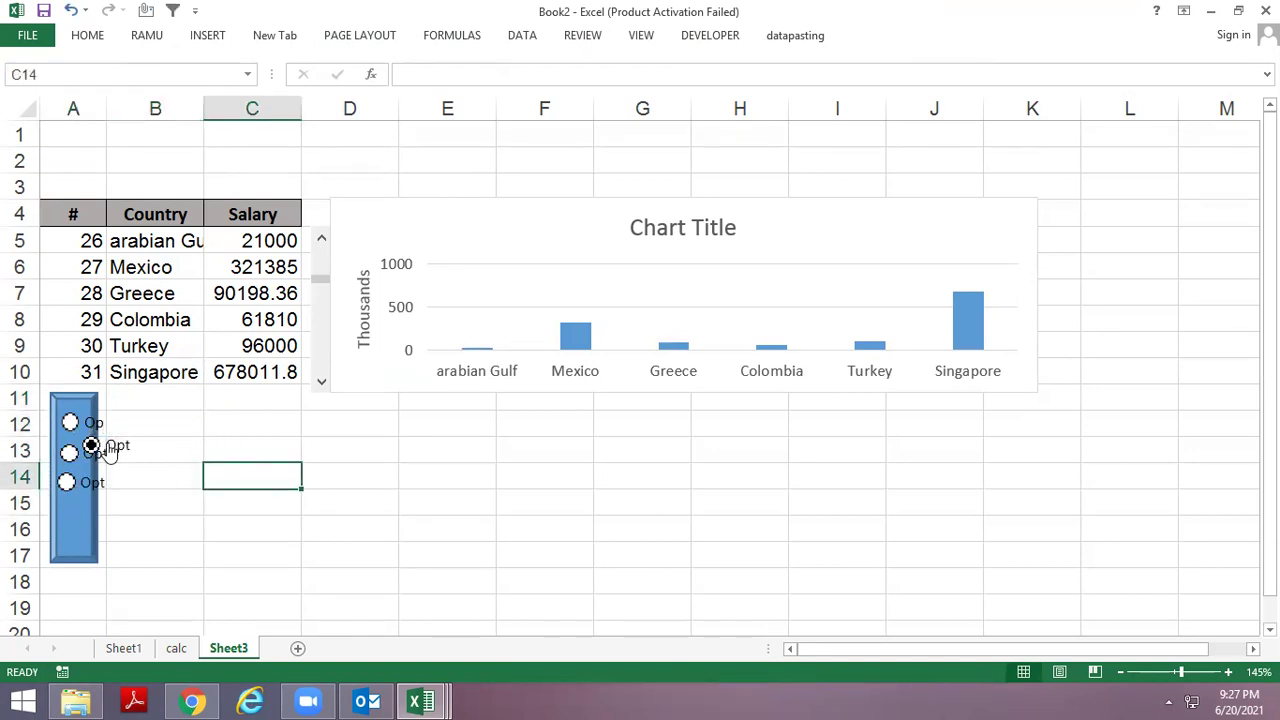
Try the offset option button, then choose the top button and select the offset one again.
right_click(105, 446)
key(x)
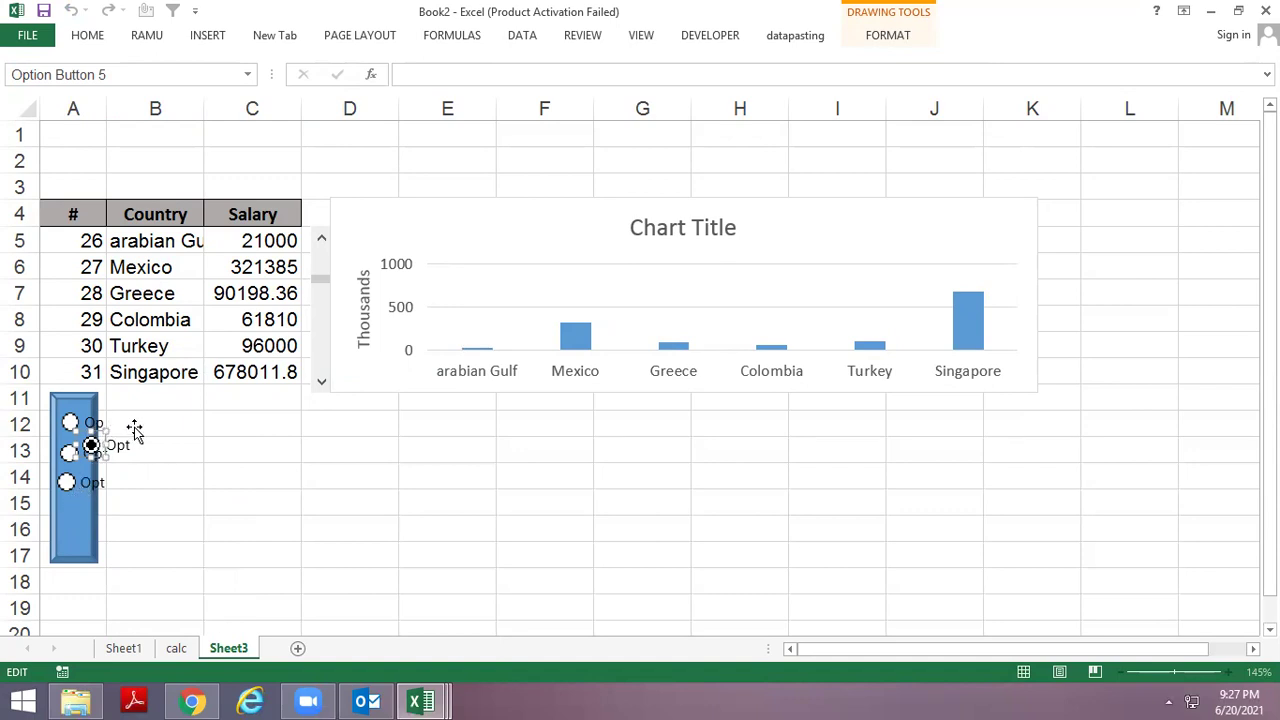
click(195, 428)
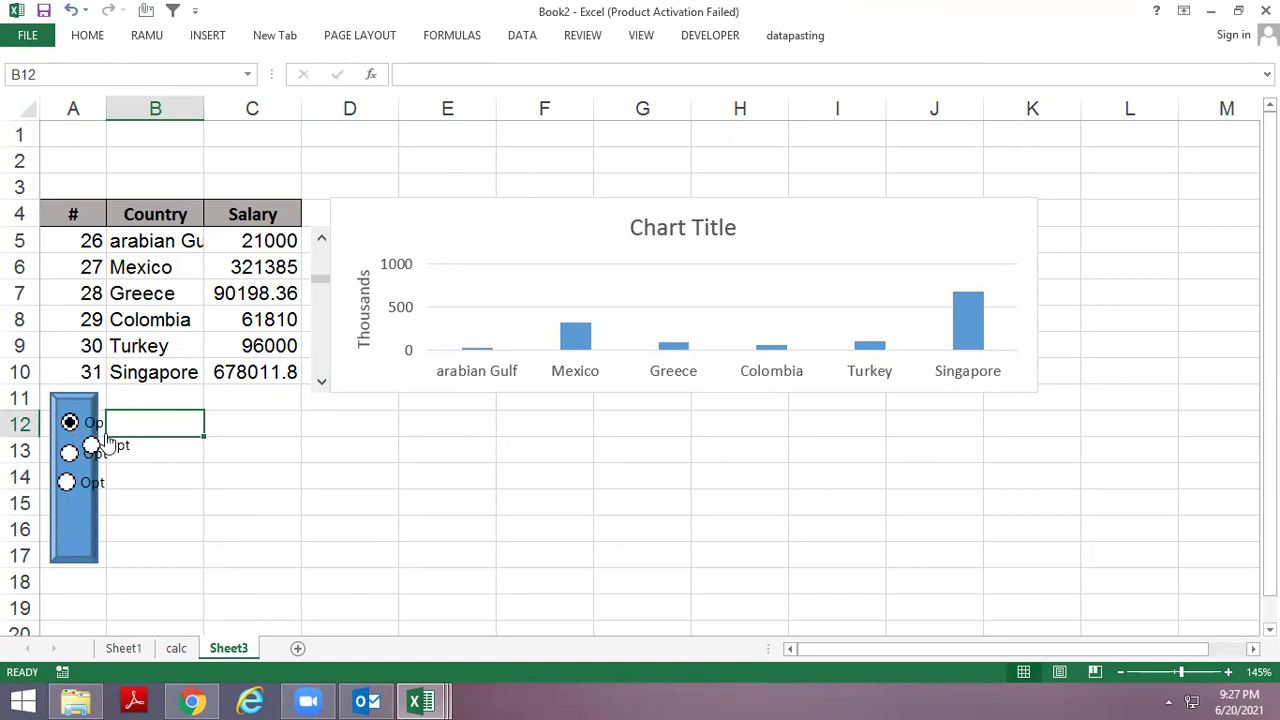
click(91, 445)
click(74, 424)
right_click(92, 447)
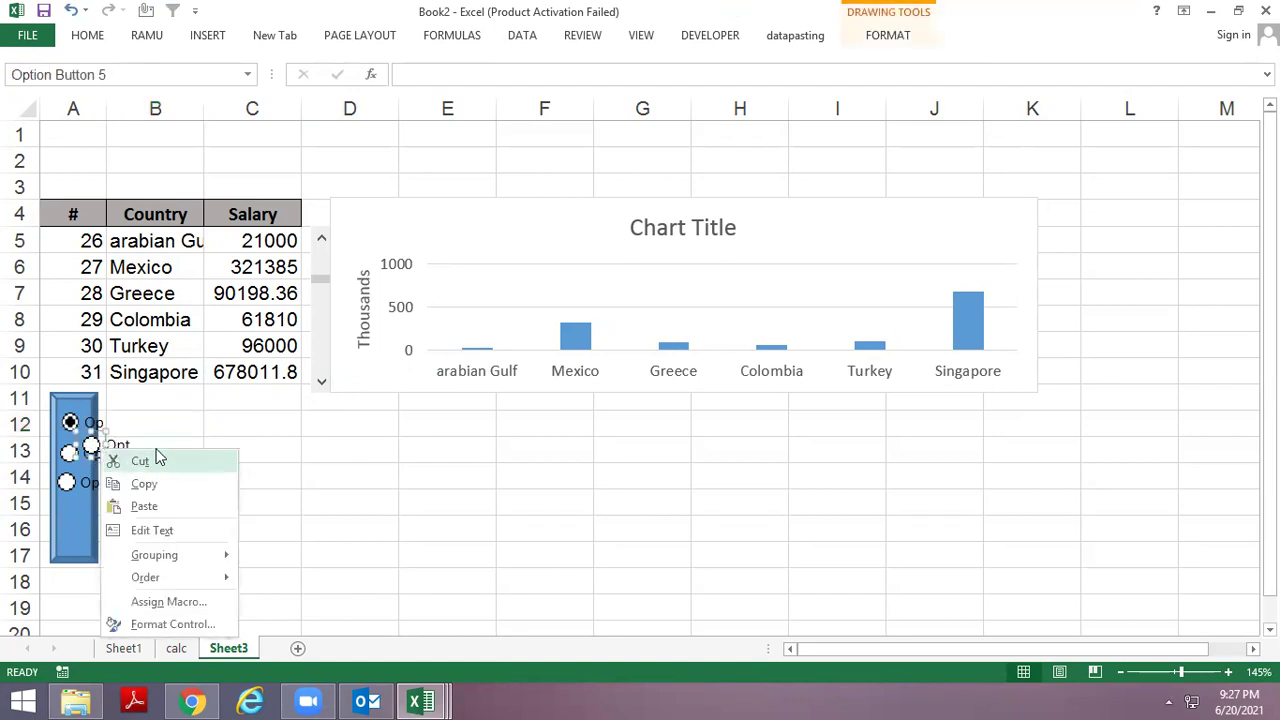
Nudge the option button down into row 15 and line it up with the others.
key(Escape)
key(Down)
key(Down)
key(Down)
key(Down)
key(Down)
key(Down)
key(Down)
key(Down)
key(Down)
key(Down)
key(Left)
key(Left)
key(Left)
key(Left)
key(Left)
key(Left)
key(Left)
key(Left)
key(Left)
key(Left)
key(Left)
key(Left)
key(Left)
key(Up)
key(Up)
key(Right)
key(Right)
key(Right)
key(Right)
key(Right)
key(Right)
click(310, 450)
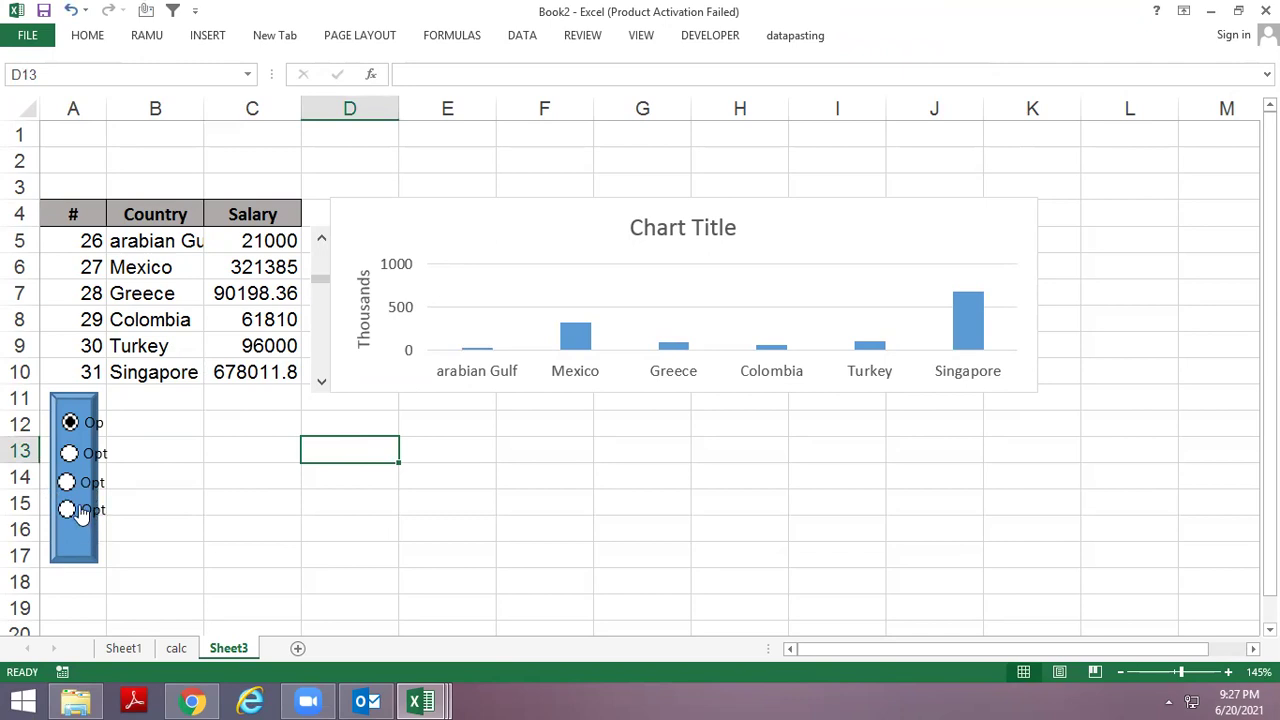
Copy the row-15 option button into row 16 and stretch the bevel down to row 18.
click(84, 509)
right_click(84, 509)
click(124, 351)
key(ctrl+v)
drag(89, 532, 63, 528)
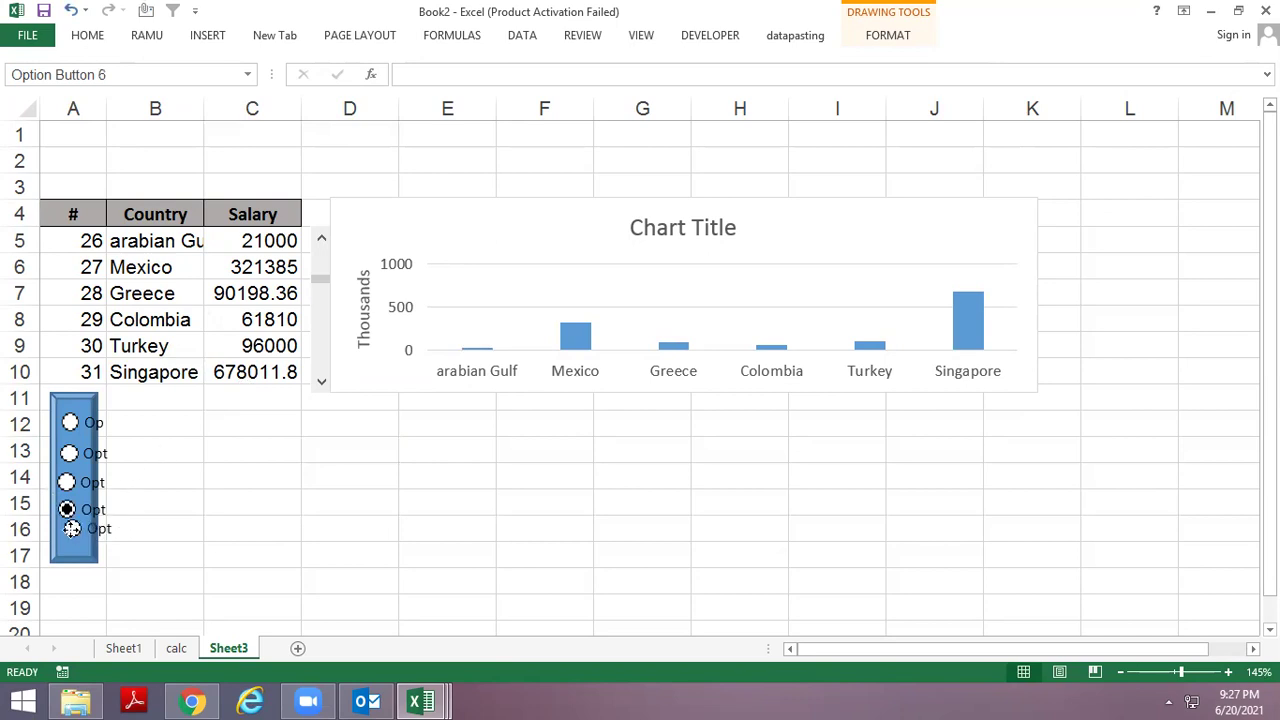
click(96, 560)
drag(96, 560, 104, 584)
Nudge the row-16 option button right and down into line.
click(88, 534)
right_click(90, 535)
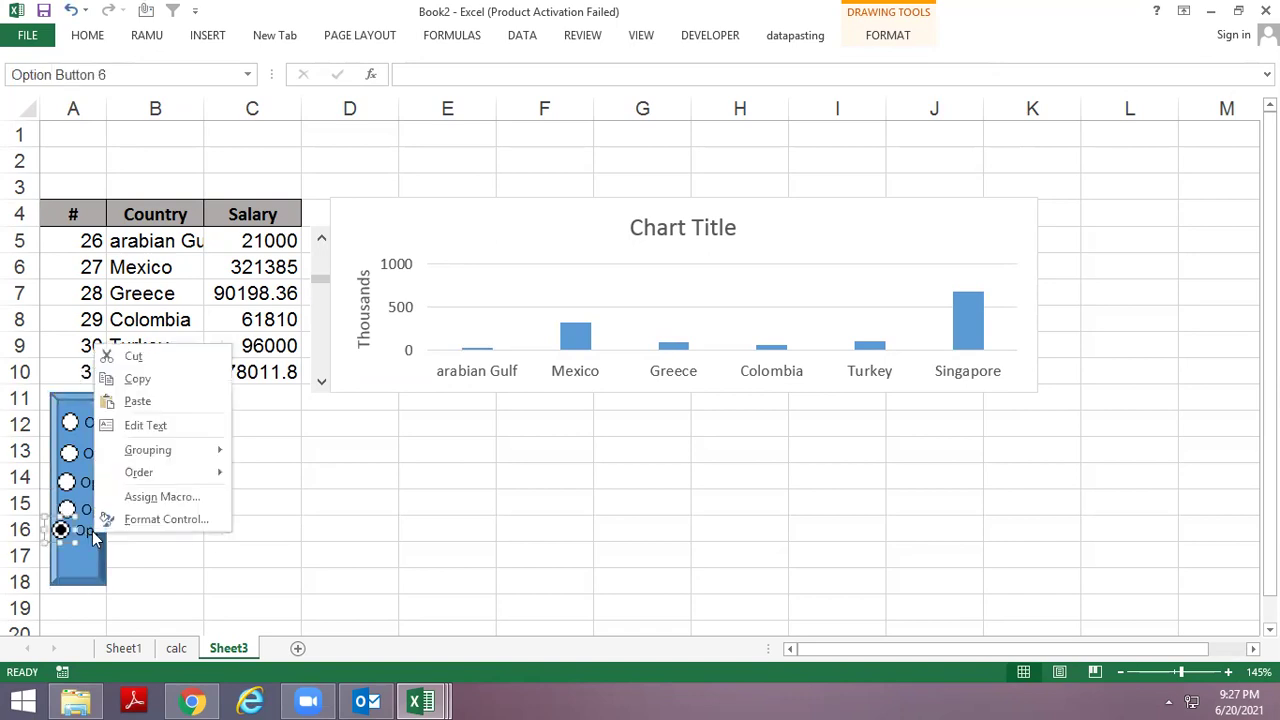
key(Escape)
key(Right)
key(Right)
key(Right)
key(Right)
key(Right)
key(Down)
key(Down)
key(Right)
key(Right)
key(Down)
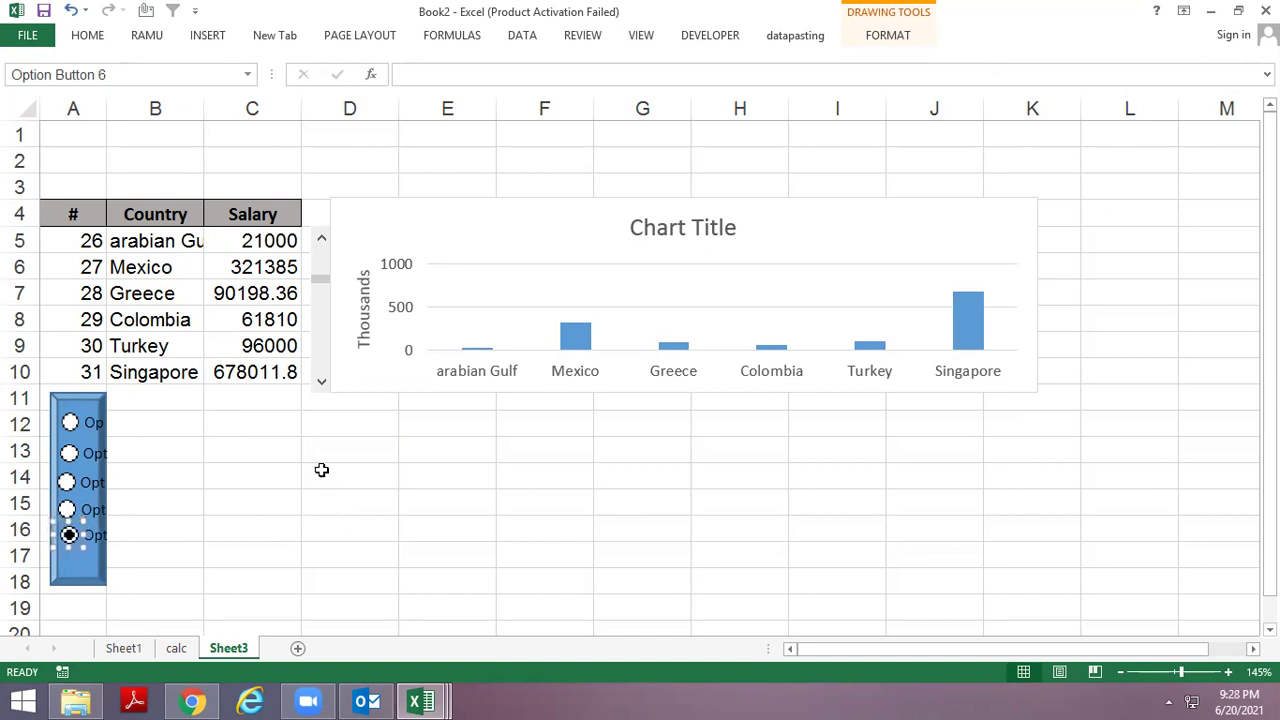
click(321, 470)
Duplicate the row-16 option button into row 17 and align it with the column.
right_click(83, 540)
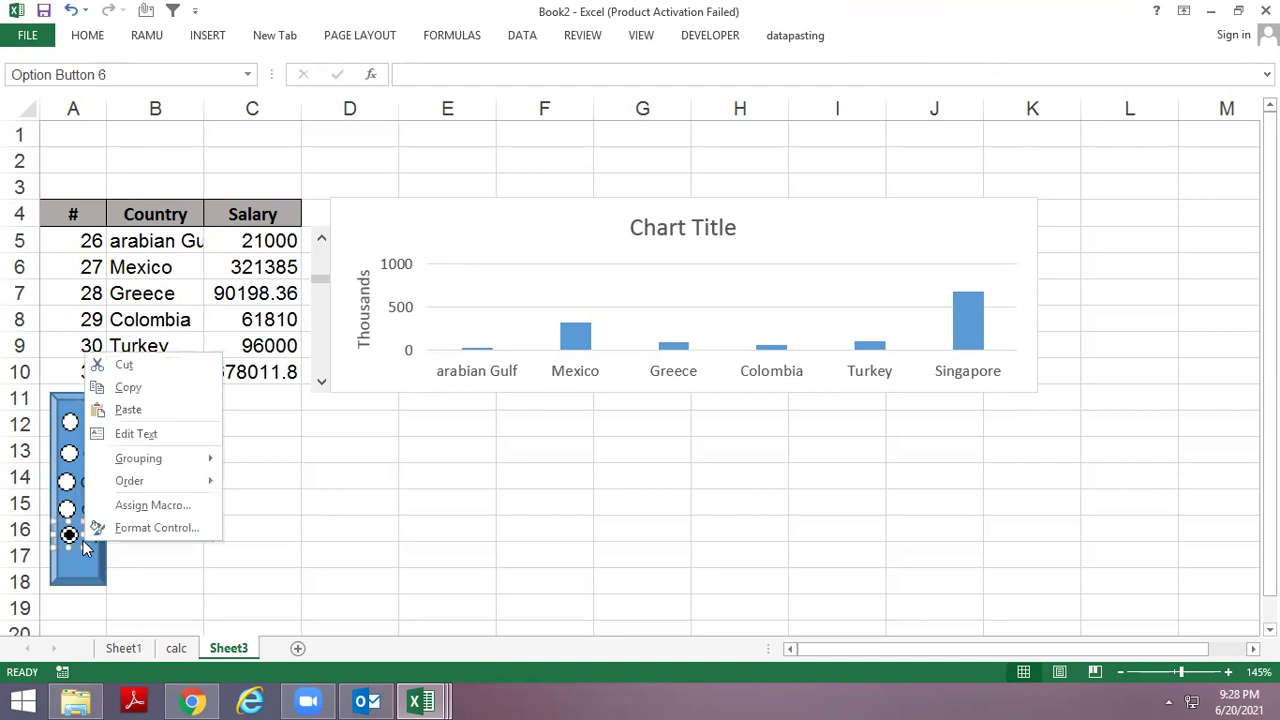
click(128, 387)
key(ctrl+v)
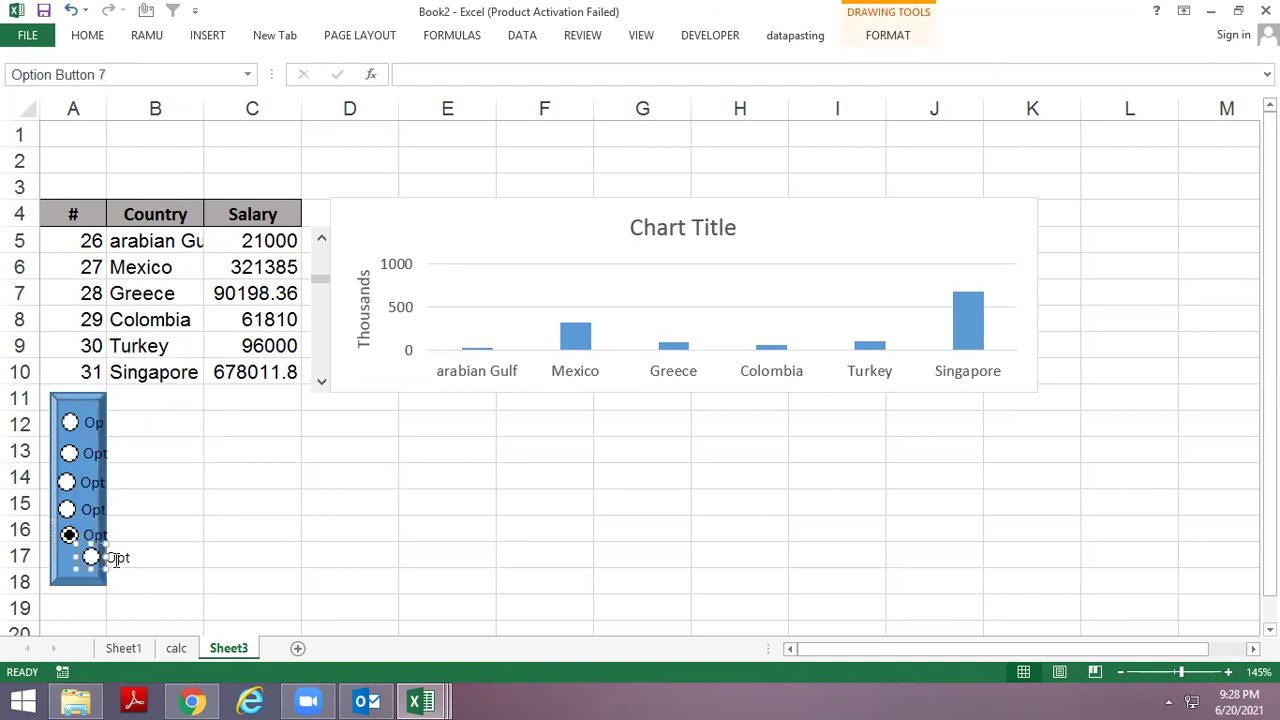
key(Left)
key(Left)
key(Left)
key(Left)
key(Left)
key(Left)
key(Left)
key(Left)
key(Left)
key(Left)
key(Left)
key(Left)
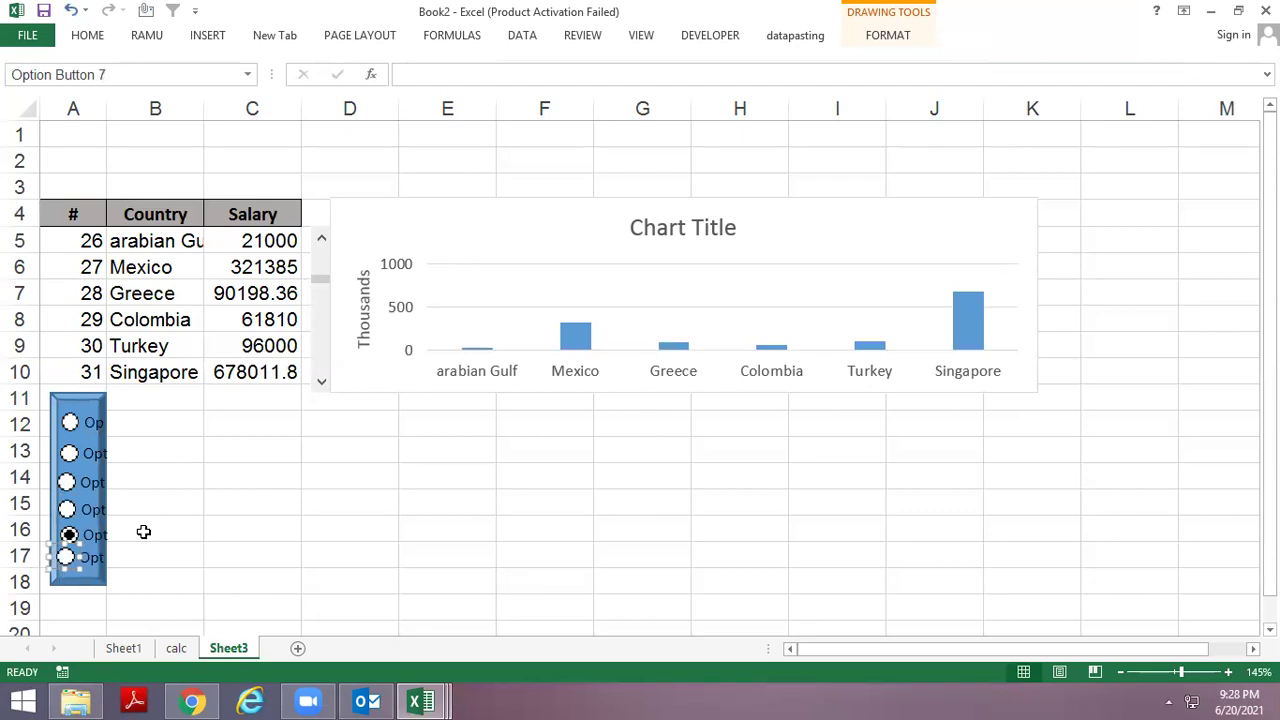
click(186, 487)
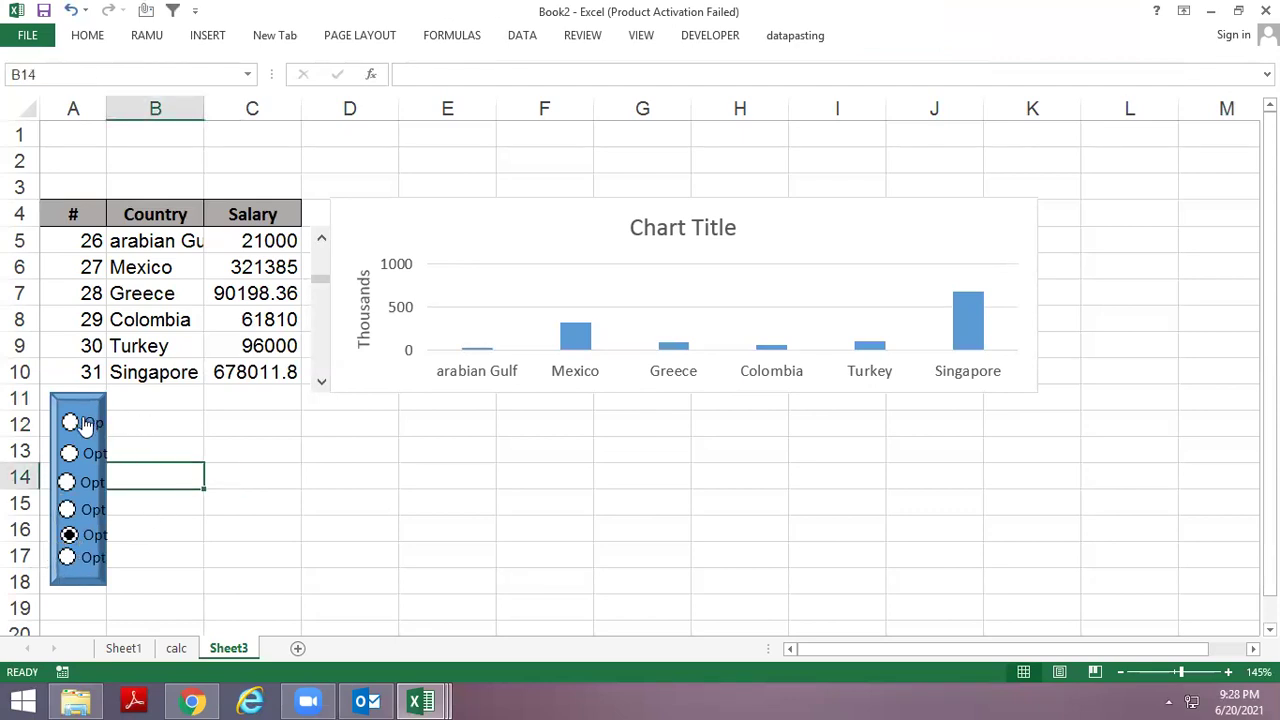
Select all six option buttons in the beveled panel together.
key(ctrl+a)
click(72, 423)
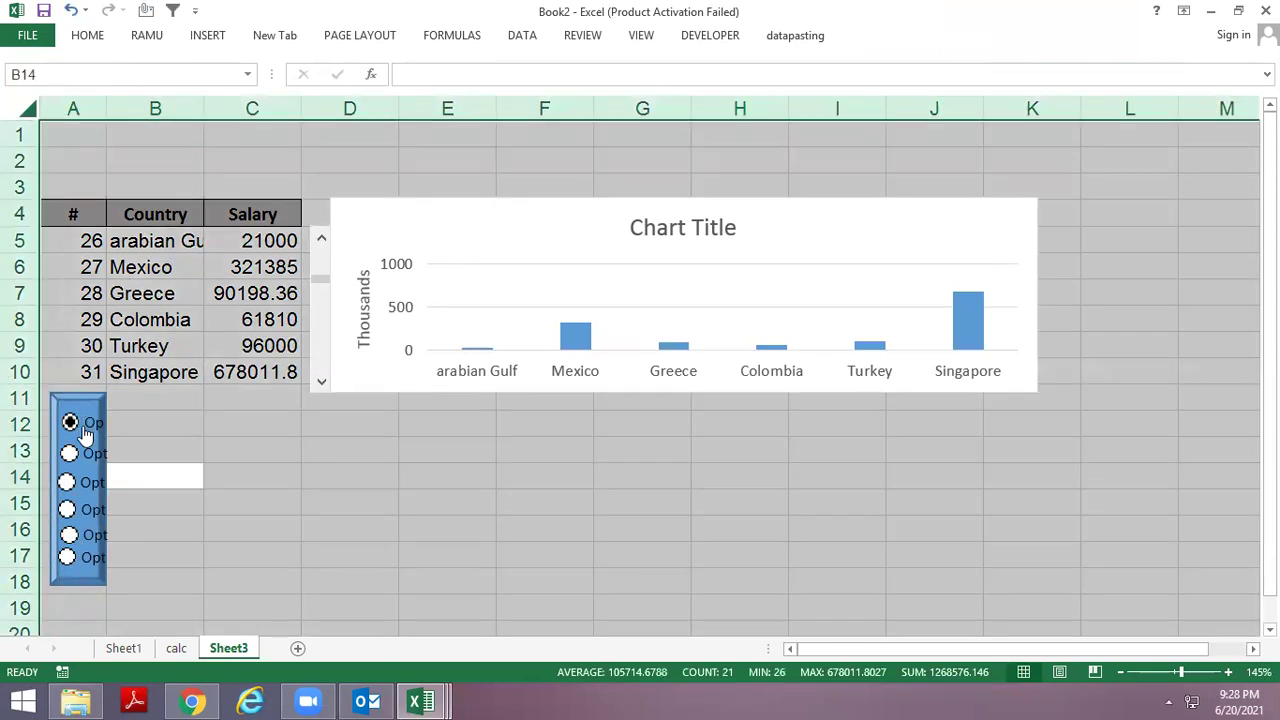
click(224, 434)
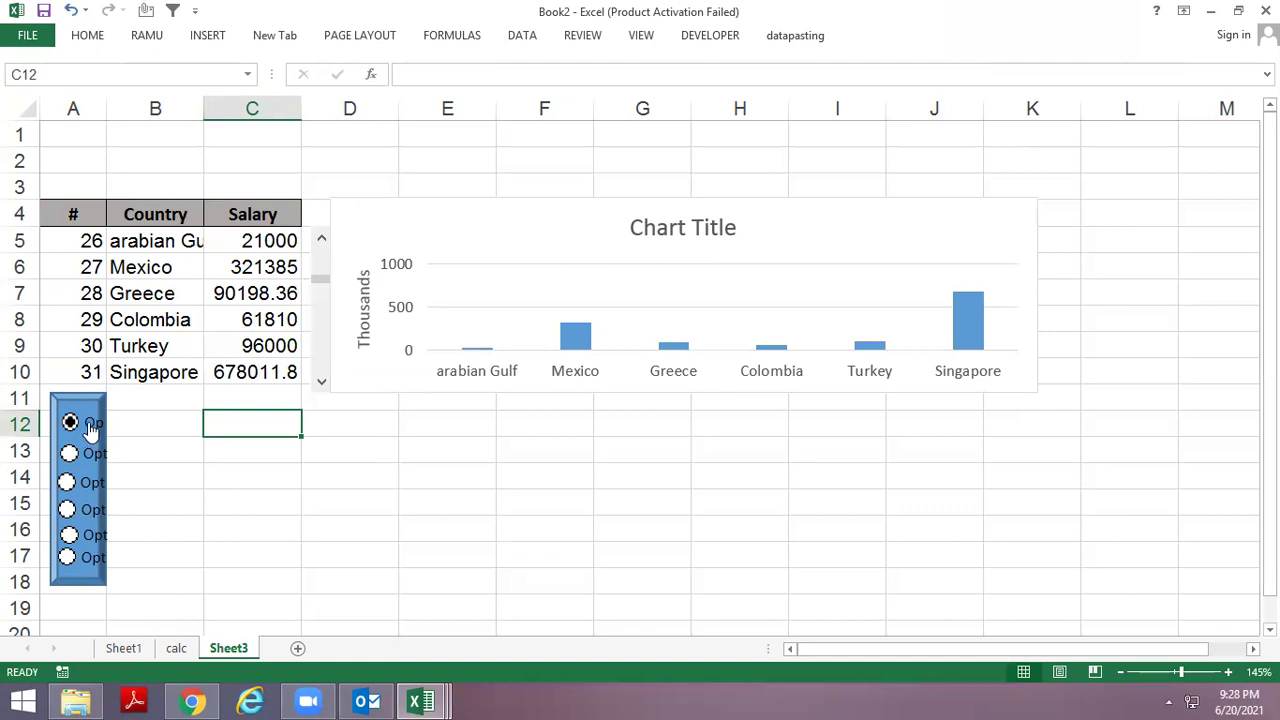
right_click(89, 425)
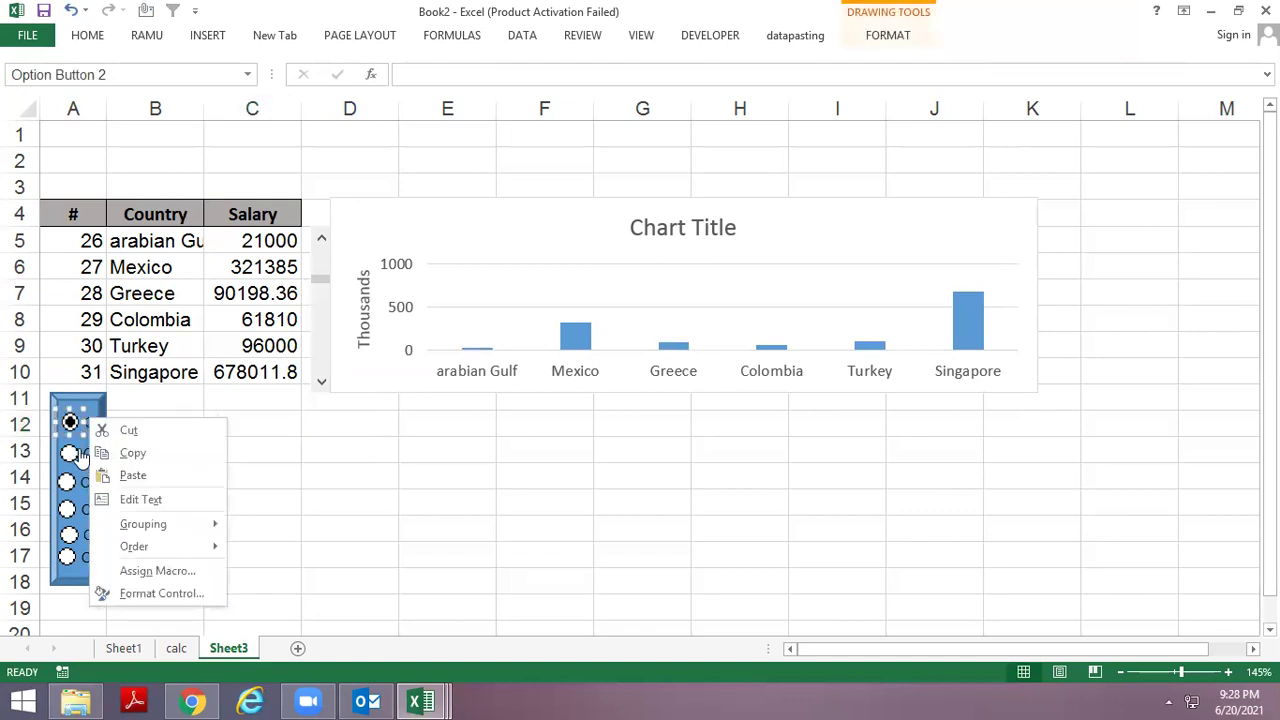
ctrl+click(82, 455)
ctrl+click(62, 510)
ctrl+click(68, 535)
ctrl+click(66, 557)
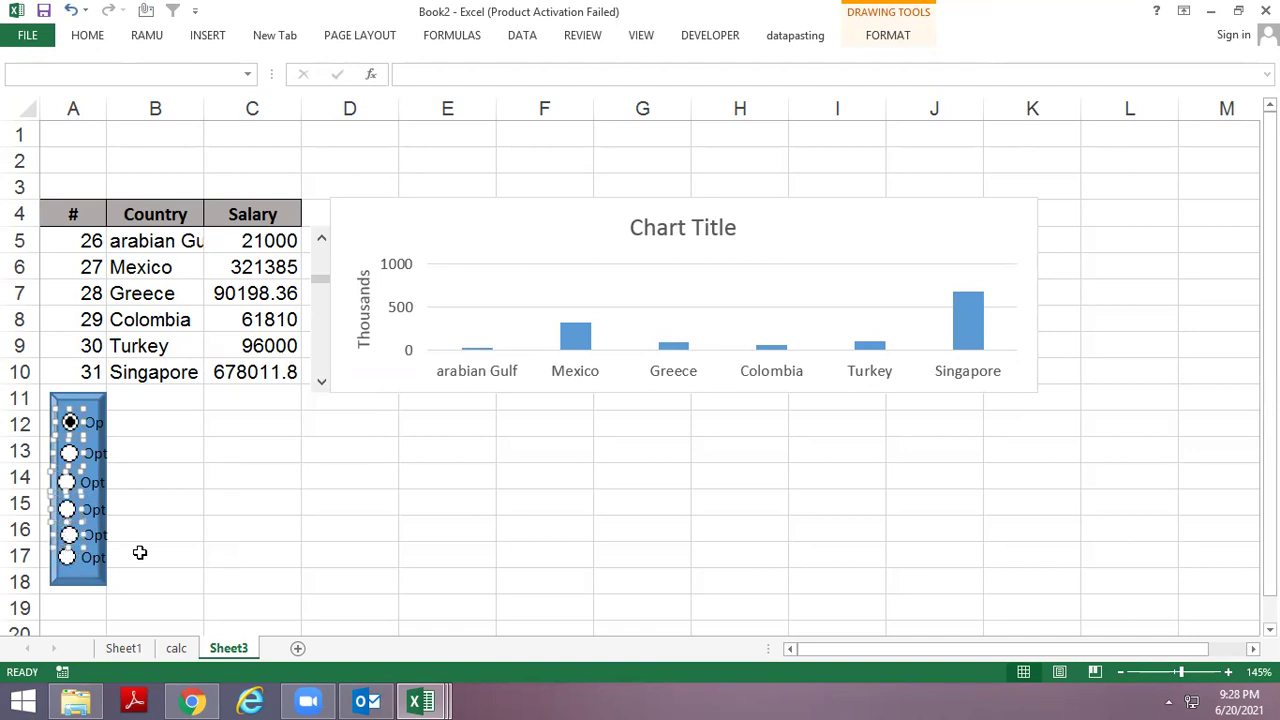
ctrl+click(64, 556)
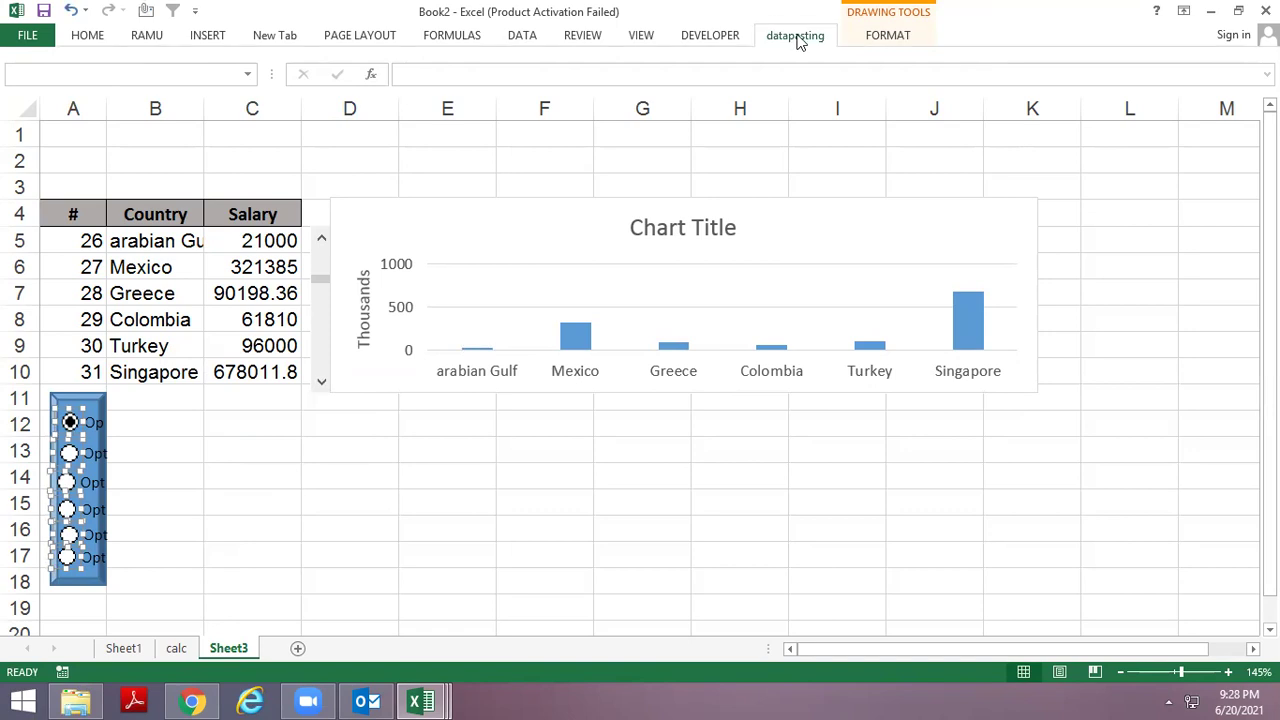
Size the selected option buttons to 0.2" height and 0.3" width.
click(869, 36)
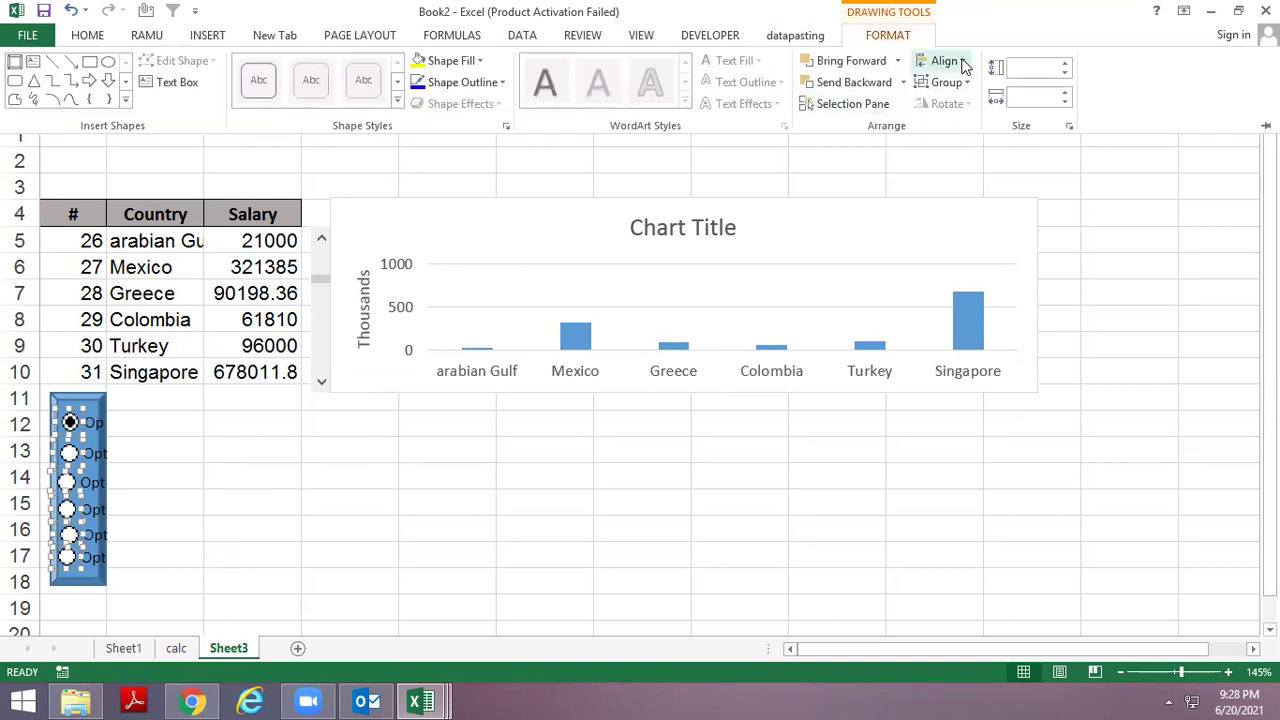
click(1066, 95)
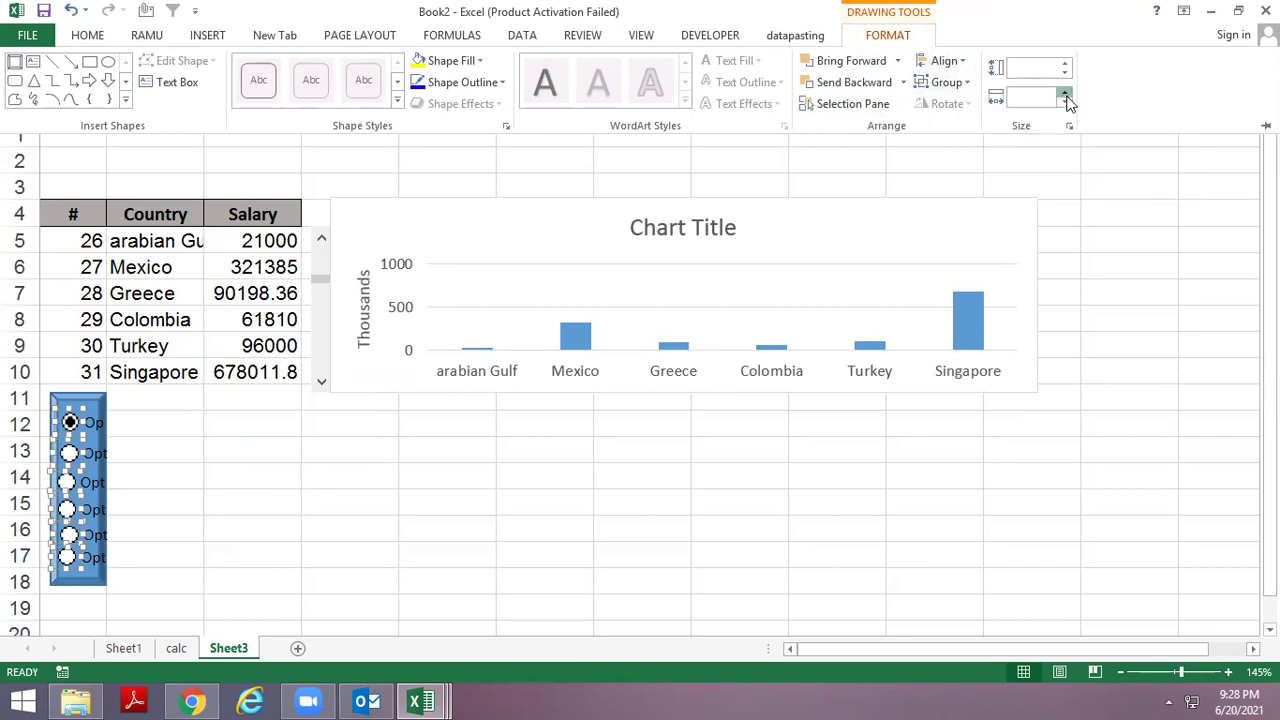
click(1066, 102)
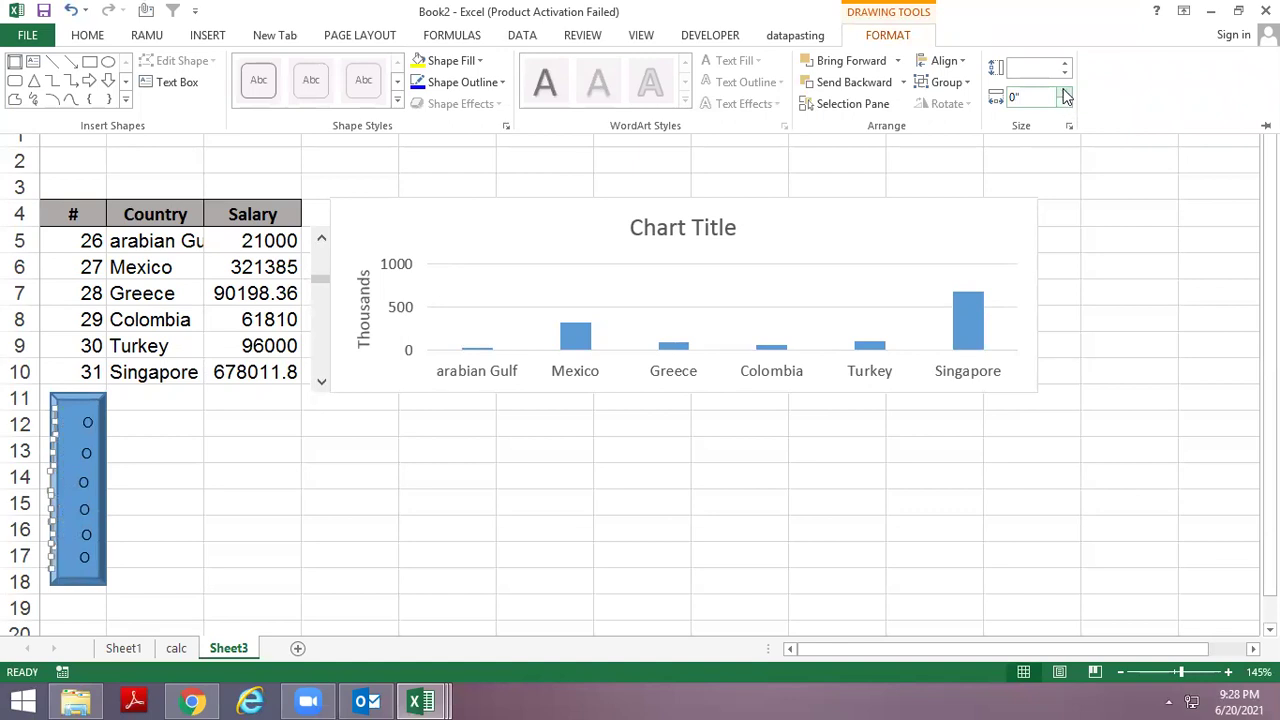
click(1066, 95)
click(1066, 95)
click(1066, 95)
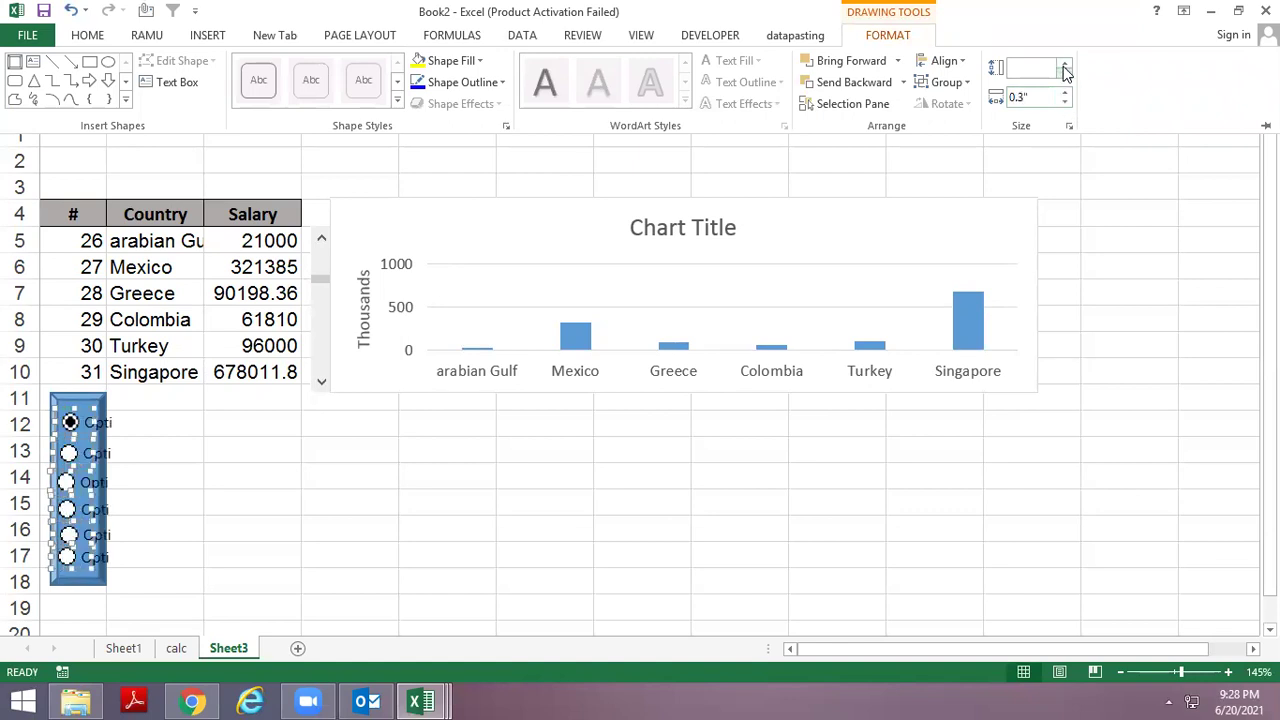
click(1066, 65)
click(1066, 65)
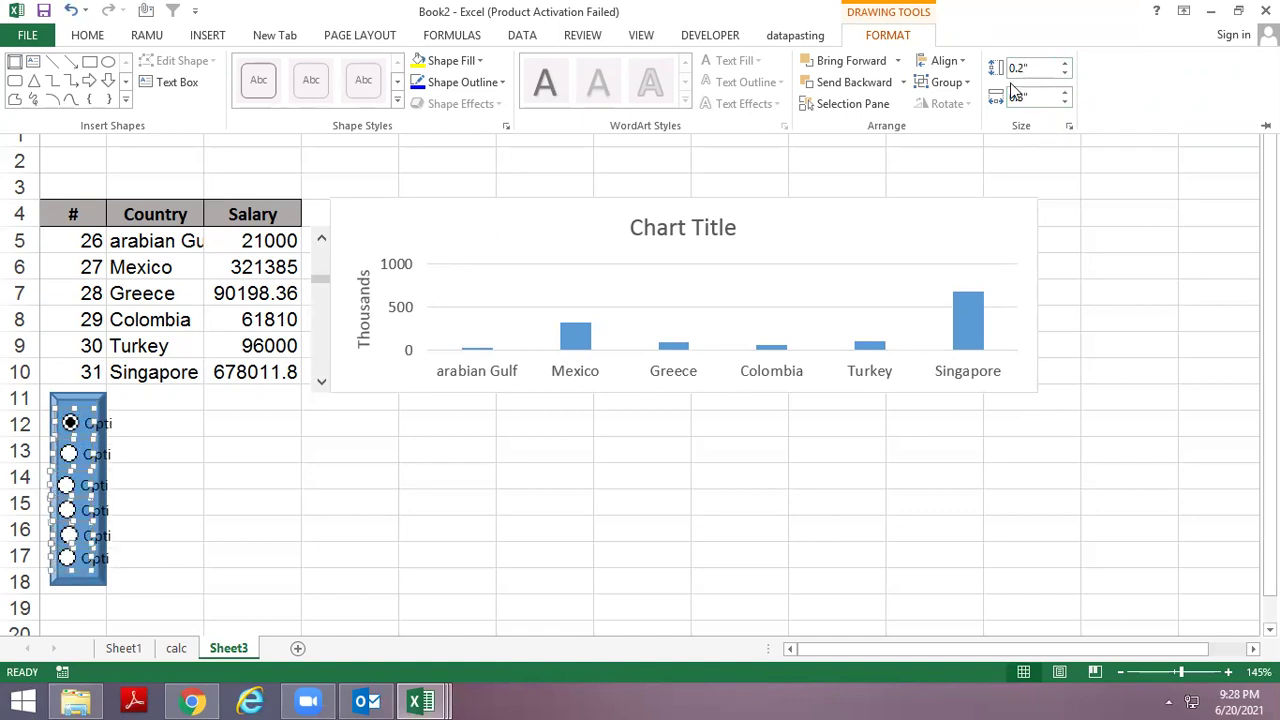
Align the option buttons right and distribute them vertically.
click(963, 63)
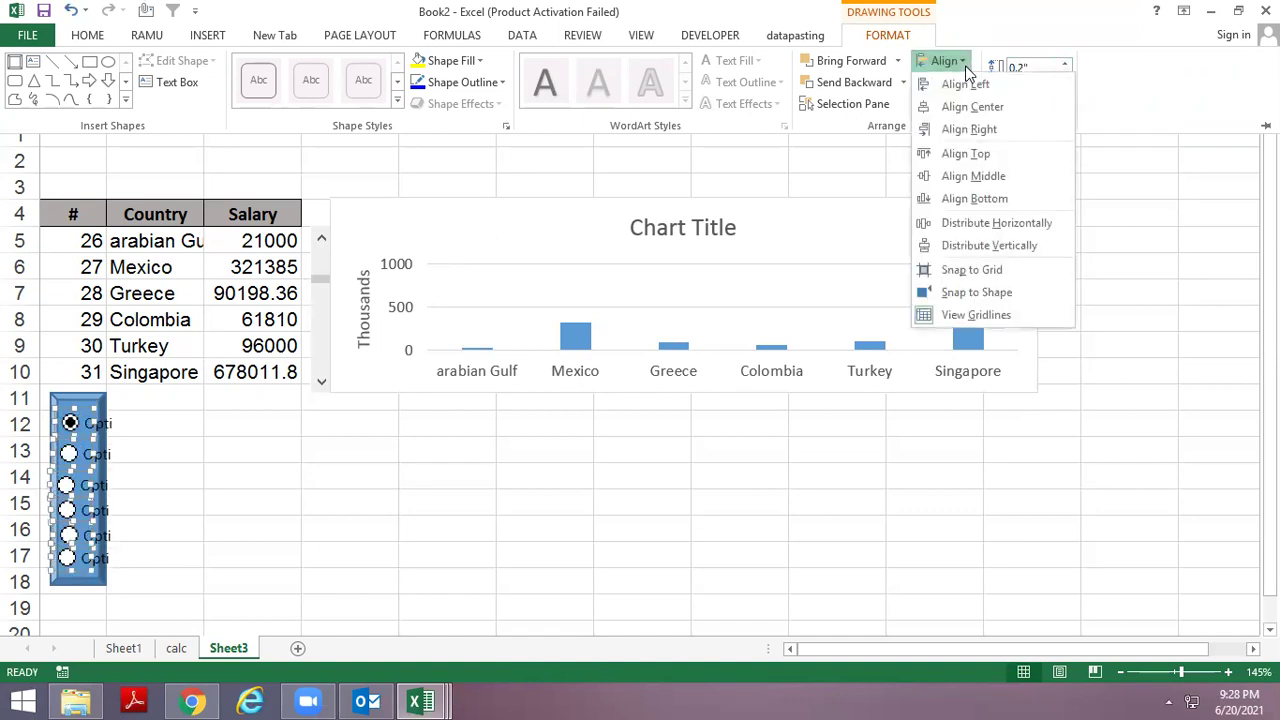
click(986, 130)
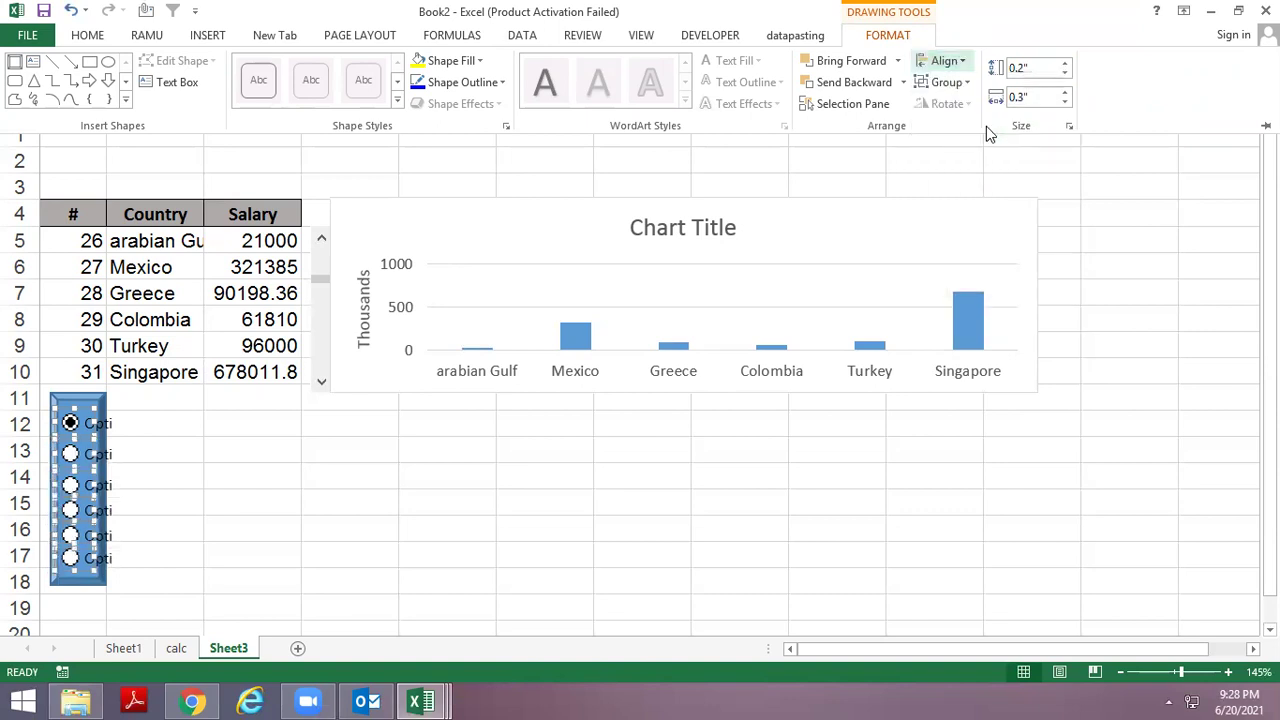
click(964, 66)
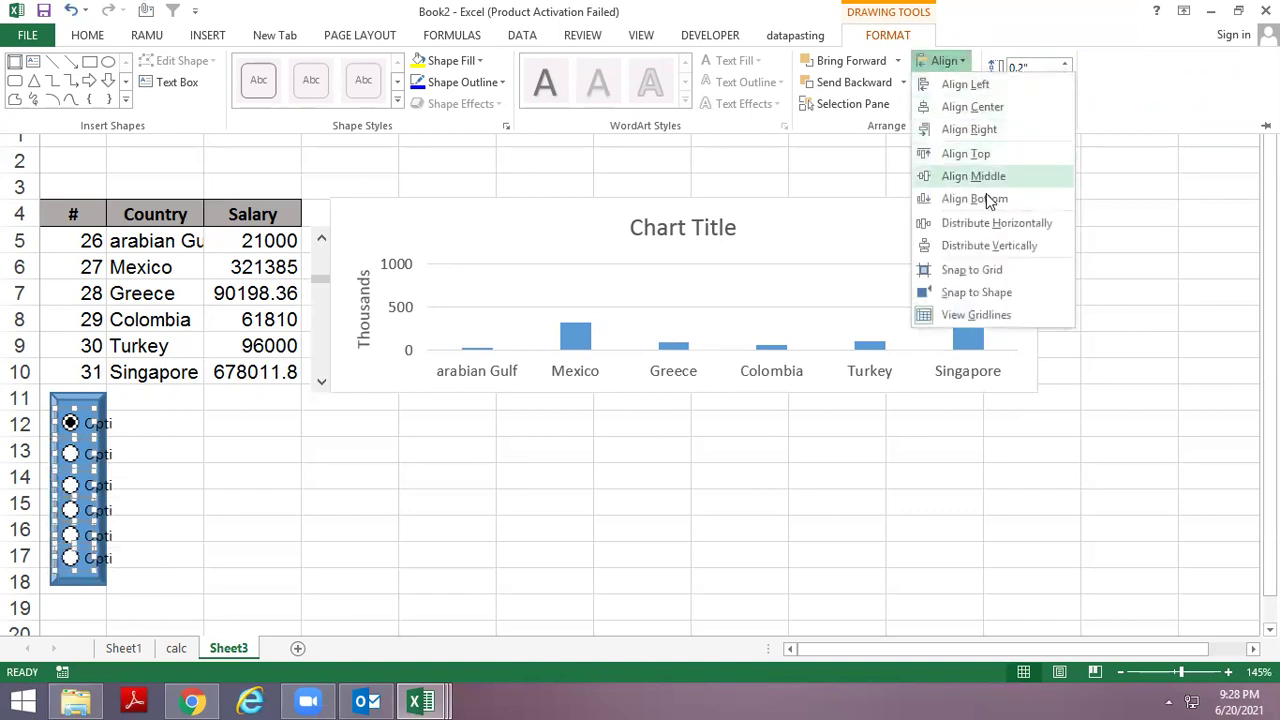
click(1002, 256)
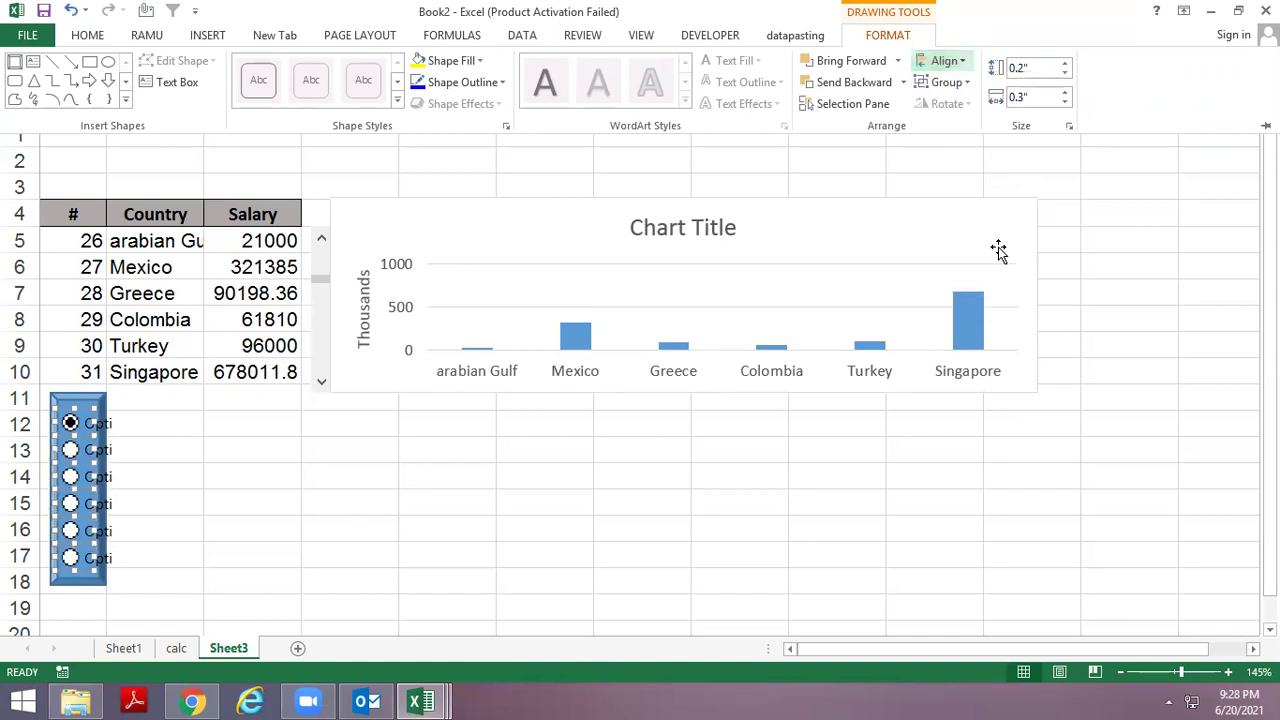
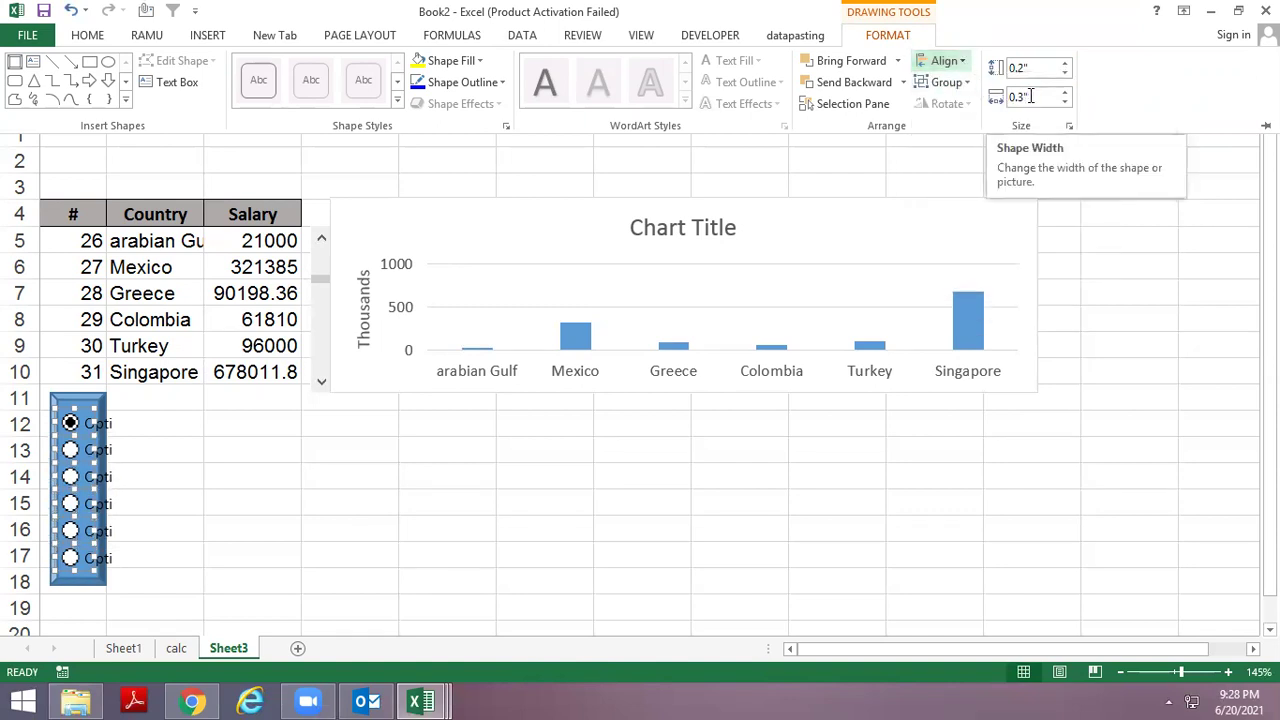
Delete the label text from the row 12, 13 and 14 option buttons.
click(322, 468)
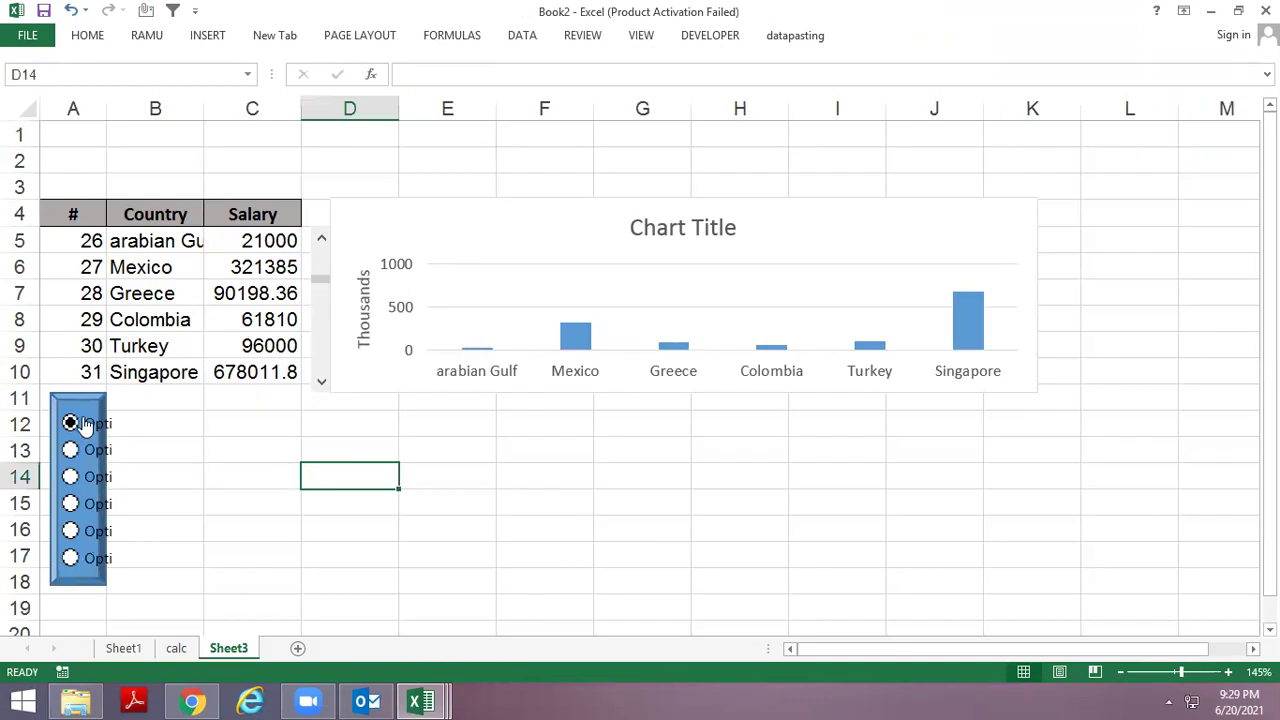
right_click(85, 424)
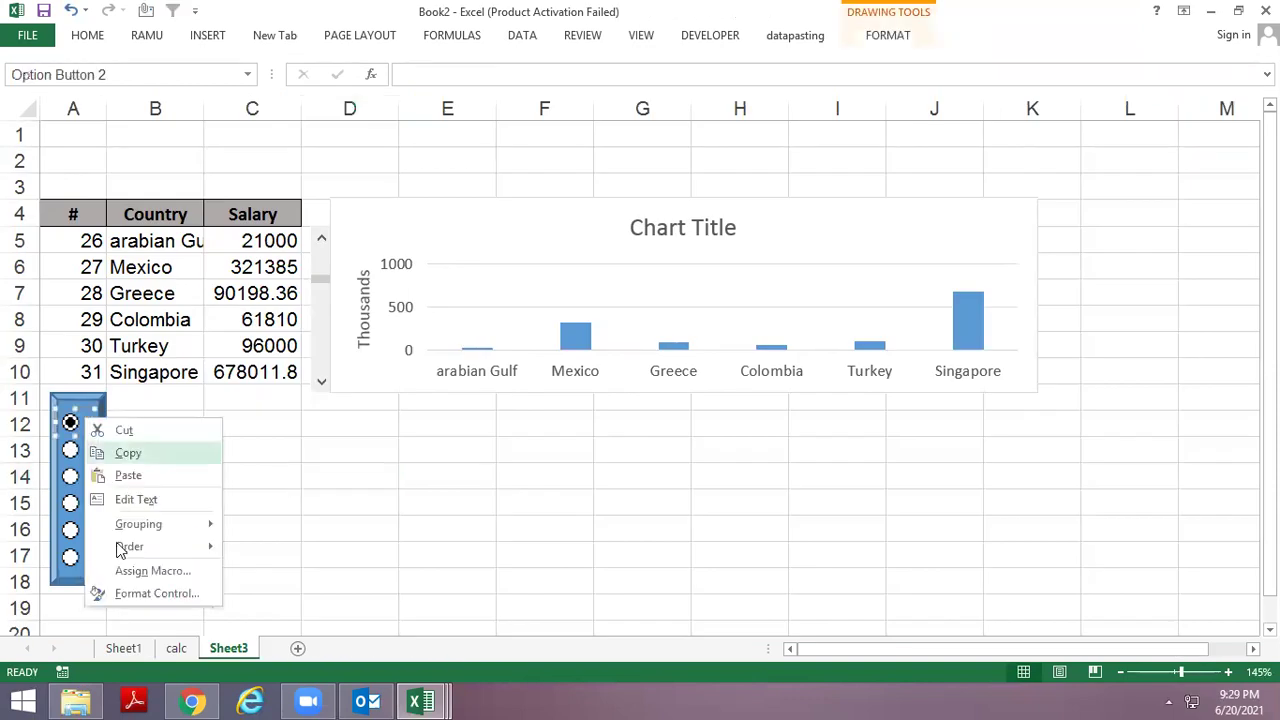
click(140, 498)
key(Delete)
key(Delete)
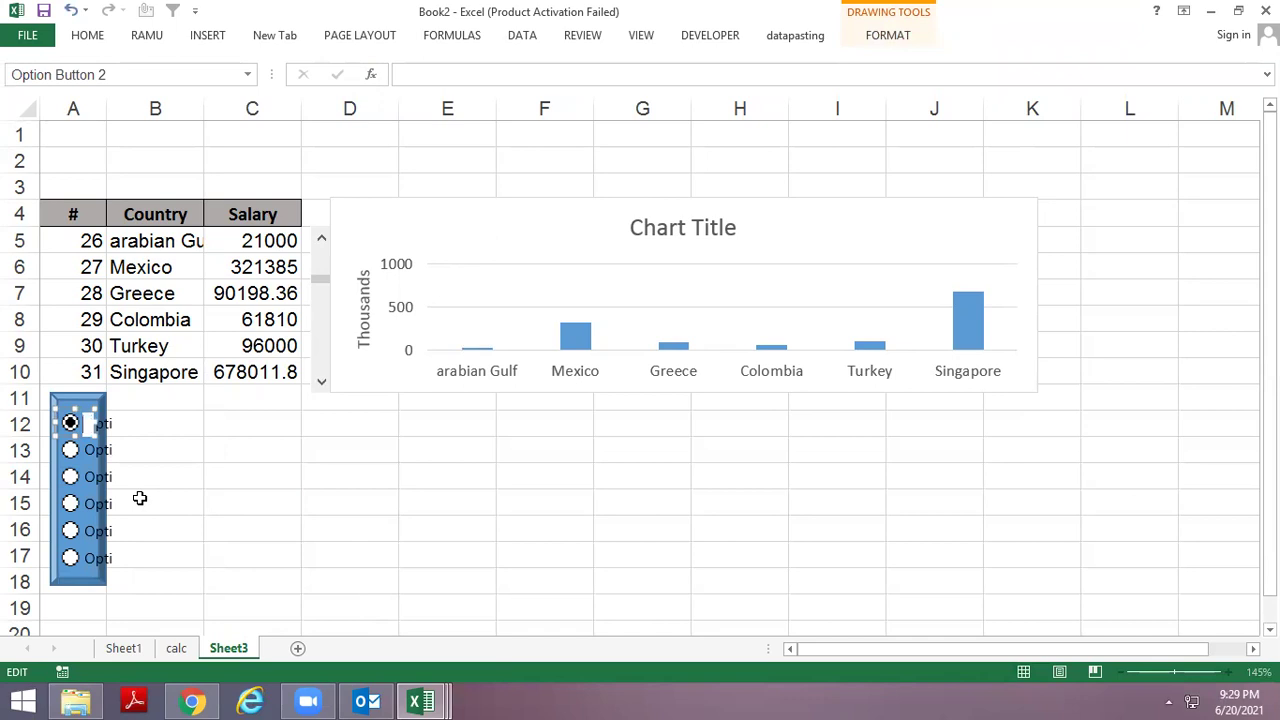
click(236, 460)
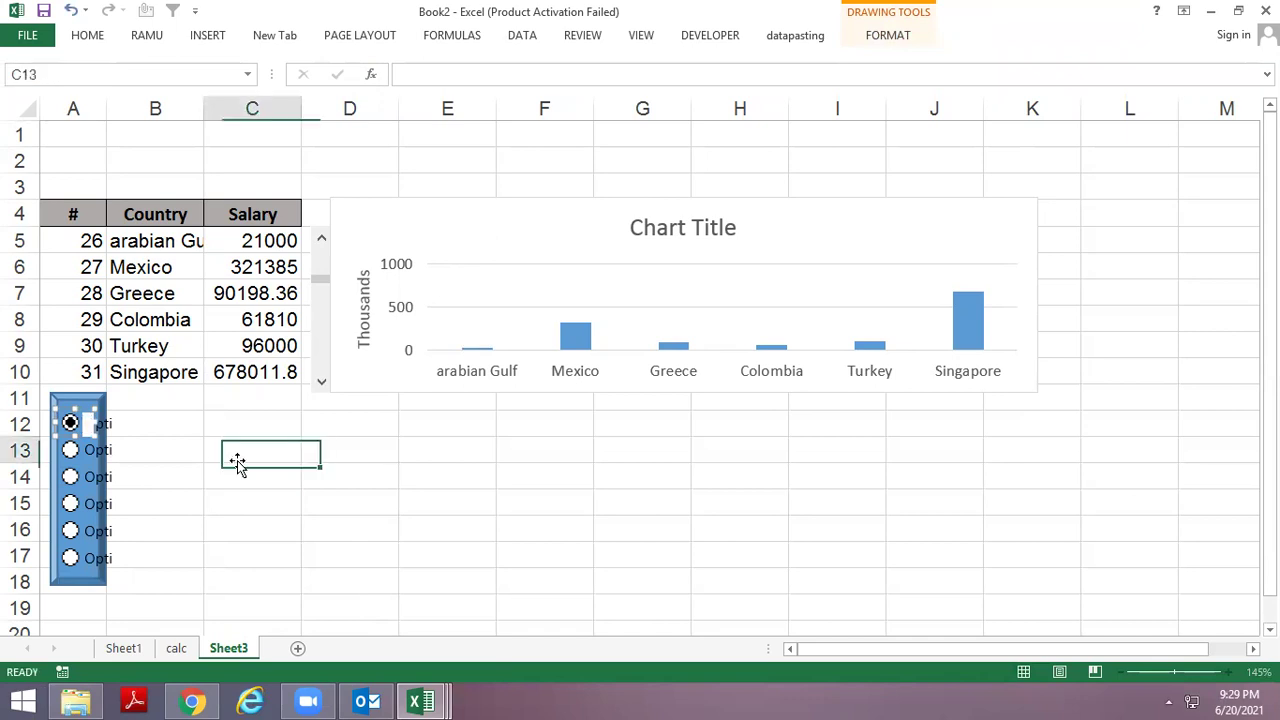
right_click(78, 449)
click(130, 532)
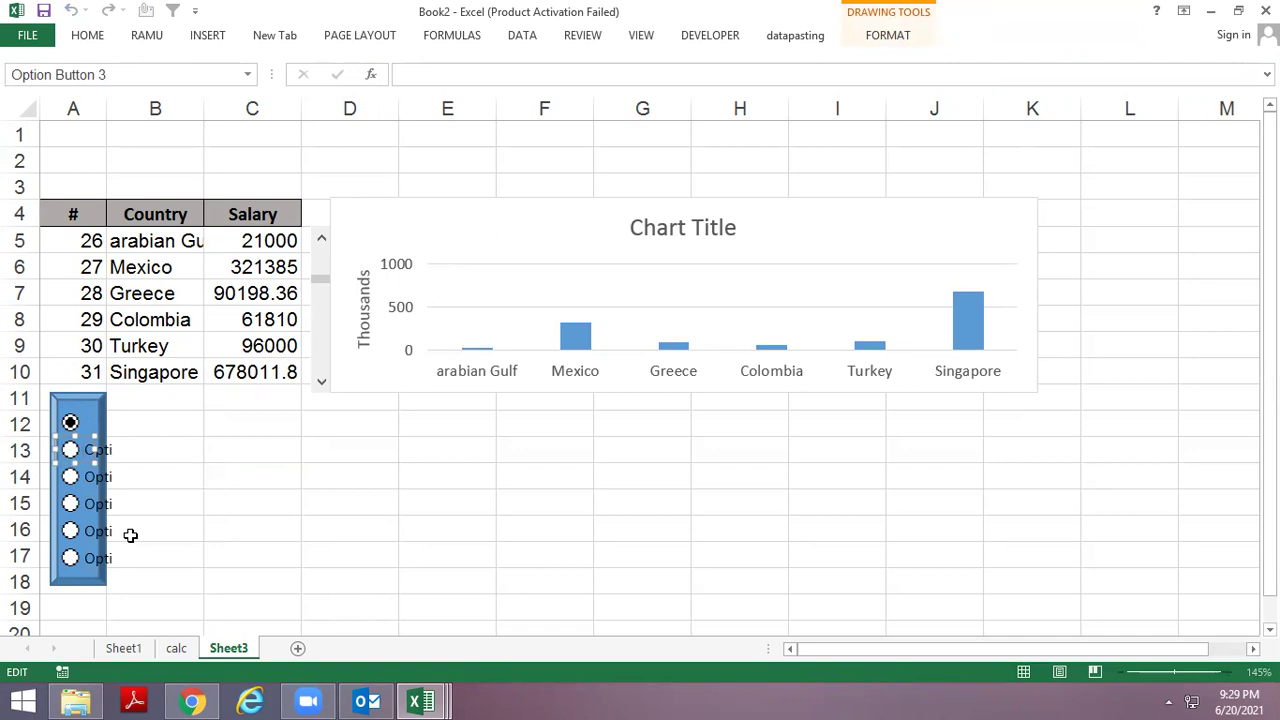
key(Delete)
key(Delete)
click(230, 477)
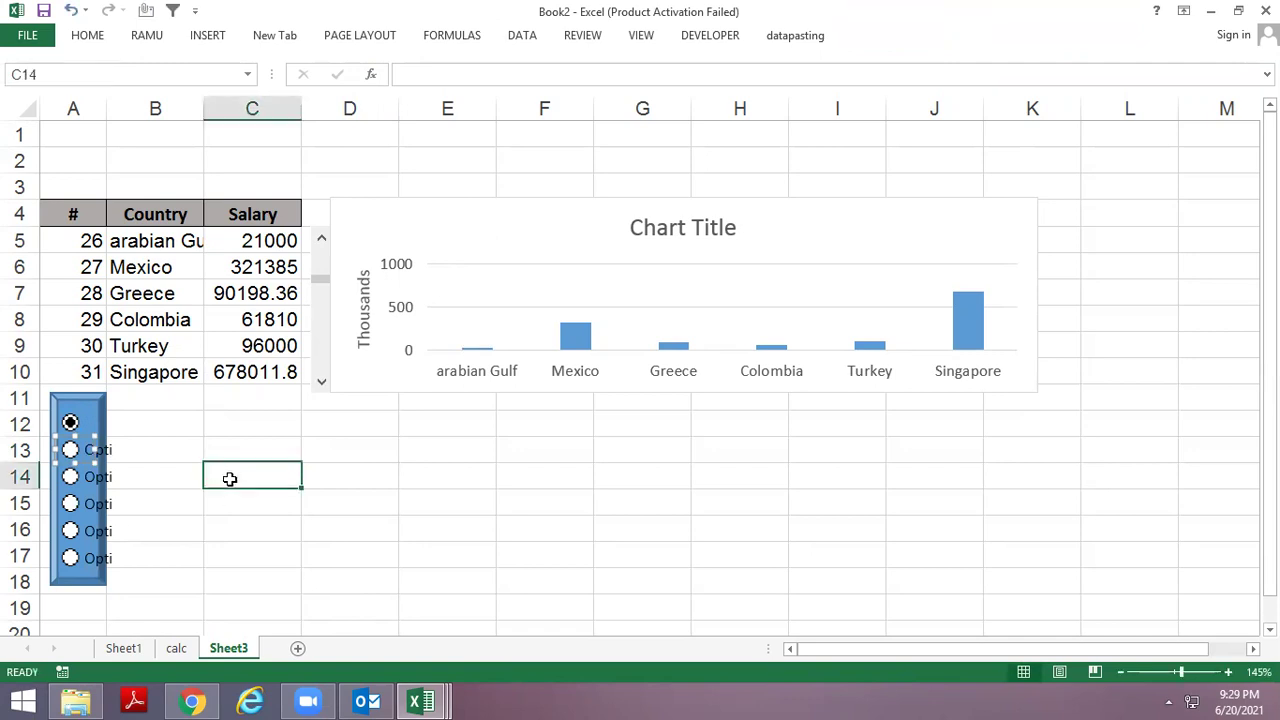
right_click(72, 477)
click(114, 549)
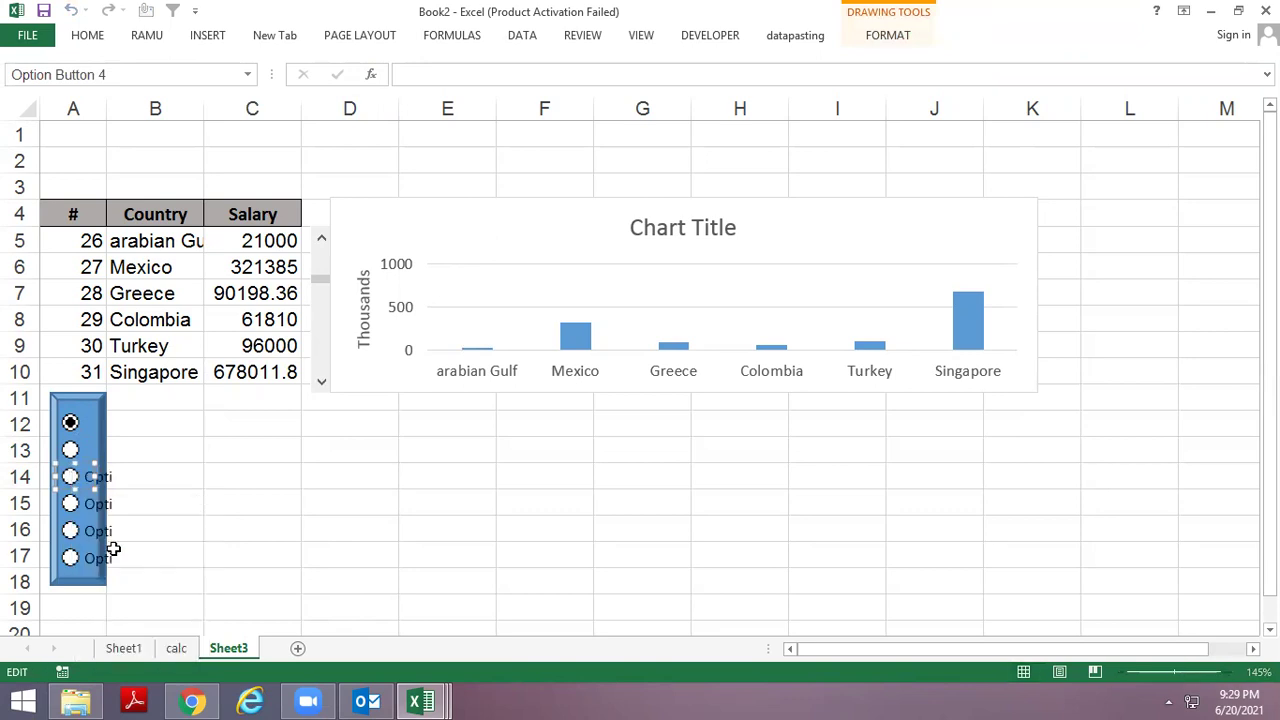
key(Delete)
click(155, 478)
Clear the labels of the row 15, 16 and 17 option buttons, then switch to Dash Example-2.
ctrl+click(92, 504)
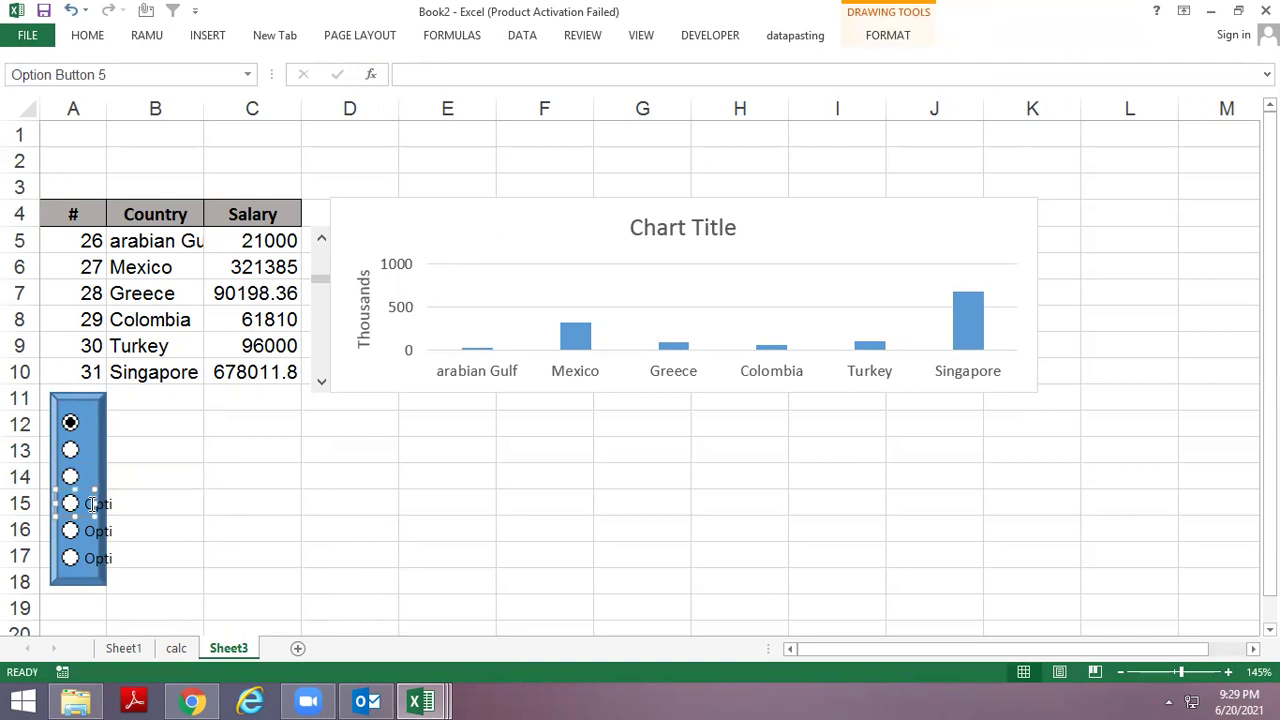
right_click(84, 505)
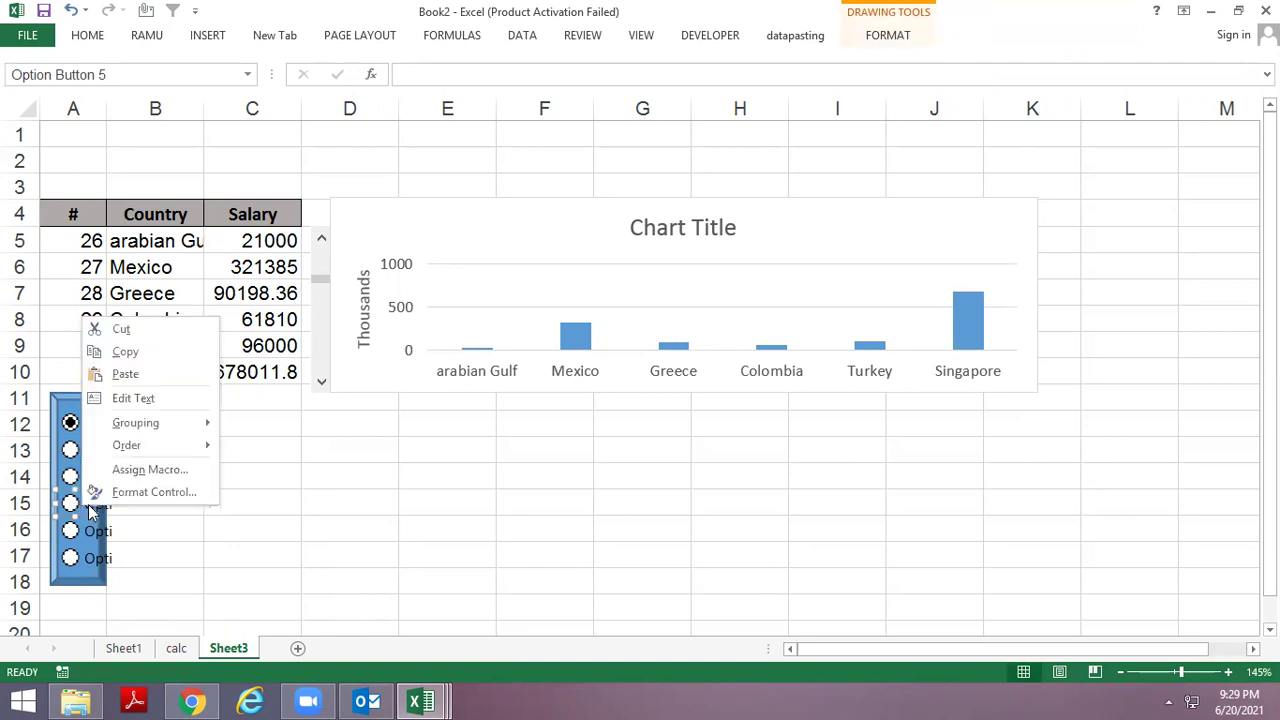
click(122, 398)
key(BackSpace)
key(BackSpace)
key(BackSpace)
click(274, 446)
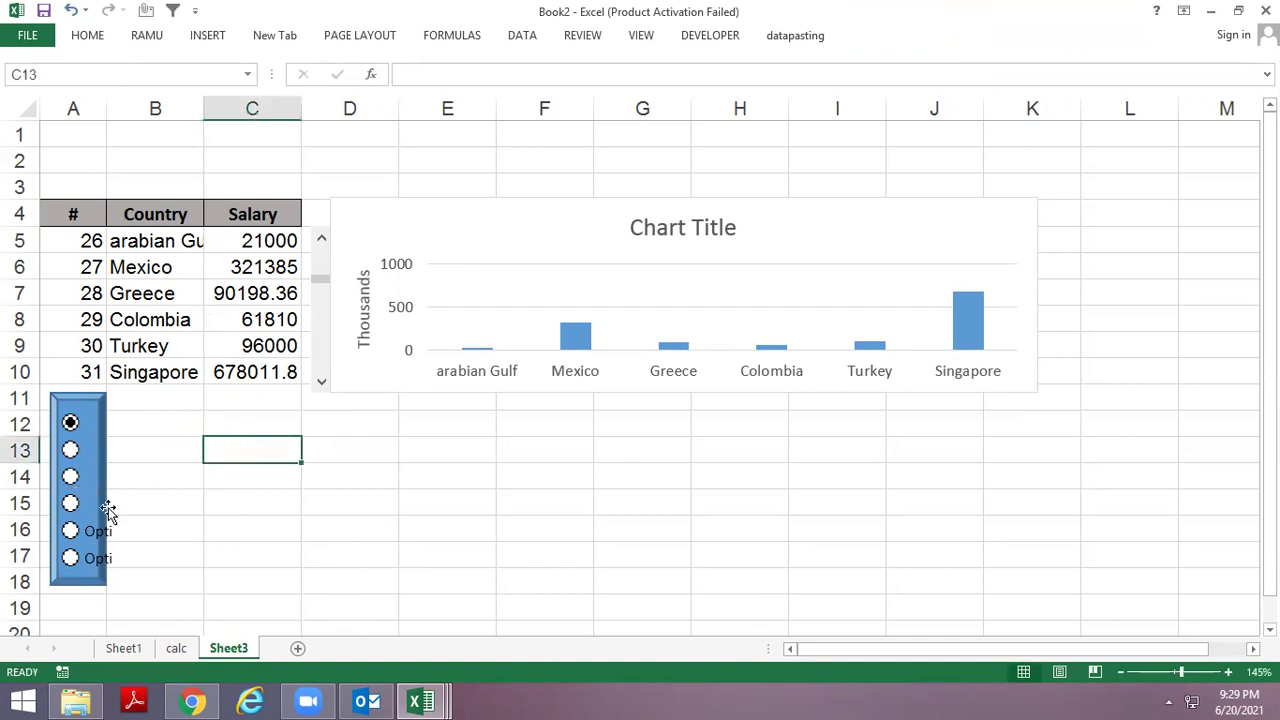
right_click(95, 529)
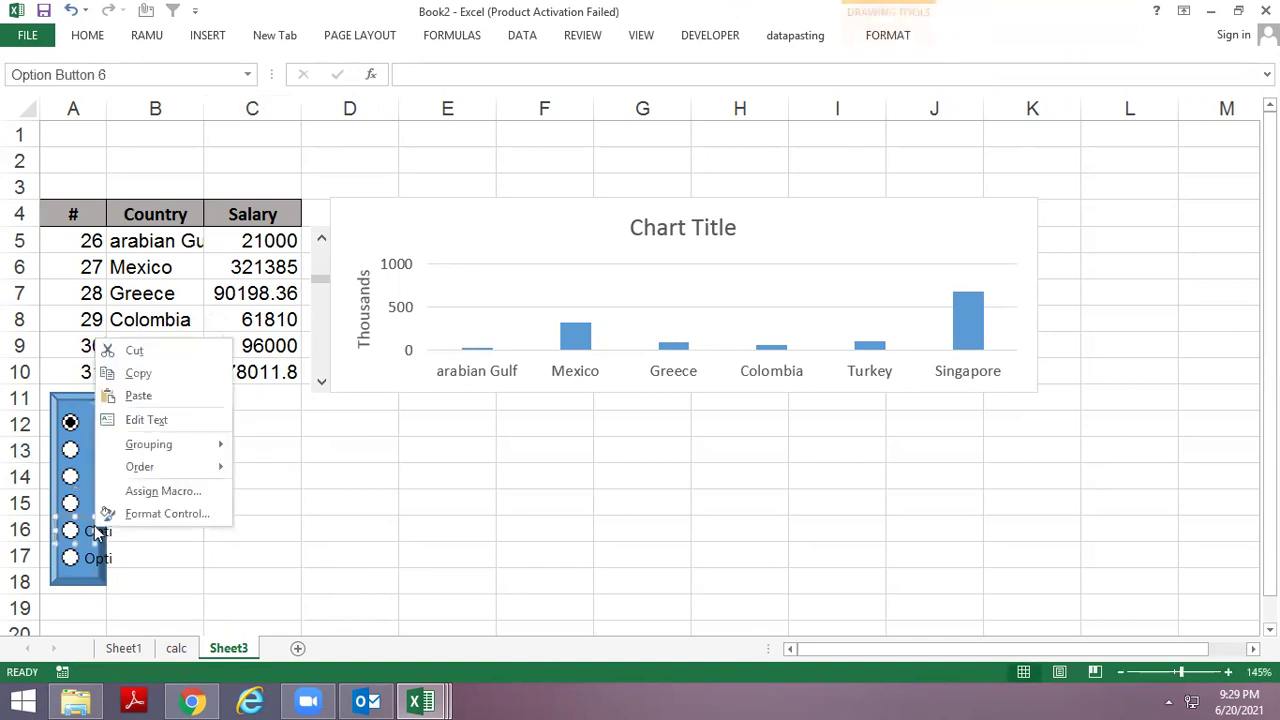
click(145, 421)
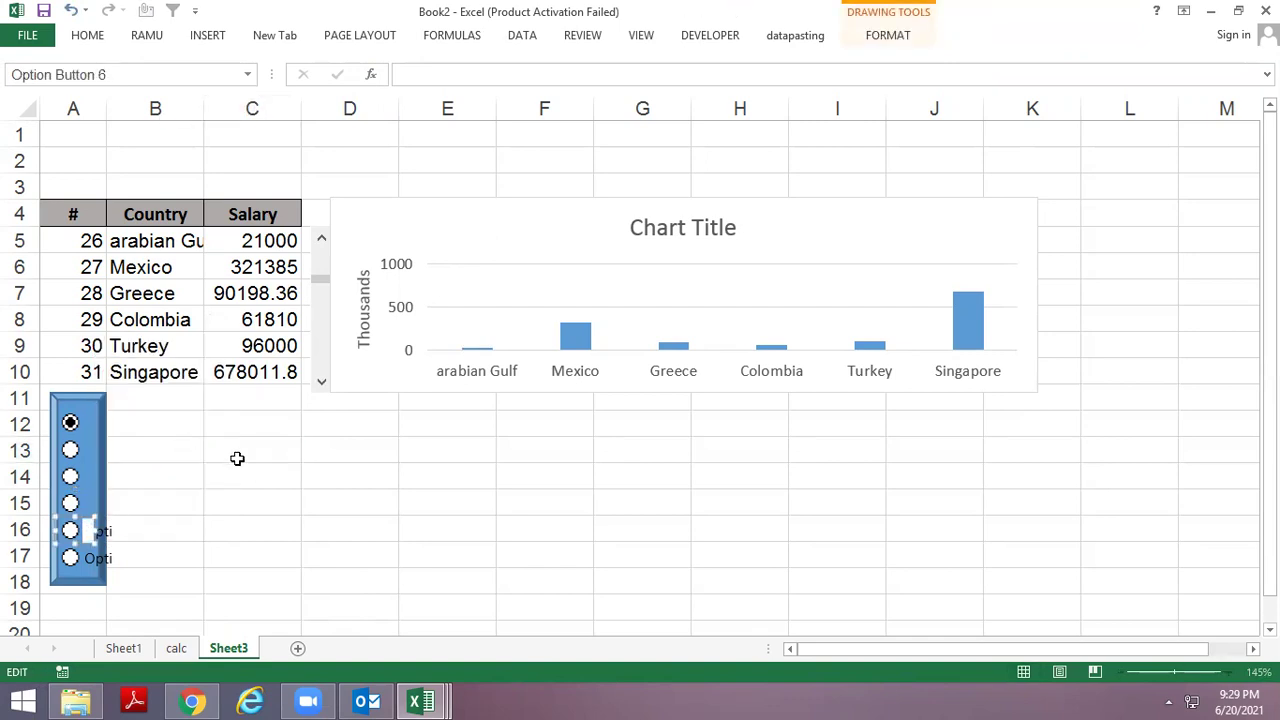
click(270, 472)
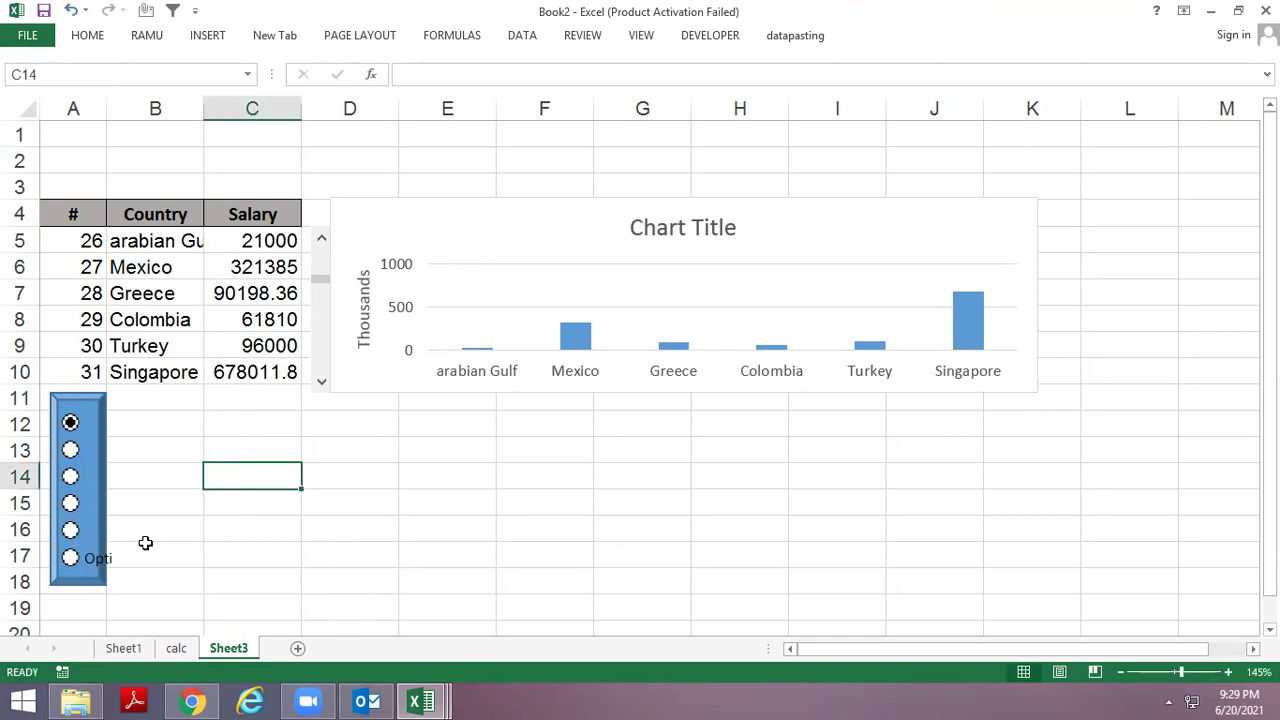
right_click(89, 560)
click(147, 447)
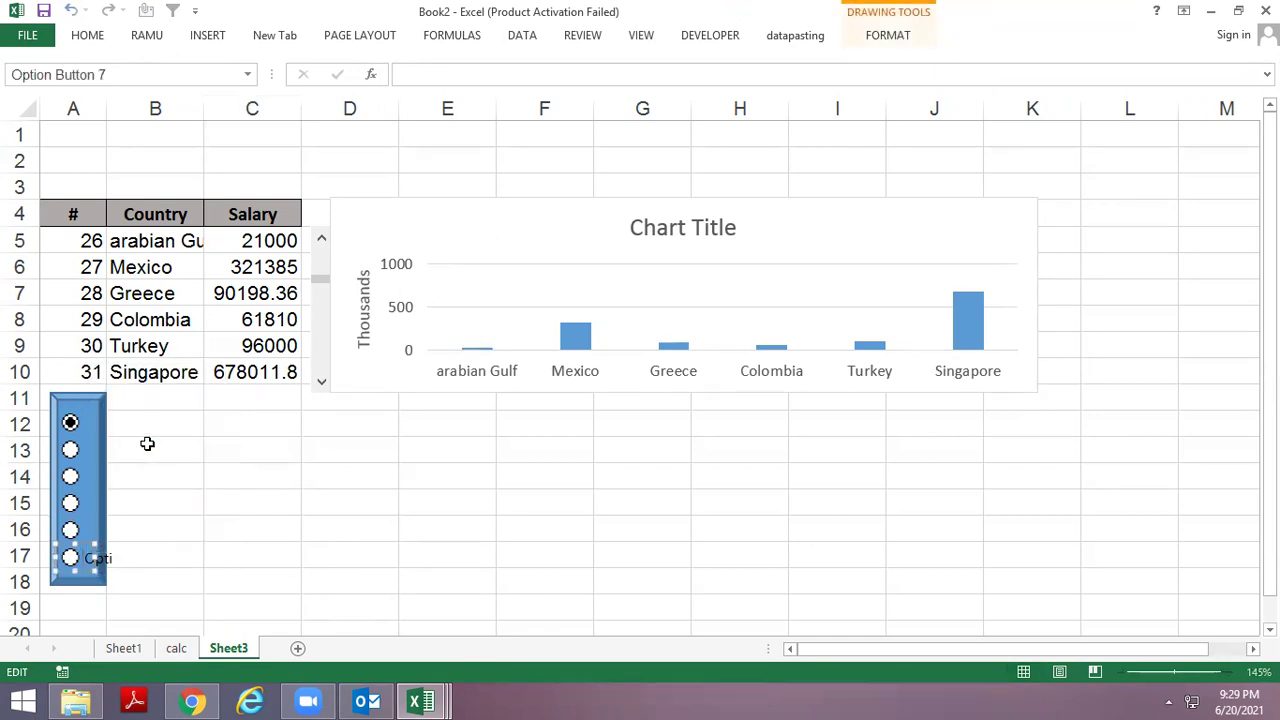
key(ctrl+a)
click(289, 496)
key(alt+Tab)
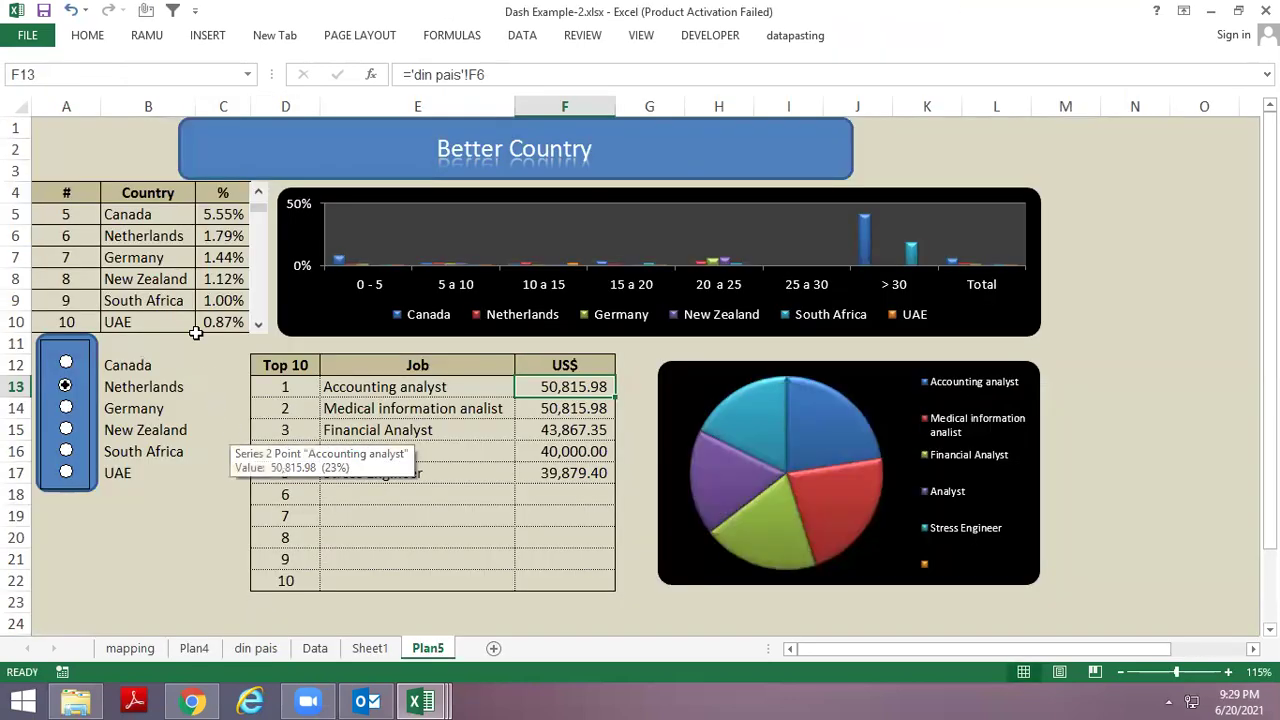
In Book2, link B12 to the country in B5 and fill the references down.
click(120, 365)
key(alt+Tab)
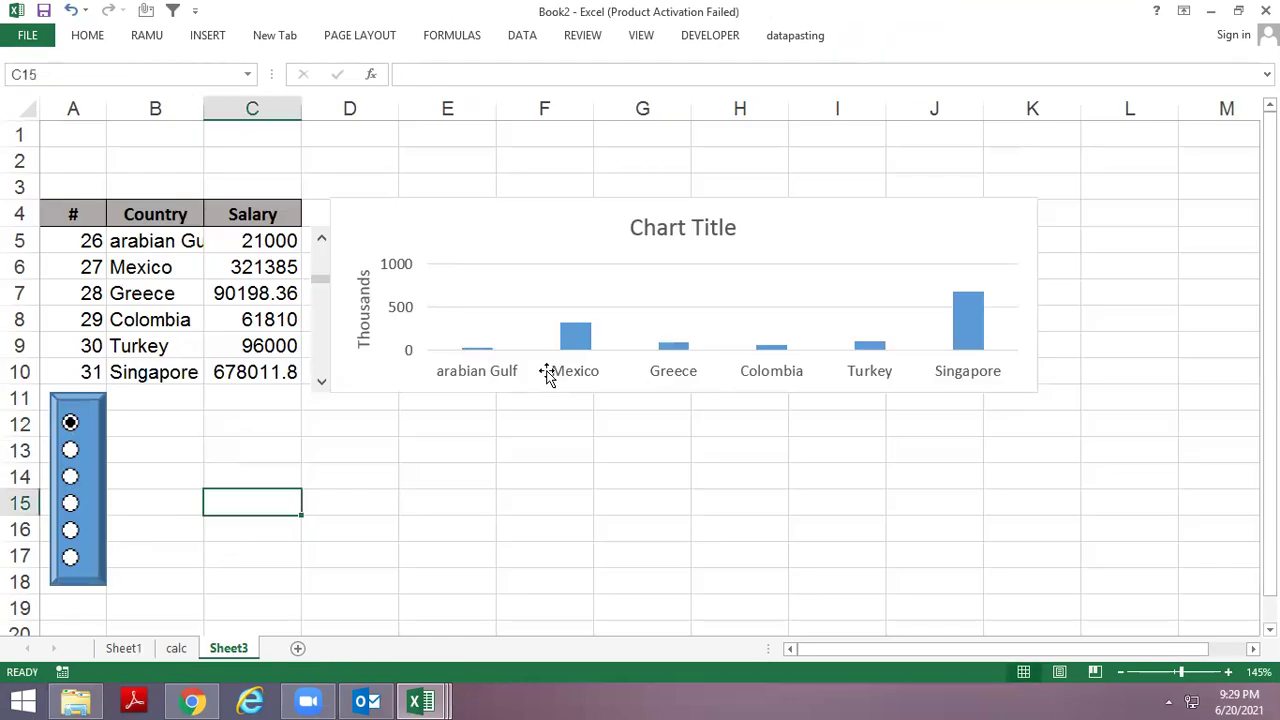
click(144, 422)
text(=)
key(Up)
key(Up)
key(Up)
key(Up)
key(Up)
key(Up)
key(Up)
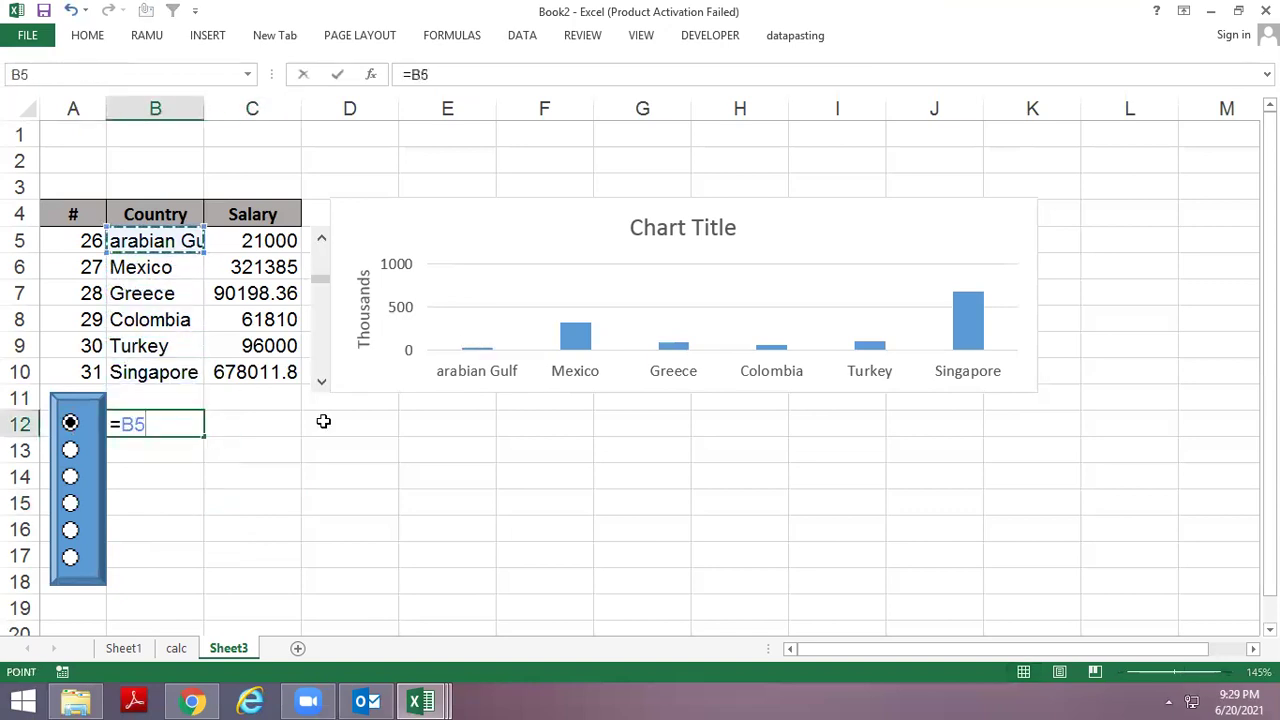
key(Return)
key(ctrl+d)
key(Down)
key(ctrl+d)
key(Down)
key(ctrl+d)
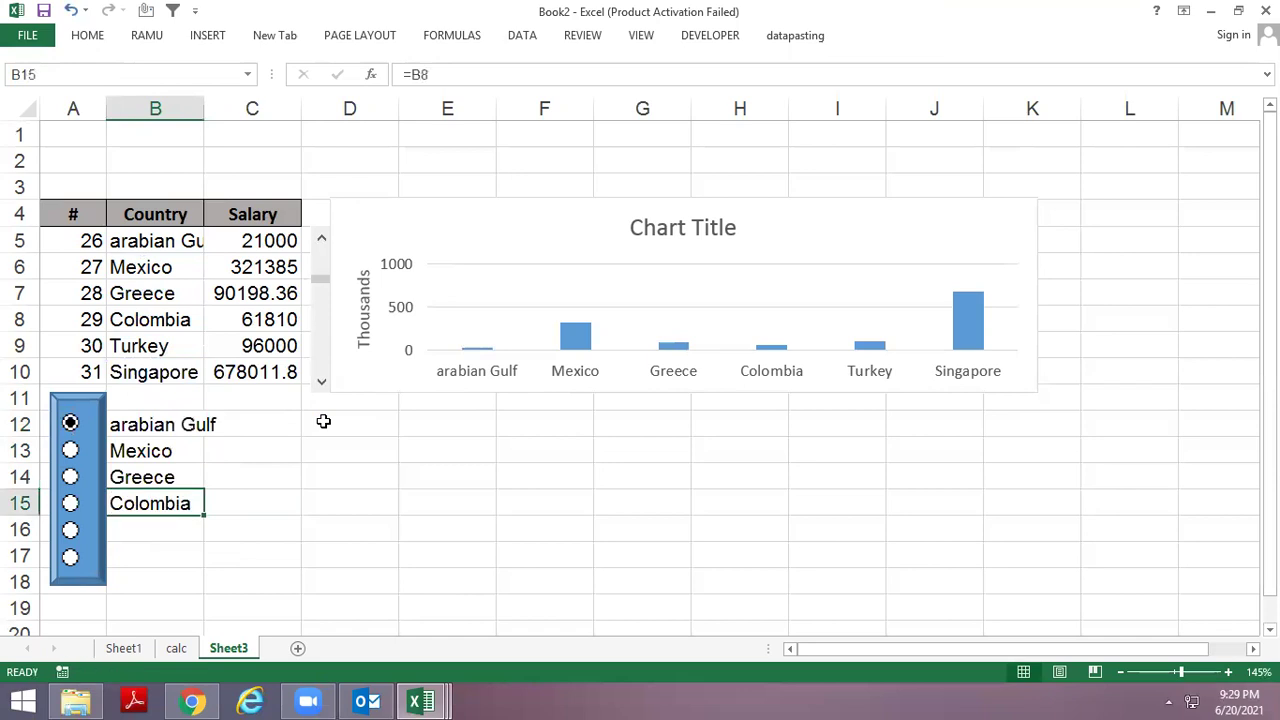
key(Down)
key(ctrl+d)
key(Down)
key(ctrl+d)
key(Down)
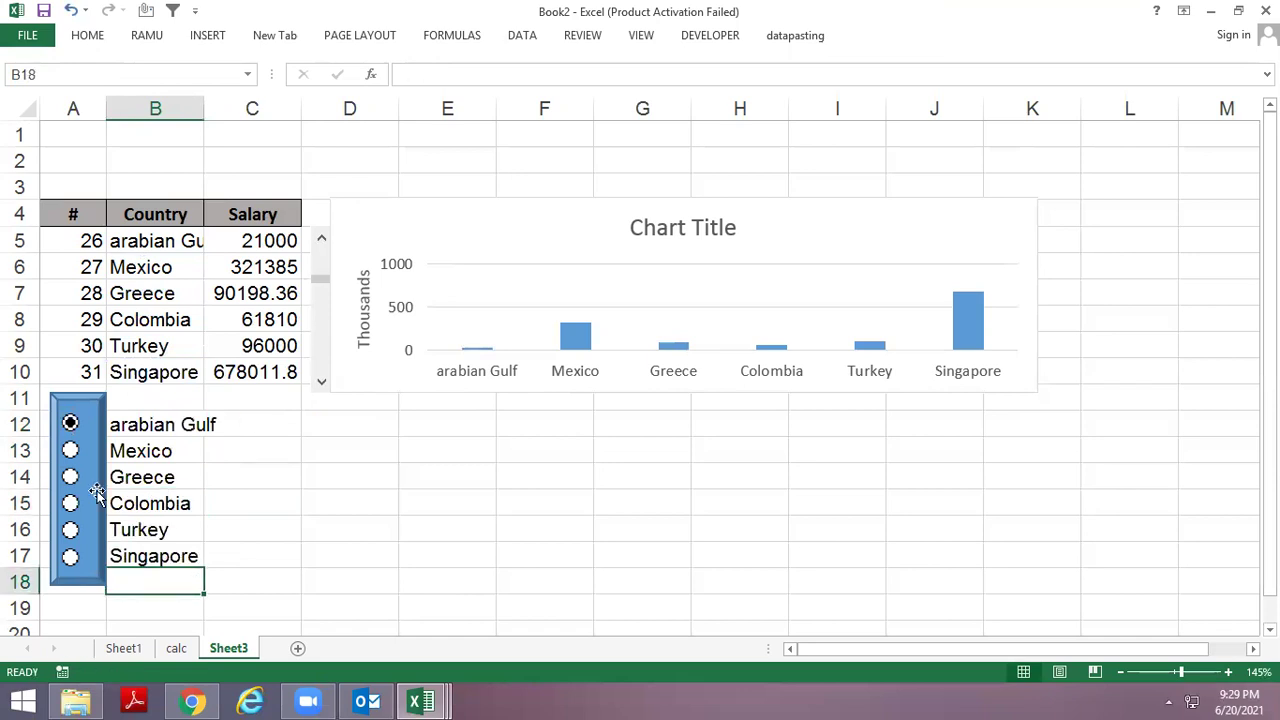
Test the Mexico, Greece and Arabian Gulf option buttons, then clear the names from B12:B17.
click(70, 450)
click(70, 477)
click(88, 430)
mouse_move(148, 424)
mouse_down()
mouse_move(148, 568)
mouse_move(148, 549)
mouse_up()
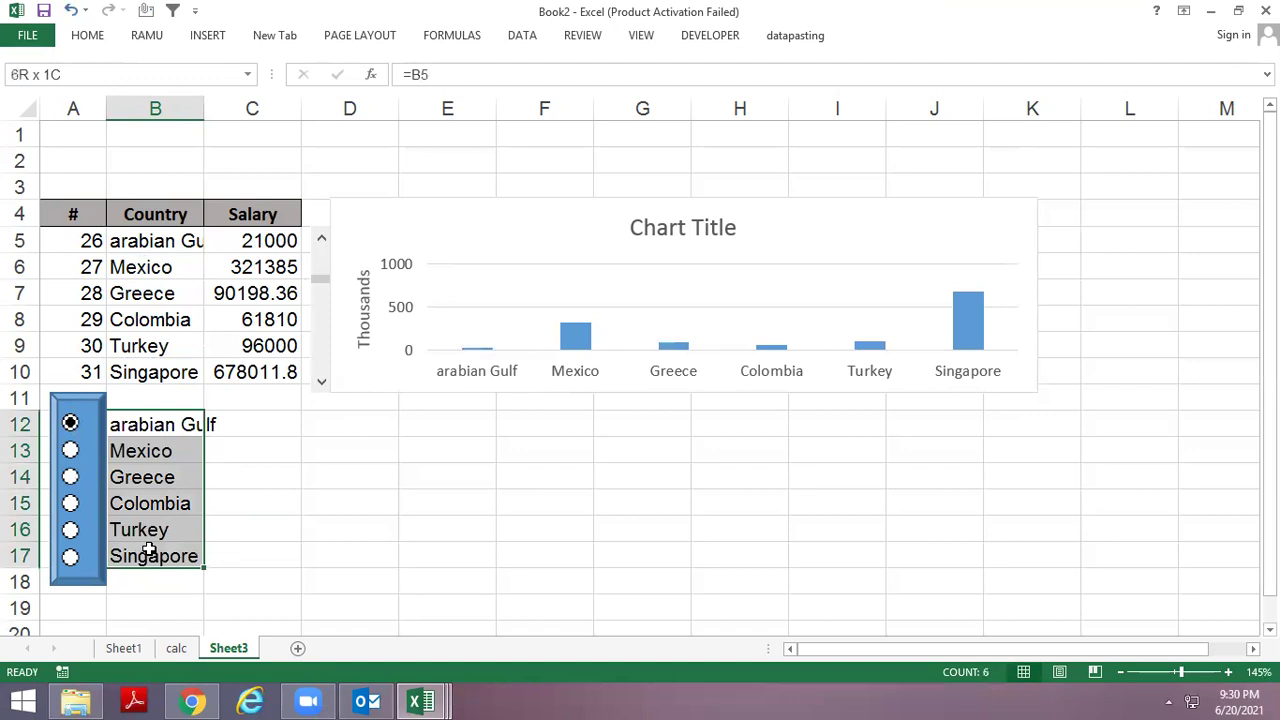
key(Delete)
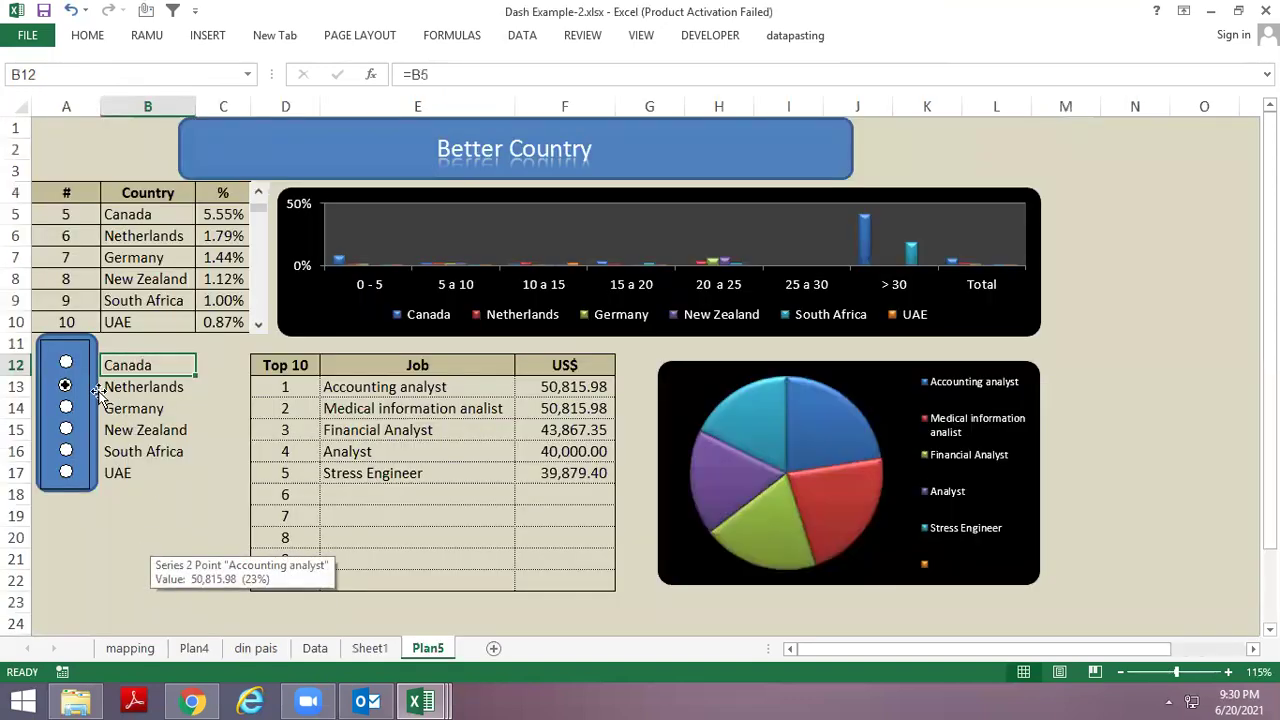
Select Germany, Canada and Netherlands on the dashboard and inspect the Top 10 job and salary cells.
click(65, 407)
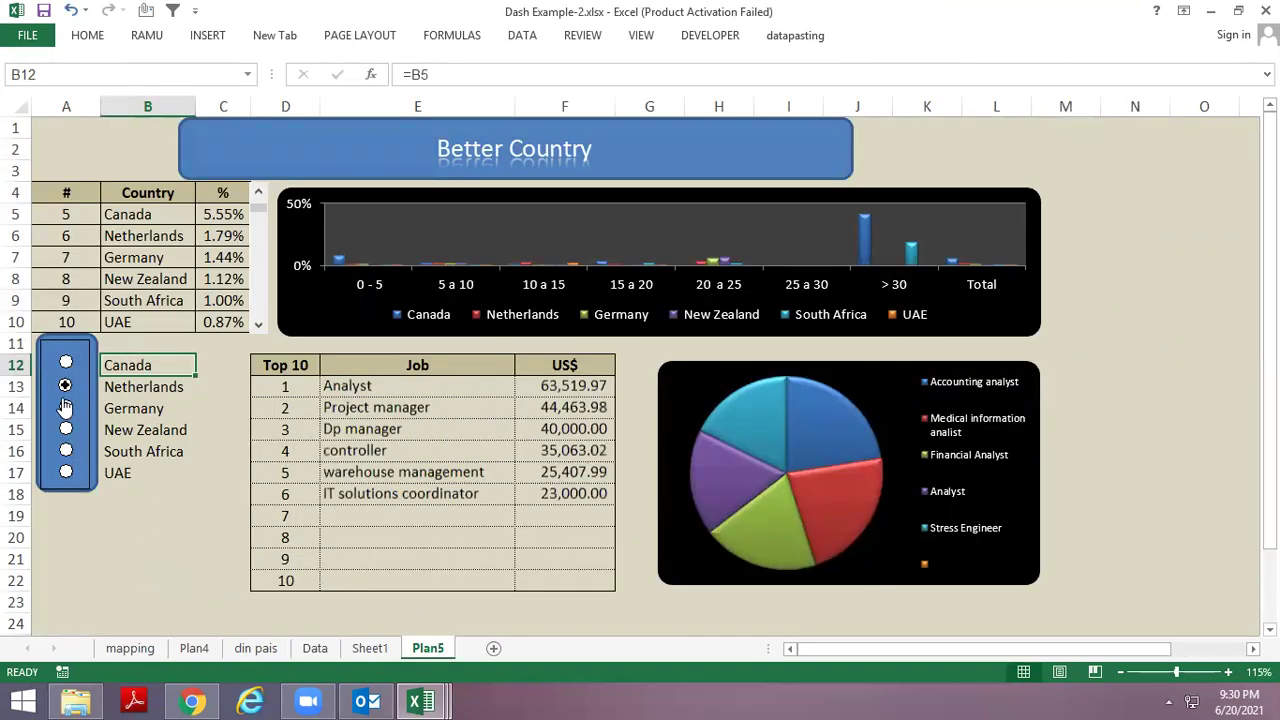
click(130, 408)
click(360, 381)
drag(360, 381, 548, 494)
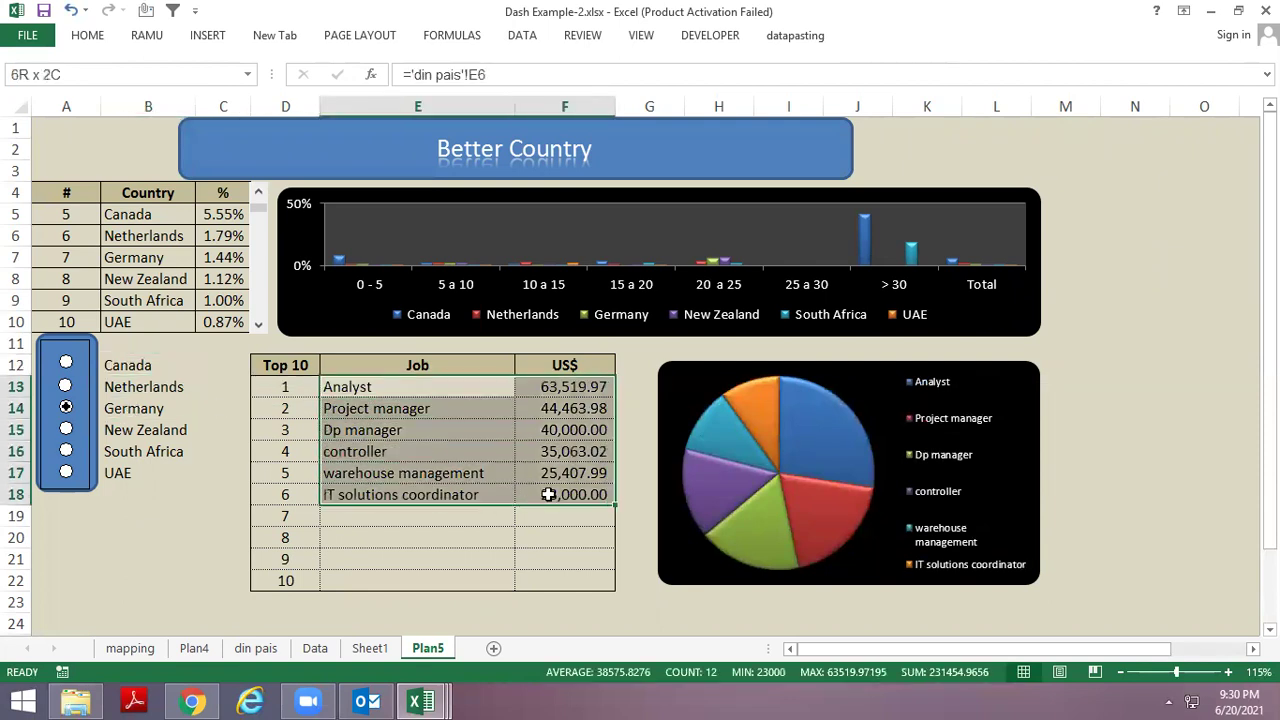
drag(548, 494, 548, 494)
click(66, 362)
click(66, 387)
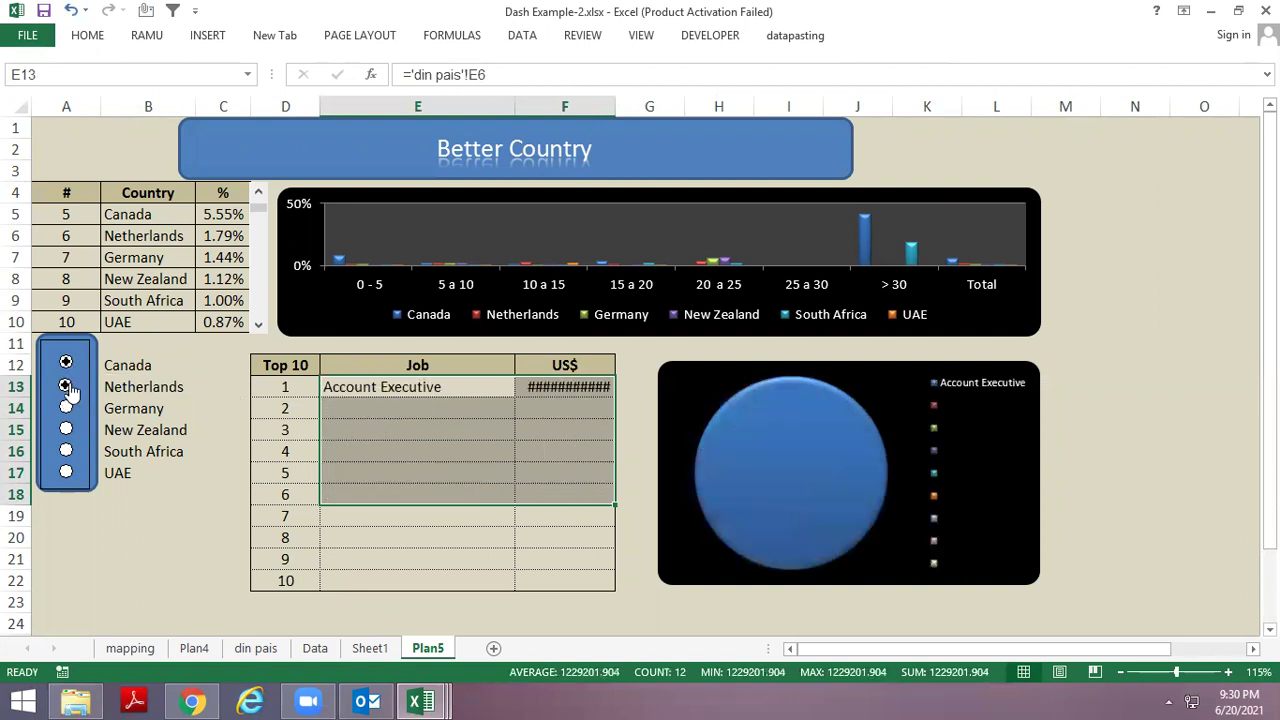
click(127, 365)
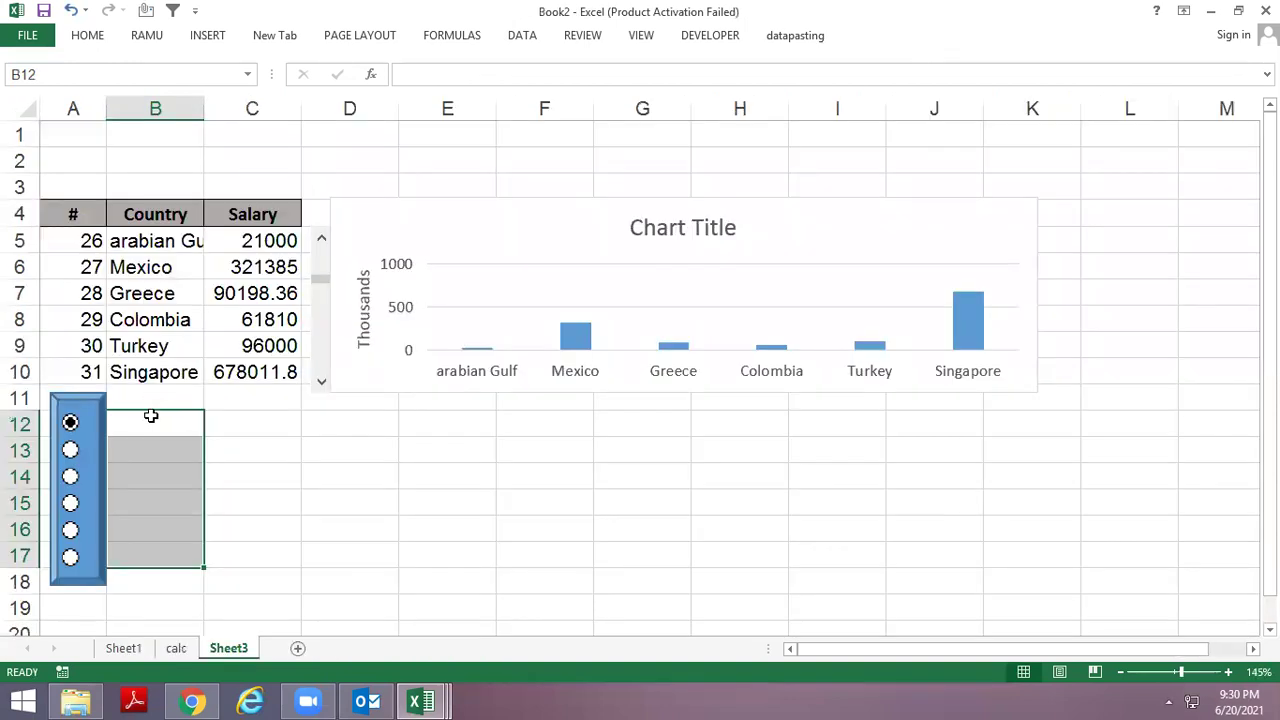
Link B12 to the country in B5 with =B5, fill down, and test the Arabian Gulf button.
click(151, 416)
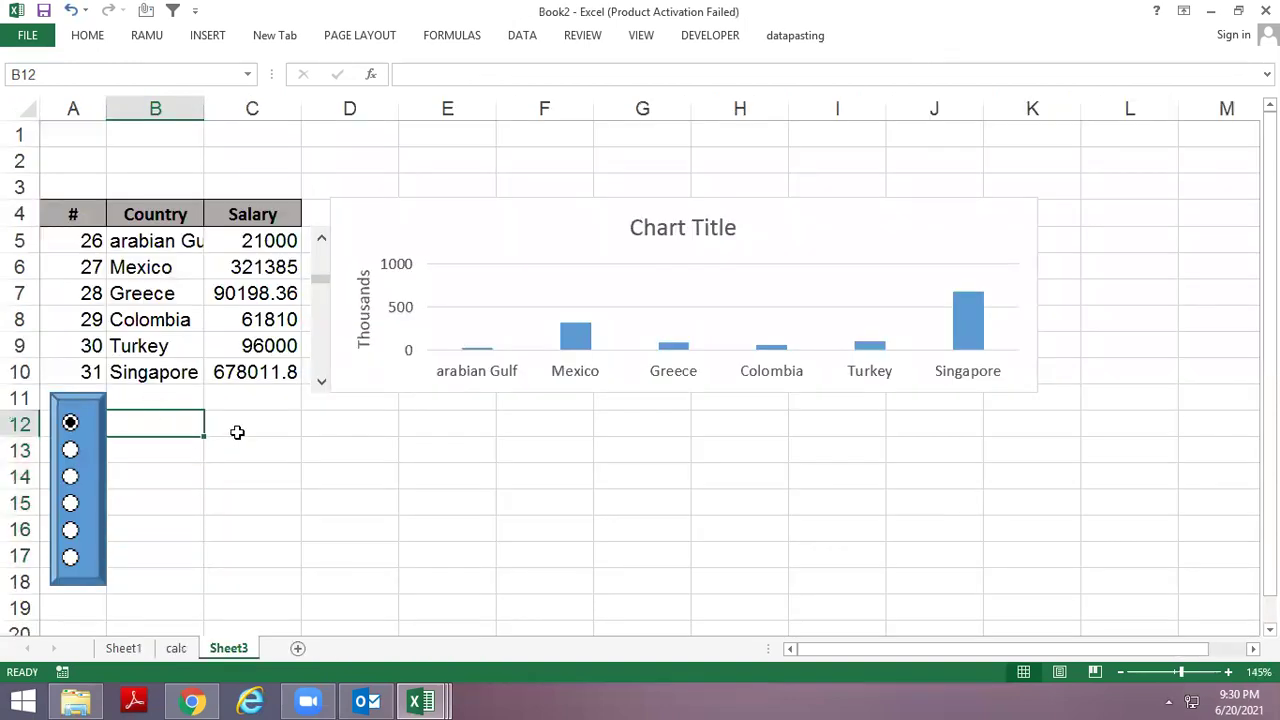
text(=)
key(Up)
key(Up)
key(Up)
key(Up)
key(Up)
key(Up)
key(Up)
key(Return)
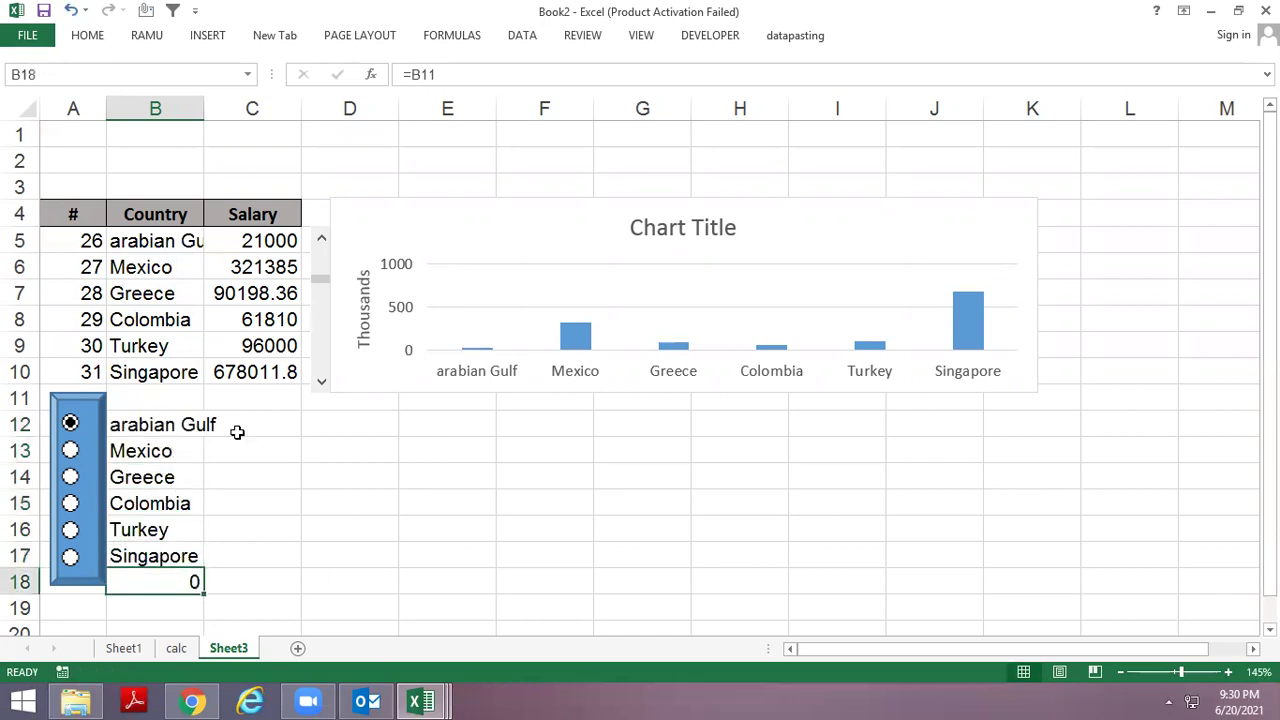
key(Up)
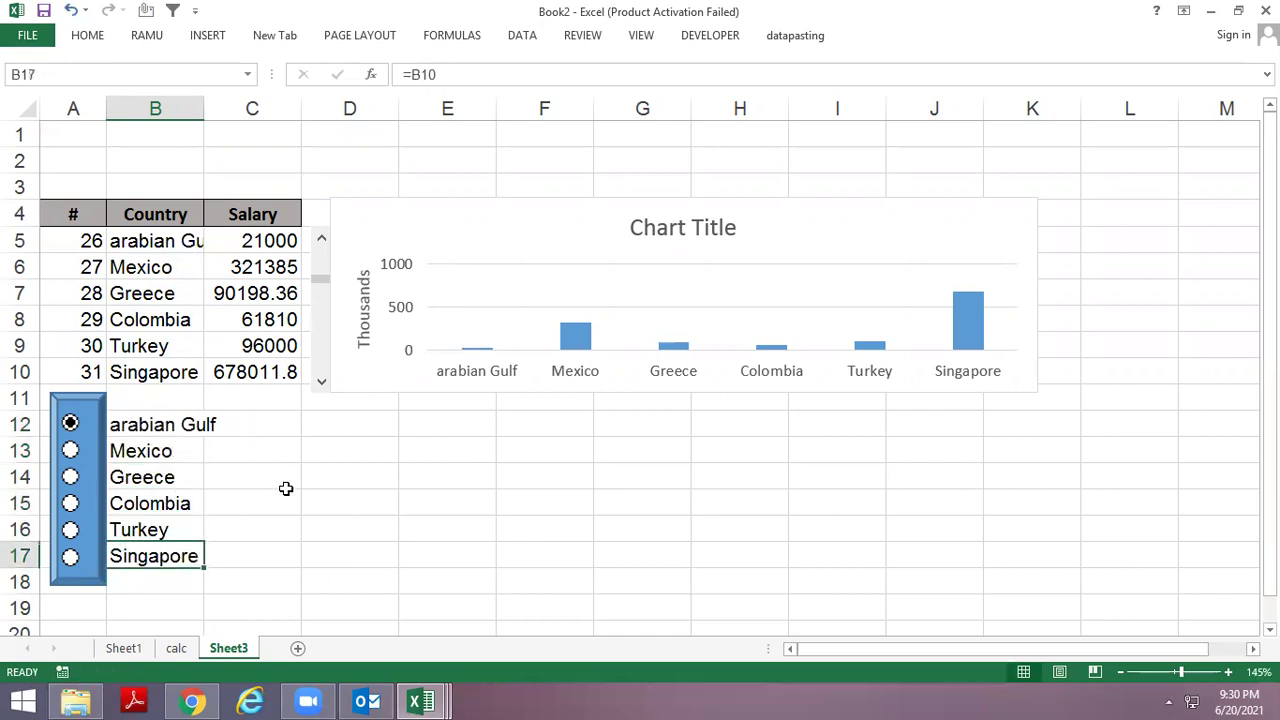
click(70, 424)
Widen column B to fit the country names, compare with the dashboard, then go to the calc sheet.
drag(203, 111, 223, 111)
key(ctrl+Tab)
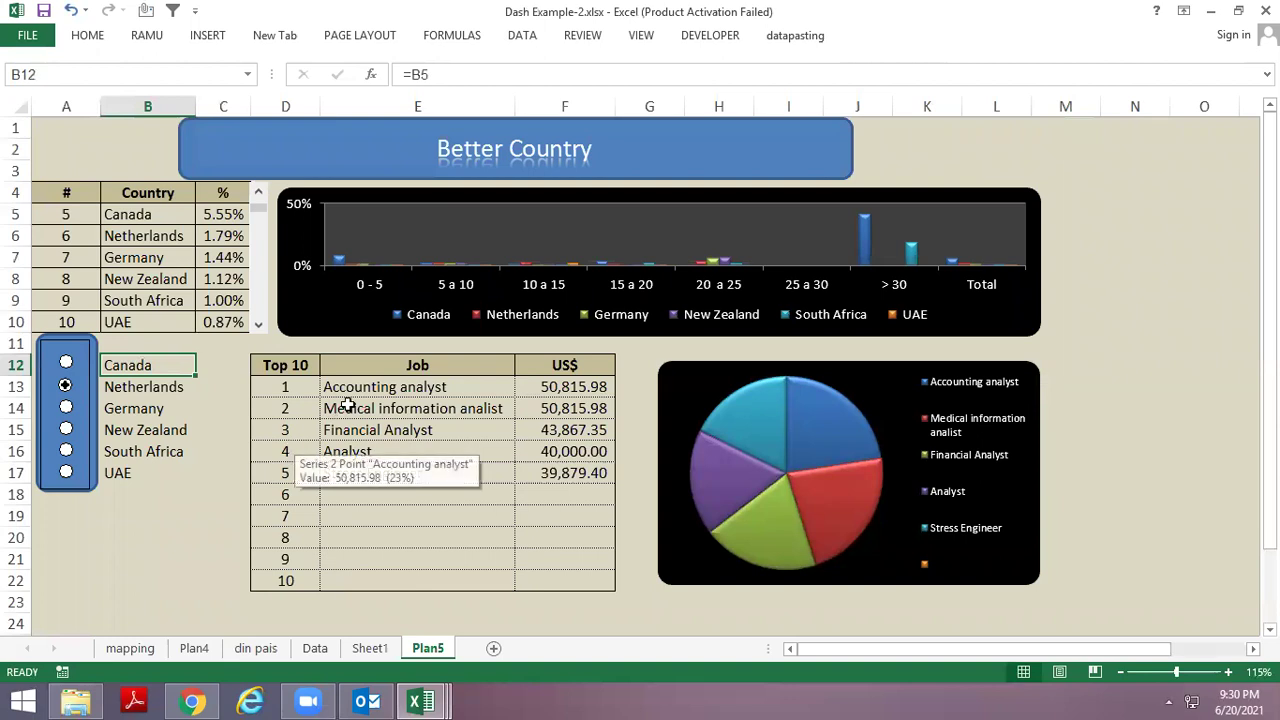
key(ctrl+Tab)
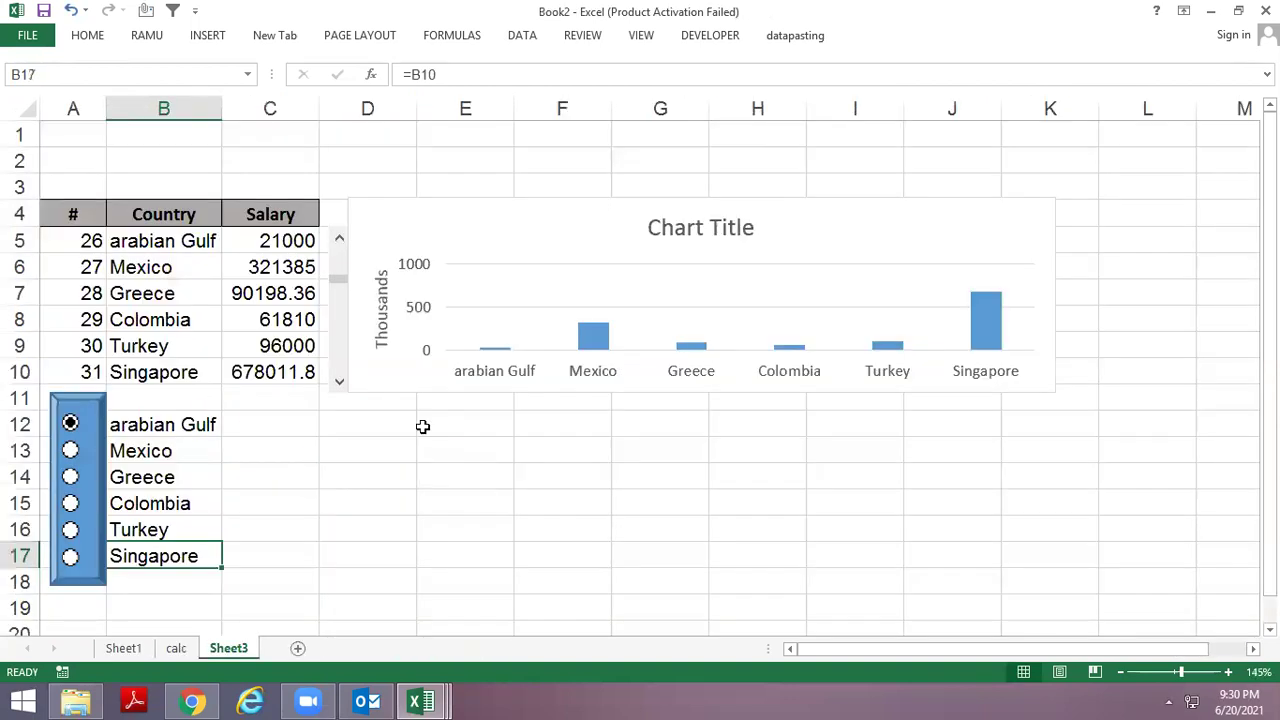
key(ctrl+Page_Up)
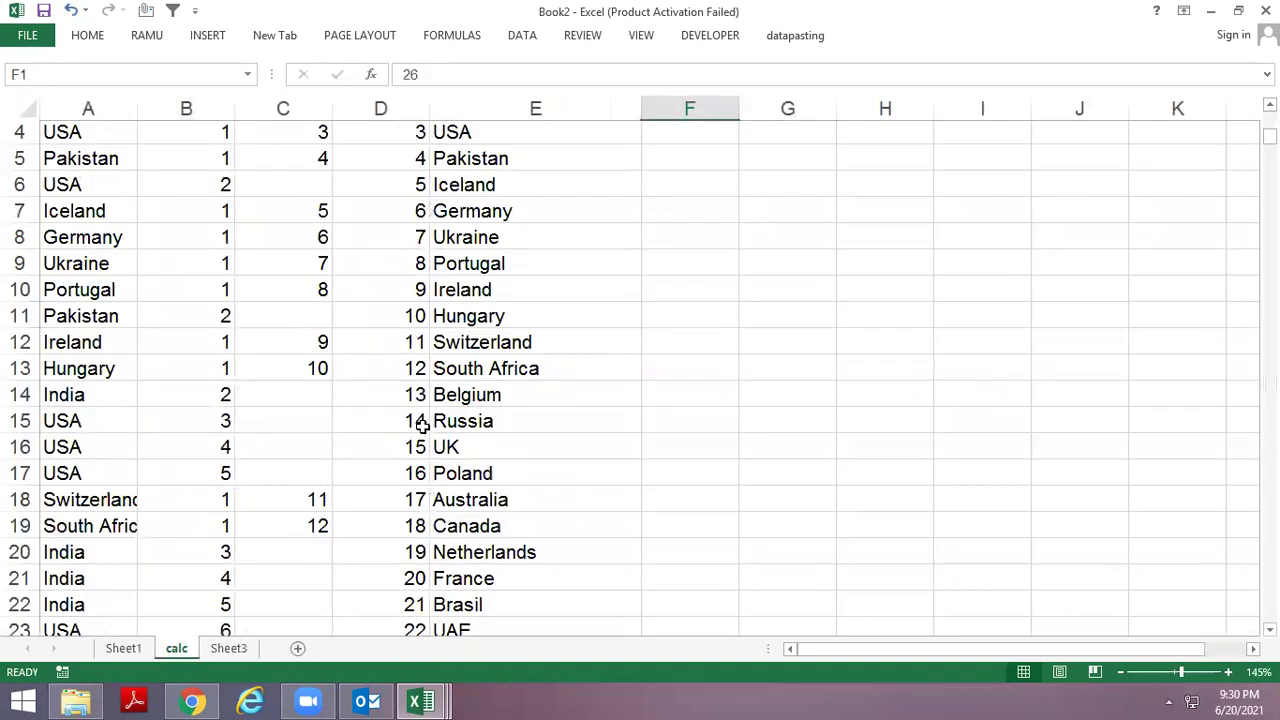
Look at the job title column's filter options without changing them.
key(ctrl+Page_Up)
key(Right)
key(Right)
key(Left)
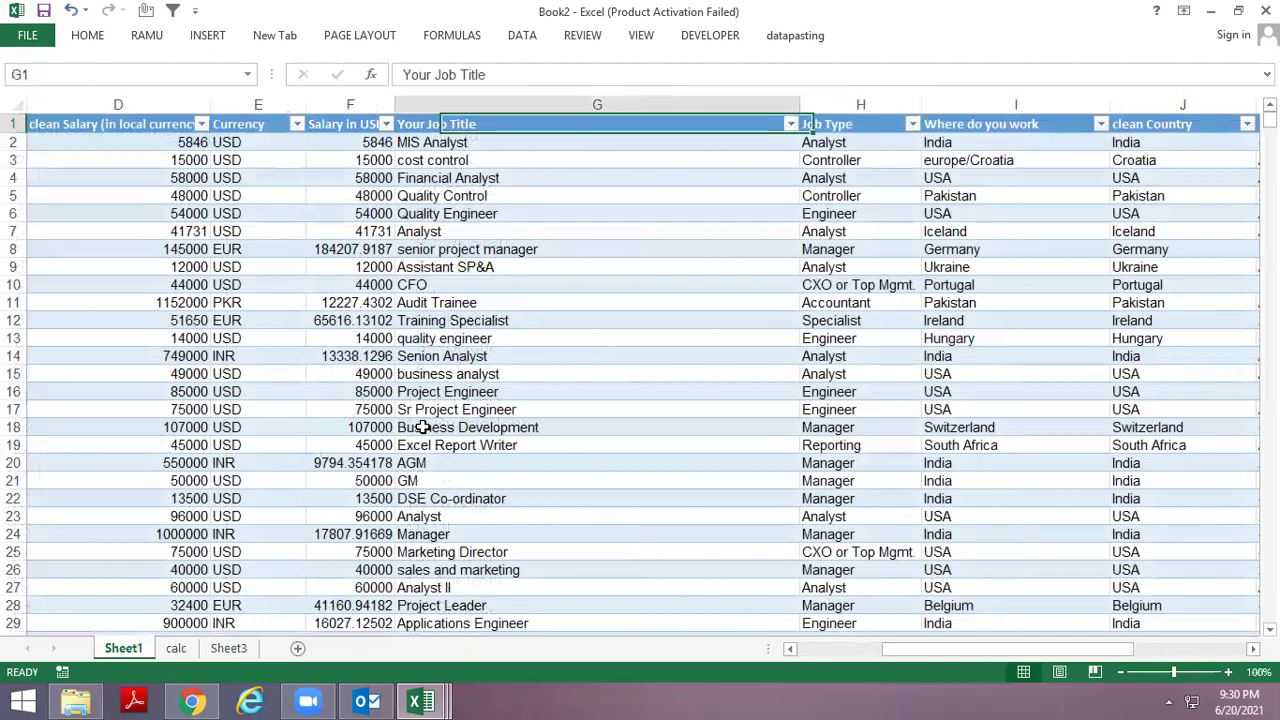
key(alt+Down)
key(Down)
key(Down)
key(Down)
key(Down)
key(Down)
key(Down)
key(Down)
key(Down)
key(Down)
key(Escape)
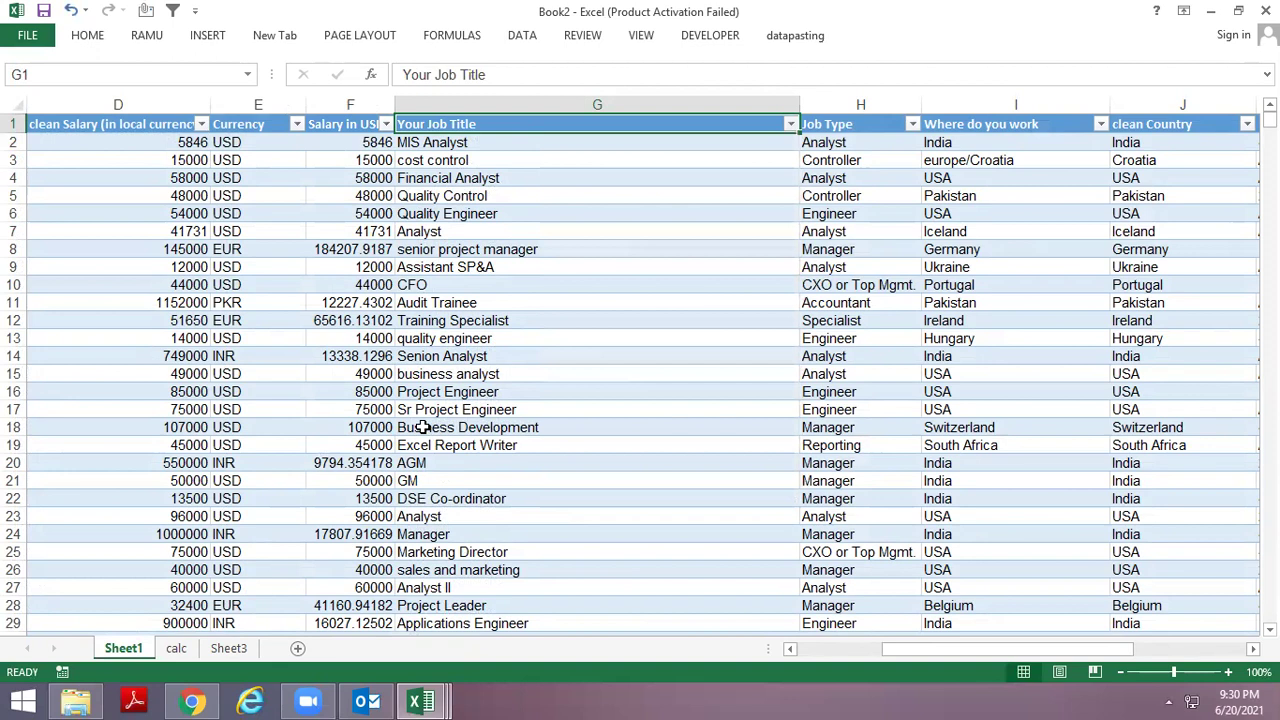
key(Right)
key(Left)
key(Right)
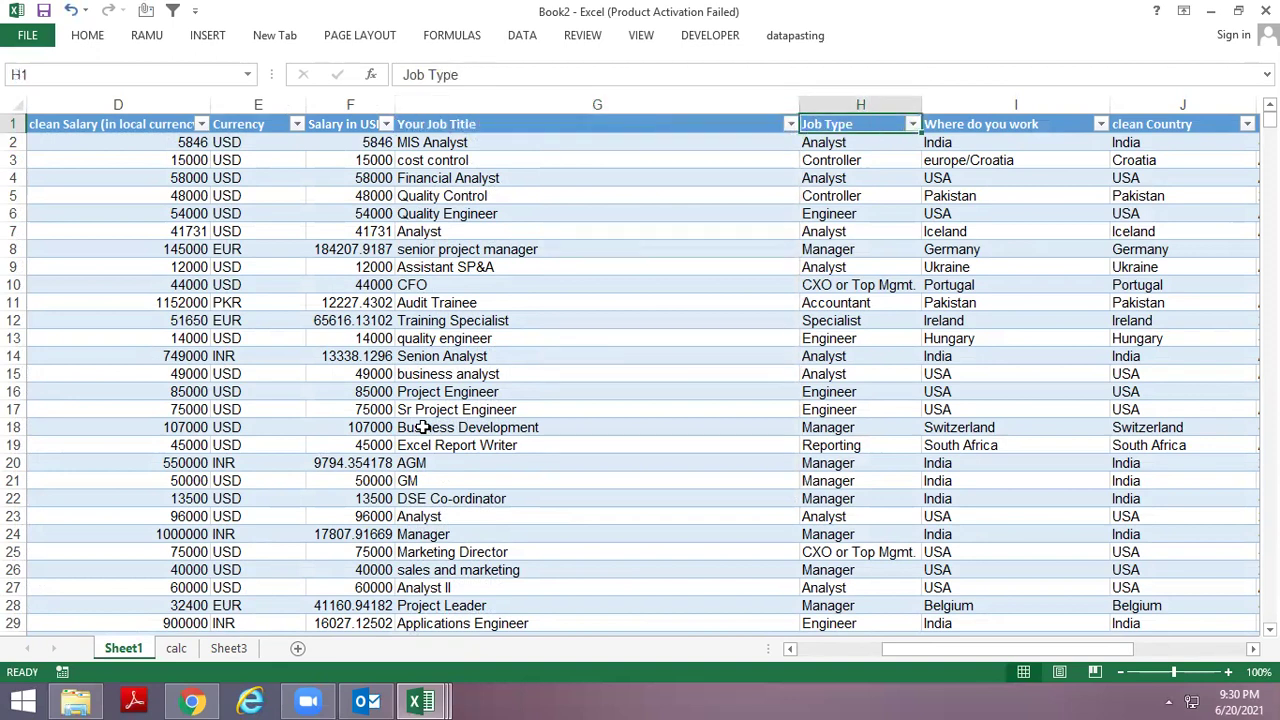
Copy the Job Type through clean Country columns down to the last row into a new workbook.
key(shift+Right)
key(shift+Right)
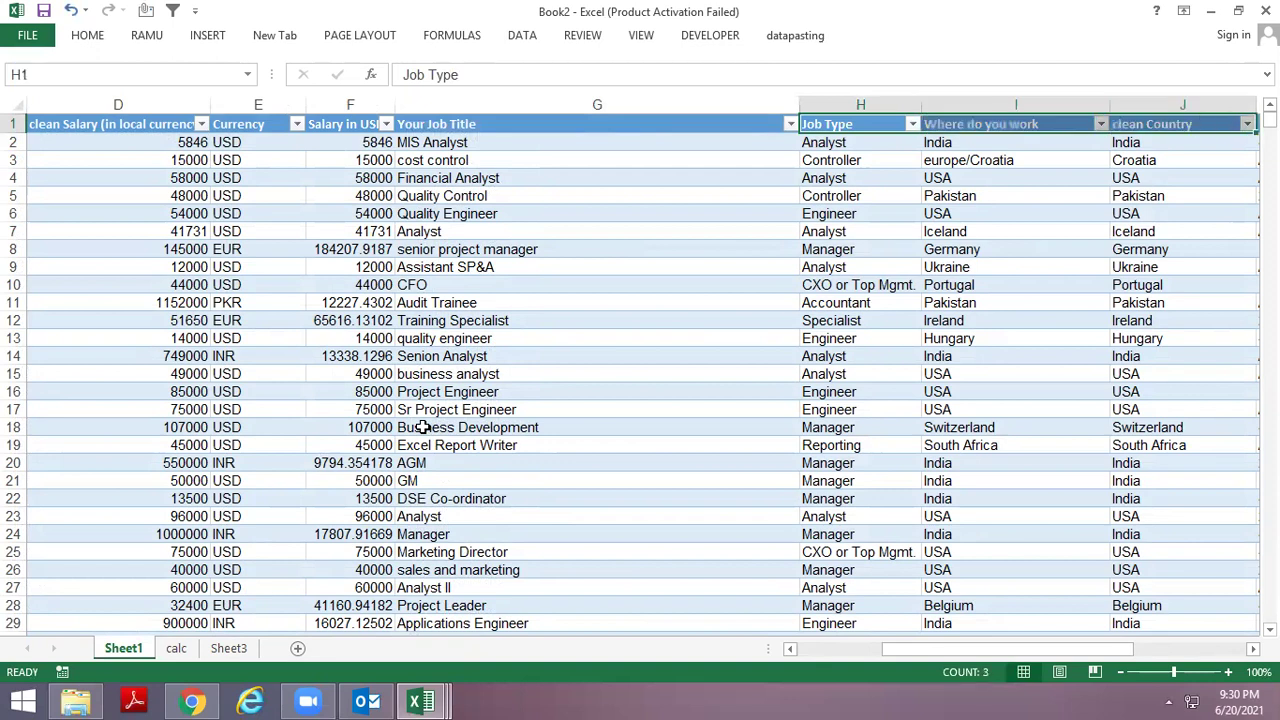
key(ctrl+shift+Down)
key(ctrl+c)
key(ctrl+n)
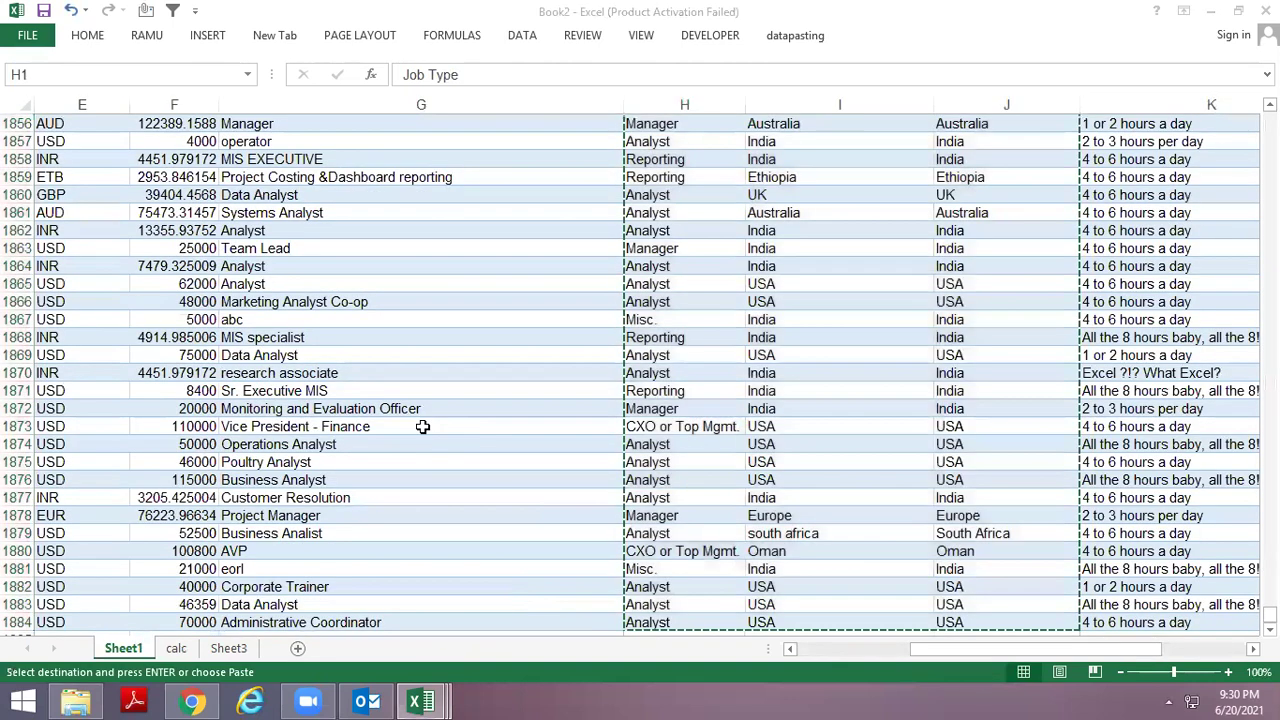
key(ctrl+v)
Insert an empty PivotTable from the pasted data on a new worksheet.
key(alt)
key(n)
key(v)
key(Return)
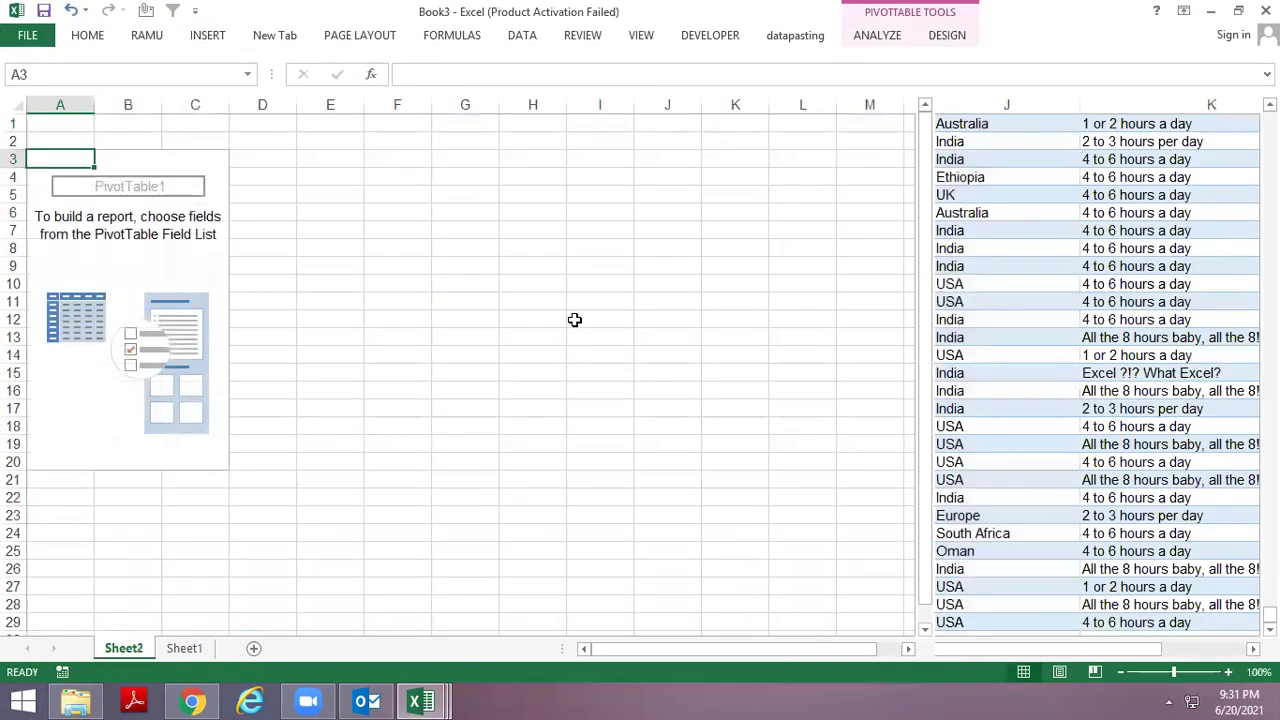
Undo the PivotTable, paste the job and country columns at A1, and add AutoFilter to the headers.
key(ctrl+z)
key(ctrl+Home)
key(ctrl+v)
key(Down)
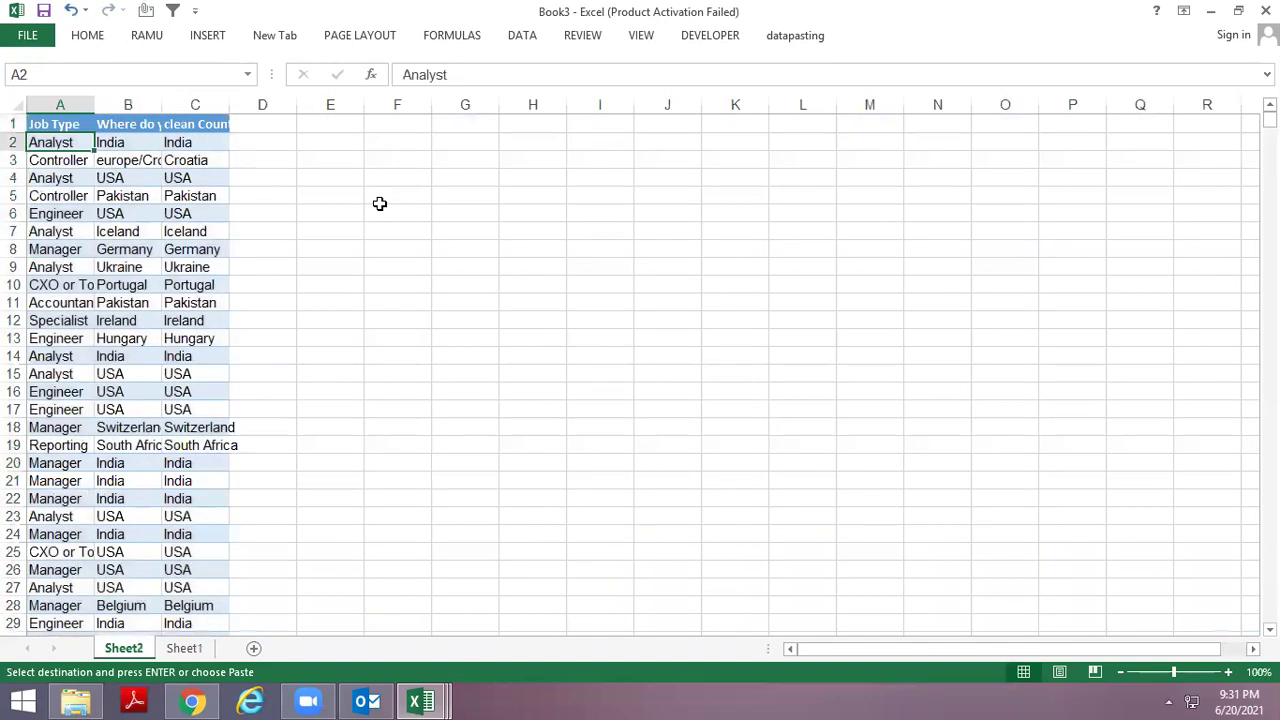
key(Right)
key(Right)
key(Up)
key(ctrl+shift+l)
Filter the clean Country column to show only India.
key(alt+Down)
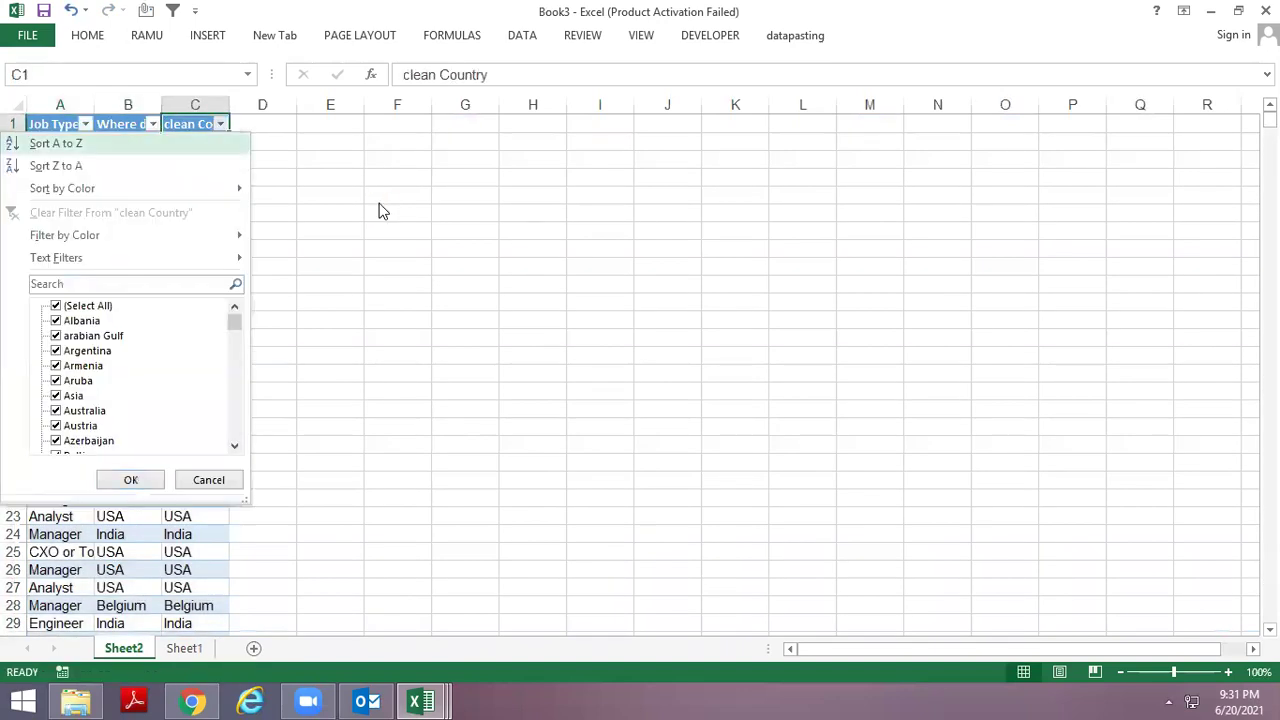
key(Down)
key(Down)
key(Down)
key(Down)
key(Down)
key(space)
key(i)
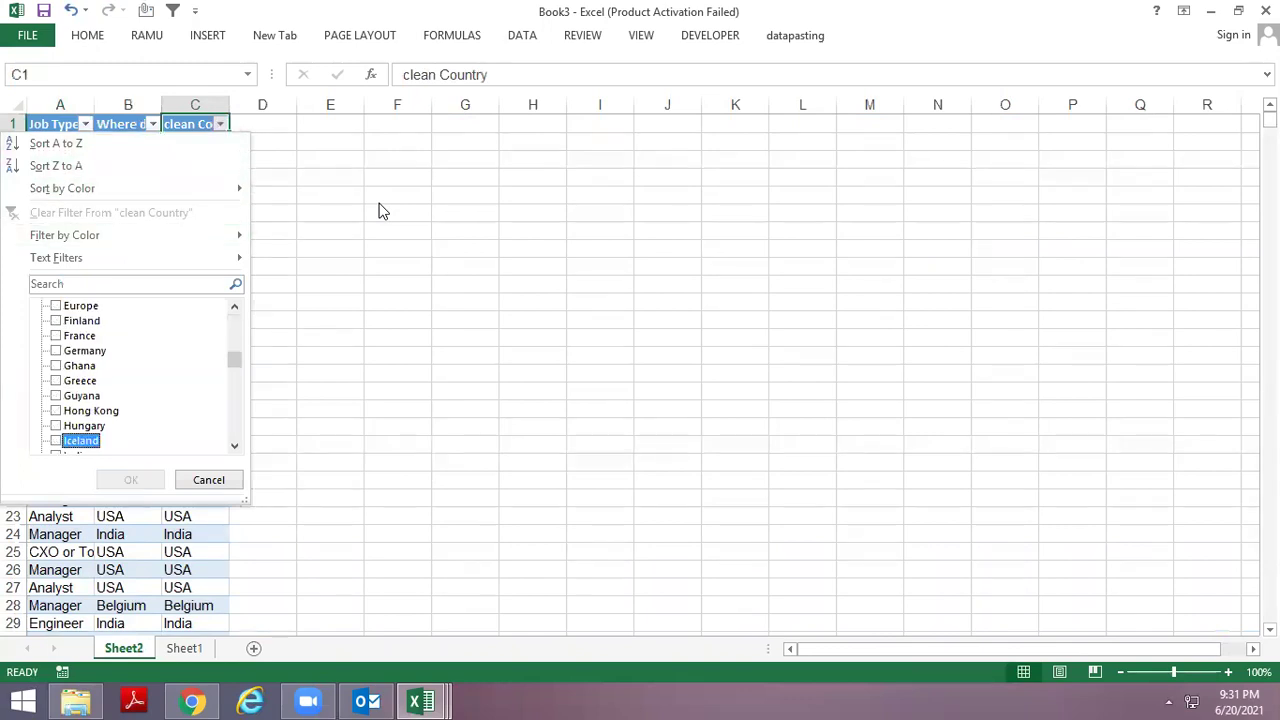
key(space)
key(Down)
key(Up)
key(space)
Check the Job Type filter options, leaving them unchanged.
key(Down)
key(space)
key(Return)
key(ctrl+Home)
key(alt+Down)
key(Down)
key(Down)
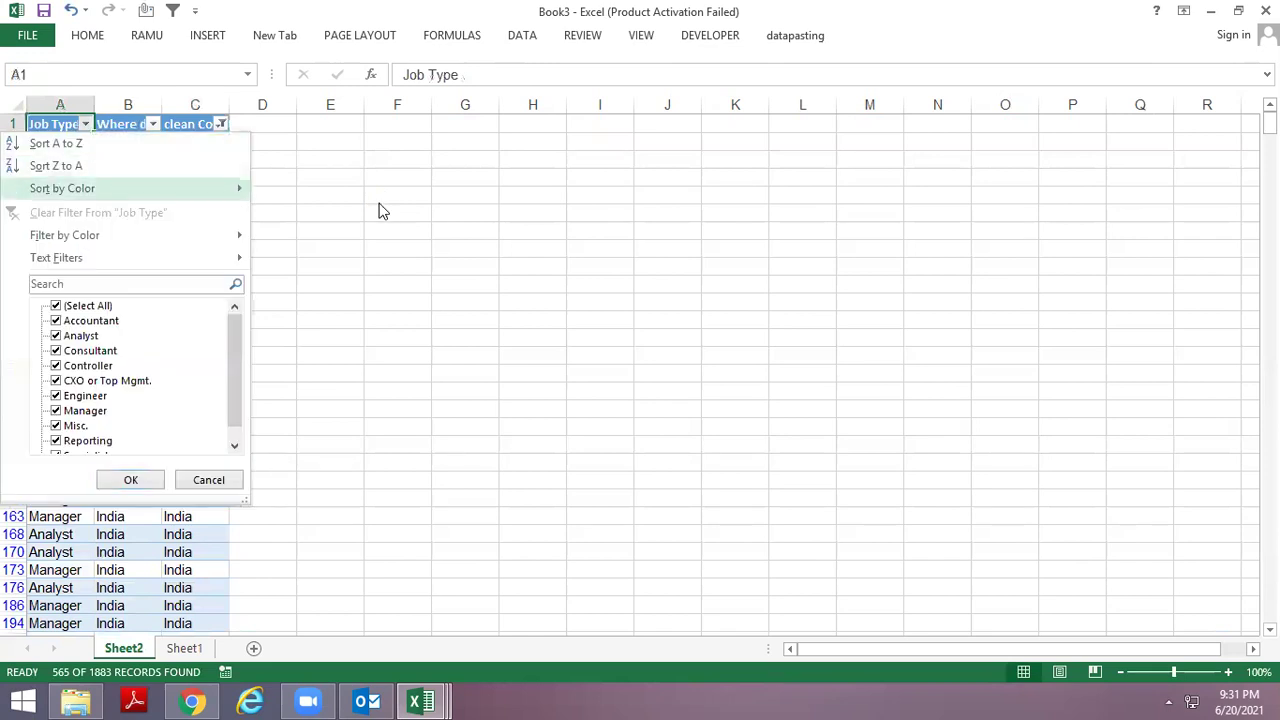
key(Down)
key(Down)
key(Down)
key(Down)
key(Down)
key(Down)
key(Down)
key(Down)
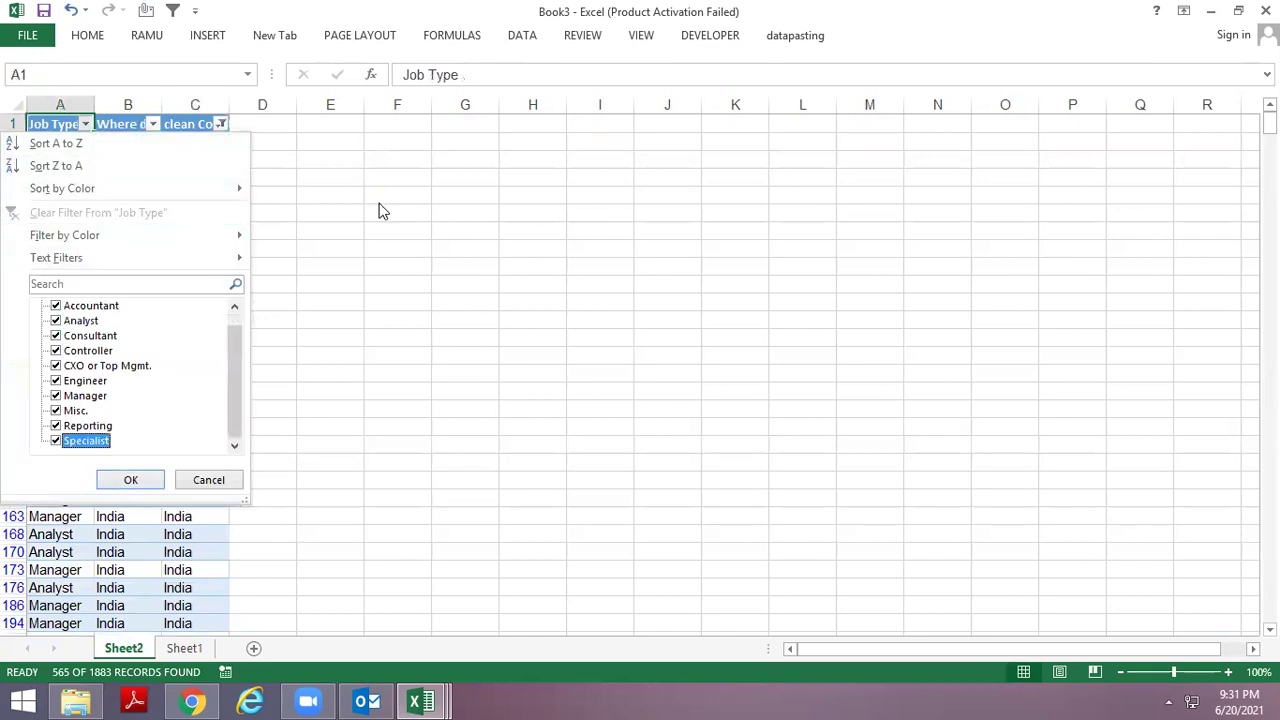
key(Escape)
Close Book3 without saving.
key(alt+space)
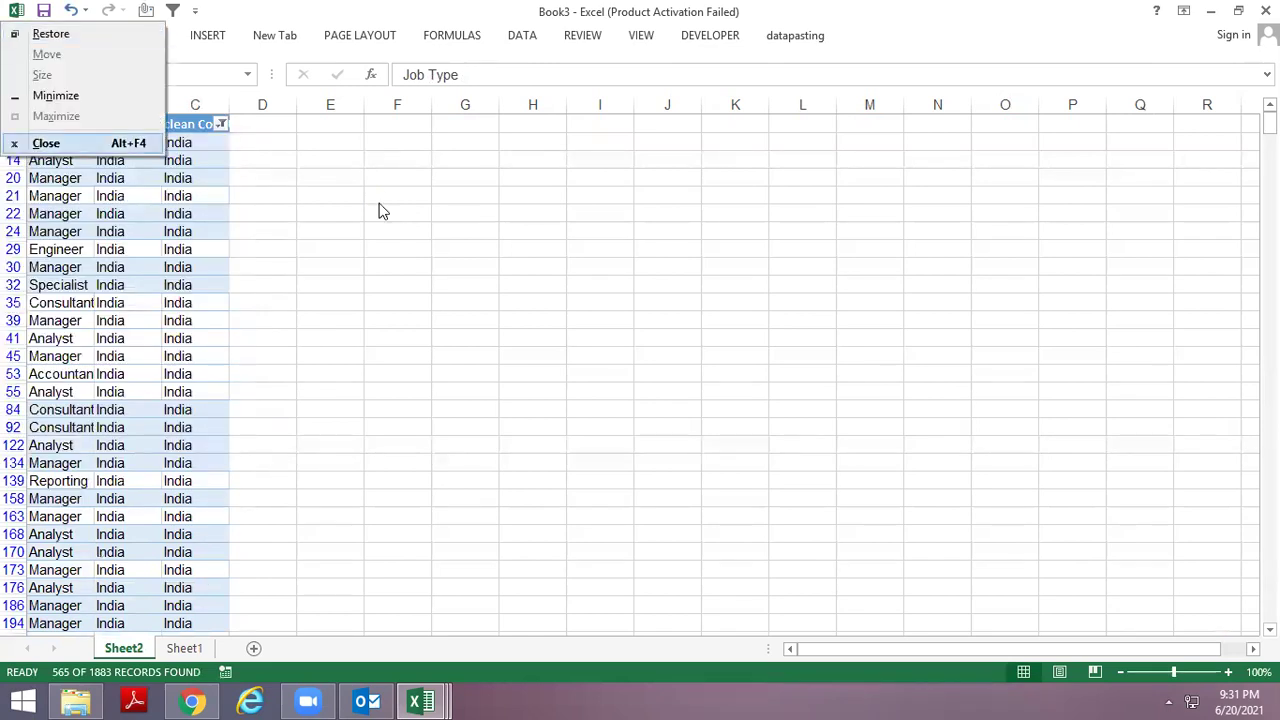
key(c)
key(Return)
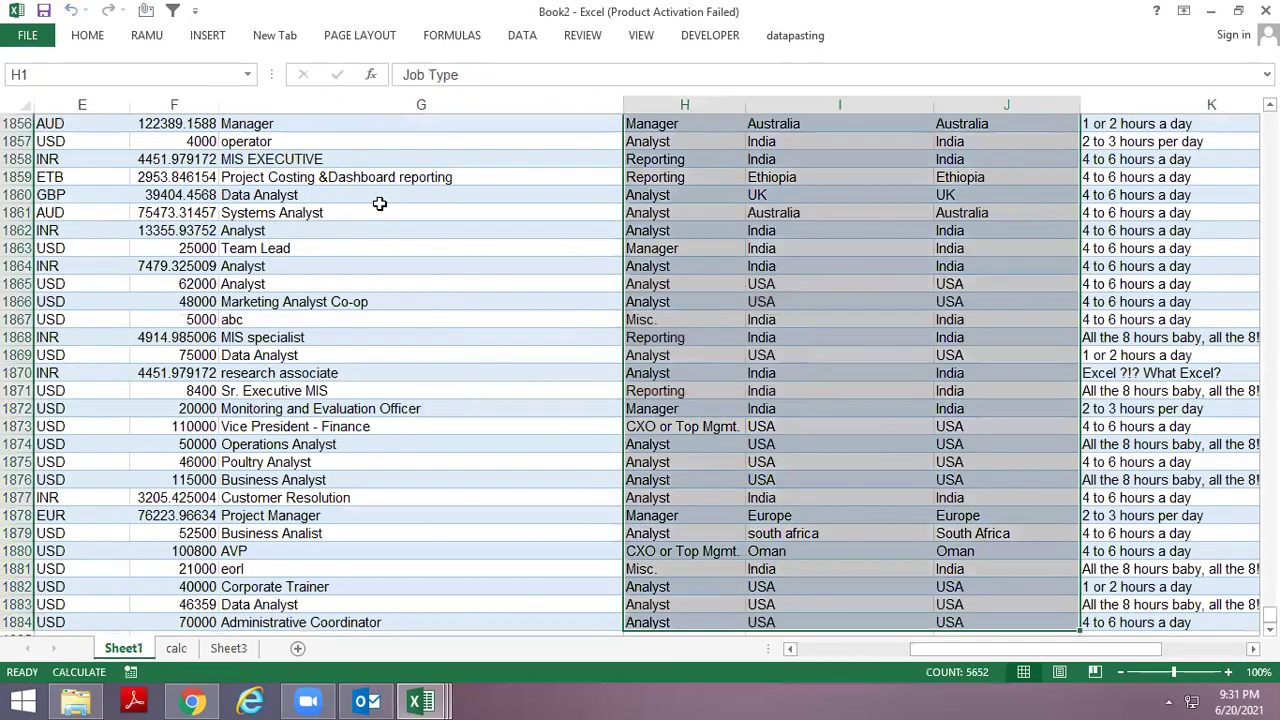
key(alt+Tab)
key(Down)
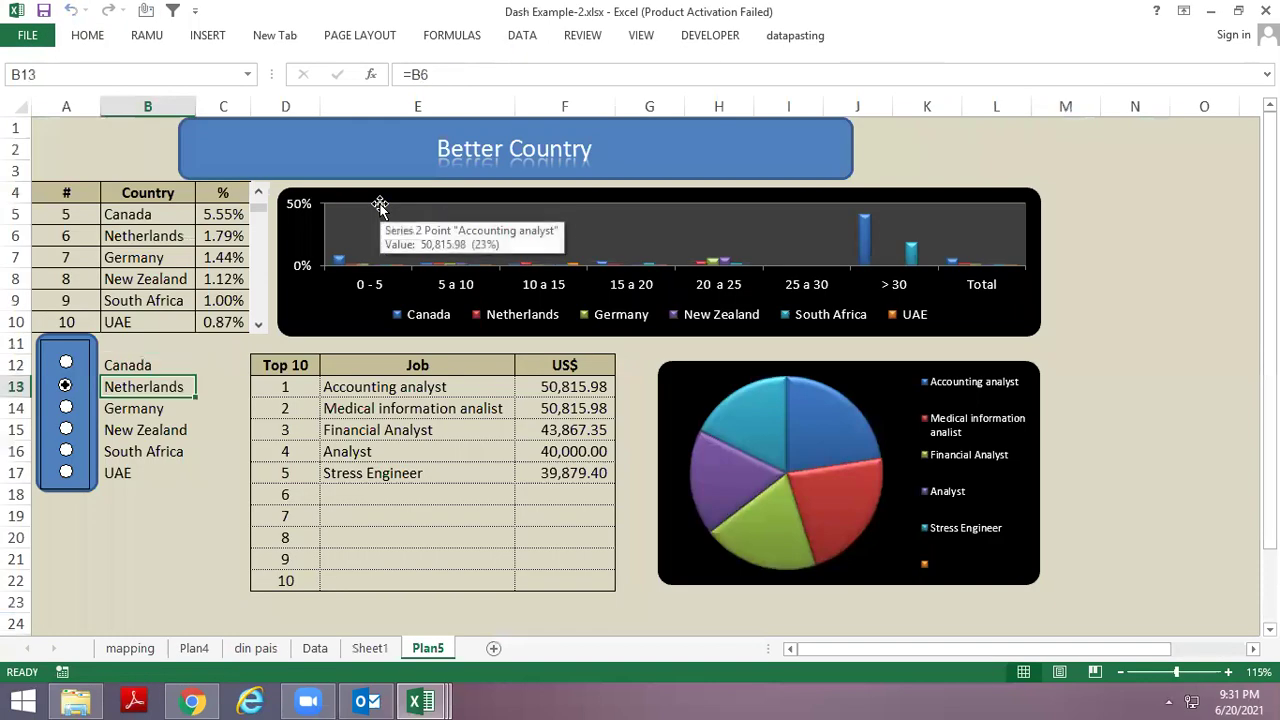
click(383, 450)
click(406, 476)
click(404, 410)
click(405, 386)
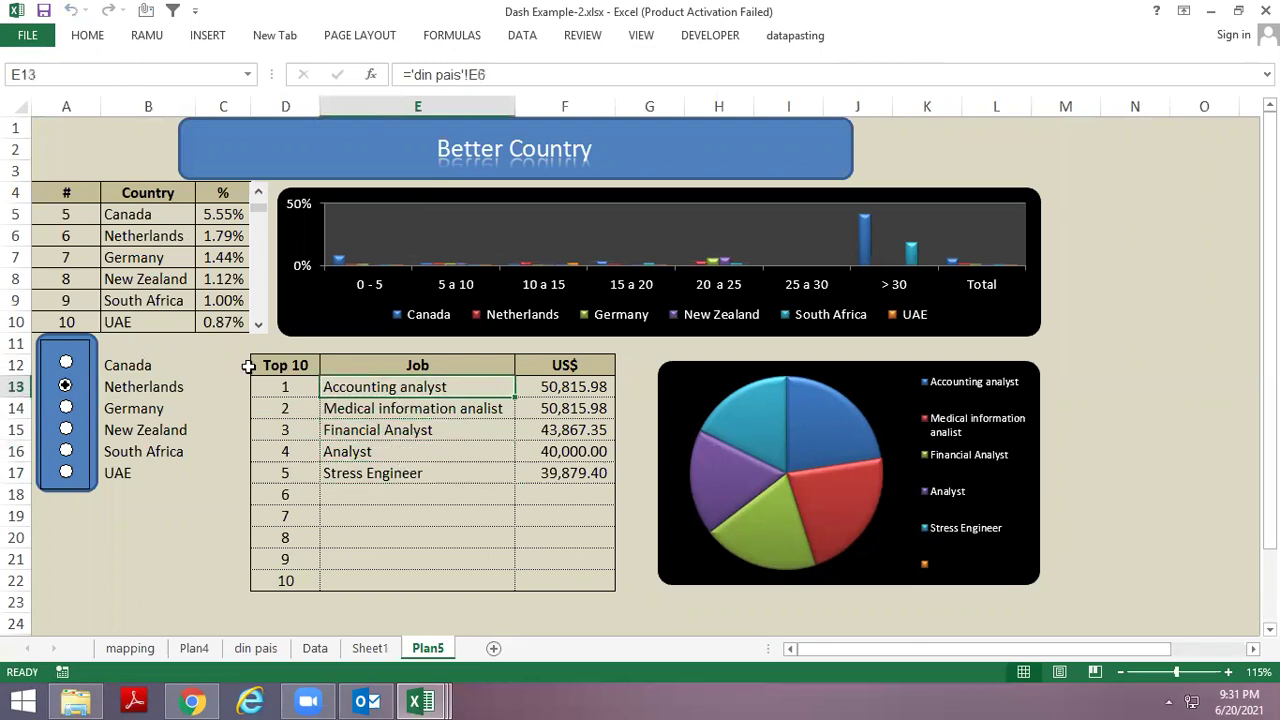
click(64, 360)
click(65, 386)
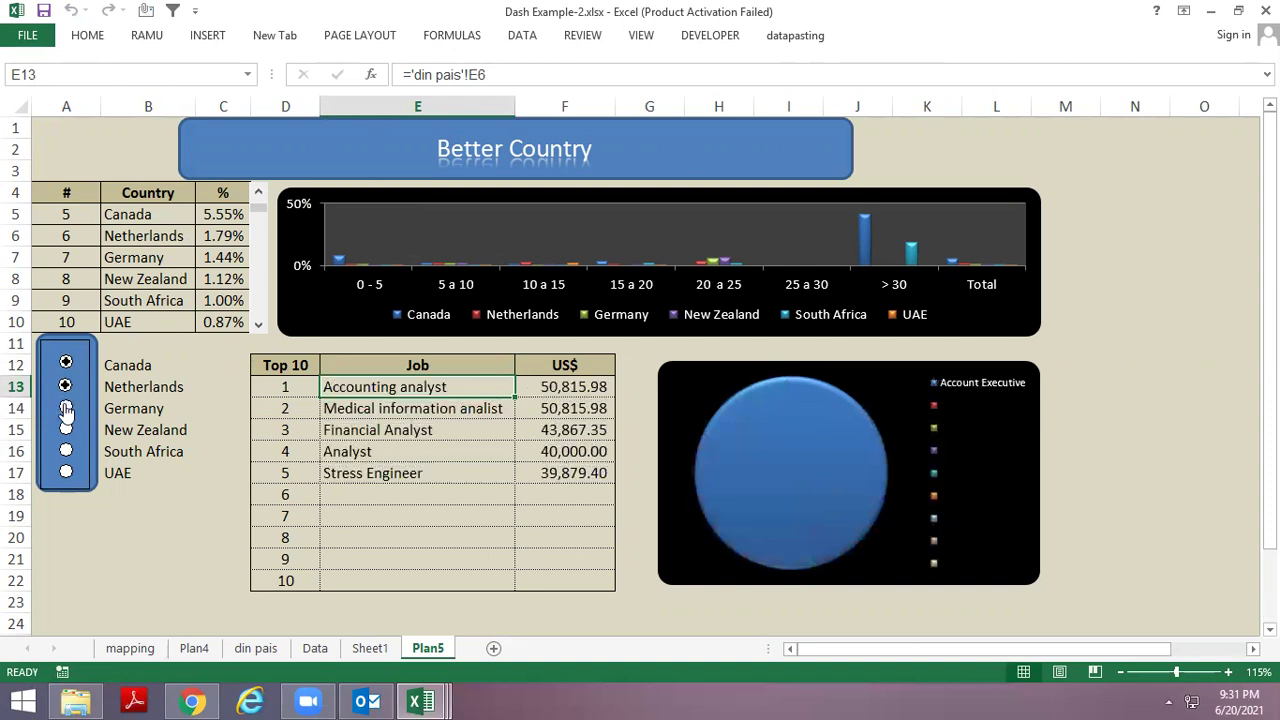
click(65, 408)
click(65, 429)
click(65, 453)
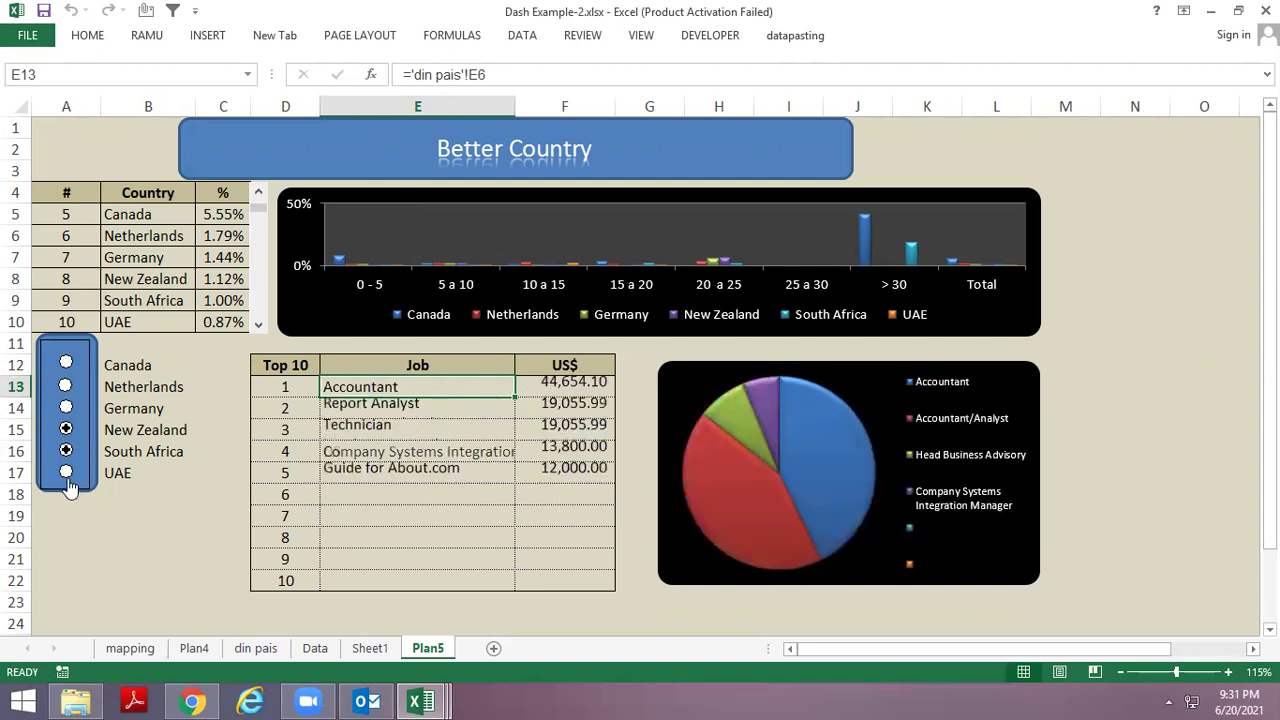
click(65, 472)
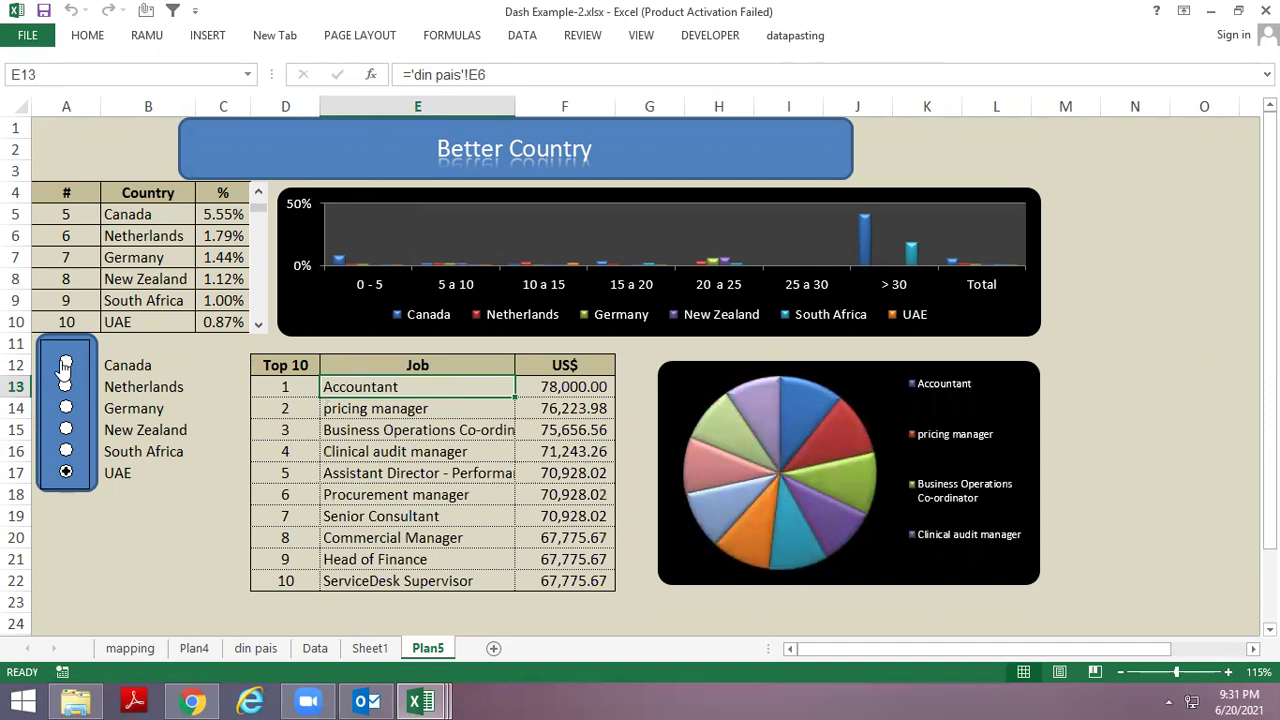
click(65, 363)
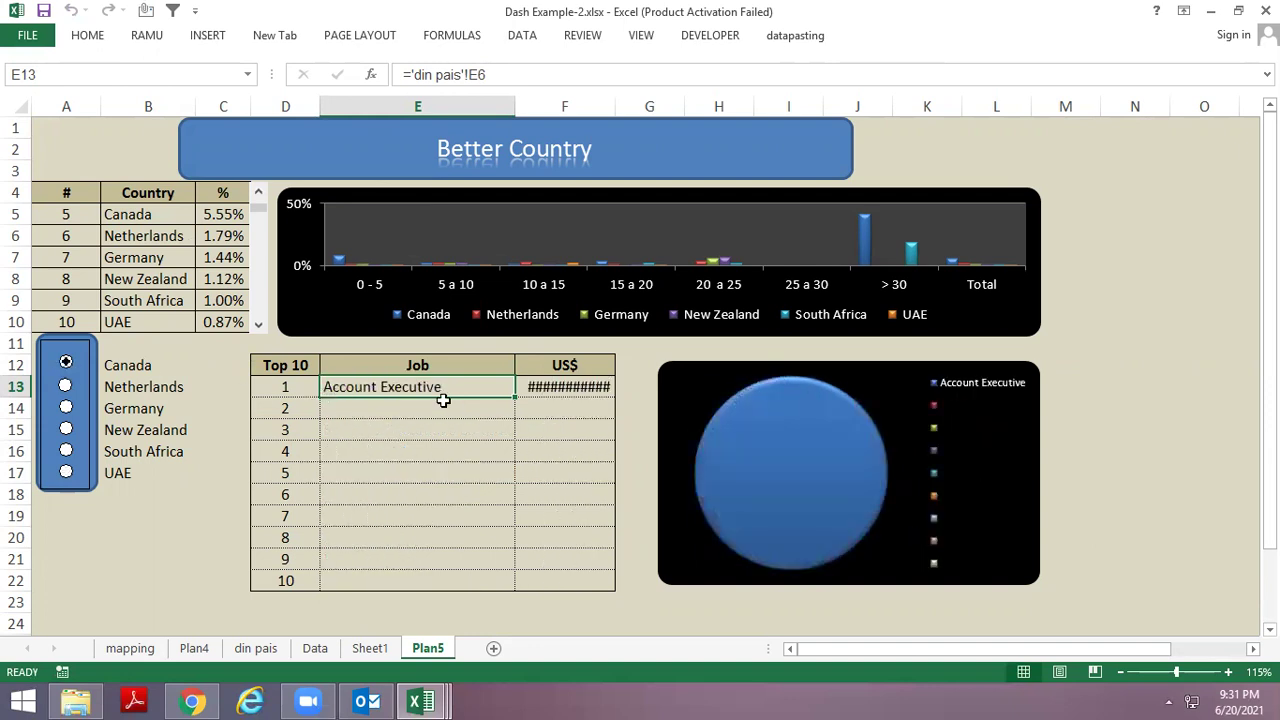
click(65, 387)
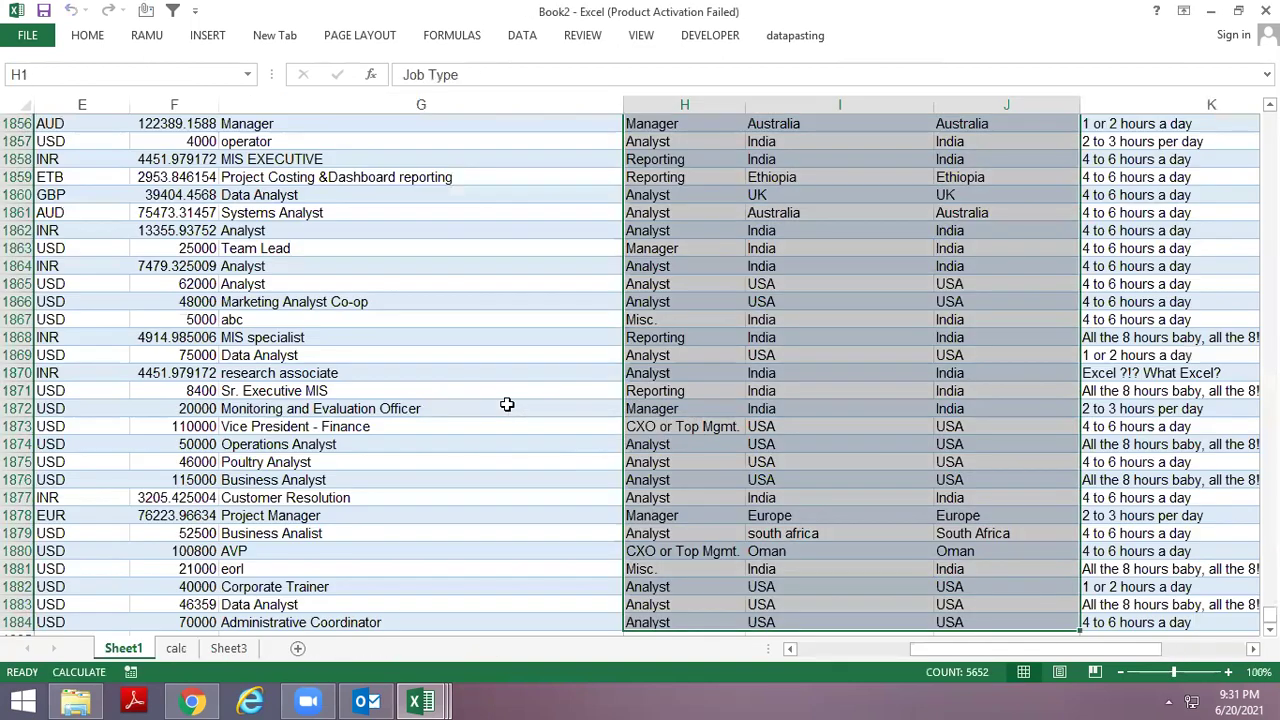
Copy the Top 10, Job, US$ header cells D12:F12 from the reference dashboard.
key(ctrl+Page_Down)
key(ctrl+Page_Down)
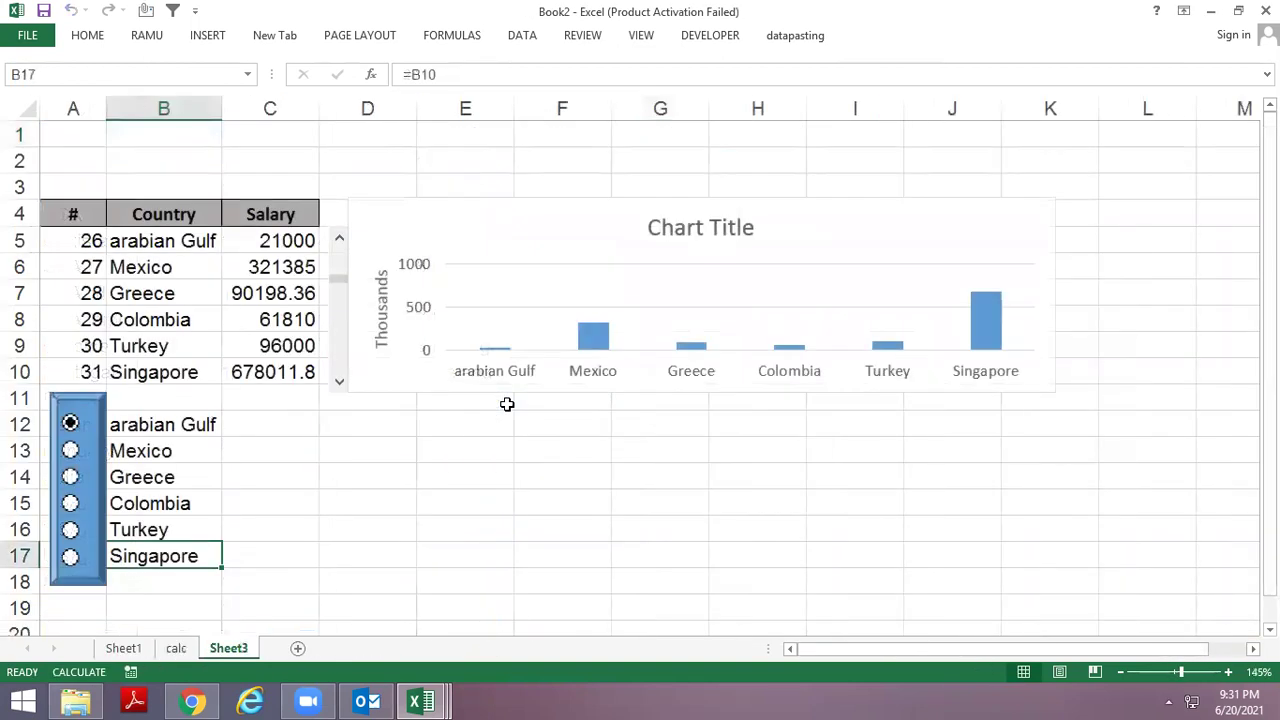
key(Right)
key(ctrl+Page_Up)
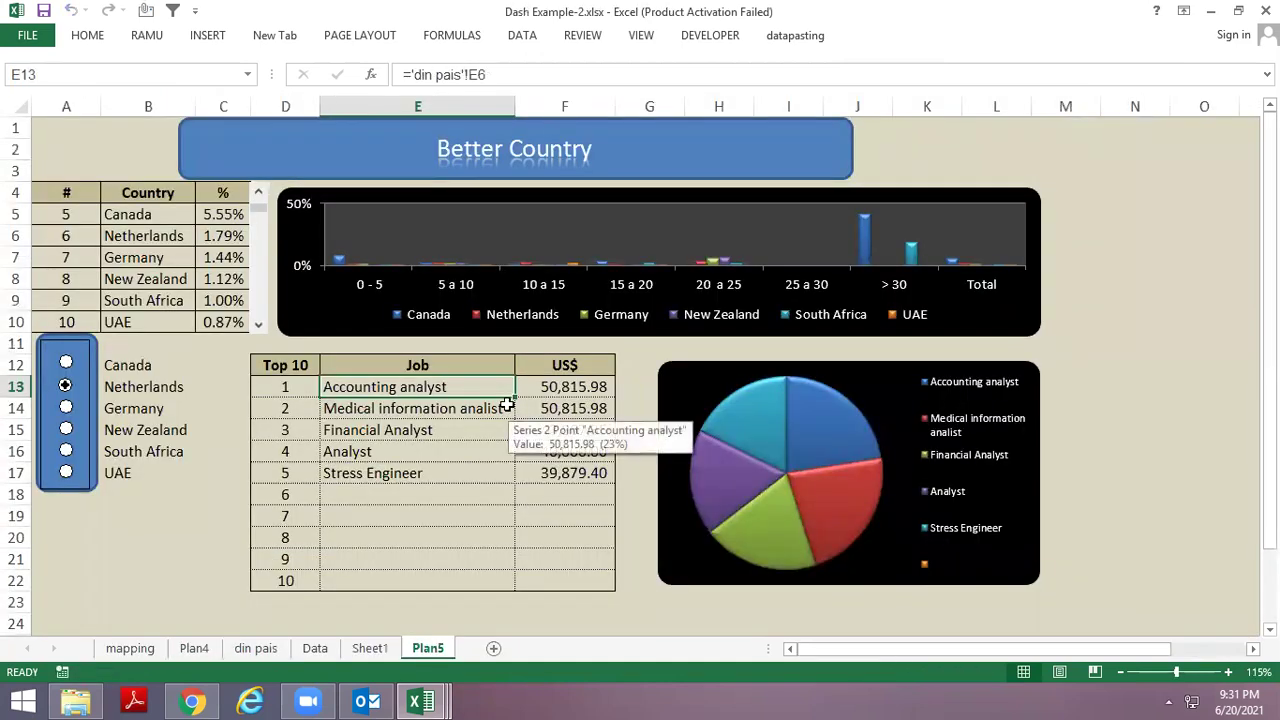
key(Left)
key(Up)
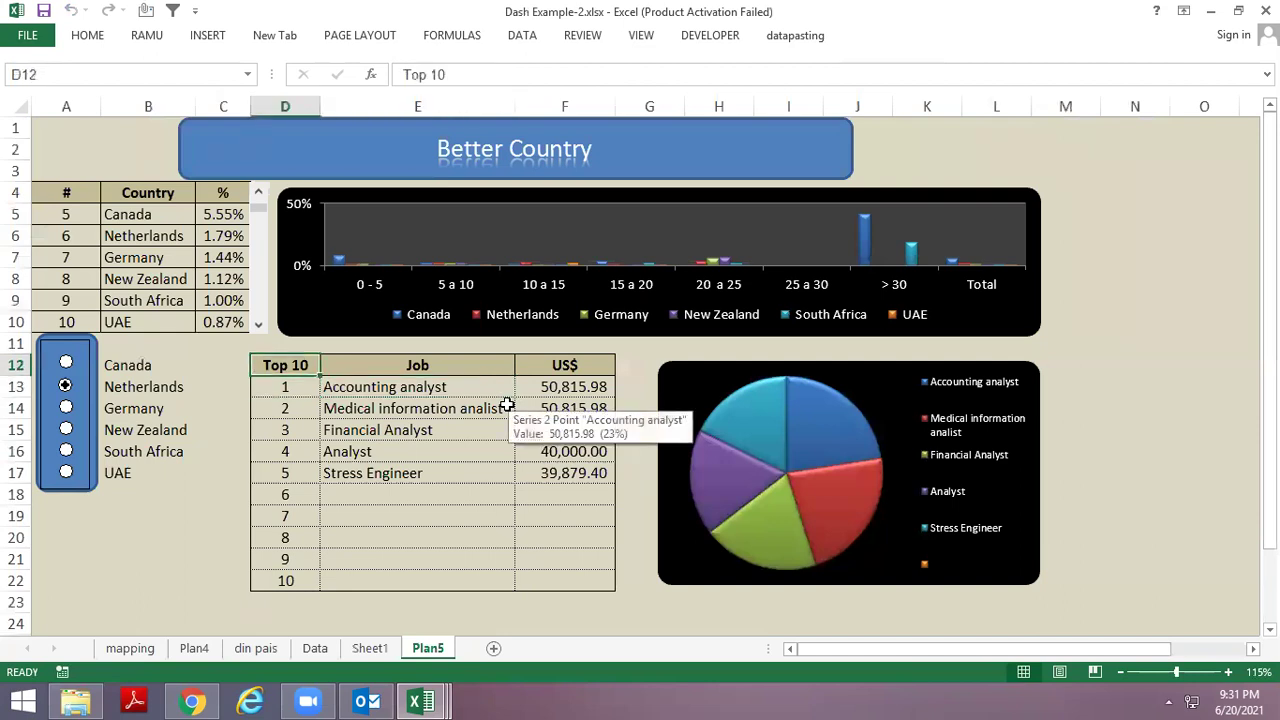
key(shift+Right)
key(shift+Right)
key(shift+Right)
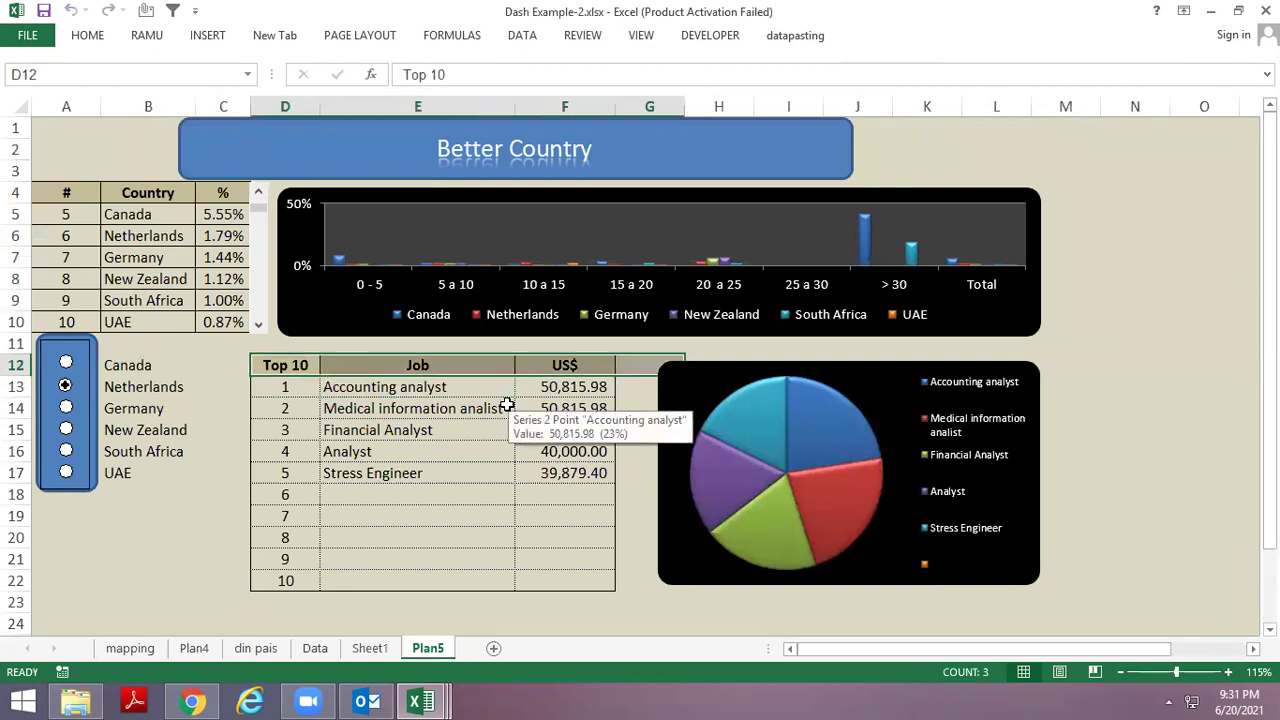
key(shift+Left)
key(shift+Left)
key(shift+Right)
key(ctrl+c)
Paste the Top 10 header onto Book2's Sheet3.
key(ctrl+Tab)
key(ctrl+Page_Down)
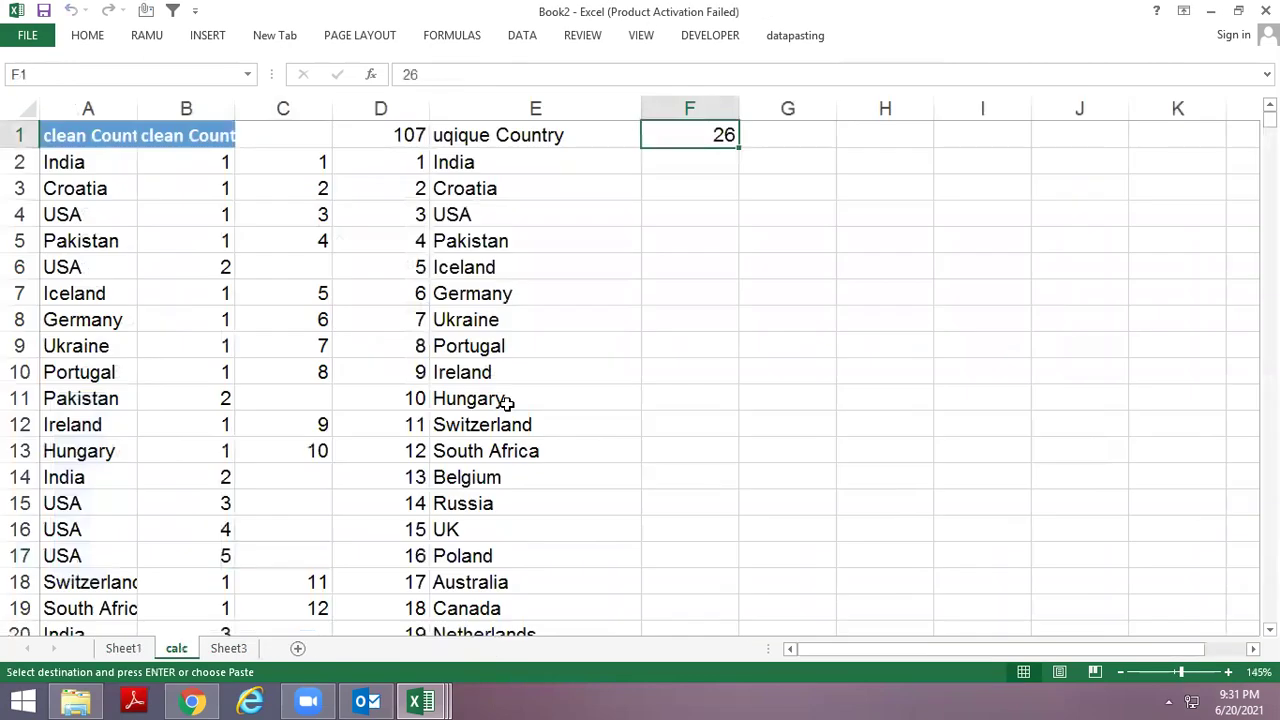
key(ctrl+Page_Up)
key(ctrl+Page_Down)
key(ctrl+Page_Down)
key(Up)
key(Right)
key(Up)
key(Up)
key(Up)
key(Up)
key(Up)
key(Down)
key(Left)
key(ctrl+v)
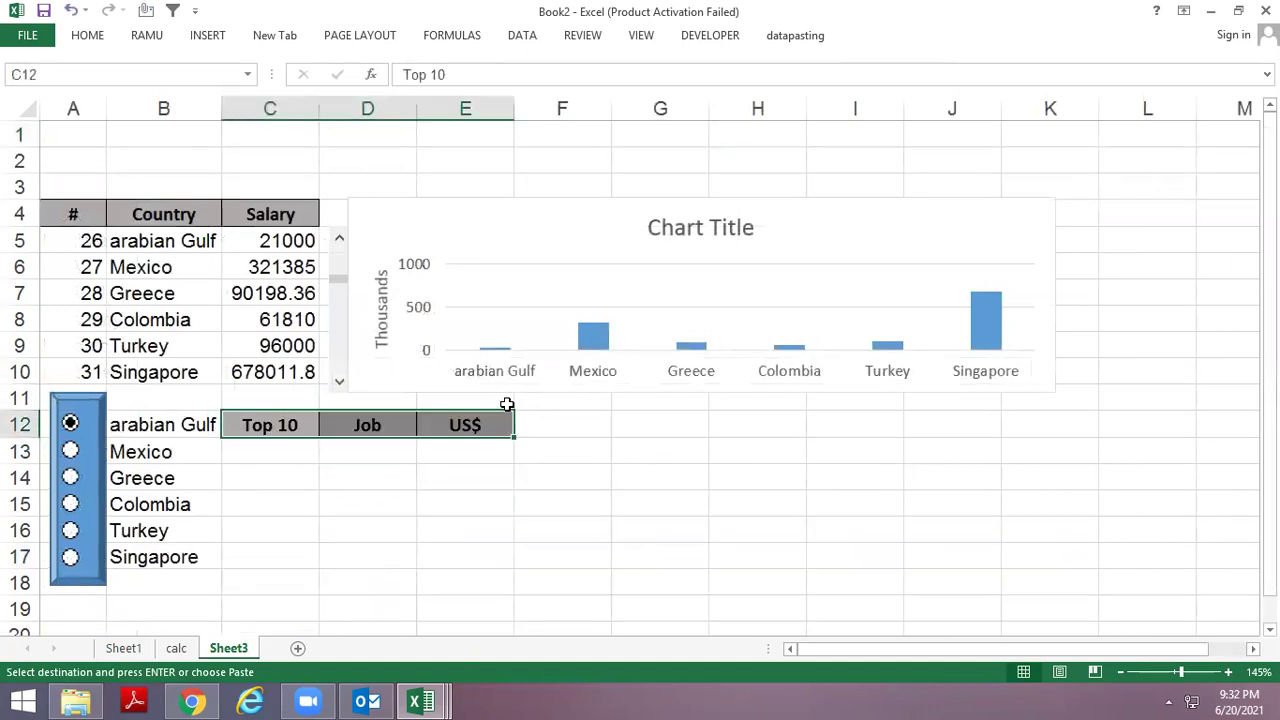
Undo the misplaced paste and paste the header into D12:F12 instead.
key(ctrl+Page_Up)
key(ctrl+Page_Down)
key(ctrl+Tab)
key(ctrl+Tab)
key(ctrl+c)
key(Right)
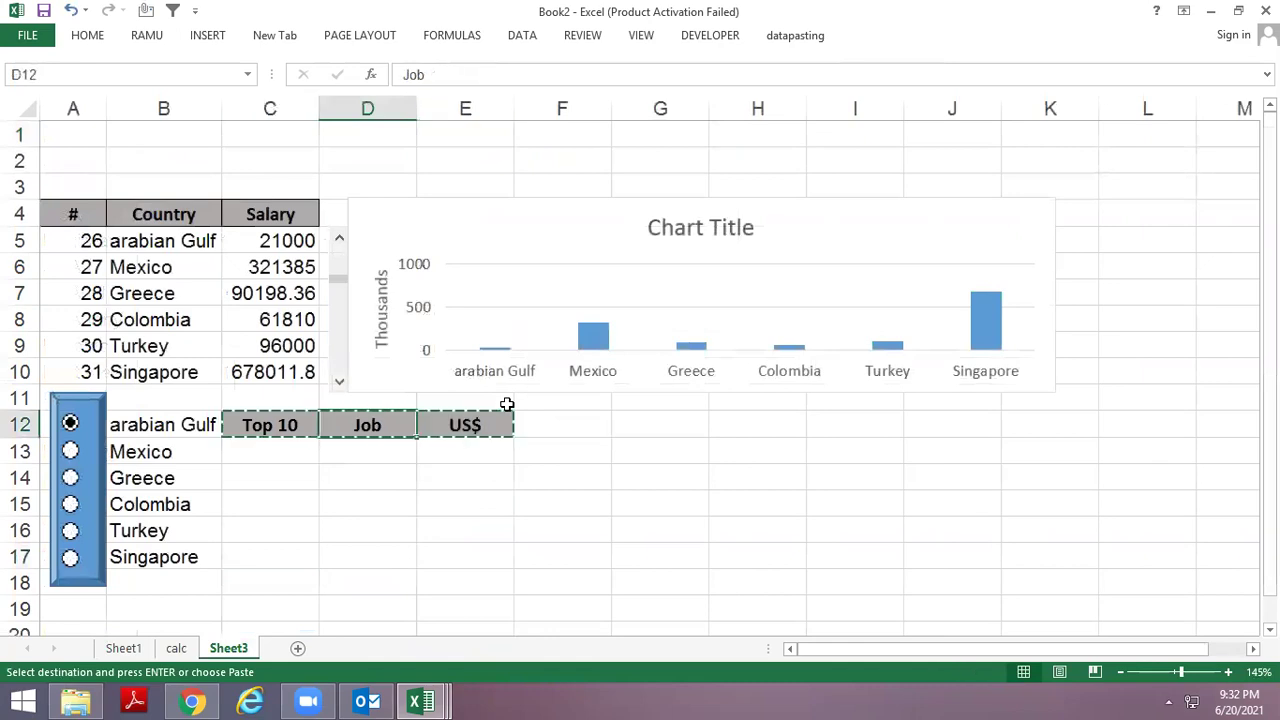
key(ctrl+z)
key(Right)
key(ctrl+v)
key(Escape)
key(Down)
key(Up)
key(Down)
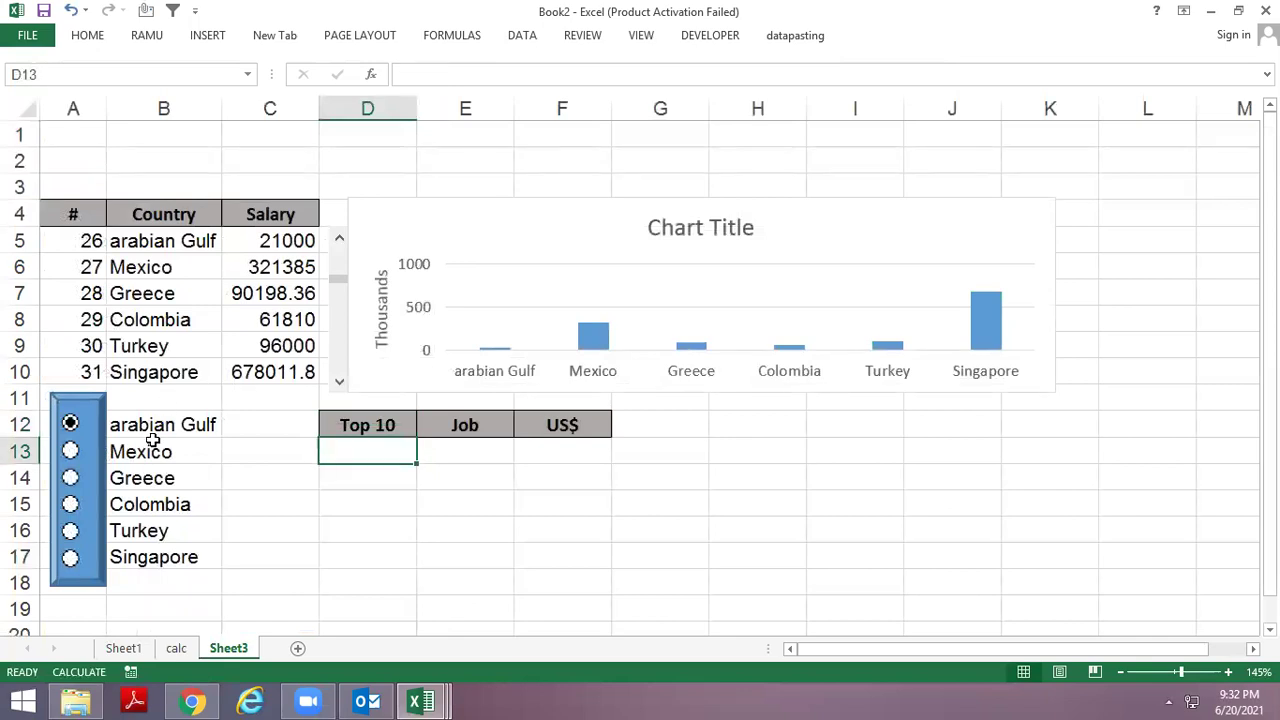
Select Mexico, enter rank 1 in D13, and compare with the reference Top 10 salary formula.
click(72, 452)
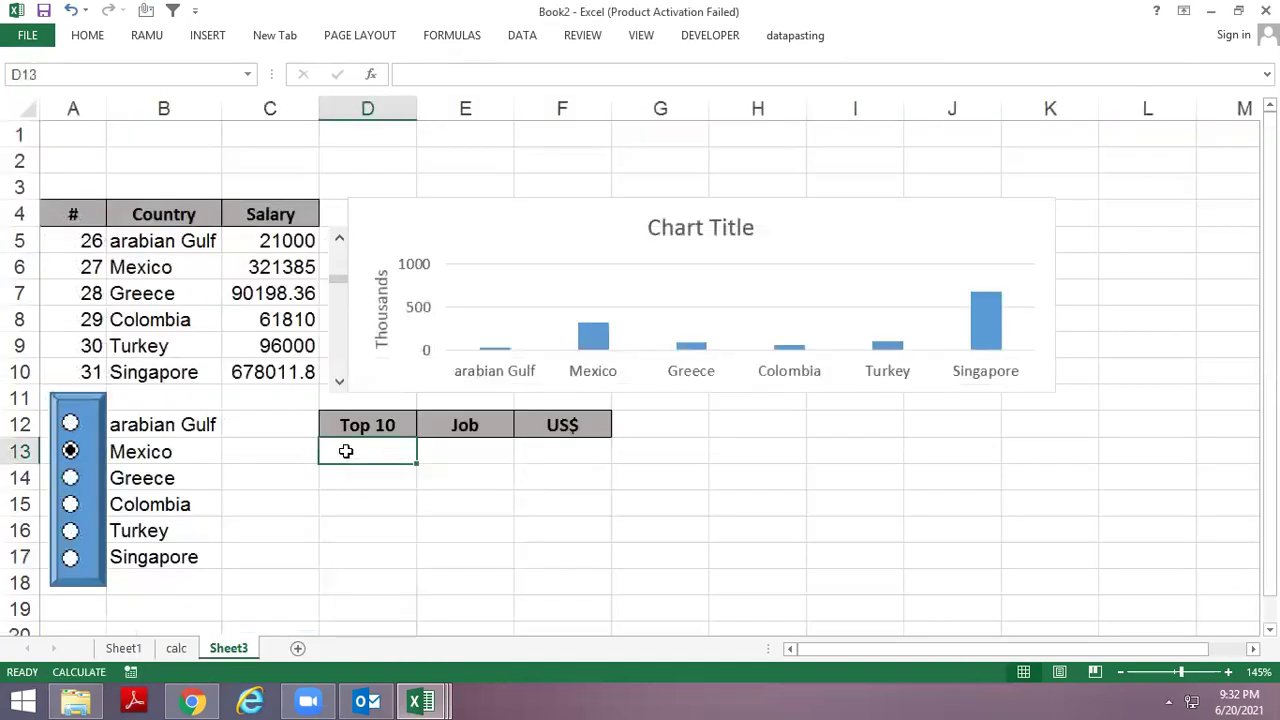
text(1)
key(Return)
click(346, 451)
key(alt+Tab)
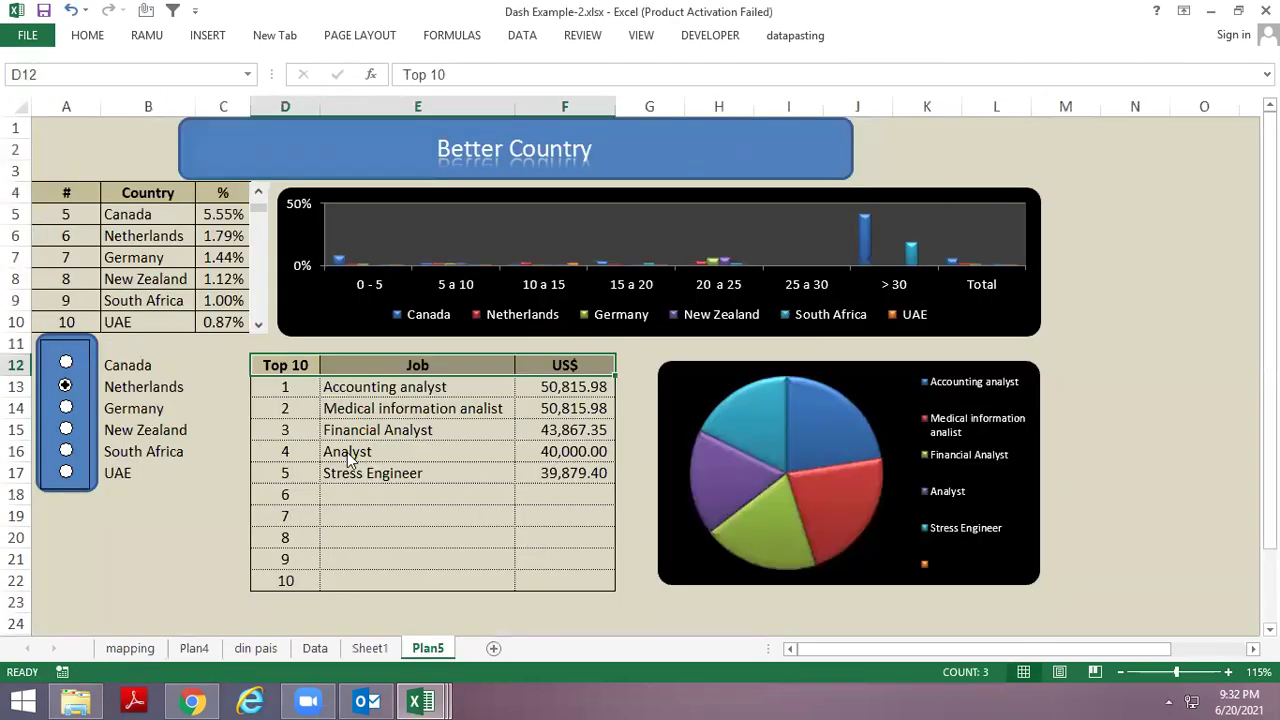
key(Right)
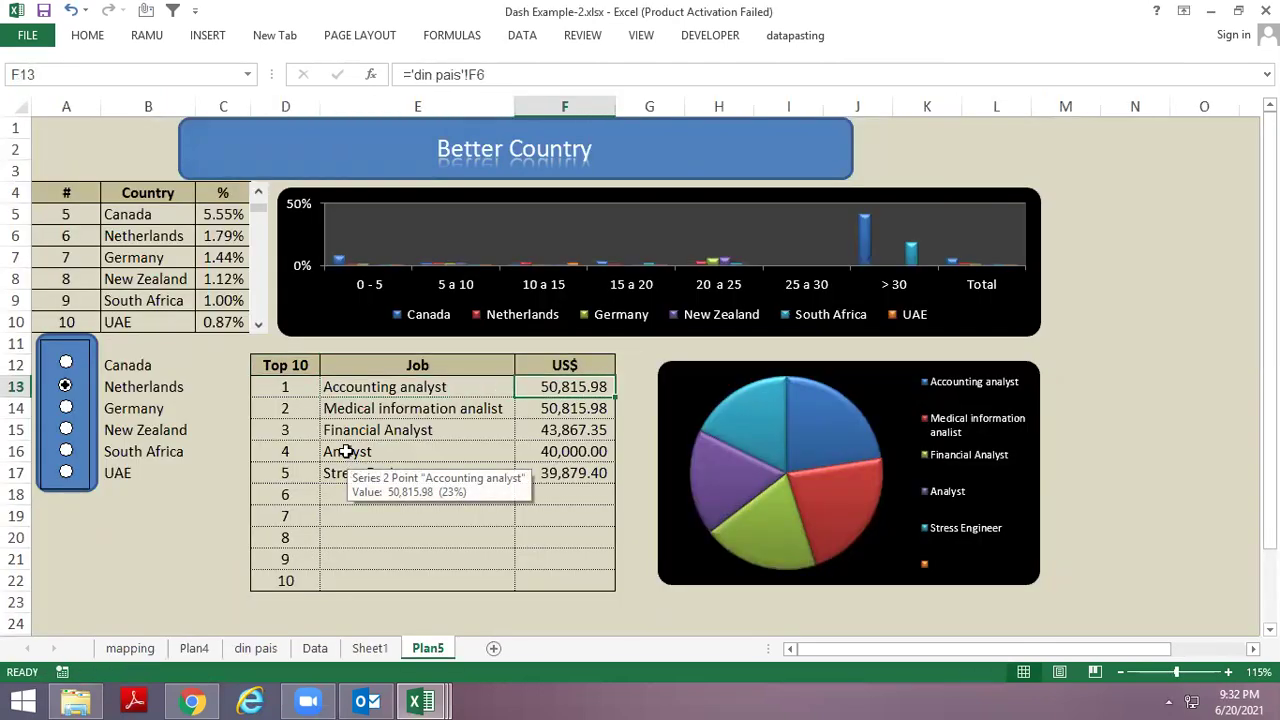
key(alt+Tab)
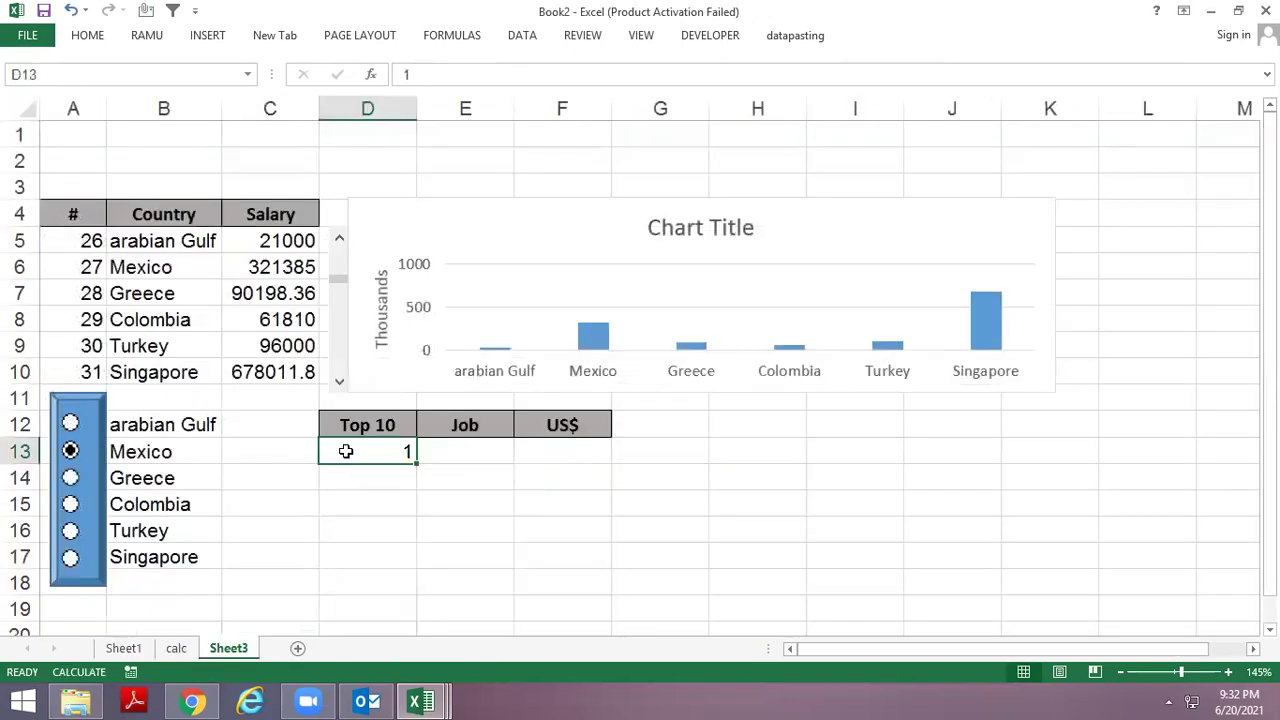
Locate the Salary in USD, Job Type and clean Country columns on Sheet1.
key(ctrl+Page_Up)
key(ctrl+Page_Up)
key(ctrl+Up)
key(Right)
key(Left)
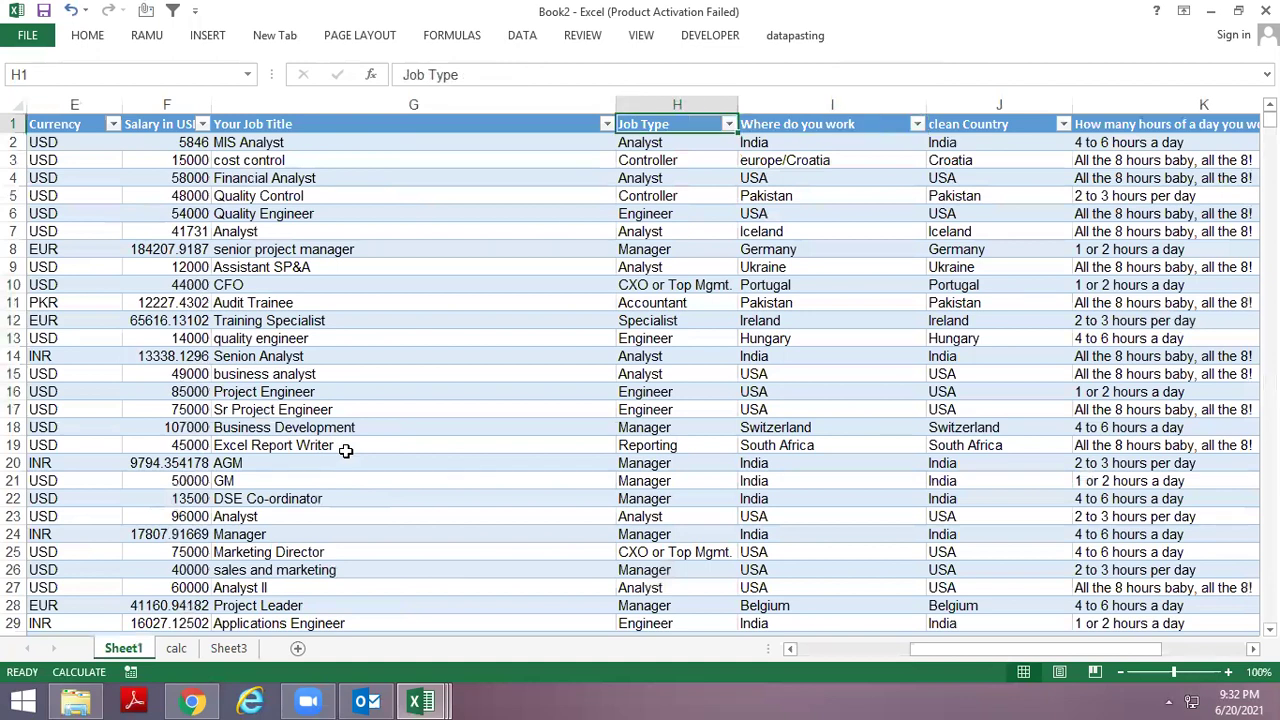
key(ctrl+space)
key(Right)
key(ctrl+space)
key(Right)
key(ctrl+space)
key(Left)
key(Left)
key(Left)
key(Left)
key(Left)
key(Right)
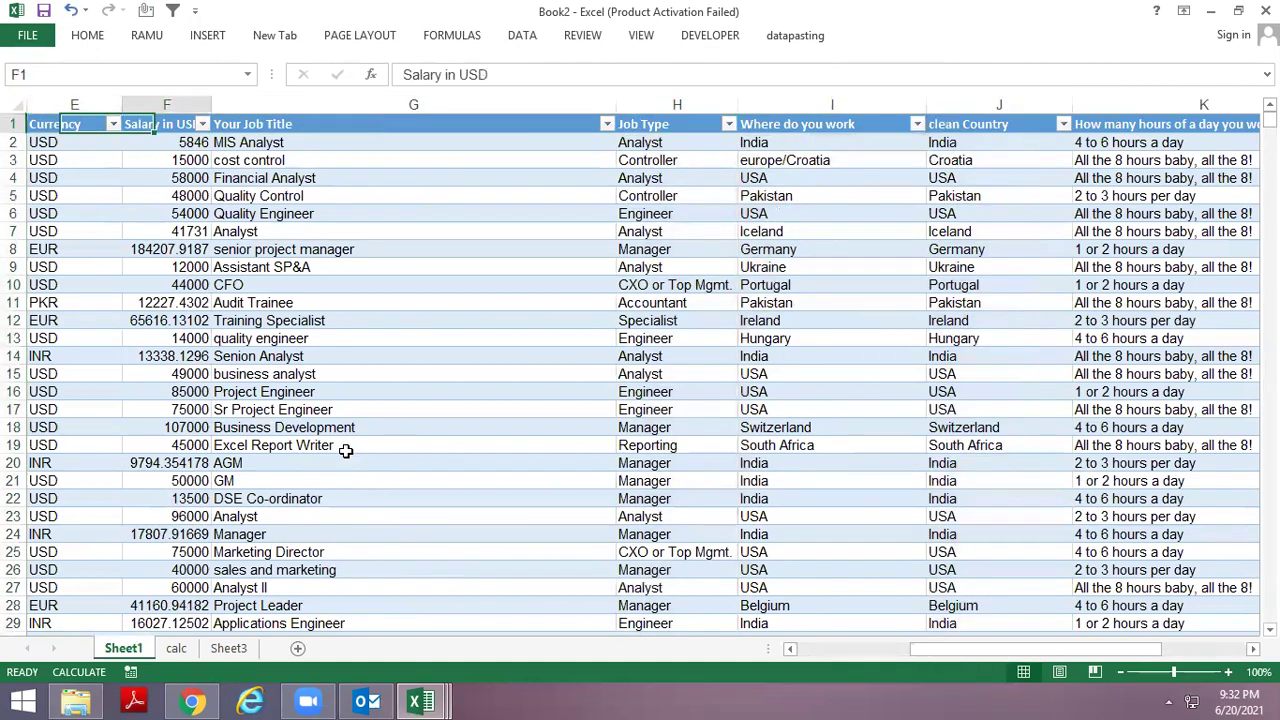
key(Left)
key(Left)
key(Left)
key(Right)
key(Right)
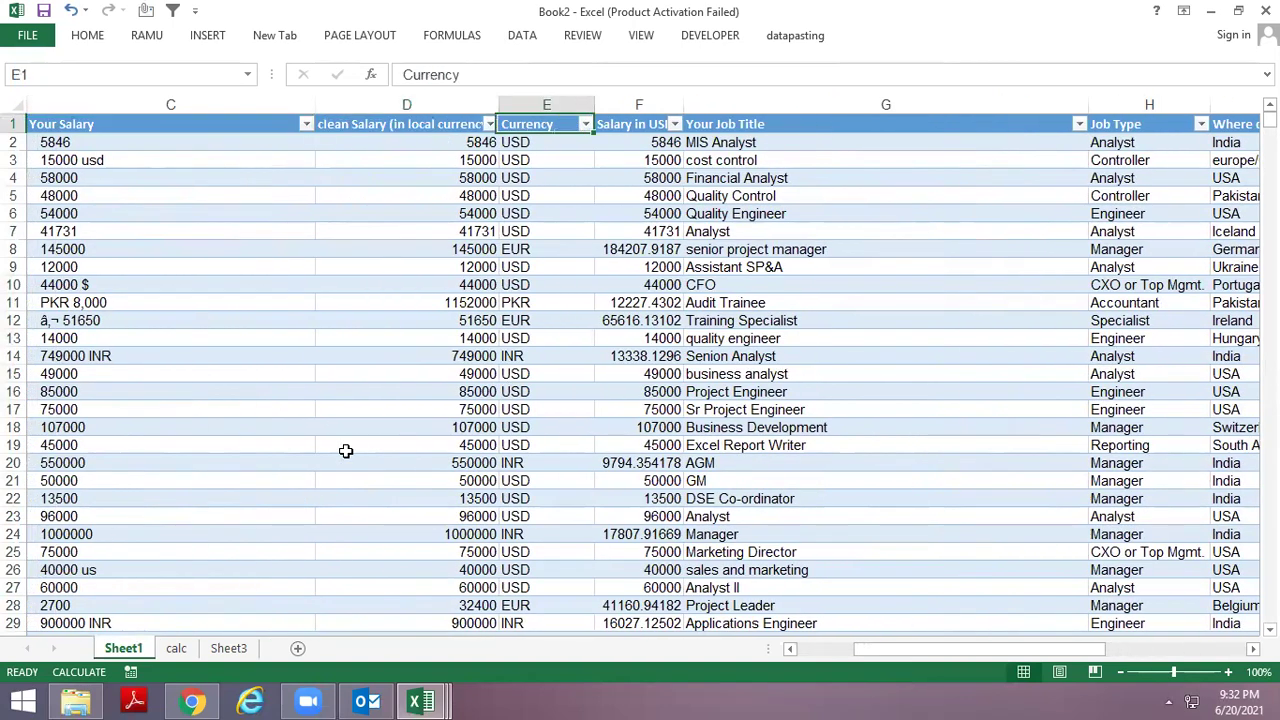
key(Right)
key(ctrl+space)
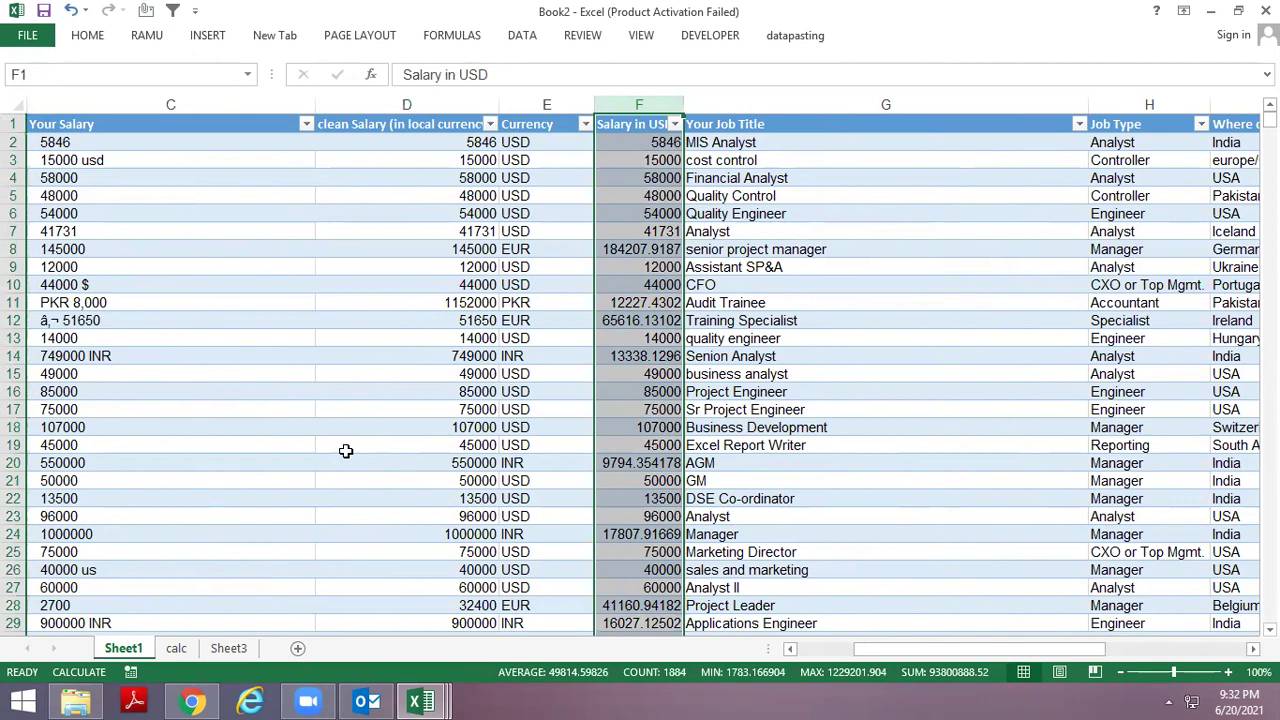
key(Right)
key(Right)
key(Right)
key(Right)
key(Right)
key(Right)
key(ctrl+Page_Down)
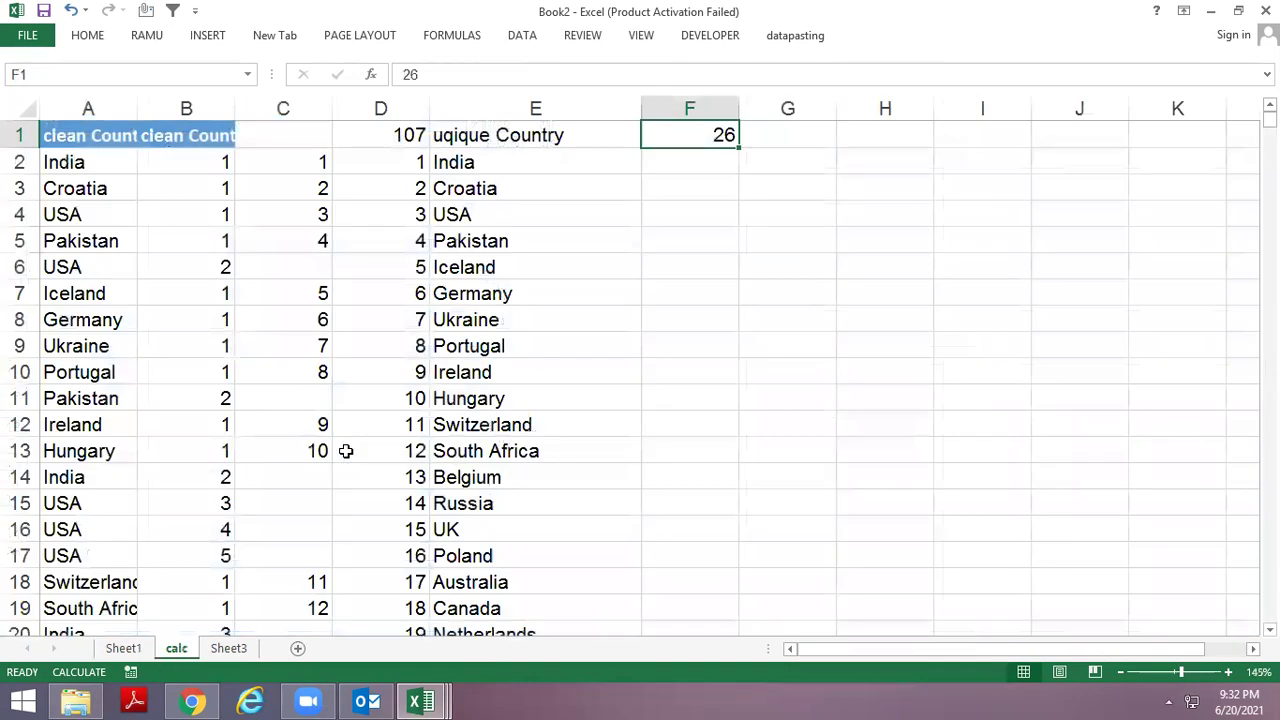
key(ctrl+Page_Down)
key(ctrl+Page_Up)
key(Right)
key(Right)
key(Right)
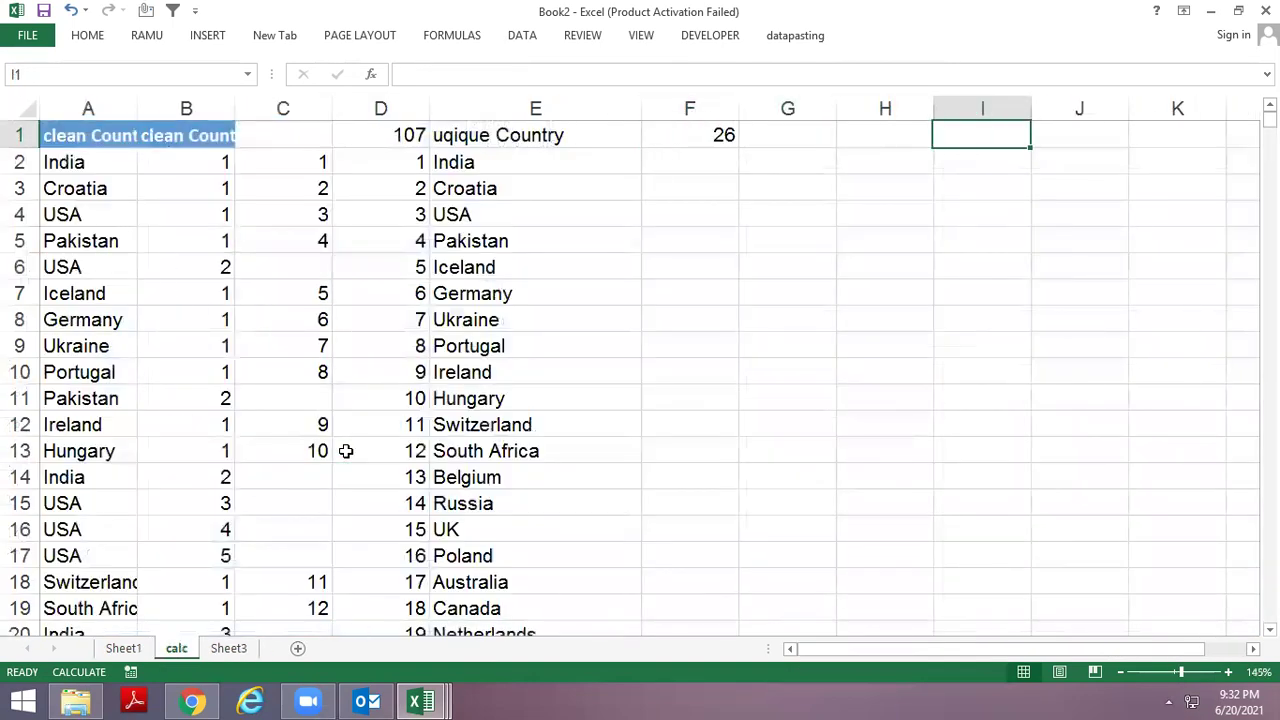
key(Right)
key(Right)
key(Right)
key(Left)
key(Left)
key(Left)
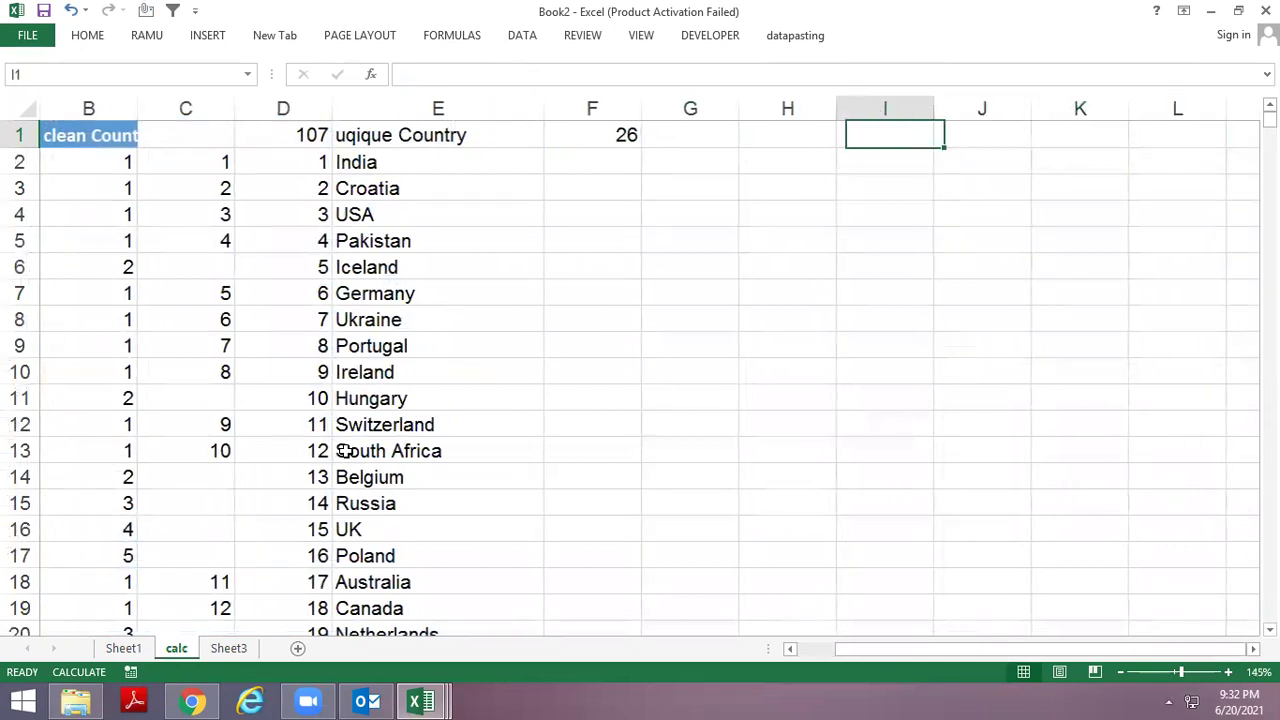
Link calc cell I1 to Sheet1's Salary in USD header with =Sheet1!F1.
text(=)
key(ctrl+Page_Up)
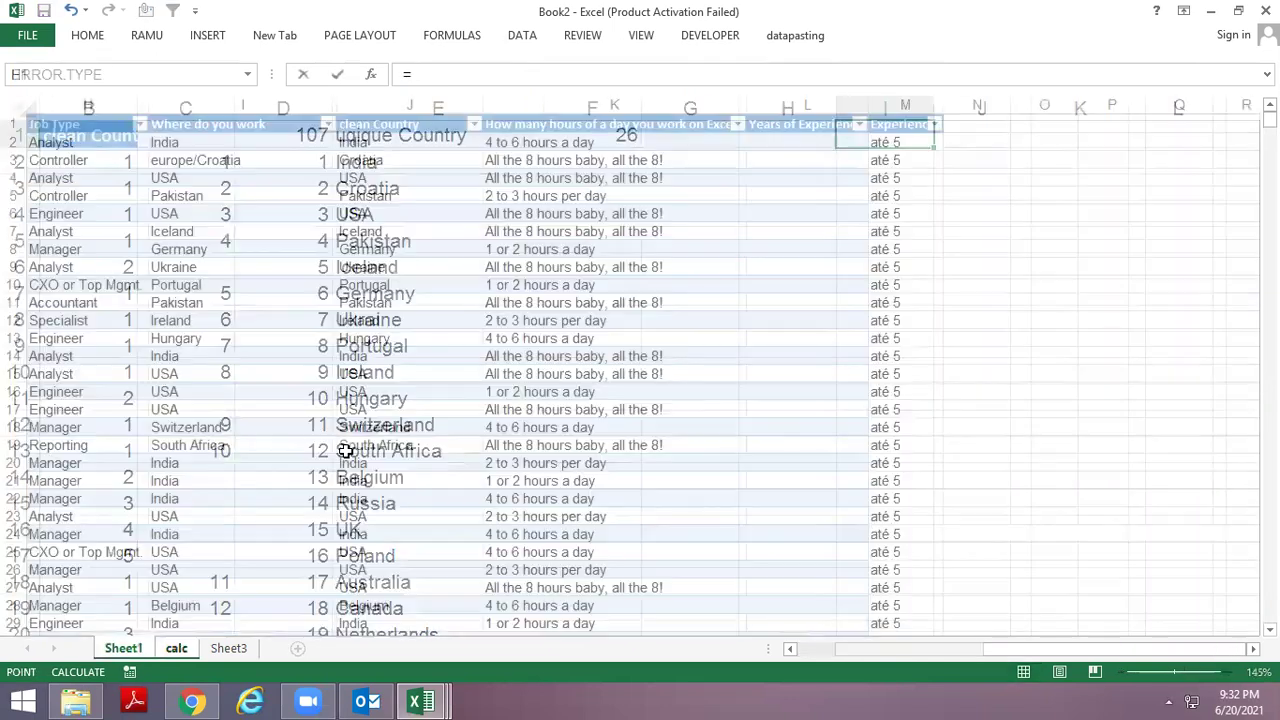
key(Right)
key(Right)
key(Right)
key(Left)
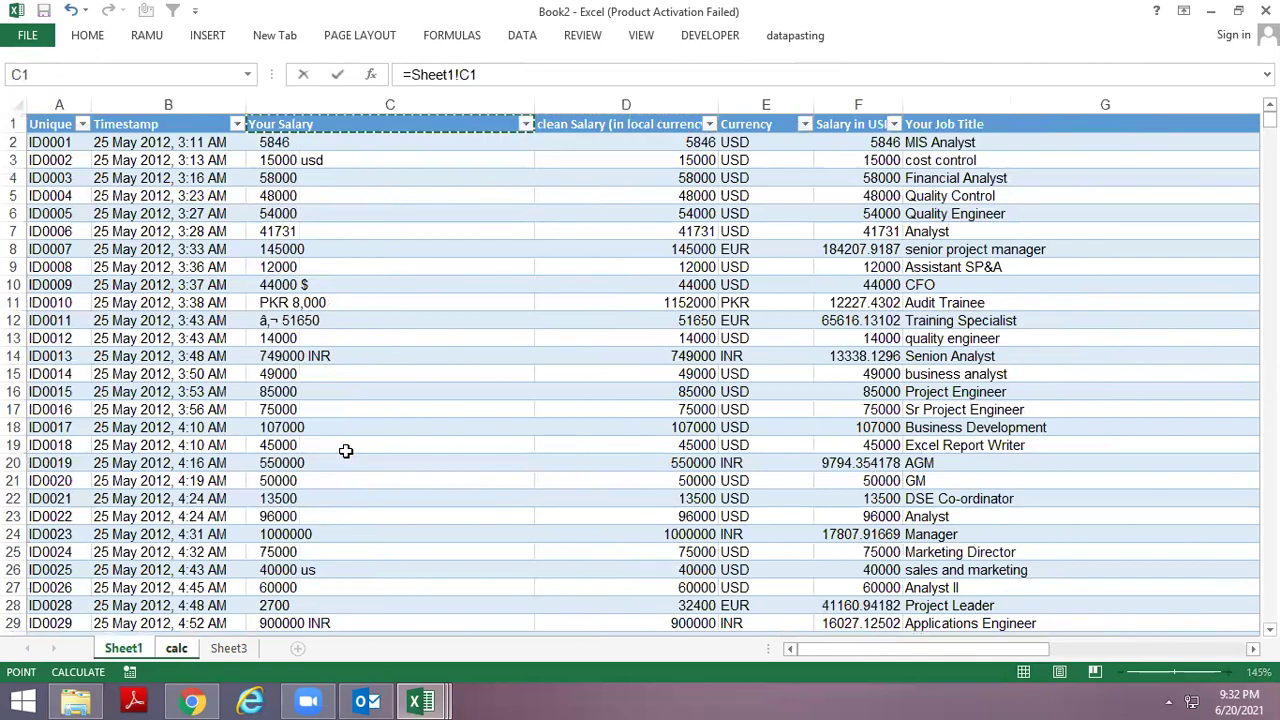
key(ctrl+Return)
key(Right)
text(=)
key(Escape)
key(ctrl+Page_Up)
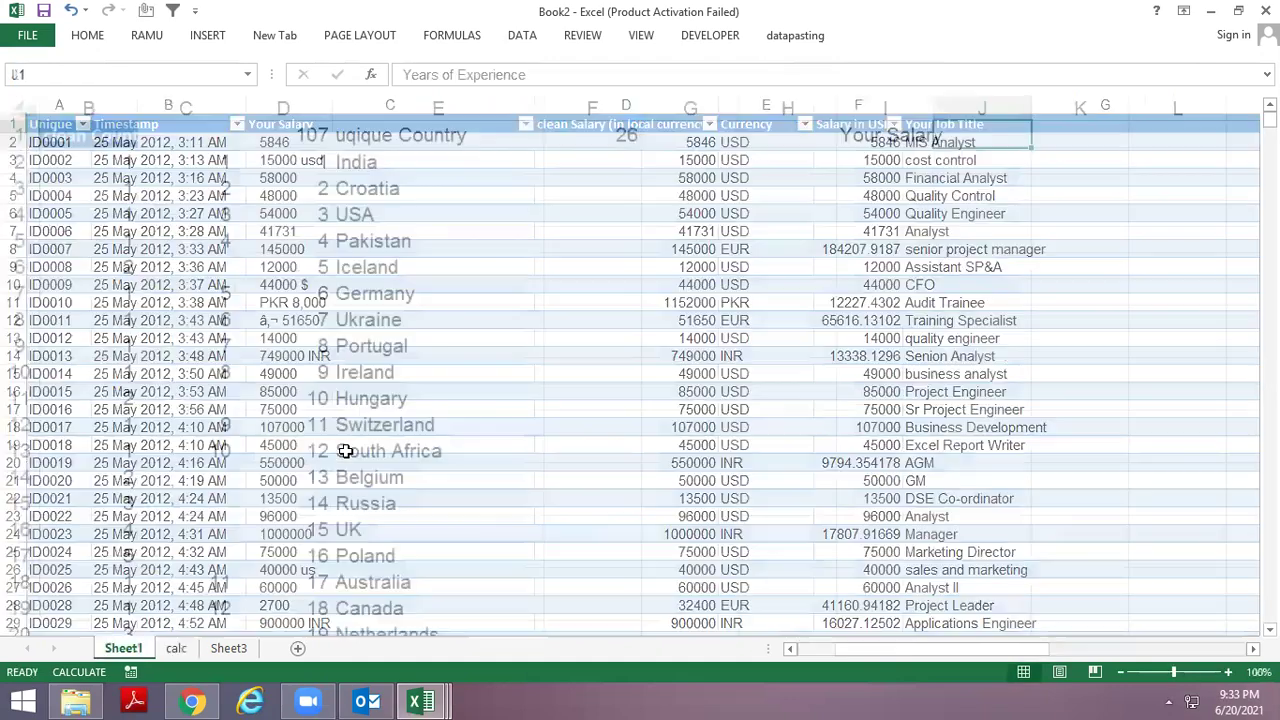
key(Home)
key(Right)
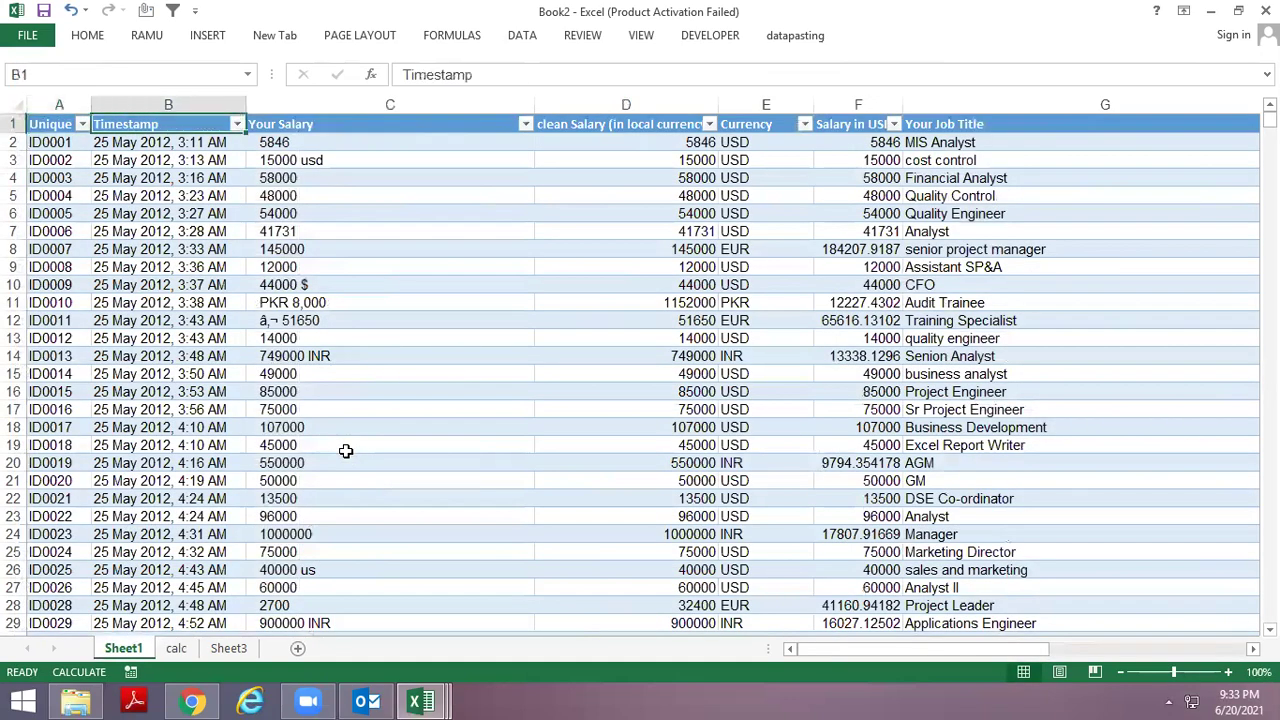
key(Right)
key(Right)
Copy the link into J1 and change it to =Sheet1!H1 for Job Type.
key(Right)
key(Right)
key(ctrl+Page_Down)
key(Up)
key(Left)
key(F2)
key(BackSpace)
key(BackSpace)
text(F1)
key(Return)
key(ctrl+Page_Up)
key(Right)
key(Right)
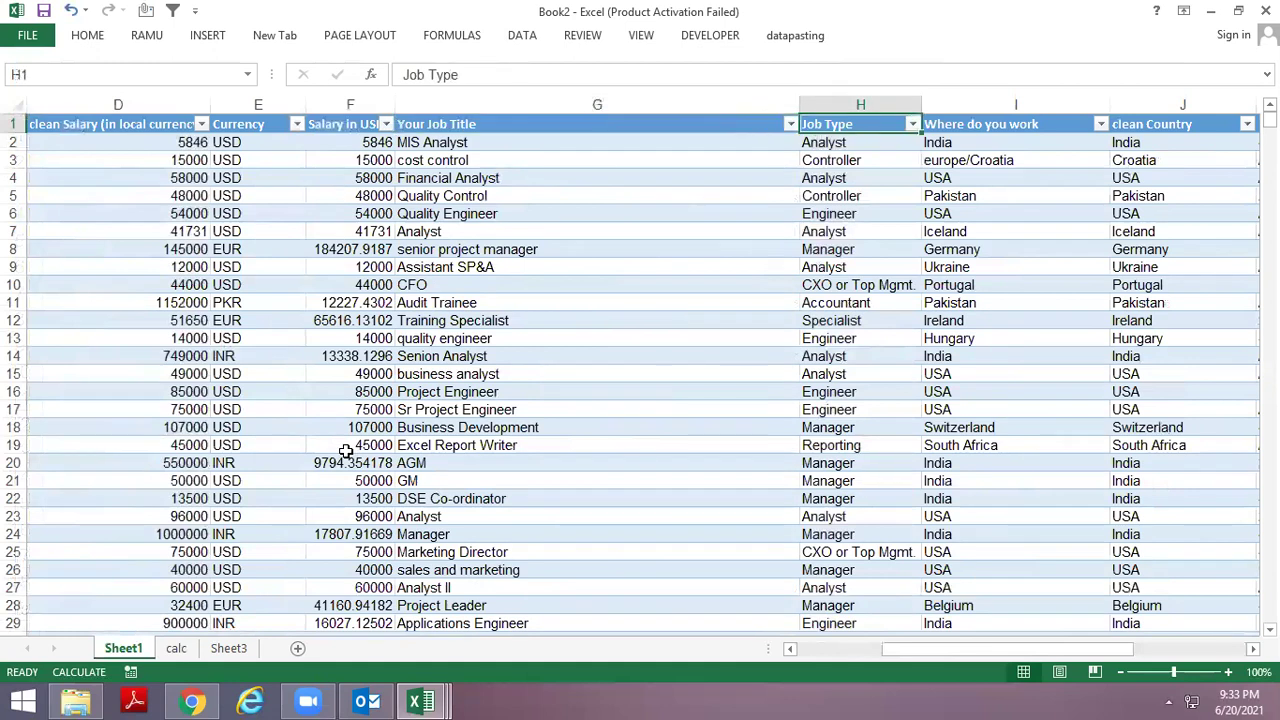
key(ctrl+Page_Down)
key(ctrl+c)
key(Right)
key(ctrl+v)
key(F2)
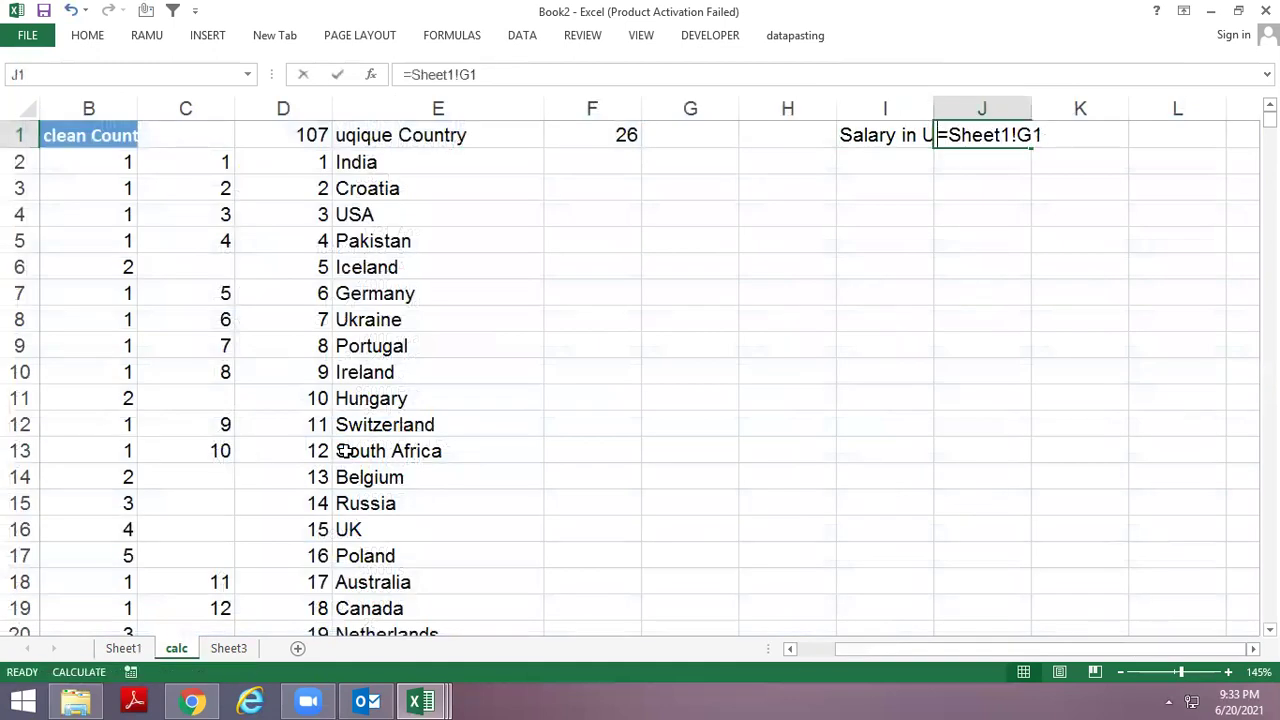
key(BackSpace)
key(BackSpace)
text(h1)
key(Return)
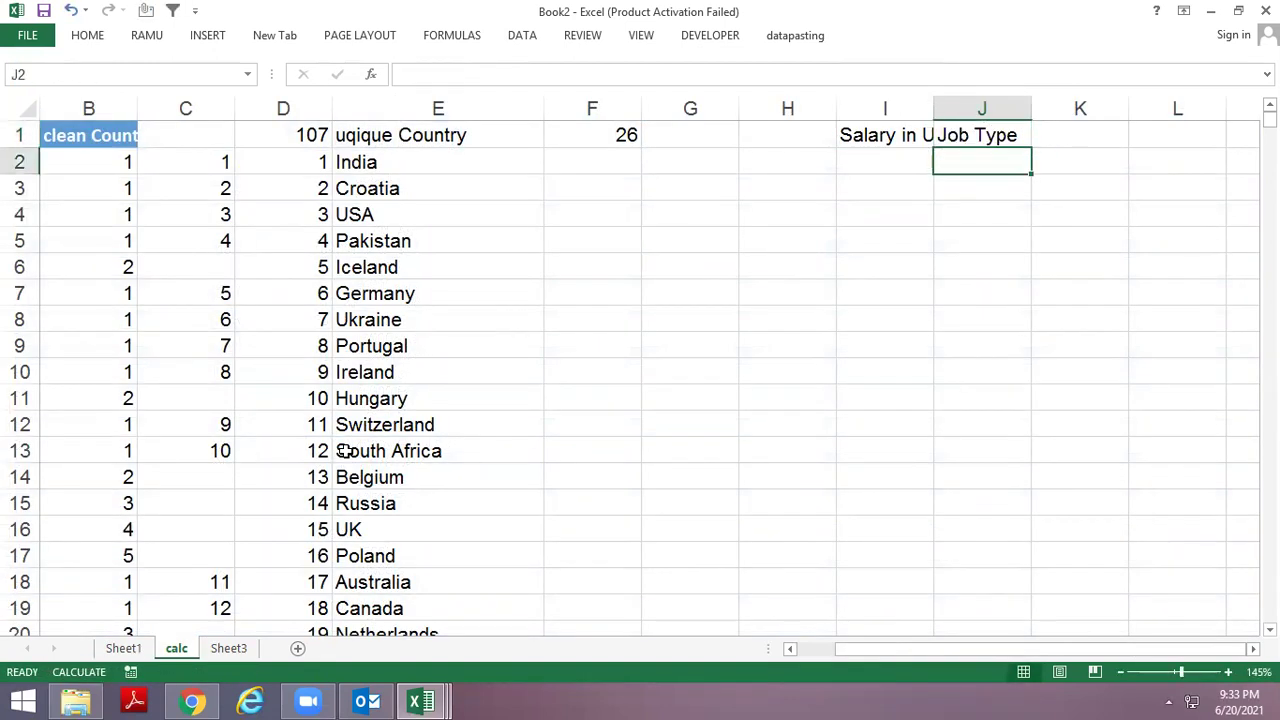
Link K1 to Sheet1's clean Country header with =Sheet1!J1.
key(ctrl+Page_Up)
key(Right)
key(Right)
key(ctrl+c)
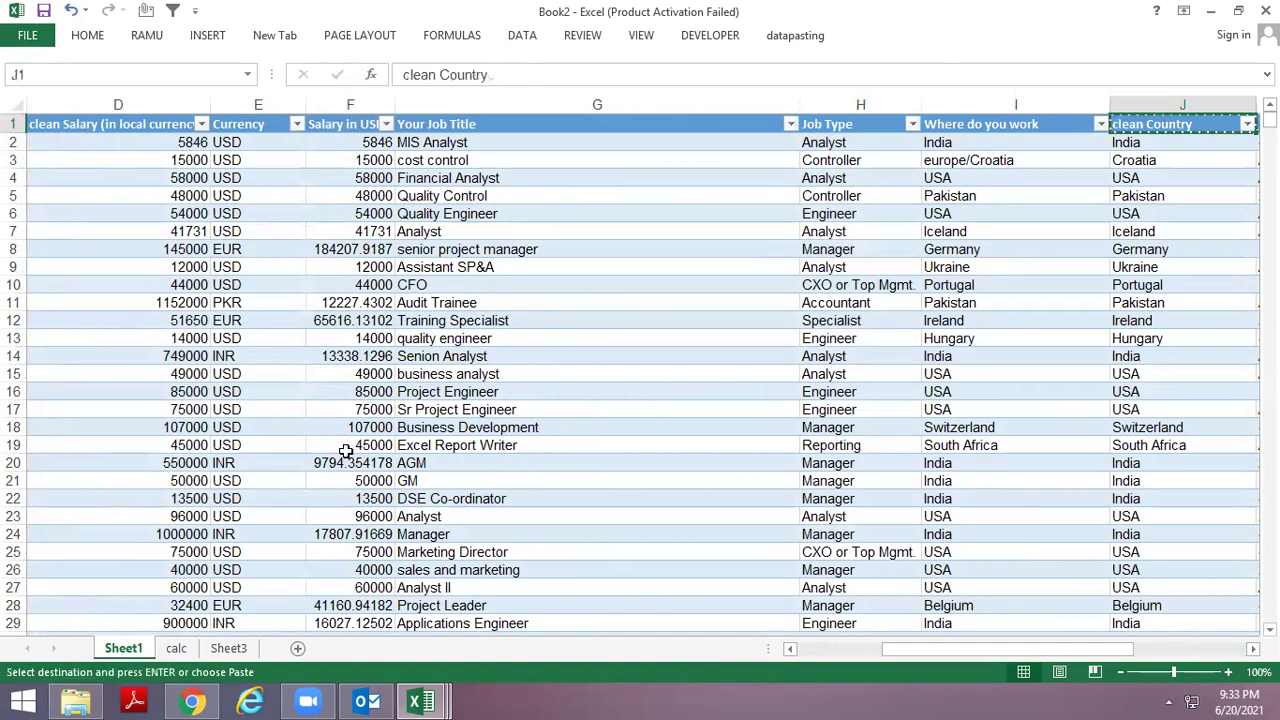
key(ctrl+Page_Down)
key(Right)
key(Up)
key(Return)
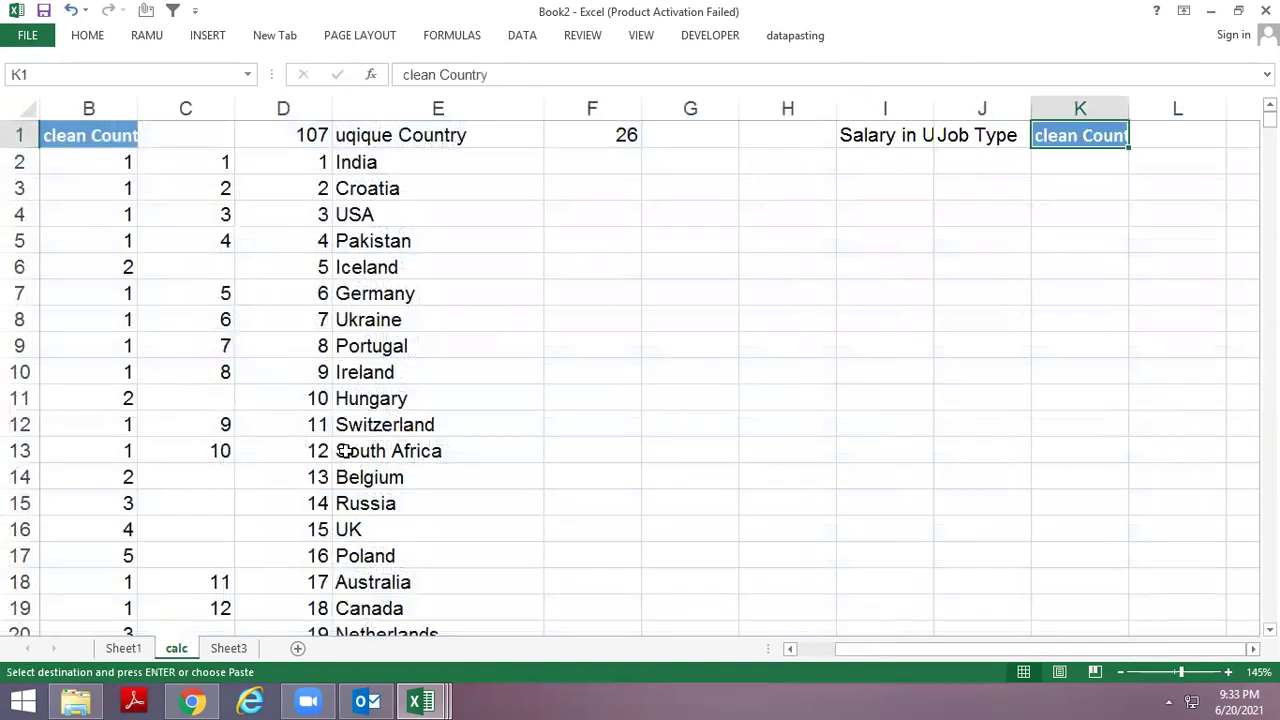
key(Left)
key(ctrl+c)
key(Right)
key(Return)
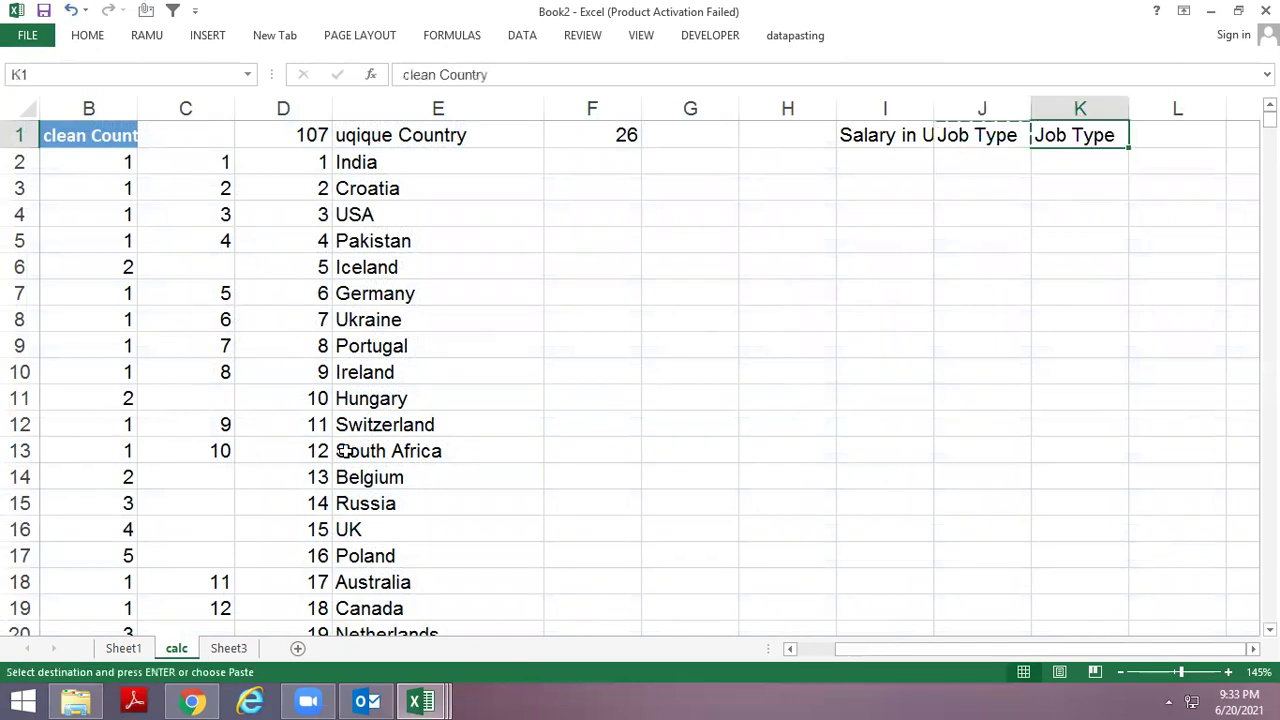
key(F2)
key(Left)
key(BackSpace)
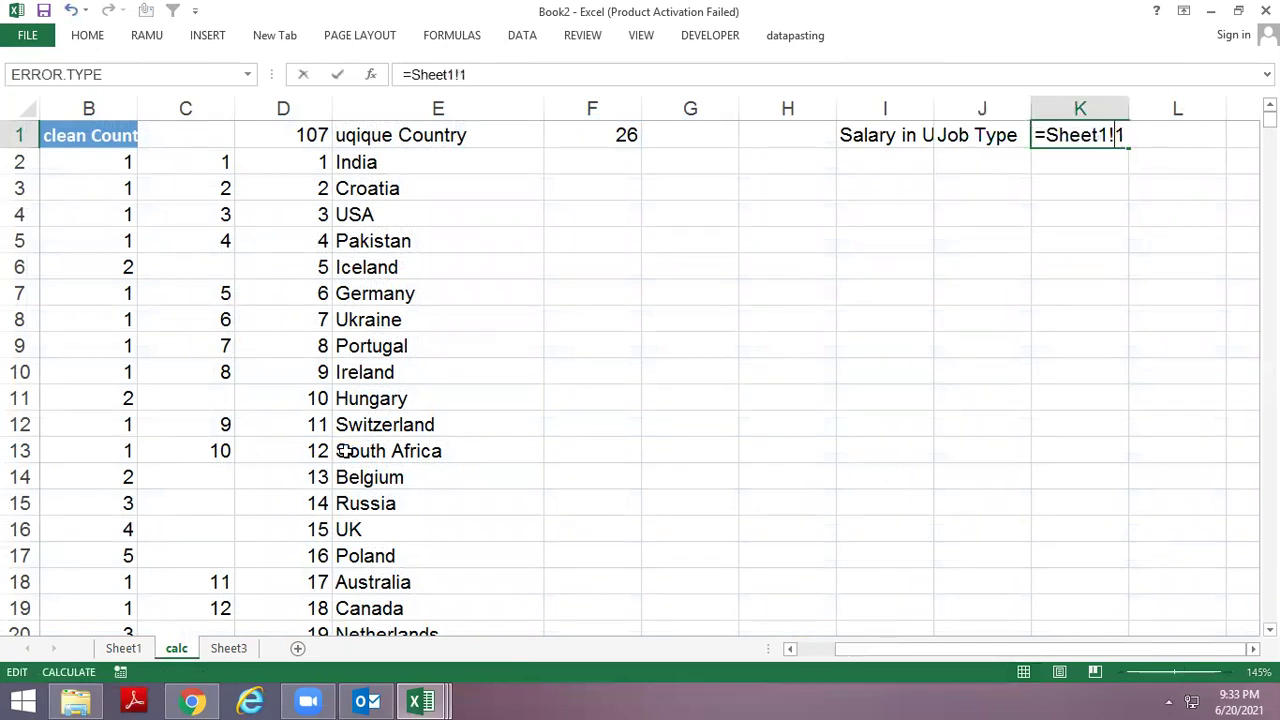
key(Escape)
key(F2)
key(Return)
key(Up)
key(Left)
key(Left)
Fill the I–K header links down into row 2 and autofit columns I to K.
key(Down)
key(shift+Right)
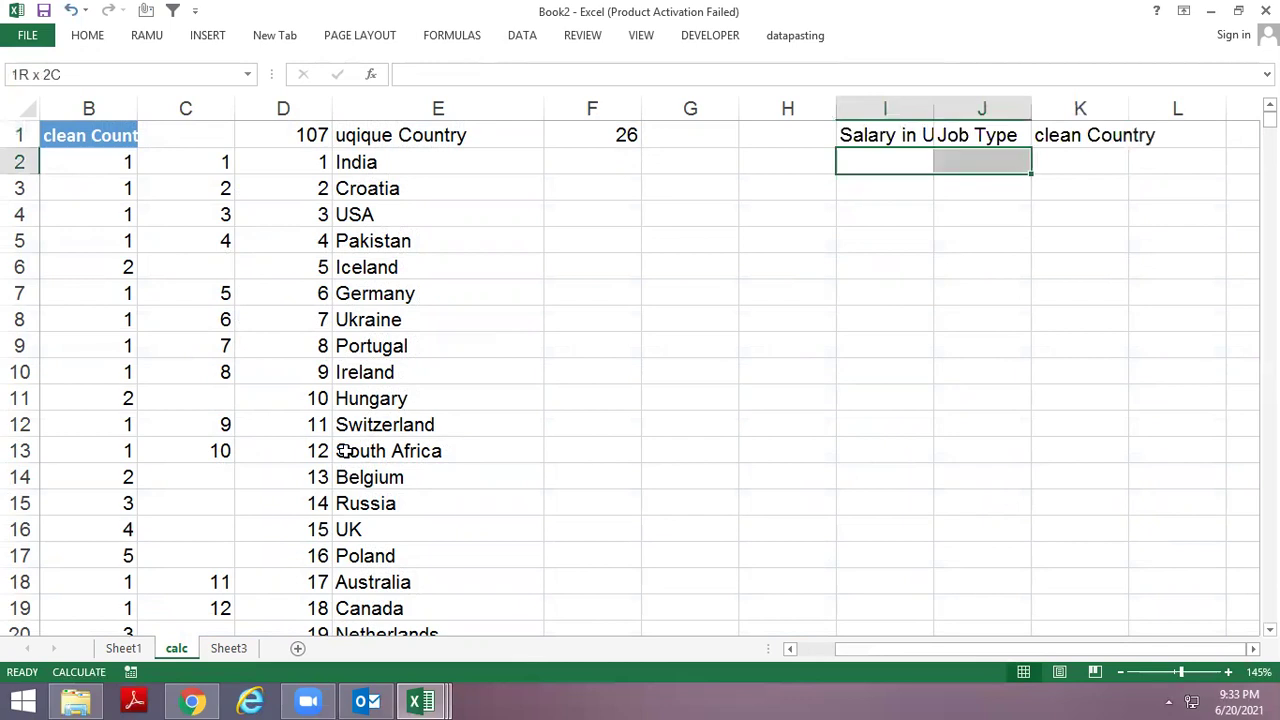
key(shift+Right)
key(ctrl+d)
key(Up)
key(shift+Down)
key(shift+Right)
key(shift+Right)
key(alt)
key(h)
key(o)
key(i)
Fill the salary, job and country formulas in I:K down to row 1884.
key(Down)
key(shift+Right)
key(shift+Right)
key(shift+Down)
key(shift+Down)
key(shift+Down)
key(shift+Down)
key(shift+Down)
key(shift+Down)
key(shift+Down)
key(shift+Down)
key(shift+Down)
key(shift+Down)
key(shift+Down)
key(shift+Down)
key(shift+Page_Down)
key(shift+Page_Down)
key(ctrl+d)
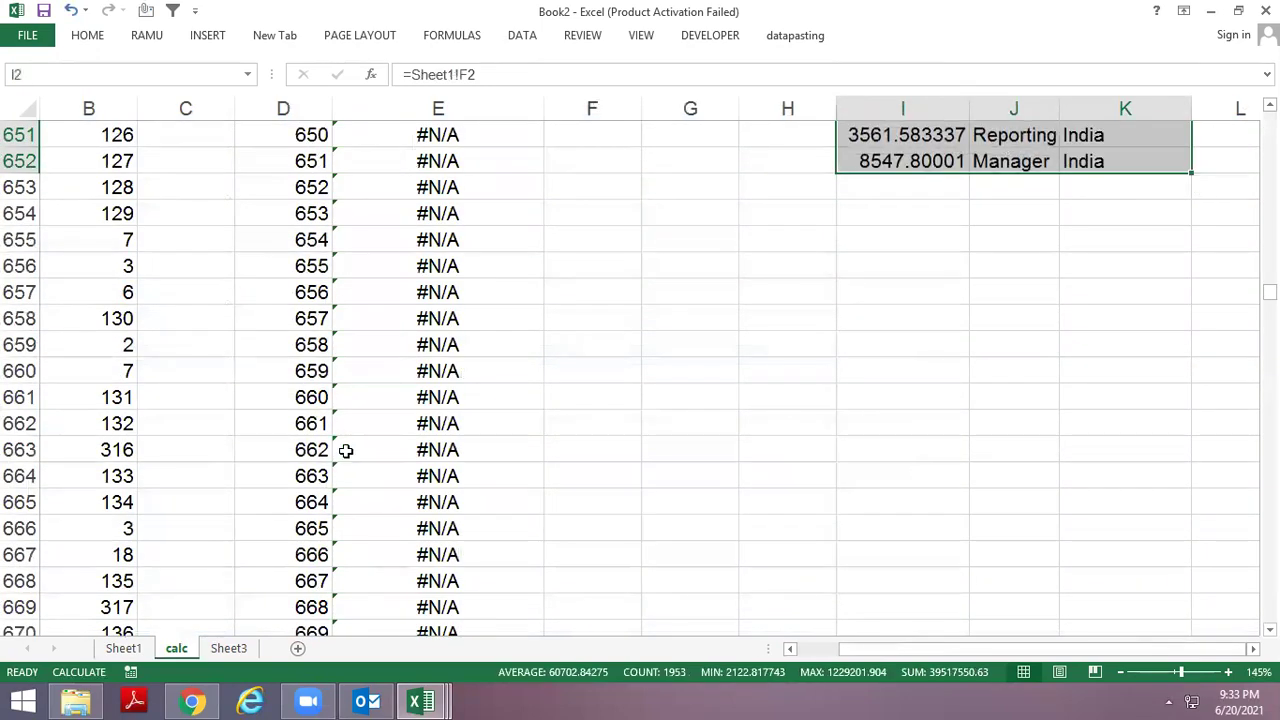
key(Down)
key(ctrl+Down)
key(Down)
key(Down)
key(Down)
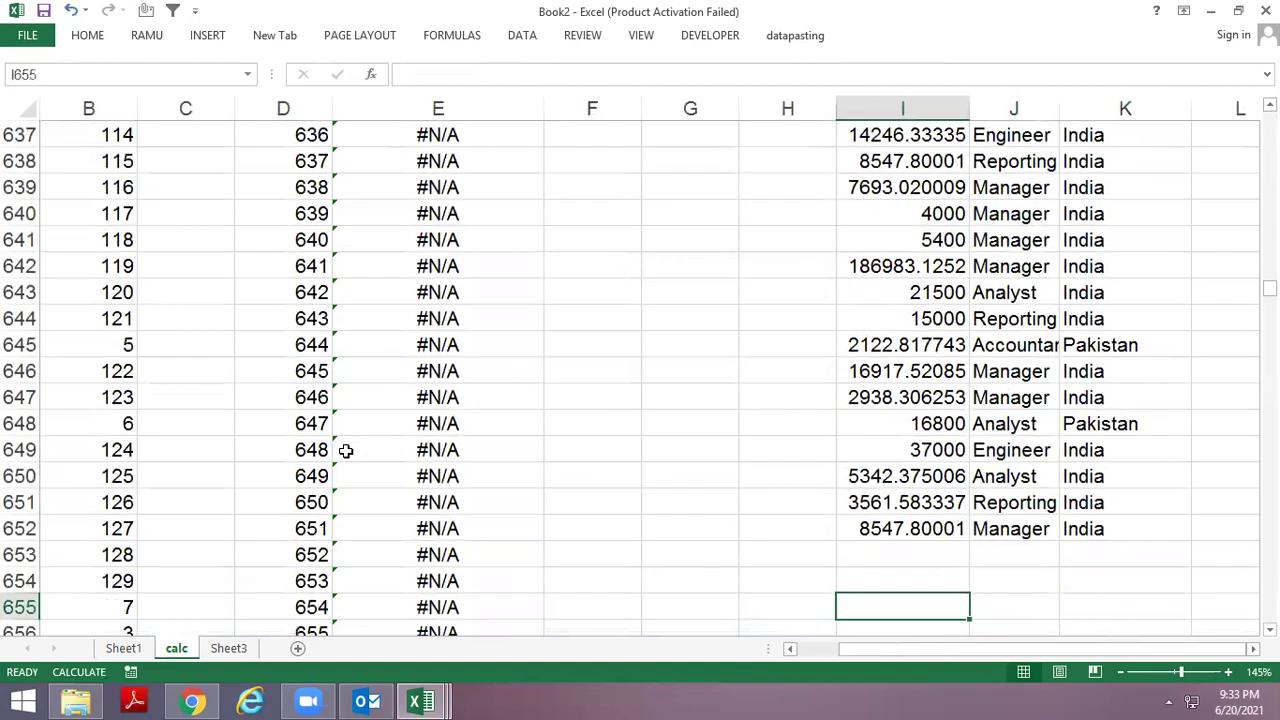
key(Left)
key(Left)
key(Left)
key(Left)
key(Left)
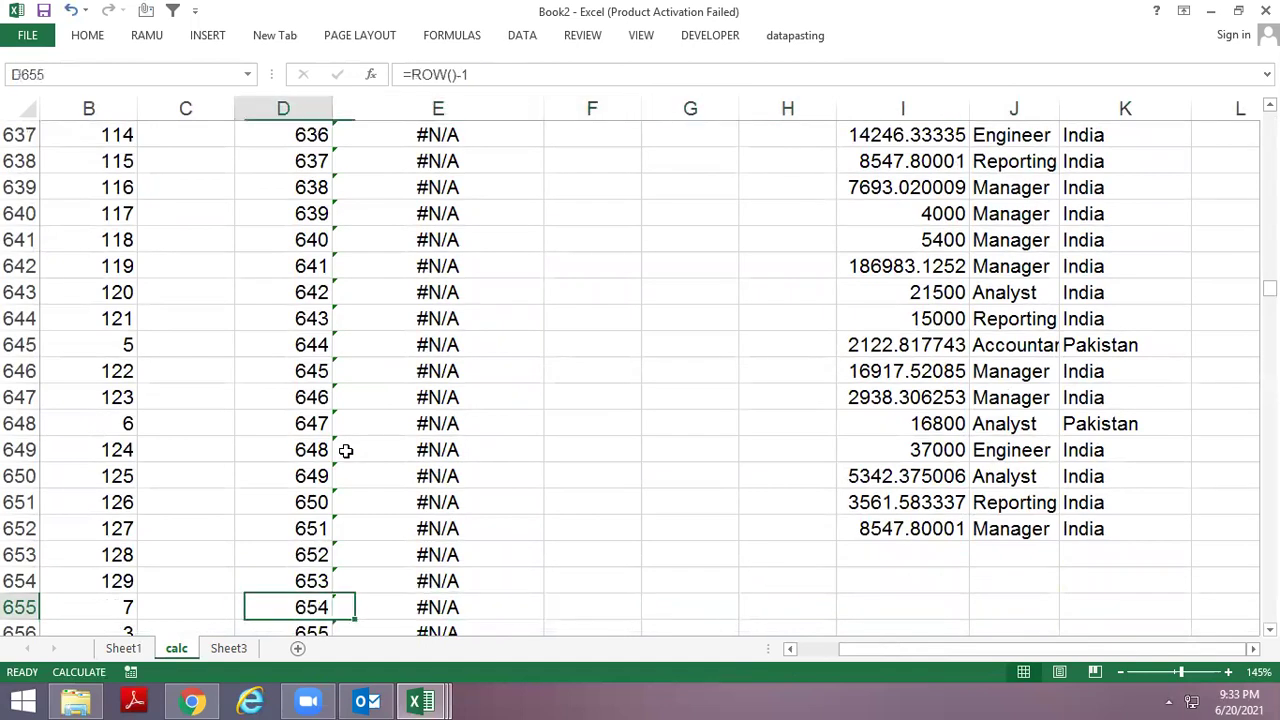
key(ctrl+Down)
key(Right)
key(Right)
key(Right)
key(Right)
key(Right)
key(shift+Right)
key(shift+Right)
key(ctrl+shift+Up)
key(ctrl+d)
key(ctrl+Up)
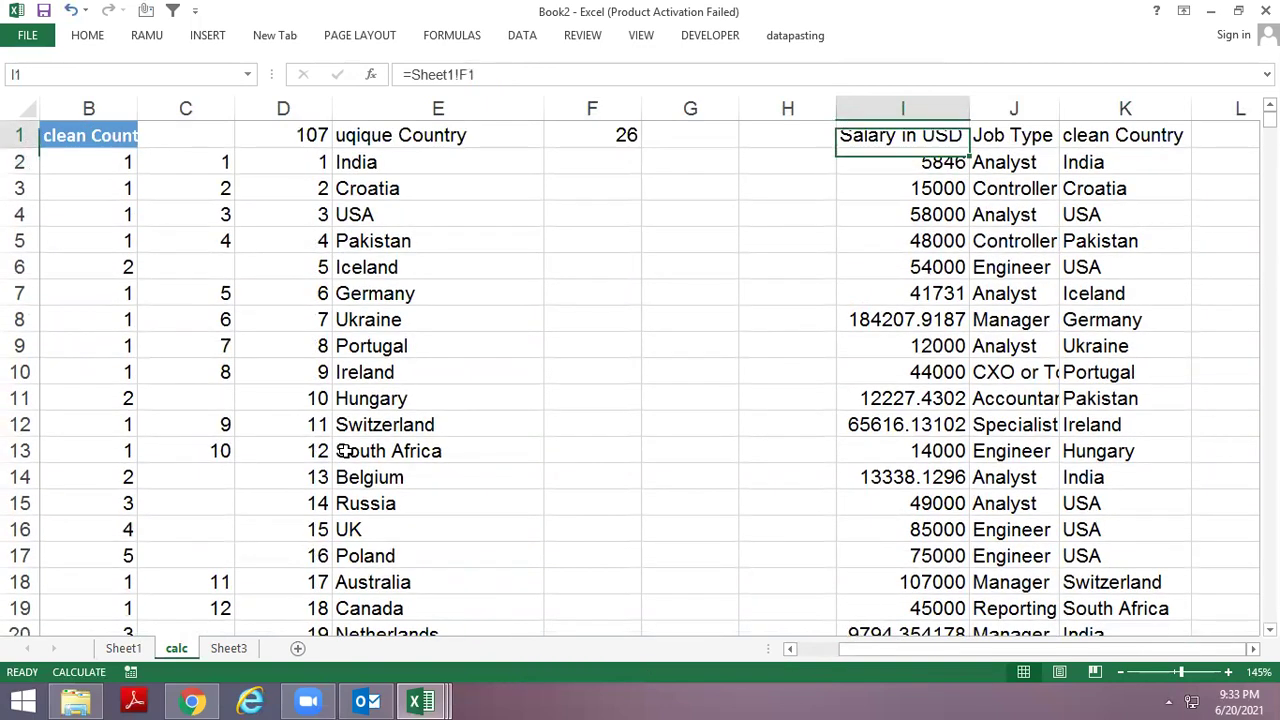
Review the filled header row, then switch to the Dash Example-2 dashboard workbook.
key(Right)
key(ctrl+s)
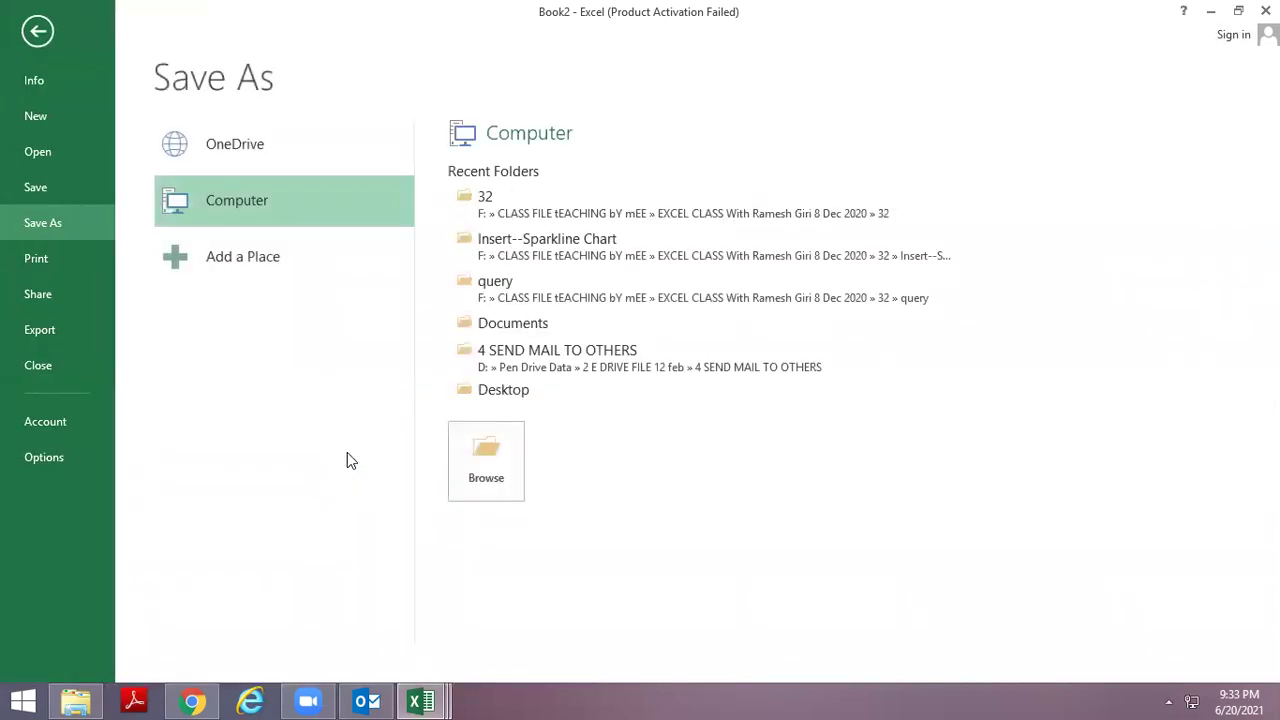
key(Escape)
key(Left)
key(Left)
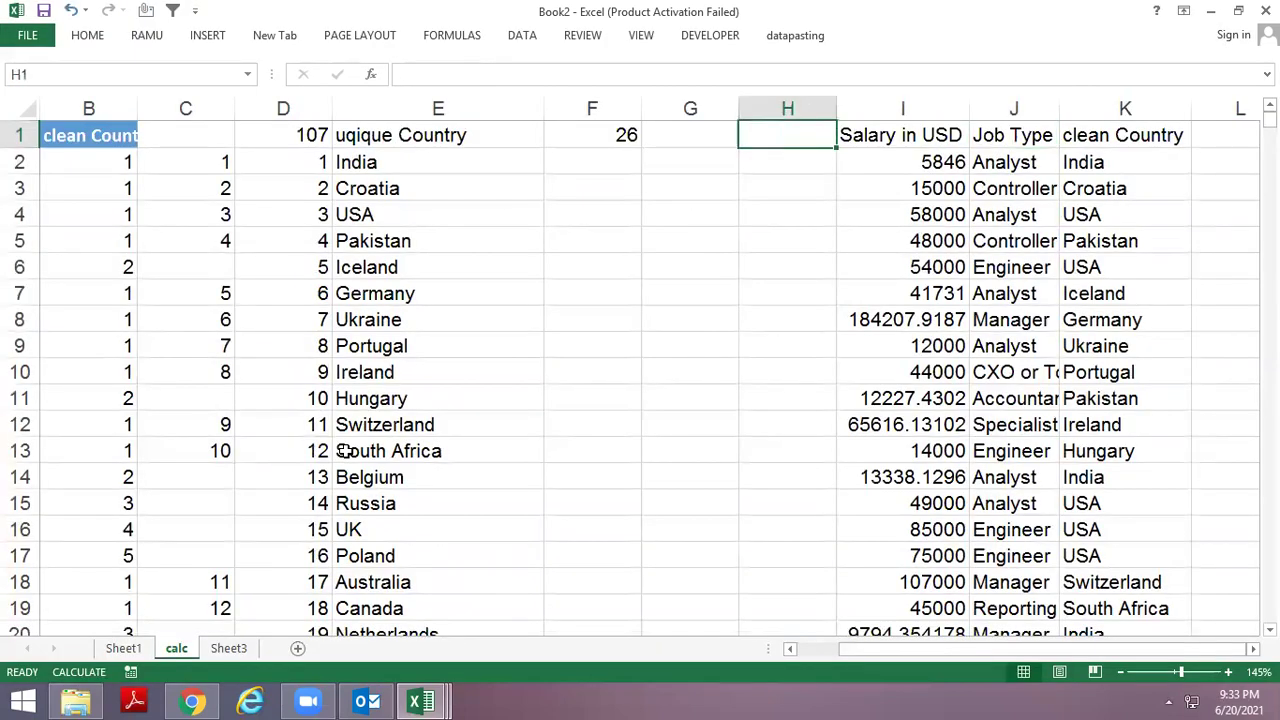
key(Right)
key(Right)
key(ctrl+Tab)
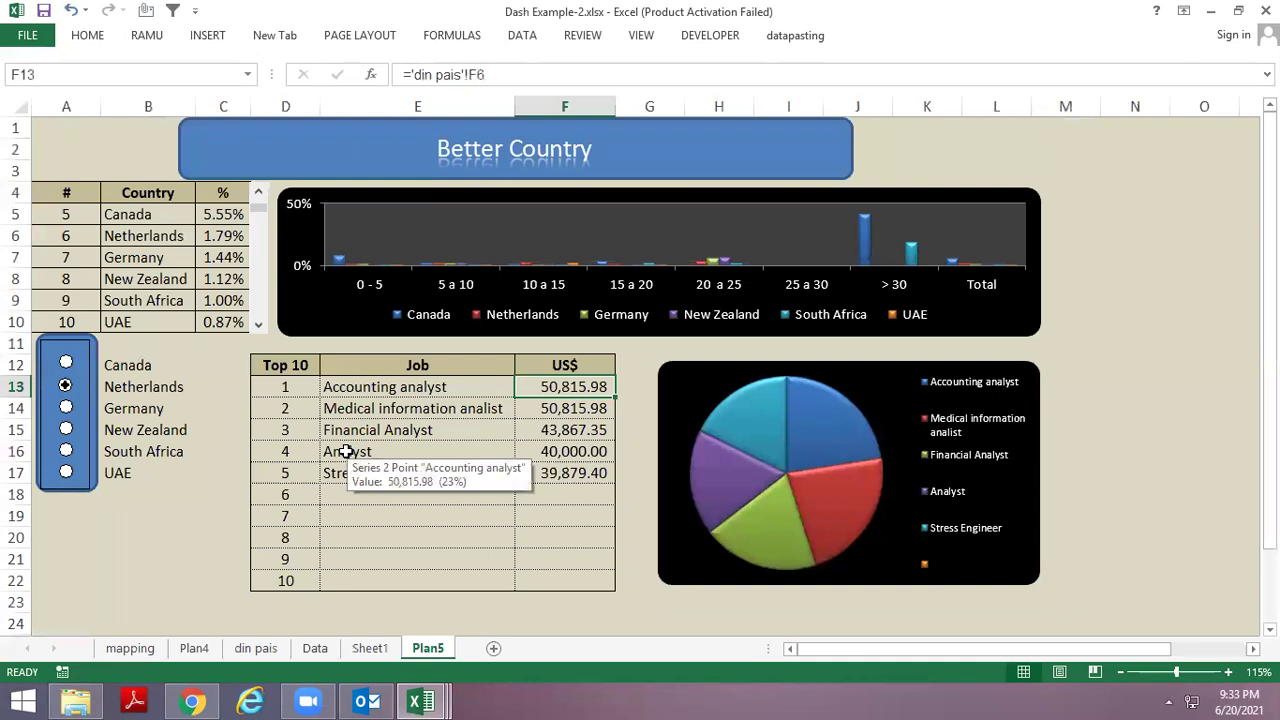
Compare the Book2 calc sheet with the reference dashboard's Top 10 job names.
key(ctrl+Tab)
key(Right)
key(Right)
key(Right)
key(Left)
key(Down)
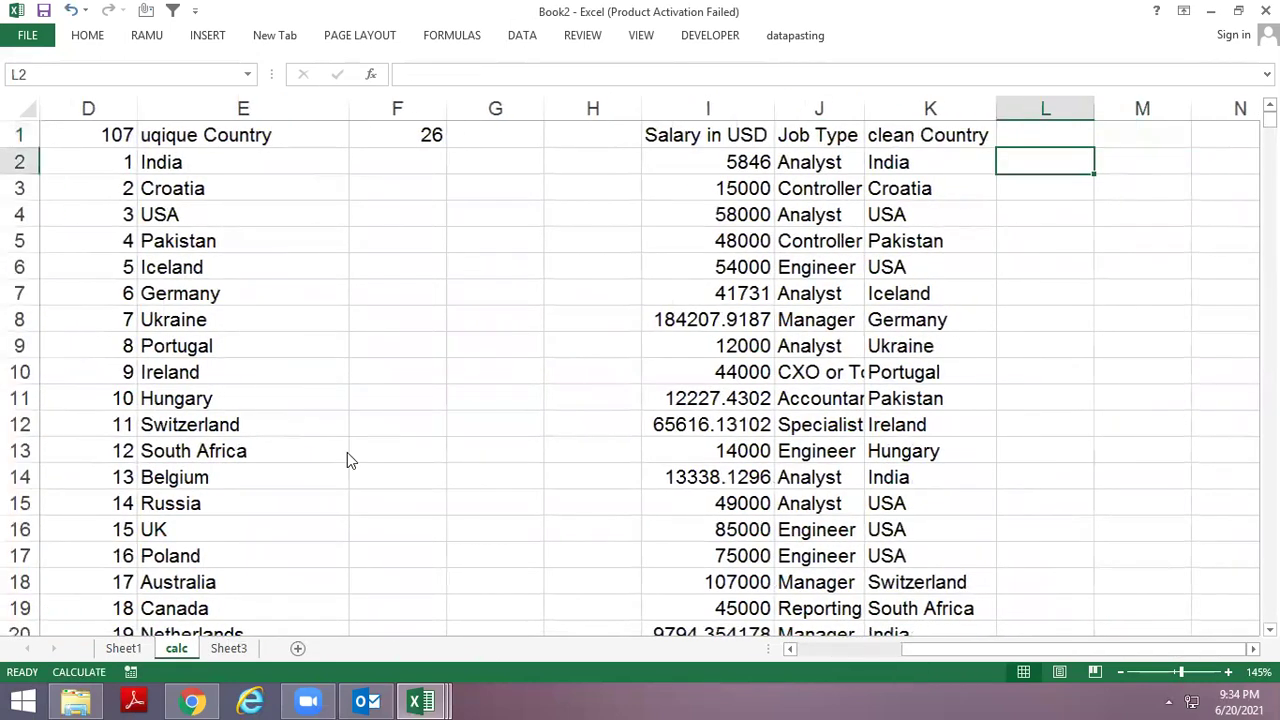
key(ctrl+Tab)
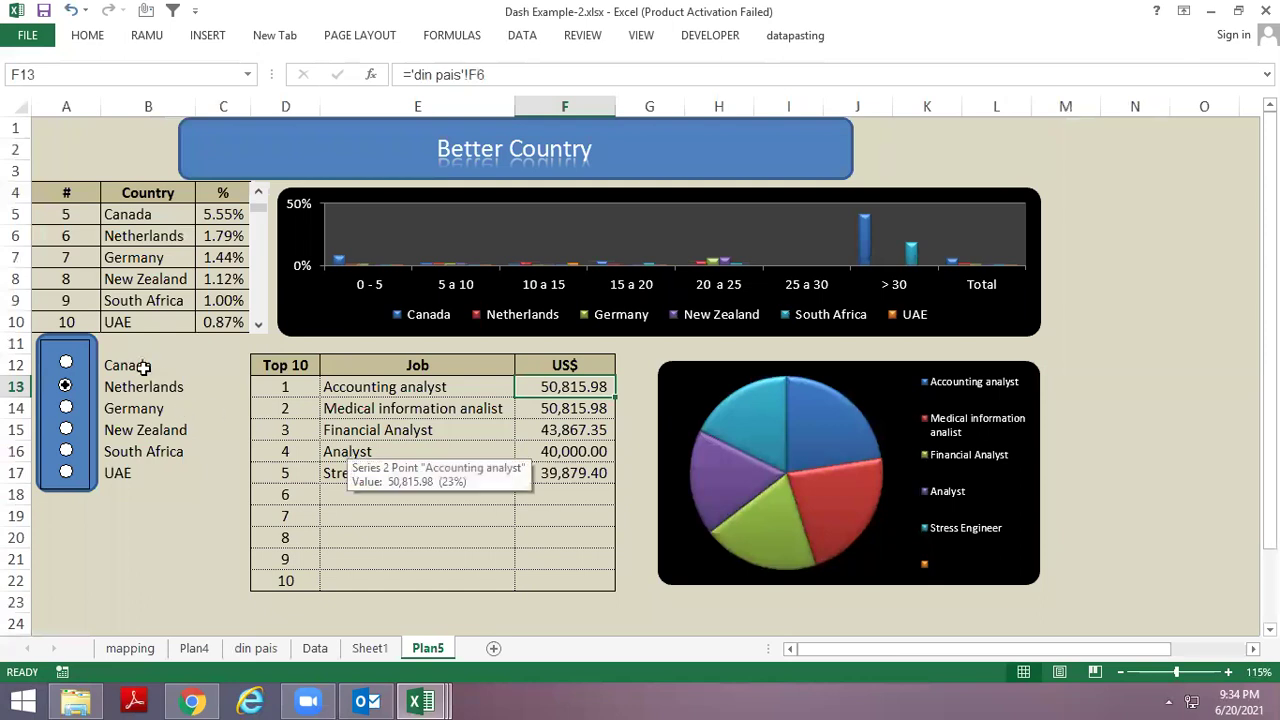
click(398, 392)
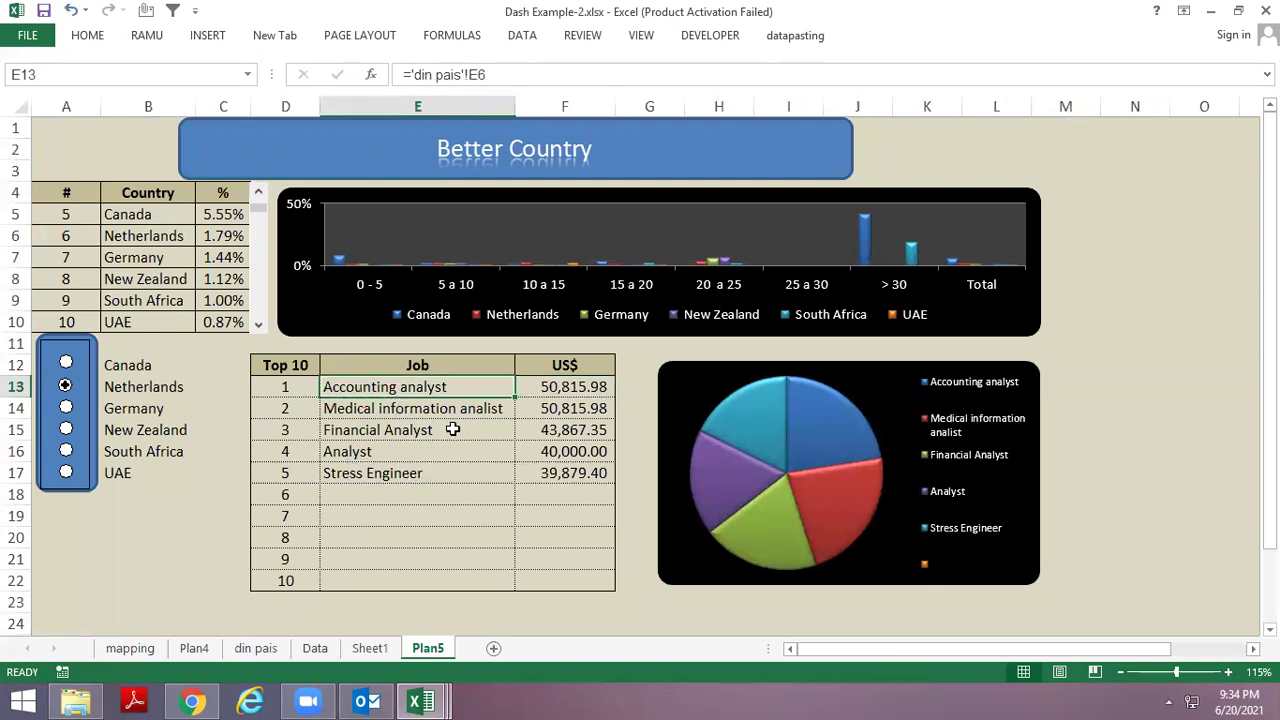
key(ctrl+Tab)
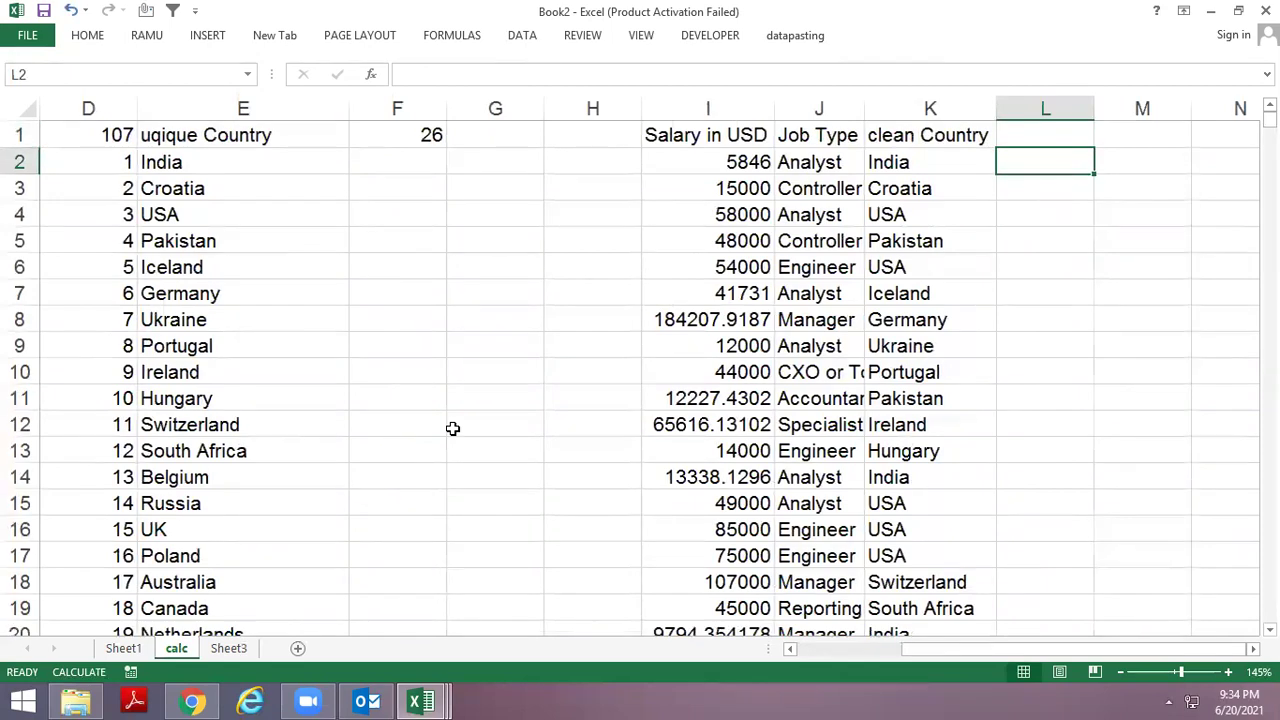
key(ctrl+Tab)
key(ctrl+Tab)
Enter the Country-Job formula =K2&"-"&J2 in L2 and fill it down to L1884.
text(=)
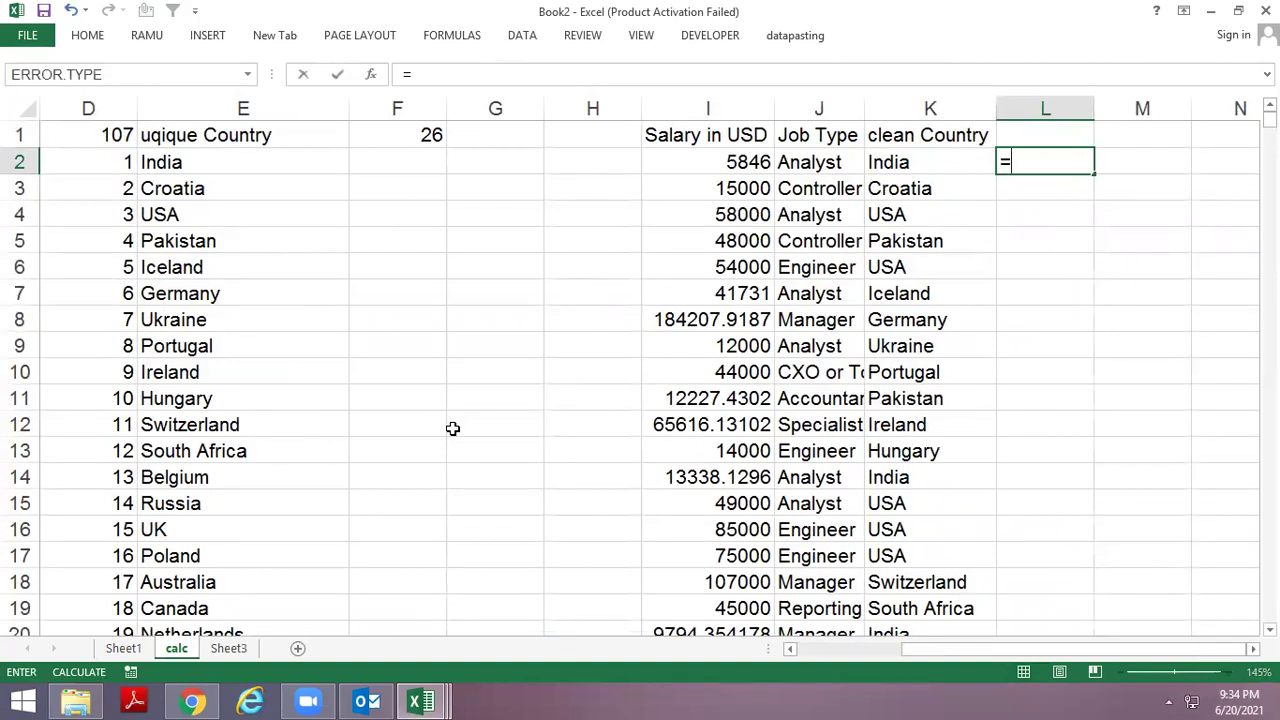
key(Left)
text(&)
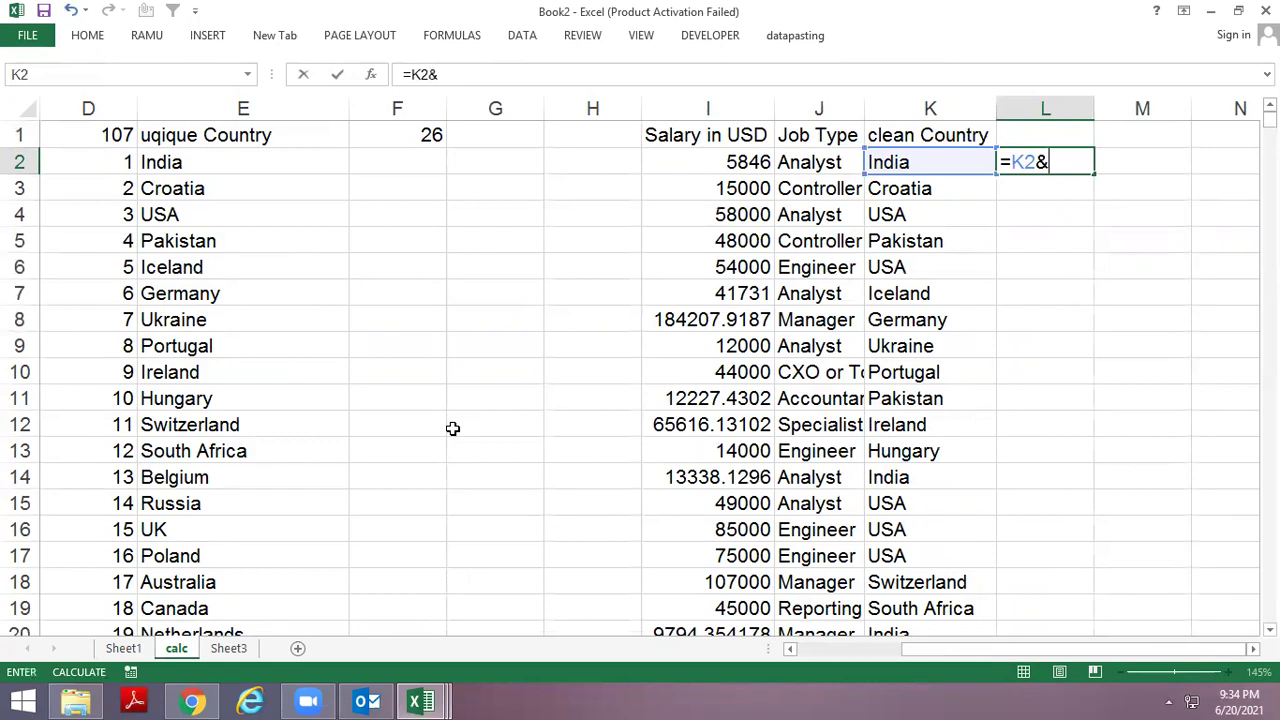
key(Left)
key(Left)
key(Return)
key(Left)
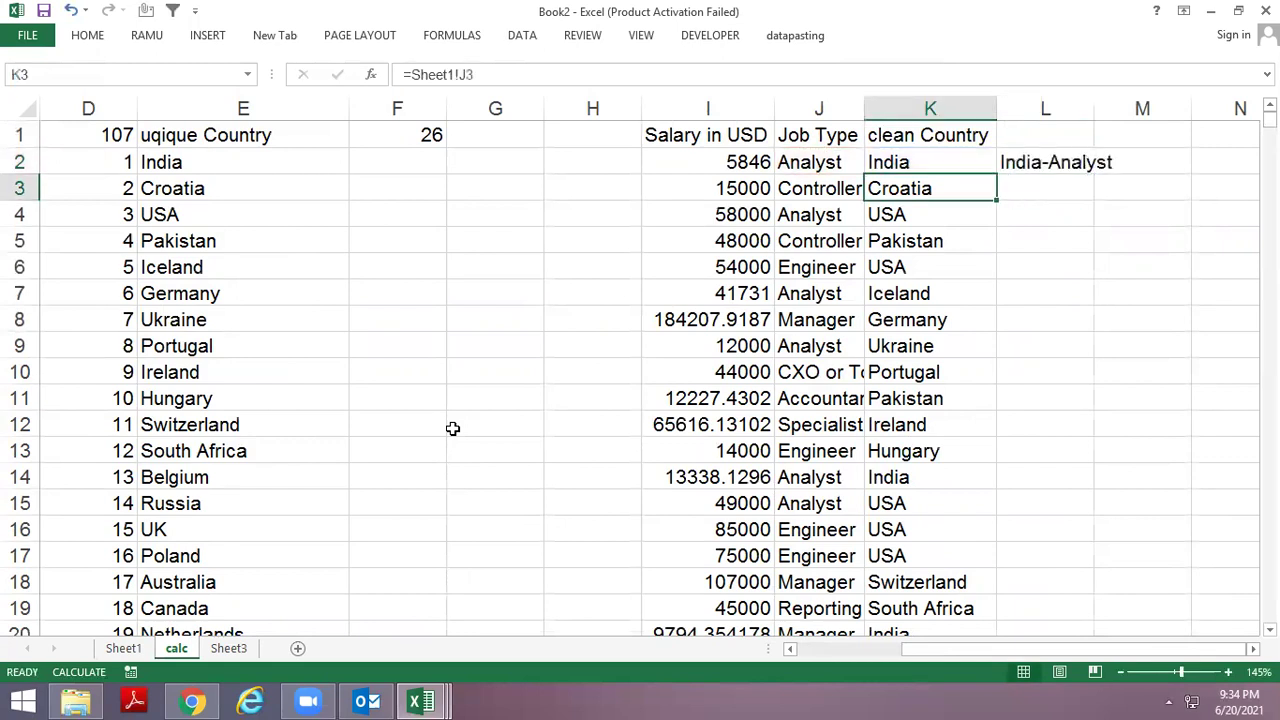
key(ctrl+Down)
key(Right)
key(ctrl+shift+Up)
key(ctrl+d)
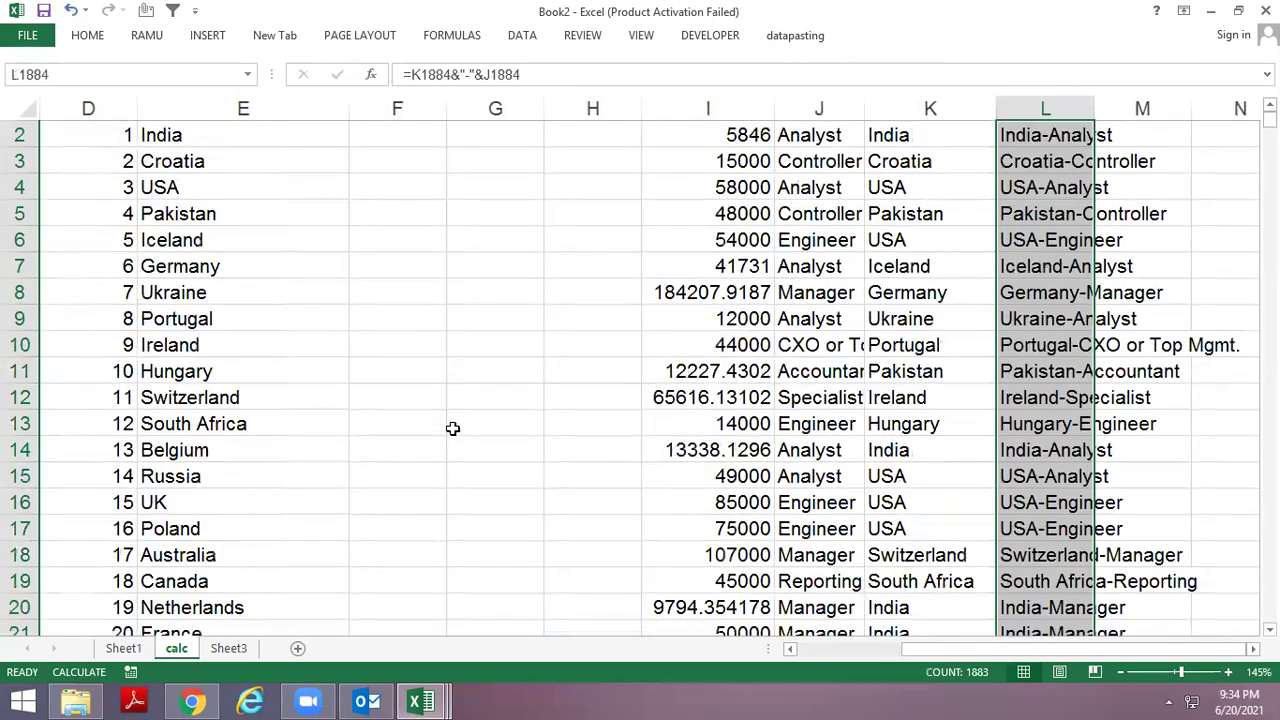
AutoFit column L's width to fit labels like India-Analyst.
key(alt+h)
key(o)
key(i)
key(ctrl+Up)
key(Up)
key(Down)
key(Right)
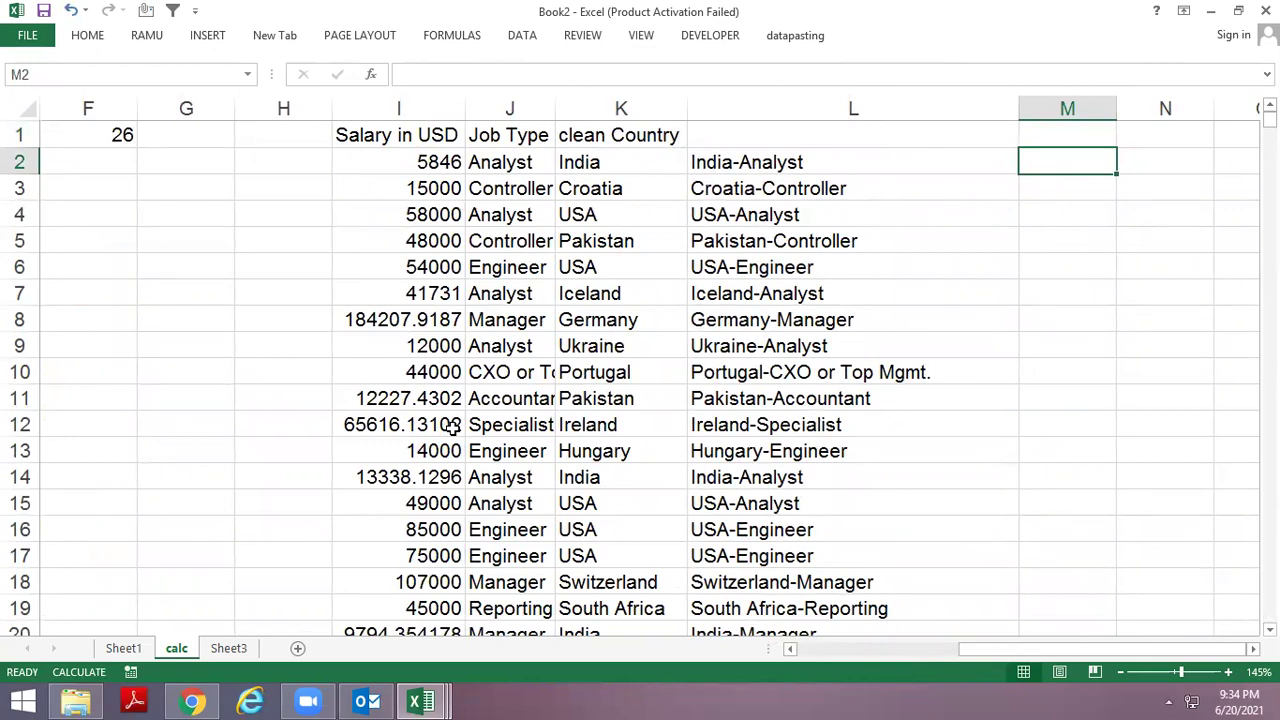
Check column L's Country-Job formula against the reference workbook, then go to Sheet3.
key(Left)
key(Up)
key(Down)
key(Right)
key(ctrl+Tab)
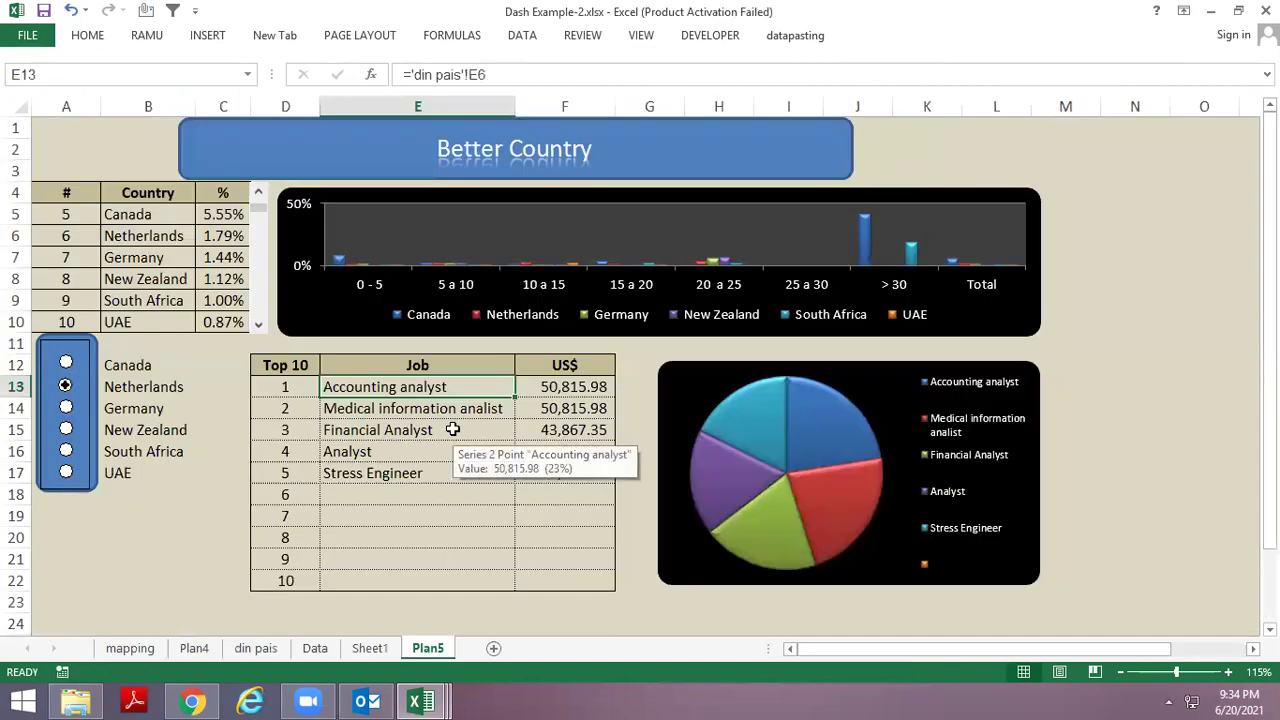
key(ctrl+Tab)
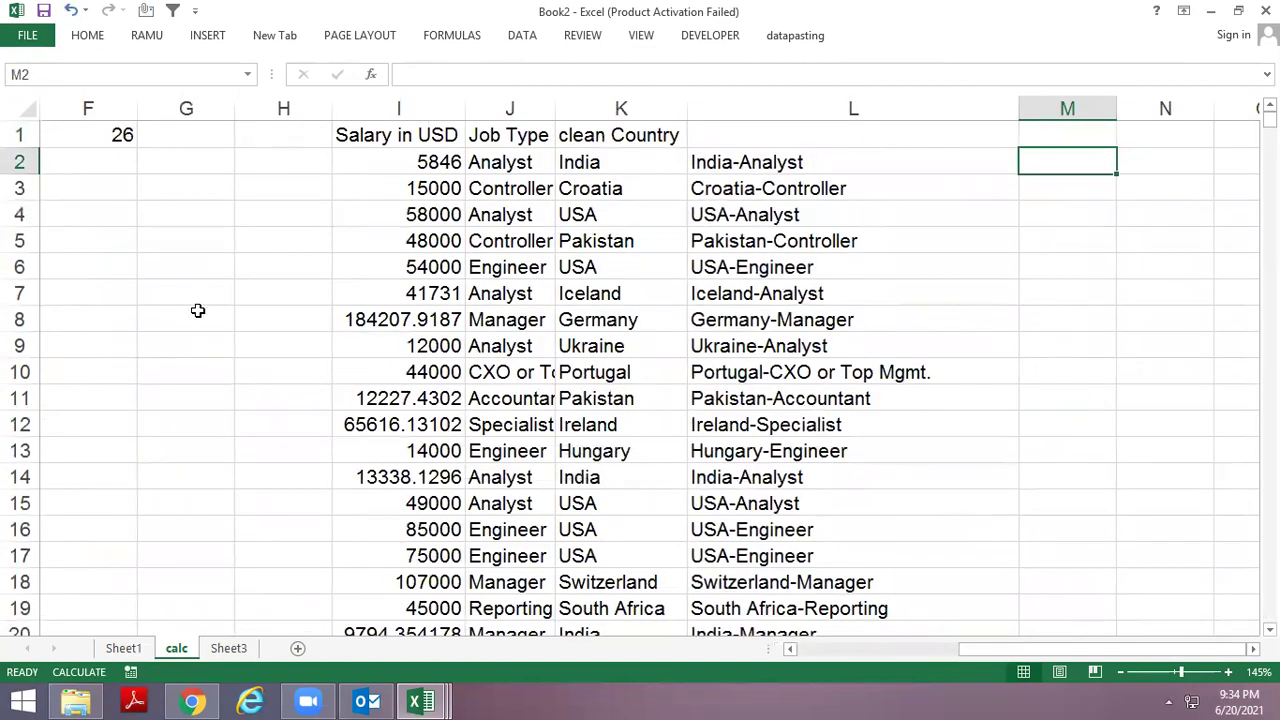
key(ctrl+Page_Up)
key(ctrl+Page_Down)
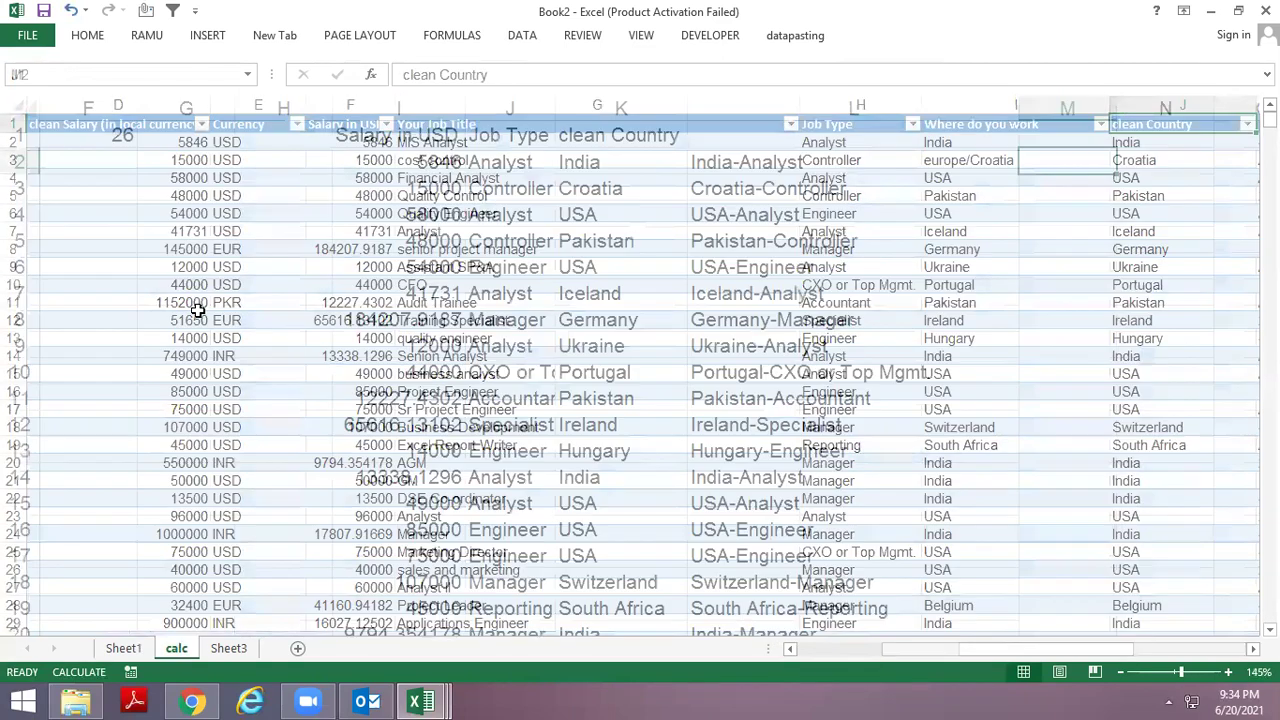
key(ctrl+Page_Down)
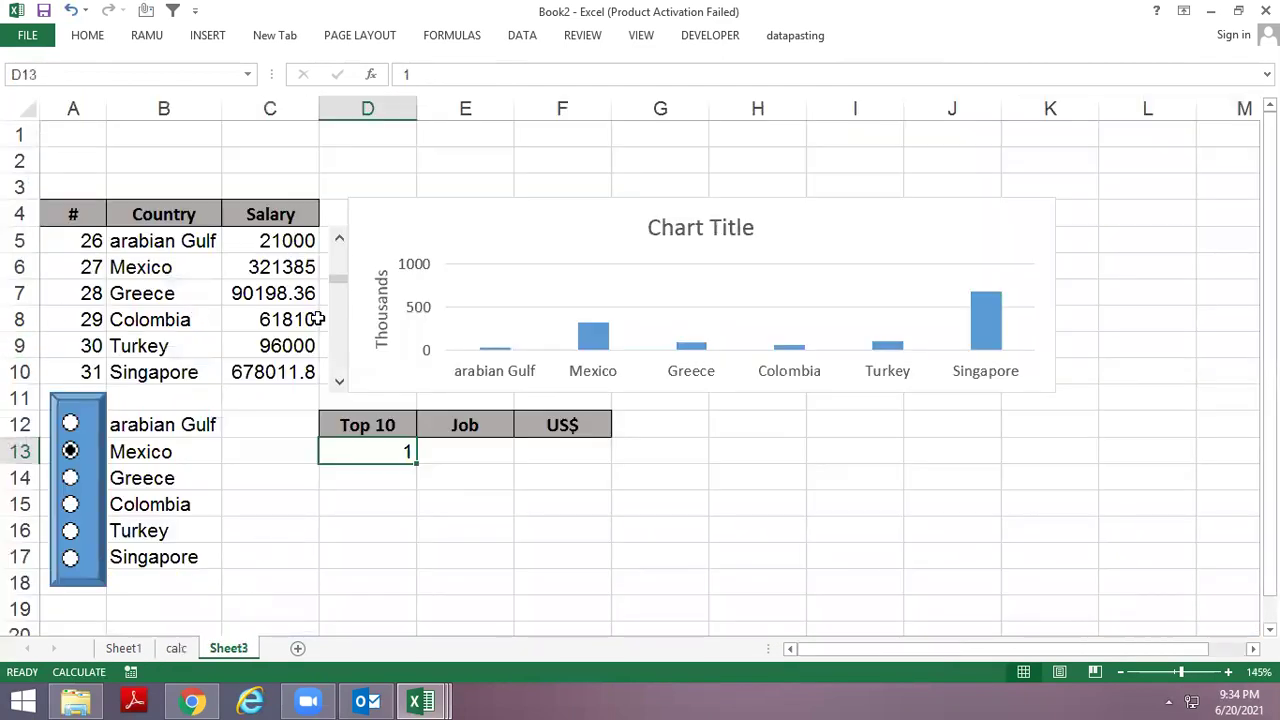
Step Sheet3's country list and salary chart forward one country at a time to countries 61–66.
click(339, 382)
click(339, 386)
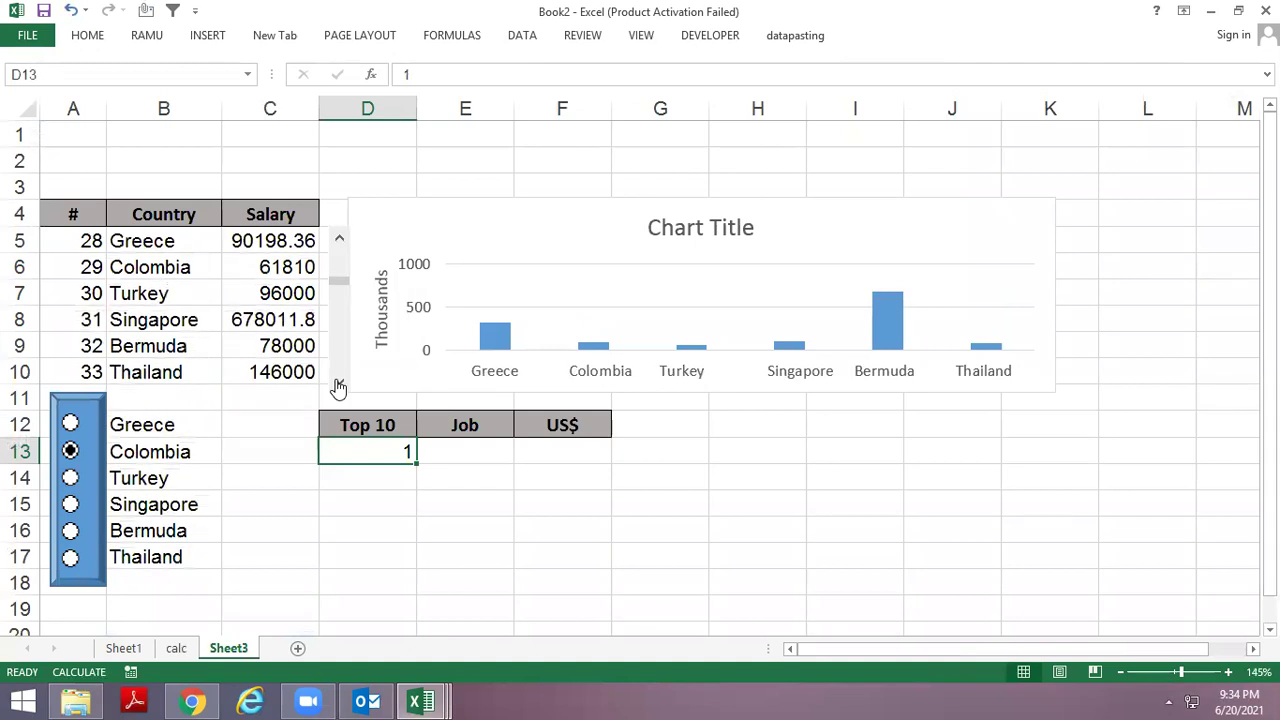
click(339, 386)
click(339, 386)
click(339, 386)
click(339, 386)
click(339, 386)
click(339, 386)
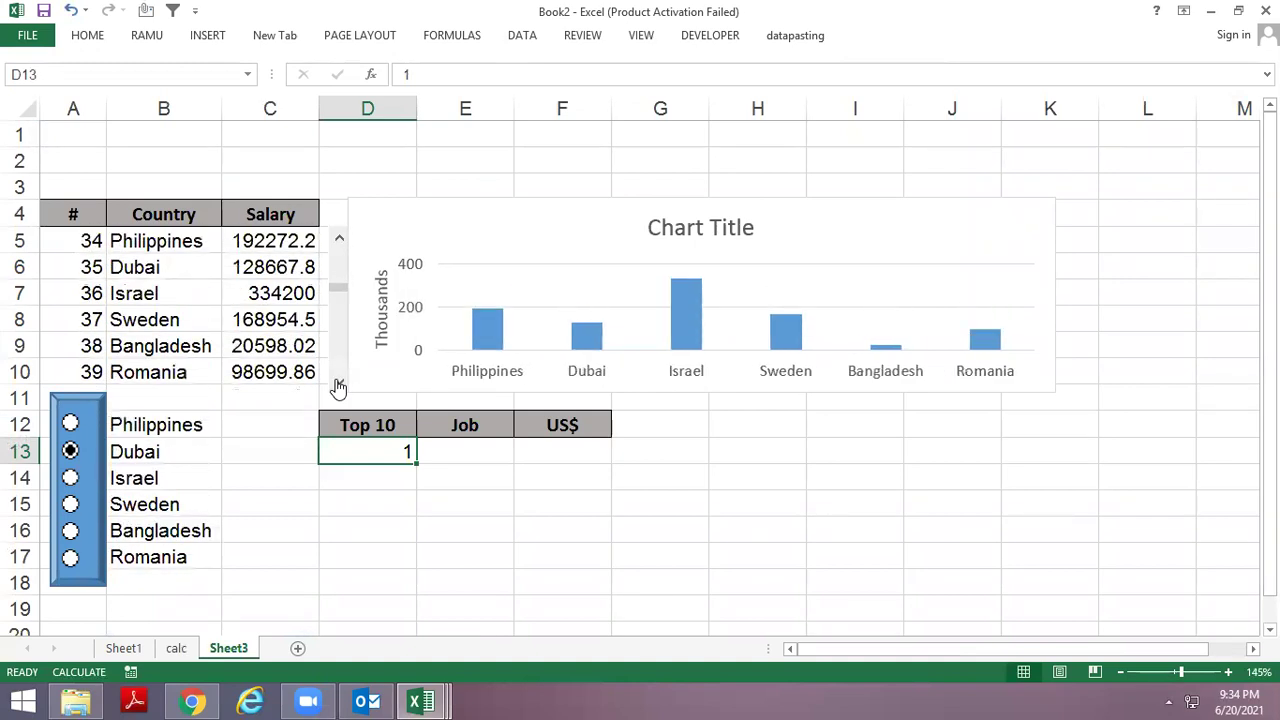
click(339, 386)
click(339, 386)
click(339, 386)
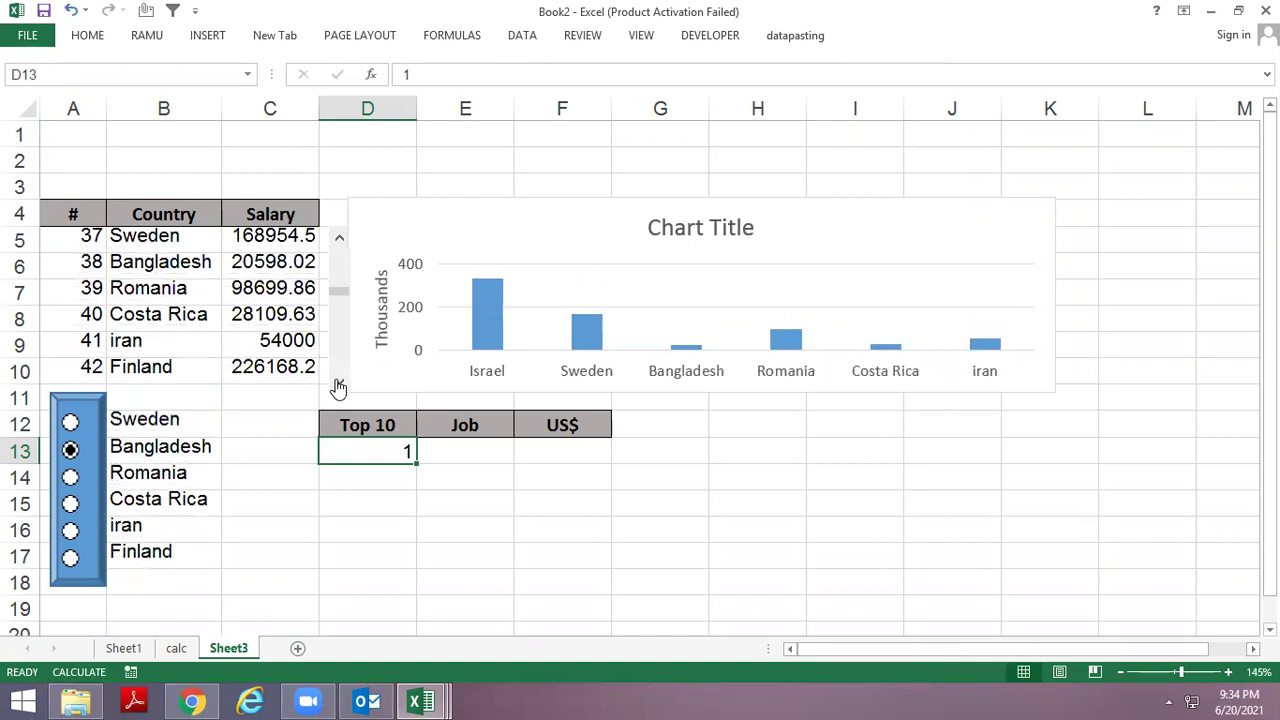
click(339, 386)
click(339, 386)
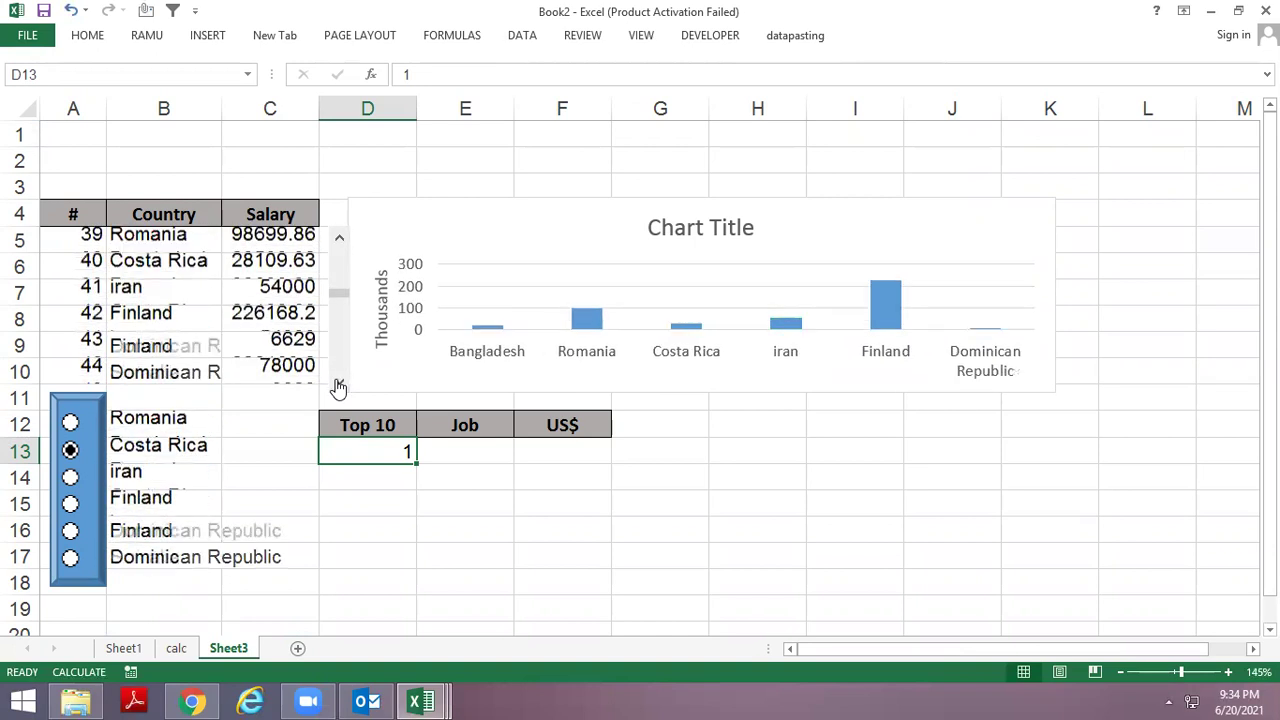
click(339, 386)
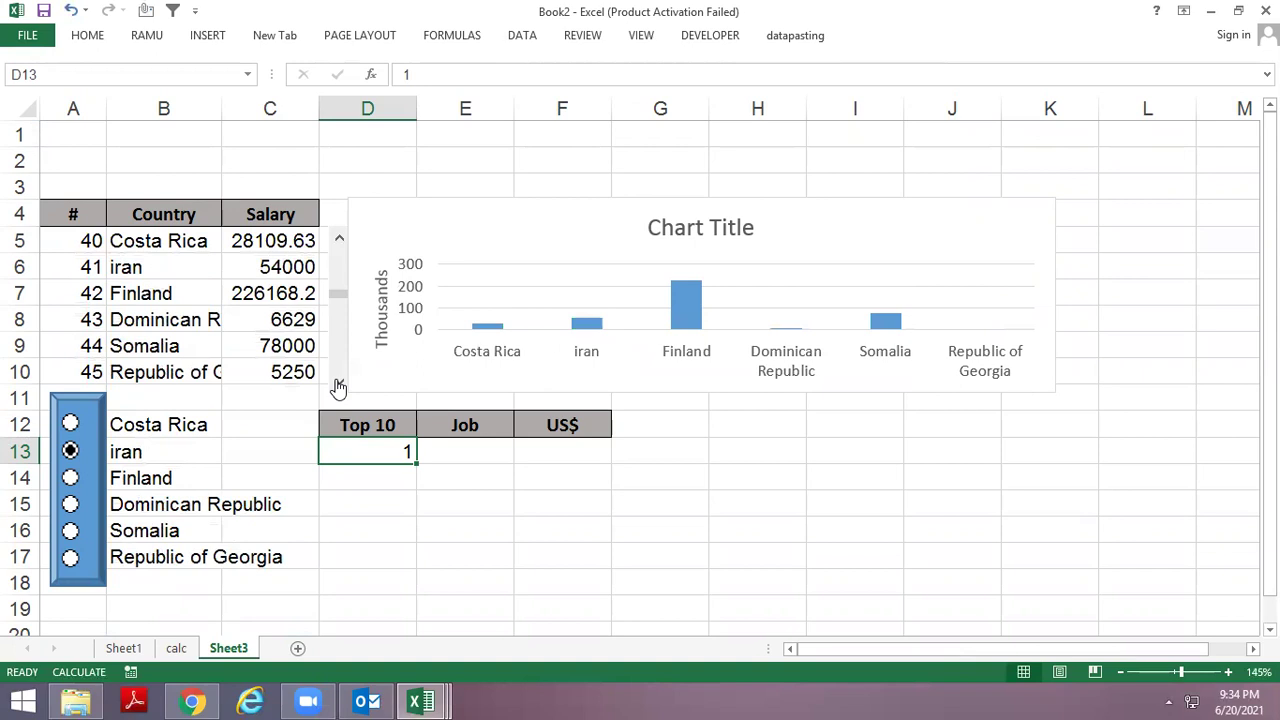
click(339, 386)
click(339, 386)
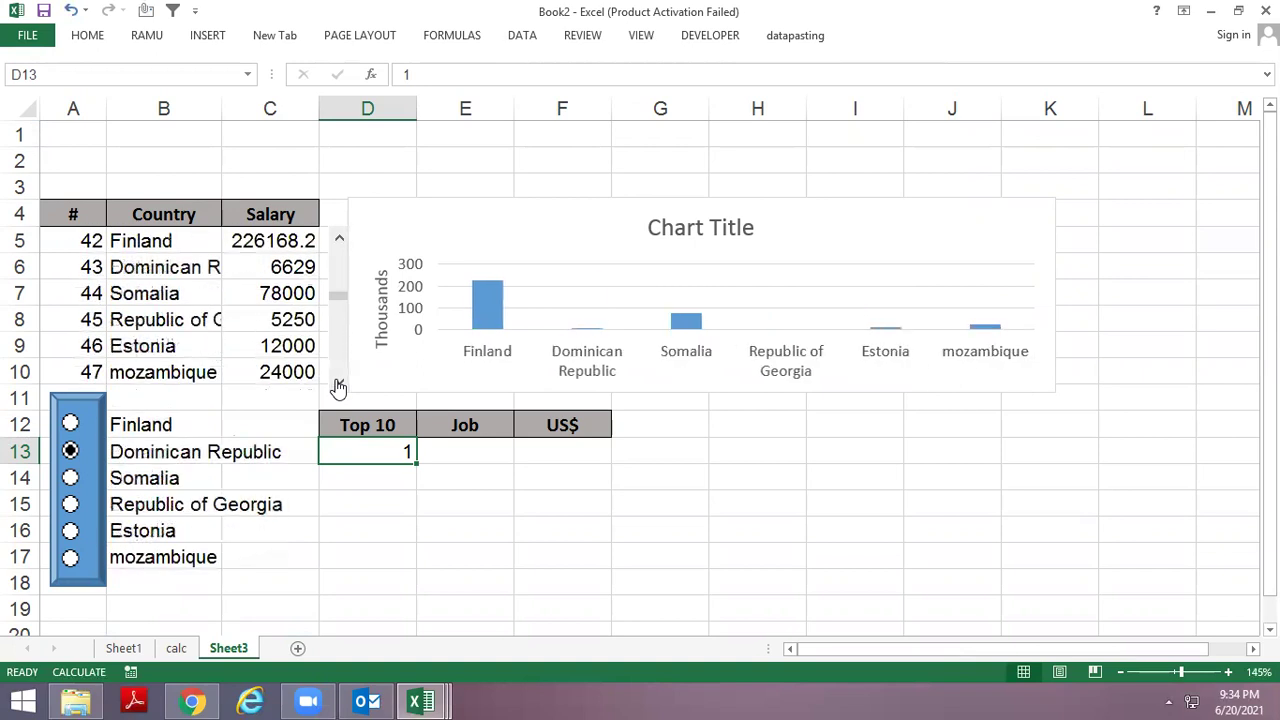
click(339, 386)
click(339, 386)
click(339, 386)
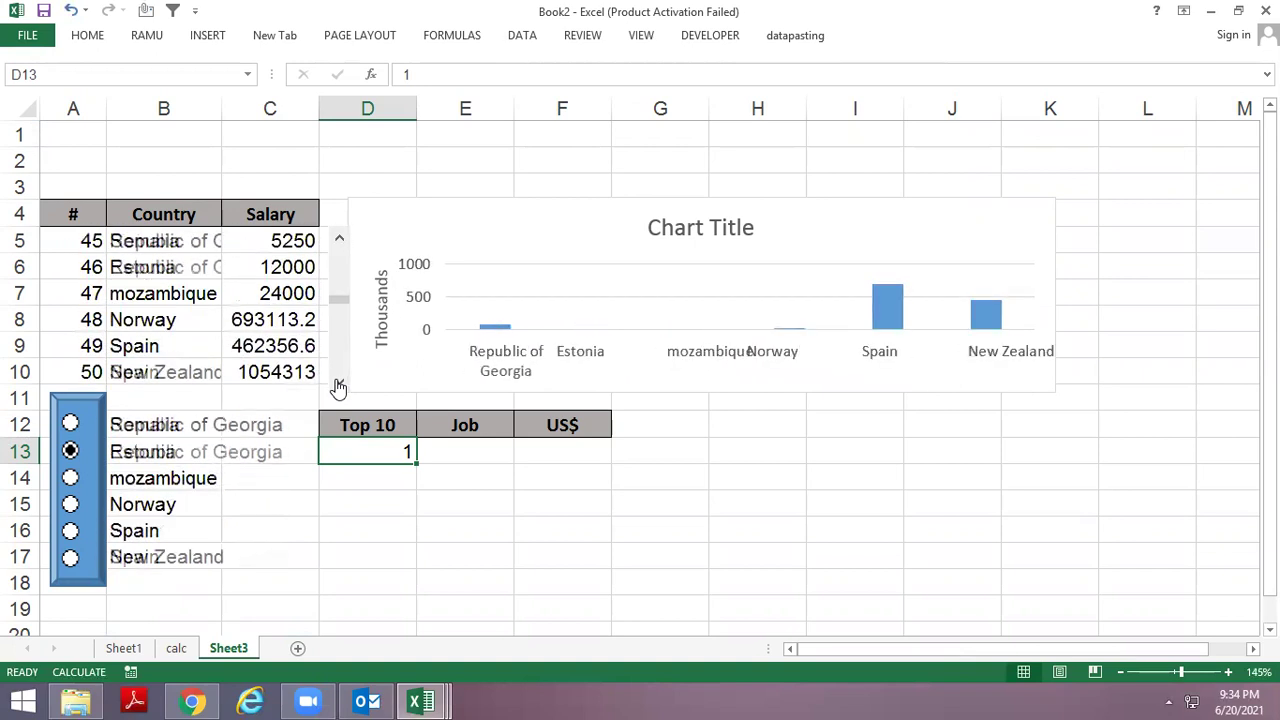
click(339, 386)
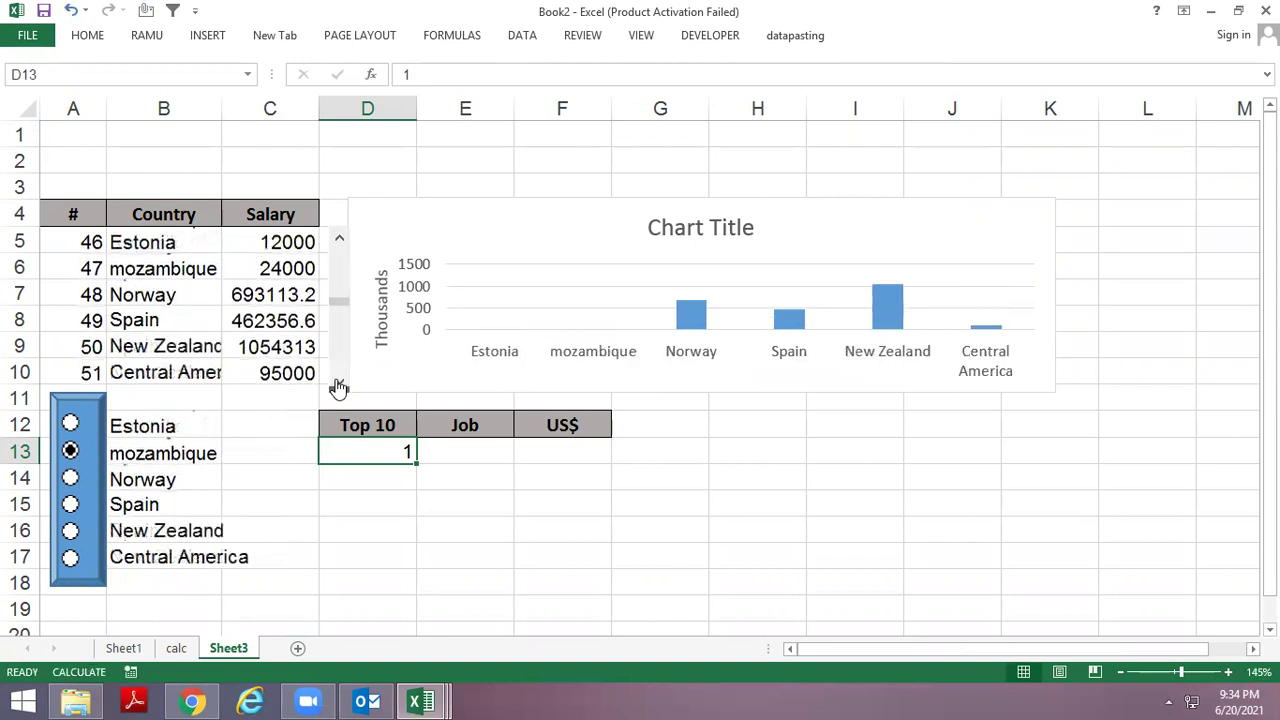
click(339, 386)
click(339, 386)
click(339, 386)
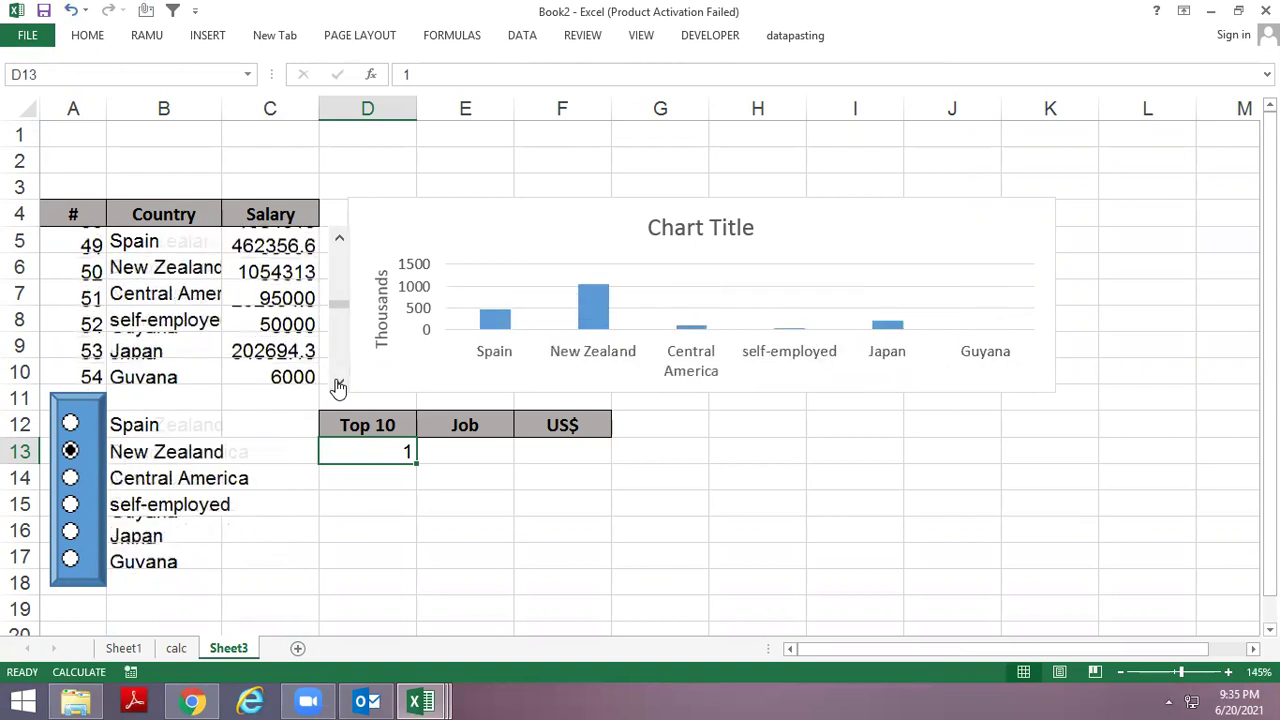
click(339, 386)
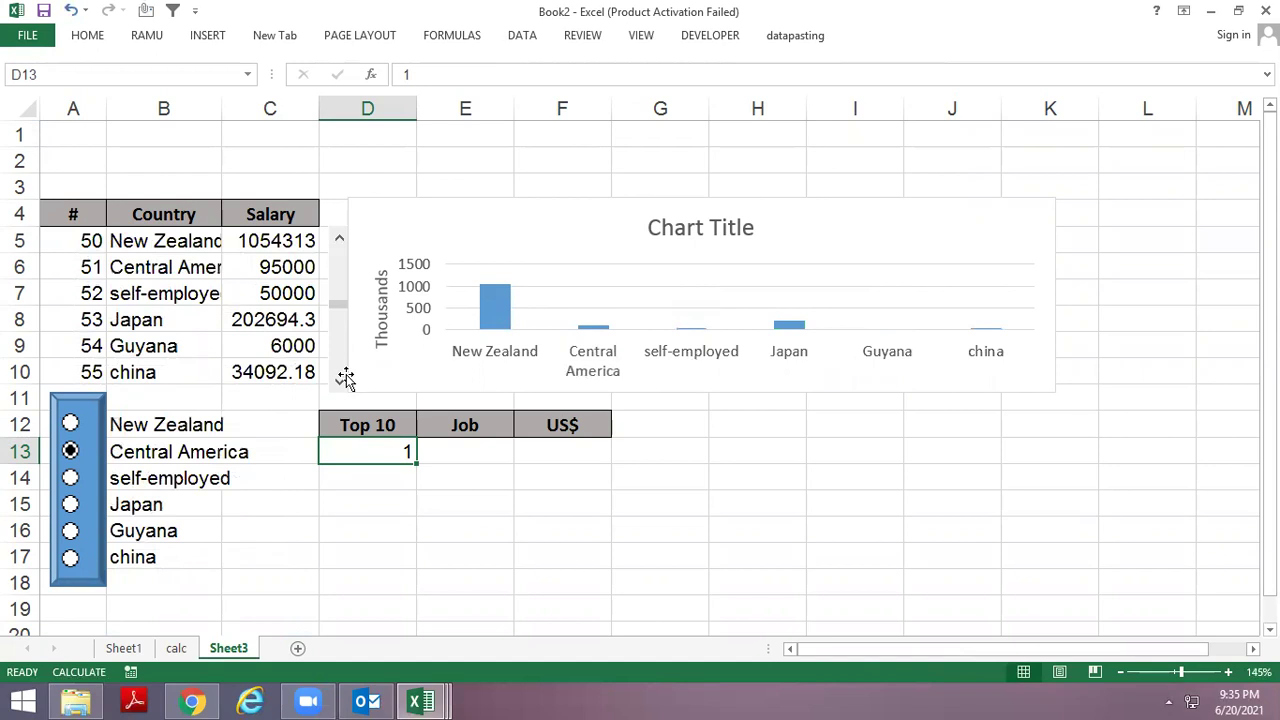
click(339, 386)
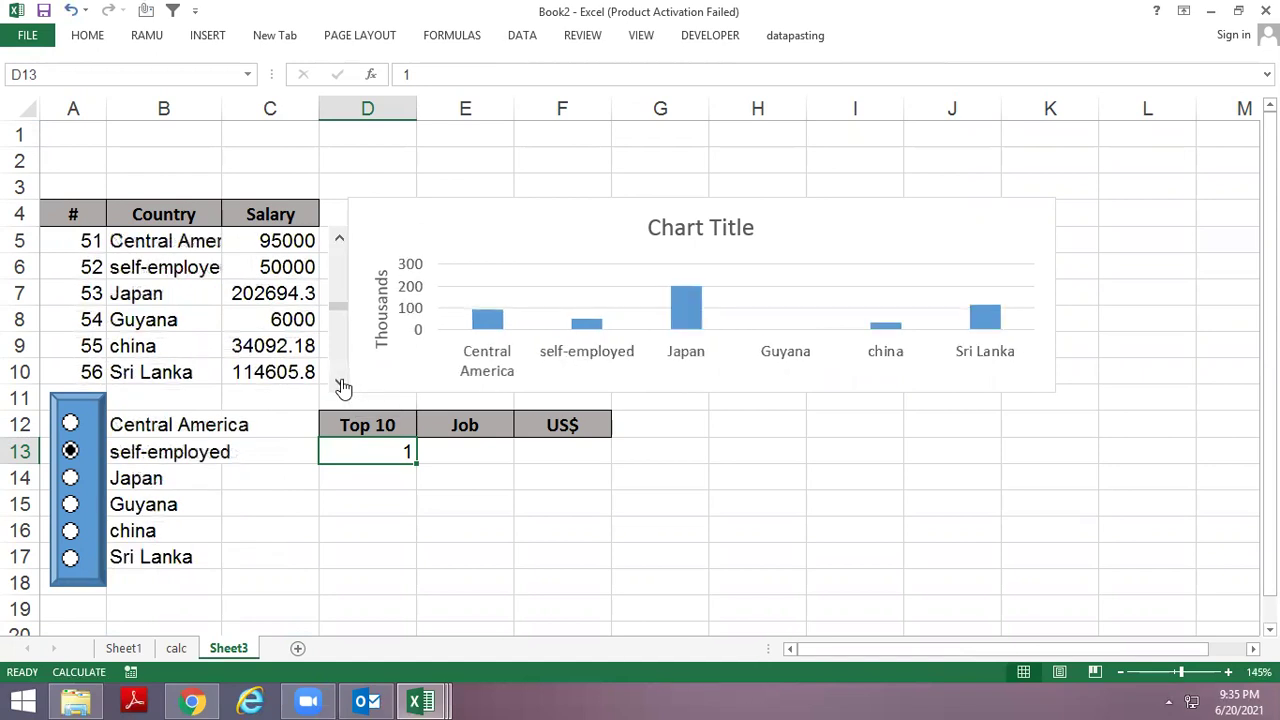
click(339, 386)
click(339, 386)
click(339, 386)
click(339, 386)
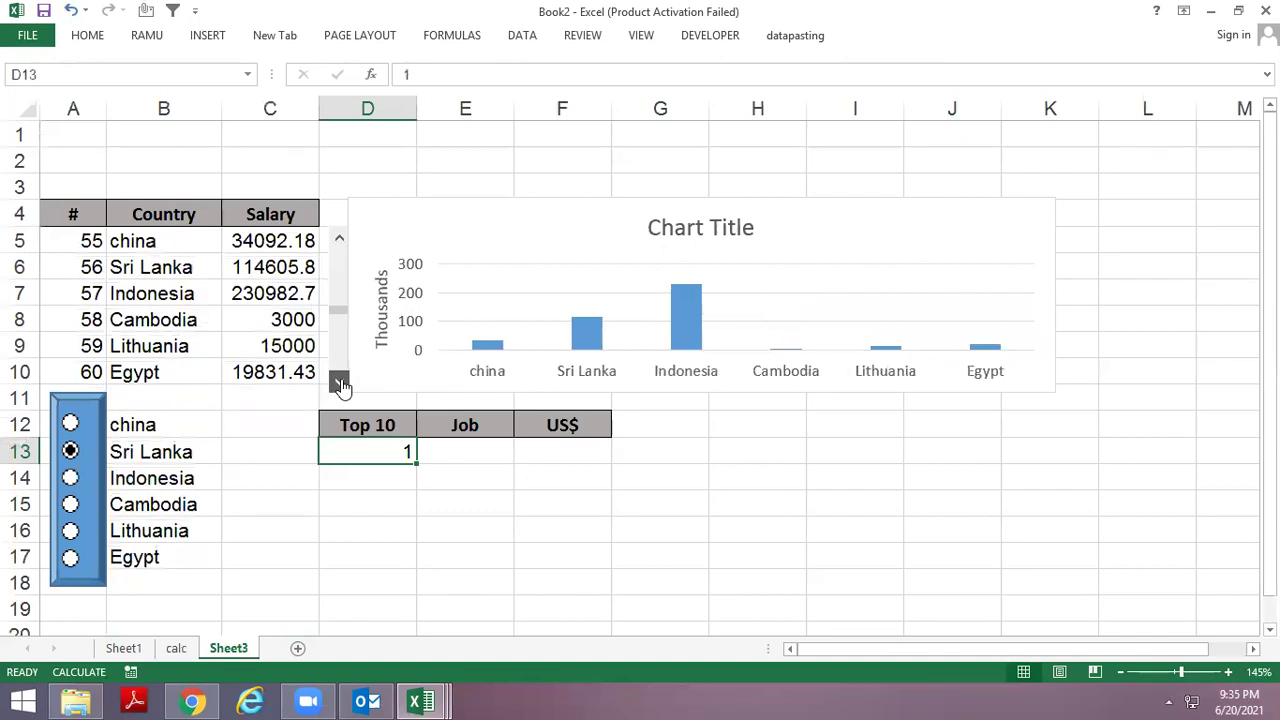
click(339, 386)
click(339, 386)
click(339, 386)
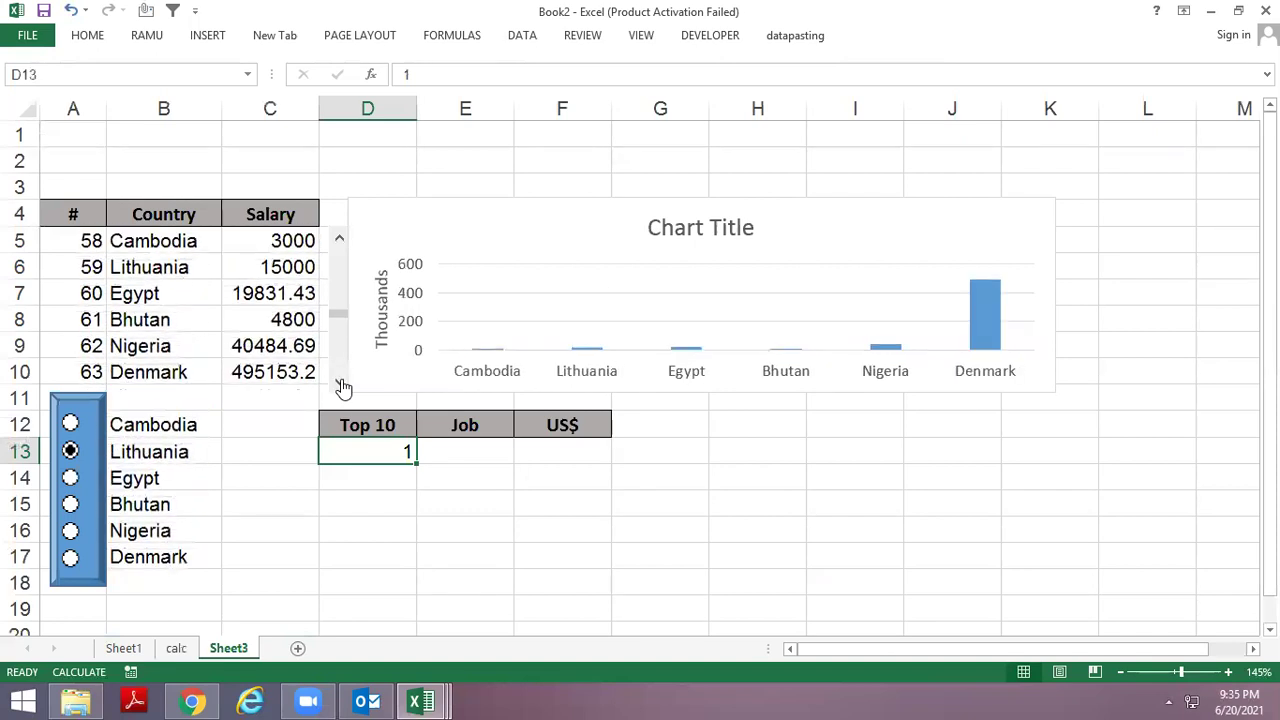
click(339, 386)
click(339, 386)
click(339, 386)
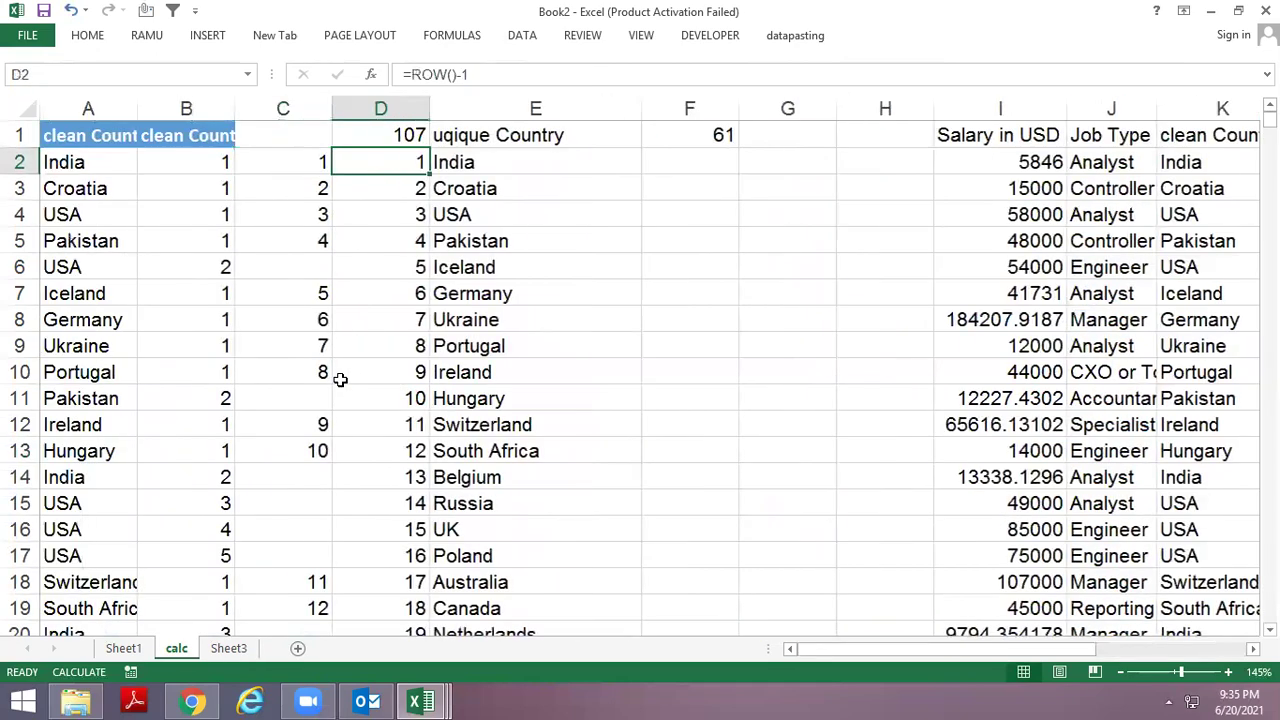
Drag Sheet3's scroll bar thumb to the top so India through Germany show again.
key(Up)
key(Right)
key(Down)
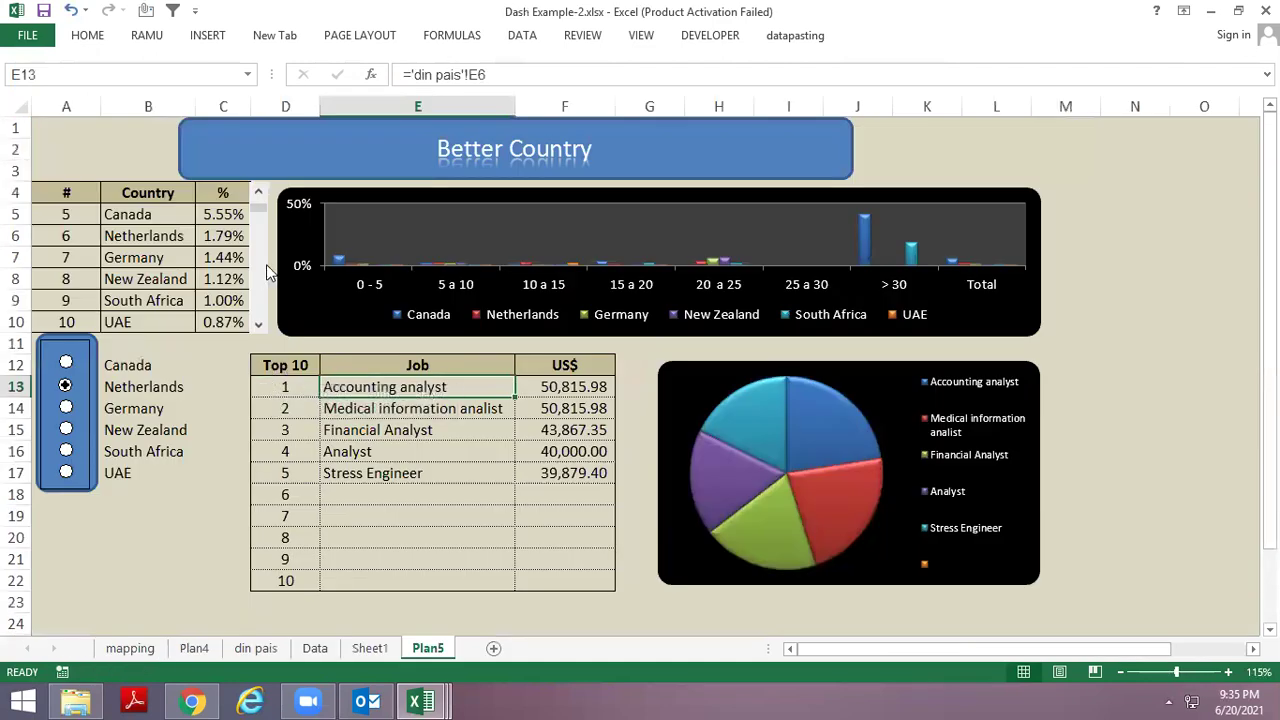
key(ctrl+Page_Down)
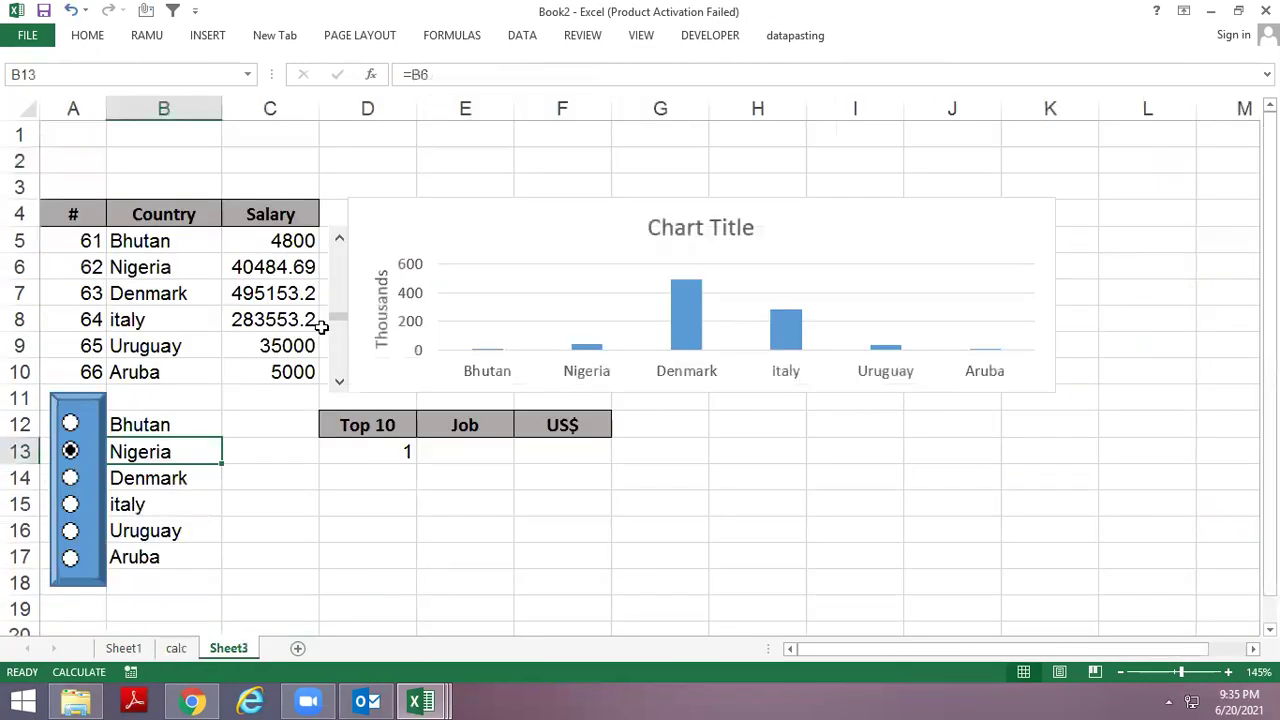
drag(338, 314, 333, 245)
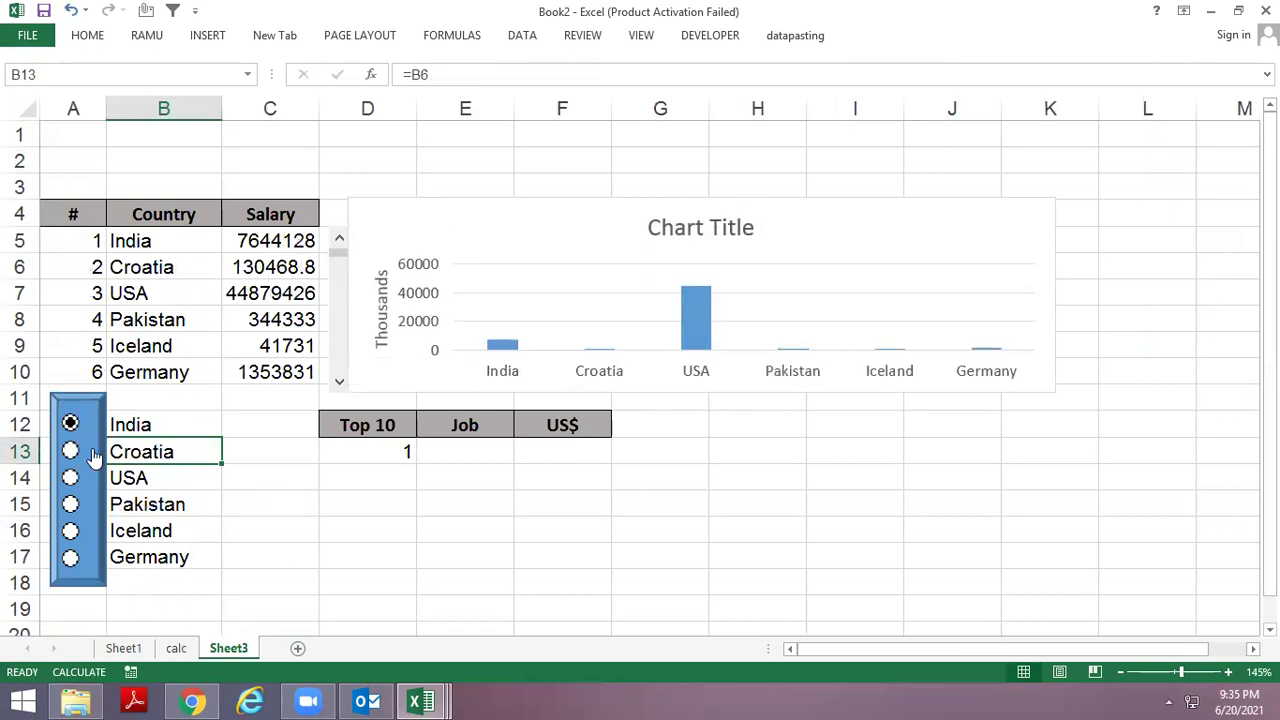
click(405, 468)
click(394, 449)
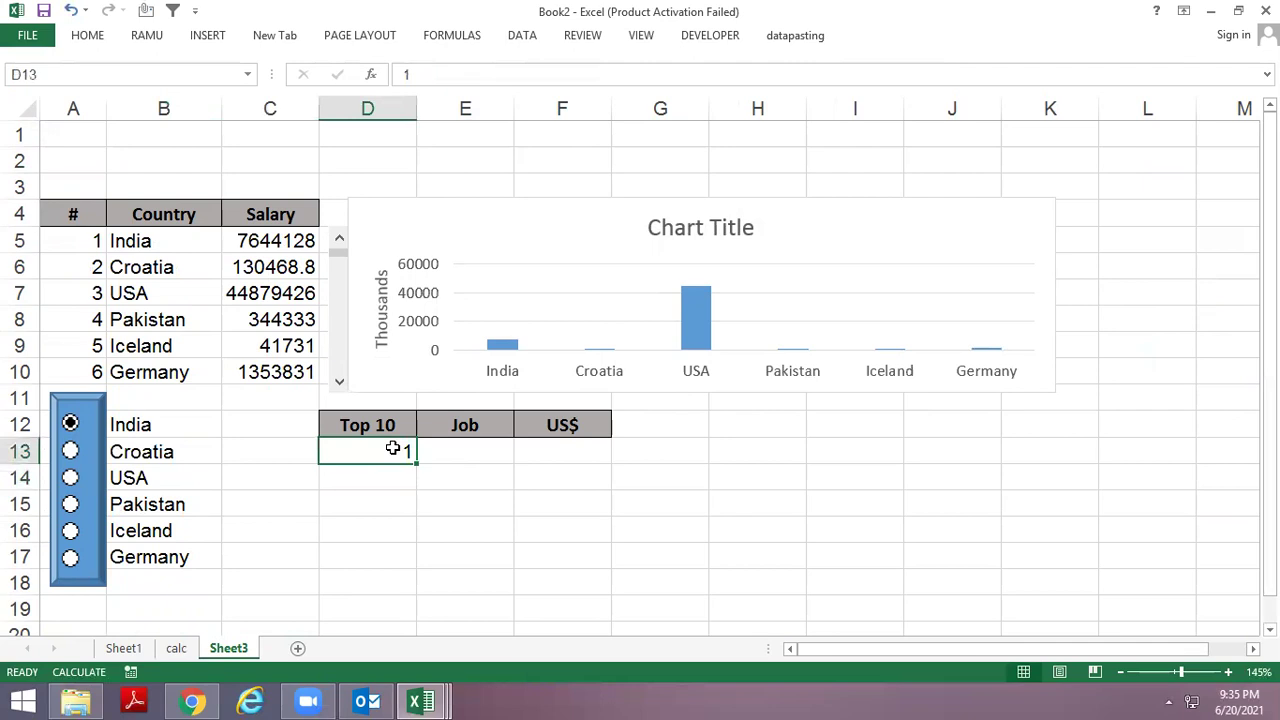
Review the calc sheet's helper columns and the Country-Job formula in L2.
key(ctrl+Page_Up)
key(Right)
key(Right)
key(Right)
key(Up)
key(Right)
key(Left)
key(Down)
key(Left)
key(Left)
key(Up)
key(Right)
key(Right)
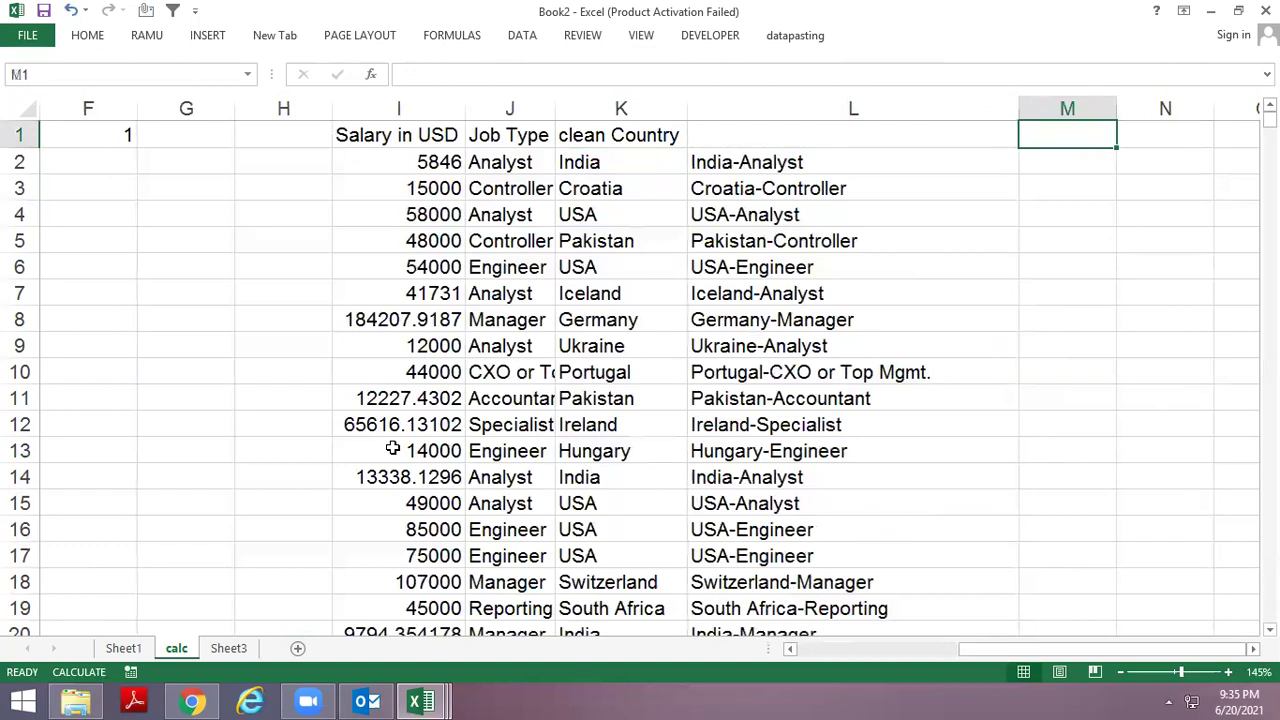
key(Down)
key(Left)
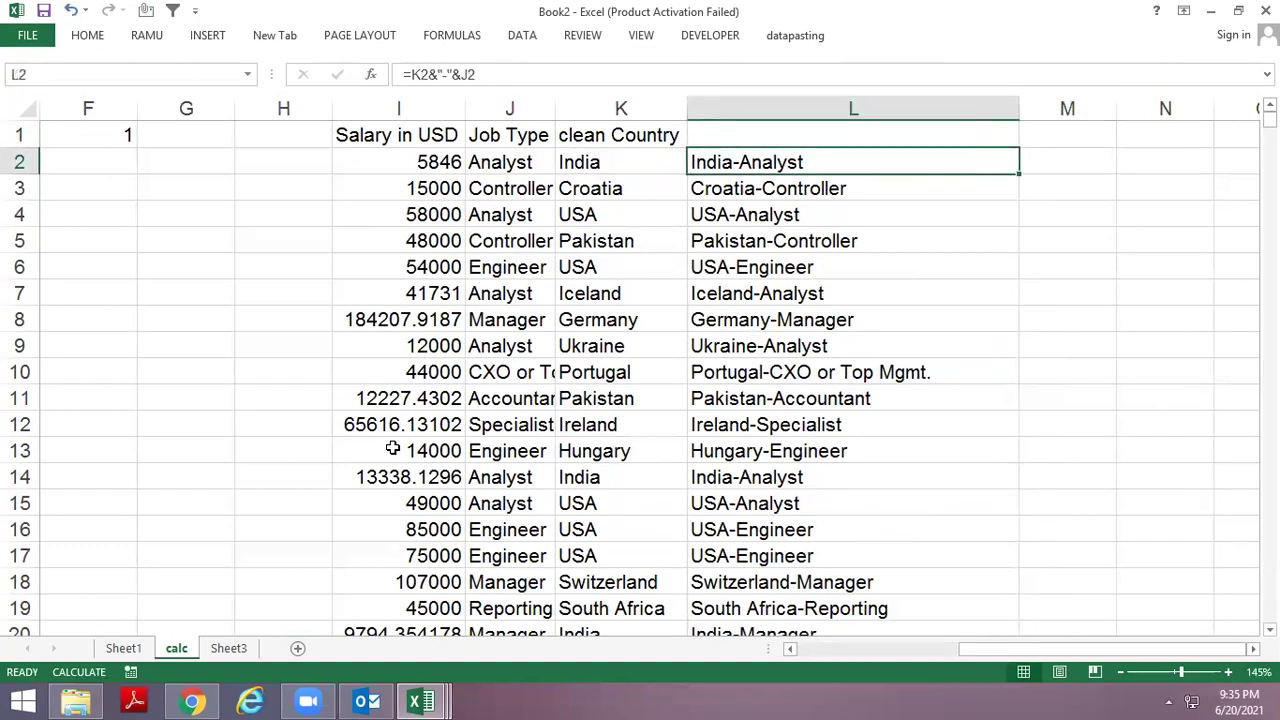
key(Up)
key(Right)
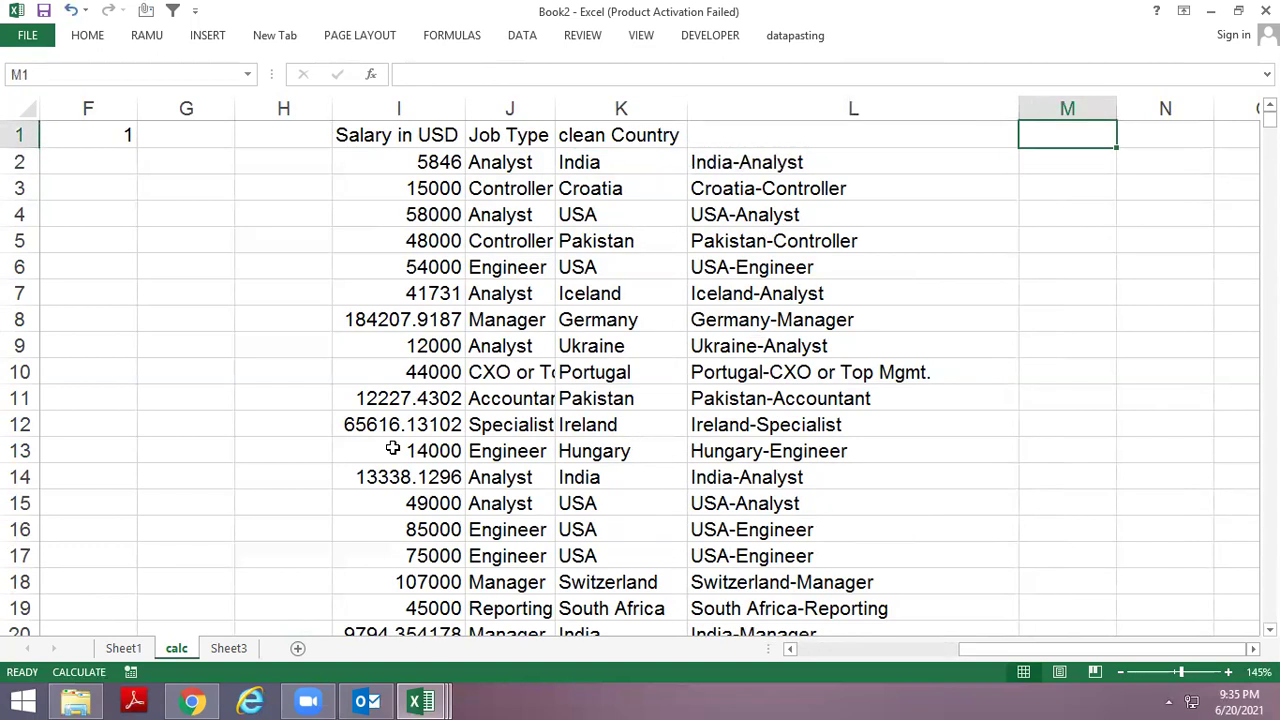
Cancel the started M1 entry, check Sheet1's raw data, and return to Sheet3.
text(=)
key(Escape)
key(ctrl+Page_Up)
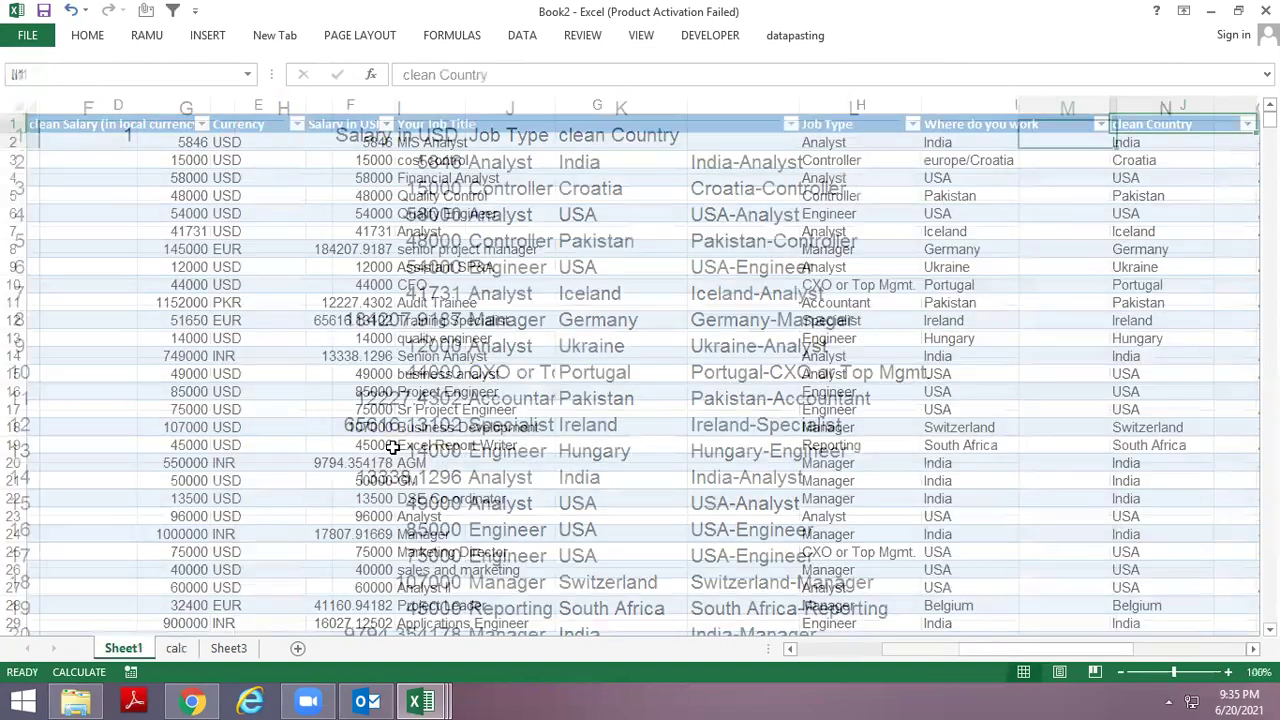
key(ctrl+Page_Down)
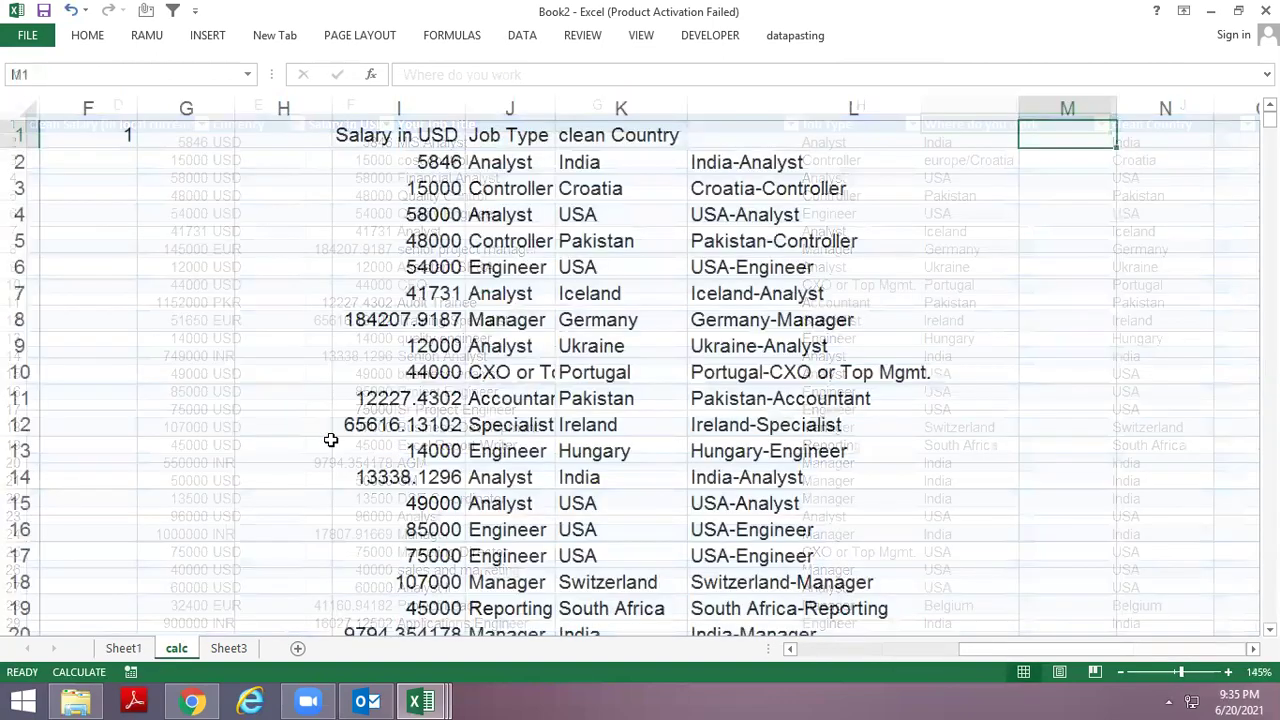
key(ctrl+Page_Up)
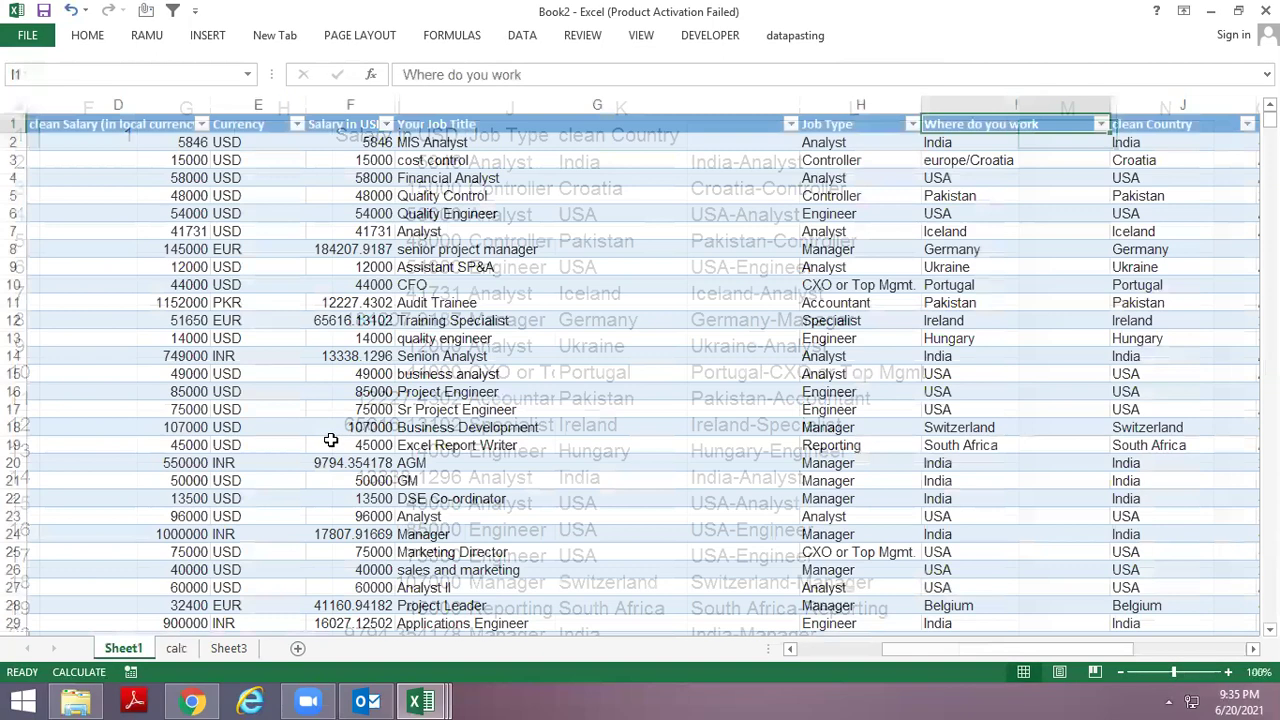
key(ctrl+Page_Down)
key(ctrl+Page_Down)
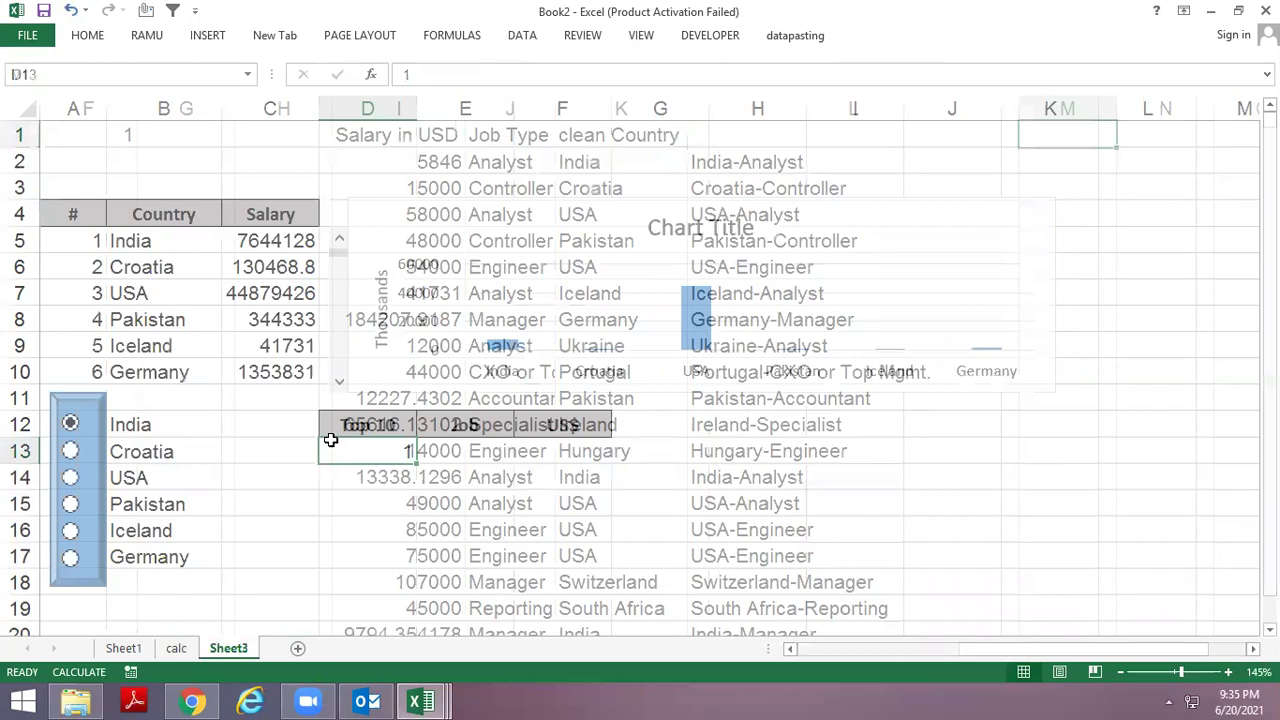
In the India option button's Format Control, tick 3-D shading and set the cell link to calc!$M$1.
right_click(79, 428)
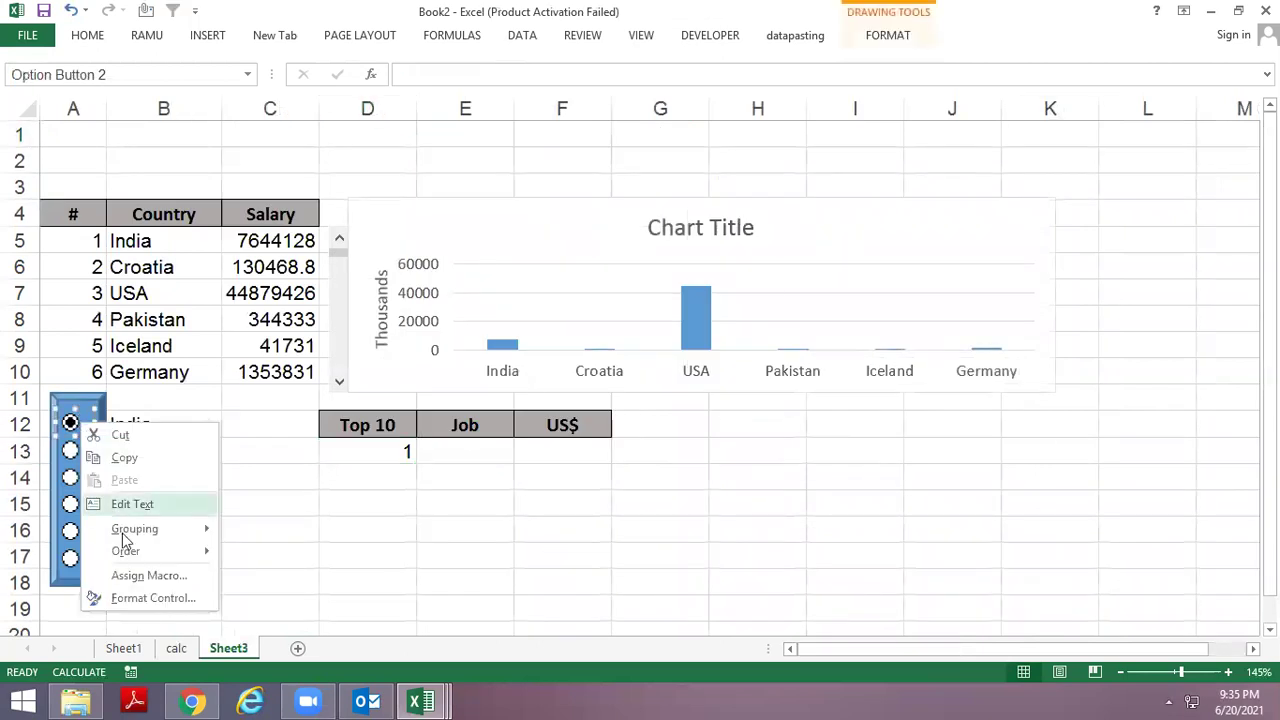
click(152, 598)
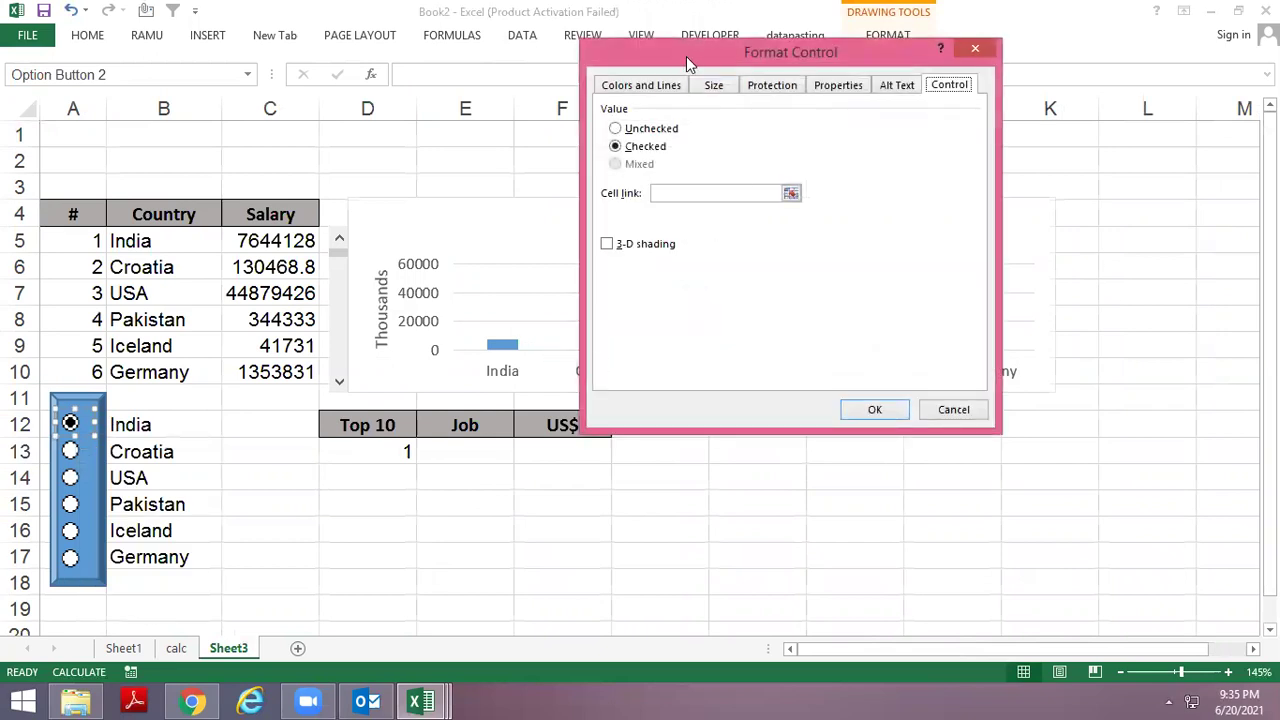
drag(686, 56, 699, 63)
click(640, 251)
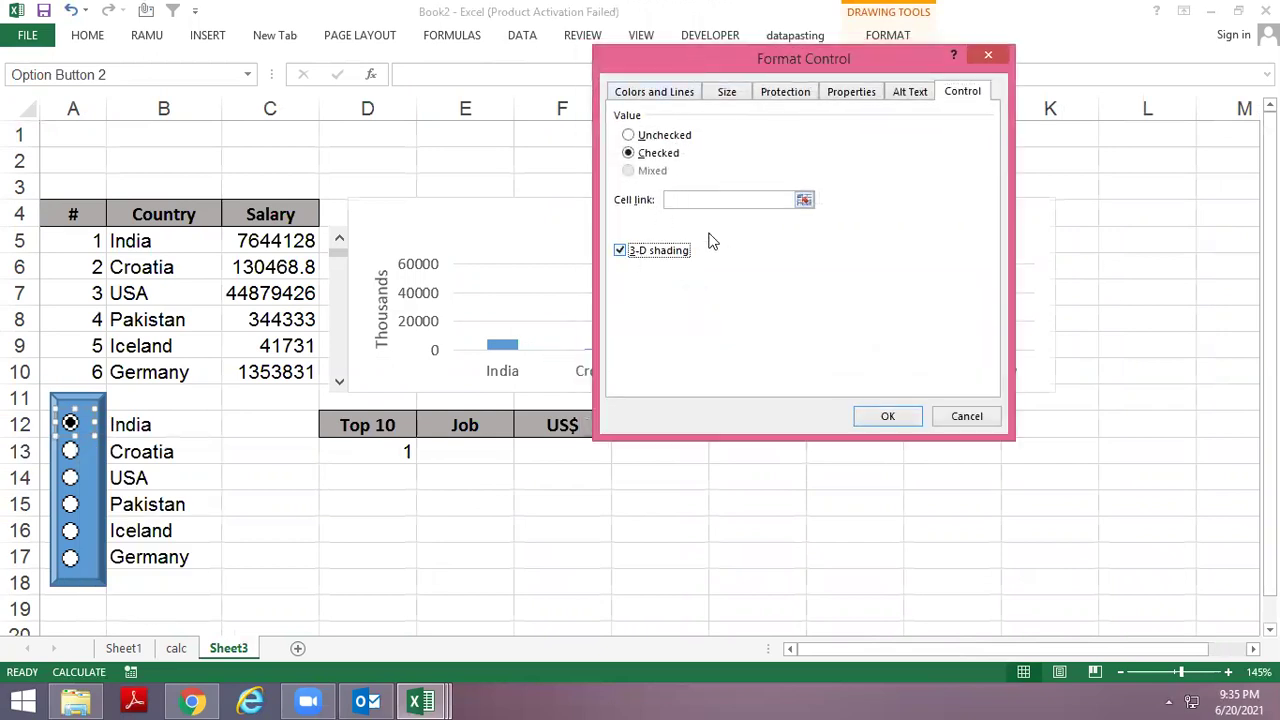
click(804, 201)
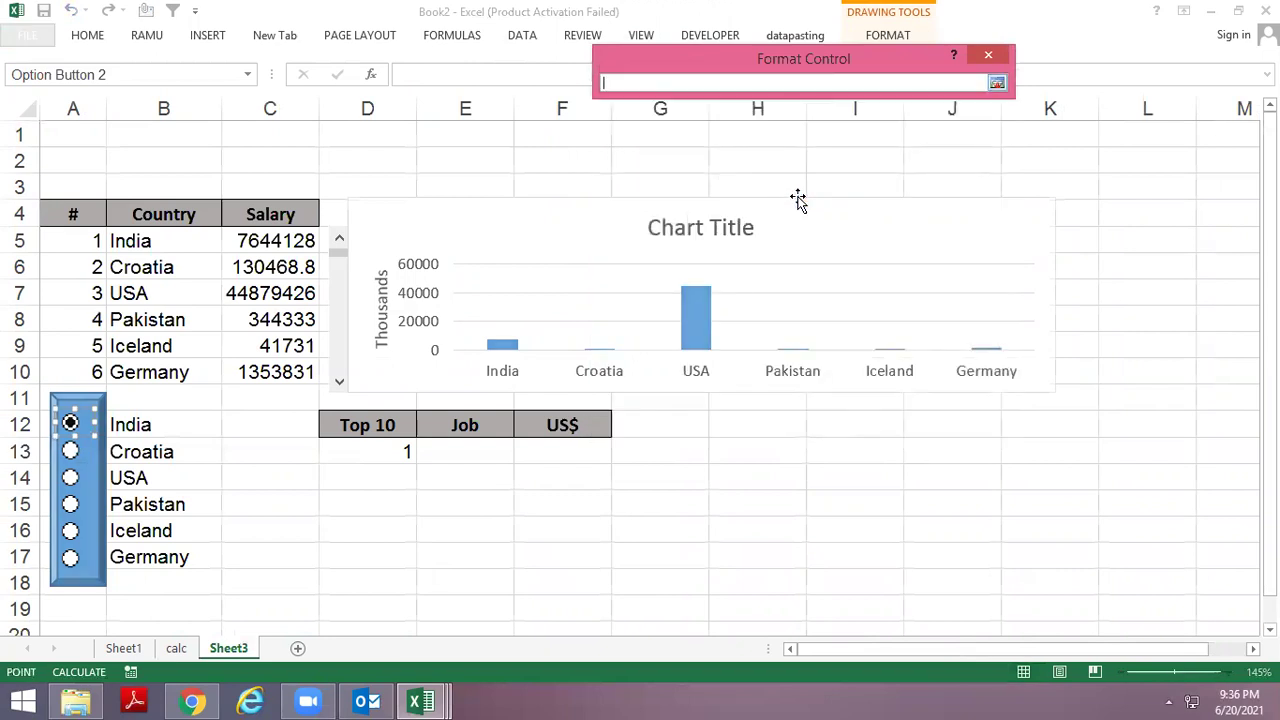
key(ctrl+Page_Up)
click(1058, 137)
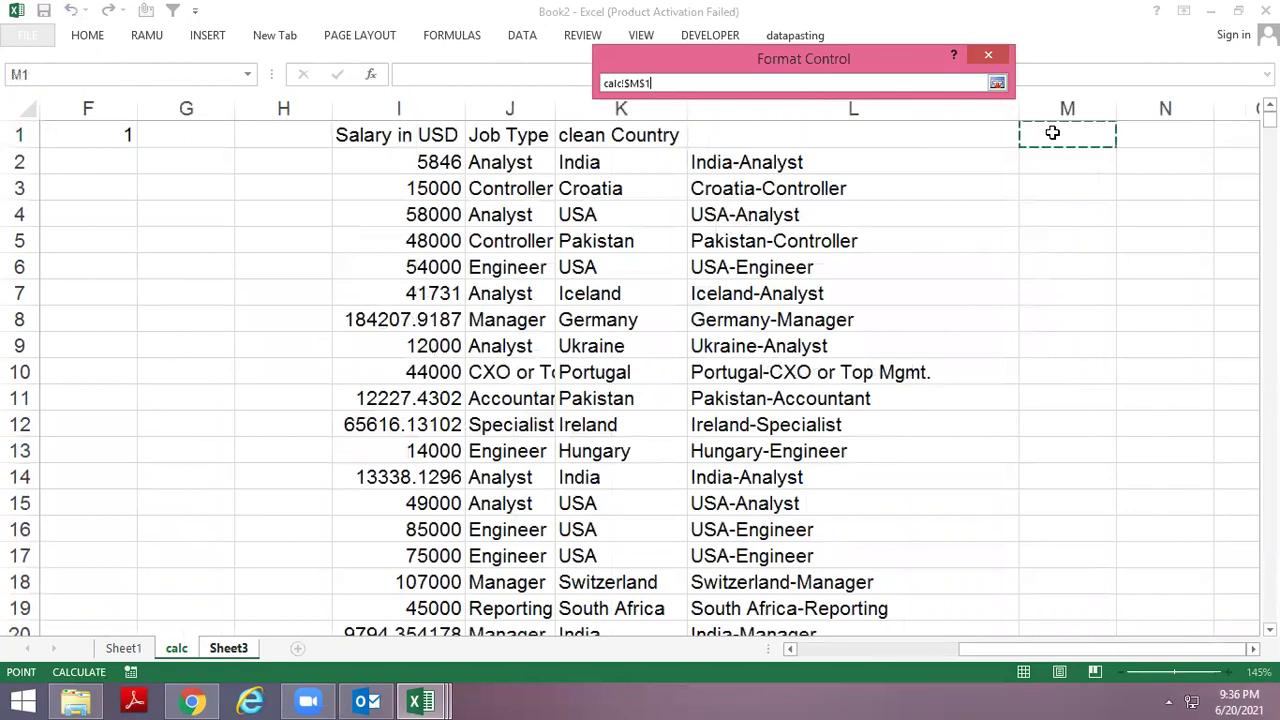
click(997, 83)
click(895, 417)
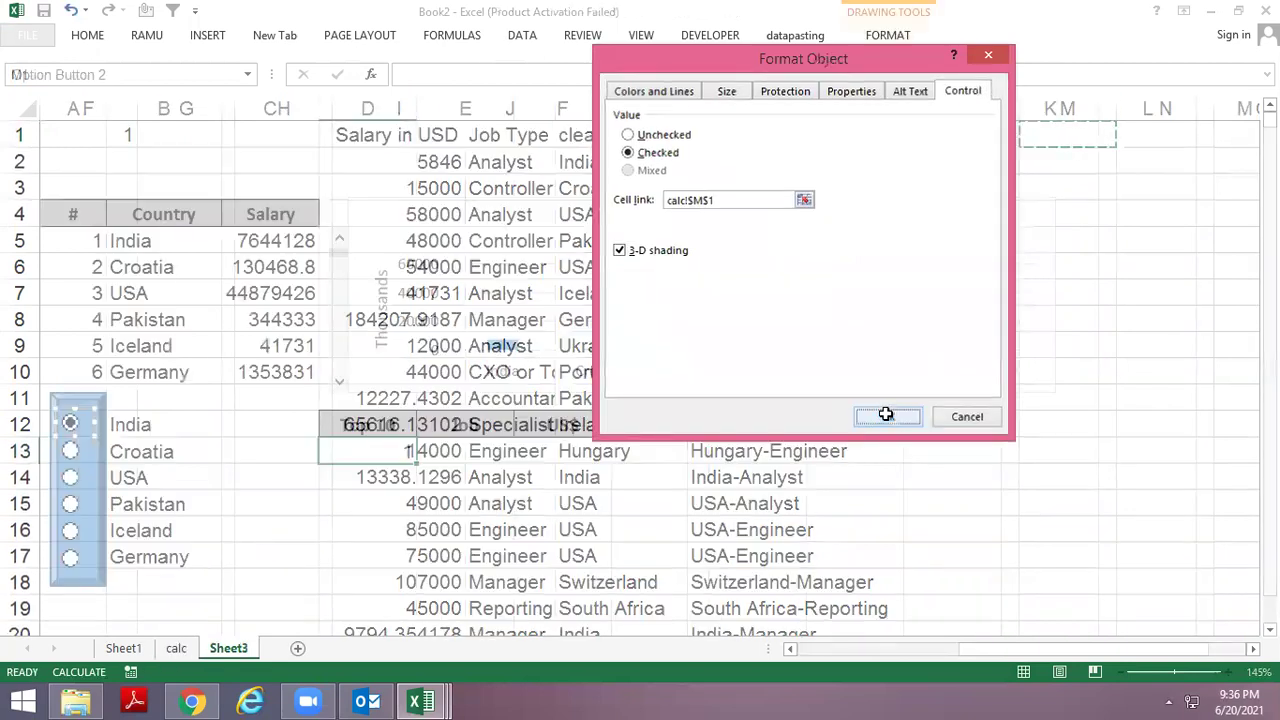
Choose Croatia and confirm calc cell M1 changes to match.
click(252, 485)
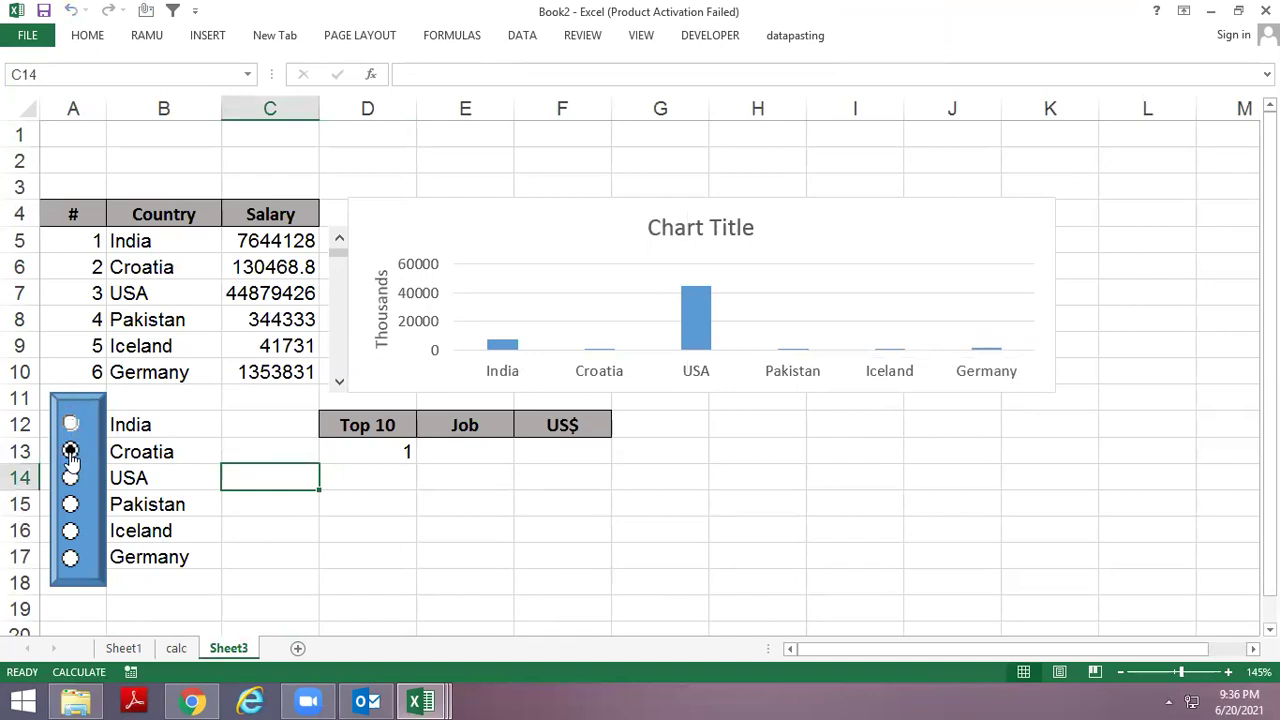
click(70, 452)
key(ctrl+Page_Up)
key(ctrl+Page_Down)
key(ctrl+Page_Up)
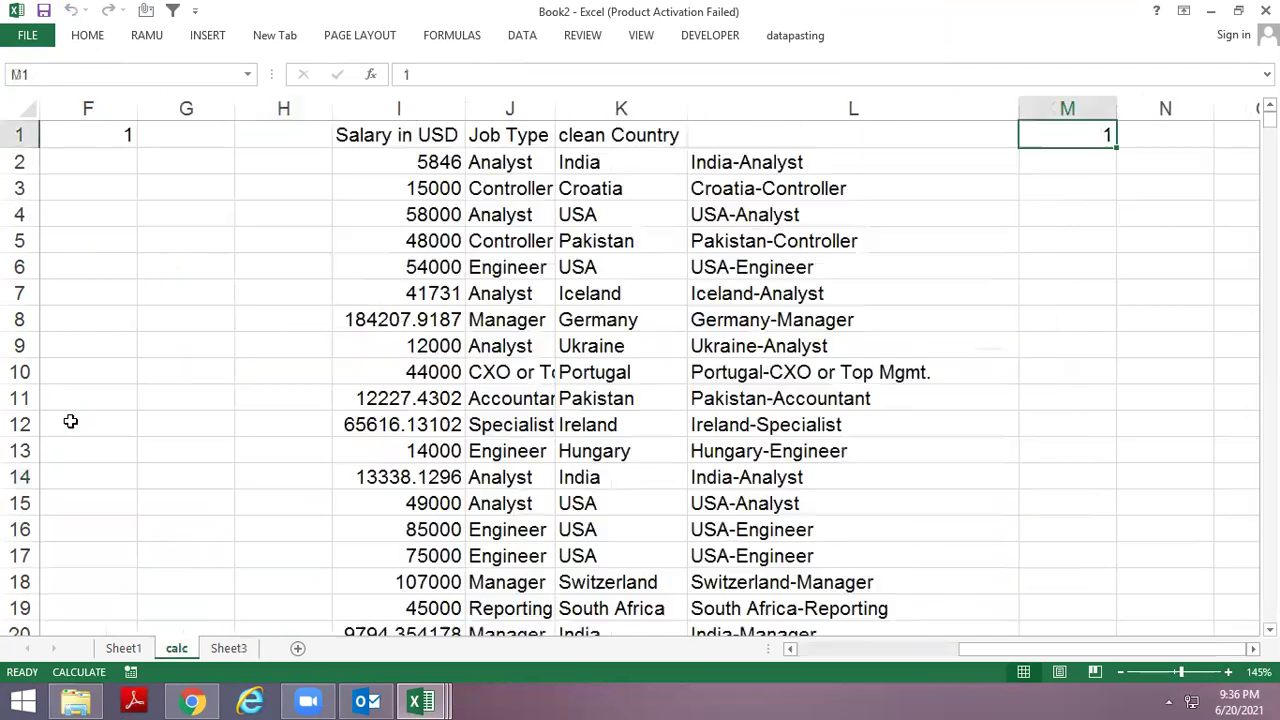
key(ctrl+Page_Down)
Cycle the choice through USA, Pakistan, Iceland and Germany, ending back on India (1).
click(70, 478)
click(70, 504)
click(70, 530)
click(70, 557)
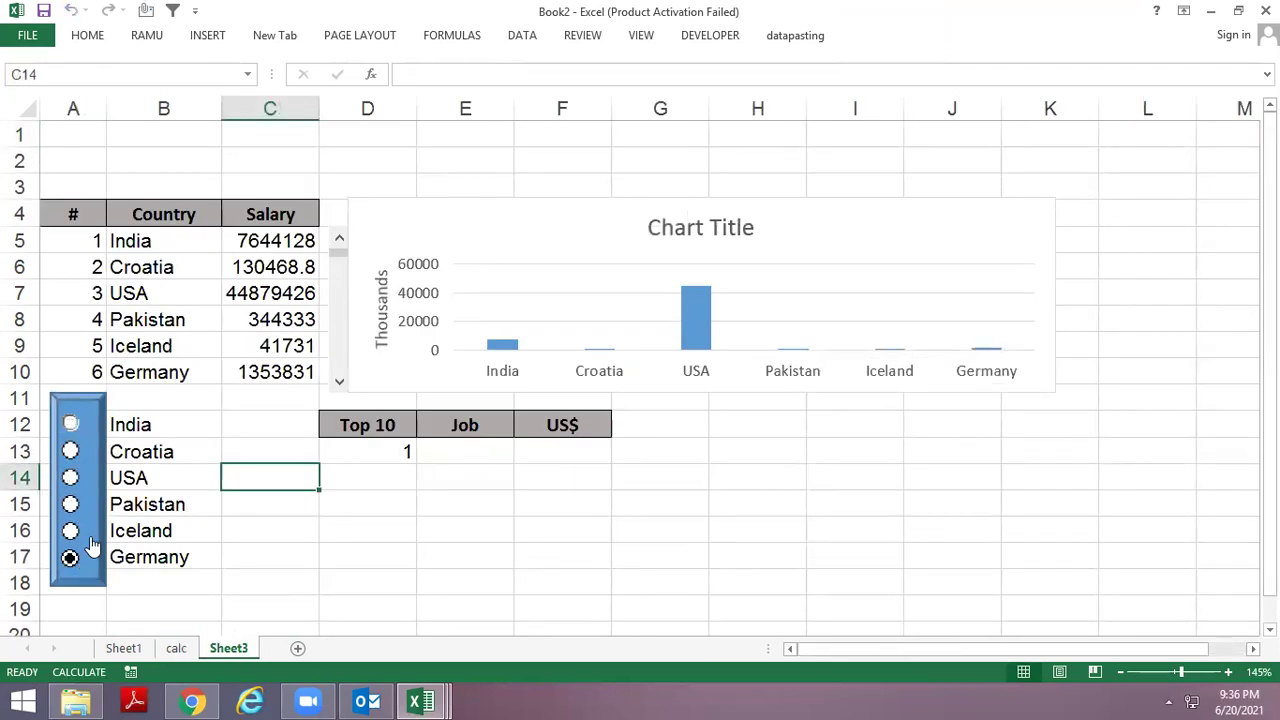
click(72, 426)
drag(160, 426, 150, 558)
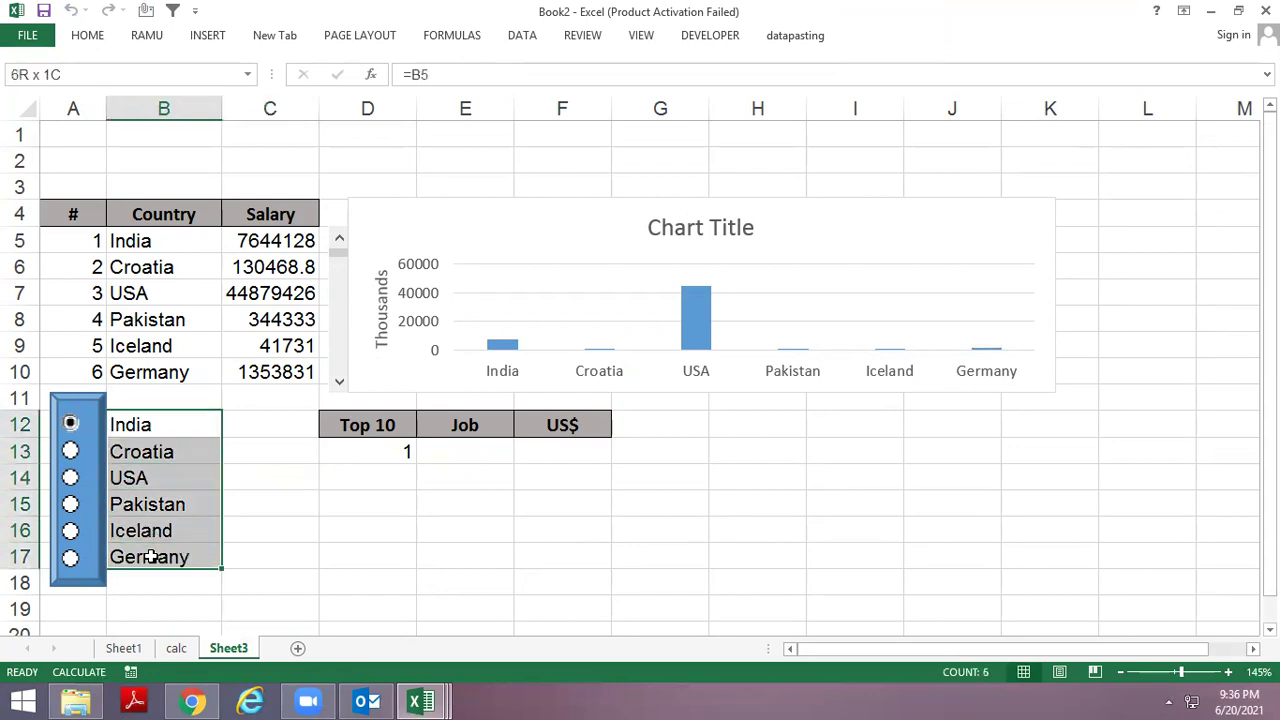
key(ctrl+Page_Up)
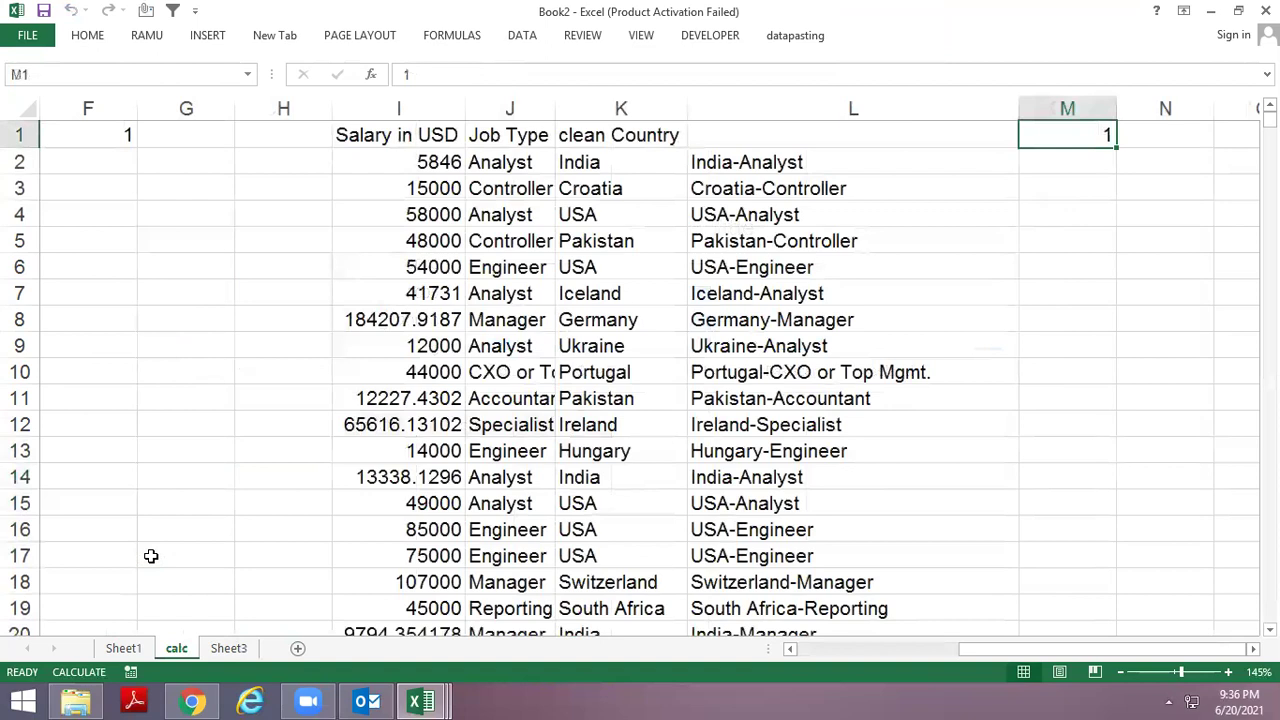
Enter =INDEX(Sheet3!B12:B17,calc!M1) in calc cell N1 to return the chosen country's name.
text(=index()
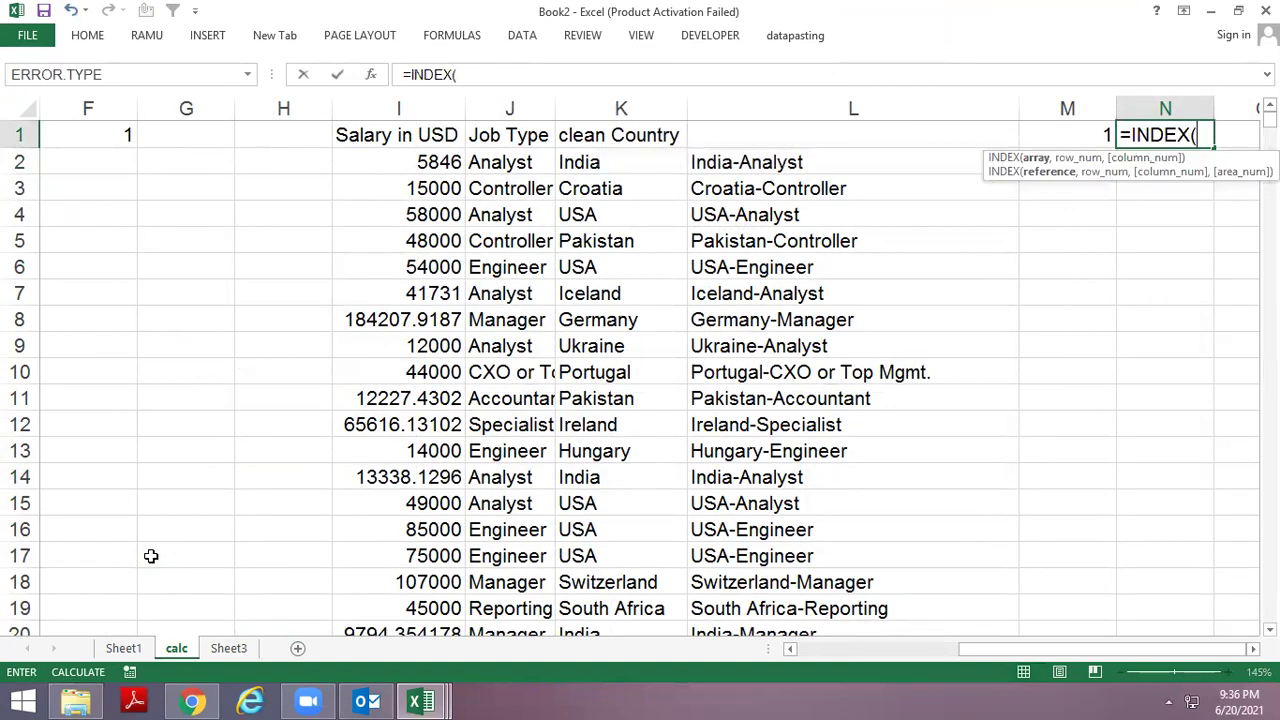
key(ctrl+Home)
key(ctrl+Page_Down)
key(ctrl+Page_Up)
key(ctrl+Page_Down)
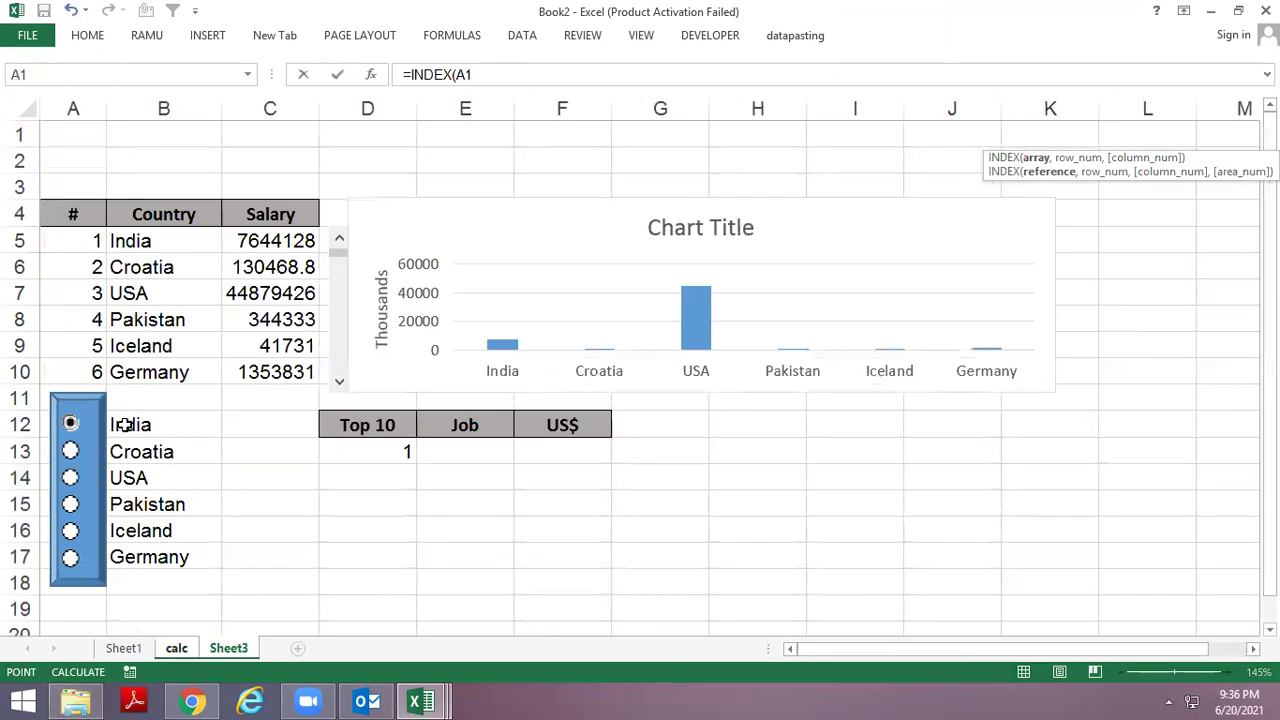
drag(112, 426, 128, 553)
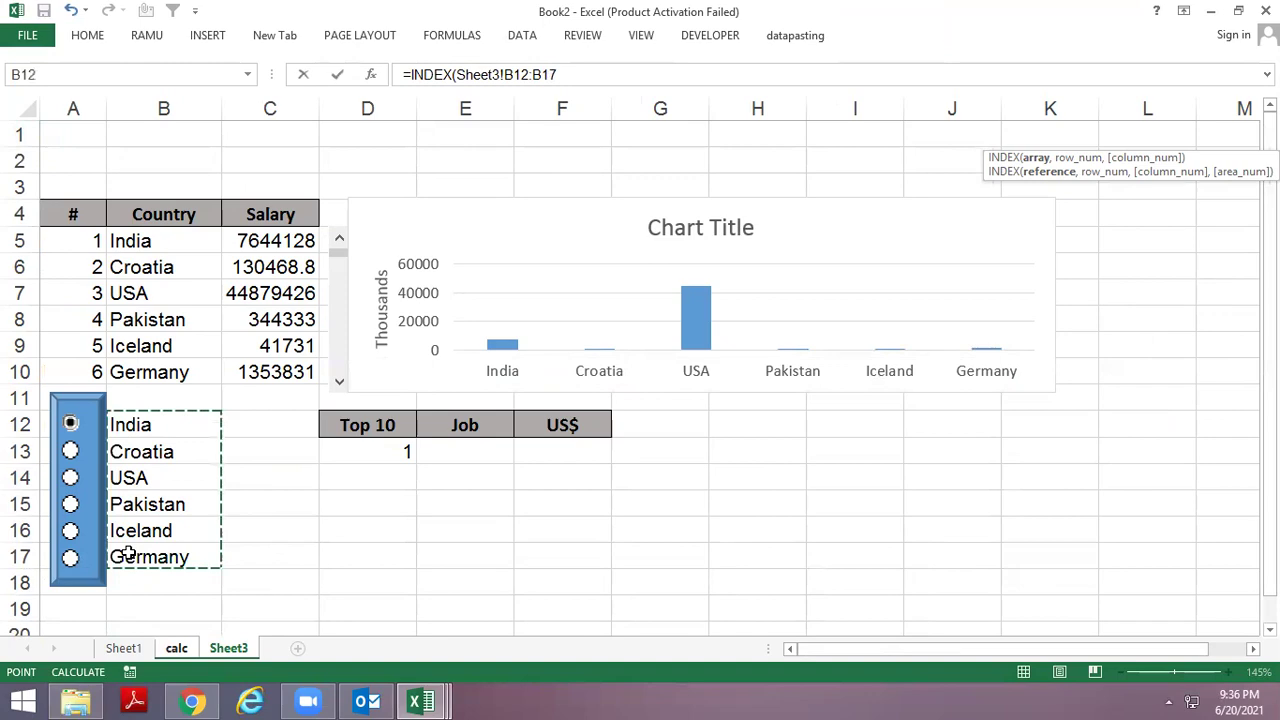
text(,)
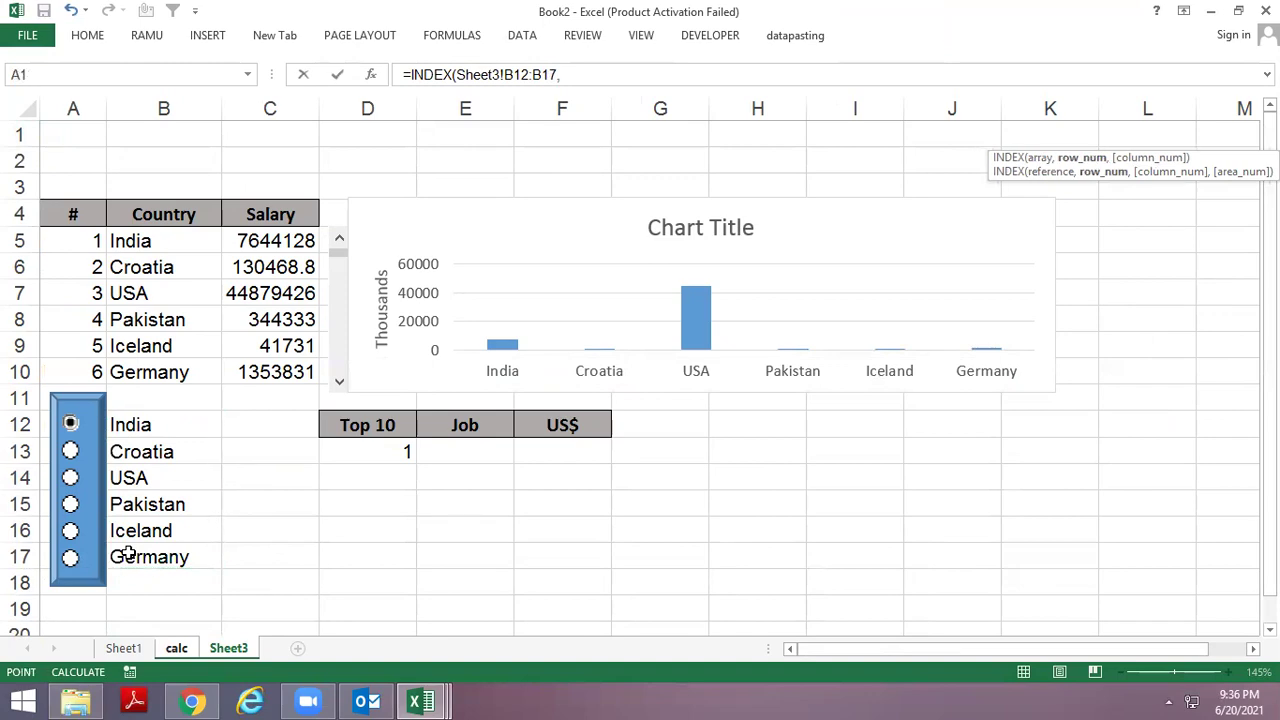
key(ctrl+Page_Up)
key(ctrl+Page_Up)
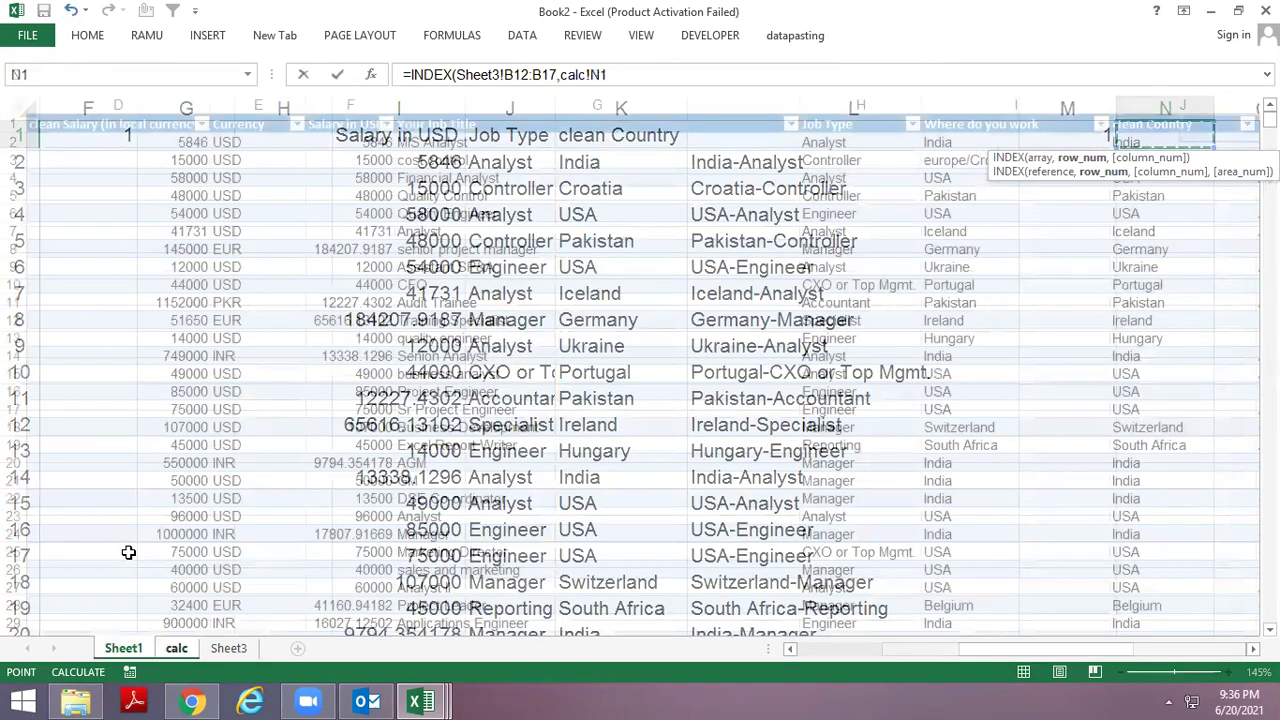
key(ctrl+Page_Down)
key(Left)
key(Return)
key(Up)
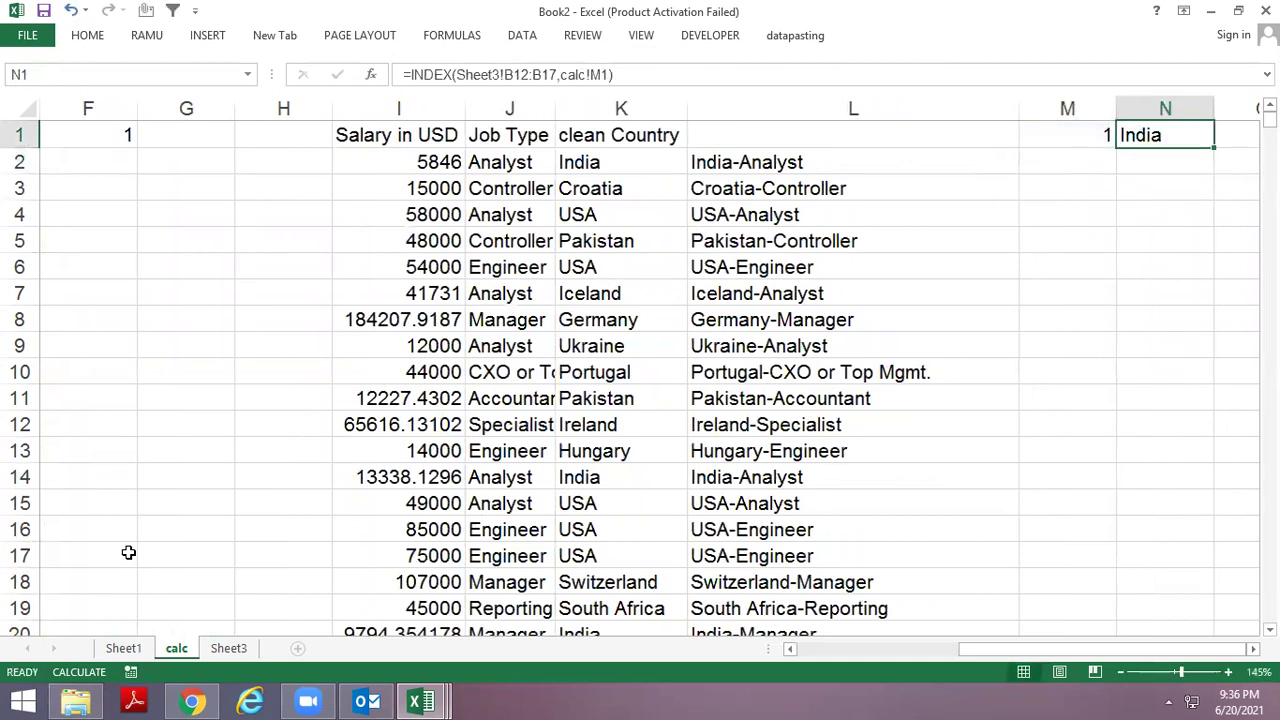
Choose Pakistan on the Sheet3 dashboard to test the country-name lookup.
key(ctrl+Page_Up)
key(ctrl+Page_Down)
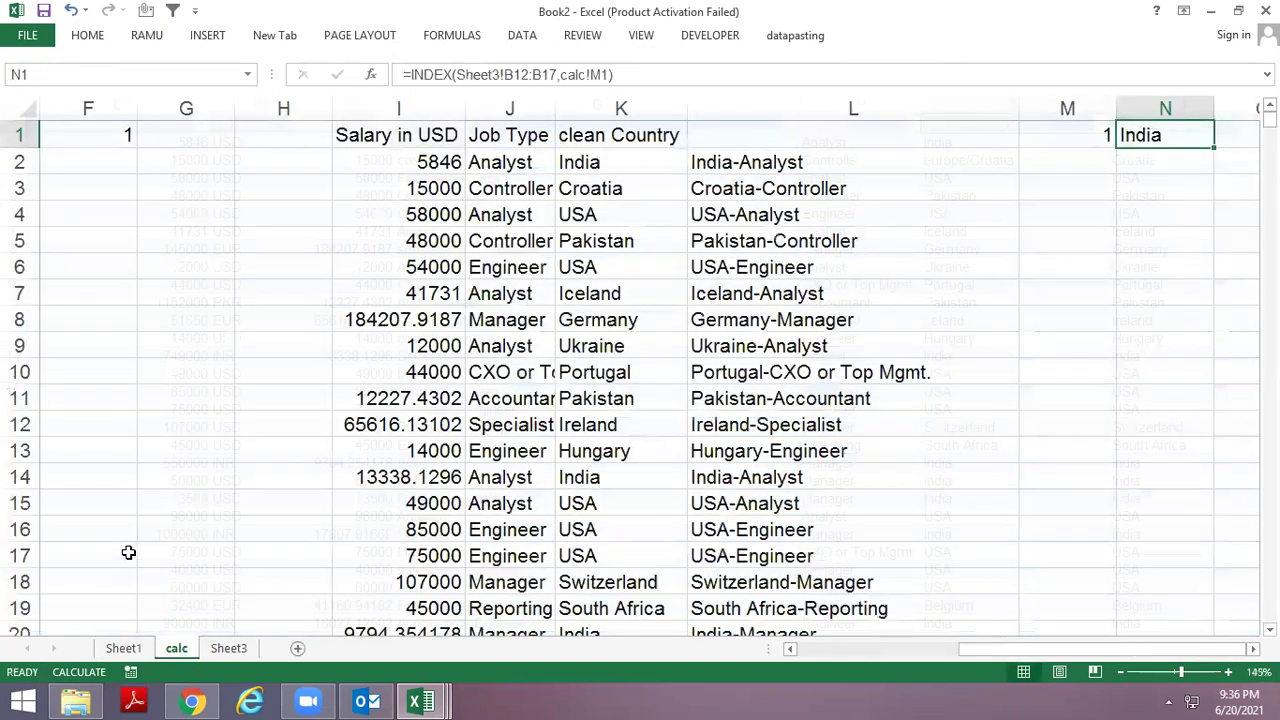
key(ctrl+Page_Down)
click(70, 505)
click(361, 481)
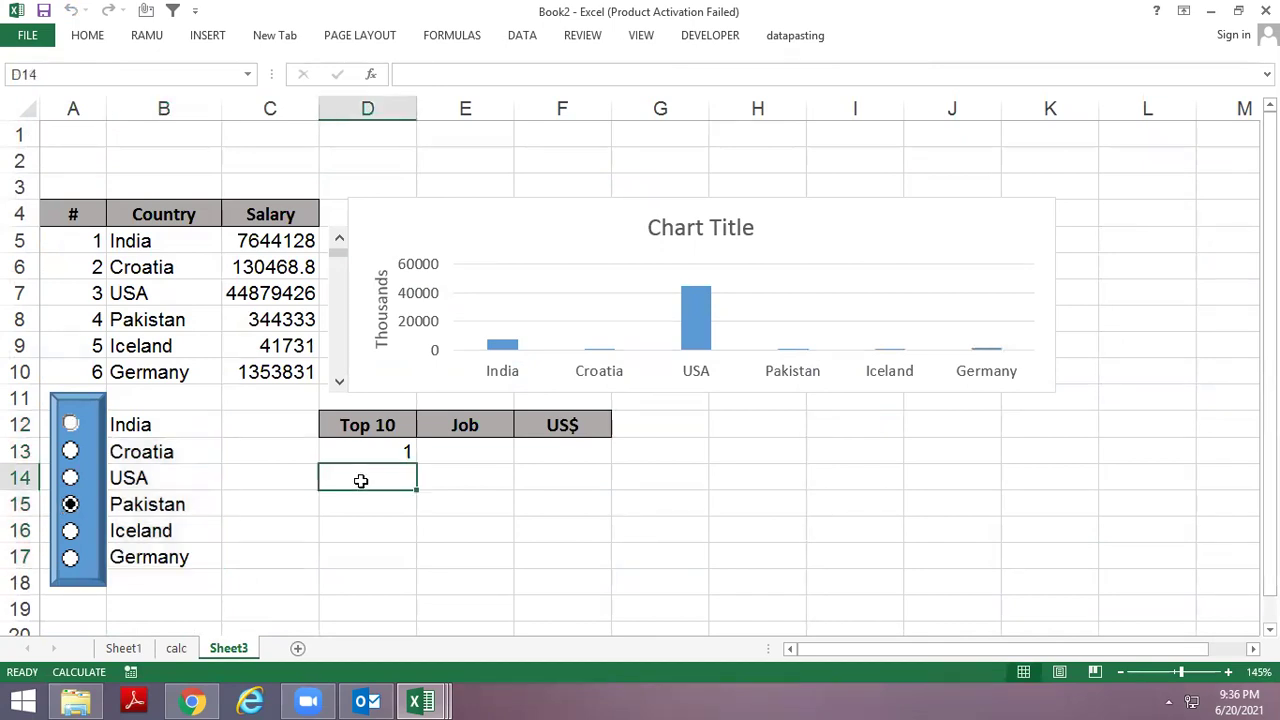
Return to the calc sheet and confirm N1 now reads Pakistan beside M1's value 4.
key(ctrl+Page_Up)
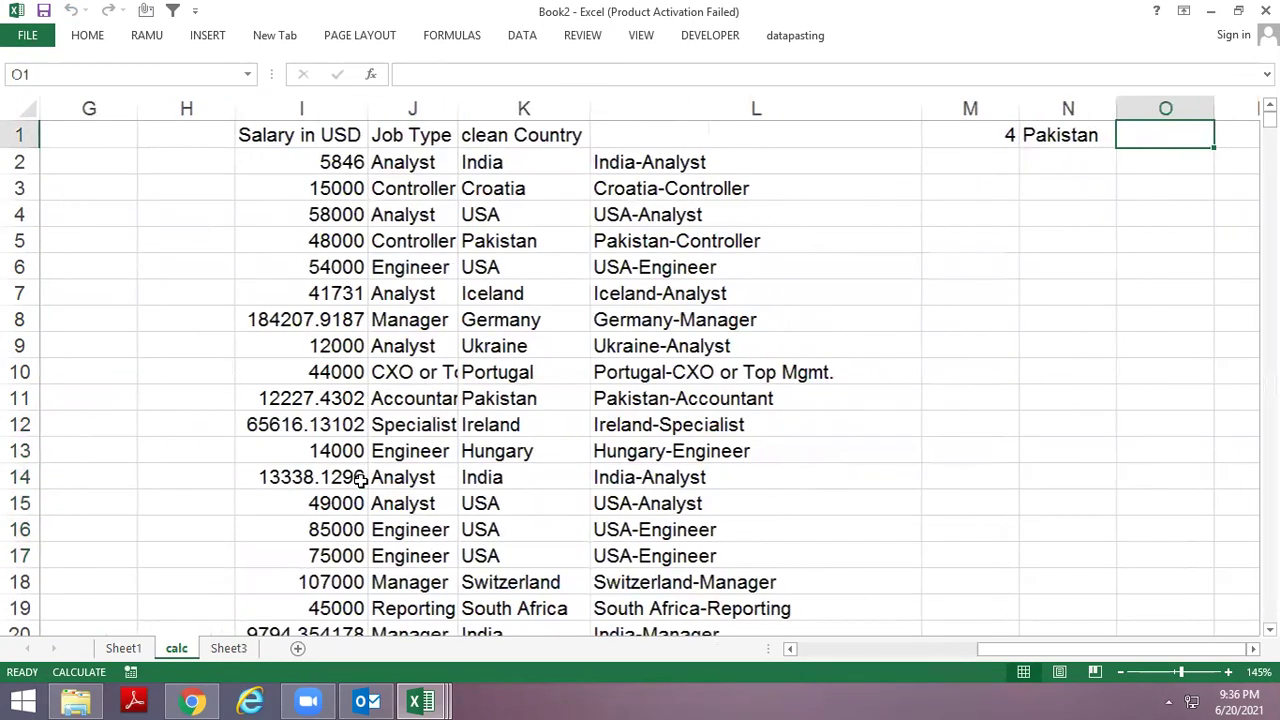
key(Down)
key(Down)
key(Down)
key(Down)
key(Down)
key(Up)
key(Up)
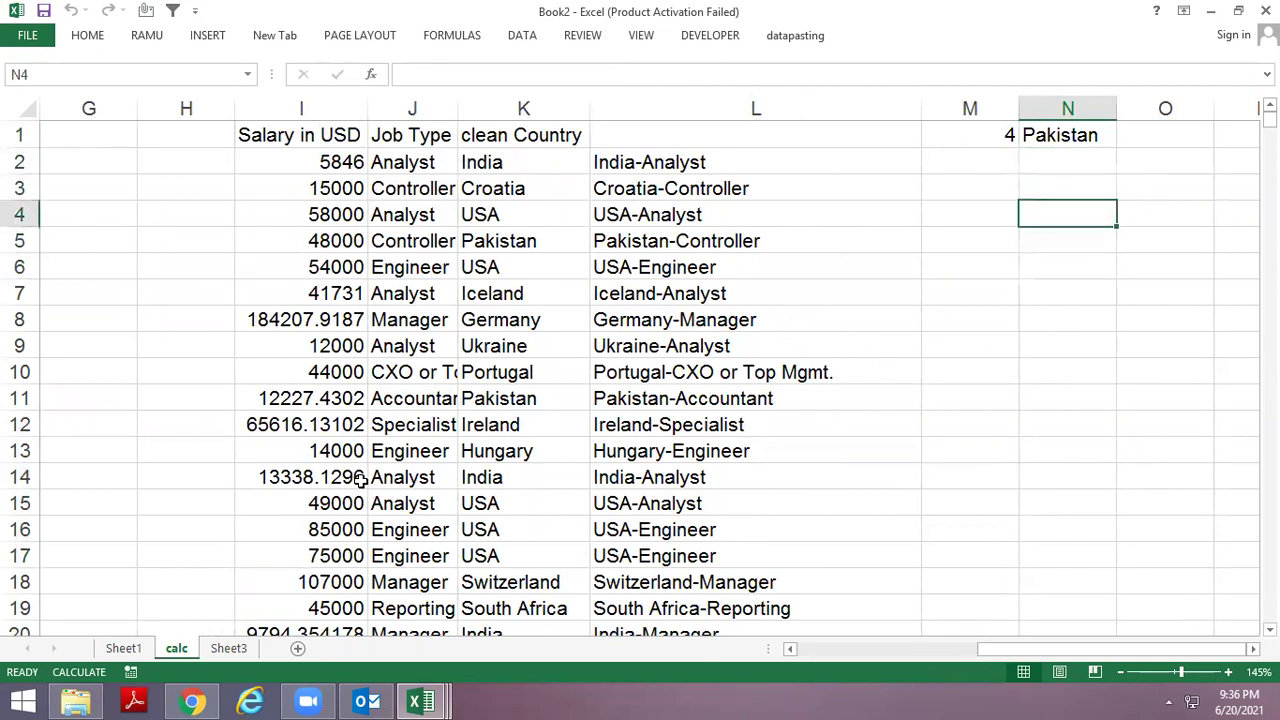
key(Up)
key(Up)
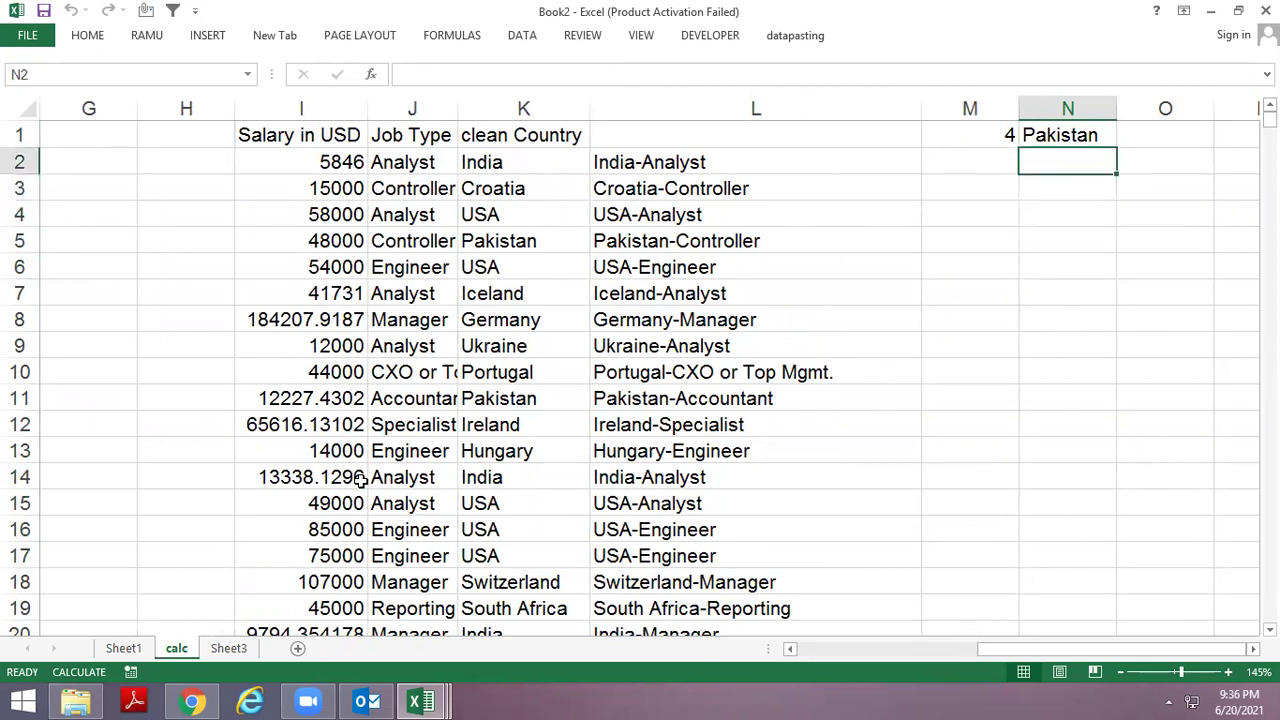
key(Left)
key(Left)
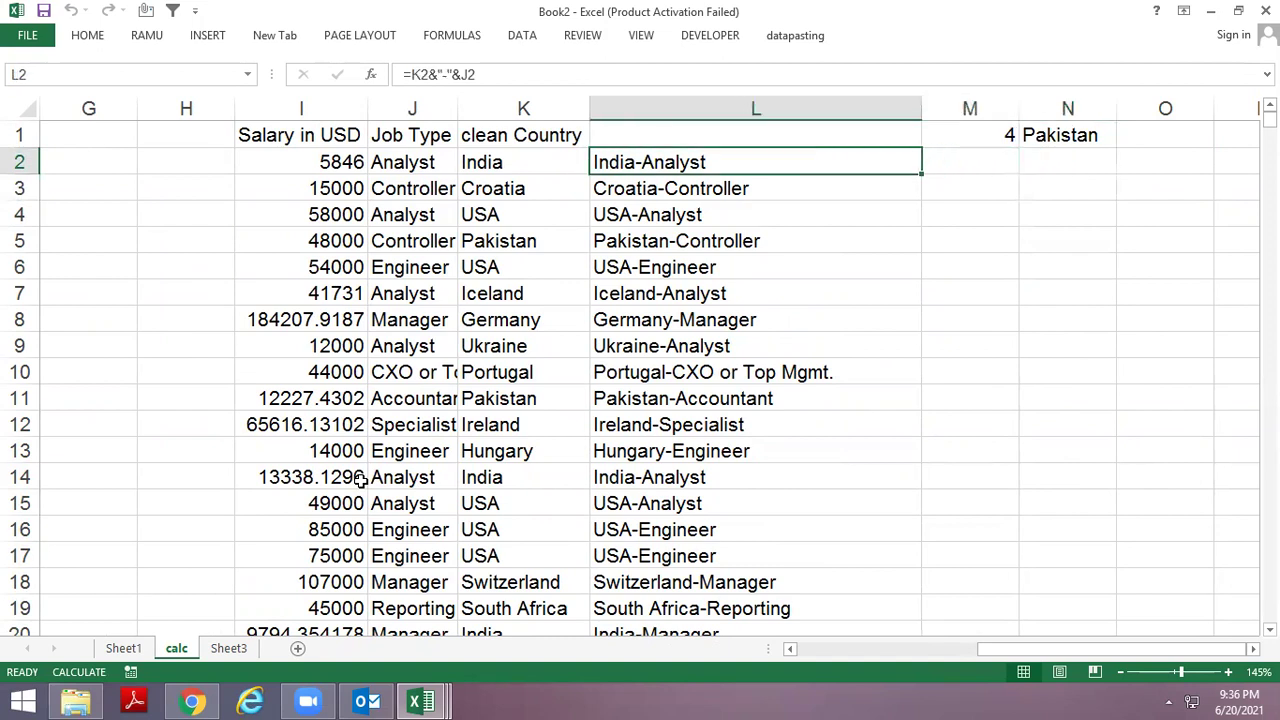
key(Right)
key(Right)
key(Up)
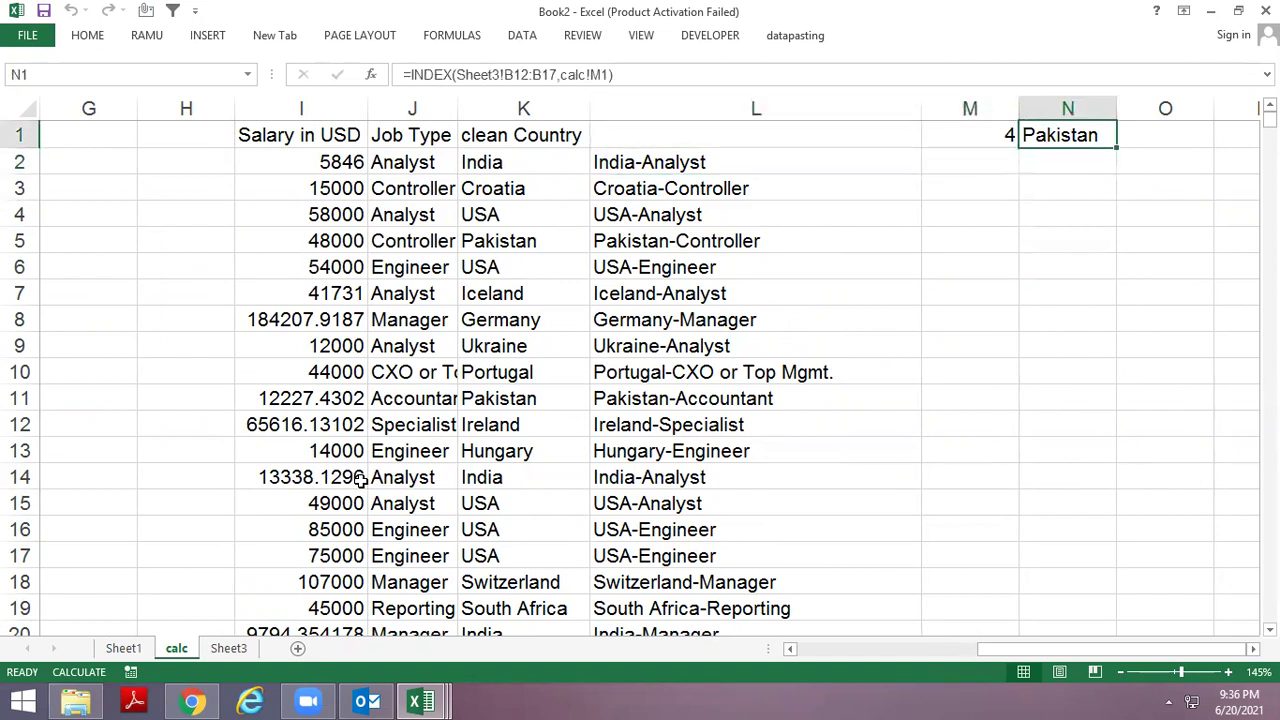
key(Down)
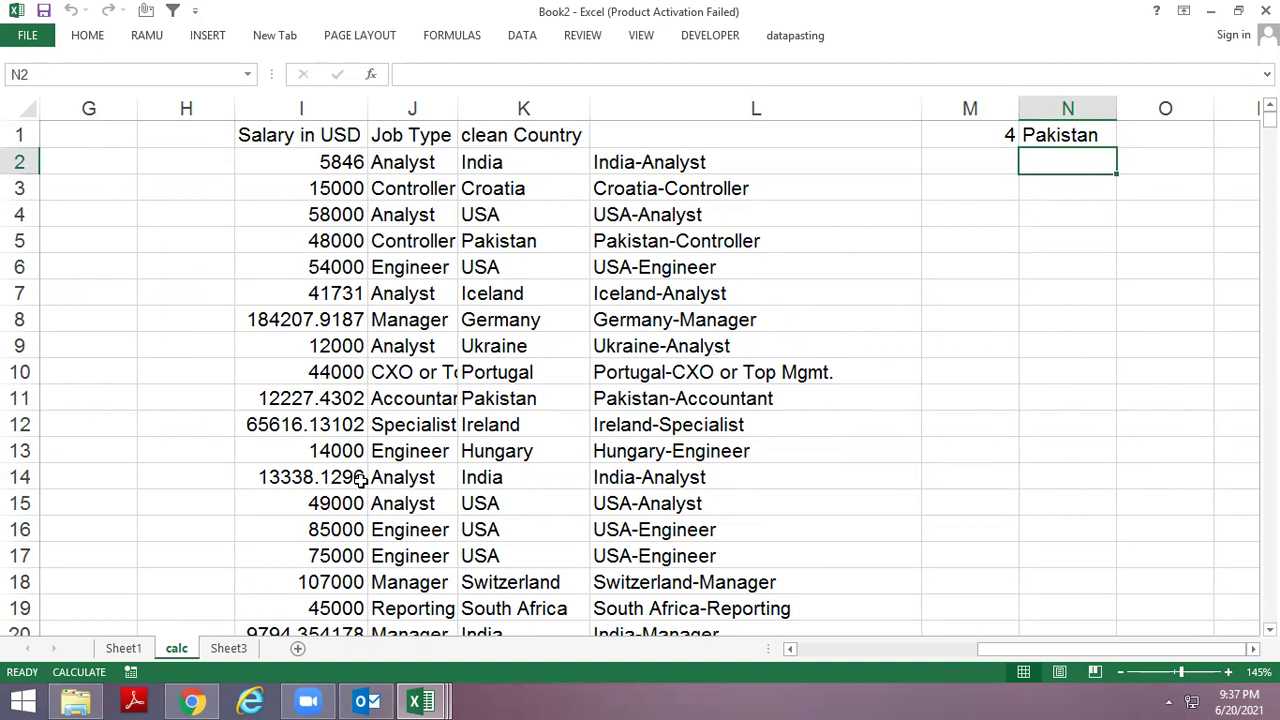
Review the Country-Job helper formulas in column L, such as Pakistan-Controller and Germany-Manager.
key(Left)
key(Left)
key(Down)
key(Down)
key(Down)
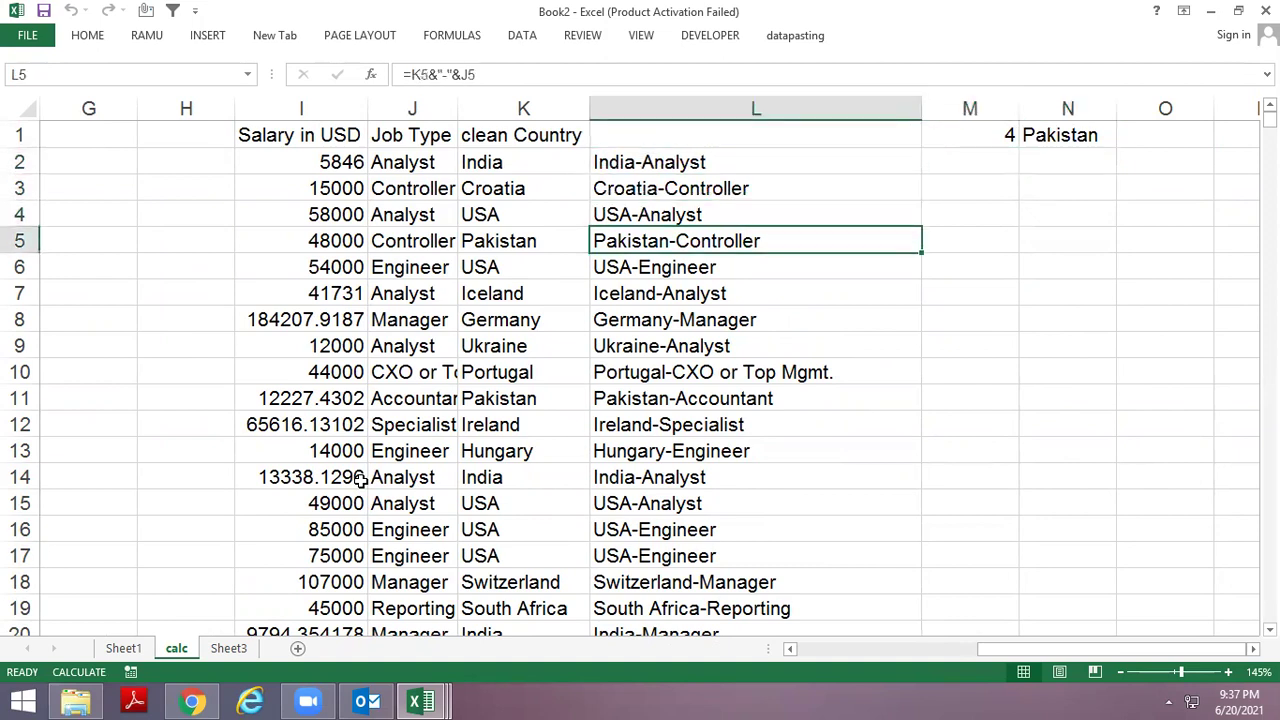
key(Down)
key(Down)
key(Down)
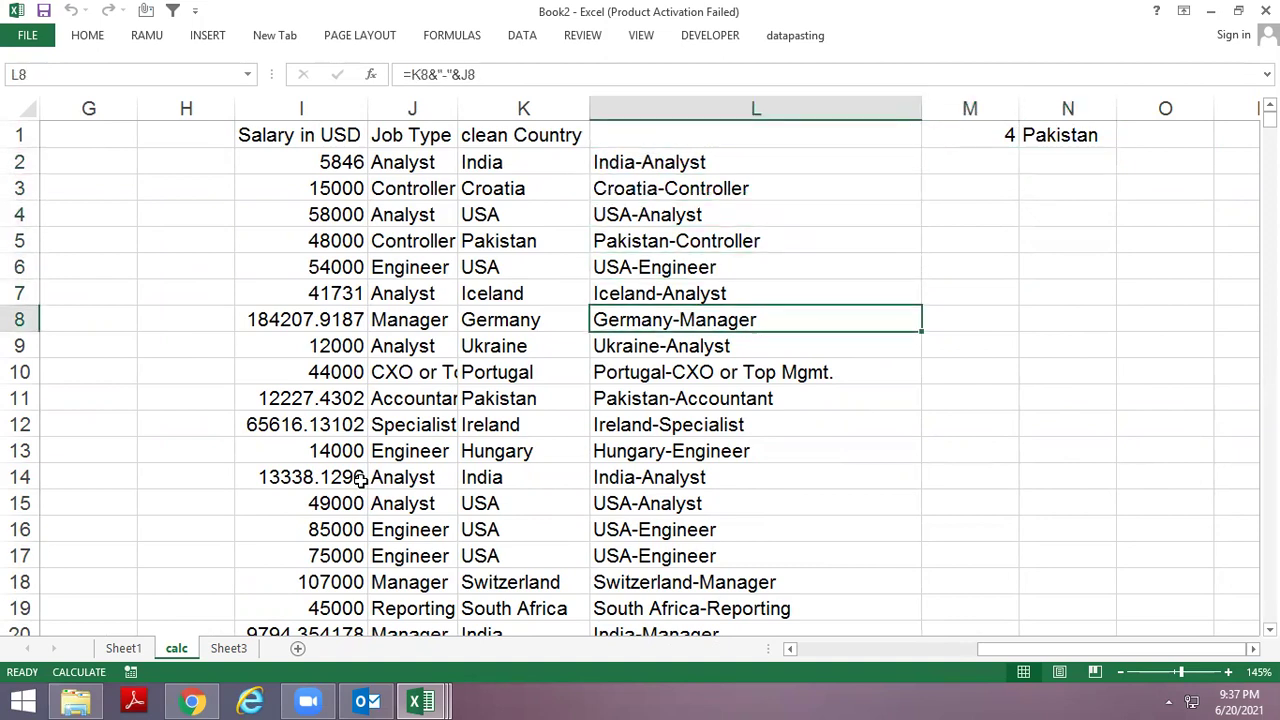
key(Up)
key(Up)
key(Up)
key(Up)
key(Up)
key(Up)
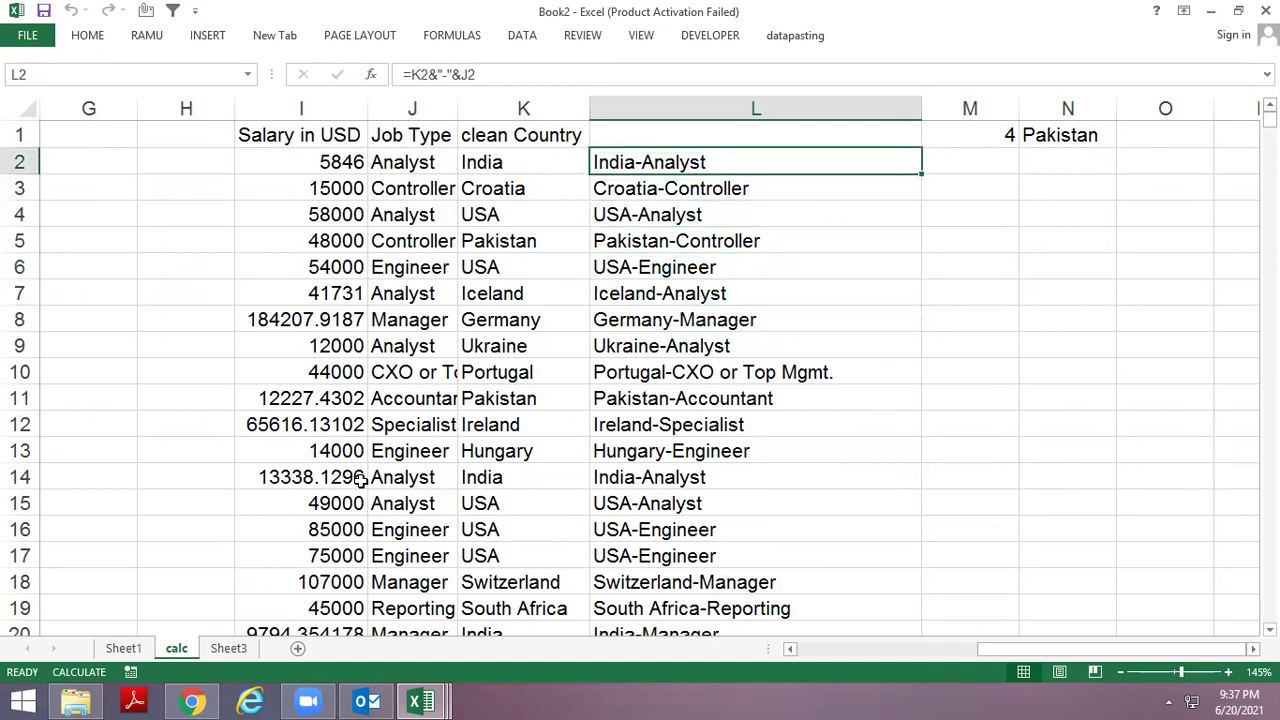
key(Right)
key(Right)
key(Up)
key(Left)
key(Left)
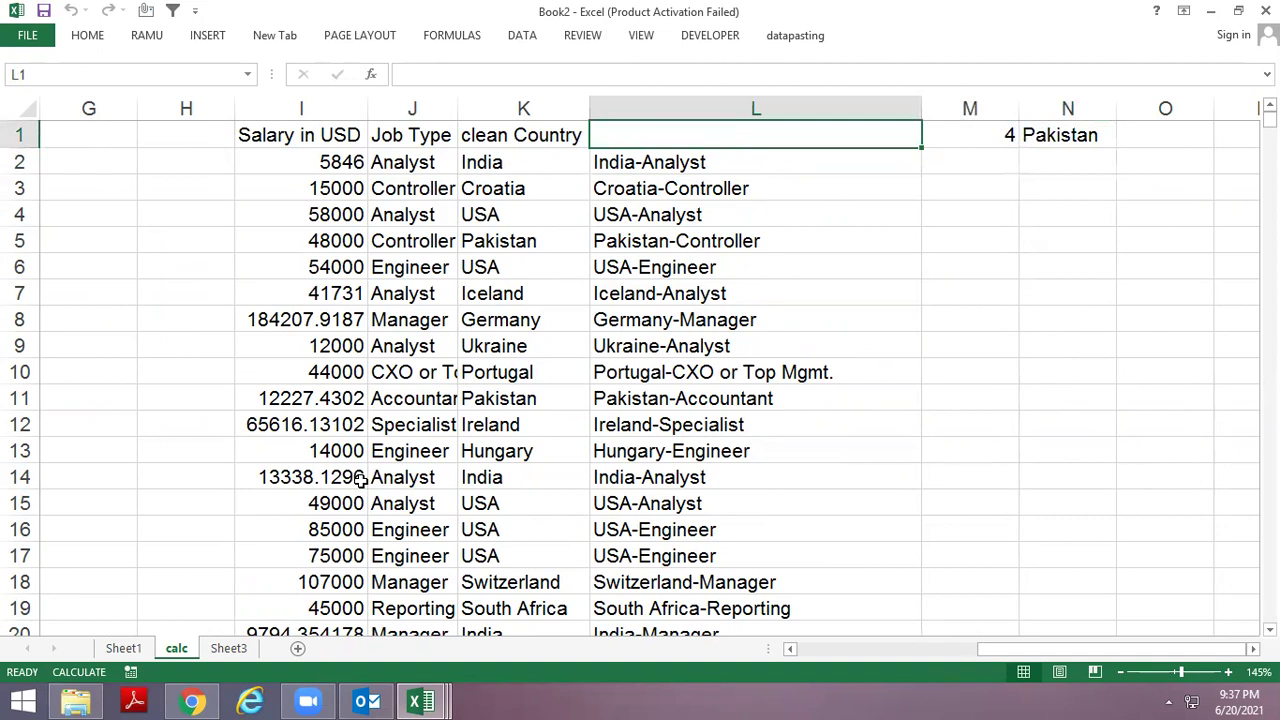
Filter the calc data so column L shows only the Pakistan rows.
key(ctrl+shift+l)
key(alt+Down)
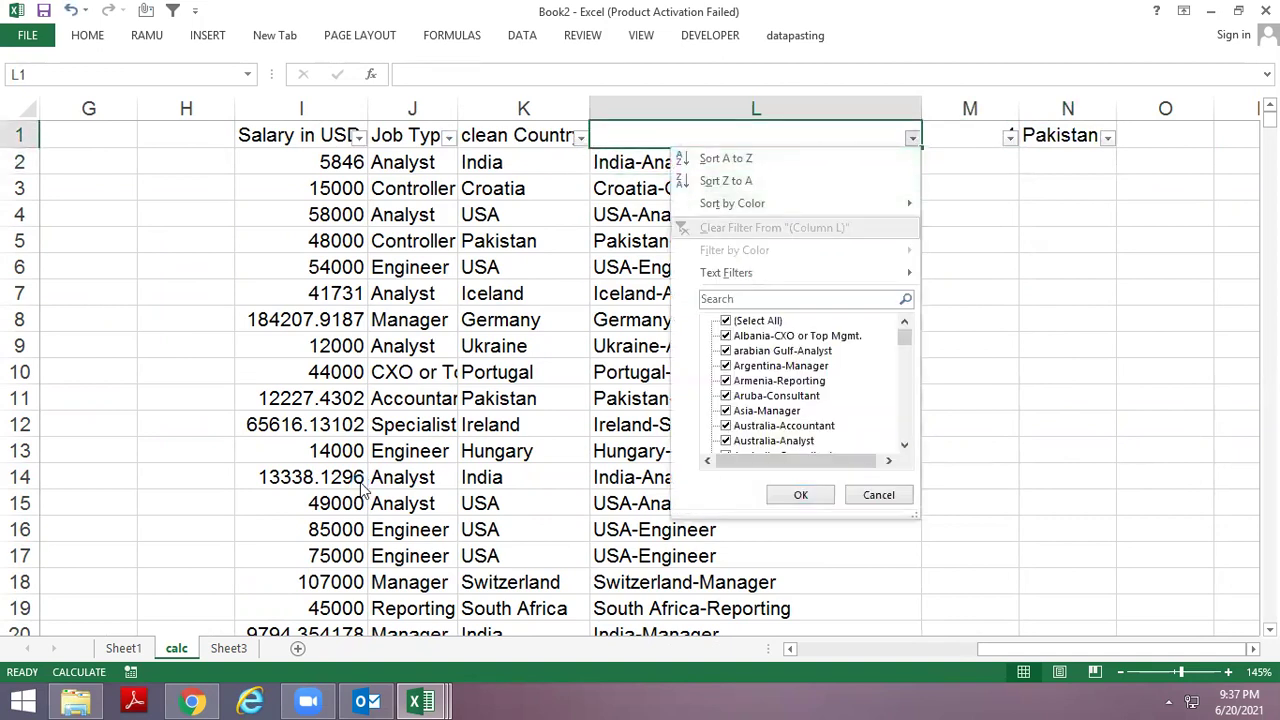
text(paki)
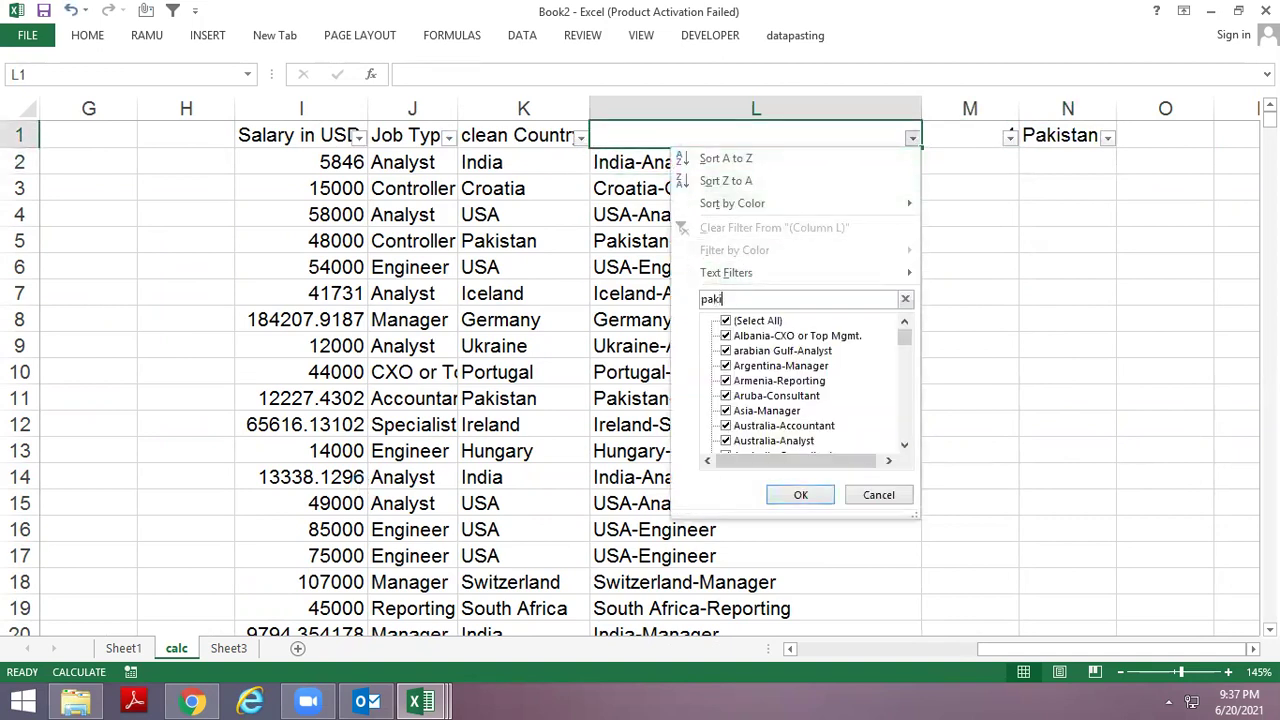
text(s)
key(Return)
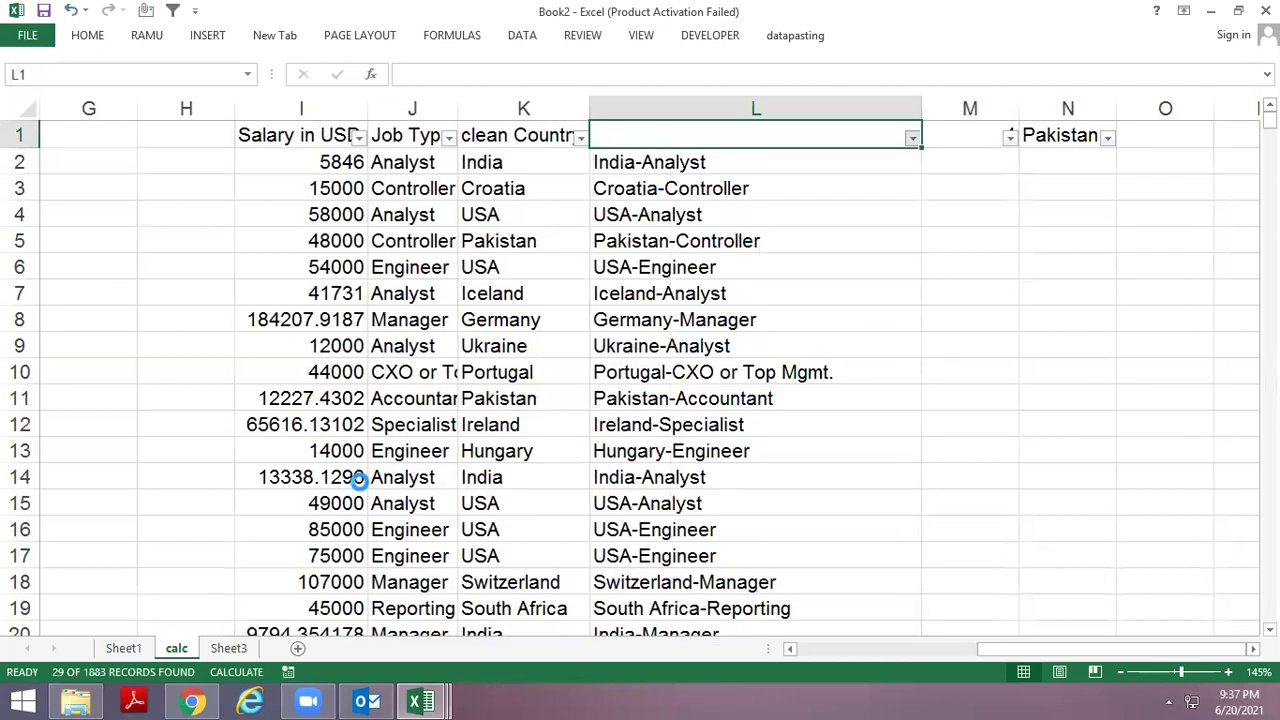
key(Down)
key(ctrl+Down)
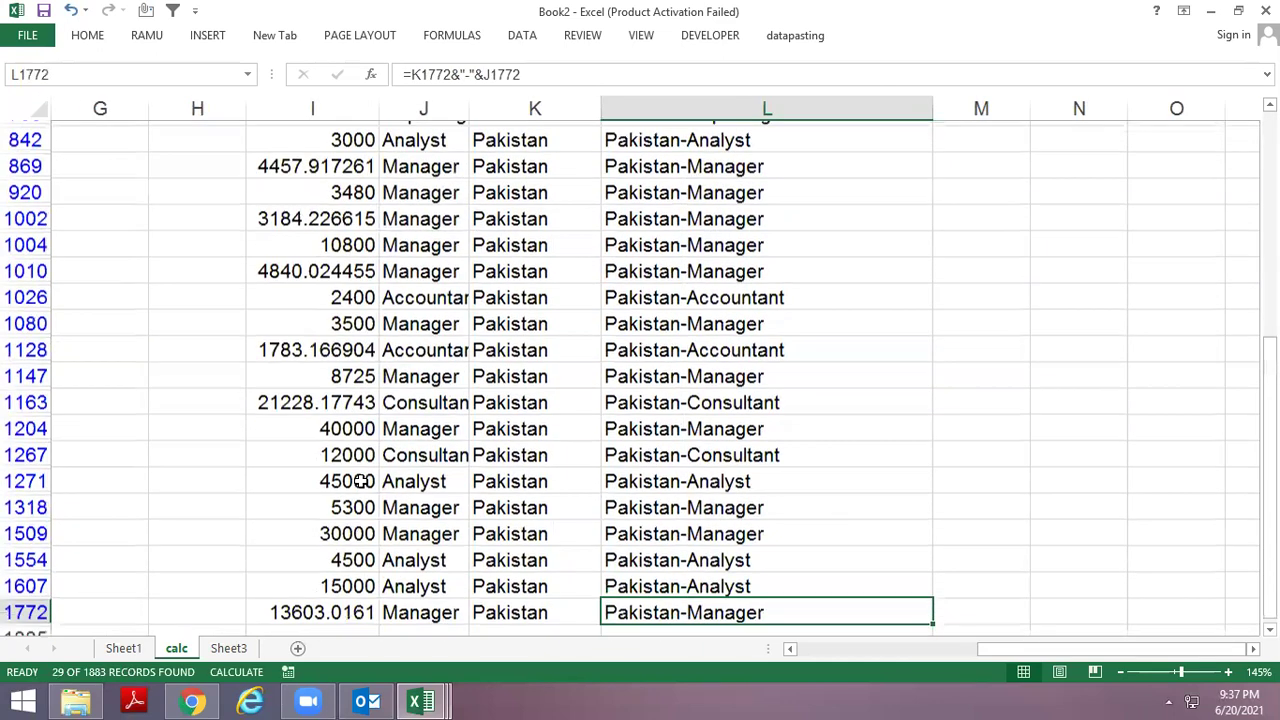
key(ctrl+Up)
Select All in the column L filter so every row shows again.
key(Up)
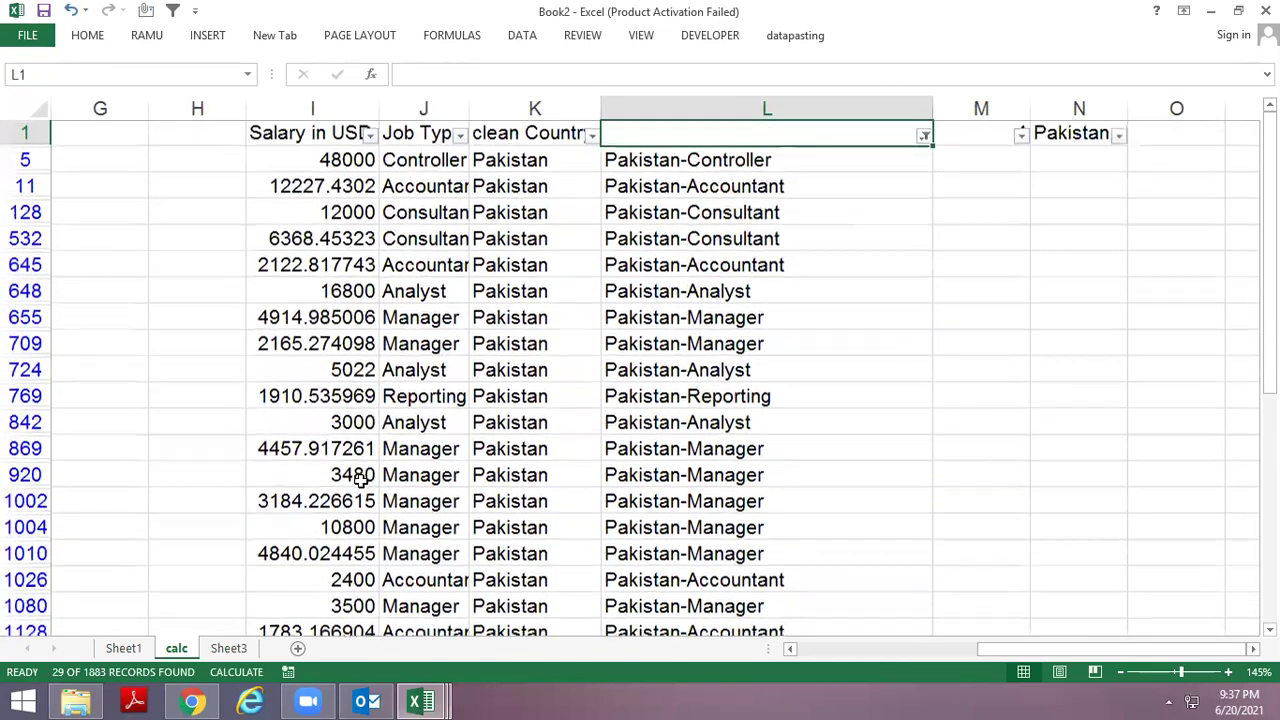
key(alt+Down)
key(Tab)
key(space)
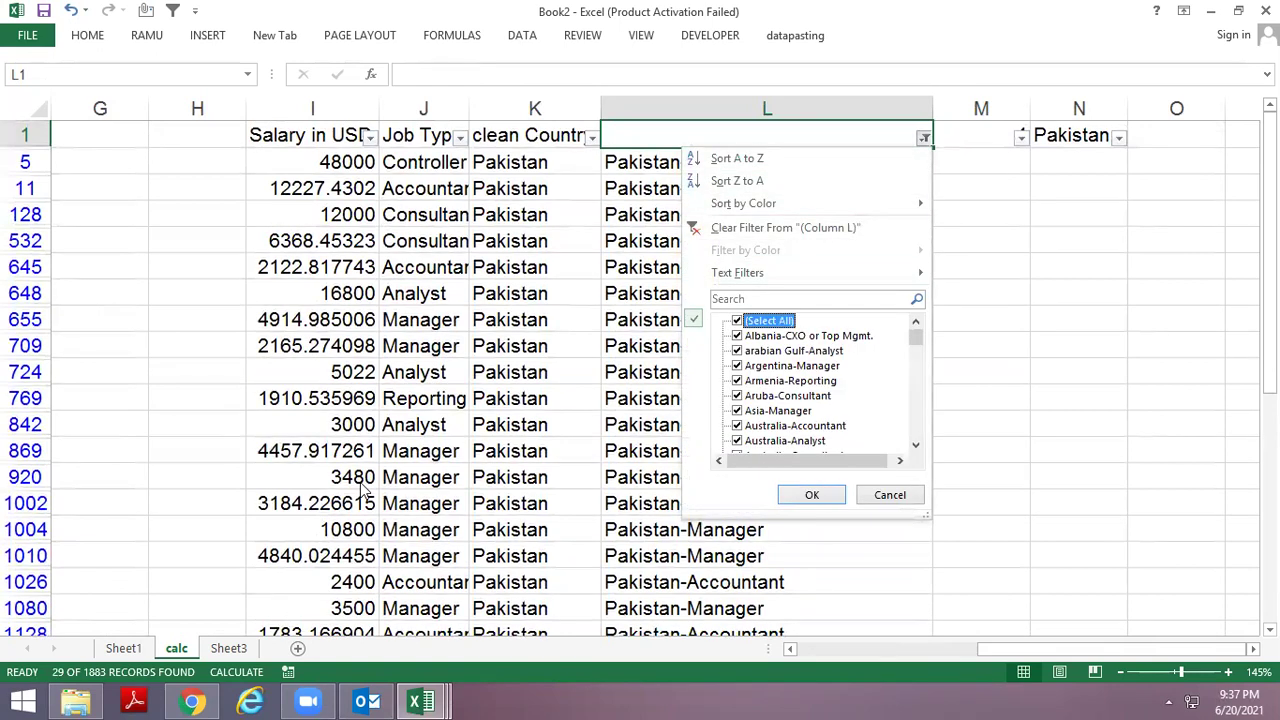
key(Return)
key(Down)
key(Right)
Save the workbook as 'DASH PRACTICE' in the Documents folder.
key(ctrl+s)
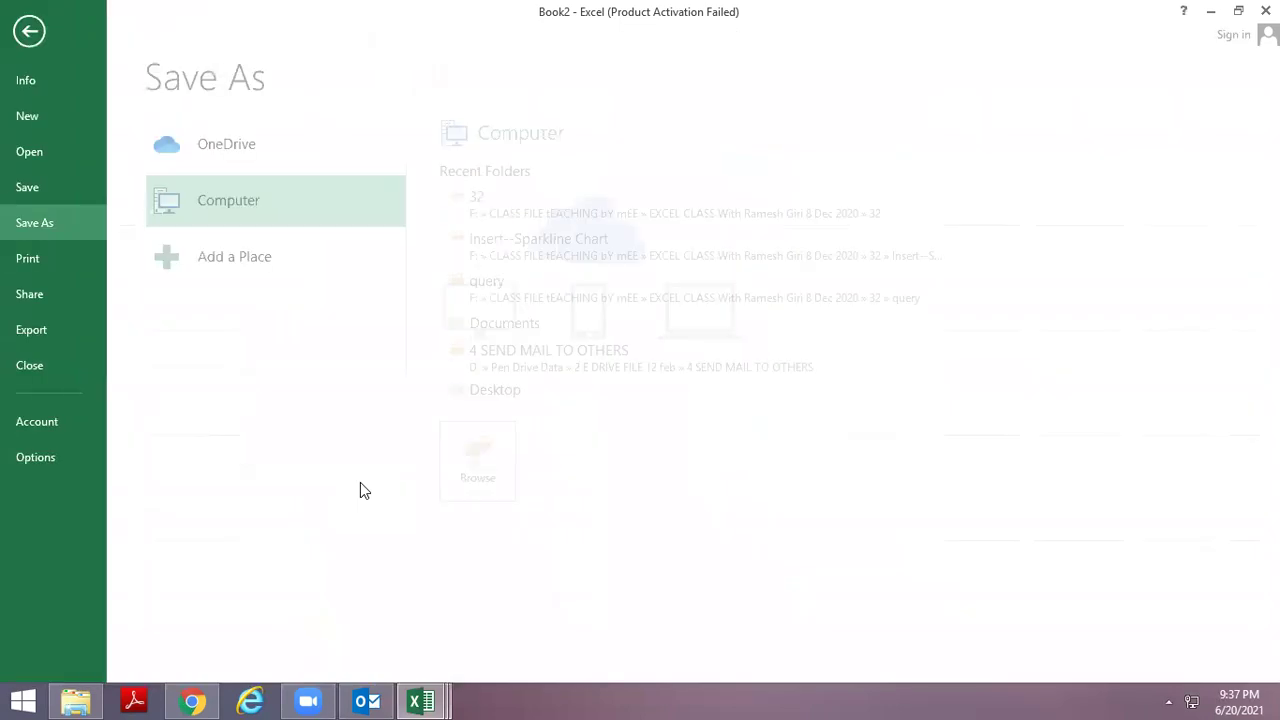
key(Escape)
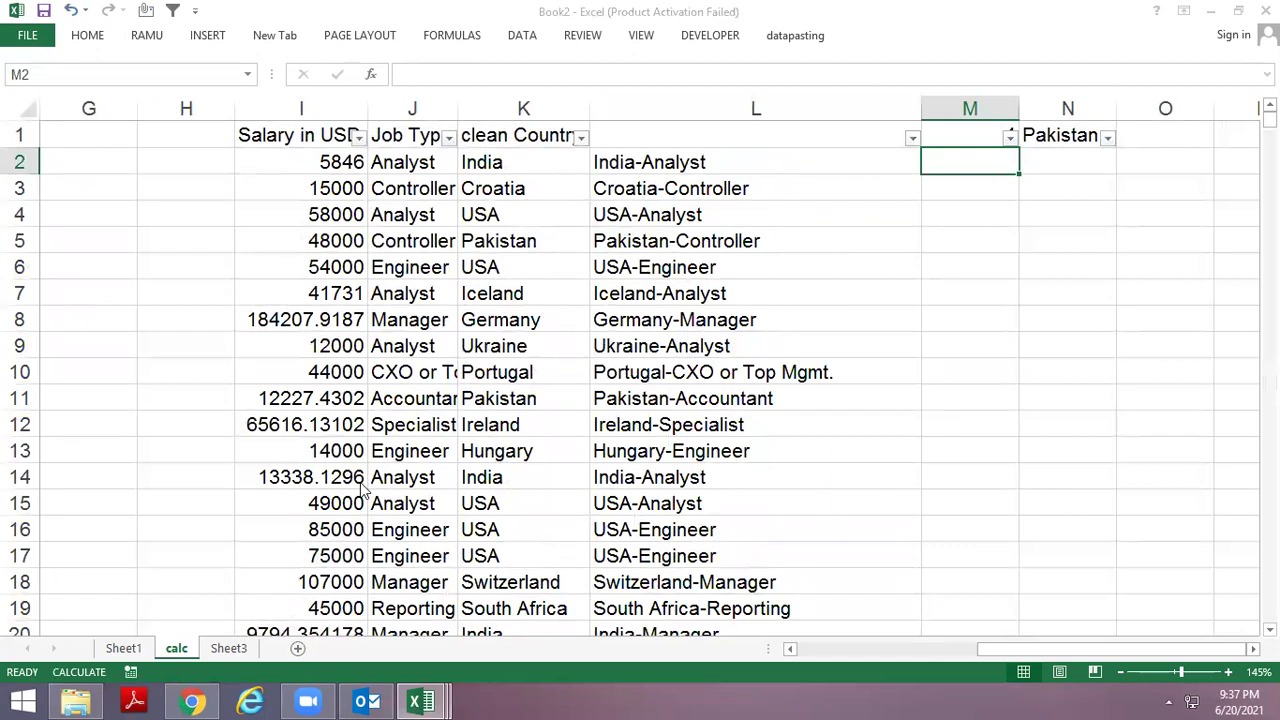
key(F12)
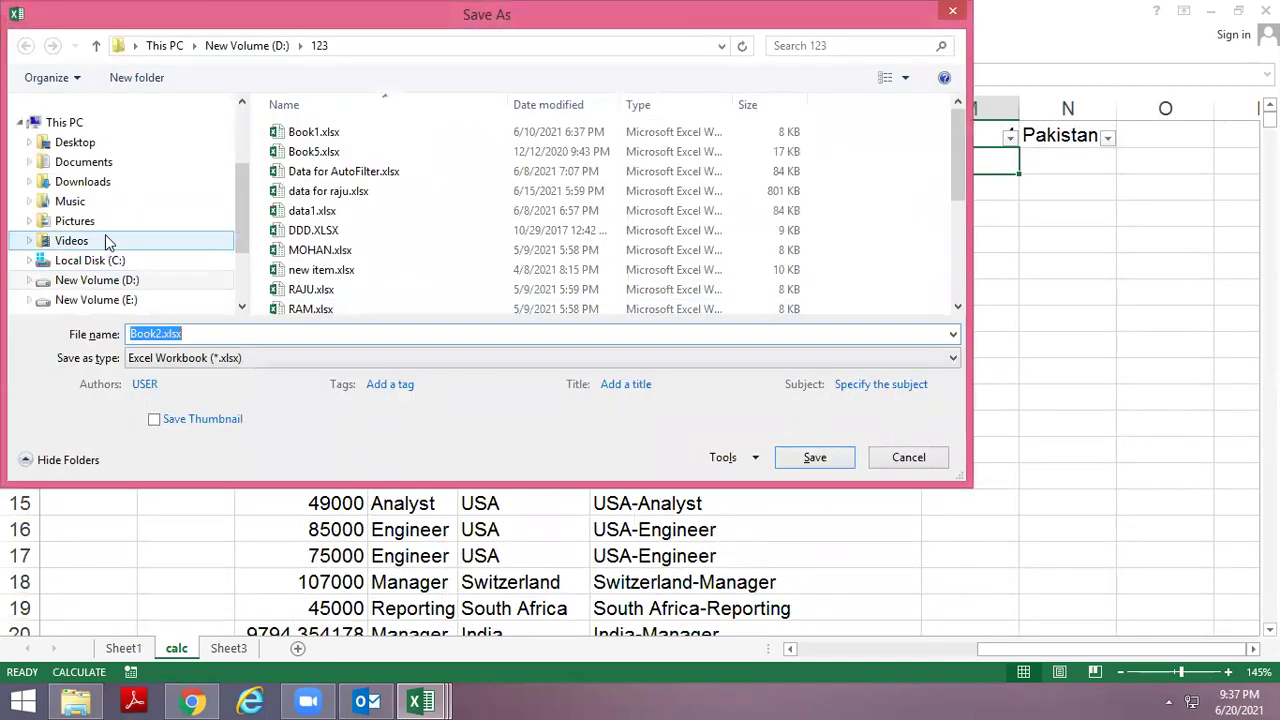
click(92, 164)
click(228, 333)
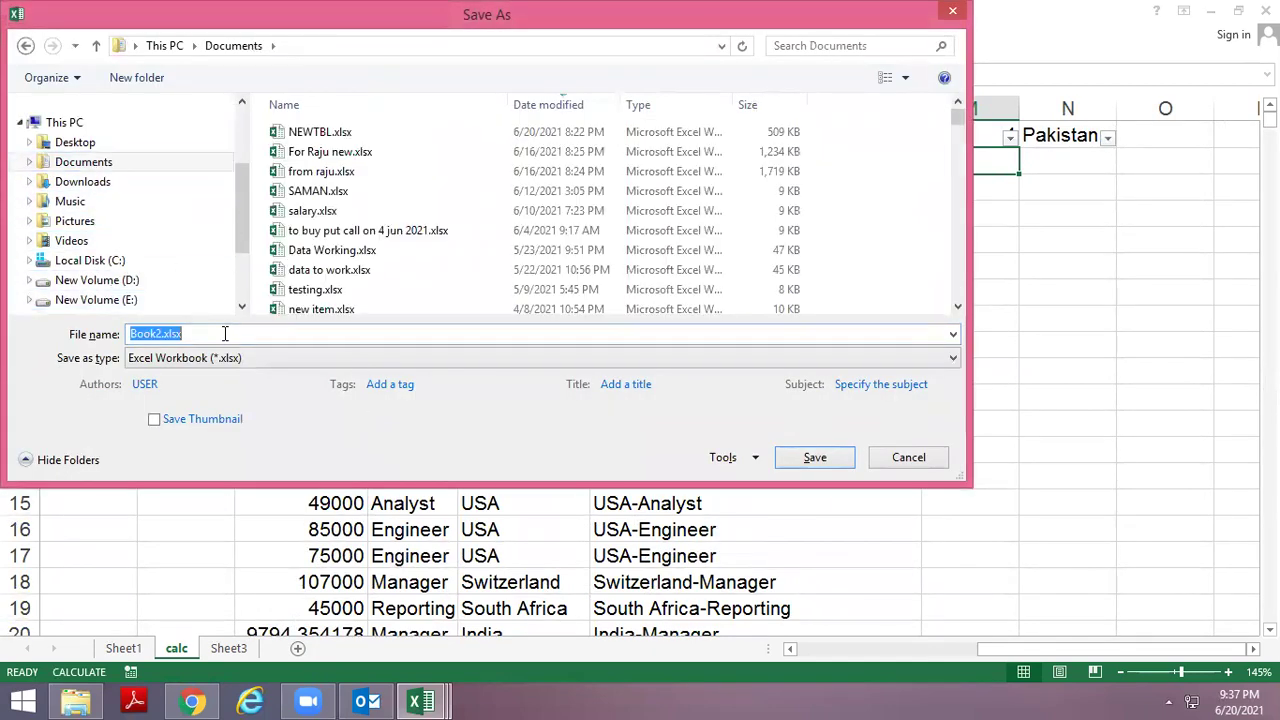
text(DASH PRACTICE)
key(Return)
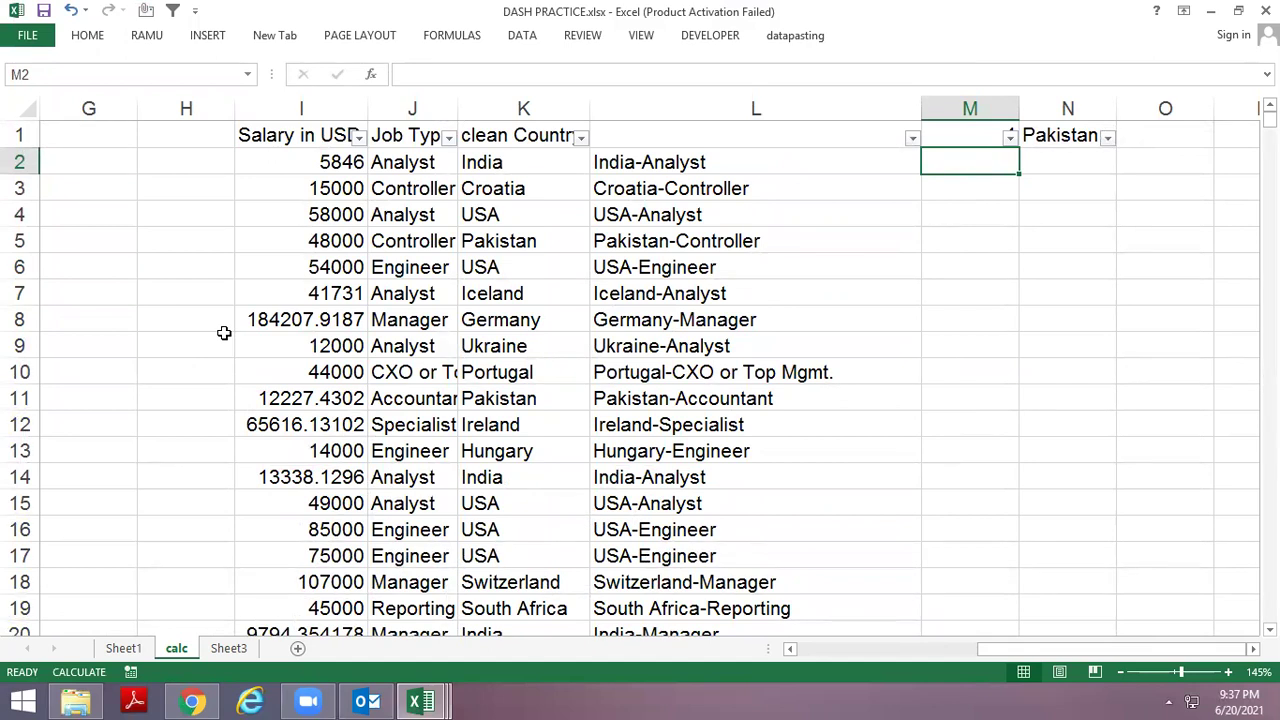
Turn off the header filters on the calc sheet so all rows are unfiltered.
key(ctrl+shift+l)
key(Right)
key(Right)
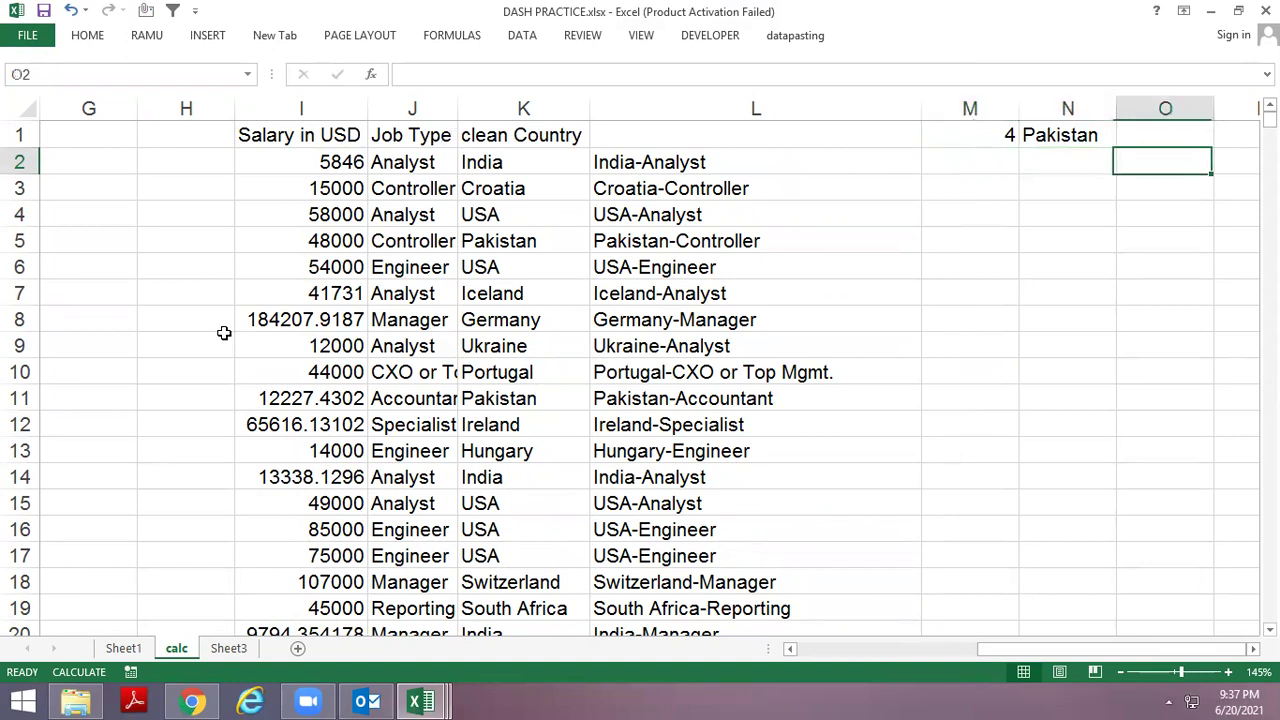
key(Right)
key(Left)
key(Left)
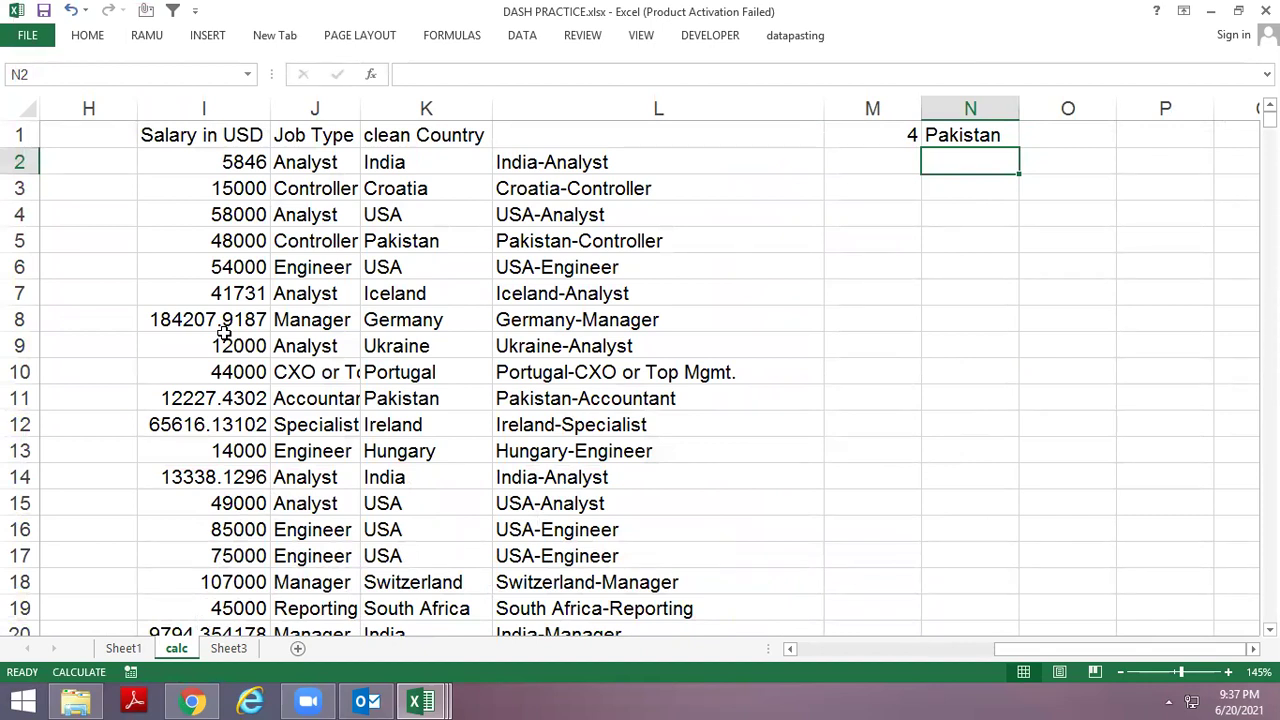
key(ctrl+s)
key(ctrl+Tab)
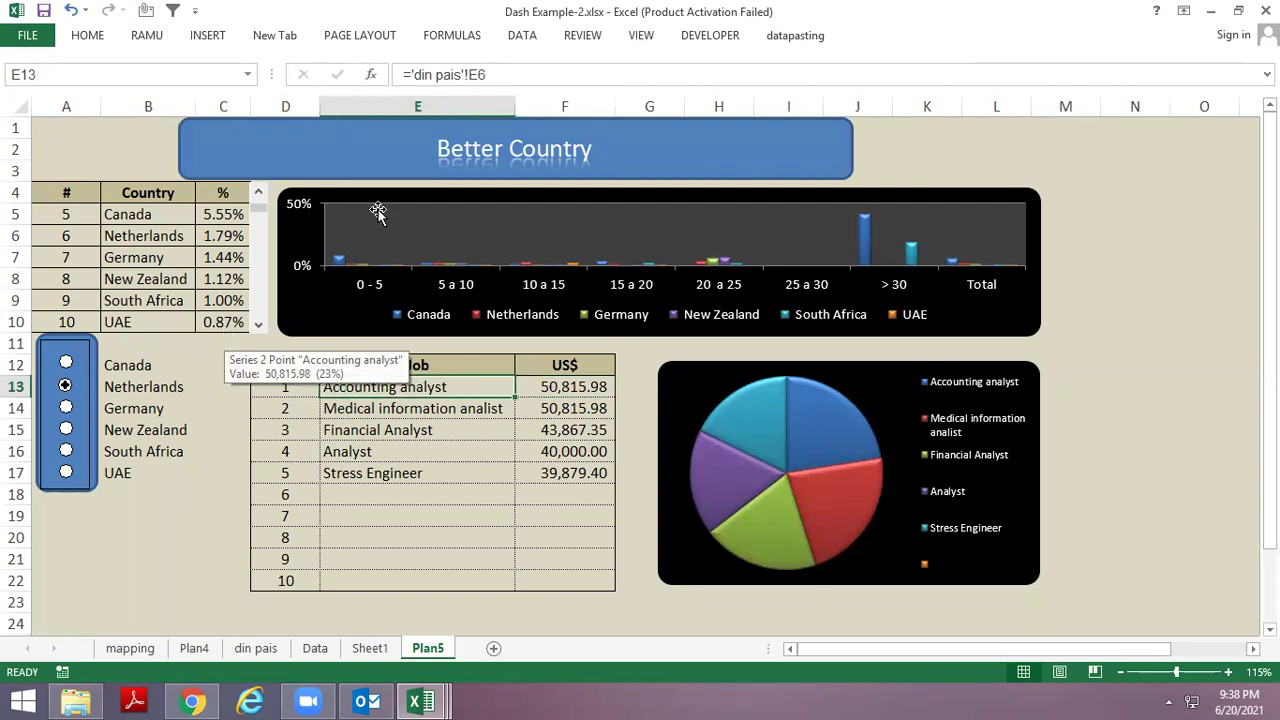
key(ctrl+Tab)
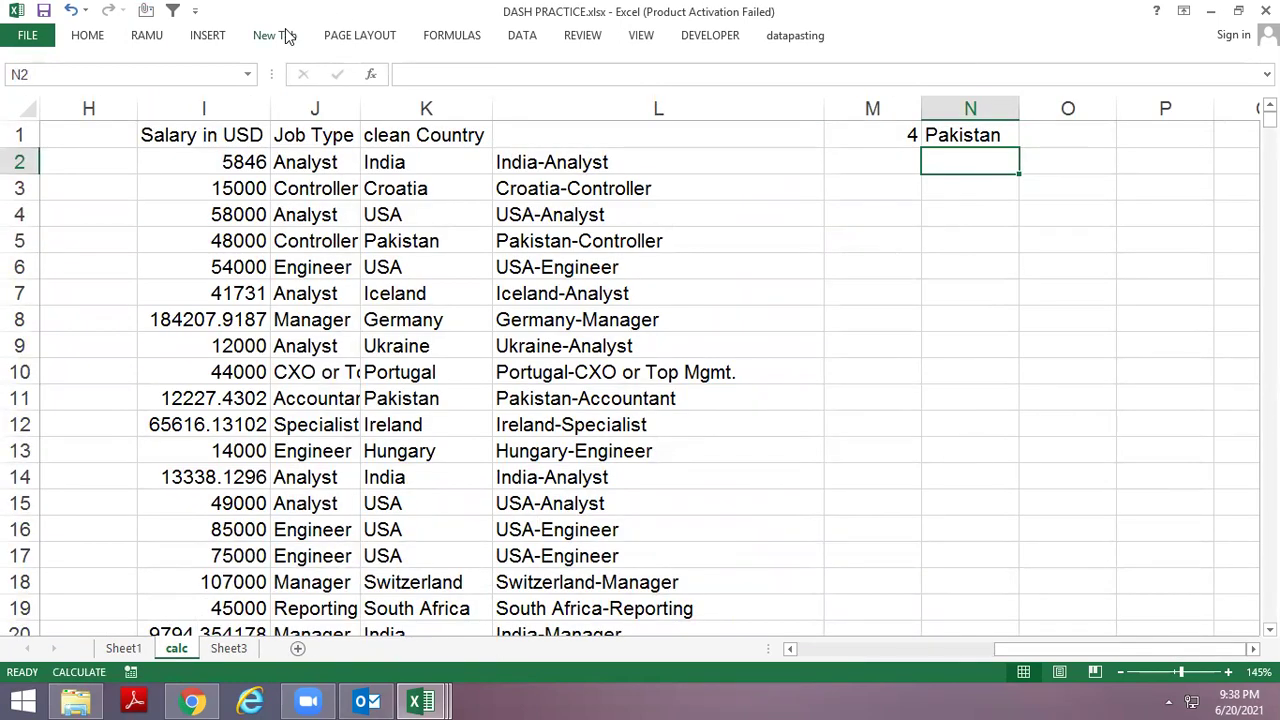
key(Up)
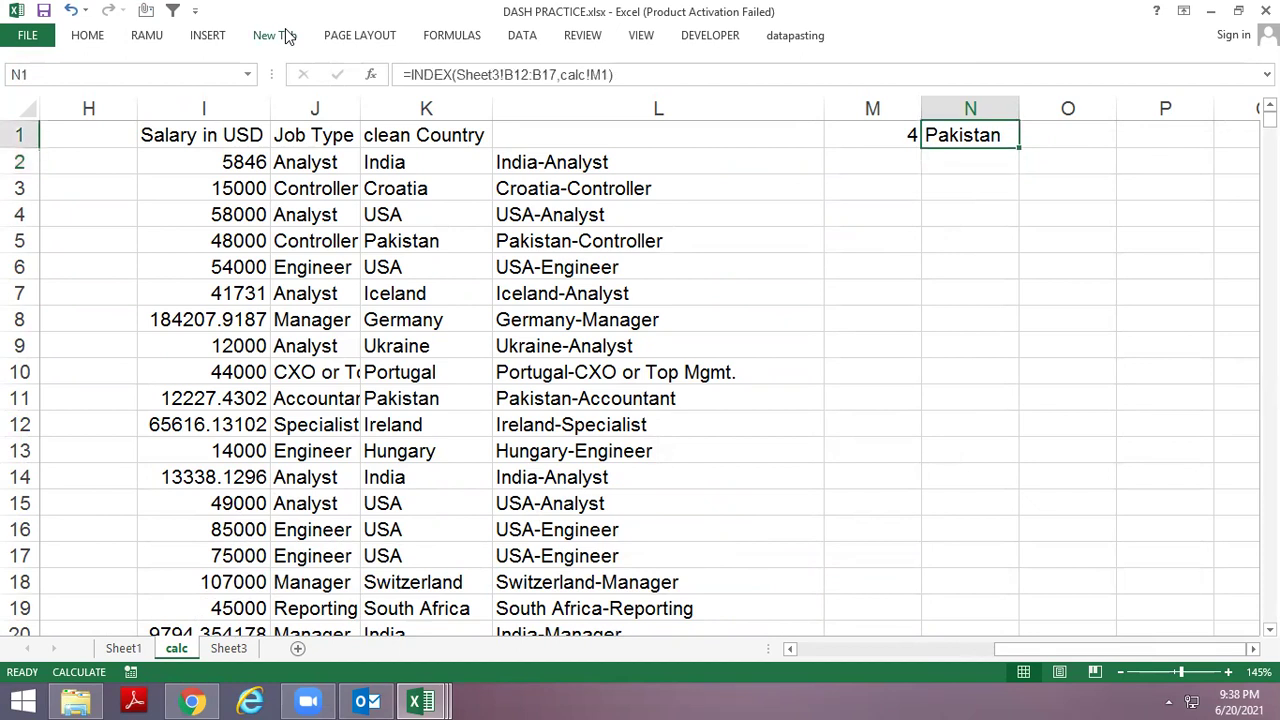
key(Down)
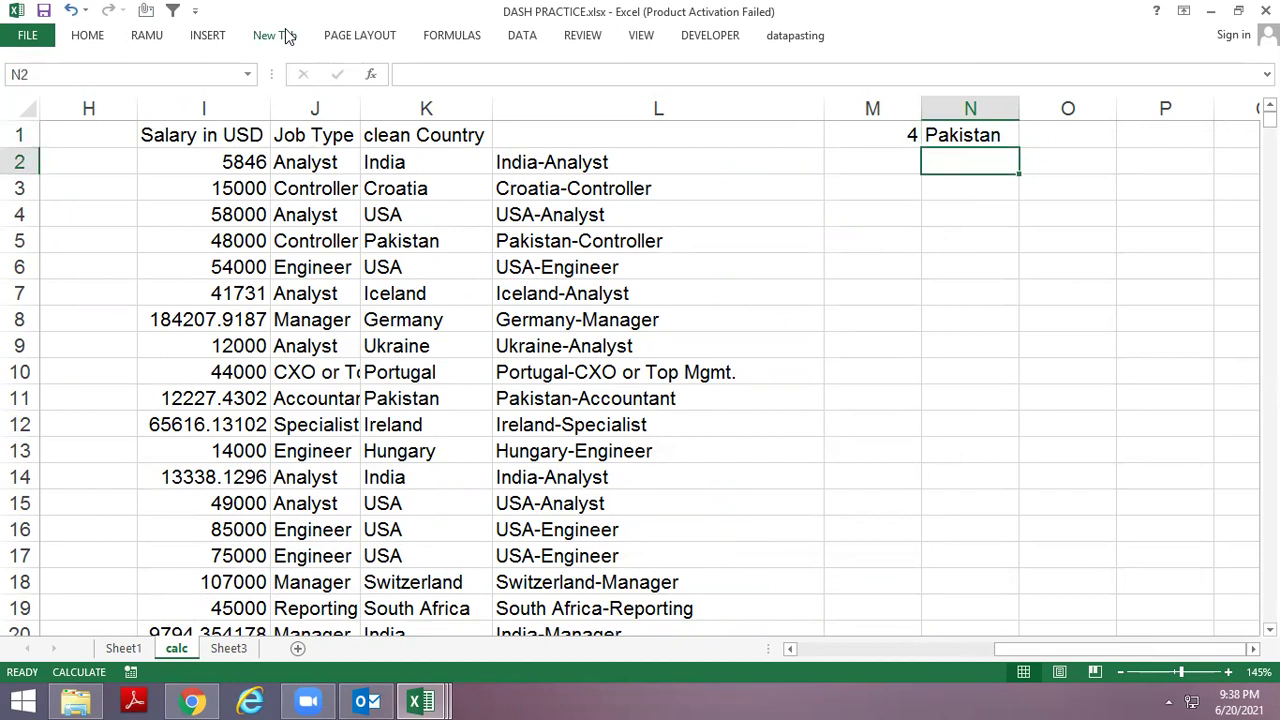
key(Left)
key(Left)
key(Left)
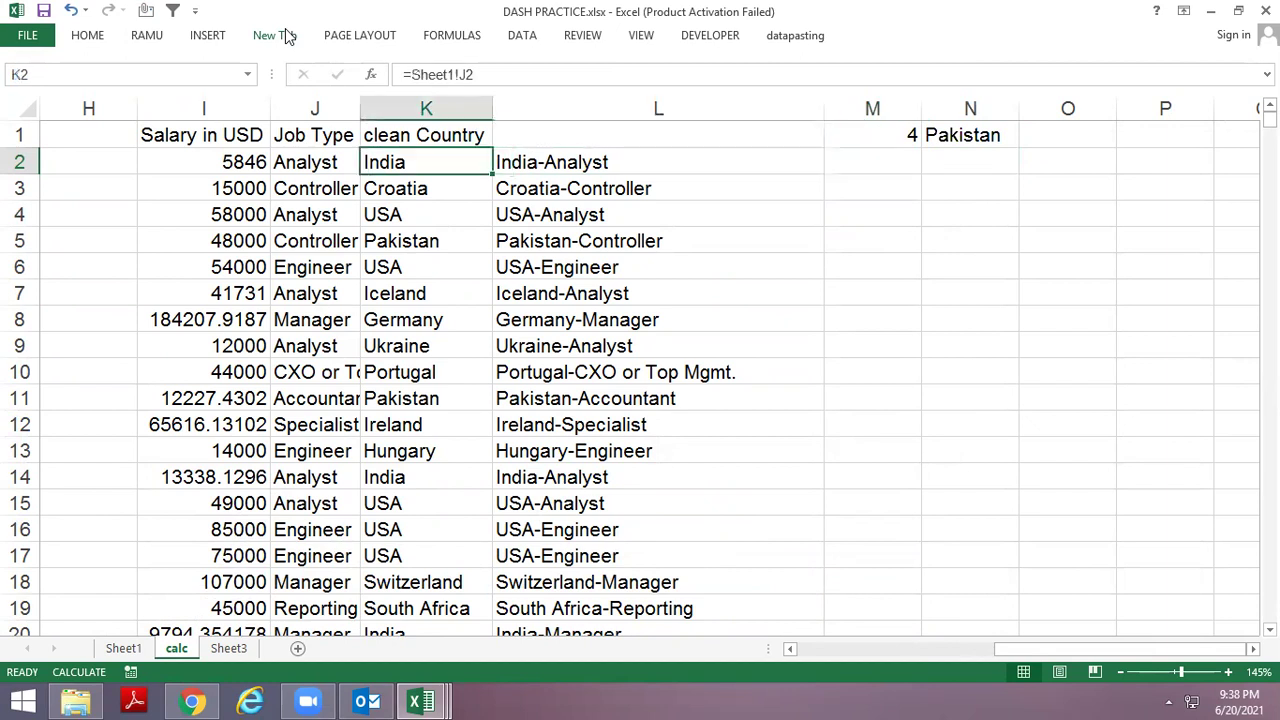
key(Right)
key(Right)
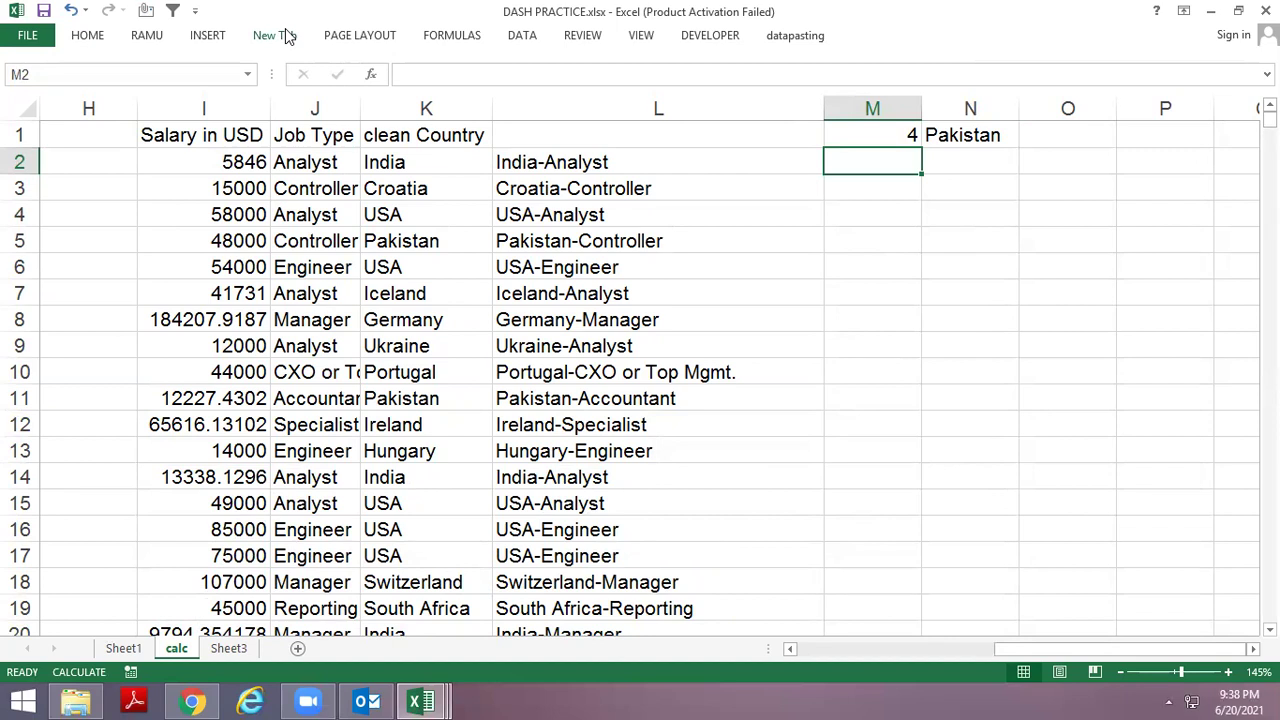
Enter =IF(N1=K2,K2,"") in M2 to show the country only when it matches N1.
text(=)
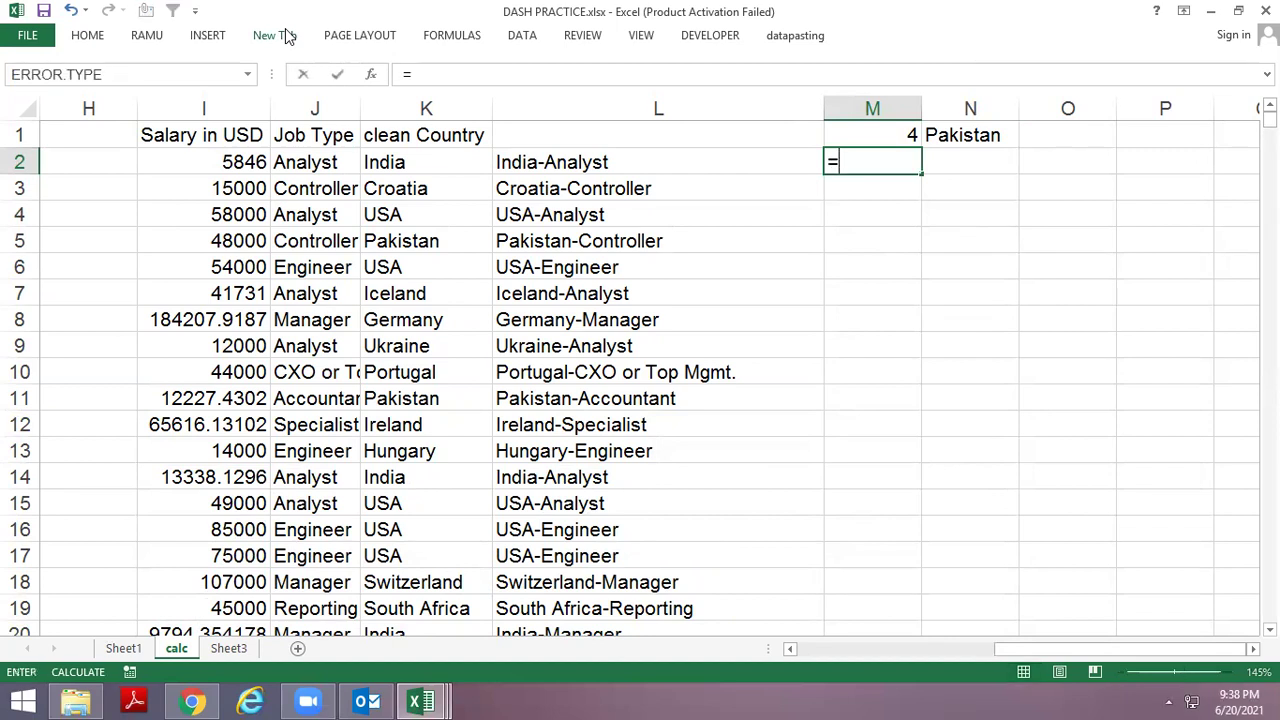
text(IF()
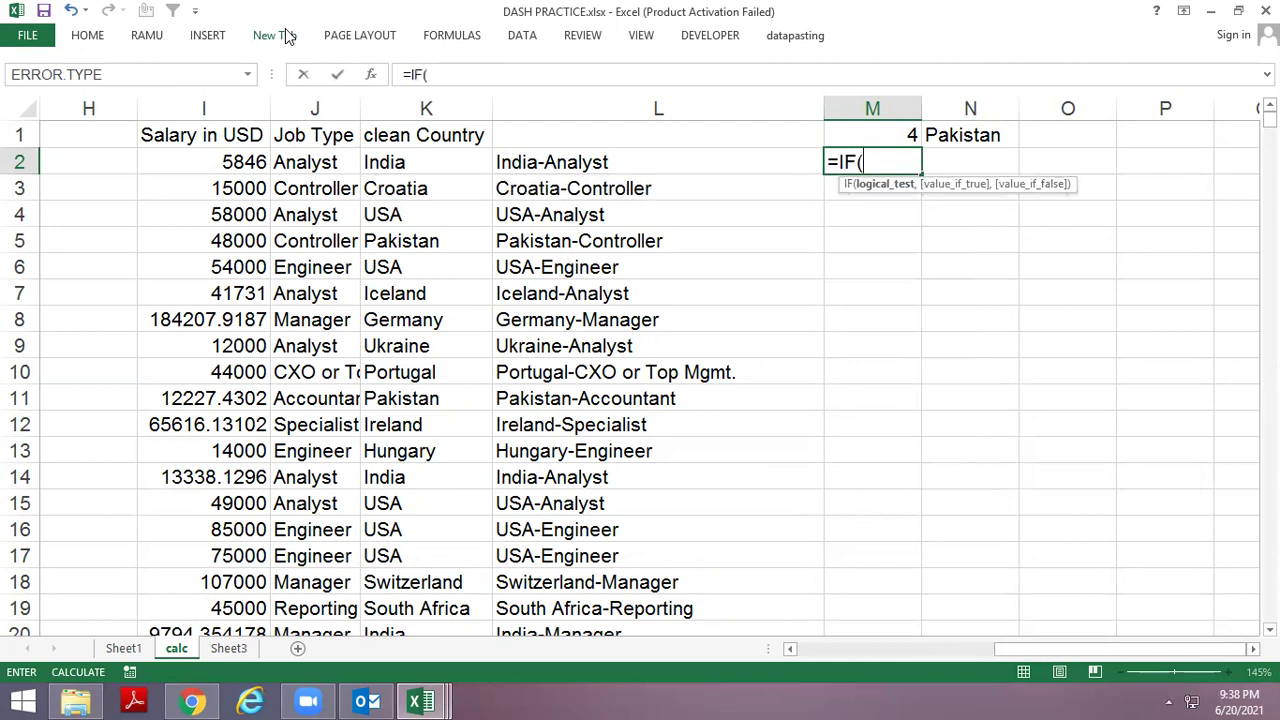
key(Escape)
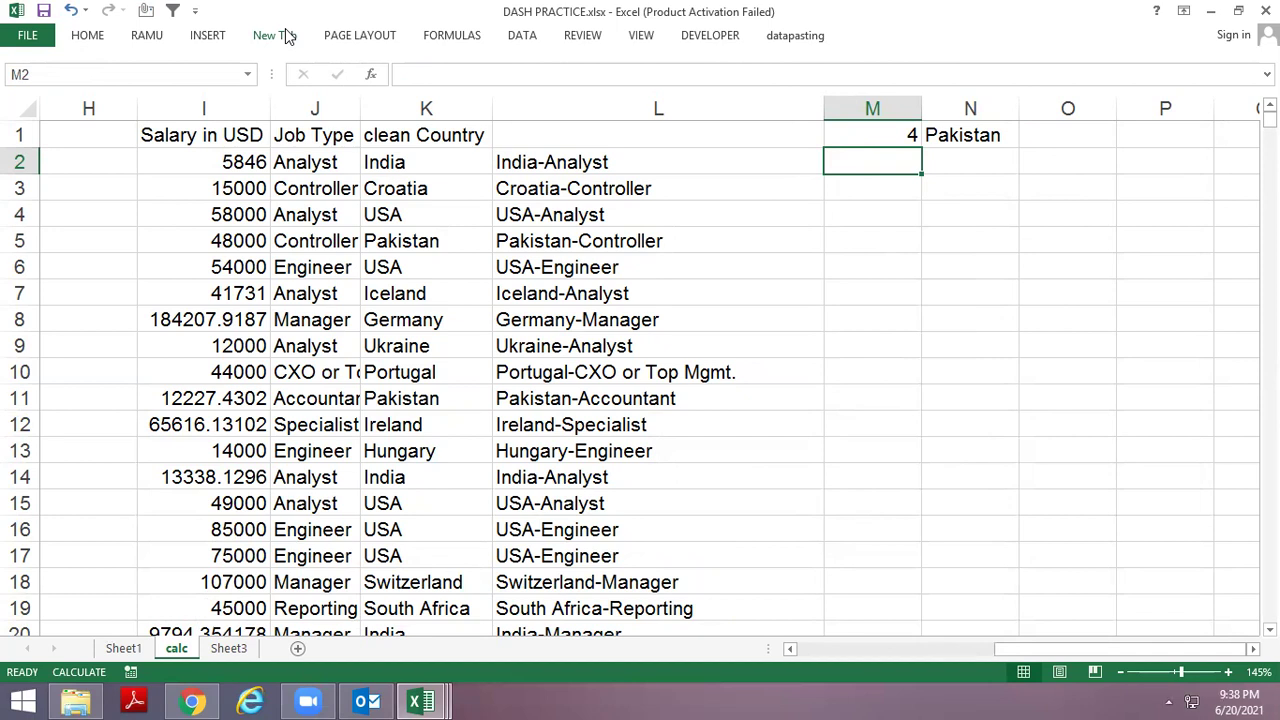
text(=IF)
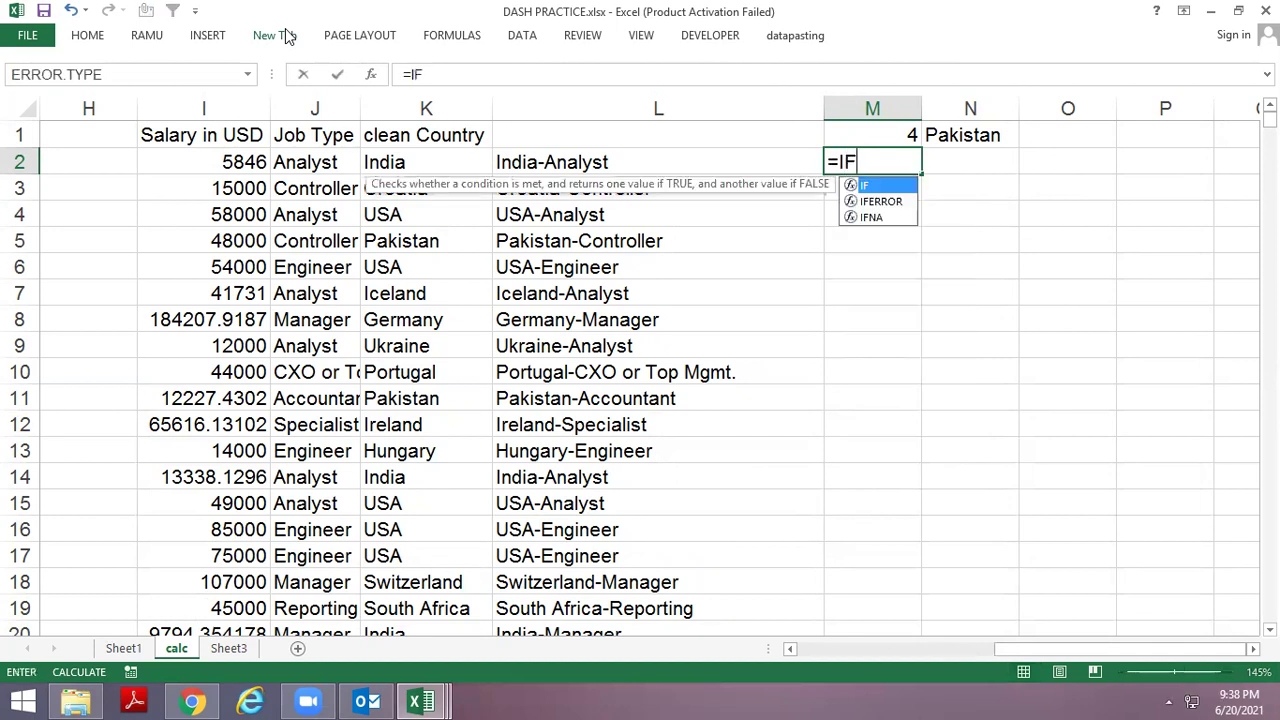
text(()
key(Up)
key(Right)
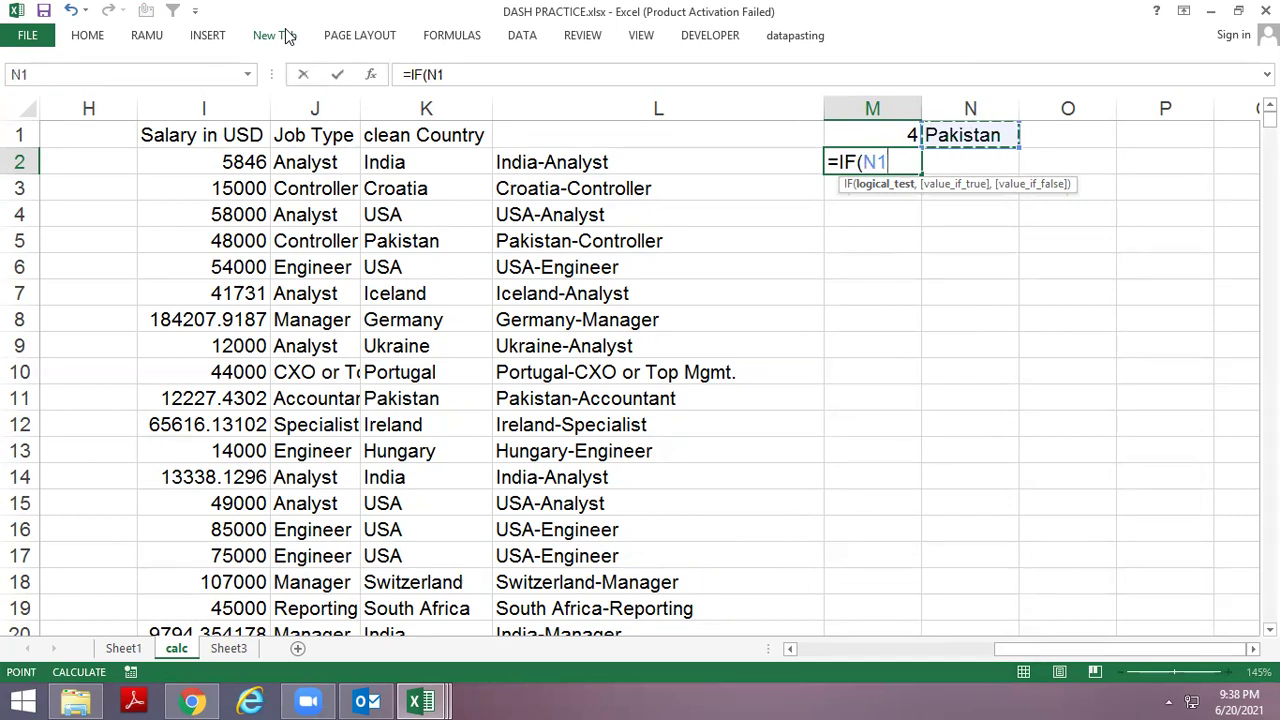
text(=)
key(Left)
key(Left)
key(Left)
key(Right)
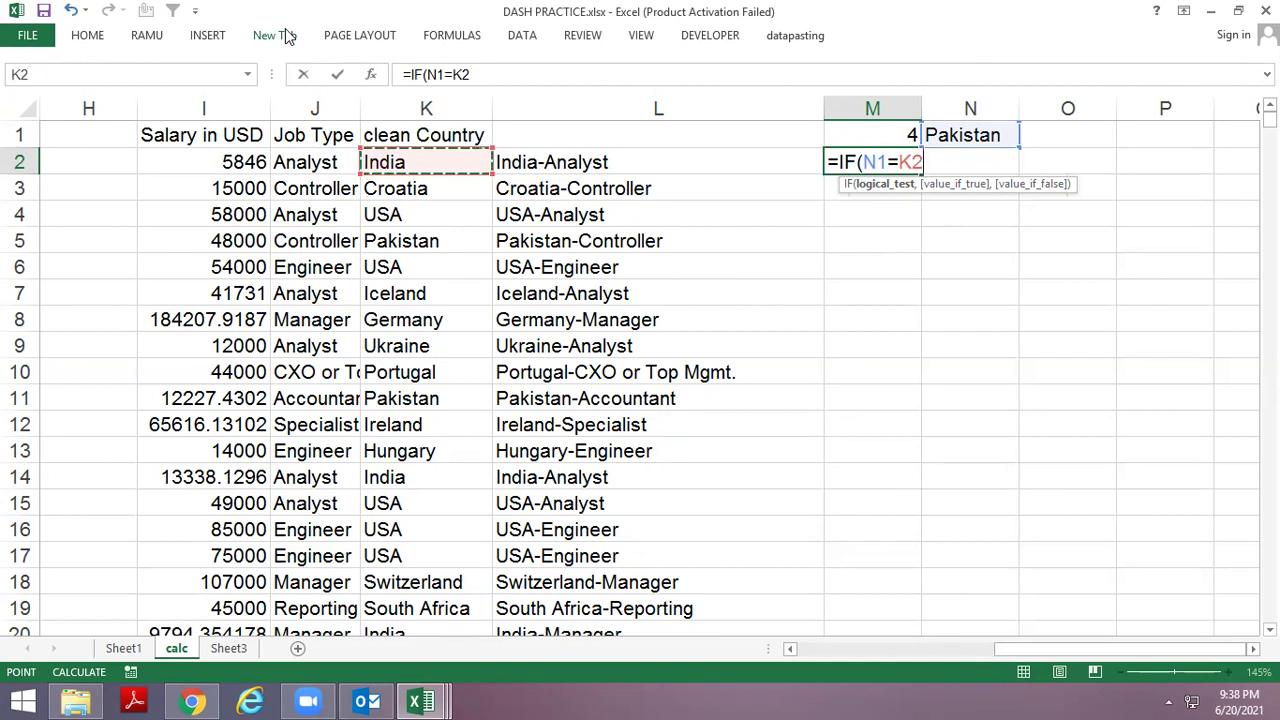
text(,)
key(Left)
key(Left)
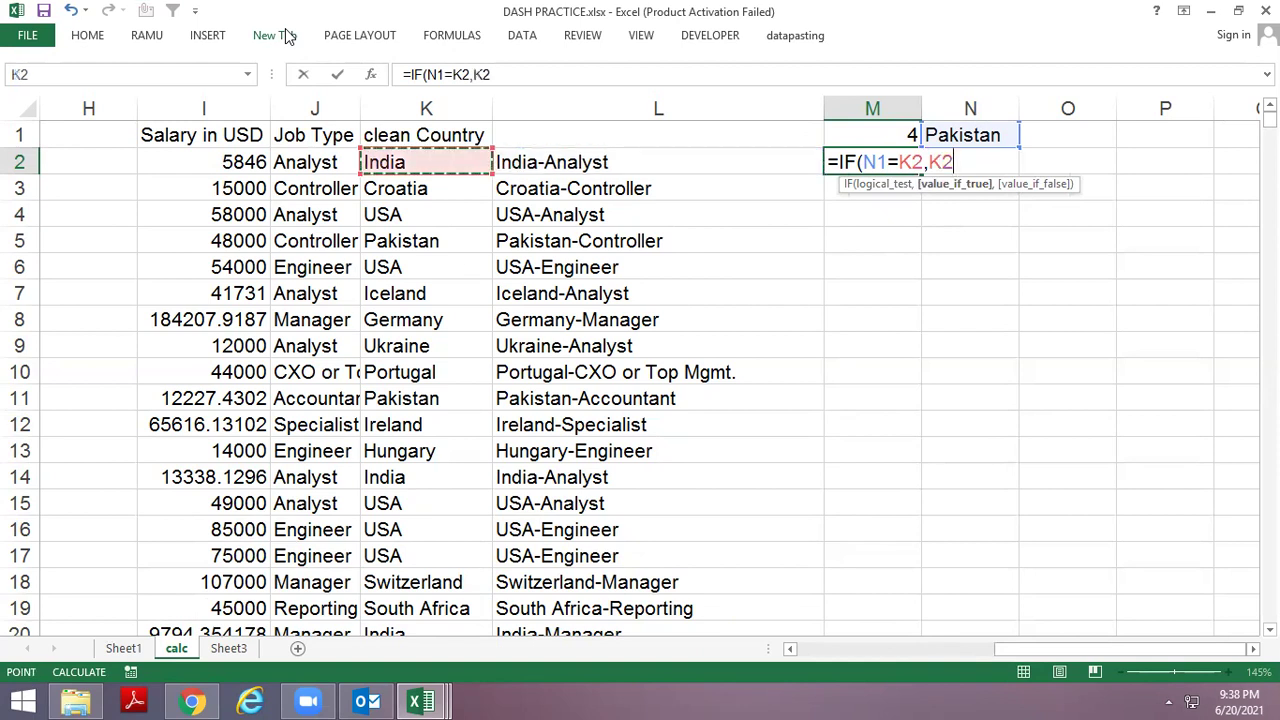
text(,"")
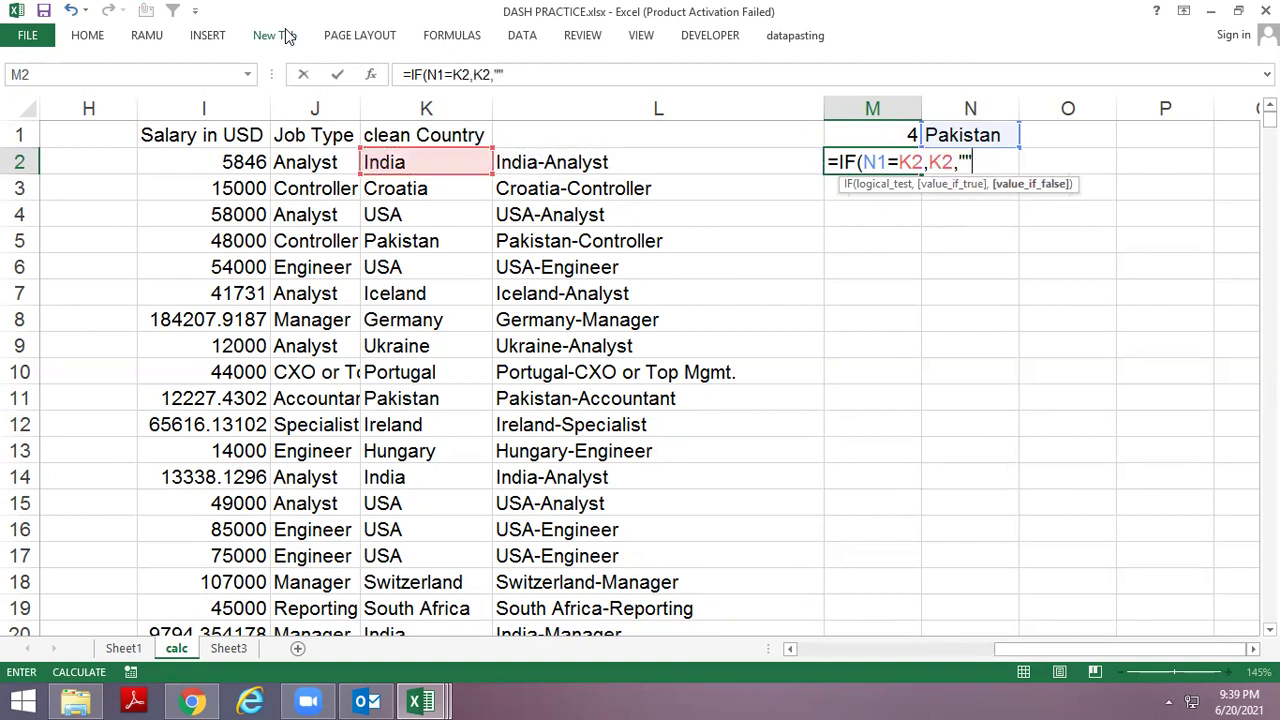
key(Return)
Make the N1 reference absolute so M2 reads =IF($N$1=K2,K2,"").
key(Up)
key(F2)
key(Left)
key(Left)
Fill the M2 formula down column M to row 1884.
key(Left)
key(Left)
key(Left)
key(Left)
key(Left)
key(Left)
key(F4)
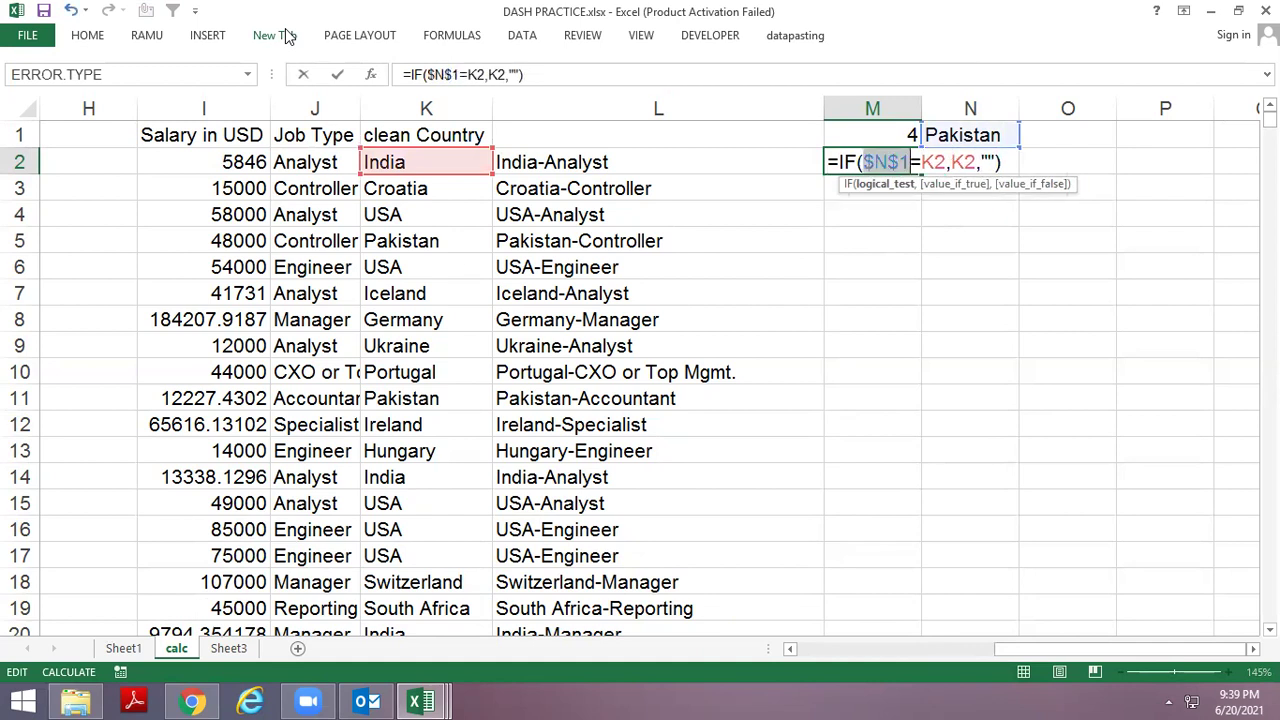
key(Return)
key(ctrl+d)
key(Down)
key(ctrl+d)
key(Down)
key(Down)
key(ctrl+d)
key(Down)
key(ctrl+d)
key(Down)
key(ctrl+d)
key(Down)
key(ctrl+d)
key(Down)
key(ctrl+d)
key(Down)
key(ctrl+d)
key(Down)
key(Left)
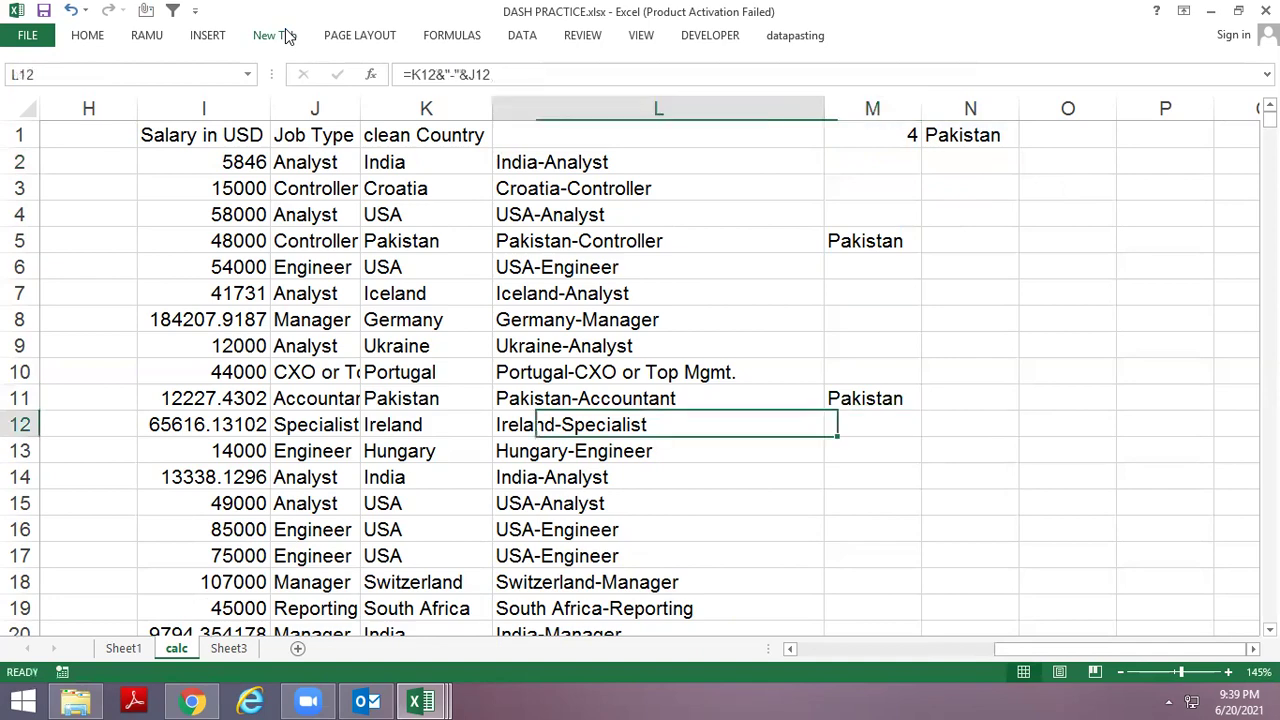
key(ctrl+Down)
key(Right)
key(ctrl+shift+Up)
key(ctrl+d)
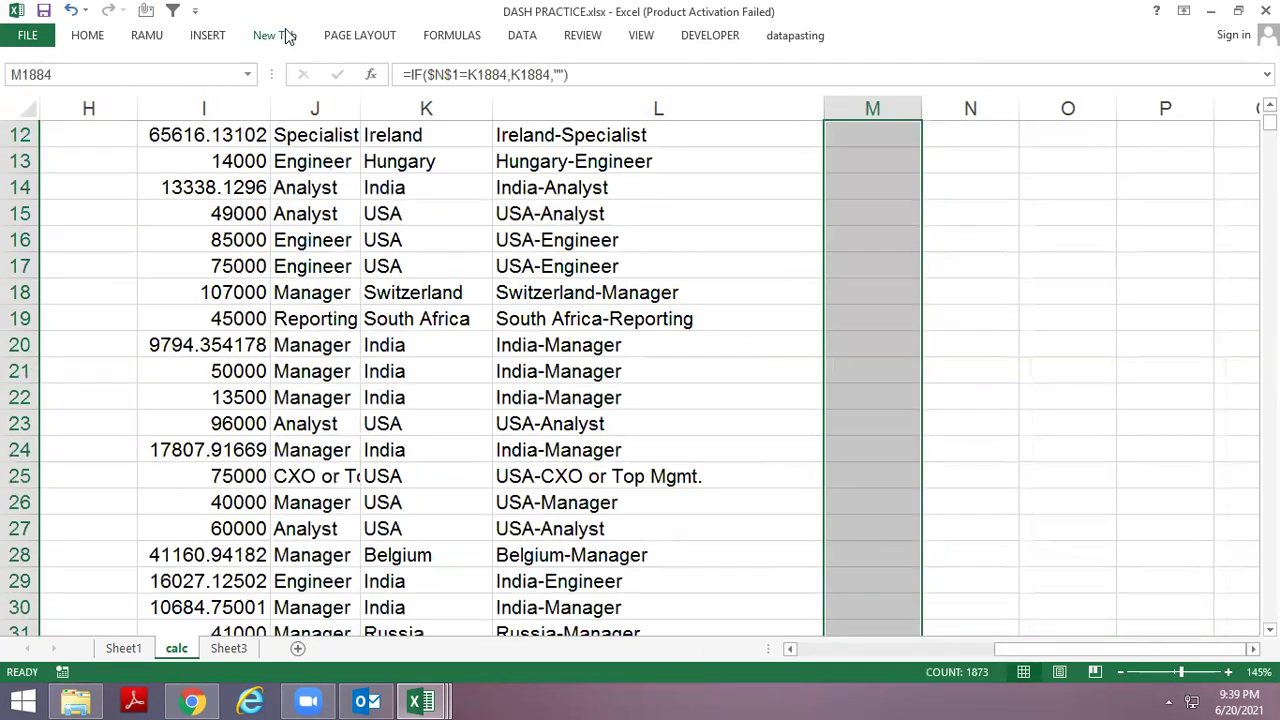
key(Down)
Check column M's results, inspecting the formula in M15.
key(Up)
key(Up)
key(Up)
key(ctrl+Up)
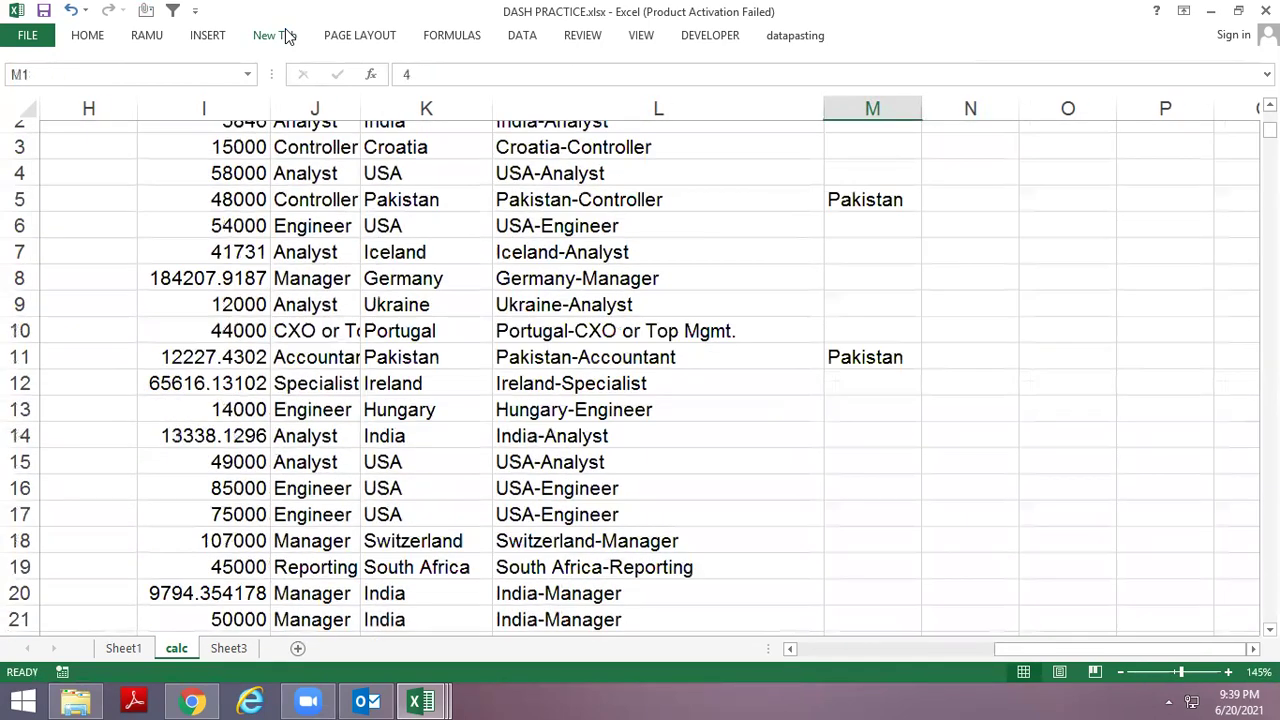
key(Down)
key(Down)
key(Down)
key(Down)
key(Down)
key(Down)
key(Down)
key(Down)
key(Down)
key(ctrl+Up)
key(Down)
key(Down)
key(Down)
key(Down)
key(F2)
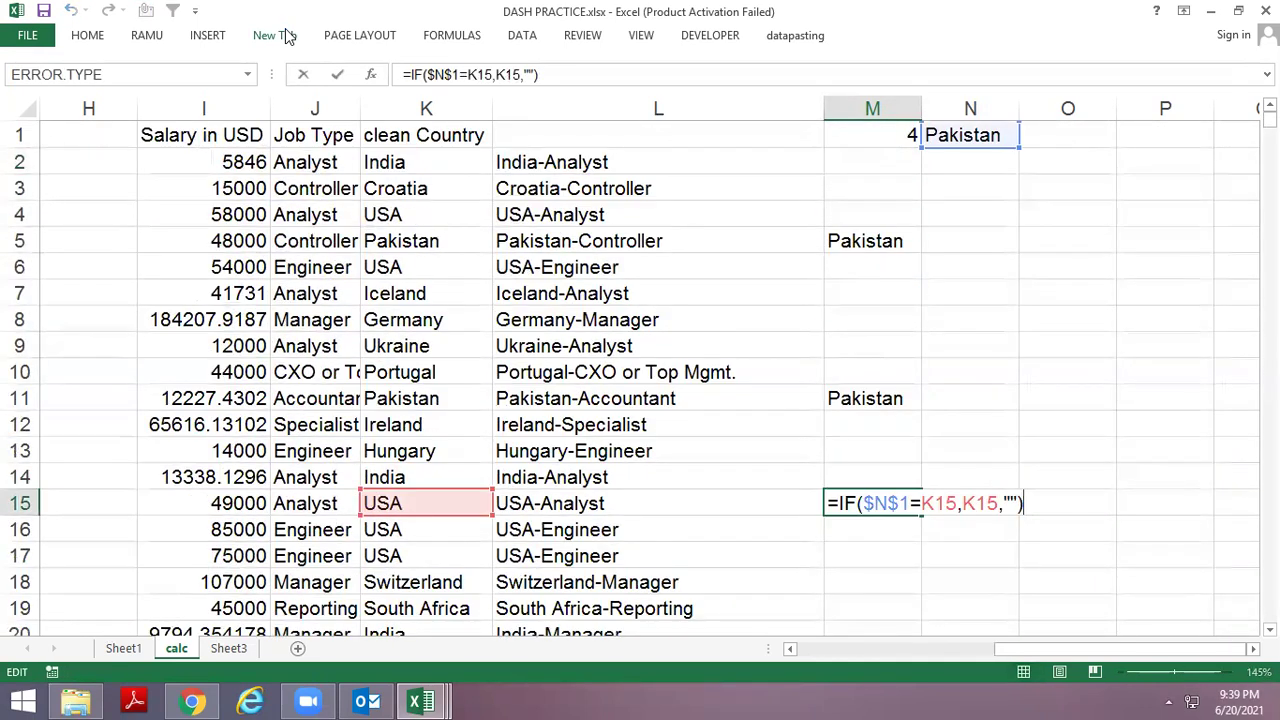
key(Escape)
key(Left)
key(Left)
key(Left)
key(ctrl+Up)
key(Right)
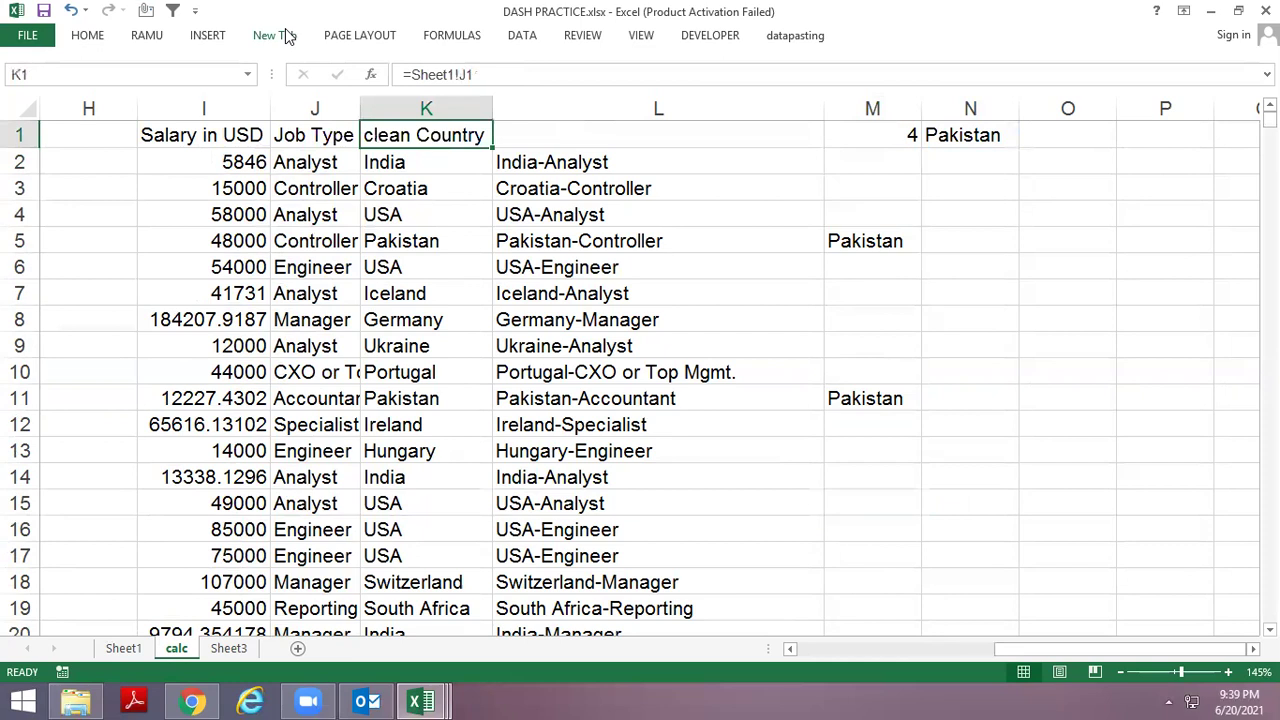
key(ctrl+shift+l)
key(alt+Down)
key(Down)
key(Down)
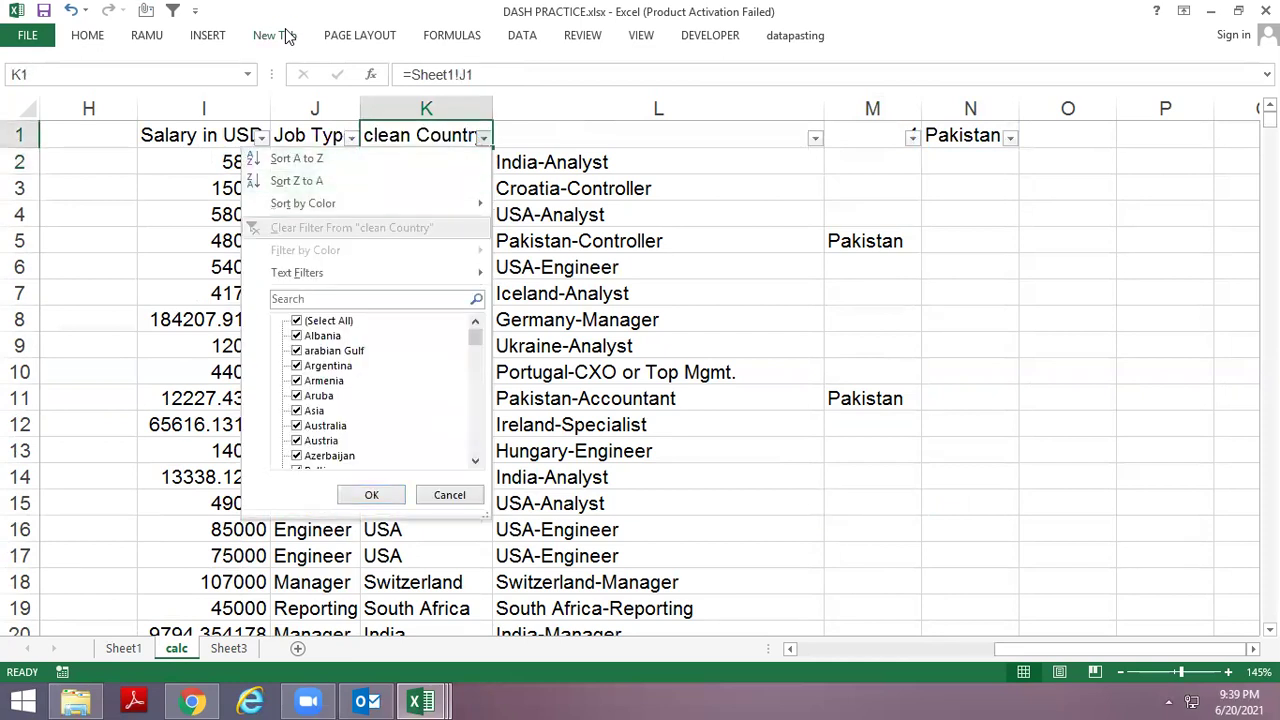
key(Down)
key(Down)
key(space)
key(p)
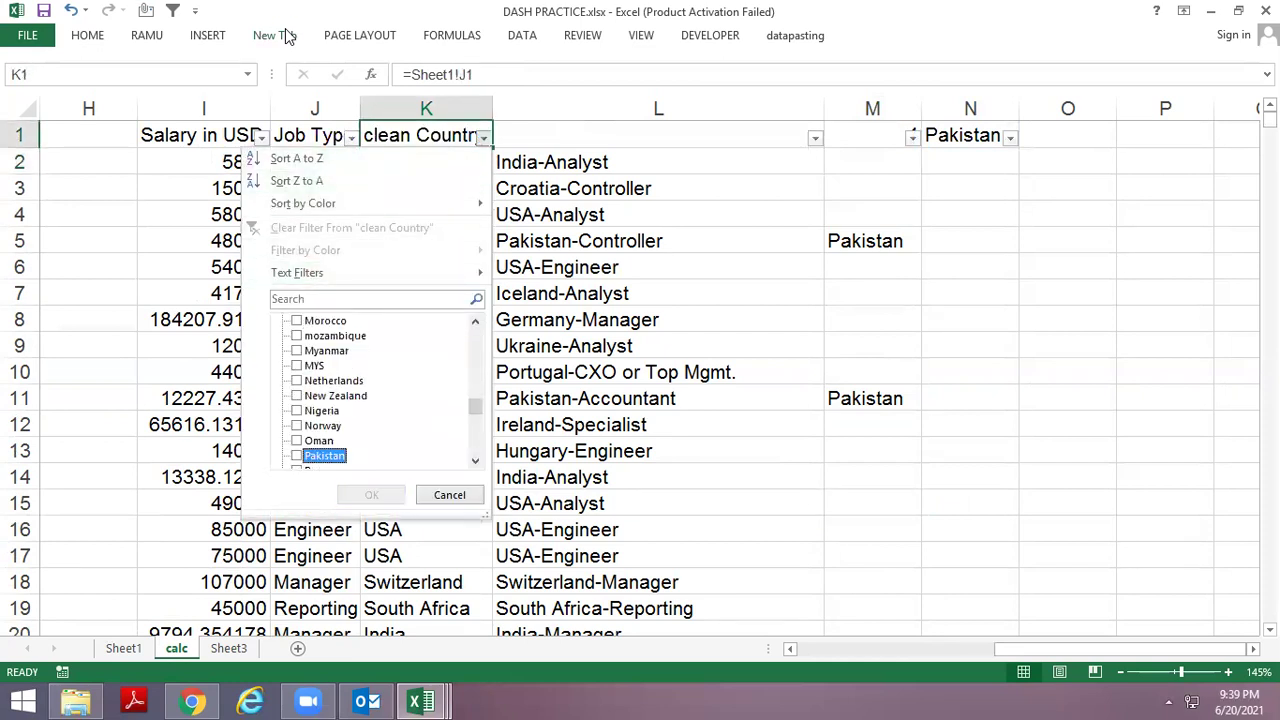
key(space)
key(Return)
key(Down)
key(Down)
key(Right)
key(ctrl+Down)
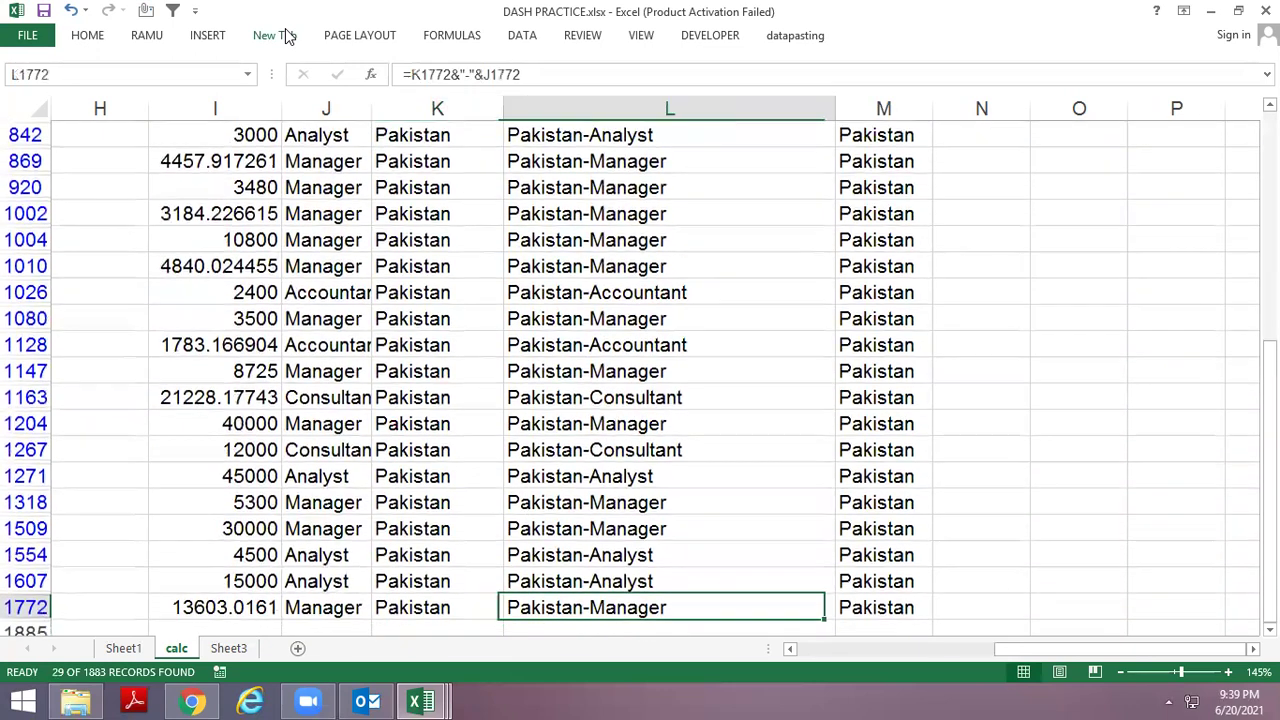
key(Right)
key(ctrl+shift+l)
key(ctrl+Up)
key(Down)
key(Up)
key(Up)
key(Down)
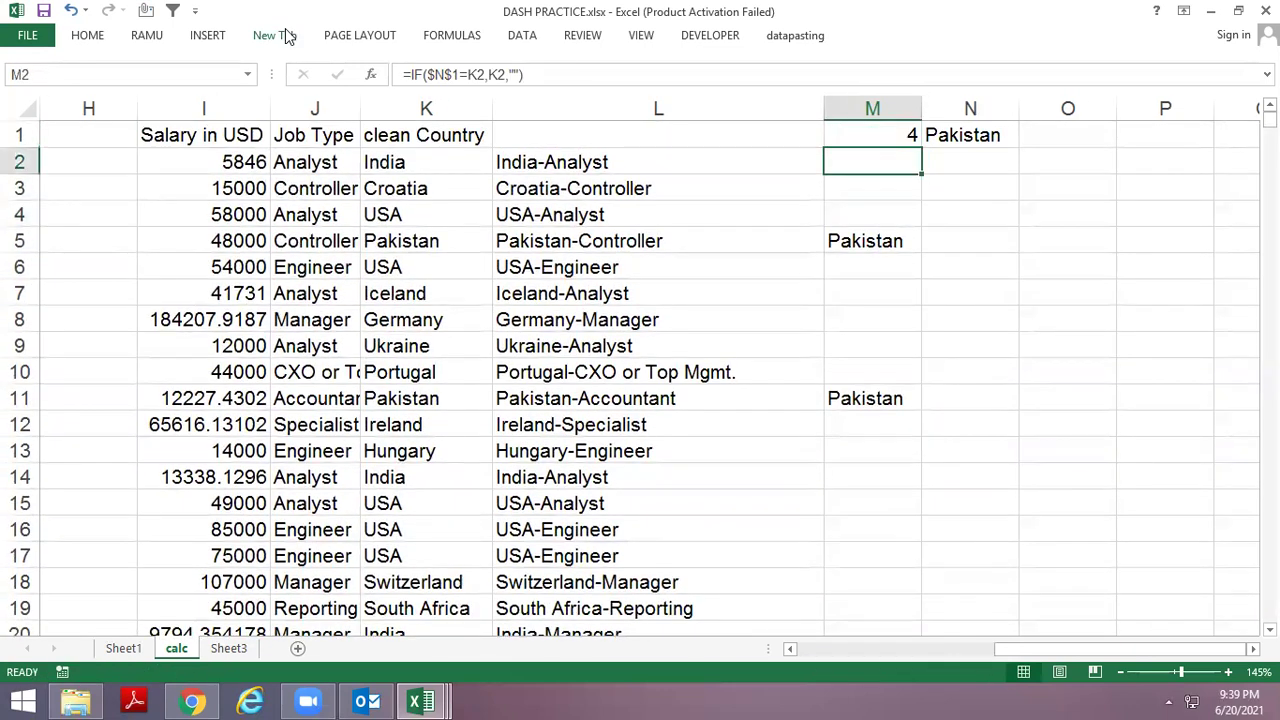
Change M2 to =IF($N$1=K2,L2,"") so it returns the country-job label.
key(F2)
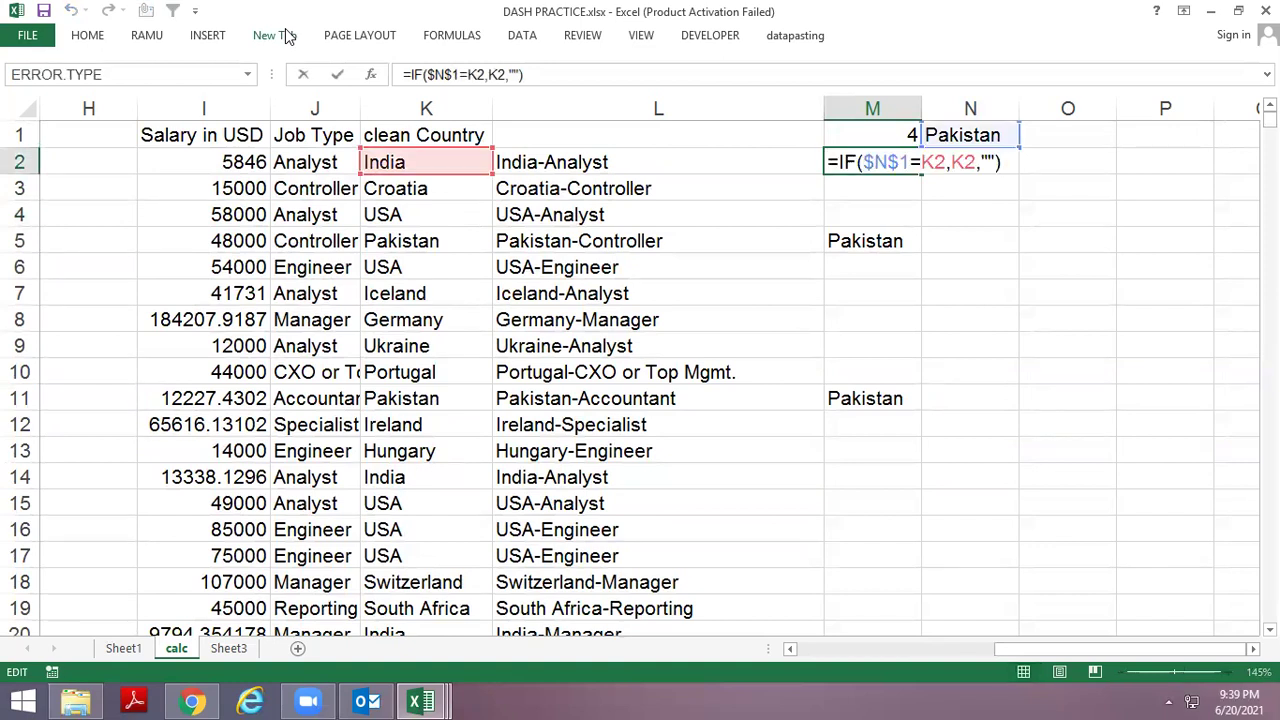
key(Left)
key(Left)
key(Left)
key(Left)
key(Left)
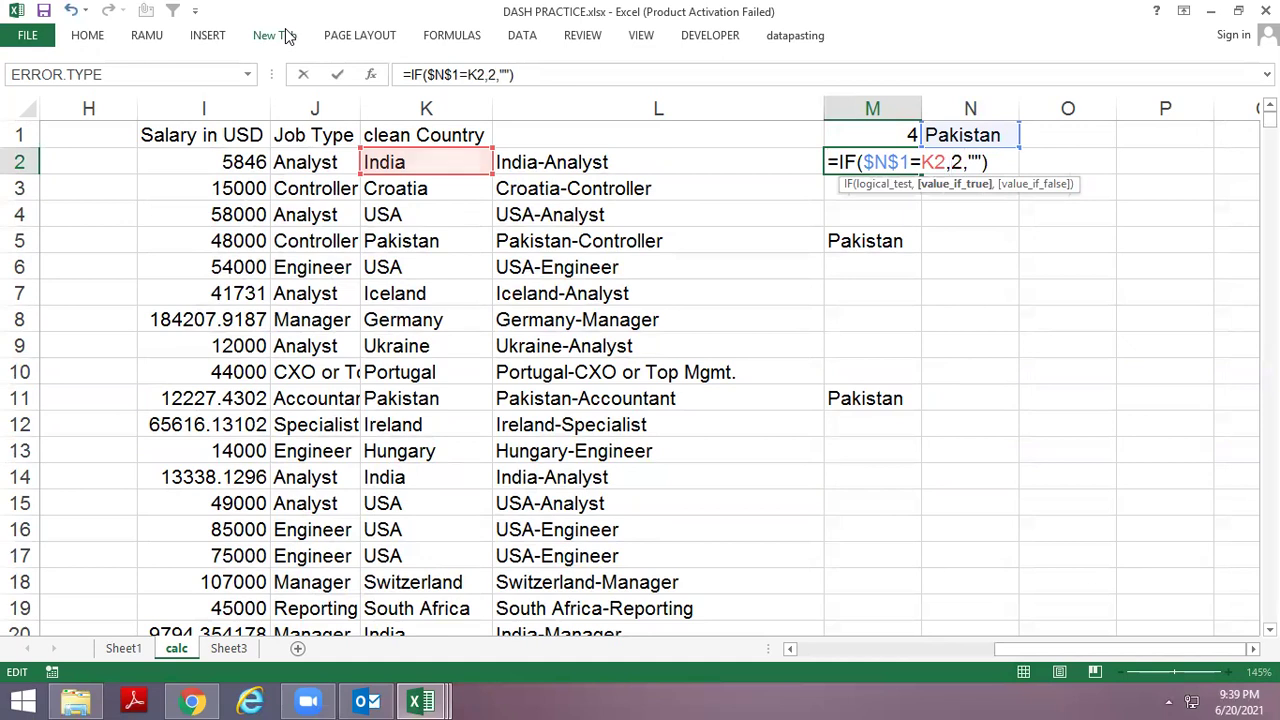
text(L)
key(Return)
Fill the new label formula down M2:M1884, using Ctrl+D and Home > Fill > Down.
key(Up)
key(ctrl+shift+Down)
key(ctrl+d)
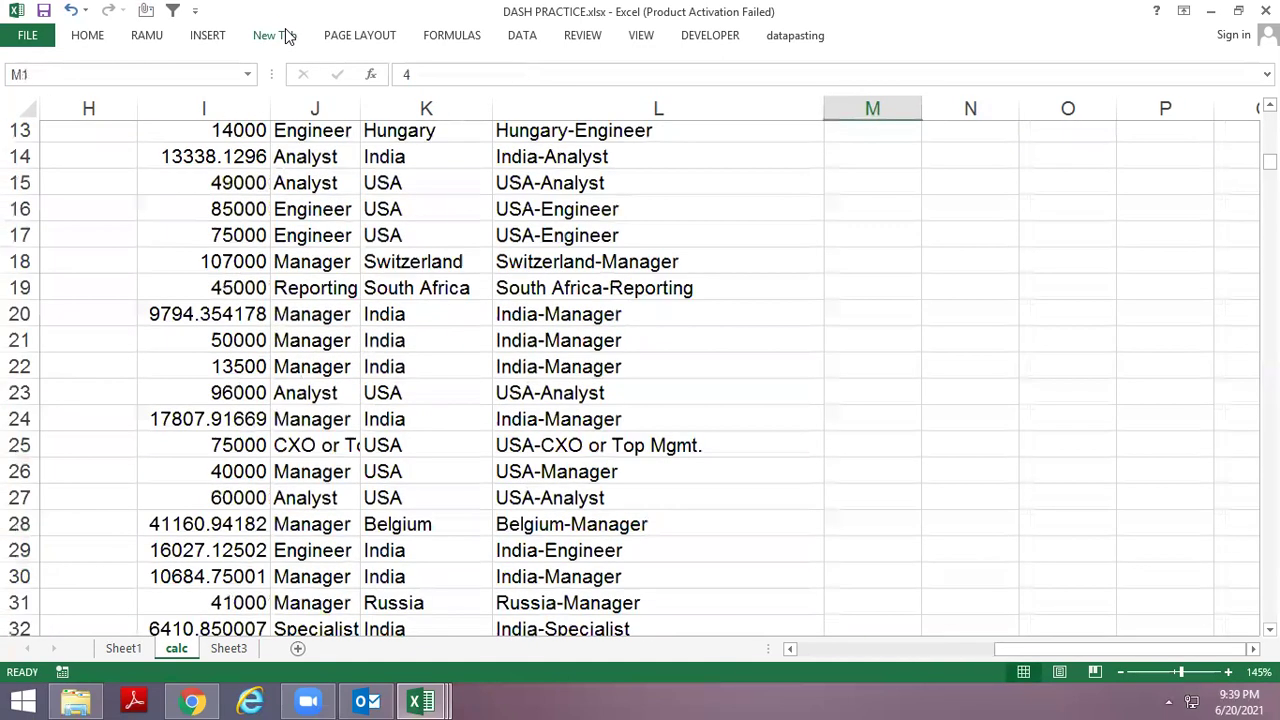
key(Down)
key(Down)
key(Down)
key(Up)
key(ctrl+Up)
key(Down)
key(ctrl+shift+Down)
key(alt)
key(h)
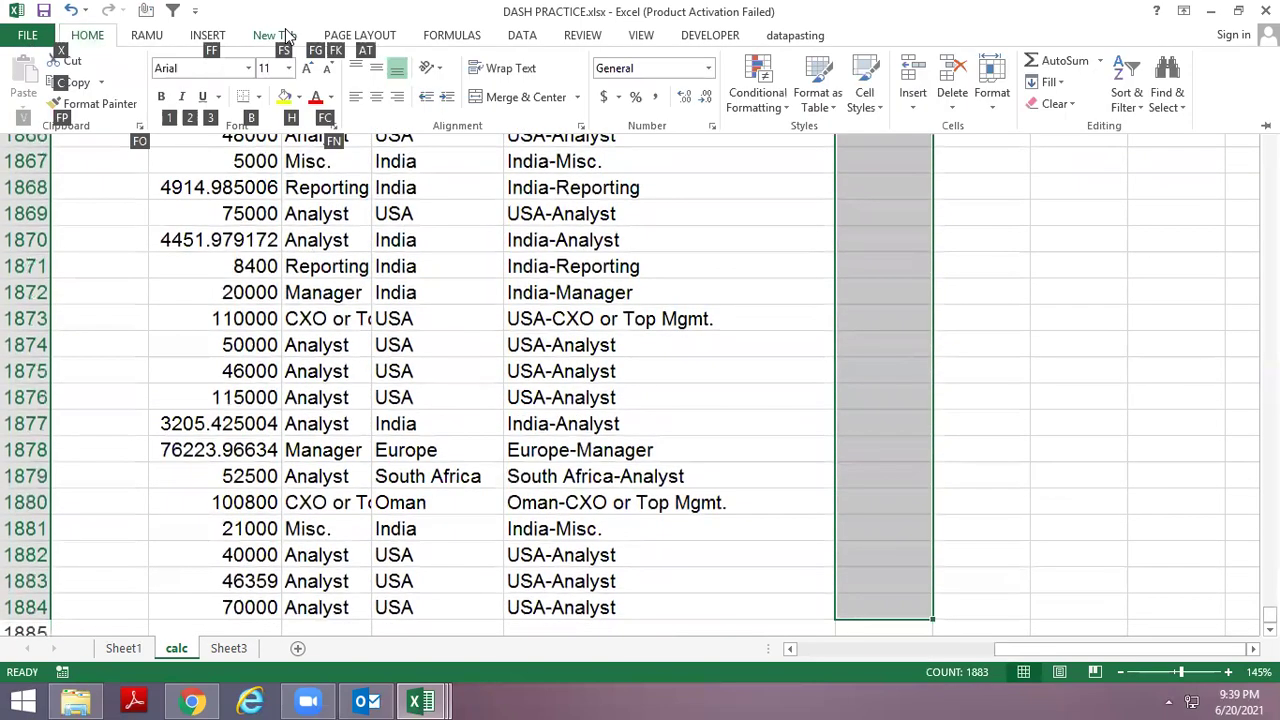
key(f)
key(i)
key(d)
key(Down)
key(Right)
key(Right)
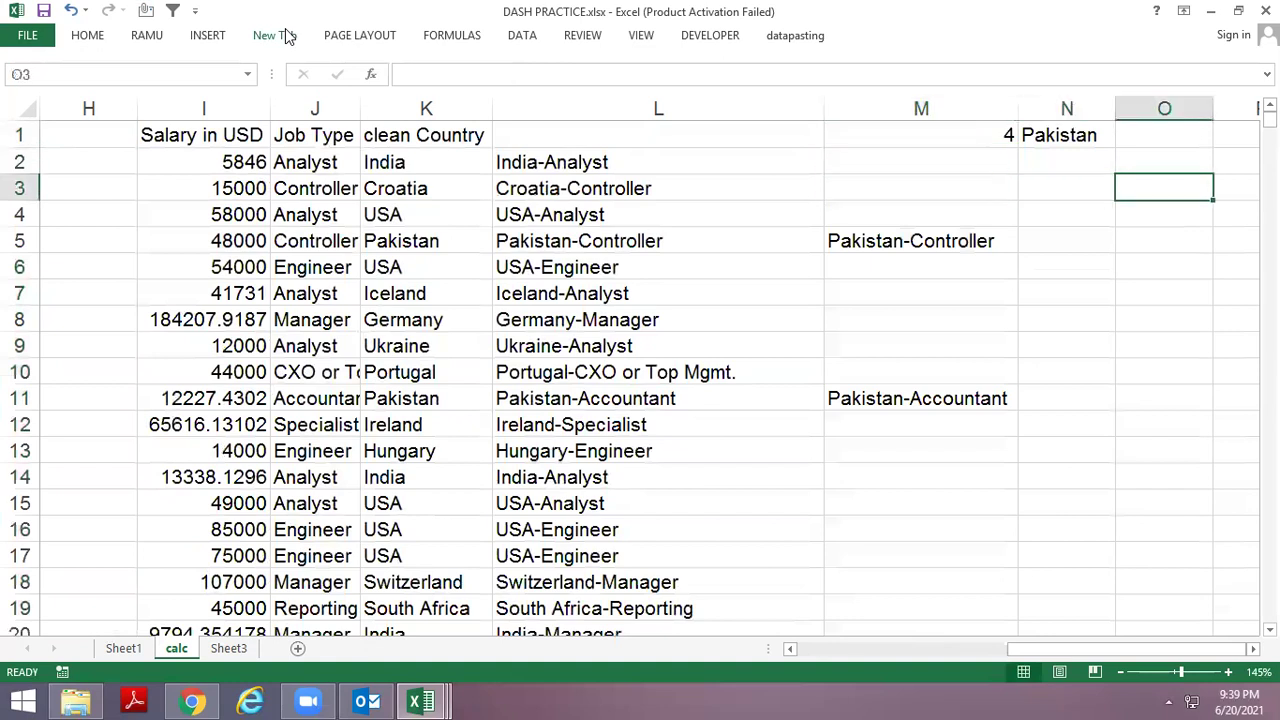
key(Up)
key(Right)
Enter =COUNTIF(M2:M2,M2) in O2 to count each row's column M label.
key(Left)
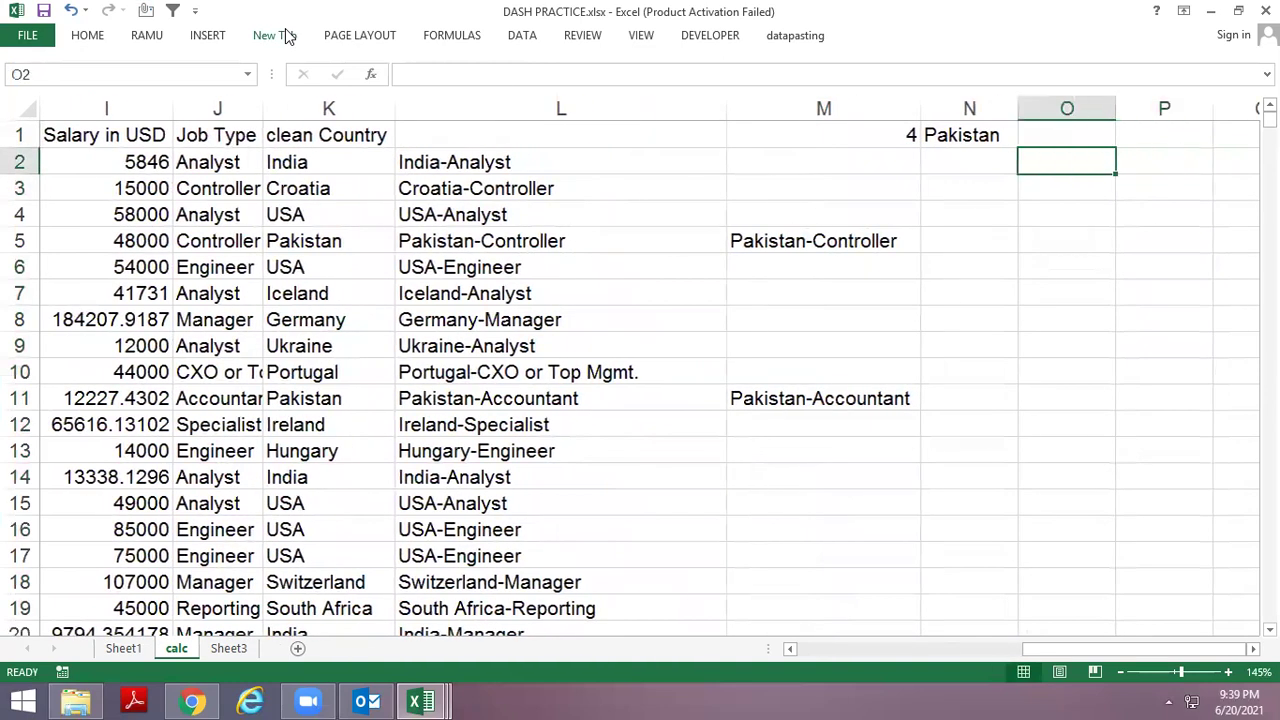
text(=CO)
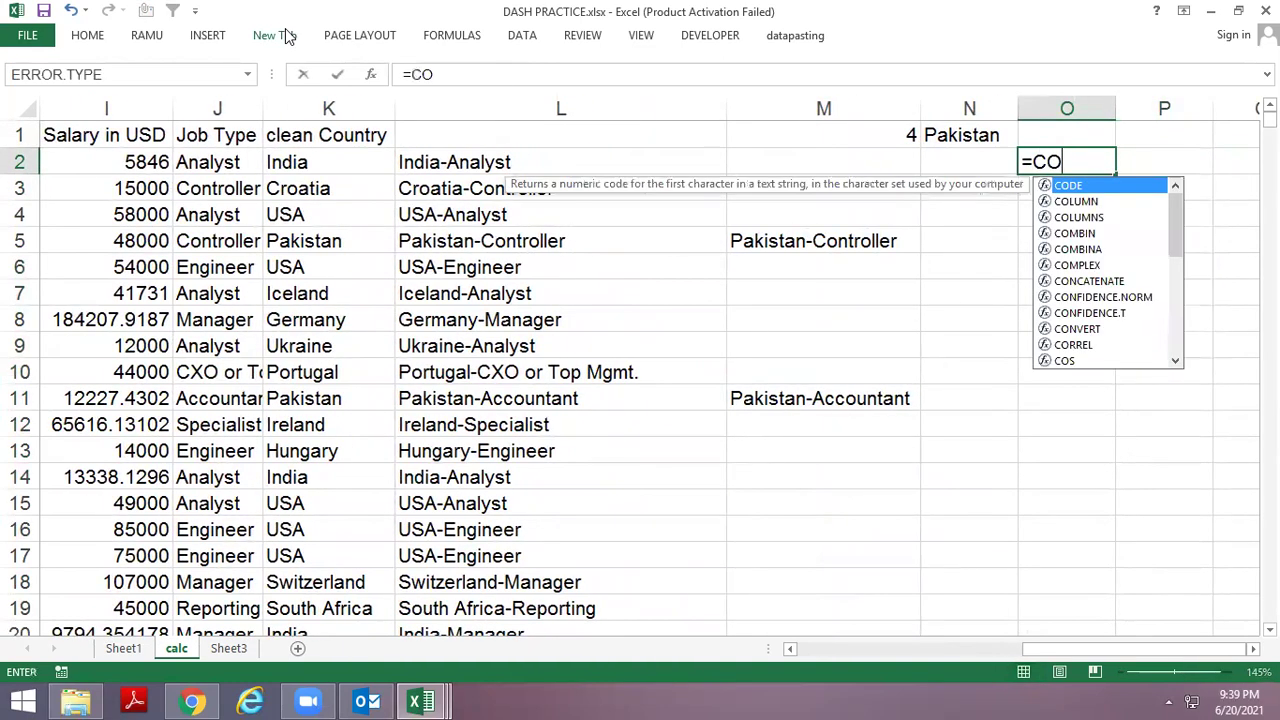
text(UNTIF()
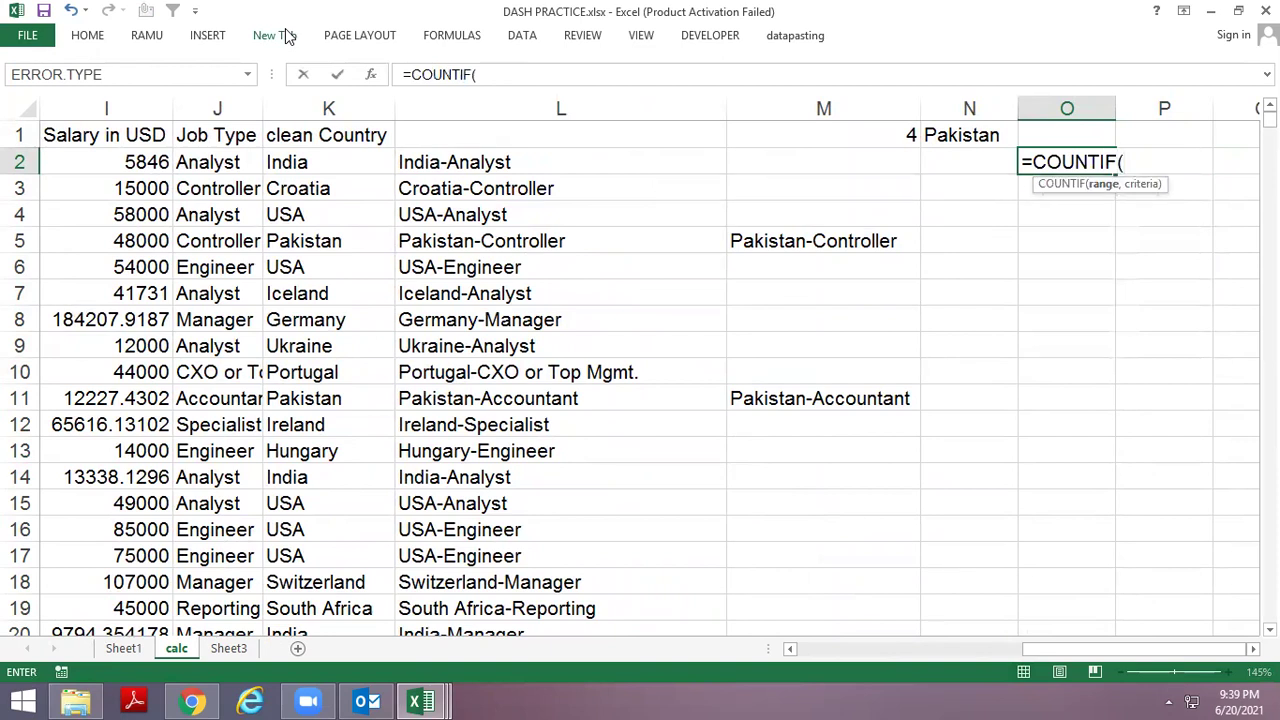
key(Left)
key(Left)
text(:)
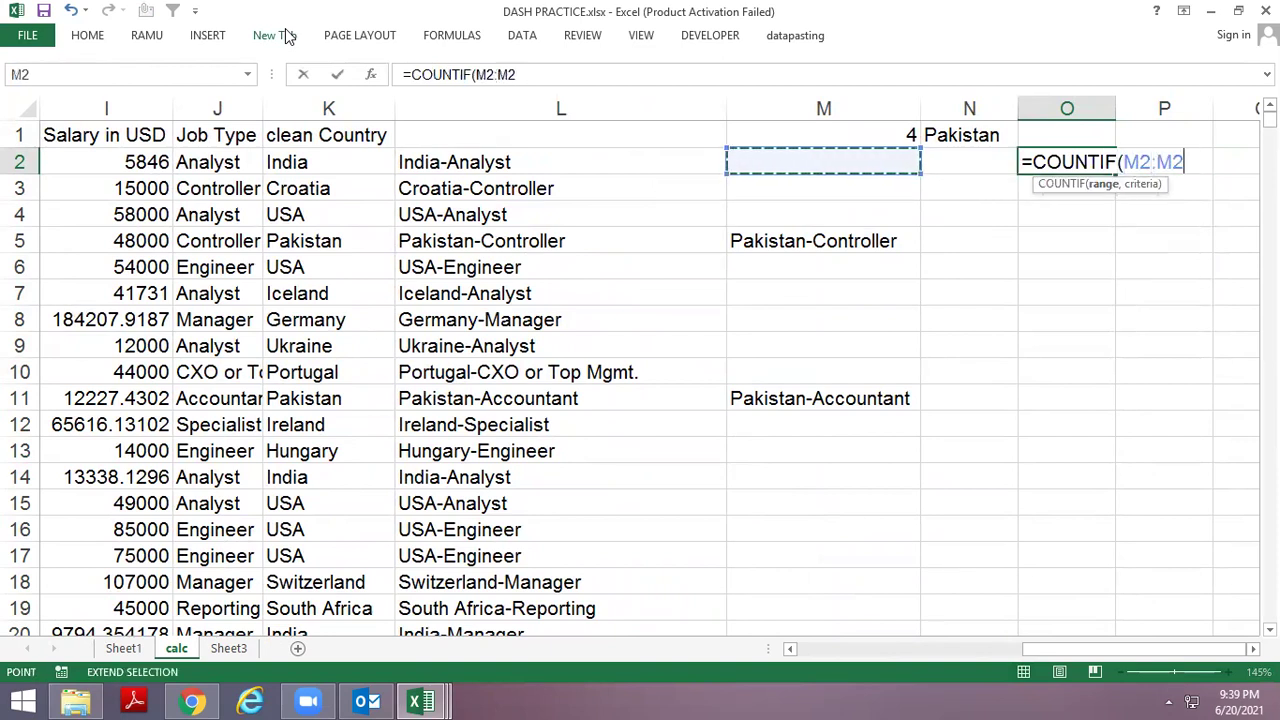
text(,M2)
key(Return)
Copy the COUNTIF formula down to O11, then reopen O2 for editing.
key(ctrl+d)
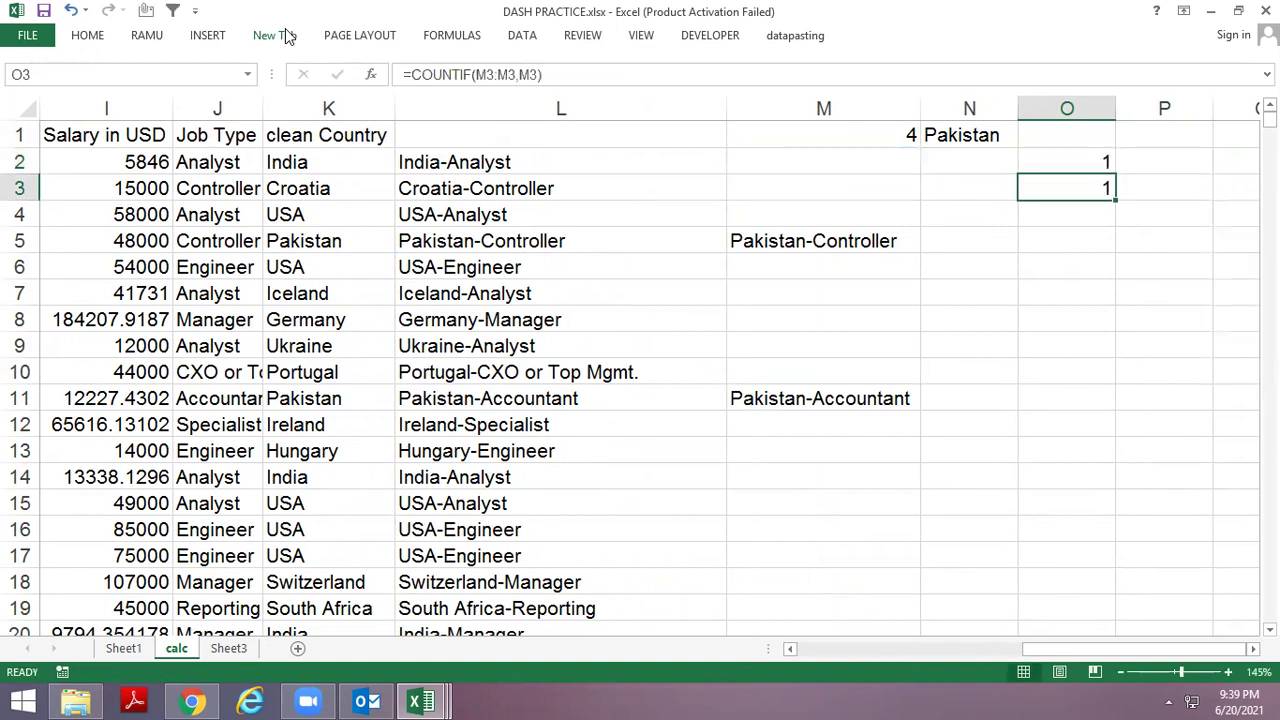
key(Down)
key(ctrl+d)
key(Down)
key(ctrl+d)
key(Down)
key(ctrl+d)
key(Down)
key(ctrl+d)
key(Down)
key(ctrl+d)
key(Down)
key(ctrl+d)
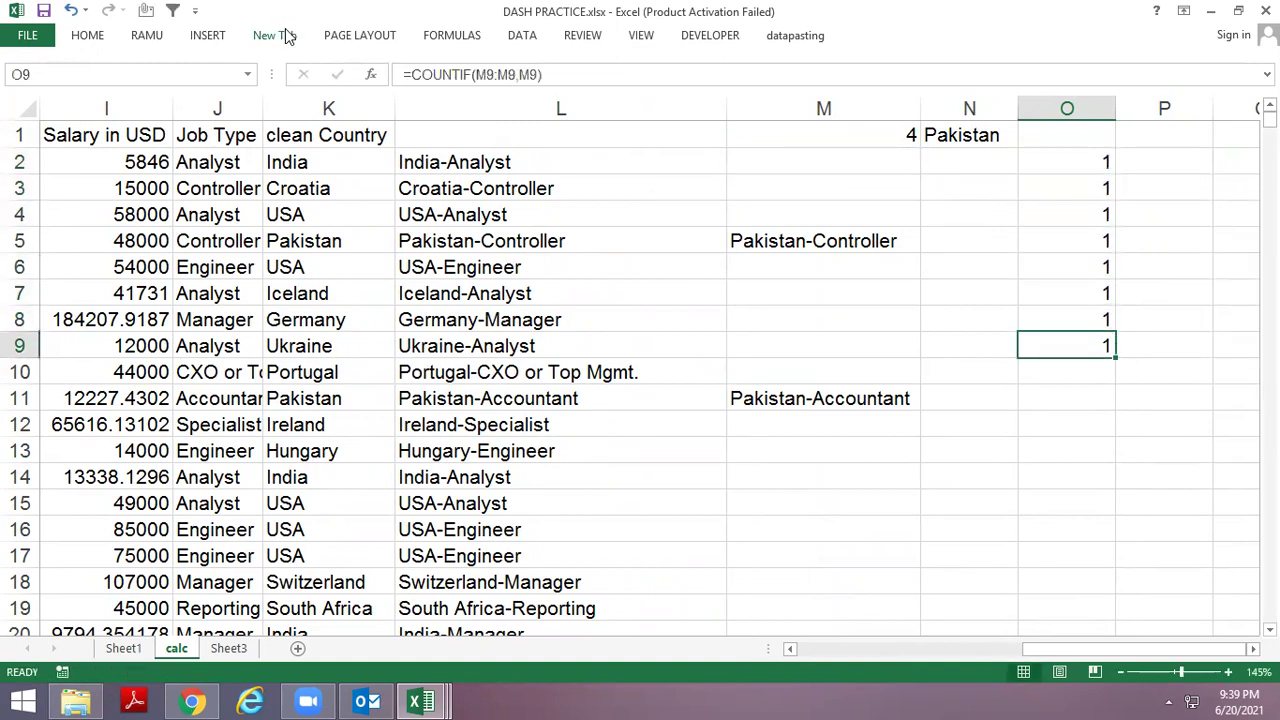
key(Down)
key(ctrl+d)
key(Down)
key(ctrl+d)
key(Up)
key(Up)
key(Up)
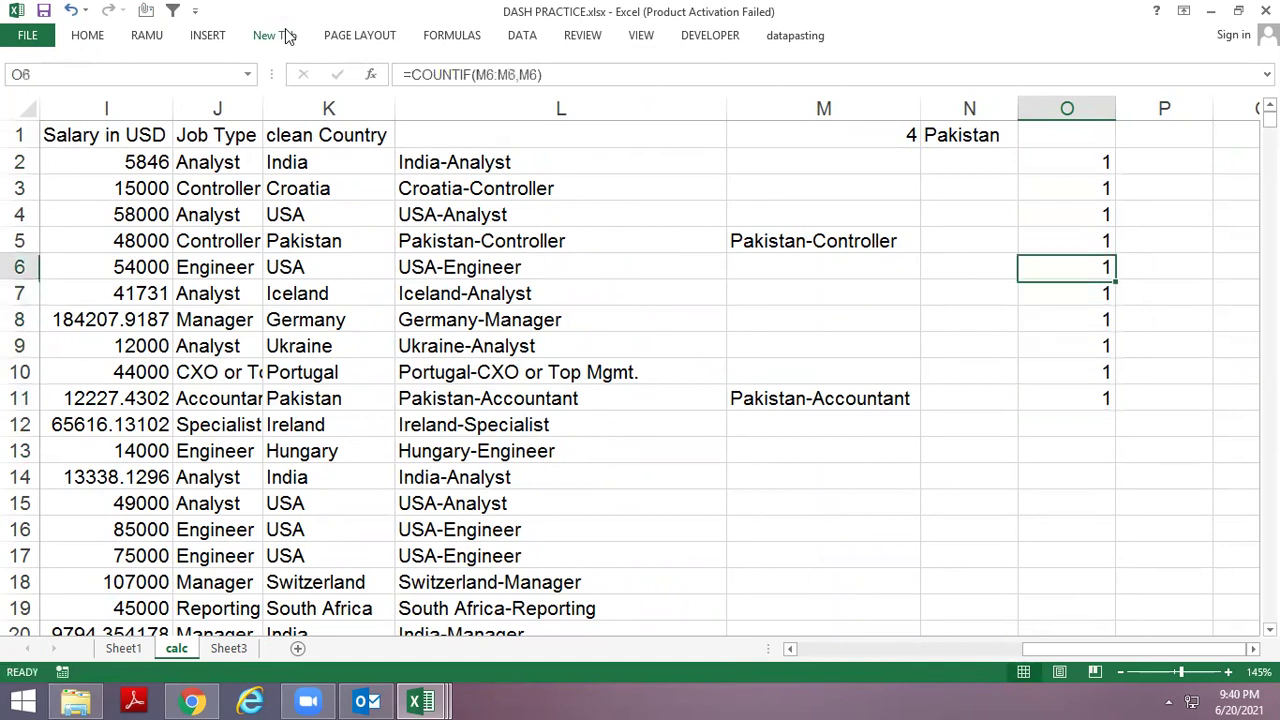
key(Up)
key(Up)
key(Up)
key(F2)
Wrap the O2 count in IF(M2="","",...) so empty M rows stay blank, then check results.
text(F)
key(BackSpace)
text(IFCOUNTIF(M2:M2,M2)
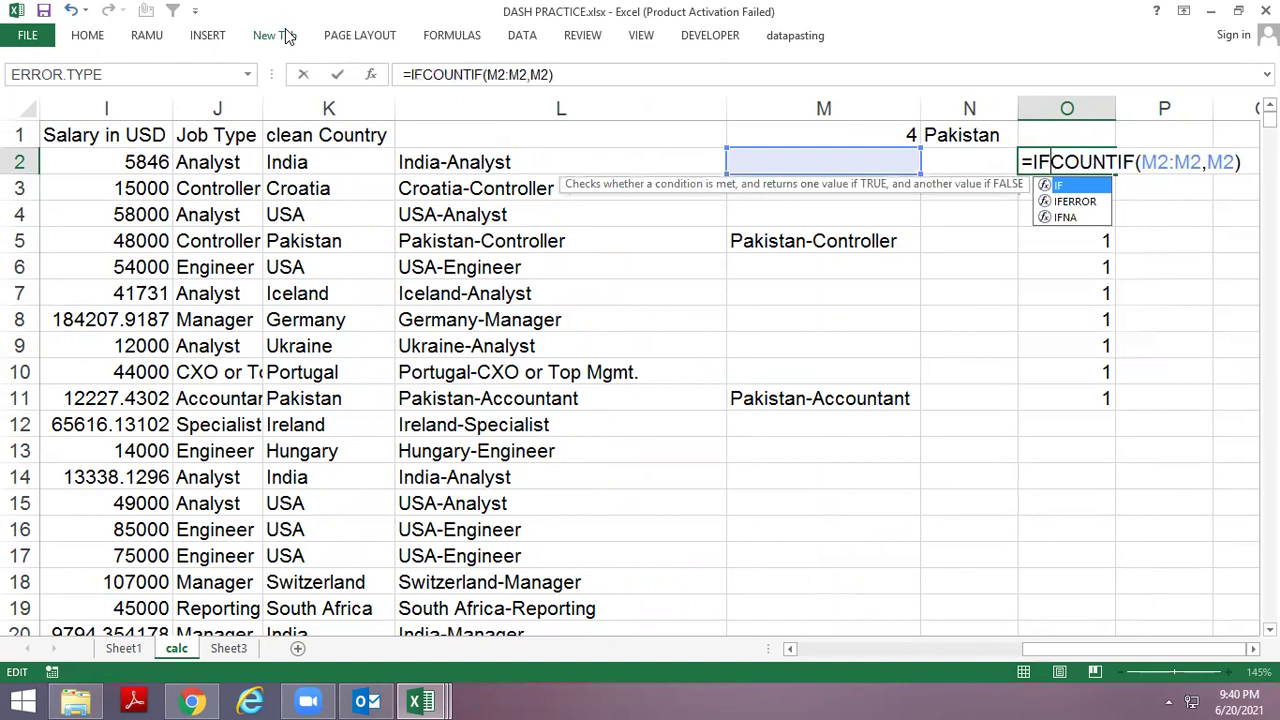
text((M2="",)
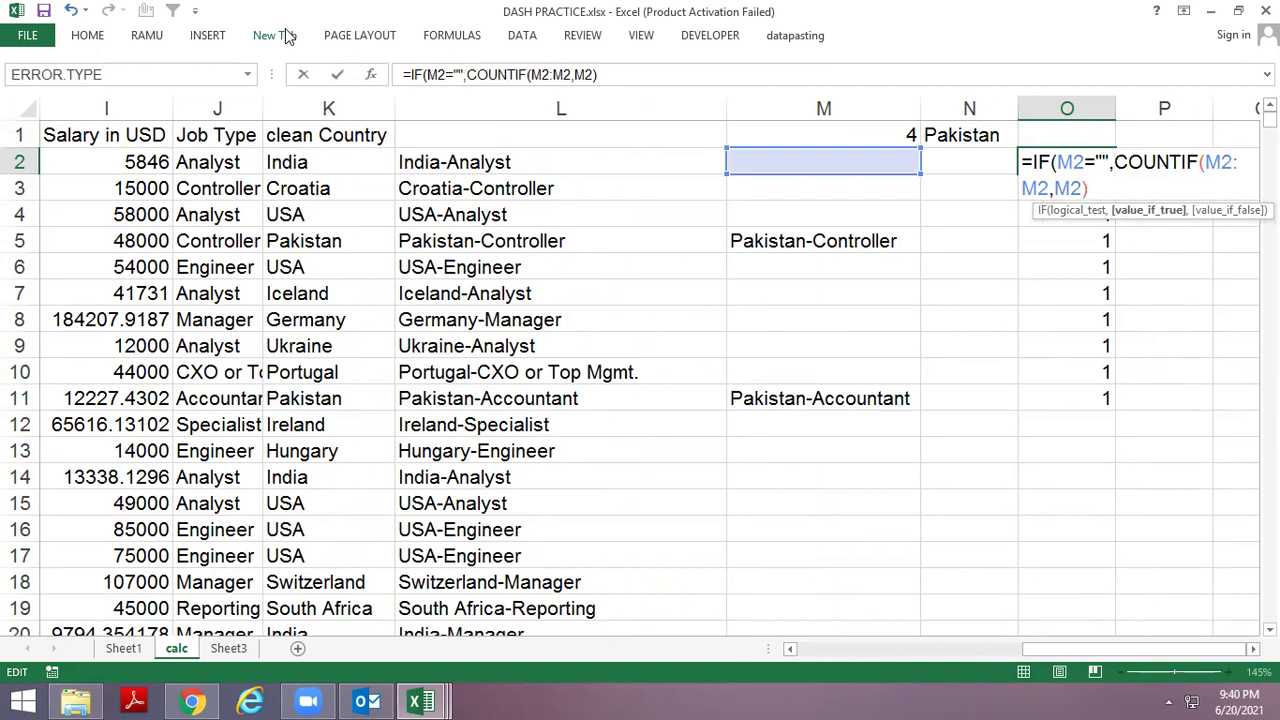
text("")
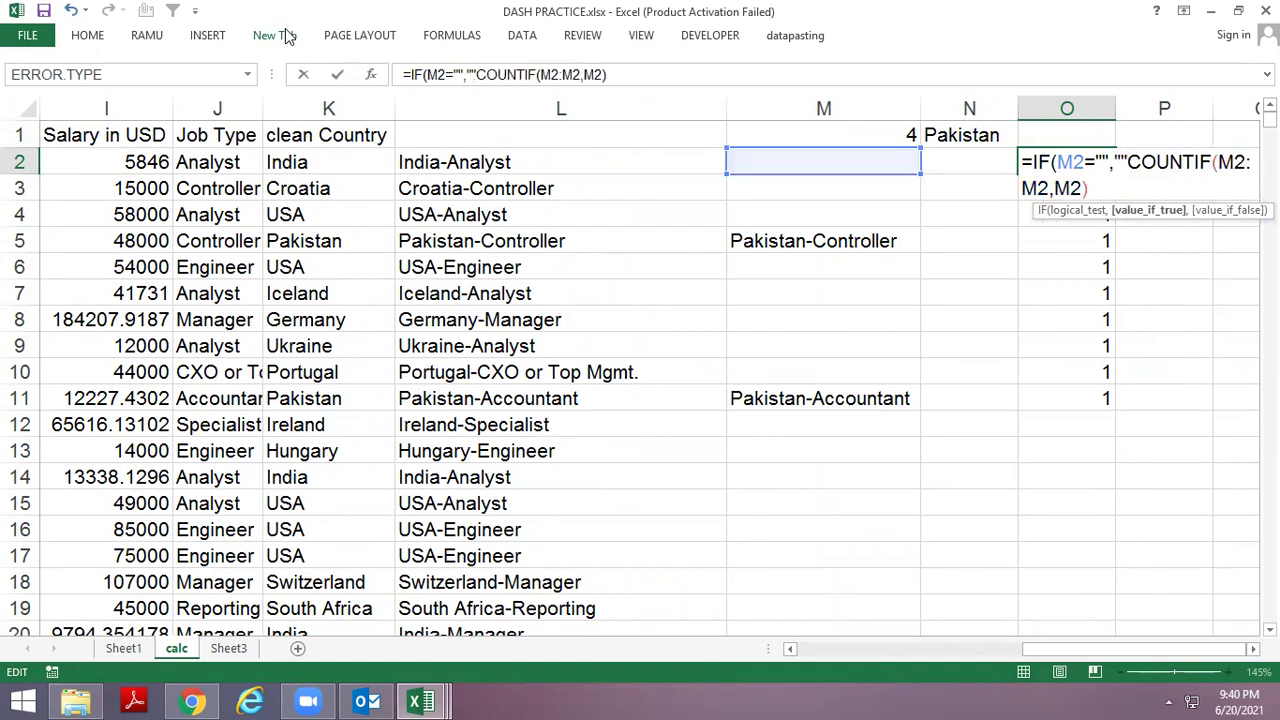
text(,)
key(Return)
key(Return)
key(Up)
key(ctrl+shift+Down)
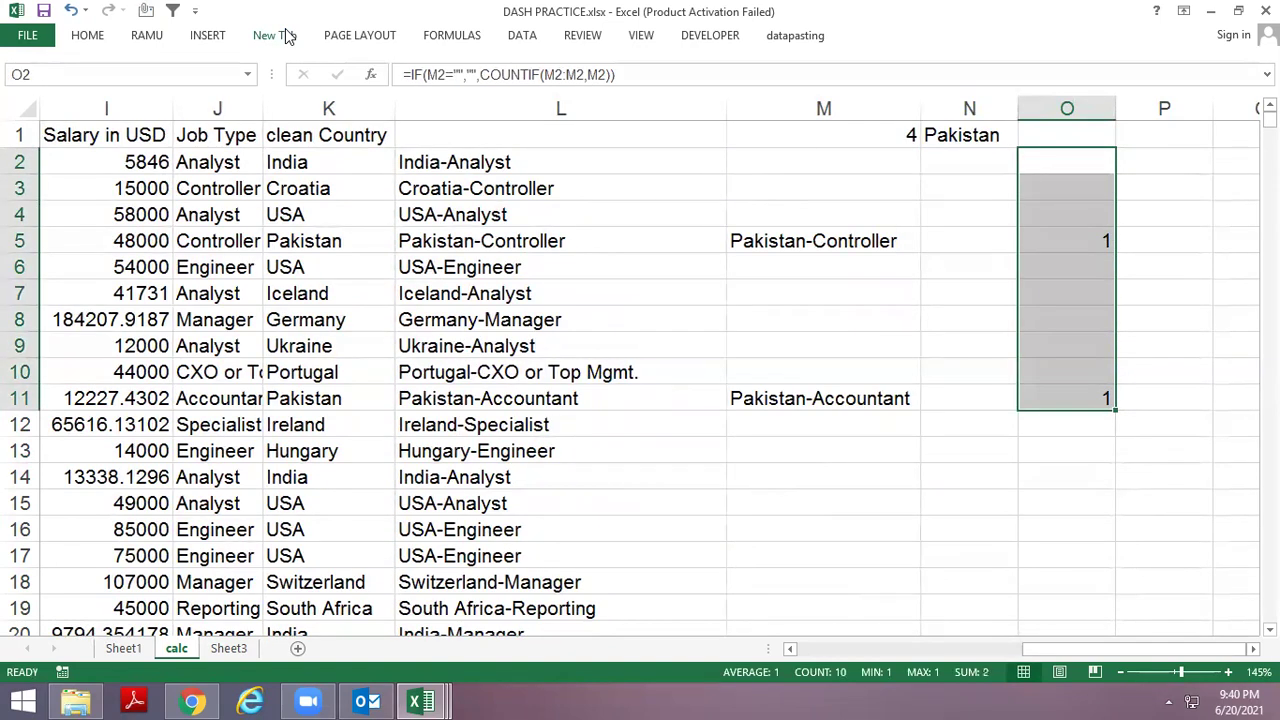
key(Down)
key(Down)
key(Down)
key(Down)
key(Up)
key(Down)
key(Up)
key(Up)
key(Up)
key(Up)
Anchor the COUNTIF range start as $M$2 and fill the corrected formula down O2:O11.
key(F2)
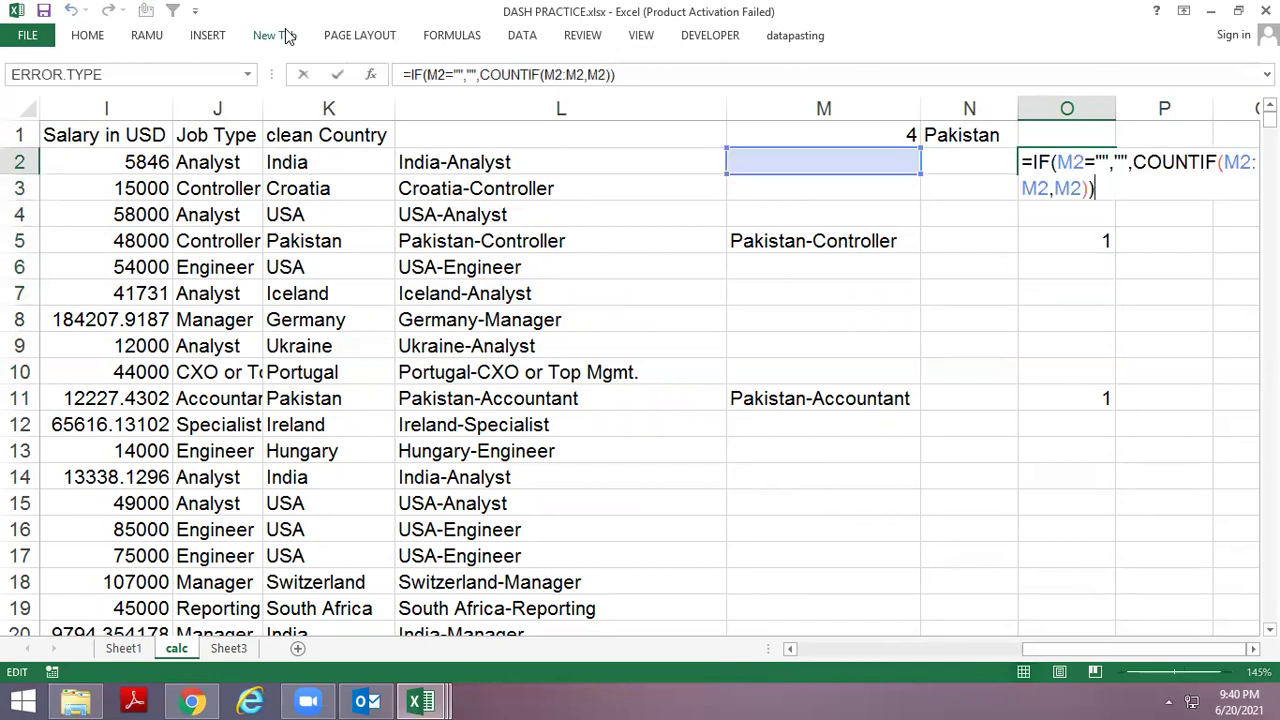
key(Right)
key(Right)
key(Right)
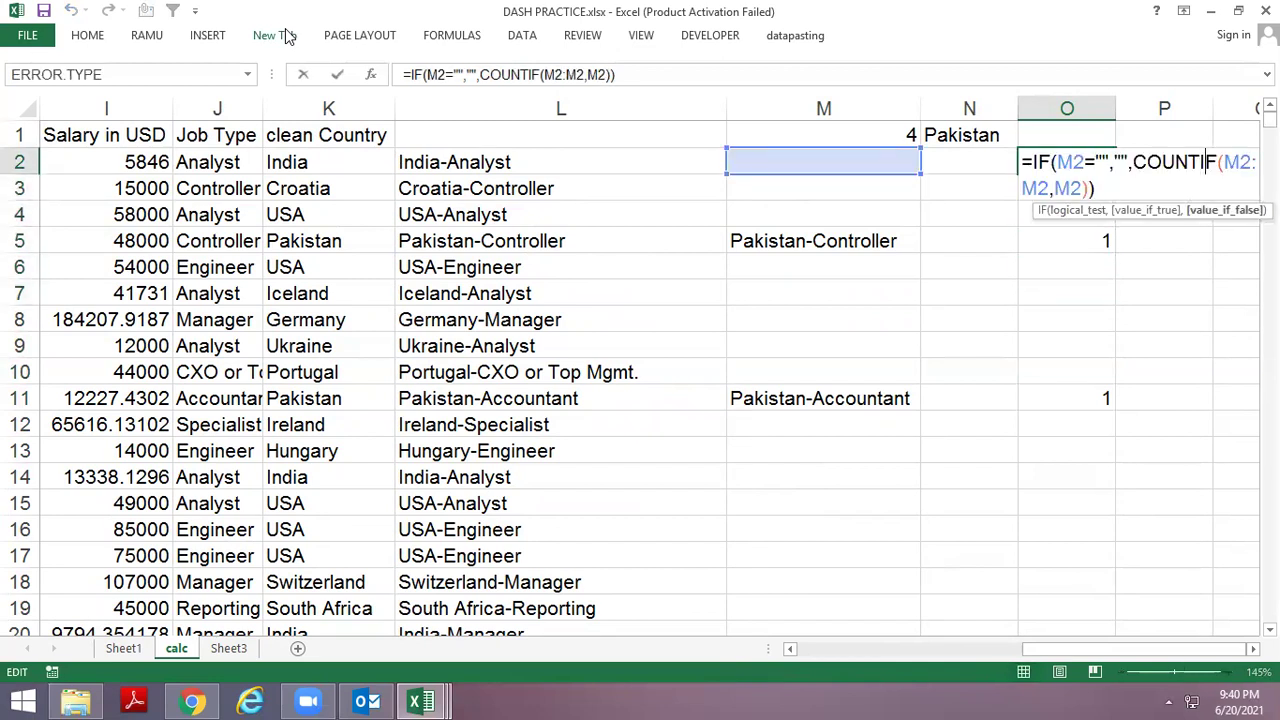
key(Right)
key(Right)
key(Right)
key(F4)
key(Return)
key(Up)
key(shift+Down)
key(shift+Down)
key(shift+Down)
key(ctrl+d)
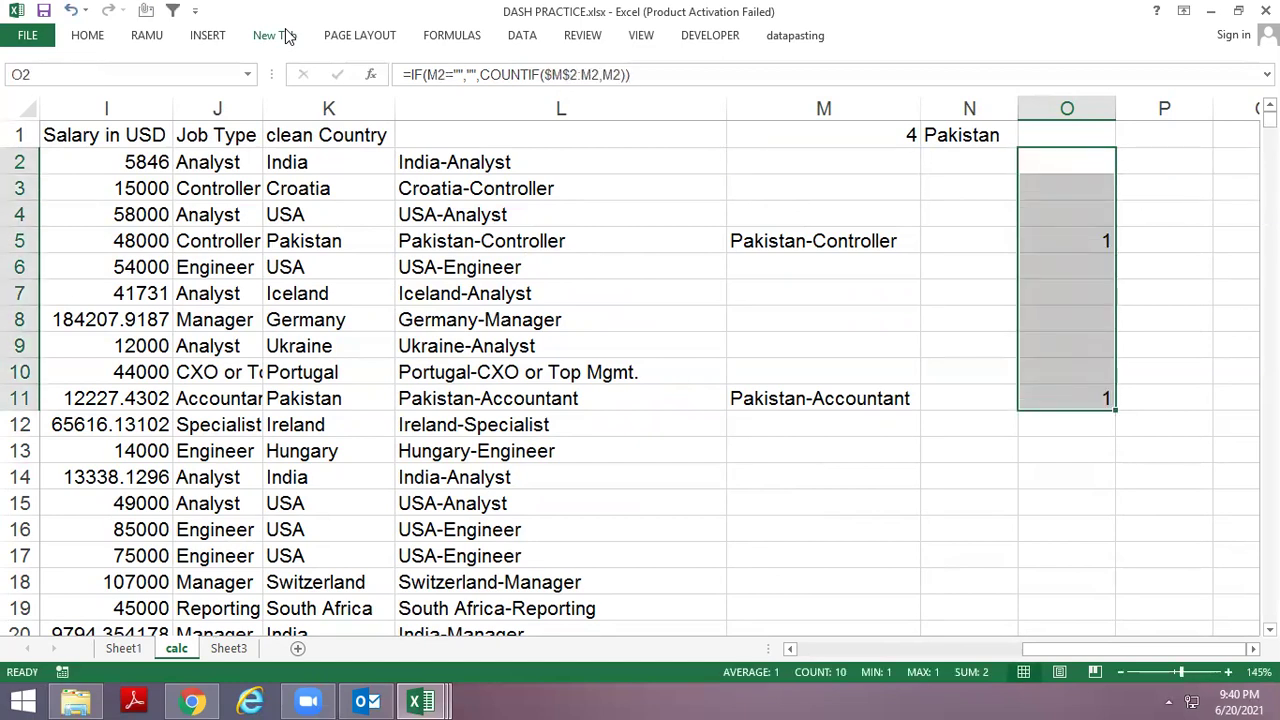
Fill =IF(M2="","",COUNTIF($M$2:M2,M2)) down column O to row 1884.
key(Down)
key(Down)
key(Down)
key(Down)
key(Down)
key(Down)
key(Down)
key(Down)
key(Left)
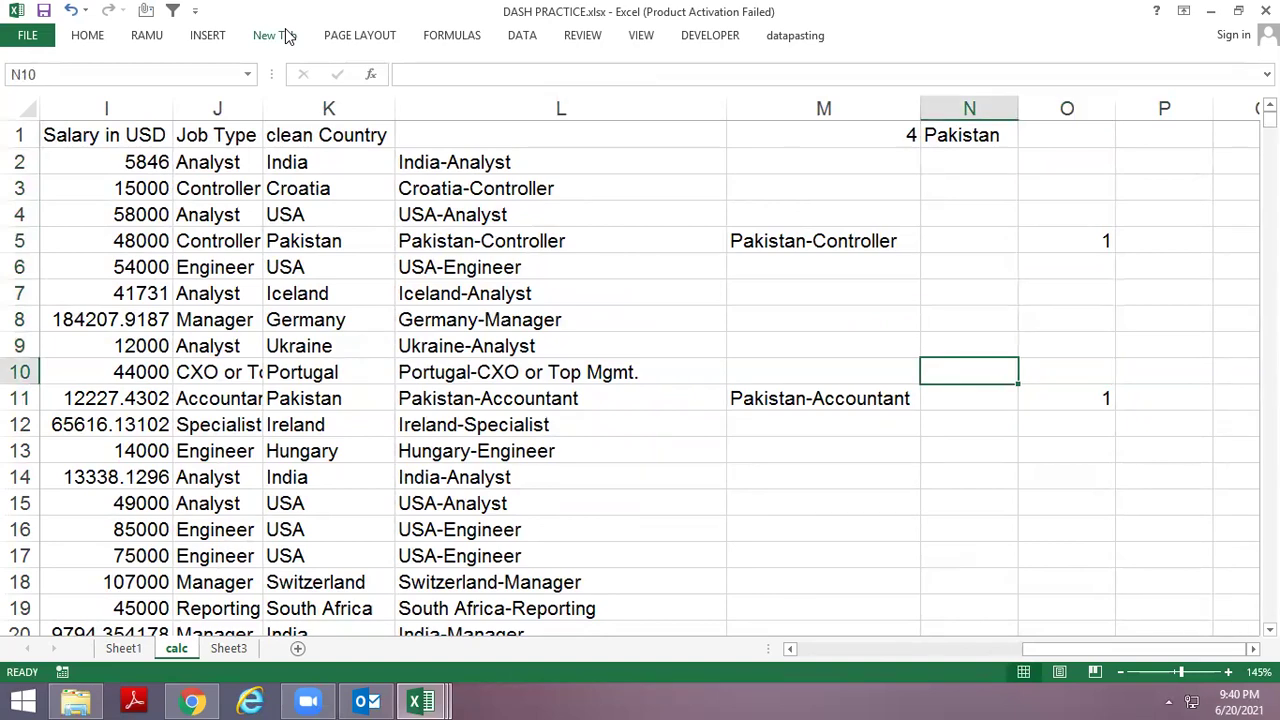
key(Down)
key(Left)
key(ctrl+Down)
key(Right)
key(Right)
key(ctrl+shift+Up)
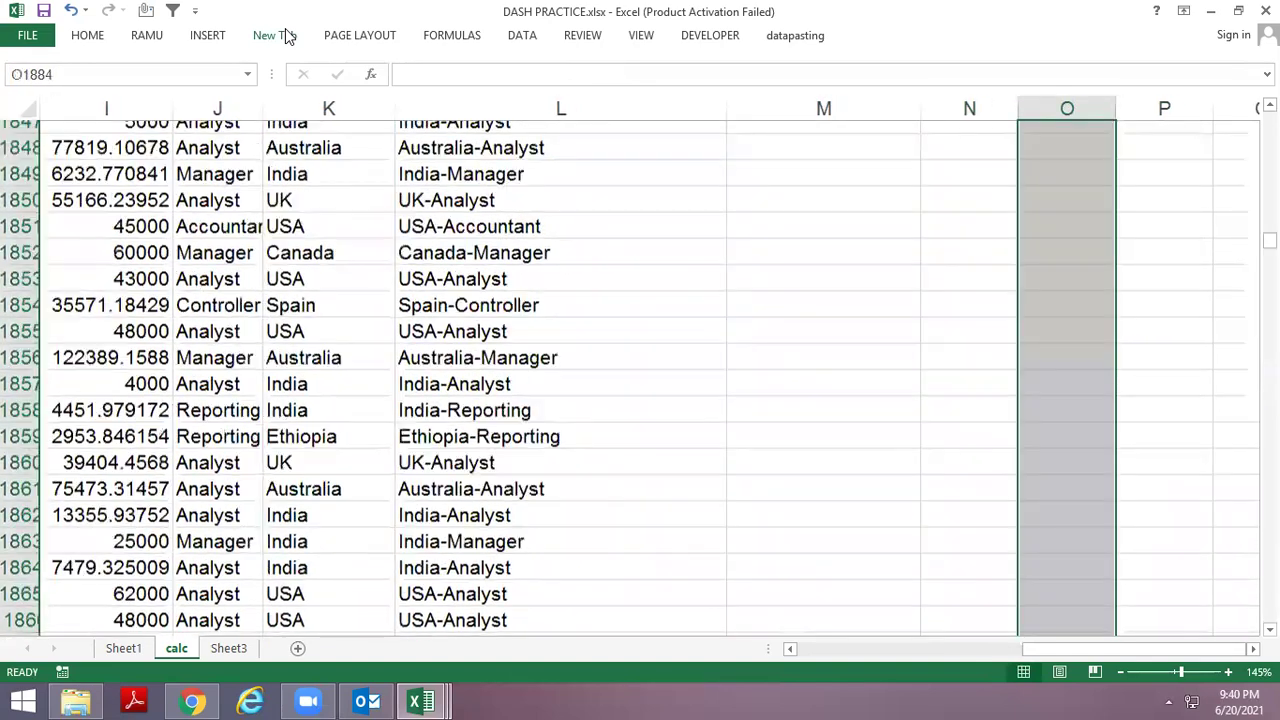
key(ctrl+d)
key(Page_Up)
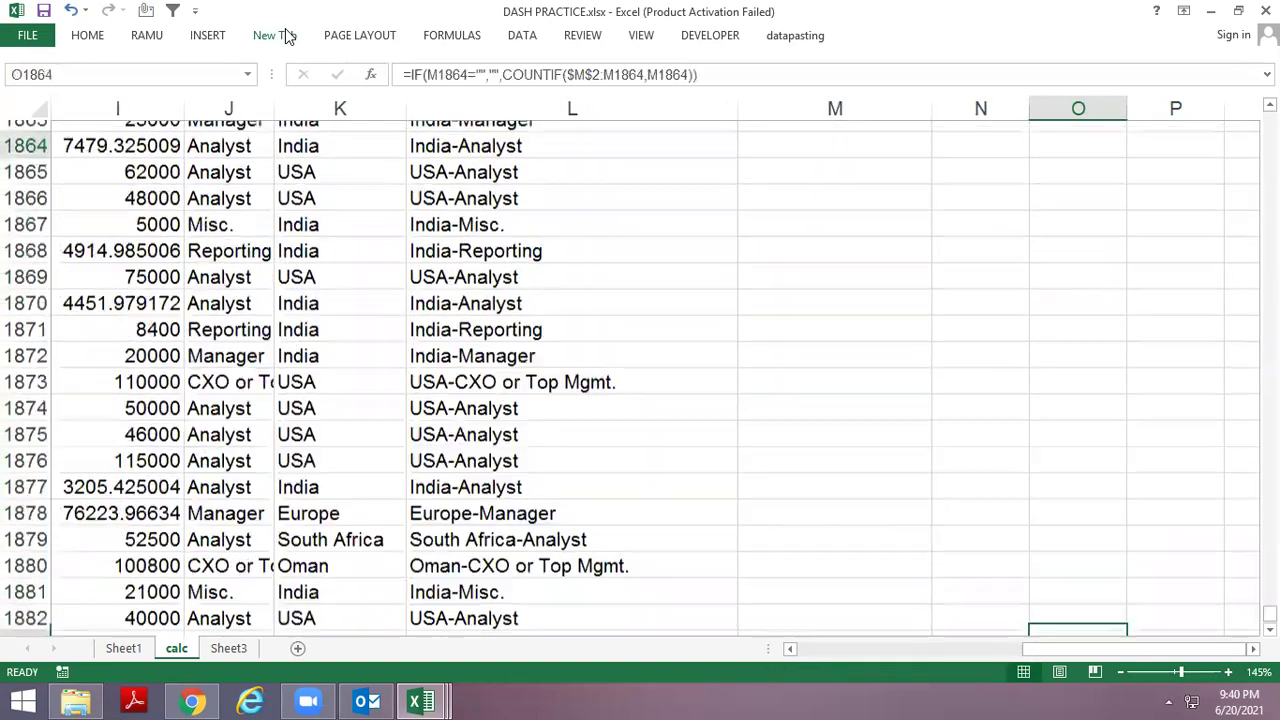
key(ctrl+Up)
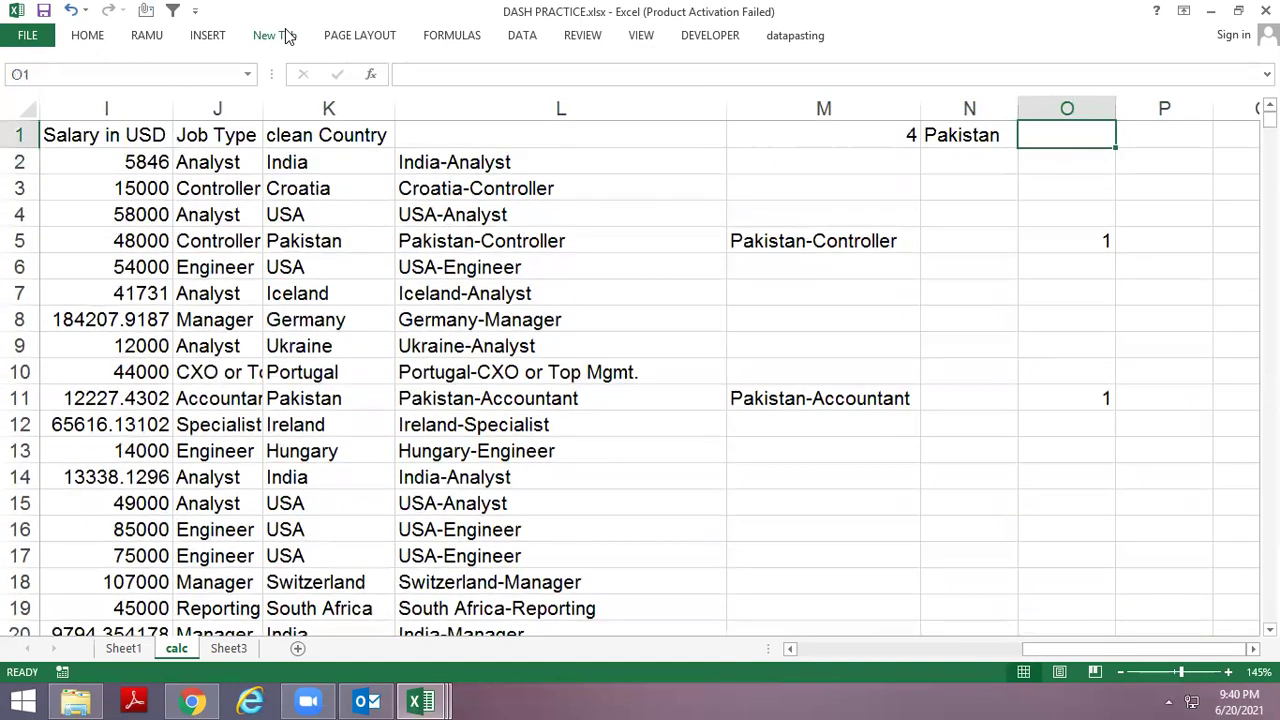
Turn on AutoFilter for the row 1 headers and inspect column O's filter list without filtering.
key(ctrl+shift+l)
key(Down)
key(Up)
key(alt+Down)
key(Down)
key(Down)
key(Down)
key(Escape)
key(Down)
key(Down)
key(Up)
key(Up)
Begin a formula in P2 reading =IF(O2> to test the O2 count.
key(Down)
key(Down)
key(Right)
key(Up)
key(Right)
key(Left)
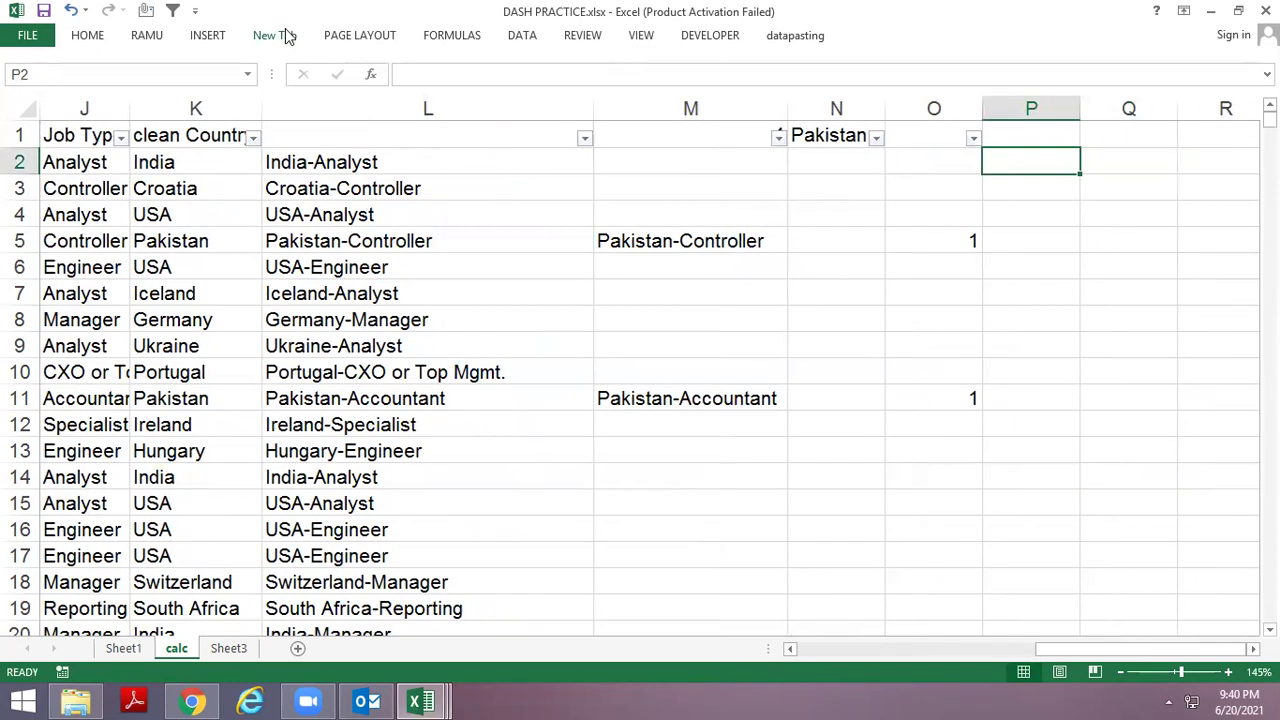
text(=IF()
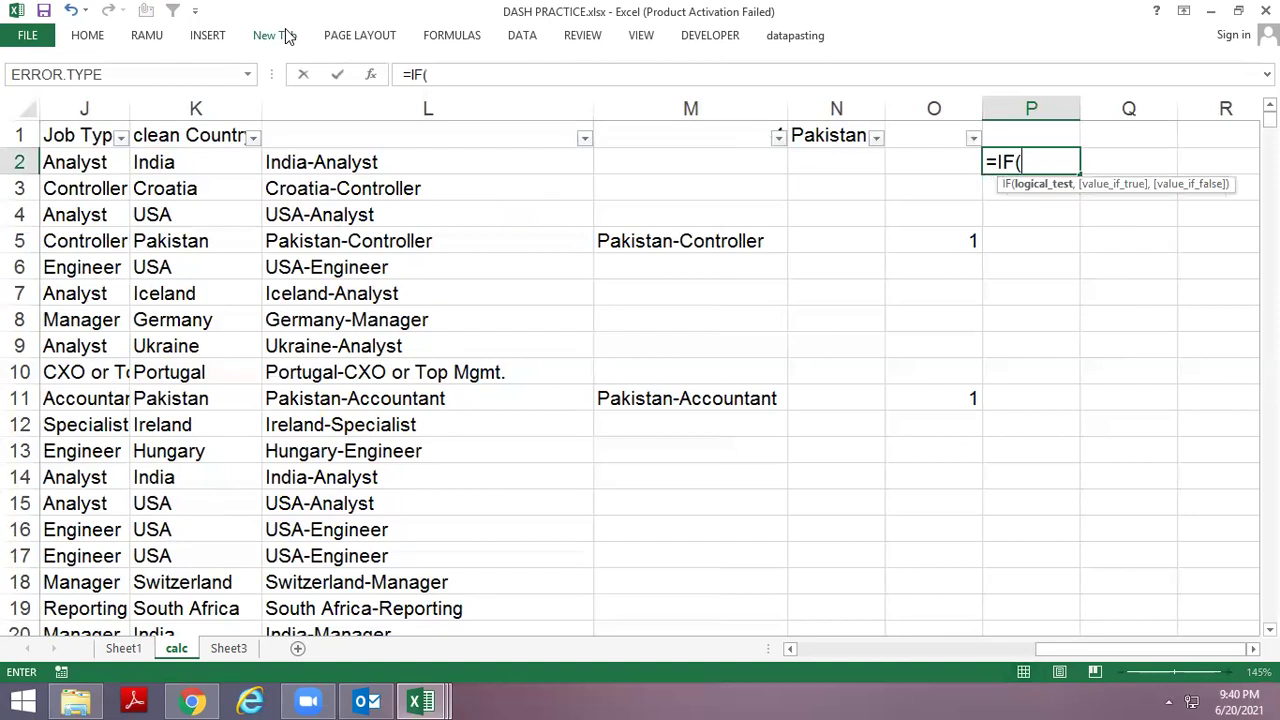
key(Left)
text(>)
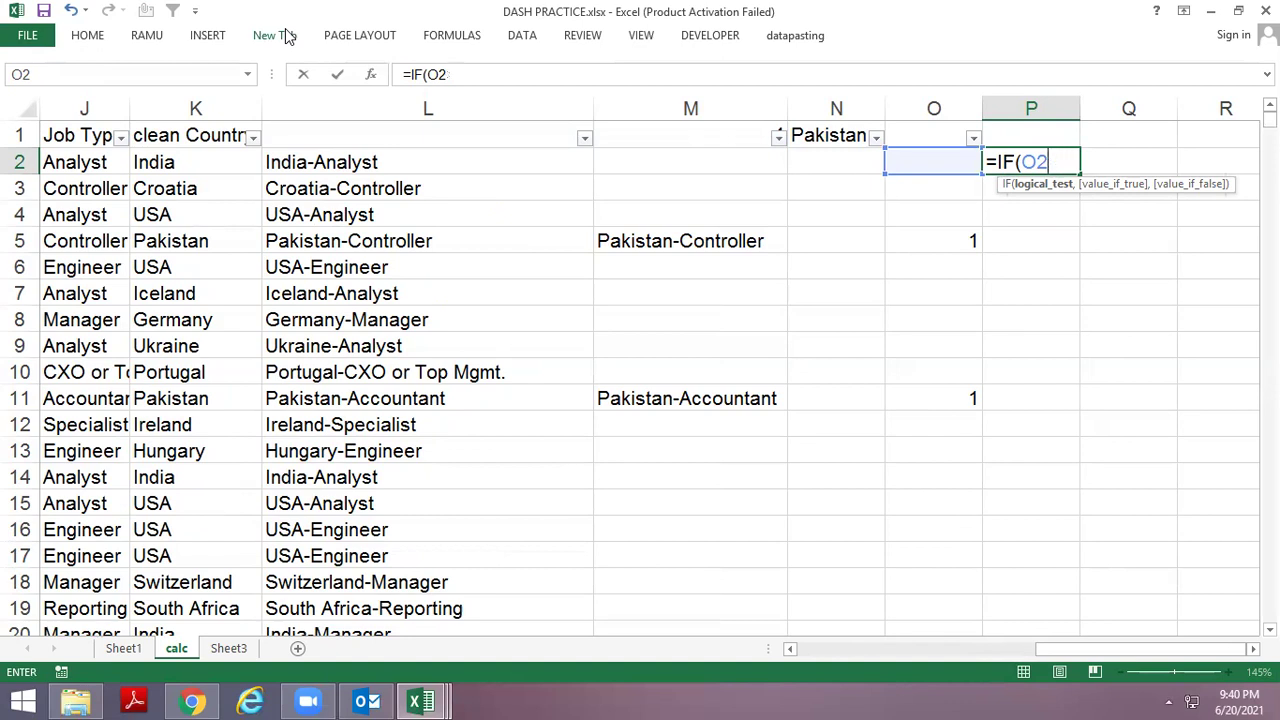
Complete P2 as =IF(O2=1,MAX($P$1:P1)+1,"") with P1 locked absolute.
text(,MAX()
key(Up)
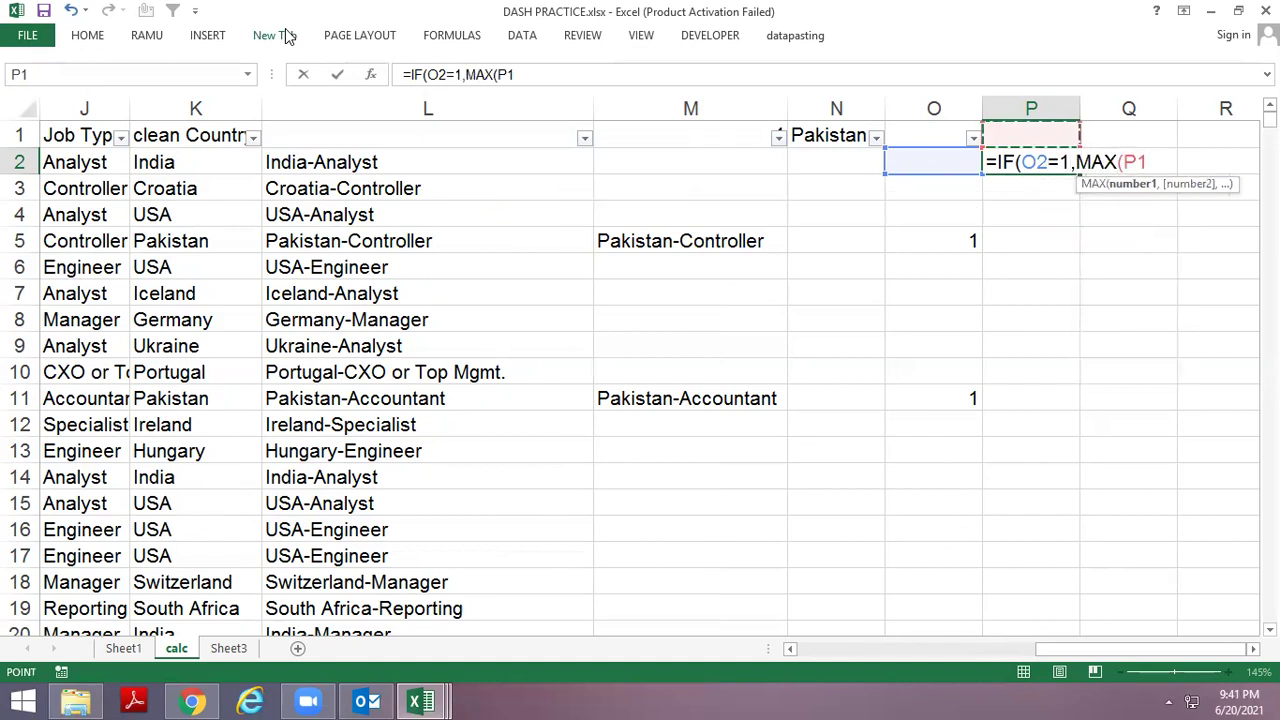
key(F8)
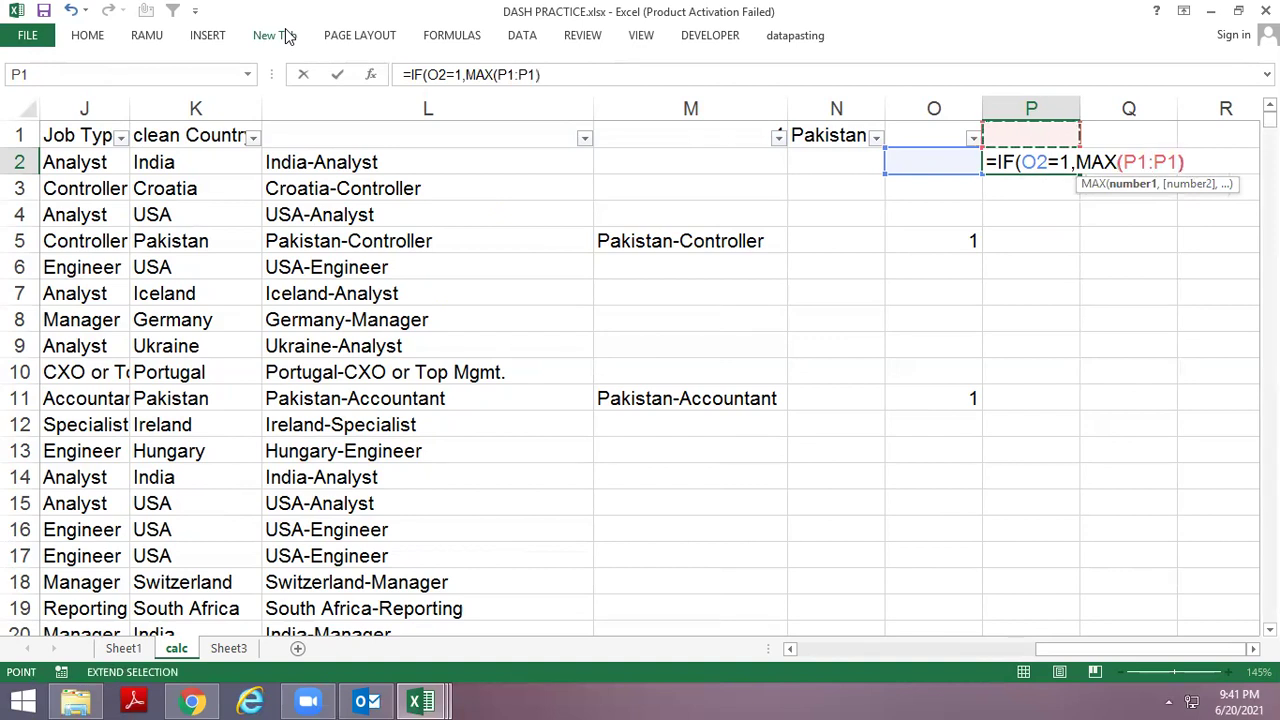
text(+1,)
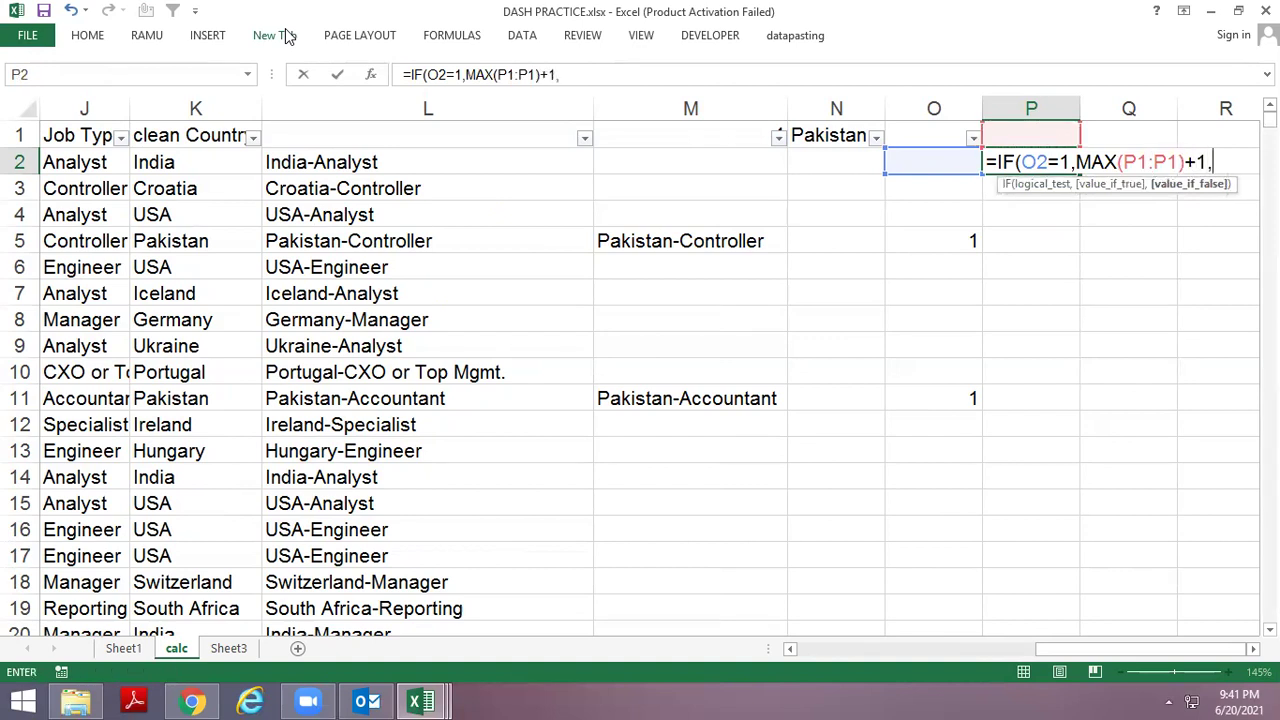
key(Return)
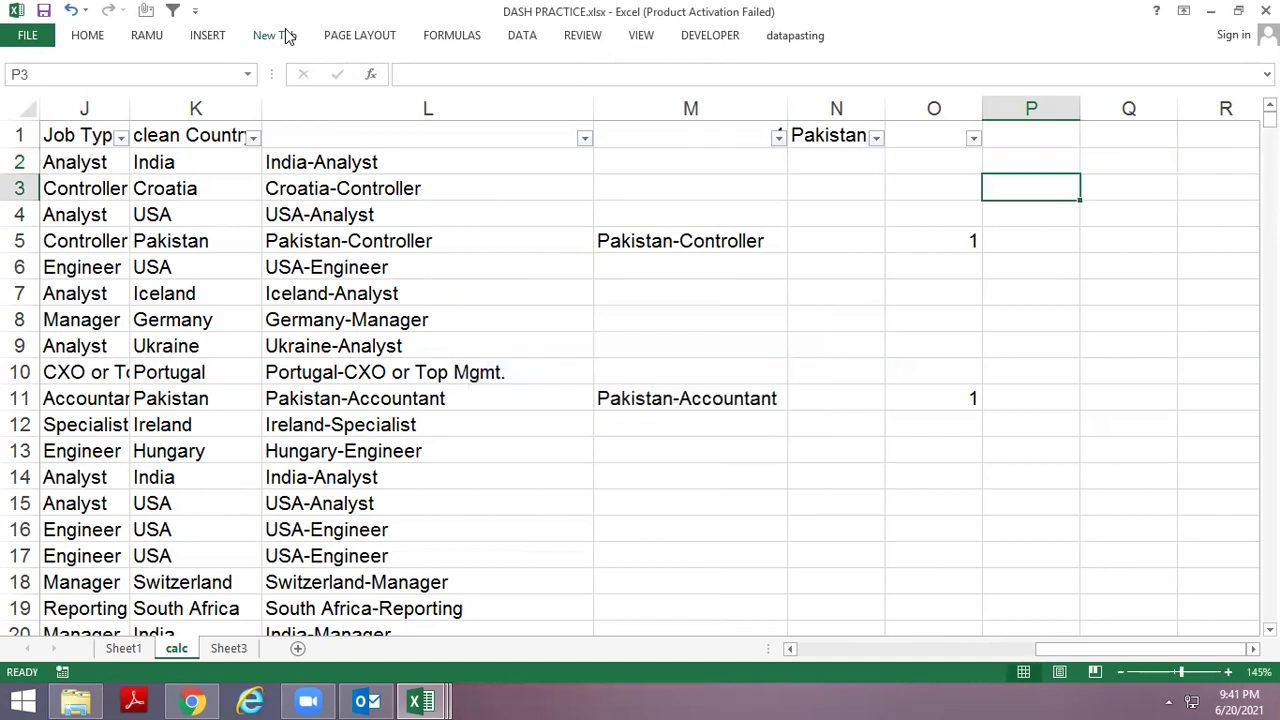
key(Up)
key(F2)
key(Left)
key(Left)
key(Left)
key(Left)
key(F4)
key(Return)
key(Up)
Fill the numbering formula down column P through every data row.
key(shift+Down)
key(shift+Down)
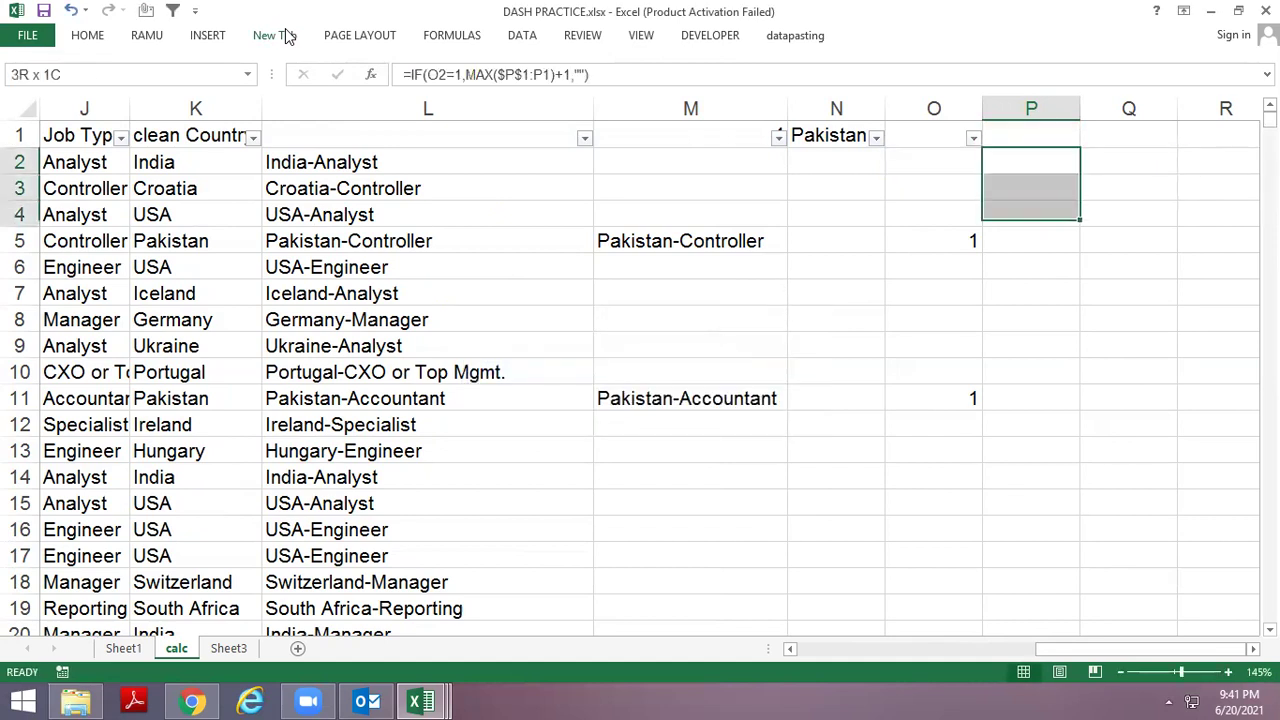
key(shift+Down)
key(shift+Down)
key(shift+Down)
key(ctrl+d)
key(ctrl+shift+Down)
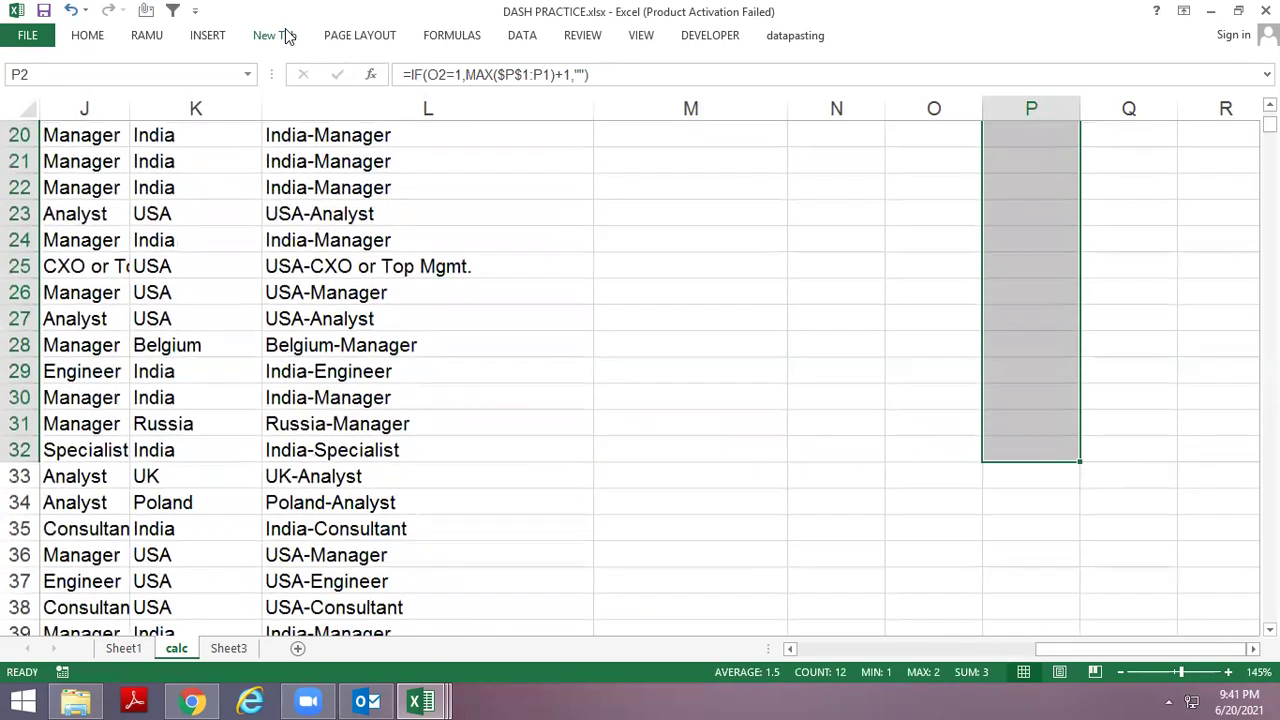
key(Left)
key(ctrl+Down)
key(Right)
key(ctrl+shift+Up)
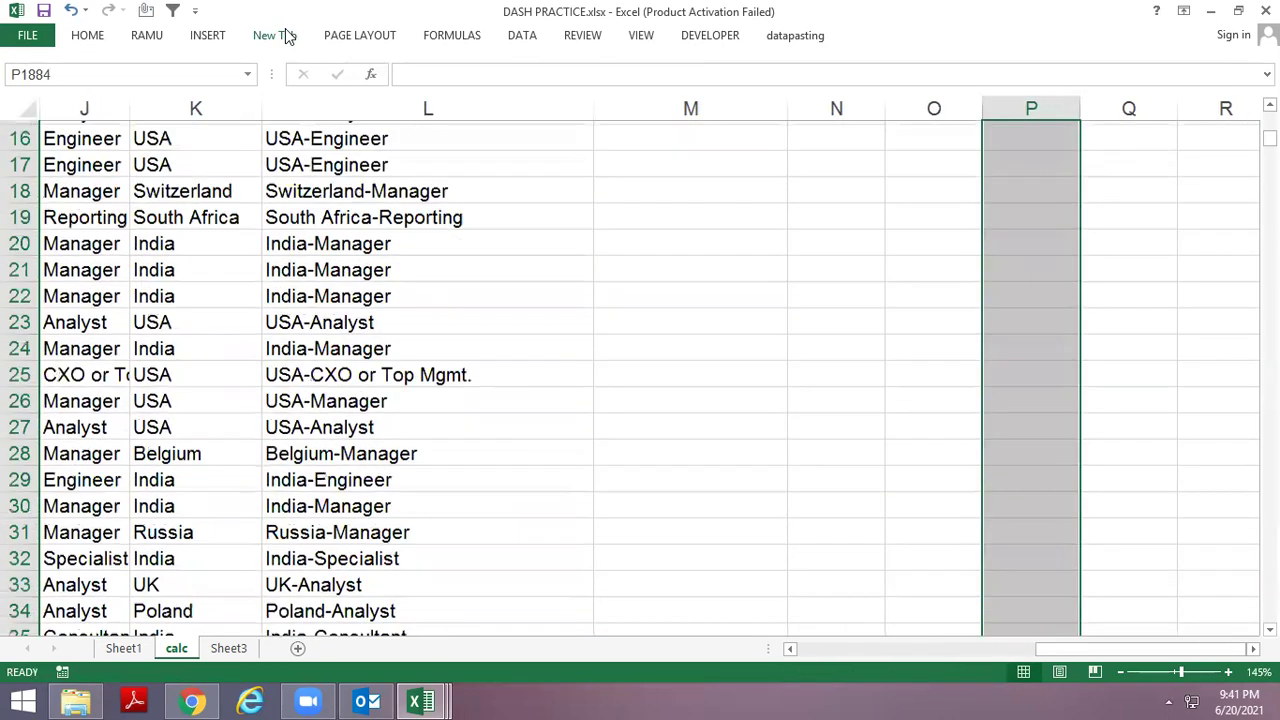
key(ctrl+d)
key(ctrl+Up)
key(Up)
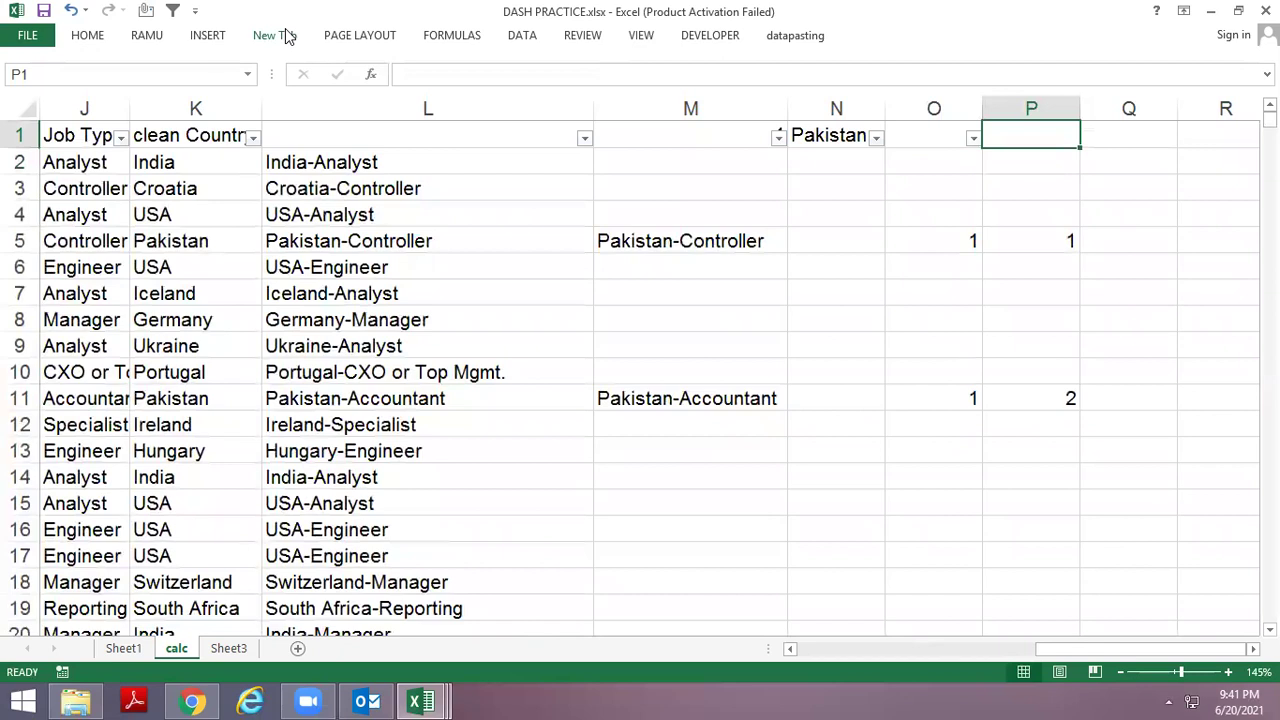
Filter column P to exclude blanks, check the numbered Pakistan rows, then remove the filter.
key(ctrl+shift+l)
key(ctrl+shift+l)
key(alt+Down)
key(Down)
key(Down)
key(Down)
key(Down)
key(Down)
key(Down)
key(Down)
key(Down)
key(space)
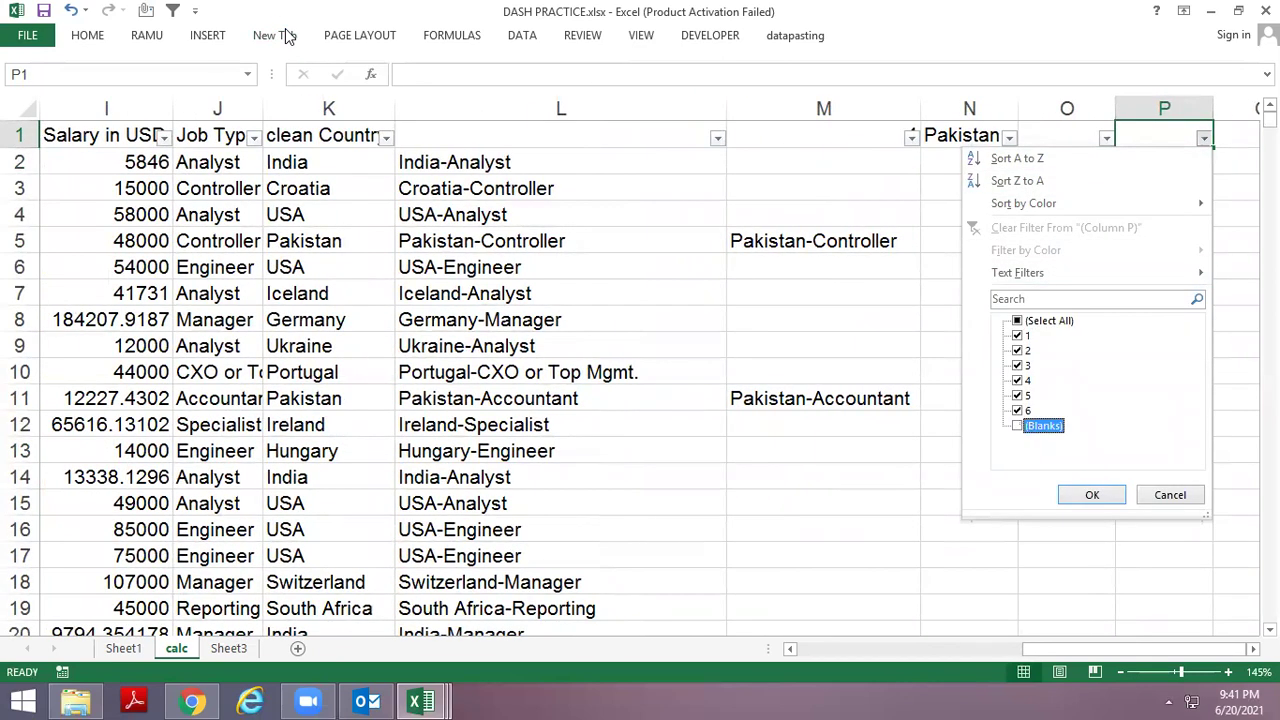
key(Return)
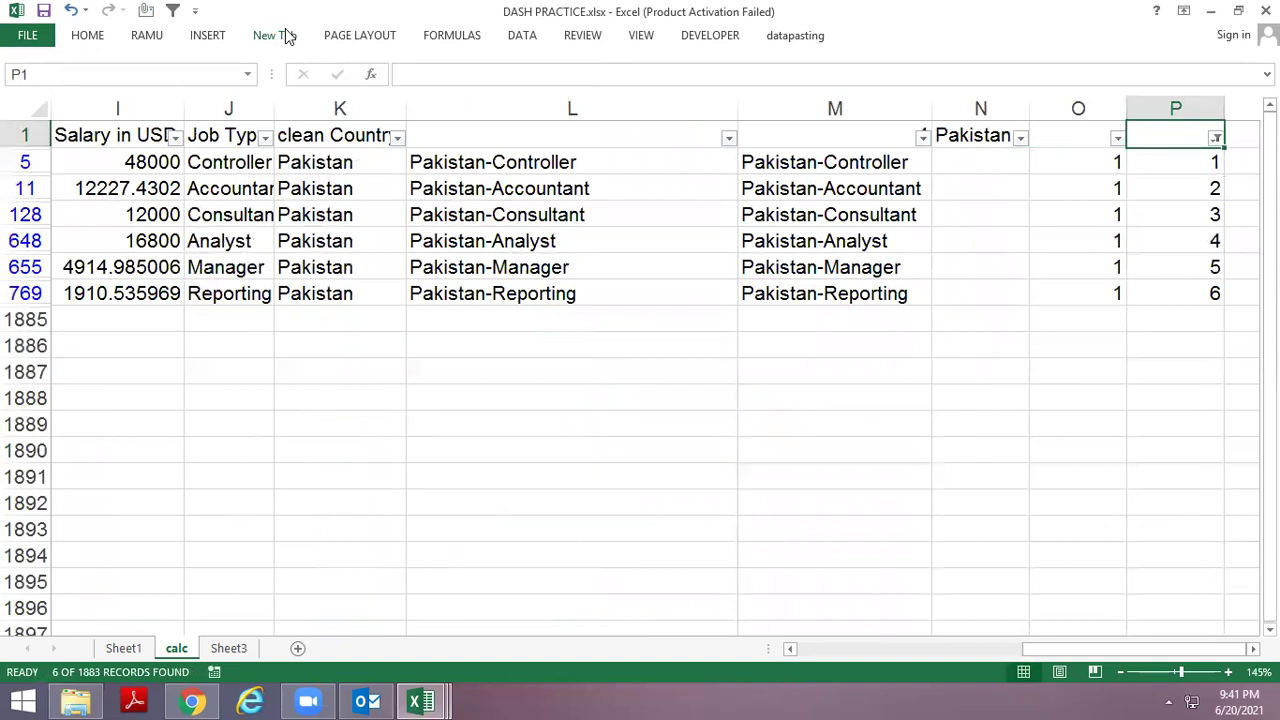
key(ctrl+shift+l)
key(Right)
key(Right)
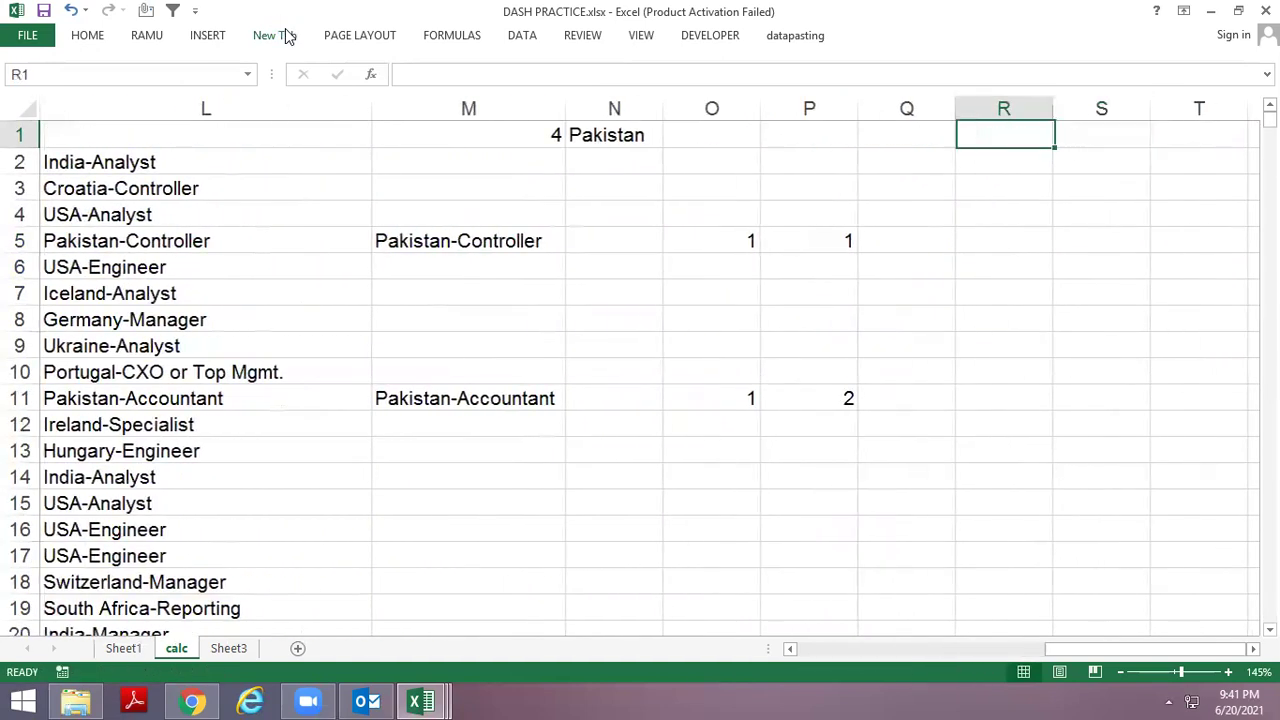
Enter a ROW-based counter in Q2 so it shows 1.
key(Left)
key(Down)
text(=ROW()
key(Return)
key(Up)
key(F2)
key(Return)
Enter =MATCH(Q2,P:P,0) in R2 so it returns row 5.
key(Up)
key(Right)
text(=MAT)
text(()
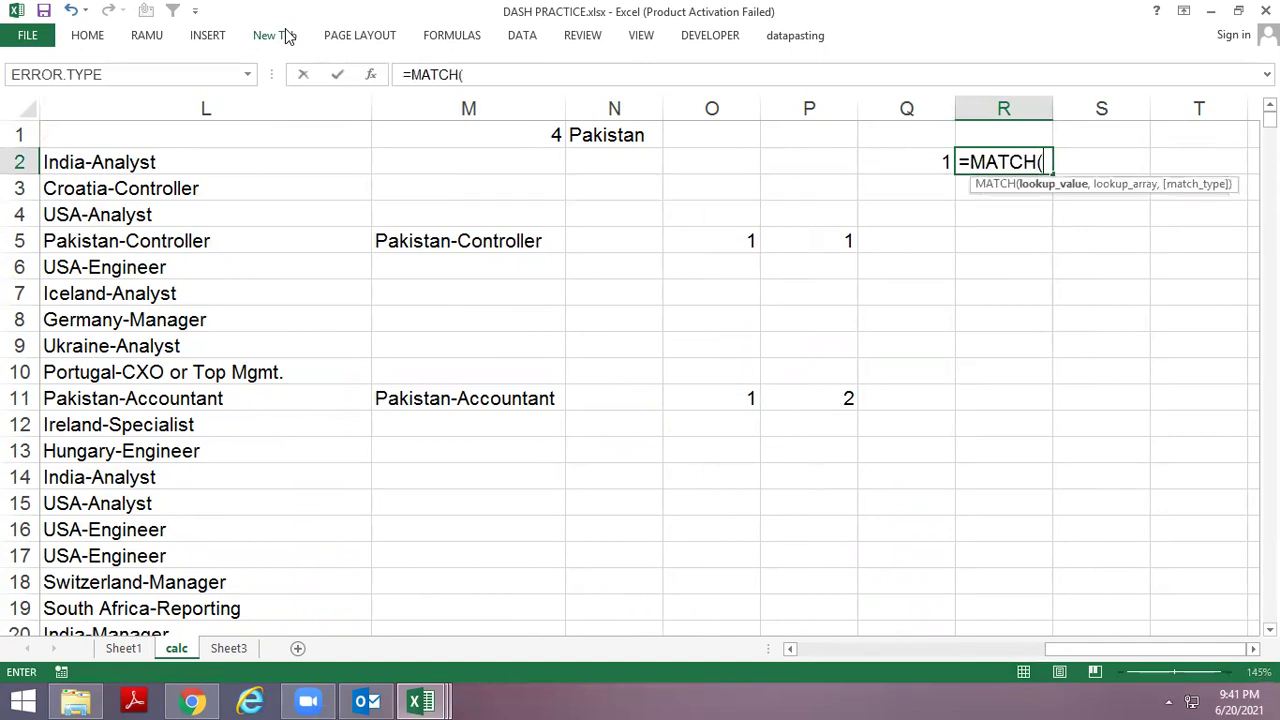
key(Escape)
text(=MATCH()
key(Left)
text(,)
key(Left)
key(Left)
key(ctrl+space)
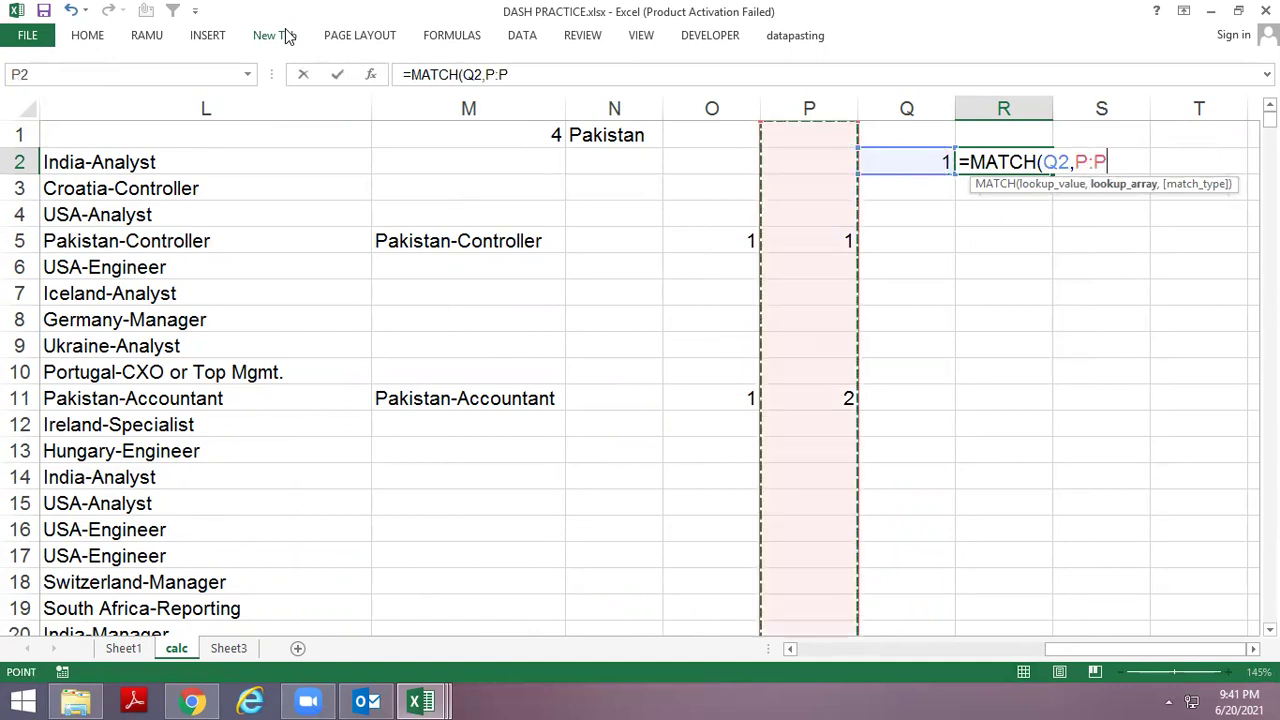
key(Return)
key(Up)
key(F2)
text(,0)
key(Return)
Enter an INDEX formula in S2 that uses column P and R2.
key(Up)
key(Right)
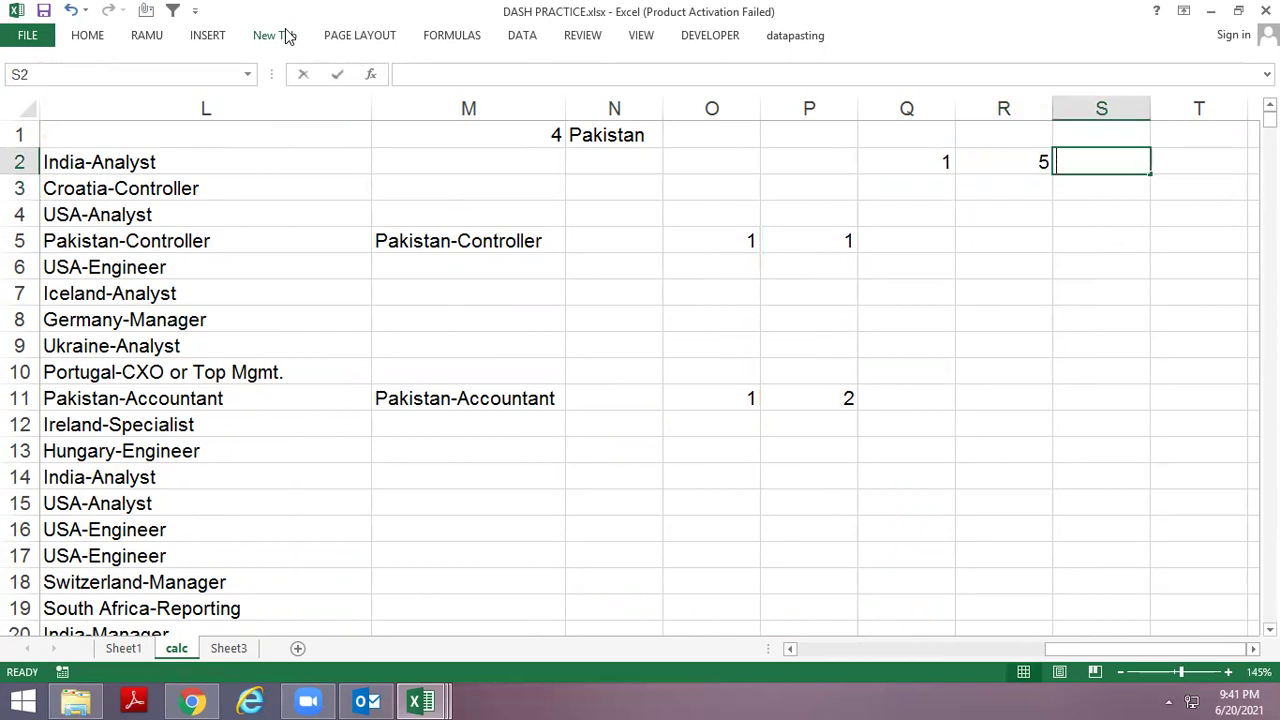
text(=INDEX()
key(Left)
key(Left)
key(Left)
key(ctrl+space)
text(,)
key(Left)
key(Return)
key(Left)
Attempt to edit S2's INDEX arguments, then cancel and undo the broken change.
key(Up)
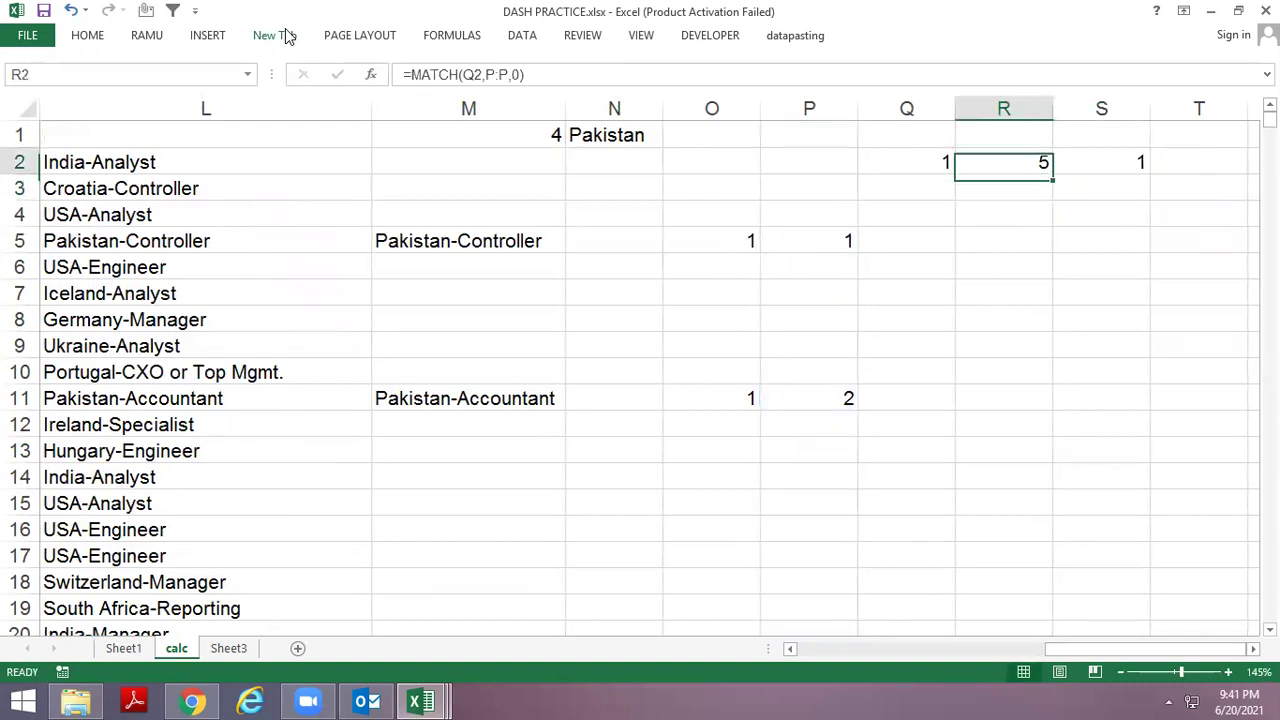
key(Right)
key(F2)
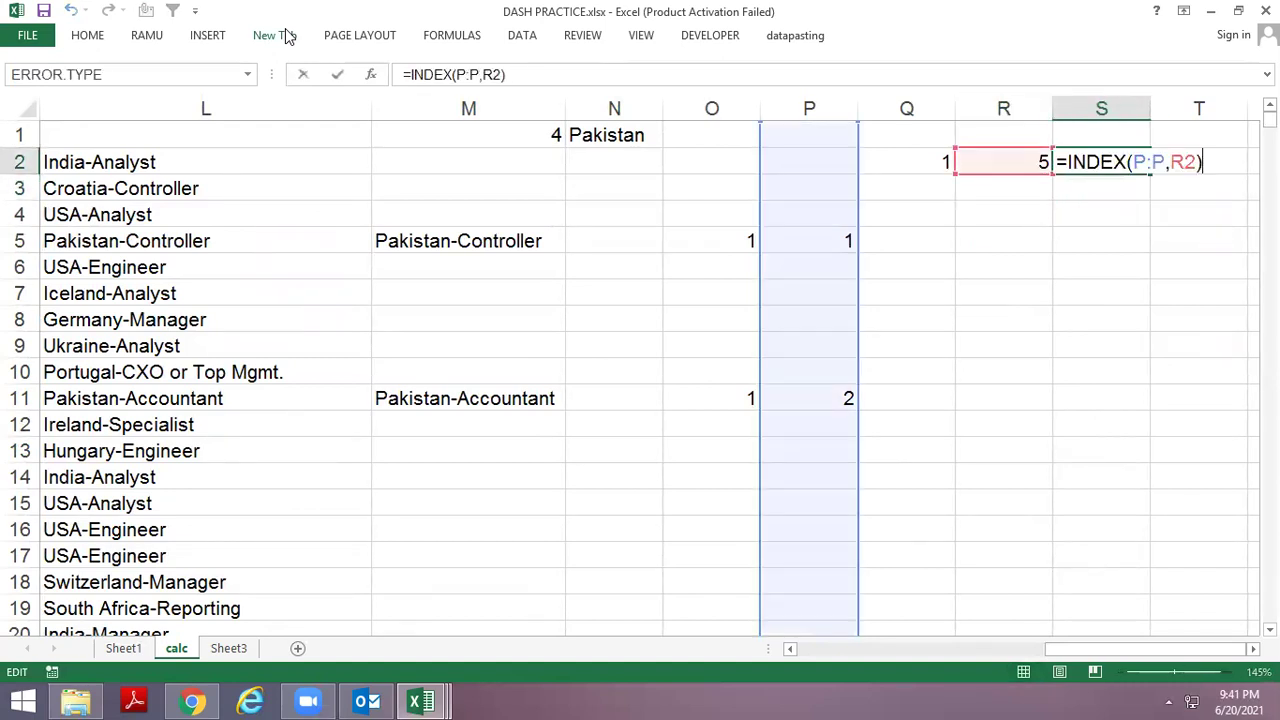
key(Left)
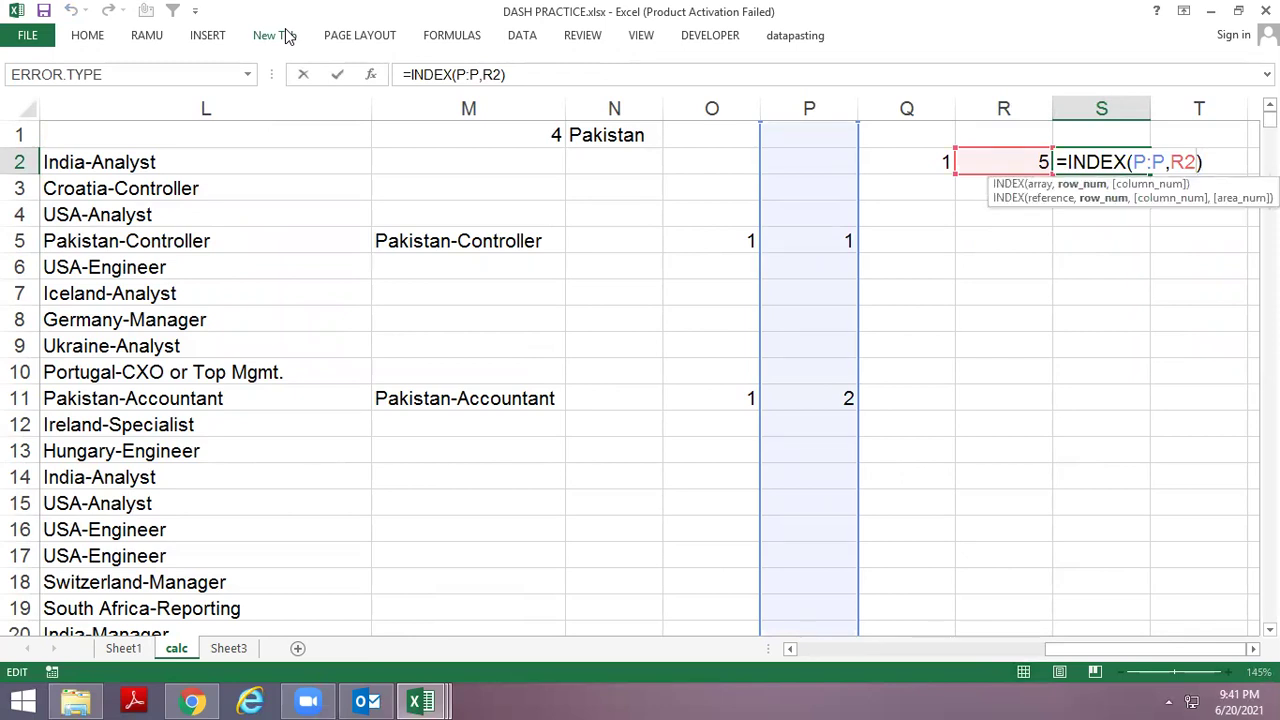
key(BackSpace)
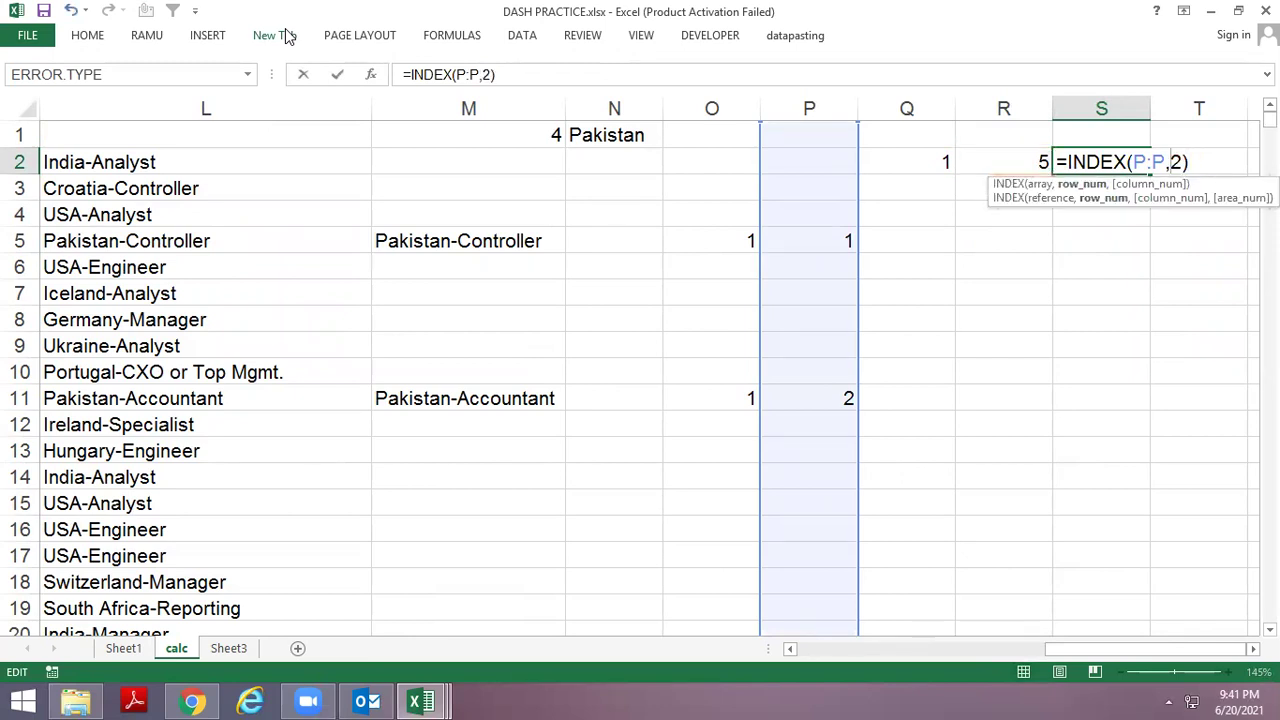
key(Return)
key(Up)
key(Left)
key(Up)
key(Right)
key(Down)
key(F2)
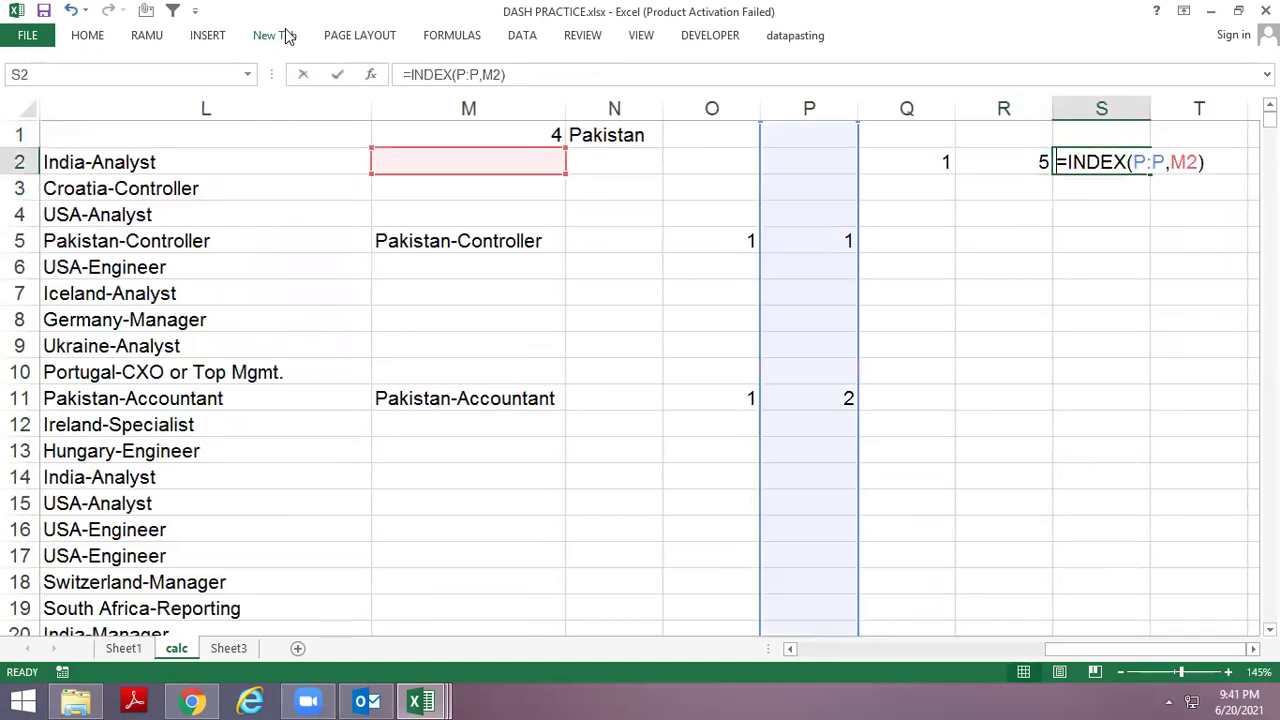
key(Left)
key(Left)
key(Left)
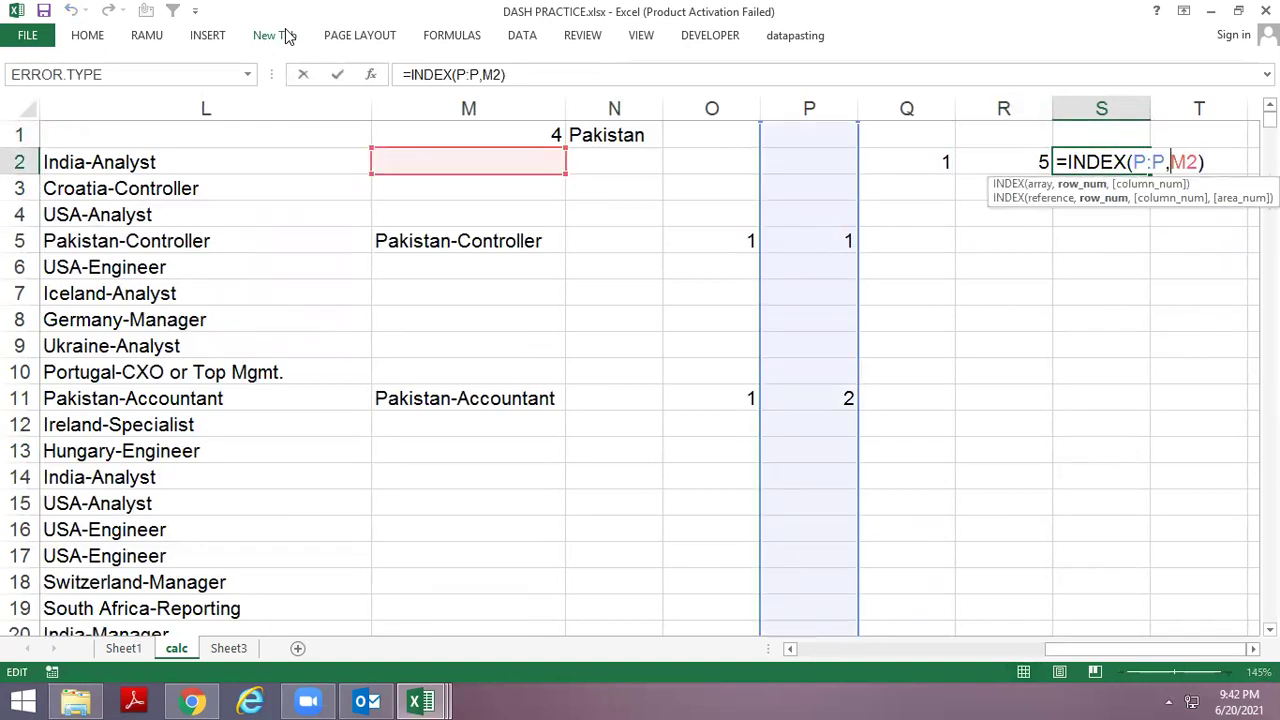
key(Escape)
key(ctrl+z)
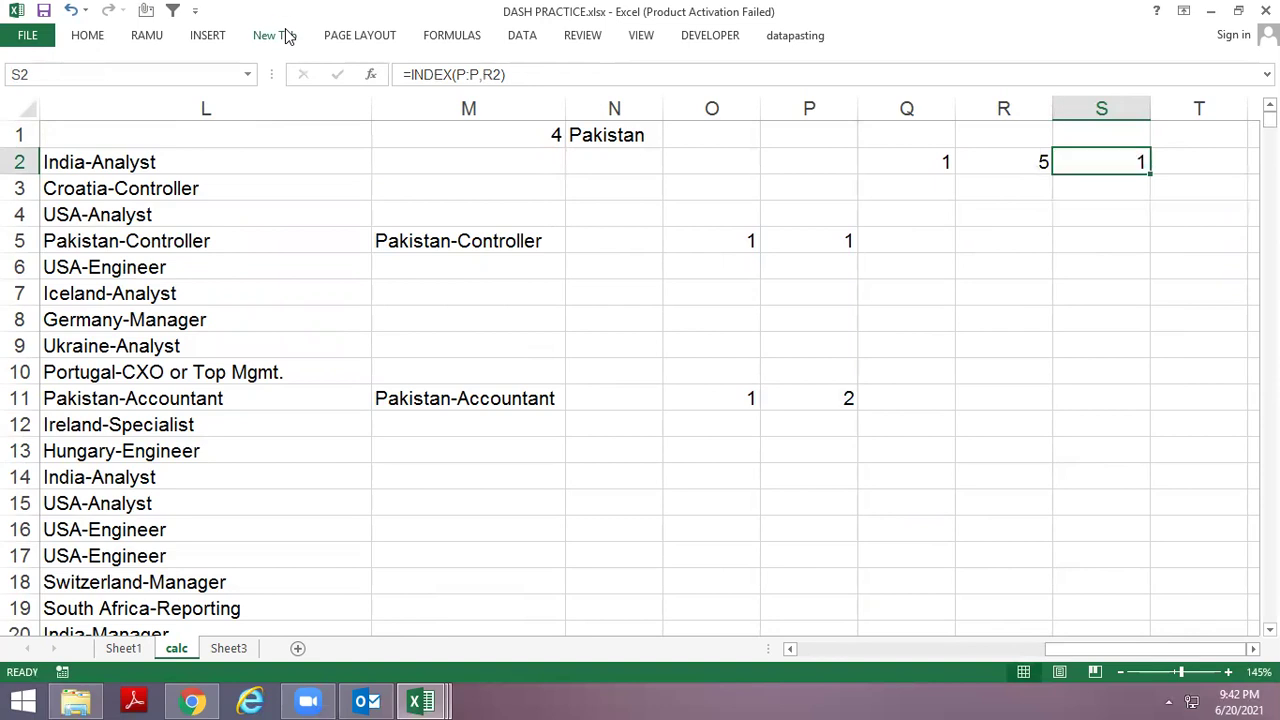
Change S2 to =INDEX(M:M,R2) so it returns Pakistan-Controller.
key(F2)
key(Left)
key(Left)
key(Left)
Select R2:S7 ready to copy the lookup formulas down.
key(Left)
key(Left)
key(Left)
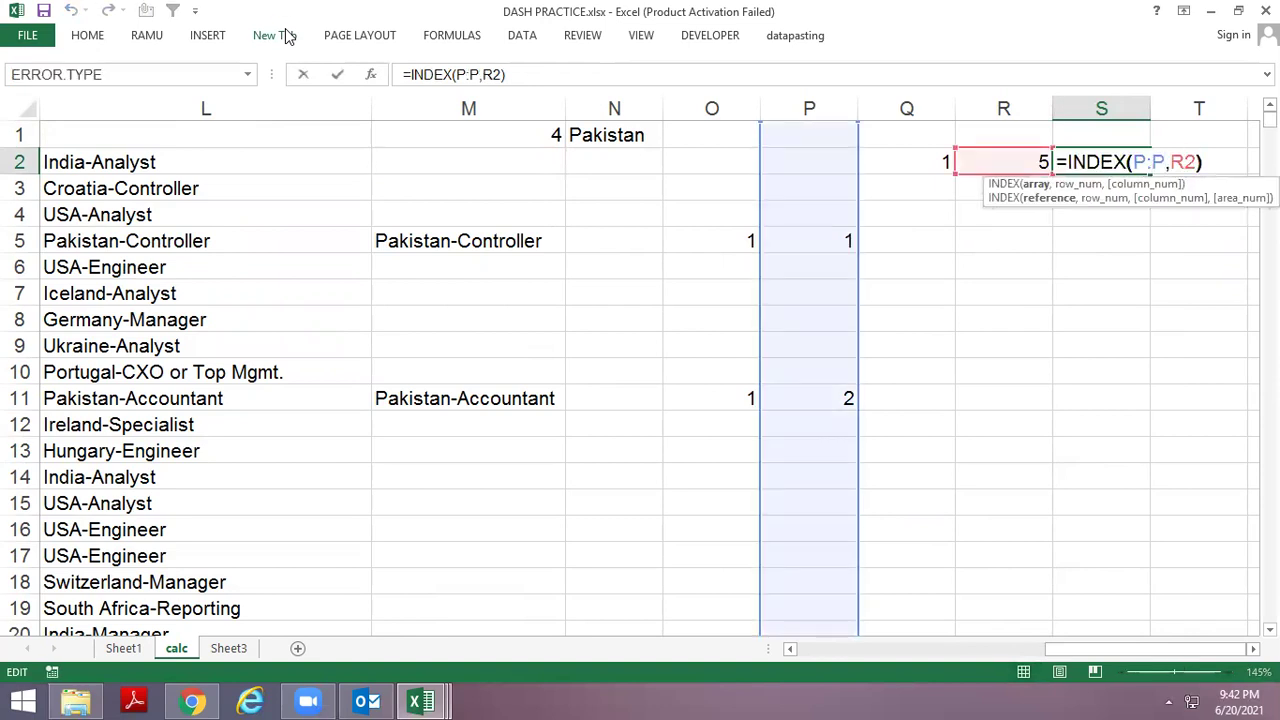
key(Delete)
text(M)
key(Right)
key(Delete)
text(M)
key(Return)
key(Up)
key(Left)
key(shift+Right)
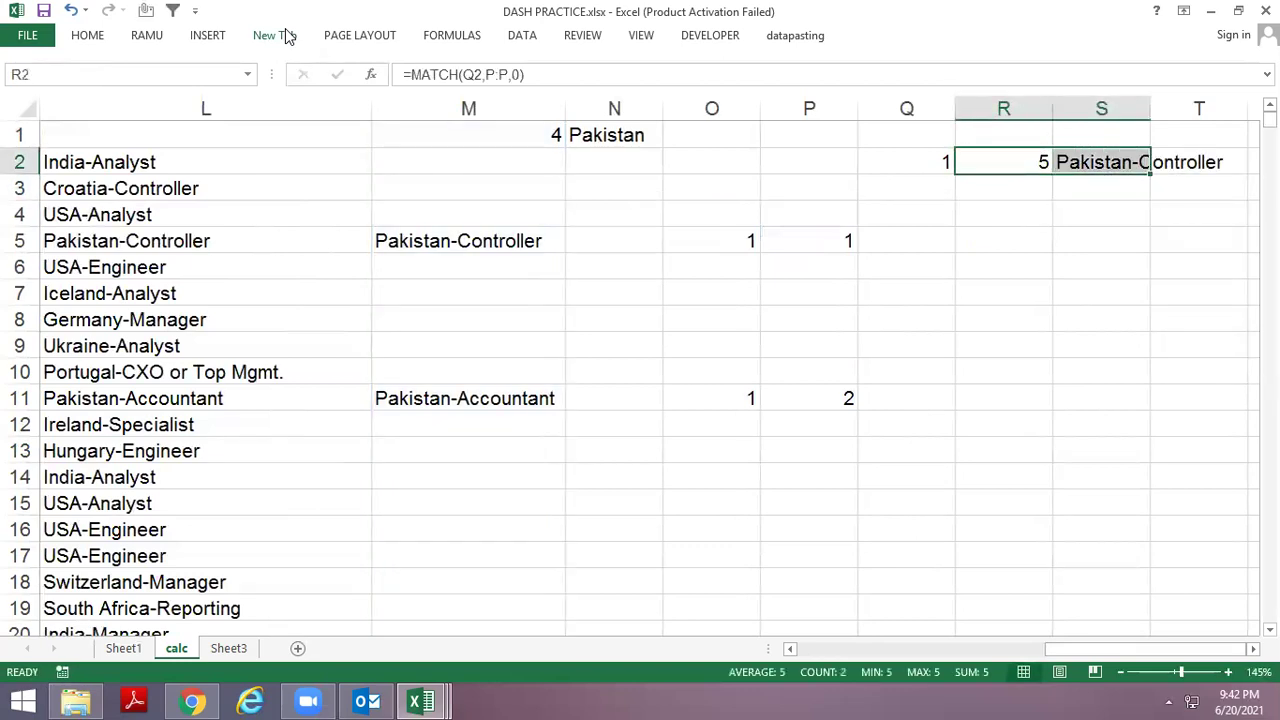
key(shift+Down)
key(shift+Down)
key(shift+Down)
key(shift+Down)
key(shift+Down)
Copy the MATCH and INDEX formulas down to row 7 and review them.
key(ctrl+d)
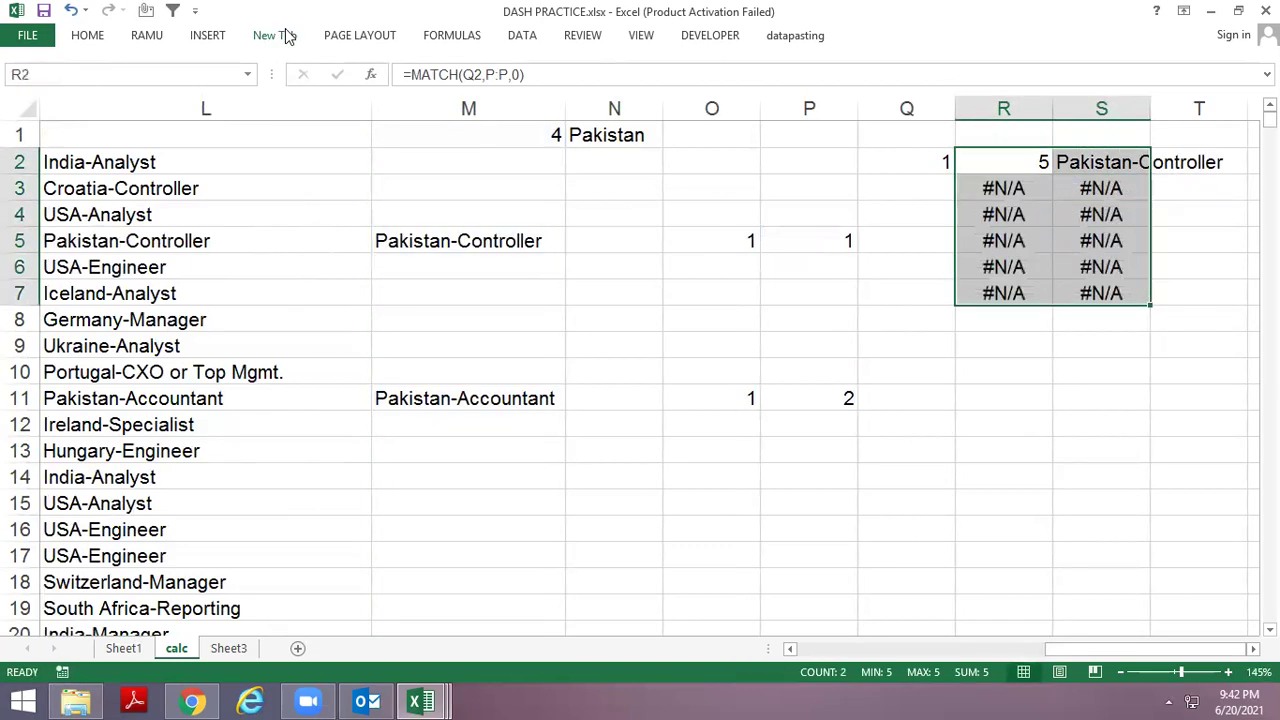
key(Up)
key(Down)
key(Right)
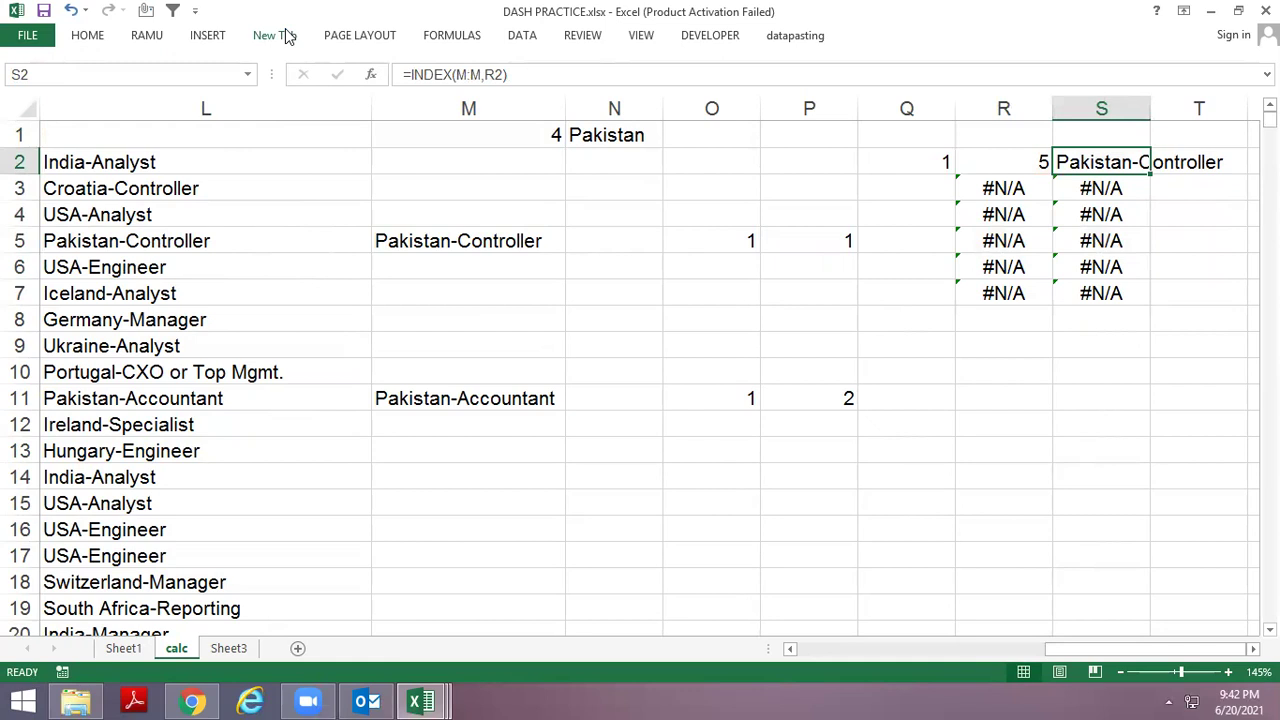
key(Left)
key(Down)
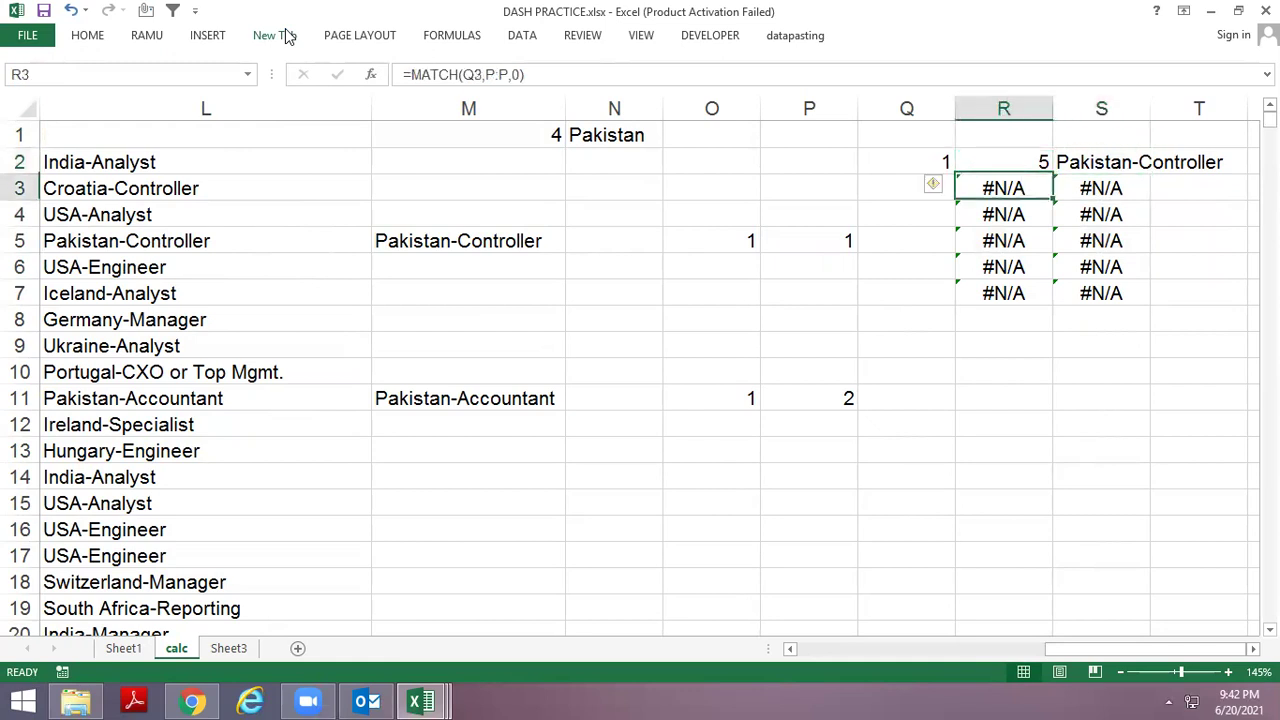
key(Up)
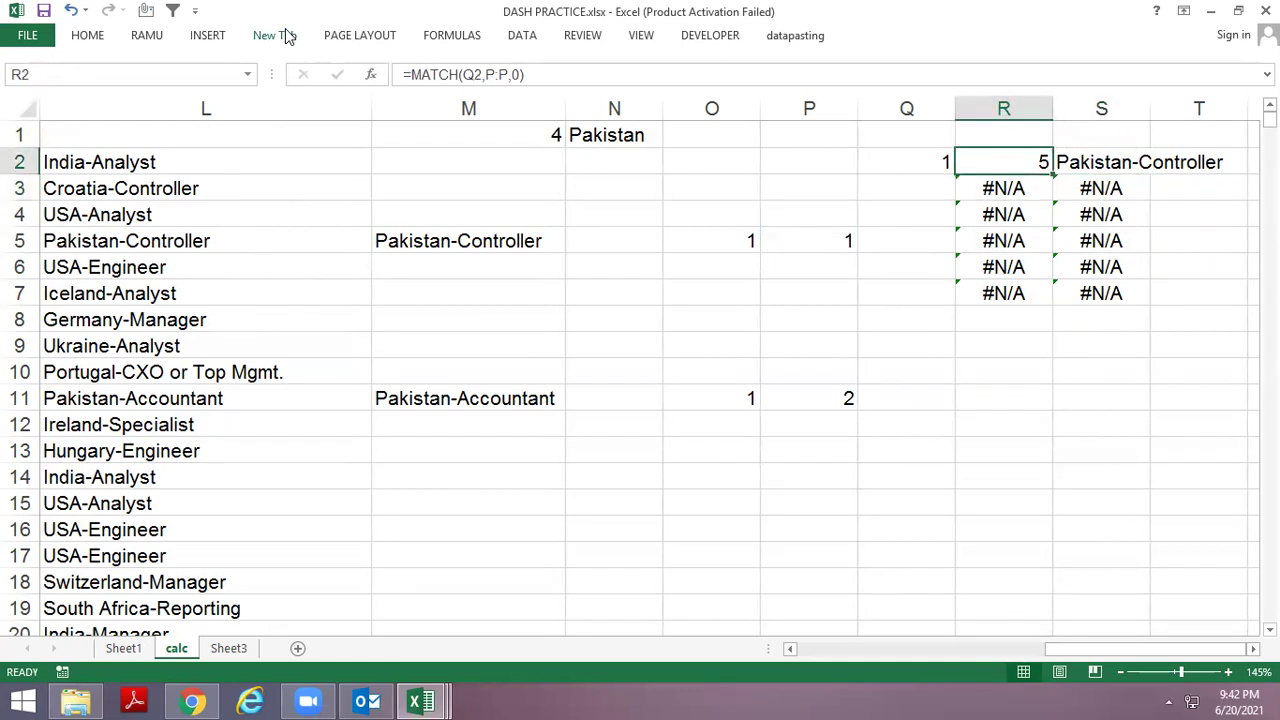
key(Down)
Inspect the MATCH formulas in R3 and R2 without changing them.
key(F2)
key(Escape)
key(Up)
key(F2)
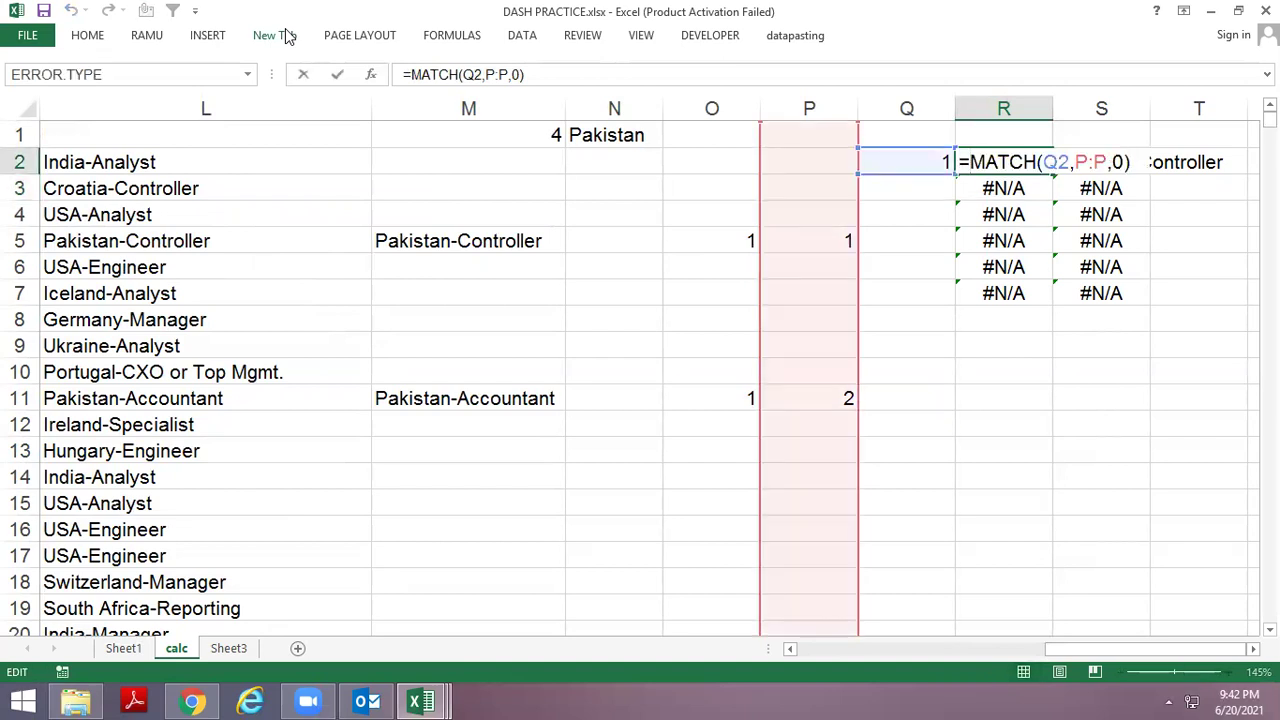
key(Escape)
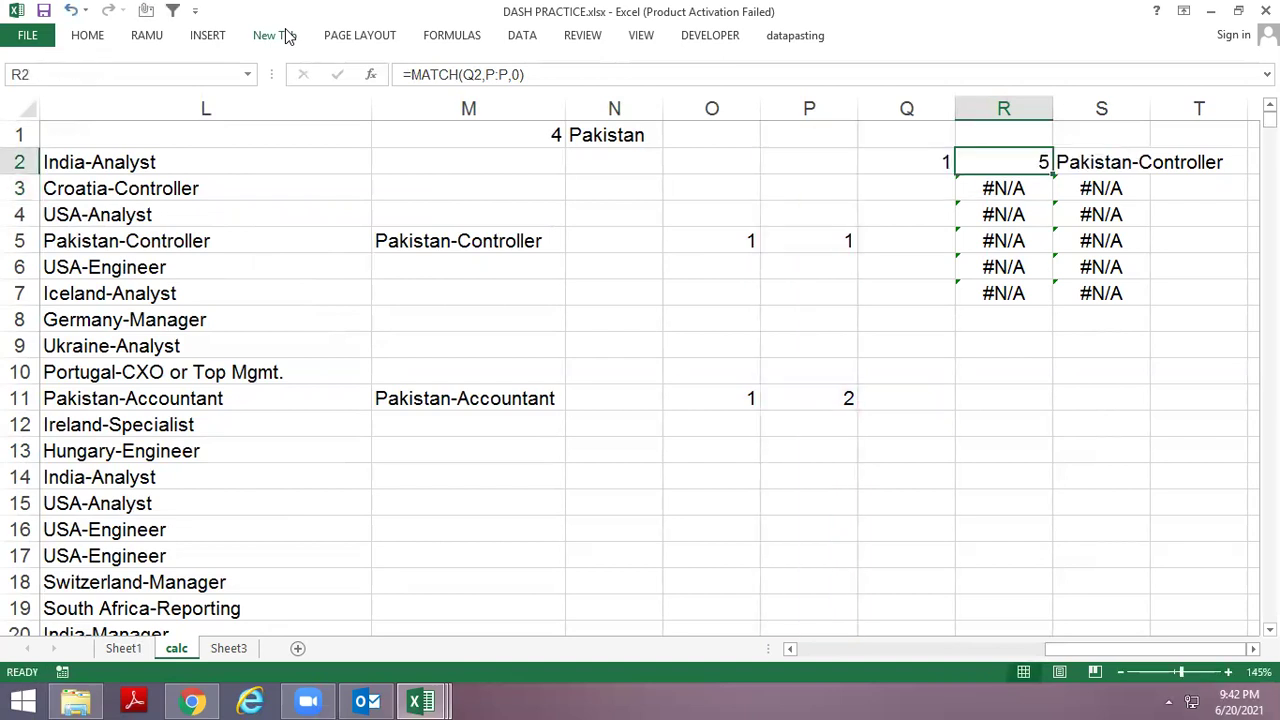
key(Down)
key(F2)
key(Escape)
key(Up)
key(F2)
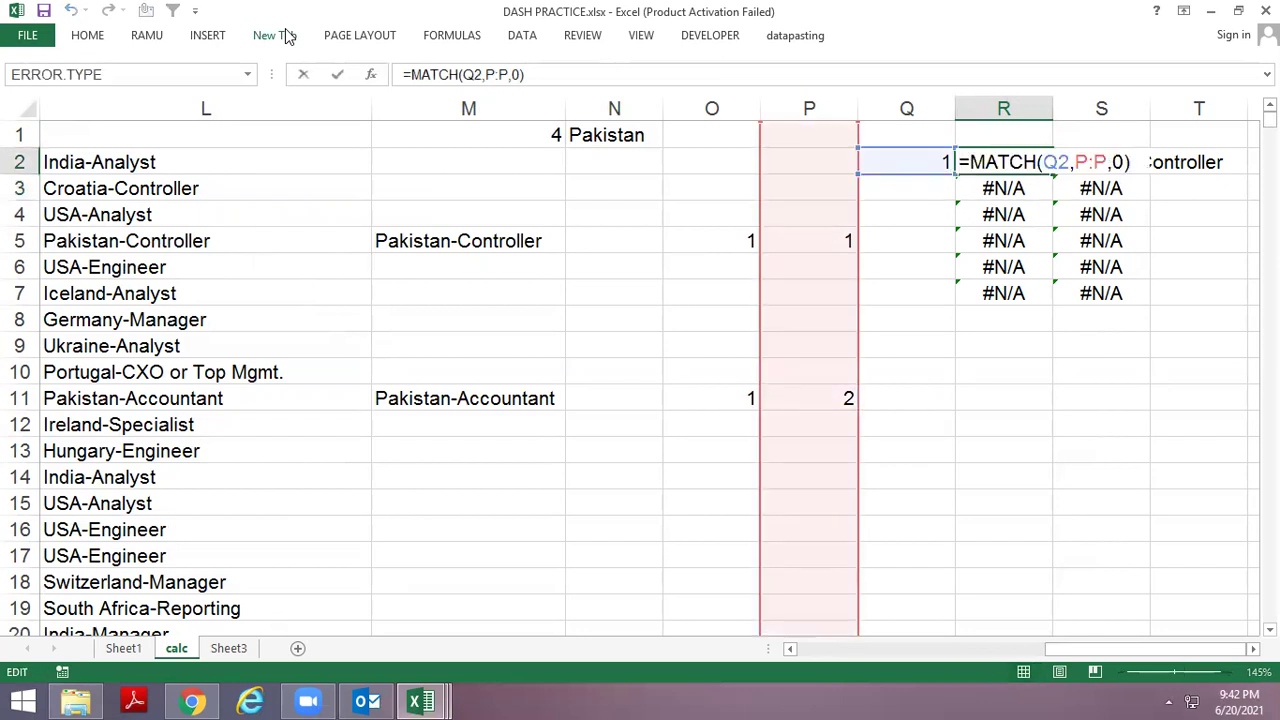
key(Escape)
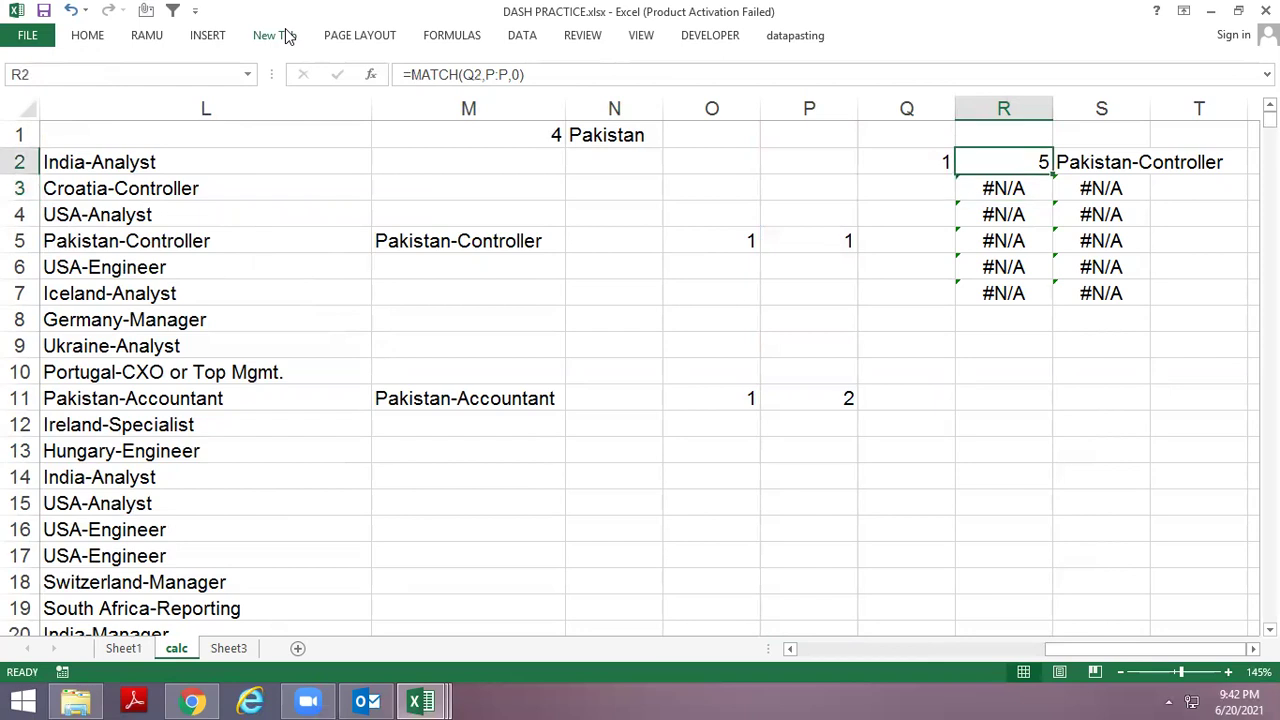
Paste the rank counter into the cells below Q2 down column Q.
key(Down)
key(Left)
key(Right)
key(Left)
key(ctrl+v)
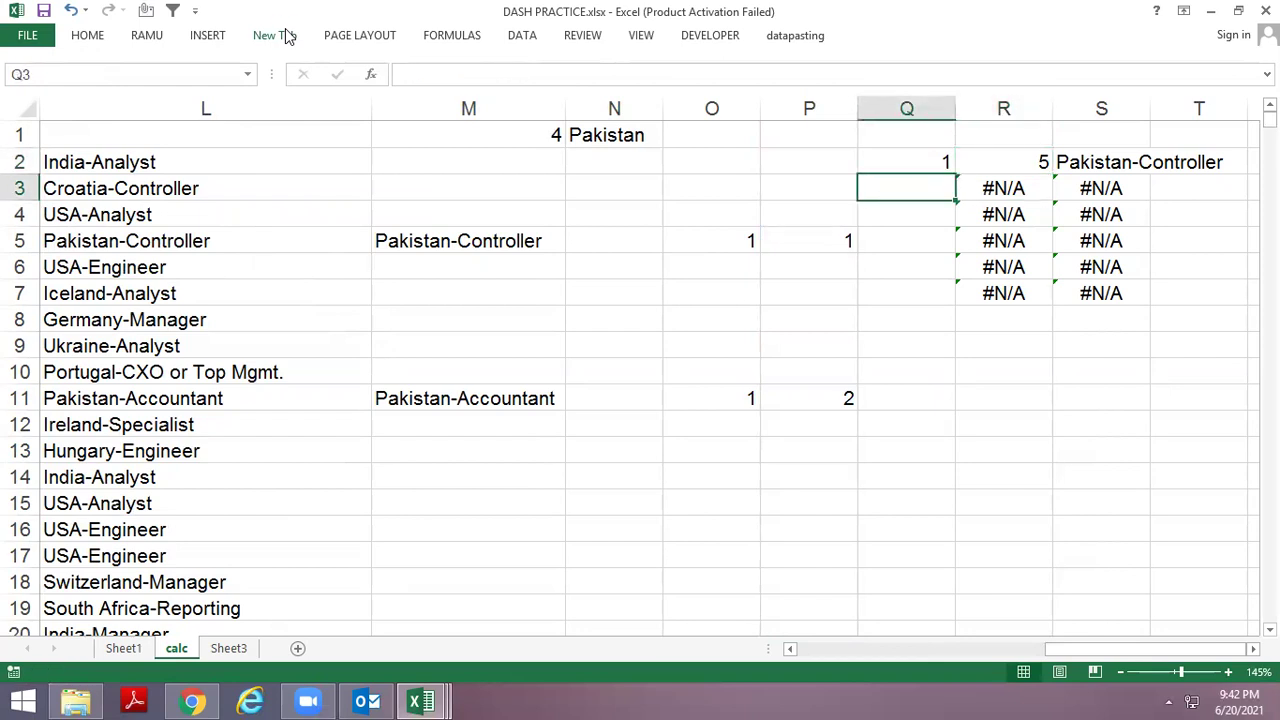
key(Down)
text(=ROW()-1)
key(Down)
key(ctrl+v)
key(Down)
text(=ROW()-1)
key(Down)
key(ctrl+v)
key(Down)
key(ctrl+v)
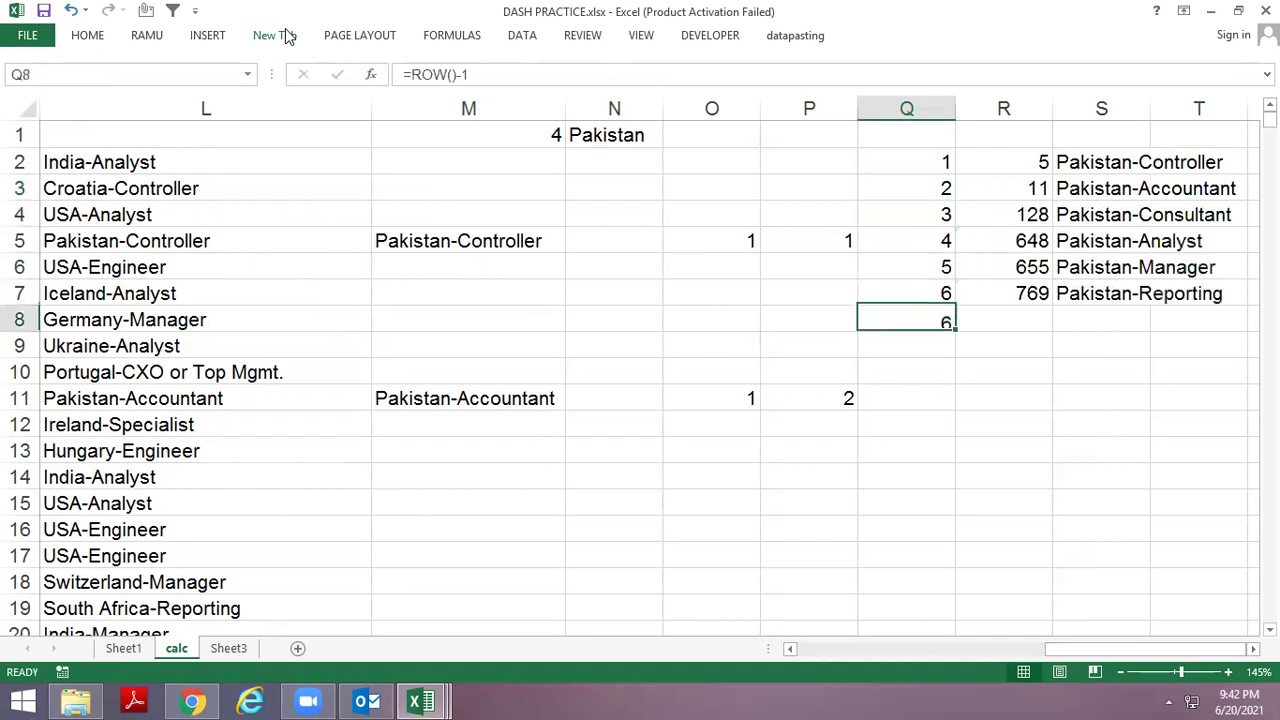
Fill the rank, MATCH and INDEX formulas in Q:S down to row 12.
key(shift+Right)
key(shift+Right)
key(ctrl+d)
key(shift+Down)
key(shift+Down)
key(shift+Down)
key(shift+Down)
key(ctrl+d)
key(Up)
key(Right)
key(ctrl+Up)
Select R2:S12 and autofit columns R and S.
key(Right)
key(Left)
key(ctrl+shift+Down)
key(shift+Right)
key(alt+h)
key(o)
key(i)
key(Right)
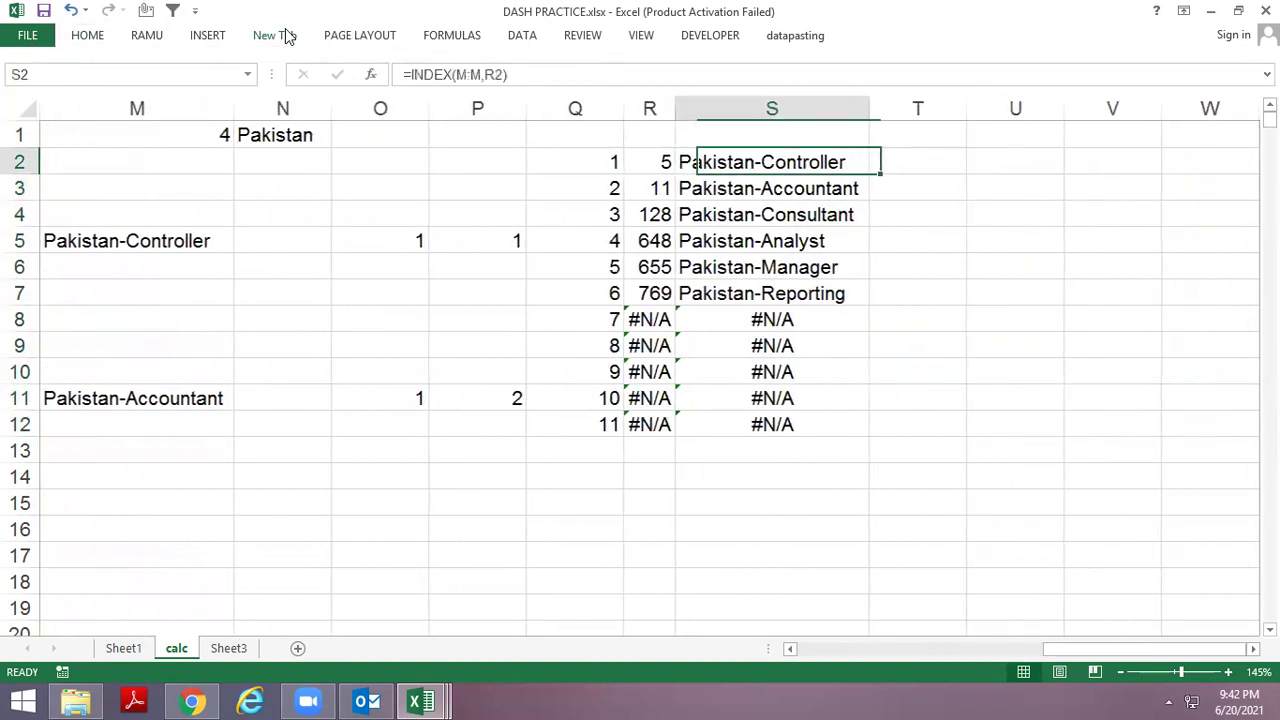
Check the selected-country formula in N1, then switch to Sheet1.
key(ctrl+Up)
key(ctrl+Left)
key(ctrl+Left)
key(Right)
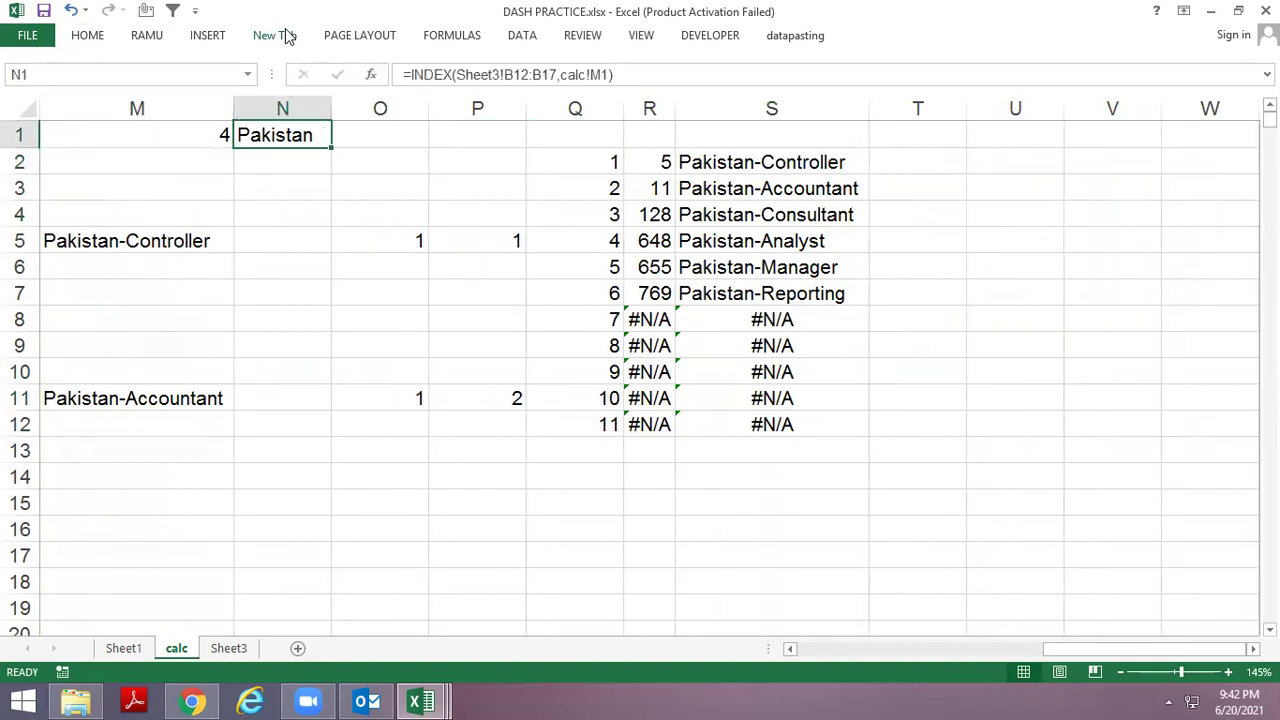
key(ctrl+Page_Up)
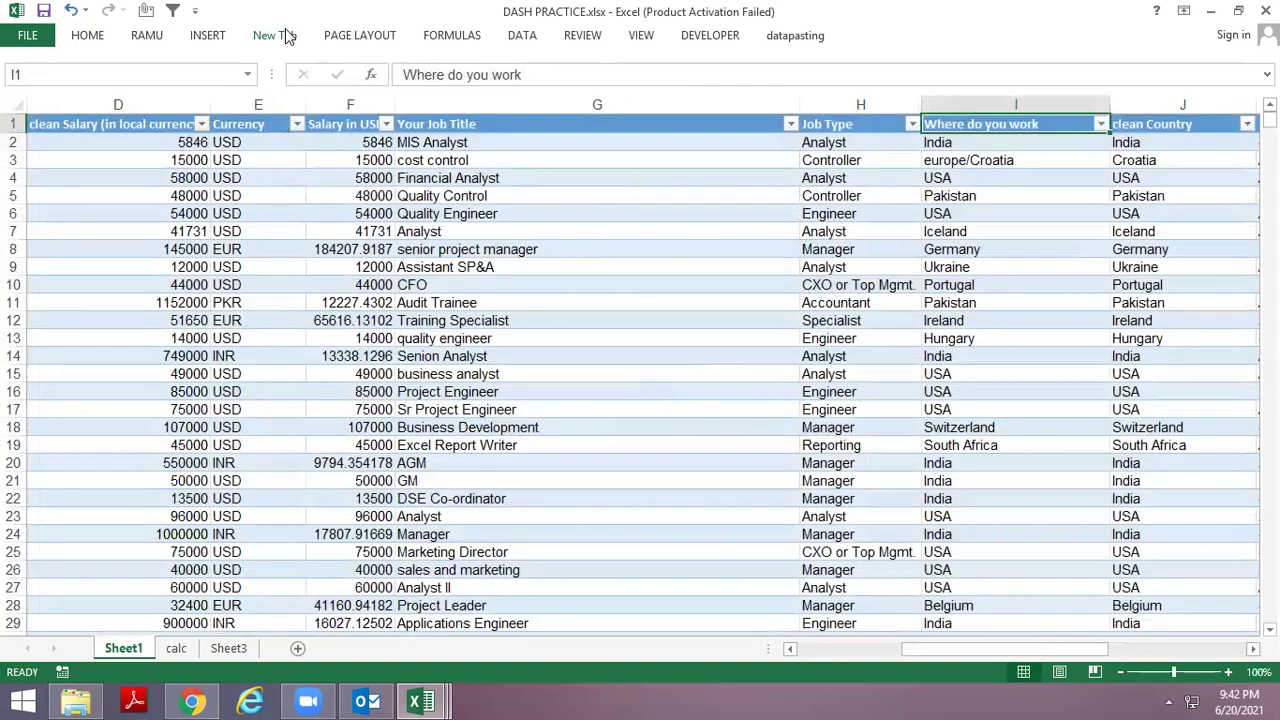
Choose India as the country on the Sheet3 dashboard.
key(ctrl+Page_Down)
key(ctrl+Page_Down)
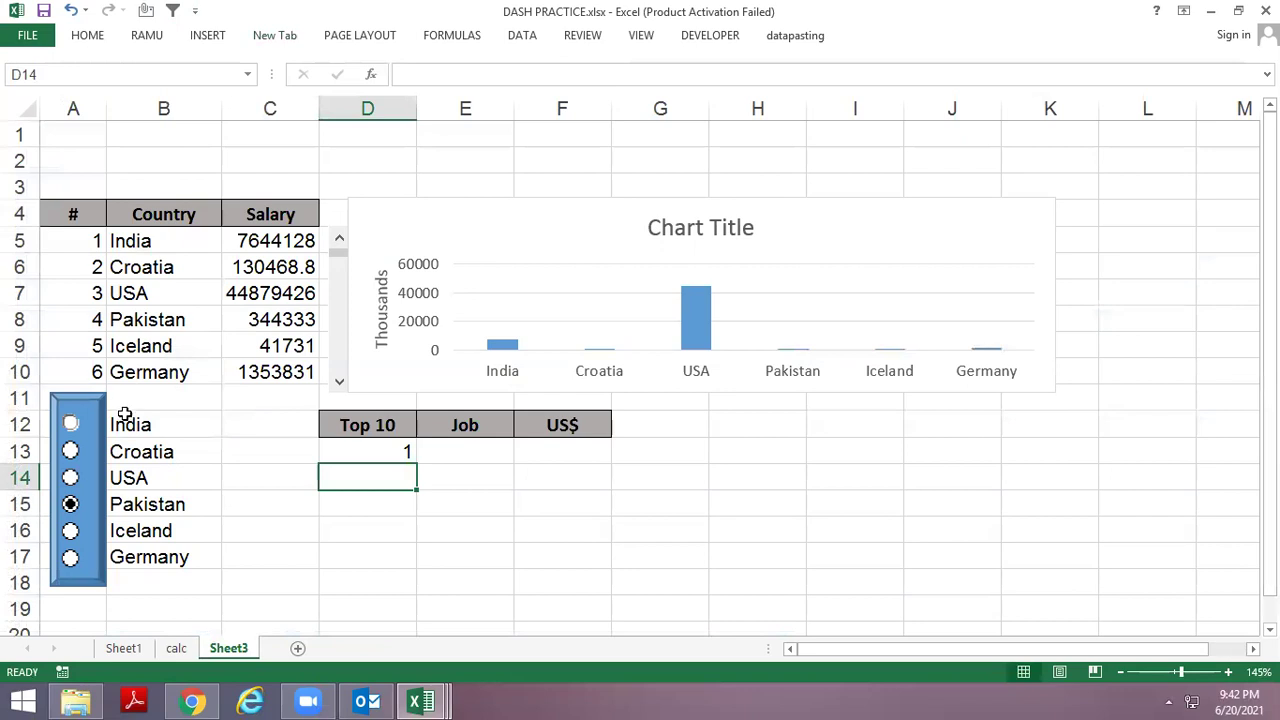
click(70, 425)
click(432, 505)
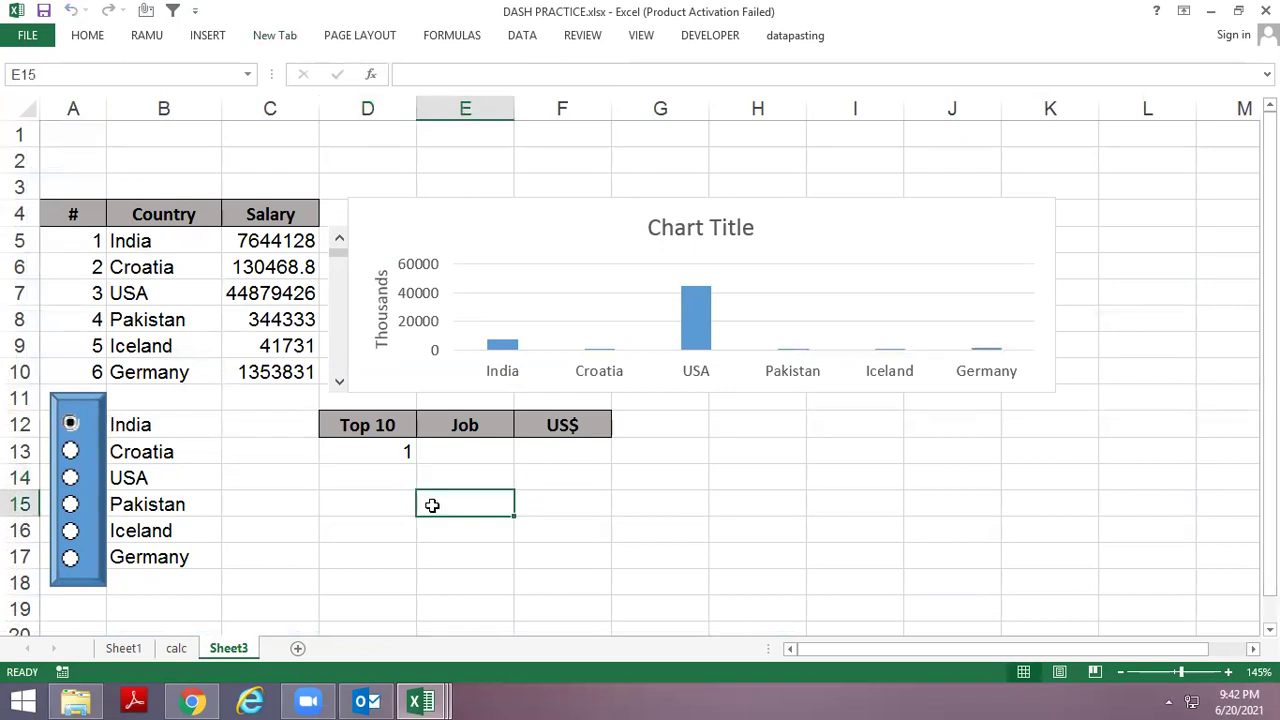
On the calc sheet, autofit column S to the India job names in S2:S12.
key(ctrl+Page_Up)
key(ctrl+Page_Up)
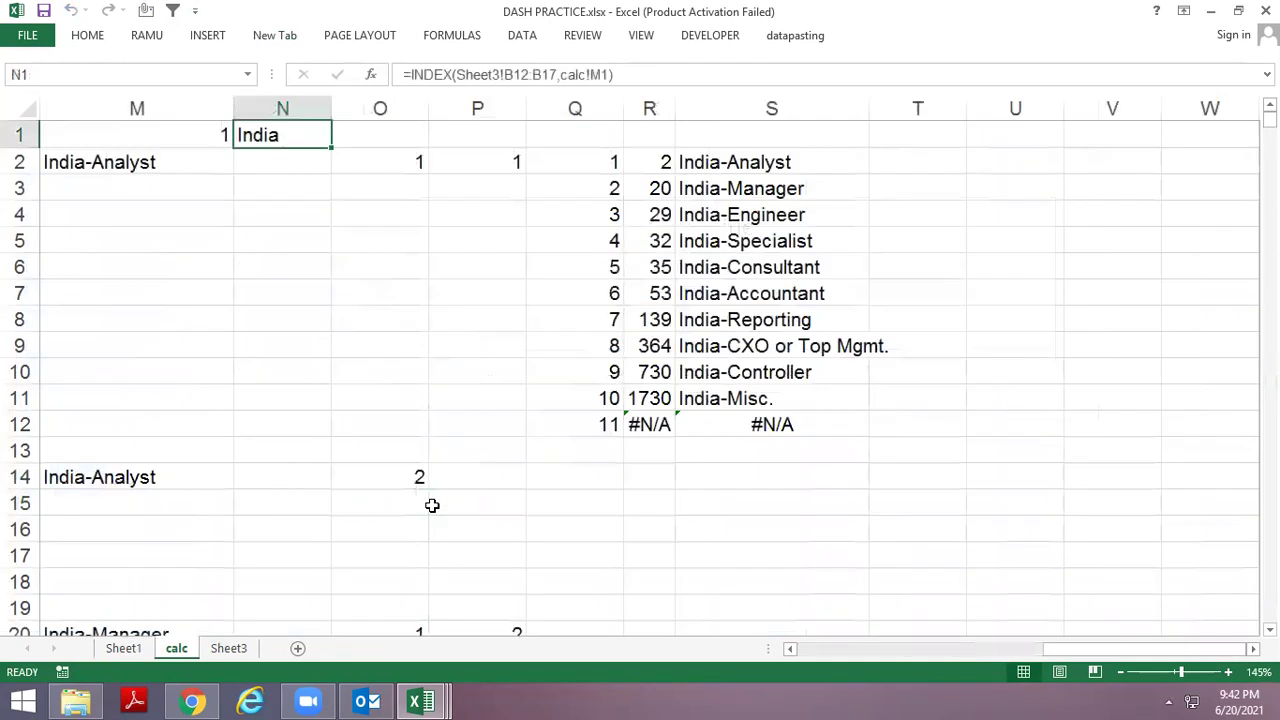
key(Right)
key(Right)
key(Right)
key(Right)
key(Down)
key(ctrl+shift+Down)
key(alt)
key(h)
key(o)
key(i)
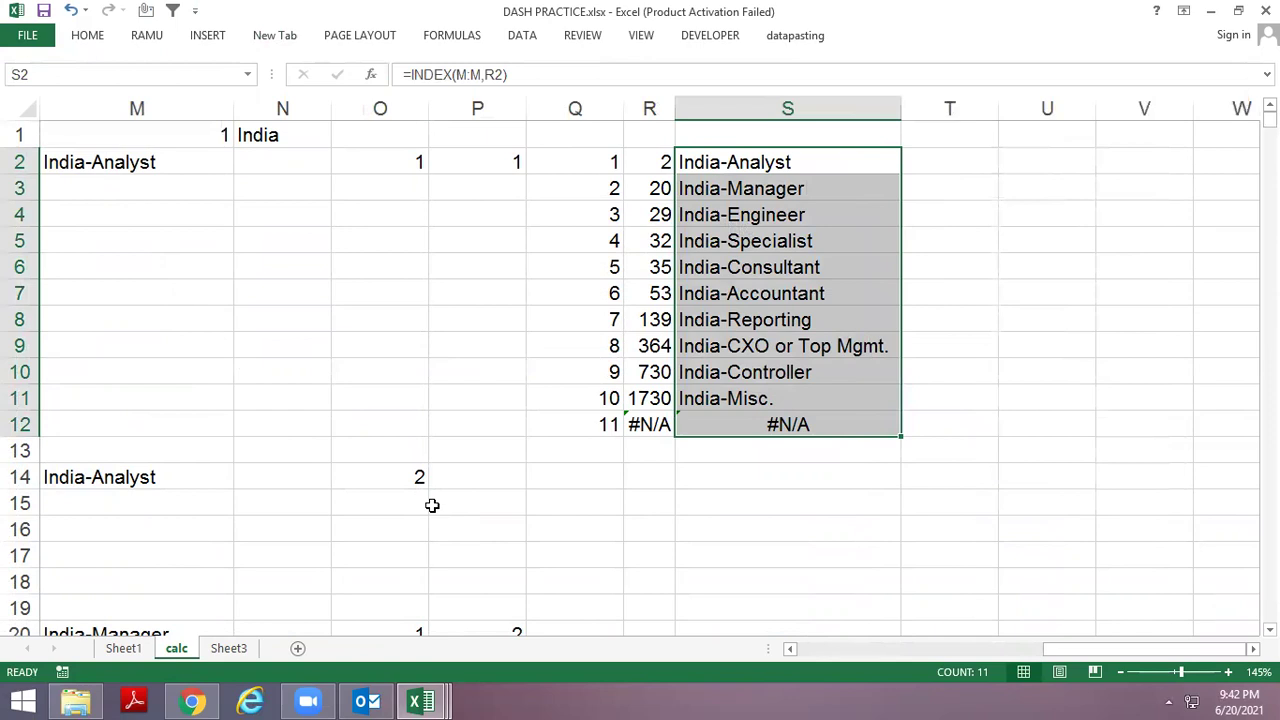
key(Up)
key(Down)
Fill the helper formulas in columns Q:T down to row 27.
key(Right)
key(Left)
key(Left)
key(Down)
key(Down)
key(Down)
key(Down)
key(Down)
key(Down)
key(Down)
key(Down)
key(Down)
key(Down)
key(Left)
key(shift+Right)
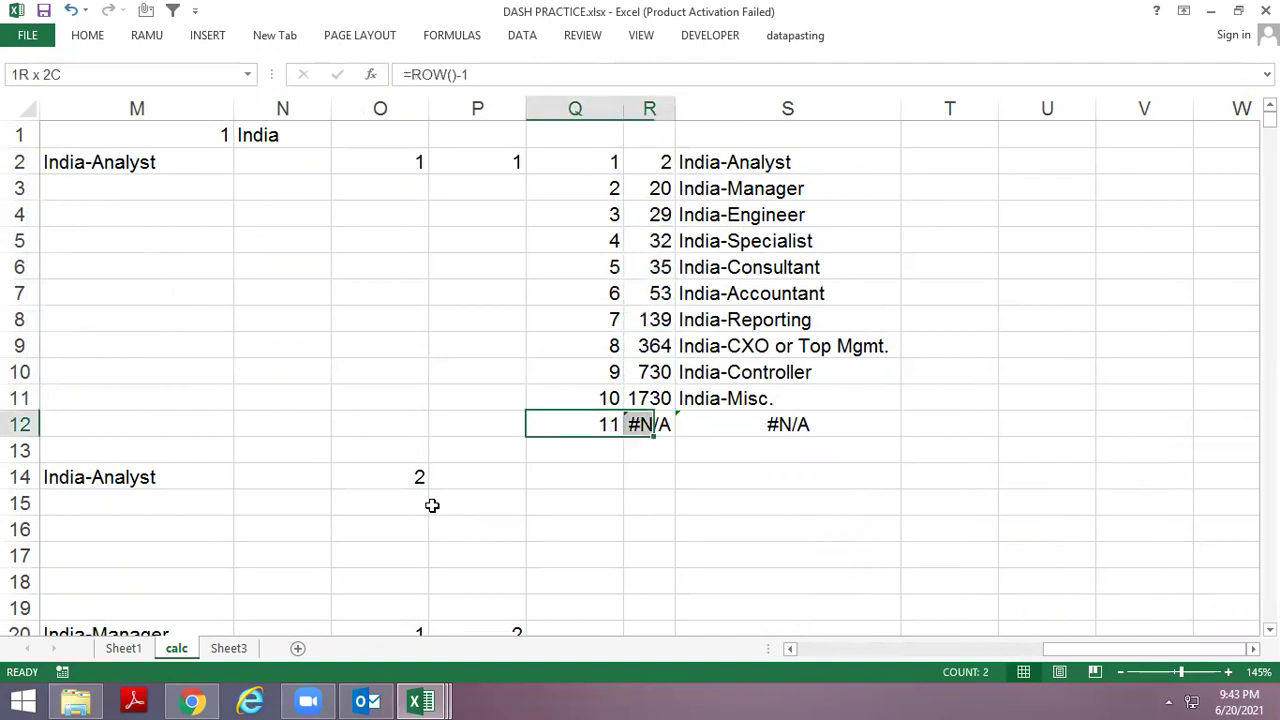
key(shift+Right)
key(shift+Right)
key(shift+Down)
key(shift+Down)
key(shift+Down)
key(shift+Down)
key(shift+Down)
key(shift+Down)
key(ctrl+d)
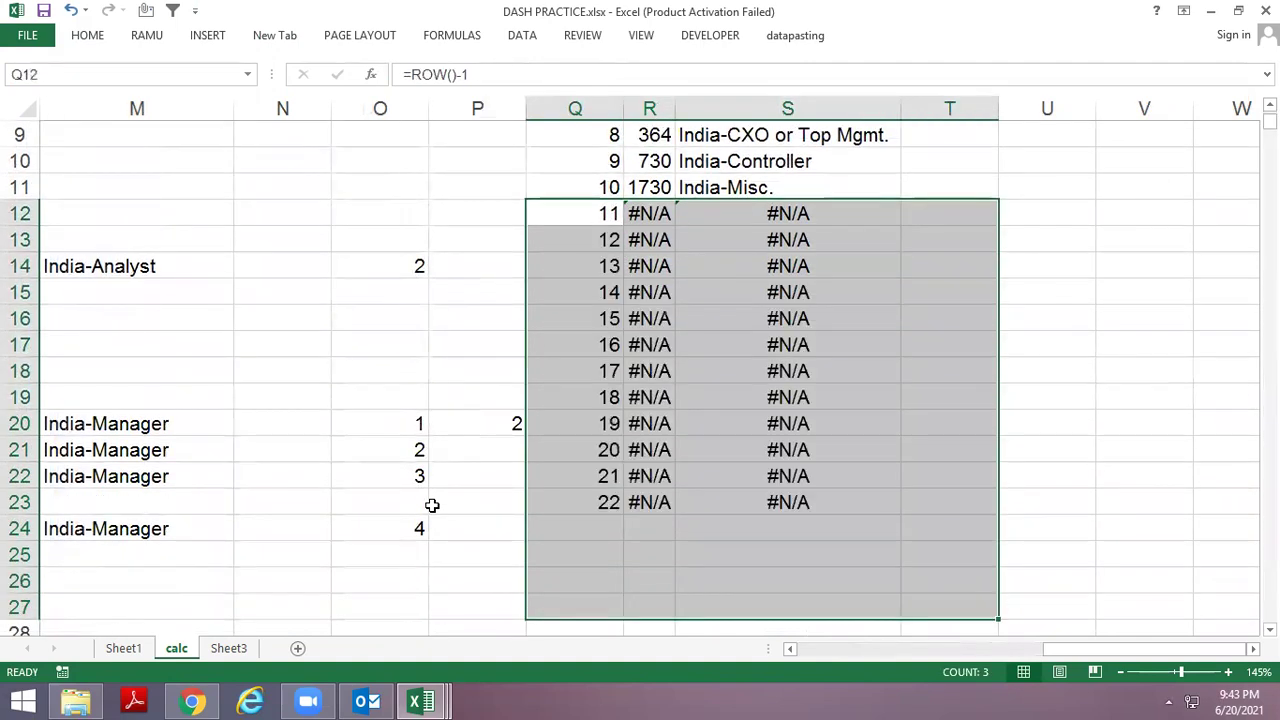
key(ctrl+Up)
key(Up)
key(Right)
key(Down)
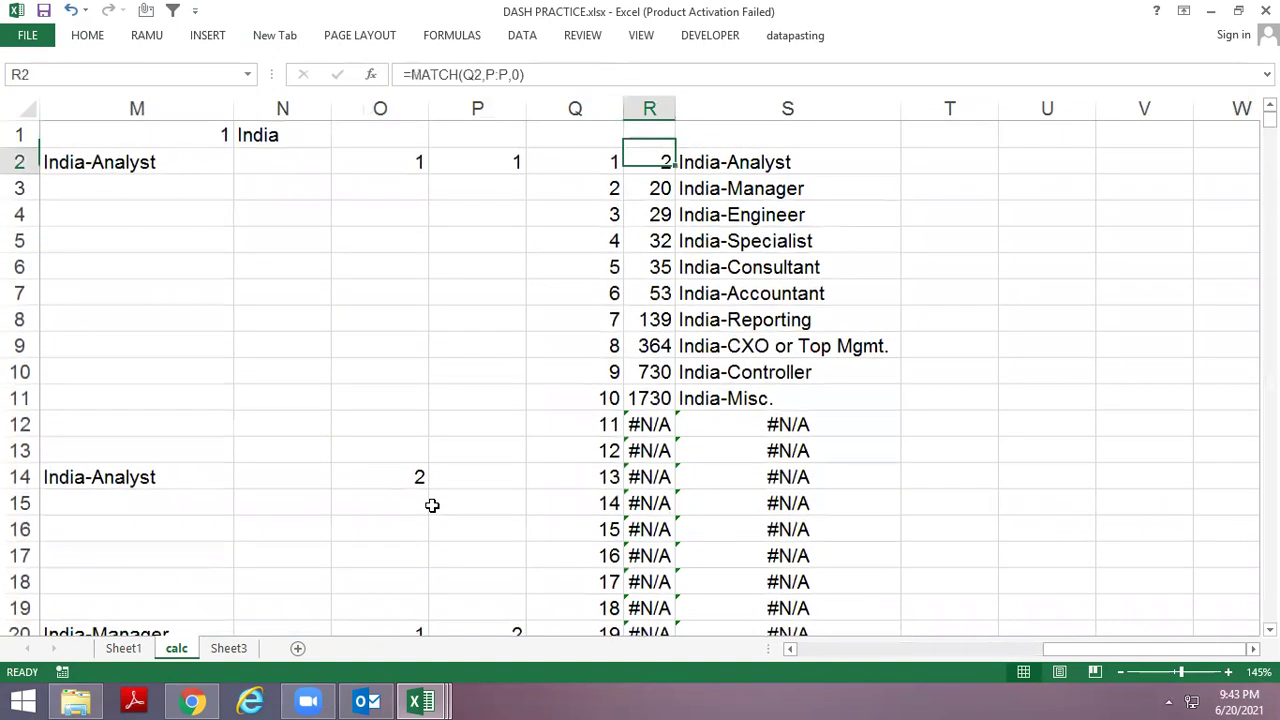
Change S2 to =IFERROR(INDEX(M:M,R2),"") and fill it down column S.
key(Right)
key(F2)
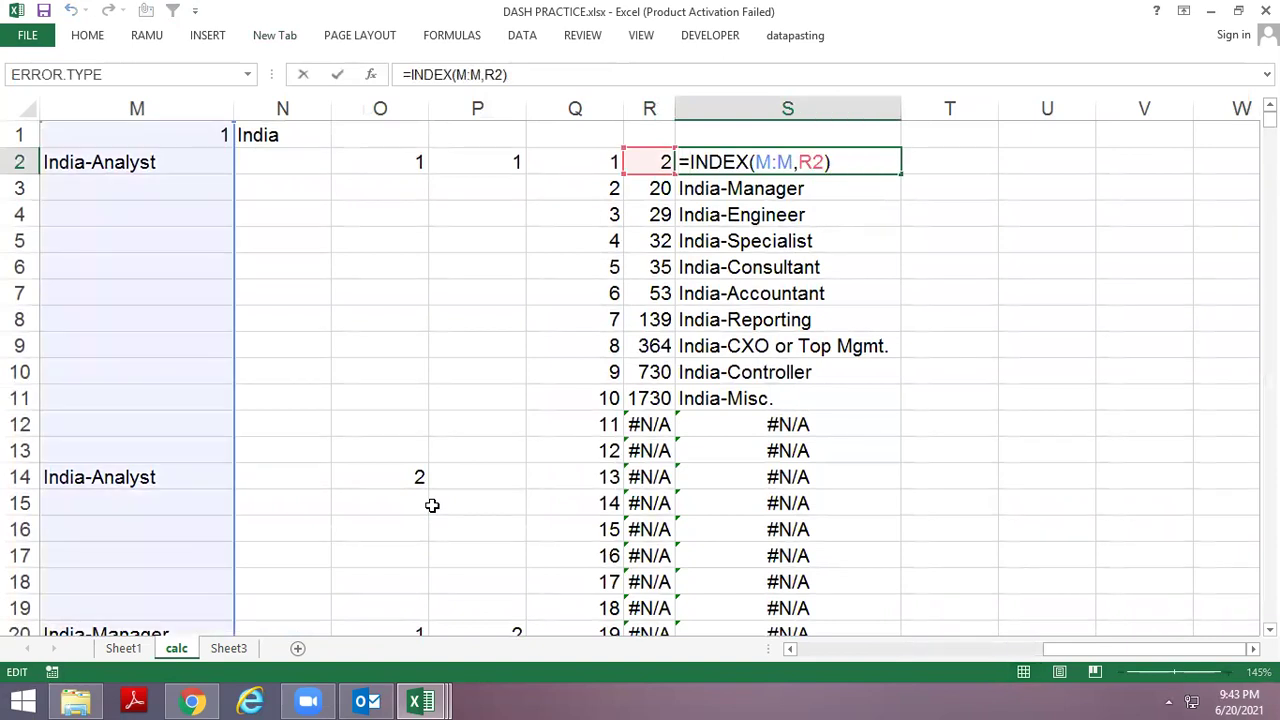
text(IF)
key(Down)
key(Tab)
key(End)
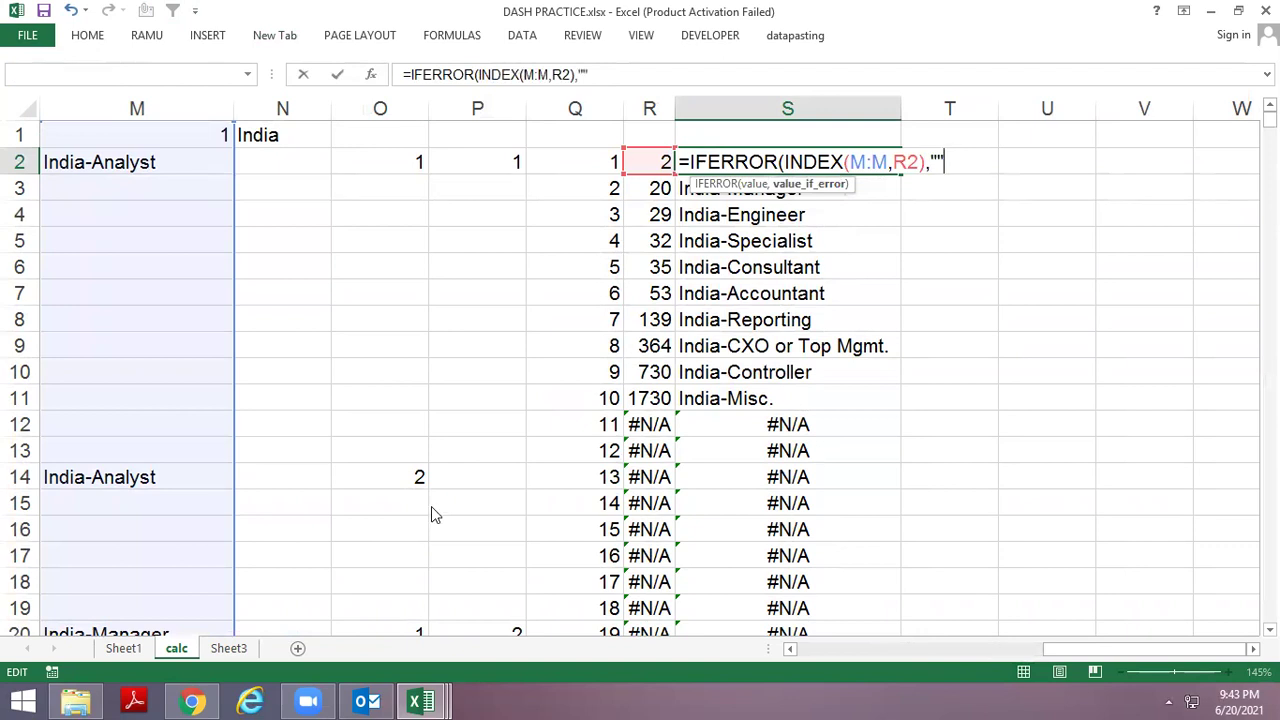
key(Return)
key(Return)
key(Up)
key(ctrl+shift+Down)
key(ctrl+d)
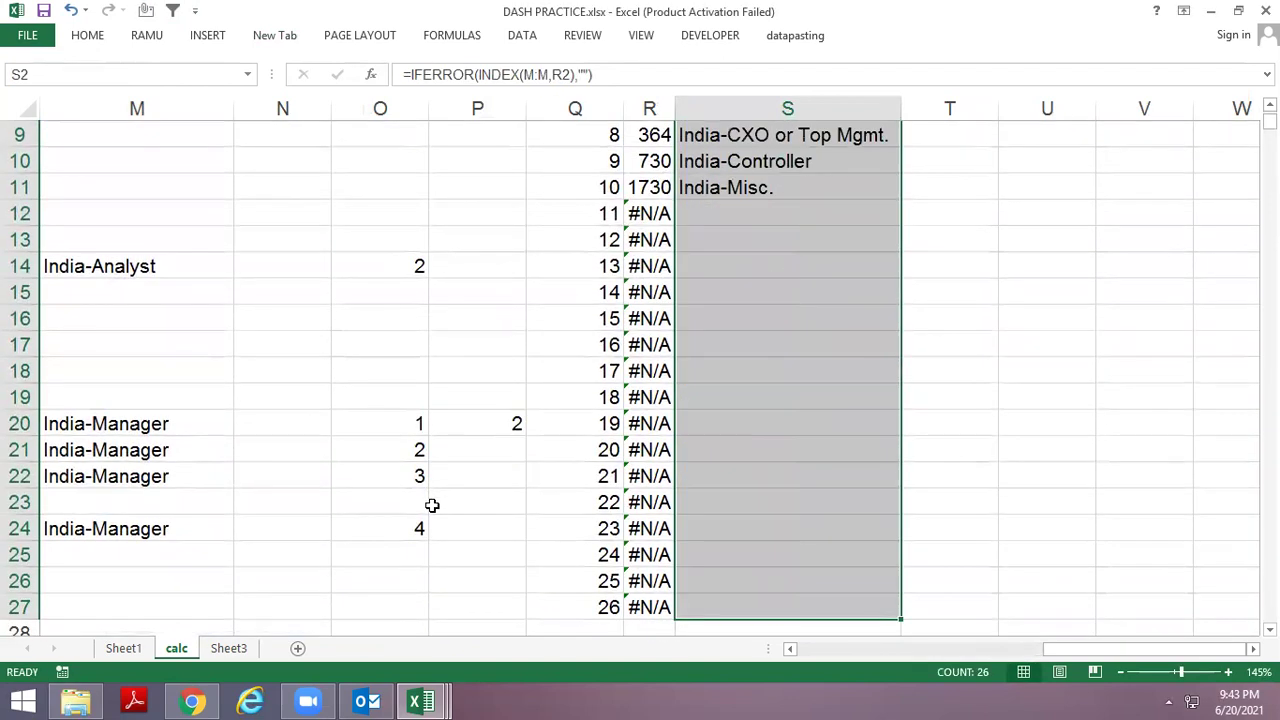
key(Up)
key(Down)
key(Down)
key(Up)
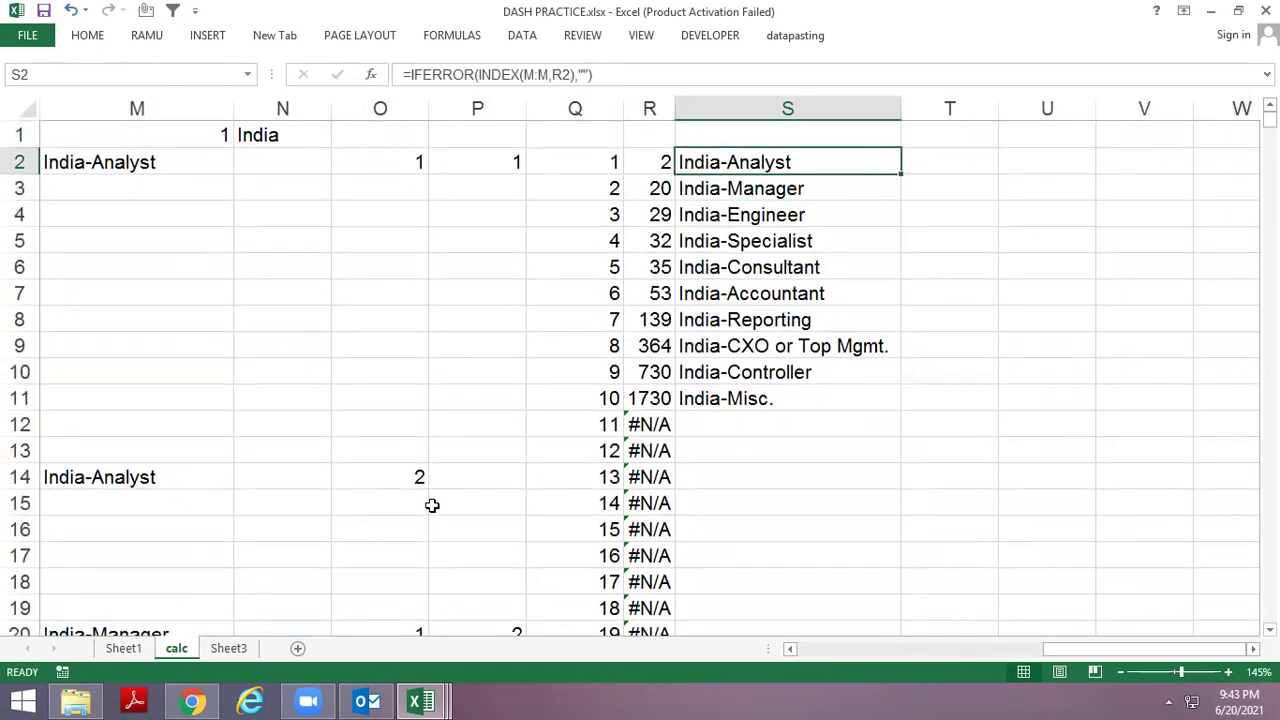
key(Right)
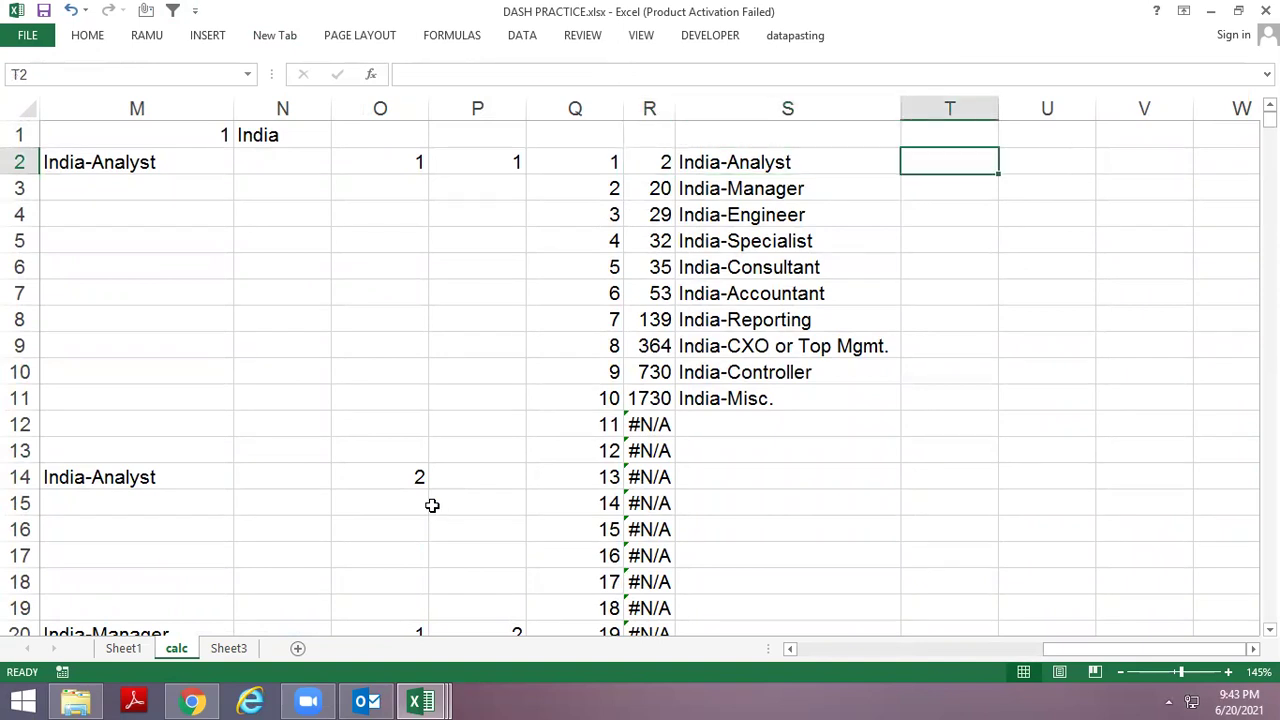
Start a SUMIF formula in T2 with the whole of column L as its range.
text(=SUMIF()
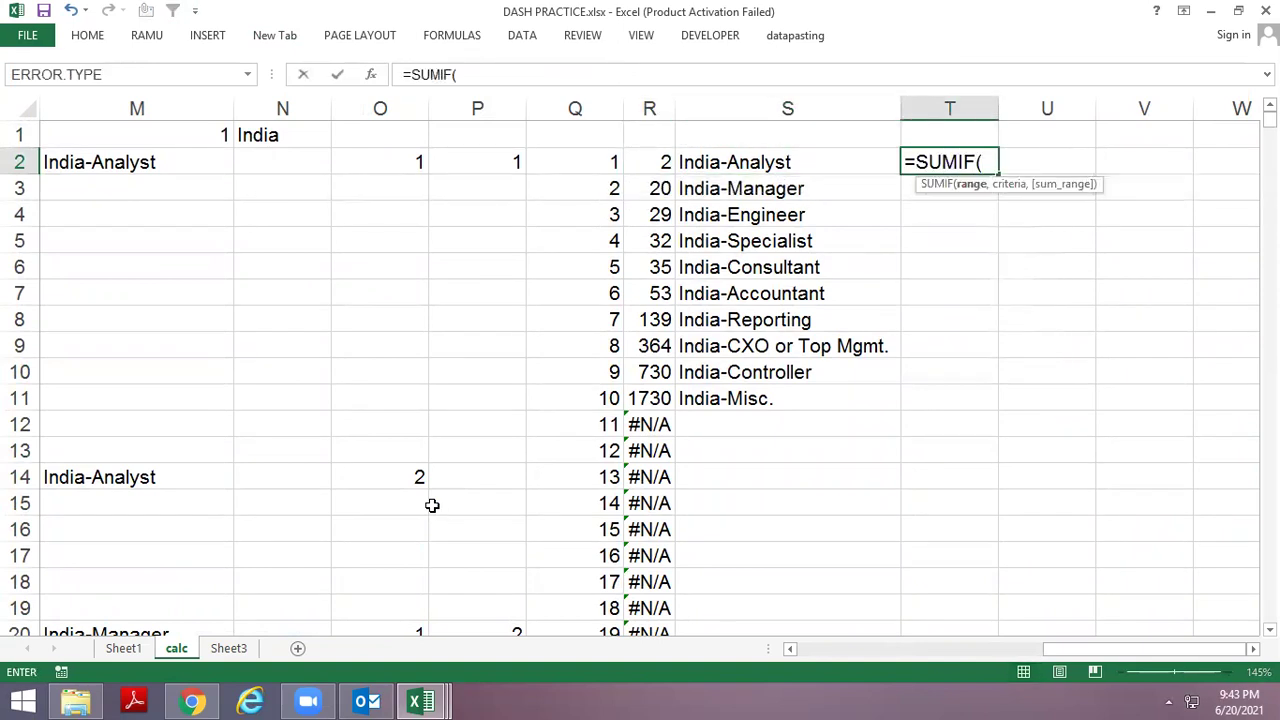
key(Left)
key(Left)
key(Left)
key(Right)
key(Left)
key(Left)
key(Left)
key(Right)
key(Right)
key(Right)
key(ctrl+space)
text(,)
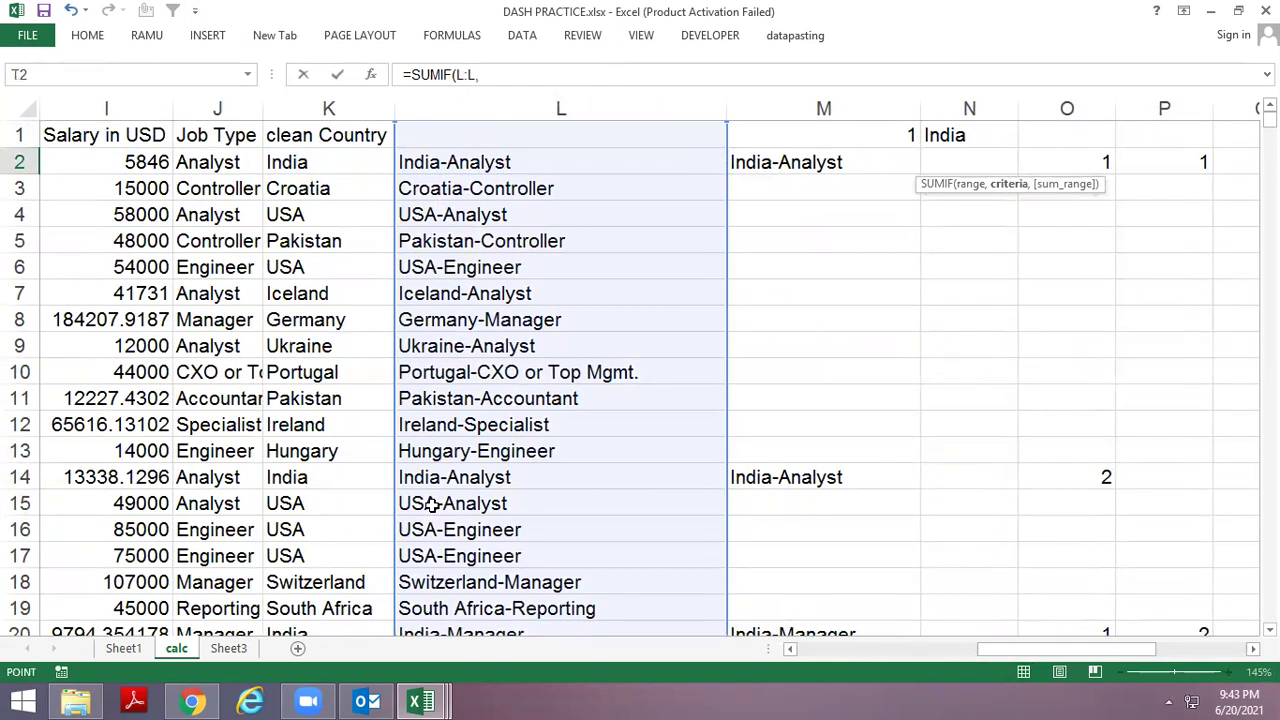
Complete it as =SUMIF(L:L,S2,calc!I:I), summing the Salary in USD column.
key(Right)
key(Right)
key(Right)
key(Right)
key(Left)
key(Left)
key(Left)
key(Left)
key(Left)
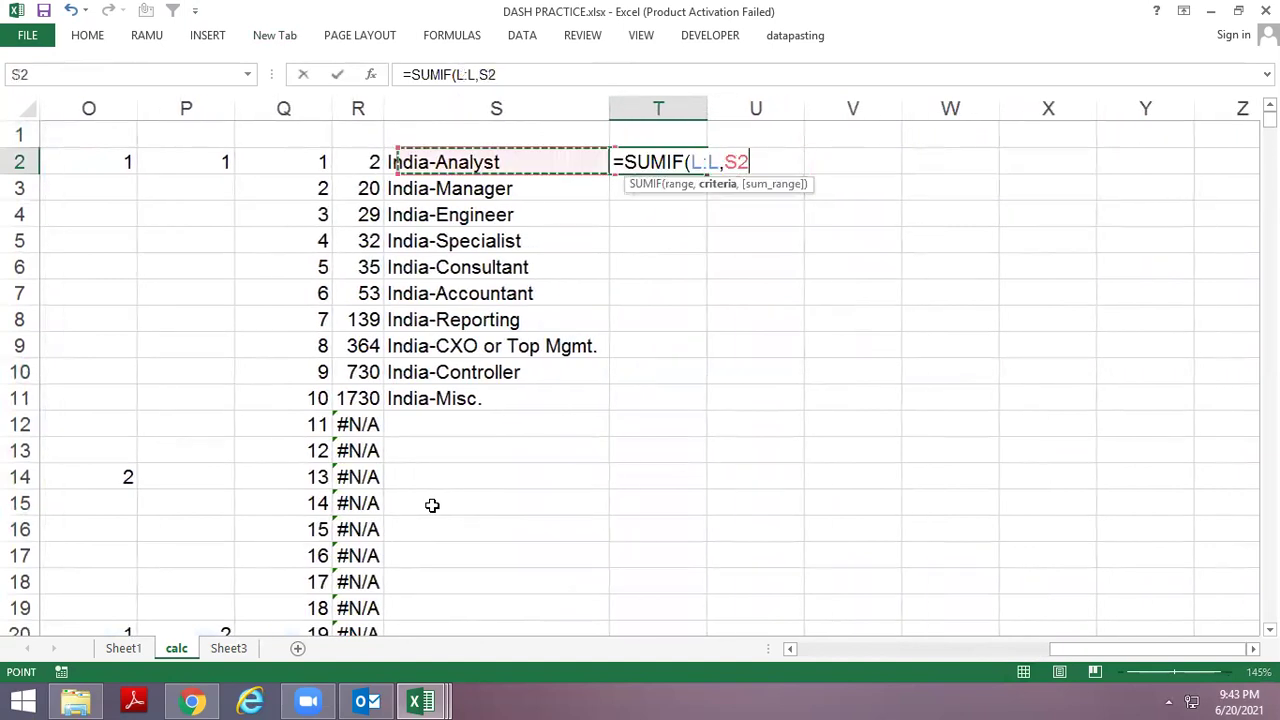
text(,)
key(ctrl+Page_Up)
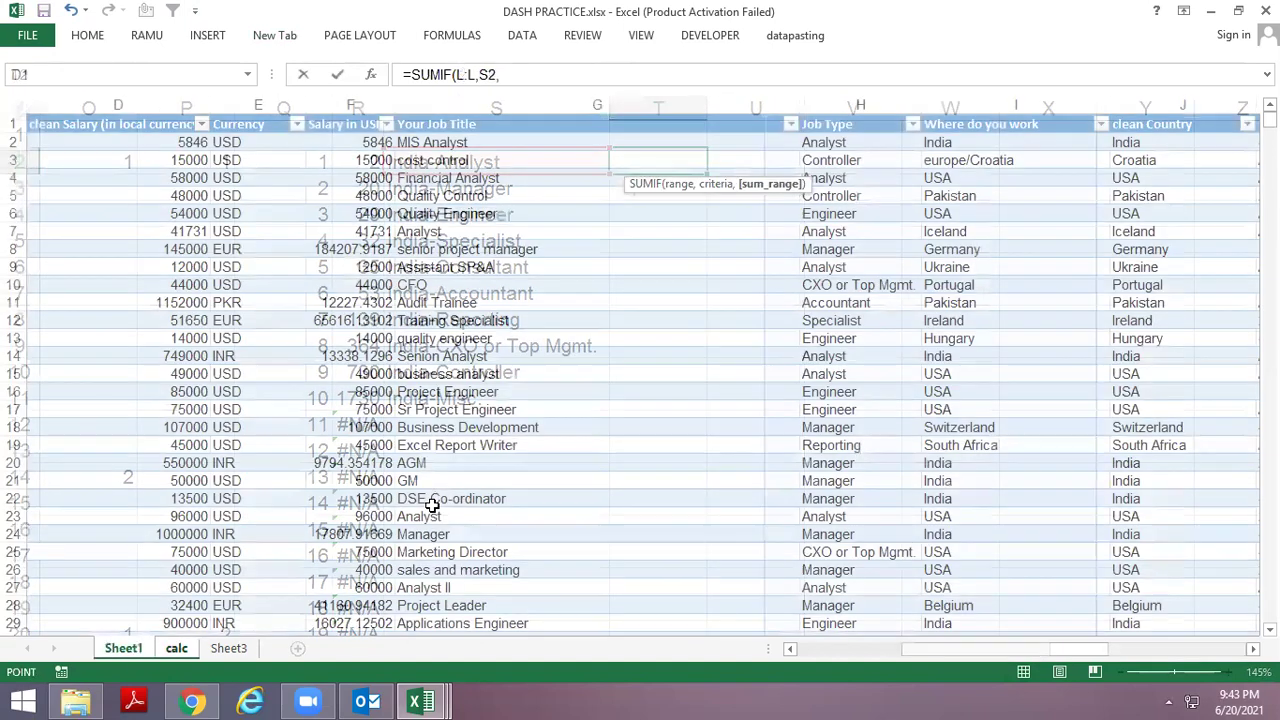
key(ctrl+Page_Down)
key(Left)
key(Left)
key(Left)
key(Left)
key(Left)
key(Left)
key(Left)
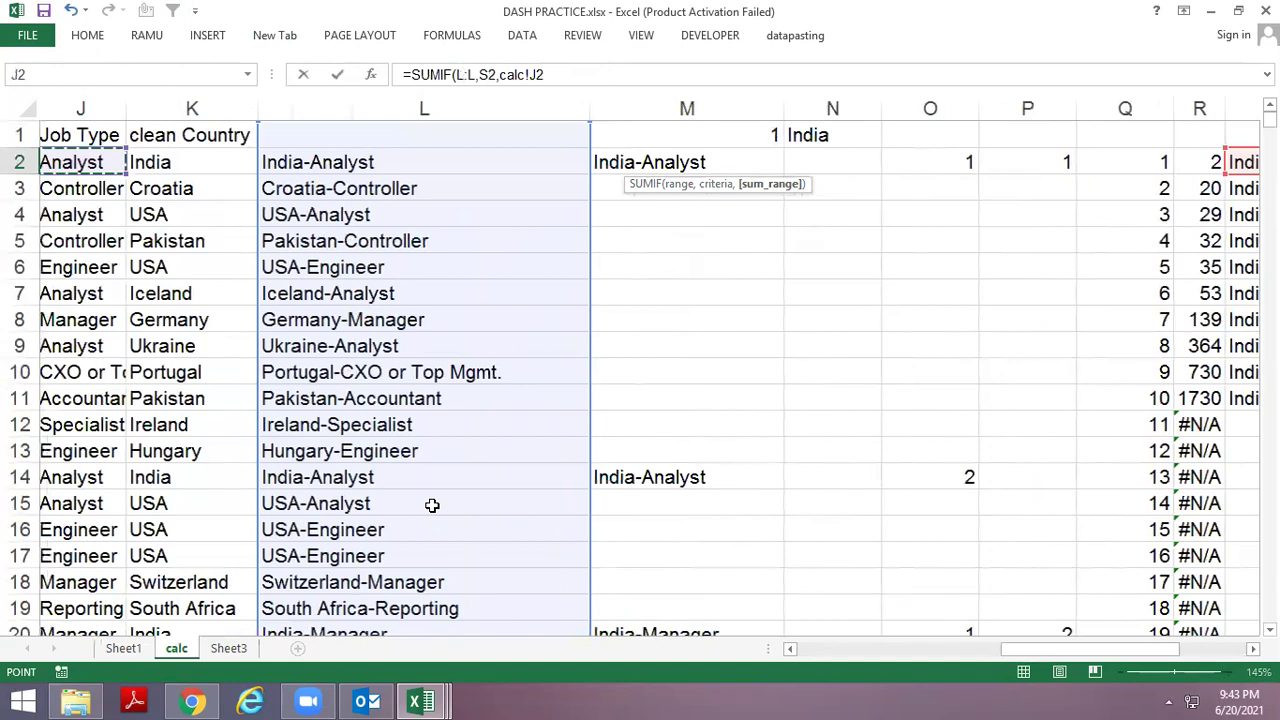
key(Left)
key(ctrl+space)
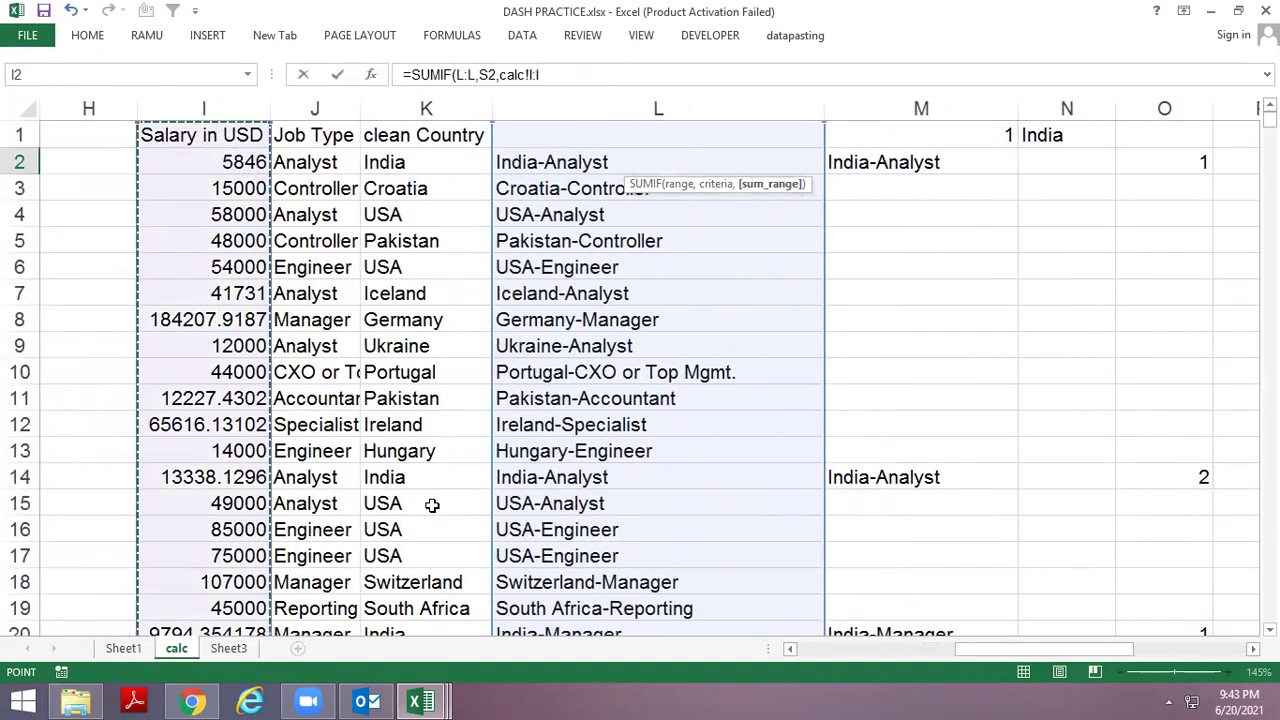
key(Return)
key(Up)
Copy the SUMIF formula down column T through T11.
key(Down)
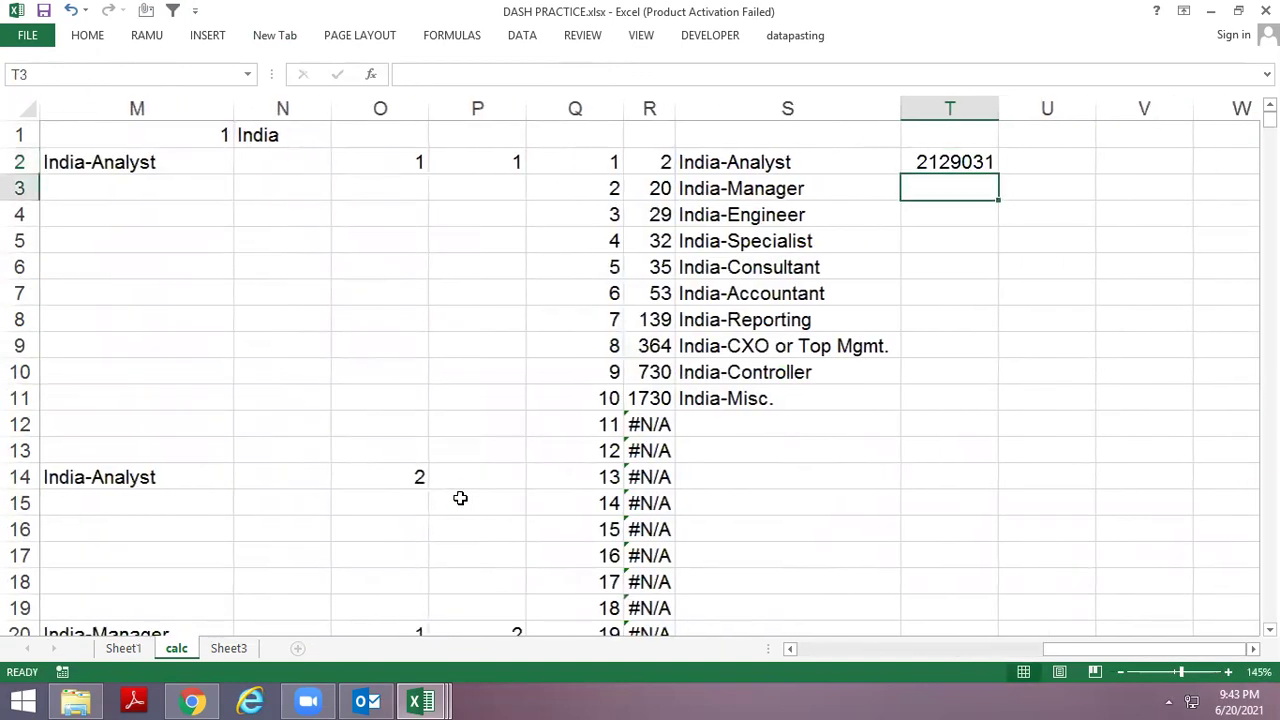
key(ctrl+d)
key(Down)
key(ctrl+d)
key(Down)
key(ctrl+d)
key(Down)
key(ctrl+d)
key(Down)
key(ctrl+d)
key(Down)
key(ctrl+d)
Extend the SUMIF formula down column T to row 27.
key(Down)
key(ctrl+d)
key(Down)
key(ctrl+d)
key(Down)
key(ctrl+d)
key(Left)
key(Right)
key(Left)
key(Down)
key(Down)
key(Down)
key(Right)
key(Down)
key(Down)
key(Down)
key(ctrl+shift+Up)
key(ctrl+d)
key(ctrl+Up)
key(Up)
key(Down)
key(Down)
key(Up)
key(Up)
key(Down)
key(Right)
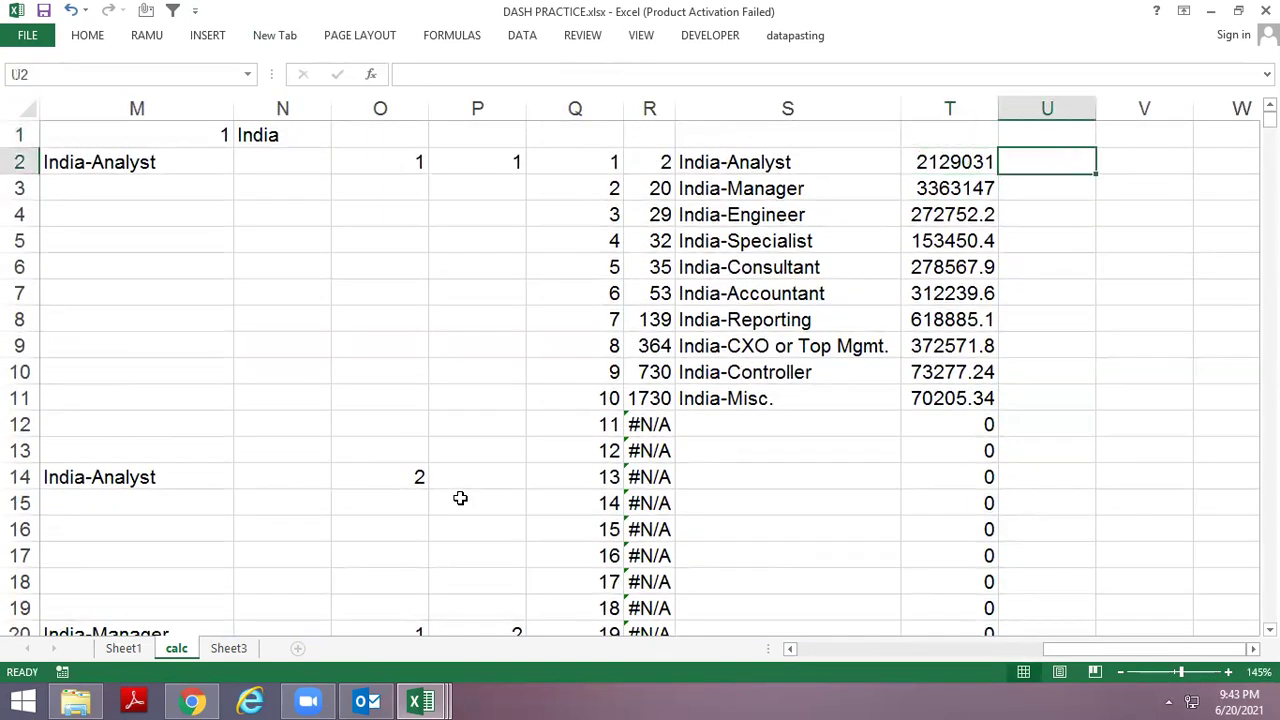
Save the workbook.
key(Left)
key(ctrl+s)
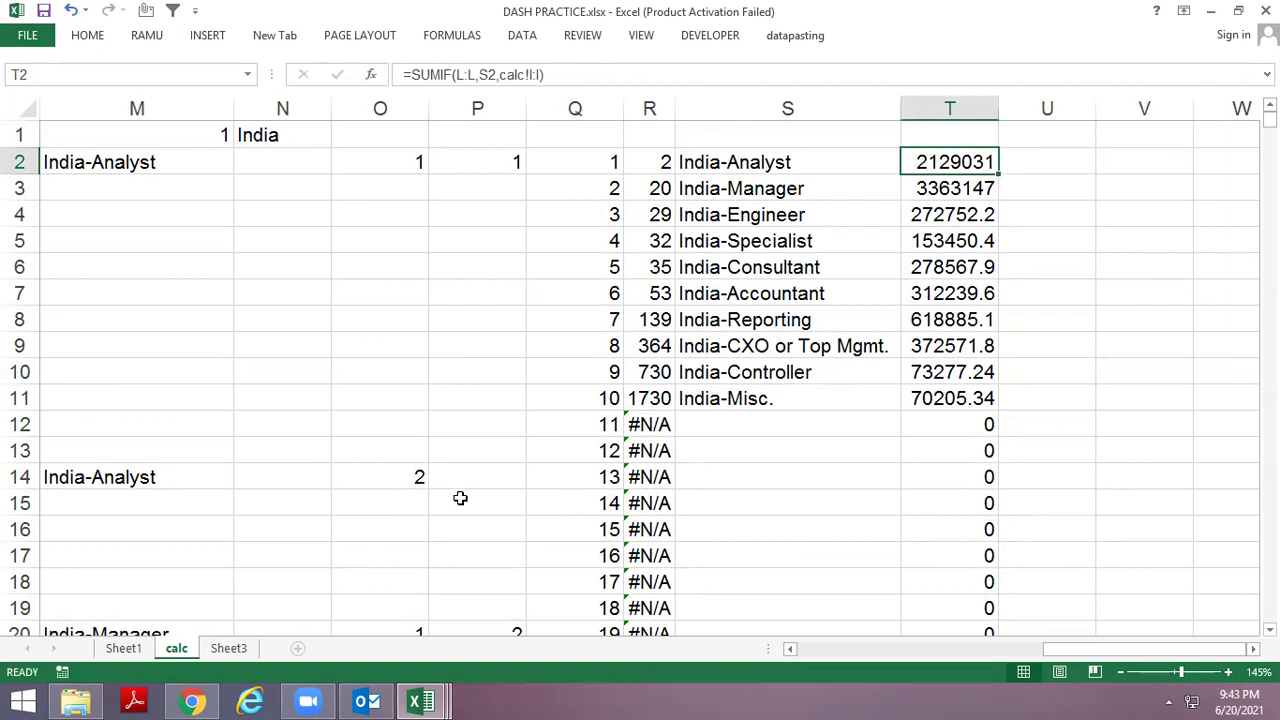
key(Right)
key(Right)
key(Left)
Enter =ROW()-1 in U2 and fill it down column U to the data end.
text(=ROW)
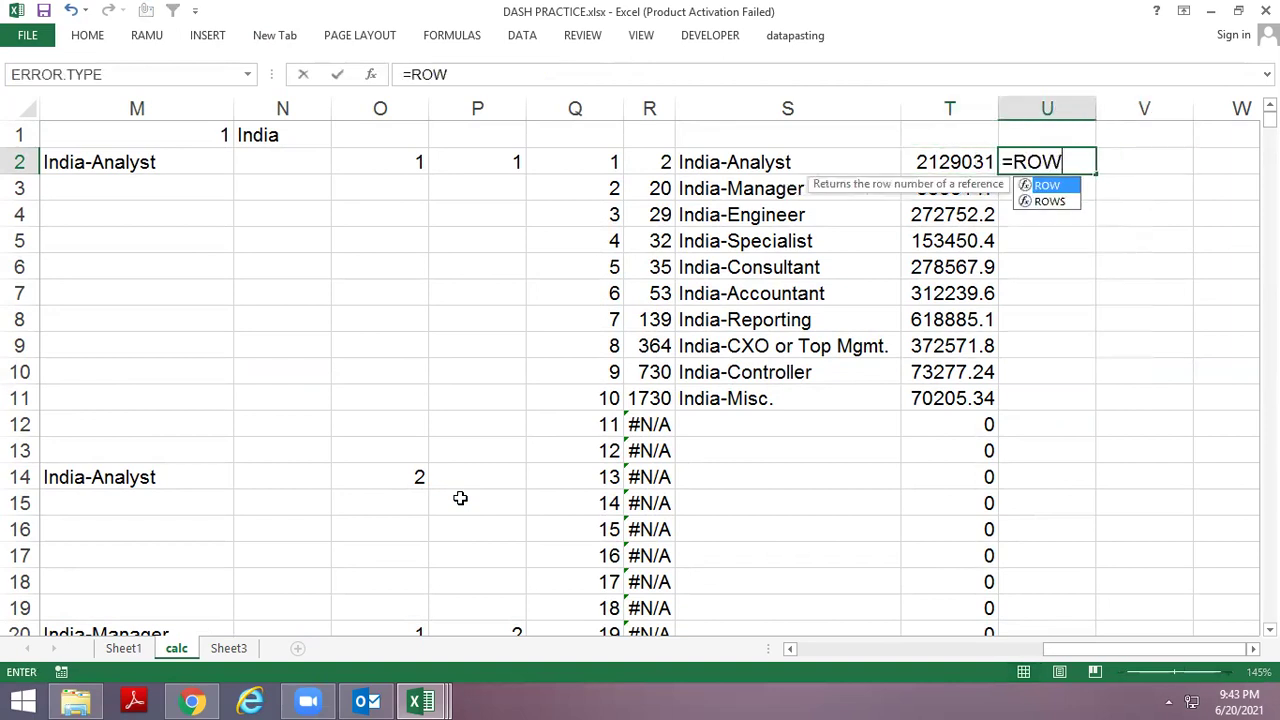
text(()
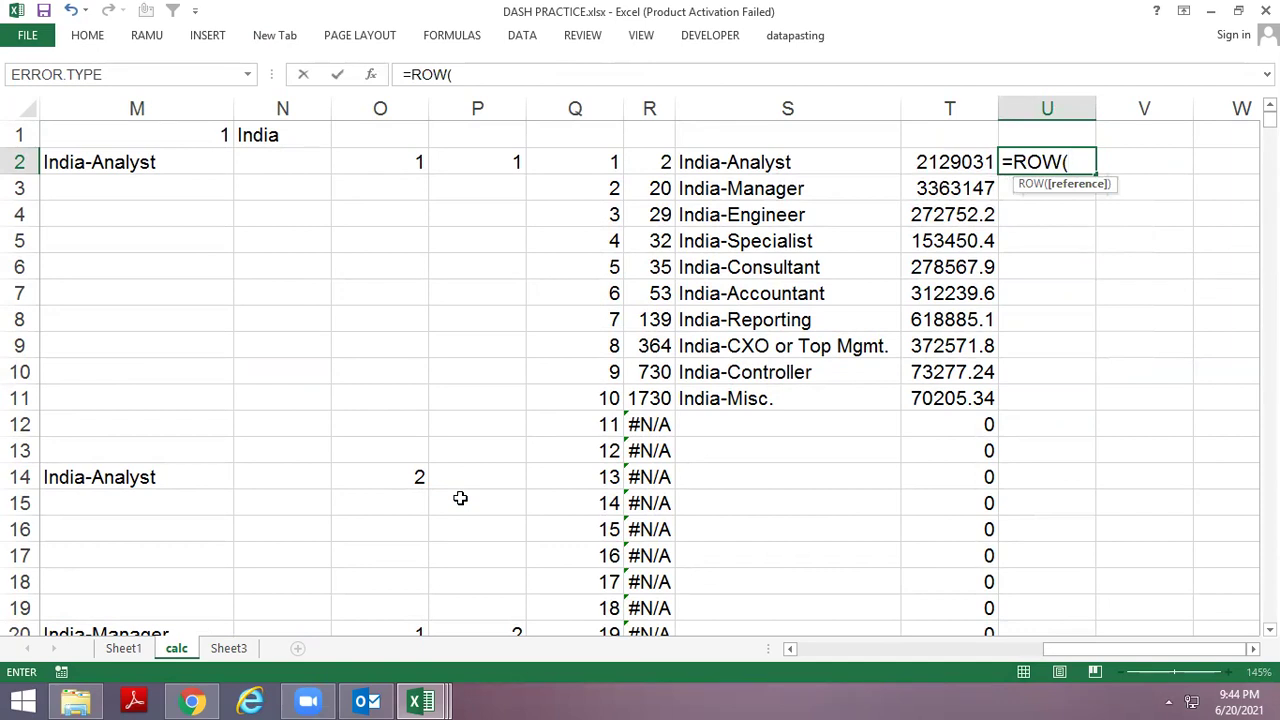
text(-1)
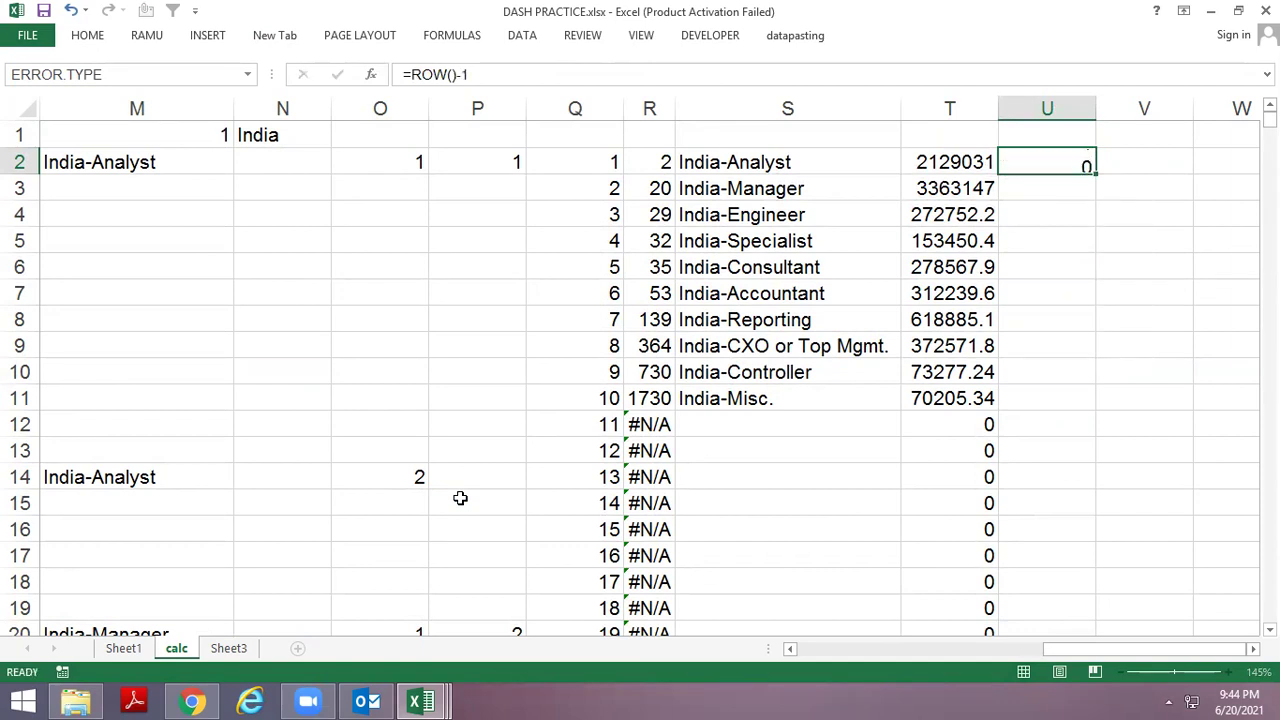
key(Return)
key(Left)
key(Down)
key(Down)
key(Down)
key(Right)
key(ctrl+shift+Up)
key(ctrl+d)
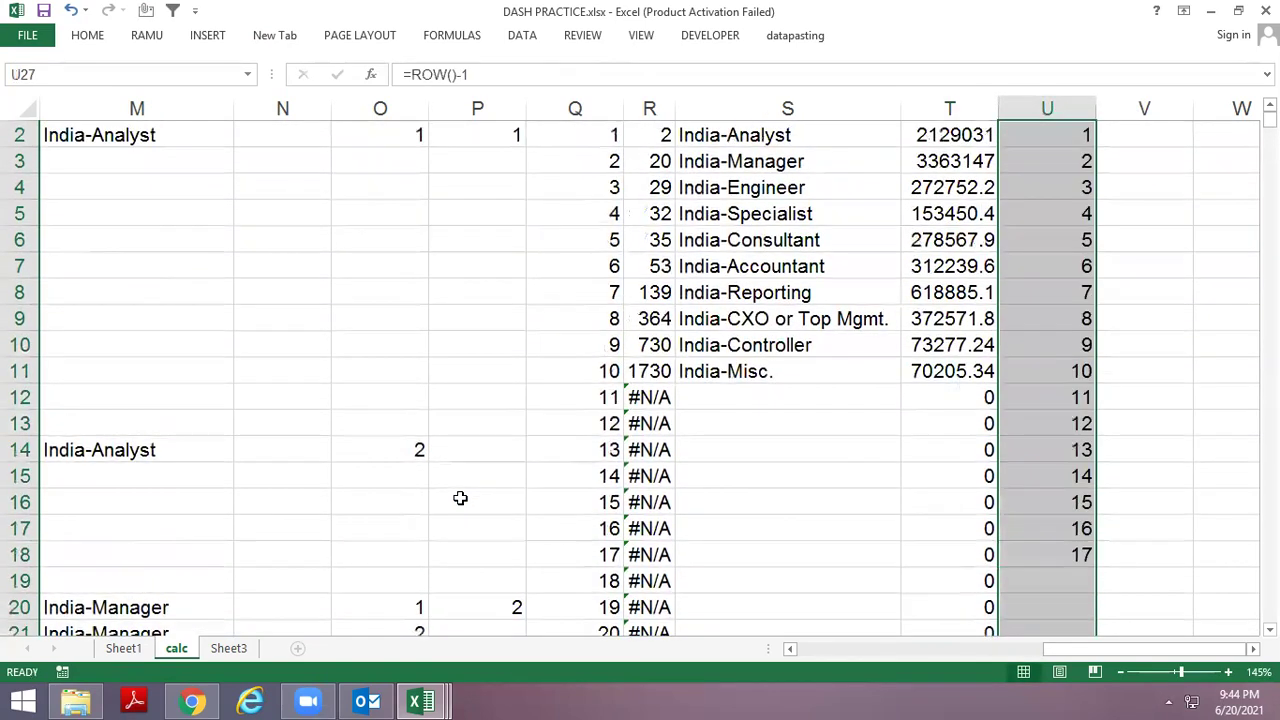
Clear the row numbers in column U and try entering 10 in U2.
key(ctrl+Up)
key(Right)
scroll(460, 498, right, 1)
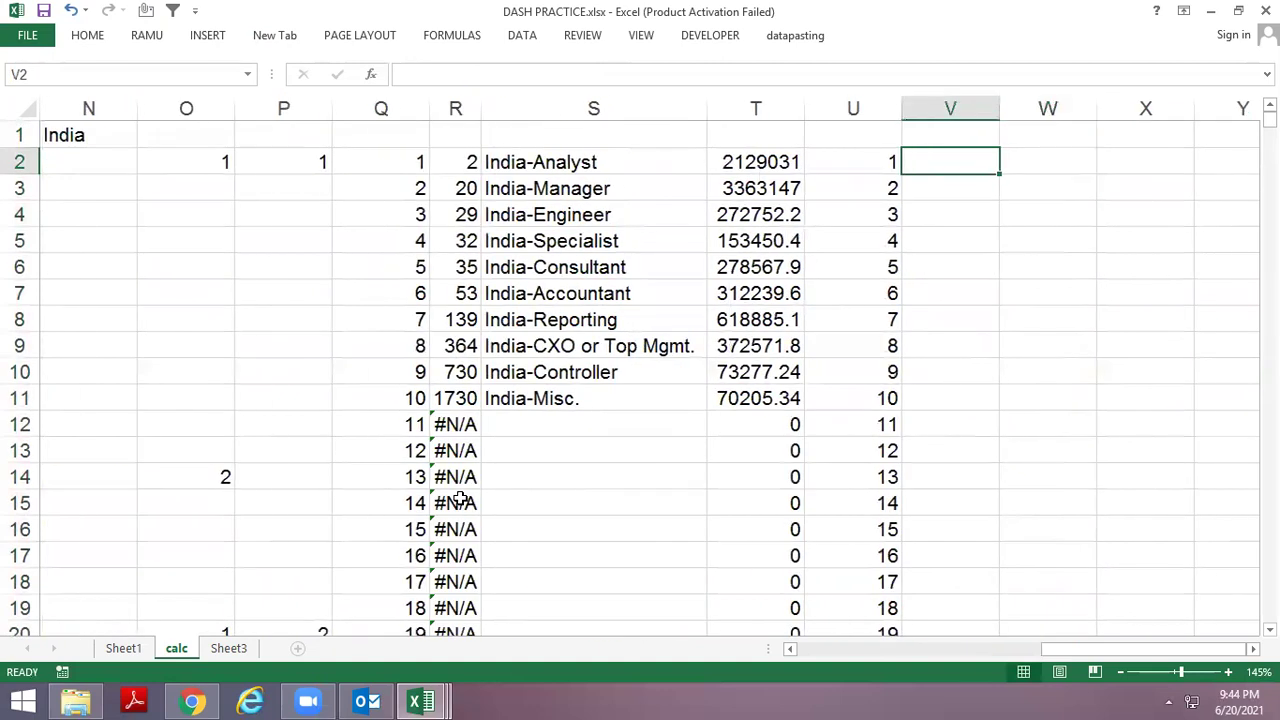
key(Left)
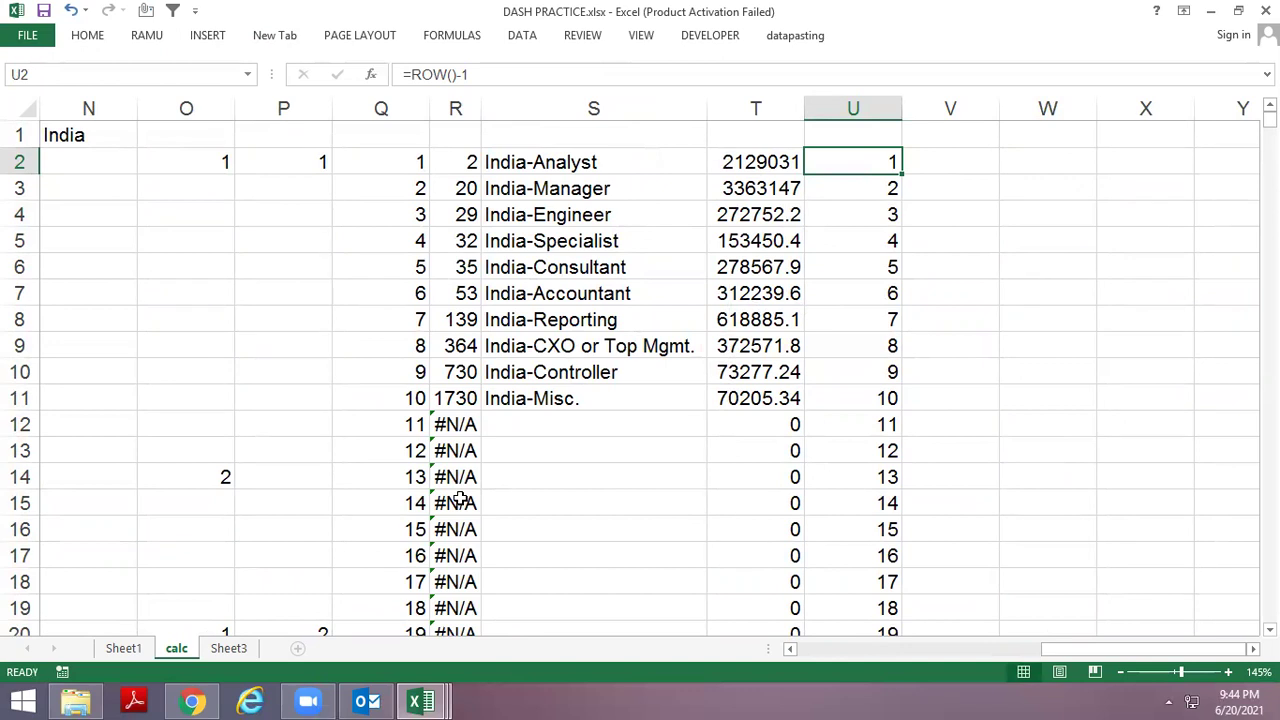
key(ctrl+shift+Down)
key(Delete)
text(10)
key(Return)
key(Up)
text(1)
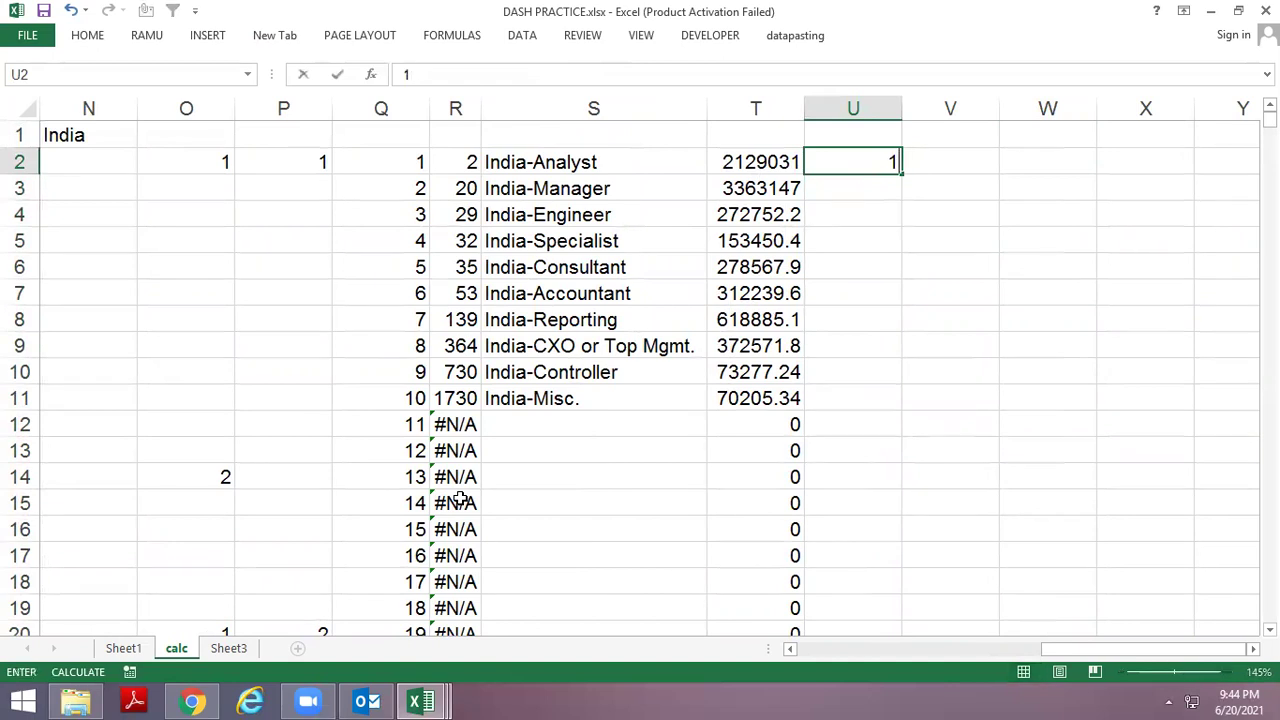
text(0)
key(ctrl+Return)
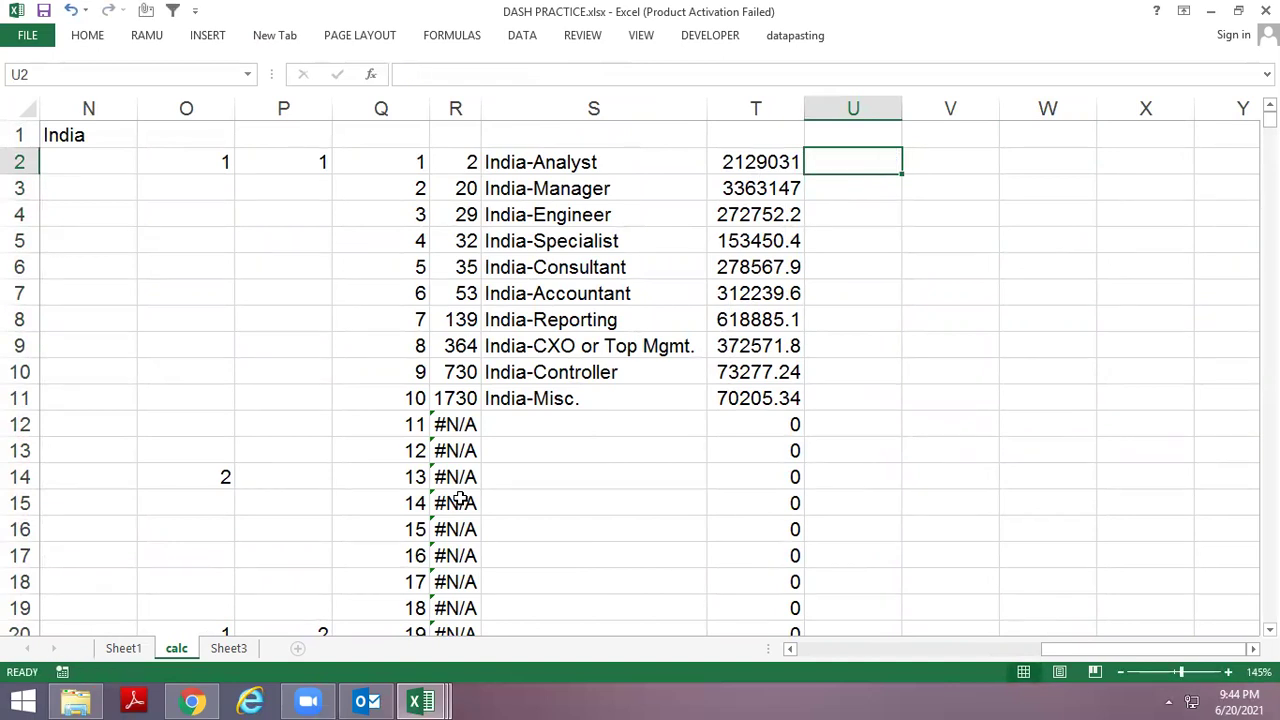
Restore the row-number formulas and clear everything below U11, leaving 1–10.
key(ctrl+y)
key(Down)
key(Down)
key(Down)
key(Down)
key(Down)
key(Down)
key(ctrl+shift+Down)
key(Delete)
key(ctrl+Up)
key(ctrl+Up)
key(ctrl+Up)
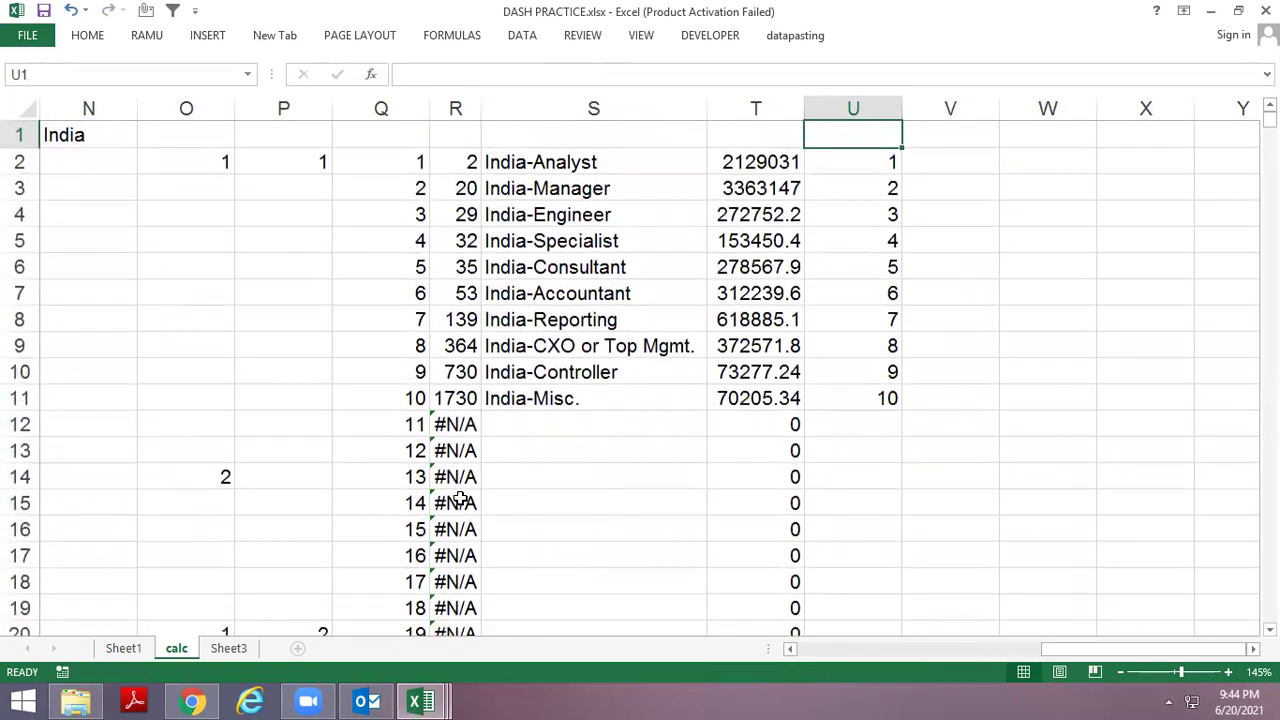
key(Down)
key(Right)
Enter =LARGE(T:T,U2) in V2 to return the top salary.
text(=LARG)
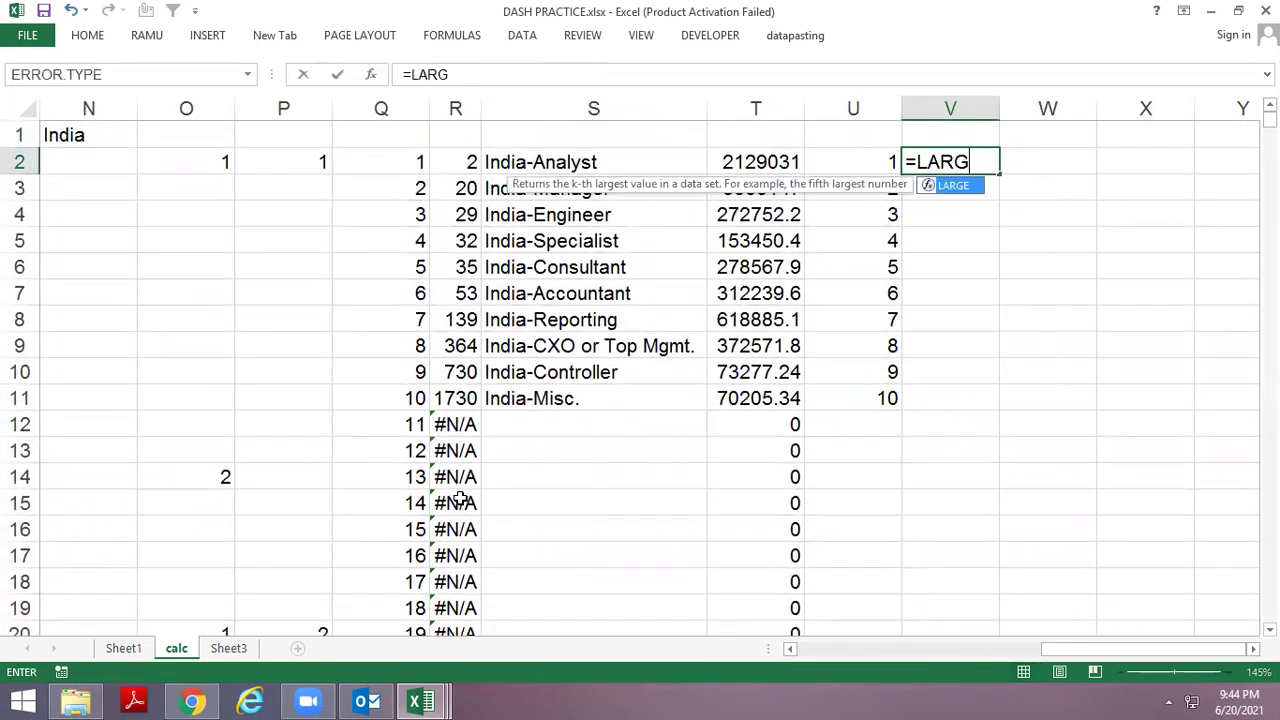
text(E()
key(Left)
key(Left)
key(ctrl+space)
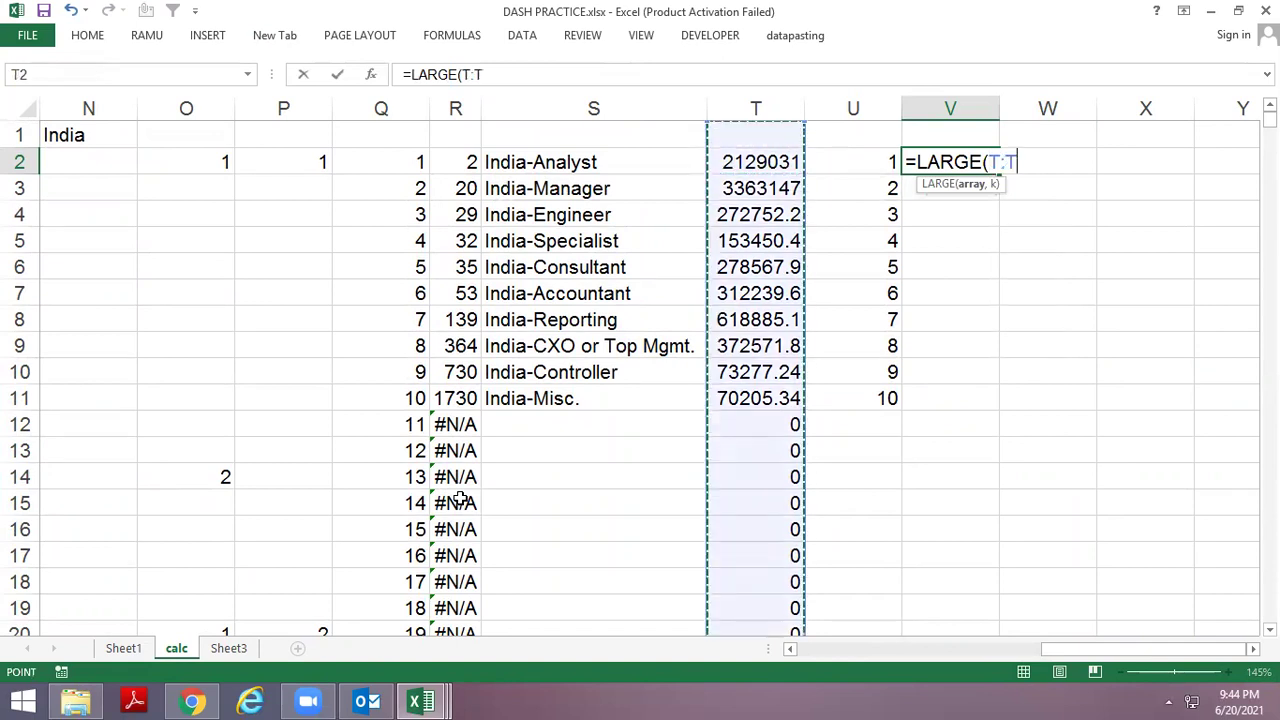
text(,)
key(Left)
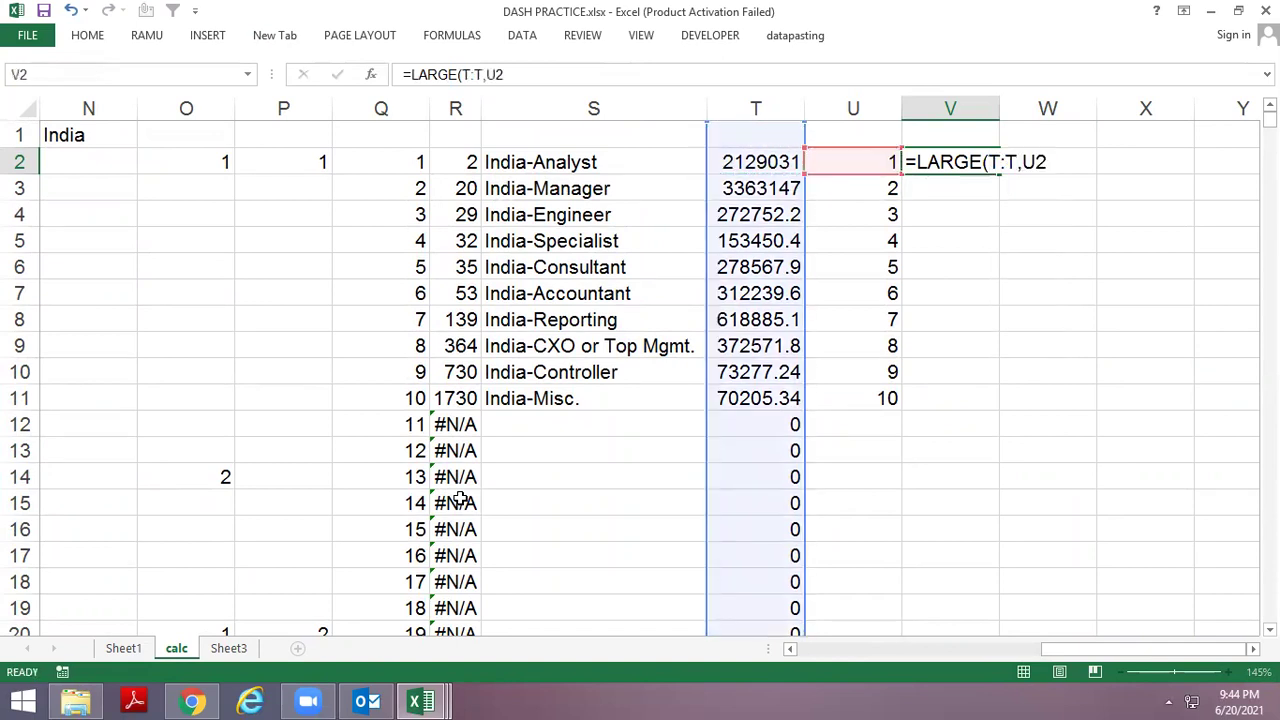
key(Return)
key(Up)
Copy the LARGE formula down column V through V11.
key(Down)
key(ctrl+d)
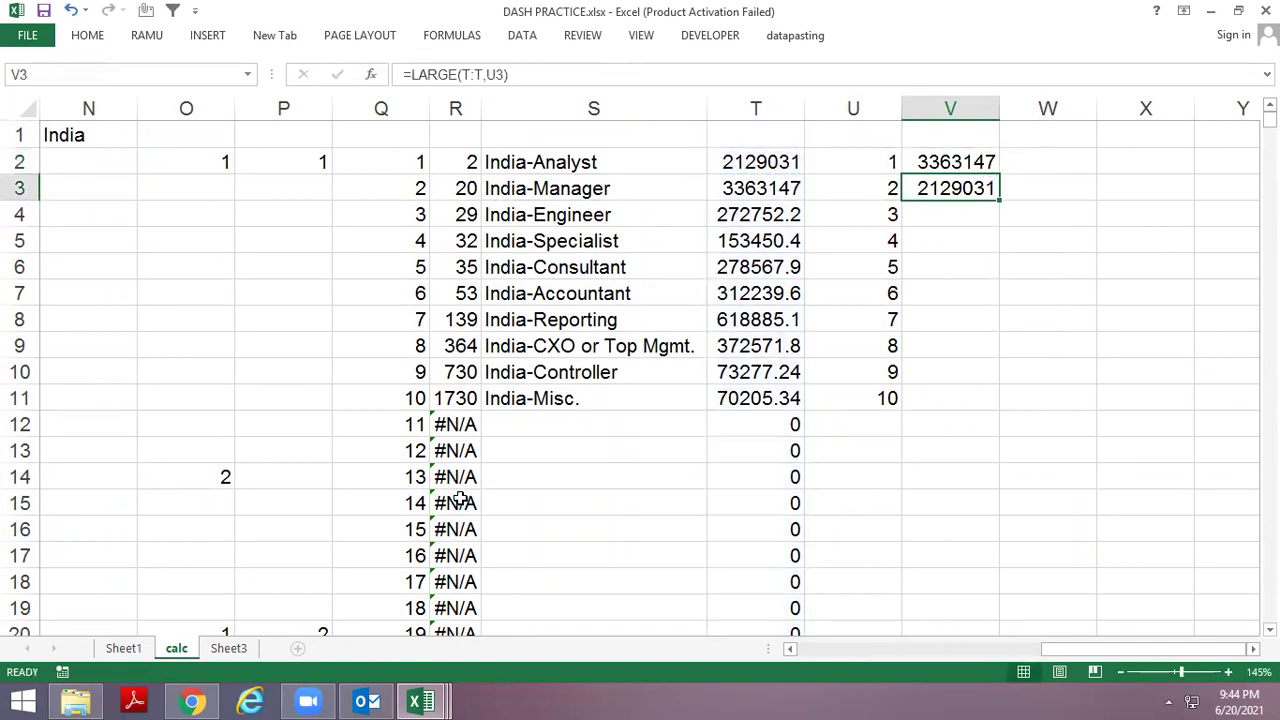
key(Down)
key(ctrl+d)
key(Down)
key(ctrl+d)
key(Down)
key(ctrl+d)
key(Down)
key(ctrl+d)
key(Down)
key(ctrl+d)
key(Down)
key(ctrl+d)
key(Down)
key(ctrl+d)
key(Down)
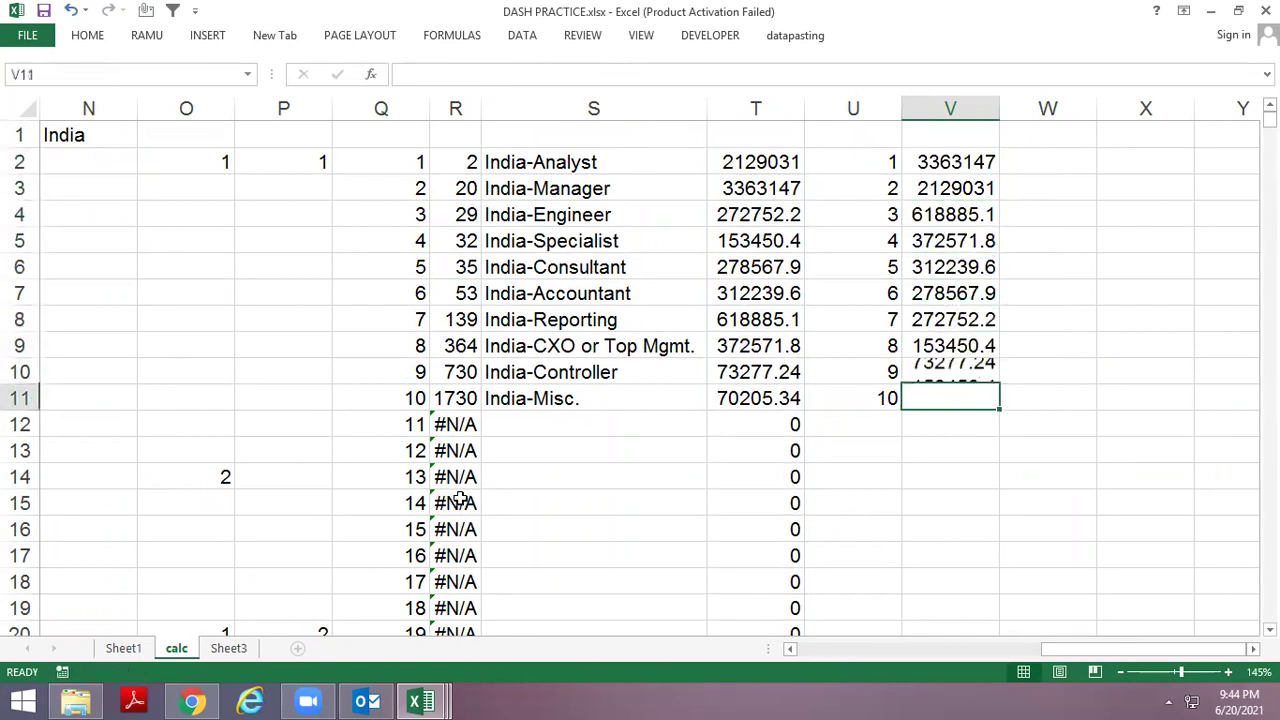
key(ctrl+d)
key(ctrl+Up)
key(Down)
Check the LARGE formulas in V2, V3 and V4 without changing them.
key(Up)
key(F2)
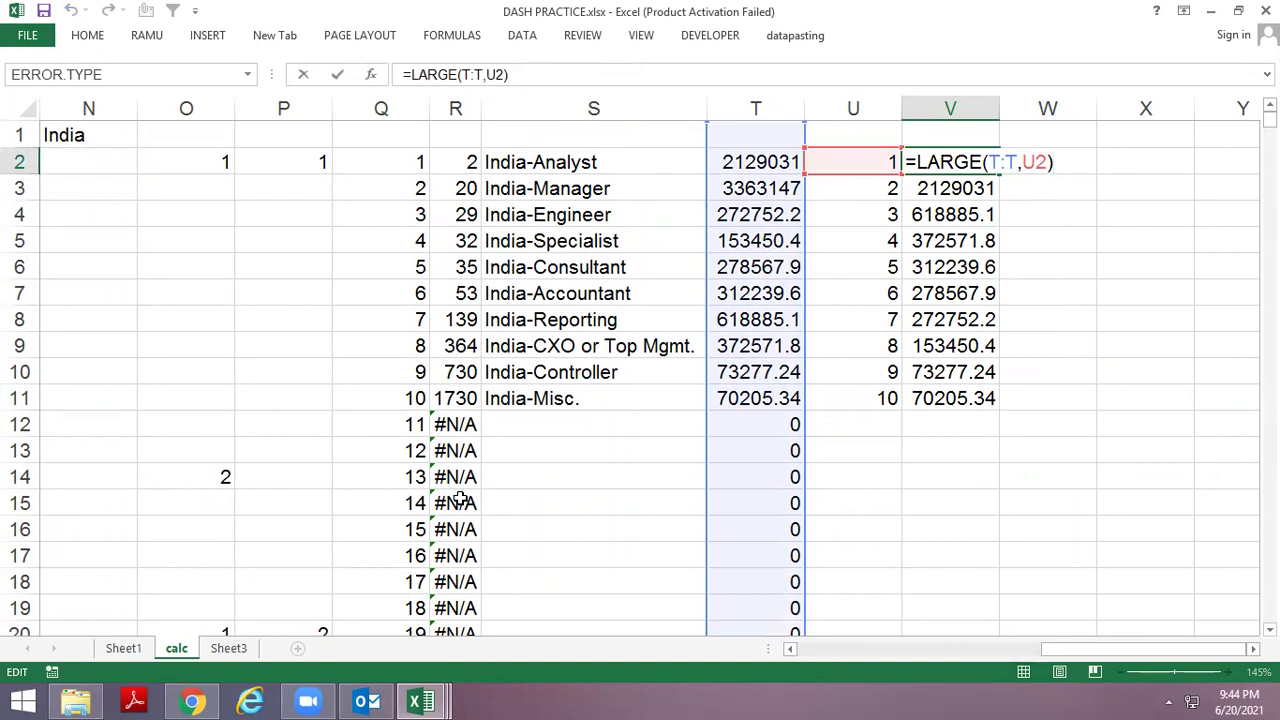
key(Return)
key(F2)
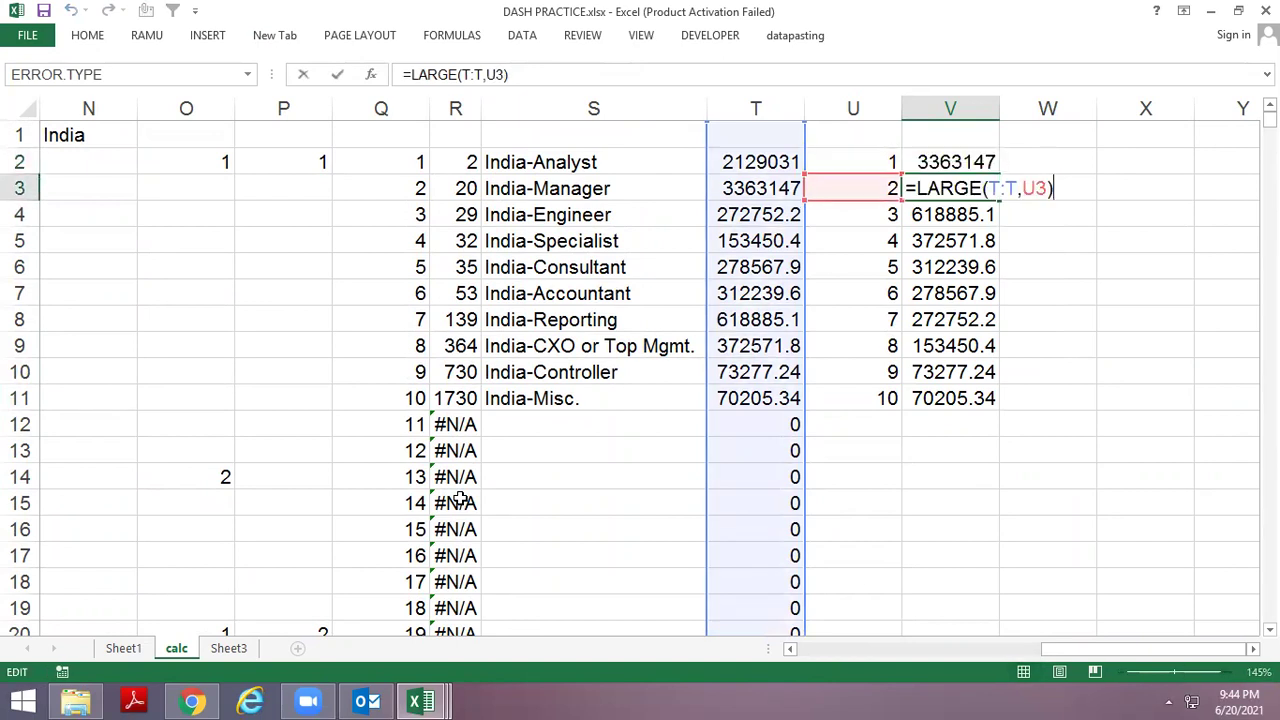
key(Return)
key(F2)
key(Escape)
key(Up)
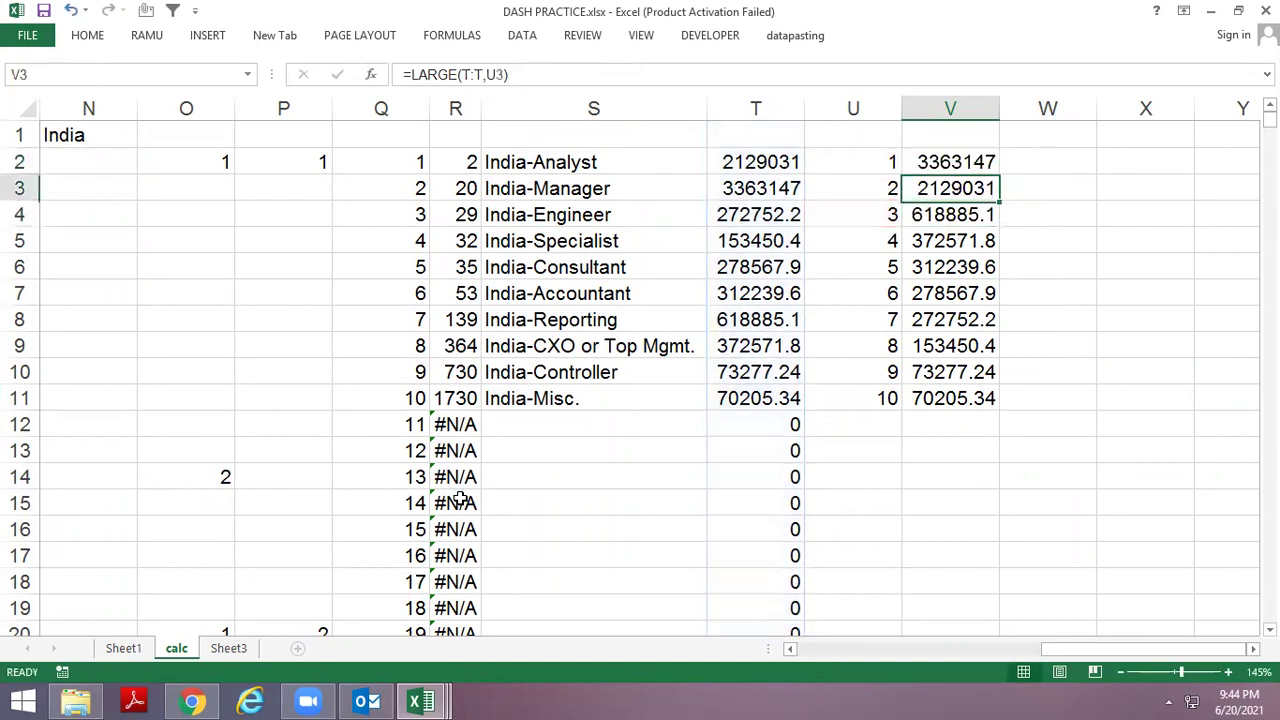
key(Up)
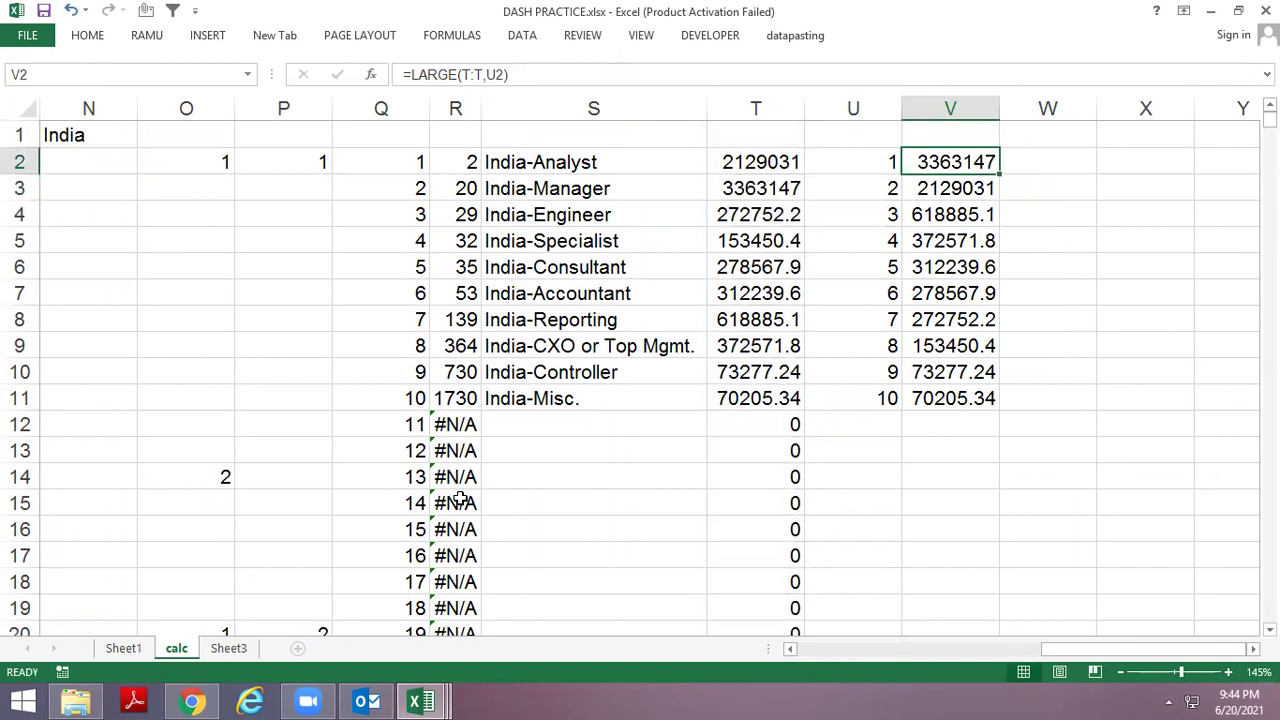
Format the ranked salaries in V2:V11 as whole numbers with no decimals.
key(ctrl+shift+Down)
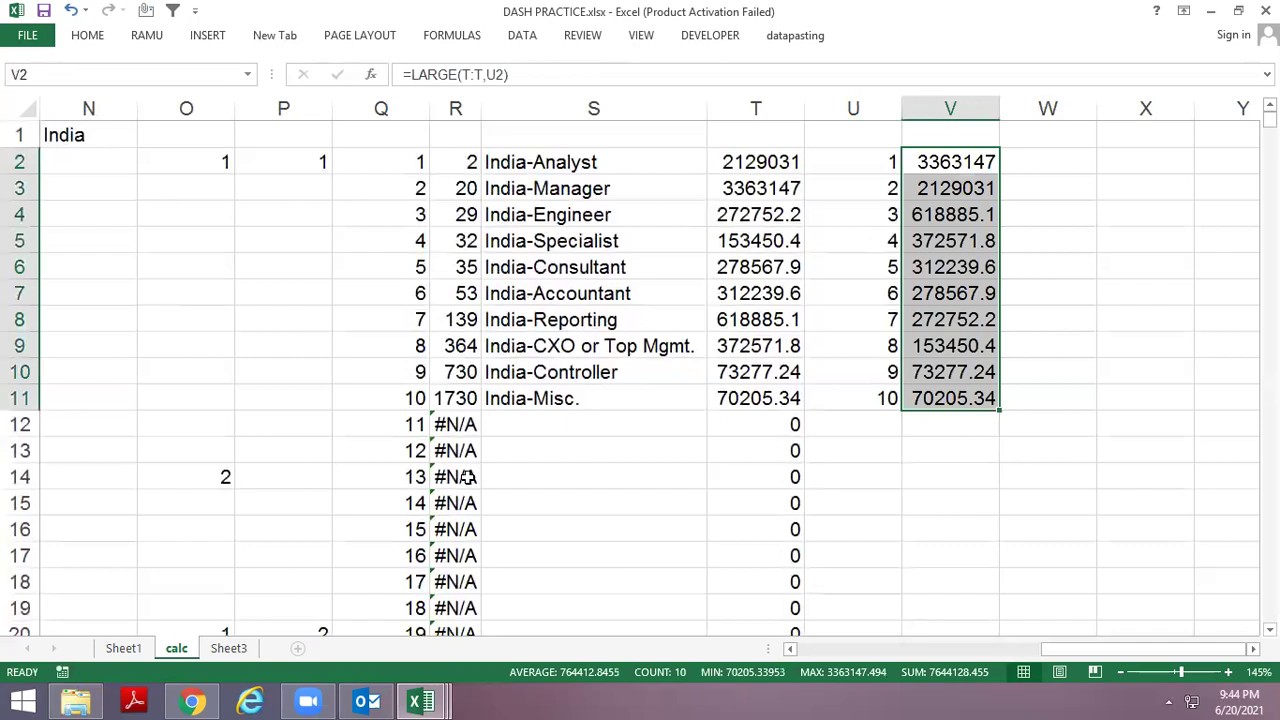
key(ctrl+F1)
click(684, 97)
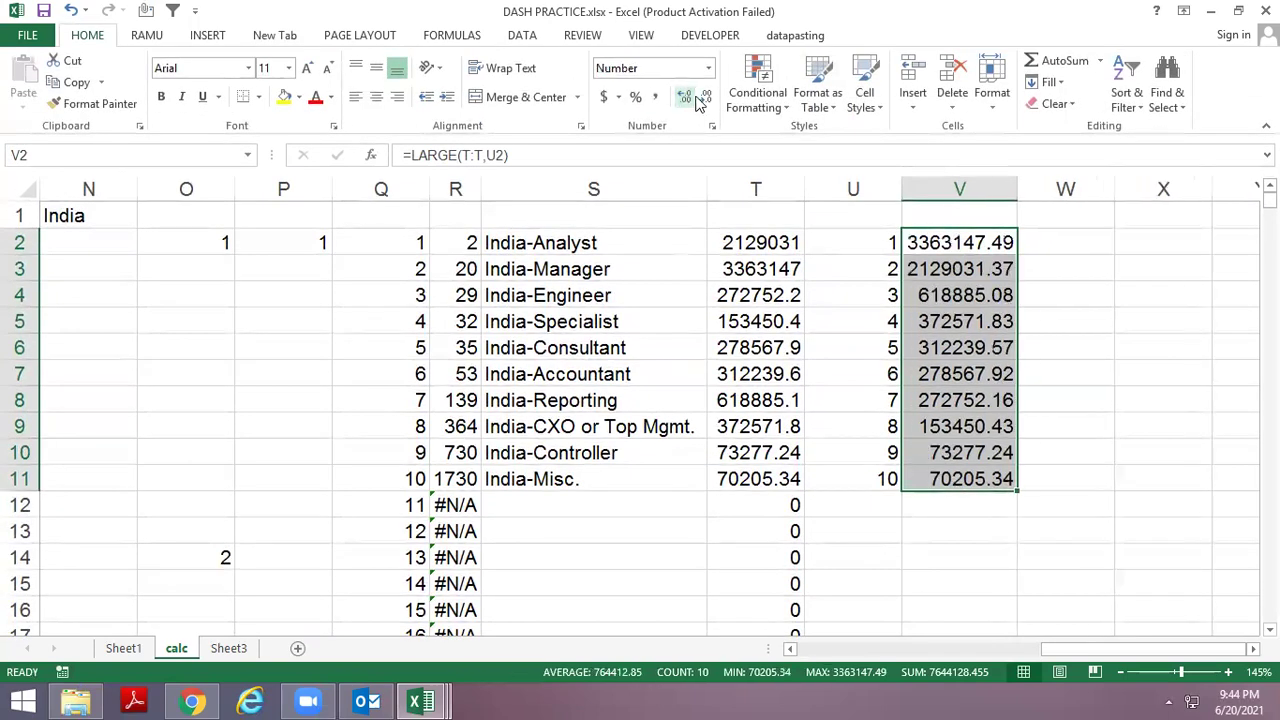
click(705, 97)
click(705, 97)
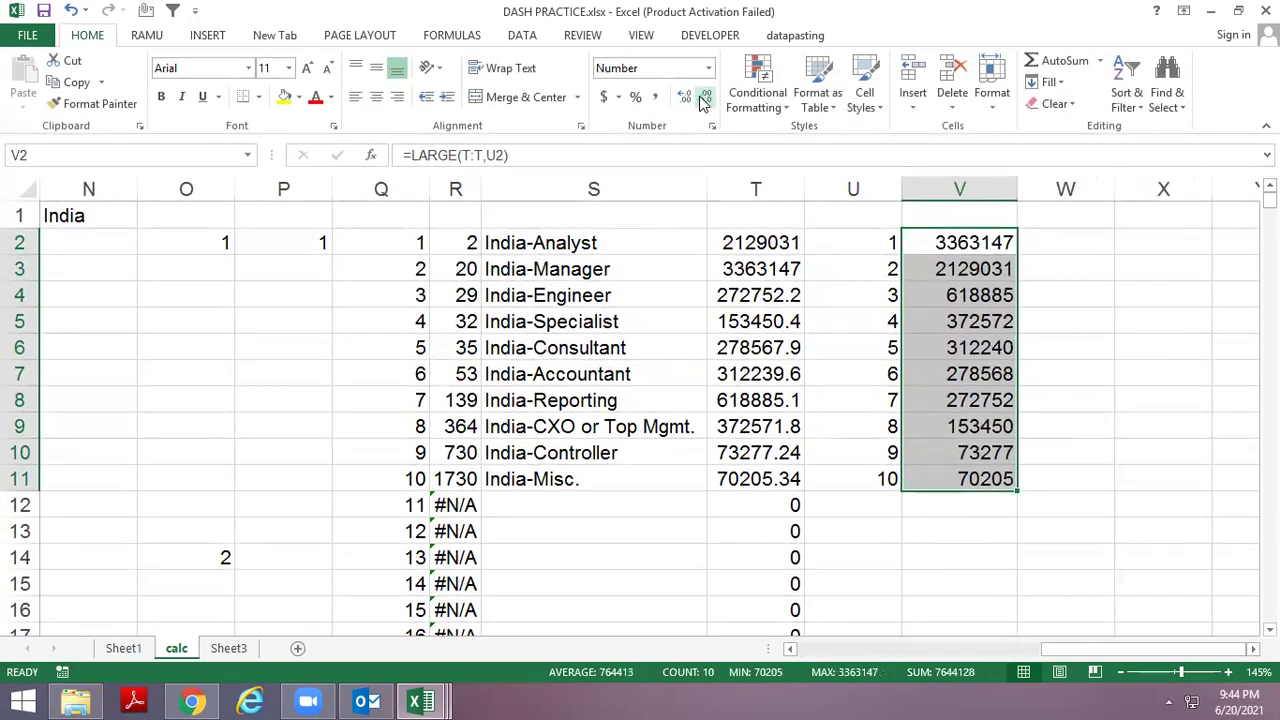
key(ctrl+F1)
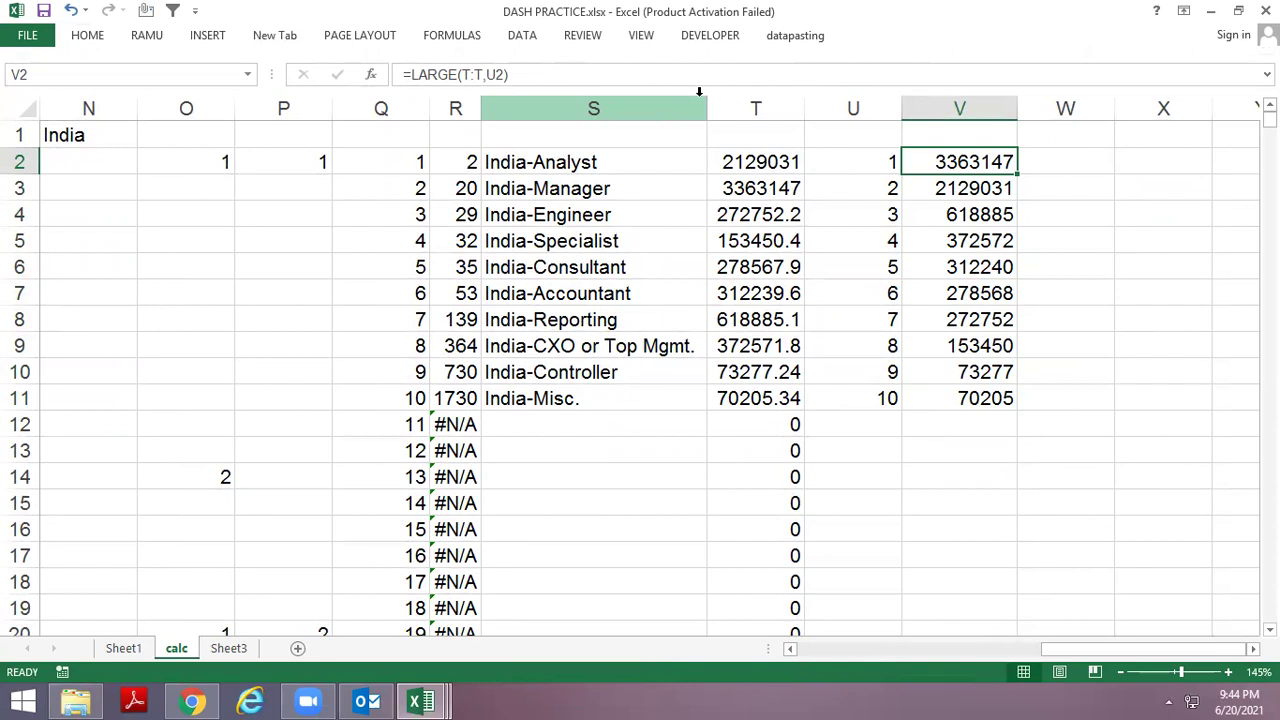
key(Left)
key(Left)
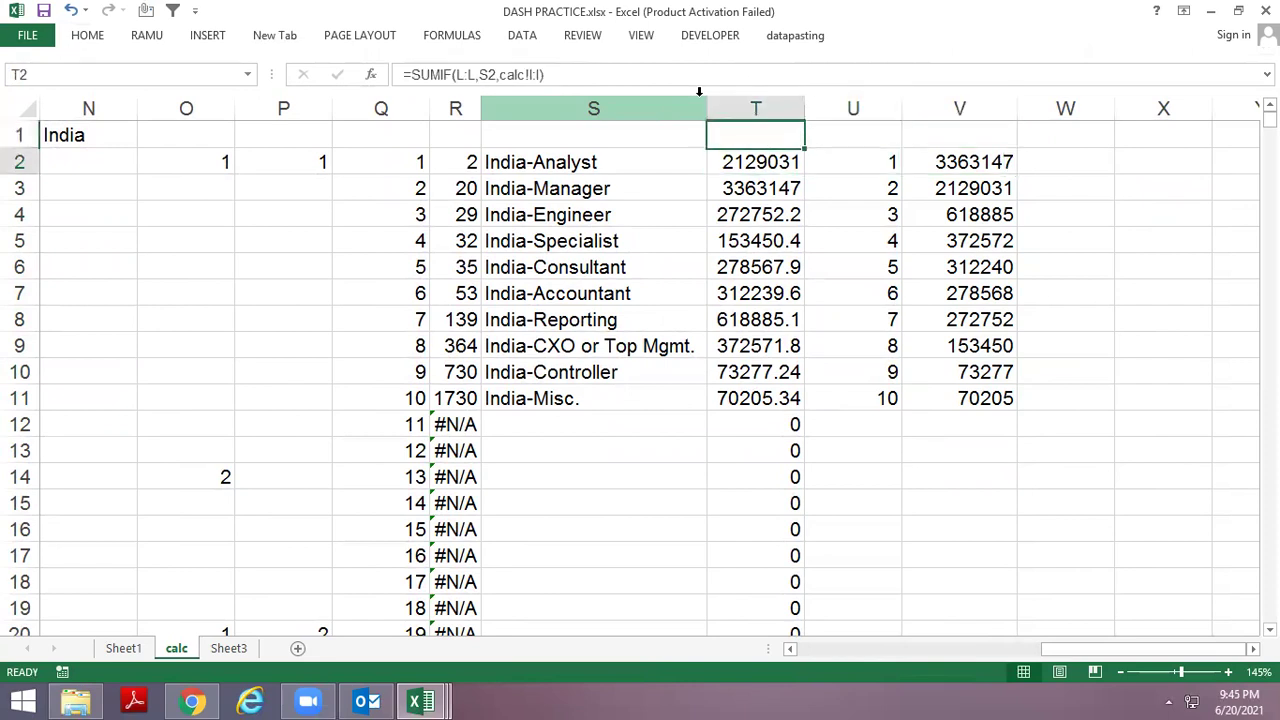
key(Right)
key(Right)
key(Right)
key(Left)
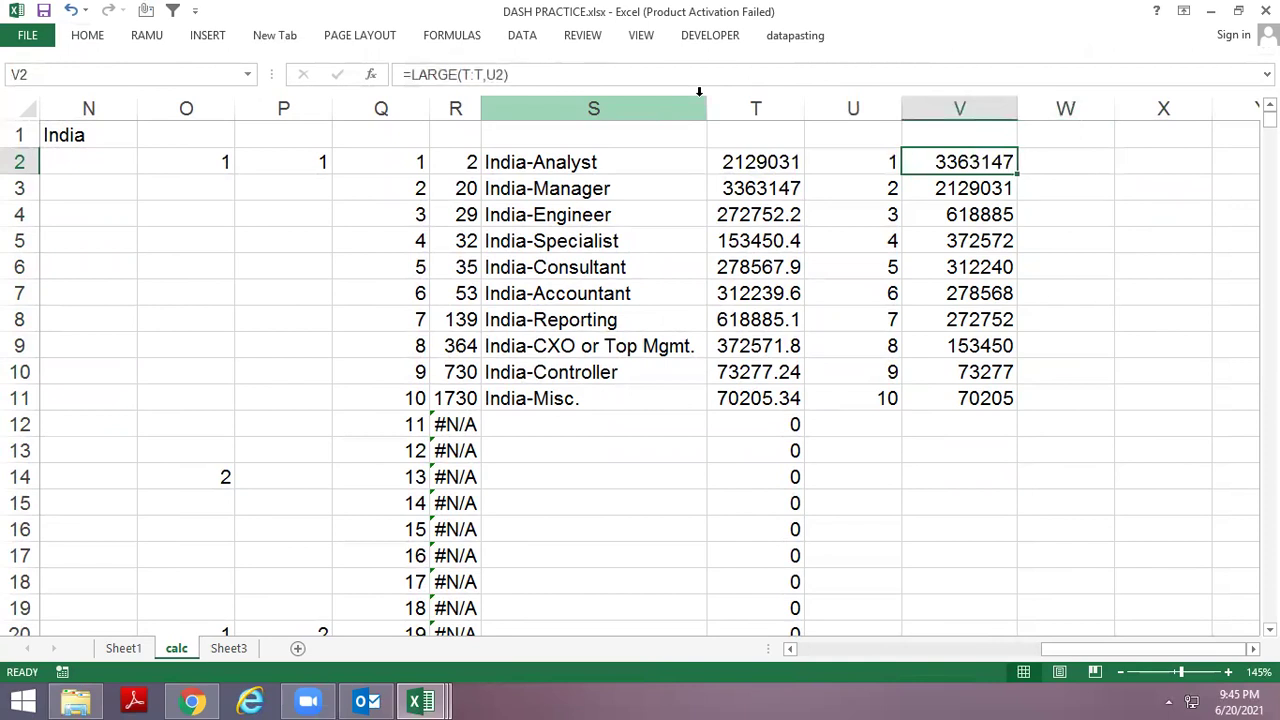
key(Left)
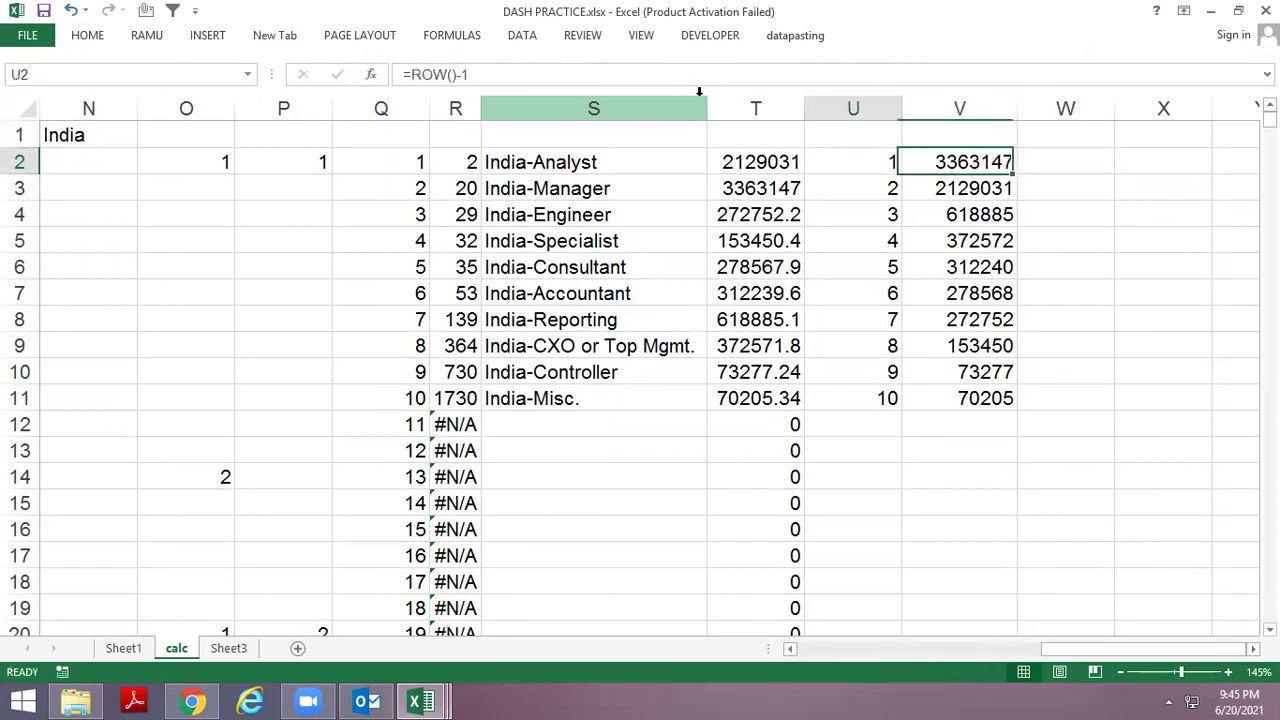
key(Left)
key(Down)
key(Left)
key(Right)
key(Down)
key(Down)
key(Down)
key(Down)
key(Down)
key(Down)
key(Down)
key(Left)
key(Right)
key(Left)
key(Left)
key(Right)
key(Right)
key(Right)
key(Right)
key(Up)
key(Up)
key(Up)
key(Up)
key(Up)
key(Up)
key(Up)
key(Up)
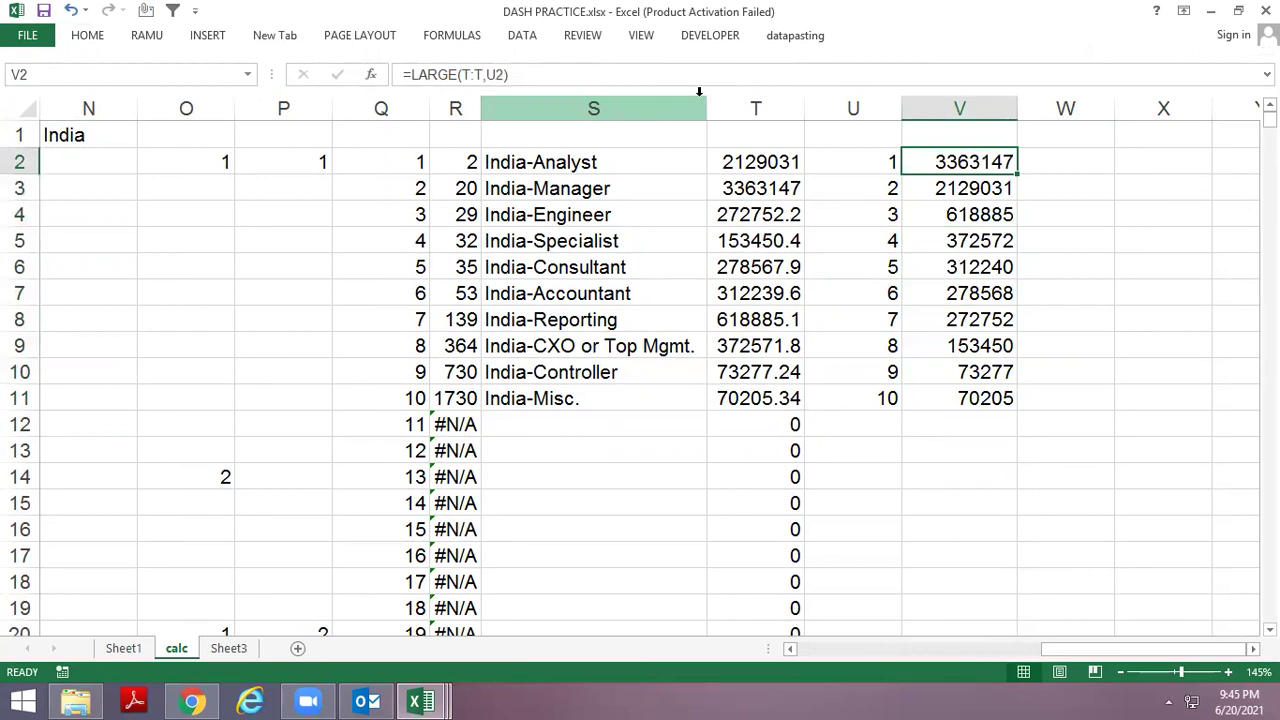
key(ctrl+Page_Up)
key(ctrl+Page_Down)
key(ctrl+Tab)
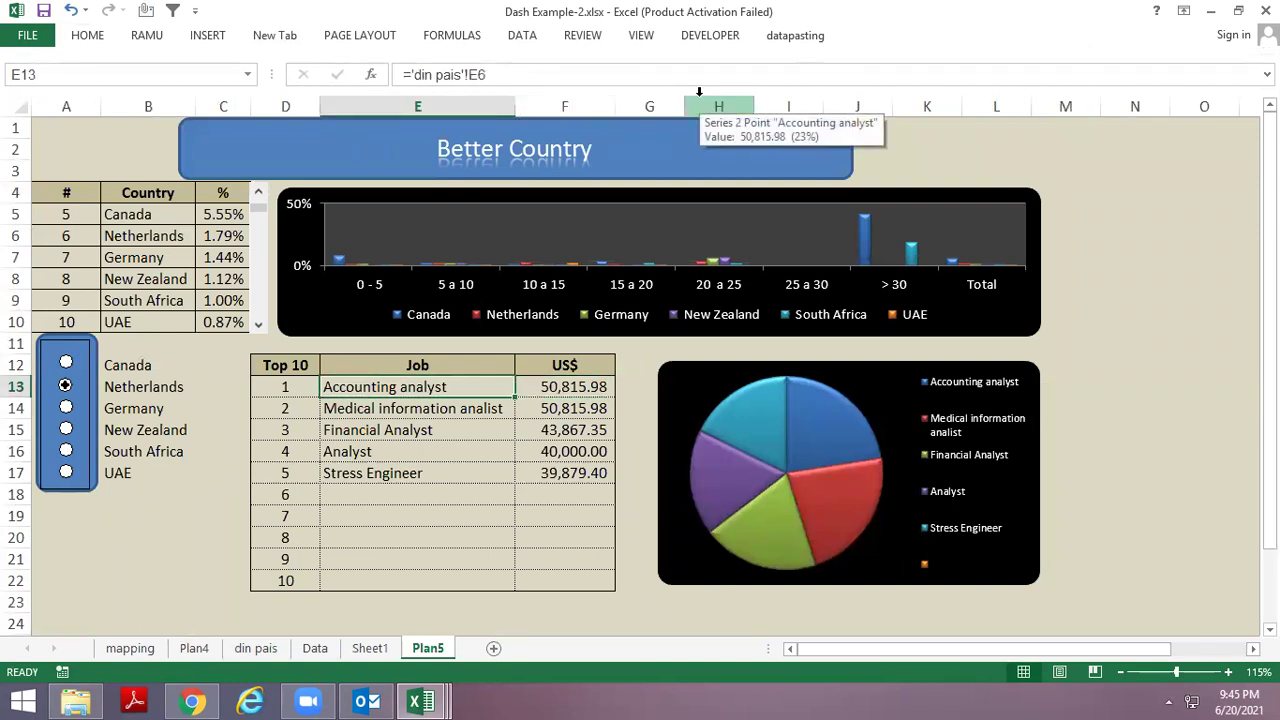
key(ctrl+Tab)
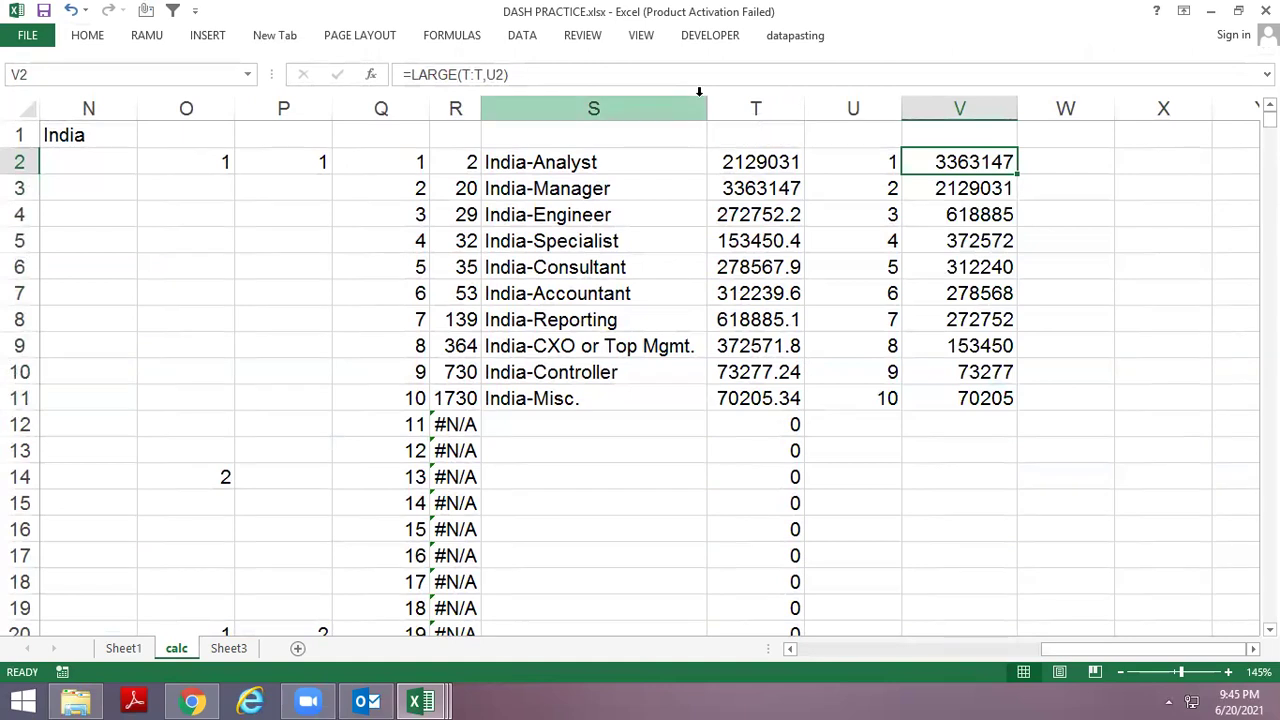
key(Left)
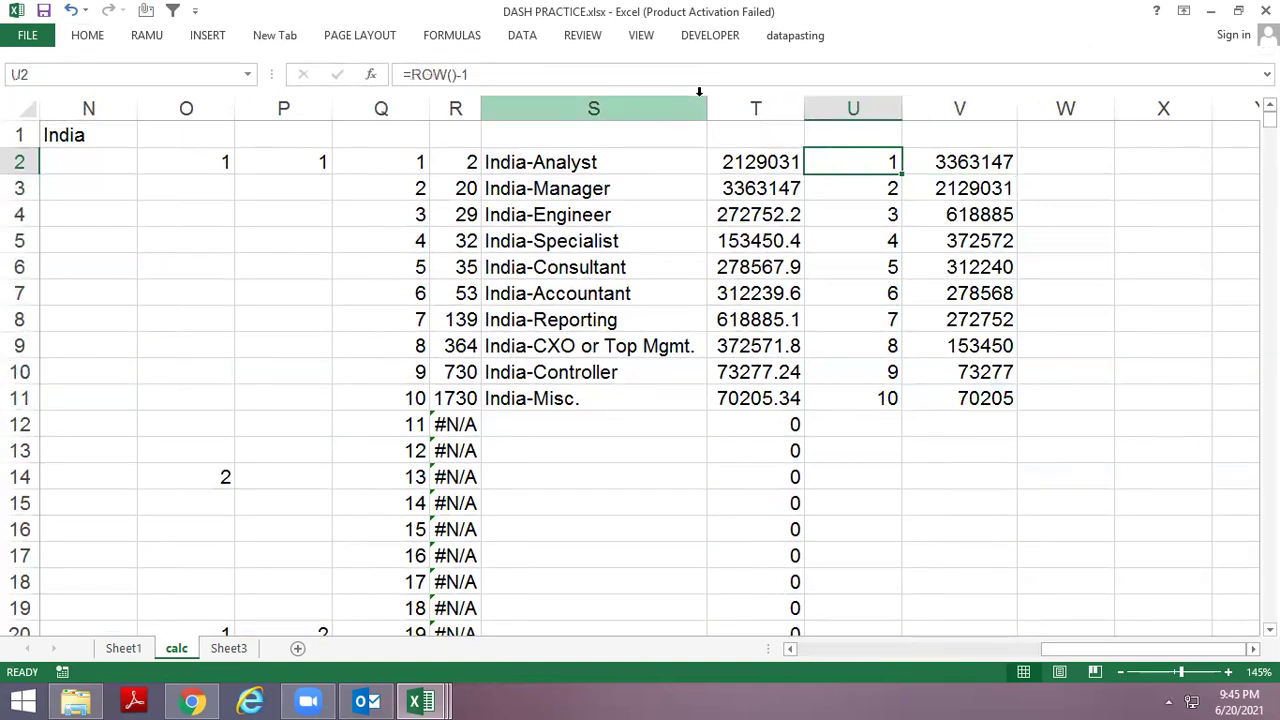
key(ctrl+Page_Up)
key(ctrl+Page_Down)
key(ctrl+Tab)
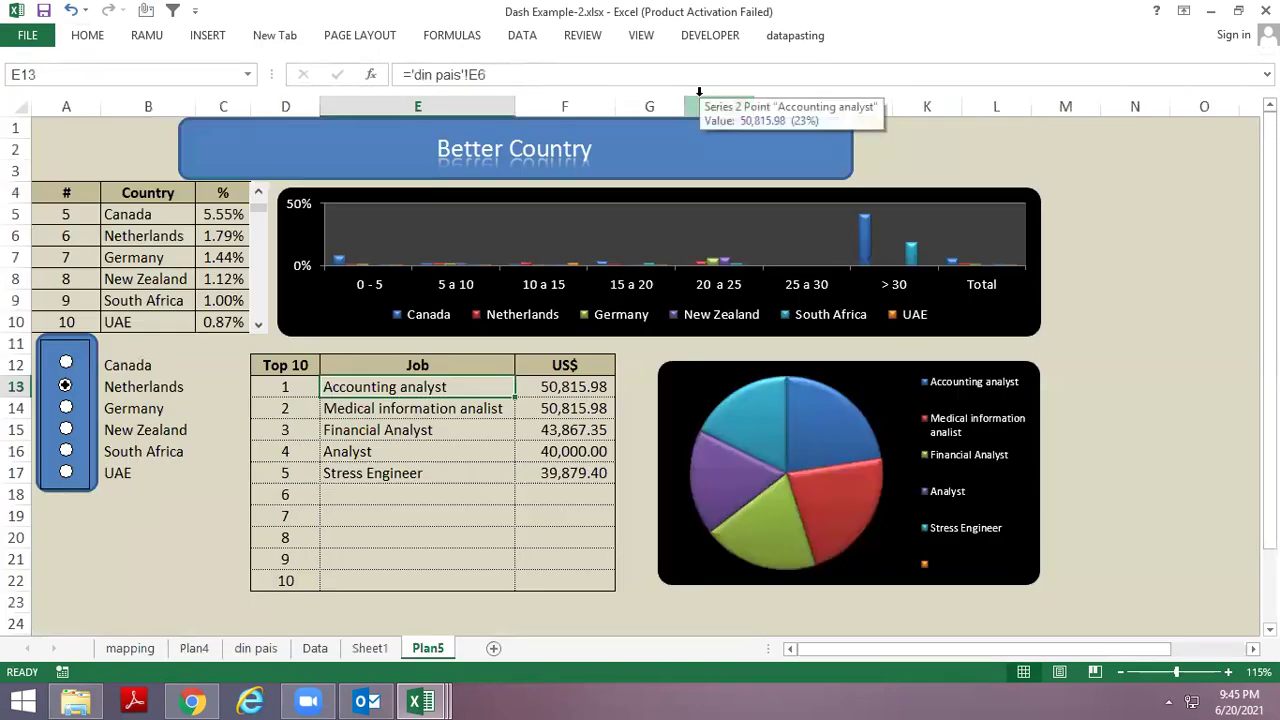
key(ctrl+Tab)
key(ctrl+Page_Up)
key(ctrl+Page_Down)
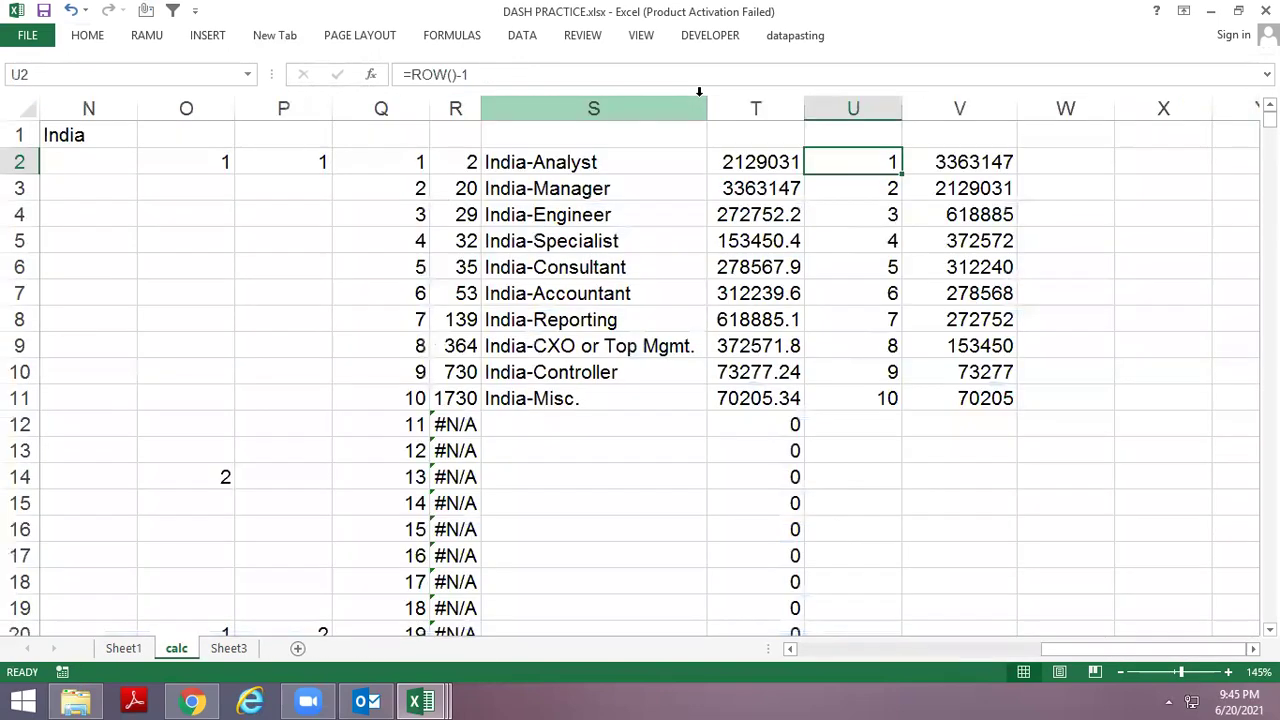
key(ctrl+Page_Down)
key(Up)
key(Left)
key(Up)
key(Right)
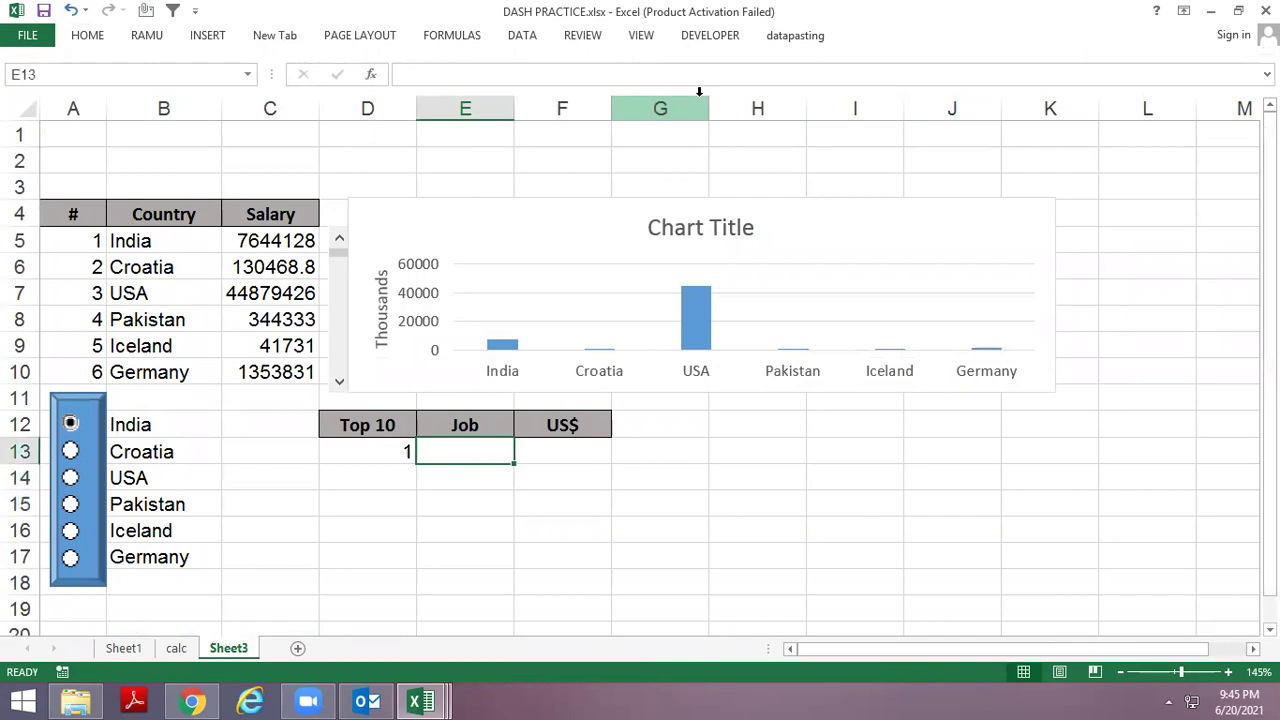
key(ctrl+Page_Up)
key(Left)
key(Left)
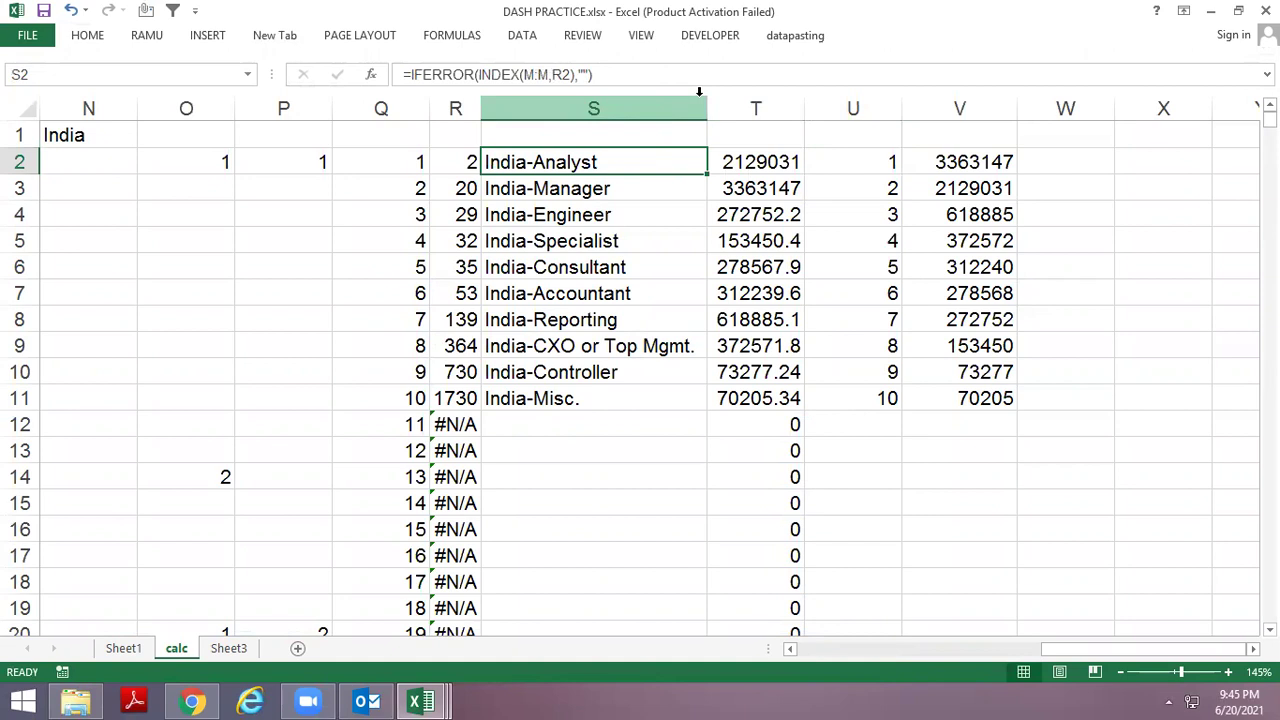
key(Right)
key(Right)
key(Right)
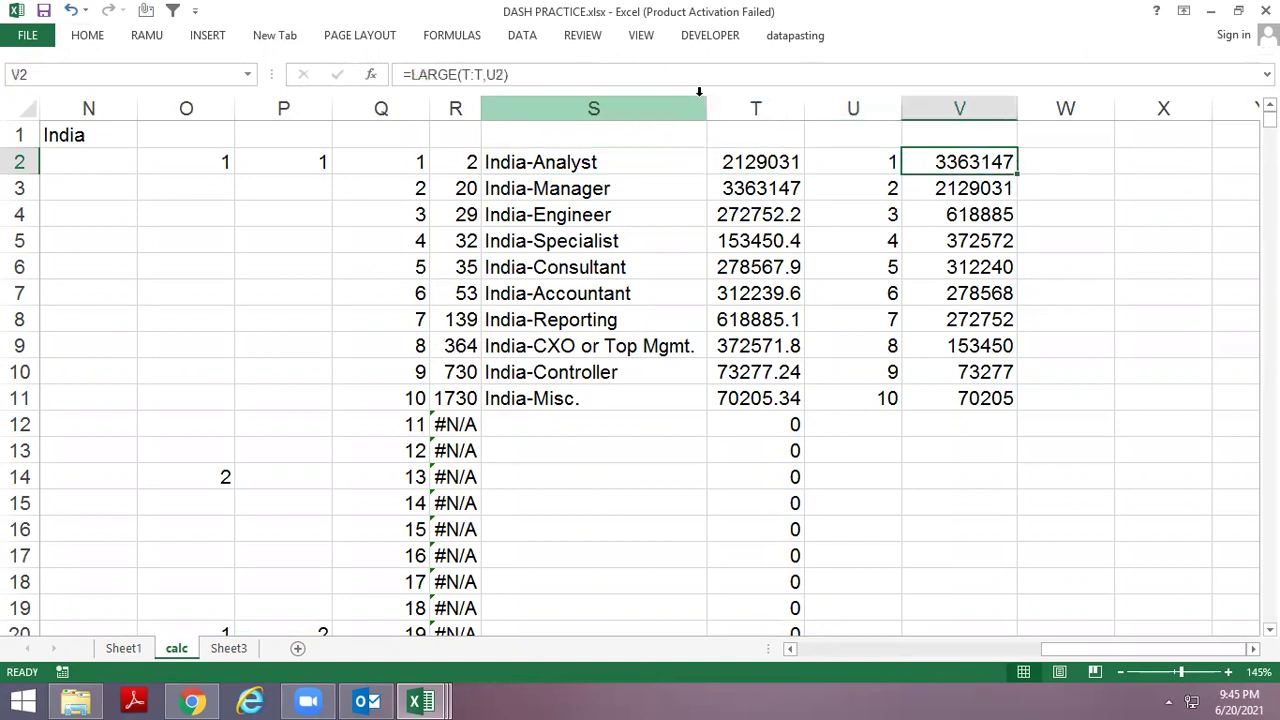
key(Left)
key(Left)
key(Left)
key(Right)
key(Right)
key(Left)
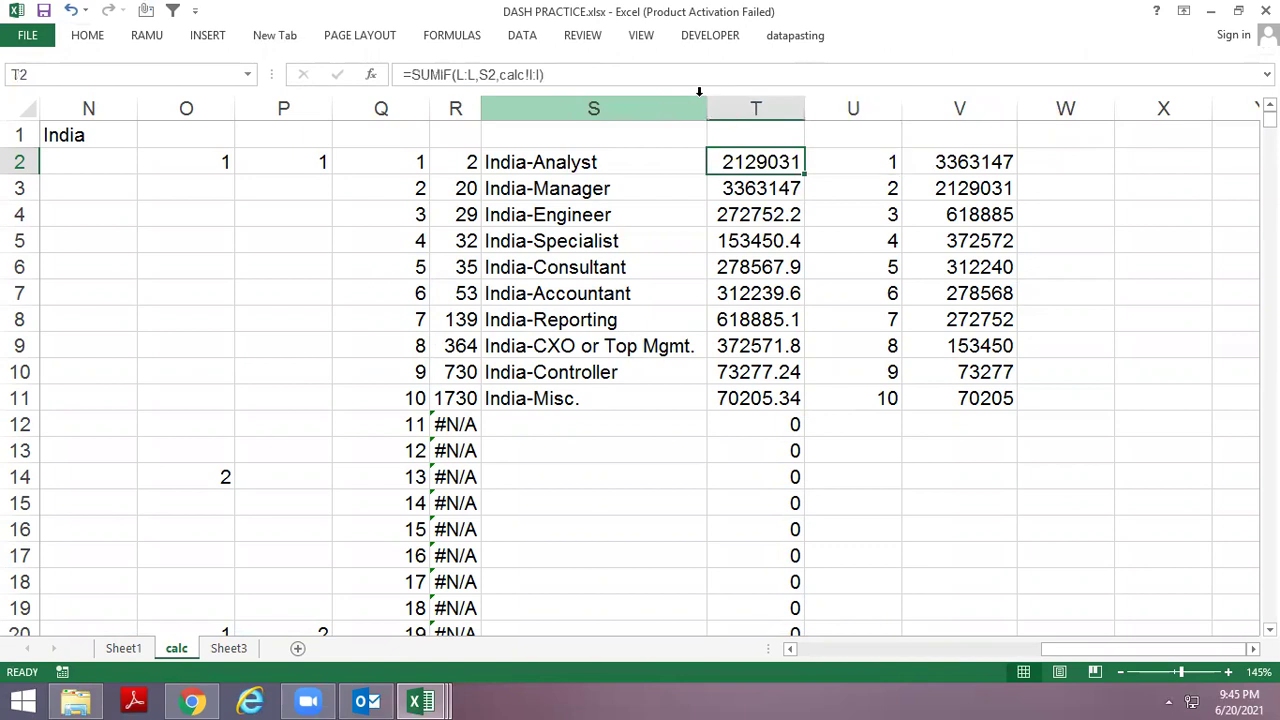
key(Left)
key(Left)
key(Left)
key(Left)
key(Left)
key(Left)
key(Left)
key(Right)
key(Right)
key(Right)
key(Right)
key(Right)
key(Right)
key(Right)
key(Right)
key(Right)
key(Right)
key(Right)
key(Right)
key(Right)
key(Right)
key(Left)
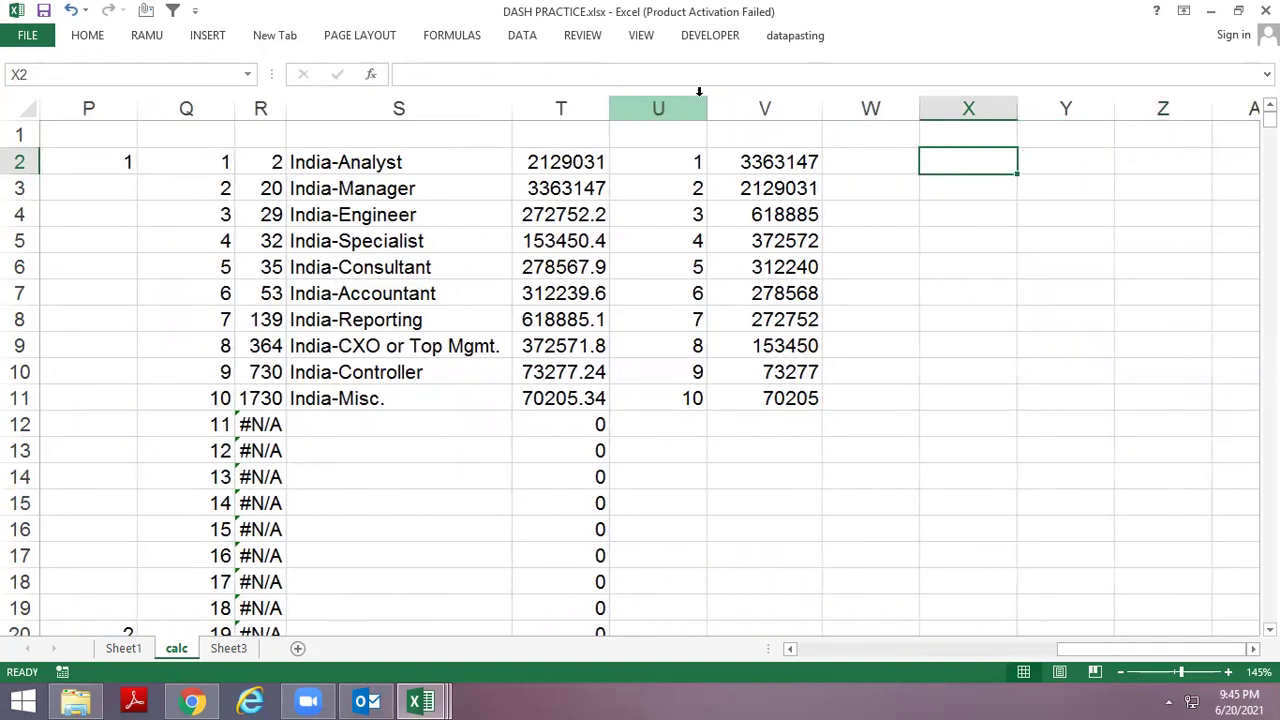
key(Left)
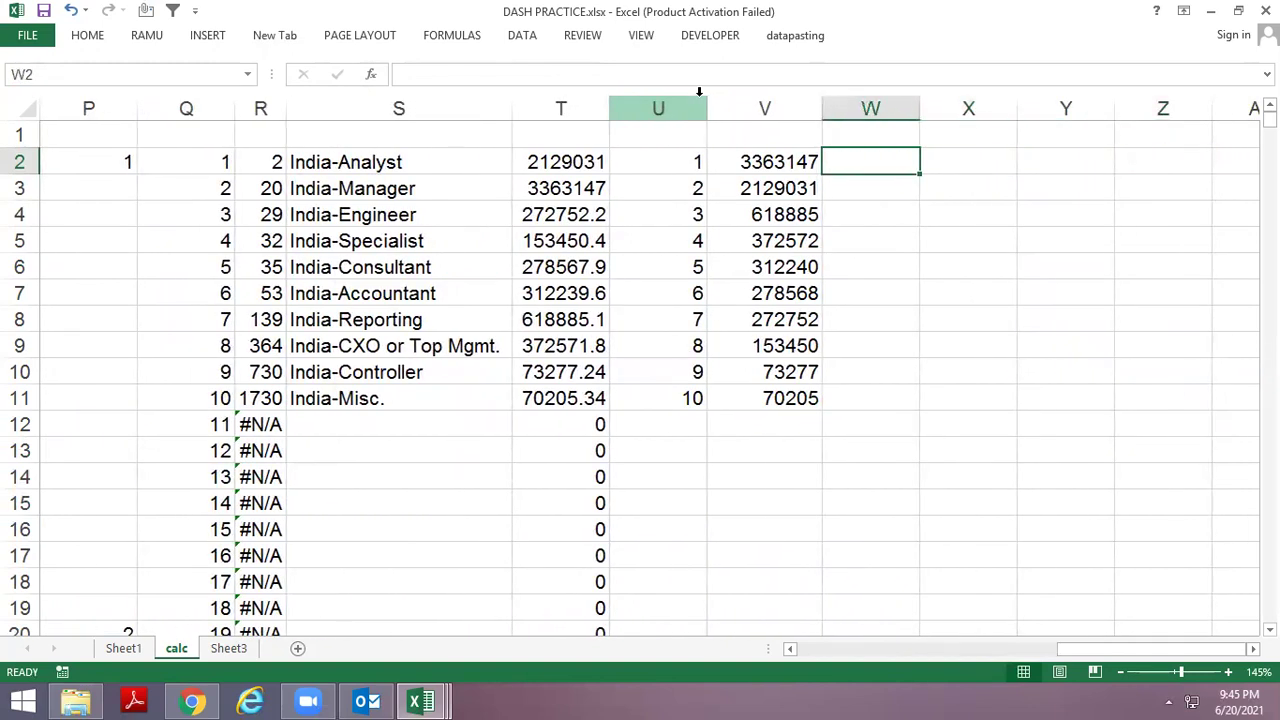
Enter =MATCH(S2,L:L,0) in W2 to find the job's row position.
text(=MATCH()
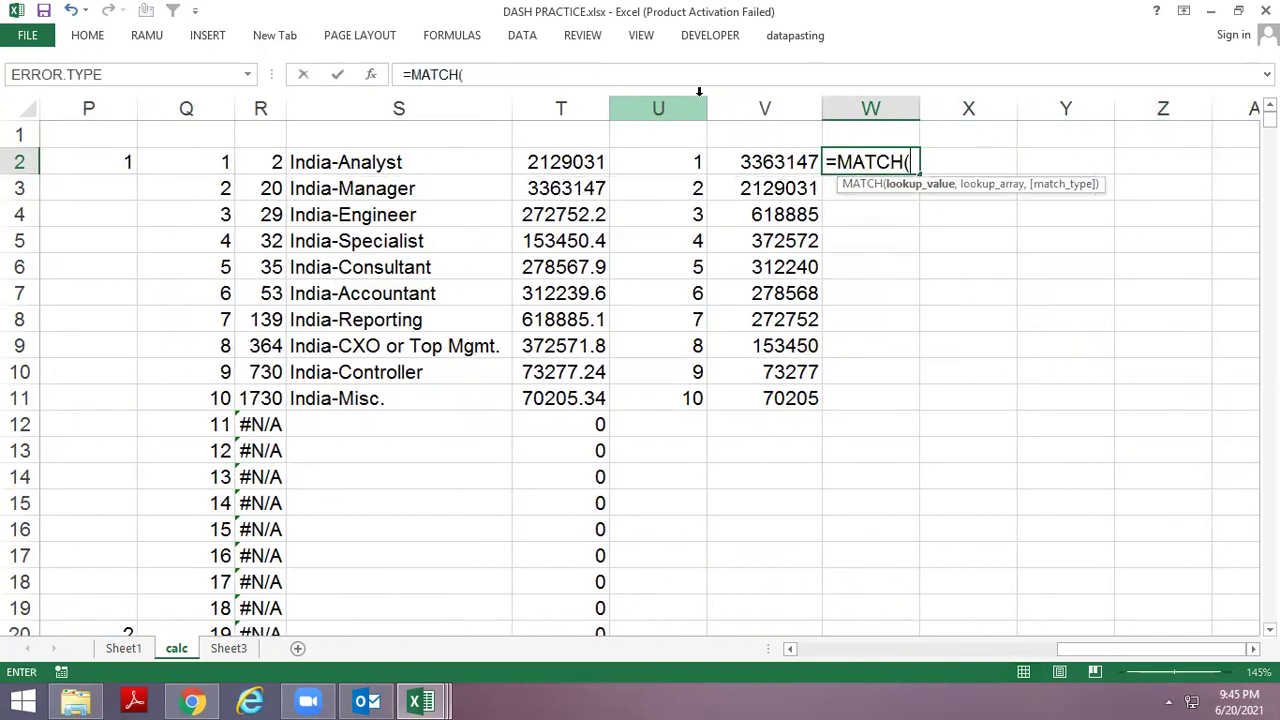
click(343, 163)
text(,)
key(Left)
key(Left)
key(Left)
key(Left)
key(Left)
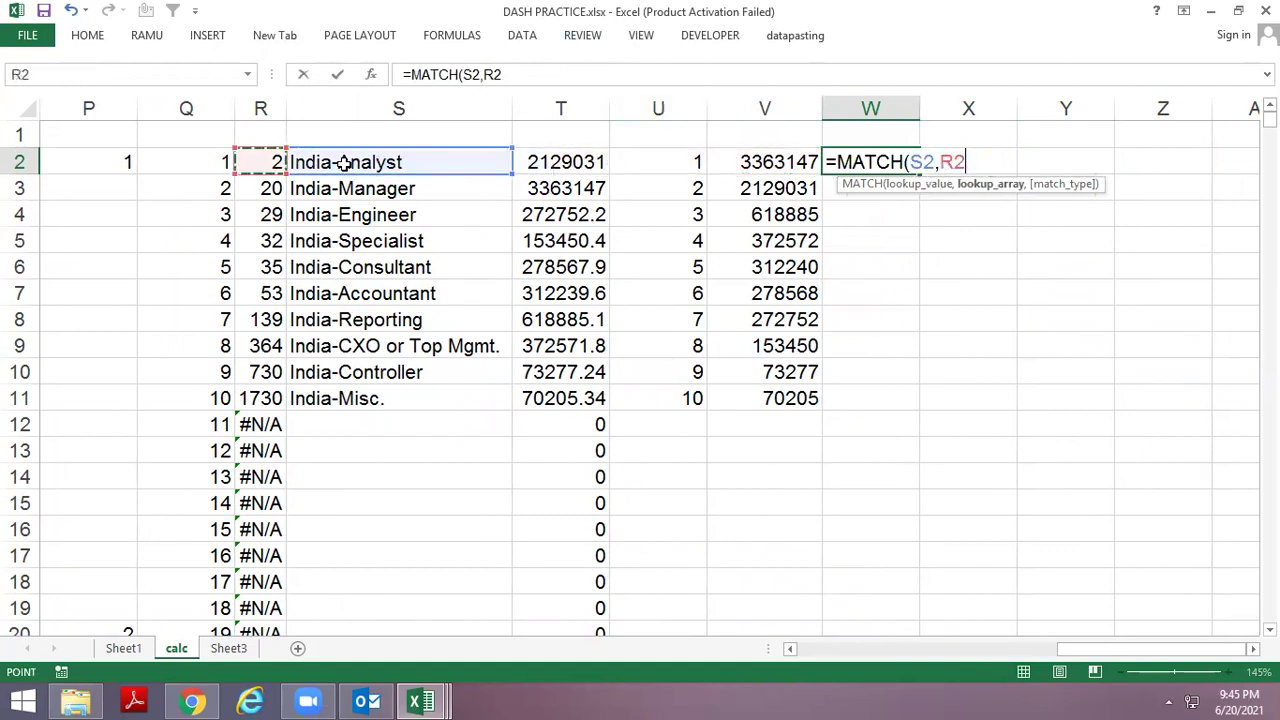
key(Left)
key(Left)
key(Left)
key(Left)
key(Left)
key(Left)
key(Left)
click(343, 163)
key(ctrl+space)
text(,0)
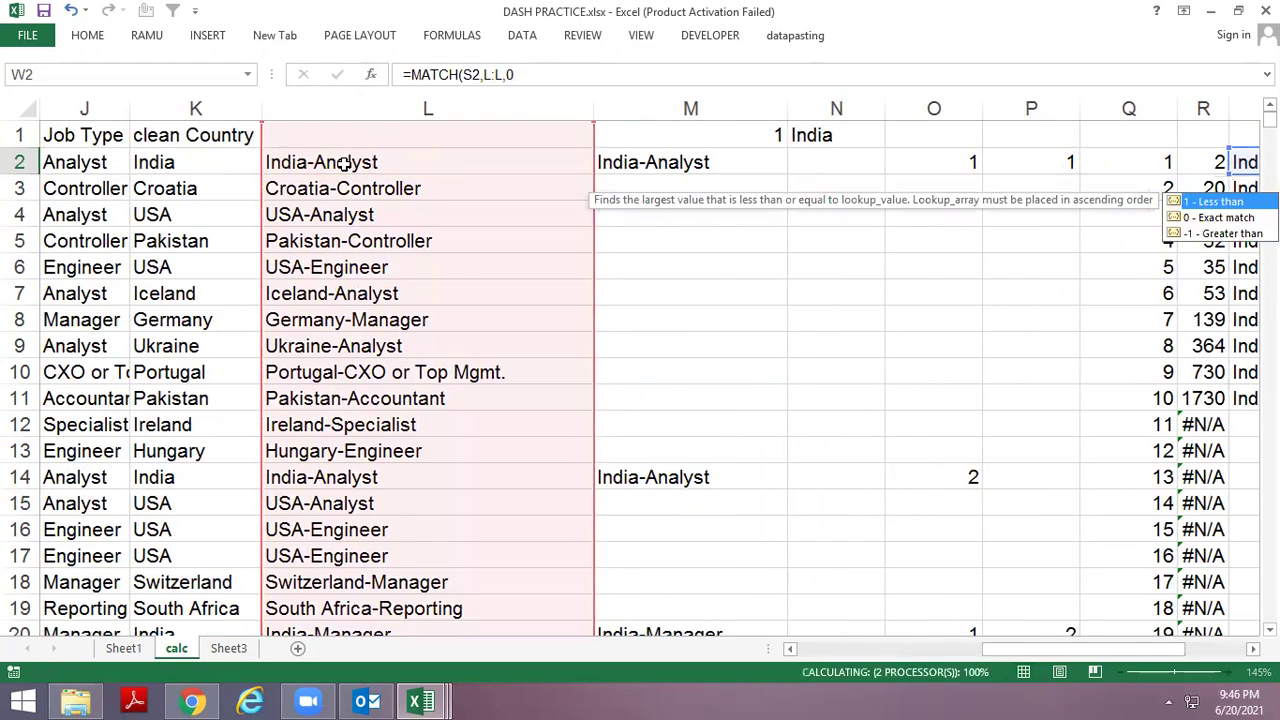
key(Return)
key(Up)
key(Right)
Enter =INDEX(J:J,W2) in X2 to return the job type.
text(=I)
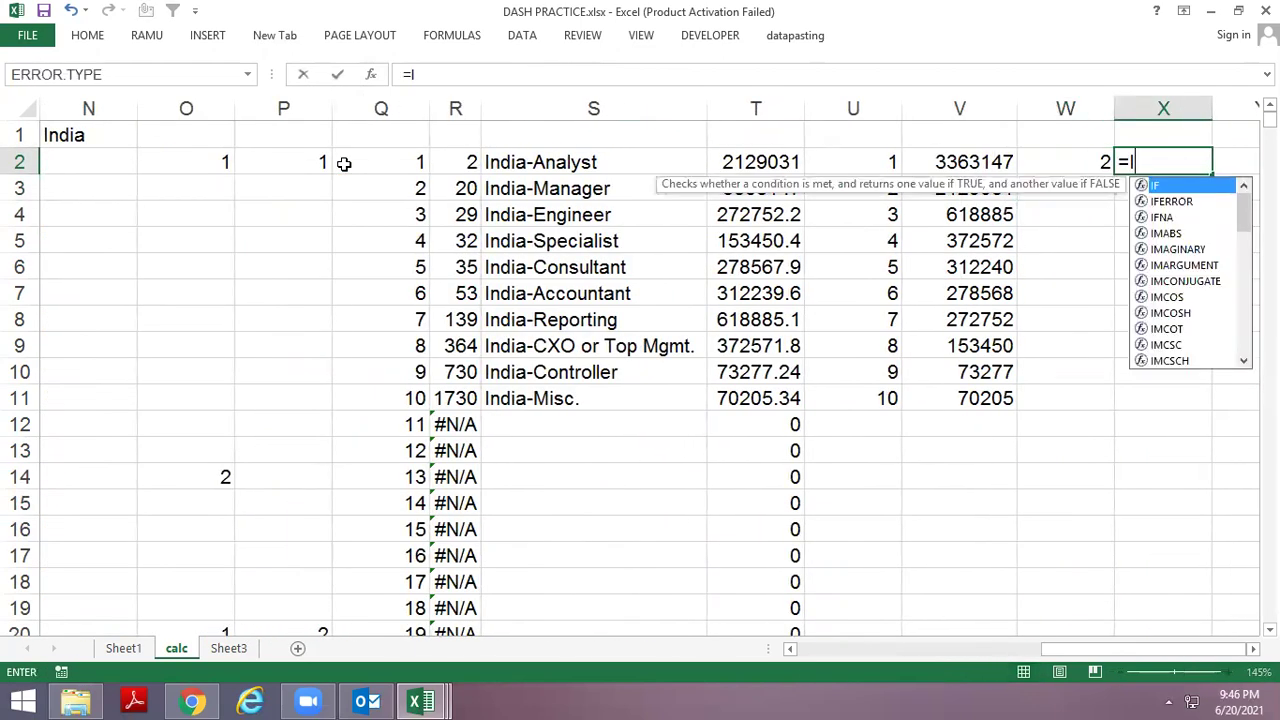
text(NDEX()
key(Left)
key(Left)
key(Left)
key(Left)
key(Left)
key(Left)
key(Left)
scroll(343, 163, left, 1)
scroll(343, 163, left, 1)
scroll(343, 163, left, 1)
key(ctrl+space)
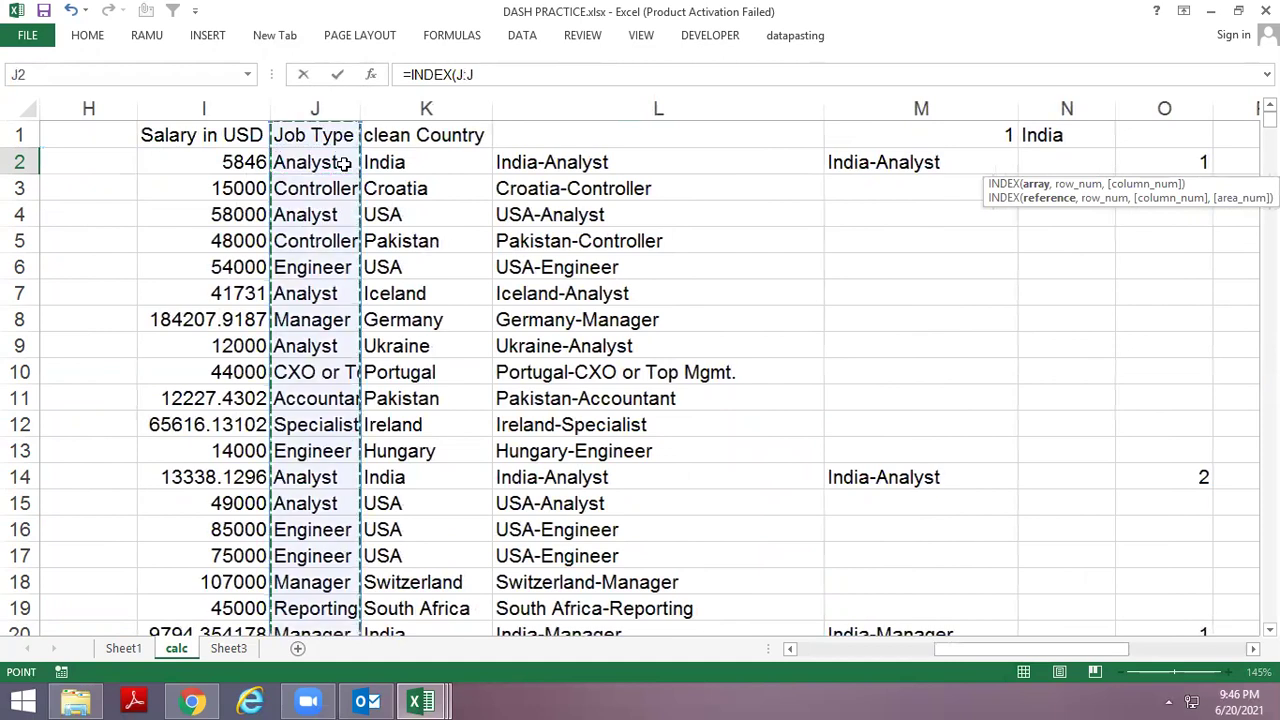
text(,)
key(Right)
key(Right)
key(Right)
key(Left)
key(Left)
key(Left)
key(Left)
key(Return)
key(Left)
key(Left)
Fill the W and X formulas down to row 11.
key(ctrl+Down)
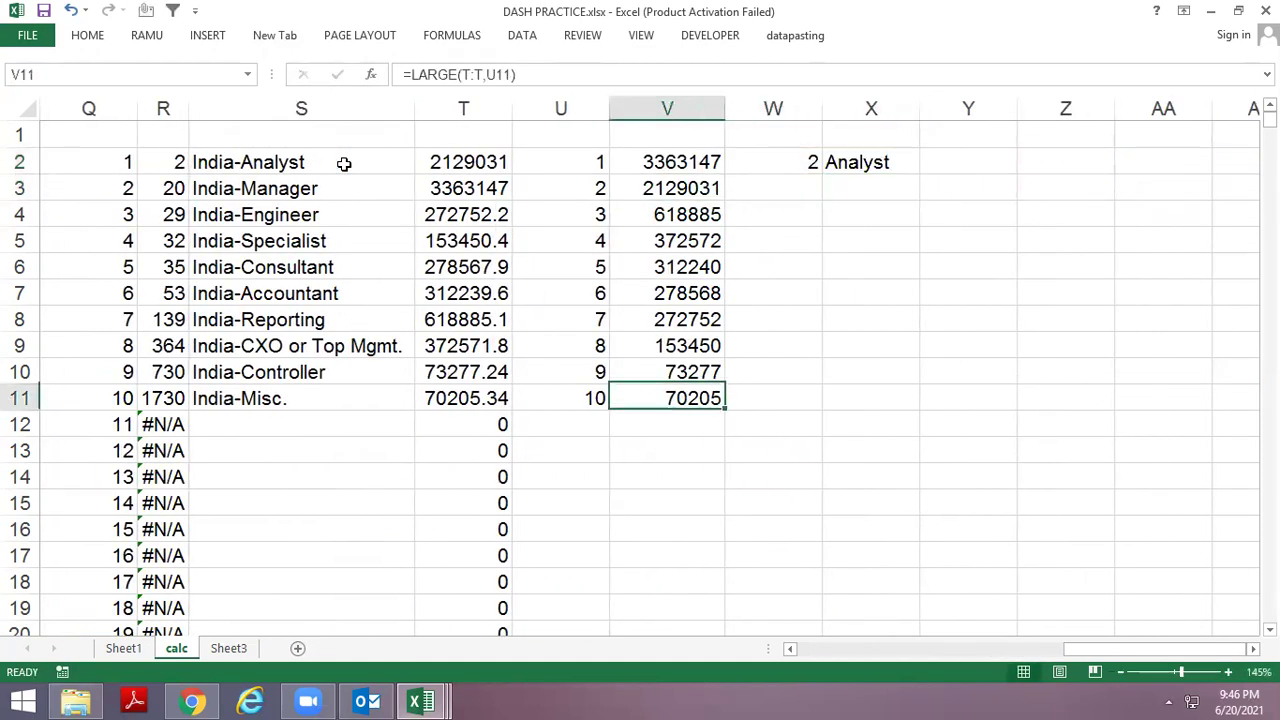
key(Right)
key(shift+Right)
key(ctrl+shift+Up)
key(ctrl+Up)
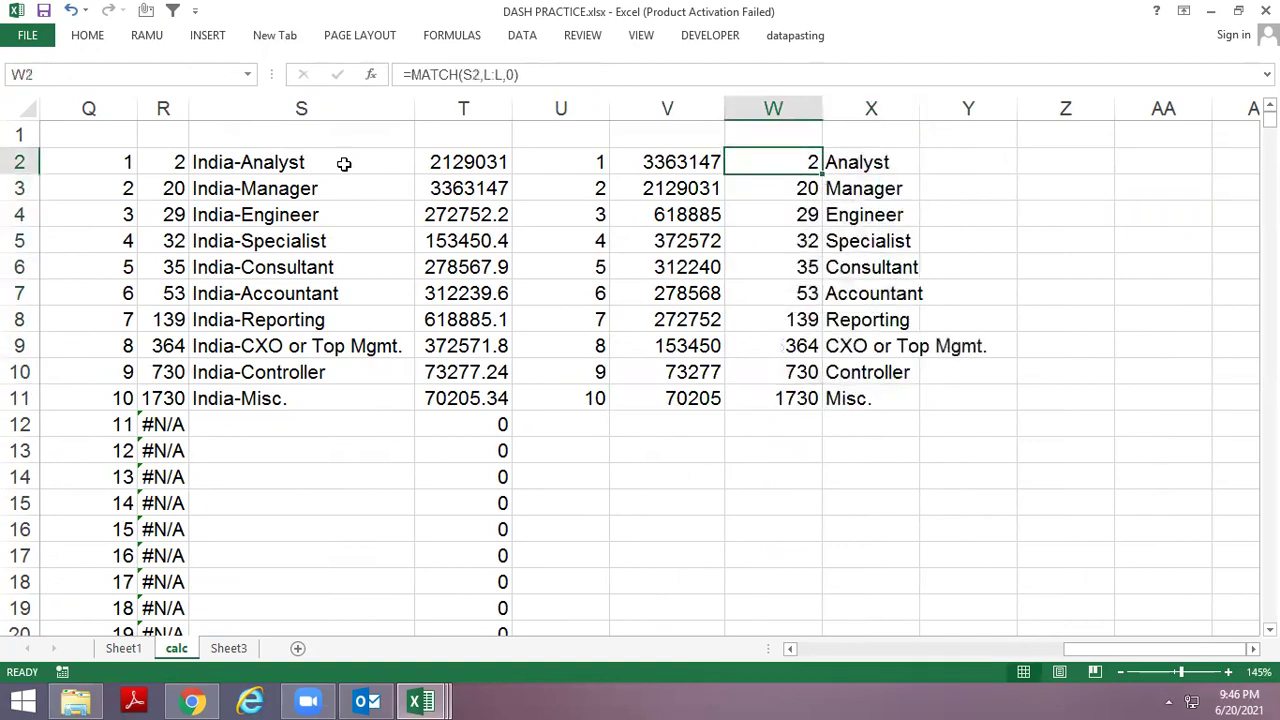
AutoFit column X to fit the job type names.
key(Right)
key(ctrl+shift+Down)
key(alt+h)
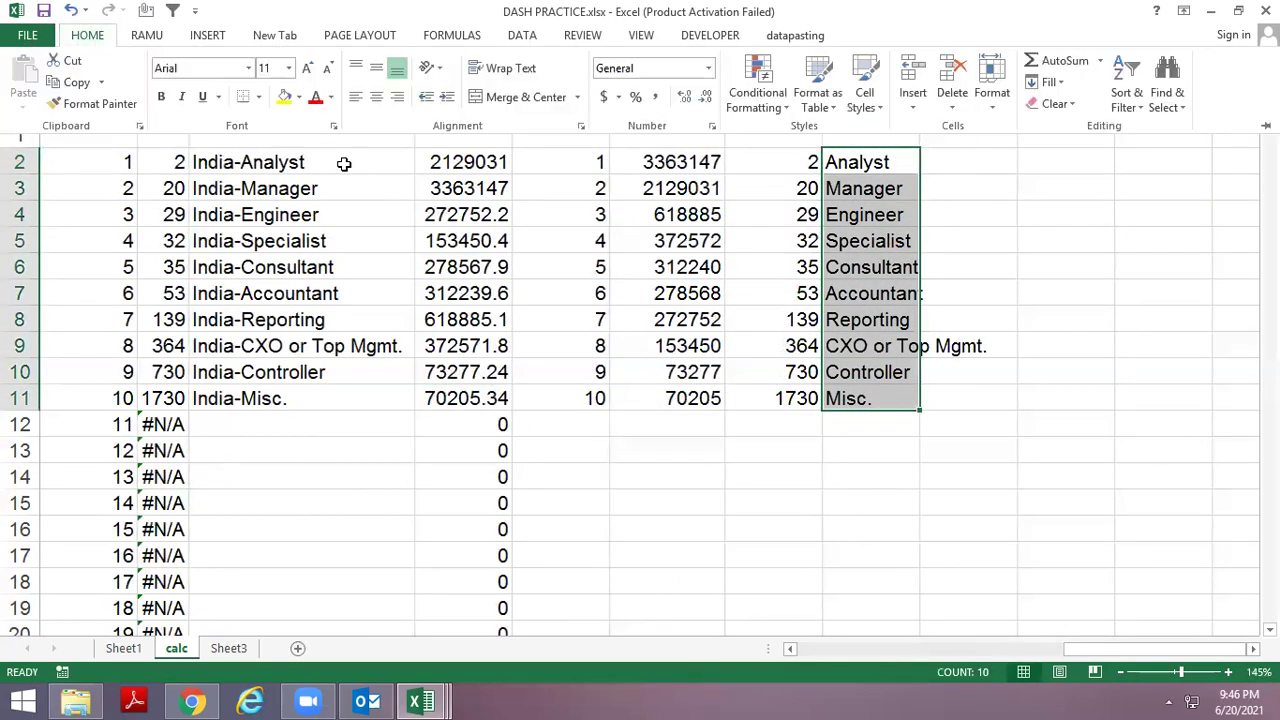
key(o)
key(i)
key(Up)
key(shift+Down)
key(Down)
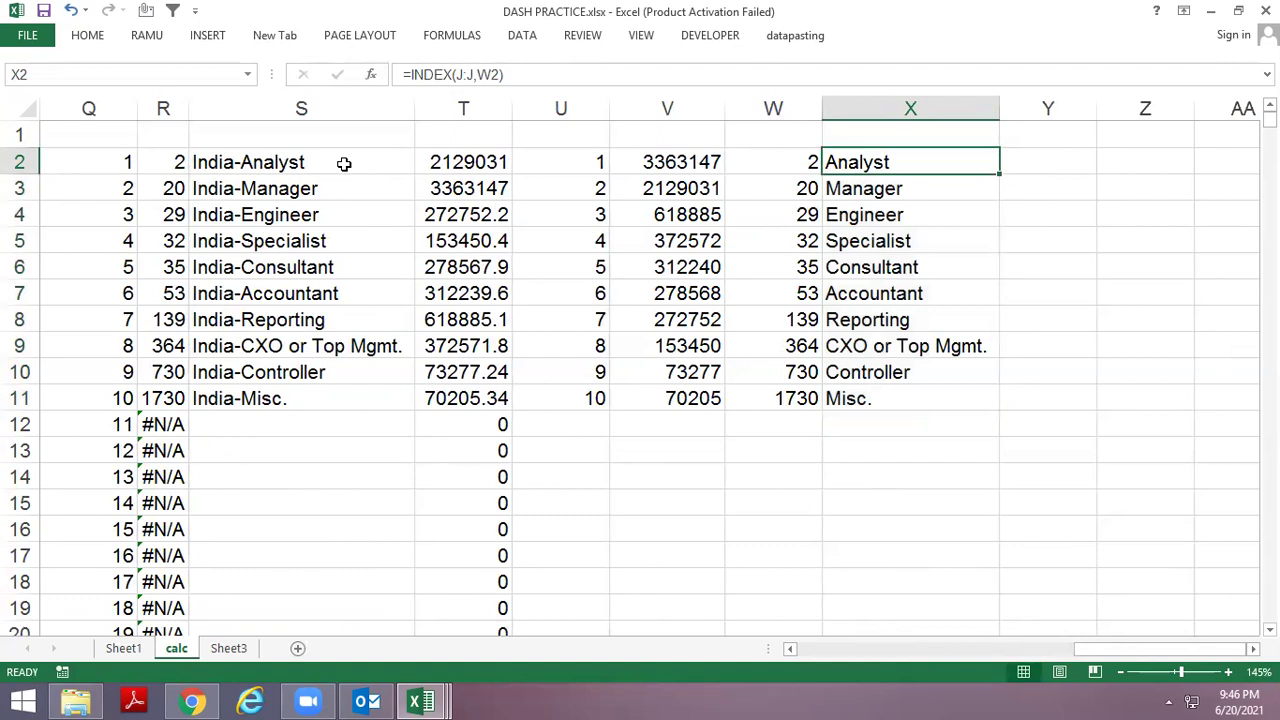
key(ctrl+Page_Up)
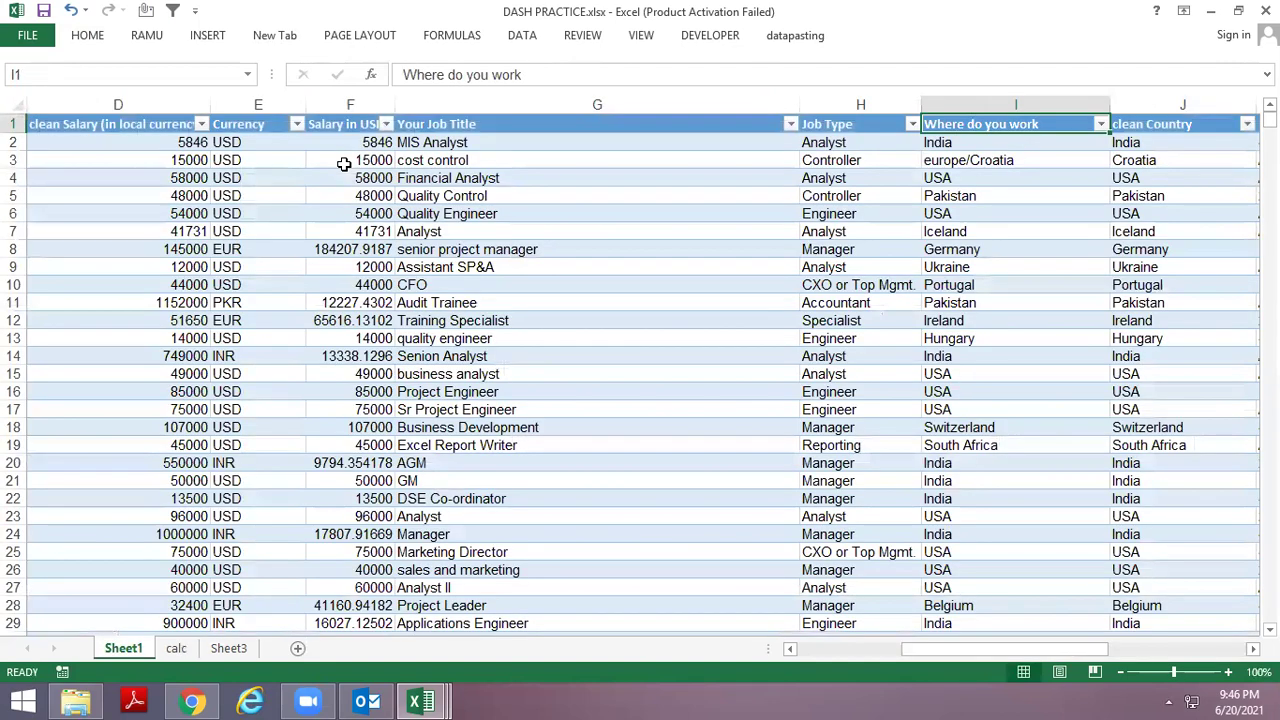
On Sheet3, link the Job cell E13 to calc!X2.
key(ctrl+Page_Down)
key(ctrl+Page_Down)
key(Left)
key(Right)
text(=)
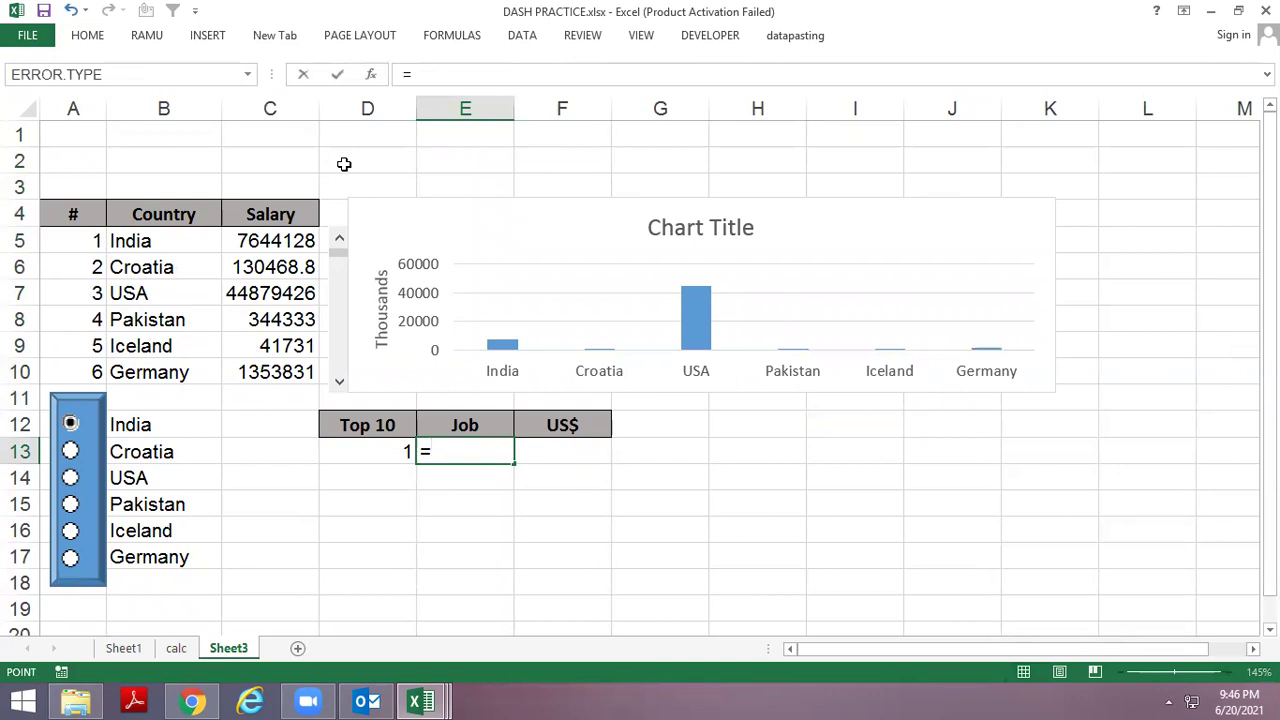
key(Escape)
text(=)
key(ctrl+Page_Up)
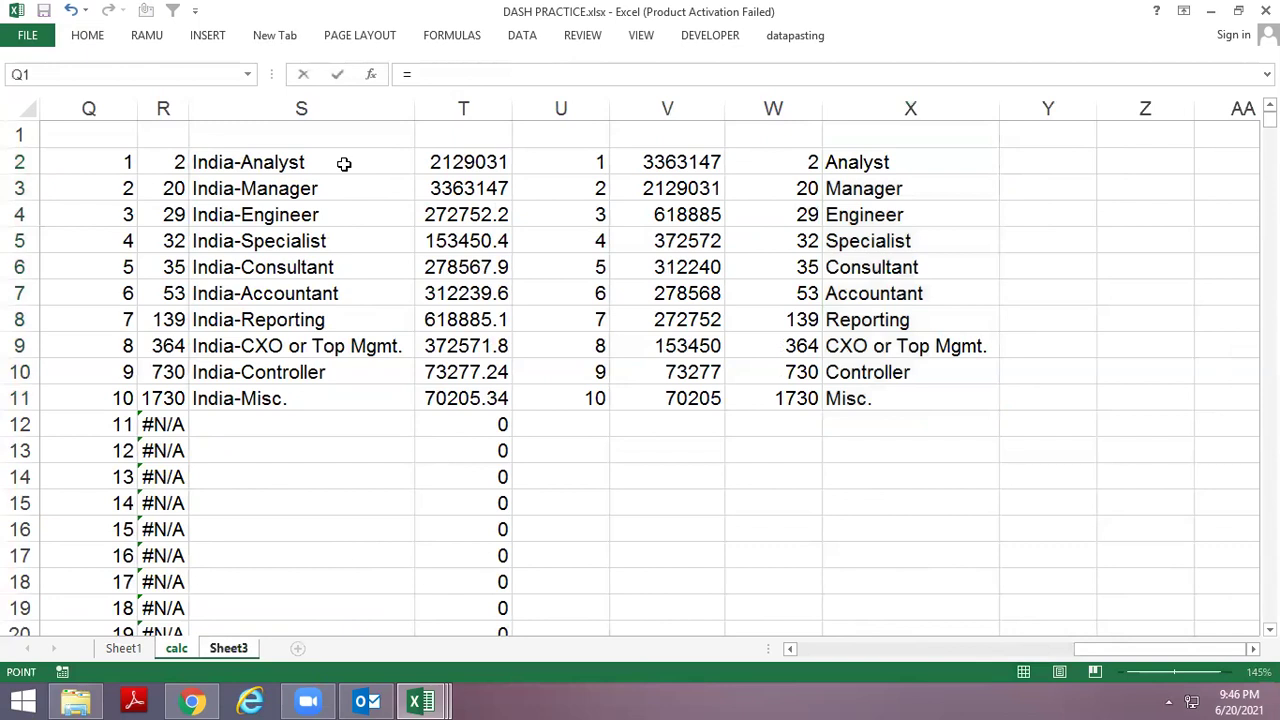
click(884, 156)
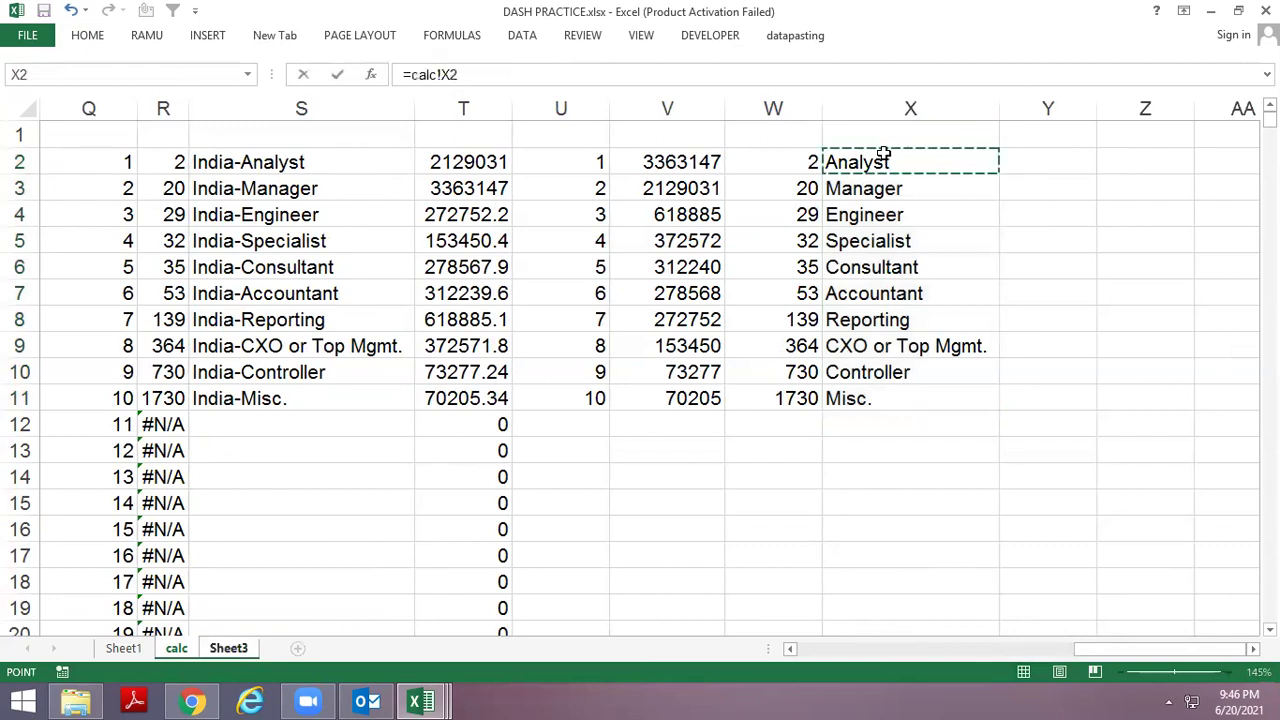
key(Return)
key(Up)
Link the US$ cell F13 to calc!V2 and copy row 13's links into row 14.
key(Right)
text(=)
key(ctrl+Page_Up)
click(712, 163)
key(Return)
key(Left)
key(Left)
key(shift+Right)
key(shift+Right)
key(ctrl+d)
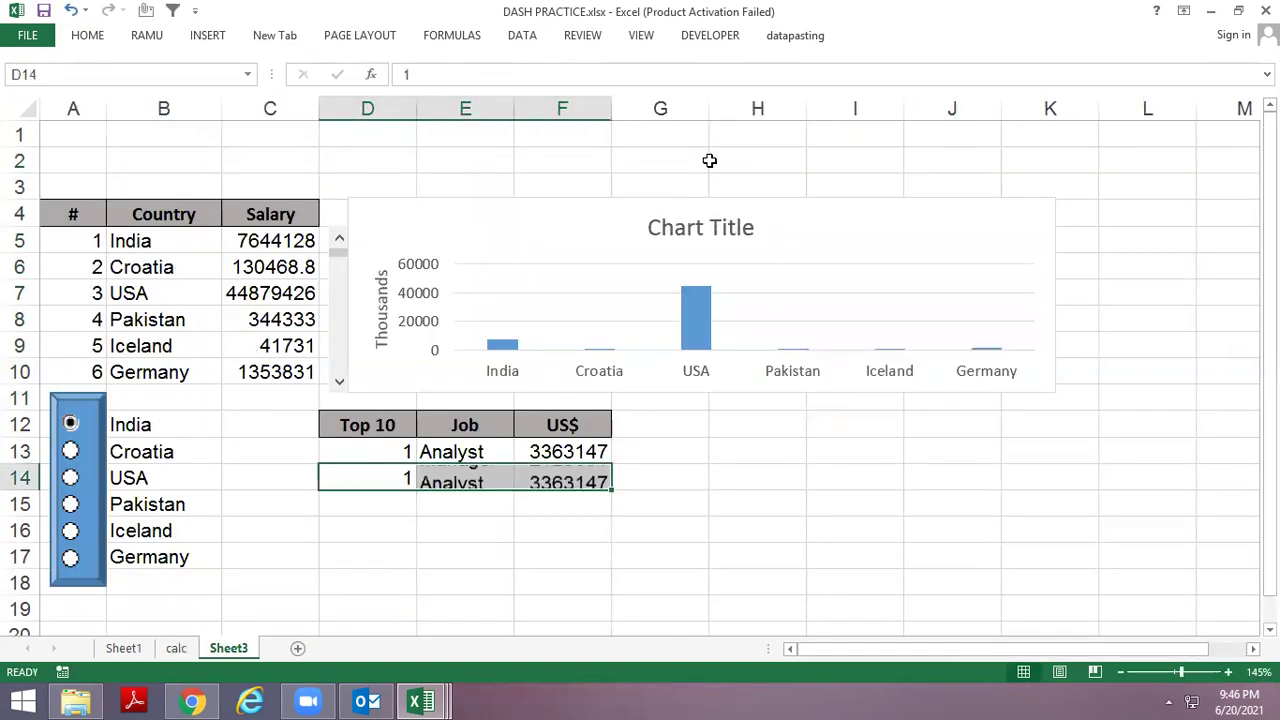
key(Down)
key(Up)
key(Up)
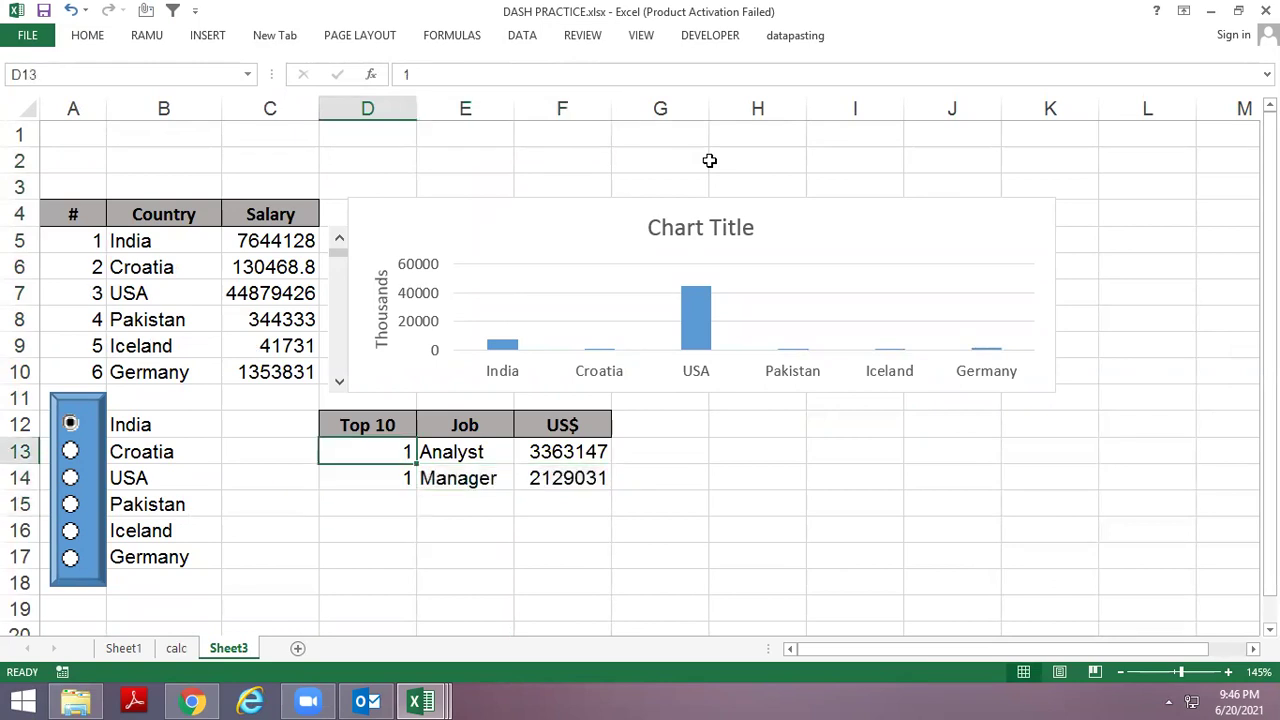
Link the rank cell D13 to calc!U2.
text(=)
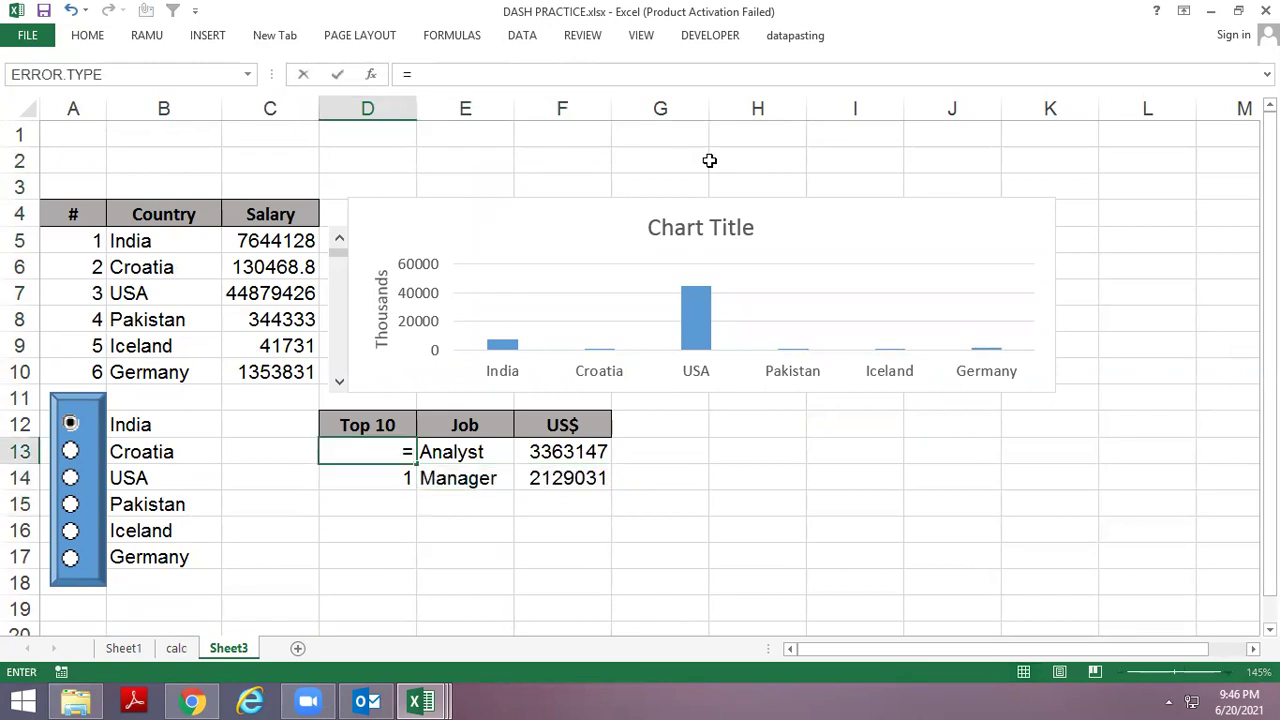
key(ctrl+Page_Up)
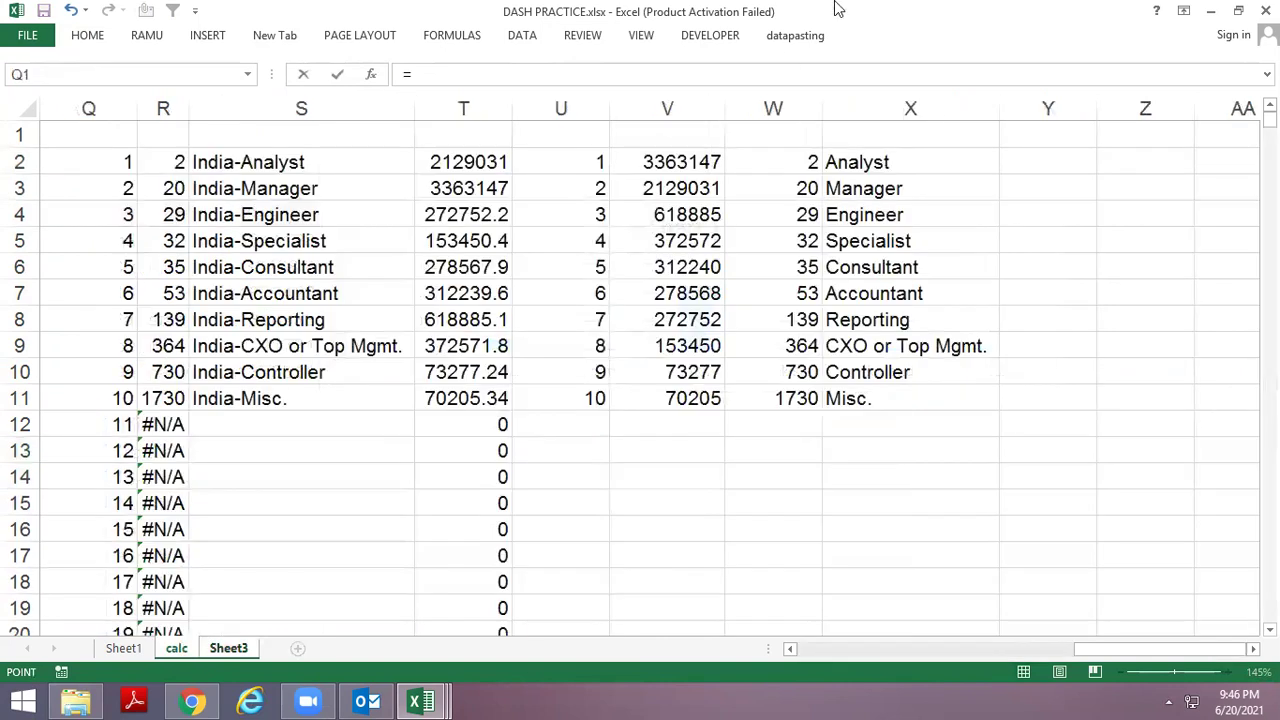
click(562, 164)
key(Return)
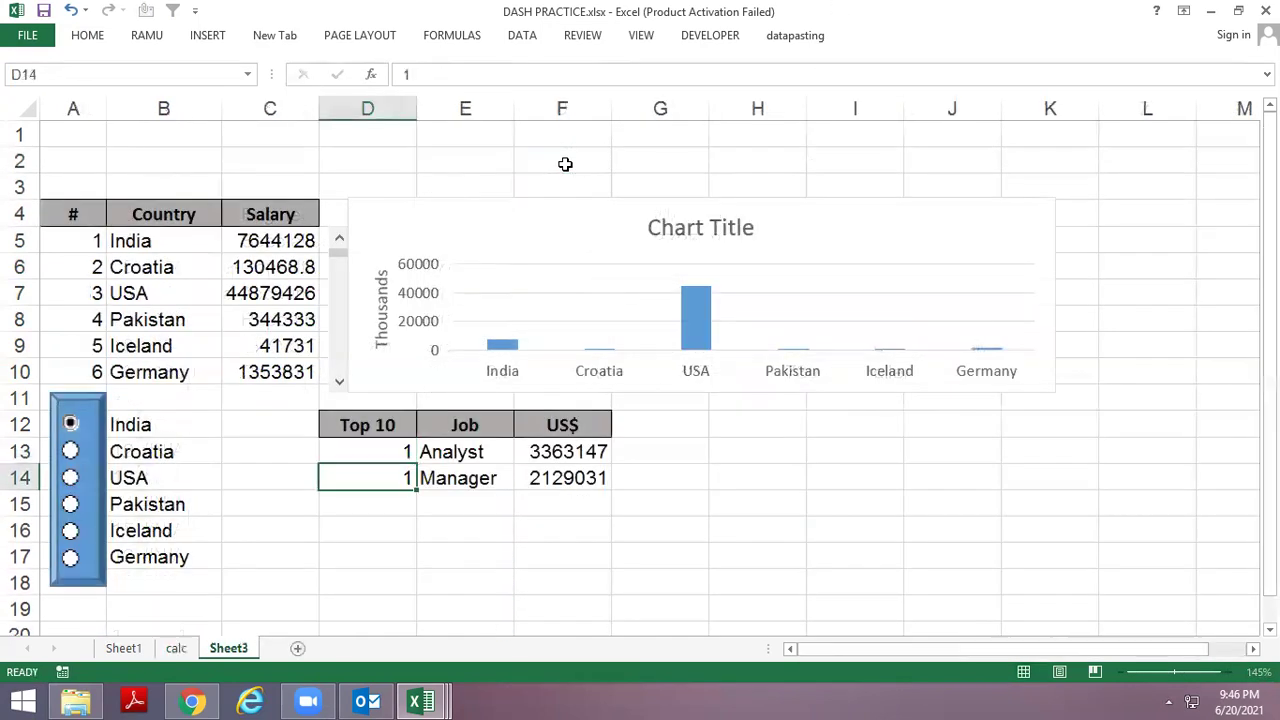
key(Up)
key(shift+Right)
Fill the D:F table formulas down through row 22.
key(shift+Right)
key(shift+Down)
key(shift+Down)
key(shift+Down)
key(shift+Down)
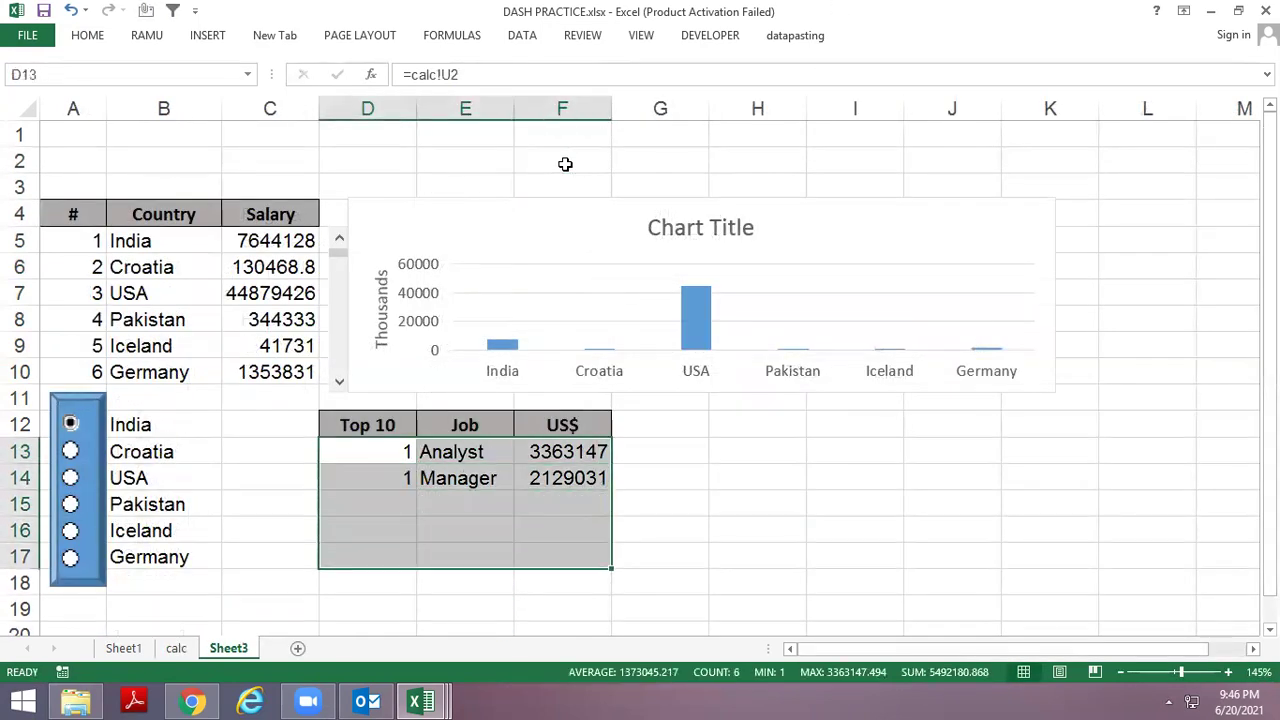
key(Down)
key(ctrl+d)
key(shift+Right)
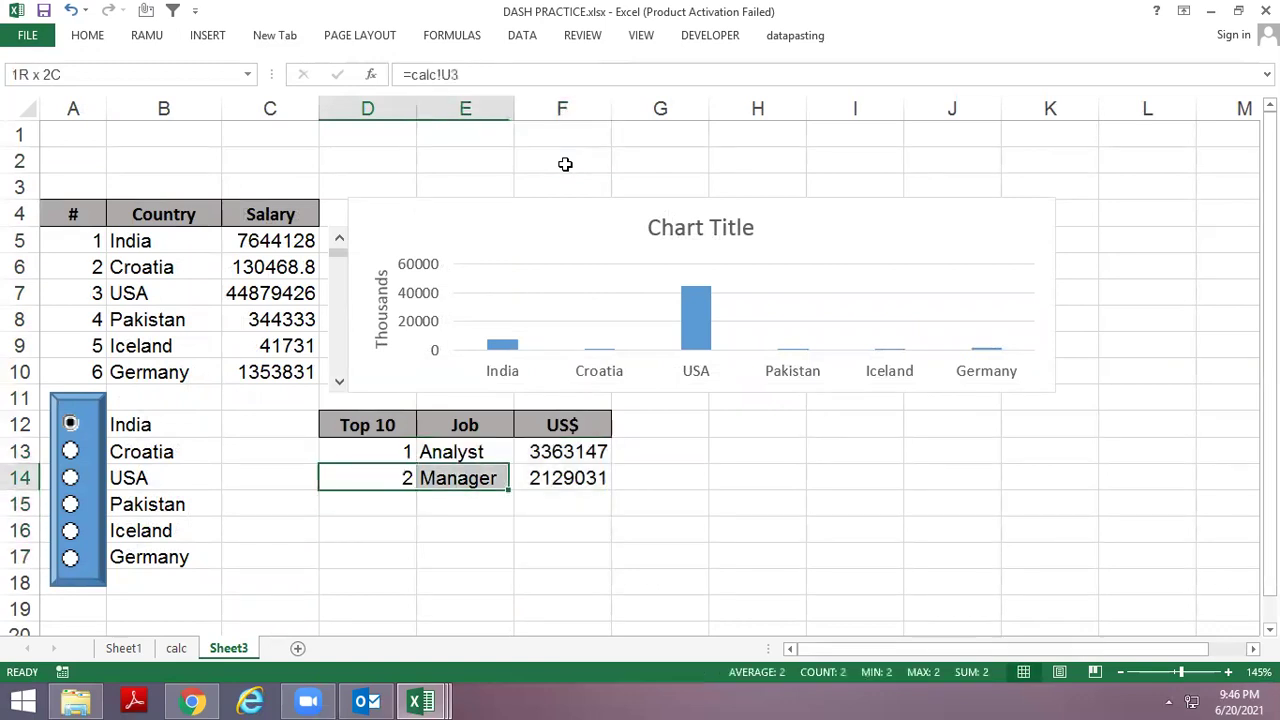
key(shift+Right)
key(shift+Down)
key(shift+Down)
key(shift+Down)
key(shift+Down)
key(shift+Down)
key(shift+Down)
key(shift+Down)
key(ctrl+d)
key(Down)
key(Down)
key(Down)
Apply All Borders to the Top 10 table, then select its job and salary columns.
key(Up)
key(Up)
key(Up)
key(Up)
key(Up)
key(Down)
key(ctrl+shift+Down)
key(ctrl+shift+Right)
key(alt)
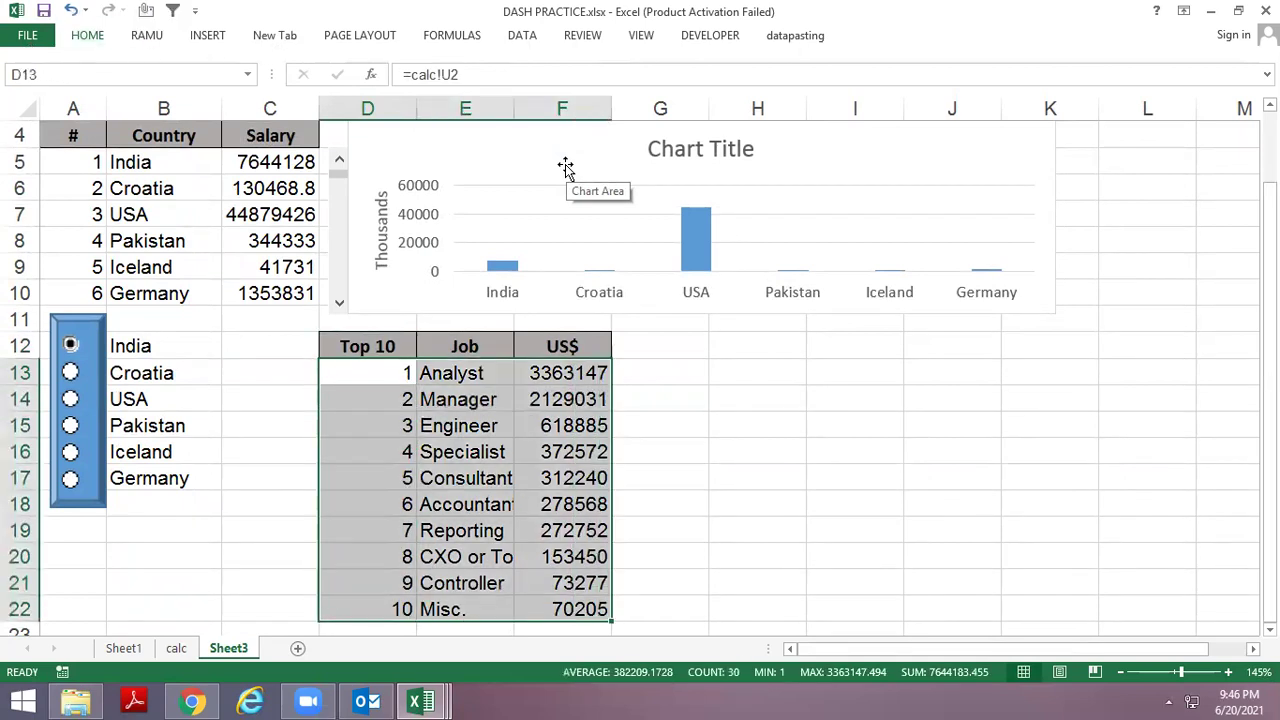
key(h)
key(b)
key(a)
key(Up)
key(Down)
key(Right)
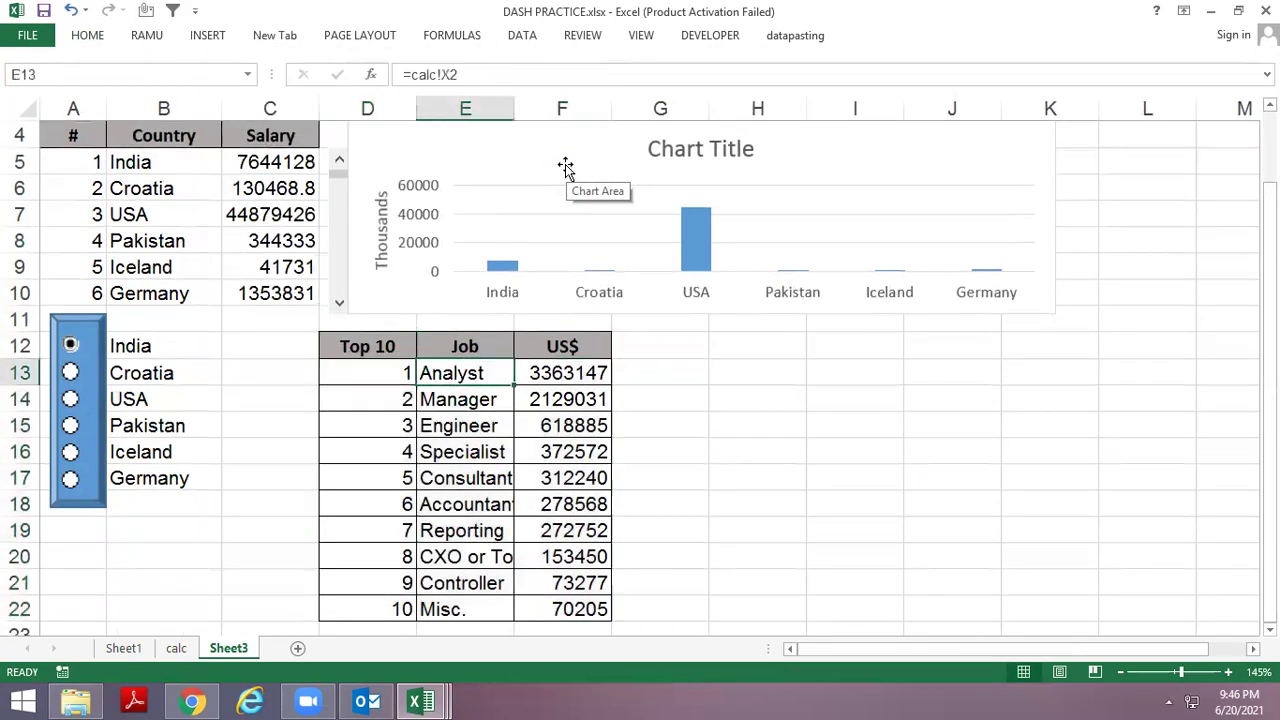
key(shift+Right)
key(shift+Down)
key(shift+Down)
key(shift+Down)
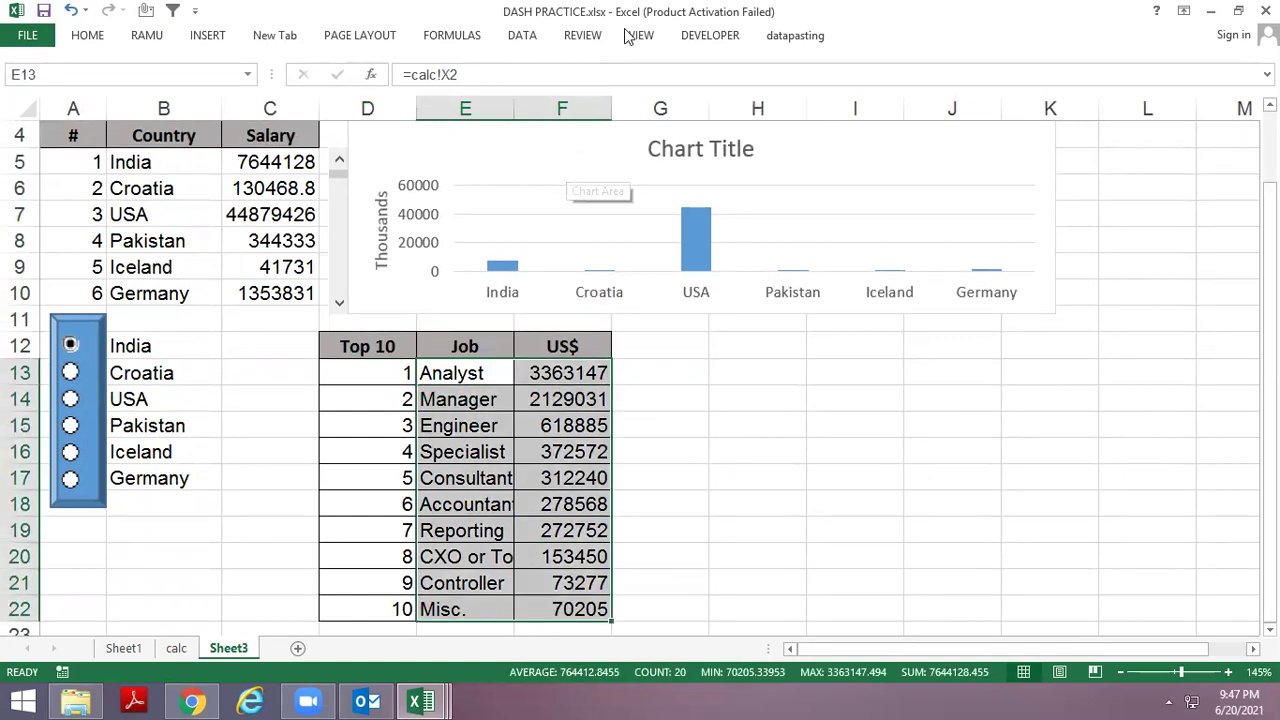
Insert a pie chart of the job salaries and delete its legend.
click(210, 36)
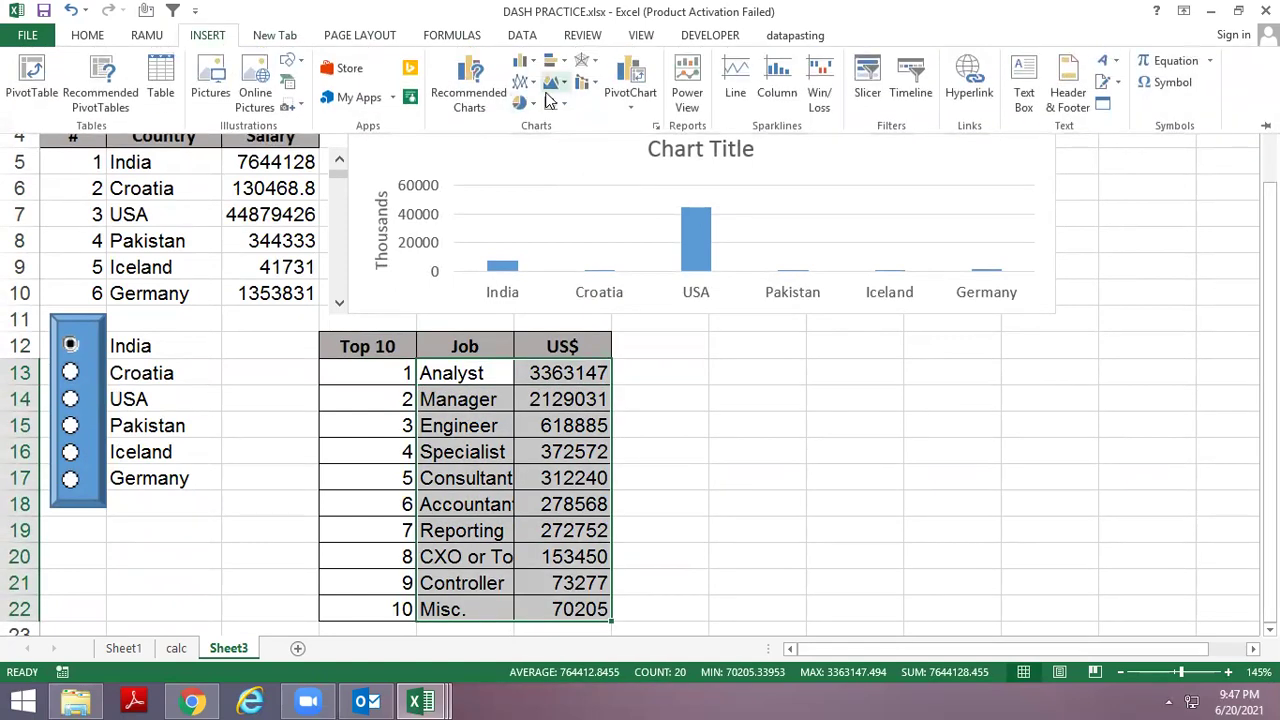
click(524, 103)
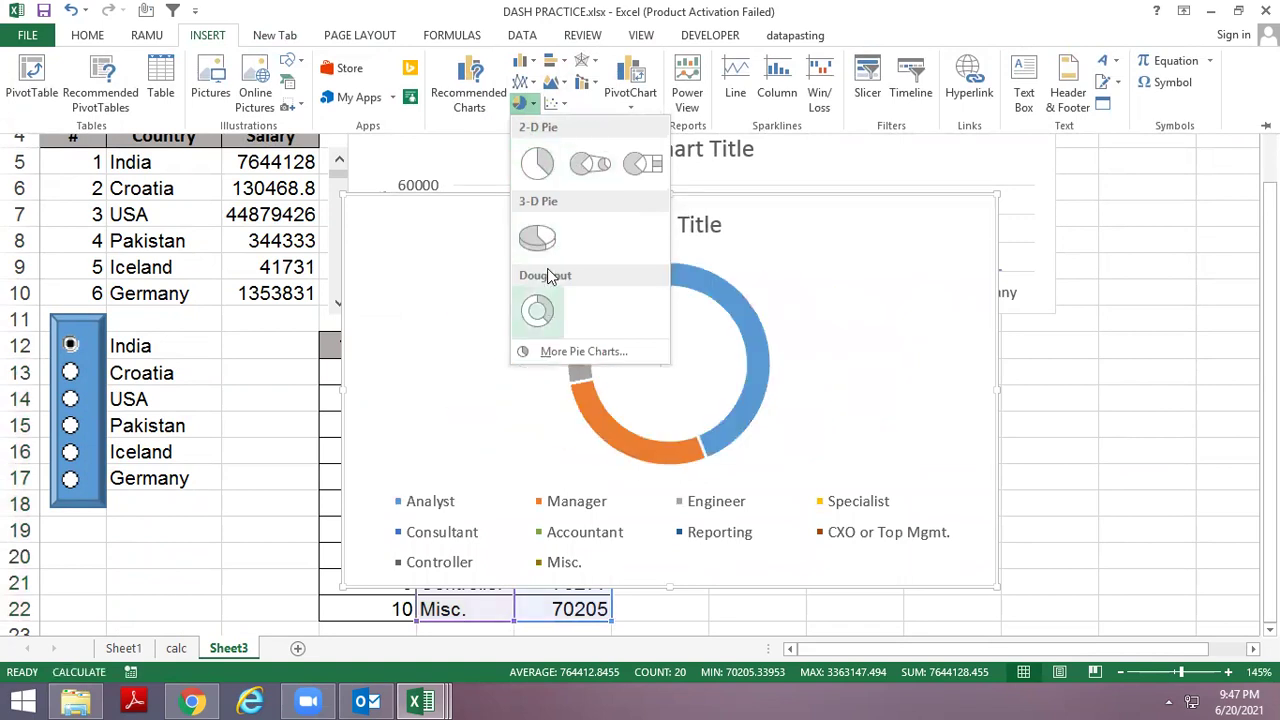
click(541, 167)
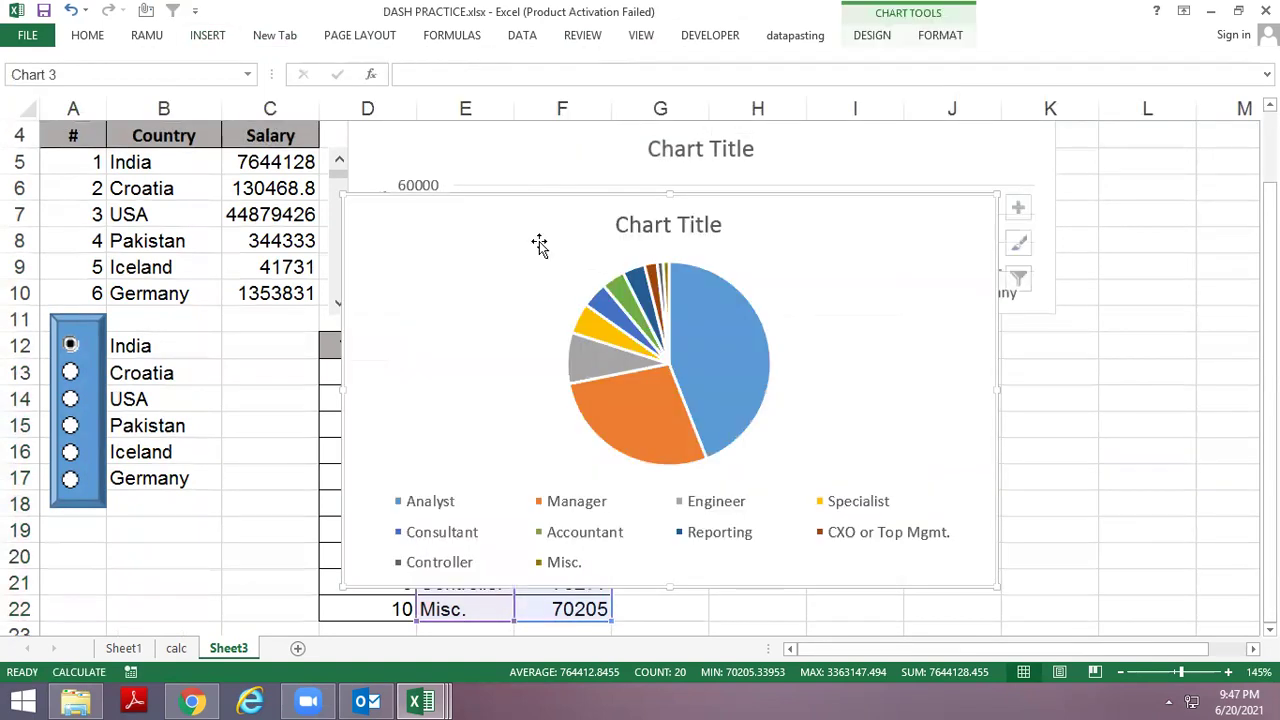
click(712, 508)
right_click(712, 508)
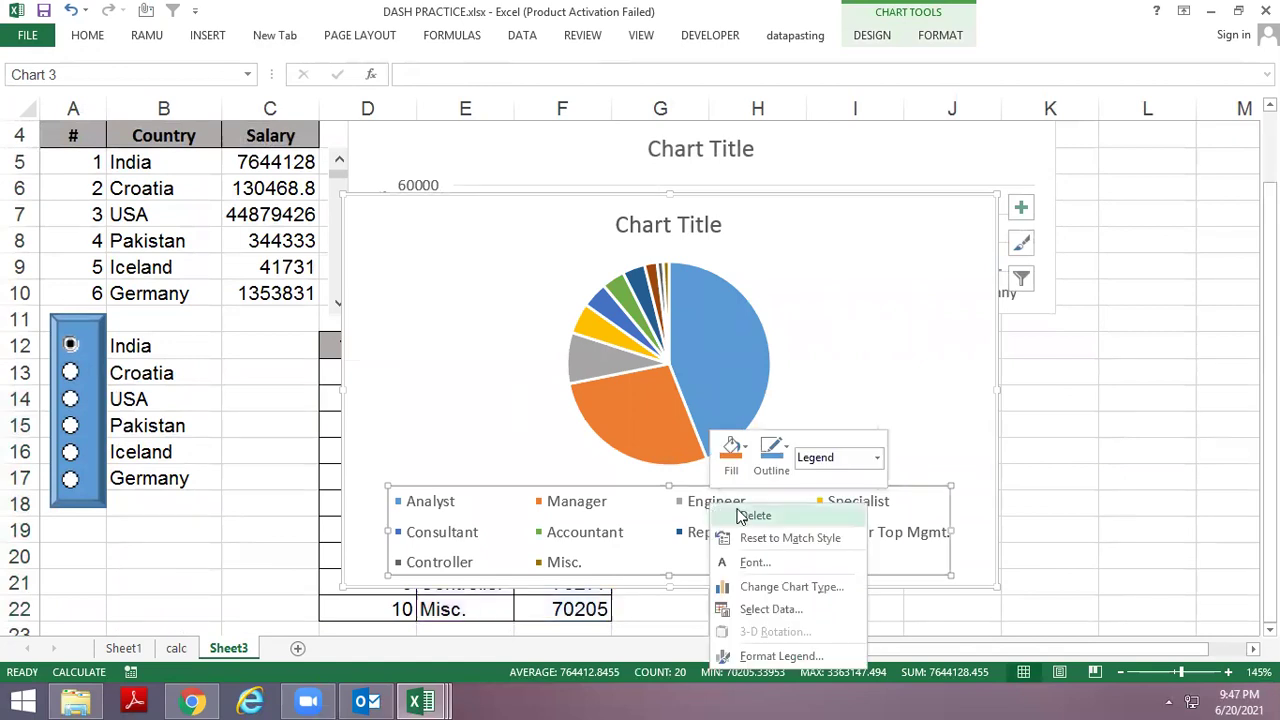
click(750, 516)
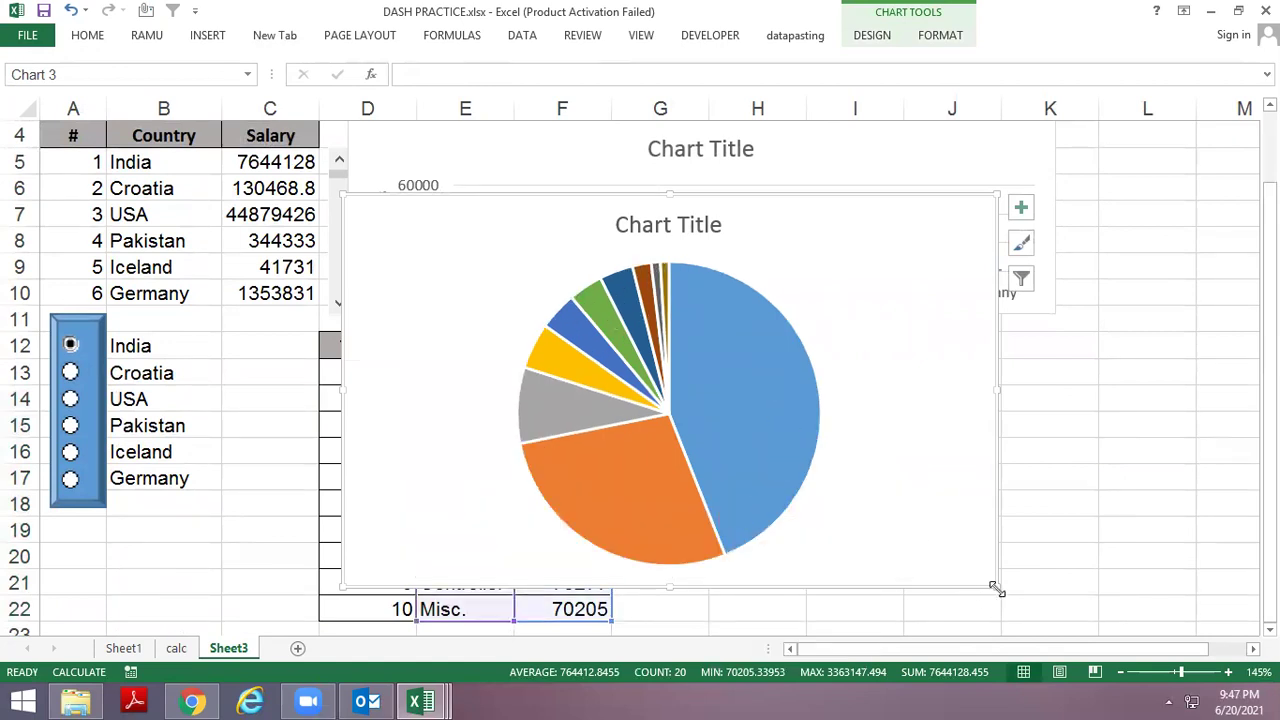
Resize the pie chart, move it beside the Top 10 table, and restore the legend.
drag(996, 590, 805, 446)
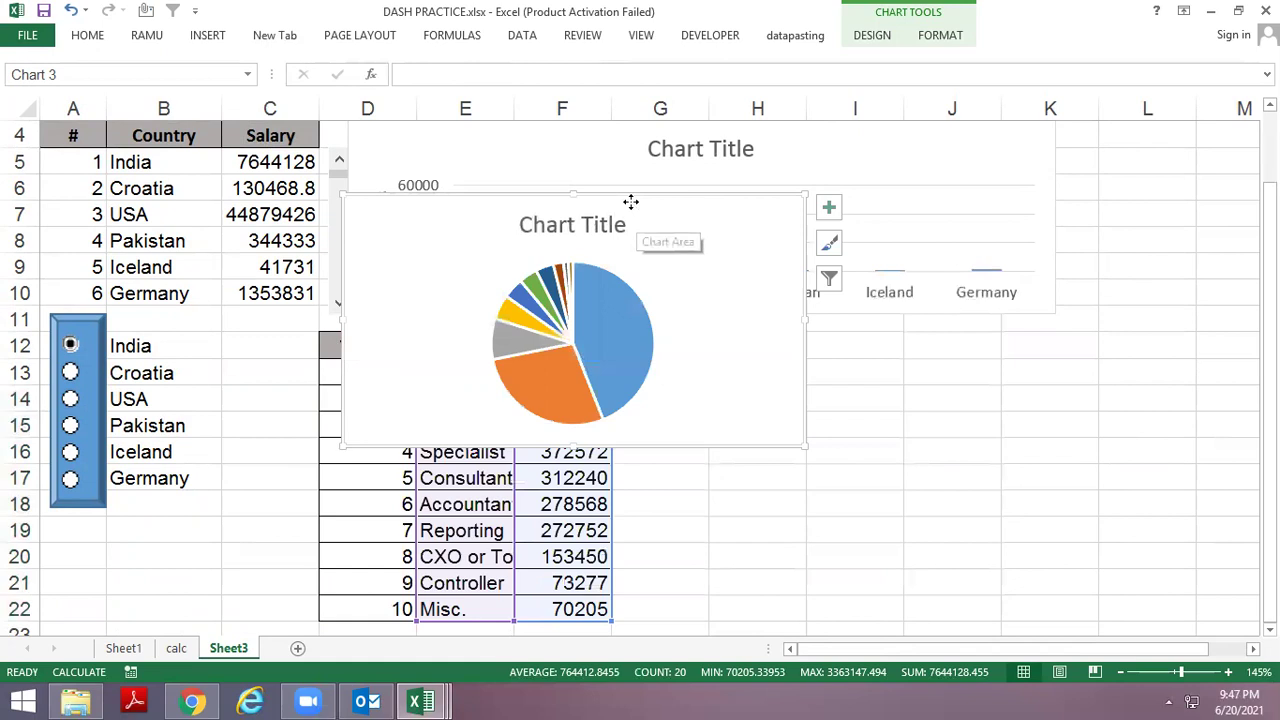
drag(630, 202, 925, 349)
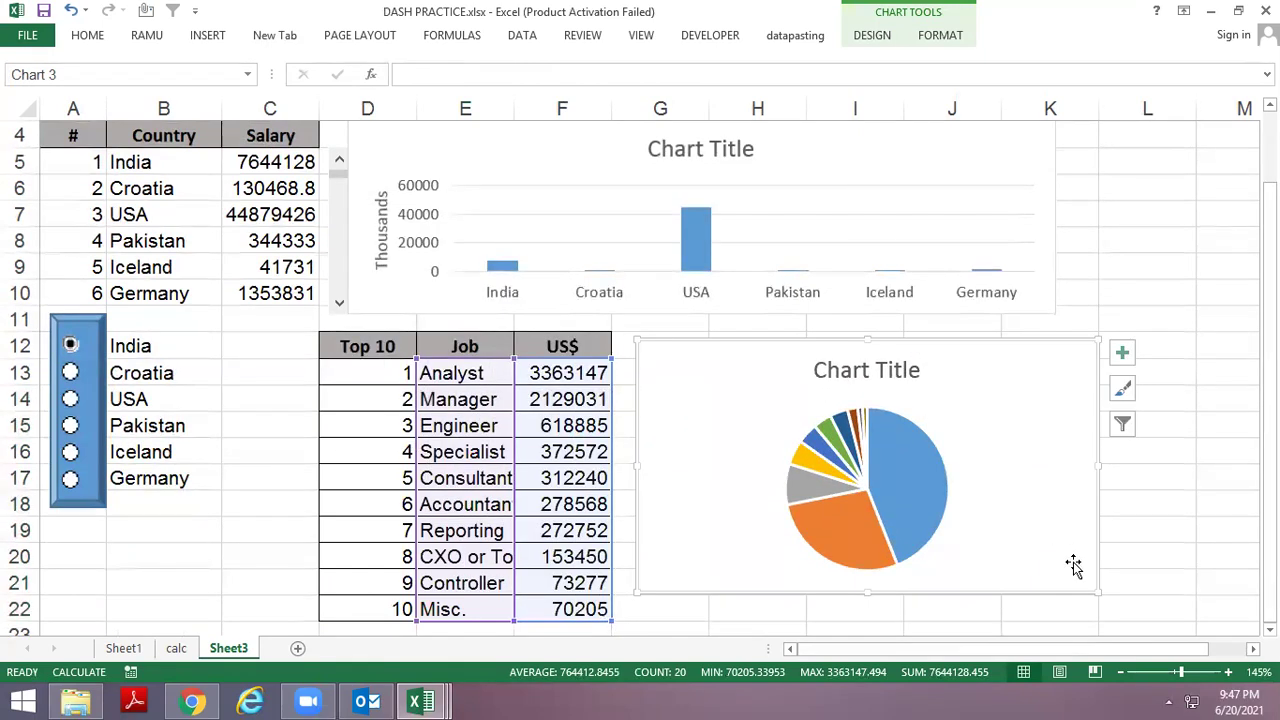
drag(1091, 591, 1122, 610)
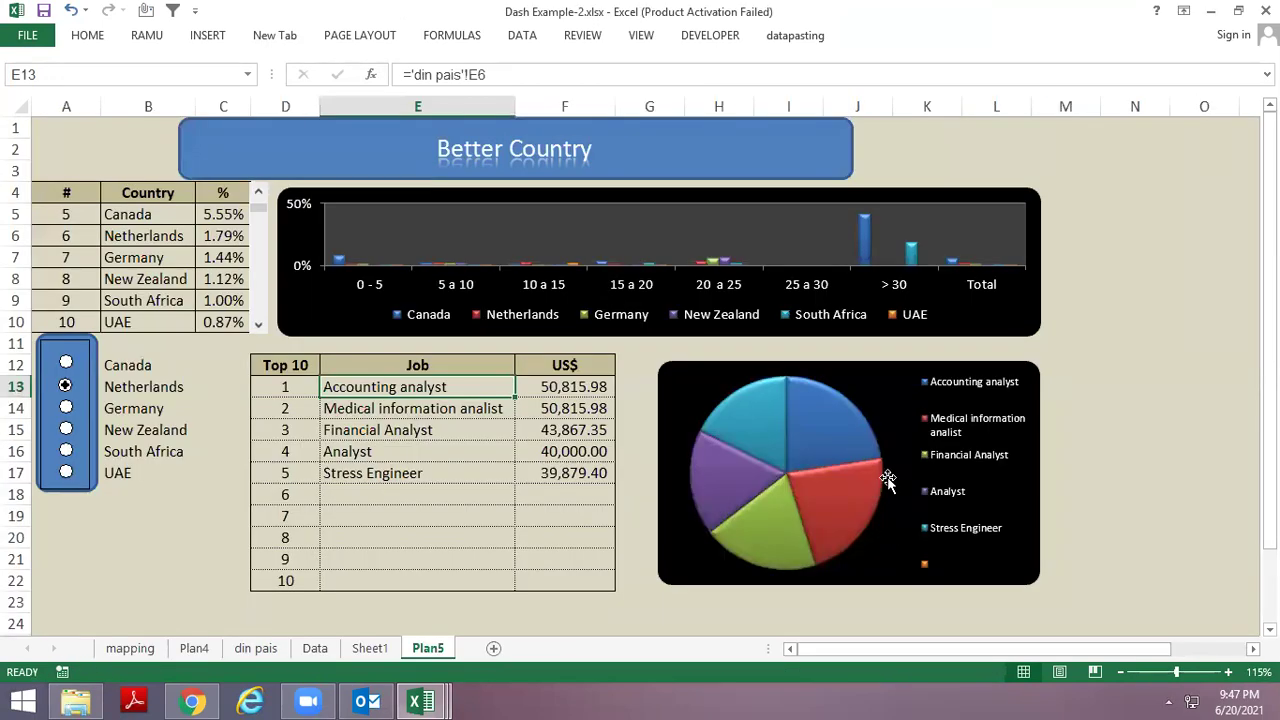
click(888, 480)
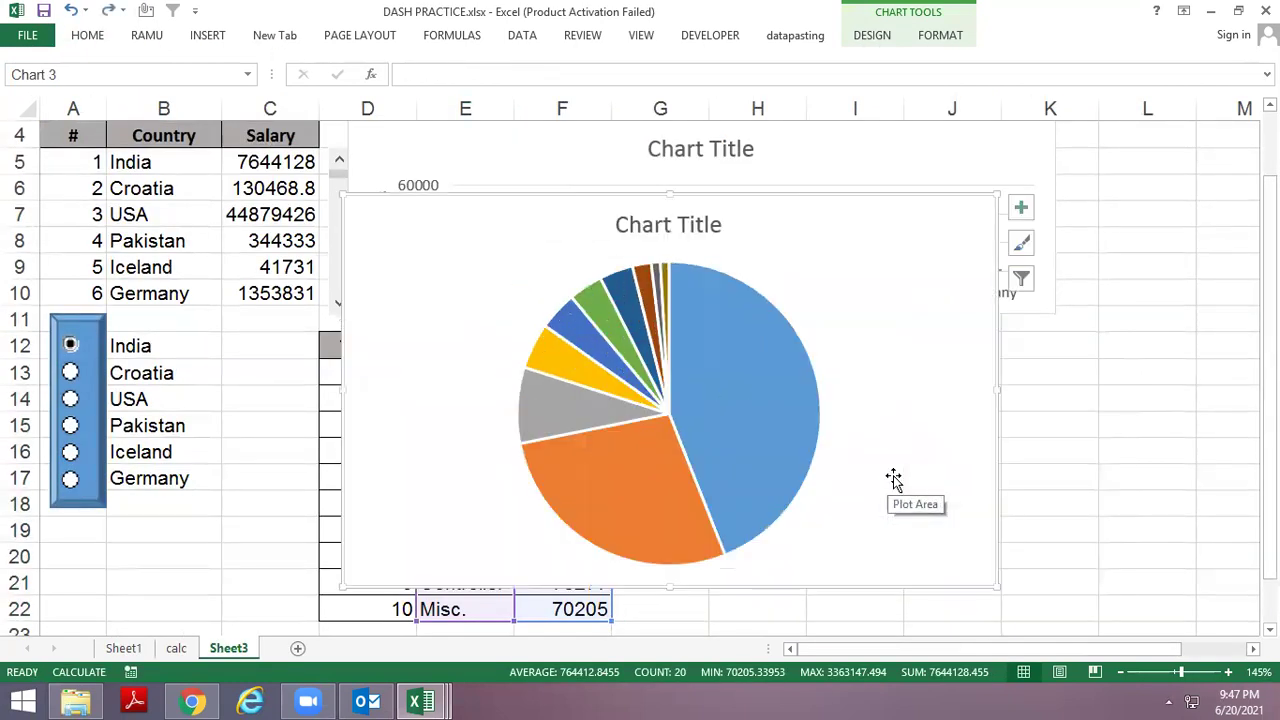
key(ctrl+z)
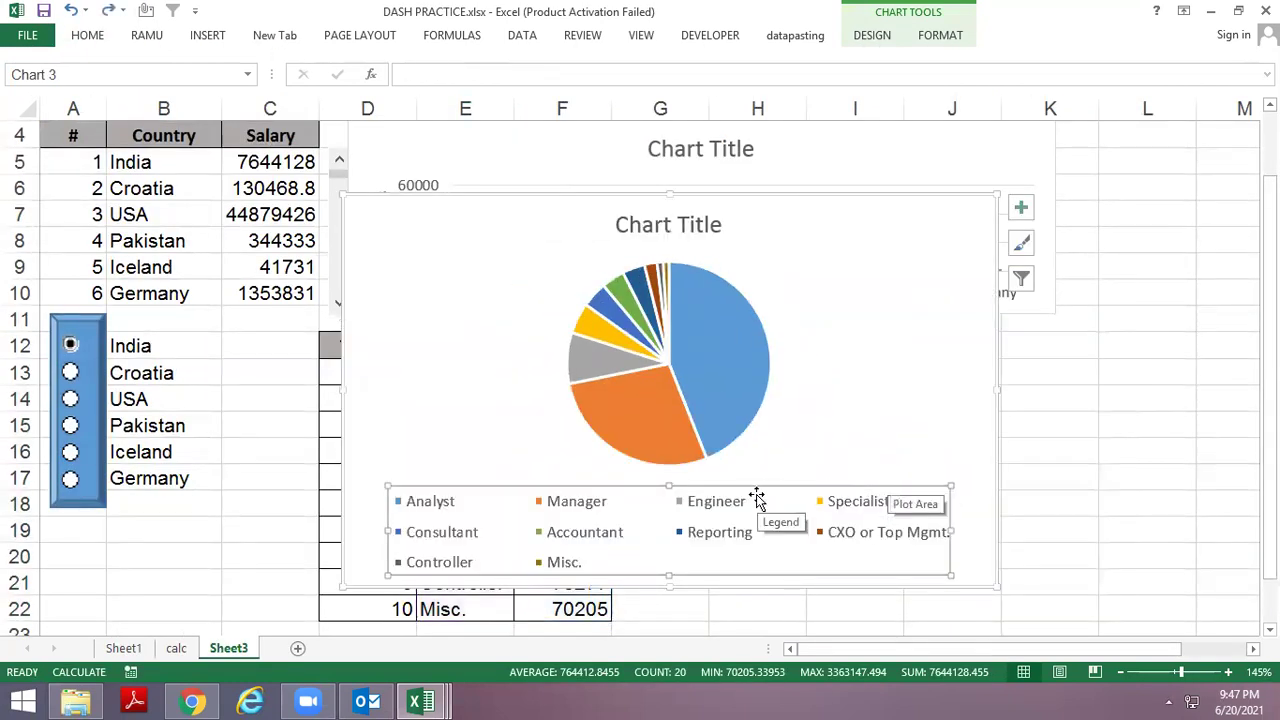
Set the legend position to Right in Format Legend.
right_click(757, 497)
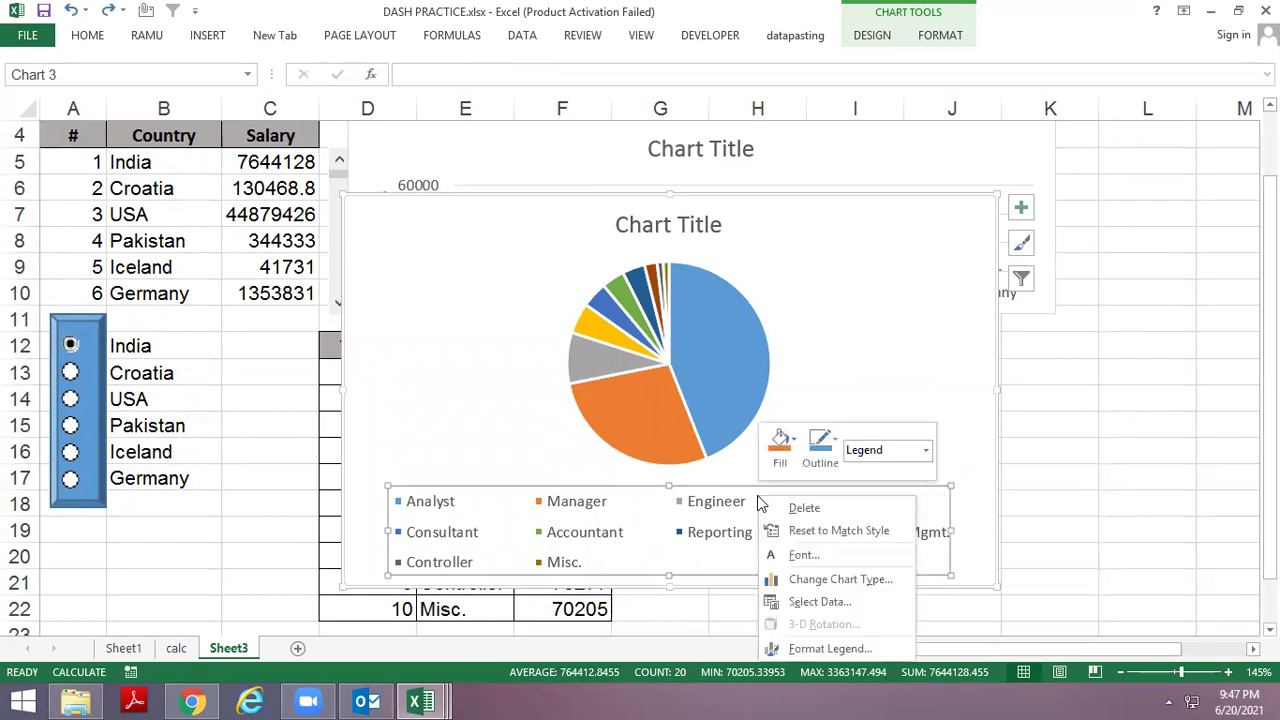
click(833, 650)
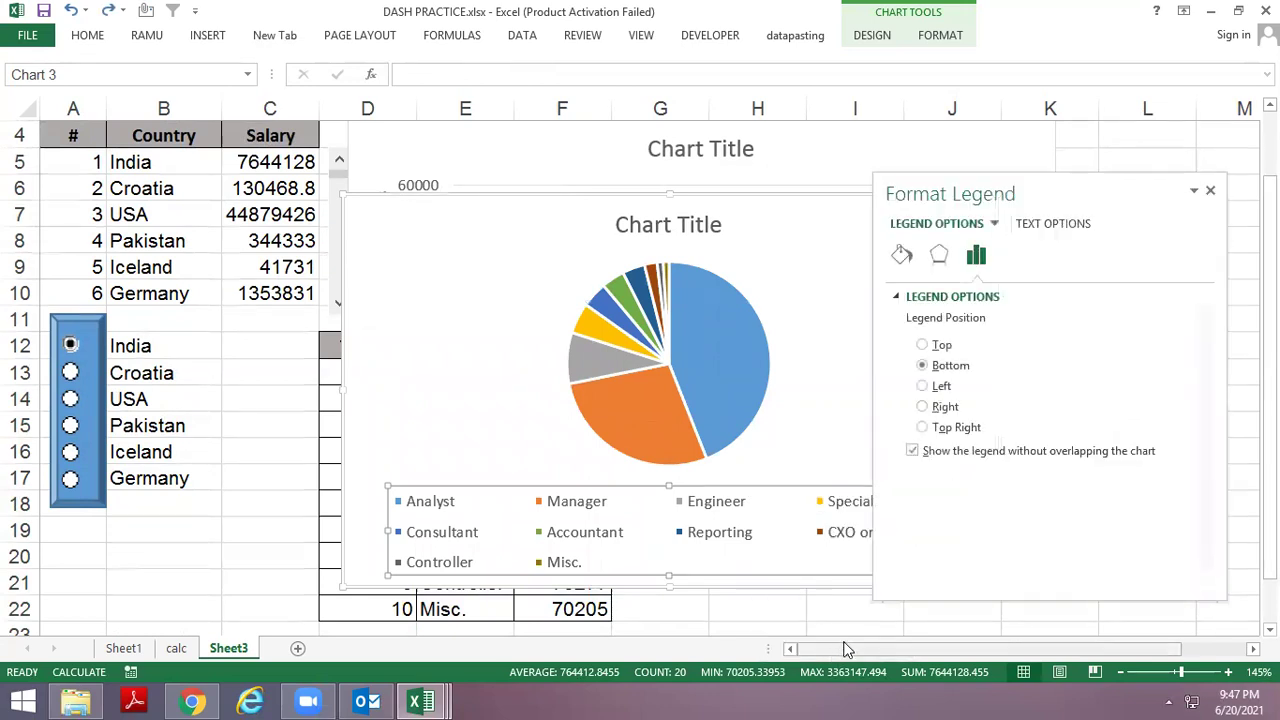
click(941, 386)
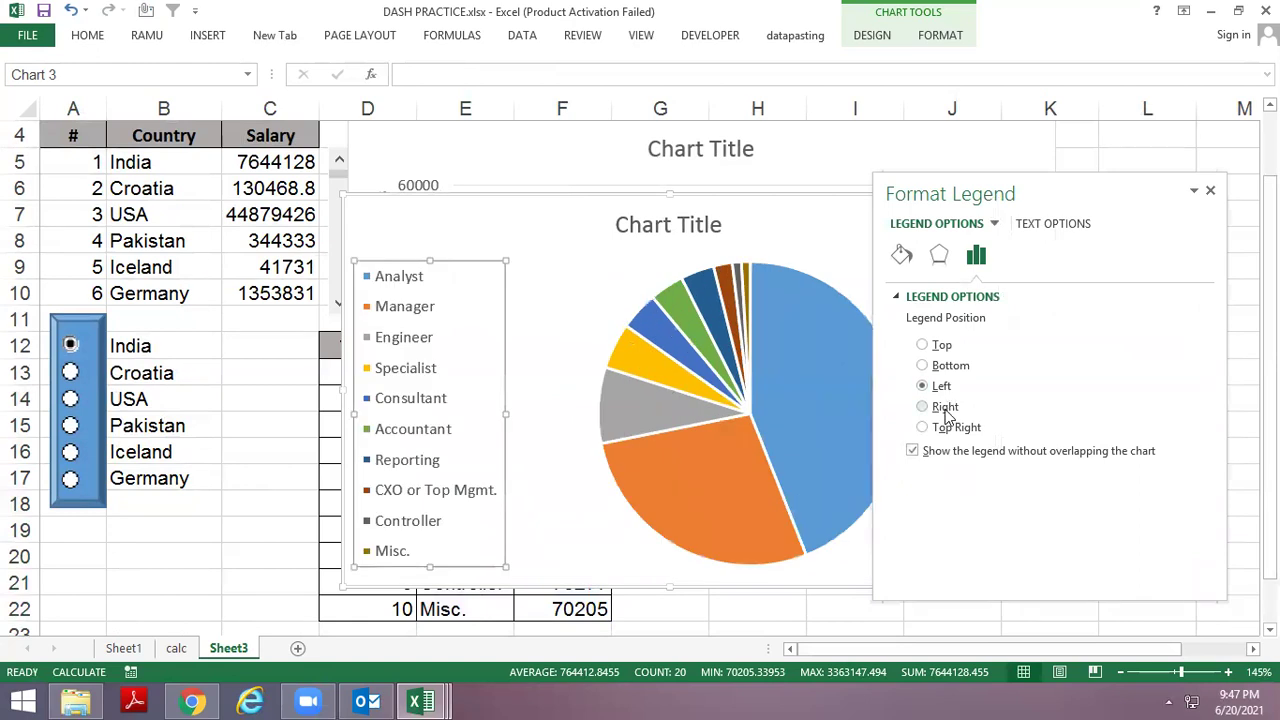
click(1210, 190)
mouse_move(629, 330)
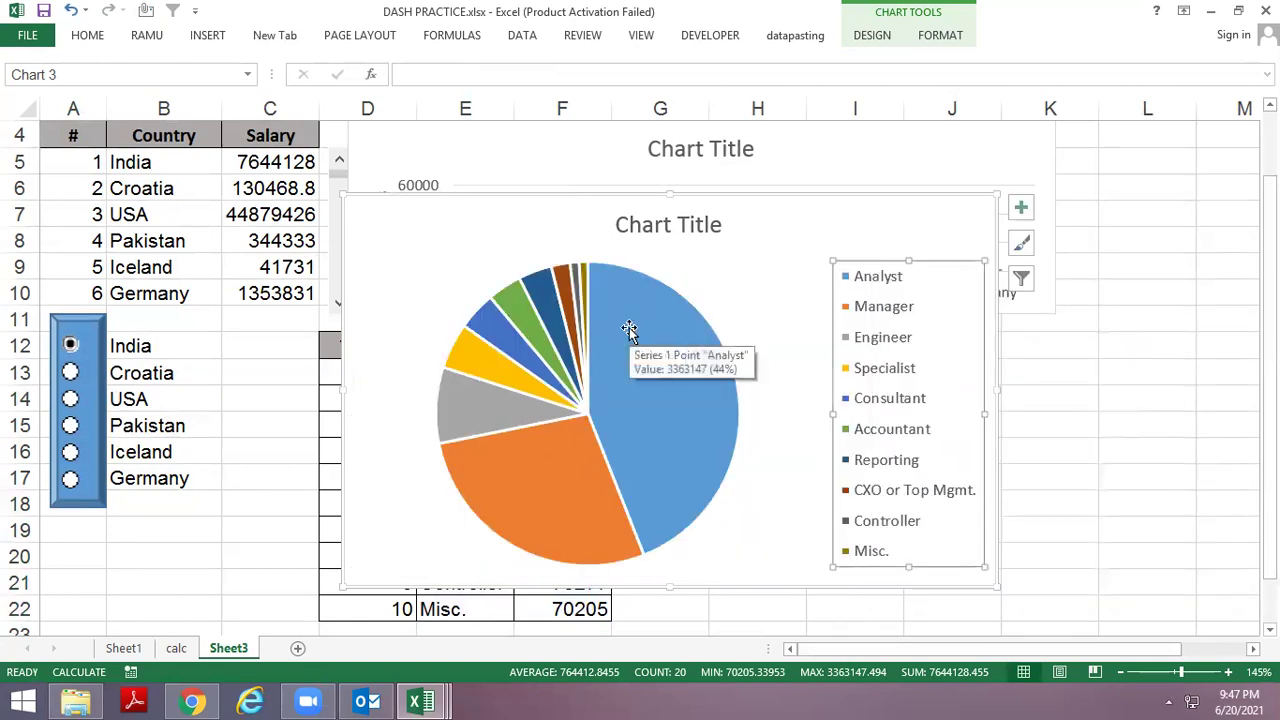
key(alt+Tab)
key(alt+Tab)
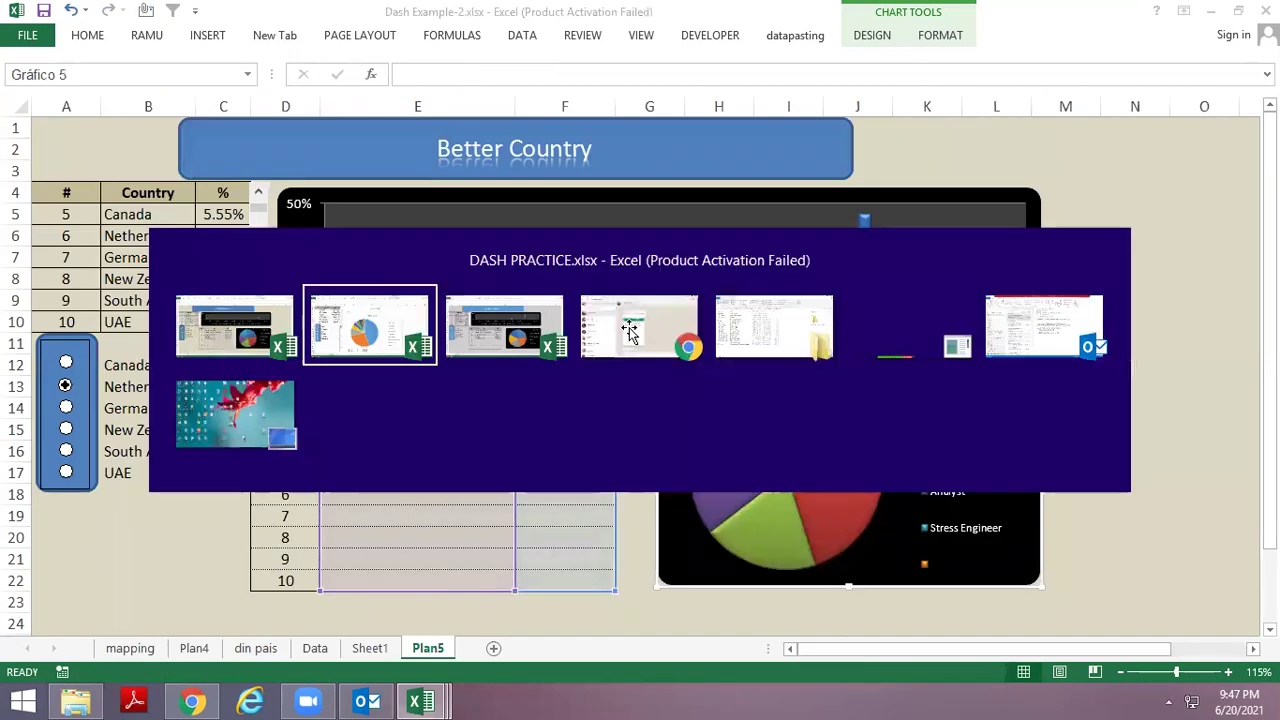
Add salary value data labels to the pie slices.
right_click(626, 328)
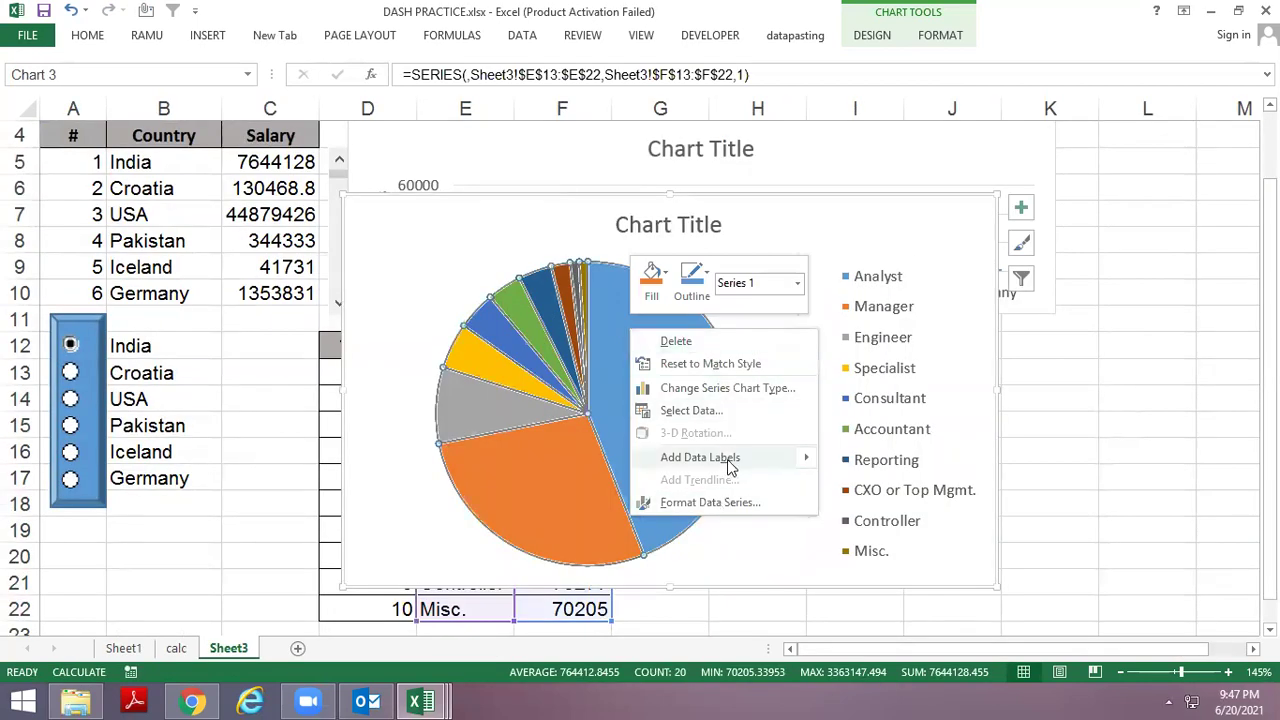
mouse_move(700, 457)
click(868, 462)
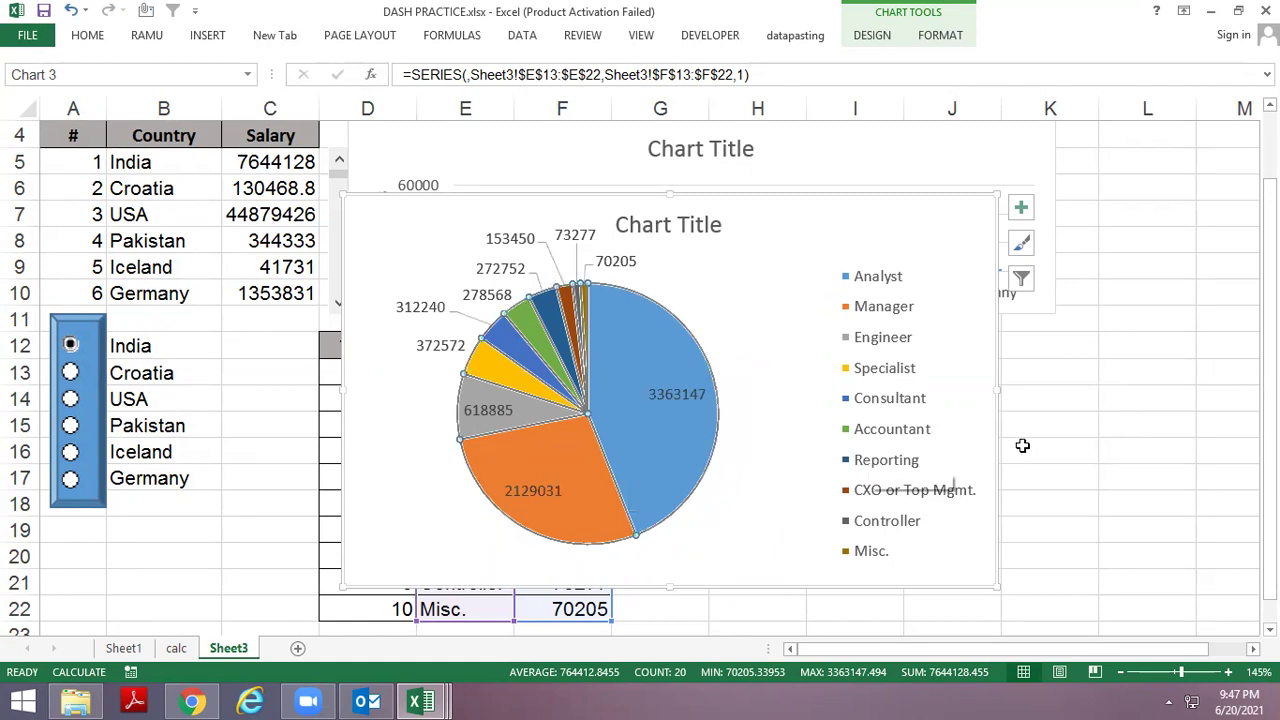
click(1122, 442)
click(655, 402)
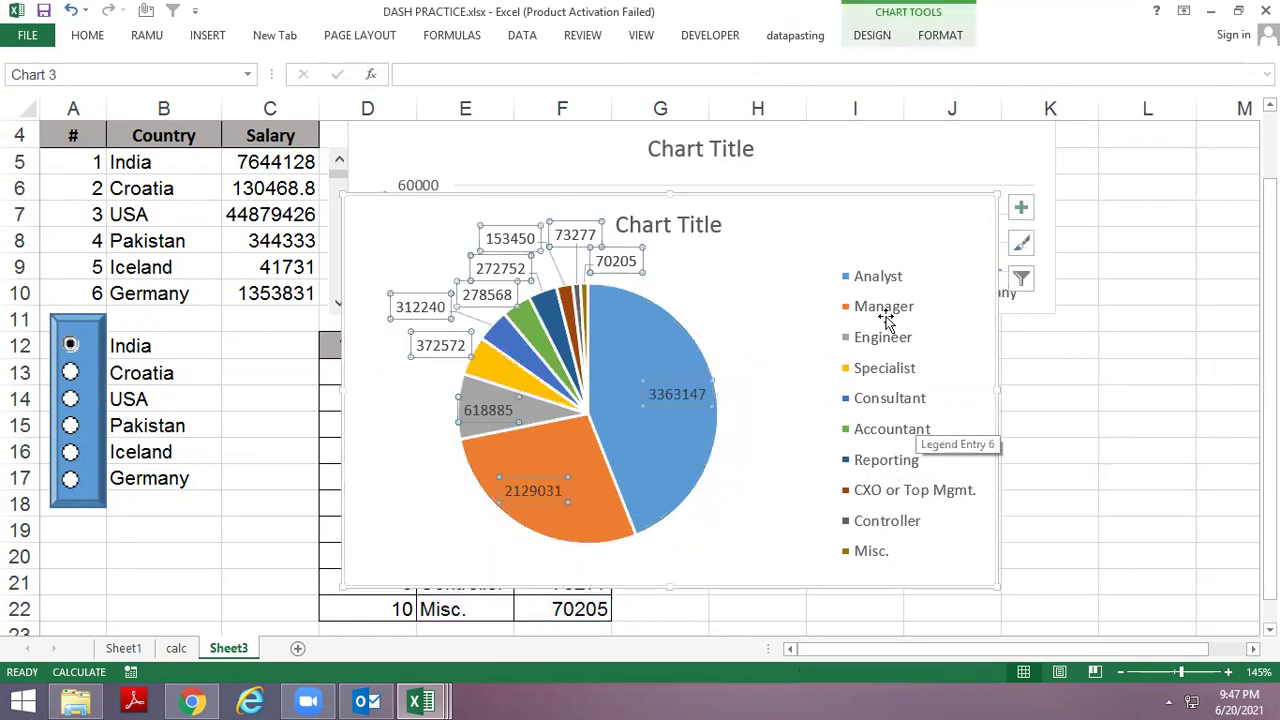
Apply the dark Chart Style 8 to the pie chart.
click(872, 35)
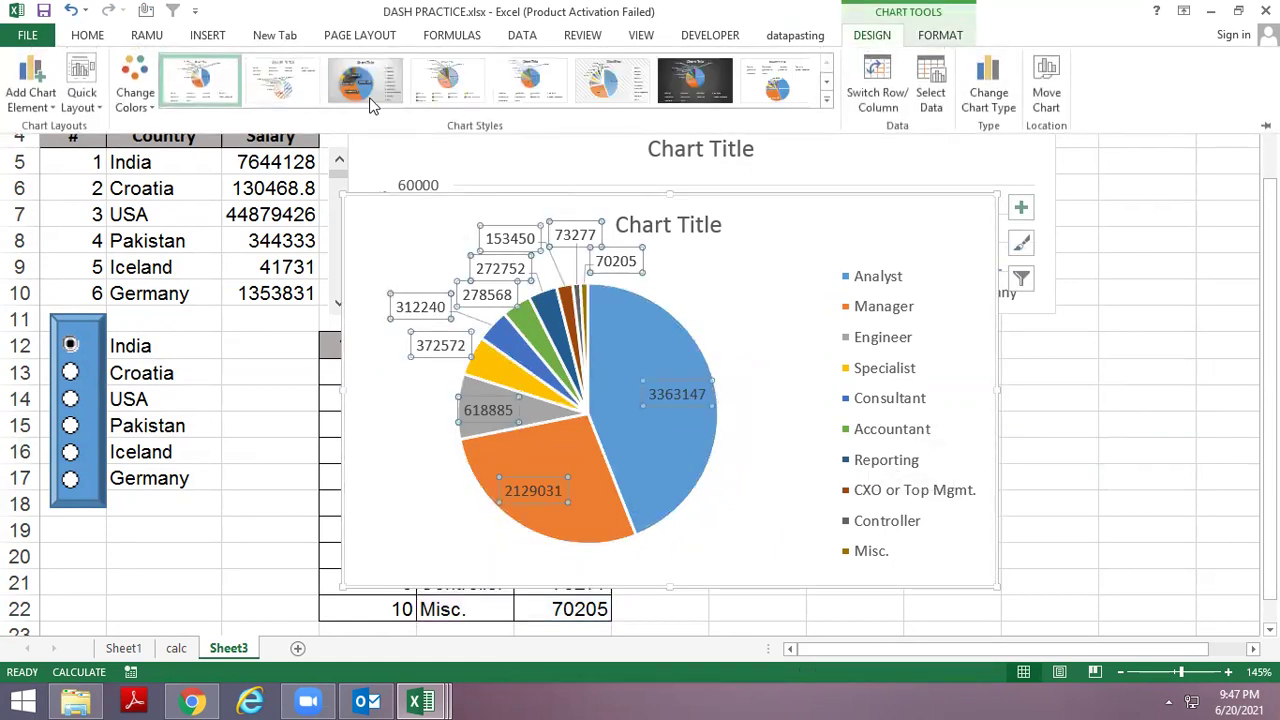
click(712, 80)
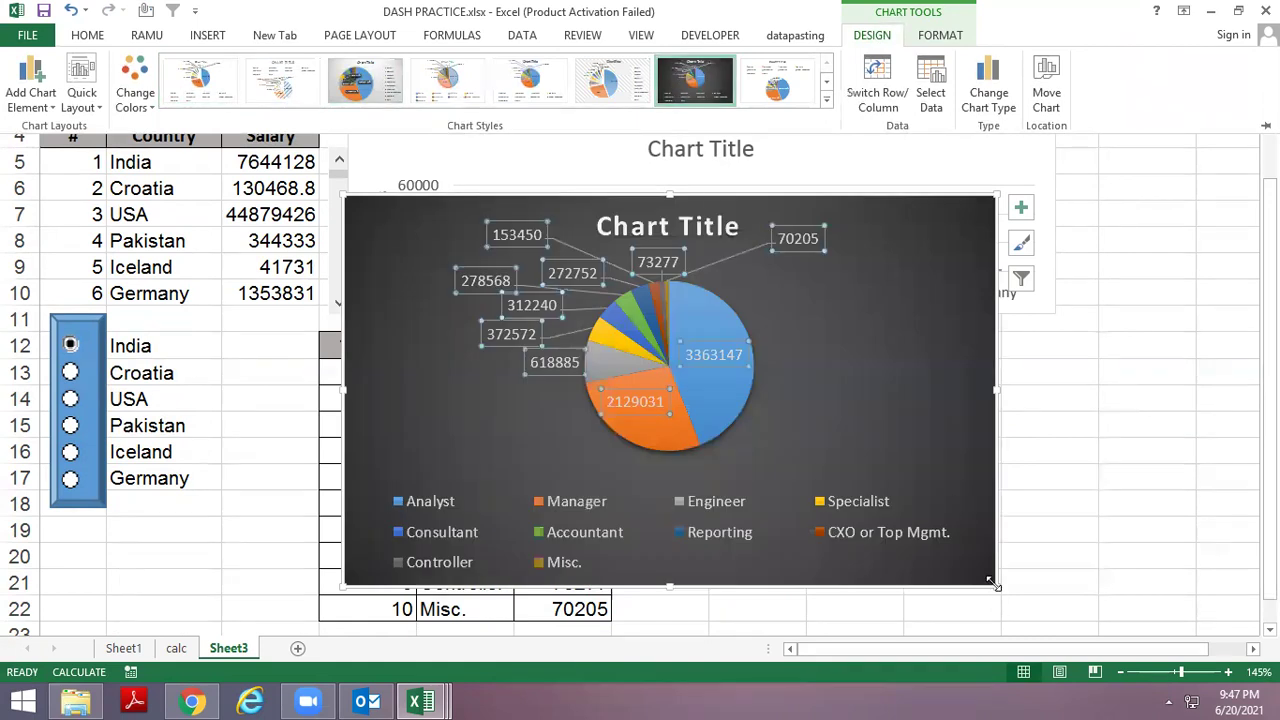
click(855, 515)
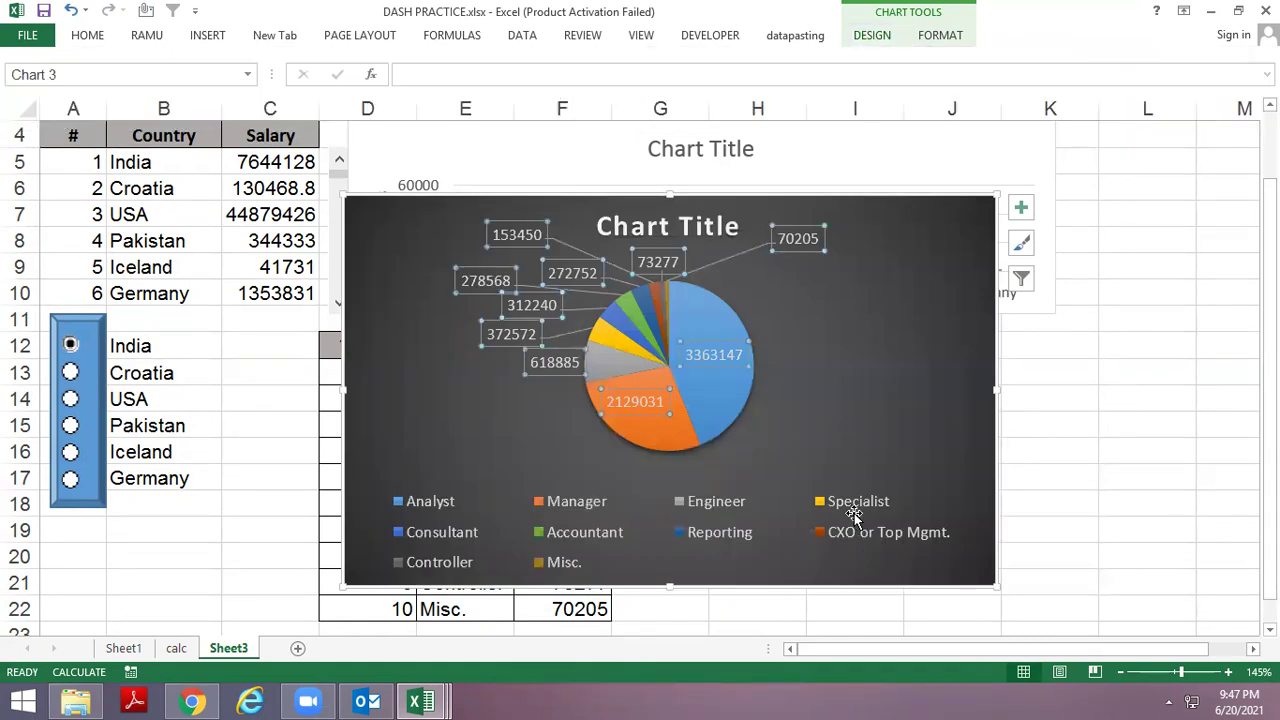
Place the legend on the right and uncheck its no-overlap option.
right_click(853, 514)
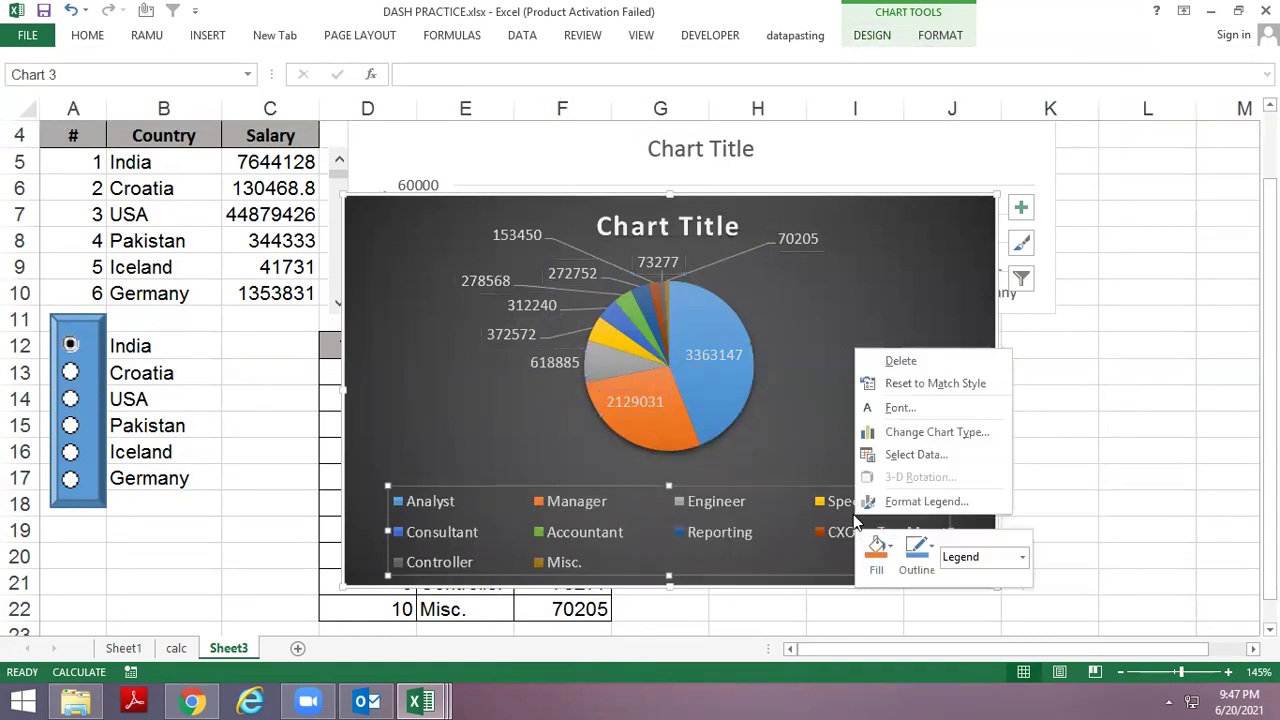
click(920, 501)
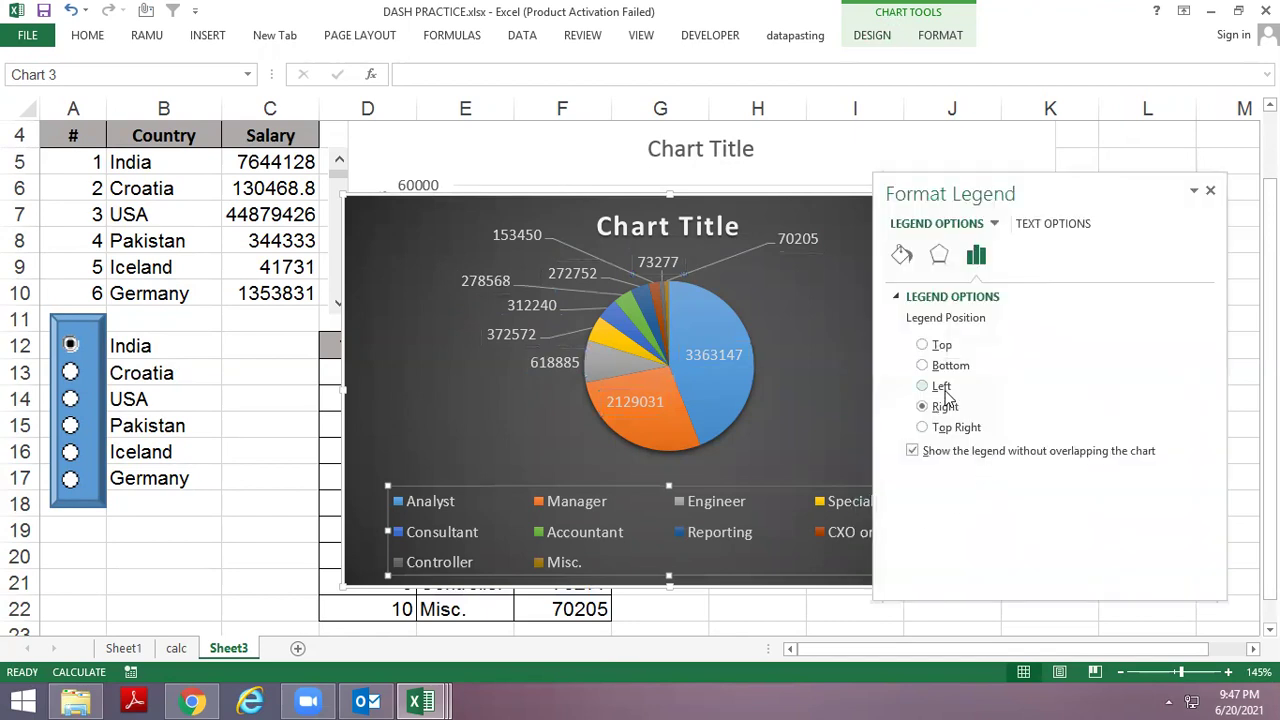
click(941, 345)
click(944, 407)
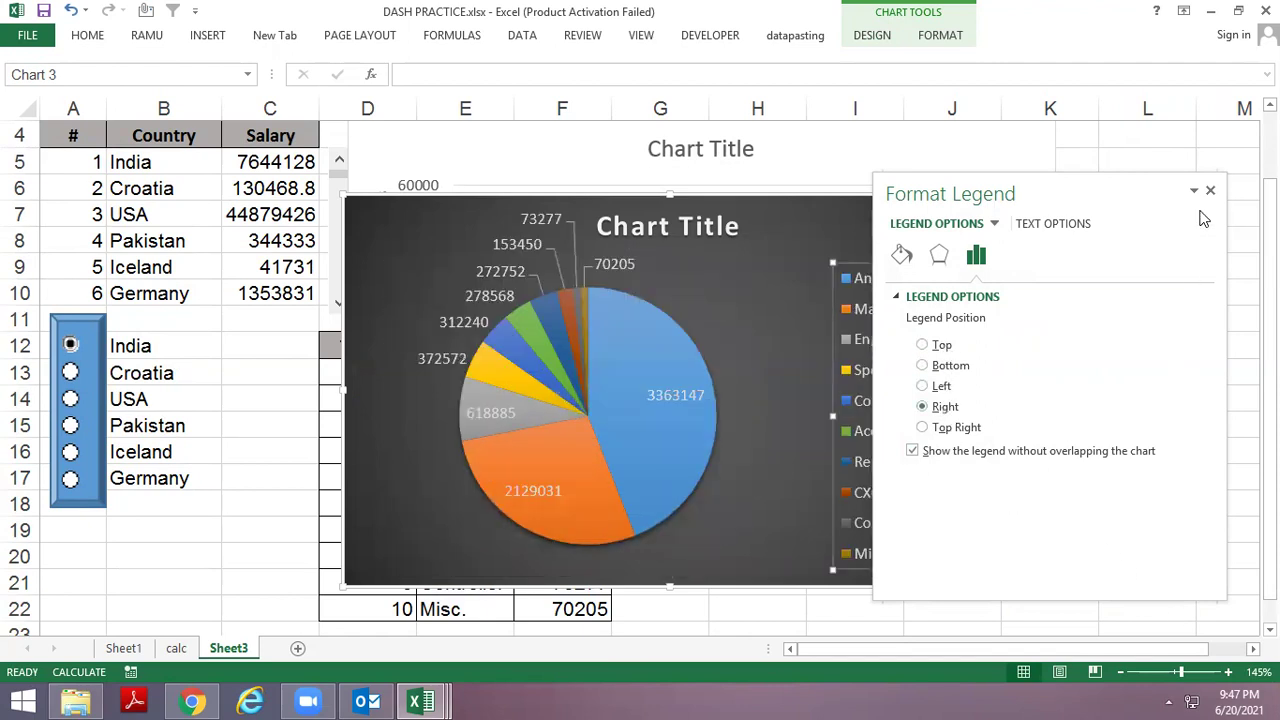
click(1075, 452)
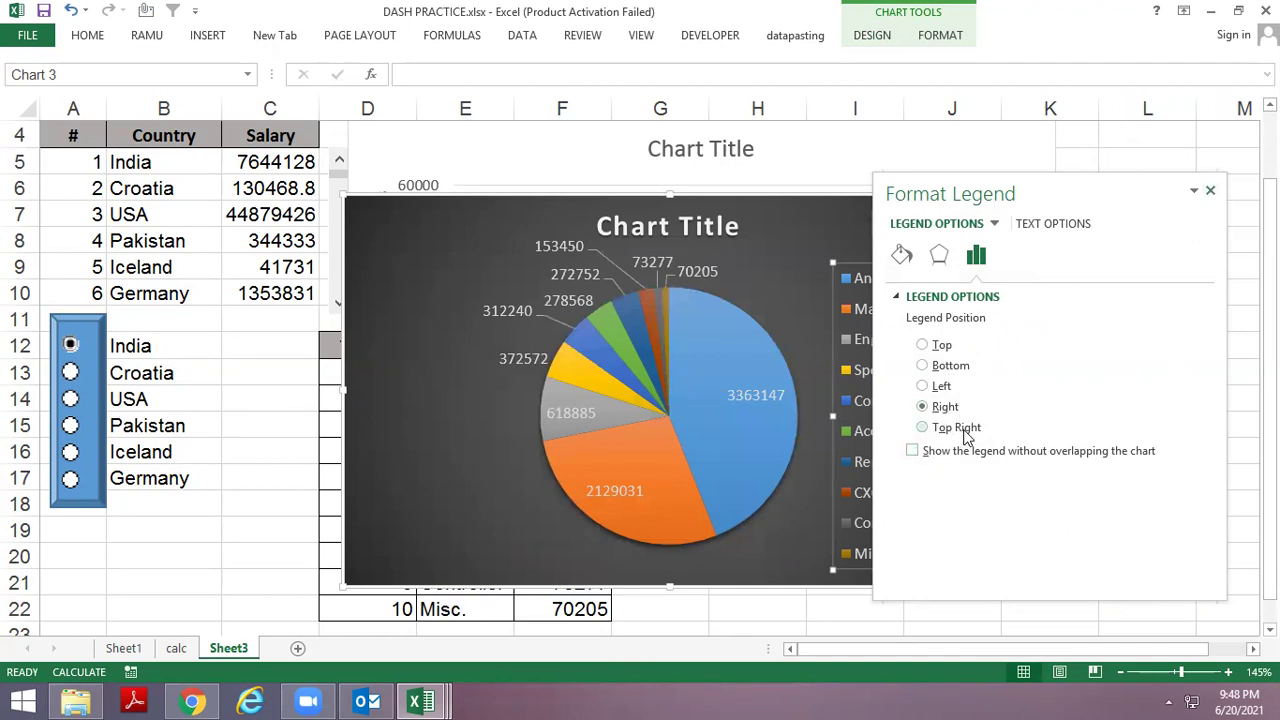
click(1212, 192)
Shrink the pie chart and move it beside the Top 10 table.
click(1140, 395)
click(814, 214)
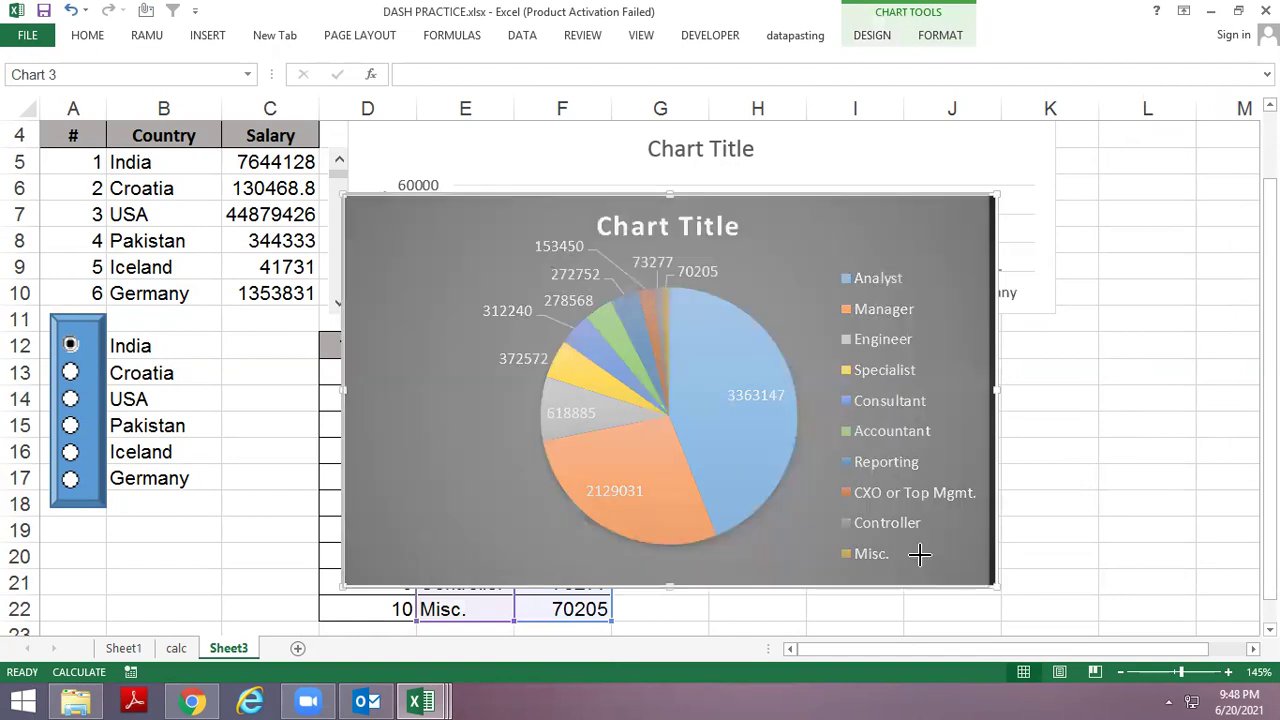
drag(996, 589, 798, 491)
drag(625, 198, 907, 341)
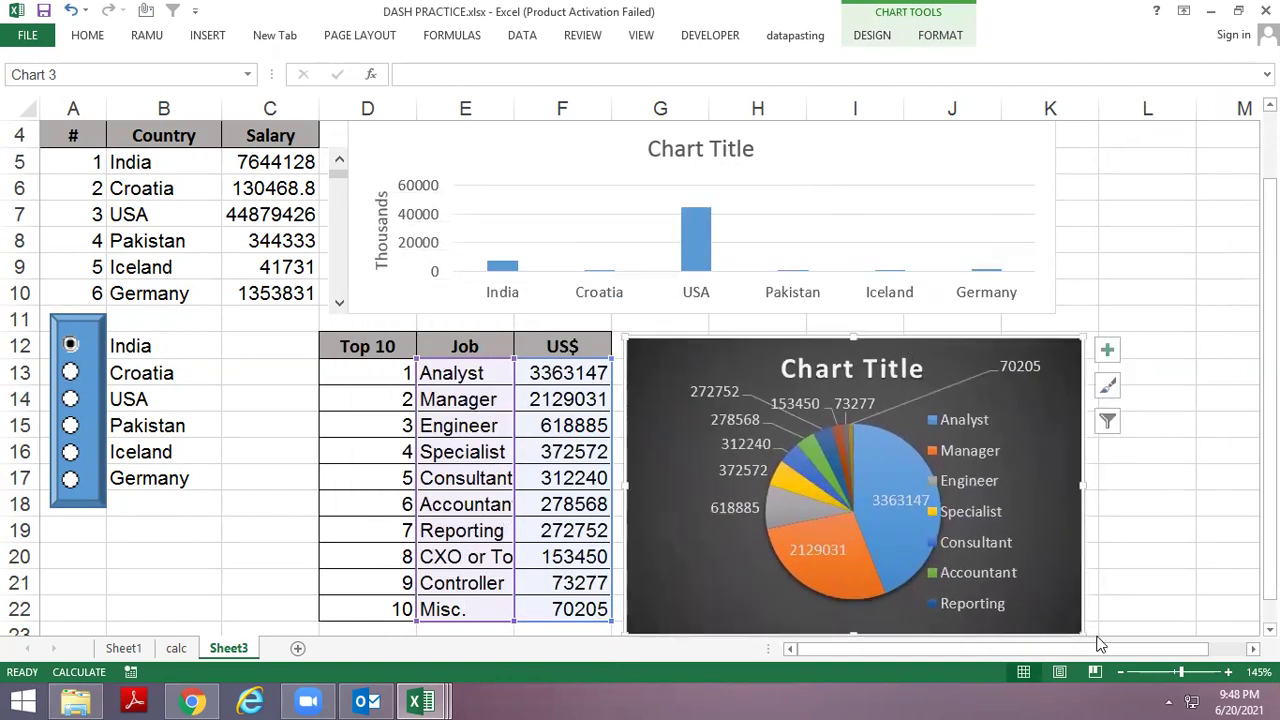
Deselect the chart and select cell B6 to view its formula.
click(755, 474)
click(1030, 511)
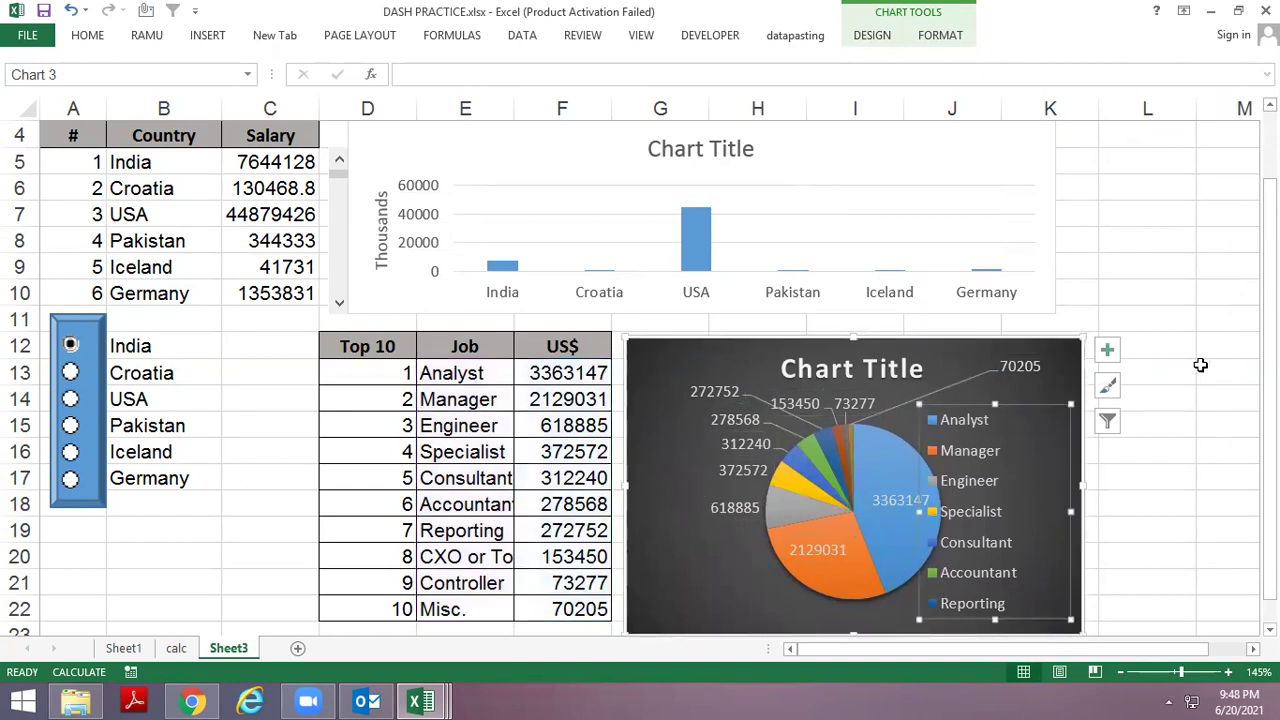
click(1216, 338)
click(135, 195)
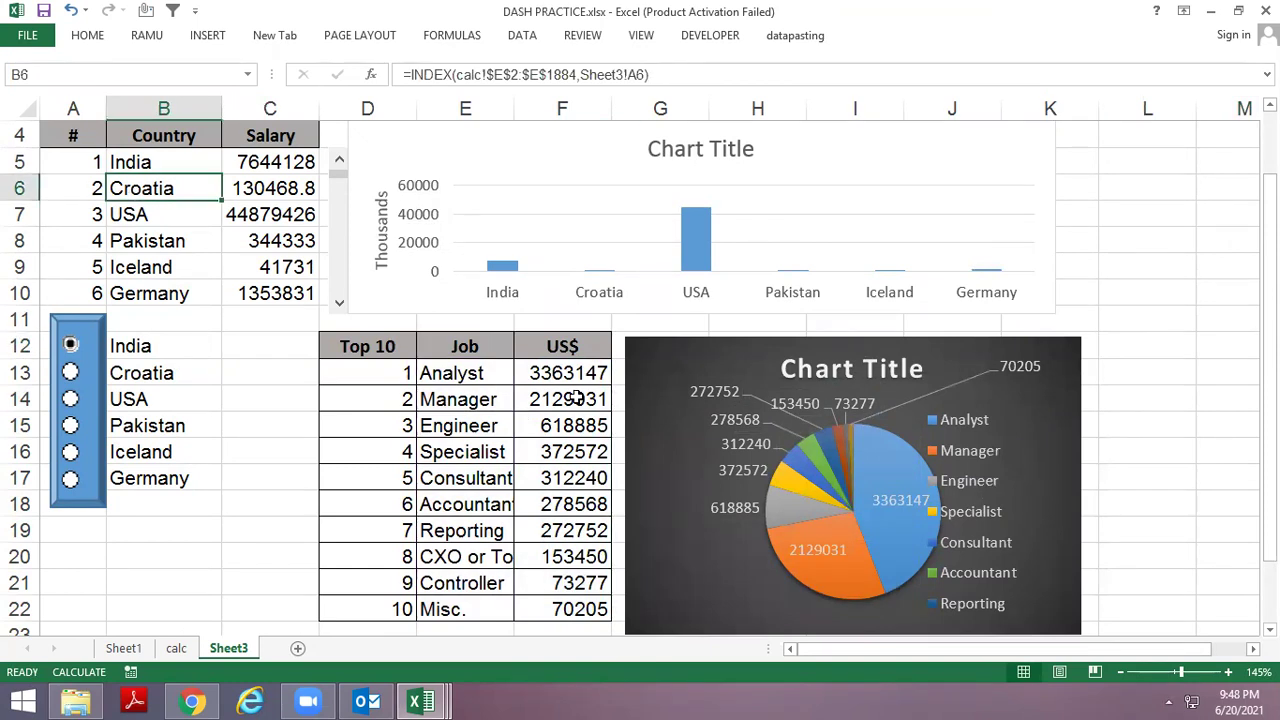
Scroll the dashboard's country list down four rows.
click(339, 303)
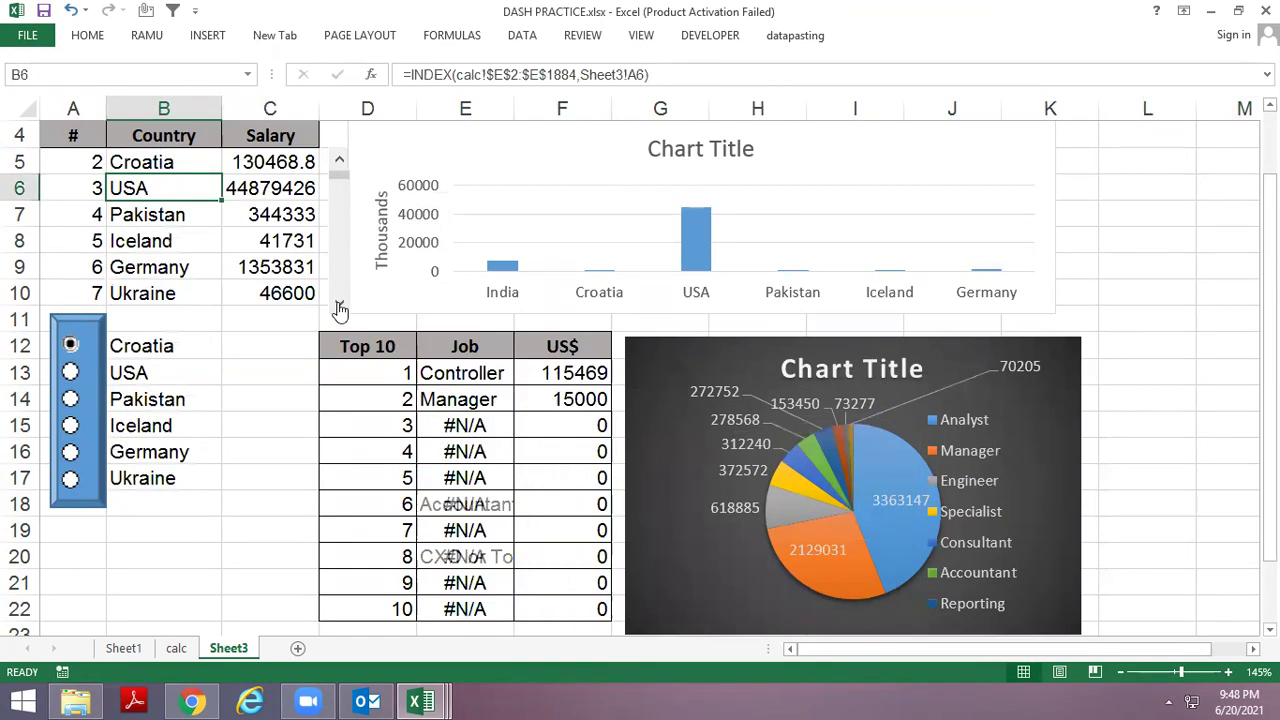
click(339, 307)
click(339, 307)
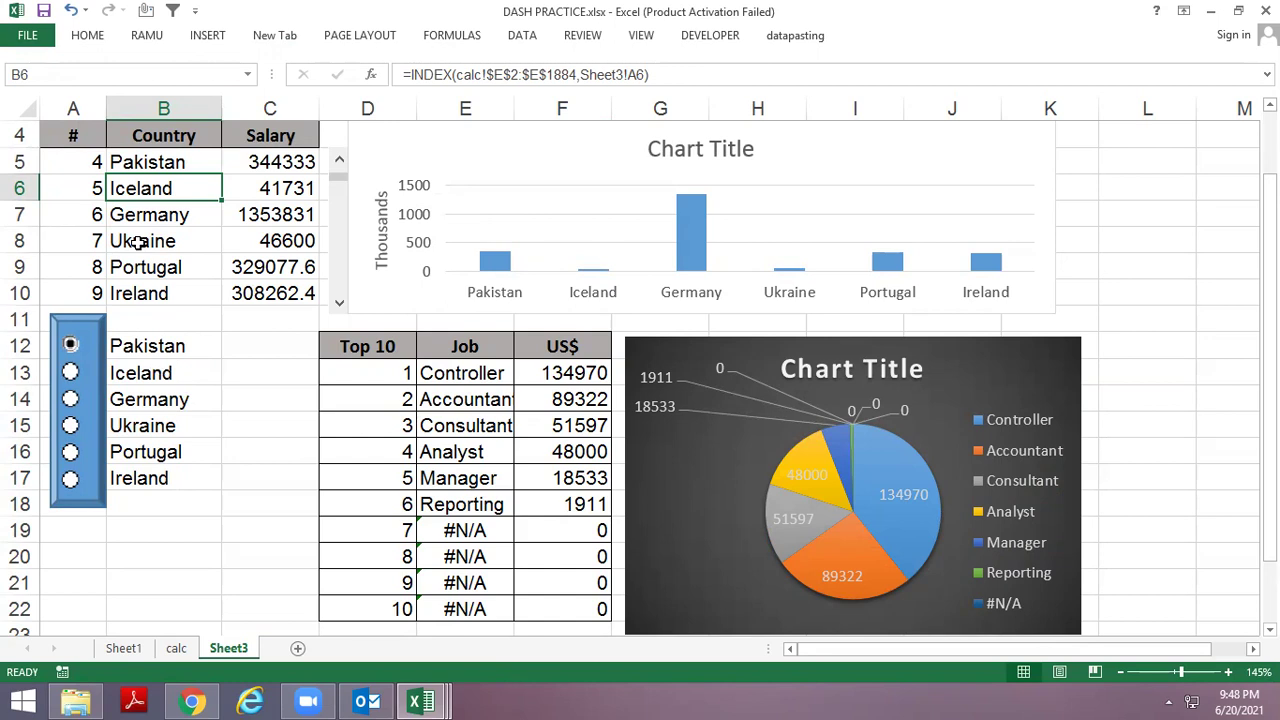
click(339, 301)
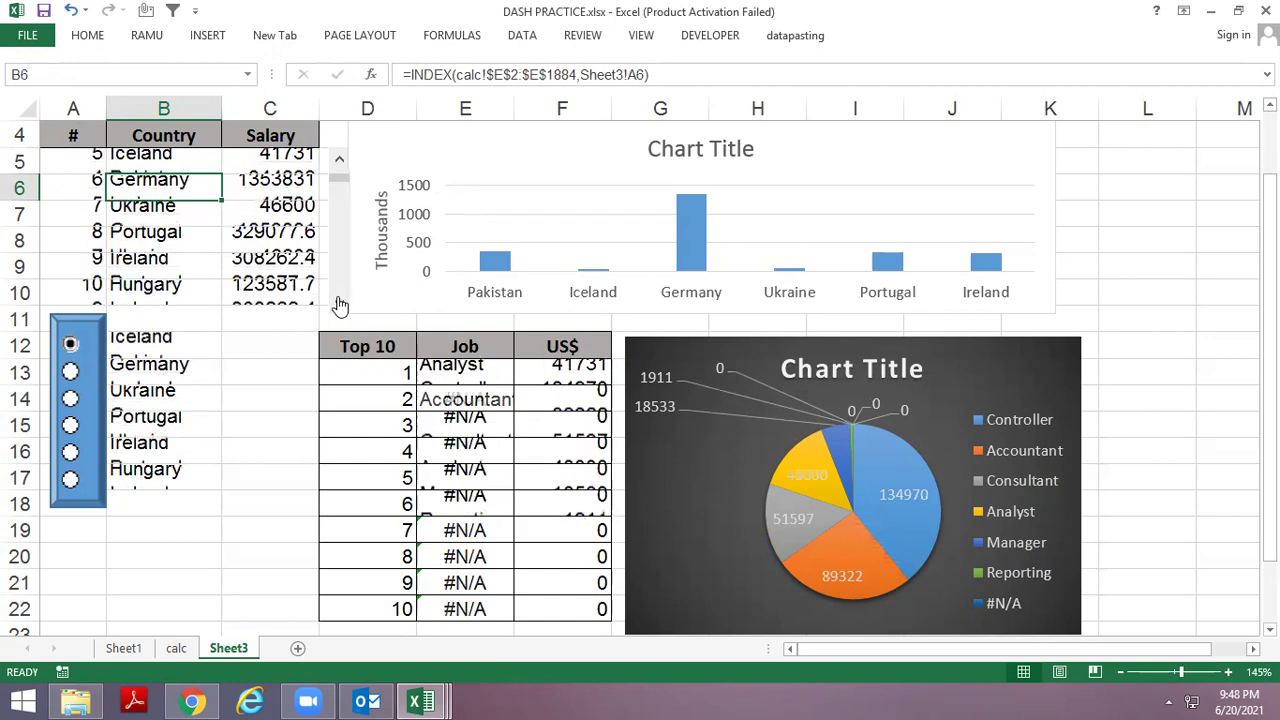
Compare against the Dash Example-2 workbook by stepping its country list down twice.
key(alt)
key(alt+Tab)
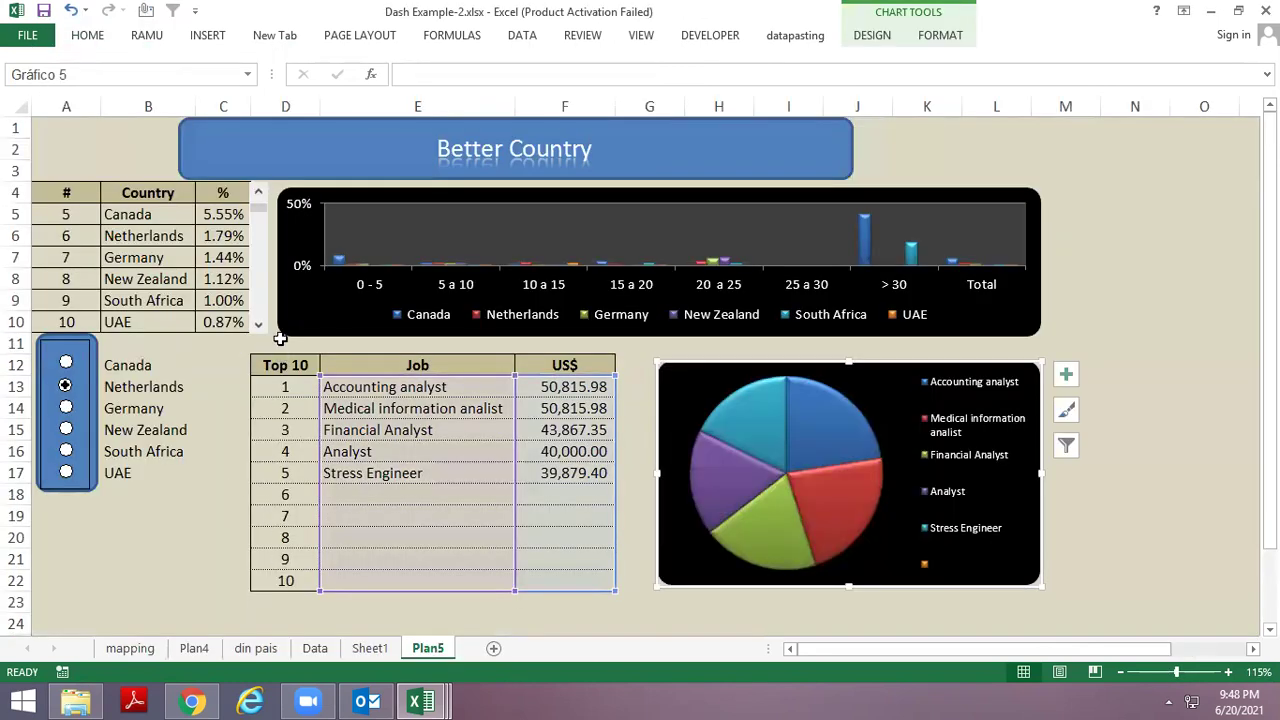
click(258, 330)
click(258, 330)
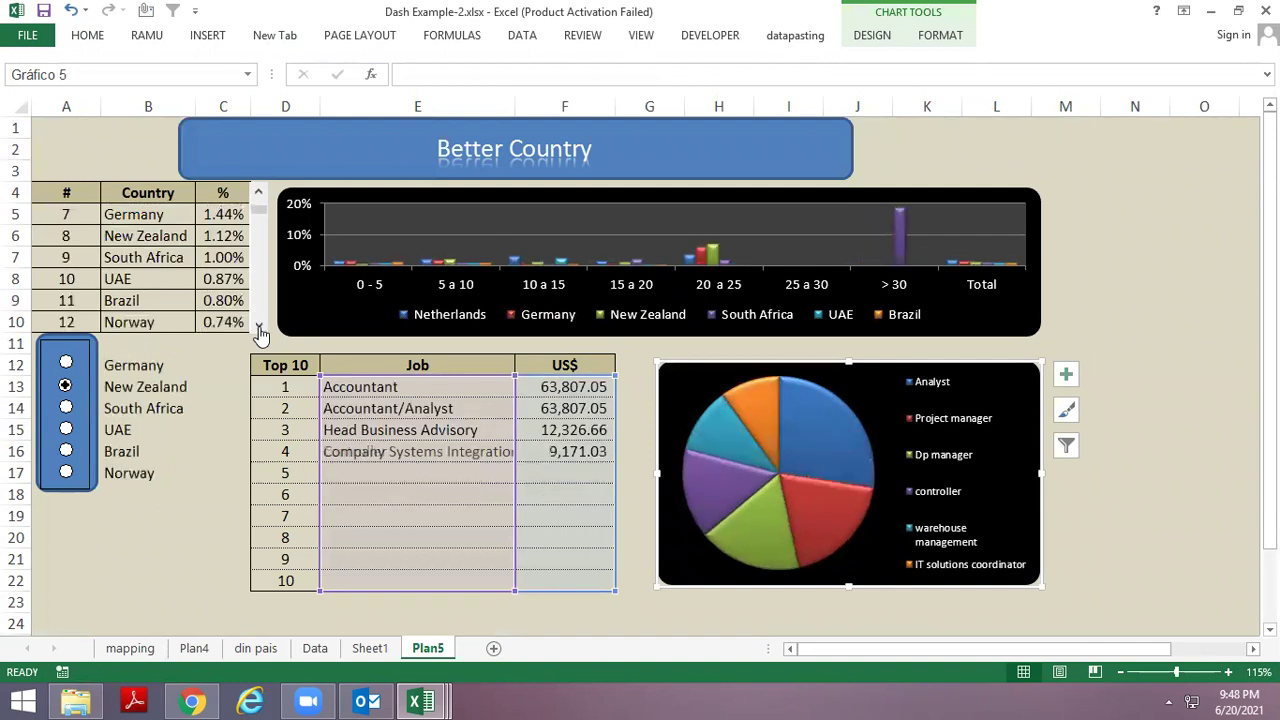
key(alt+Tab)
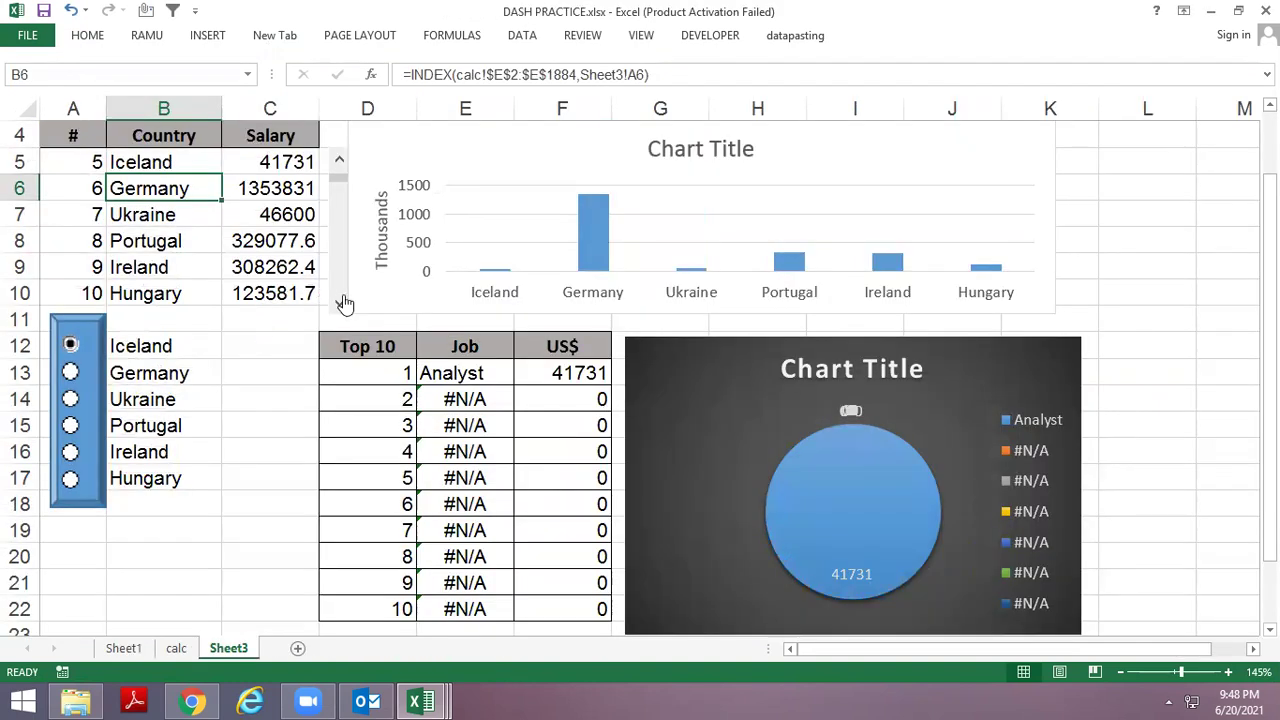
Advance the country list until Ukraine leads, checking the first Job formula.
click(339, 301)
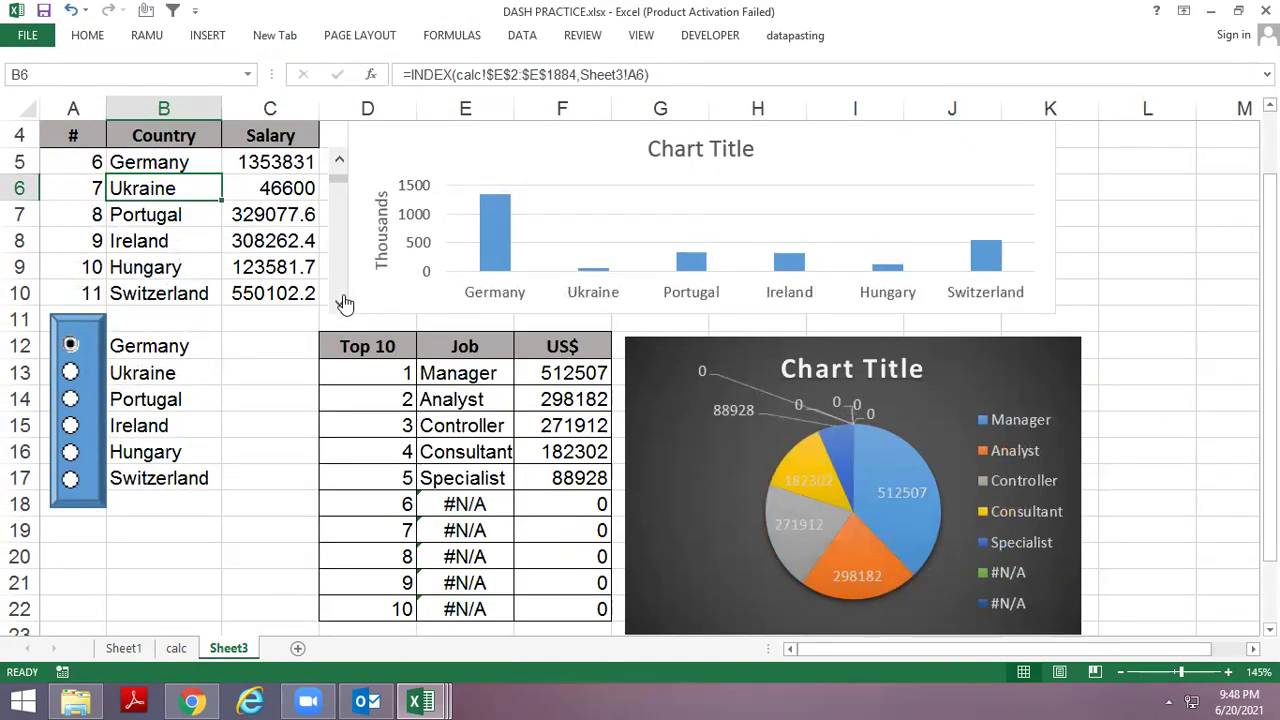
click(497, 378)
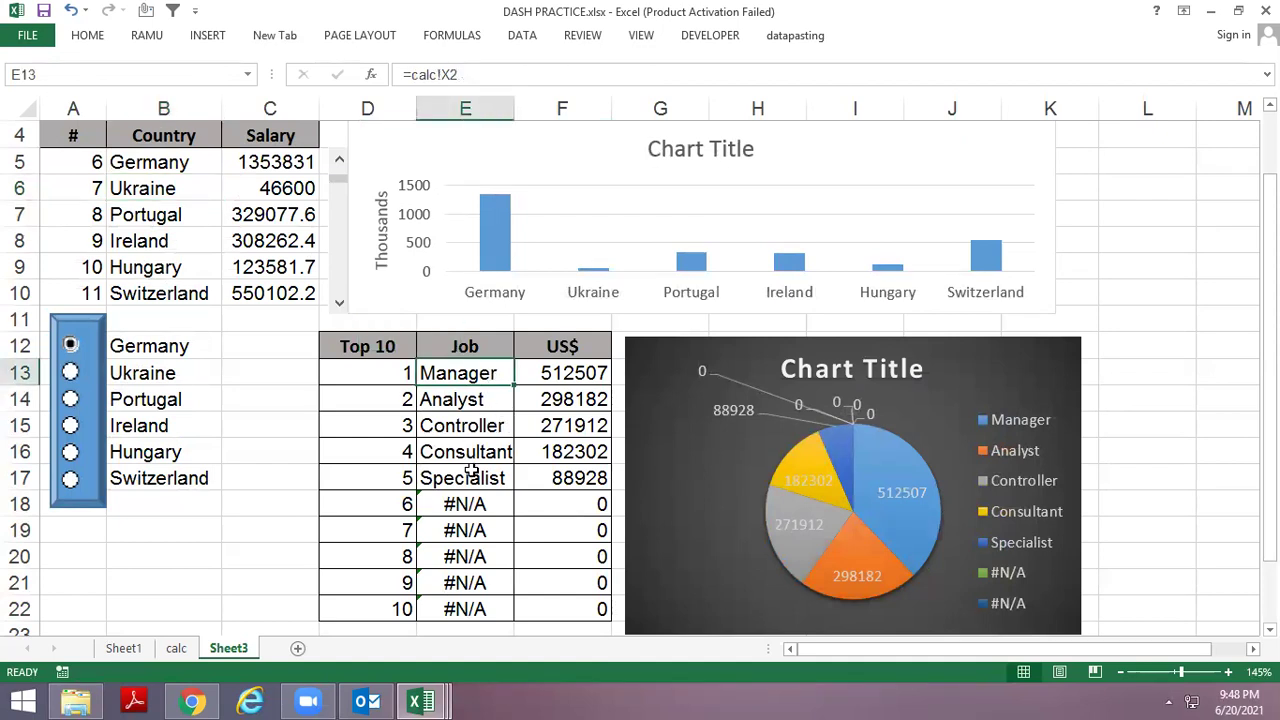
click(338, 306)
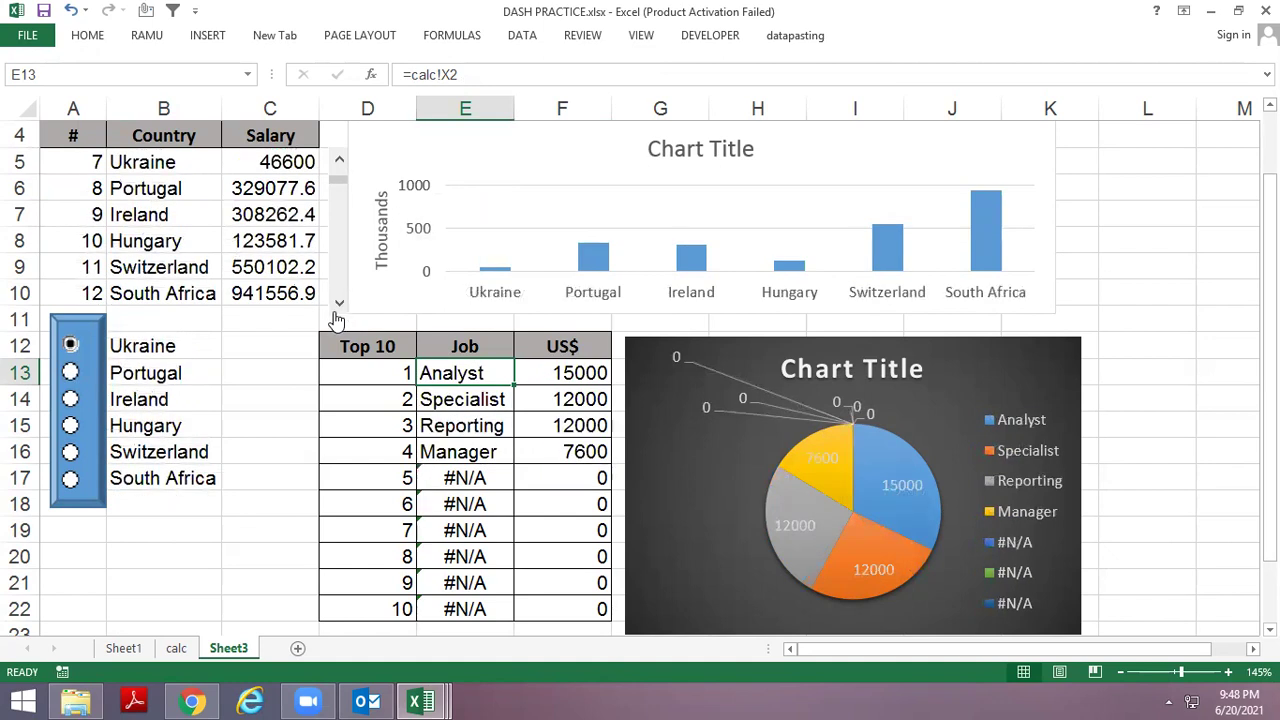
key(ctrl+bracketleft)
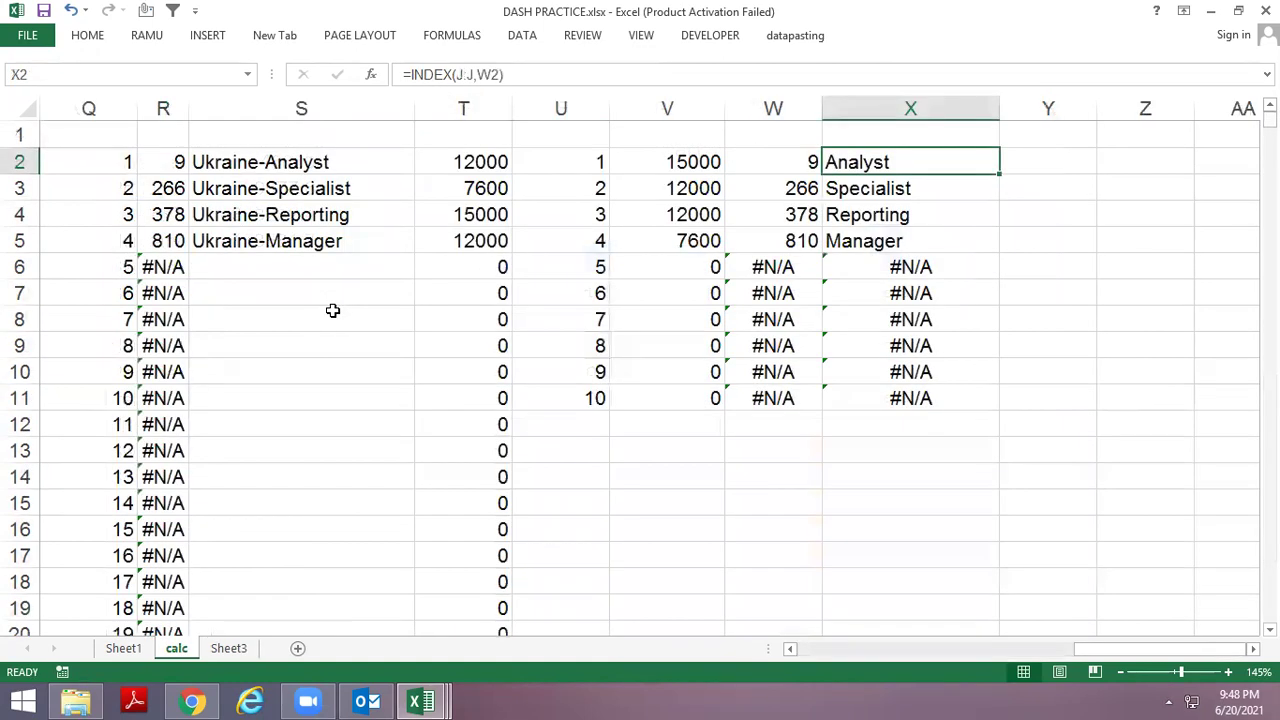
key(Up)
key(Left)
key(Left)
key(Left)
key(Right)
key(Left)
key(Left)
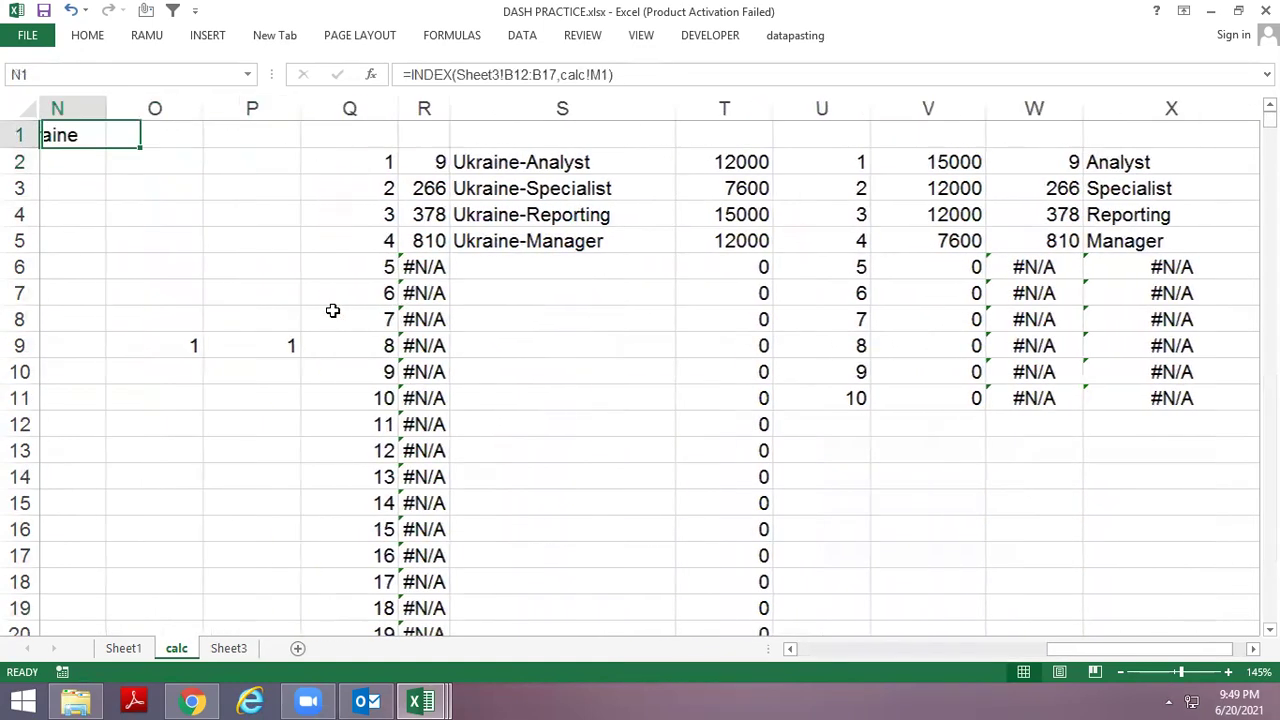
key(Right)
key(Right)
key(Right)
key(Left)
key(Left)
key(Left)
key(Left)
key(Left)
key(Left)
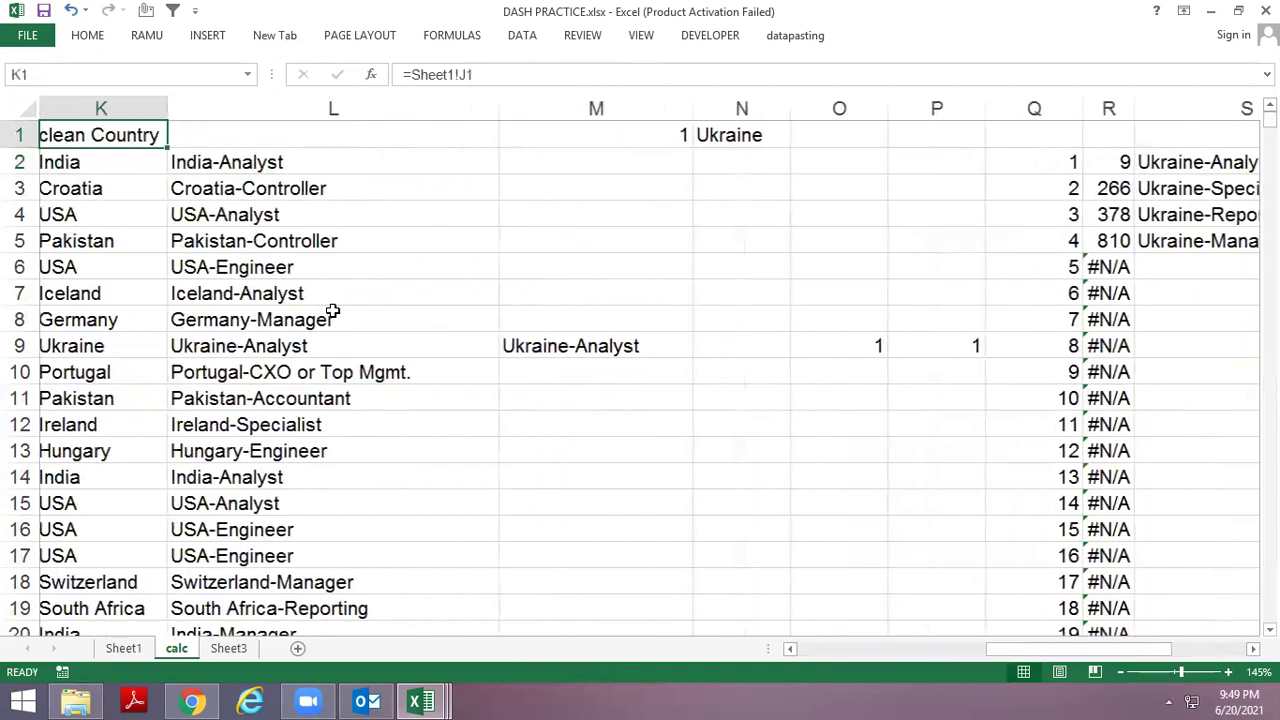
key(Right)
key(Right)
key(Right)
key(Right)
key(ctrl+Page_Up)
key(ctrl+Page_Down)
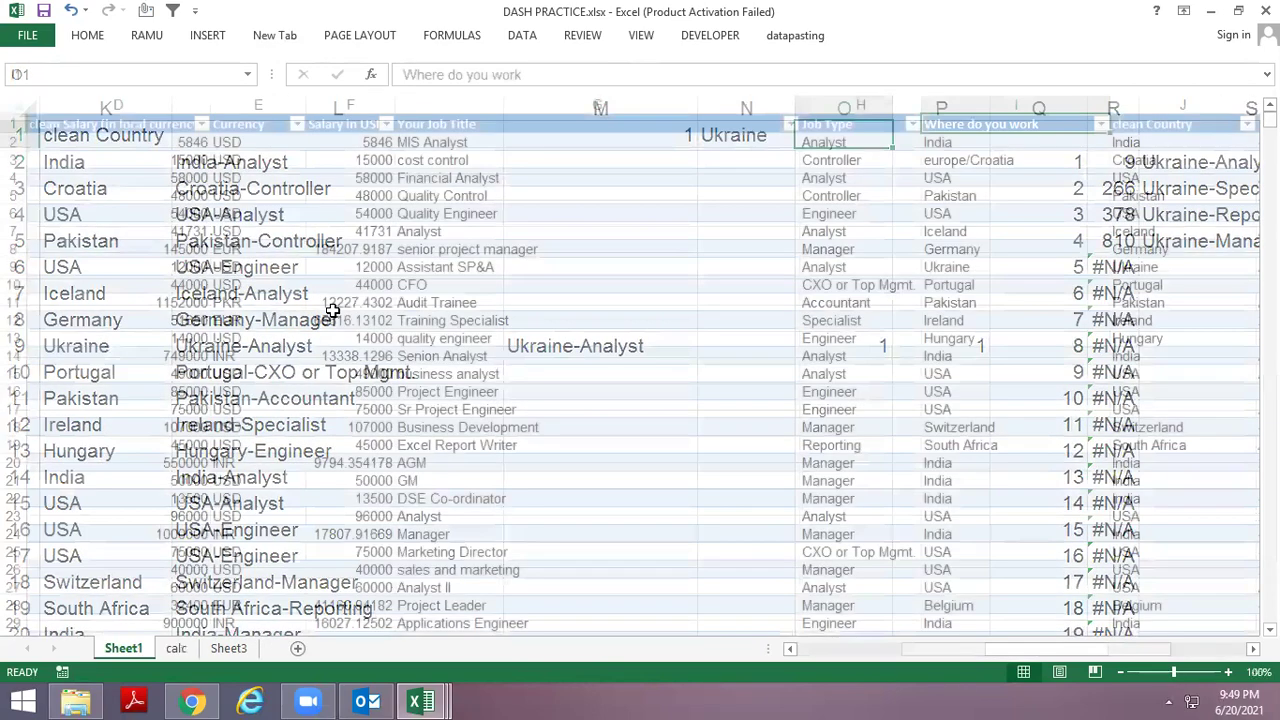
key(ctrl+Page_Down)
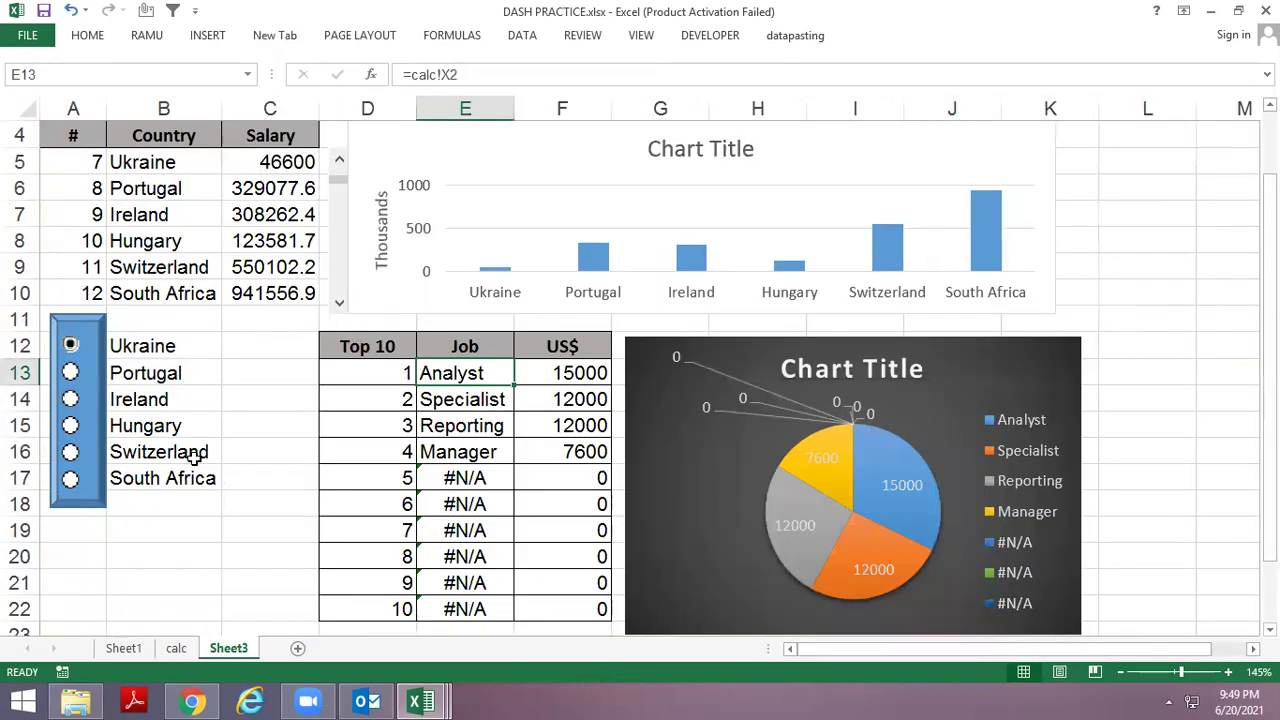
click(70, 399)
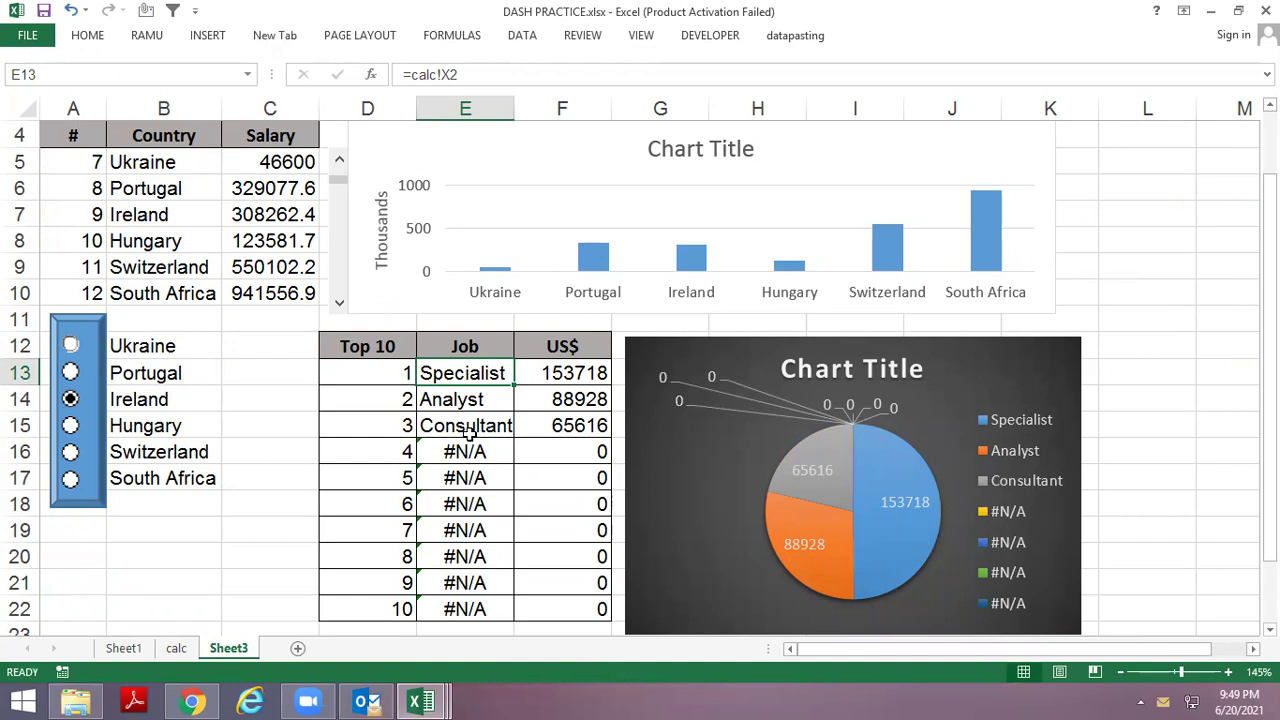
key(ctrl+Page_Up)
key(Left)
key(Left)
key(Left)
key(Left)
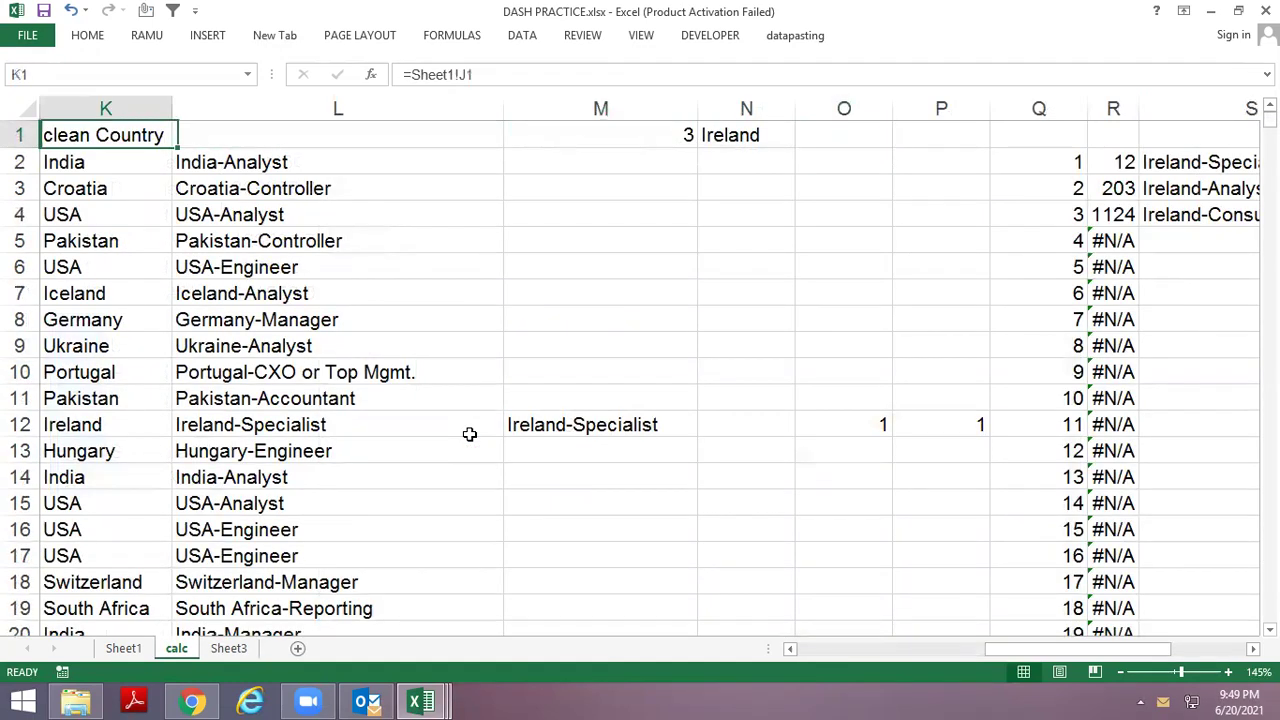
key(ctrl+shift+l)
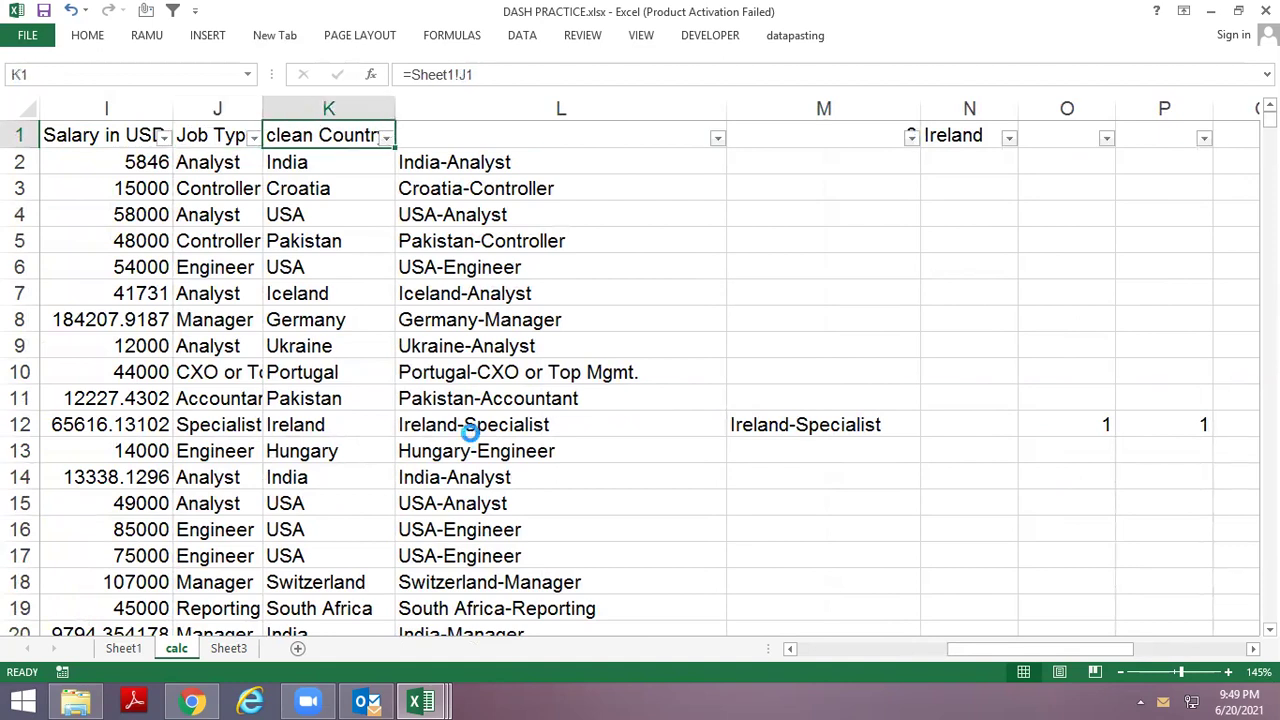
key(alt+Down)
key(Down)
key(Down)
key(Down)
key(Down)
key(Down)
key(space)
key(u)
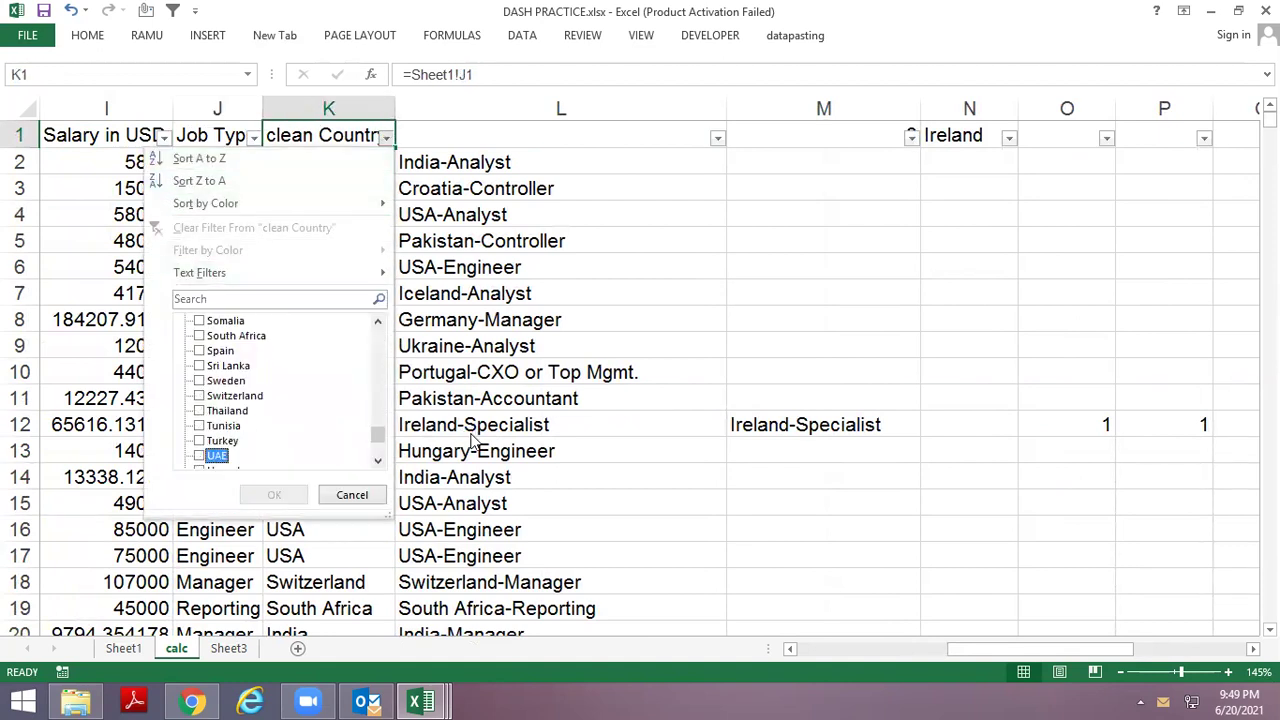
key(Down)
key(Down)
key(Down)
key(Down)
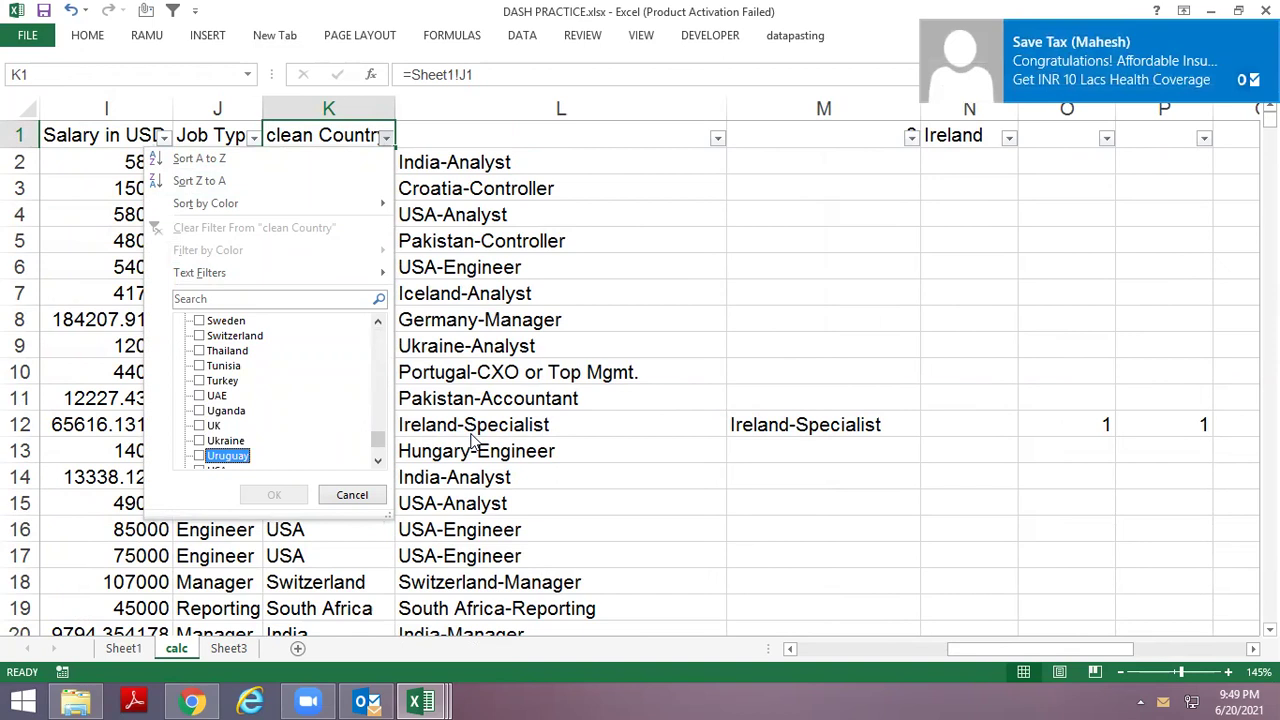
key(Down)
key(Down)
key(Down)
key(Up)
key(Up)
key(Up)
key(space)
key(Tab)
key(Return)
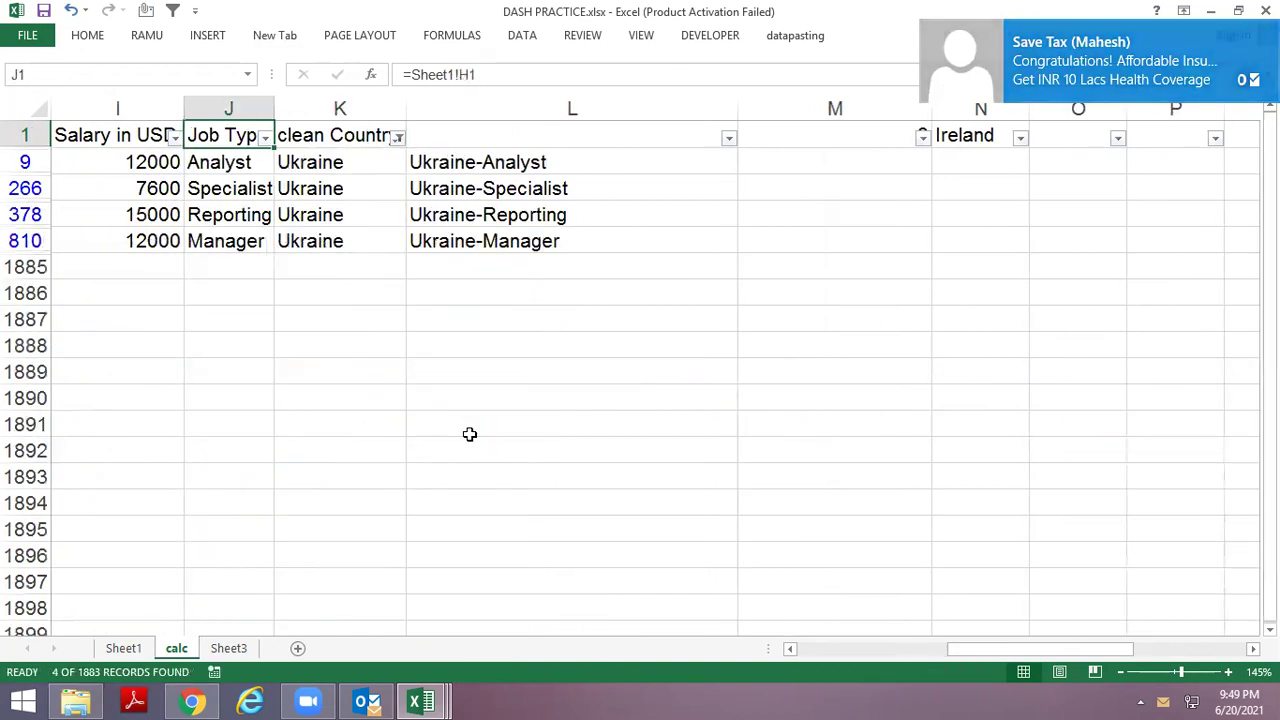
key(Down)
key(Down)
key(Up)
key(Up)
key(alt+Down)
key(Down)
key(Down)
key(Down)
key(Down)
key(Down)
key(Down)
key(Down)
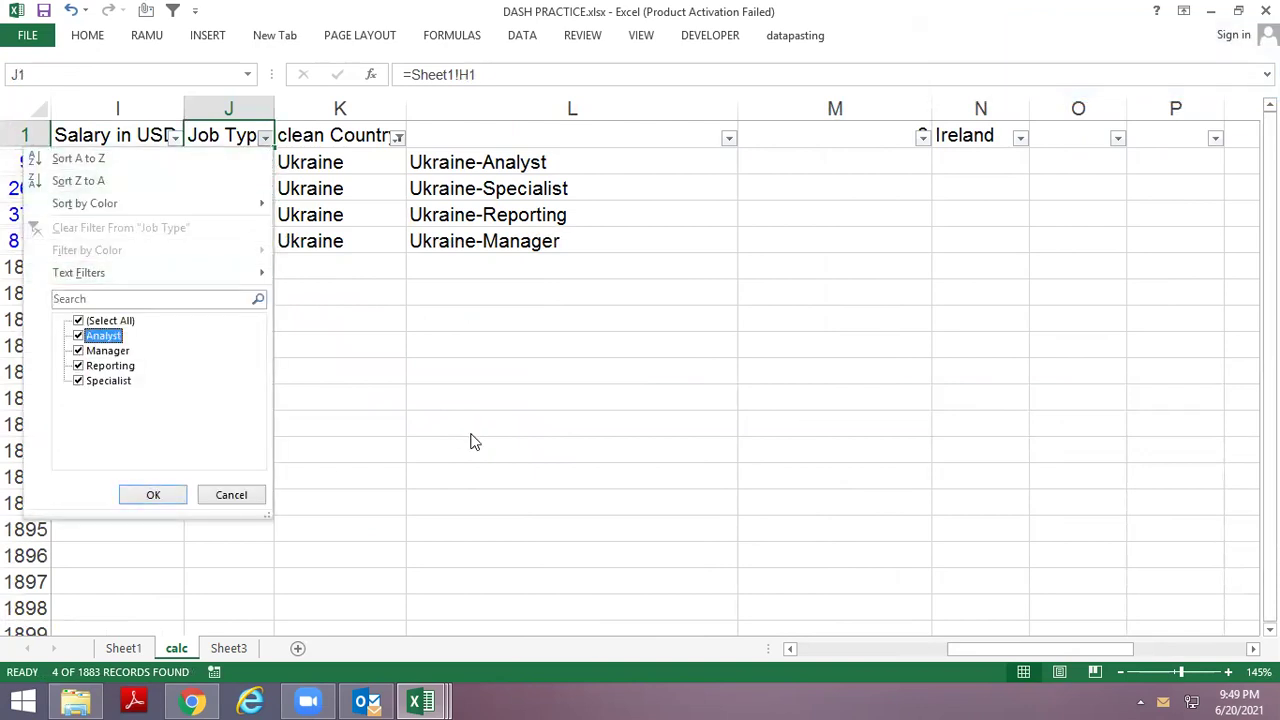
click(470, 436)
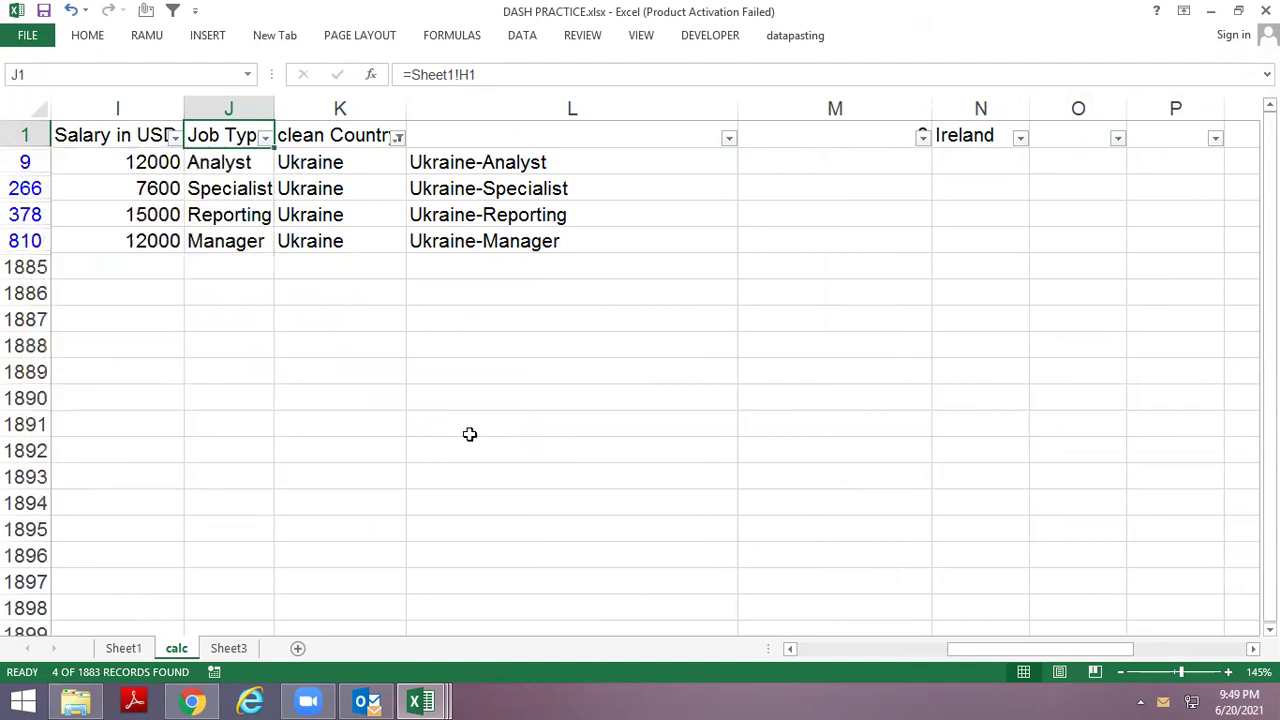
key(ctrl+shift+l)
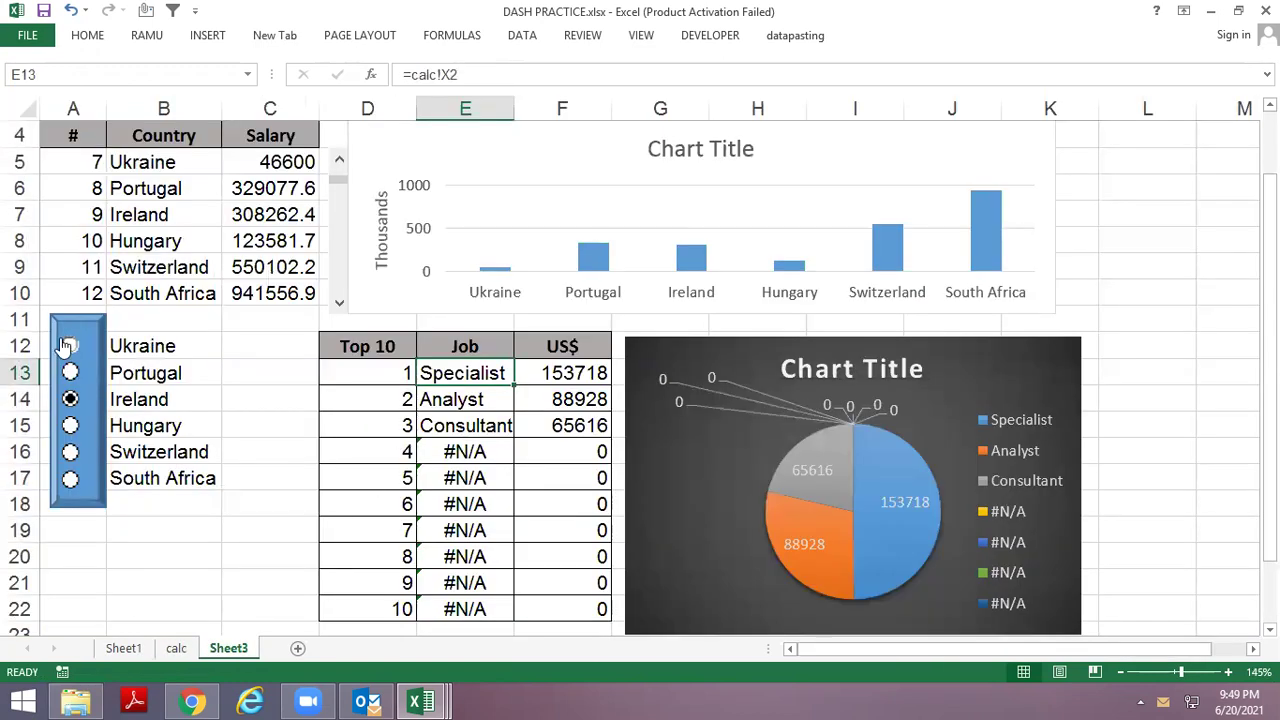
click(66, 345)
Select Ukraine's US$ values F13:F16, then view =LARGE(T:T,U2) in calc cell V2.
click(474, 451)
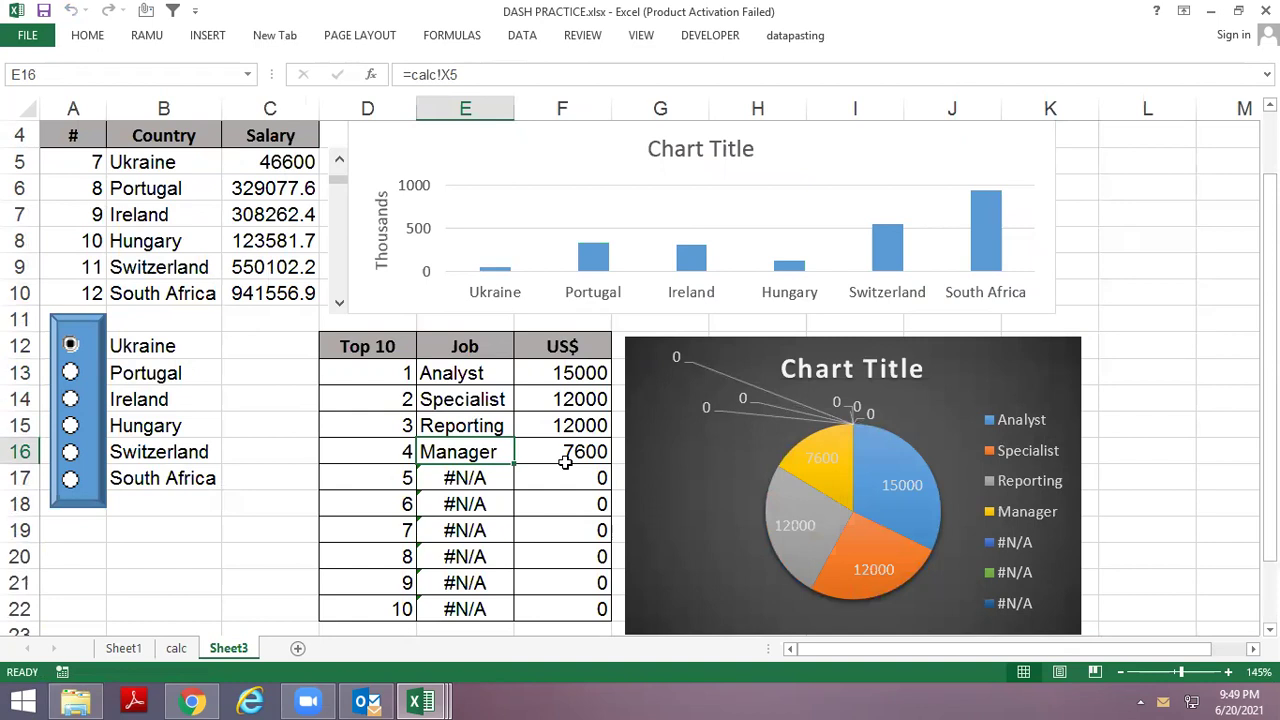
drag(578, 383, 578, 452)
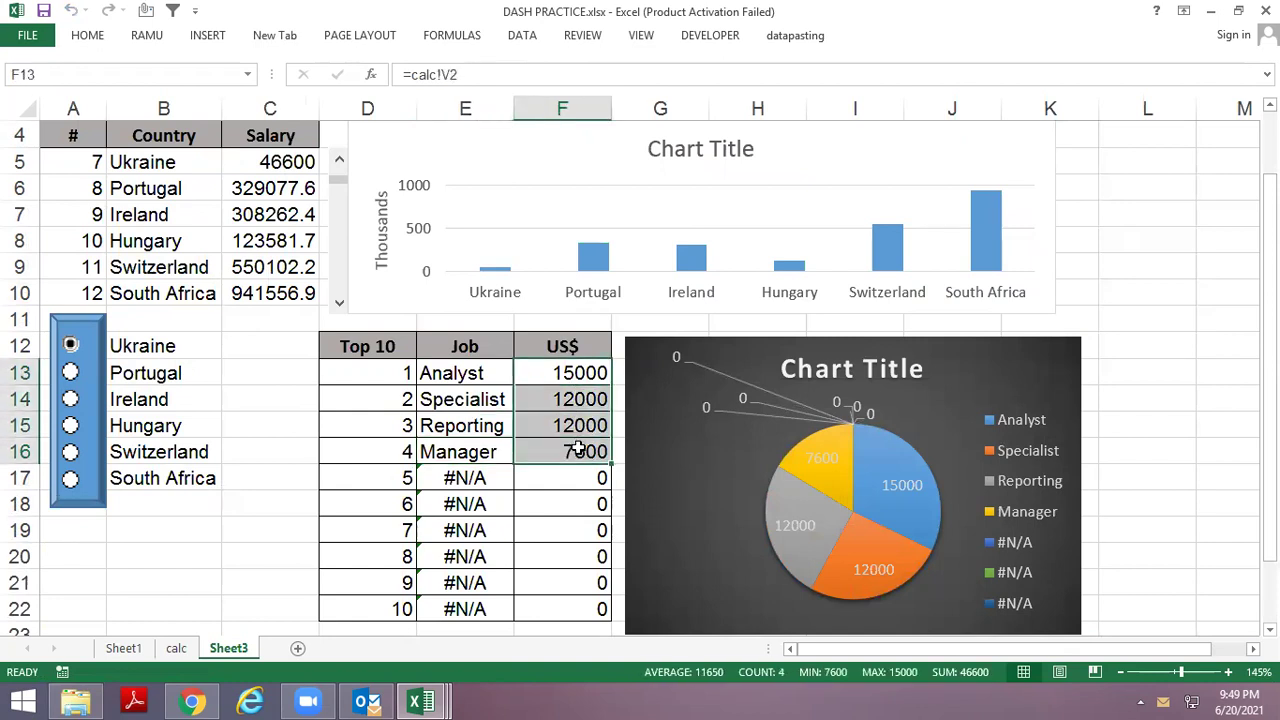
key(ctrl+Page_Up)
key(Right)
key(Right)
key(Right)
key(Right)
key(Right)
key(Right)
key(Right)
key(Right)
key(Right)
key(Right)
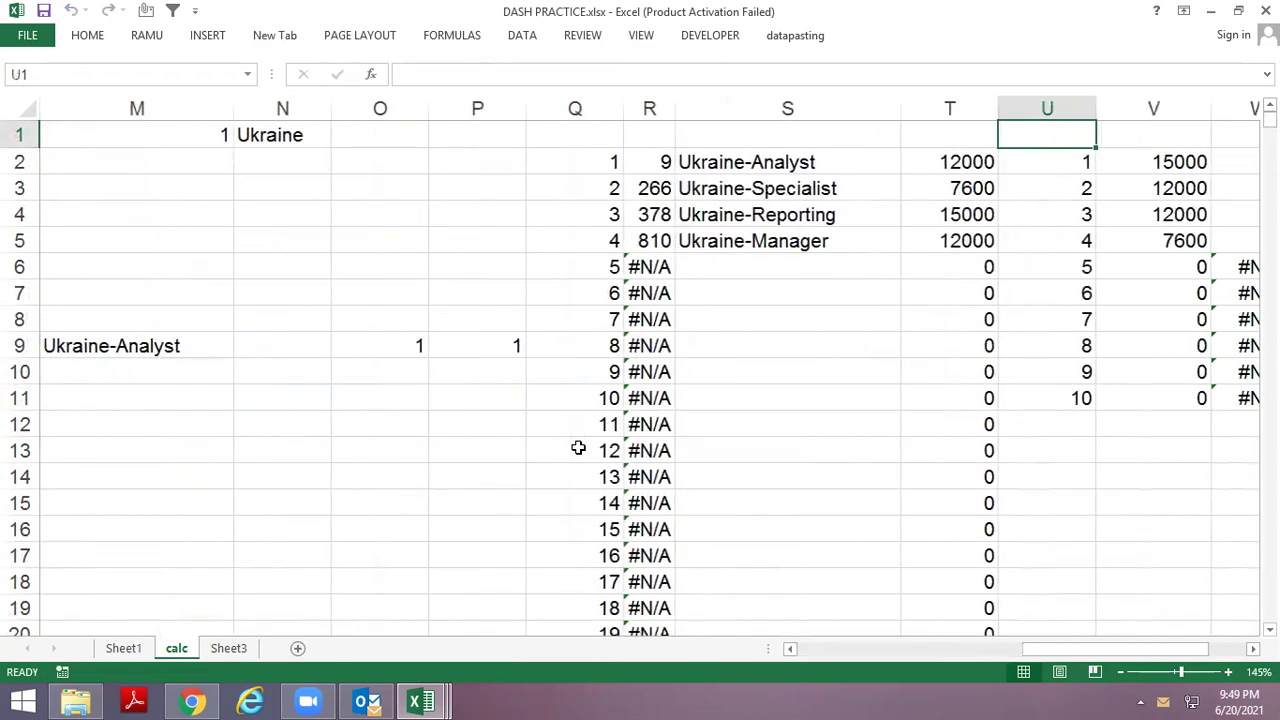
key(ctrl+Page_Up)
key(ctrl+Page_Down)
key(Right)
key(Right)
key(Right)
key(Down)
key(Down)
key(Down)
key(Left)
key(Left)
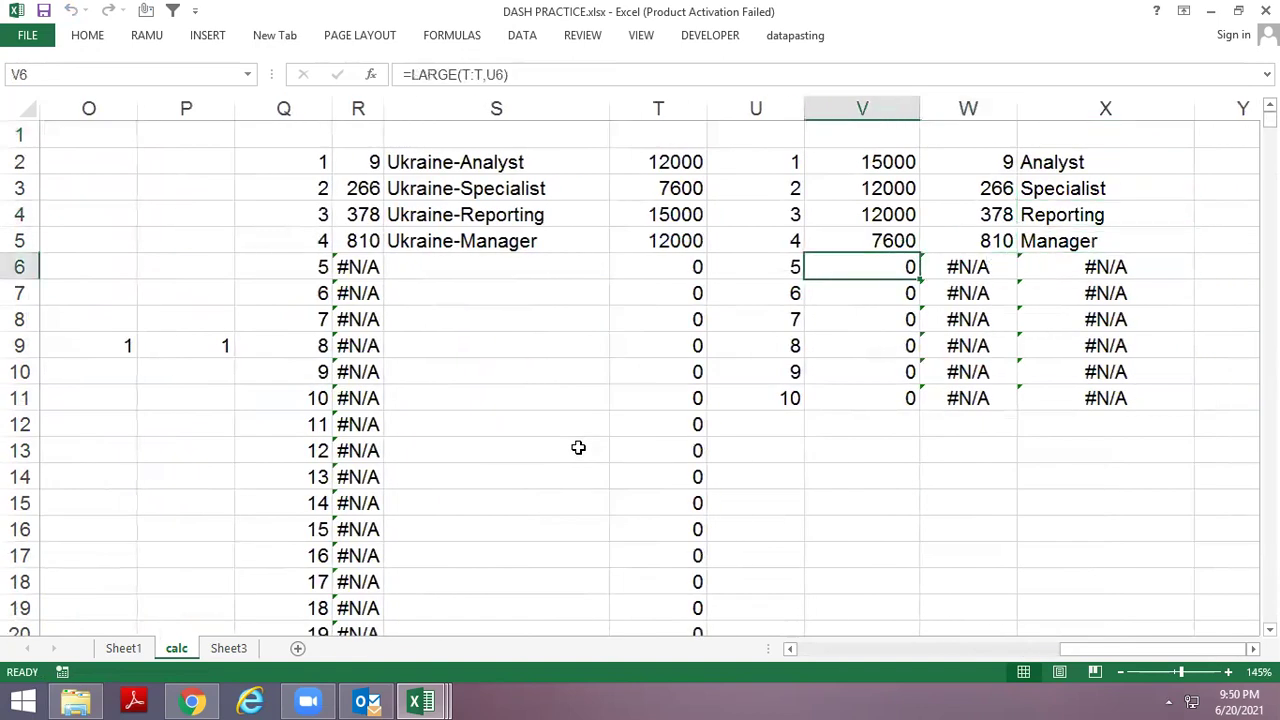
key(Up)
key(Up)
key(Up)
key(Up)
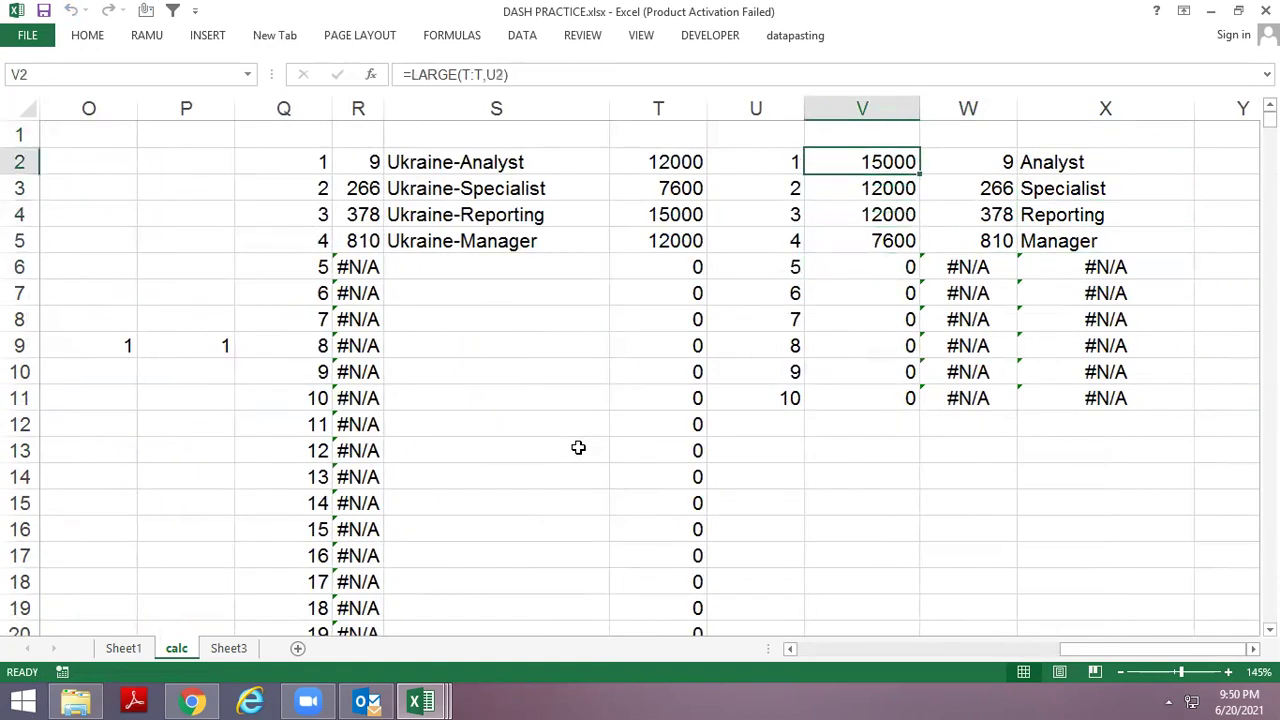
key(Down)
key(Down)
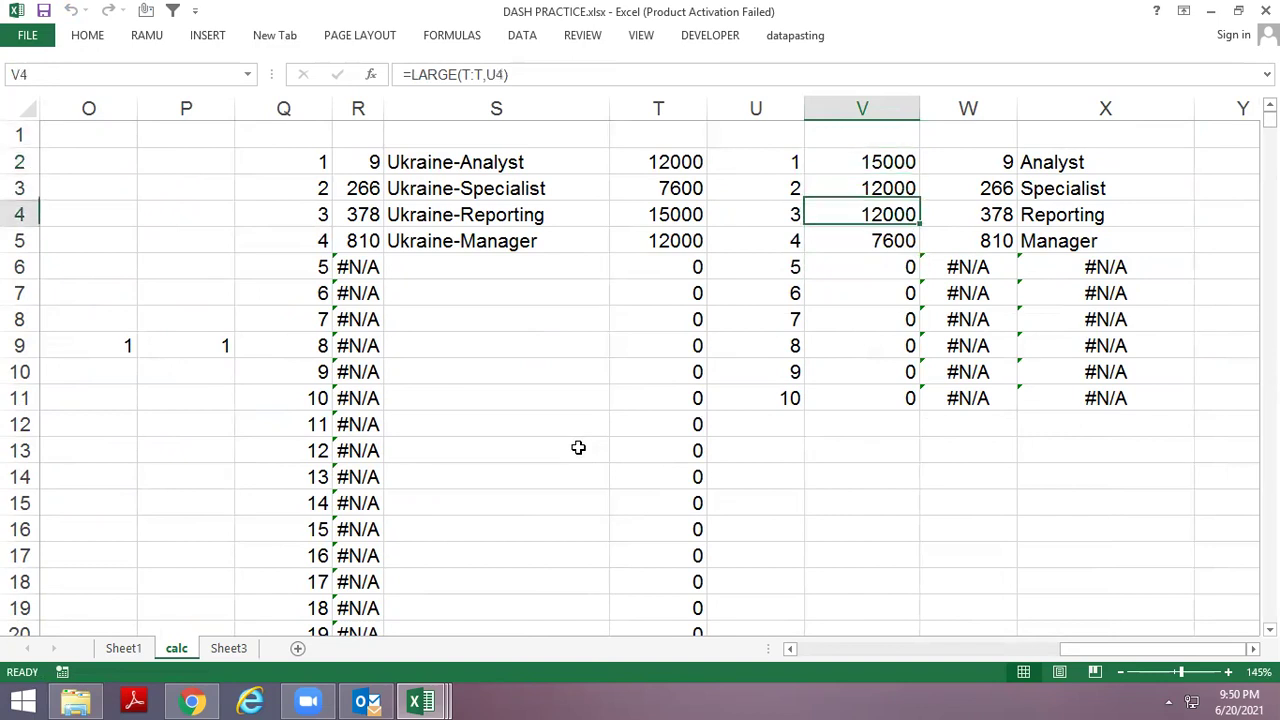
Make V2:V11's ranked salary formula return blank when T2 is 0.
key(Up)
key(Up)
key(F2)
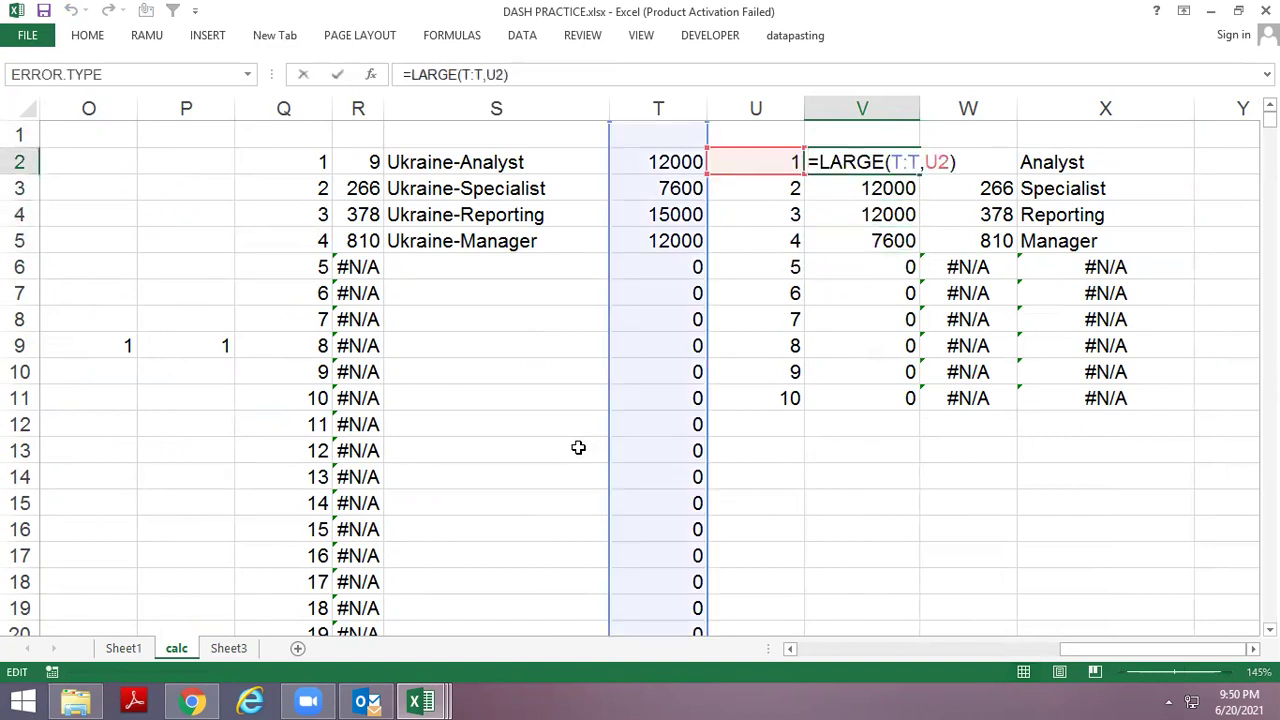
key(Escape)
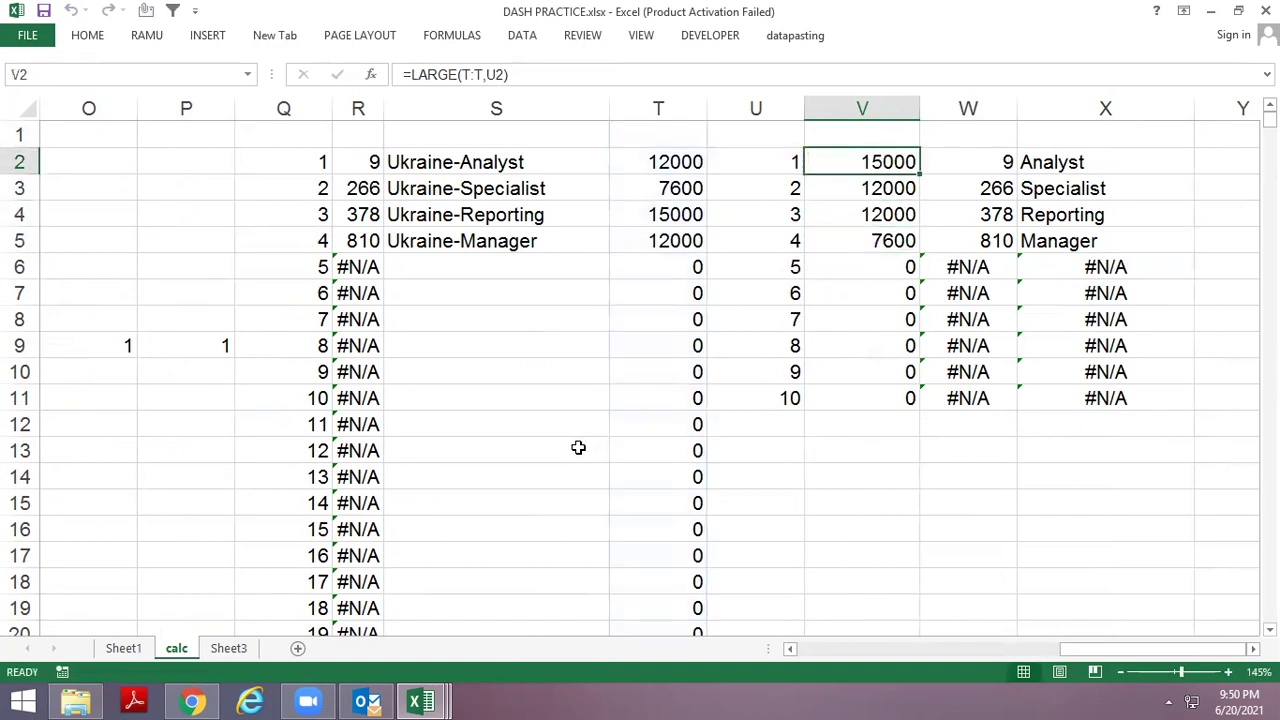
key(F2)
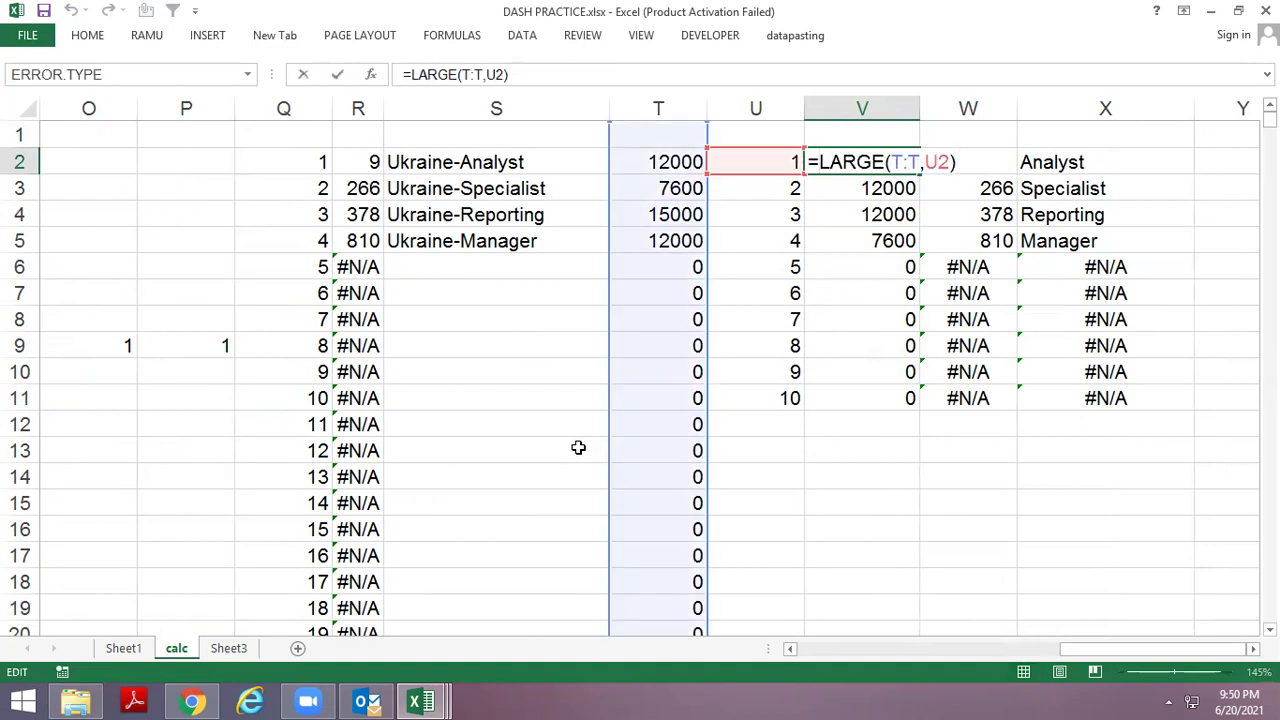
text(IF(T2)
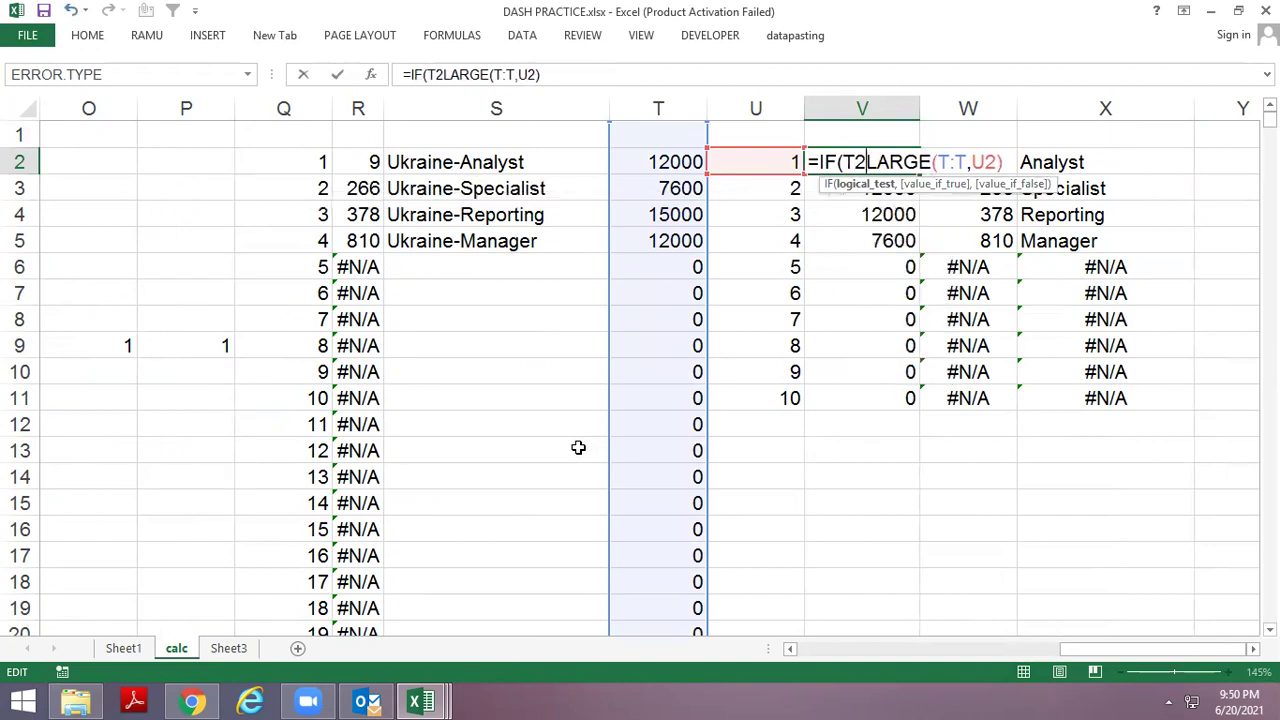
text(=0)
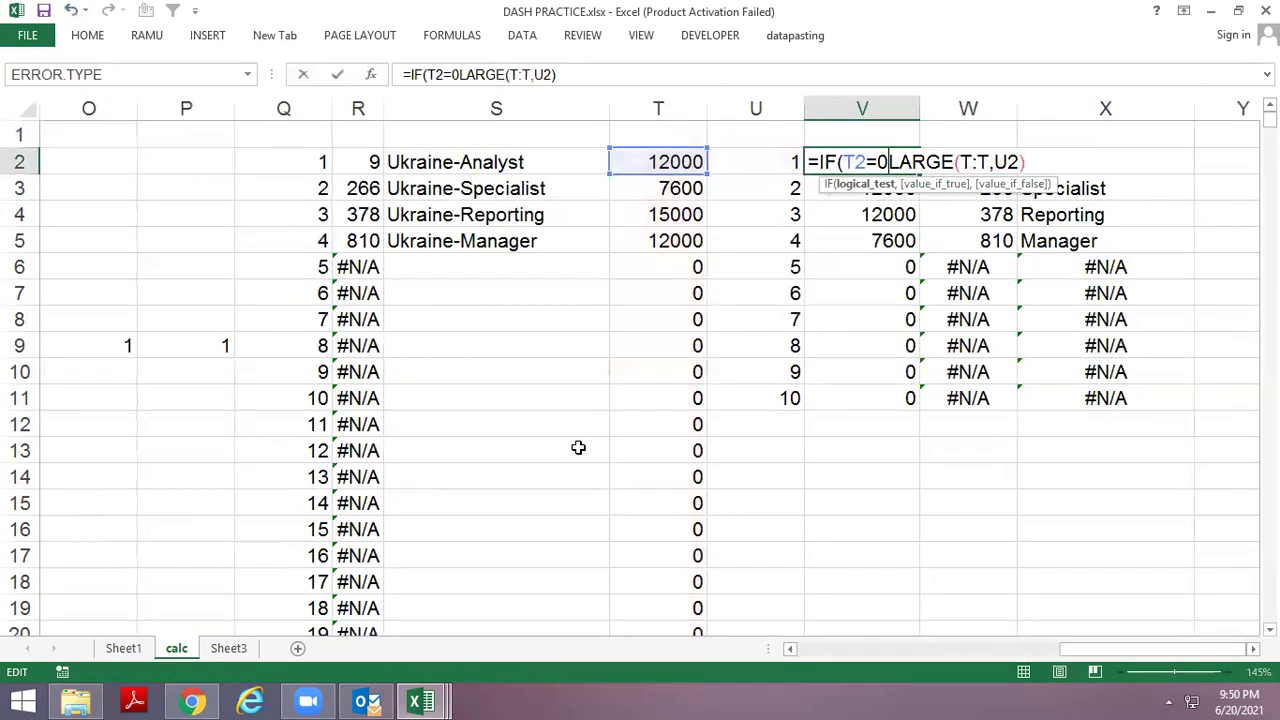
text(,"",)
key(ctrl+Return)
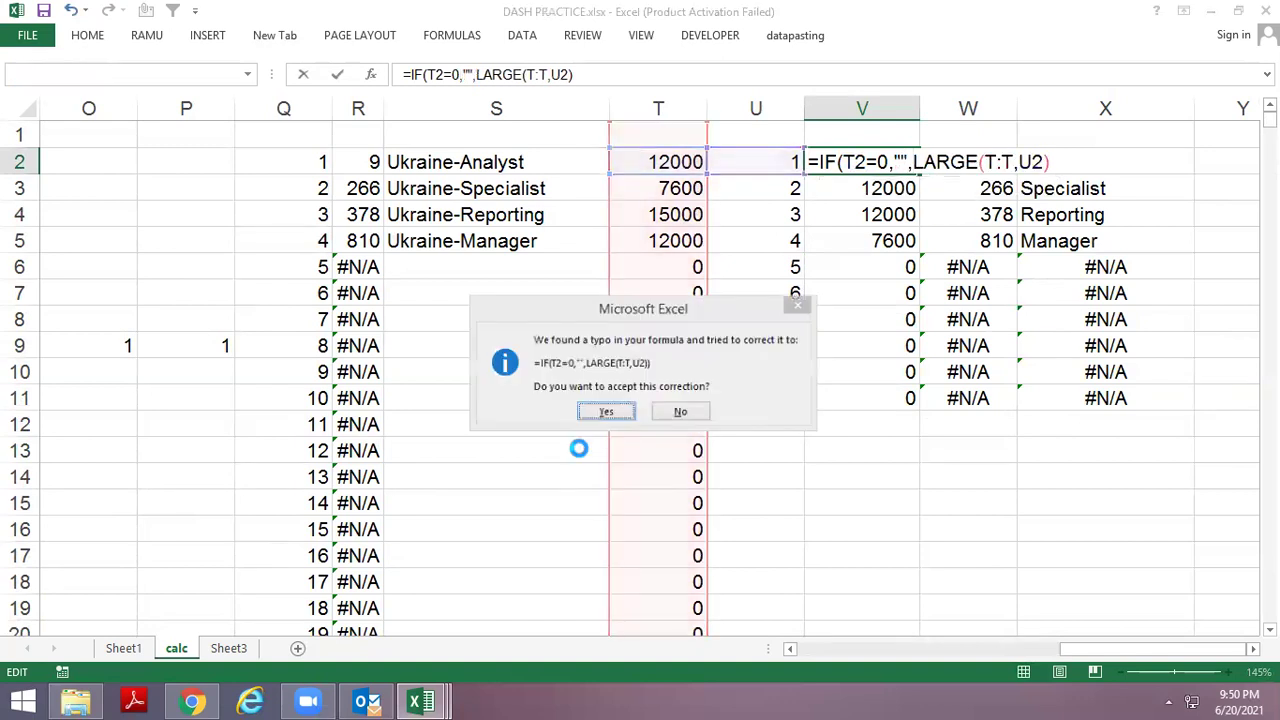
key(Return)
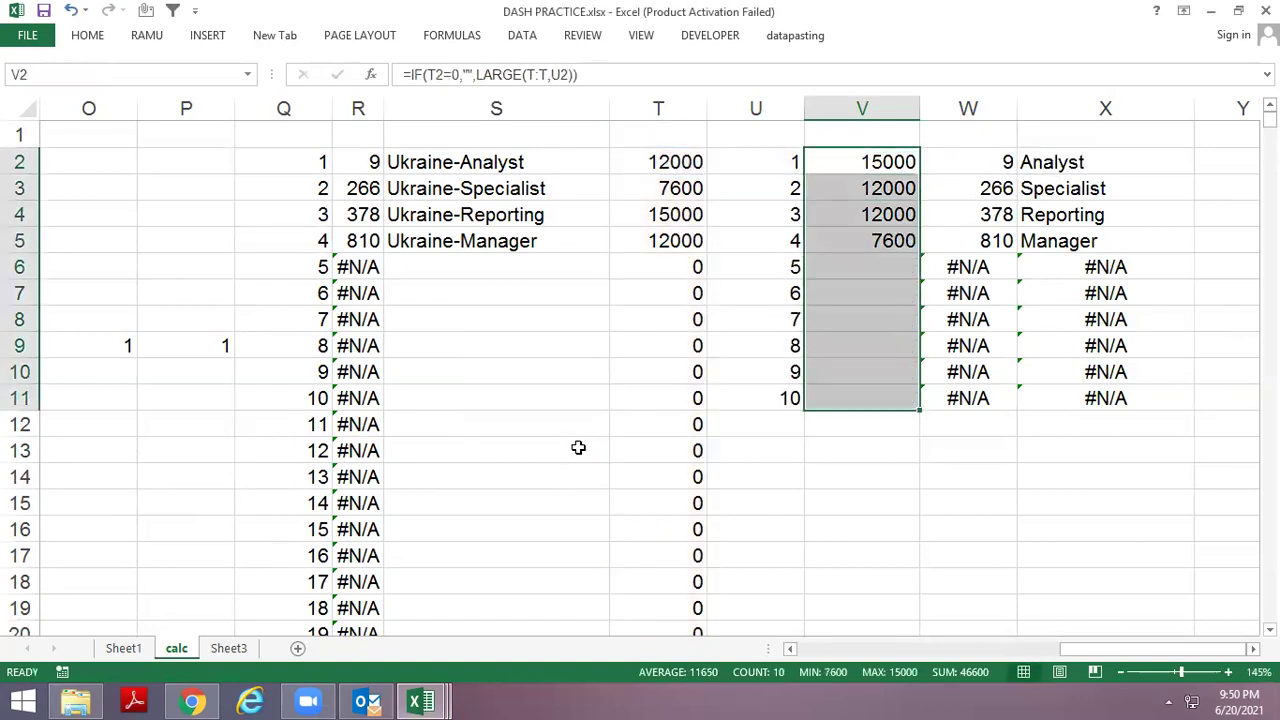
key(Right)
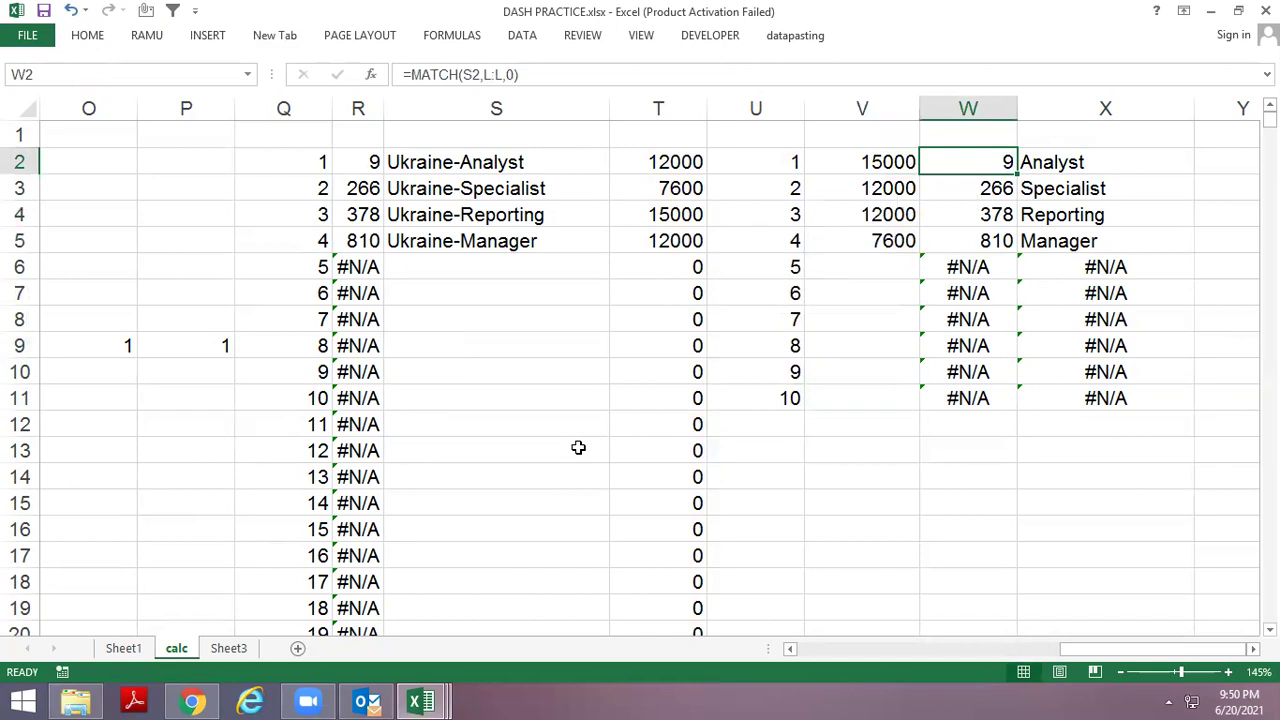
Wrap W2's MATCH lookup in IFERROR(...,"") and fill it down to W11.
key(F2)
text(IF)
key(Down)
key(Tab)
text(,)
key(Return)
key(Return)
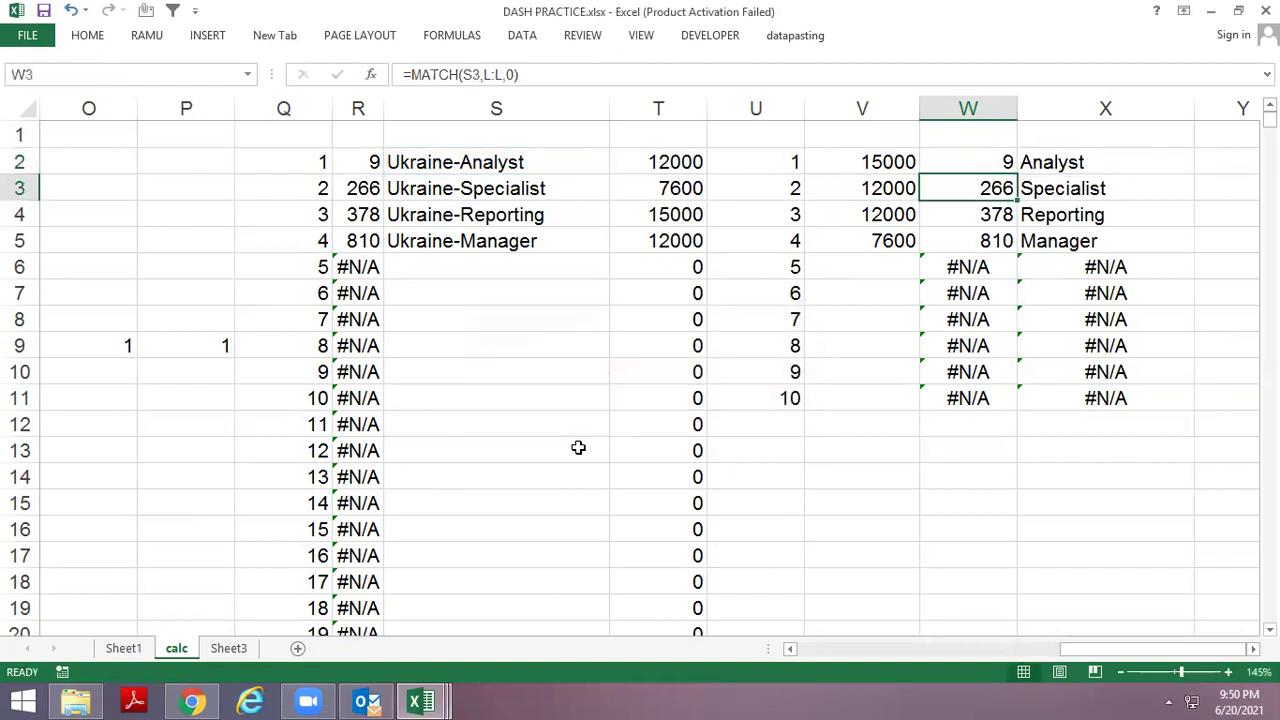
key(Up)
key(ctrl+shift+Down)
key(ctrl+d)
Wrap X2's INDEX job-name formula in IFERROR(...,"") and fill it down to X11.
key(Right)
key(F2)
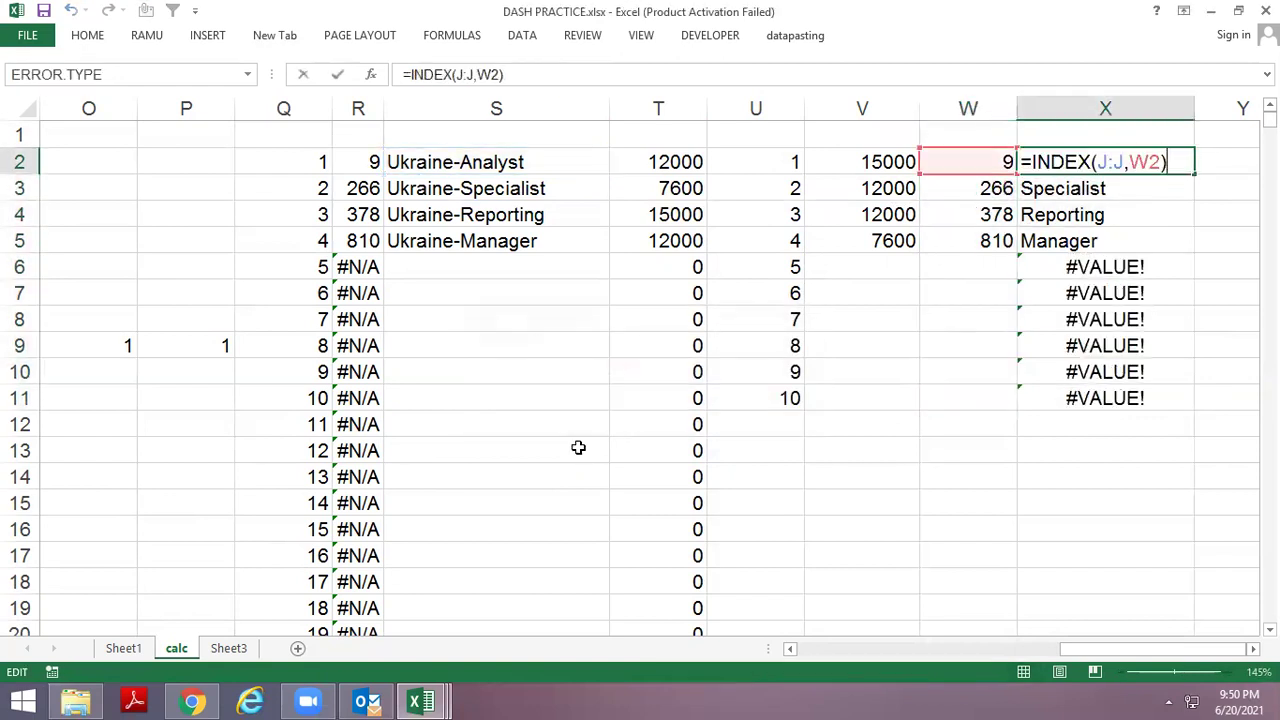
key(Escape)
key(Left)
key(Right)
key(F2)
text(IF)
key(Down)
key(Tab)
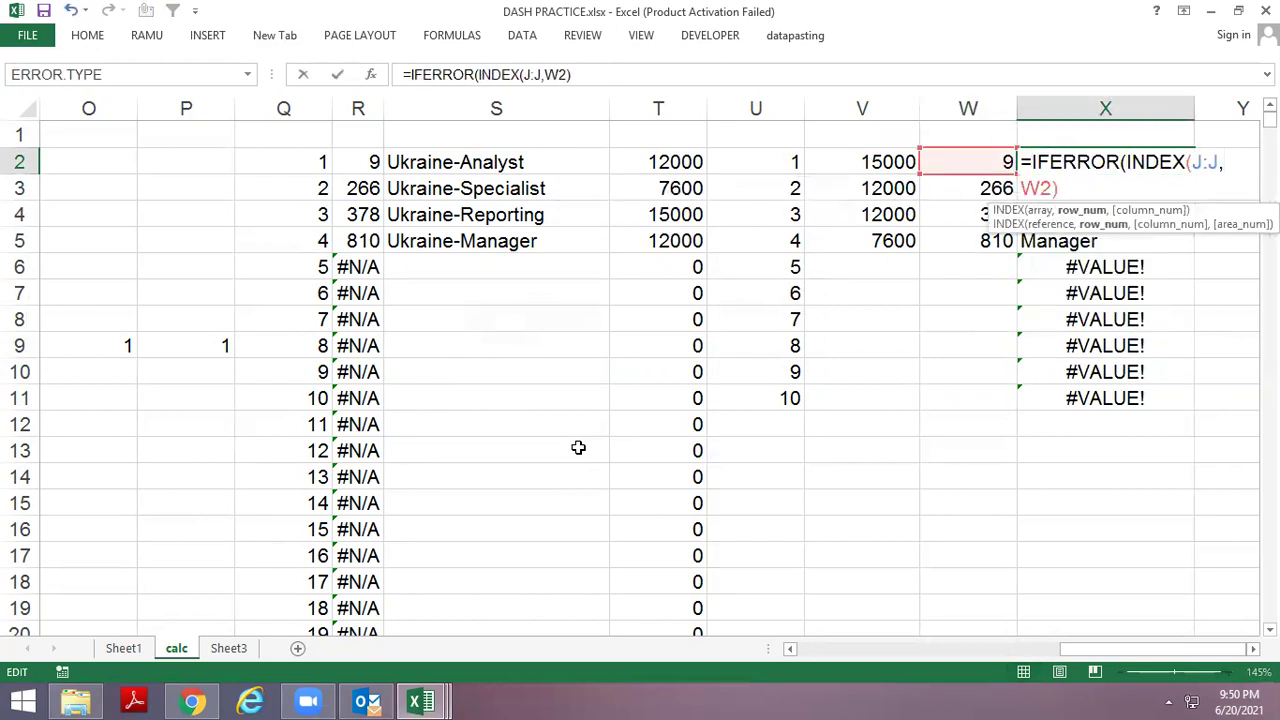
key(End)
text(,)
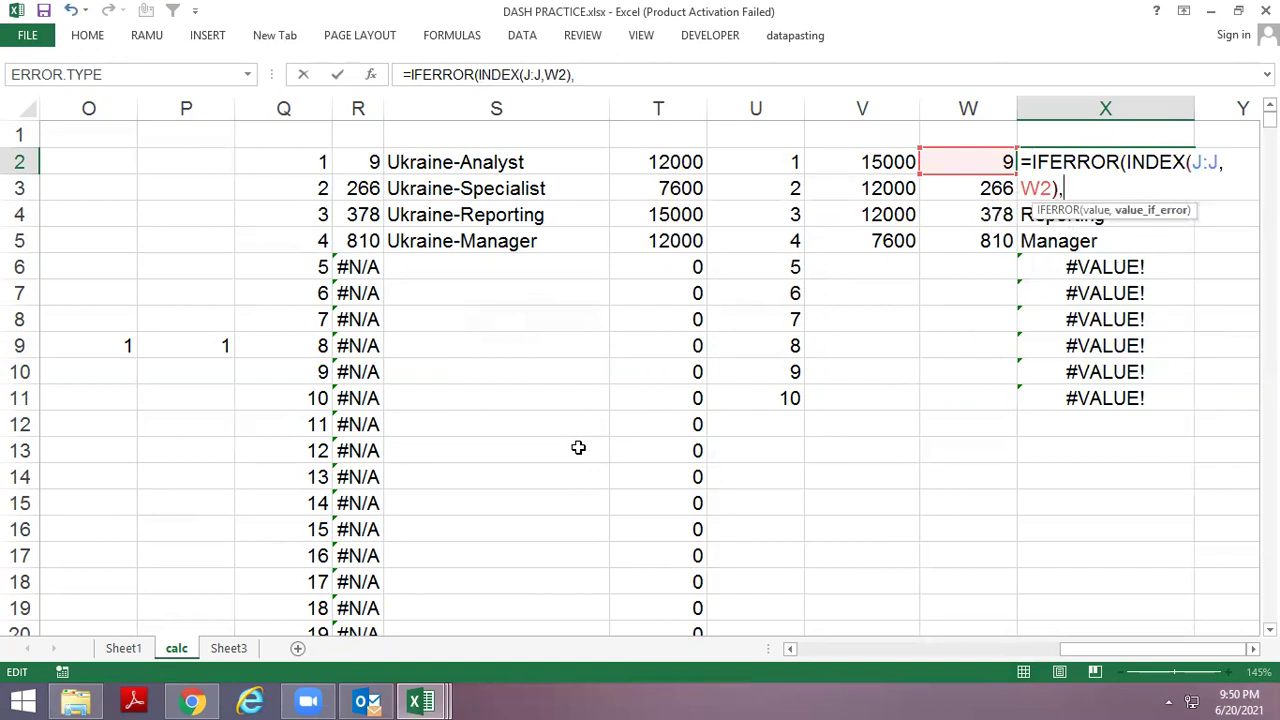
key(Return)
key(Return)
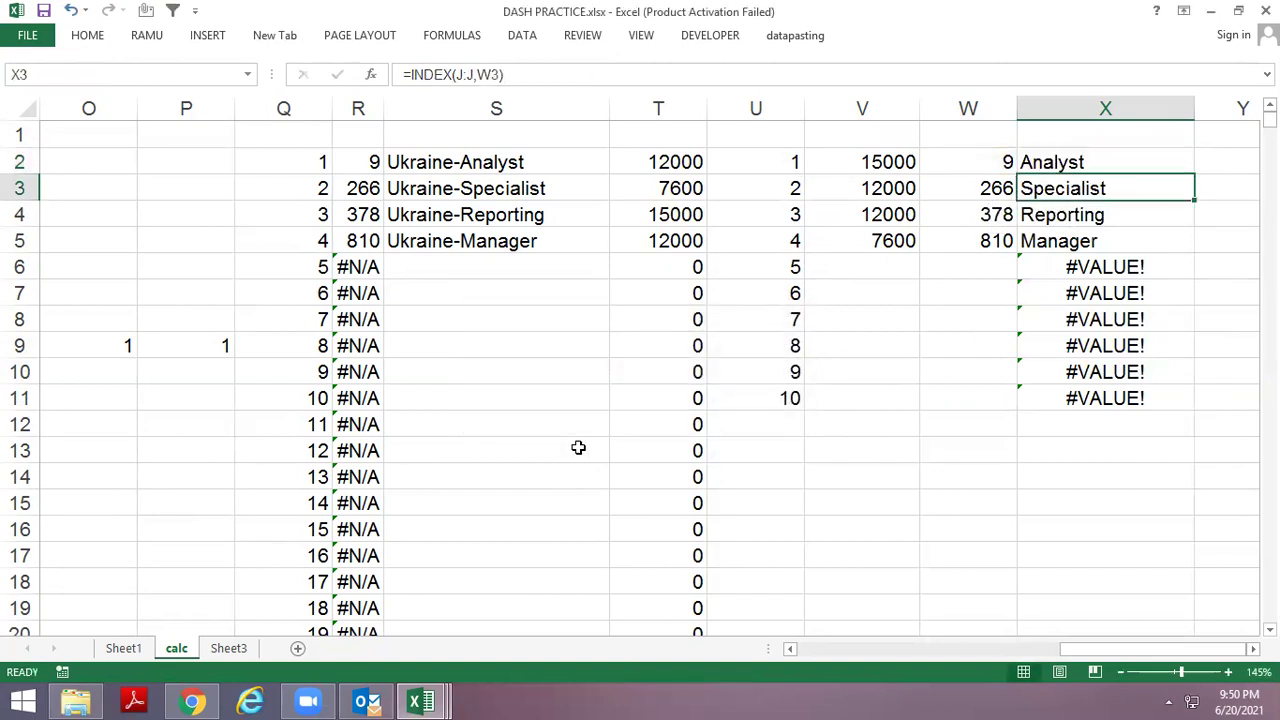
key(Up)
key(ctrl+shift+Down)
key(ctrl+d)
Go to the Sheet3 dashboard and check the Top 10 entries and pie chart range.
key(Down)
key(Left)
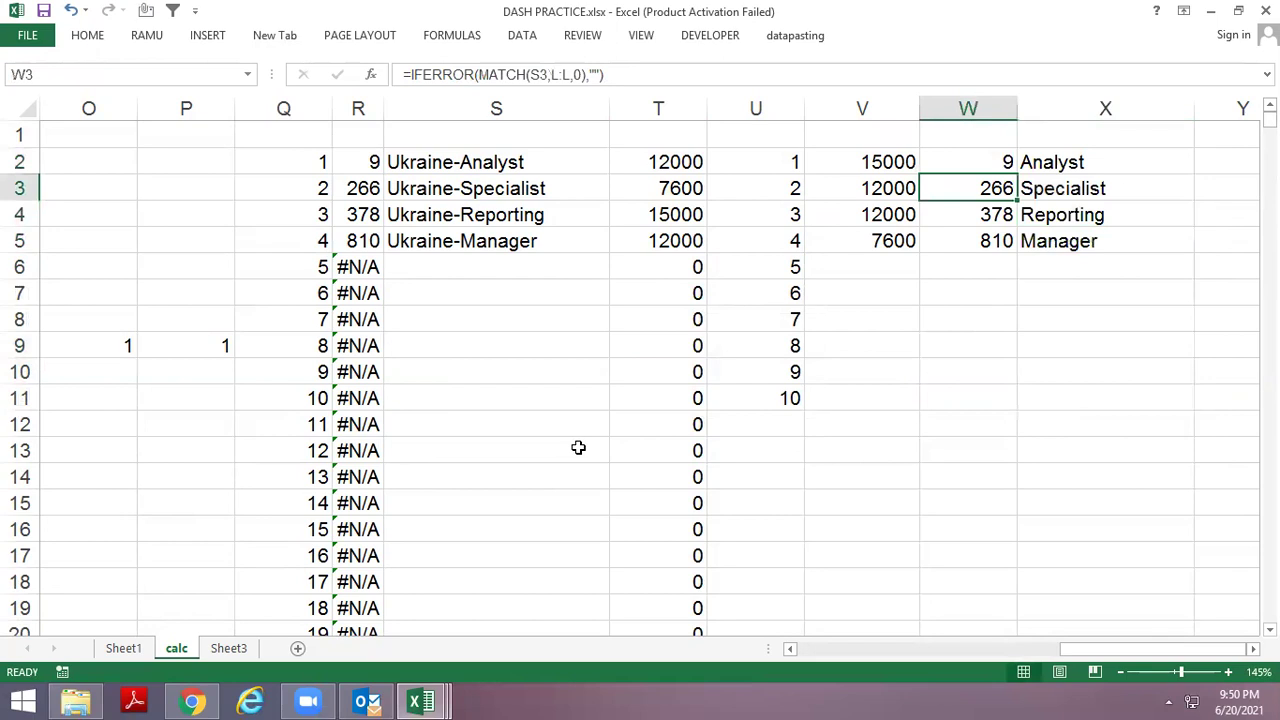
key(ctrl+Page_Up)
key(ctrl+Page_Down)
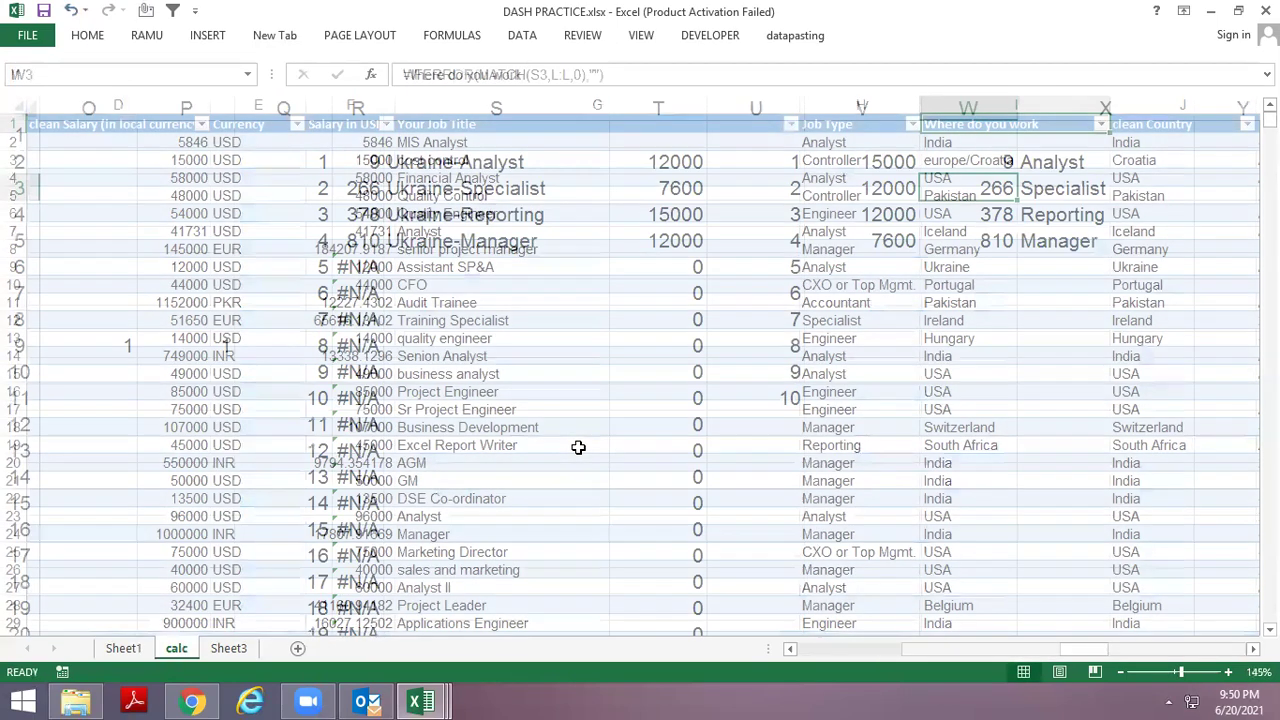
key(ctrl+Page_Down)
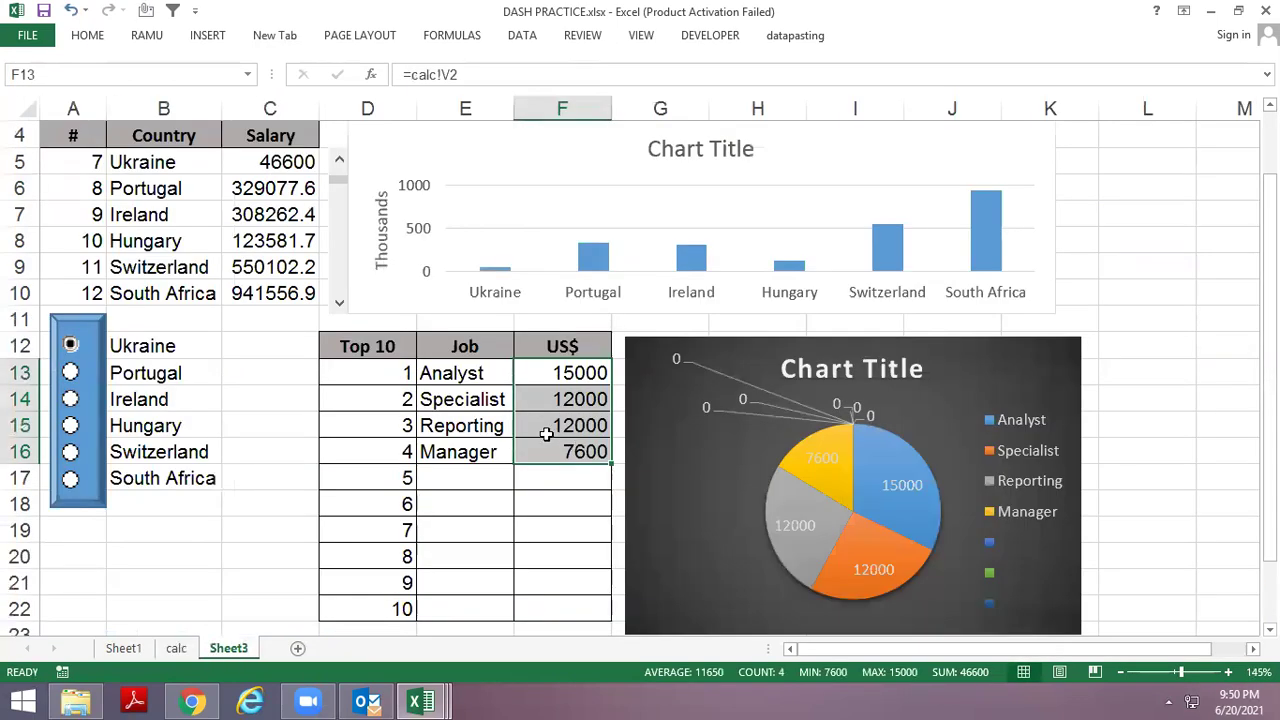
click(510, 425)
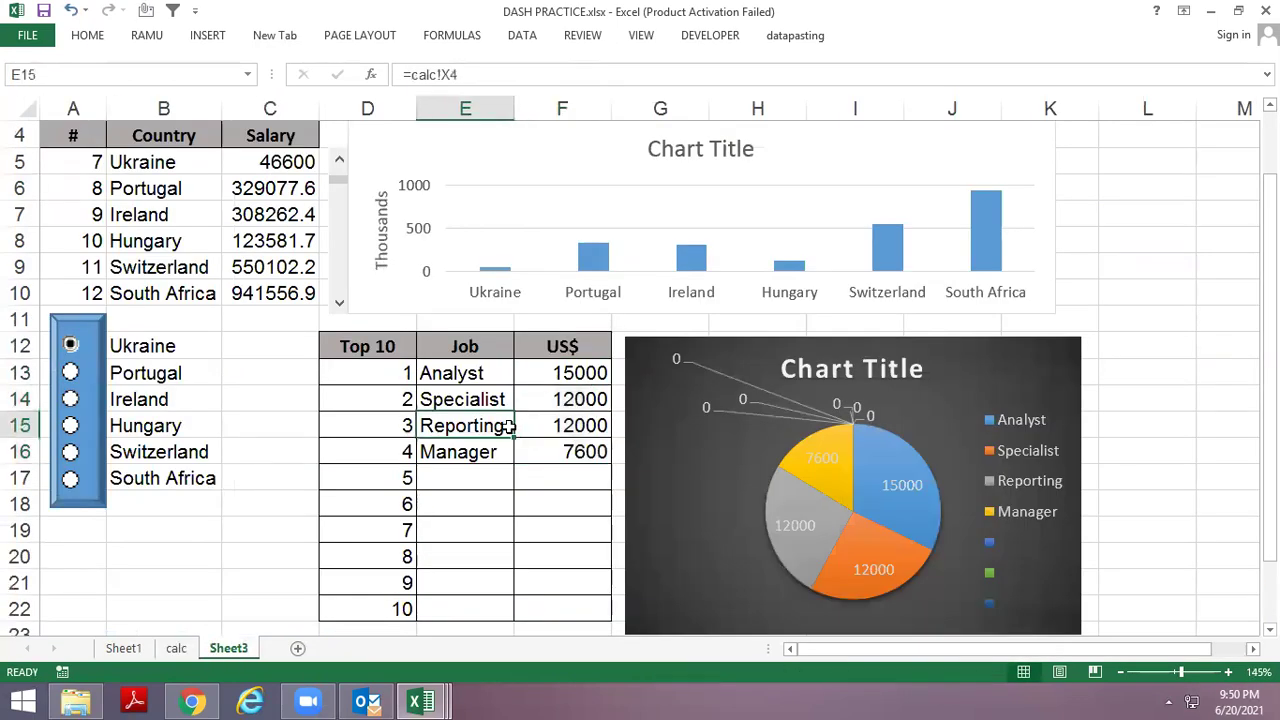
click(859, 466)
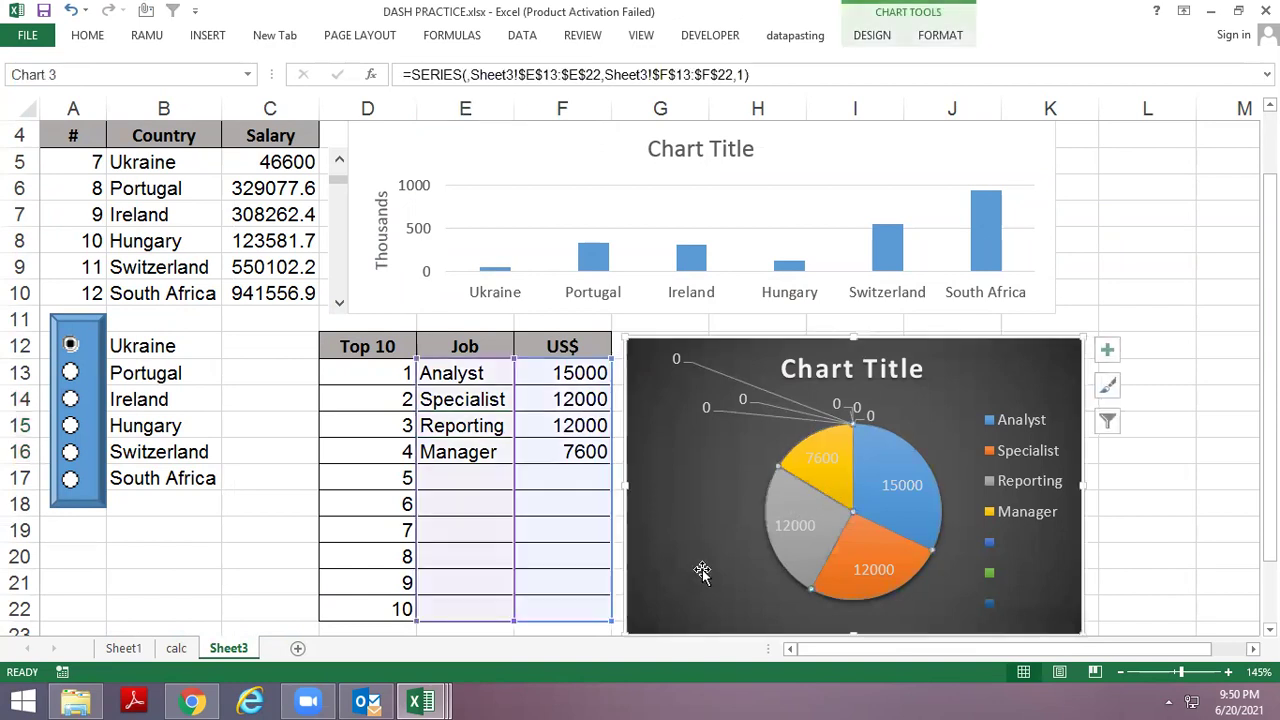
click(165, 377)
Switch the dashboard country from Portugal to Hungary and inspect the D13 rank formula.
click(72, 375)
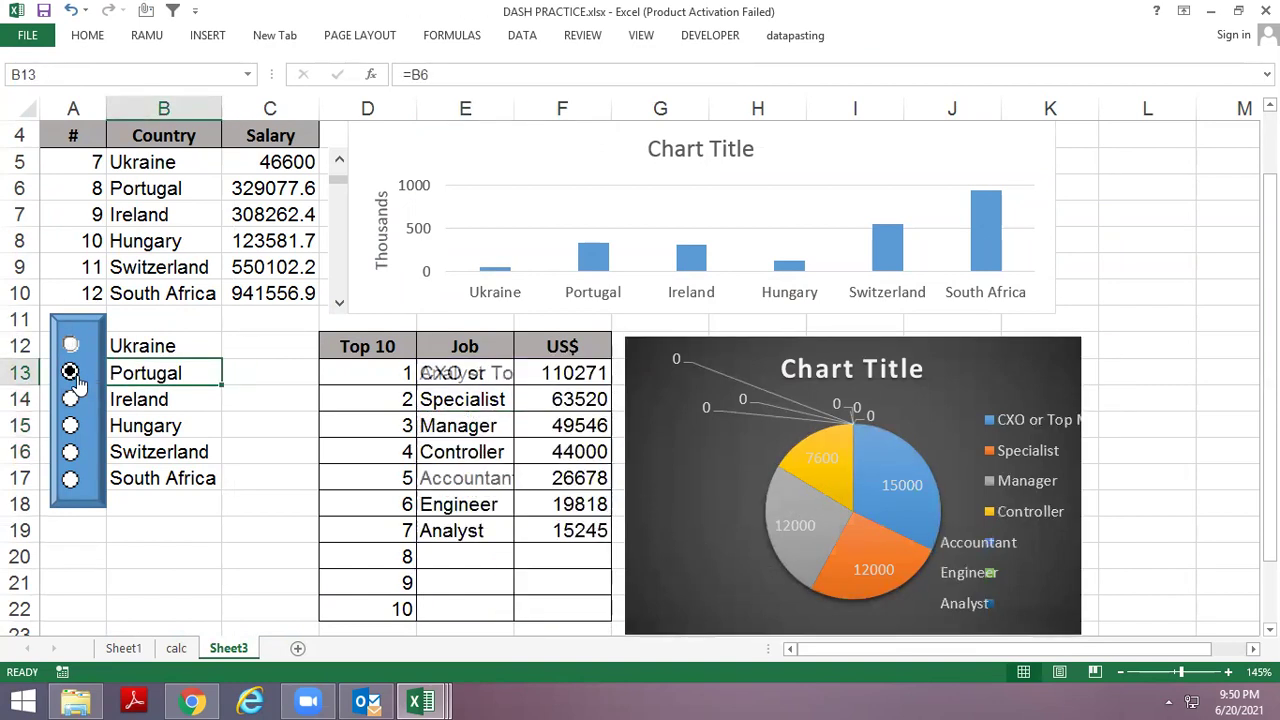
click(25, 425)
click(70, 425)
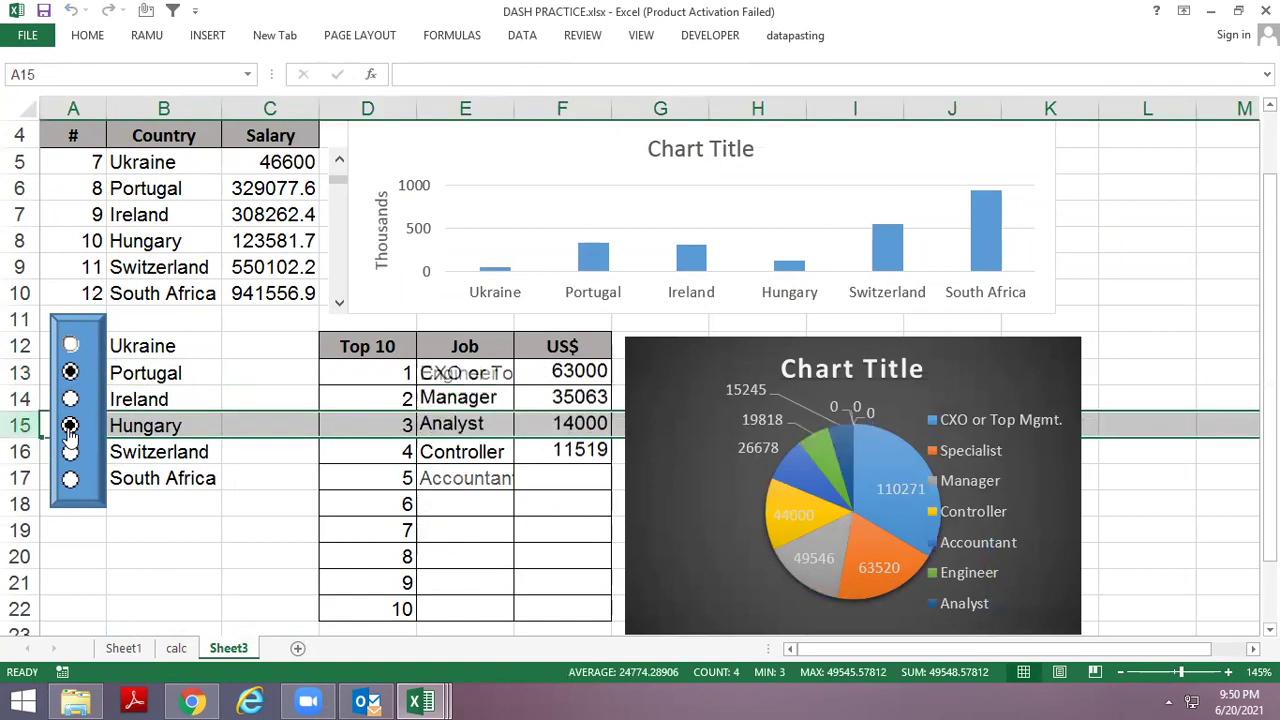
click(405, 368)
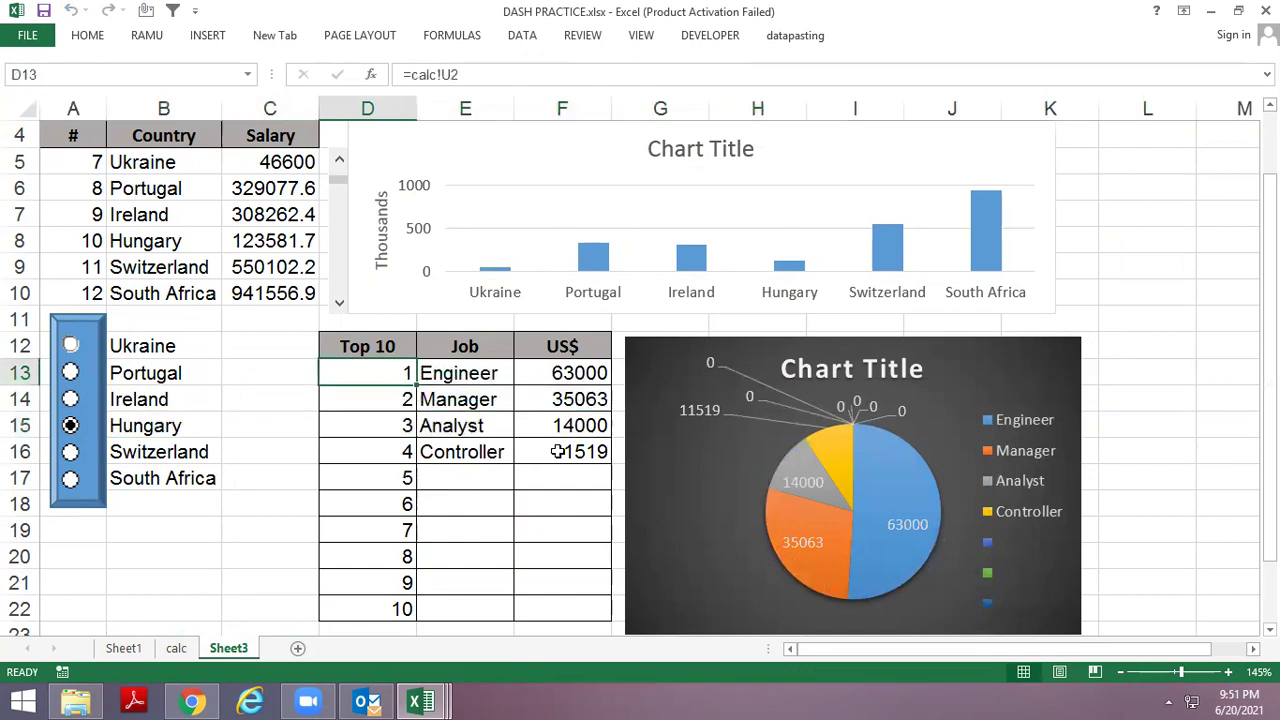
Go back to the calc sheet's rank formula in U2.
key(ctrl+Page_Up)
key(Left)
key(Left)
key(Up)
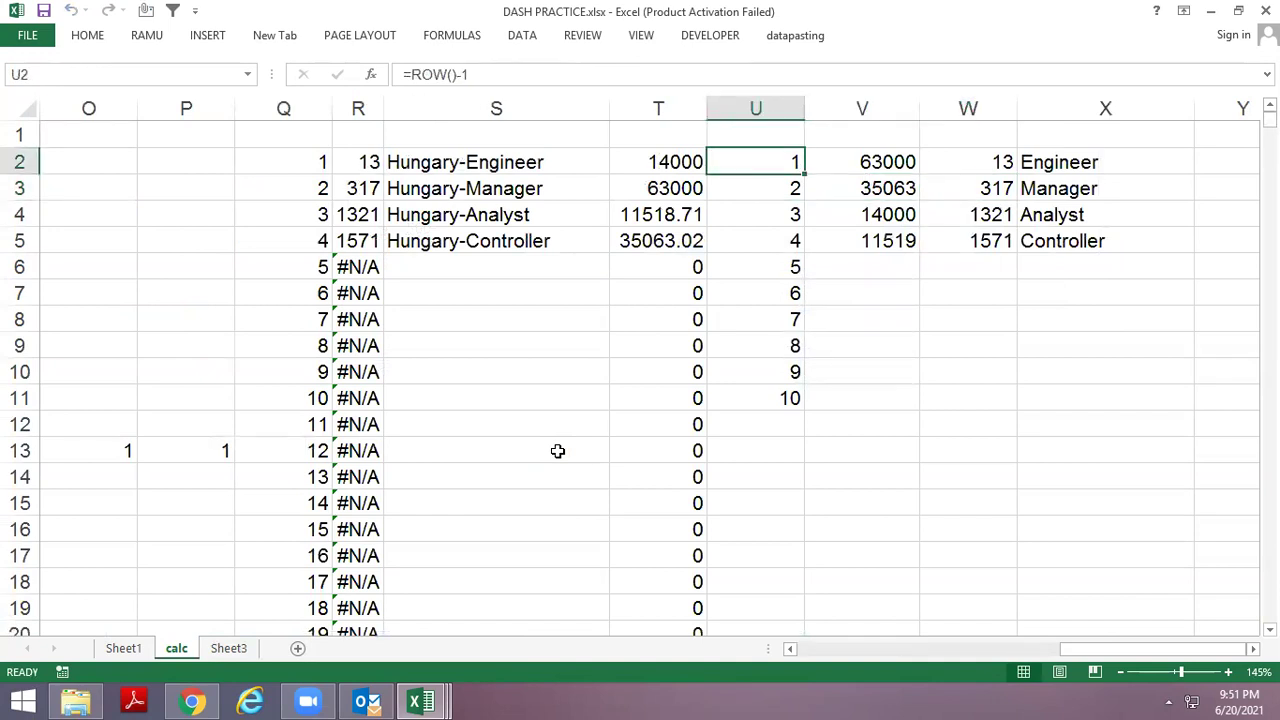
Wrap U2's ROW()-1 rank formula in an IF that tests salary cell T2.
key(Left)
key(Left)
key(Left)
key(Left)
key(Left)
key(Left)
key(Left)
key(Left)
key(Left)
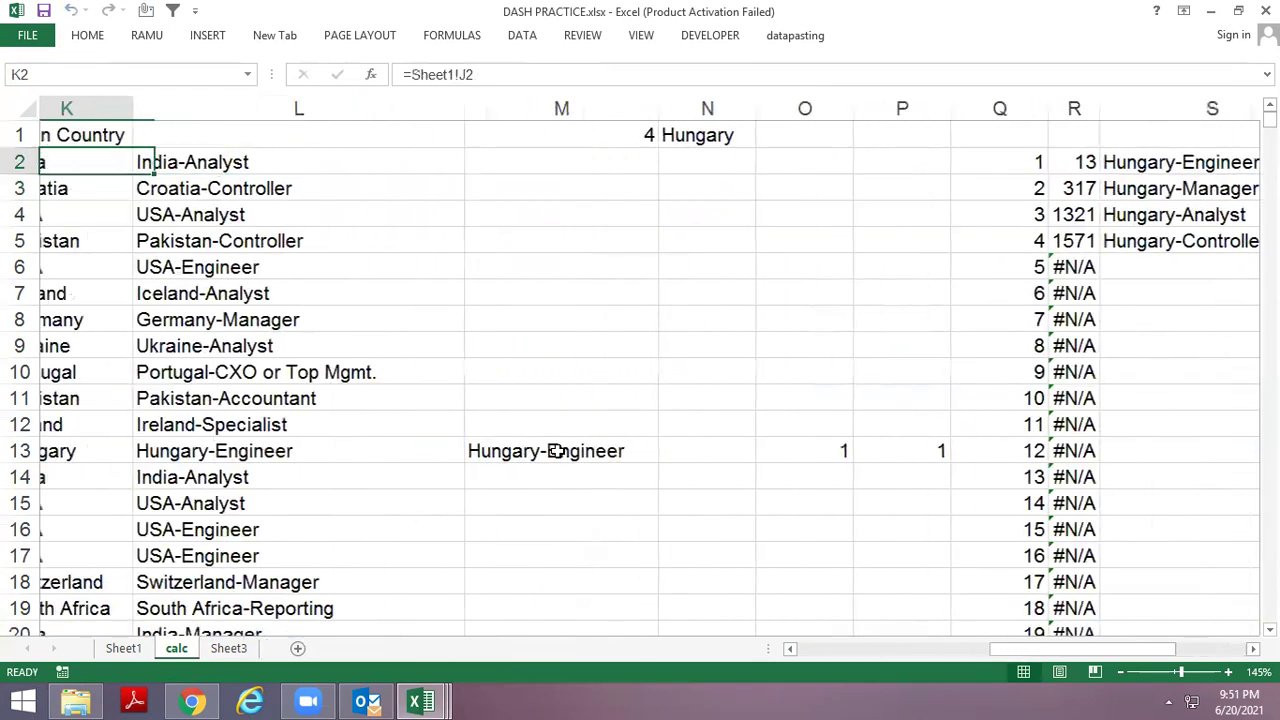
key(Up)
key(Right)
key(Right)
key(Right)
key(Right)
key(Right)
key(Right)
key(Right)
key(Right)
key(Right)
key(Right)
key(Right)
key(Left)
key(Left)
key(Down)
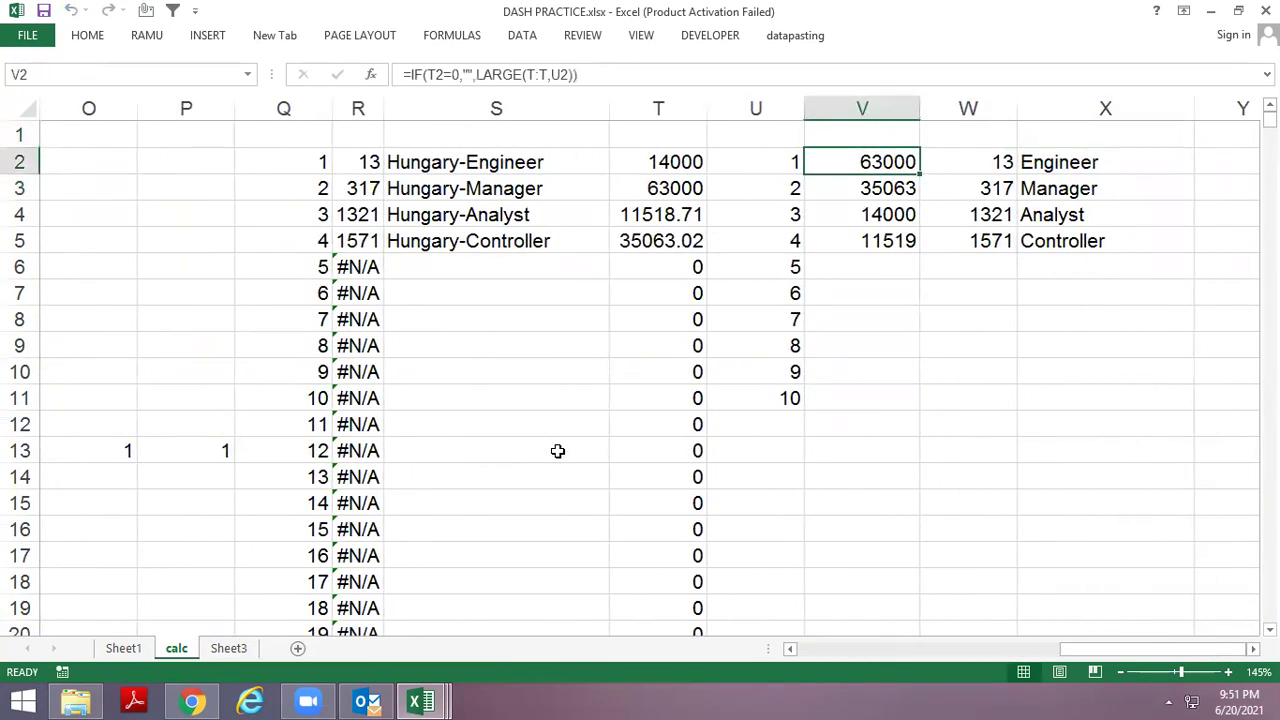
key(Left)
key(F2)
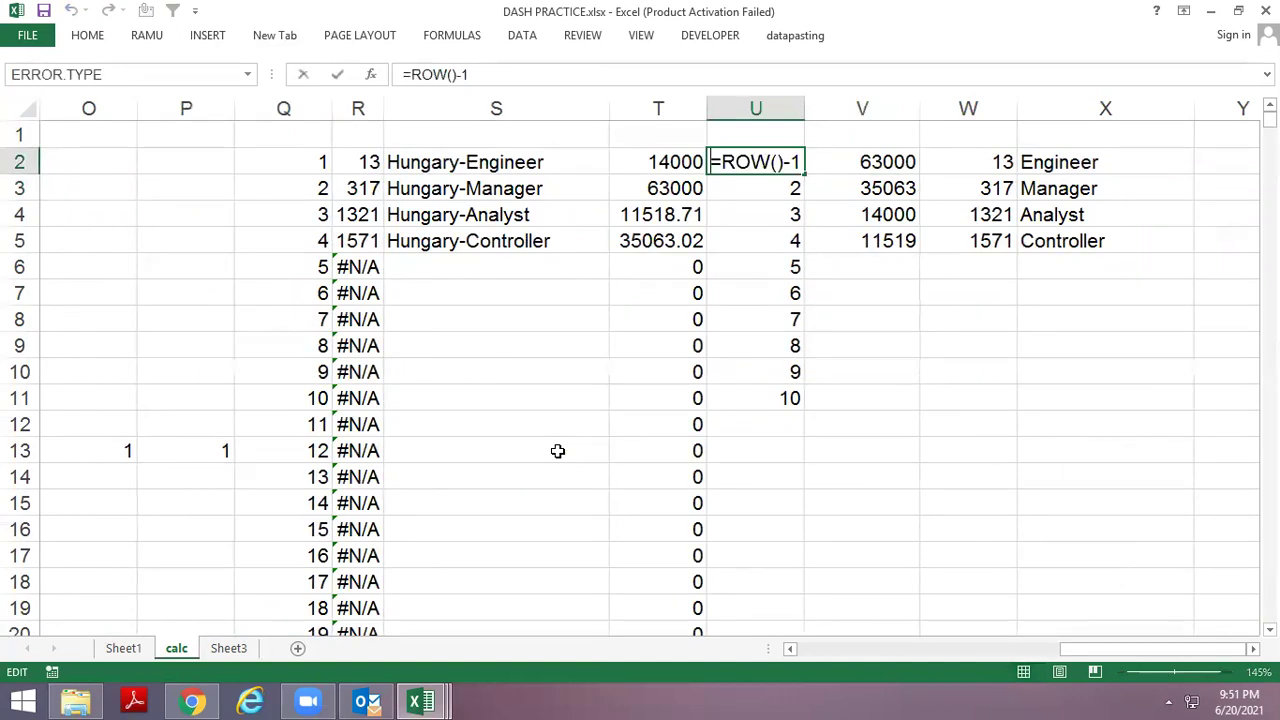
key(Home)
key(Right)
text(IF()
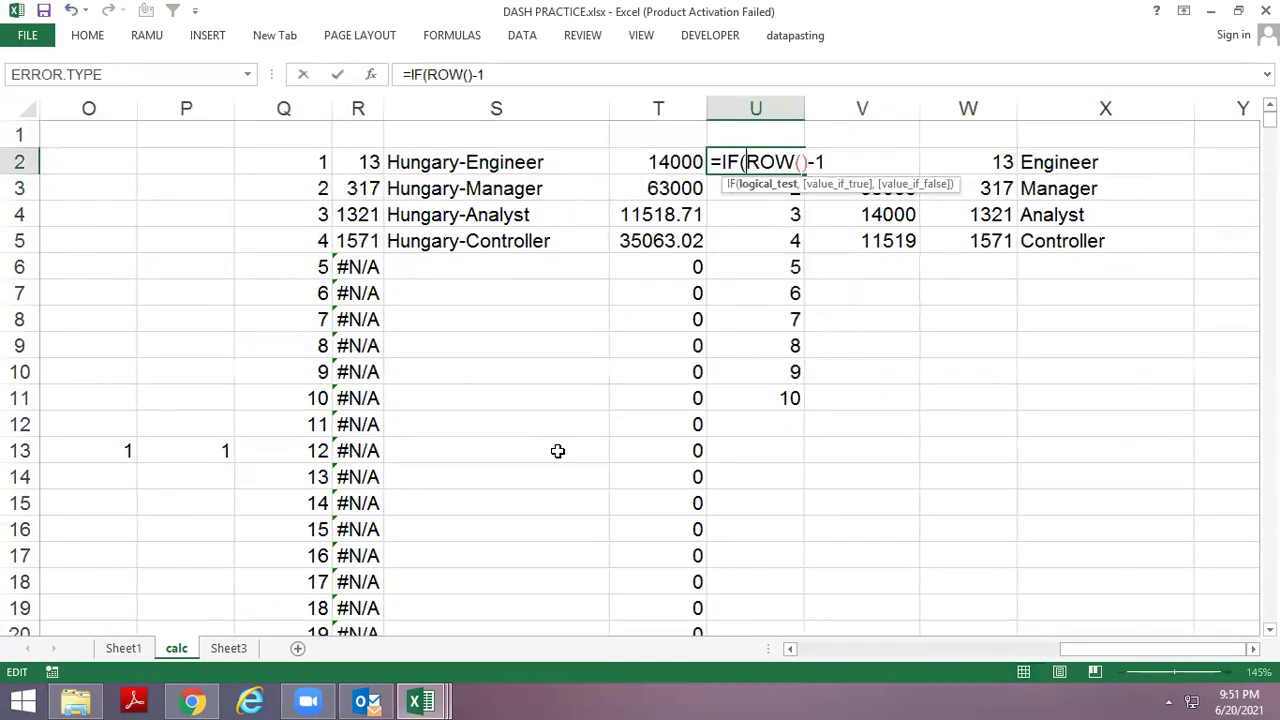
click(643, 160)
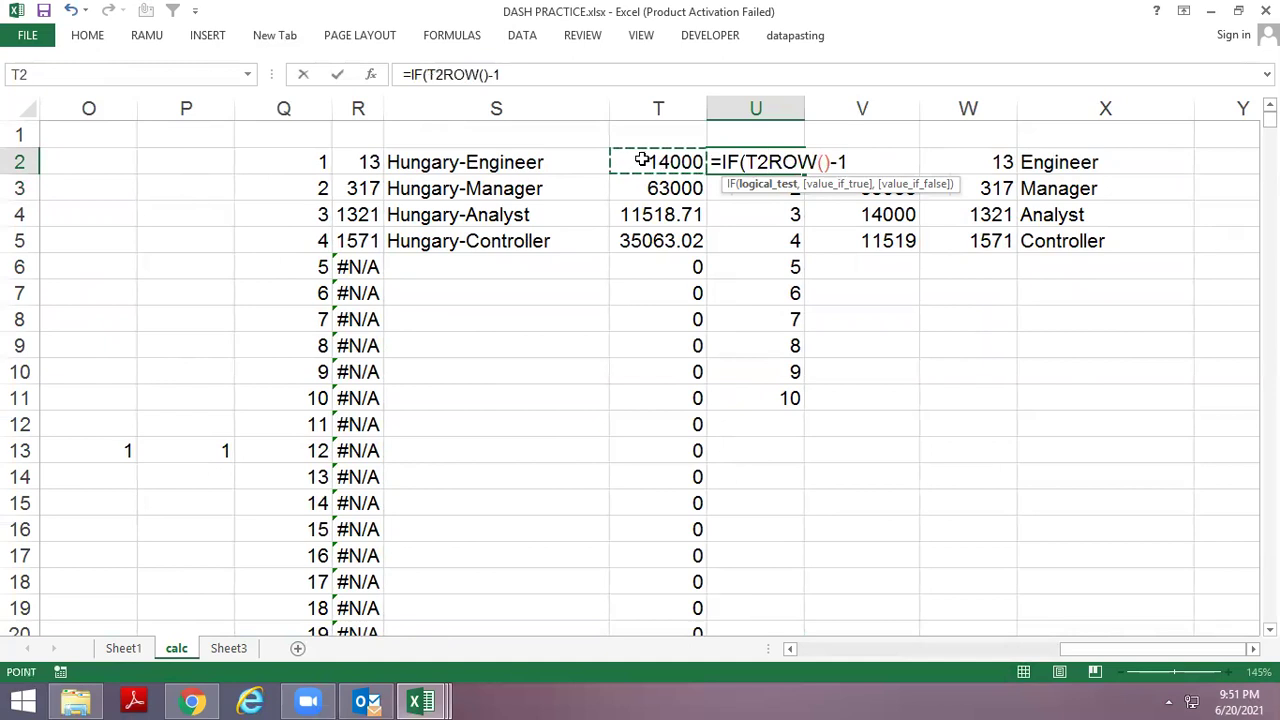
text(="",)
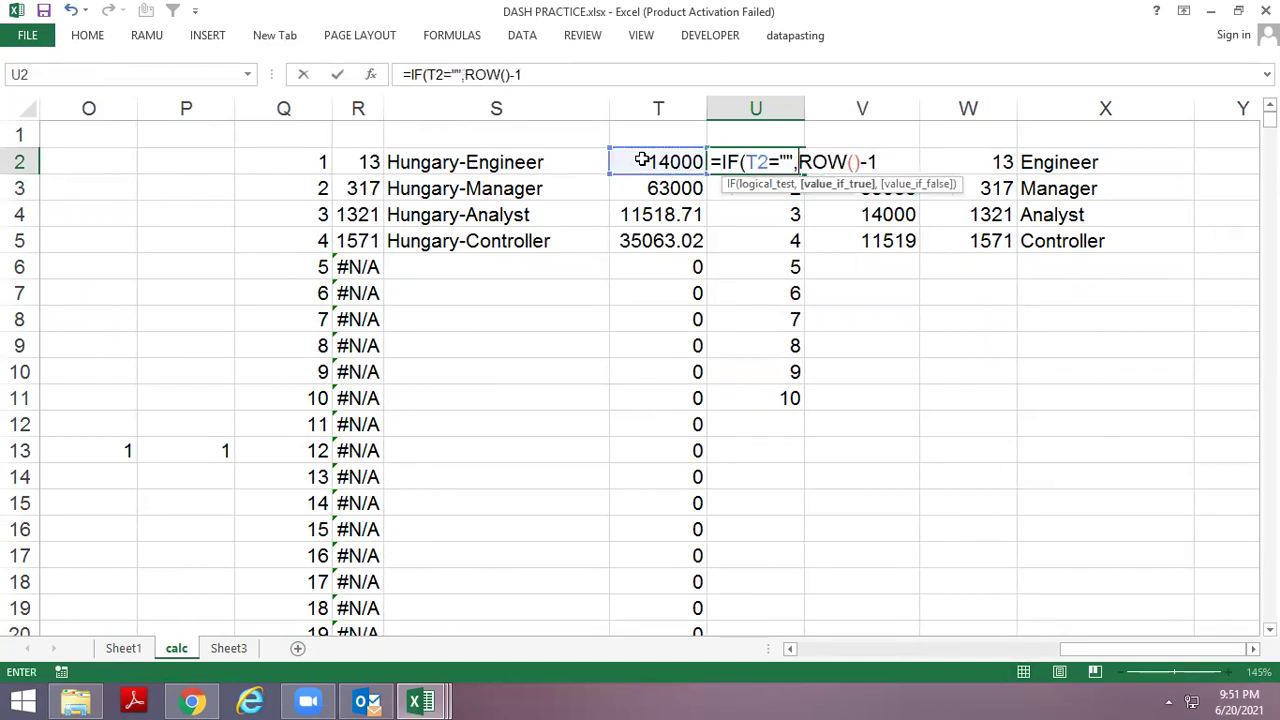
key(Return)
key(Return)
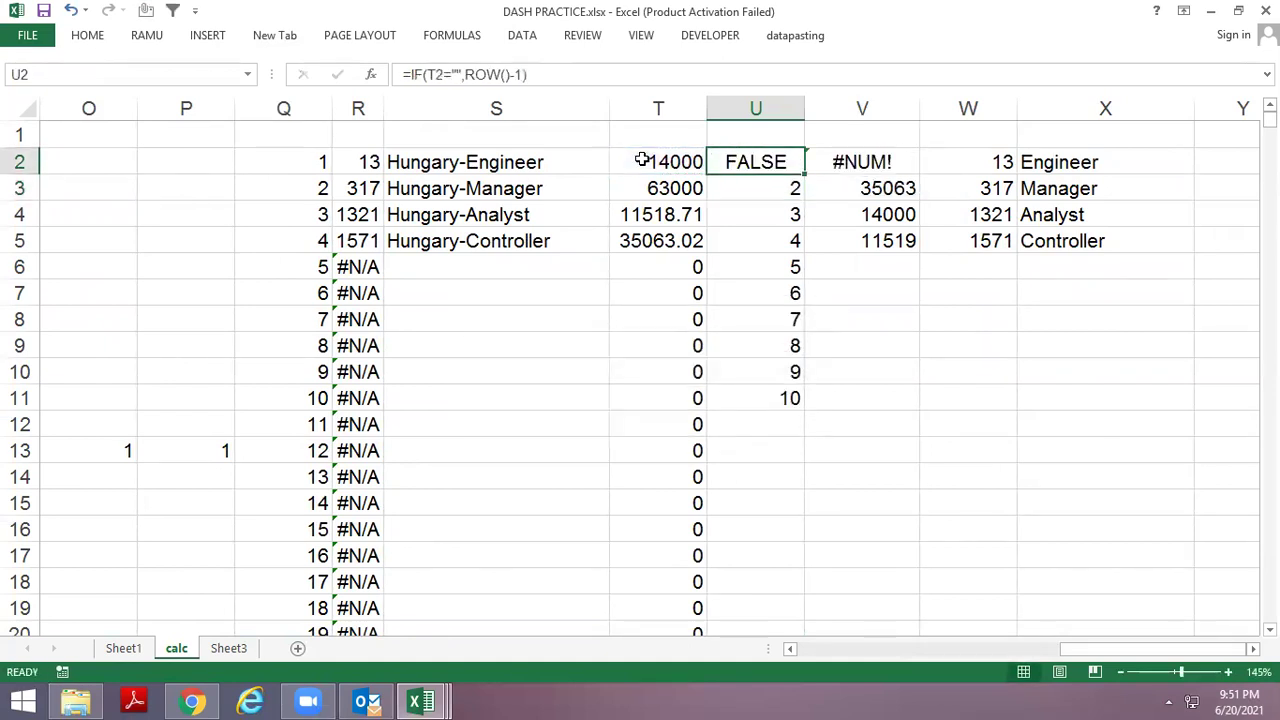
Correct the U2 condition to T2=0 and fill the rank formula down U2:U11.
key(F2)
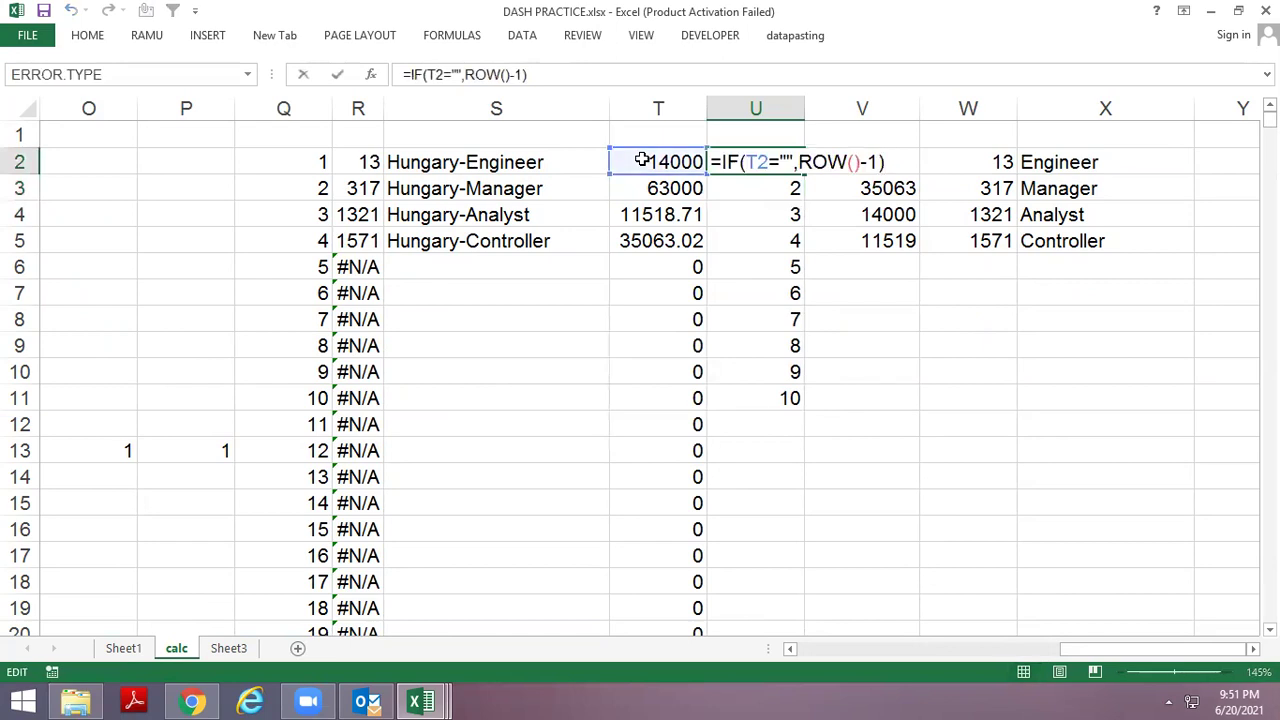
key(Left)
key(Left)
key(Left)
key(Left)
key(Left)
key(Delete)
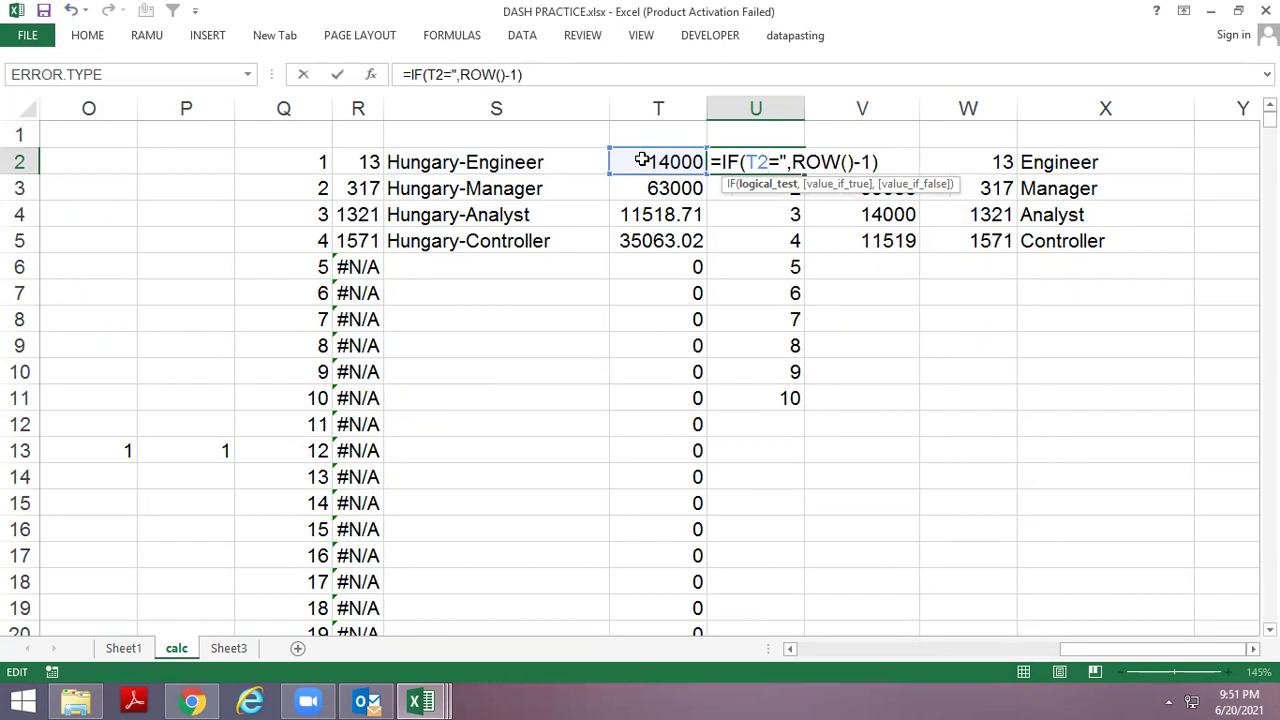
key(Delete)
text(0,)
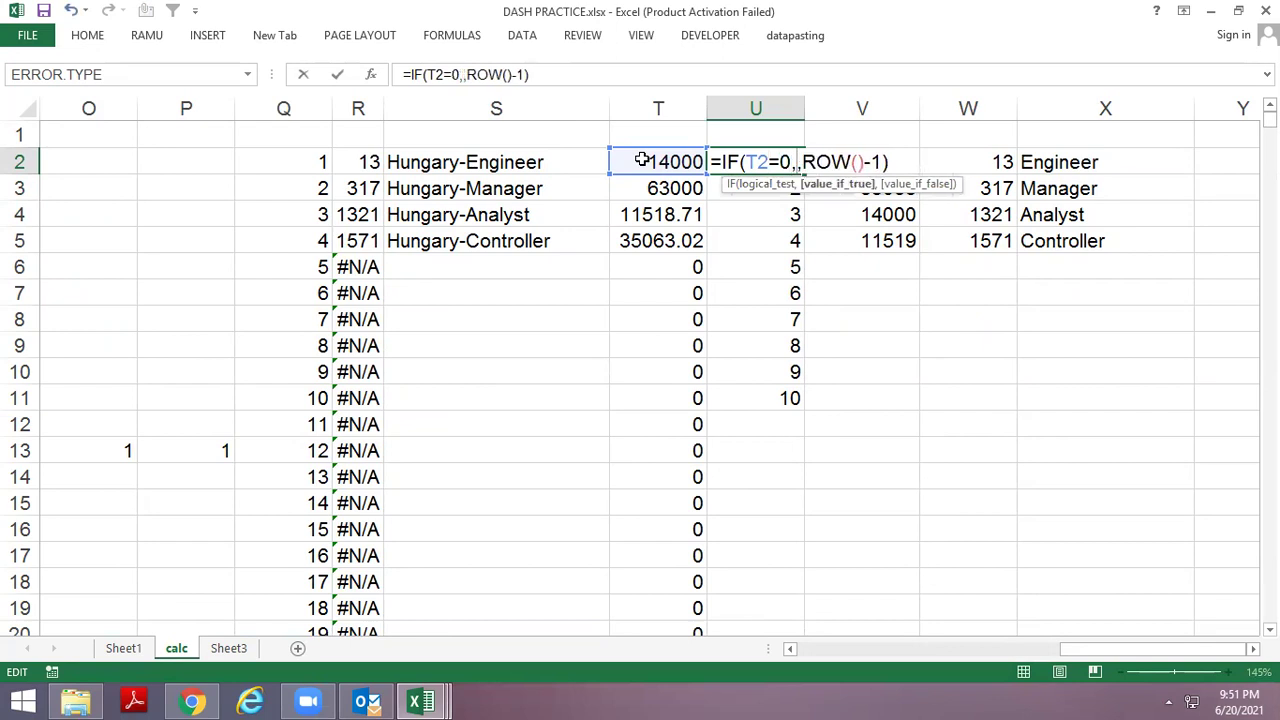
text(0)
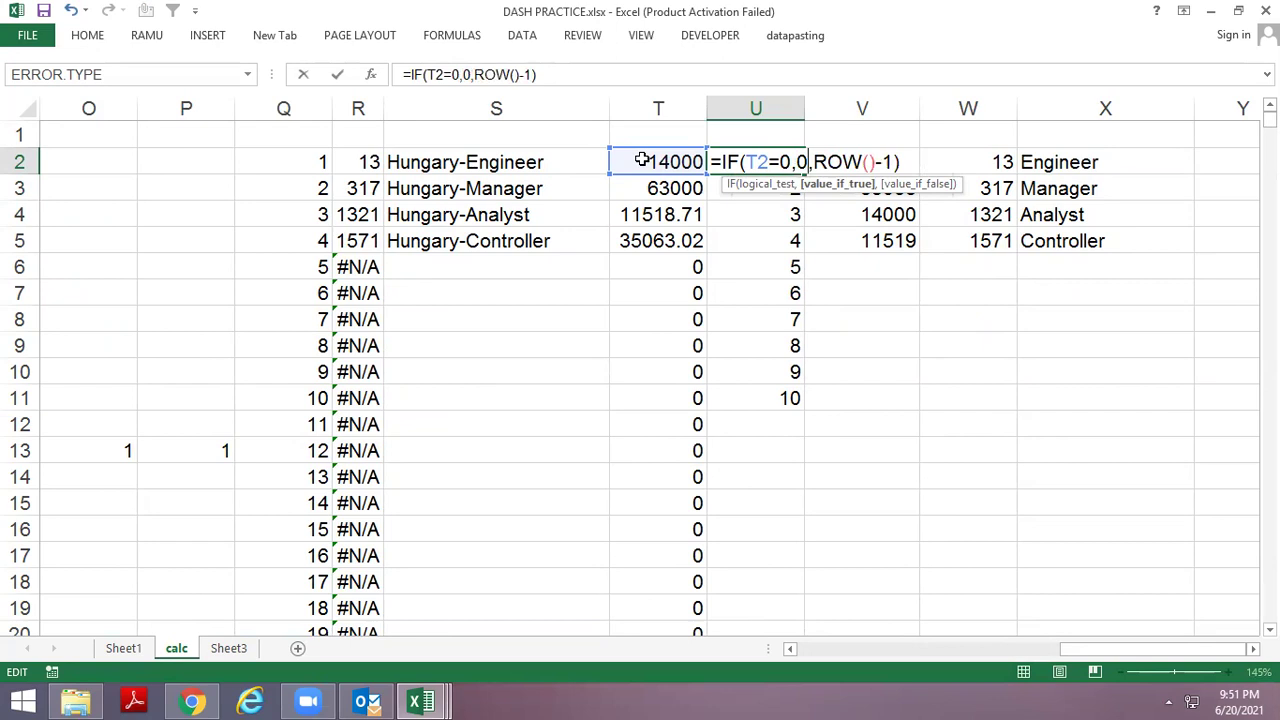
key(Return)
key(Up)
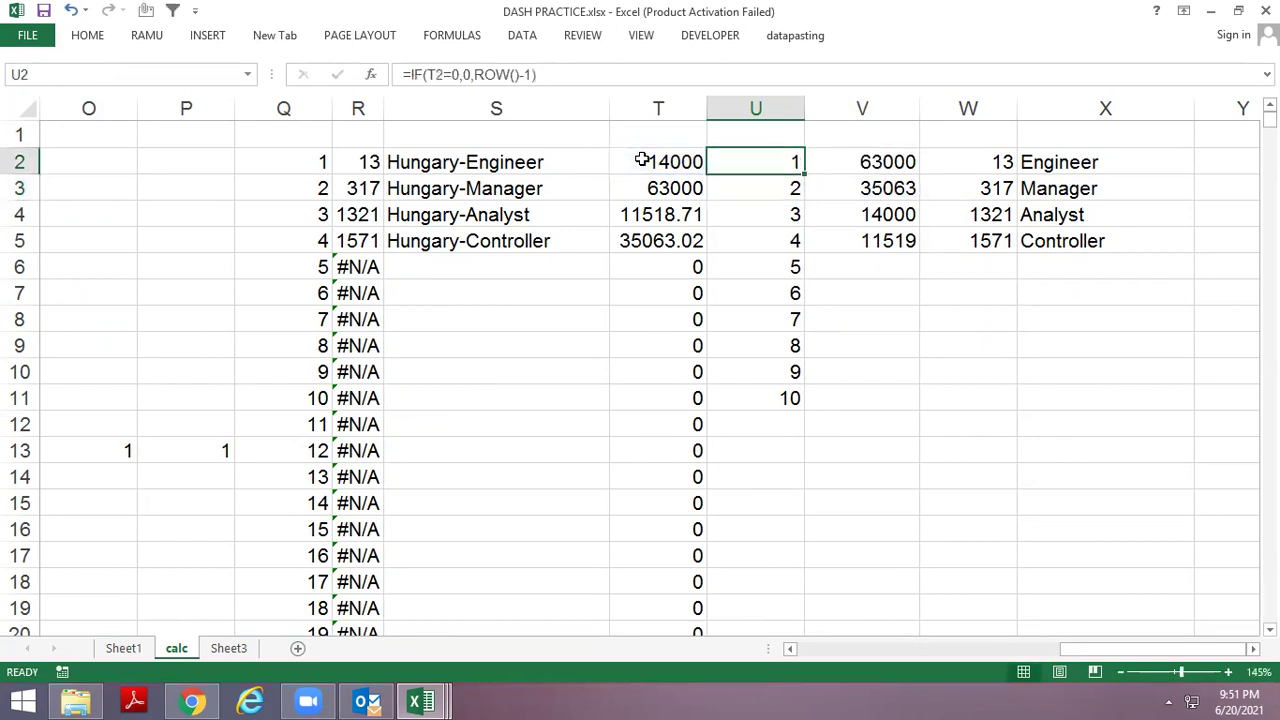
key(ctrl+shift+Down)
key(ctrl+d)
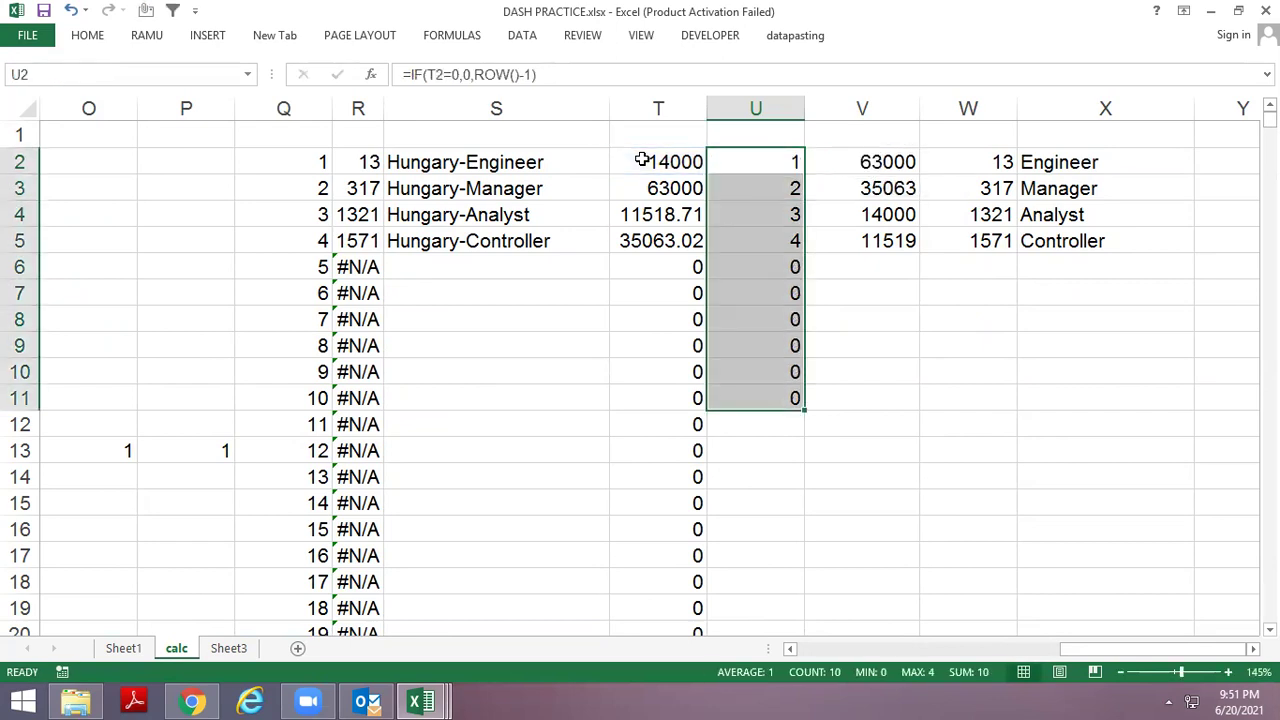
Make zero-salary rows return "" instead of 0 in U2:U11, then return to Sheet3.
key(Down)
key(Down)
key(Down)
key(Down)
key(Up)
key(Up)
key(Up)
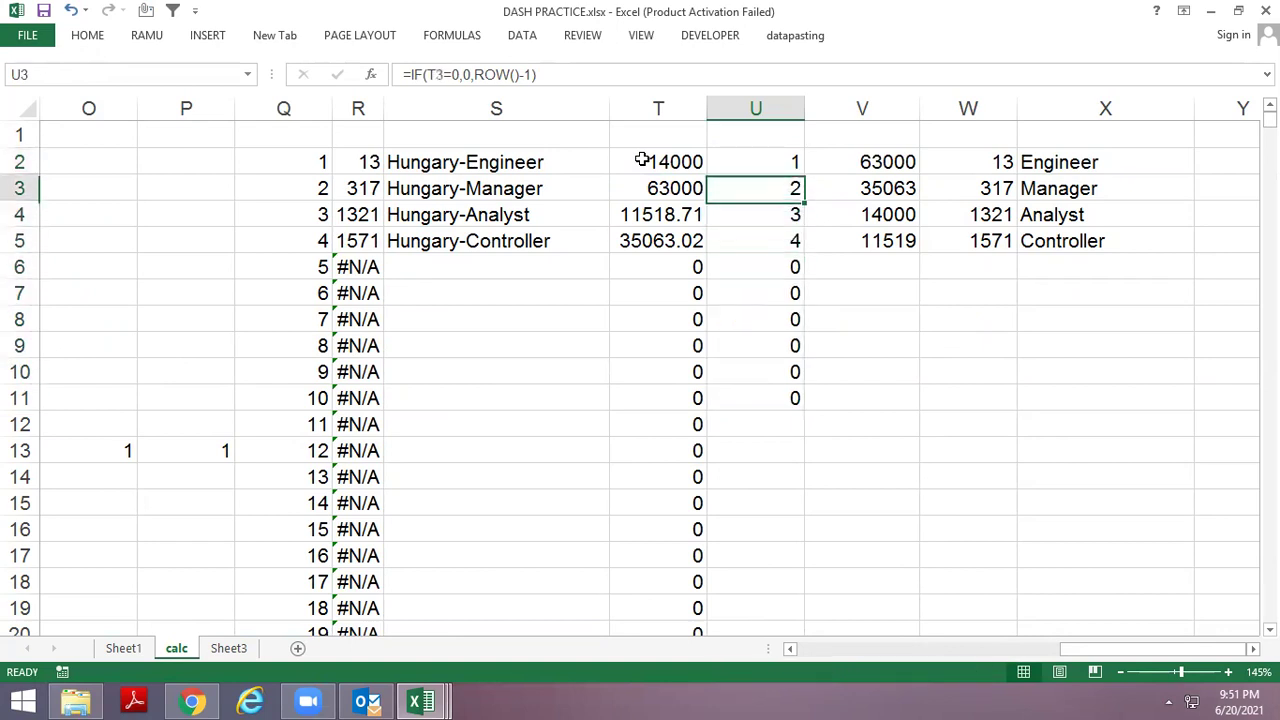
key(Up)
key(F2)
key(Left)
key(Left)
key(Left)
key(Left)
key(Left)
key(Left)
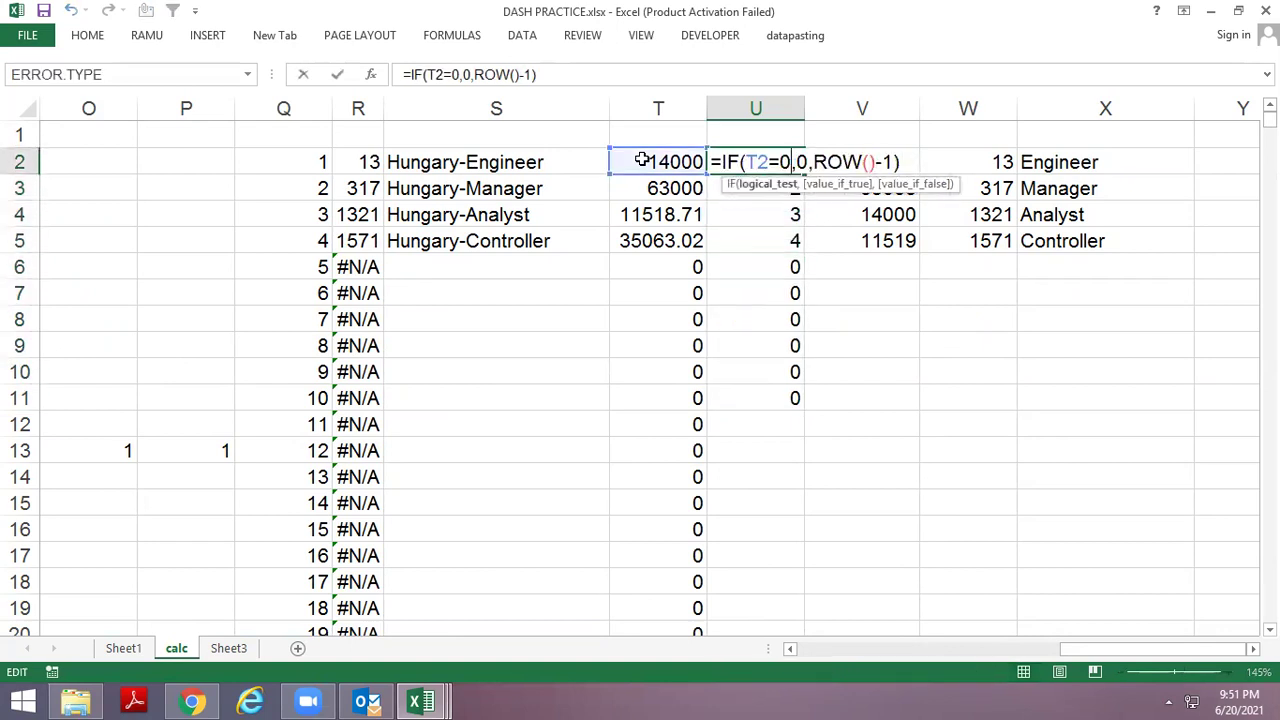
key(Right)
key(Delete)
text("")
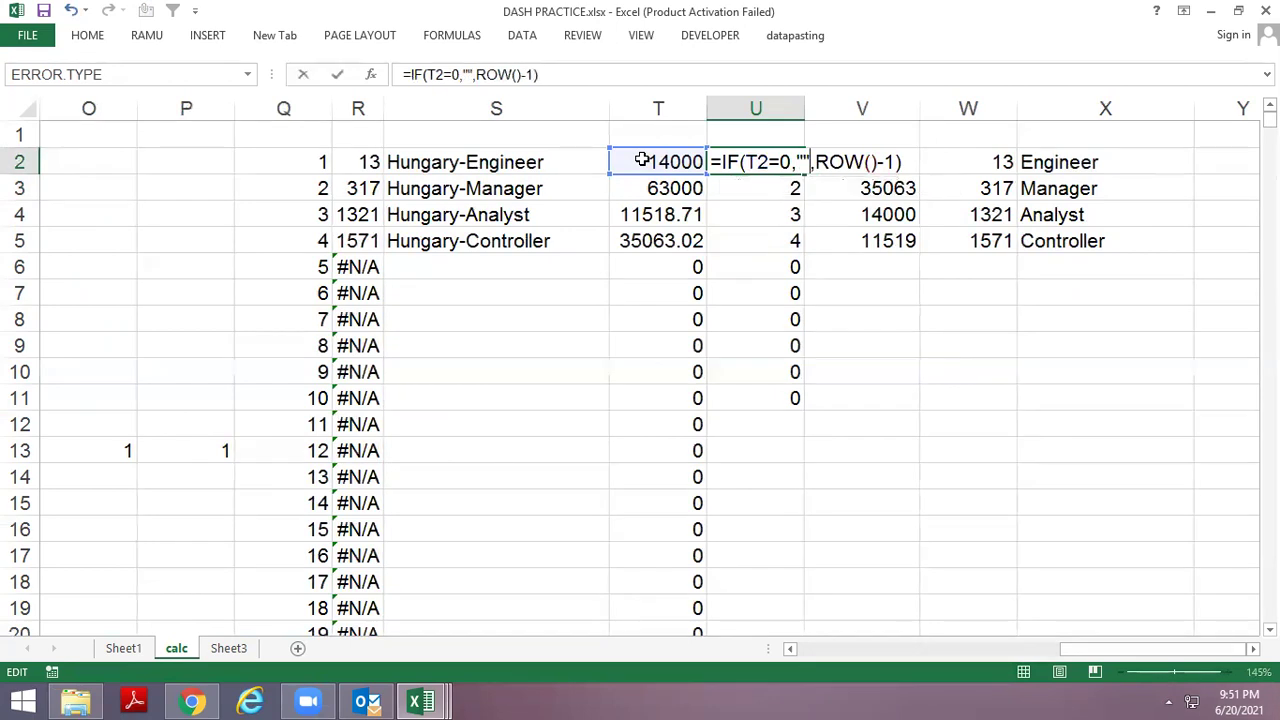
key(Return)
key(Up)
key(ctrl+shift+Down)
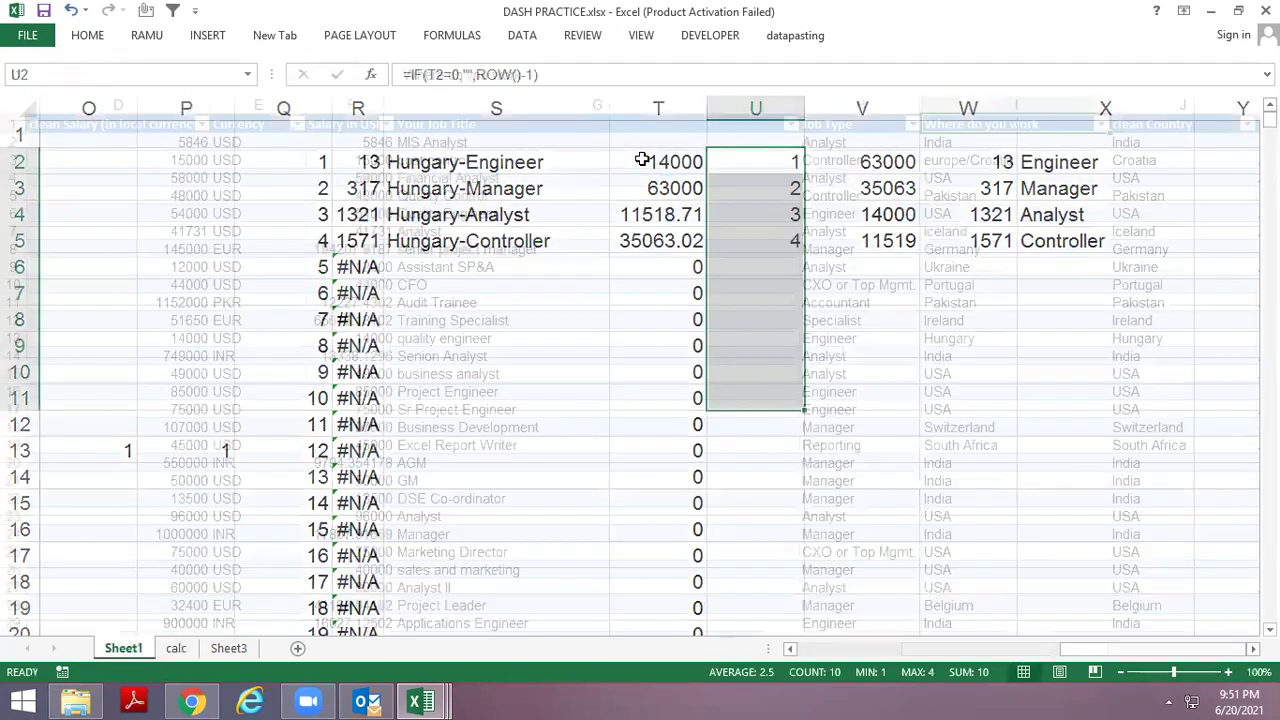
key(ctrl+Page_Up)
key(ctrl+Page_Down)
key(ctrl+Page_Down)
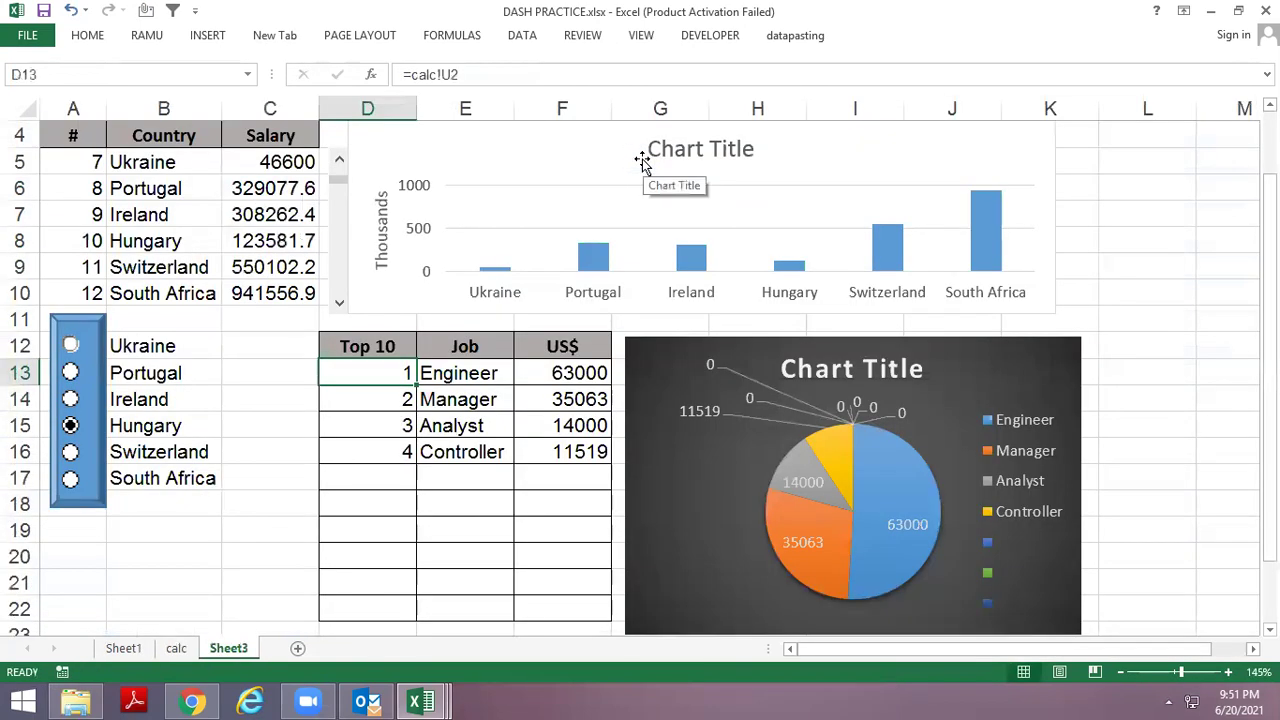
Scroll the dashboard's country list and check the formula behind the country labels.
click(341, 160)
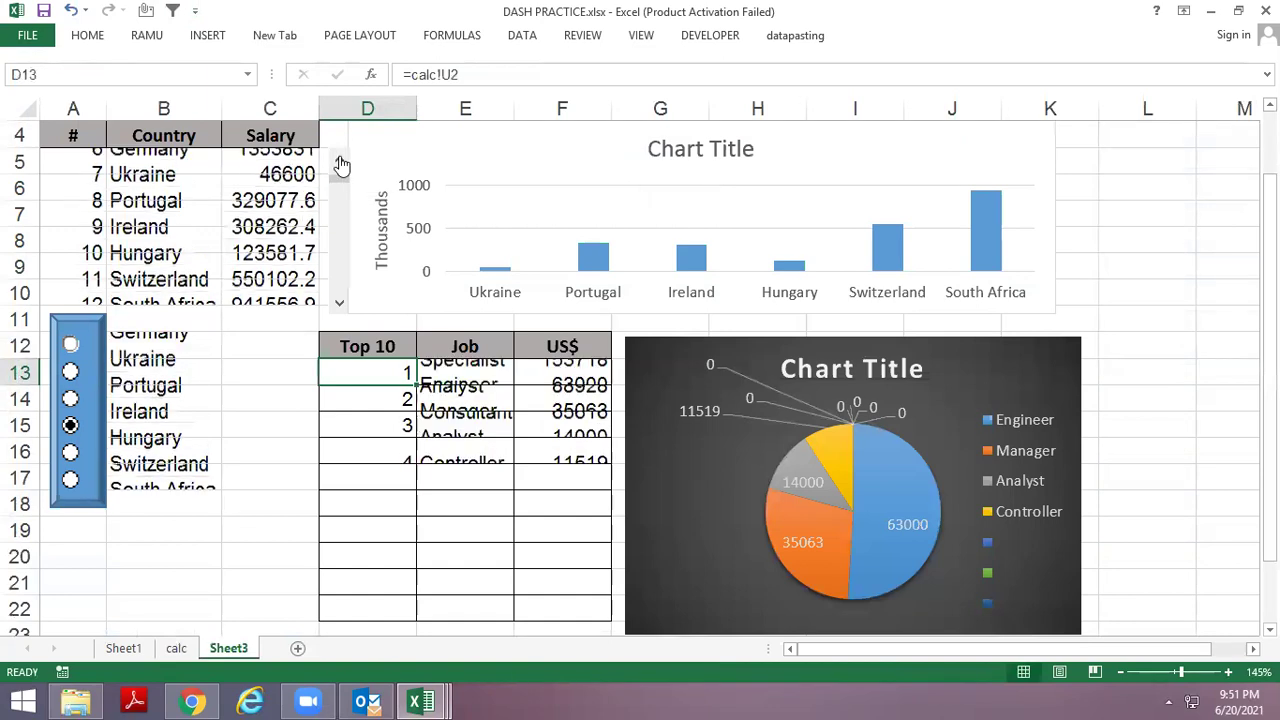
click(341, 163)
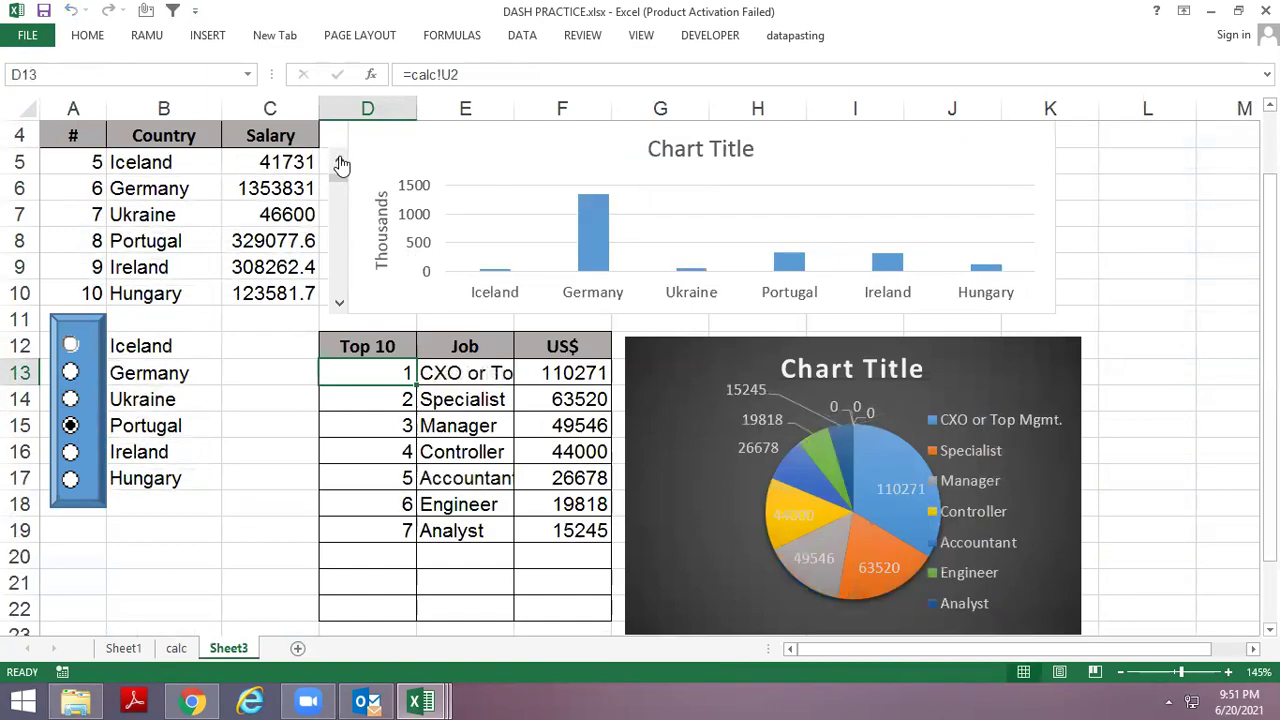
click(339, 304)
click(148, 378)
Test the dashboard by selecting Germany, Ukraine and finally Portugal.
click(148, 348)
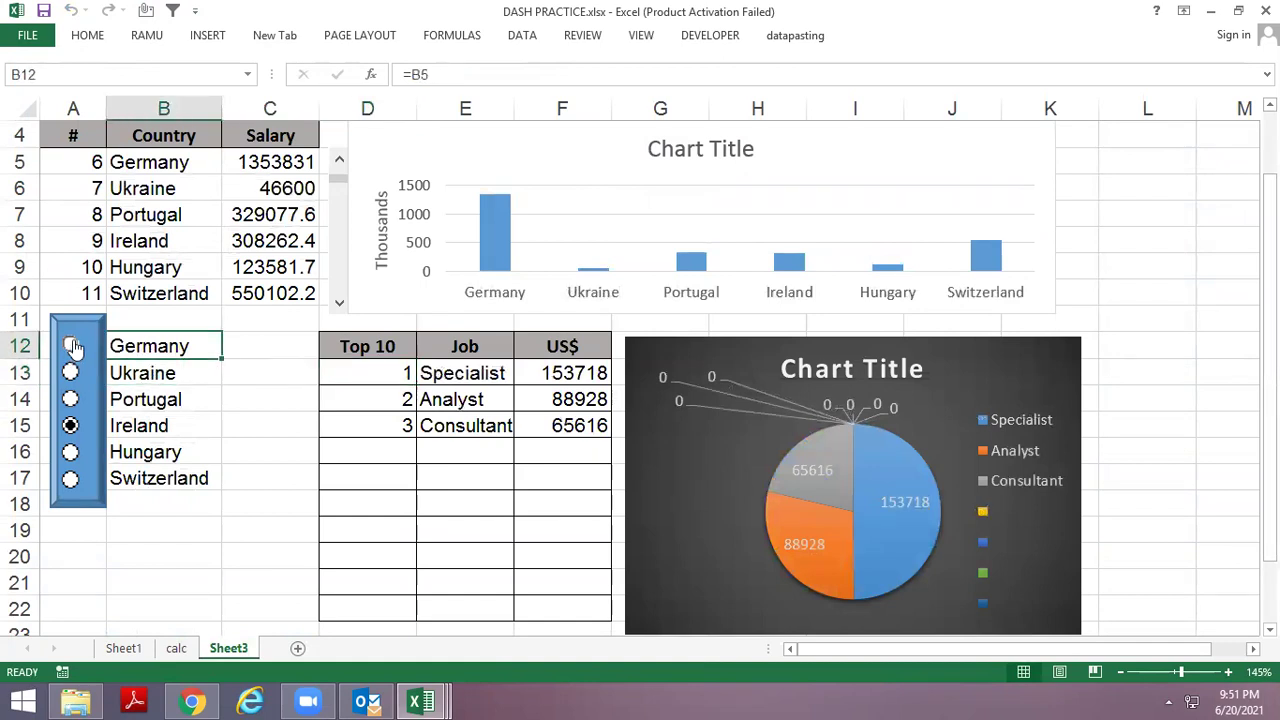
click(70, 345)
click(70, 372)
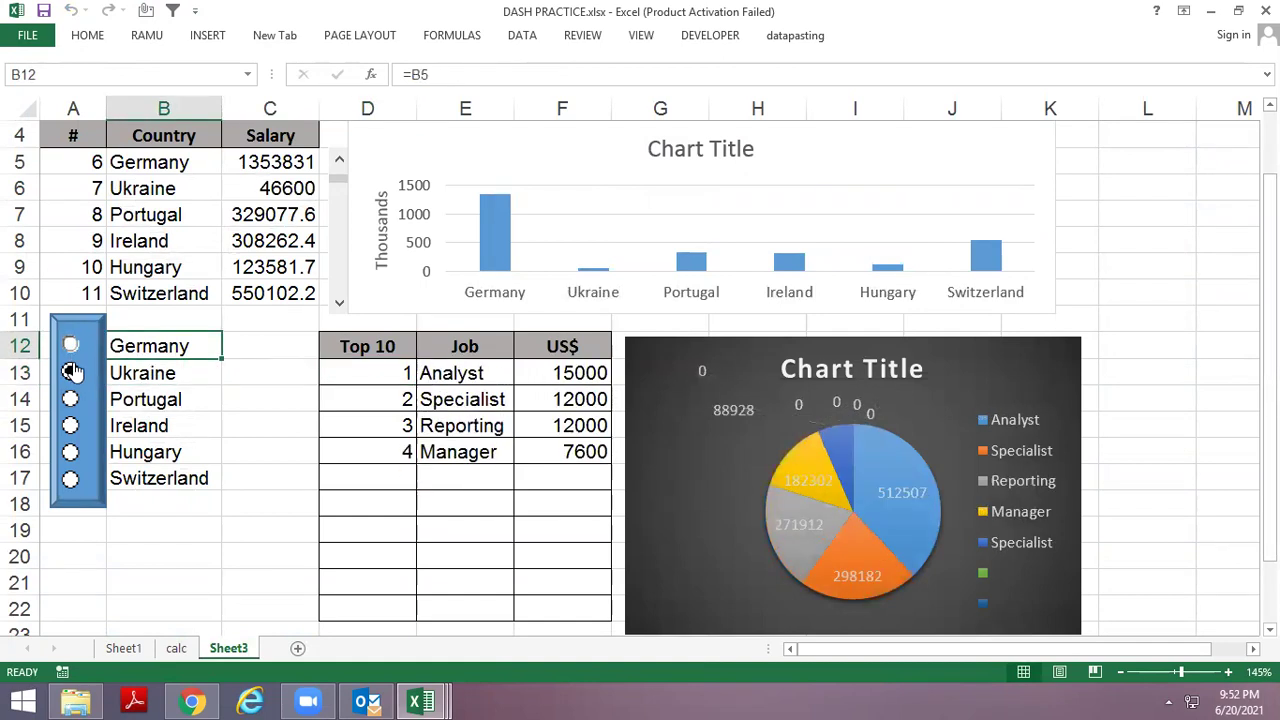
click(70, 346)
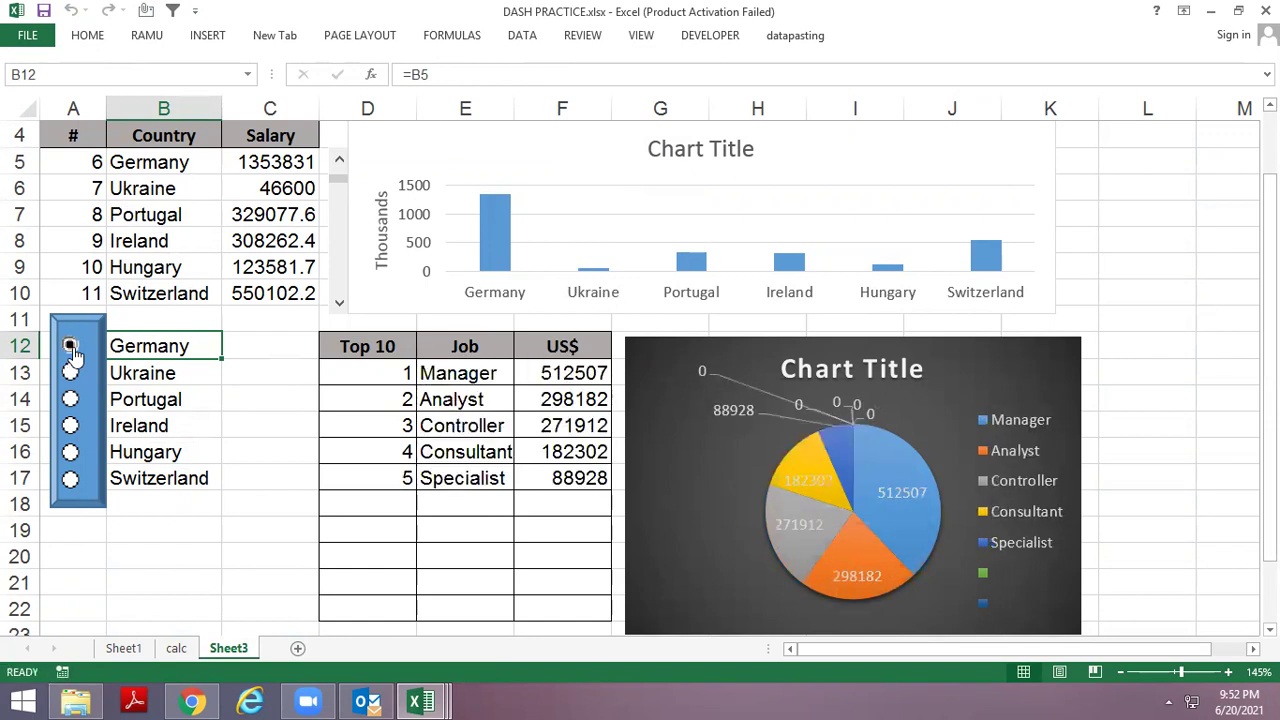
click(70, 372)
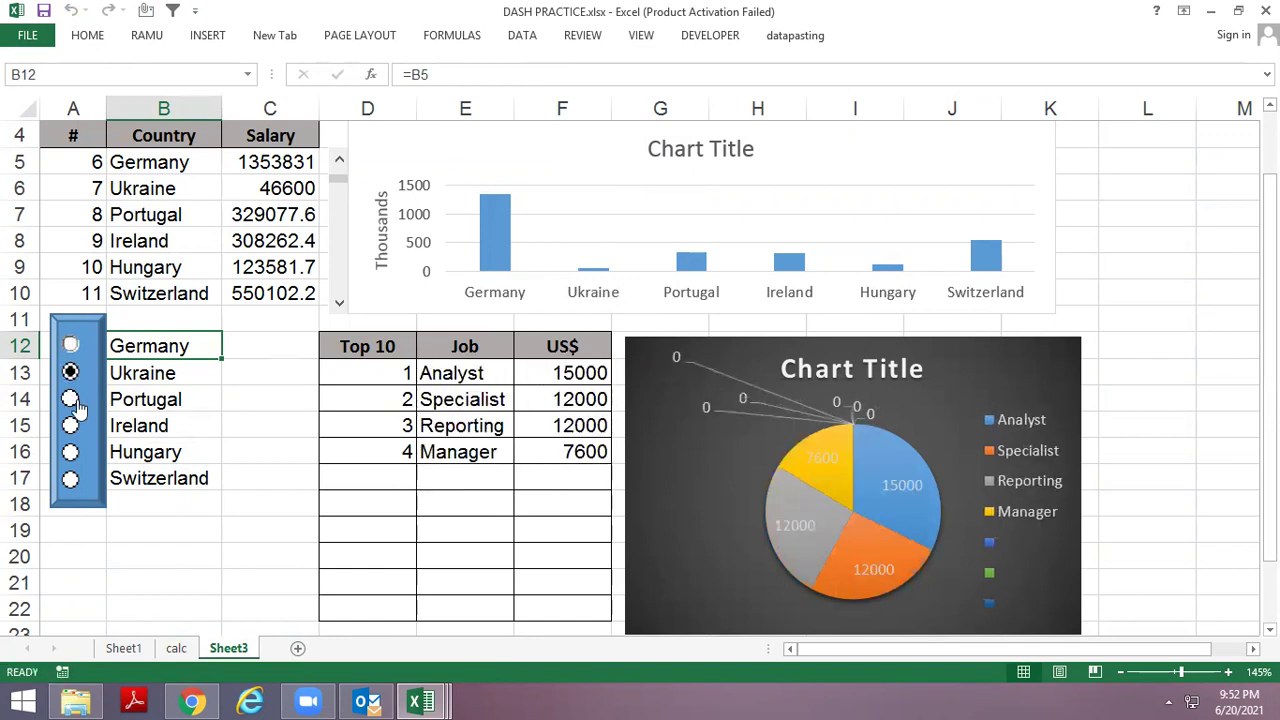
click(70, 399)
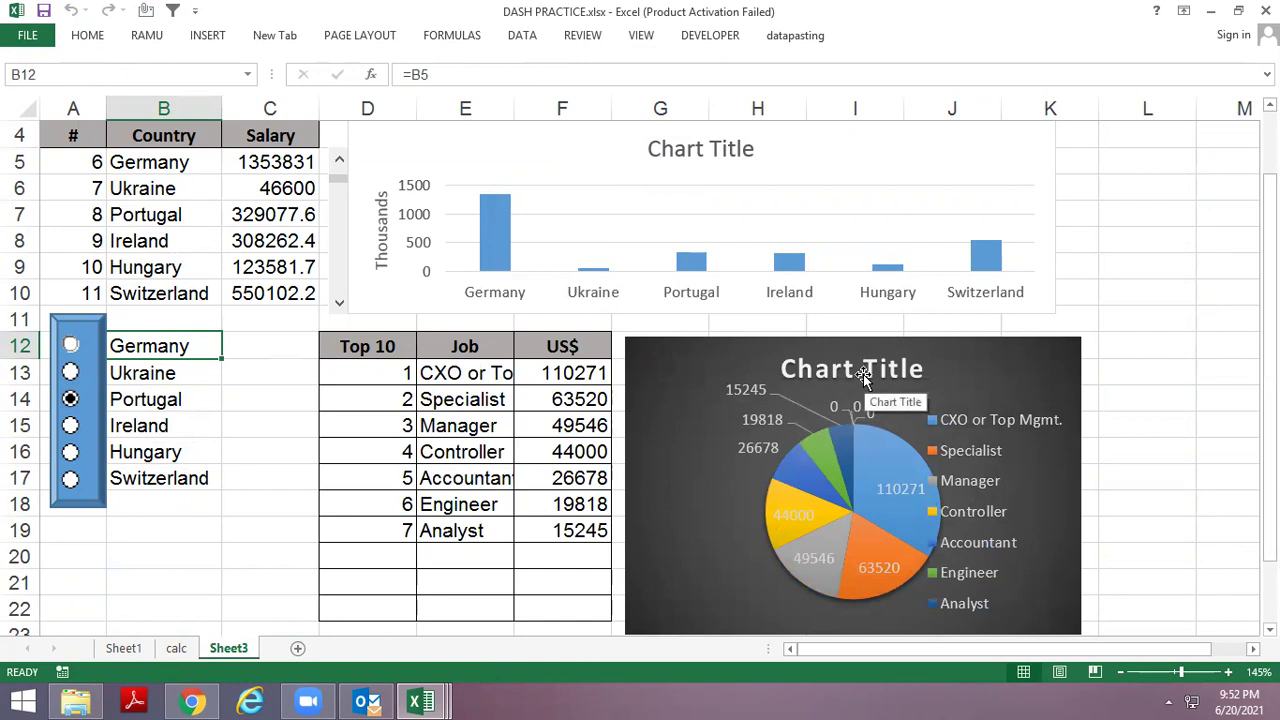
Open the pie chart's data source settings and edit its data series.
click(863, 374)
right_click(864, 375)
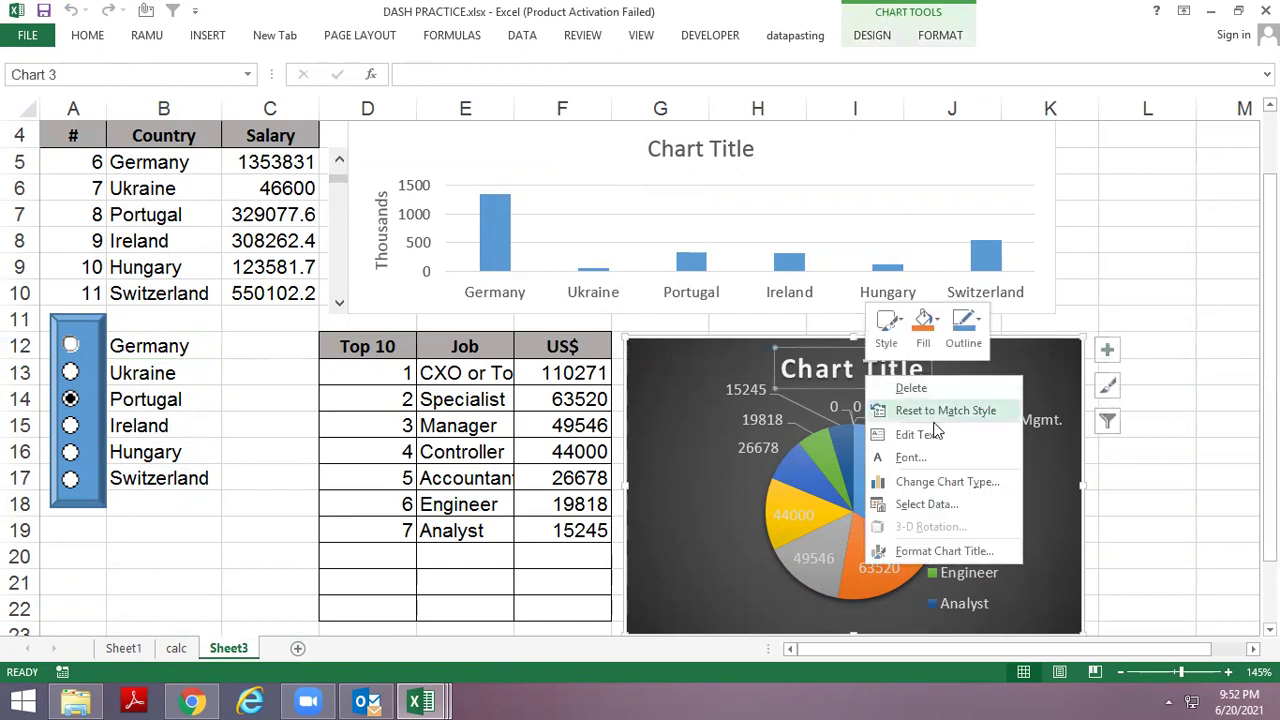
click(922, 504)
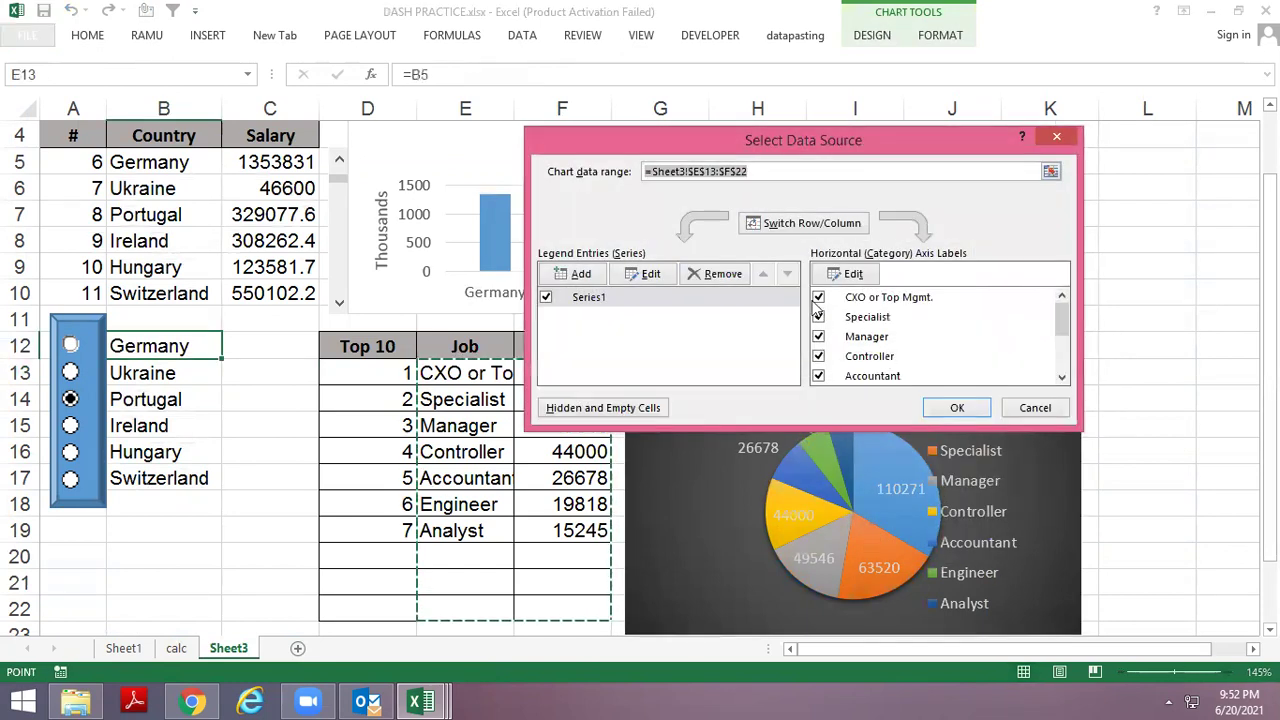
click(650, 274)
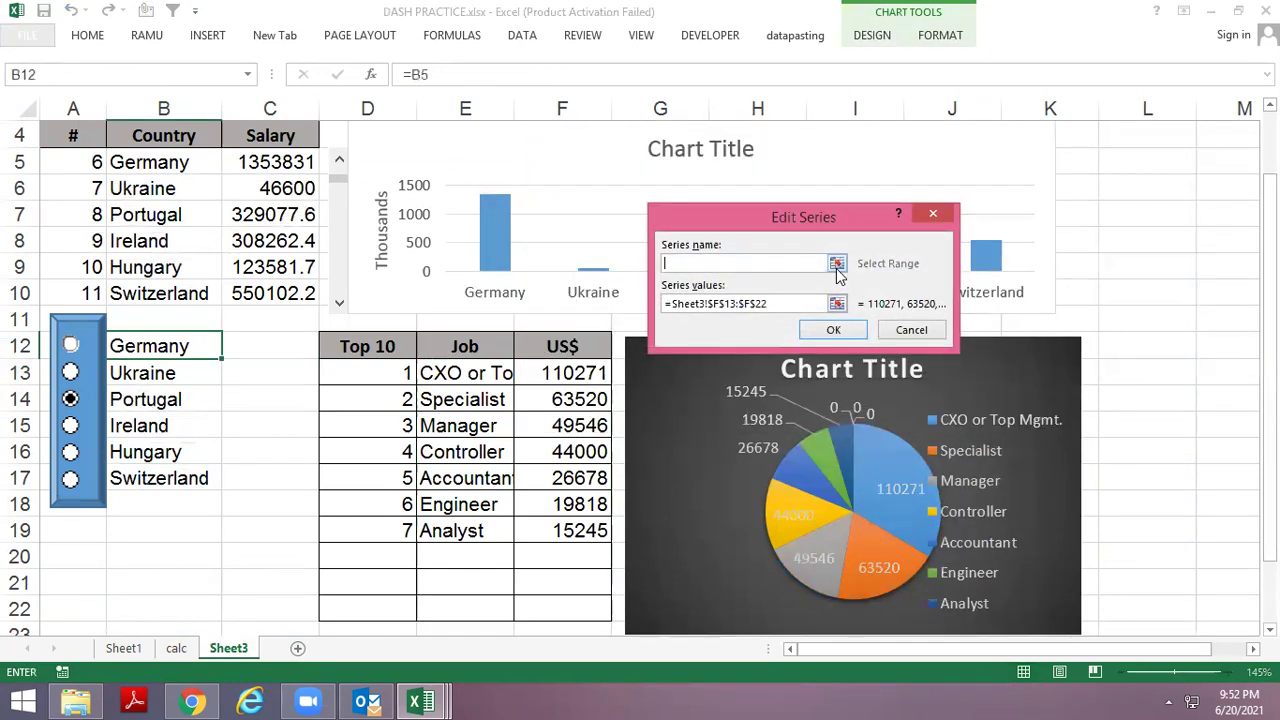
Set the series name to =calc!$N$1 (Portugal) and apply the change to the chart.
click(837, 266)
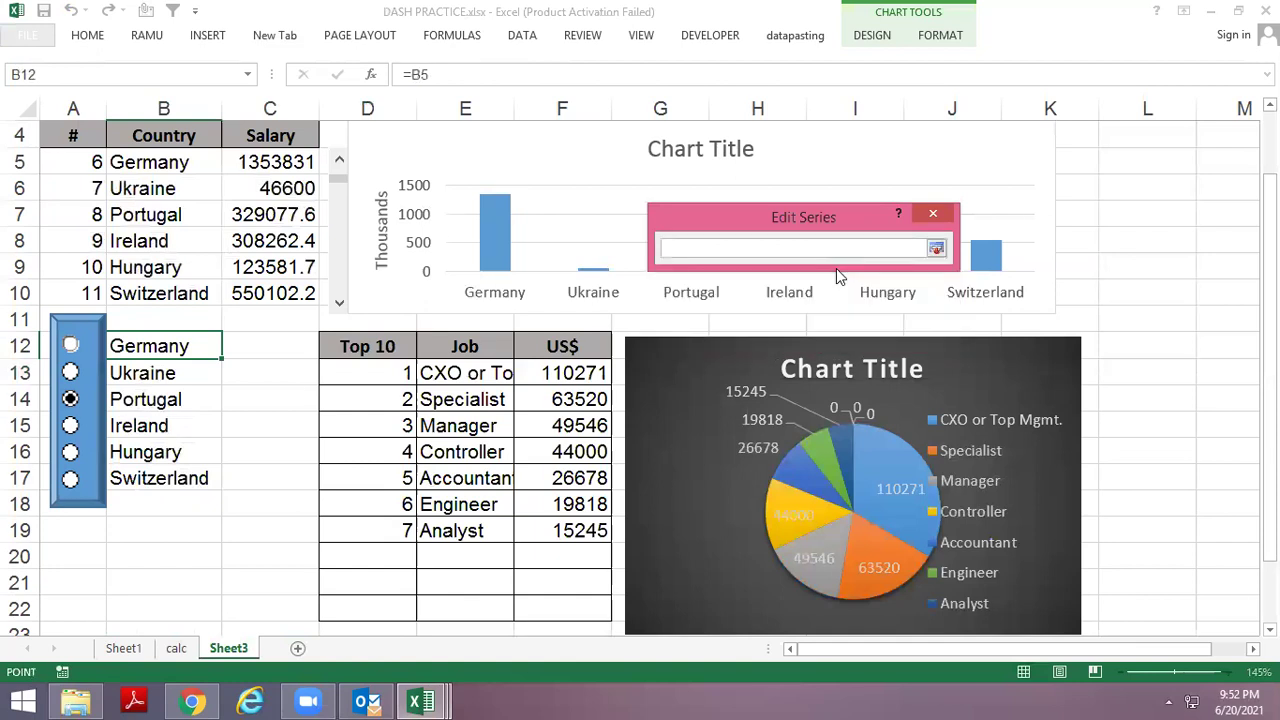
click(1088, 228)
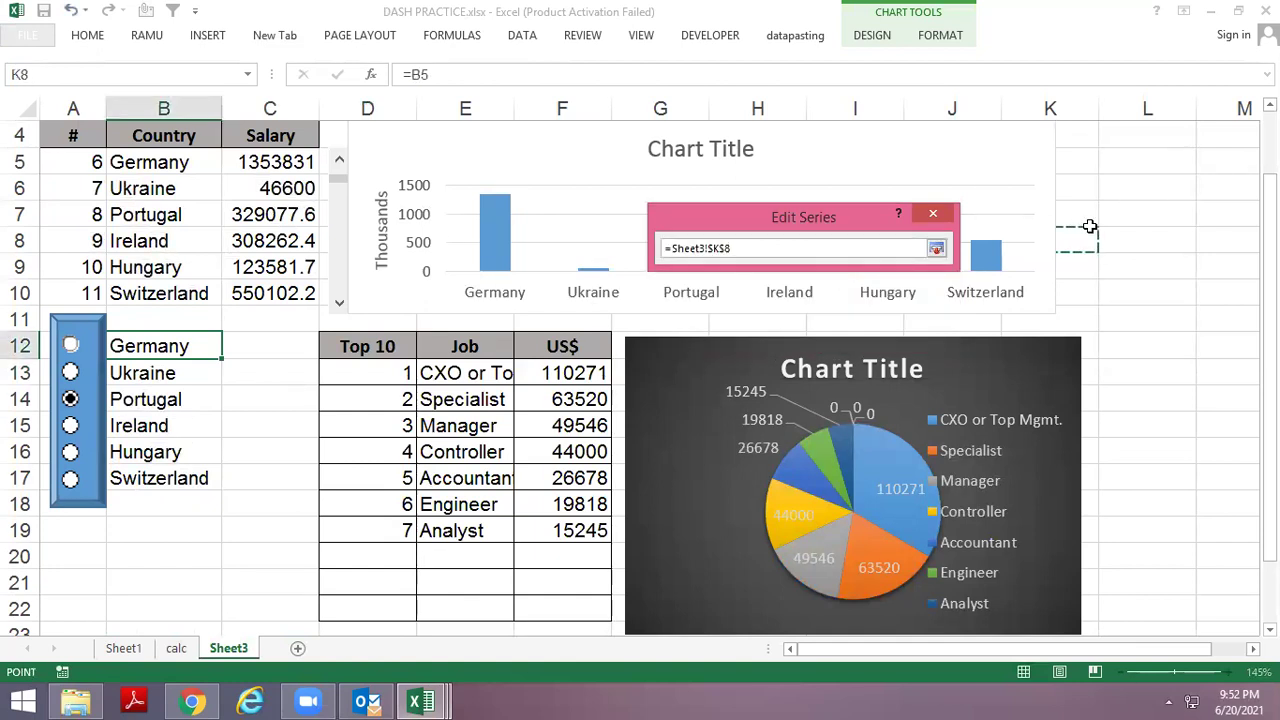
key(ctrl+Page_Up)
key(ctrl+Page_Up)
key(ctrl+Page_Down)
key(Left)
key(Left)
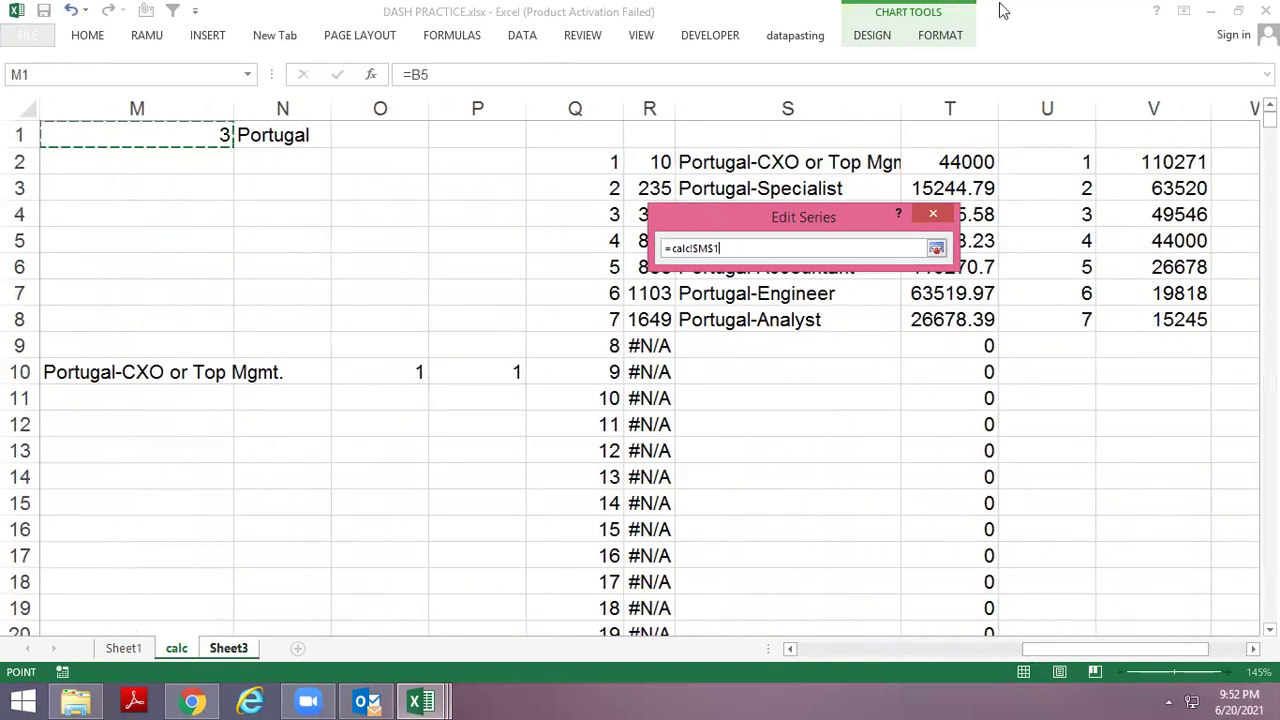
click(240, 140)
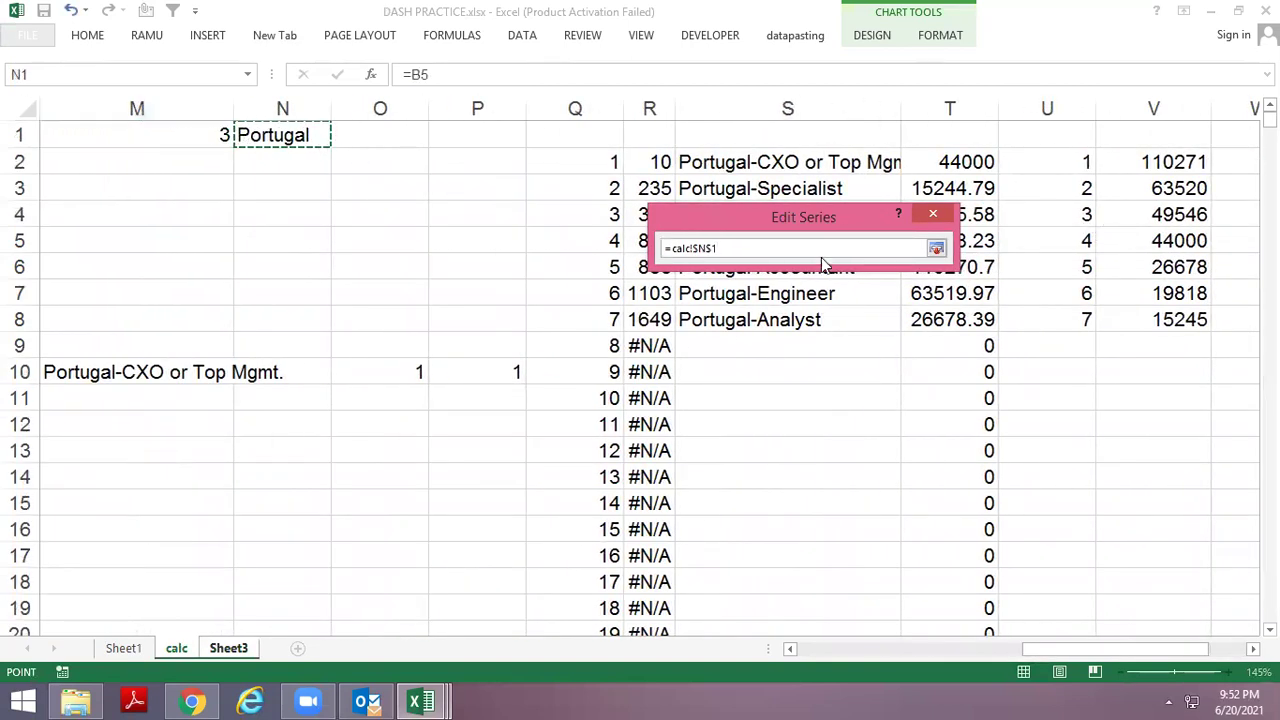
click(936, 248)
click(840, 336)
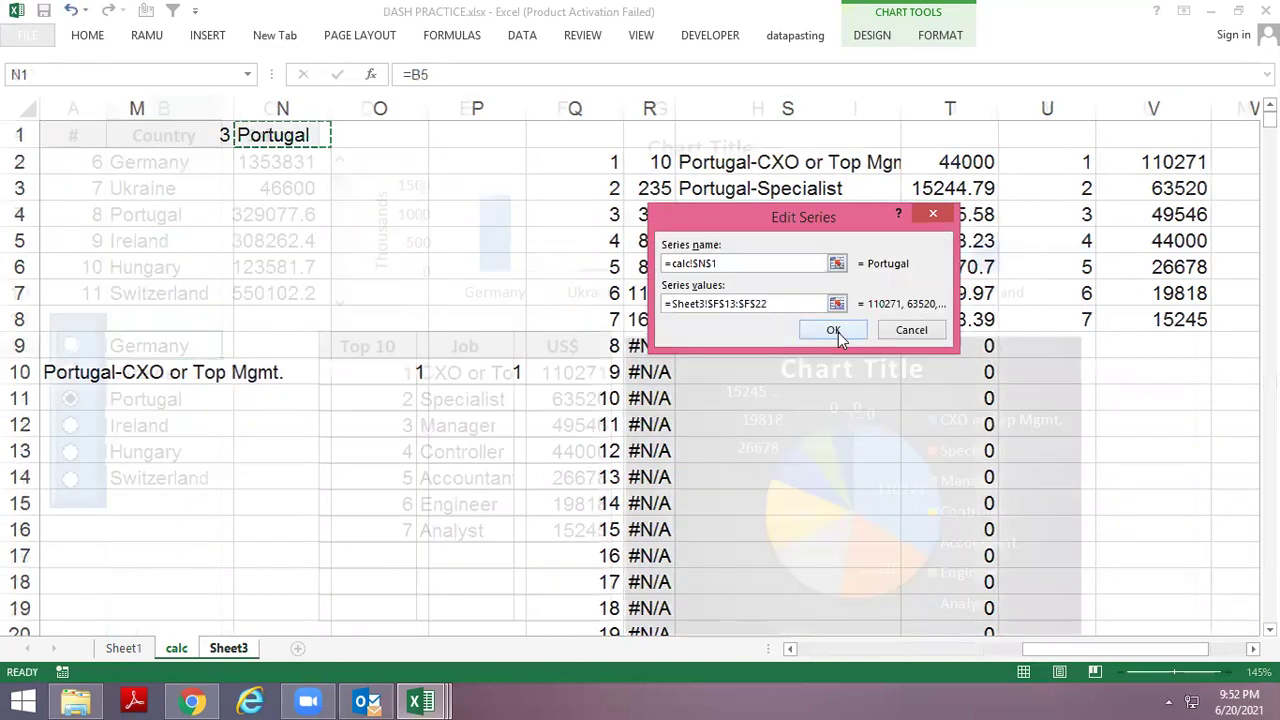
click(957, 408)
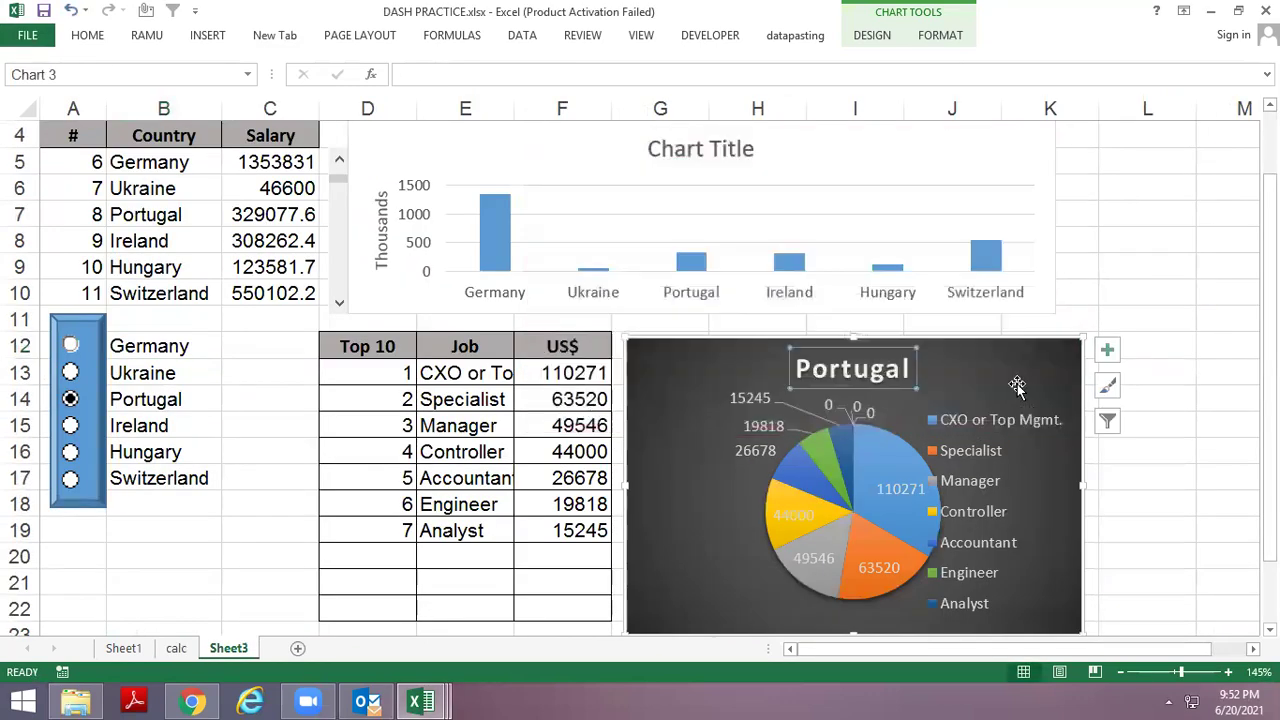
click(1138, 310)
Cycle the country through Germany, Ukraine and Portugal to Ireland, checking the pie's title and labels.
click(70, 345)
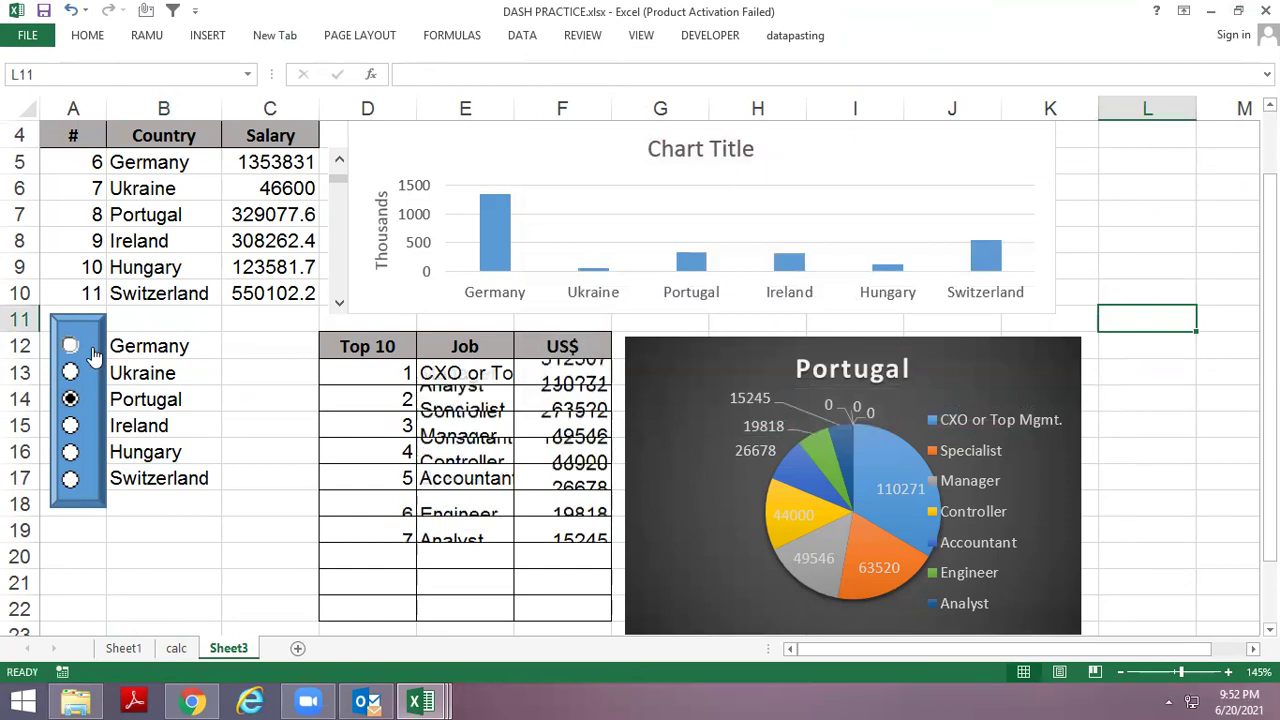
click(68, 372)
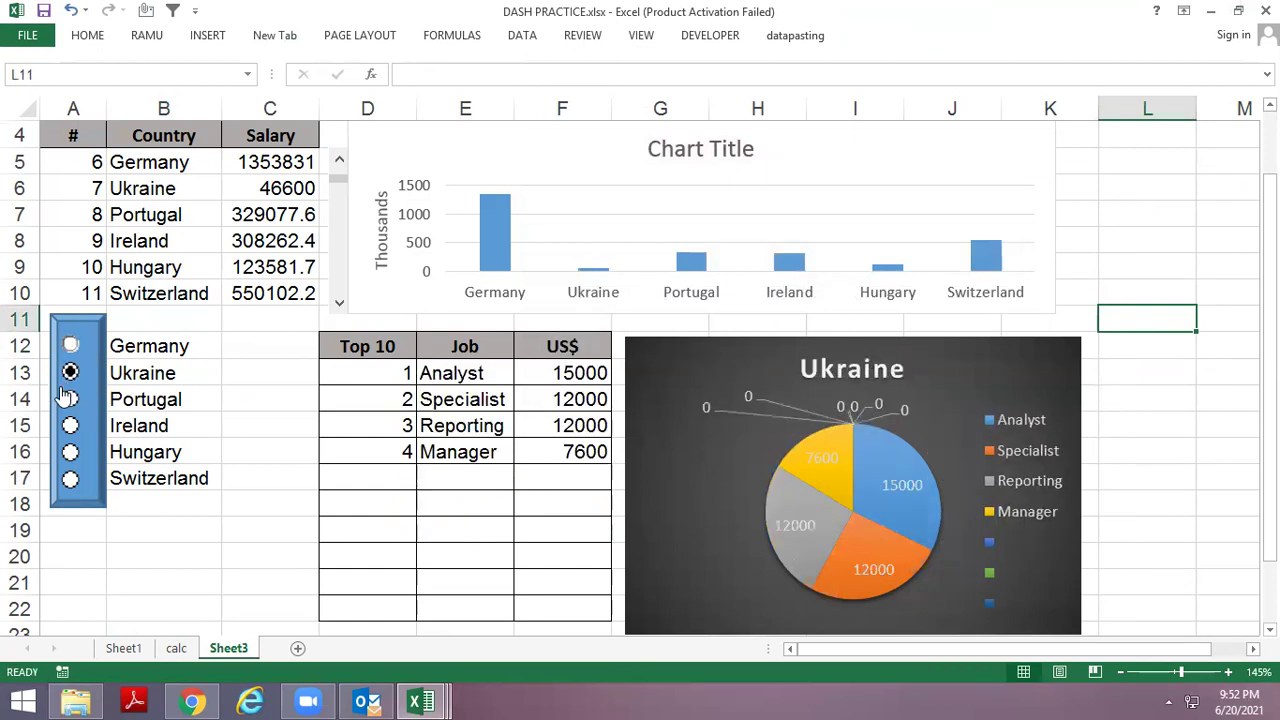
click(70, 399)
click(70, 425)
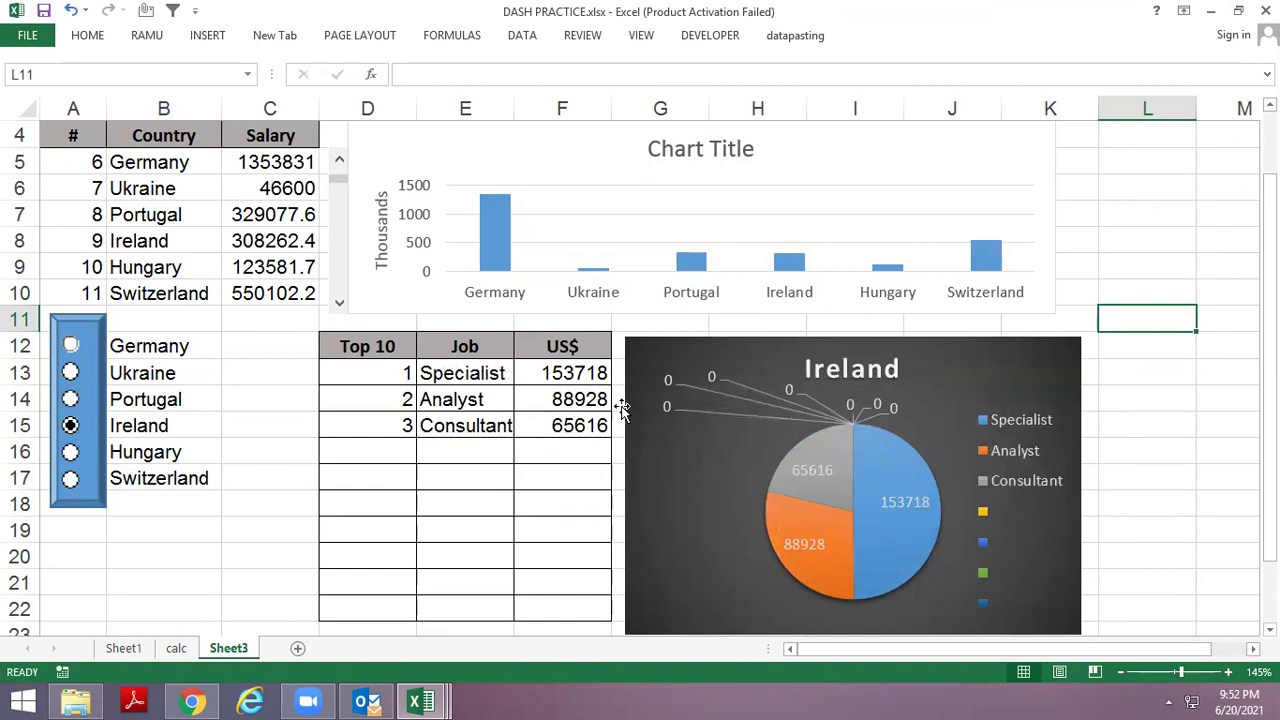
click(683, 385)
click(705, 400)
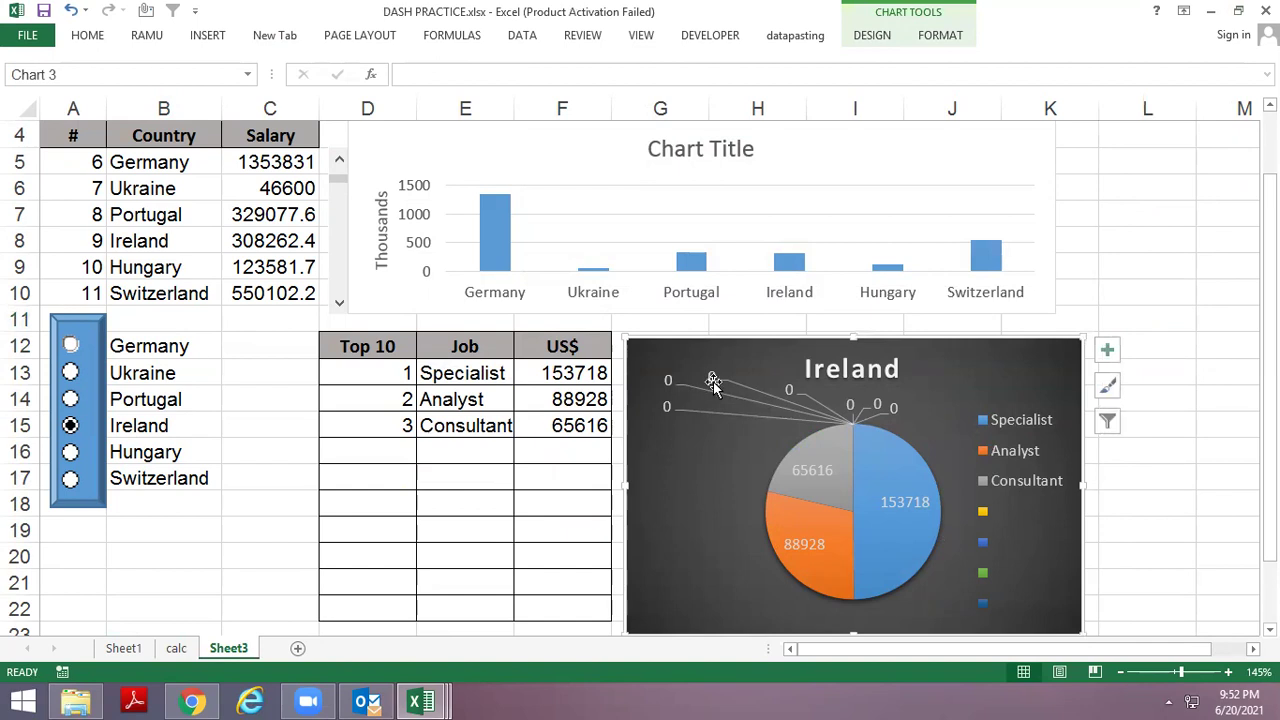
click(1178, 398)
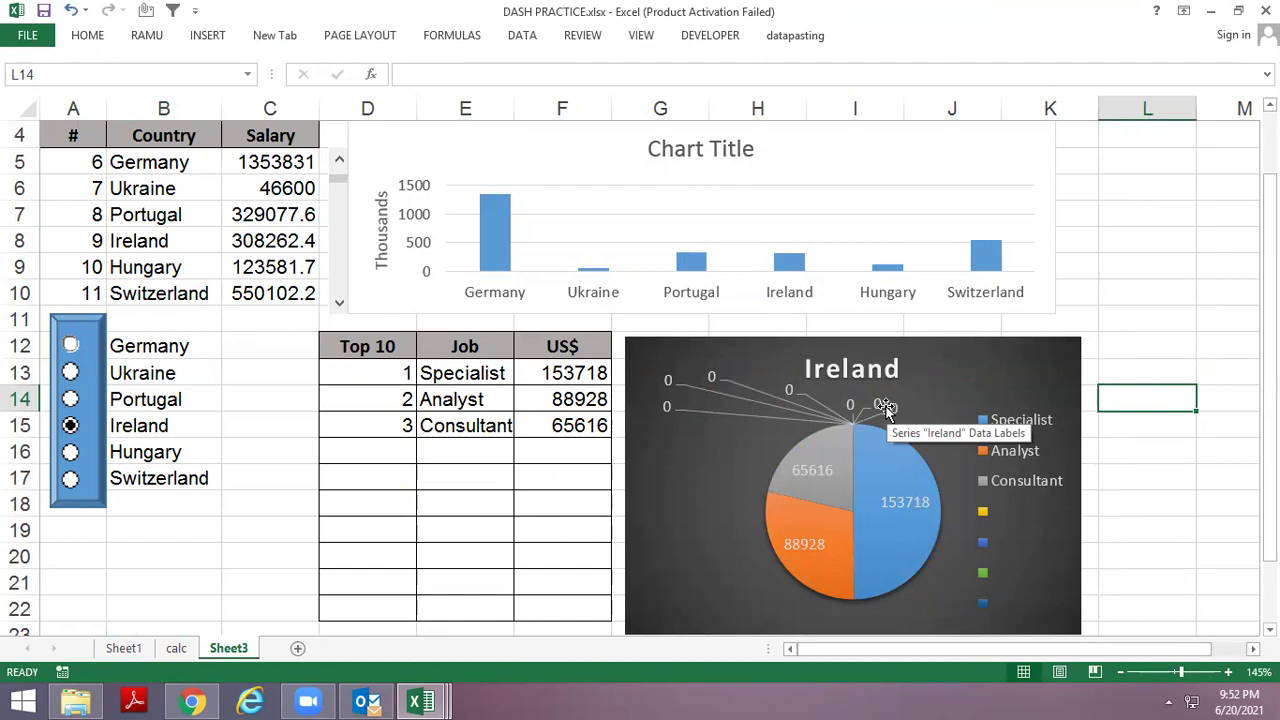
Check the Top 10 table's filled rows D13:F15 and the empty row below them.
mouse_move(452, 385)
mouse_down()
mouse_move(457, 404)
mouse_move(534, 428)
mouse_up()
click(490, 452)
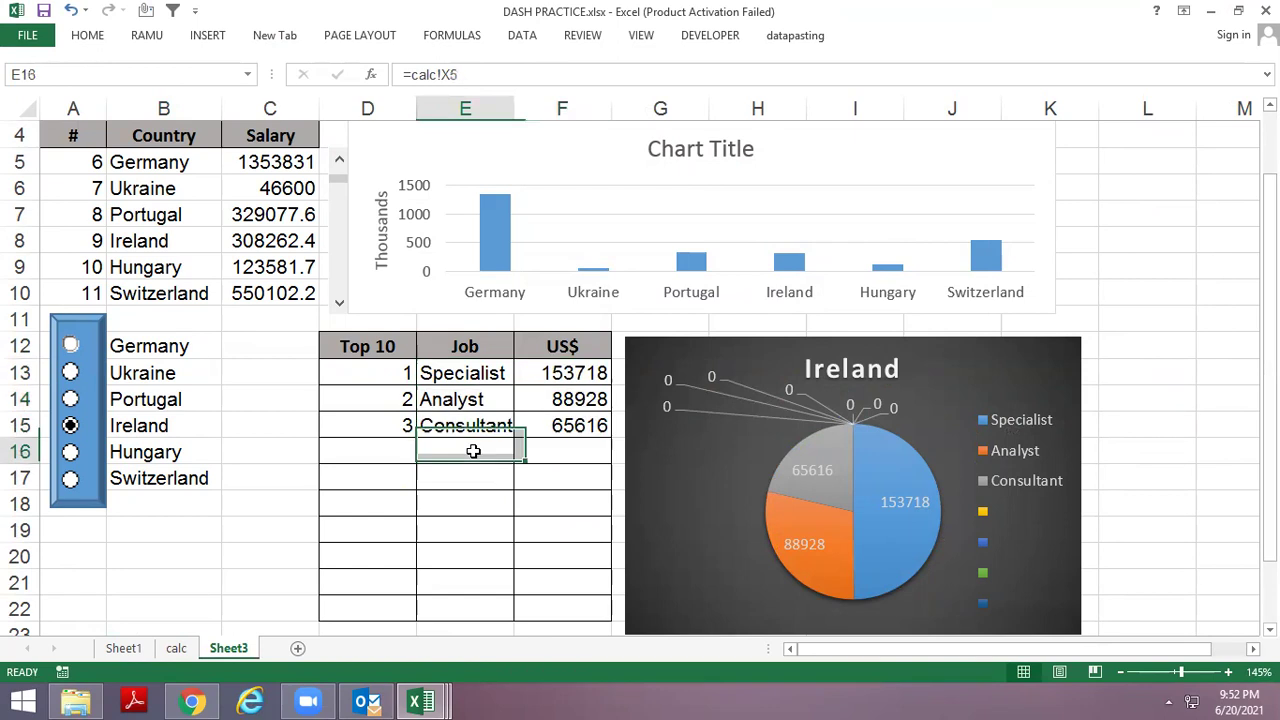
click(407, 385)
drag(451, 415, 530, 431)
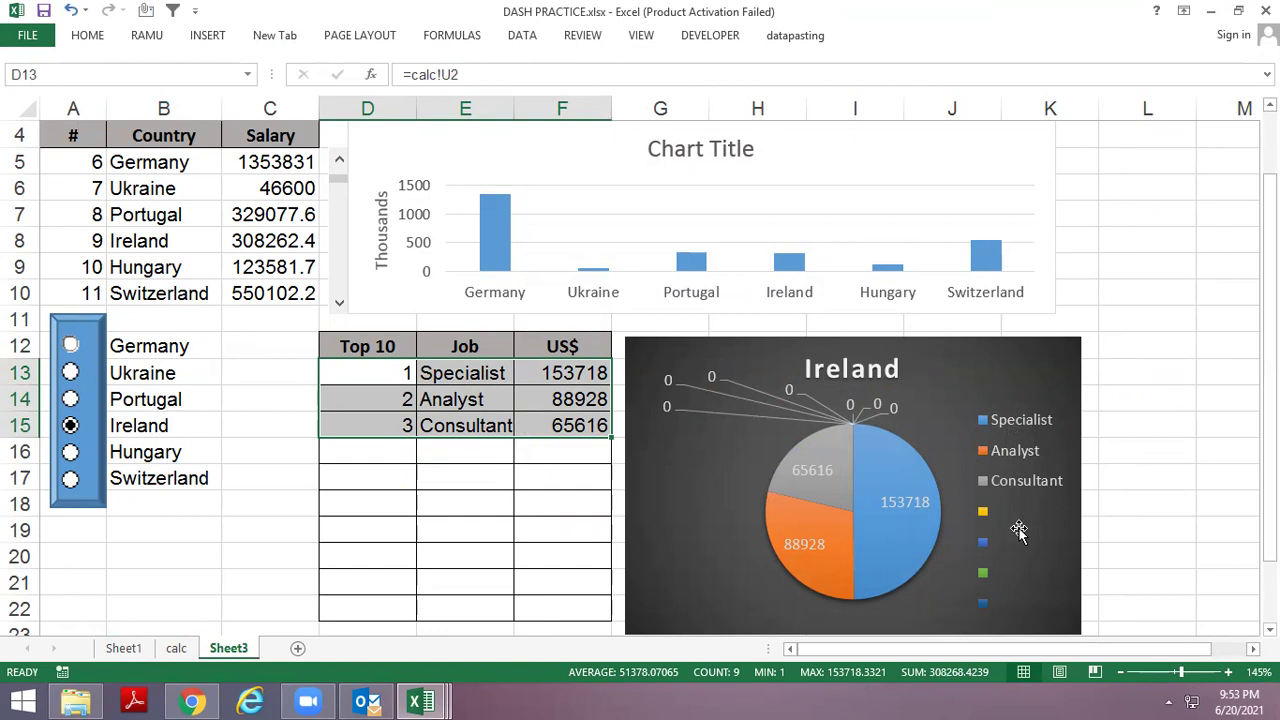
Label cell L10 as JOB.
click(1151, 291)
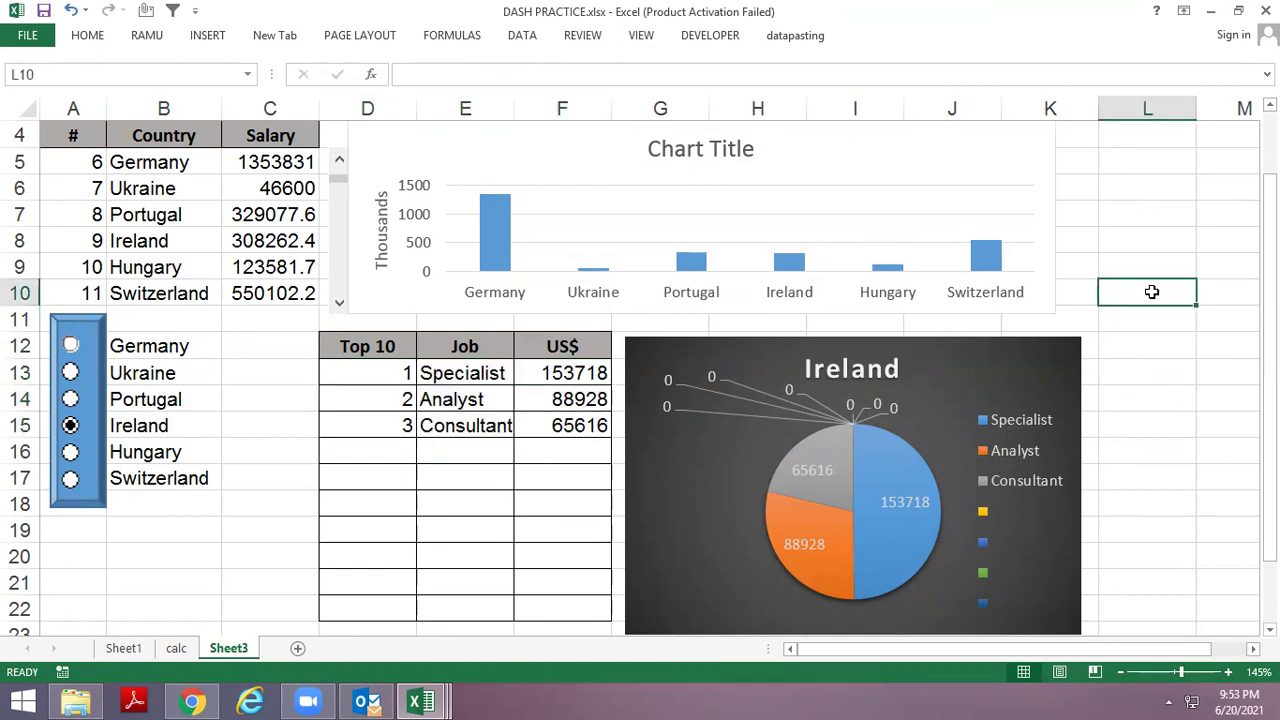
text(=)
text(/)
key(Escape)
text(JOB)
key(ctrl+Return)
In L11, begin an OFFSET formula anchored on the absolute reference $E$13.
key(Down)
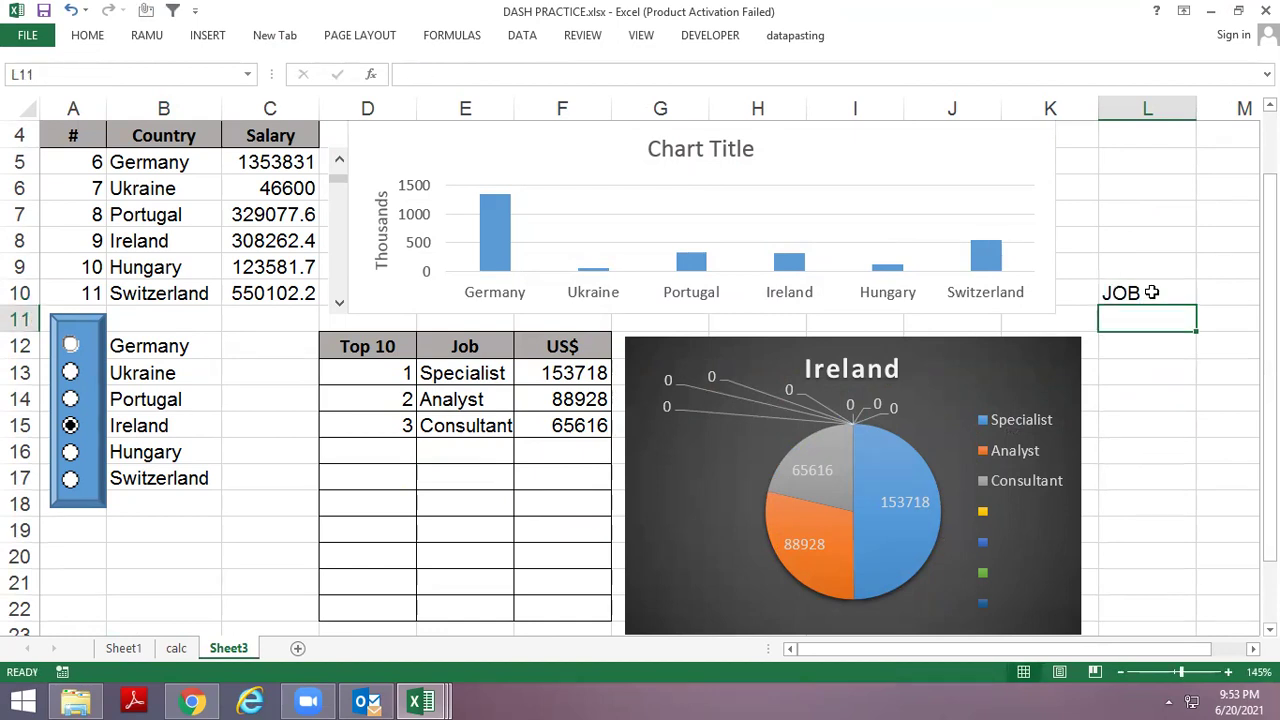
text(=OF)
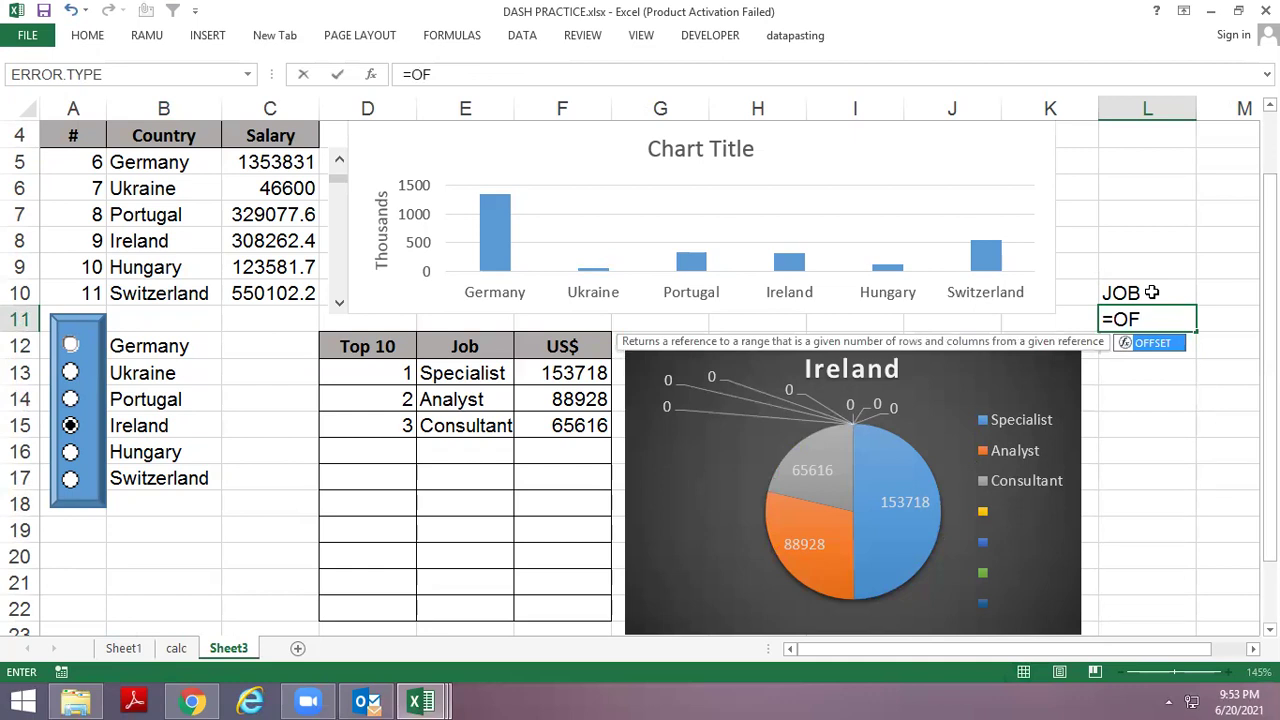
key(Tab)
key(Left)
key(Left)
key(Left)
key(Left)
key(Left)
key(Down)
key(Down)
key(Left)
key(F4)
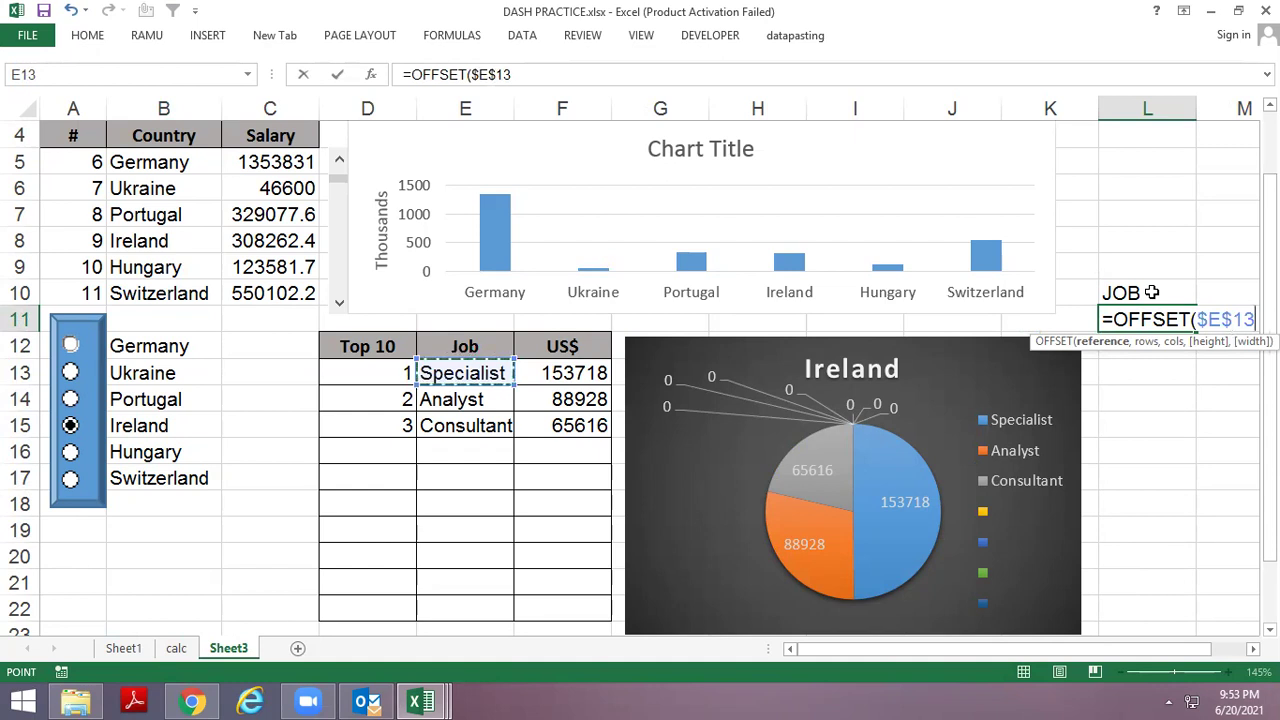
Complete L11 as =OFFSET($E$13,0,0,COUNTIF(E13:E22,"<>0"),0), which returns #REF!
text(,0)
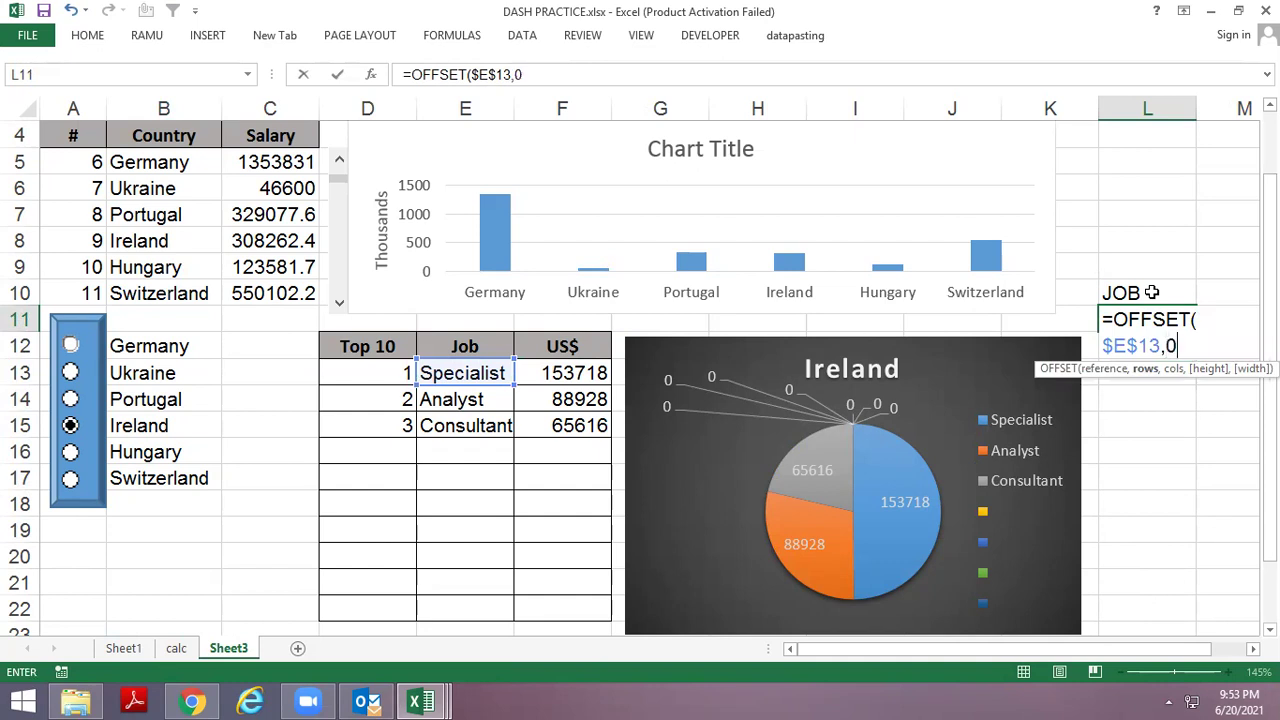
text(,0)
text(CP)
key(BackSpace)
key(BackSpace)
key(BackSpace)
text(,0,)
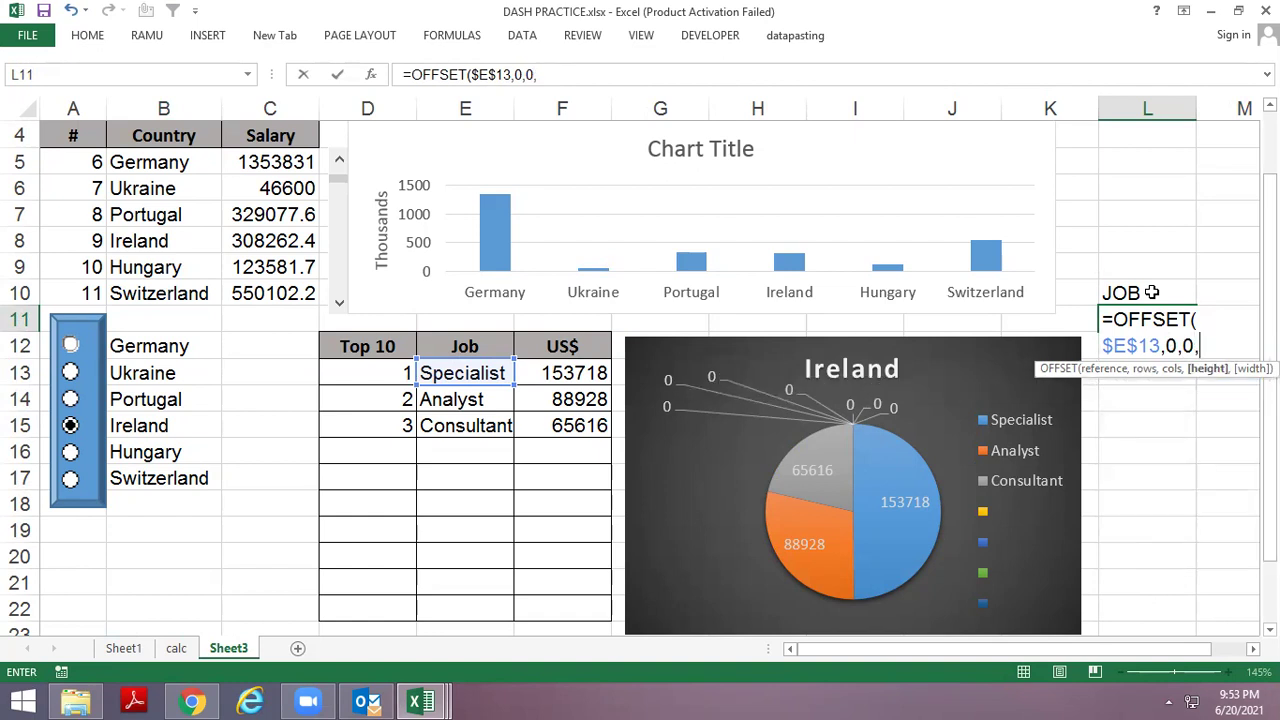
text(COUNT)
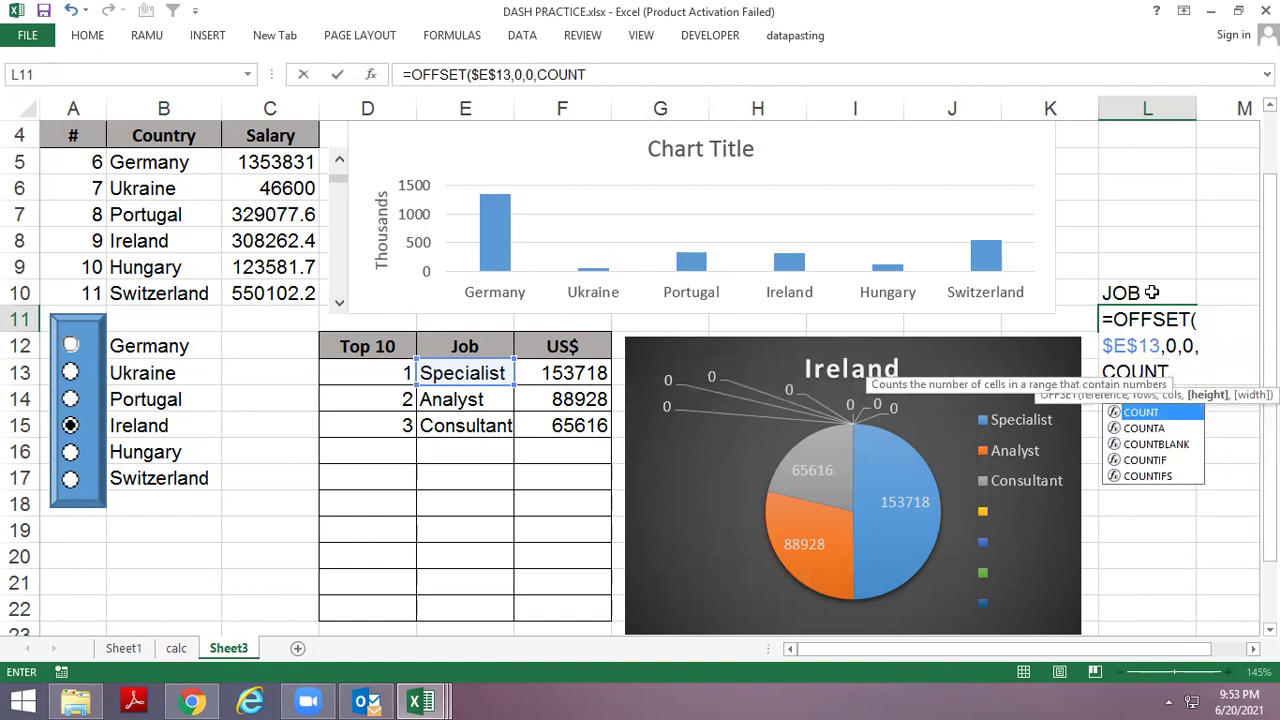
text(IF()
key(Left)
key(Left)
key(Left)
key(Left)
key(Left)
key(Left)
key(Left)
key(Down)
key(Down)
key(shift+Down)
key(shift+Down)
key(shift+Down)
key(shift+Down)
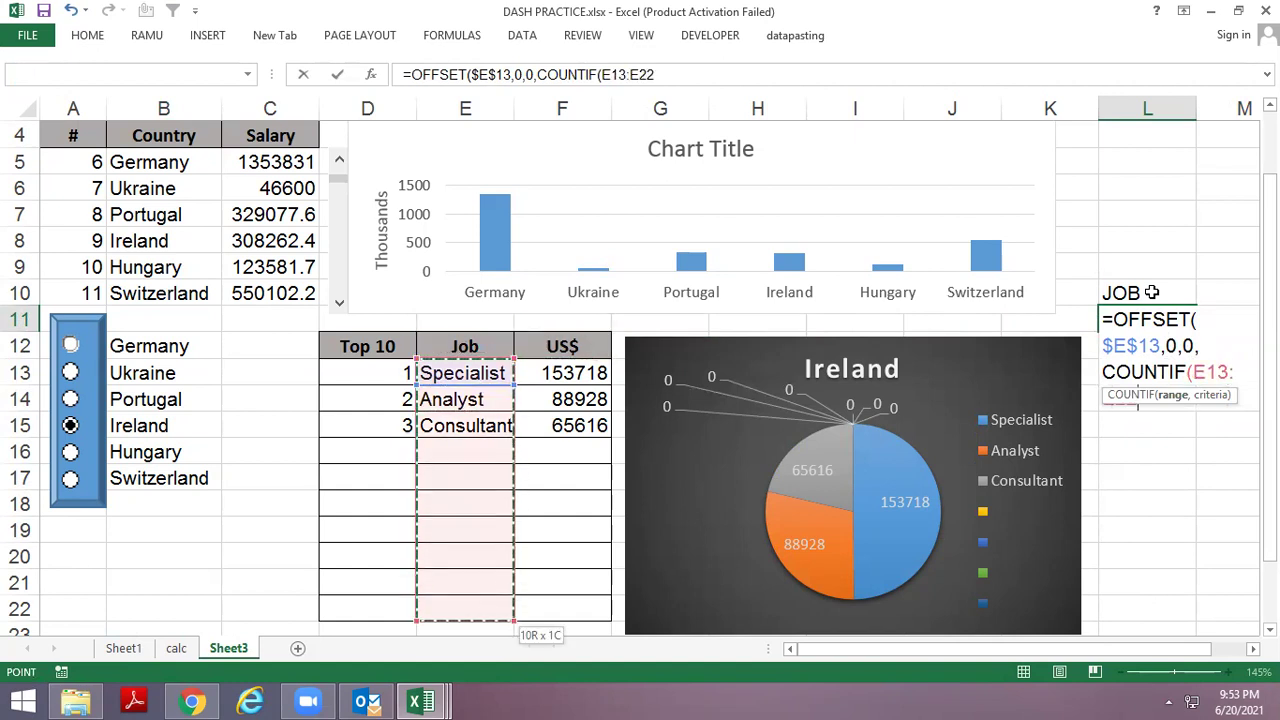
text(,)
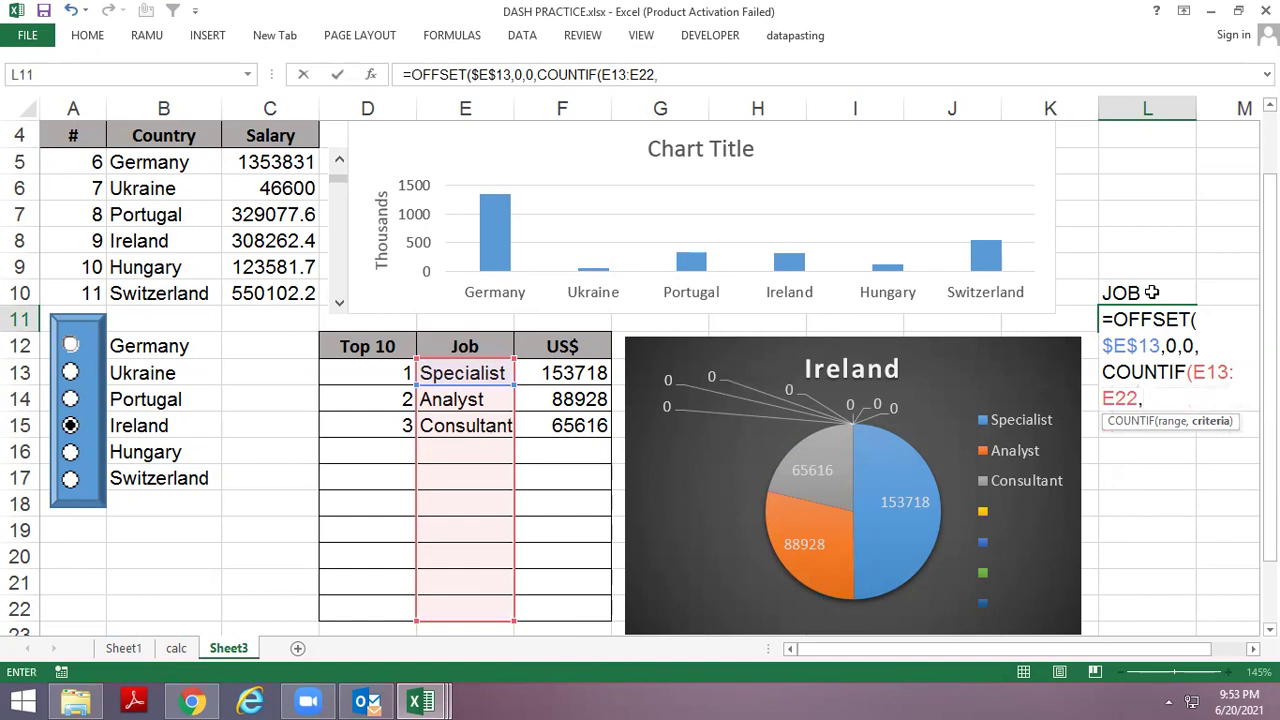
text(0)
text(,)
text(0"),0)
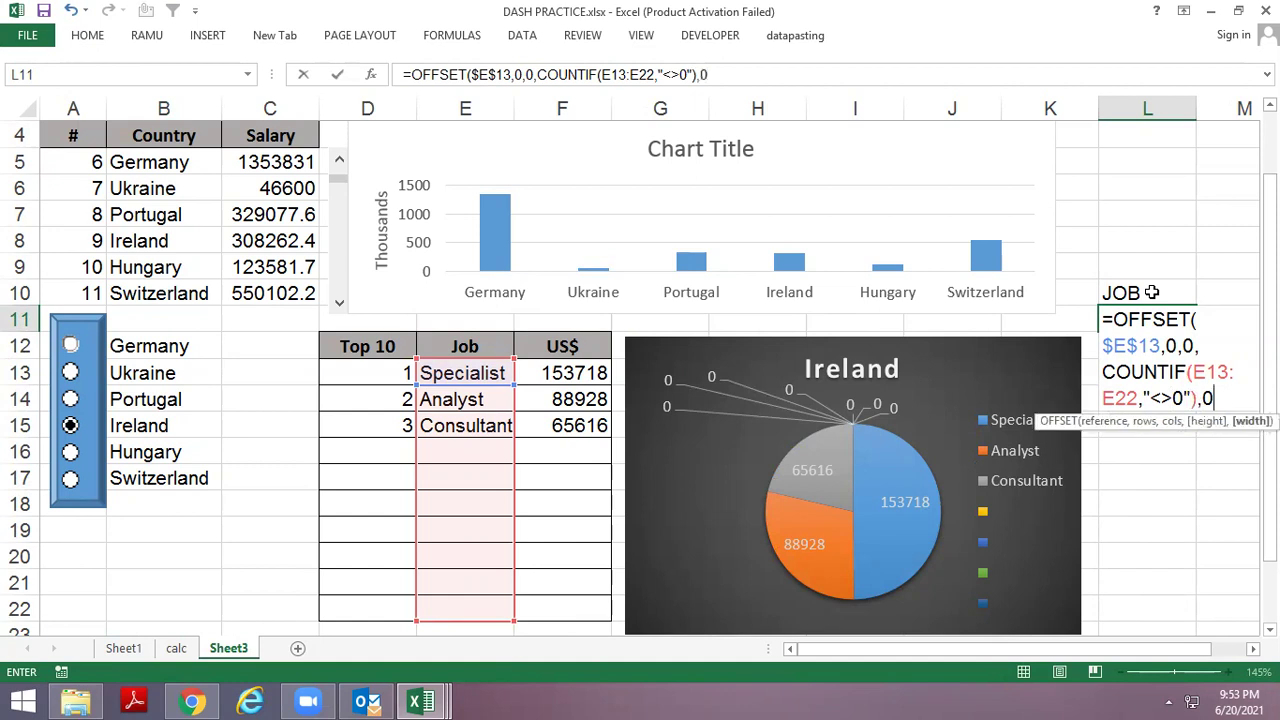
key(Return)
key(Return)
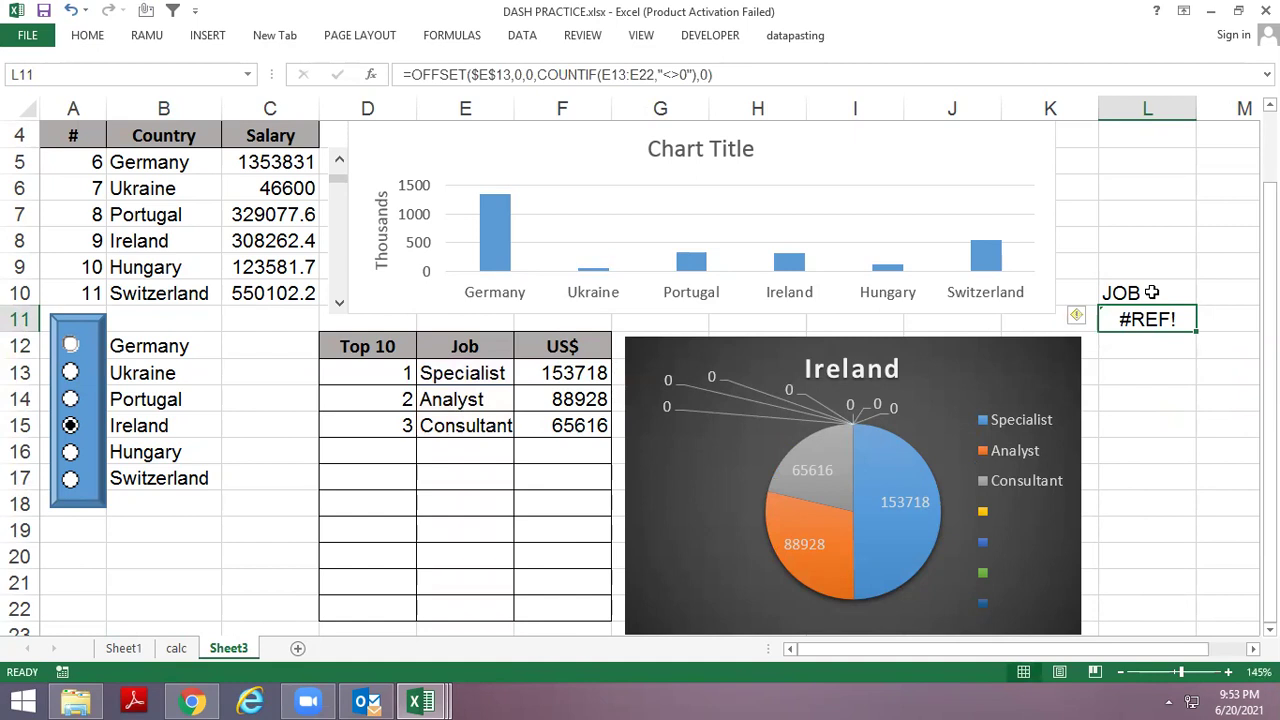
key(alt+Tab)
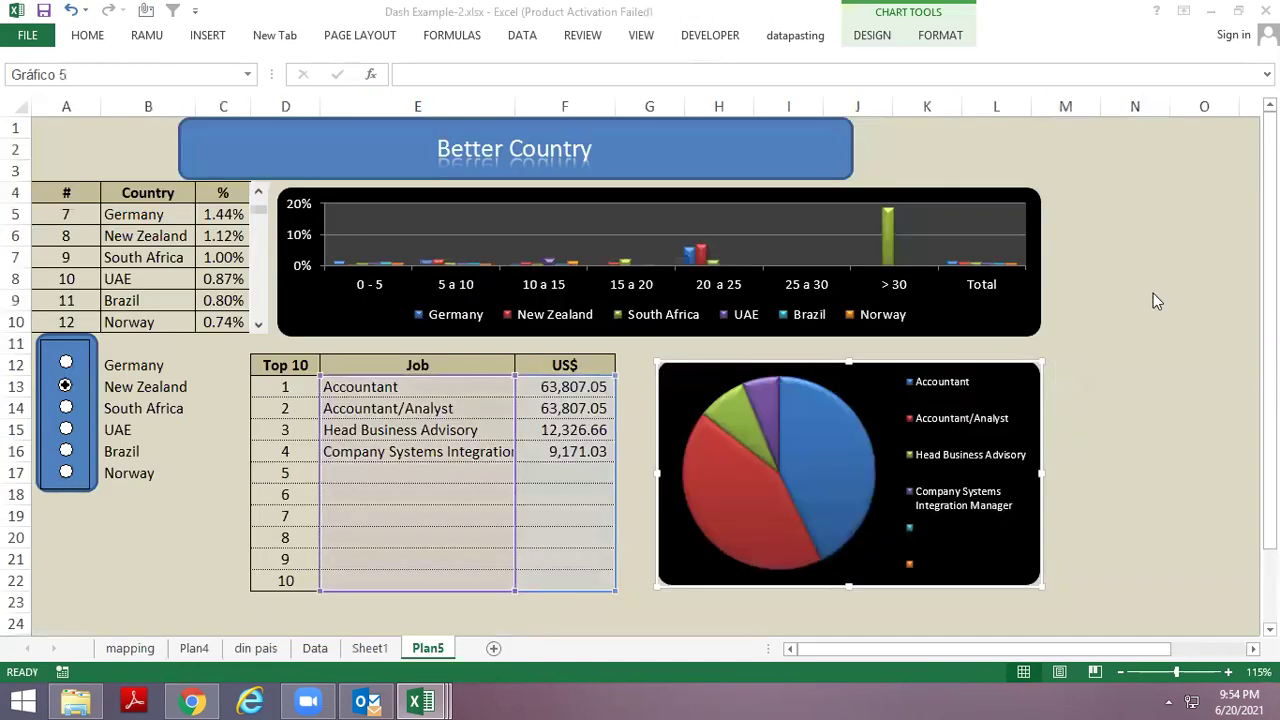
Open Chart--1.xlsx from folder 32.
key(super+e)
key(alt+Tab)
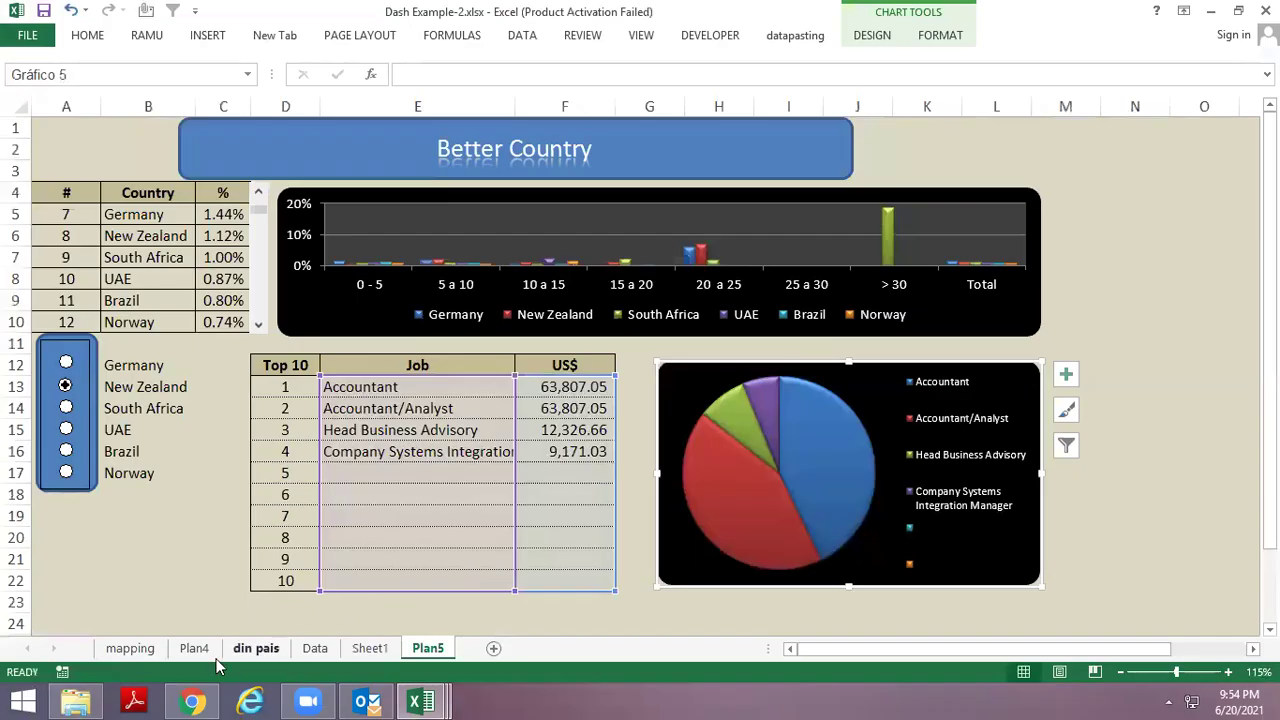
click(72, 701)
click(335, 450)
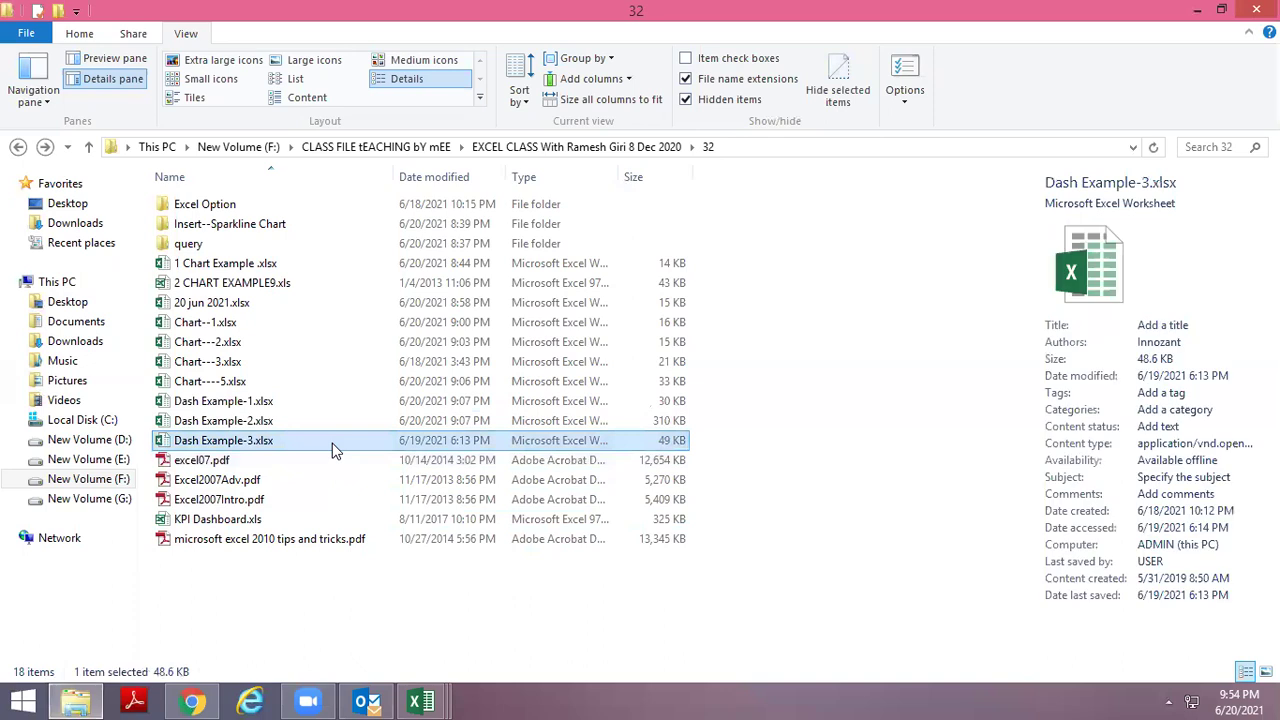
key(Up)
key(Up)
key(Up)
key(Up)
key(Up)
key(Up)
key(Down)
key(Down)
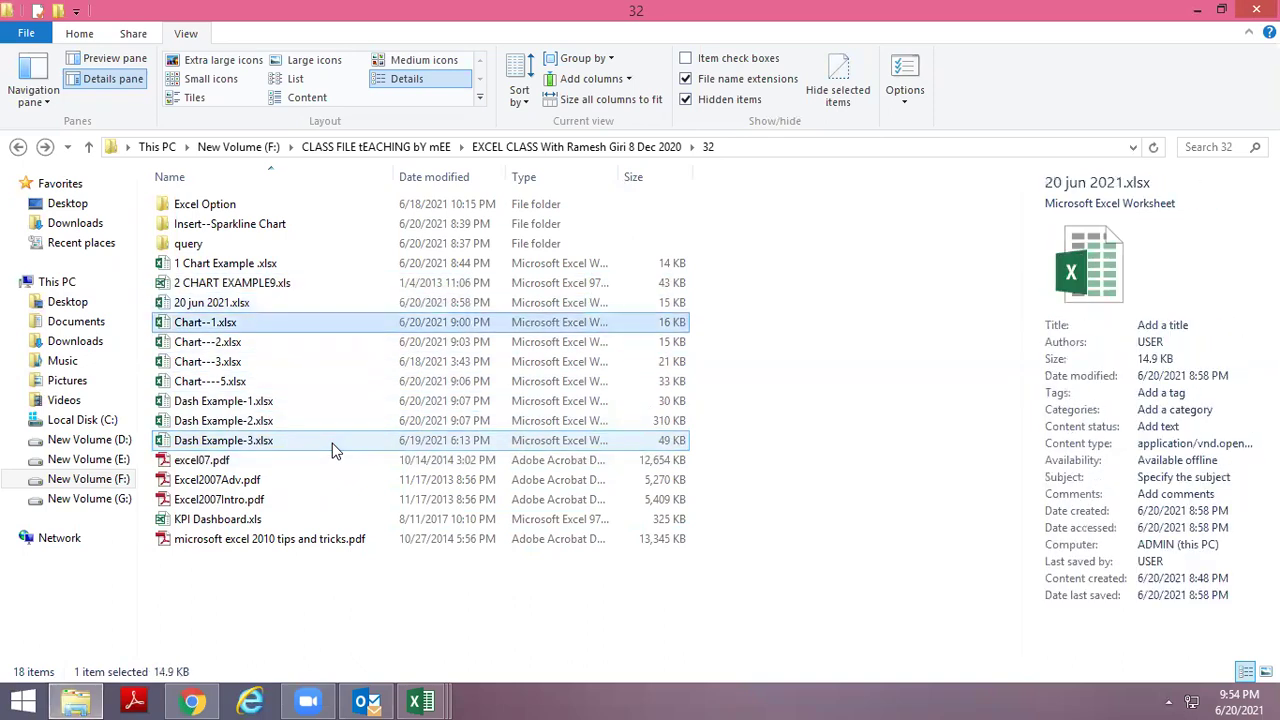
key(Return)
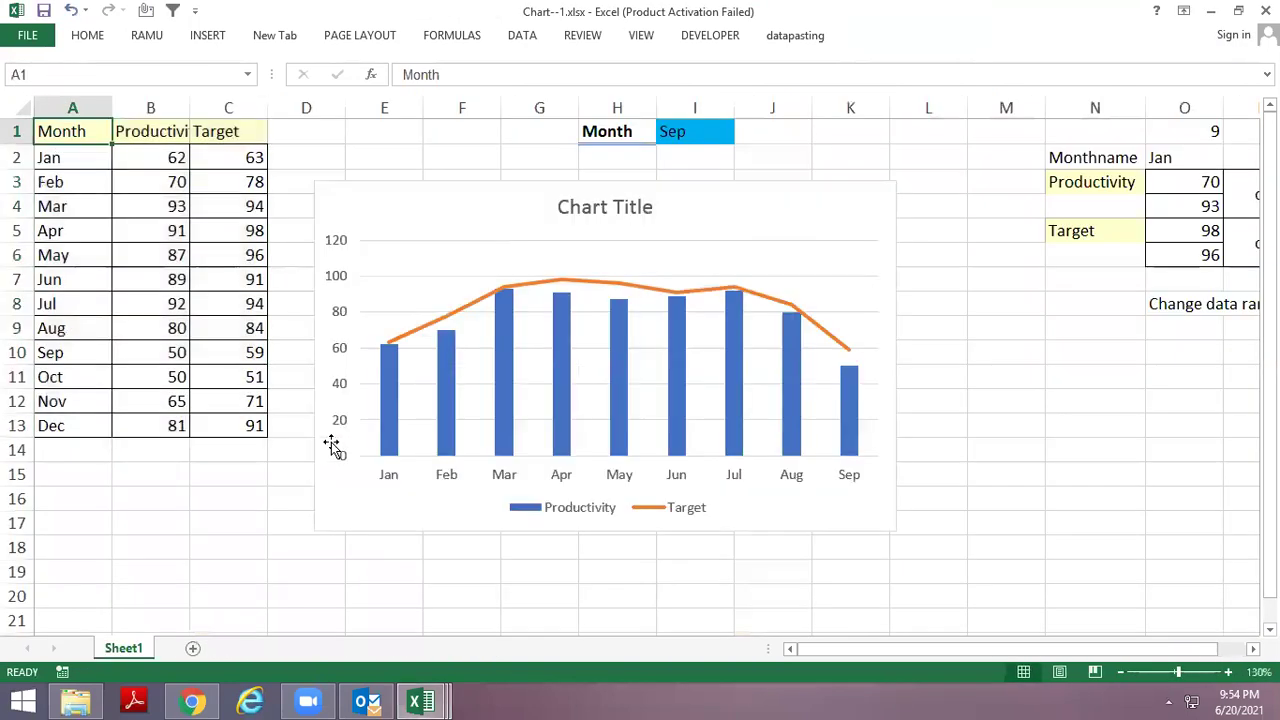
Inspect the OFFSET formula in O3, then close Chart--1.xlsx without saving.
key(Right)
key(Right)
key(Right)
key(Right)
key(Right)
key(Right)
key(Right)
key(Right)
key(Right)
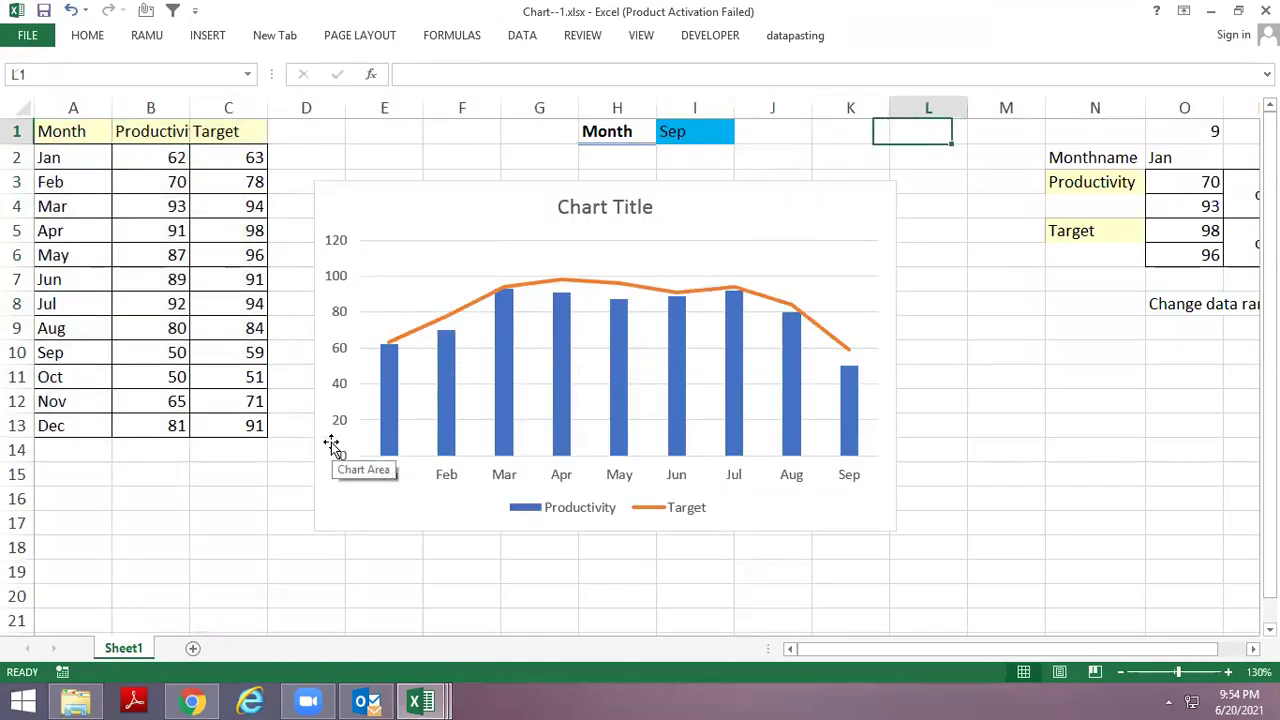
key(Right)
key(Right)
key(Right)
key(Down)
key(Down)
key(alt+space)
key(c)
key(n)
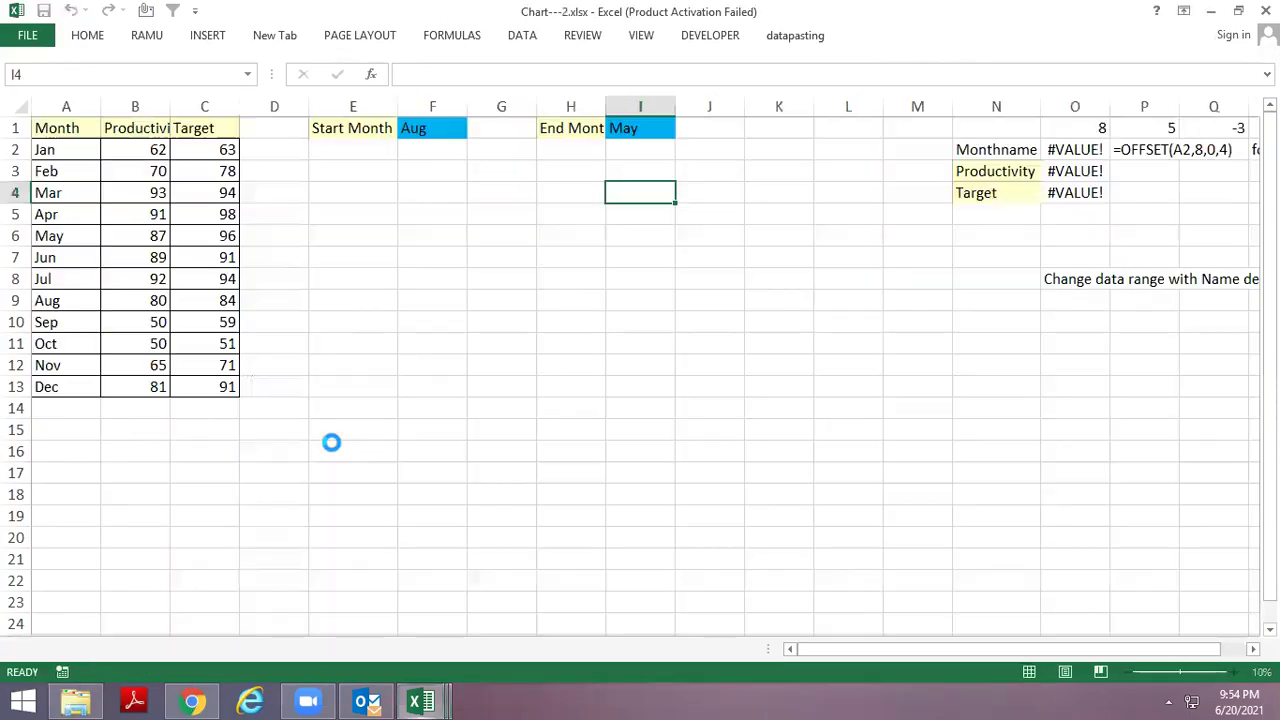
Close Chart--2.xlsx without saving.
key(alt+space)
key(Escape)
key(ctrl+w)
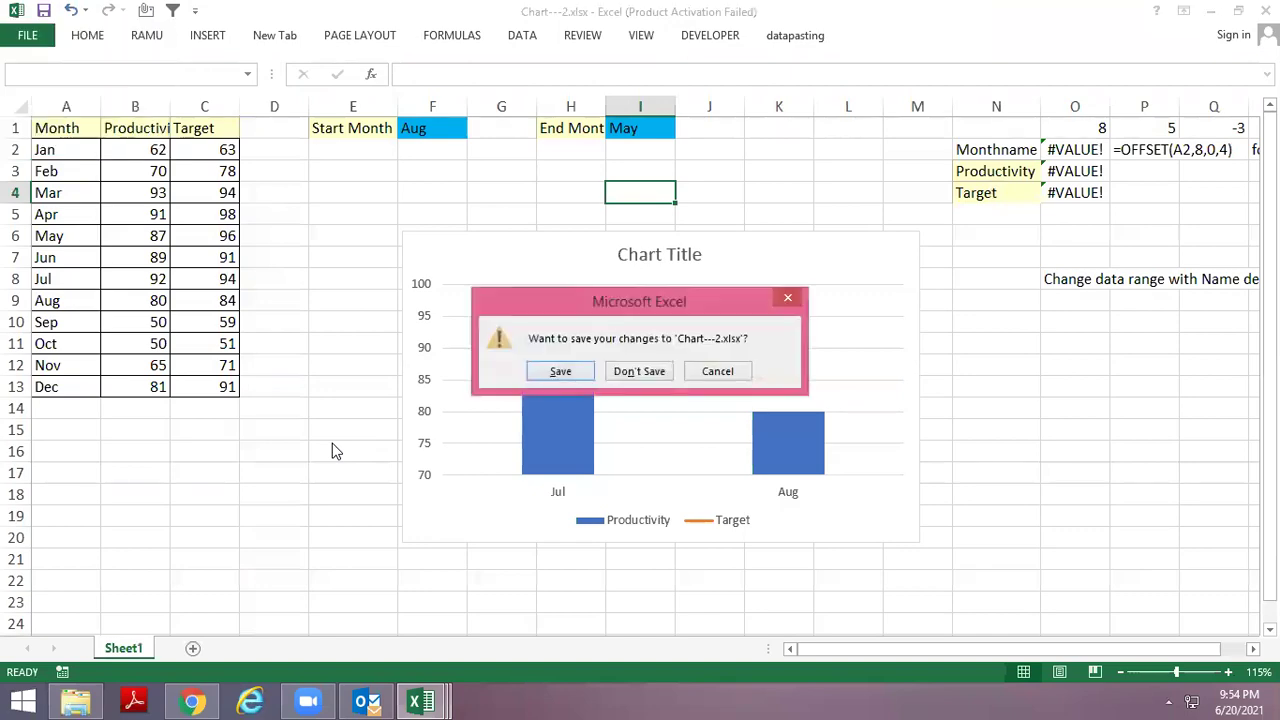
key(n)
Open and close Chart---3.xlsx without saving, then open Chart----5.xlsx.
key(Return)
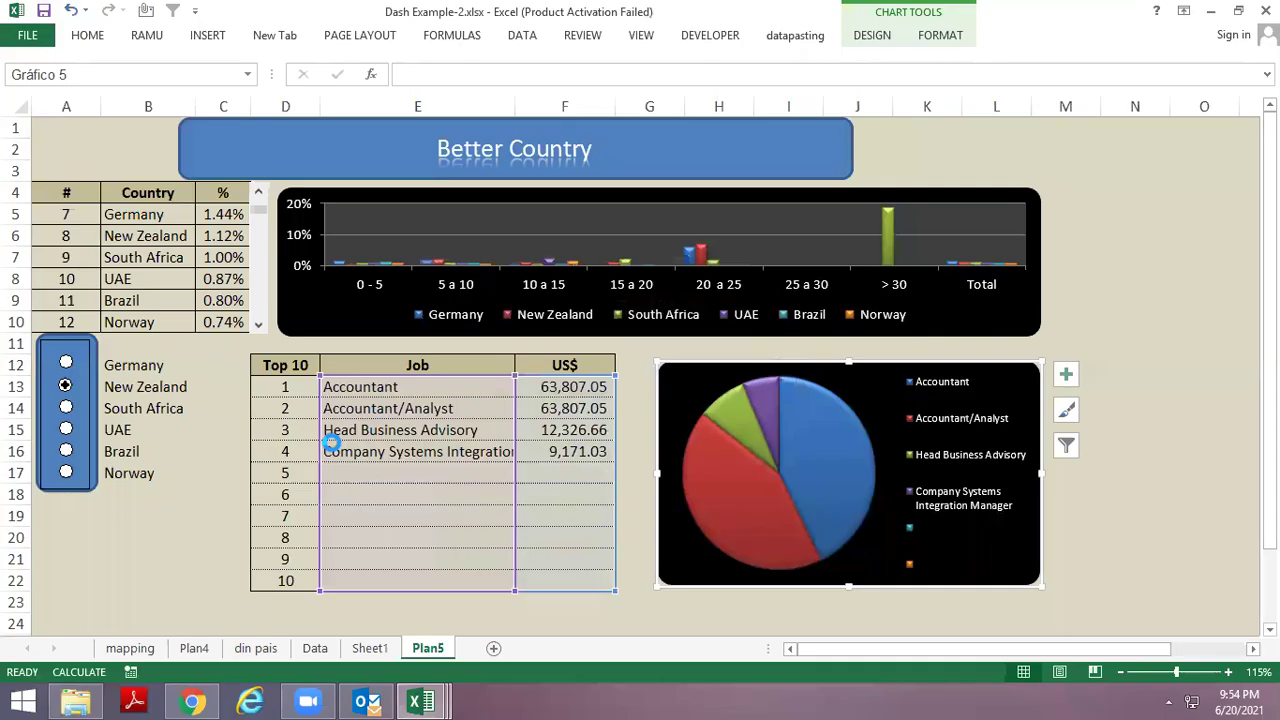
key(alt+space)
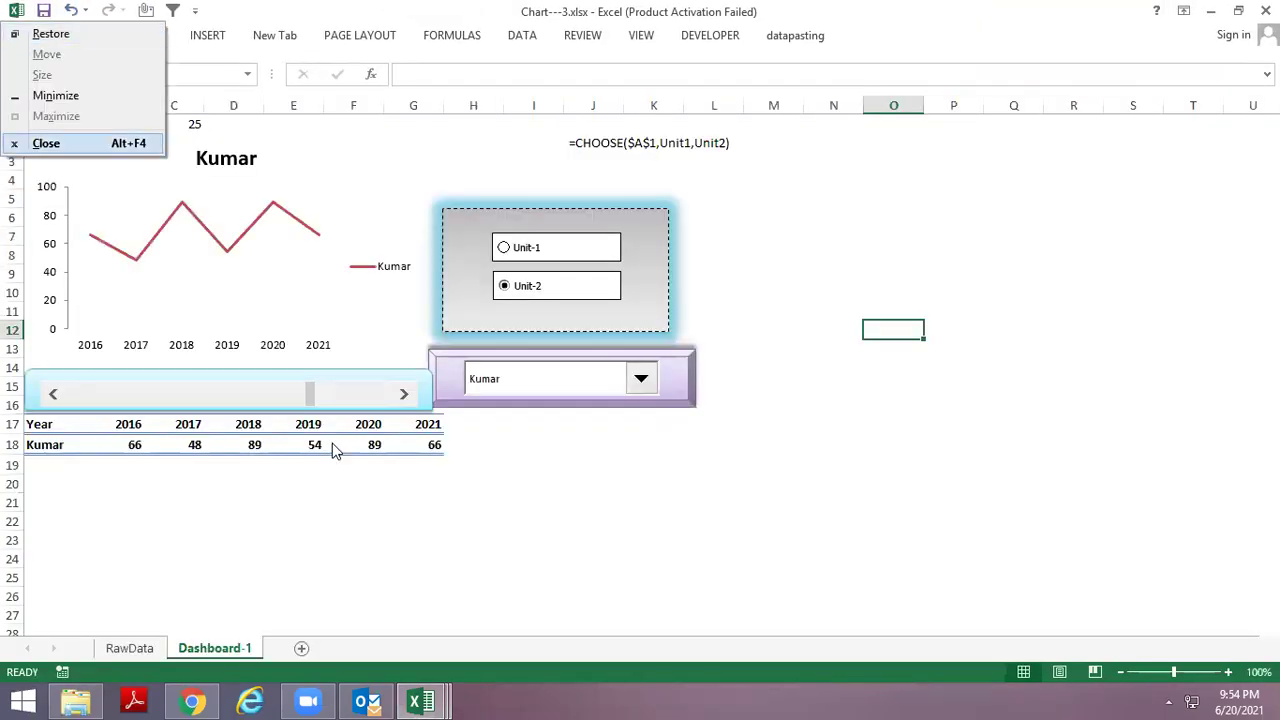
key(c)
key(n)
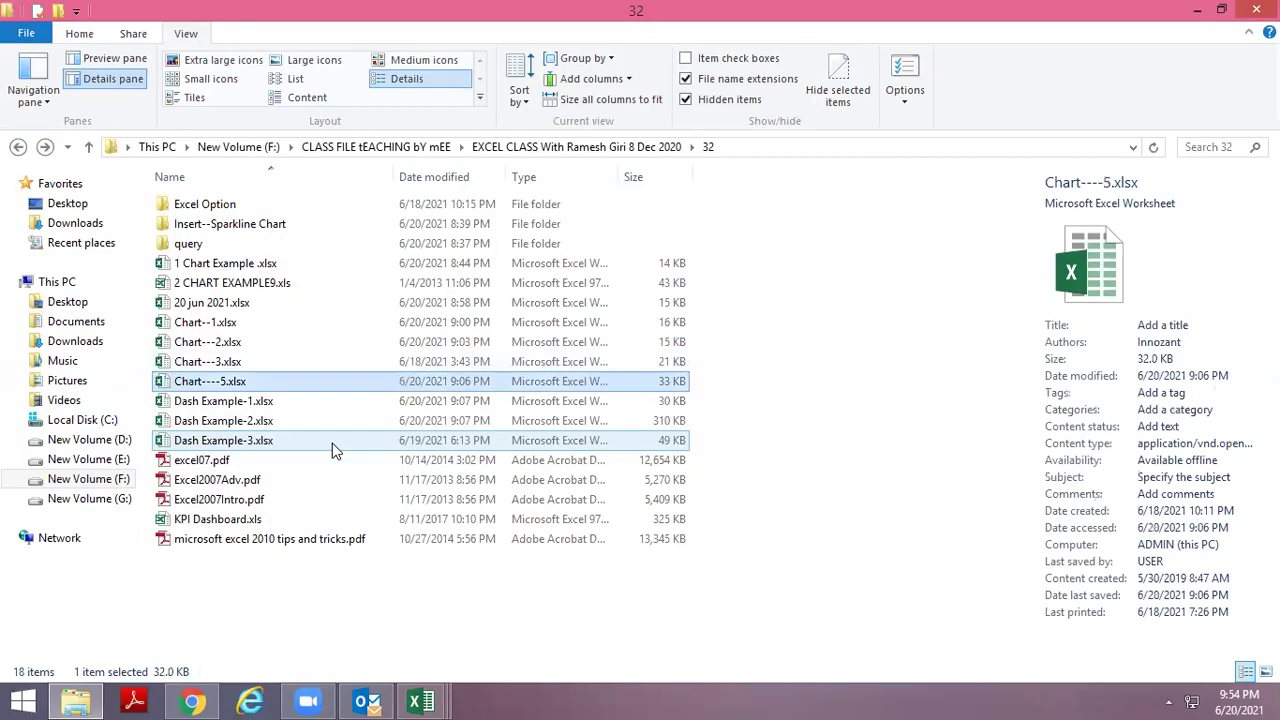
key(Return)
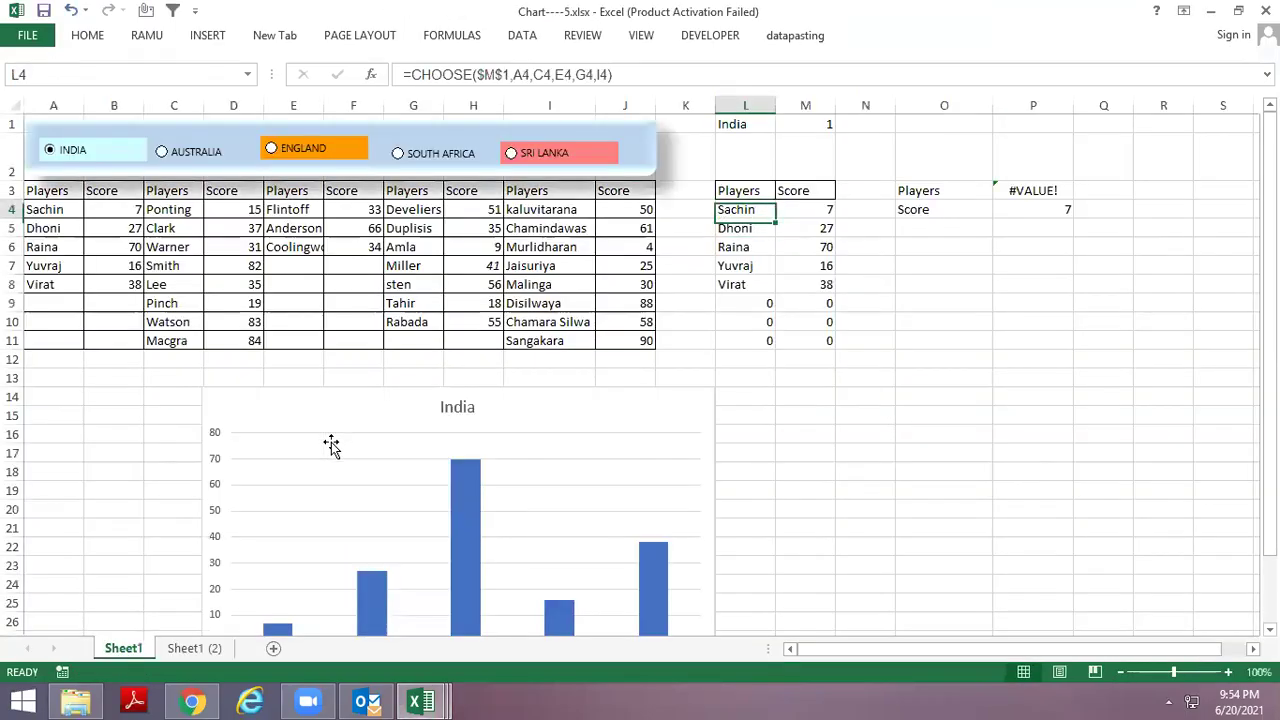
View the OFFSET formula in cell P3 without changing it.
key(Up)
key(Right)
key(Right)
key(Right)
key(Right)
key(Down)
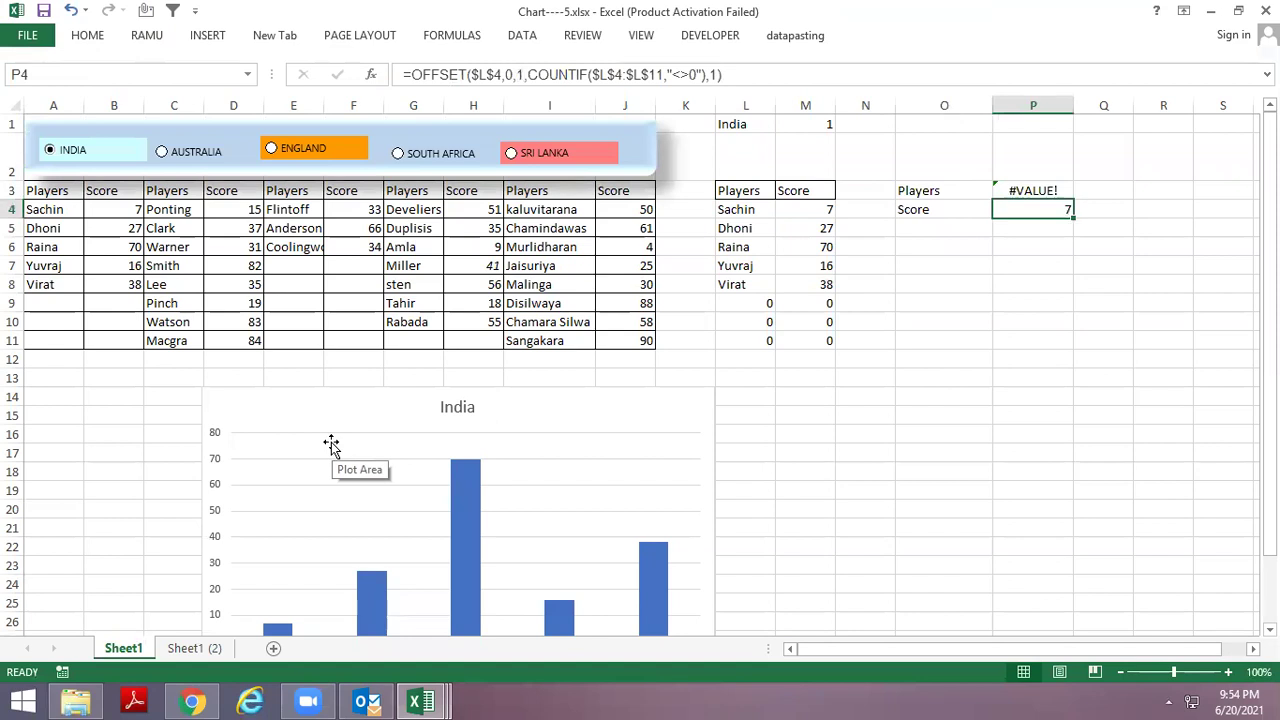
key(Up)
key(F2)
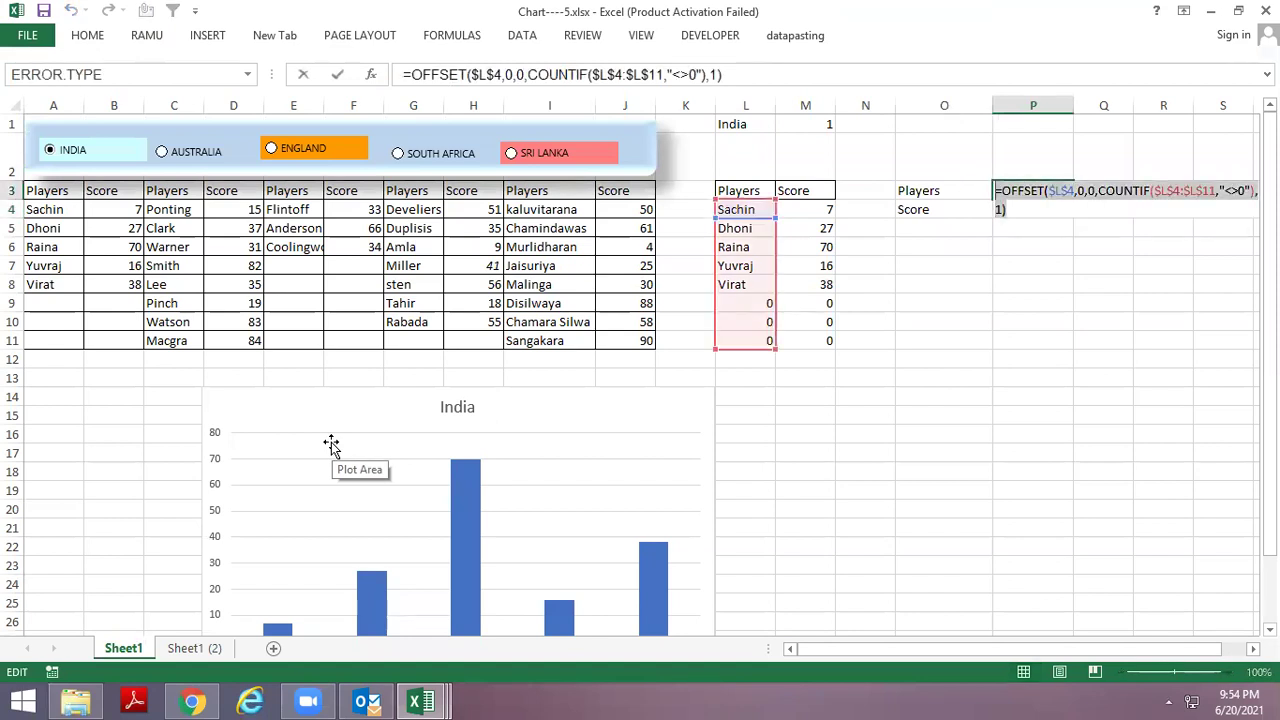
key(Escape)
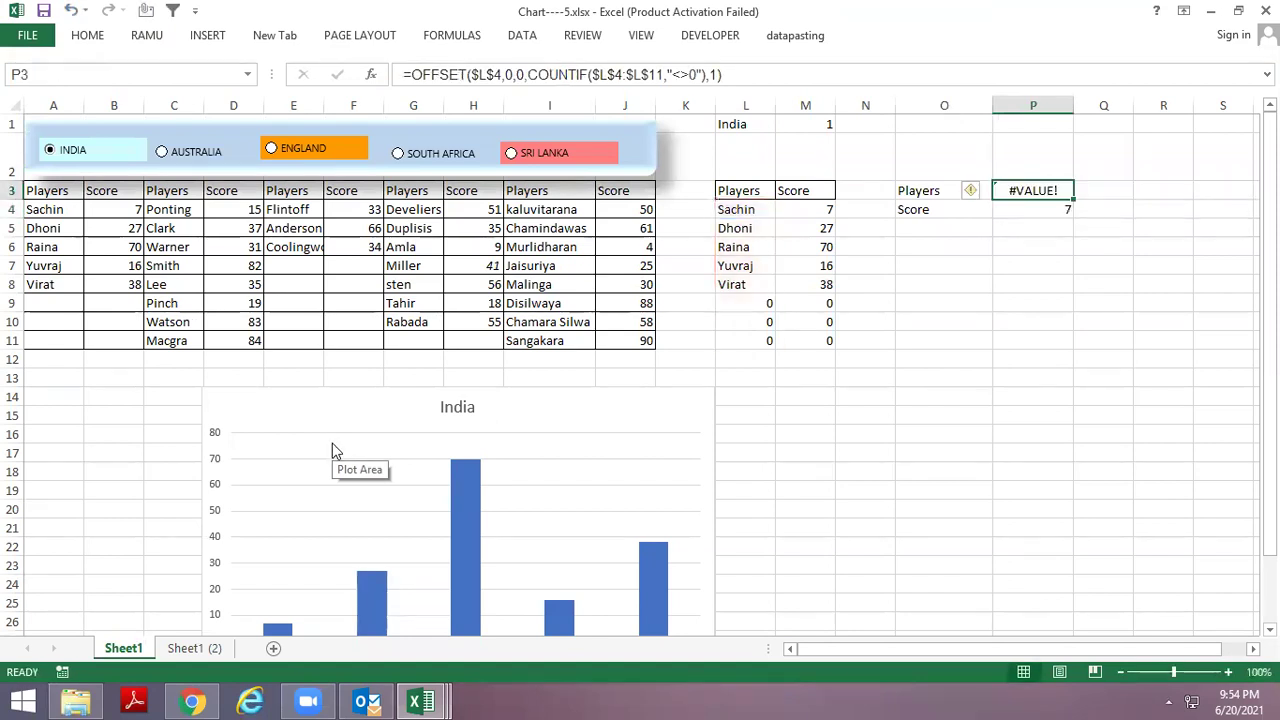
Launch Notepad and paste the copied OFFSET formula text into it.
key(super+r)
text(notepad)
key(Return)
text(=OFFSET($L$4,0,0,COUNTIF($L$4:$L$11,"<>0"),1))
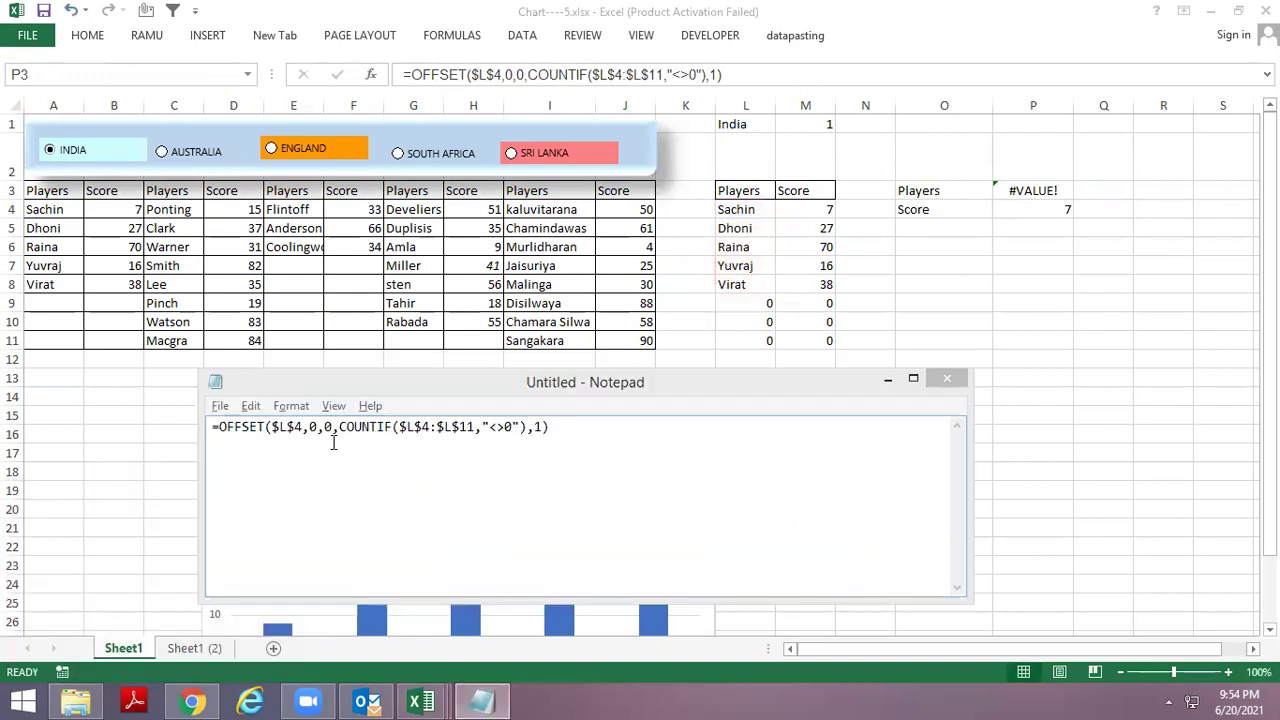
Return to Chart----5.xlsx, keep it open, and move to the Sheet1 (2) sheet.
key(alt+Tab)
key(alt+space)
key(Up)
key(Return)
key(Escape)
key(ctrl+Page_Down)
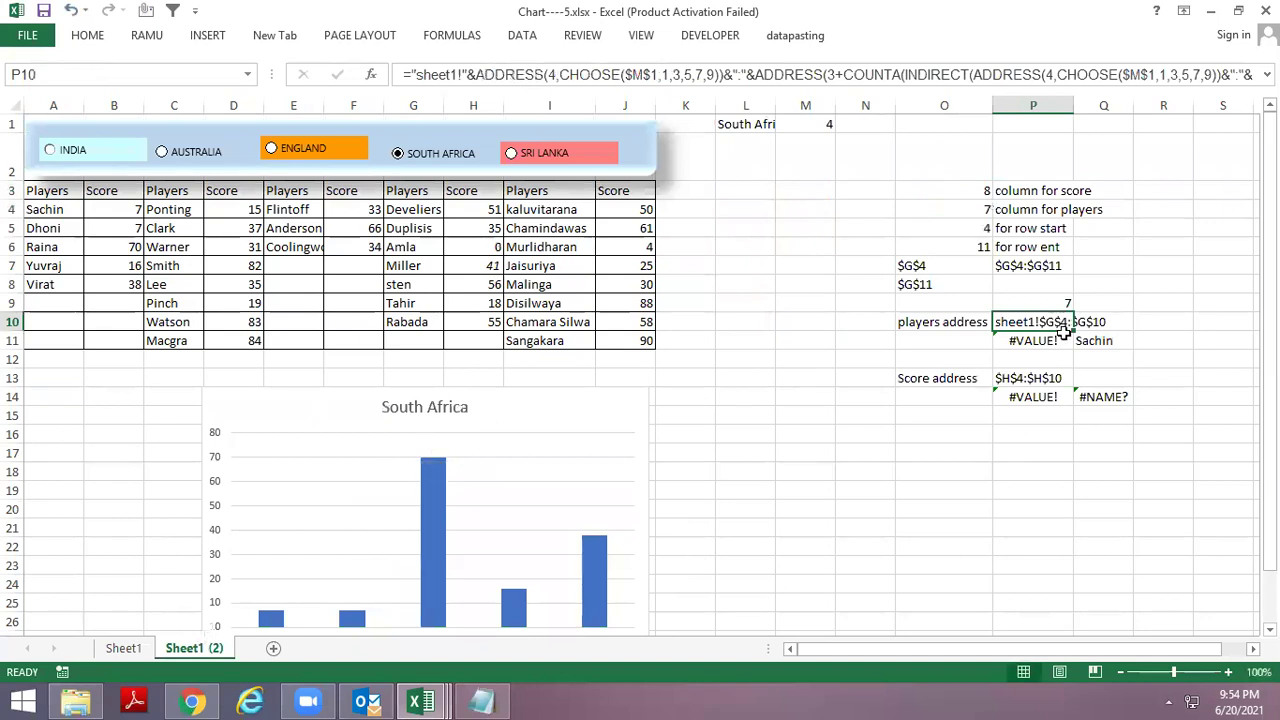
Inspect the players formula in P10, then close Chart----5.xlsx without saving.
double_click(1012, 336)
key(Escape)
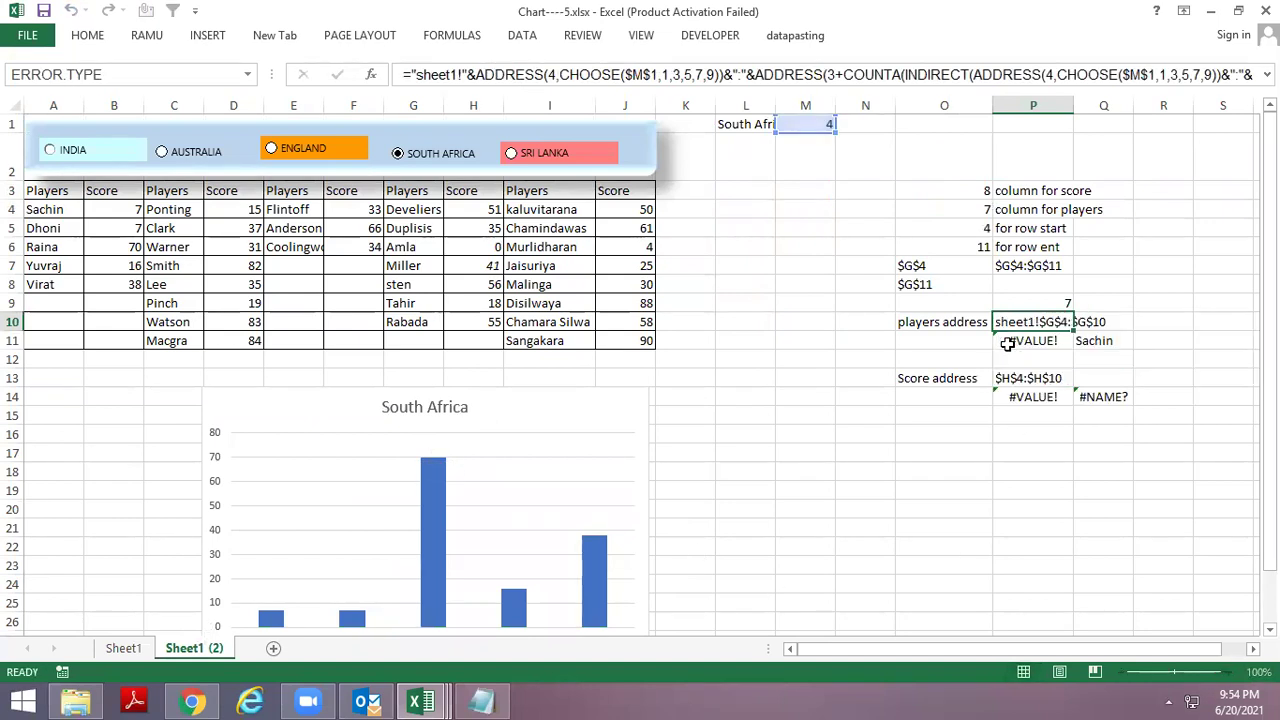
key(alt+space)
key(Up)
key(Return)
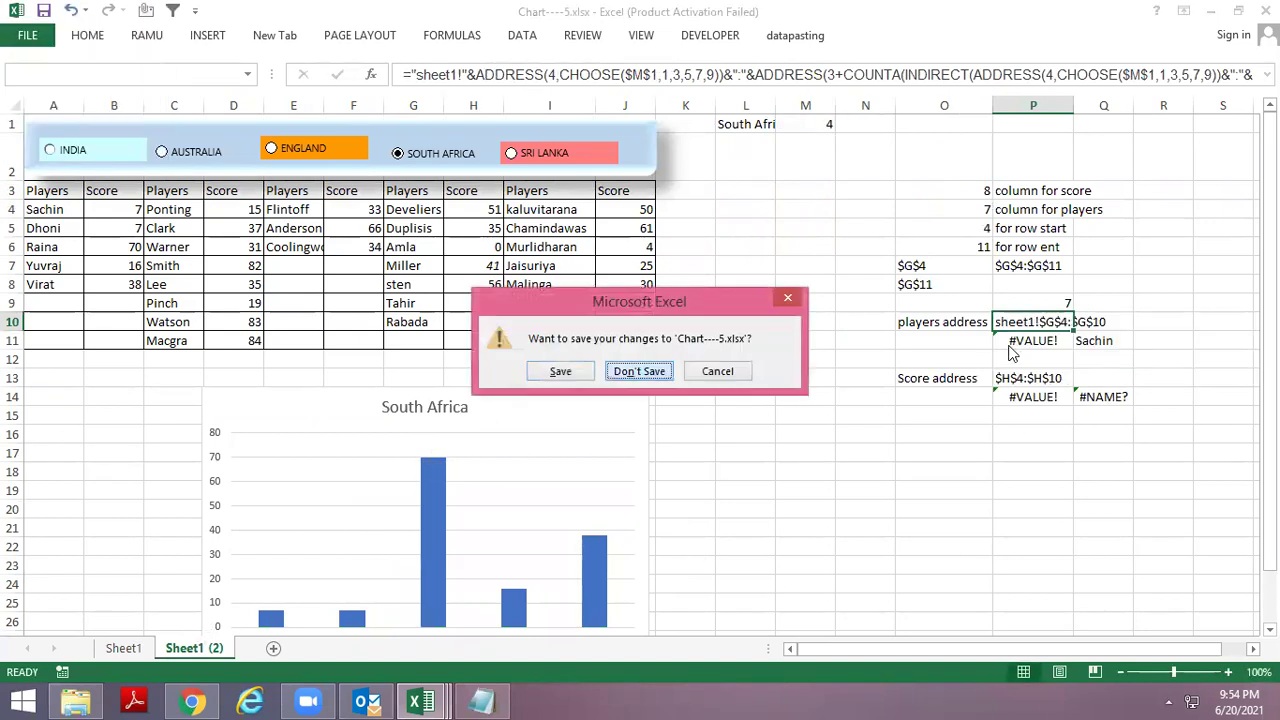
key(n)
Cycle through open windows back to the DASH PRACTICE workbook.
key(alt)
key(Escape)
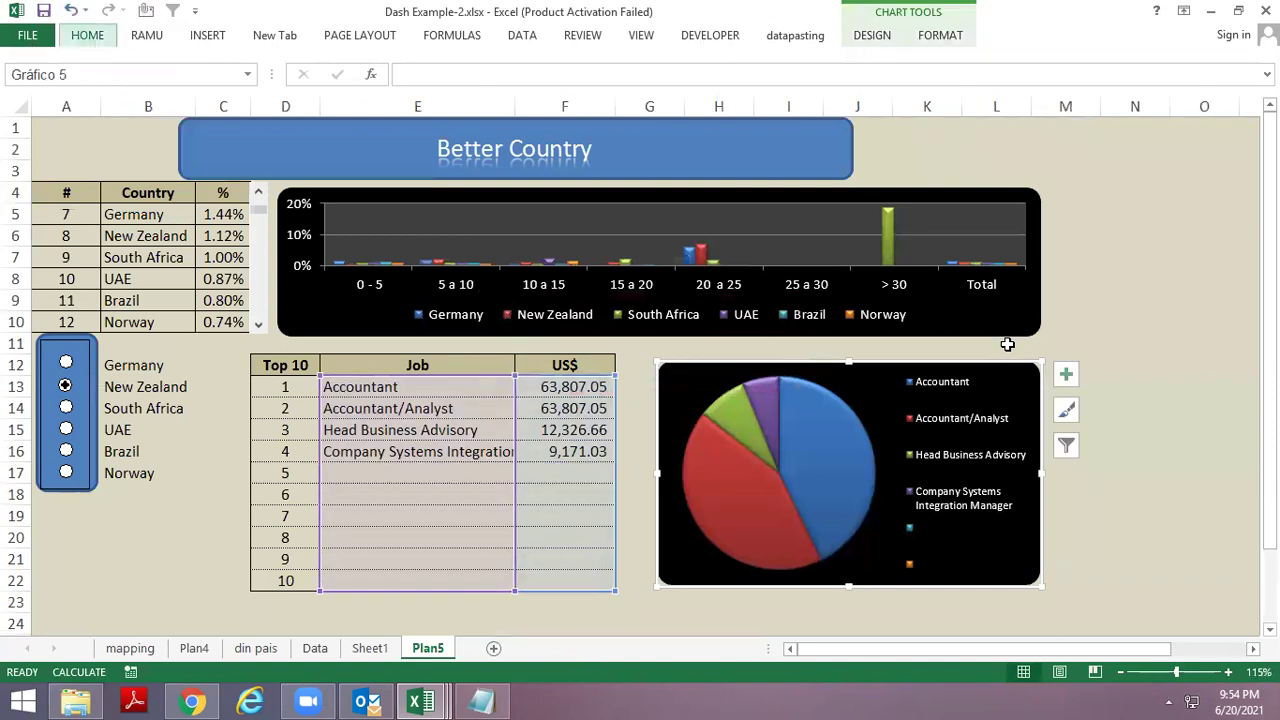
key(Escape)
key(alt+Tab)
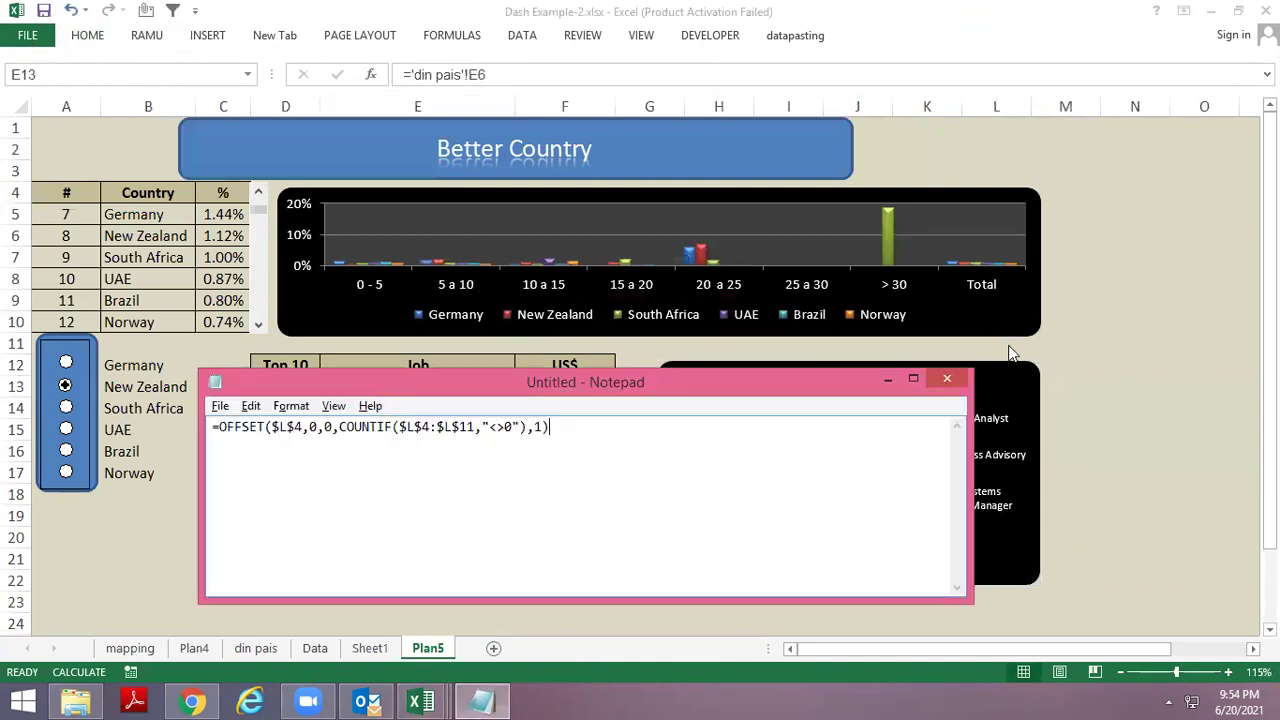
key(alt+Tab)
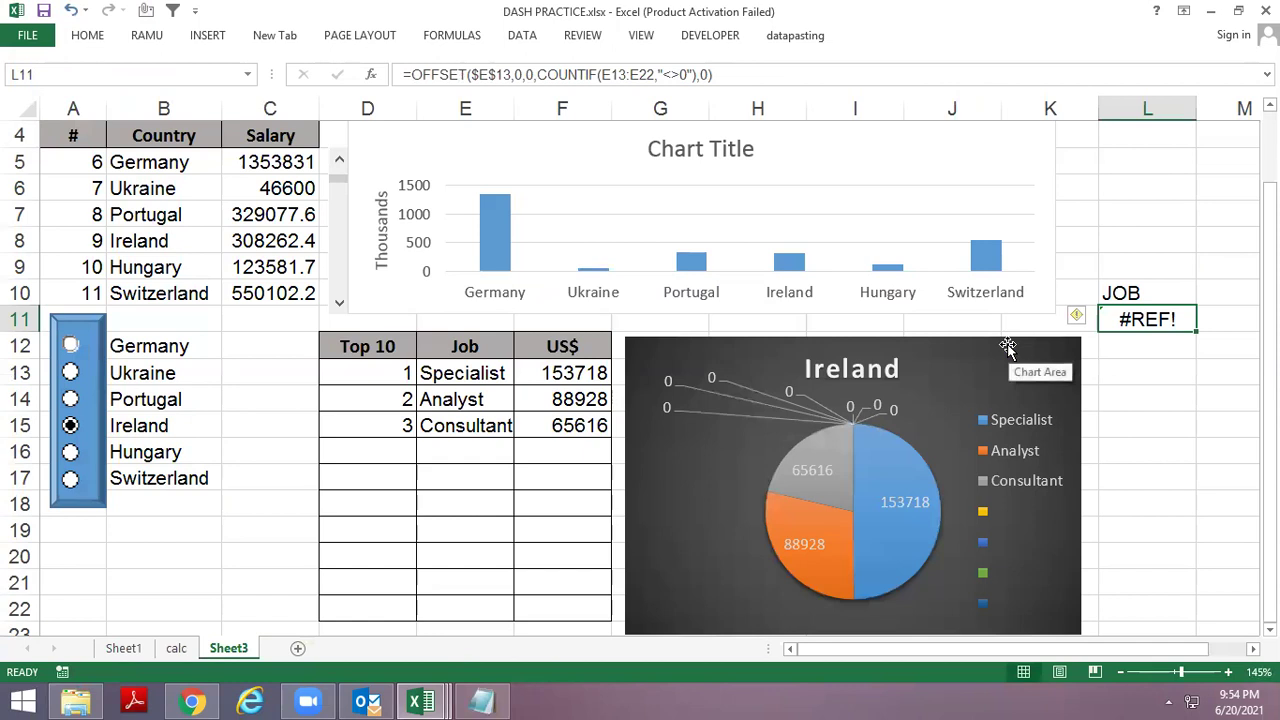
Copy the formula from Notepad and store it as text in L8 with a leading apostrophe.
key(alt+Tab)
key(ctrl+a)
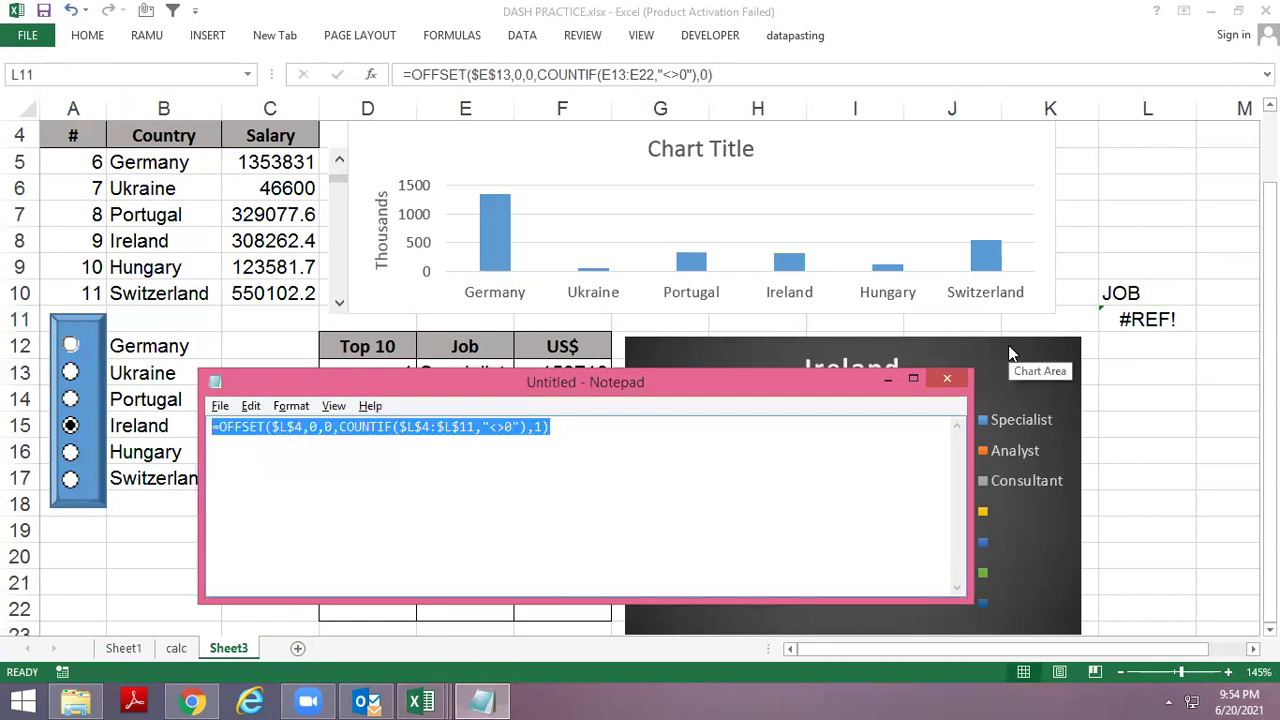
key(ctrl+c)
key(alt+Tab)
key(Up)
key(Up)
key(Up)
text(')
key(ctrl+v)
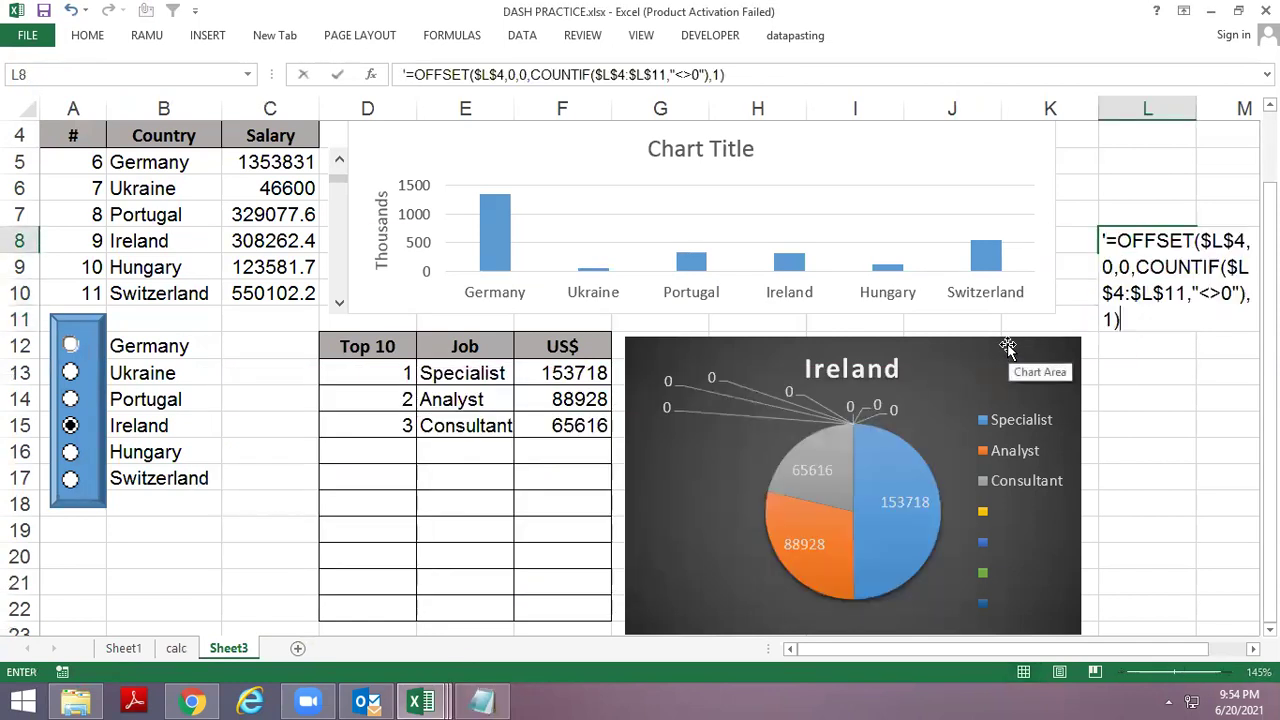
key(Return)
Make L11's COUNTIF range absolute as $E$13:$E$22.
scroll(1007, 345, right, 2)
scroll(1007, 345, right, 2)
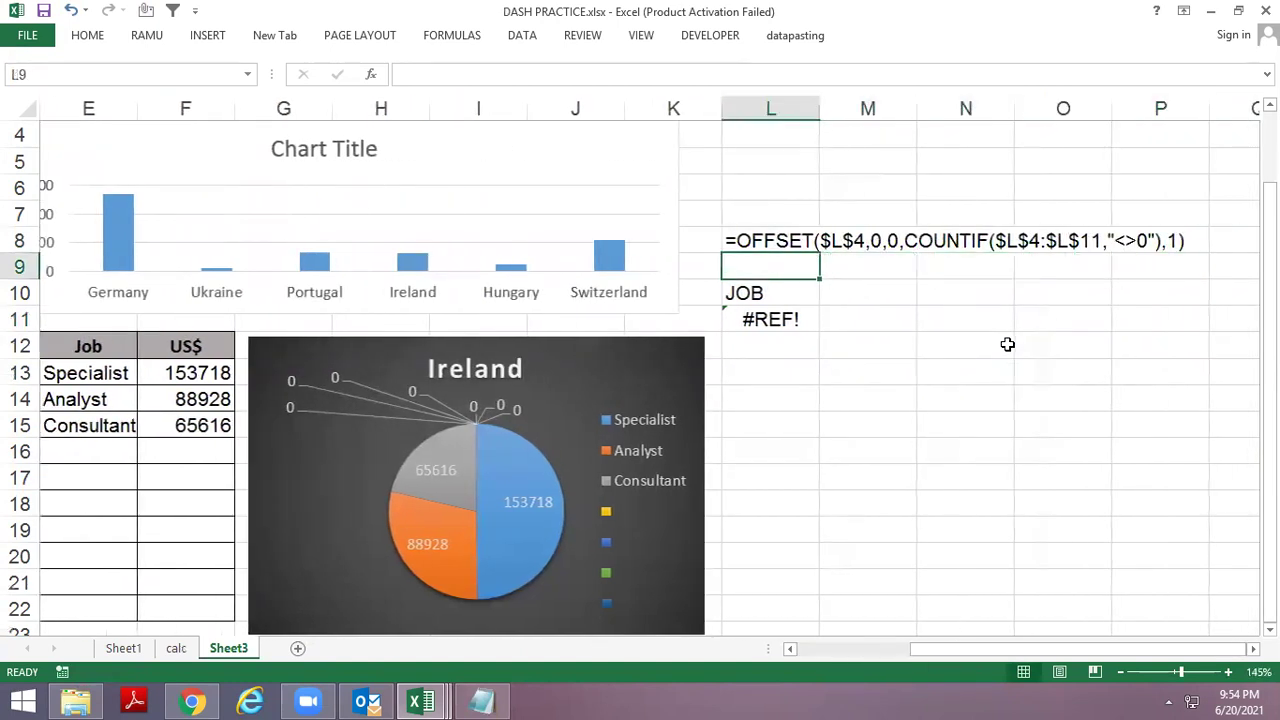
key(Down)
key(Down)
key(F2)
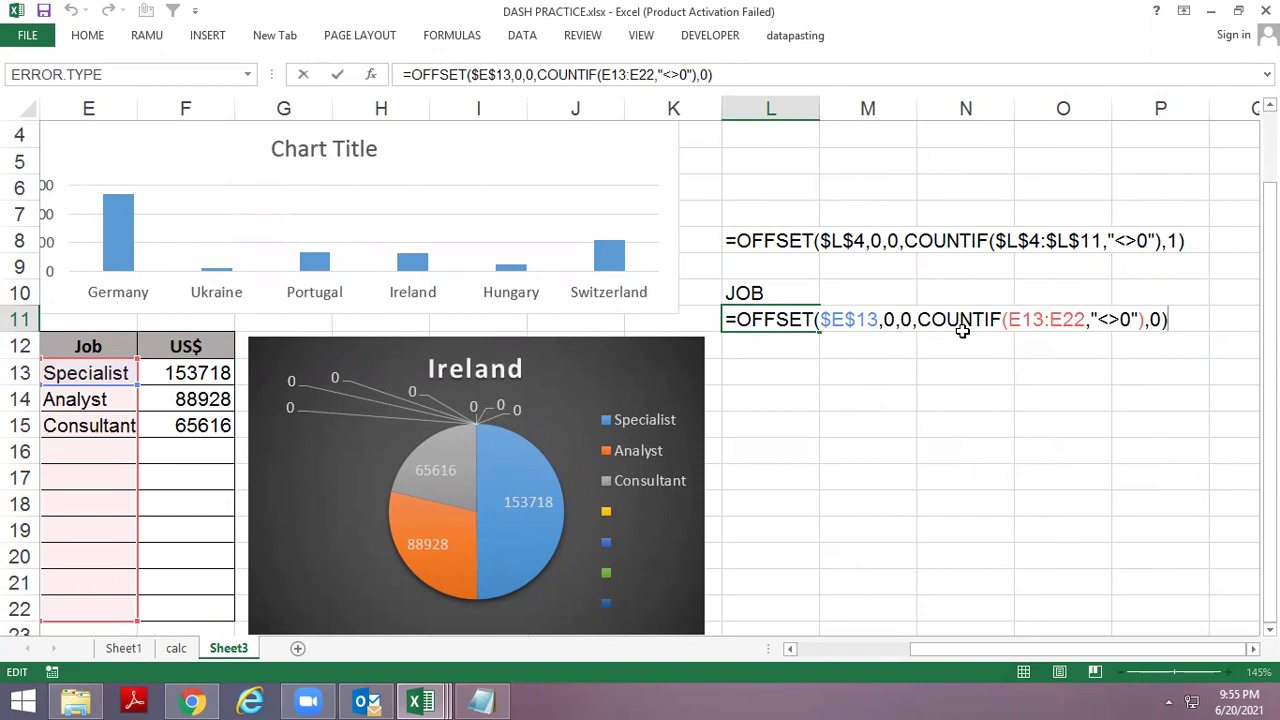
click(1040, 320)
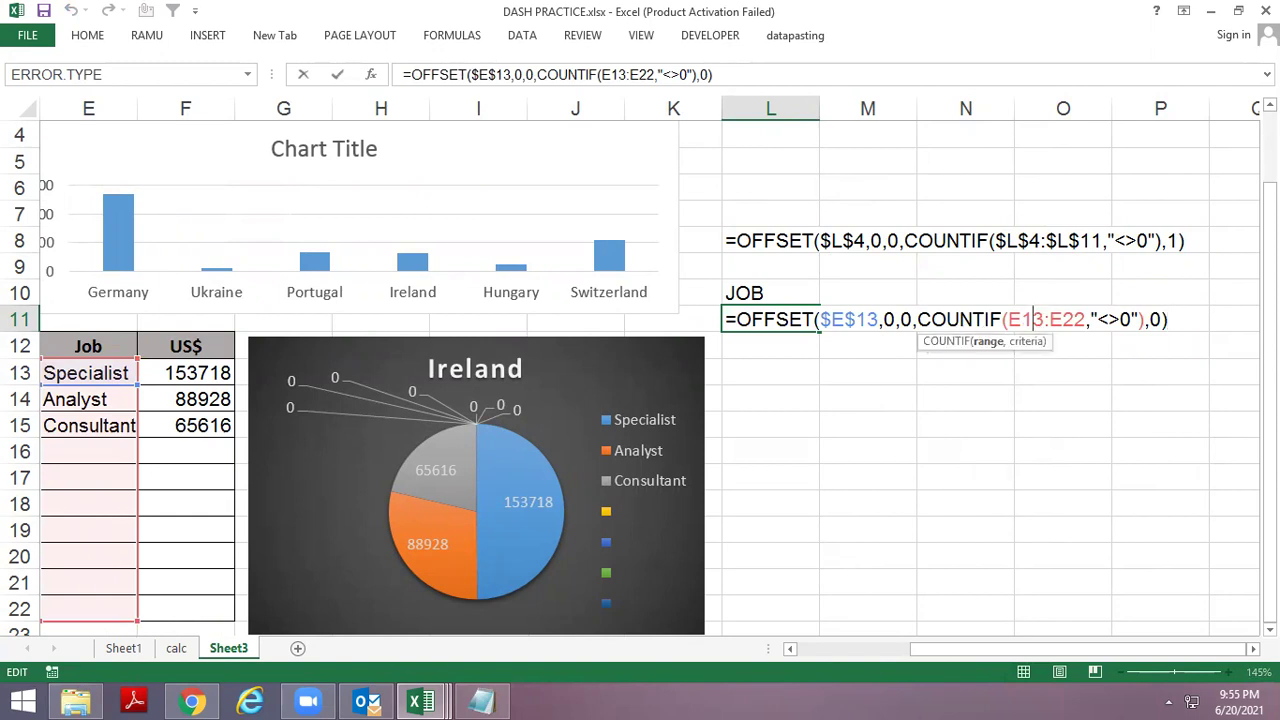
key(F4)
key(Right)
key(Right)
key(Right)
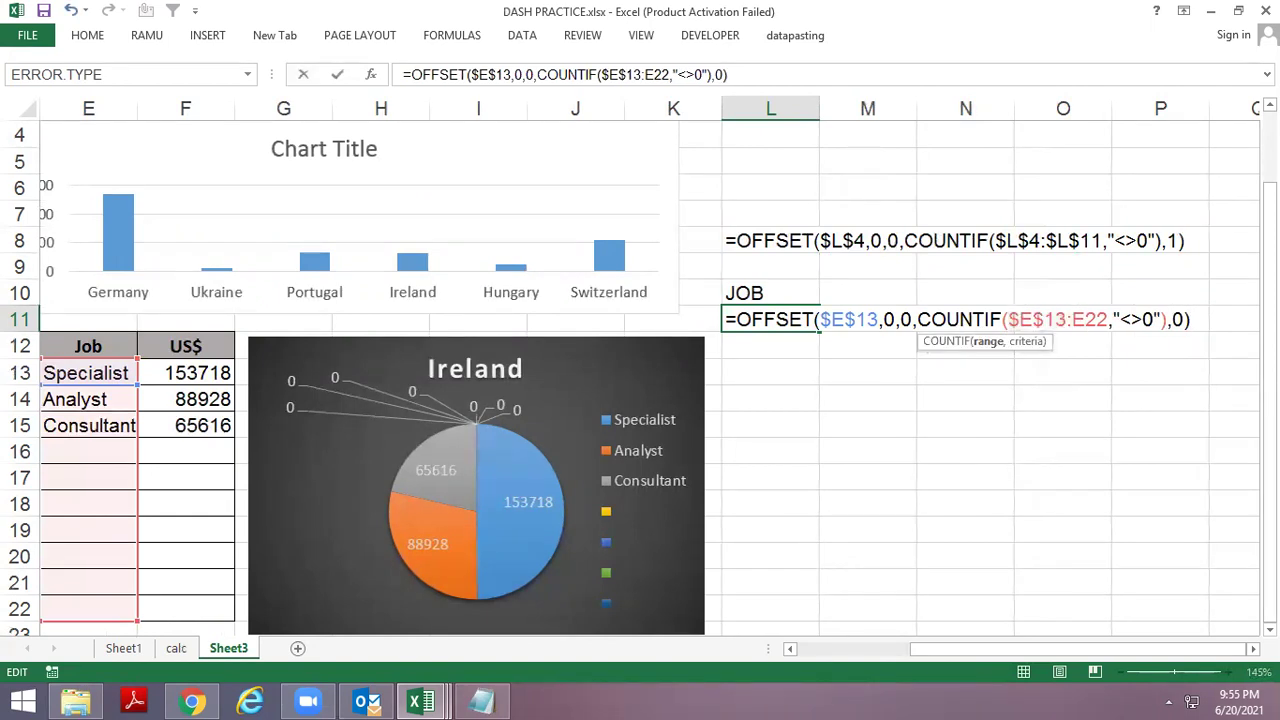
key(F4)
Change the OFFSET width argument in L11 from 0 to 1.
key(Right)
key(Right)
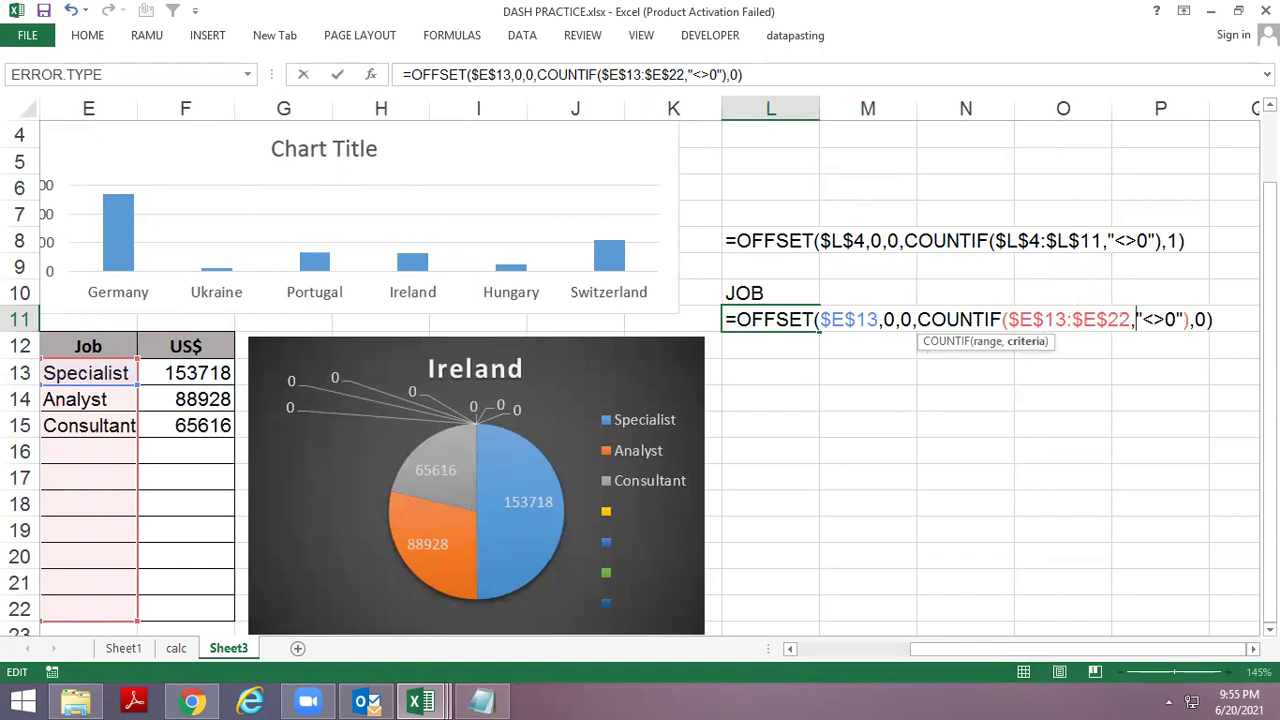
key(Right)
key(Right)
key(Delete)
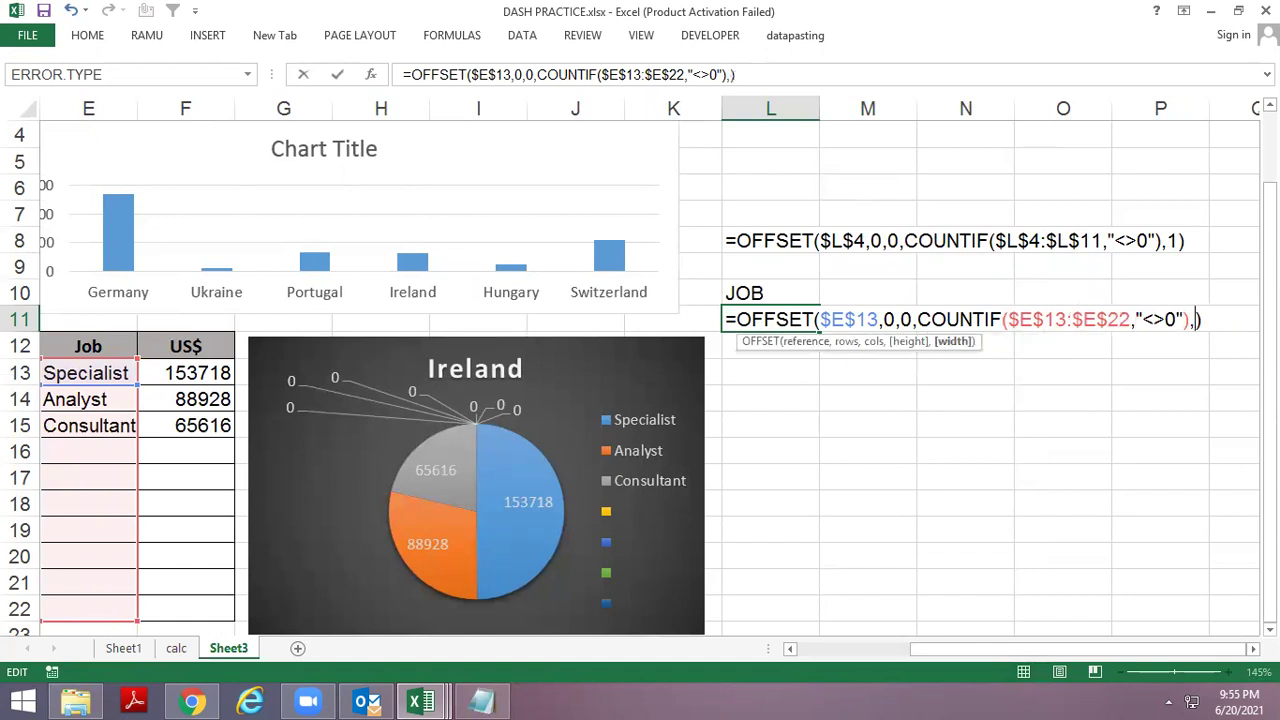
text(1)
key(Return)
Recheck the revised L11 formula, which now returns #VALUE!
key(Up)
key(F2)
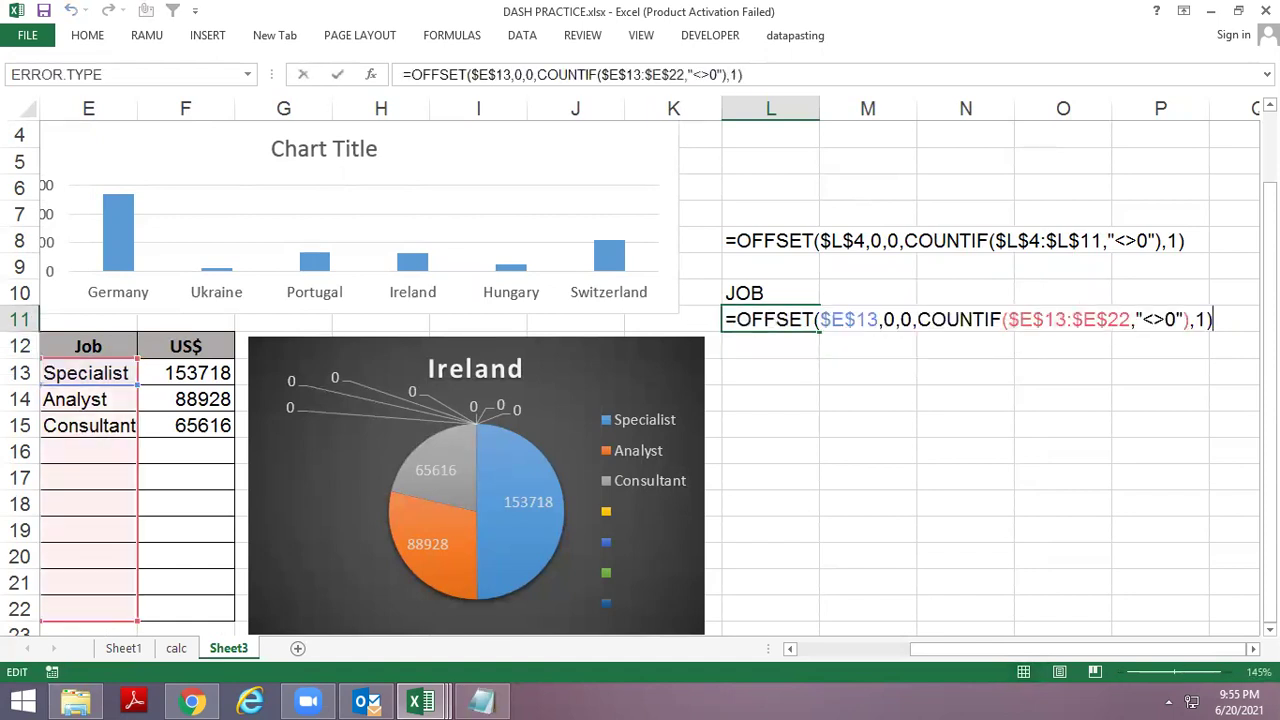
key(Escape)
key(Left)
key(Left)
key(Left)
key(Right)
key(Right)
key(Right)
key(Right)
key(Left)
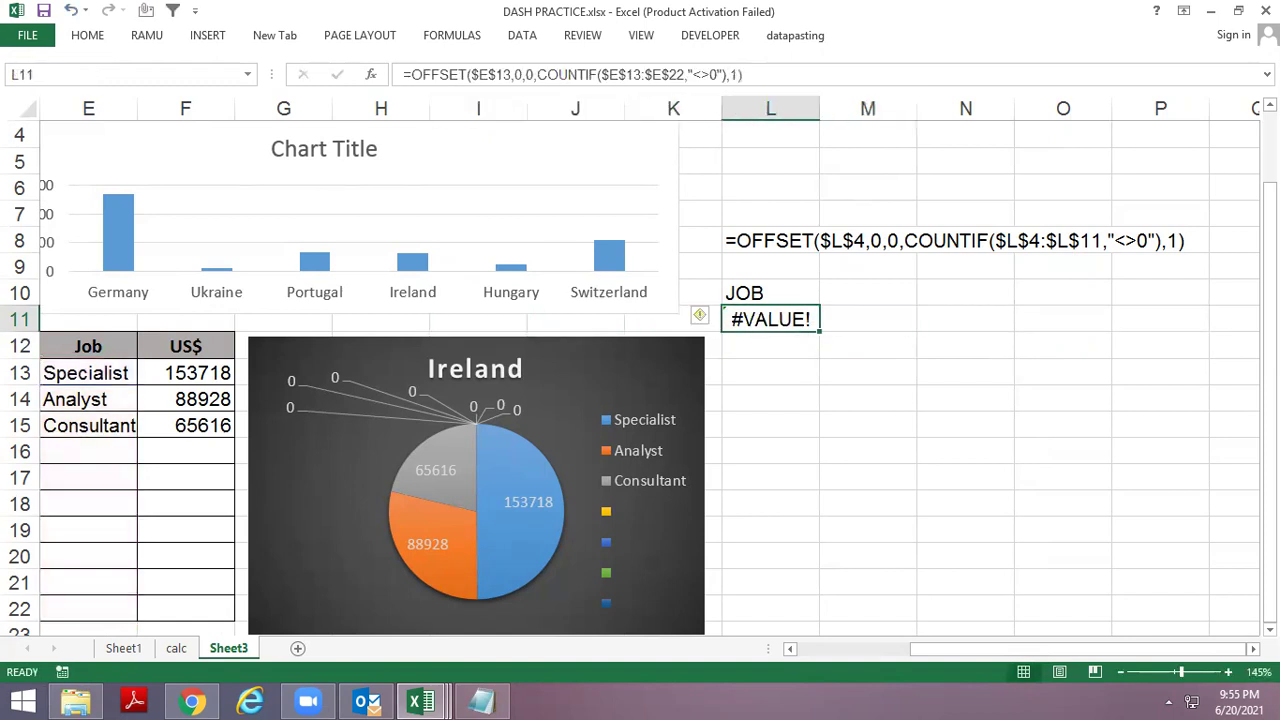
Define the JOB name in Name Manager with the pasted OFFSET formula as its reference.
key(ctrl+F3)
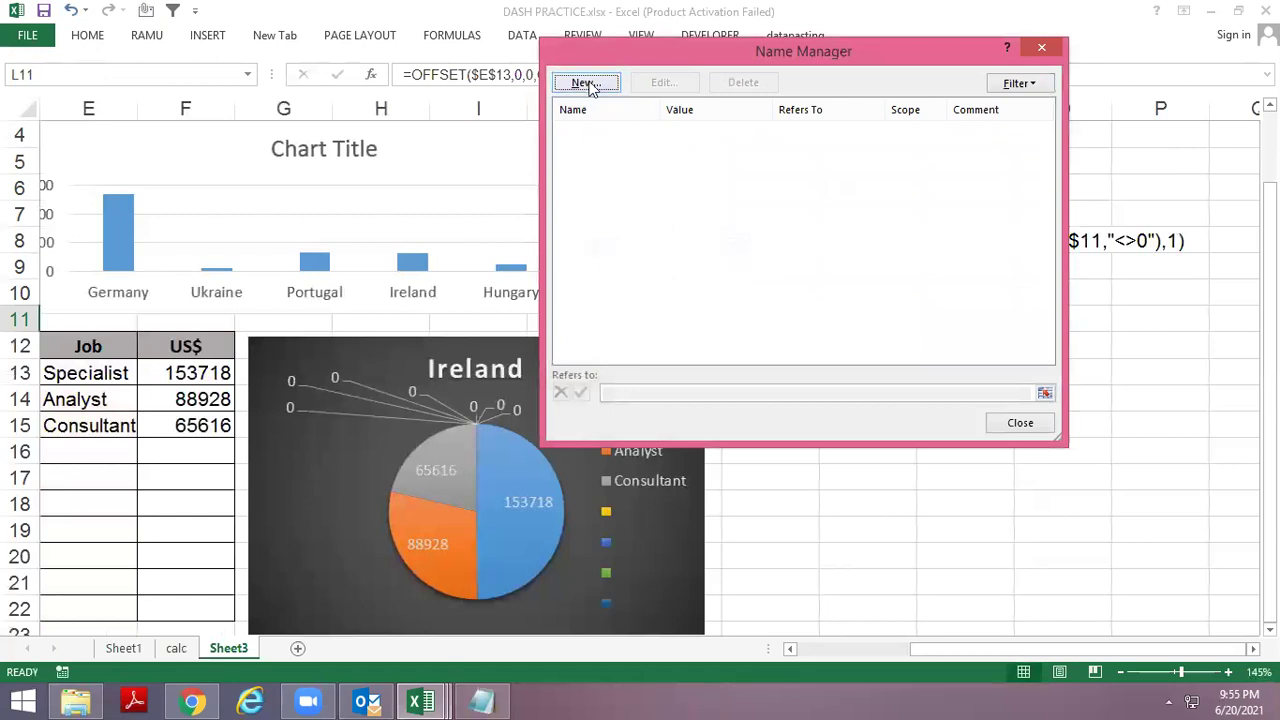
click(586, 82)
click(852, 308)
drag(838, 310, 690, 314)
key(ctrl+v)
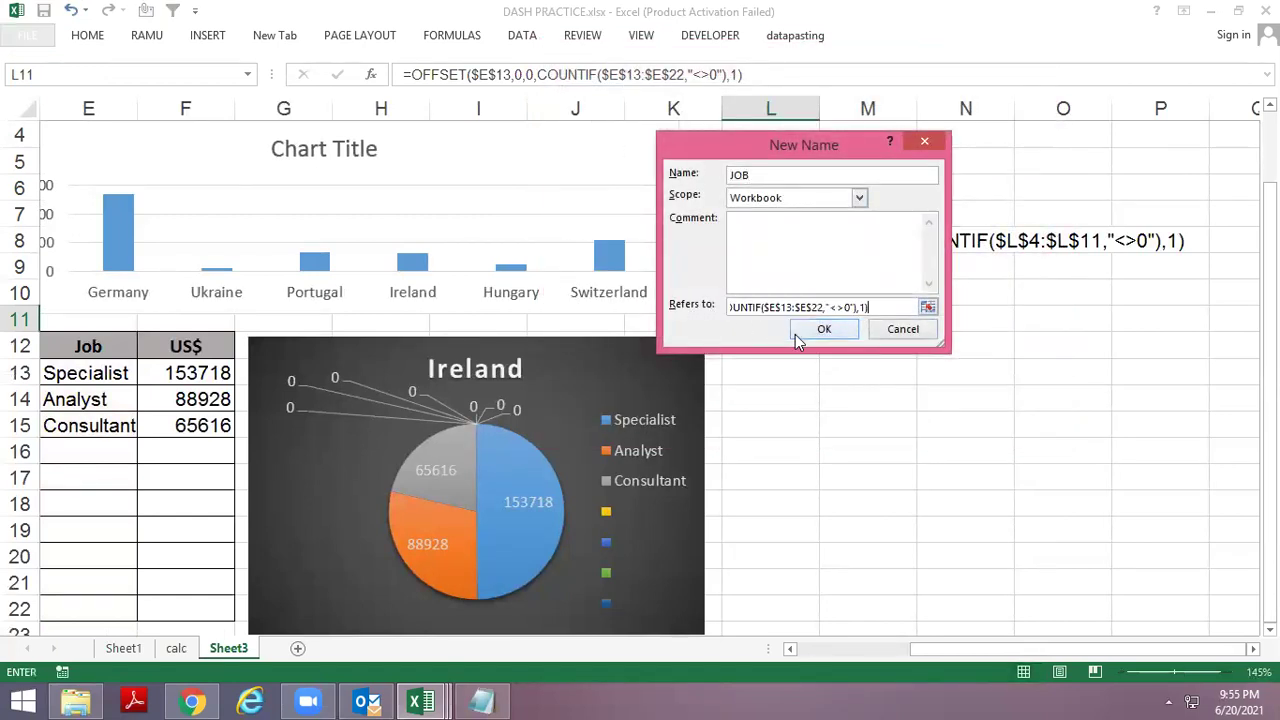
click(797, 333)
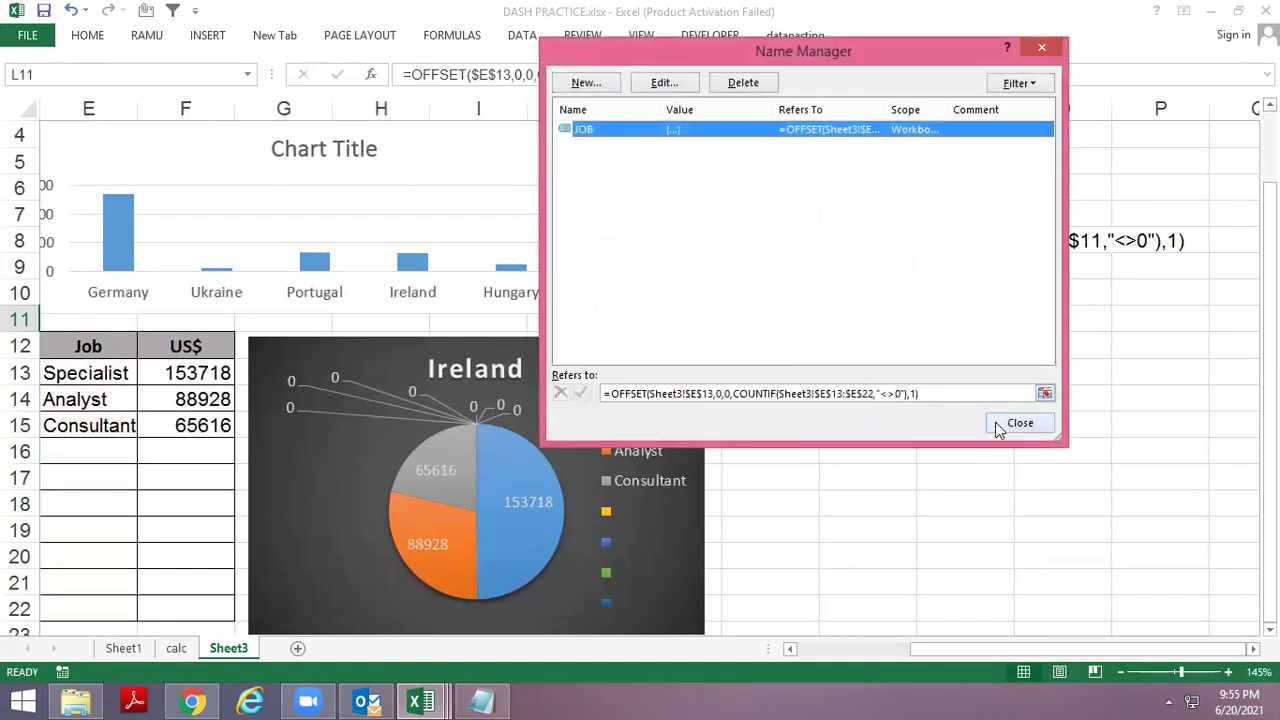
click(1018, 423)
Enter the label AMT in L12 and check L11's formula.
key(Up)
key(Down)
key(Down)
text(AMT)
key(Return)
key(Up)
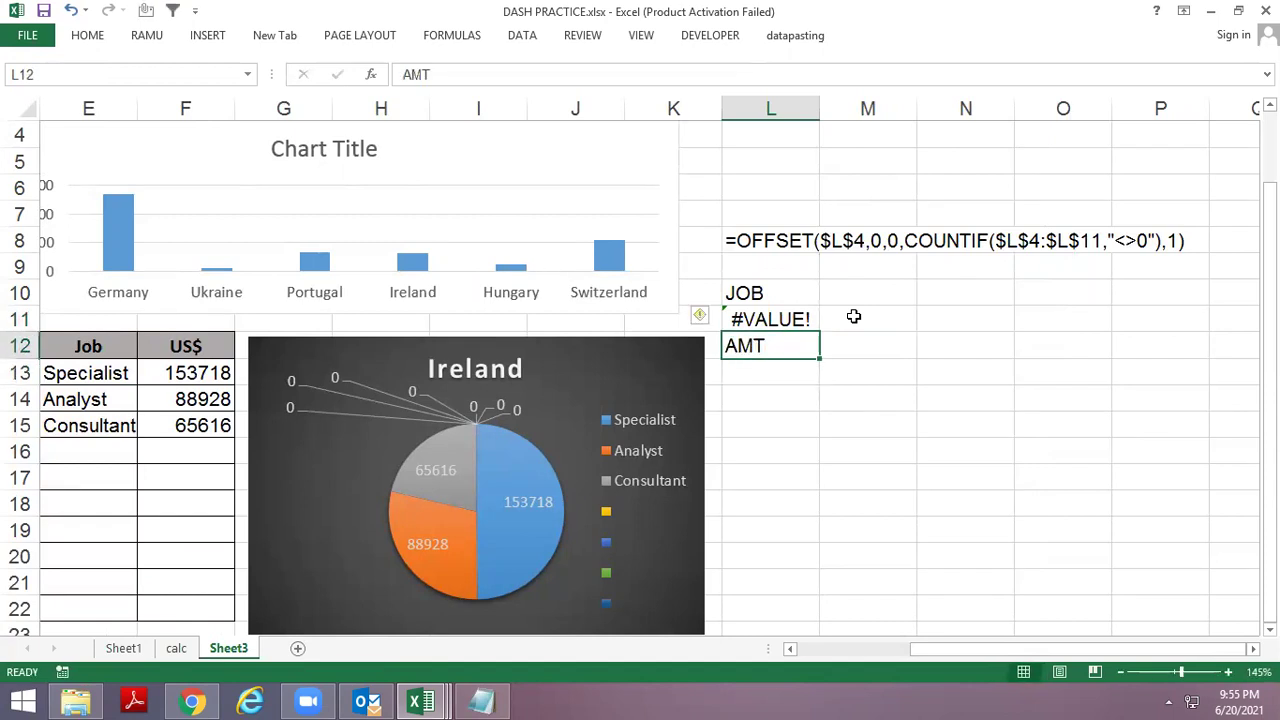
key(Up)
key(F2)
key(Return)
key(Right)
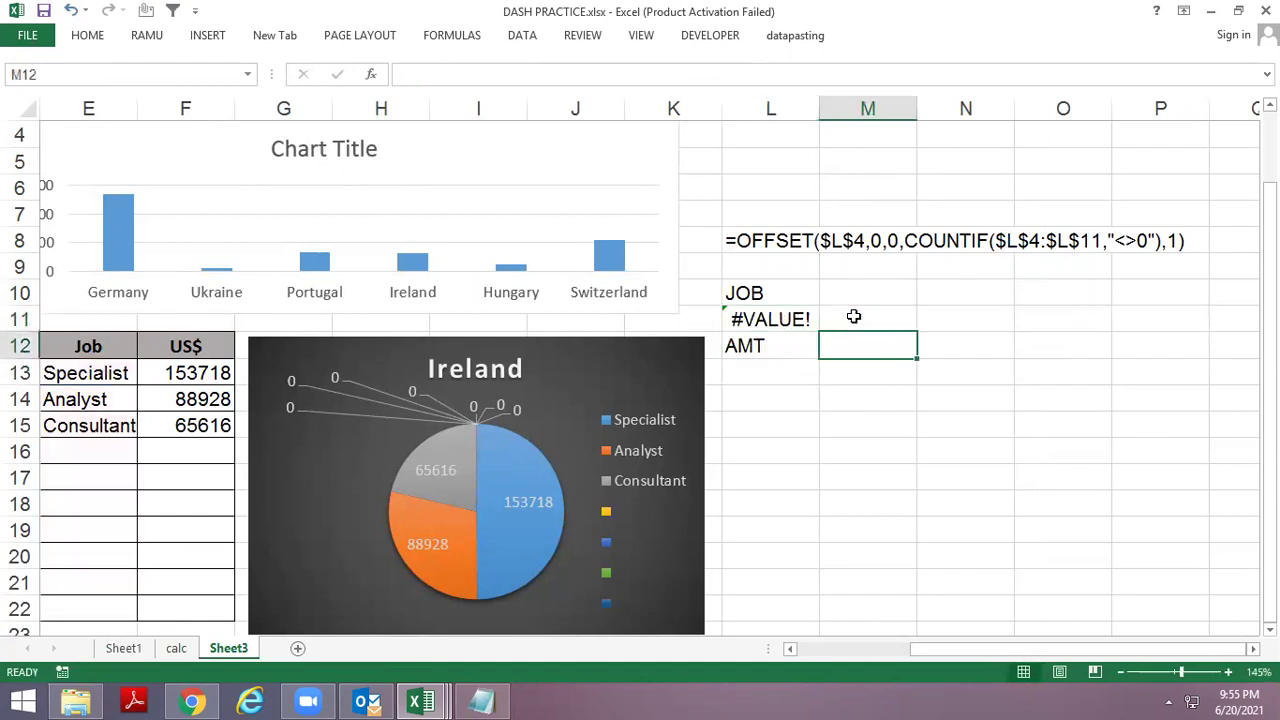
Begin an OFFSET formula in M12 referencing JOB with a rows offset of 1.
text(=OF)
key(Tab)
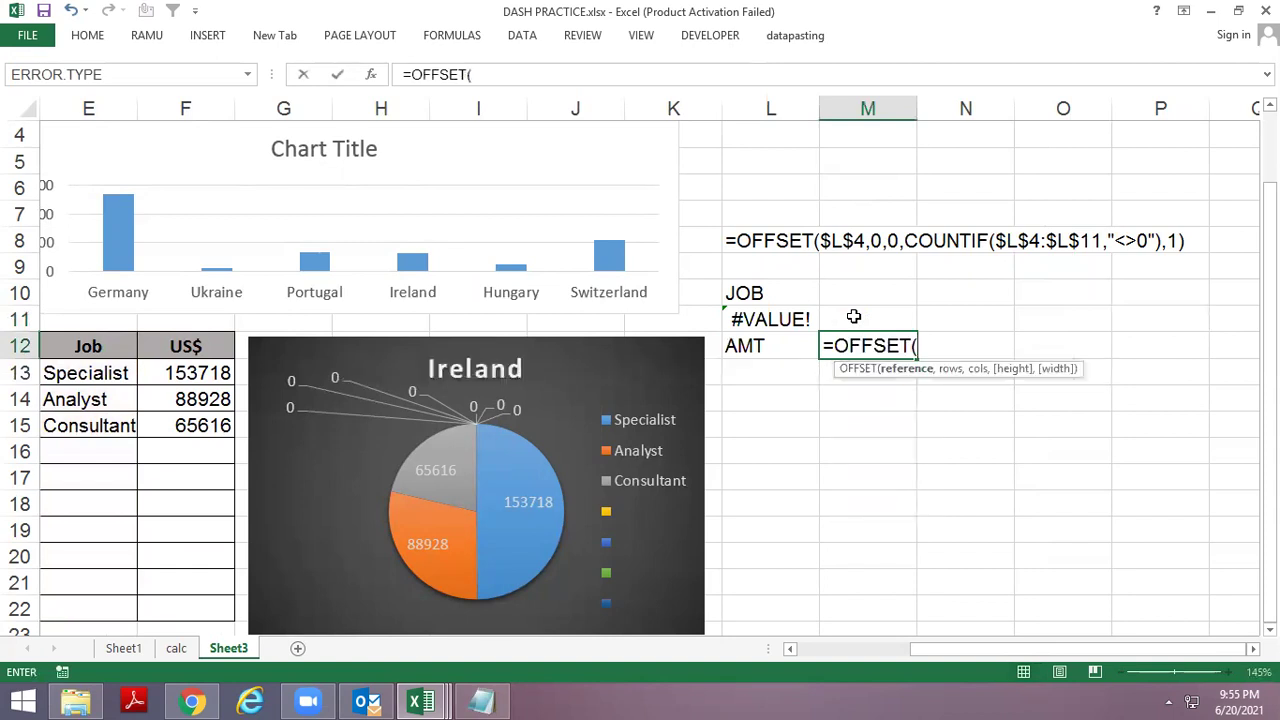
text(KPN)
key(BackSpace)
key(BackSpace)
key(BackSpace)
text(JP)
key(BackSpace)
text(OB)
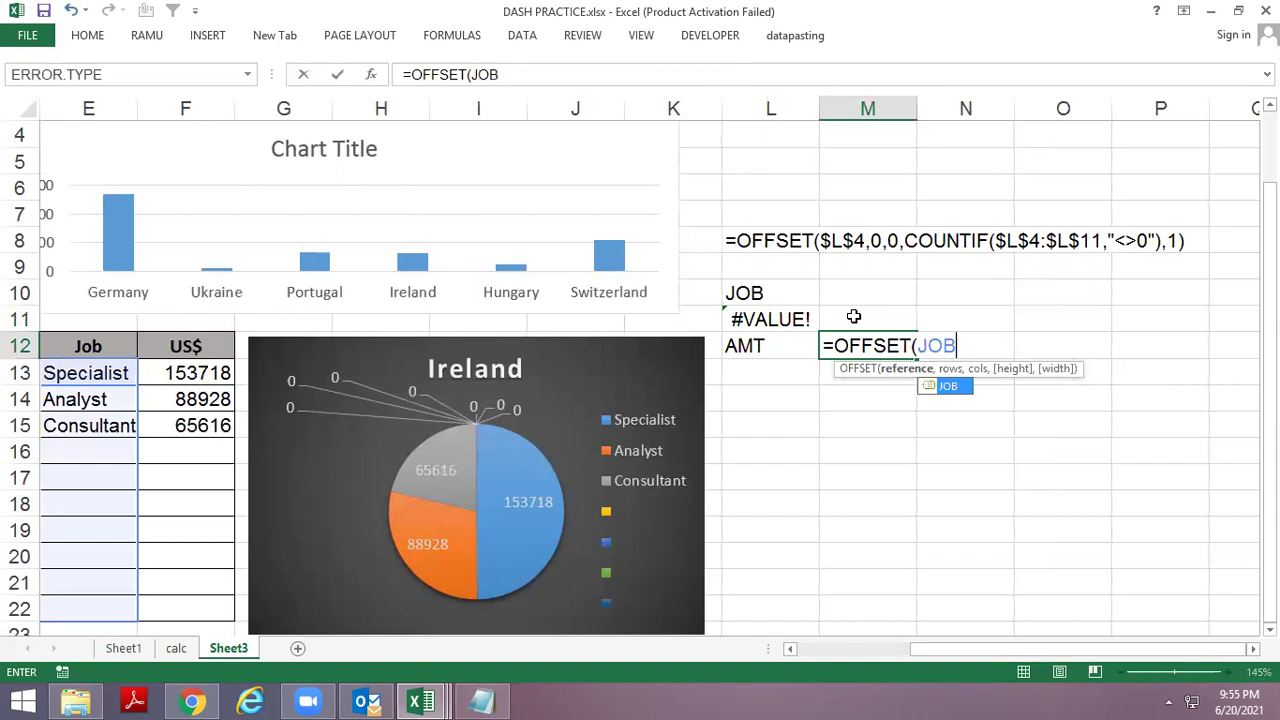
text(,1)
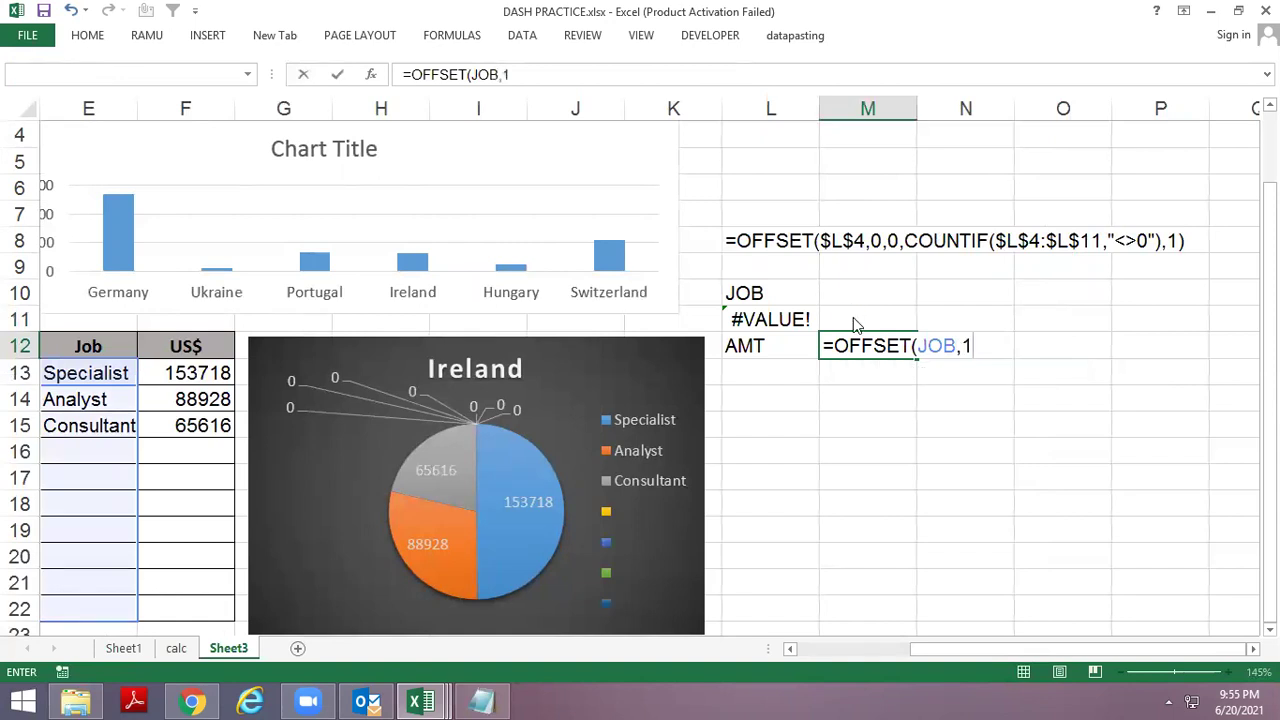
key(Return)
key(Return)
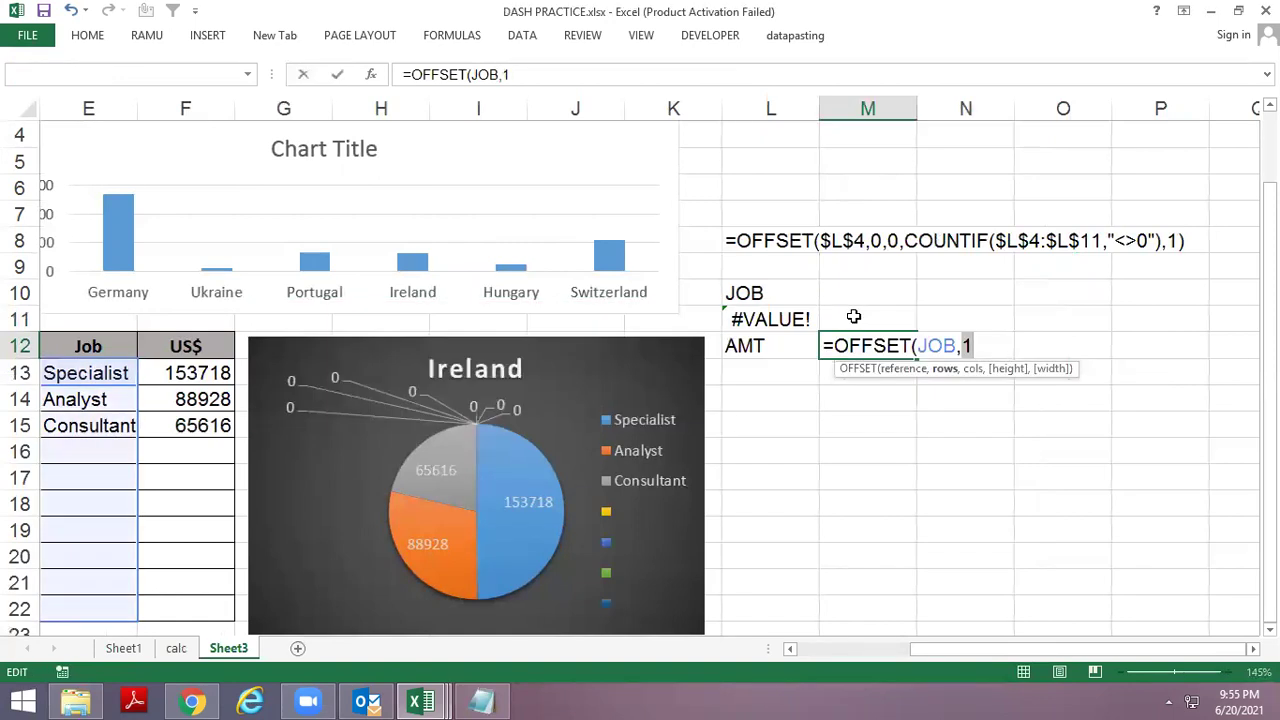
key(Right)
key(BackSpace)
key(BackSpace)
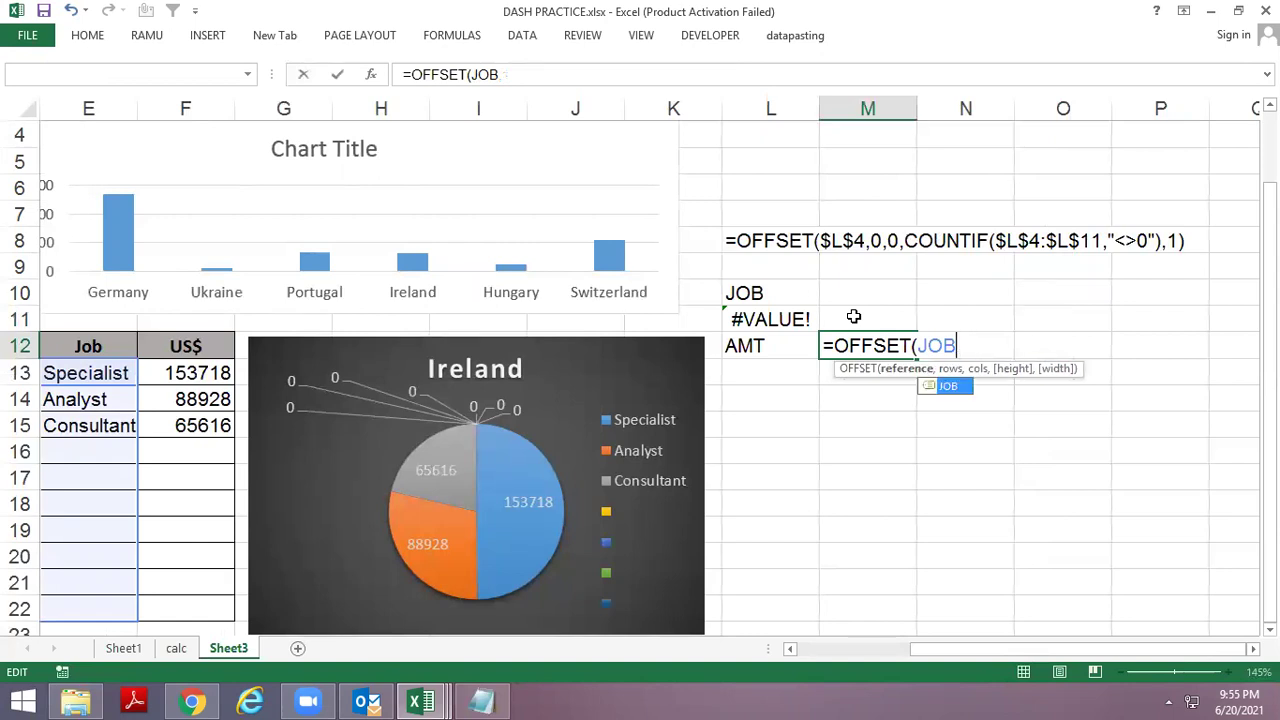
key(BackSpace)
key(BackSpace)
key(BackSpace)
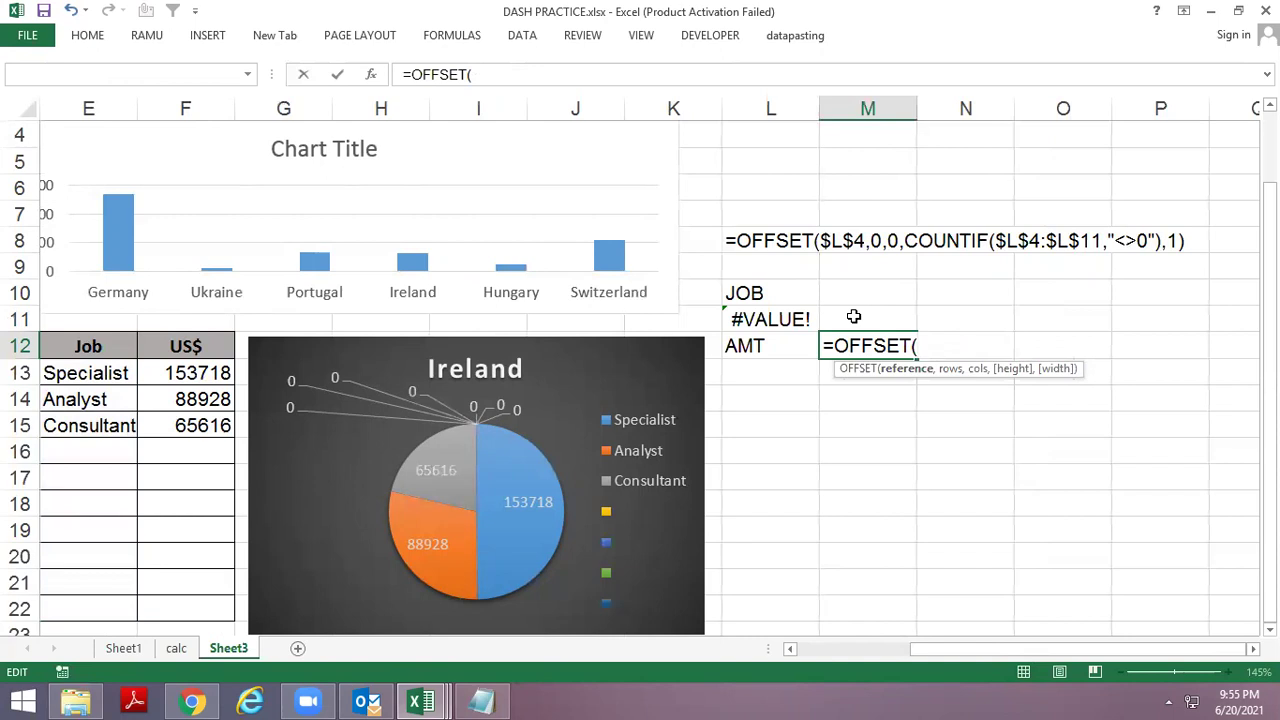
text(J)
key(Tab)
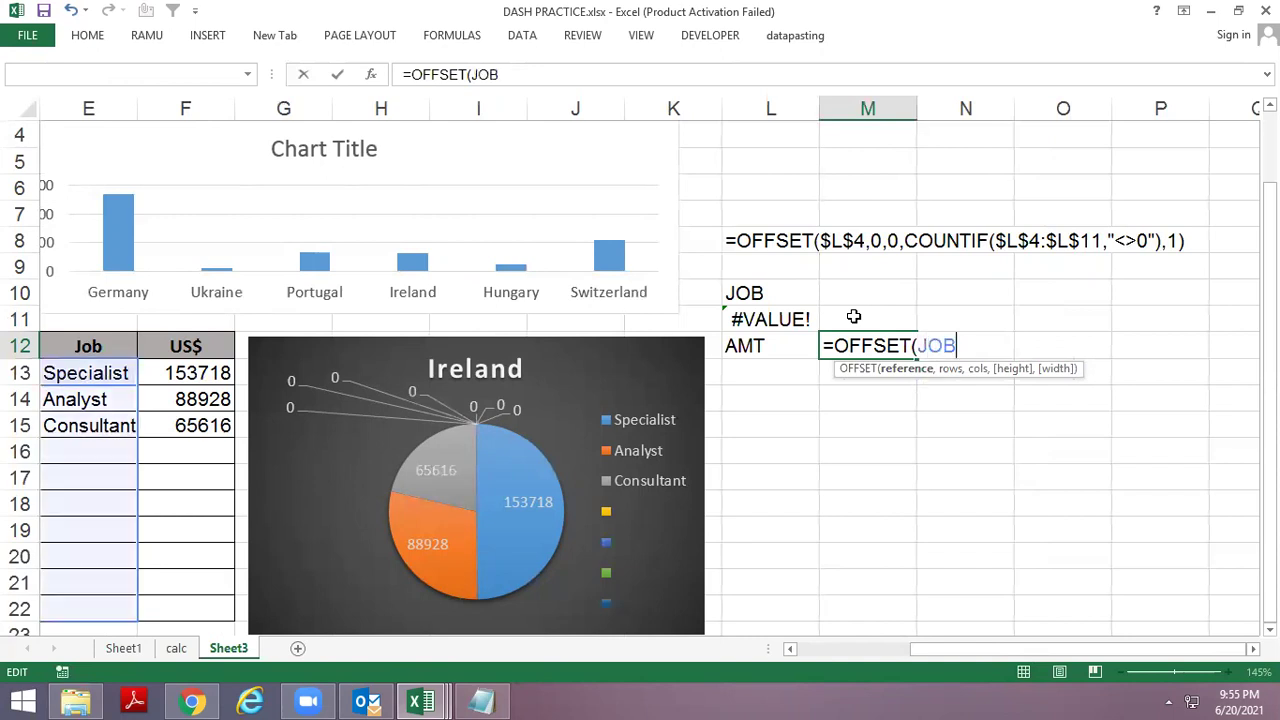
text(,1)
key(Return)
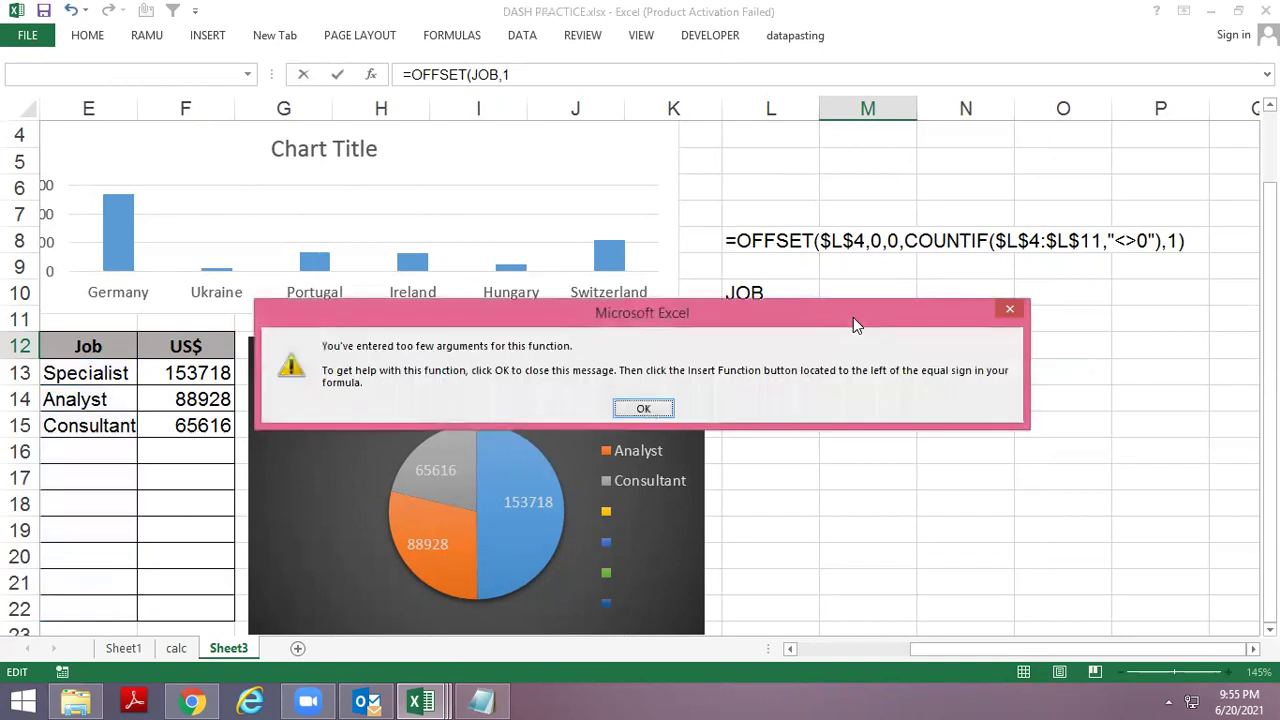
key(Return)
Complete M12's formula as =OFFSET(JOB,1,0) and review it.
key(Left)
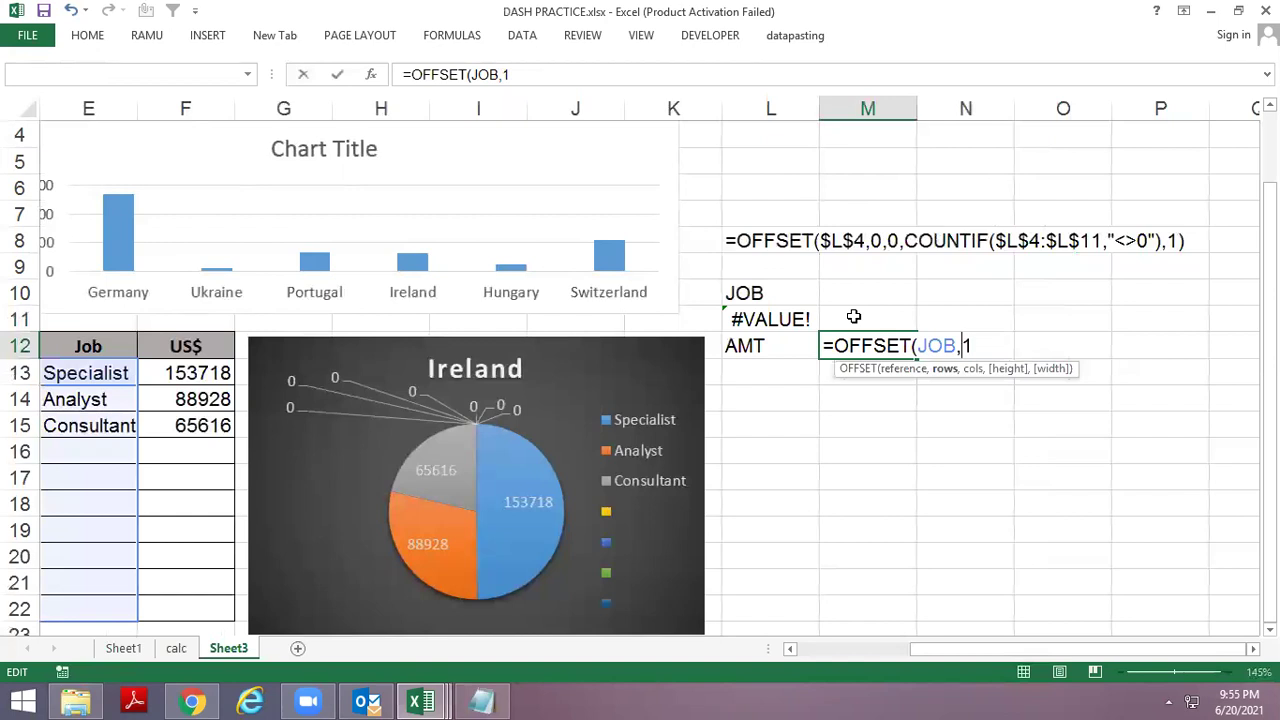
text(,)
key(Return)
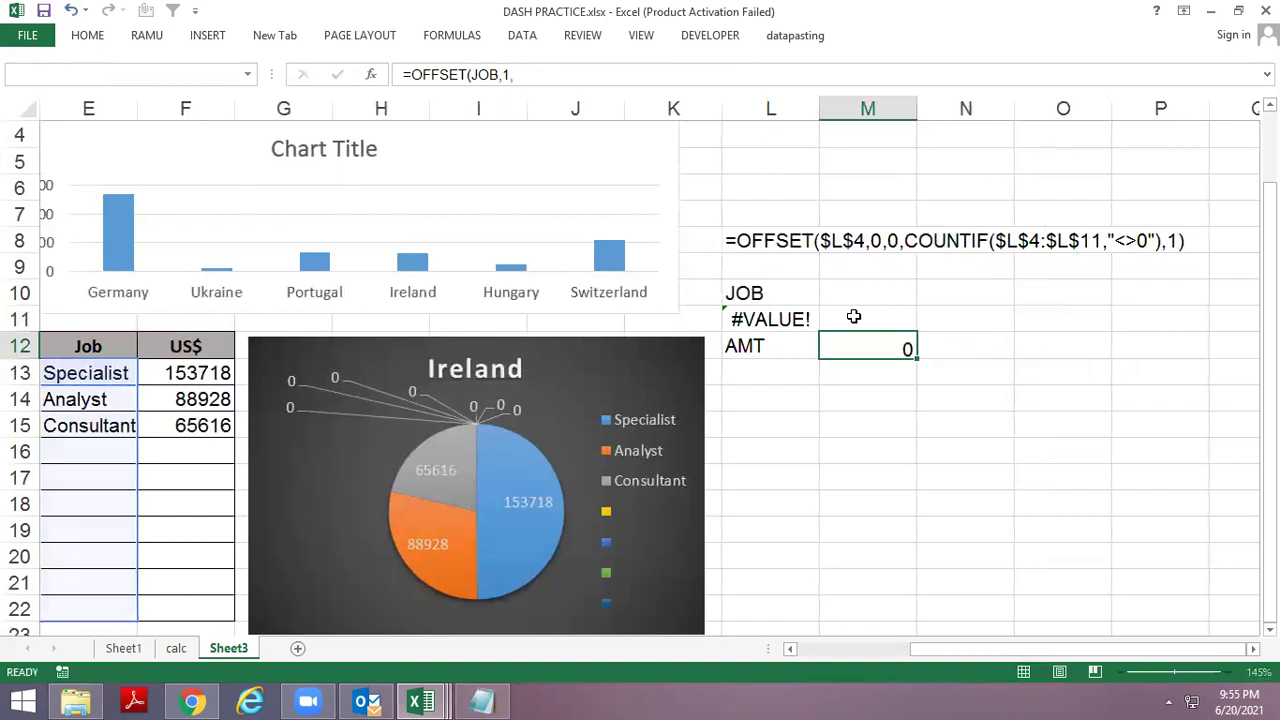
key(F2)
key(Left)
text(0)
key(Return)
key(Up)
key(F2)
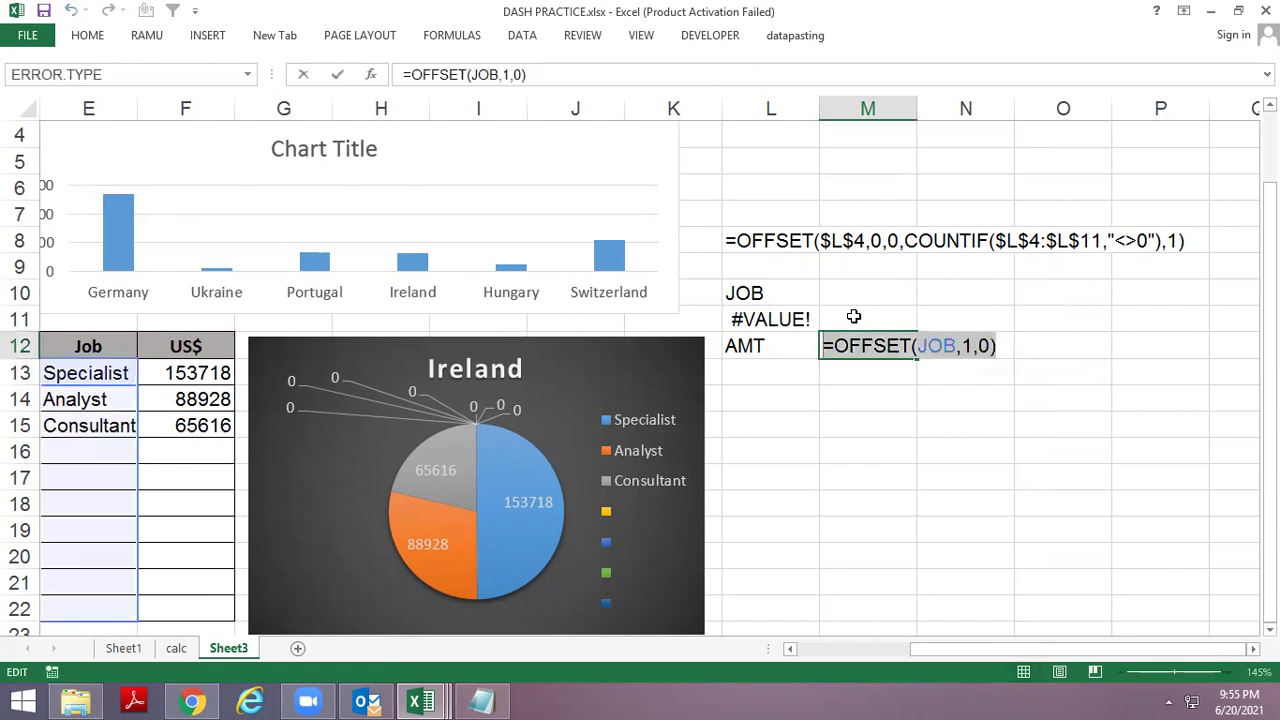
key(shift+Tab)
Create the name AMT referring to the pasted =OFFSET(JOB,1,0) formula.
key(ctrl+F3)
click(586, 82)
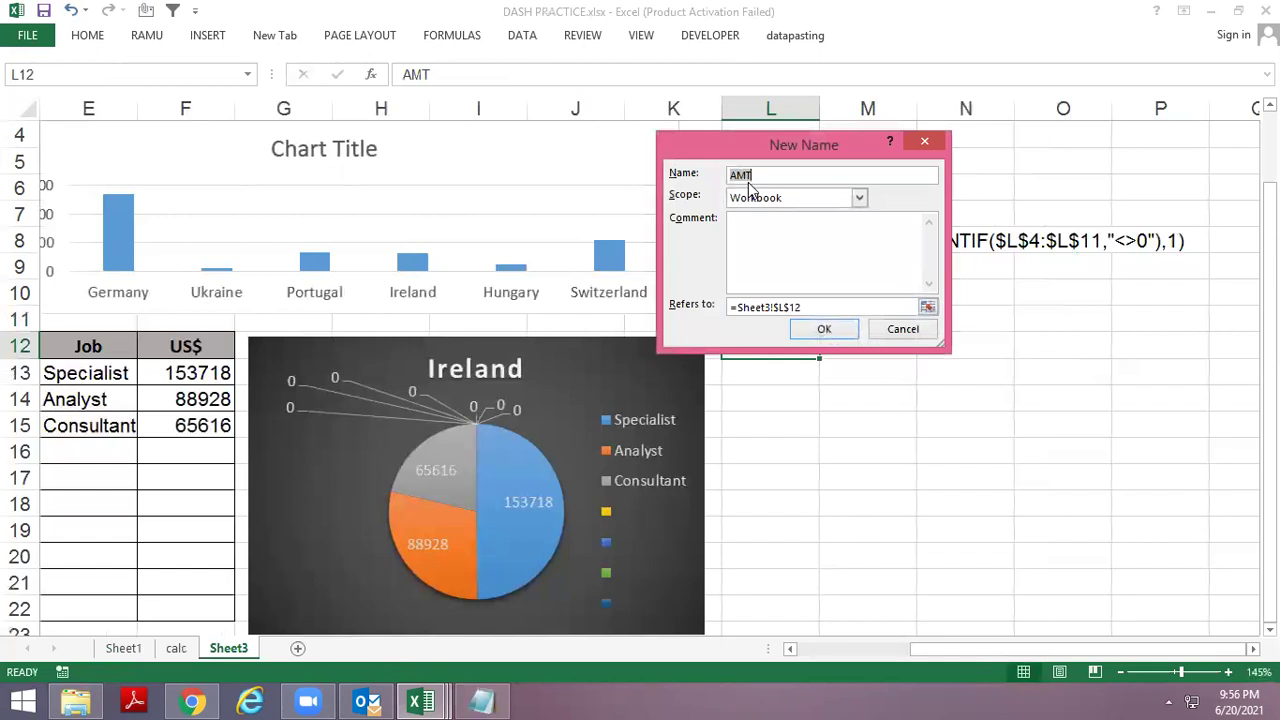
triple_click(860, 307)
text(=OFFSET(JOB,1,0))
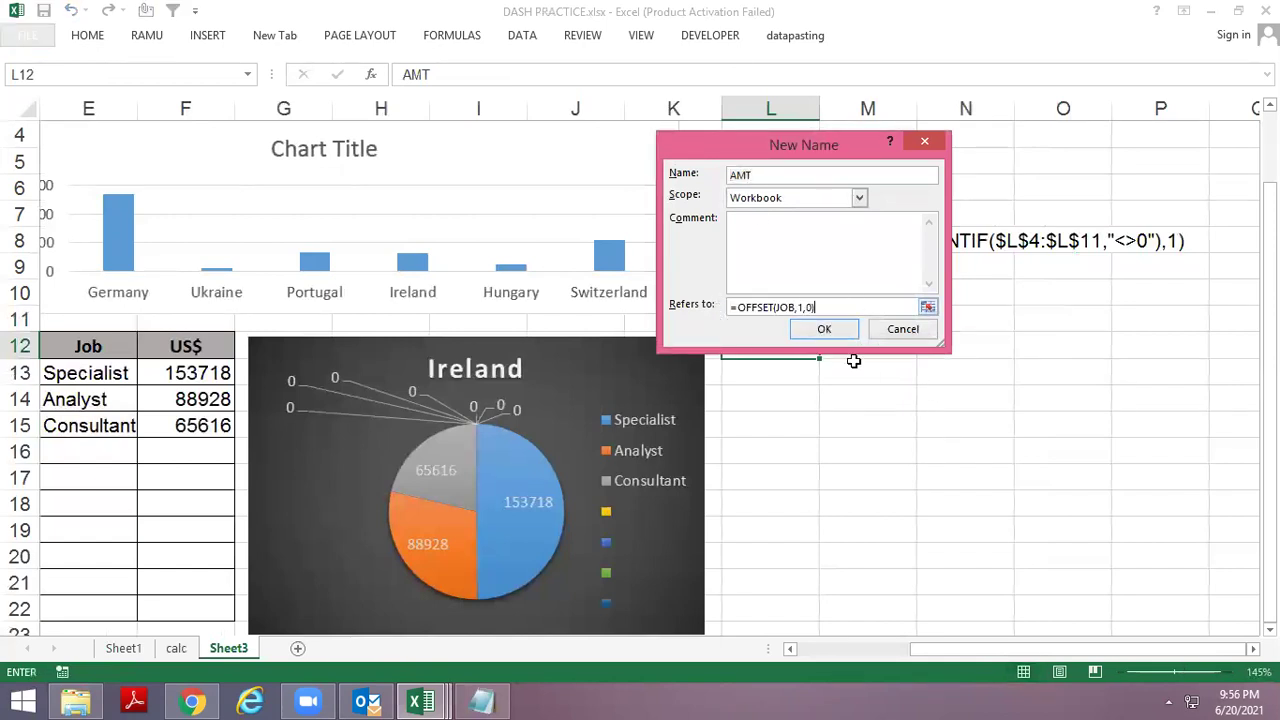
click(824, 329)
click(1020, 423)
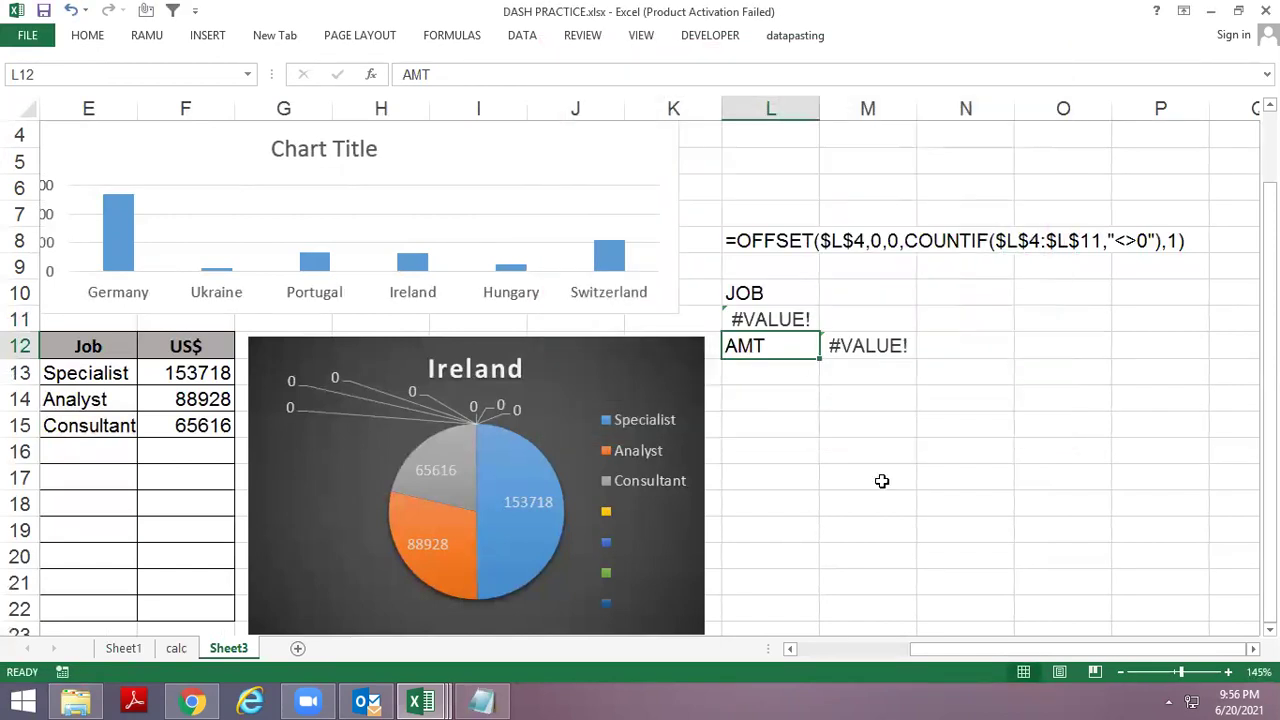
click(881, 481)
Set the pie chart's category labels to the JOB name in Select Data.
click(517, 460)
right_click(519, 461)
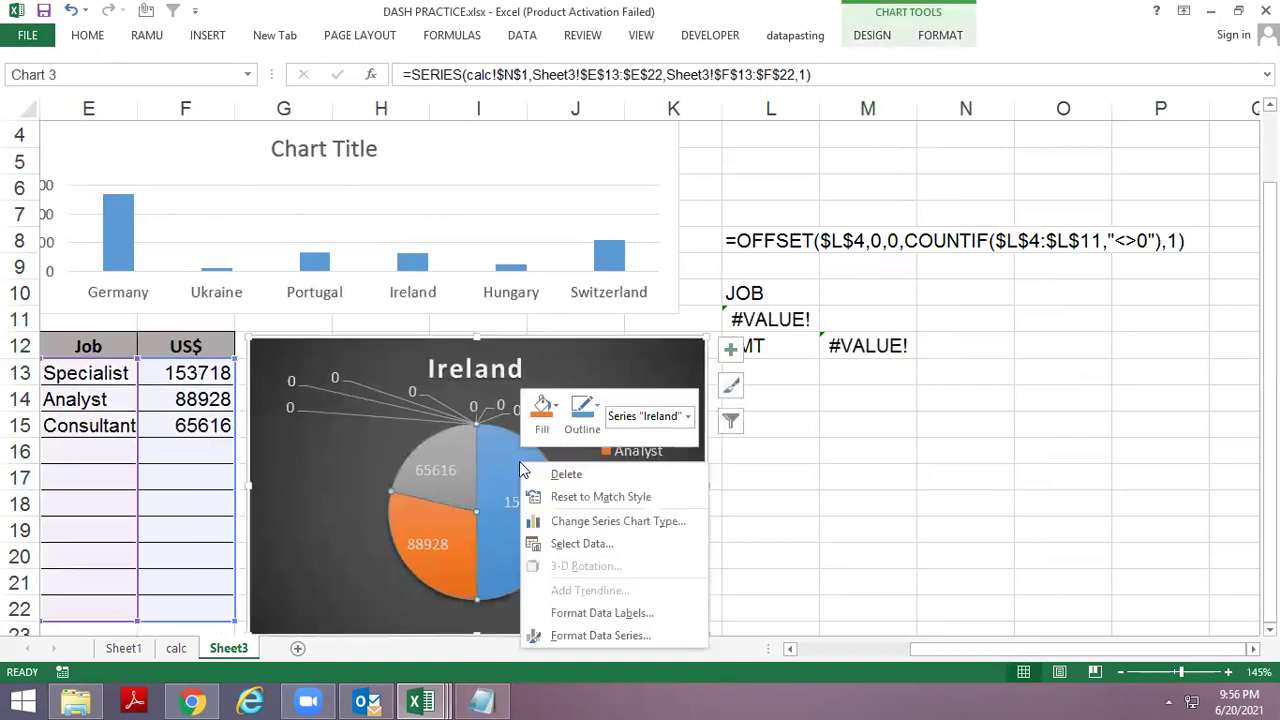
click(598, 544)
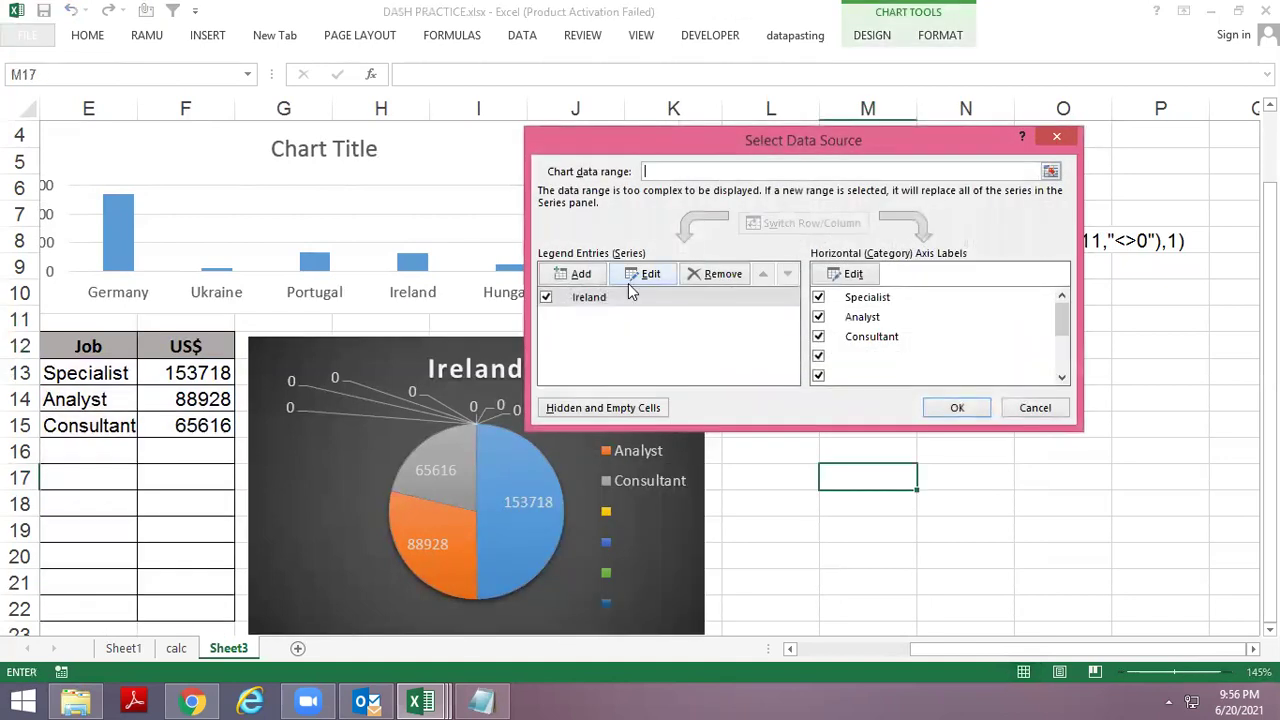
click(829, 280)
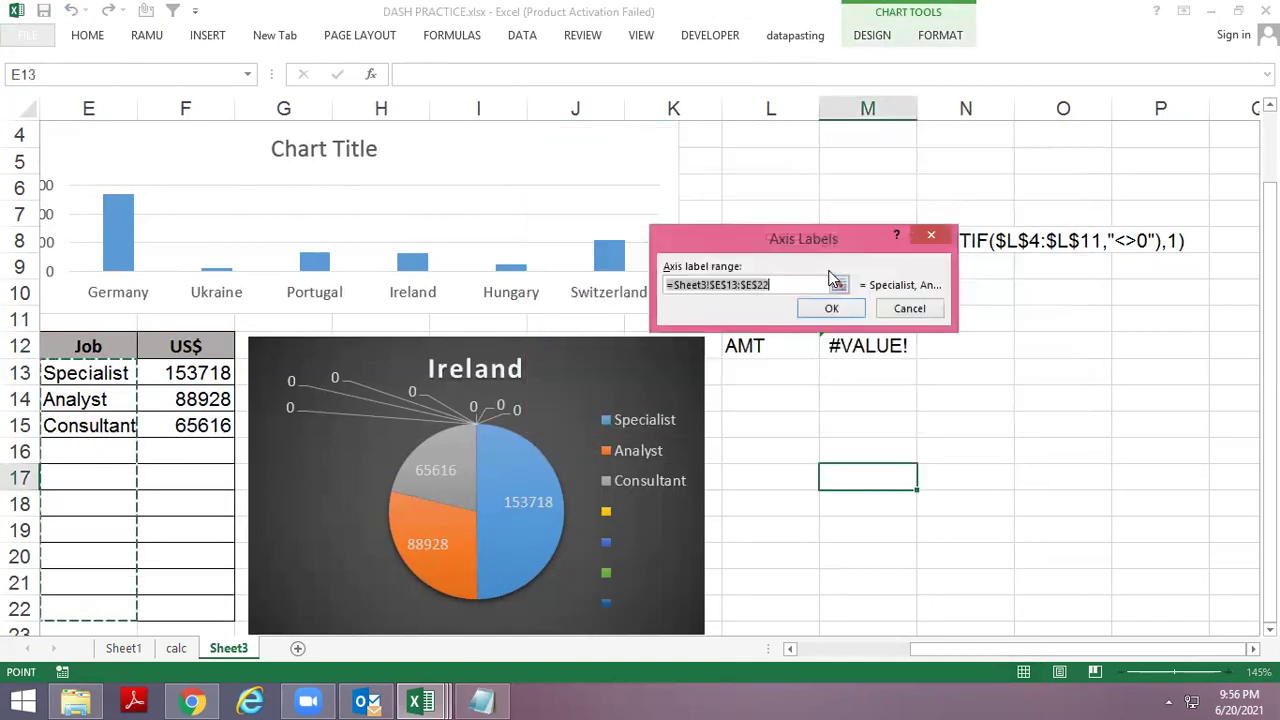
click(796, 283)
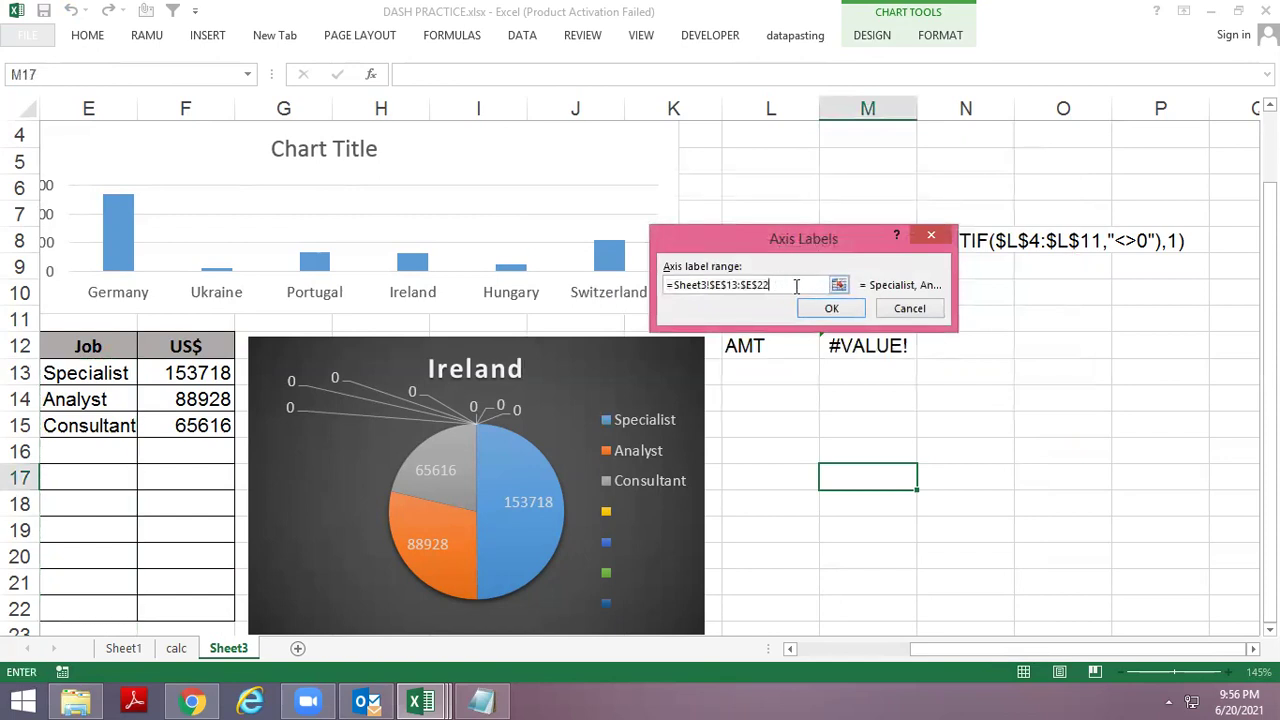
key(BackSpace)
key(BackSpace)
key(BackSpace)
key(BackSpace)
key(BackSpace)
key(BackSpace)
key(BackSpace)
key(BackSpace)
key(BackSpace)
key(BackSpace)
key(F3)
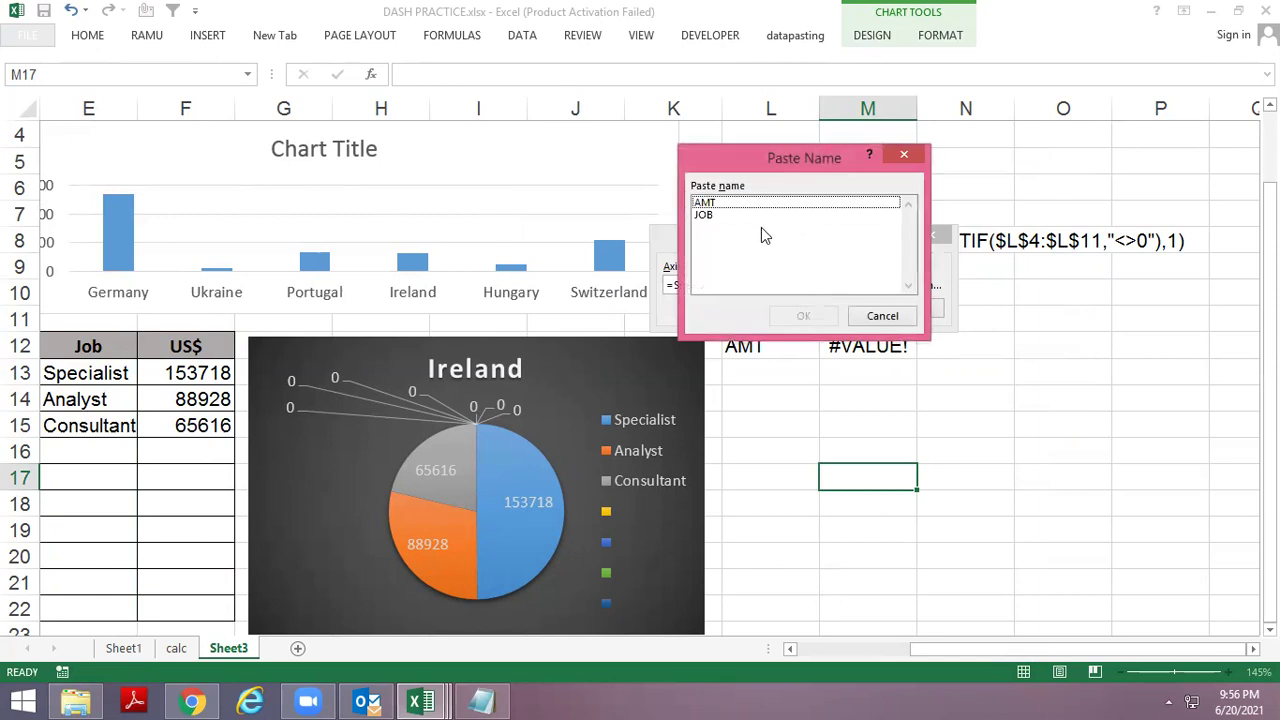
click(720, 214)
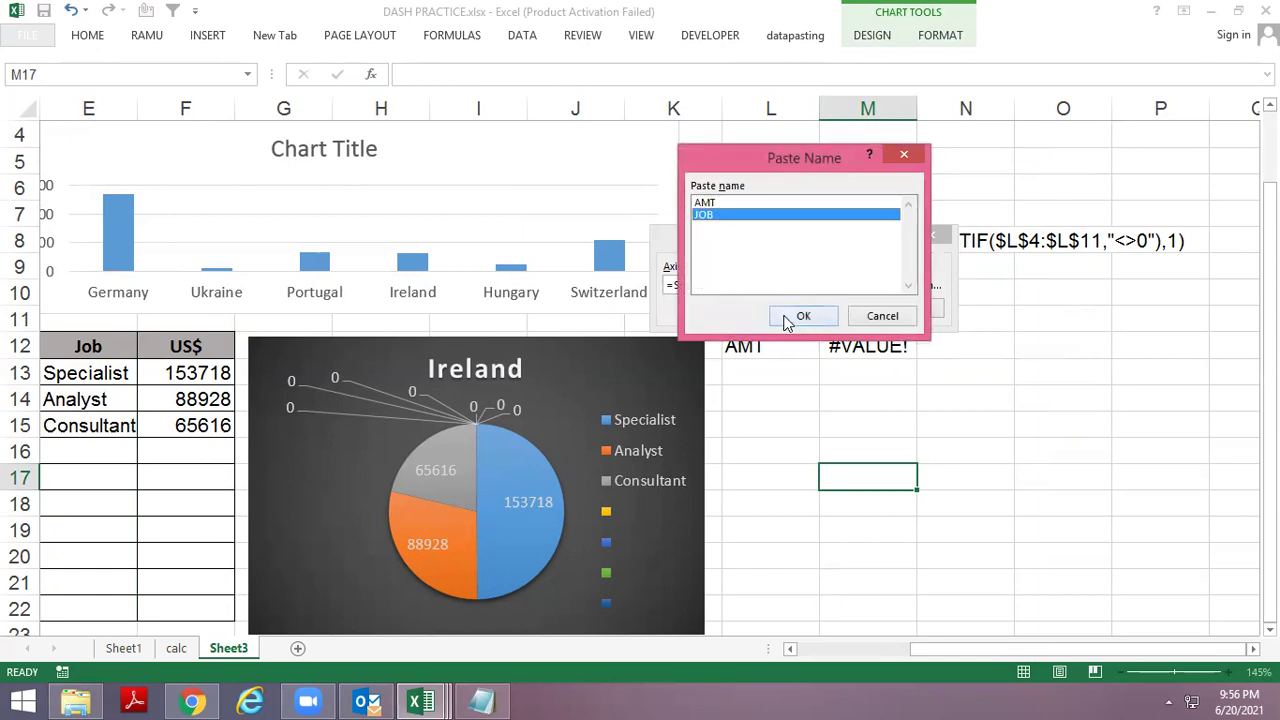
click(787, 321)
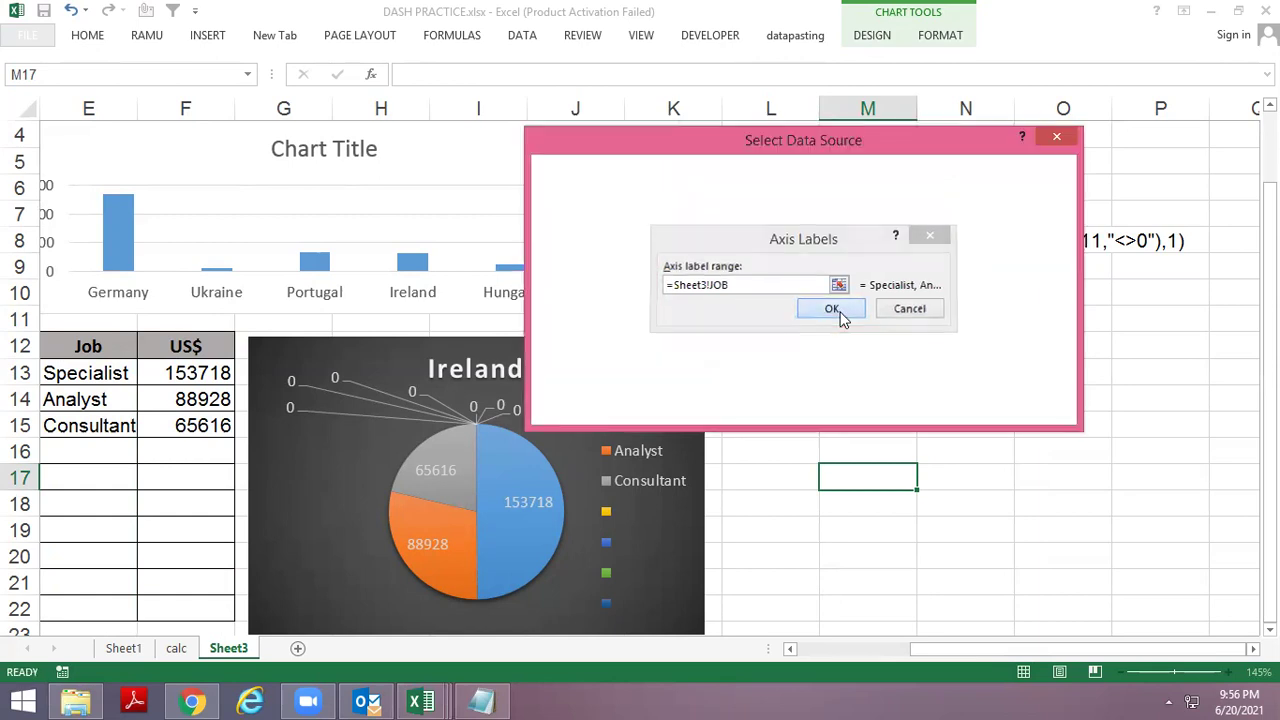
click(832, 309)
Point the Ireland series values to the AMT name and apply the data source.
click(684, 296)
click(640, 271)
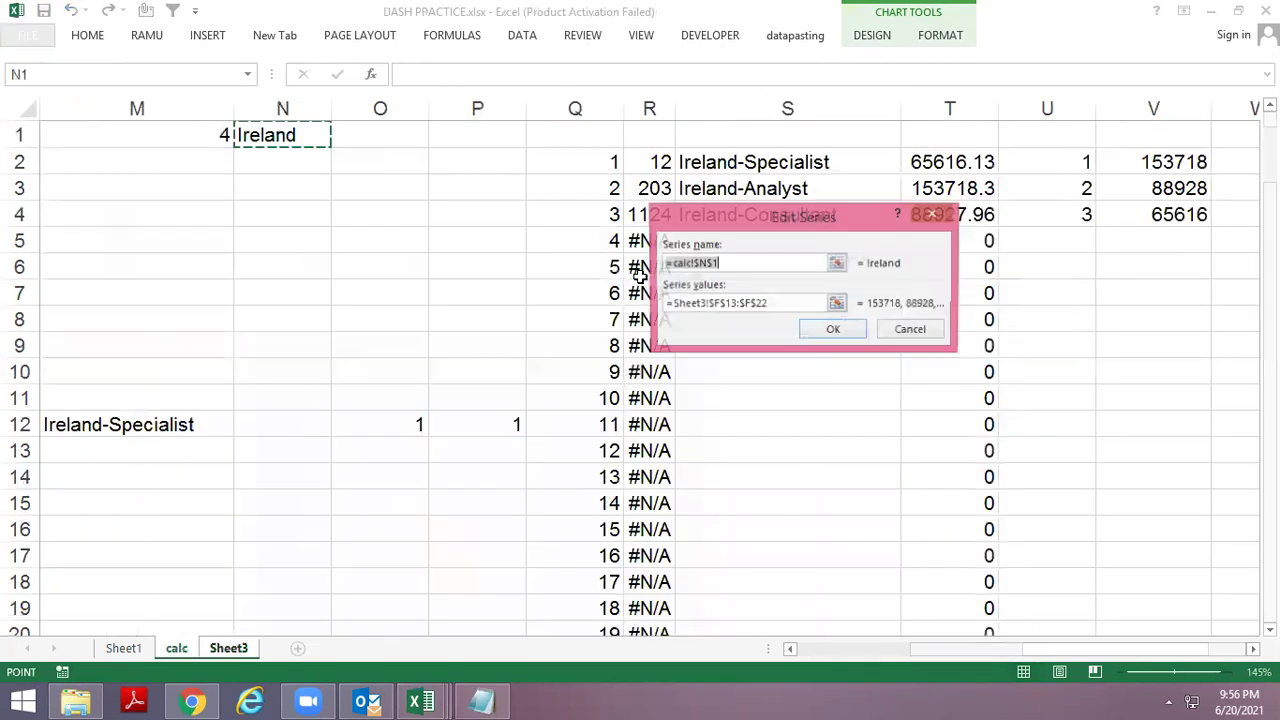
click(787, 303)
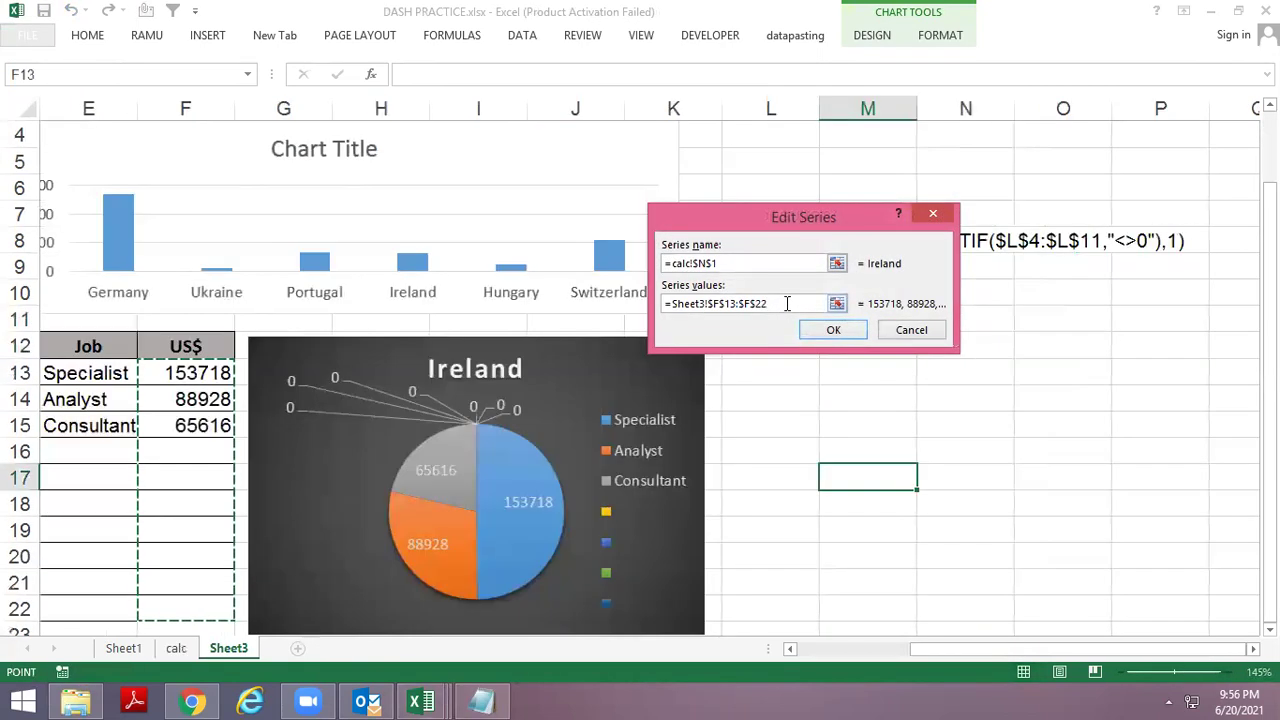
key(BackSpace)
key(BackSpace)
key(BackSpace)
key(BackSpace)
key(BackSpace)
key(BackSpace)
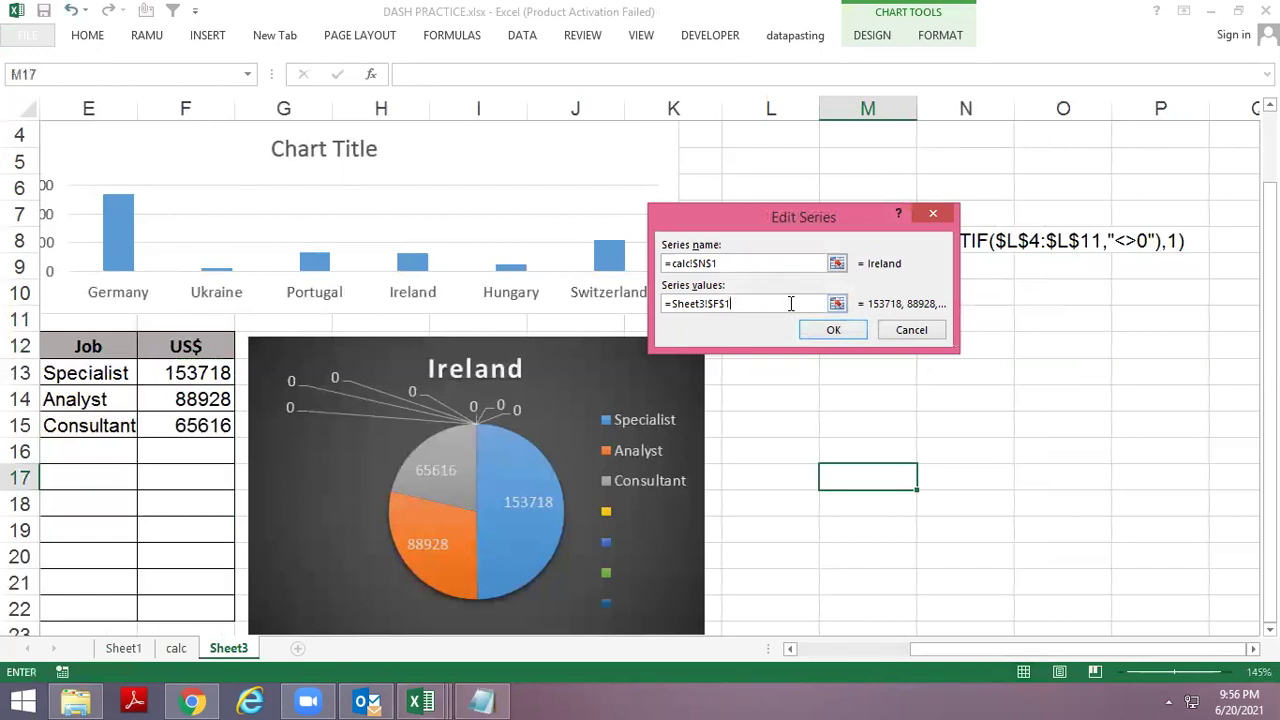
key(BackSpace)
key(F3)
click(700, 203)
click(813, 315)
click(822, 333)
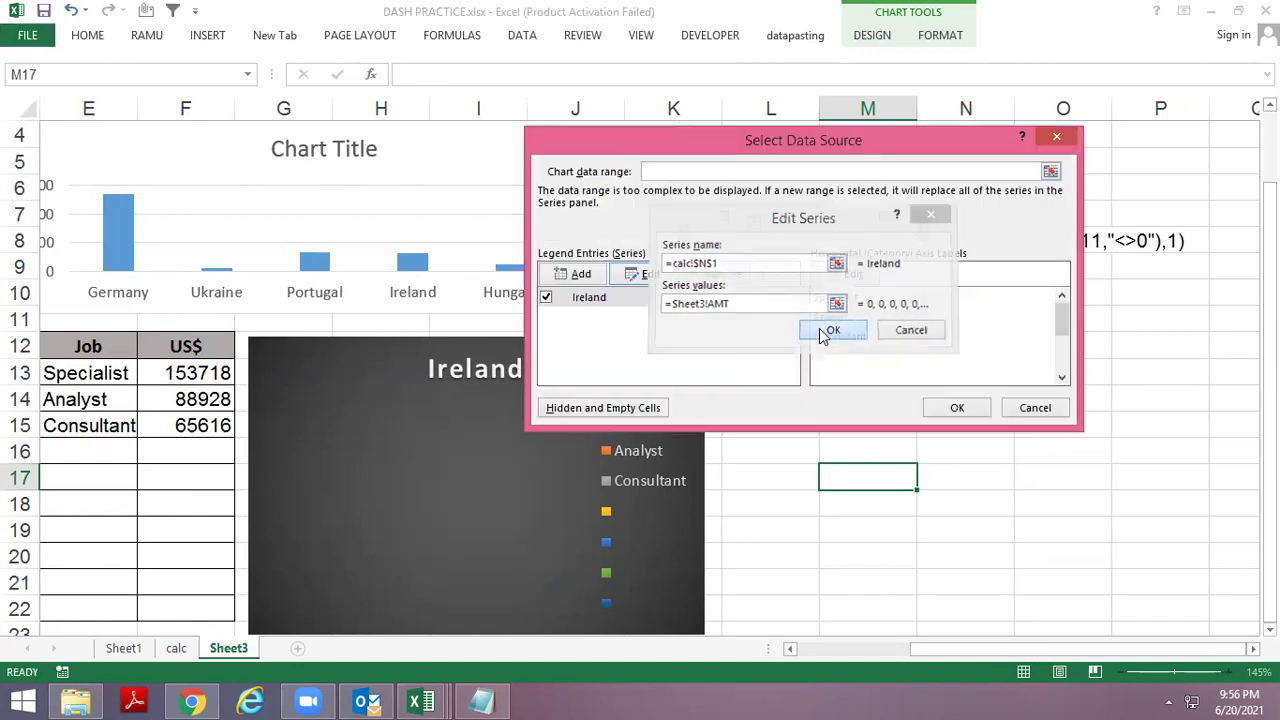
click(937, 409)
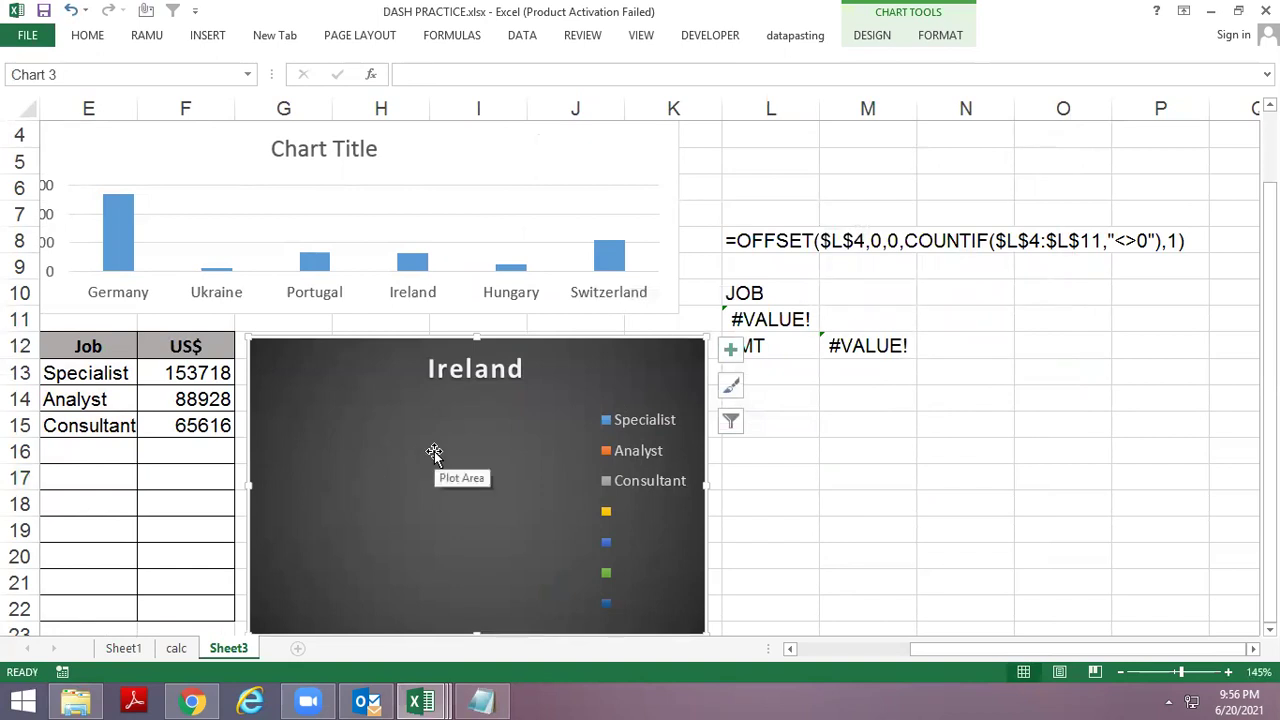
Inspect M12's formula and copy the job-list OFFSET formula from L11.
key(Escape)
click(848, 348)
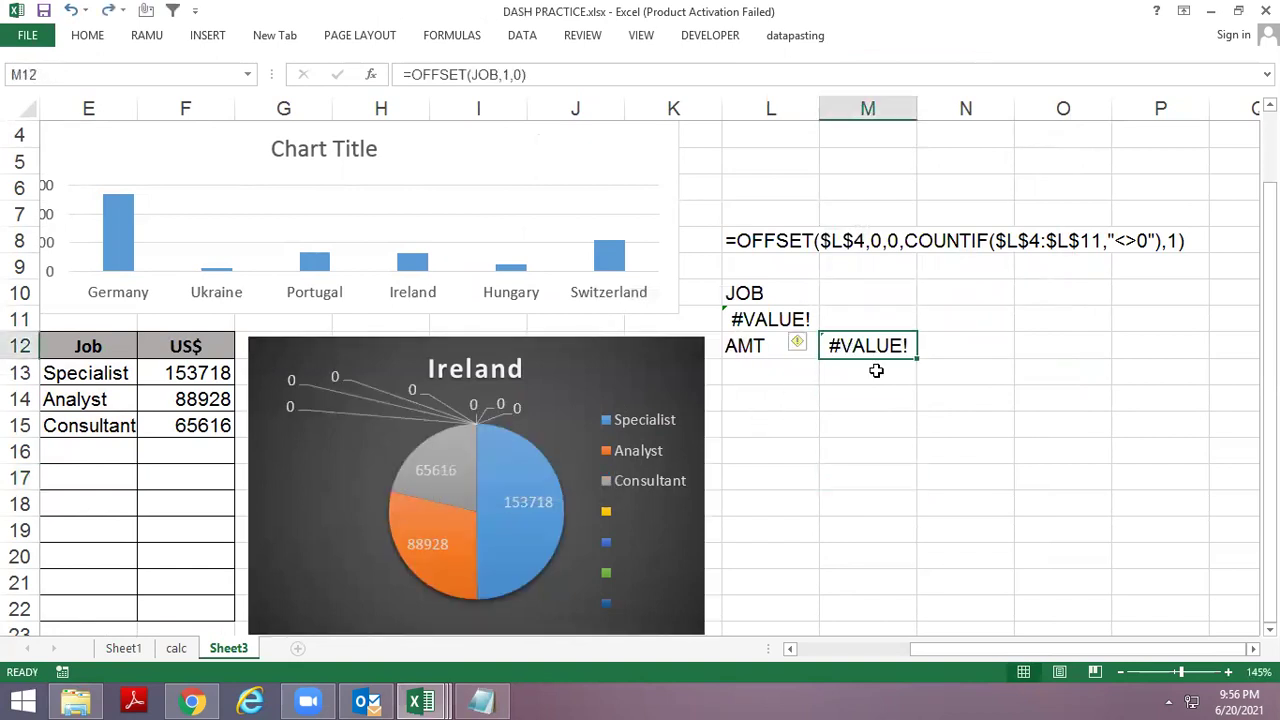
key(F2)
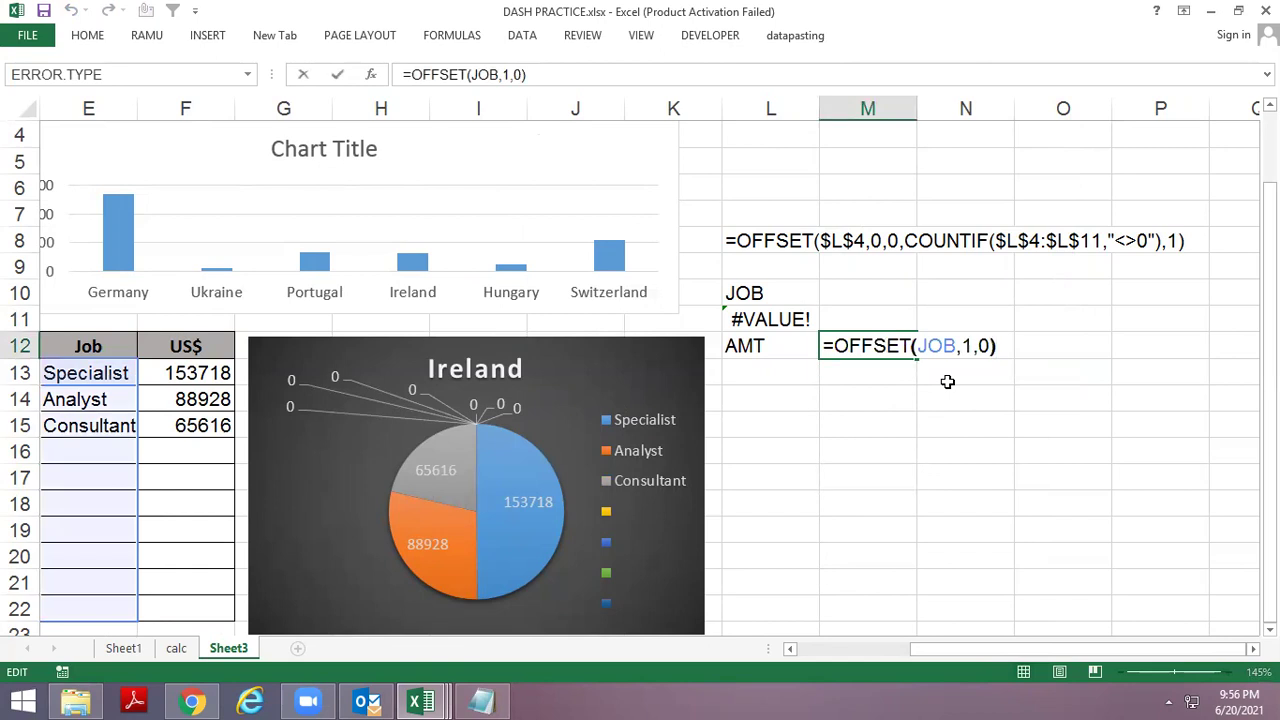
key(Escape)
key(Left)
key(Up)
key(F2)
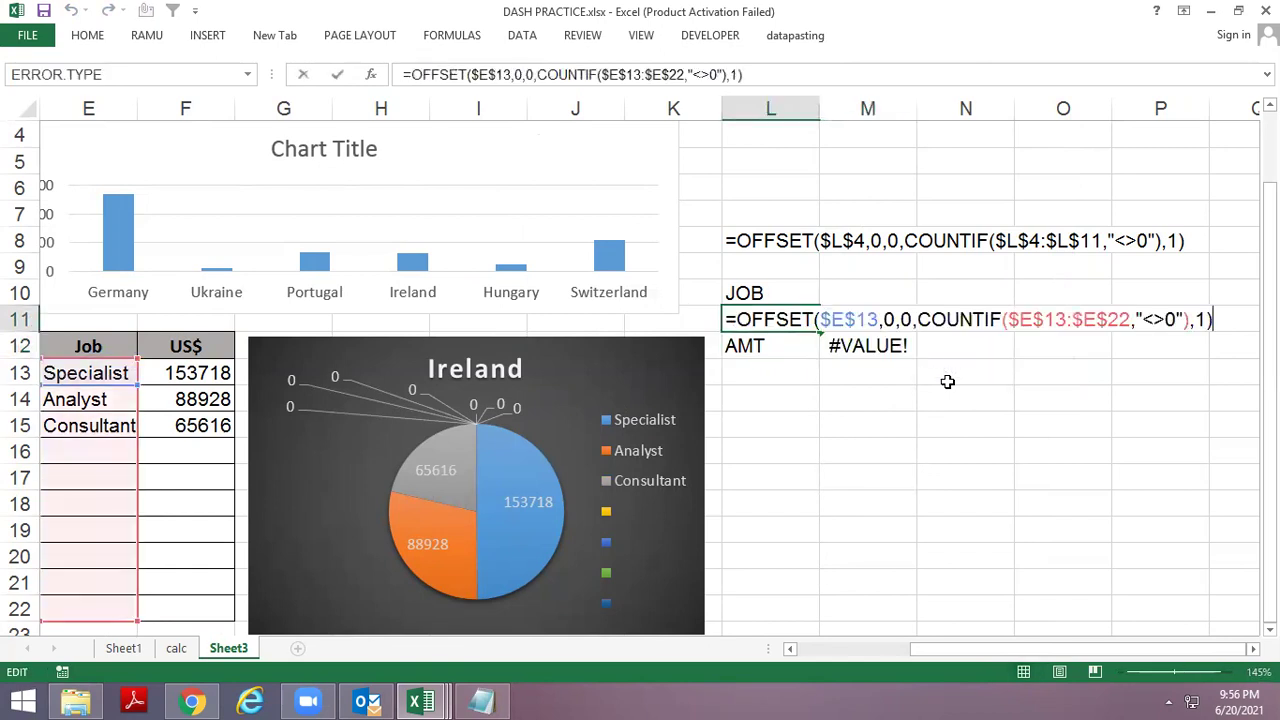
key(Escape)
key(Down)
key(Right)
Paste the job-list OFFSET formula into M12 and change its start reference to $F$13.
key(Delete)
key(F2)
key(ctrl+v)
key(Left)
key(Left)
key(Left)
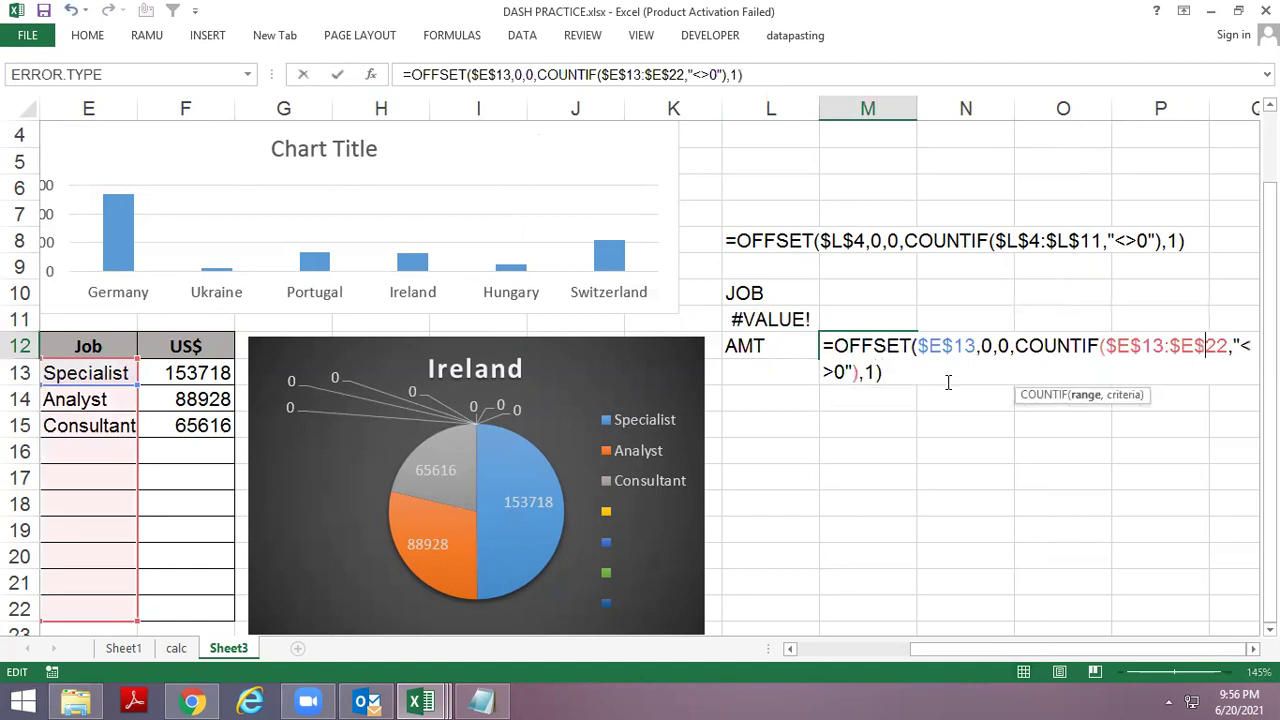
key(Left)
key(Left)
key(Left)
key(Left)
key(Left)
key(Left)
key(Left)
key(Left)
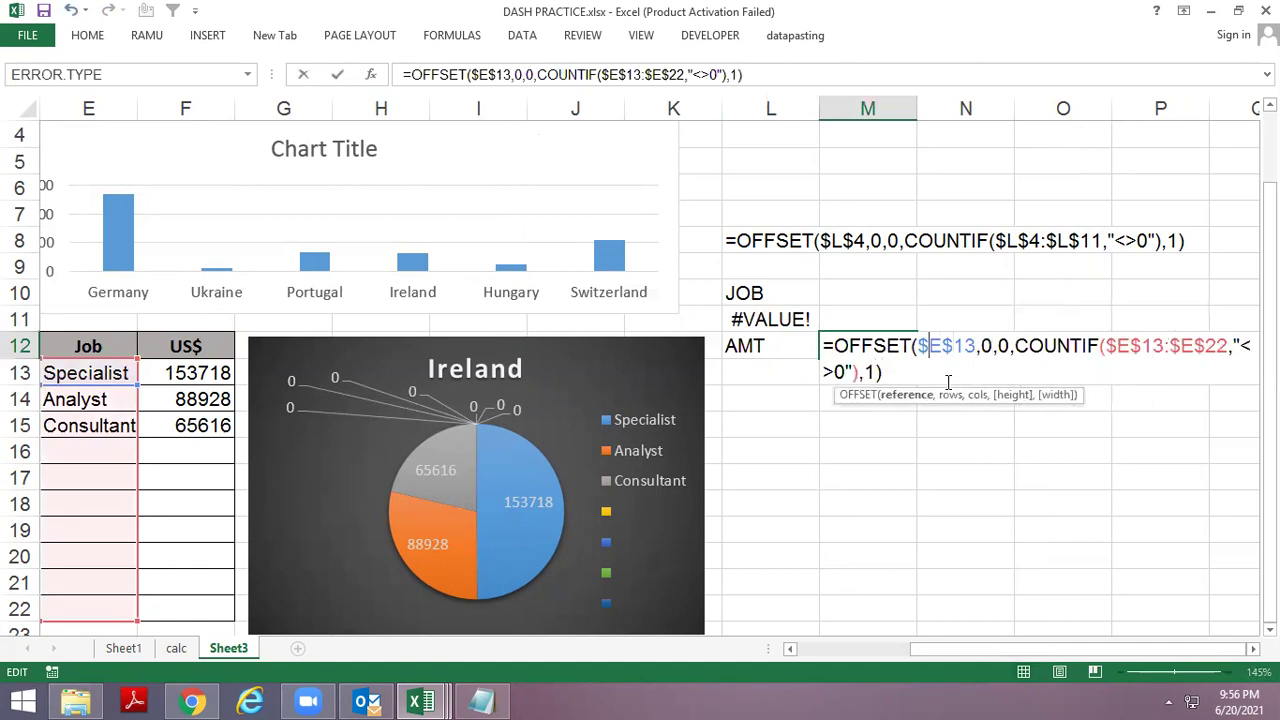
key(Delete)
text(F)
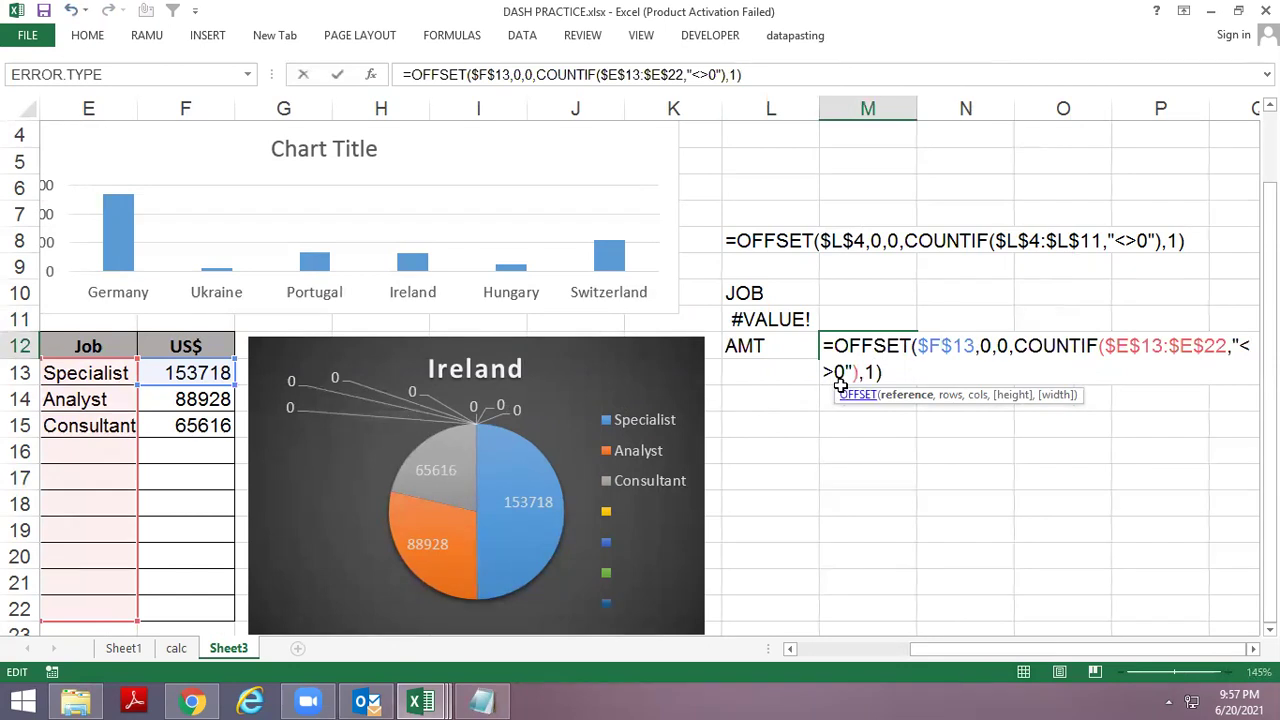
Change the COUNTIF range to $F$13:$F$22 and commit M12's formula.
key(Right)
key(Right)
key(Right)
key(Right)
key(Right)
key(Right)
key(Right)
key(Right)
key(Left)
key(Delete)
text(F)
key(Right)
key(Right)
key(Right)
key(Right)
key(Right)
key(Right)
key(Delete)
text(F)
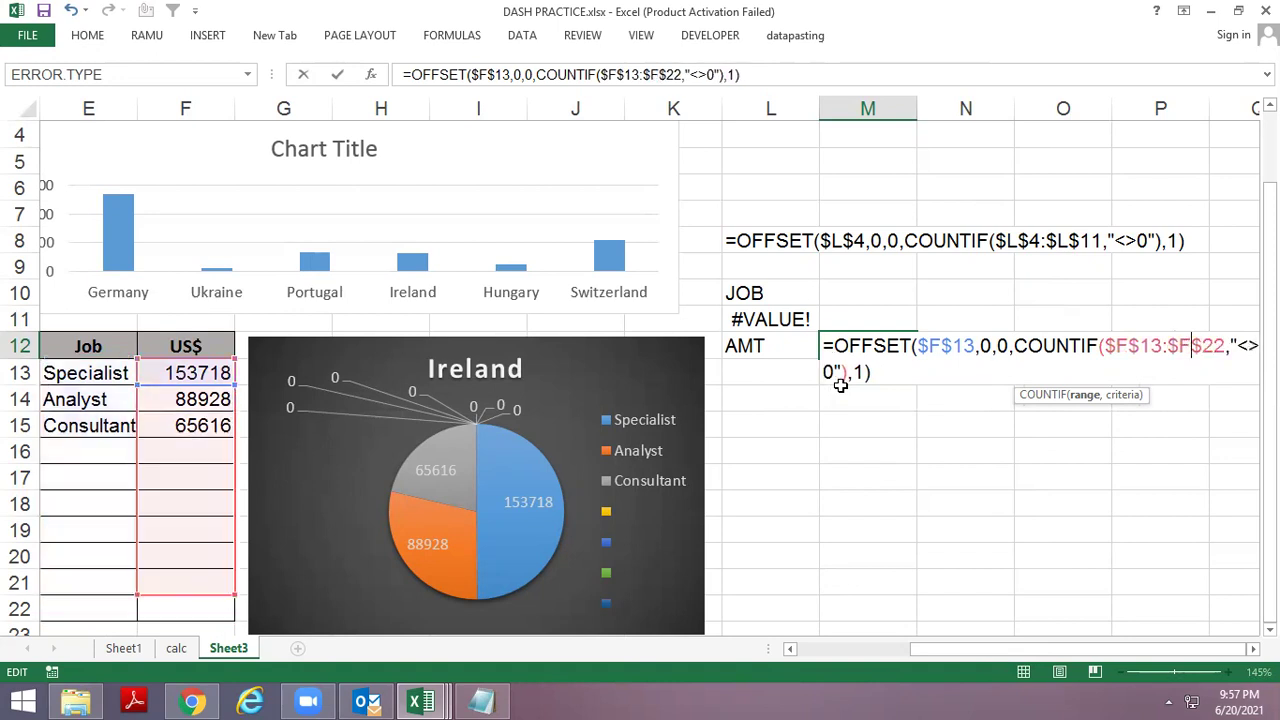
key(Return)
Review M12's formula, then bring up the Name Manager.
key(Up)
key(F2)
key(shift+Home)
key(ctrl+c)
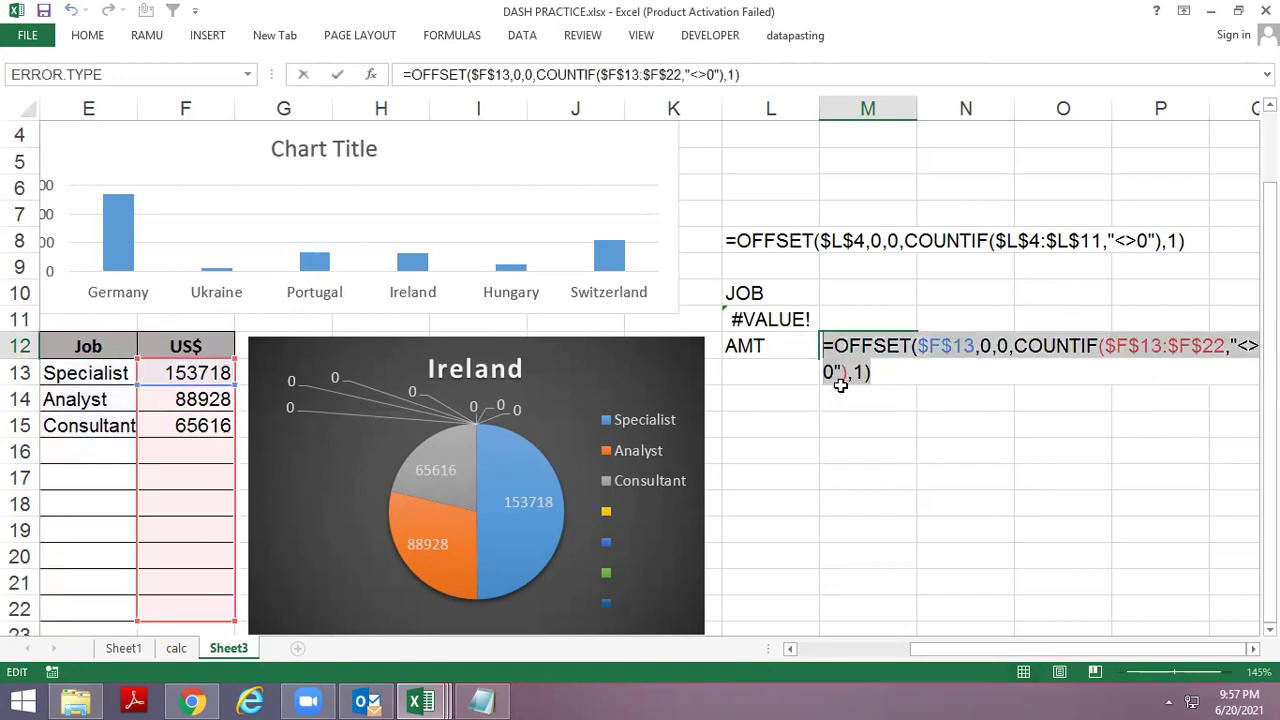
key(Escape)
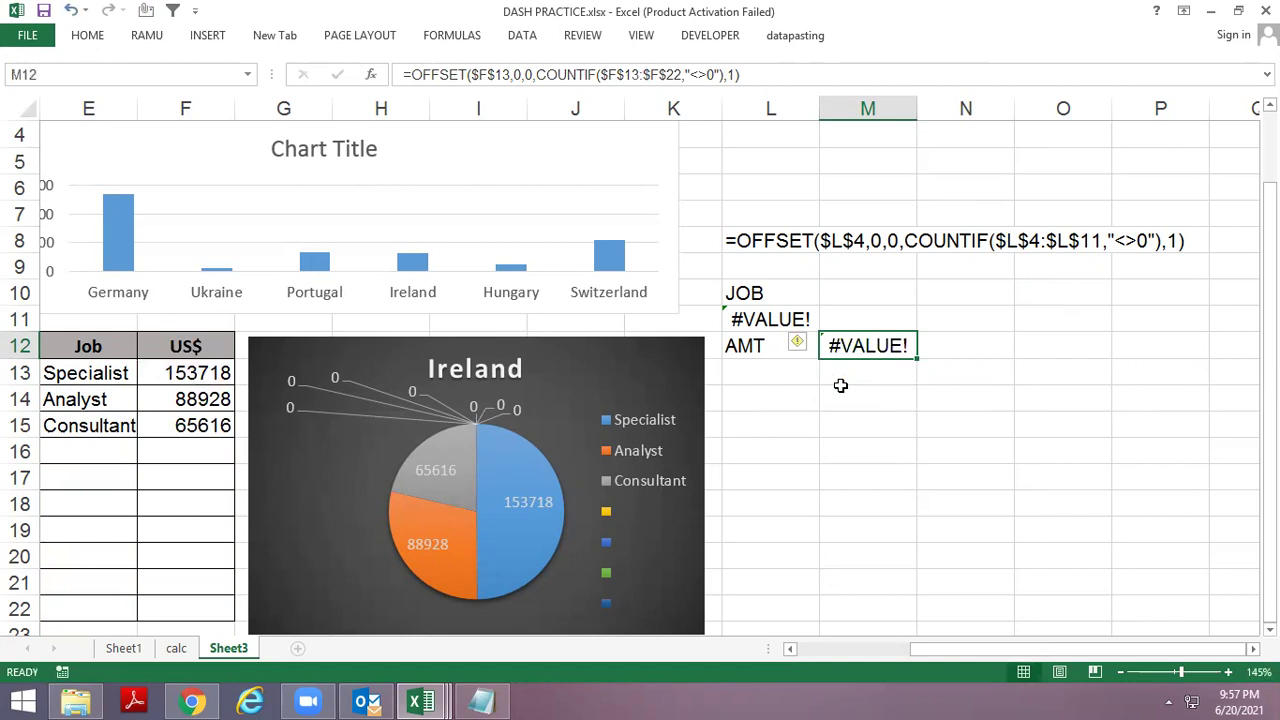
key(ctrl+F3)
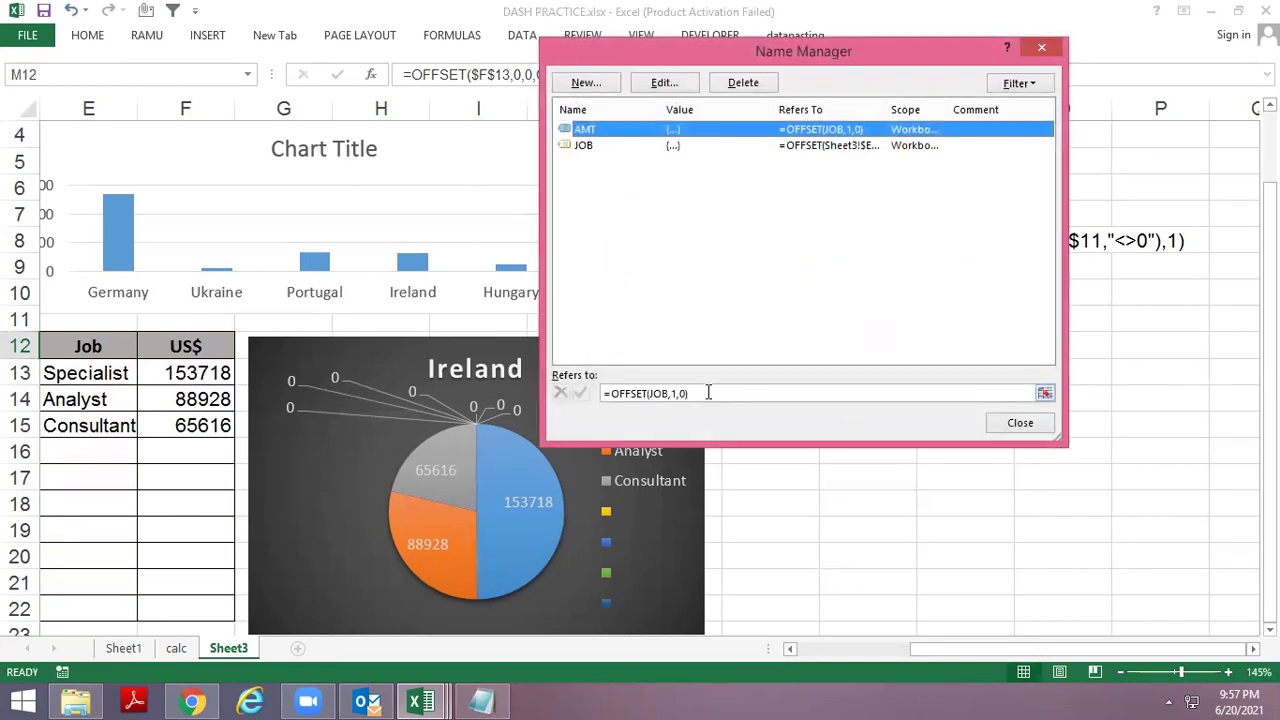
Replace AMT's reference with the OFFSET/COUNTIF formula and close Name Manager.
click(708, 392)
key(ctrl+v)
click(580, 392)
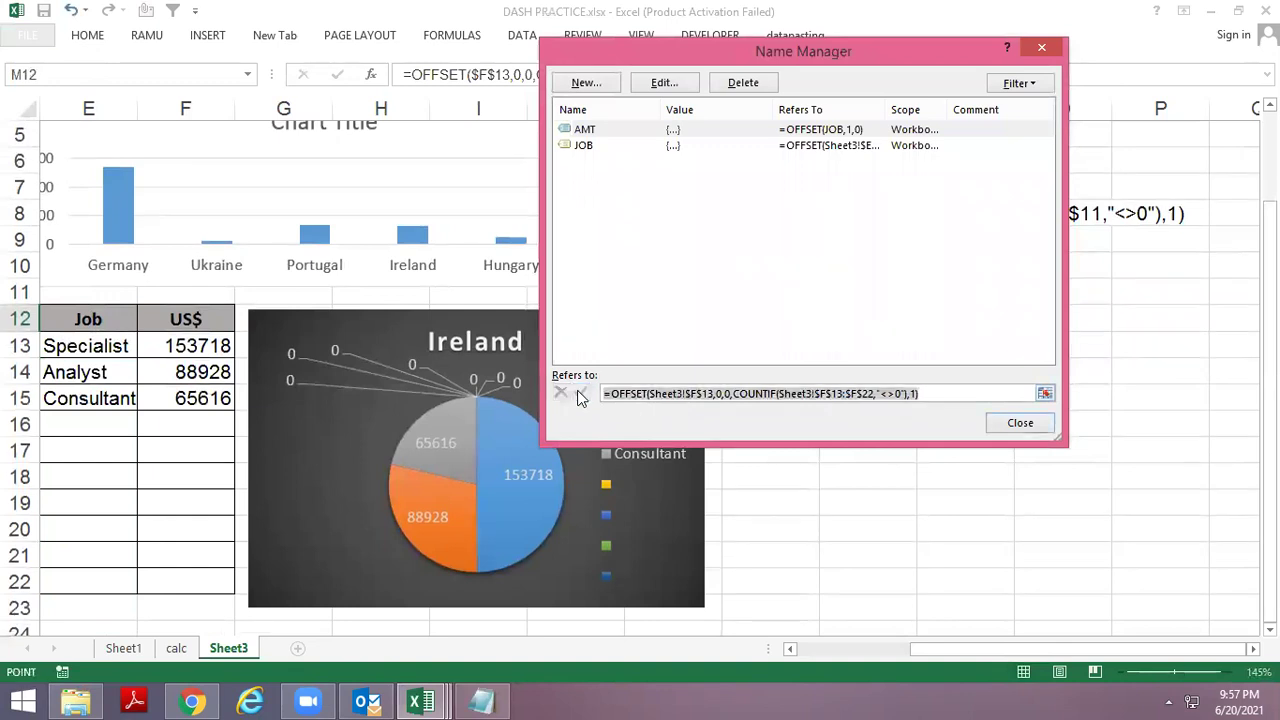
click(1020, 422)
click(860, 476)
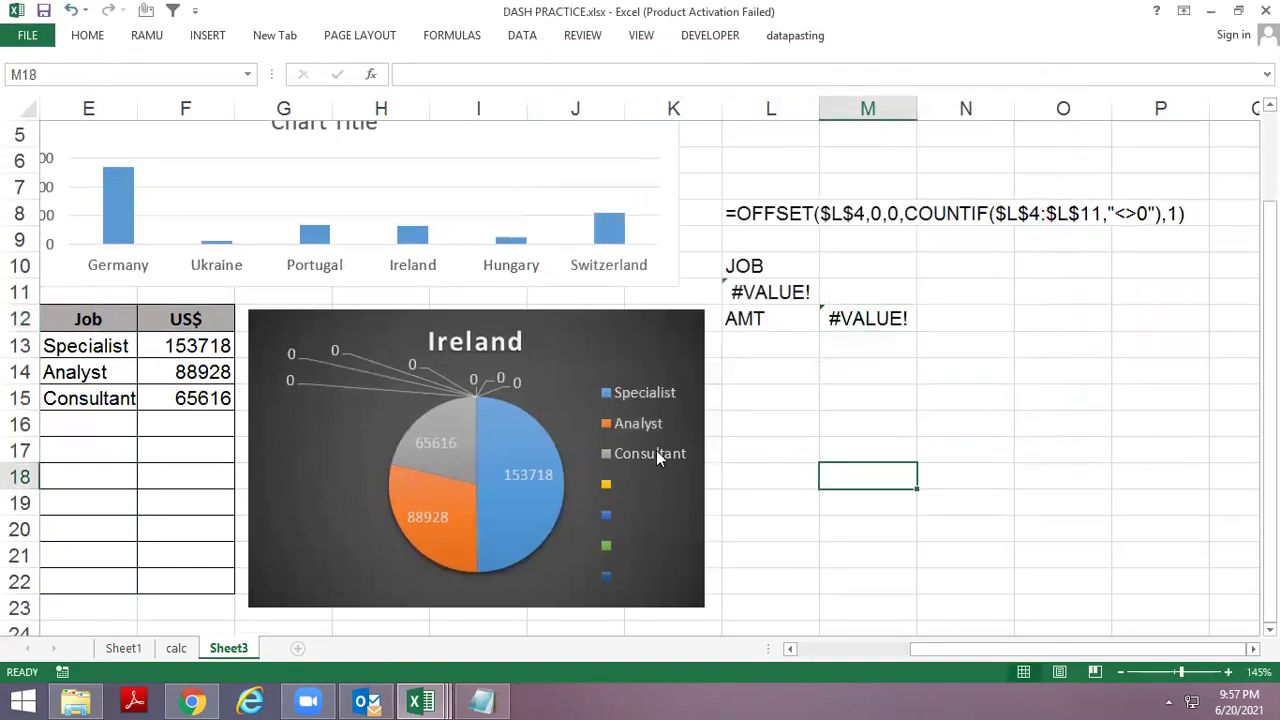
Set the Ireland pie's category labels to =Sheet3!JOB in Select Data.
click(526, 484)
right_click(526, 484)
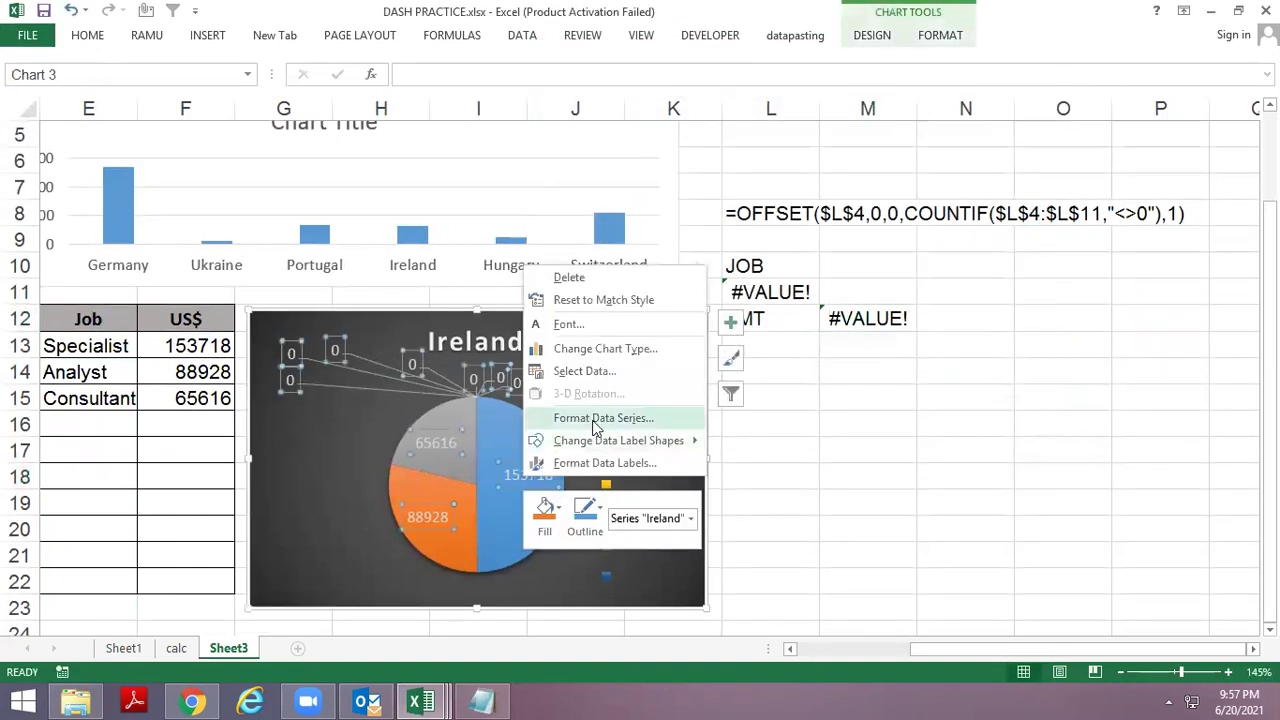
click(585, 371)
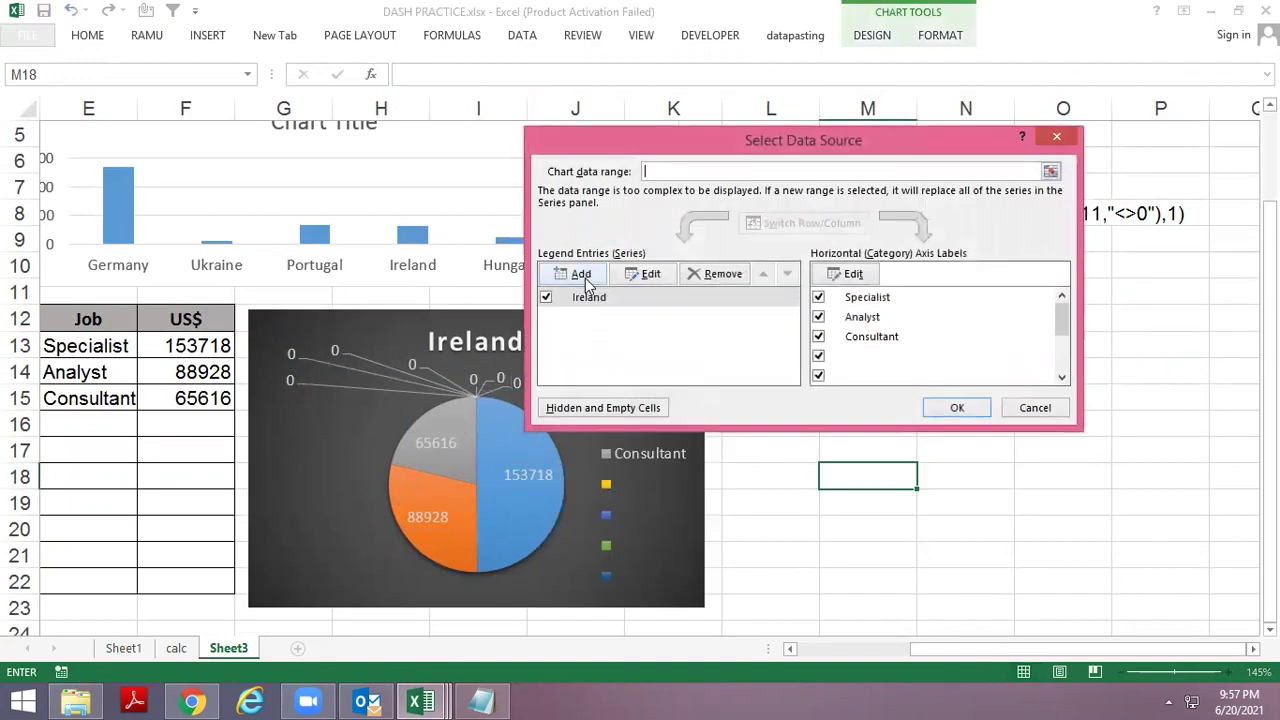
click(858, 276)
click(790, 285)
key(BackSpace)
key(BackSpace)
key(BackSpace)
key(BackSpace)
key(BackSpace)
key(BackSpace)
key(BackSpace)
key(BackSpace)
key(BackSpace)
key(BackSpace)
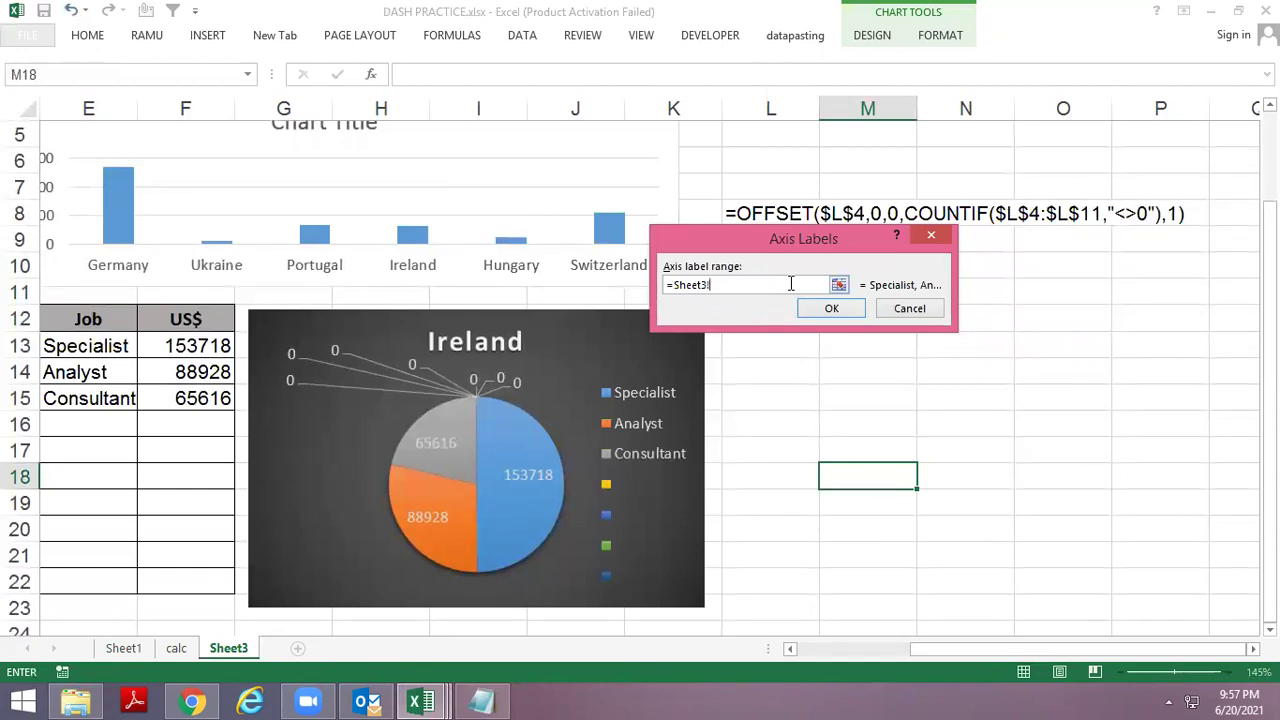
text(JOB)
click(832, 310)
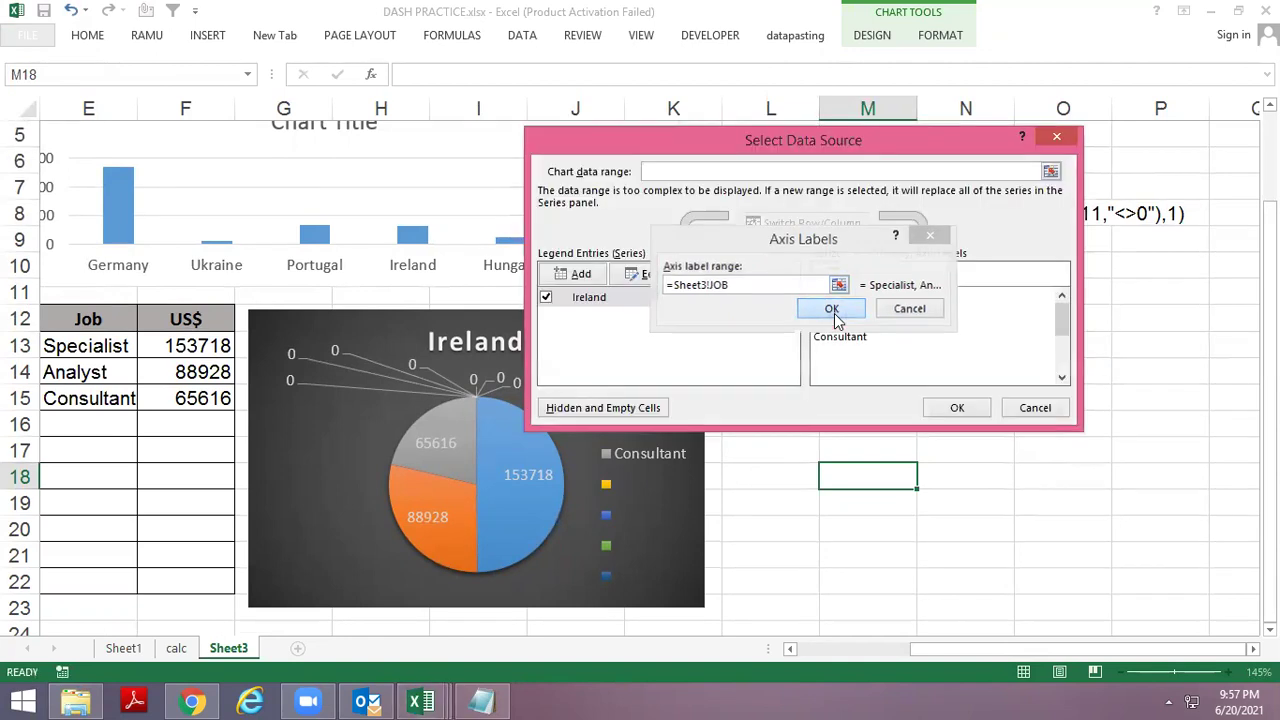
Point the Ireland series values to =Sheet3!AMT and apply the new data source.
click(634, 300)
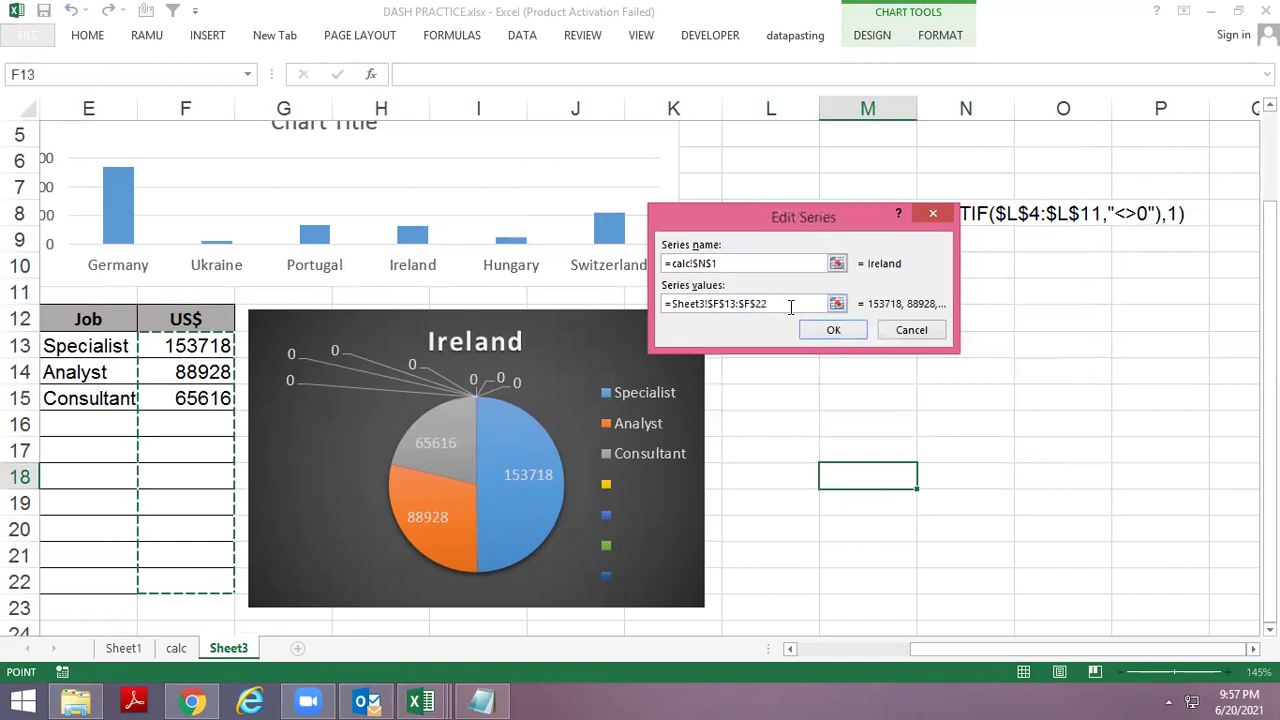
key(BackSpace)
key(BackSpace)
key(BackSpace)
key(BackSpace)
key(BackSpace)
key(BackSpace)
key(BackSpace)
key(BackSpace)
text(AMT)
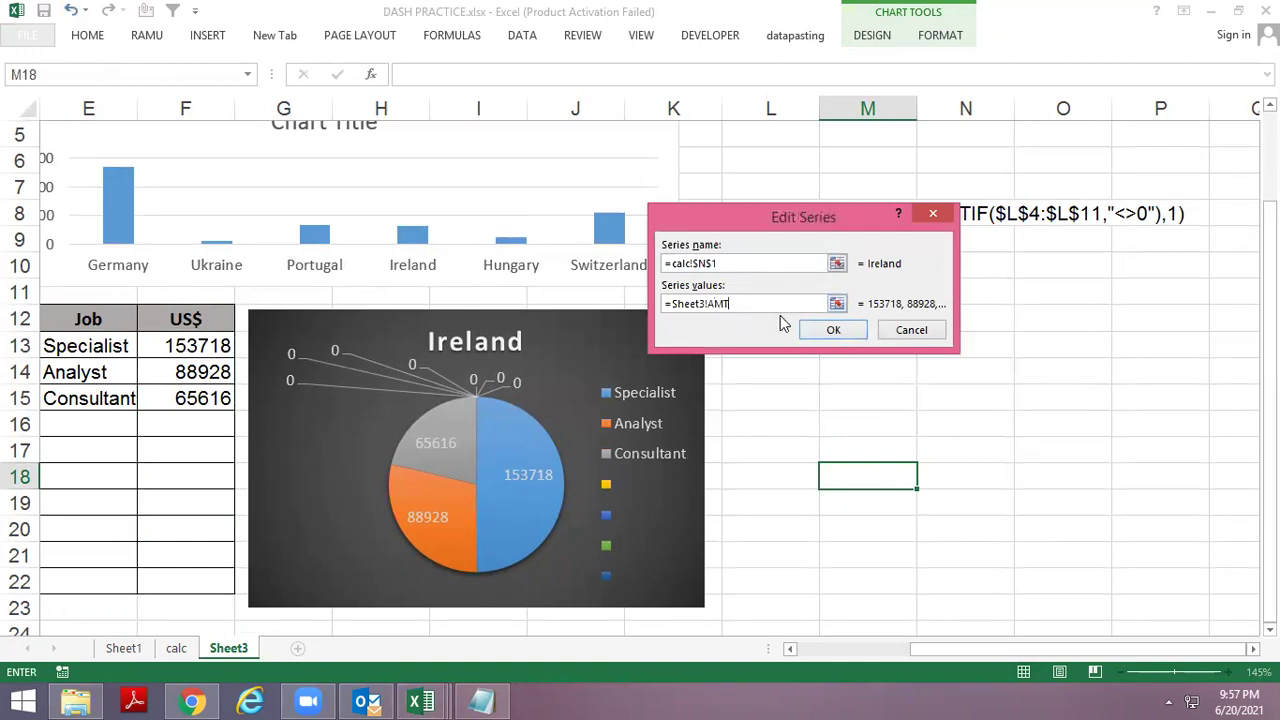
click(833, 329)
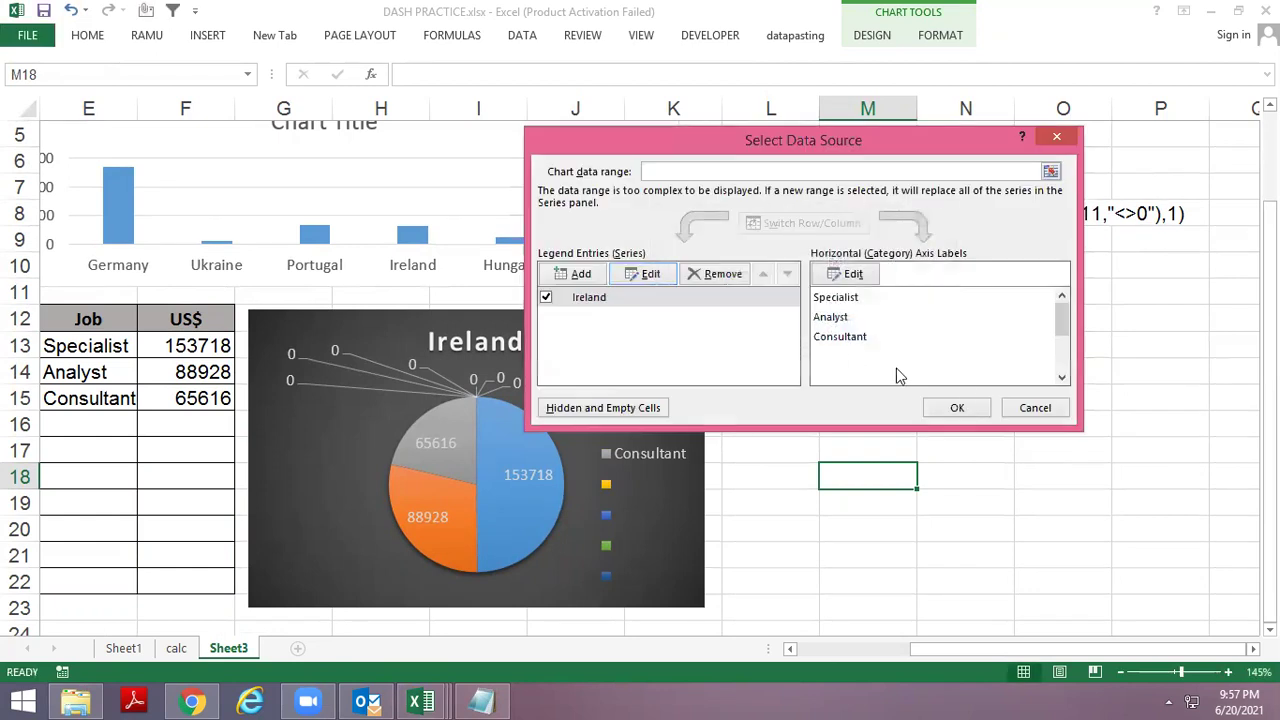
click(951, 410)
click(842, 442)
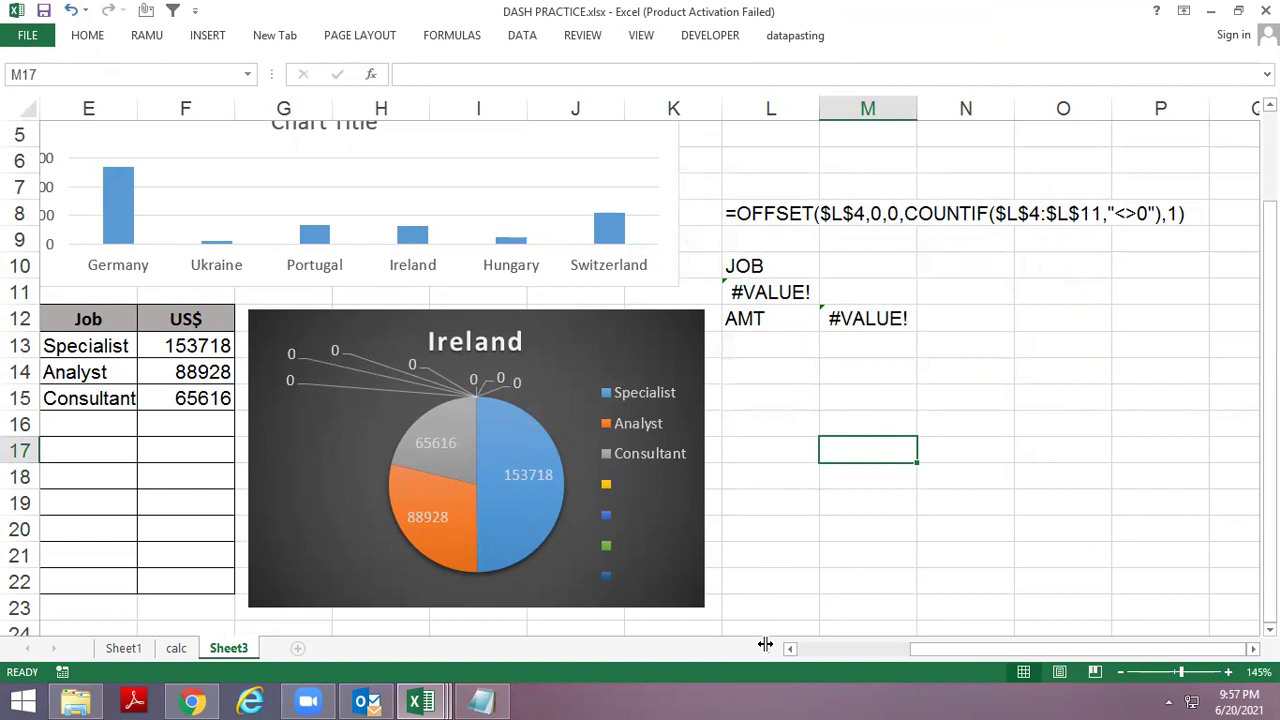
Select the pie's data labels and legend, then deselect the chart.
scroll(730, 480, left, 2)
click(725, 478)
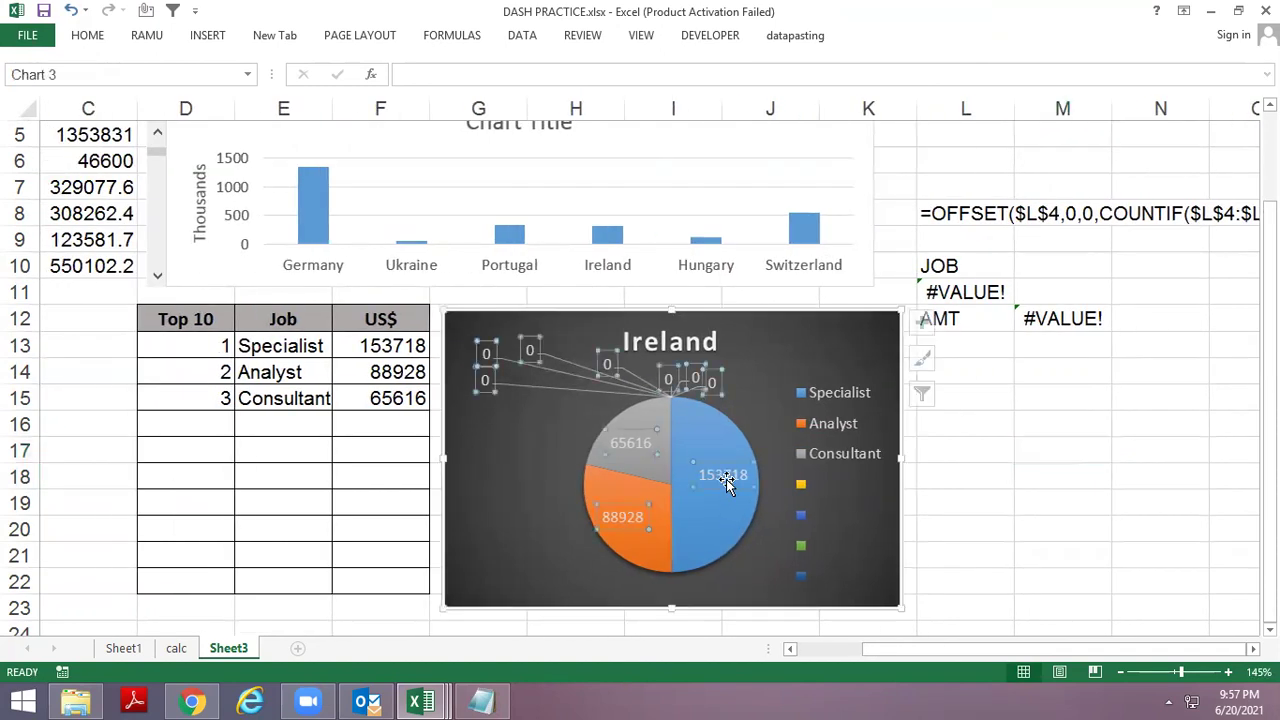
click(840, 426)
key(Escape)
click(1016, 404)
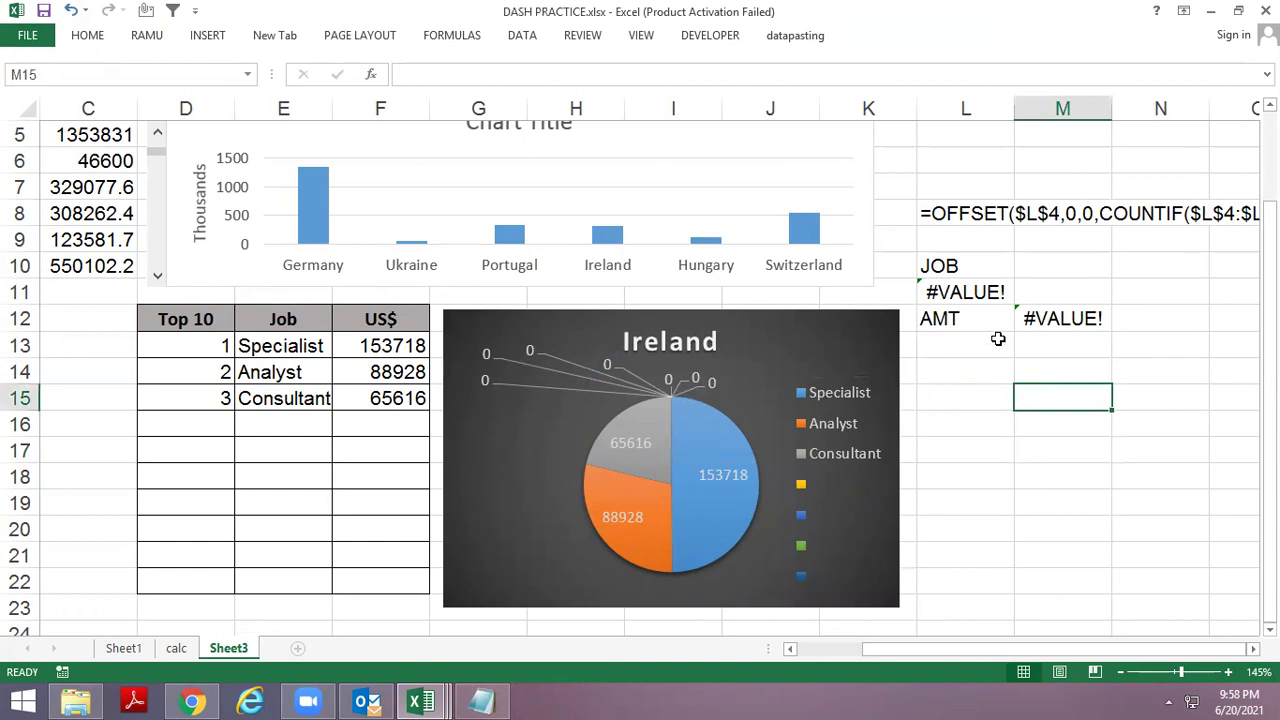
Inspect the AMT helper formula in M12 without changing it.
click(1034, 320)
key(F2)
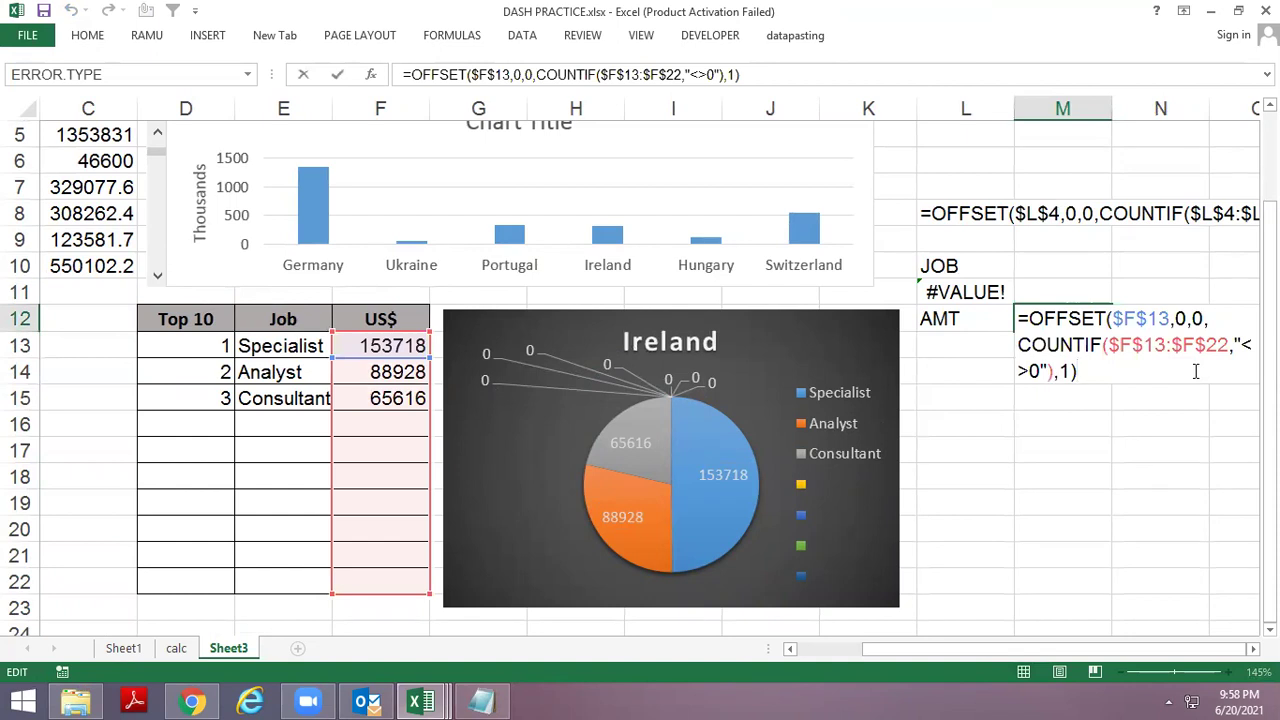
key(Escape)
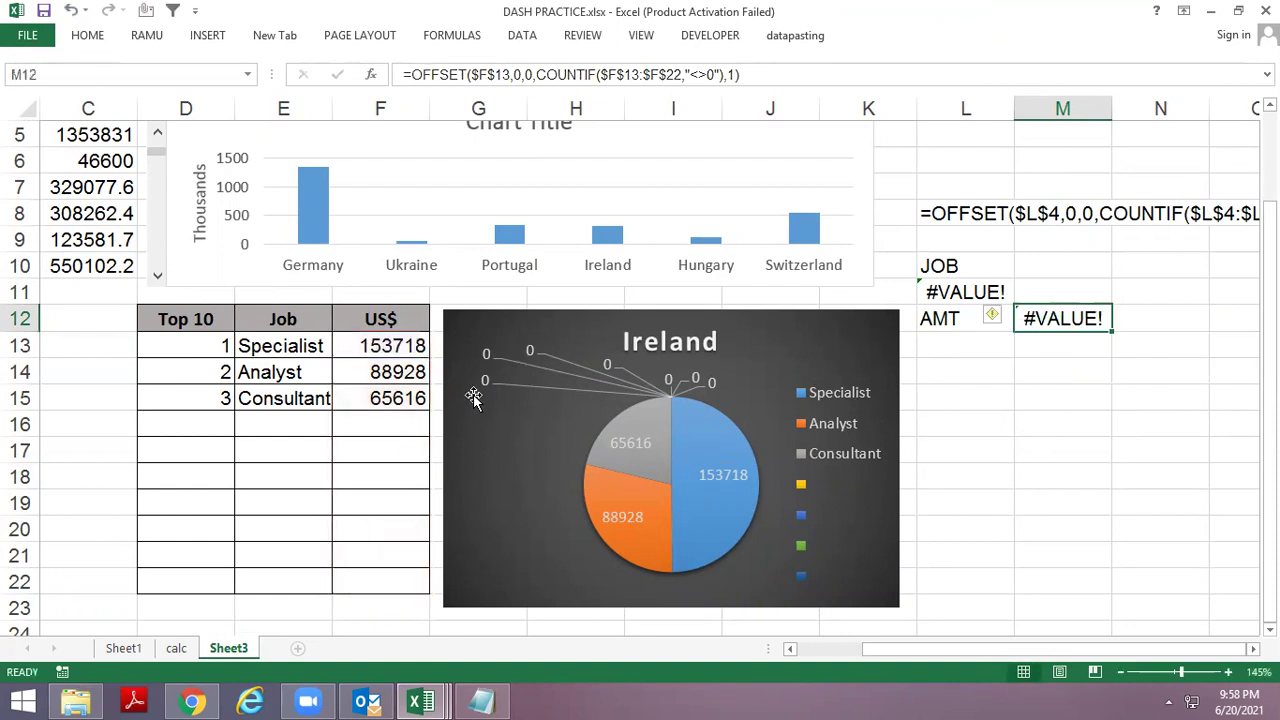
click(372, 422)
click(1063, 316)
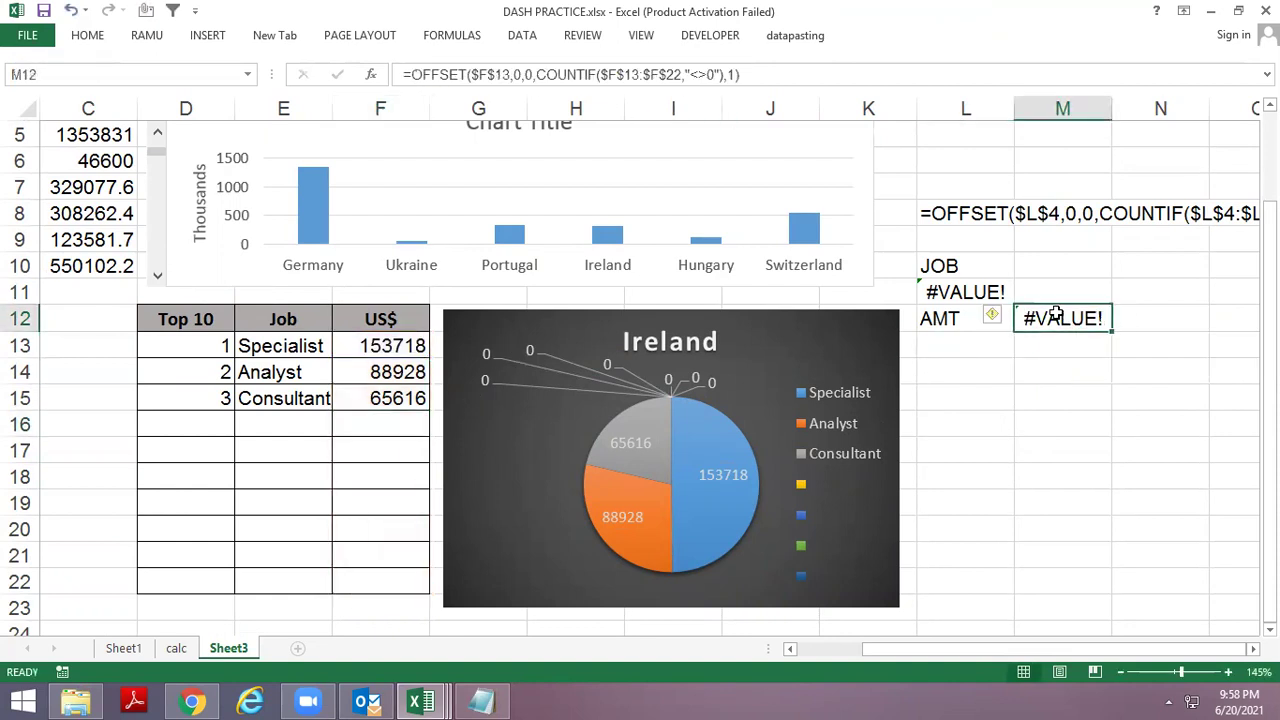
double_click(1060, 316)
key(Right)
key(Right)
key(Right)
key(Right)
key(Right)
key(Right)
key(Escape)
key(Right)
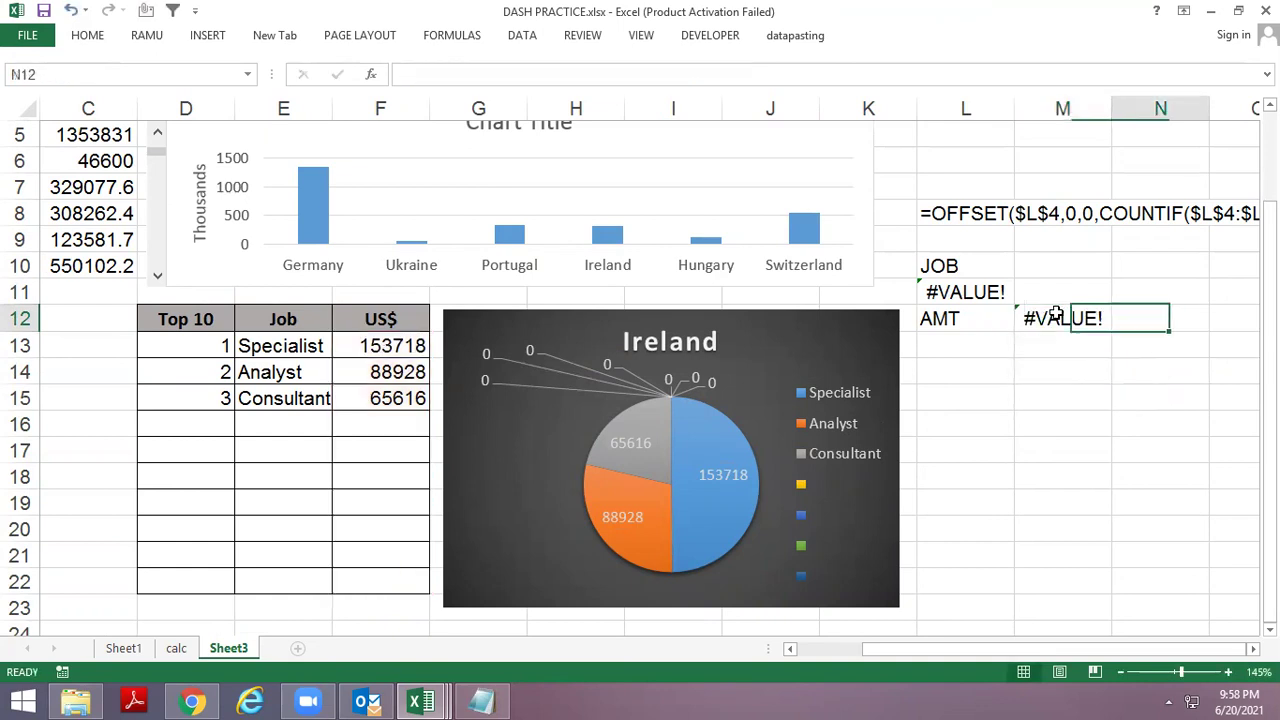
key(Right)
key(Left)
key(Left)
key(Left)
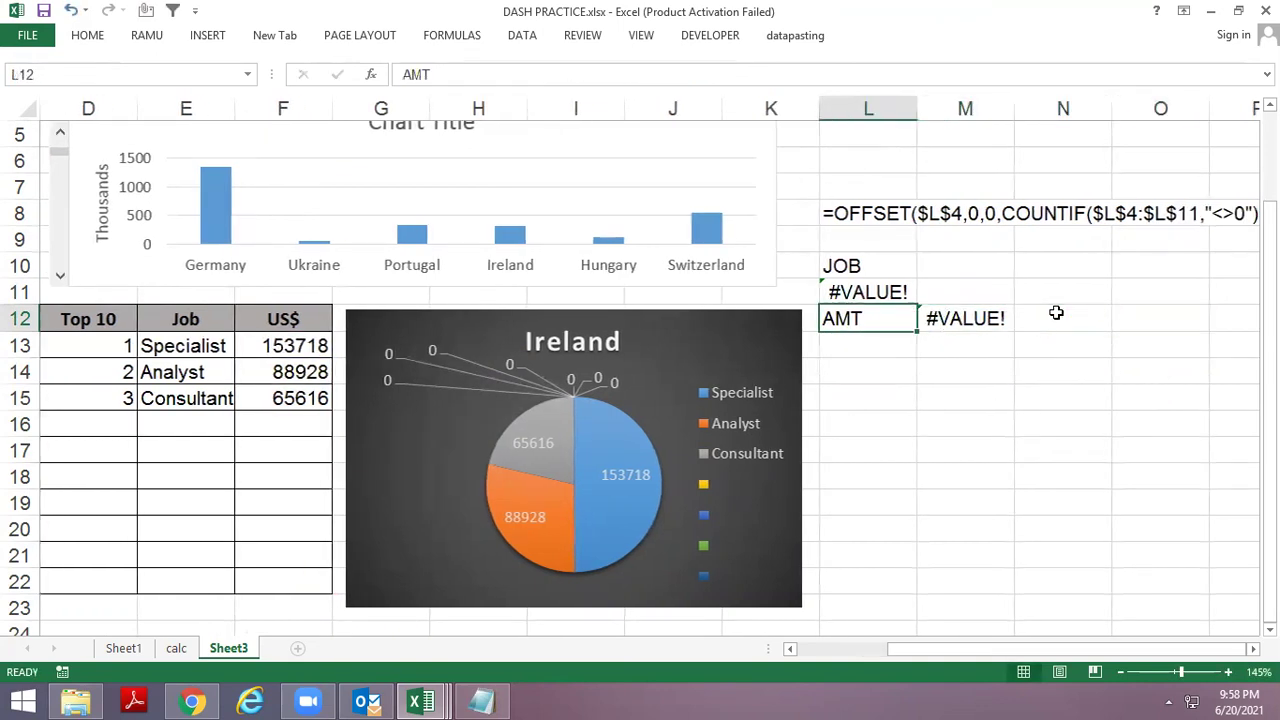
Open L11's JOB formula and delete the "<>0" COUNTIF criterion characters.
key(Up)
key(Up)
key(Down)
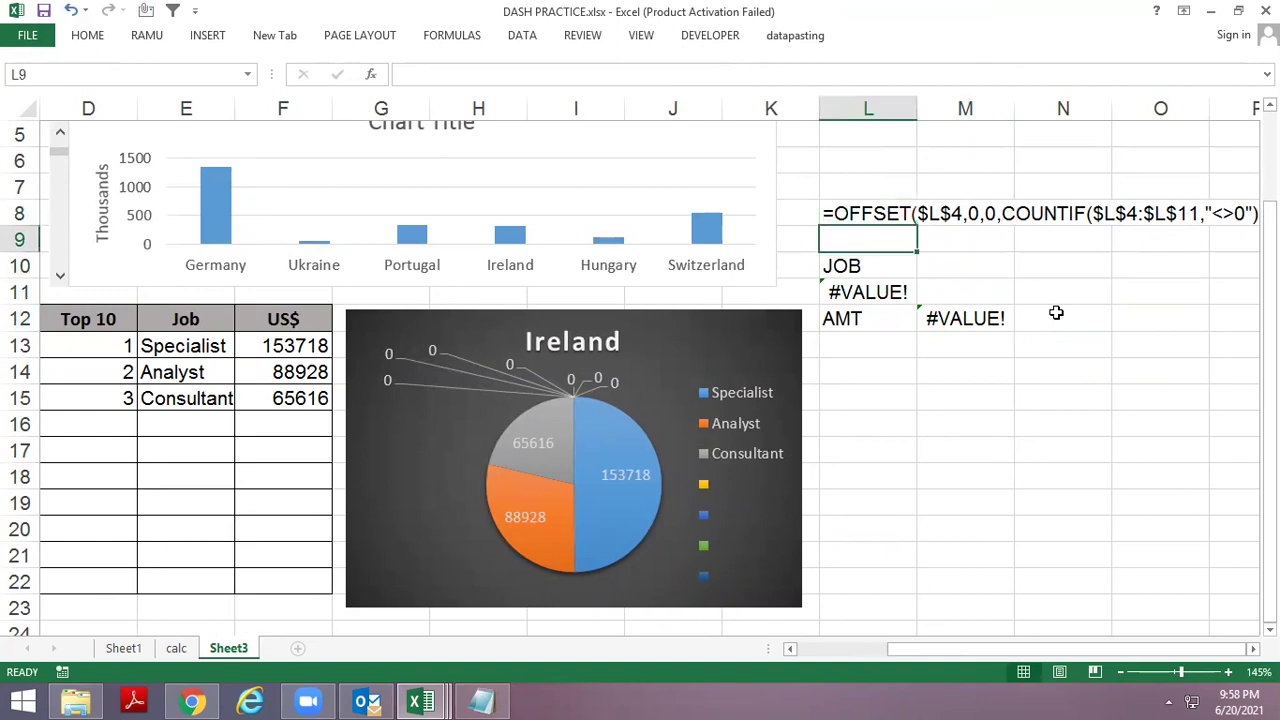
key(F2)
key(Left)
key(Left)
key(Left)
key(Left)
key(Left)
key(Right)
key(Delete)
key(Delete)
key(Delete)
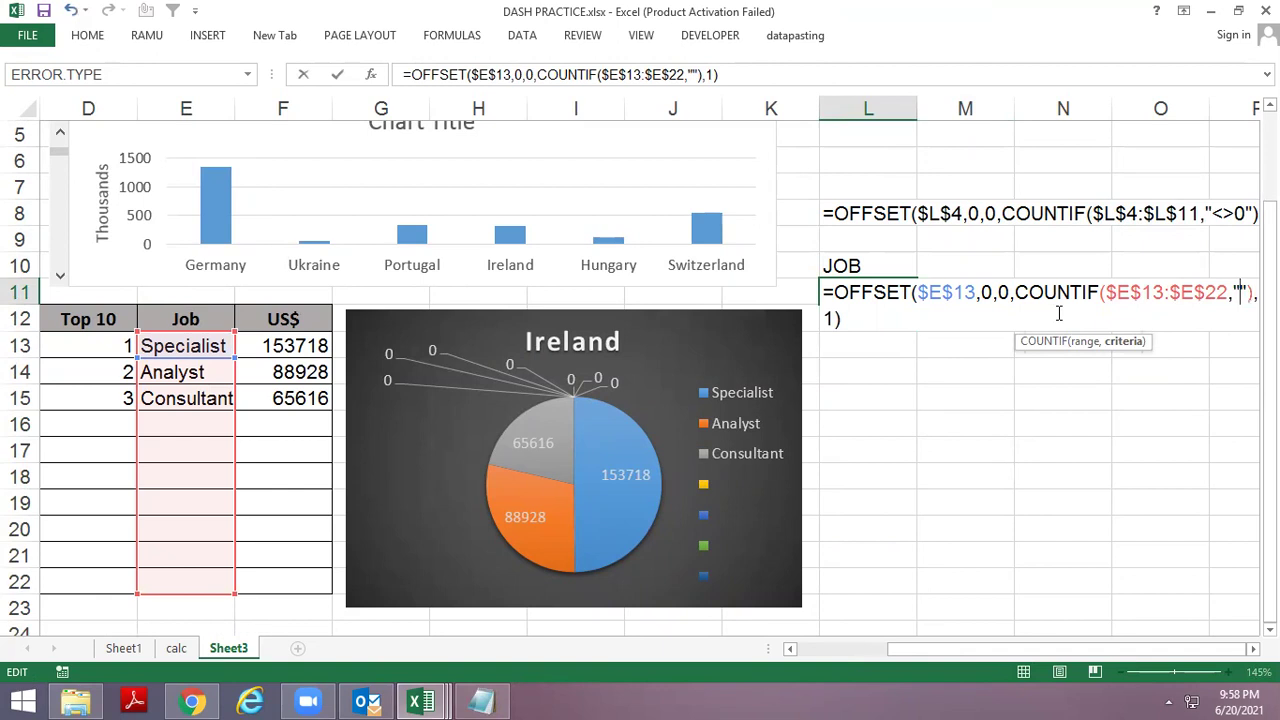
Change L11's COUNTIF criterion to "<>""" and commit the formula, leaving L11 selected.
key(Return)
key(Up)
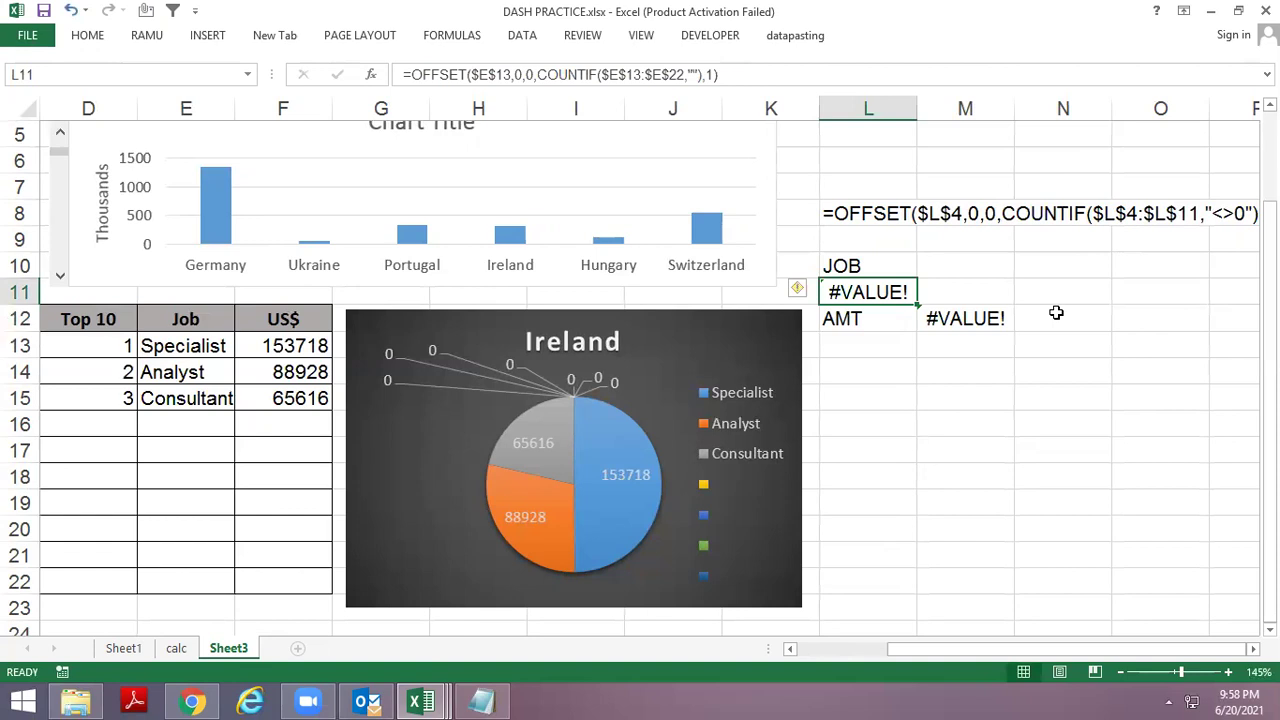
key(F2)
key(Left)
key(Left)
key(Left)
key(Left)
key(Left)
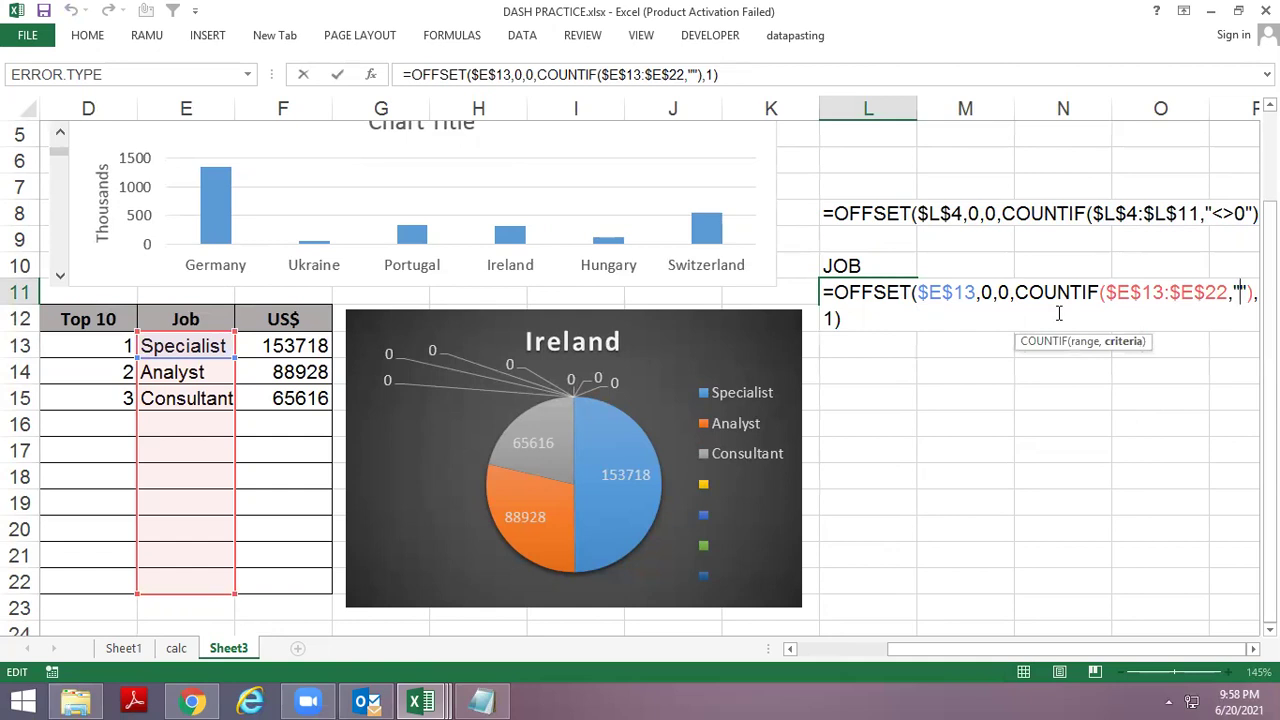
text(<>)
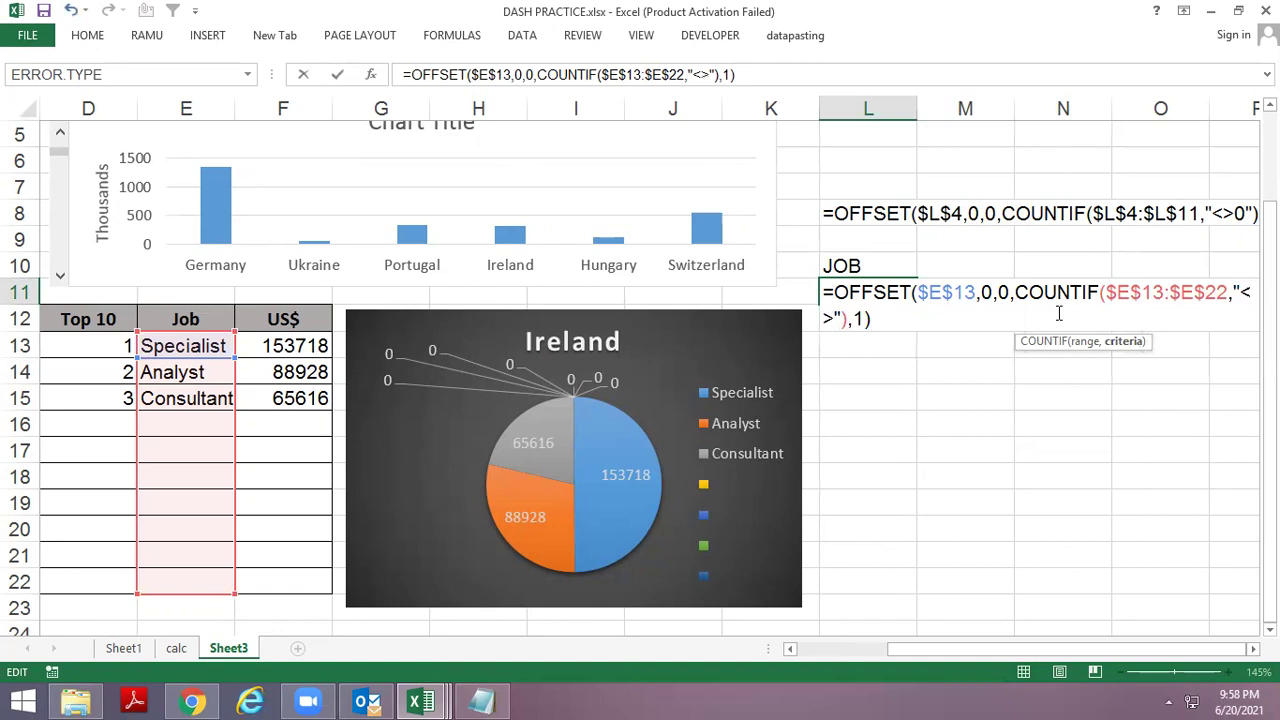
text(")
key(Return)
key(Return)
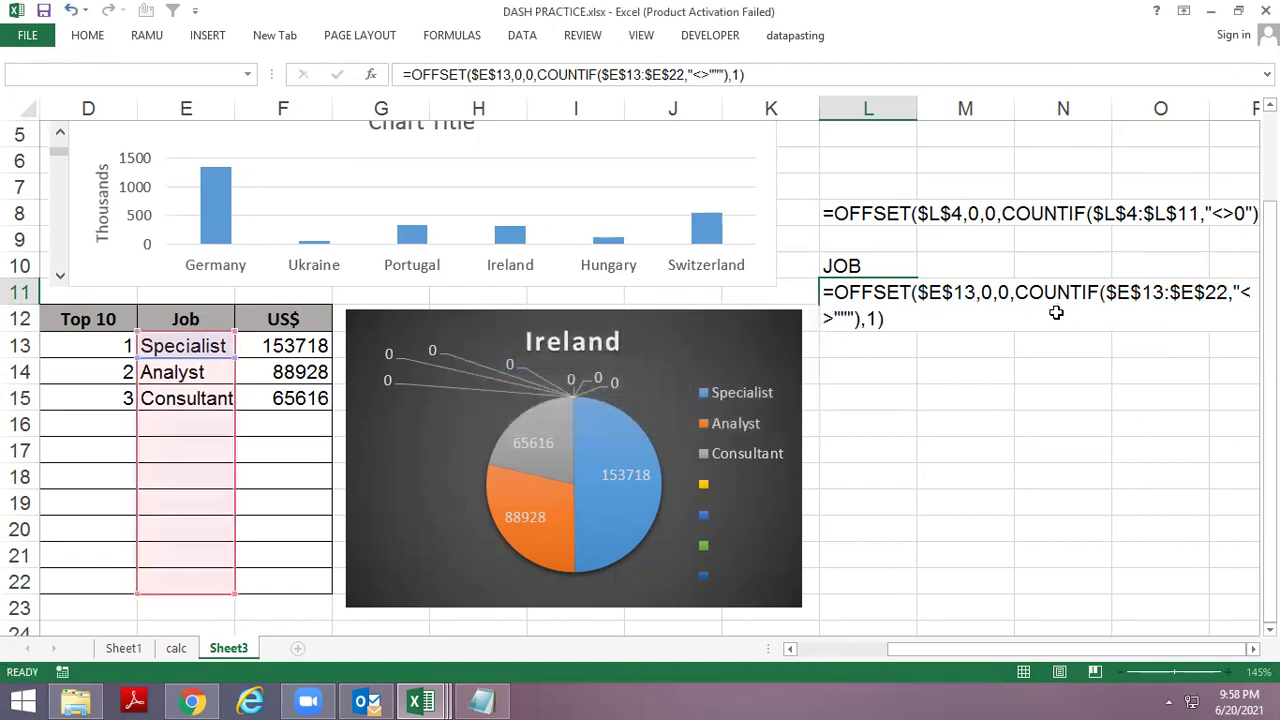
key(Up)
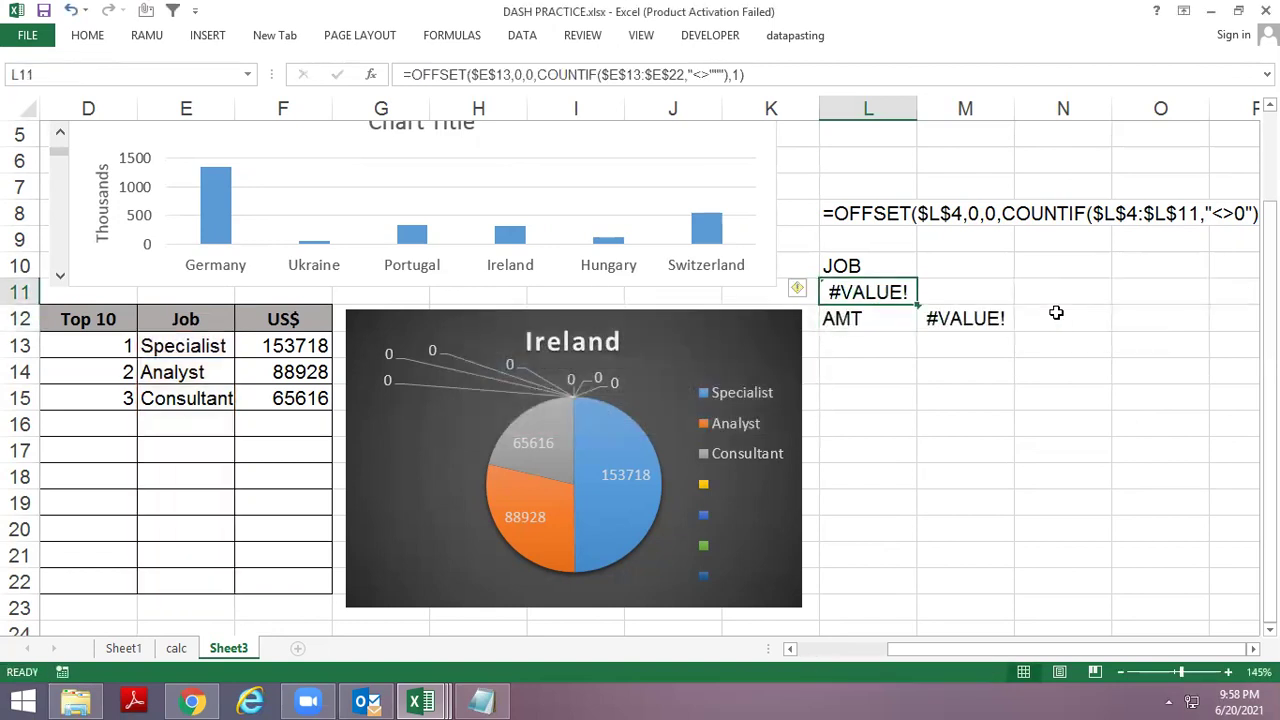
Inspect the blank job cell E16's formula and the calc sheet's rank and salary columns.
key(ctrl+Page_Up)
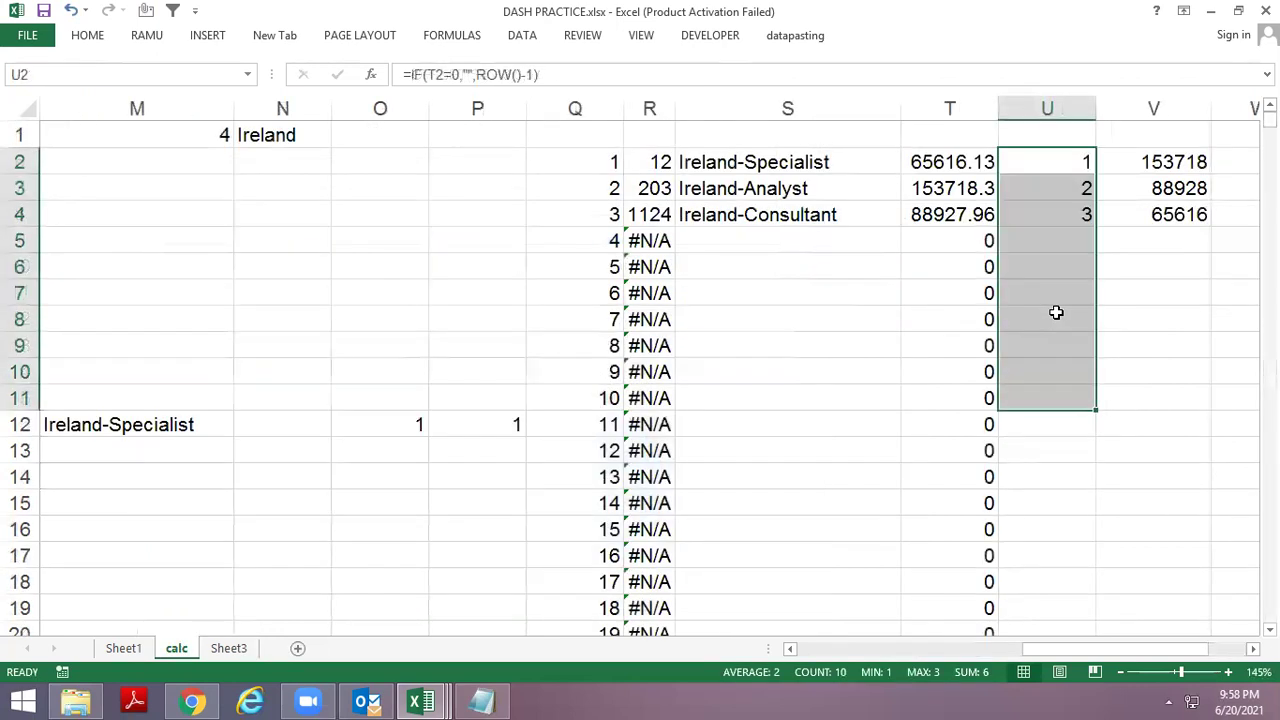
key(ctrl+Page_Down)
key(Left)
key(Left)
key(Left)
key(Left)
key(Left)
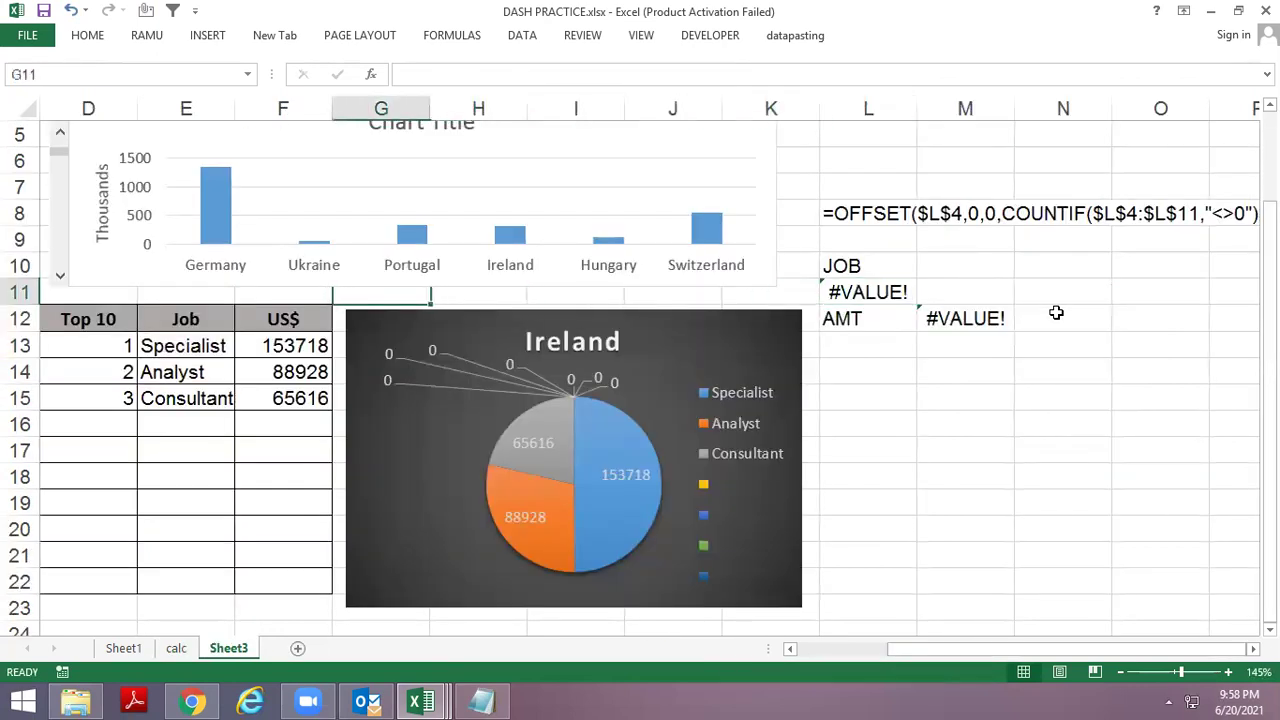
key(Left)
key(Left)
key(Down)
key(Down)
key(Down)
key(Down)
key(Down)
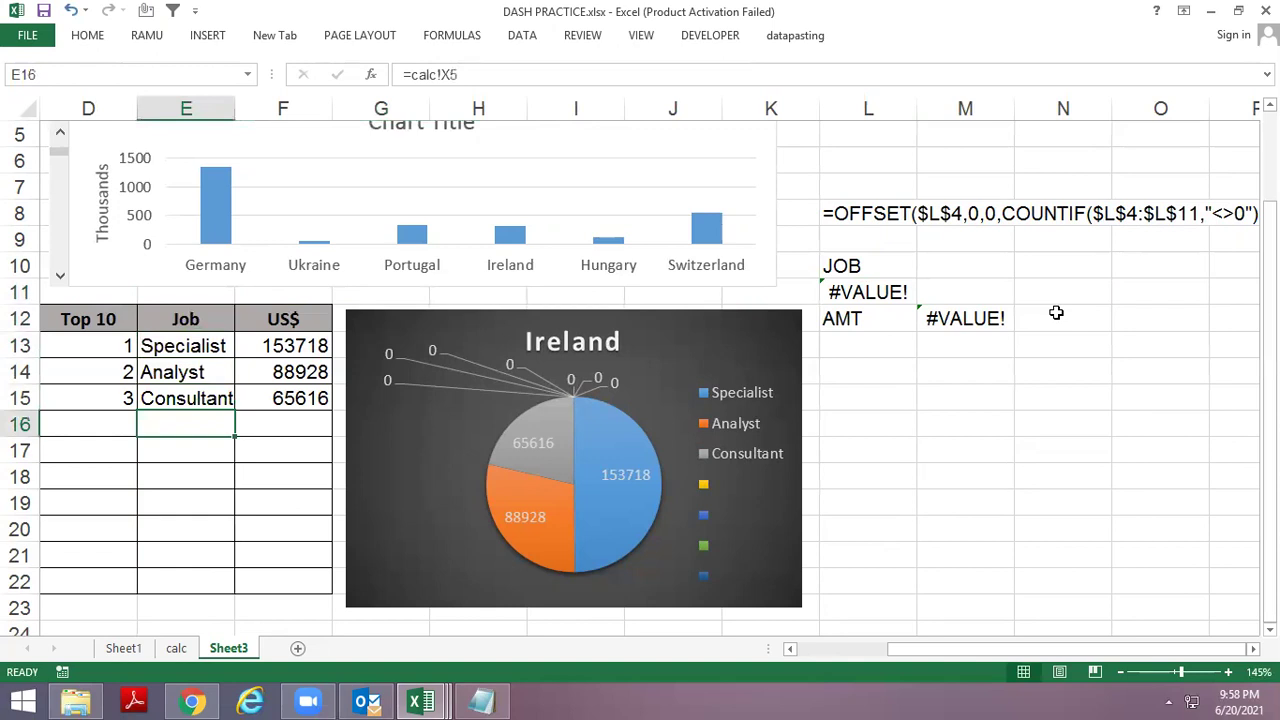
key(ctrl+Page_Up)
key(Up)
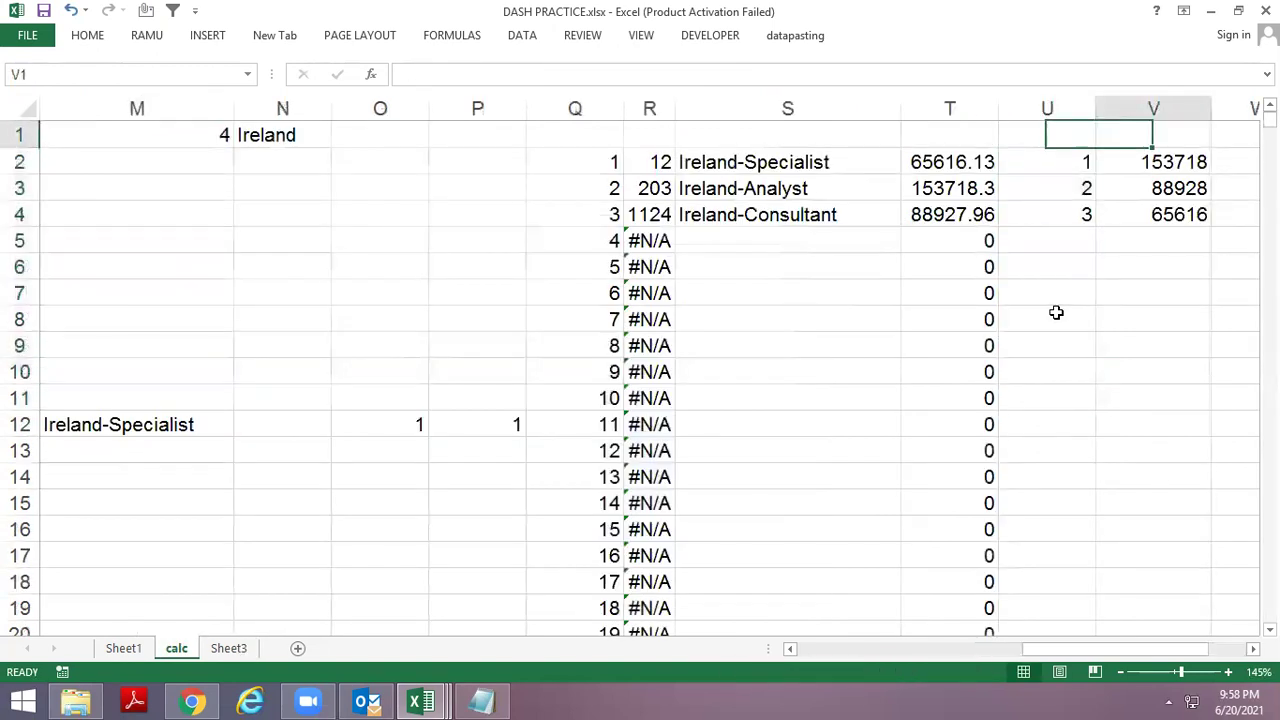
key(Right)
key(Right)
key(Down)
key(Down)
key(Down)
key(Down)
key(Left)
key(Left)
key(Left)
key(Right)
key(Right)
key(Right)
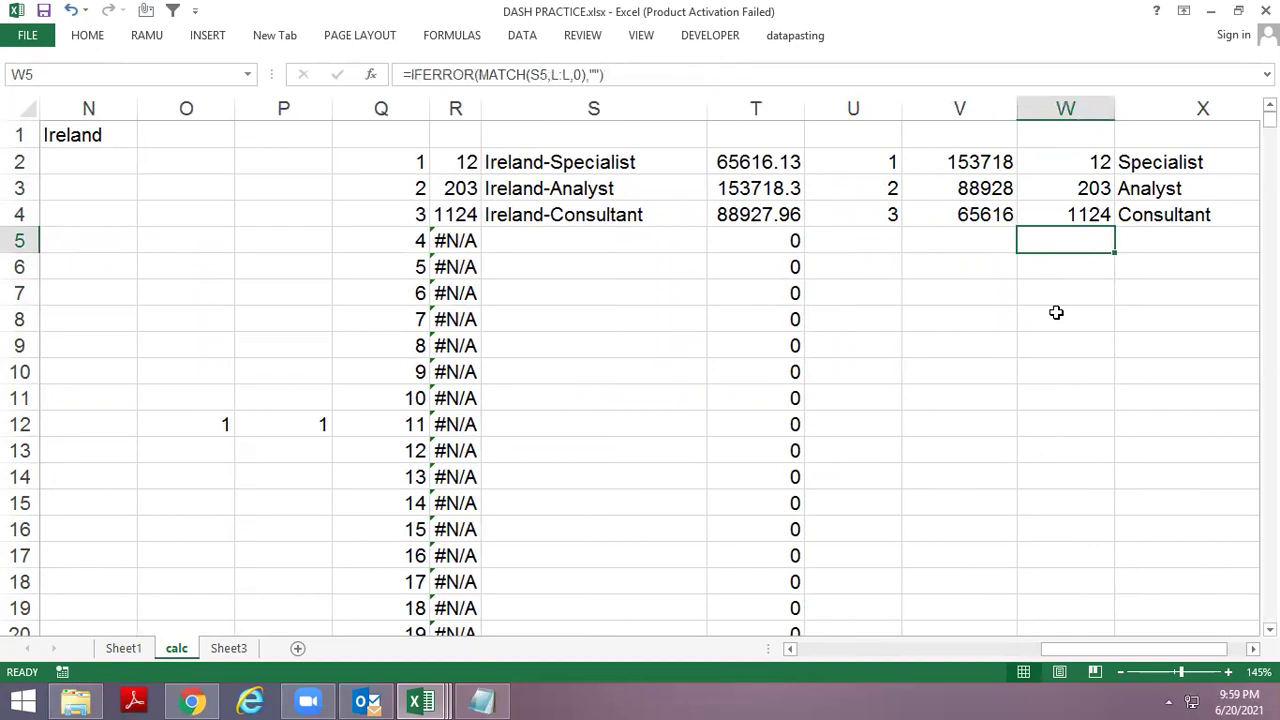
key(Right)
key(Right)
key(Left)
key(Left)
key(Left)
key(Left)
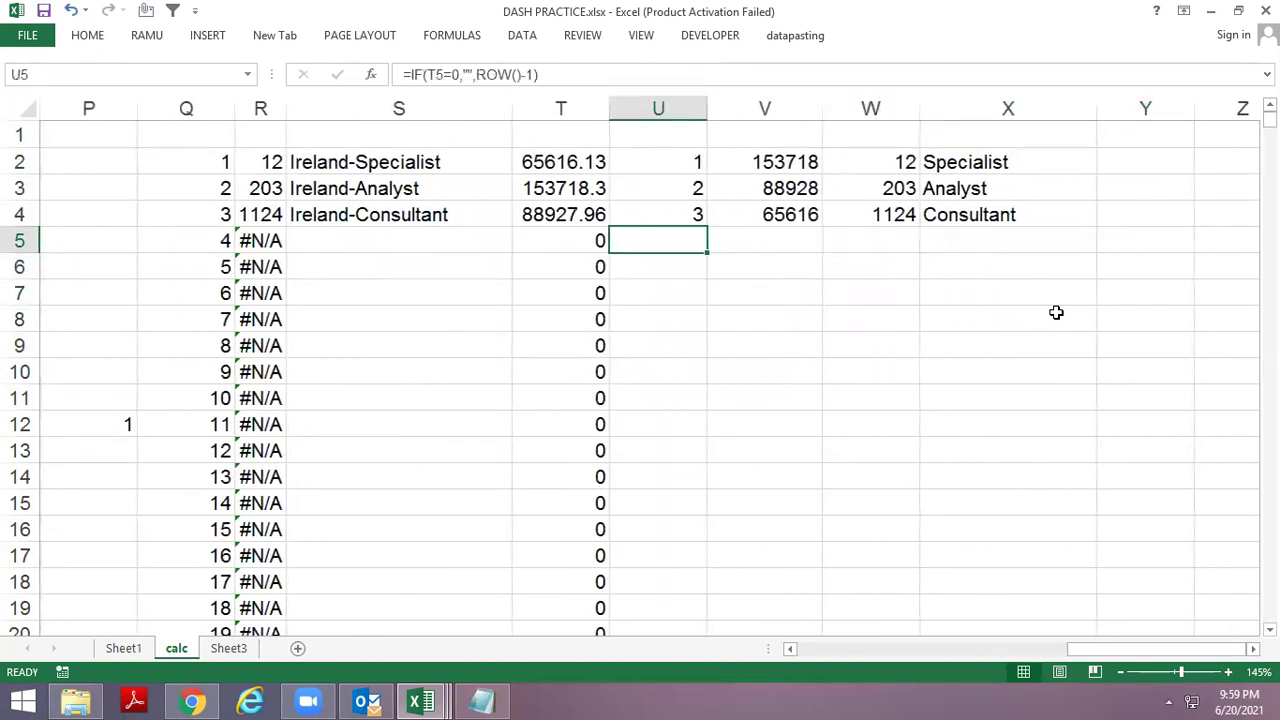
key(Up)
key(Up)
key(Up)
Replace the "" fallback in V2's salary formula with 0 and fill it down to V11.
key(Down)
key(Down)
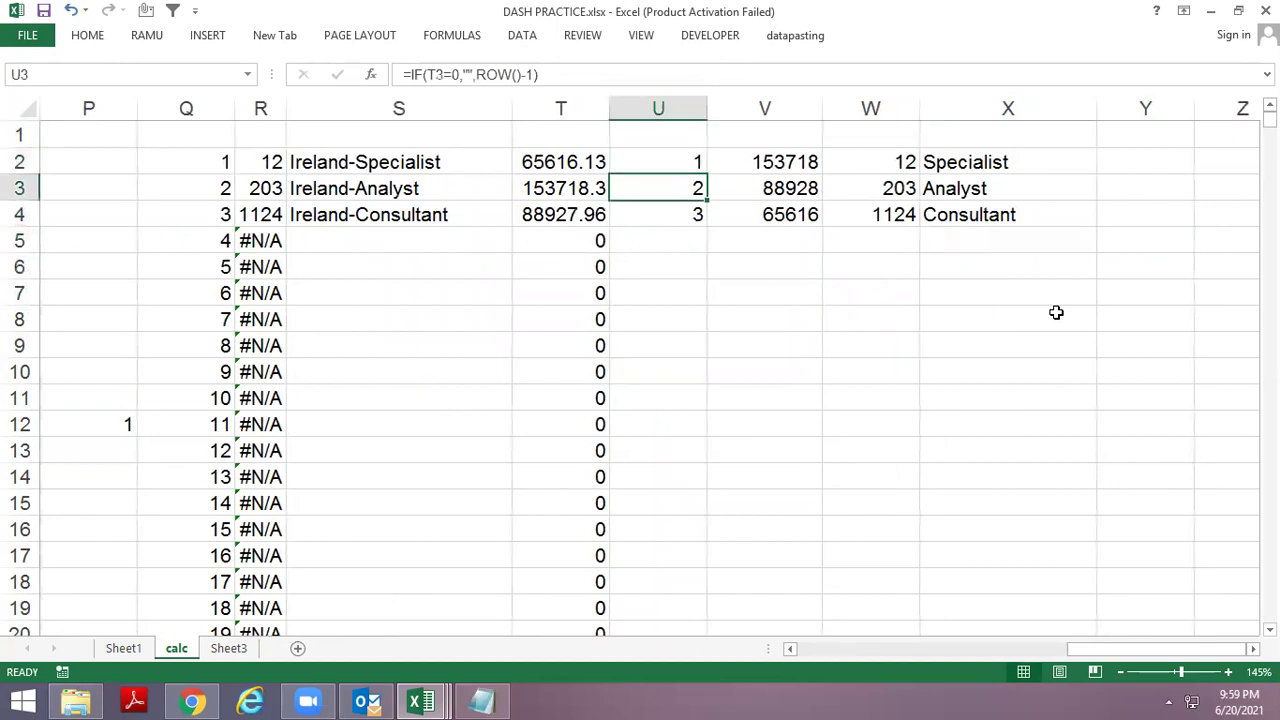
key(Right)
key(Right)
key(Down)
key(Down)
key(Left)
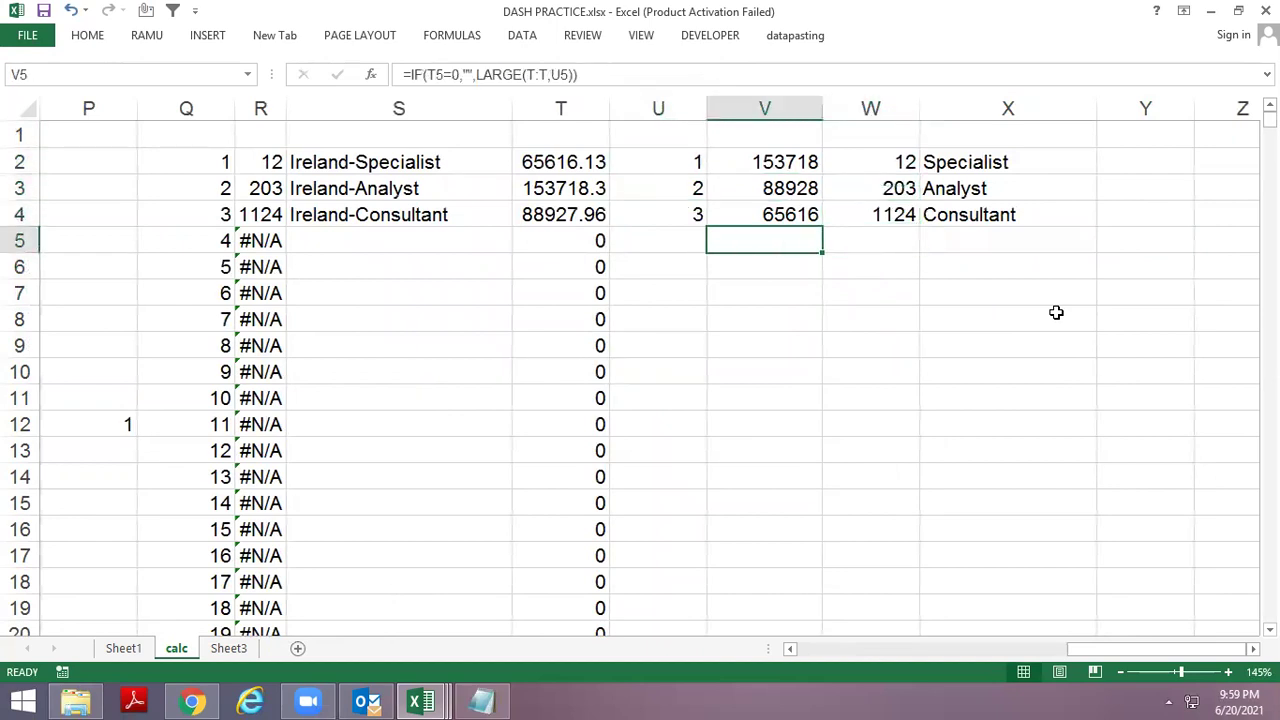
key(Up)
key(Up)
key(Up)
key(F2)
key(Left)
key(Left)
key(Left)
key(Left)
key(Left)
key(Left)
key(Left)
key(Left)
key(Left)
key(Delete)
key(Delete)
text(0)
key(Return)
key(Up)
key(shift+Down)
key(shift+Down)
key(shift+Down)
key(ctrl+d)
Check the W match formulas and the Top 10 table cells on the dashboard.
key(Right)
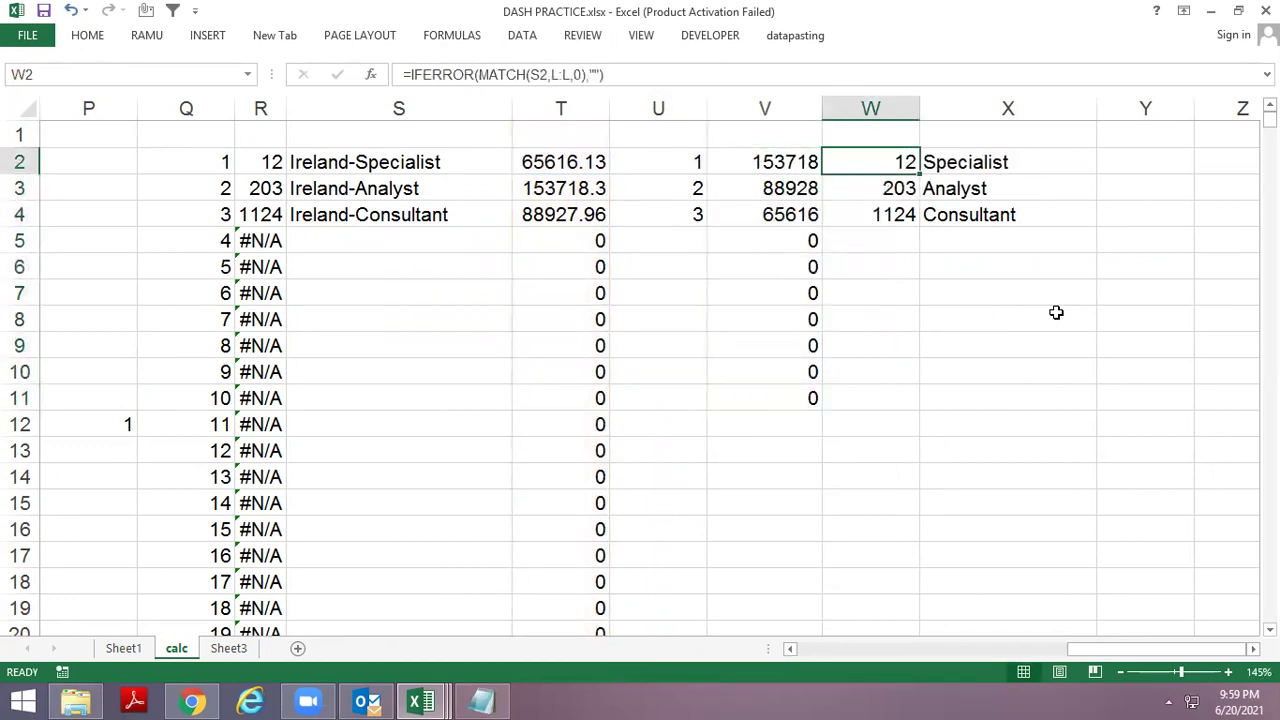
key(Down)
key(ctrl+Page_Up)
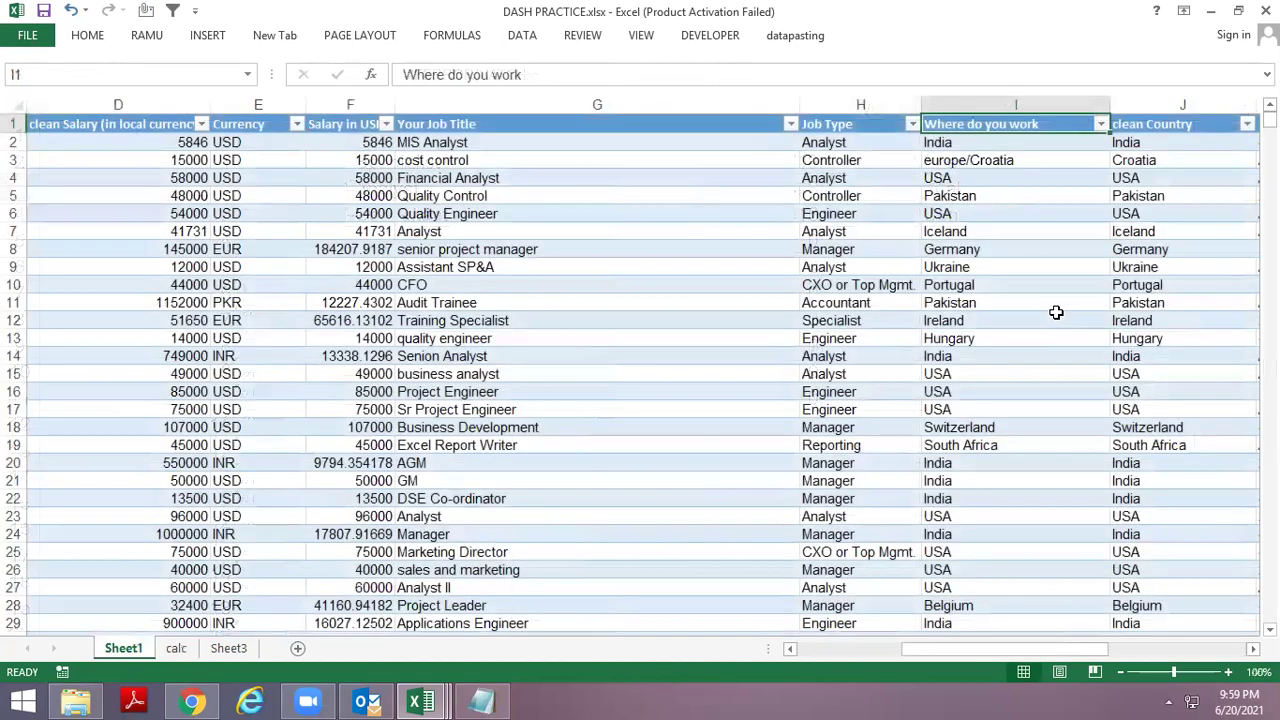
key(ctrl+Page_Down)
key(ctrl+Page_Down)
key(Left)
key(Right)
key(Right)
key(Left)
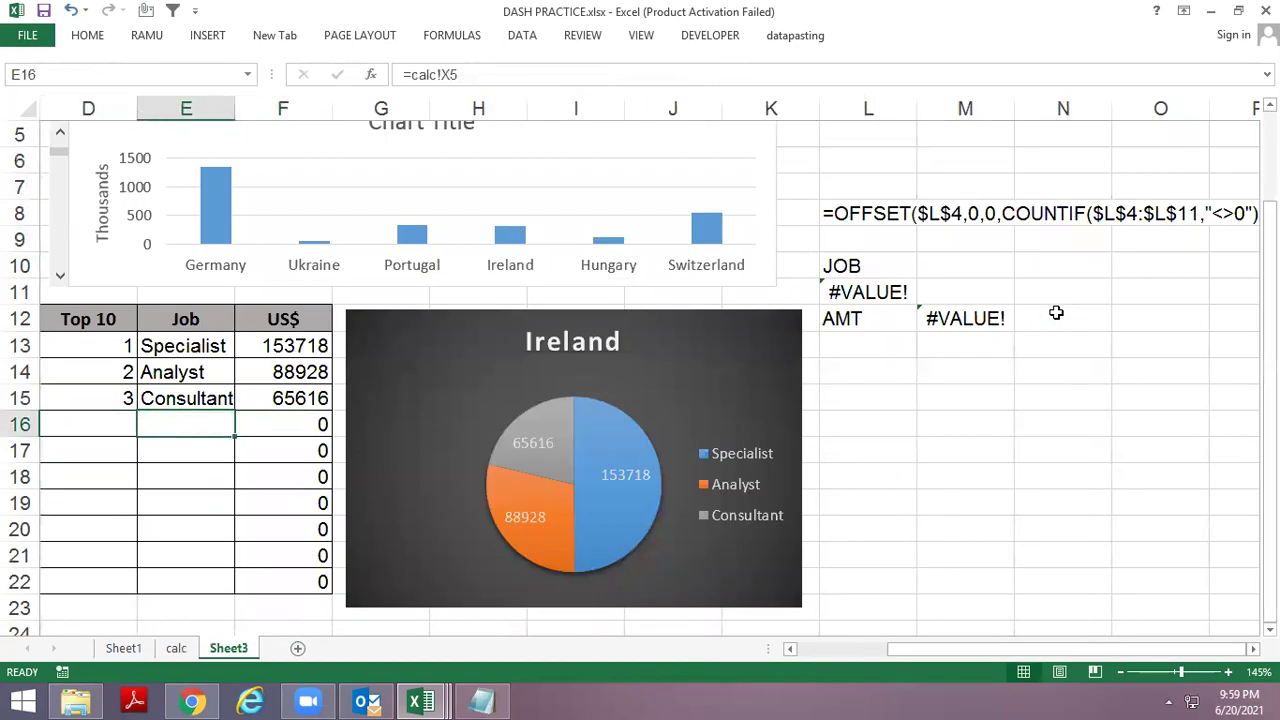
Replace the "" fallback in X2's job-name formula with 0 and fill it down to X11.
key(ctrl+Page_Up)
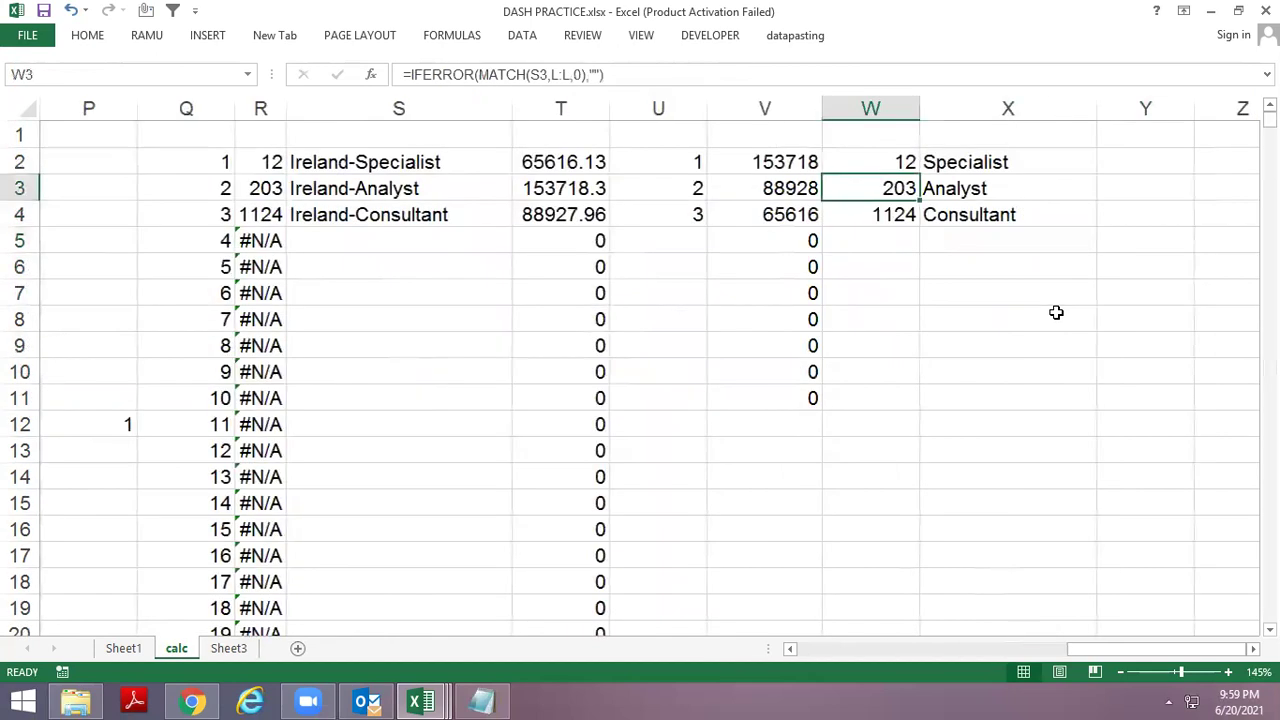
key(Right)
key(Up)
key(F2)
key(Left)
key(BackSpace)
key(BackSpace)
text(0)
key(Return)
key(Up)
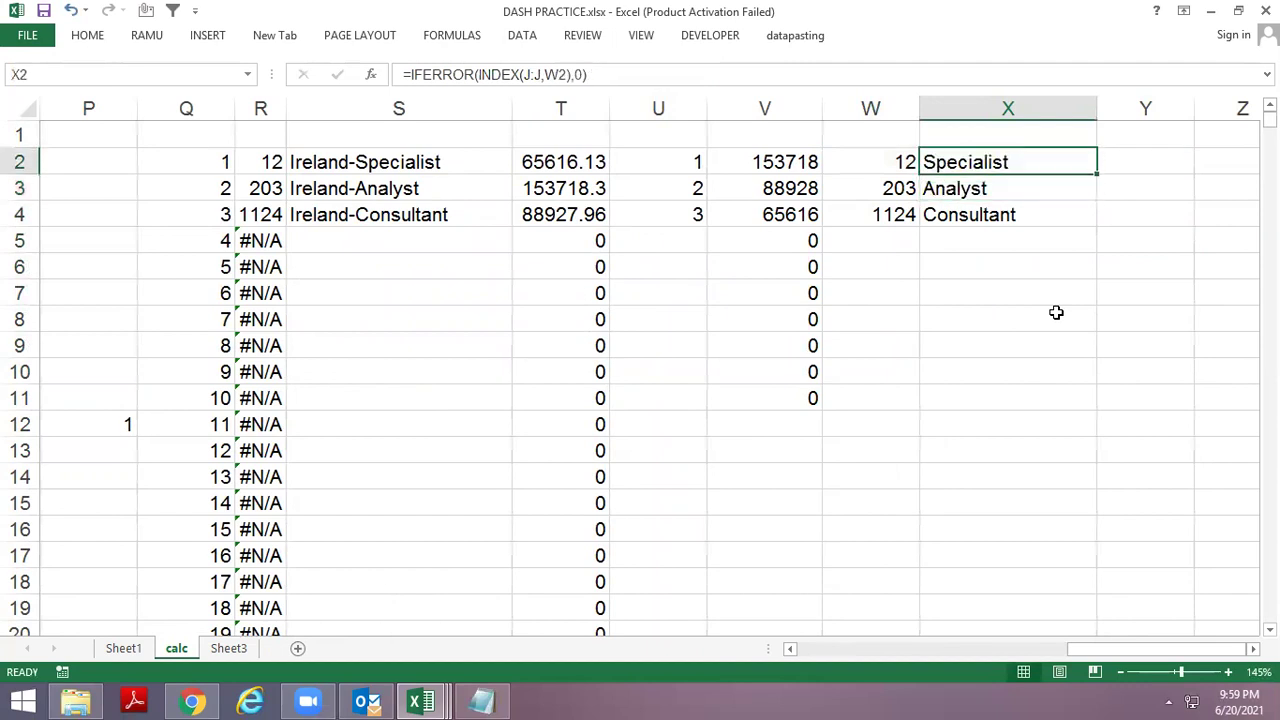
key(shift+Down)
key(shift+Down)
key(shift+Down)
key(ctrl+d)
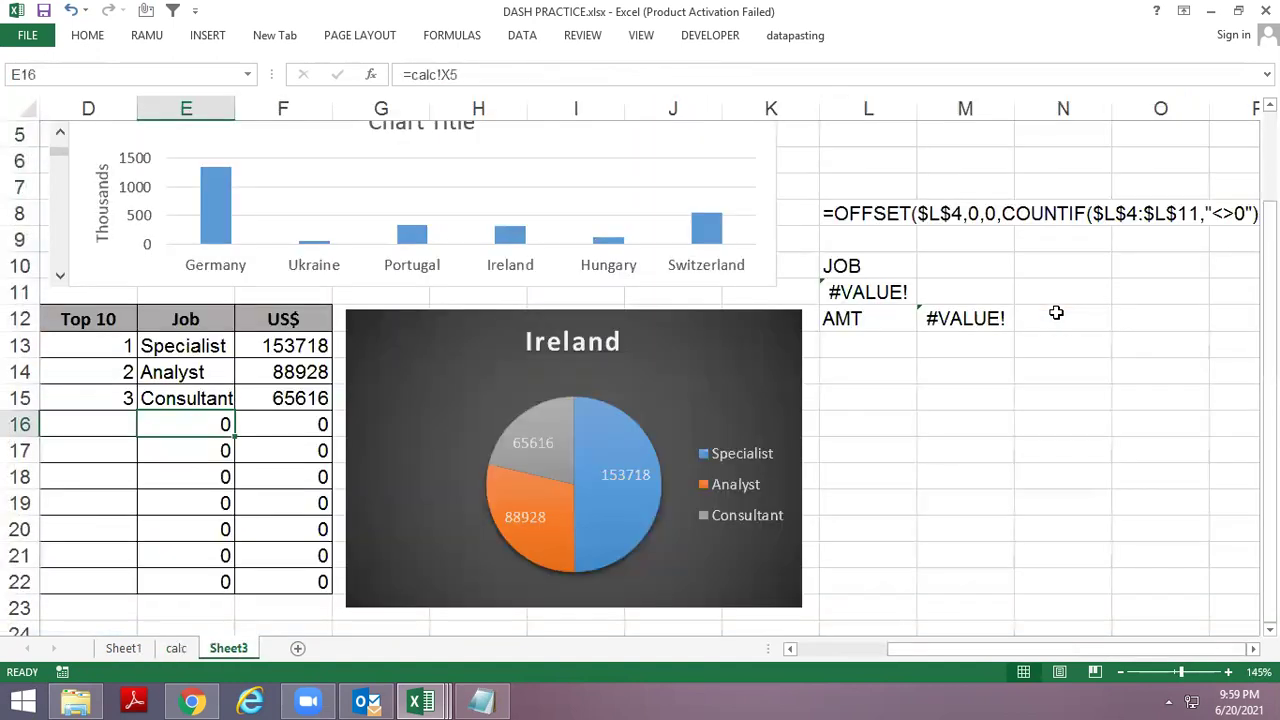
mouse_move(615, 470)
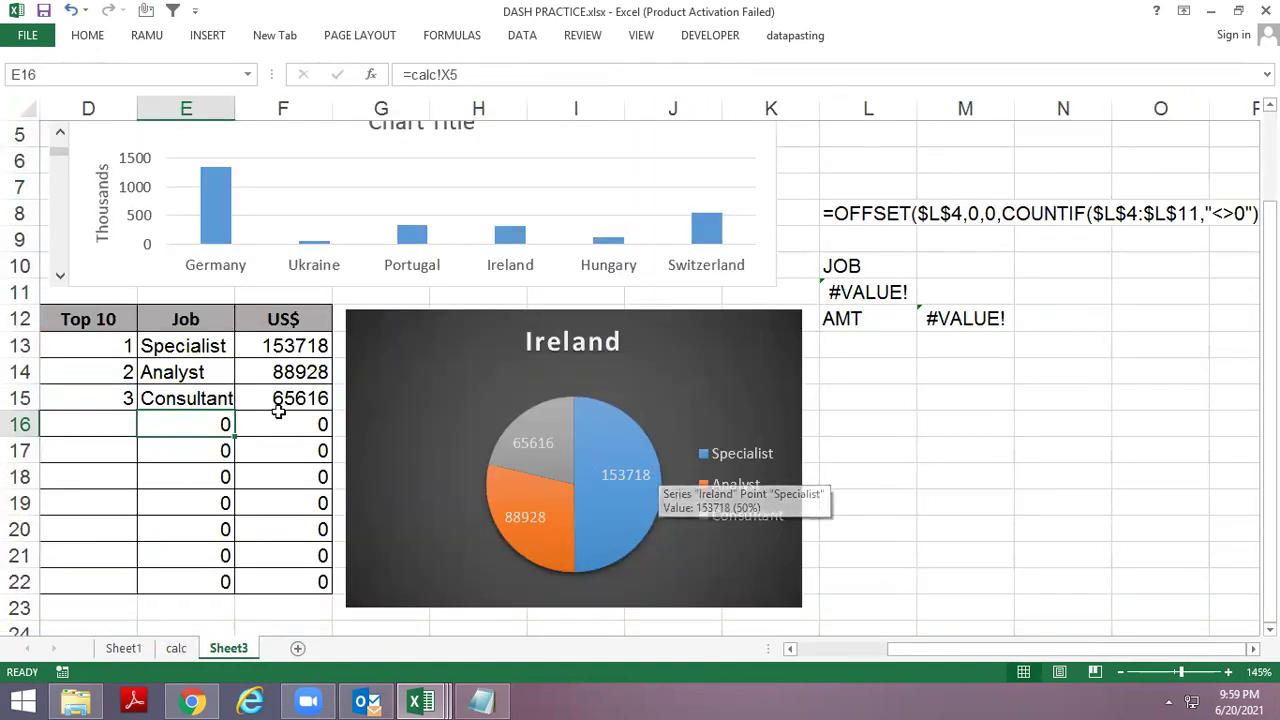
Select the Top 10 table's Job and US$ values, E13:F22.
click(266, 418)
key(Left)
key(Left)
key(Left)
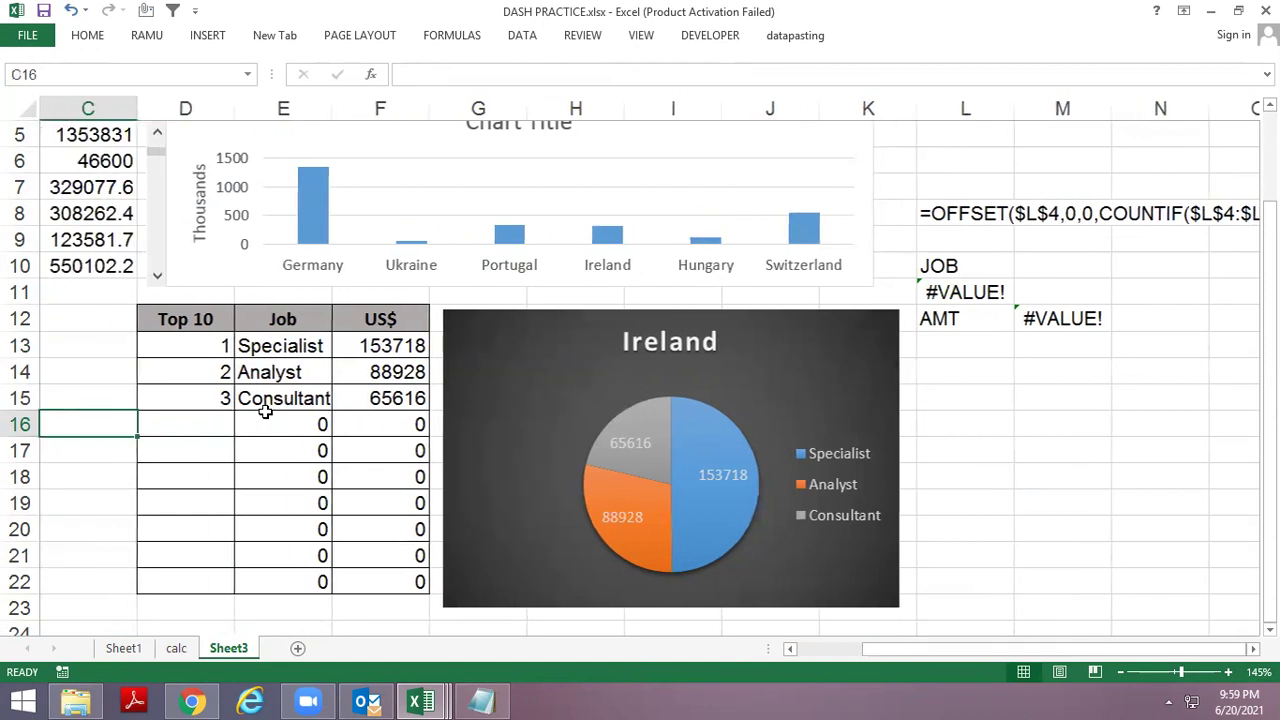
key(Right)
key(Right)
key(Up)
key(Up)
key(Up)
key(shift+Right)
key(ctrl+shift+Down)
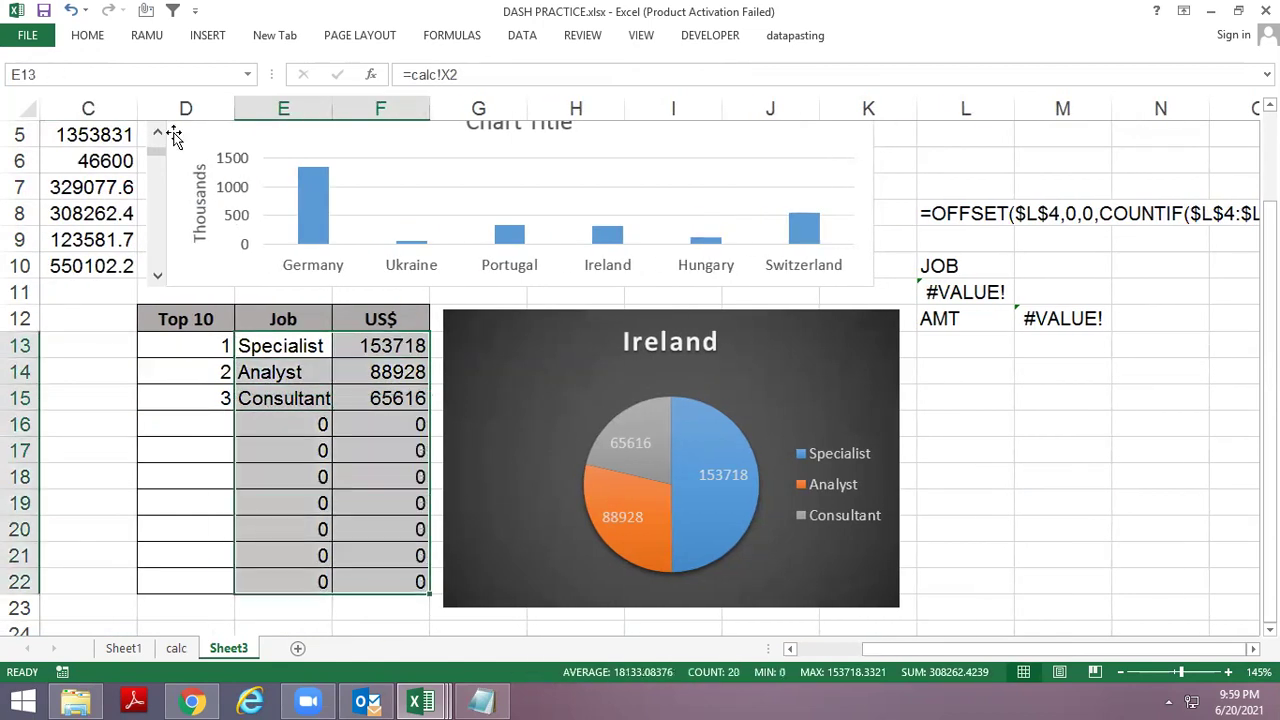
Start a new formula-based conditional formatting rule with the condition =E13=0.
click(88, 35)
click(757, 90)
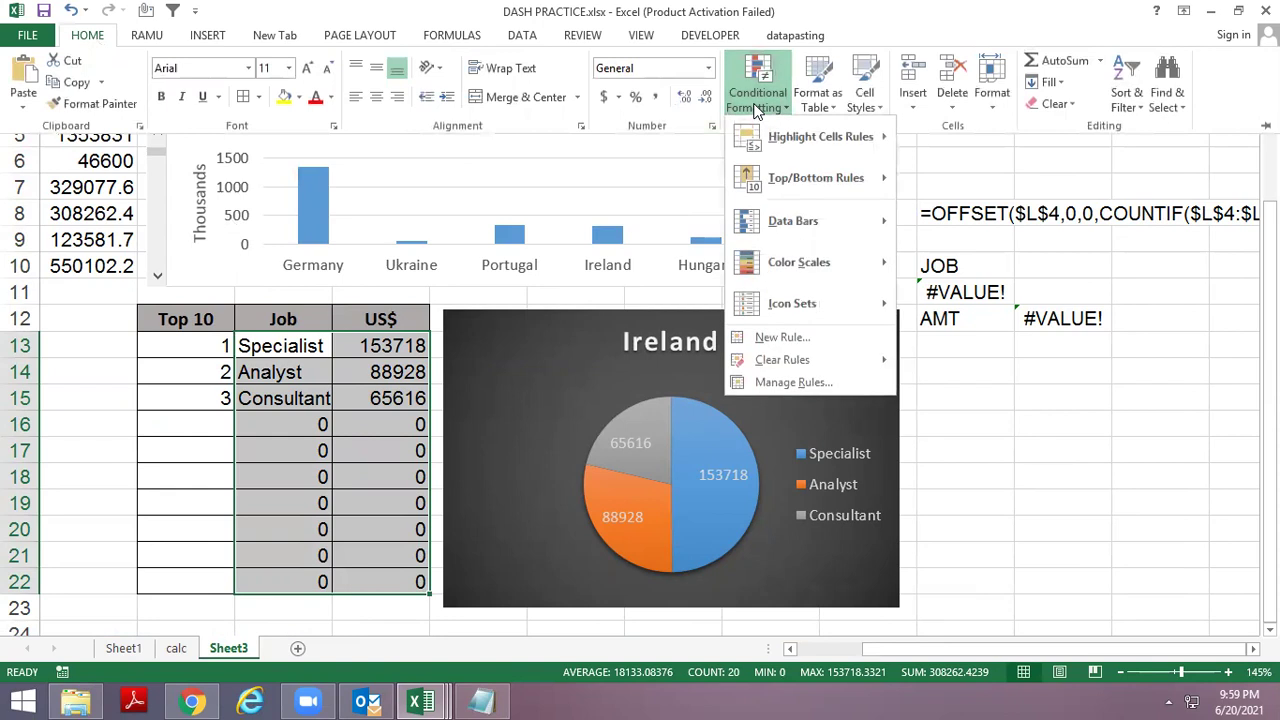
click(794, 382)
click(592, 208)
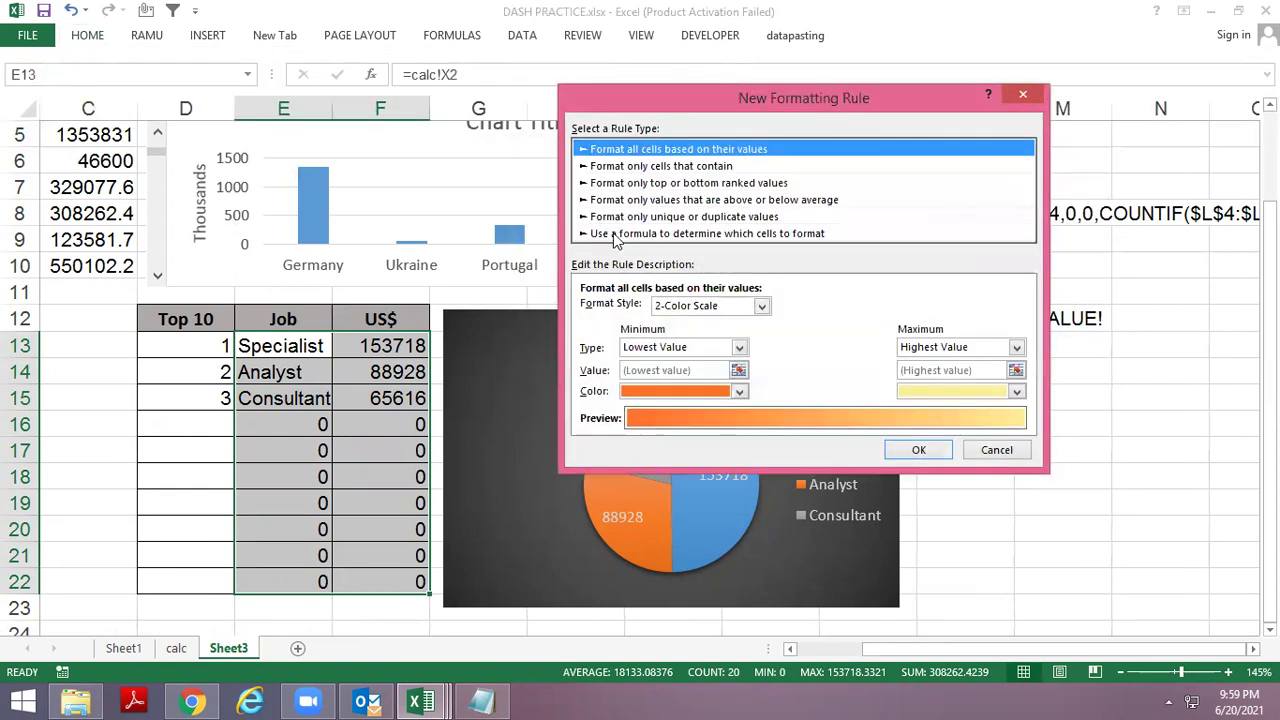
click(616, 233)
click(626, 310)
text(=)
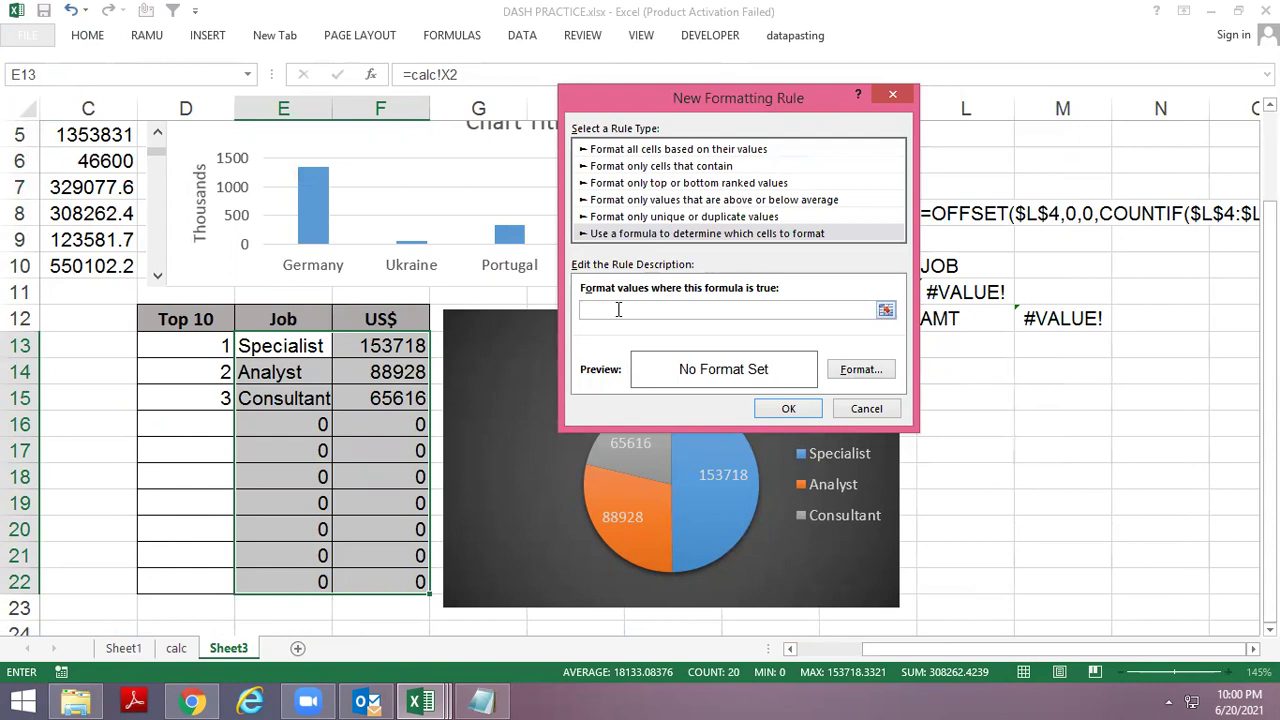
click(269, 345)
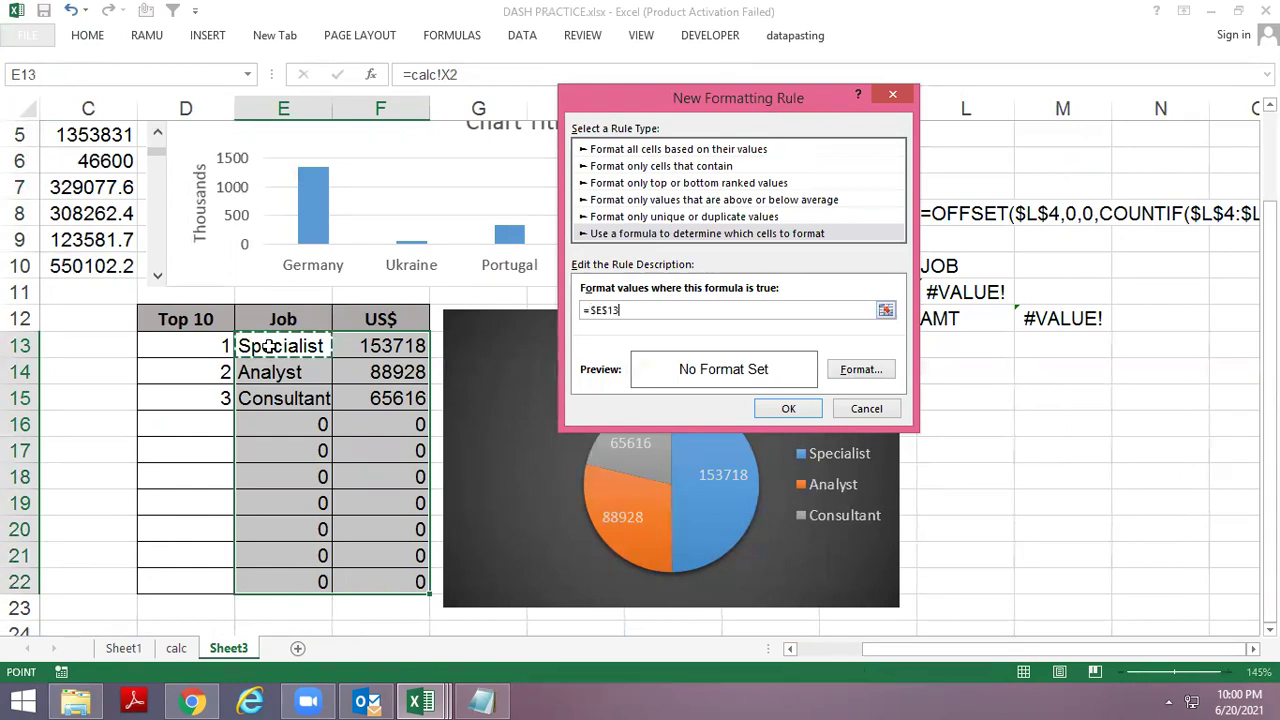
key(F4)
key(F4)
key(F4)
text(=0)
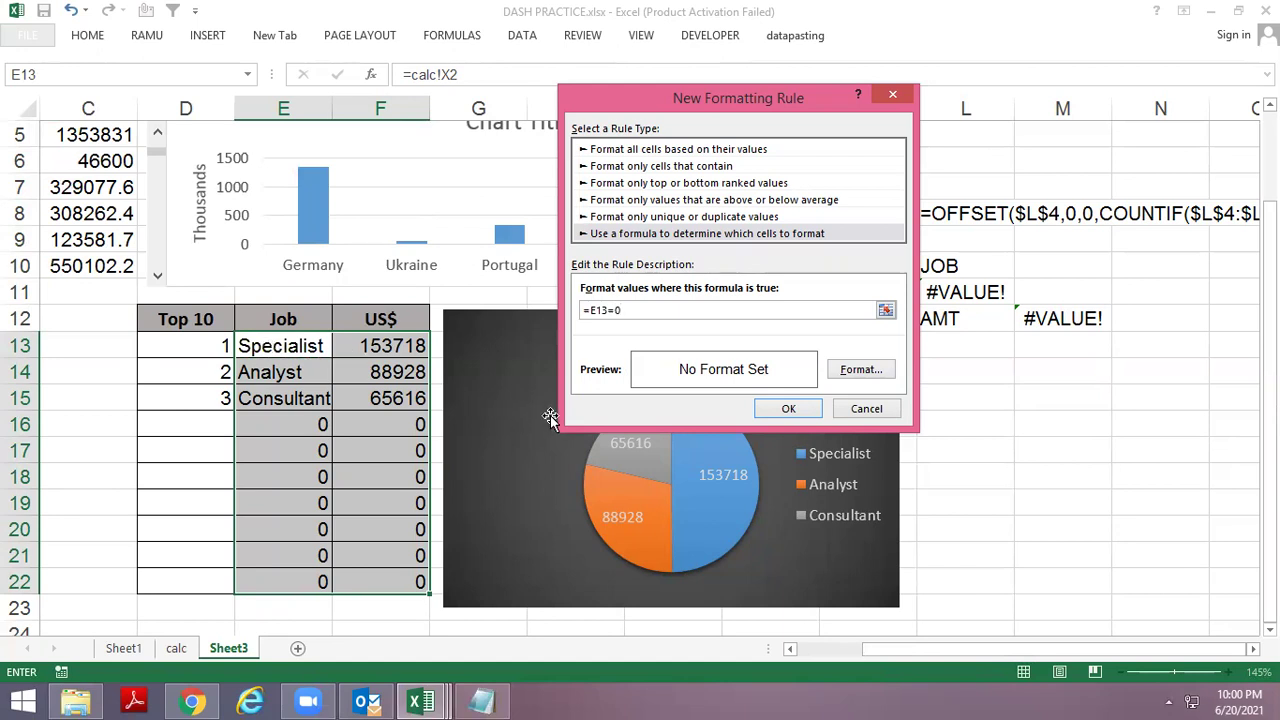
Give the rule a white background fill.
click(878, 371)
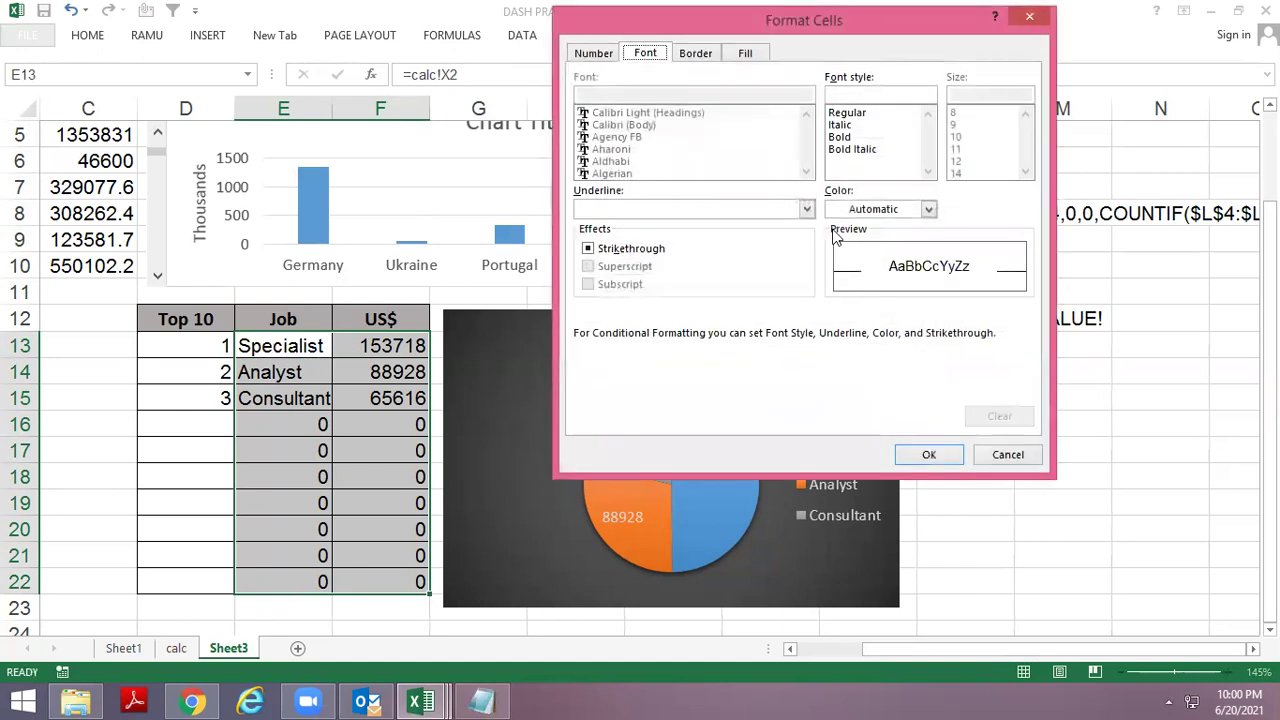
click(748, 55)
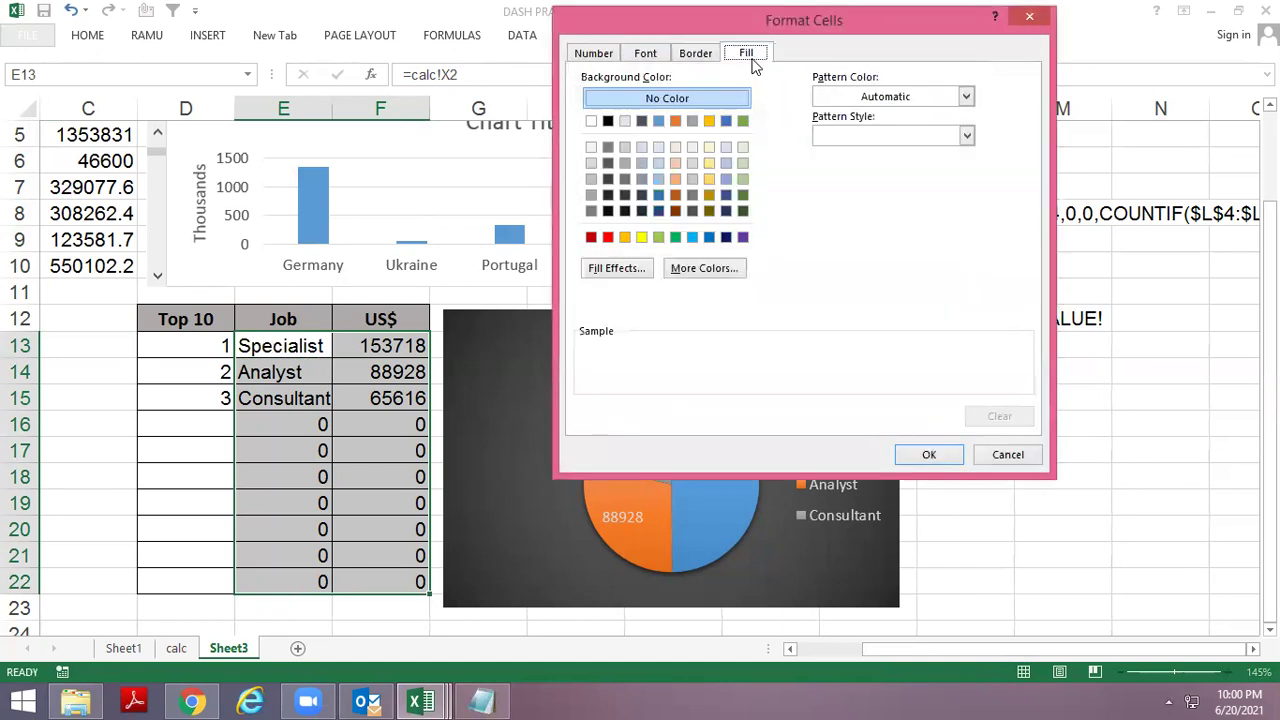
click(591, 121)
click(926, 456)
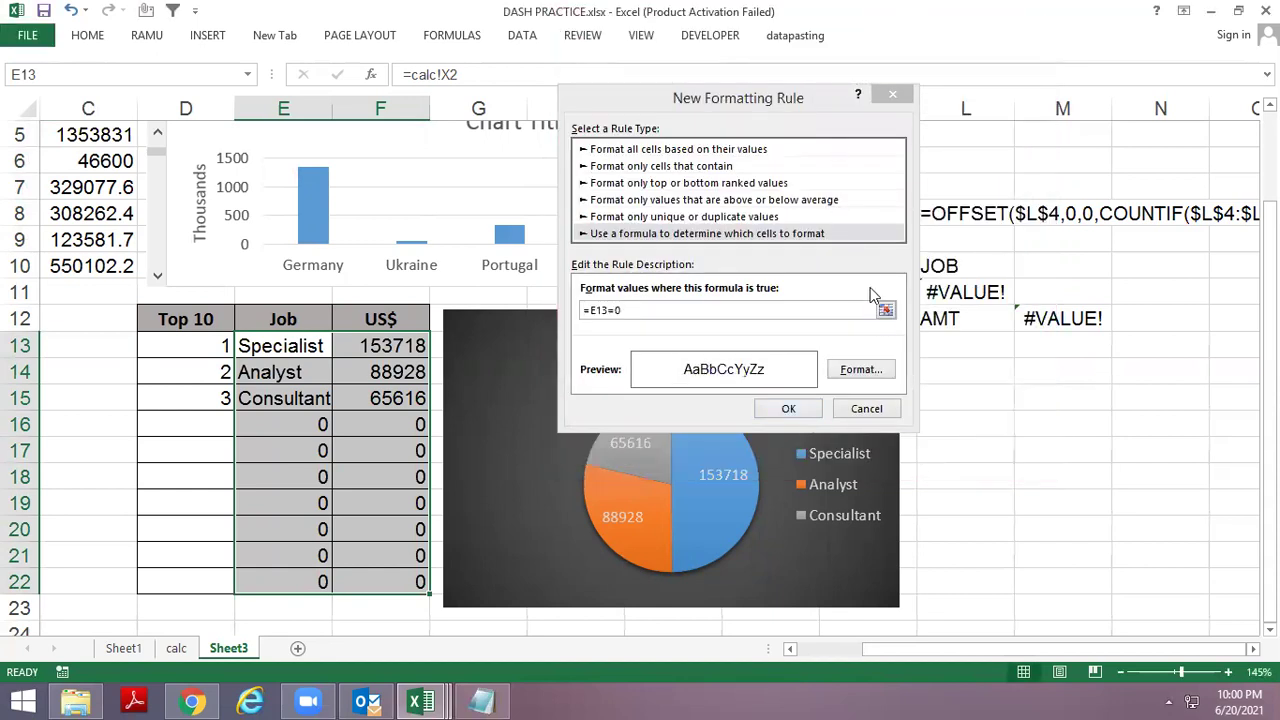
click(860, 369)
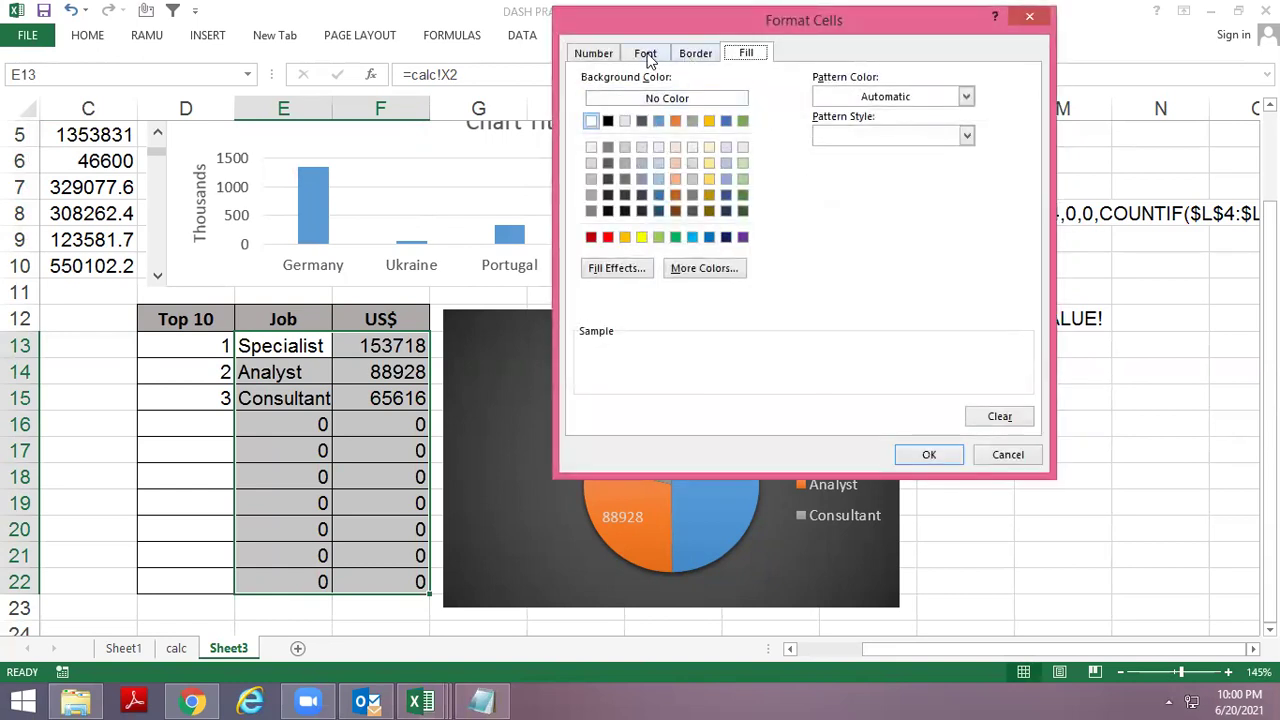
click(648, 60)
click(742, 54)
key(Escape)
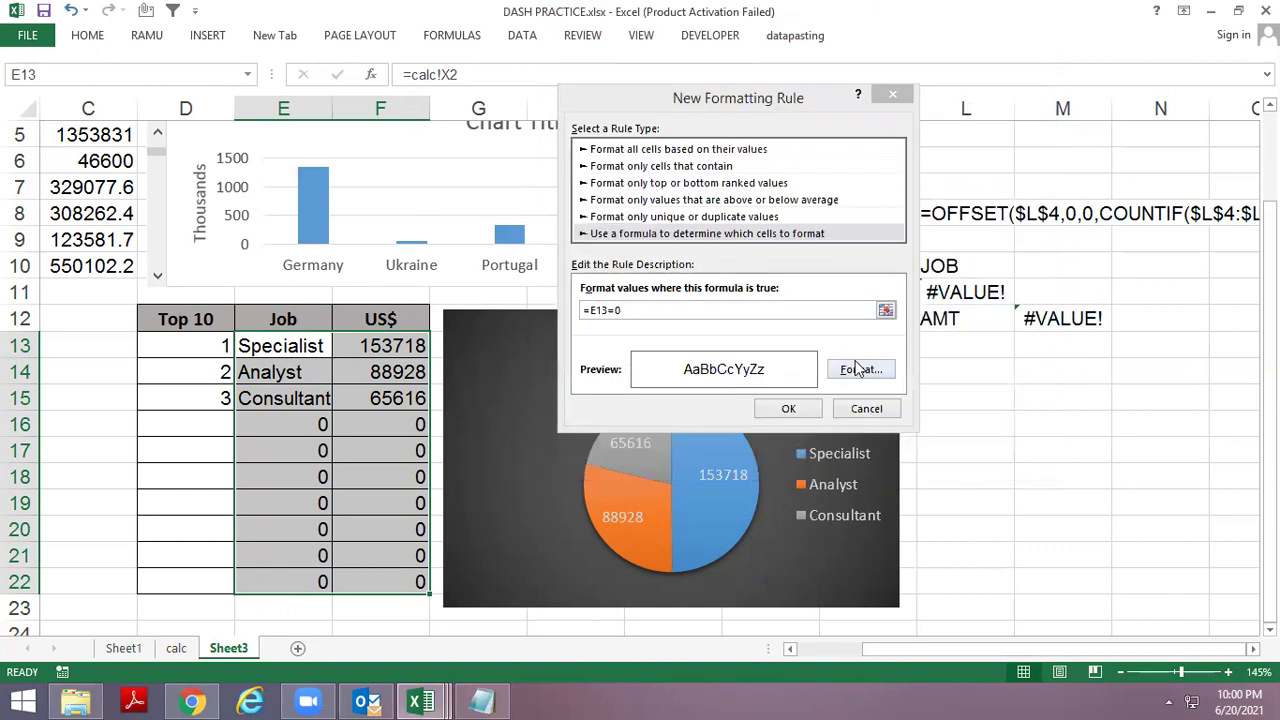
Add a white font colour to the rule and apply it to E13:F22.
click(857, 369)
click(643, 56)
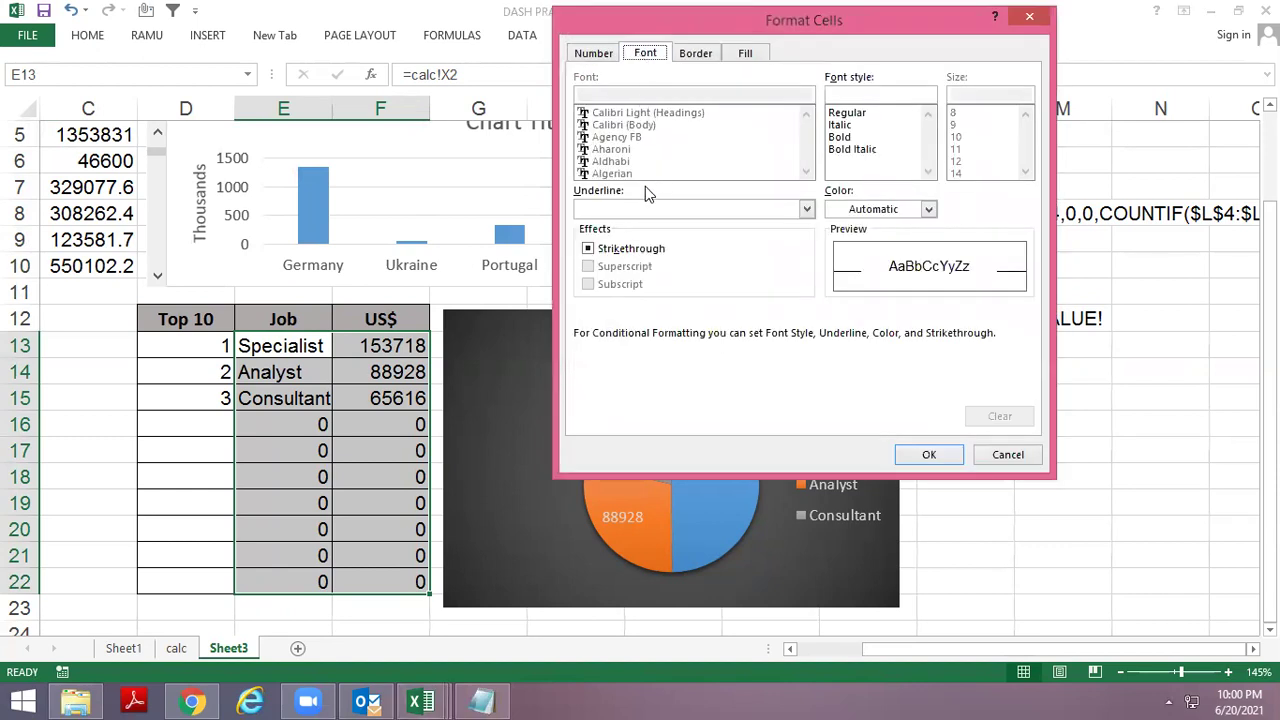
click(866, 210)
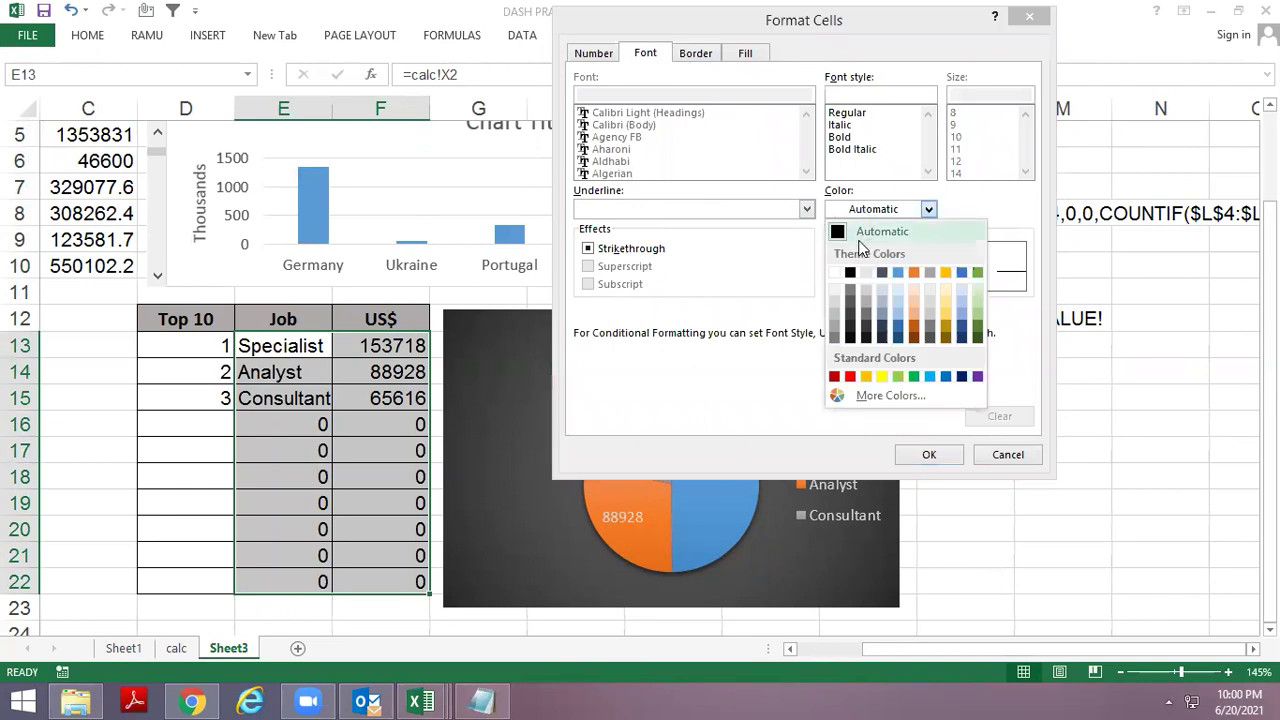
click(848, 275)
click(928, 456)
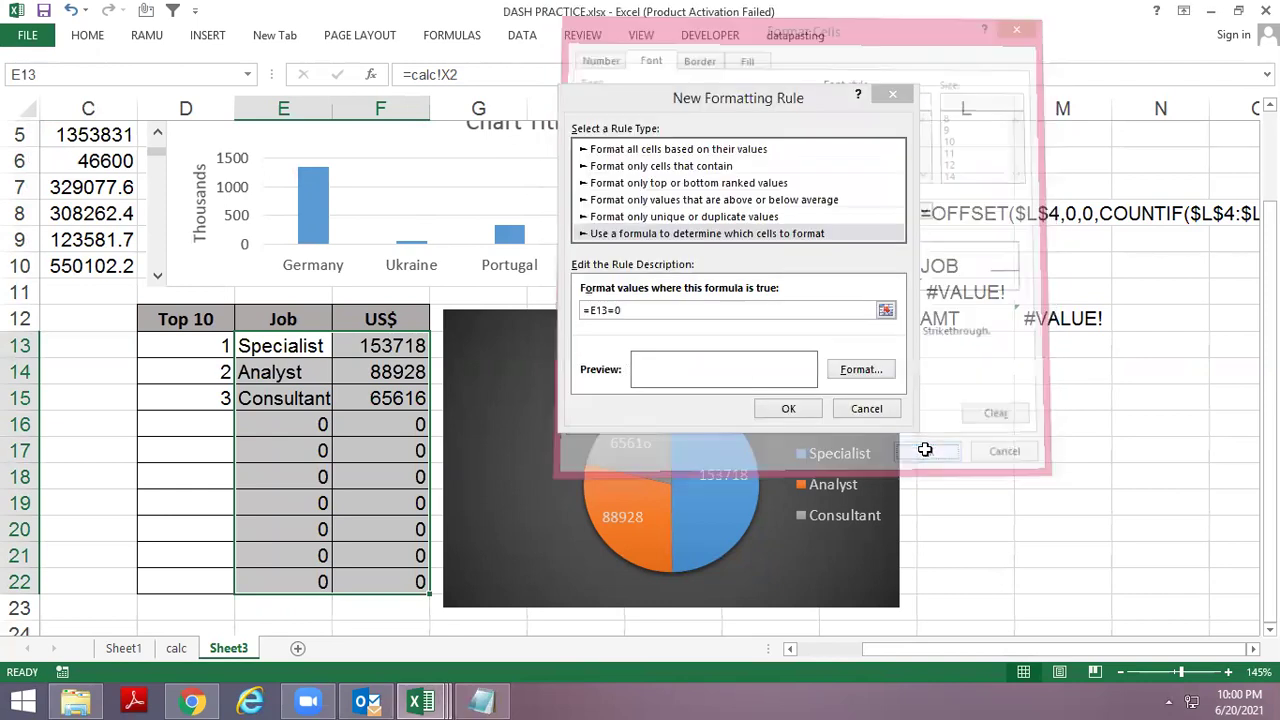
click(791, 413)
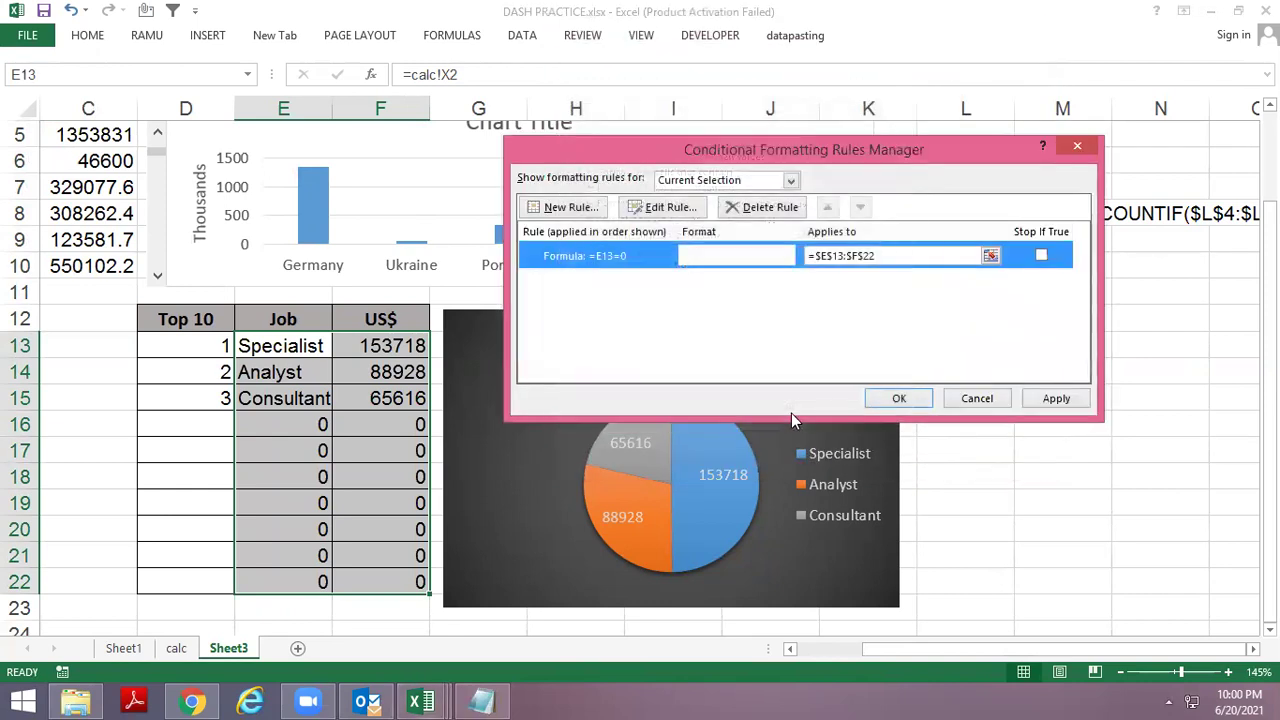
click(1051, 399)
click(898, 398)
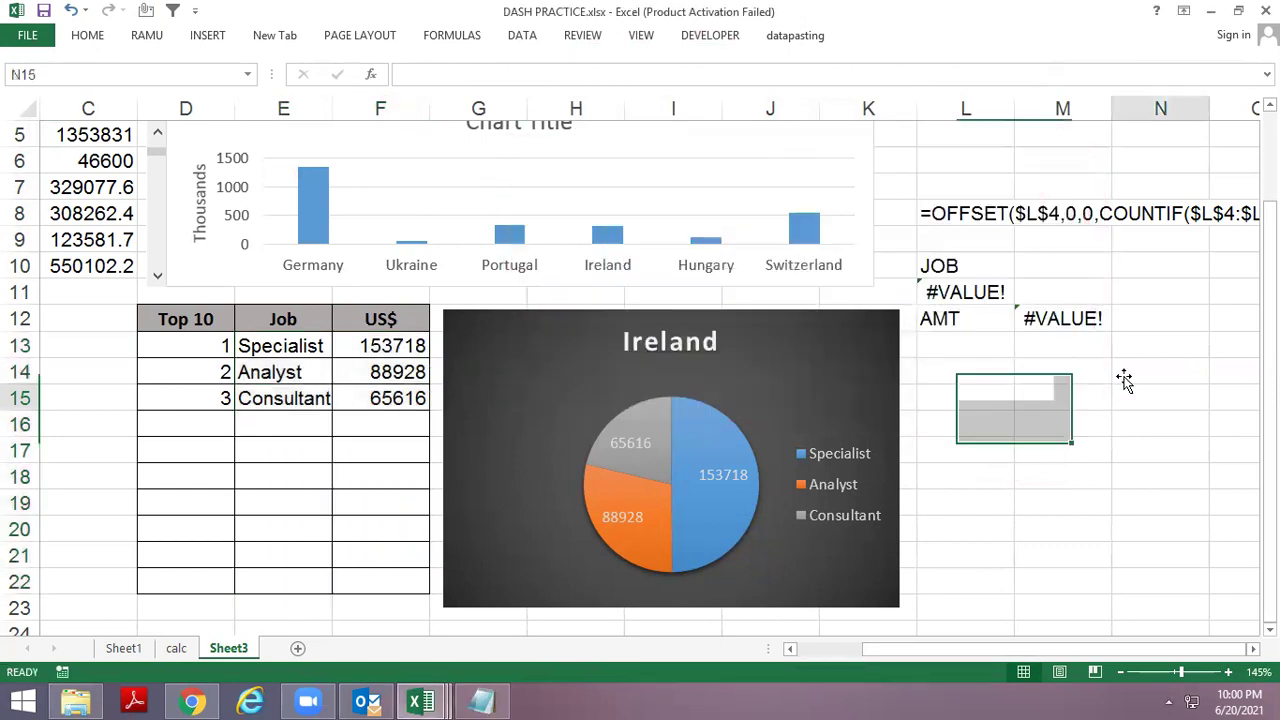
Step the country scroll bar until the list starts at Brazil, showing Greece's Manager row of 90198.
click(367, 437)
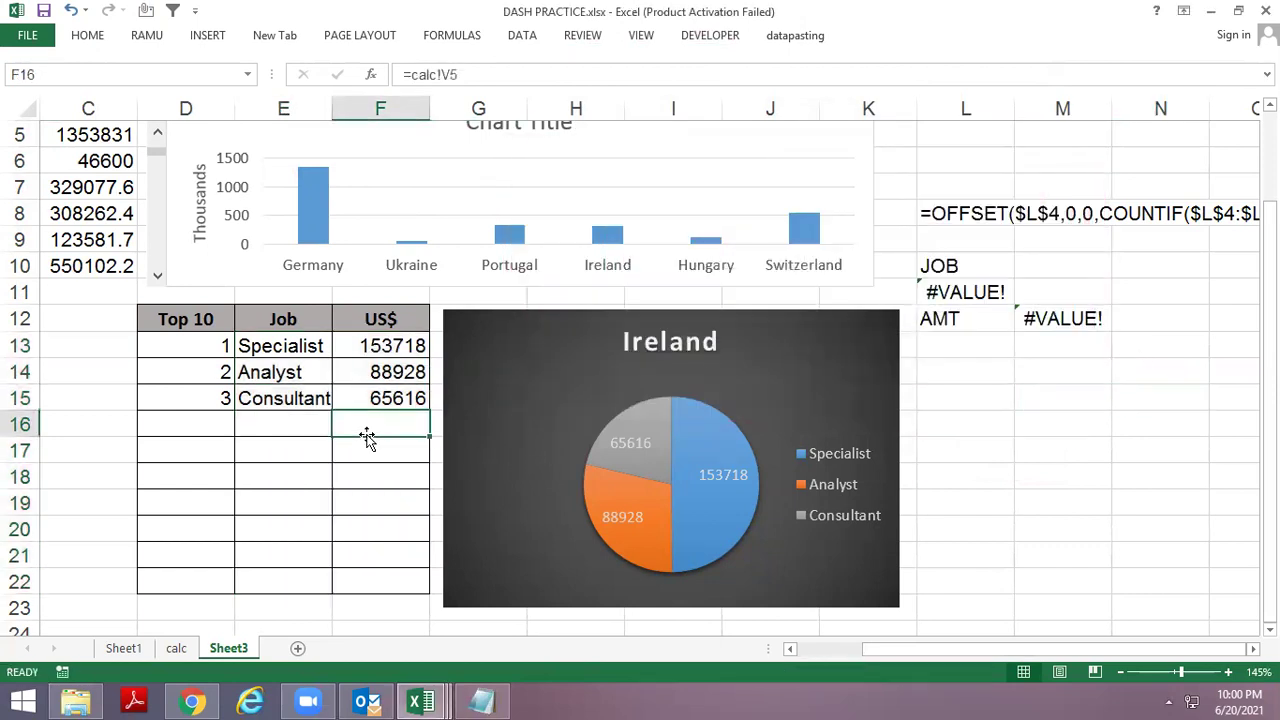
key(ctrl+Left)
key(ctrl+Up)
key(Left)
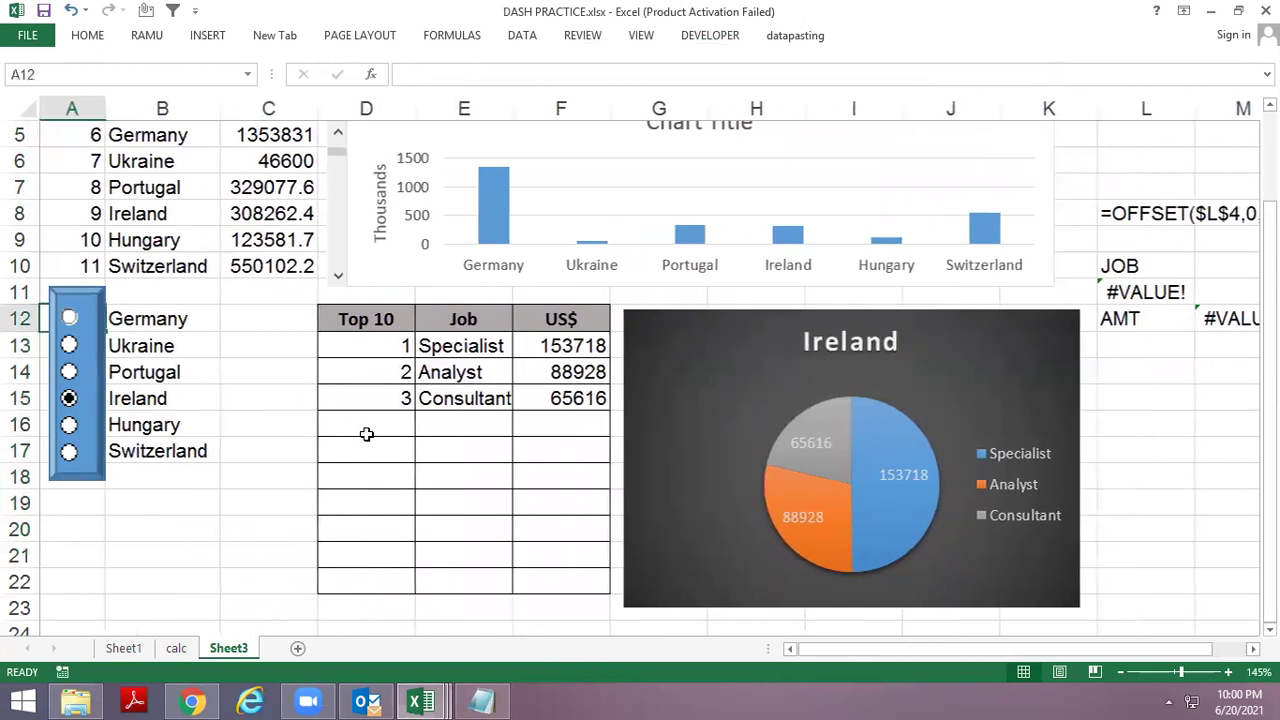
click(339, 132)
click(340, 277)
click(339, 281)
click(339, 281)
click(340, 286)
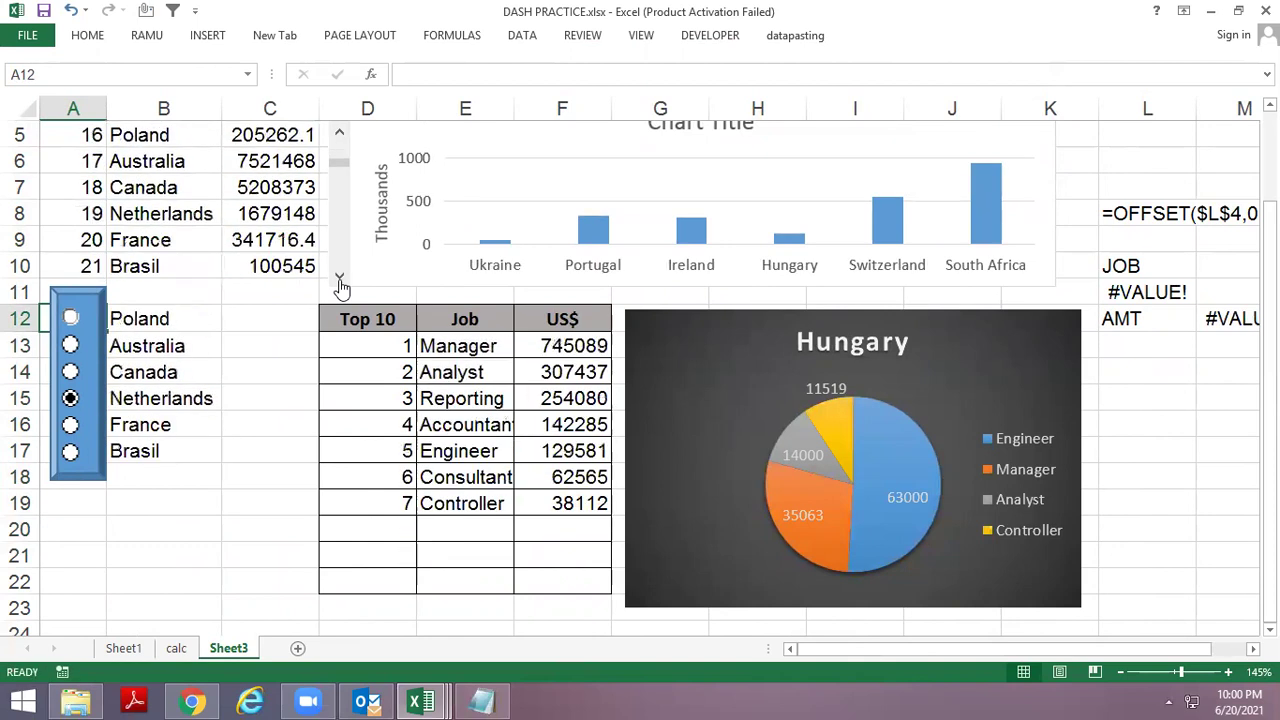
click(340, 134)
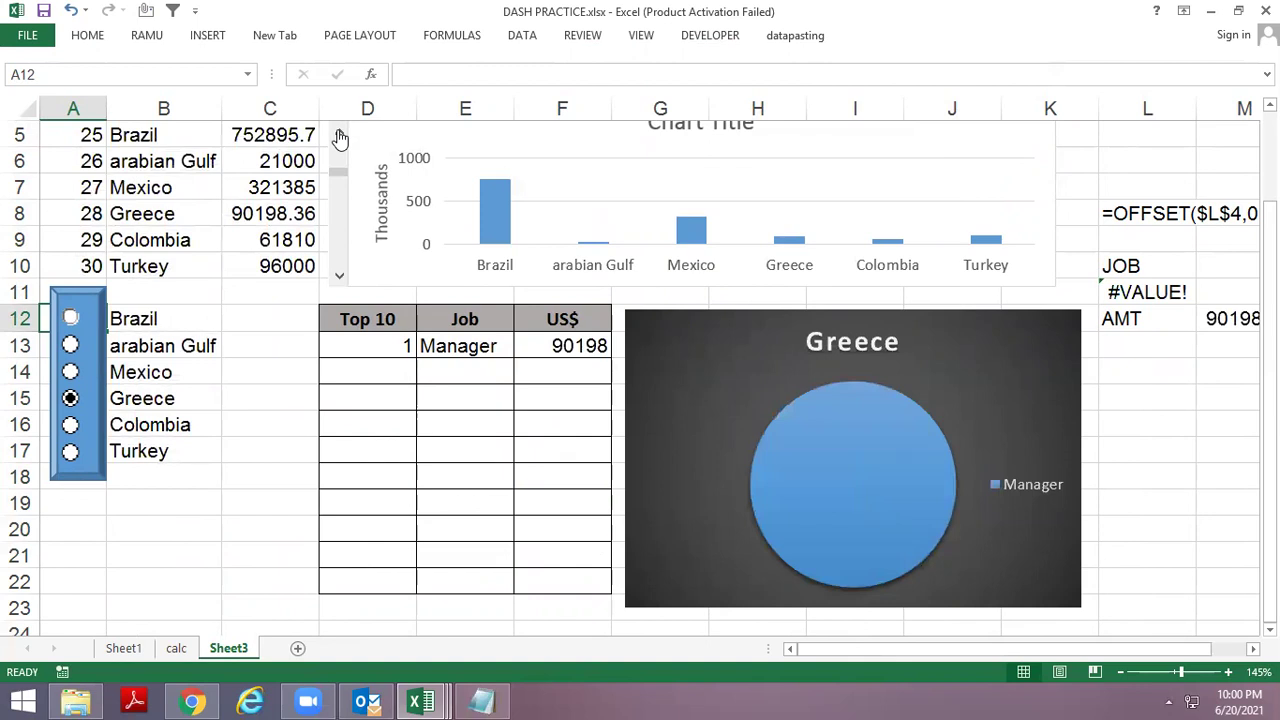
Add data labels to the pie slices, then select Mexico to show its four jobs, Analyst 145000 to CXO 15500.
click(777, 478)
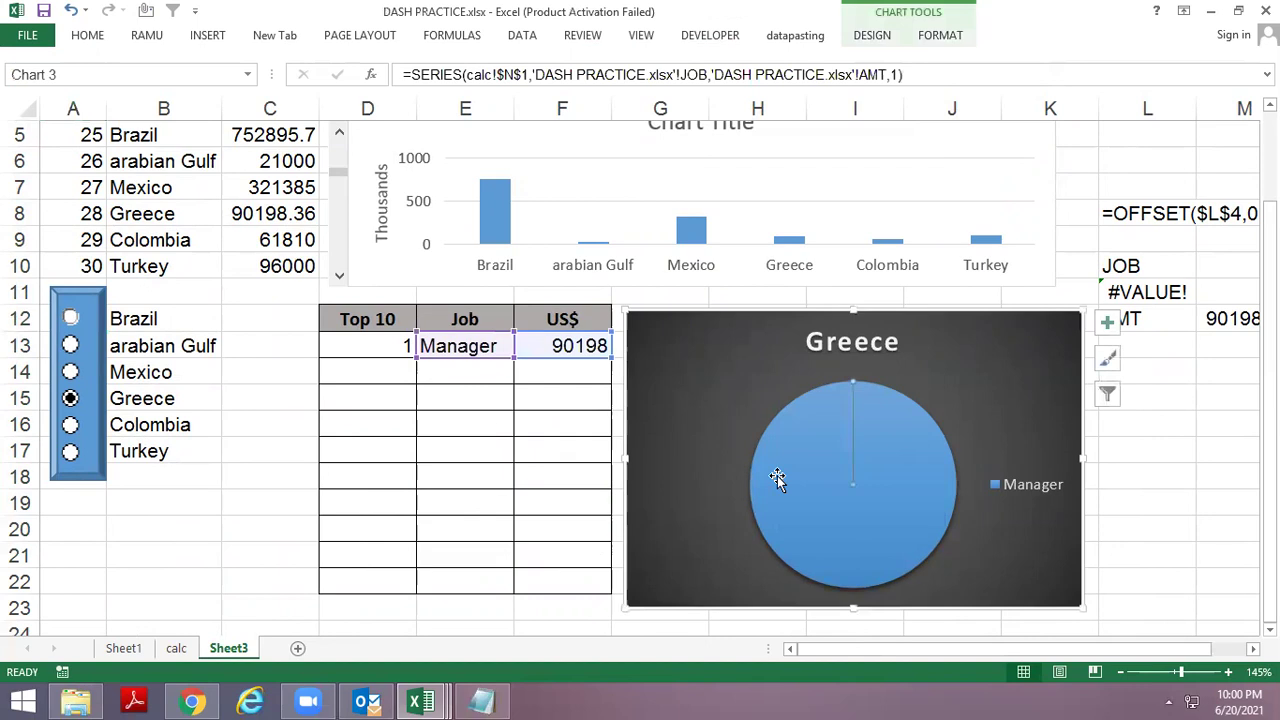
right_click(789, 463)
mouse_move(861, 593)
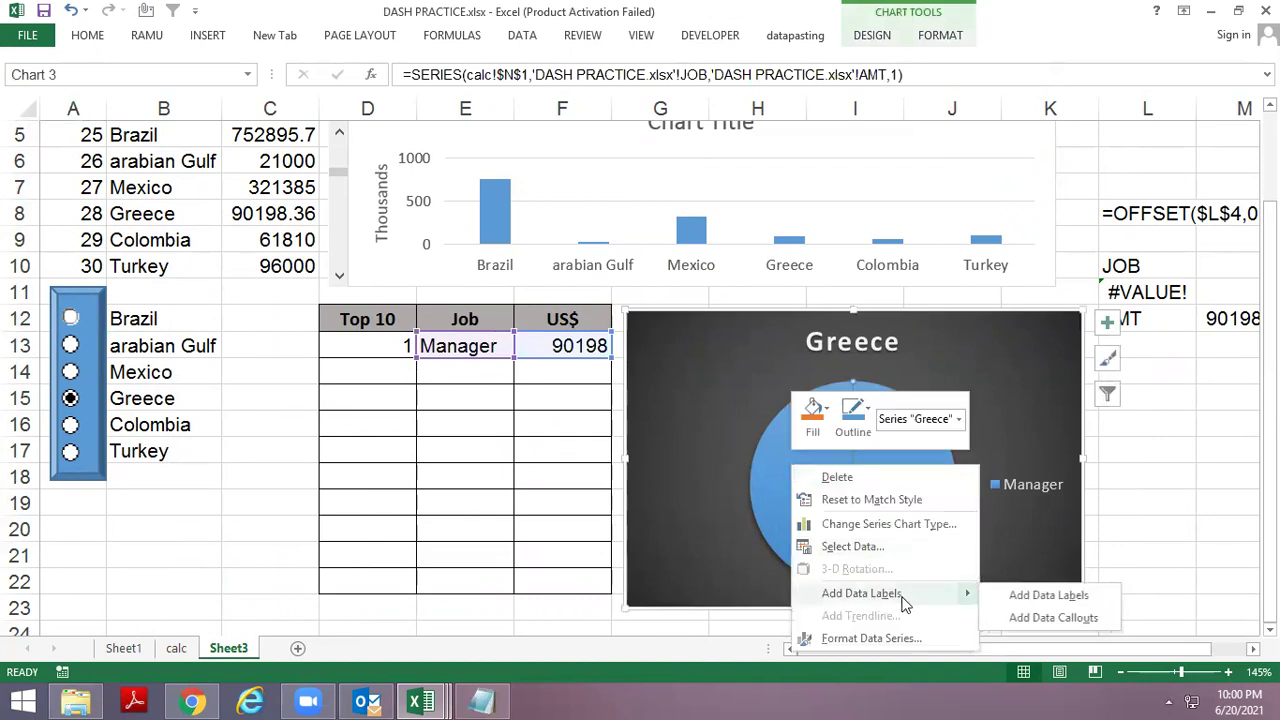
click(1048, 595)
click(1212, 500)
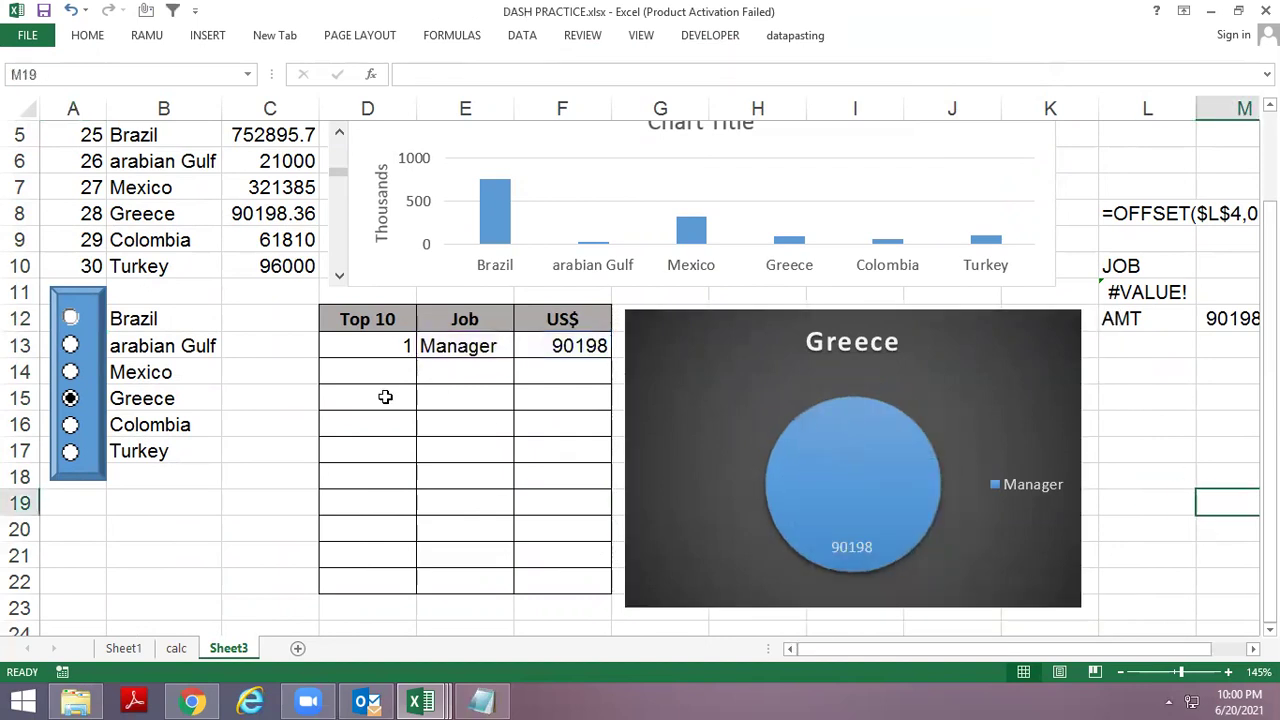
click(82, 380)
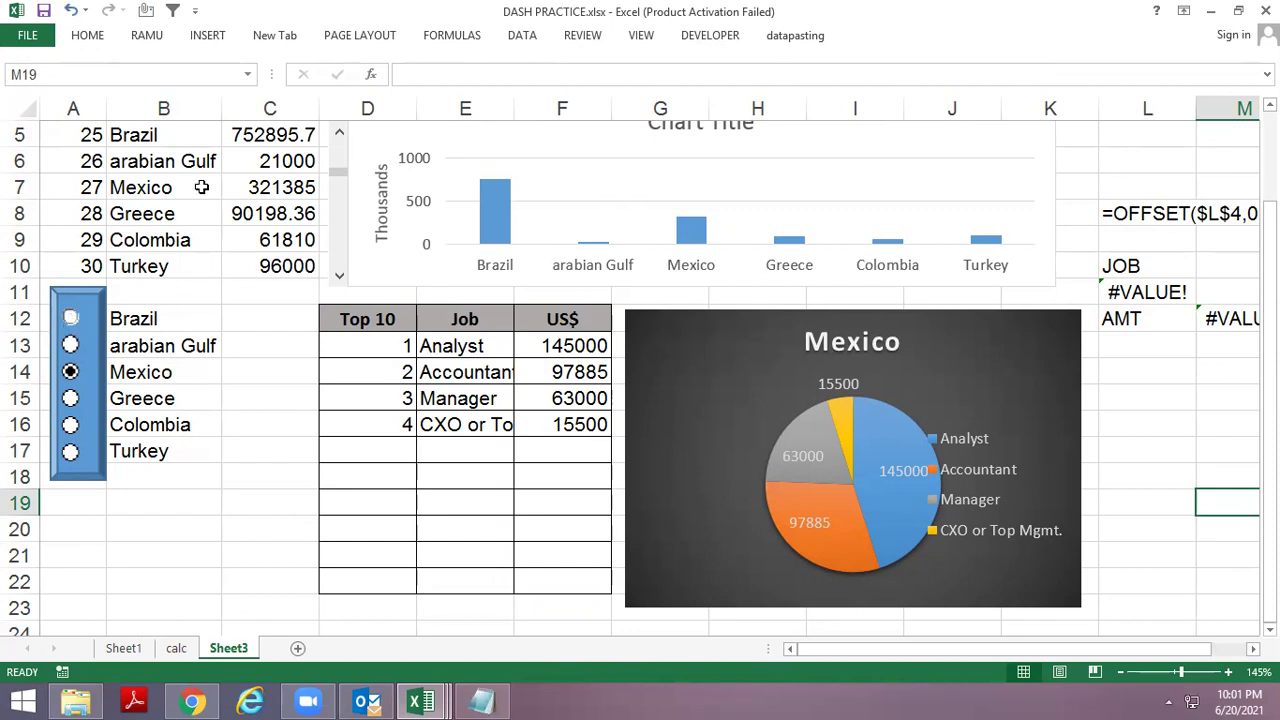
Drag the country scroll bar up, show Germany, and select its job and salary values.
scroll(164, 212, up, 1)
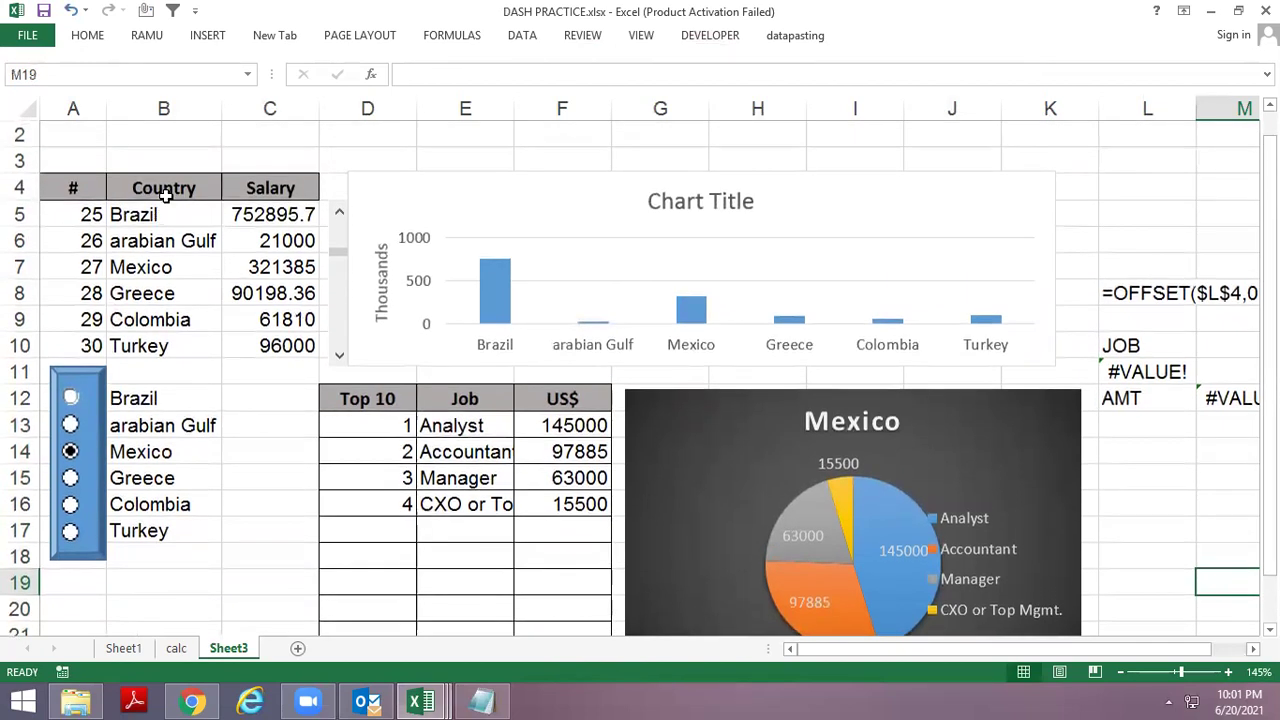
scroll(165, 195, down, 1)
scroll(165, 195, up, 1)
drag(341, 252, 345, 237)
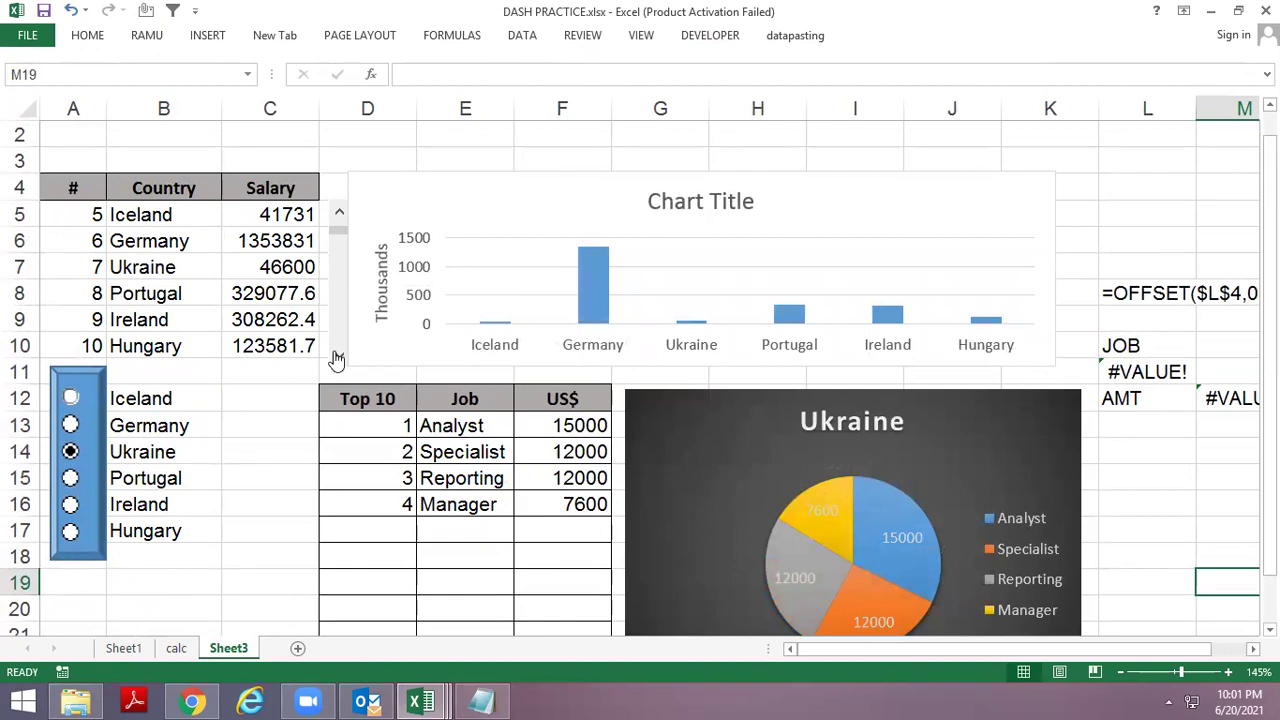
click(70, 425)
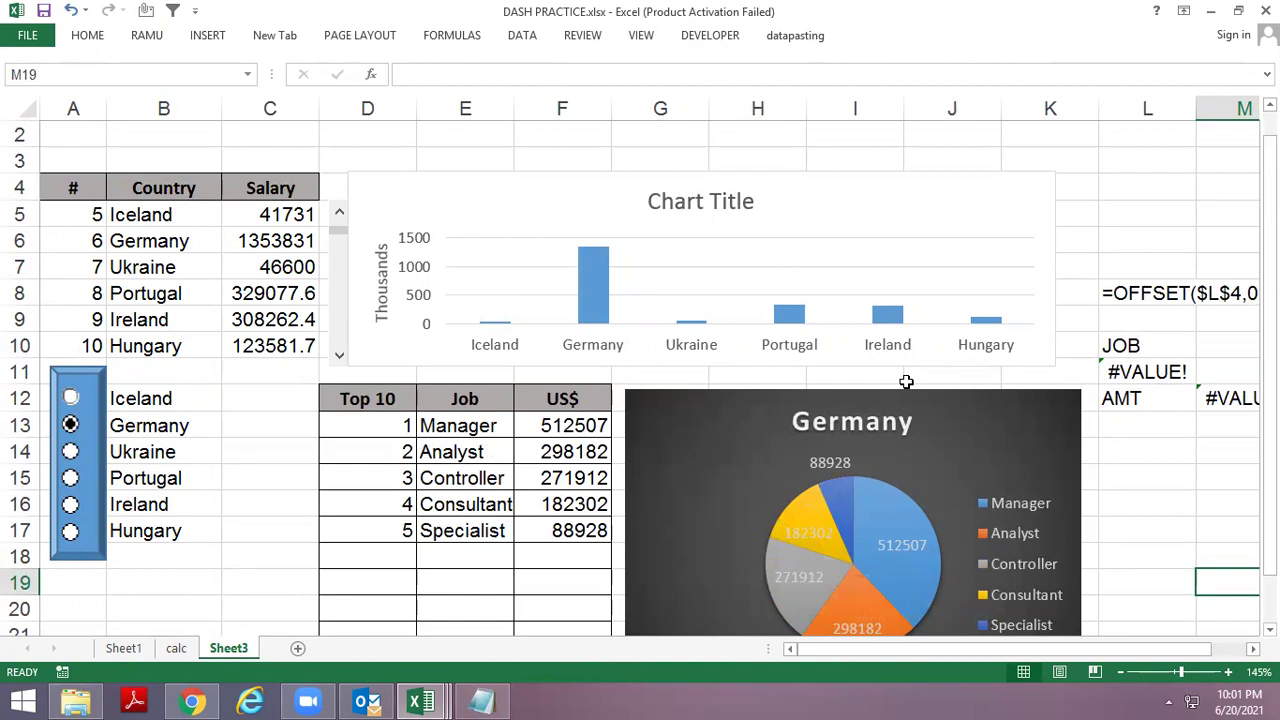
scroll(905, 385, down, 1)
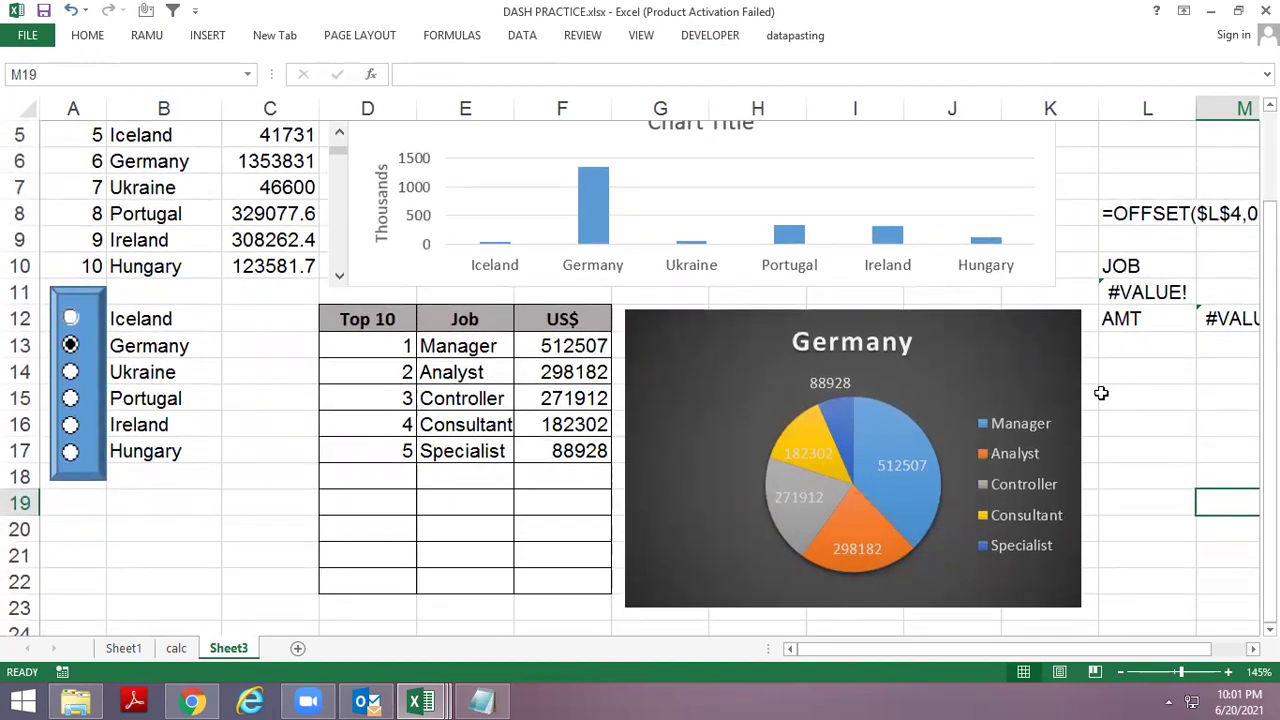
click(1120, 362)
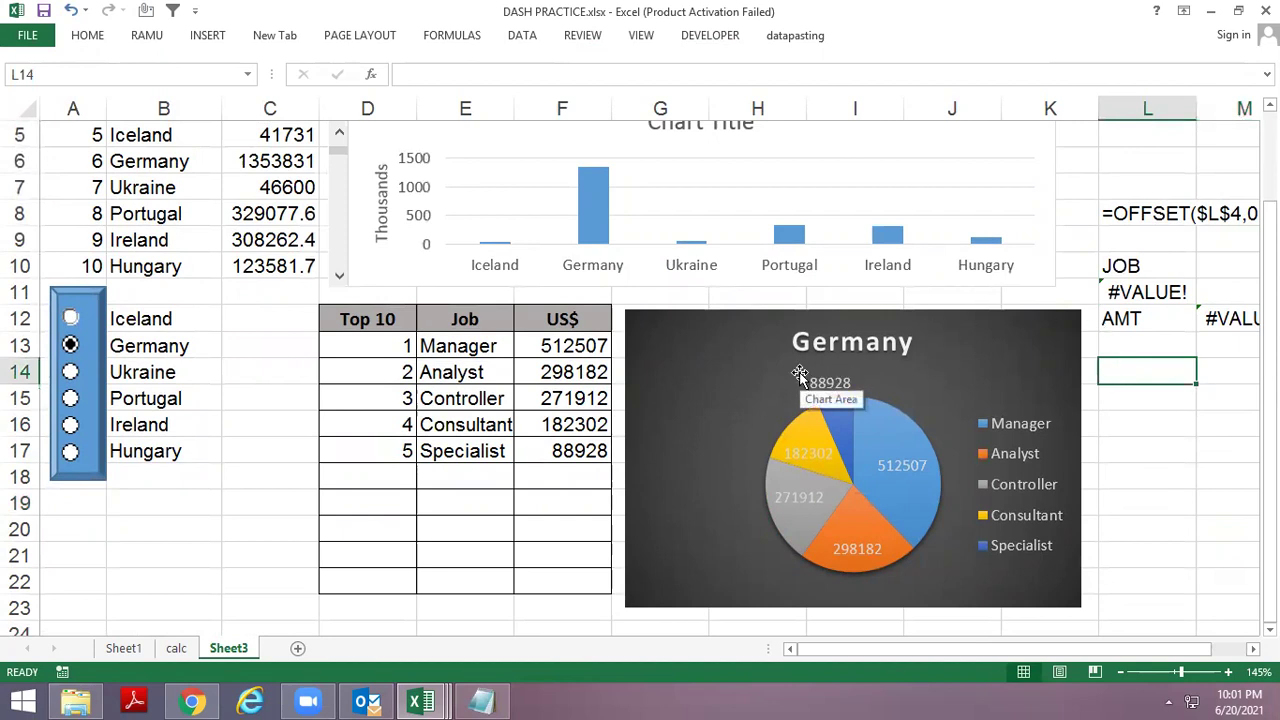
drag(478, 350, 531, 441)
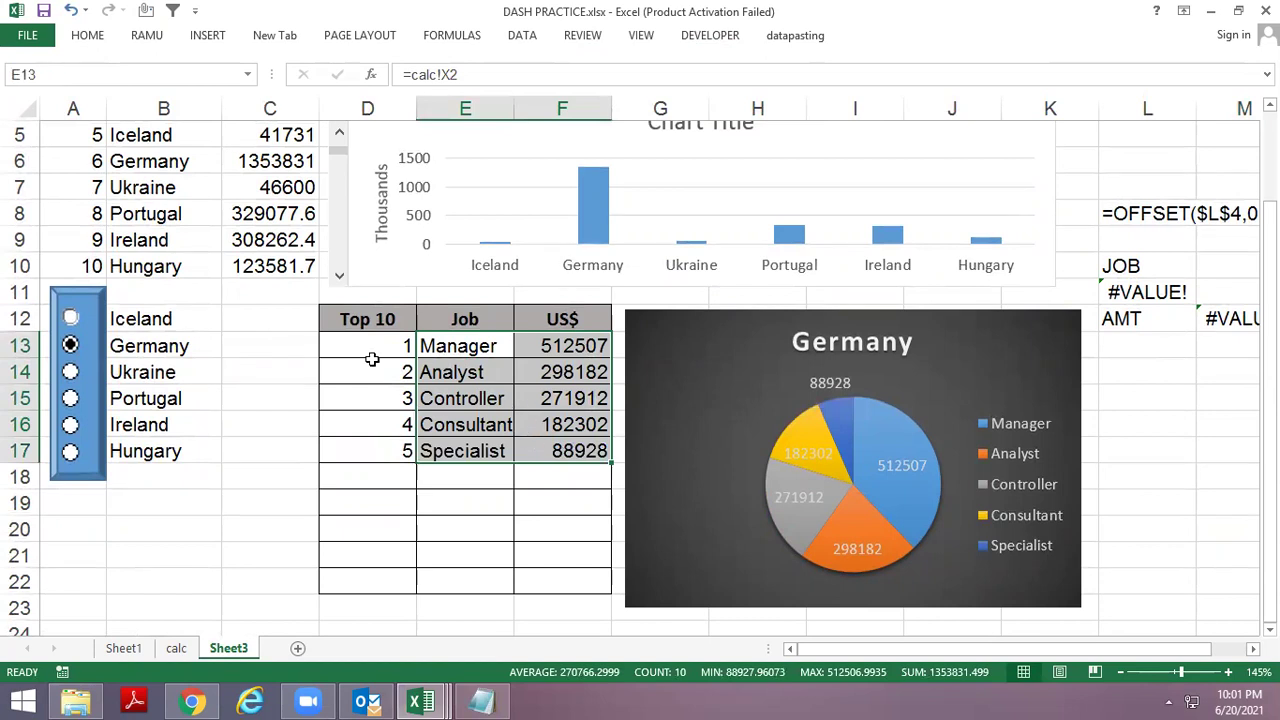
drag(247, 158, 258, 242)
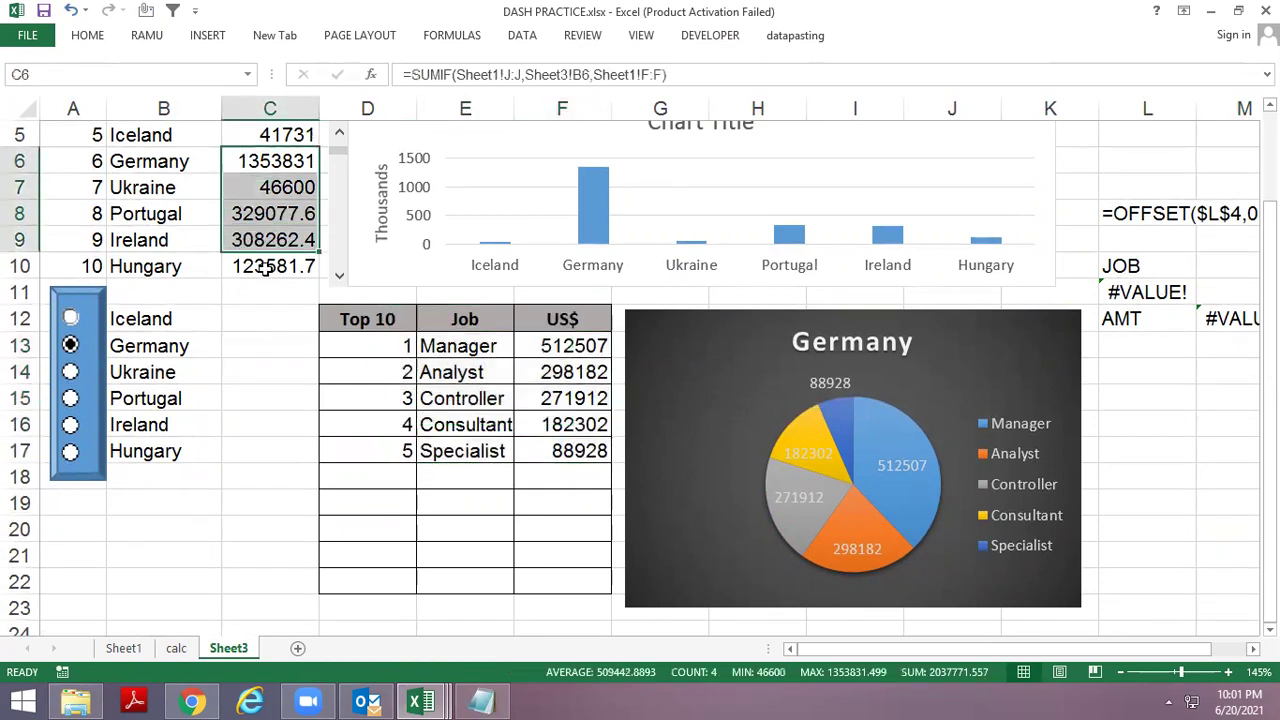
scroll(449, 388, up, 1)
scroll(449, 388, up, 1)
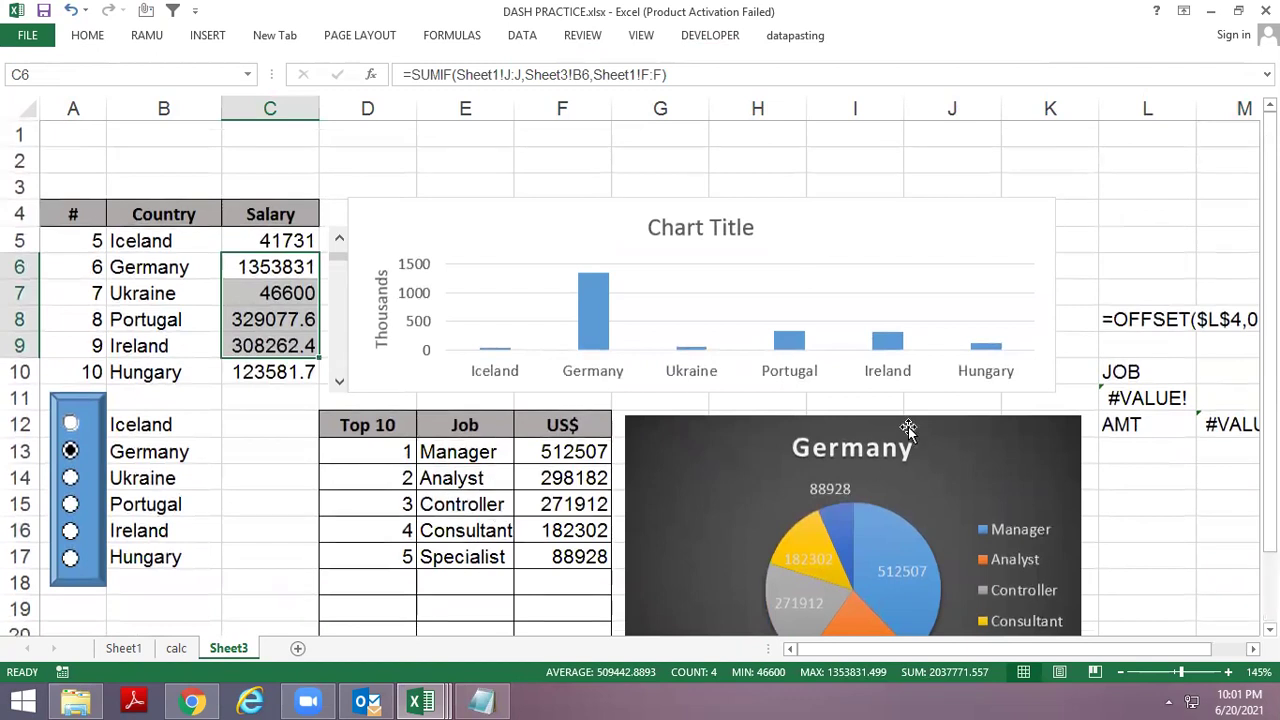
scroll(934, 400, down, 3)
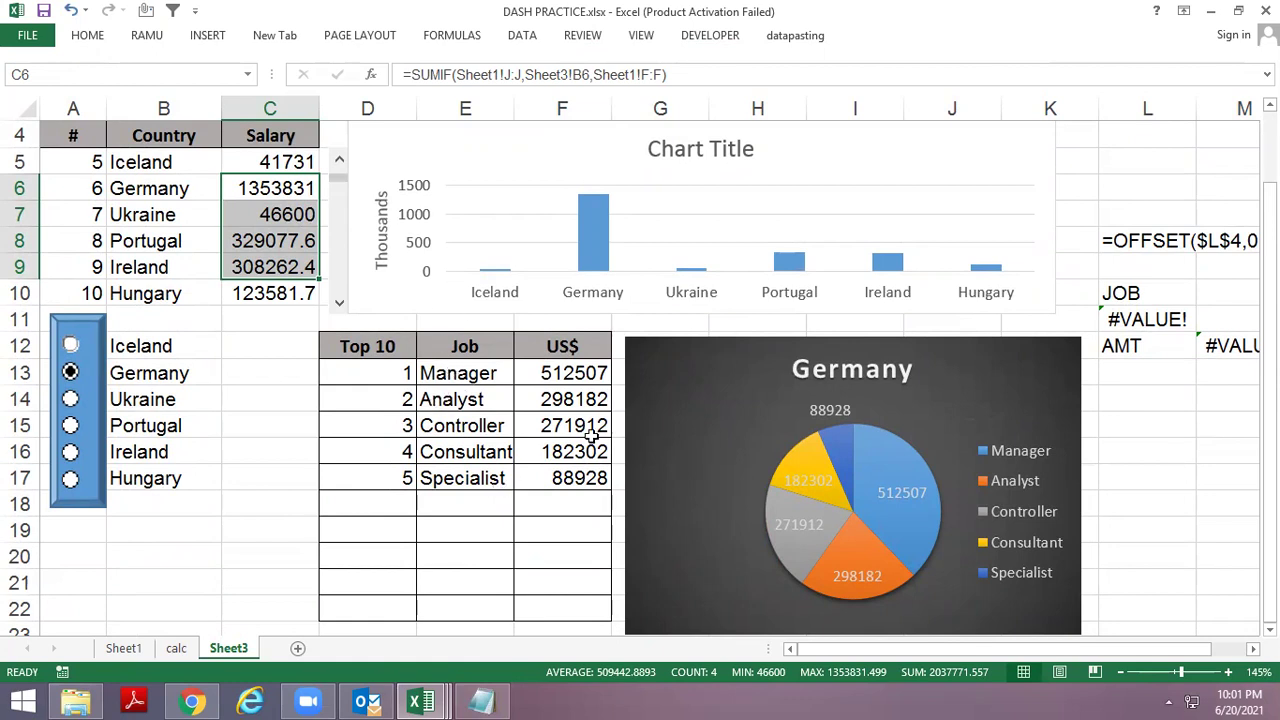
Try Iceland, Portugal, Ireland, Hungary and Germany, ending on Iceland's single Analyst row of 41731.
click(70, 345)
click(70, 425)
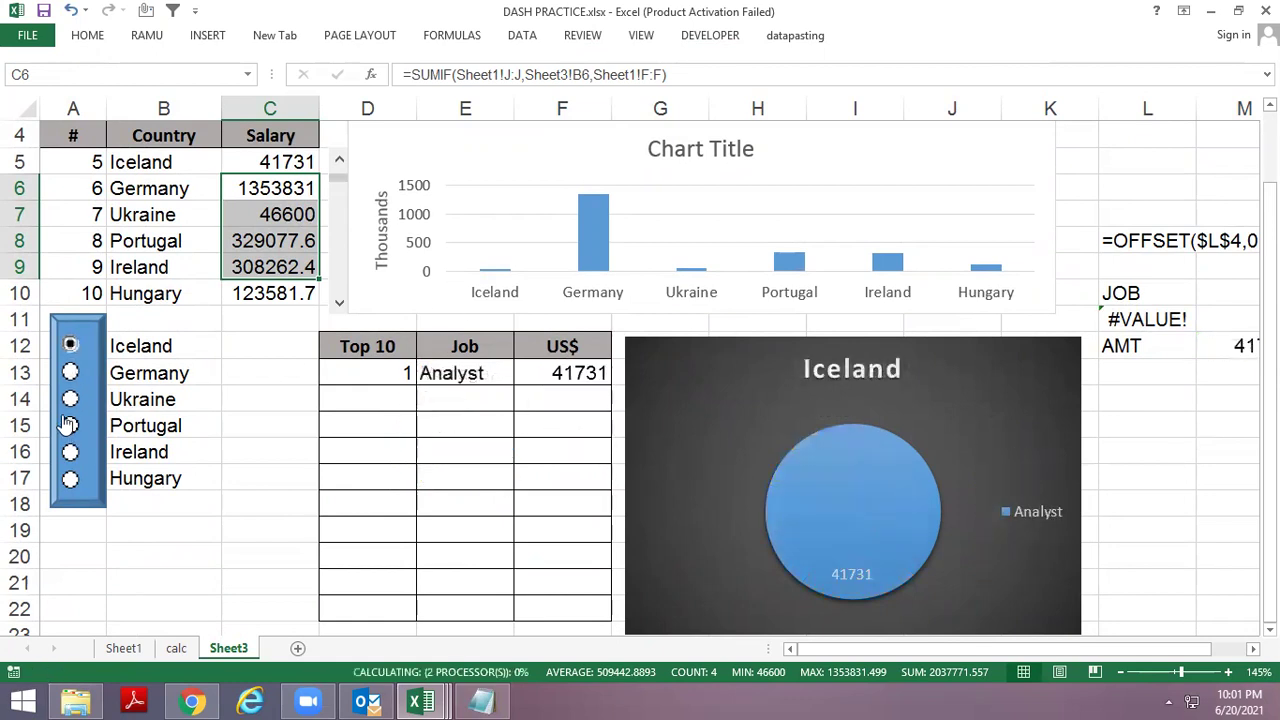
click(68, 452)
click(70, 479)
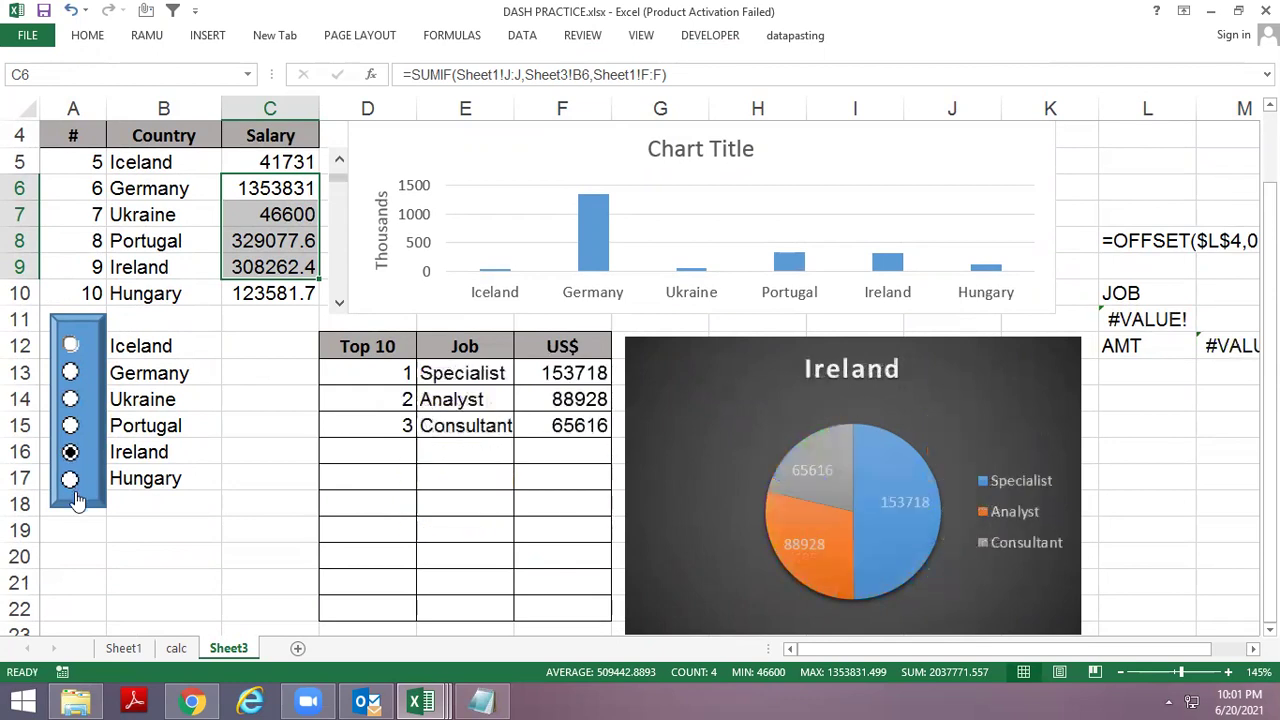
click(70, 372)
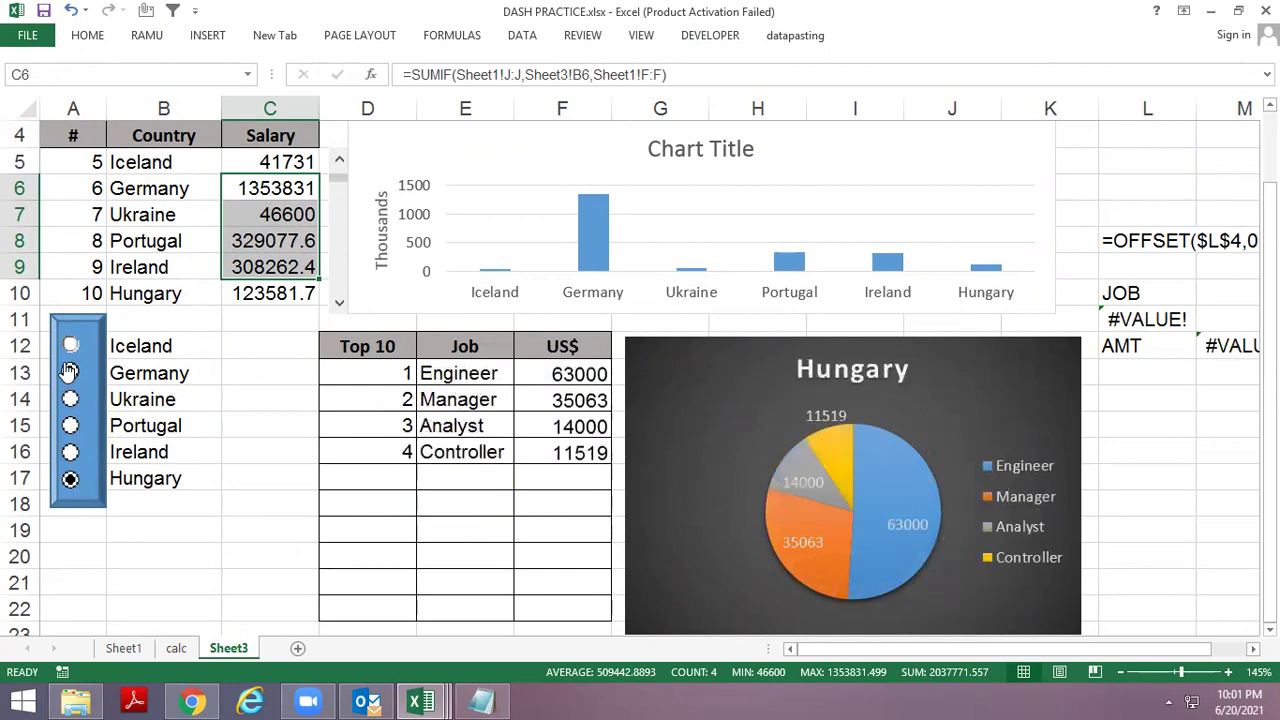
click(70, 345)
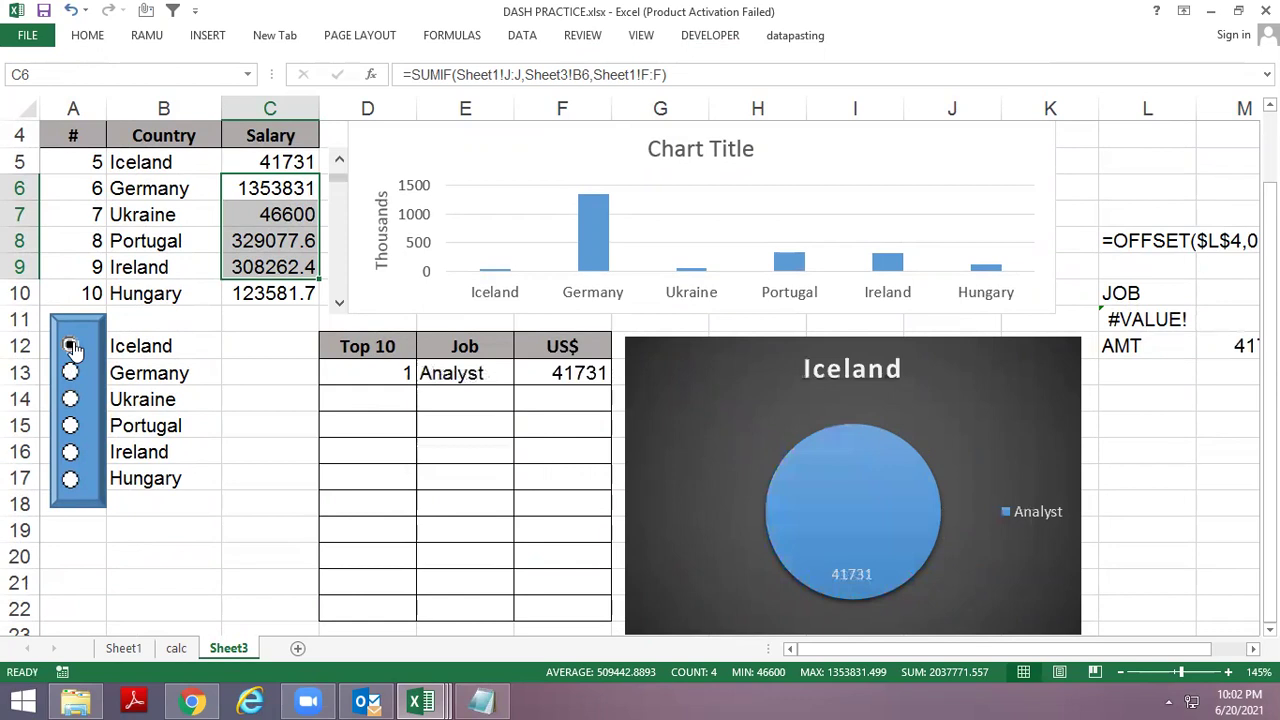
key(ctrl+Page_Up)
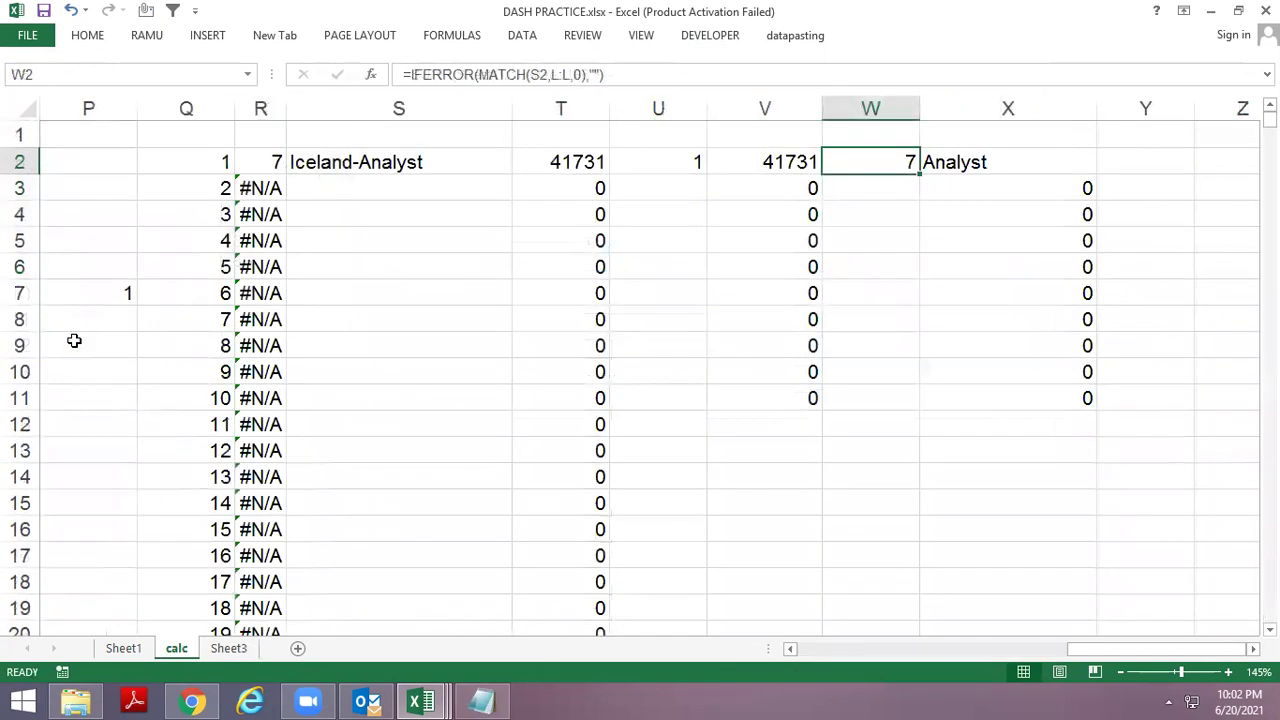
key(Right)
key(Left)
key(Left)
key(Left)
key(Left)
key(Left)
key(Left)
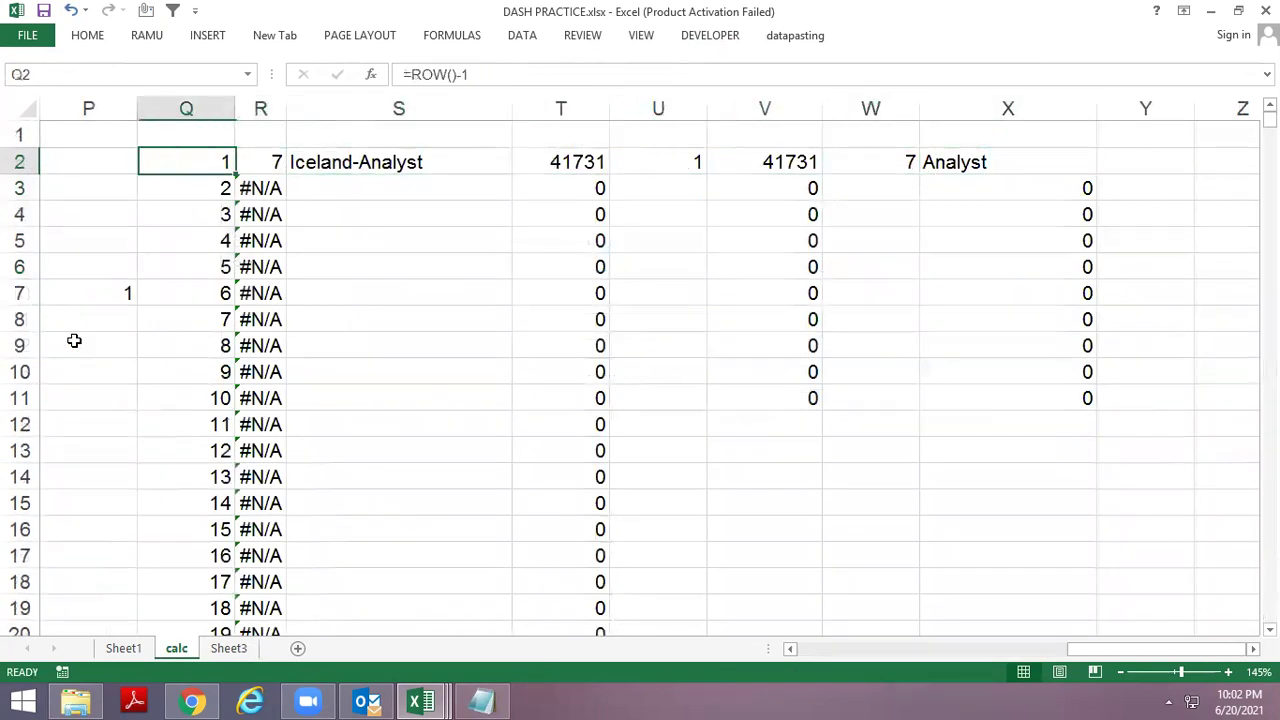
key(Left)
key(Right)
key(Right)
key(Down)
key(Down)
key(Right)
key(Right)
key(Right)
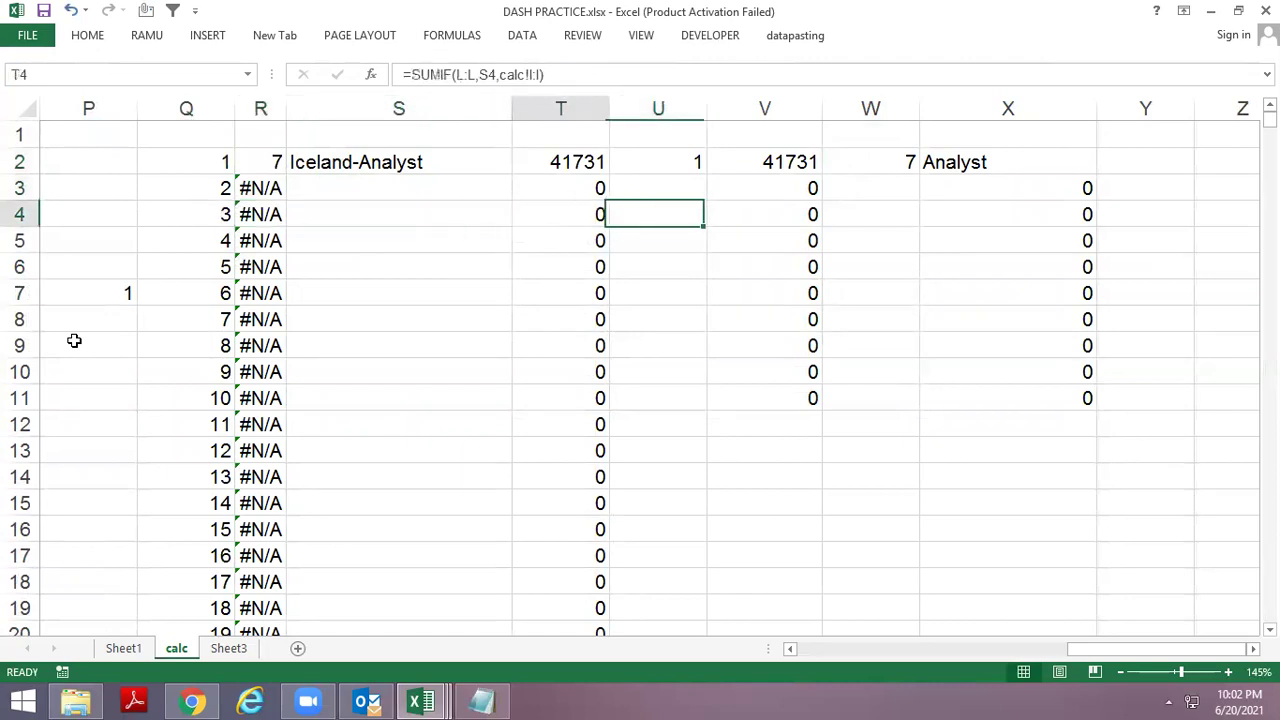
key(Left)
key(Left)
key(Left)
key(Left)
key(Left)
key(Left)
key(Left)
key(Left)
key(Left)
key(Left)
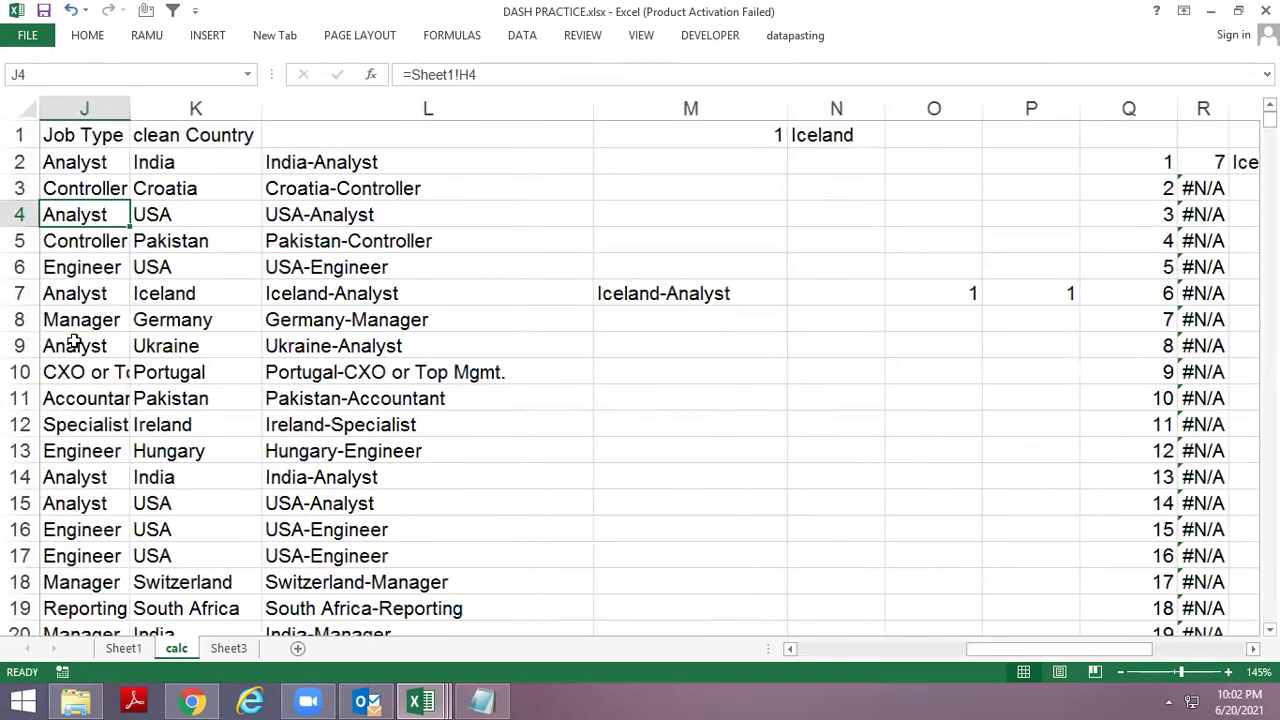
key(Right)
key(Right)
key(Right)
key(Left)
key(Left)
key(Left)
key(Left)
key(Left)
key(Left)
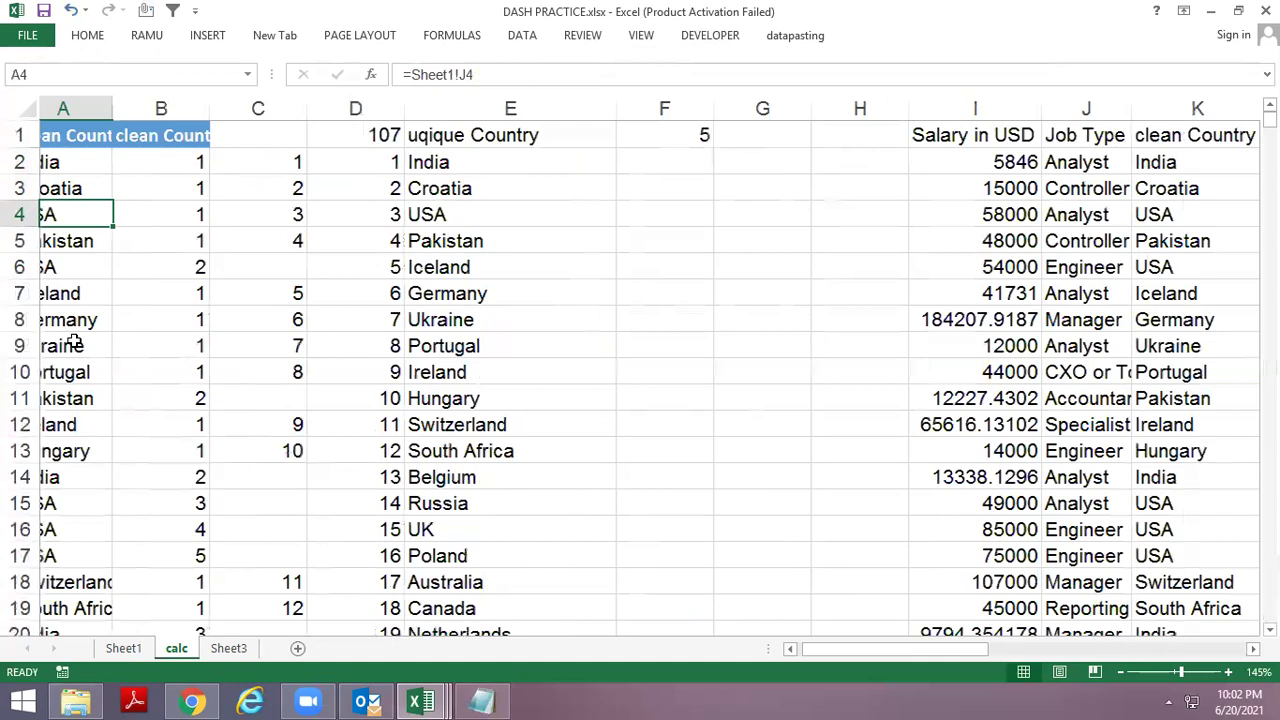
key(ctrl+Page_Down)
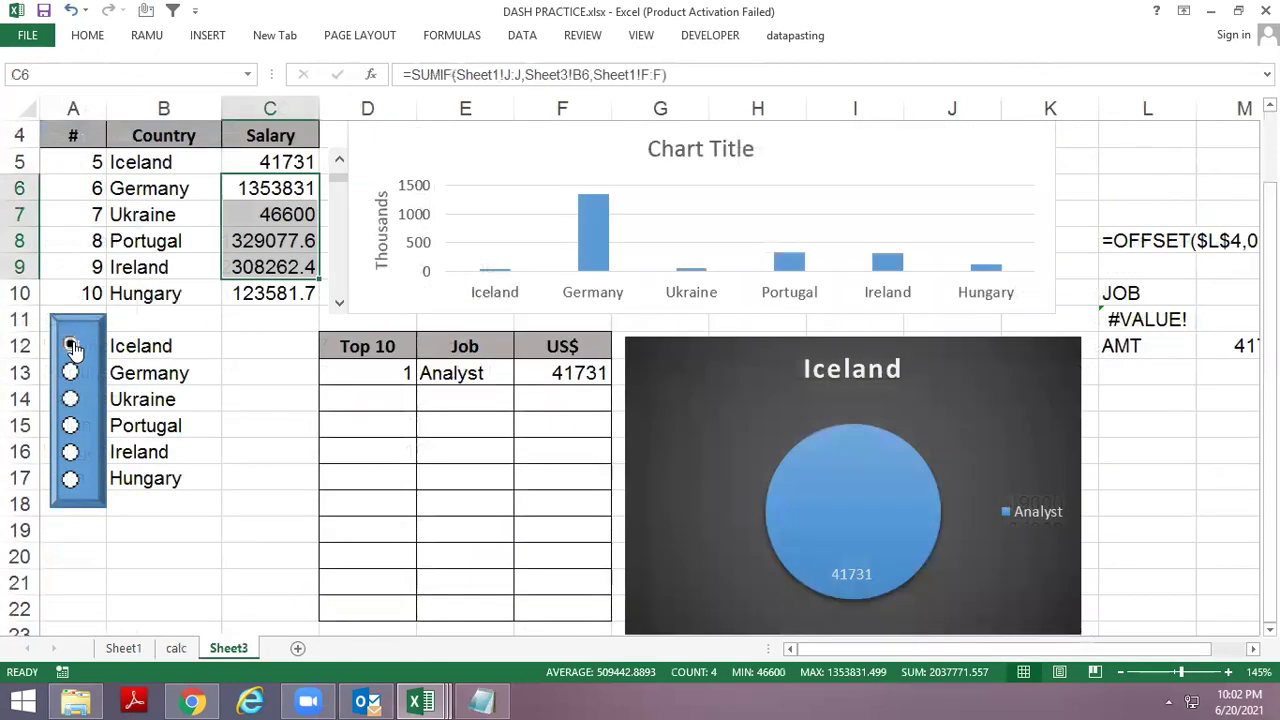
Step the country scroll bar back and forth so the list starts at Pakistan.
key(Up)
click(335, 163)
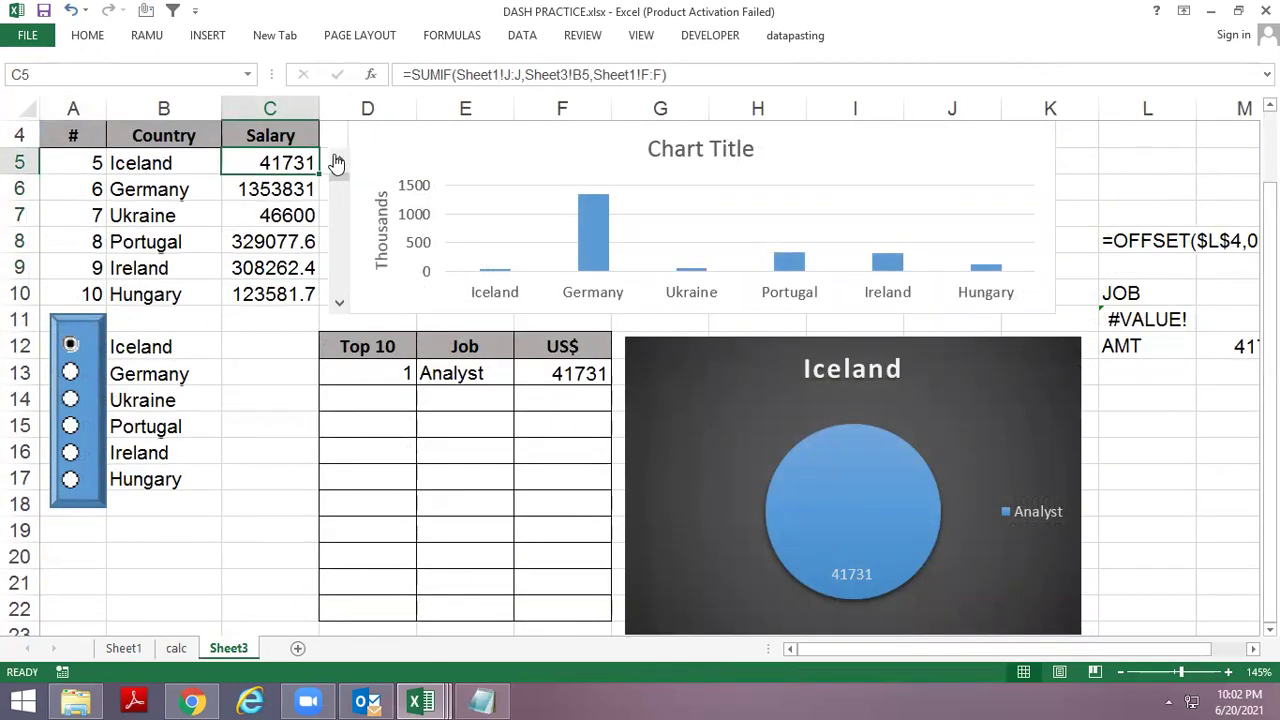
click(335, 306)
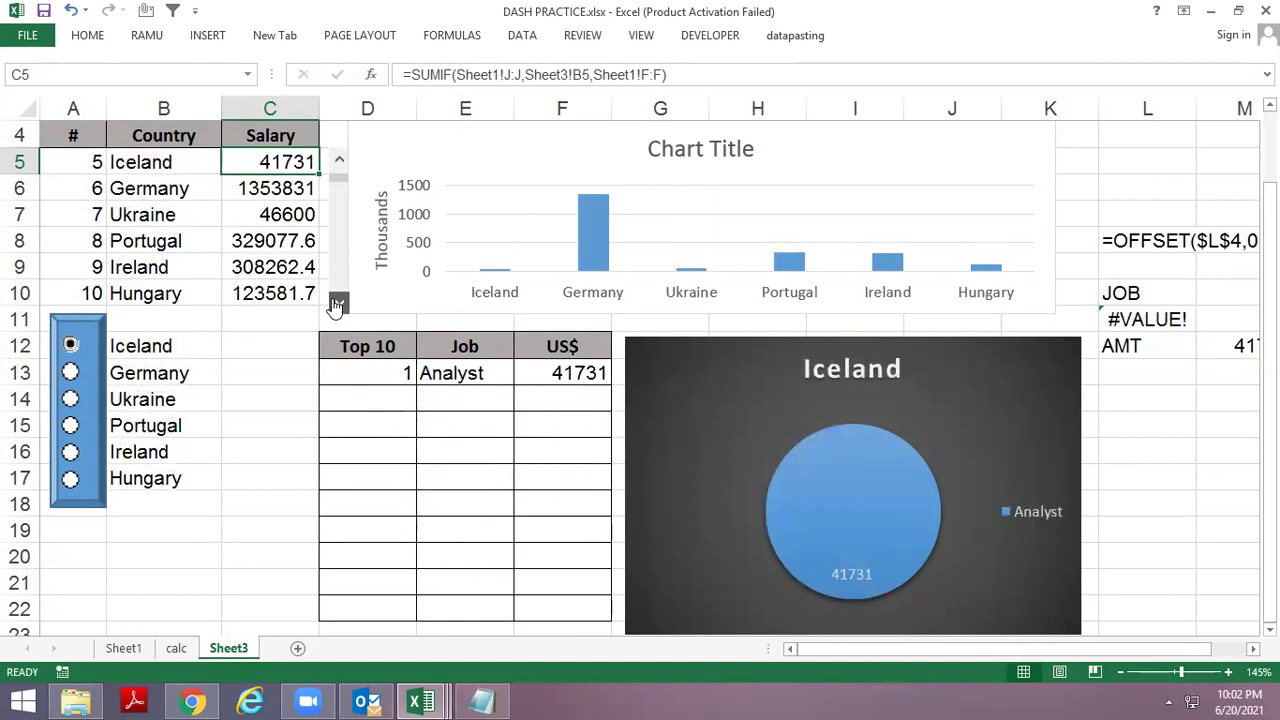
click(335, 306)
click(337, 163)
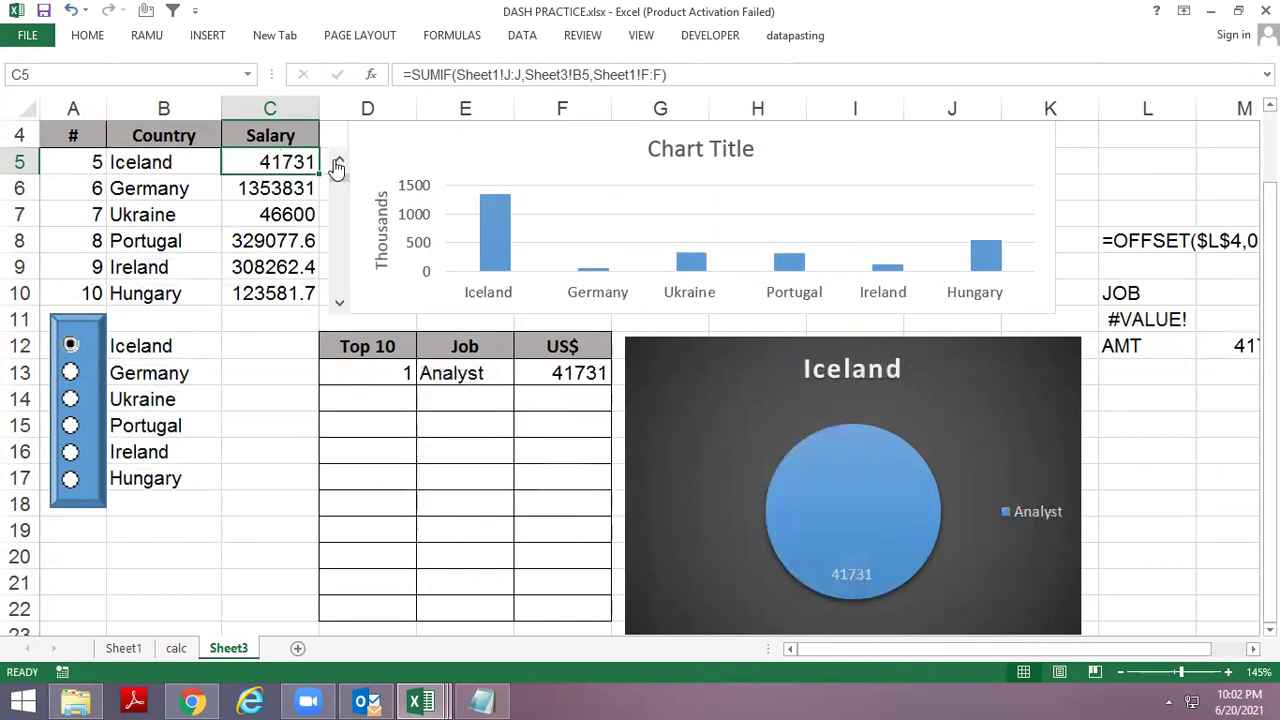
click(337, 163)
click(170, 380)
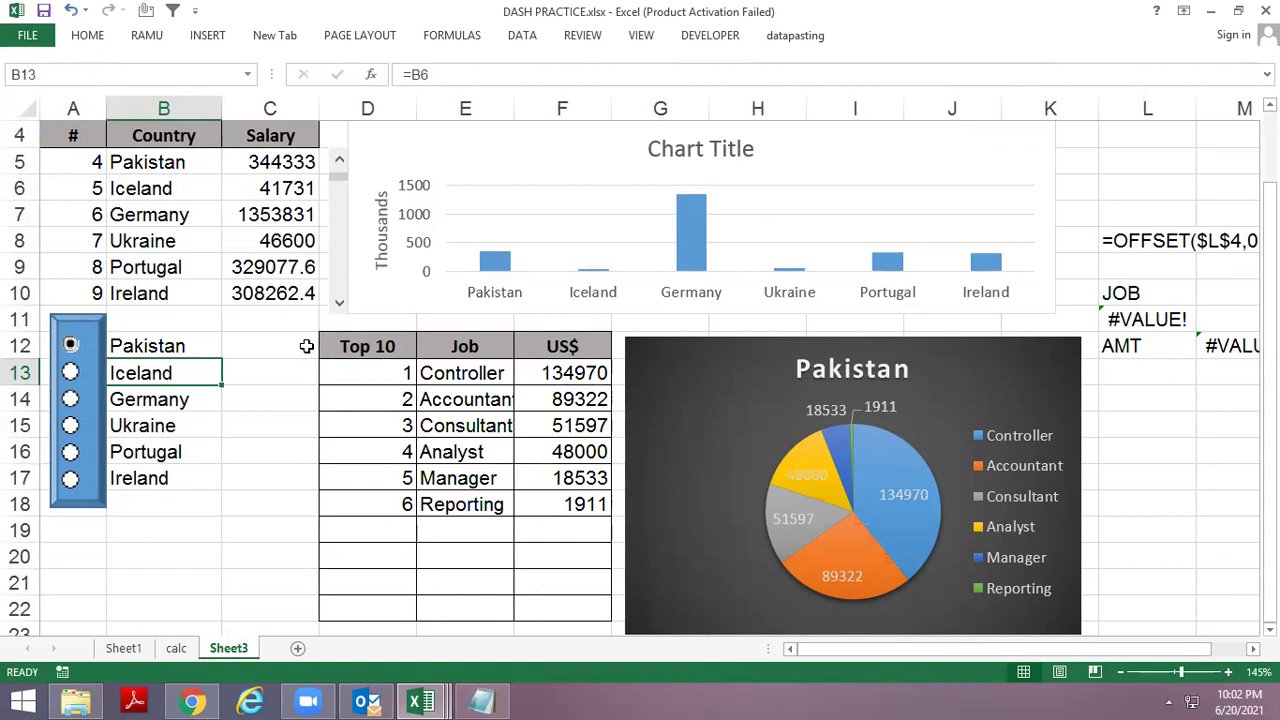
Try Iceland, Germany and Ukraine, then move the country range to start at Belgium.
click(70, 372)
click(72, 400)
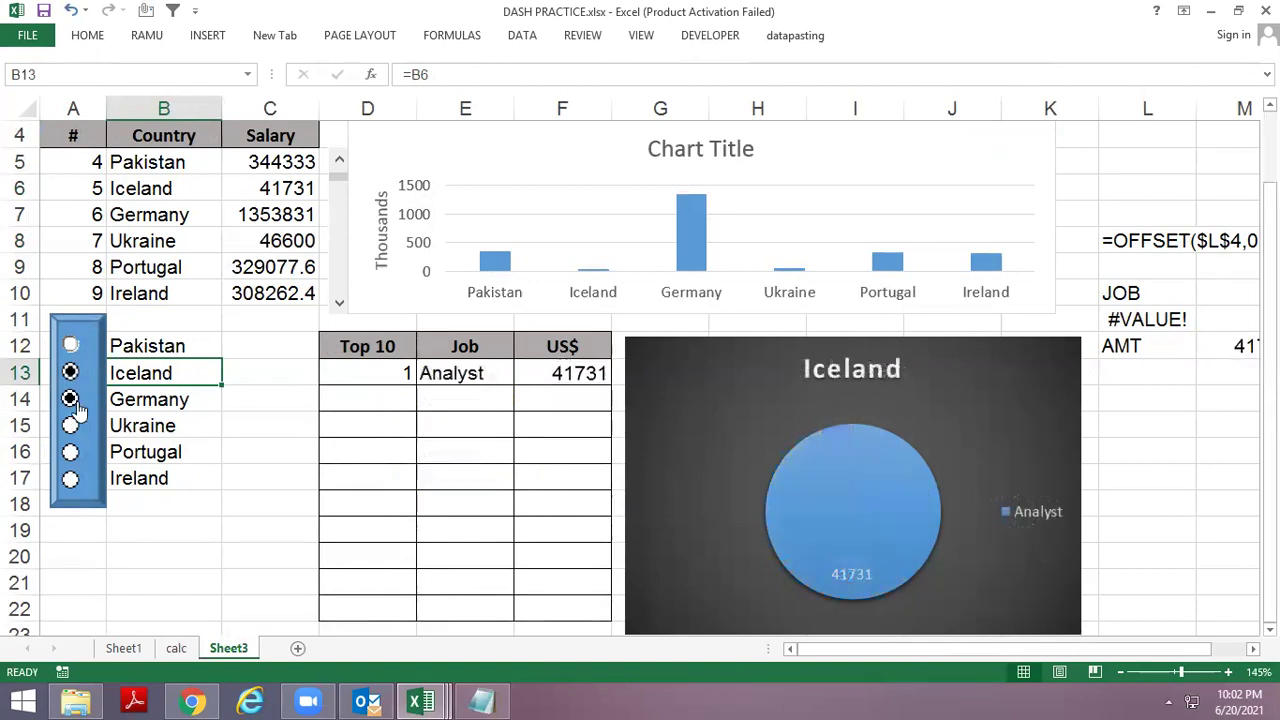
click(70, 426)
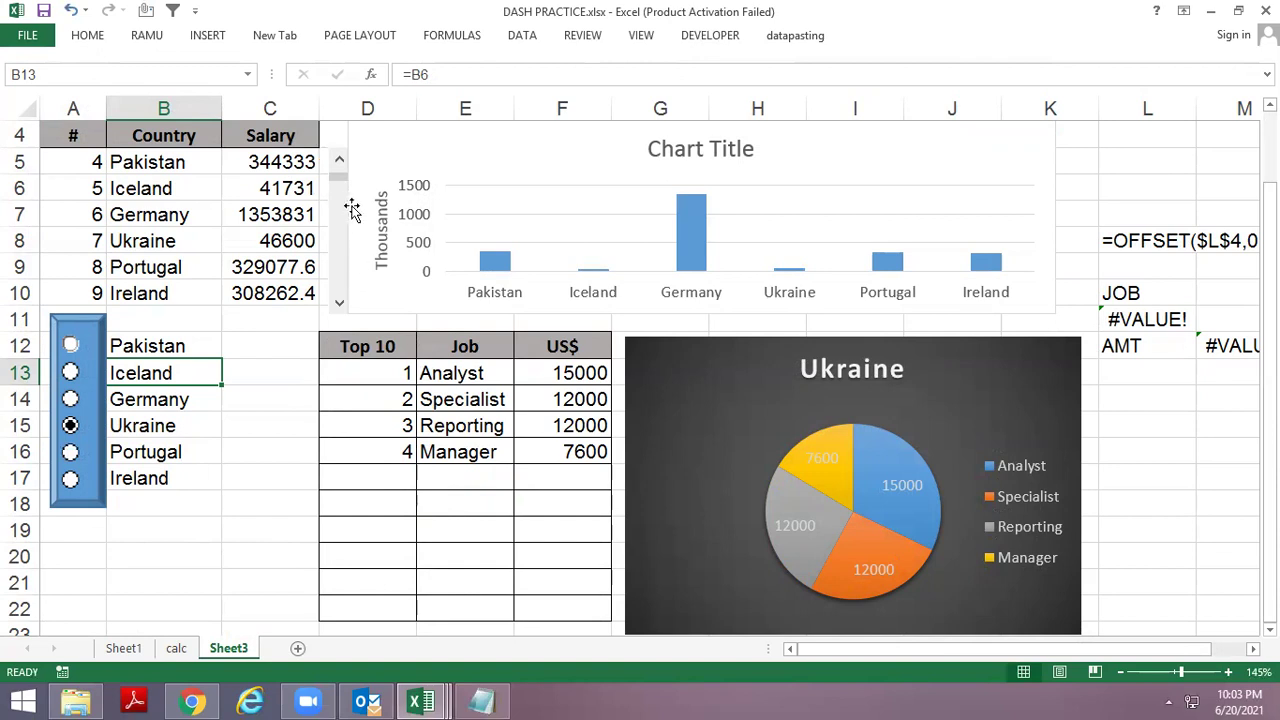
drag(340, 304, 340, 309)
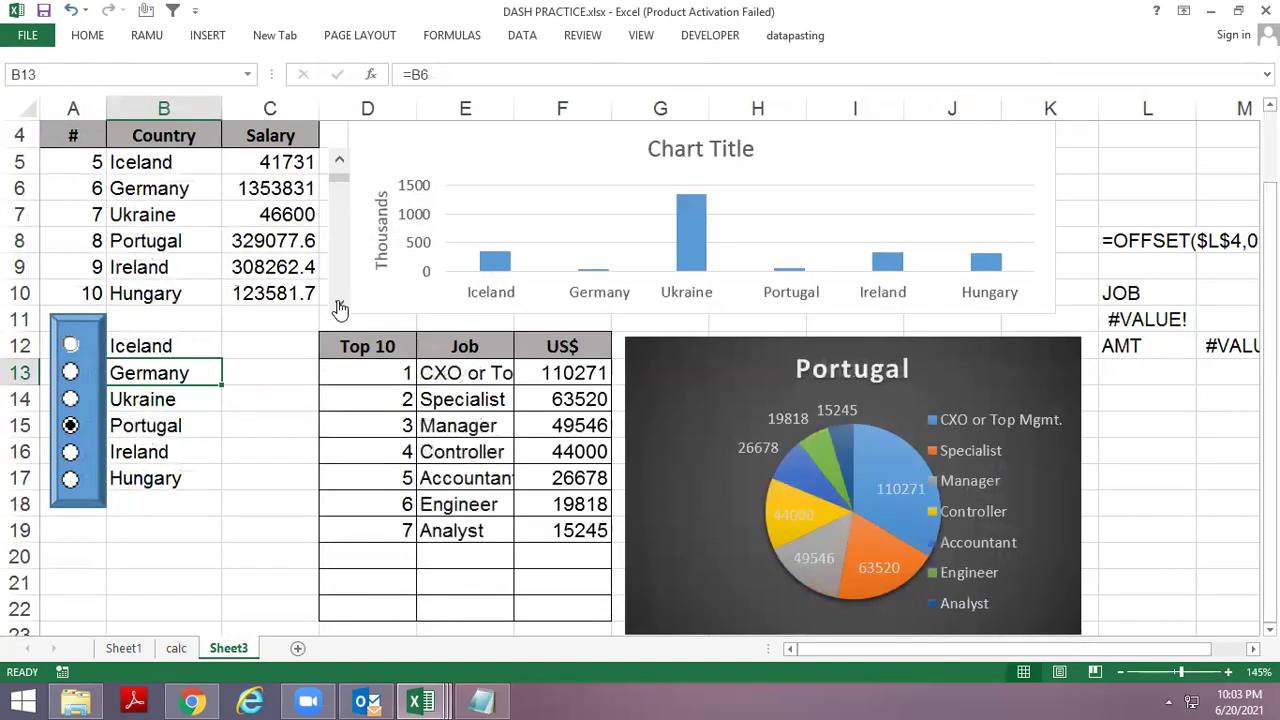
click(338, 164)
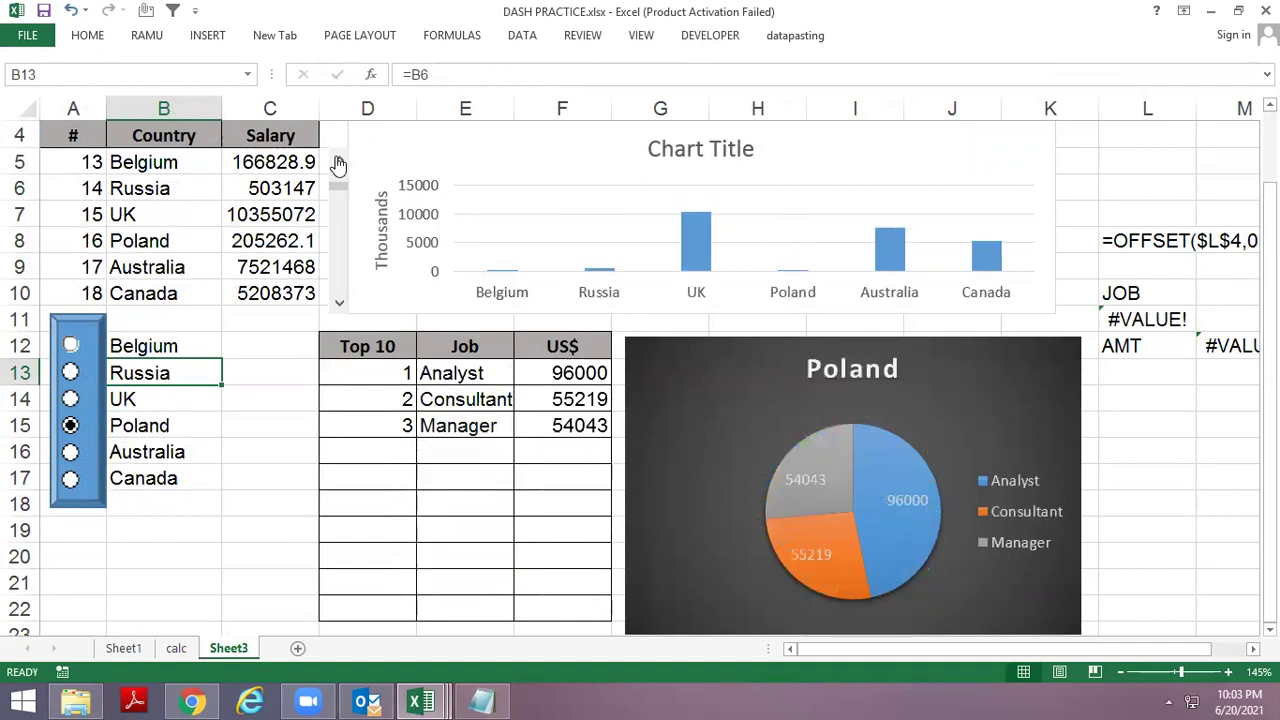
Apply the blue-background hatched chart style to the country column chart.
click(662, 178)
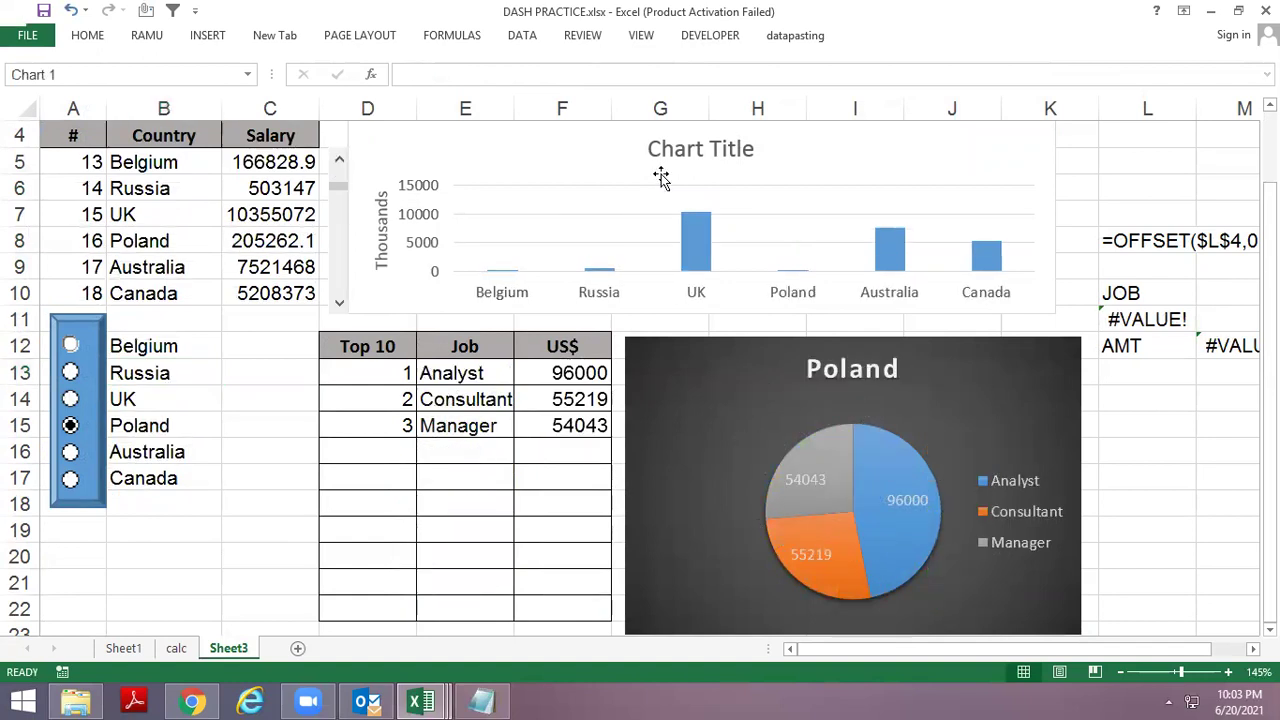
click(871, 36)
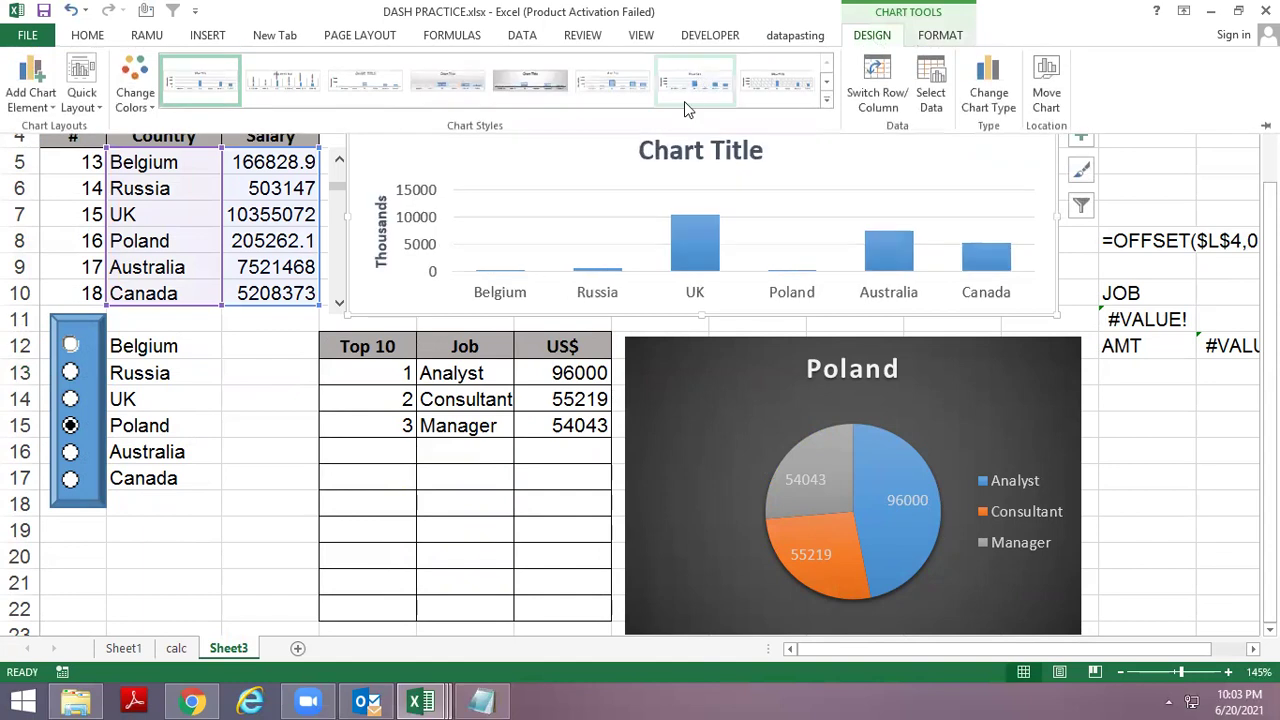
click(824, 106)
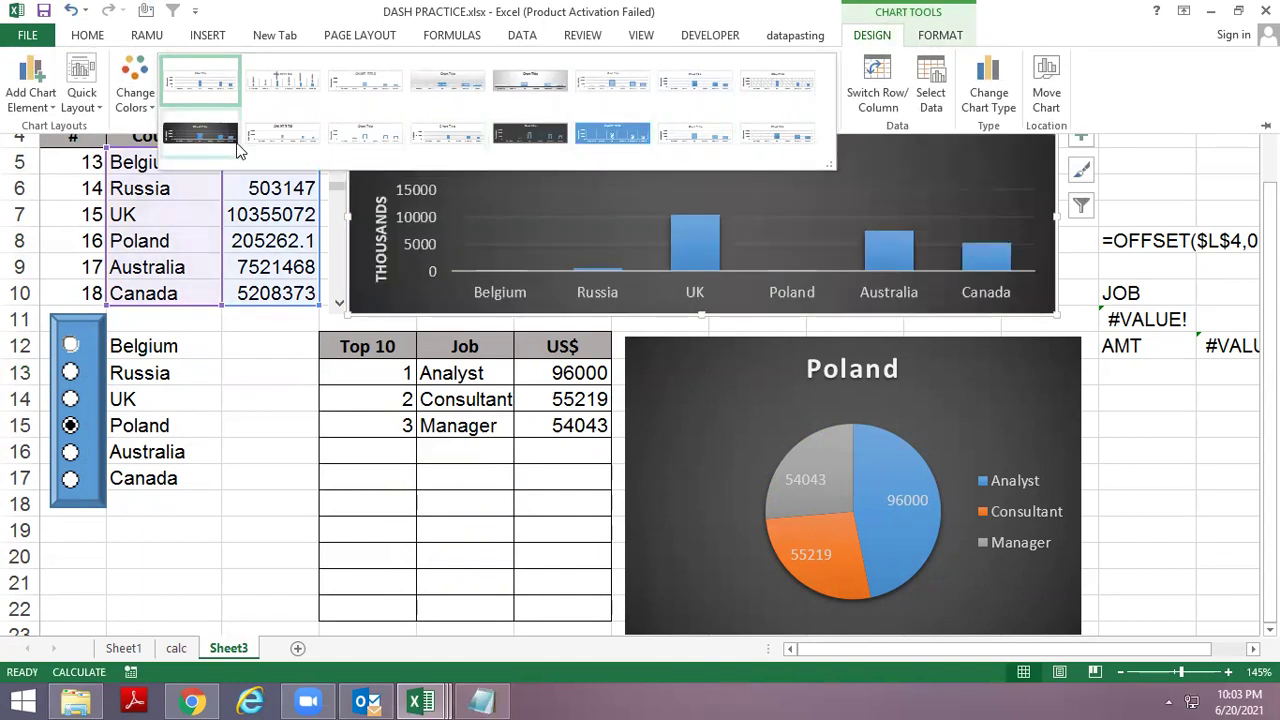
click(612, 134)
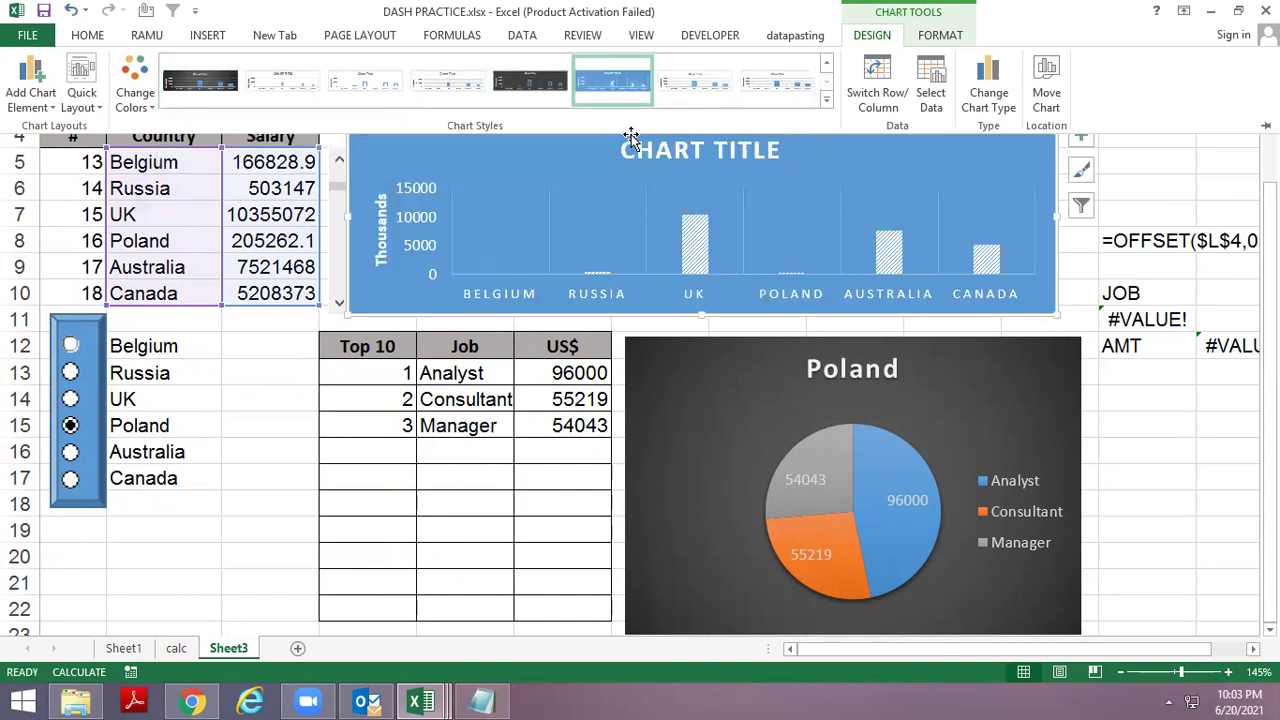
click(1178, 427)
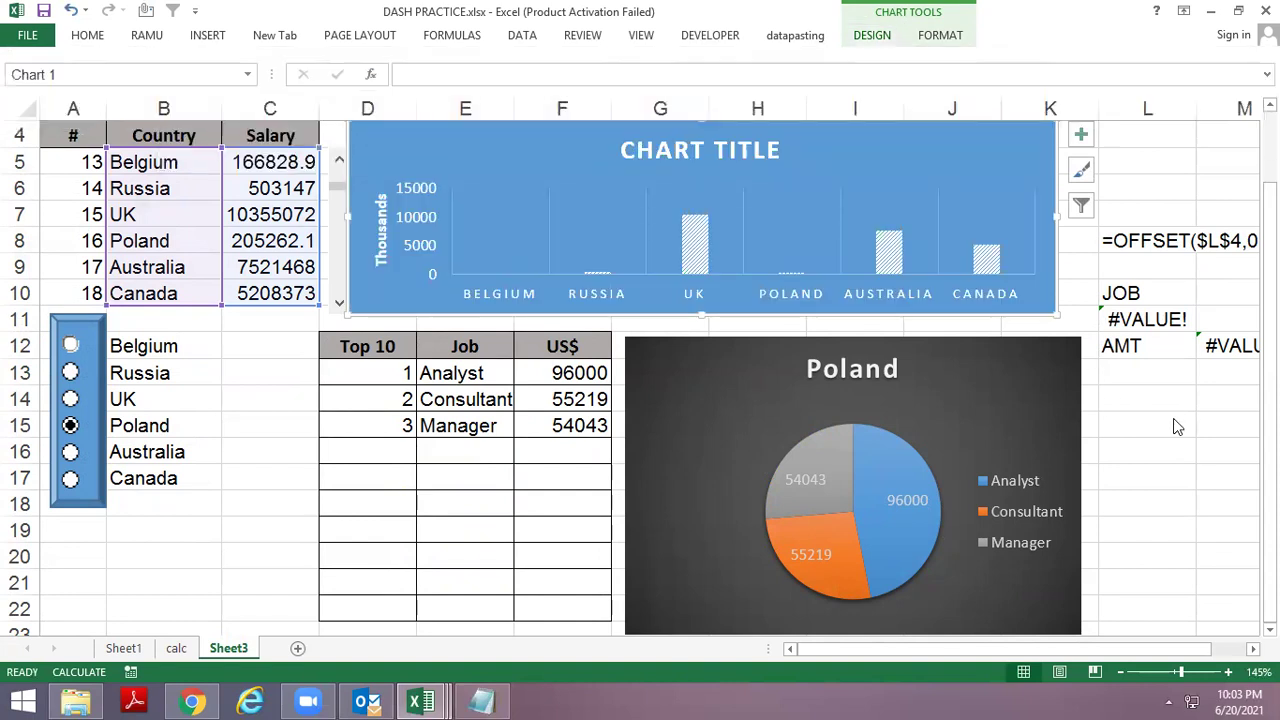
Select helper cells L7:M14, then try Australia and Canada before settling on Belgium.
click(343, 477)
click(1118, 210)
drag(1152, 320, 1228, 391)
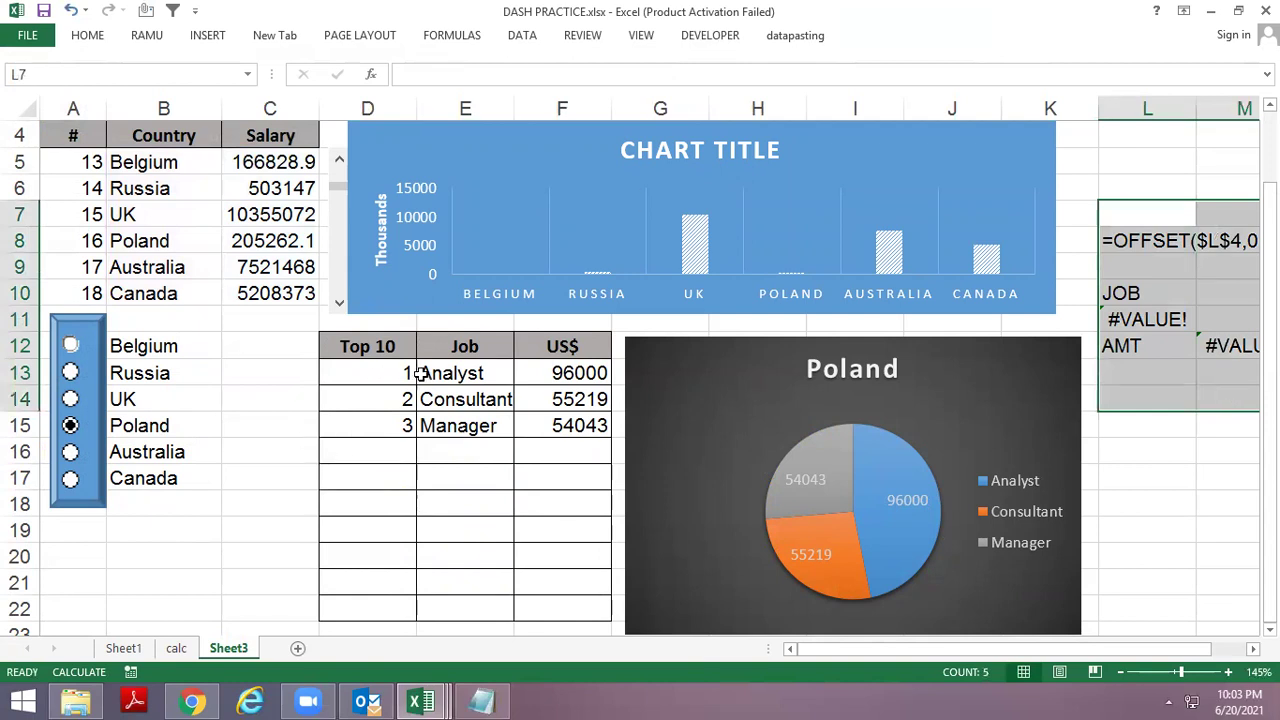
click(70, 452)
click(70, 478)
click(70, 346)
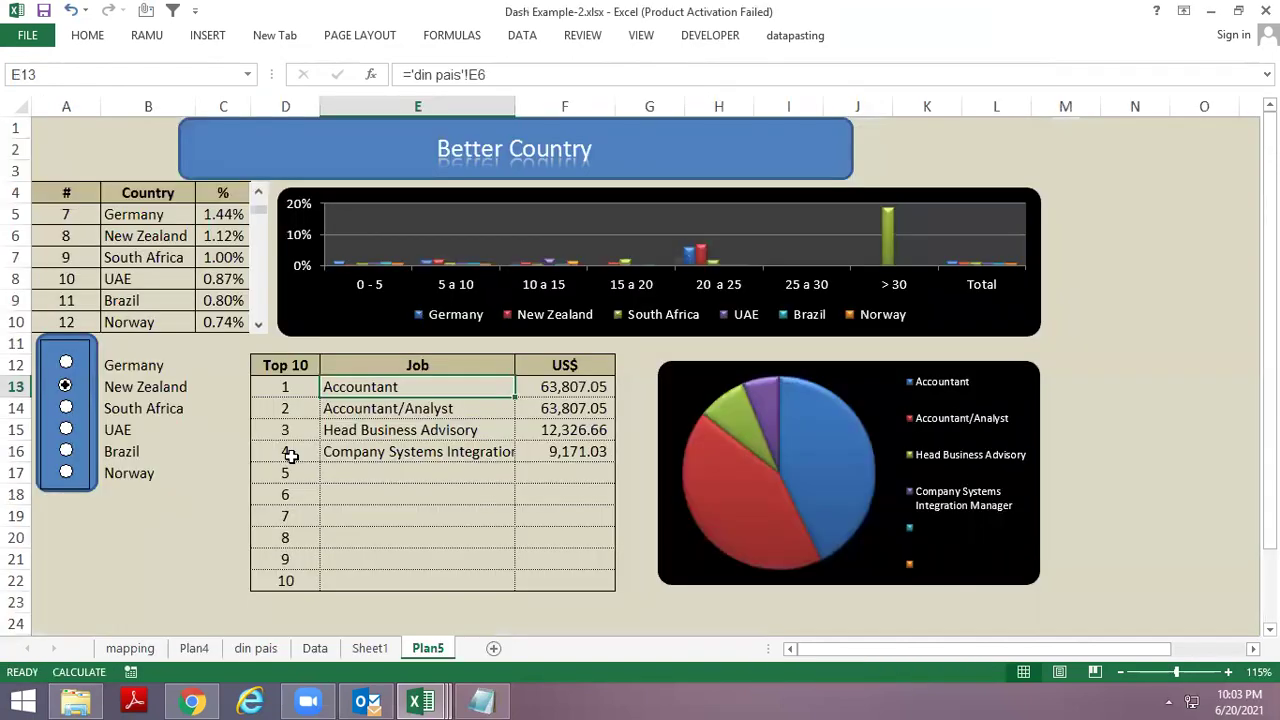
Open the KPI Dashboard.xls example workbook from the example files folder.
key(alt+Tab)
key(alt+Tab)
key(alt+Tab)
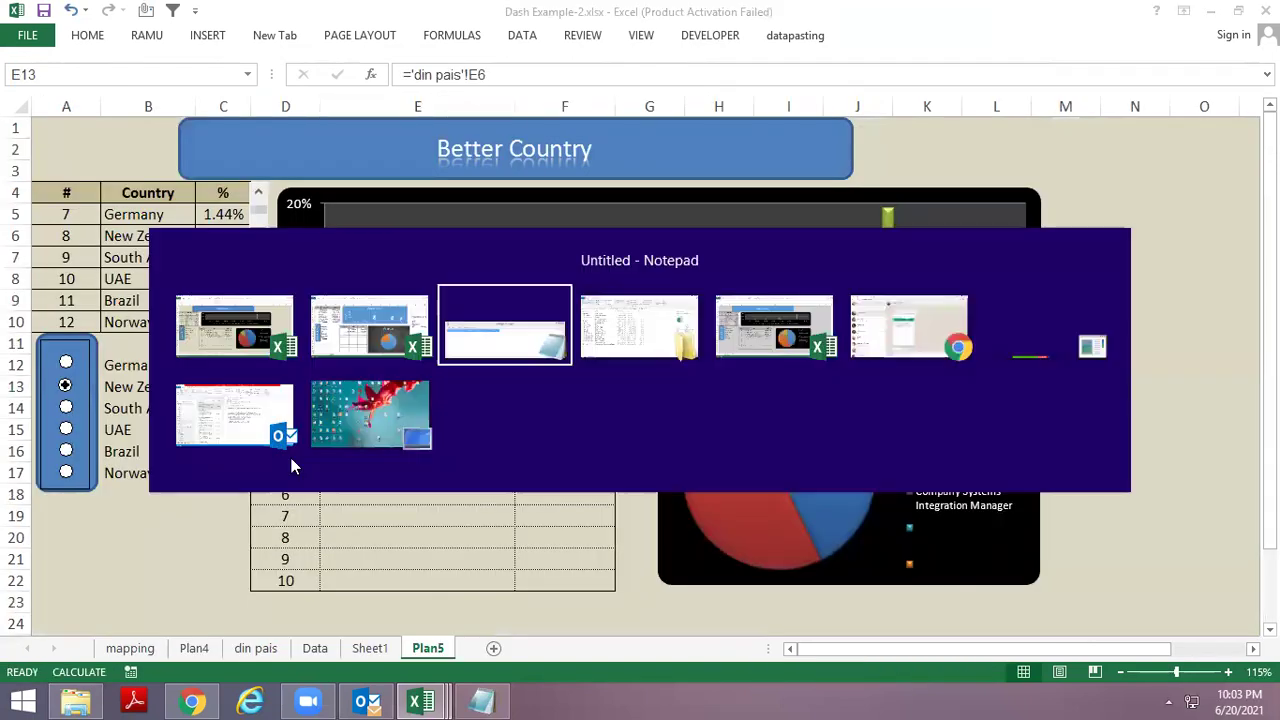
key(alt+Tab)
key(alt+Tab)
key(alt+Tab)
click(274, 497)
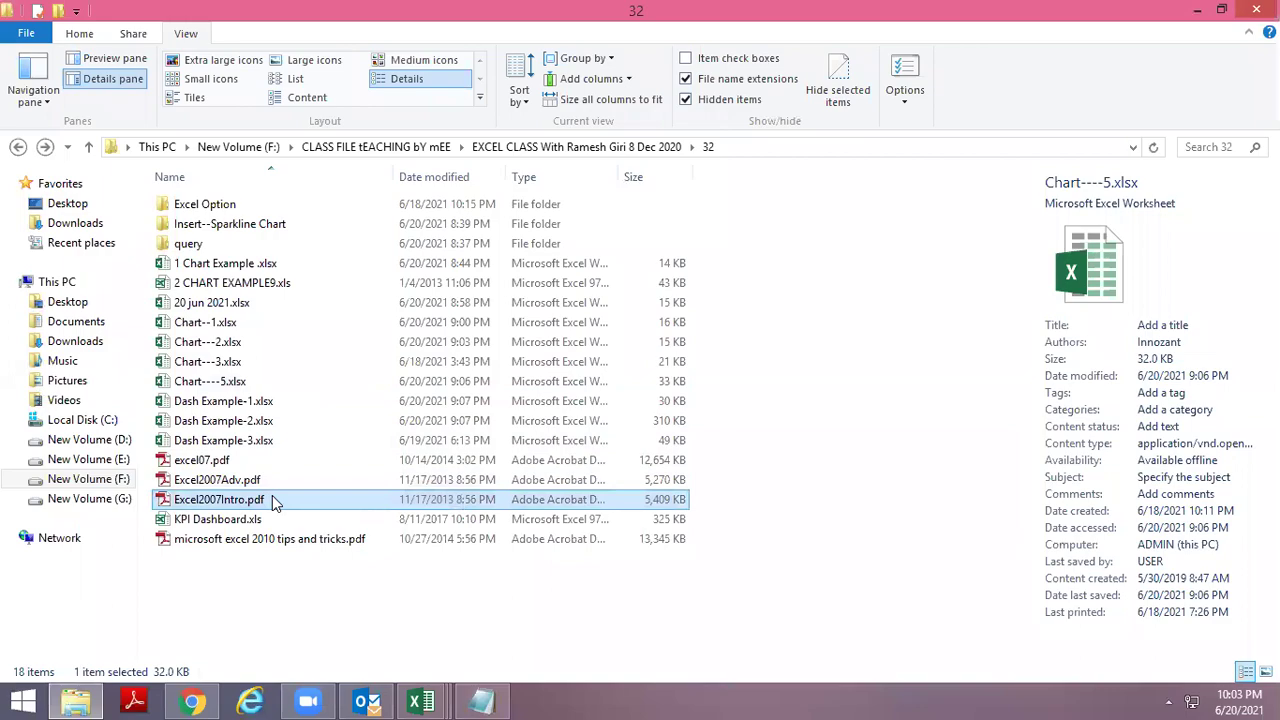
key(Down)
key(Return)
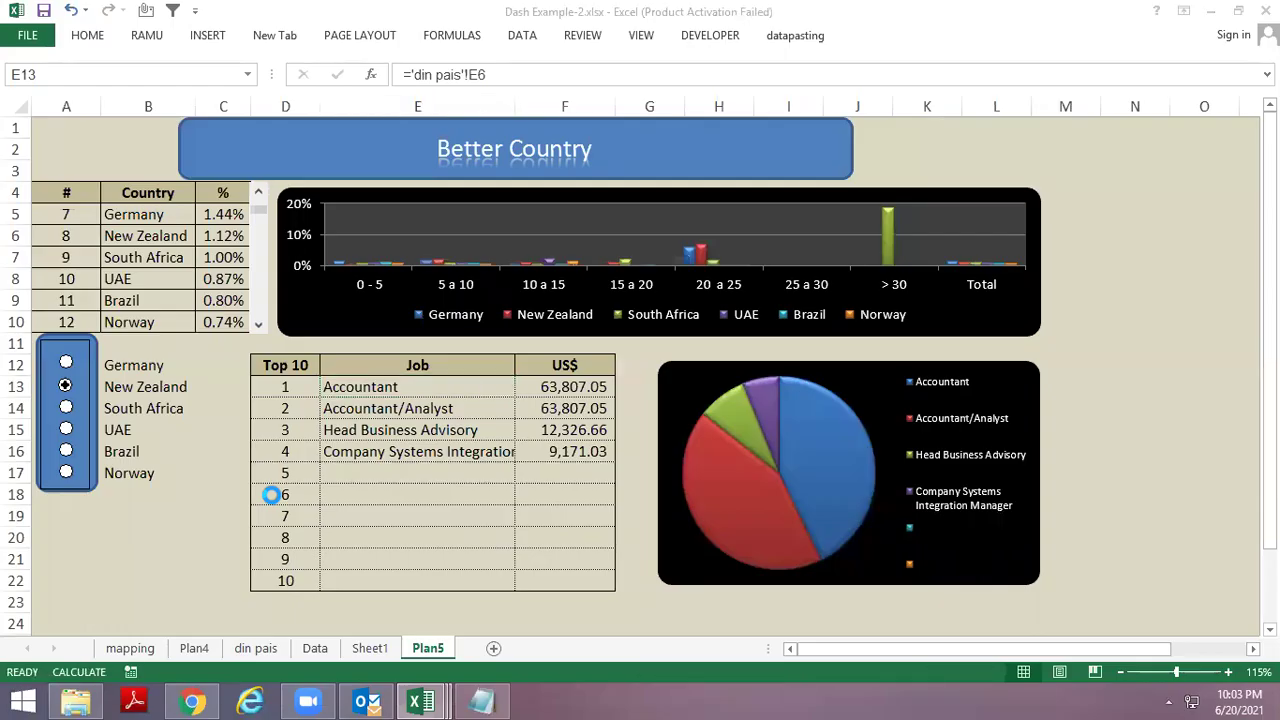
Inspect the F9 formula and toggle the KPI table sort descending, then back to ascending.
scroll(365, 368, up, 4)
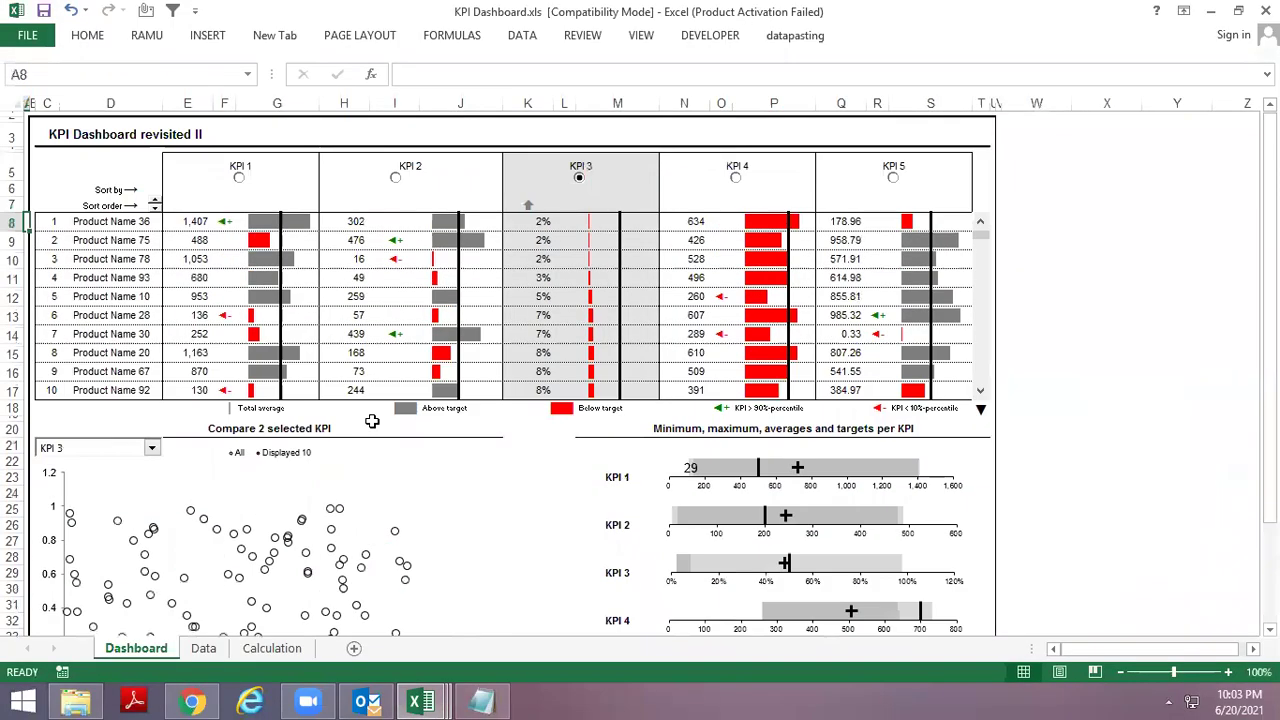
click(212, 240)
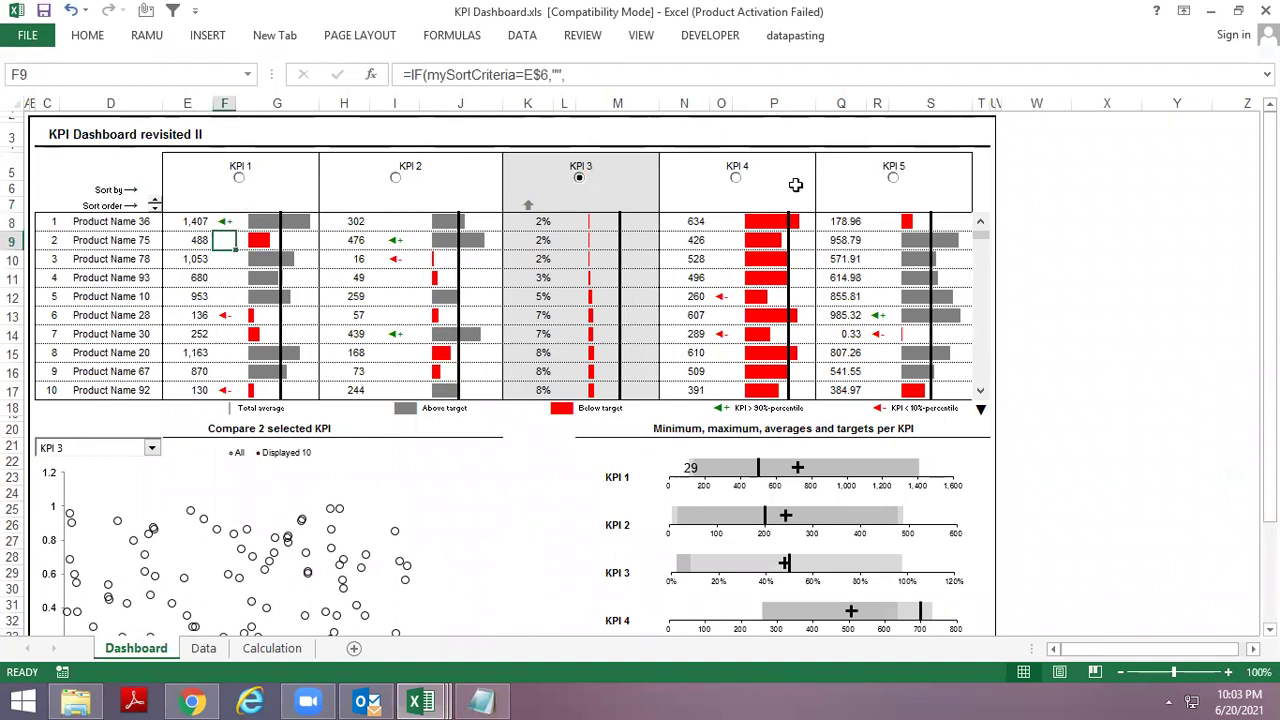
click(155, 213)
click(156, 201)
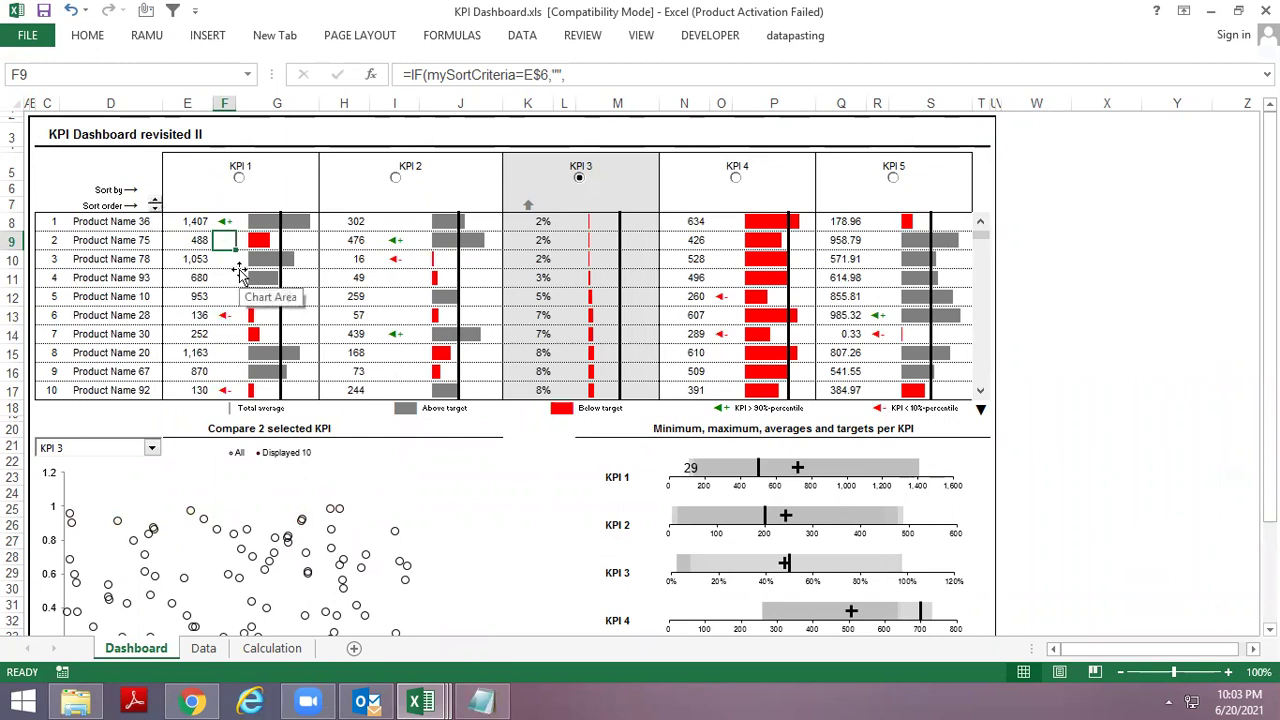
Close the Dash Example-2 workbook, saving its changes.
key(ctrl+Tab)
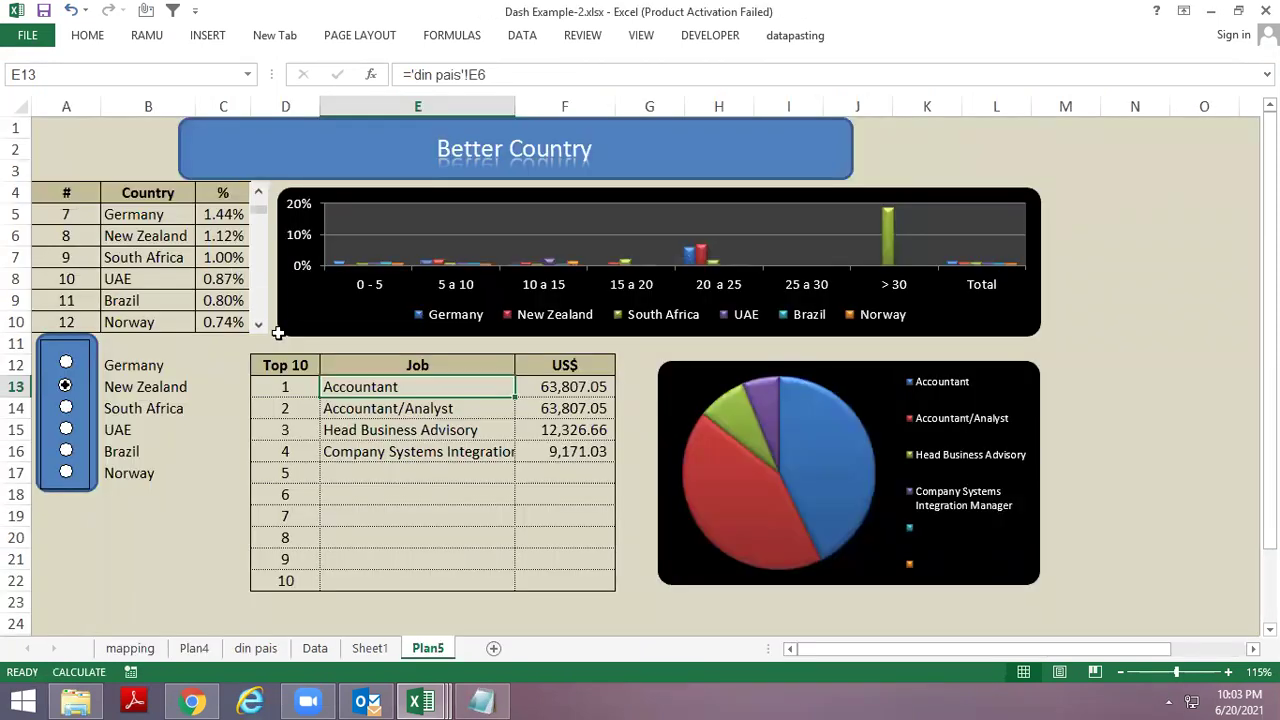
click(1111, 259)
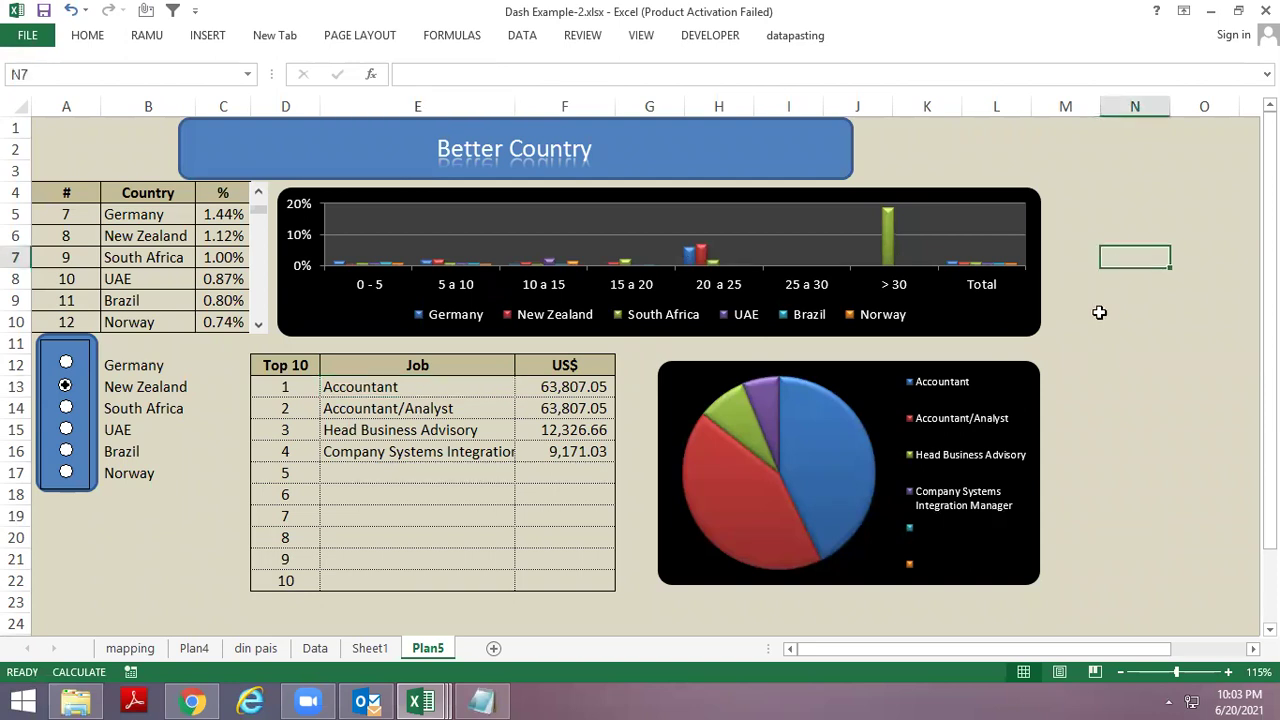
key(alt+space)
key(Up)
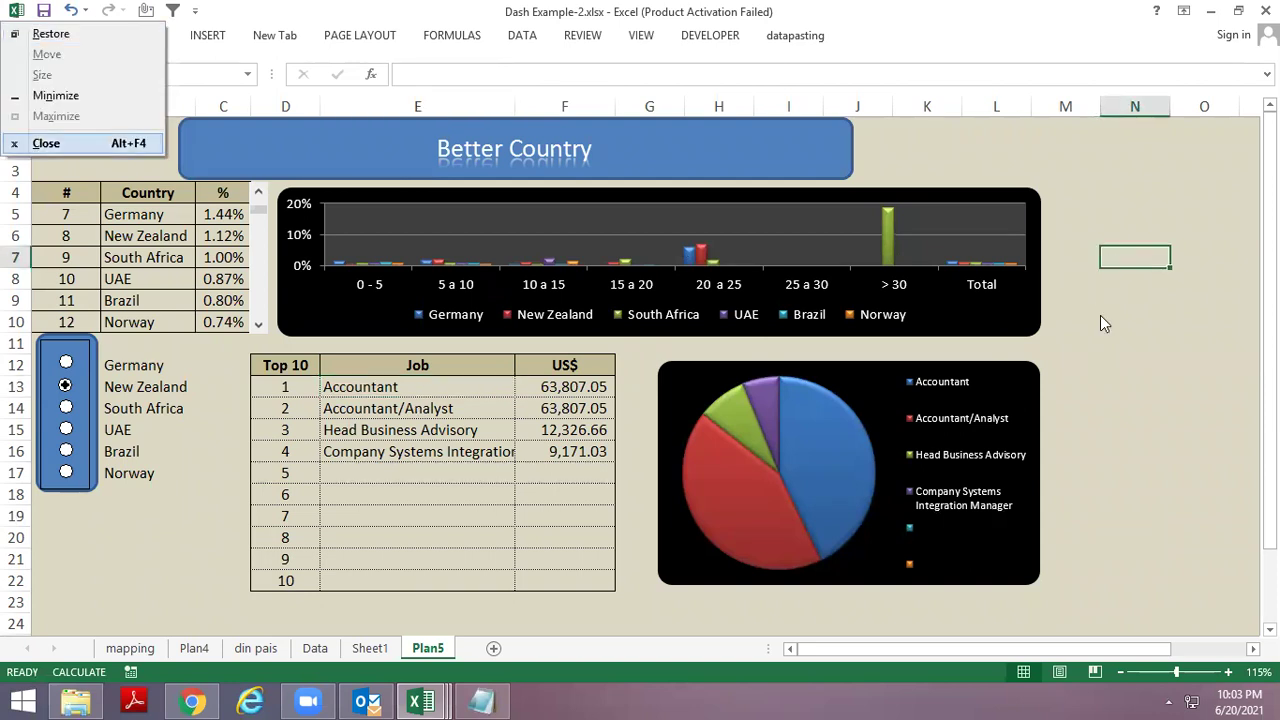
key(Return)
key(Return)
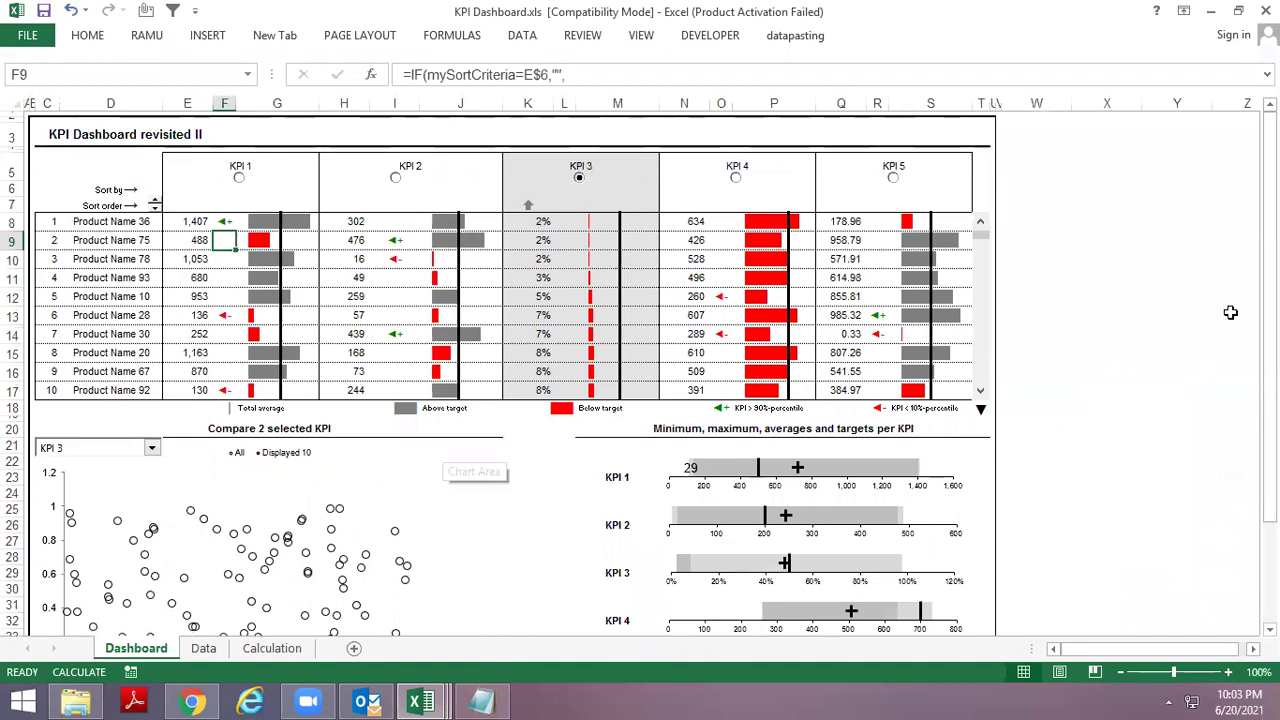
Close KPI Dashboard.xls and choose Save at the prompt.
key(alt+space)
key(Up)
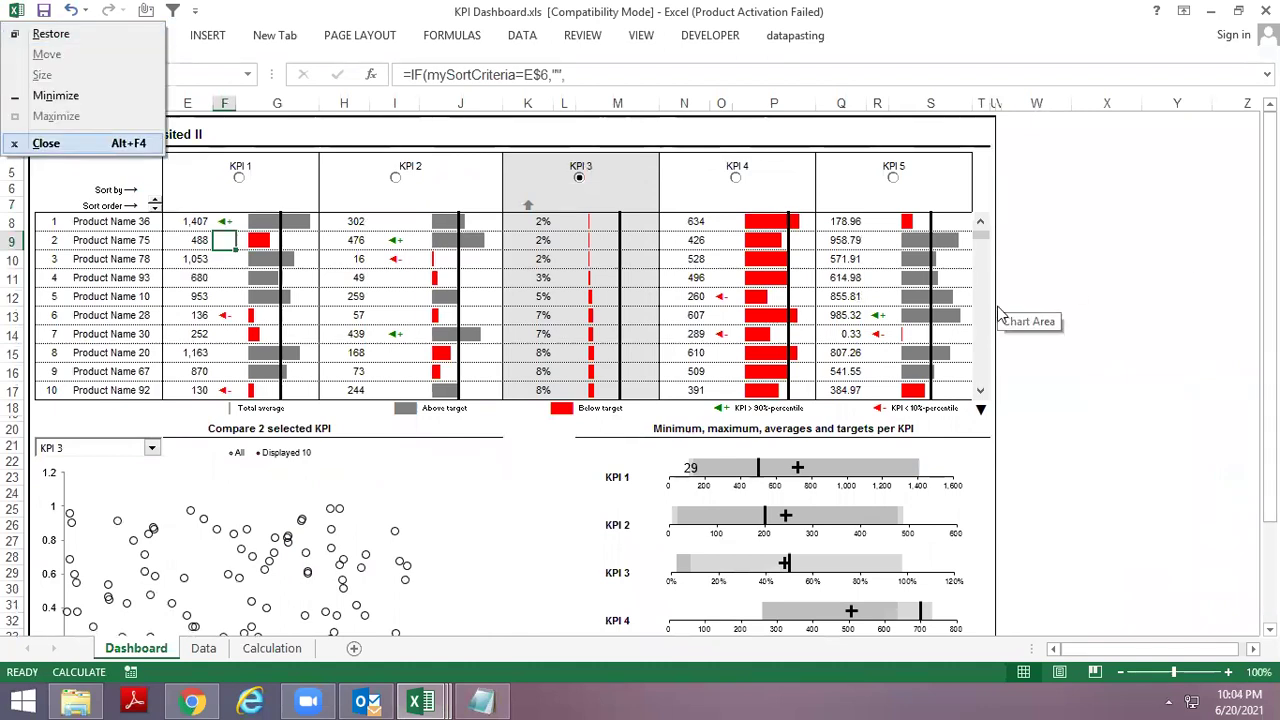
key(Return)
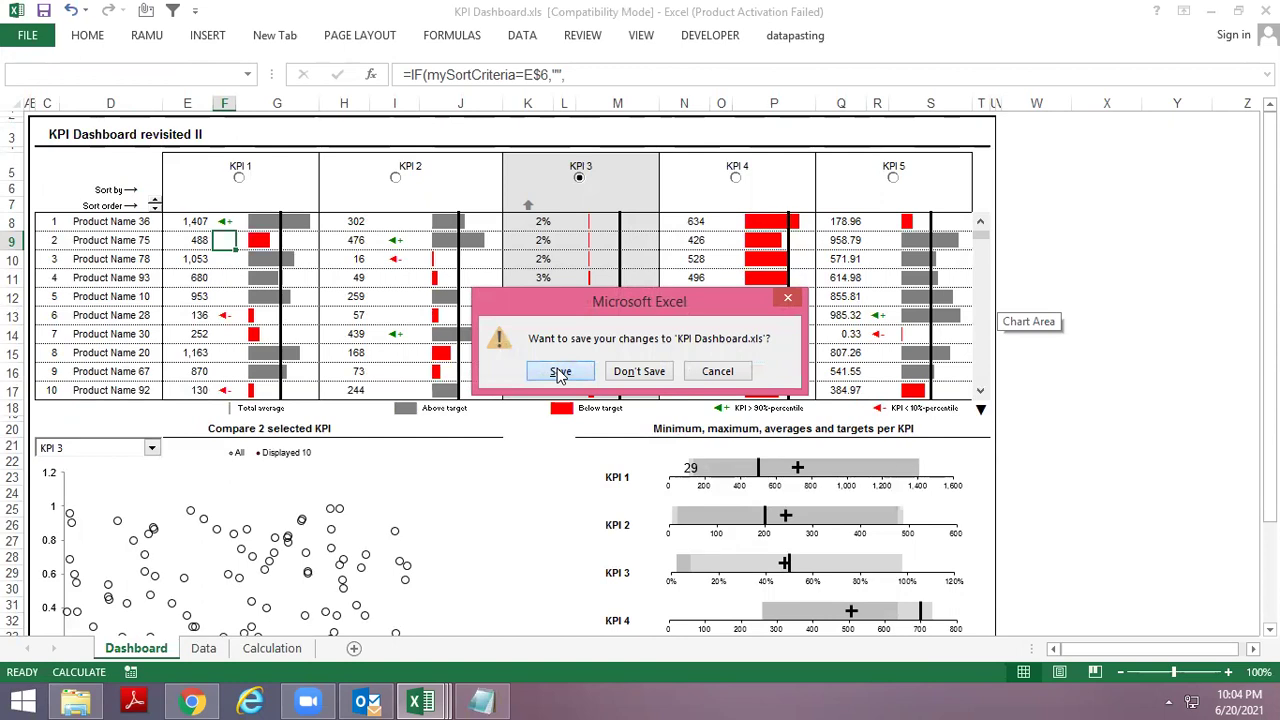
click(560, 373)
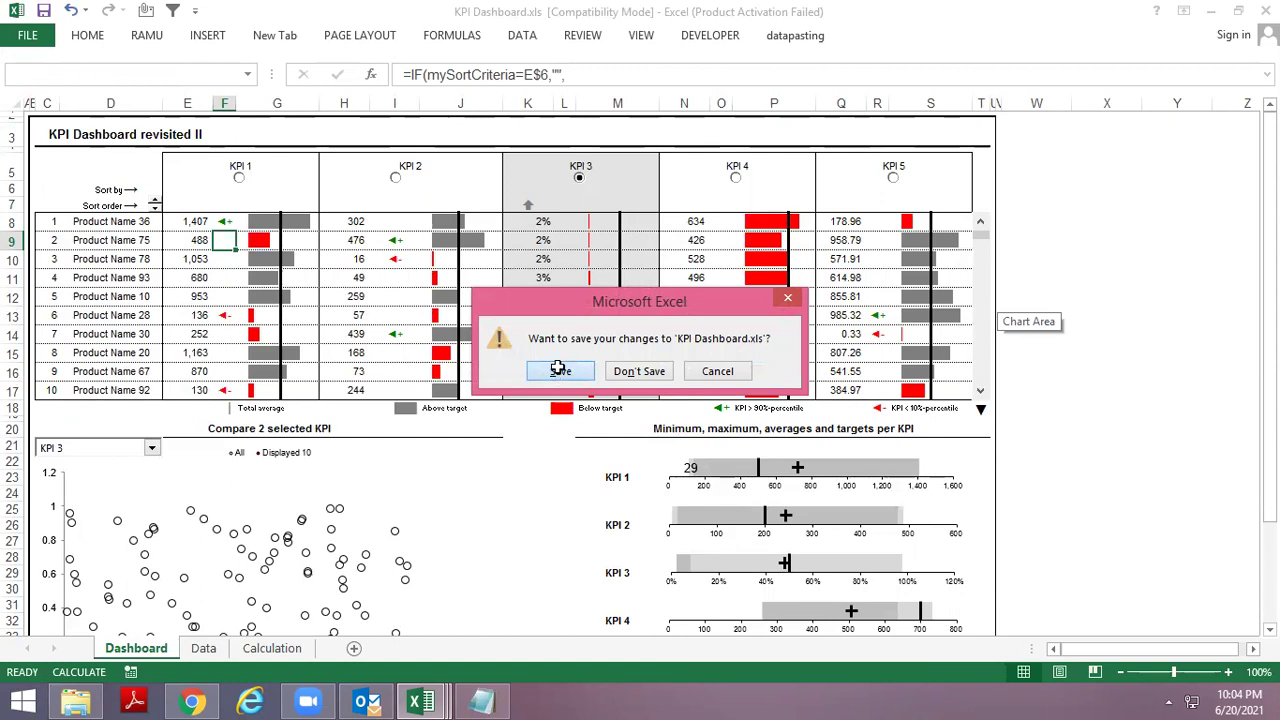